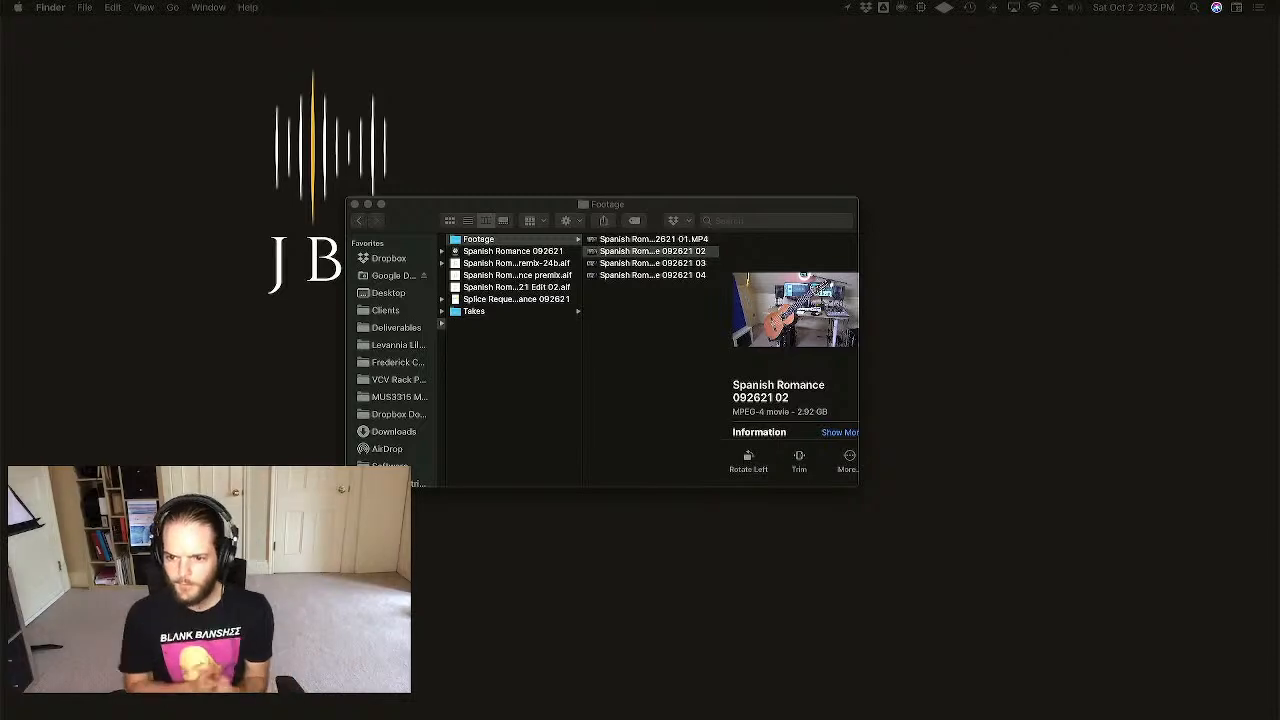
- Arrange the Footage folder window, preview take 01.MP4, and widen the name column to read full names
{"action": "left_click", "coordinate": [628, 347]}
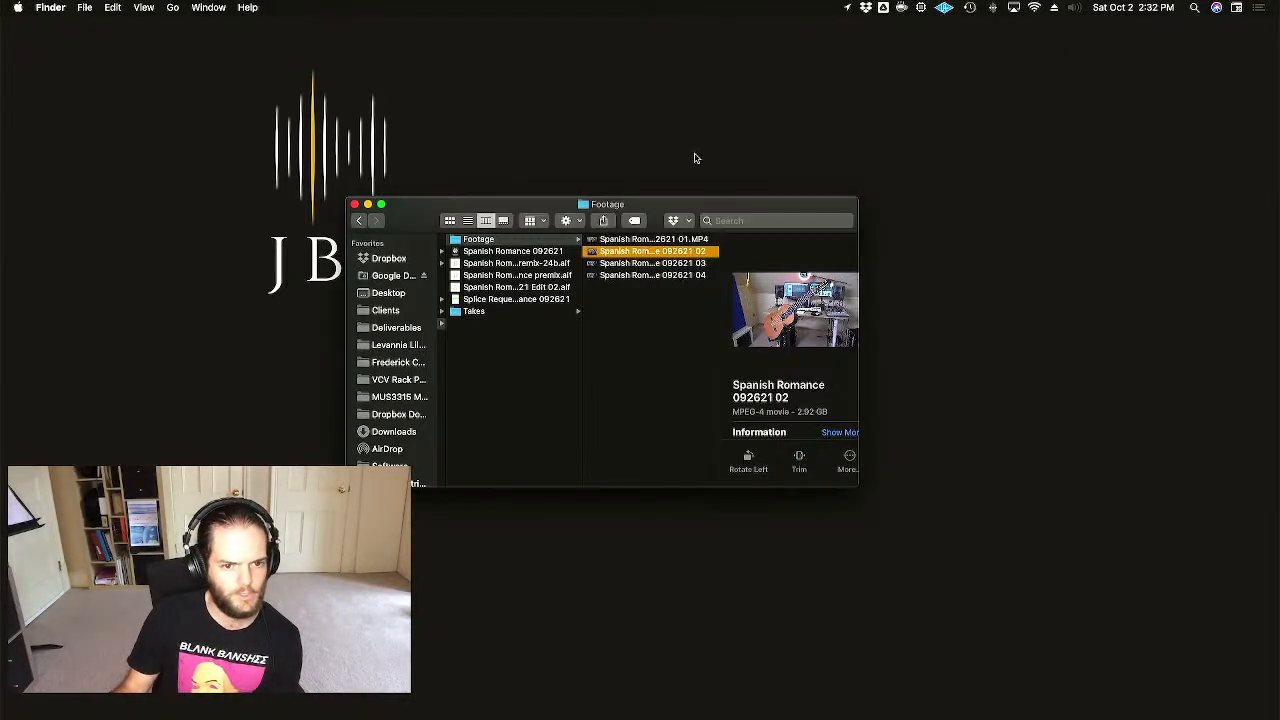
{"action": "left_click_drag", "start_coordinate": [716, 200], "coordinate": [684, 128]}
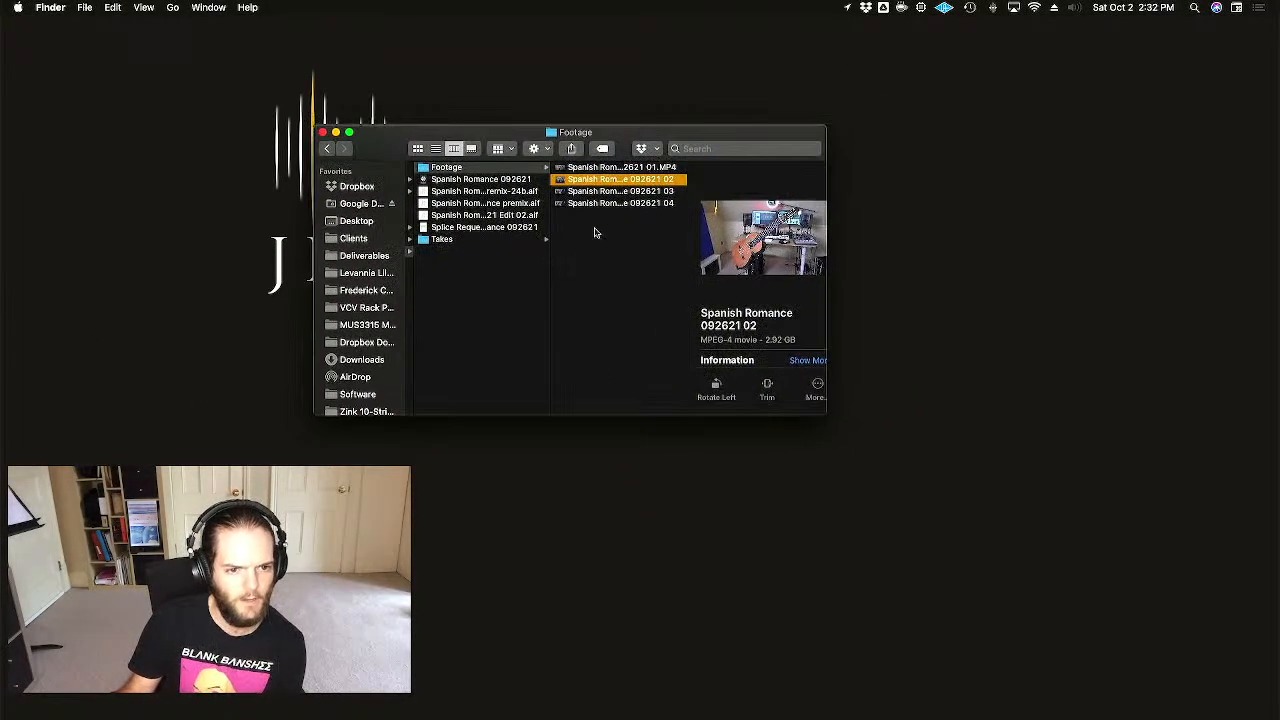
{"action": "left_click", "coordinate": [618, 167]}
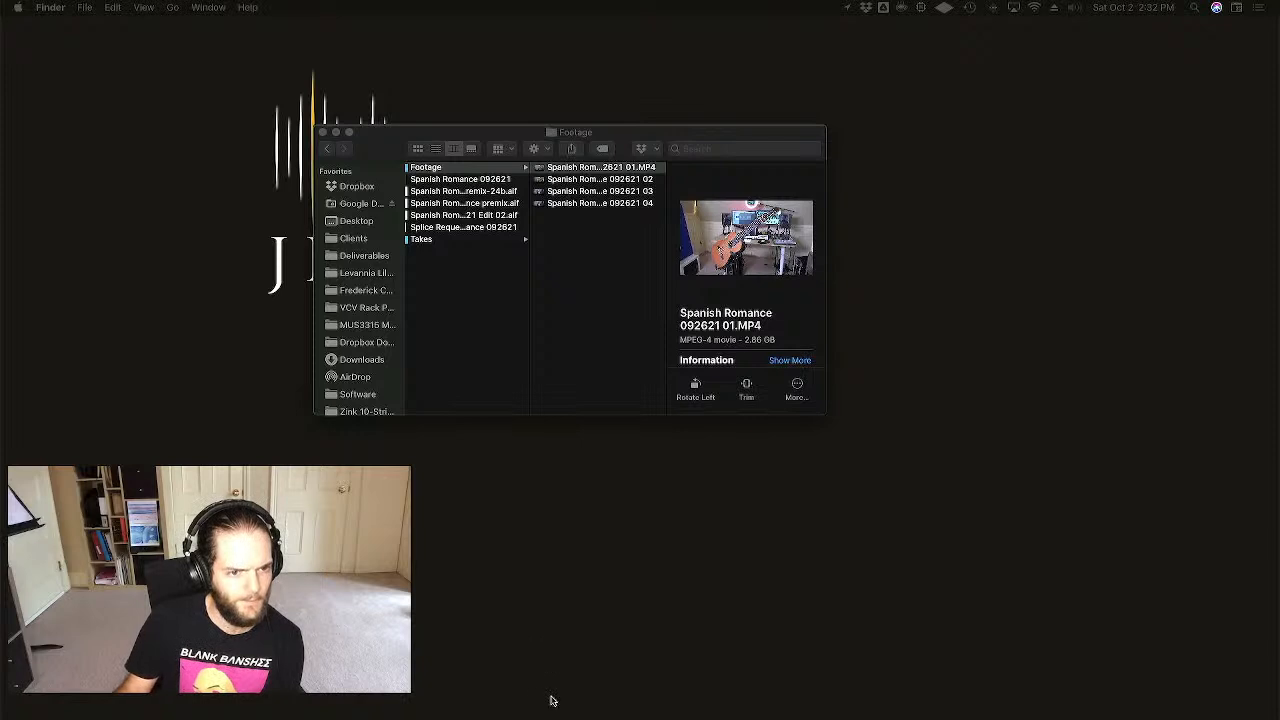
{"action": "left_click", "coordinate": [472, 216]}
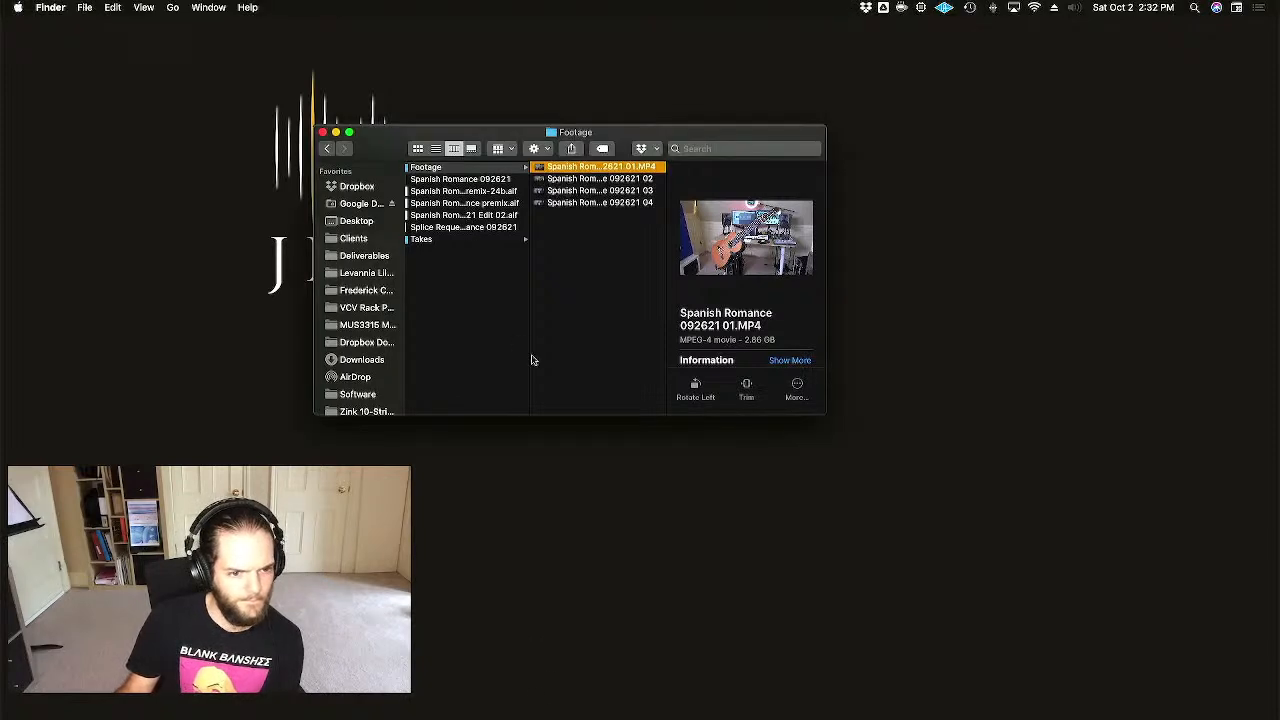
{"action": "left_click_drag", "start_coordinate": [529, 355], "coordinate": [734, 343]}
{"action": "scroll", "coordinate": [500, 309], "scroll_direction": "left", "scroll_amount": 3}
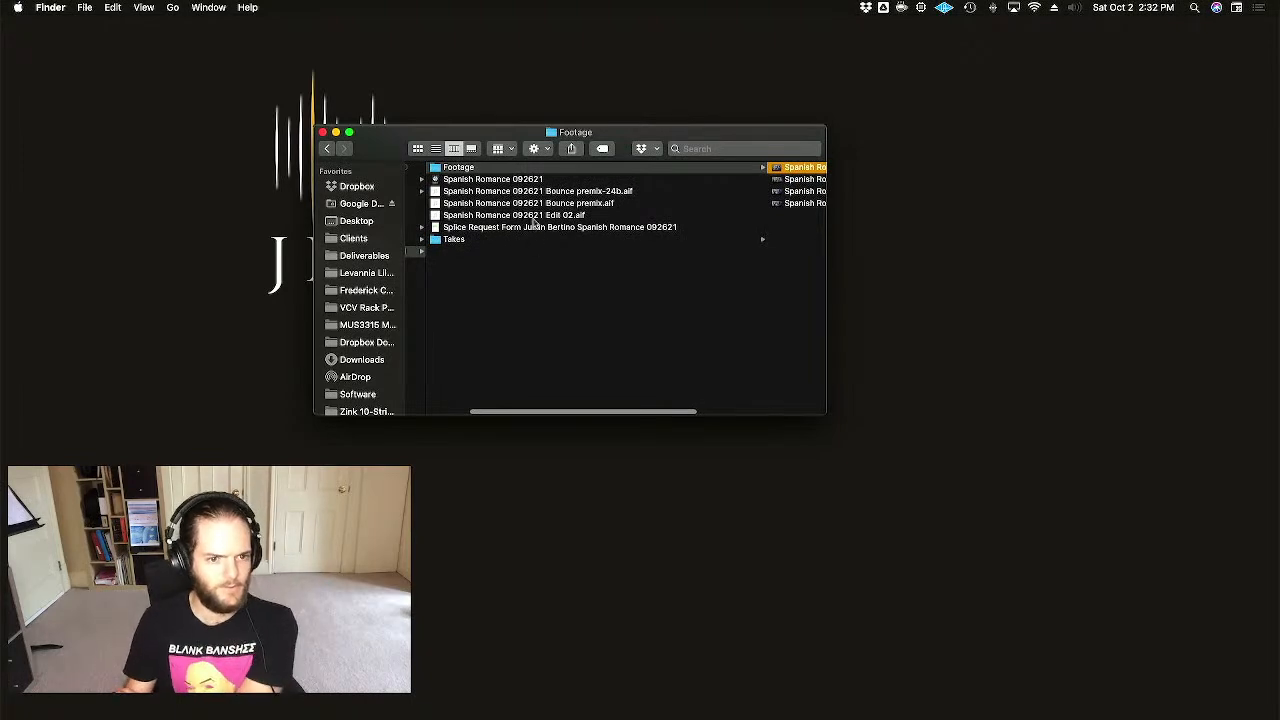
- Open Spanish Romance 092621 Edit 02.aif in Music with Open With
{"action": "left_click", "coordinate": [512, 217]}
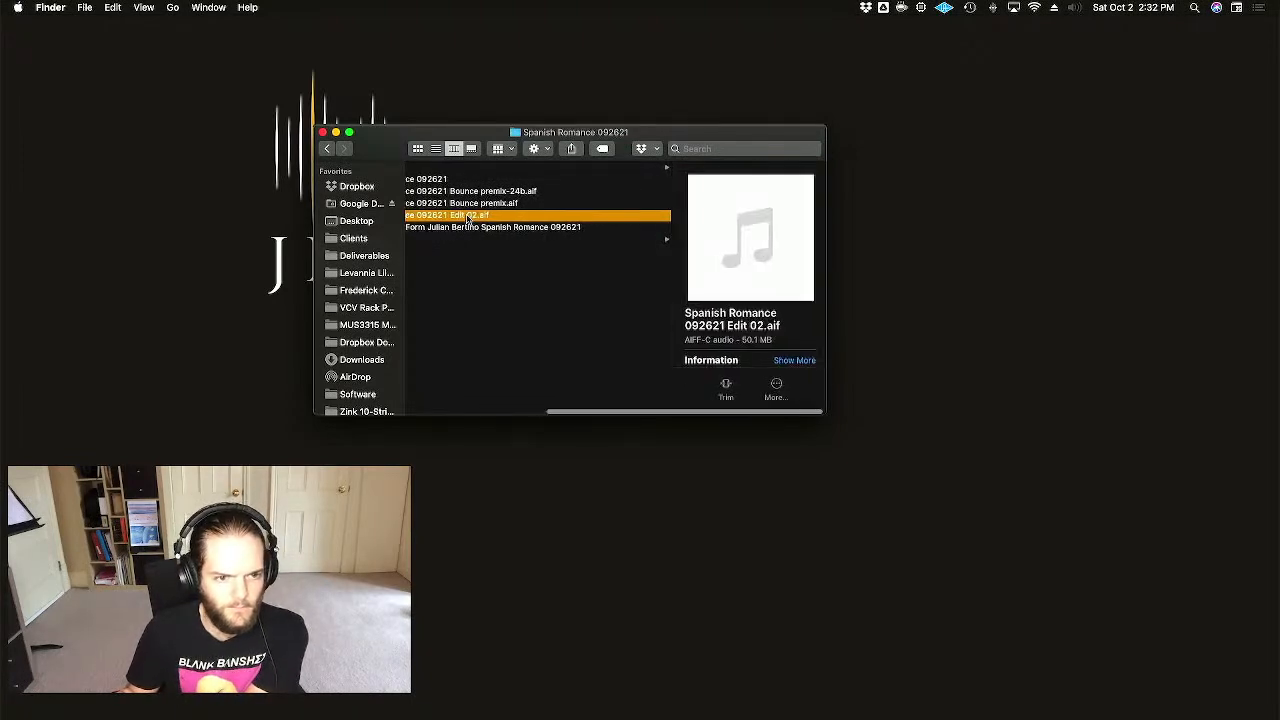
{"action": "right_click", "coordinate": [471, 217]}
{"action": "mouse_move", "coordinate": [548, 236]}
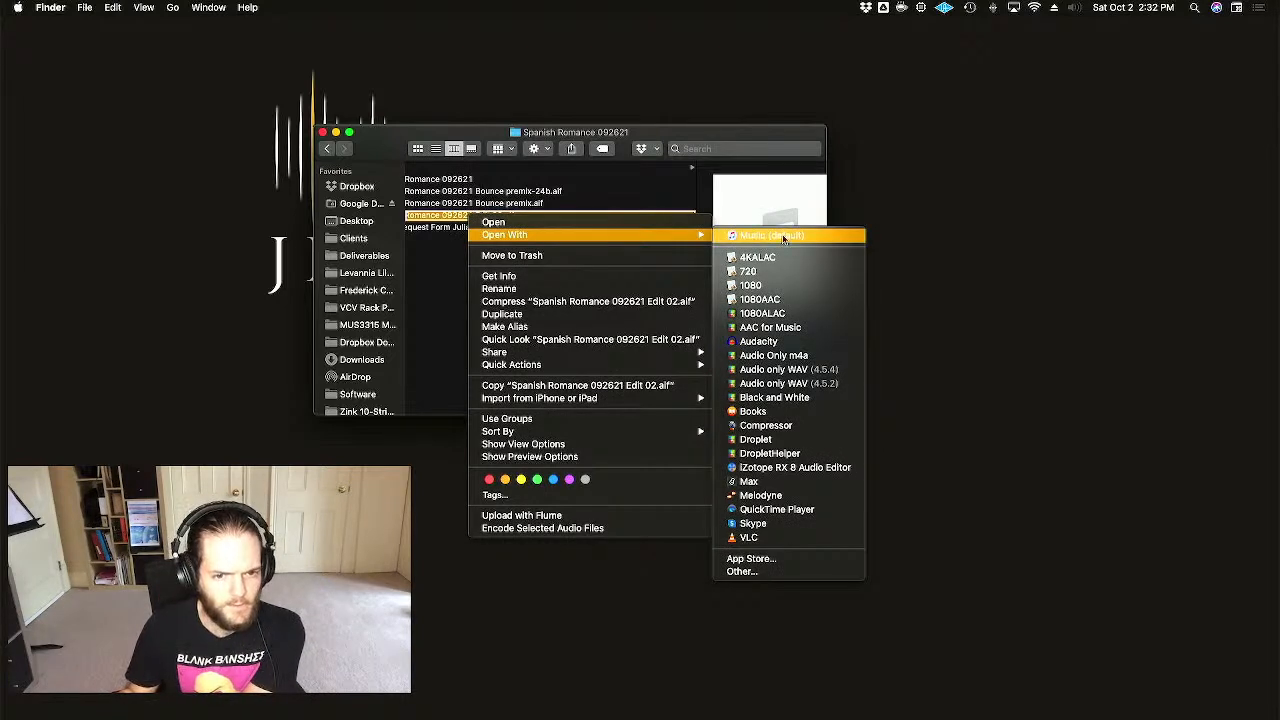
{"action": "left_click", "coordinate": [758, 236]}
{"action": "left_click_drag", "start_coordinate": [716, 132], "coordinate": [895, 125]}
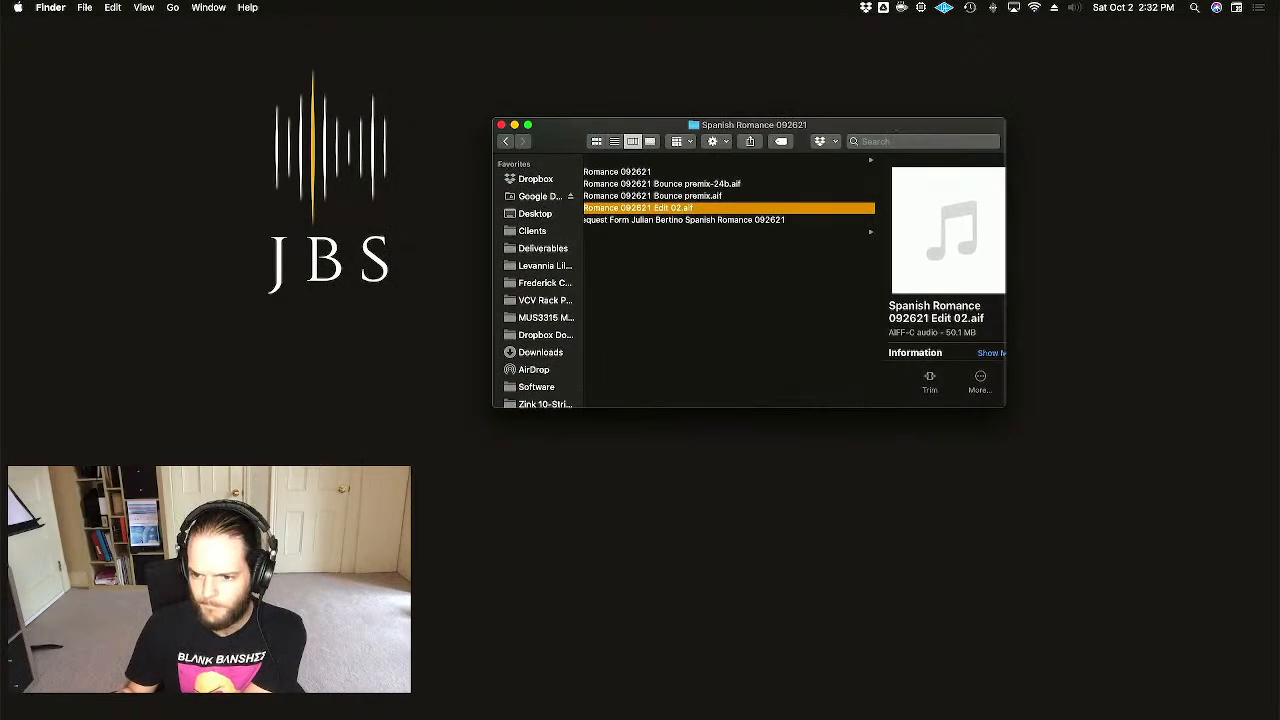
{"action": "key", "text": "ctrl+Up"}
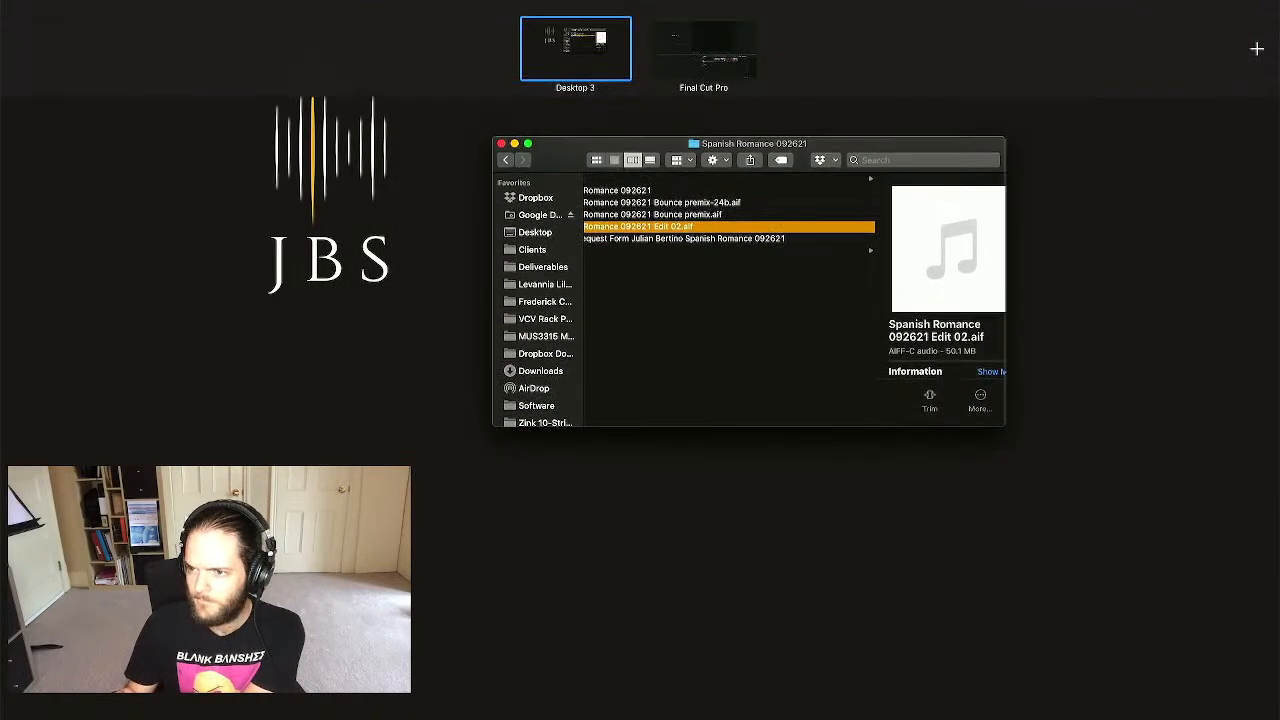
- In the Music space, open the Spanish Romance 092621 Edit 02 album from Recently Added and show its ••• options
{"action": "left_click", "coordinate": [760, 78]}
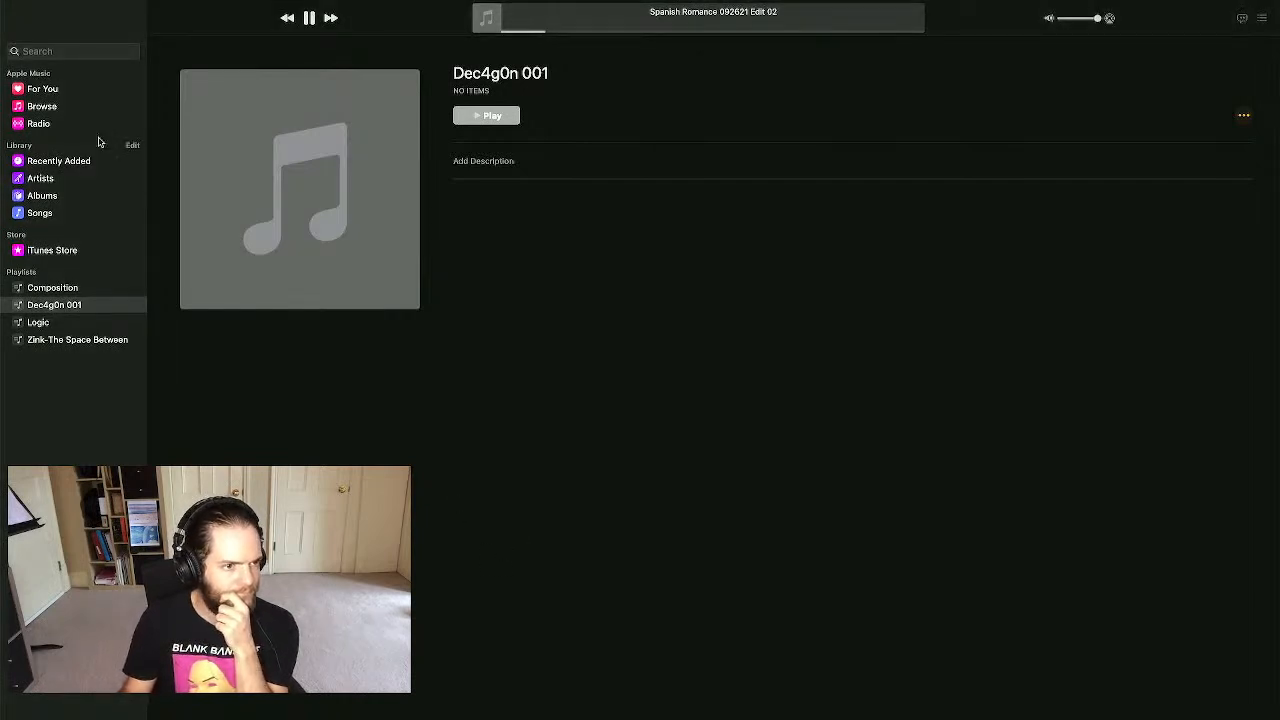
{"action": "left_click", "coordinate": [72, 163]}
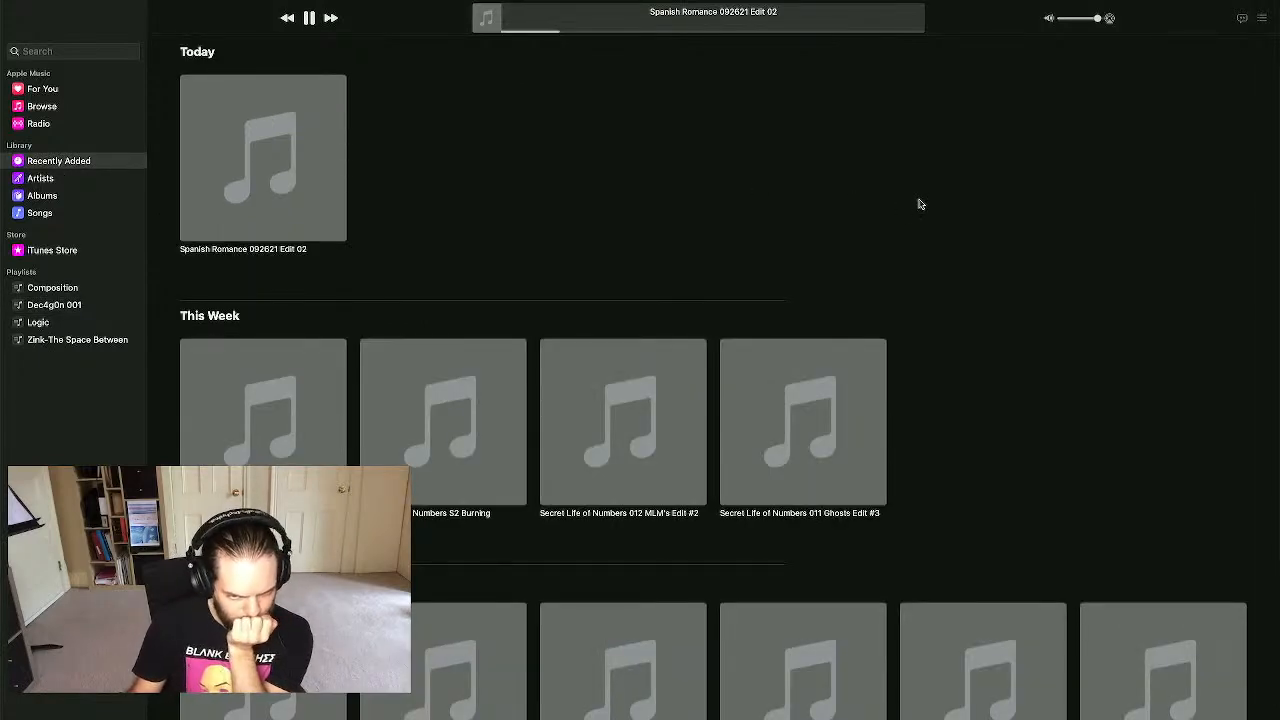
{"action": "left_click", "coordinate": [266, 235]}
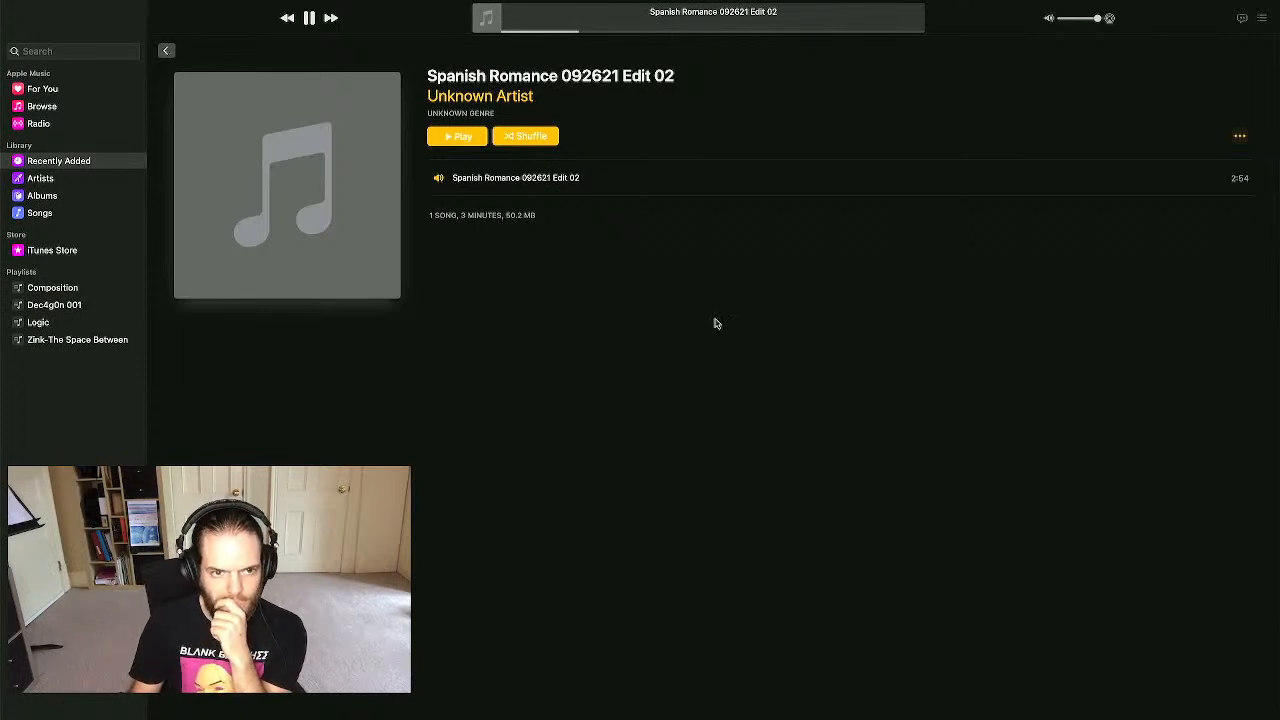
{"action": "left_click", "coordinate": [1239, 136]}
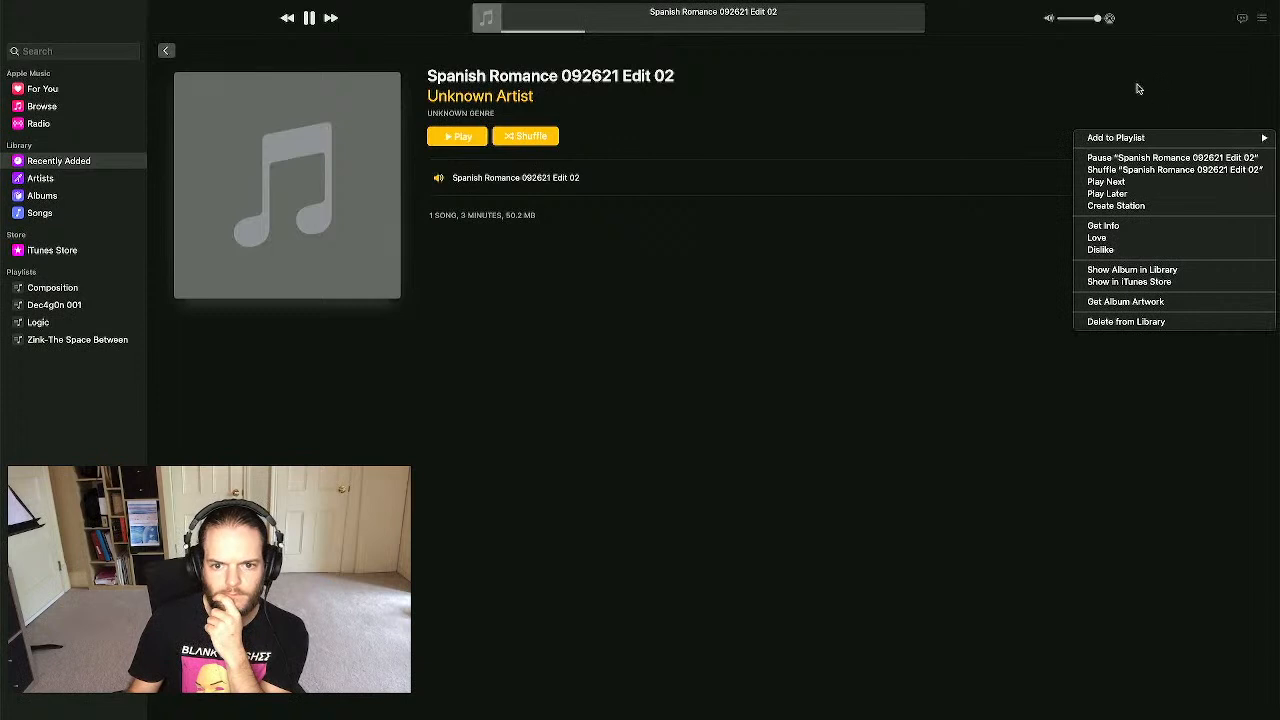
- In Get Info, set the album to Spanish Romance 092621 and enter the performer's name as artist
{"action": "left_click", "coordinate": [857, 293]}
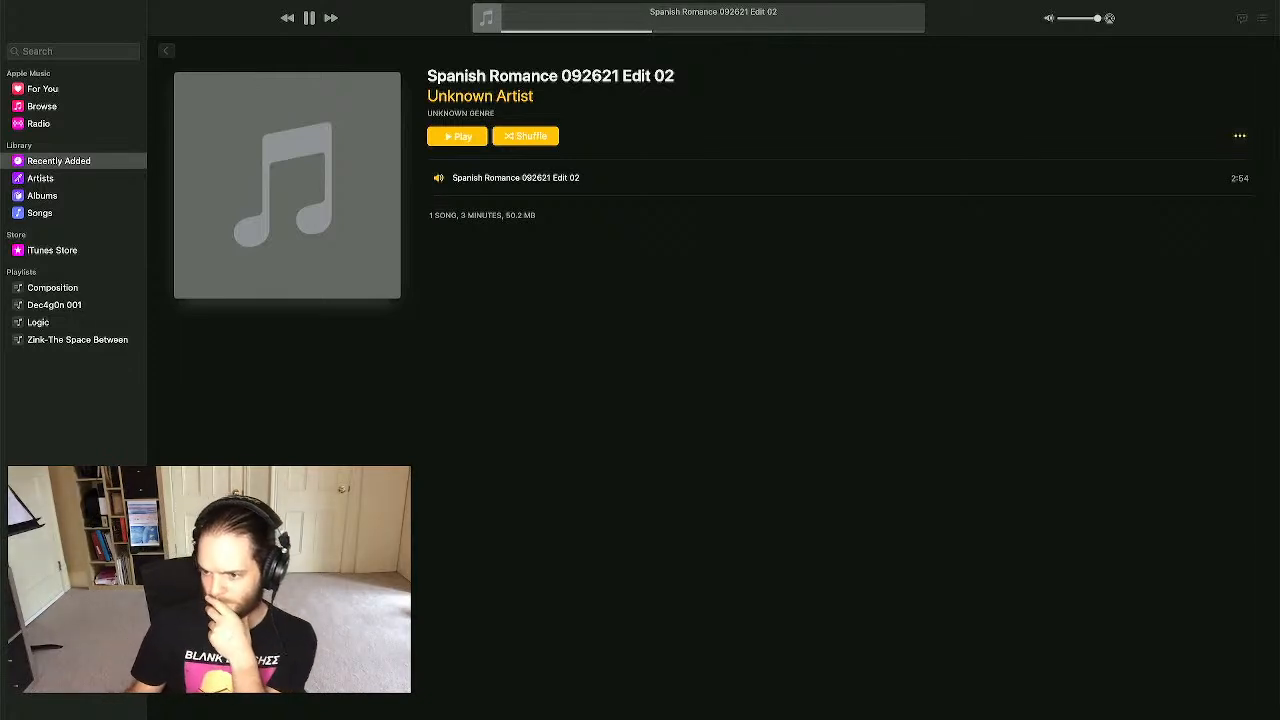
{"action": "key", "text": "Return"}
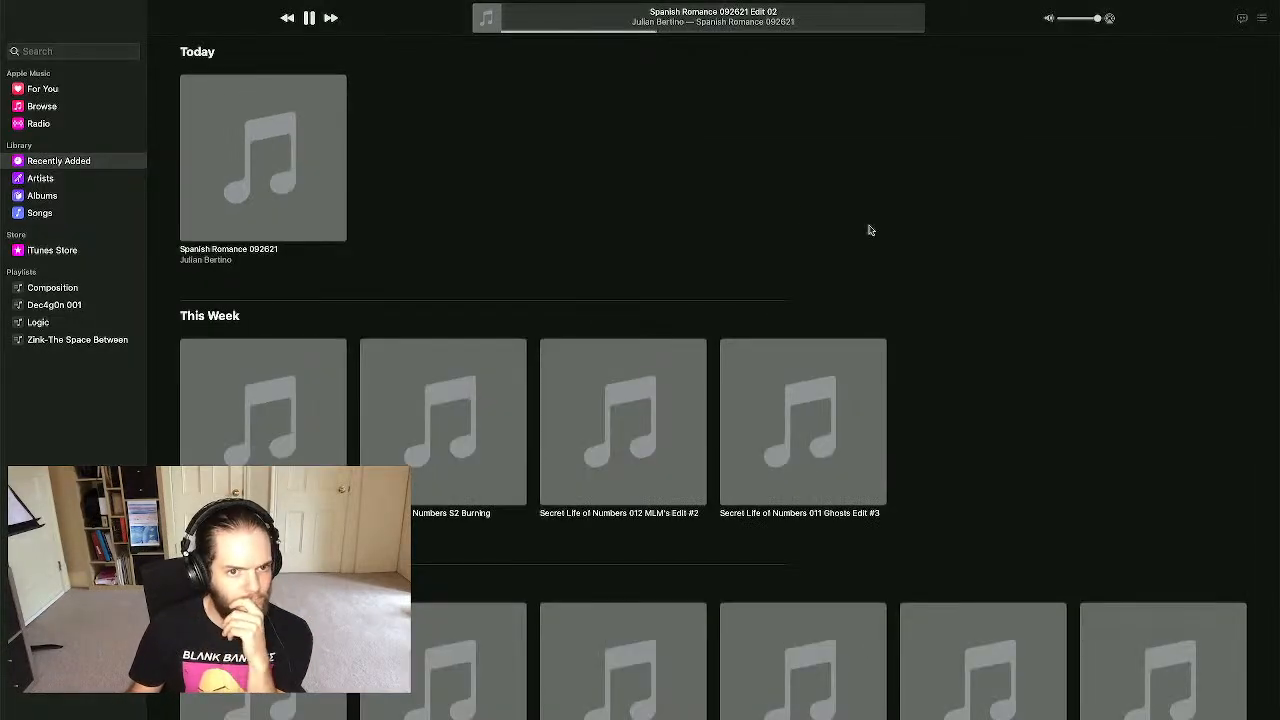
- Open the renamed Spanish Romance 092621 album page from Recently Added
{"action": "left_click", "coordinate": [252, 178]}
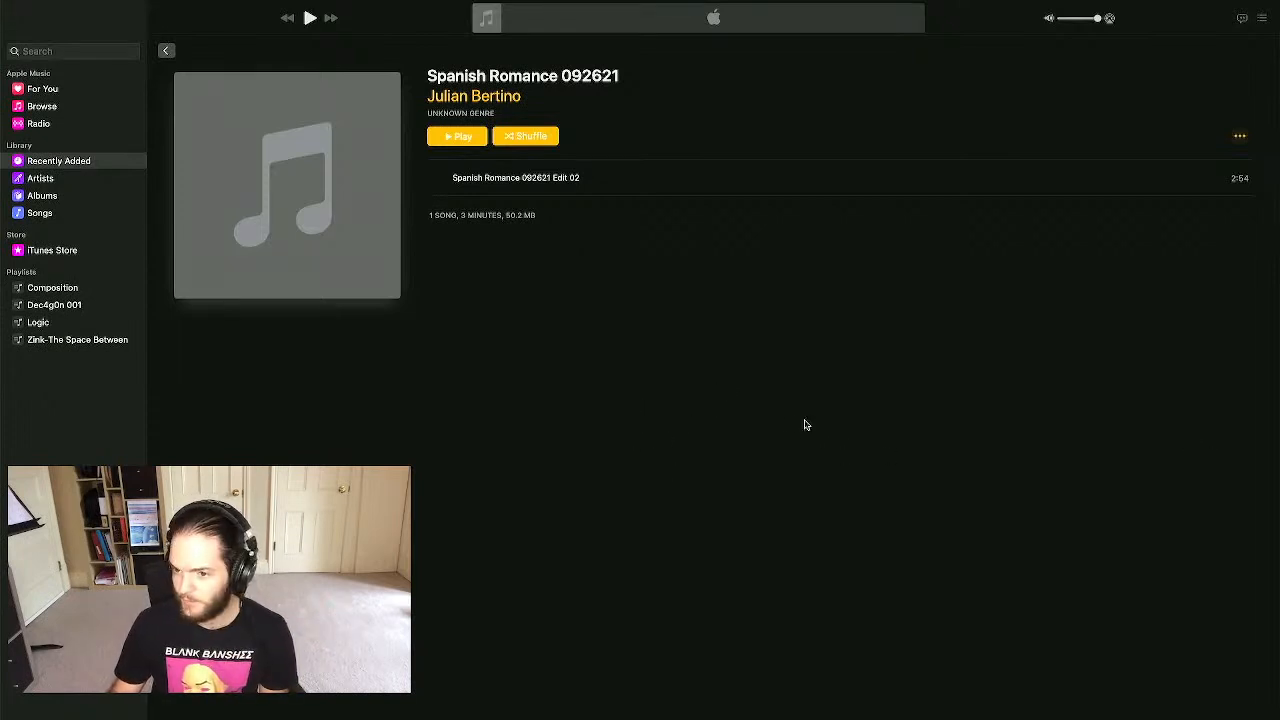
- Visit the Music space via Mission Control, then bring the Spanish Romance 092621 Finder window to the front
{"action": "key", "text": "ctrl+Up"}
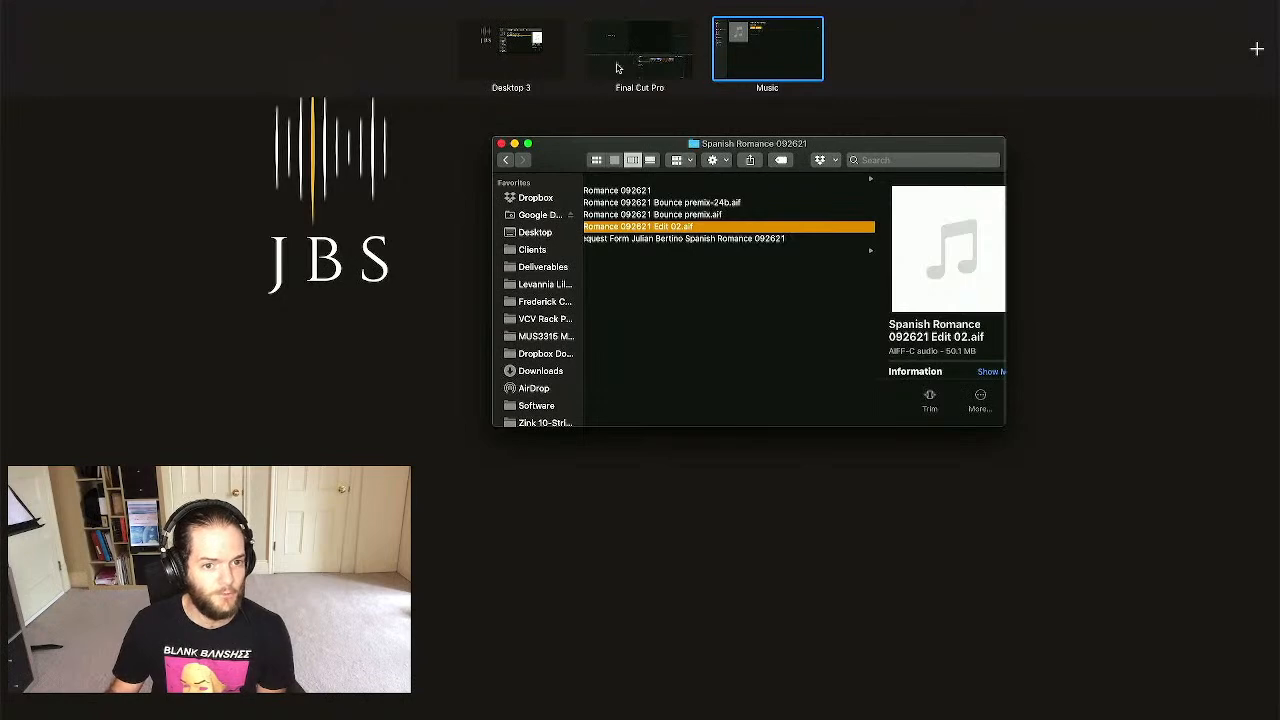
{"action": "left_click", "coordinate": [752, 38]}
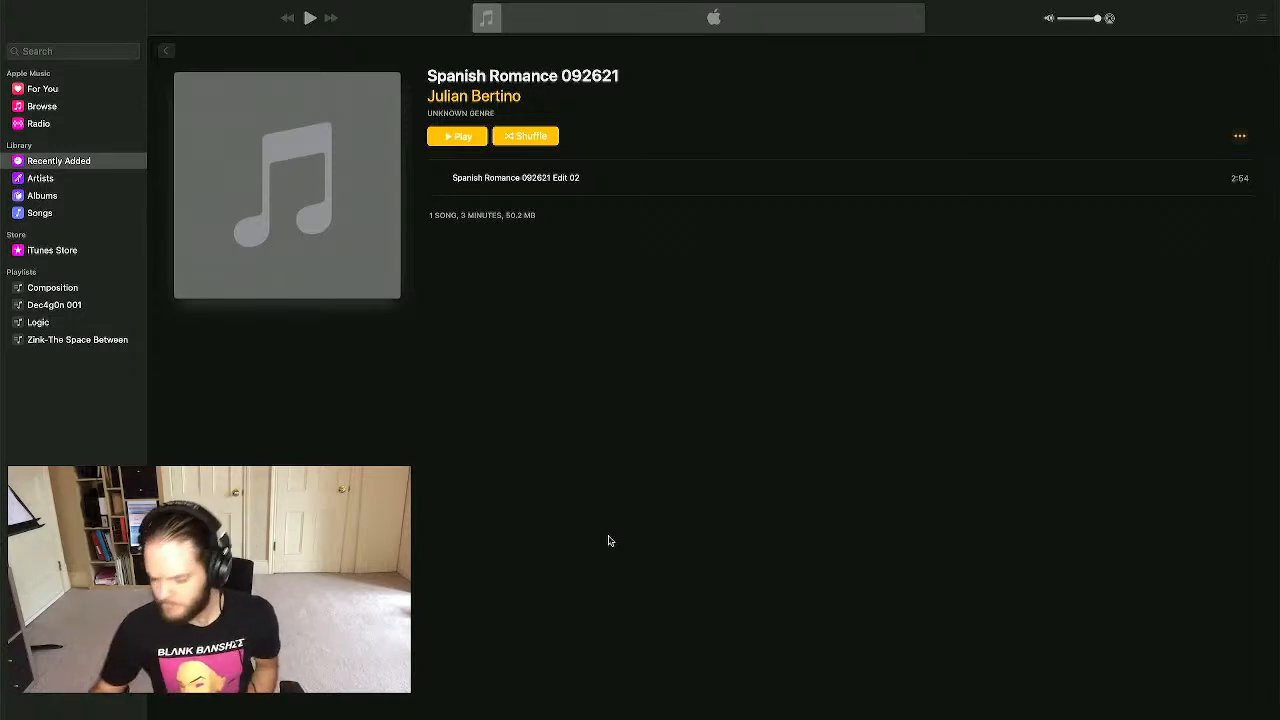
{"action": "key", "text": "ctrl+Up"}
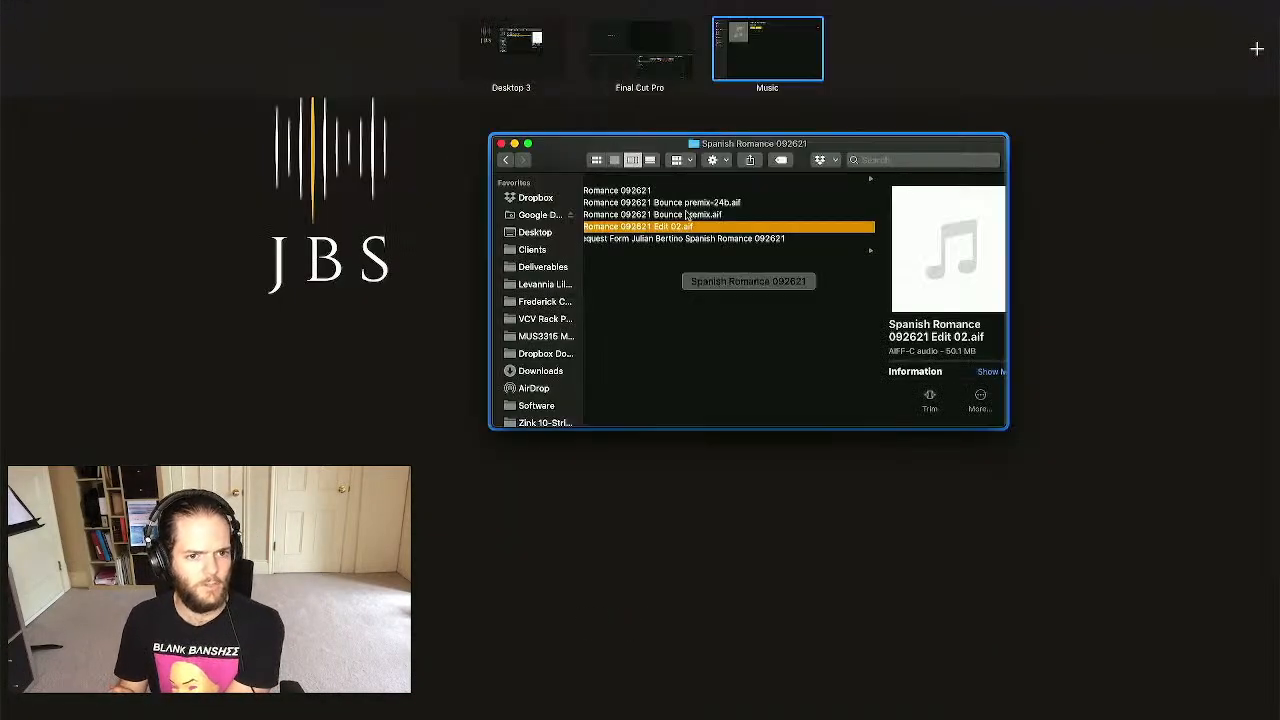
{"action": "left_click", "coordinate": [750, 355]}
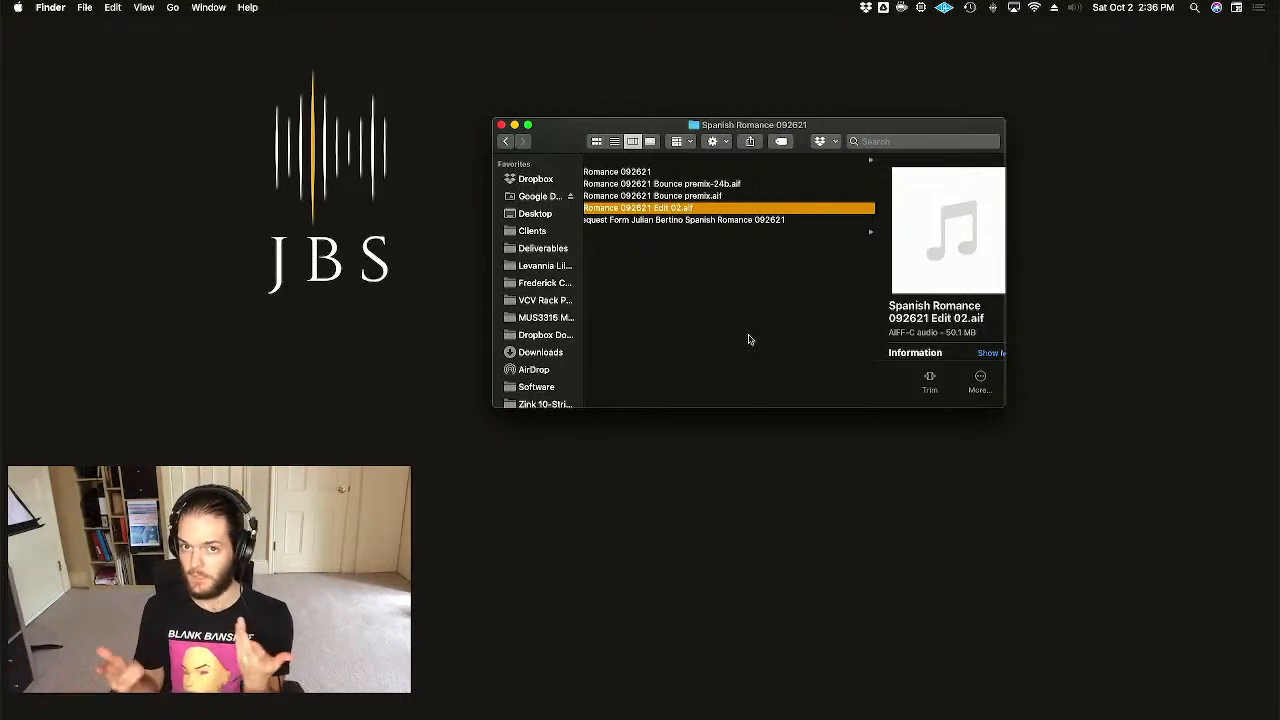
- Deselect the audio file to show the folder's full contents, then launch Final Cut Pro from the Dock
{"action": "left_click", "coordinate": [674, 347]}
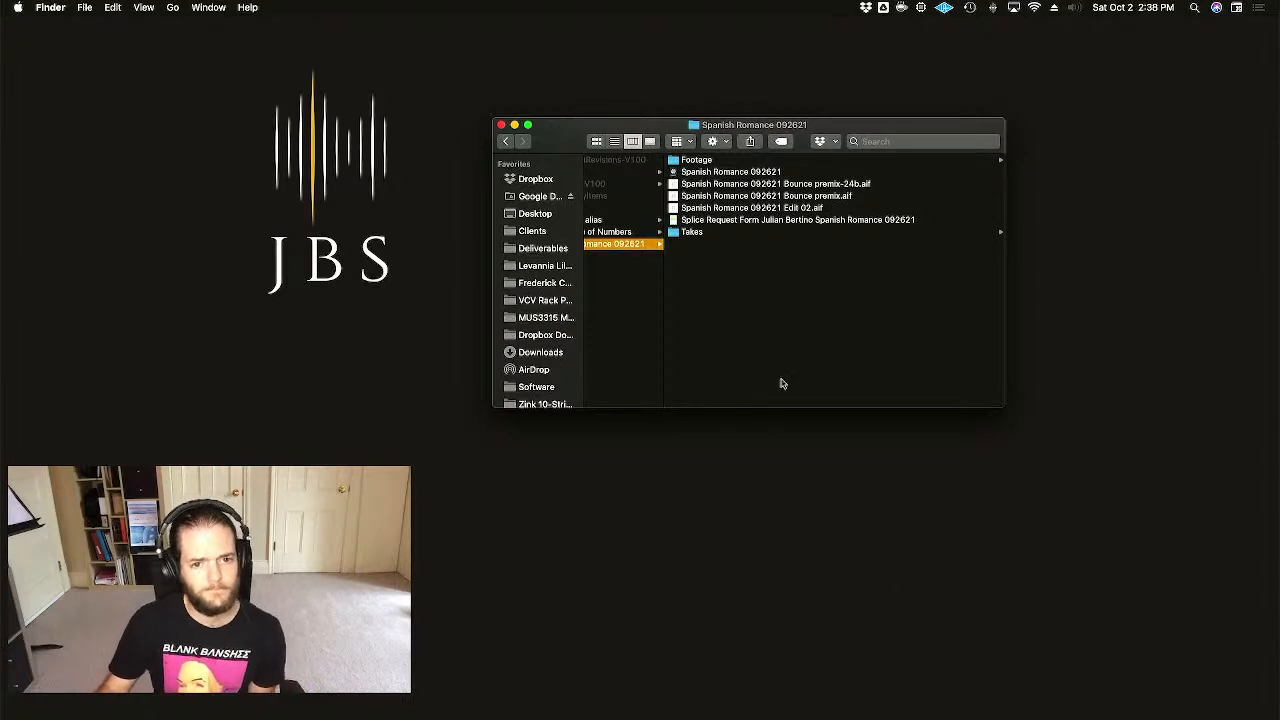
{"action": "mouse_move", "coordinate": [790, 716]}
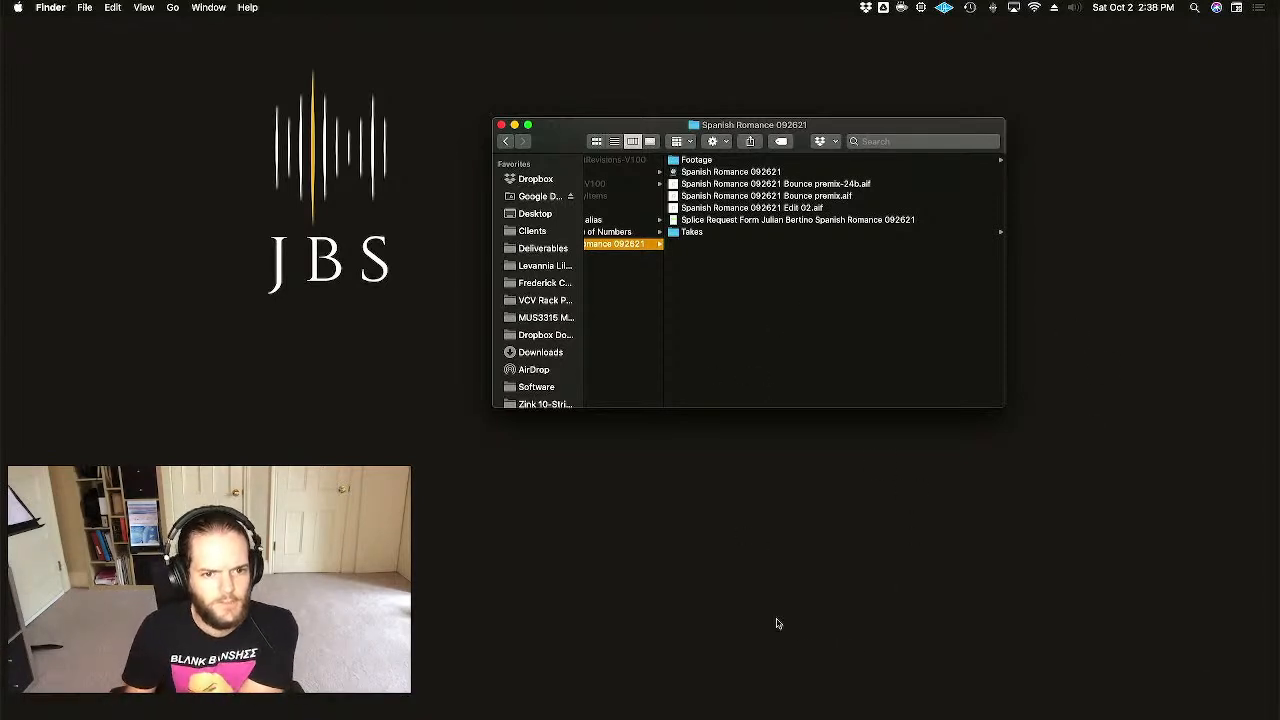
{"action": "mouse_move", "coordinate": [740, 716]}
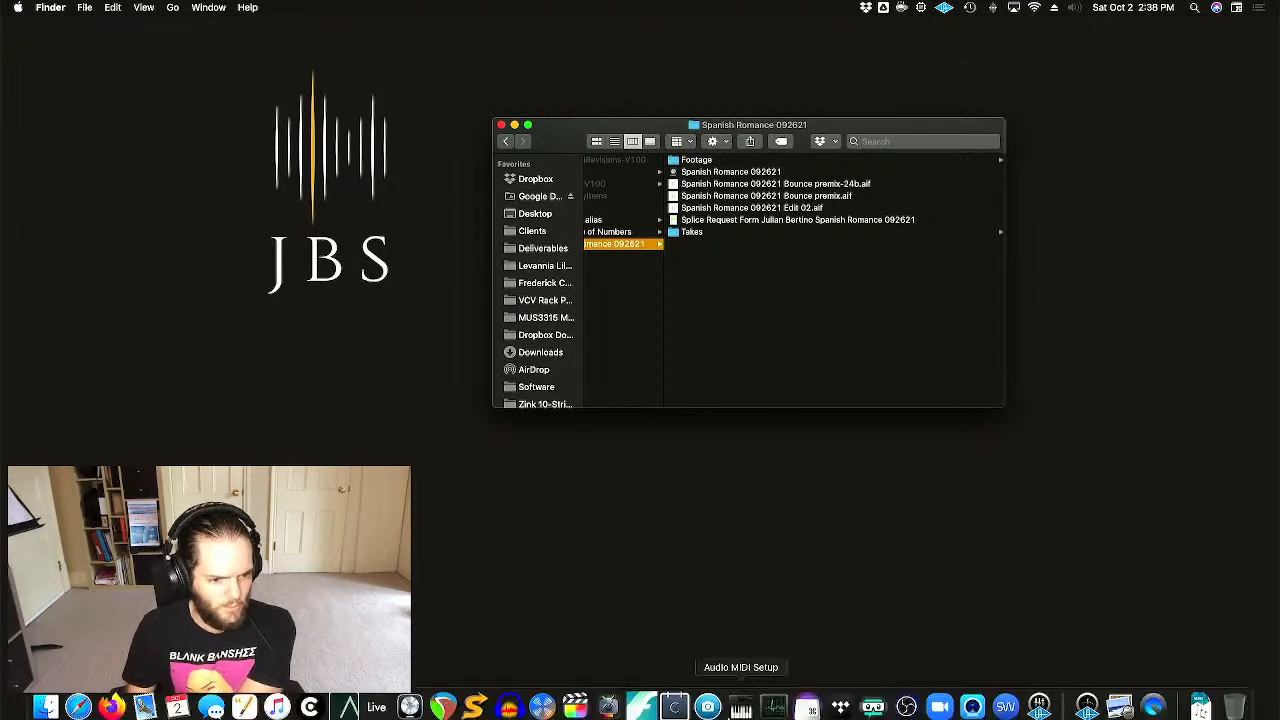
{"action": "left_click", "coordinate": [576, 700]}
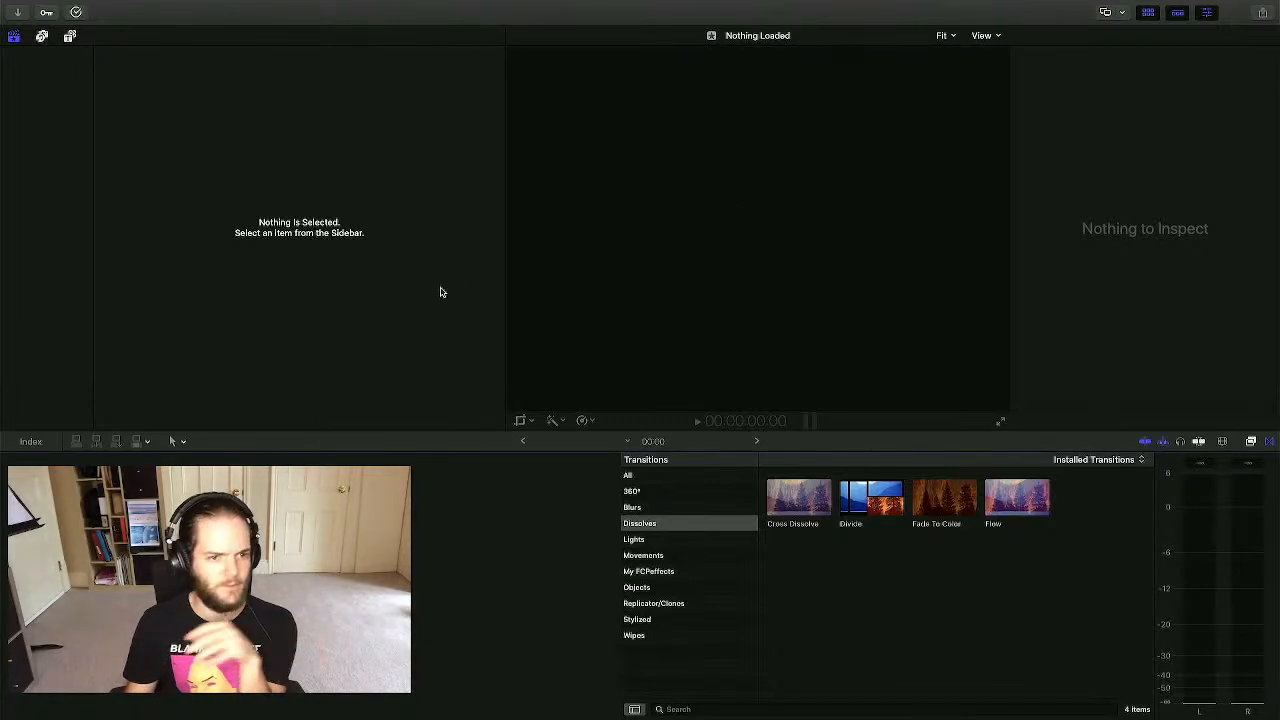
- Save a new library named Spanish Romance 092621 in the Spanish Romance 092621 folder on JBS NVMe
{"action": "mouse_move", "coordinate": [315, 3]}
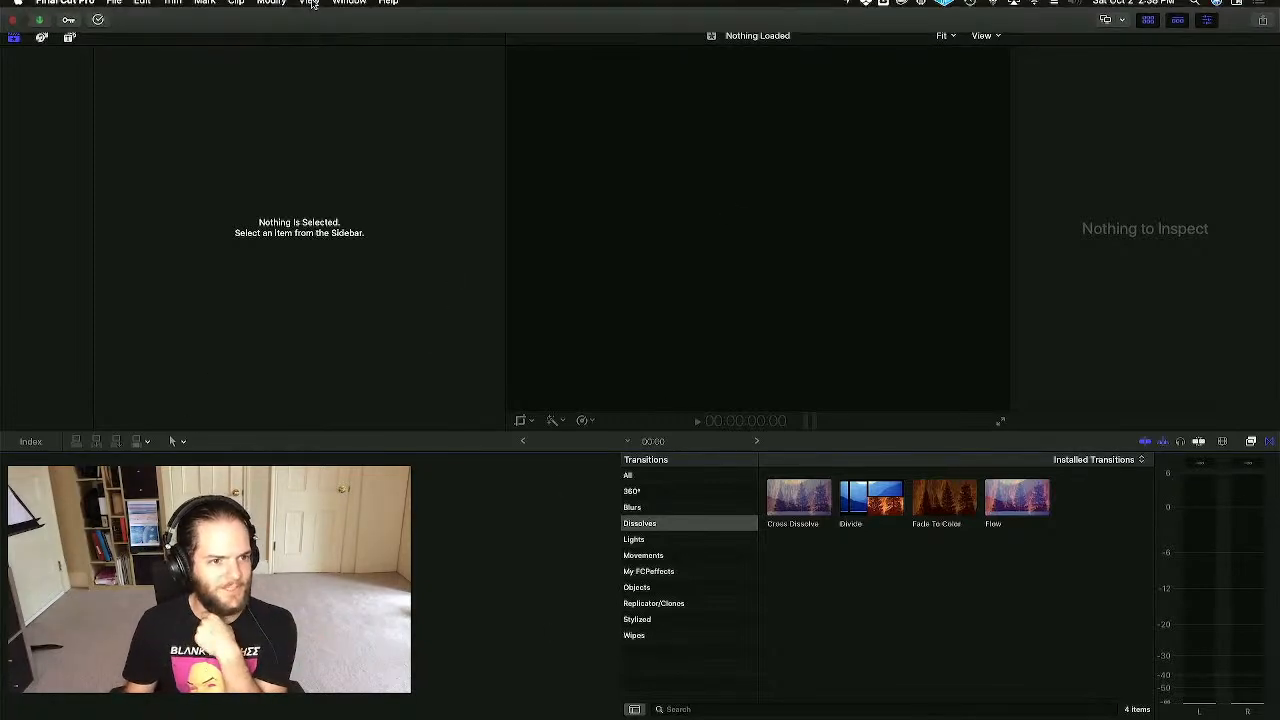
{"action": "left_click", "coordinate": [115, 8]}
{"action": "mouse_move", "coordinate": [117, 24]}
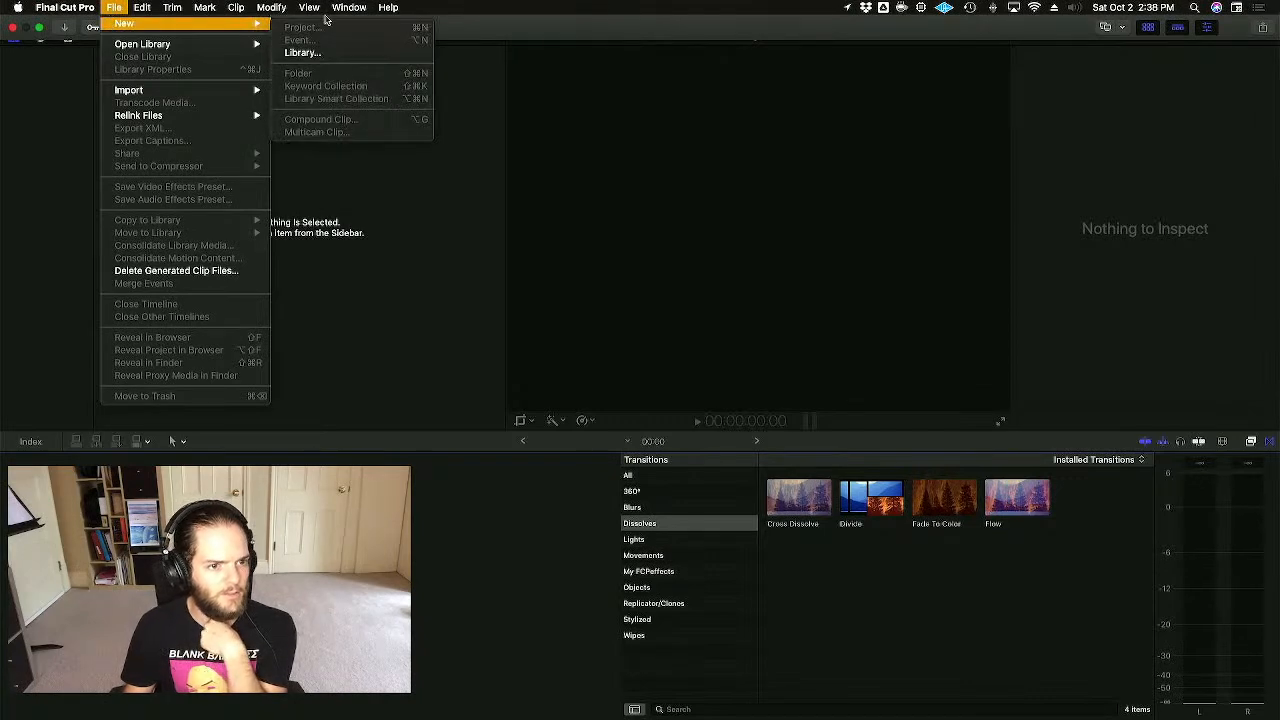
{"action": "left_click", "coordinate": [340, 52]}
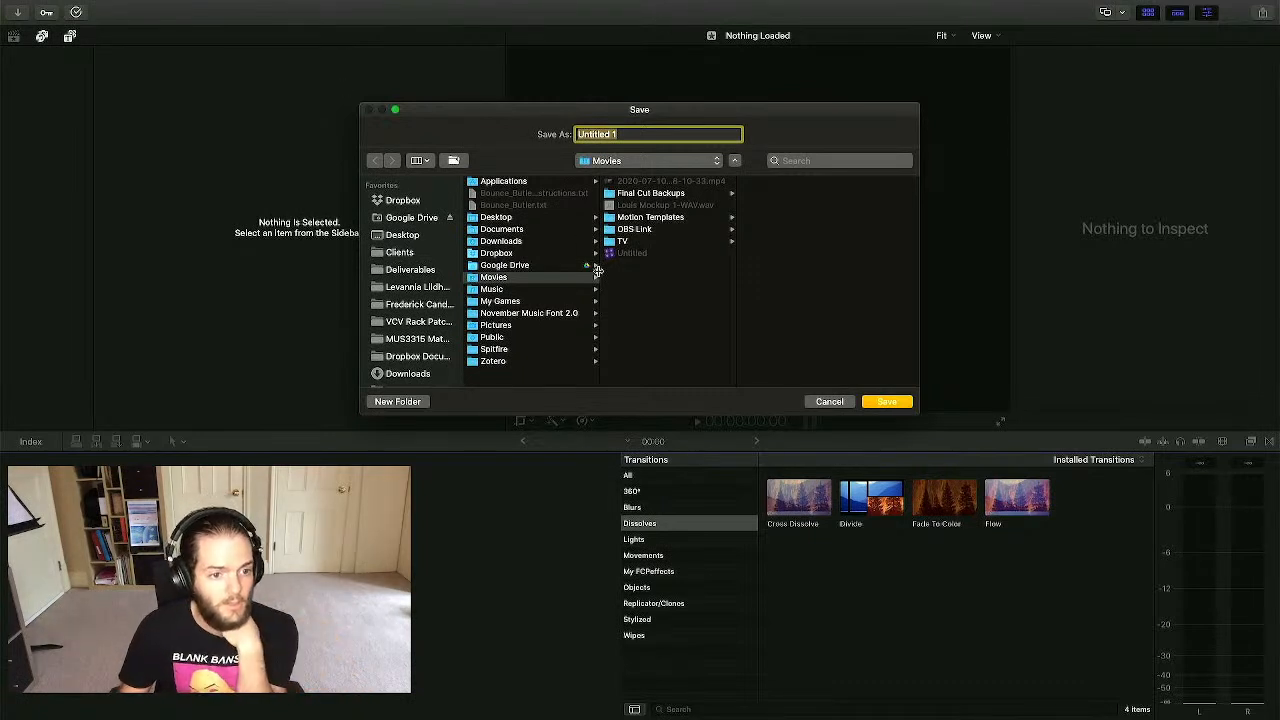
{"action": "scroll", "coordinate": [411, 247], "scroll_direction": "down", "scroll_amount": 2}
{"action": "scroll", "coordinate": [411, 247], "scroll_direction": "down", "scroll_amount": 10}
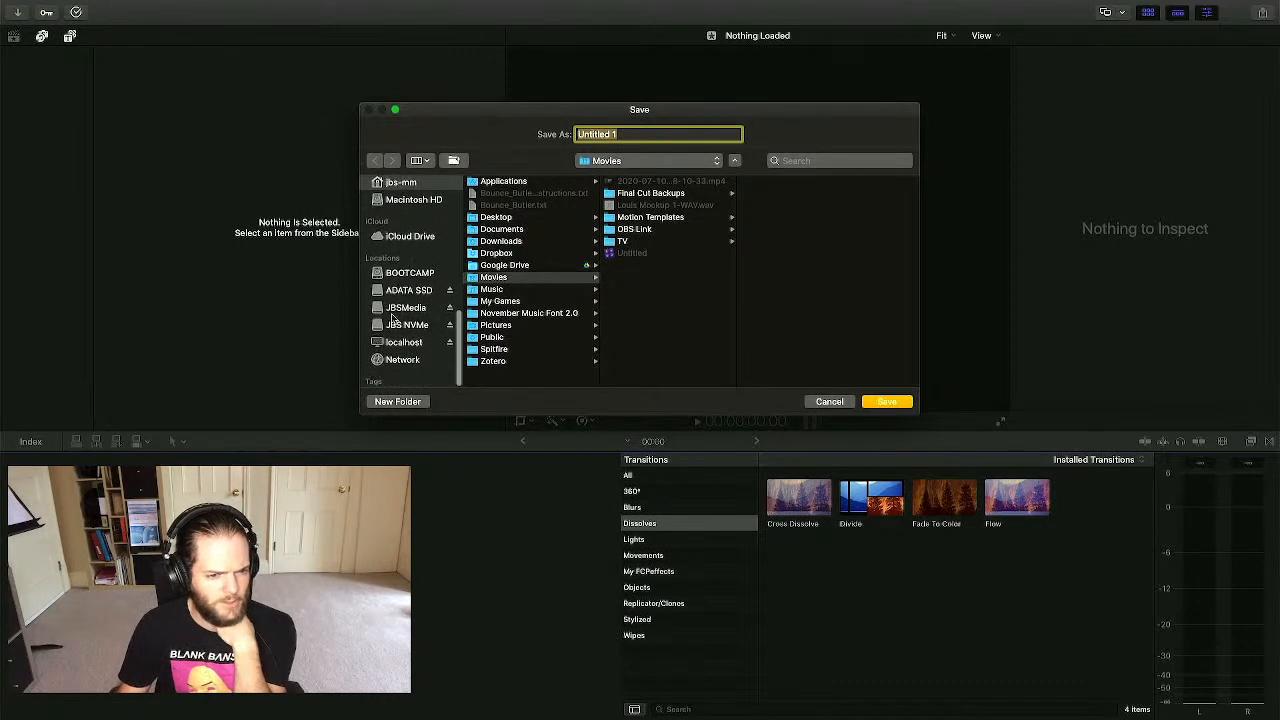
{"action": "left_click", "coordinate": [407, 327]}
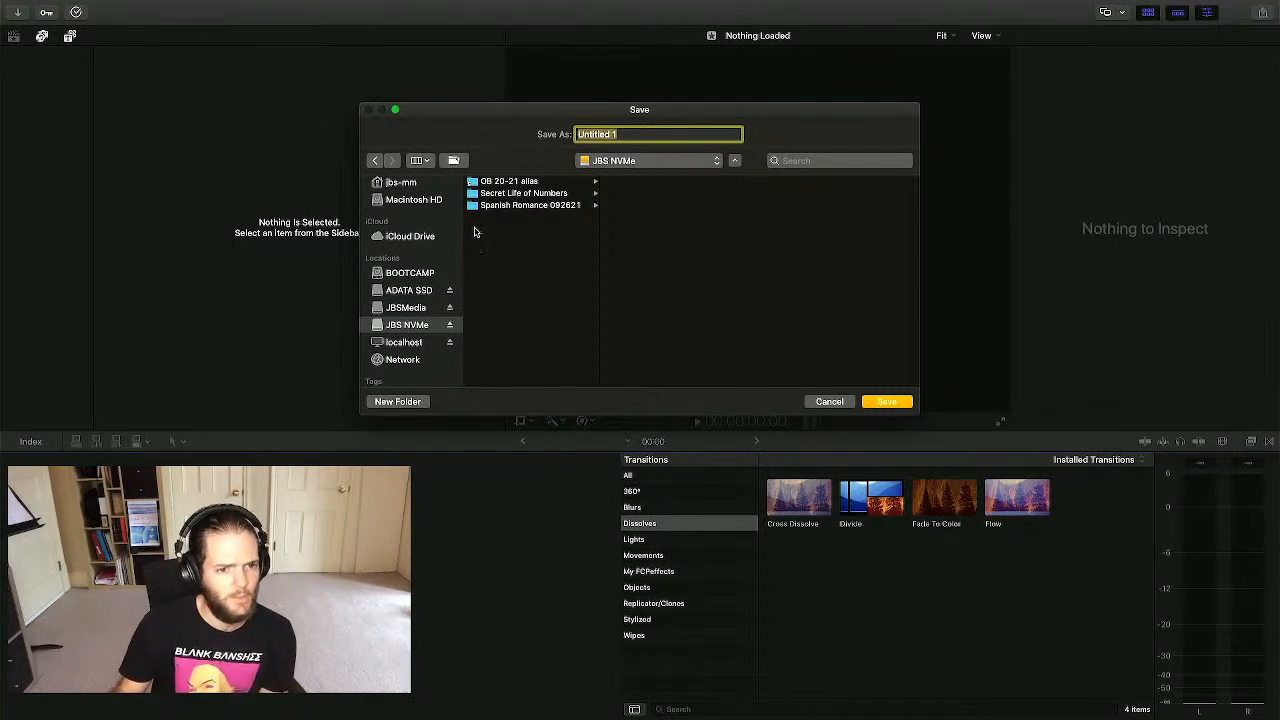
{"action": "left_click", "coordinate": [540, 206]}
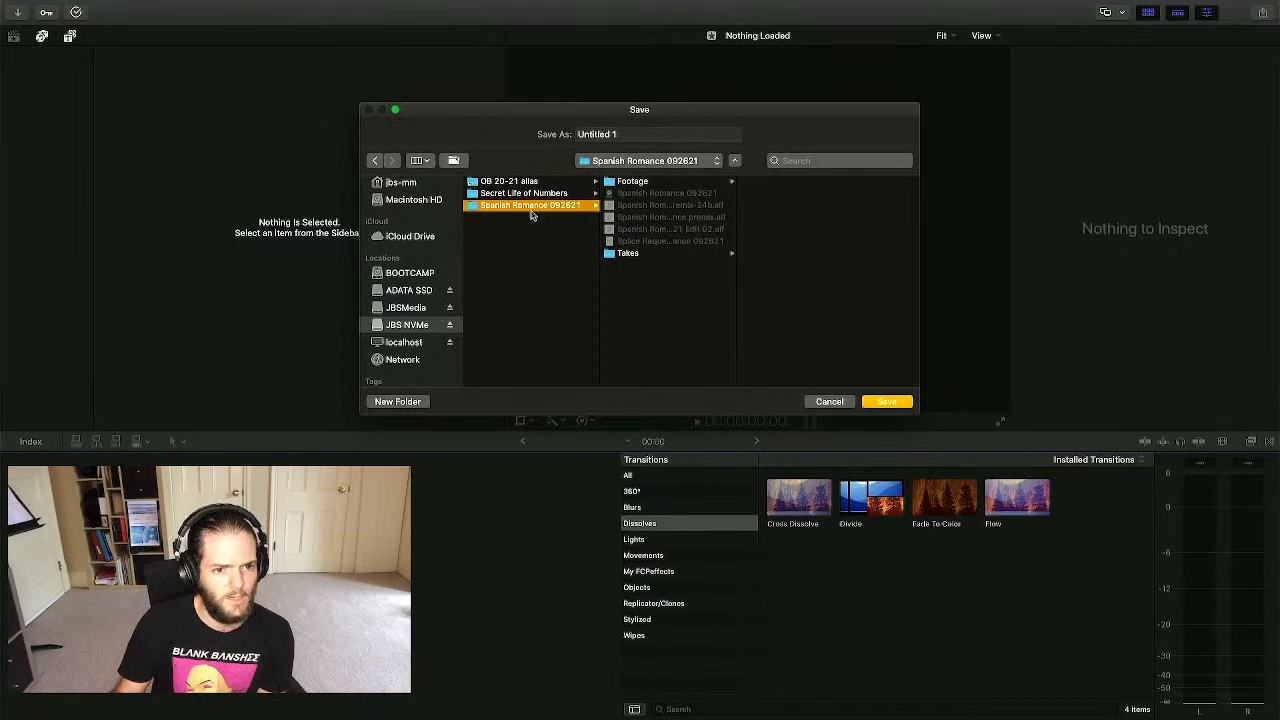
{"action": "left_click", "coordinate": [660, 194]}
{"action": "left_click", "coordinate": [694, 133]}
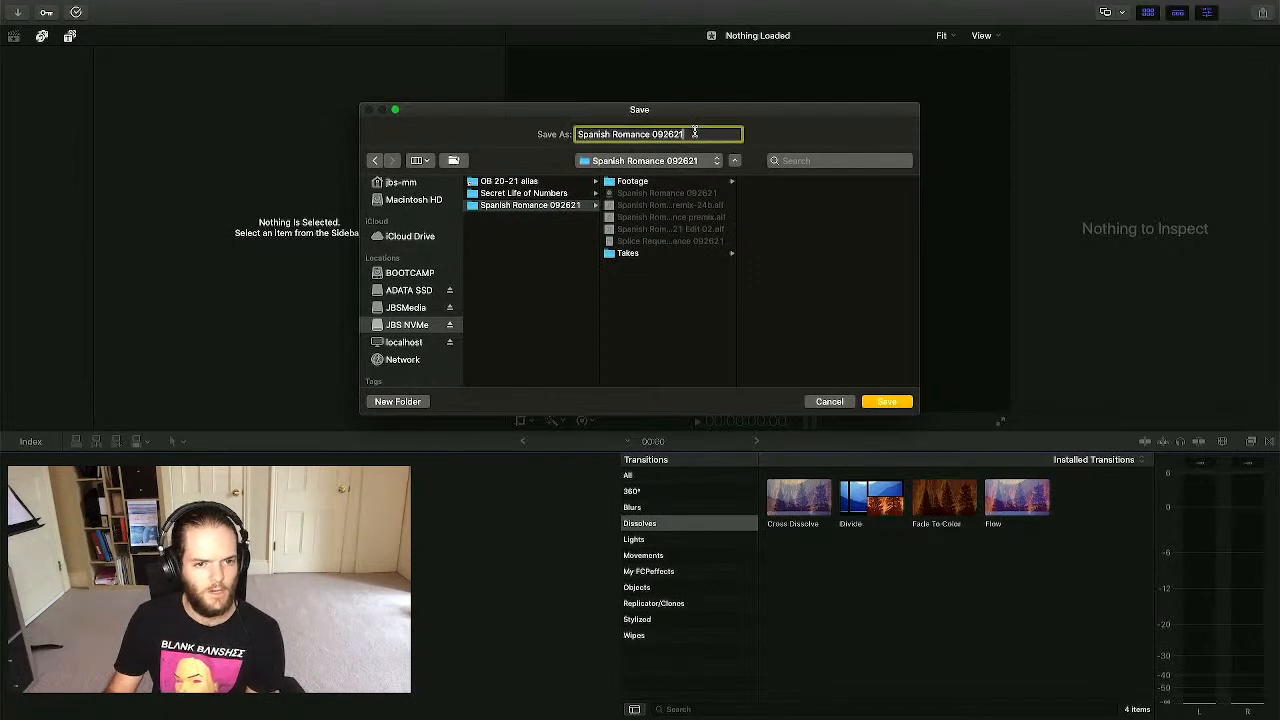
{"action": "left_click", "coordinate": [882, 402]}
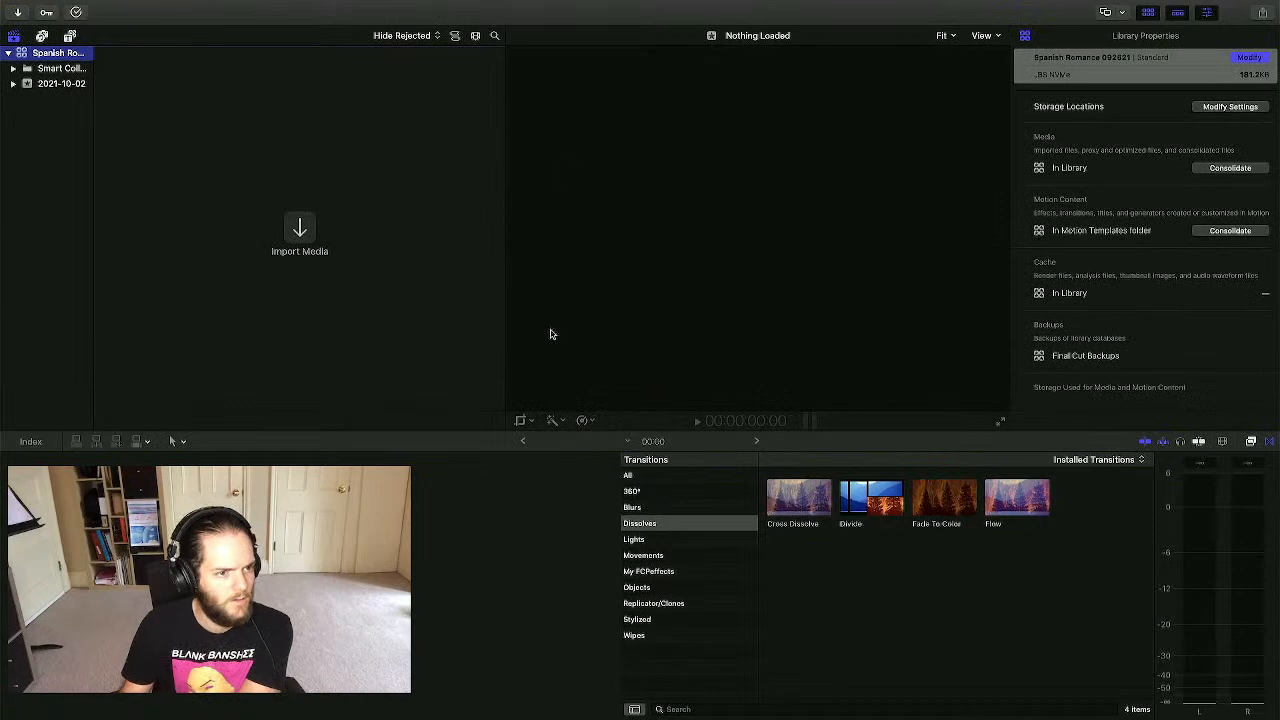
- In Media Import, expand the Spanish Romance 092621 folder and widen the Name column
{"action": "left_click", "coordinate": [299, 233]}
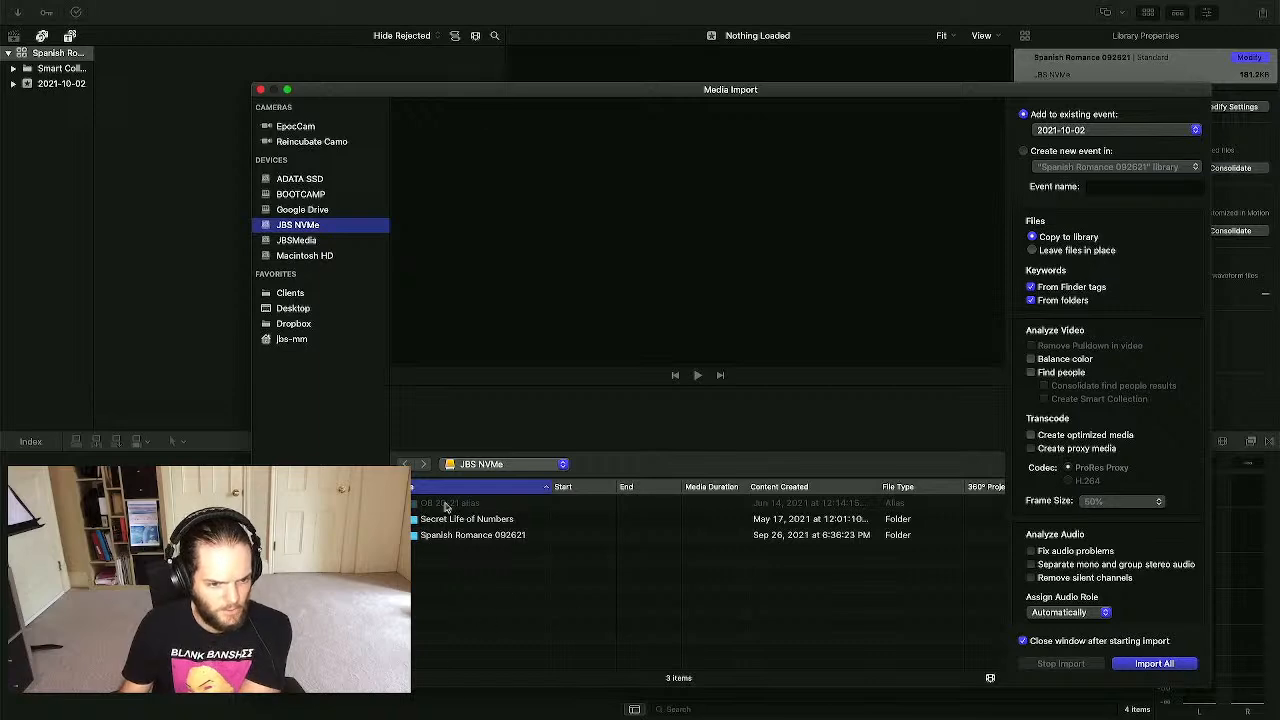
{"action": "left_click", "coordinate": [408, 519]}
{"action": "key", "text": "Right"}
{"action": "key", "text": "Left"}
{"action": "left_click", "coordinate": [404, 535]}
{"action": "scroll", "coordinate": [629, 586], "scroll_direction": "down", "scroll_amount": 1}
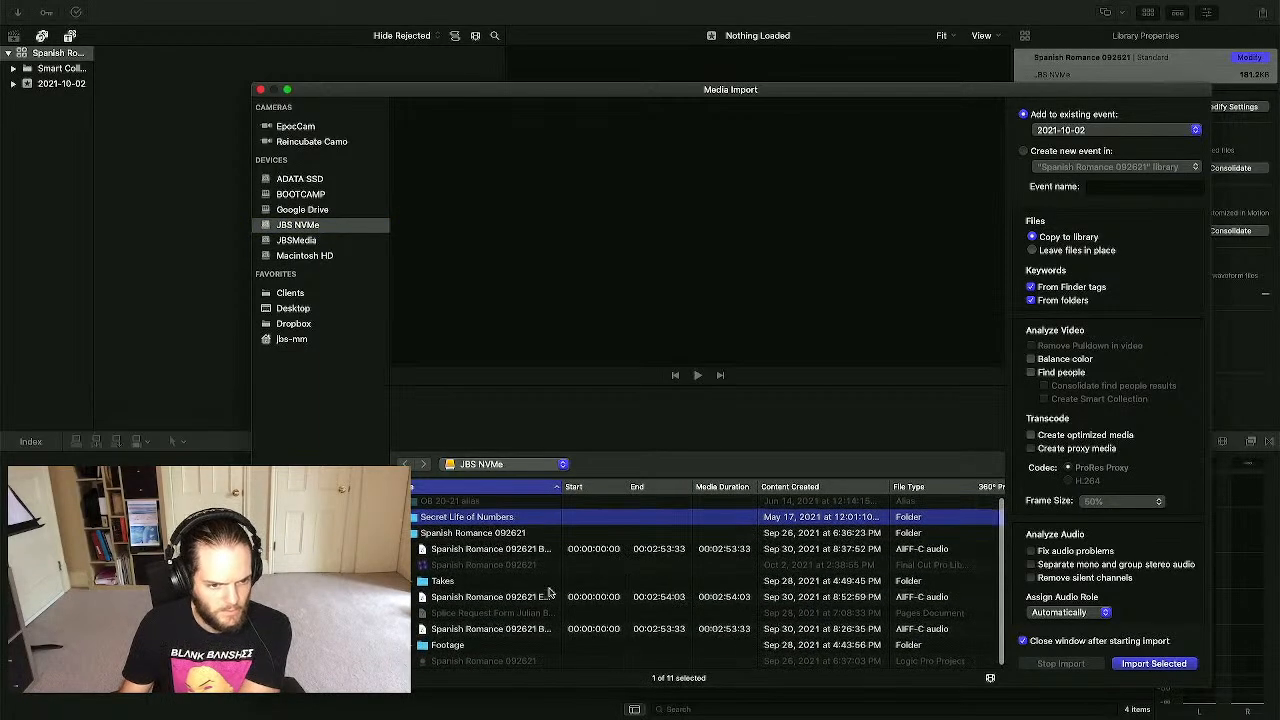
{"action": "left_click", "coordinate": [509, 551]}
{"action": "left_click_drag", "start_coordinate": [566, 487], "coordinate": [855, 488]}
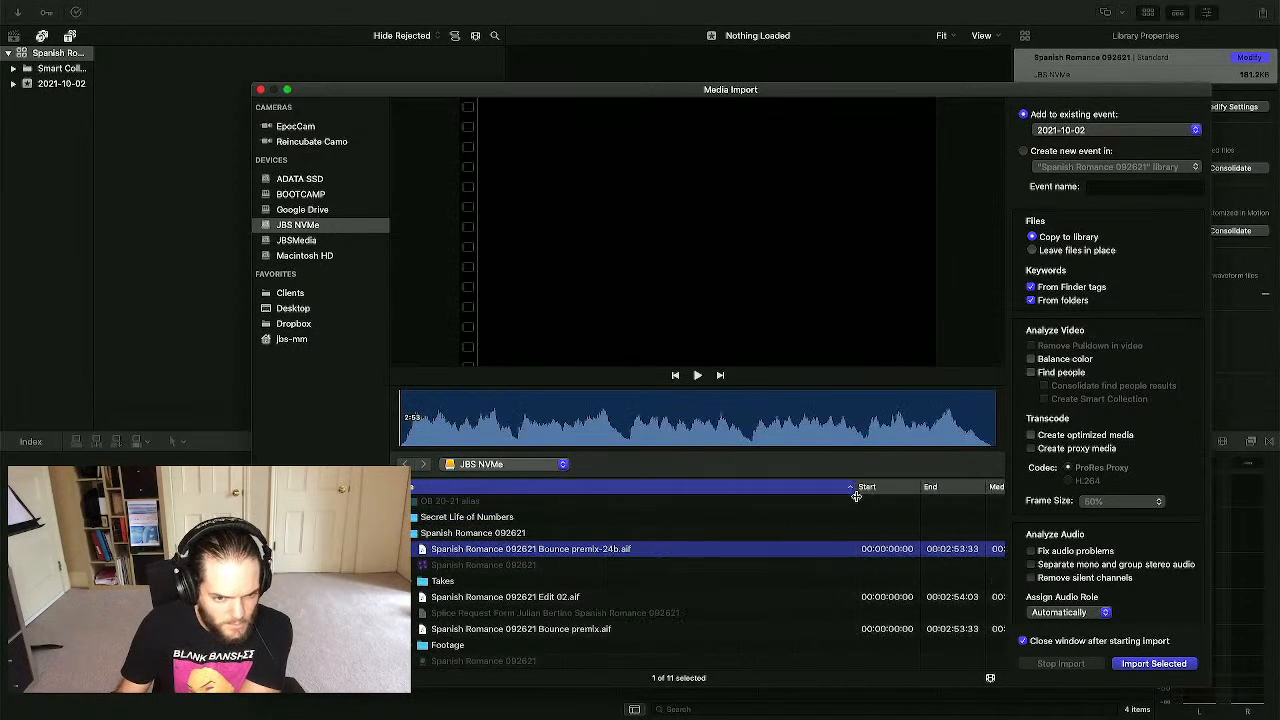
- Select the Edit 02.aif mix plus takes 02 and 03 from the Footage folder
{"action": "left_click", "coordinate": [560, 597]}
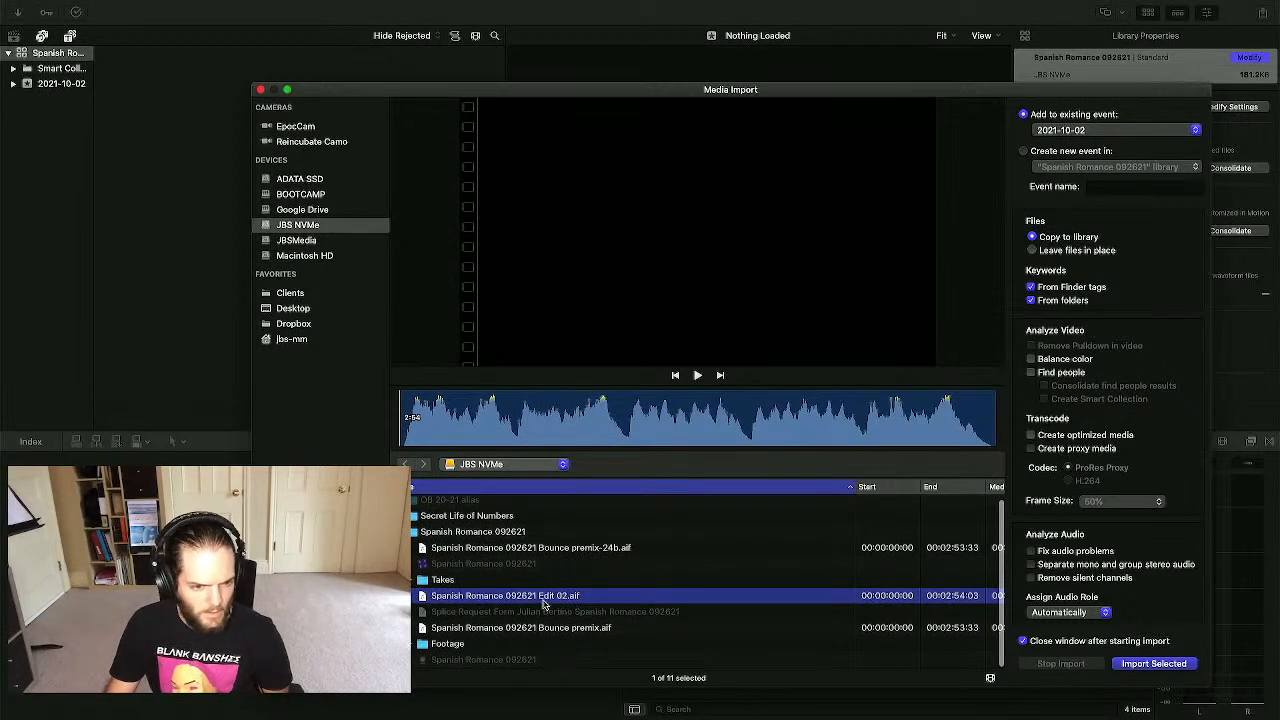
{"action": "left_click", "coordinate": [413, 644]}
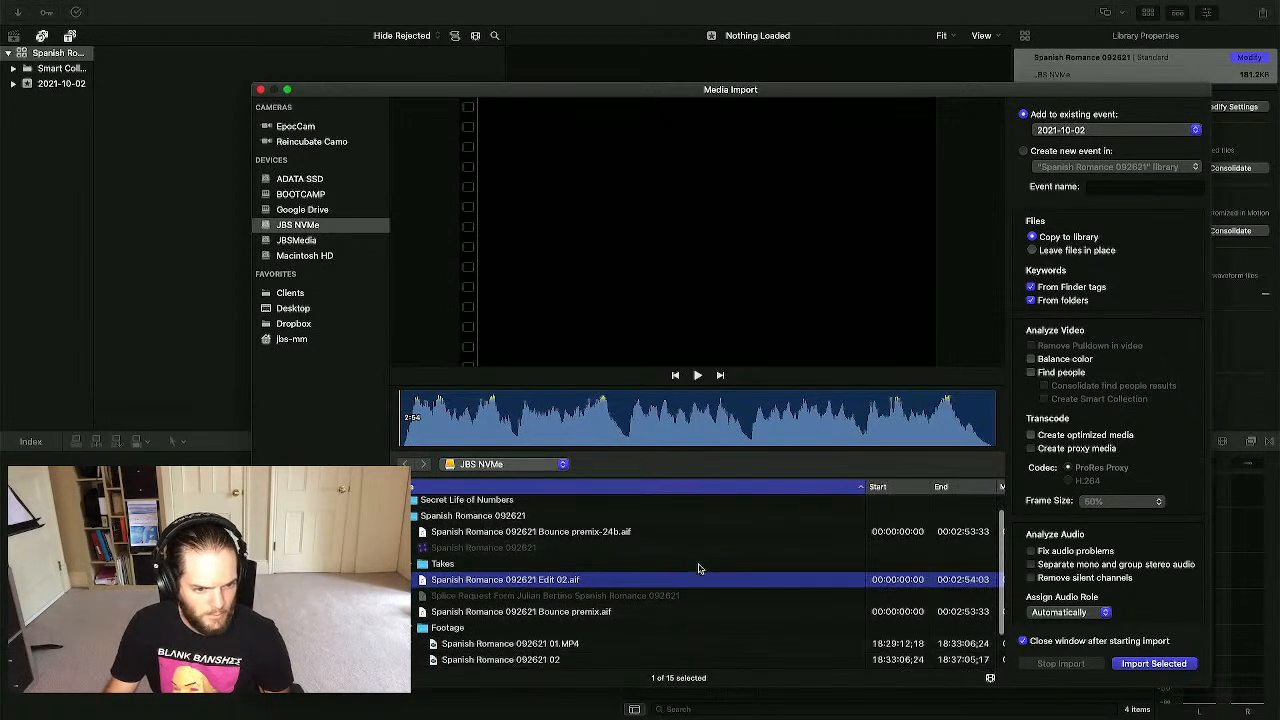
{"action": "scroll", "coordinate": [700, 566], "scroll_direction": "down", "scroll_amount": 3}
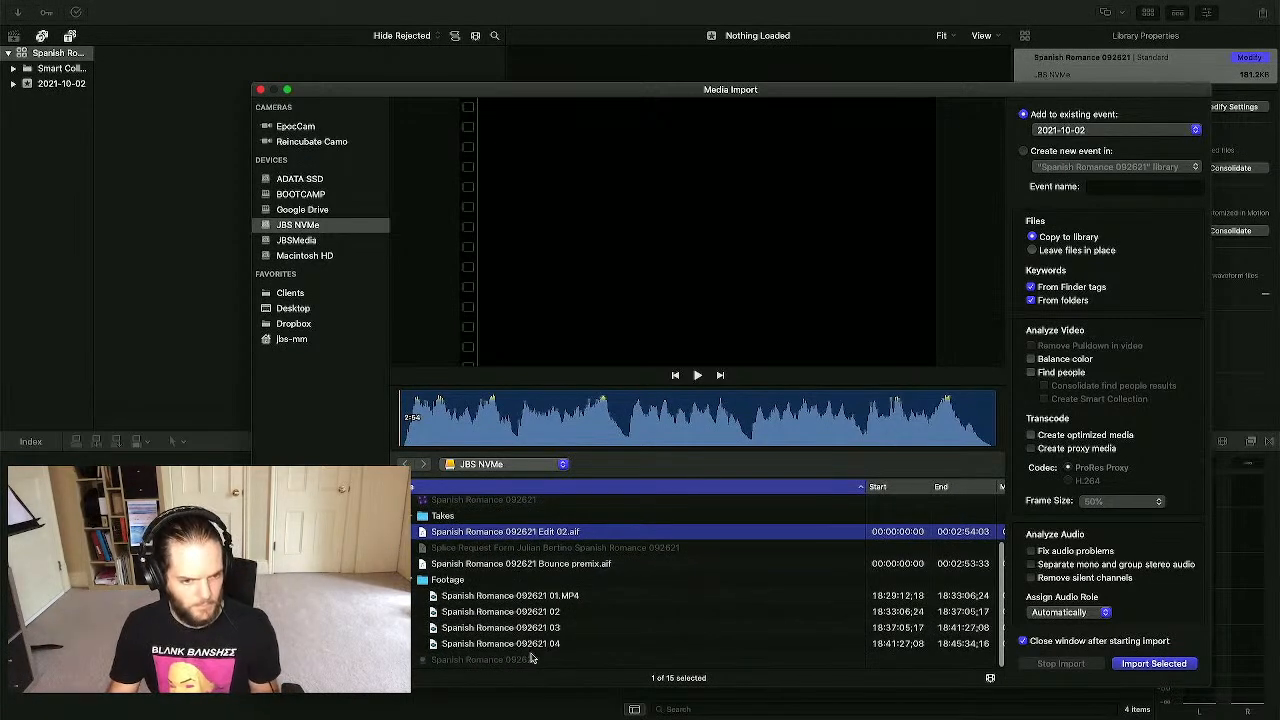
{"action": "left_click", "coordinate": [540, 612], "text": "super"}
{"action": "left_click", "coordinate": [540, 627], "text": "super"}
- Add take 04 and import all four files into 2021-10-02, leaving them in place, then check Background Tasks
{"action": "left_click", "coordinate": [550, 644], "text": "super"}
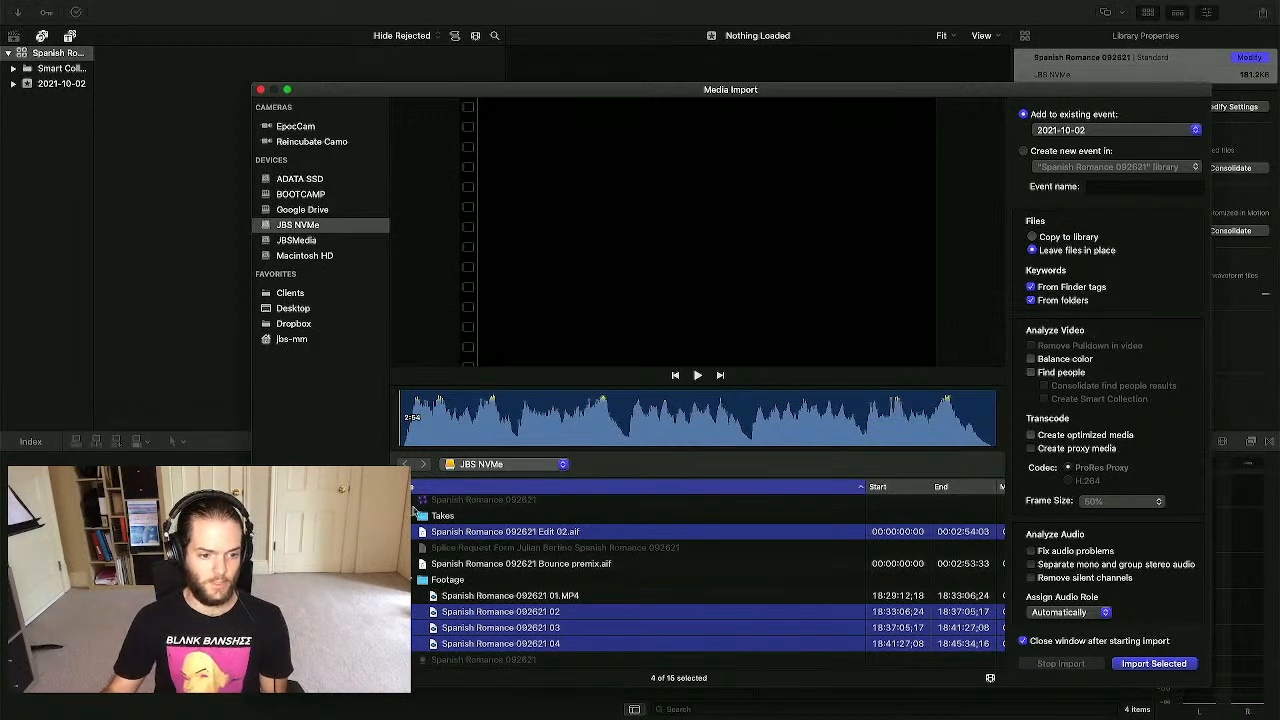
{"action": "scroll", "coordinate": [425, 515], "scroll_direction": "up", "scroll_amount": 1}
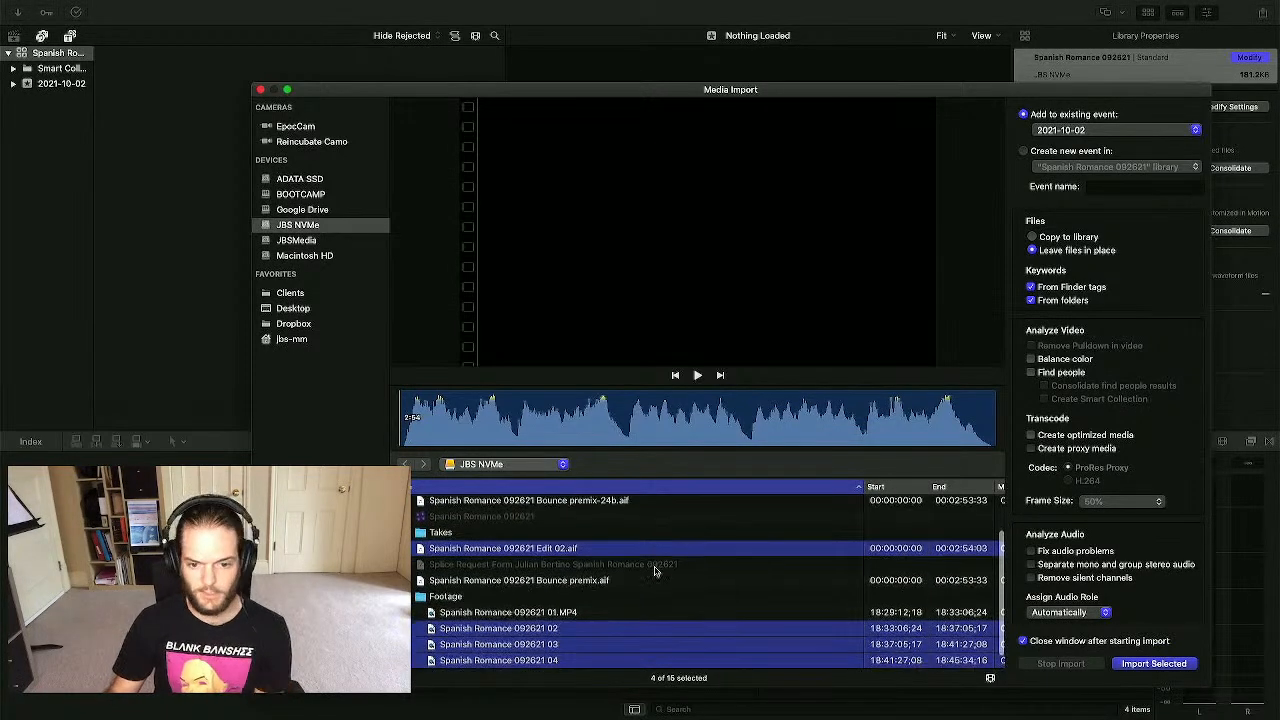
{"action": "scroll", "coordinate": [655, 570], "scroll_direction": "down", "scroll_amount": 1}
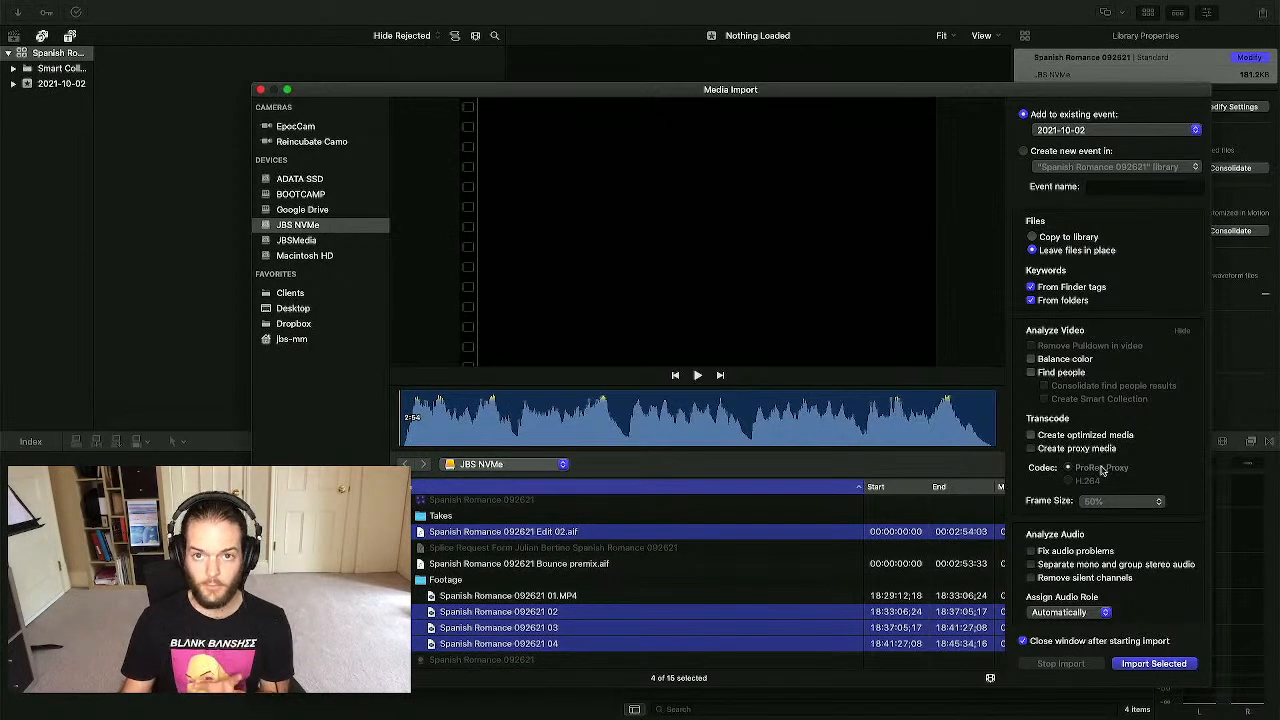
{"action": "scroll", "coordinate": [1092, 442], "scroll_direction": "down", "scroll_amount": 2}
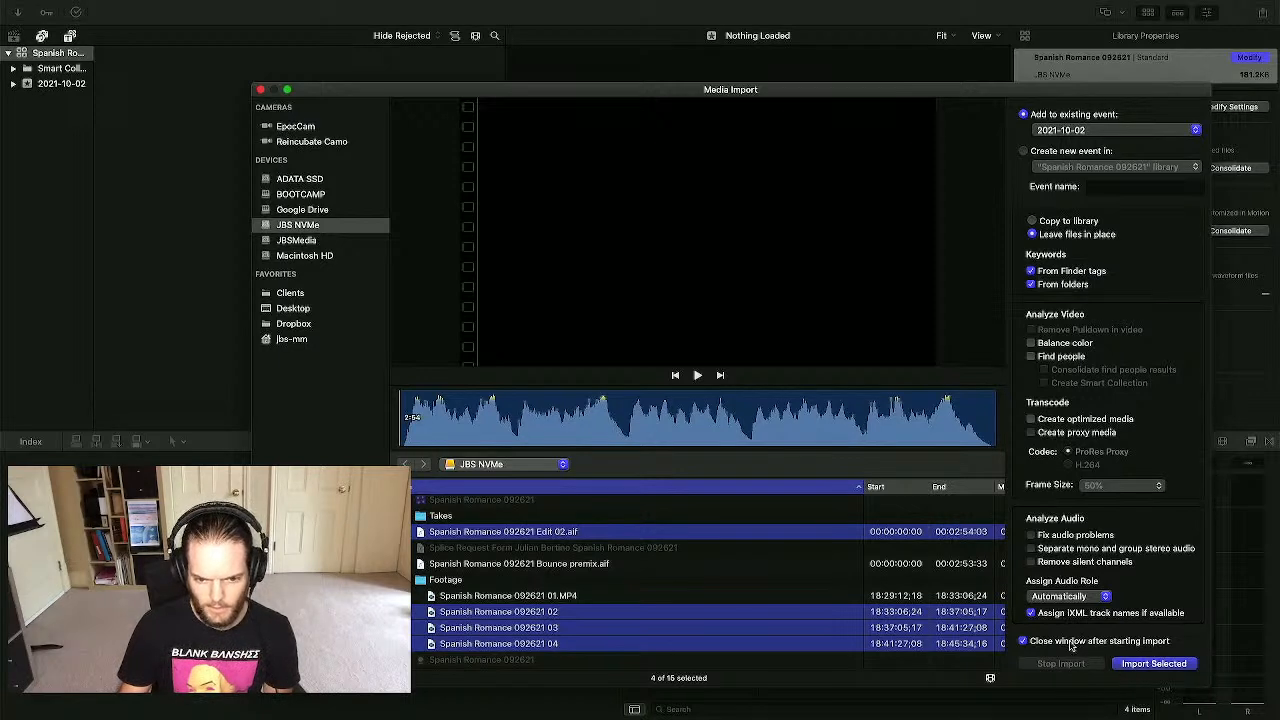
{"action": "left_click", "coordinate": [1153, 664]}
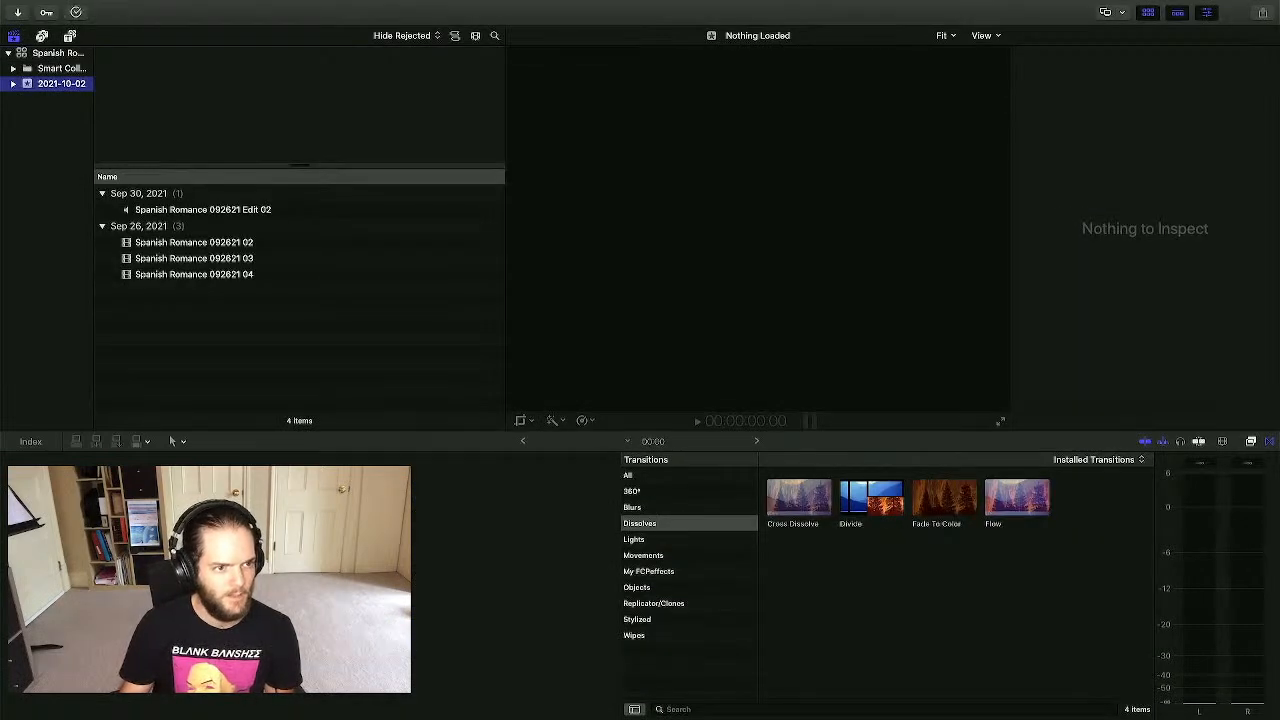
{"action": "left_click", "coordinate": [77, 13]}
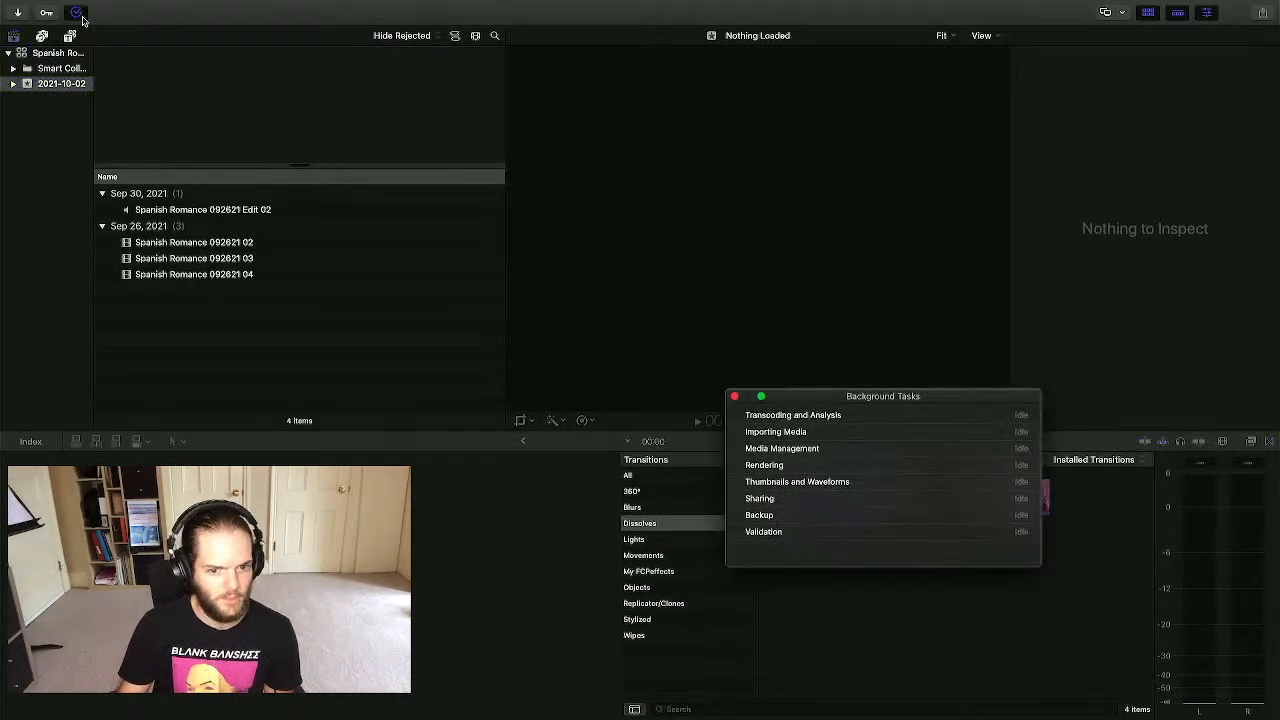
{"action": "left_click", "coordinate": [734, 397]}
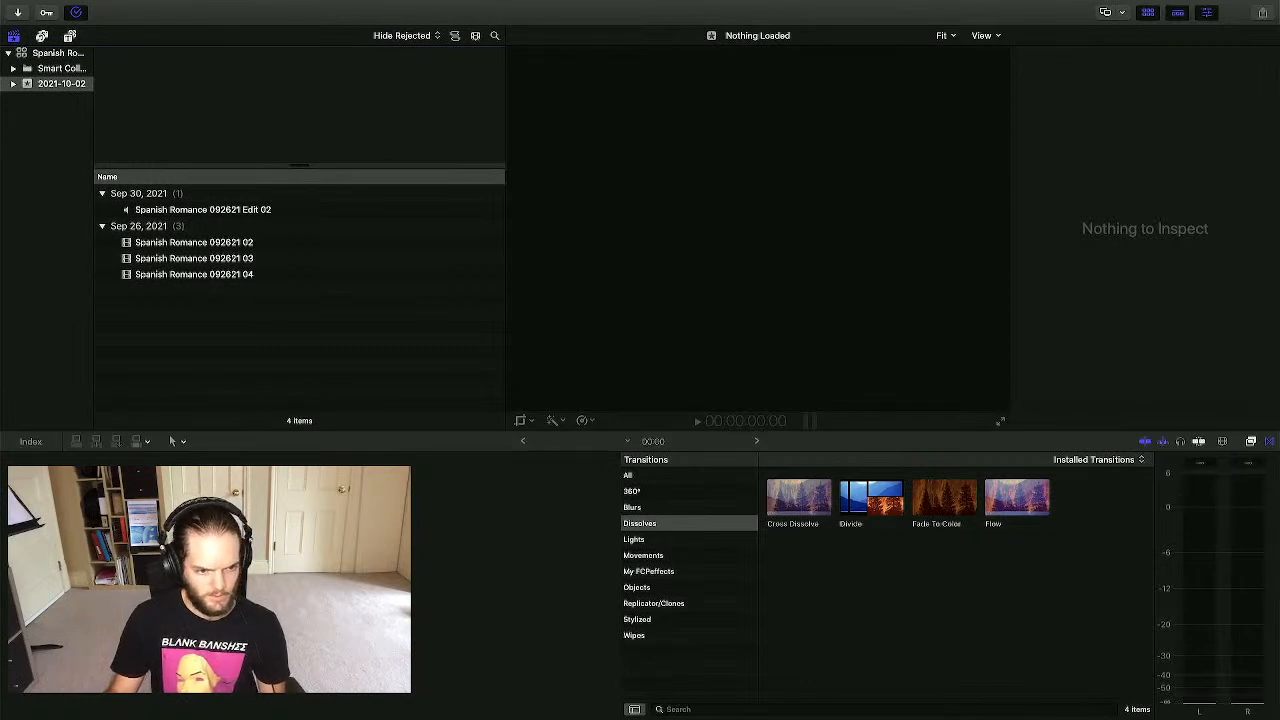
- Start a new project named 'Spanish Romance 092621' and review its Rendering codec choices
{"action": "key", "text": "super+n"}
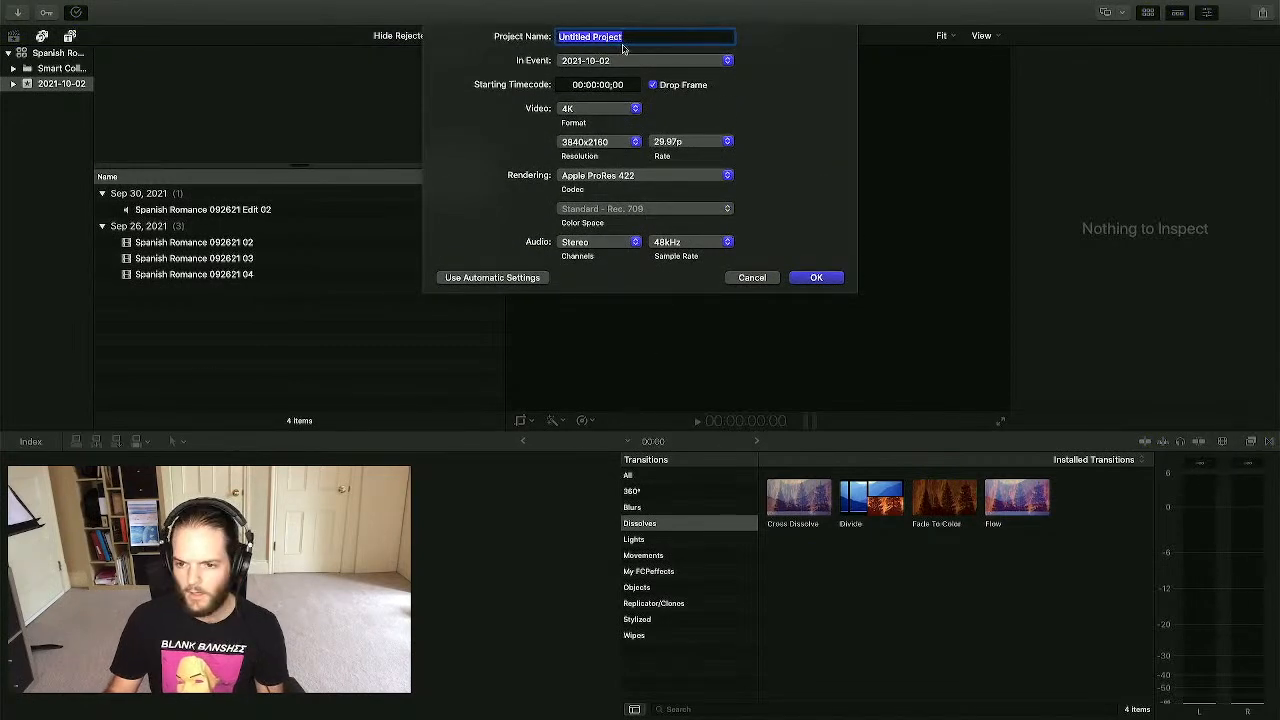
{"action": "type", "text": "Spanish Romance"}
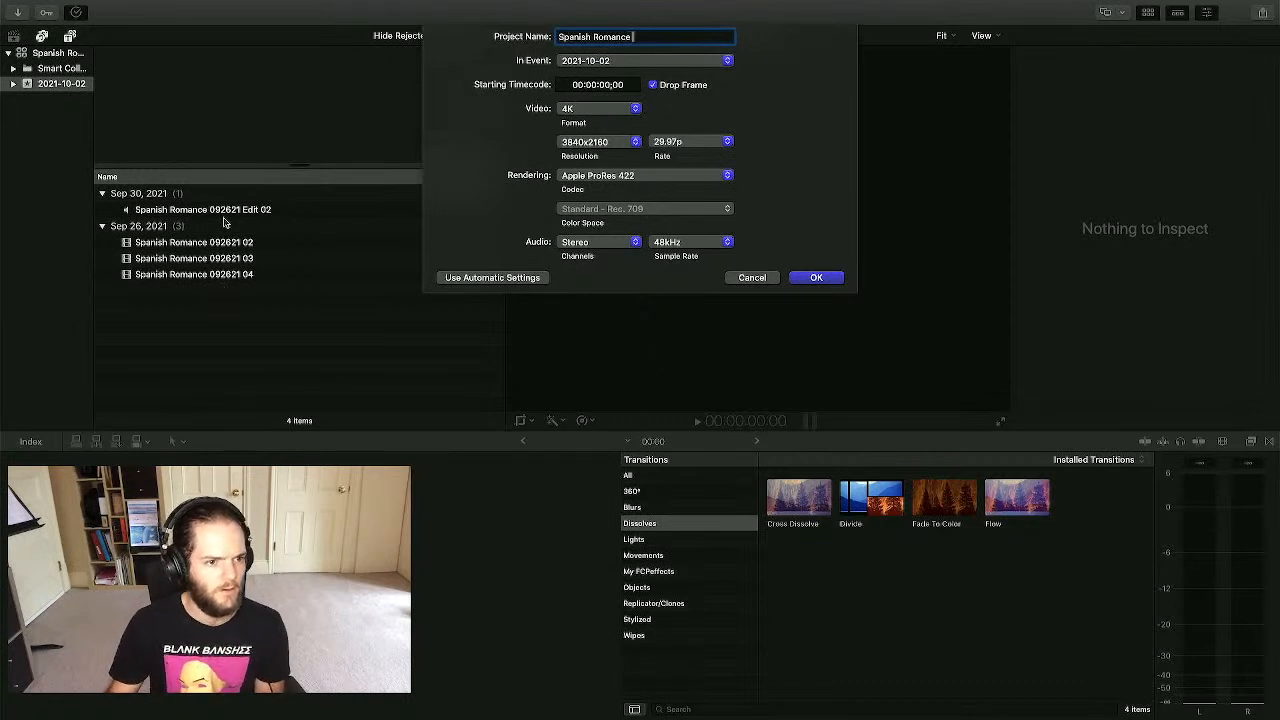
{"action": "type", "text": "092621"}
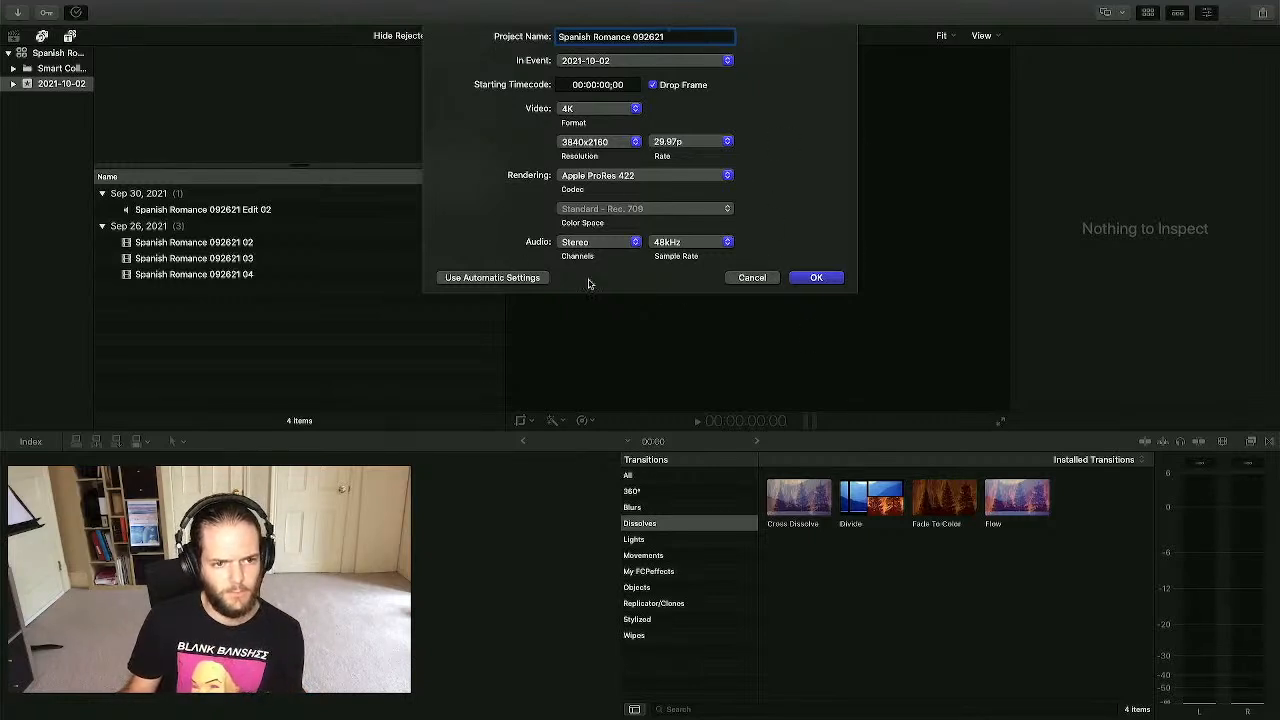
{"action": "left_click", "coordinate": [690, 175]}
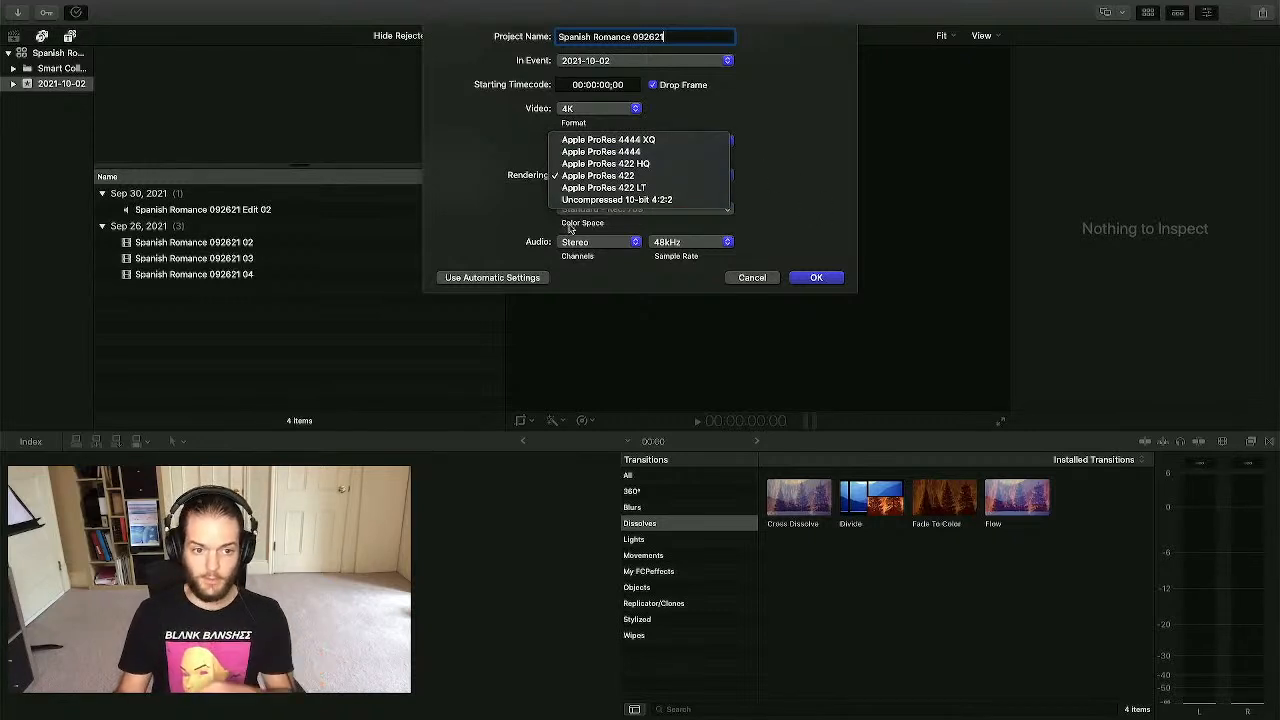
- Keep Apple ProRes 422, stereo audio and 48kHz, and create the Spanish Romance 092621 project
{"action": "left_click", "coordinate": [780, 172]}
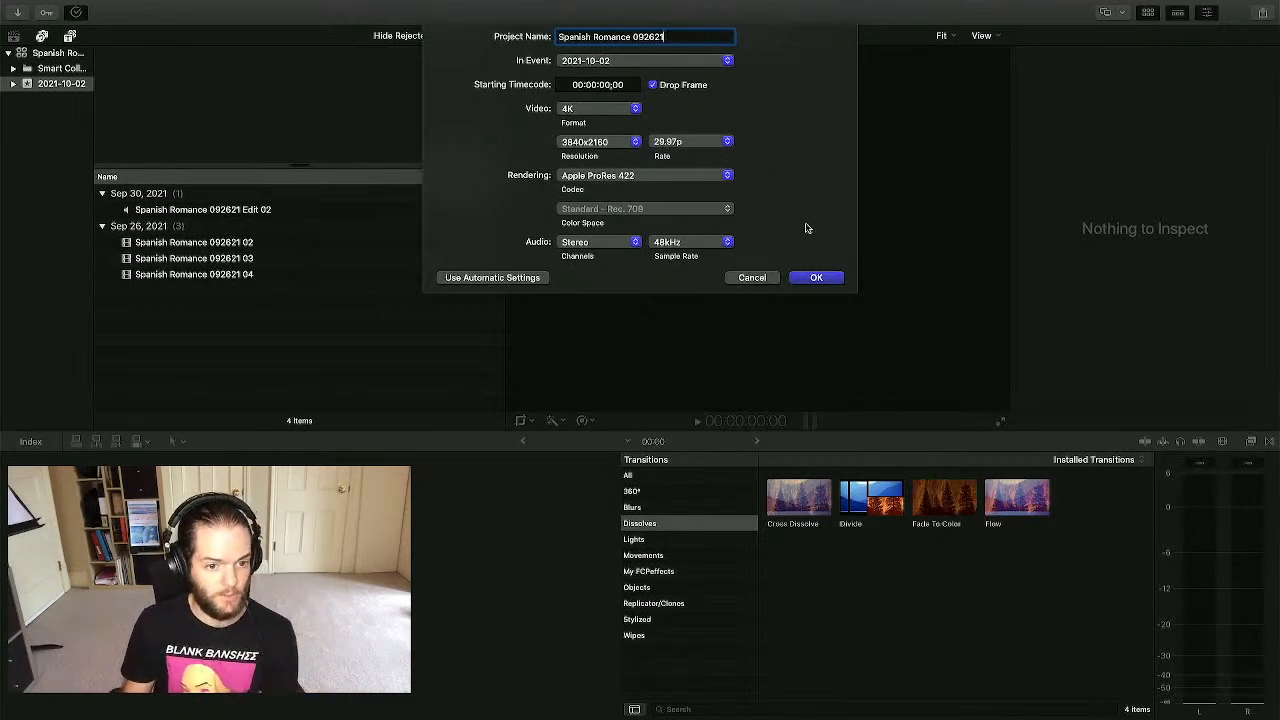
{"action": "left_click", "coordinate": [596, 243]}
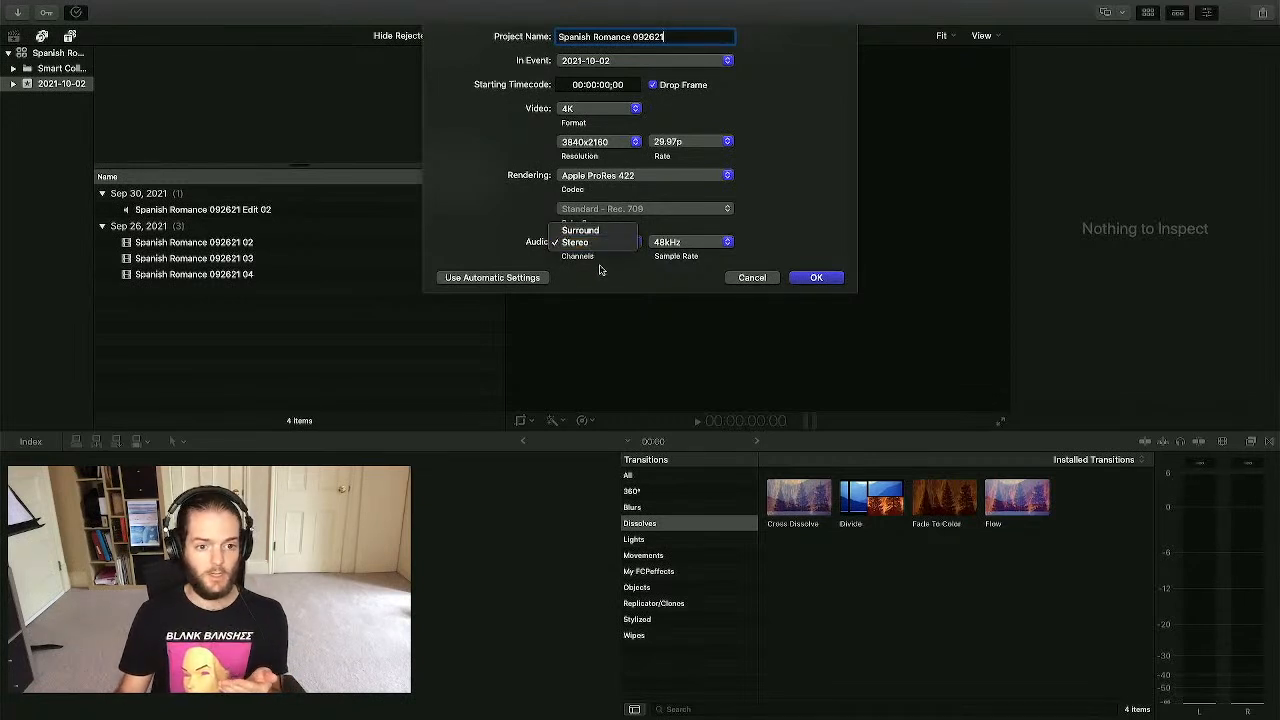
{"action": "left_click", "coordinate": [602, 270]}
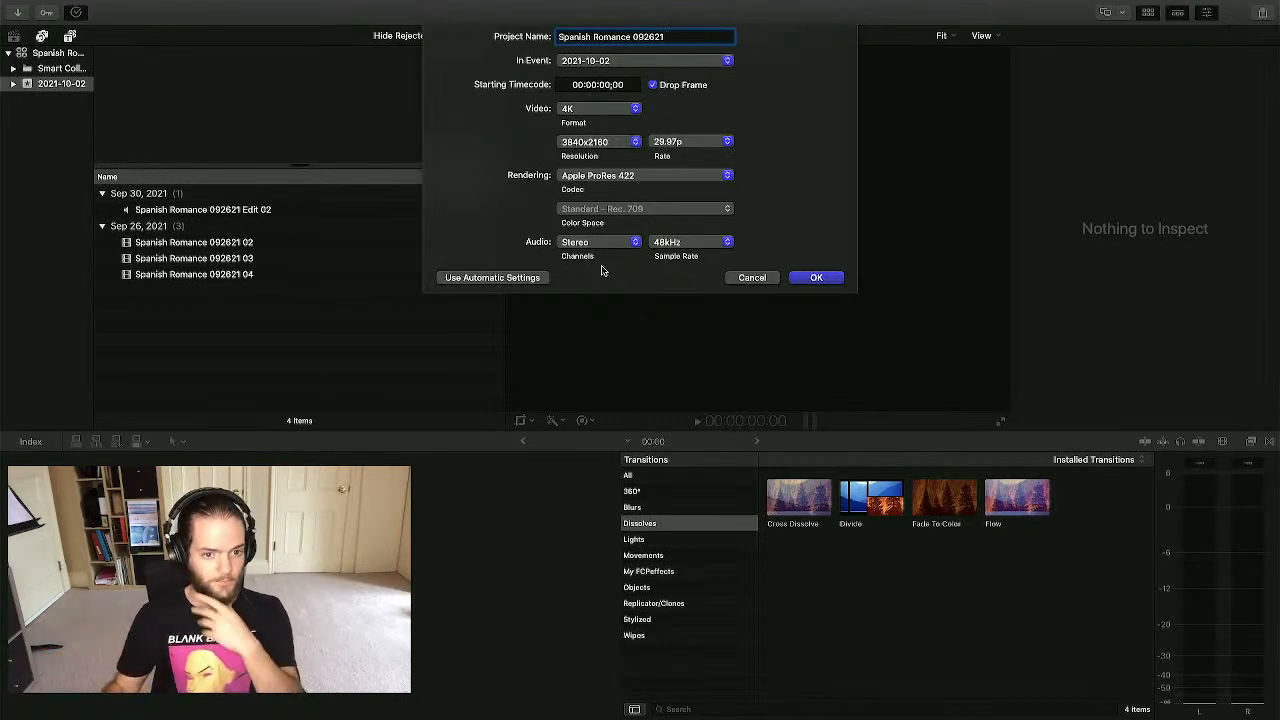
{"action": "left_click", "coordinate": [704, 246]}
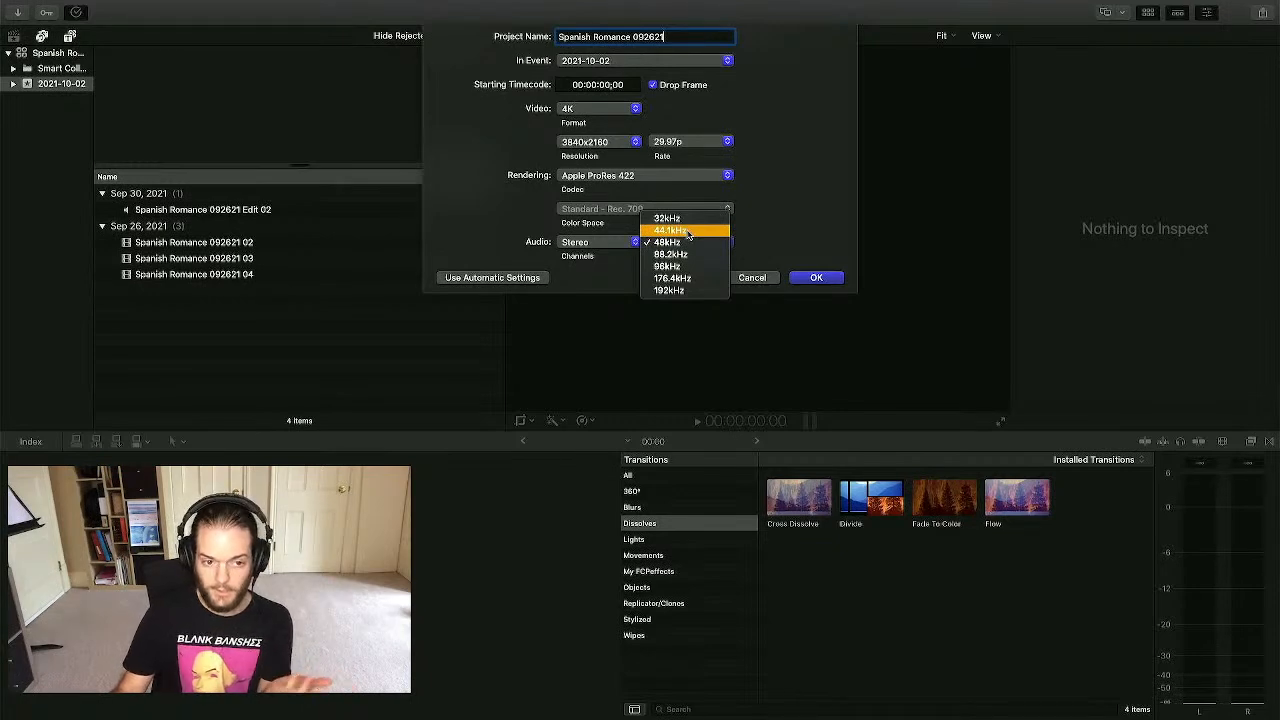
{"action": "left_click", "coordinate": [799, 223]}
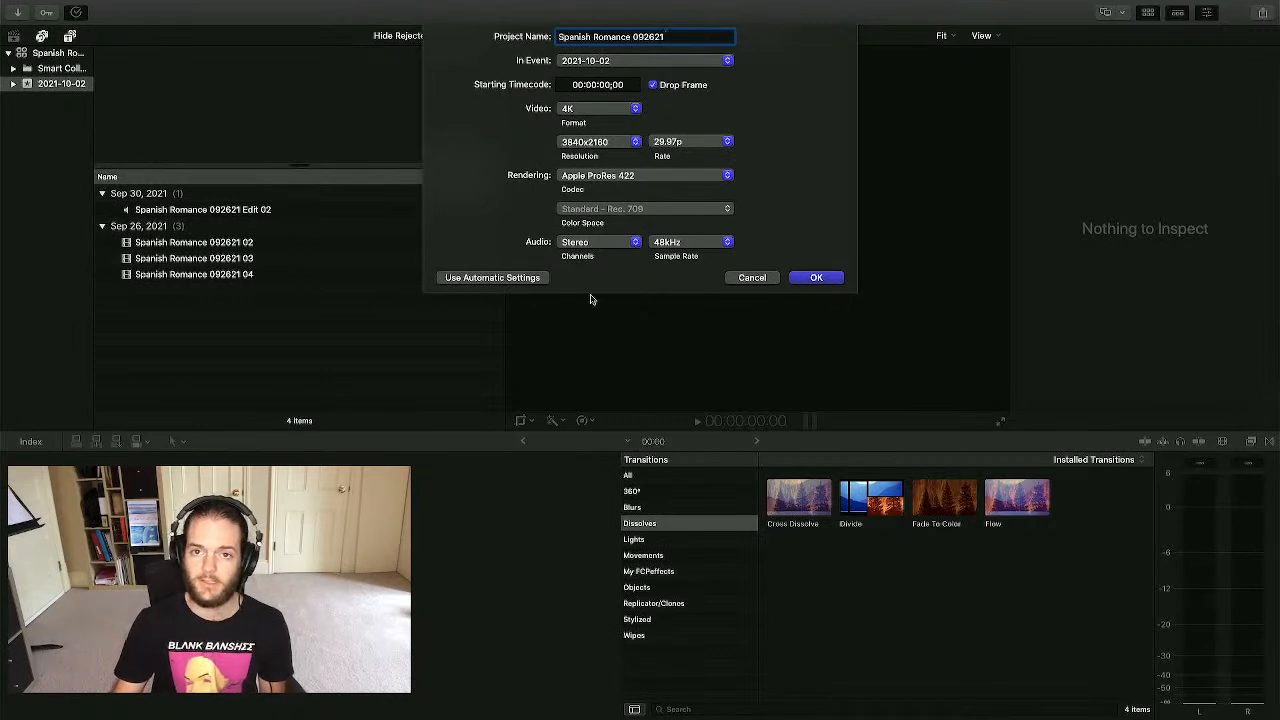
{"action": "left_click", "coordinate": [826, 278]}
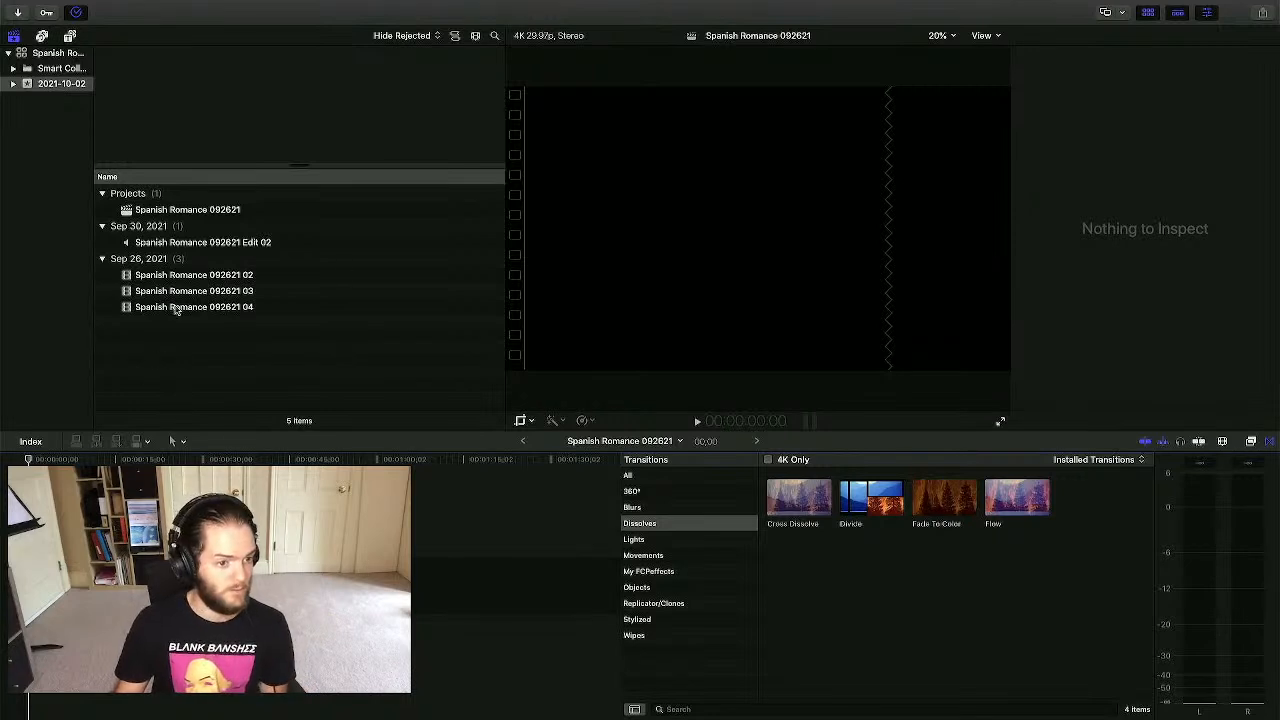
- Open the Spanish Romance 092621 project and hide the Transitions browser and Inspector
{"action": "left_click", "coordinate": [205, 276]}
{"action": "left_click", "coordinate": [251, 243]}
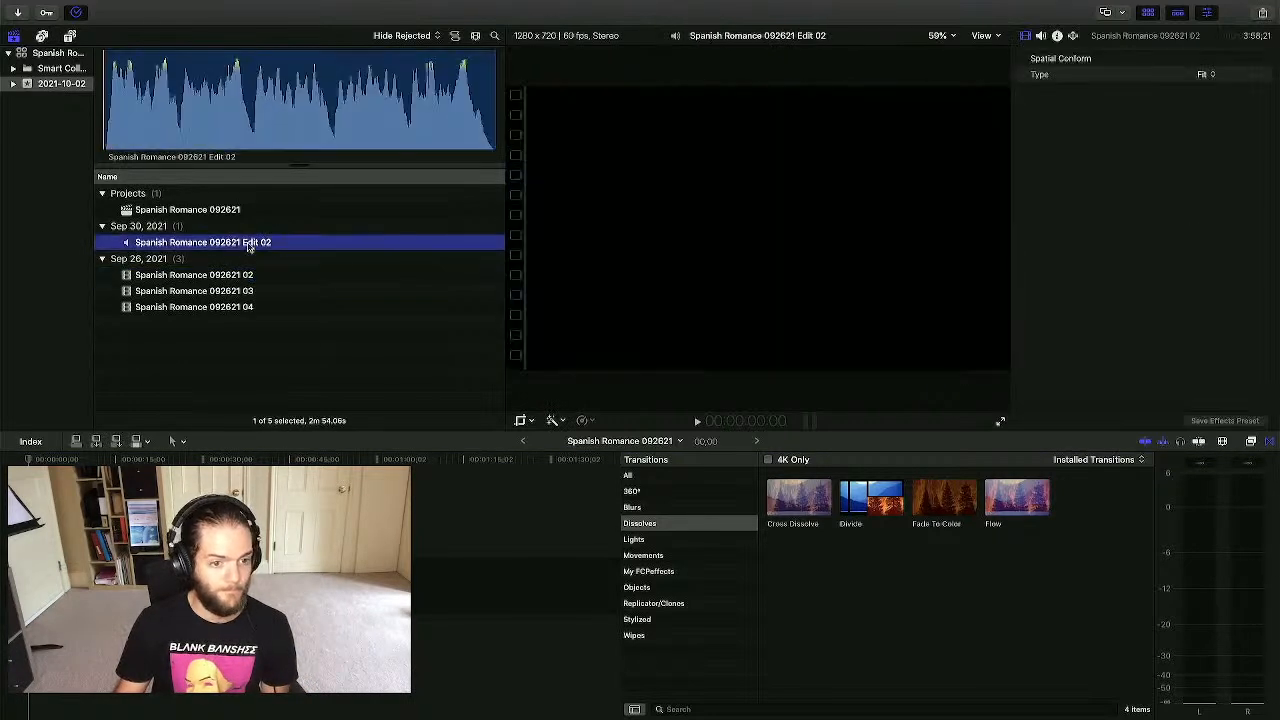
{"action": "left_click", "coordinate": [826, 546]}
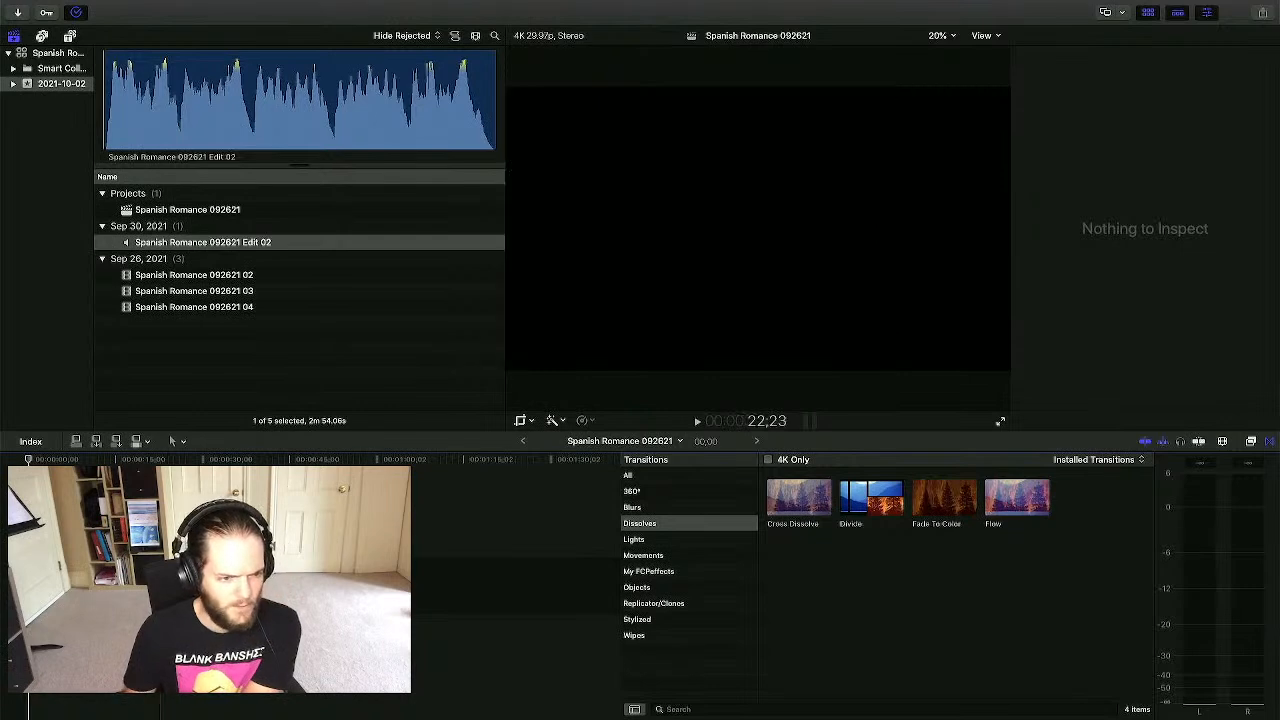
{"action": "left_click", "coordinate": [301, 540]}
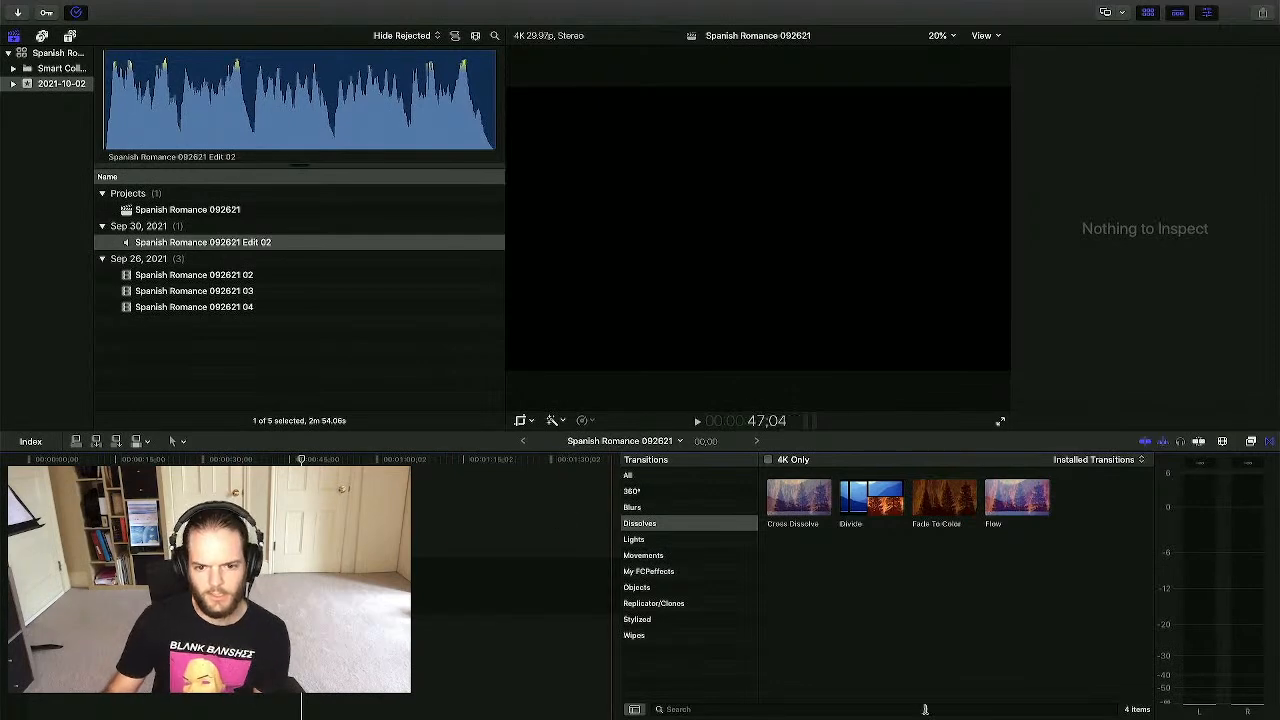
{"action": "left_click", "coordinate": [1269, 442]}
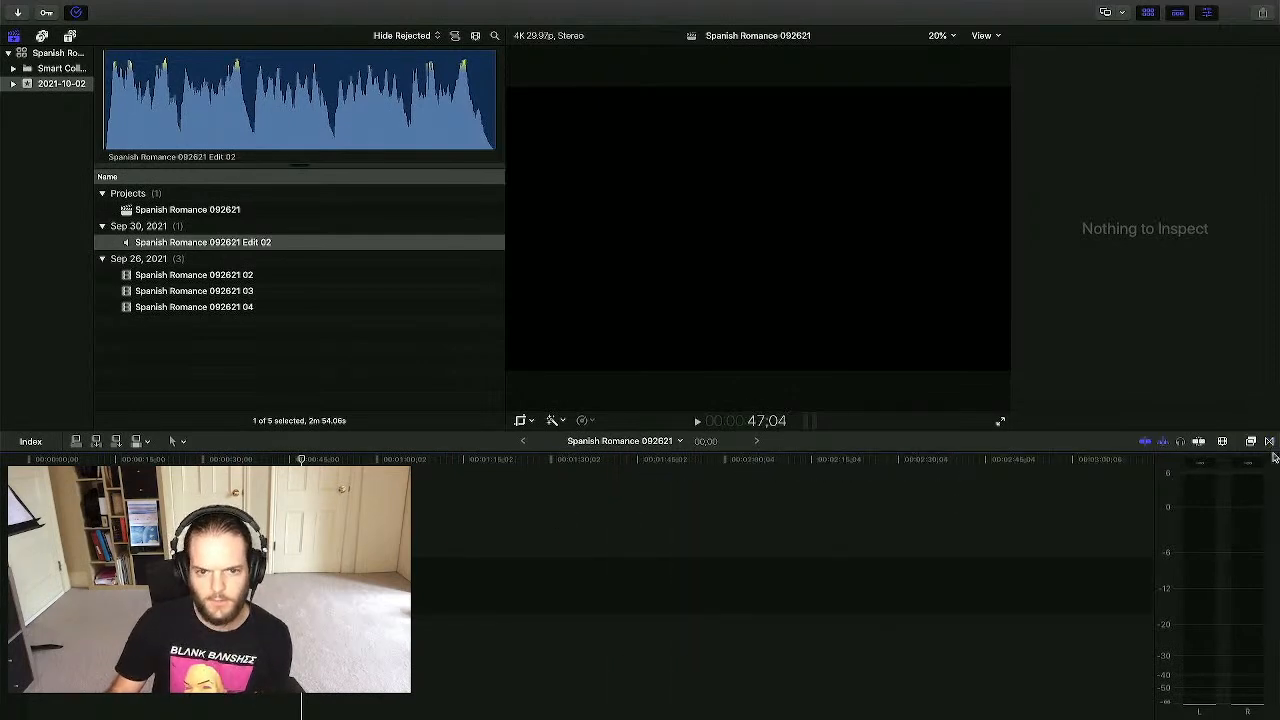
{"action": "left_click", "coordinate": [1209, 13]}
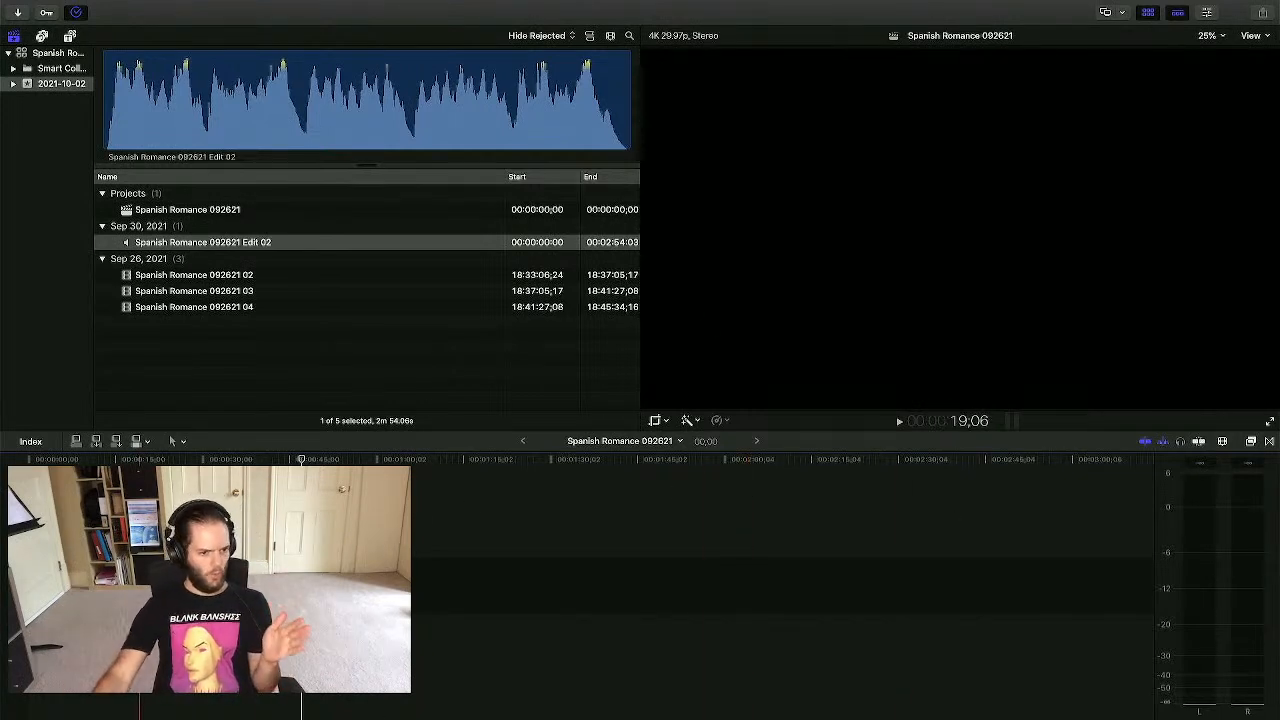
- Scrub through the opening seconds and drag the Edit 02 audio mix to the timeline start
{"action": "left_click", "coordinate": [32, 590]}
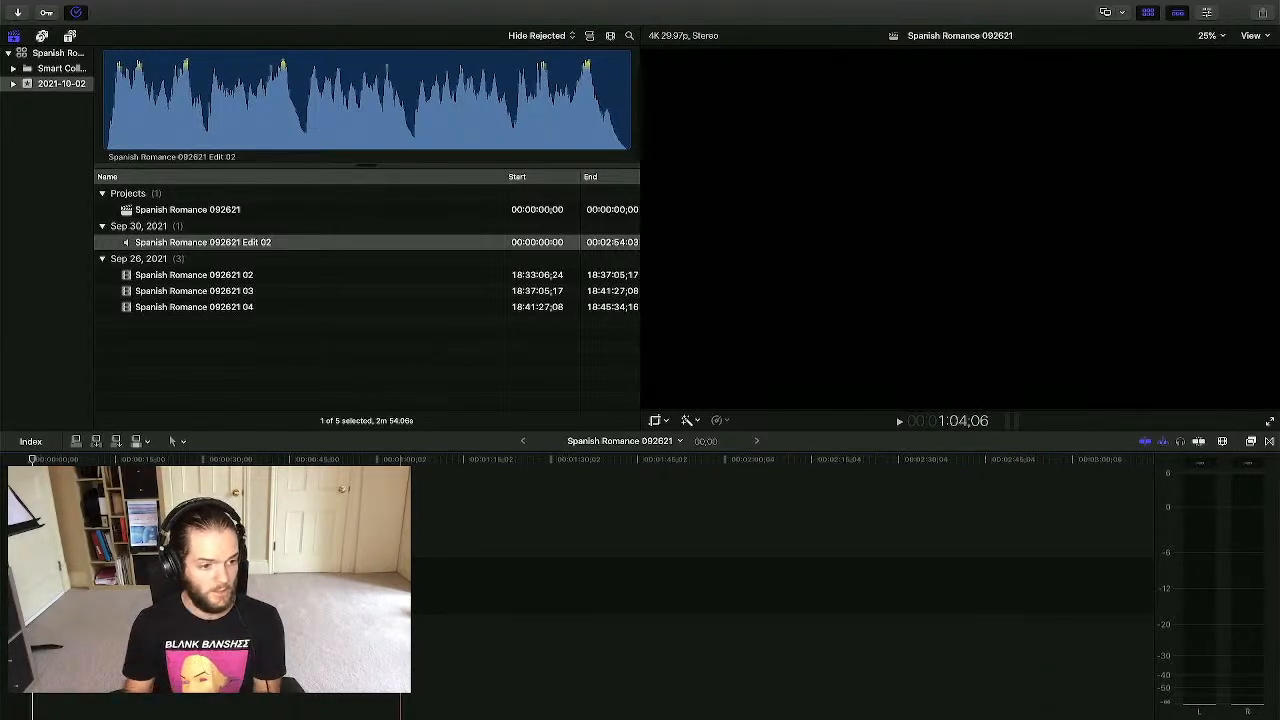
{"action": "left_click", "coordinate": [65, 585]}
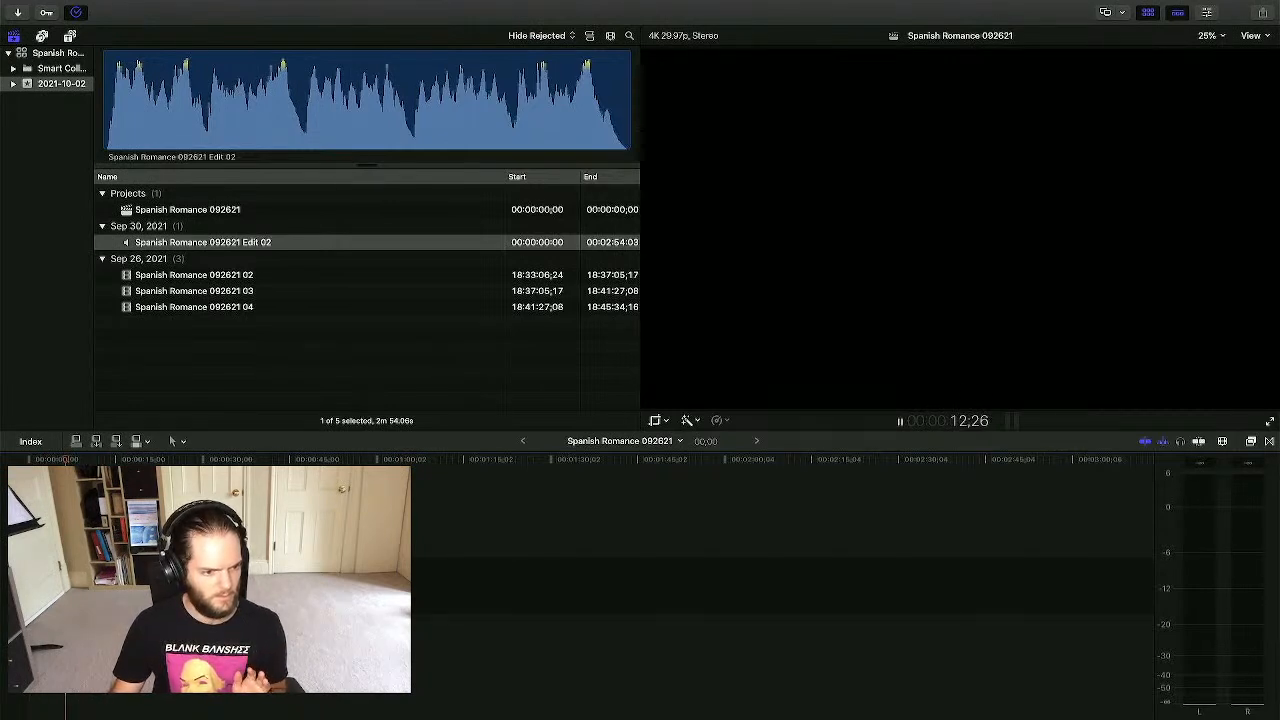
{"action": "key", "text": "space"}
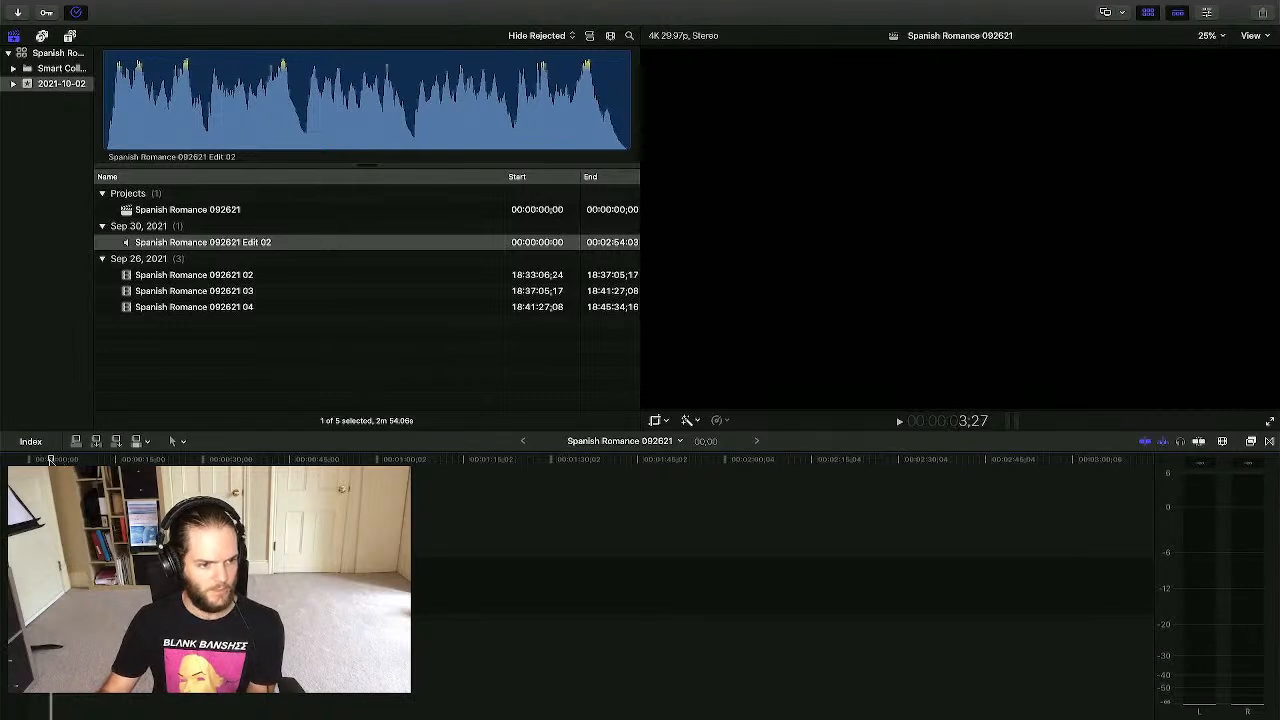
{"action": "left_click_drag", "start_coordinate": [73, 459], "coordinate": [547, 470]}
{"action": "left_click_drag", "start_coordinate": [231, 245], "coordinate": [223, 409]}
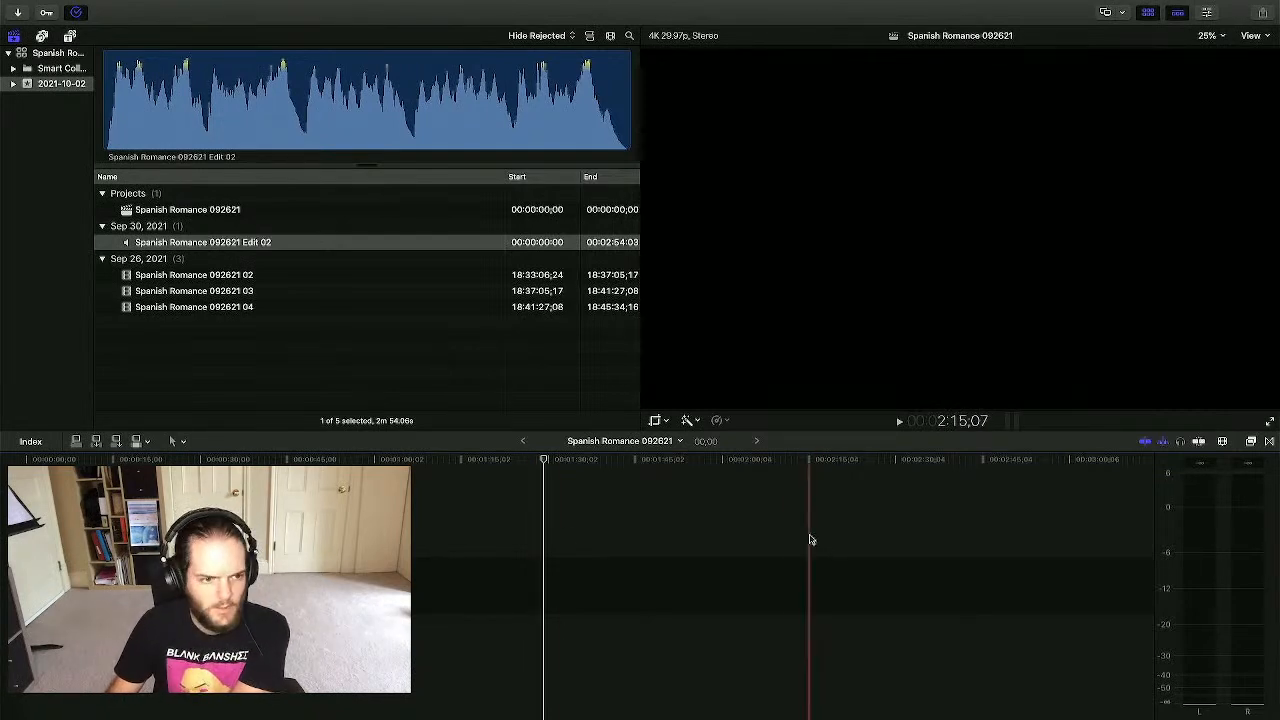
- Open the Splice Request Form from Finder in Pages and enlarge its window to show the whole page
{"action": "key", "text": "ctrl+Up"}
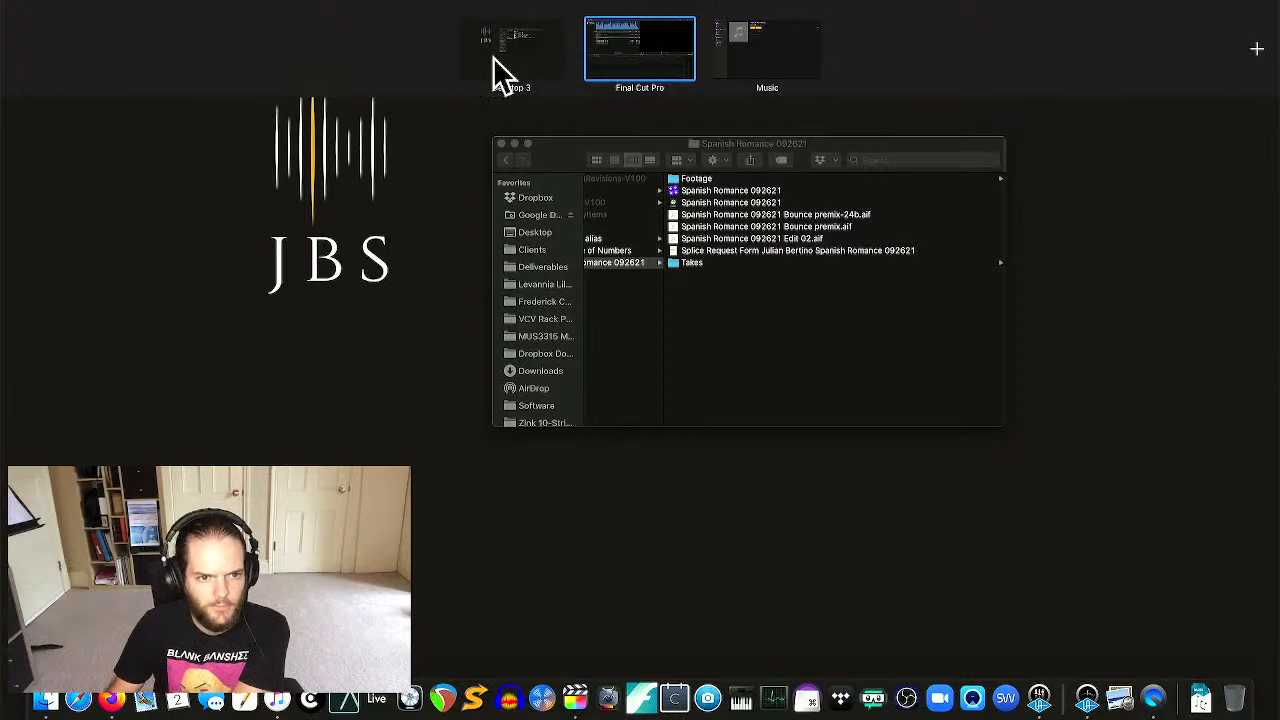
{"action": "left_click", "coordinate": [808, 276]}
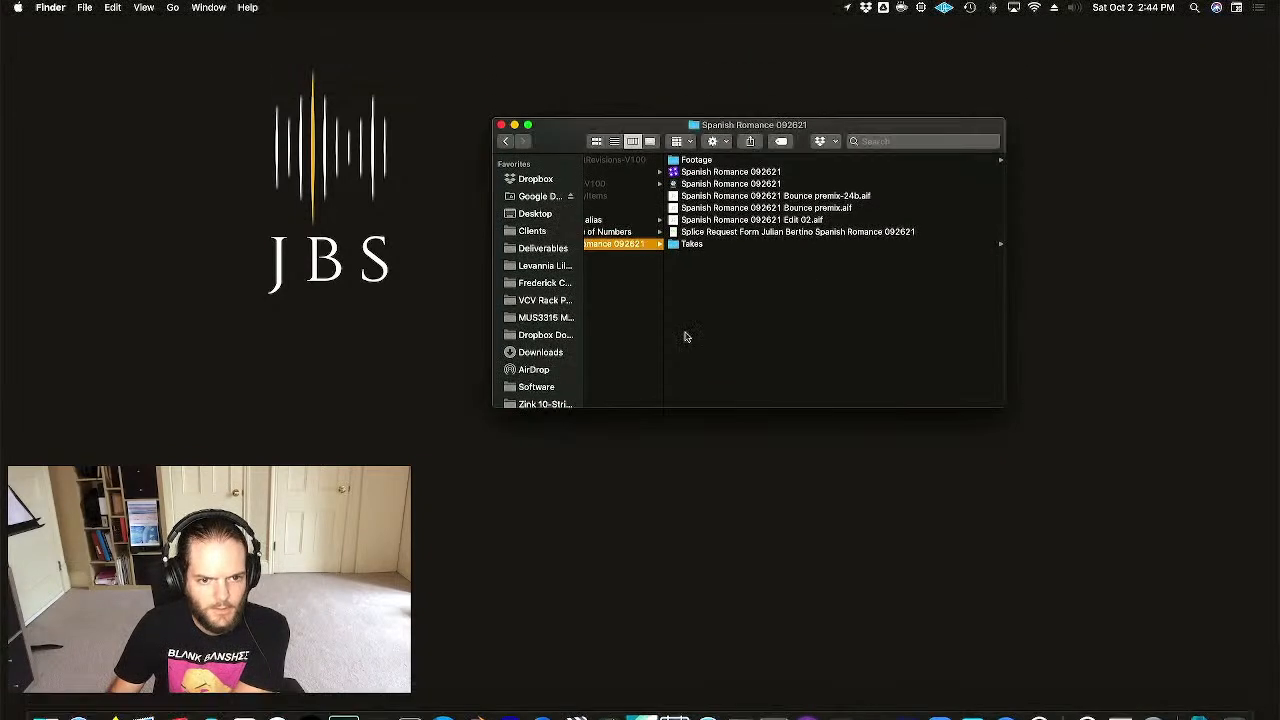
{"action": "left_click", "coordinate": [754, 233]}
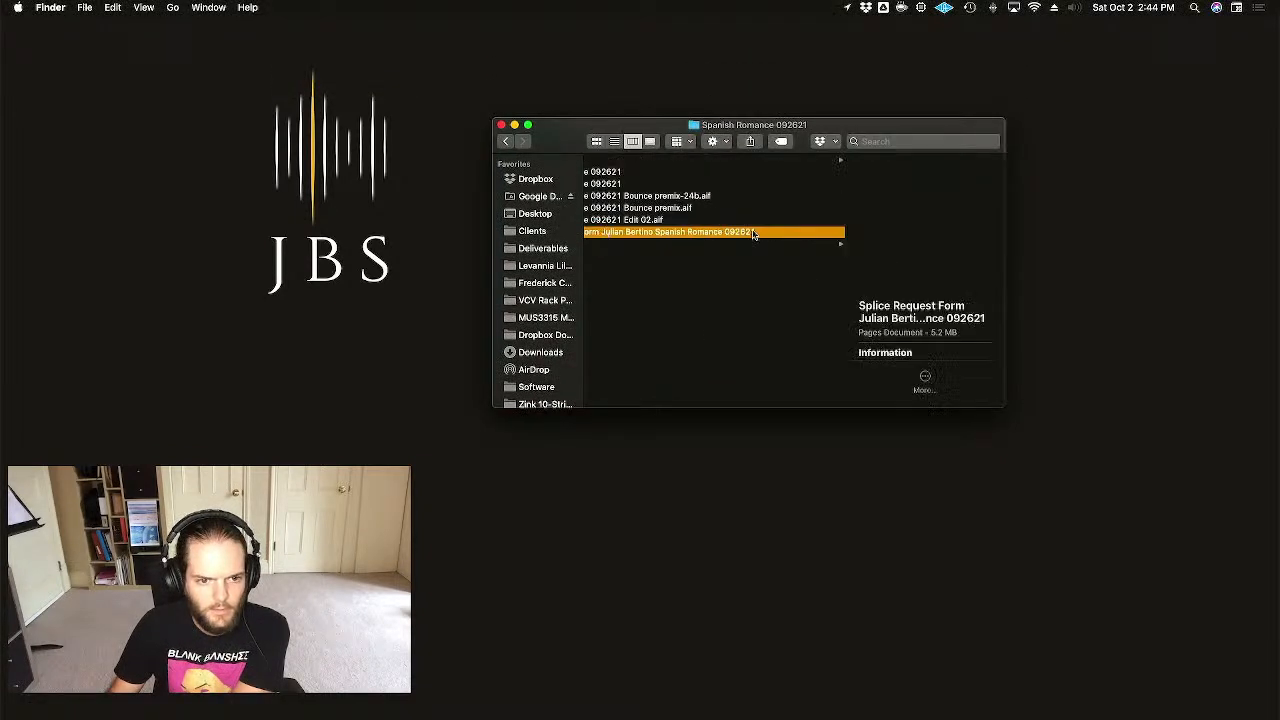
{"action": "double_click", "coordinate": [661, 235]}
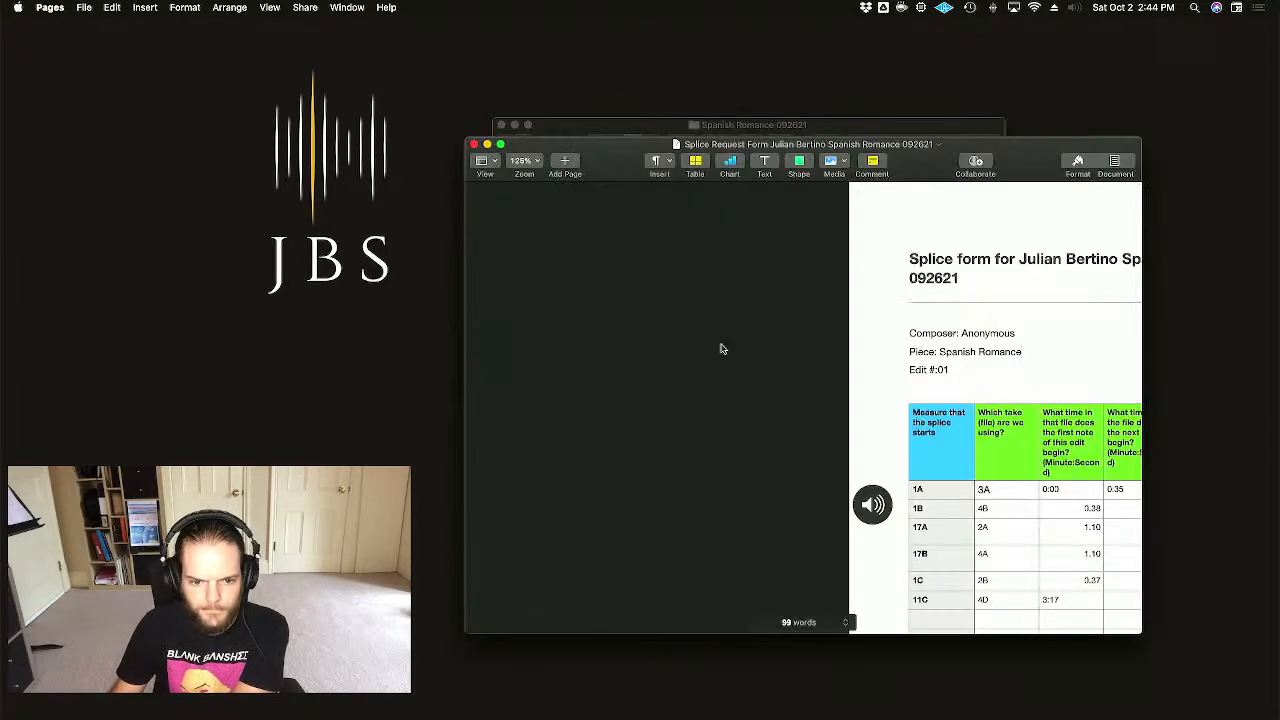
{"action": "left_click_drag", "start_coordinate": [929, 163], "coordinate": [603, 110]}
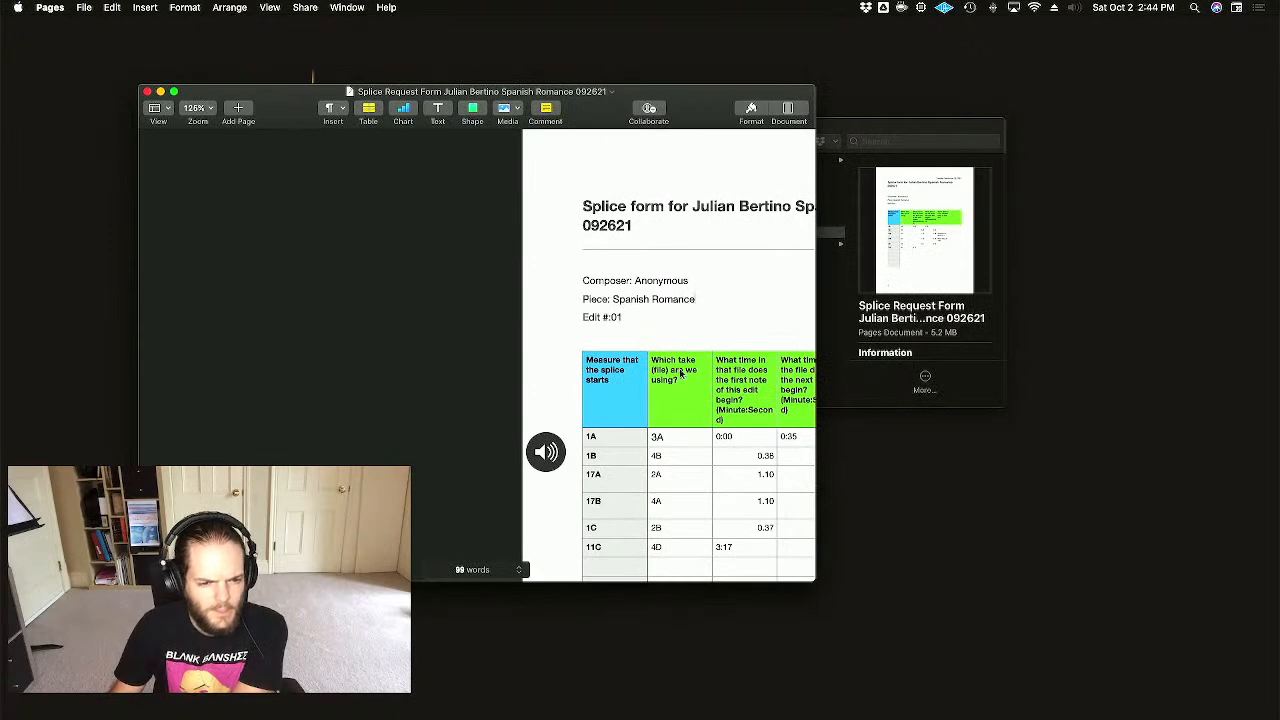
{"action": "left_click_drag", "start_coordinate": [815, 580], "coordinate": [968, 711]}
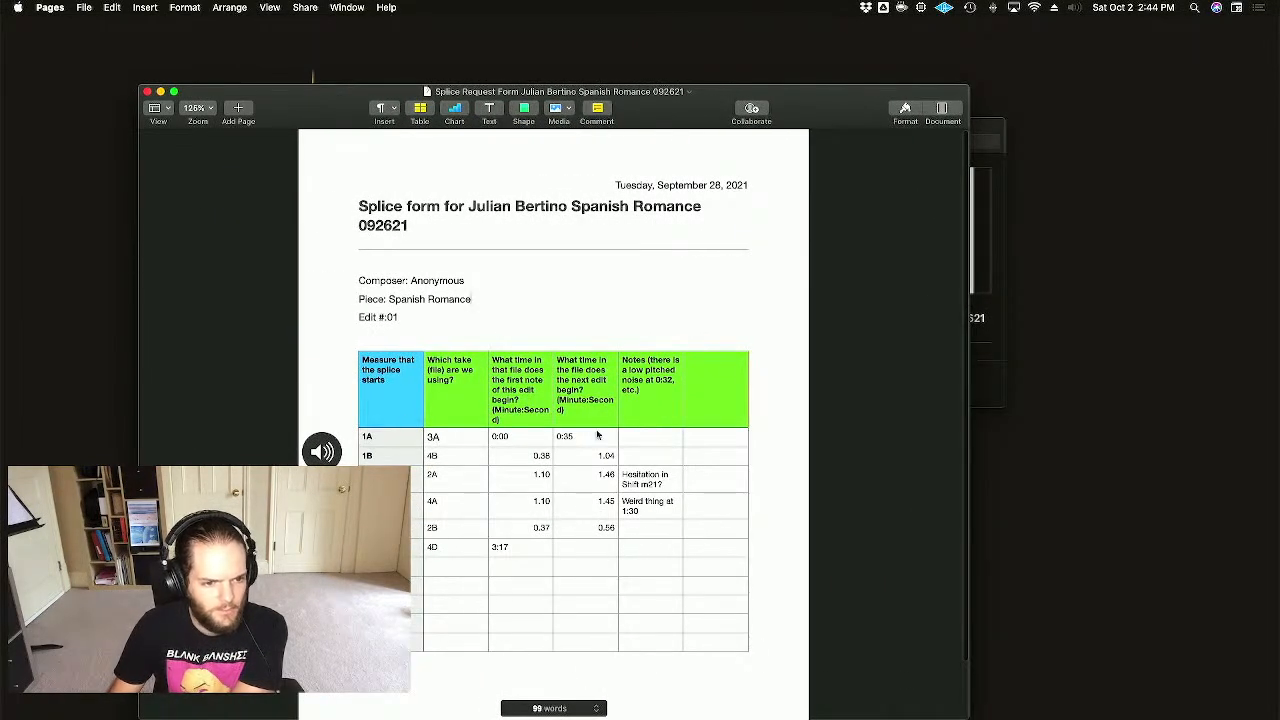
{"action": "left_click", "coordinate": [462, 566]}
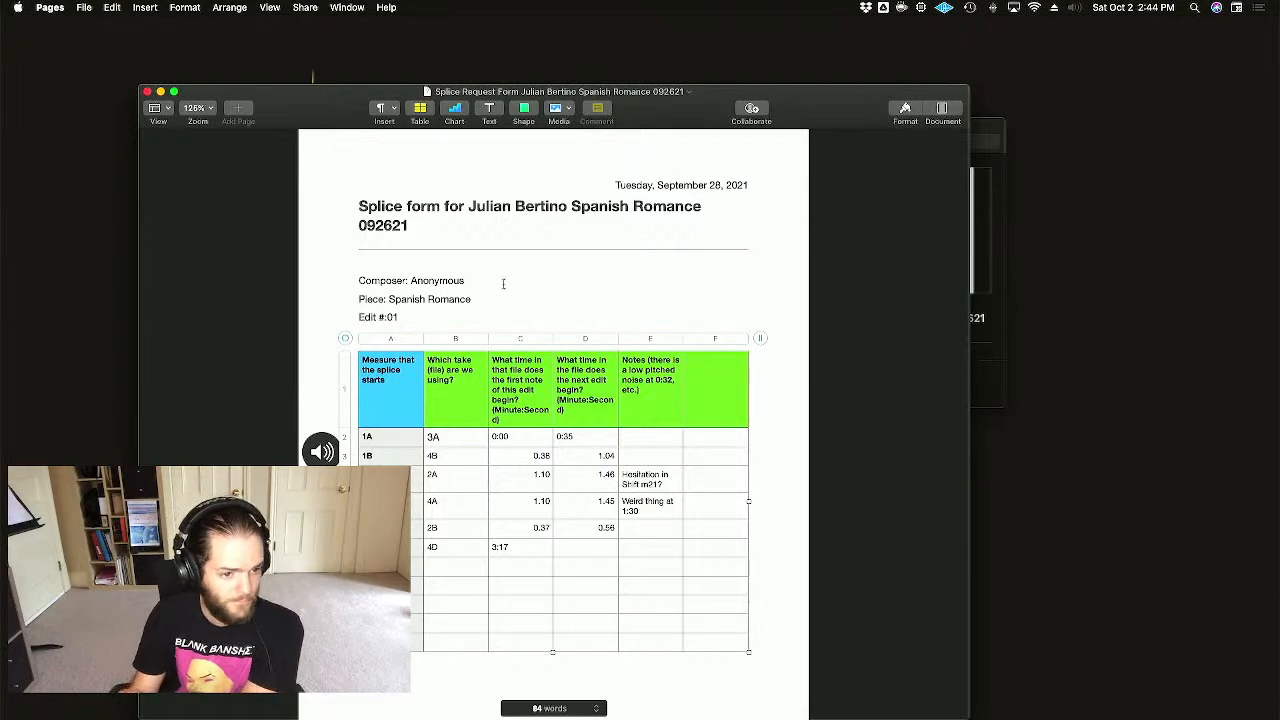
- Move the Pages form into its own full-screen Space beside Final Cut Pro and review the take 3A row
{"action": "key", "text": "ctrl+Up"}
{"action": "left_click_drag", "start_coordinate": [600, 312], "coordinate": [585, 64]}
{"action": "key", "text": "ctrl+Up"}
{"action": "left_click", "coordinate": [585, 64]}
{"action": "left_click", "coordinate": [1046, 532]}
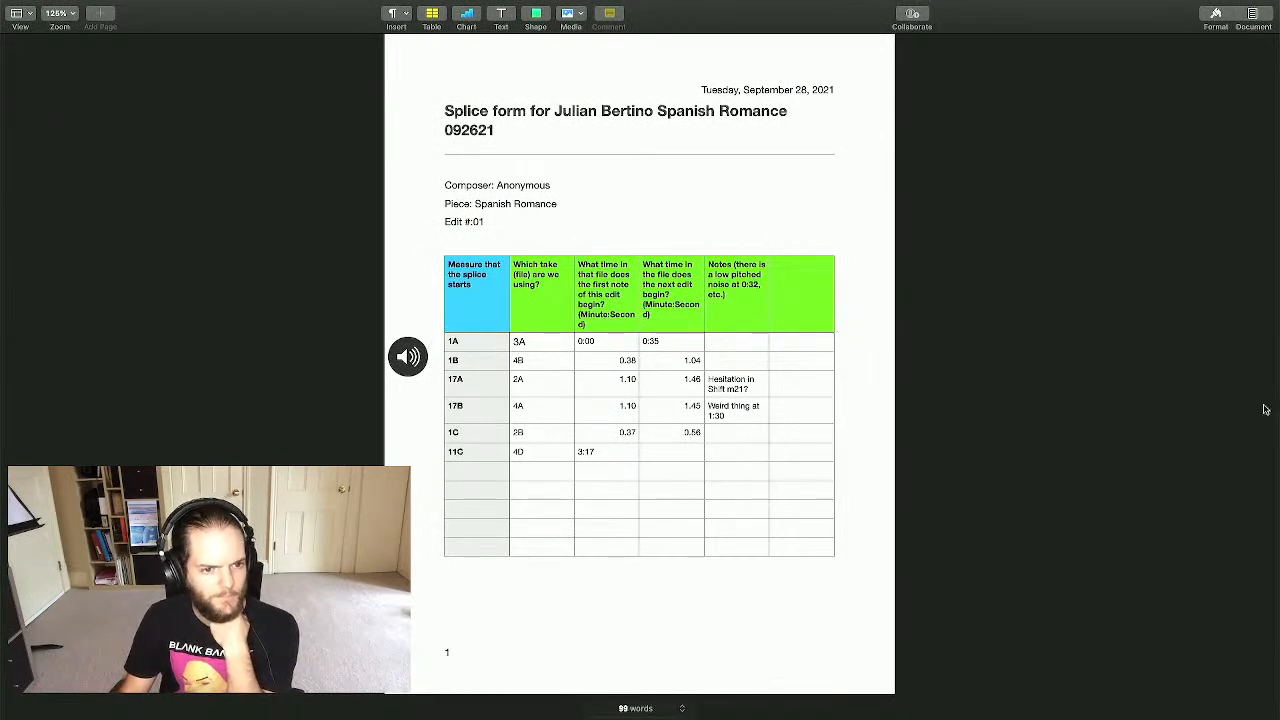
{"action": "left_click", "coordinate": [600, 346]}
{"action": "left_click", "coordinate": [531, 341]}
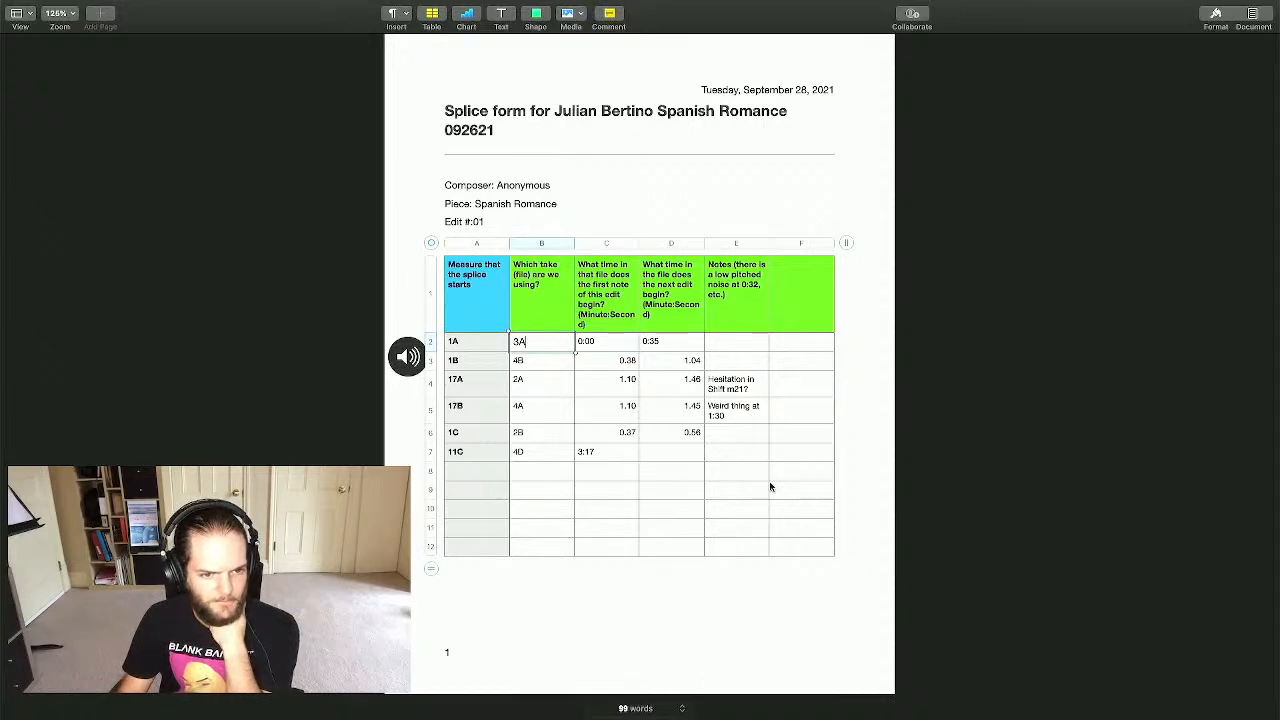
{"action": "left_click", "coordinate": [642, 597]}
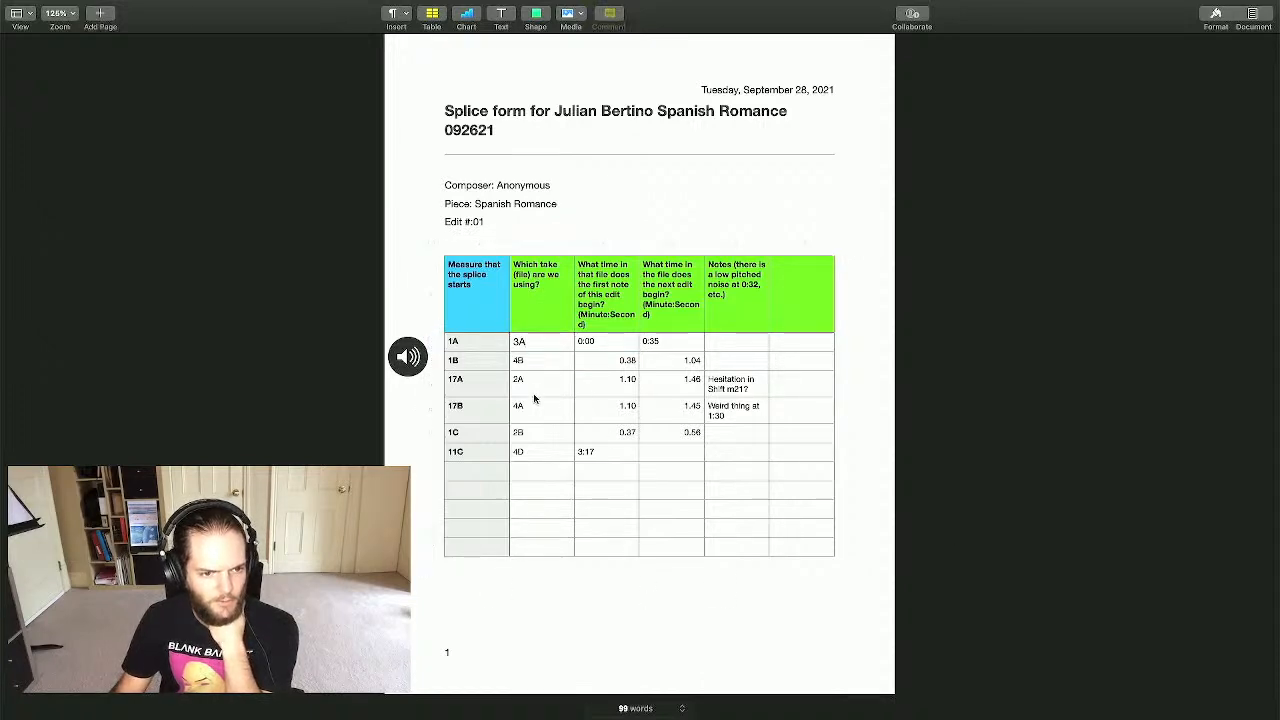
{"action": "key", "text": "ctrl+Up"}
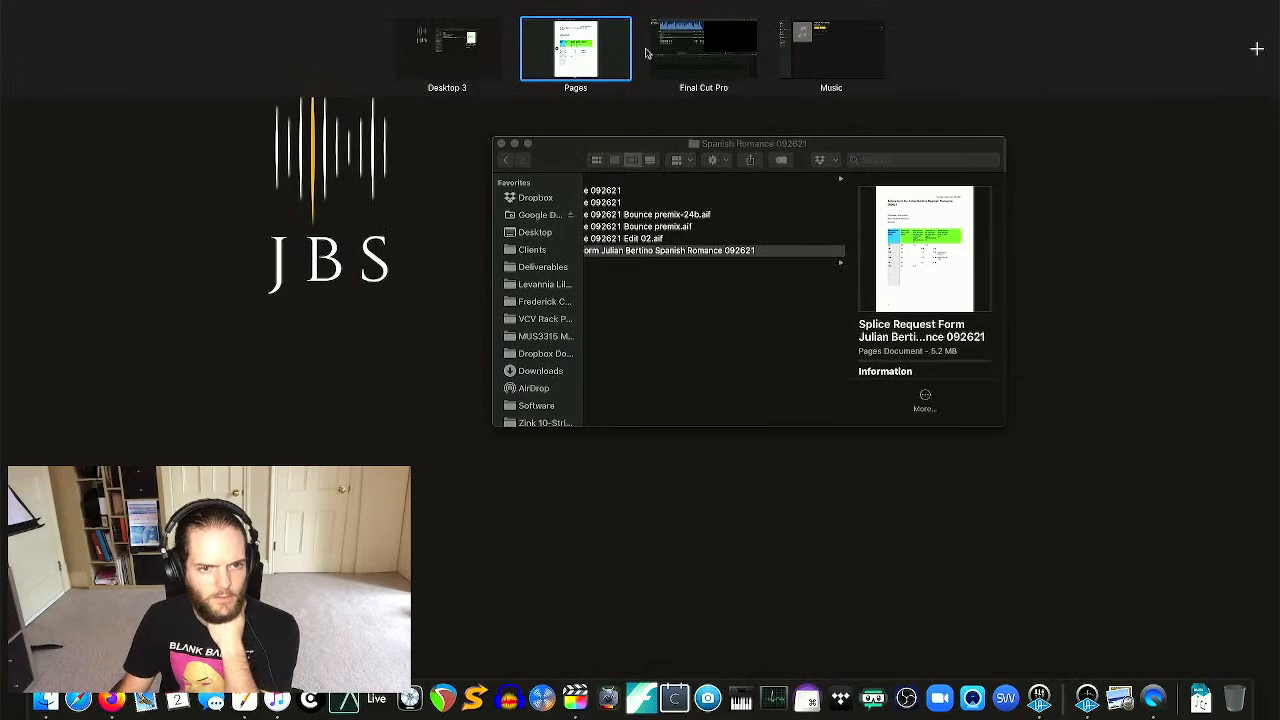
- Append take 03 to the project timeline and trim its start to where the performance begins
{"action": "left_click", "coordinate": [692, 48]}
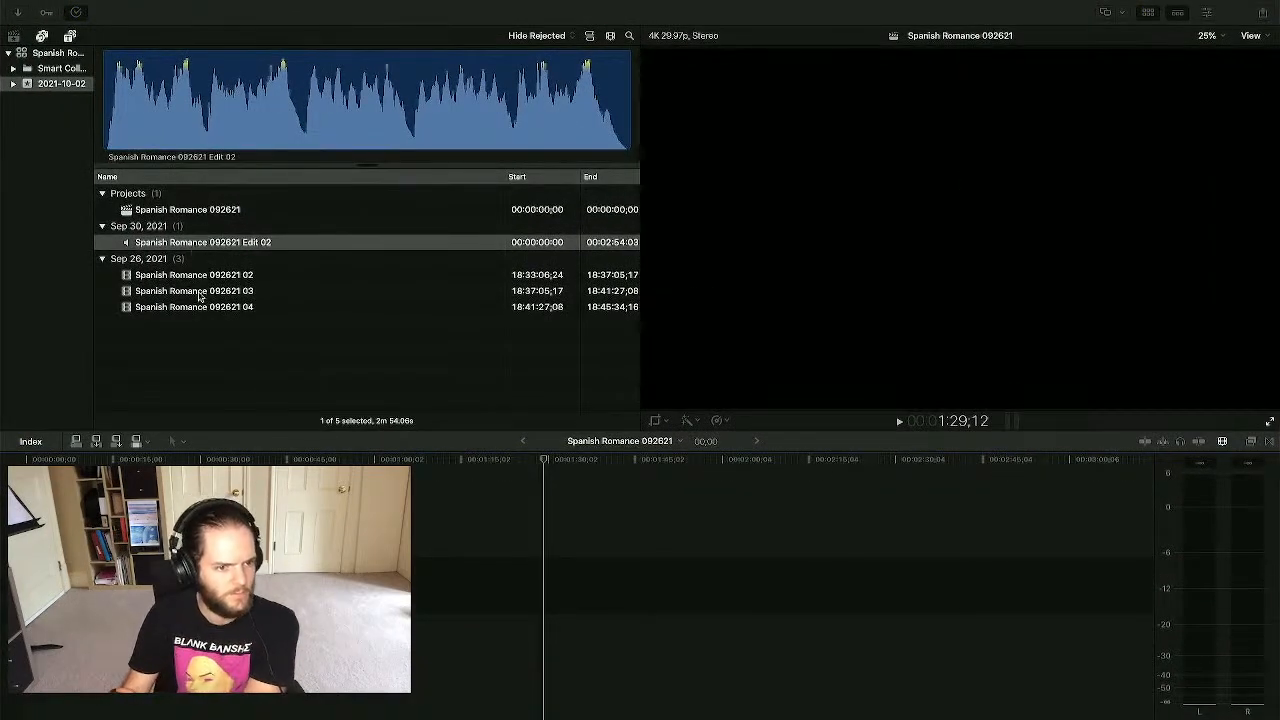
{"action": "left_click", "coordinate": [188, 294]}
{"action": "key", "text": "e"}
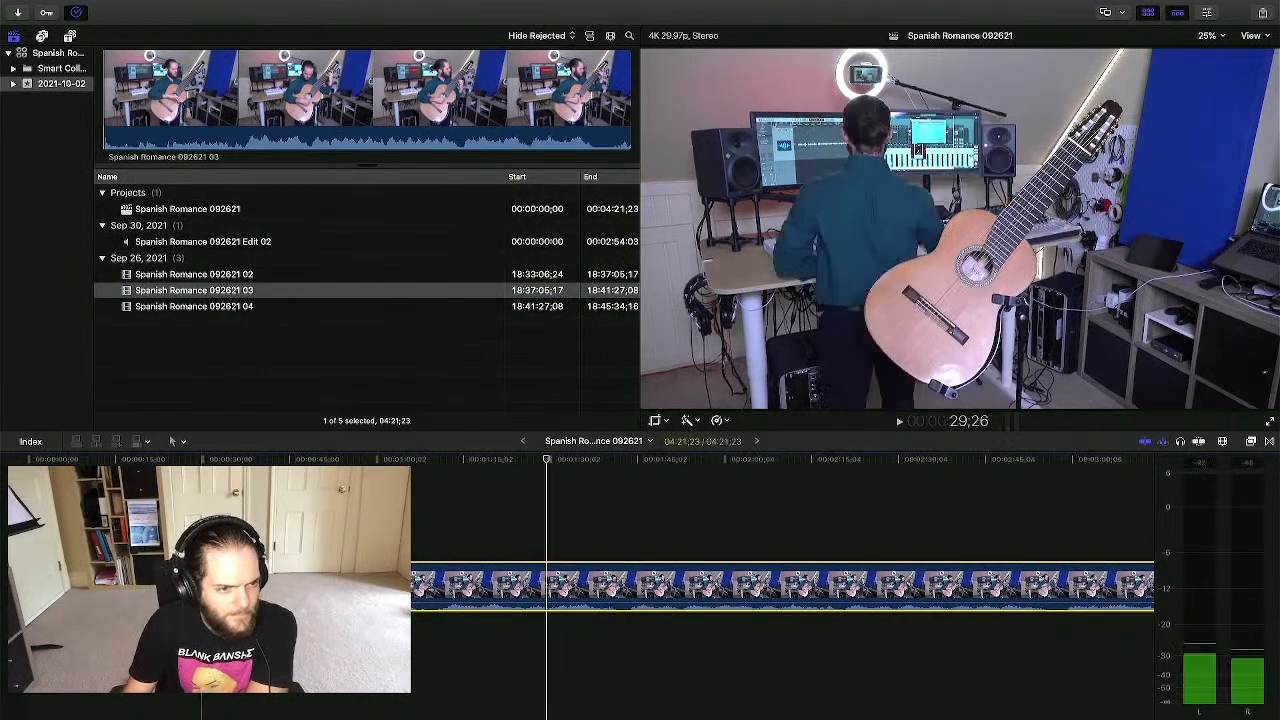
{"action": "left_click", "coordinate": [303, 503]}
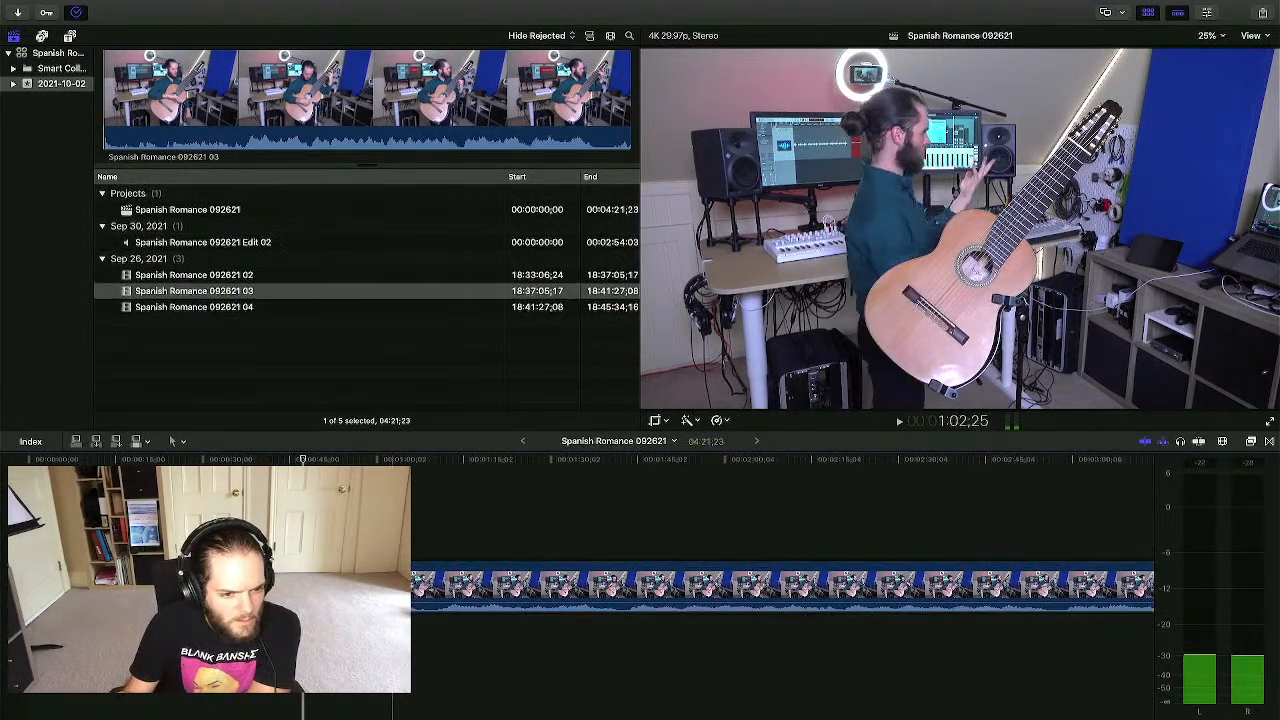
{"action": "left_click", "coordinate": [427, 496]}
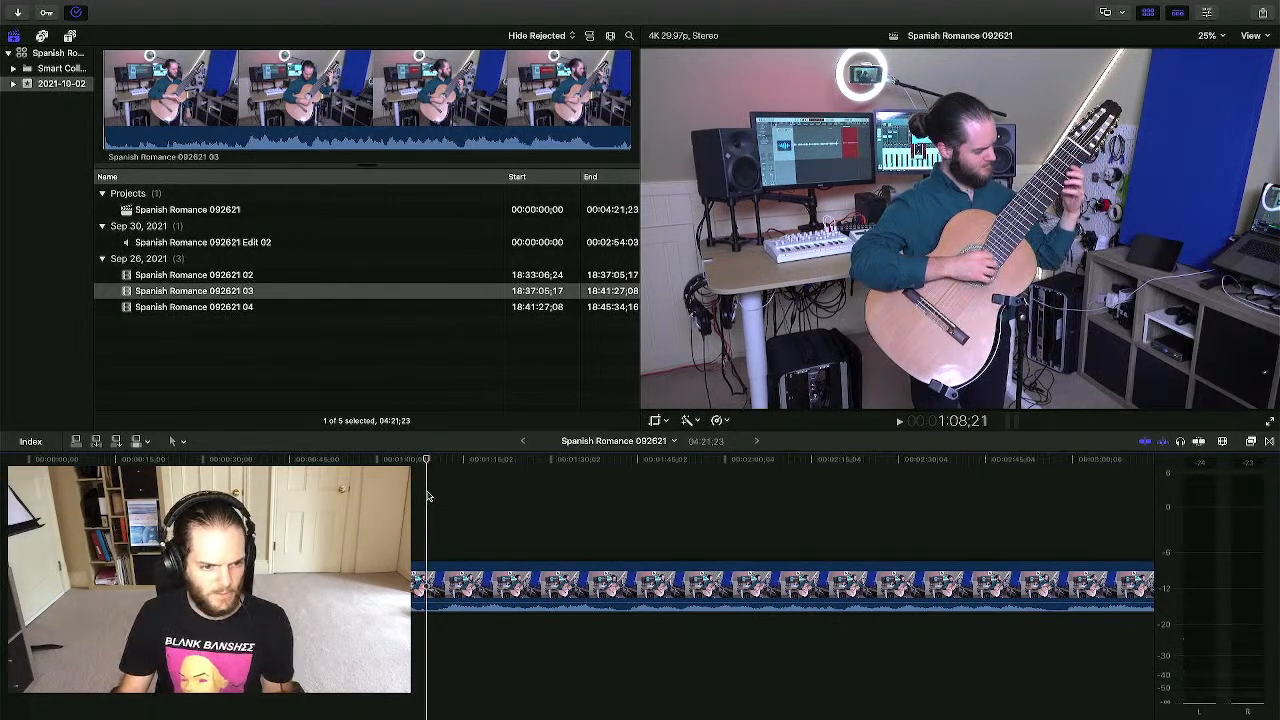
{"action": "mouse_move", "coordinate": [30, 578]}
{"action": "left_mouse_down"}
{"action": "mouse_move", "coordinate": [426, 578]}
{"action": "mouse_move", "coordinate": [6, 584]}
{"action": "left_mouse_up"}
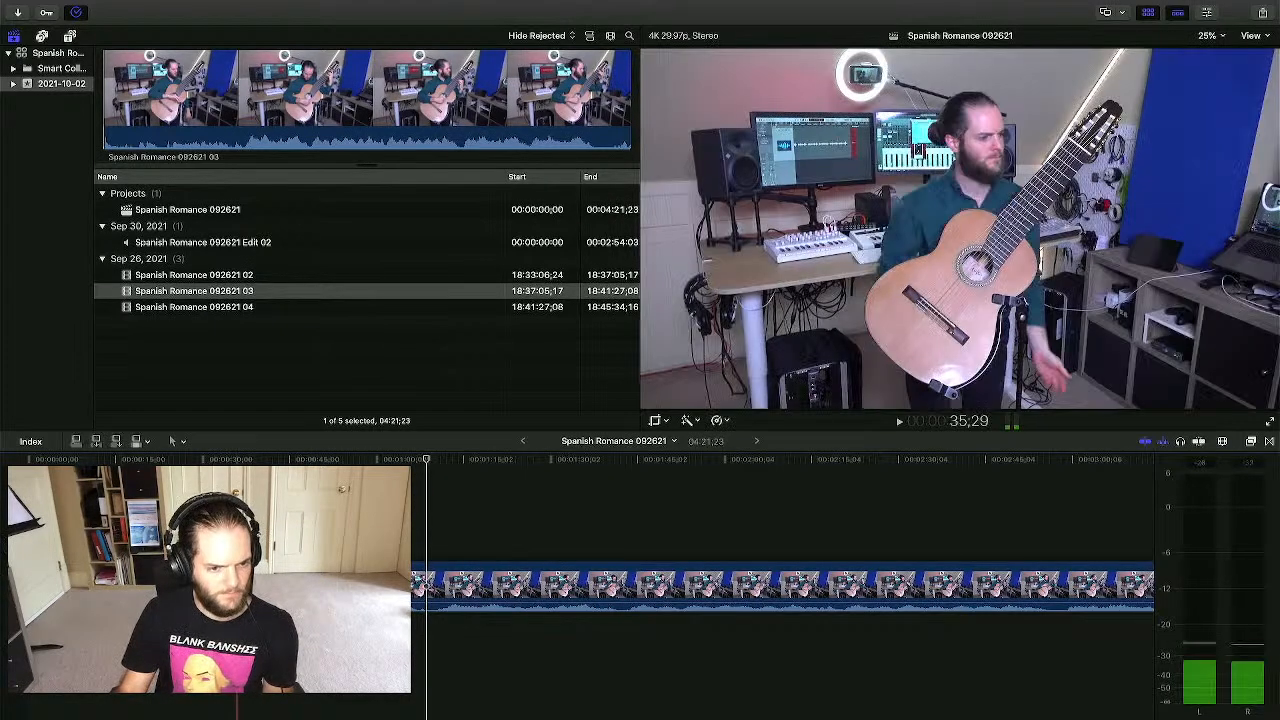
- Trim take 03's start further right around 1:06;05 and scroll through the clip
{"action": "left_click", "coordinate": [237, 520]}
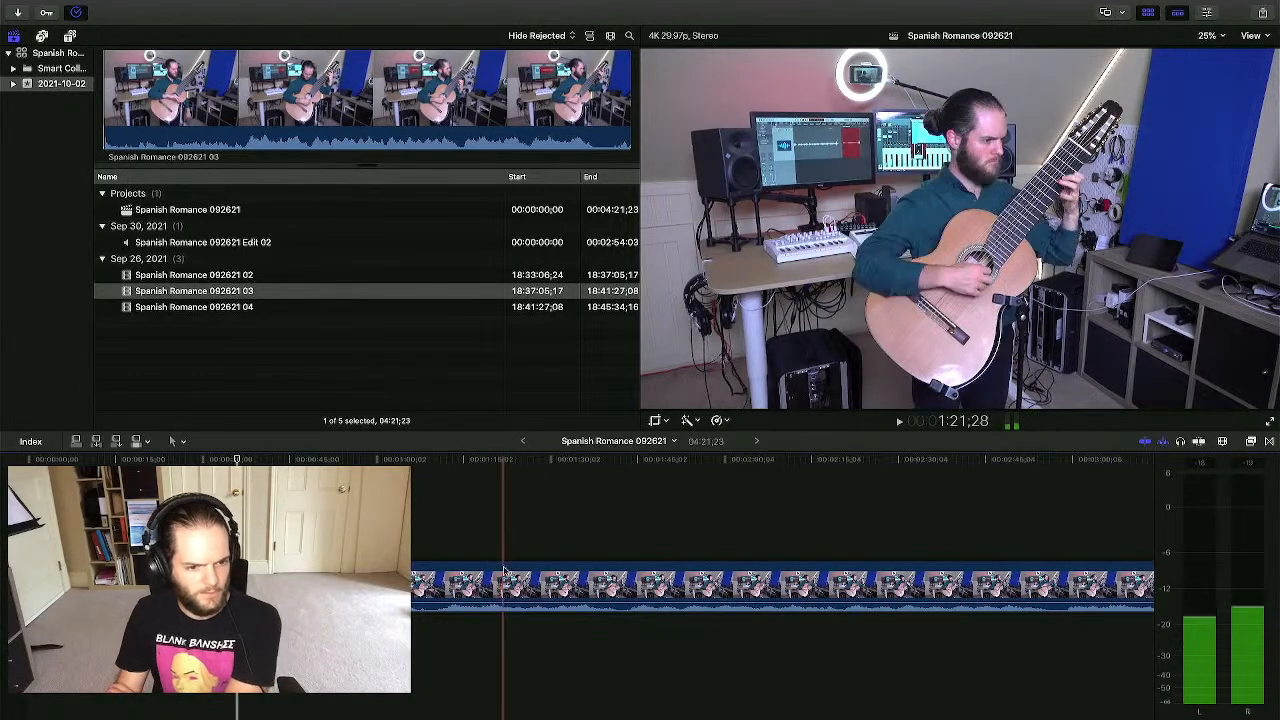
{"action": "left_click", "coordinate": [413, 524]}
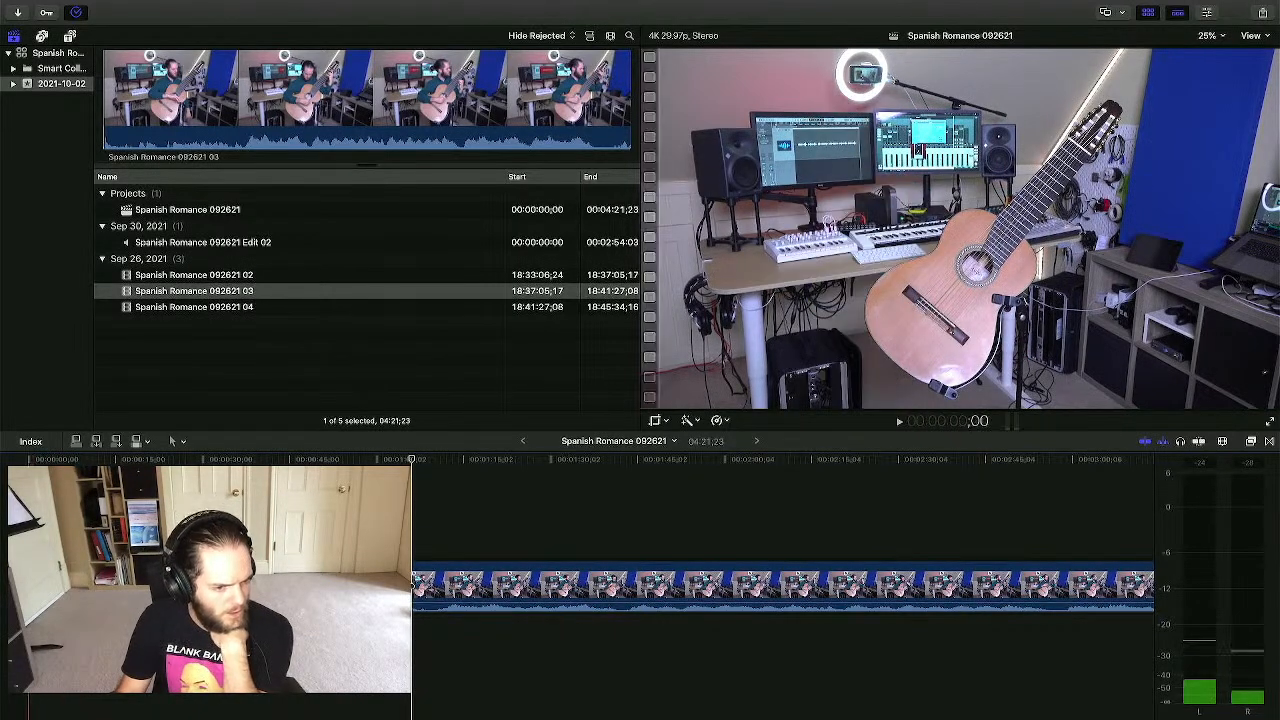
{"action": "left_click_drag", "start_coordinate": [29, 586], "coordinate": [30, 586]}
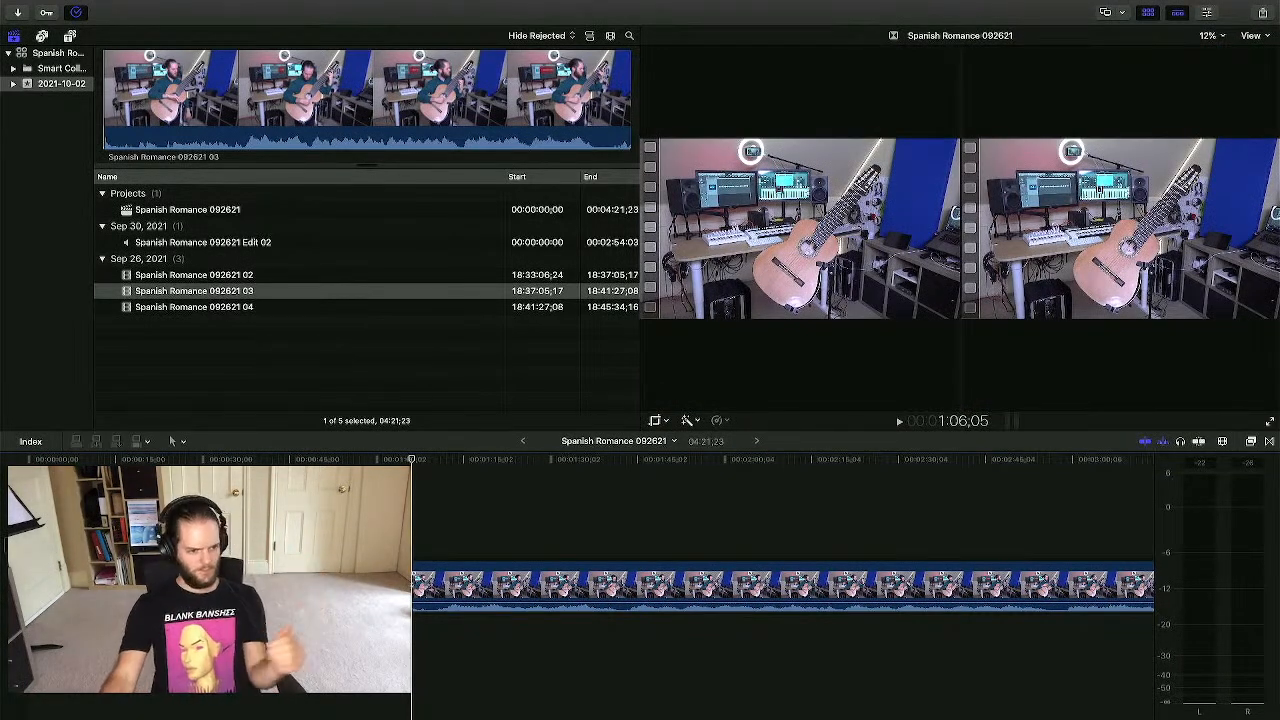
{"action": "left_click_drag", "start_coordinate": [30, 586], "coordinate": [30, 586]}
{"action": "left_click_drag", "start_coordinate": [343, 586], "coordinate": [403, 586]}
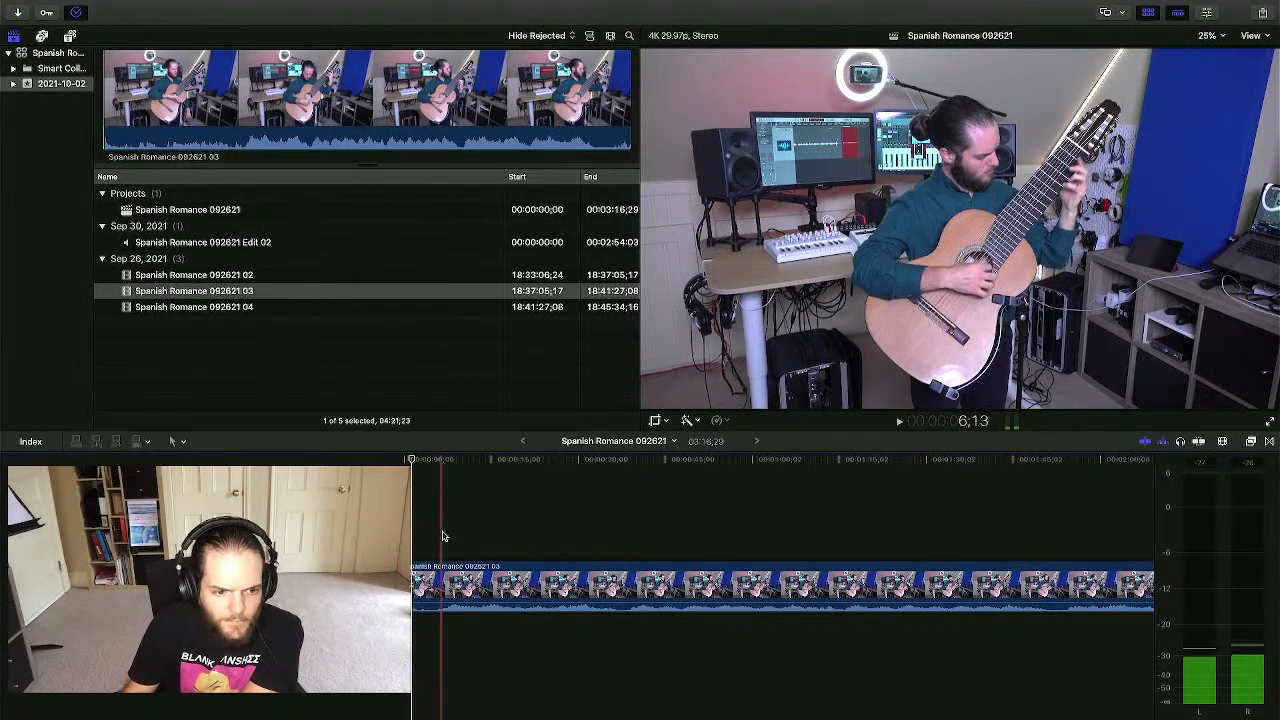
{"action": "left_click", "coordinate": [436, 537]}
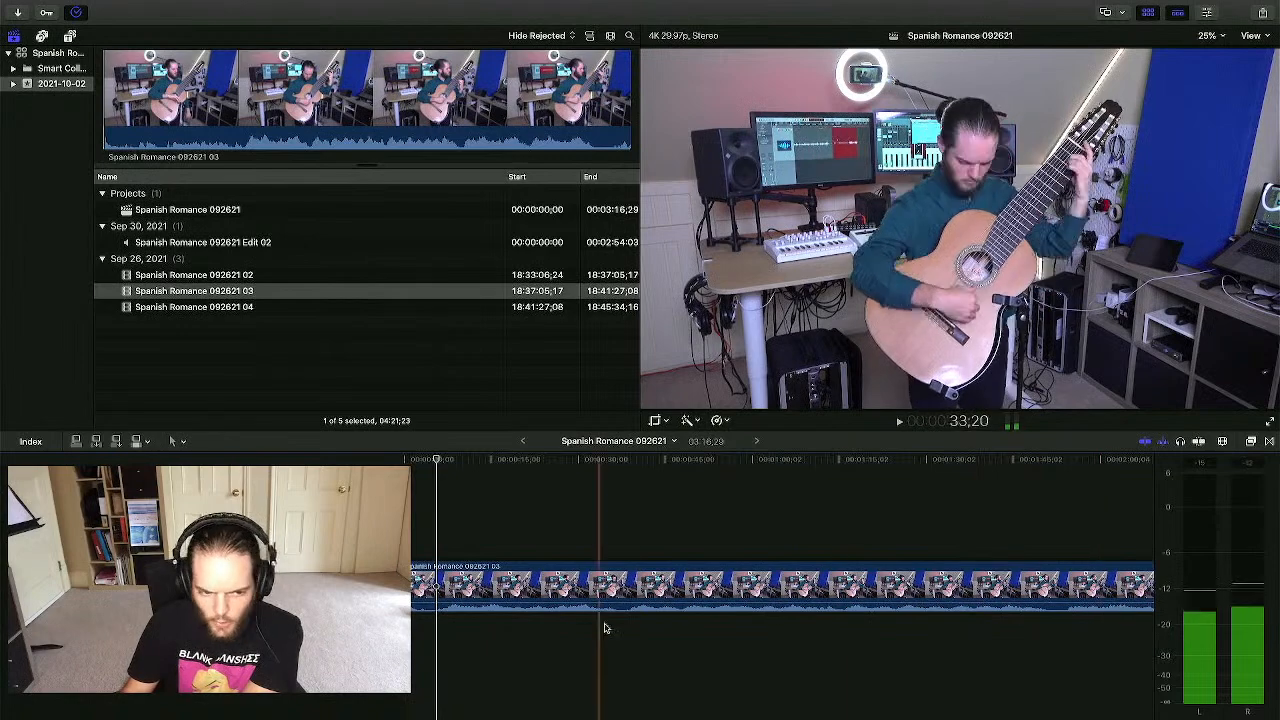
{"action": "scroll", "coordinate": [814, 620], "scroll_direction": "right", "scroll_amount": 5}
{"action": "scroll", "coordinate": [1010, 615], "scroll_direction": "right", "scroll_amount": 2}
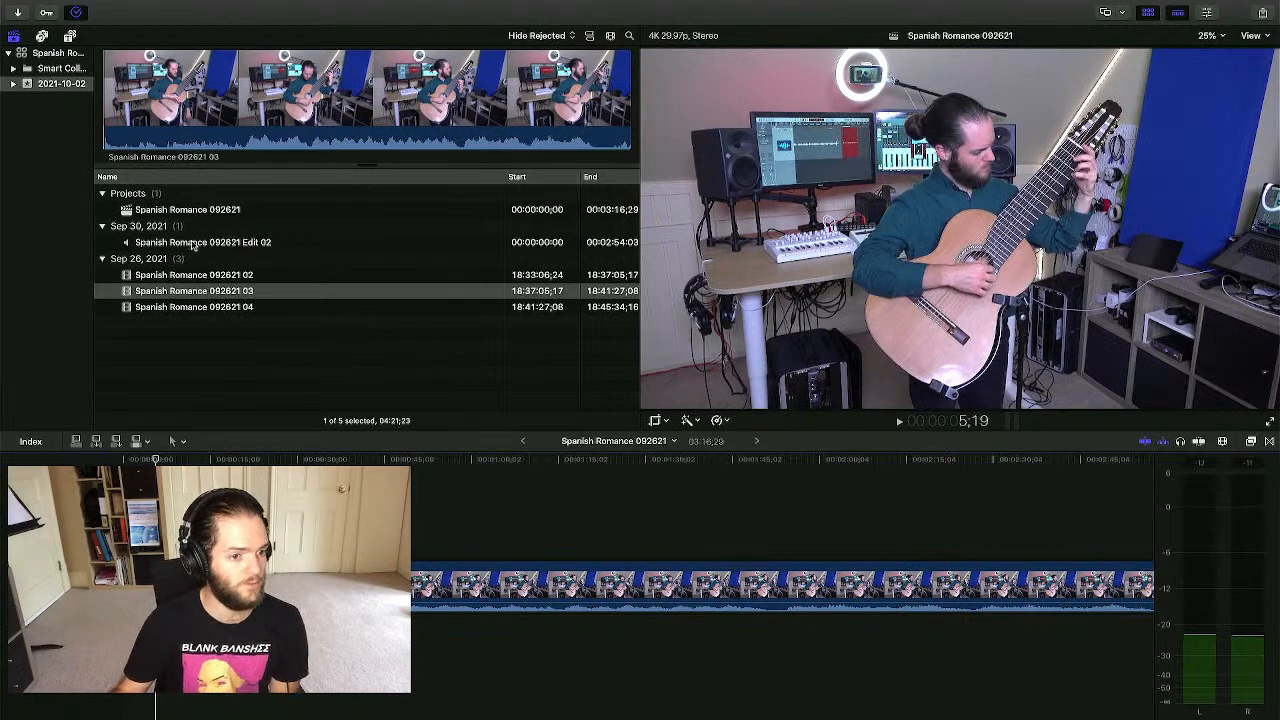
- Drag the Edit 02 audio mix beneath take 03 and slide it earlier to roughly match the video
{"action": "left_click", "coordinate": [400, 242]}
{"action": "left_click_drag", "start_coordinate": [170, 243], "coordinate": [155, 628]}
{"action": "left_click", "coordinate": [155, 668]}
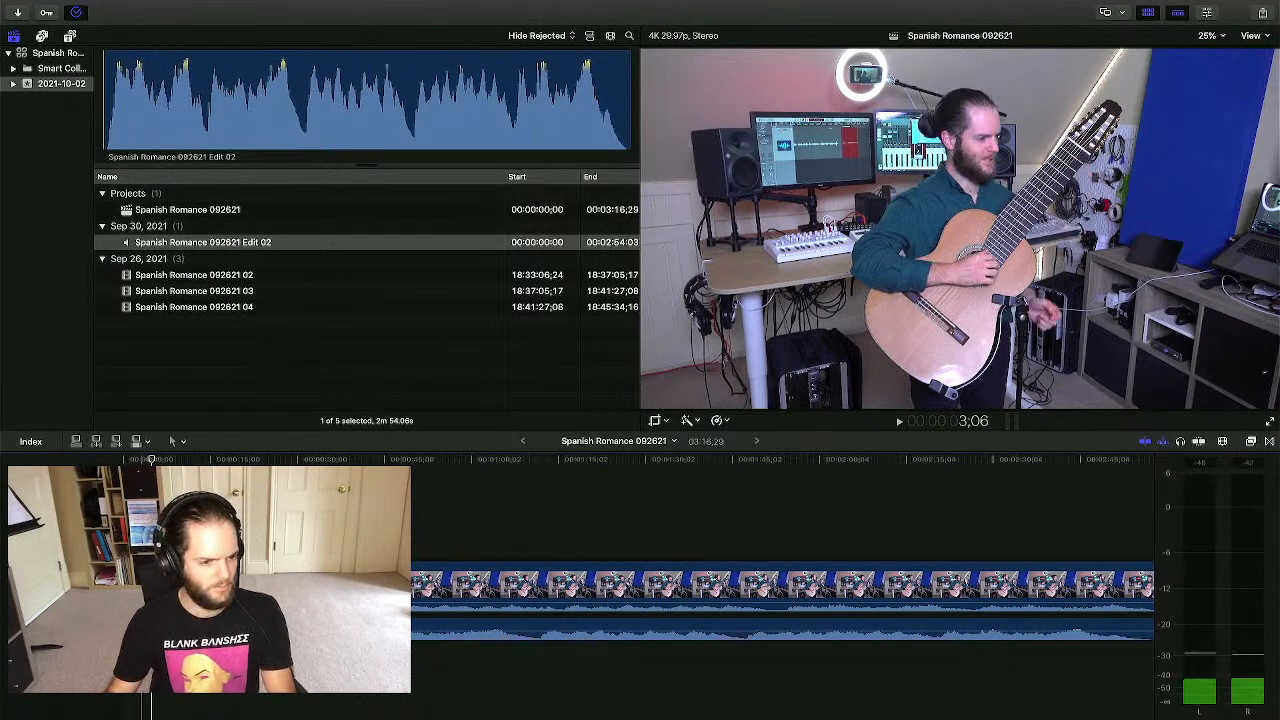
{"action": "key", "text": "super+="}
{"action": "key", "text": "super+="}
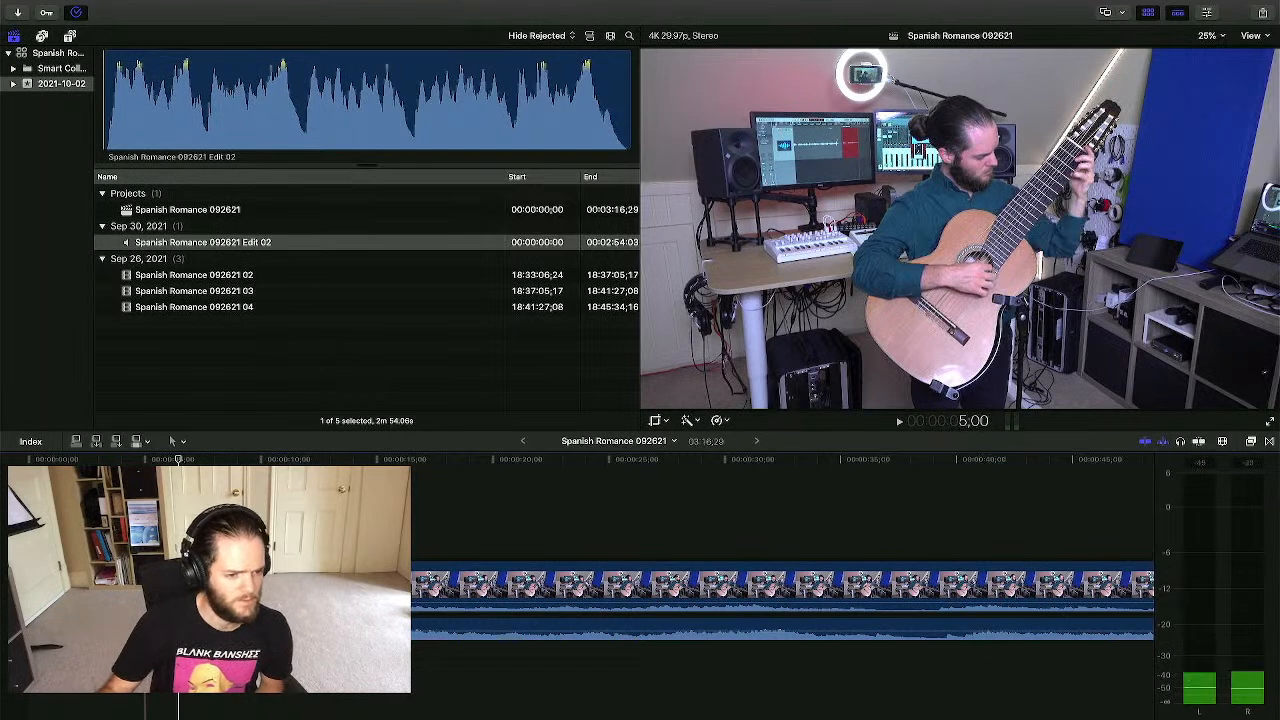
{"action": "key", "text": "super+="}
{"action": "key", "text": "super+="}
{"action": "key", "text": "super+="}
{"action": "key", "text": "super+="}
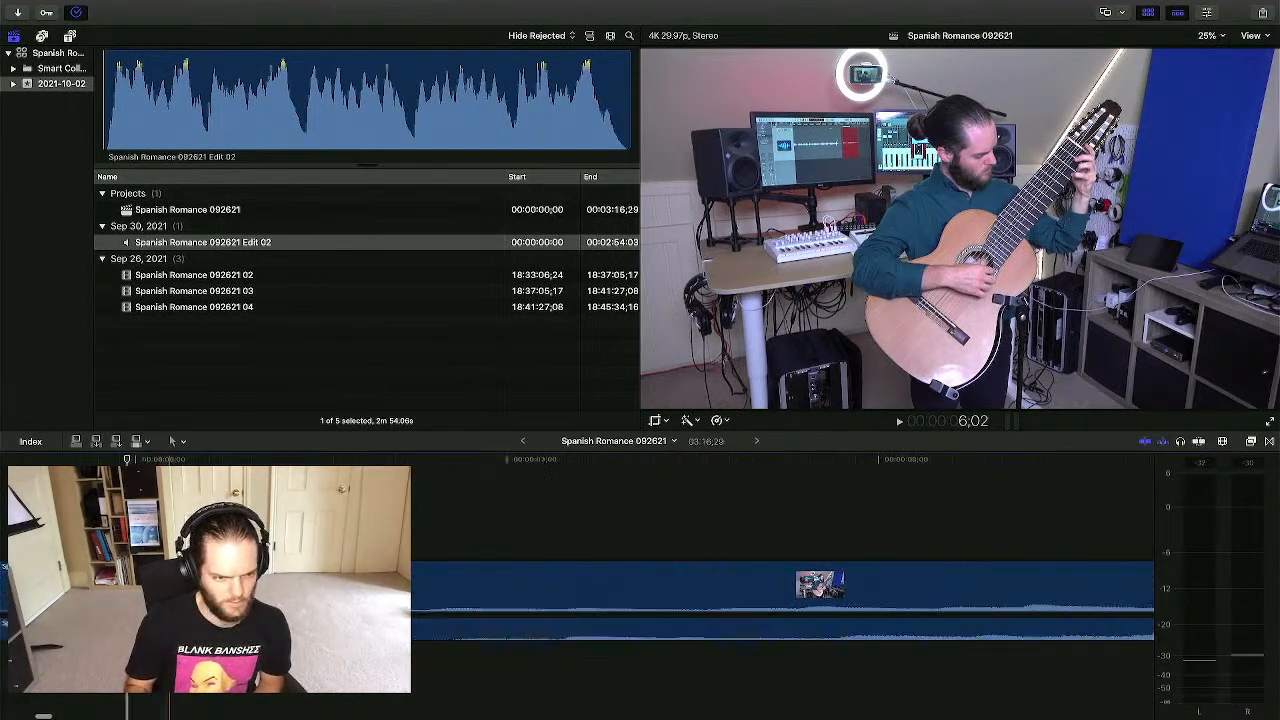
{"action": "left_click", "coordinate": [160, 520]}
{"action": "scroll", "coordinate": [160, 520], "scroll_direction": "left", "scroll_amount": 2}
{"action": "left_click_drag", "start_coordinate": [620, 630], "coordinate": [577, 638]}
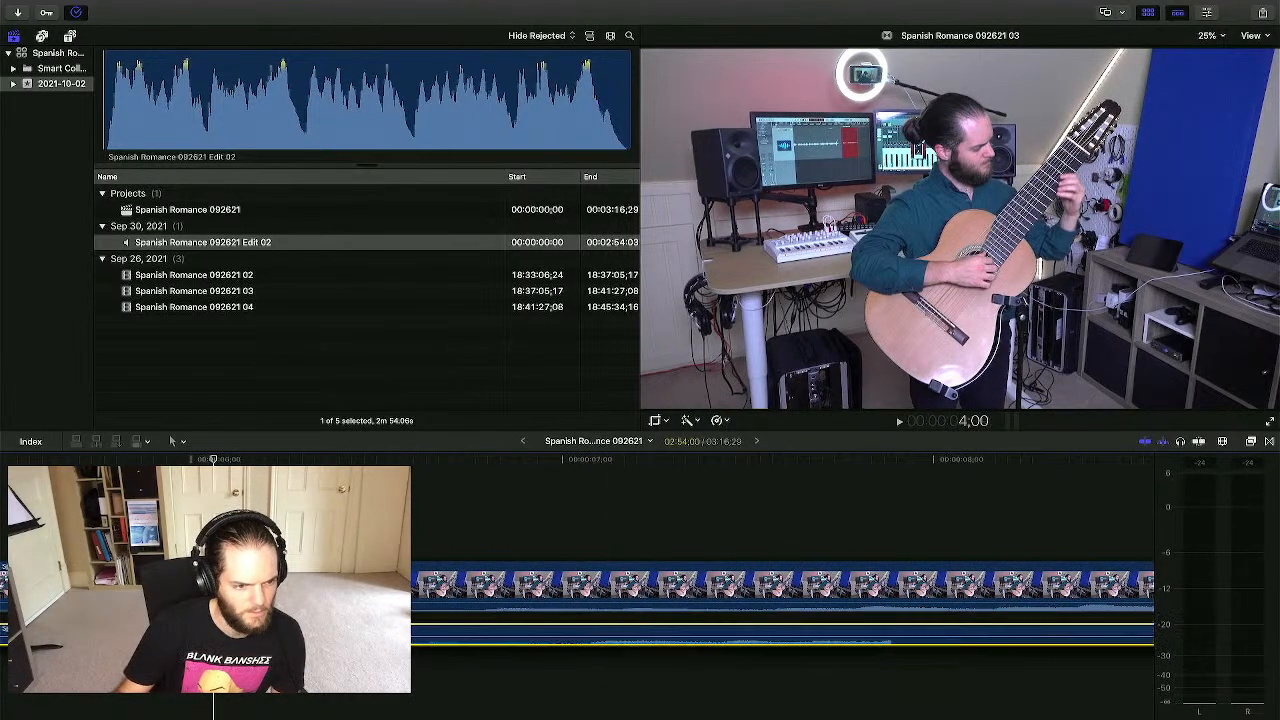
{"action": "left_click_drag", "start_coordinate": [280, 636], "coordinate": [206, 630]}
{"action": "left_click", "coordinate": [211, 665]}
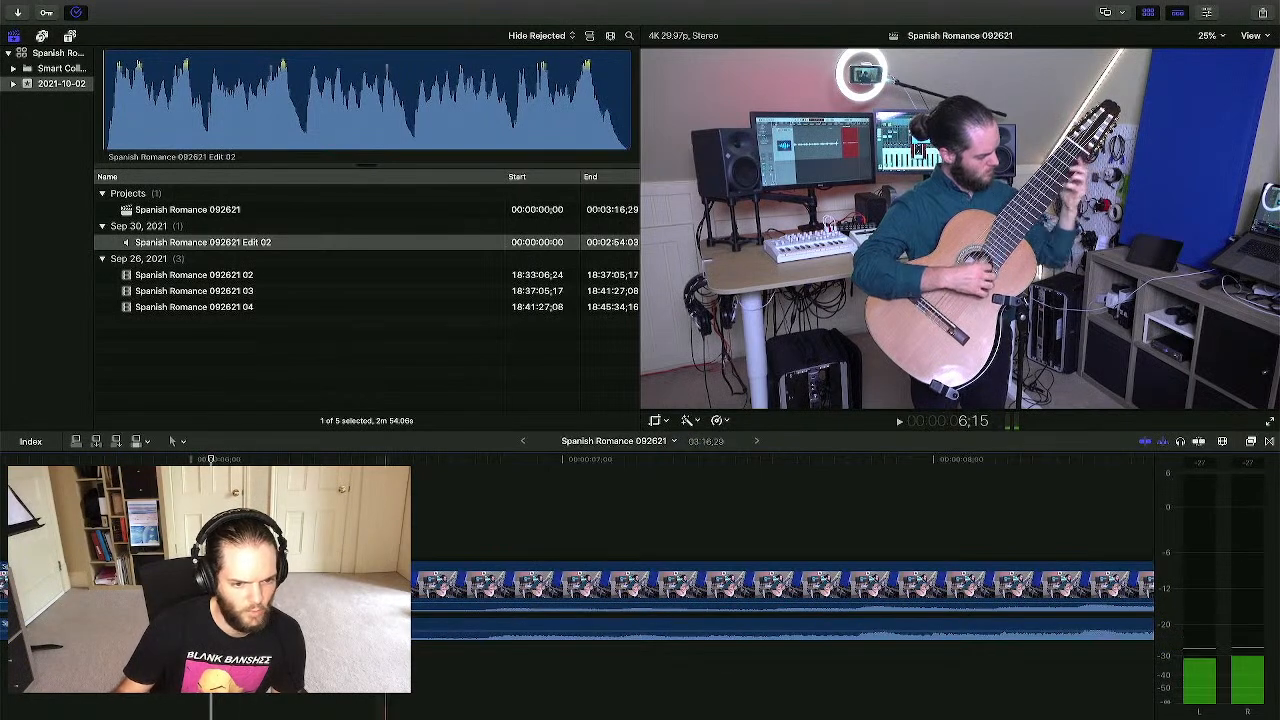
- Fine-tune the audio sync at single-frame zoom by nudging the mix slightly earlier
{"action": "left_click", "coordinate": [479, 640]}
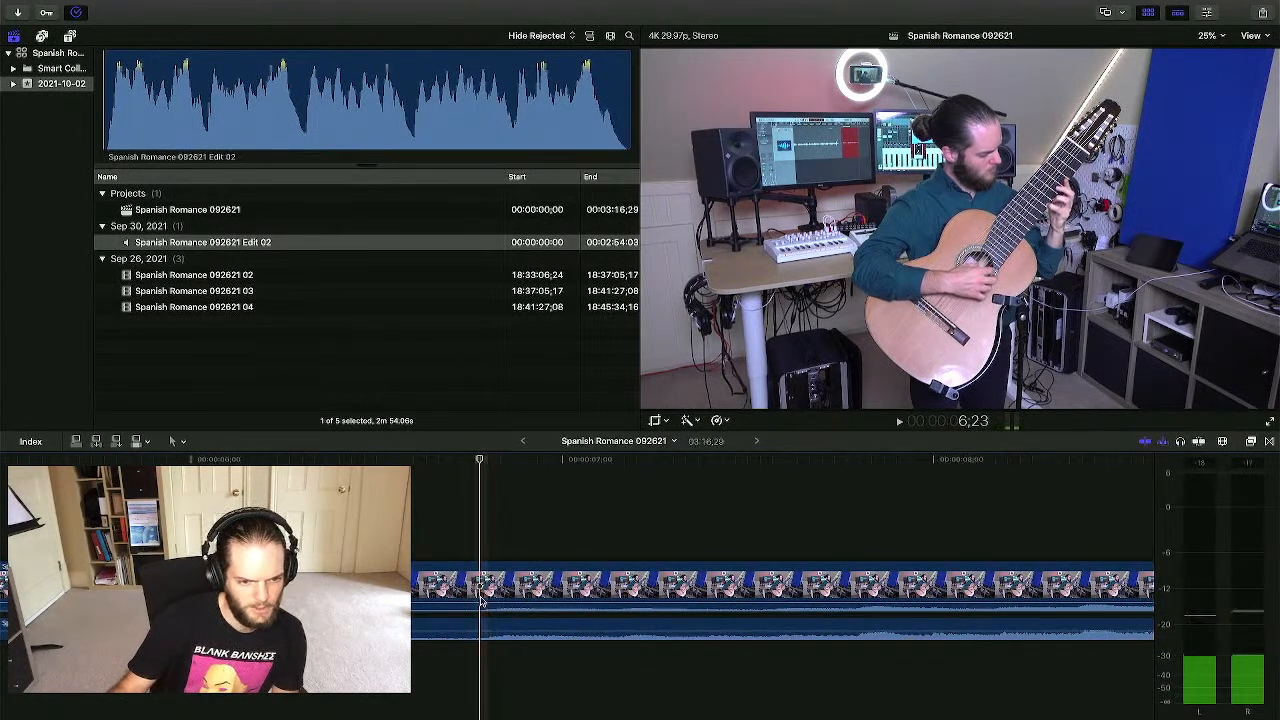
{"action": "scroll", "coordinate": [600, 625], "scroll_direction": "right", "scroll_amount": 2}
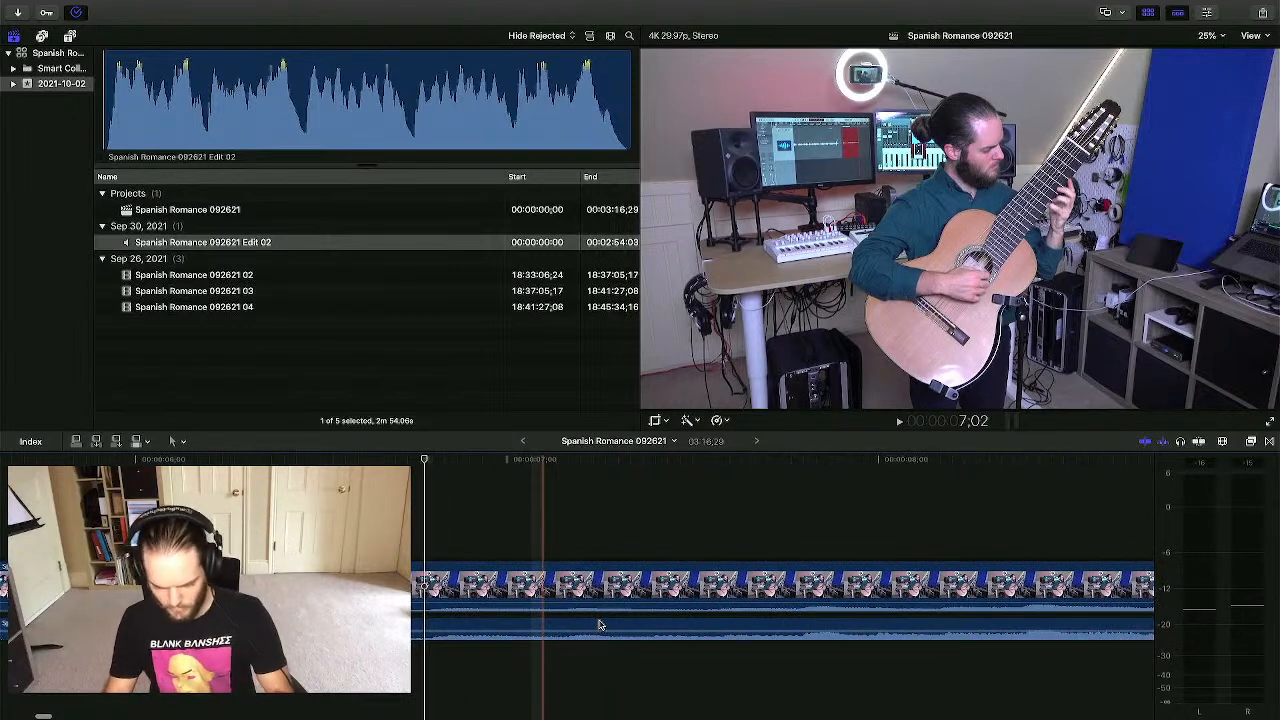
{"action": "key", "text": "super+minus"}
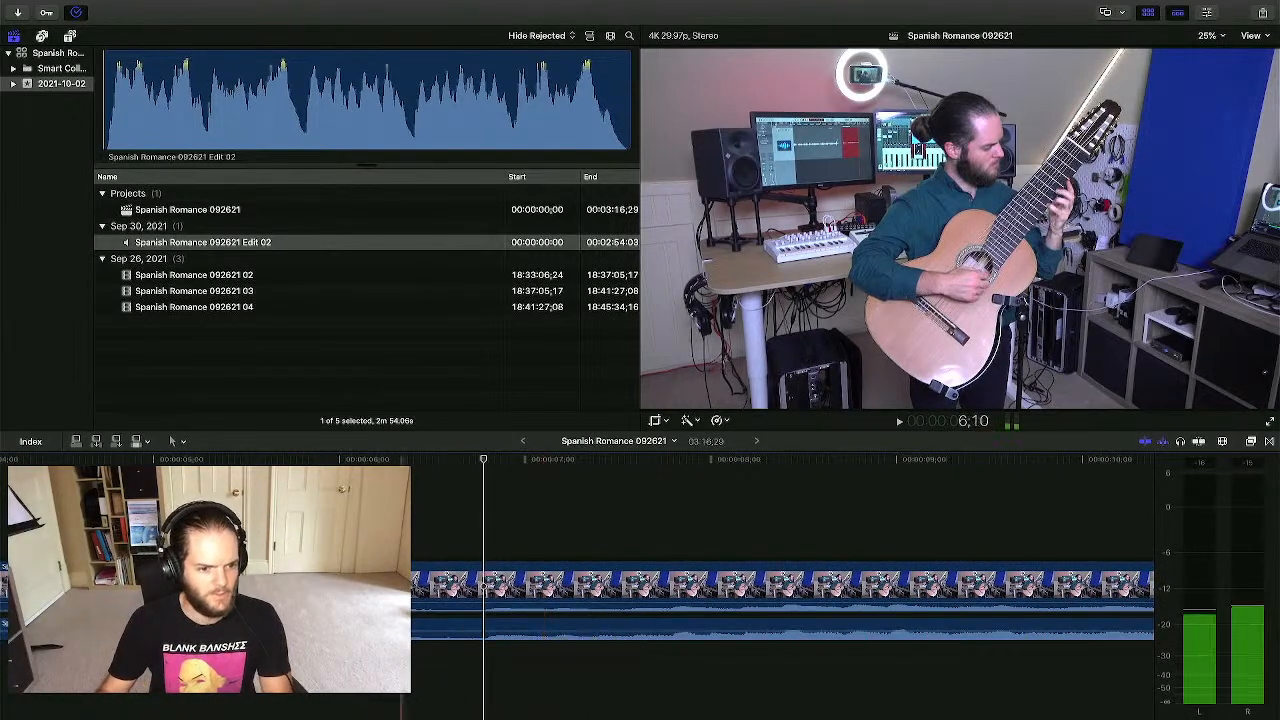
{"action": "left_click", "coordinate": [348, 520]}
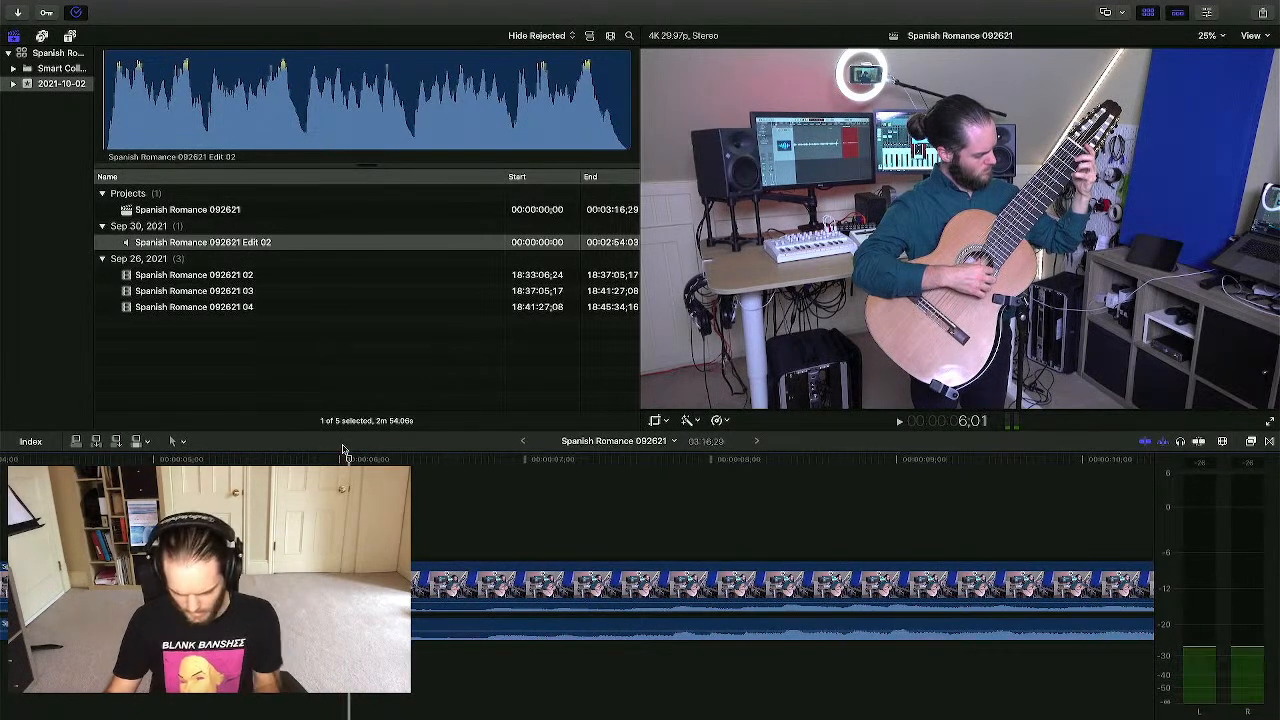
{"action": "key", "text": "super+equal"}
{"action": "key", "text": "super+equal"}
{"action": "key", "text": "super+equal"}
{"action": "key", "text": "super+equal"}
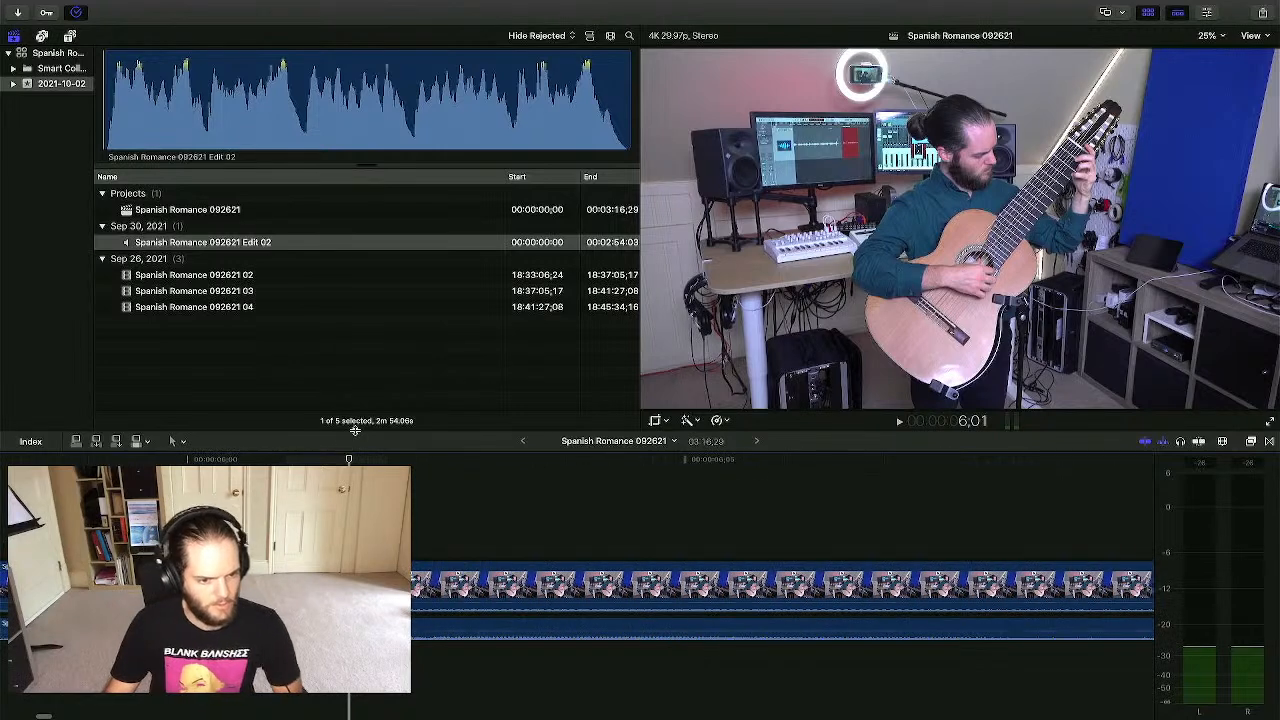
{"action": "key", "text": "Right"}
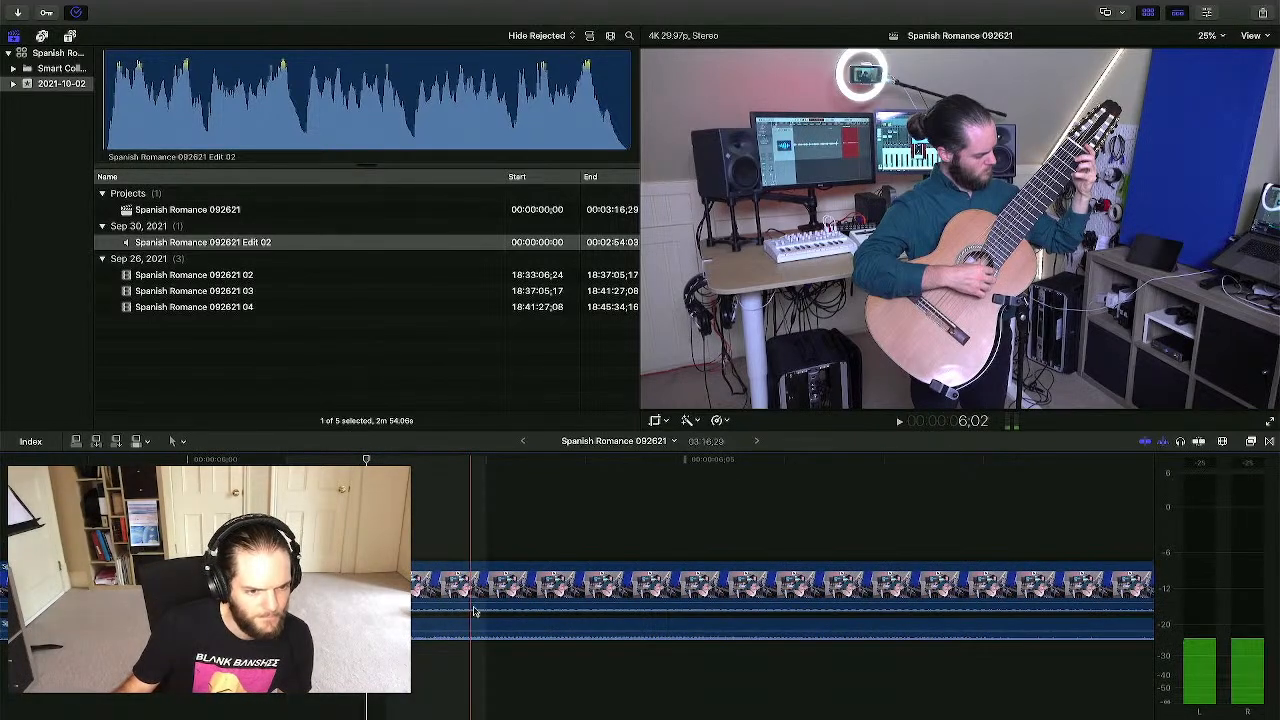
{"action": "left_click_drag", "start_coordinate": [474, 626], "coordinate": [464, 626]}
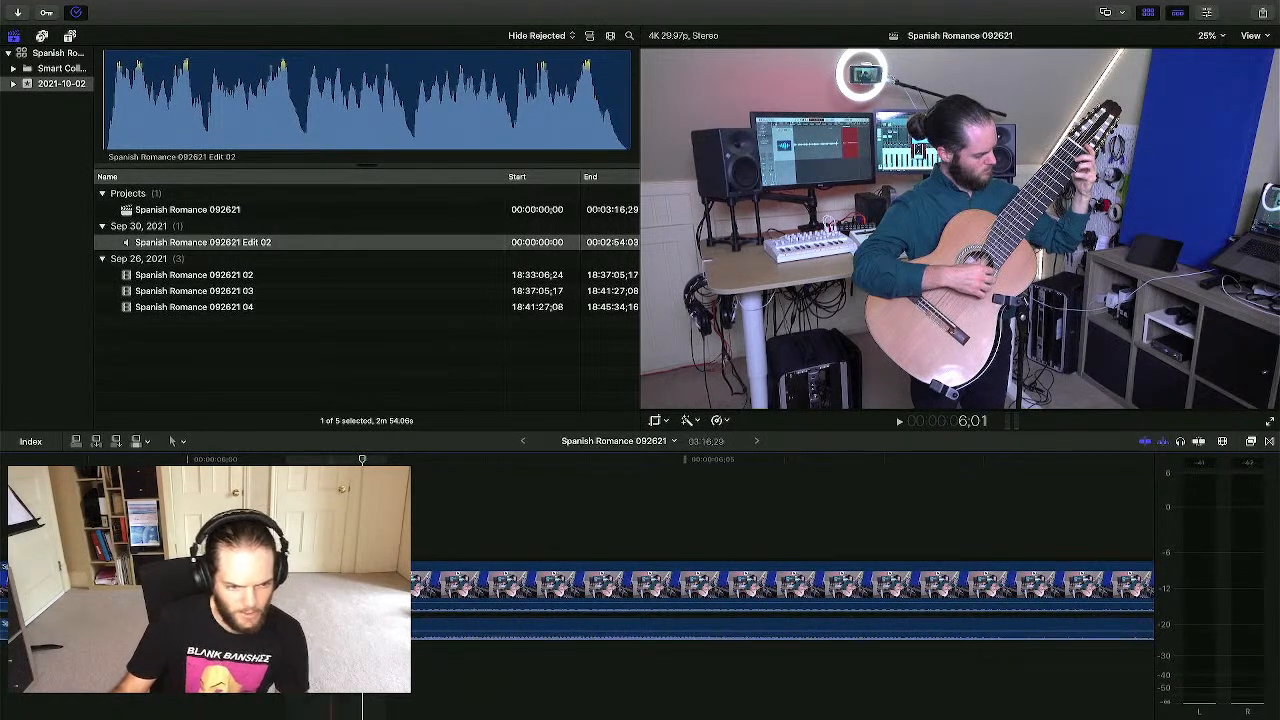
{"action": "key", "text": "super+minus"}
{"action": "key", "text": "super+minus"}
{"action": "key", "text": "super+minus"}
{"action": "key", "text": "super+minus"}
{"action": "key", "text": "super+minus"}
{"action": "key", "text": "super+minus"}
{"action": "key", "text": "super+minus"}
{"action": "key", "text": "super+minus"}
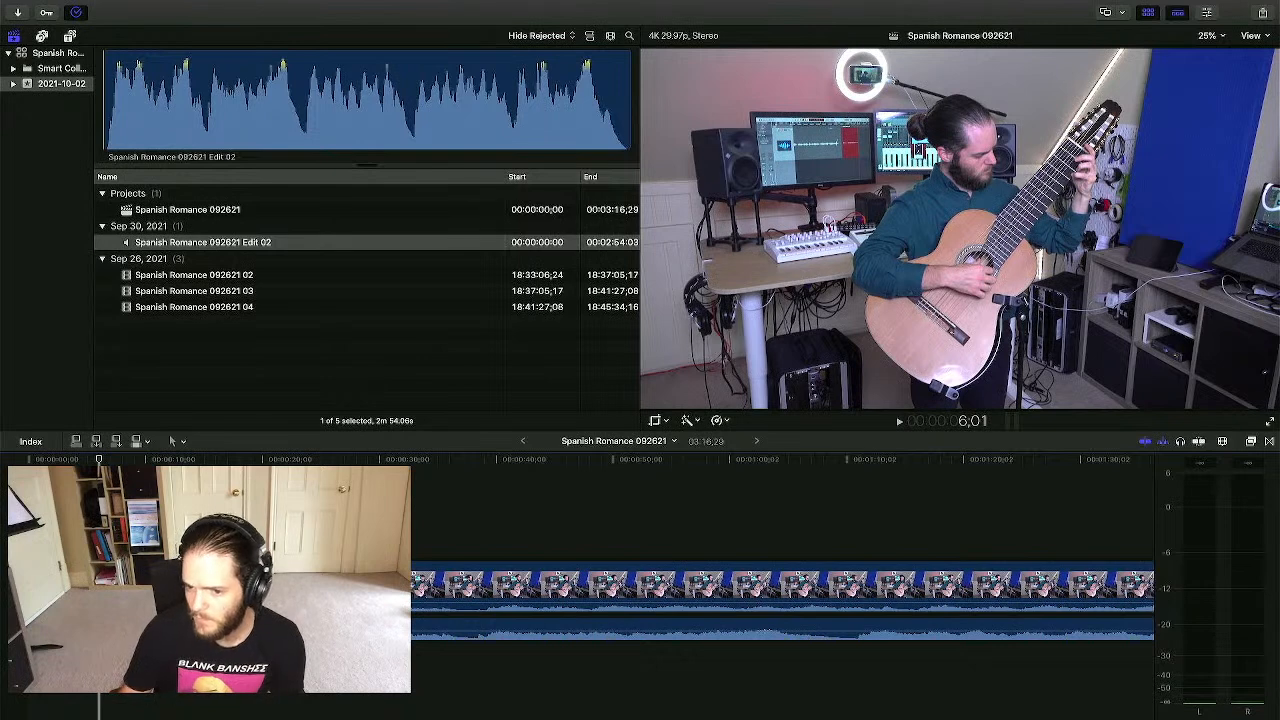
- Lower take 03's camera audio to -35 dB during playback, then park the playhead near 38 seconds
{"action": "key", "text": "super+Tab"}
{"action": "key", "text": "super+Tab"}
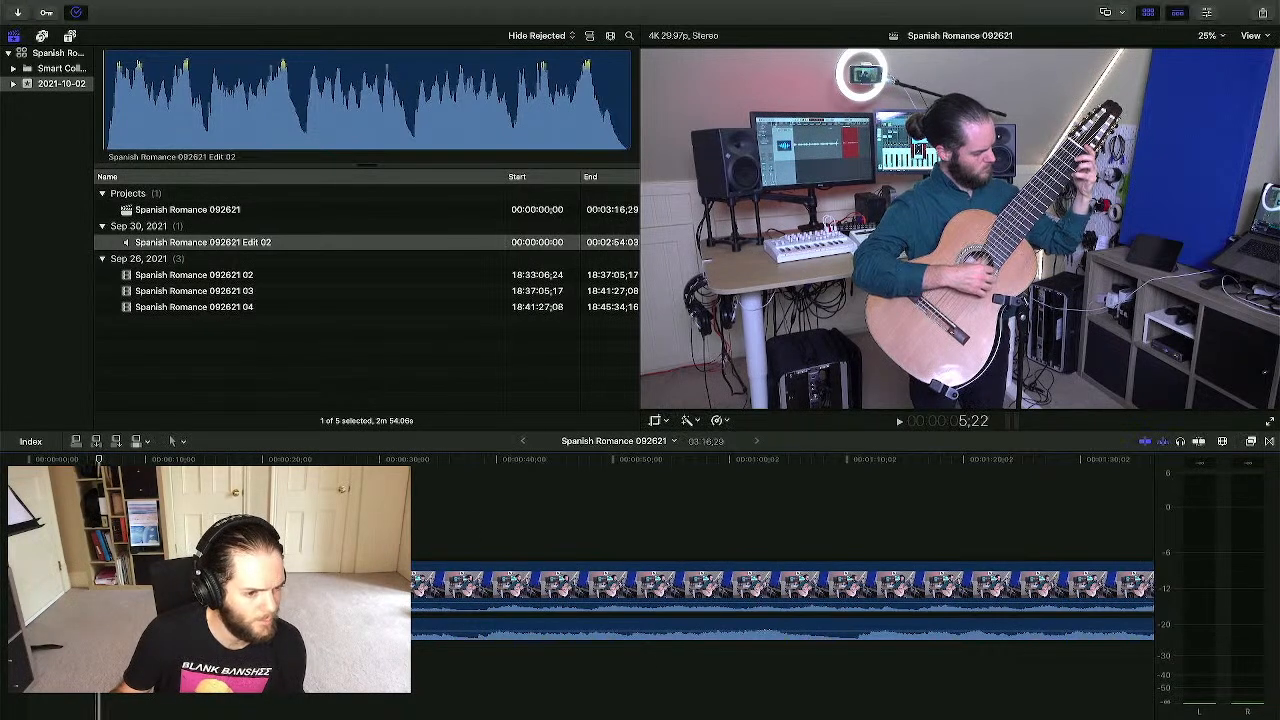
{"action": "key", "text": "space"}
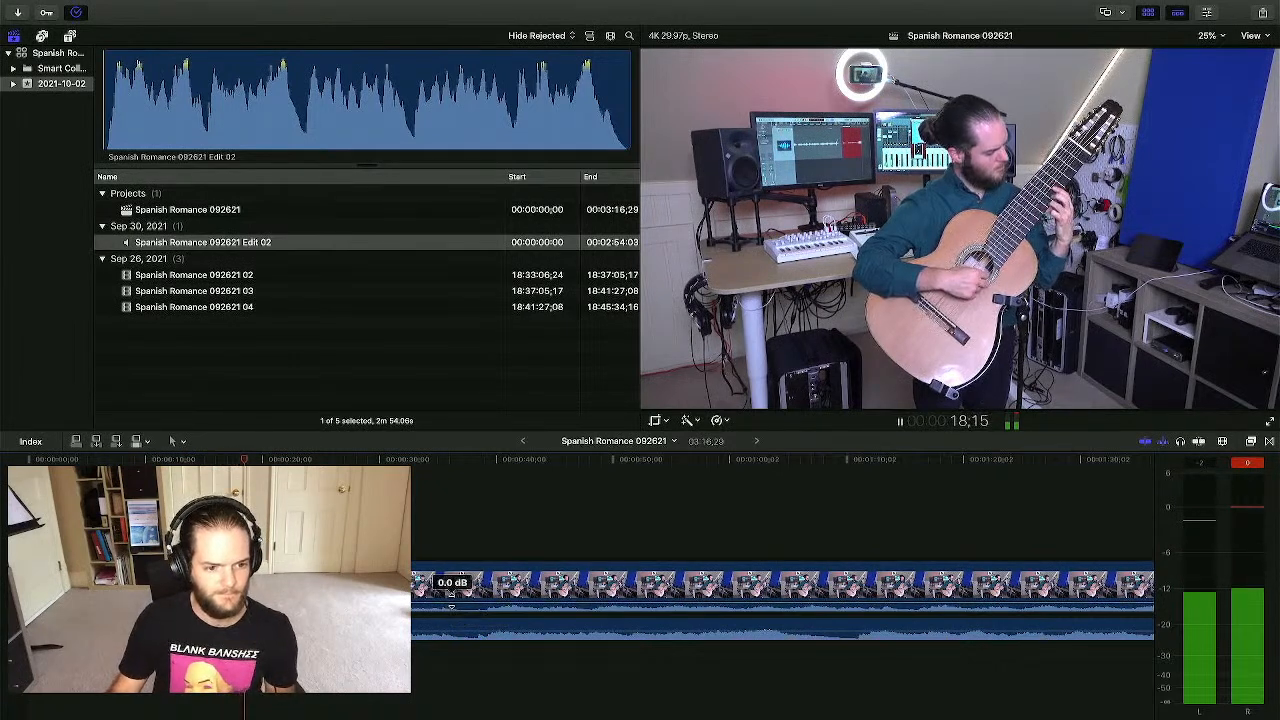
{"action": "left_click_drag", "start_coordinate": [450, 606], "coordinate": [450, 611]}
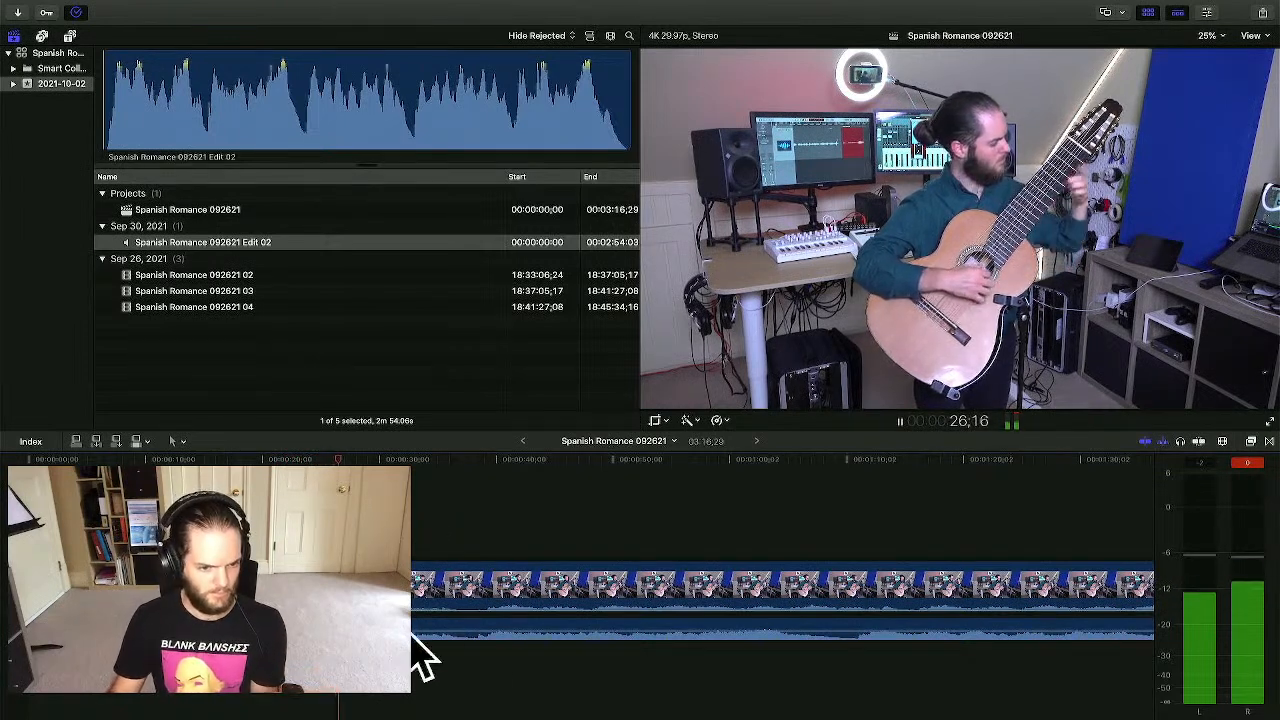
{"action": "left_click_drag", "start_coordinate": [458, 605], "coordinate": [456, 608]}
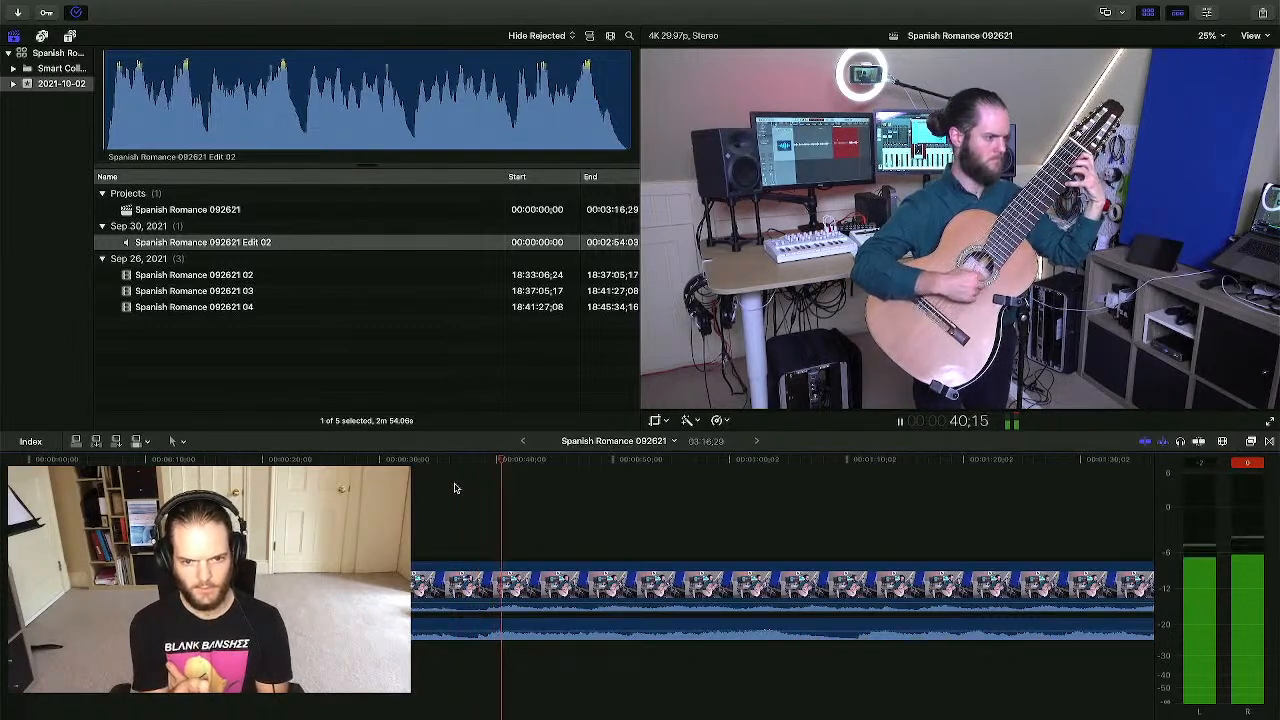
{"action": "key", "text": "space"}
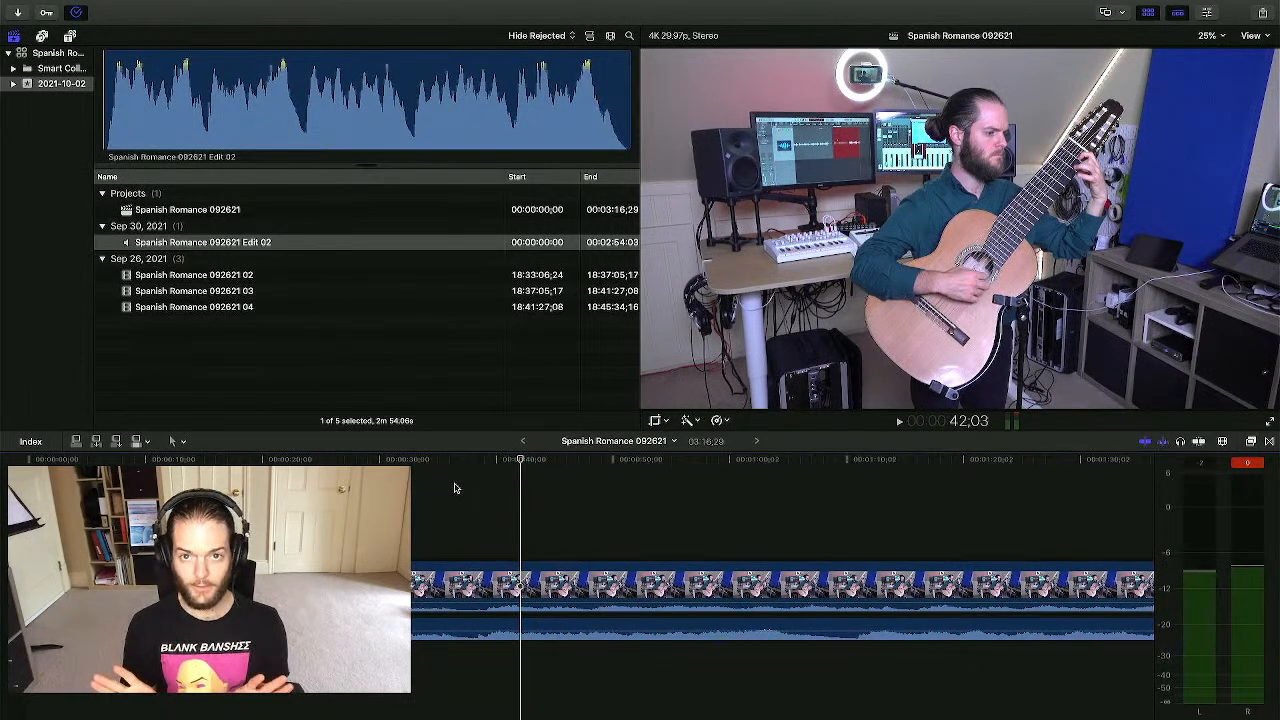
{"action": "left_click_drag", "start_coordinate": [454, 488], "coordinate": [483, 517]}
{"action": "key", "text": "super+equal"}
{"action": "key", "text": "super+equal"}
{"action": "key", "text": "super+equal"}
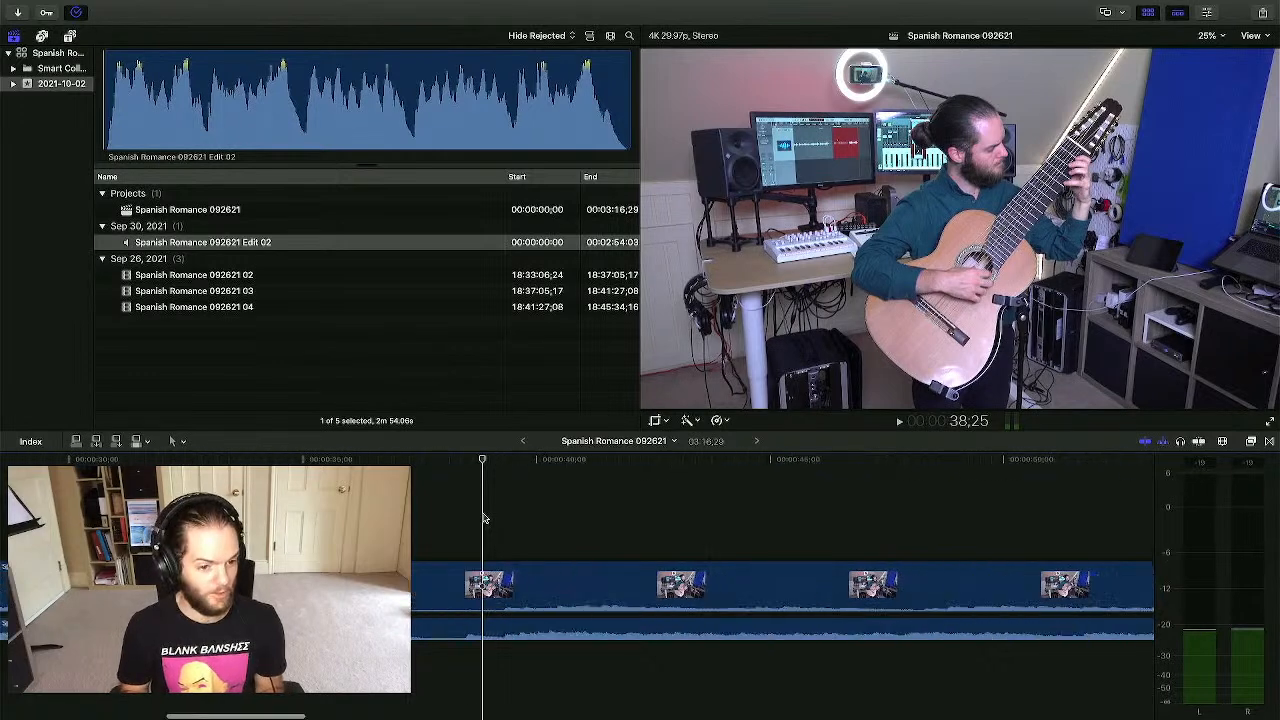
{"action": "left_click", "coordinate": [462, 520]}
{"action": "left_click", "coordinate": [455, 522]}
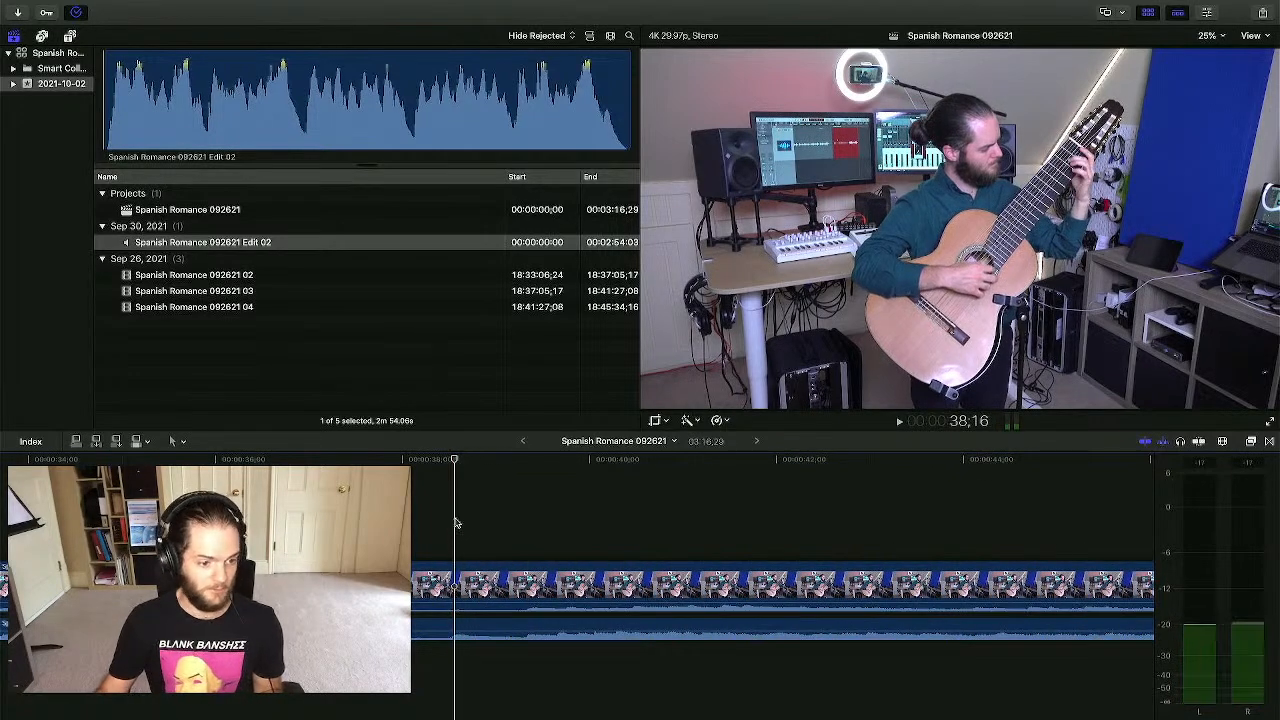
{"action": "scroll", "coordinate": [455, 523], "scroll_direction": "left", "scroll_amount": 3}
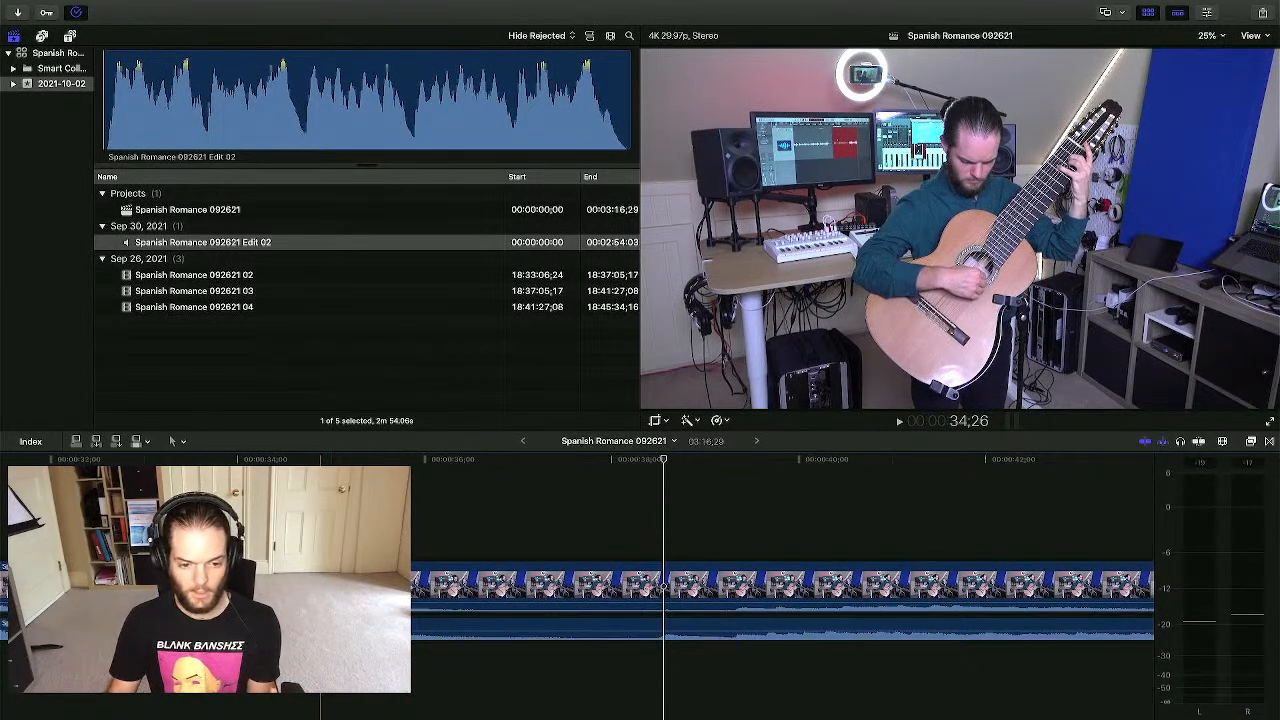
{"action": "left_click", "coordinate": [655, 525]}
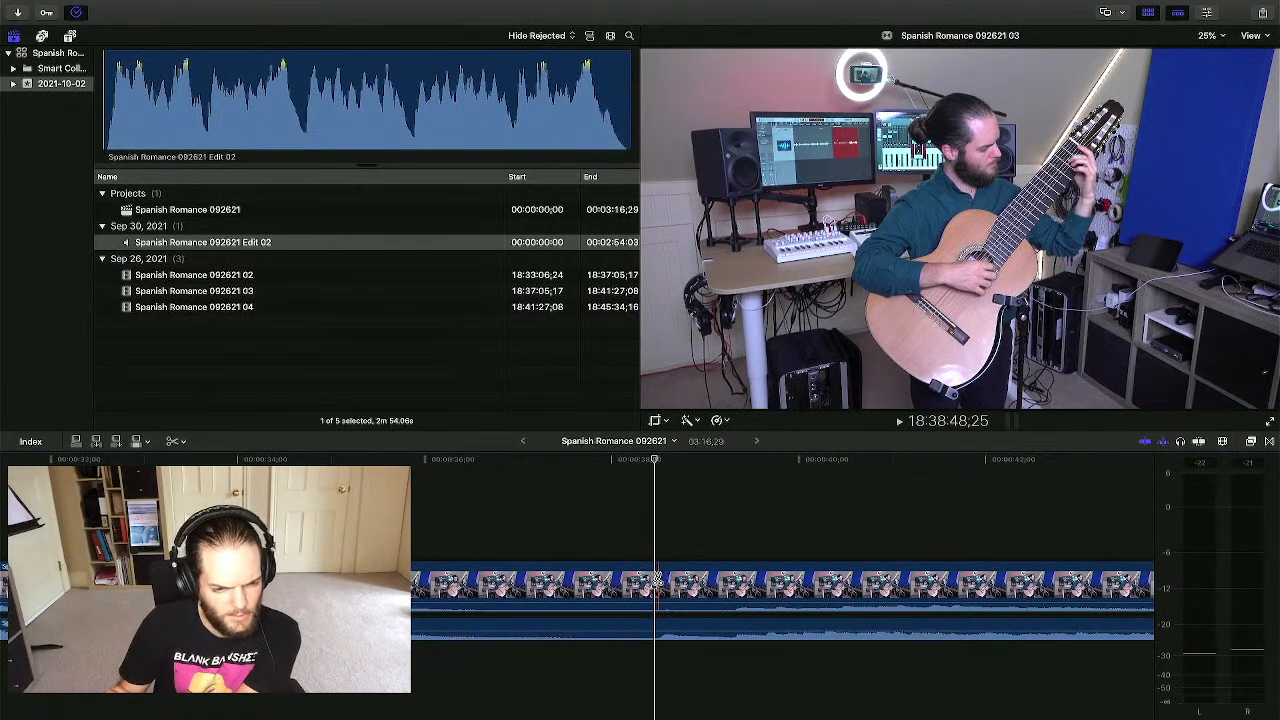
- Check the splice point near 38 seconds, delete take 03's remainder after it, and fit the project in view
{"action": "key", "text": "space"}
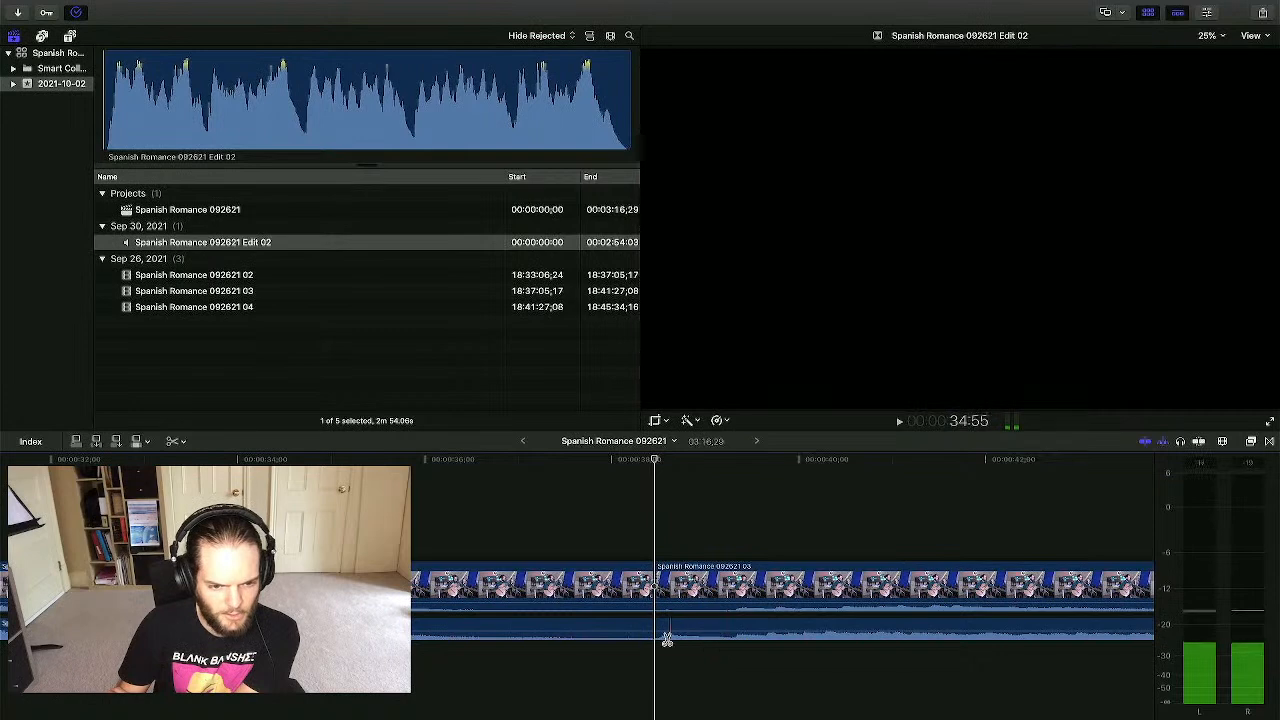
{"action": "key", "text": "space"}
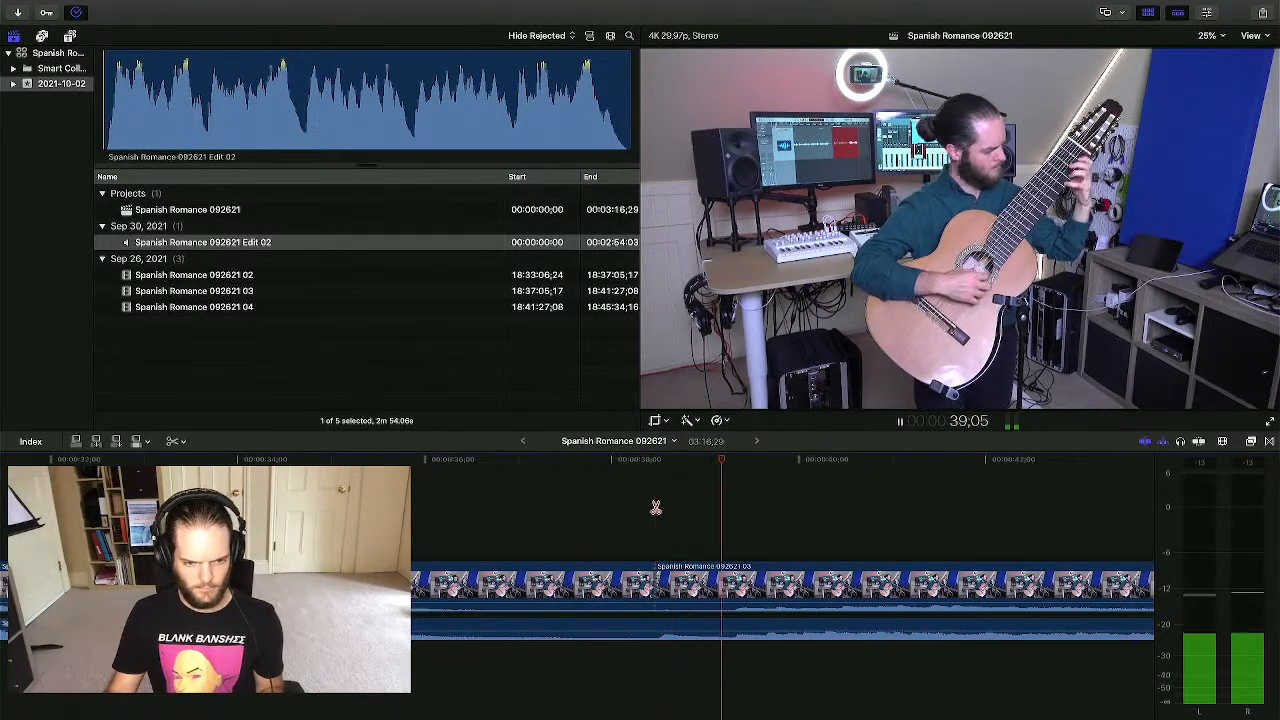
{"action": "key", "text": "space"}
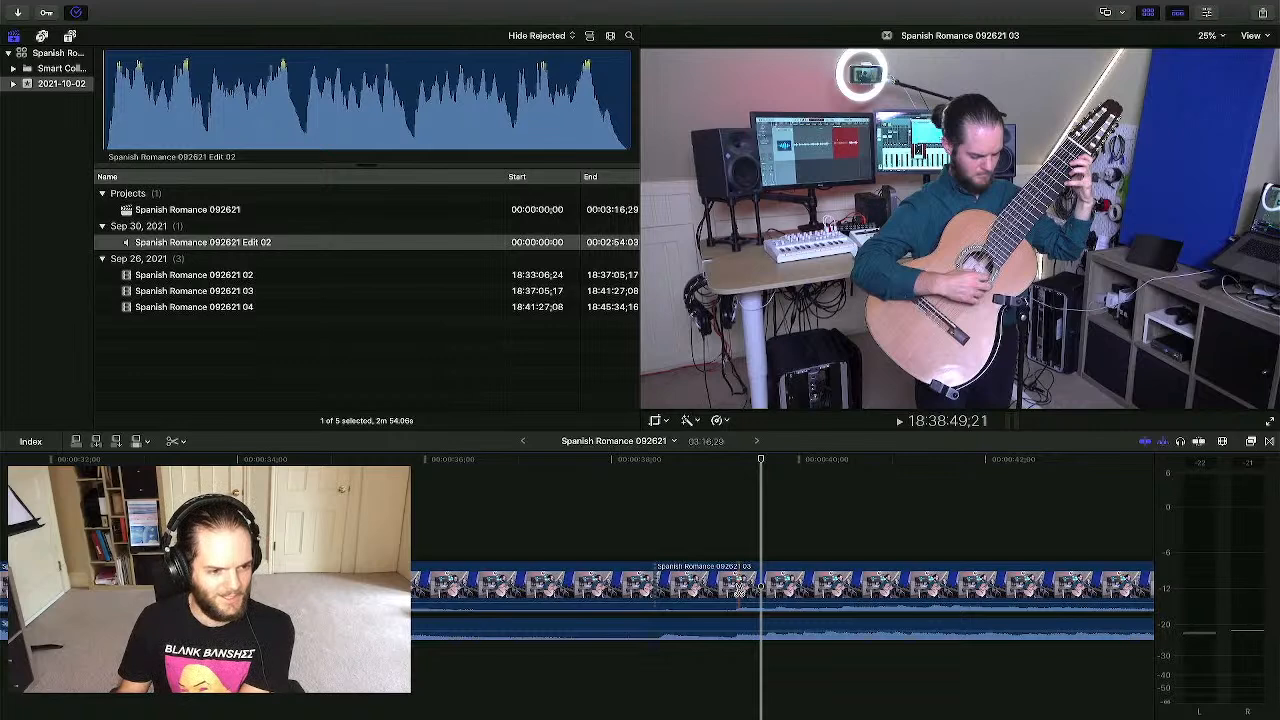
{"action": "key", "text": "a"}
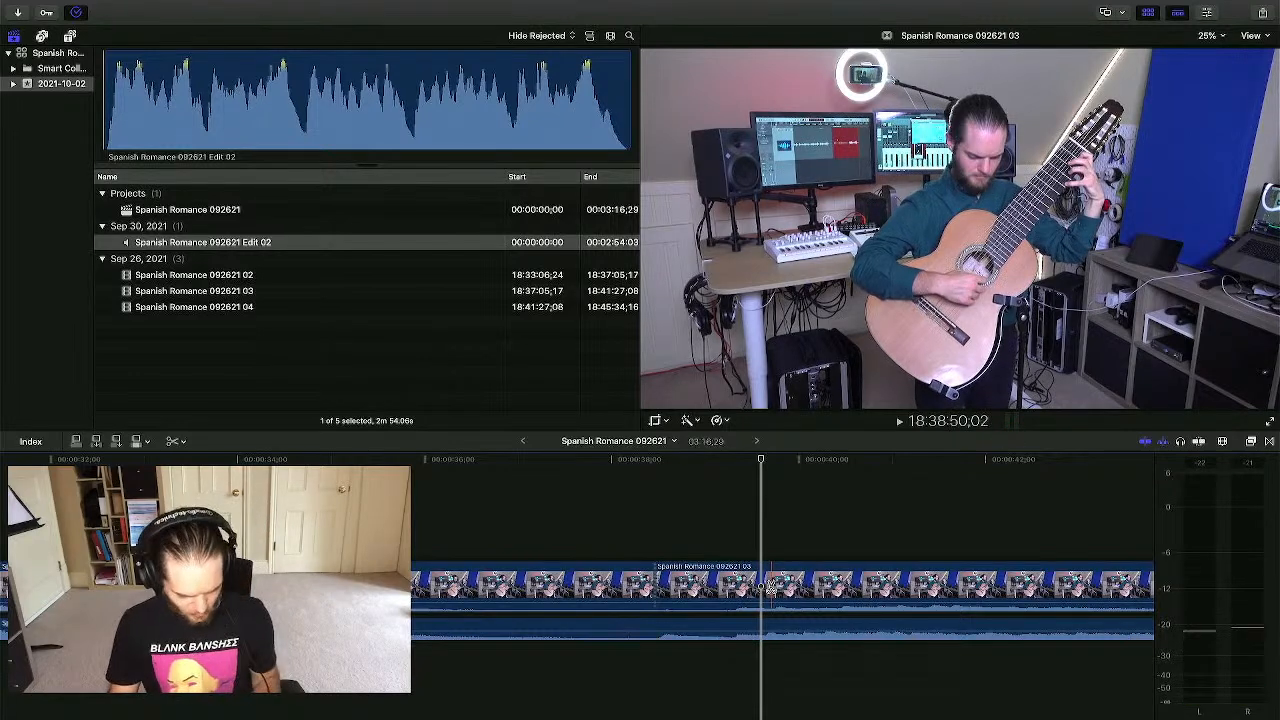
{"action": "left_click", "coordinate": [736, 531]}
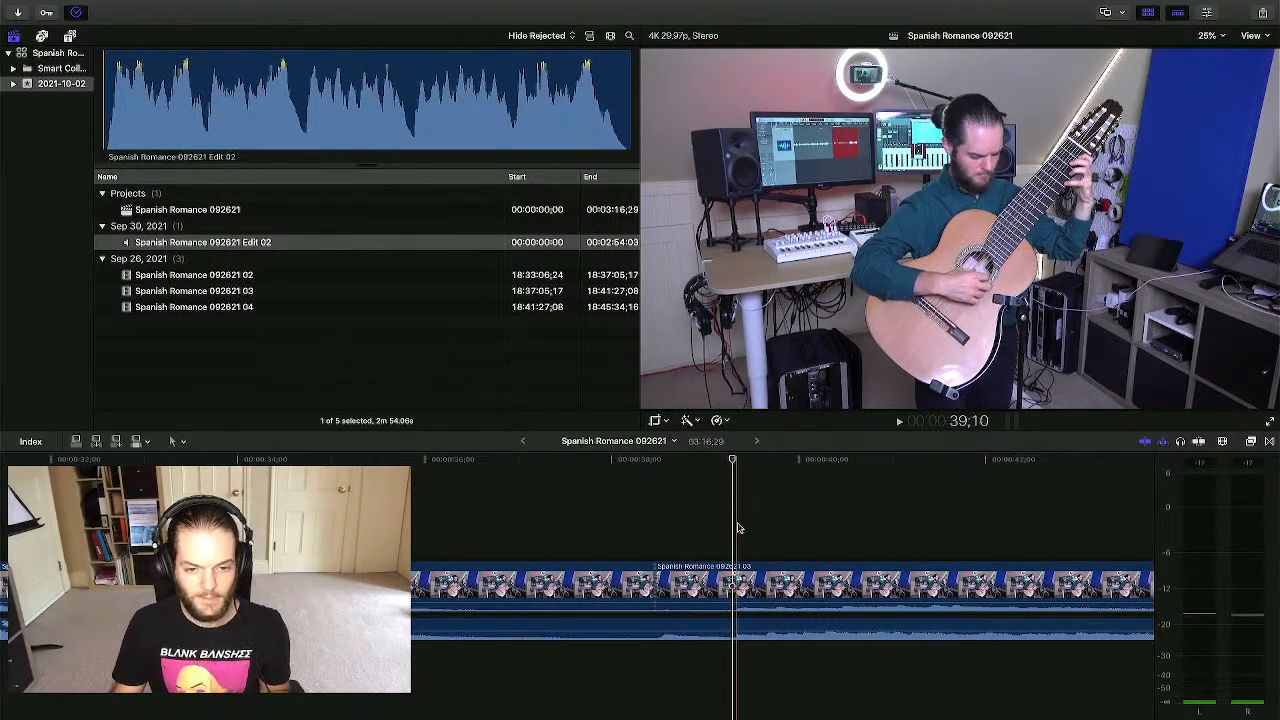
{"action": "left_click", "coordinate": [740, 585]}
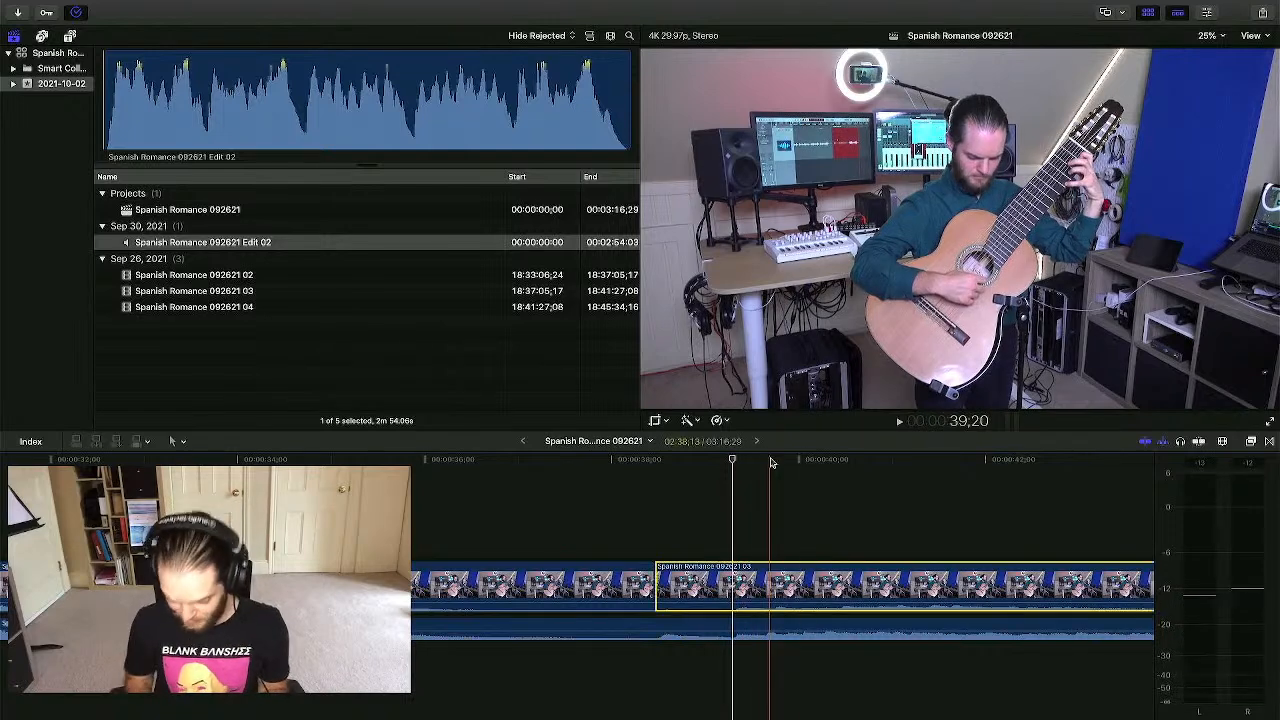
{"action": "key", "text": "Delete"}
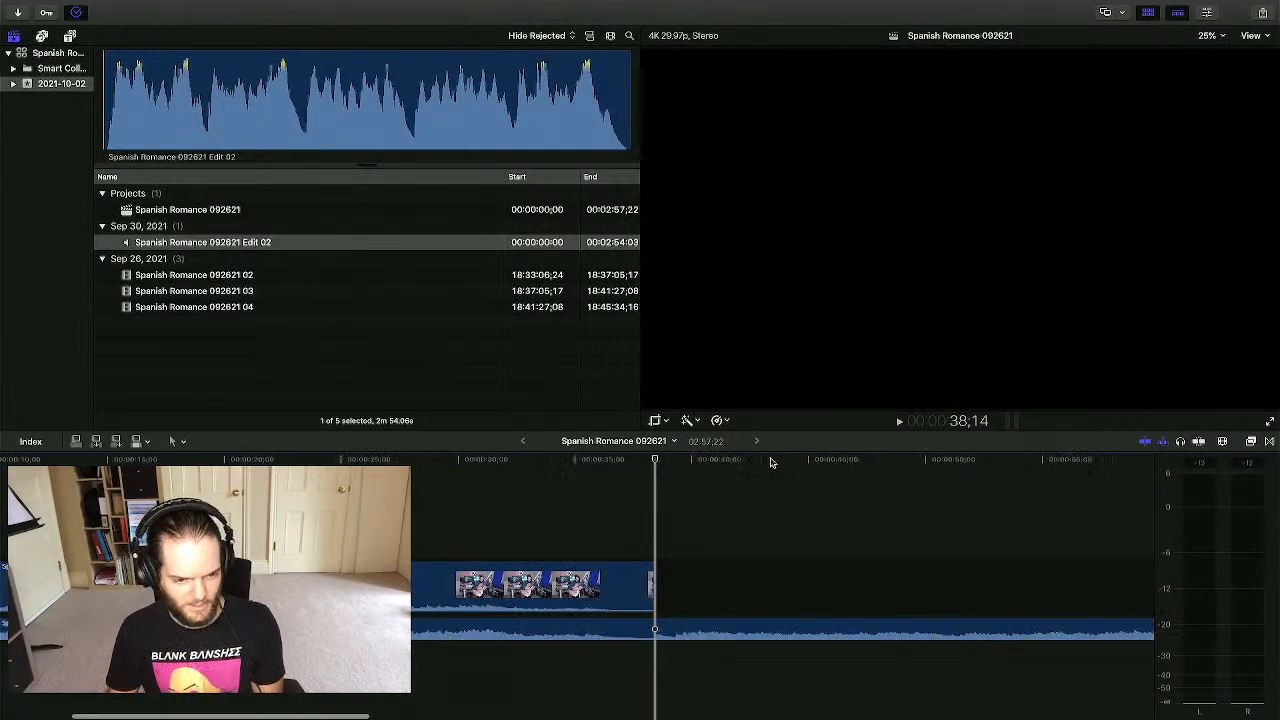
{"action": "key", "text": "shift+z"}
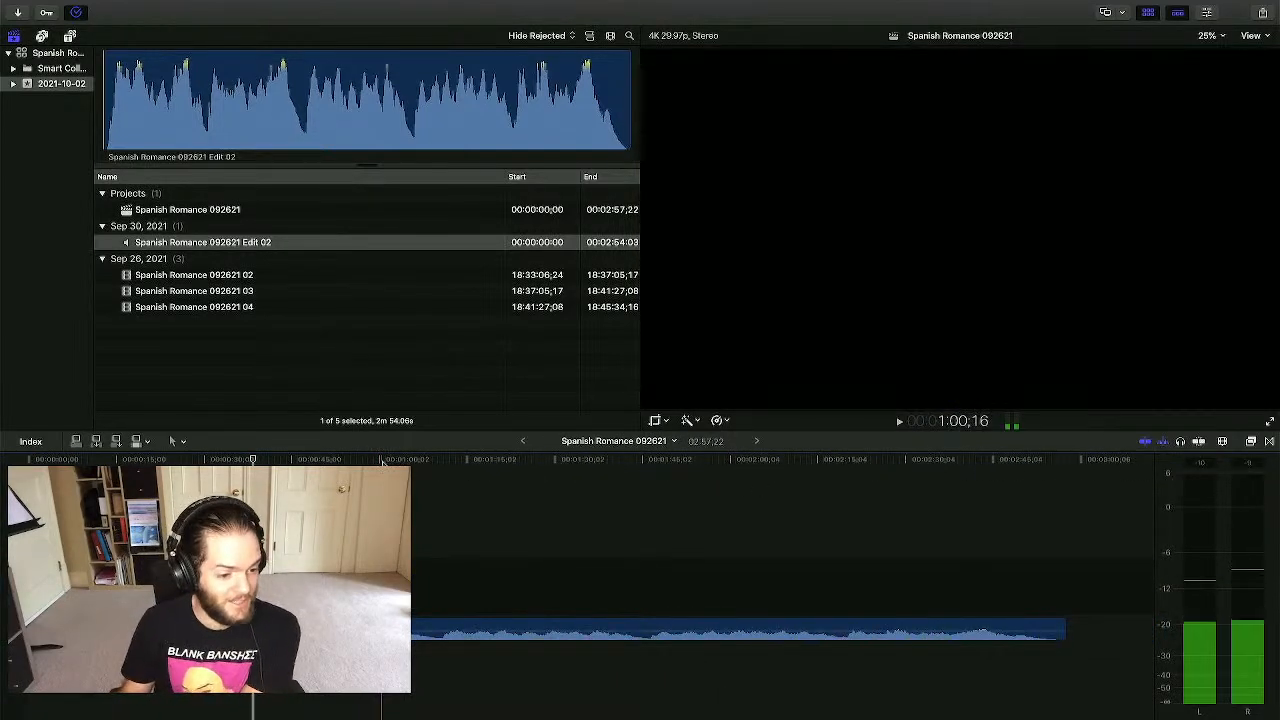
{"action": "key", "text": "ctrl+Up"}
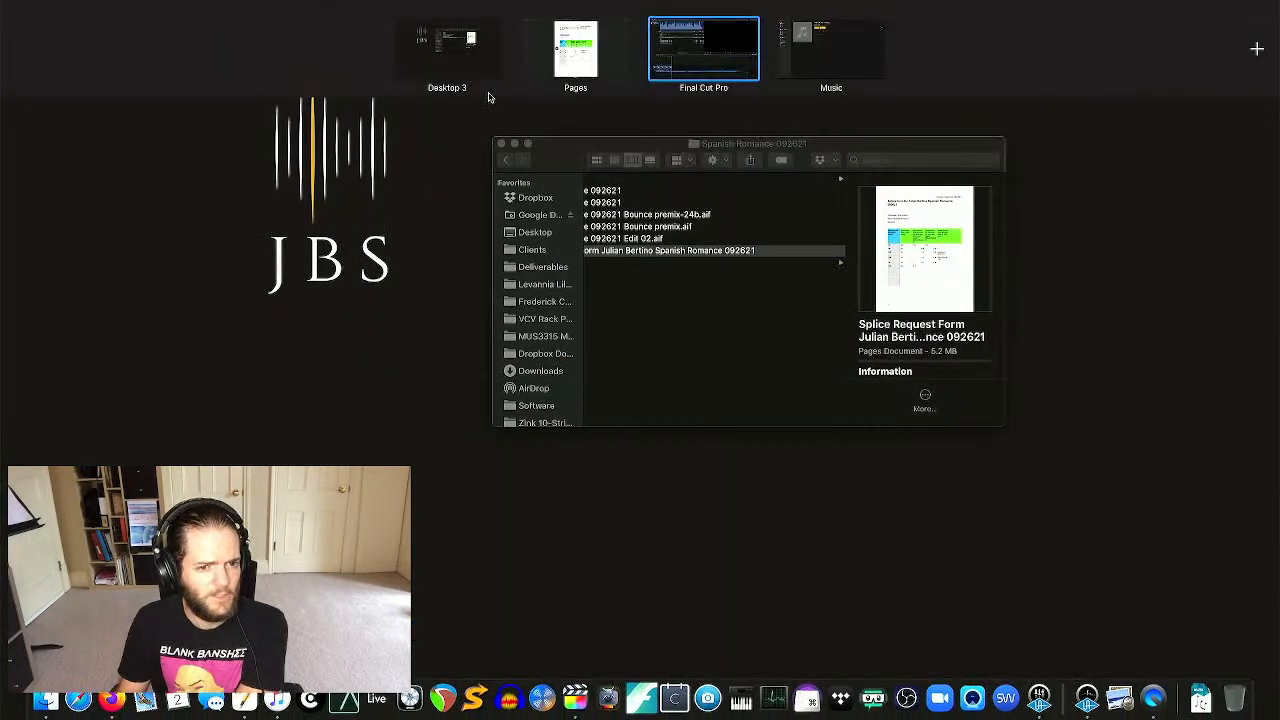
{"action": "left_click", "coordinate": [575, 55]}
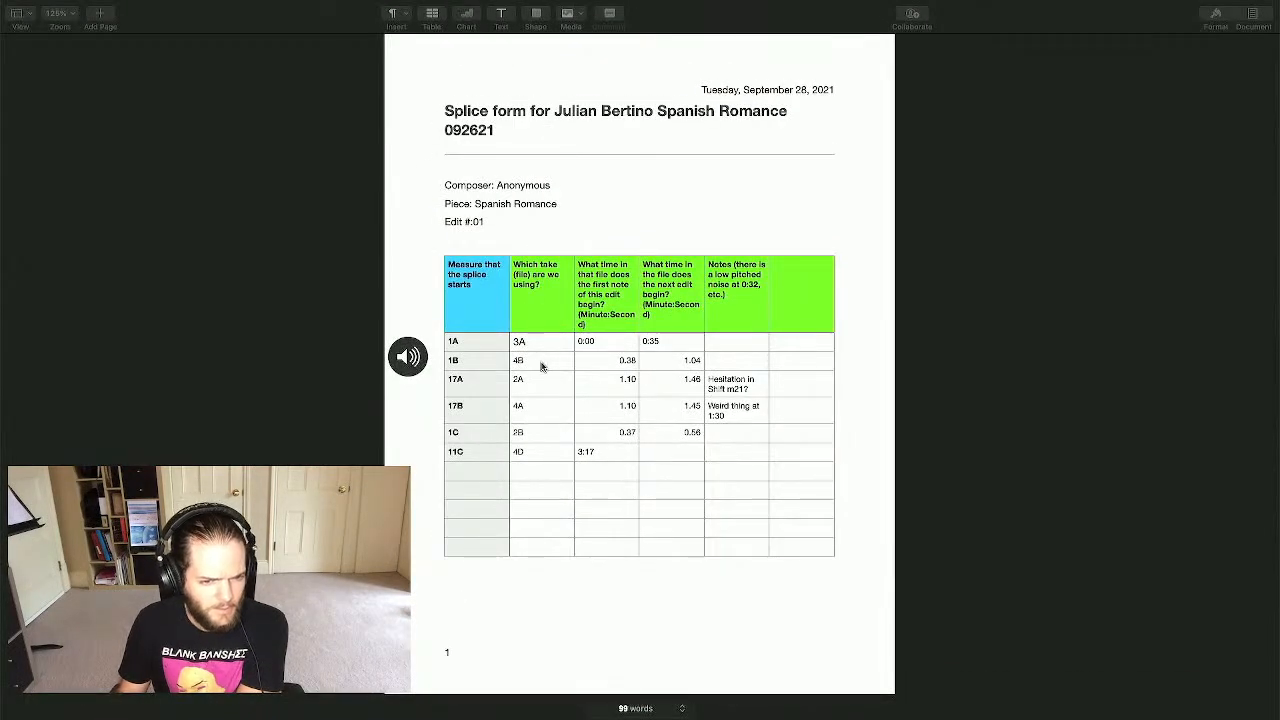
{"action": "left_click", "coordinate": [528, 365]}
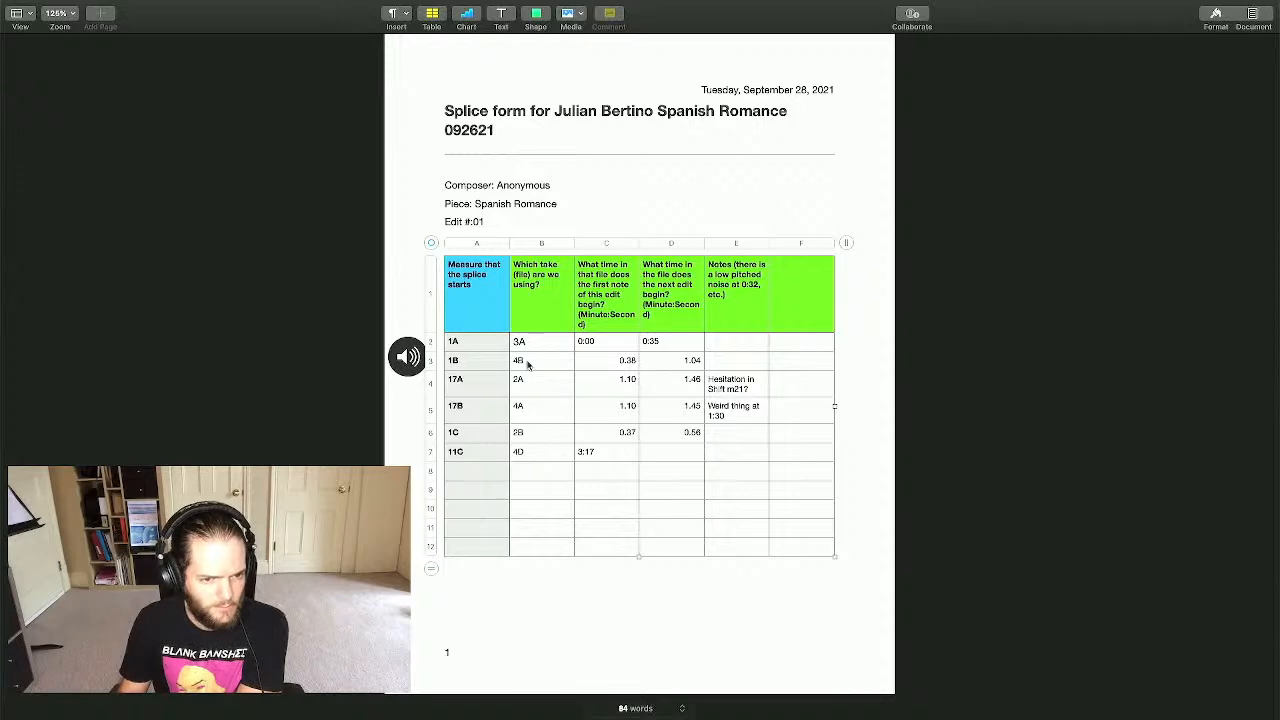
{"action": "key", "text": "ctrl+Up"}
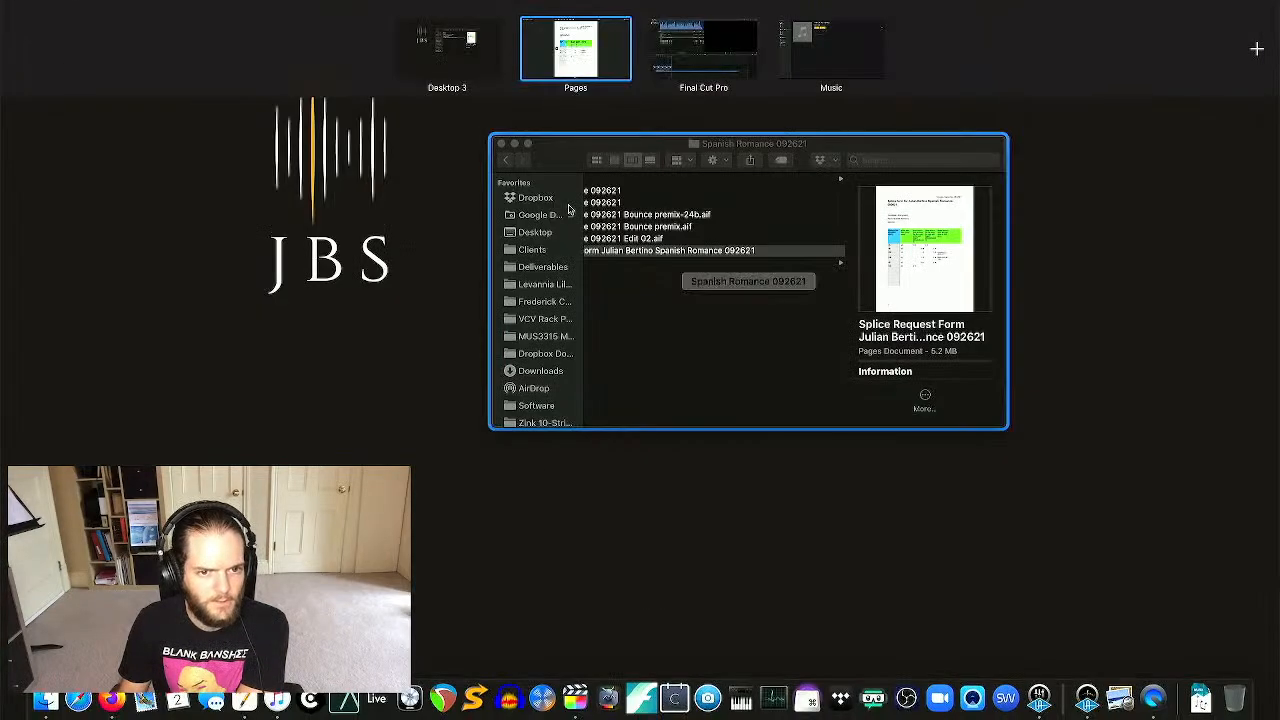
{"action": "left_click", "coordinate": [700, 50]}
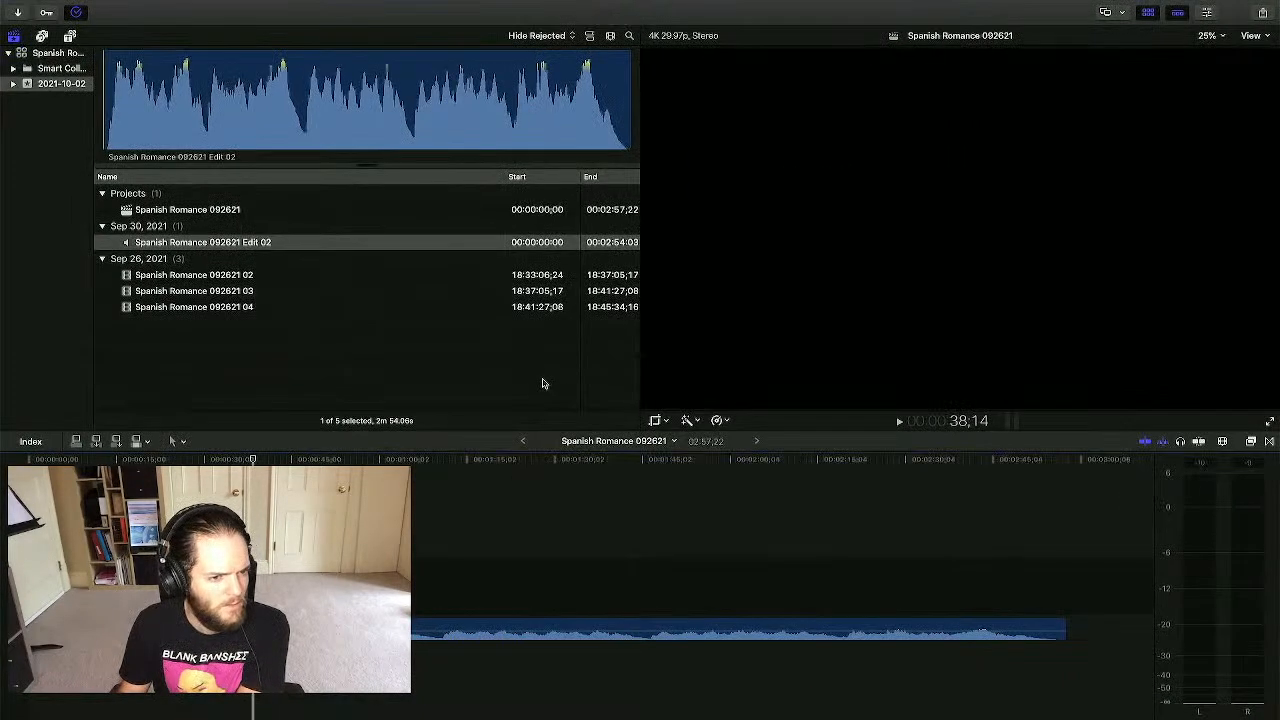
- Append take 04 after take 03, trim its start edge, and select the audio mix clip
{"action": "left_click", "coordinate": [218, 307]}
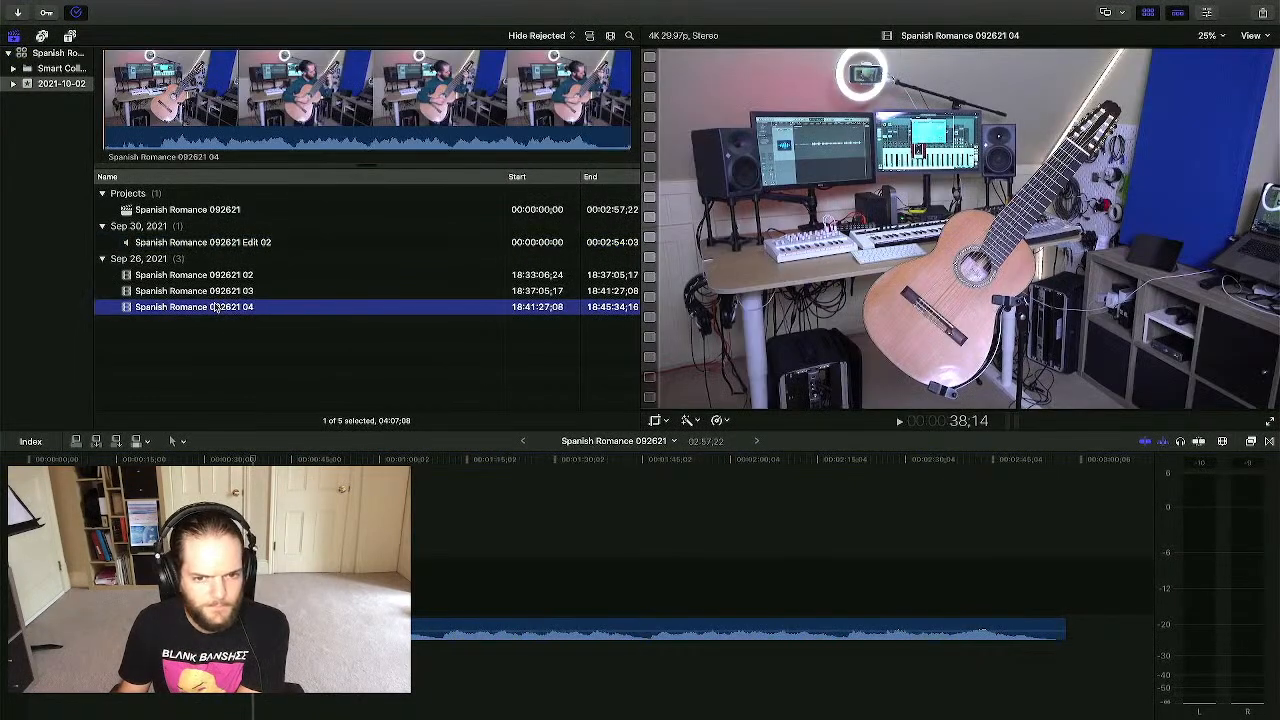
{"action": "key", "text": "e"}
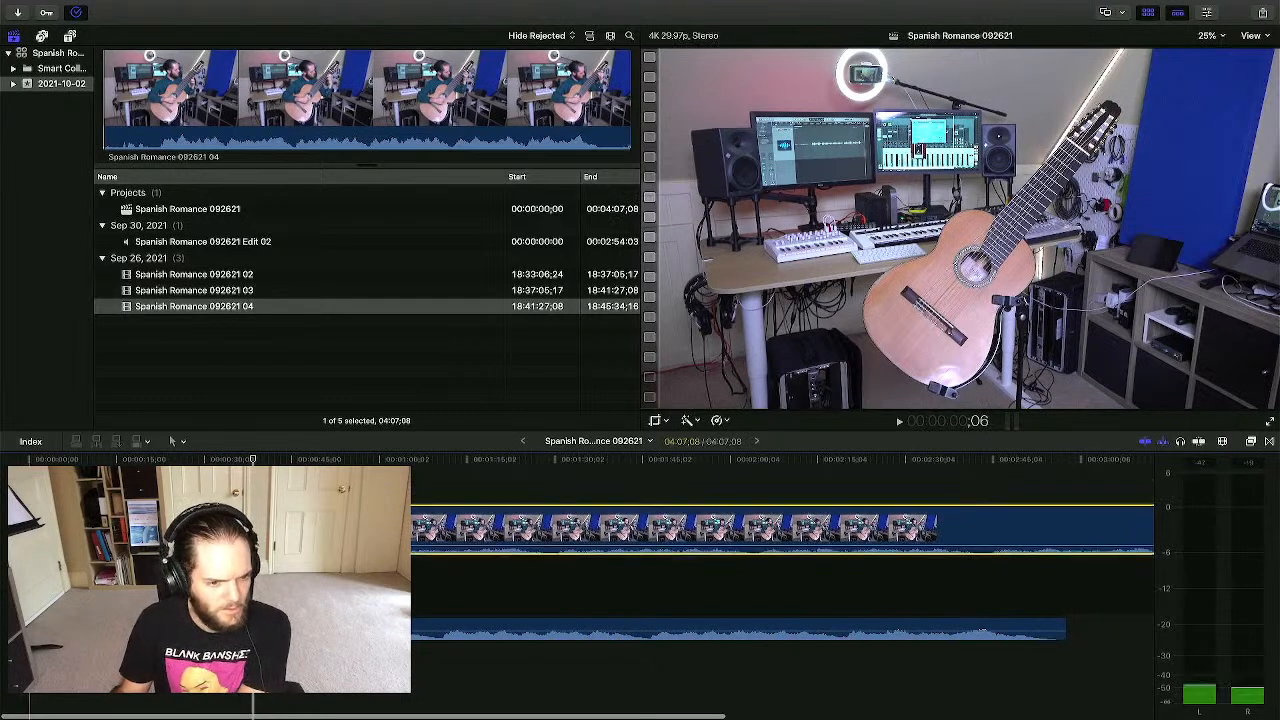
{"action": "left_click_drag", "start_coordinate": [29, 530], "coordinate": [176, 530]}
{"action": "left_click_drag", "start_coordinate": [29, 530], "coordinate": [34, 530]}
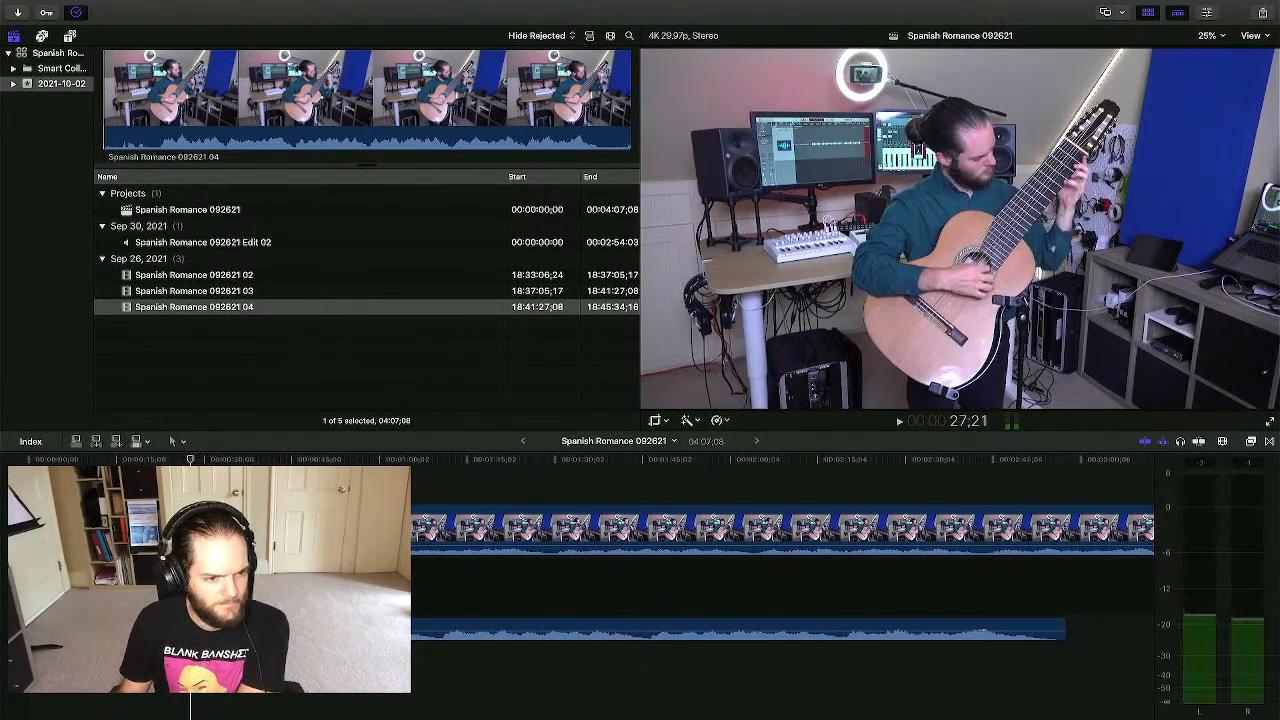
{"action": "left_click", "coordinate": [255, 530]}
{"action": "left_click", "coordinate": [190, 530]}
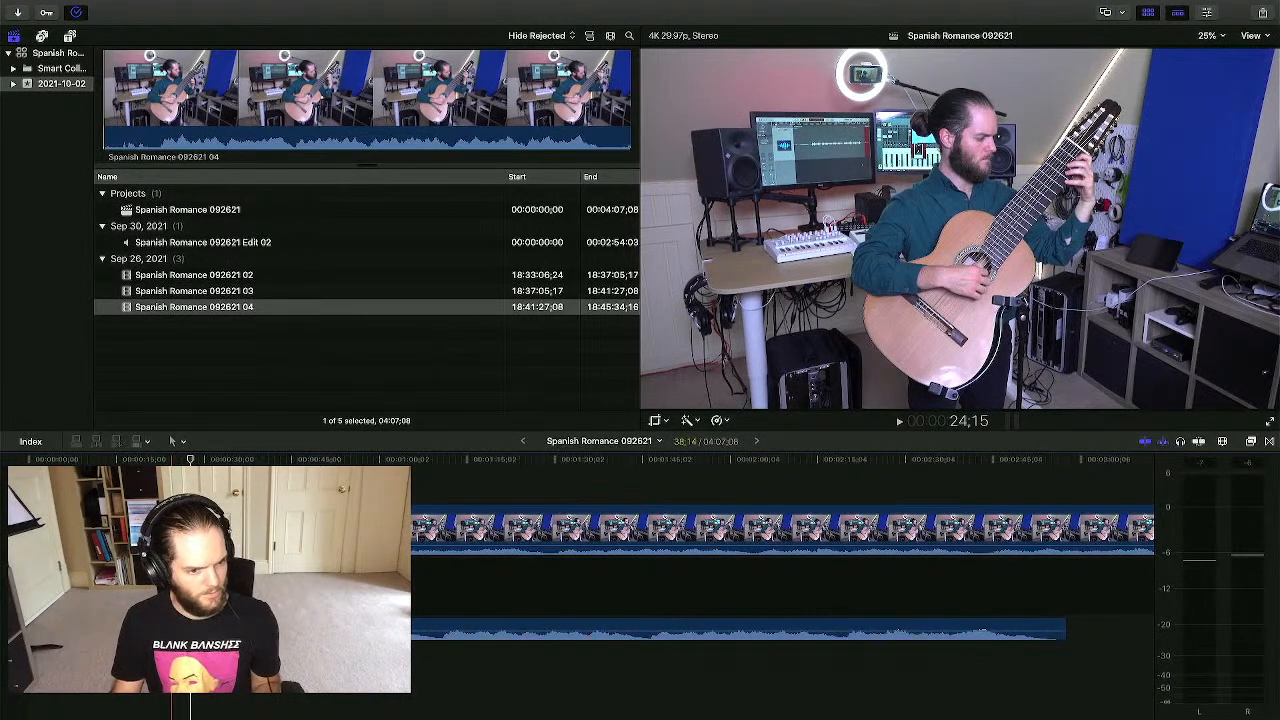
{"action": "left_click", "coordinate": [190, 629]}
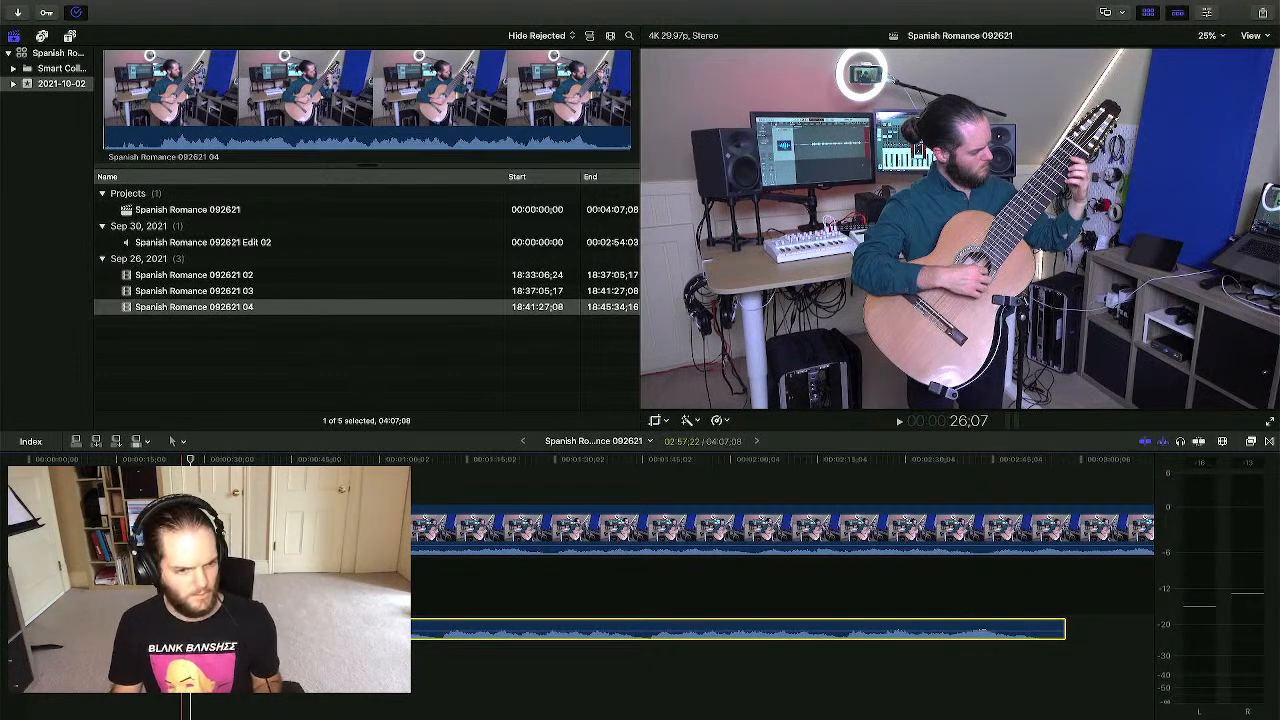
- Disable the Edit 02 audio mix and play back take 04 from an earlier moment
{"action": "key", "text": "v"}
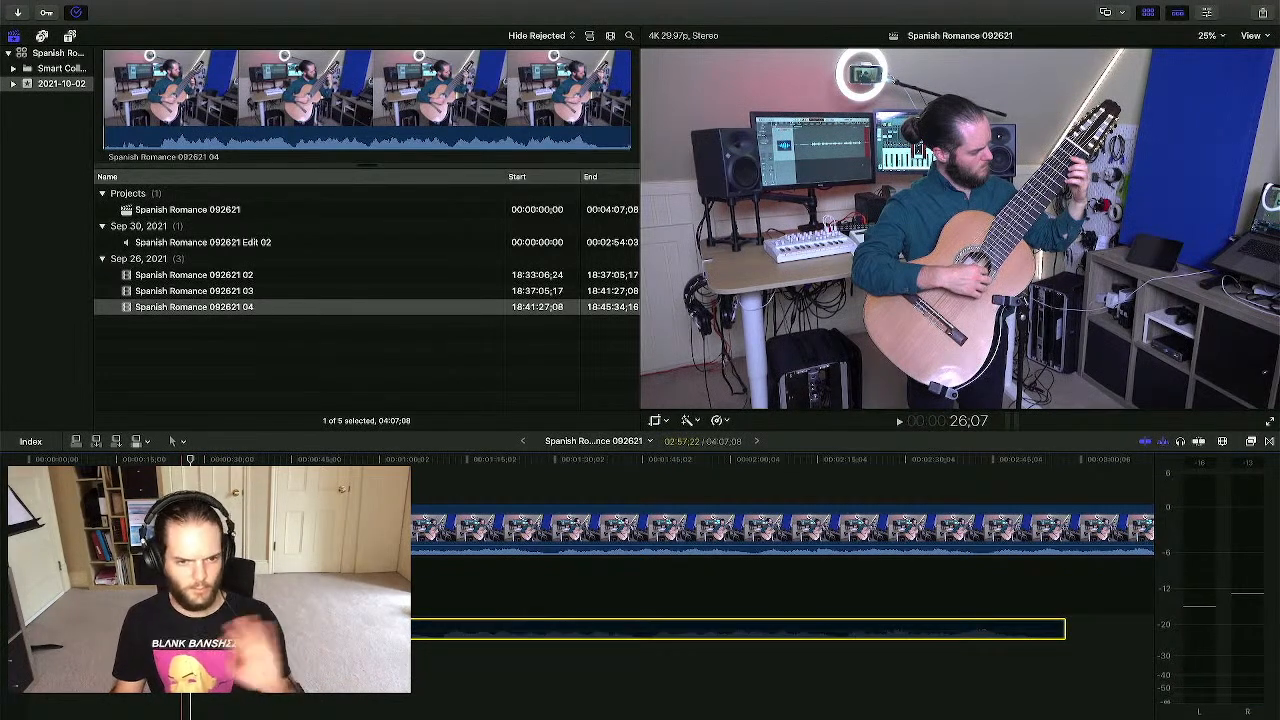
{"action": "left_click", "coordinate": [165, 665]}
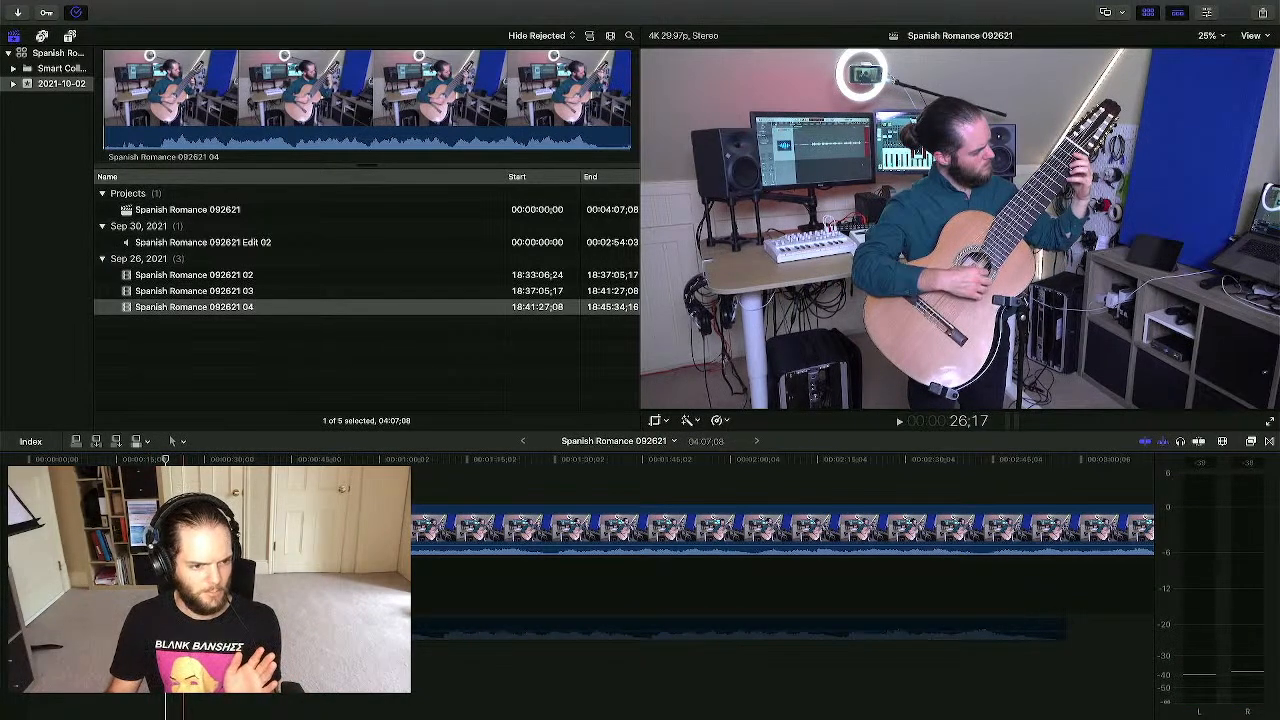
{"action": "key", "text": "space"}
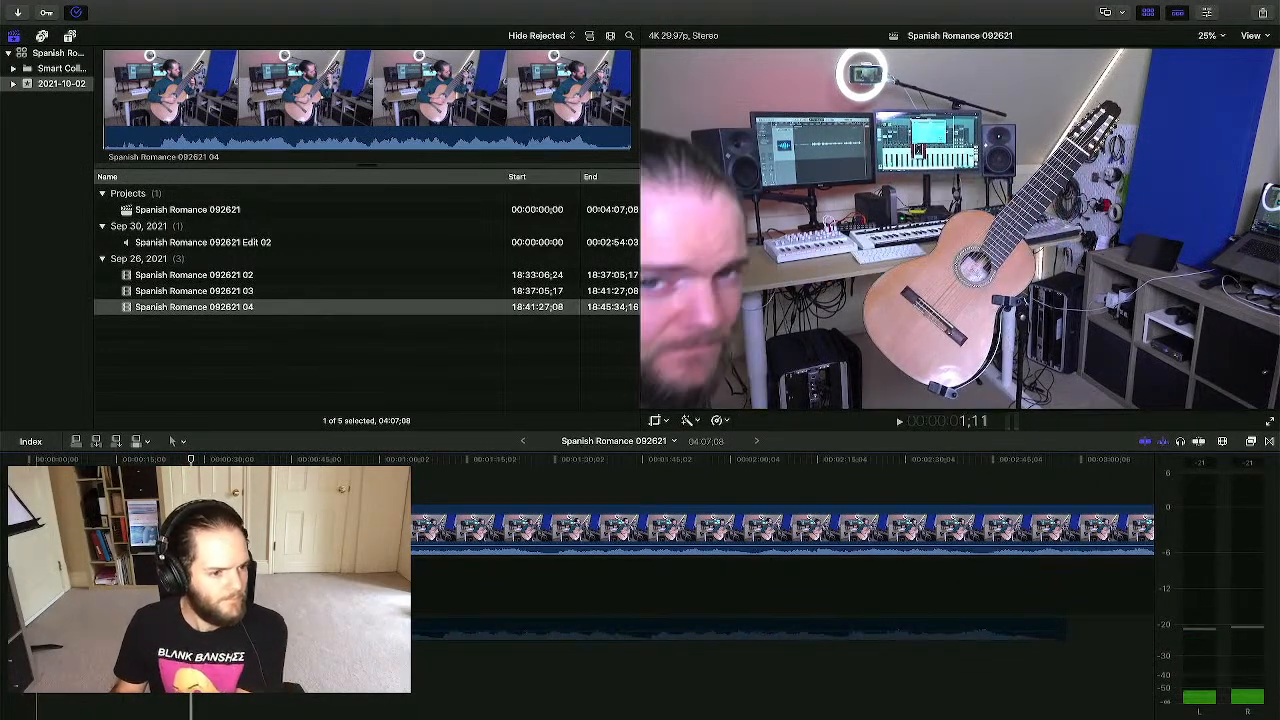
{"action": "key", "text": "super+minus"}
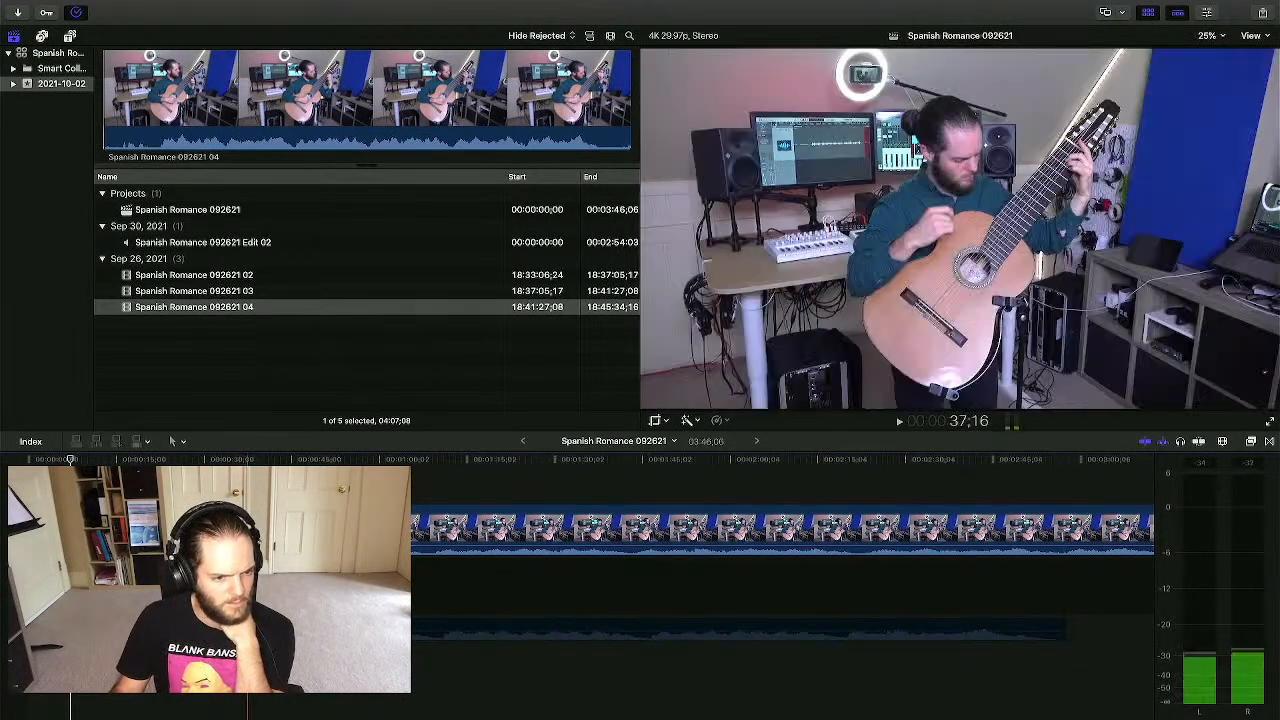
- Zoom in around the current time and drag take 04 right, leaving a small gap before it
{"action": "key", "text": "super+equal"}
{"action": "key", "text": "super+equal"}
{"action": "key", "text": "super+equal"}
{"action": "key", "text": "super+equal"}
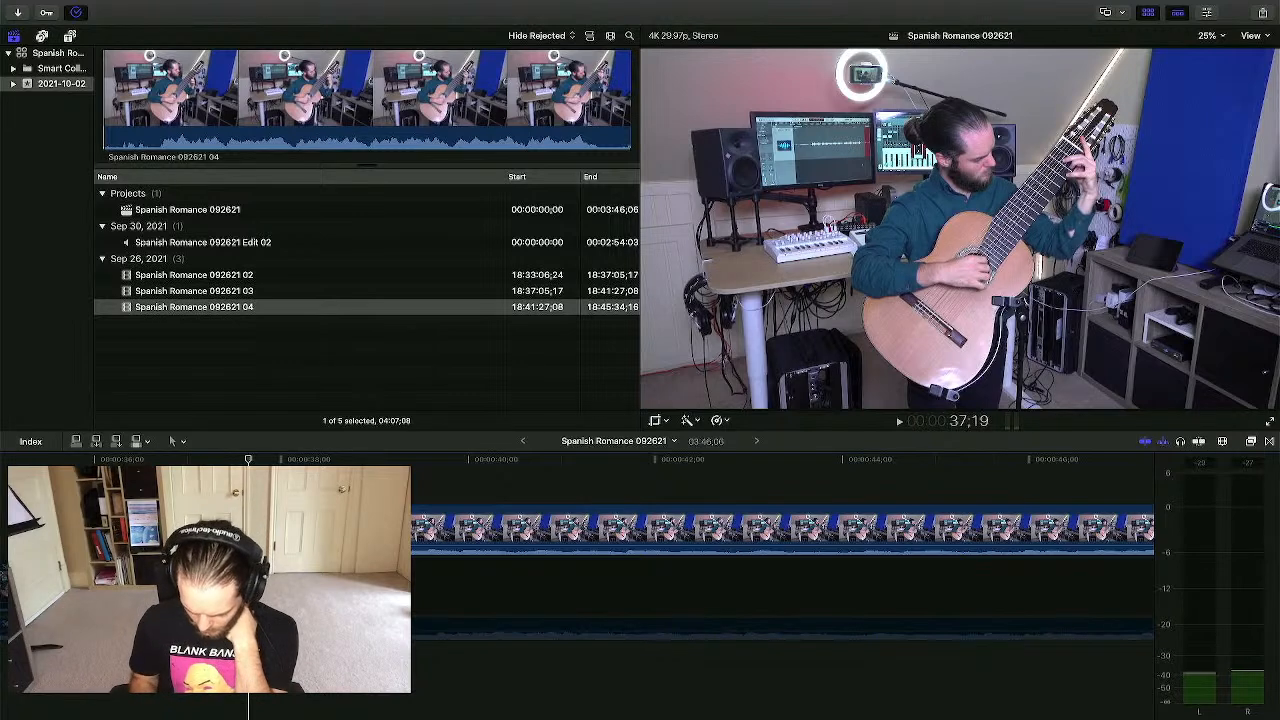
{"action": "key", "text": "super+equal"}
{"action": "key", "text": "super+equal"}
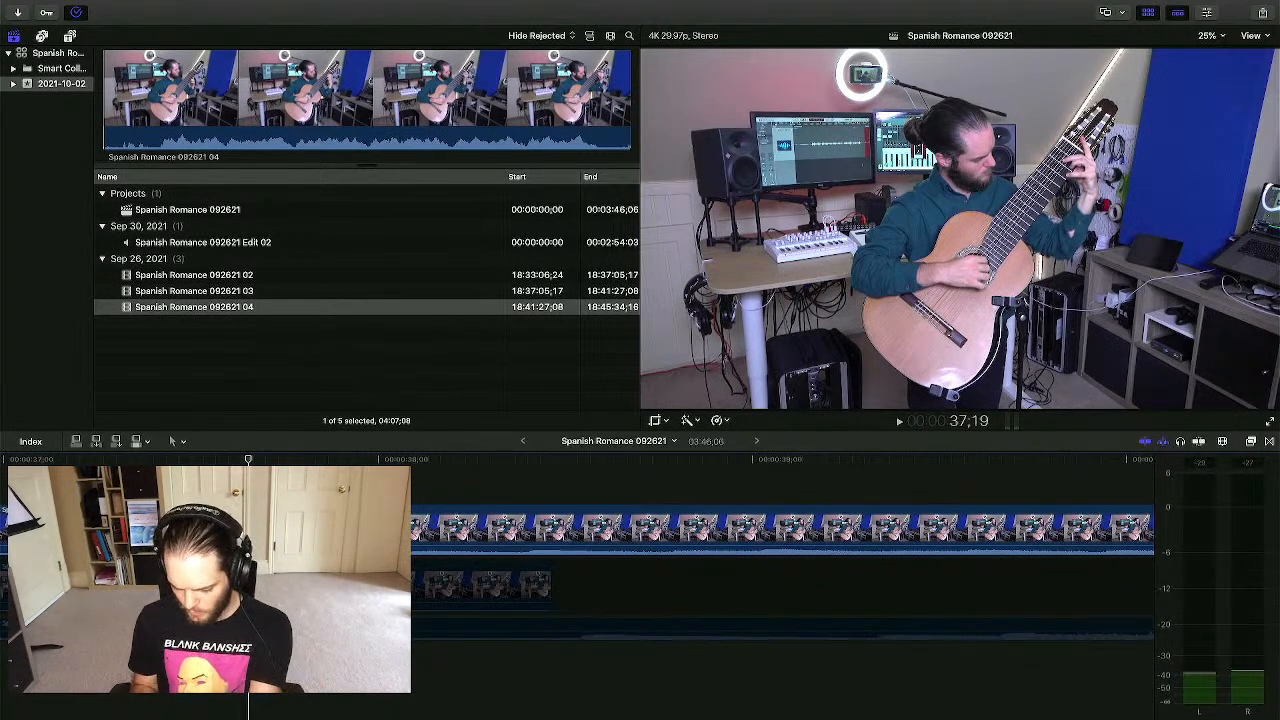
{"action": "key", "text": "super+minus"}
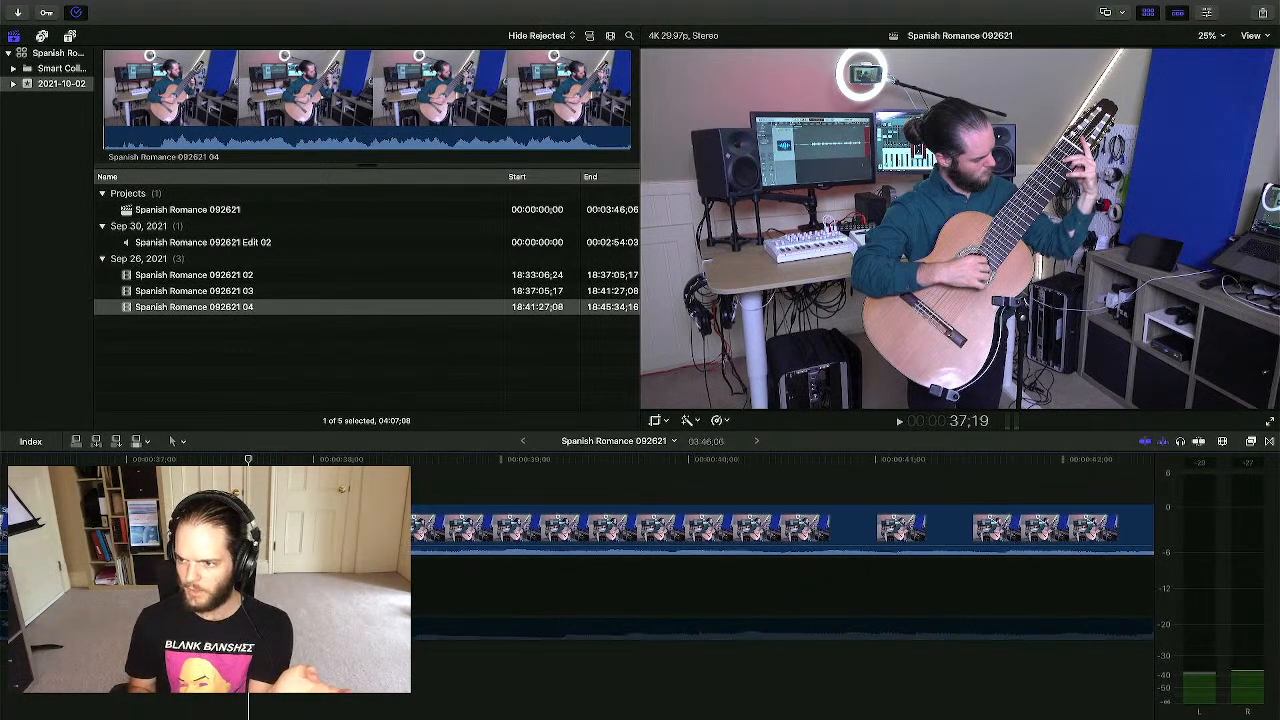
{"action": "key", "text": "super+minus"}
{"action": "key", "text": "super+minus"}
{"action": "key", "text": "super+minus"}
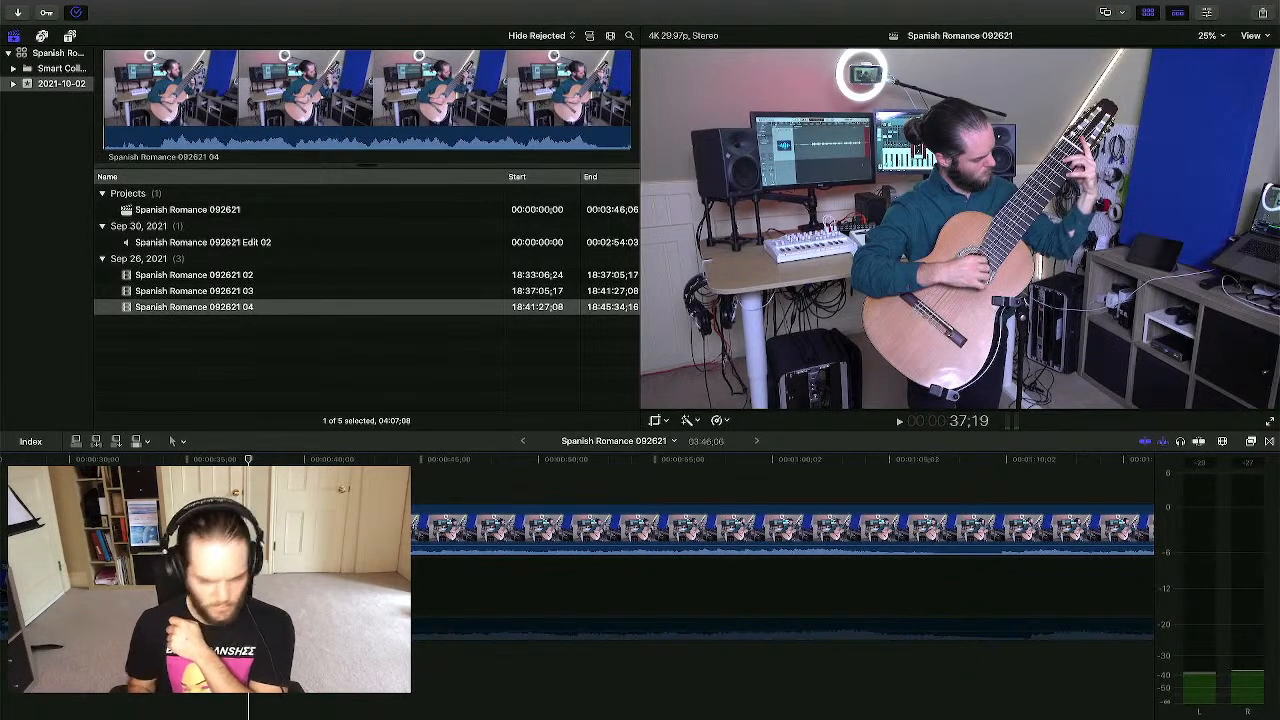
{"action": "key", "text": "super+equal"}
{"action": "key", "text": "super+equal"}
{"action": "key", "text": "super+equal"}
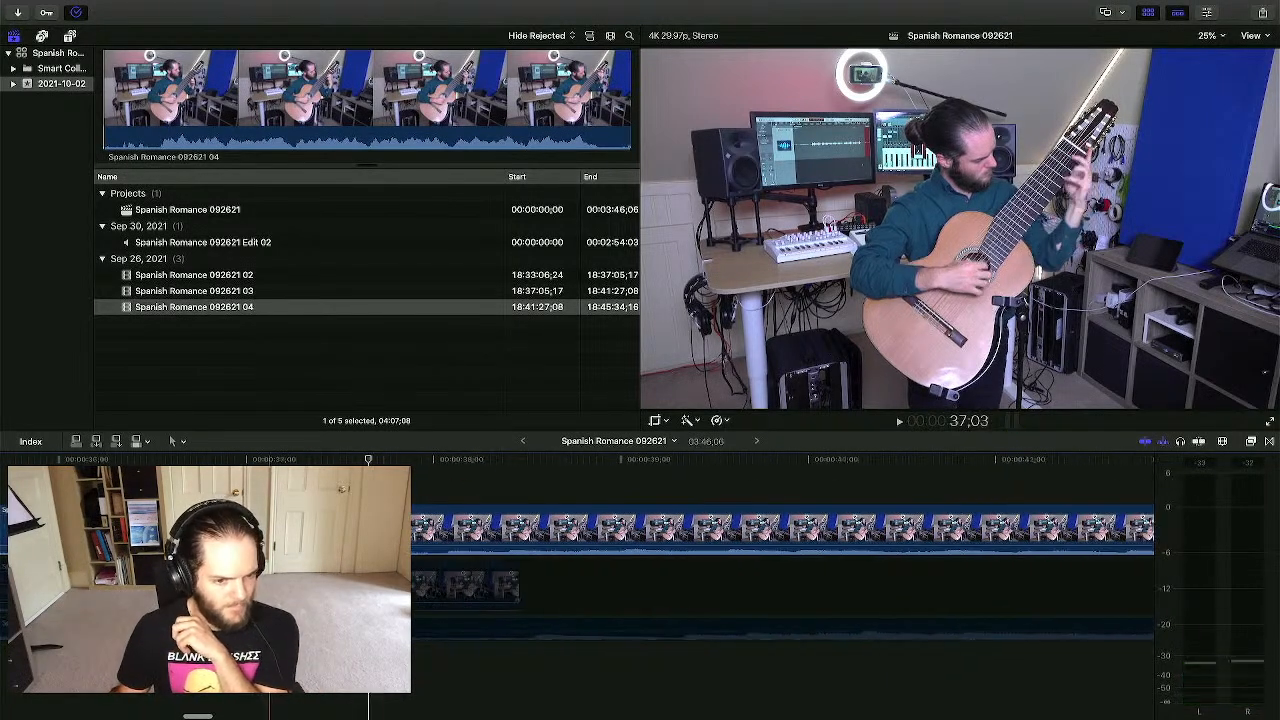
{"action": "left_click_drag", "start_coordinate": [305, 530], "coordinate": [549, 522]}
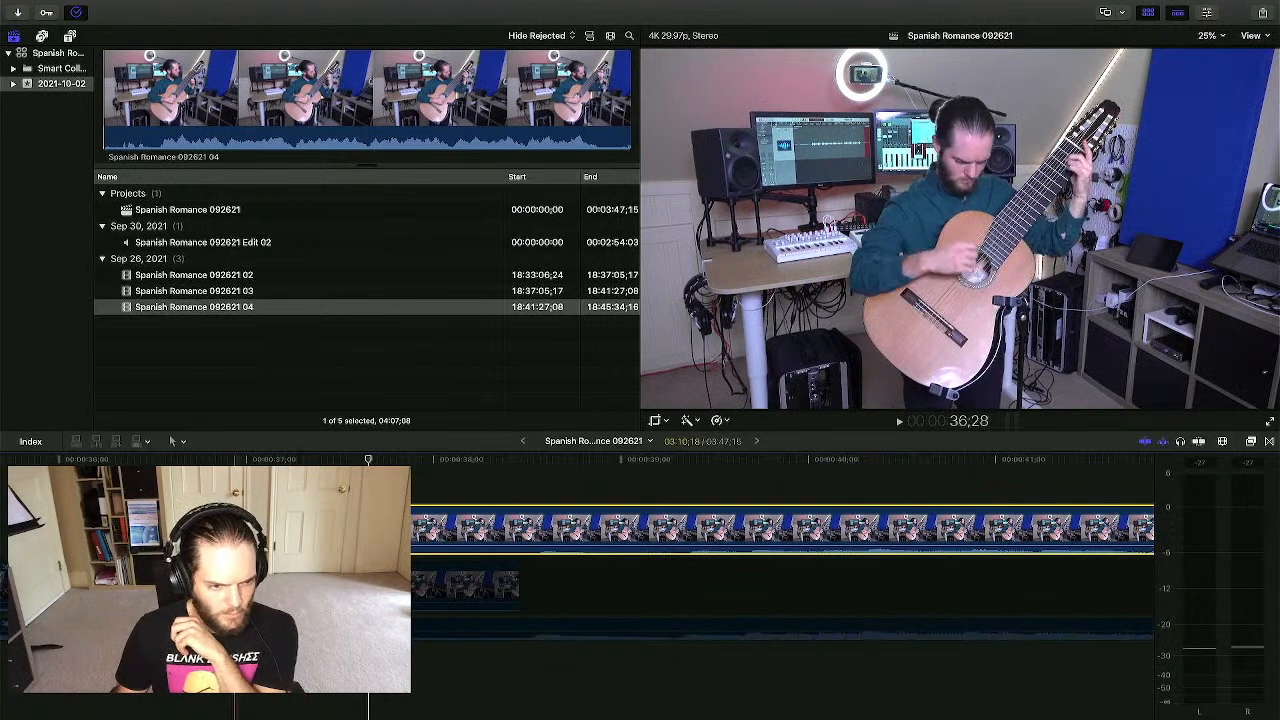
{"action": "left_click_drag", "start_coordinate": [413, 522], "coordinate": [520, 515]}
- Fine-tune take 04's sync by nudging it one frame earlier and sliding it slightly
{"action": "key", "text": "comma"}
{"action": "left_click", "coordinate": [541, 602]}
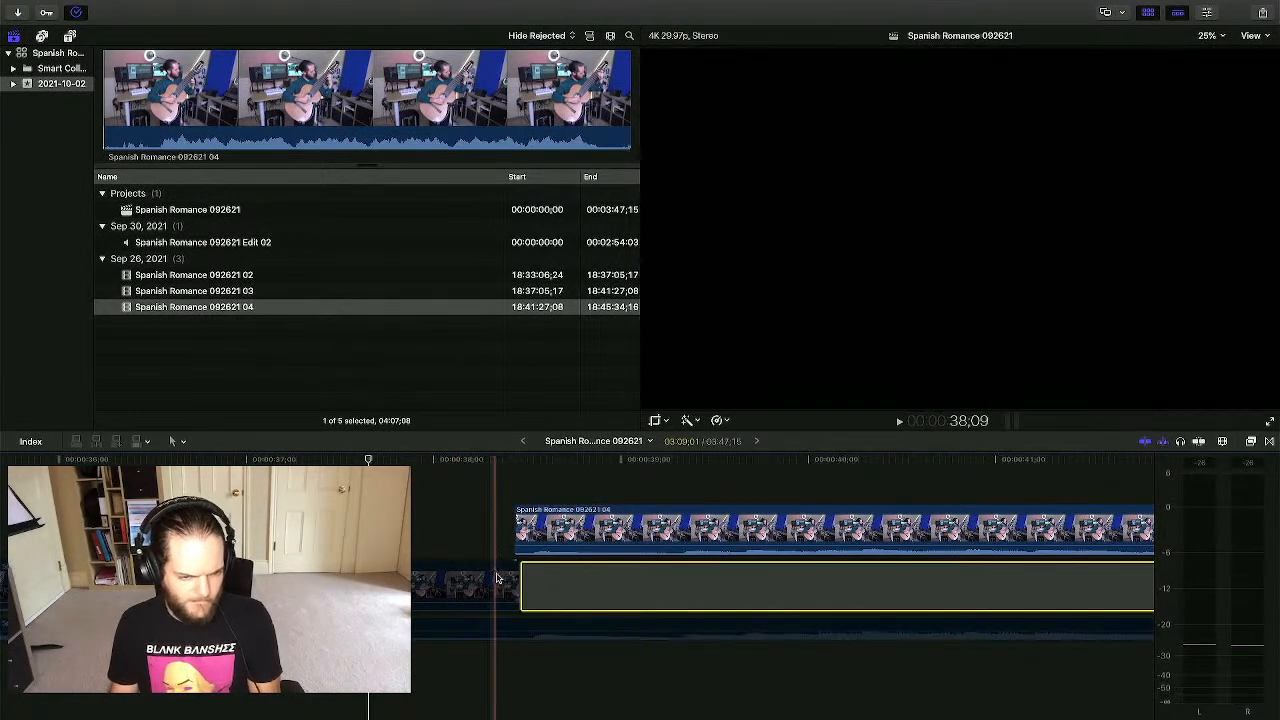
{"action": "left_click", "coordinate": [532, 483]}
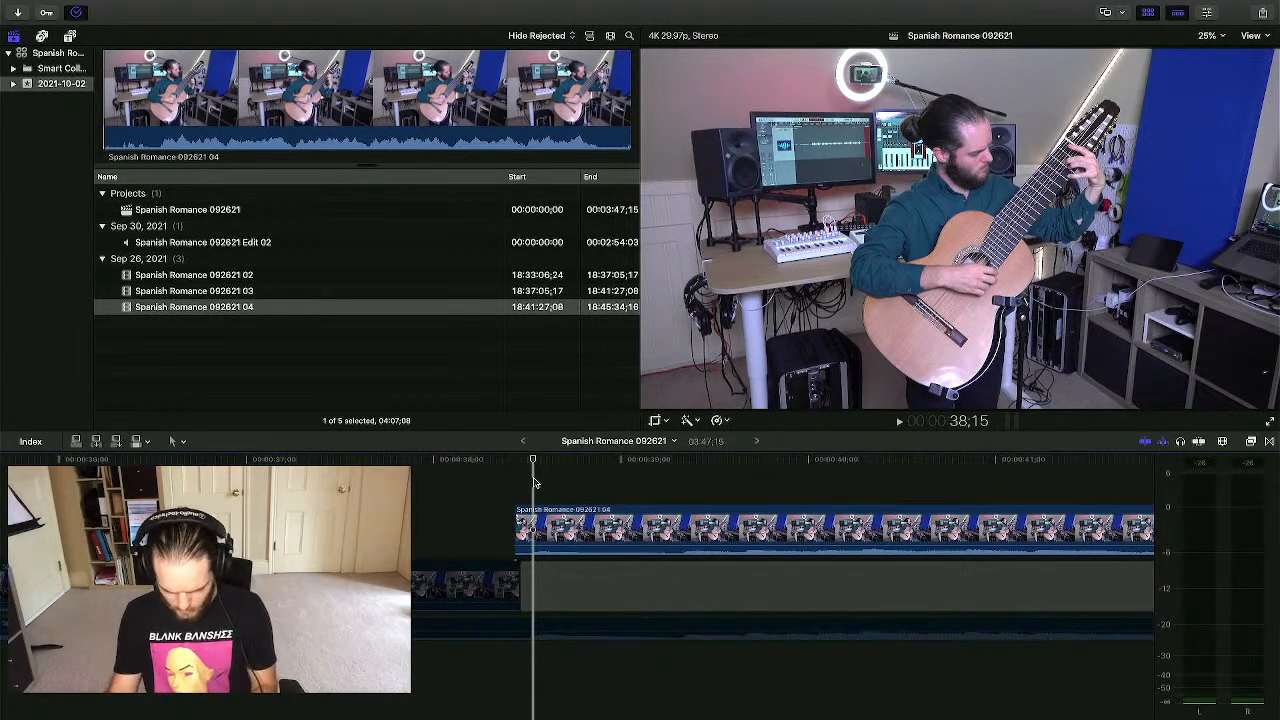
{"action": "key", "text": "super+equal"}
{"action": "key", "text": "super+equal"}
{"action": "key", "text": "super+equal"}
{"action": "key", "text": "super+equal"}
{"action": "key", "text": "super+equal"}
{"action": "left_click", "coordinate": [570, 487]}
{"action": "scroll", "coordinate": [586, 491], "scroll_direction": "right", "scroll_amount": 1}
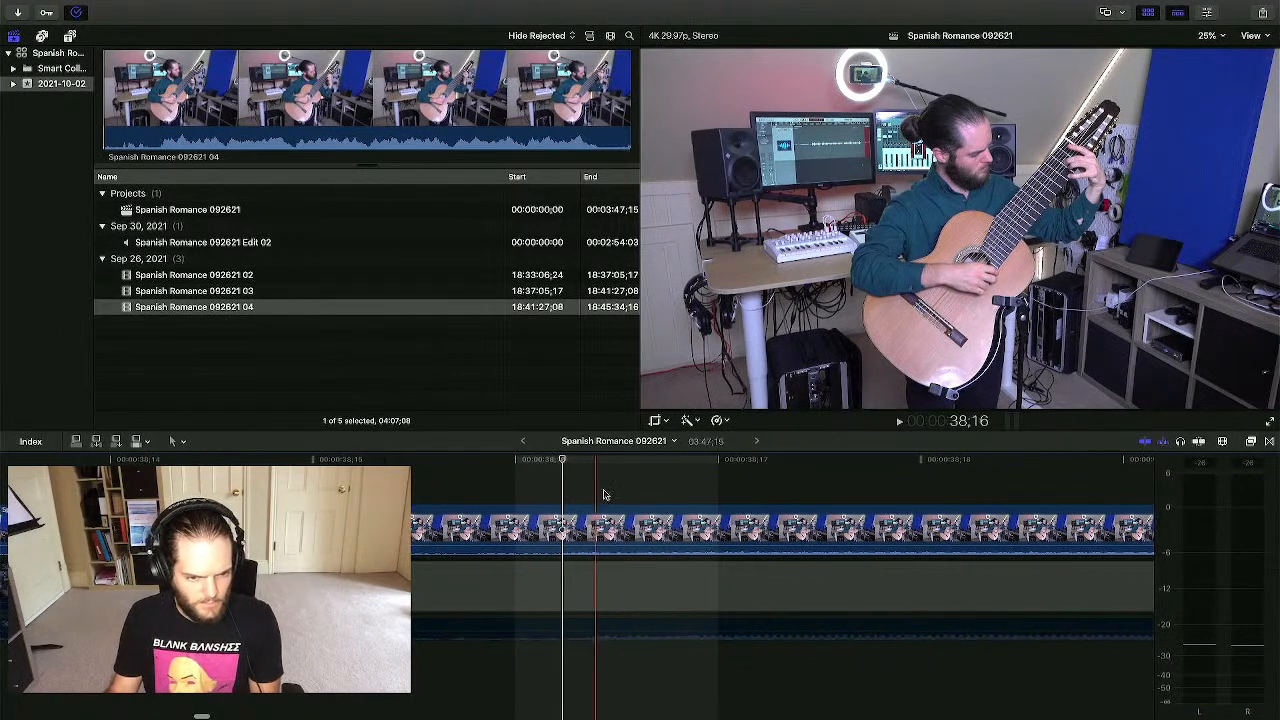
{"action": "left_click", "coordinate": [596, 493]}
{"action": "left_click_drag", "start_coordinate": [575, 520], "coordinate": [590, 519]}
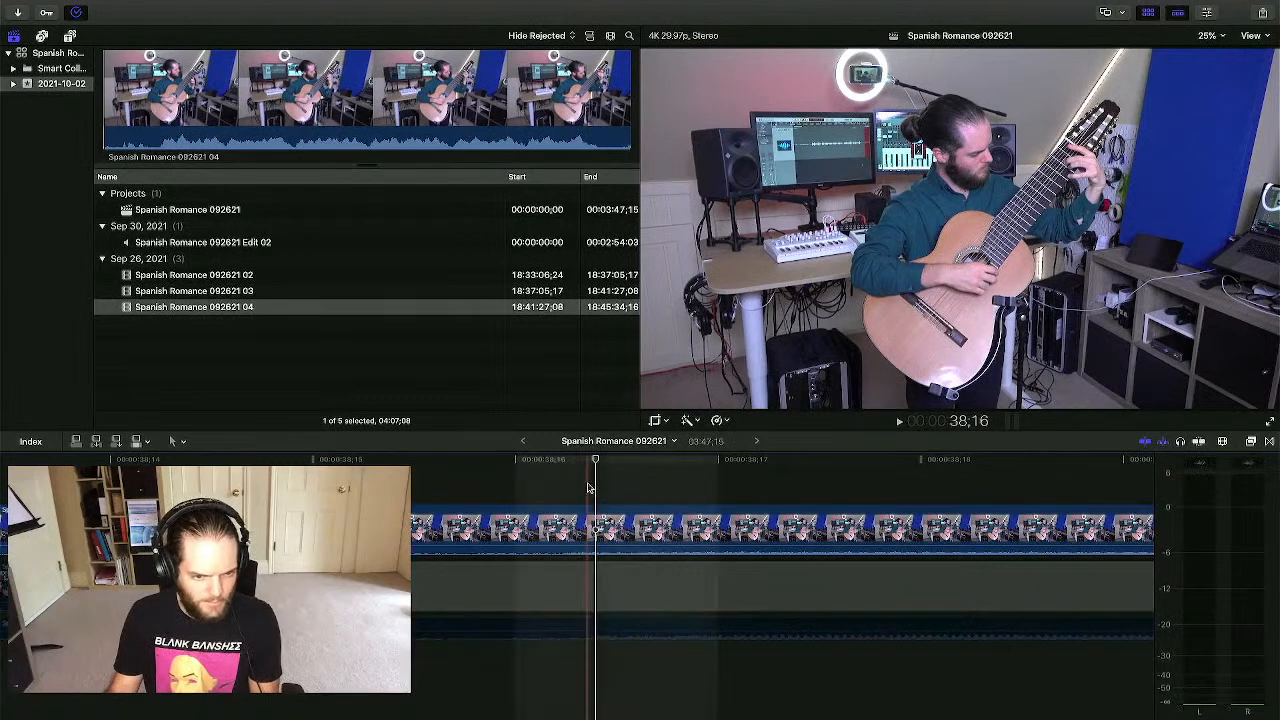
{"action": "left_click", "coordinate": [585, 524]}
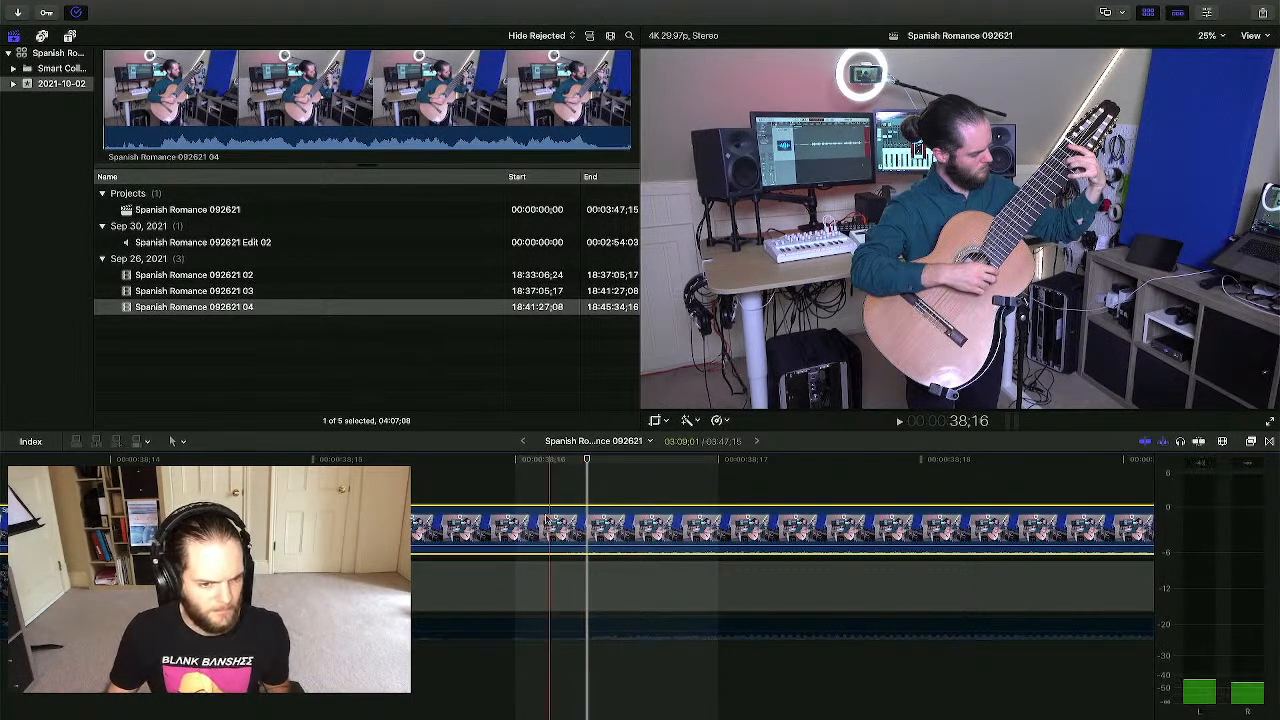
- Select the Edit 02 audio mix under take 04 and trim its start edge
{"action": "left_click", "coordinate": [507, 485]}
{"action": "left_click", "coordinate": [508, 622]}
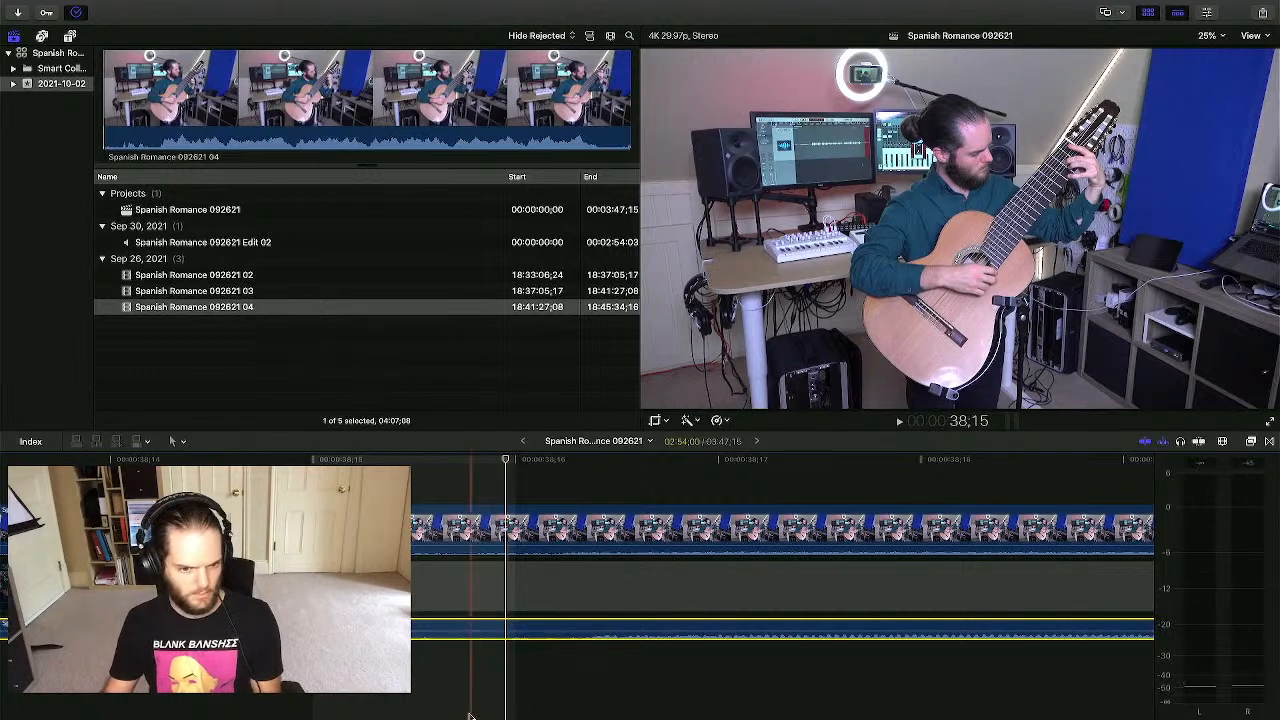
{"action": "left_click", "coordinate": [463, 628]}
{"action": "left_click", "coordinate": [437, 622]}
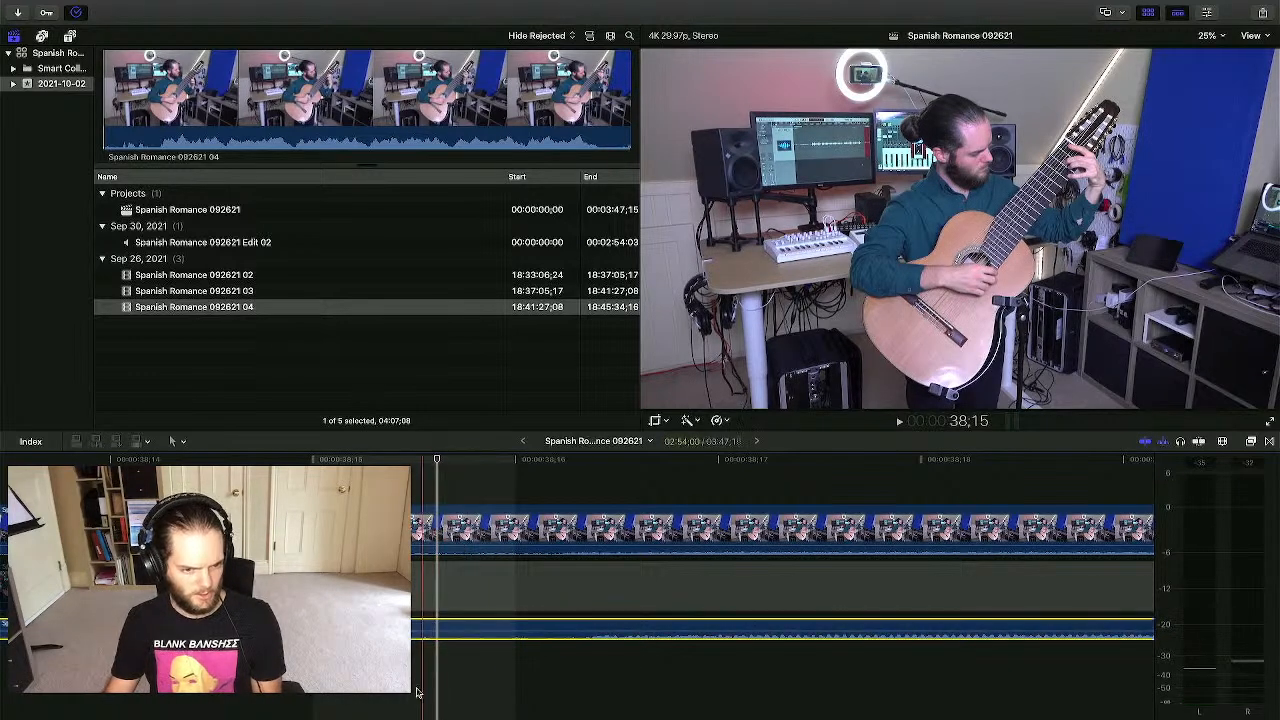
{"action": "key", "text": "super+minus"}
{"action": "key", "text": "super+minus"}
{"action": "key", "text": "super+minus"}
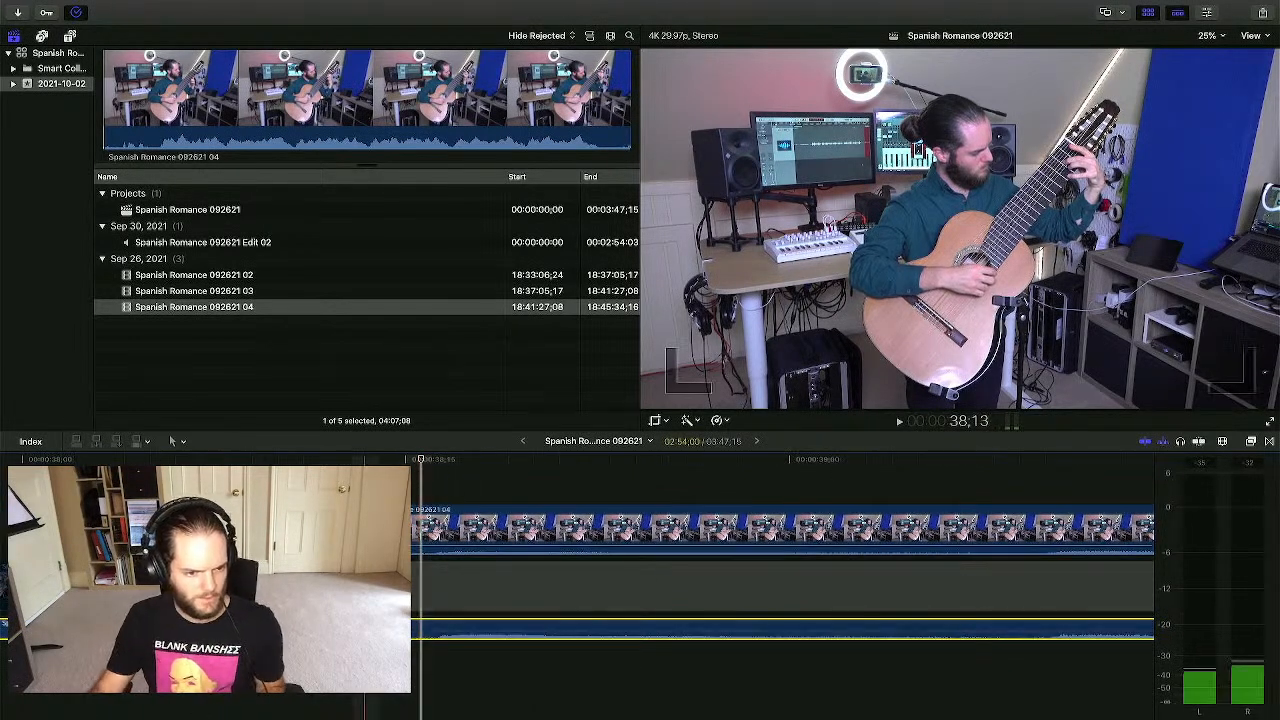
{"action": "left_click_drag", "start_coordinate": [355, 528], "coordinate": [381, 528]}
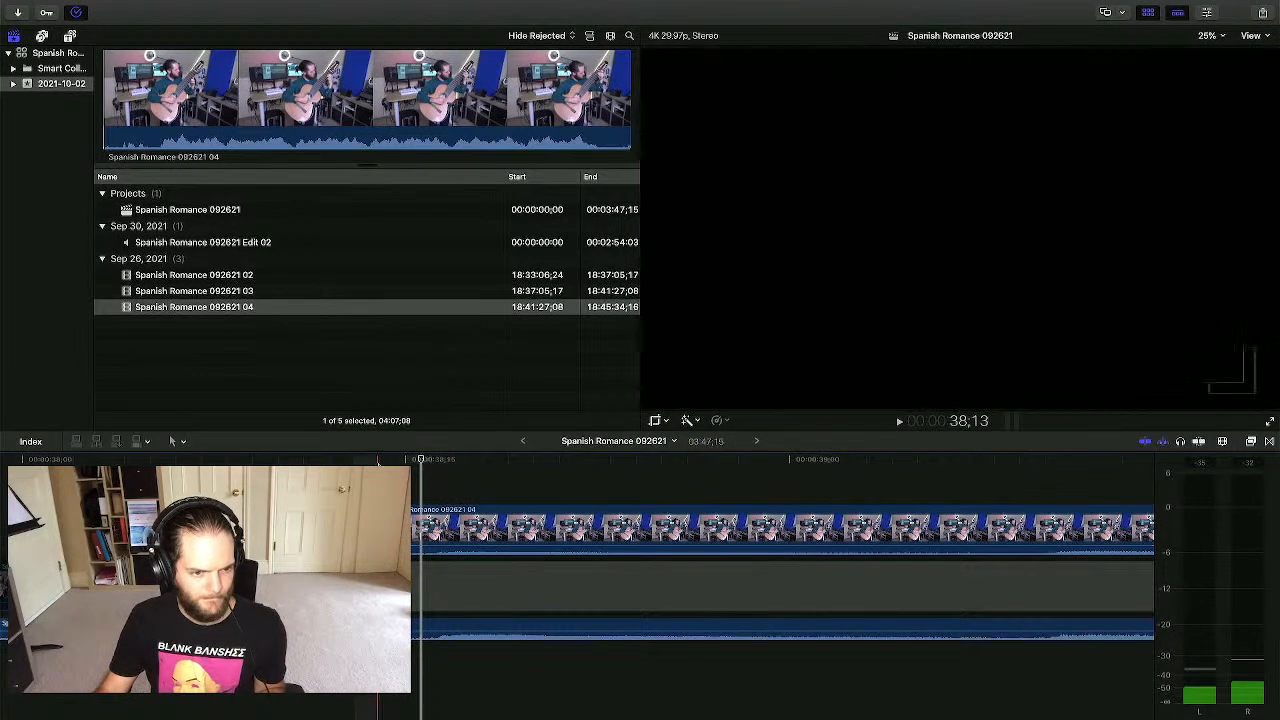
{"action": "key", "text": "space"}
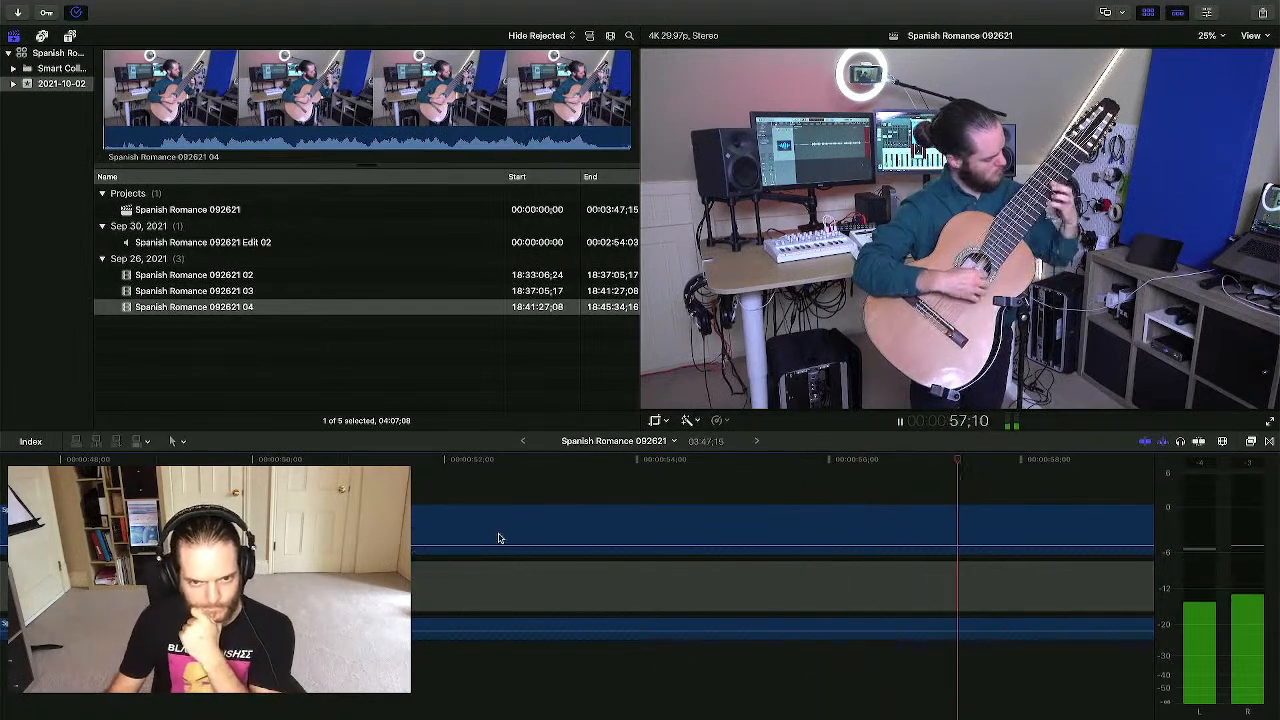
{"action": "scroll", "coordinate": [528, 526], "scroll_direction": "right", "scroll_amount": 3}
{"action": "scroll", "coordinate": [544, 526], "scroll_direction": "right", "scroll_amount": 3}
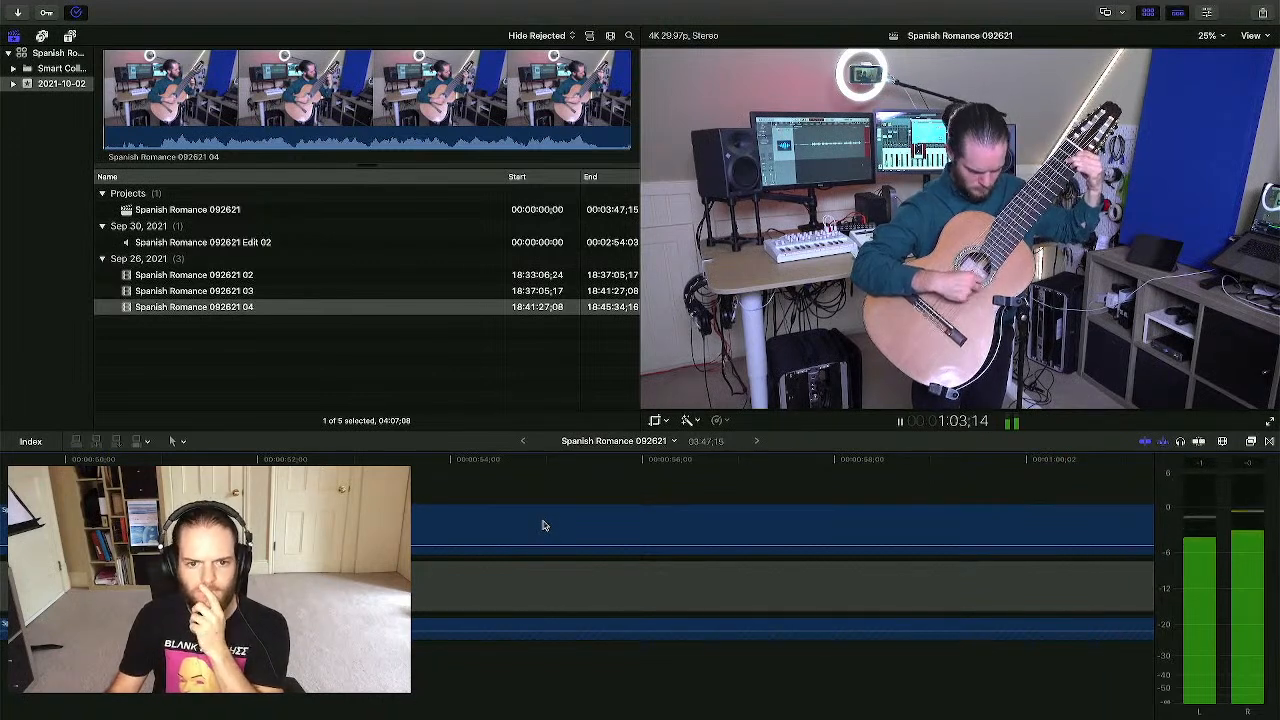
{"action": "scroll", "coordinate": [548, 527], "scroll_direction": "right", "scroll_amount": 5}
{"action": "scroll", "coordinate": [565, 530], "scroll_direction": "right", "scroll_amount": 5}
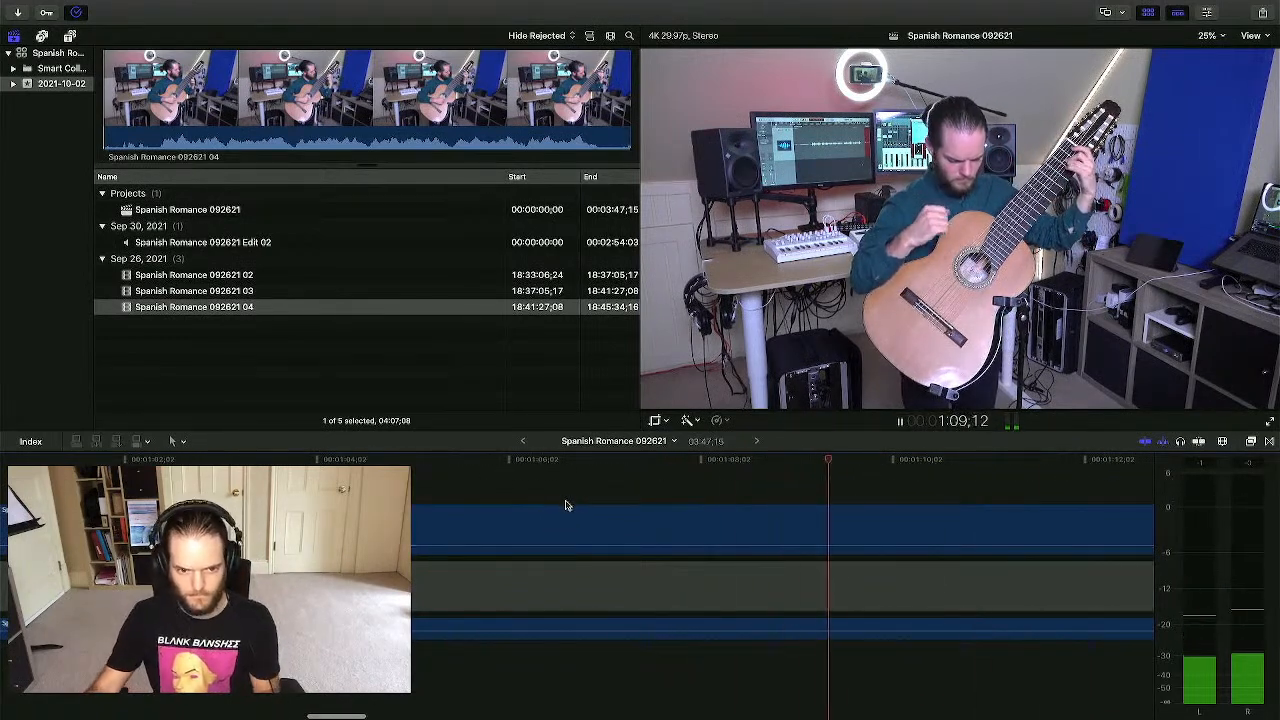
{"action": "scroll", "coordinate": [565, 505], "scroll_direction": "right", "scroll_amount": 4}
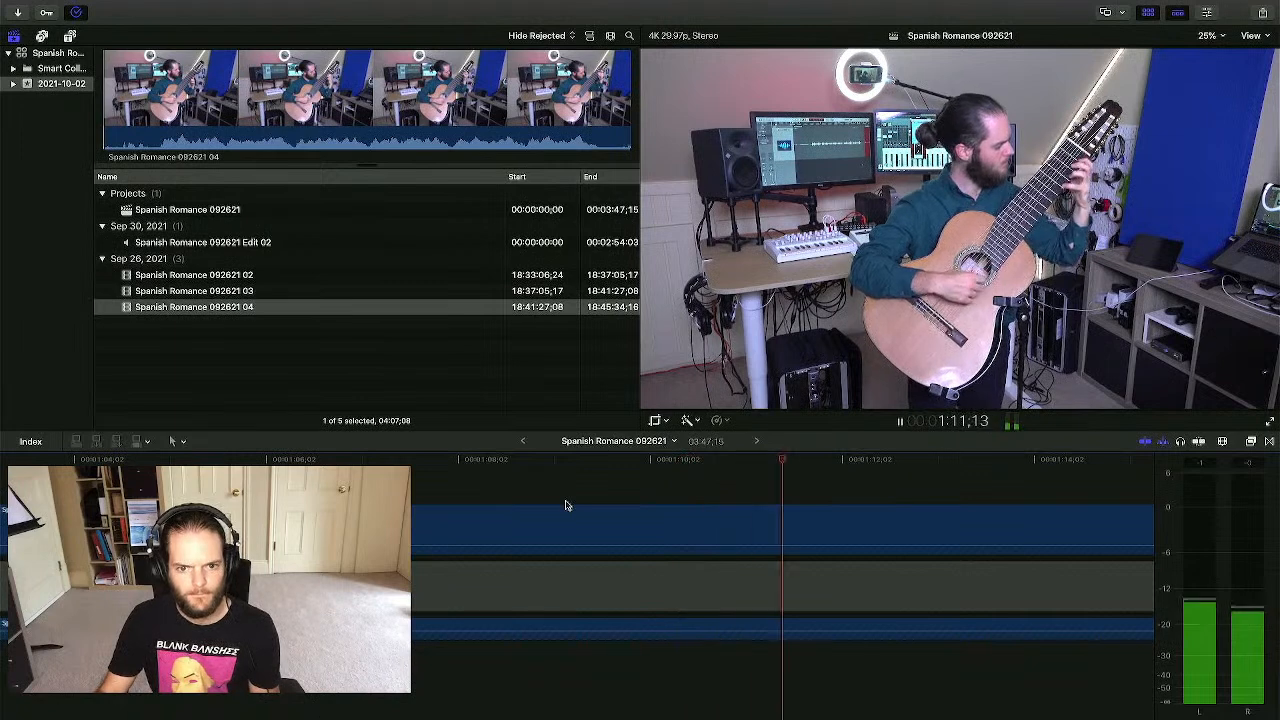
{"action": "scroll", "coordinate": [565, 505], "scroll_direction": "right", "scroll_amount": 1}
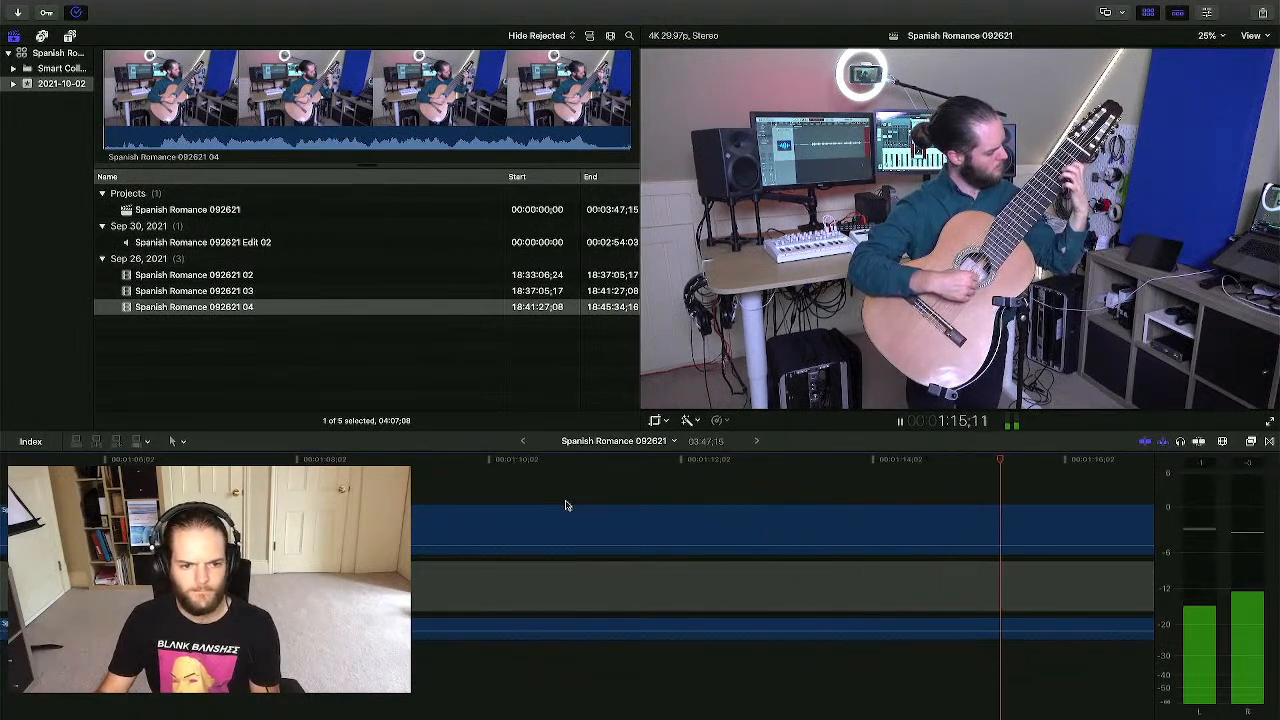
{"action": "key", "text": "space"}
{"action": "left_click", "coordinate": [577, 494]}
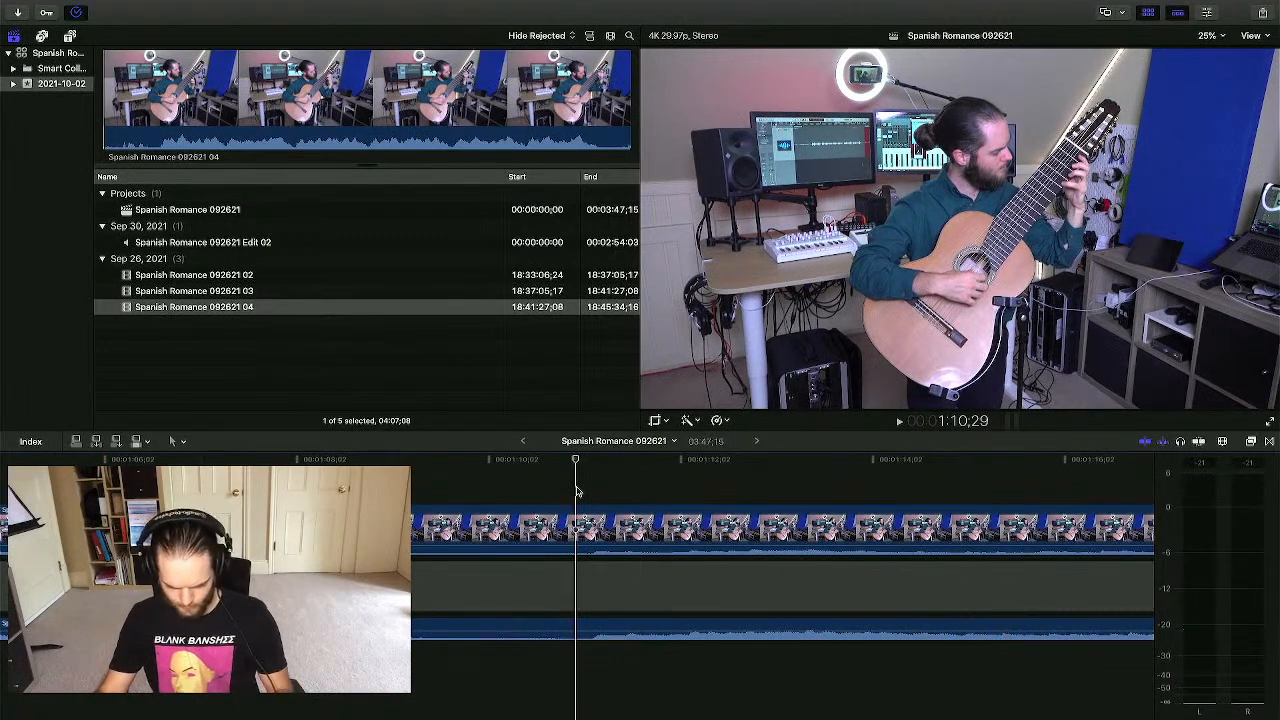
{"action": "key", "text": "super+0"}
- Play back take 04, park the playhead at 1:11:03, and switch to the Blade tool
{"action": "key", "text": "super+minus"}
{"action": "key", "text": "super+minus"}
{"action": "left_click", "coordinate": [553, 468]}
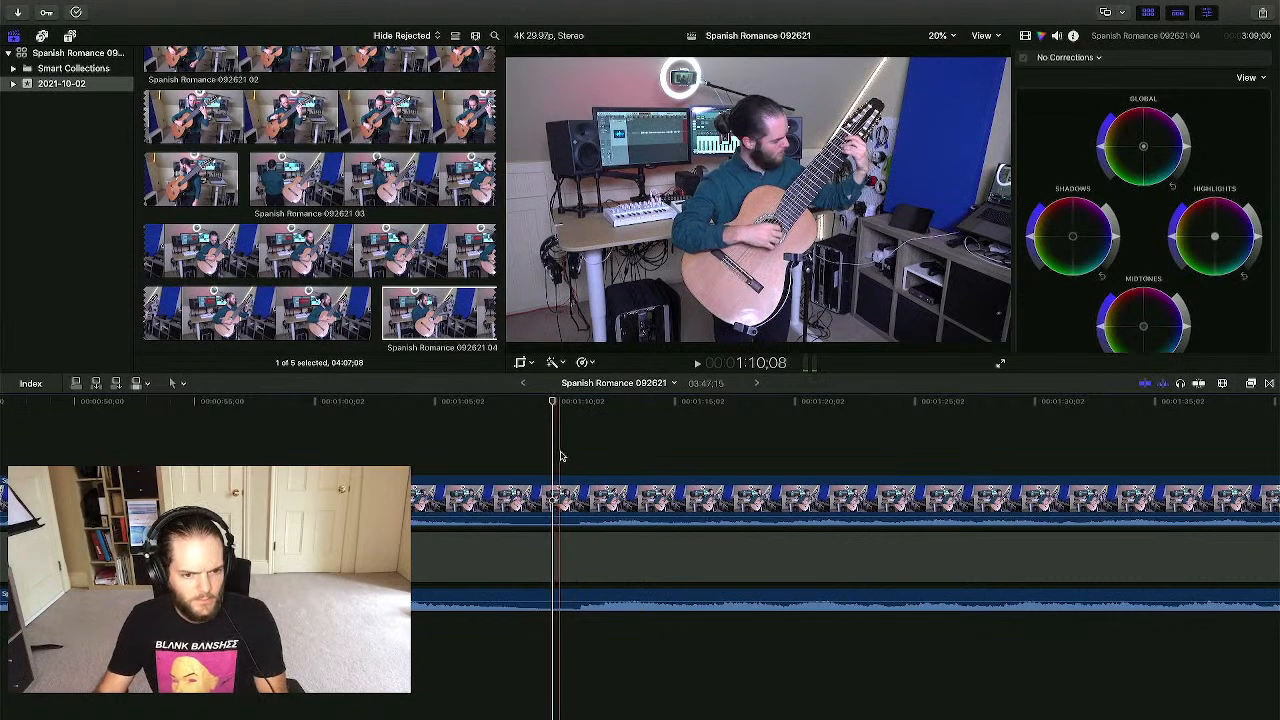
{"action": "left_click", "coordinate": [573, 453]}
{"action": "scroll", "coordinate": [573, 453], "scroll_direction": "left", "scroll_amount": 2}
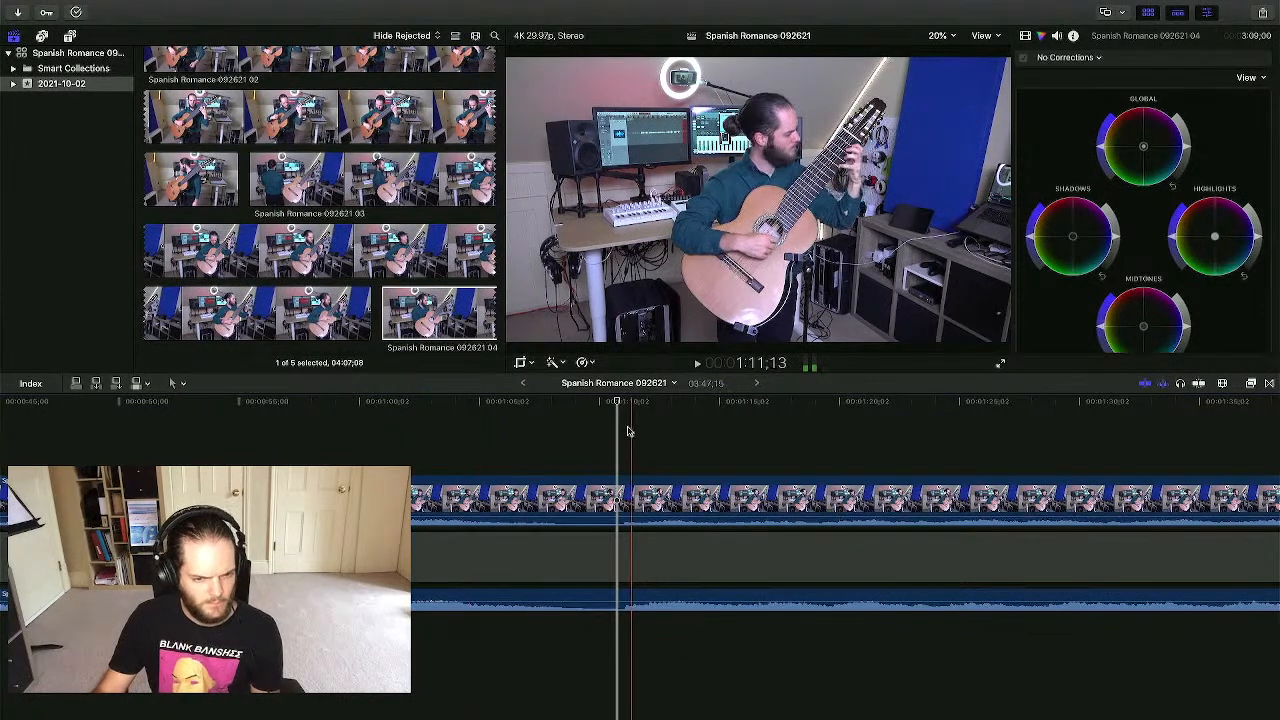
{"action": "key", "text": "space"}
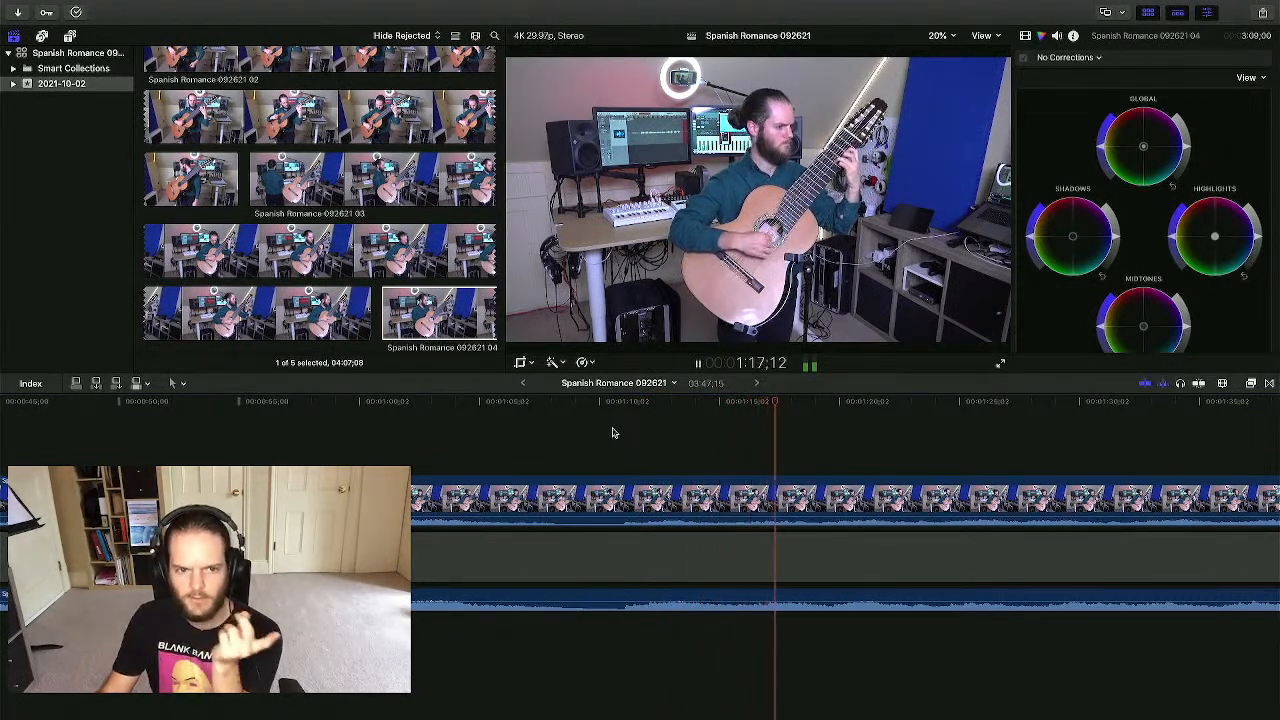
{"action": "key", "text": "space"}
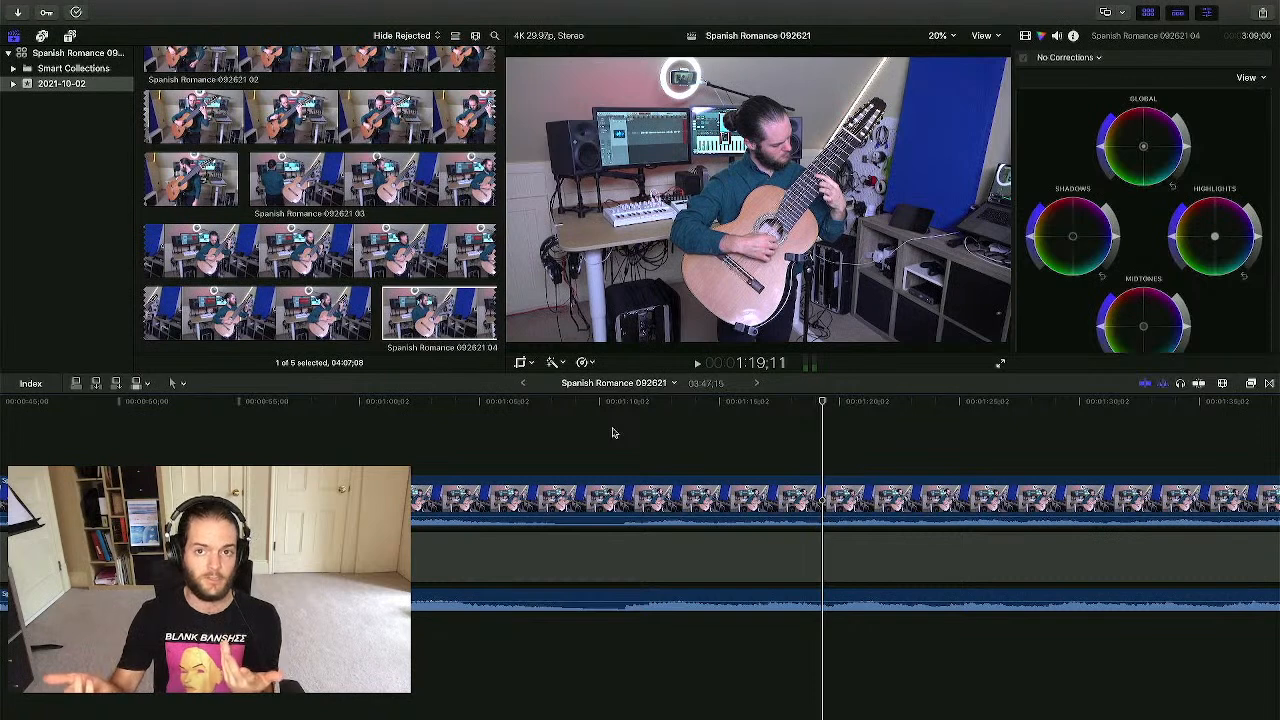
{"action": "scroll", "coordinate": [614, 432], "scroll_direction": "right", "scroll_amount": 1}
{"action": "left_click", "coordinate": [619, 436]}
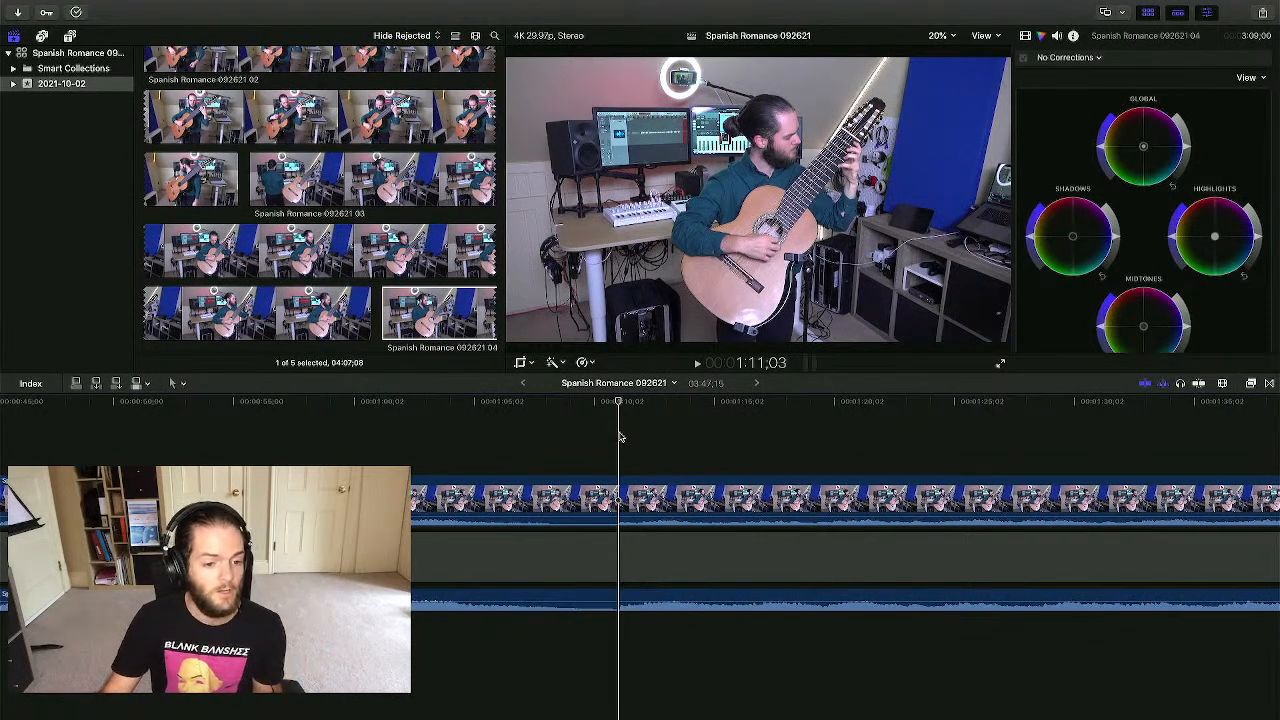
{"action": "key", "text": "b"}
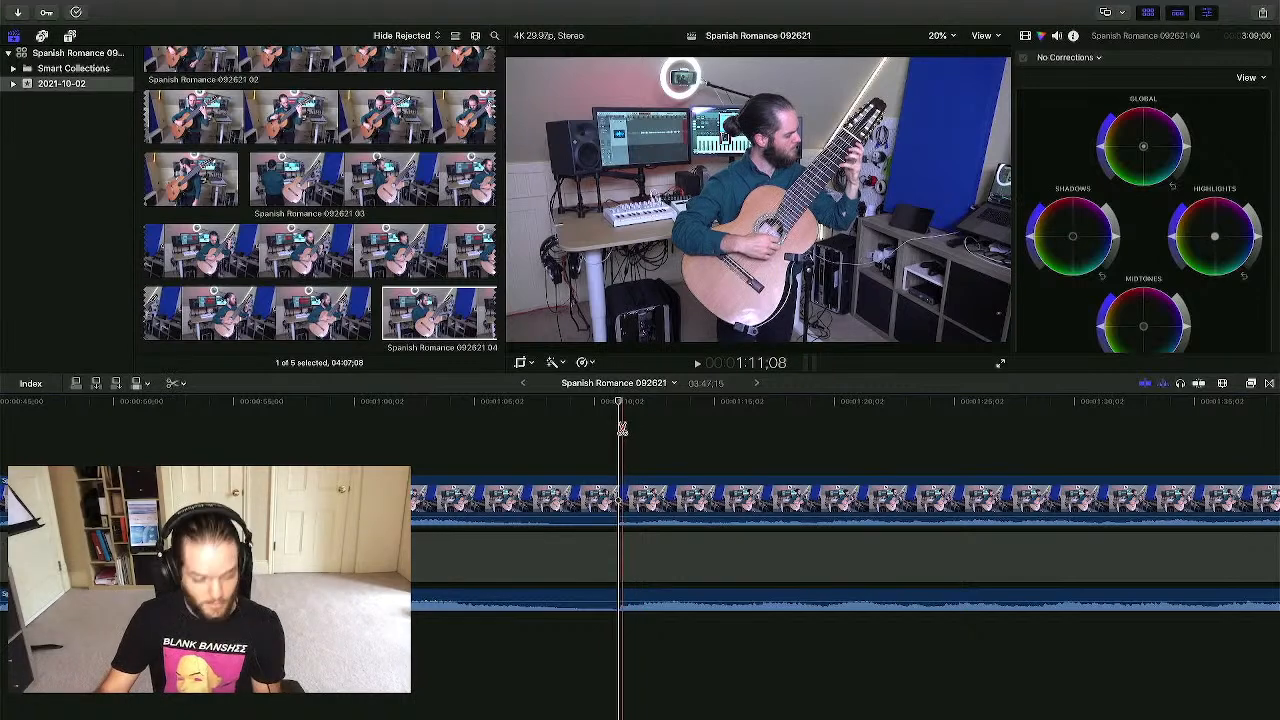
- Blade take 04 at the 1:11 mark and delete the piece after the cut
{"action": "left_click", "coordinate": [620, 492]}
{"action": "key", "text": "a"}
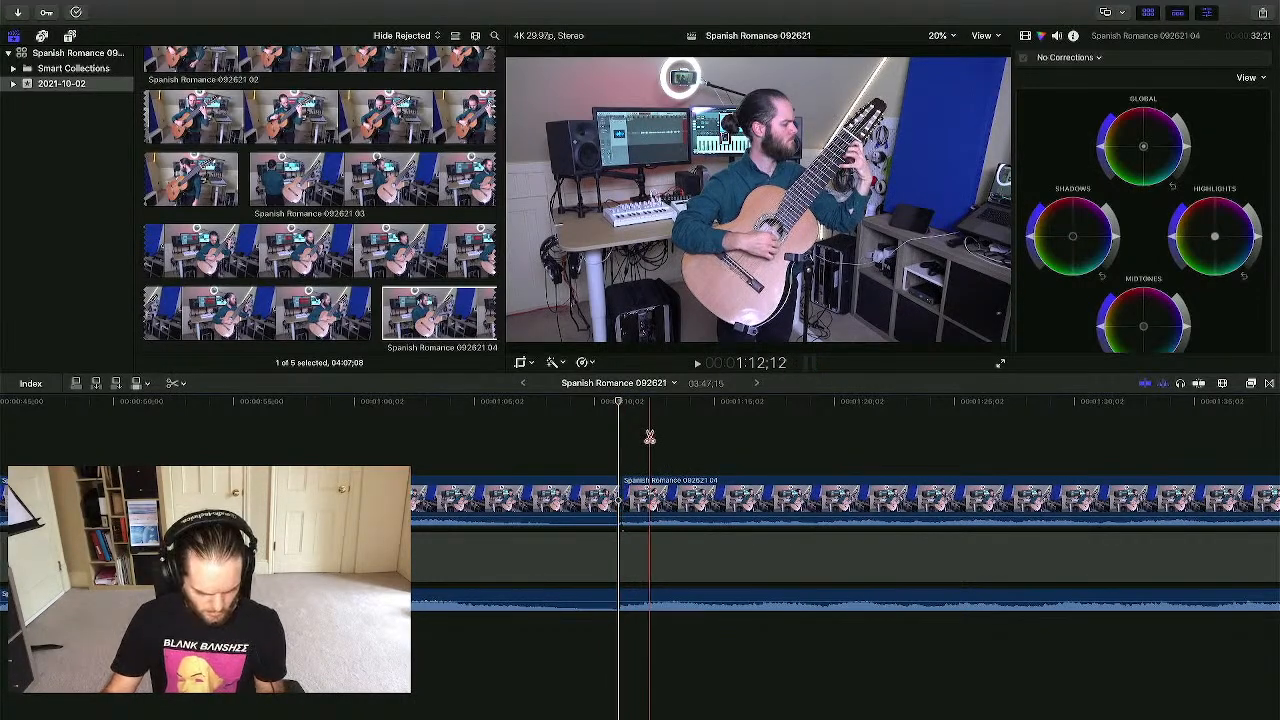
{"action": "left_click", "coordinate": [648, 493]}
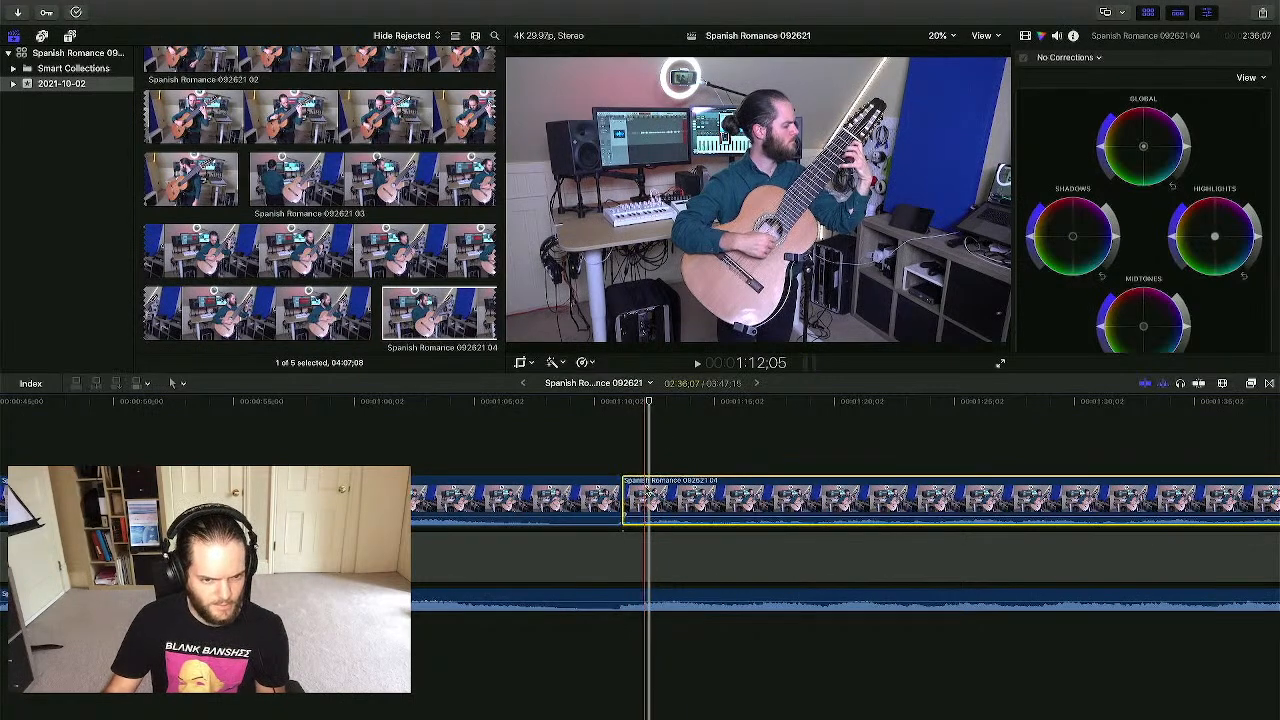
{"action": "key", "text": "Delete"}
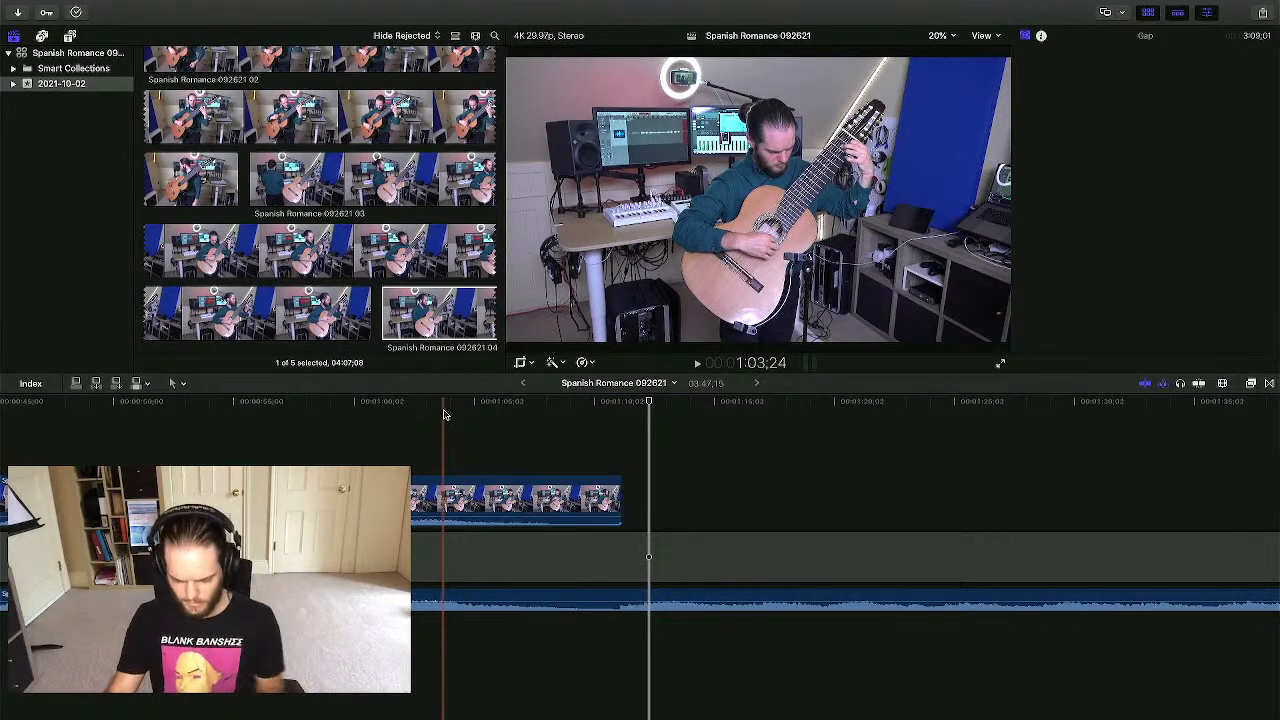
- Disable the remaining take 04 clip in the timeline
{"action": "key", "text": "super+minus"}
{"action": "scroll", "coordinate": [445, 415], "scroll_direction": "left", "scroll_amount": 3}
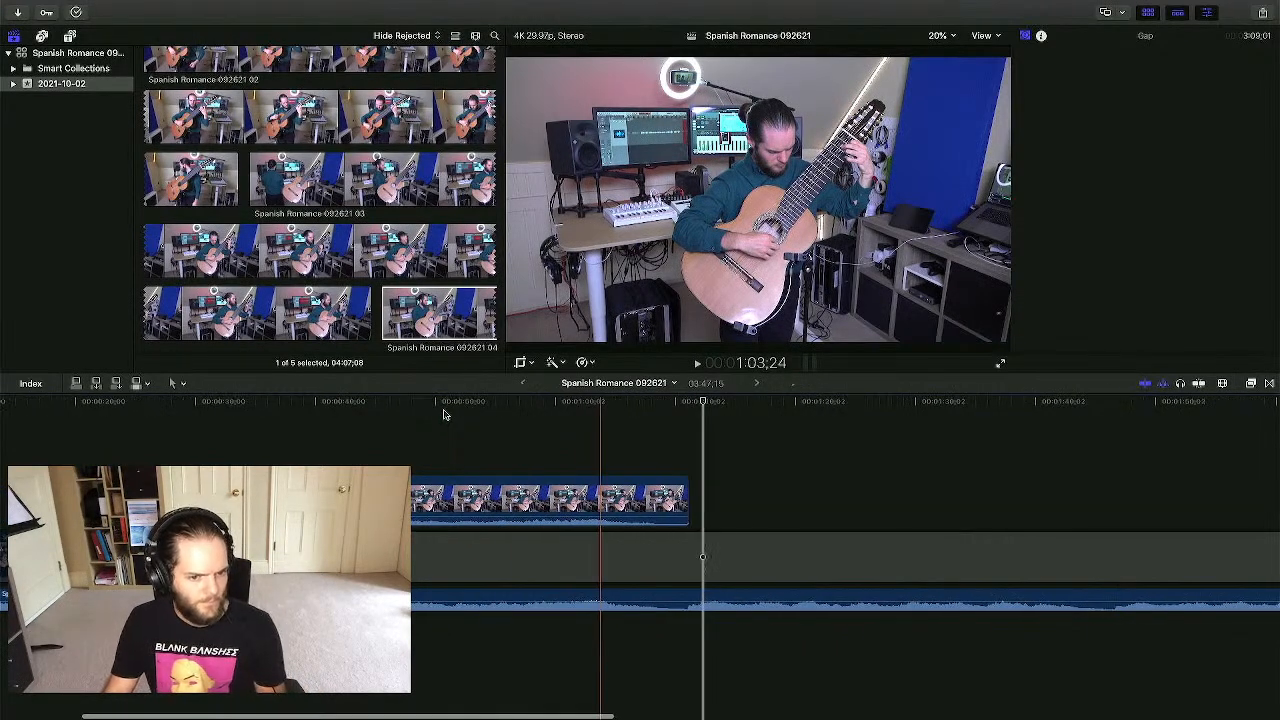
{"action": "left_click", "coordinate": [663, 493]}
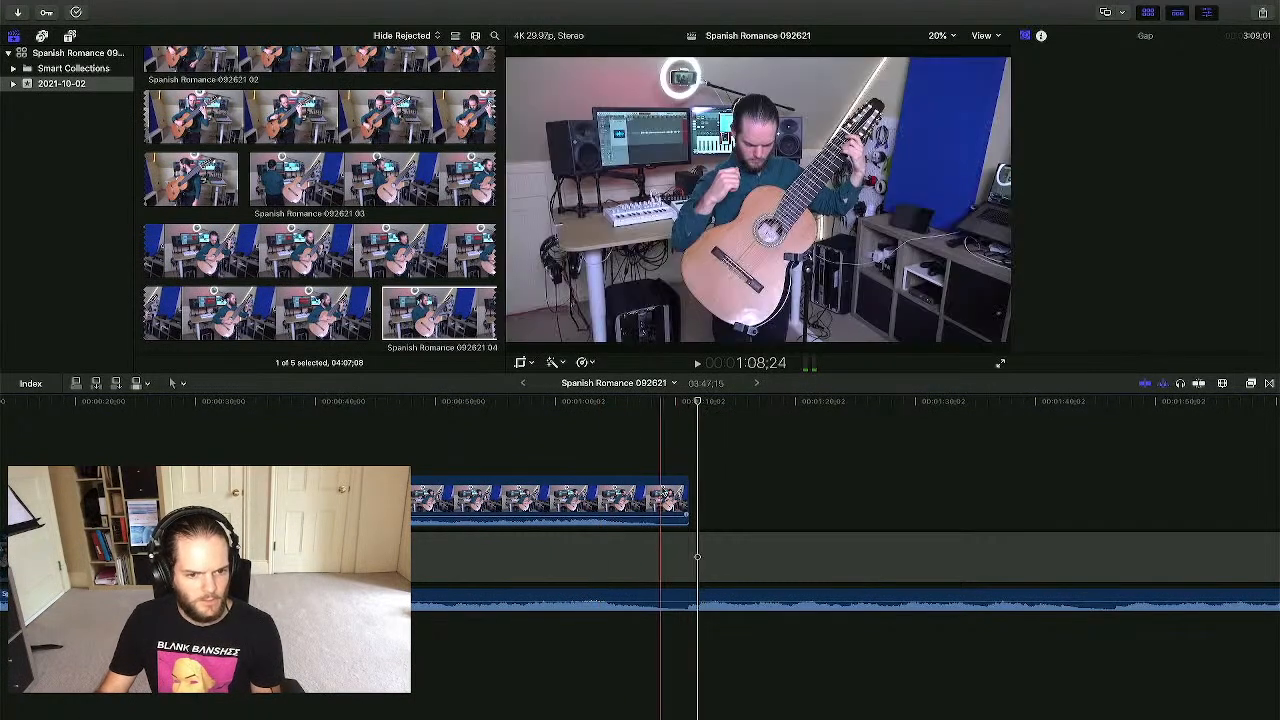
{"action": "key", "text": "super+6"}
{"action": "key", "text": "v"}
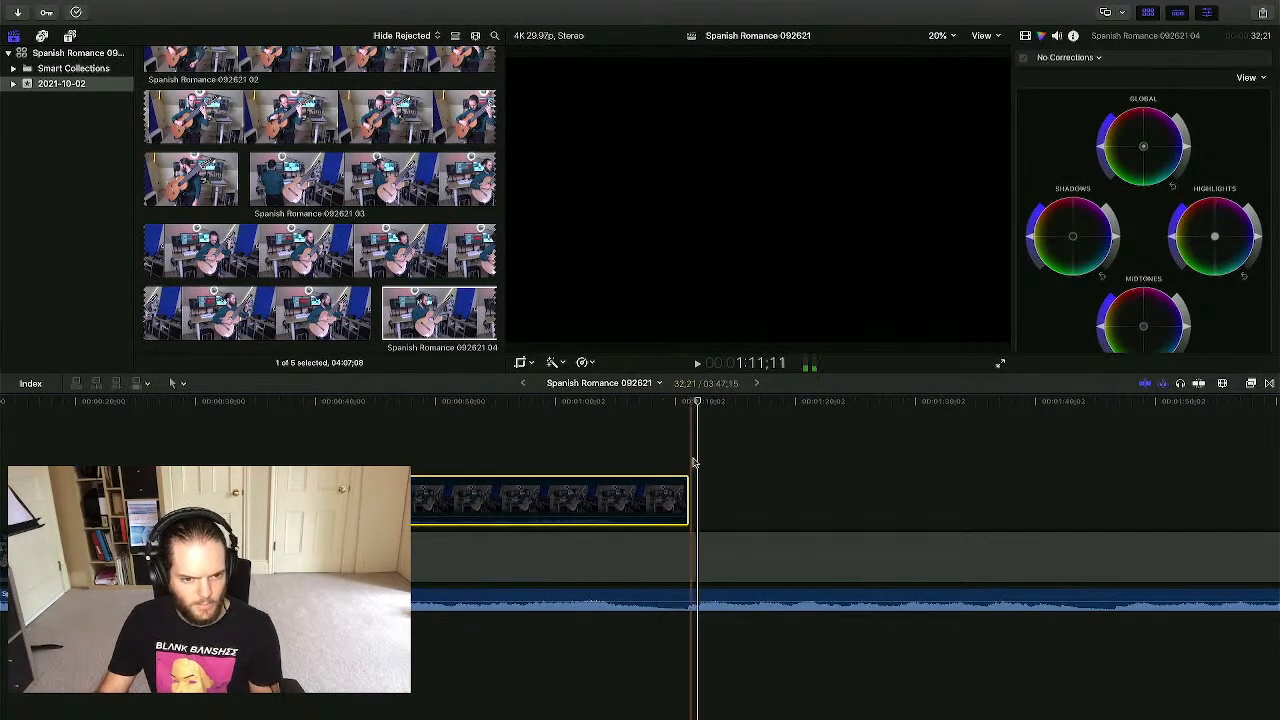
{"action": "left_click", "coordinate": [692, 462]}
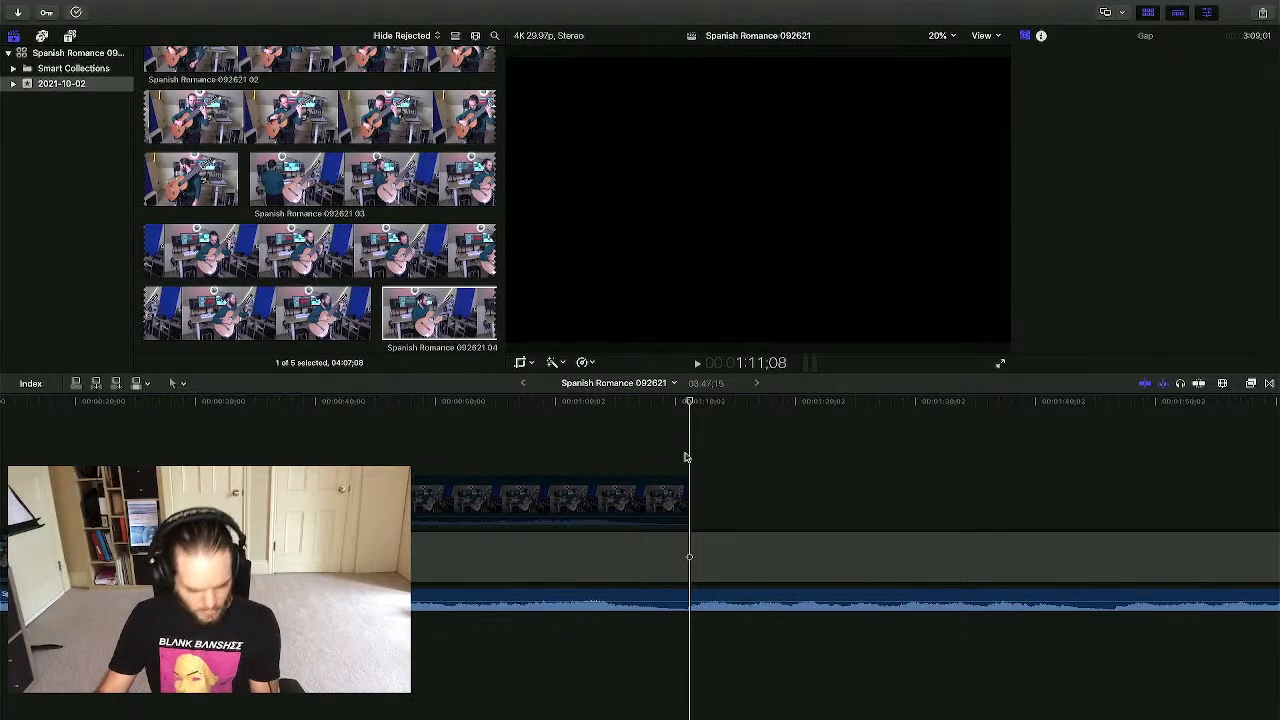
- Select take 04 in the browser list view and check the Pages splice form
{"action": "left_click", "coordinate": [338, 223]}
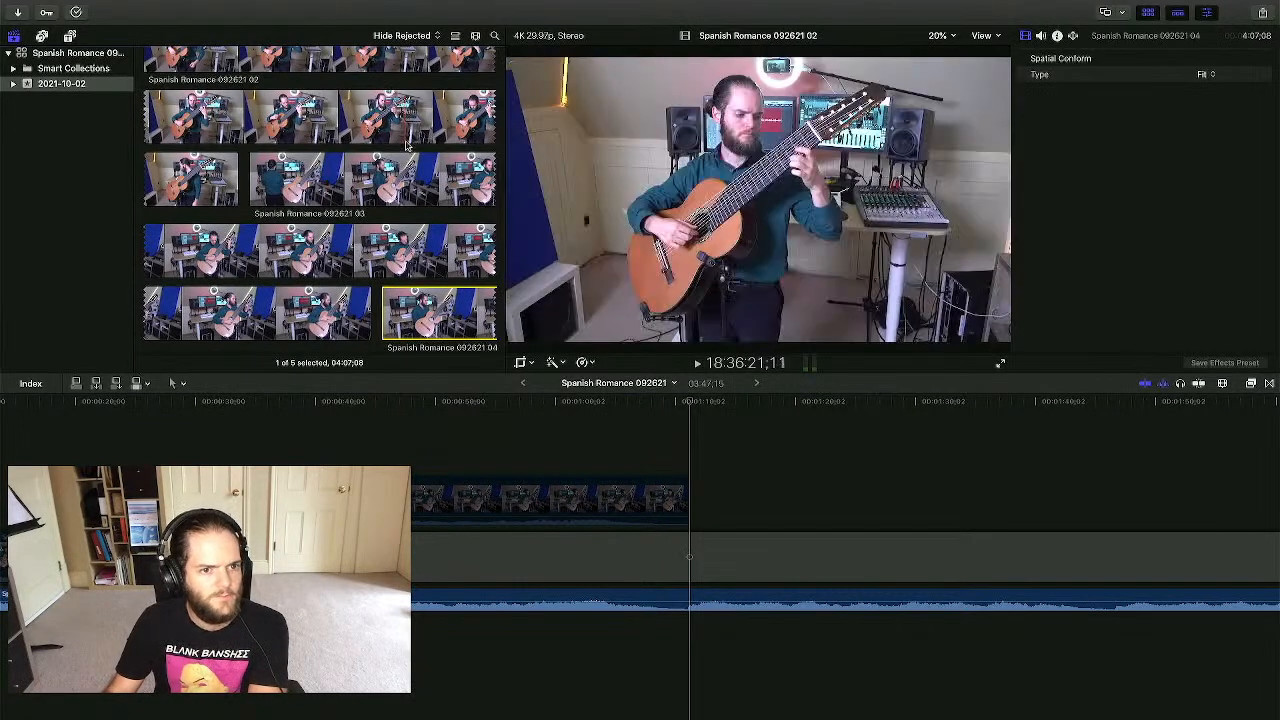
{"action": "left_click", "coordinate": [456, 37]}
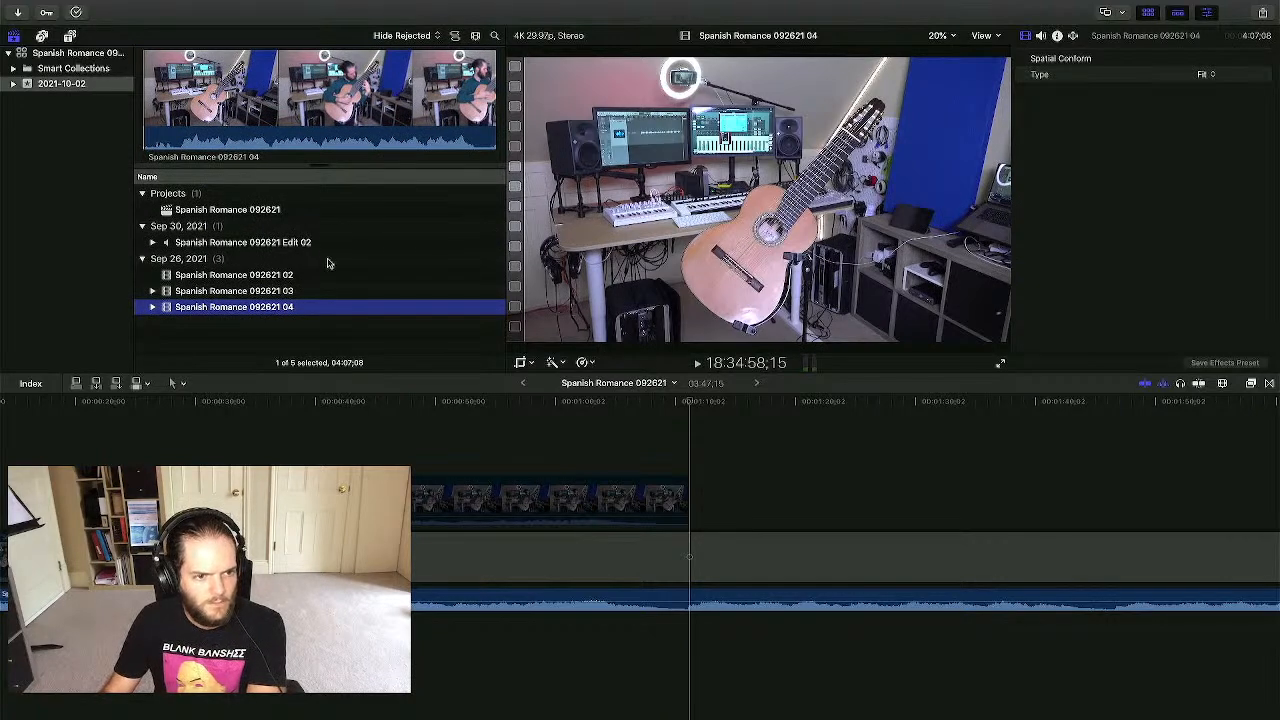
{"action": "key", "text": "ctrl+Up"}
{"action": "left_click", "coordinate": [583, 54]}
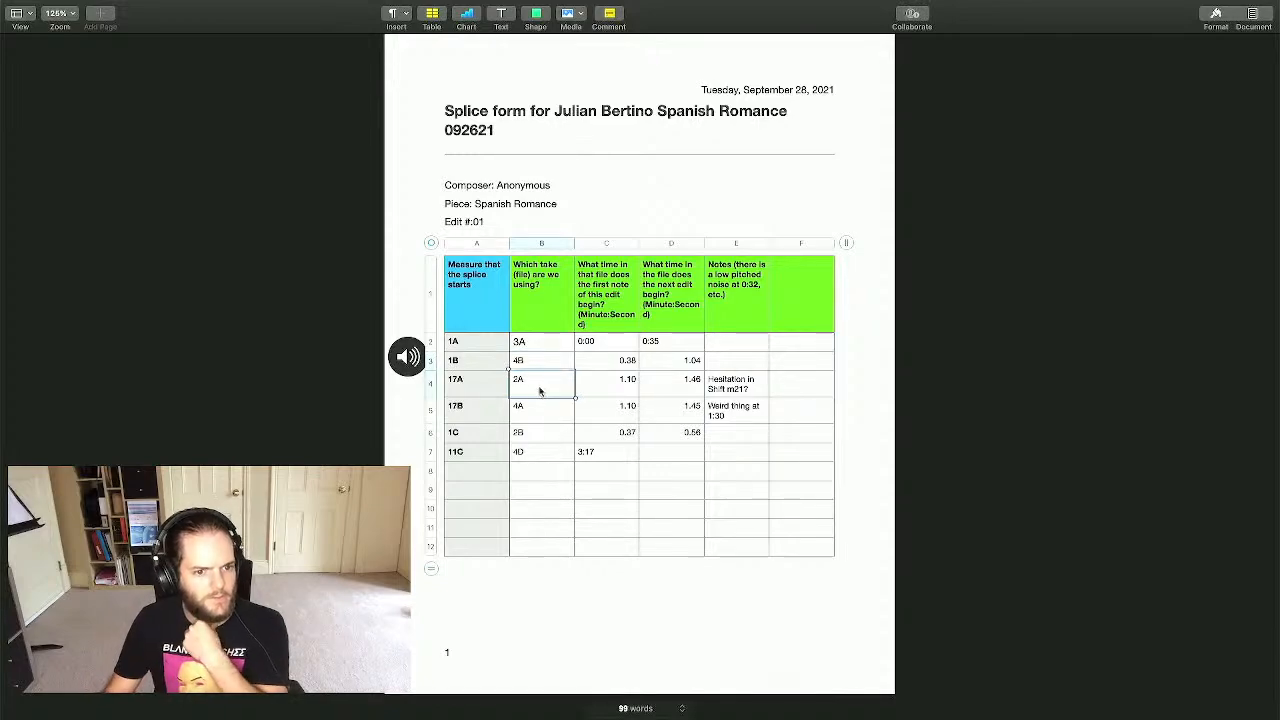
{"action": "key", "text": "ctrl+Up"}
- Drag take 02 from the browser into the timeline as a connected clip above the storyline
{"action": "left_click", "coordinate": [733, 47]}
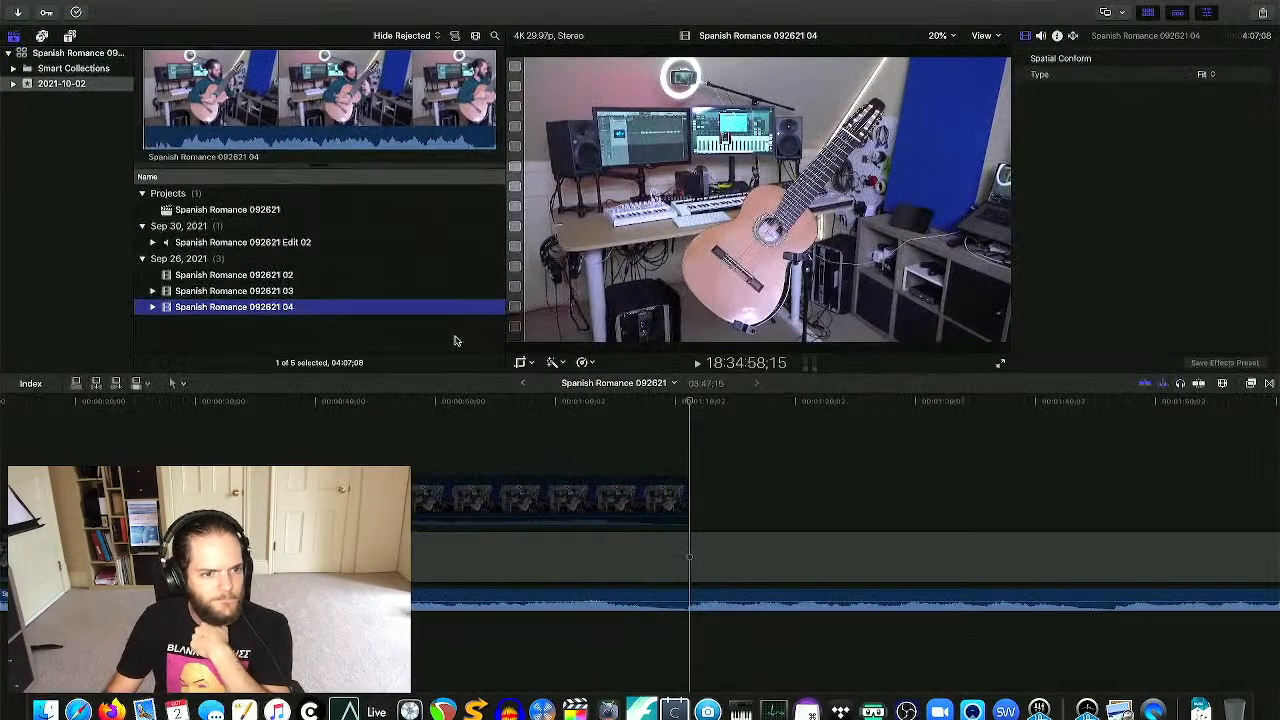
{"action": "left_click", "coordinate": [292, 276]}
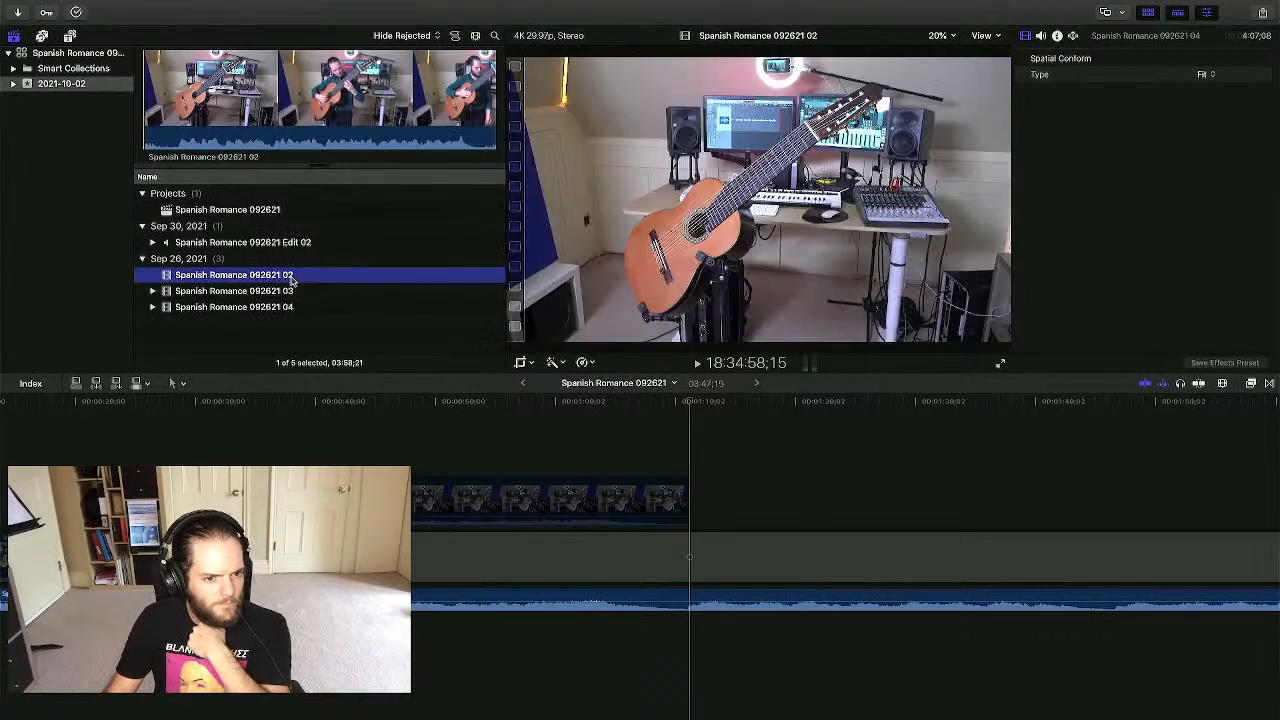
{"action": "scroll", "coordinate": [268, 420], "scroll_direction": "left", "scroll_amount": 5}
{"action": "left_click", "coordinate": [216, 429]}
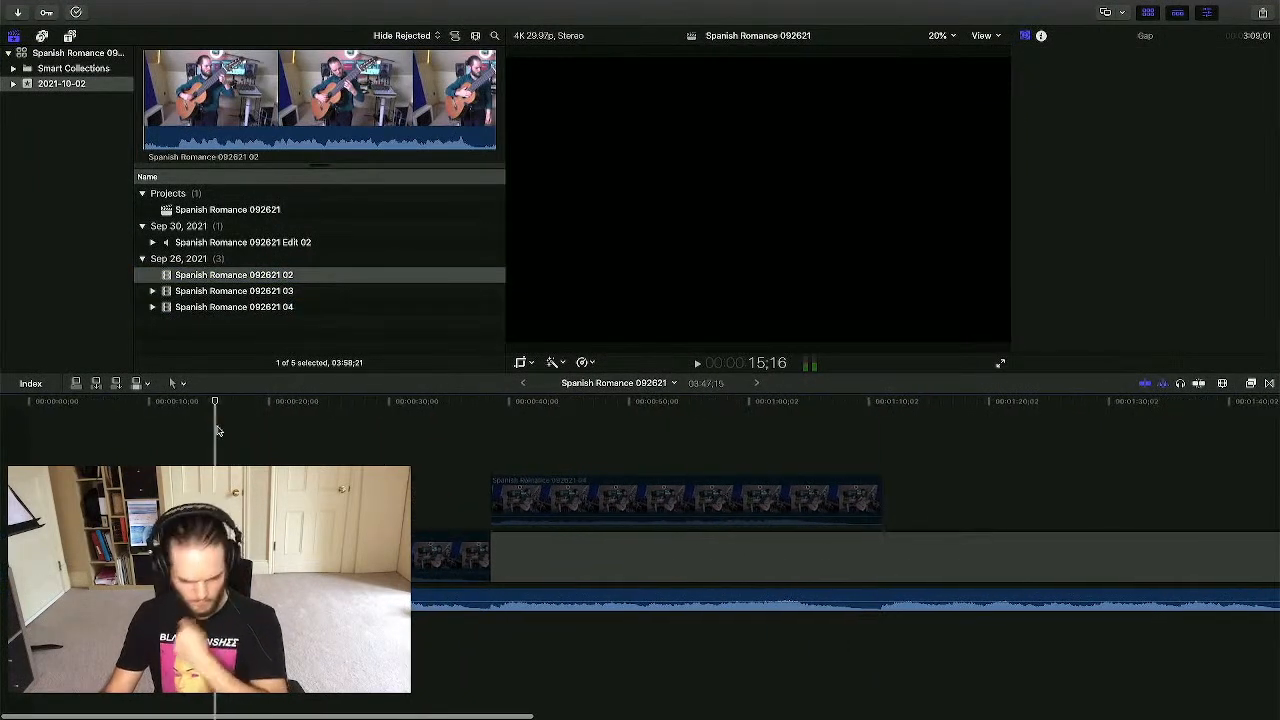
{"action": "key", "text": "super+minus"}
{"action": "key", "text": "super+minus"}
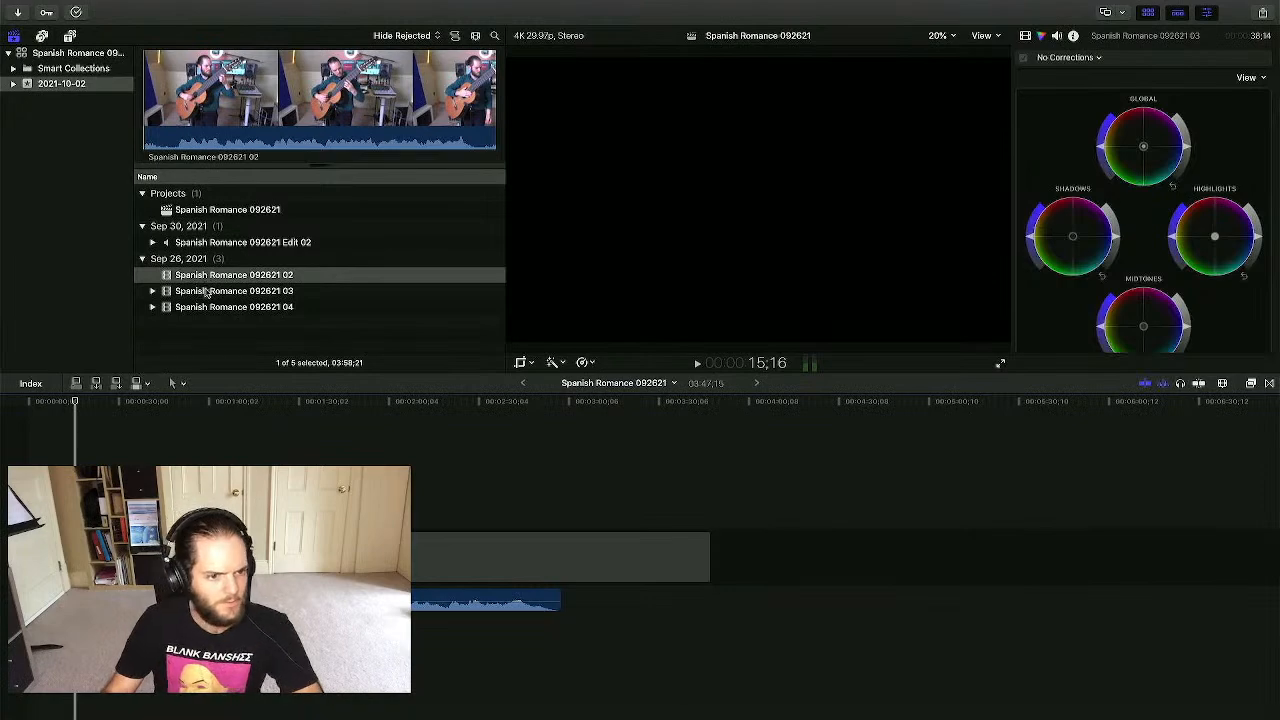
{"action": "left_click_drag", "start_coordinate": [208, 281], "coordinate": [46, 455]}
- Check the Pages splice form for take 2A, then return to Final Cut Pro
{"action": "key", "text": "ctrl+Up"}
{"action": "left_click", "coordinate": [564, 55]}
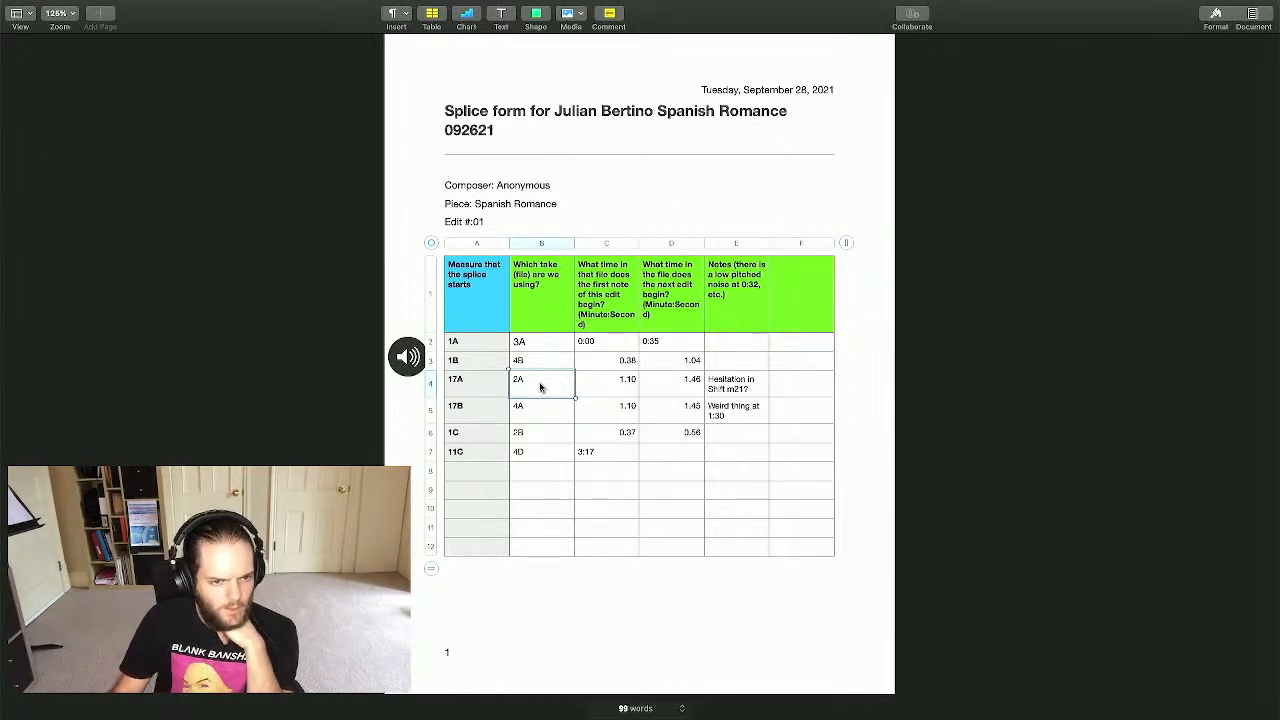
{"action": "key", "text": "ctrl+Up"}
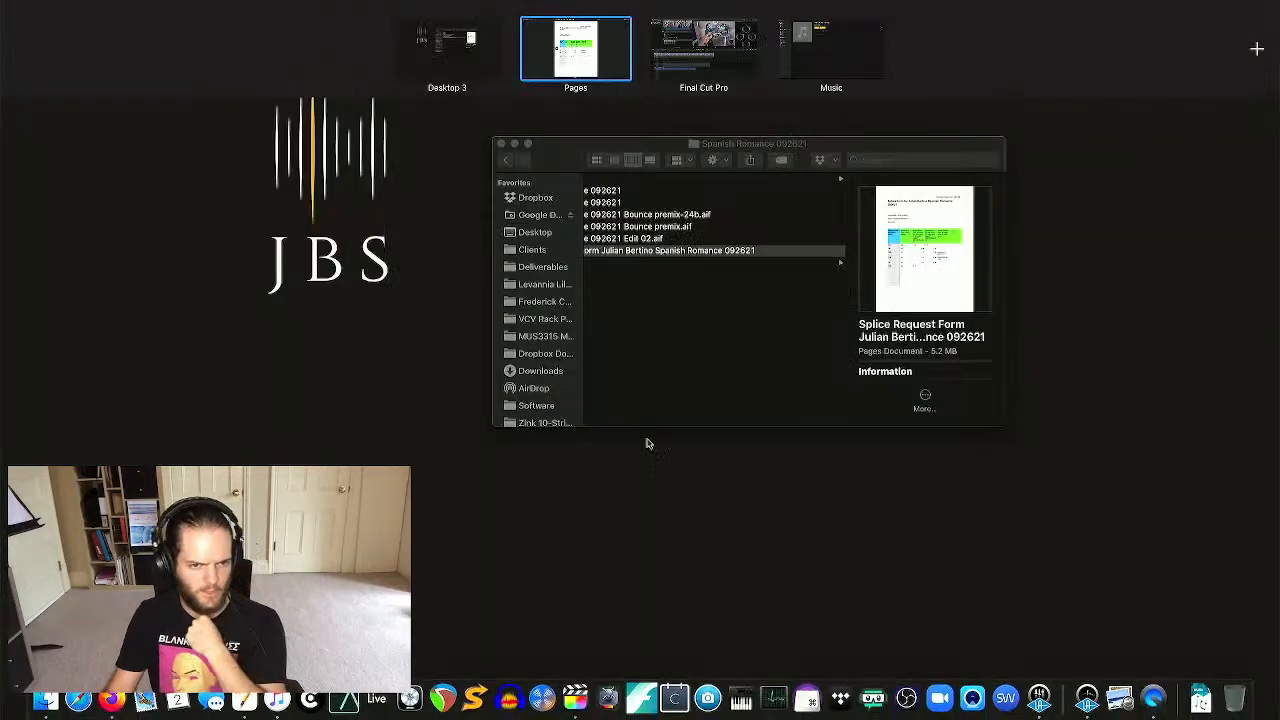
{"action": "left_click", "coordinate": [688, 48]}
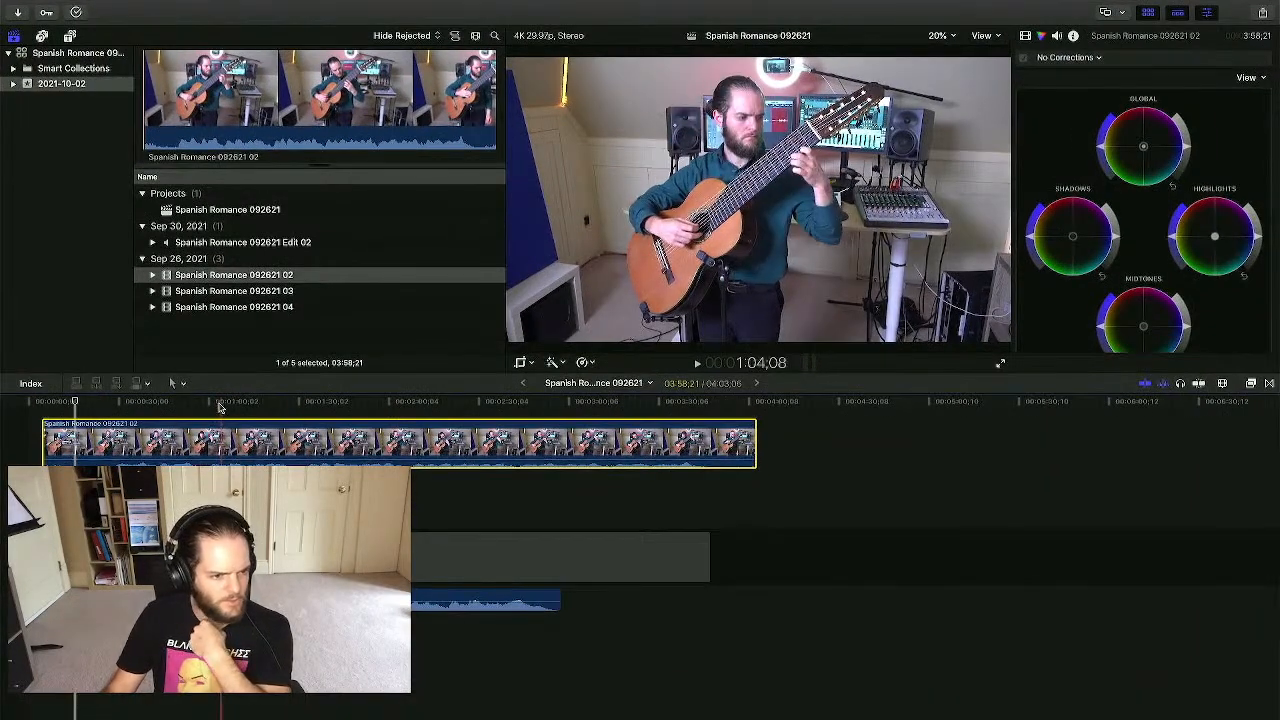
- Blade take 02 at about 1:10:01 and delete the piece before the cut
{"action": "mouse_move", "coordinate": [43, 428]}
{"action": "left_mouse_down"}
{"action": "mouse_move", "coordinate": [109, 428]}
{"action": "mouse_move", "coordinate": [118, 440]}
{"action": "mouse_move", "coordinate": [52, 438]}
{"action": "left_mouse_up"}
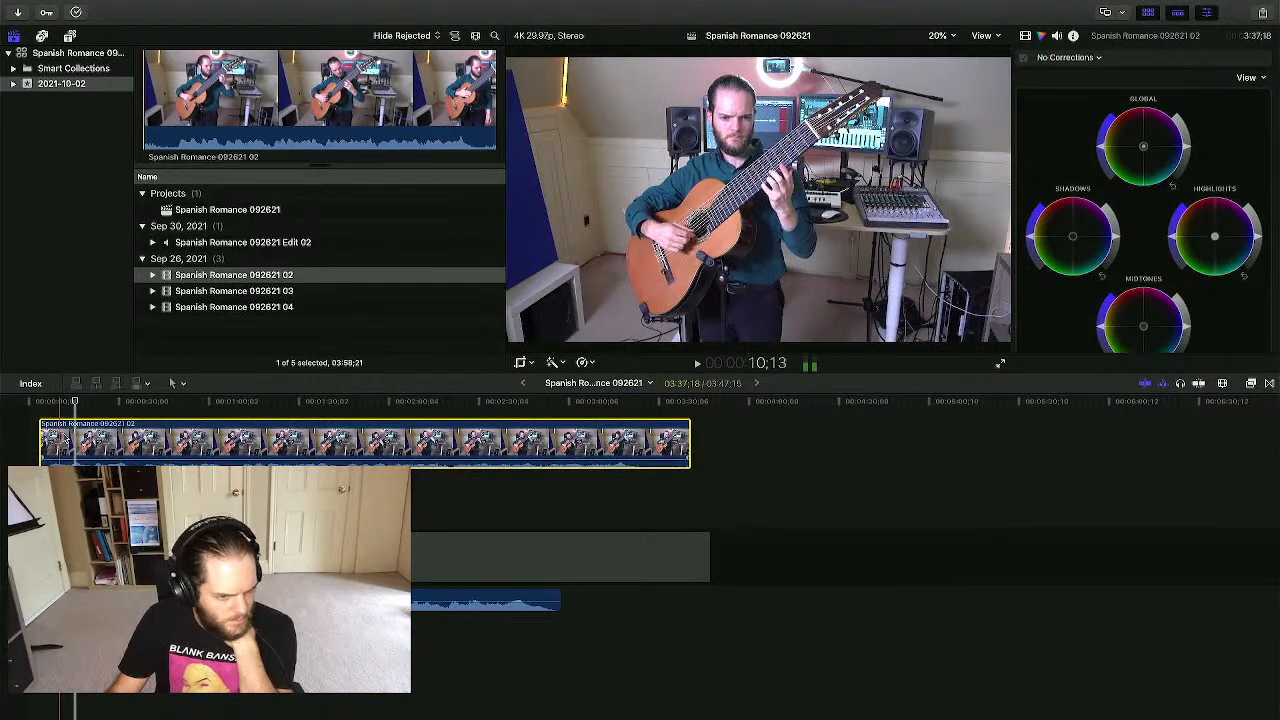
{"action": "left_click", "coordinate": [238, 418]}
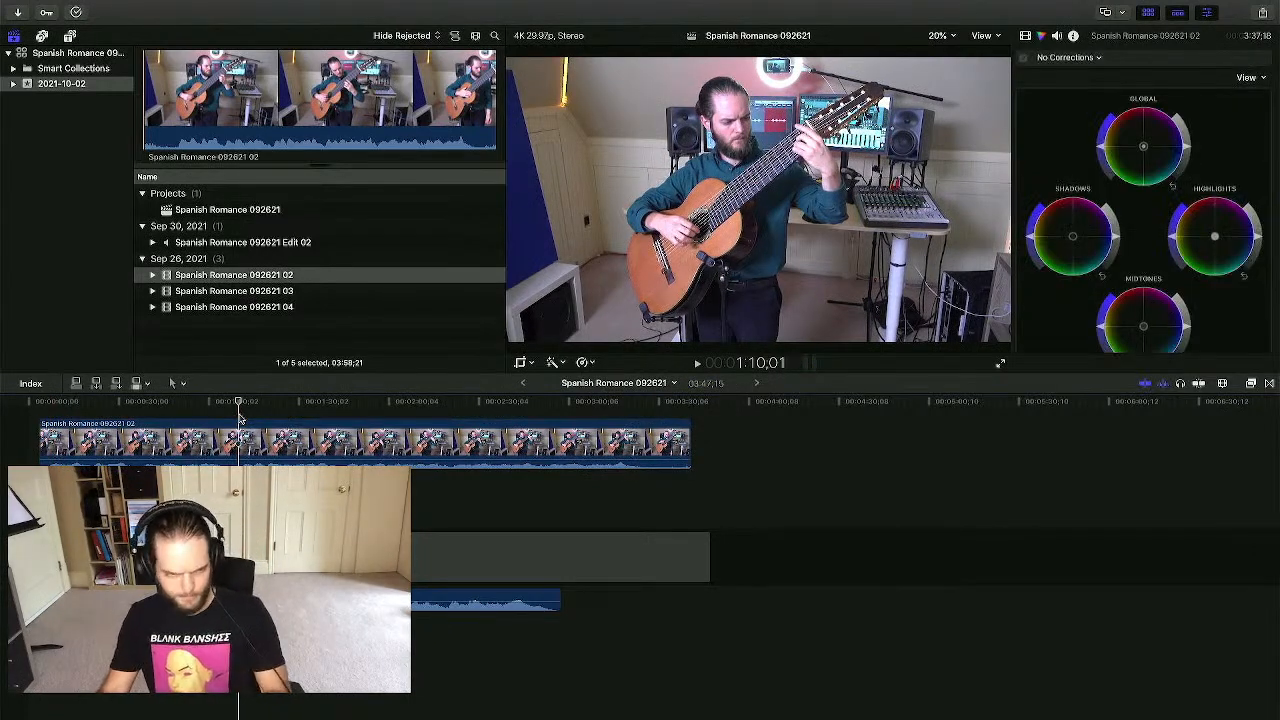
{"action": "key", "text": "super+equal"}
{"action": "key", "text": "super+equal"}
{"action": "key", "text": "super+equal"}
{"action": "key", "text": "super+equal"}
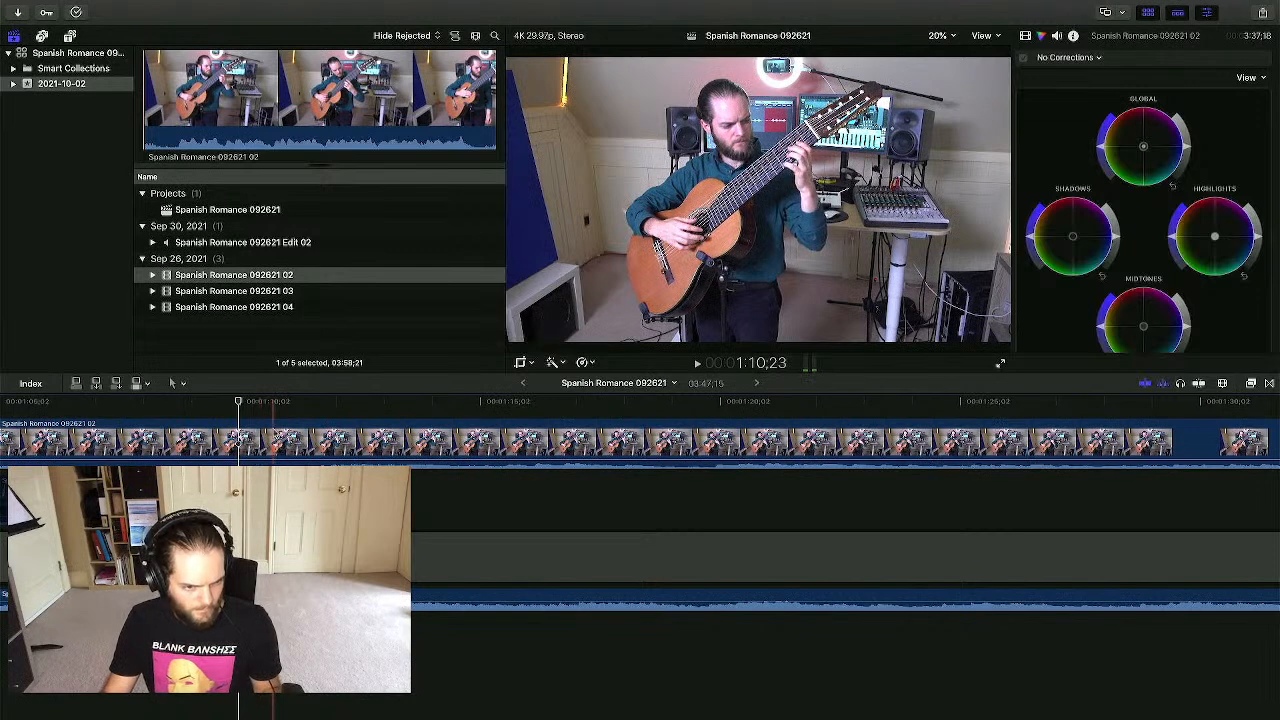
{"action": "key", "text": "b"}
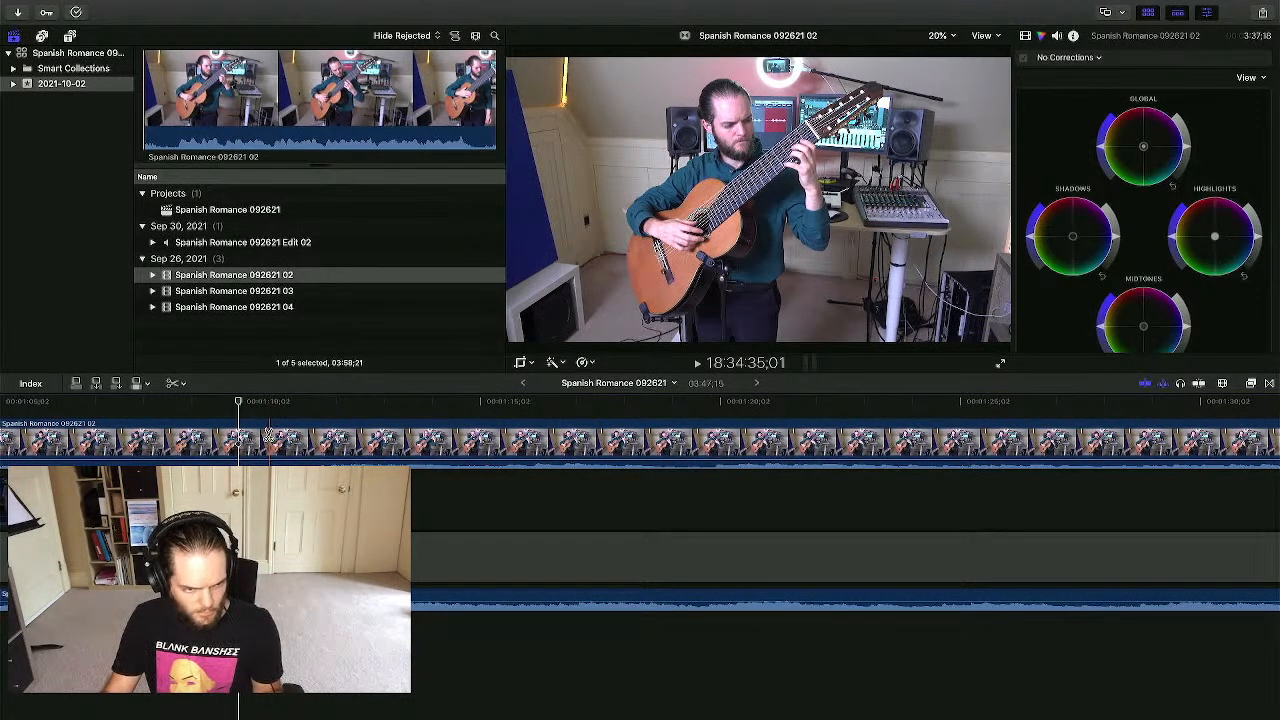
{"action": "left_click", "coordinate": [266, 440]}
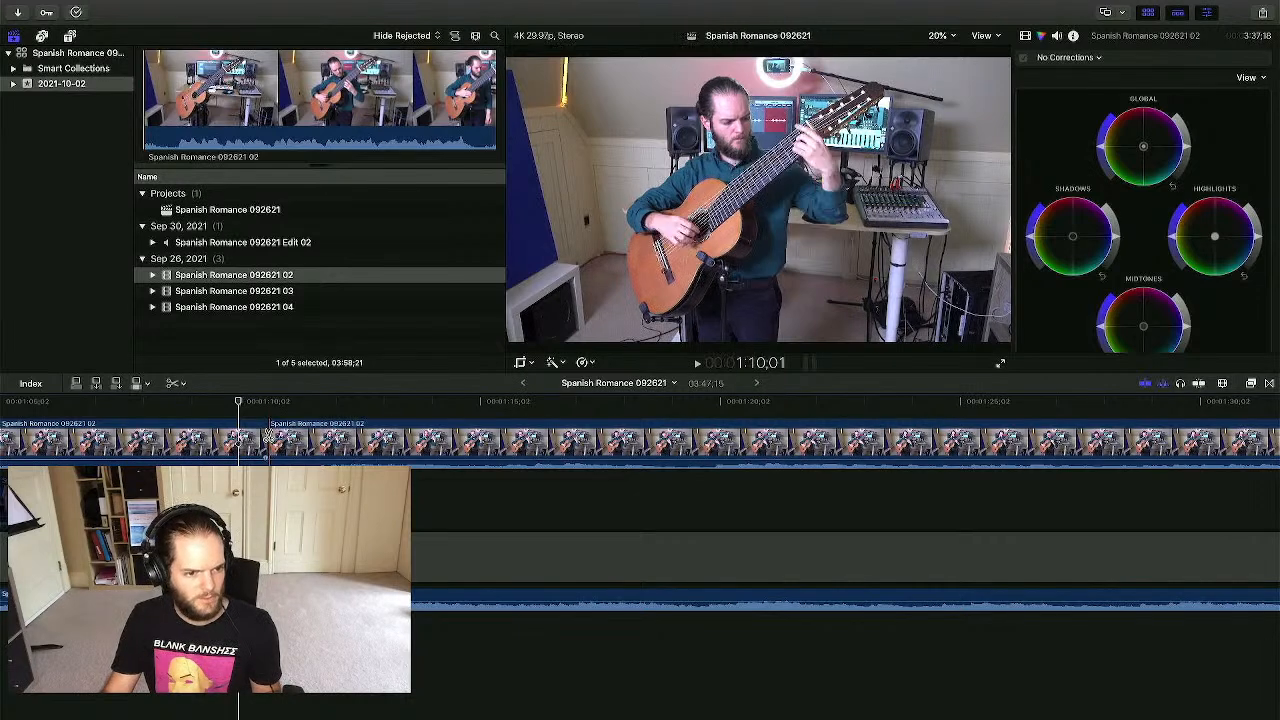
{"action": "key", "text": "a"}
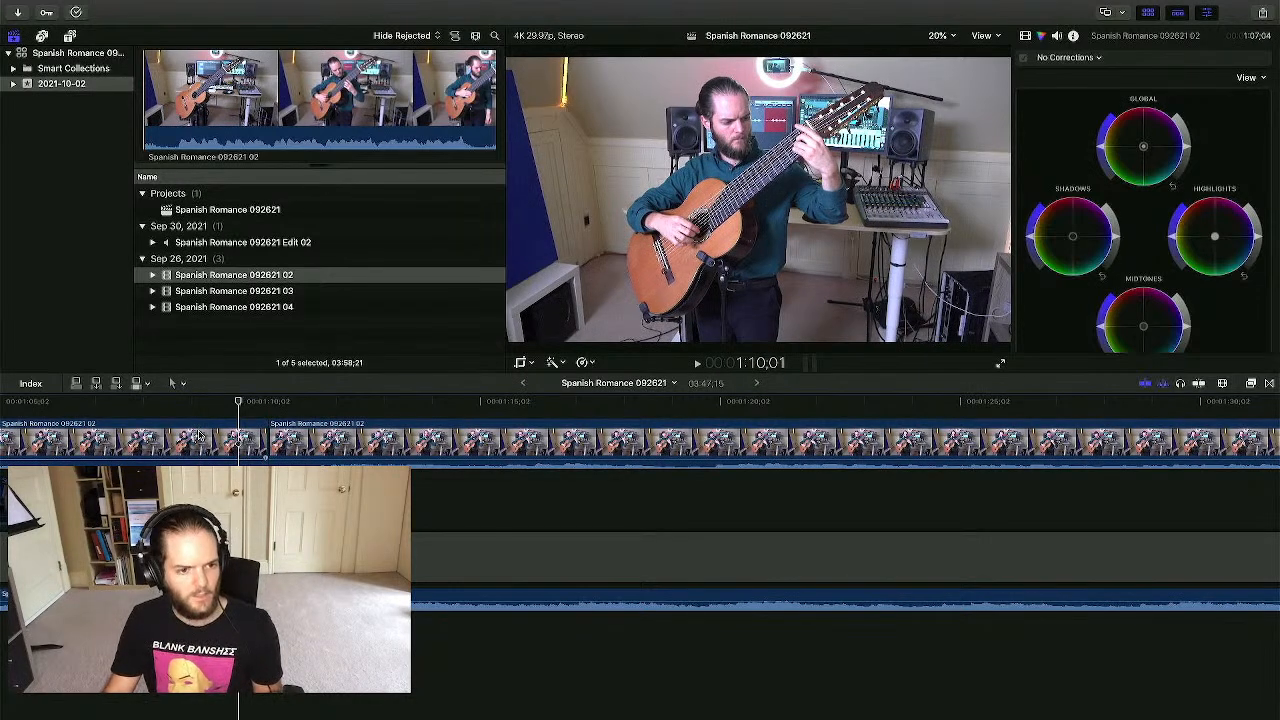
{"action": "left_click", "coordinate": [198, 435]}
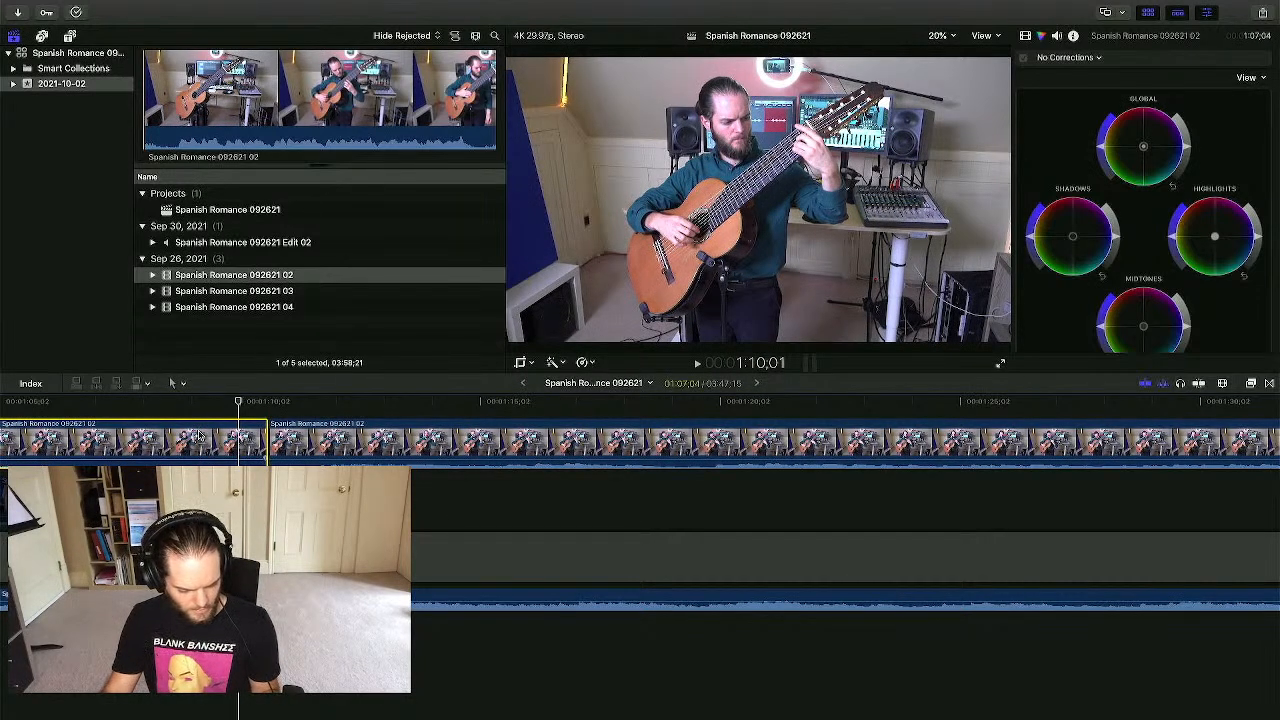
{"action": "key", "text": "Delete"}
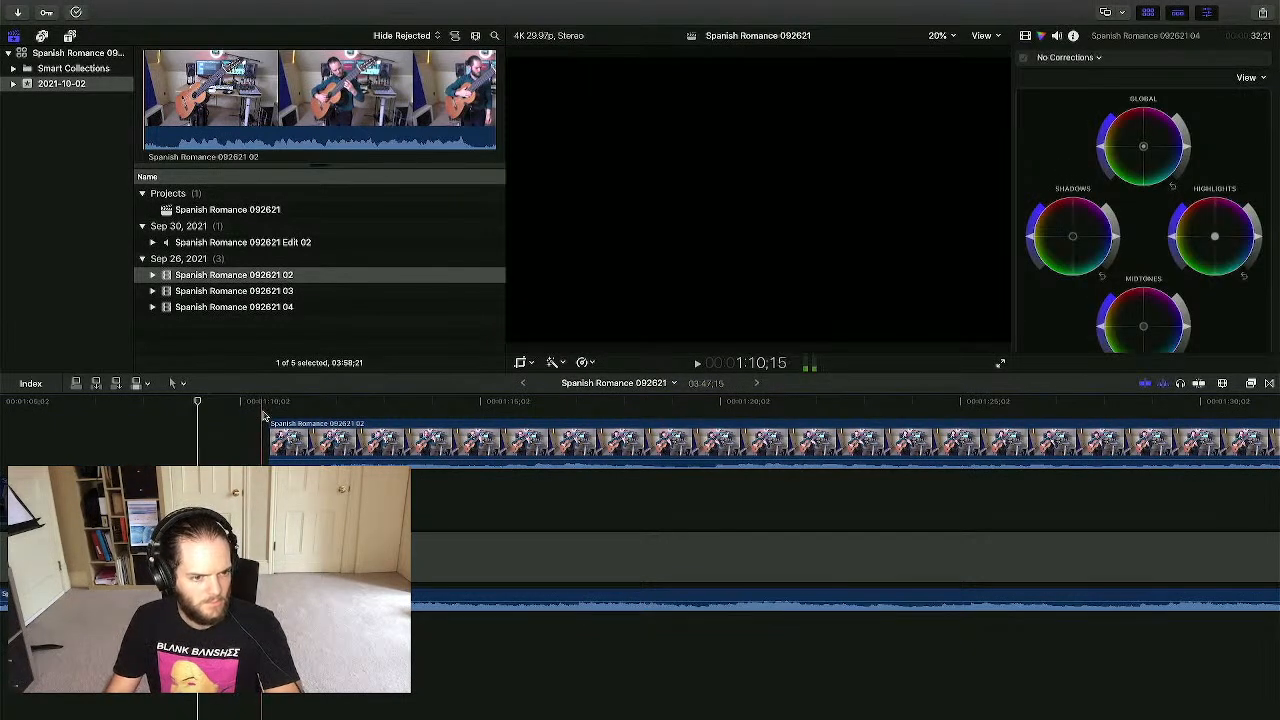
- Shift the remaining take 02 clip slightly later
{"action": "key", "text": "super+equal"}
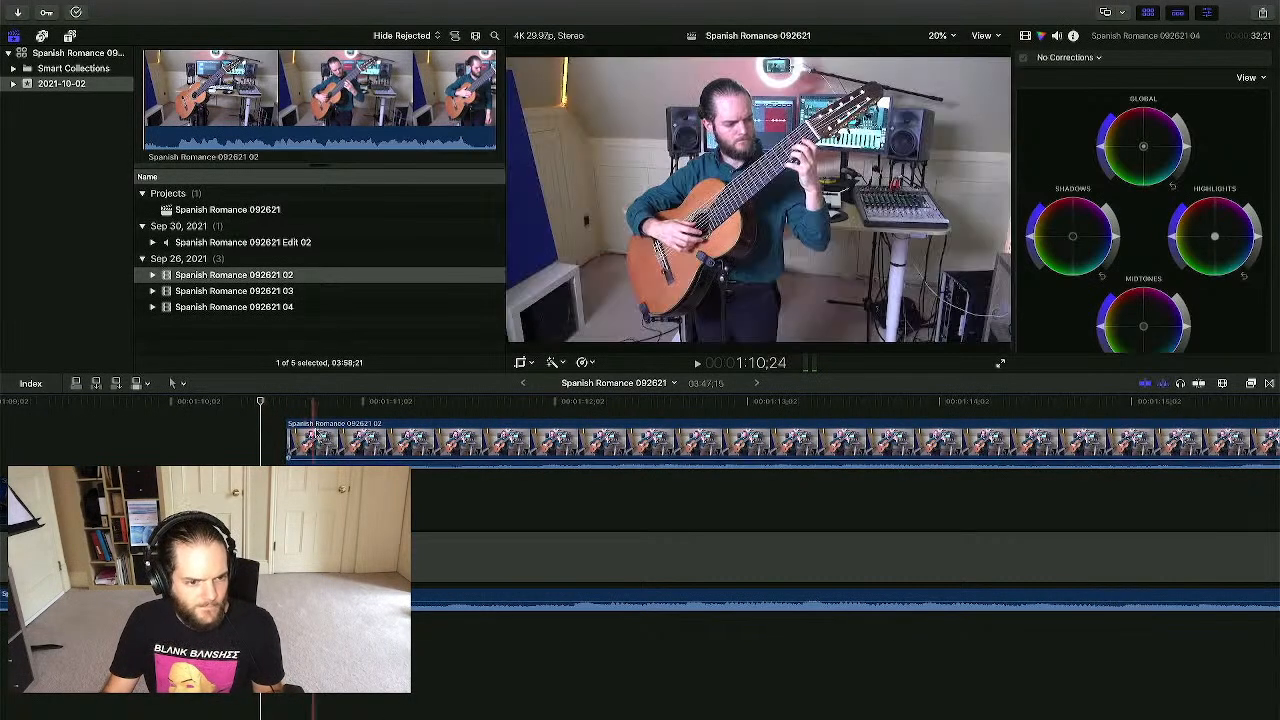
{"action": "left_click", "coordinate": [347, 435]}
{"action": "left_click_drag", "start_coordinate": [347, 435], "coordinate": [373, 435]}
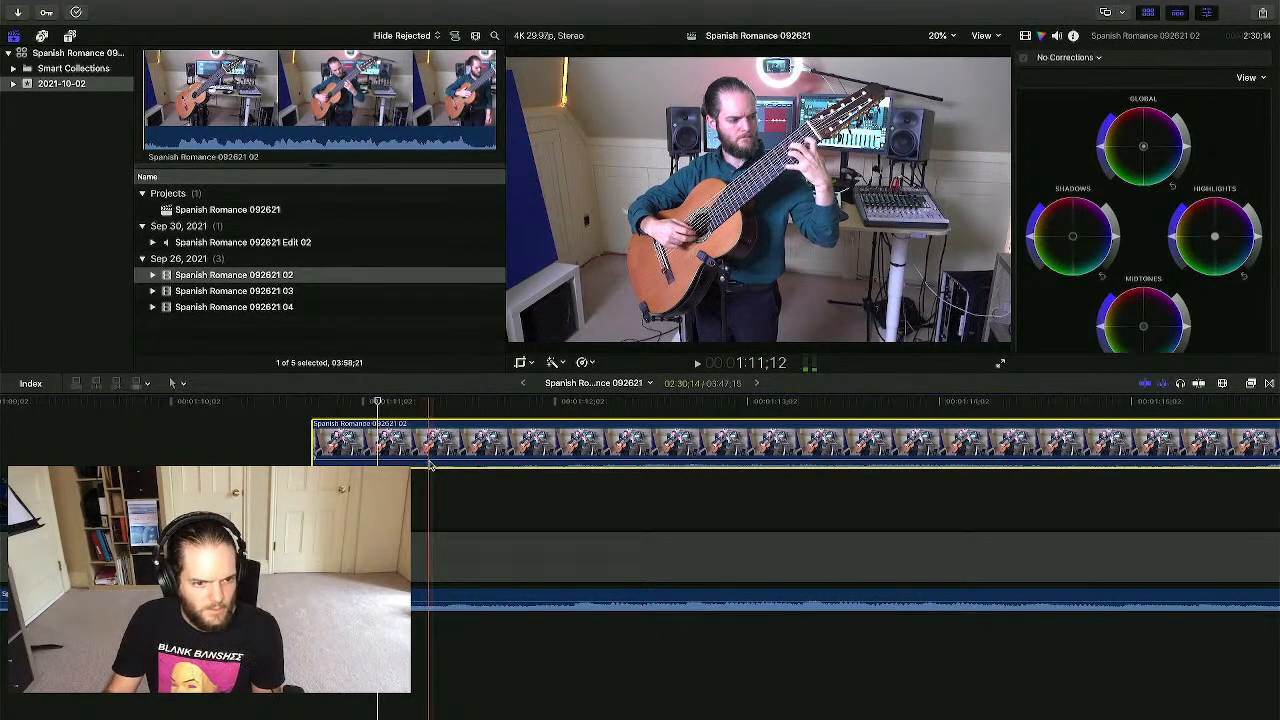
- Nudge the connected take 02 clip slightly later to sync it near 1:10
{"action": "left_click", "coordinate": [572, 514]}
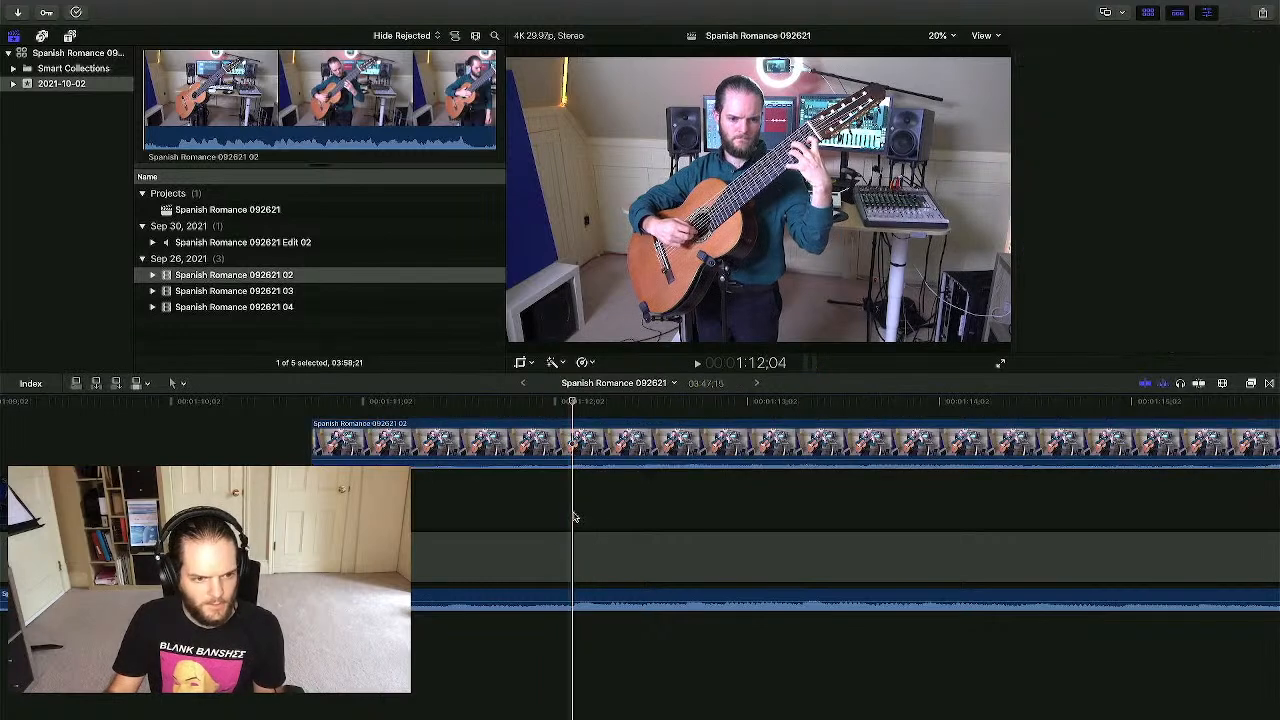
{"action": "left_click", "coordinate": [380, 410]}
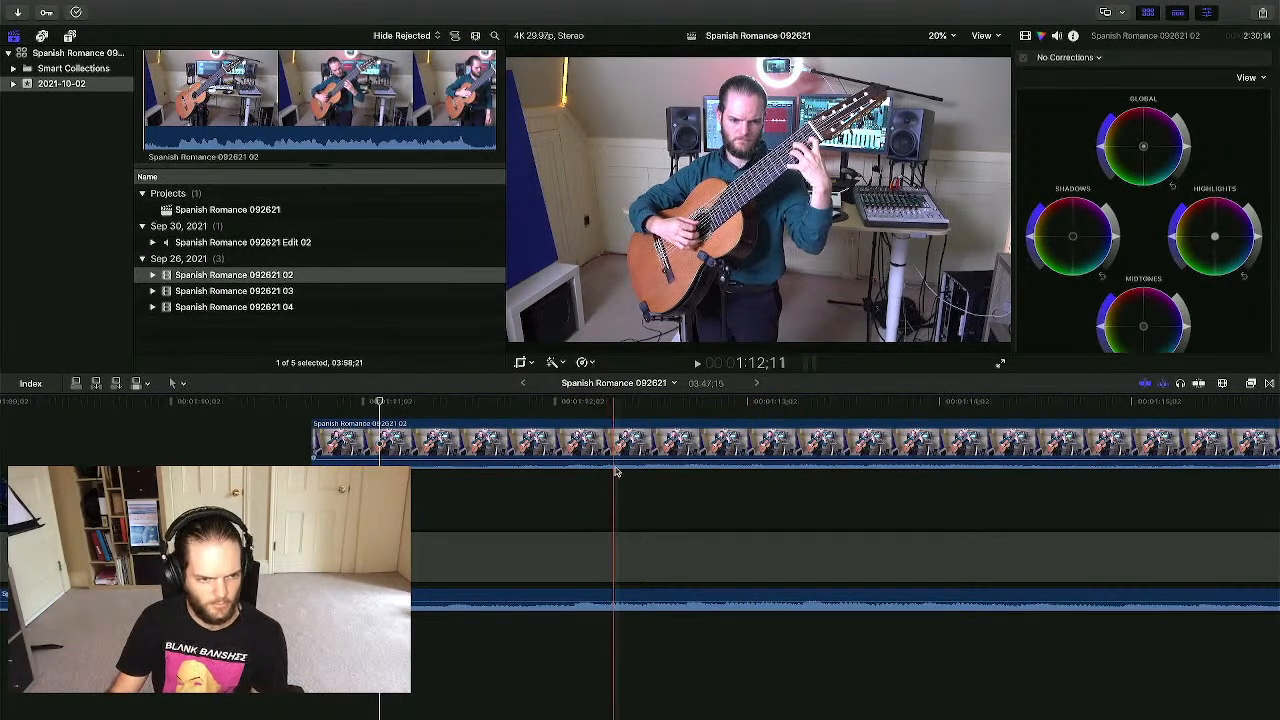
{"action": "left_click_drag", "start_coordinate": [380, 436], "coordinate": [383, 440]}
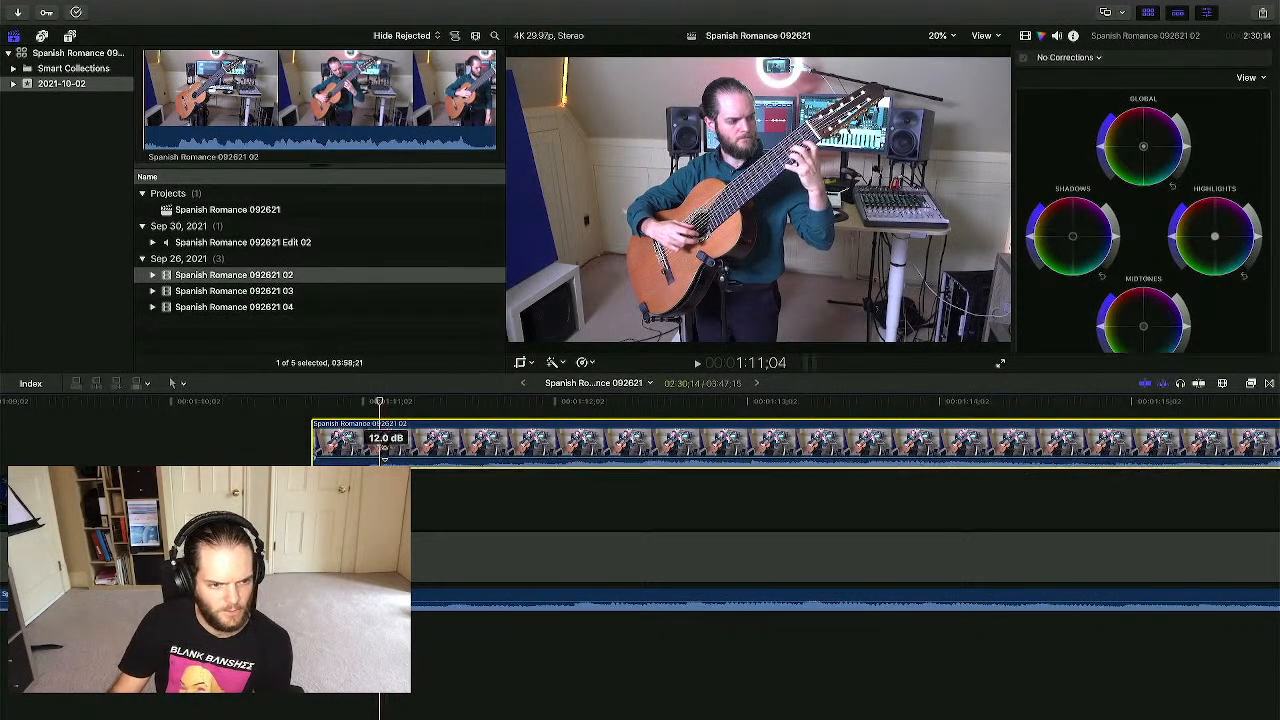
{"action": "left_click", "coordinate": [435, 497]}
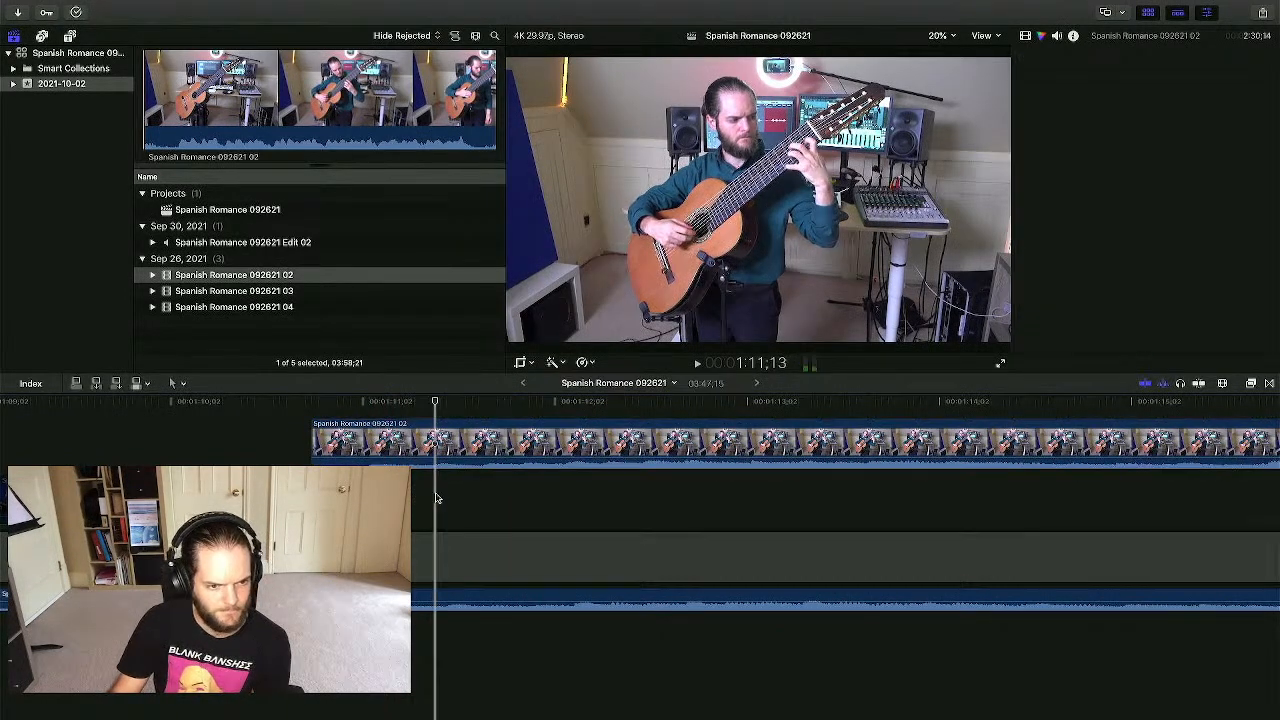
{"action": "left_click_drag", "start_coordinate": [378, 425], "coordinate": [385, 425]}
{"action": "left_click", "coordinate": [380, 405]}
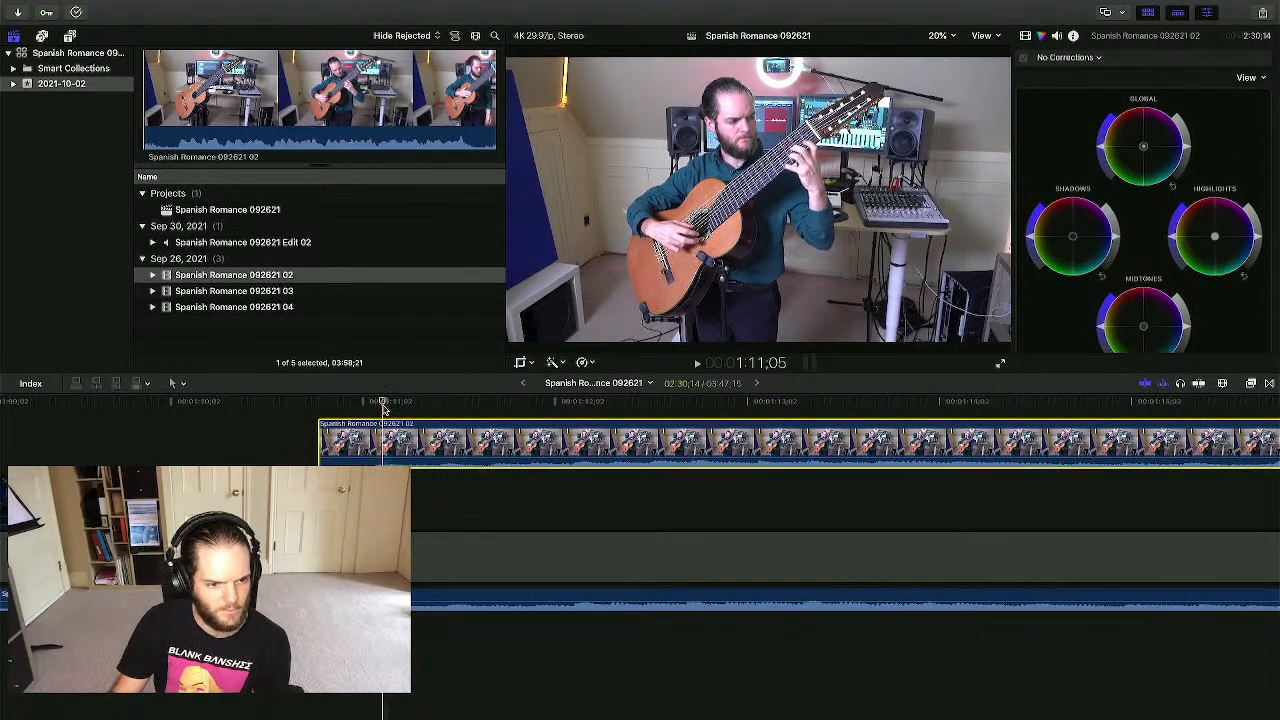
{"action": "left_click_drag", "start_coordinate": [378, 428], "coordinate": [385, 428]}
- Lower take 02's volume from 12.0 dB to -3.0 dB and play it back
{"action": "mouse_move", "coordinate": [381, 459]}
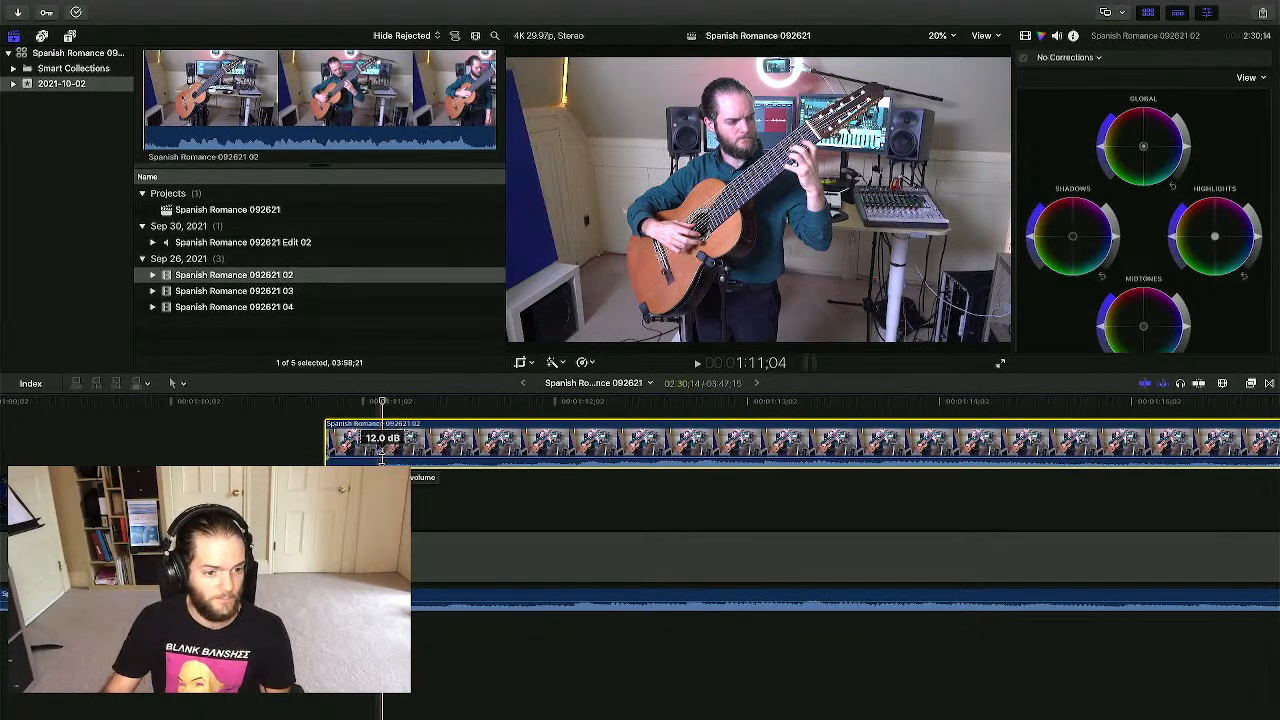
{"action": "left_click_drag", "start_coordinate": [381, 453], "coordinate": [381, 451]}
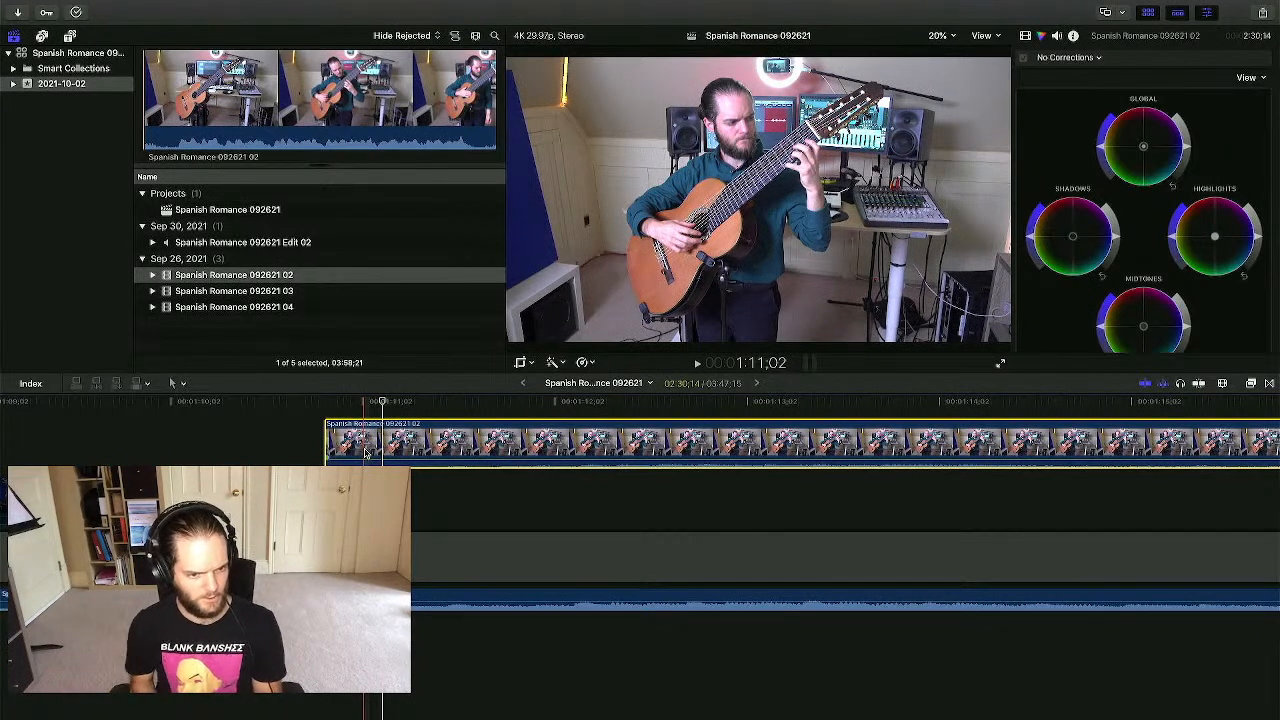
{"action": "key", "text": "space"}
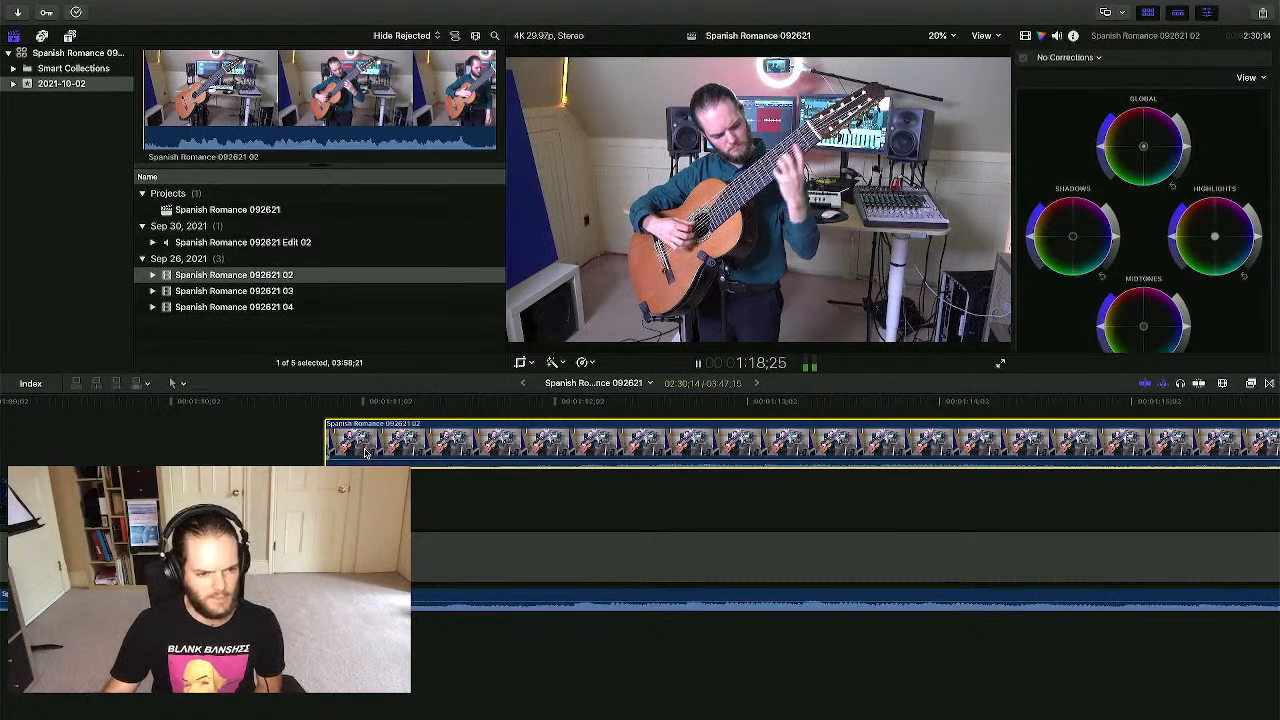
{"action": "scroll", "coordinate": [365, 453], "scroll_direction": "right", "scroll_amount": 5}
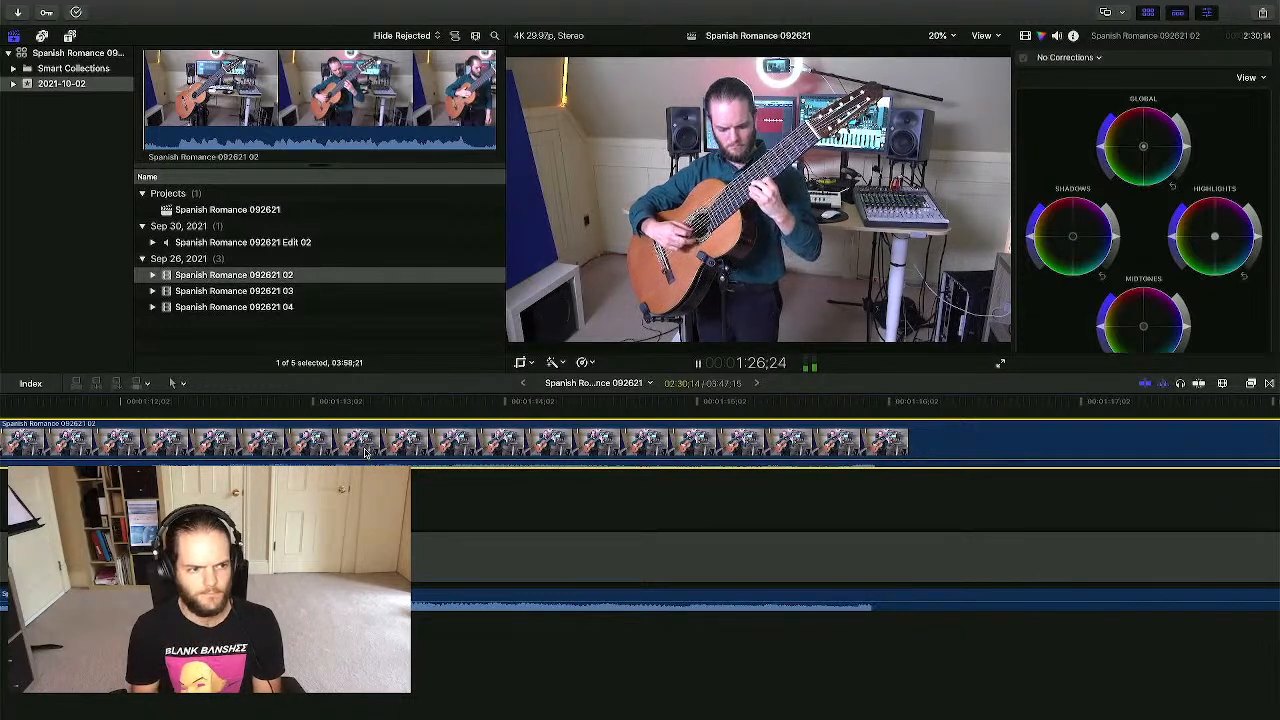
- Restart playback near 1:11 and follow take 02 along the timeline
{"action": "scroll", "coordinate": [365, 453], "scroll_direction": "left", "scroll_amount": 15}
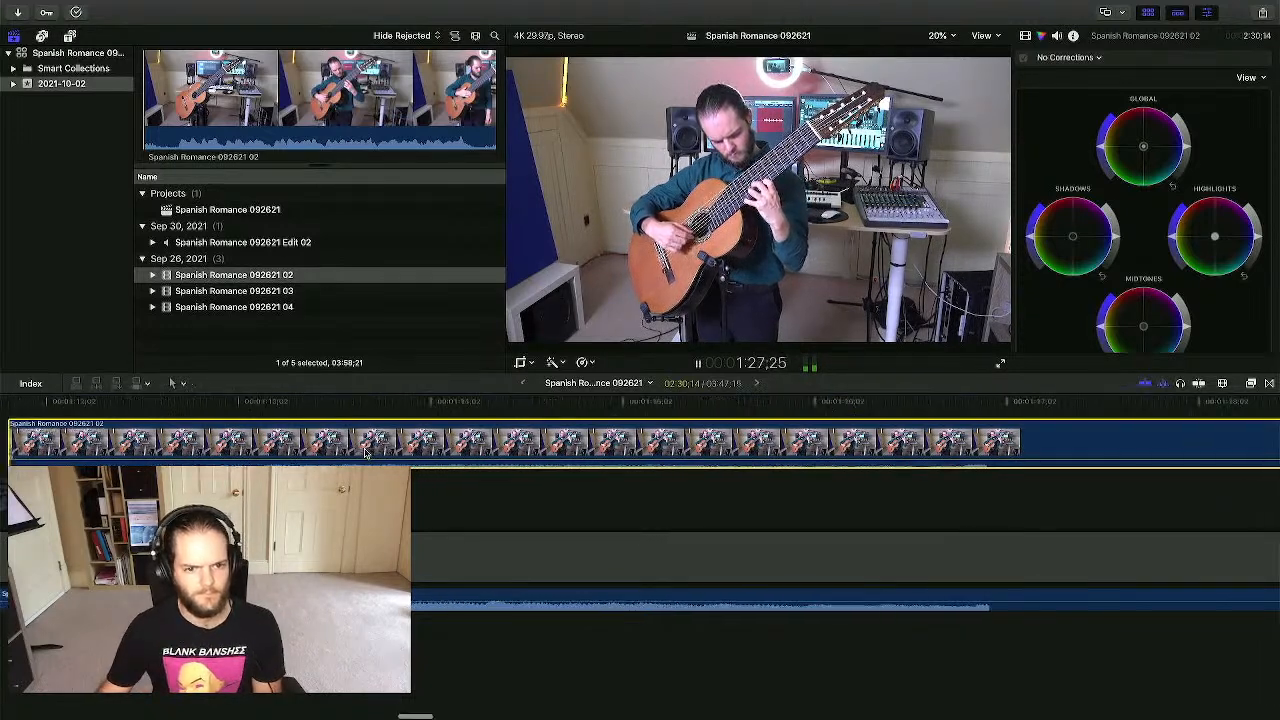
{"action": "left_click", "coordinate": [636, 409]}
{"action": "scroll", "coordinate": [840, 497], "scroll_direction": "right", "scroll_amount": 8}
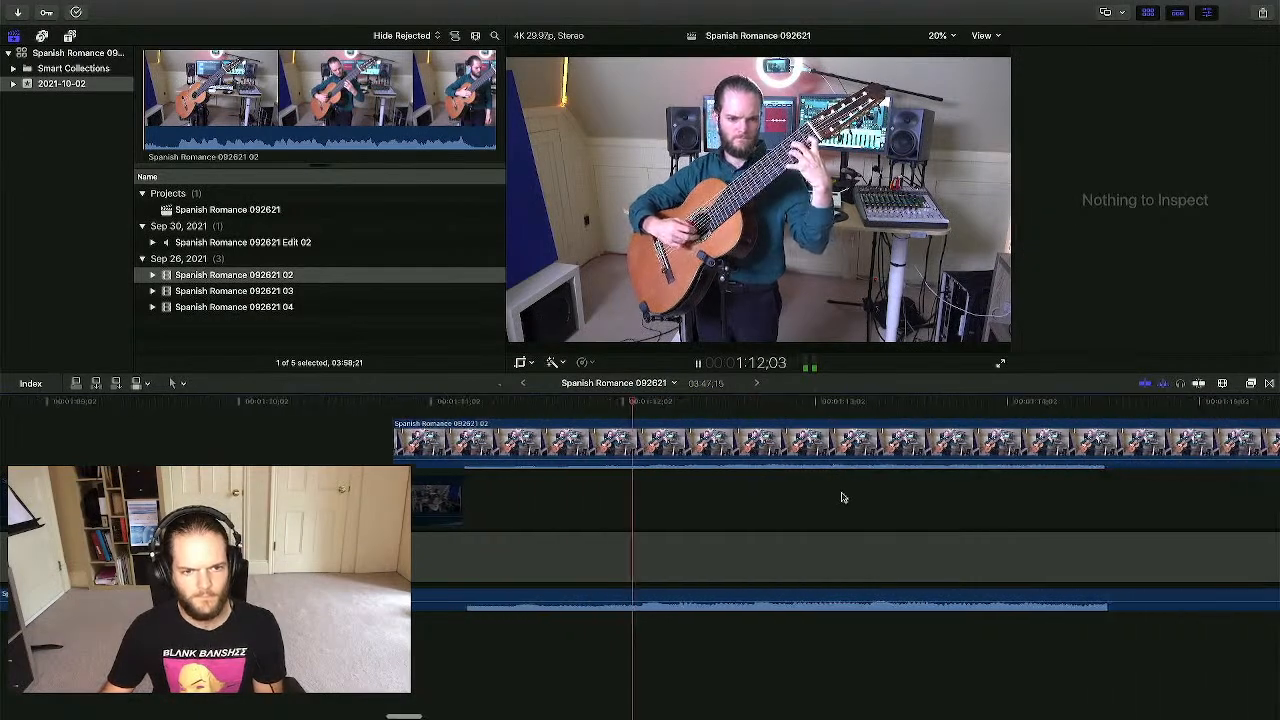
{"action": "scroll", "coordinate": [841, 497], "scroll_direction": "right", "scroll_amount": 3}
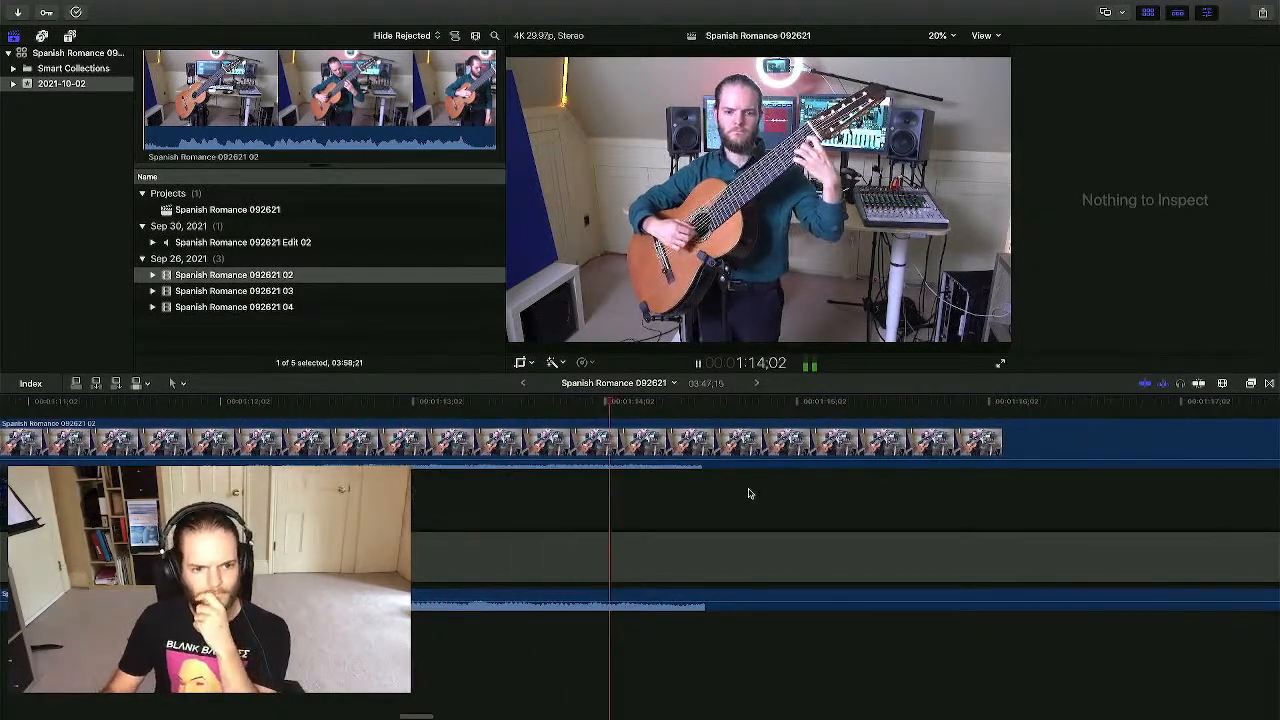
{"action": "scroll", "coordinate": [750, 494], "scroll_direction": "right", "scroll_amount": 5}
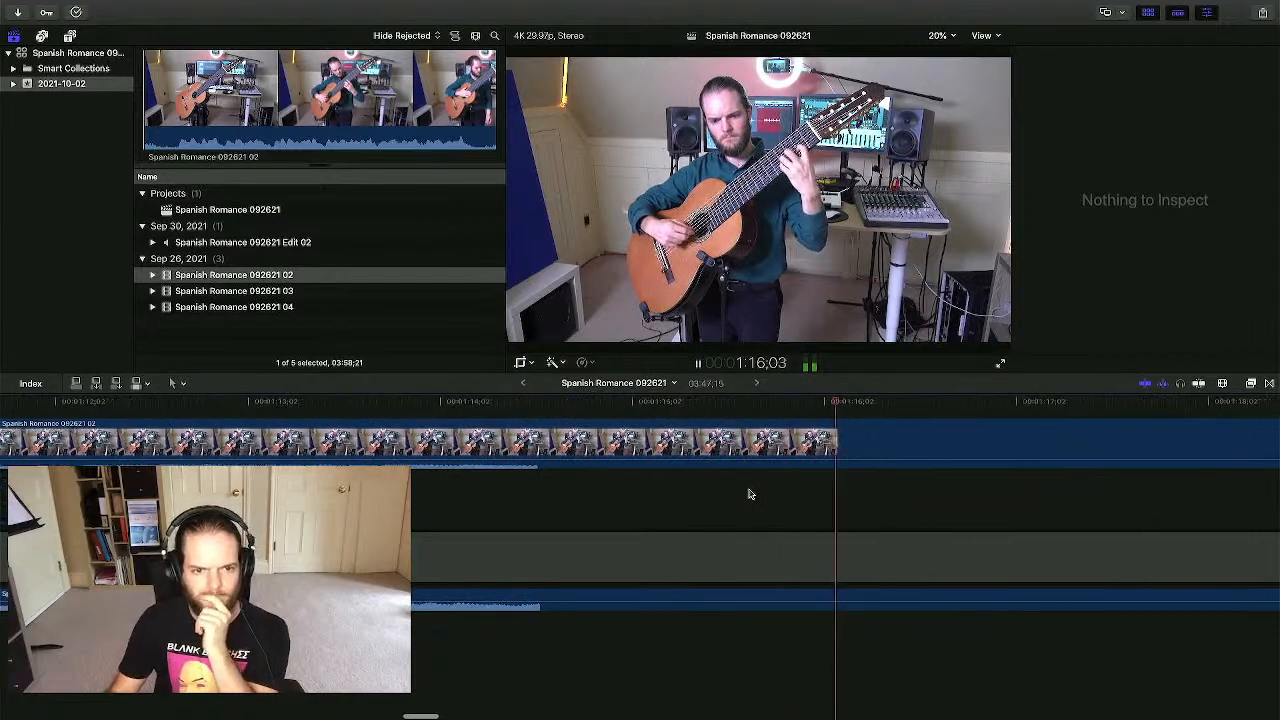
{"action": "scroll", "coordinate": [751, 494], "scroll_direction": "right", "scroll_amount": 2}
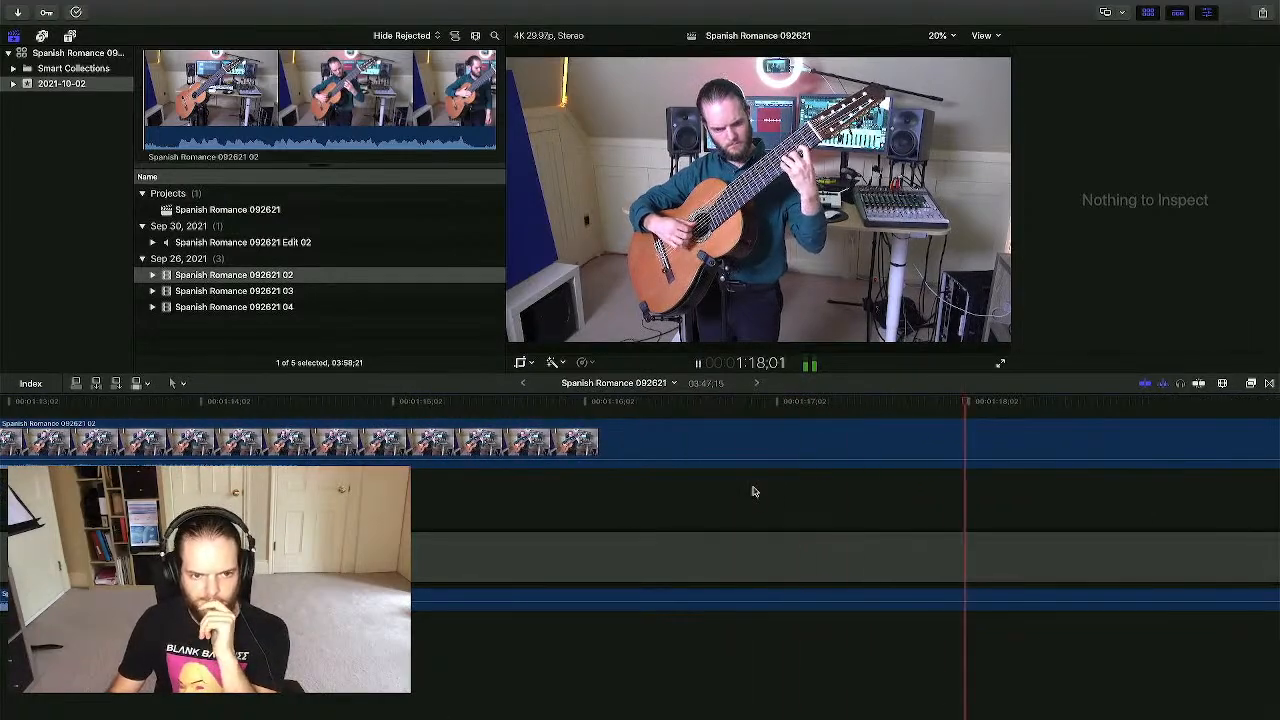
{"action": "scroll", "coordinate": [756, 490], "scroll_direction": "right", "scroll_amount": 2}
{"action": "scroll", "coordinate": [758, 490], "scroll_direction": "right", "scroll_amount": 2}
{"action": "scroll", "coordinate": [765, 490], "scroll_direction": "right", "scroll_amount": 3}
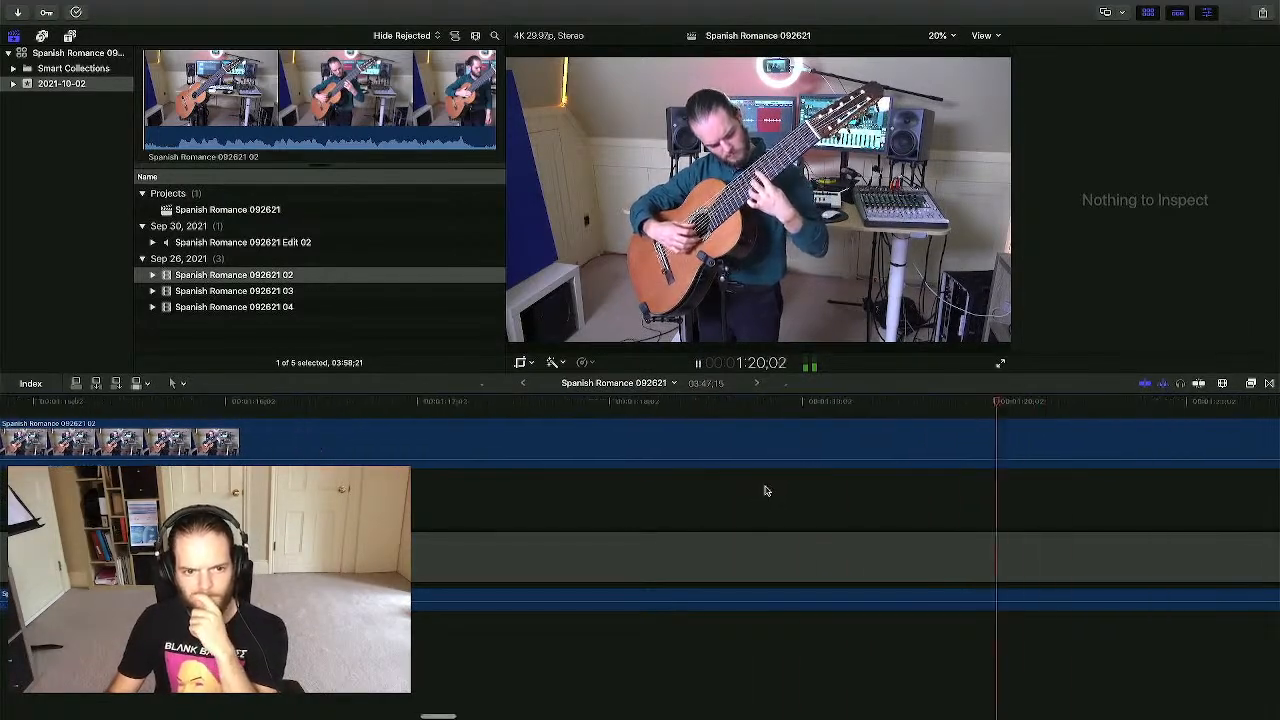
{"action": "scroll", "coordinate": [774, 489], "scroll_direction": "right", "scroll_amount": 5}
{"action": "scroll", "coordinate": [774, 489], "scroll_direction": "left", "scroll_amount": 1}
- Stop playback, zoom the timeline out, and bring up the Mission Control overview
{"action": "key", "text": "space"}
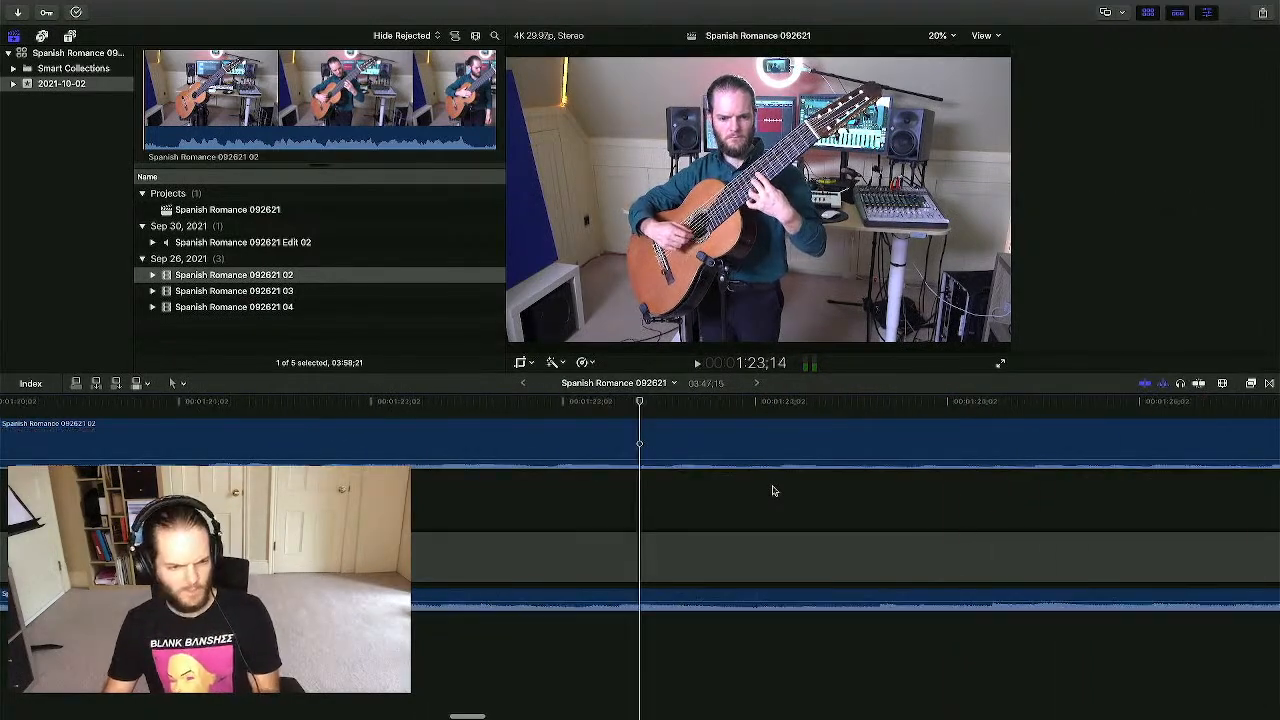
{"action": "key", "text": "super+minus"}
{"action": "key", "text": "super+minus"}
{"action": "key", "text": "super+minus"}
{"action": "key", "text": "super+minus"}
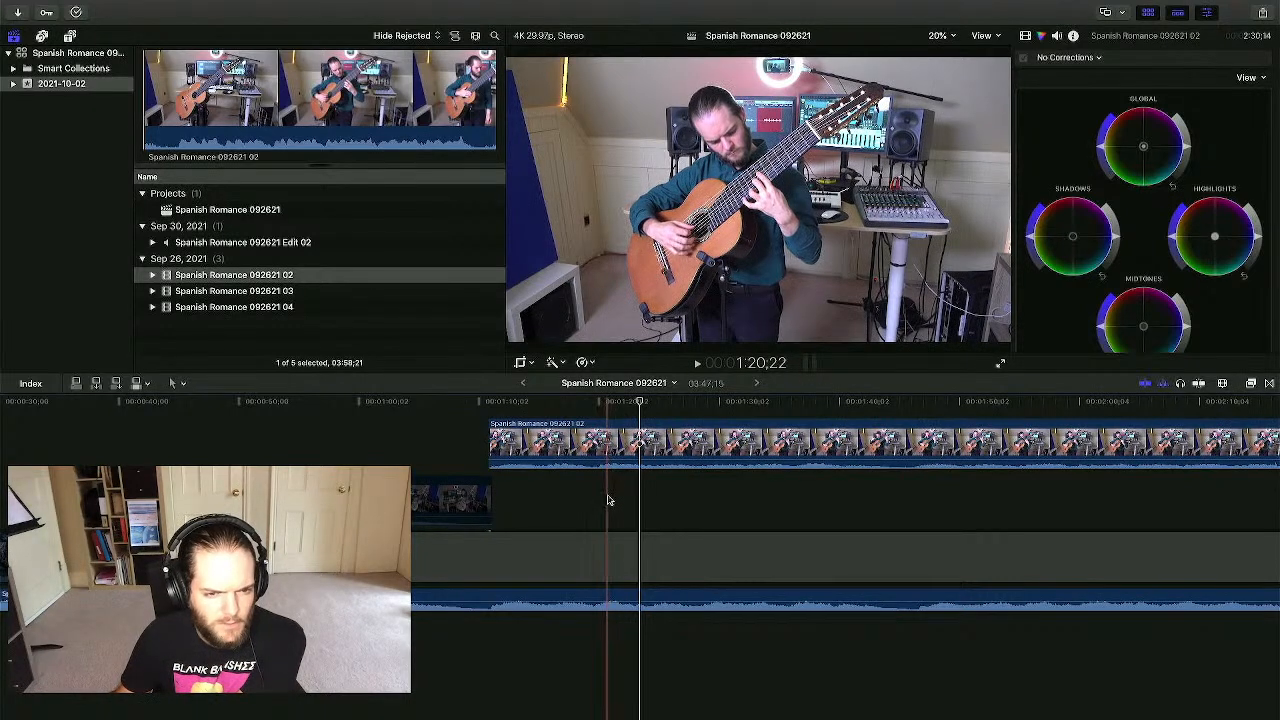
{"action": "key", "text": "super+Tab"}
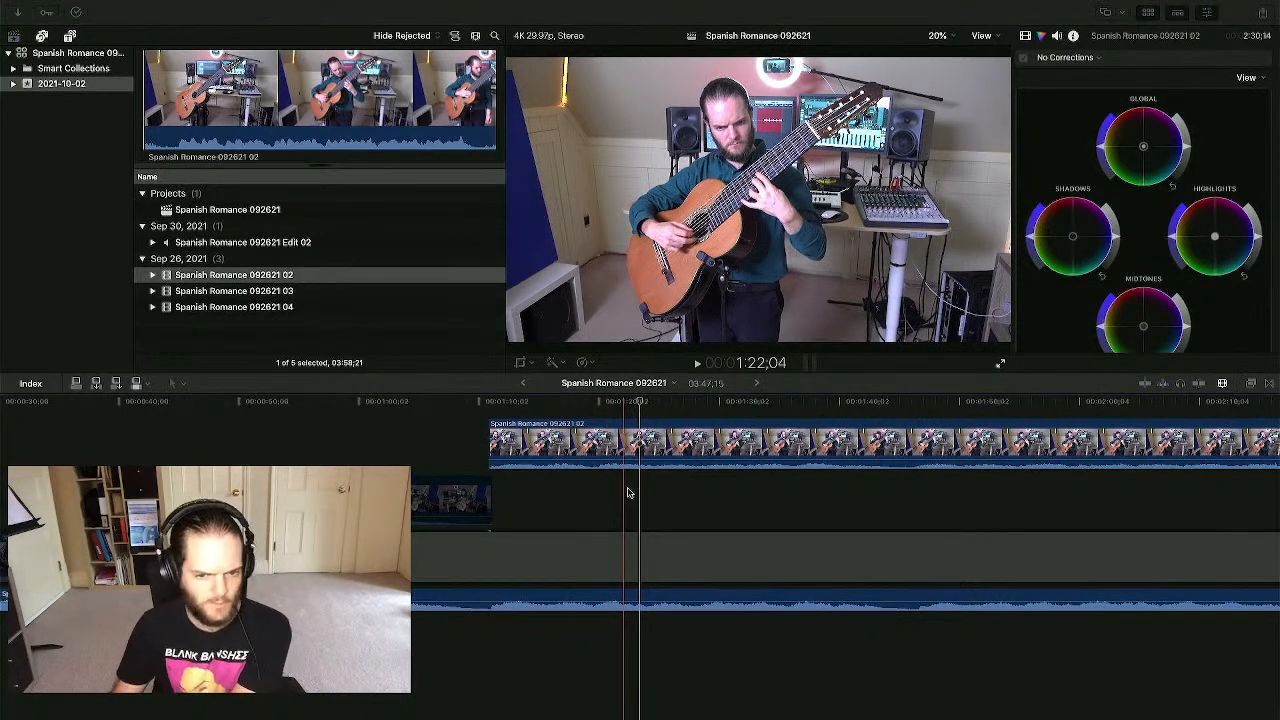
{"action": "key", "text": "ctrl+Up"}
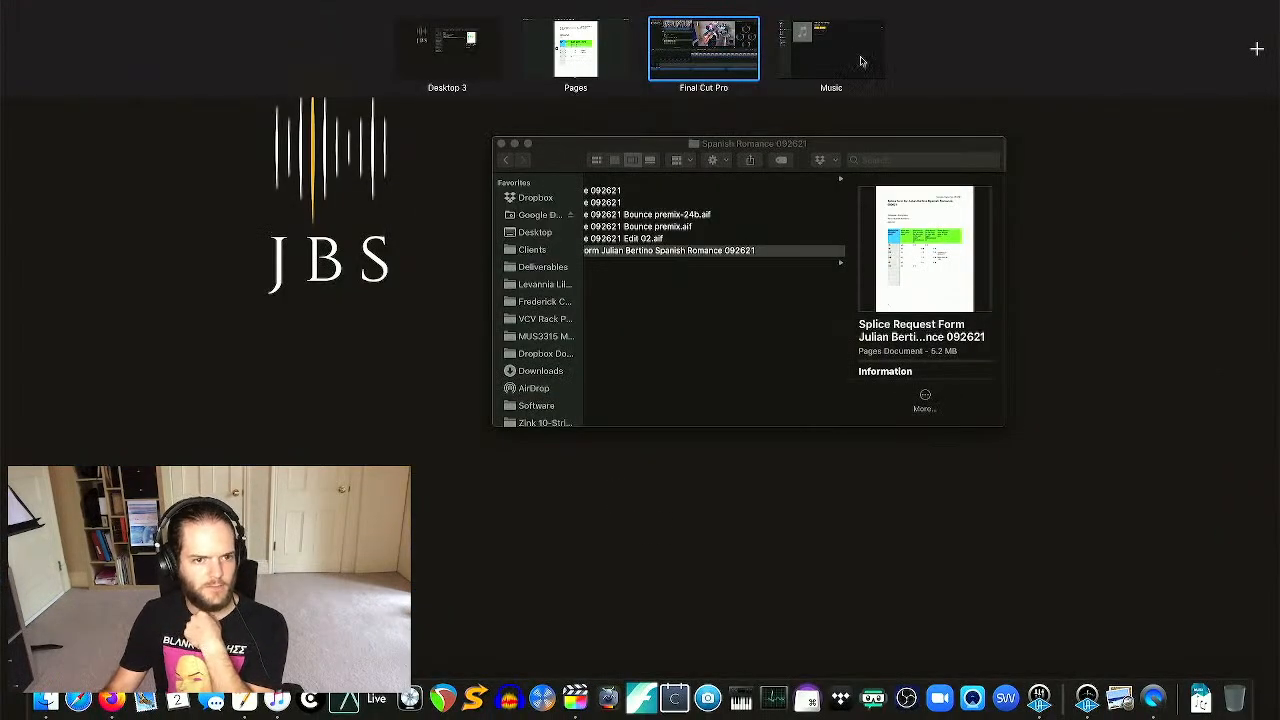
- Go to Desktop 3 and open the Spanish Romance 092621 Logic project from Finder
{"action": "left_click", "coordinate": [432, 43]}
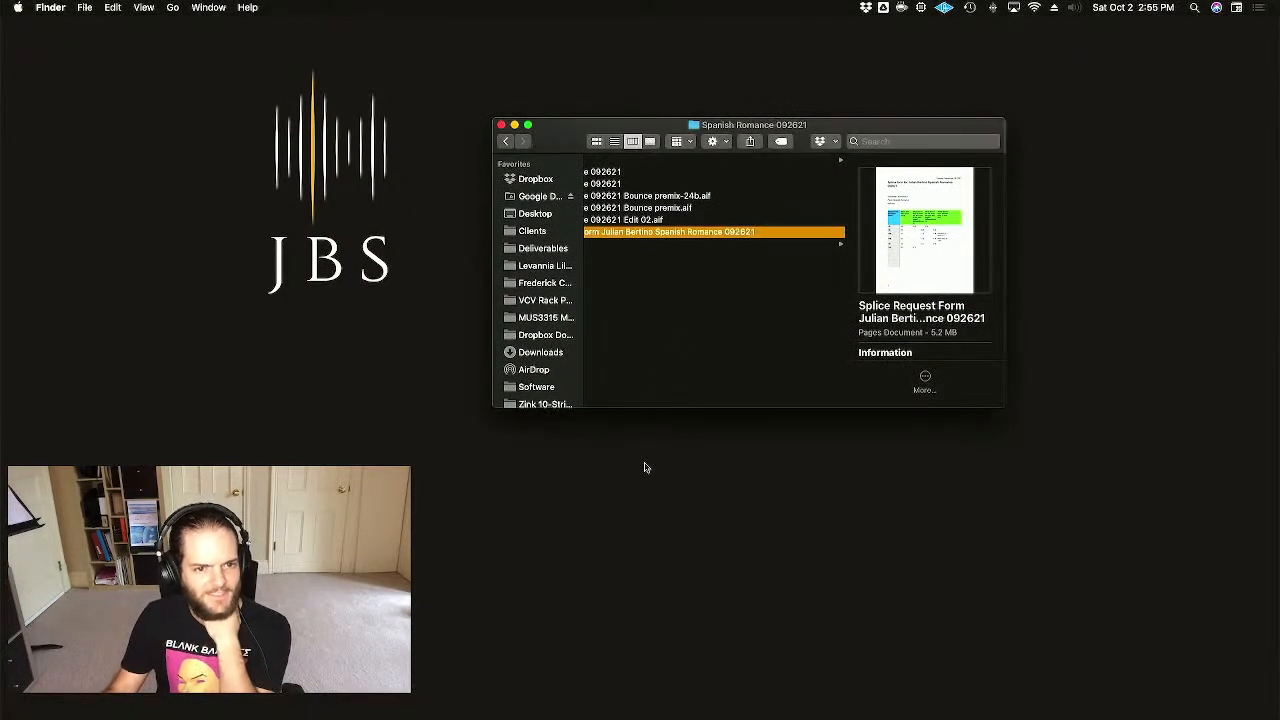
{"action": "scroll", "coordinate": [673, 256], "scroll_direction": "left", "scroll_amount": 2}
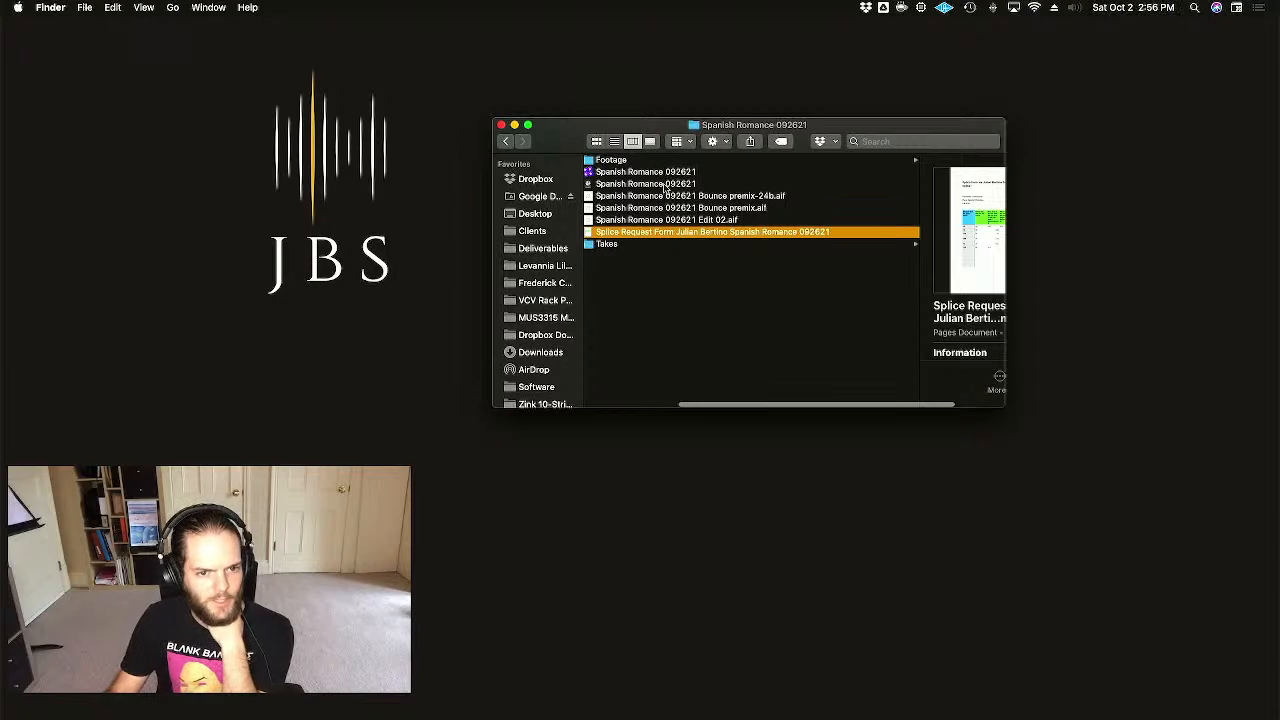
{"action": "left_click", "coordinate": [665, 185]}
{"action": "double_click", "coordinate": [618, 186]}
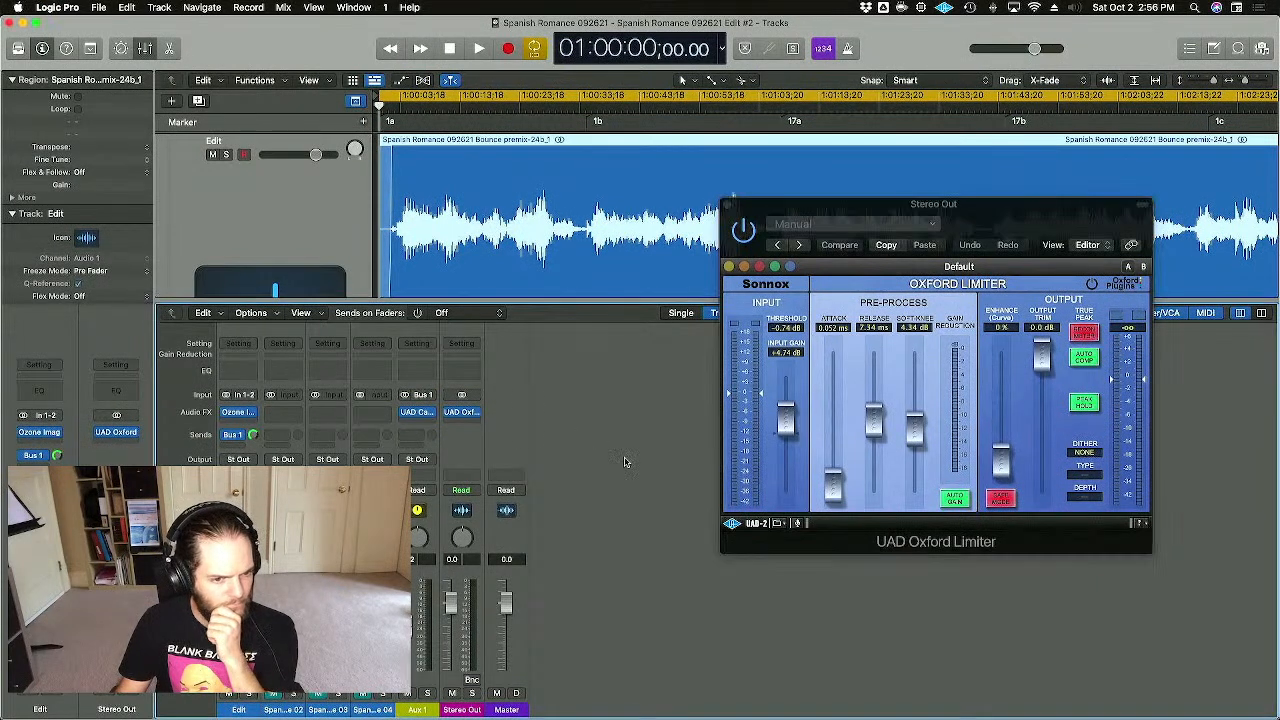
- Load the 'Spanish Romance 092621 Edit' alternative from File > Project Alternatives
{"action": "left_click", "coordinate": [537, 106]}
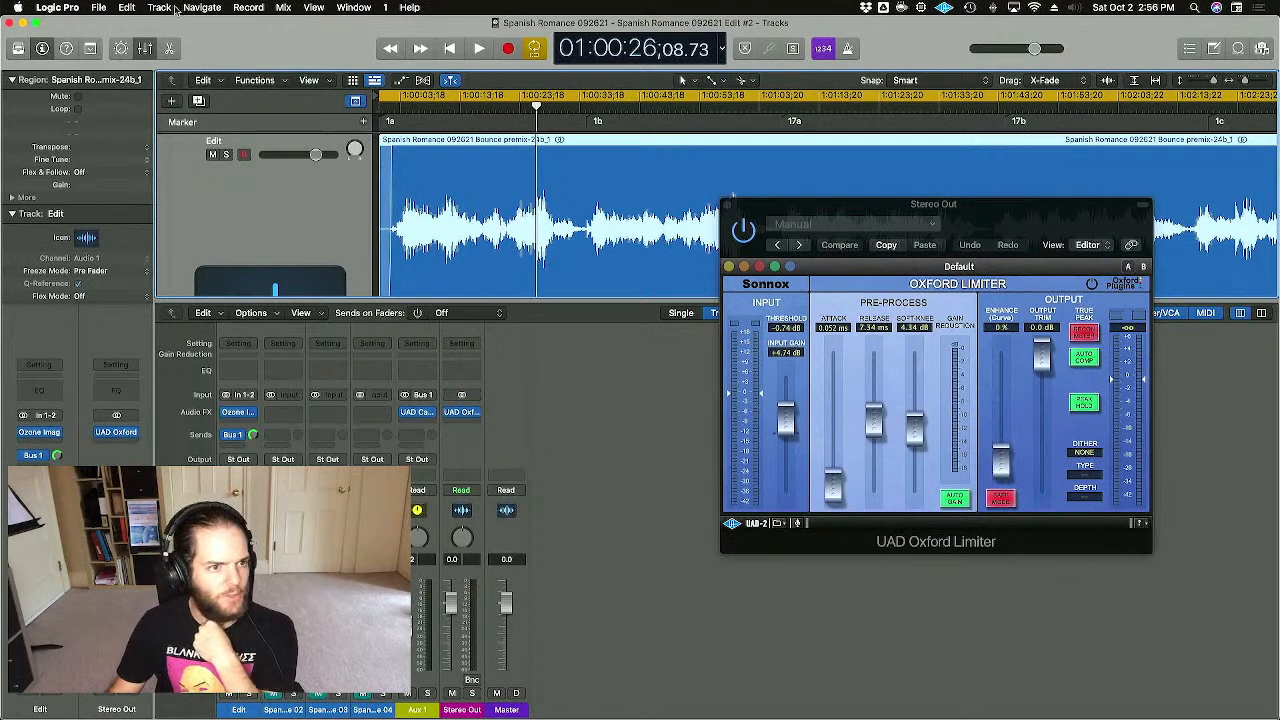
{"action": "left_click", "coordinate": [99, 7]}
{"action": "mouse_move", "coordinate": [118, 179]}
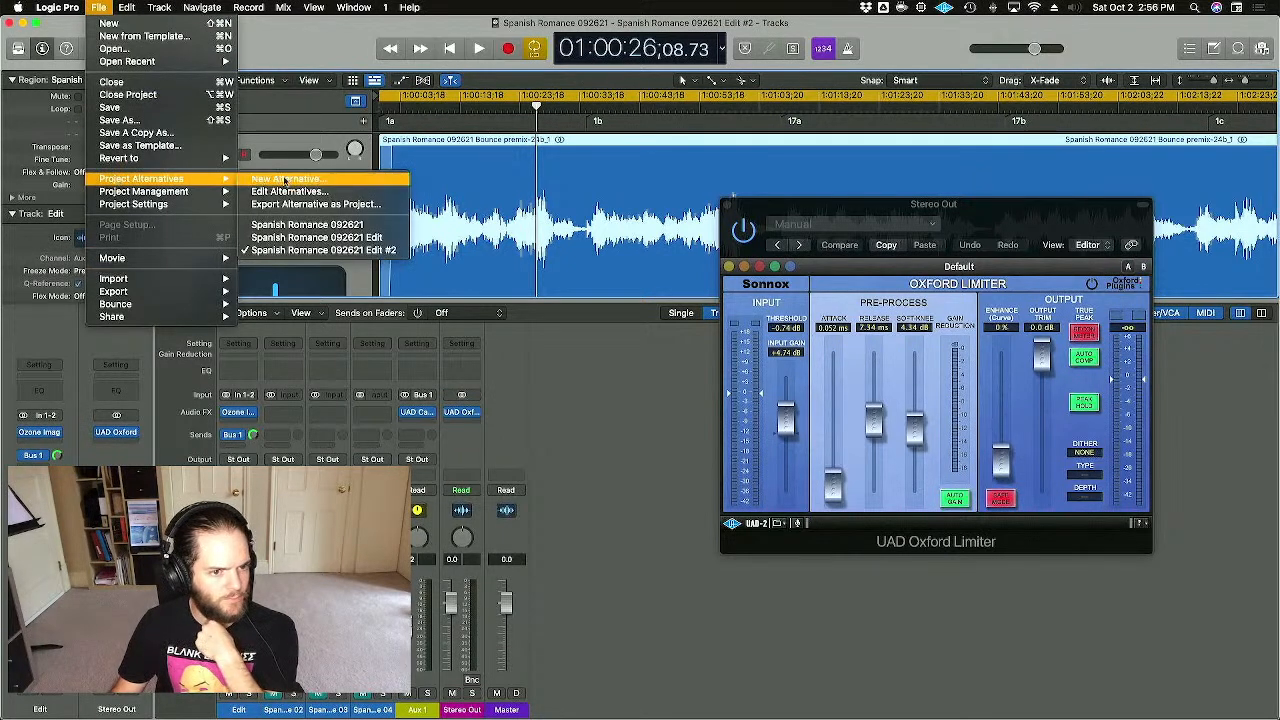
{"action": "left_click", "coordinate": [369, 240]}
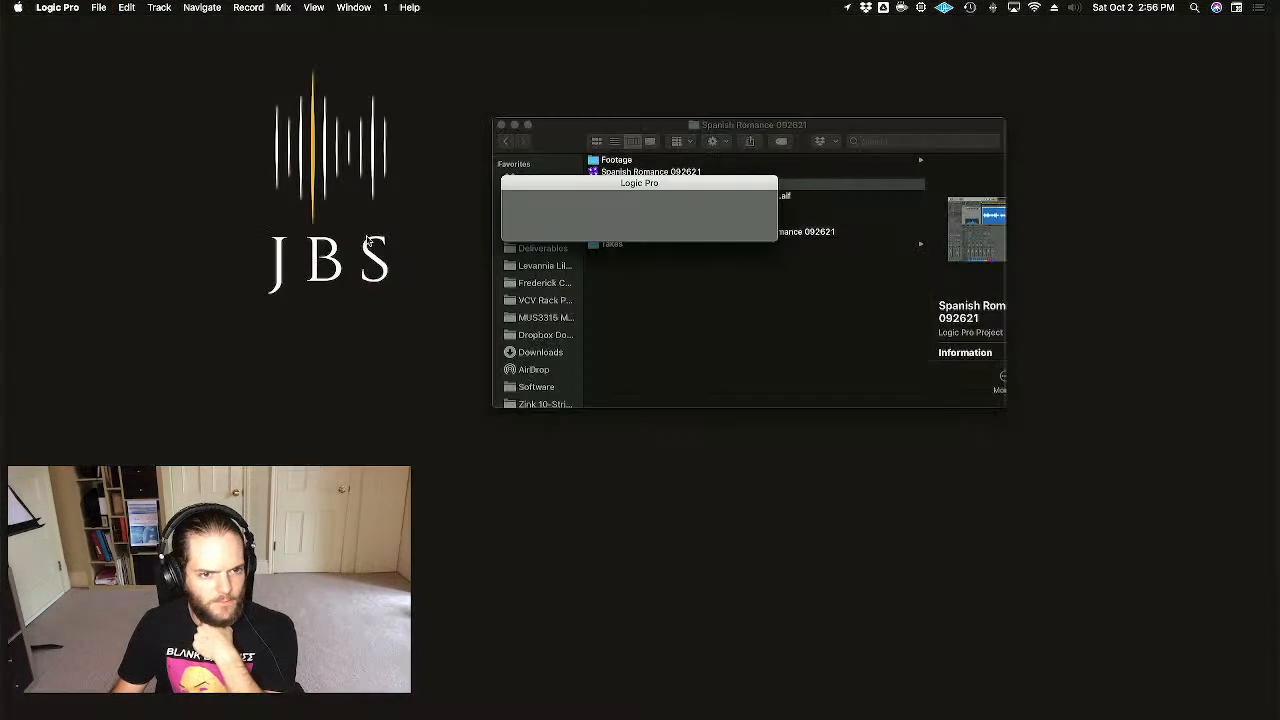
{"action": "scroll", "coordinate": [975, 279], "scroll_direction": "left", "scroll_amount": 17}
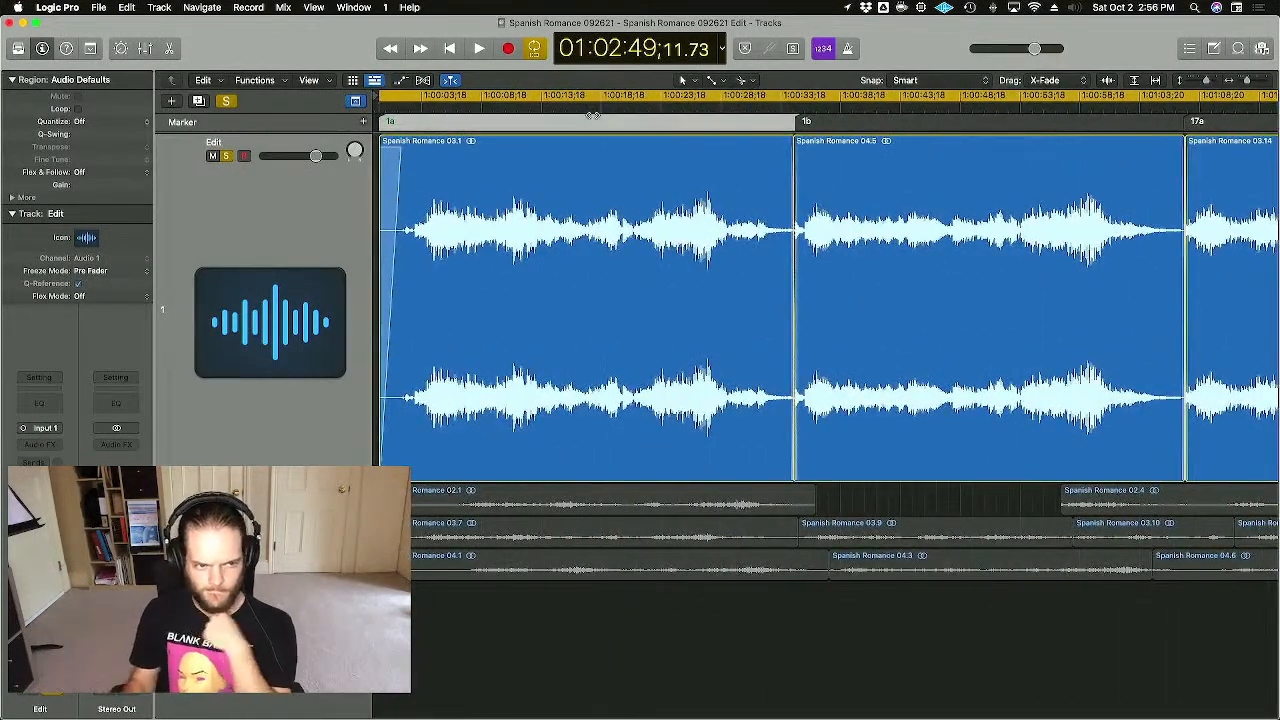
- Move the playhead to marker 17a, zoom in, and select region Spanish Romance 03.14
{"action": "key", "text": "super+Left"}
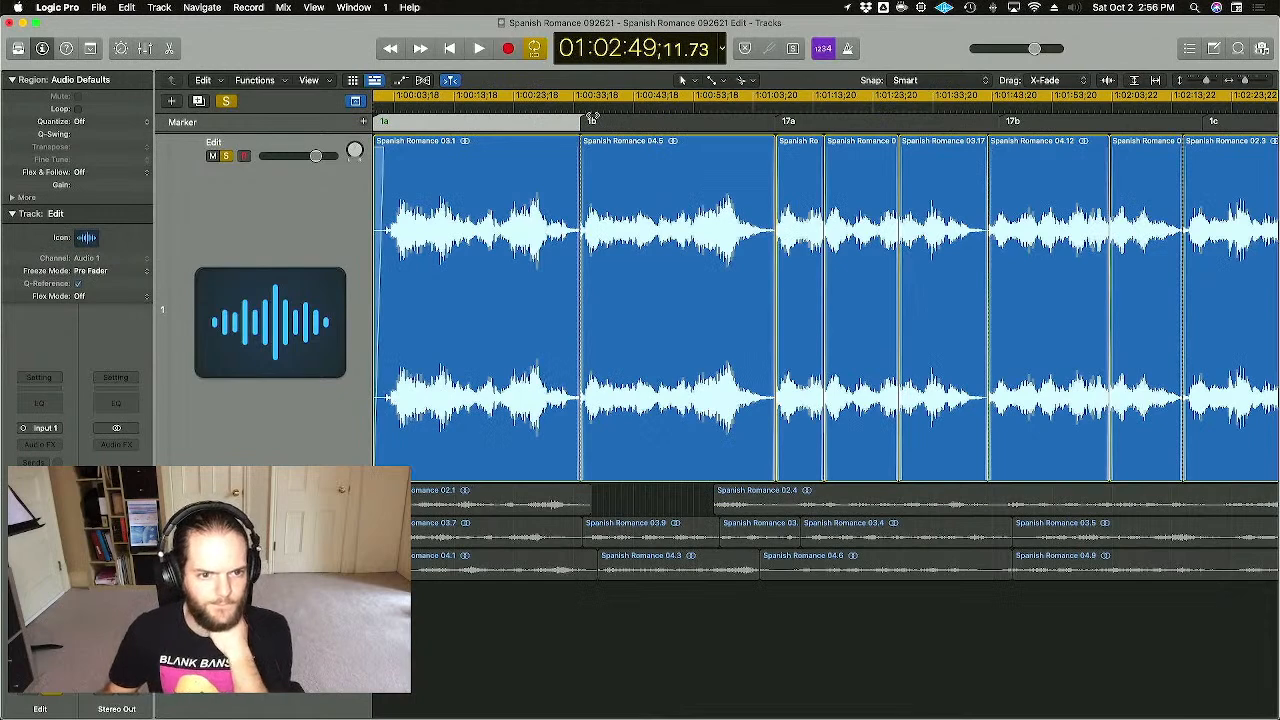
{"action": "left_click", "coordinate": [586, 106]}
{"action": "left_click", "coordinate": [631, 106]}
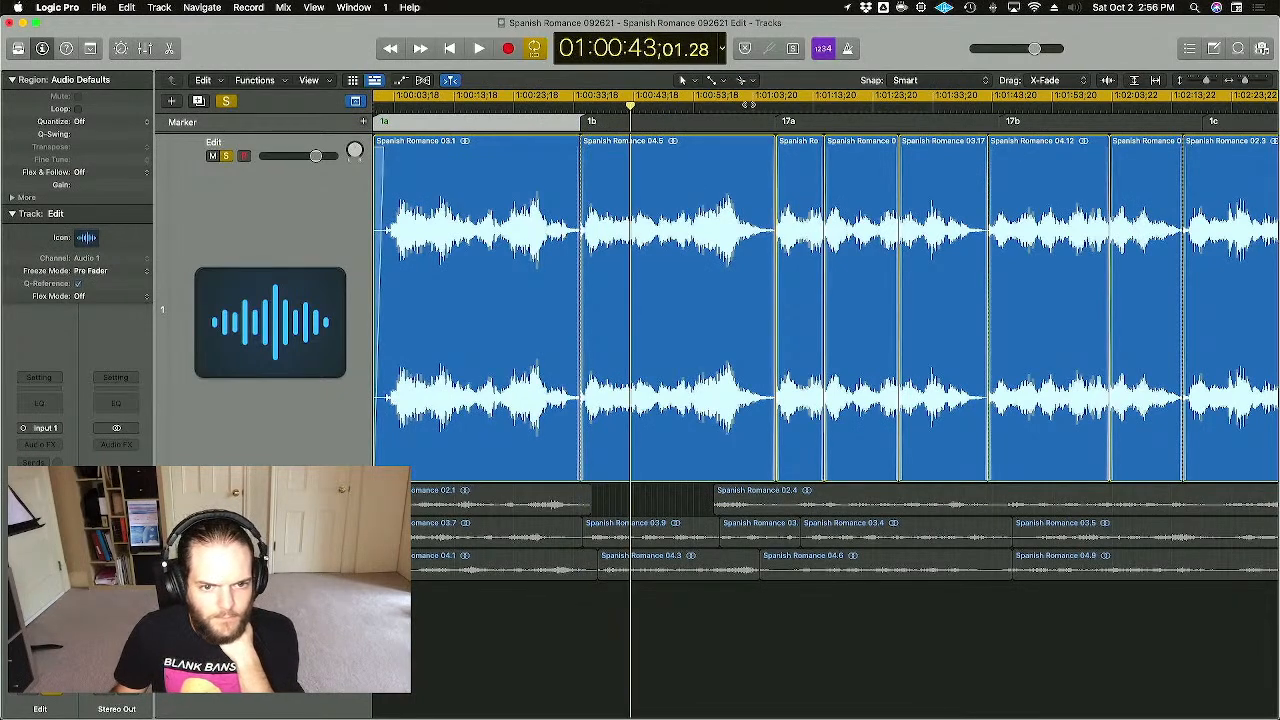
{"action": "left_click", "coordinate": [779, 102]}
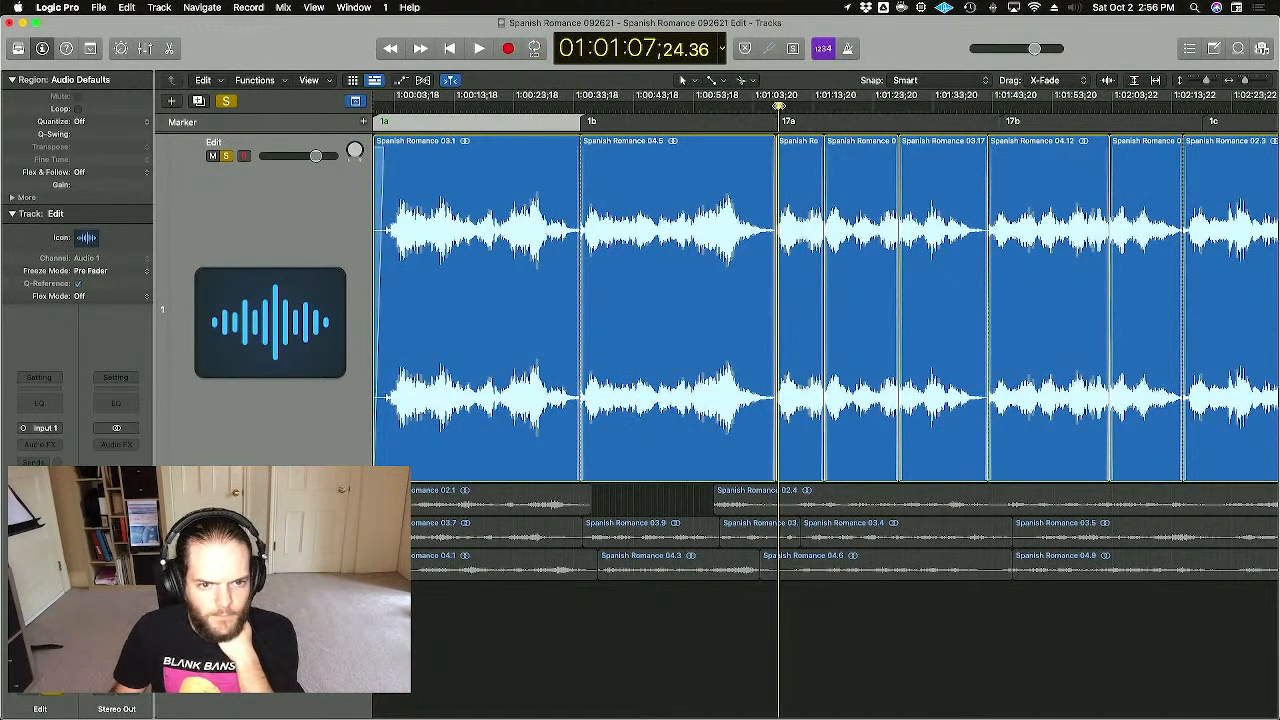
{"action": "key", "text": "super+Right"}
{"action": "key", "text": "super+Right"}
{"action": "key", "text": "super+Right"}
{"action": "key", "text": "super+Right"}
{"action": "key", "text": "super+Right"}
{"action": "key", "text": "super+Right"}
{"action": "key", "text": "super+Right"}
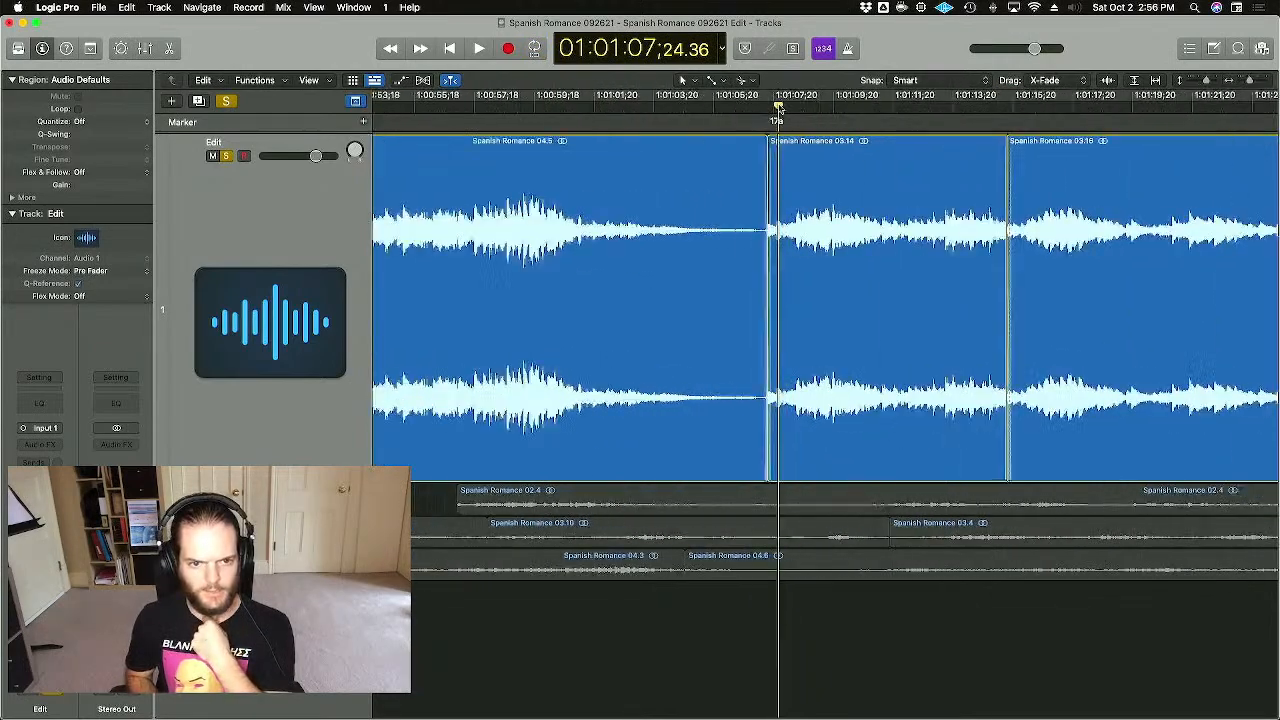
{"action": "left_click", "coordinate": [826, 152]}
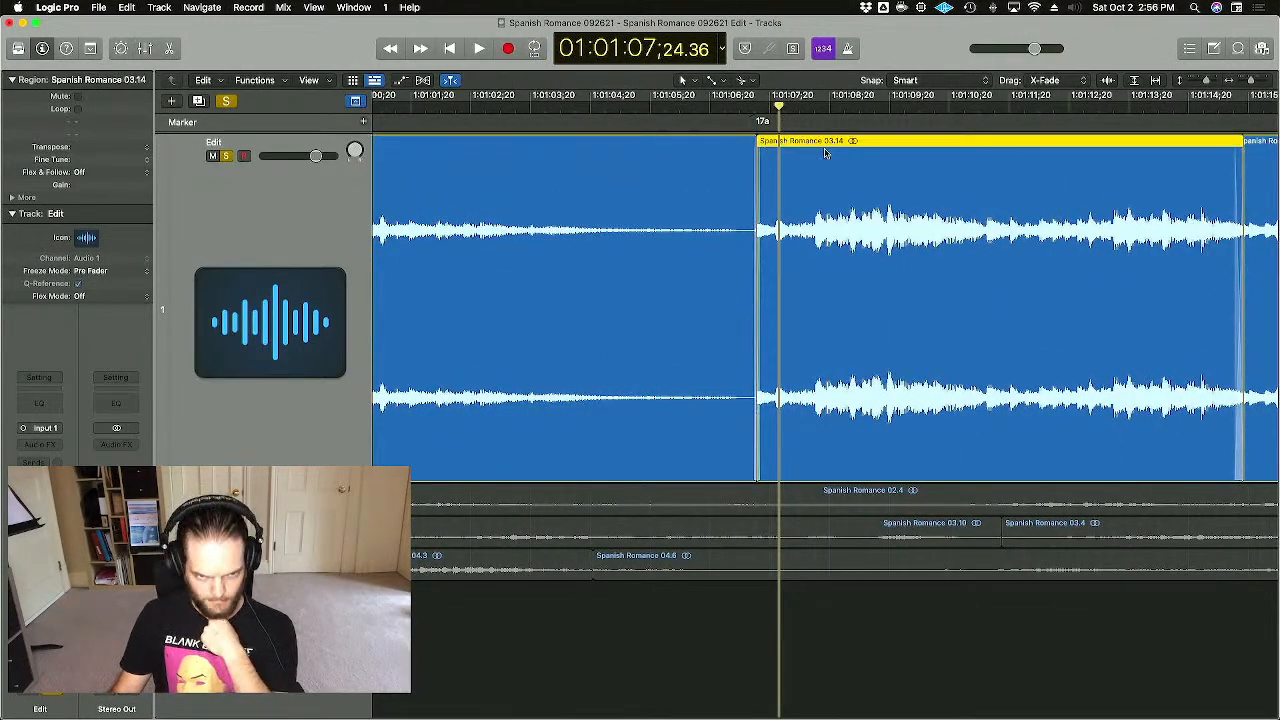
- Scroll along the edit and bring up the desktops overview
{"action": "scroll", "coordinate": [826, 152], "scroll_direction": "right", "scroll_amount": 5}
{"action": "scroll", "coordinate": [825, 152], "scroll_direction": "right", "scroll_amount": 1}
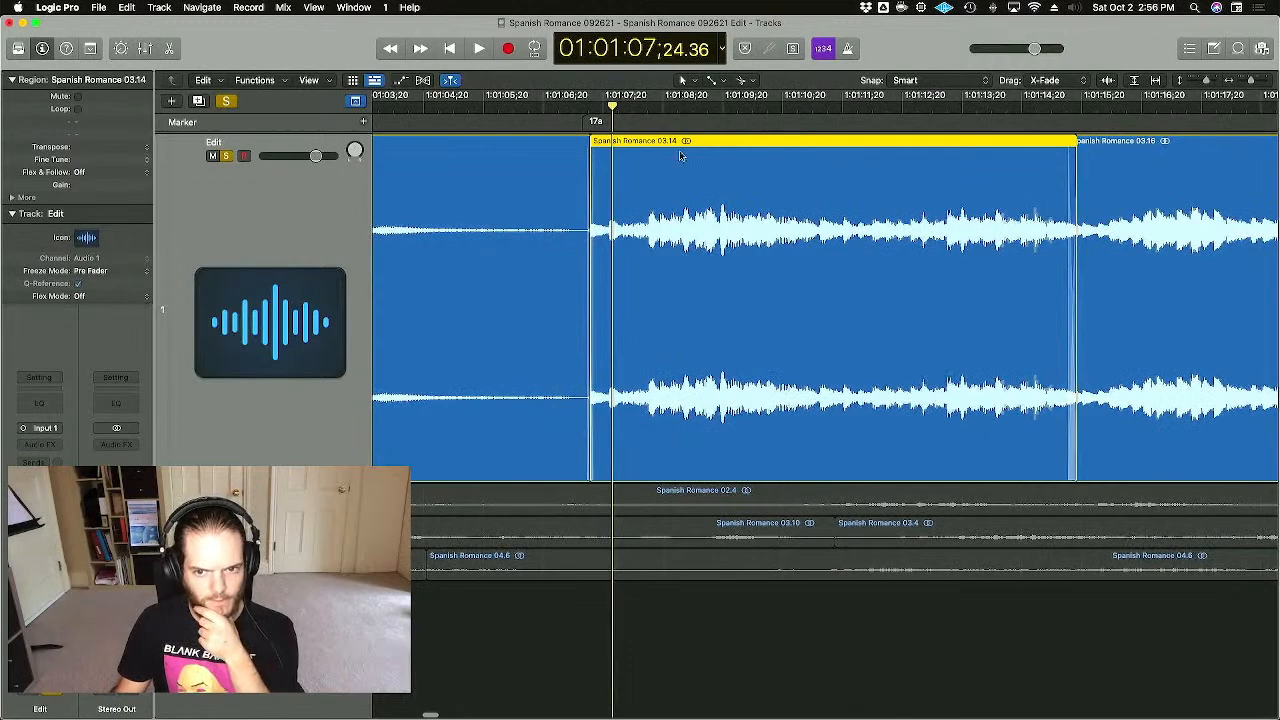
{"action": "scroll", "coordinate": [855, 232], "scroll_direction": "right", "scroll_amount": 1}
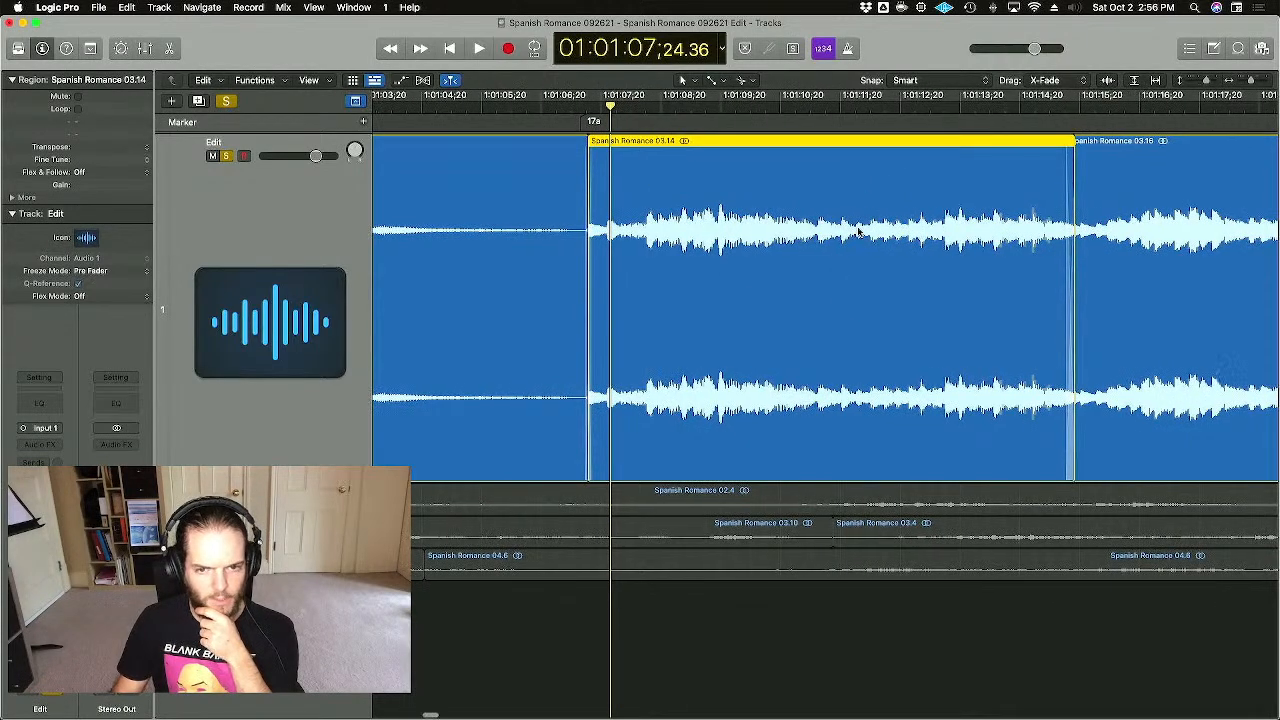
{"action": "key", "text": "ctrl+Up"}
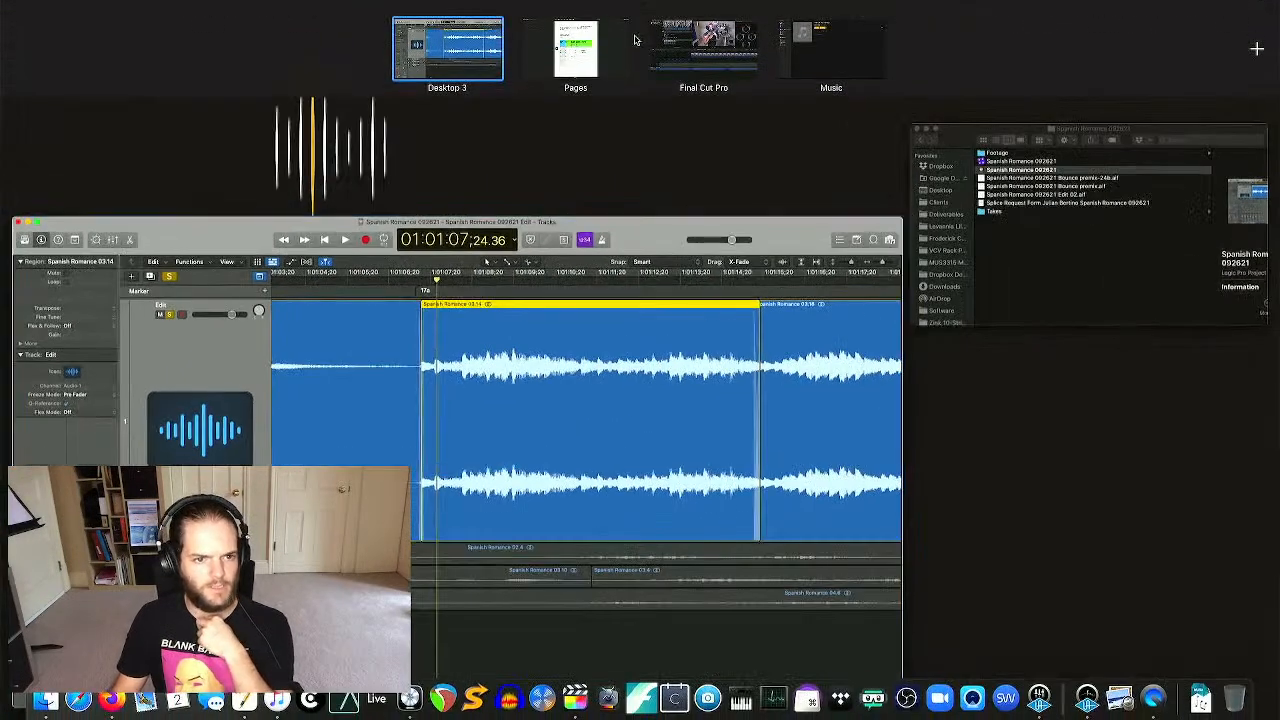
- Move the Logic Pro window into its own full-screen space, then switch back to the Final Cut Pro space
{"action": "left_click_drag", "start_coordinate": [515, 362], "coordinate": [336, 55]}
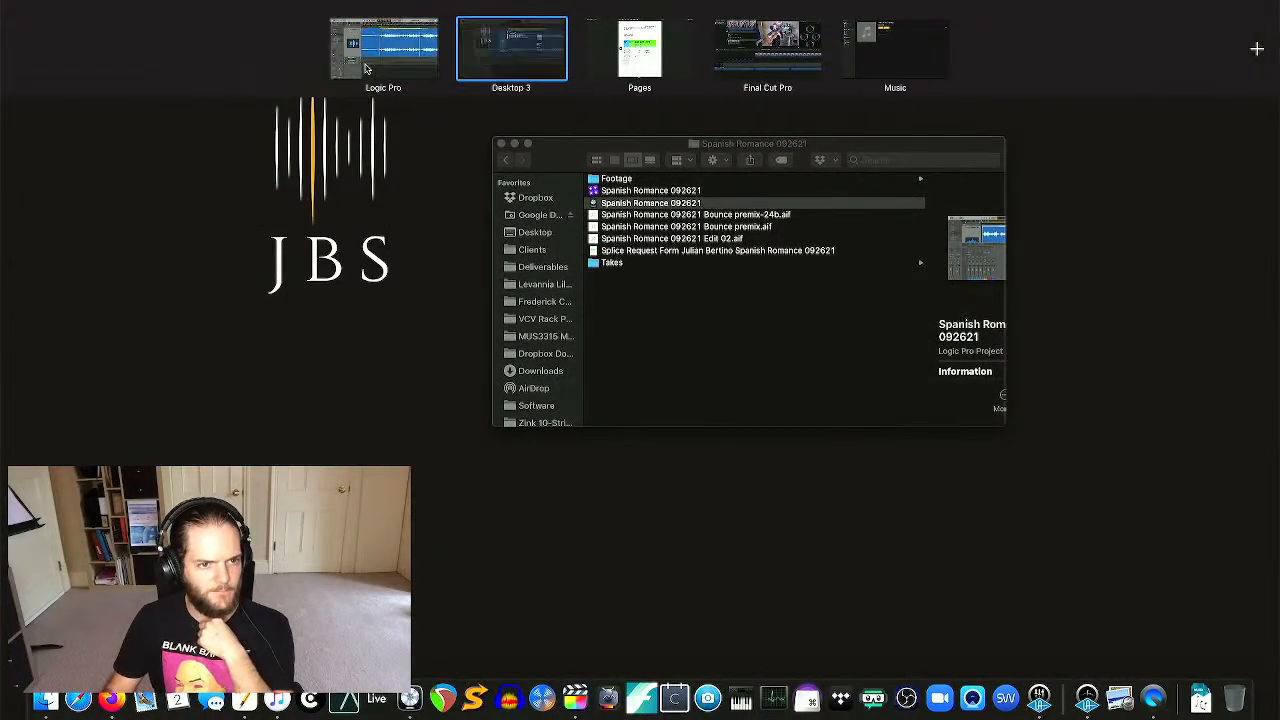
{"action": "left_click", "coordinate": [336, 55]}
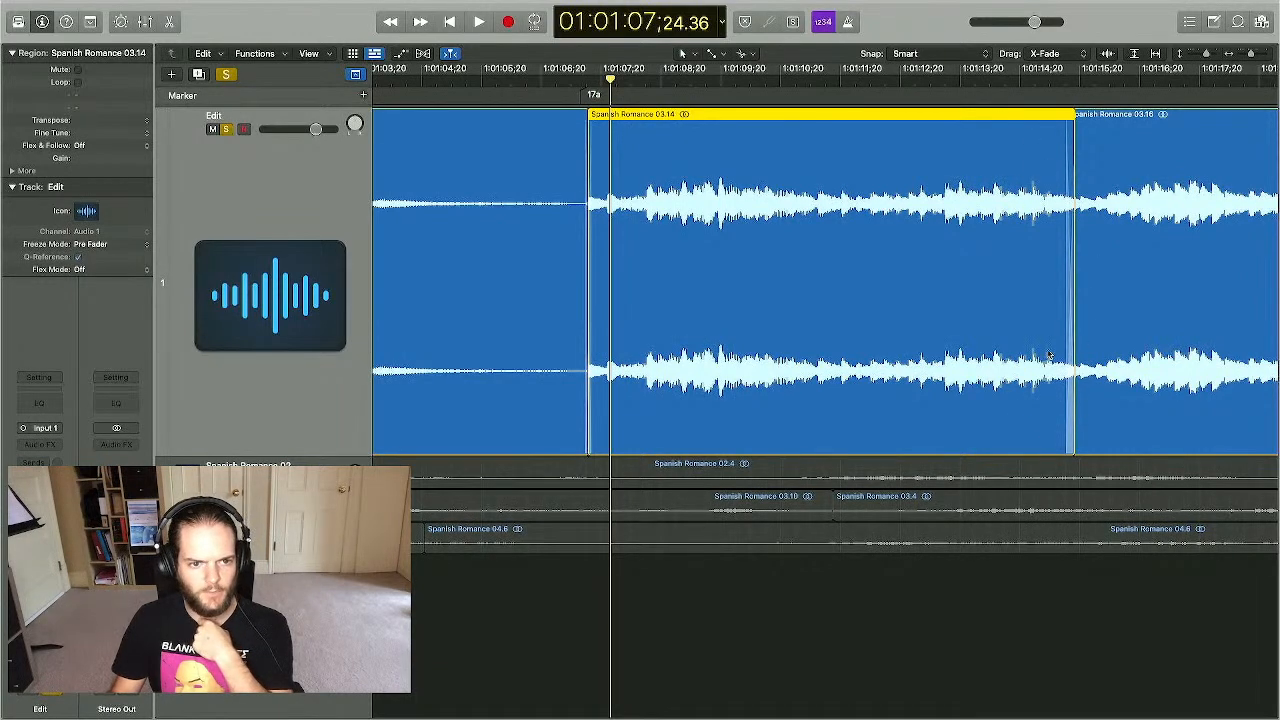
{"action": "key", "text": "ctrl+Up"}
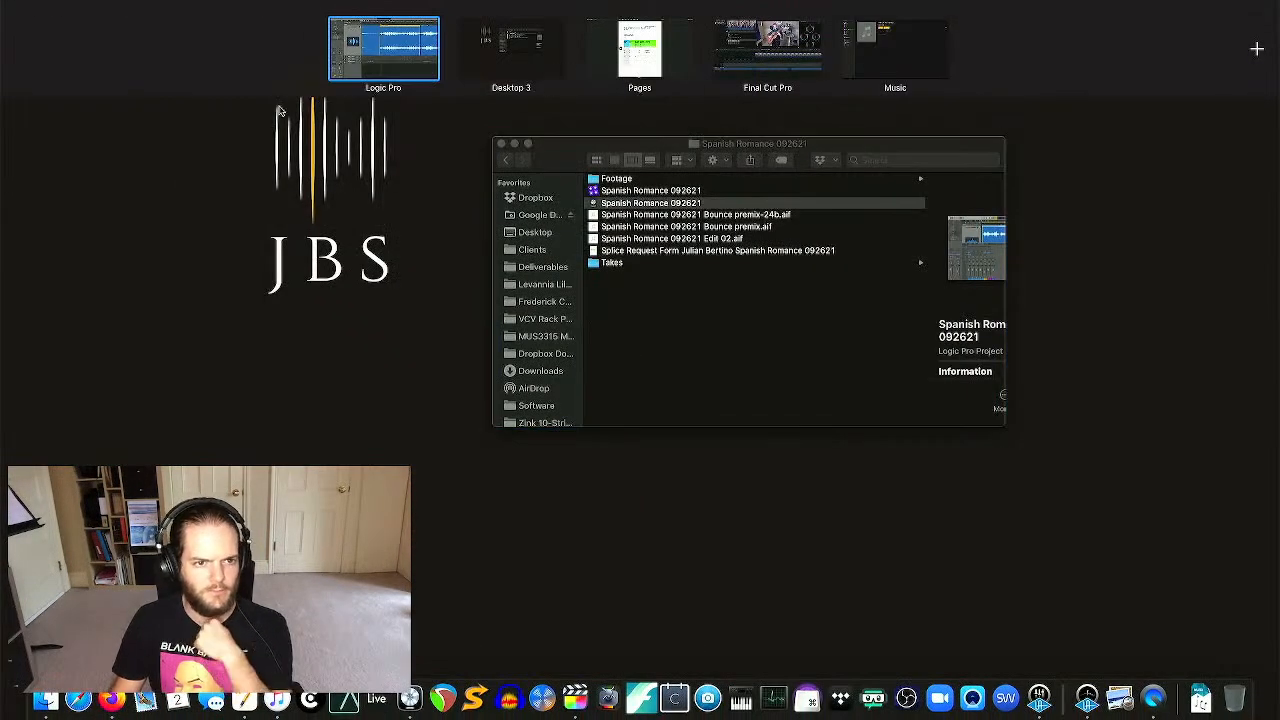
{"action": "left_click", "coordinate": [727, 43]}
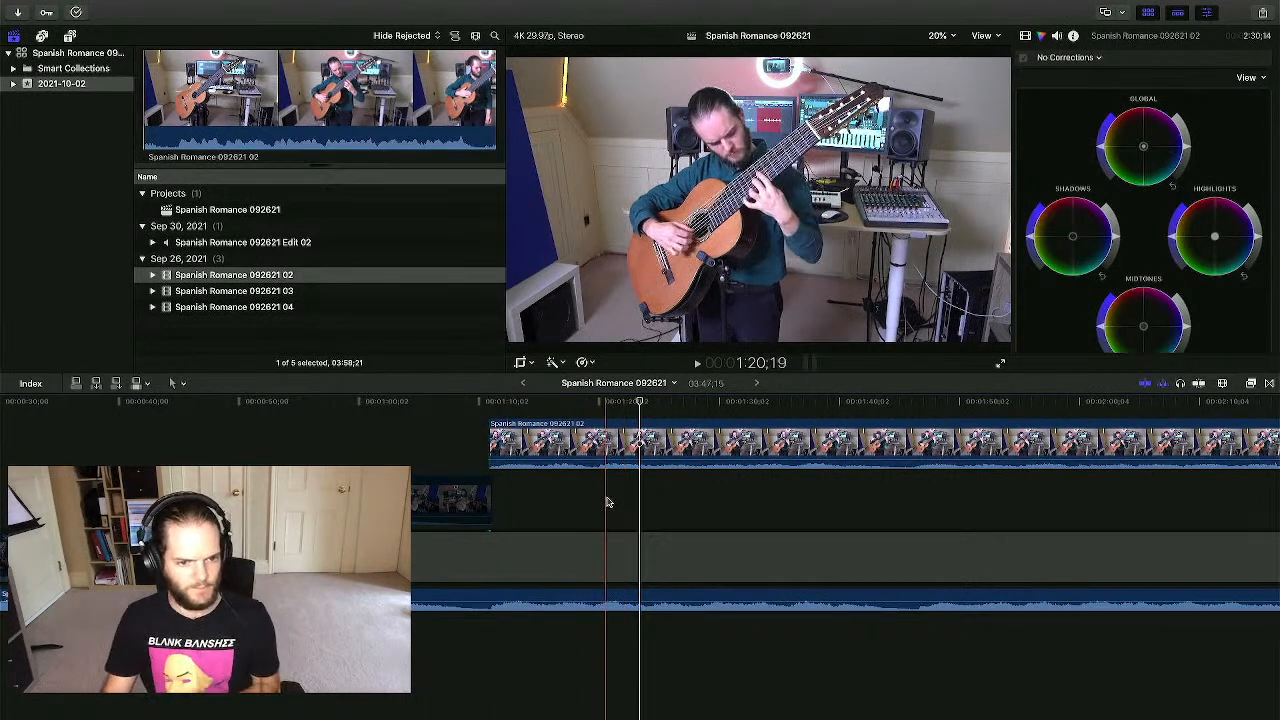
- Replace the old guitar clip with the 'Spanish Romance 092621 03' take at the timeline start
{"action": "left_click", "coordinate": [581, 424]}
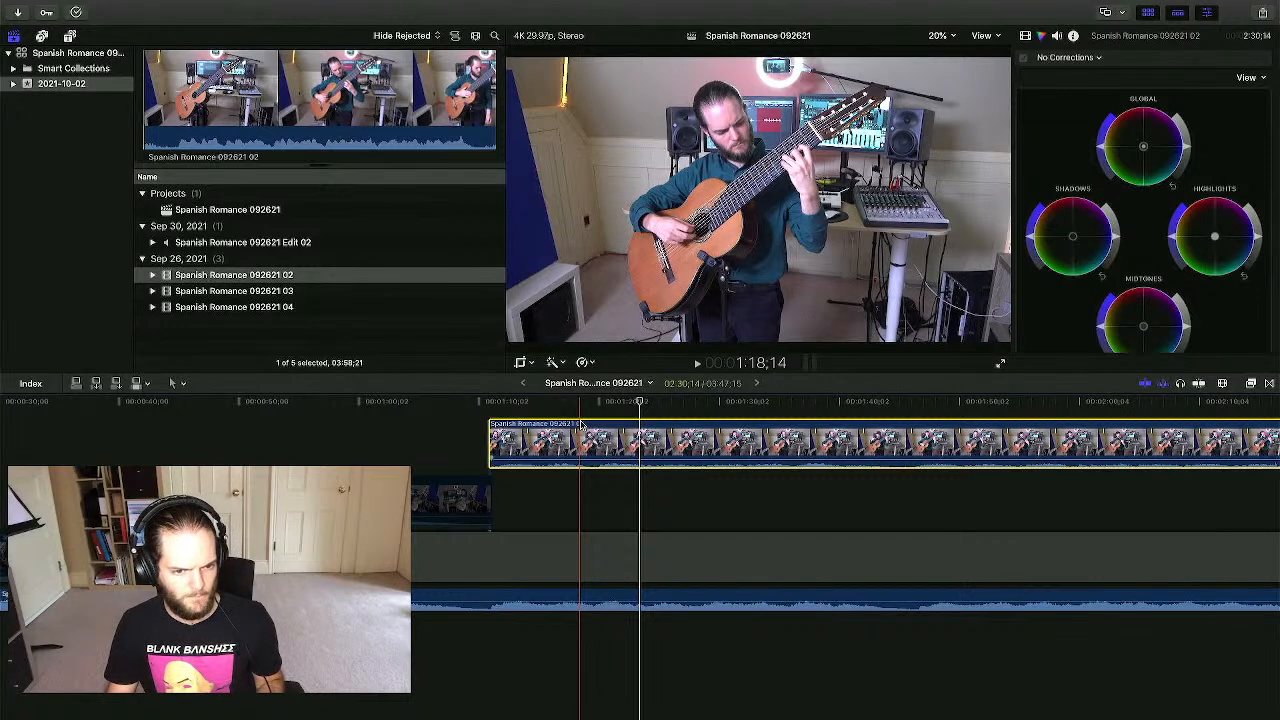
{"action": "key", "text": "Delete"}
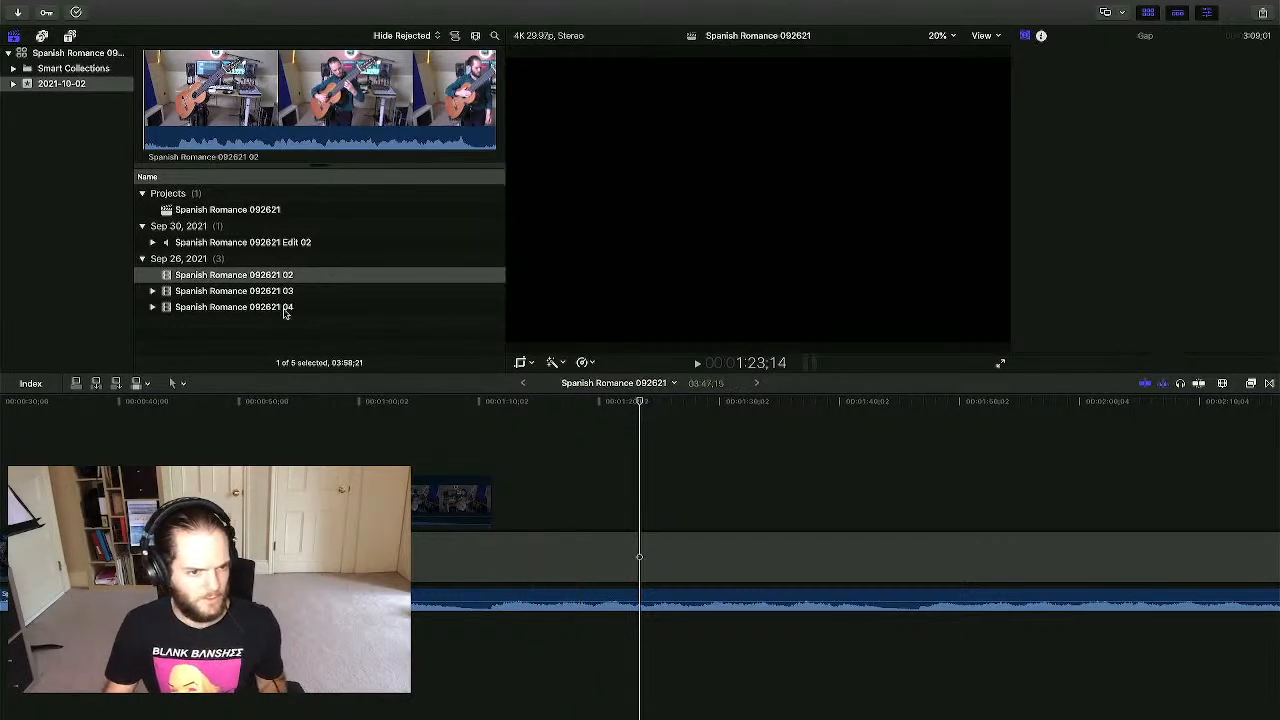
{"action": "left_click", "coordinate": [397, 406]}
{"action": "key", "text": "super+minus"}
{"action": "key", "text": "super+minus"}
{"action": "key", "text": "super+minus"}
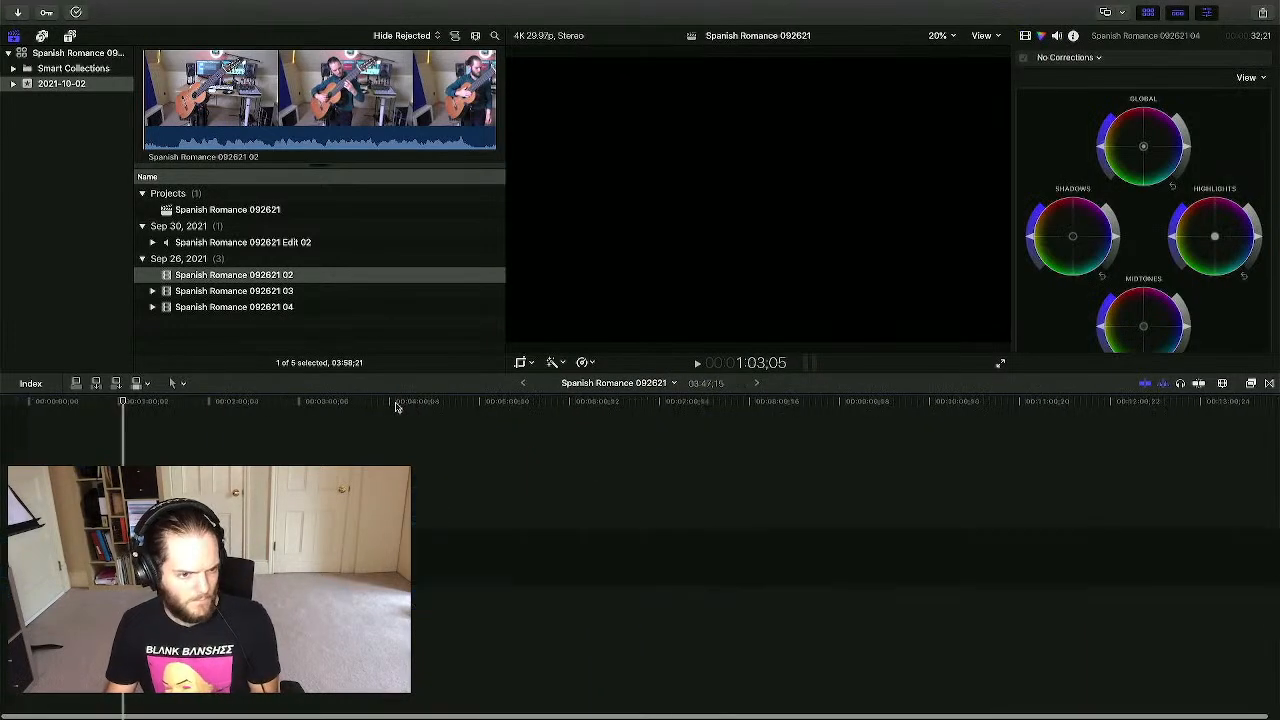
{"action": "left_click_drag", "start_coordinate": [276, 296], "coordinate": [37, 445]}
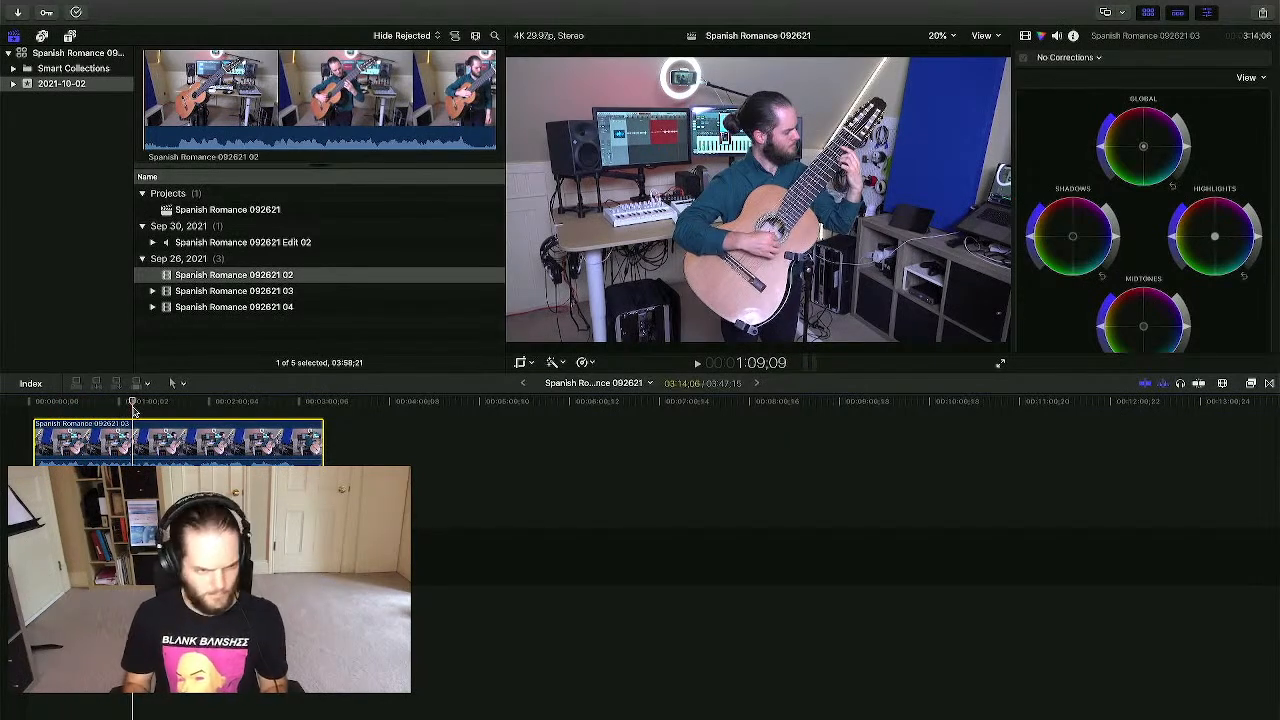
- Shift the take 03 clip later in the timeline to roughly line up with the audio mix
{"action": "key", "text": "super+equal"}
{"action": "key", "text": "super+equal"}
{"action": "scroll", "coordinate": [133, 411], "scroll_direction": "left", "scroll_amount": 5}
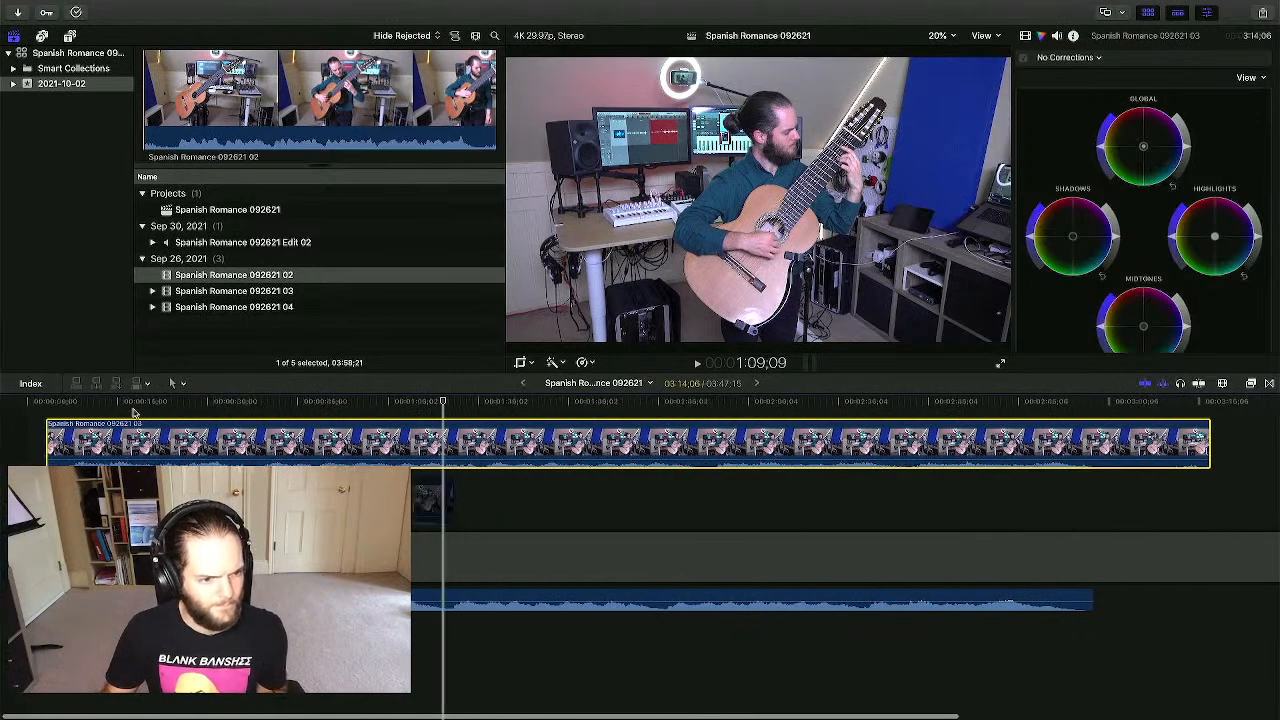
{"action": "left_click_drag", "start_coordinate": [262, 440], "coordinate": [461, 440]}
- Play back from the playhead to check take 03 against the audio mix
{"action": "left_click", "coordinate": [460, 408]}
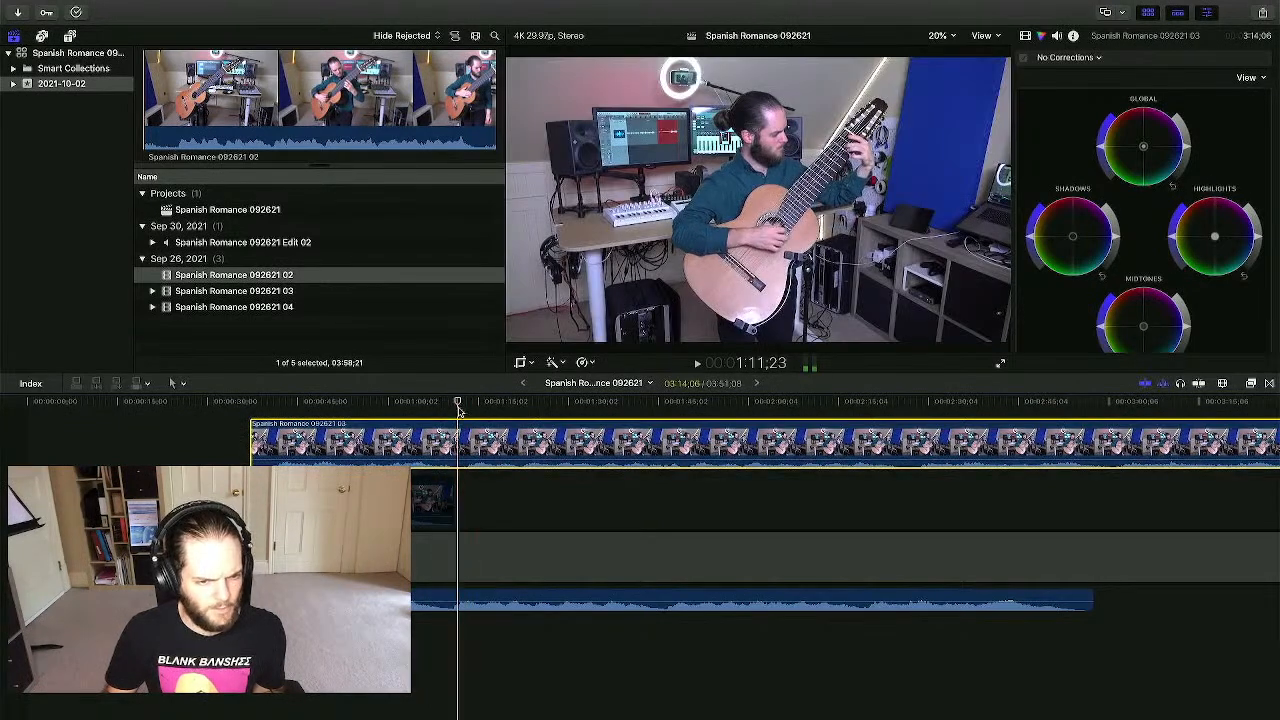
{"action": "left_click", "coordinate": [471, 414]}
{"action": "left_click", "coordinate": [463, 606]}
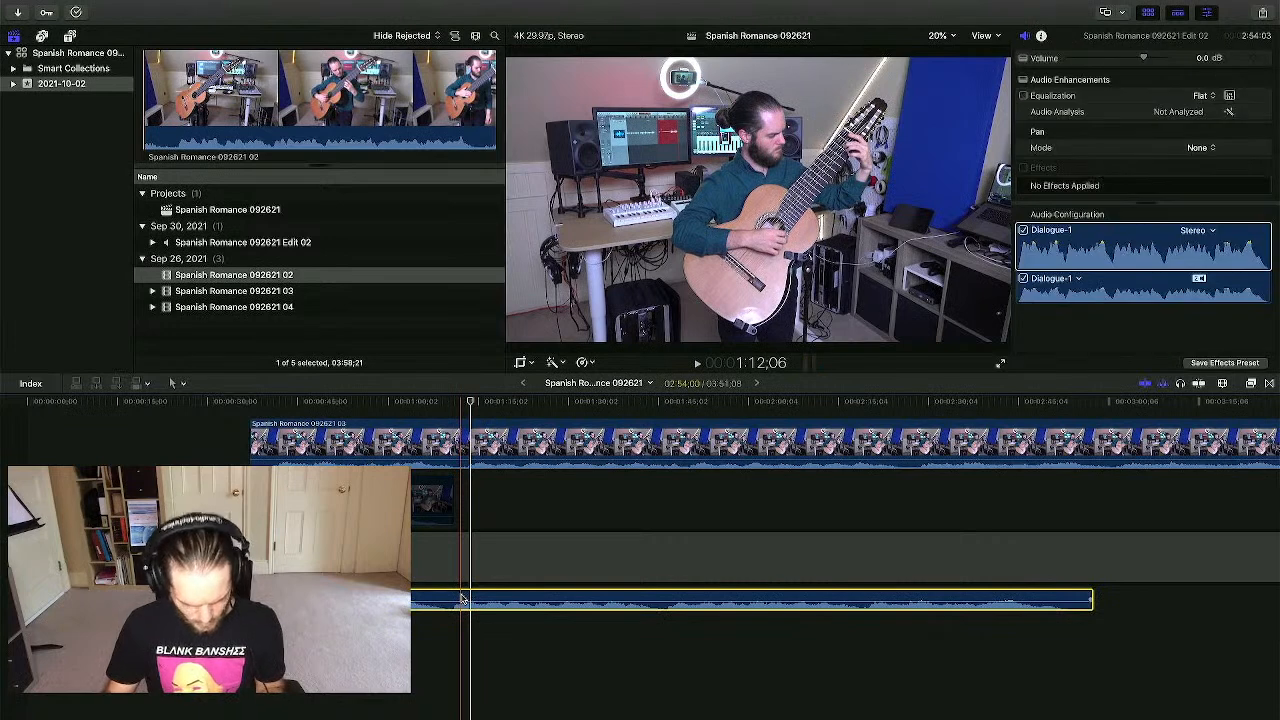
{"action": "left_click", "coordinate": [447, 410]}
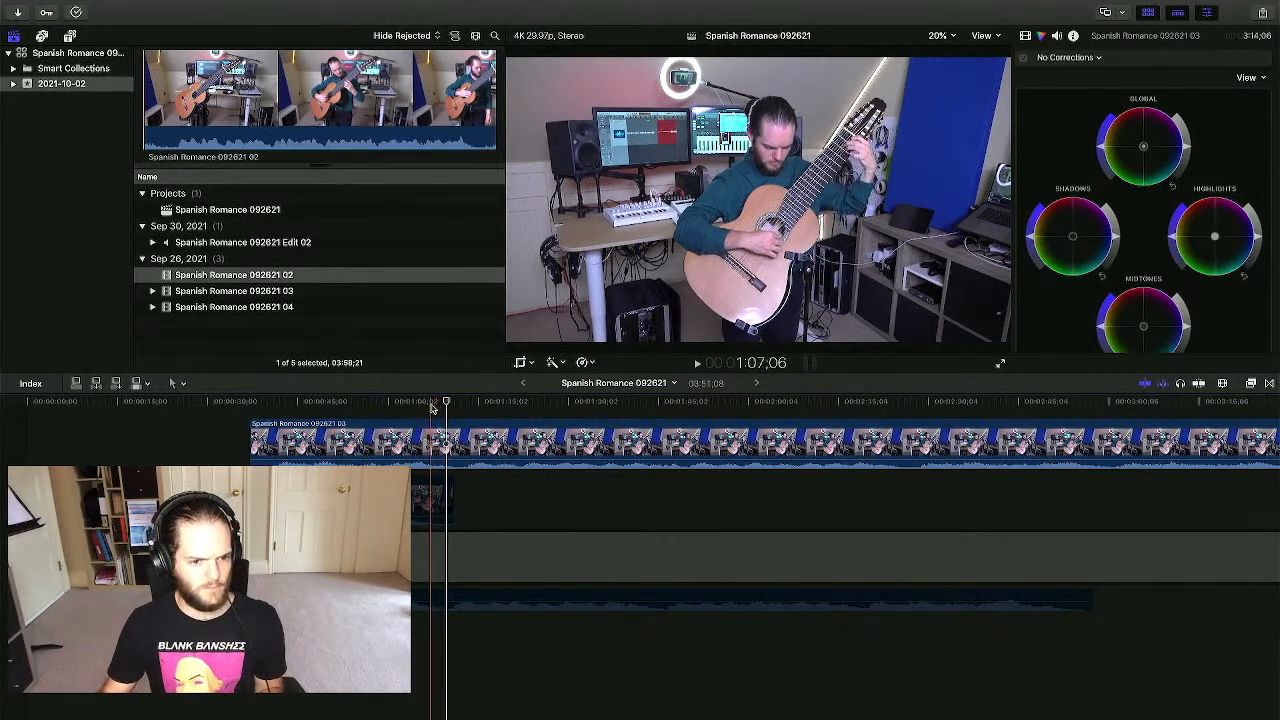
{"action": "key", "text": "space"}
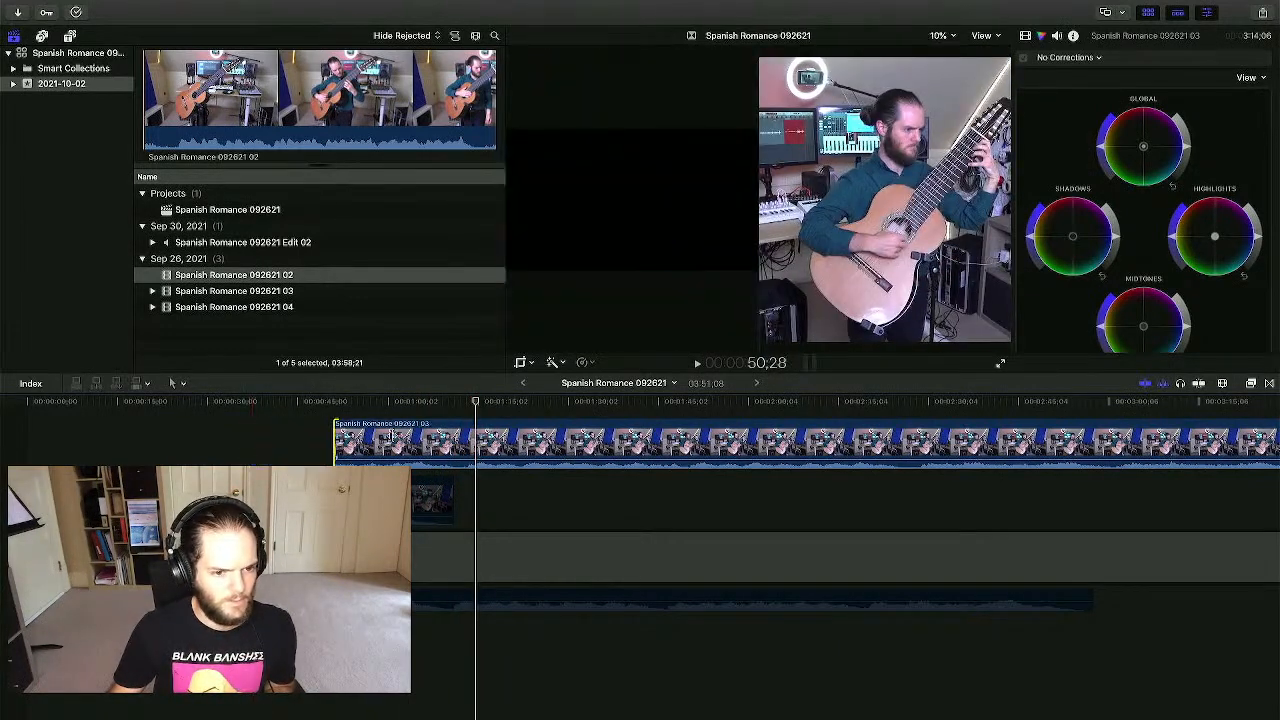
- Trim the start of take 03 and shift it slightly earlier toward the sync point
{"action": "left_click_drag", "start_coordinate": [393, 434], "coordinate": [476, 440]}
{"action": "left_click", "coordinate": [458, 408]}
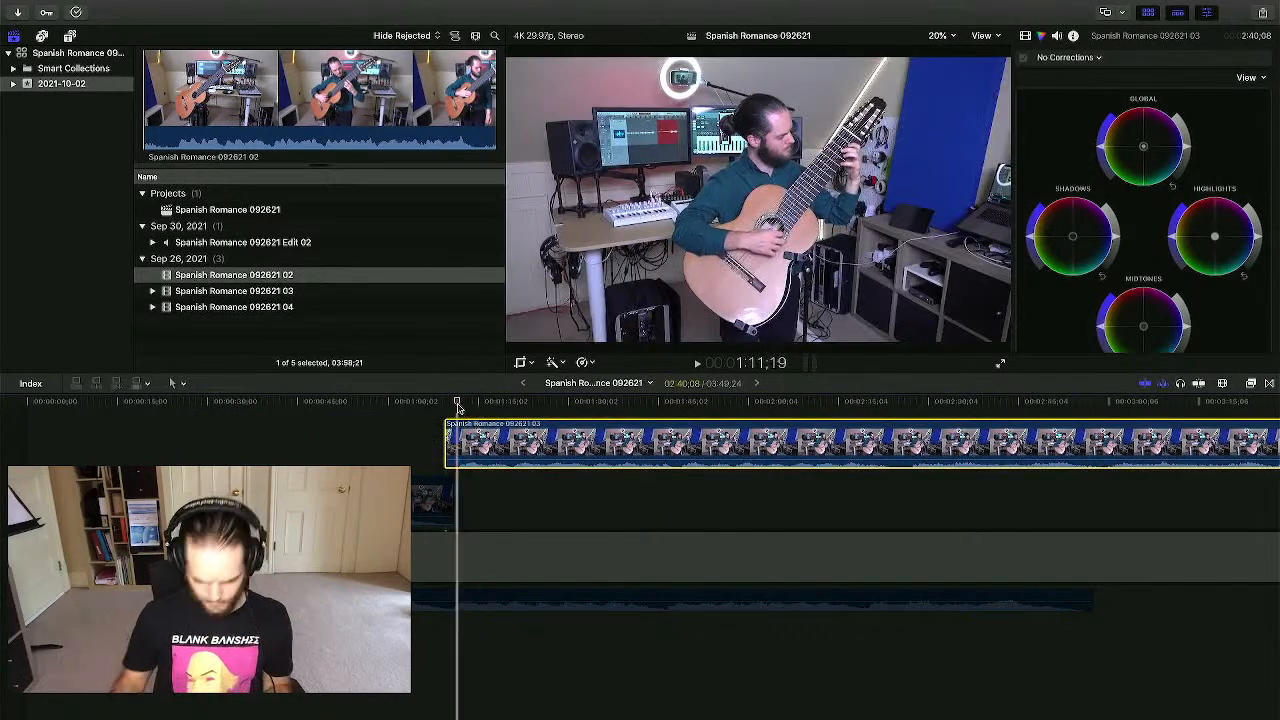
{"action": "key", "text": "super+equal"}
{"action": "key", "text": "super+equal"}
{"action": "key", "text": "super+equal"}
{"action": "key", "text": "super+equal"}
{"action": "key", "text": "super+equal"}
{"action": "key", "text": "super+equal"}
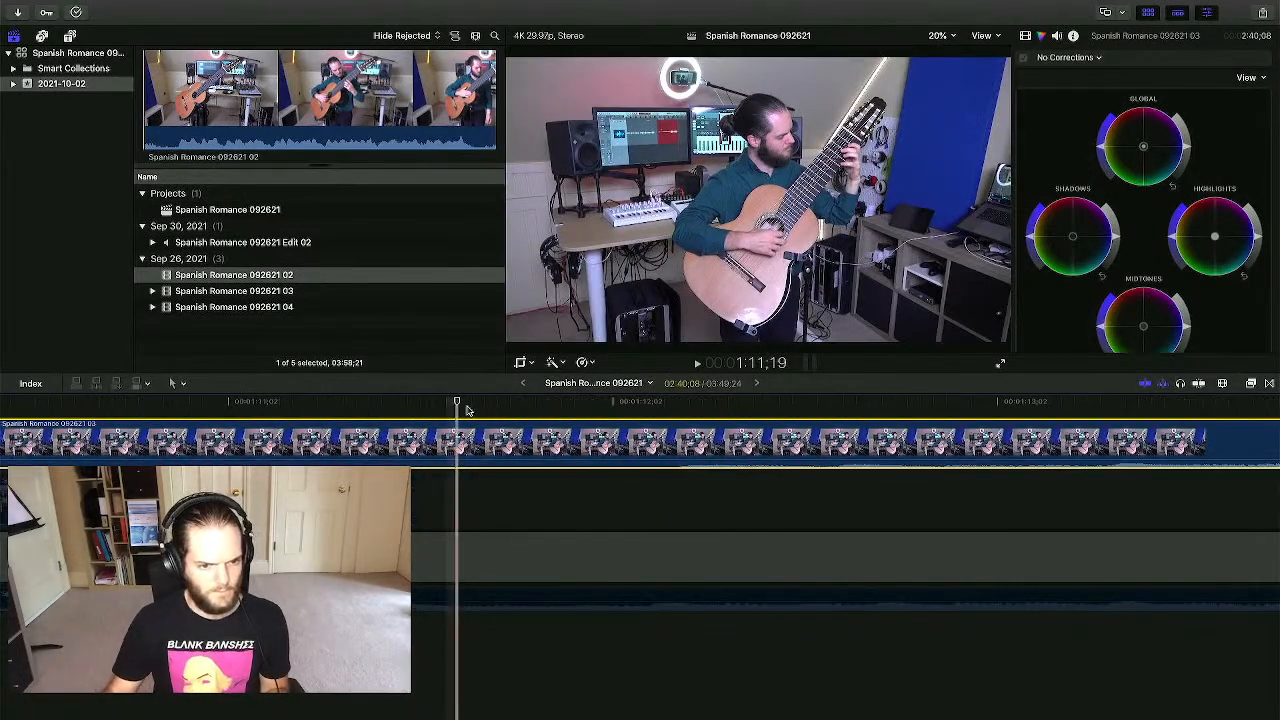
{"action": "left_click_drag", "start_coordinate": [458, 445], "coordinate": [520, 430]}
{"action": "left_click", "coordinate": [515, 404]}
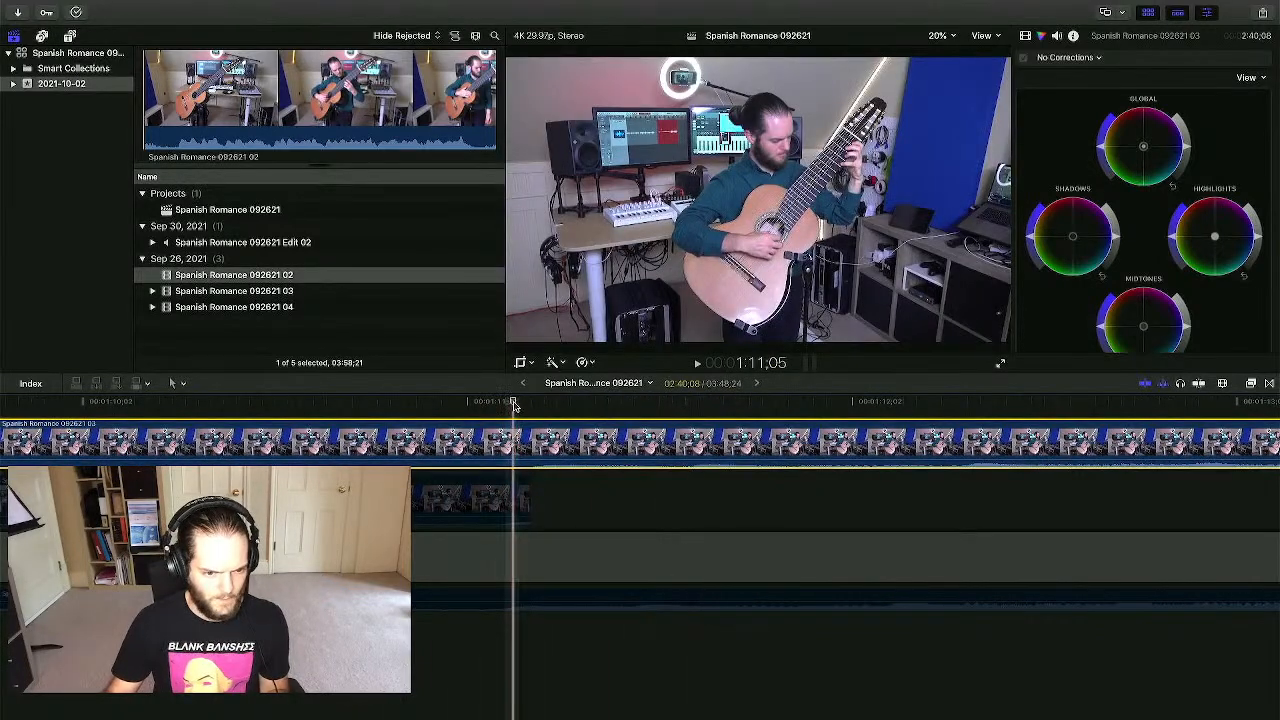
- Nudge take 03 two frames earlier and reselect it at the sync point
{"action": "scroll", "coordinate": [520, 425], "scroll_direction": "left", "scroll_amount": 2}
{"action": "left_click_drag", "start_coordinate": [593, 437], "coordinate": [574, 437]}
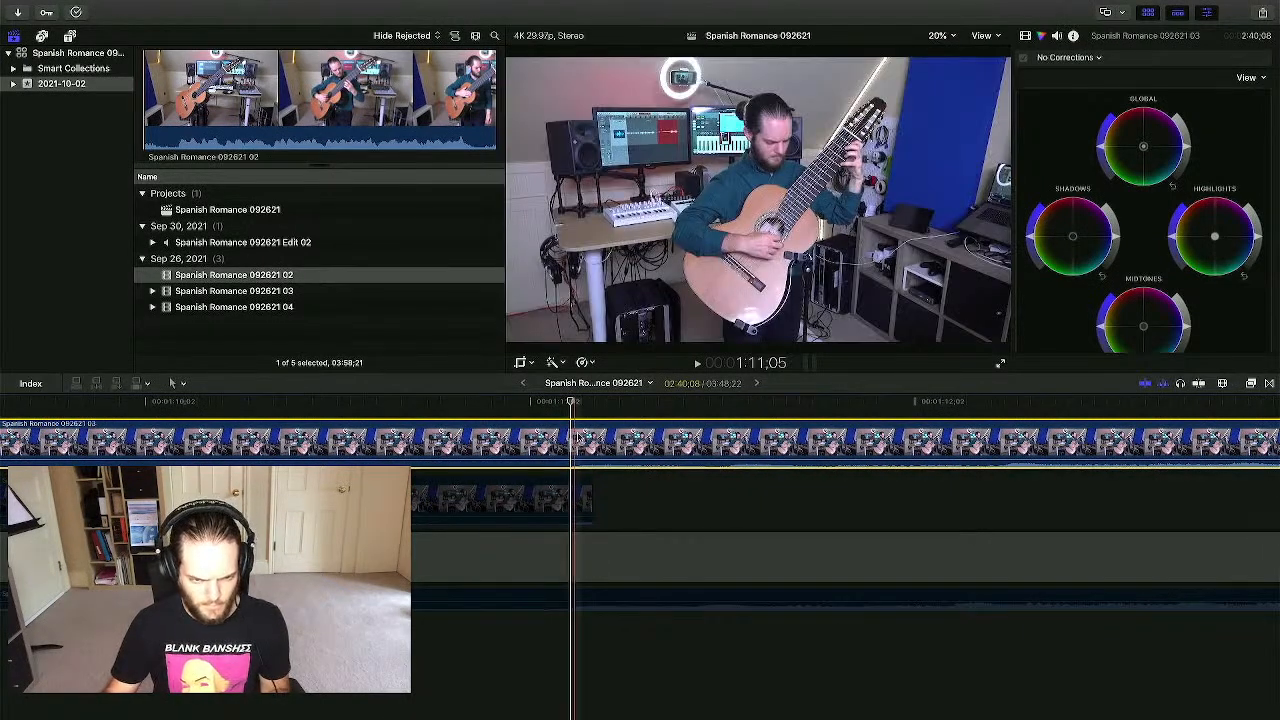
{"action": "left_click", "coordinate": [955, 534]}
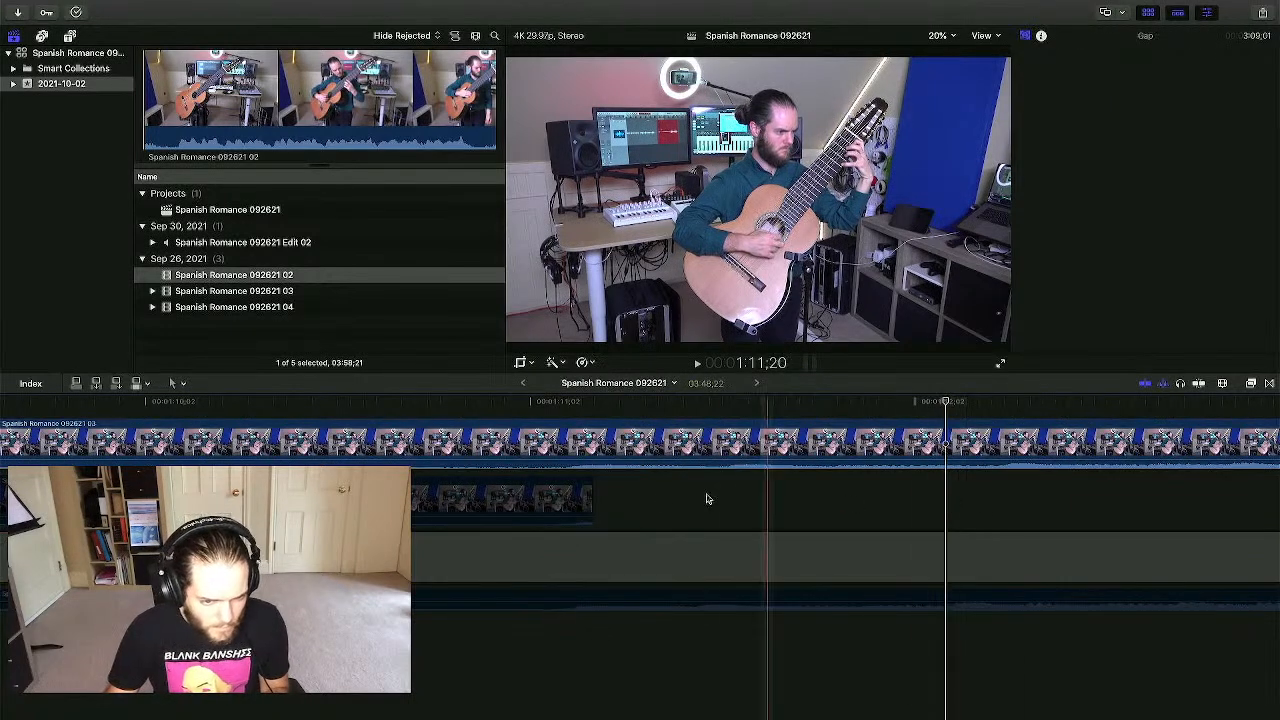
{"action": "left_click", "coordinate": [574, 404]}
{"action": "left_click", "coordinate": [574, 440]}
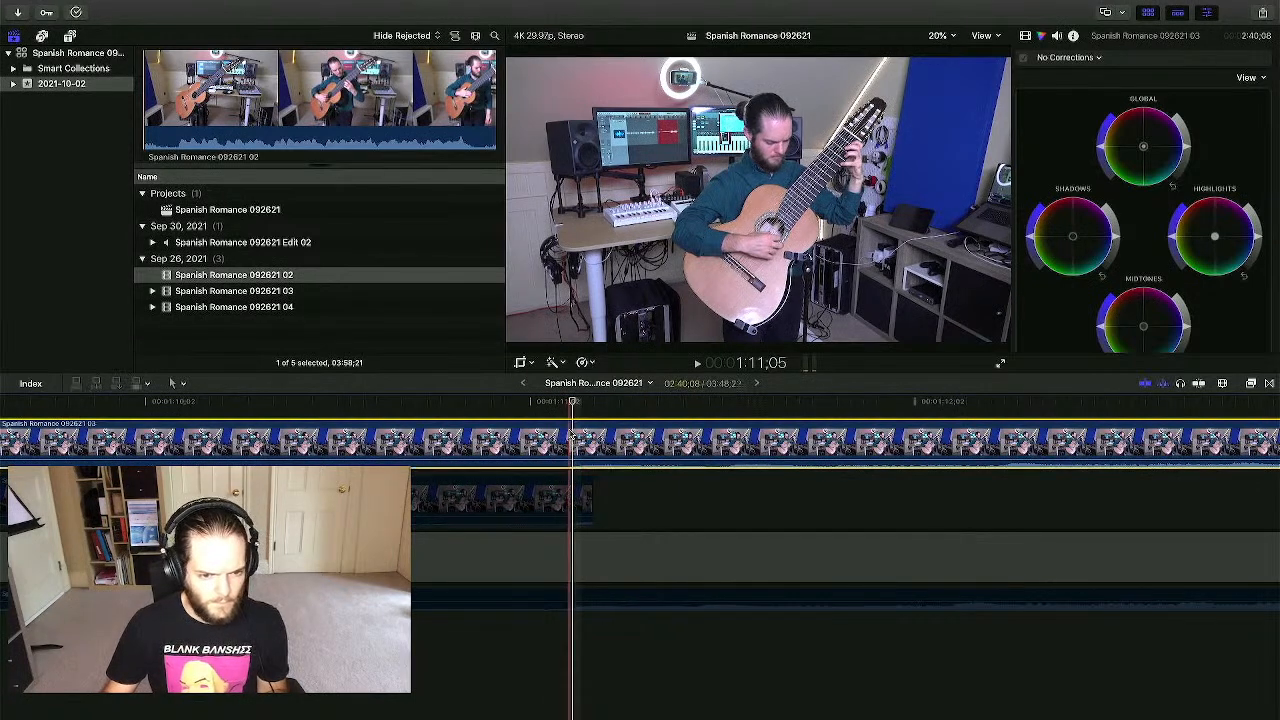
{"action": "scroll", "coordinate": [574, 440], "scroll_direction": "left", "scroll_amount": 5}
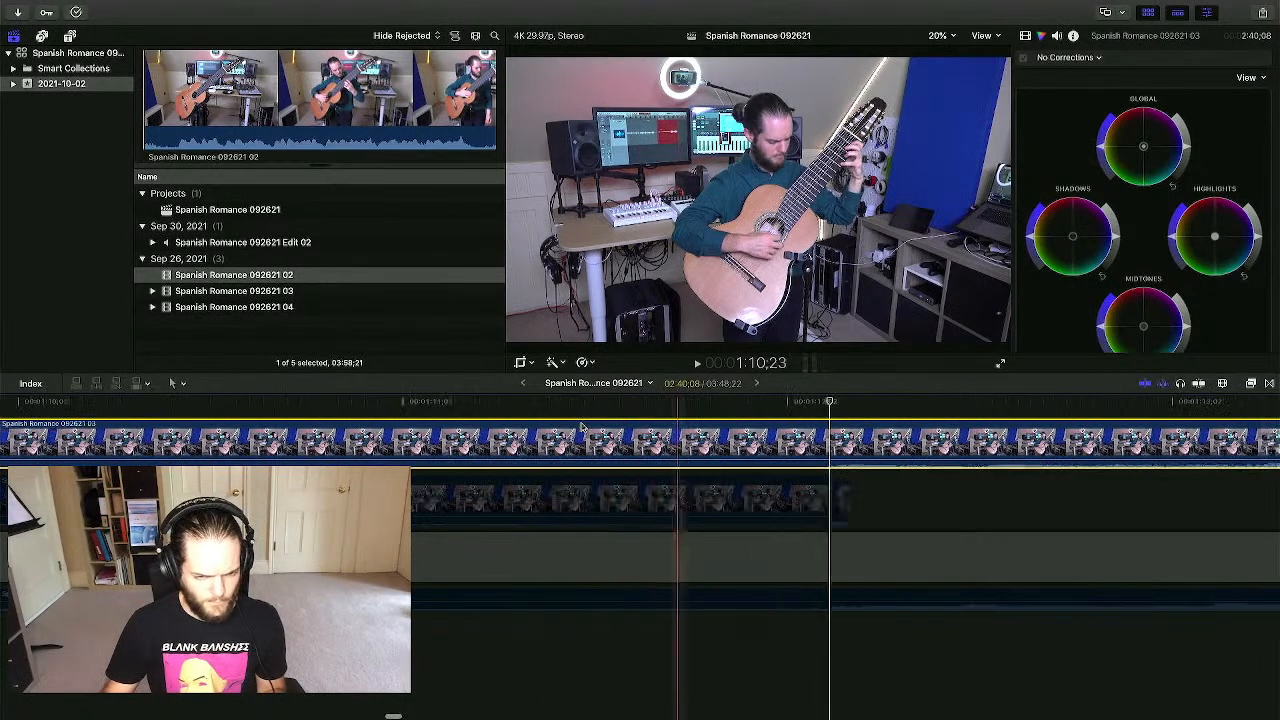
{"action": "left_click", "coordinate": [722, 598]}
{"action": "left_click", "coordinate": [598, 406]}
{"action": "left_click", "coordinate": [602, 427]}
- Split take 03 at the playhead and delete its opening piece
{"action": "key", "text": "b"}
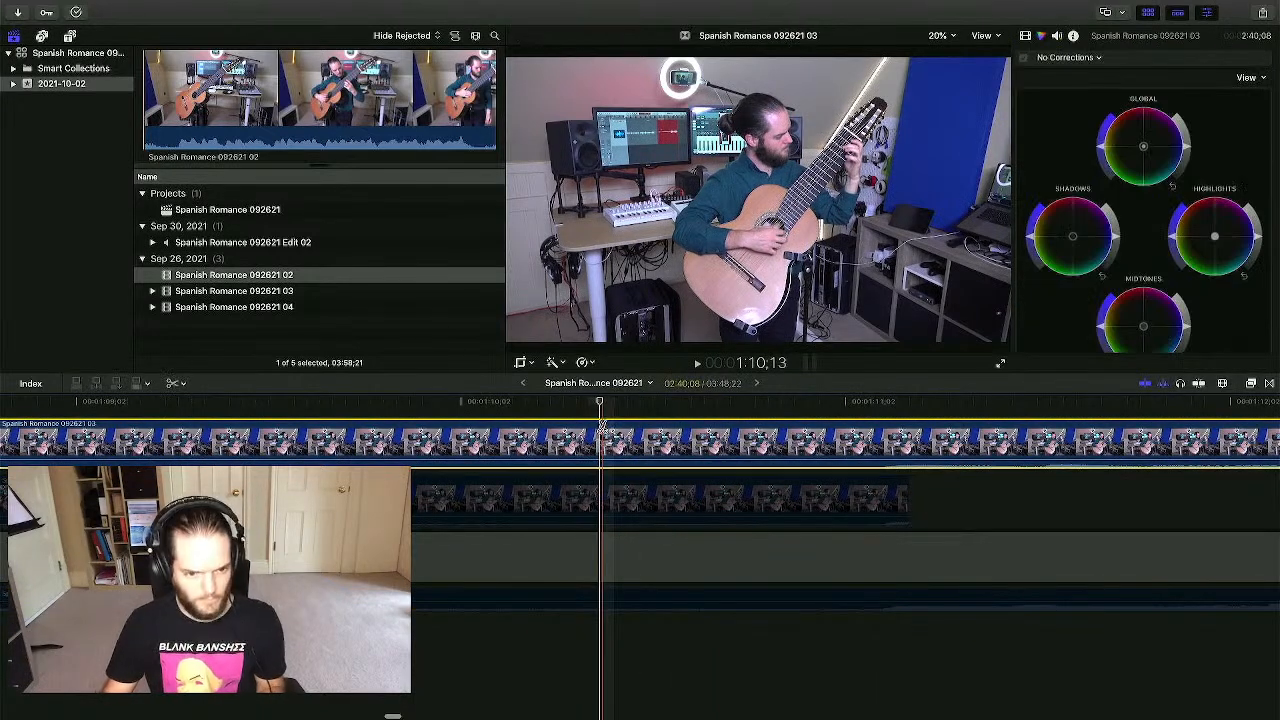
{"action": "left_click", "coordinate": [612, 440]}
{"action": "key", "text": "a"}
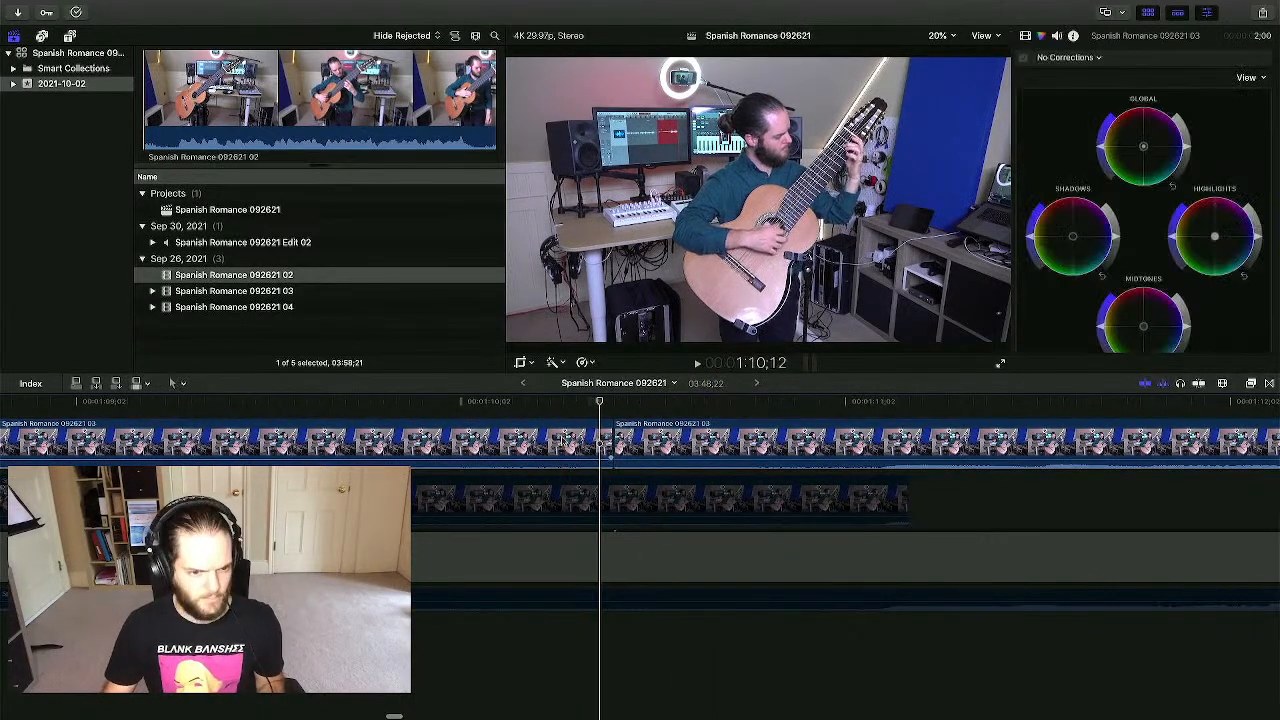
{"action": "left_click", "coordinate": [541, 440]}
{"action": "key", "text": "Delete"}
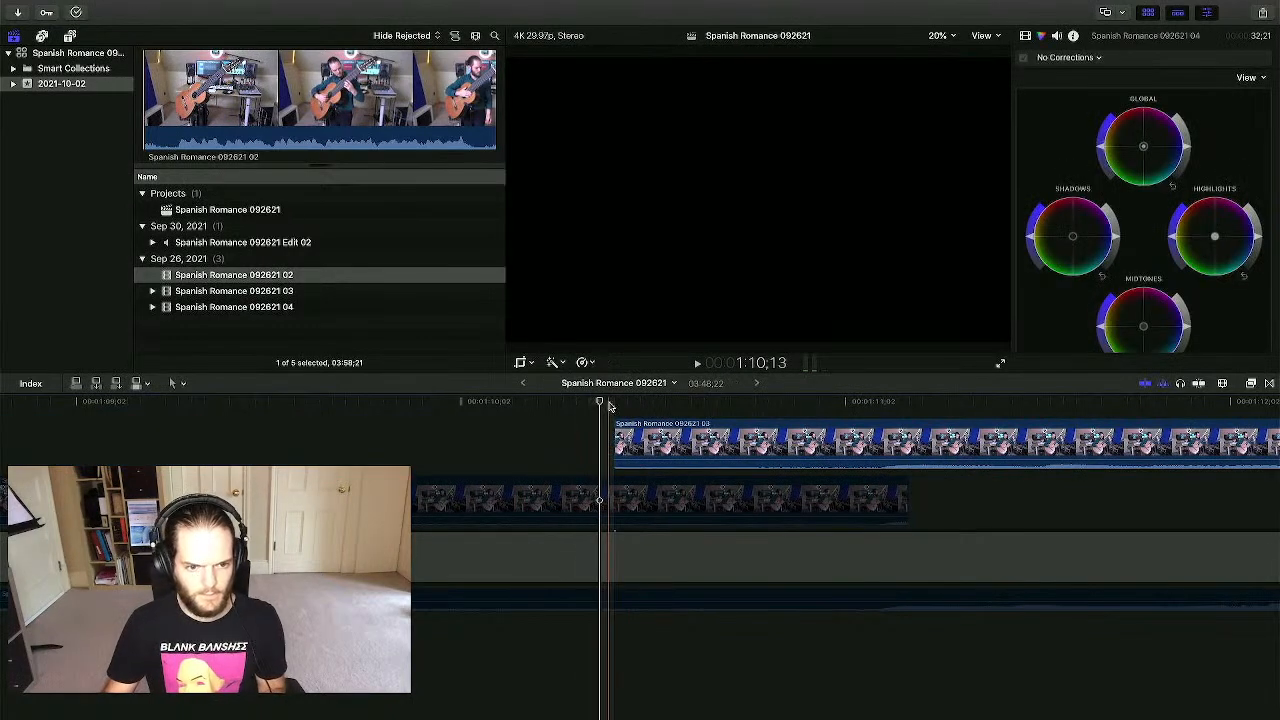
- Play back from the cut to check take 03's sync with the audio mix
{"action": "left_click", "coordinate": [616, 597]}
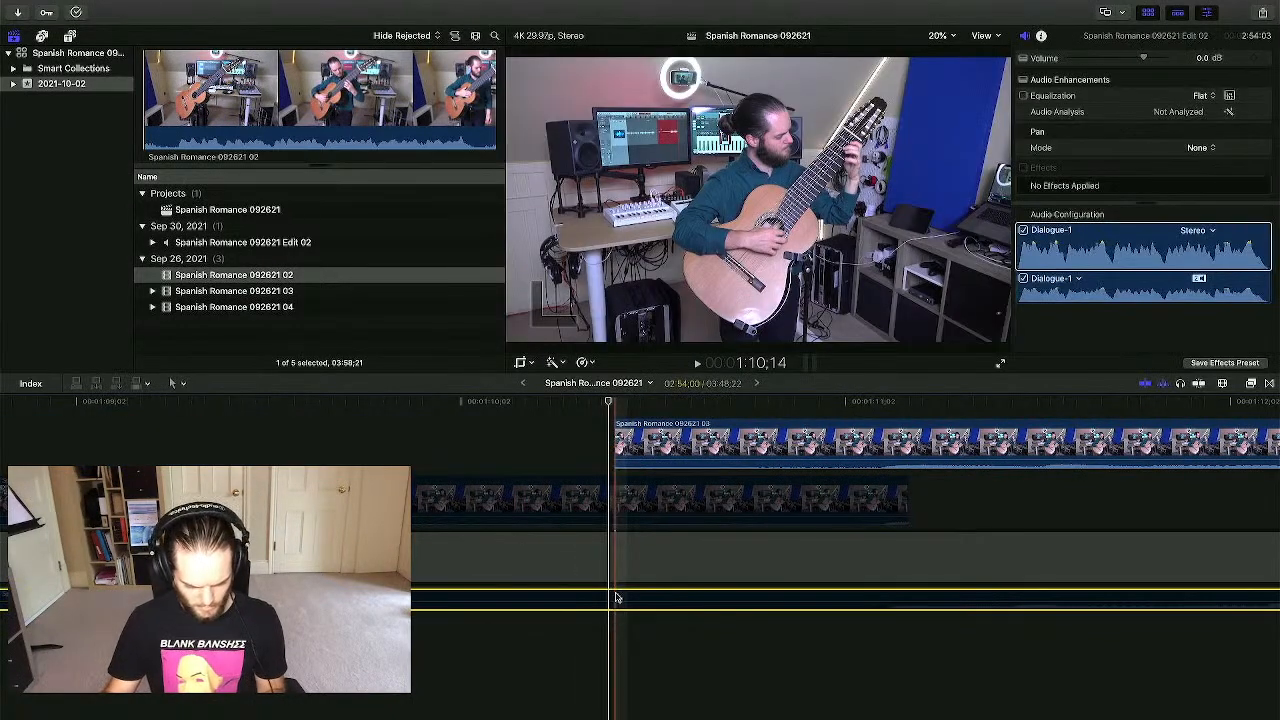
{"action": "left_click", "coordinate": [594, 437]}
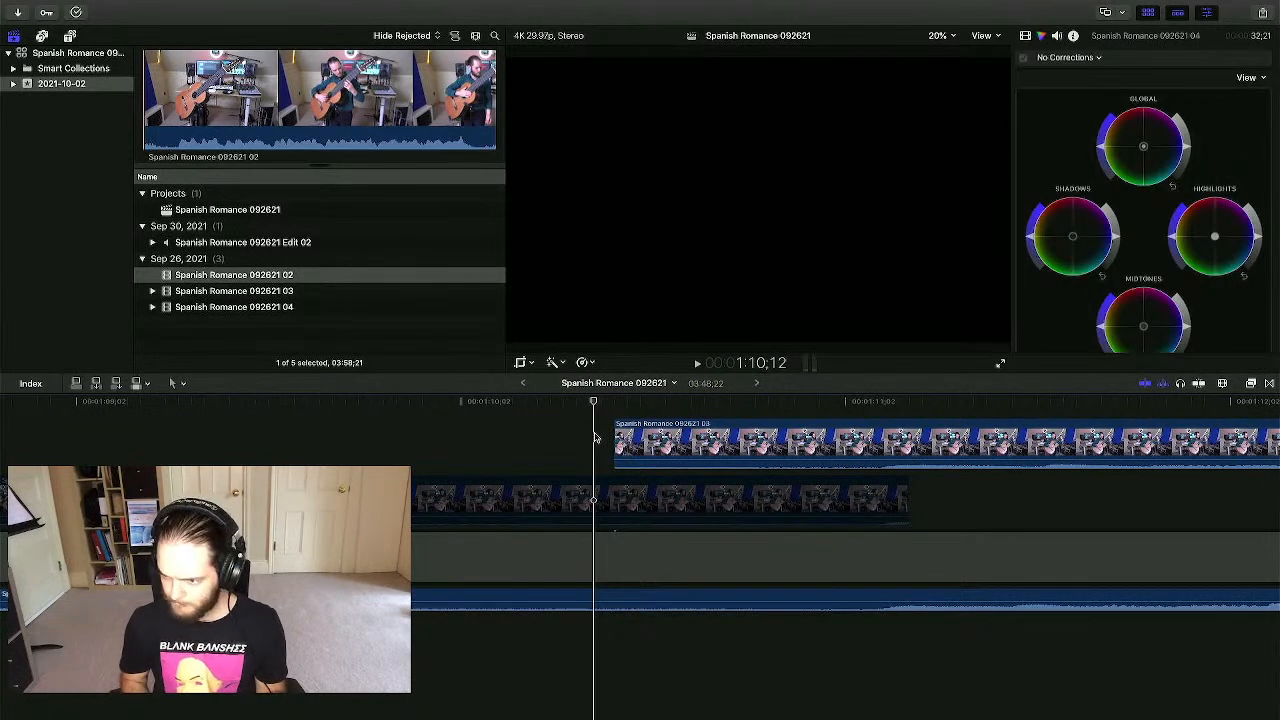
{"action": "key", "text": "space"}
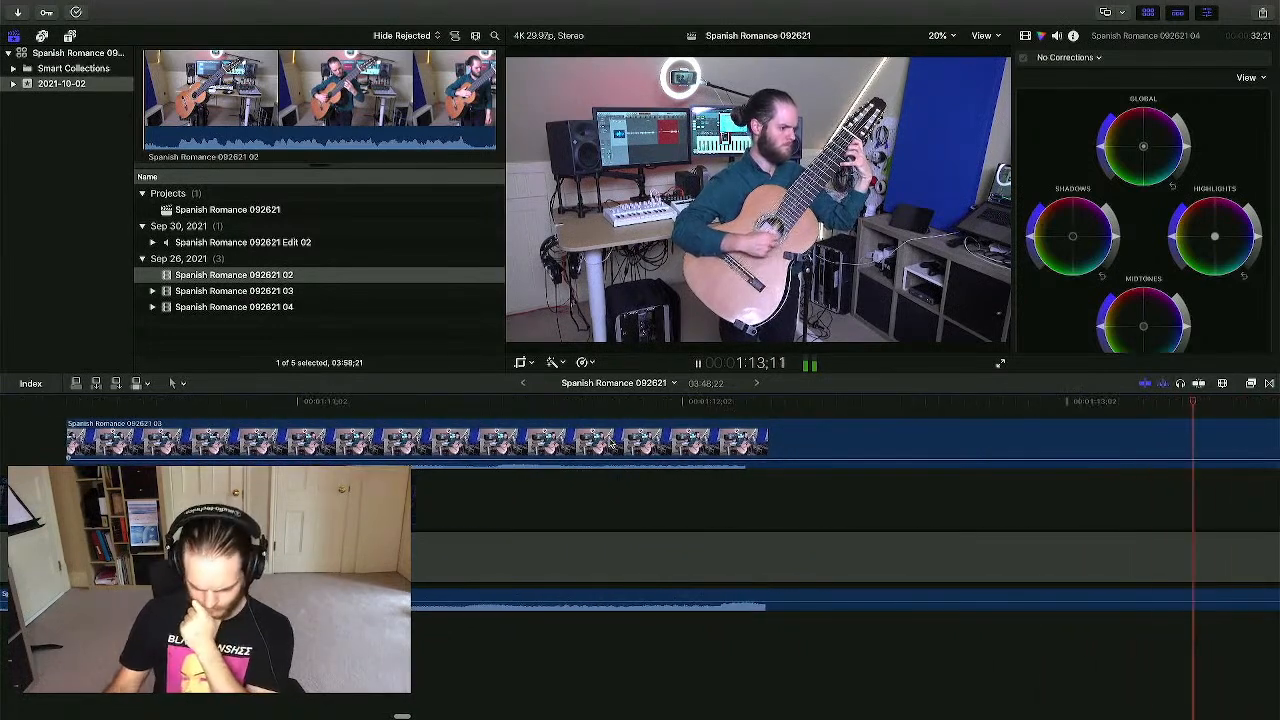
{"action": "key", "text": "super+minus"}
{"action": "key", "text": "super+minus"}
{"action": "key", "text": "super+minus"}
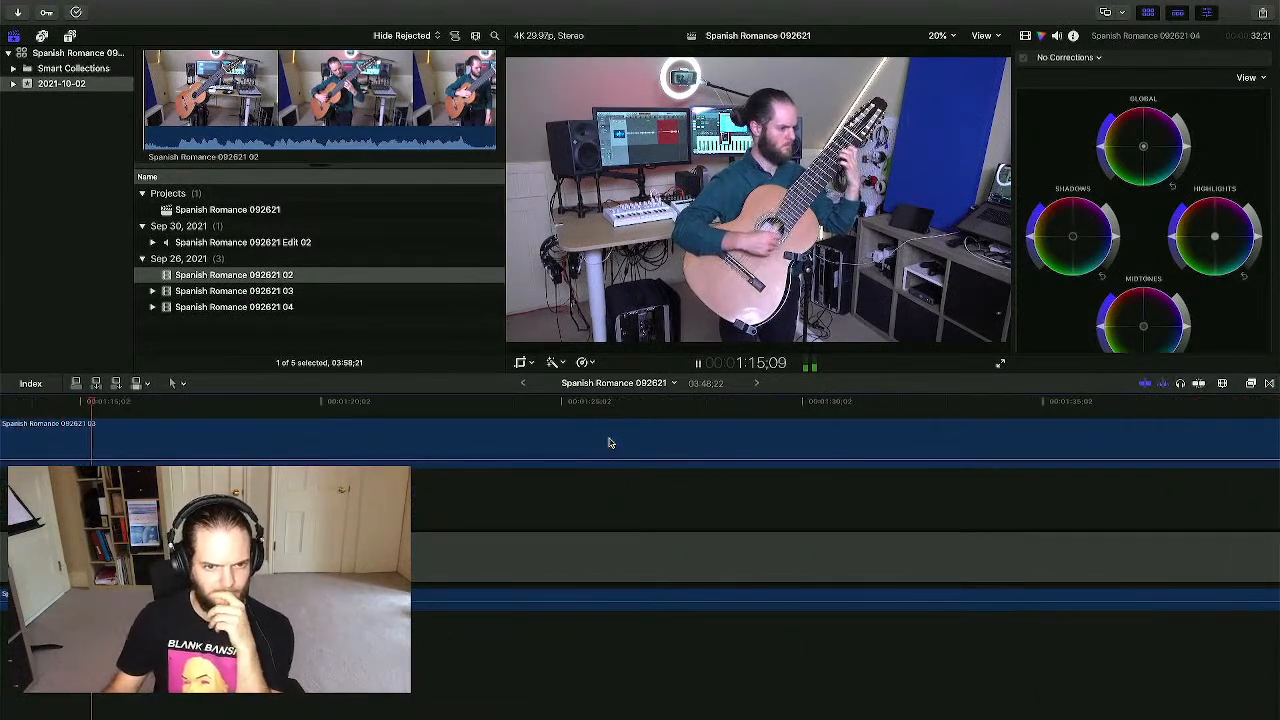
{"action": "scroll", "coordinate": [610, 443], "scroll_direction": "left", "scroll_amount": 4}
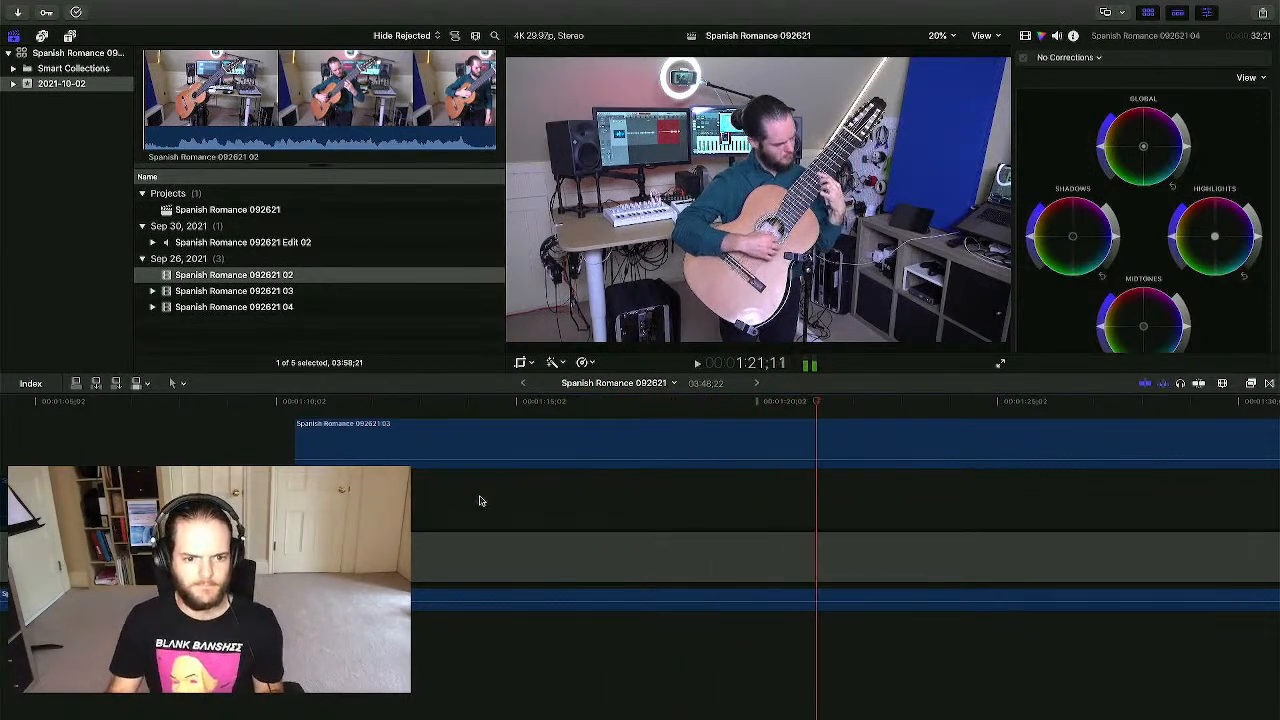
{"action": "key", "text": "space"}
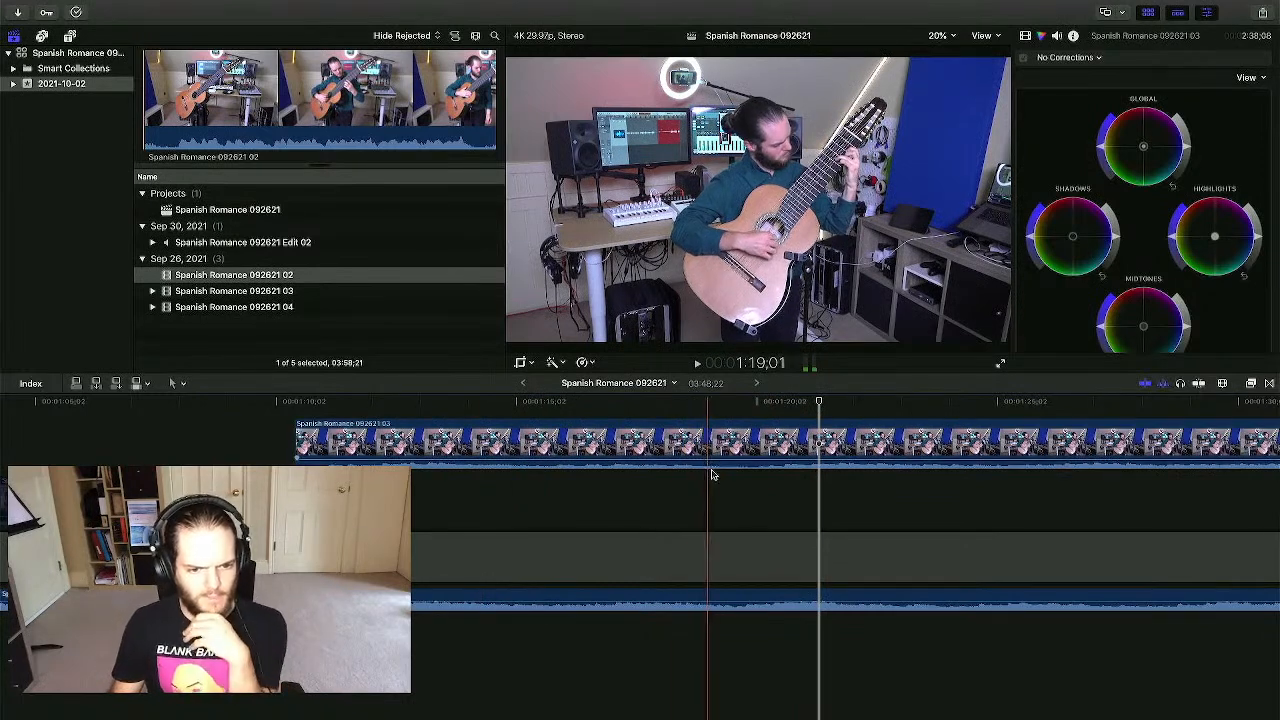
{"action": "left_click", "coordinate": [745, 483]}
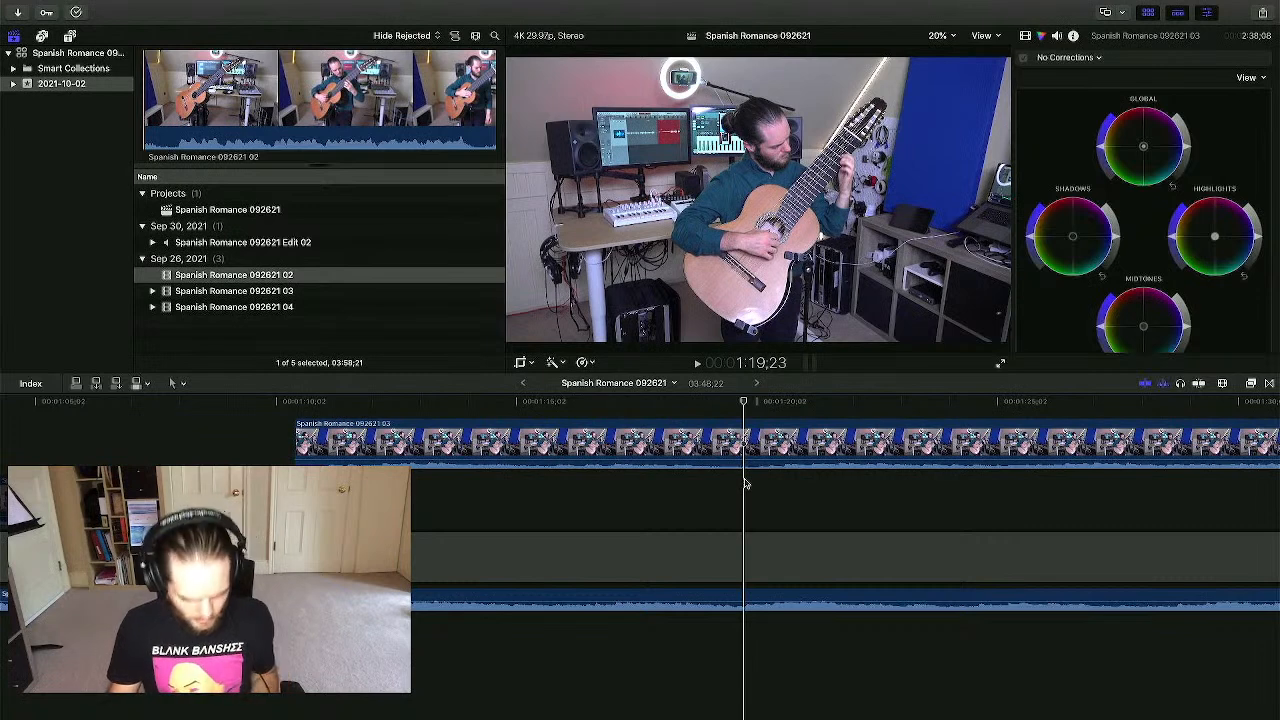
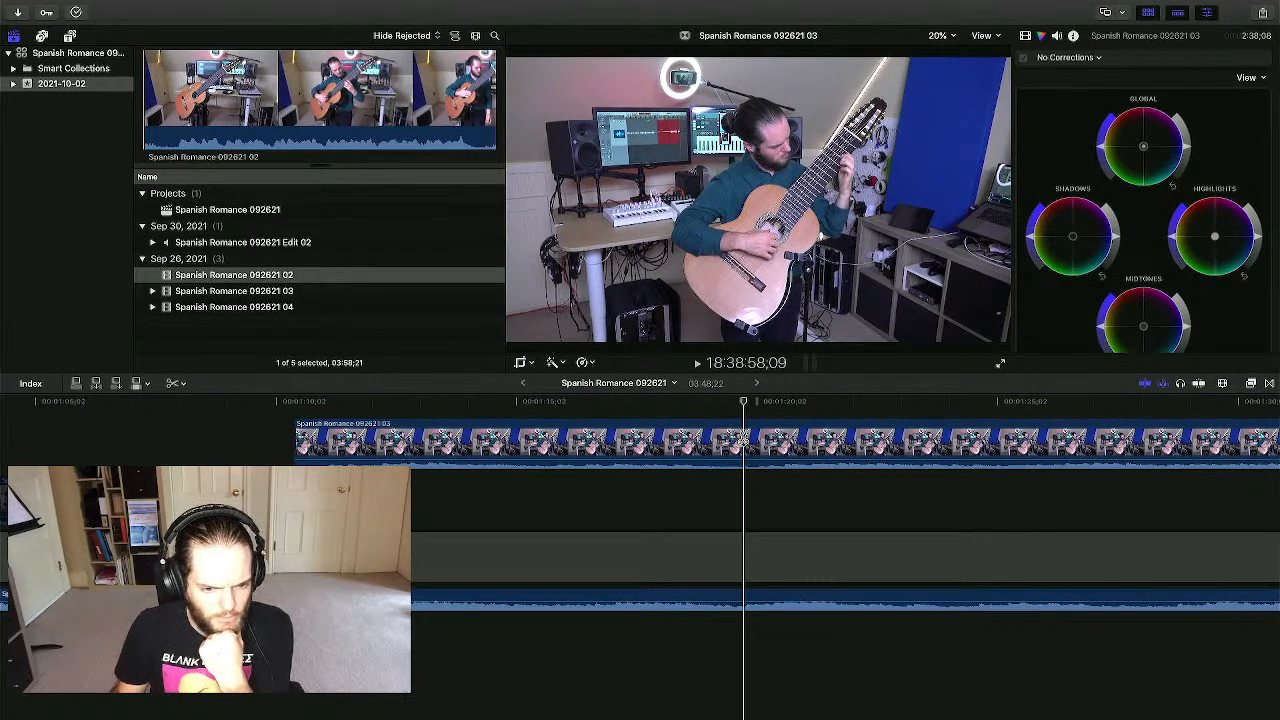
- Blade the 03 clip at 1:19;23 and move its right half earlier onto a connected lane
{"action": "left_click", "coordinate": [745, 439]}
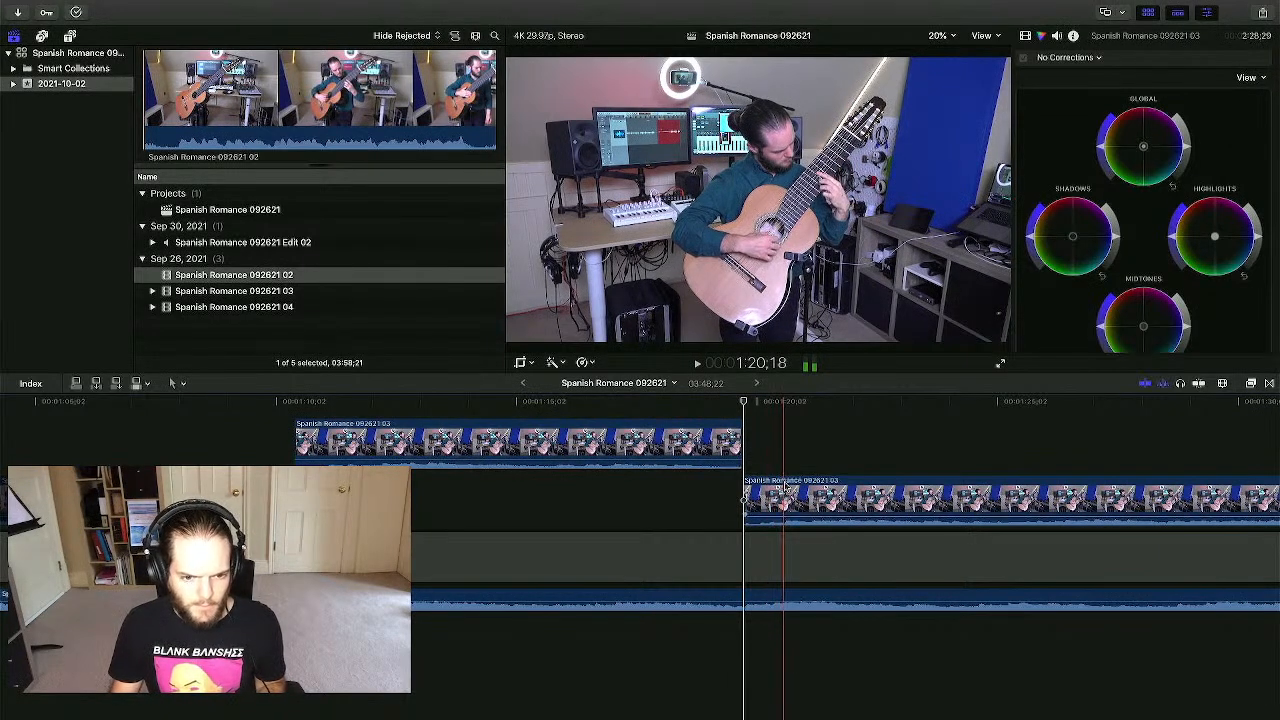
{"action": "left_click_drag", "start_coordinate": [788, 487], "coordinate": [739, 492]}
{"action": "left_click", "coordinate": [669, 489]}
- Zoom in around 1:19;23 and slide the lower 03 clip earlier
{"action": "left_click", "coordinate": [743, 410]}
{"action": "key", "text": "super+equal"}
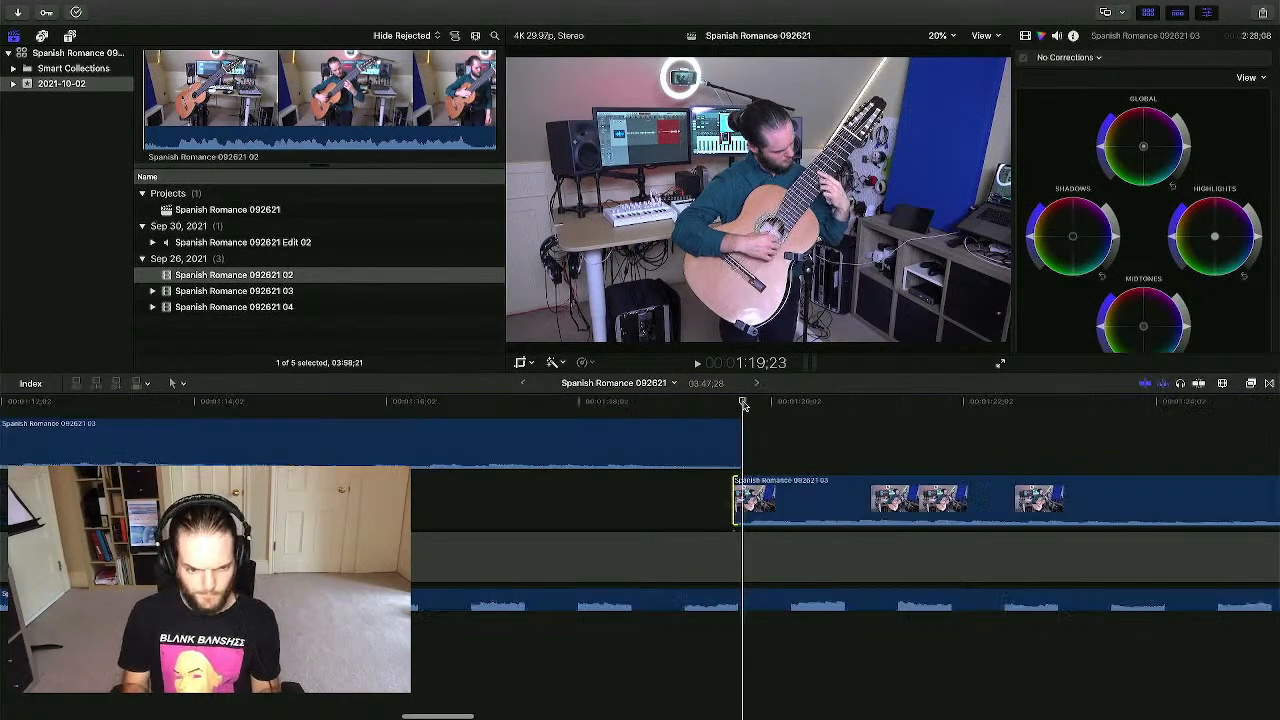
{"action": "left_click", "coordinate": [643, 500]}
{"action": "scroll", "coordinate": [643, 500], "scroll_direction": "right", "scroll_amount": 1}
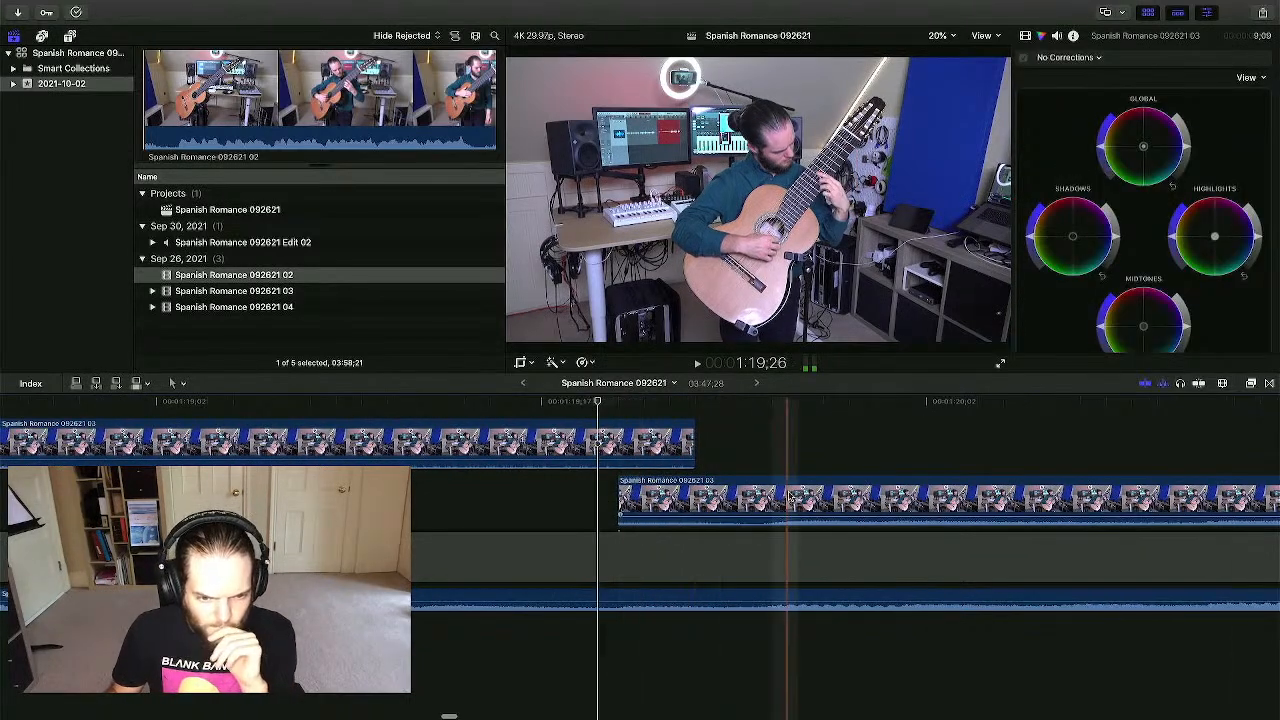
{"action": "left_click_drag", "start_coordinate": [773, 497], "coordinate": [640, 493]}
- Undo the last clip move and trim the upper 03 clip's end shorter
{"action": "left_click", "coordinate": [841, 448]}
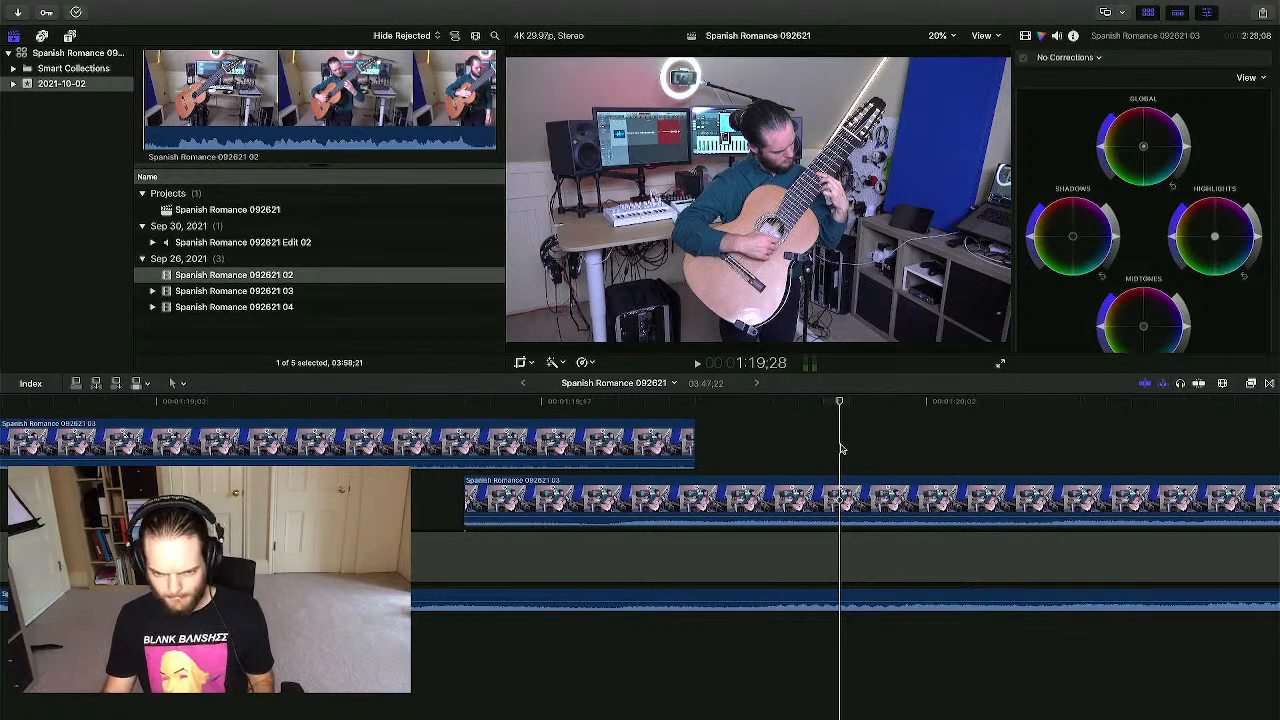
{"action": "scroll", "coordinate": [841, 448], "scroll_direction": "right", "scroll_amount": 3}
{"action": "key", "text": "super+minus"}
{"action": "key", "text": "super+minus"}
{"action": "key", "text": "super+minus"}
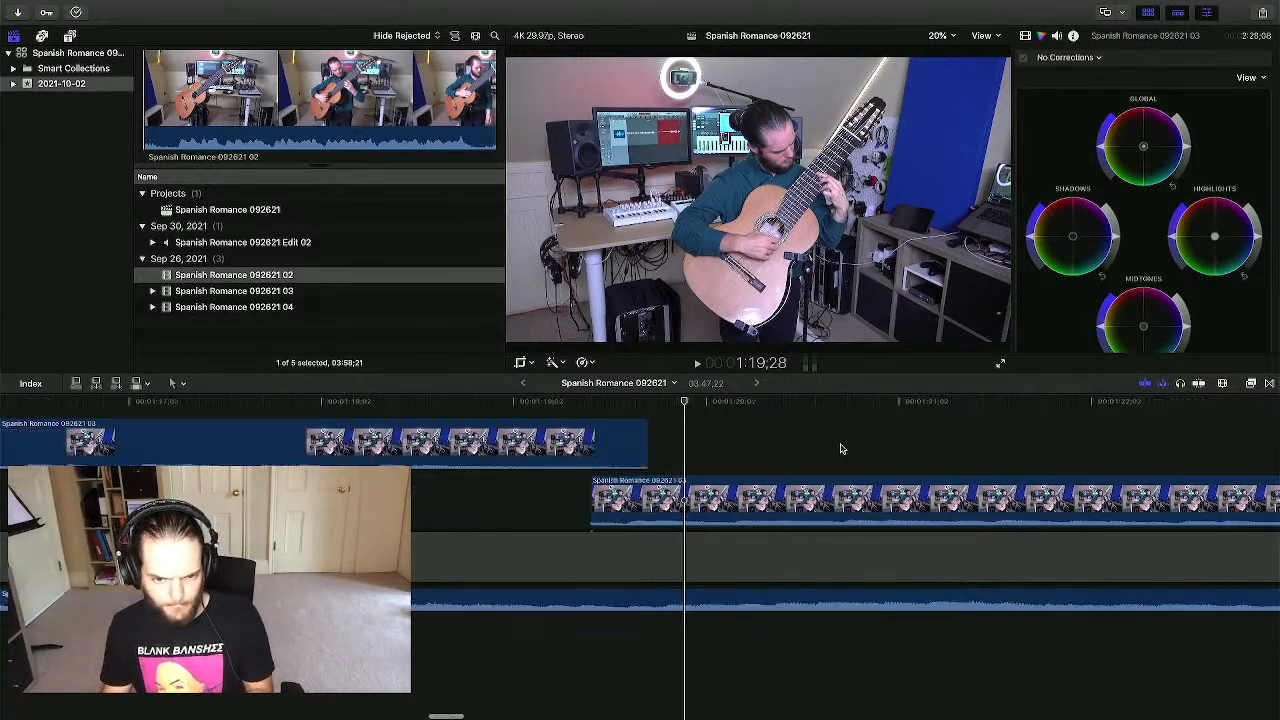
{"action": "key", "text": "super+z"}
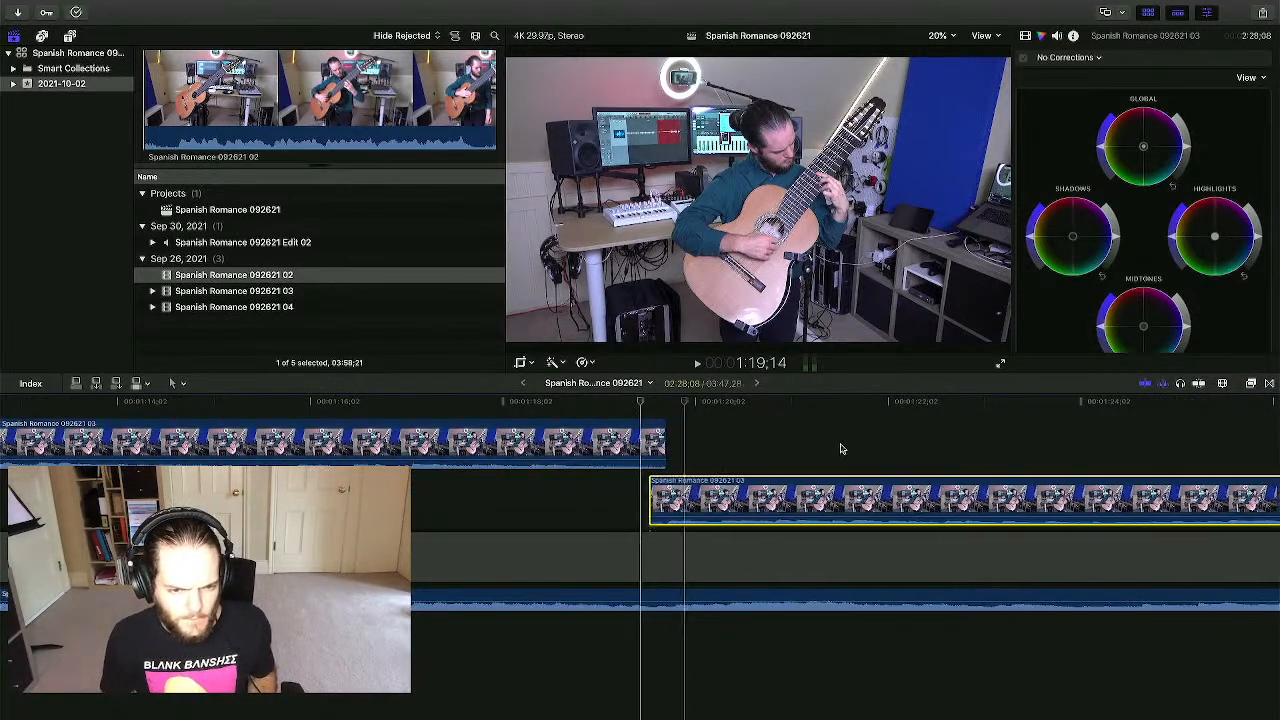
{"action": "left_click_drag", "start_coordinate": [664, 441], "coordinate": [649, 442]}
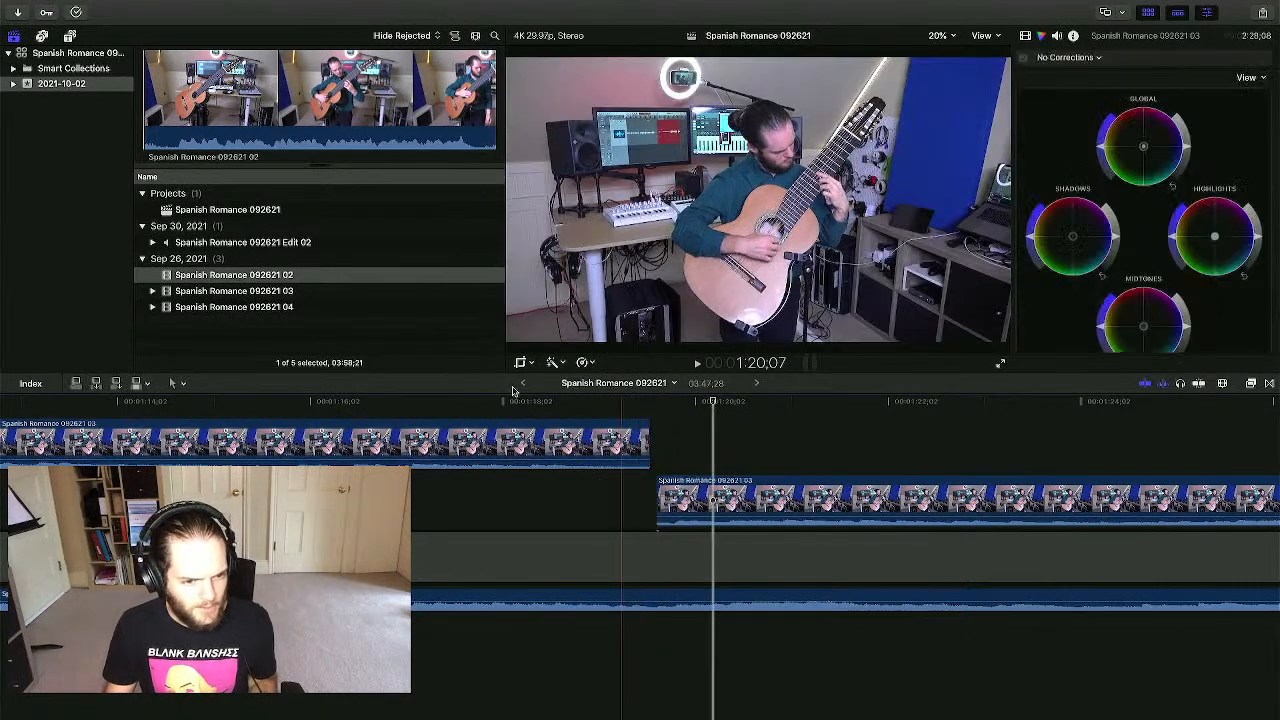
{"action": "left_click", "coordinate": [310, 401]}
{"action": "key", "text": "space"}
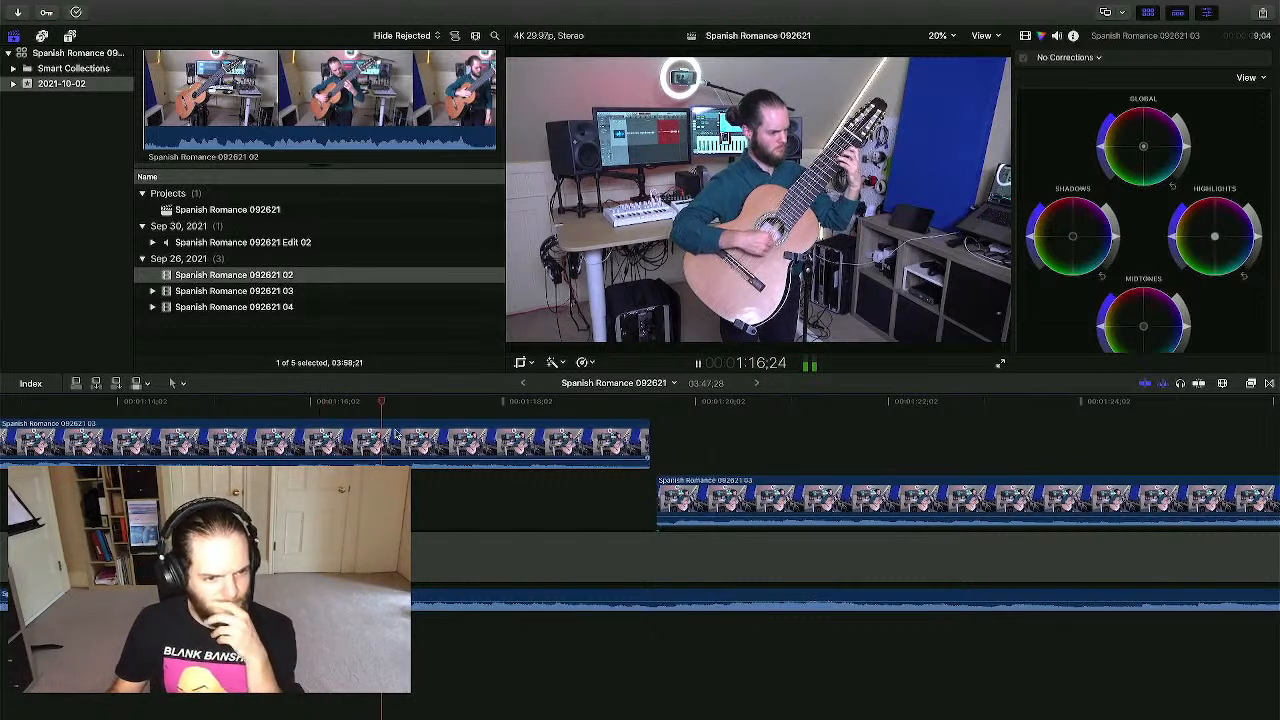
{"action": "scroll", "coordinate": [445, 432], "scroll_direction": "left", "scroll_amount": 5}
{"action": "scroll", "coordinate": [440, 432], "scroll_direction": "left", "scroll_amount": 3}
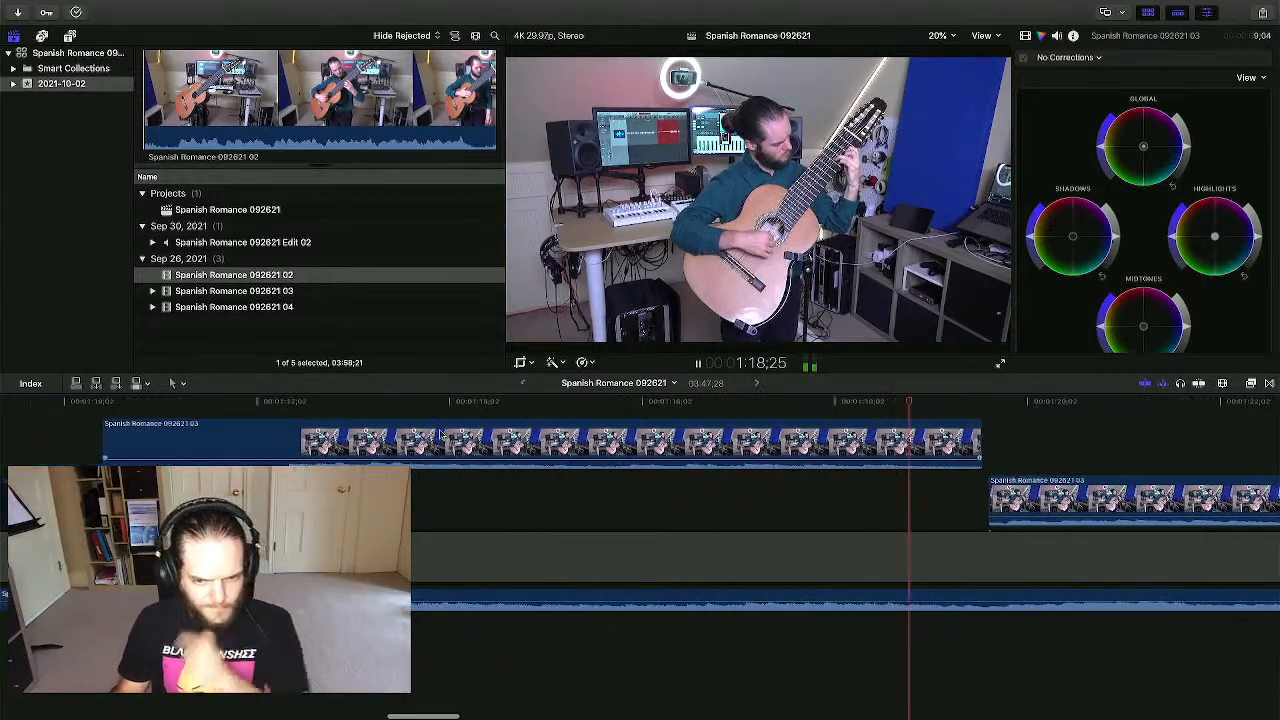
{"action": "scroll", "coordinate": [440, 432], "scroll_direction": "left", "scroll_amount": 3}
{"action": "key", "text": "space"}
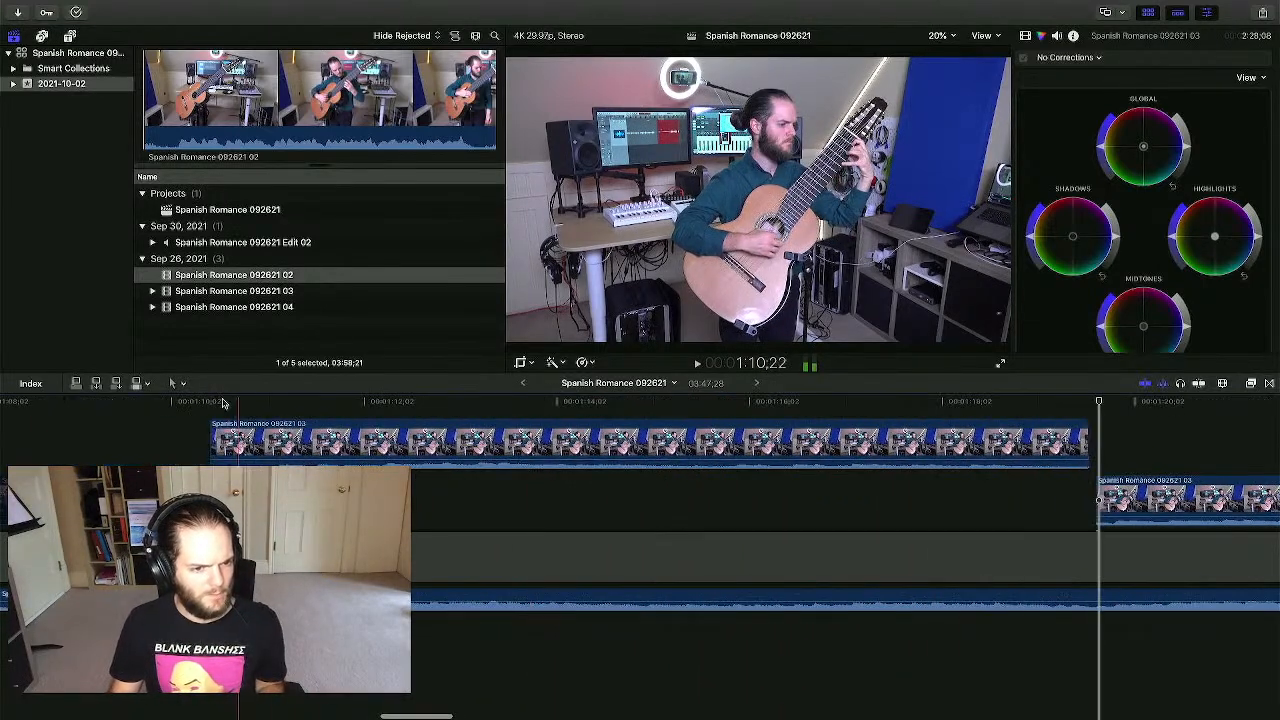
{"action": "key", "text": "space"}
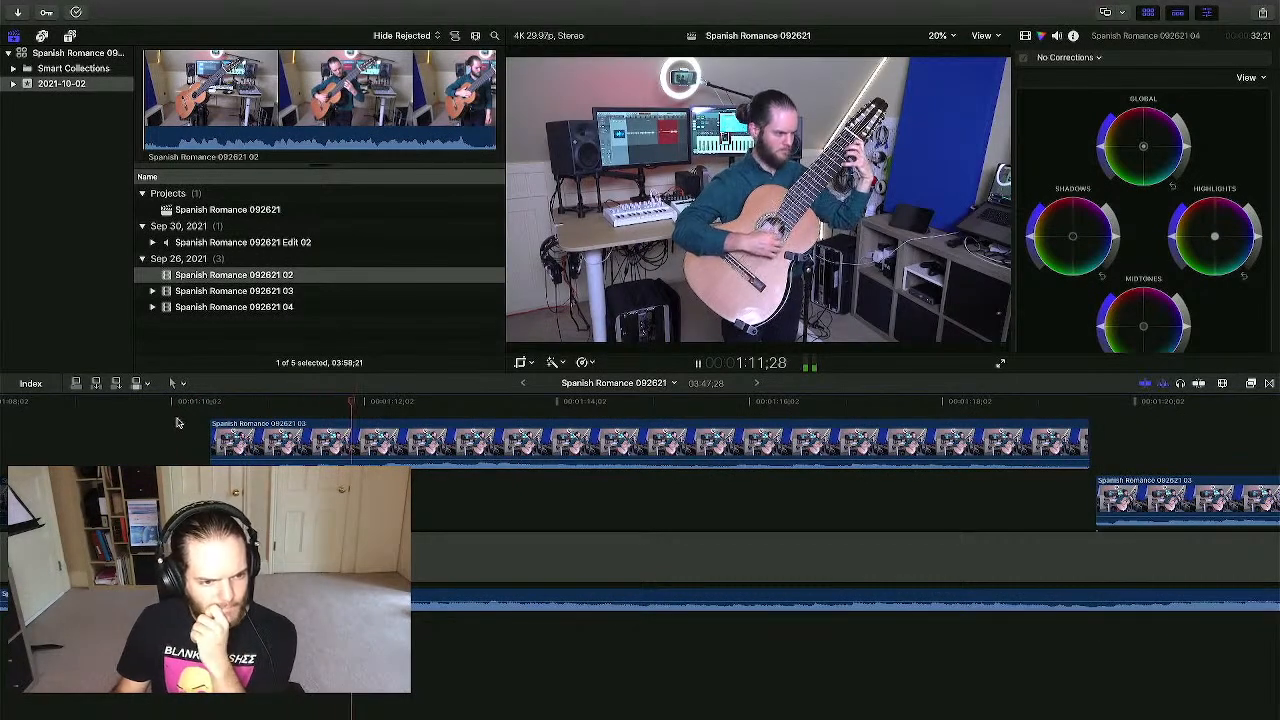
{"action": "left_click", "coordinate": [285, 437]}
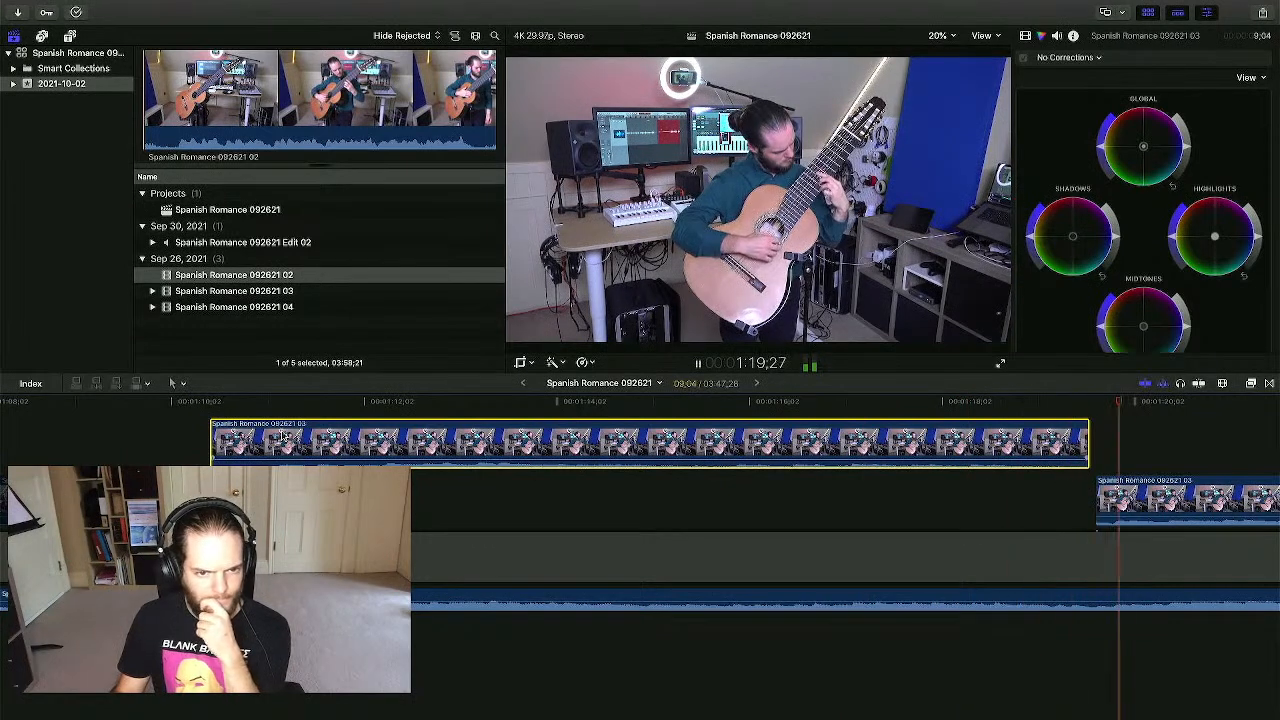
{"action": "key", "text": "space"}
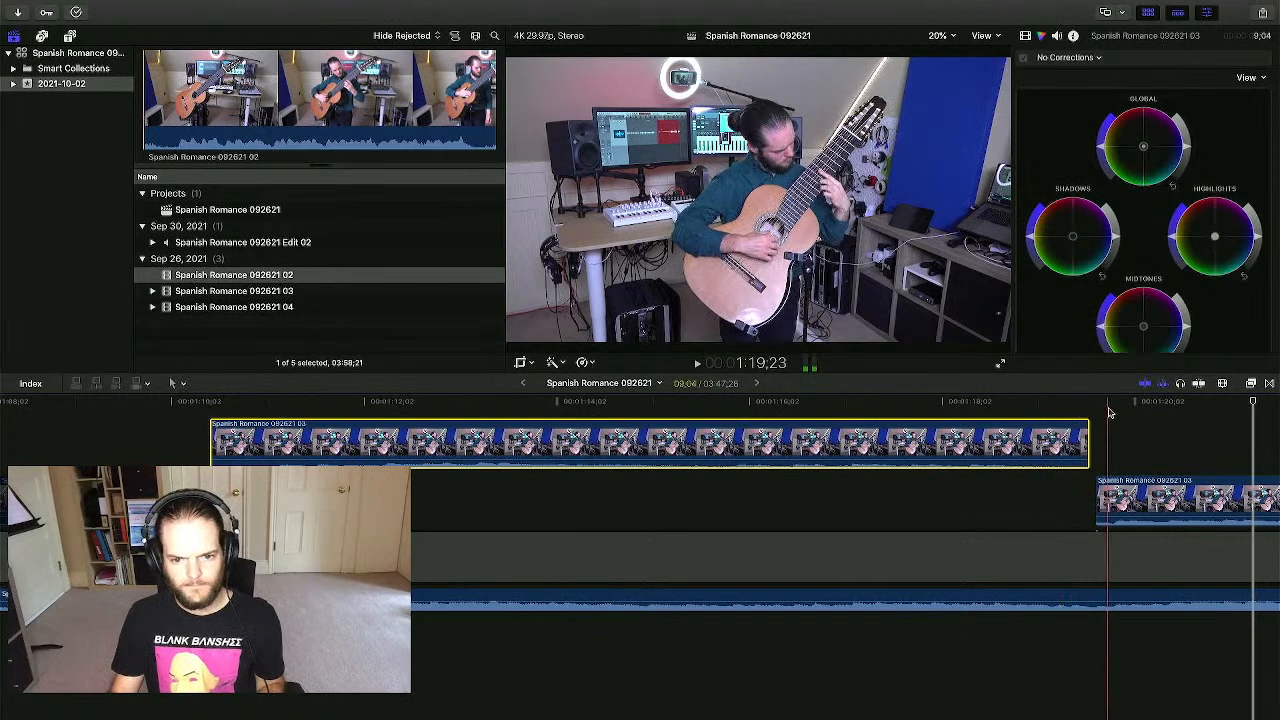
{"action": "left_click", "coordinate": [1150, 414]}
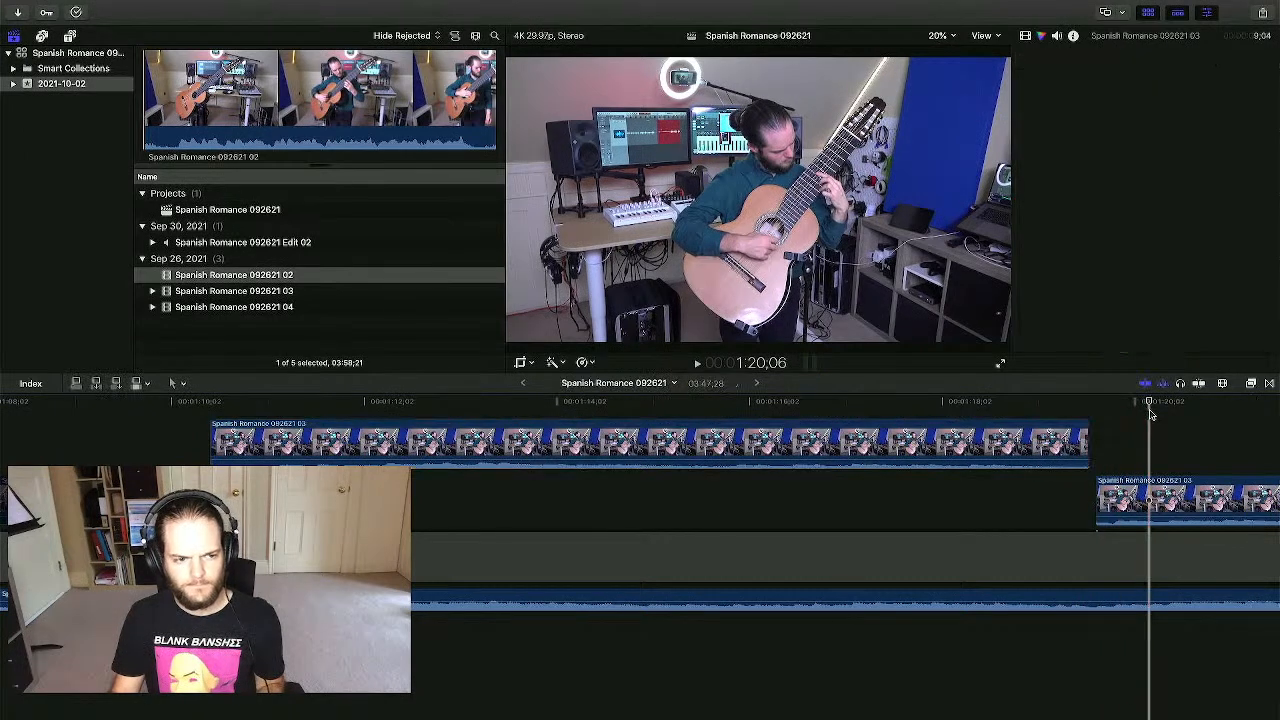
{"action": "left_click", "coordinate": [278, 405]}
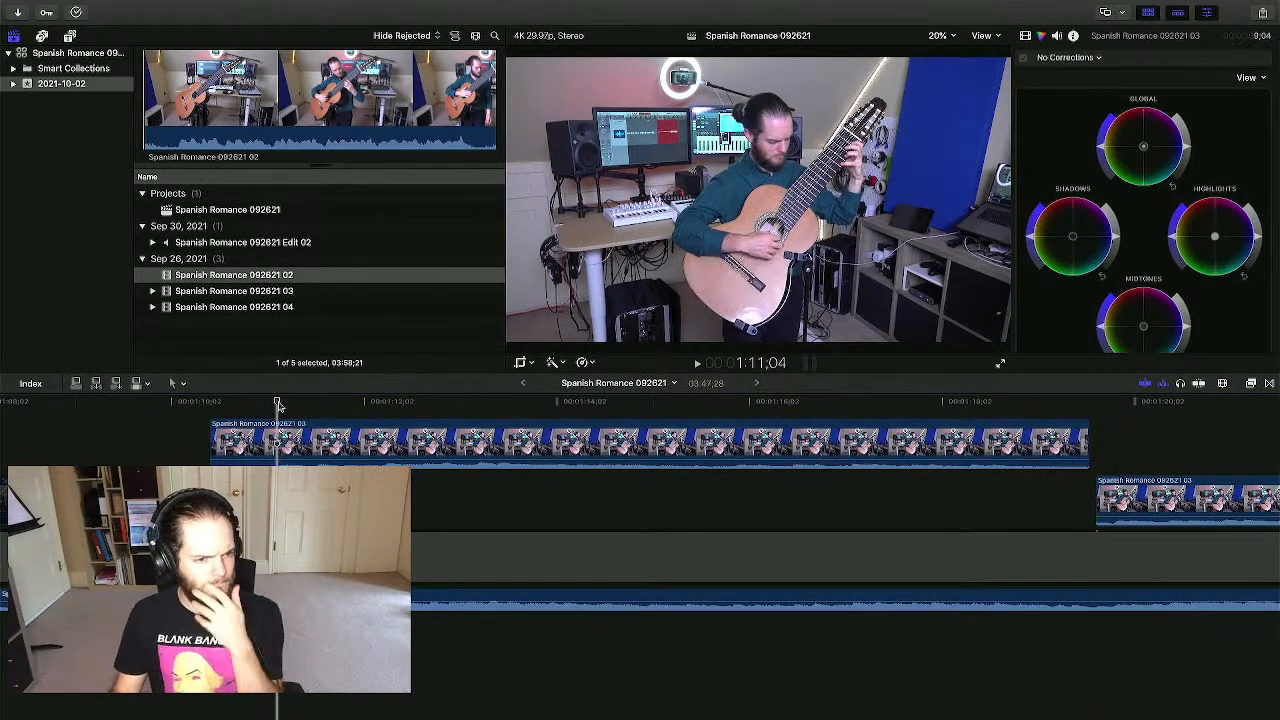
{"action": "scroll", "coordinate": [280, 404], "scroll_direction": "left", "scroll_amount": 5}
{"action": "key", "text": "ctrl+Up"}
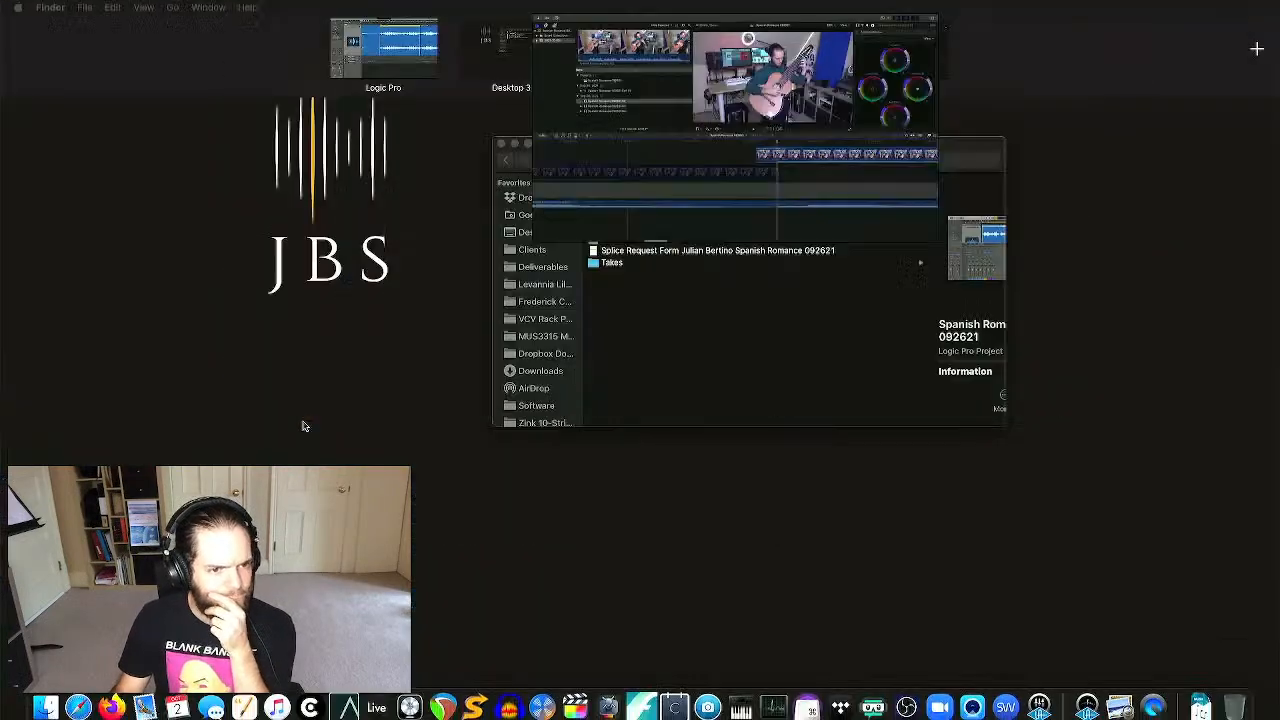
{"action": "left_click", "coordinate": [383, 48]}
{"action": "scroll", "coordinate": [640, 228], "scroll_direction": "left", "scroll_amount": 5}
{"action": "scroll", "coordinate": [645, 225], "scroll_direction": "right", "scroll_amount": 10}
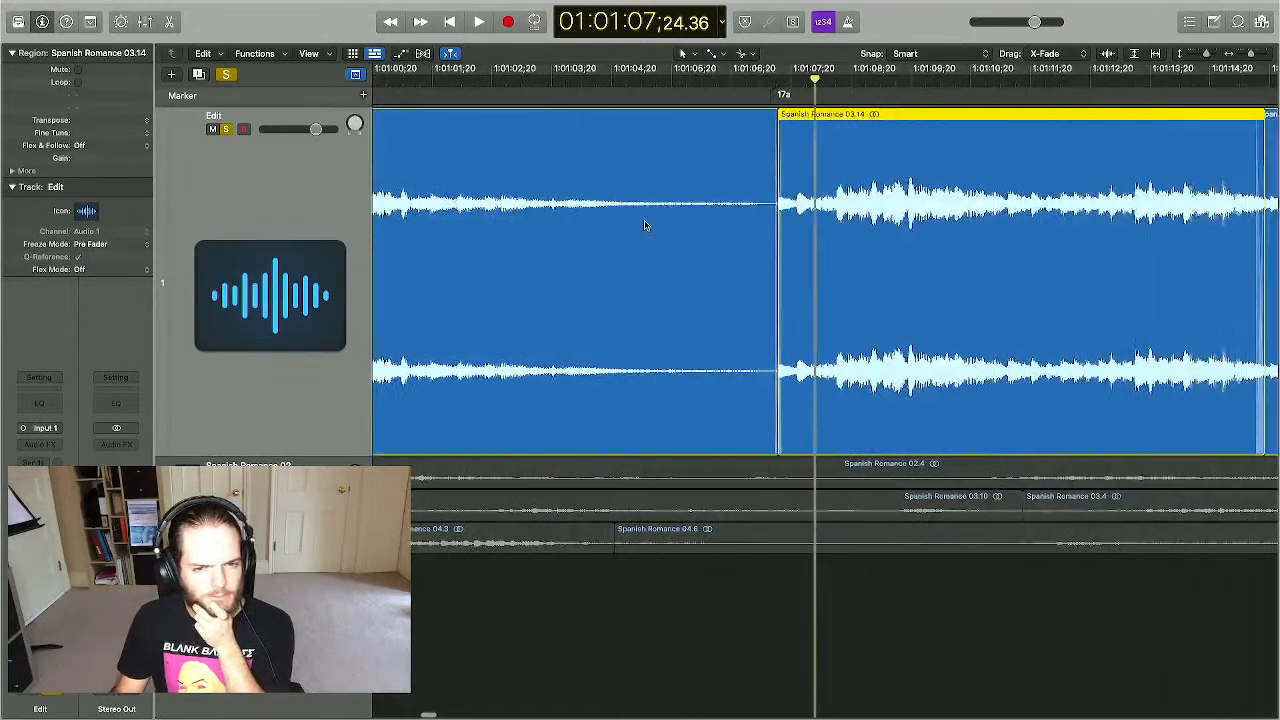
{"action": "scroll", "coordinate": [650, 222], "scroll_direction": "left", "scroll_amount": 3}
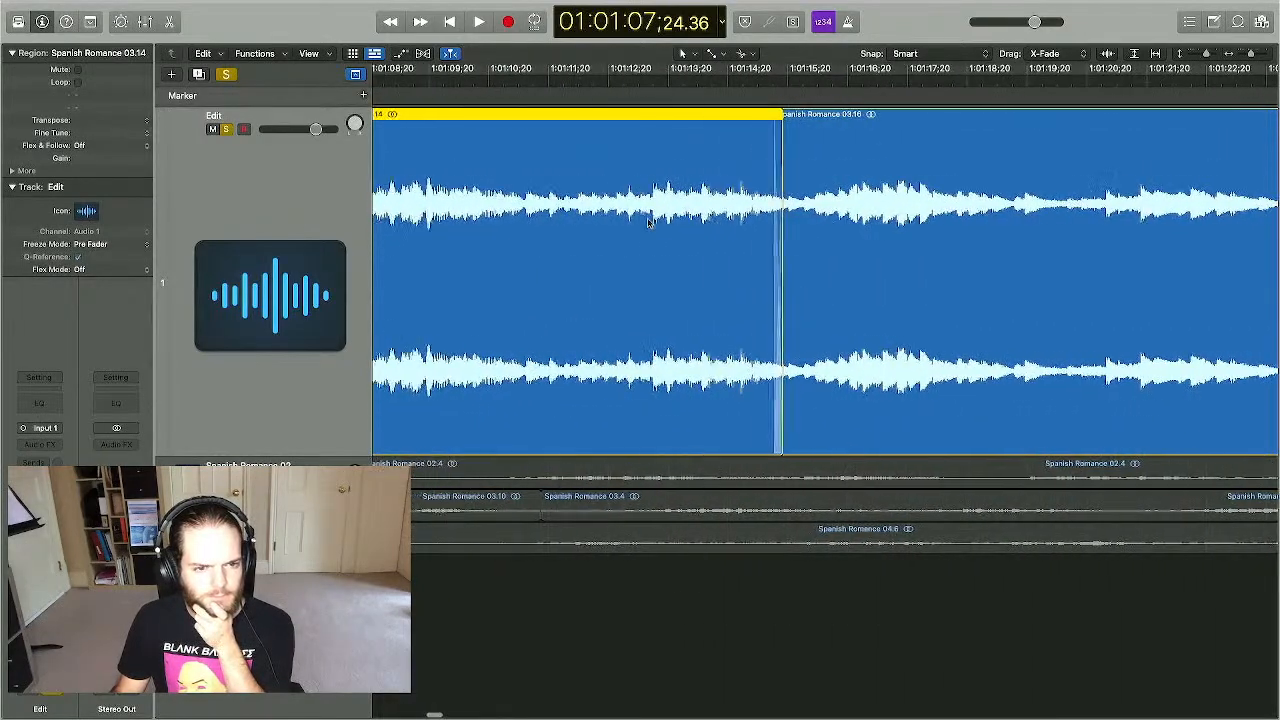
{"action": "scroll", "coordinate": [650, 226], "scroll_direction": "right", "scroll_amount": 10}
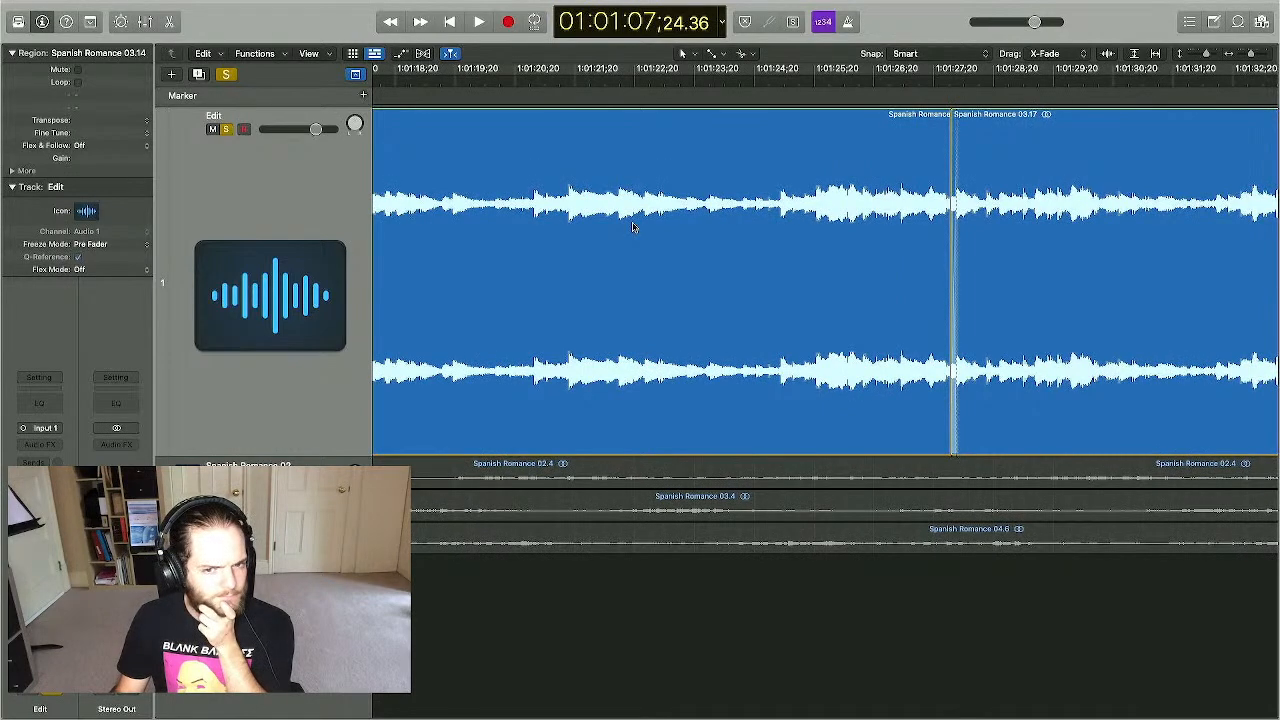
{"action": "key", "text": "ctrl+Up"}
{"action": "left_click", "coordinate": [405, 79]}
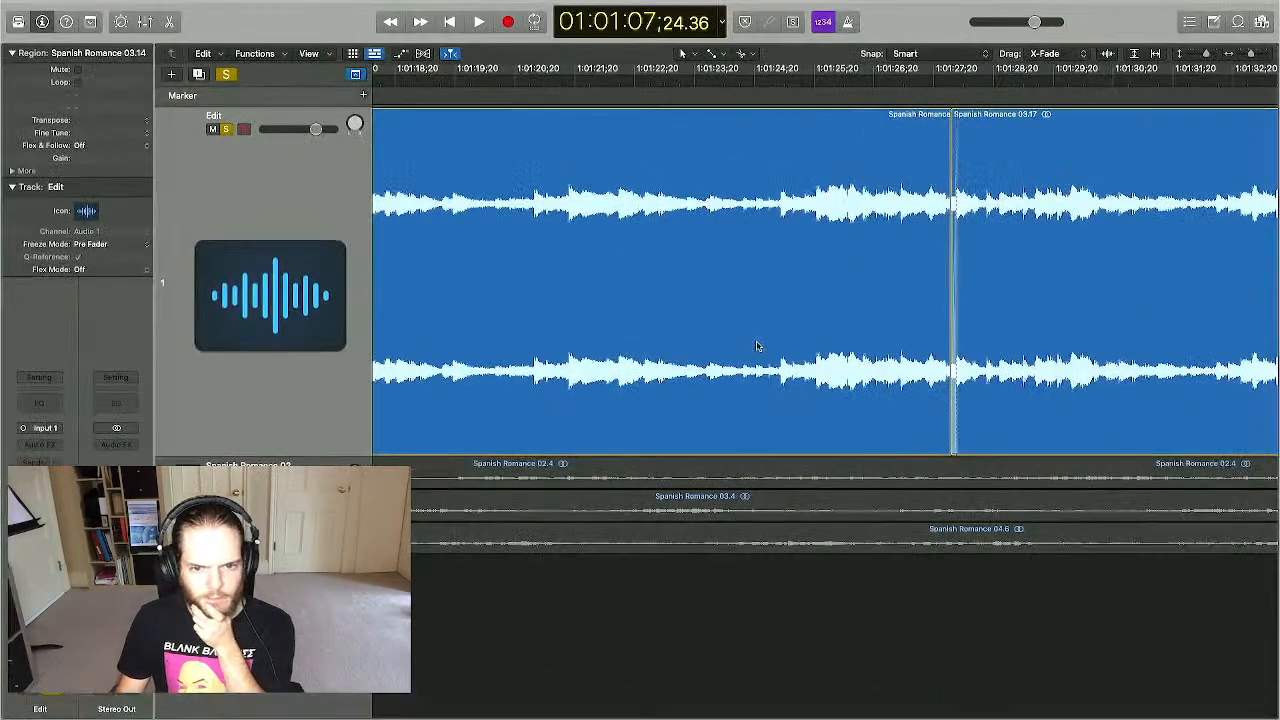
{"action": "key", "text": "ctrl+Up"}
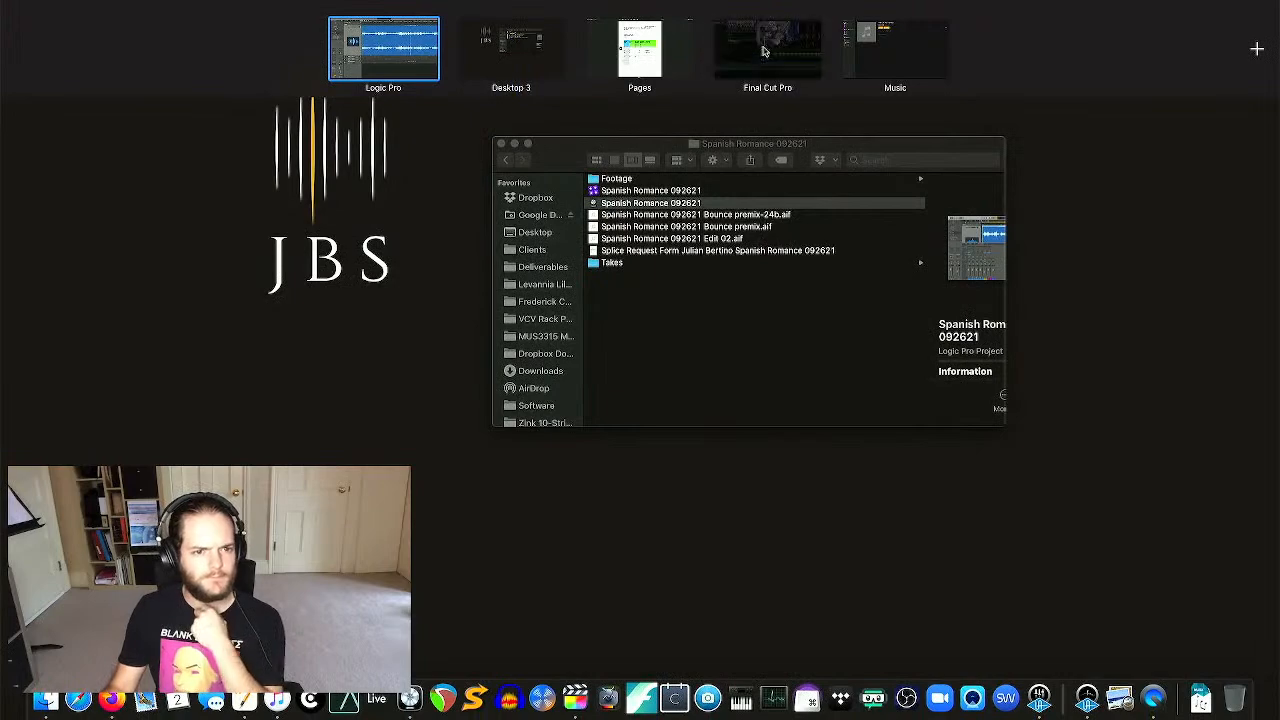
{"action": "left_click", "coordinate": [716, 52]}
{"action": "left_click", "coordinate": [597, 433]}
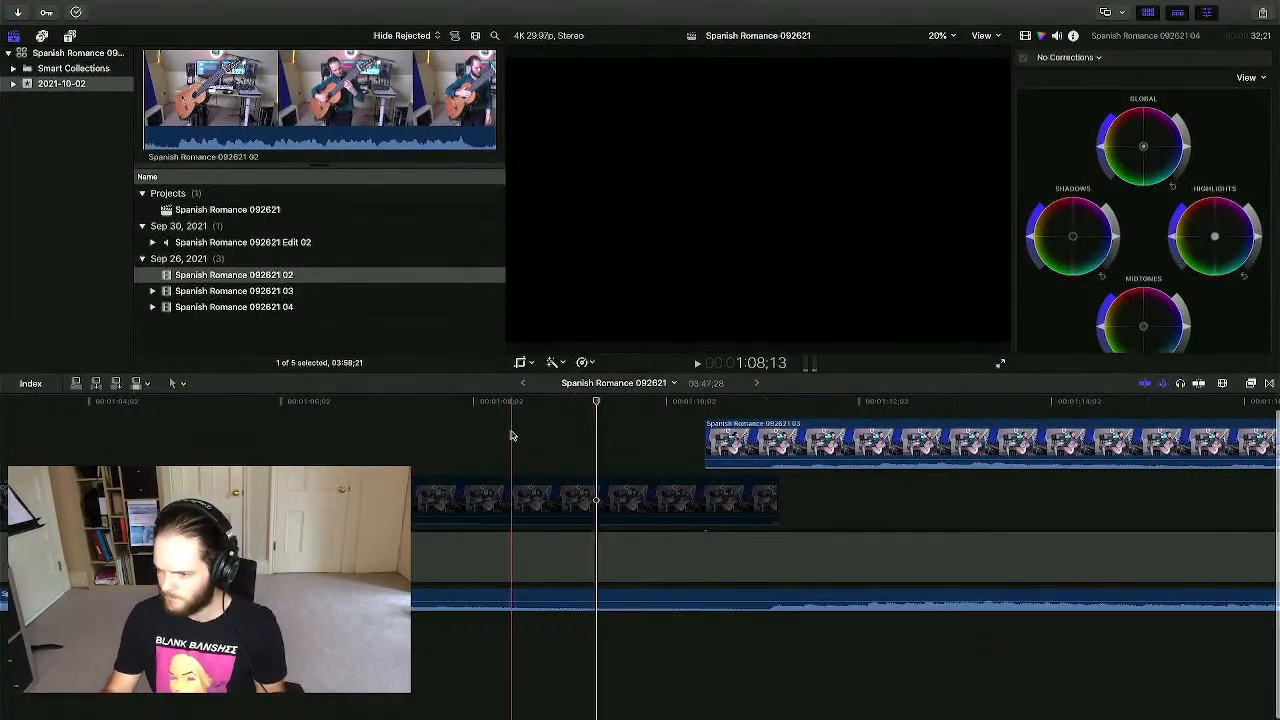
- Nudge the connected 03 clip two frames earlier and play back around 1:11 to check sync
{"action": "key", "text": "super+minus"}
{"action": "key", "text": "super+minus"}
{"action": "key", "text": "super+minus"}
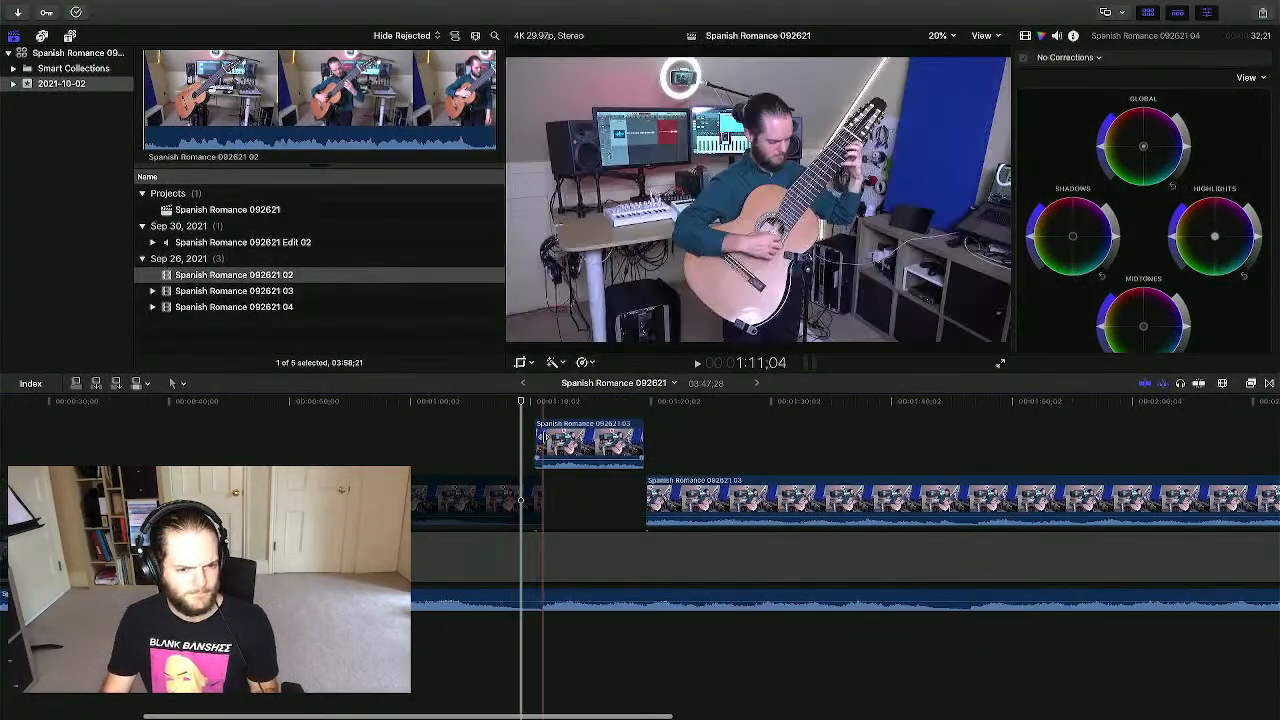
{"action": "key", "text": "super+equal"}
{"action": "key", "text": "super+equal"}
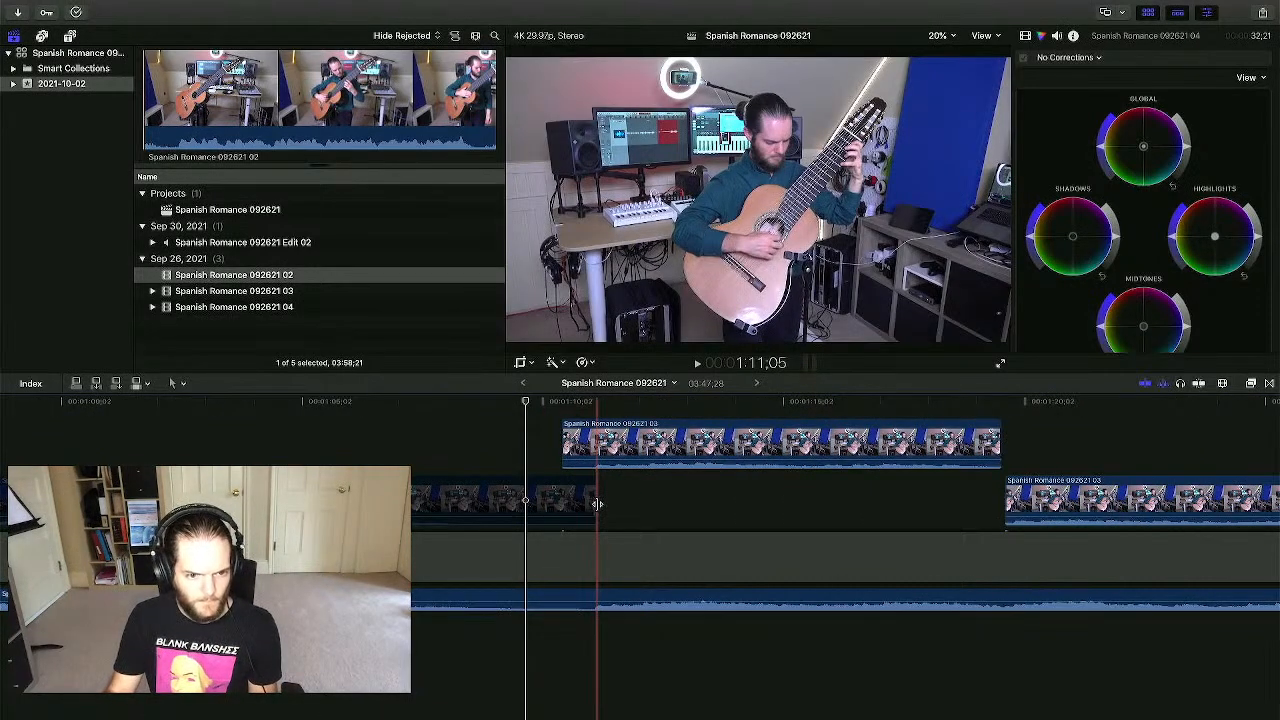
{"action": "left_click", "coordinate": [603, 450]}
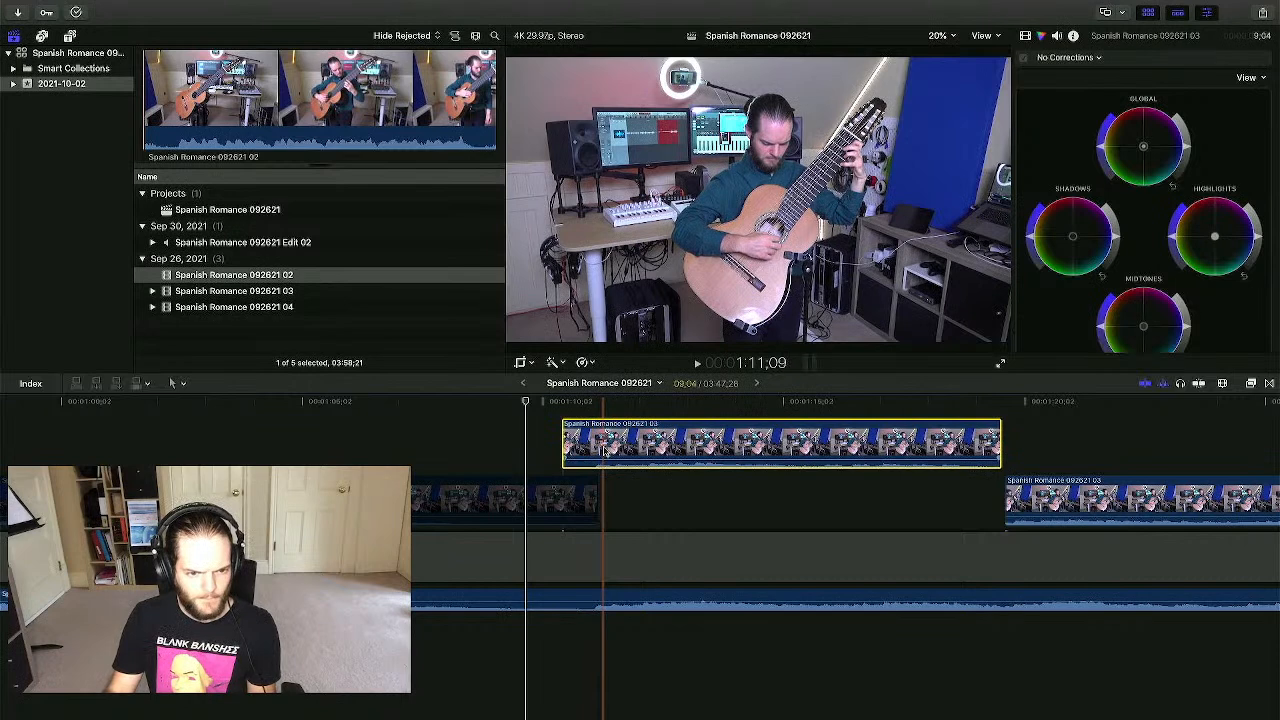
{"action": "key", "text": "space"}
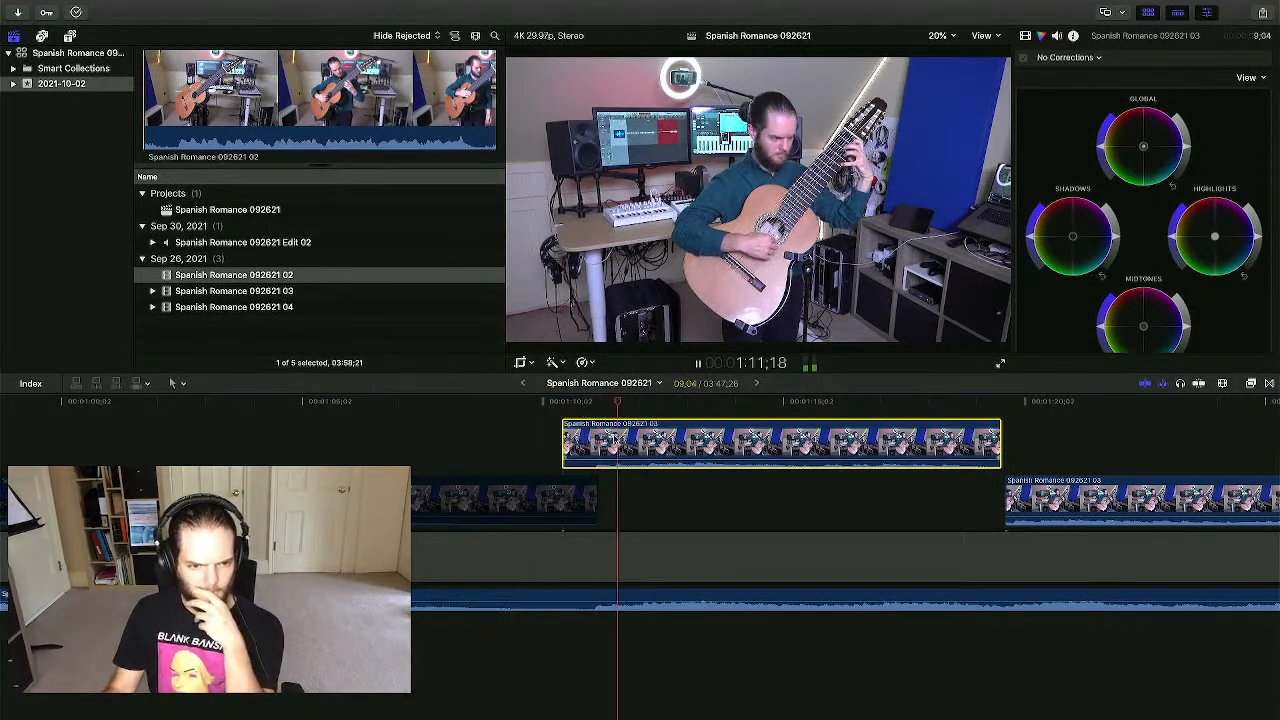
{"action": "key", "text": "comma"}
{"action": "key", "text": "comma"}
{"action": "left_click", "coordinate": [591, 400]}
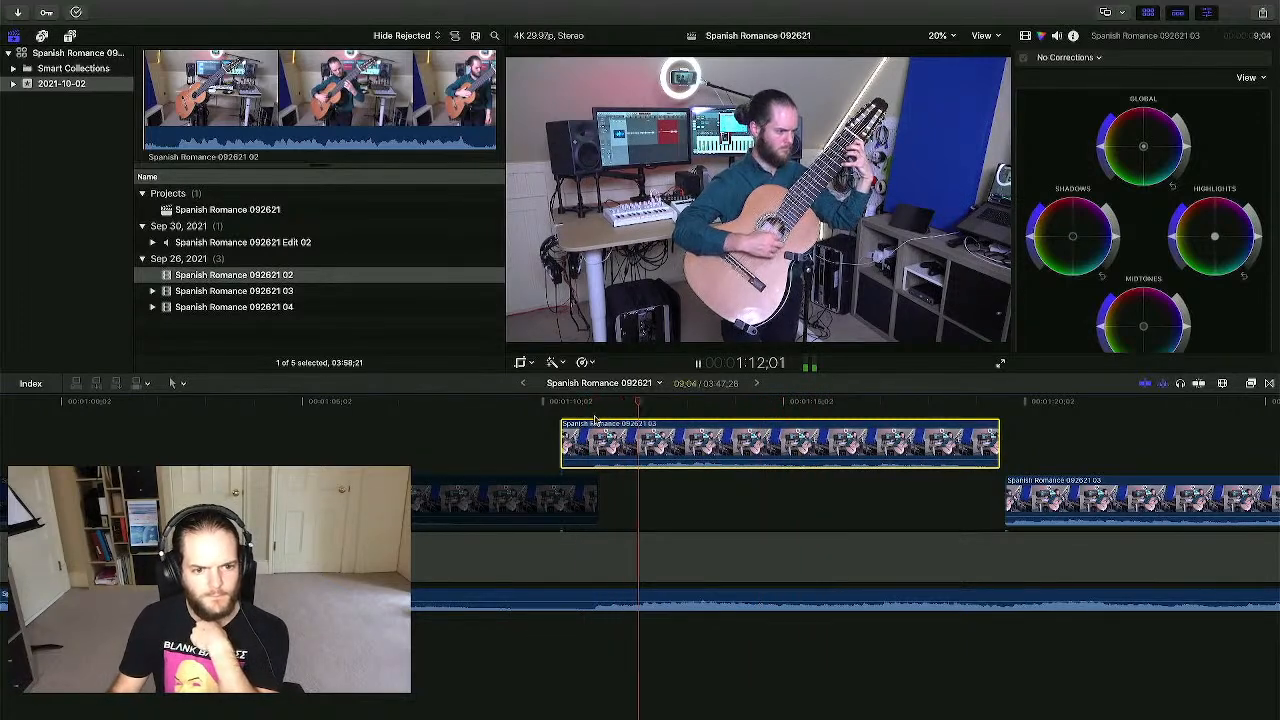
{"action": "key", "text": "super+equal"}
{"action": "key", "text": "super+equal"}
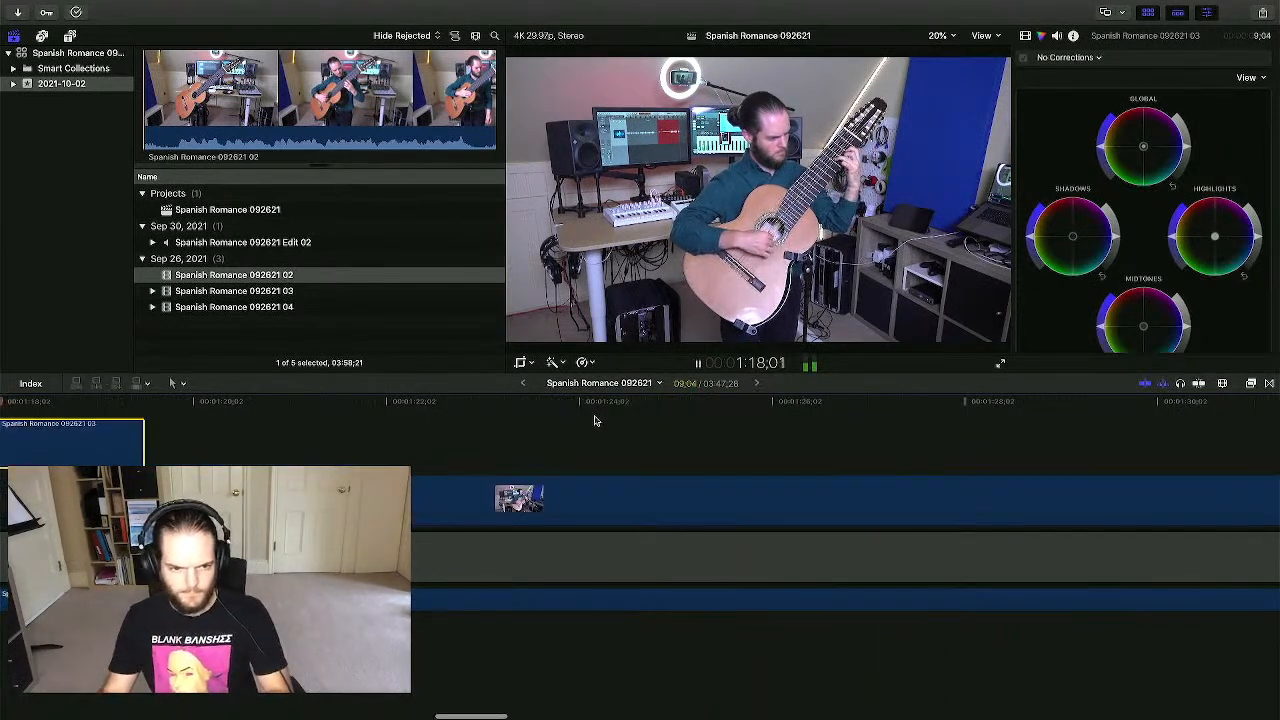
{"action": "key", "text": "super+minus"}
{"action": "key", "text": "super+minus"}
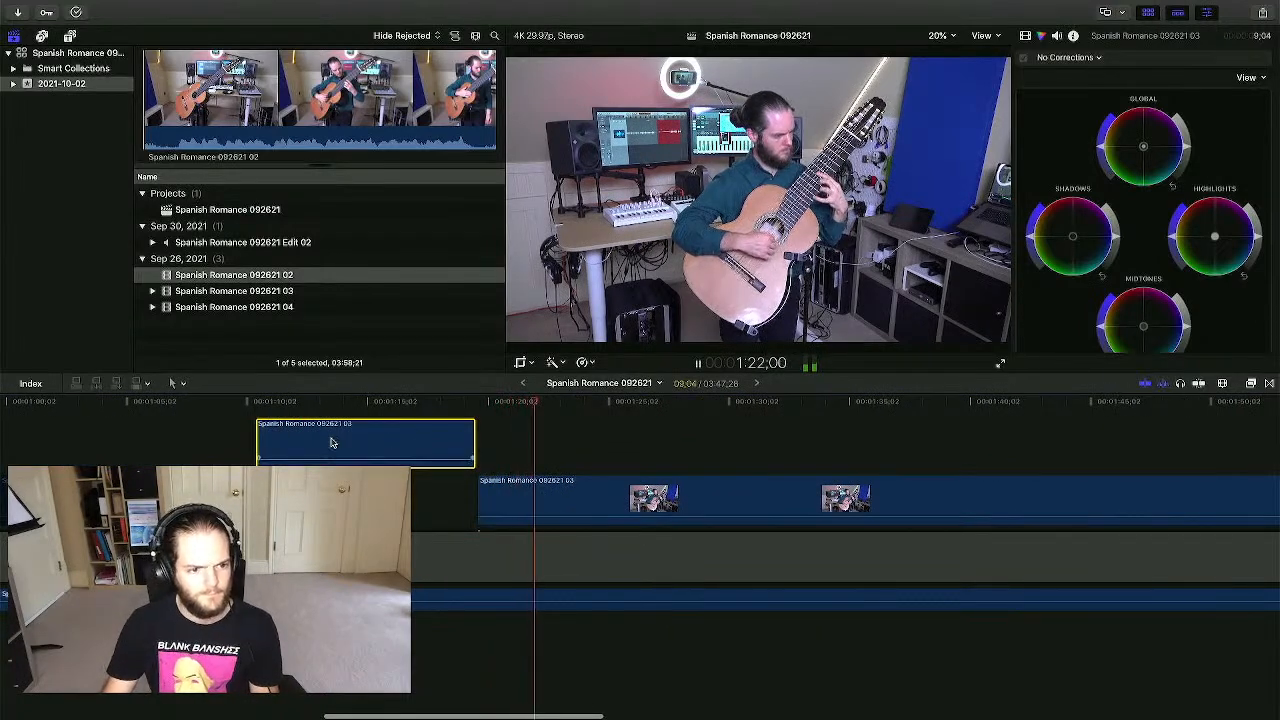
{"action": "key", "text": "space"}
- Drag the connected clip's volume line down to -∞ dB to silence it
{"action": "left_click", "coordinate": [327, 440]}
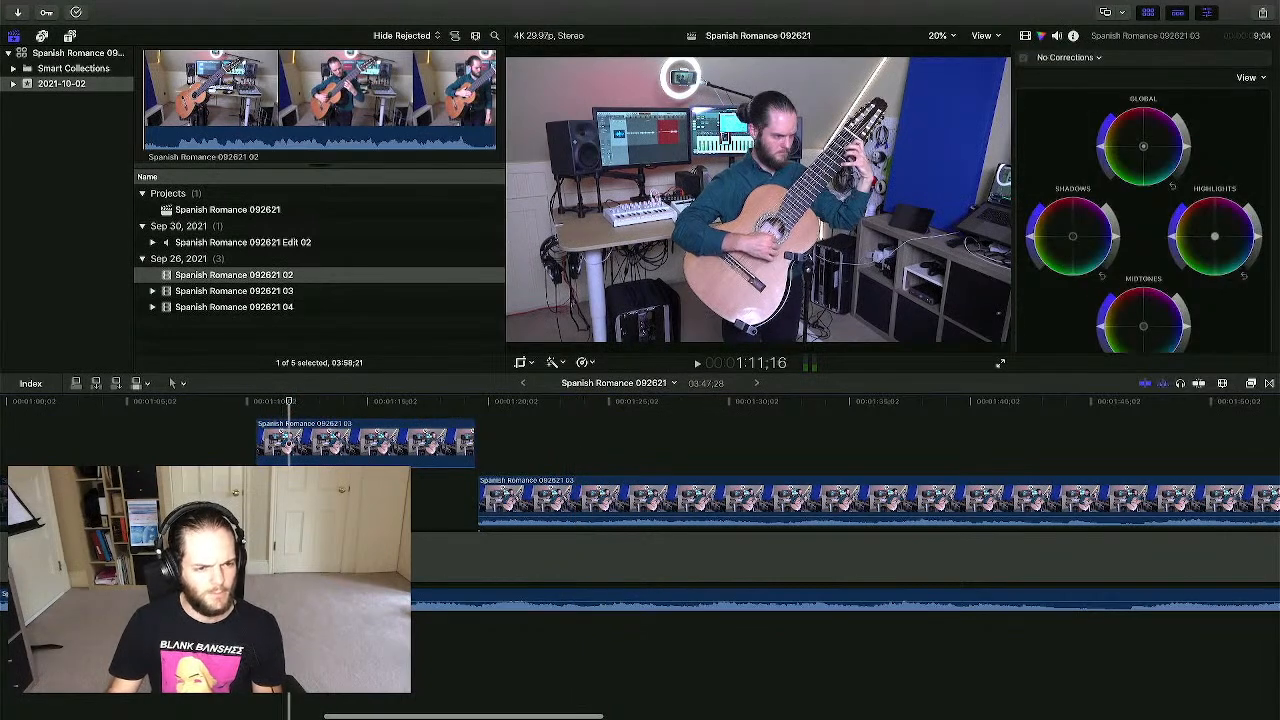
{"action": "left_click", "coordinate": [249, 444]}
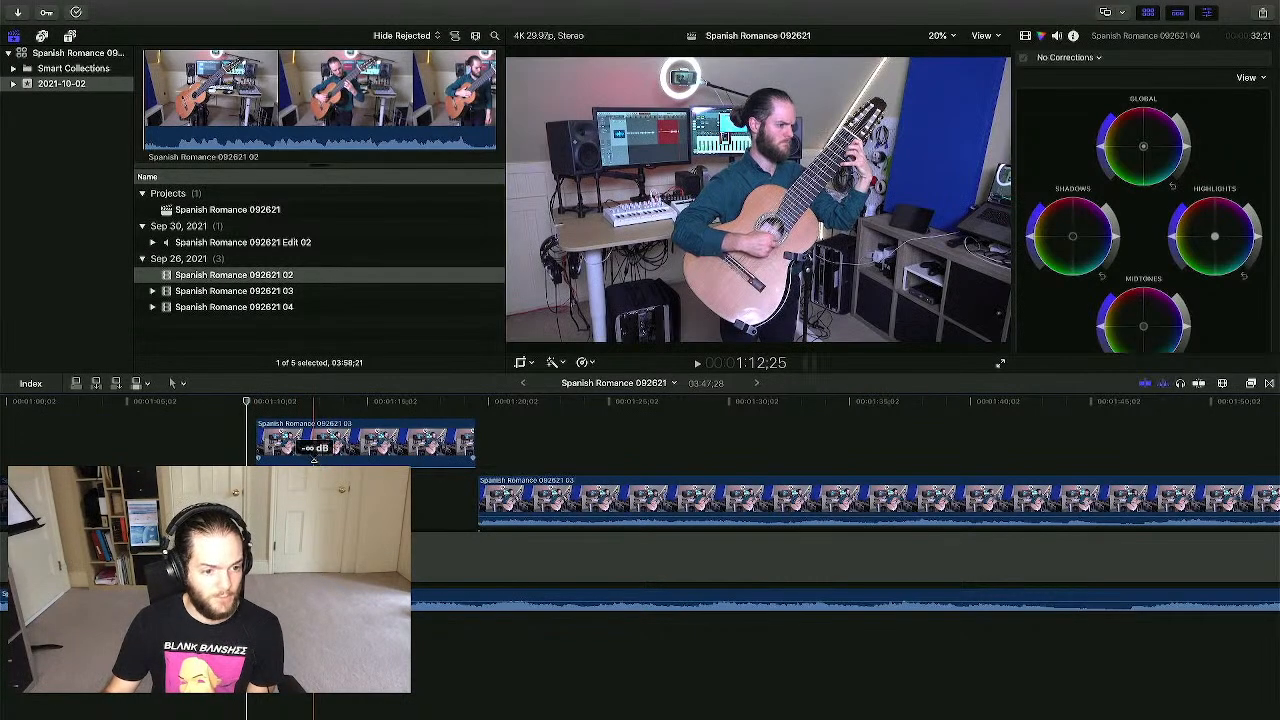
{"action": "left_click_drag", "start_coordinate": [314, 460], "coordinate": [313, 460]}
{"action": "scroll", "coordinate": [313, 460], "scroll_direction": "left", "scroll_amount": 1}
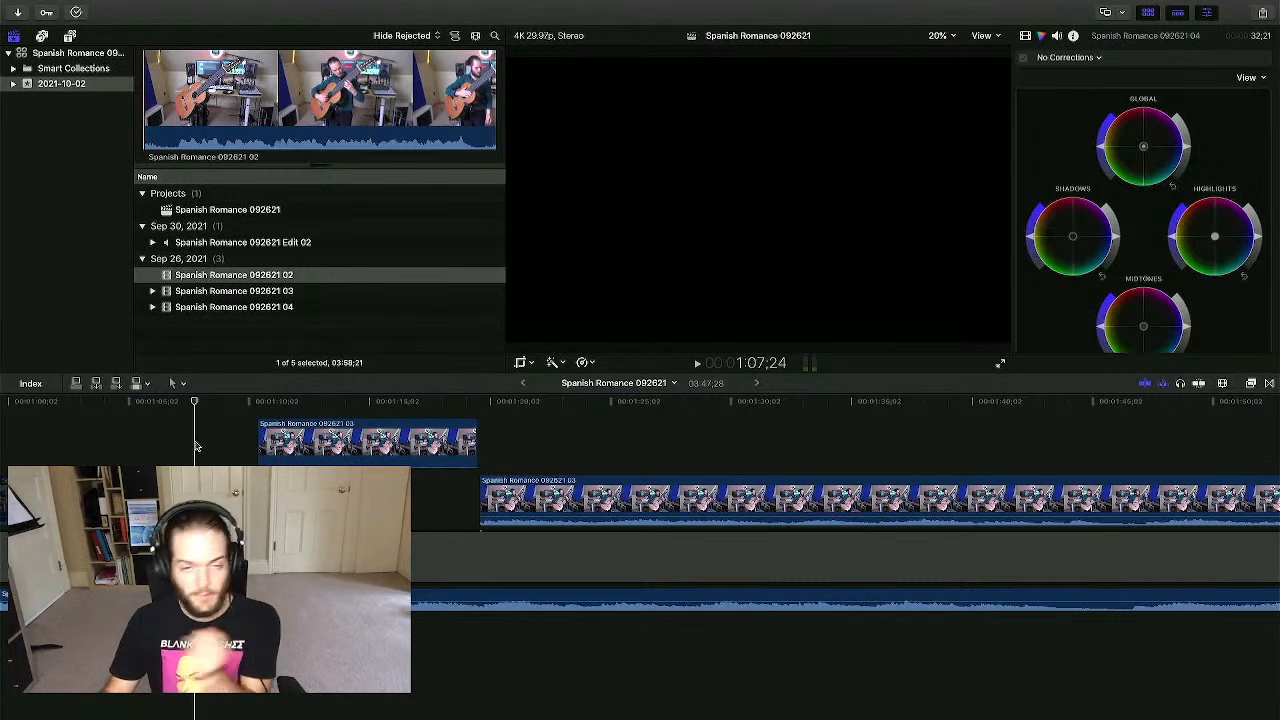
{"action": "left_click", "coordinate": [1000, 363]}
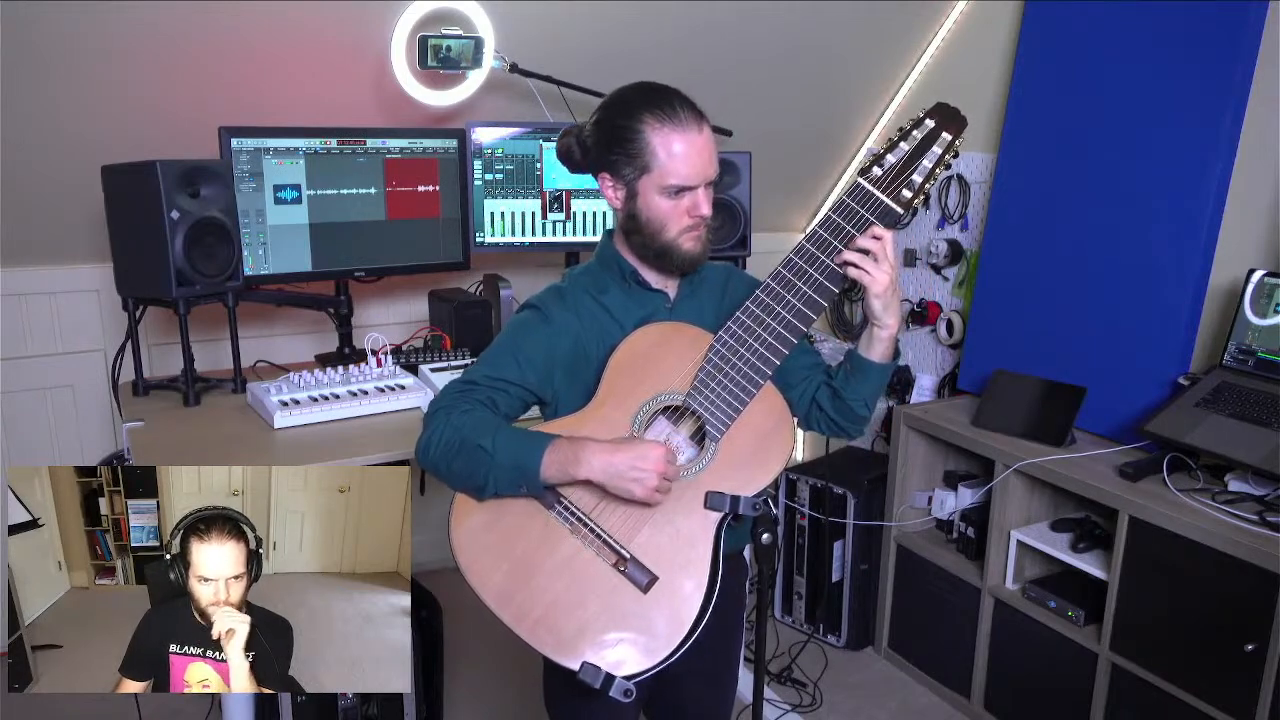
{"action": "mouse_move", "coordinate": [1003, 368]}
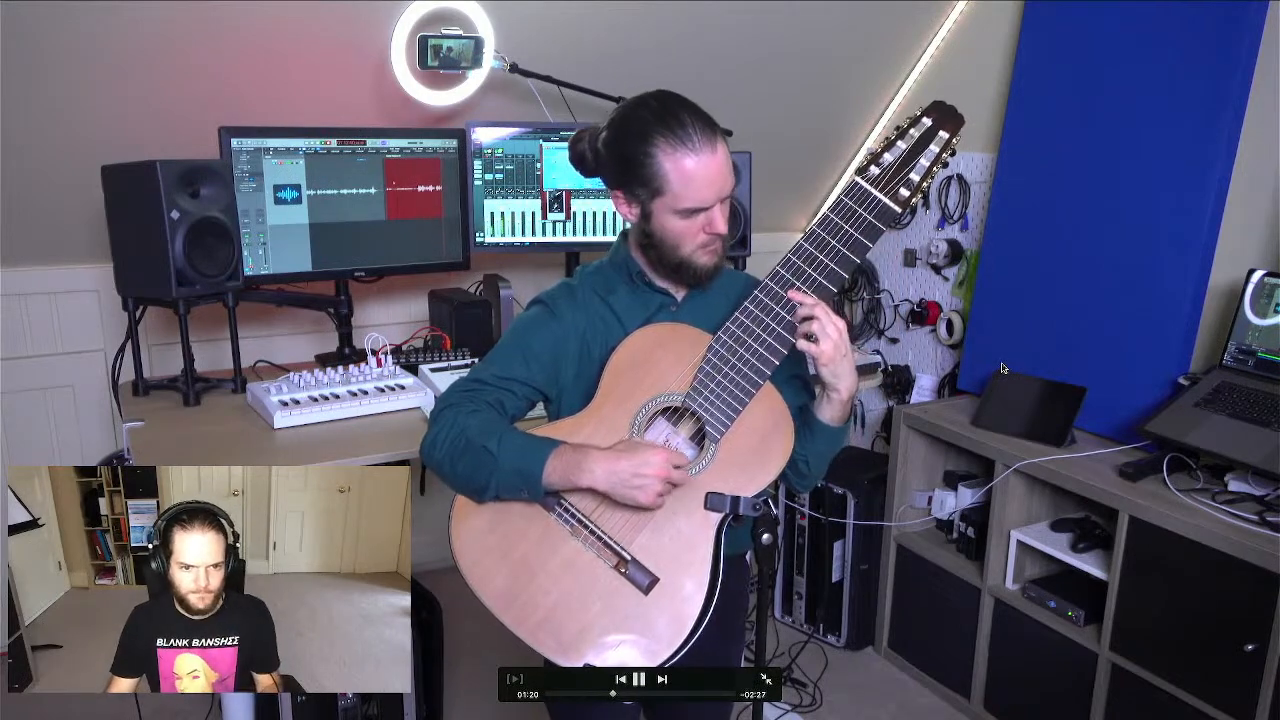
{"action": "mouse_move", "coordinate": [758, 569]}
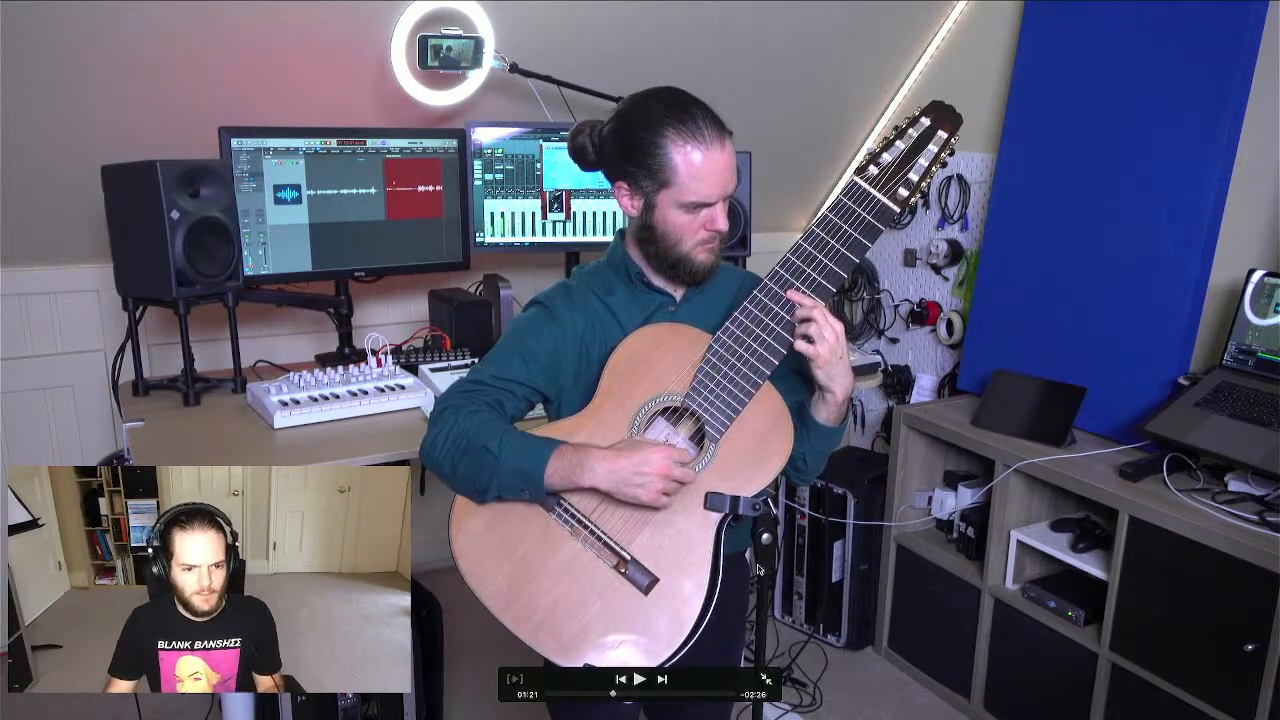
{"action": "left_click", "coordinate": [767, 676]}
{"action": "left_click", "coordinate": [560, 432]}
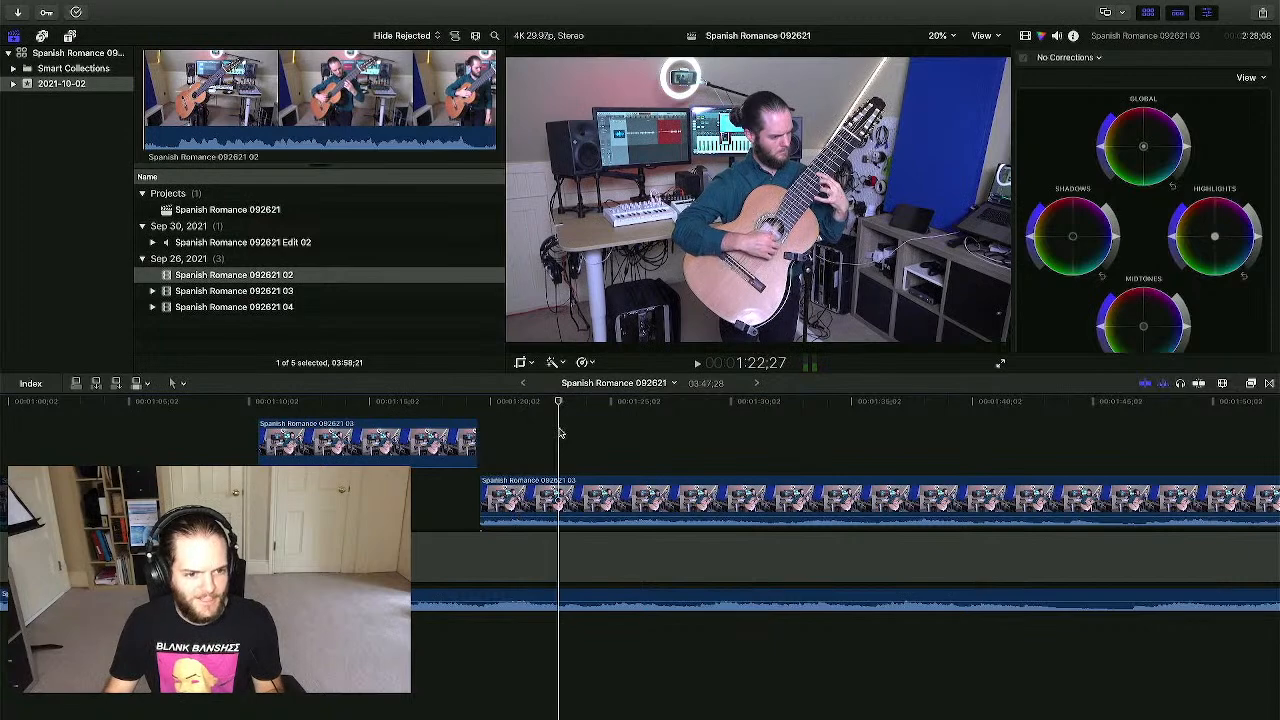
- Zoom in at the connected clip's end and play the edit across the cut
{"action": "left_click", "coordinate": [481, 436]}
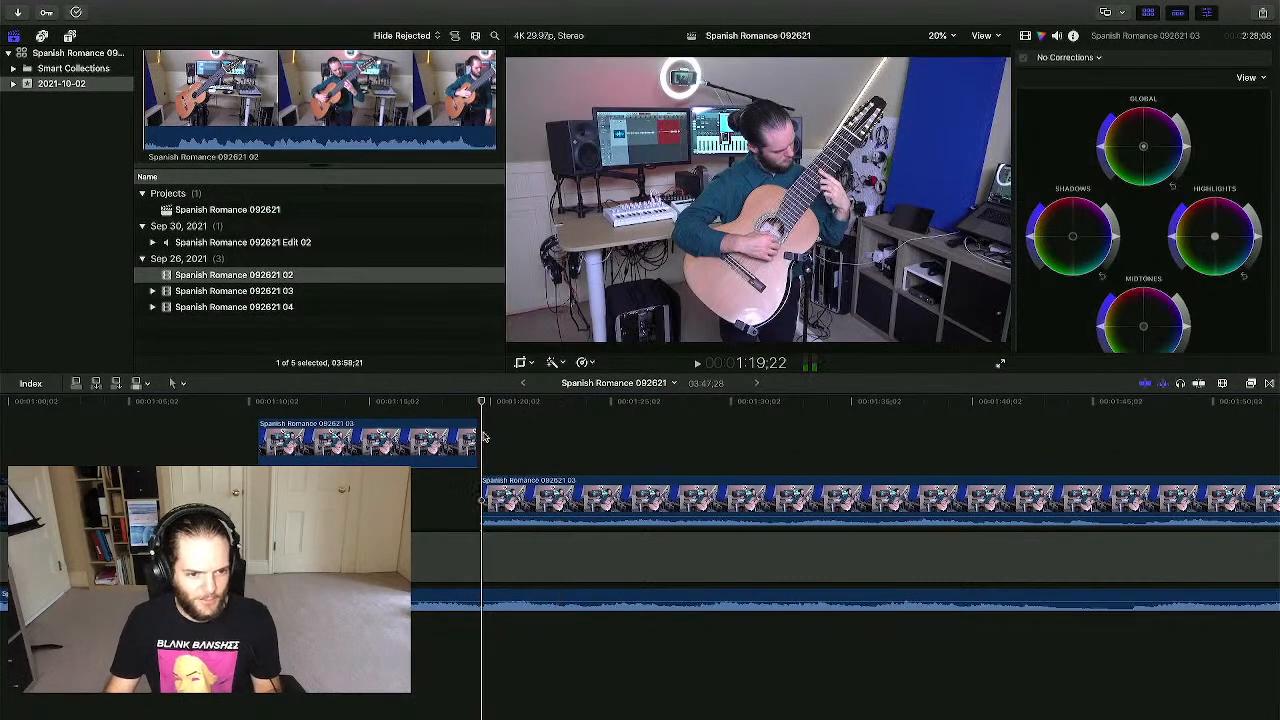
{"action": "key", "text": "super+equal"}
{"action": "key", "text": "super+equal"}
{"action": "key", "text": "super+equal"}
{"action": "key", "text": "super+equal"}
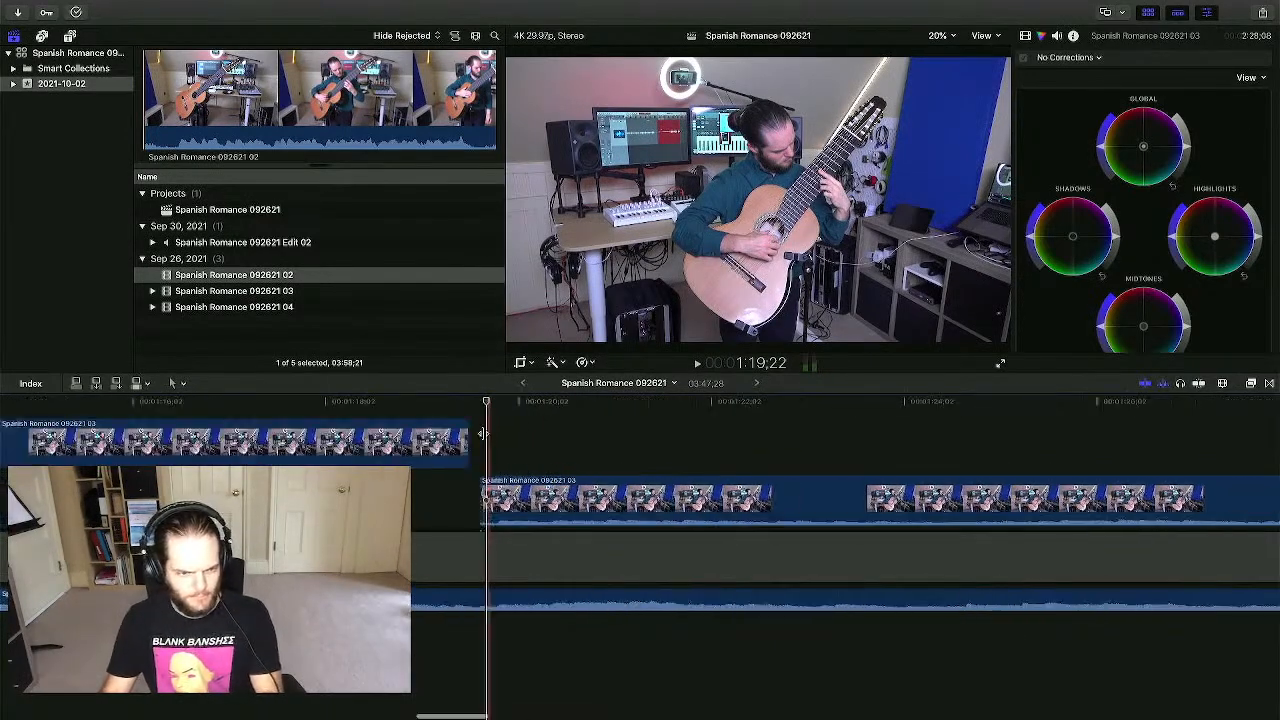
{"action": "scroll", "coordinate": [484, 434], "scroll_direction": "left", "scroll_amount": 2}
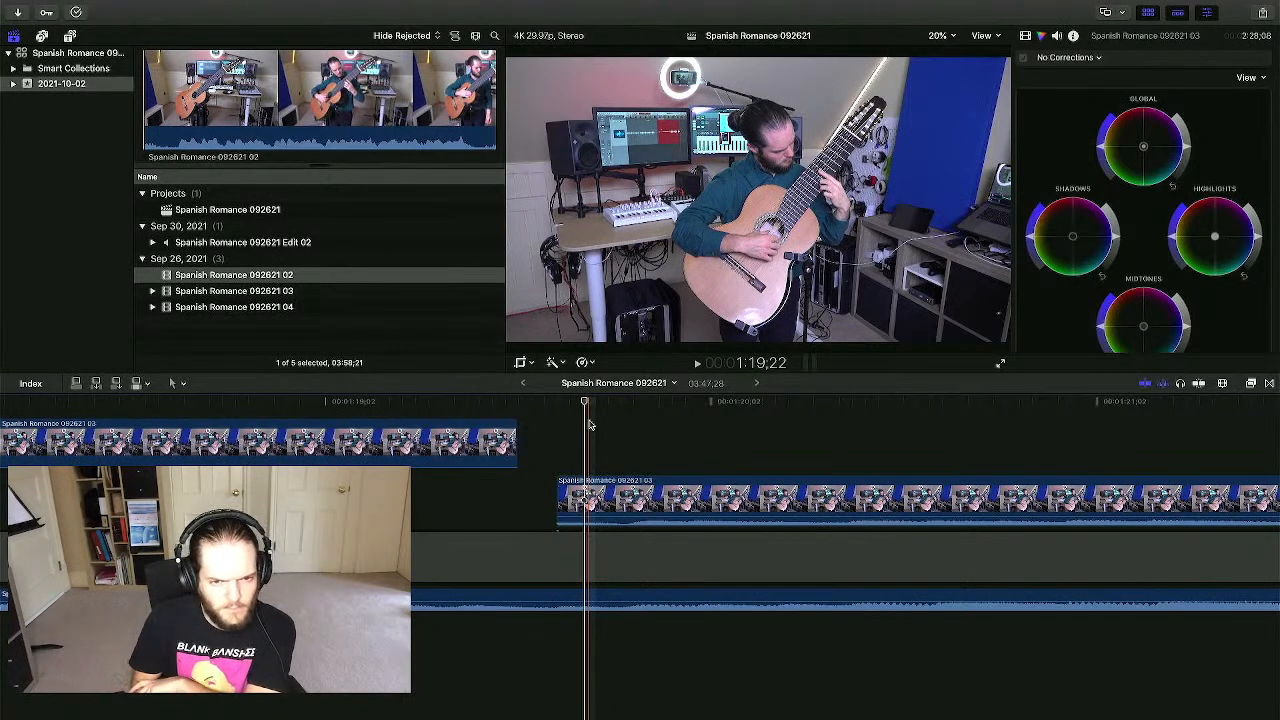
{"action": "key", "text": "space"}
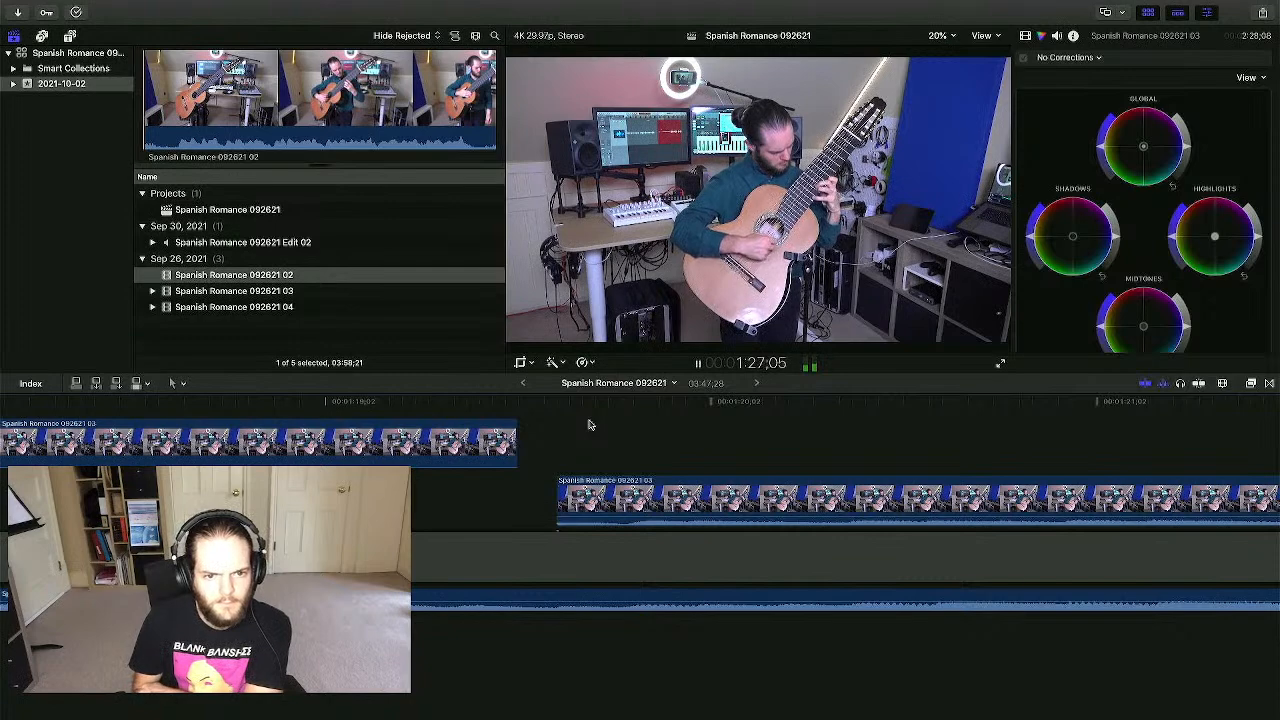
{"action": "key", "text": "space"}
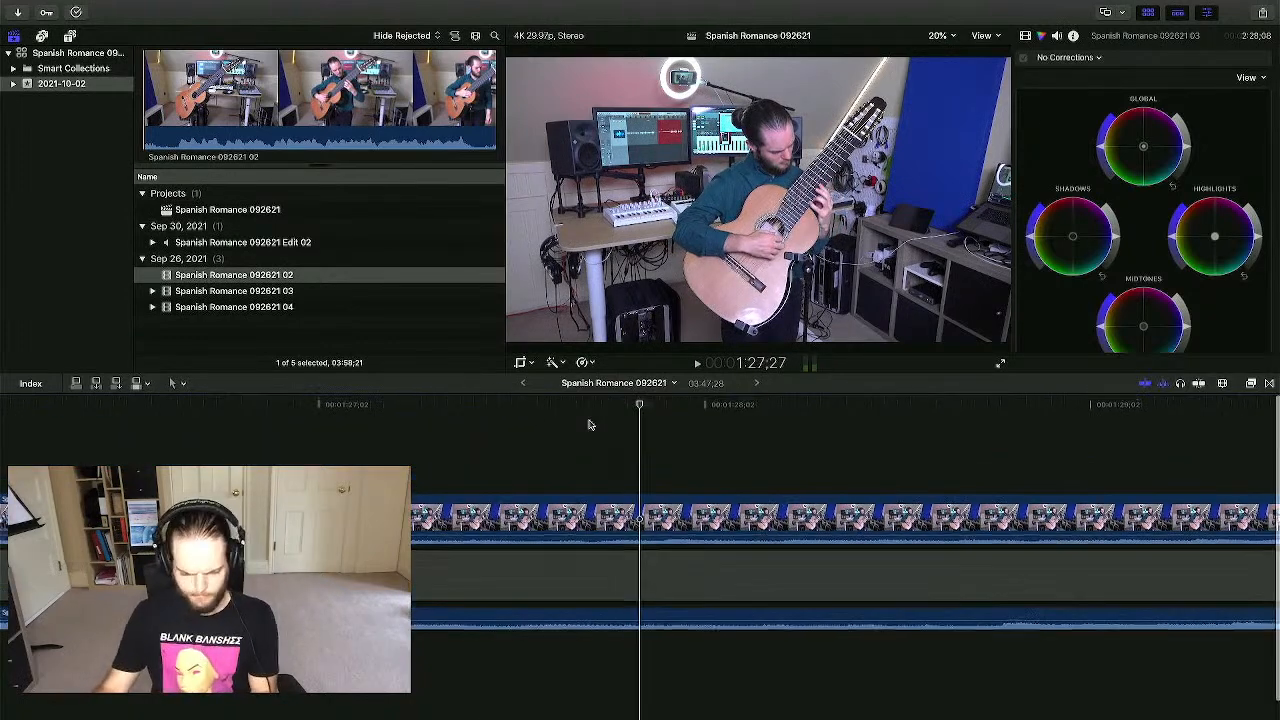
- Switch the browser back to list view and scroll the timeline back
{"action": "scroll", "coordinate": [616, 424], "scroll_direction": "left", "scroll_amount": 1}
{"action": "key", "text": "alt+super+2"}
{"action": "left_click", "coordinate": [509, 427]}
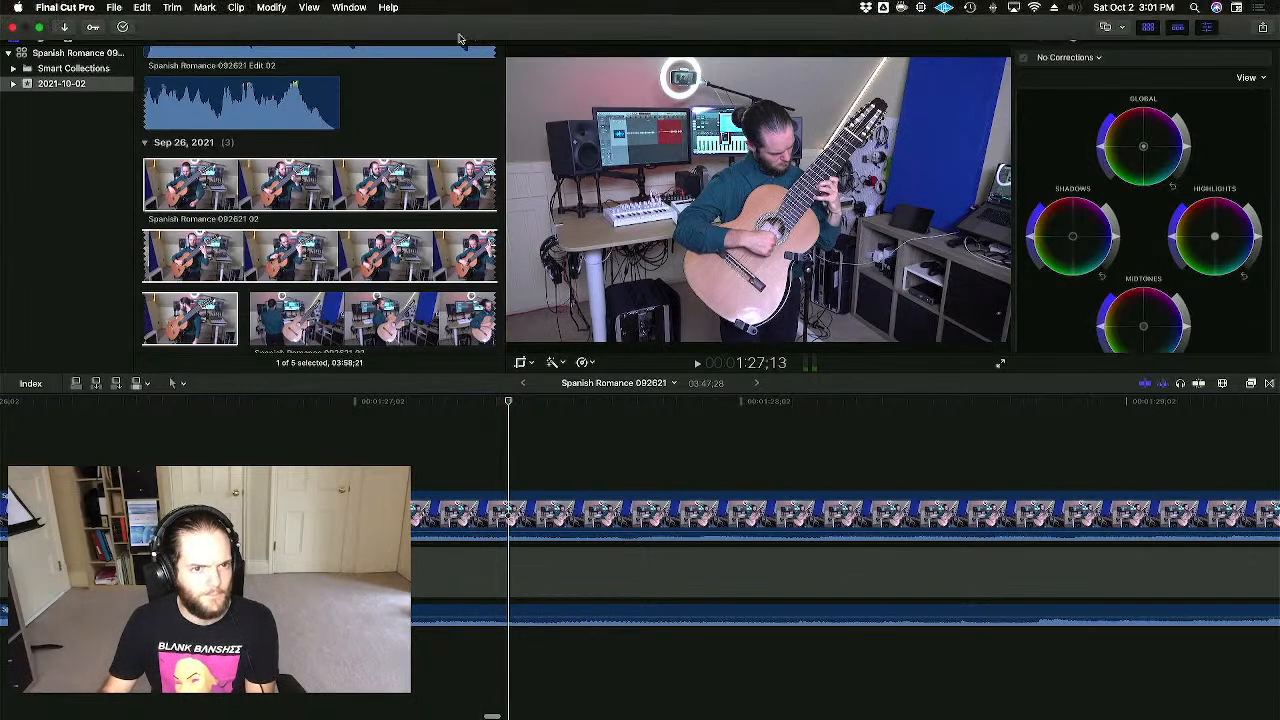
{"action": "left_click", "coordinate": [455, 36]}
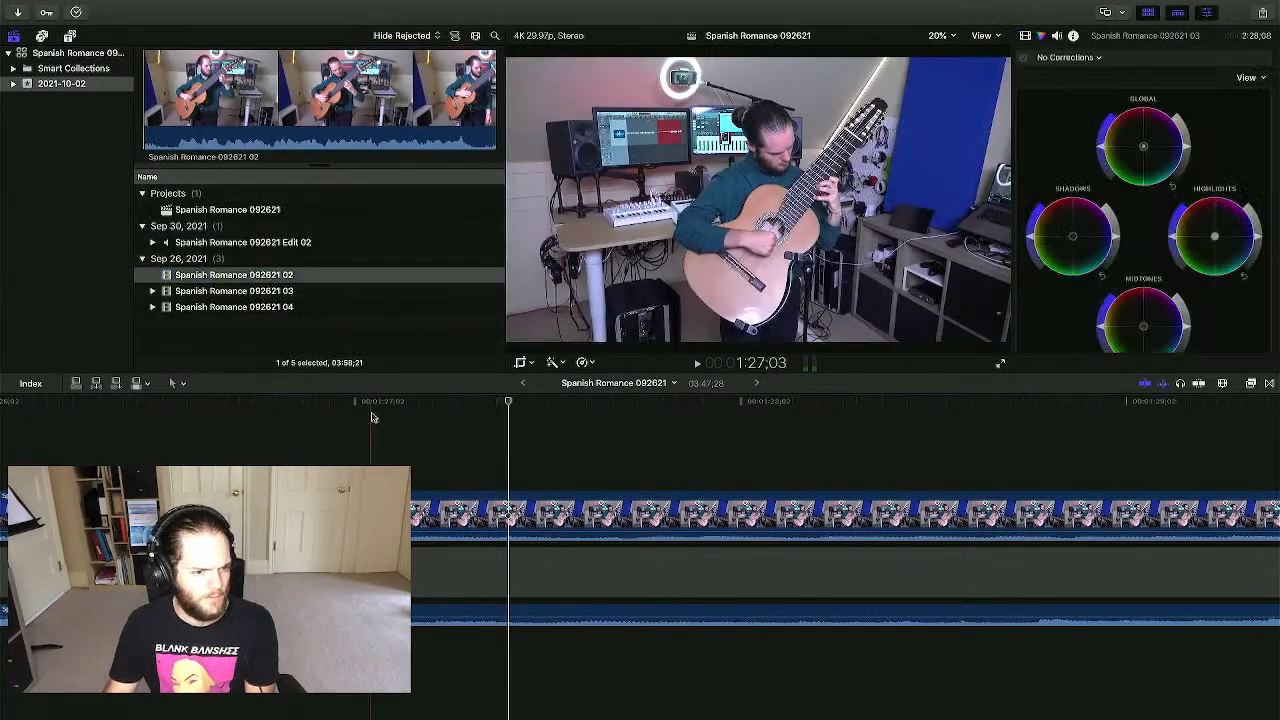
{"action": "scroll", "coordinate": [366, 406], "scroll_direction": "left", "scroll_amount": 2}
{"action": "scroll", "coordinate": [190, 437], "scroll_direction": "left", "scroll_amount": 5}
{"action": "scroll", "coordinate": [197, 435], "scroll_direction": "left", "scroll_amount": 5}
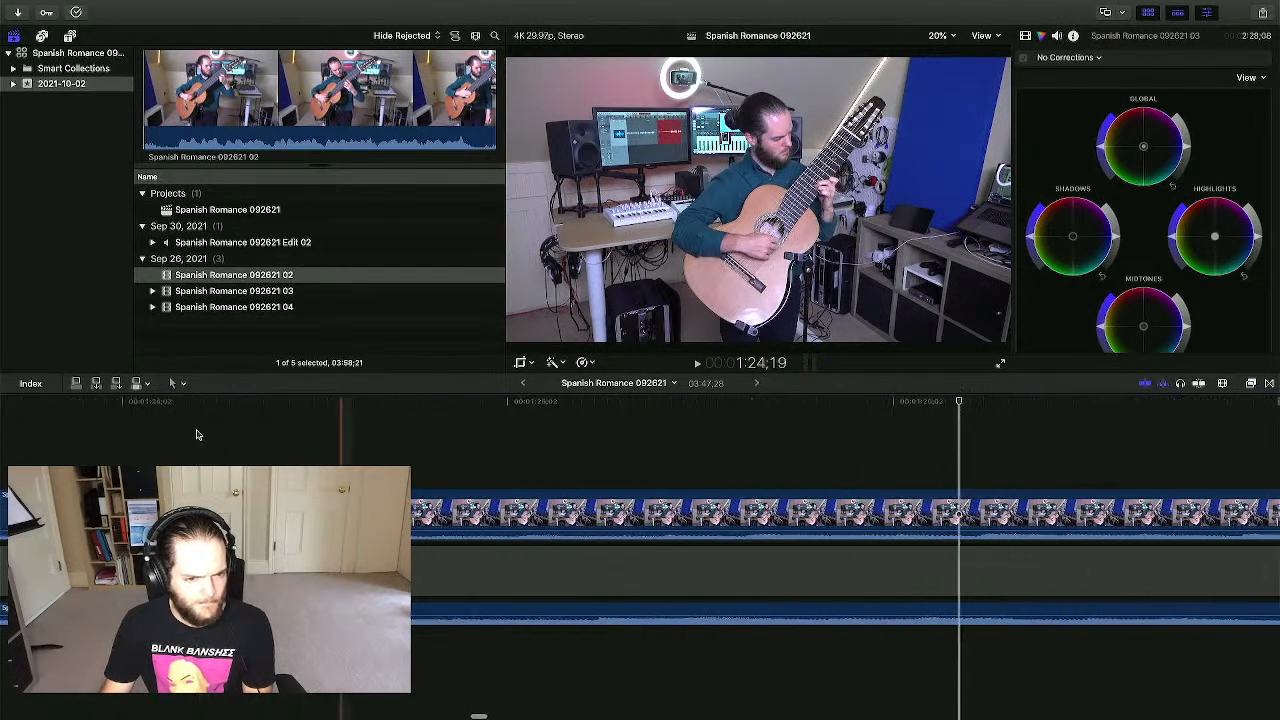
{"action": "scroll", "coordinate": [197, 435], "scroll_direction": "left", "scroll_amount": 5}
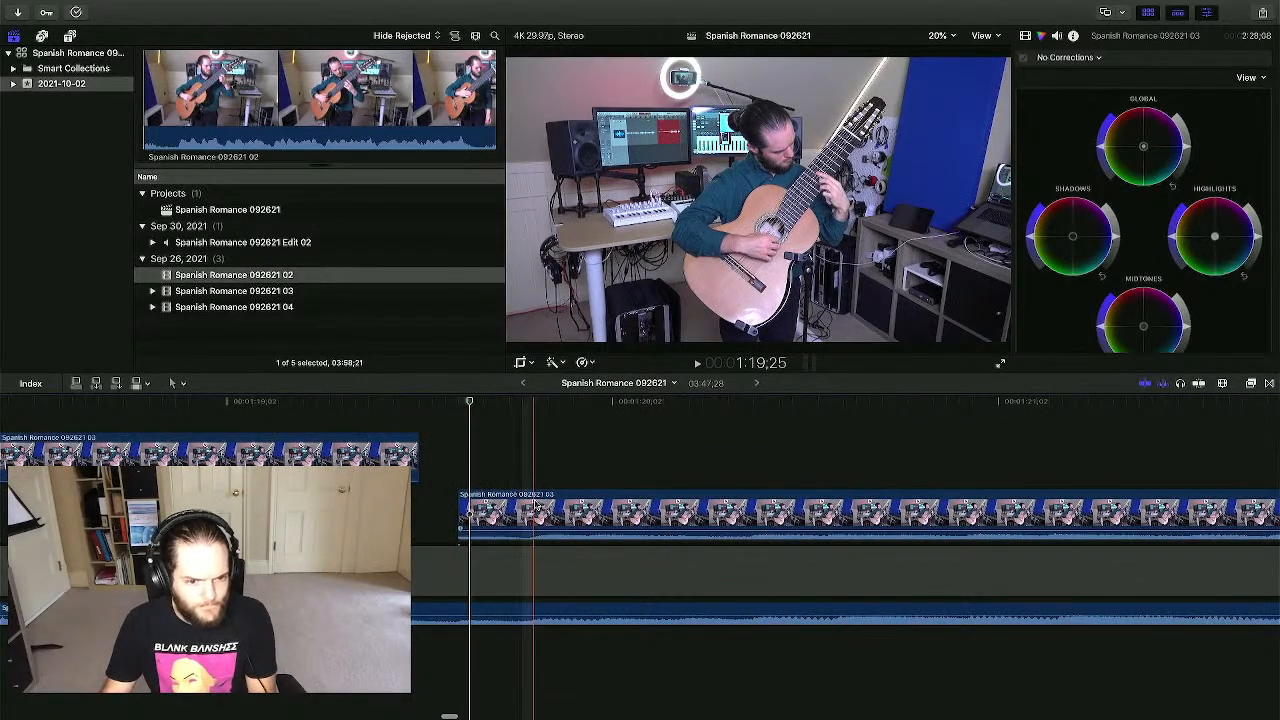
- Slide the main-storyline 03 clip slightly earlier and review it
{"action": "left_click_drag", "start_coordinate": [537, 508], "coordinate": [486, 508]}
{"action": "scroll", "coordinate": [512, 440], "scroll_direction": "left", "scroll_amount": 4}
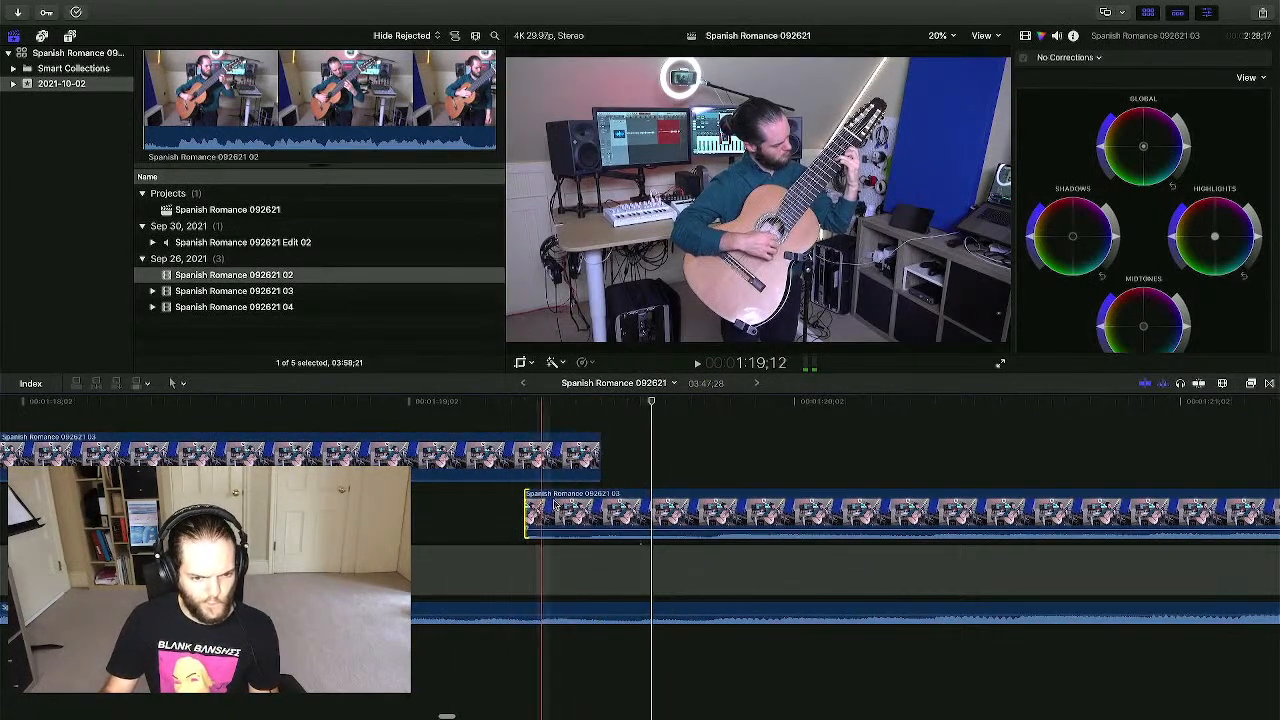
{"action": "left_click", "coordinate": [725, 485]}
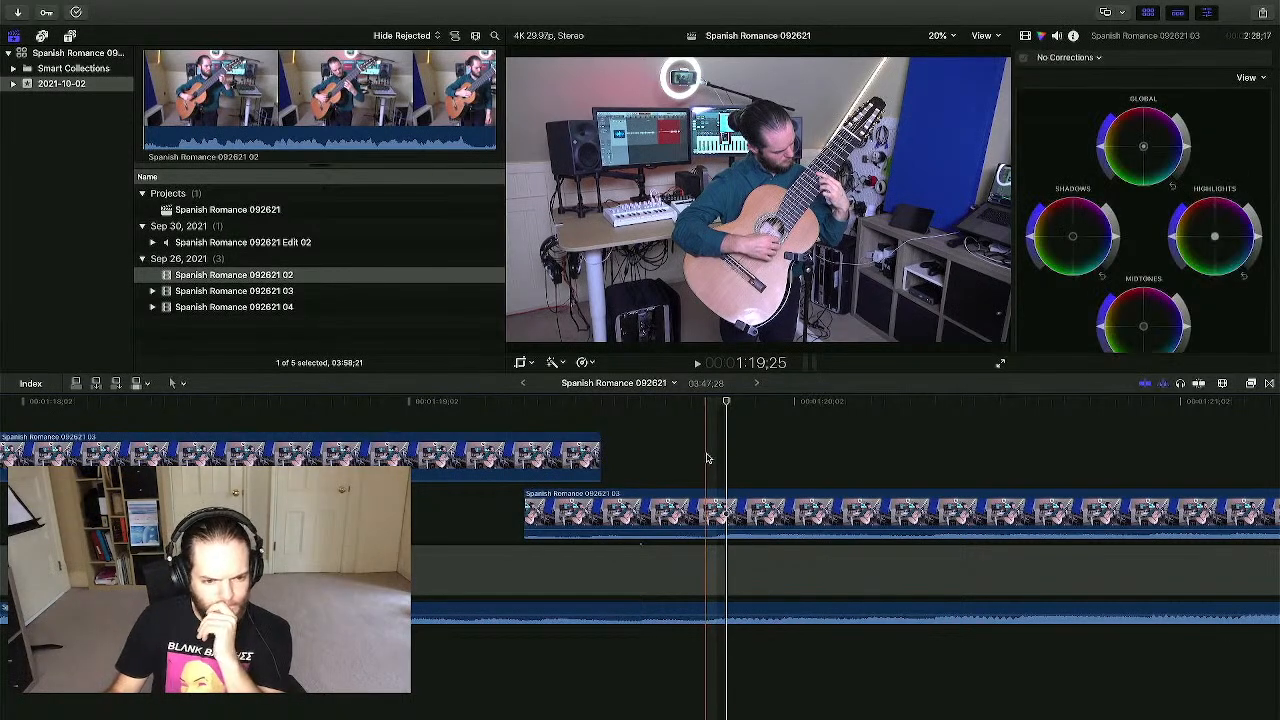
{"action": "scroll", "coordinate": [700, 460], "scroll_direction": "left", "scroll_amount": 3}
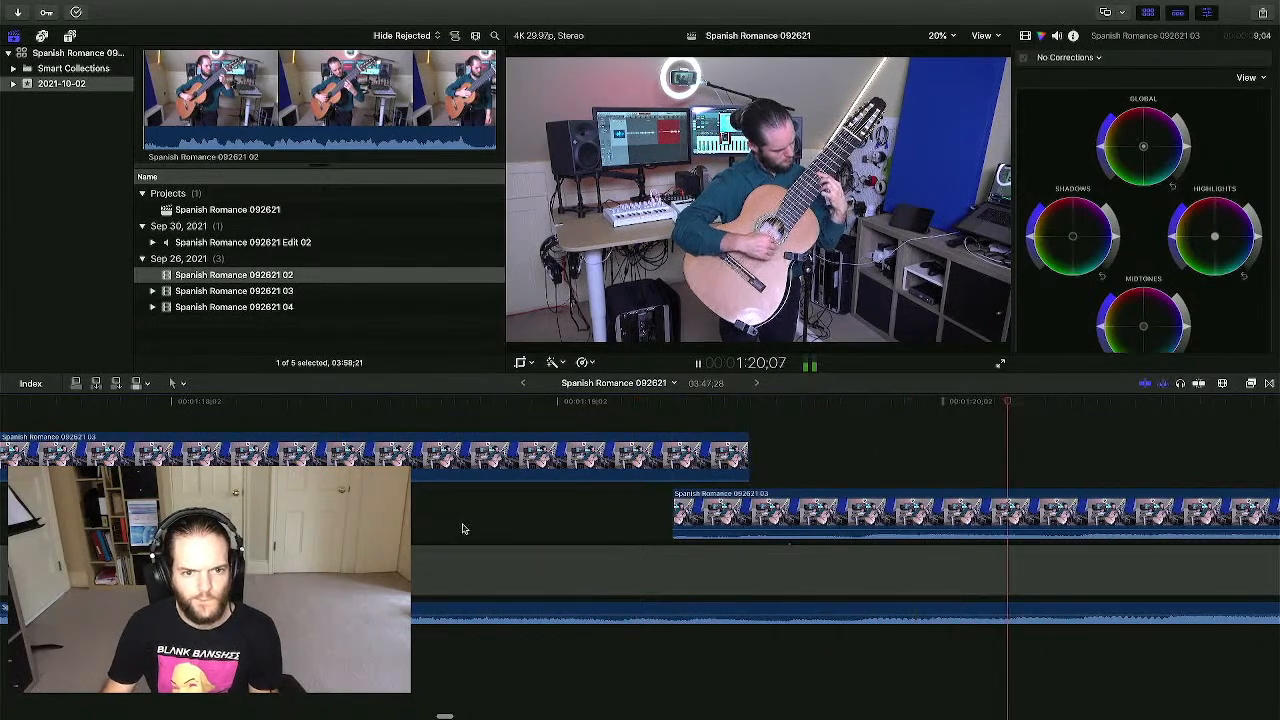
{"action": "key", "text": "space"}
{"action": "scroll", "coordinate": [424, 467], "scroll_direction": "left", "scroll_amount": 10}
{"action": "scroll", "coordinate": [420, 465], "scroll_direction": "left", "scroll_amount": 2}
- Shorten the connected clip's end and extend the main 03 clip's start earlier
{"action": "left_click_drag", "start_coordinate": [768, 459], "coordinate": [621, 494]}
{"action": "scroll", "coordinate": [621, 494], "scroll_direction": "left", "scroll_amount": 2}
{"action": "scroll", "coordinate": [621, 494], "scroll_direction": "left", "scroll_amount": 1}
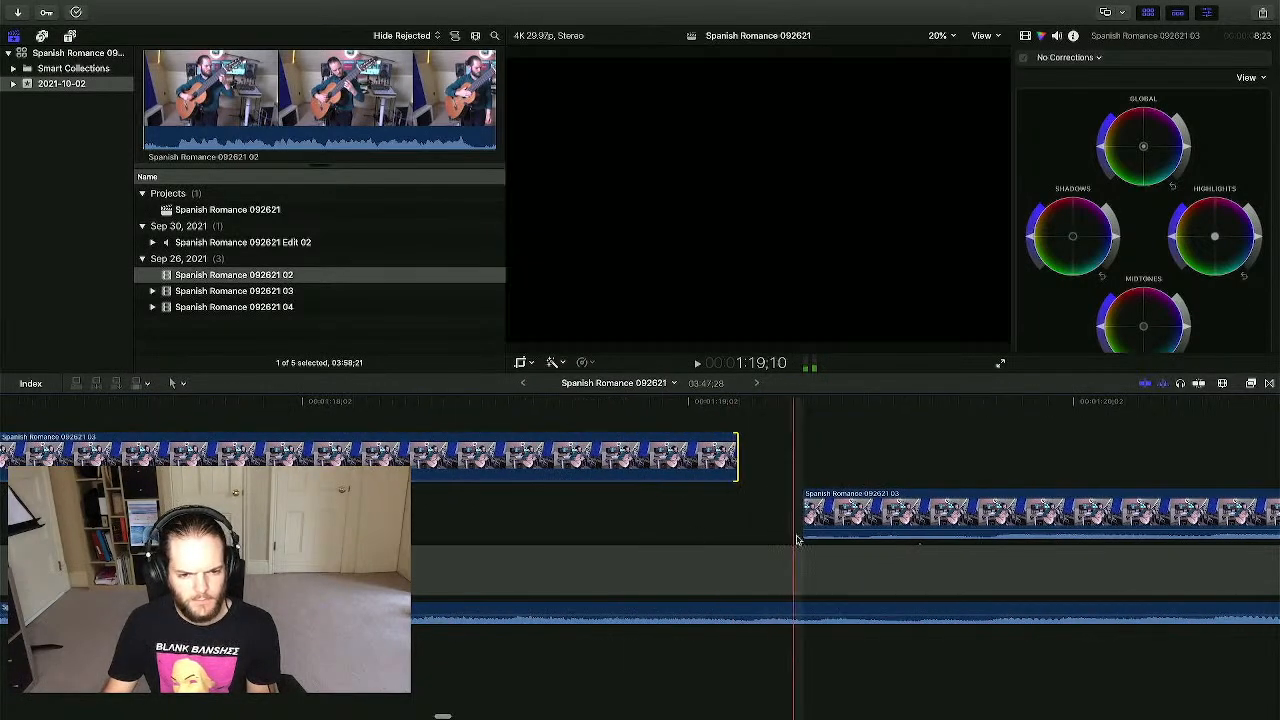
{"action": "left_click_drag", "start_coordinate": [804, 515], "coordinate": [508, 515]}
{"action": "left_click", "coordinate": [836, 434]}
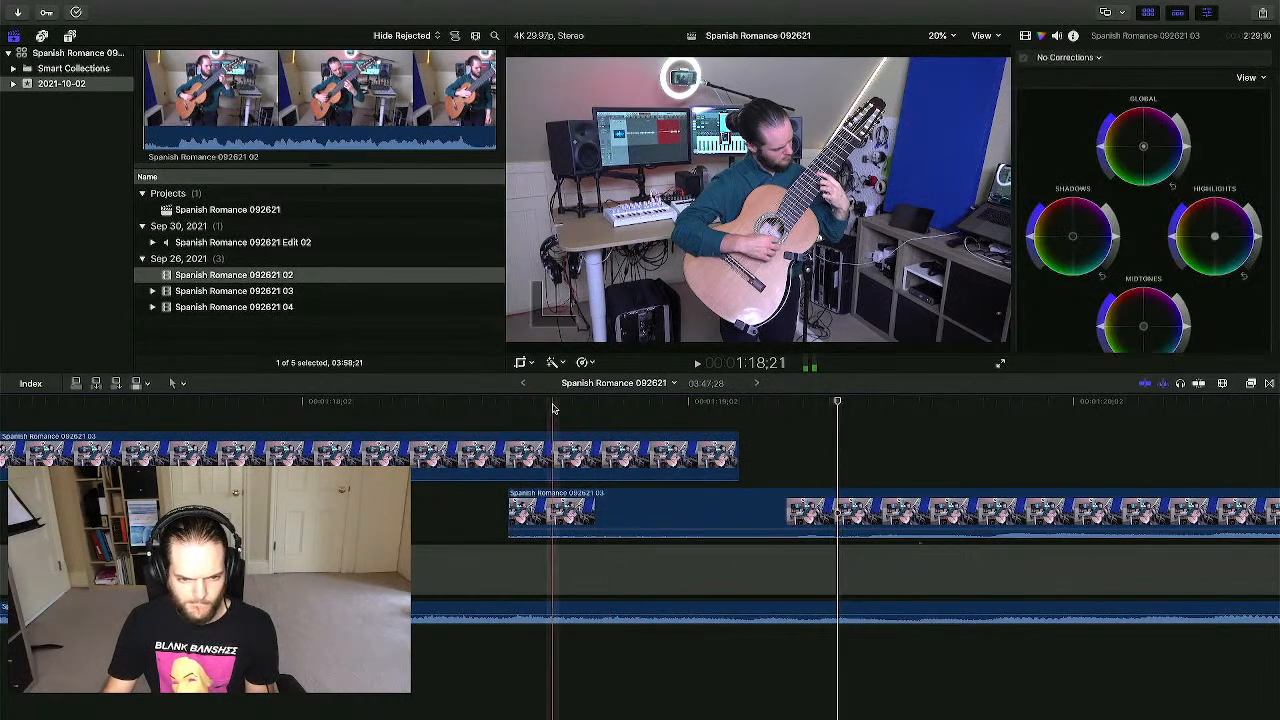
{"action": "key", "text": "space"}
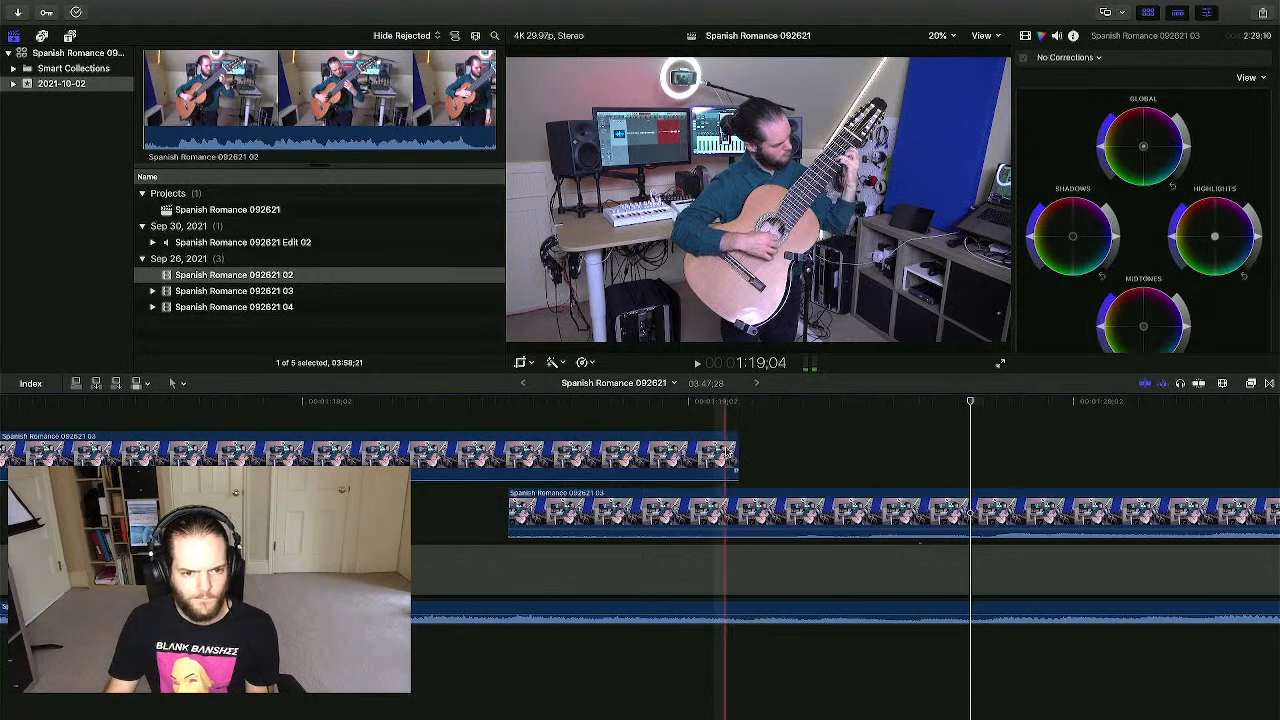
- Play through the new cut from just before it to check sync
{"action": "left_click", "coordinate": [727, 453]}
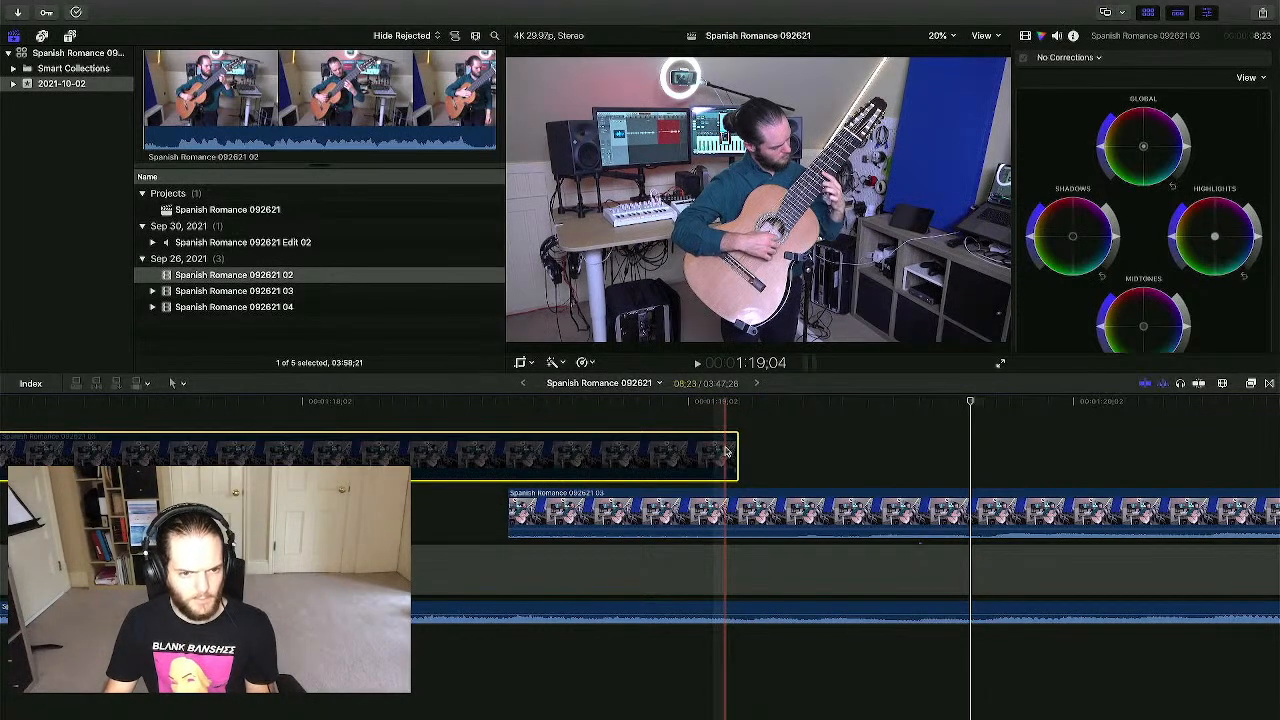
{"action": "left_click", "coordinate": [620, 420]}
{"action": "left_click", "coordinate": [527, 413]}
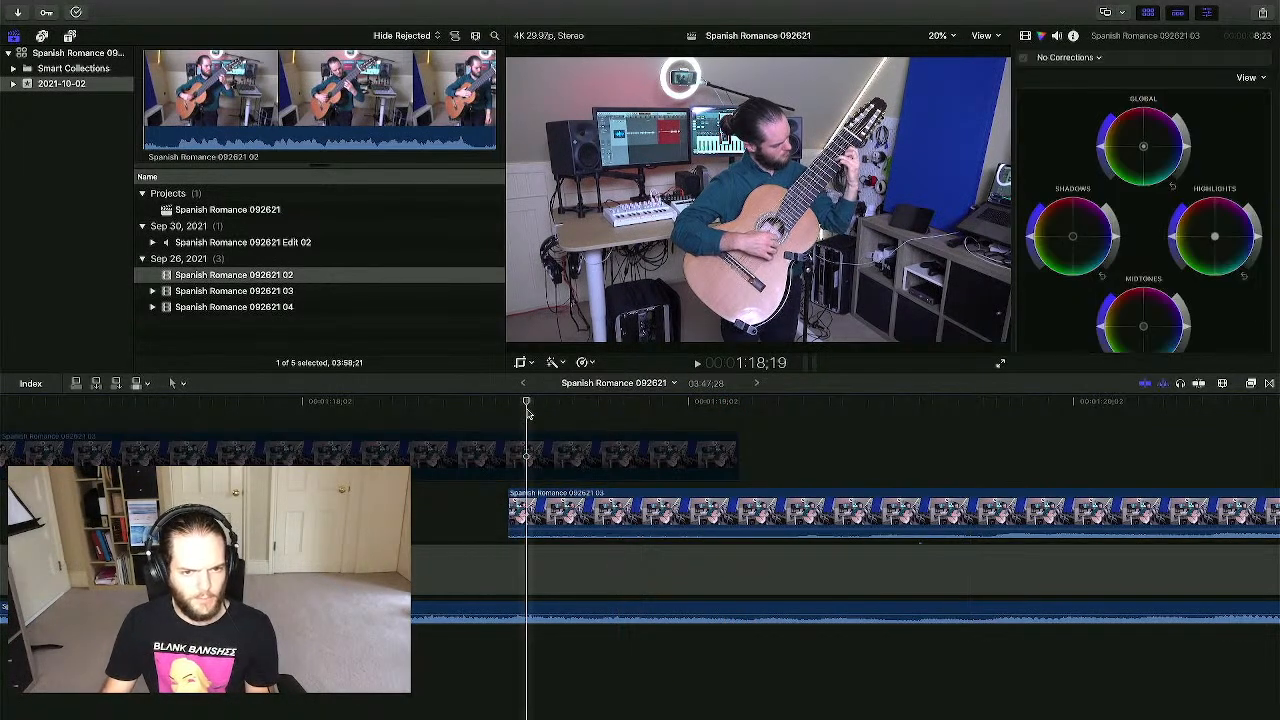
{"action": "key", "text": "space"}
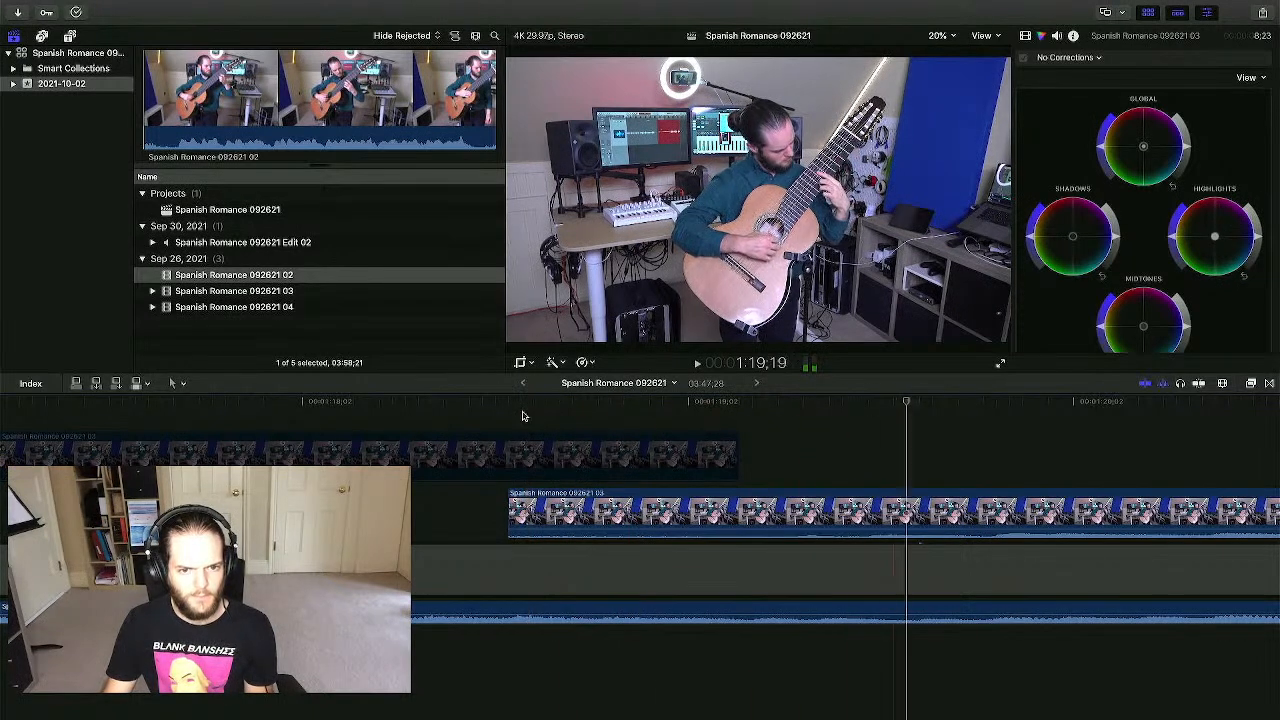
{"action": "left_click", "coordinate": [503, 418]}
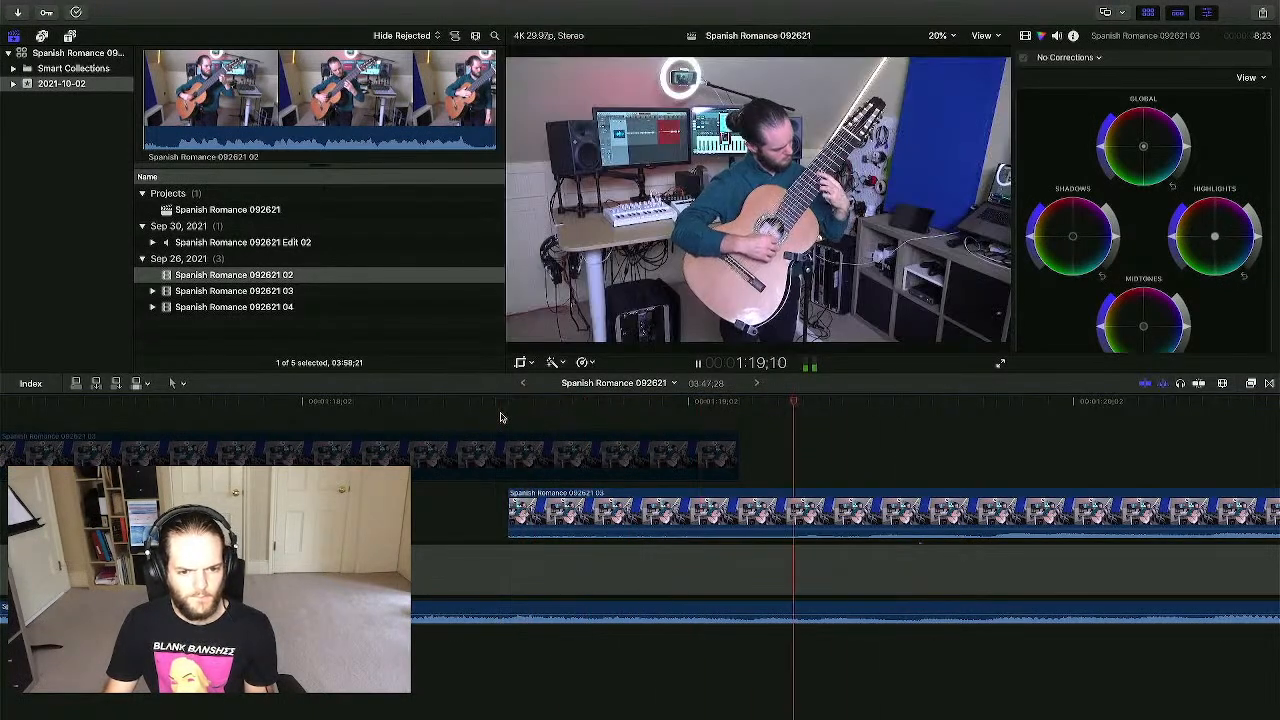
- Trim the main 03 clip's start later, boost it to 12 dB, and slide it slightly earlier
{"action": "left_click_drag", "start_coordinate": [509, 512], "coordinate": [728, 512]}
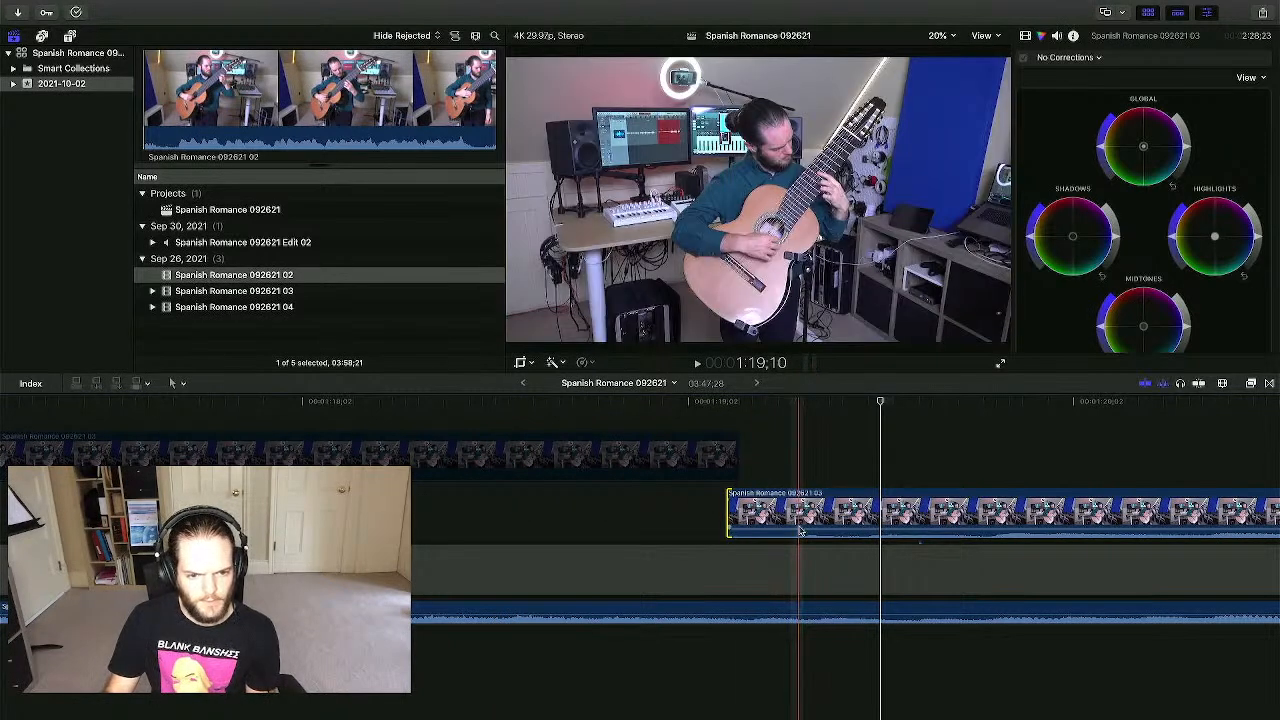
{"action": "left_click_drag", "start_coordinate": [798, 533], "coordinate": [798, 528]}
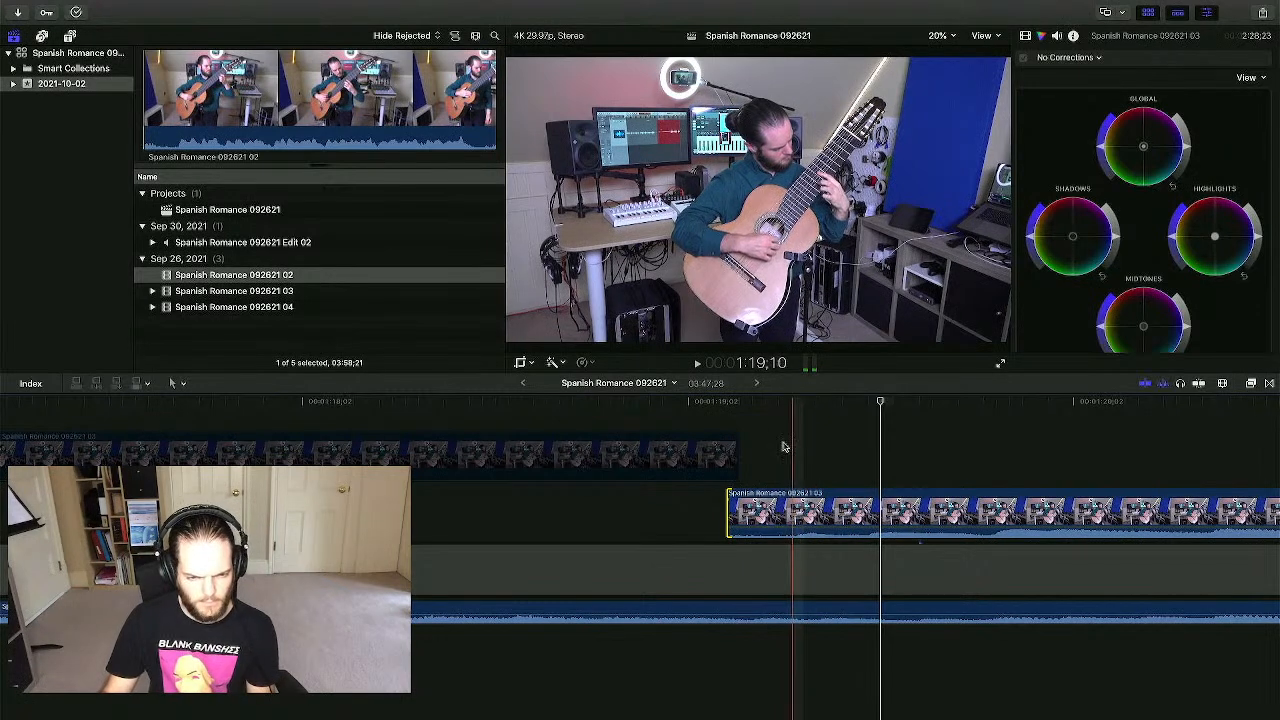
{"action": "key", "text": "space"}
{"action": "key", "text": "space"}
{"action": "key", "text": "space"}
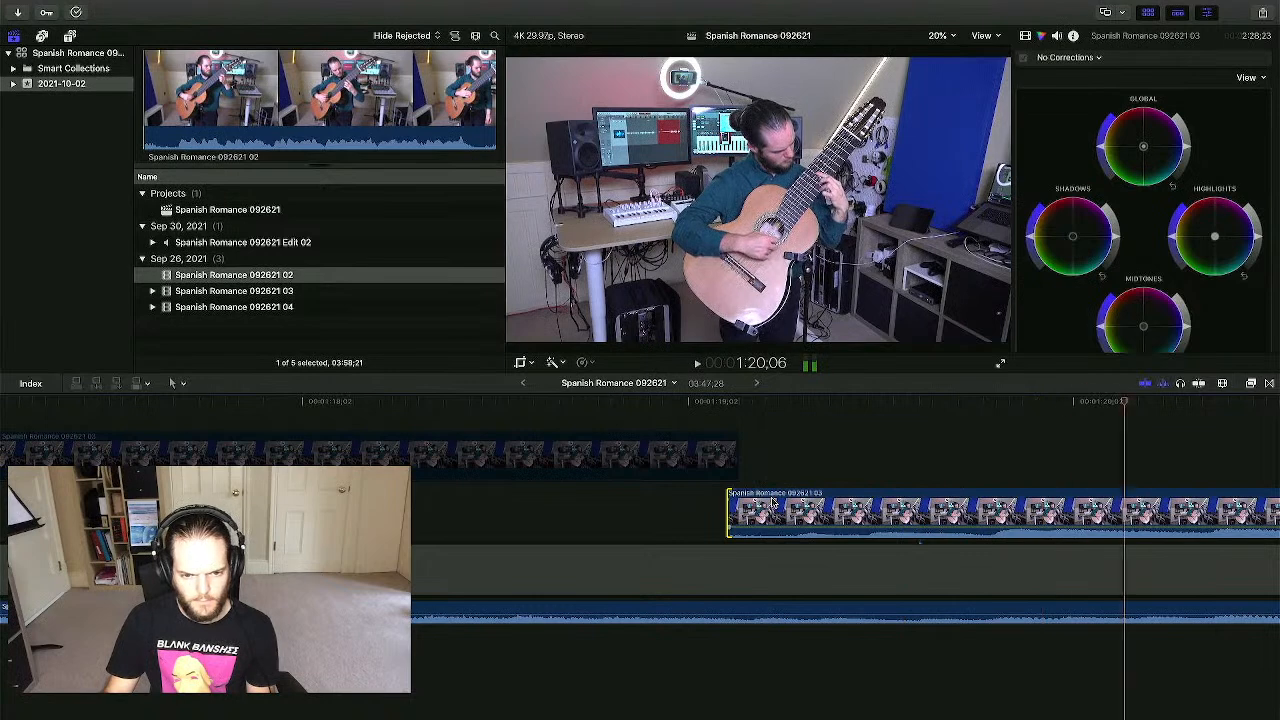
{"action": "left_click_drag", "start_coordinate": [989, 512], "coordinate": [712, 515]}
{"action": "key", "text": "space"}
- Move the 03 take two seconds later and play back to check sync with the audio
{"action": "scroll", "coordinate": [580, 443], "scroll_direction": "right", "scroll_amount": 3}
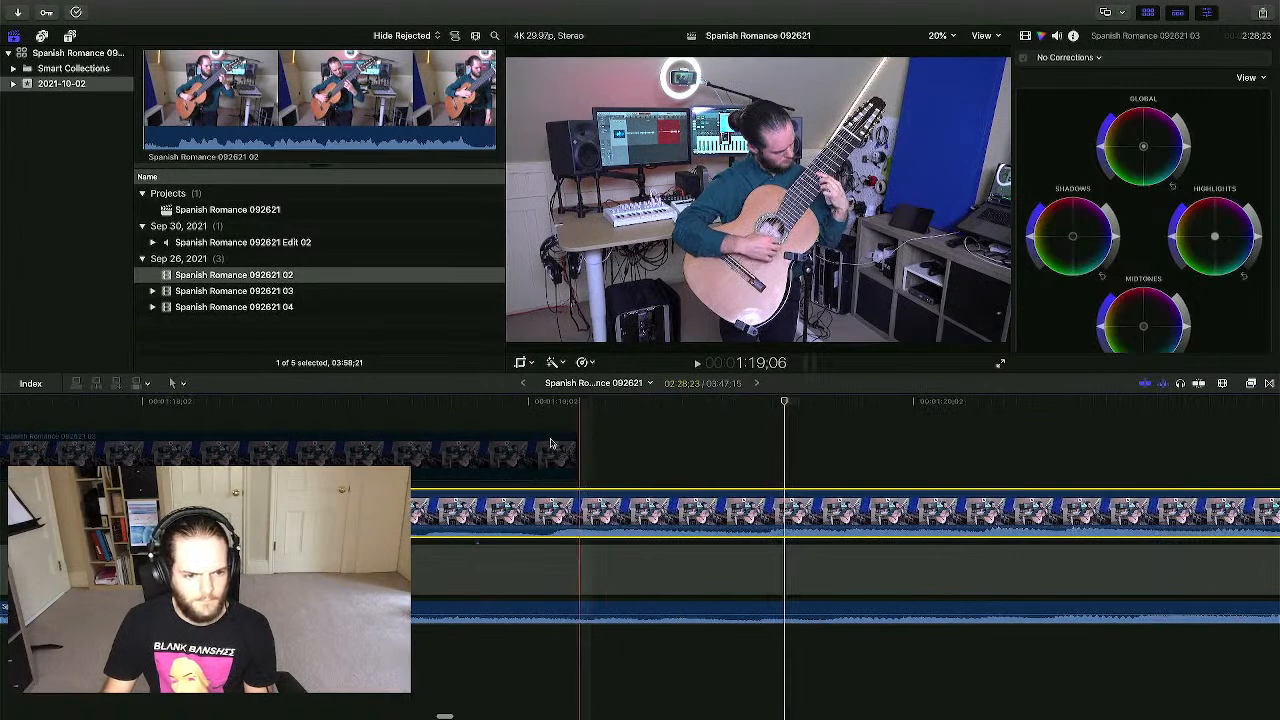
{"action": "key", "text": "space"}
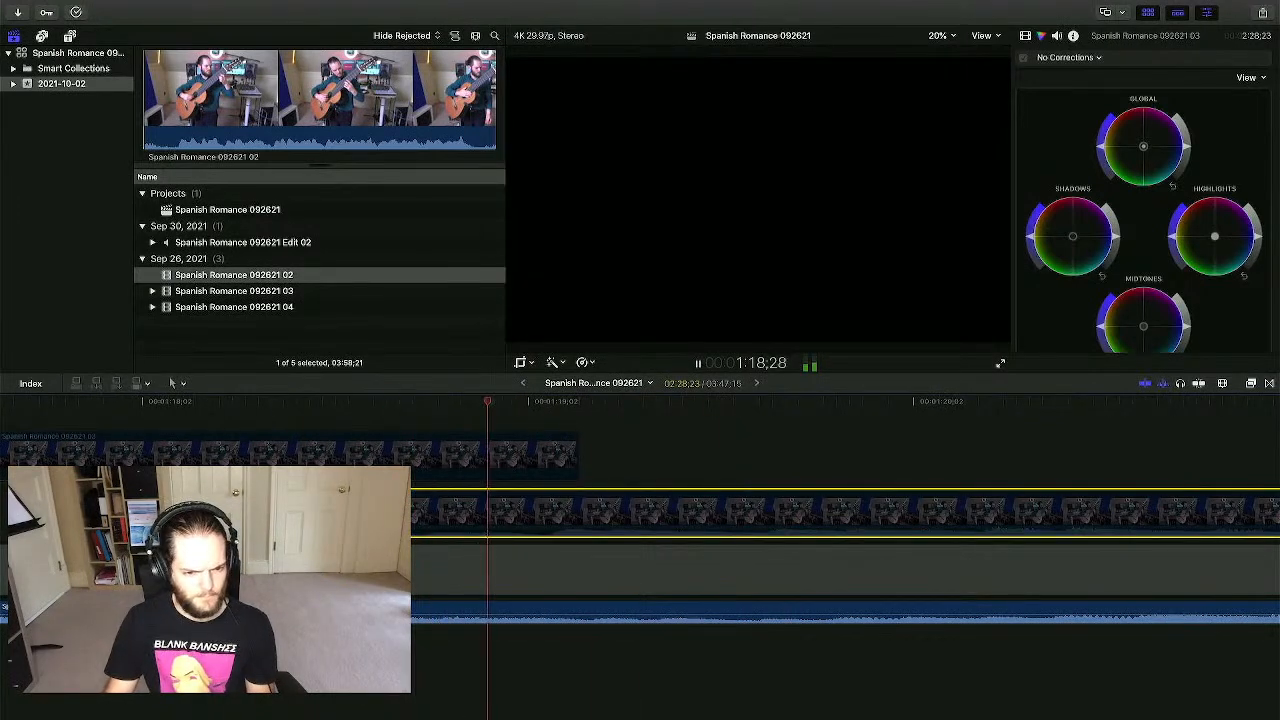
{"action": "key", "text": "space"}
{"action": "left_click", "coordinate": [602, 436]}
{"action": "left_click", "coordinate": [574, 517]}
{"action": "left_click_drag", "start_coordinate": [563, 510], "coordinate": [607, 511]}
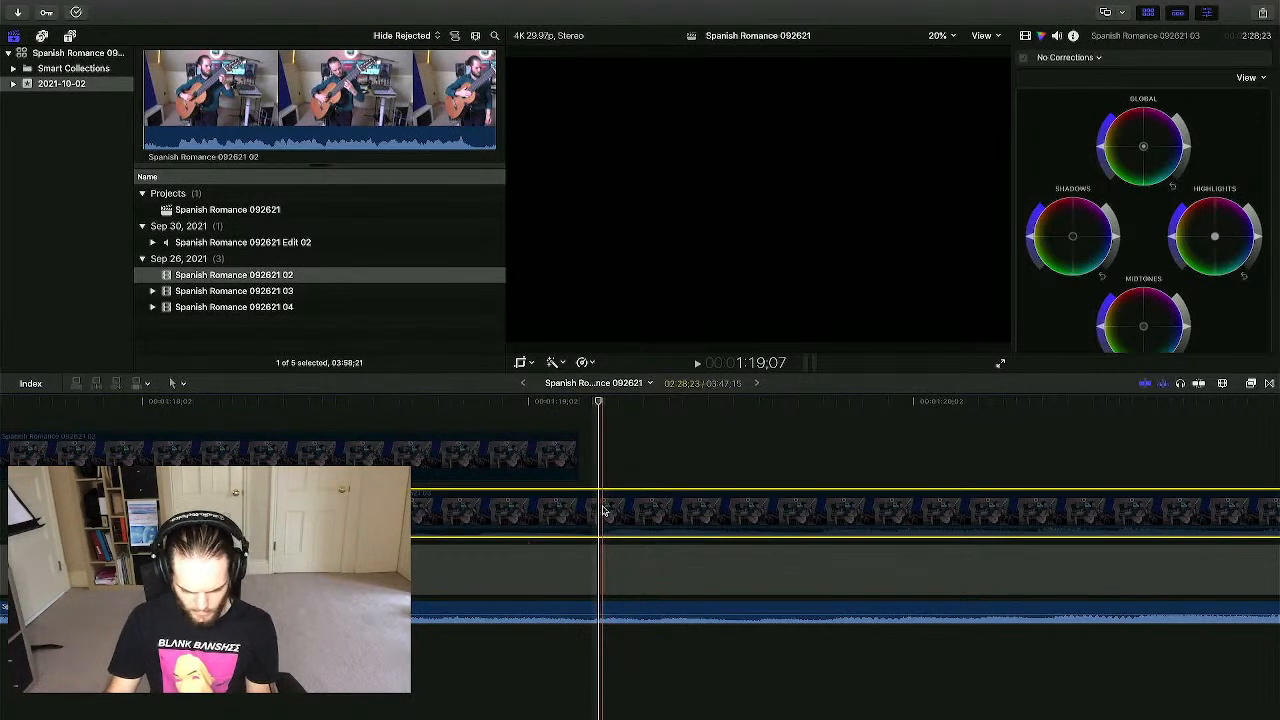
{"action": "key", "text": "Left"}
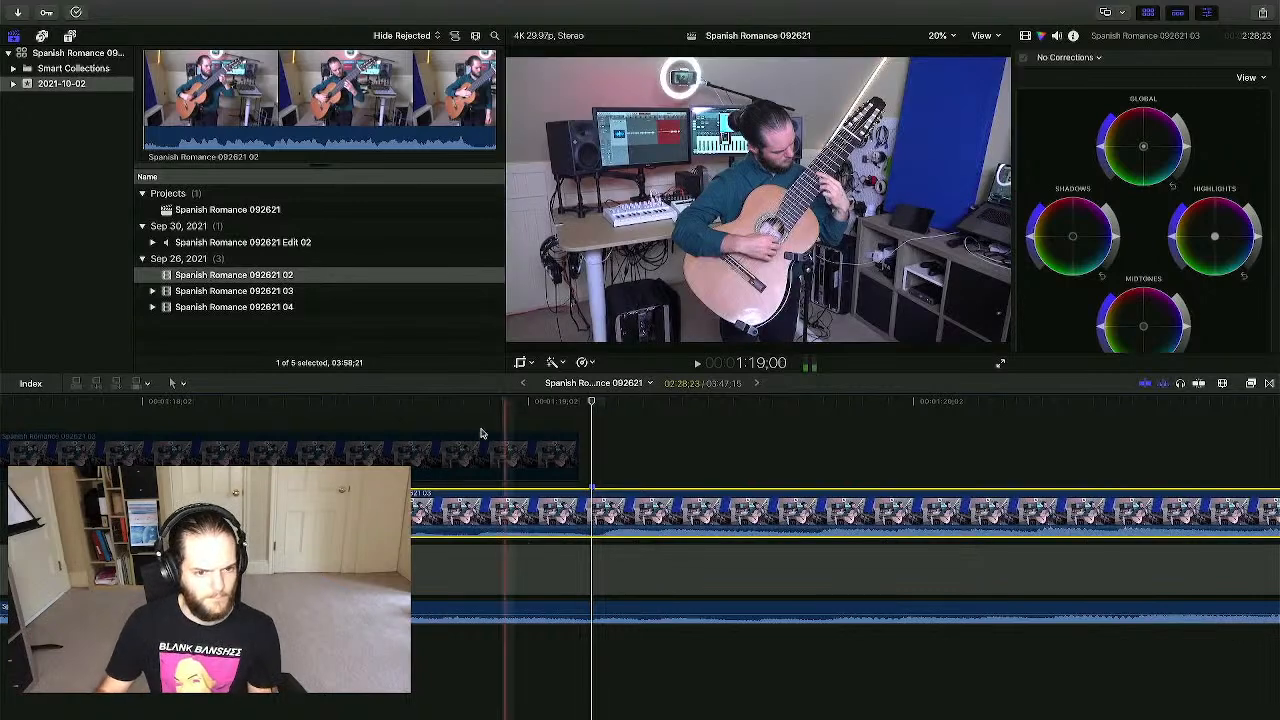
{"action": "key", "text": "space"}
{"action": "key", "text": "space"}
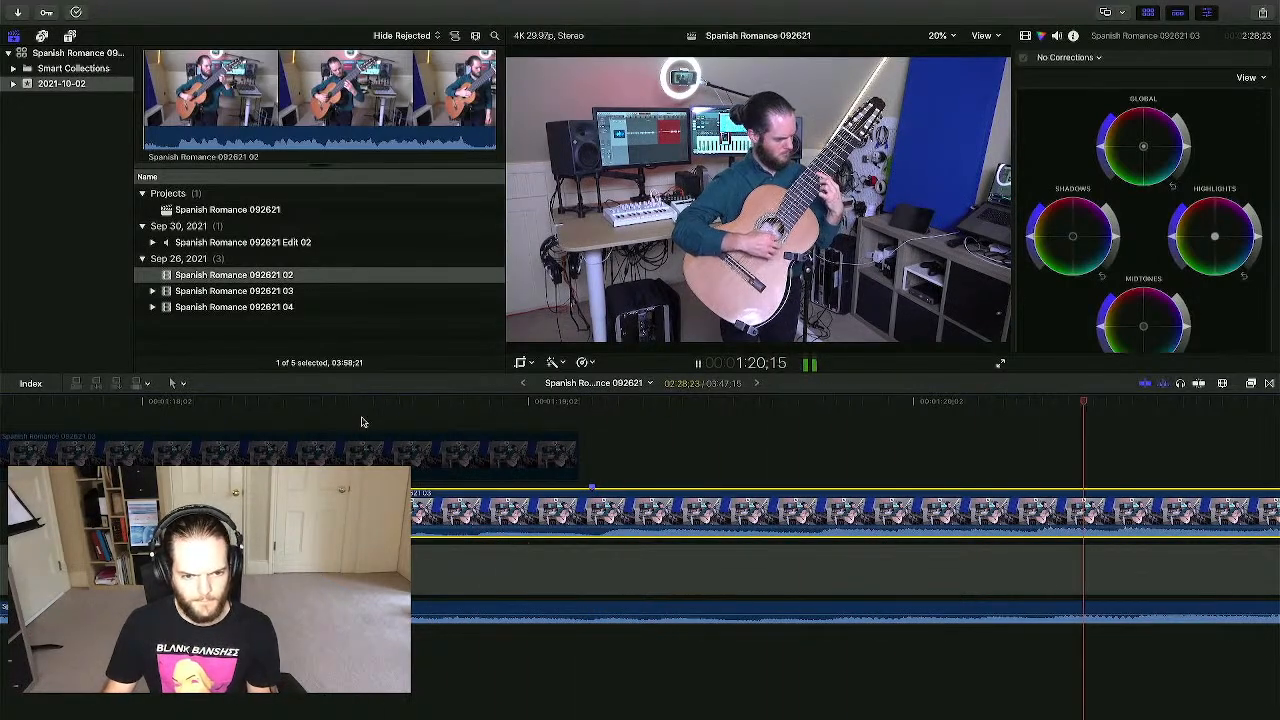
- Zoom the timeline out, stop playback, and bring up Mission Control's spaces overview
{"action": "scroll", "coordinate": [586, 449], "scroll_direction": "right", "scroll_amount": 3}
{"action": "key", "text": "super+minus"}
{"action": "key", "text": "super+minus"}
{"action": "key", "text": "super+minus"}
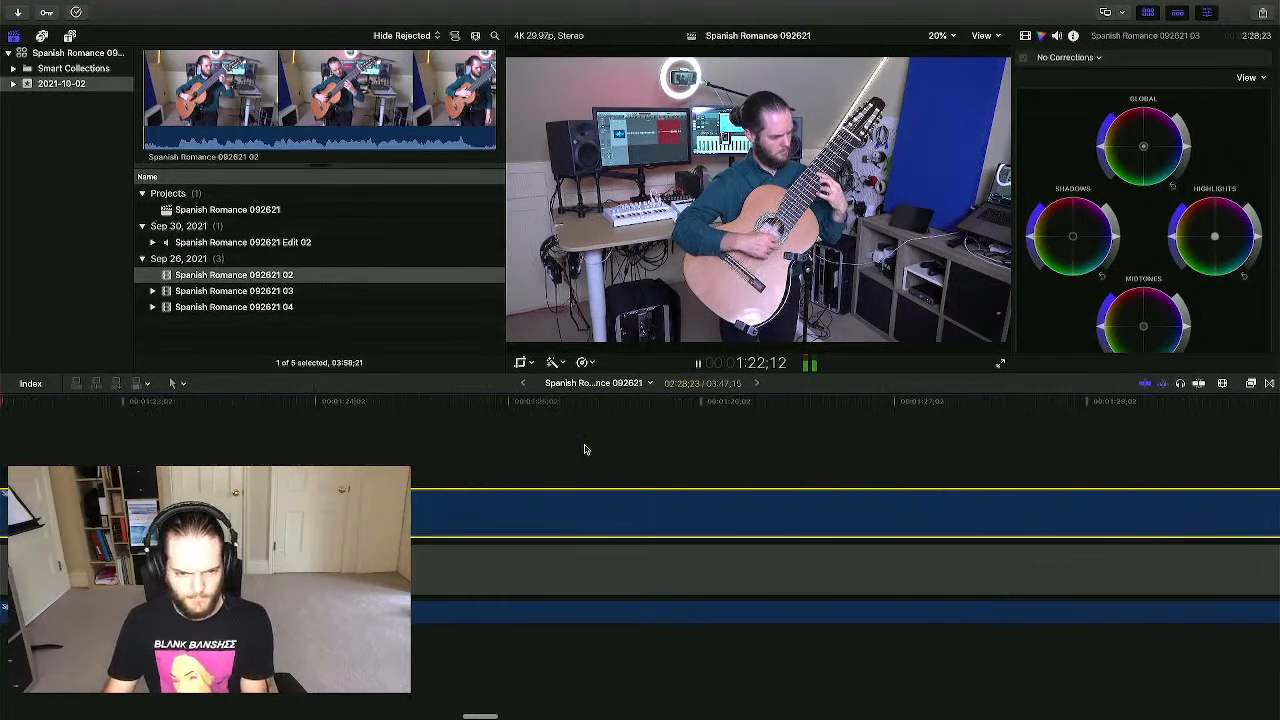
{"action": "key", "text": "super+minus"}
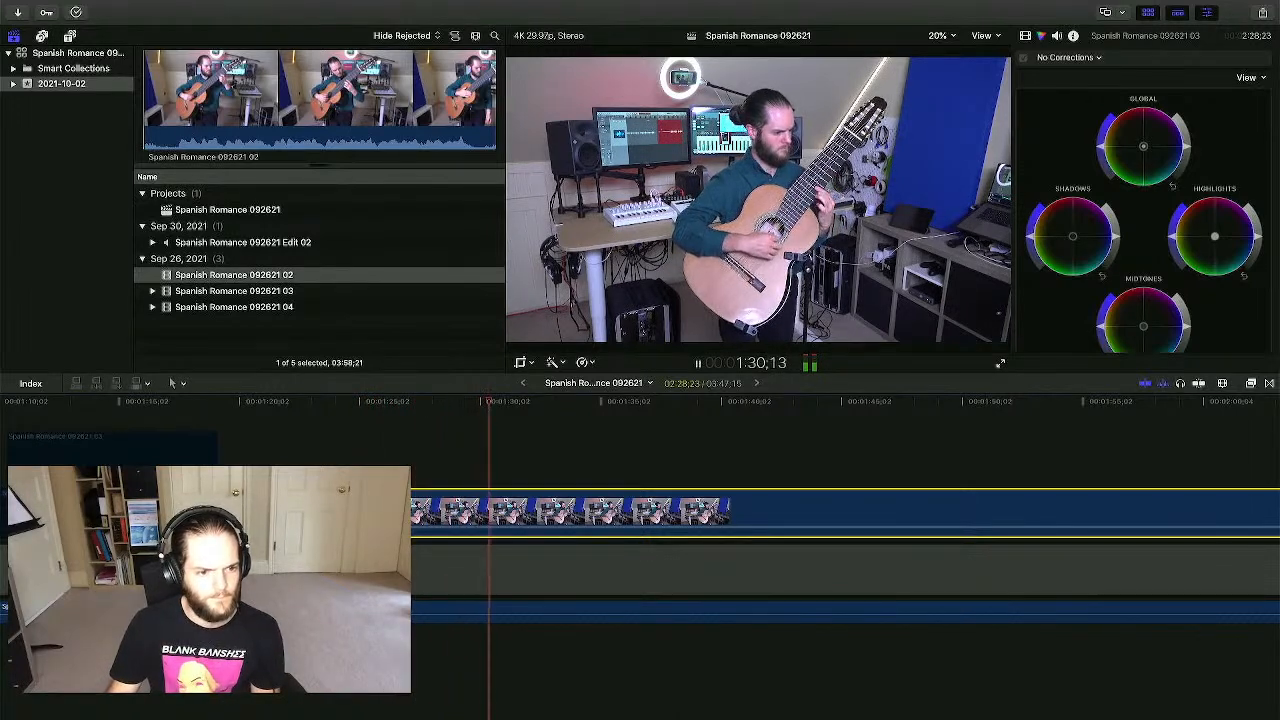
{"action": "key", "text": "space"}
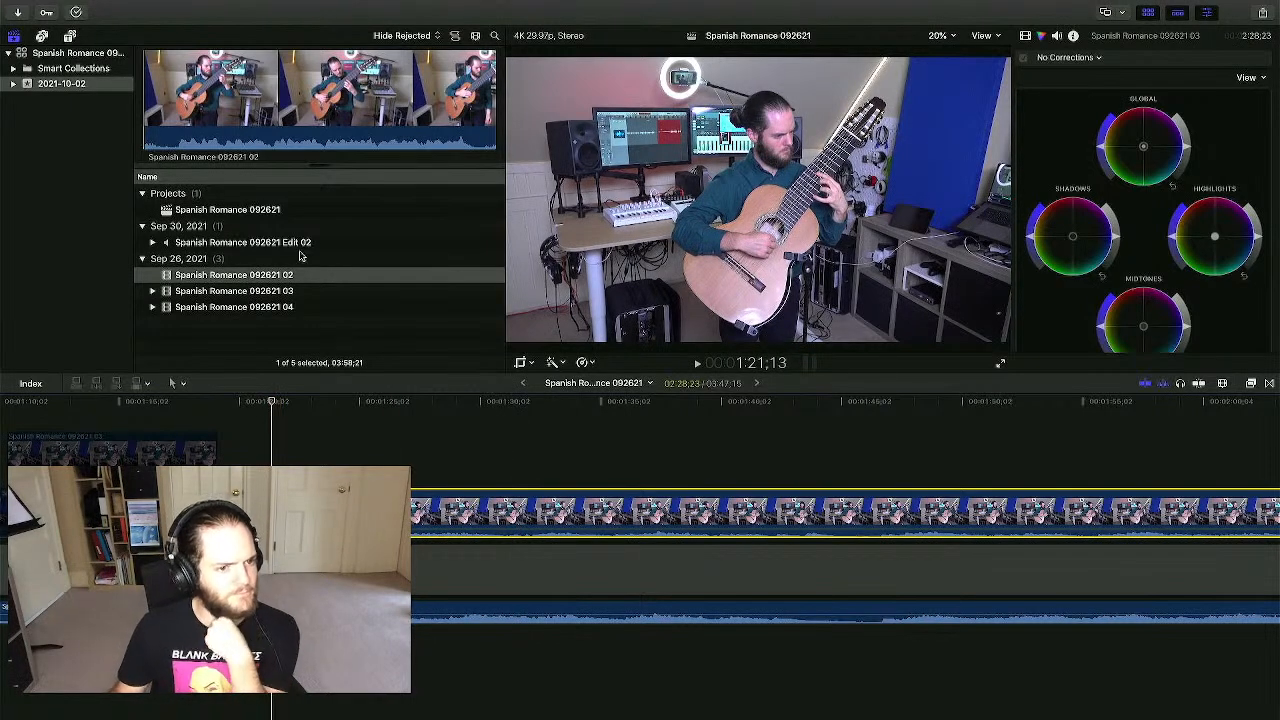
{"action": "scroll", "coordinate": [311, 437], "scroll_direction": "left", "scroll_amount": 5}
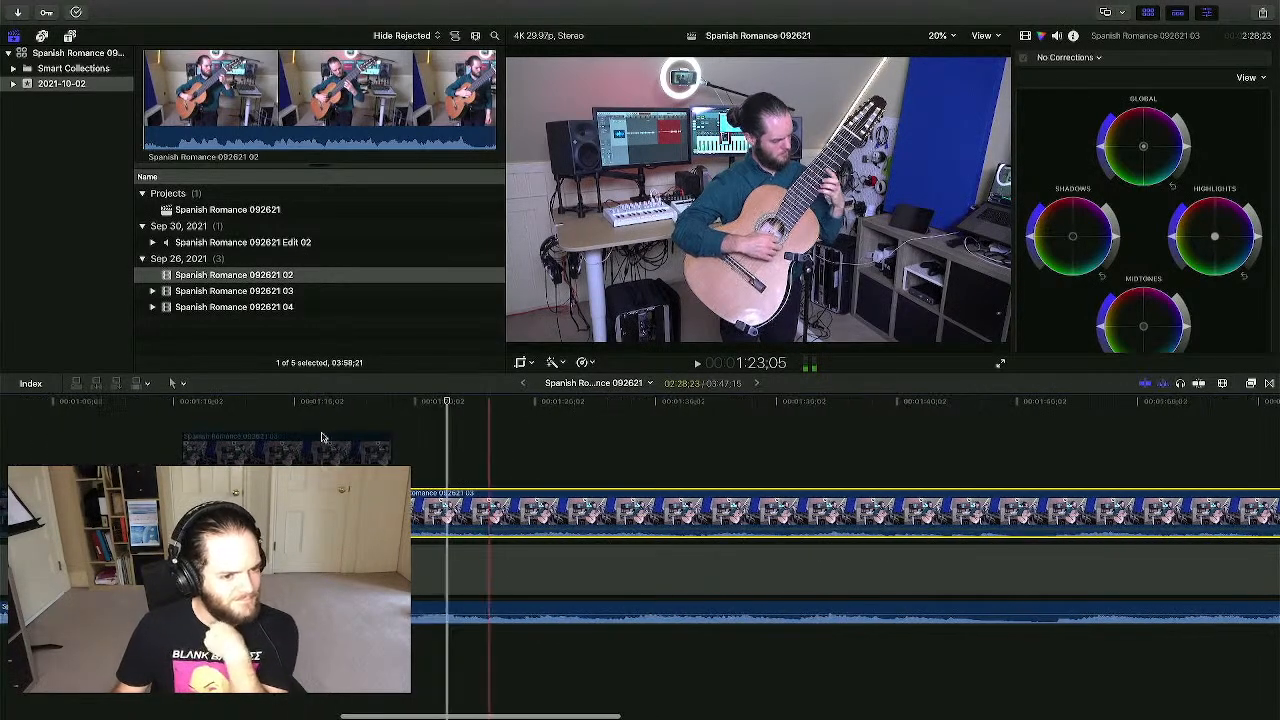
{"action": "key", "text": "ctrl+Up"}
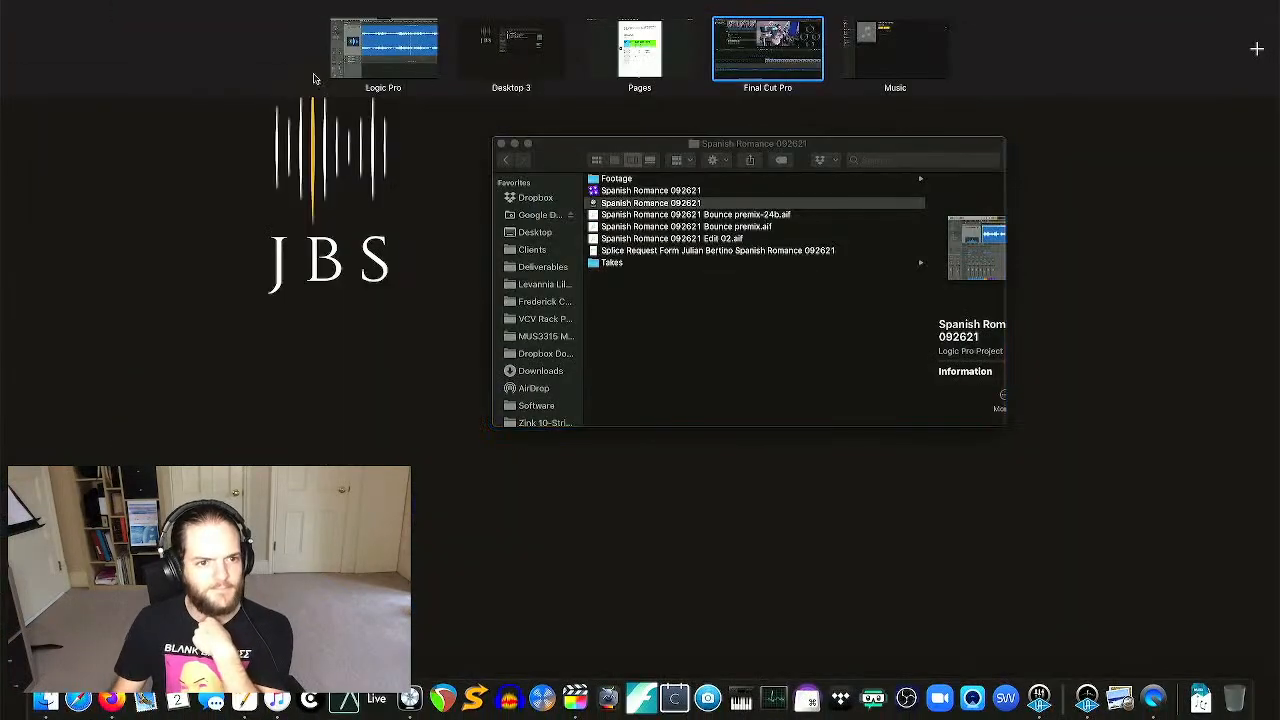
- In Logic Pro, inspect the take regions after 1:01:35, then return to Final Cut Pro
{"action": "left_click", "coordinate": [403, 64]}
{"action": "scroll", "coordinate": [590, 362], "scroll_direction": "right", "scroll_amount": 10}
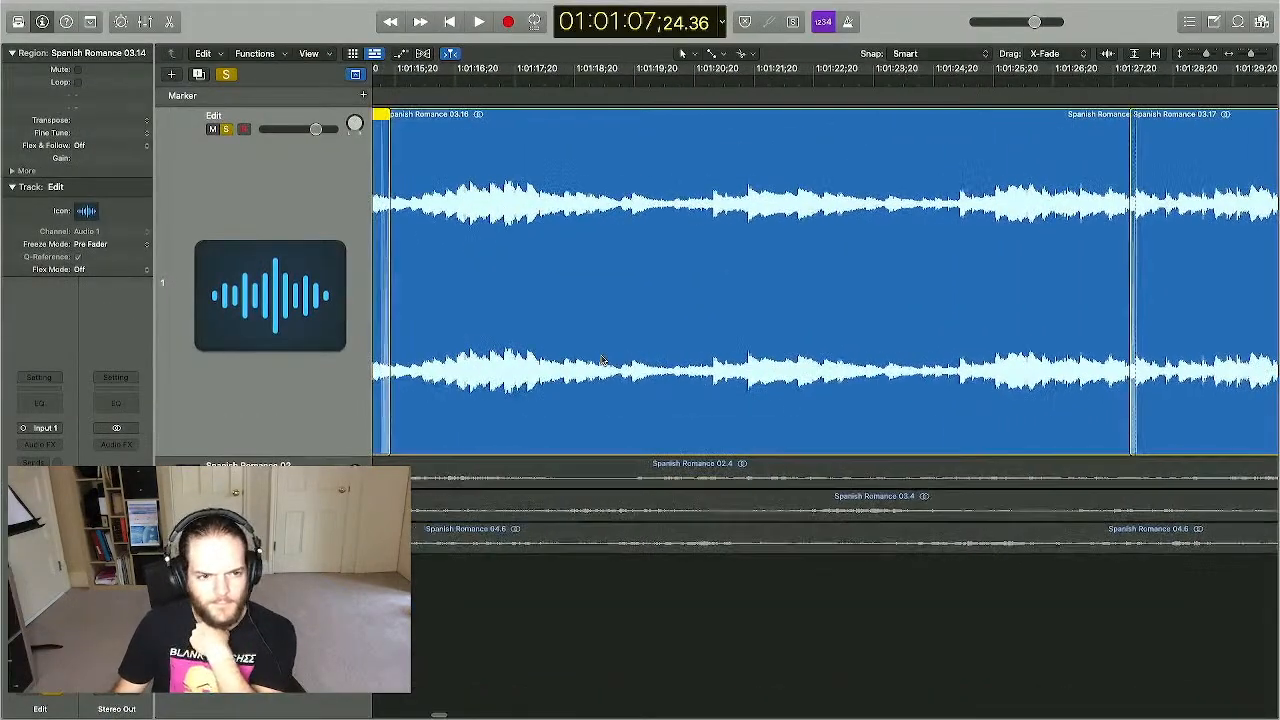
{"action": "scroll", "coordinate": [582, 358], "scroll_direction": "right", "scroll_amount": 2}
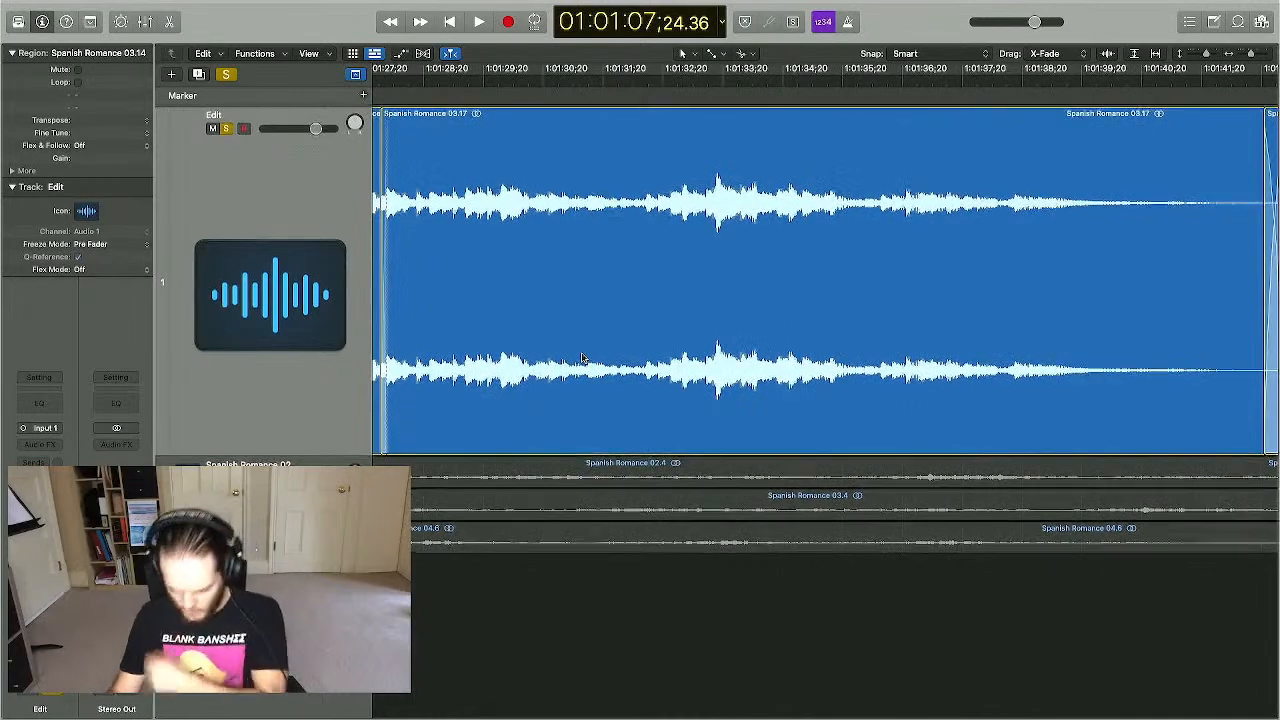
{"action": "left_click", "coordinate": [773, 80]}
{"action": "key", "text": "super+Left"}
{"action": "key", "text": "super+Left"}
{"action": "key", "text": "super+Left"}
{"action": "key", "text": "super+Left"}
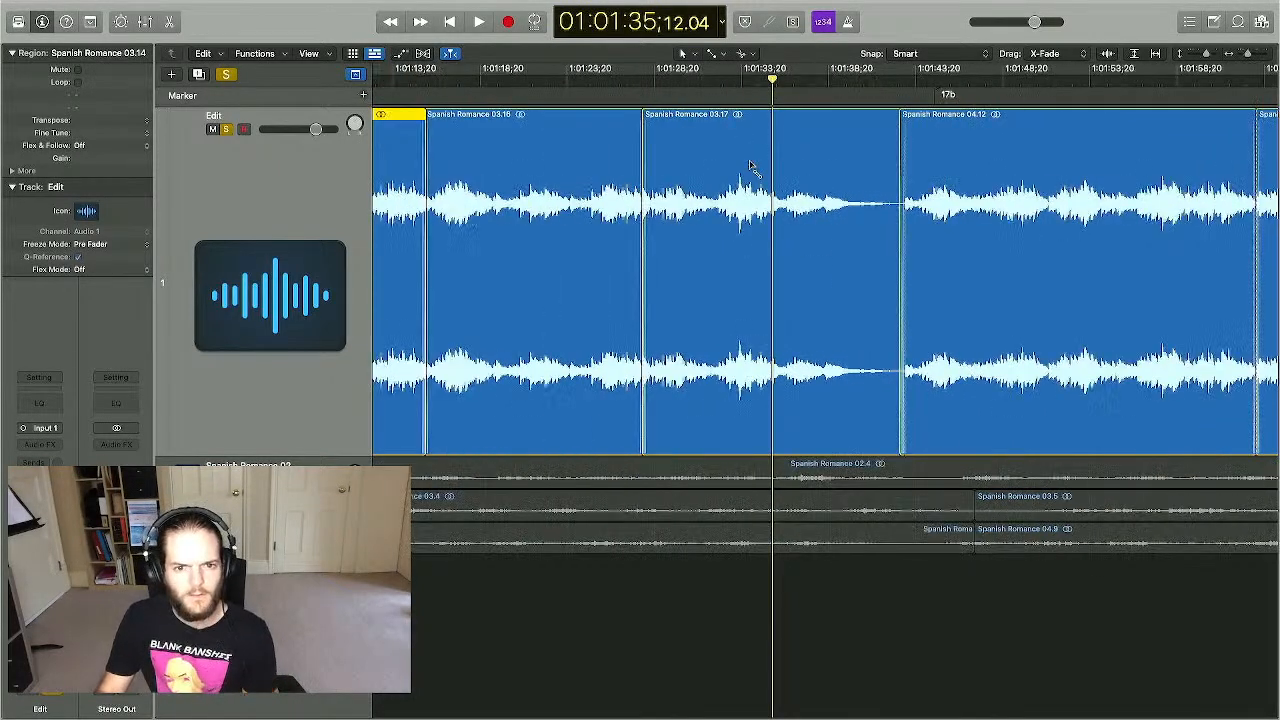
{"action": "key", "text": "super+Left"}
{"action": "key", "text": "super+Left"}
{"action": "key", "text": "super+Left"}
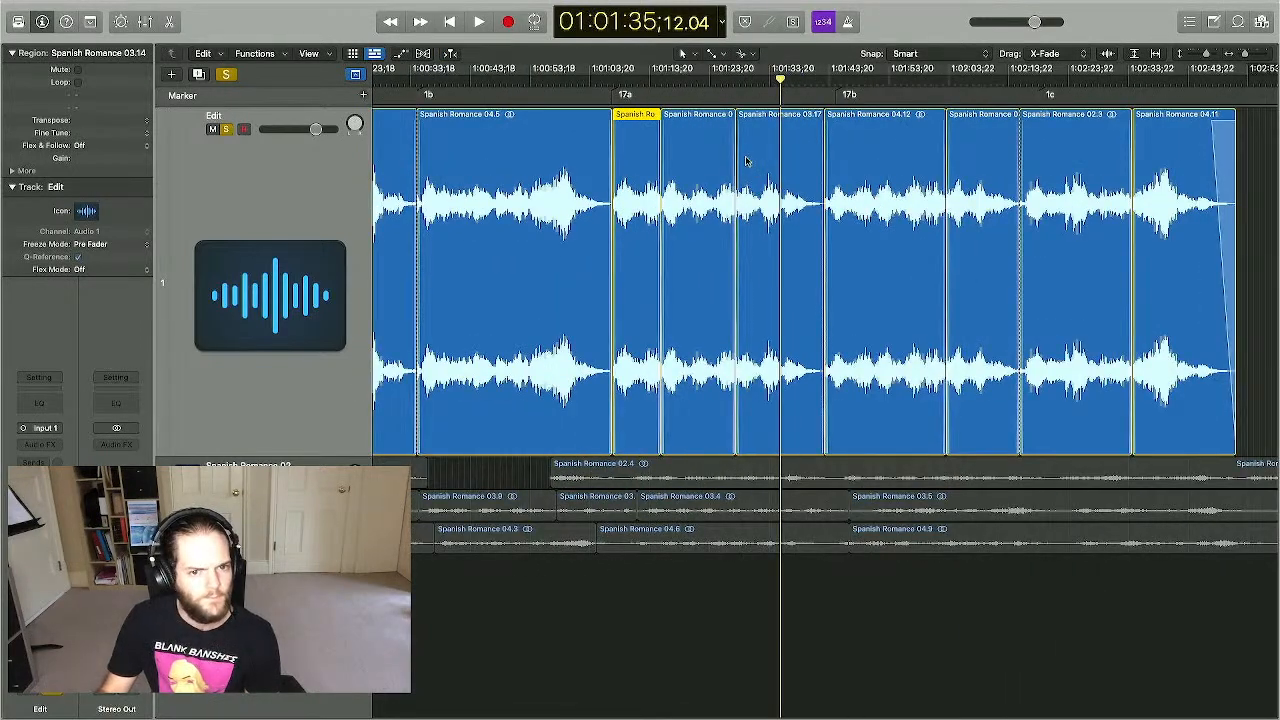
{"action": "scroll", "coordinate": [746, 160], "scroll_direction": "left", "scroll_amount": 3}
{"action": "scroll", "coordinate": [748, 160], "scroll_direction": "right", "scroll_amount": 2}
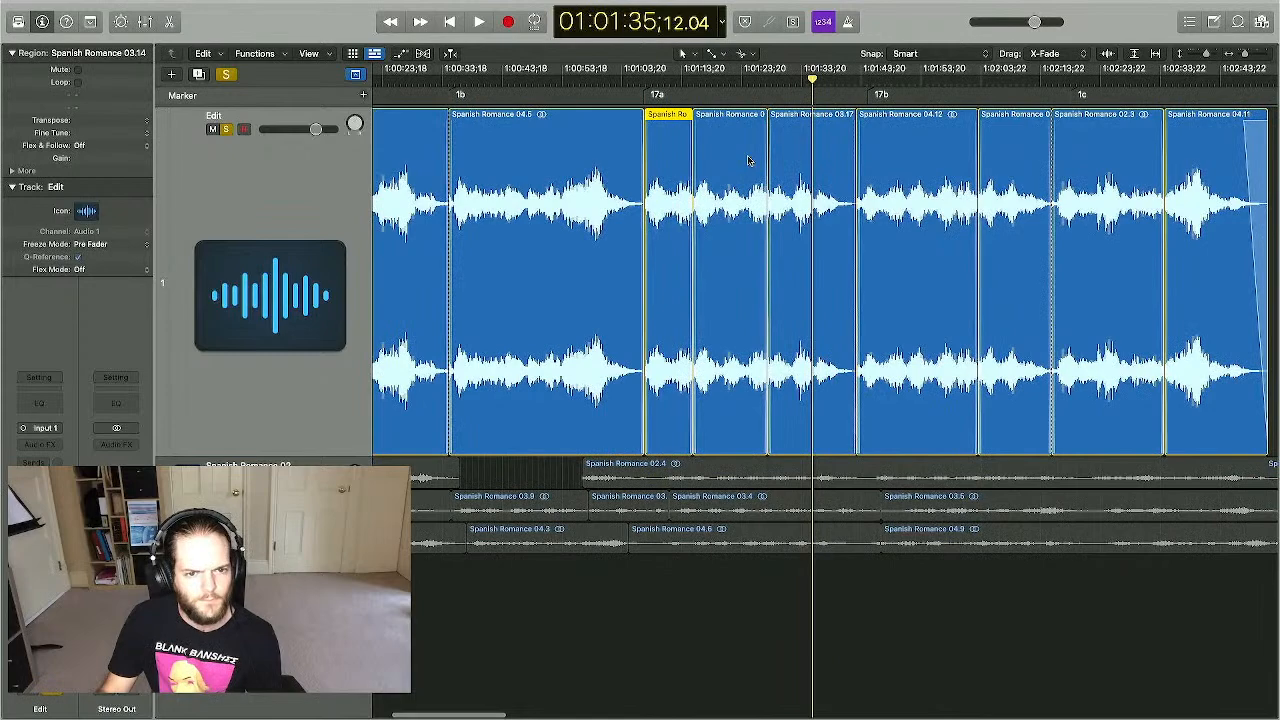
{"action": "key", "text": "ctrl+Up"}
{"action": "left_click", "coordinate": [760, 40]}
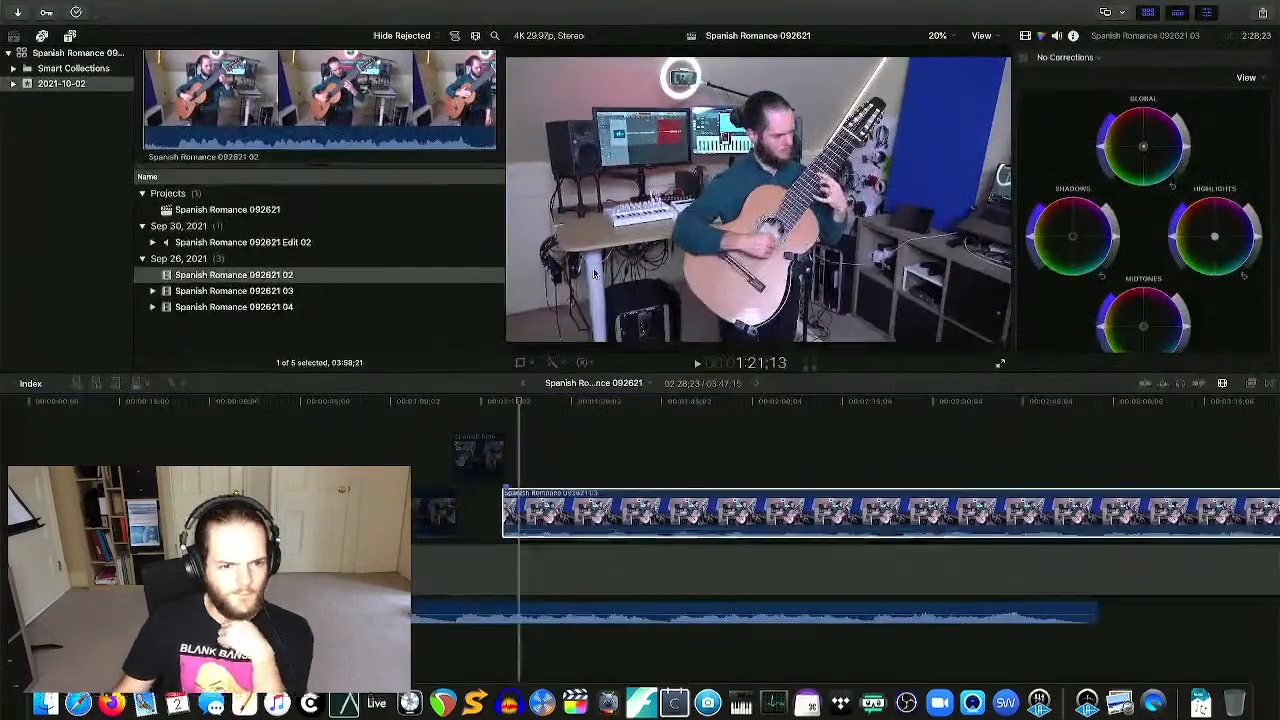
- Re-enable the short connected clip and play back to review the edit
{"action": "left_click", "coordinate": [457, 420]}
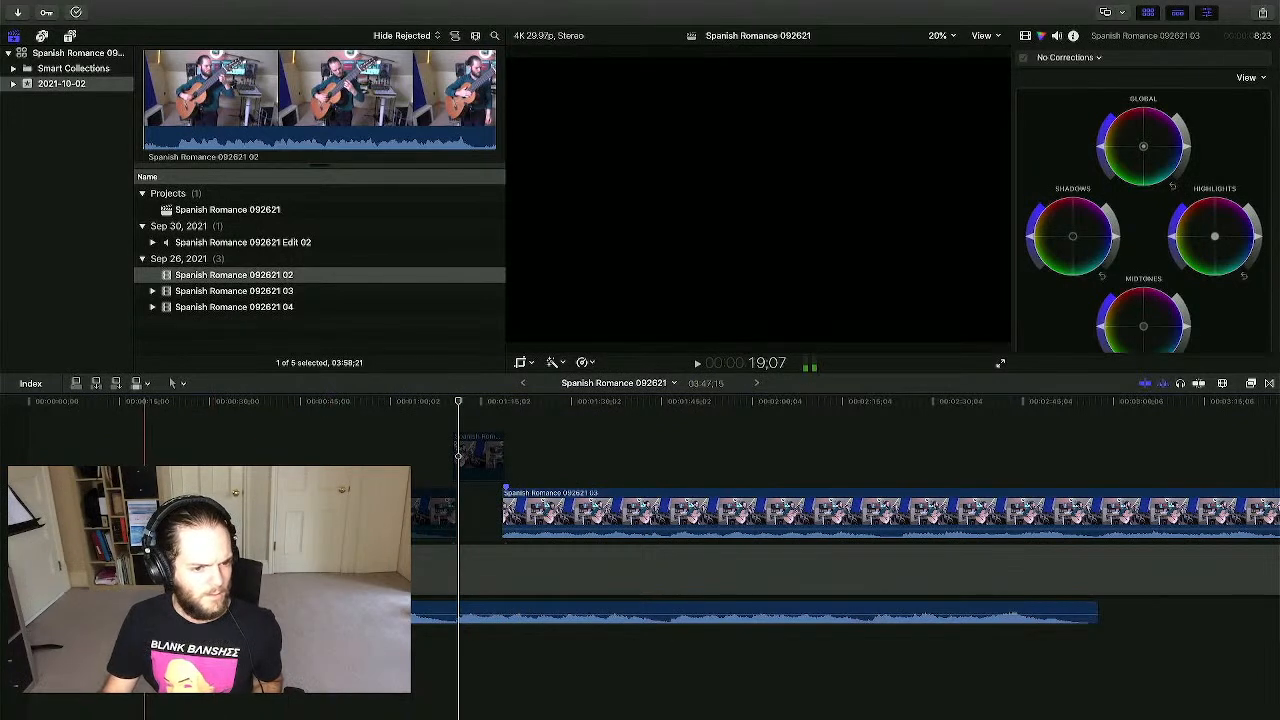
{"action": "left_click", "coordinate": [477, 453]}
{"action": "key", "text": "v"}
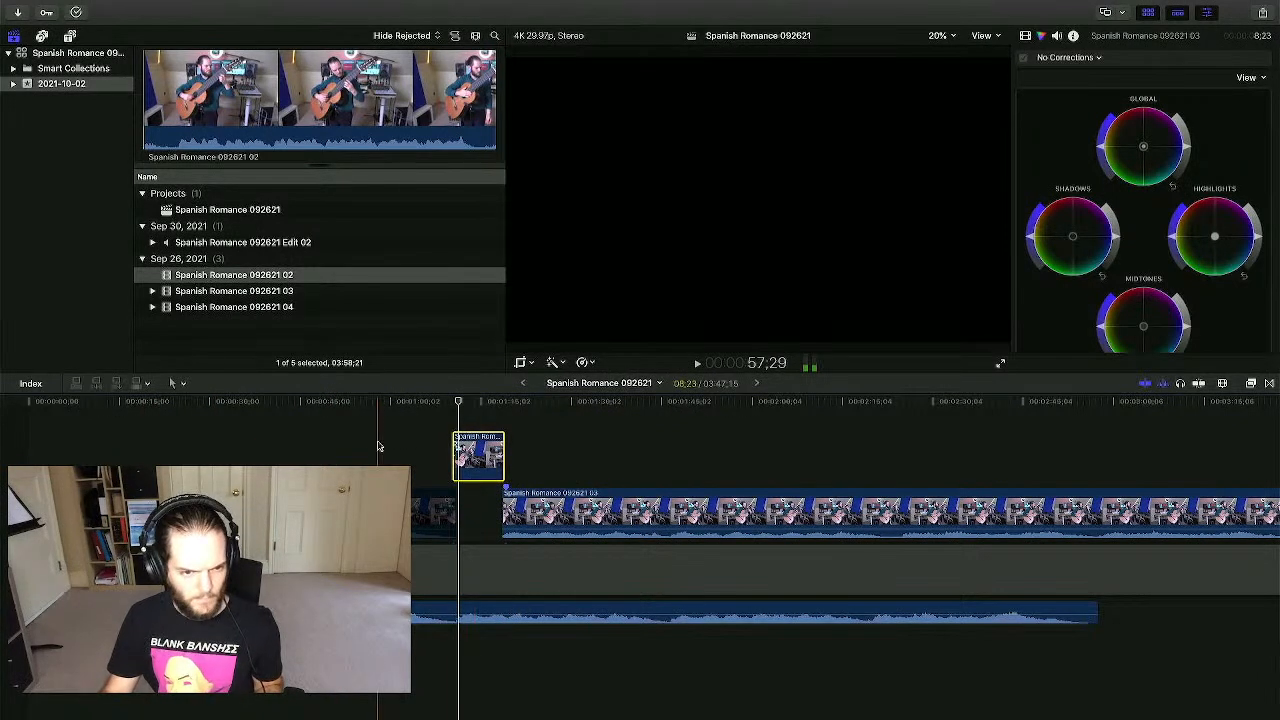
{"action": "left_click", "coordinate": [452, 414]}
{"action": "key", "text": "space"}
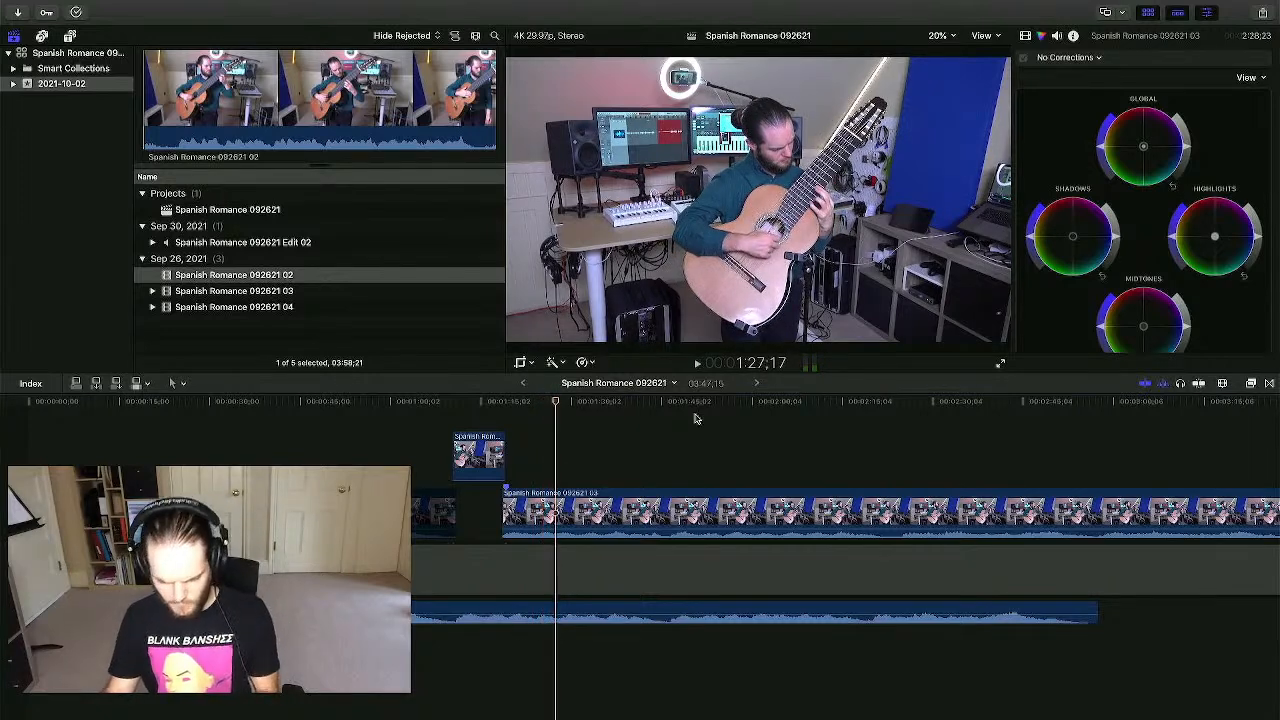
- Drag the full Spanish Romance 092621 02 take from the browser into the timeline
{"action": "key", "text": "super+equal"}
{"action": "key", "text": "super+equal"}
{"action": "key", "text": "super+equal"}
{"action": "key", "text": "super+equal"}
{"action": "scroll", "coordinate": [511, 405], "scroll_direction": "left", "scroll_amount": 4}
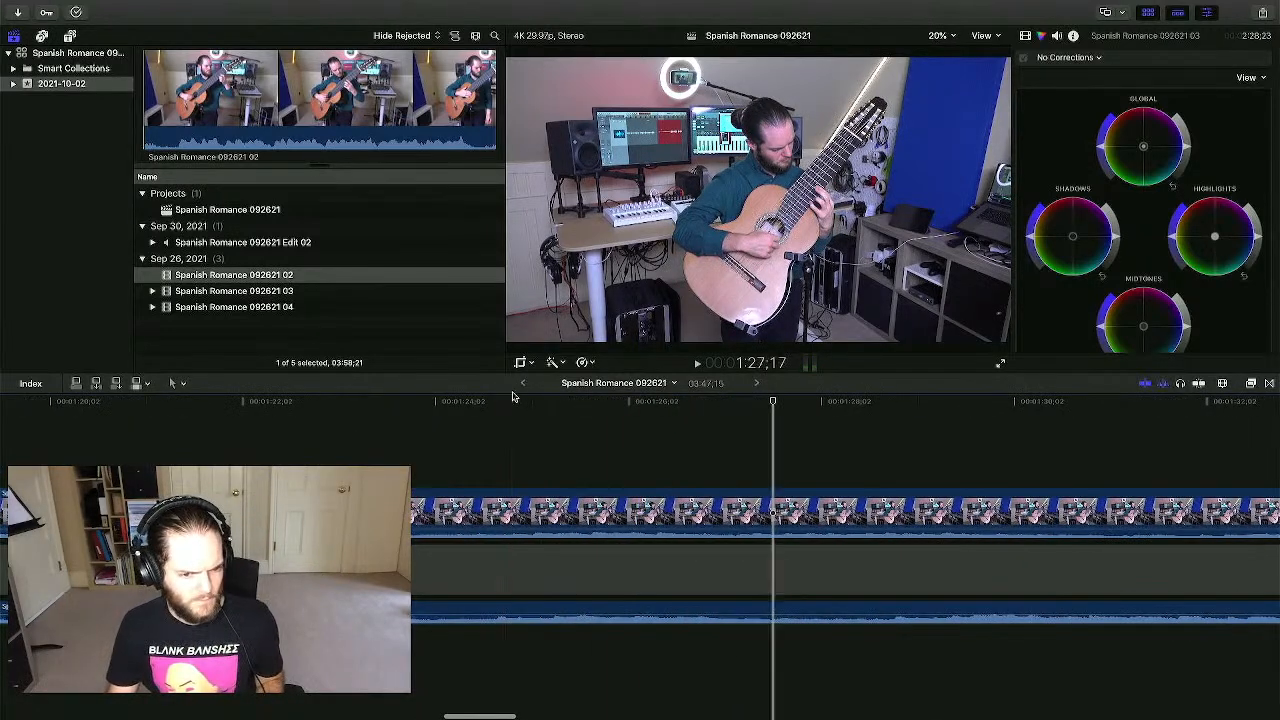
{"action": "scroll", "coordinate": [426, 447], "scroll_direction": "left", "scroll_amount": 12}
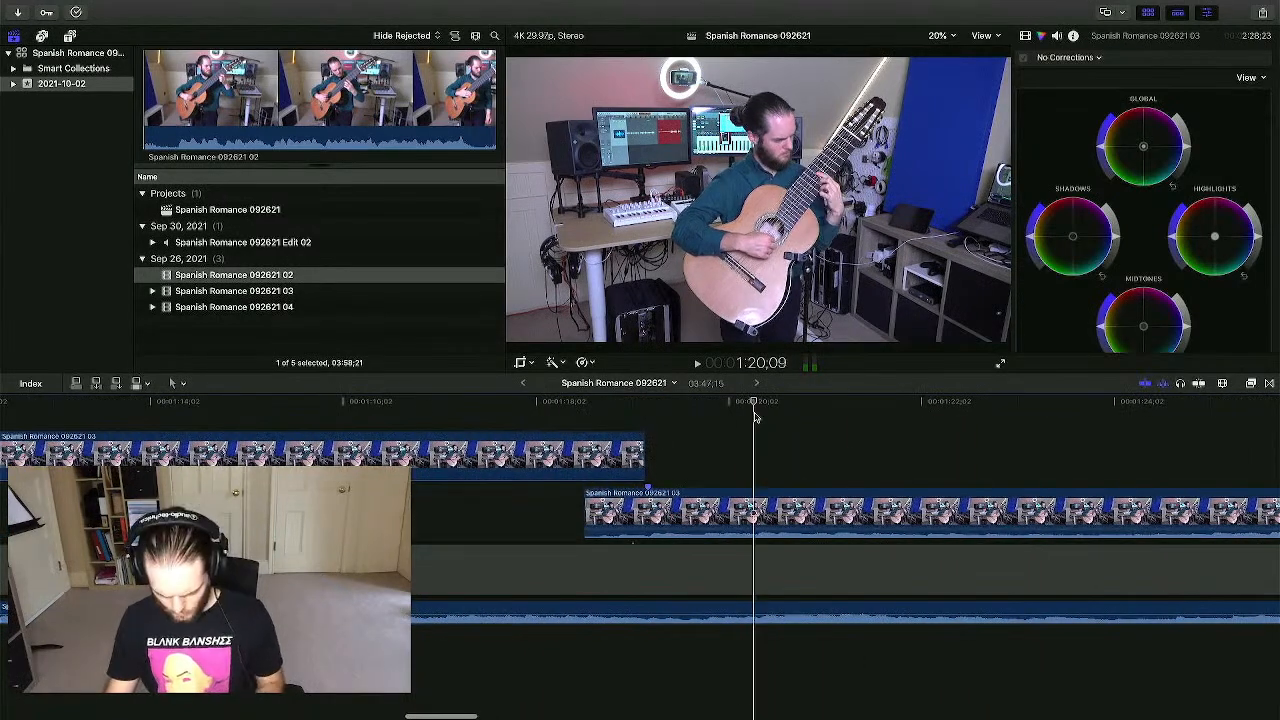
{"action": "key", "text": "super+minus"}
{"action": "key", "text": "super+minus"}
{"action": "key", "text": "super+minus"}
{"action": "key", "text": "super+minus"}
{"action": "key", "text": "super+minus"}
{"action": "key", "text": "super+minus"}
{"action": "left_click_drag", "start_coordinate": [266, 268], "coordinate": [80, 446]}
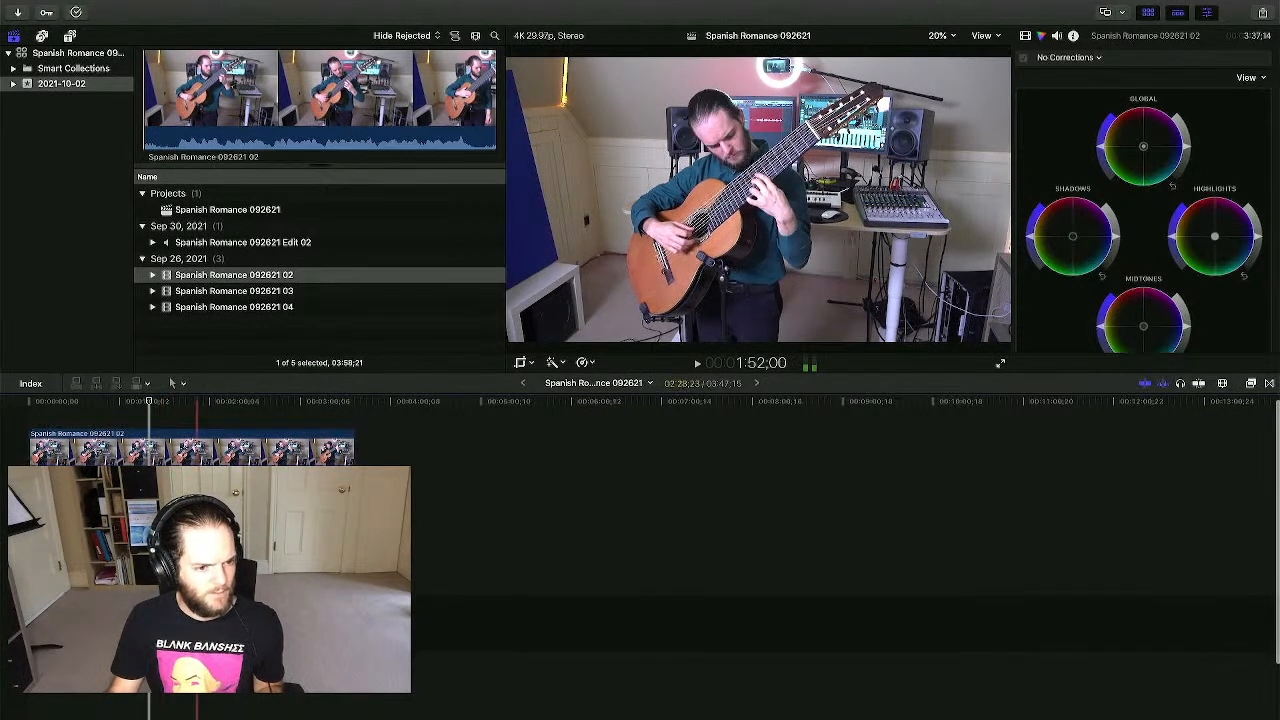
- Play to find the spot before the short 03 take and blade the top 02 clip there
{"action": "left_click", "coordinate": [196, 430]}
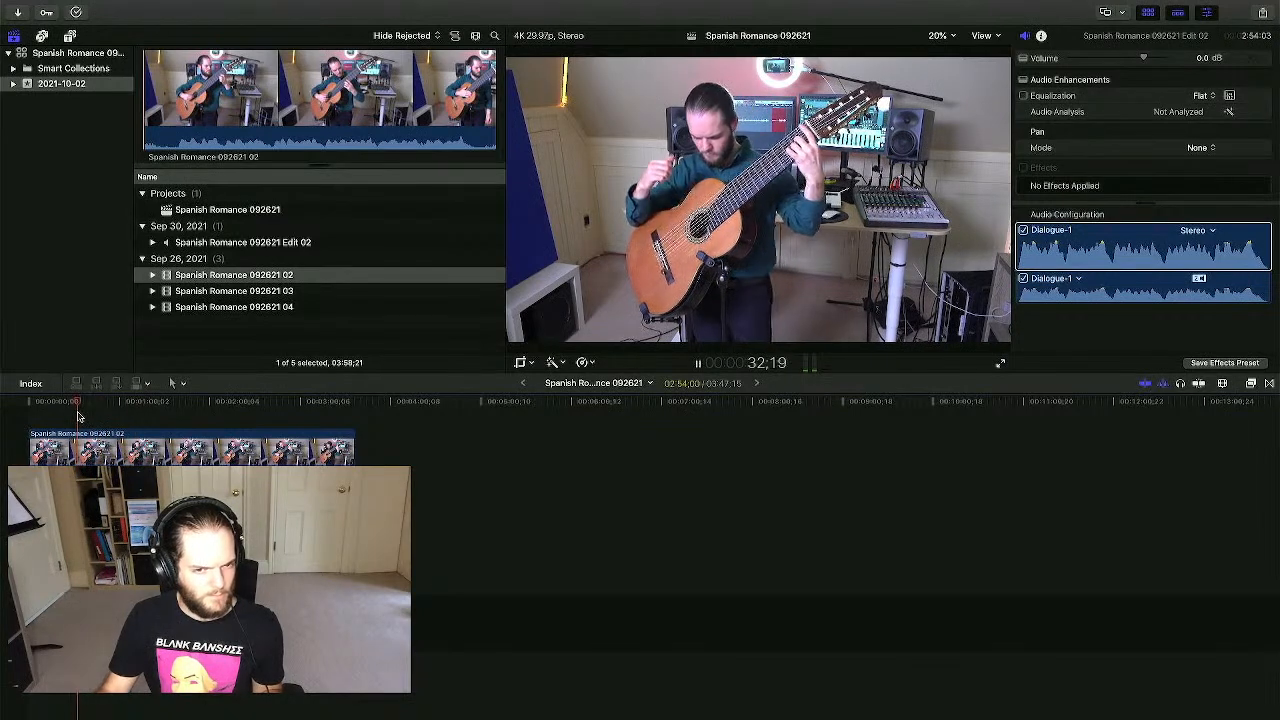
{"action": "key", "text": "super+equal"}
{"action": "key", "text": "super+equal"}
{"action": "key", "text": "super+equal"}
{"action": "scroll", "coordinate": [88, 420], "scroll_direction": "left", "scroll_amount": 3}
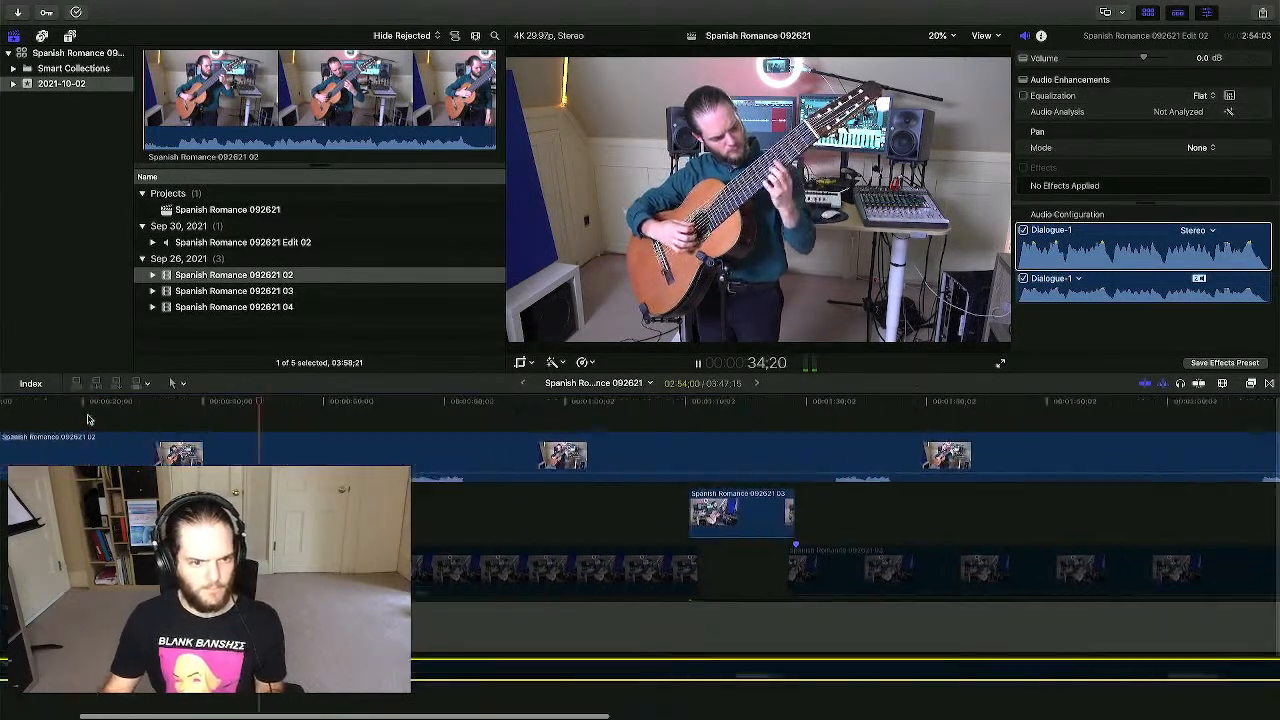
{"action": "key", "text": "space"}
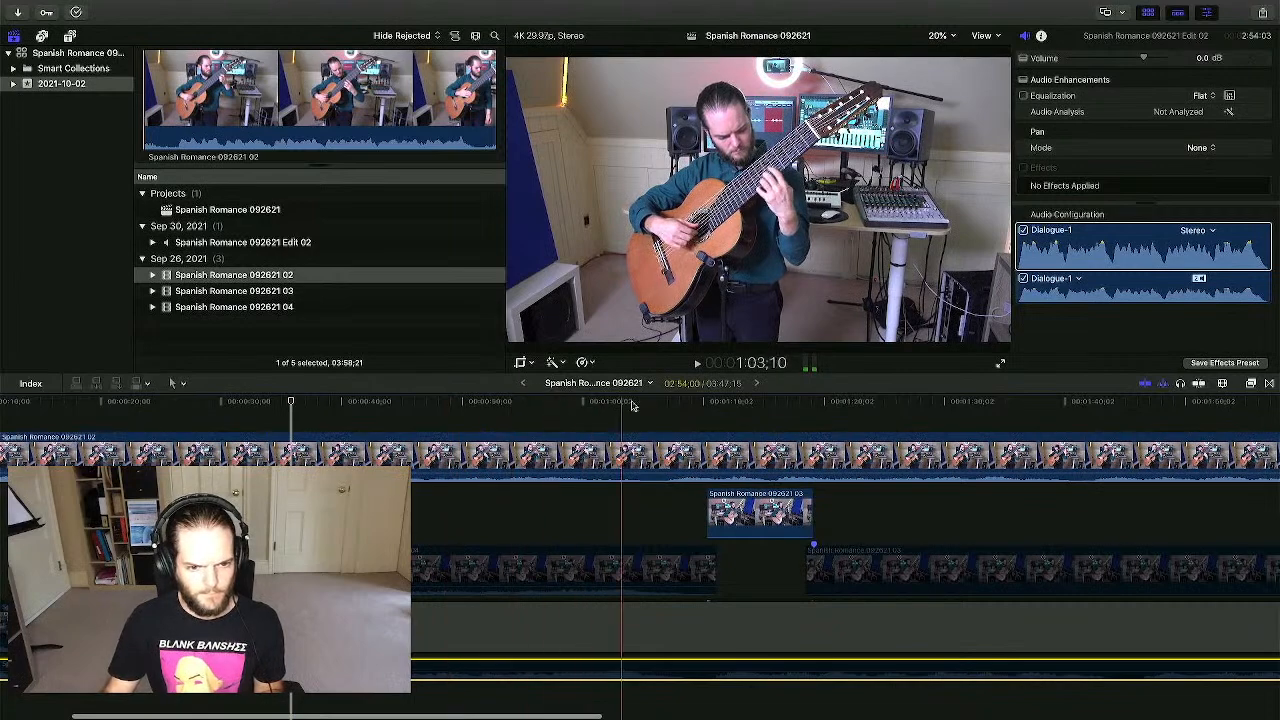
{"action": "key", "text": "space"}
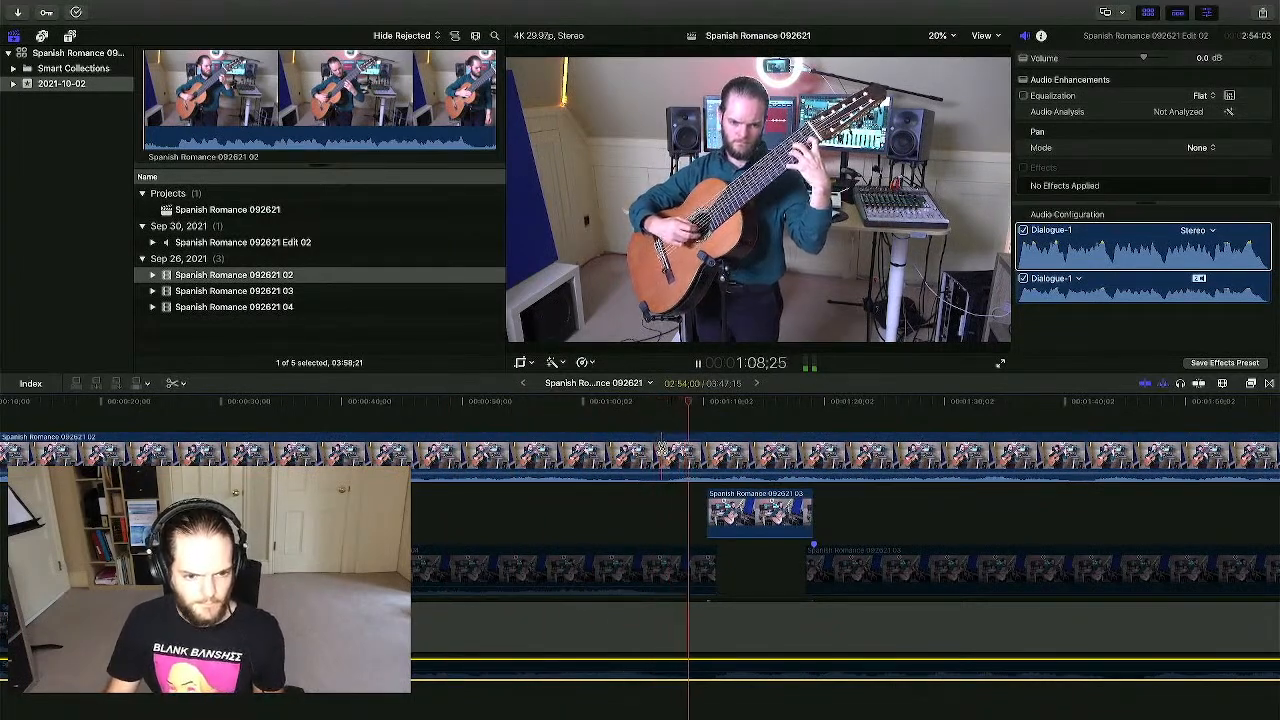
{"action": "left_click", "coordinate": [661, 448]}
- Delete the split-off left piece of the 02 clip and trim its start later to about 1:11
{"action": "key", "text": "a"}
{"action": "left_click", "coordinate": [597, 510]}
{"action": "key", "text": "Delete"}
{"action": "left_click", "coordinate": [715, 453]}
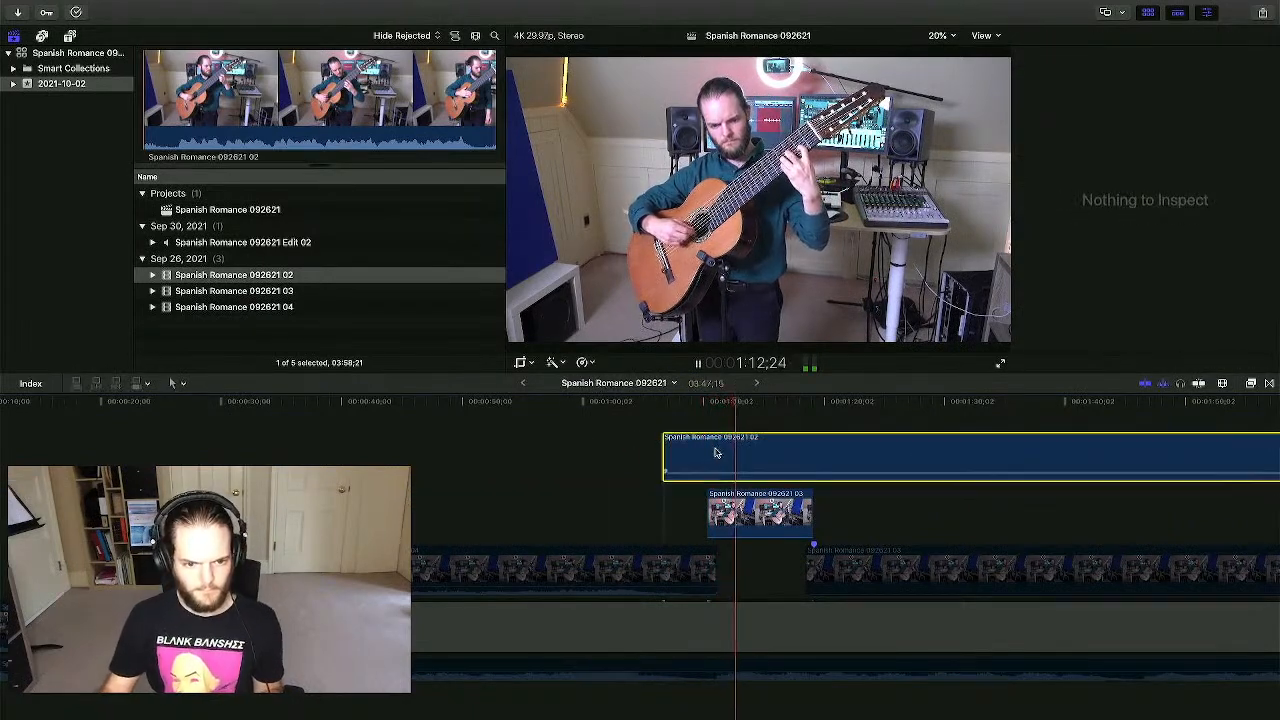
{"action": "left_click", "coordinate": [719, 423]}
{"action": "key", "text": "space"}
{"action": "left_click", "coordinate": [725, 459]}
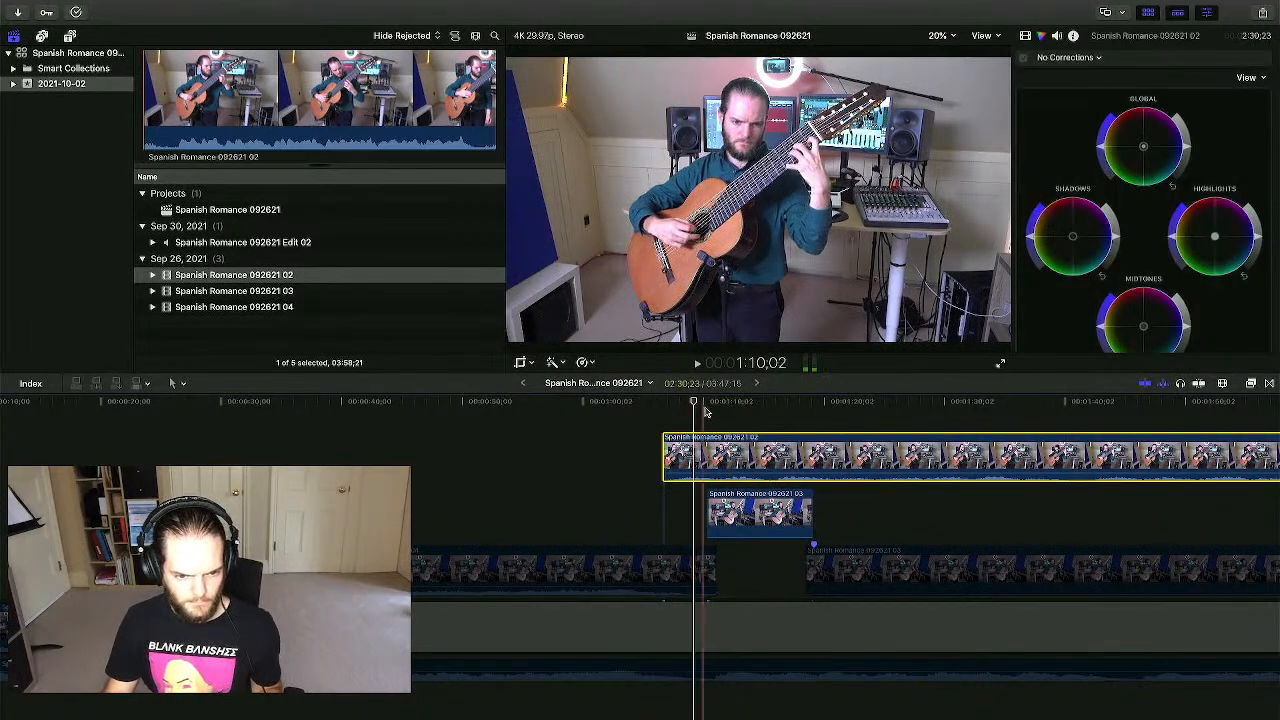
{"action": "left_click", "coordinate": [715, 411]}
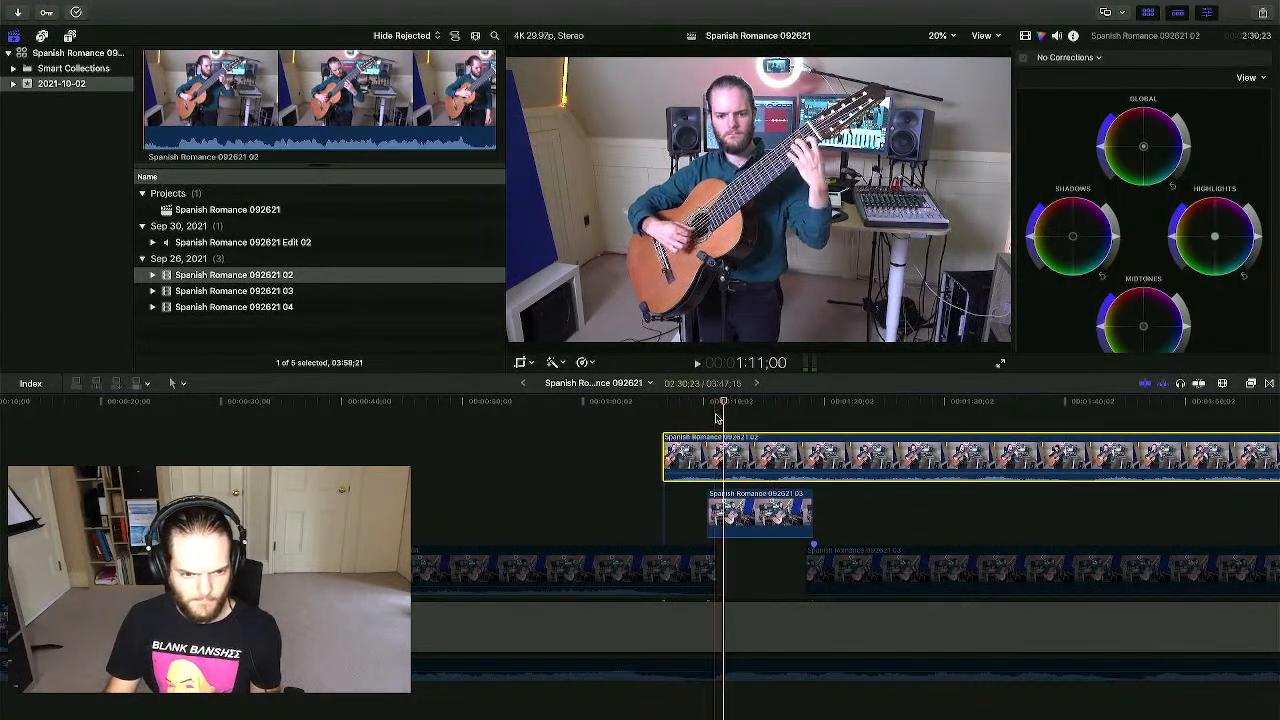
{"action": "left_click_drag", "start_coordinate": [664, 456], "coordinate": [716, 455]}
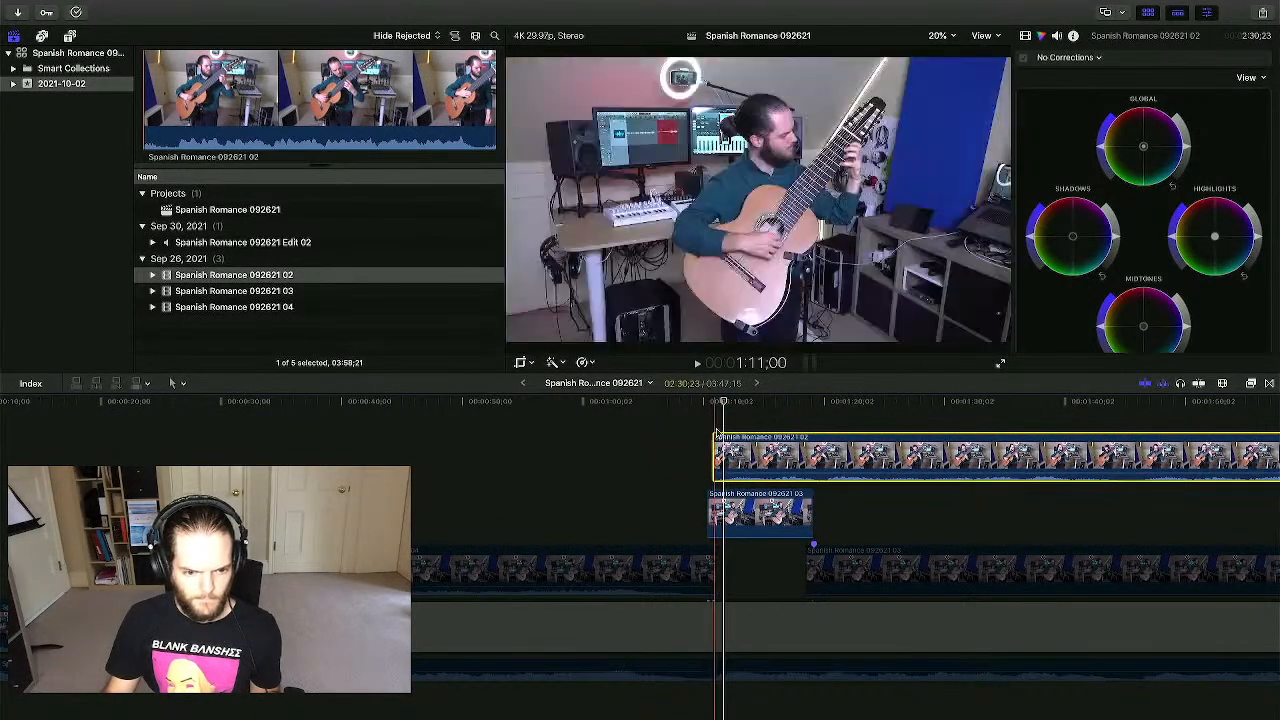
{"action": "left_click", "coordinate": [717, 427]}
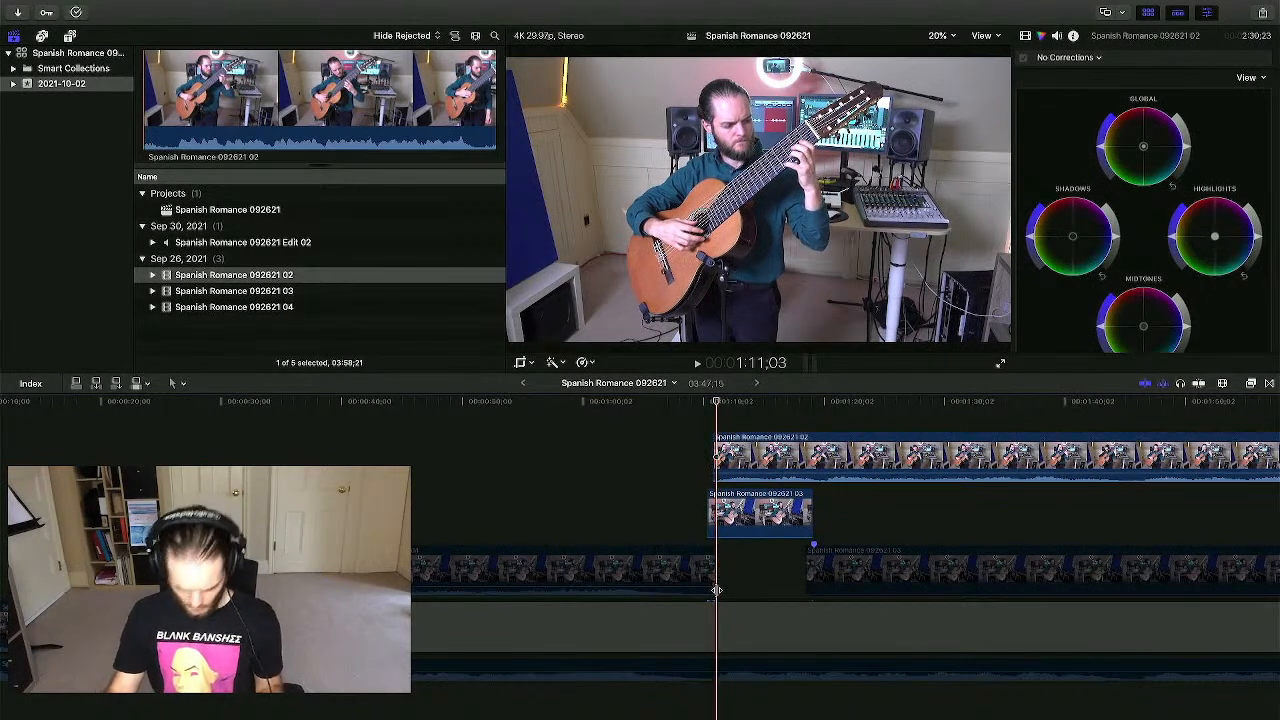
- Zoom in at 1:11;04 and shift the top camera clip one frame earlier
{"action": "key", "text": "super+equal"}
{"action": "key", "text": "super+equal"}
{"action": "key", "text": "super+equal"}
{"action": "key", "text": "super+equal"}
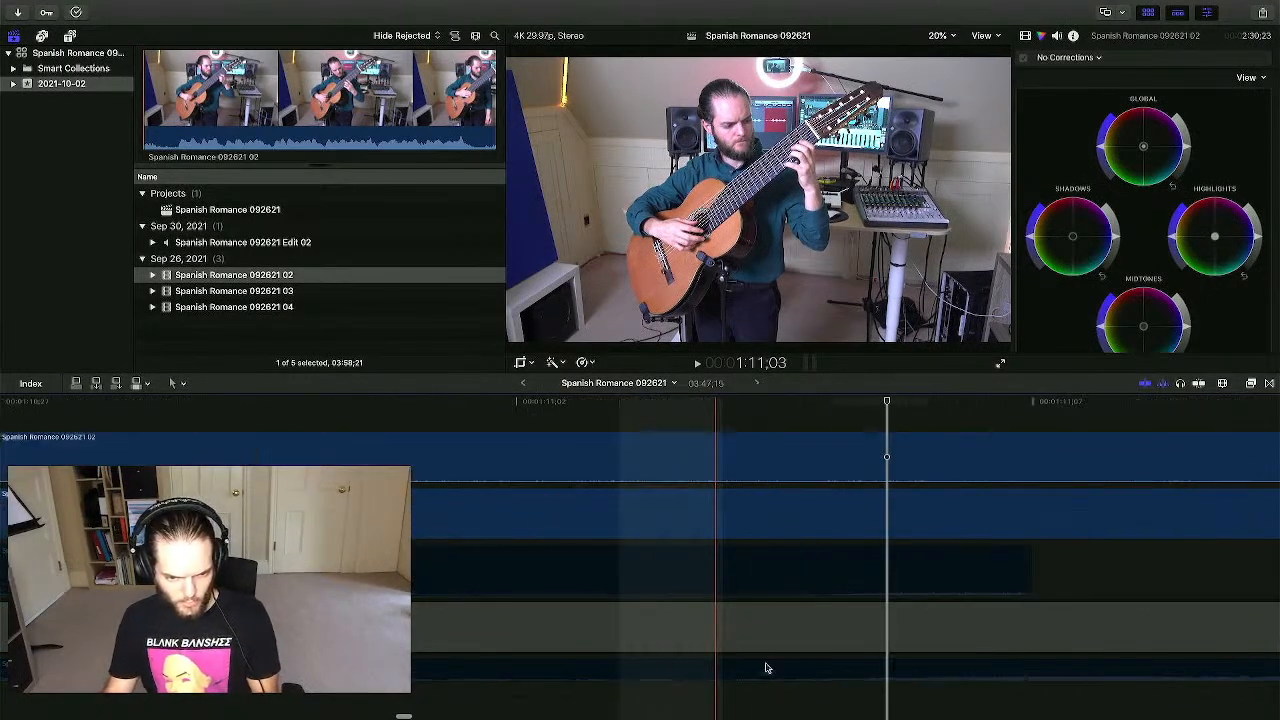
{"action": "left_click", "coordinate": [881, 706]}
{"action": "scroll", "coordinate": [880, 706], "scroll_direction": "right", "scroll_amount": 3}
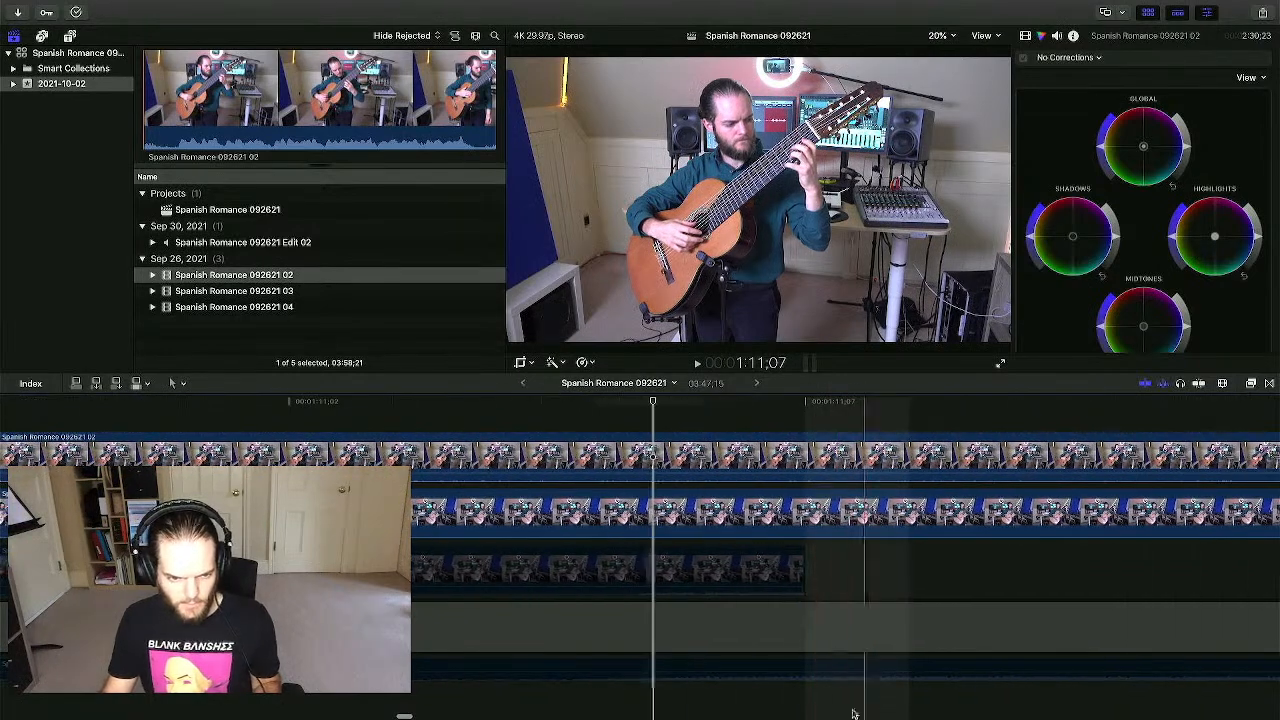
{"action": "left_click", "coordinate": [601, 702]}
{"action": "left_click", "coordinate": [598, 702]}
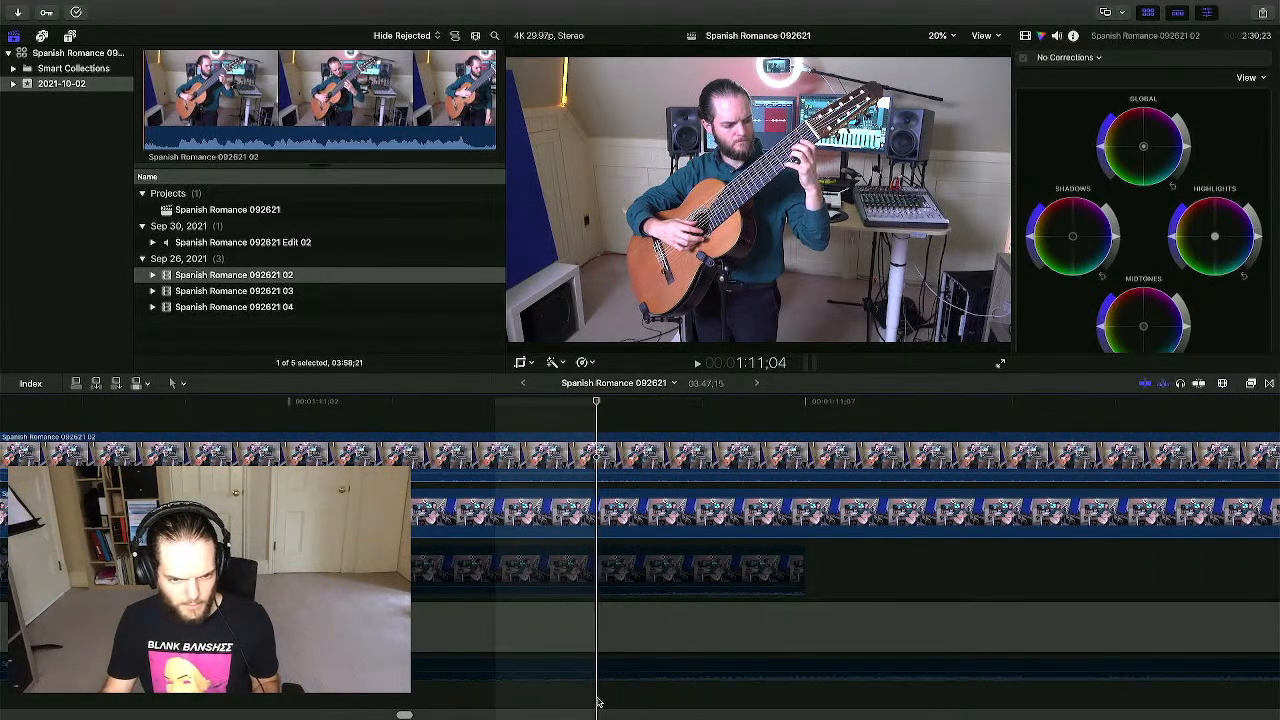
{"action": "left_click_drag", "start_coordinate": [850, 454], "coordinate": [537, 455]}
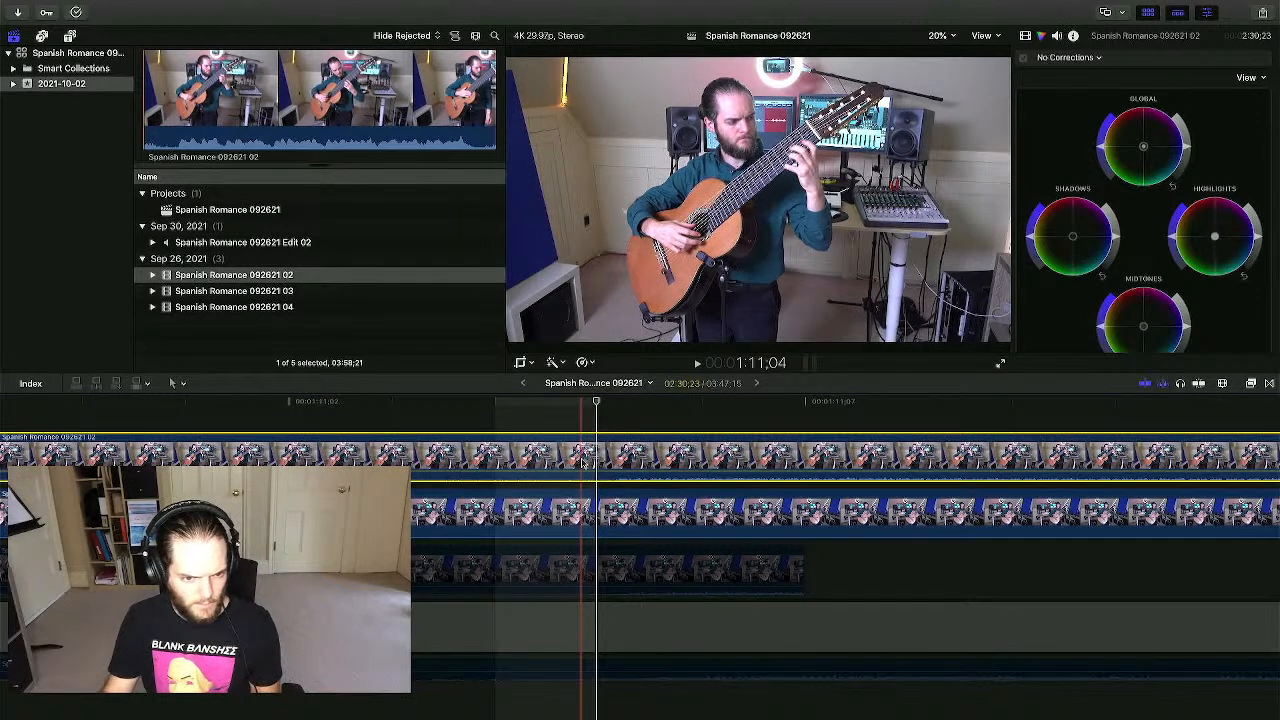
{"action": "mouse_move", "coordinate": [577, 470]}
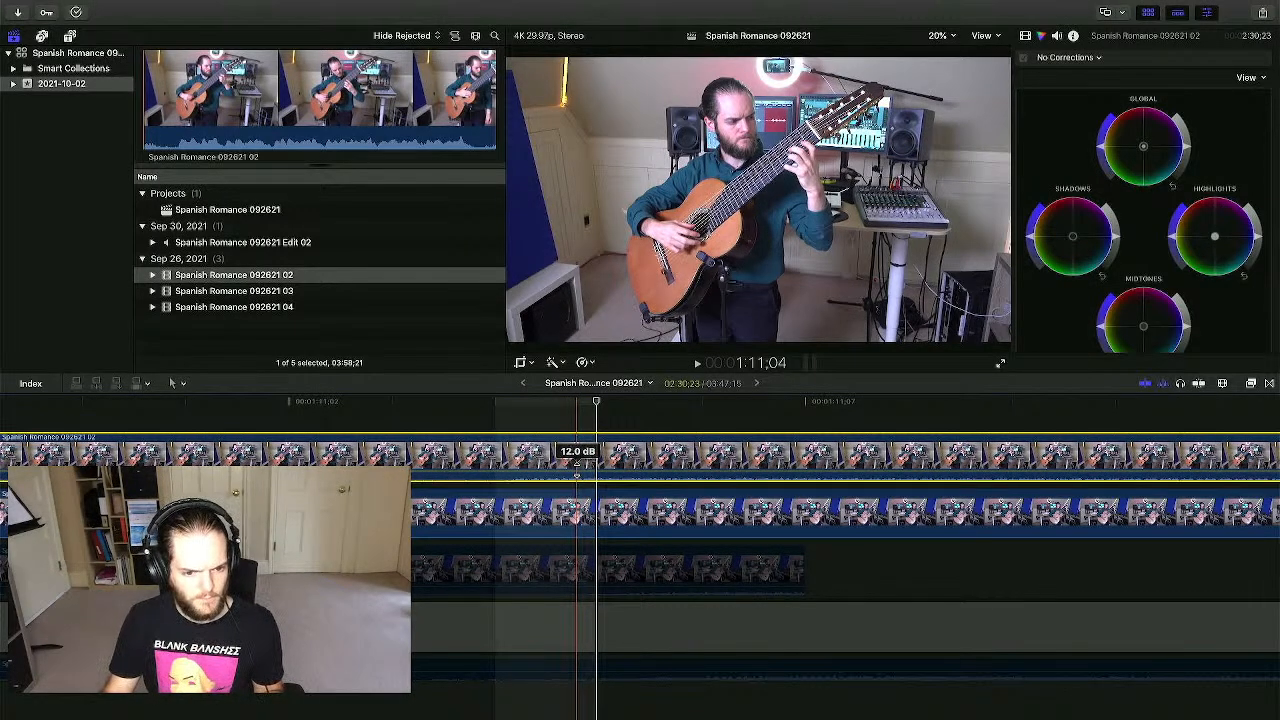
- Re-enable the disabled bottom audio clip and play back to check the sync
{"action": "left_click", "coordinate": [607, 667]}
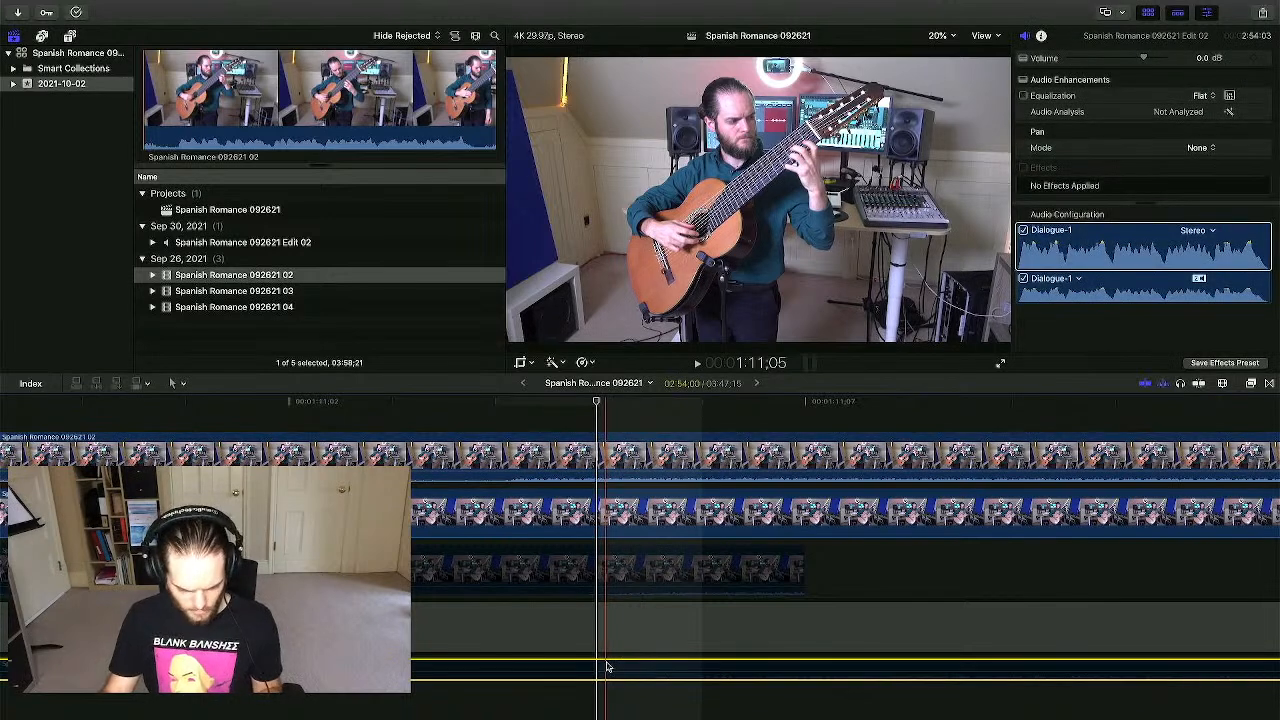
{"action": "key", "text": "v"}
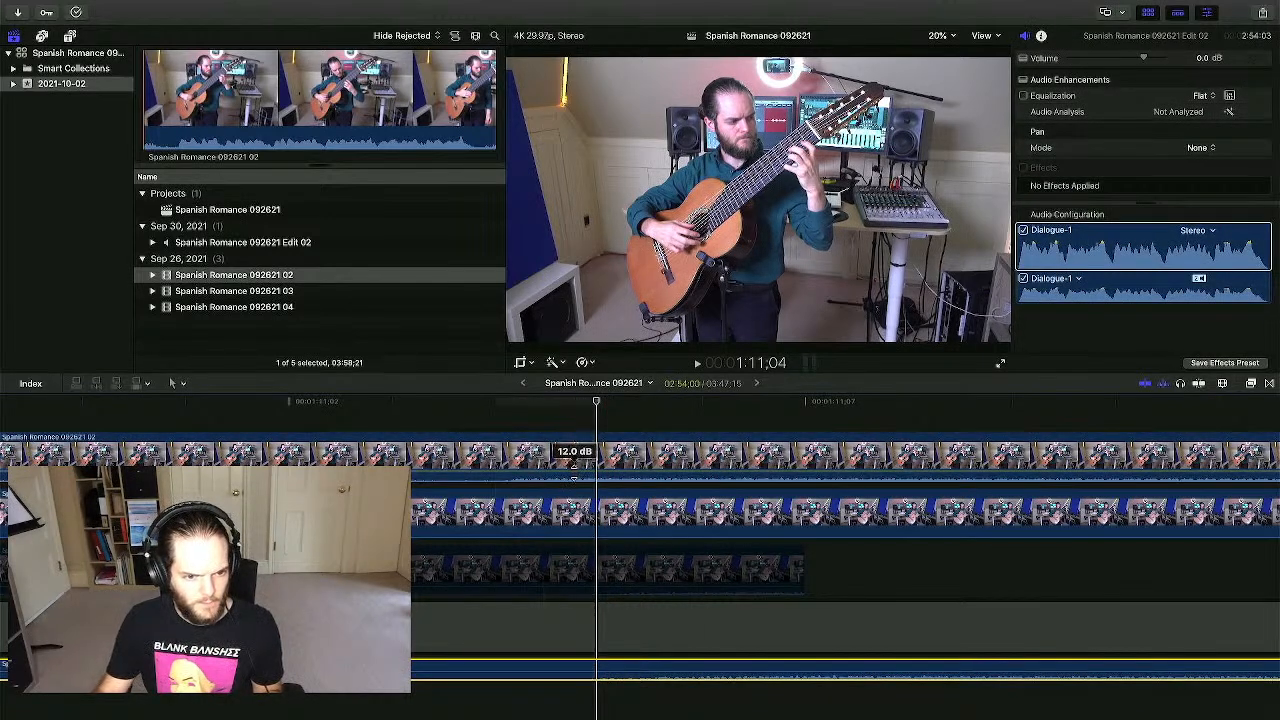
{"action": "key", "text": "space"}
{"action": "key", "text": "super+minus"}
{"action": "key", "text": "super+minus"}
{"action": "key", "text": "super+minus"}
{"action": "key", "text": "super+minus"}
{"action": "key", "text": "super+minus"}
{"action": "key", "text": "super+minus"}
{"action": "key", "text": "super+minus"}
{"action": "key", "text": "super+minus"}
{"action": "key", "text": "super+minus"}
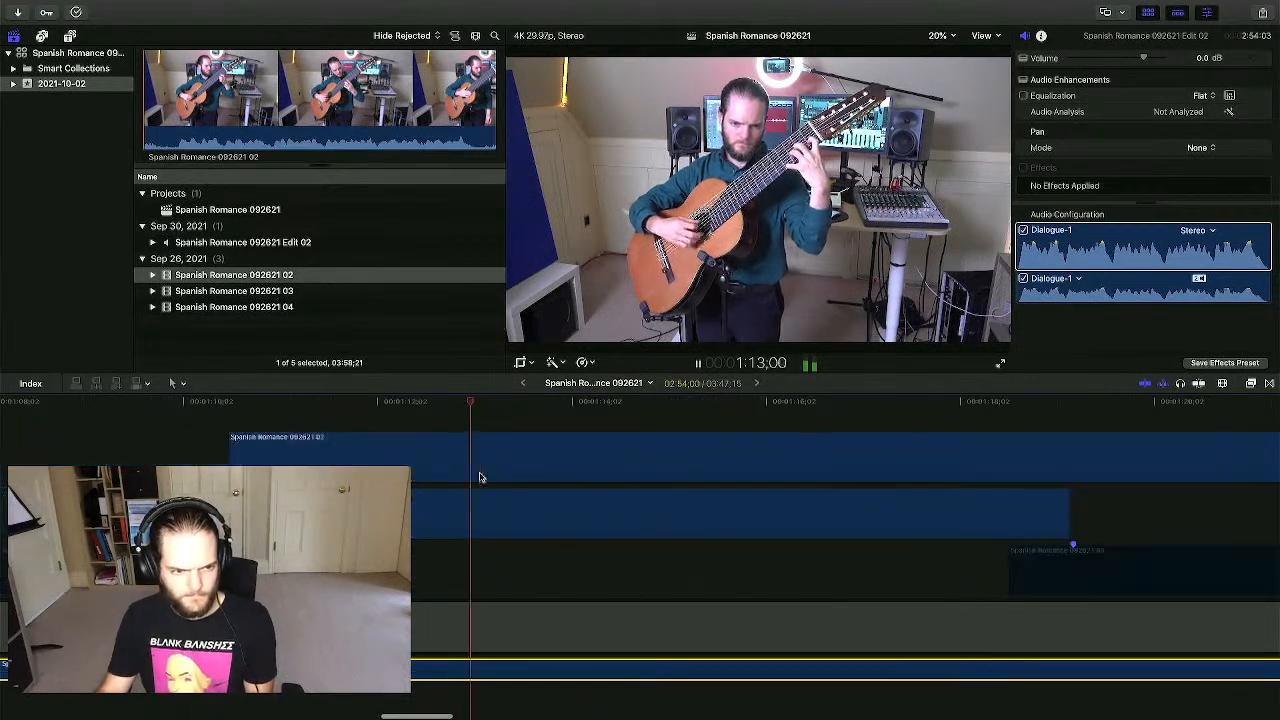
{"action": "key", "text": "super+minus"}
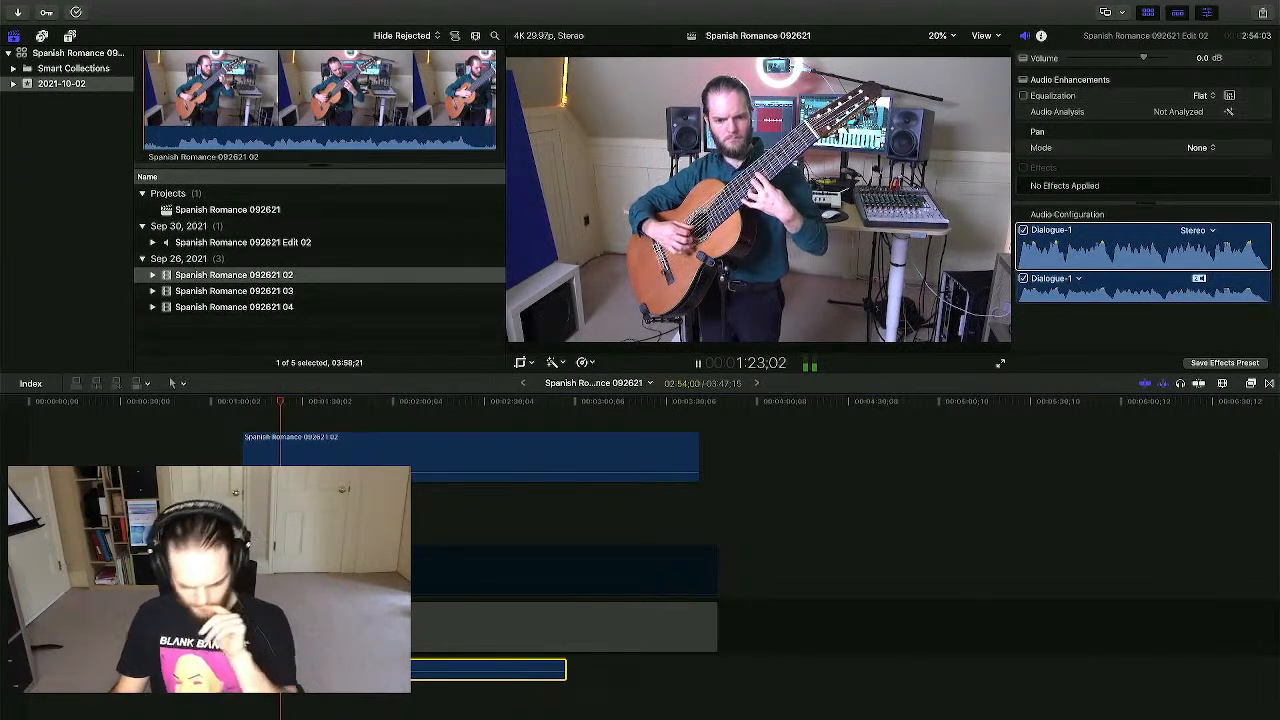
{"action": "key", "text": "space"}
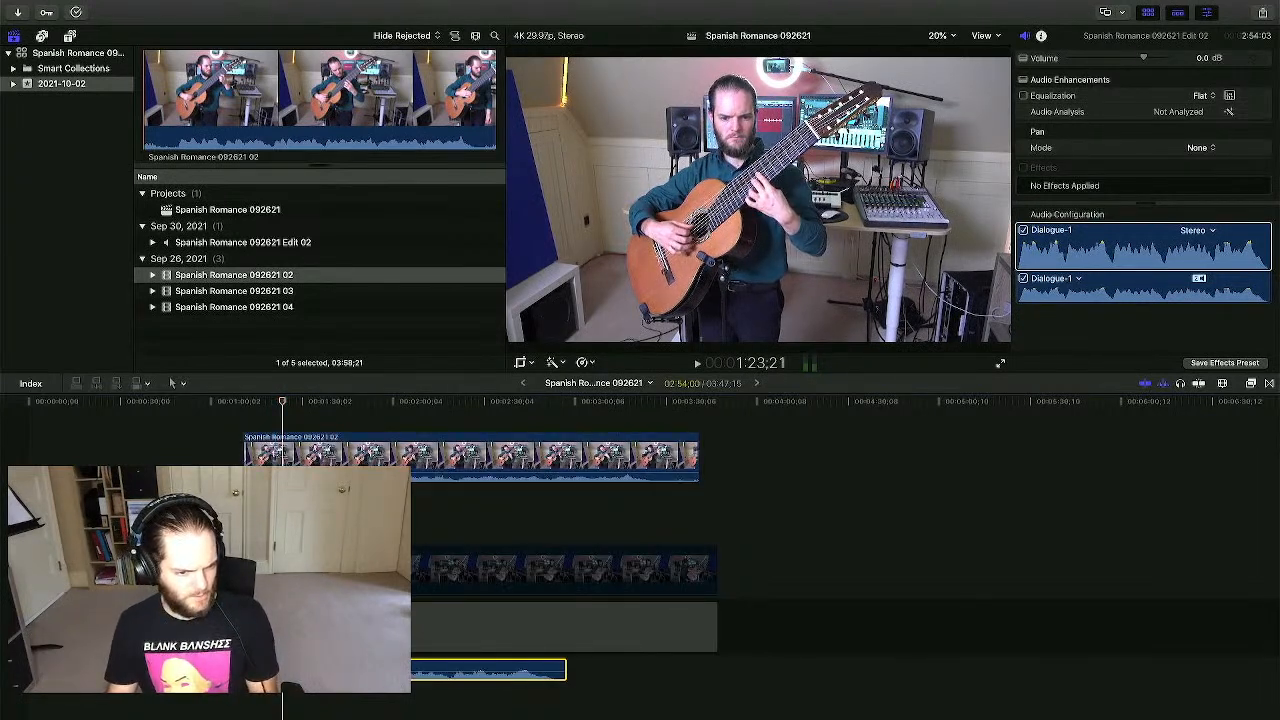
{"action": "key", "text": "super+equal"}
{"action": "key", "text": "super+equal"}
{"action": "key", "text": "super+equal"}
{"action": "key", "text": "super+equal"}
{"action": "scroll", "coordinate": [547, 545], "scroll_direction": "left", "scroll_amount": 6}
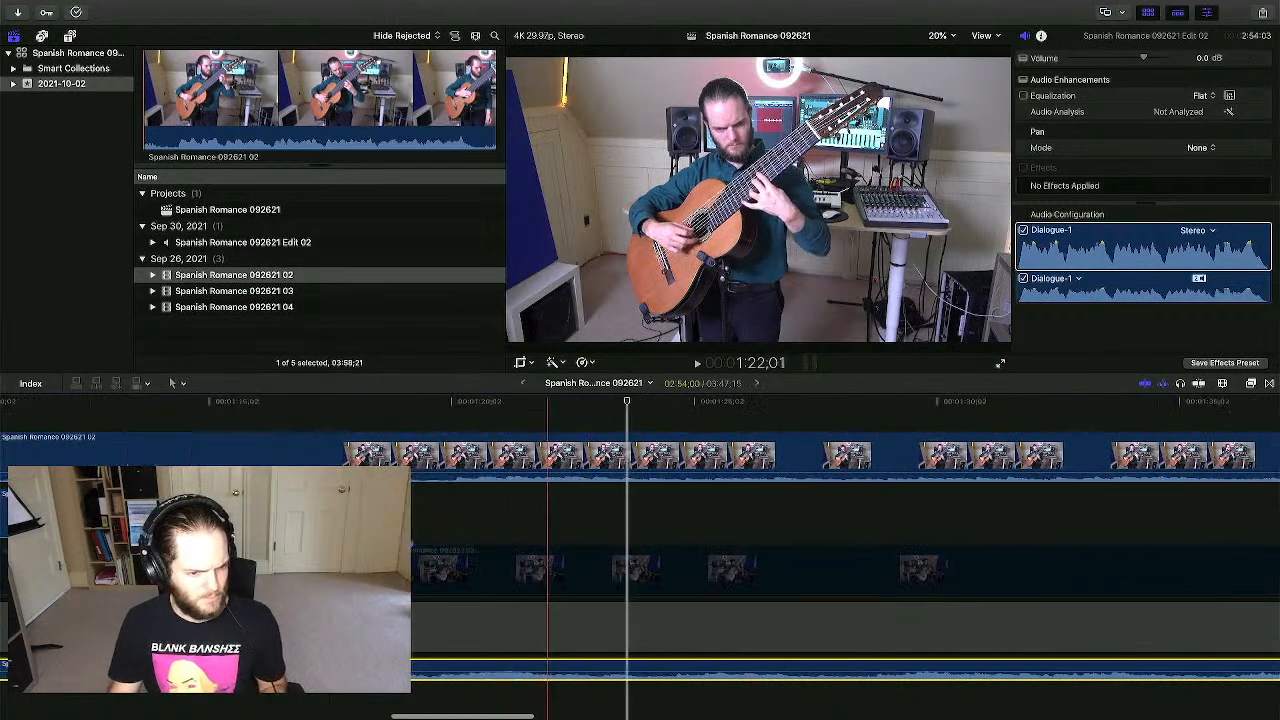
{"action": "scroll", "coordinate": [547, 545], "scroll_direction": "left", "scroll_amount": 3}
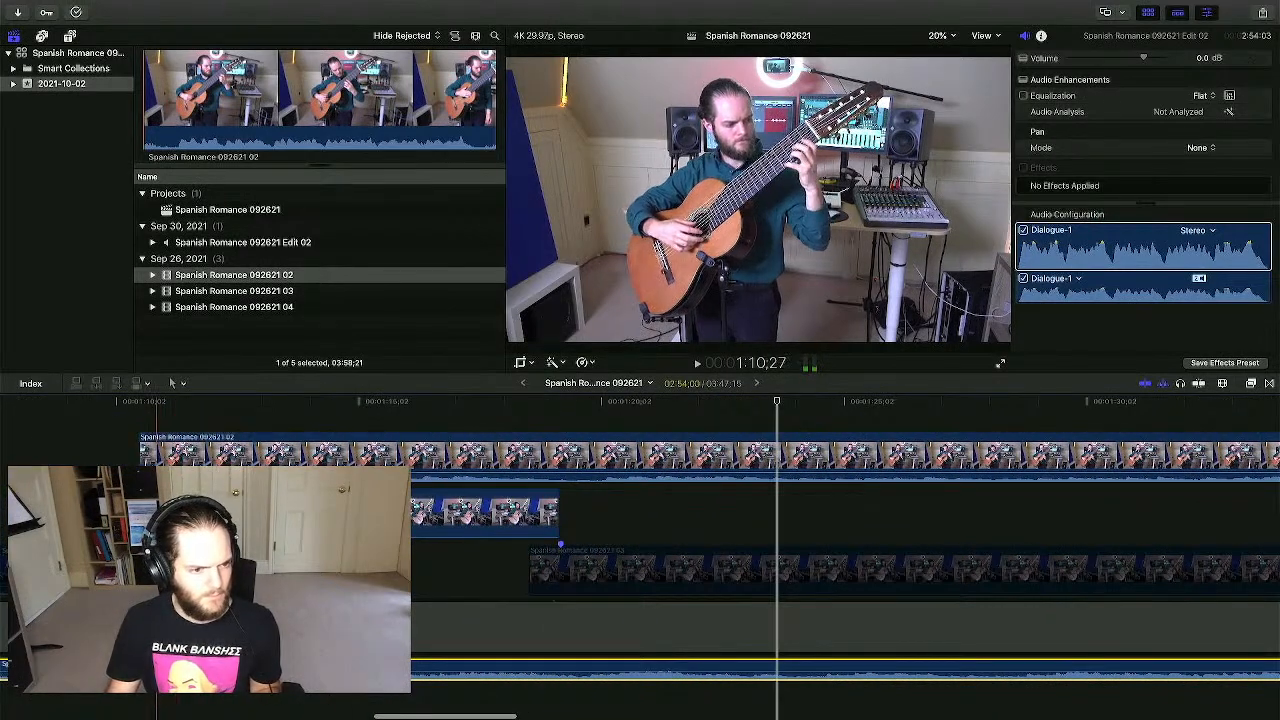
- Trim the 02 camera clip's start later and play back across the angle change
{"action": "left_click_drag", "start_coordinate": [141, 452], "coordinate": [555, 497]}
{"action": "left_click", "coordinate": [593, 460]}
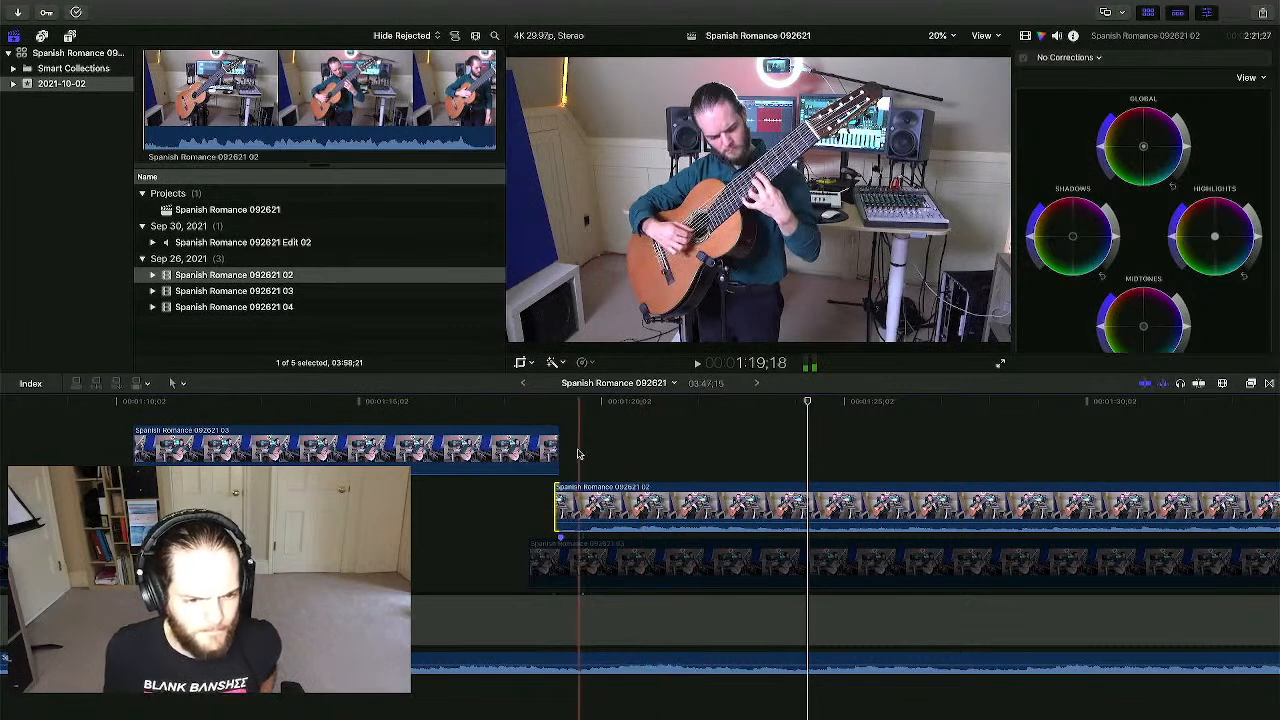
{"action": "left_click", "coordinate": [564, 453]}
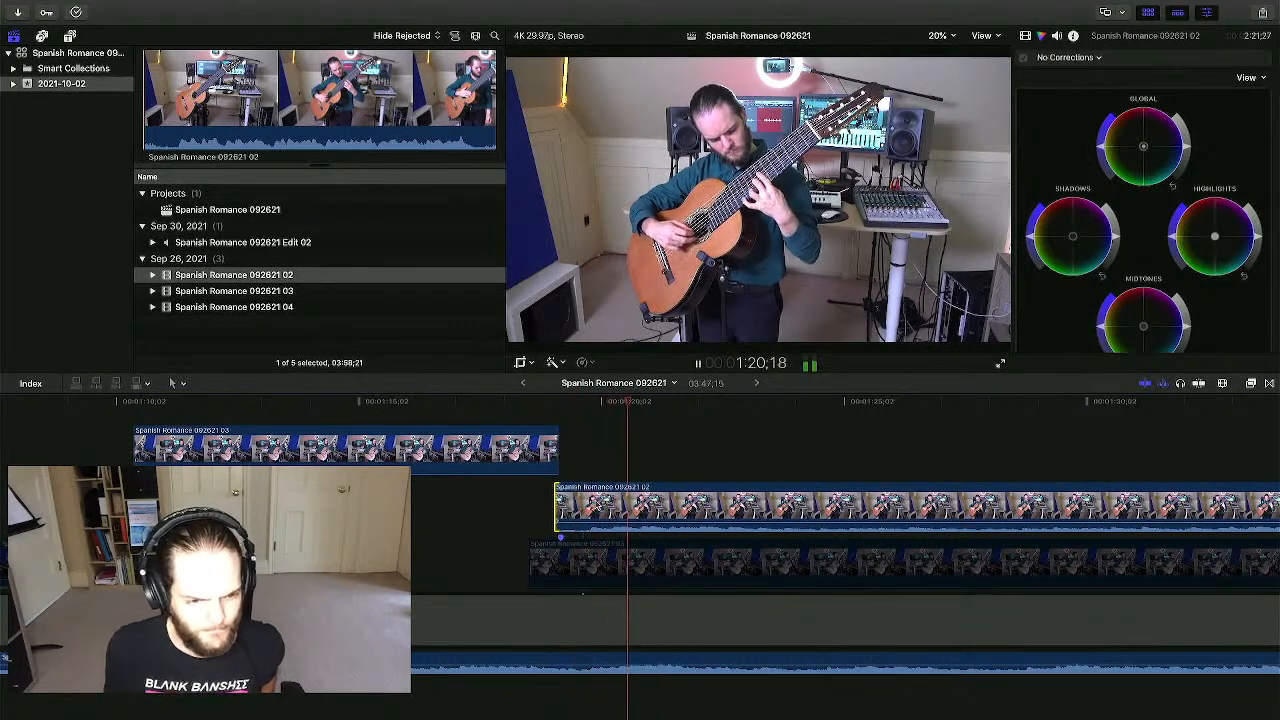
{"action": "left_click", "coordinate": [592, 487]}
{"action": "key", "text": "space"}
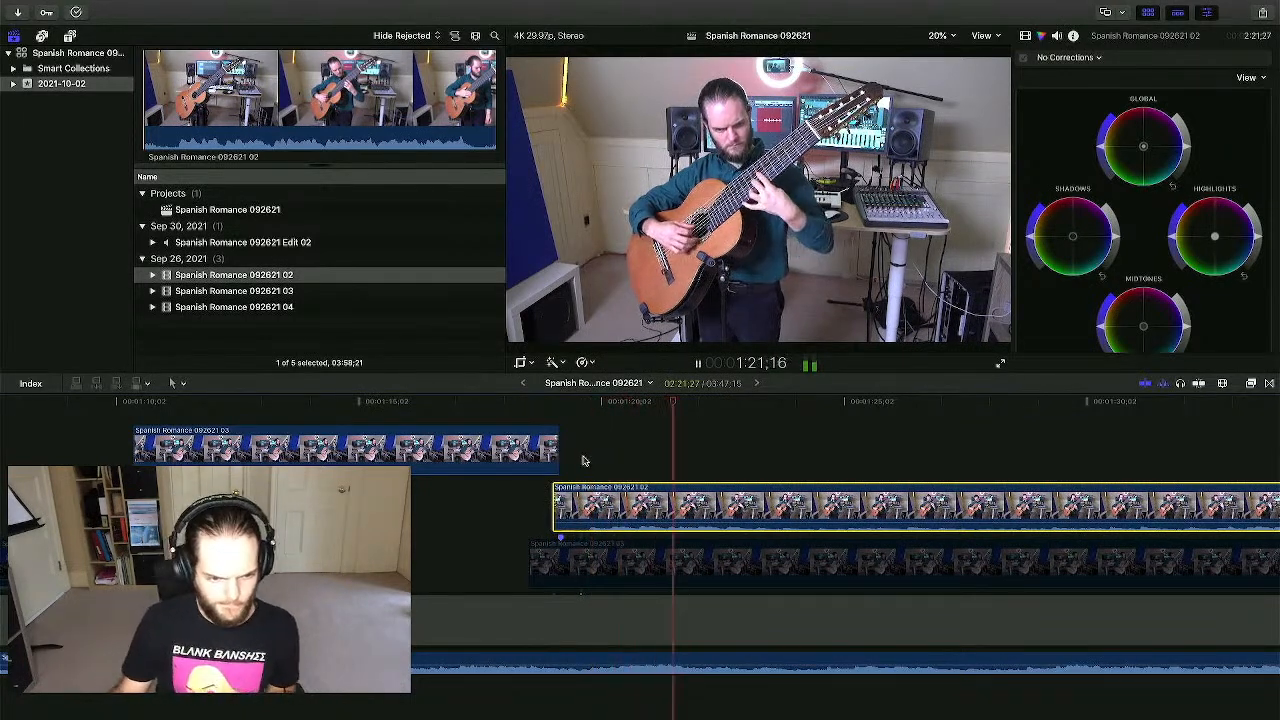
- Slide the 02 clip slightly earlier while replaying to line up the angle change near 1:19
{"action": "left_click", "coordinate": [539, 694]}
{"action": "key", "text": "space"}
{"action": "key", "text": "space"}
{"action": "mouse_move", "coordinate": [595, 500]}
{"action": "left_mouse_down"}
{"action": "mouse_move", "coordinate": [574, 472]}
{"action": "mouse_move", "coordinate": [573, 499]}
{"action": "left_mouse_up"}
{"action": "left_click", "coordinate": [570, 468]}
{"action": "key", "text": "space"}
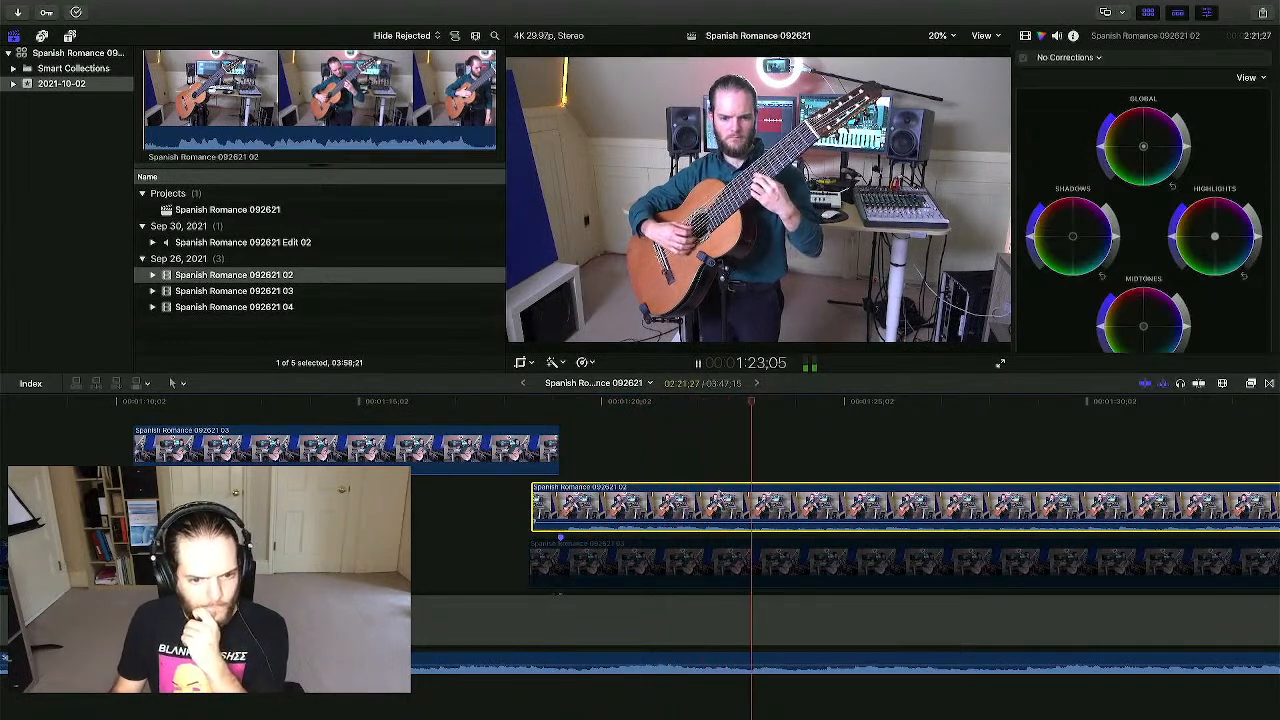
{"action": "scroll", "coordinate": [590, 486], "scroll_direction": "right", "scroll_amount": 3}
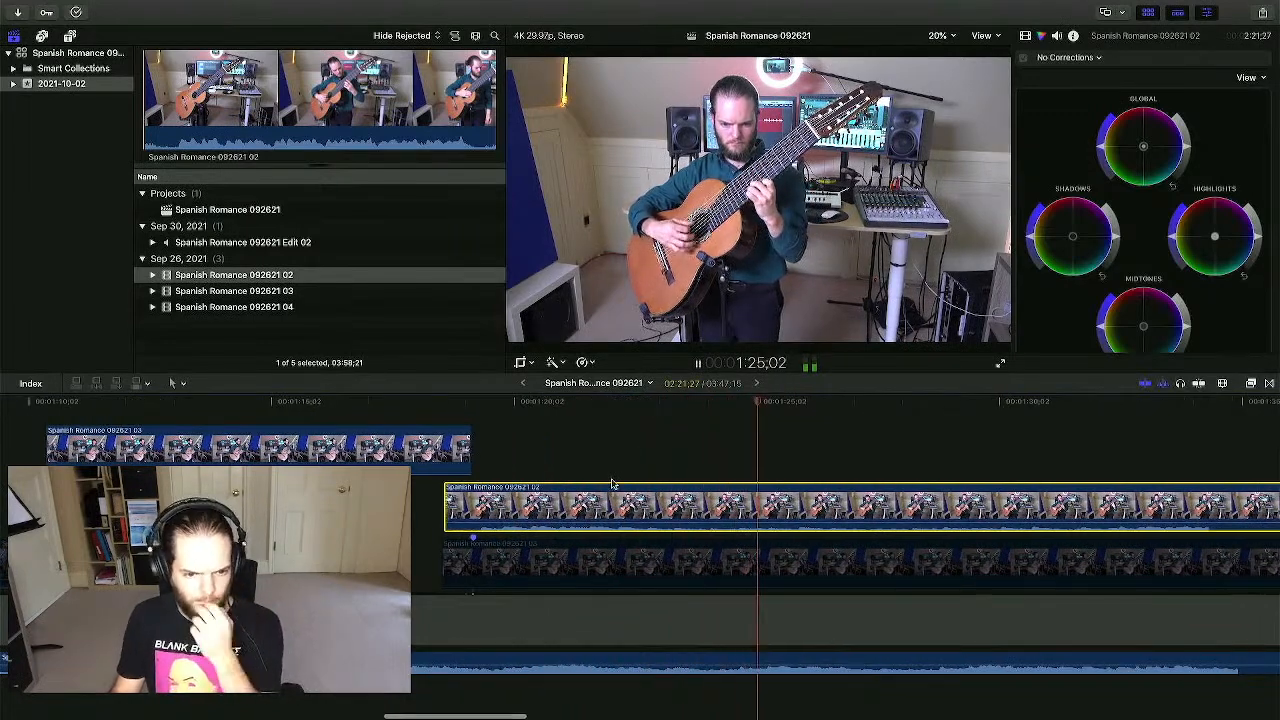
{"action": "left_click", "coordinate": [560, 457]}
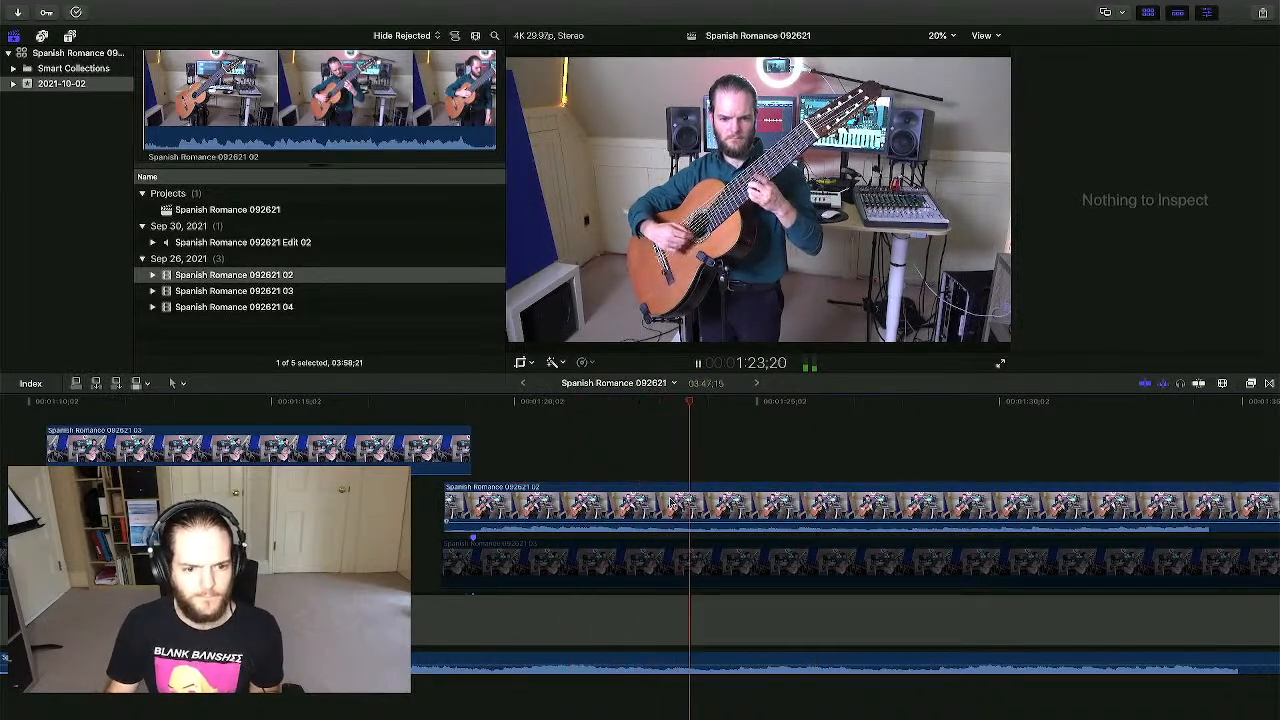
- Cut the Spanish Romance 092621 02 clip in two with the Blade tool
{"action": "key", "text": "space"}
{"action": "left_click", "coordinate": [671, 509]}
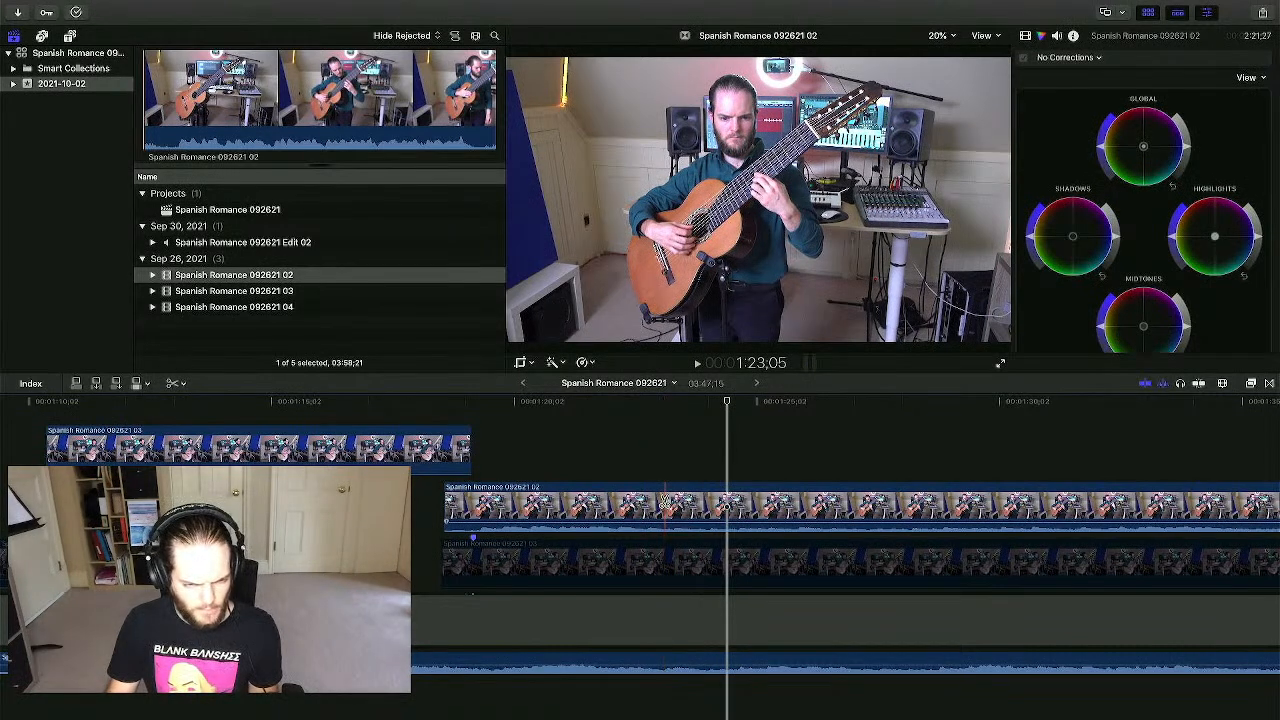
{"action": "left_click", "coordinate": [667, 500]}
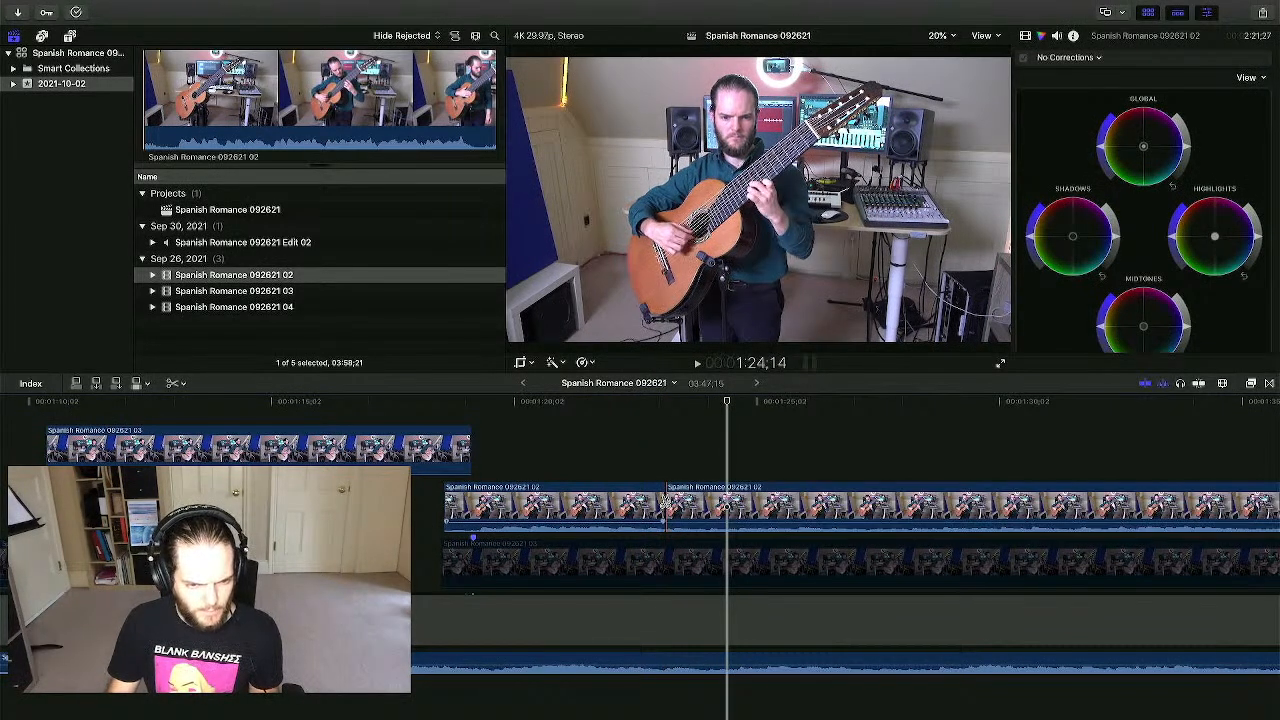
{"action": "key", "text": "a"}
- Undo an accidental move of the left 02 piece and bring the playhead back near the cut
{"action": "left_click", "coordinate": [631, 514]}
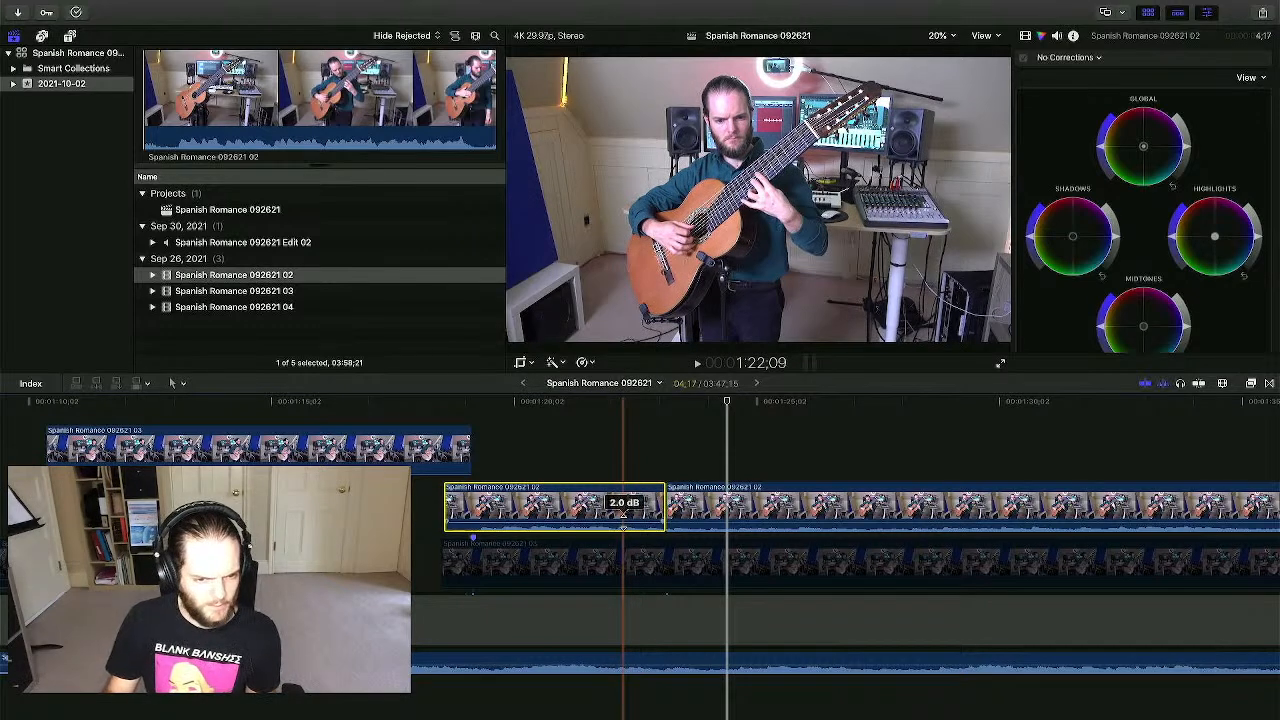
{"action": "left_click_drag", "start_coordinate": [623, 520], "coordinate": [617, 603]}
{"action": "key", "text": "super+z"}
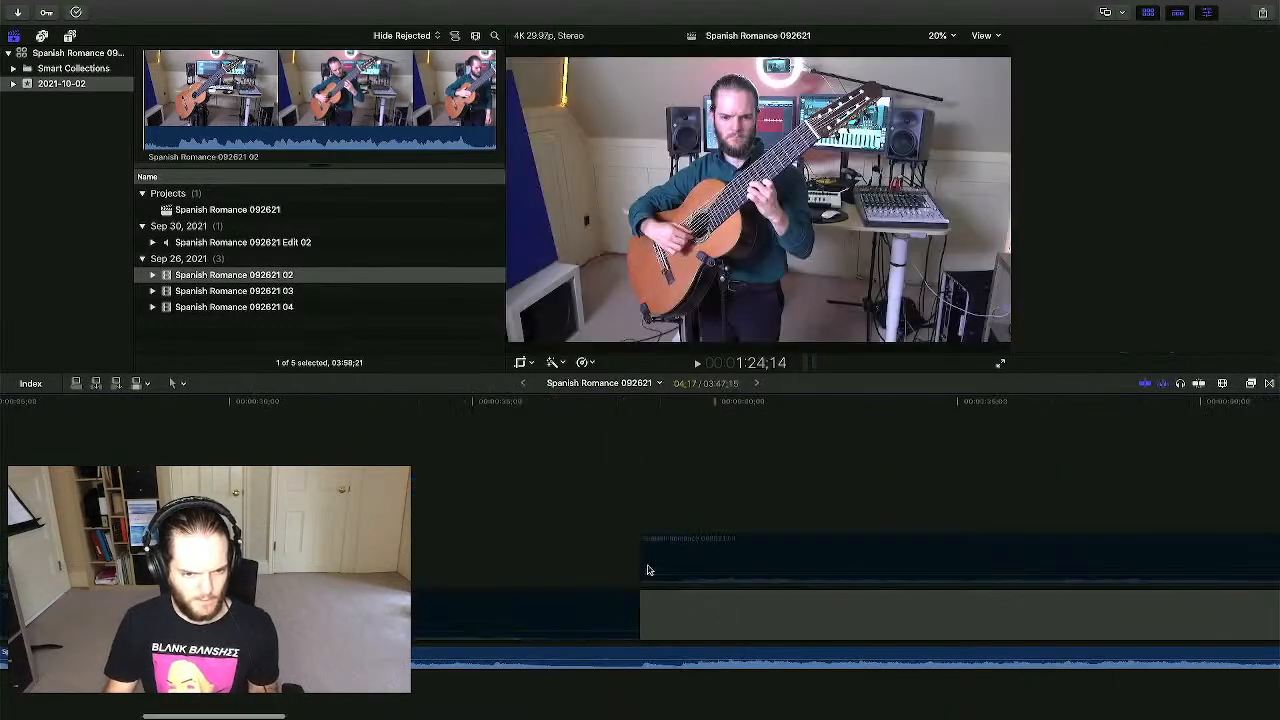
{"action": "scroll", "coordinate": [500, 483], "scroll_direction": "right", "scroll_amount": 10}
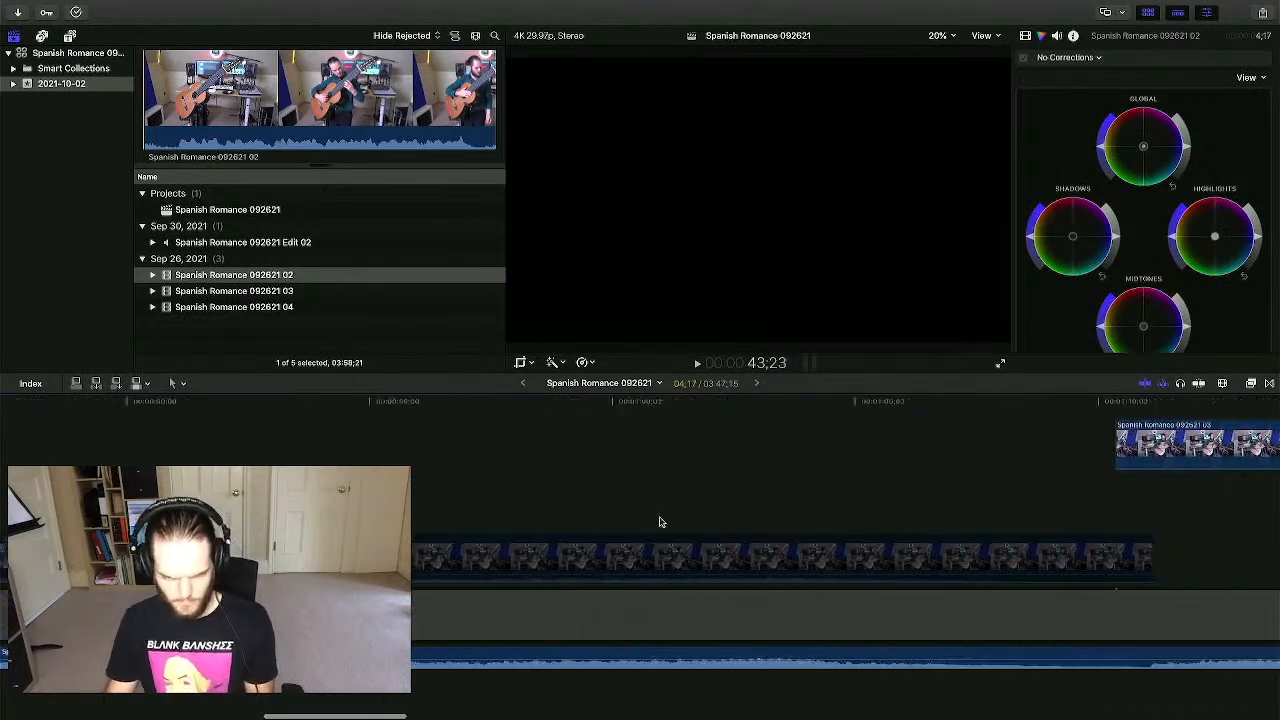
{"action": "key", "text": "super+minus"}
{"action": "key", "text": "super+minus"}
{"action": "key", "text": "super+minus"}
{"action": "left_click", "coordinate": [378, 443]}
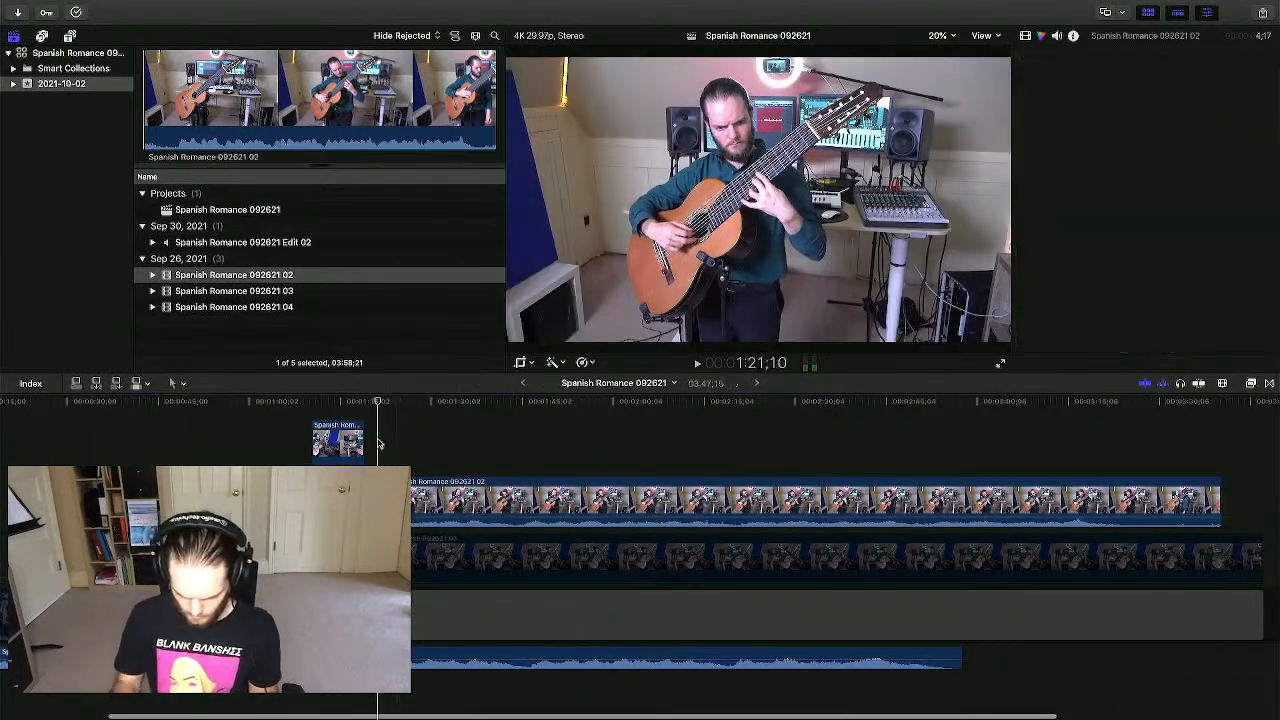
{"action": "key", "text": "super+equal"}
{"action": "key", "text": "super+equal"}
{"action": "key", "text": "super+equal"}
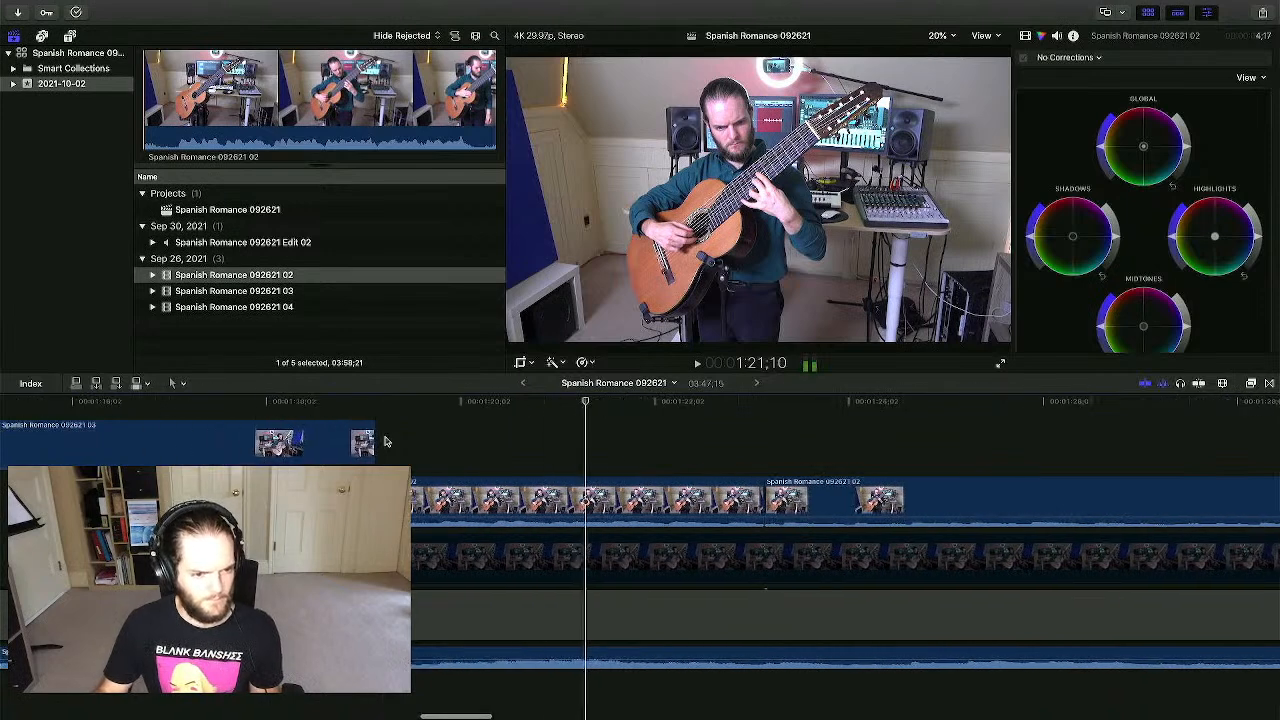
{"action": "scroll", "coordinate": [387, 441], "scroll_direction": "left", "scroll_amount": 1}
{"action": "left_click", "coordinate": [444, 436]}
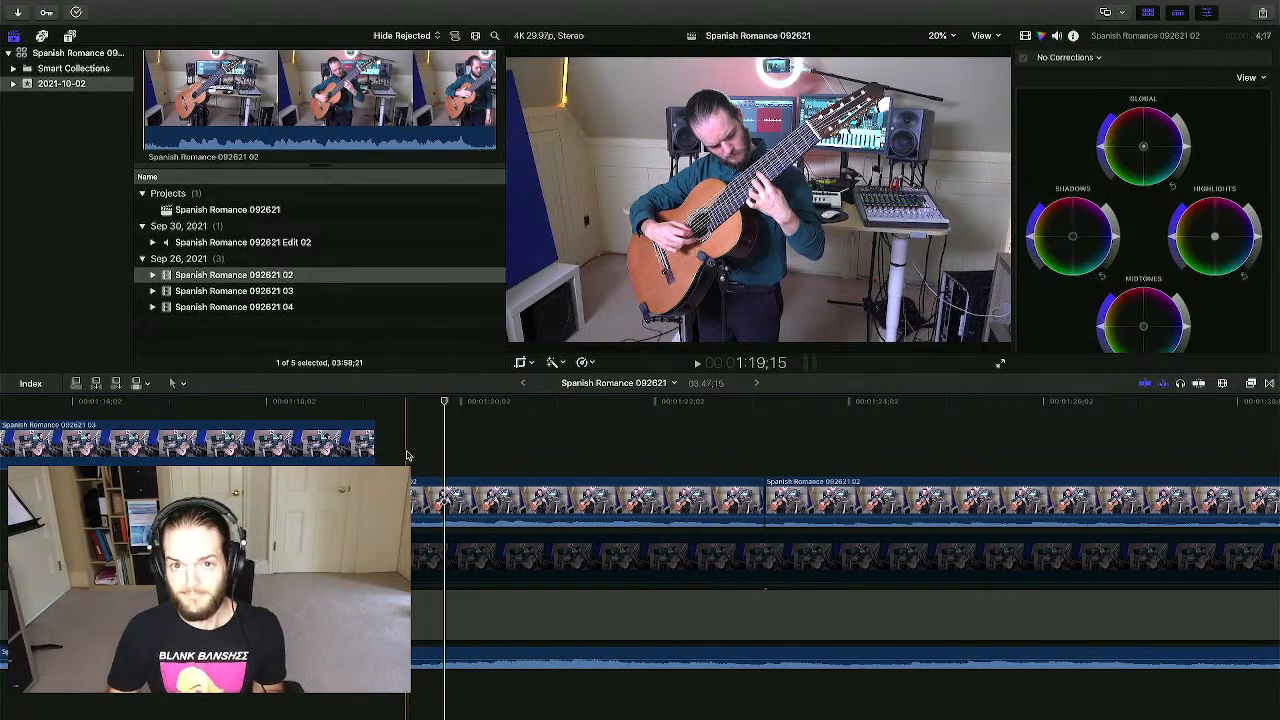
- Trim the 02 clip's start about 13 frames later and play back across the 03-to-02 cut
{"action": "left_click_drag", "start_coordinate": [326, 500], "coordinate": [365, 500]}
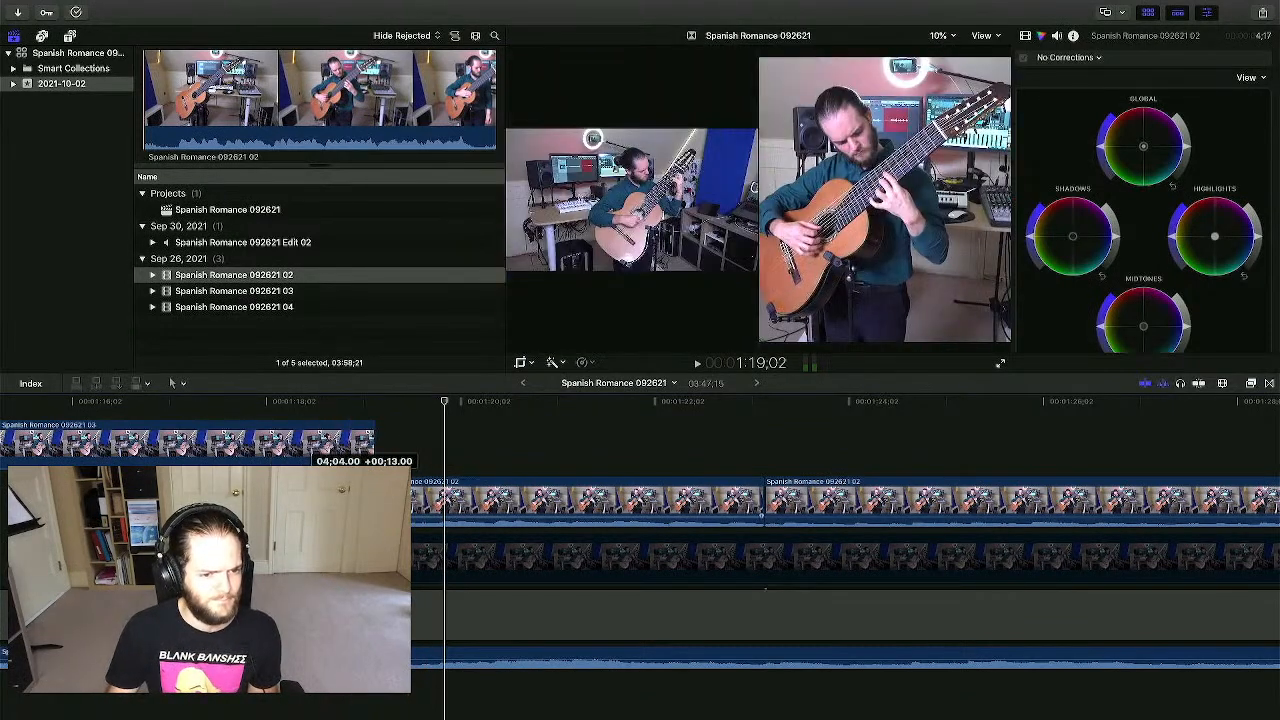
{"action": "left_click_drag", "start_coordinate": [374, 441], "coordinate": [374, 441]}
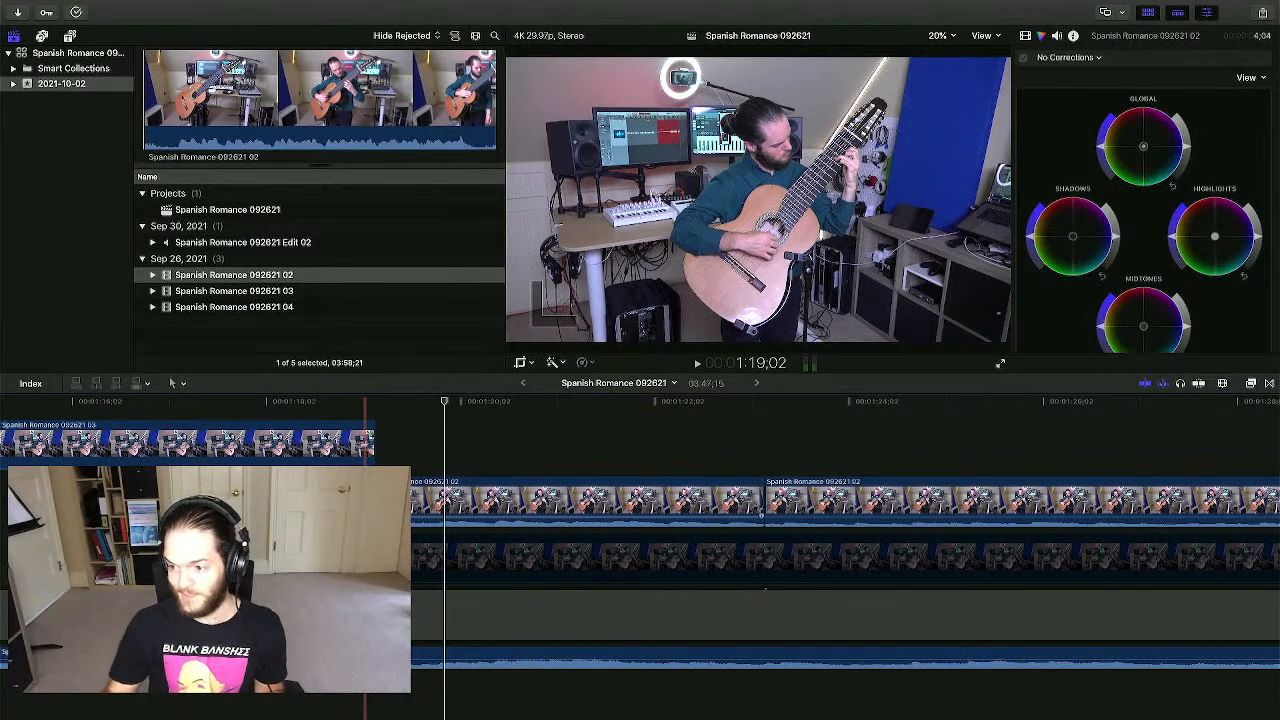
{"action": "left_click", "coordinate": [380, 458]}
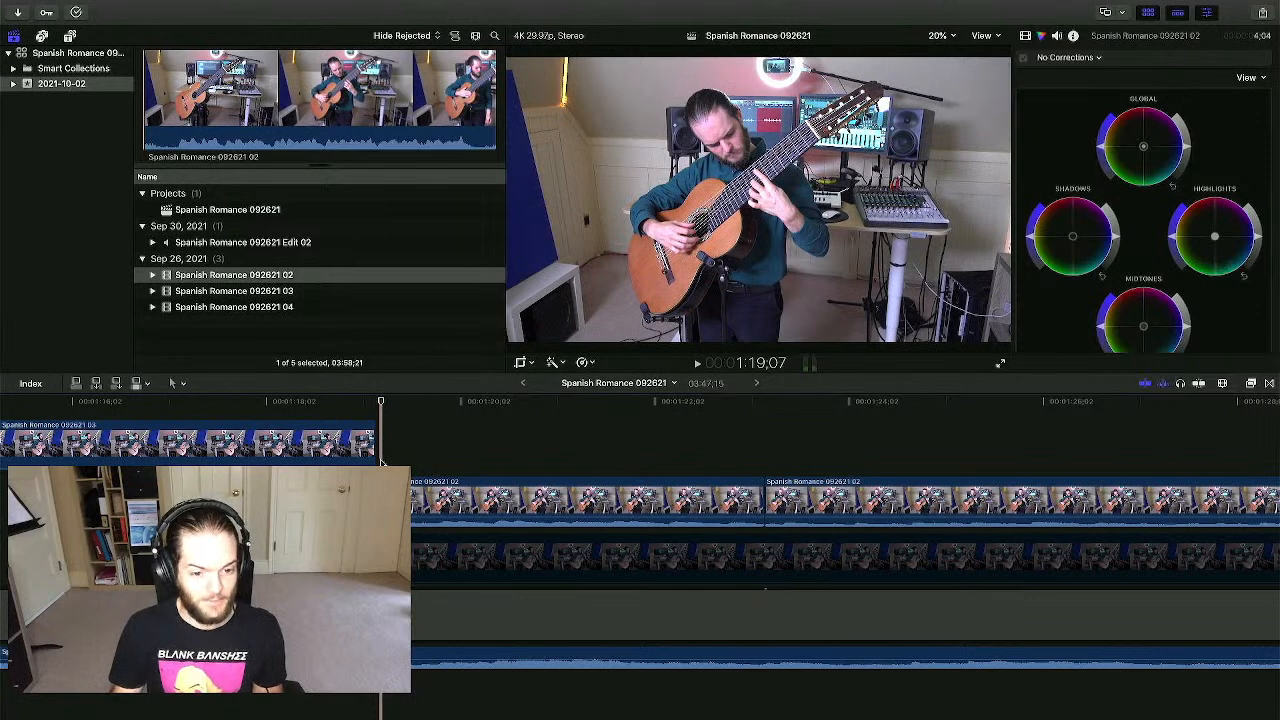
{"action": "key", "text": "space"}
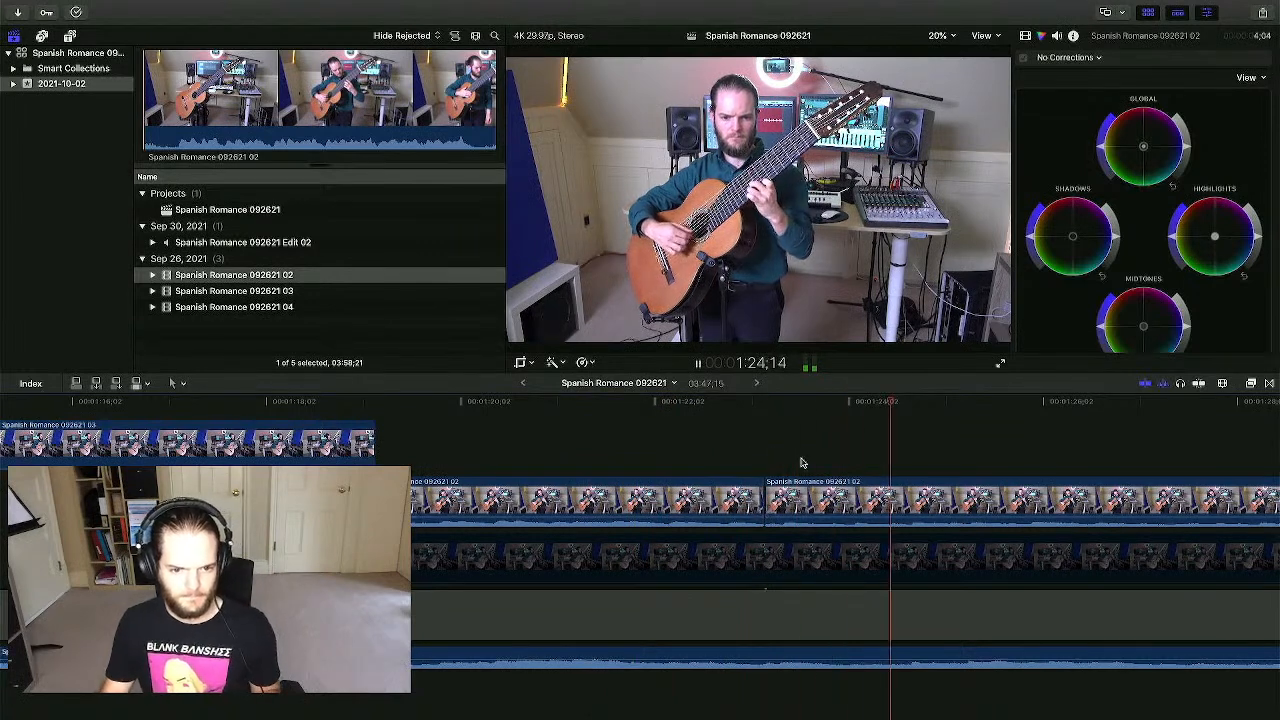
{"action": "key", "text": "space"}
- Blade the lower 03 clip near 1:23 and set the playhead at 1:23:04
{"action": "left_click", "coordinate": [770, 547]}
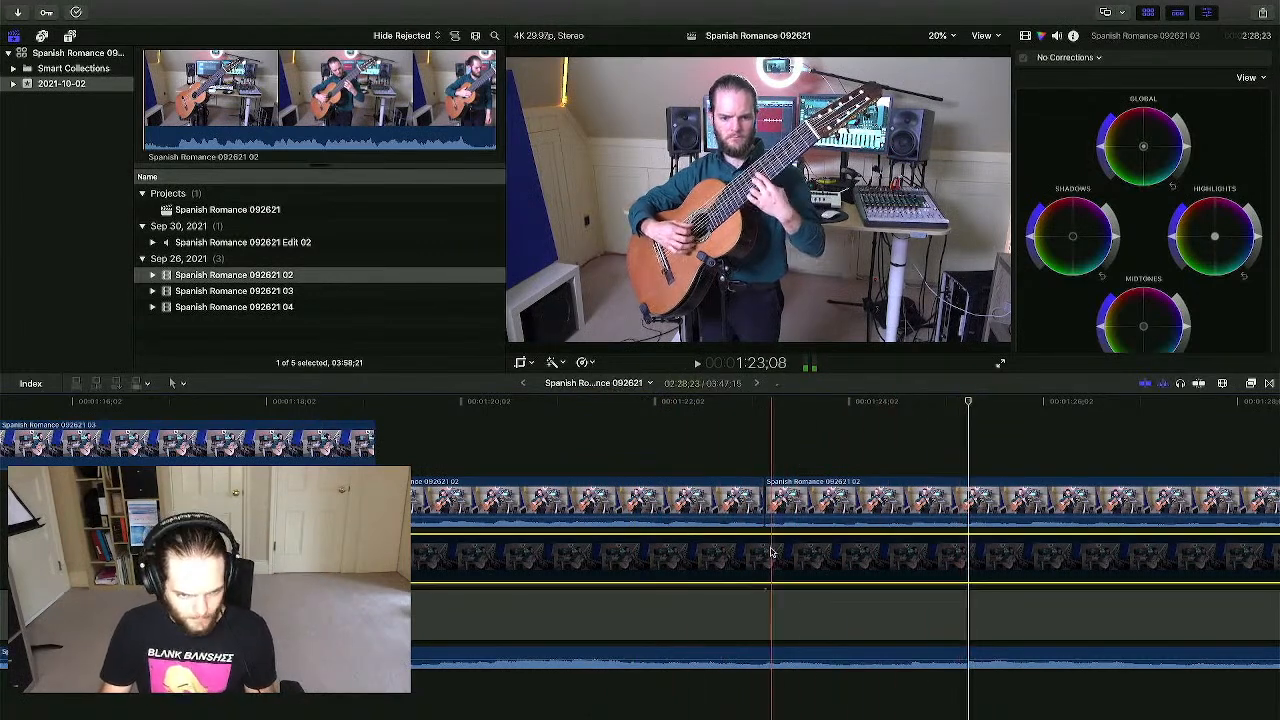
{"action": "key", "text": "b"}
{"action": "left_click", "coordinate": [768, 553]}
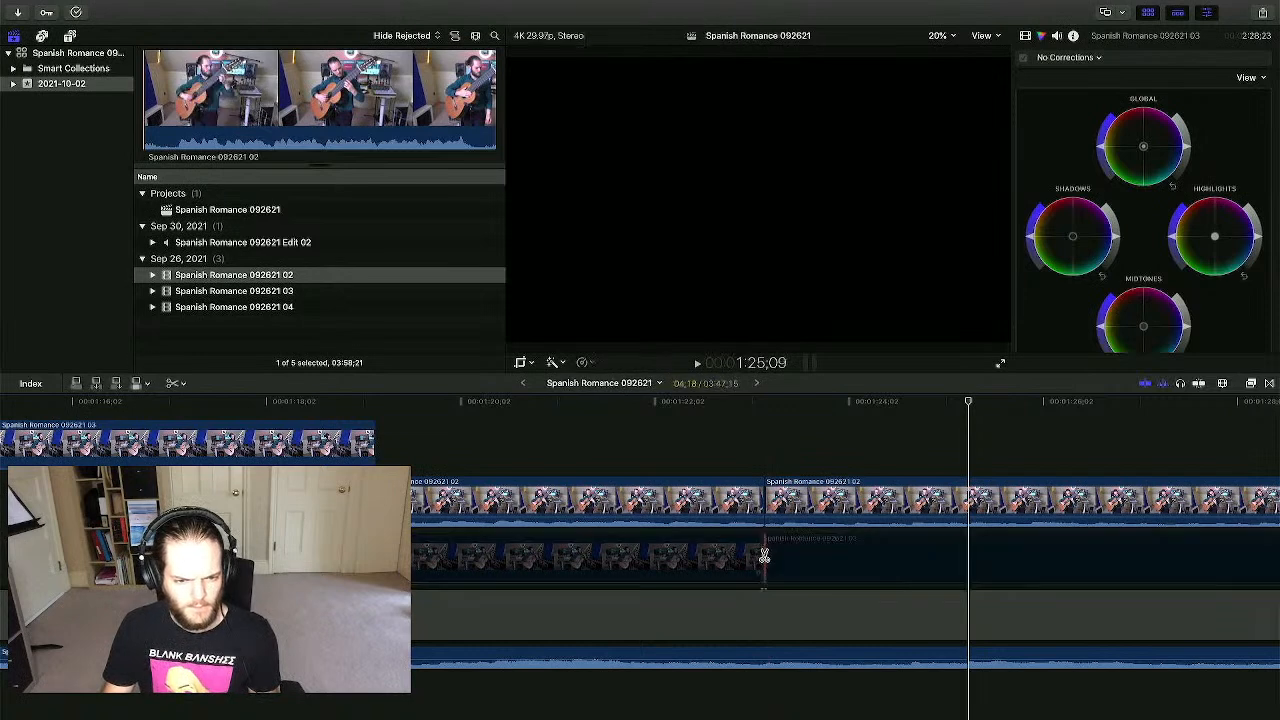
{"action": "key", "text": "a"}
{"action": "left_click", "coordinate": [720, 555]}
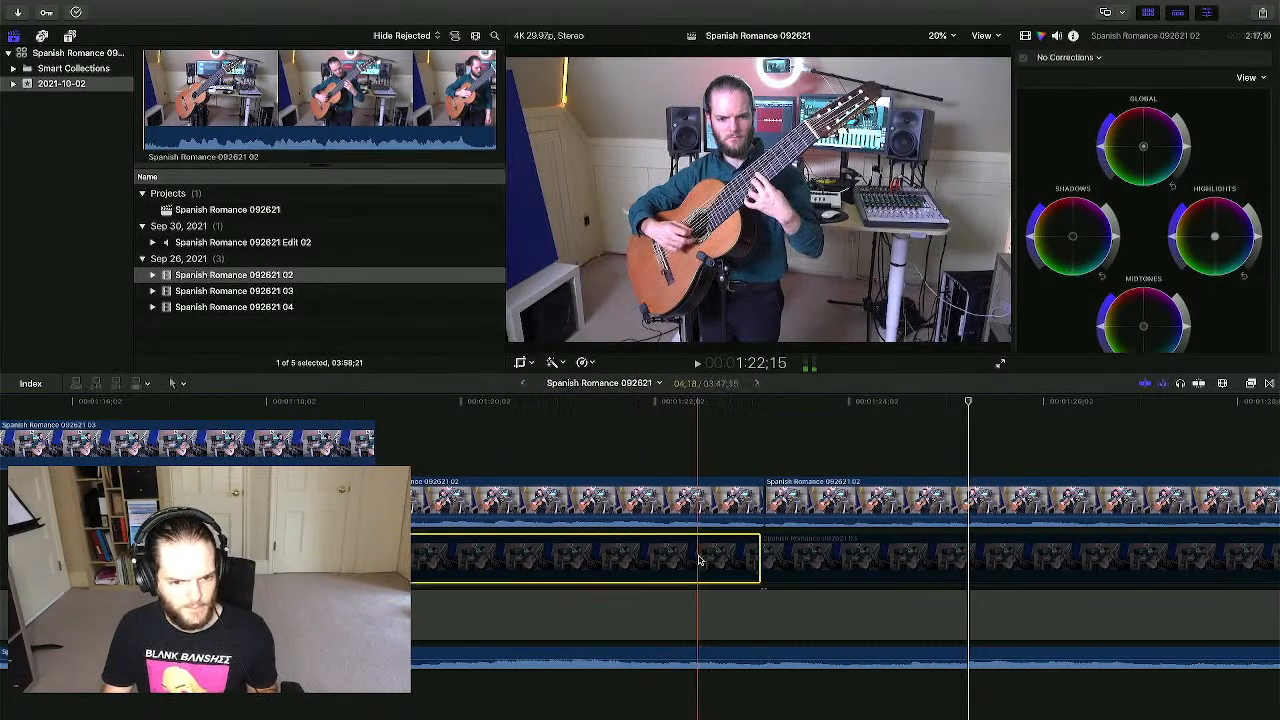
{"action": "left_click", "coordinate": [719, 510]}
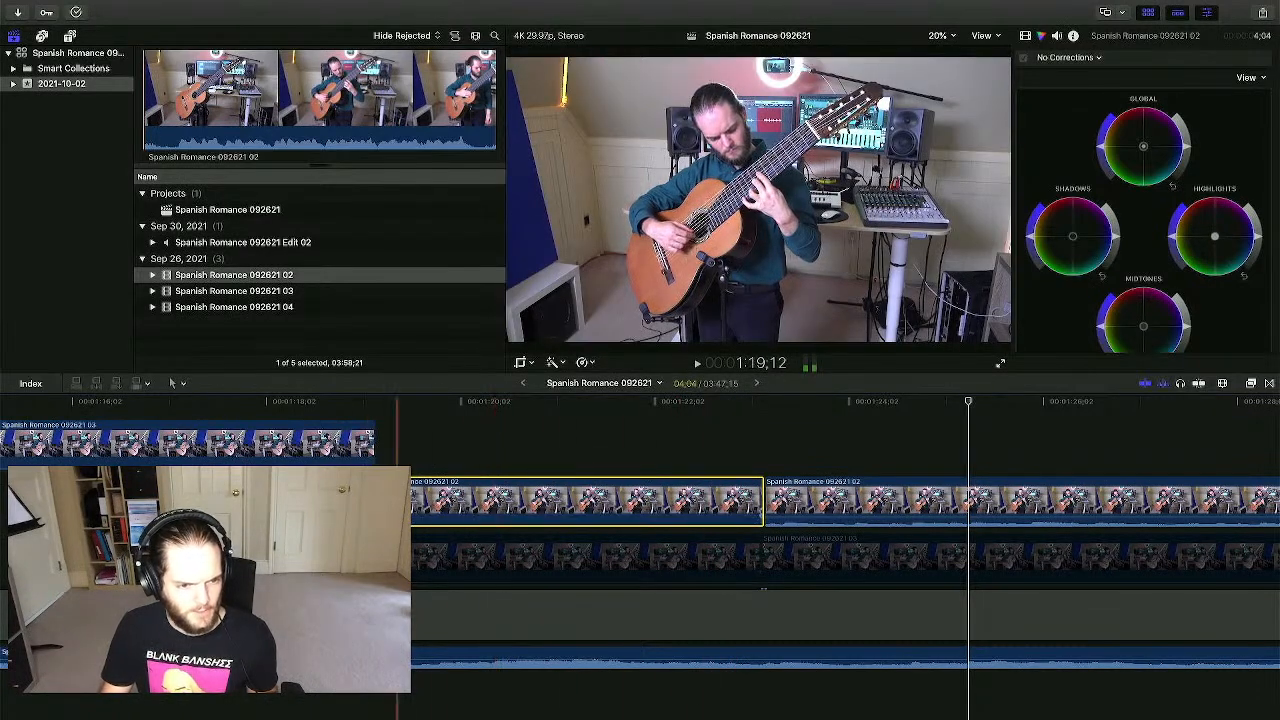
{"action": "left_click", "coordinate": [738, 437]}
{"action": "left_click", "coordinate": [760, 442]}
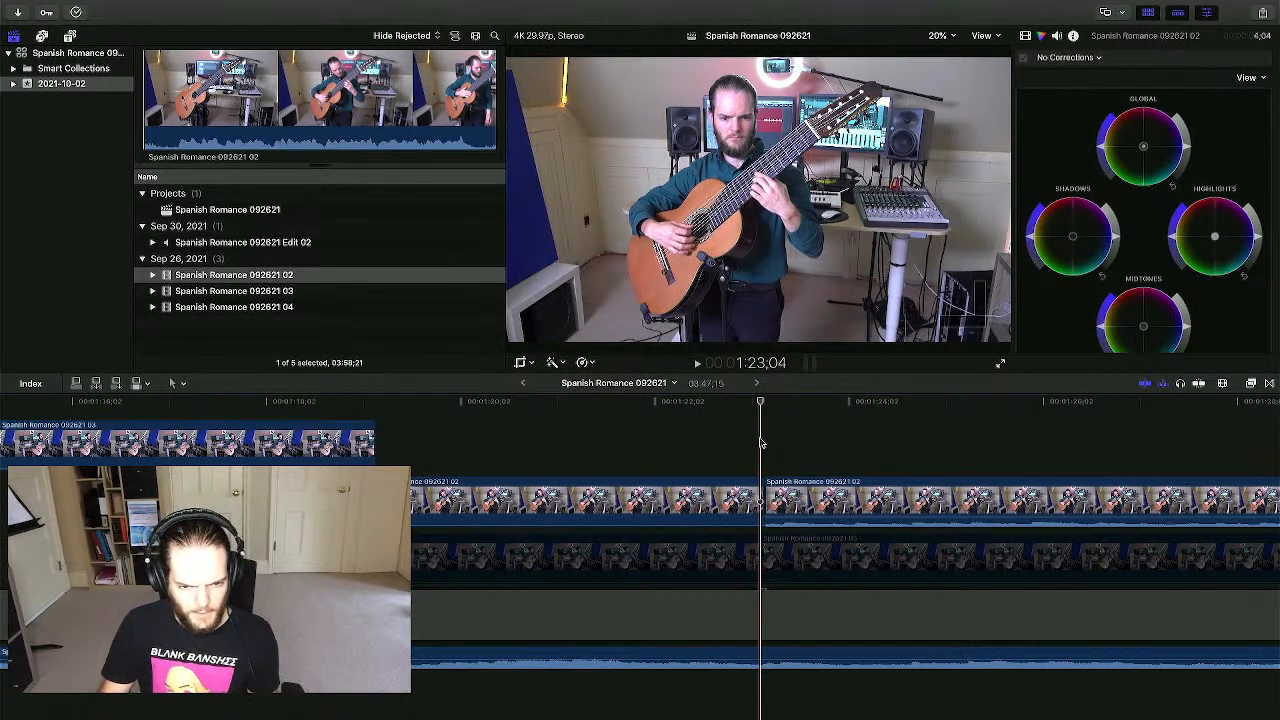
- Enable the 03 piece after the playhead and disable both upper 02 clips
{"action": "left_click", "coordinate": [800, 548]}
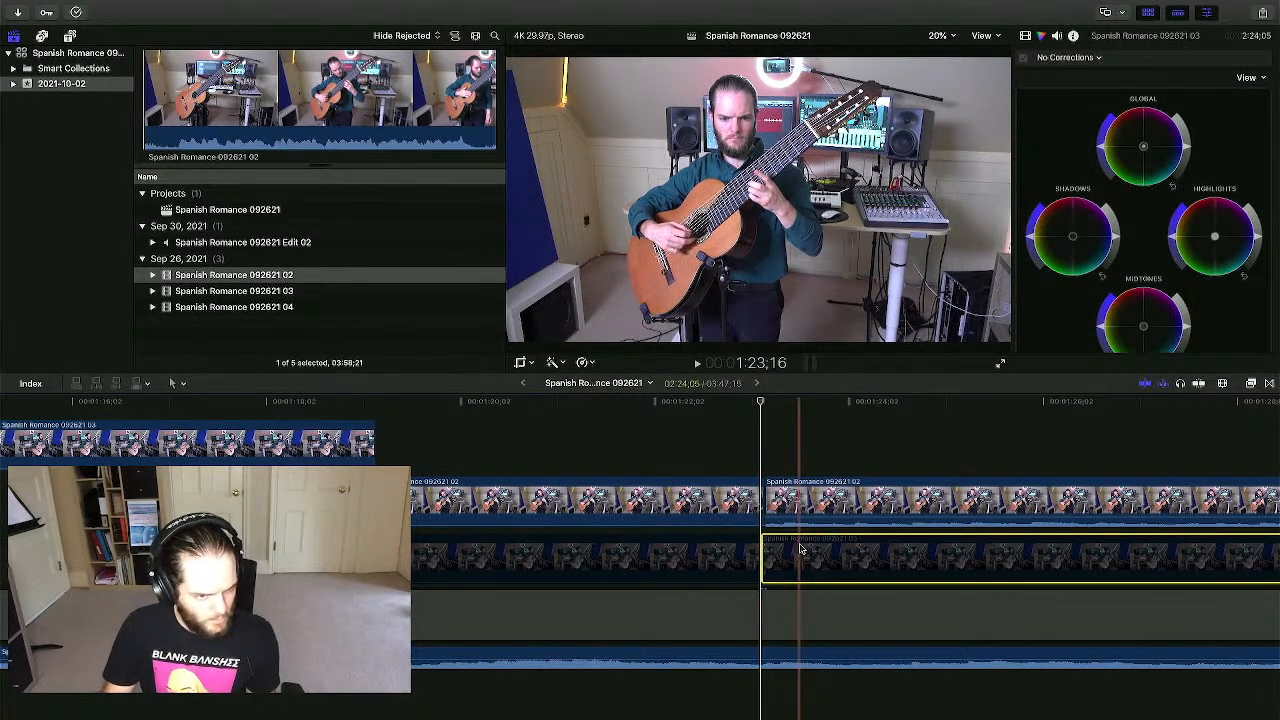
{"action": "key", "text": "v"}
{"action": "left_click", "coordinate": [790, 484]}
{"action": "key", "text": "v"}
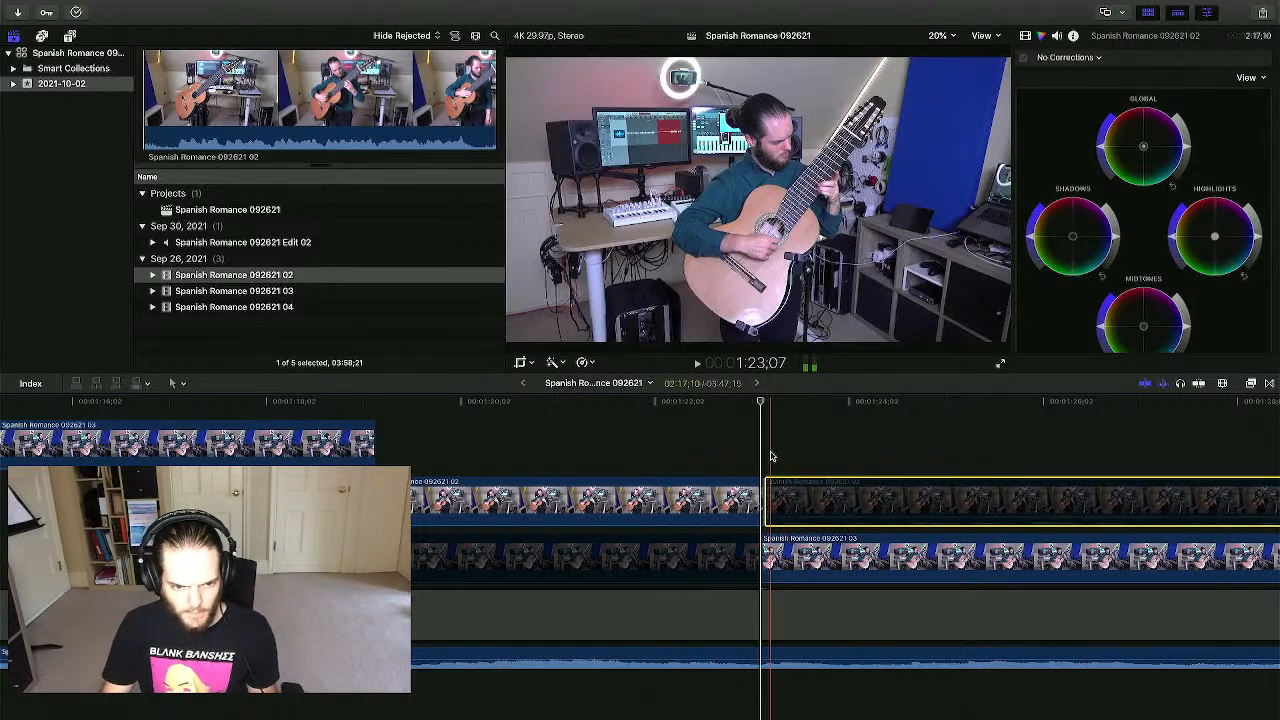
{"action": "left_click", "coordinate": [704, 497]}
{"action": "key", "text": "v"}
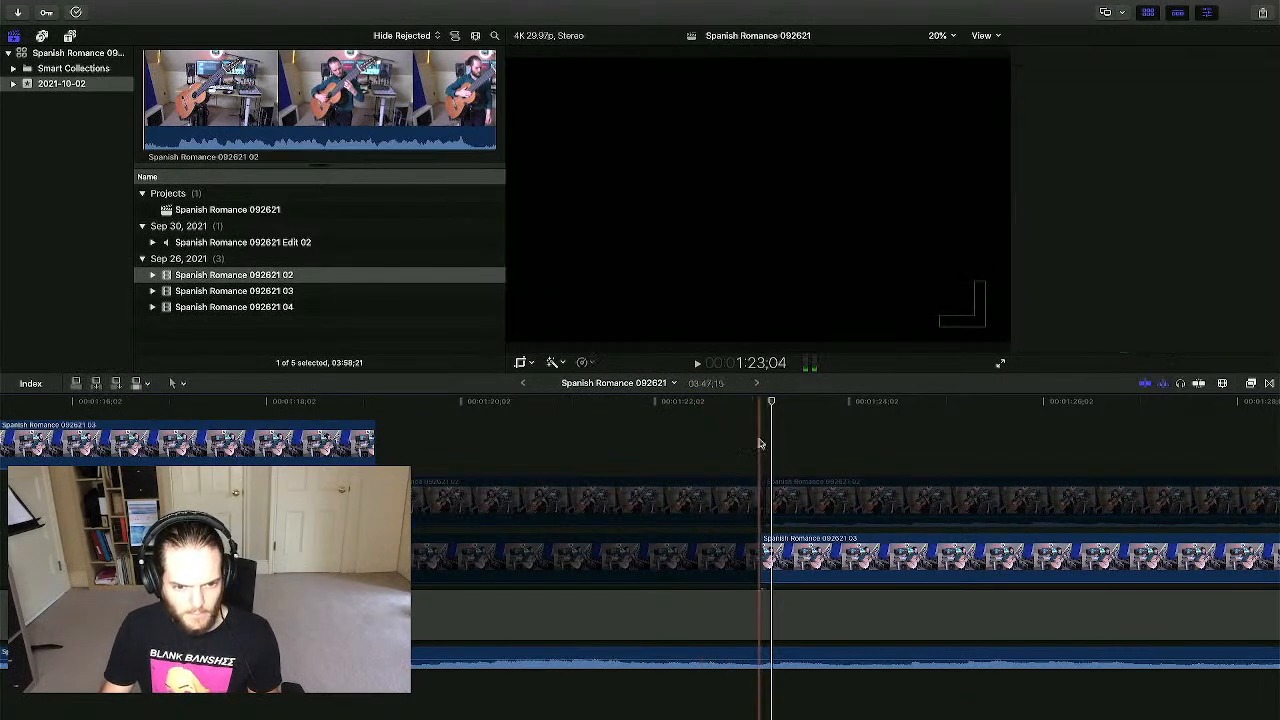
- Delete the unused earlier 03 piece and slide the 03 clip earlier to about 1:22
{"action": "left_click", "coordinate": [778, 565]}
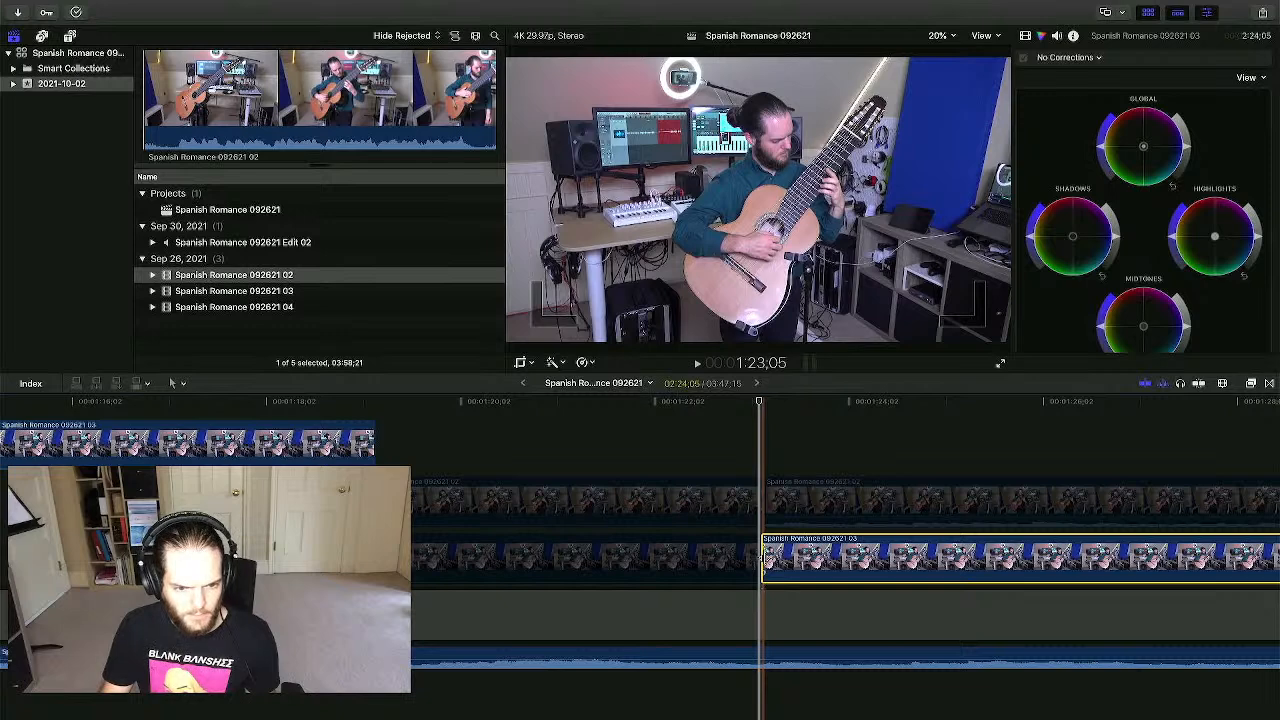
{"action": "left_click", "coordinate": [742, 562]}
{"action": "key", "text": "Delete"}
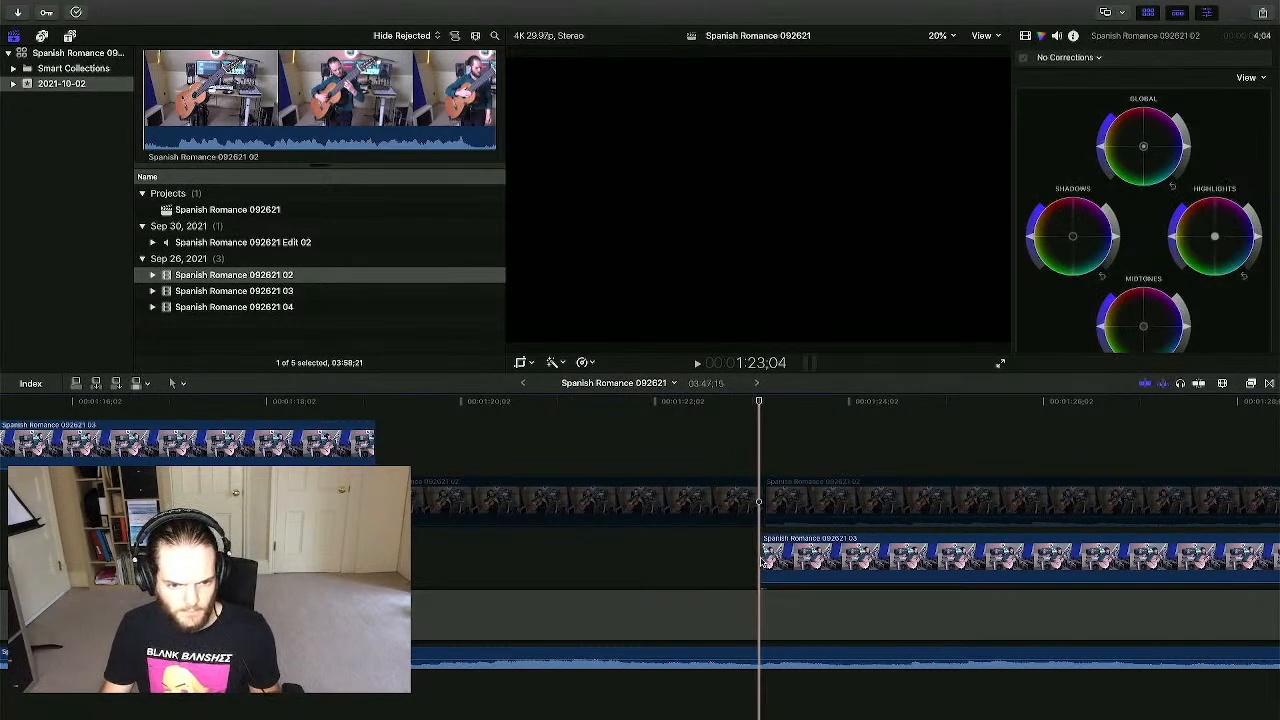
{"action": "left_click_drag", "start_coordinate": [763, 556], "coordinate": [681, 556]}
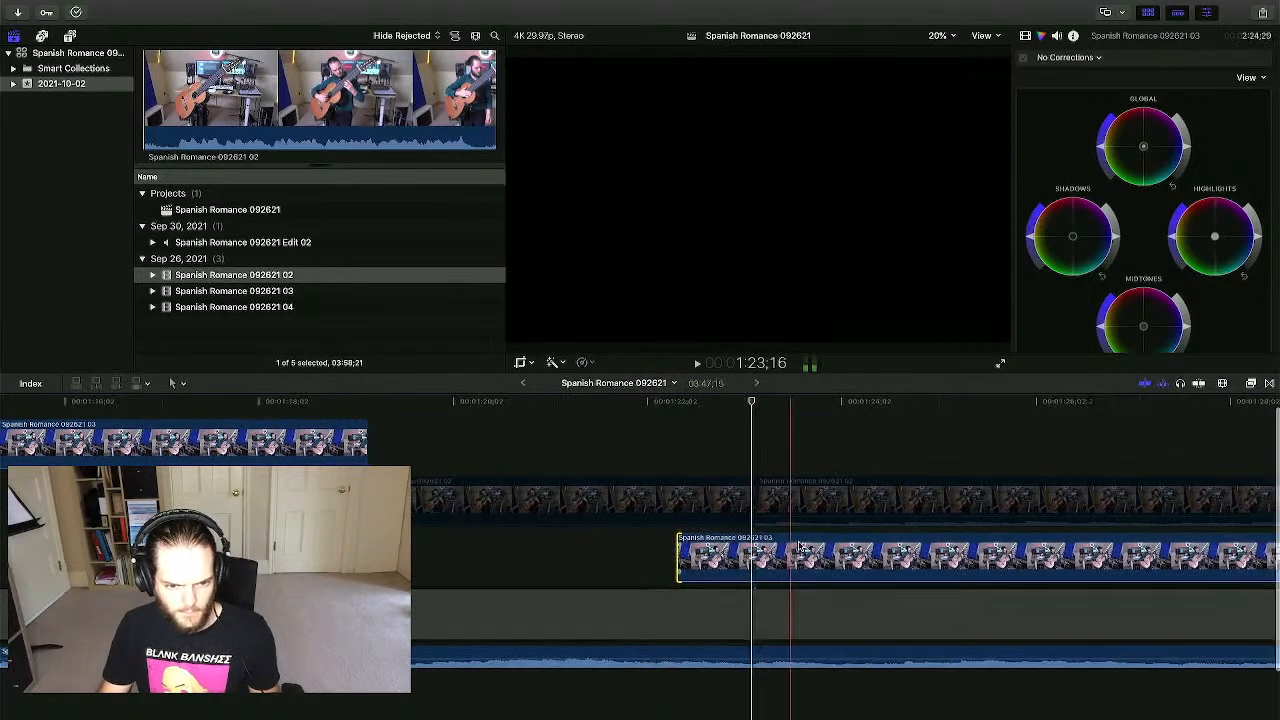
- Raise the 03 clip's volume above -18 dB and play back the 02-to-03 switch
{"action": "scroll", "coordinate": [800, 545], "scroll_direction": "right", "scroll_amount": 3}
{"action": "left_click_drag", "start_coordinate": [769, 576], "coordinate": [767, 570]}
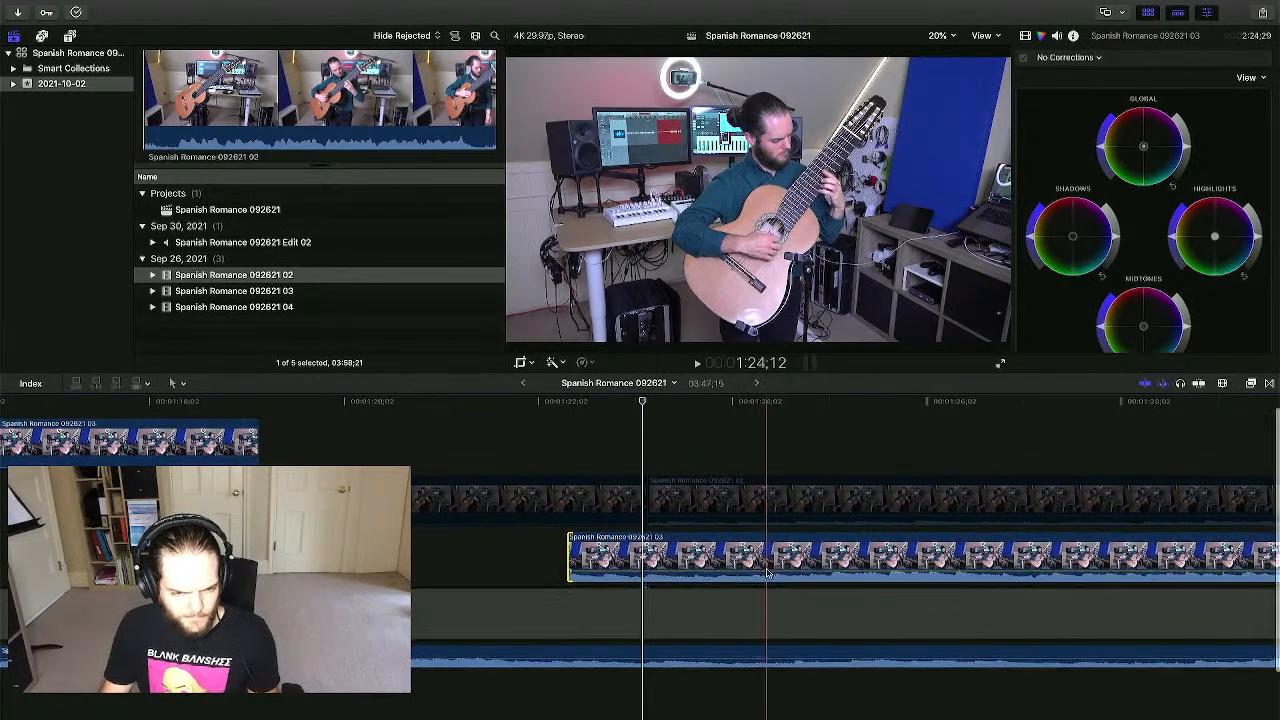
{"action": "key", "text": "space"}
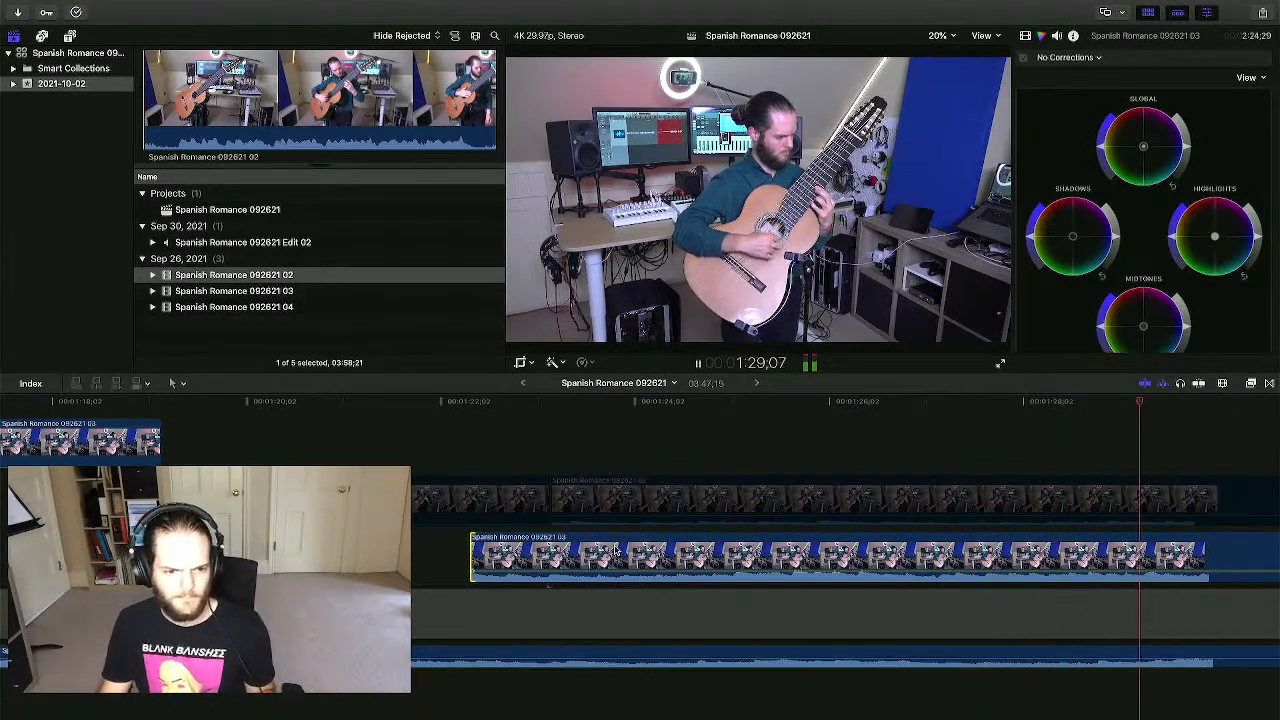
{"action": "key", "text": "space"}
- Adjust the 03 clip's start by a few frames so it syncs with the audio
{"action": "scroll", "coordinate": [610, 545], "scroll_direction": "left", "scroll_amount": 8}
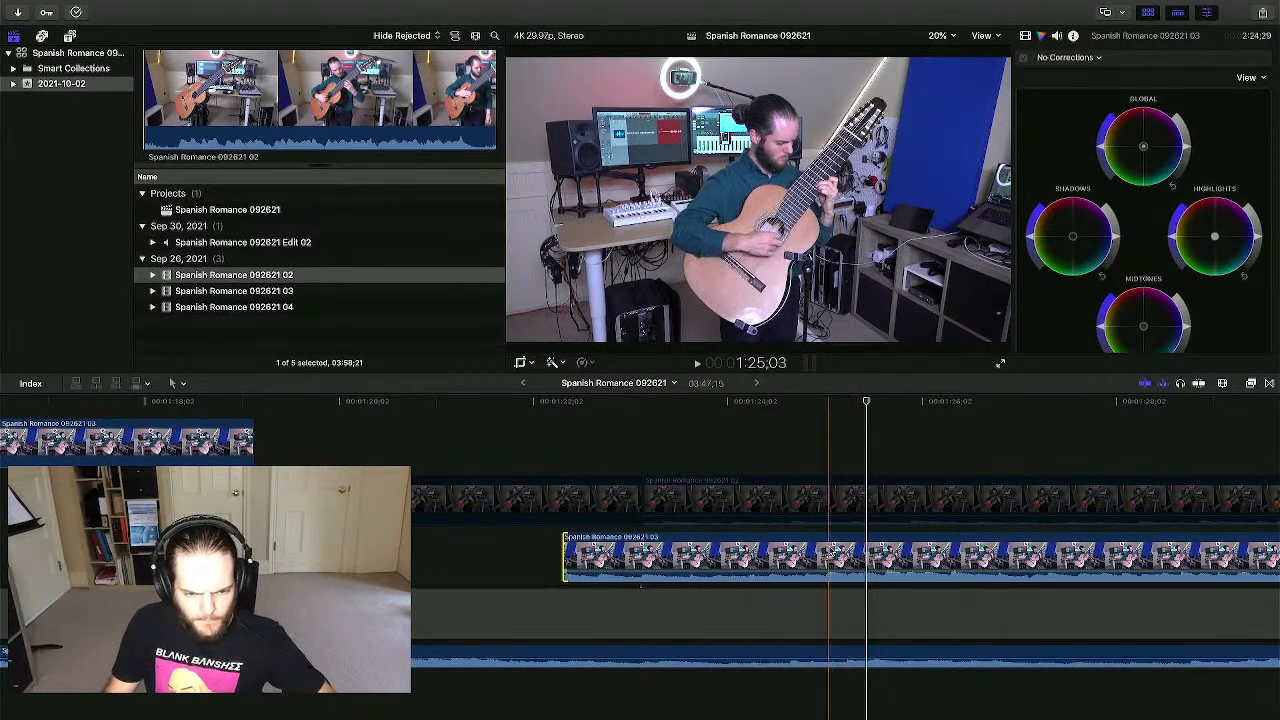
{"action": "left_click_drag", "start_coordinate": [836, 550], "coordinate": [833, 550]}
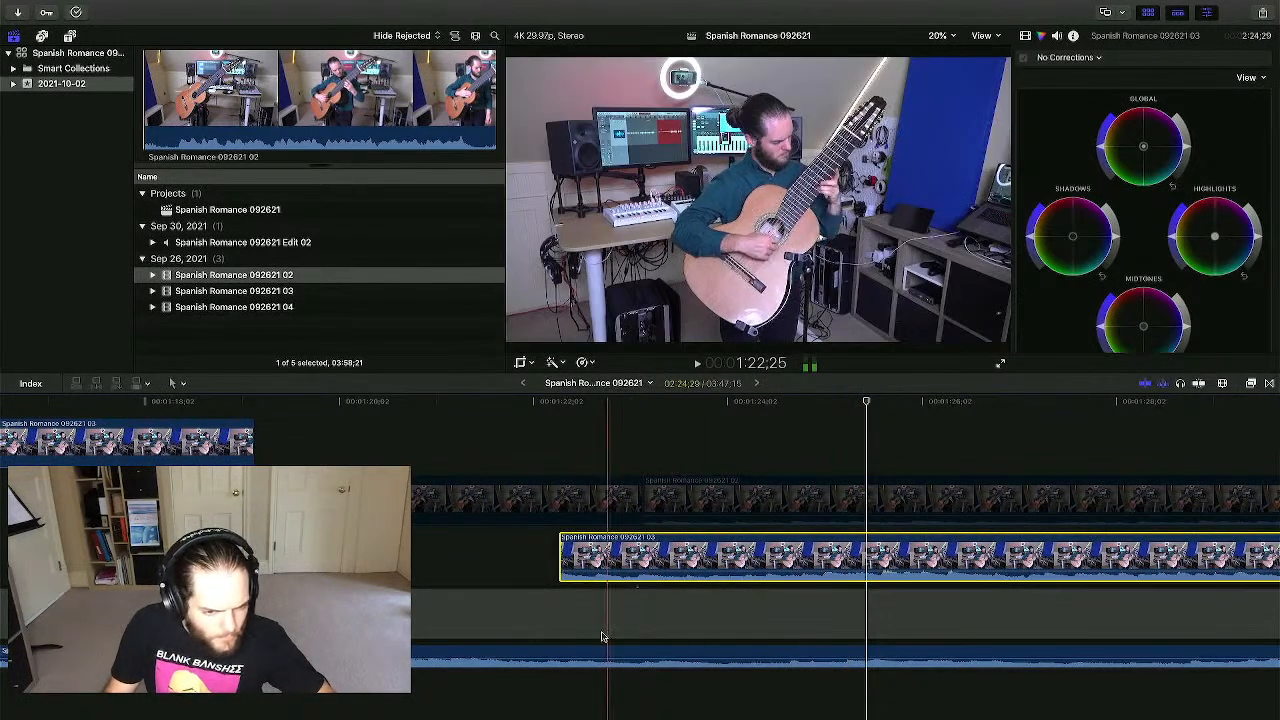
{"action": "key", "text": "space"}
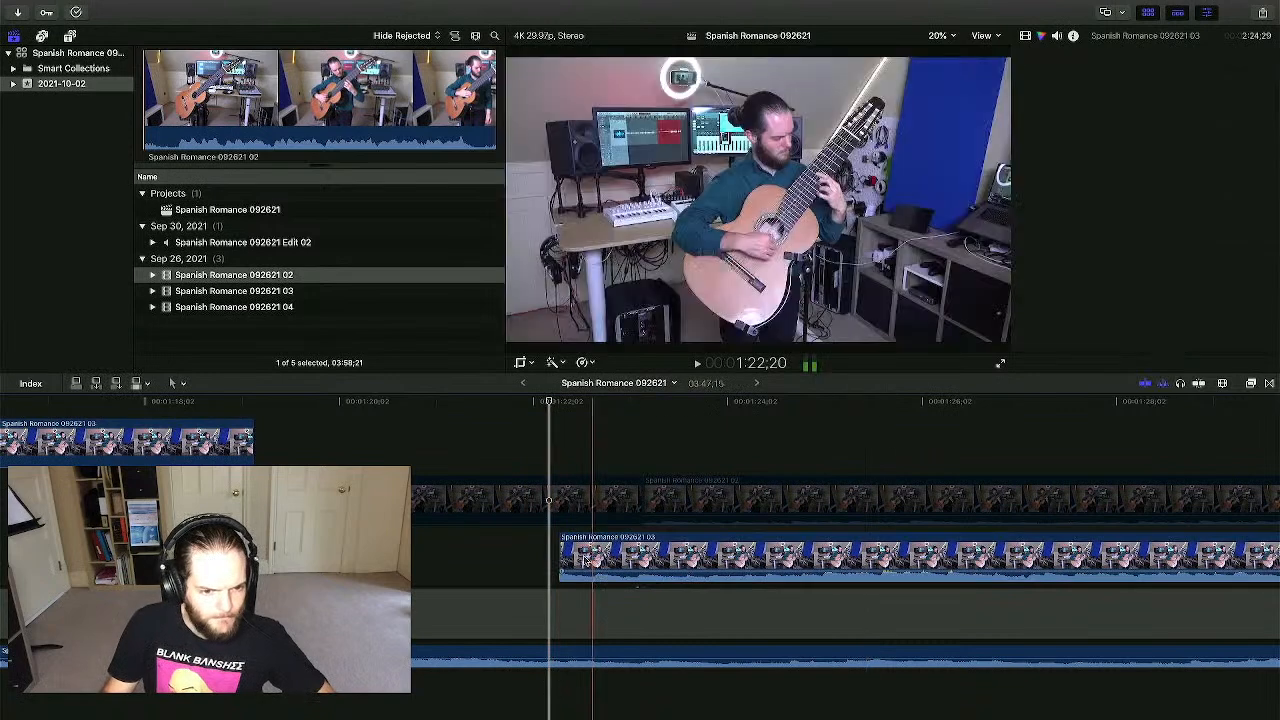
{"action": "left_click_drag", "start_coordinate": [559, 550], "coordinate": [432, 550]}
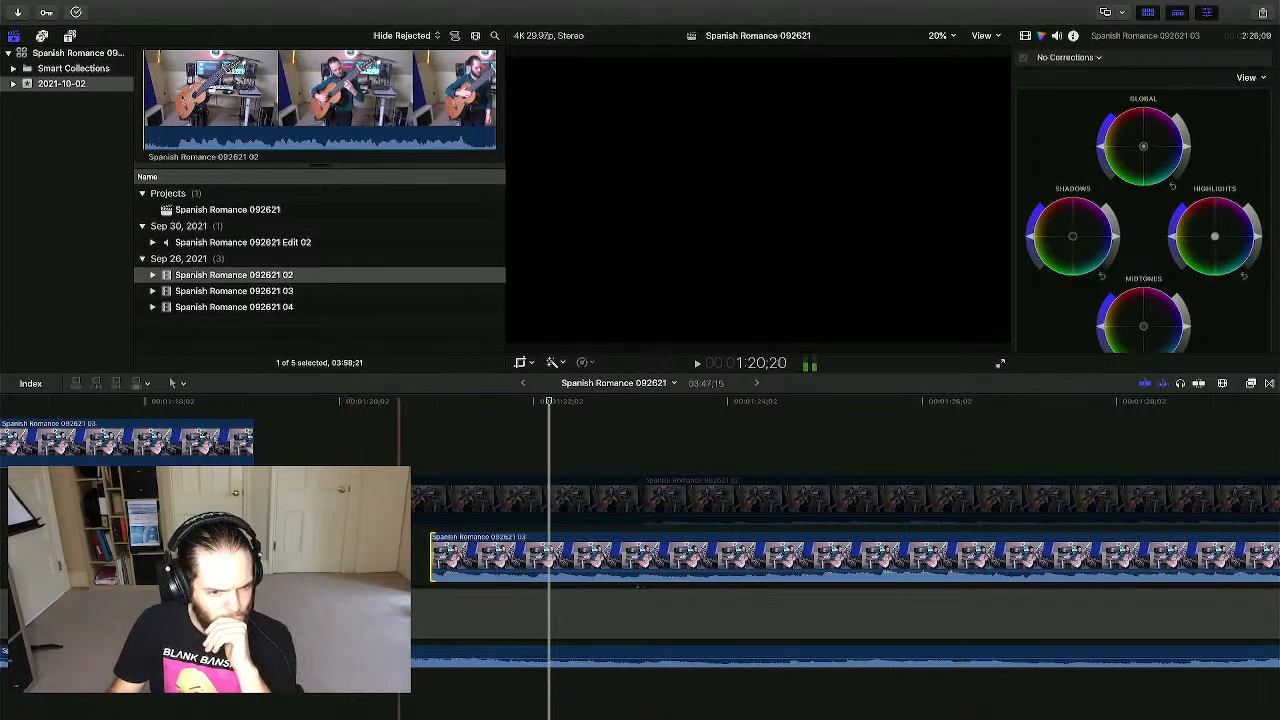
{"action": "left_click", "coordinate": [405, 430]}
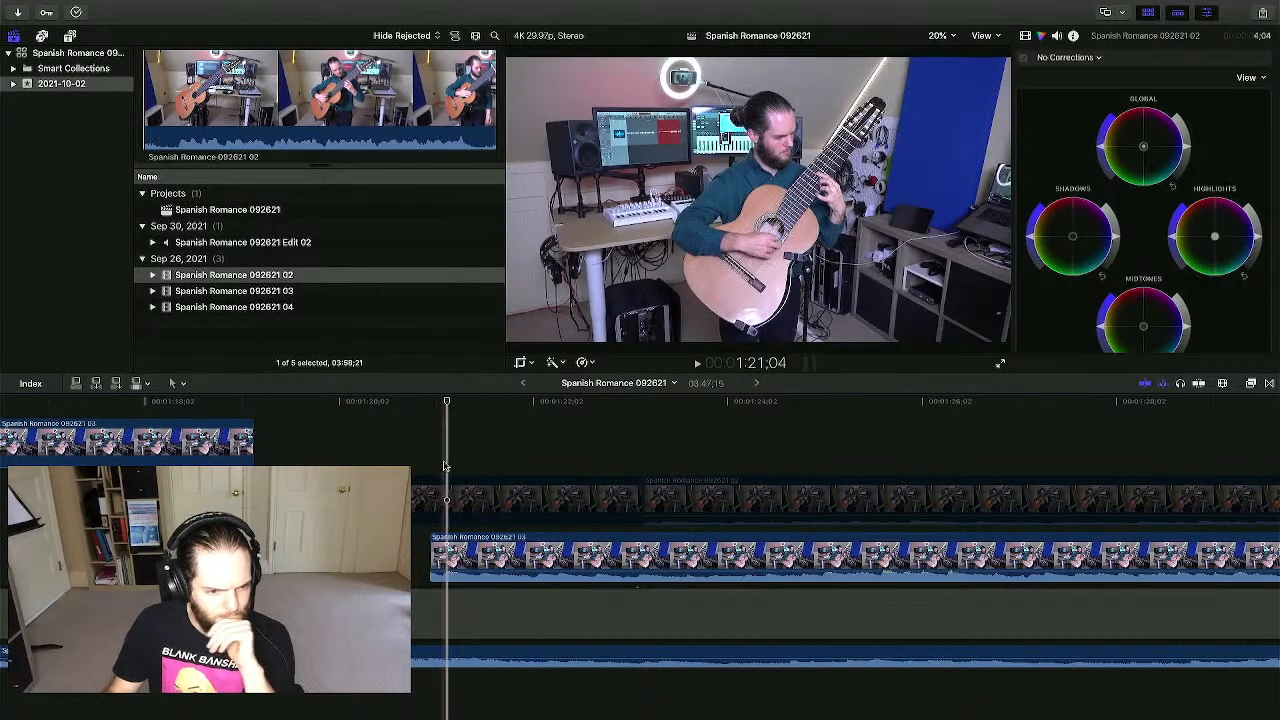
{"action": "left_click_drag", "start_coordinate": [450, 562], "coordinate": [457, 561]}
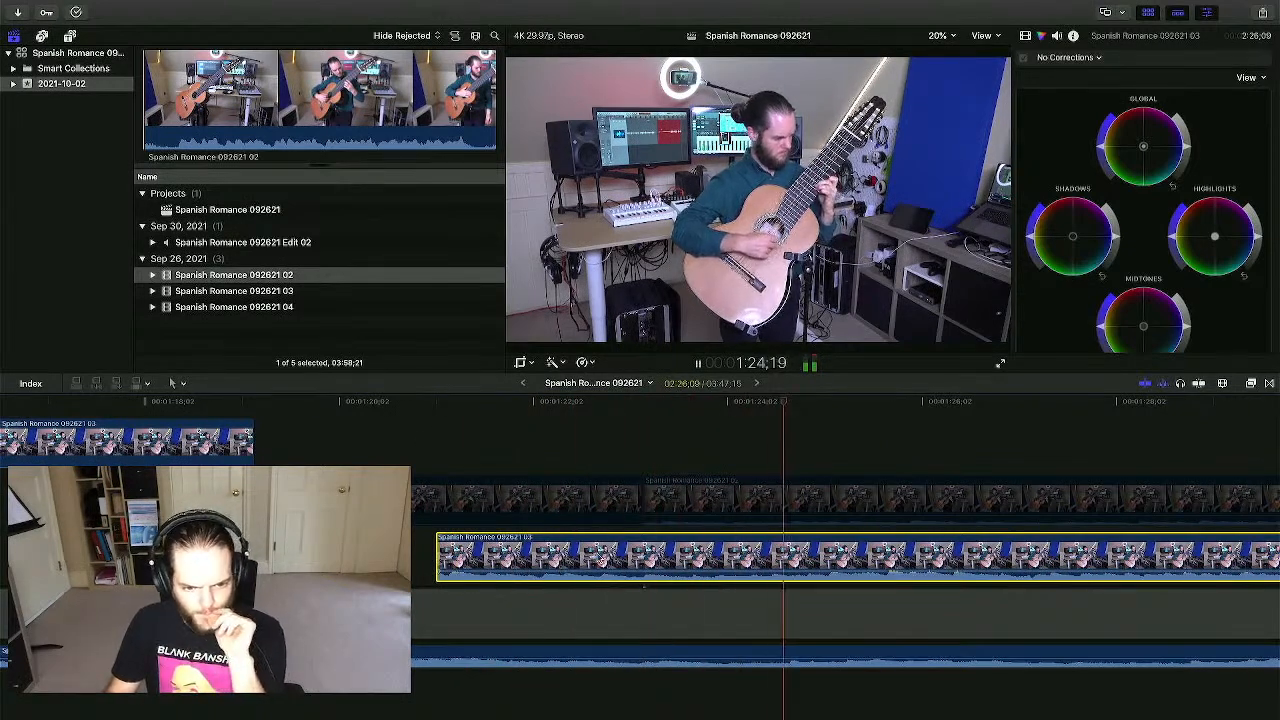
{"action": "scroll", "coordinate": [789, 583], "scroll_direction": "right", "scroll_amount": 4}
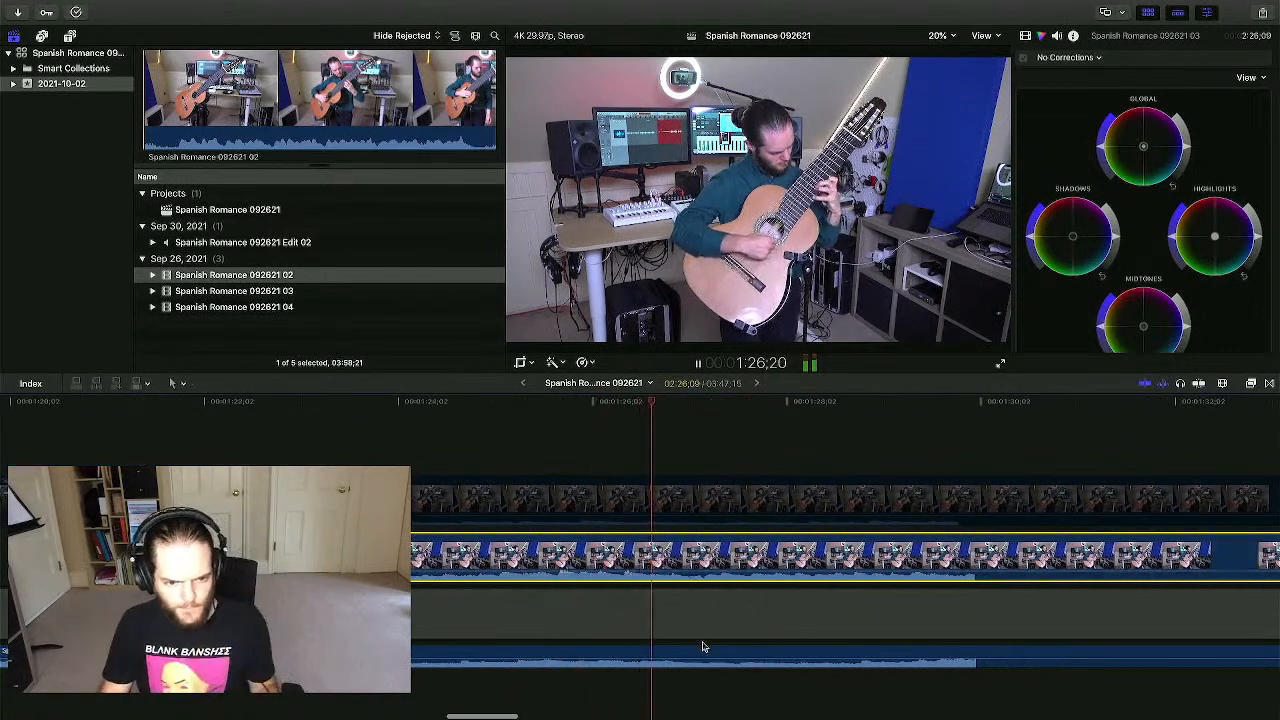
{"action": "scroll", "coordinate": [706, 571], "scroll_direction": "right", "scroll_amount": 3}
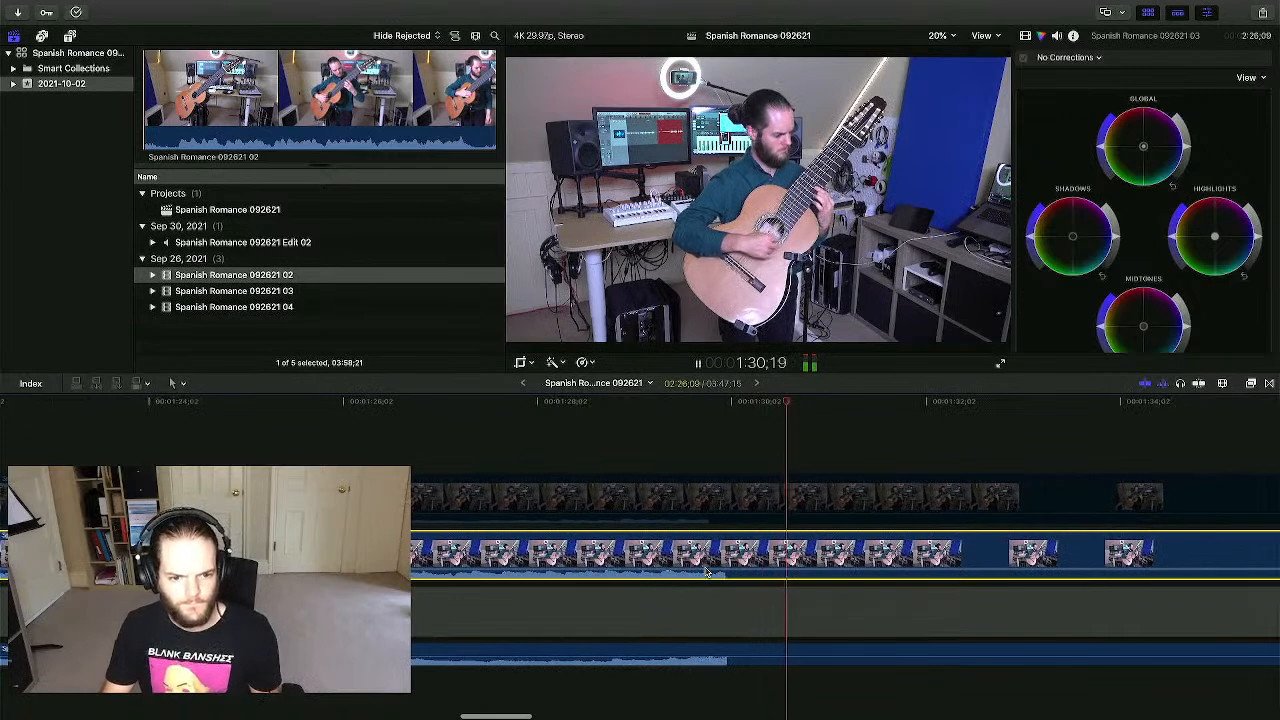
{"action": "key", "text": "space"}
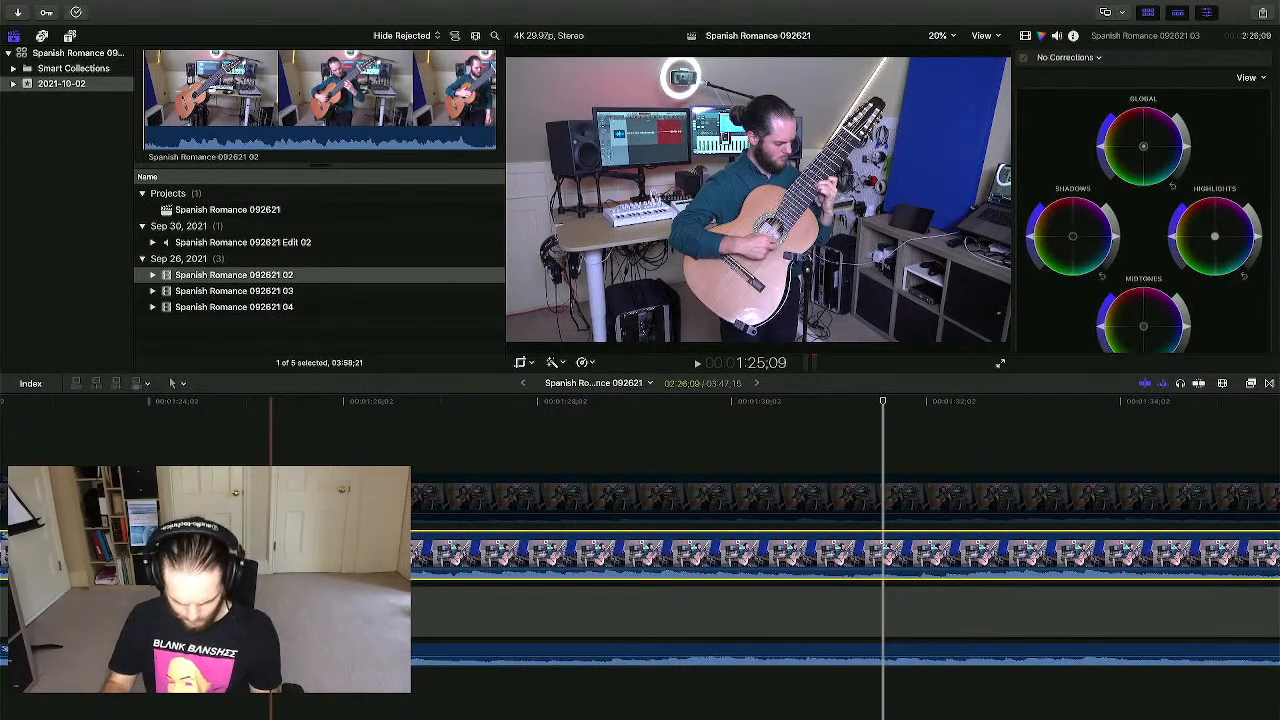
- Zoom the timeline out, play from the skimmed point, and show the desktop spaces overview
{"action": "key", "text": "super+minus"}
{"action": "key", "text": "super+minus"}
{"action": "key", "text": "super+minus"}
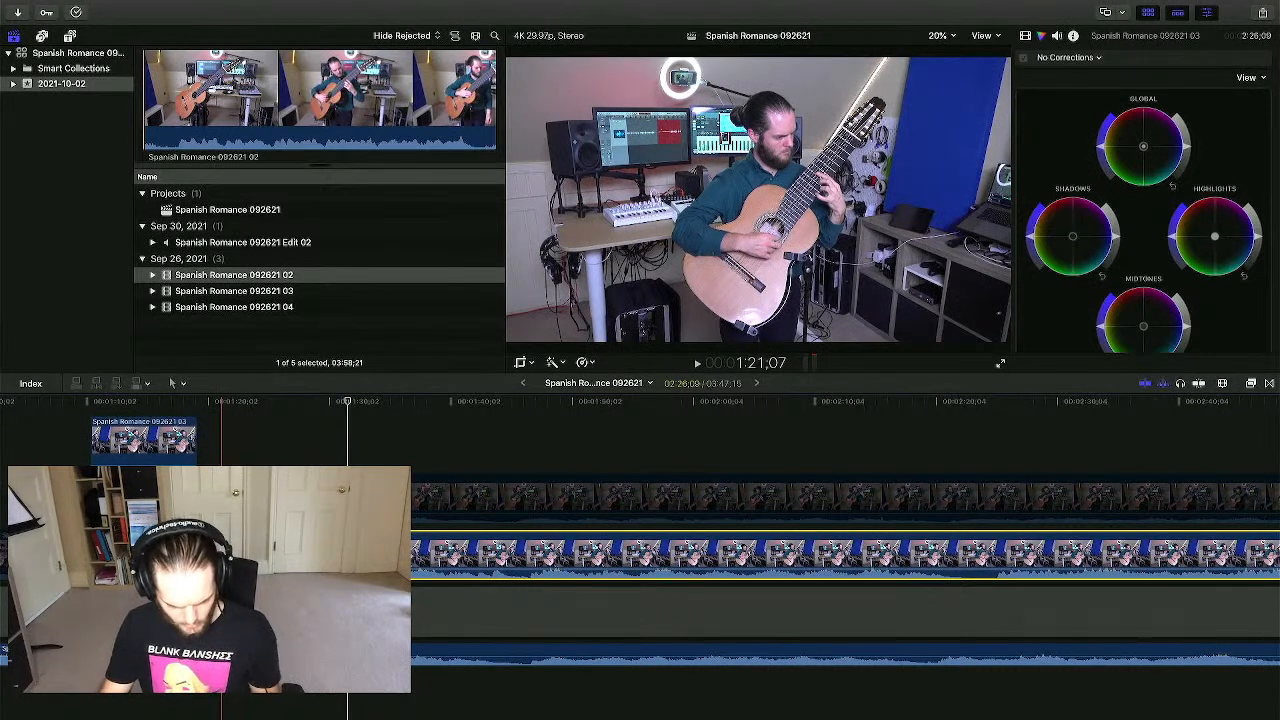
{"action": "key", "text": "b"}
{"action": "key", "text": "space"}
{"action": "key", "text": "space"}
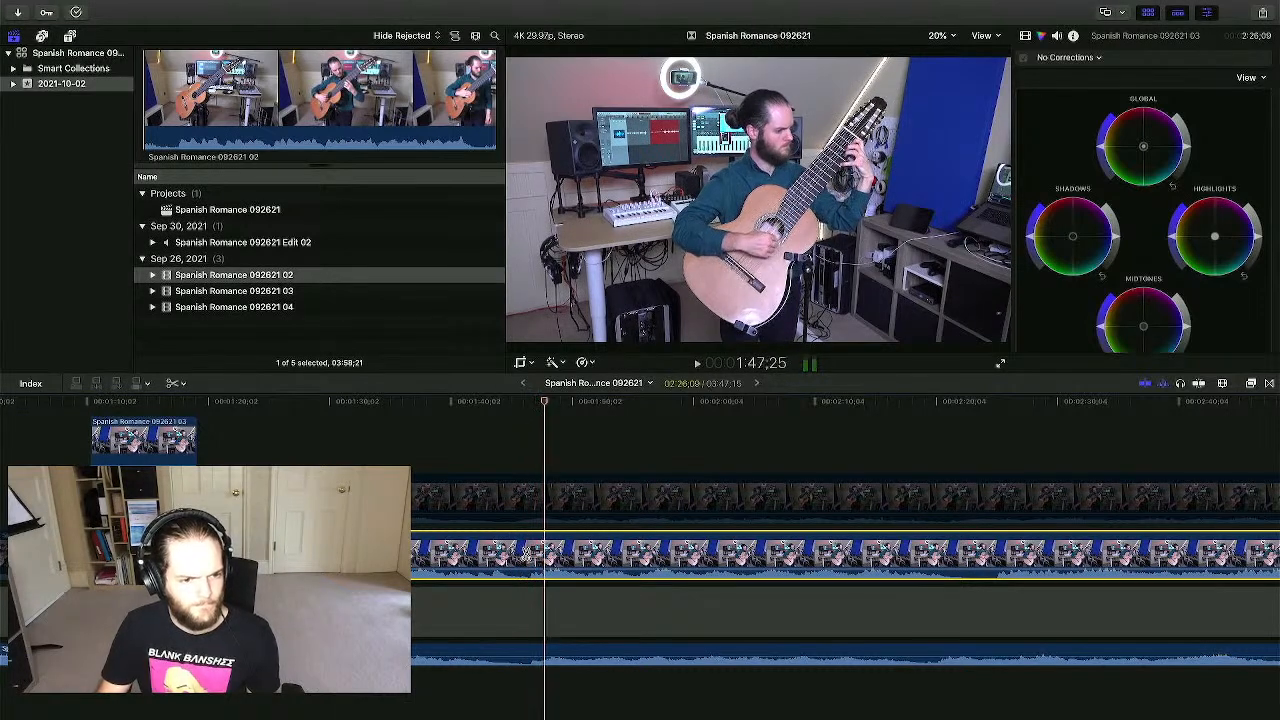
{"action": "key", "text": "ctrl+Up"}
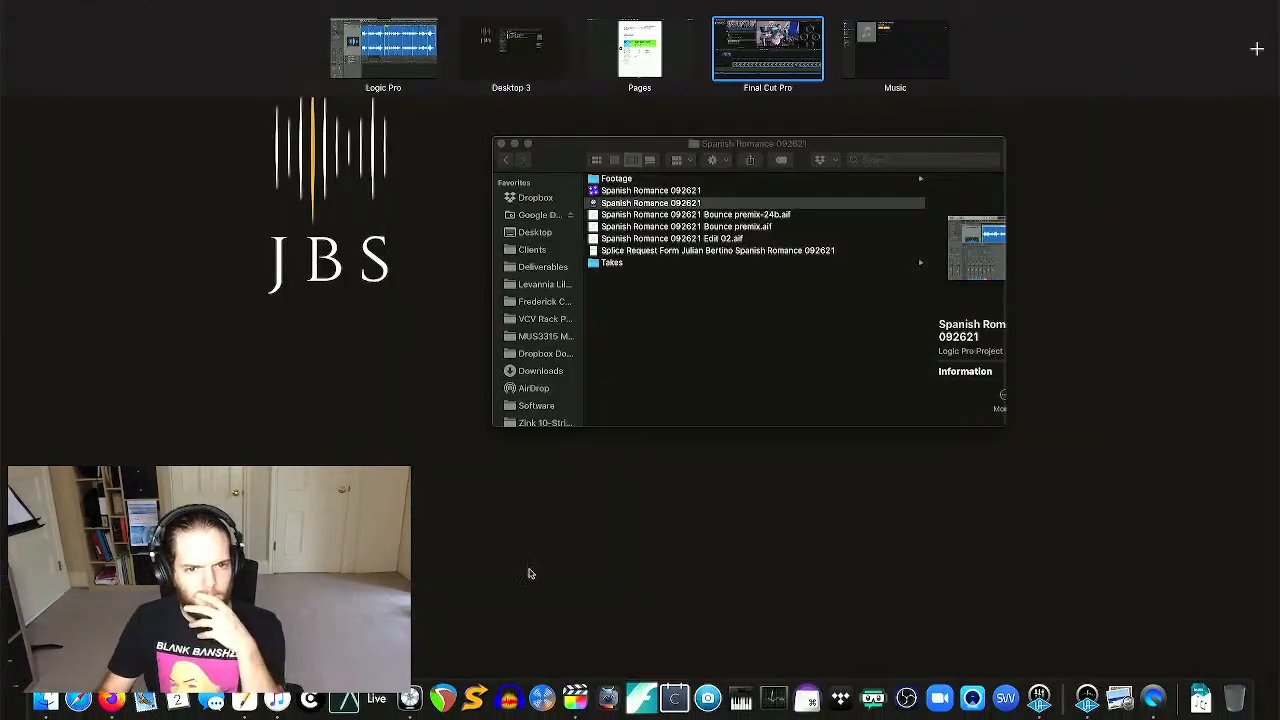
- Check the Pages splice form (row 17A: take 2A, 1.10 to 1.46), then return to Final Cut Pro
{"action": "left_click", "coordinate": [401, 69]}
{"action": "key", "text": "ctrl+Up"}
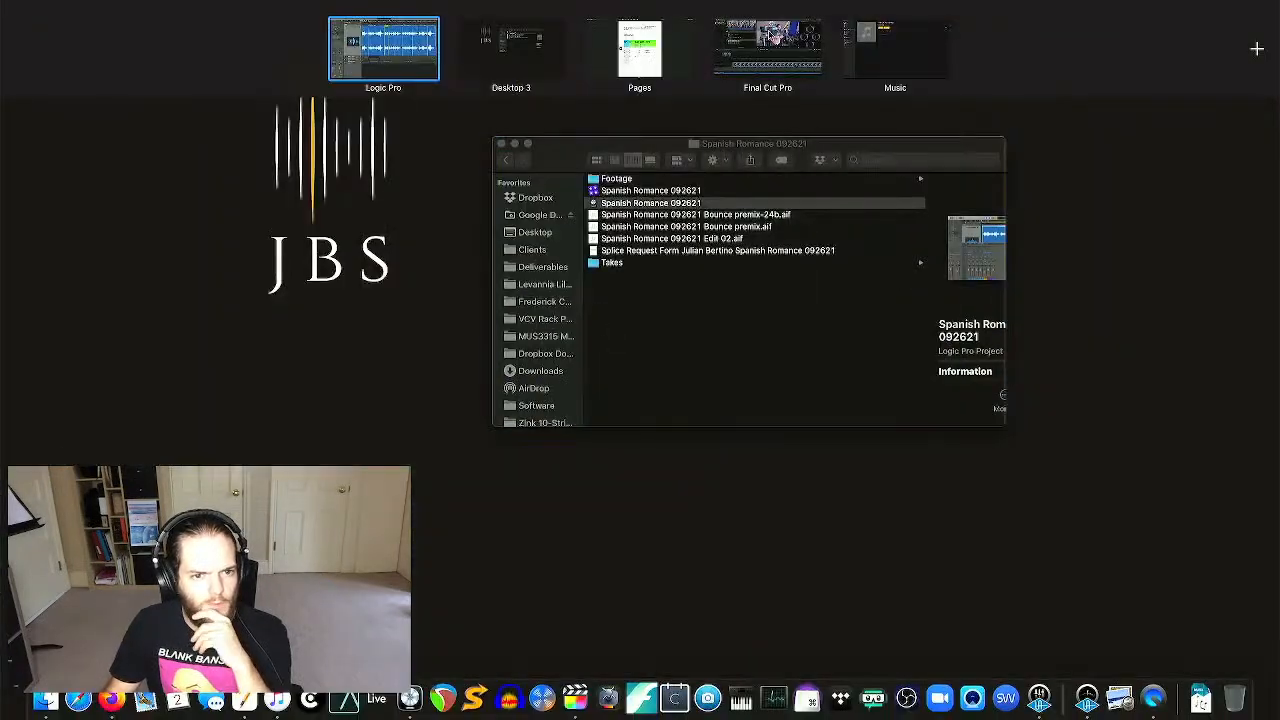
{"action": "left_click", "coordinate": [650, 62]}
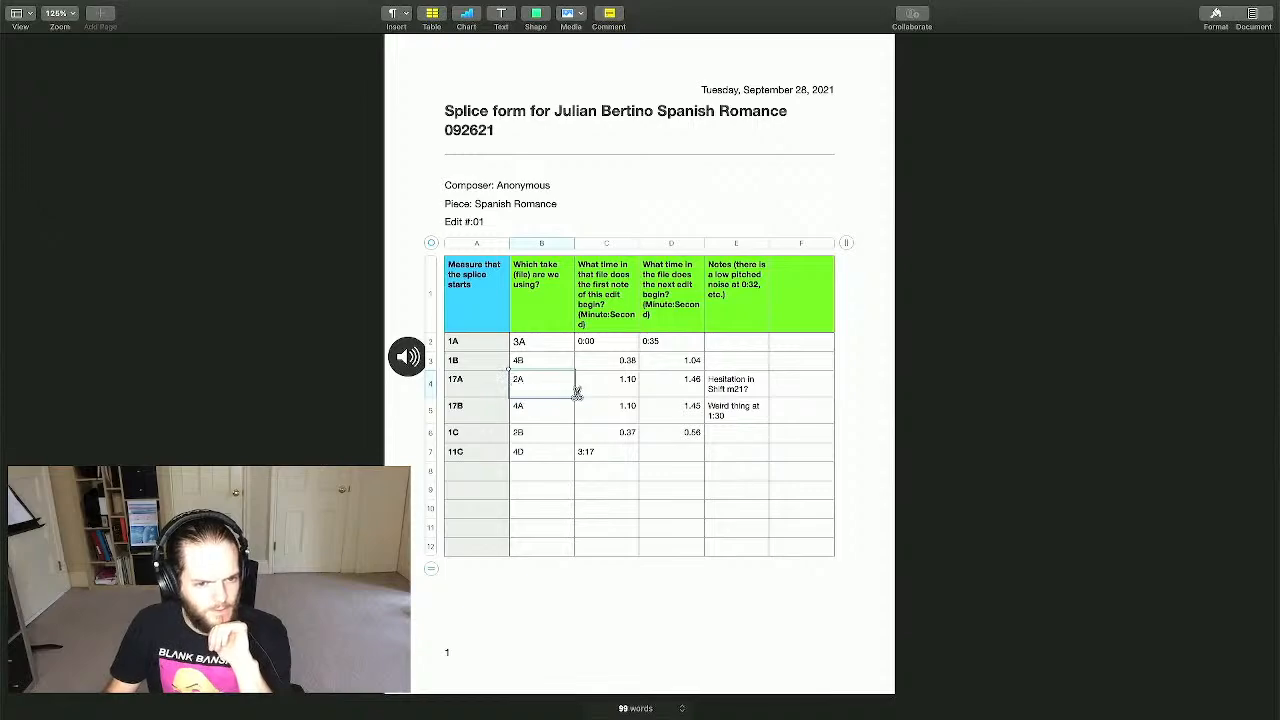
{"action": "key", "text": "ctrl+Up"}
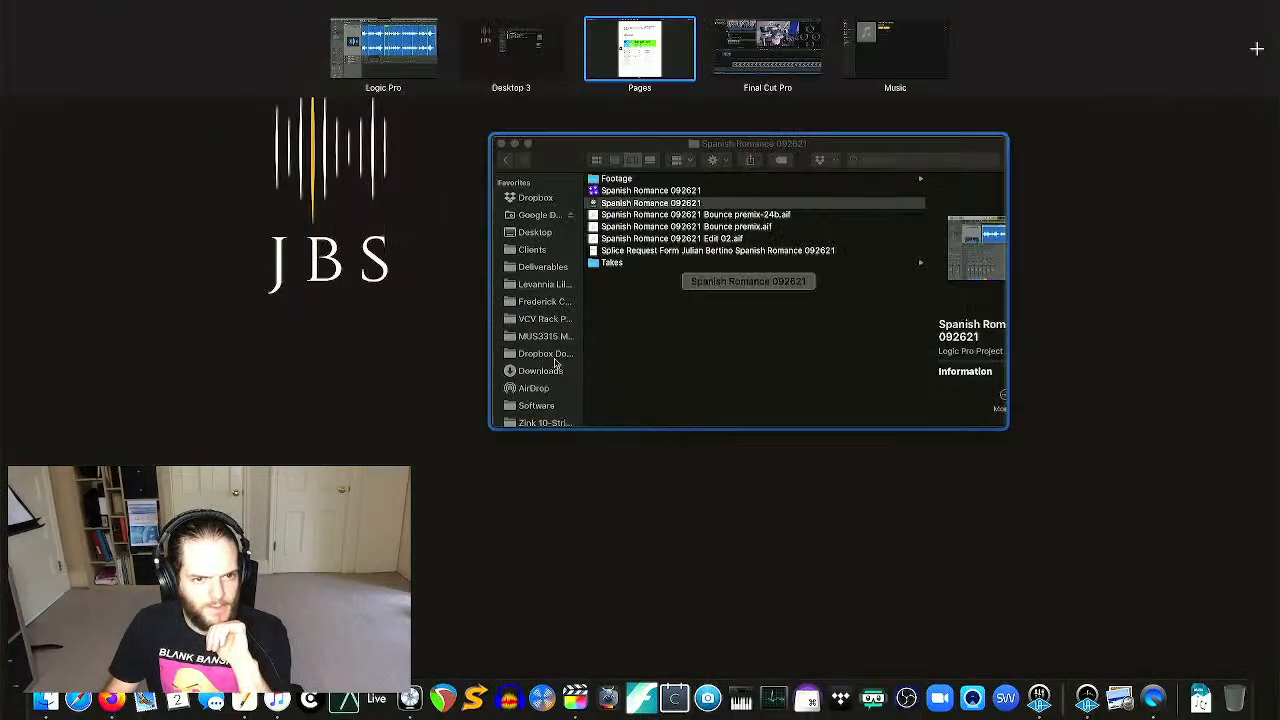
{"action": "left_click", "coordinate": [735, 52]}
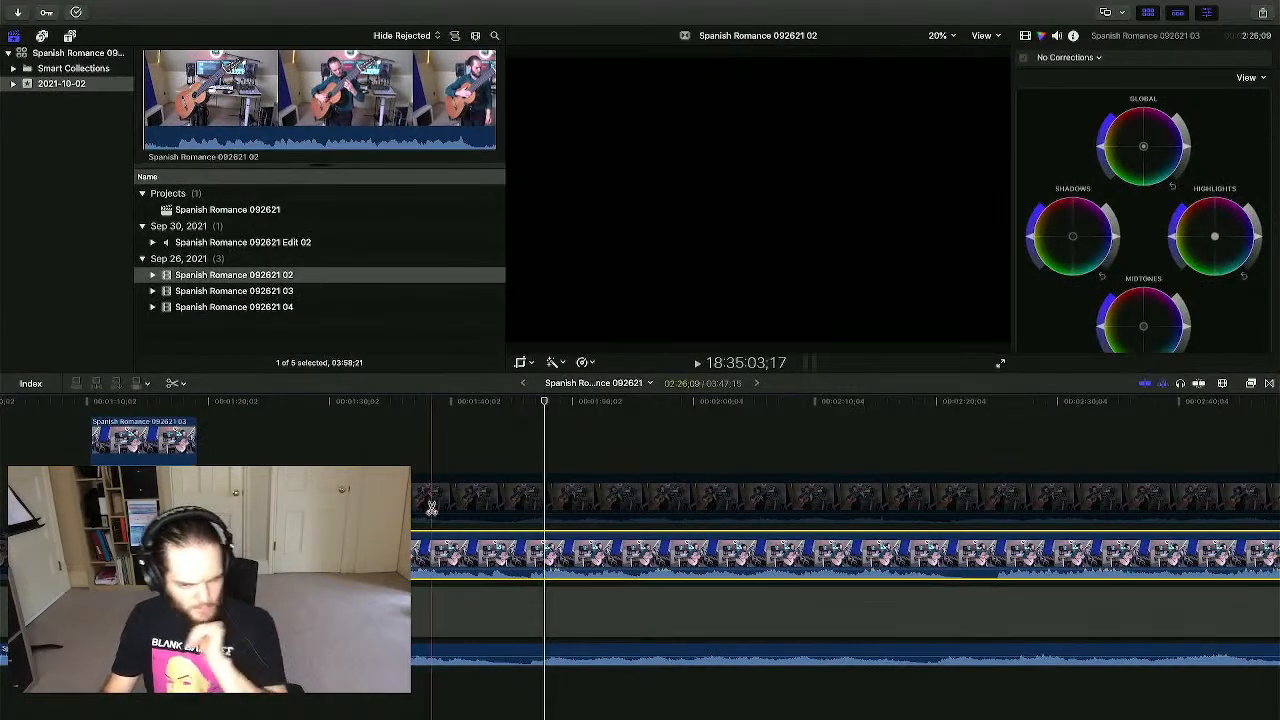
- Trim the 03 clip's hidden edge and drop it on the lower lane shortly before 1:34
{"action": "key", "text": "a"}
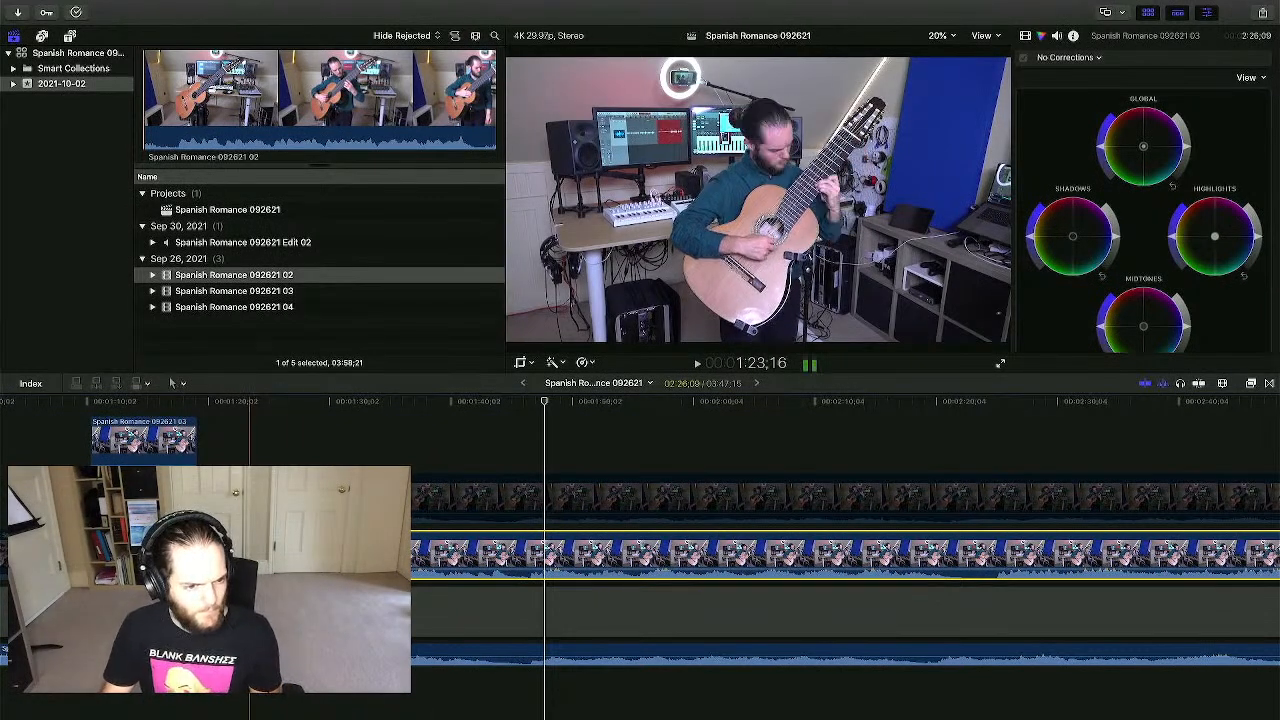
{"action": "left_click", "coordinate": [534, 418]}
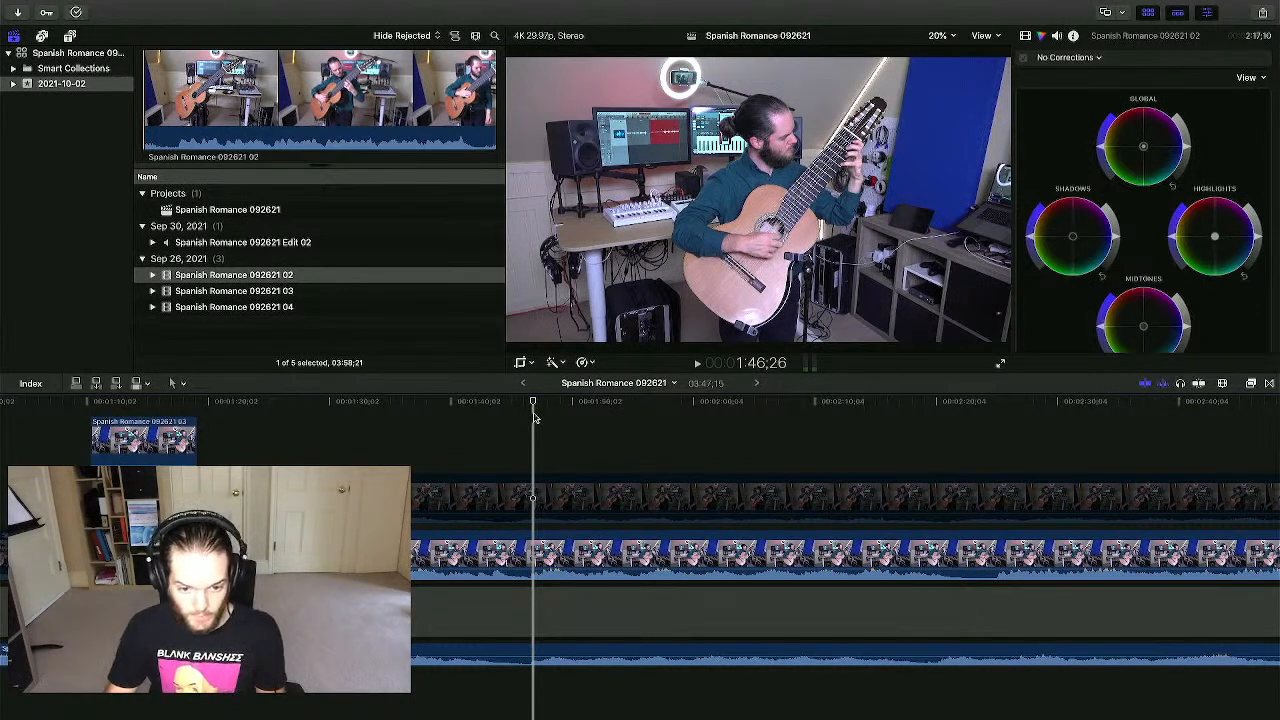
{"action": "left_click_drag", "start_coordinate": [220, 498], "coordinate": [499, 557]}
- Zoom the timeline out and line the 03 clip up with the earlier playhead position
{"action": "scroll", "coordinate": [440, 557], "scroll_direction": "left", "scroll_amount": 5}
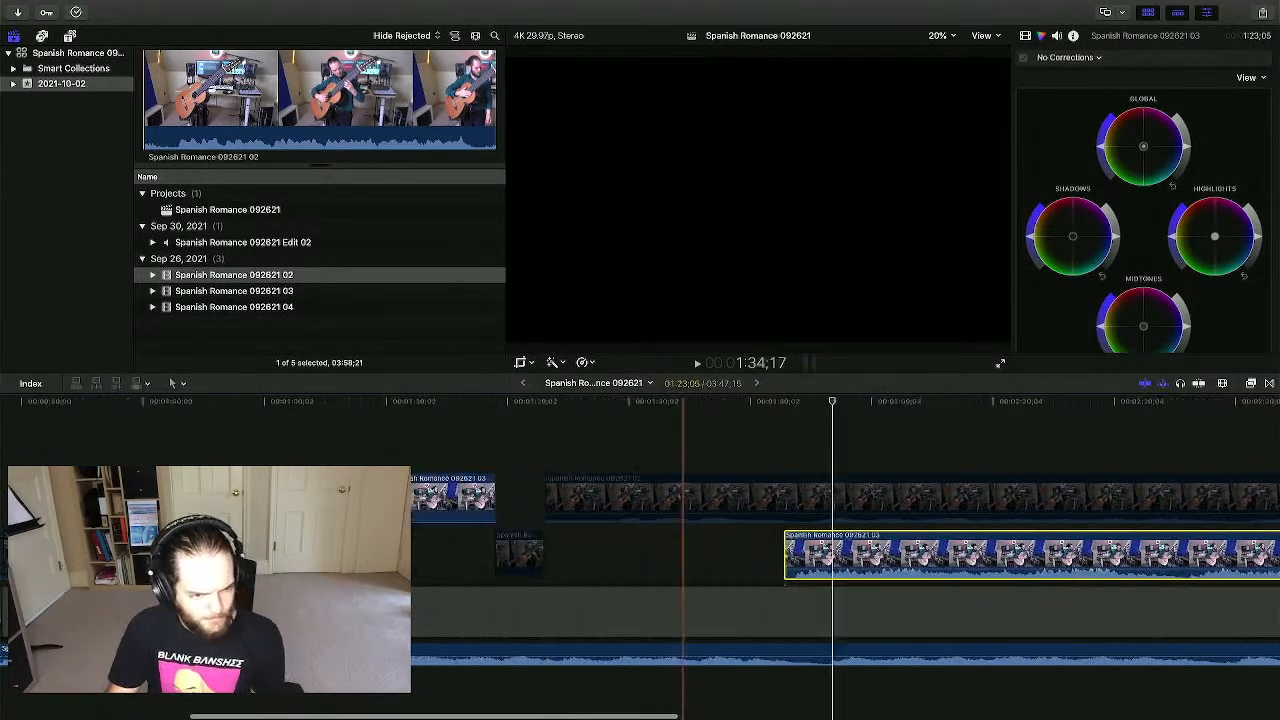
{"action": "key", "text": "super+minus"}
{"action": "key", "text": "super+minus"}
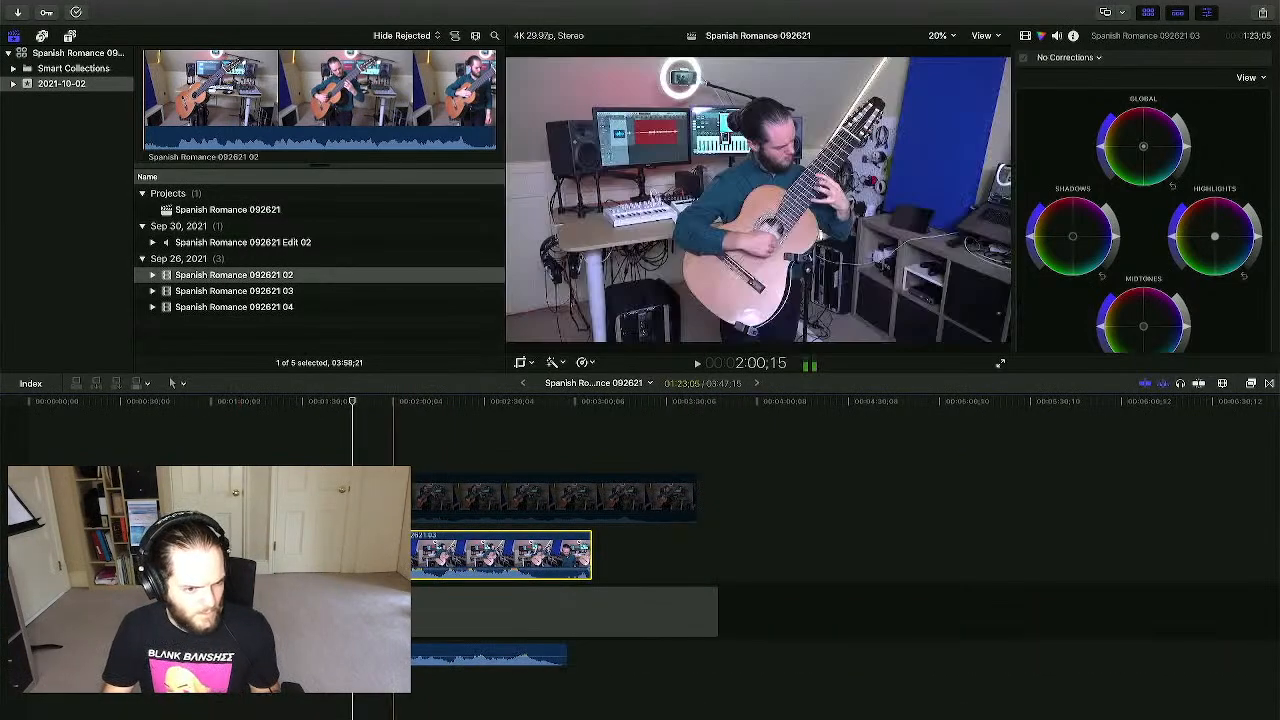
{"action": "left_click", "coordinate": [241, 434]}
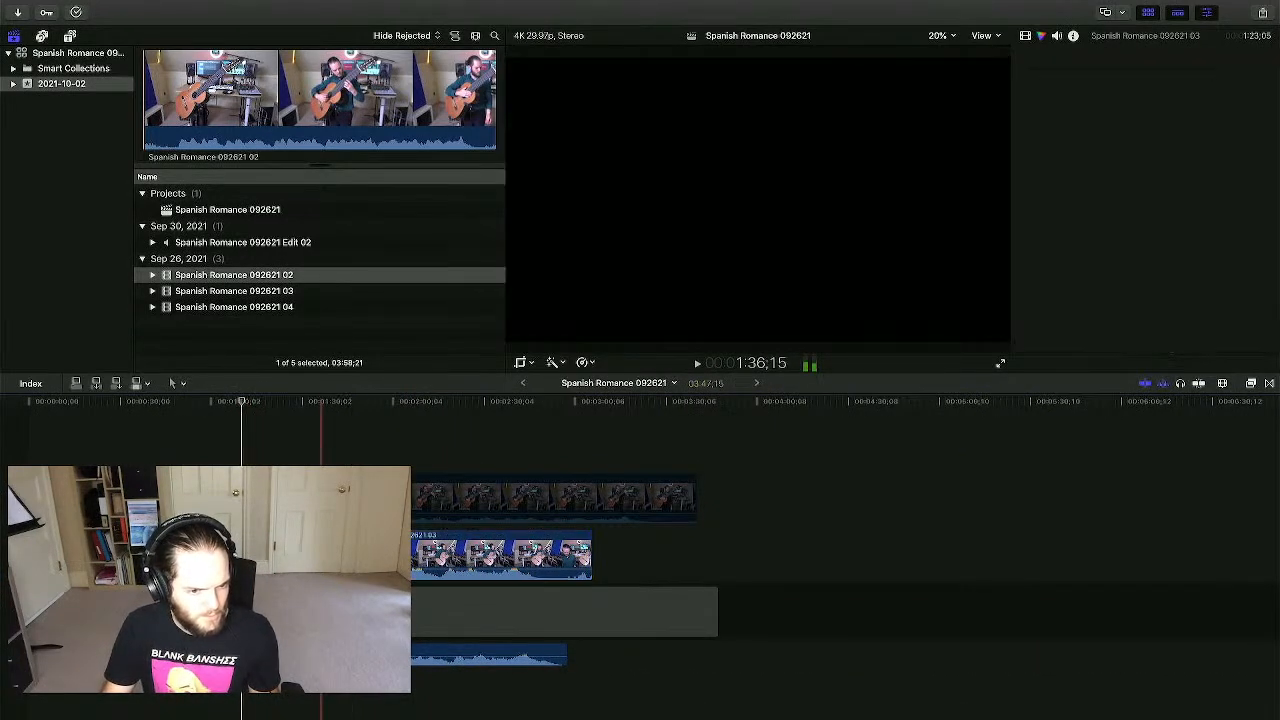
{"action": "left_click_drag", "start_coordinate": [351, 557], "coordinate": [331, 558]}
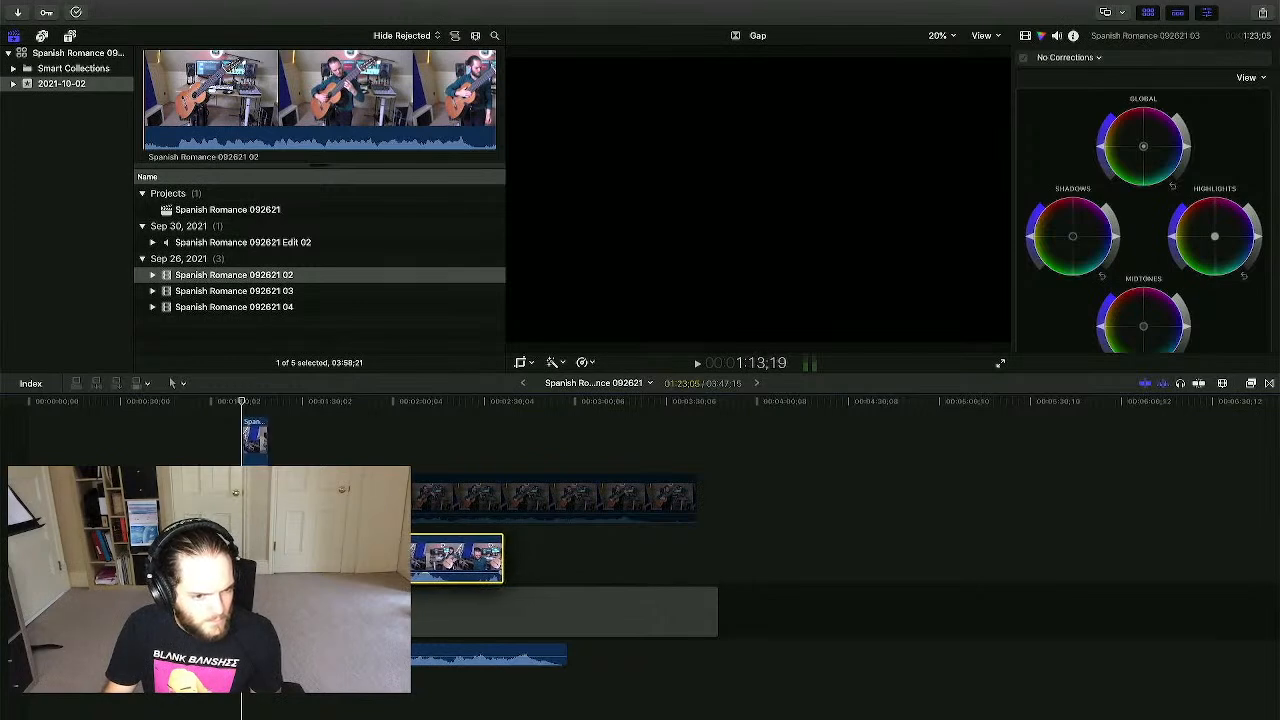
{"action": "left_click_drag", "start_coordinate": [253, 558], "coordinate": [252, 558]}
{"action": "left_click_drag", "start_coordinate": [243, 470], "coordinate": [242, 470]}
- Zoom in, play to check sync, and nudge the lower 03 clip to start just before 1:12
{"action": "key", "text": "super+equal"}
{"action": "key", "text": "super+equal"}
{"action": "key", "text": "super+equal"}
{"action": "key", "text": "super+equal"}
{"action": "key", "text": "super+equal"}
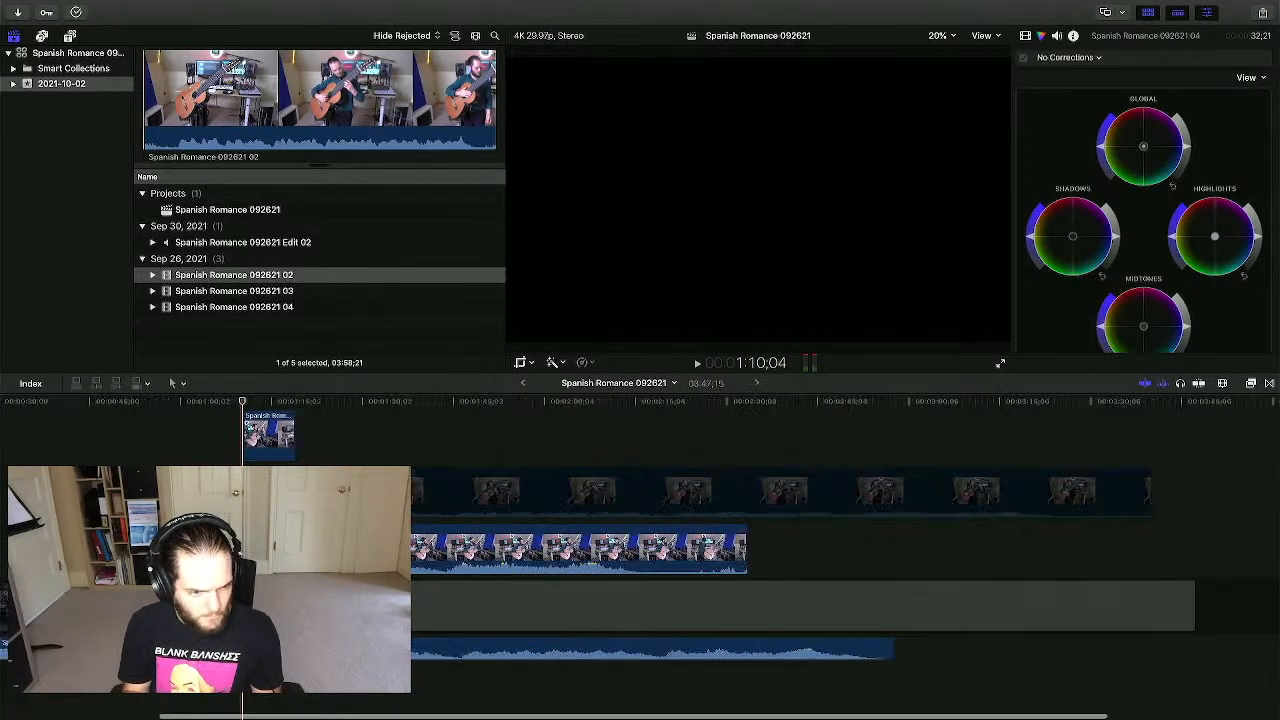
{"action": "key", "text": "Right"}
{"action": "key", "text": "Right"}
{"action": "key", "text": "Right"}
{"action": "key", "text": "Right"}
{"action": "key", "text": "Right"}
{"action": "key", "text": "Right"}
{"action": "key", "text": "Right"}
{"action": "key", "text": "Right"}
{"action": "key", "text": "space"}
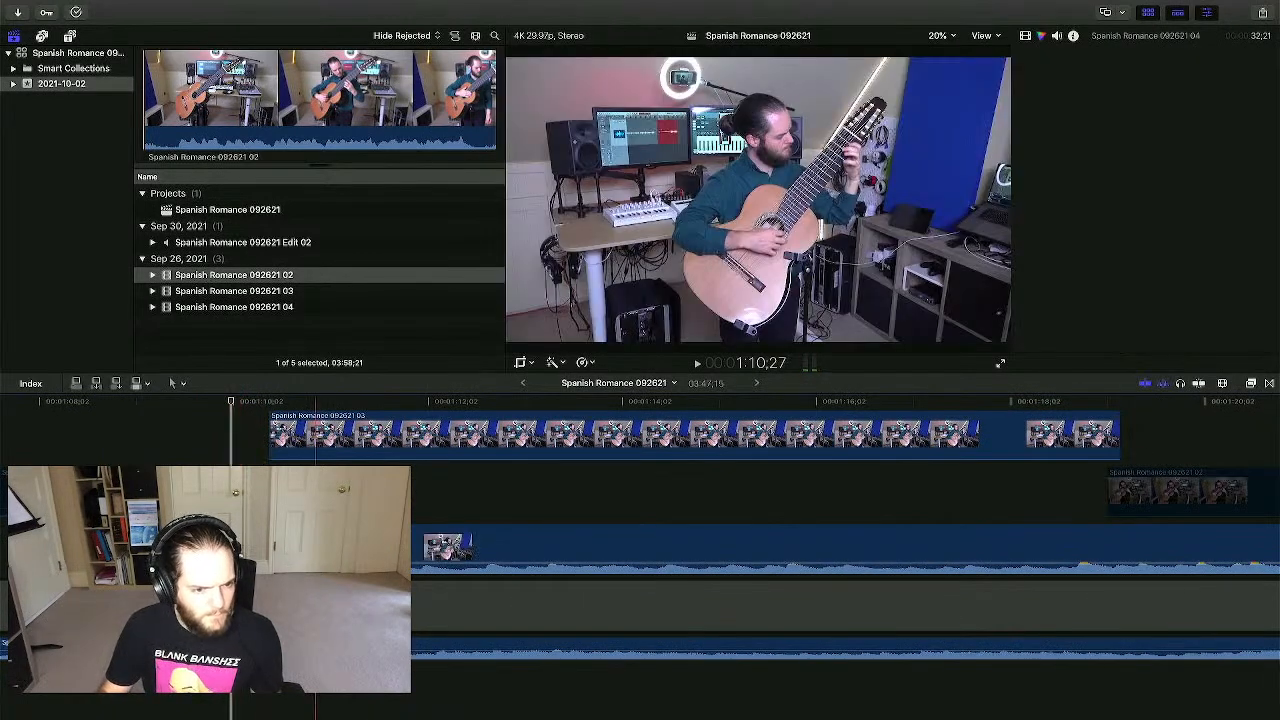
{"action": "left_click_drag", "start_coordinate": [389, 550], "coordinate": [354, 550]}
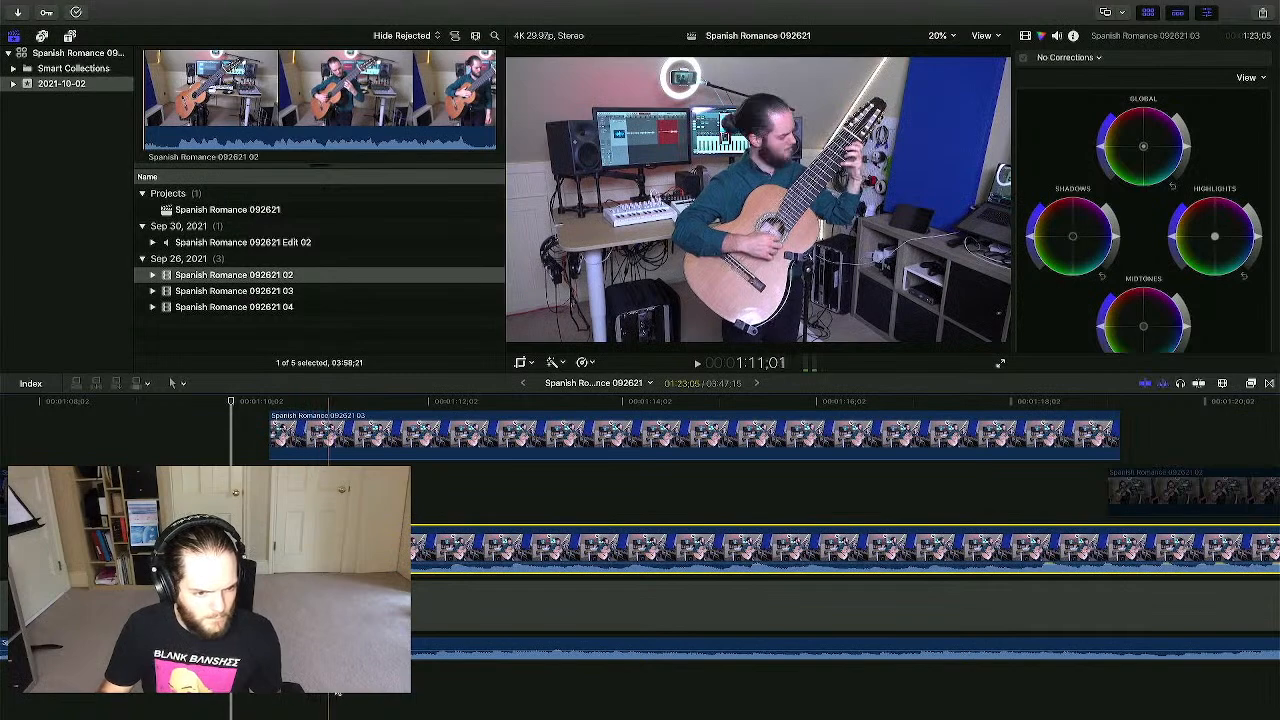
{"action": "left_click", "coordinate": [339, 500]}
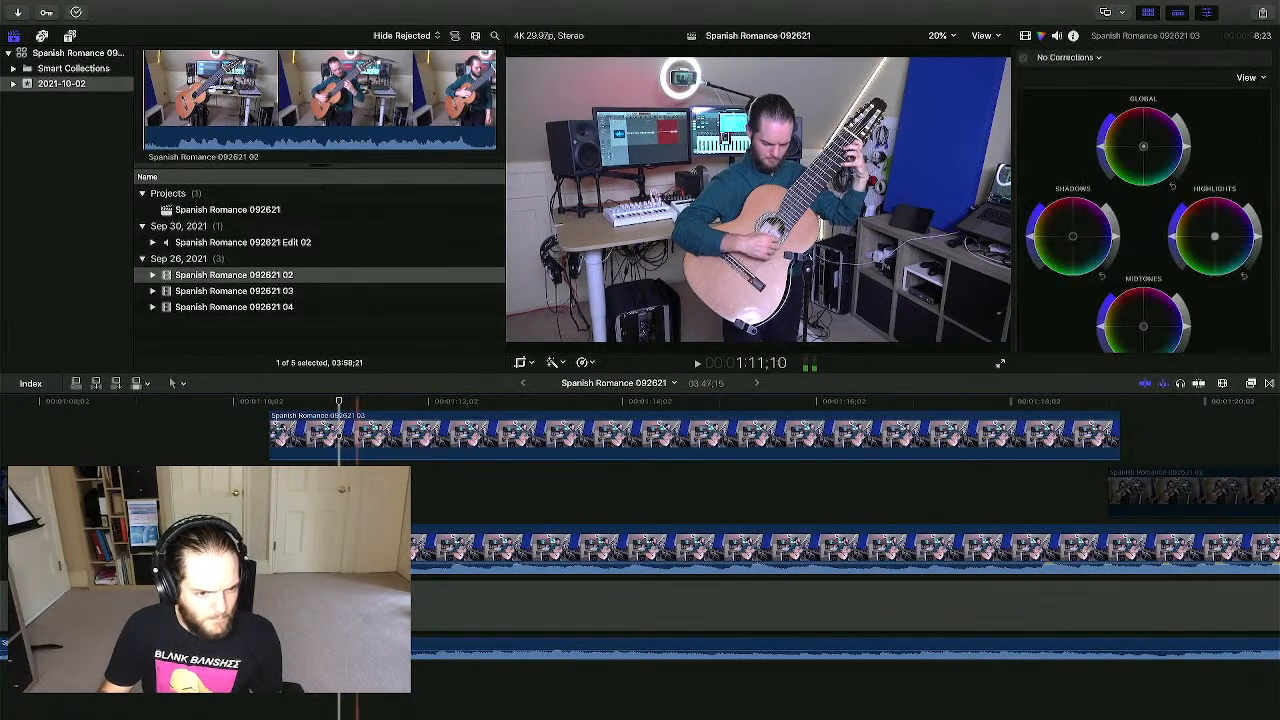
{"action": "left_click_drag", "start_coordinate": [354, 550], "coordinate": [340, 550]}
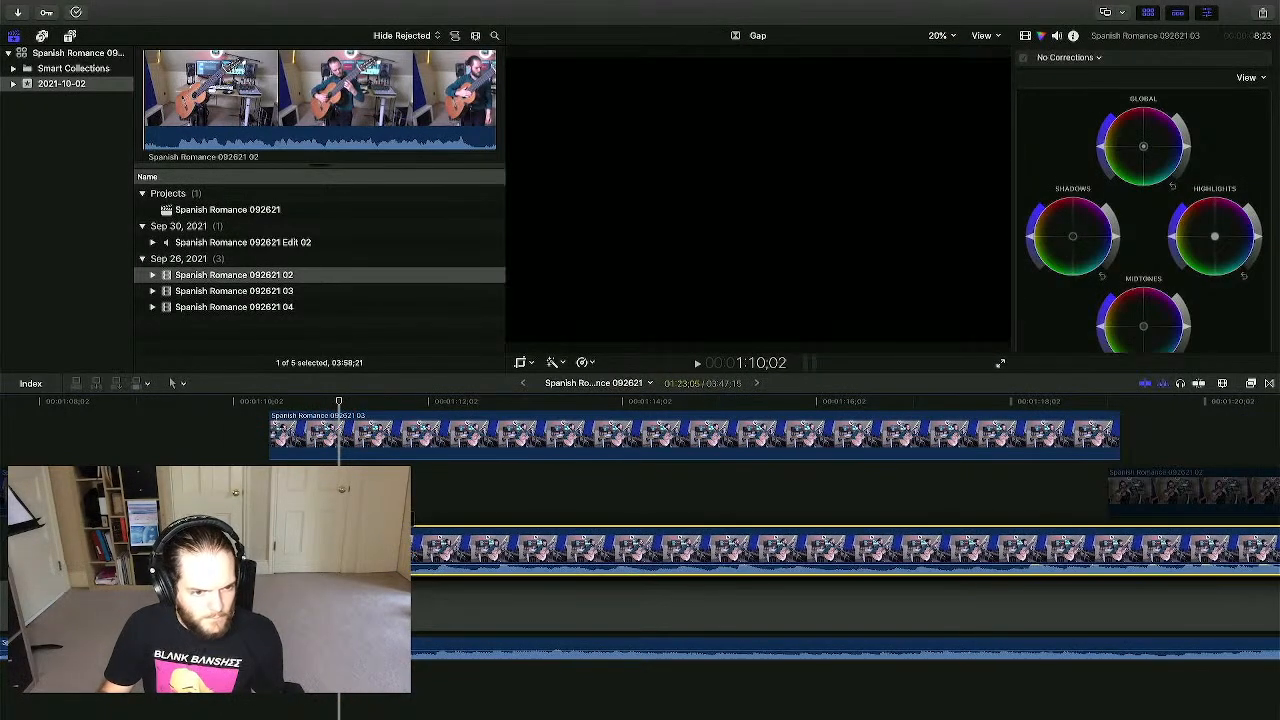
{"action": "left_click", "coordinate": [398, 420]}
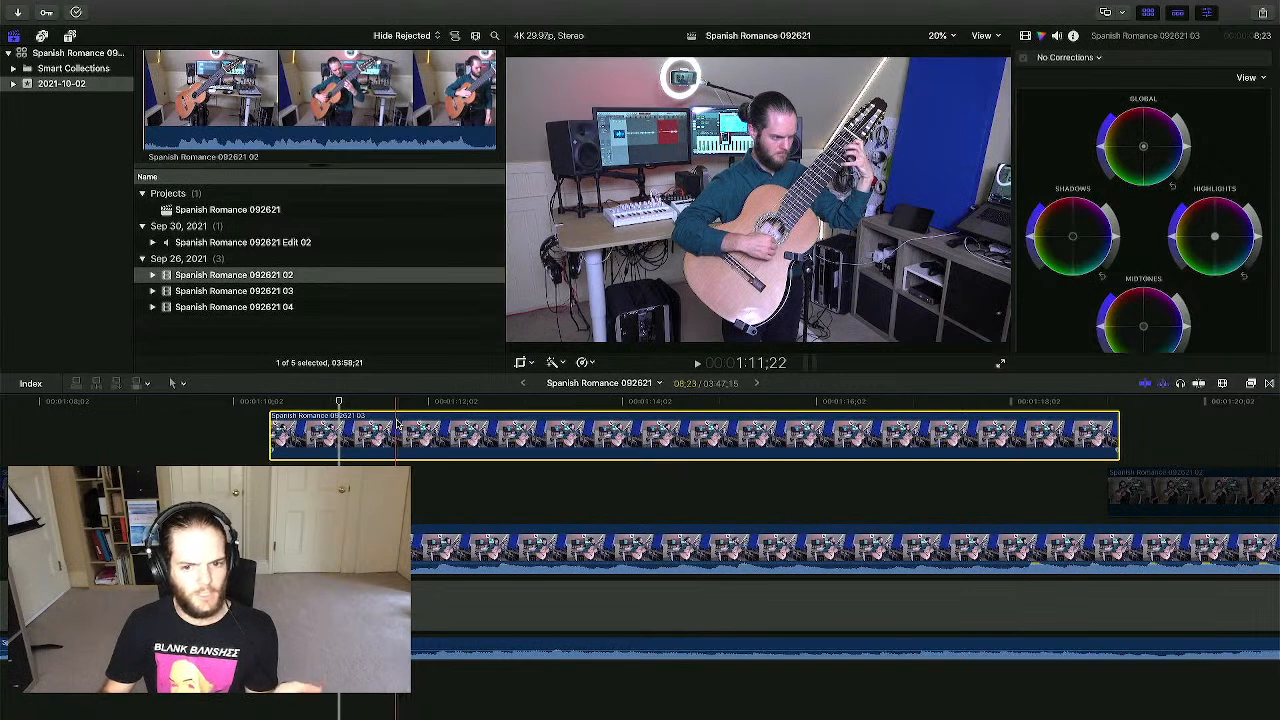
- Disable the upper connected clip so the 03 take beneath is visible
{"action": "key", "text": "v"}
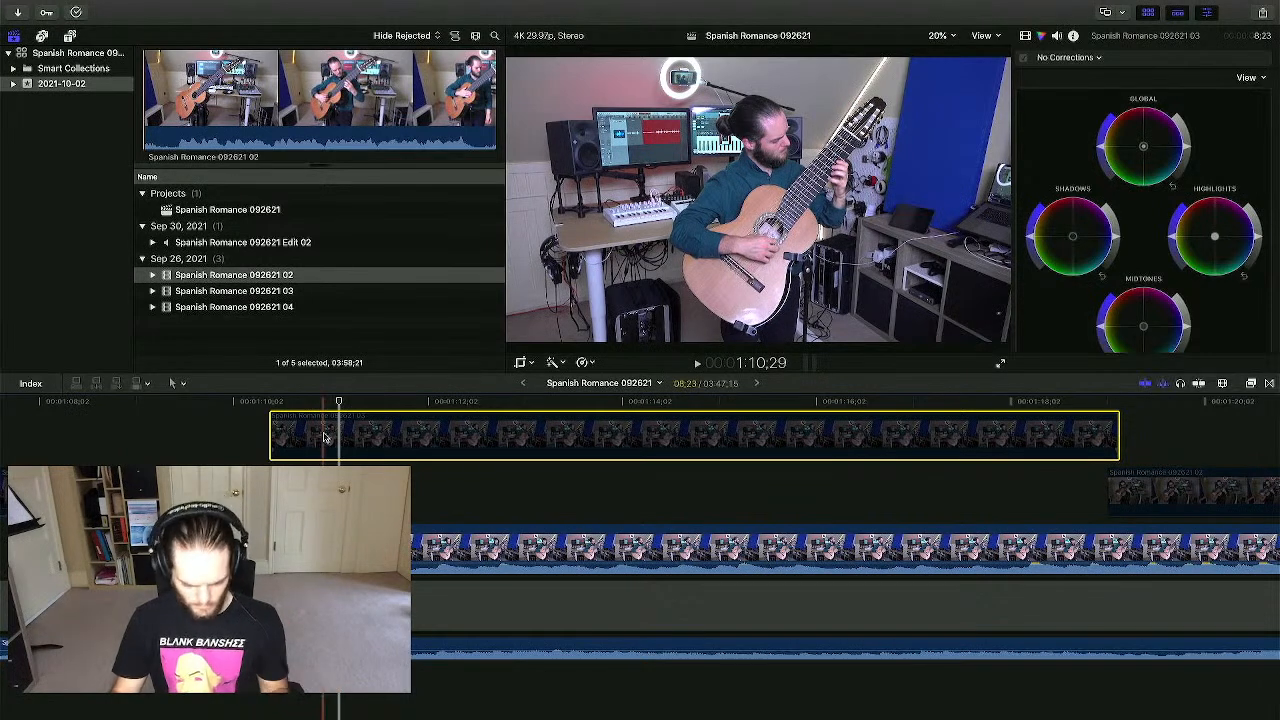
{"action": "key", "text": "v"}
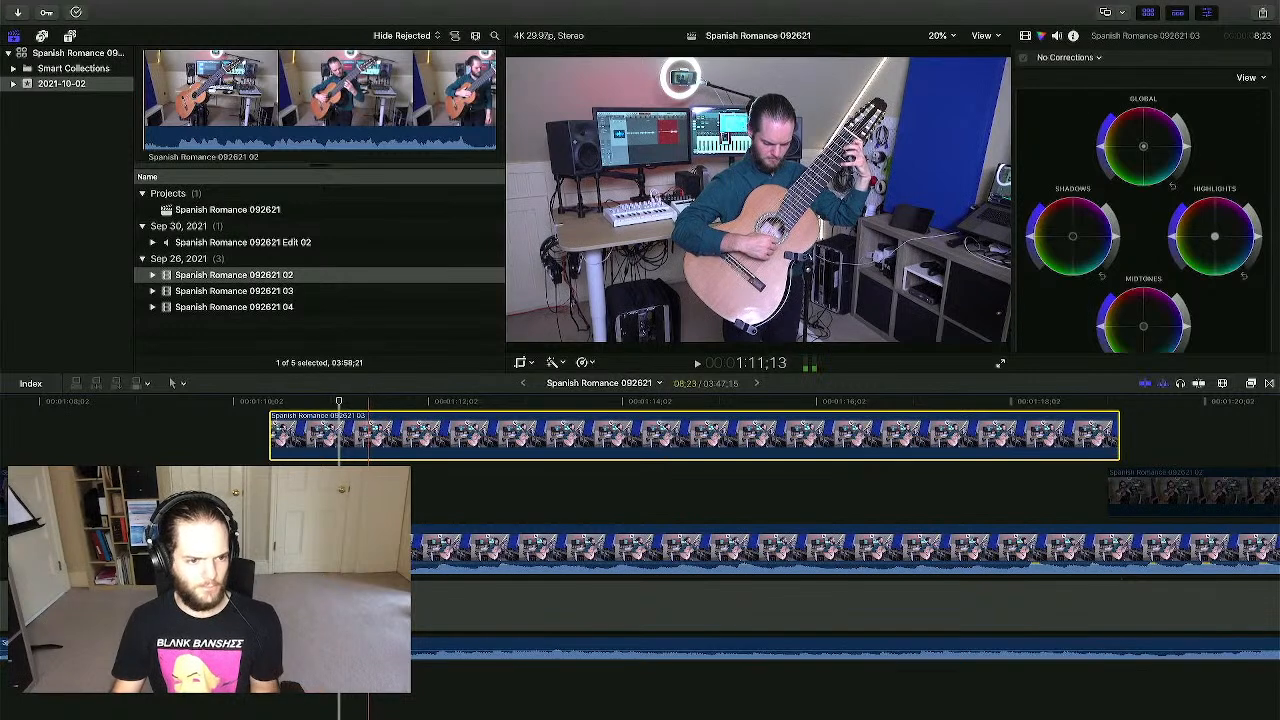
{"action": "left_click", "coordinate": [374, 507]}
{"action": "left_click_drag", "start_coordinate": [374, 507], "coordinate": [658, 550]}
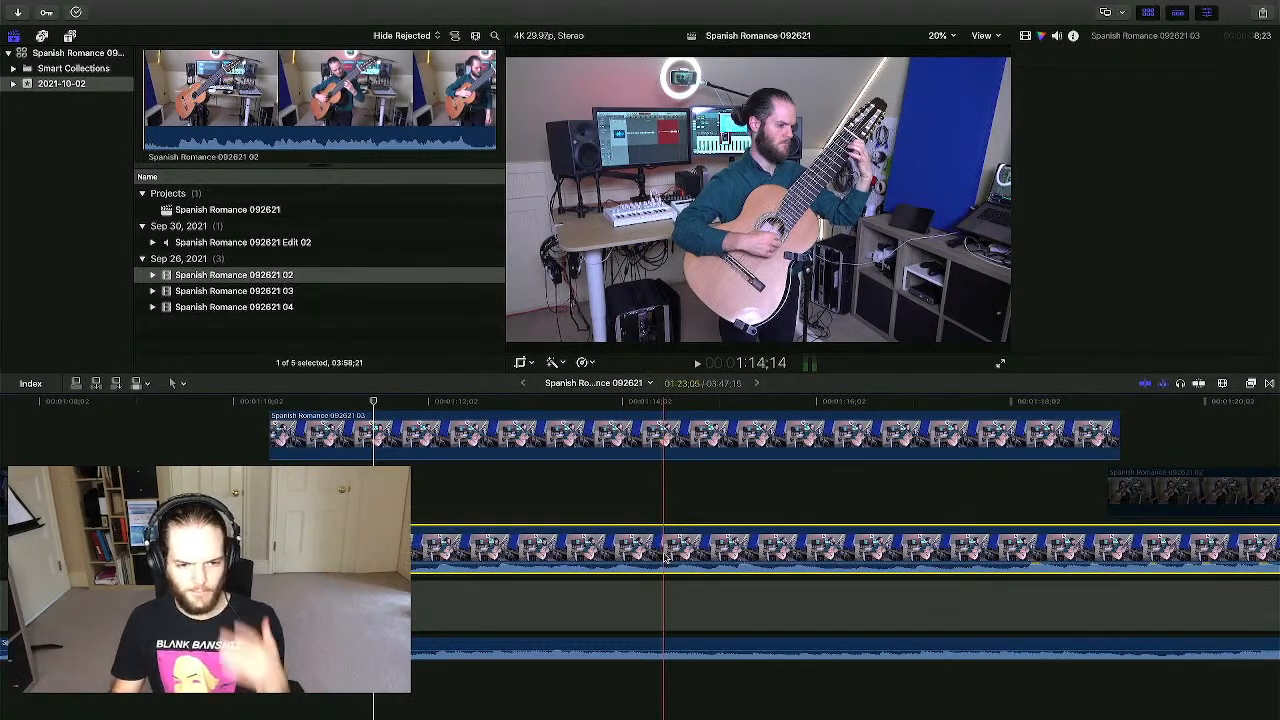
{"action": "left_click", "coordinate": [618, 508]}
{"action": "left_click", "coordinate": [618, 450]}
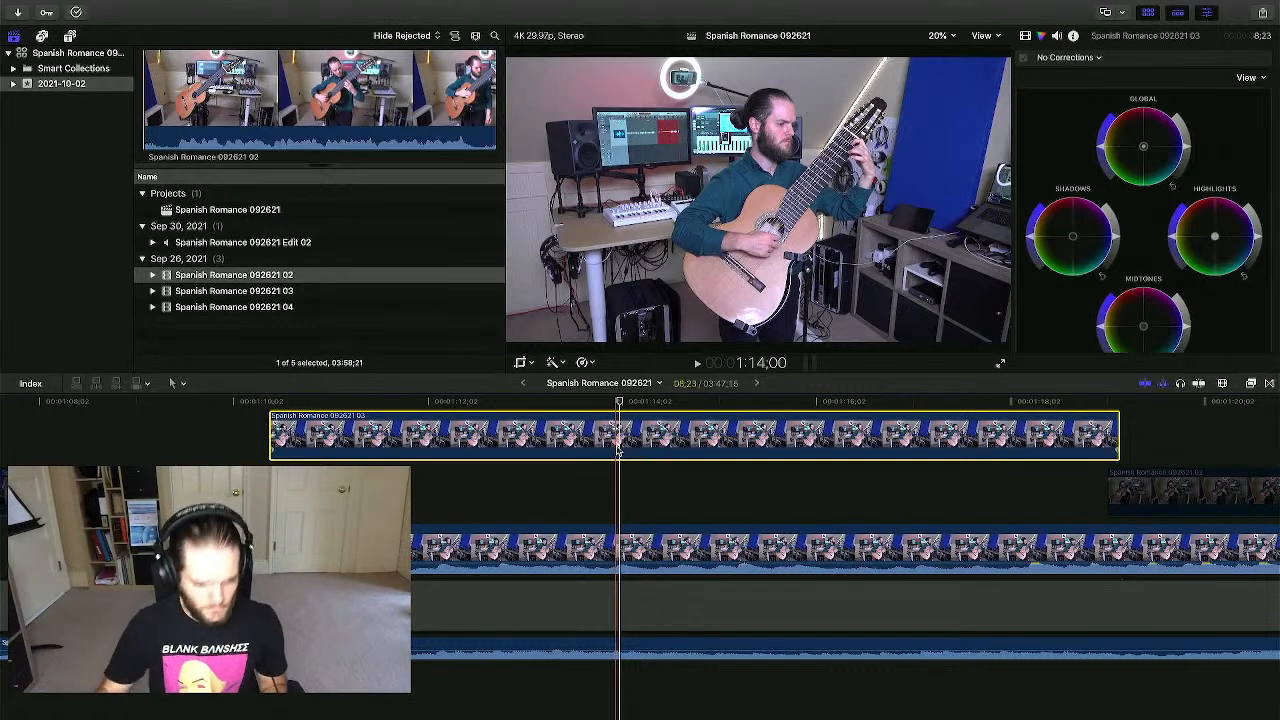
{"action": "key", "text": "v"}
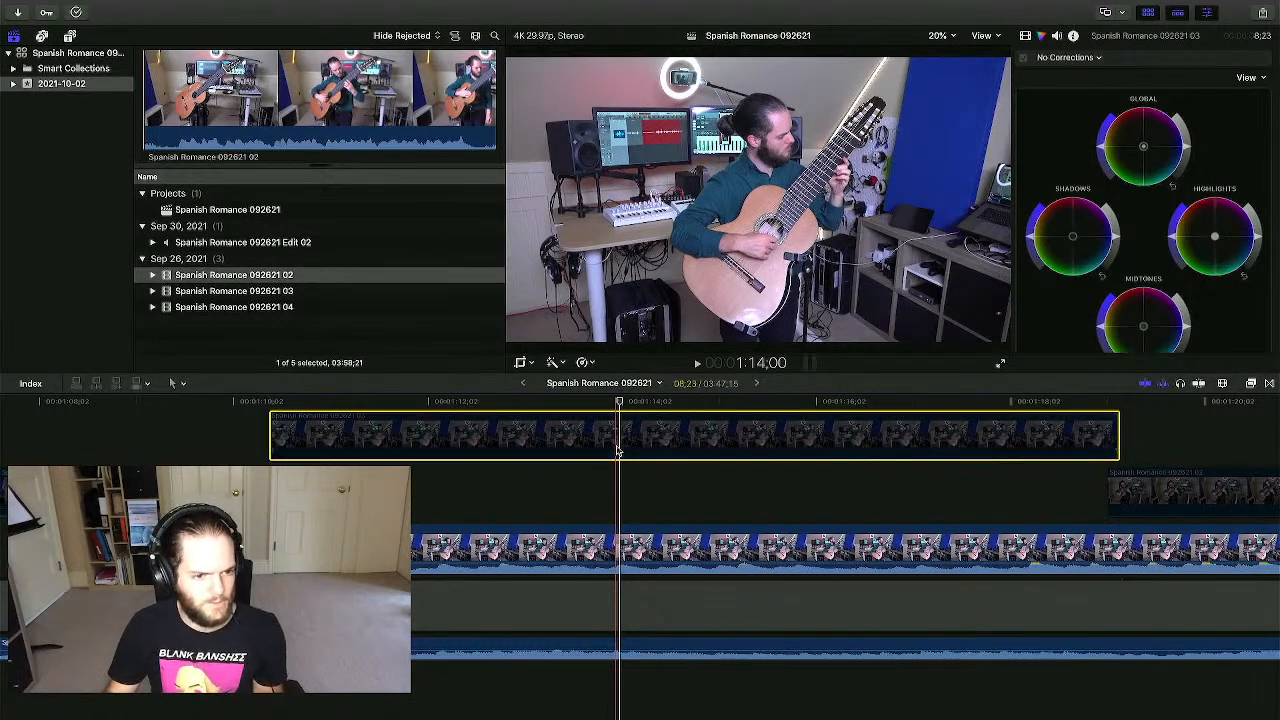
- Trim the storyline 03 clip's start later to about 1:11 and play back the edit
{"action": "left_click", "coordinate": [592, 477]}
{"action": "left_click", "coordinate": [397, 492]}
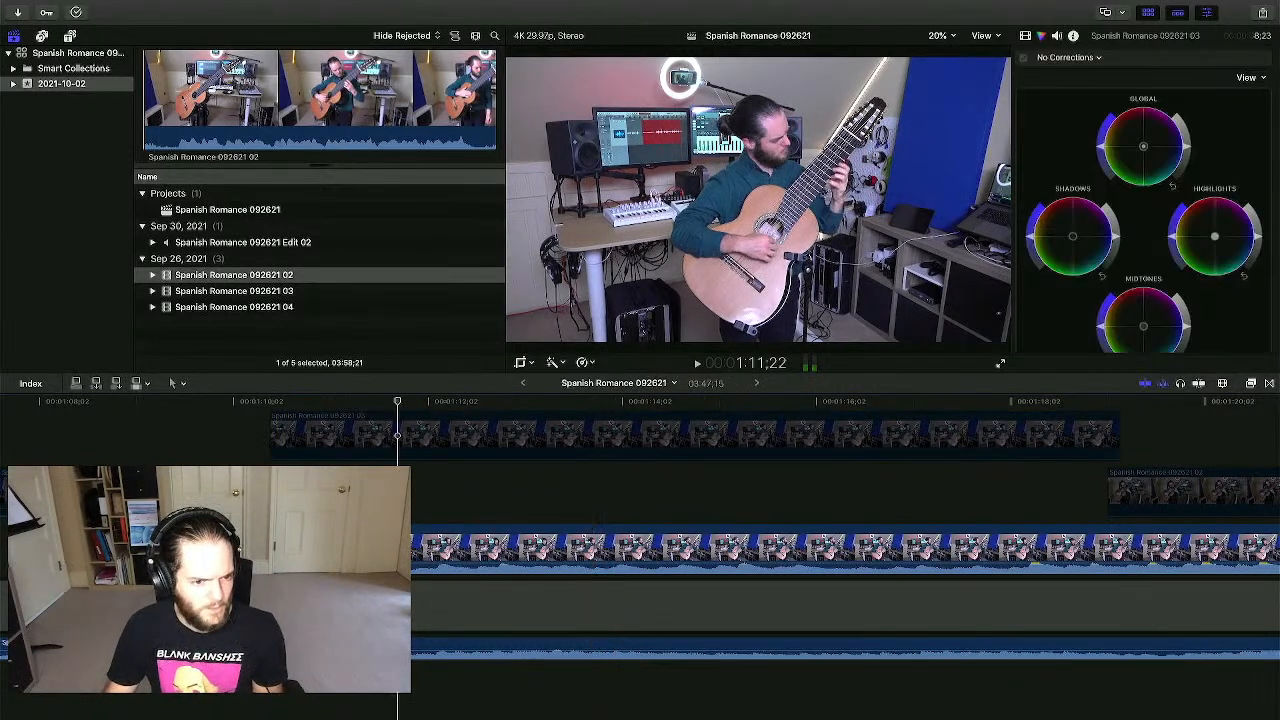
{"action": "left_click", "coordinate": [339, 548]}
{"action": "left_click_drag", "start_coordinate": [237, 548], "coordinate": [333, 548]}
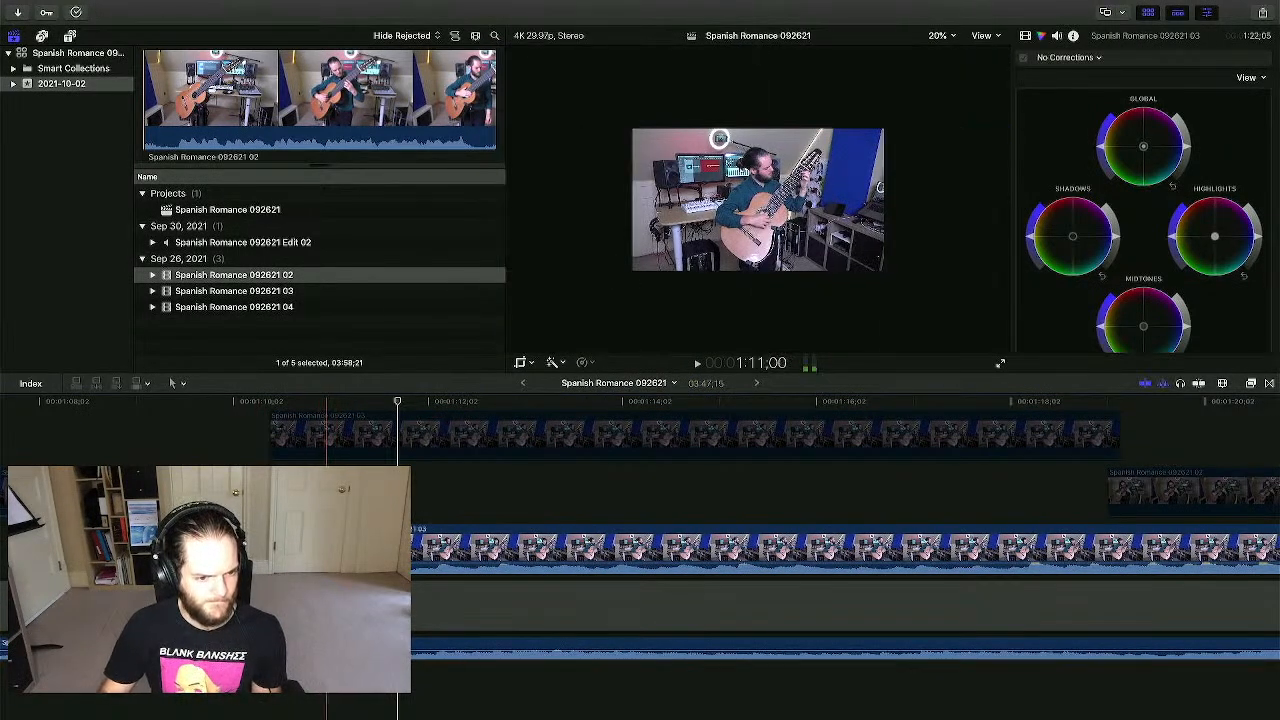
{"action": "left_click", "coordinate": [339, 435]}
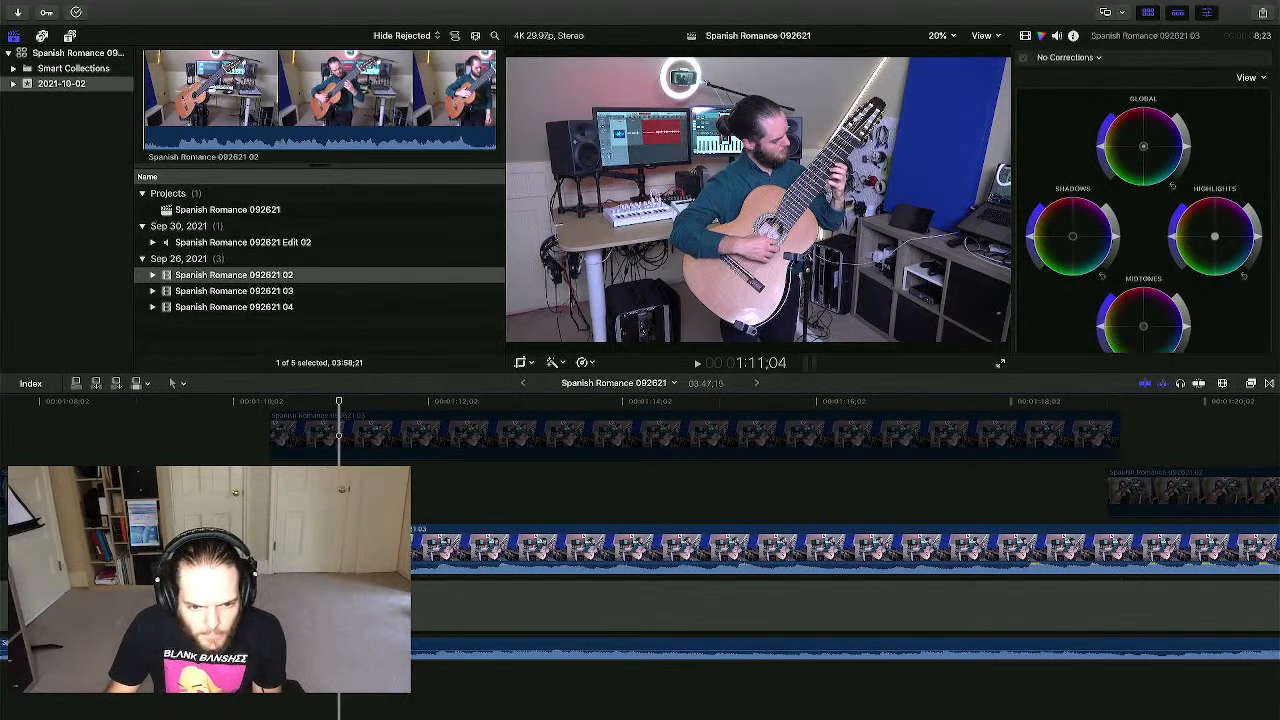
{"action": "key", "text": "space"}
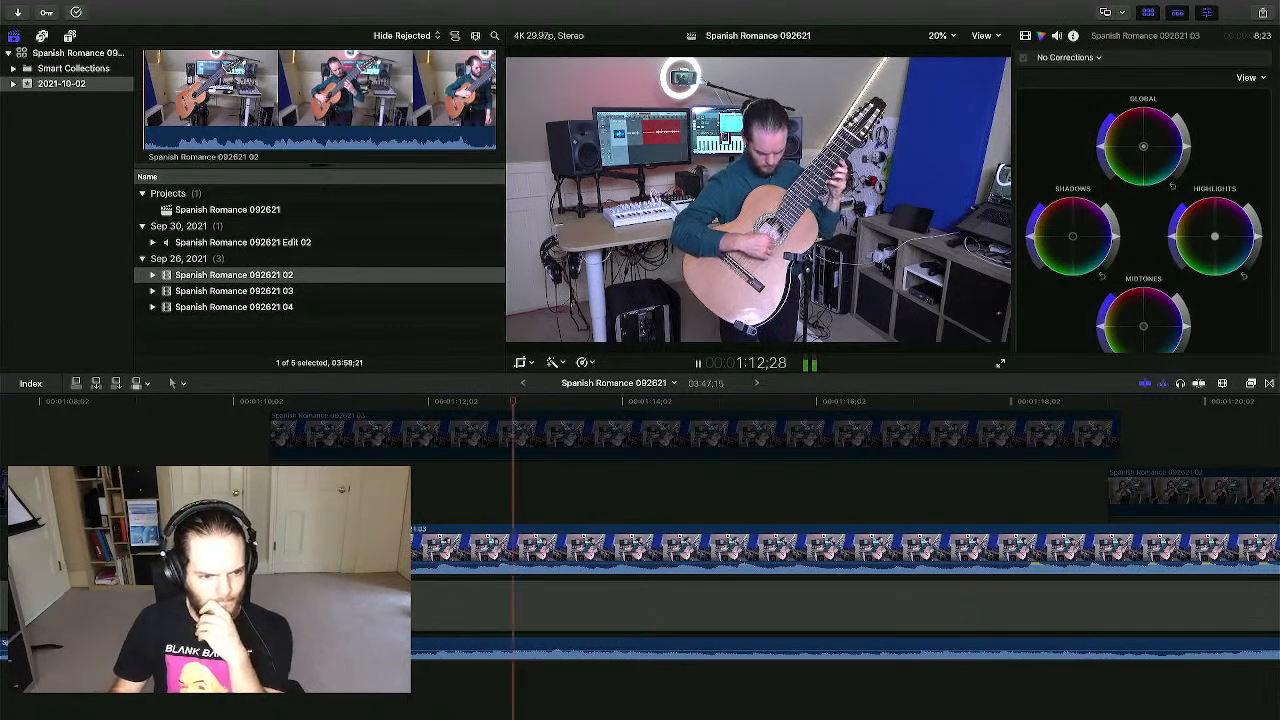
{"action": "key", "text": "space"}
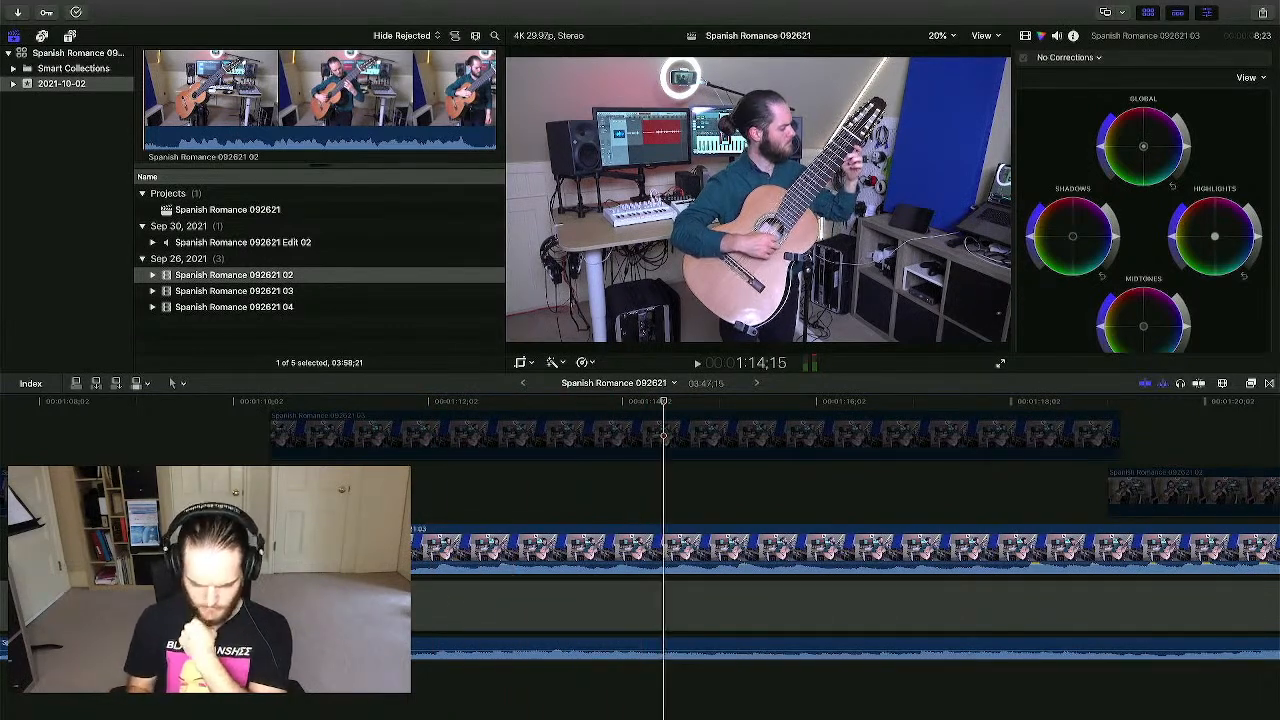
{"action": "key", "text": "super+minus"}
{"action": "key", "text": "super+minus"}
{"action": "key", "text": "super+minus"}
{"action": "key", "text": "super+minus"}
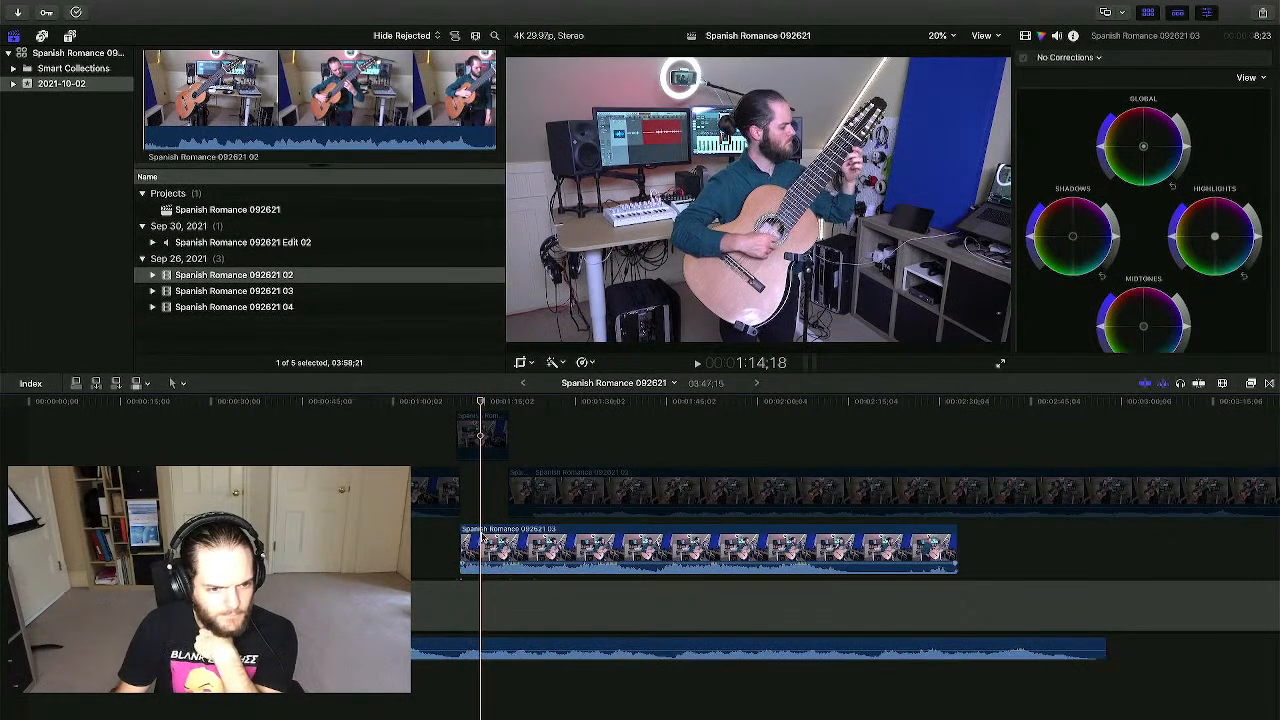
- Slide the 03 clip later against the audio edit so it begins around 1:47
{"action": "left_click_drag", "start_coordinate": [485, 548], "coordinate": [582, 548]}
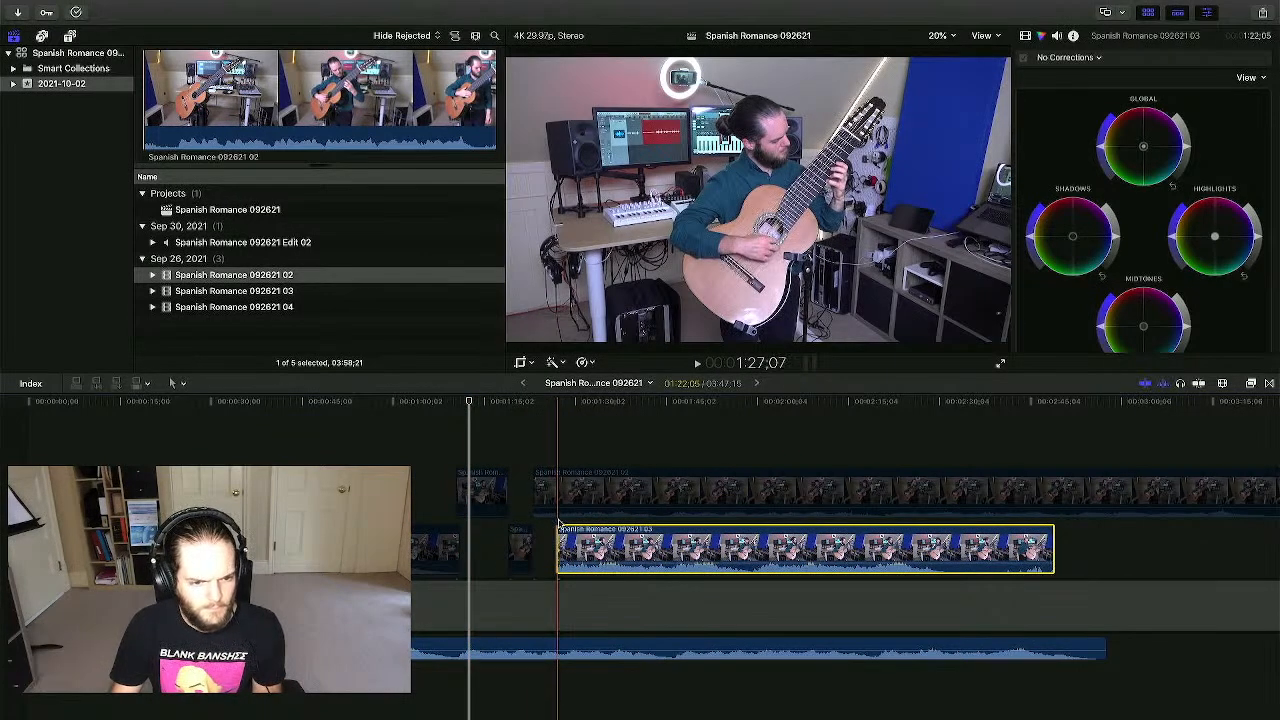
{"action": "left_click", "coordinate": [557, 647]}
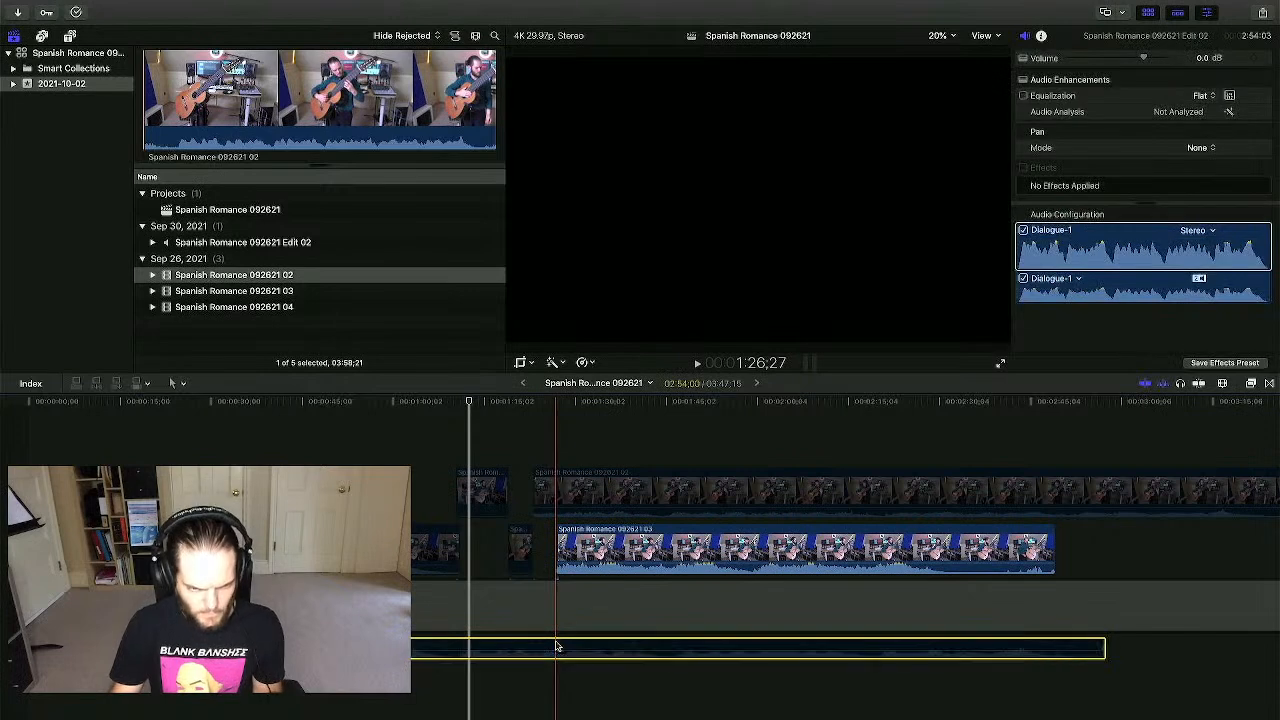
{"action": "key", "text": "space"}
{"action": "key", "text": "space"}
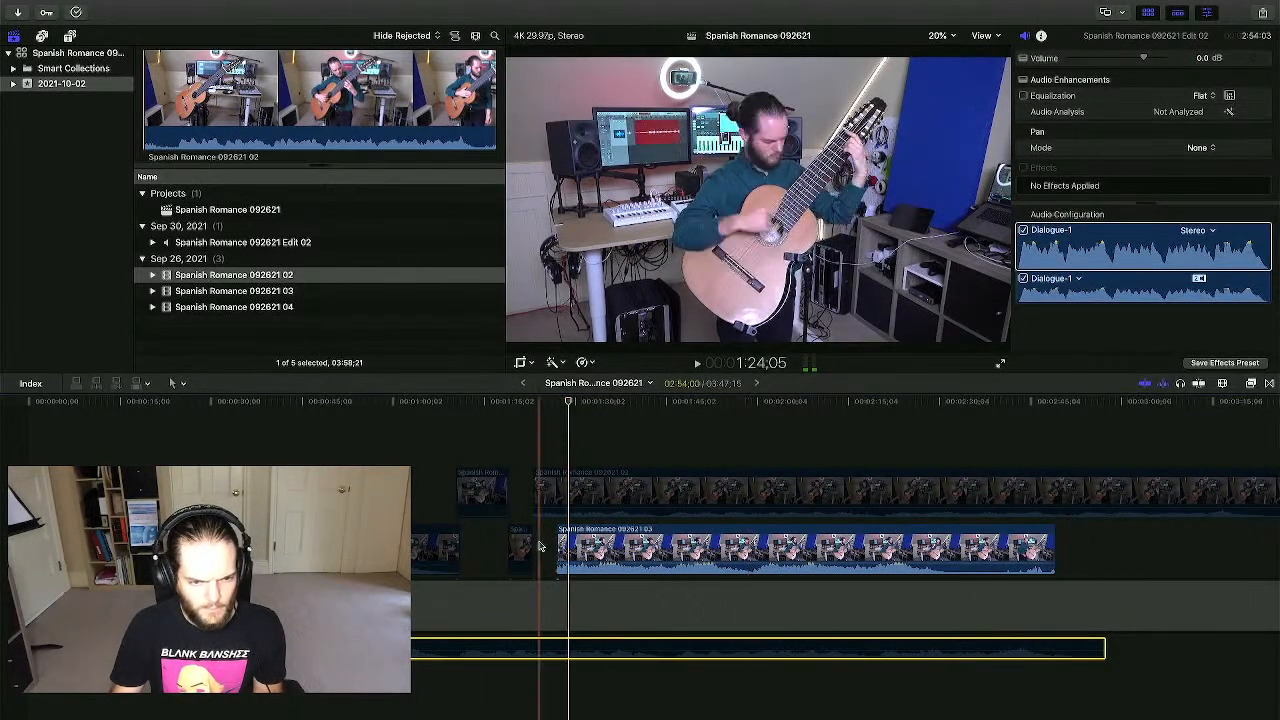
{"action": "left_click_drag", "start_coordinate": [587, 545], "coordinate": [718, 554]}
{"action": "key", "text": "space"}
{"action": "left_click", "coordinate": [684, 552]}
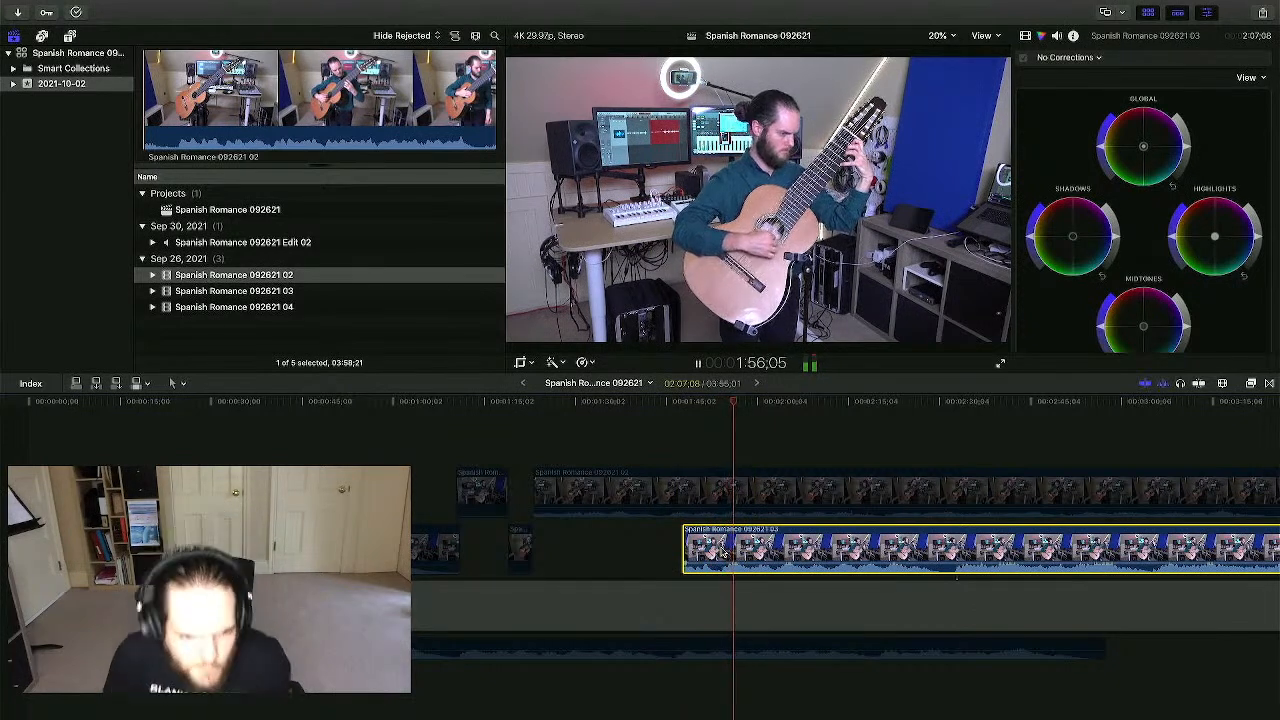
- Extend the 03 clip's start earlier, blade it, and trim the split piece's start
{"action": "left_click_drag", "start_coordinate": [684, 545], "coordinate": [568, 550]}
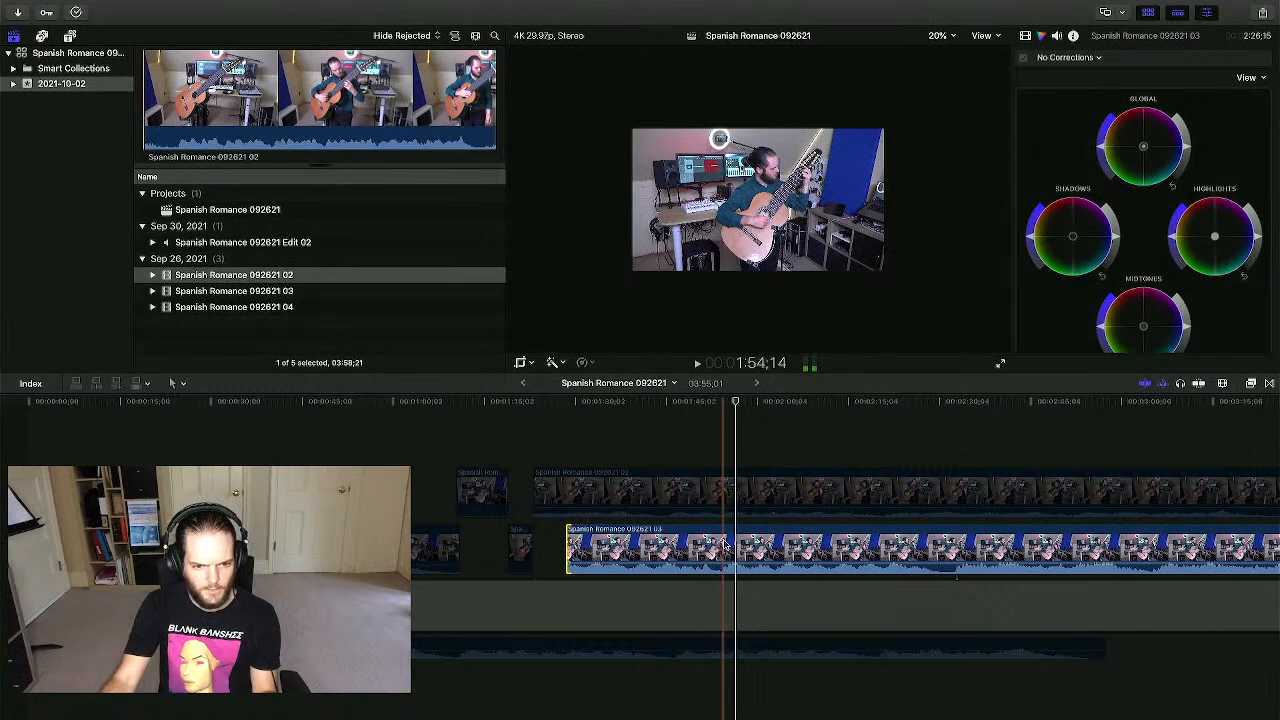
{"action": "key", "text": "b"}
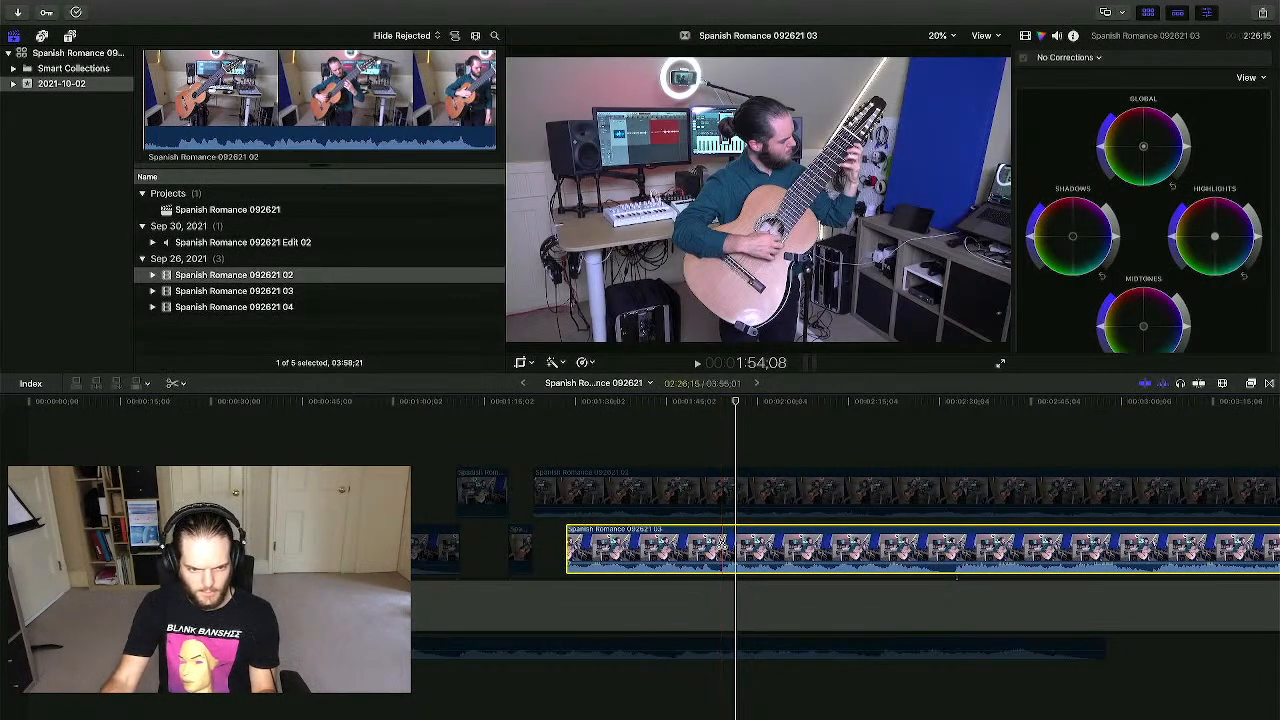
{"action": "left_click", "coordinate": [723, 548]}
{"action": "key", "text": "a"}
{"action": "left_click_drag", "start_coordinate": [568, 548], "coordinate": [495, 549]}
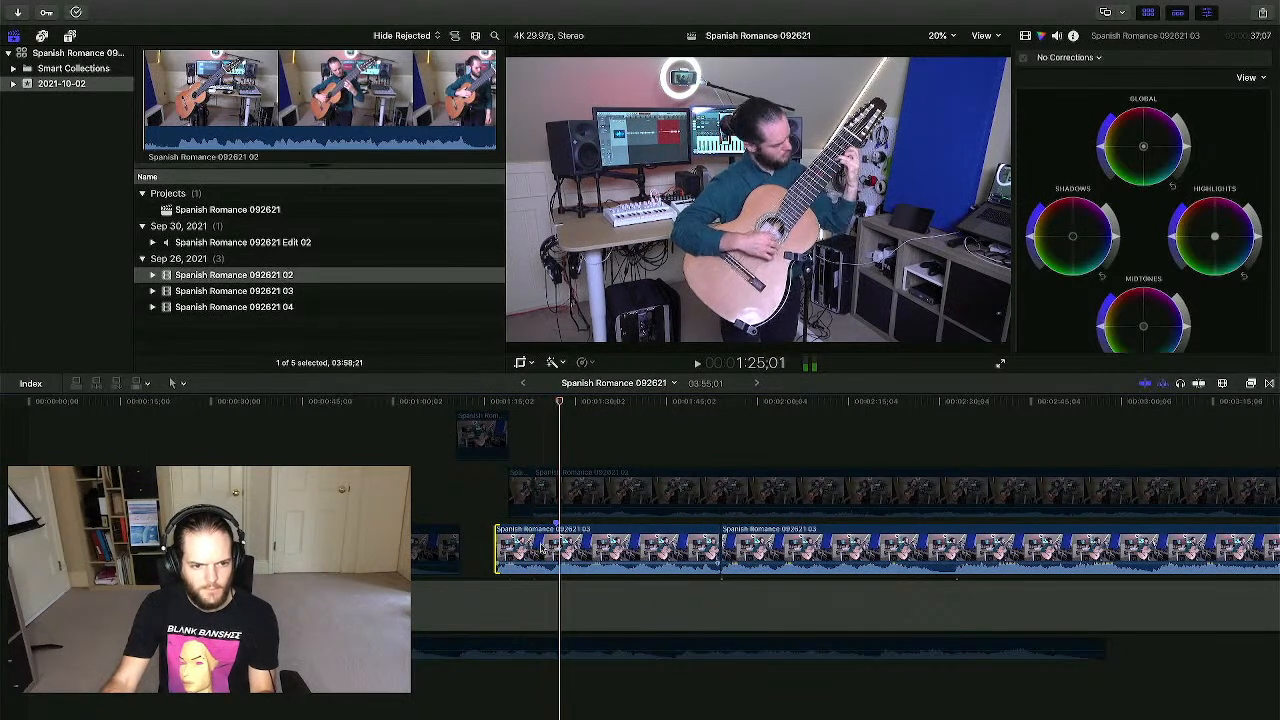
{"action": "left_click_drag", "start_coordinate": [497, 548], "coordinate": [497, 548]}
{"action": "left_click_drag", "start_coordinate": [477, 551], "coordinate": [461, 551]}
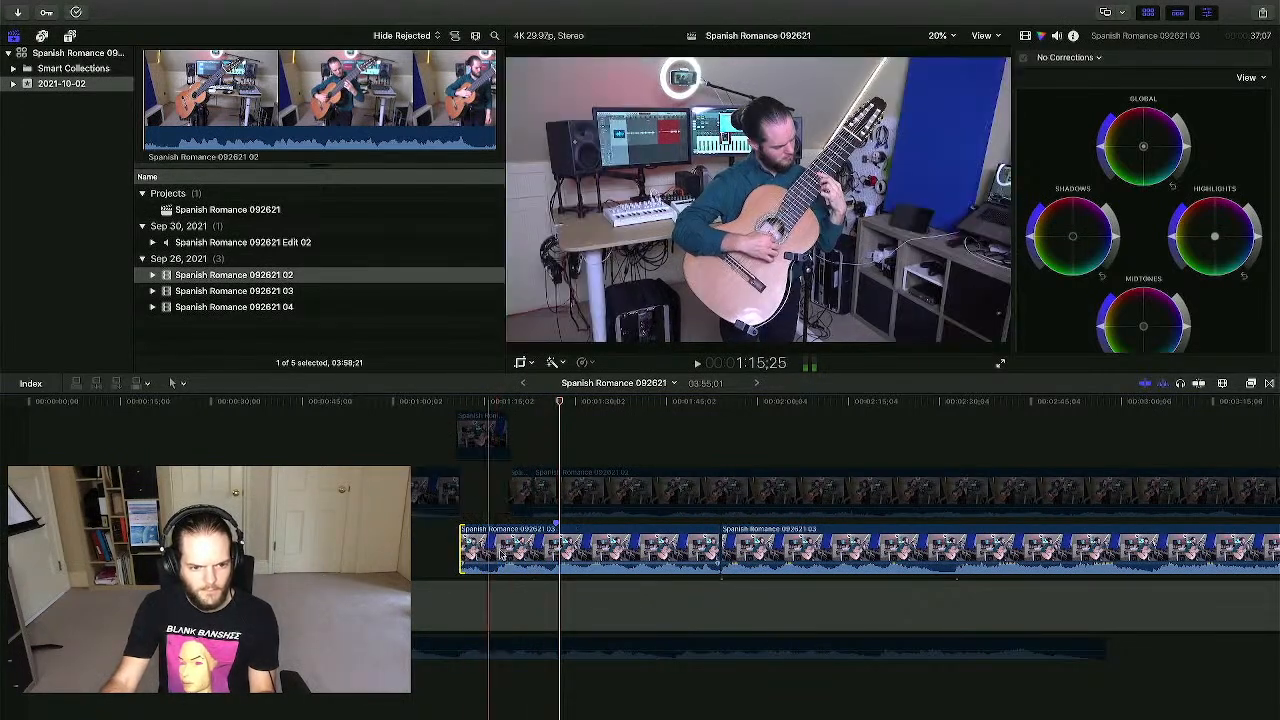
- Blade out and delete a short 03 piece, then slide the next piece left to resync
{"action": "key", "text": "space"}
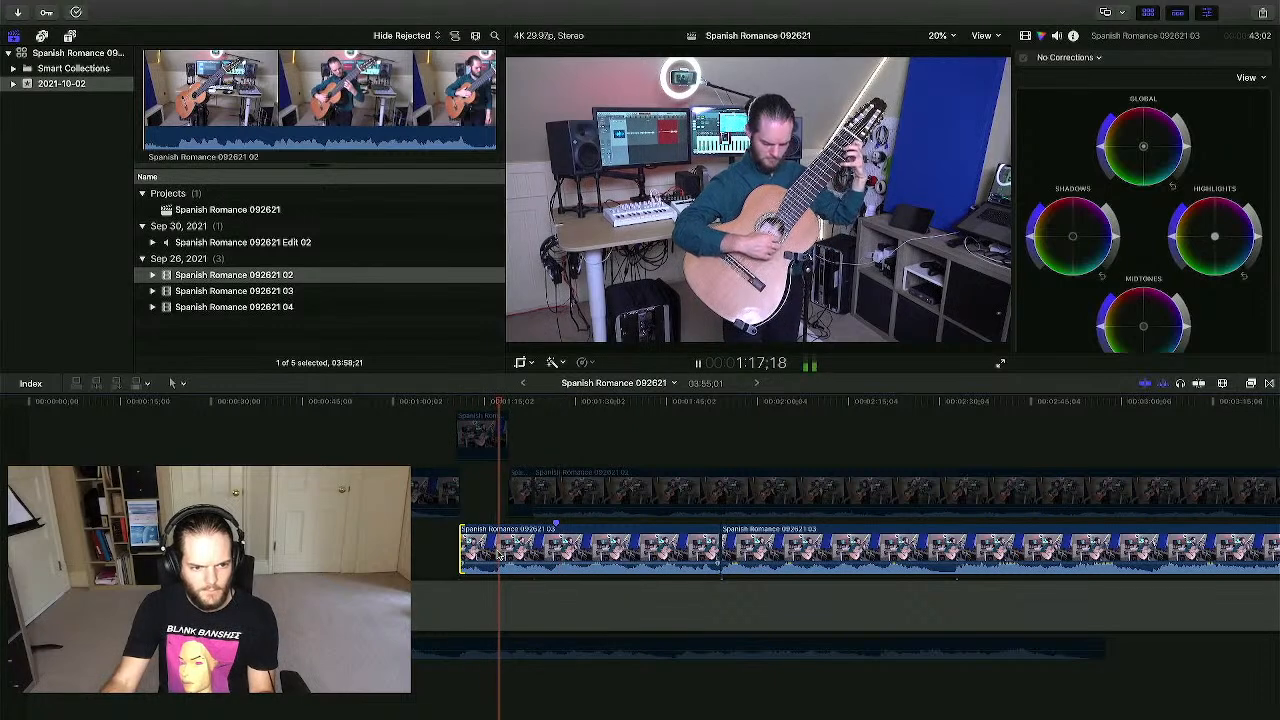
{"action": "left_click", "coordinate": [497, 553]}
{"action": "key", "text": "a"}
{"action": "left_click", "coordinate": [487, 554]}
{"action": "key", "text": "Delete"}
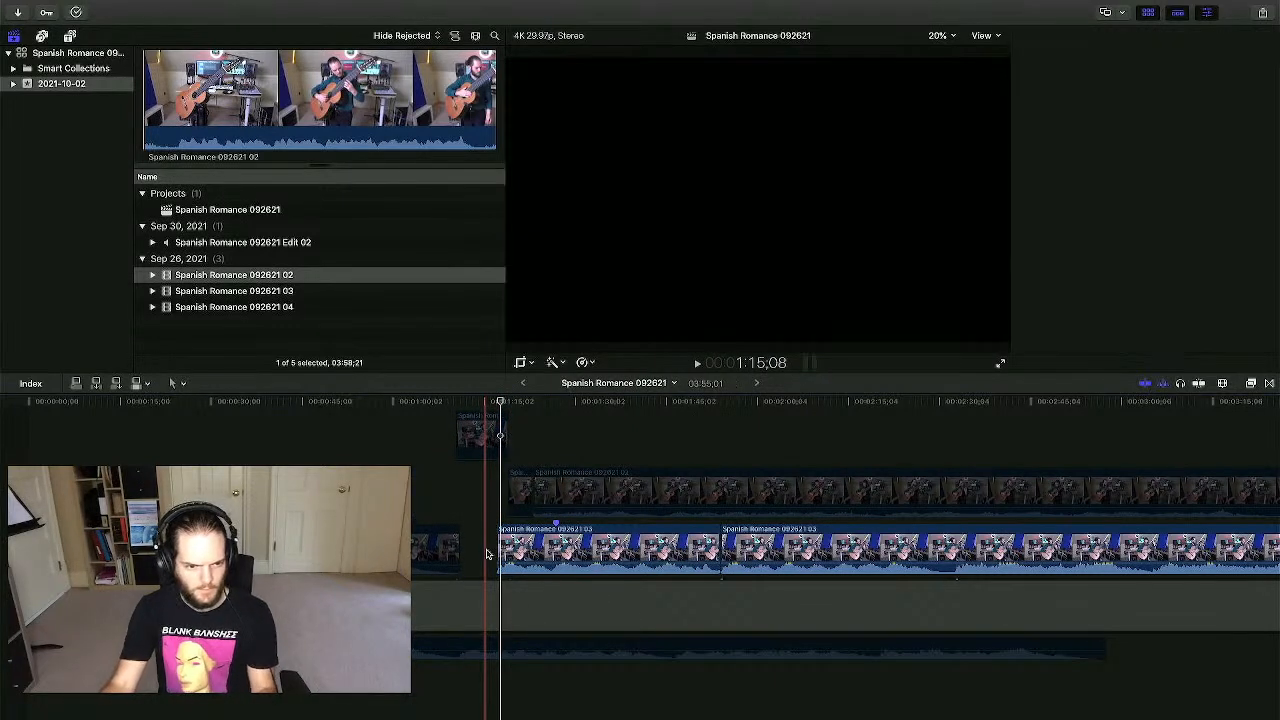
{"action": "left_click_drag", "start_coordinate": [524, 553], "coordinate": [496, 553]}
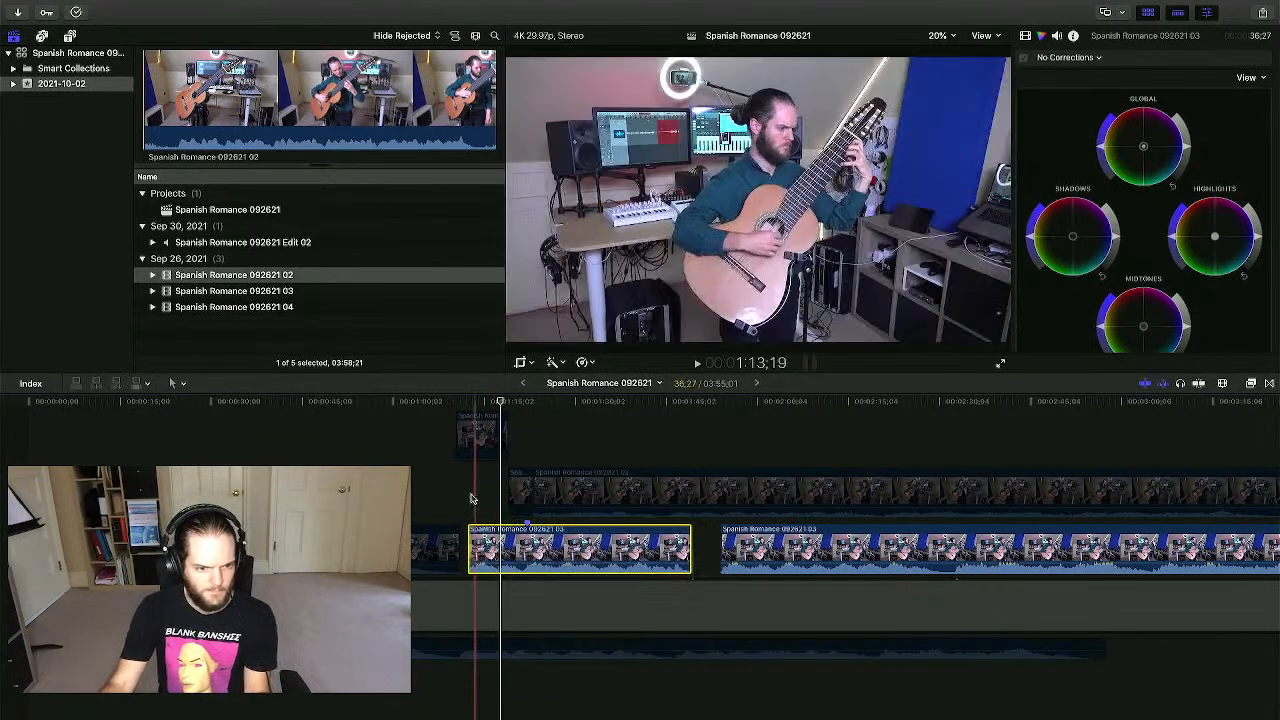
{"action": "left_click", "coordinate": [461, 501]}
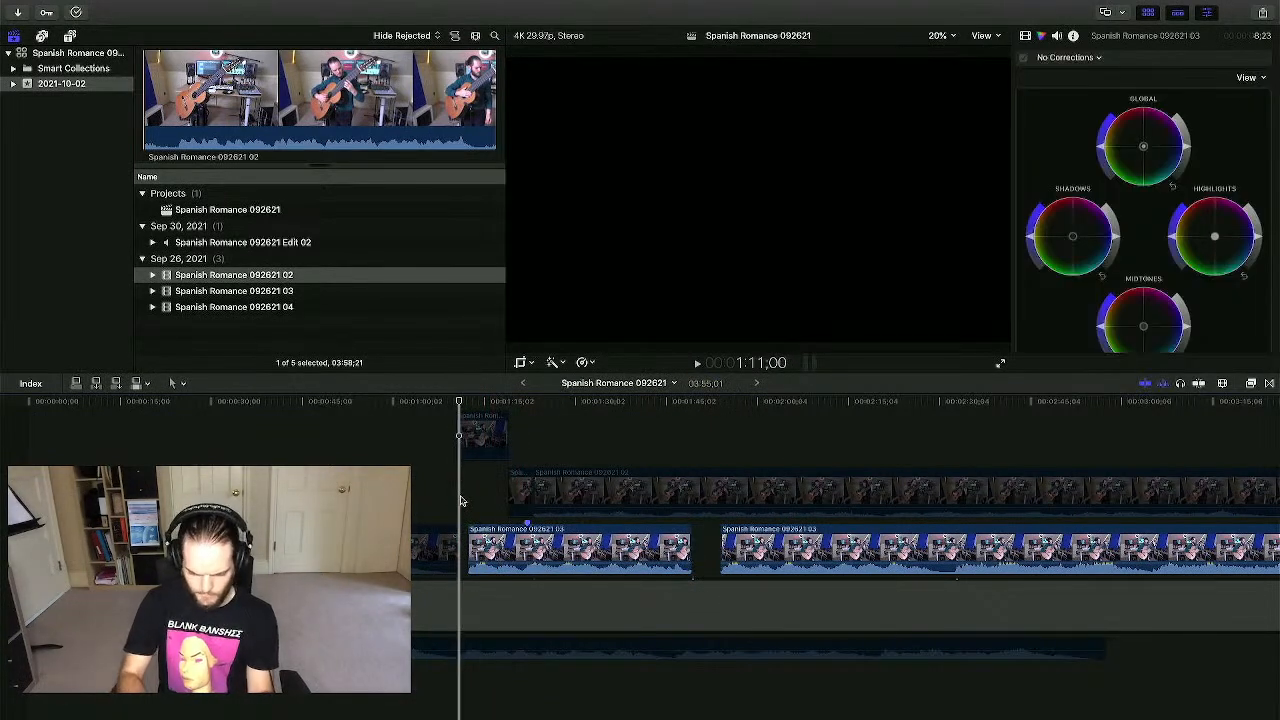
{"action": "key", "text": "super+equal"}
{"action": "key", "text": "super+equal"}
{"action": "key", "text": "super+equal"}
{"action": "key", "text": "super+equal"}
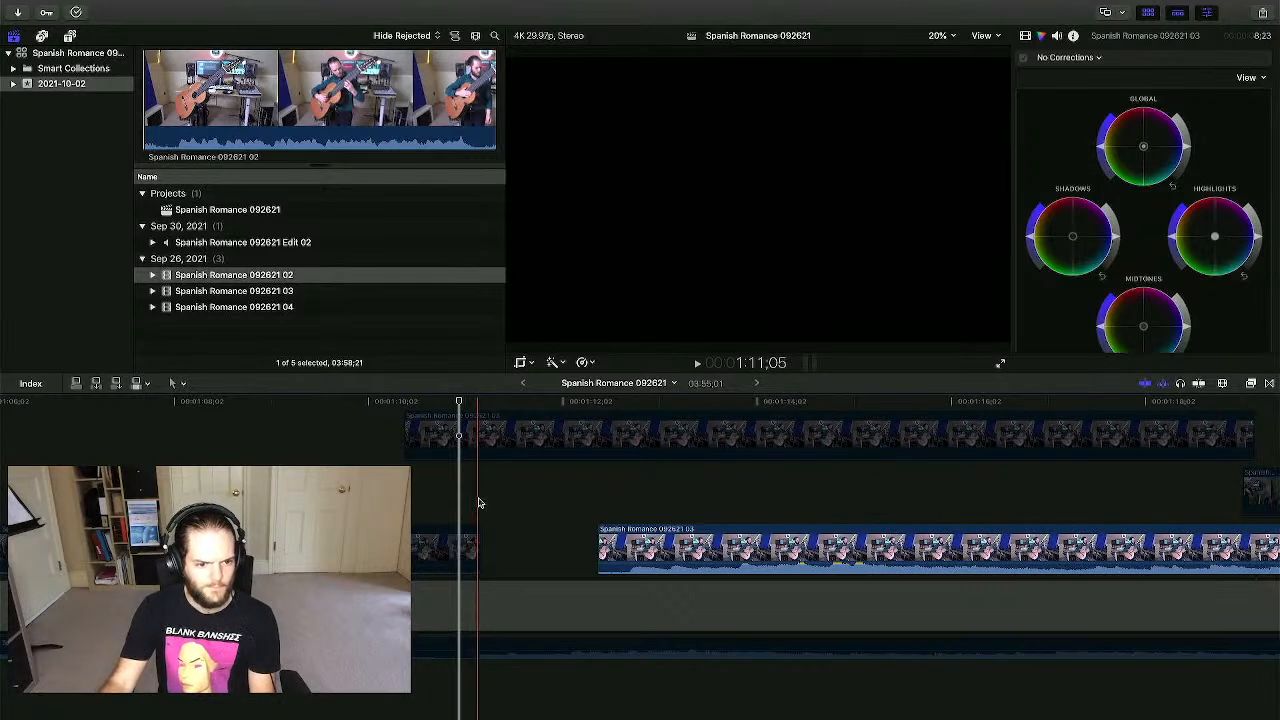
- Slide the lower take earlier to line up with the edited audio, checking sync by playback
{"action": "left_click_drag", "start_coordinate": [632, 540], "coordinate": [479, 540]}
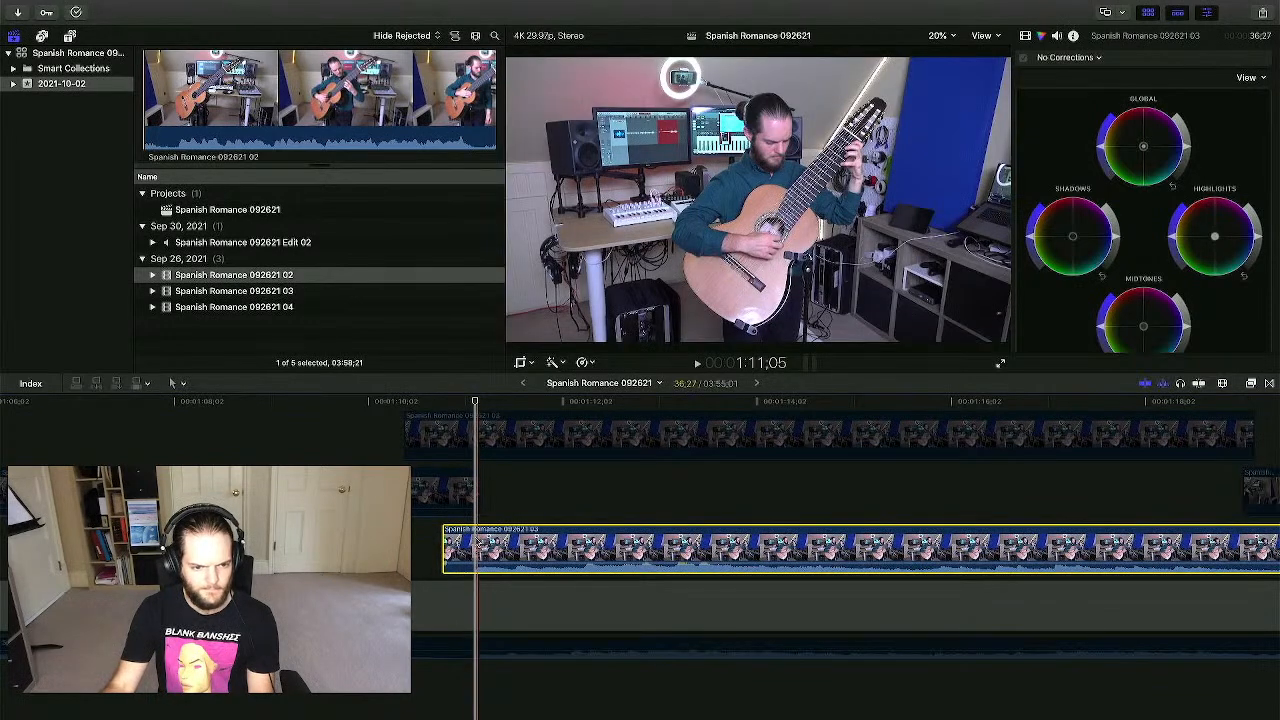
{"action": "left_click", "coordinate": [466, 648]}
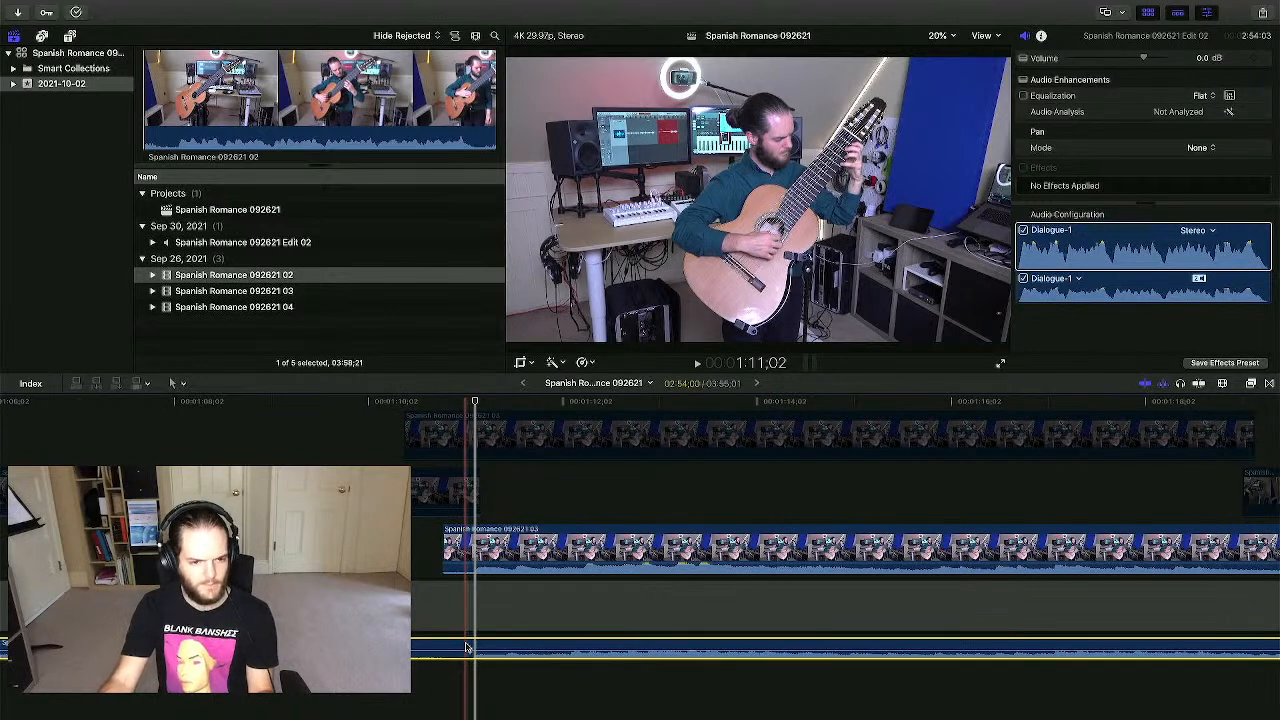
{"action": "key", "text": "space"}
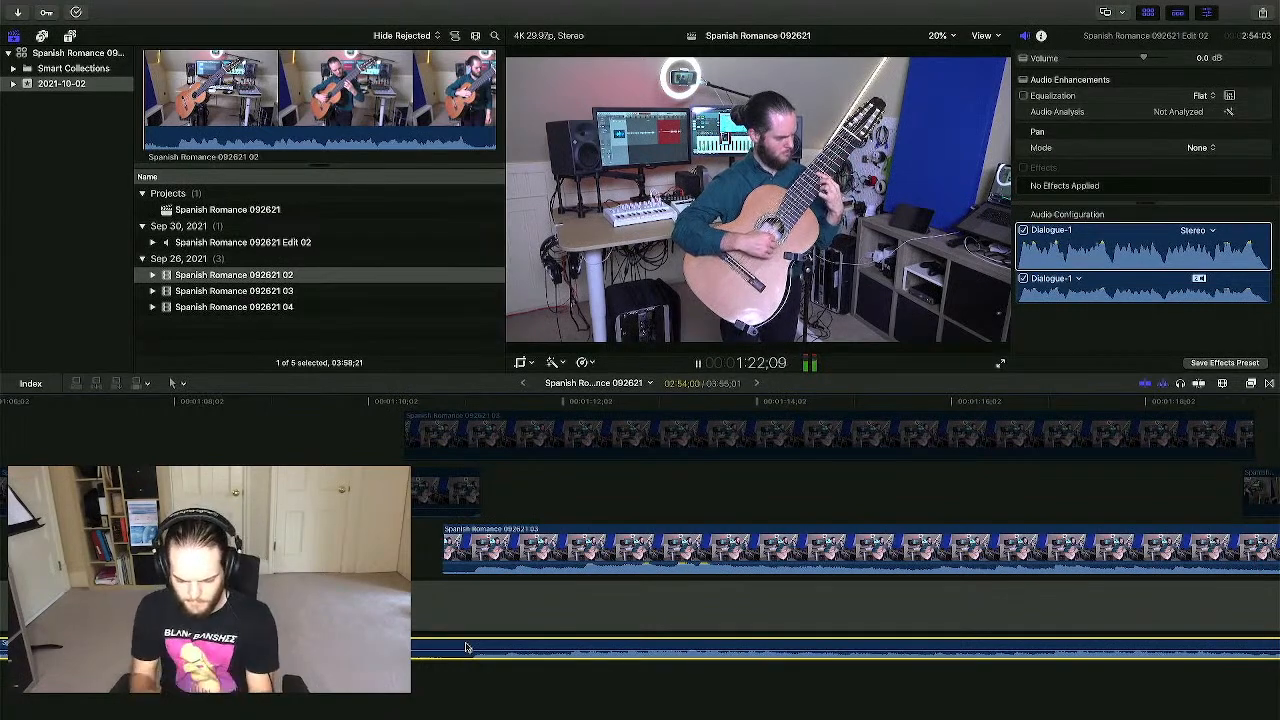
{"action": "key", "text": "space"}
{"action": "key", "text": "super+minus"}
{"action": "key", "text": "super+minus"}
{"action": "key", "text": "super+minus"}
{"action": "key", "text": "super+minus"}
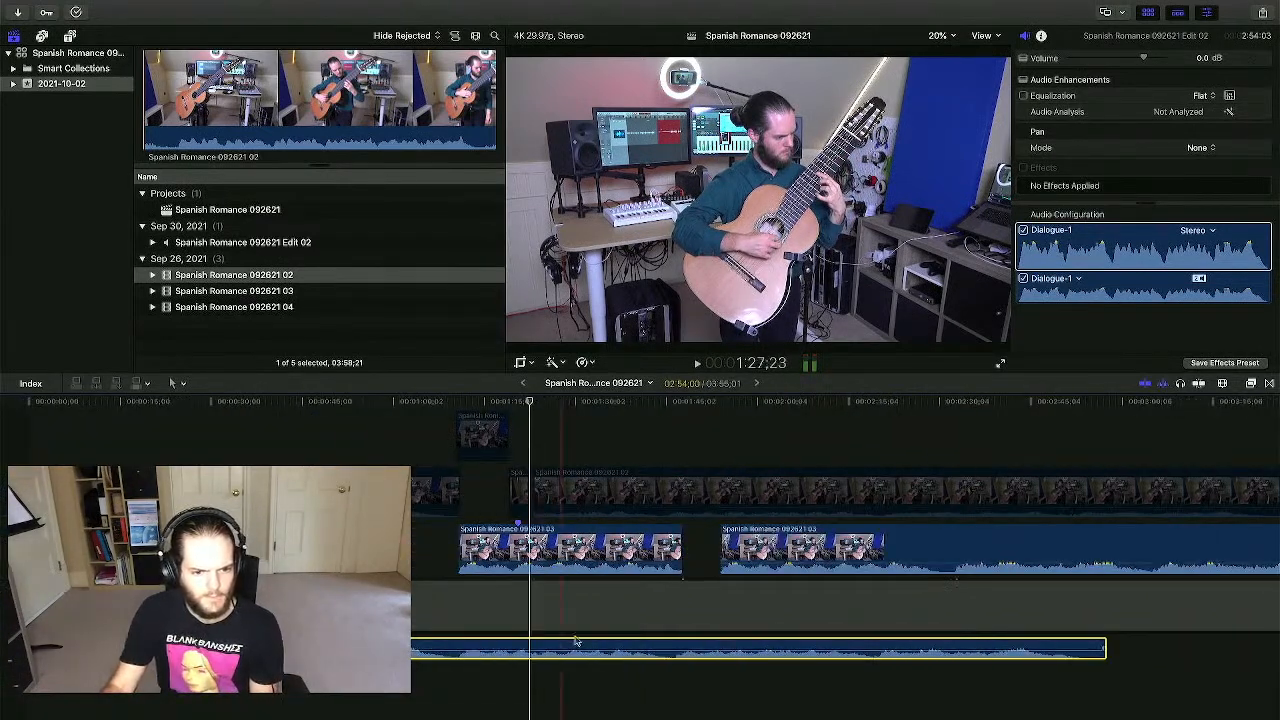
- Delete the short take clip and slide the 03 take left into the gap, ten frames earlier
{"action": "left_click", "coordinate": [575, 542]}
{"action": "key", "text": "Delete"}
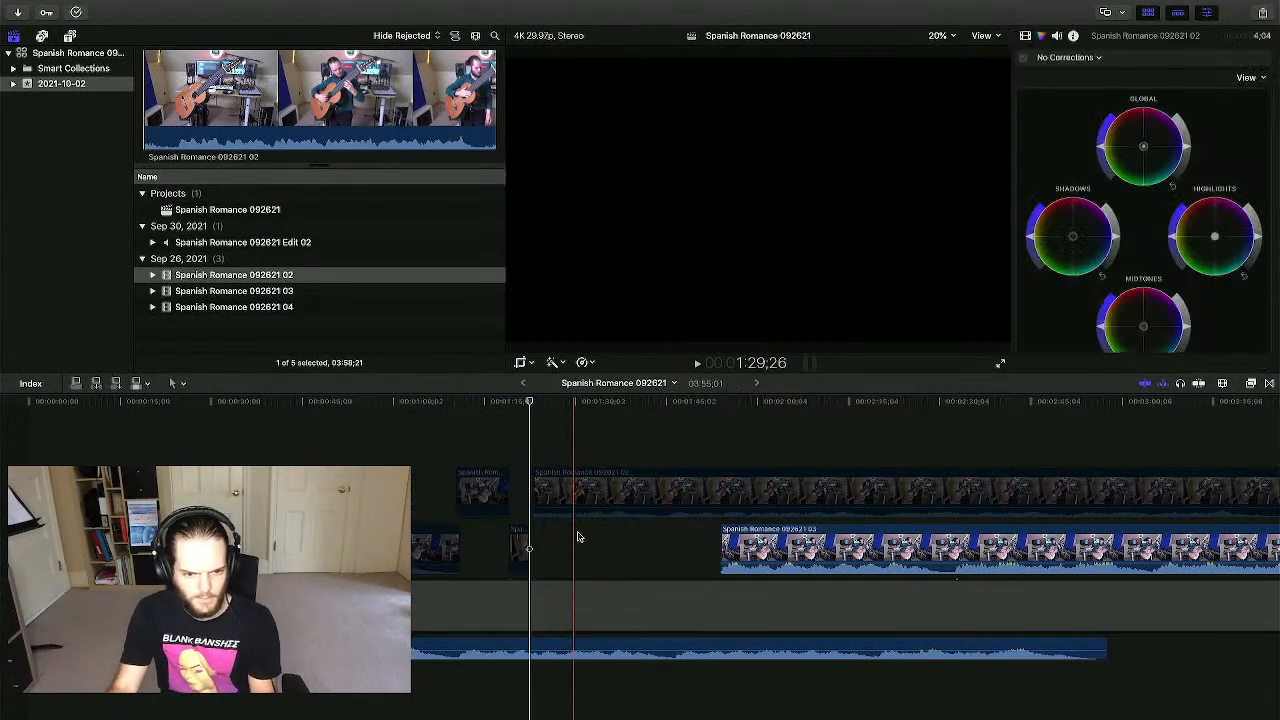
{"action": "left_click_drag", "start_coordinate": [740, 543], "coordinate": [478, 545]}
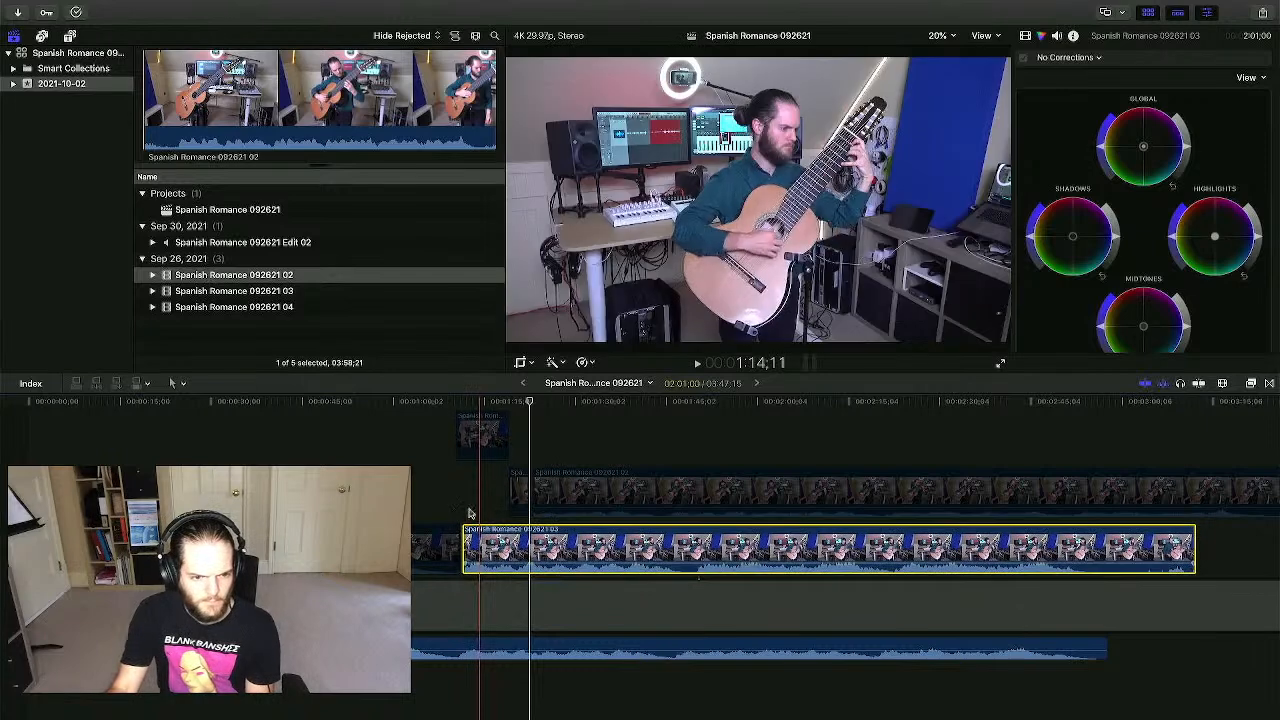
{"action": "left_click", "coordinate": [462, 509]}
{"action": "key", "text": "super+equal"}
{"action": "key", "text": "super+equal"}
{"action": "key", "text": "super+equal"}
{"action": "key", "text": "super+equal"}
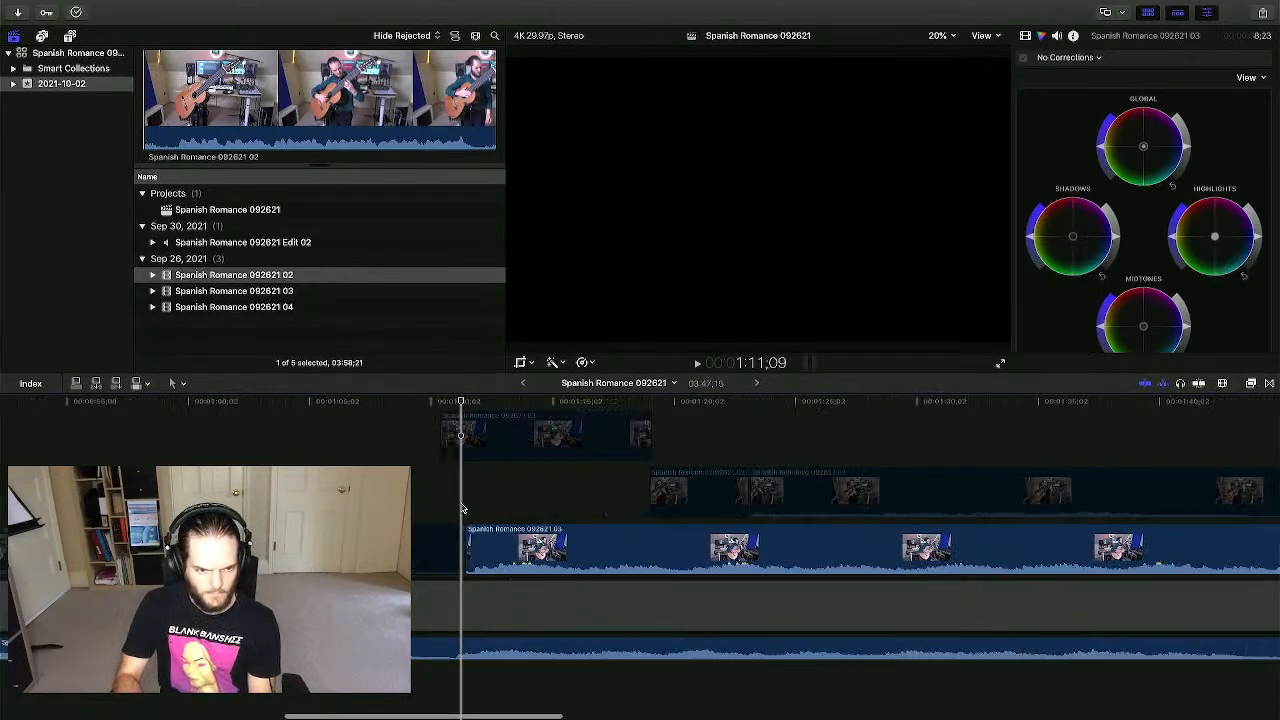
{"action": "left_click_drag", "start_coordinate": [511, 545], "coordinate": [443, 548]}
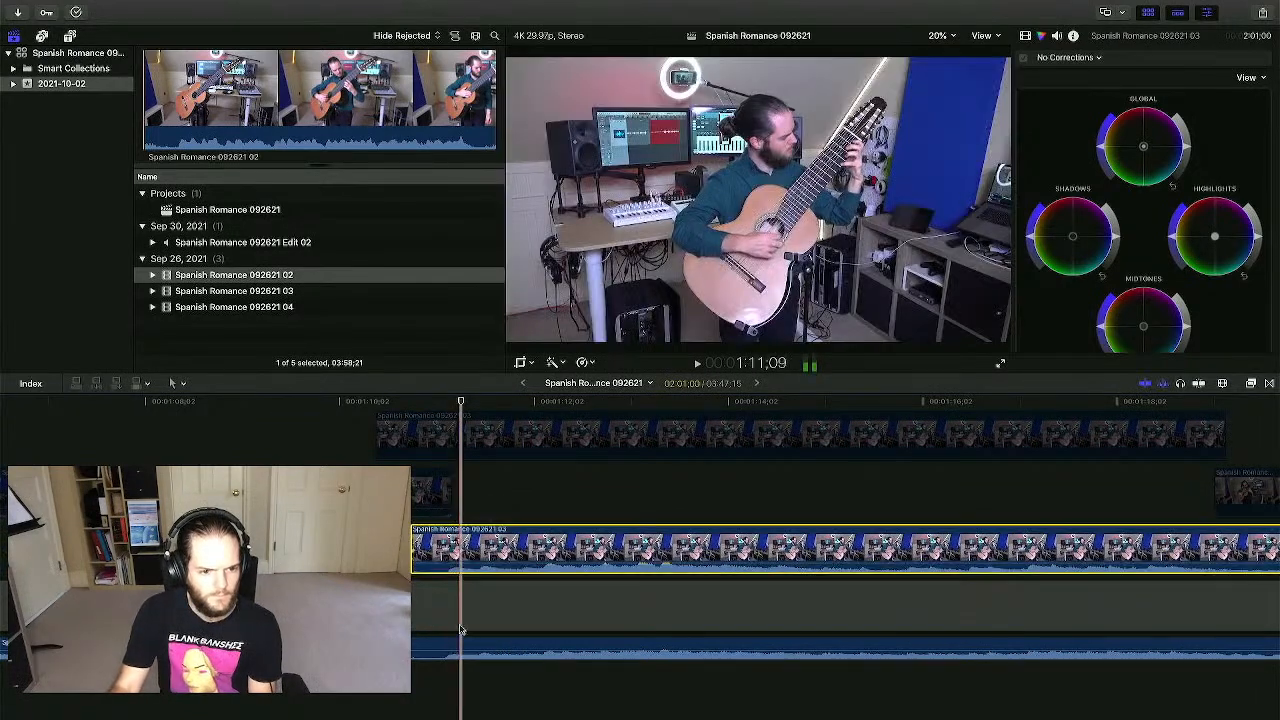
- Lower the 03 take's volume to 1.0 dB while playing it back
{"action": "left_click", "coordinate": [448, 688]}
{"action": "key", "text": "space"}
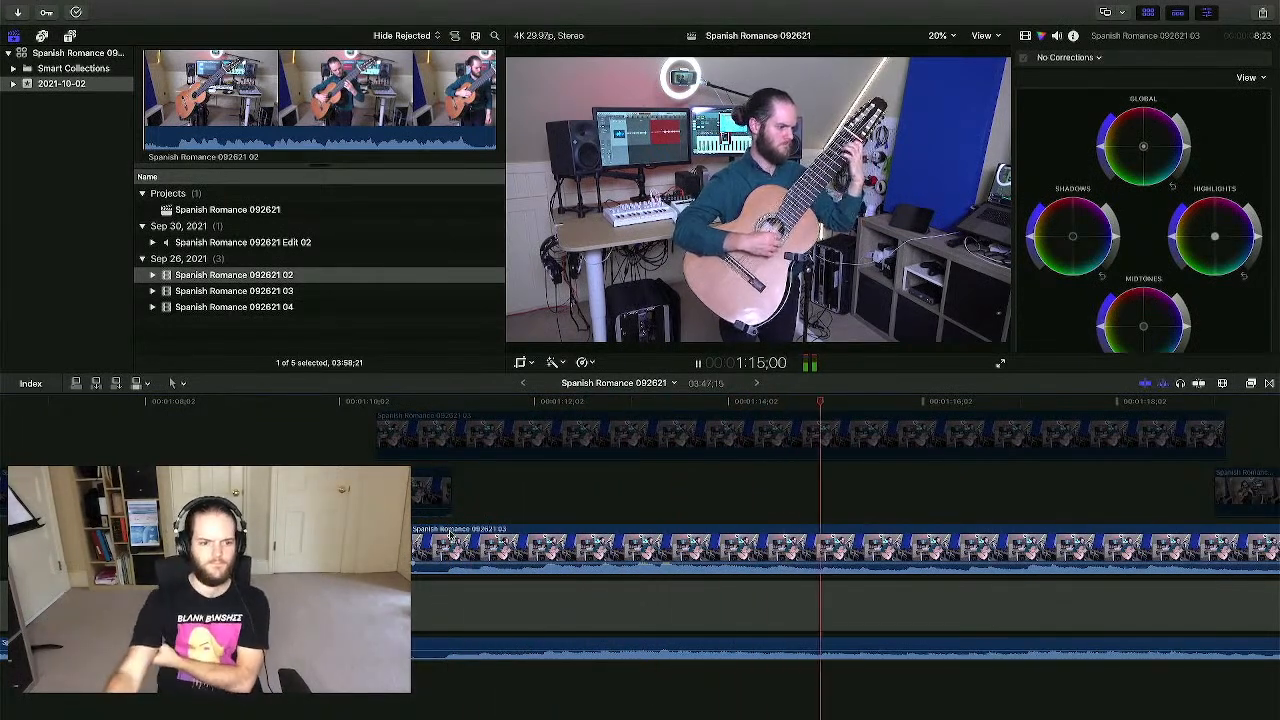
{"action": "mouse_move", "coordinate": [477, 563]}
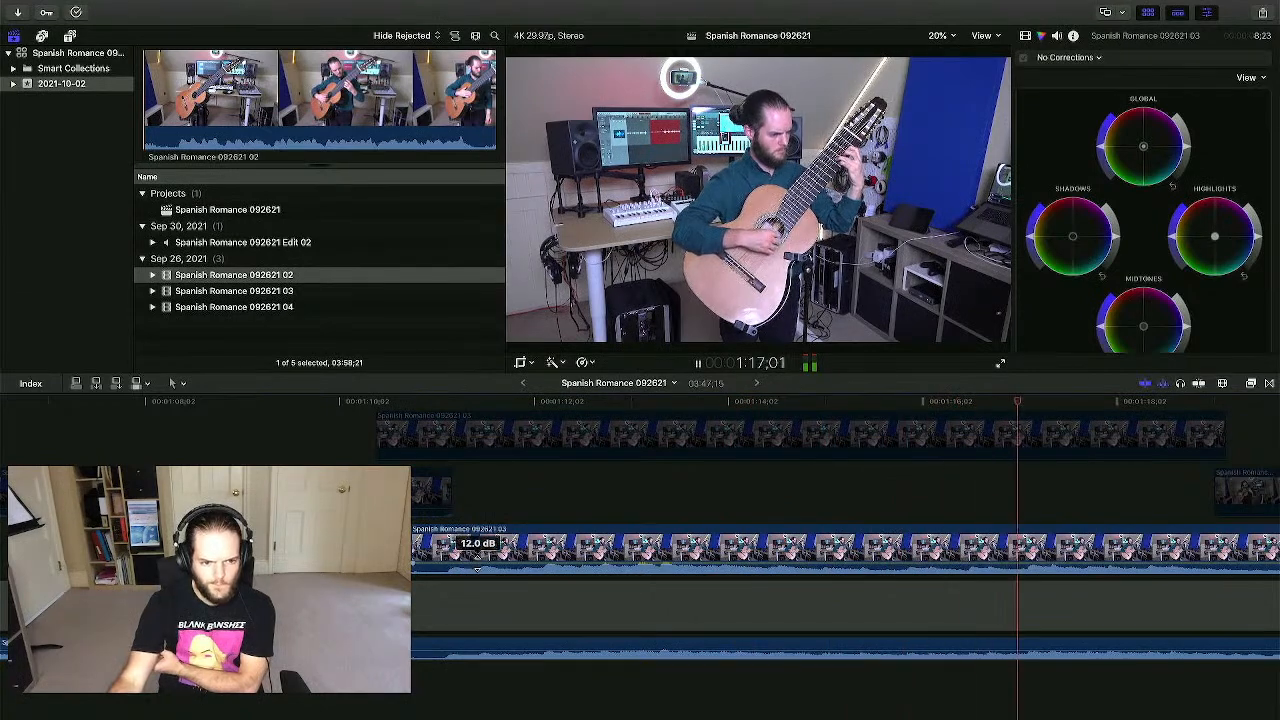
{"action": "left_click_drag", "start_coordinate": [477, 564], "coordinate": [477, 566]}
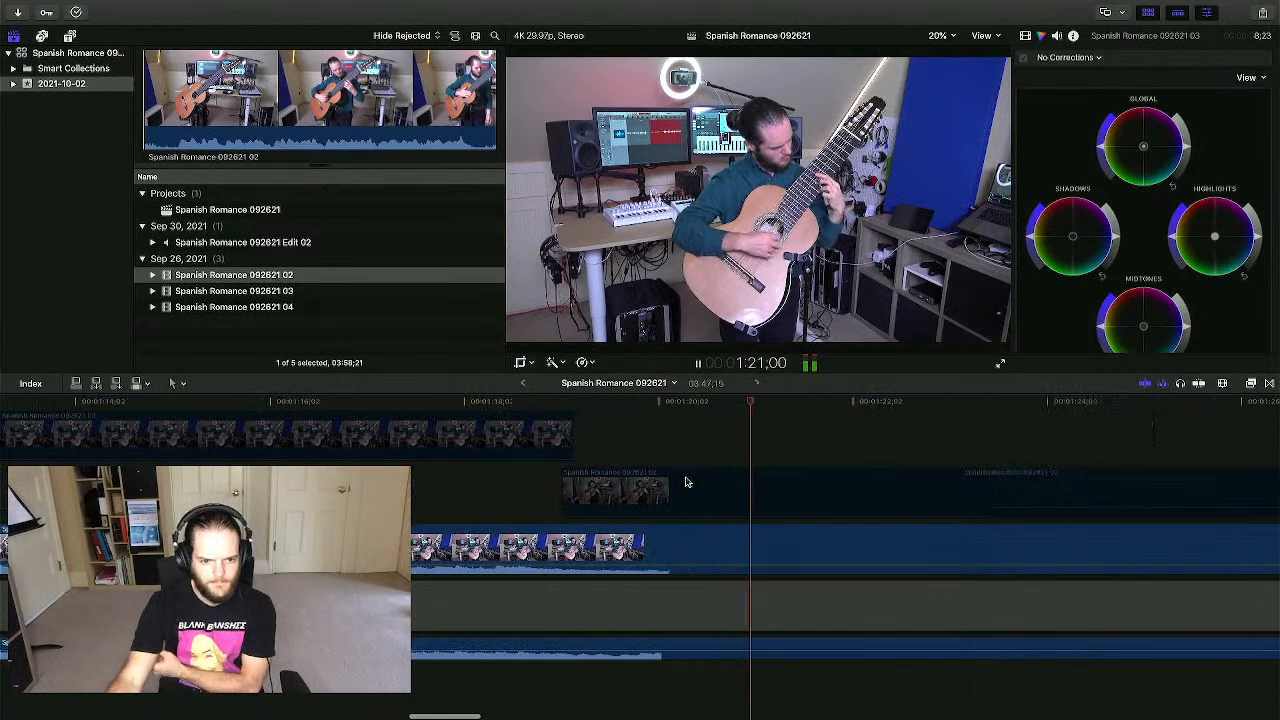
{"action": "key", "text": "space"}
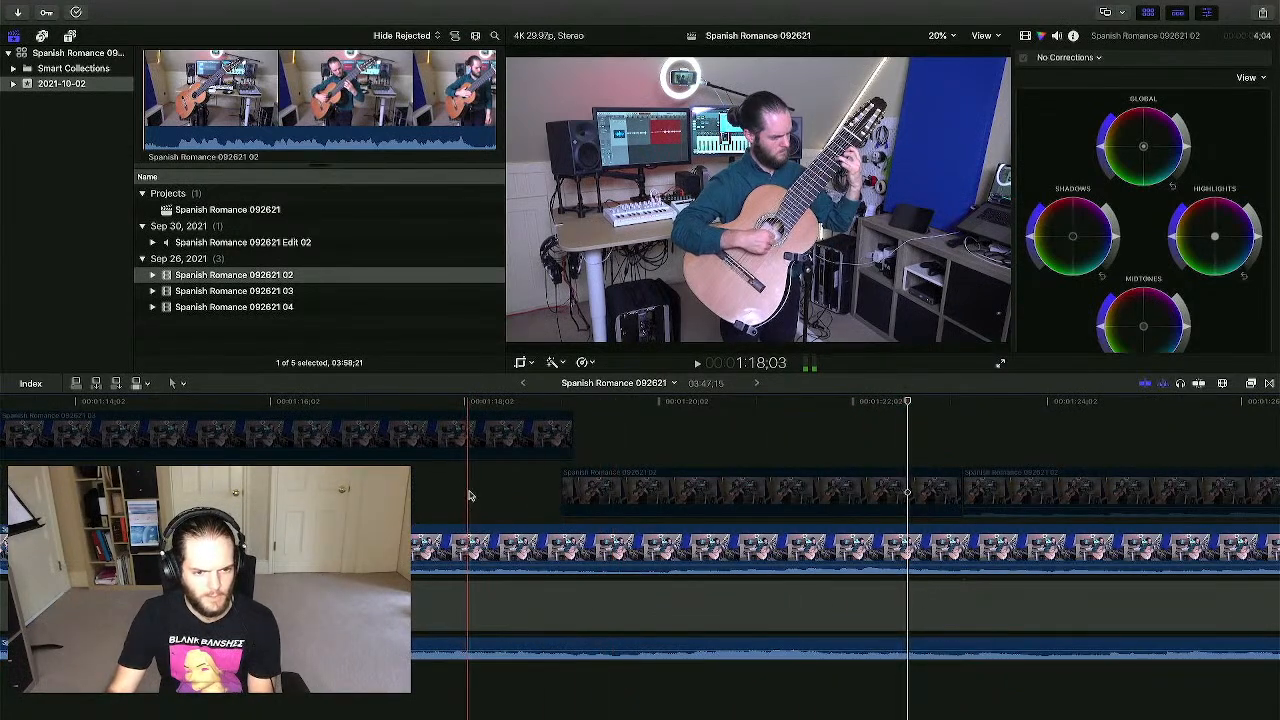
- Split the 03 take at 1:20, then return the playhead to 1:18 and select the top camera clip
{"action": "key", "text": "space"}
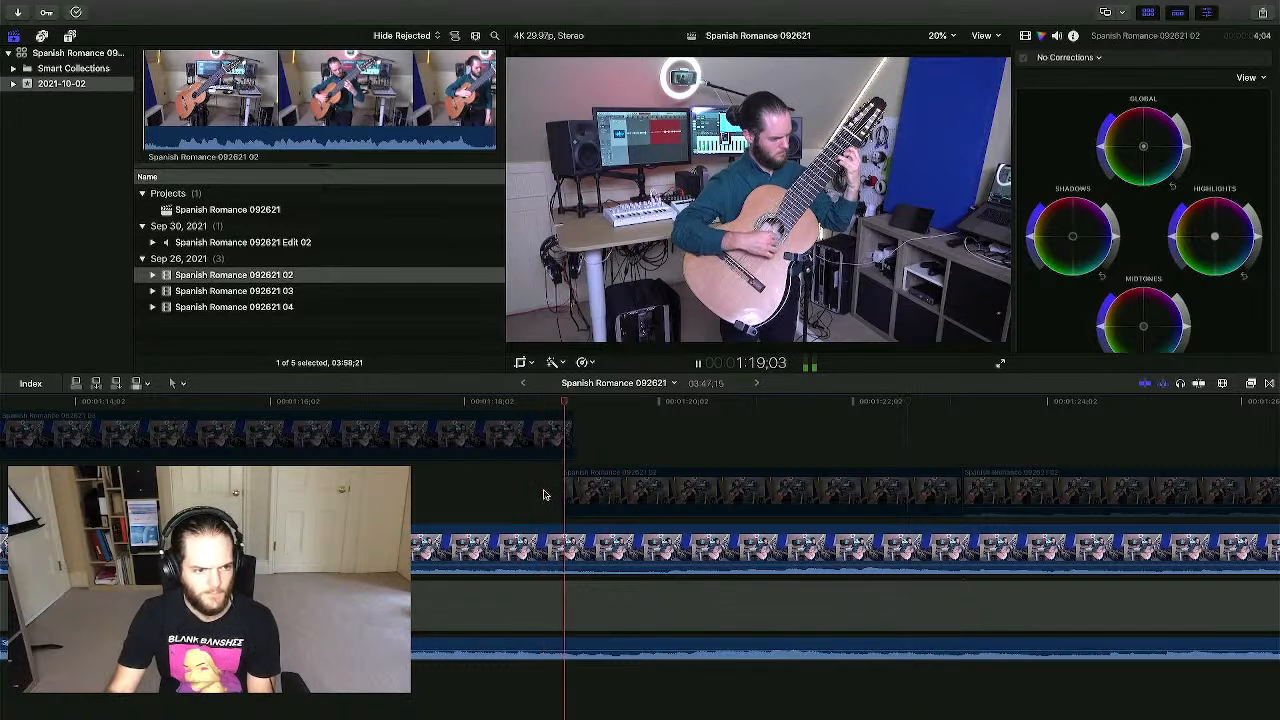
{"action": "key", "text": "space"}
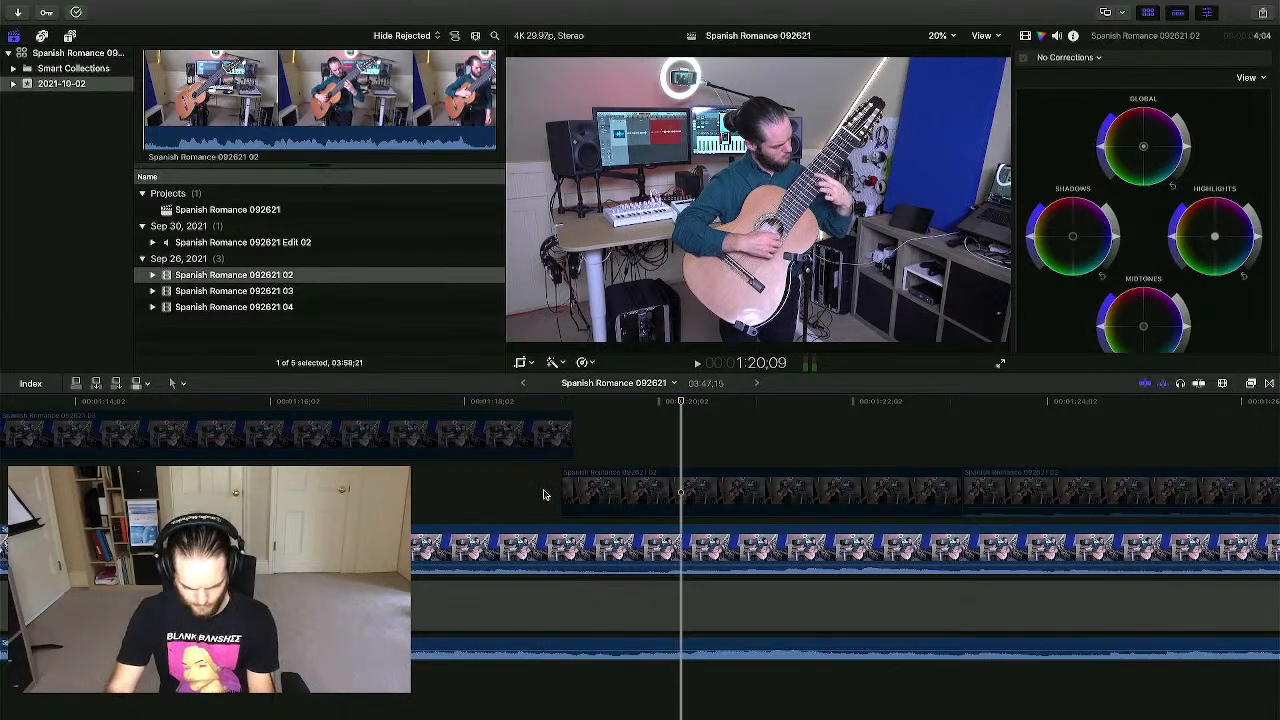
{"action": "key", "text": "super+b"}
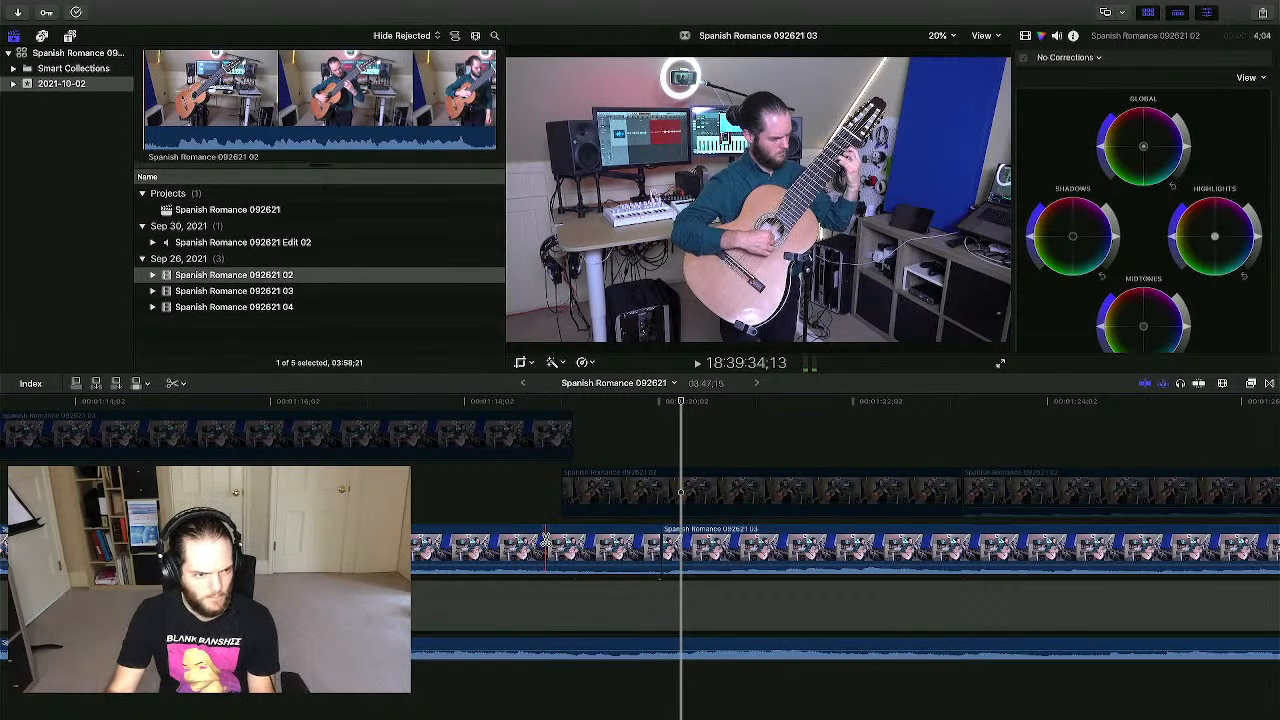
{"action": "key", "text": "a"}
{"action": "left_click", "coordinate": [460, 488]}
{"action": "left_click", "coordinate": [471, 456]}
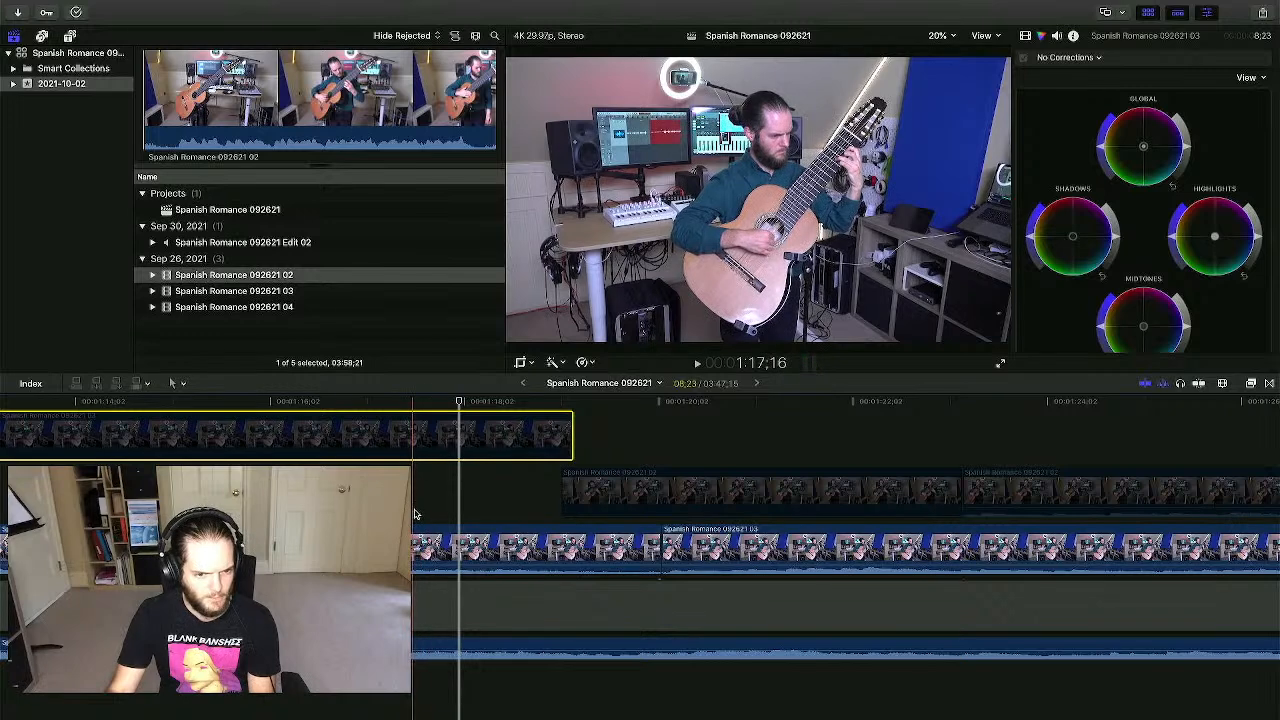
- Trim the take segment before the cut back to 1:17 and delete it
{"action": "left_click", "coordinate": [570, 546]}
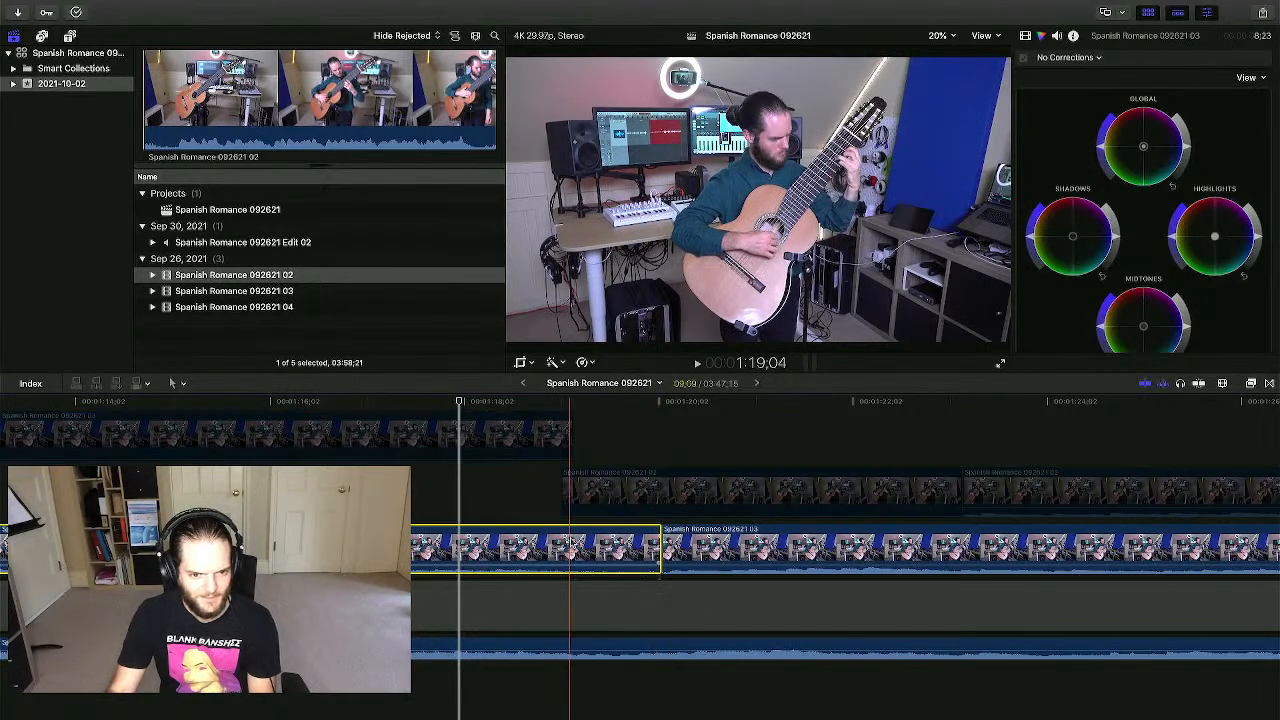
{"action": "left_click_drag", "start_coordinate": [660, 540], "coordinate": [439, 545]}
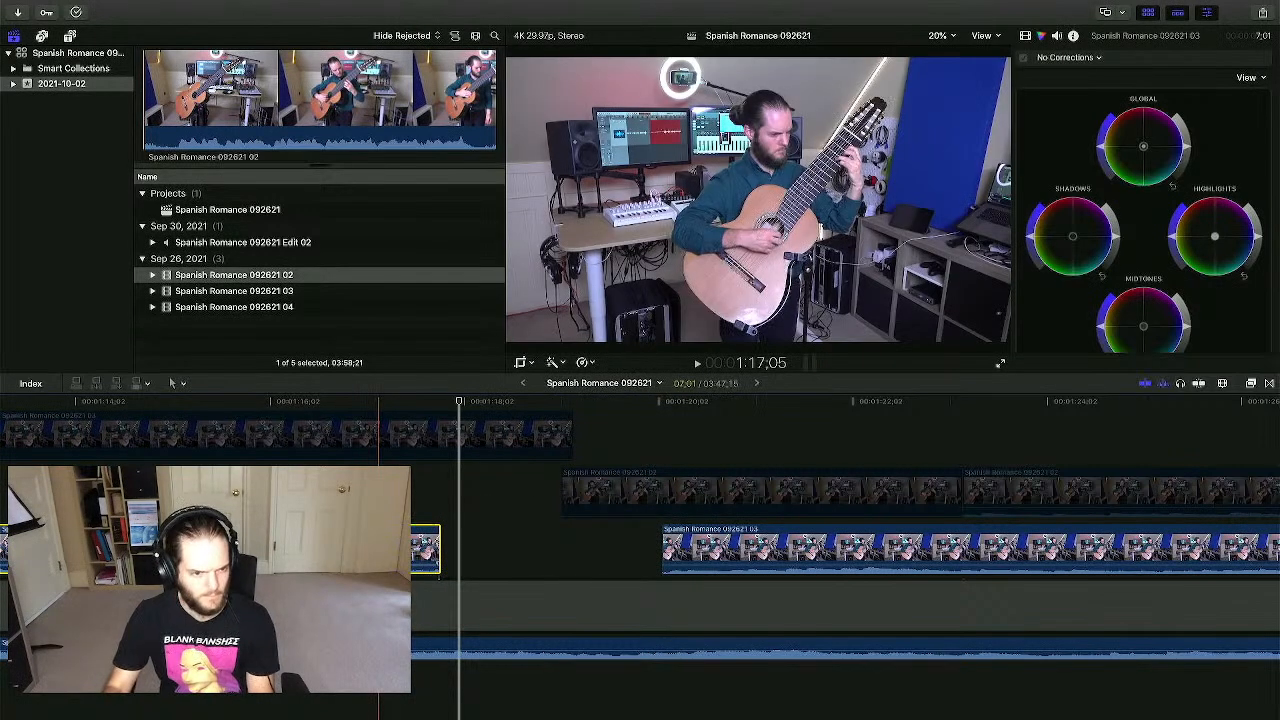
{"action": "key", "text": "Delete"}
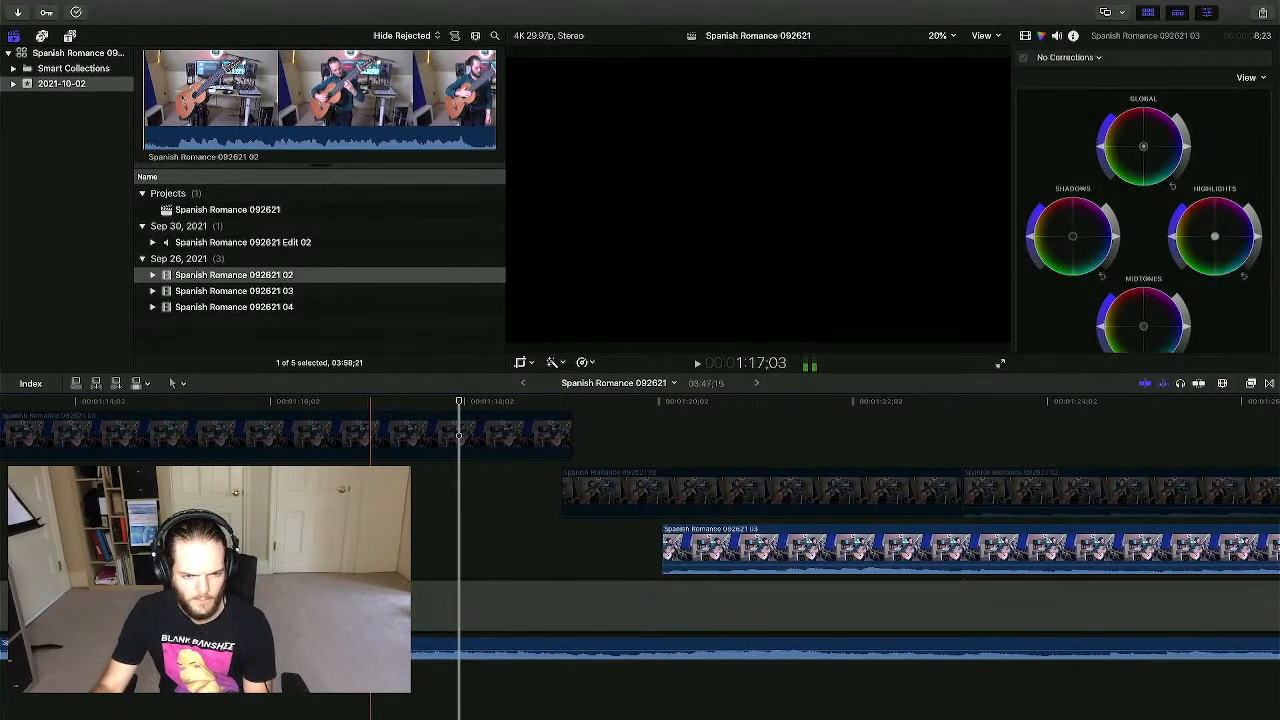
{"action": "scroll", "coordinate": [514, 543], "scroll_direction": "right", "scroll_amount": 3}
{"action": "left_click", "coordinate": [583, 541]}
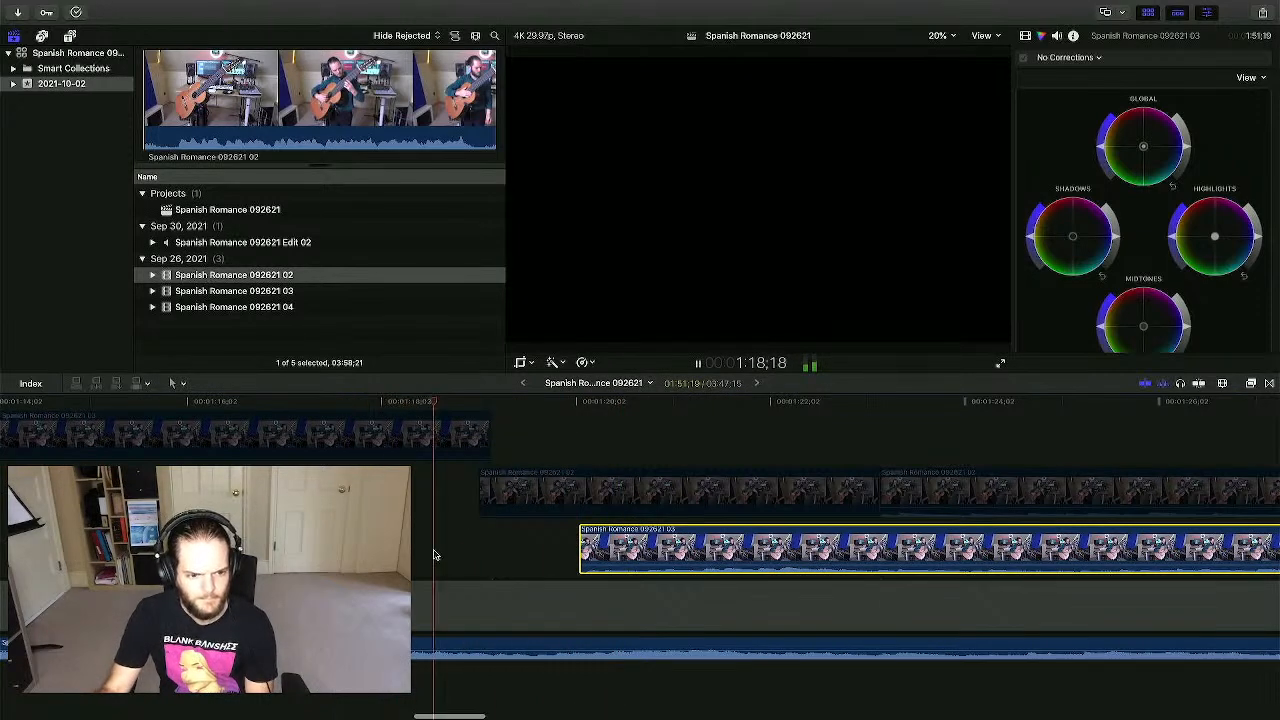
{"action": "key", "text": "space"}
{"action": "key", "text": "space"}
{"action": "key", "text": "space"}
- Disable the edited audio to hear the camera sound and play the 03 take's start
{"action": "left_click", "coordinate": [601, 637]}
{"action": "left_click", "coordinate": [601, 637]}
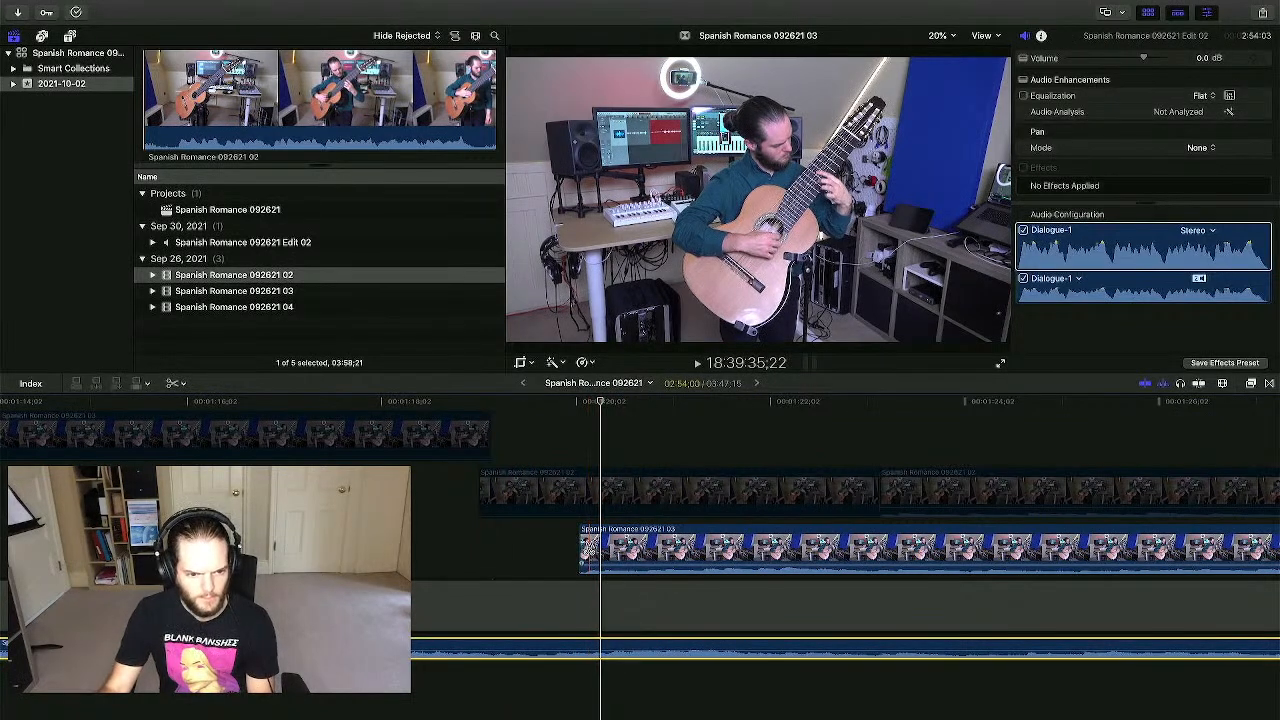
{"action": "key", "text": "v"}
{"action": "left_click", "coordinate": [590, 548]}
{"action": "key", "text": "space"}
{"action": "key", "text": "space"}
- Try extending the 03 take's start, restore it, then re-enable the edited audio
{"action": "left_click_drag", "start_coordinate": [578, 537], "coordinate": [538, 540]}
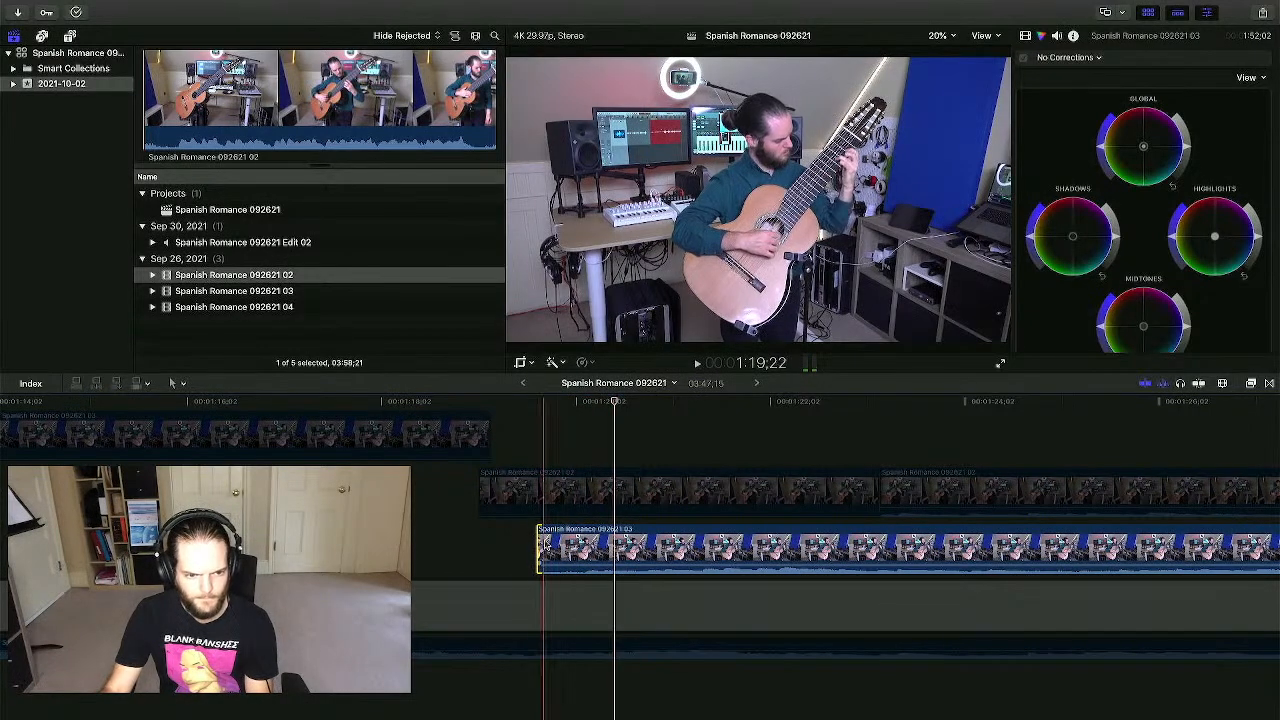
{"action": "left_click_drag", "start_coordinate": [541, 545], "coordinate": [580, 545]}
{"action": "left_click", "coordinate": [592, 529]}
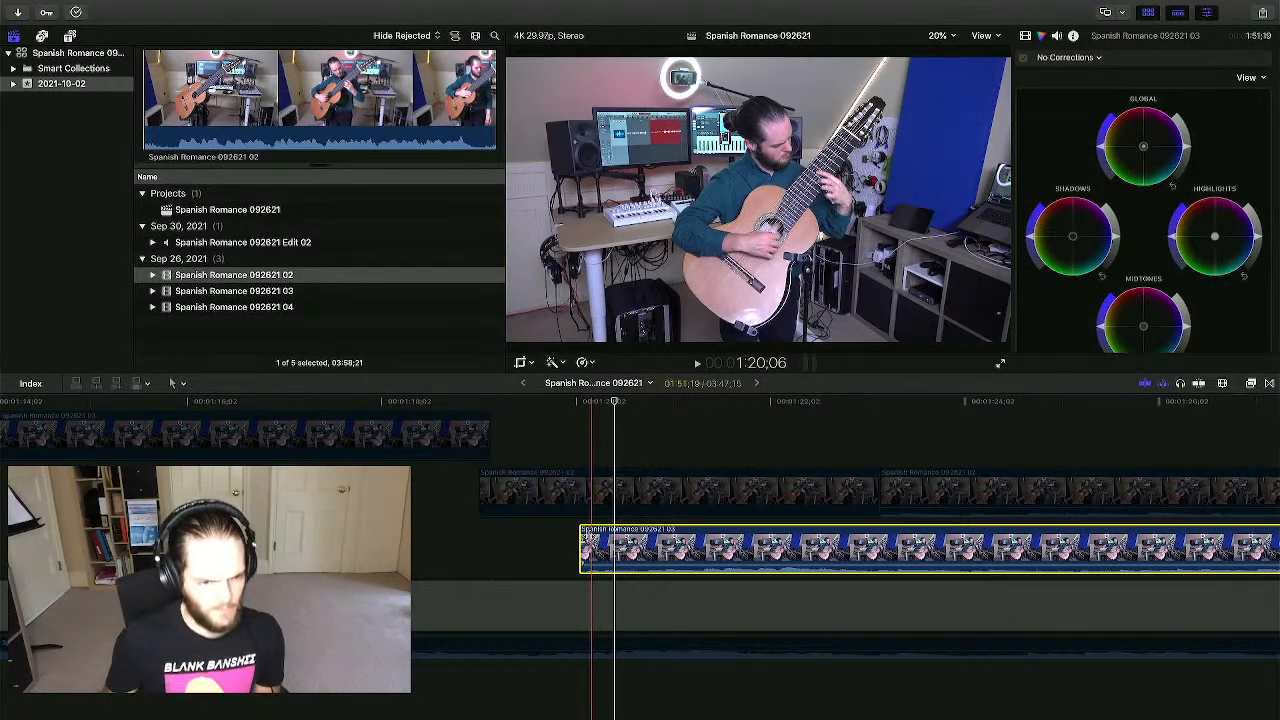
{"action": "left_click", "coordinate": [375, 648]}
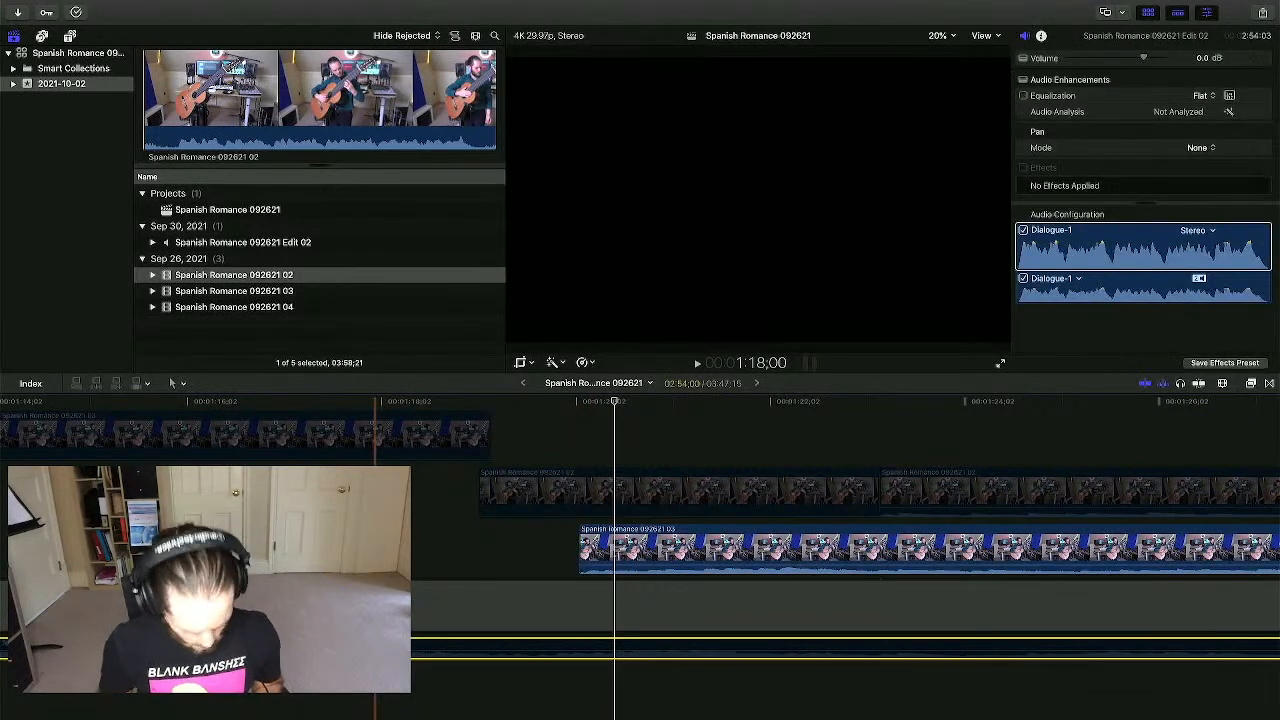
{"action": "key", "text": "v"}
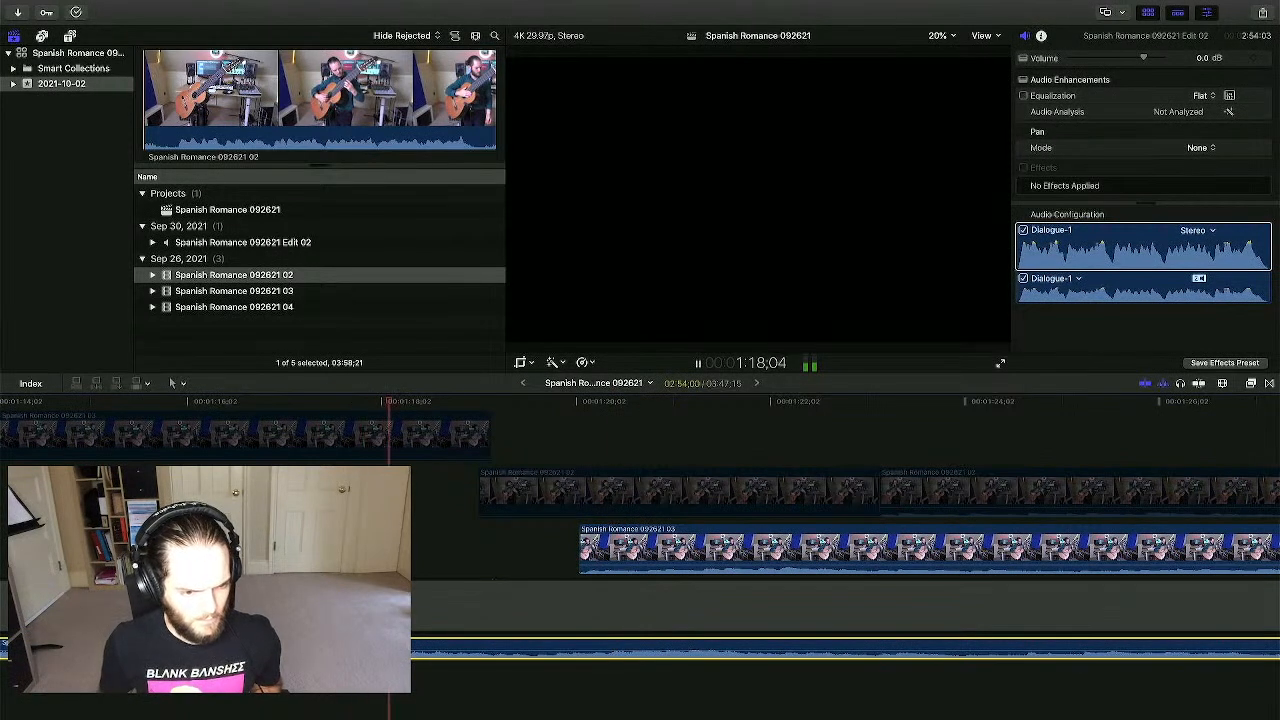
- Slide the 03 take 24 frames earlier, then nudge it two frames later during playback
{"action": "left_click", "coordinate": [528, 595]}
{"action": "left_click_drag", "start_coordinate": [590, 548], "coordinate": [516, 548]}
{"action": "key", "text": "space"}
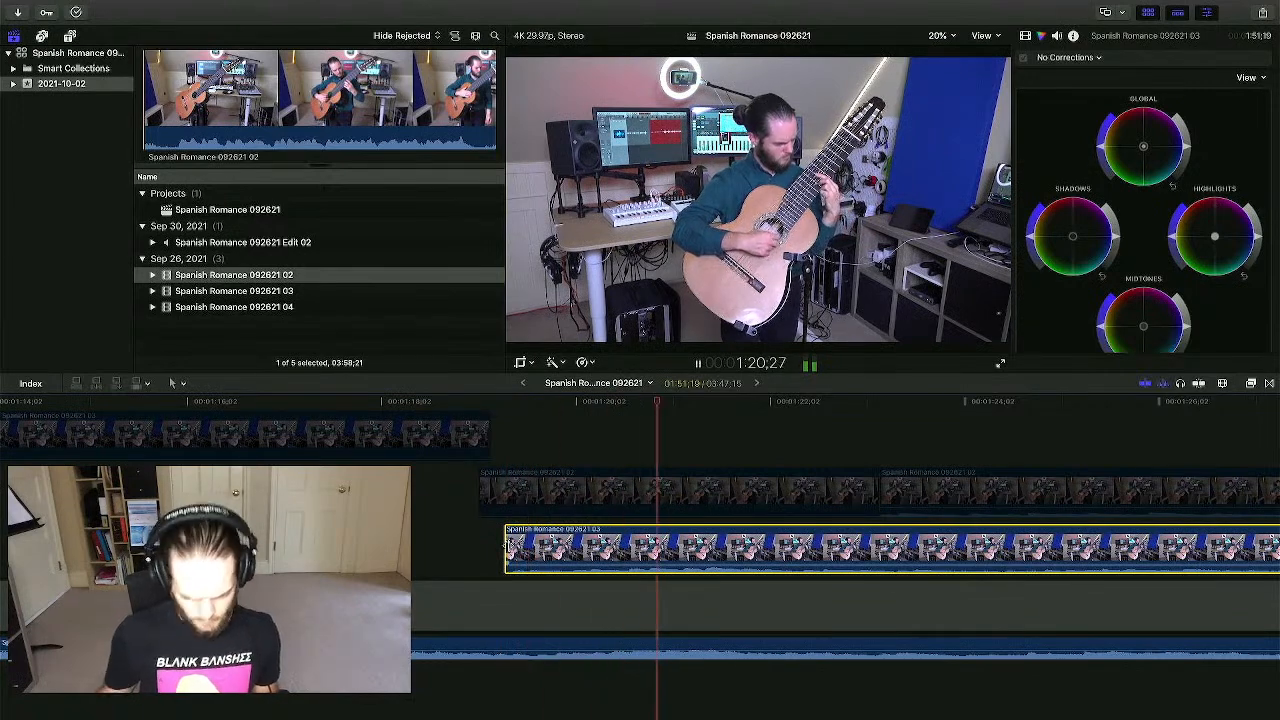
{"action": "key", "text": "period"}
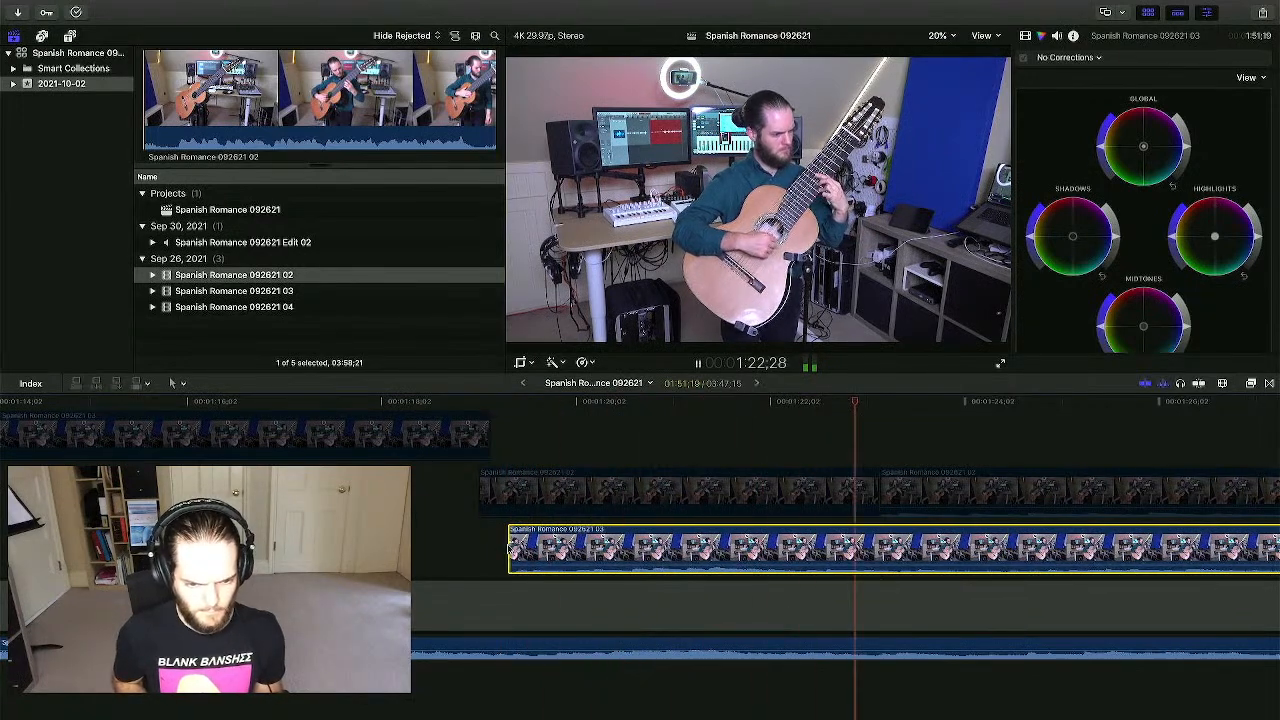
{"action": "key", "text": "period"}
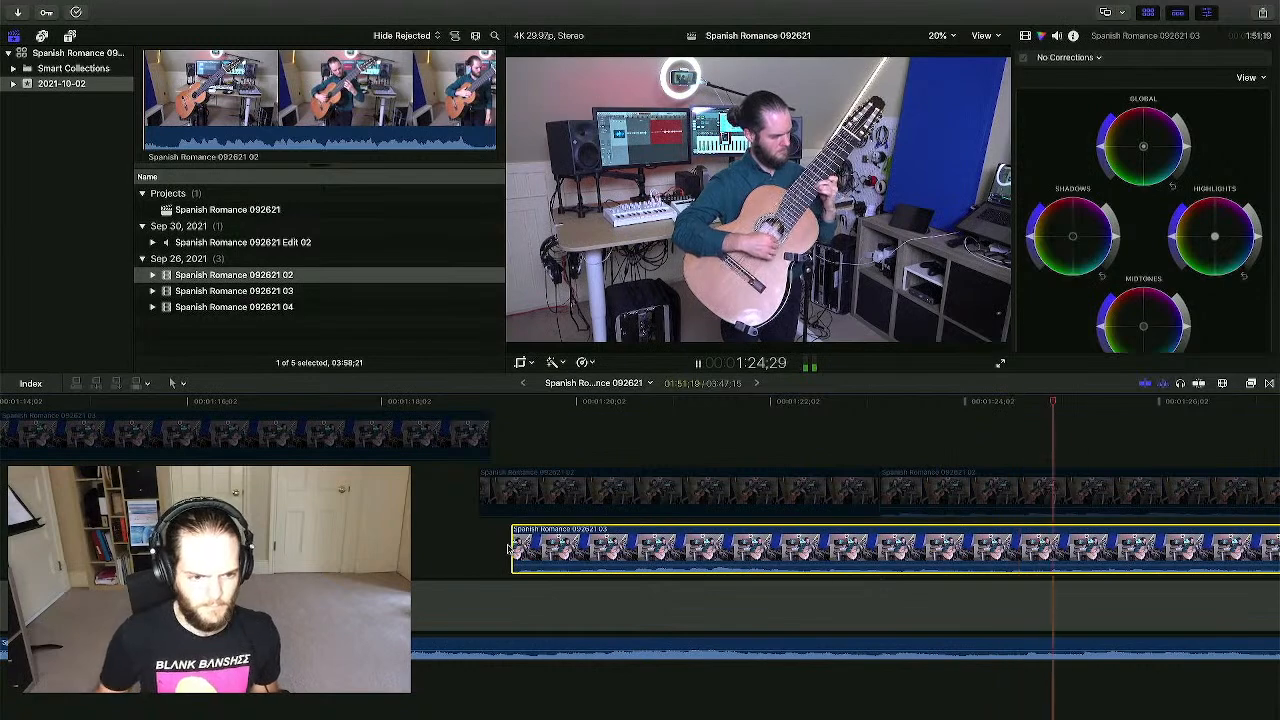
- Nudge the 03 camera clip three frames earlier to fine-tune the sync
{"action": "left_click", "coordinate": [510, 443]}
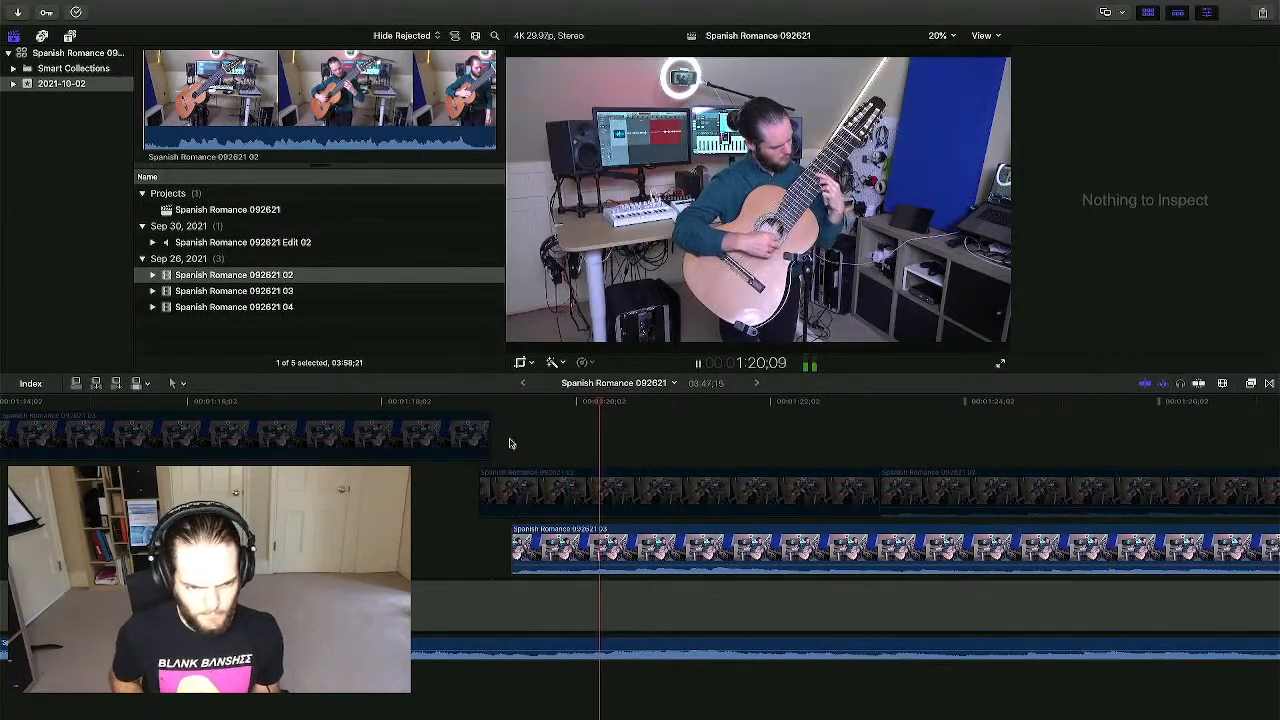
{"action": "left_click", "coordinate": [522, 540]}
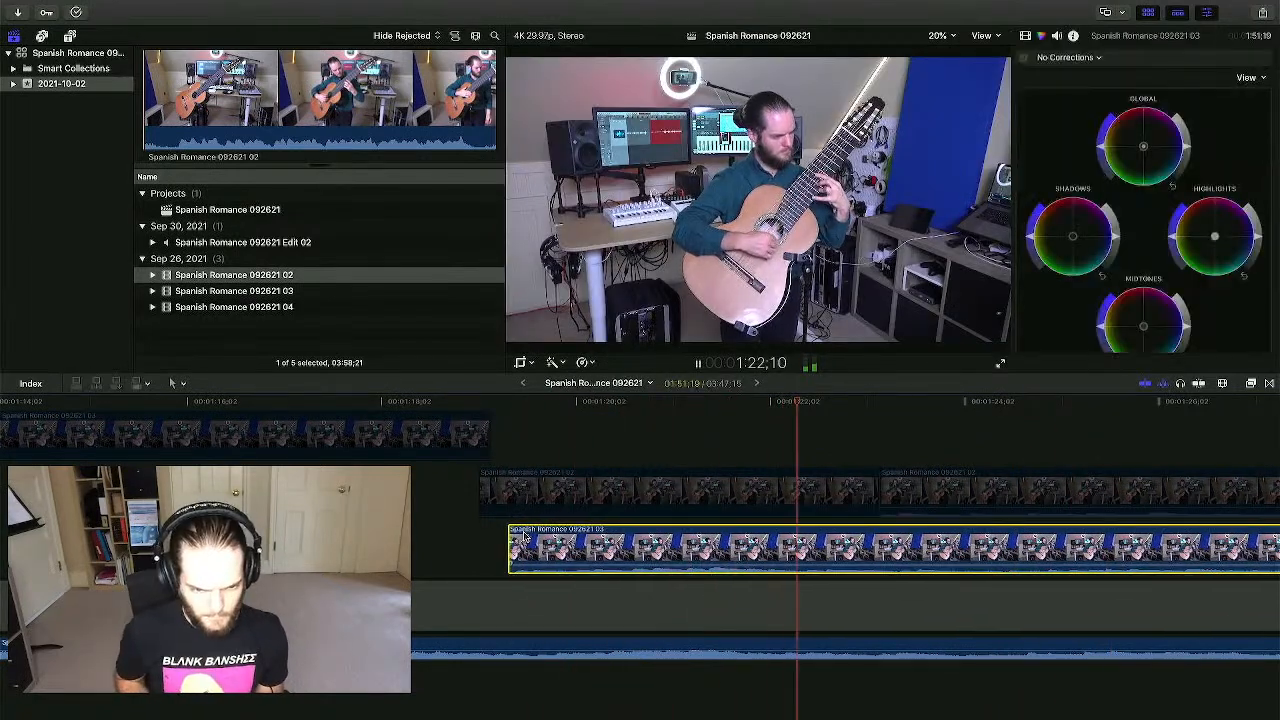
{"action": "key", "text": "comma"}
{"action": "key", "text": "comma"}
{"action": "key", "text": "comma"}
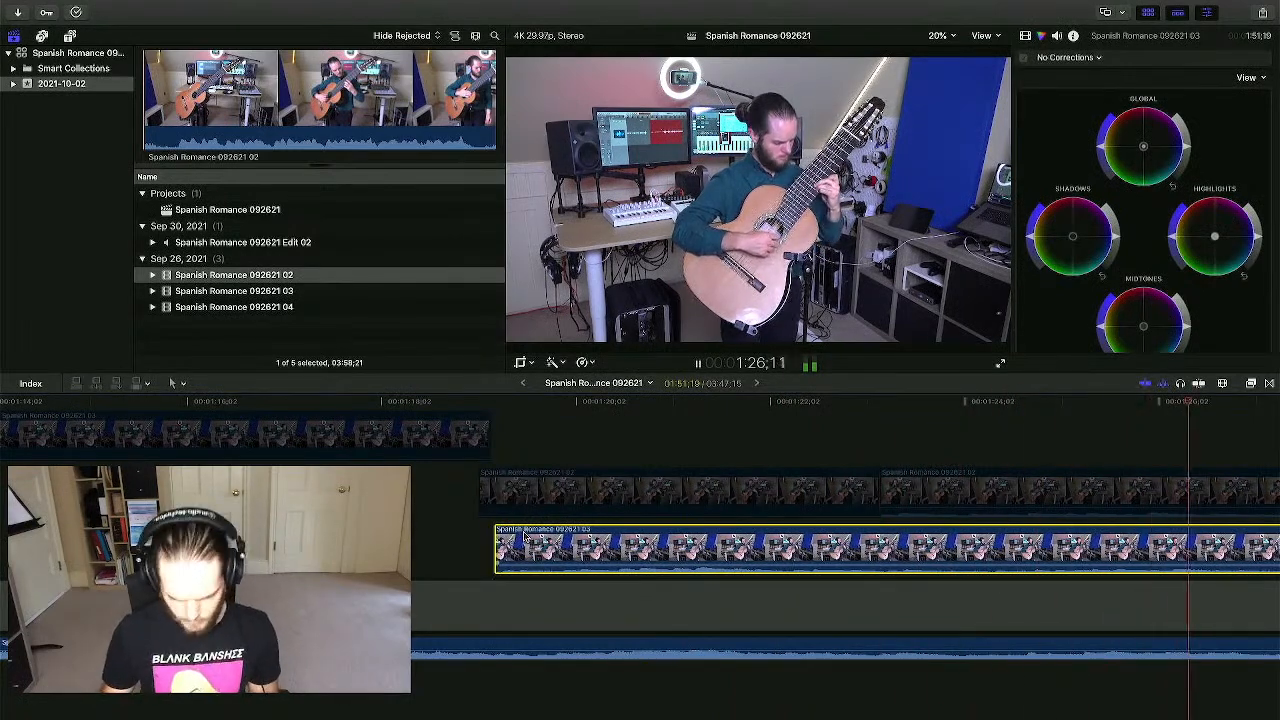
{"action": "key", "text": "comma"}
{"action": "key", "text": "space"}
{"action": "key", "text": "space"}
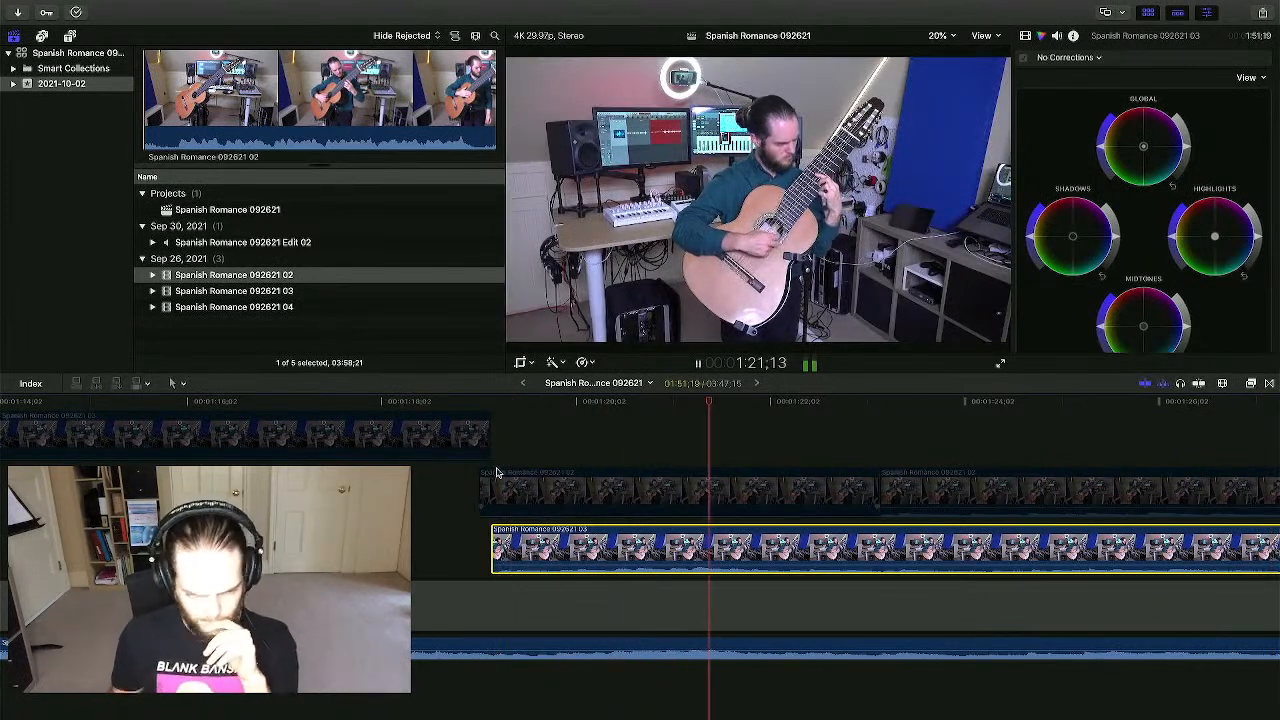
{"action": "key", "text": "comma"}
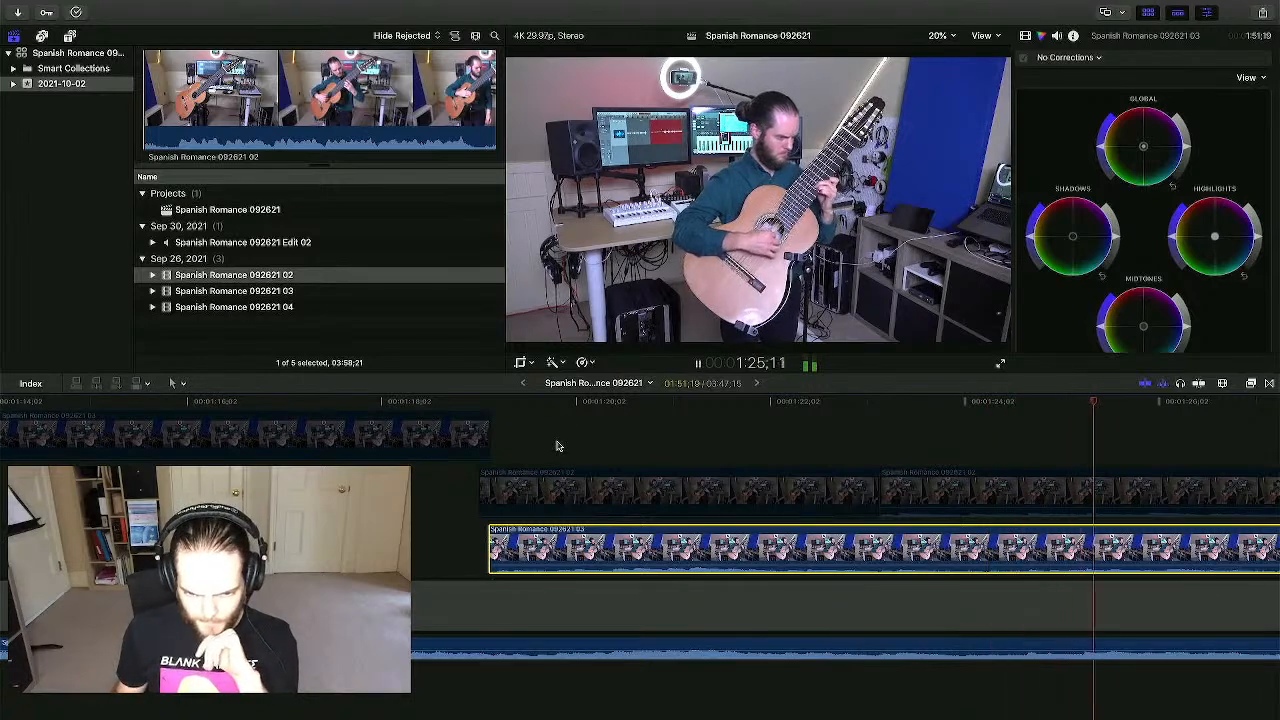
- Review the 03 take's playback around 1:28 to find the next cut point
{"action": "scroll", "coordinate": [557, 446], "scroll_direction": "right", "scroll_amount": 1}
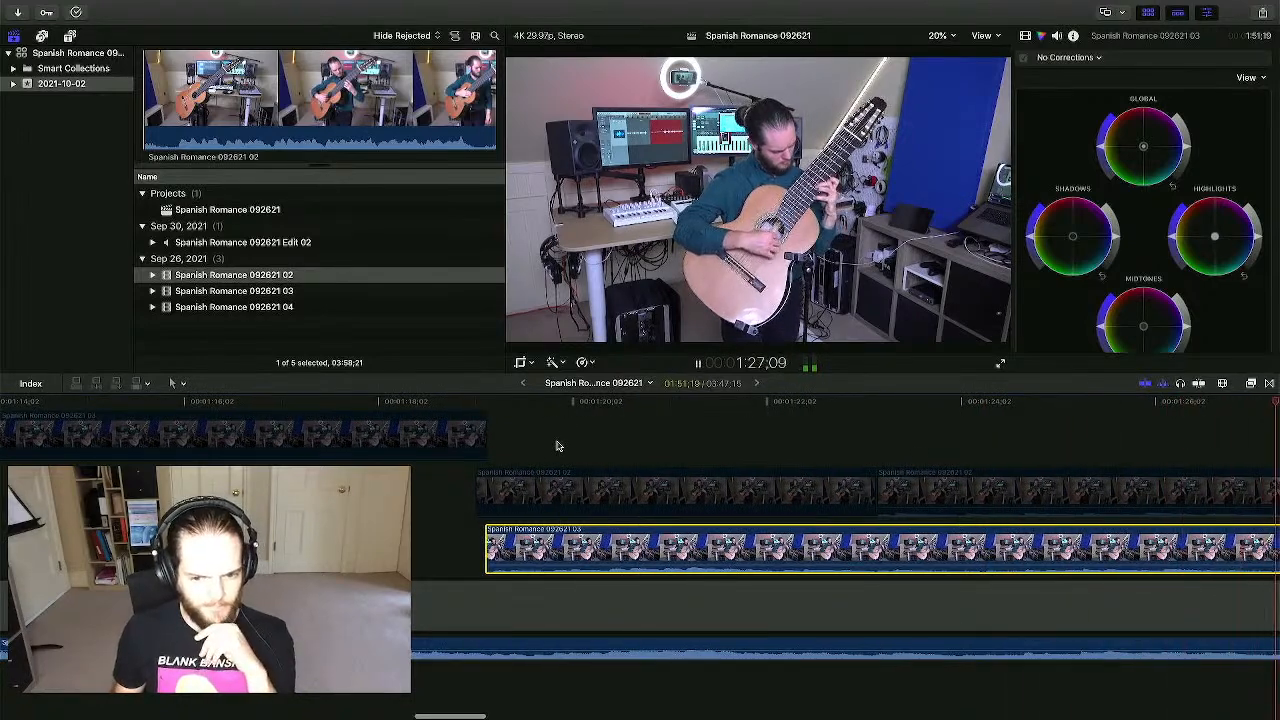
{"action": "scroll", "coordinate": [557, 446], "scroll_direction": "right", "scroll_amount": 10}
{"action": "scroll", "coordinate": [557, 446], "scroll_direction": "right", "scroll_amount": 4}
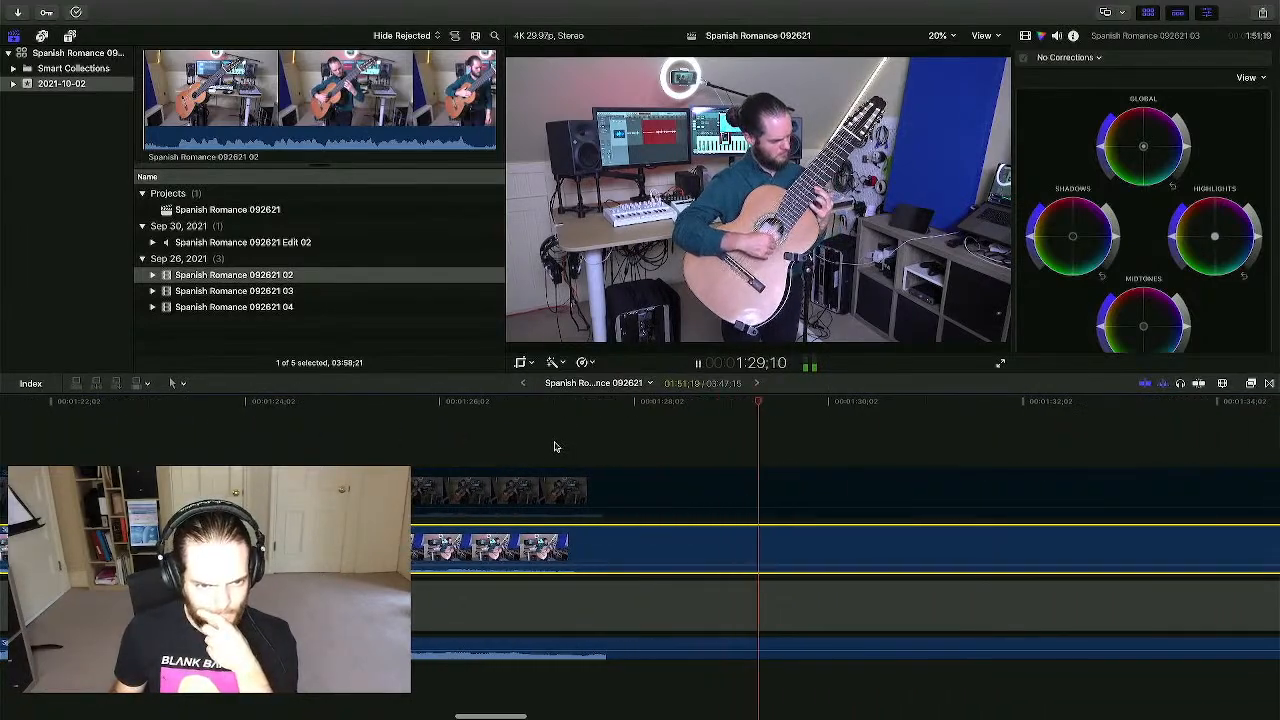
{"action": "key", "text": "super+minus"}
{"action": "key", "text": "super+minus"}
{"action": "key", "text": "super+minus"}
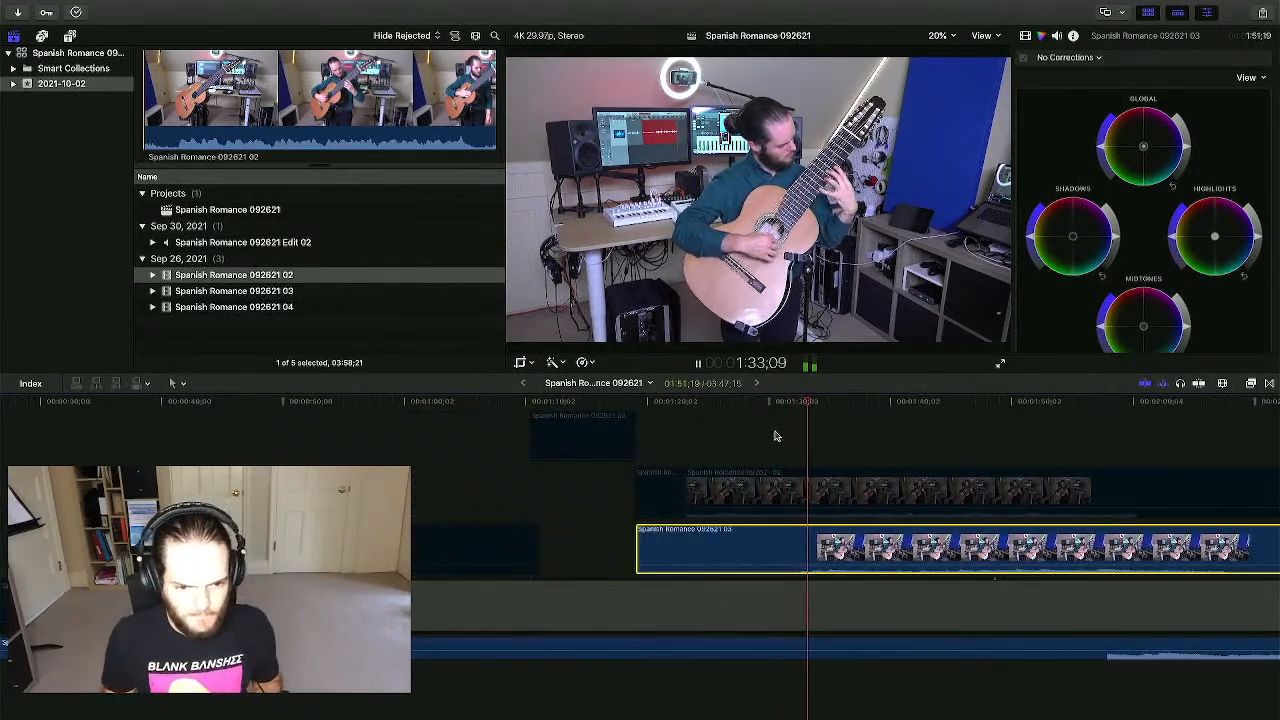
{"action": "key", "text": "super+equal"}
{"action": "key", "text": "super+equal"}
{"action": "key", "text": "super+equal"}
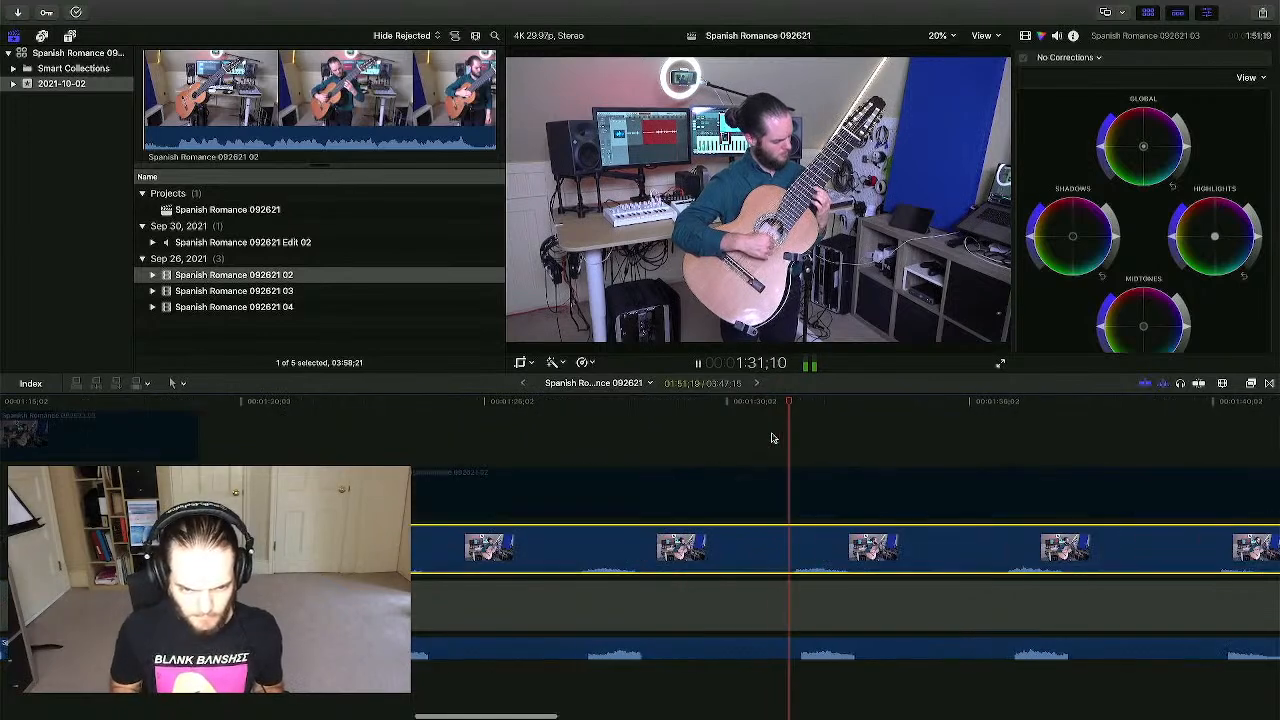
{"action": "key", "text": "space"}
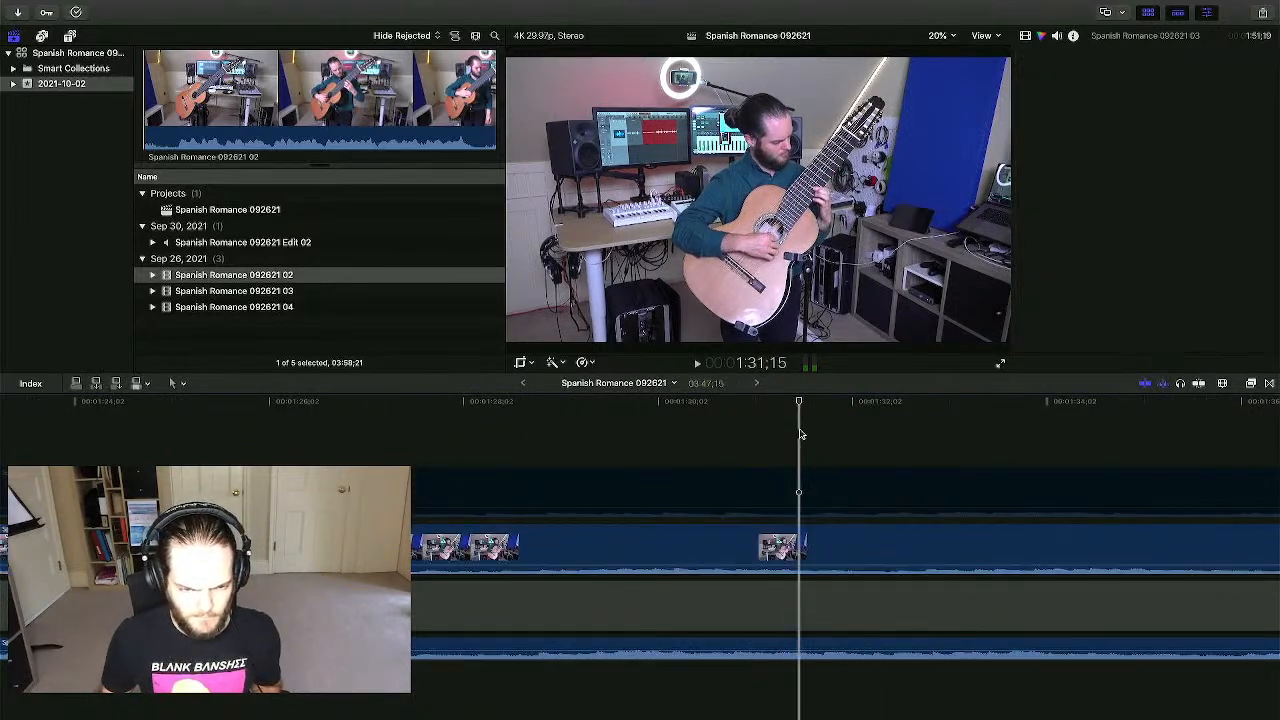
{"action": "key", "text": "space"}
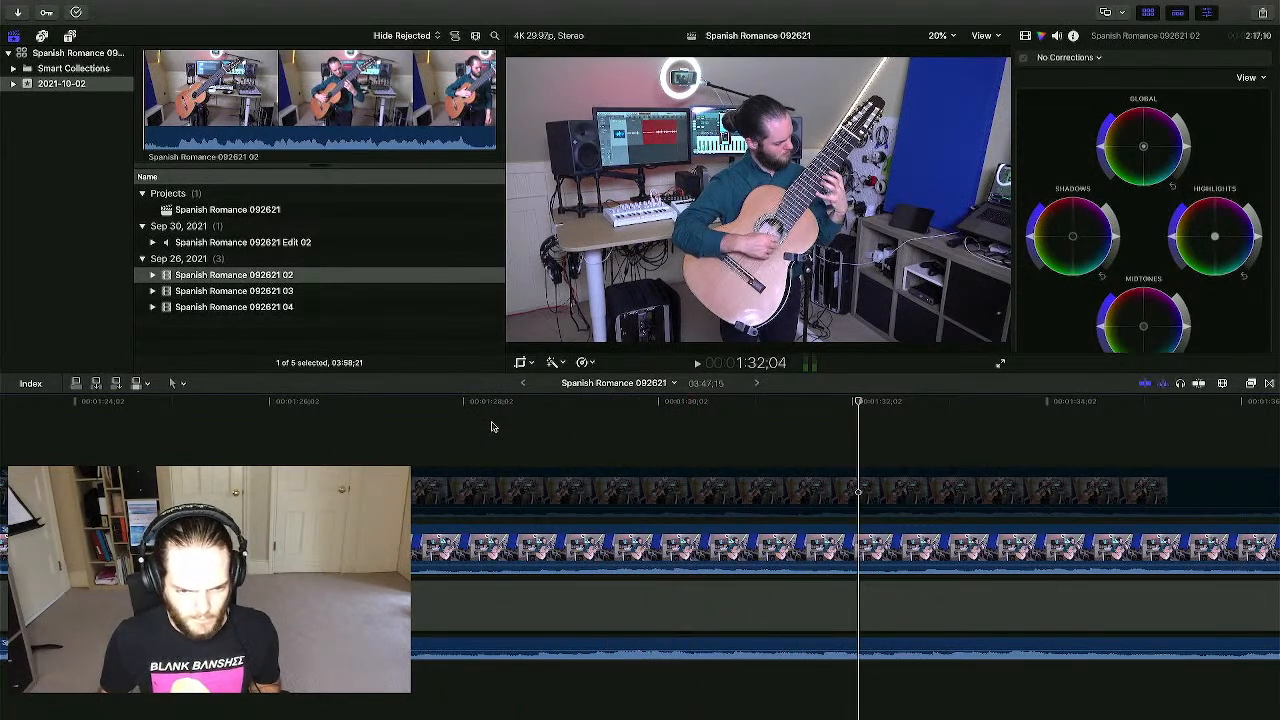
{"action": "key", "text": "space"}
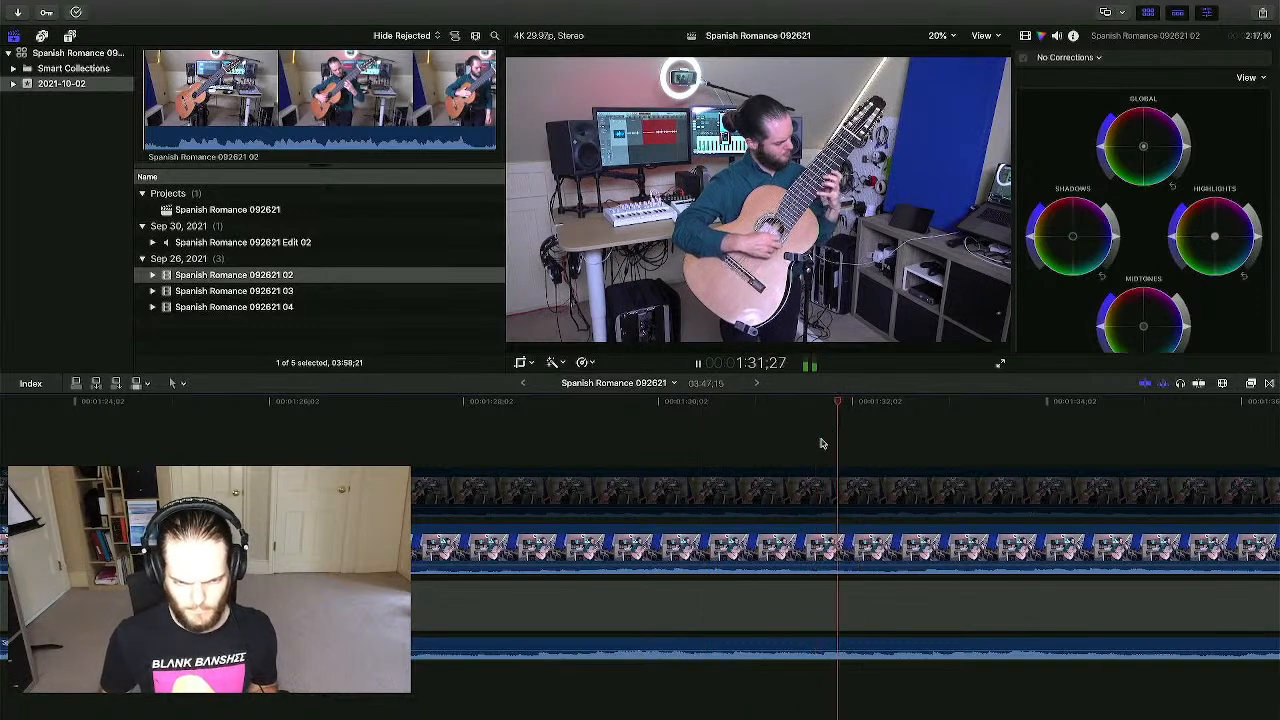
{"action": "key", "text": "space"}
{"action": "key", "text": "space"}
{"action": "key", "text": "space"}
{"action": "key", "text": "super+minus"}
{"action": "key", "text": "super+minus"}
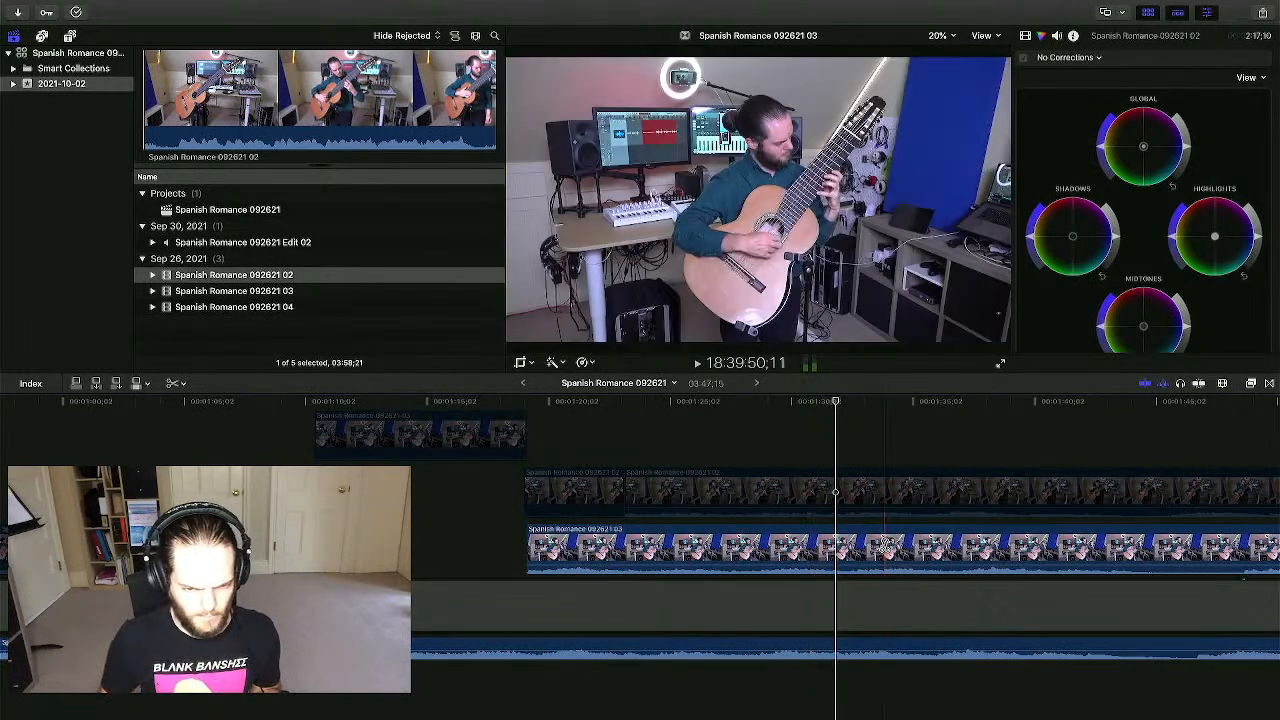
- Blade the 03 clip near 1:31, trim the later piece's start to leave a gap, then open Mission Control
{"action": "key", "text": "super+b"}
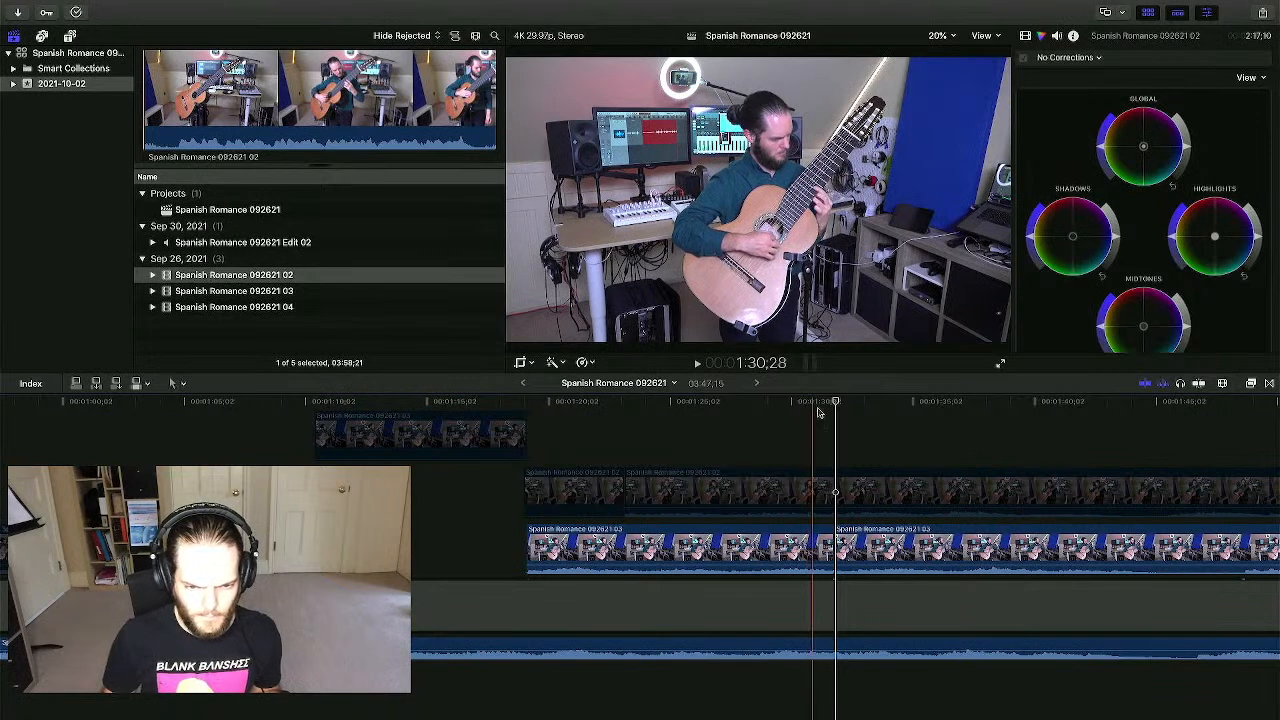
{"action": "left_click", "coordinate": [842, 546]}
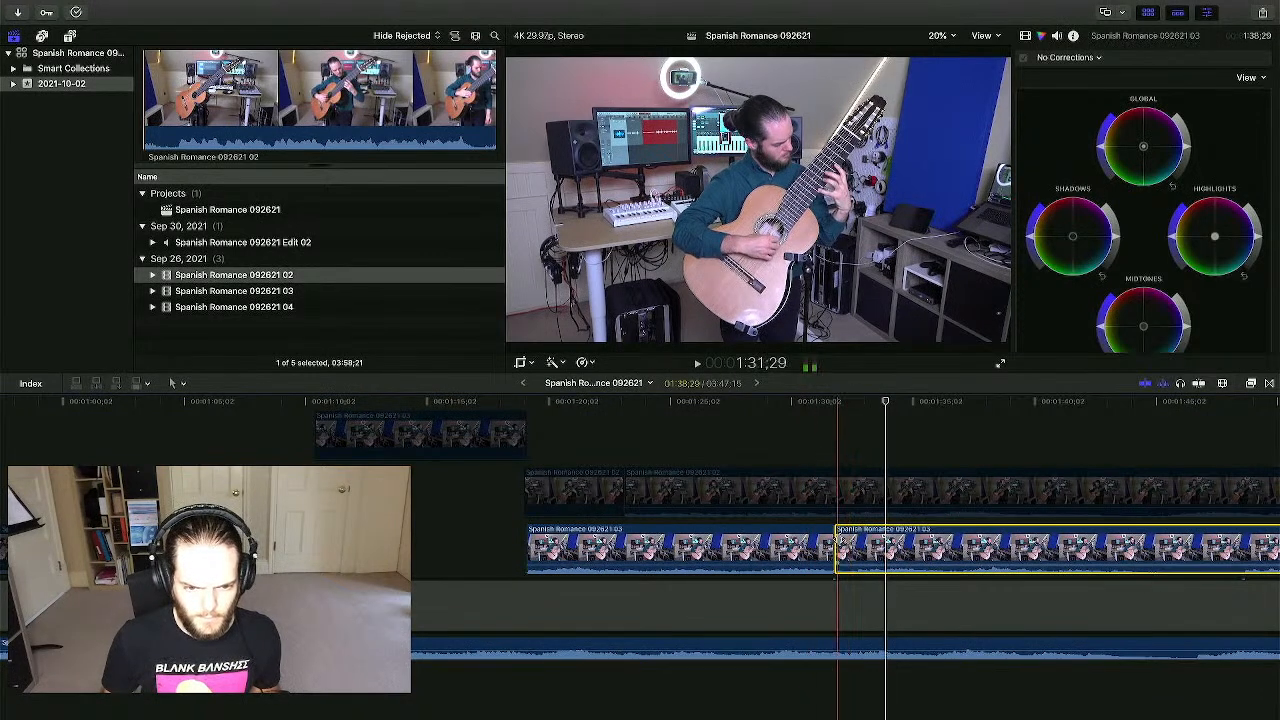
{"action": "left_click_drag", "start_coordinate": [838, 548], "coordinate": [860, 548]}
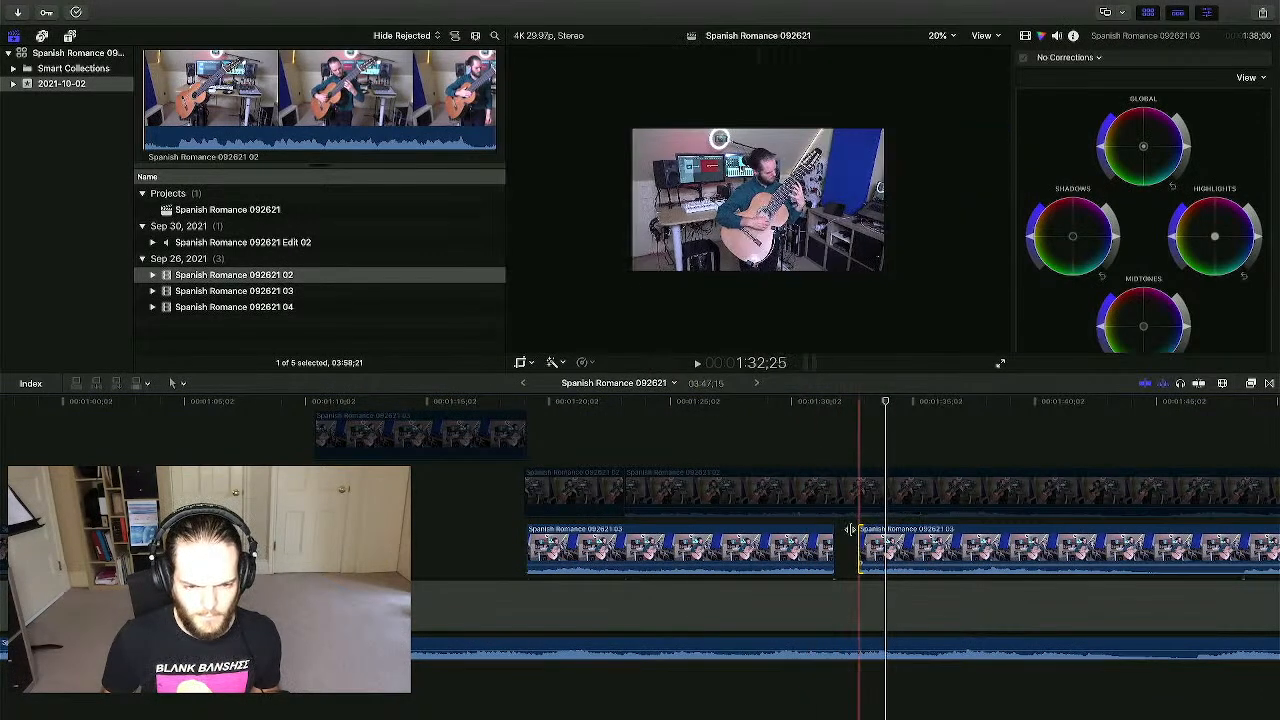
{"action": "left_click", "coordinate": [731, 405]}
{"action": "key", "text": "space"}
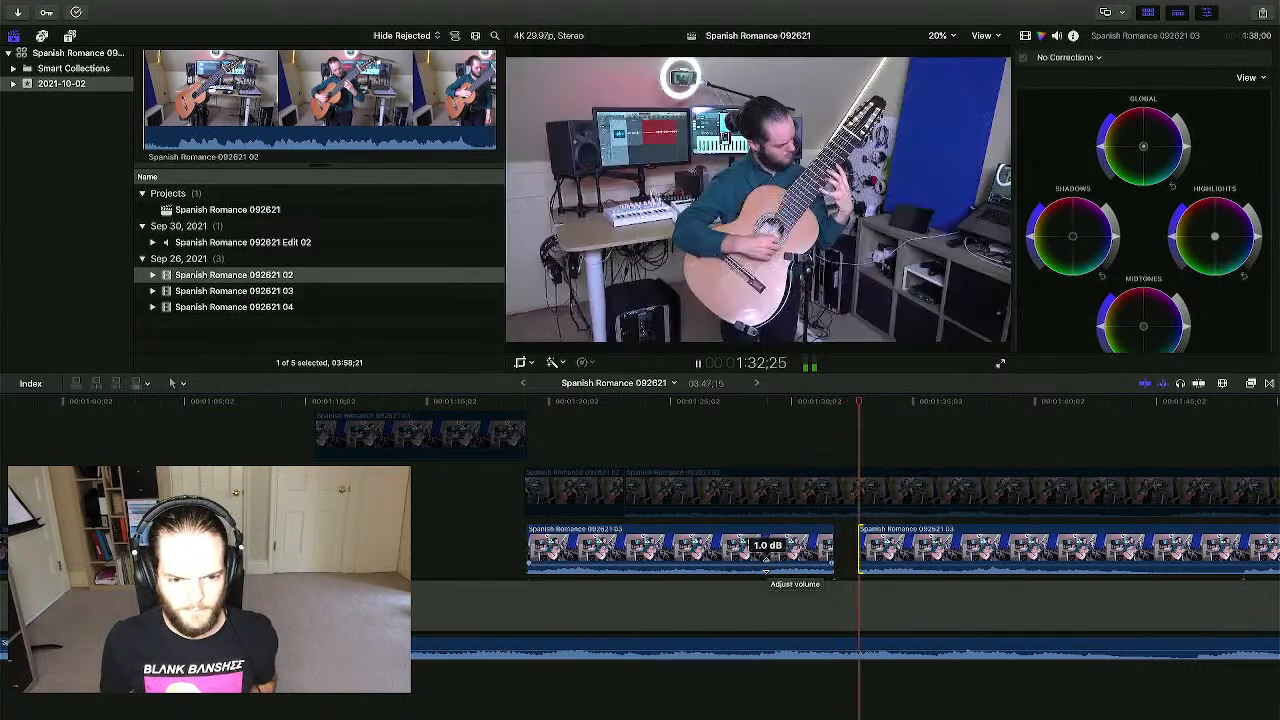
{"action": "key", "text": "space"}
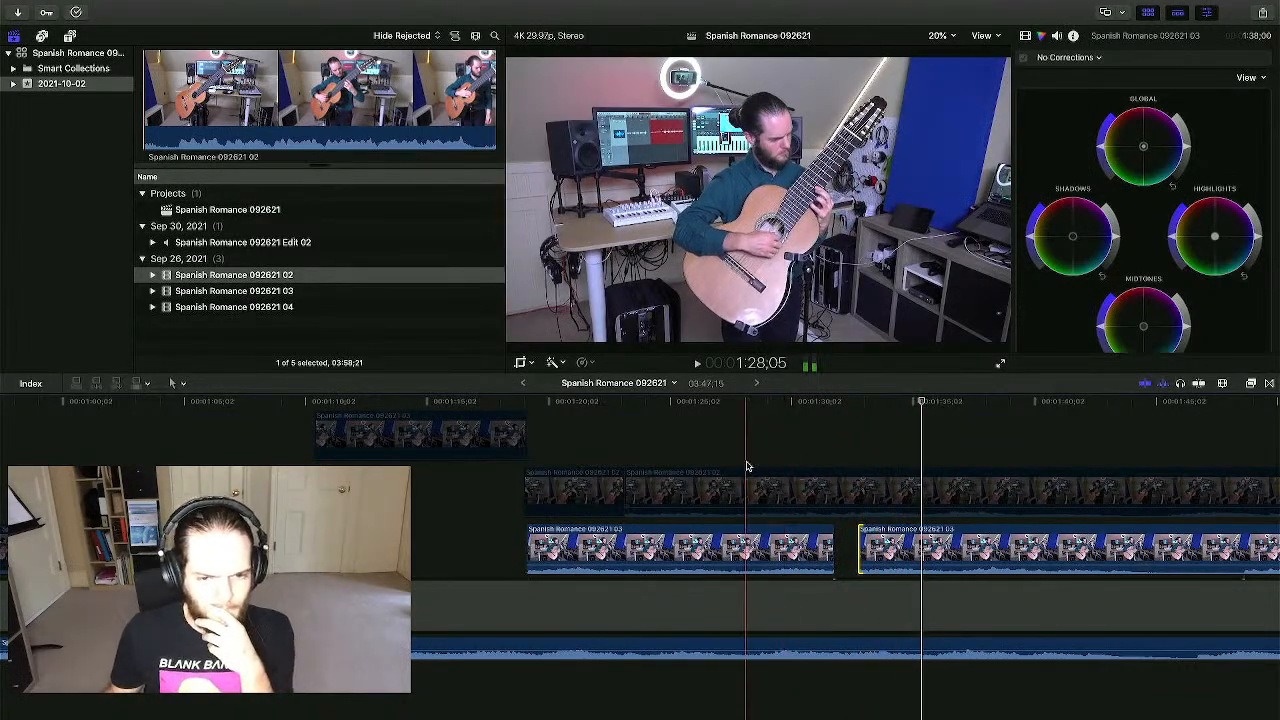
{"action": "key", "text": "ctrl+Up"}
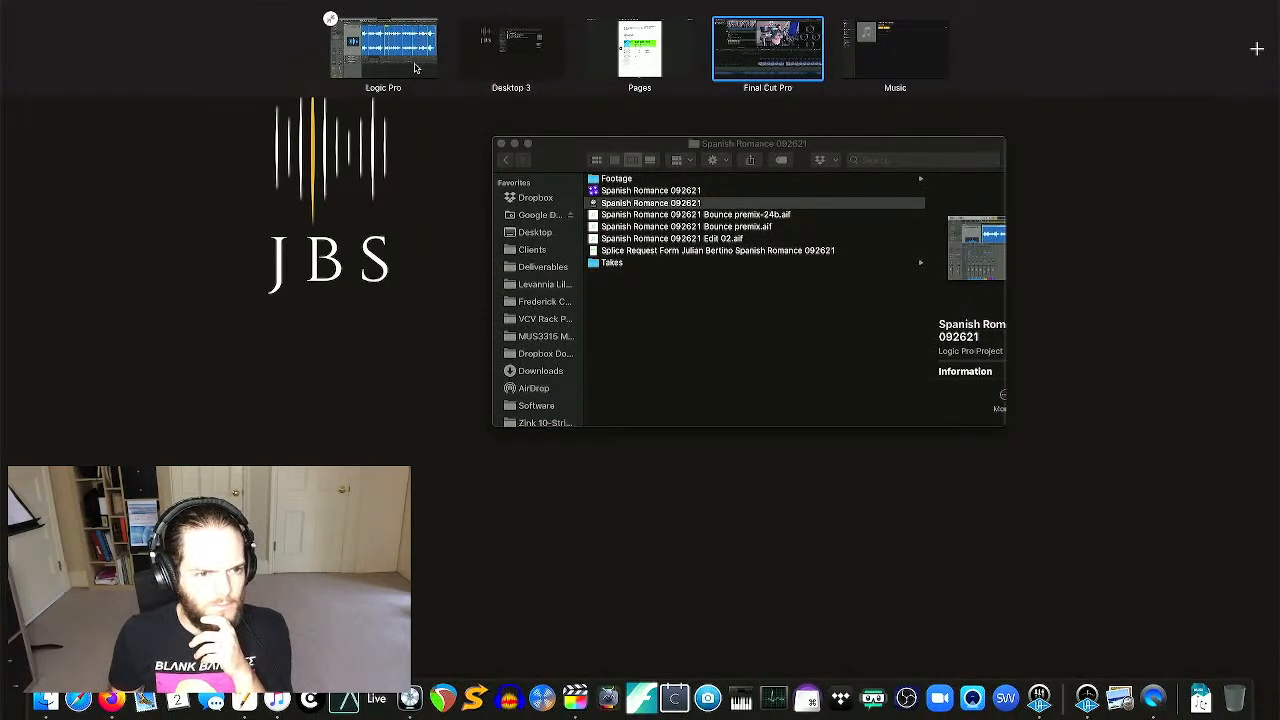
- Switch to Logic Pro, zoom in around 01:01:28 and select the Spanish Romance 03.16 region
{"action": "left_click", "coordinate": [415, 68]}
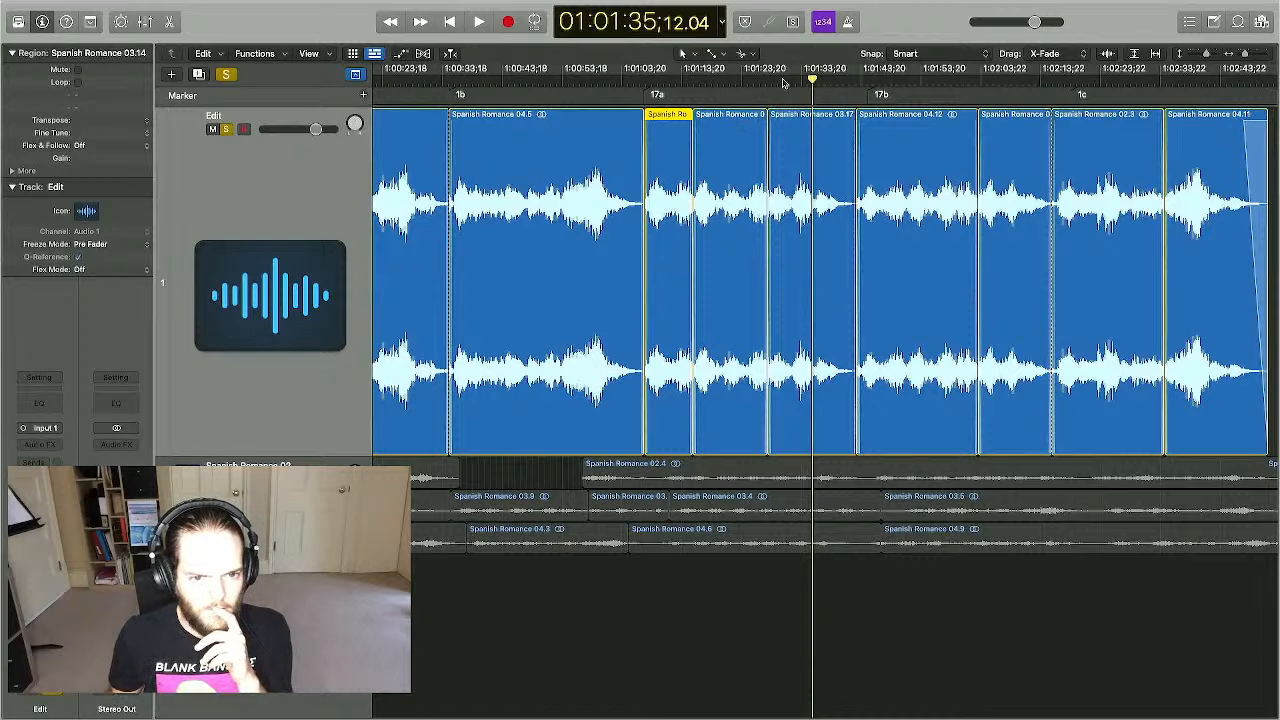
{"action": "left_click", "coordinate": [763, 80]}
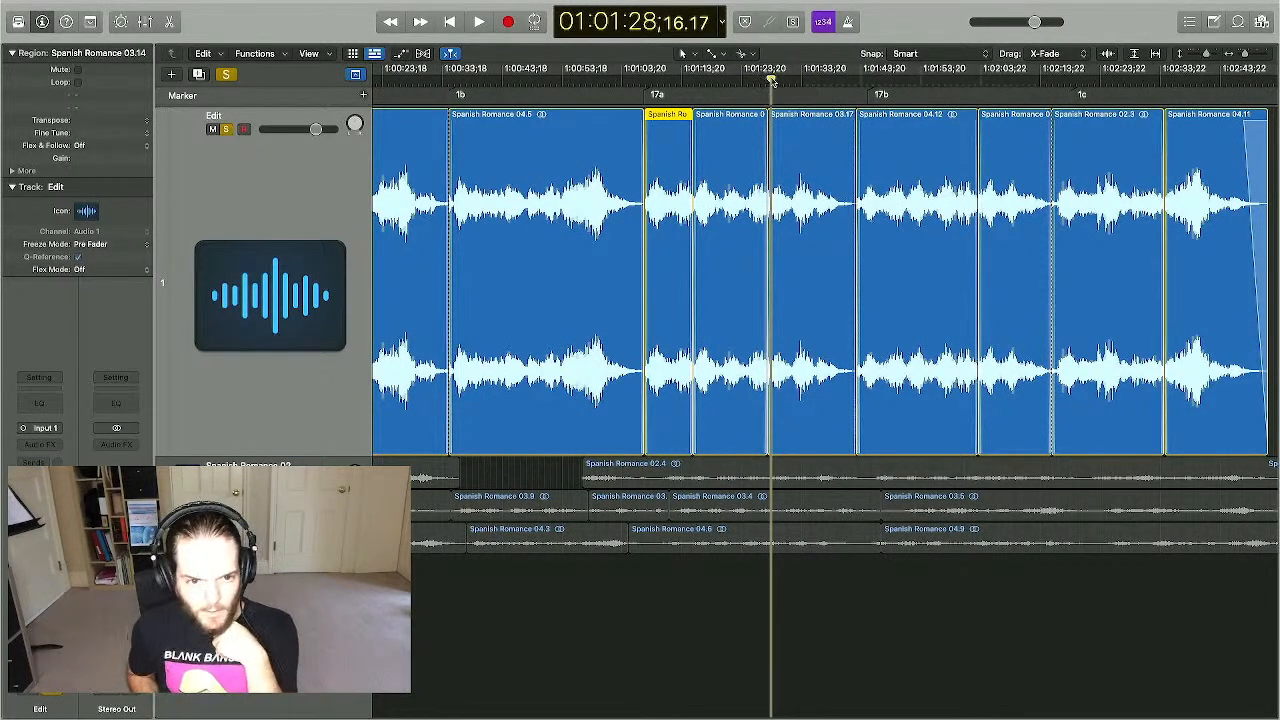
{"action": "key", "text": "super+Right"}
{"action": "key", "text": "super+Right"}
{"action": "key", "text": "super+Right"}
{"action": "key", "text": "super+Right"}
{"action": "key", "text": "super+Right"}
{"action": "scroll", "coordinate": [772, 80], "scroll_direction": "right", "scroll_amount": 3}
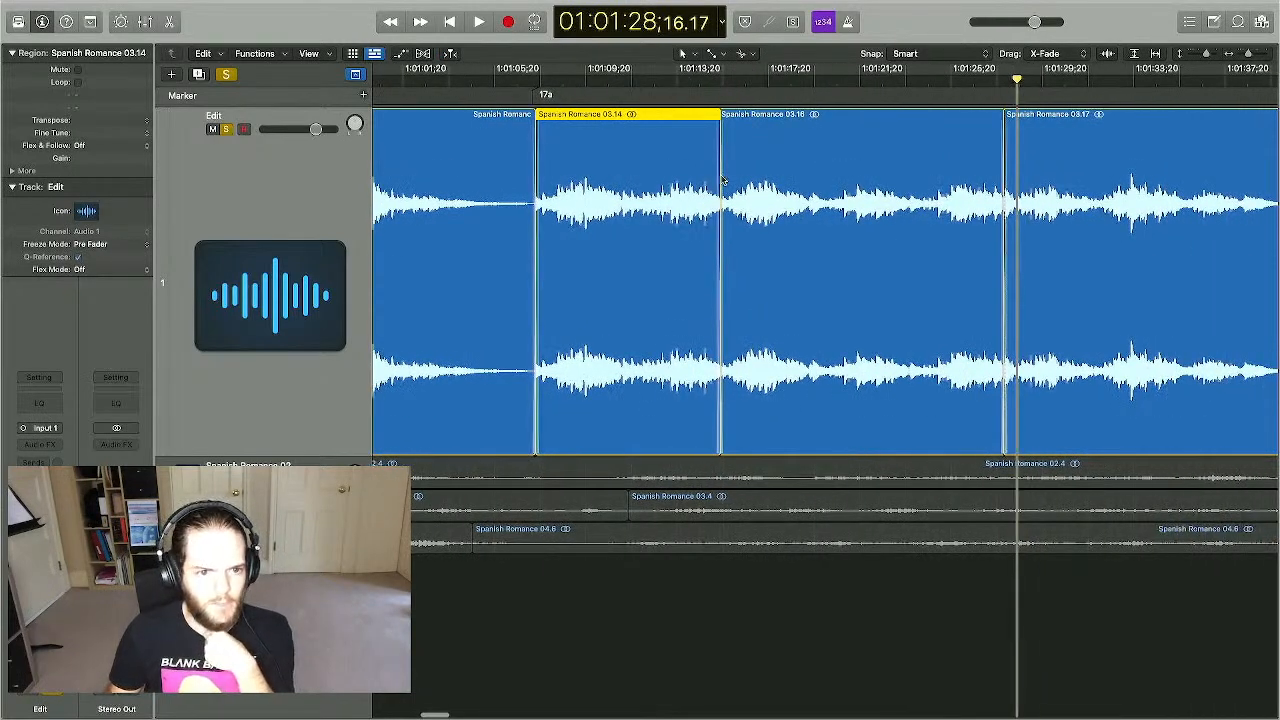
{"action": "scroll", "coordinate": [700, 200], "scroll_direction": "right", "scroll_amount": 5}
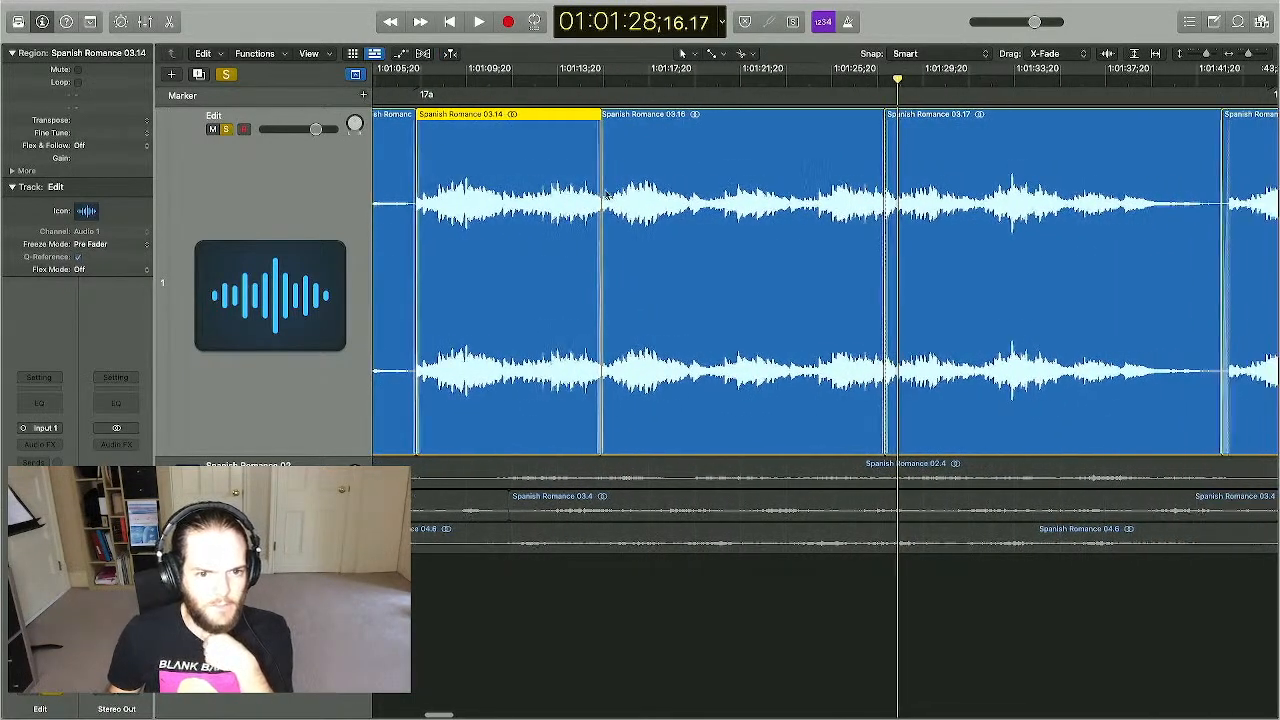
{"action": "left_click", "coordinate": [674, 121]}
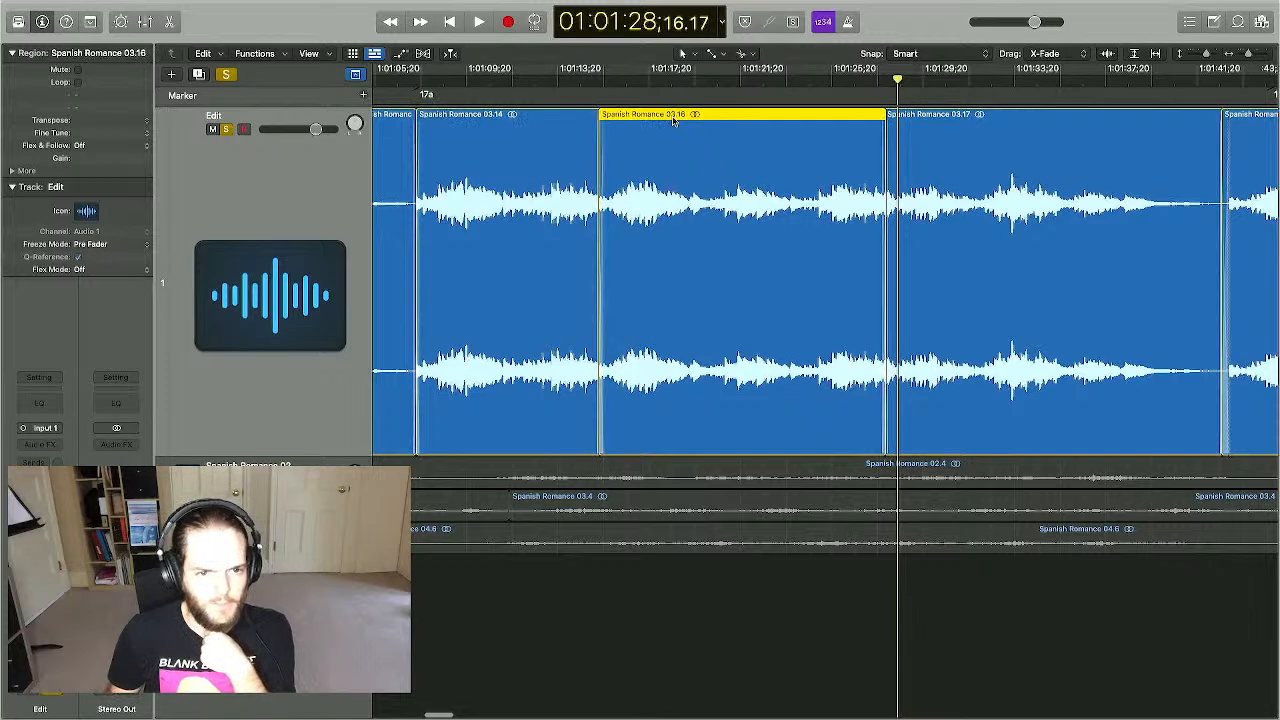
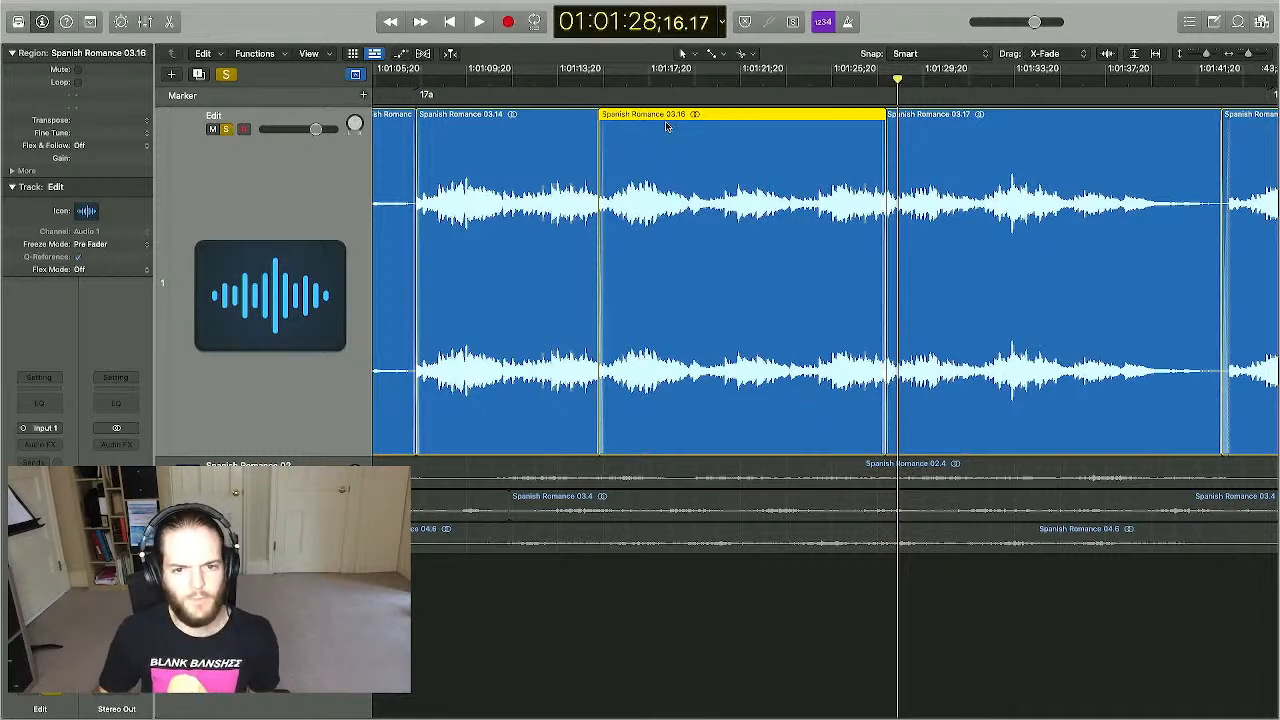
- Select the Spanish Romance 03.17 region in Logic Pro to check its edit point, then show all desktop spaces
{"action": "scroll", "coordinate": [667, 125], "scroll_direction": "right", "scroll_amount": 3}
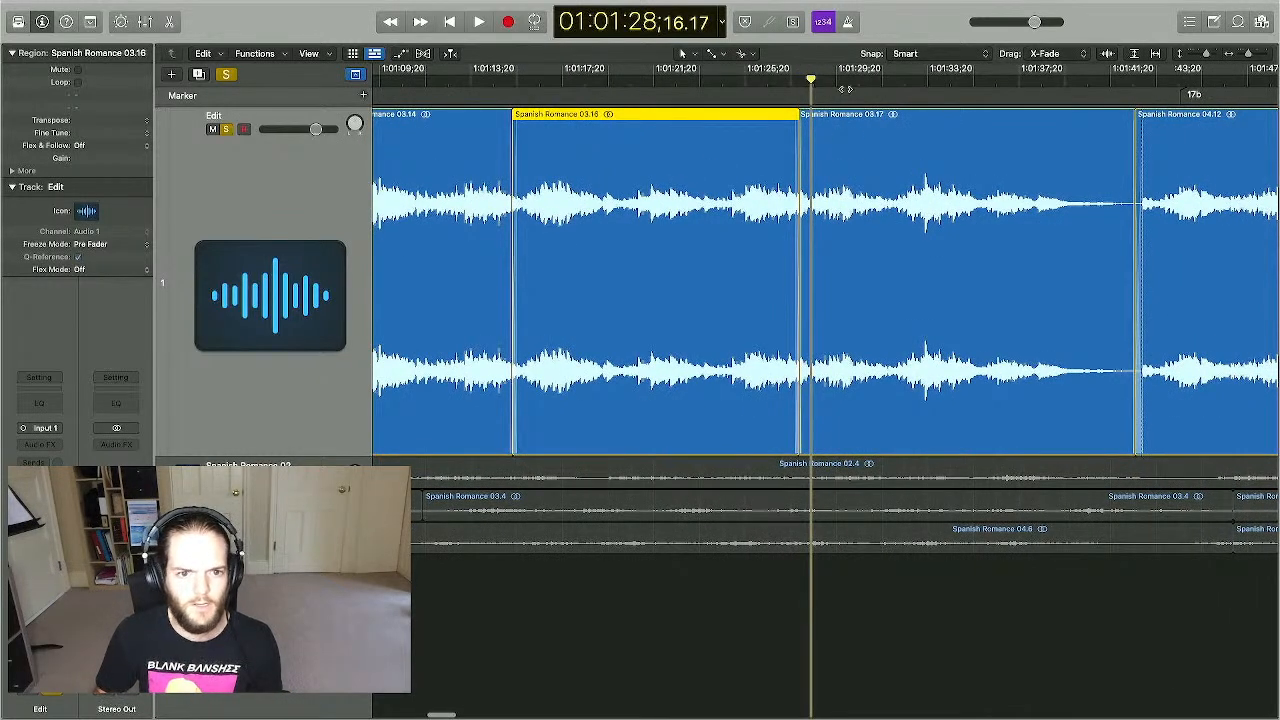
{"action": "left_click", "coordinate": [837, 160]}
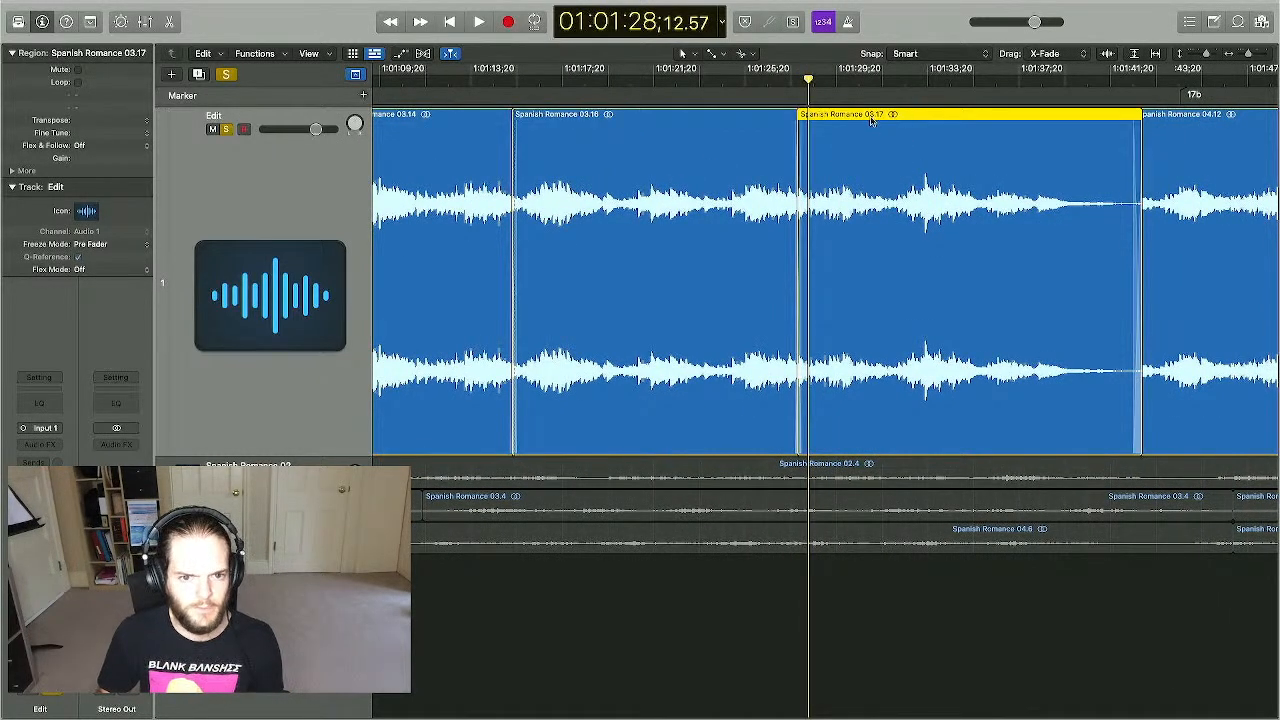
{"action": "scroll", "coordinate": [872, 120], "scroll_direction": "left", "scroll_amount": 4}
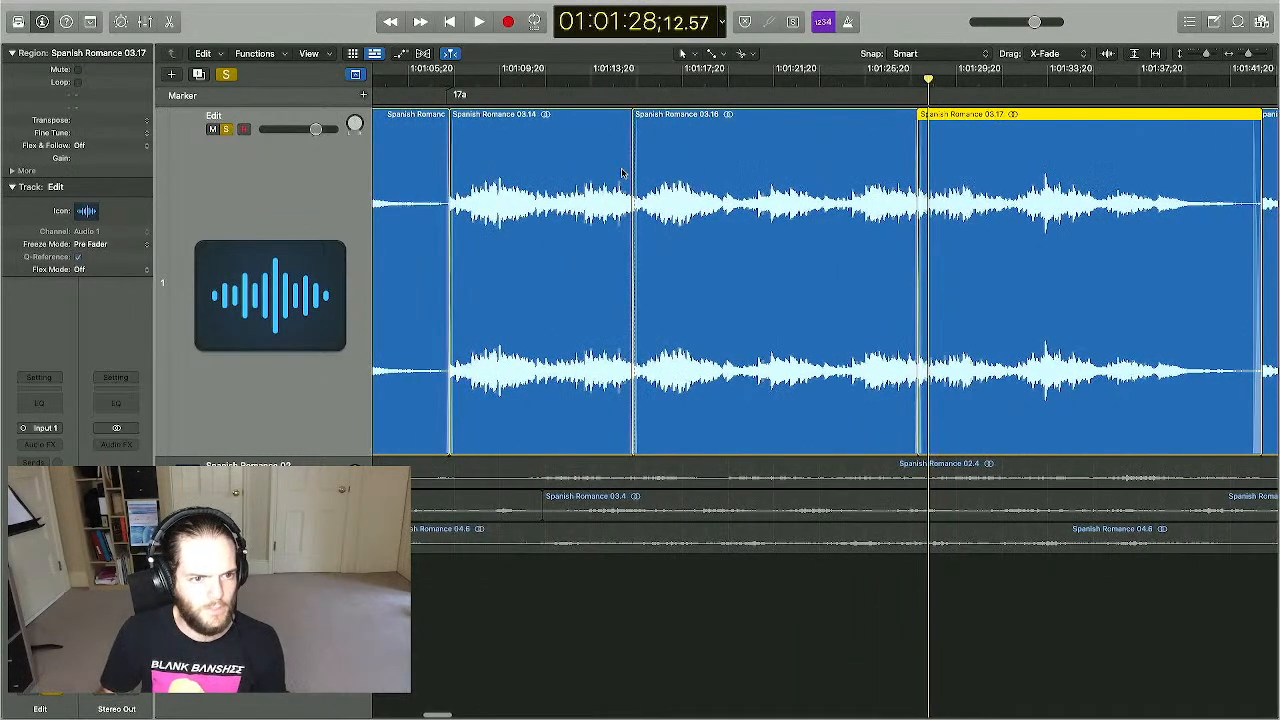
{"action": "key", "text": "ctrl+Up"}
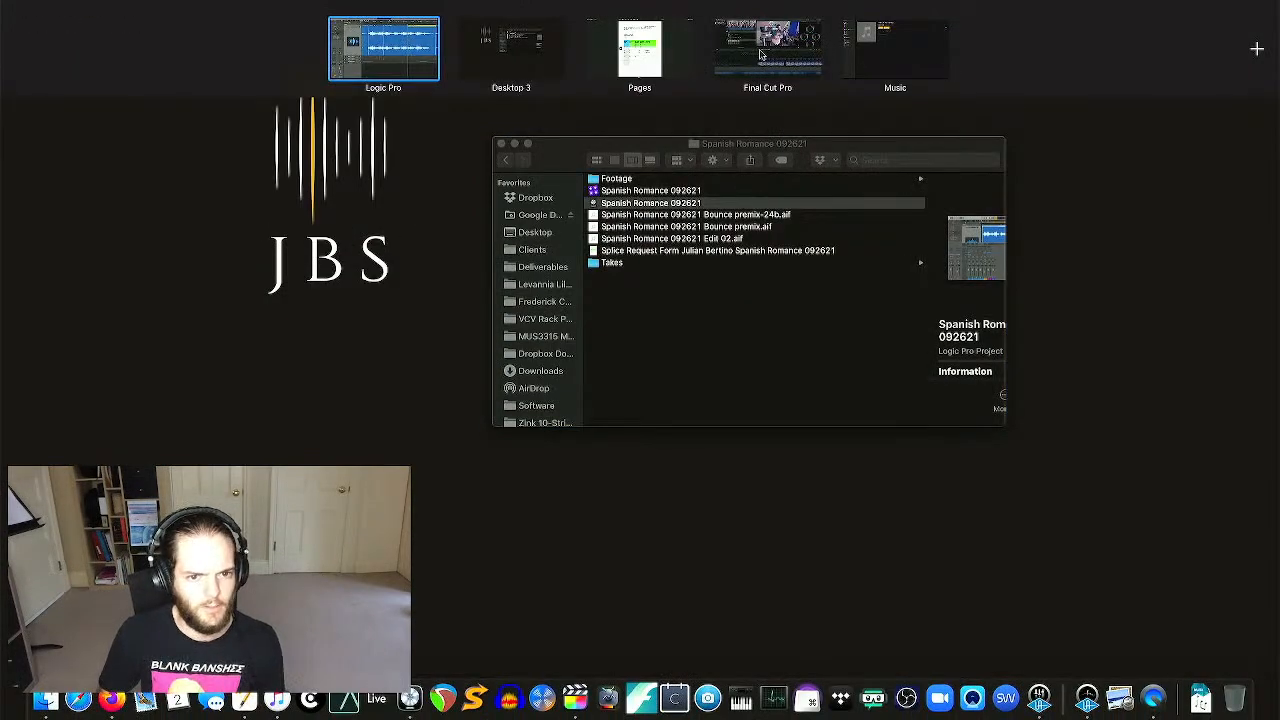
- Back in Final Cut Pro, select the camera-03 clips and magnify the timeline around the first clip's end
{"action": "left_click", "coordinate": [717, 62]}
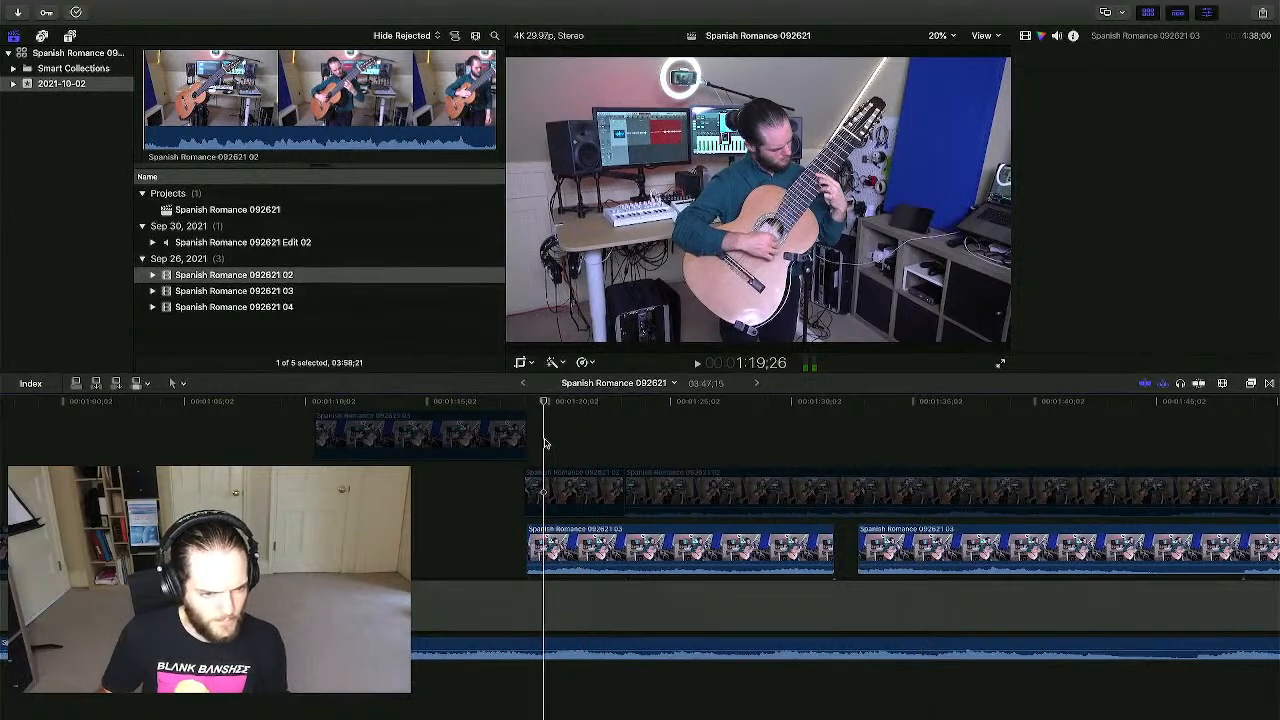
{"action": "left_click", "coordinate": [422, 436]}
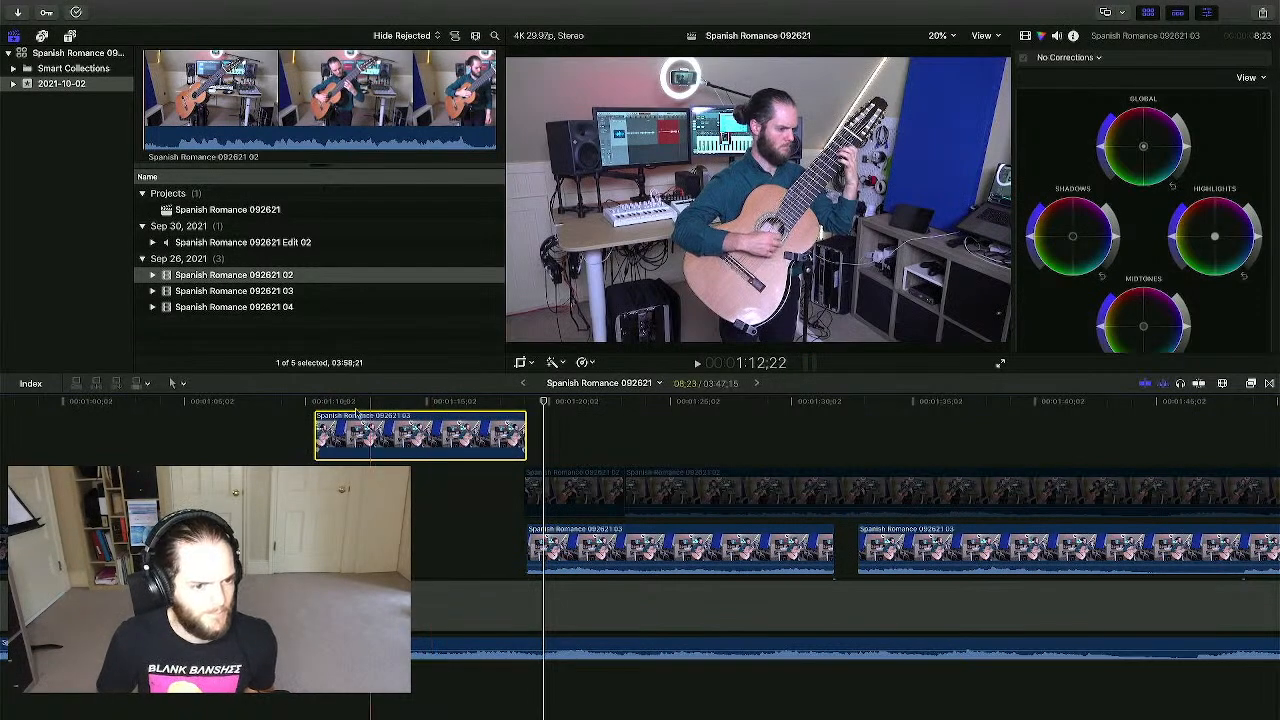
{"action": "left_click", "coordinate": [311, 403]}
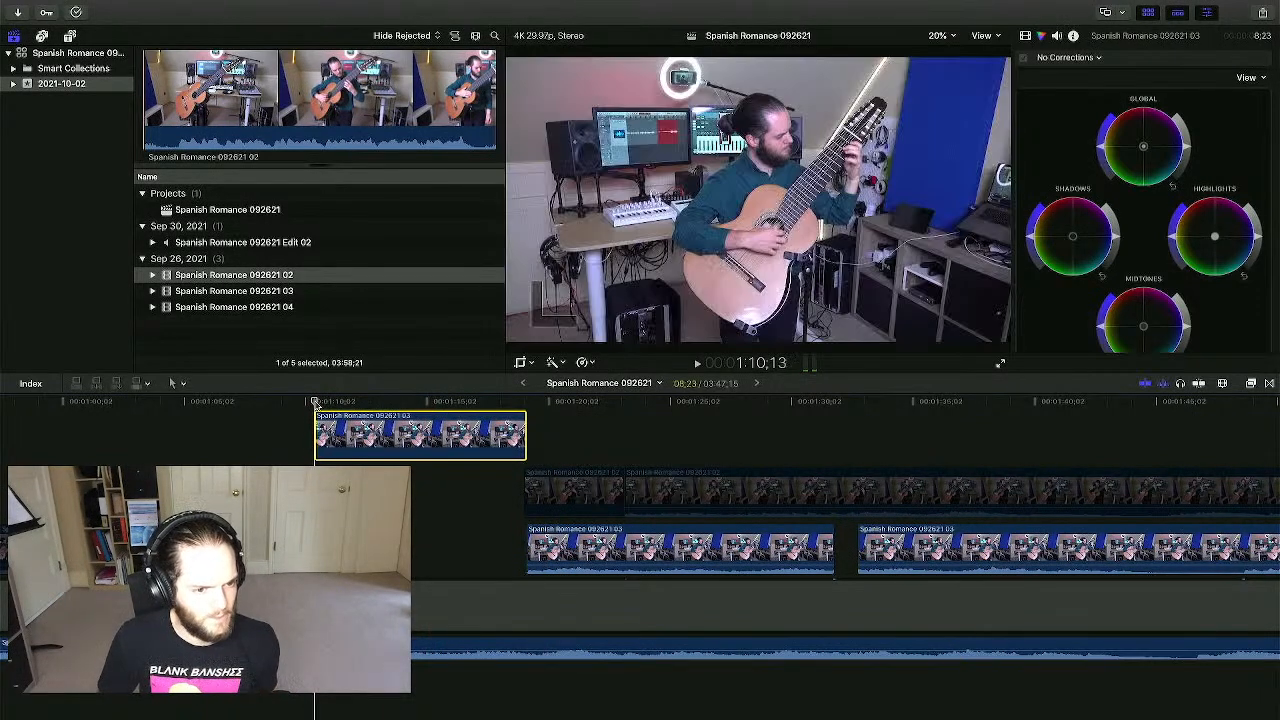
{"action": "left_click", "coordinate": [541, 550]}
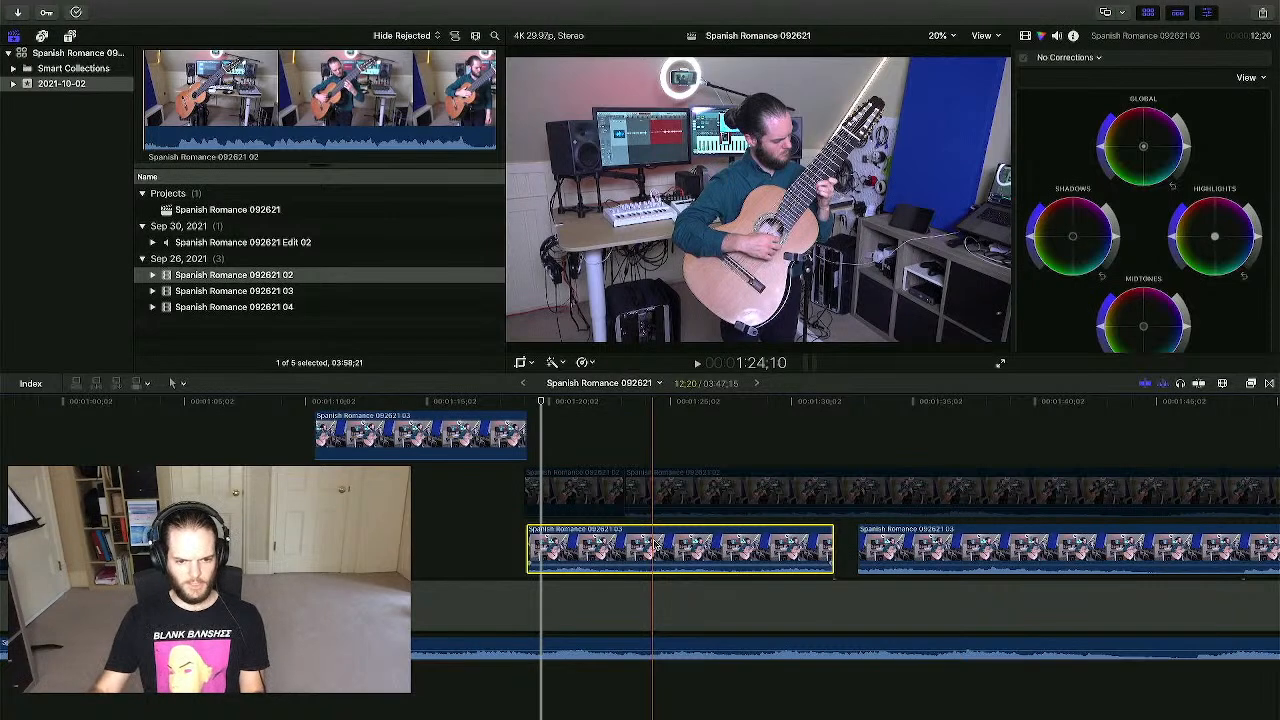
{"action": "left_click", "coordinate": [829, 452]}
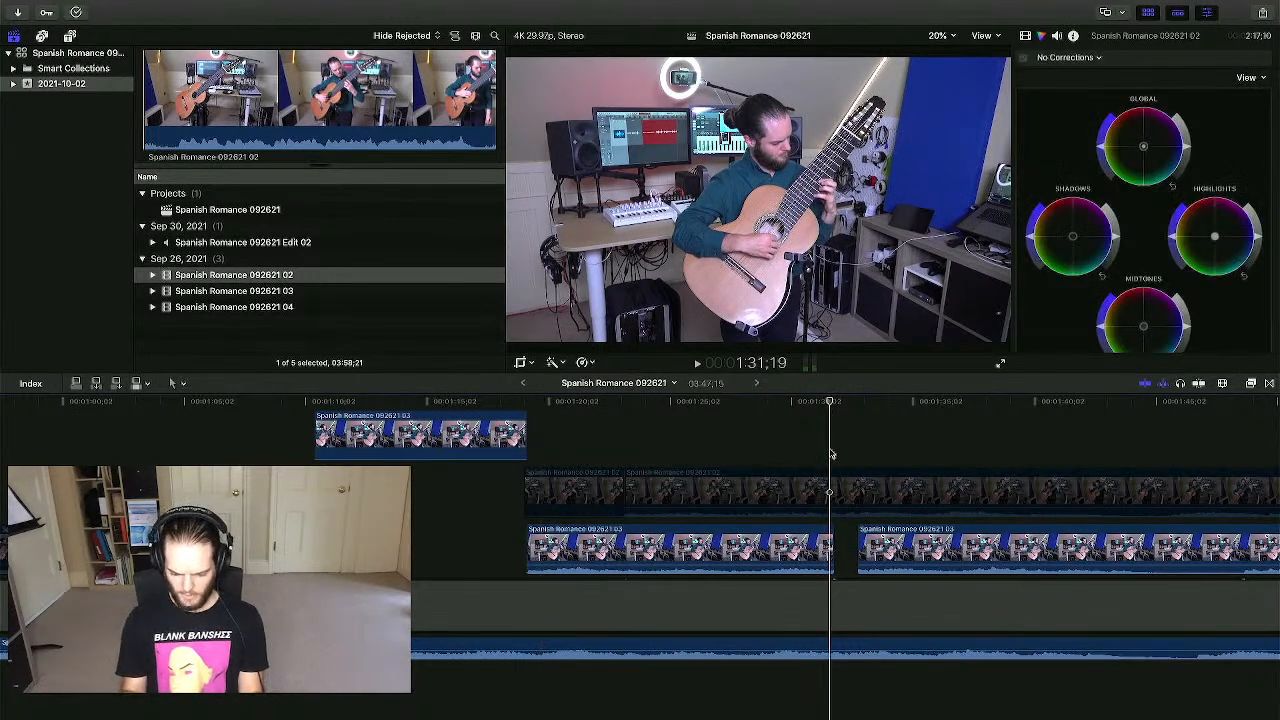
{"action": "key", "text": "super+equal"}
{"action": "key", "text": "super+equal"}
{"action": "key", "text": "super+equal"}
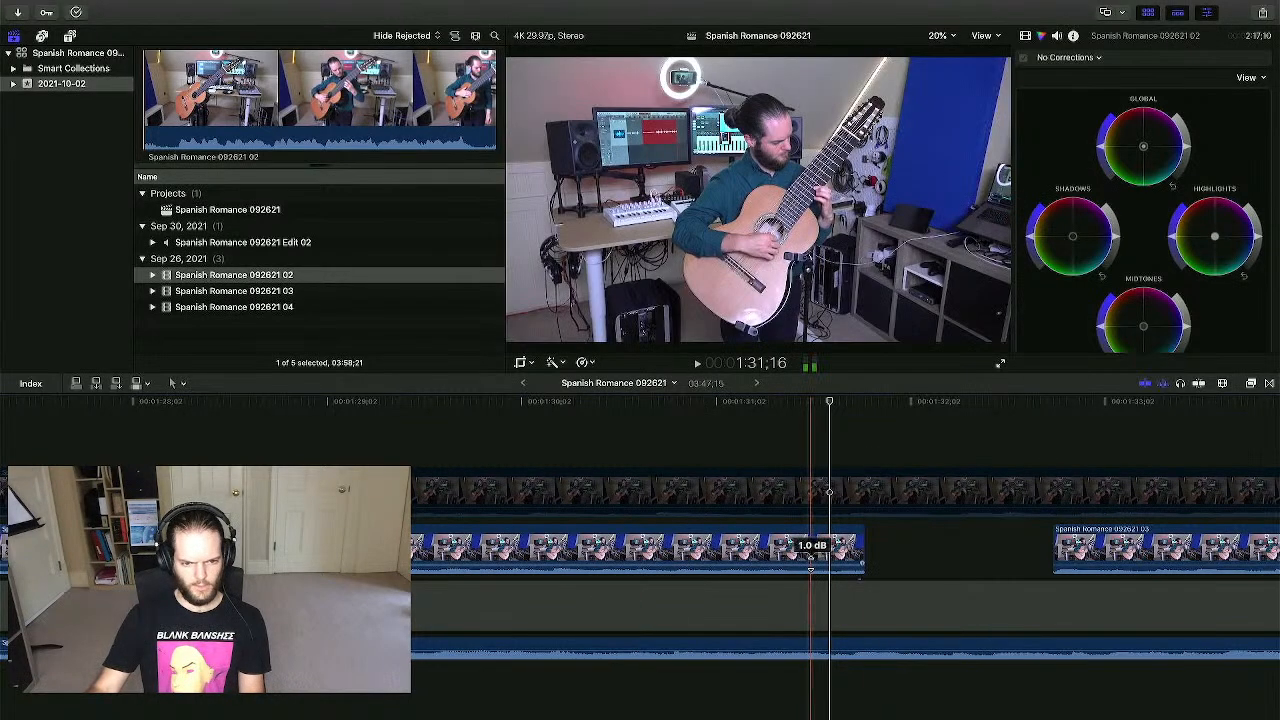
- Play back the cut around 1:30:21–1:31:23 and select the bottom audio clip
{"action": "left_click", "coordinate": [623, 401]}
{"action": "key", "text": "space"}
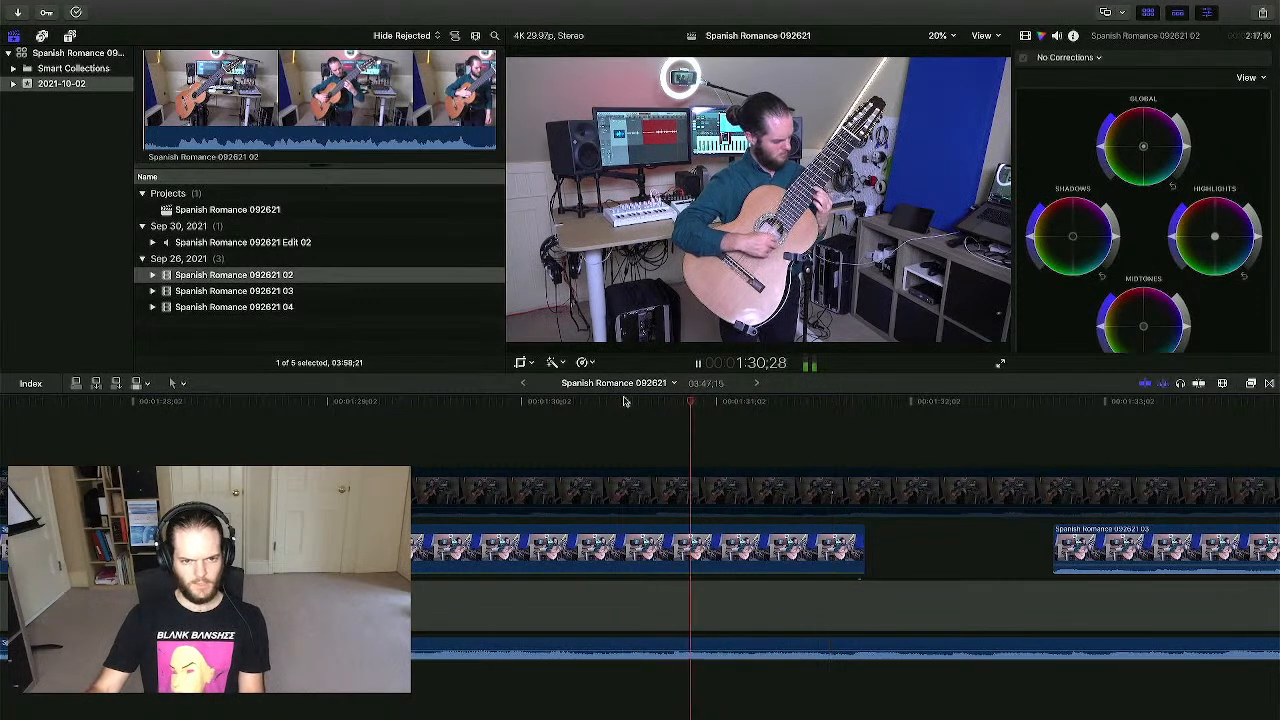
{"action": "left_click", "coordinate": [648, 401]}
{"action": "key", "text": "space"}
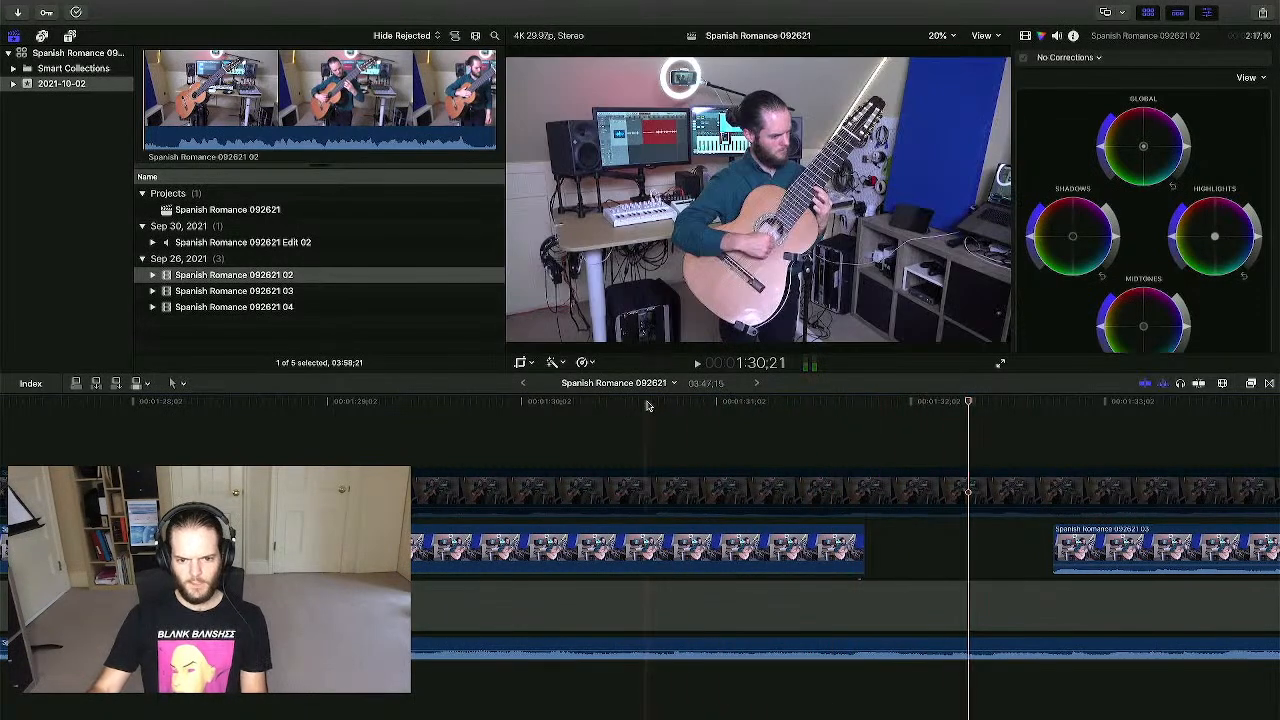
{"action": "left_click", "coordinate": [815, 402]}
{"action": "left_click", "coordinate": [855, 403]}
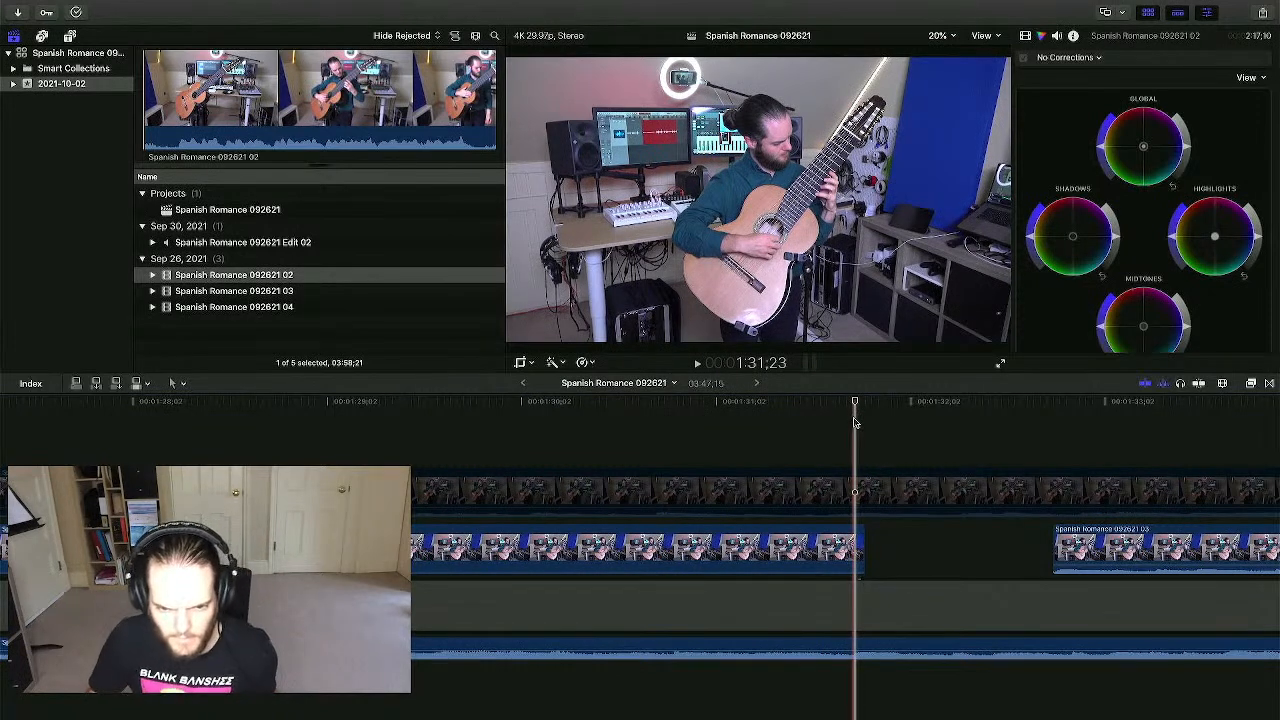
{"action": "key", "text": "space"}
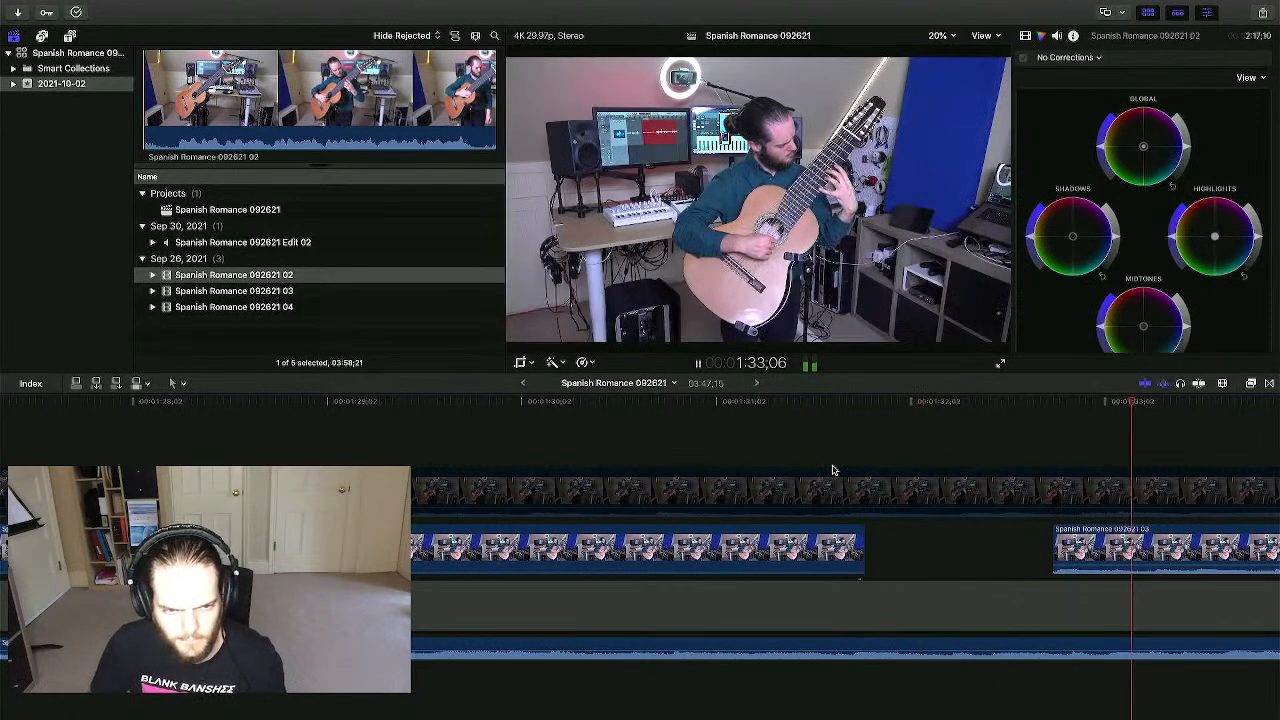
{"action": "key", "text": "space"}
{"action": "scroll", "coordinate": [1030, 535], "scroll_direction": "right", "scroll_amount": 2}
{"action": "left_click", "coordinate": [831, 643]}
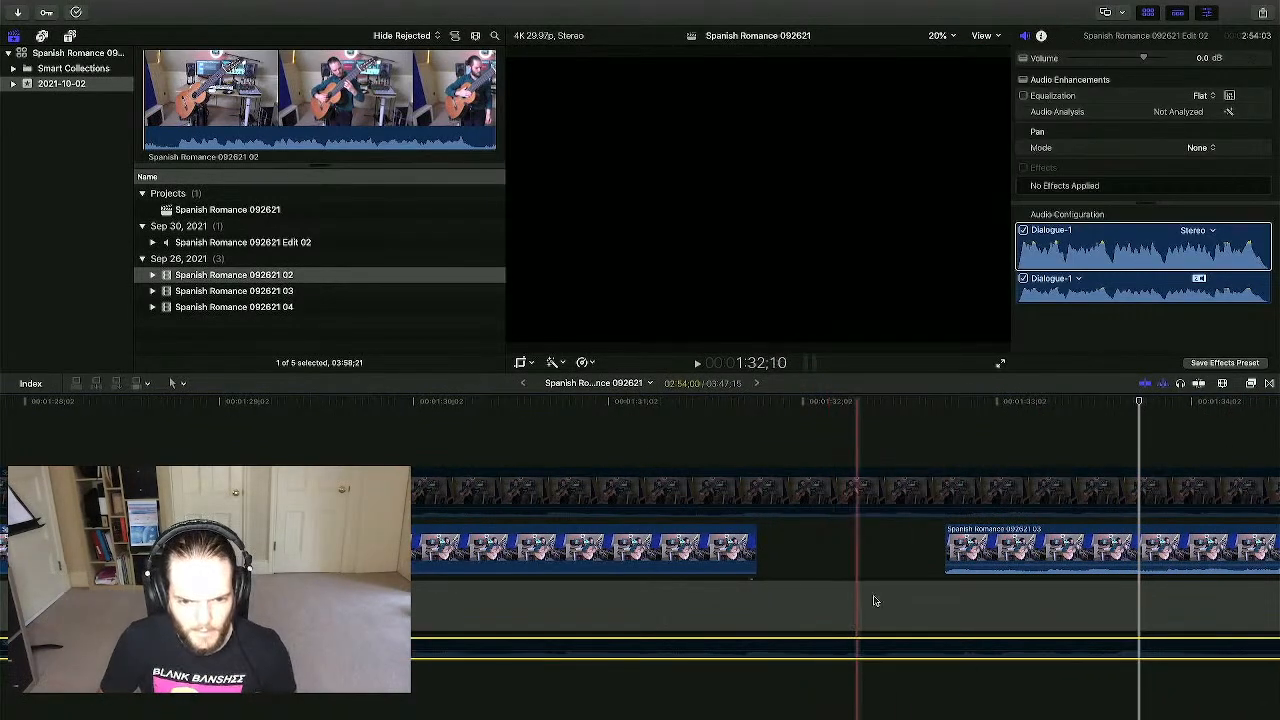
- Slide the second camera-03 clip earlier toward the first and play back the new cut
{"action": "left_click_drag", "start_coordinate": [985, 550], "coordinate": [772, 540]}
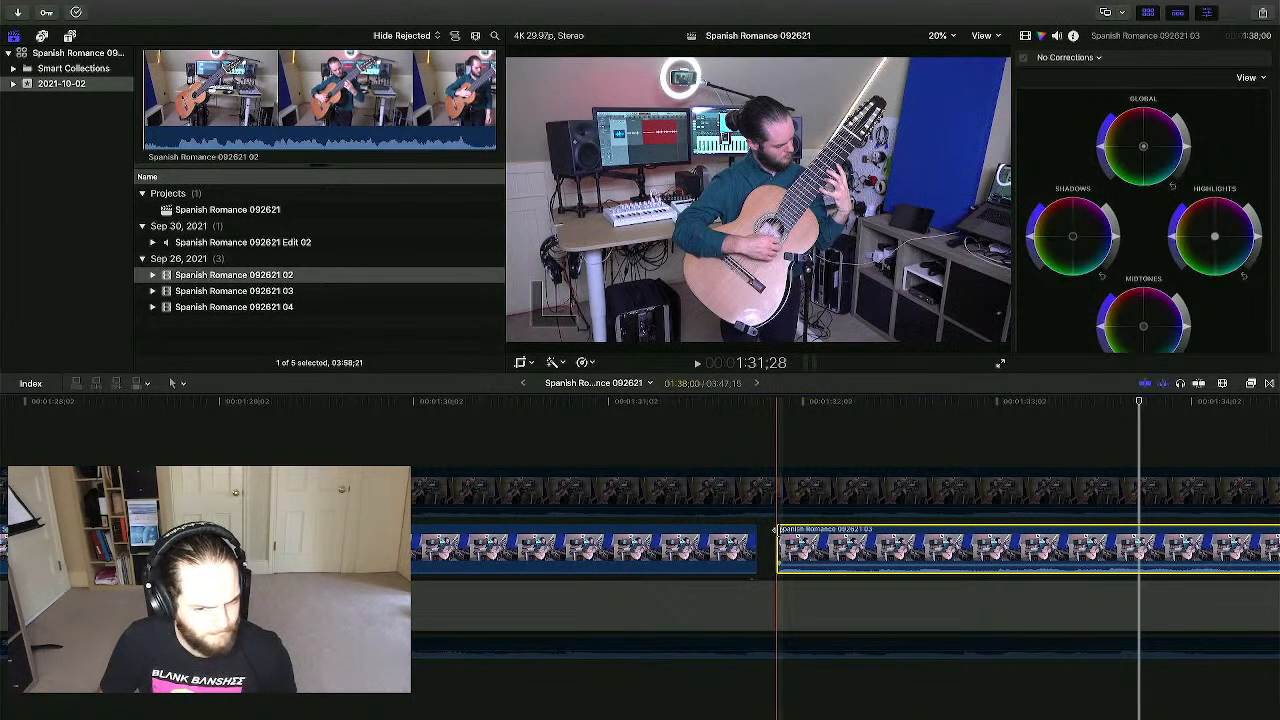
{"action": "key", "text": "space"}
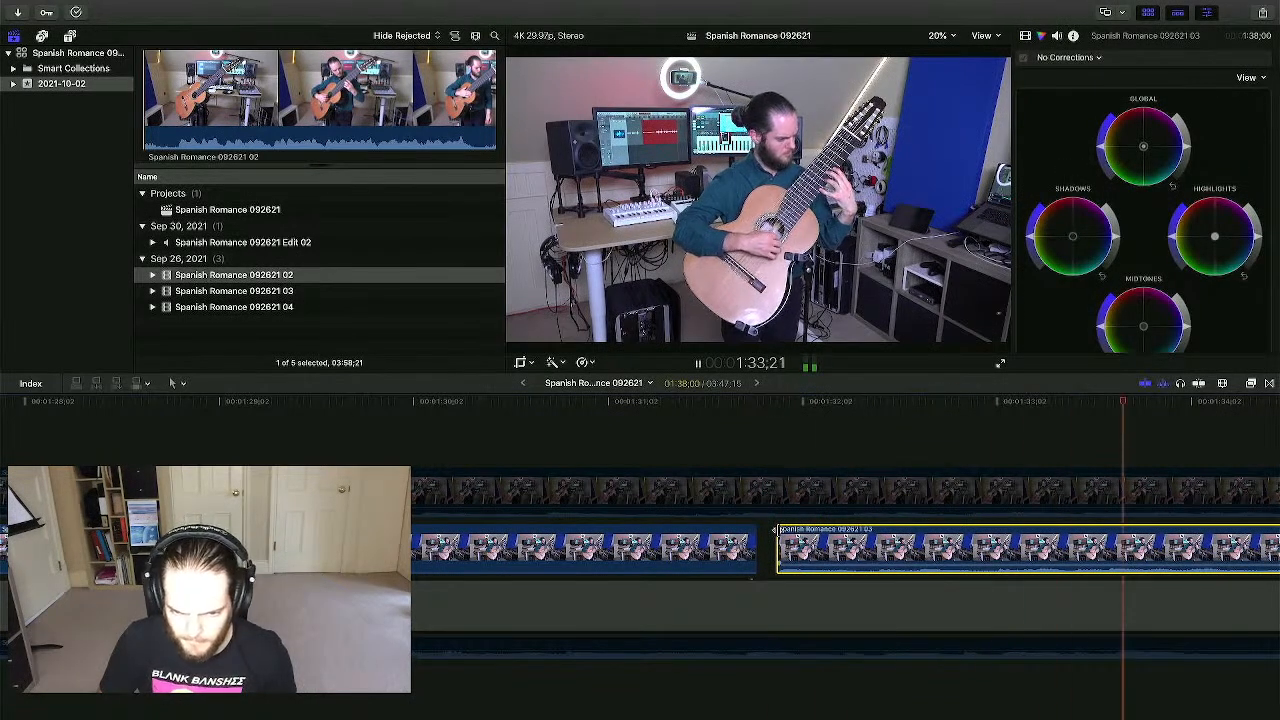
{"action": "scroll", "coordinate": [918, 542], "scroll_direction": "right", "scroll_amount": 3}
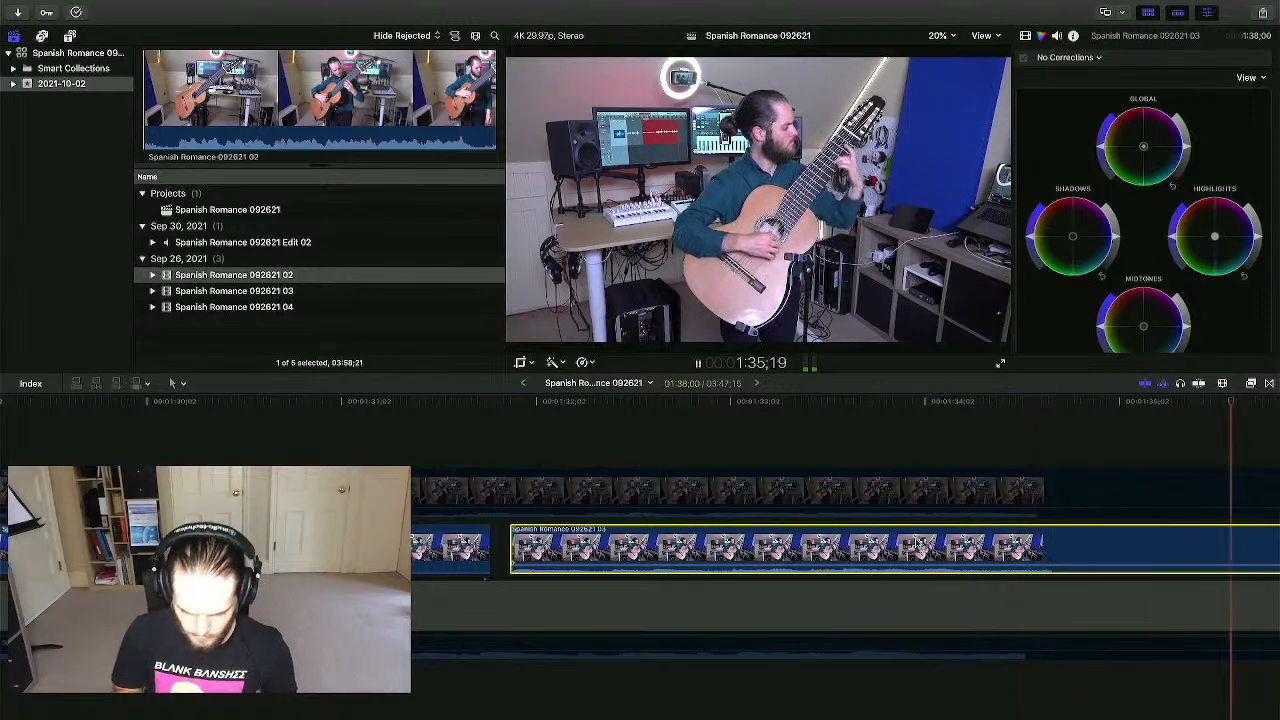
{"action": "key", "text": "super+minus"}
{"action": "key", "text": "super+minus"}
{"action": "scroll", "coordinate": [918, 543], "scroll_direction": "right", "scroll_amount": 10}
{"action": "key", "text": "super+minus"}
{"action": "scroll", "coordinate": [918, 543], "scroll_direction": "left", "scroll_amount": 5}
{"action": "scroll", "coordinate": [461, 538], "scroll_direction": "left", "scroll_amount": 2}
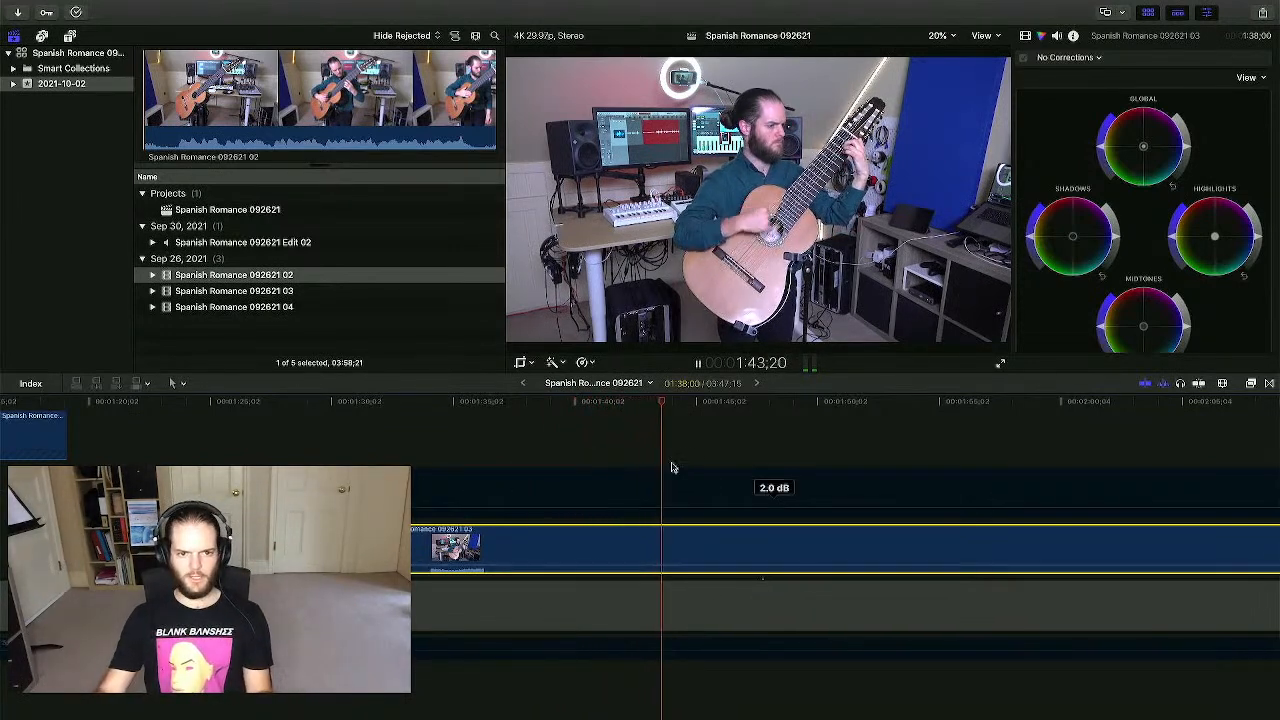
{"action": "key", "text": "space"}
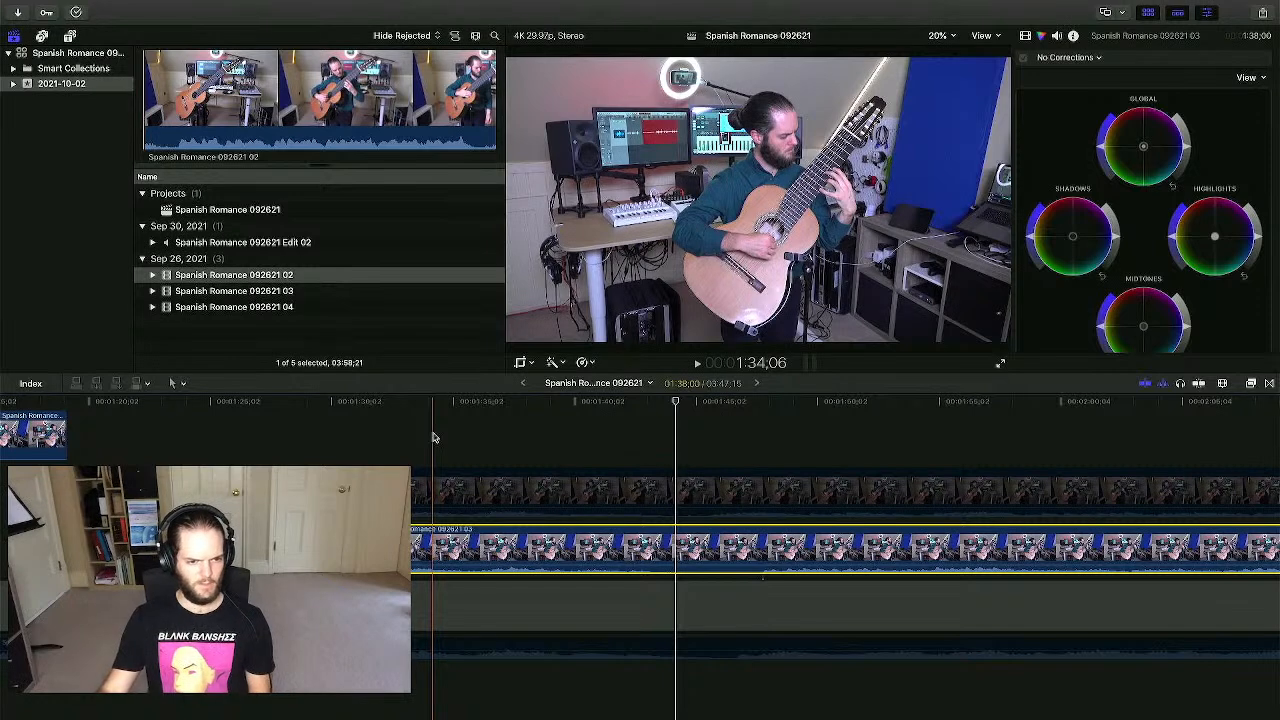
- Shift the camera-03 clip four seconds earlier and replay the adjusted cut near 1:31
{"action": "key", "text": "super+equal"}
{"action": "key", "text": "super+equal"}
{"action": "key", "text": "super+equal"}
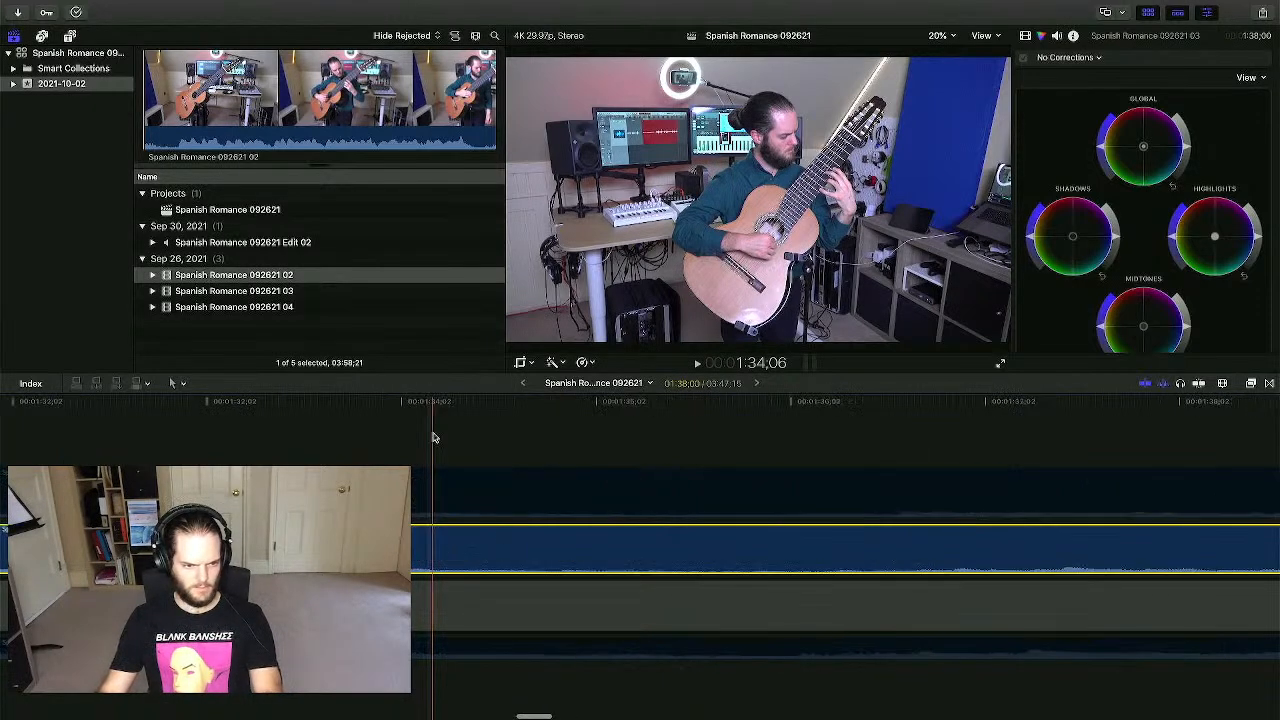
{"action": "left_click", "coordinate": [331, 435]}
{"action": "scroll", "coordinate": [358, 429], "scroll_direction": "left", "scroll_amount": 2}
{"action": "scroll", "coordinate": [358, 431], "scroll_direction": "left", "scroll_amount": 4}
{"action": "left_click", "coordinate": [412, 437]}
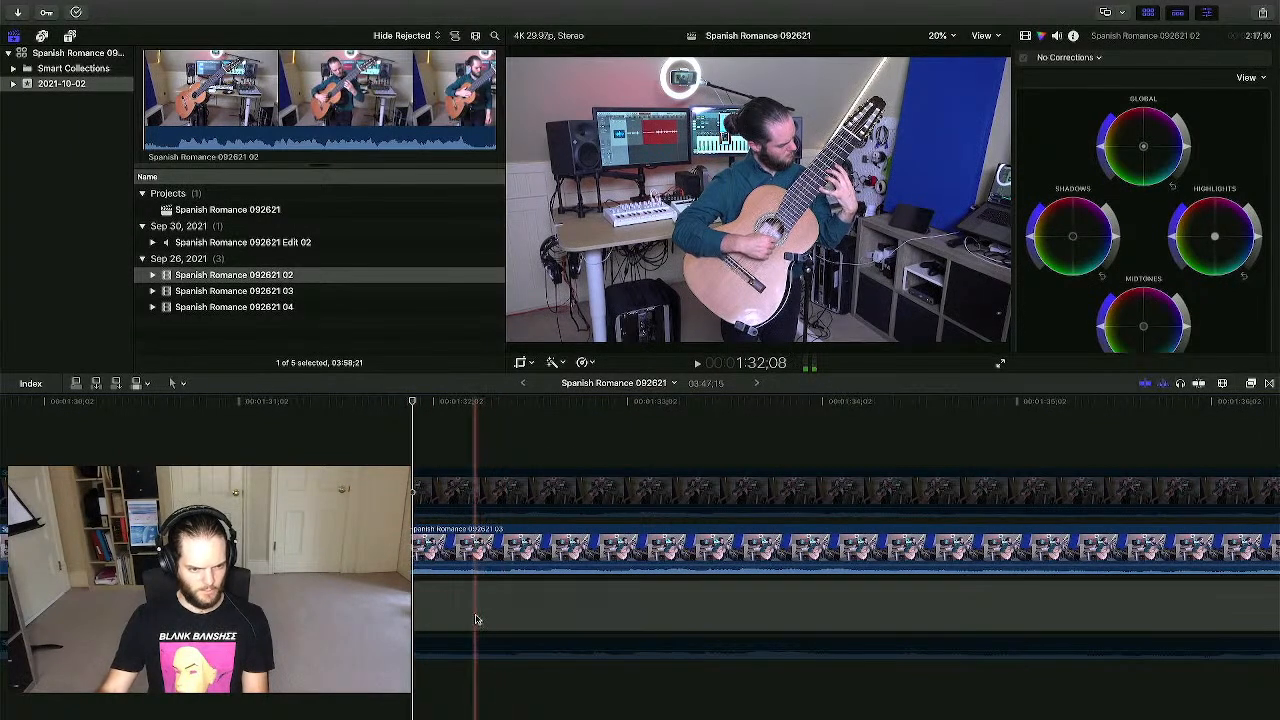
{"action": "left_click", "coordinate": [474, 680]}
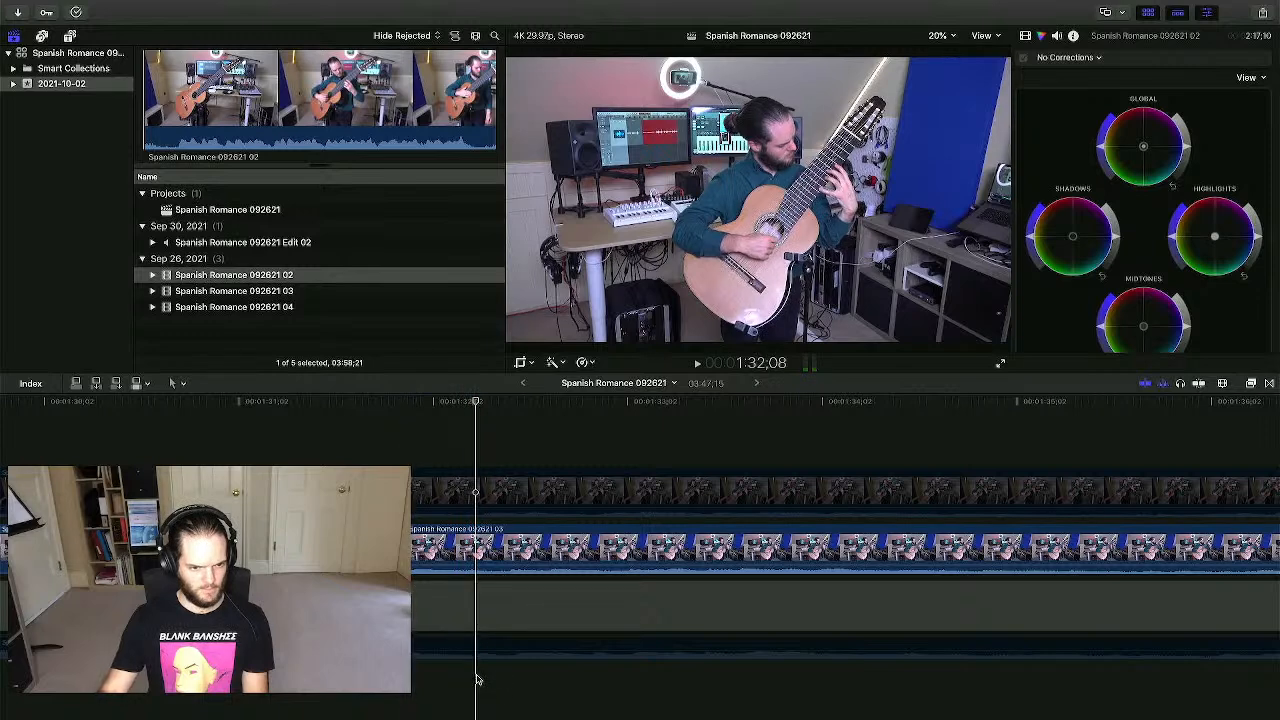
{"action": "left_click_drag", "start_coordinate": [515, 548], "coordinate": [485, 548]}
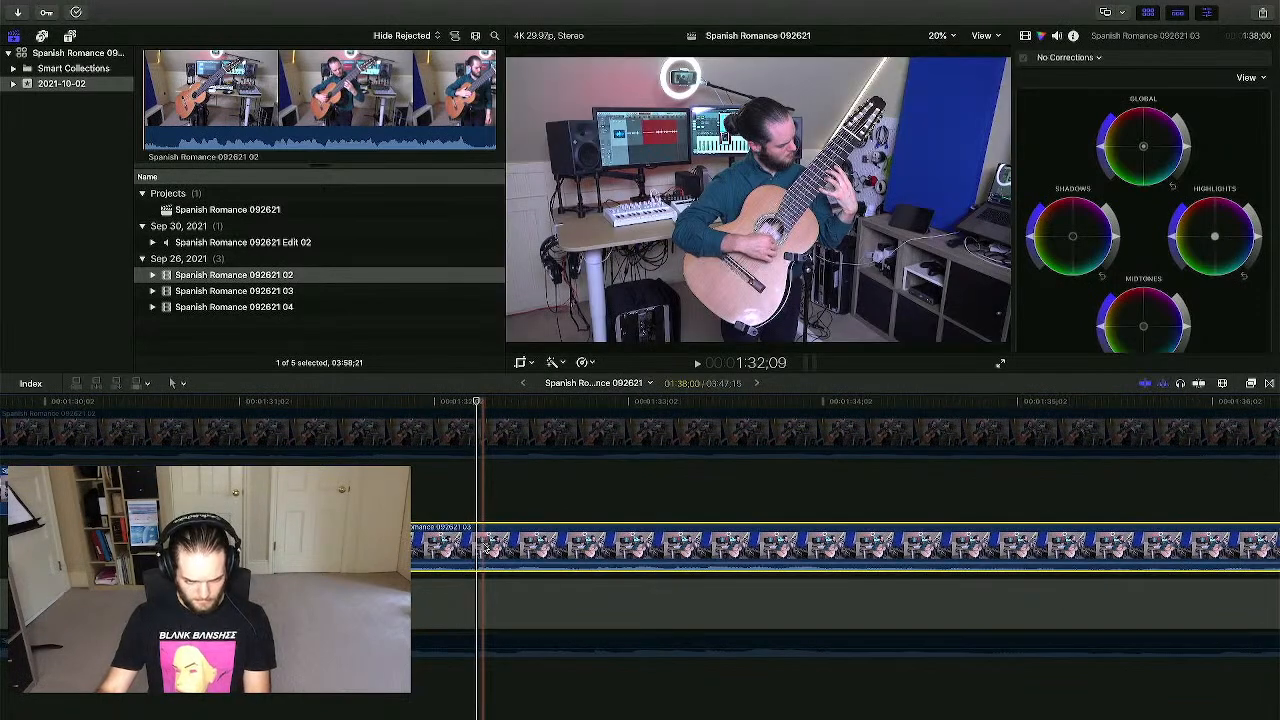
{"action": "left_click", "coordinate": [264, 705]}
{"action": "key", "text": "space"}
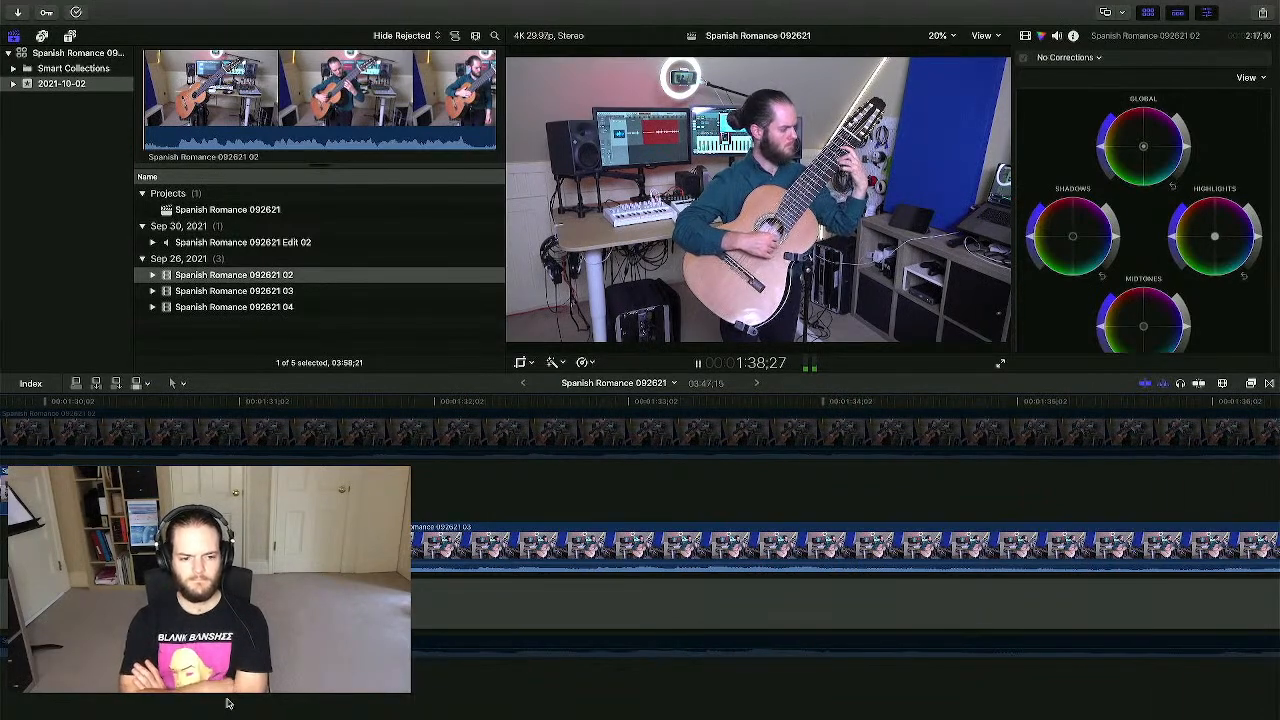
- Re-enable the bottom audio clip and play back from 1:46;23
{"action": "key", "text": "space"}
{"action": "scroll", "coordinate": [229, 703], "scroll_direction": "left", "scroll_amount": 10}
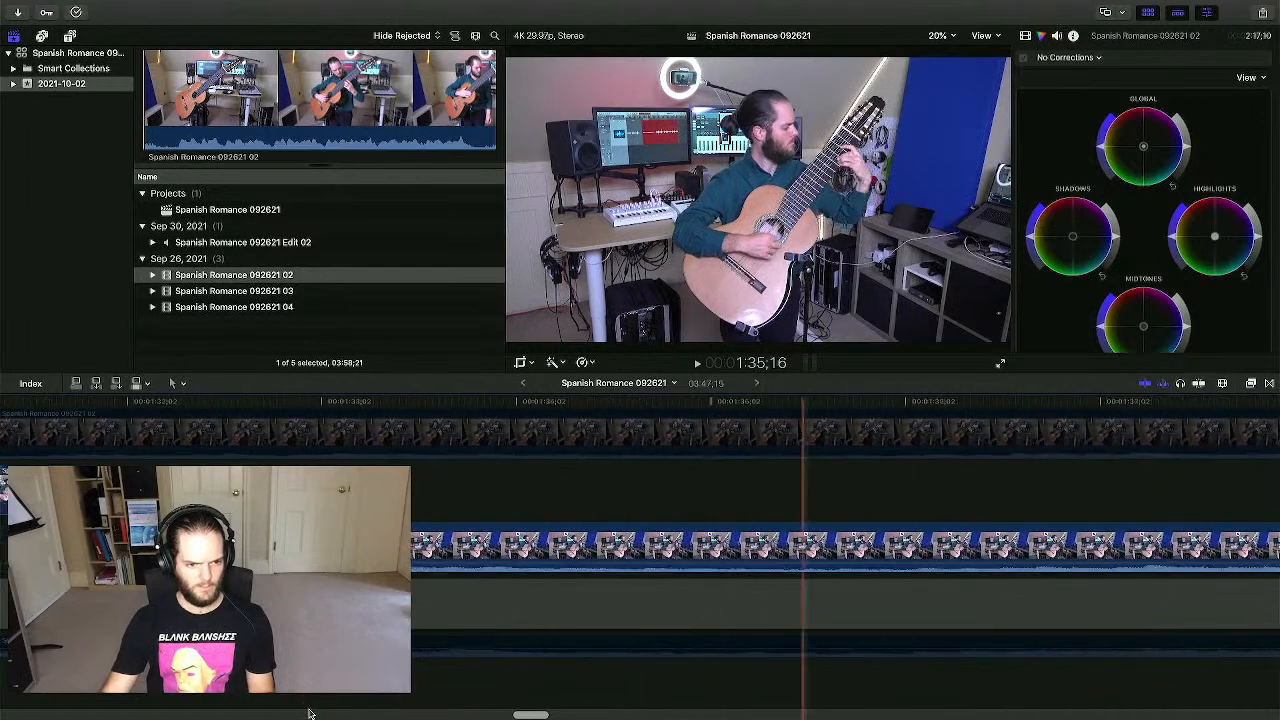
{"action": "scroll", "coordinate": [311, 713], "scroll_direction": "left", "scroll_amount": 2}
{"action": "left_click", "coordinate": [264, 647]}
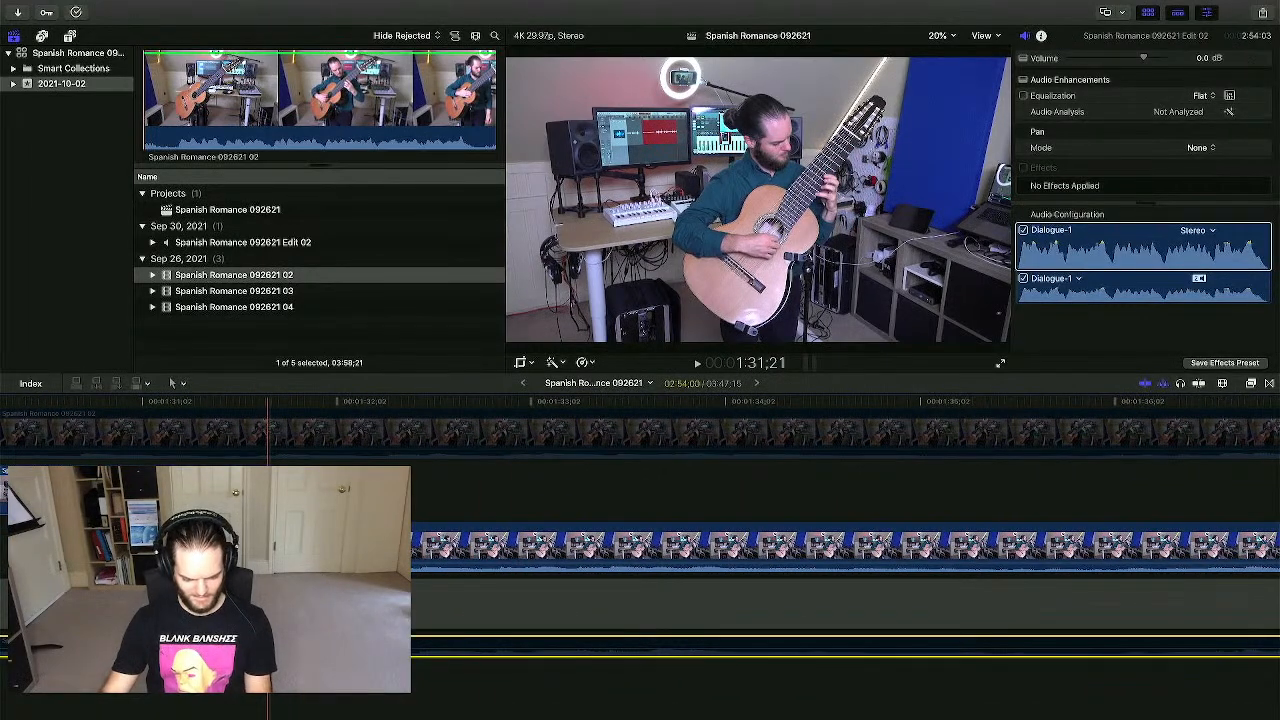
{"action": "key", "text": "v"}
{"action": "left_click", "coordinate": [262, 677]}
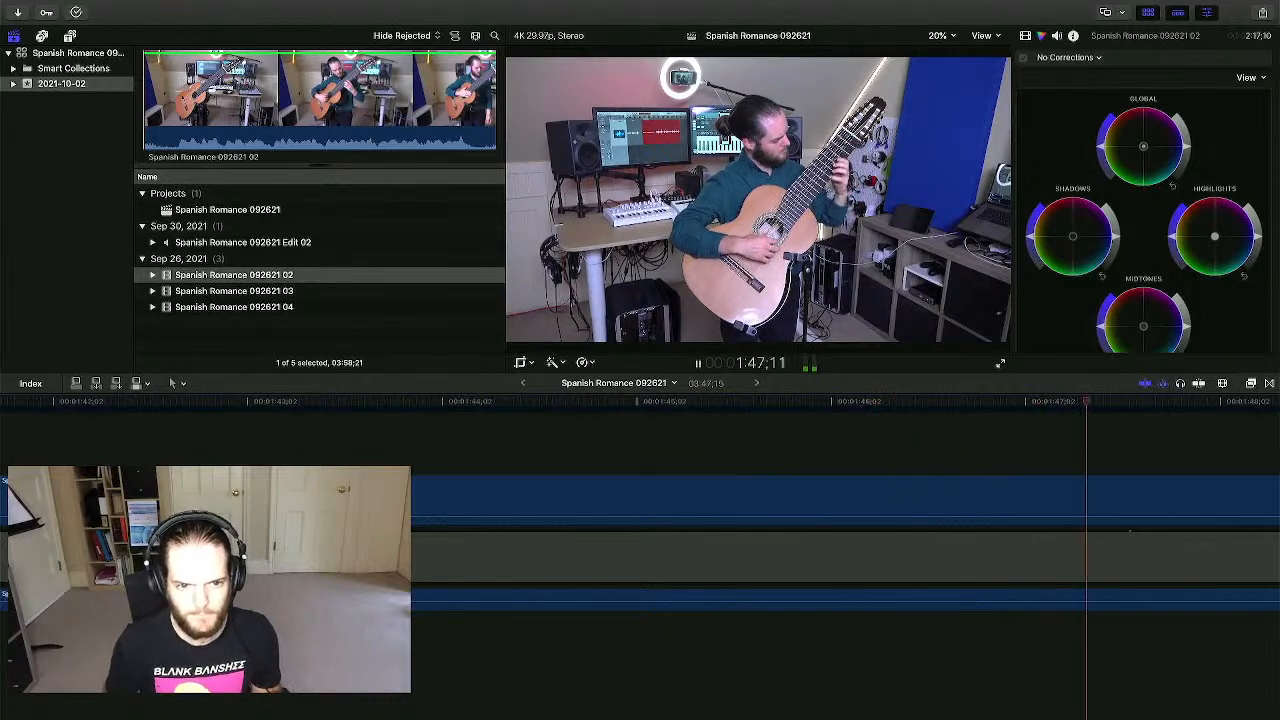
{"action": "key", "text": "space"}
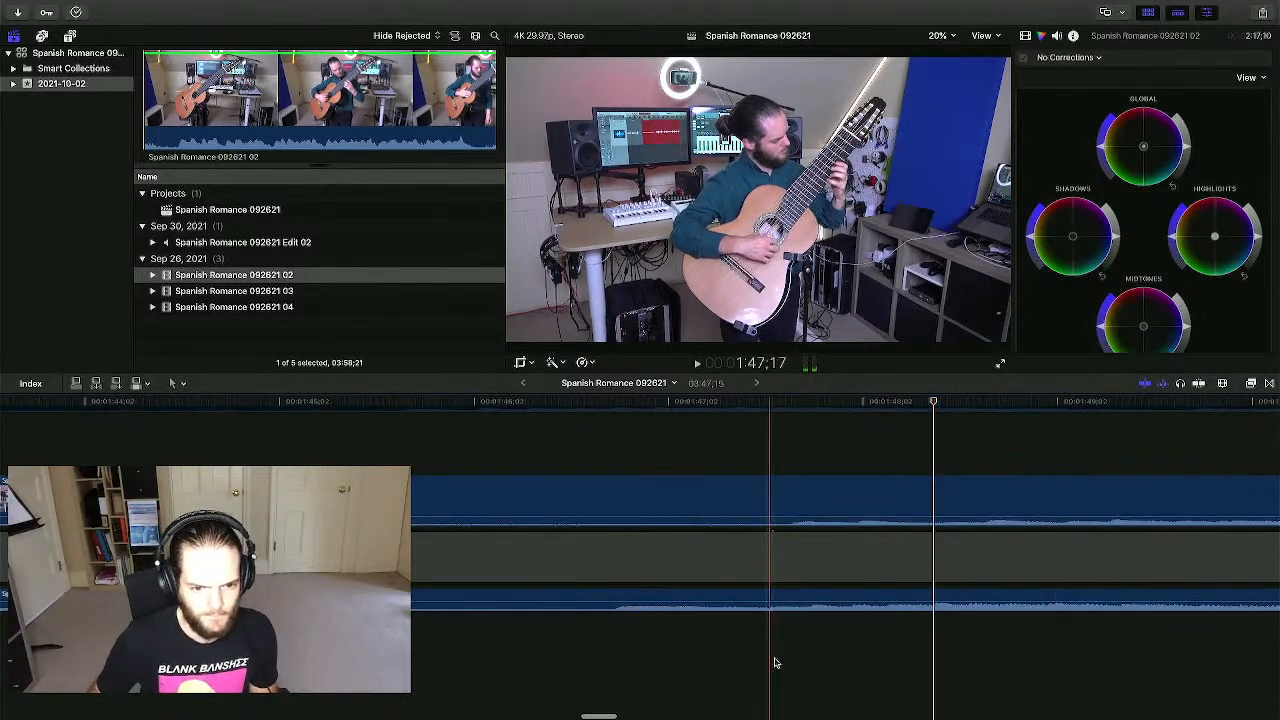
{"action": "left_click", "coordinate": [615, 666]}
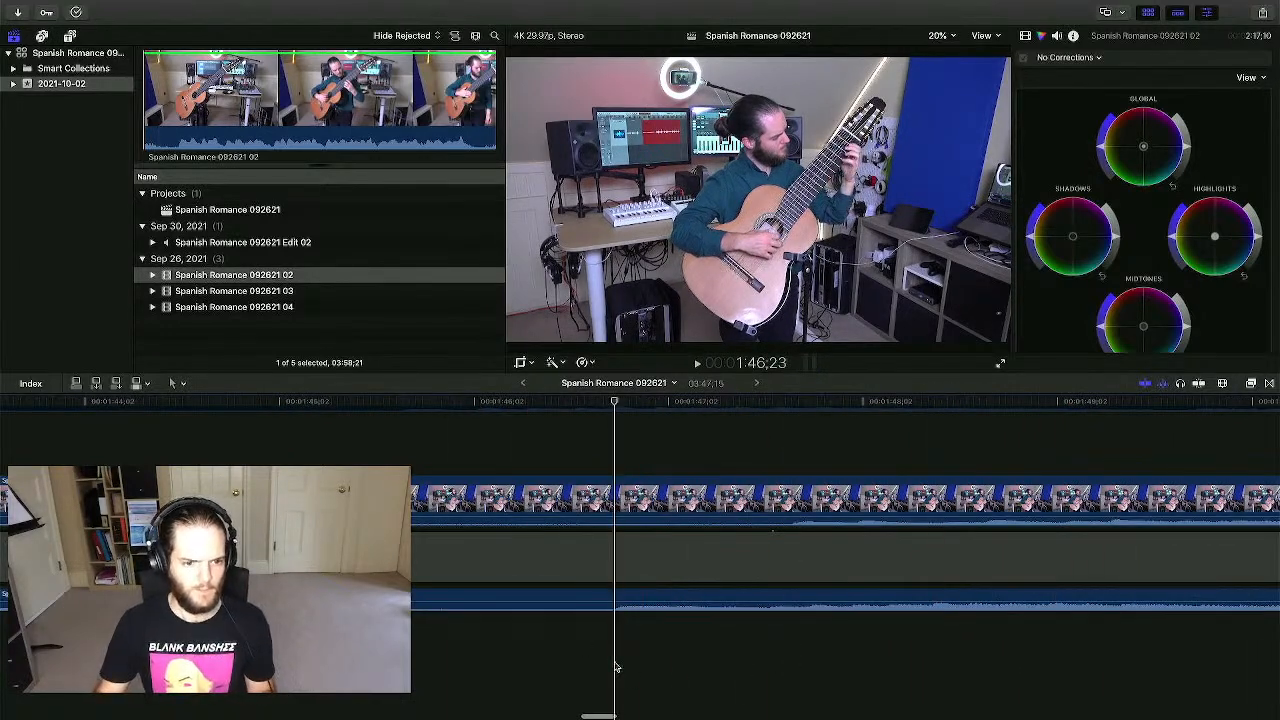
{"action": "key", "text": "space"}
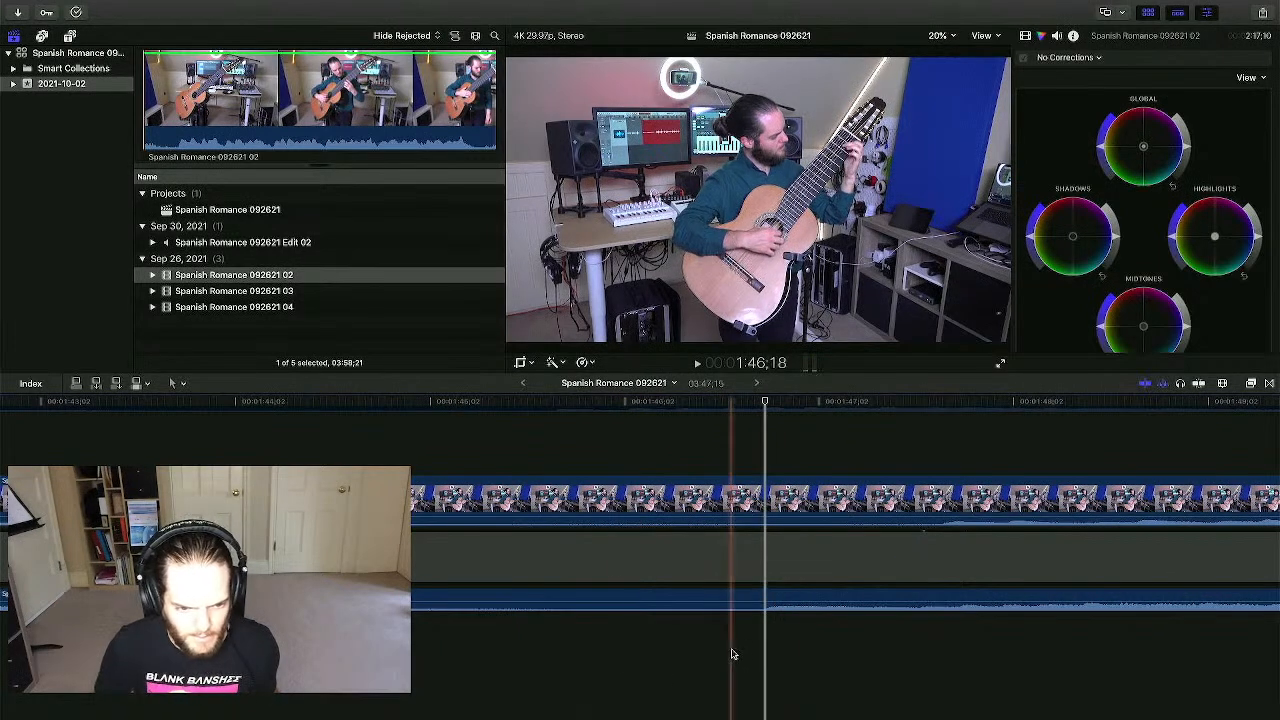
- Blade the 03 clip at the next splice point near 1:46 and delete the piece after it
{"action": "key", "text": "b"}
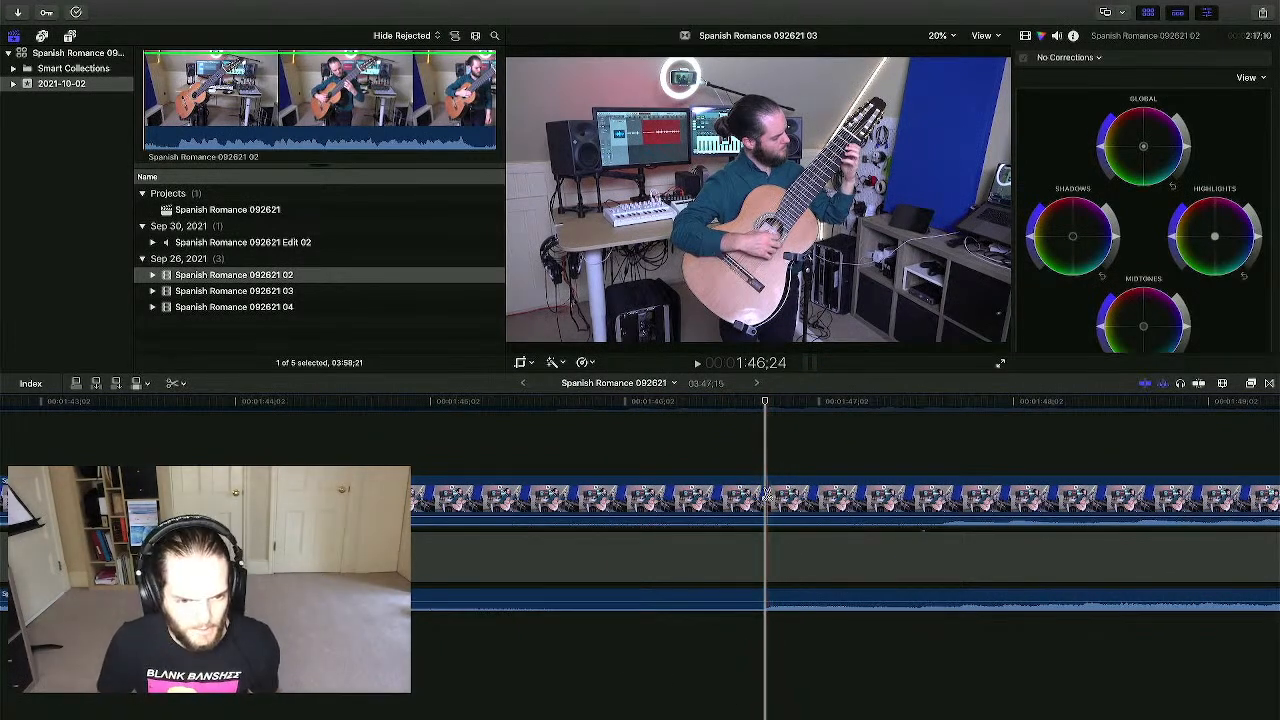
{"action": "left_click", "coordinate": [764, 495]}
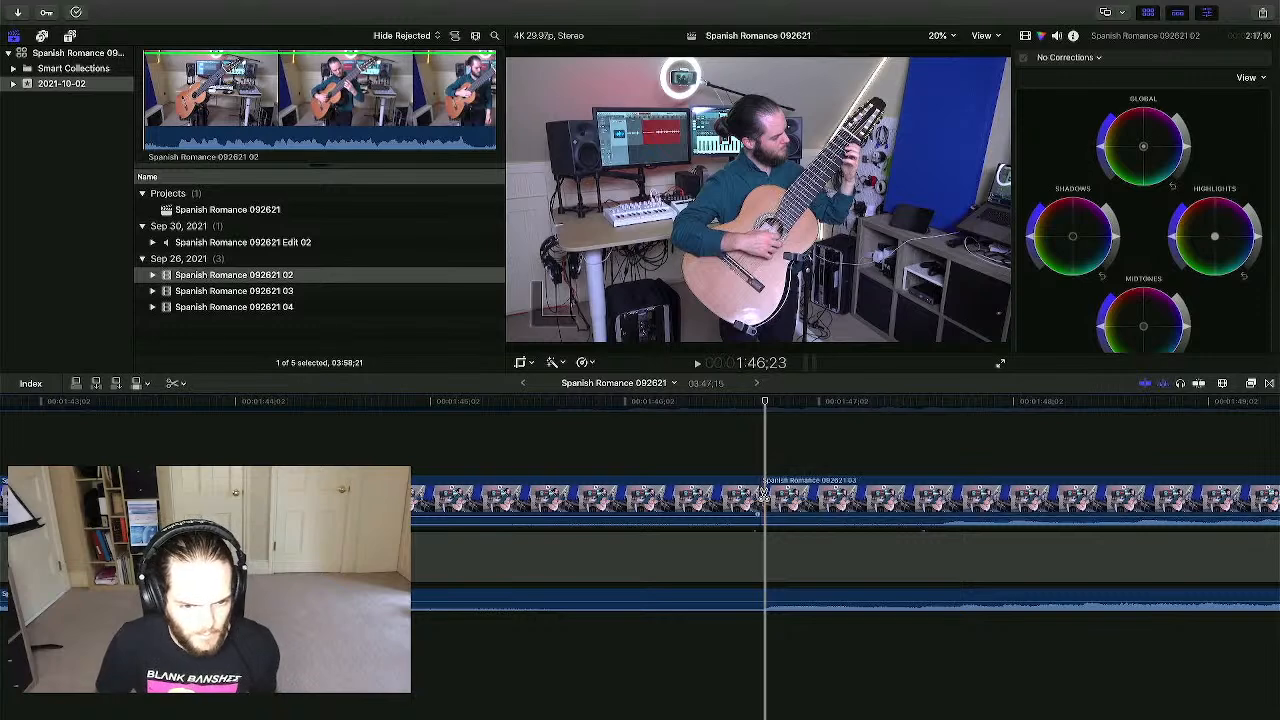
{"action": "key", "text": "a"}
{"action": "left_click", "coordinate": [805, 490]}
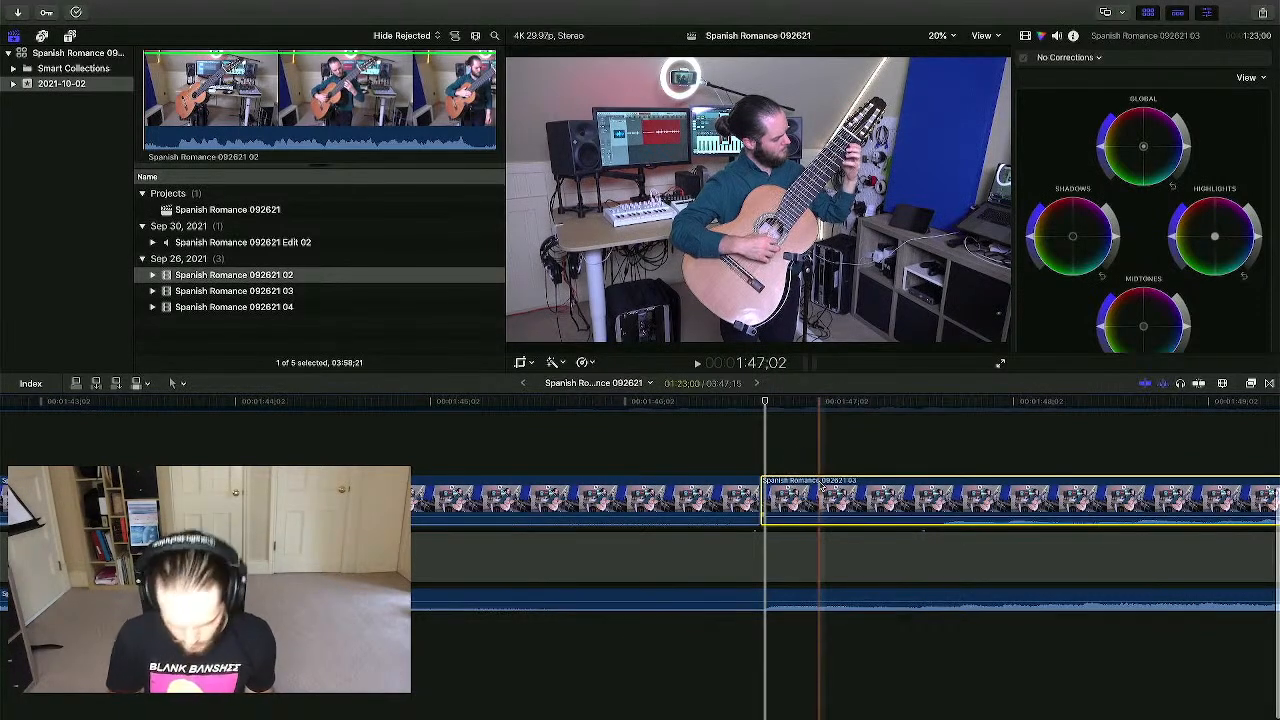
{"action": "key", "text": "super+minus"}
{"action": "key", "text": "super+minus"}
{"action": "key", "text": "super+minus"}
{"action": "key", "text": "super+minus"}
{"action": "key", "text": "super+minus"}
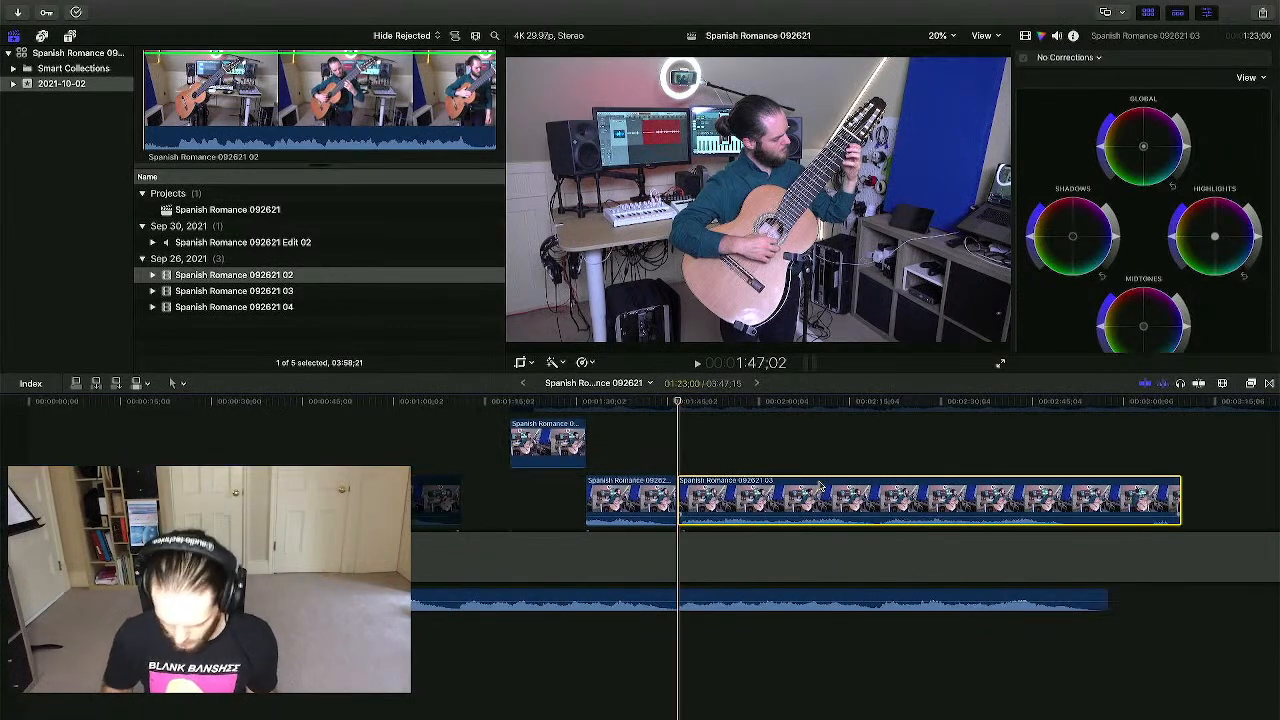
{"action": "key", "text": "Delete"}
{"action": "scroll", "coordinate": [820, 486], "scroll_direction": "up", "scroll_amount": 3}
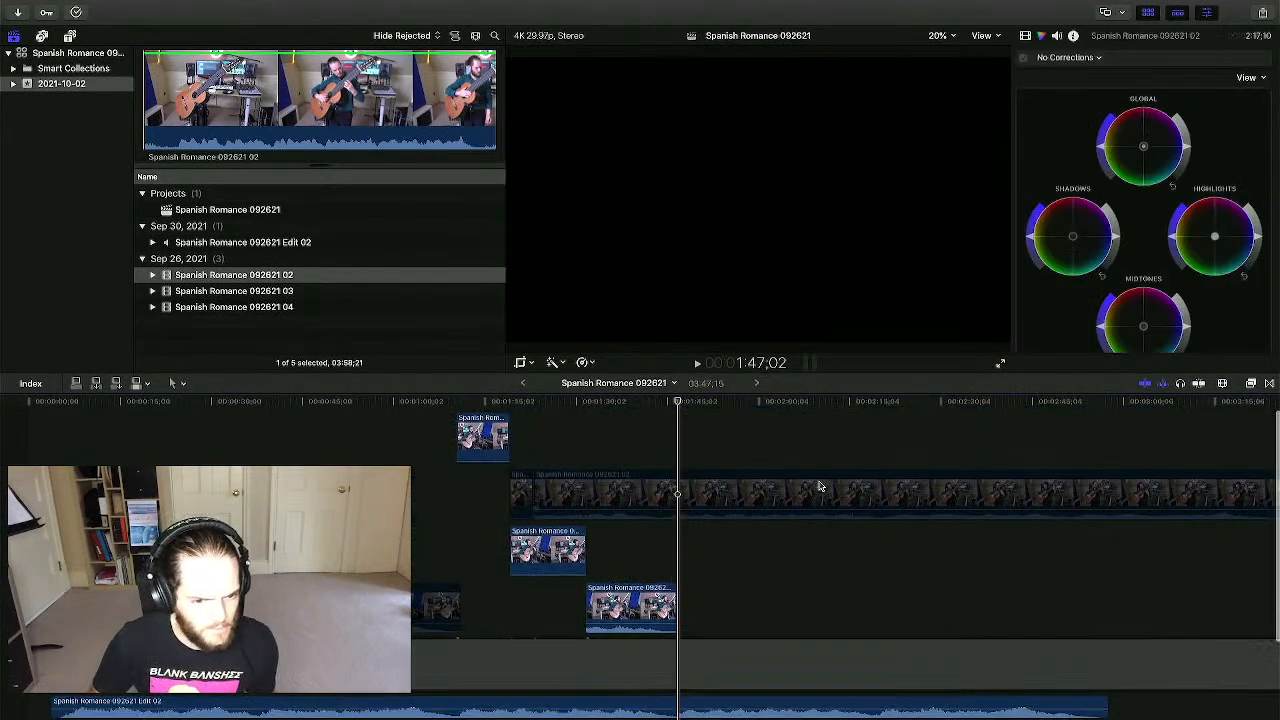
{"action": "key", "text": "ctrl+Up"}
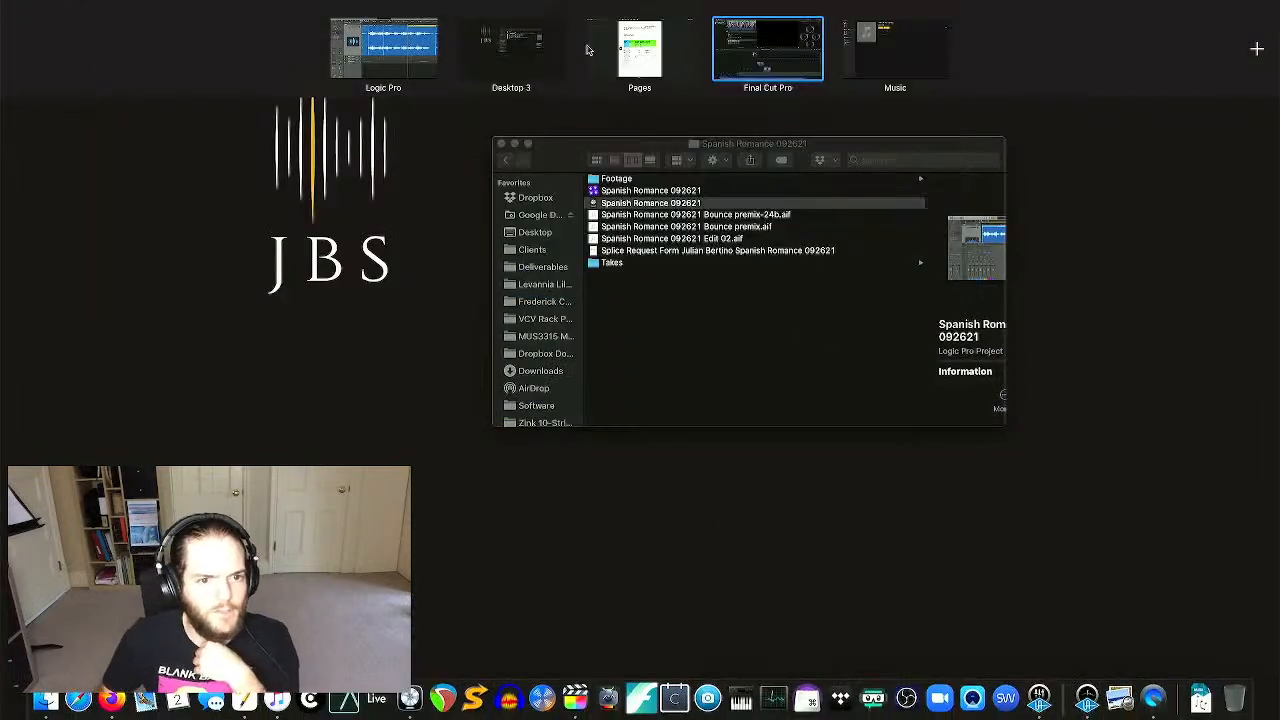
- In the Pages splice form, check splice 17A timings and 17B's take 4A (1.10 to 1.45)
{"action": "left_click", "coordinate": [655, 75]}
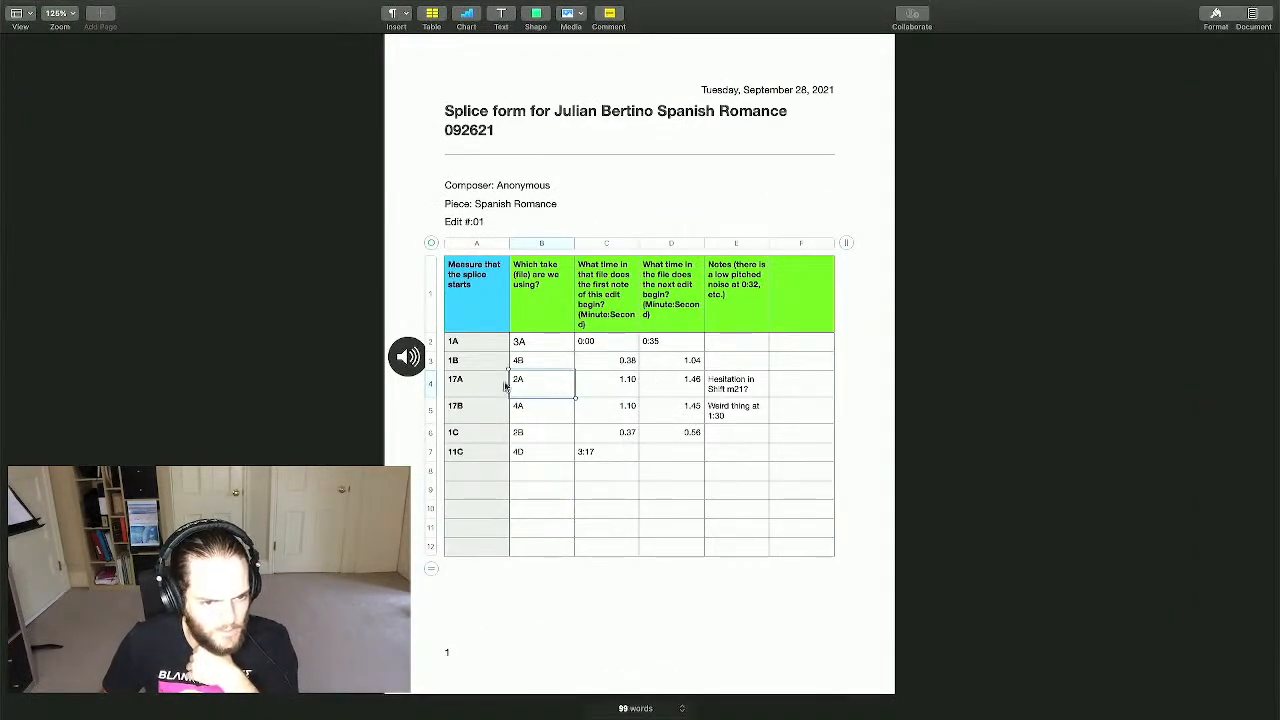
{"action": "left_click", "coordinate": [622, 390]}
{"action": "left_click", "coordinate": [538, 418]}
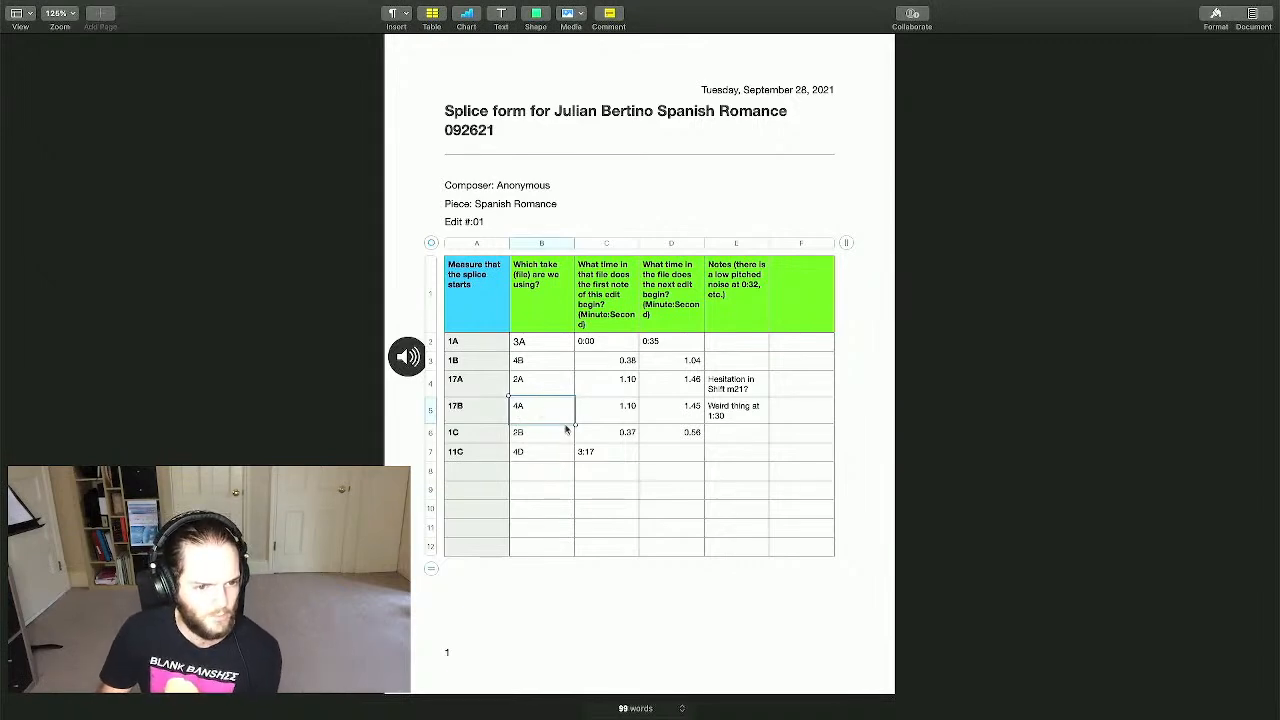
{"action": "key", "text": "ctrl+Up"}
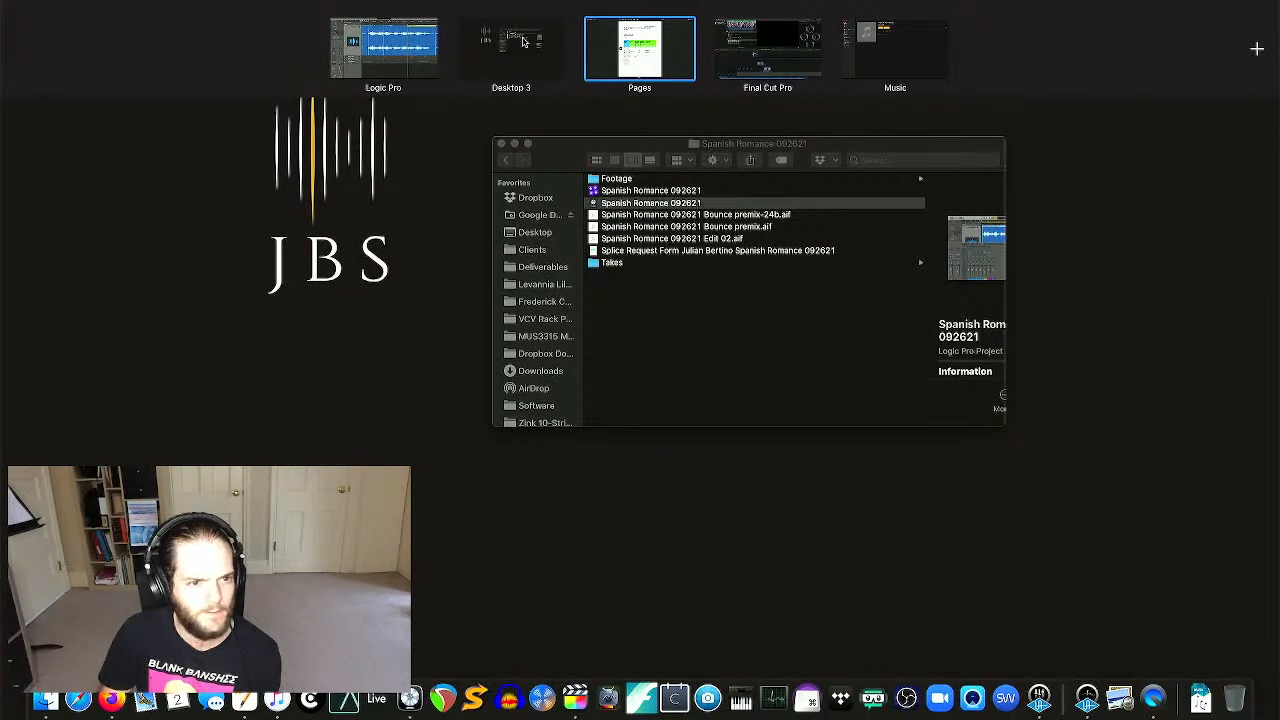
- In Logic Pro, put the playhead on the next edit at 01:01:42
{"action": "left_click", "coordinate": [384, 45]}
{"action": "scroll", "coordinate": [835, 258], "scroll_direction": "right", "scroll_amount": 5}
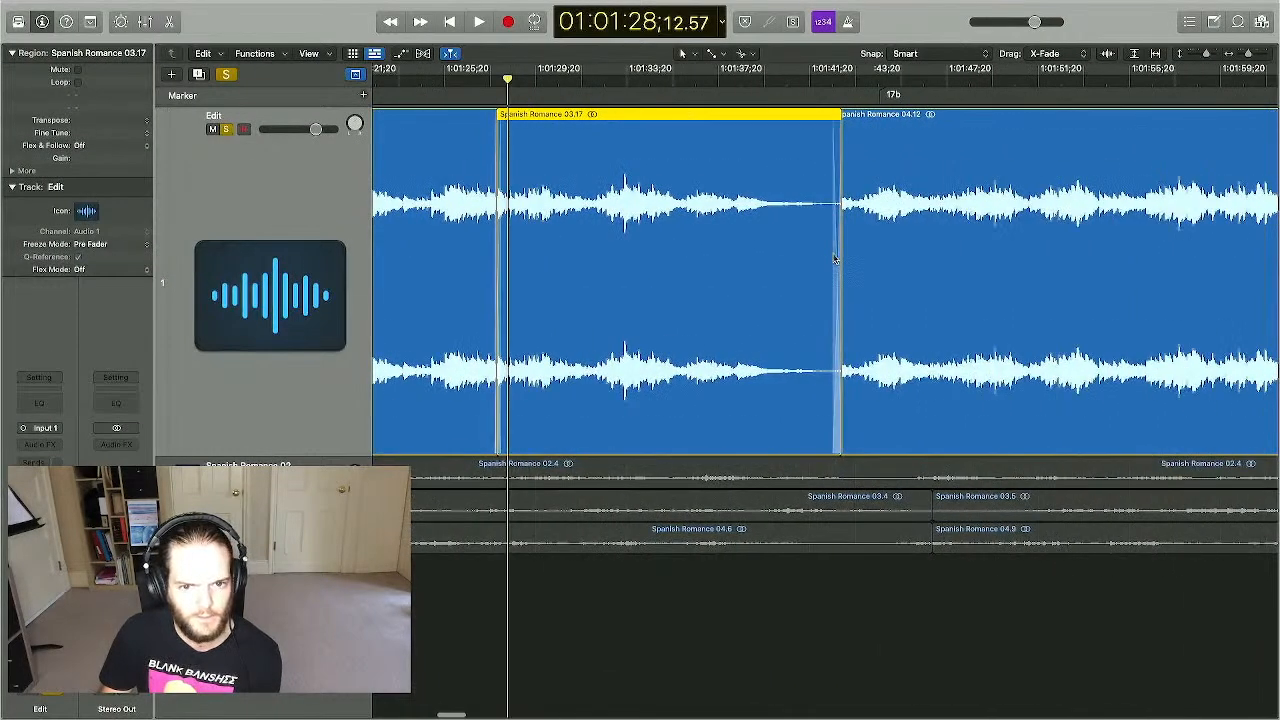
{"action": "left_click", "coordinate": [839, 83]}
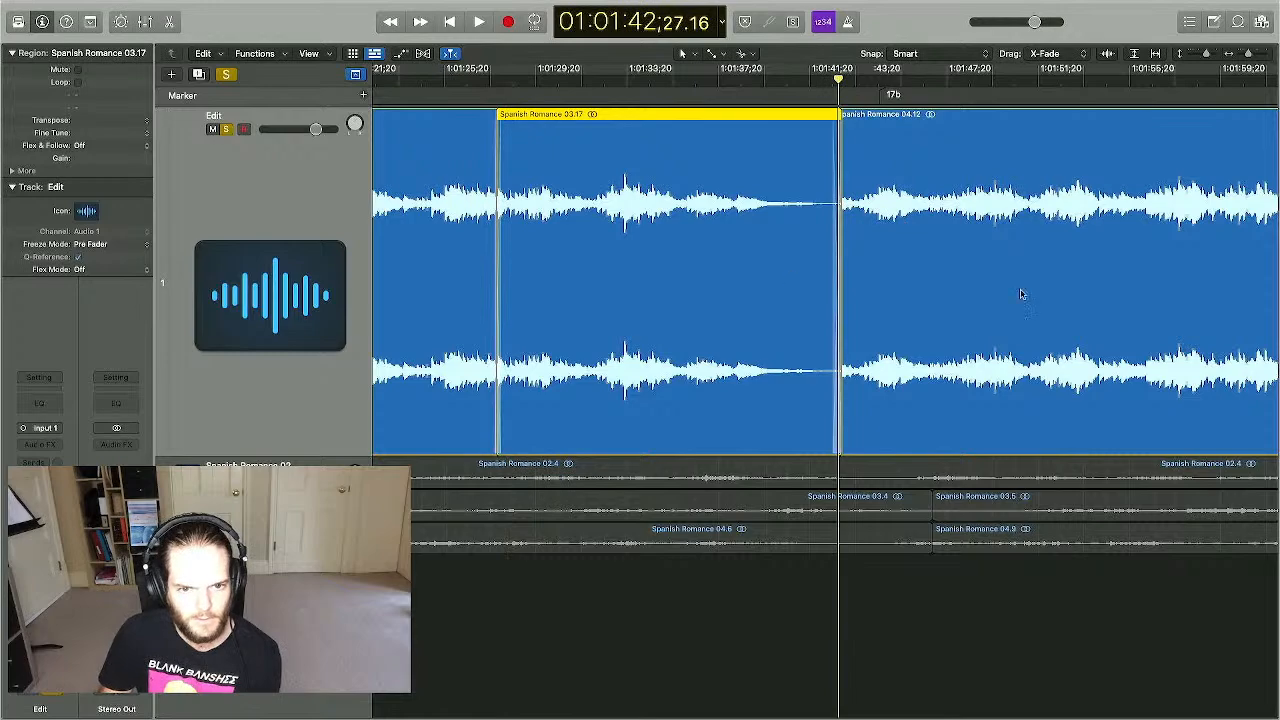
{"action": "key", "text": "ctrl+Up"}
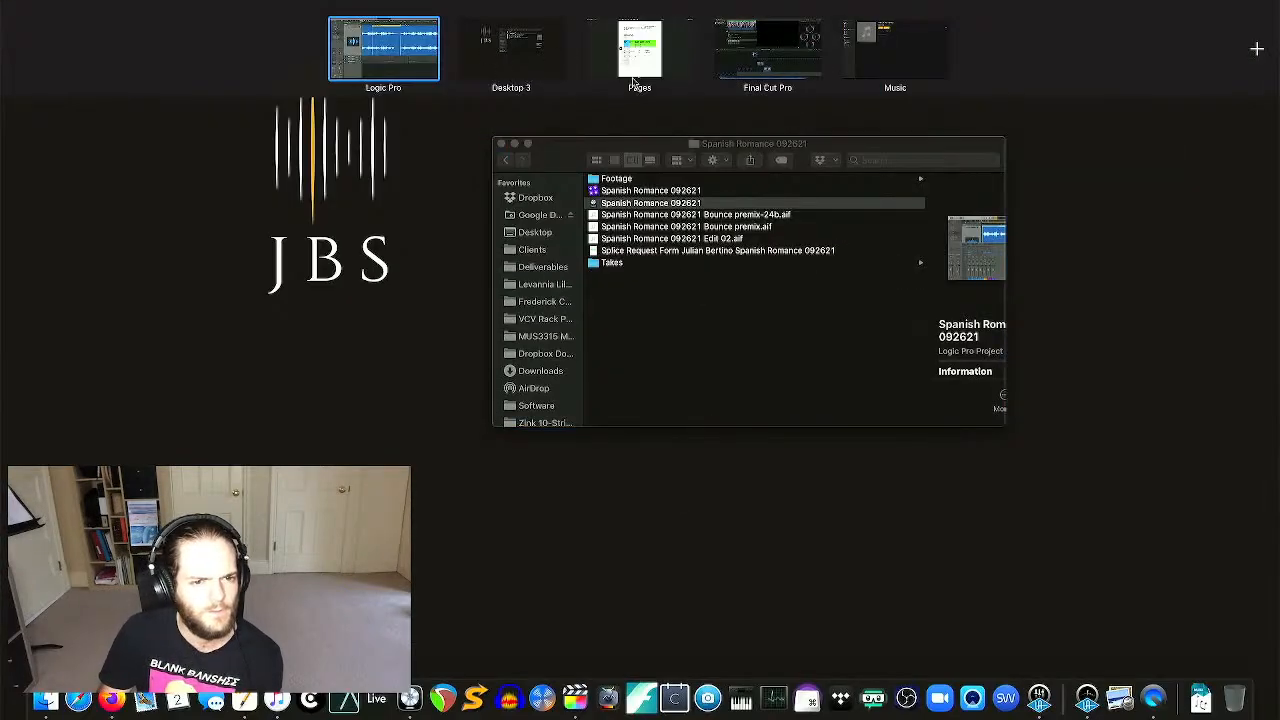
- Add the Spanish Romance 092621 04 clip to the Final Cut Pro timeline and trim its start
{"action": "left_click", "coordinate": [770, 45]}
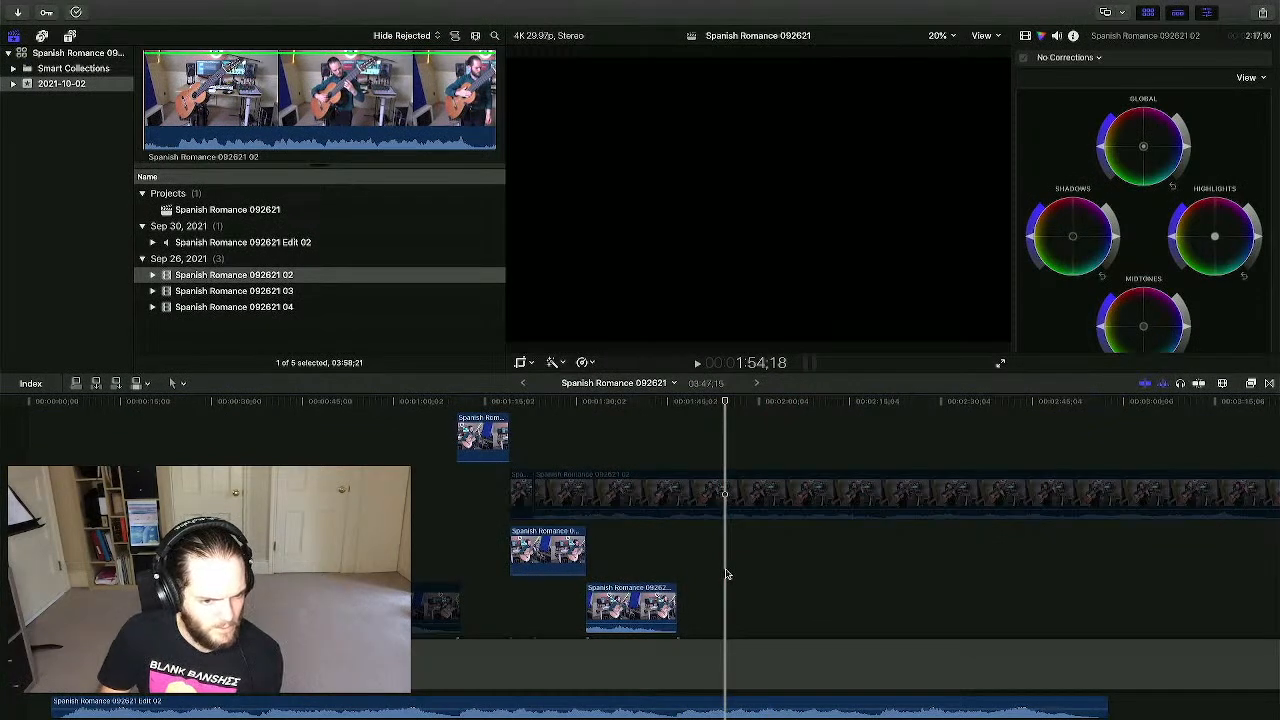
{"action": "scroll", "coordinate": [336, 450], "scroll_direction": "down", "scroll_amount": 3}
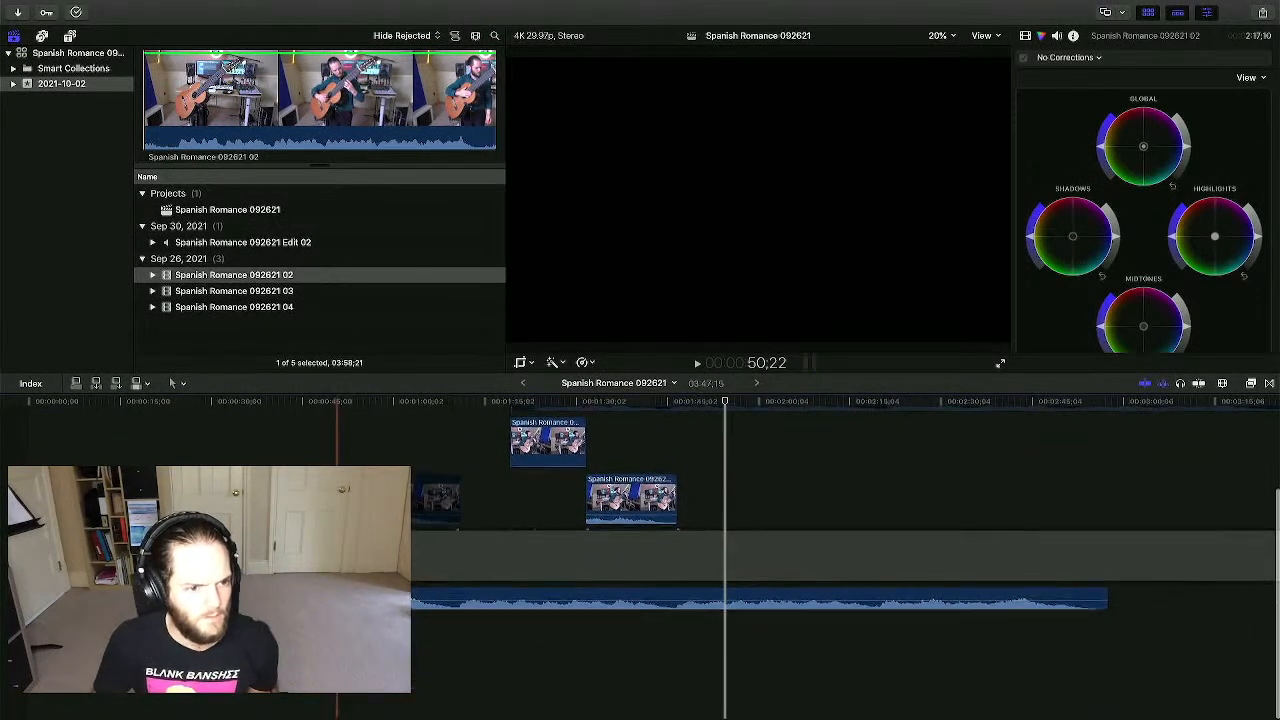
{"action": "left_click_drag", "start_coordinate": [236, 312], "coordinate": [82, 450]}
{"action": "key", "text": "super+minus"}
{"action": "key", "text": "super+minus"}
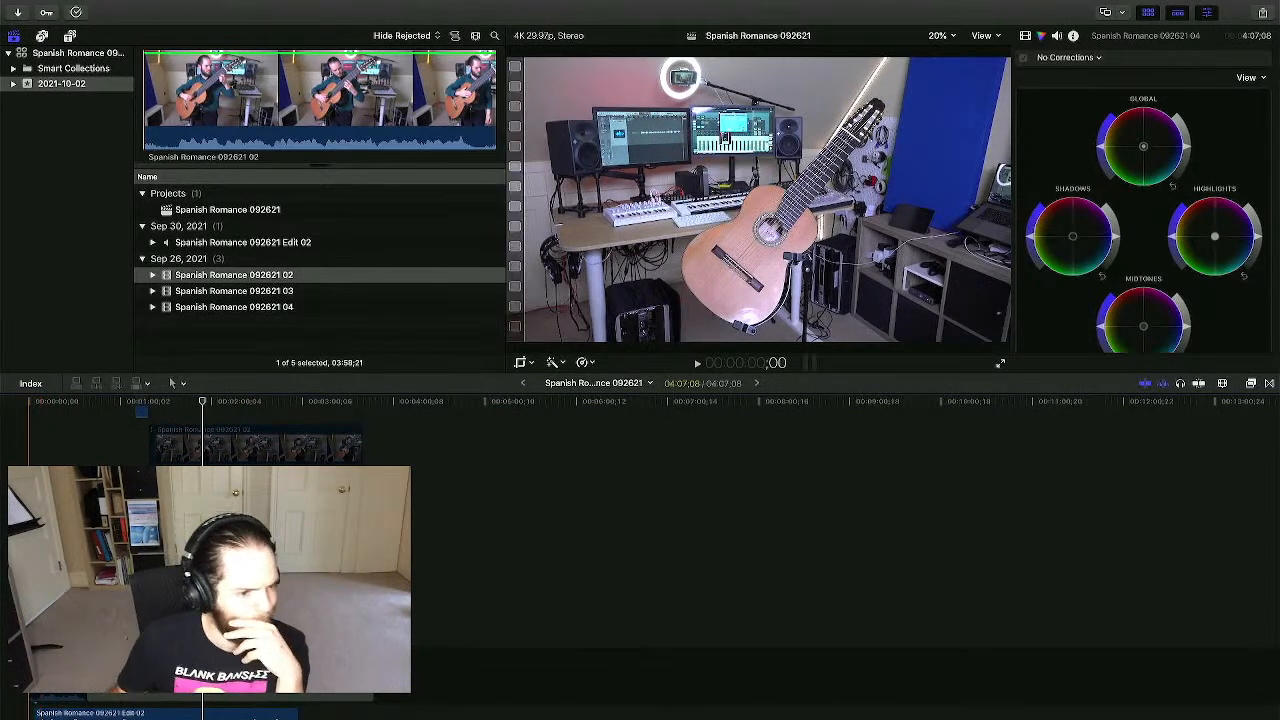
{"action": "left_click_drag", "start_coordinate": [29, 585], "coordinate": [66, 585]}
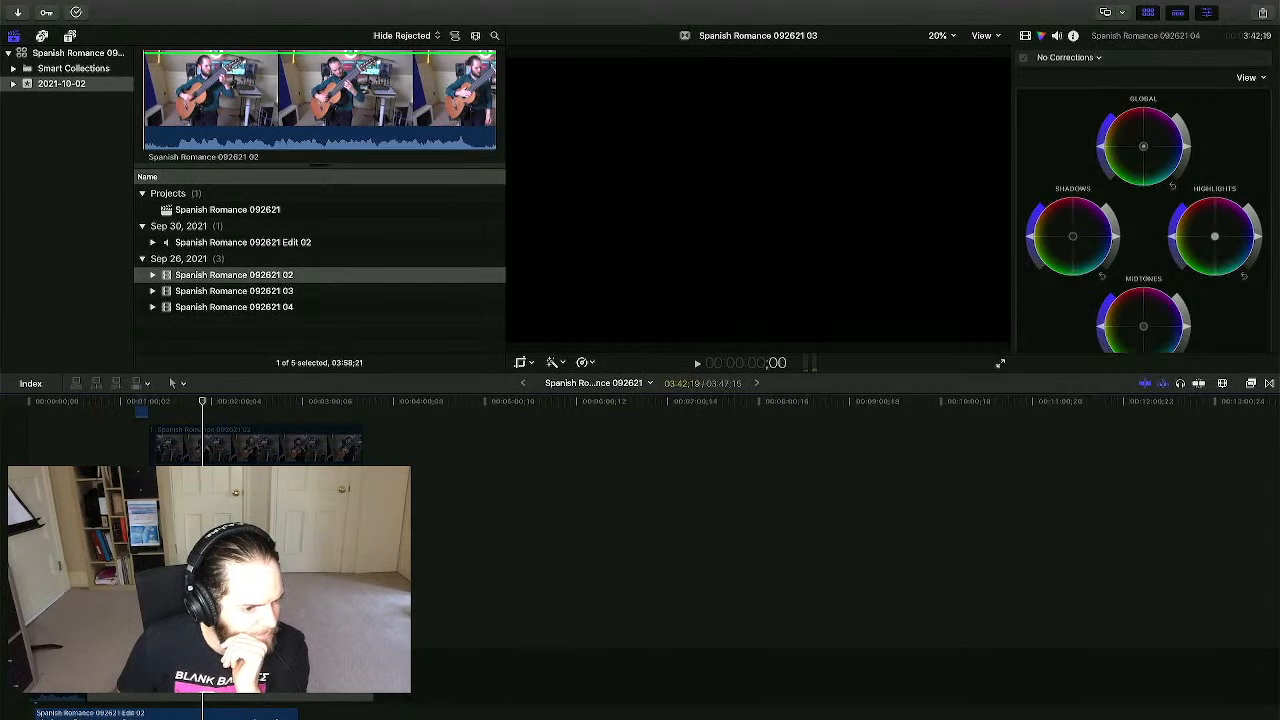
- Play back and scrub through the start of the 04 clip to check its alignment
{"action": "key", "text": "space"}
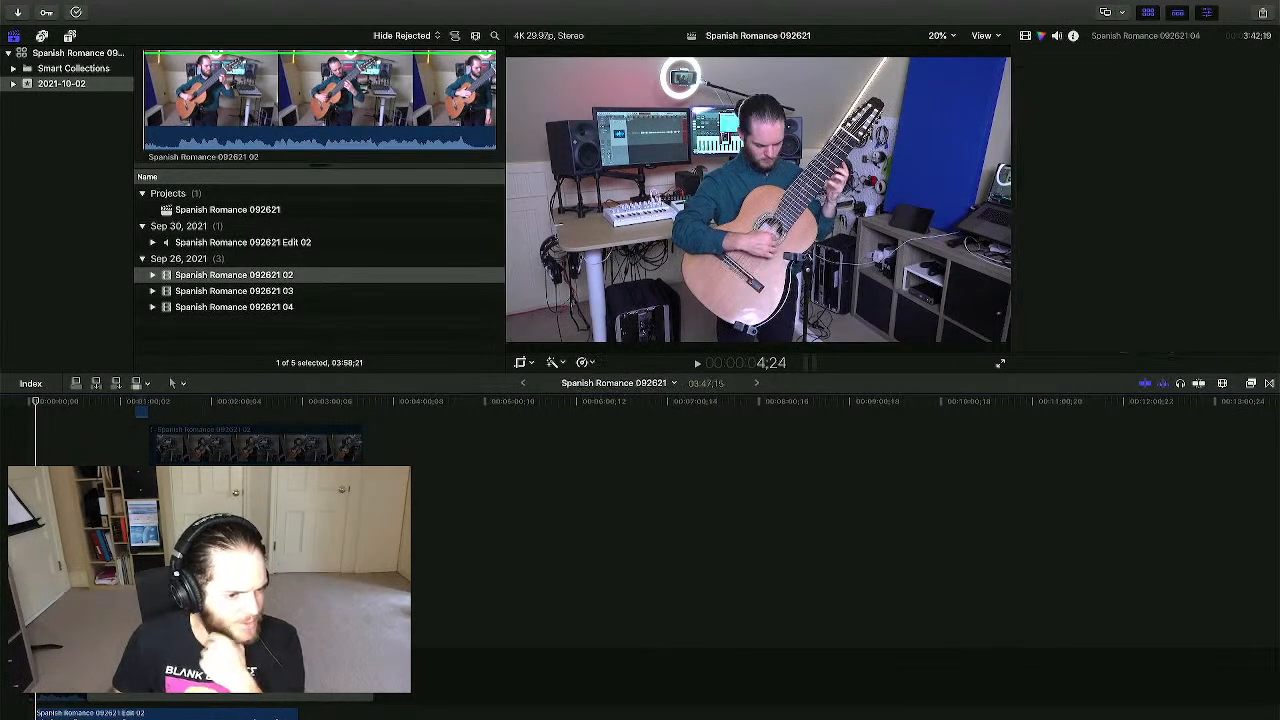
{"action": "scroll", "coordinate": [45, 585], "scroll_direction": "down", "scroll_amount": 5}
{"action": "key", "text": "space"}
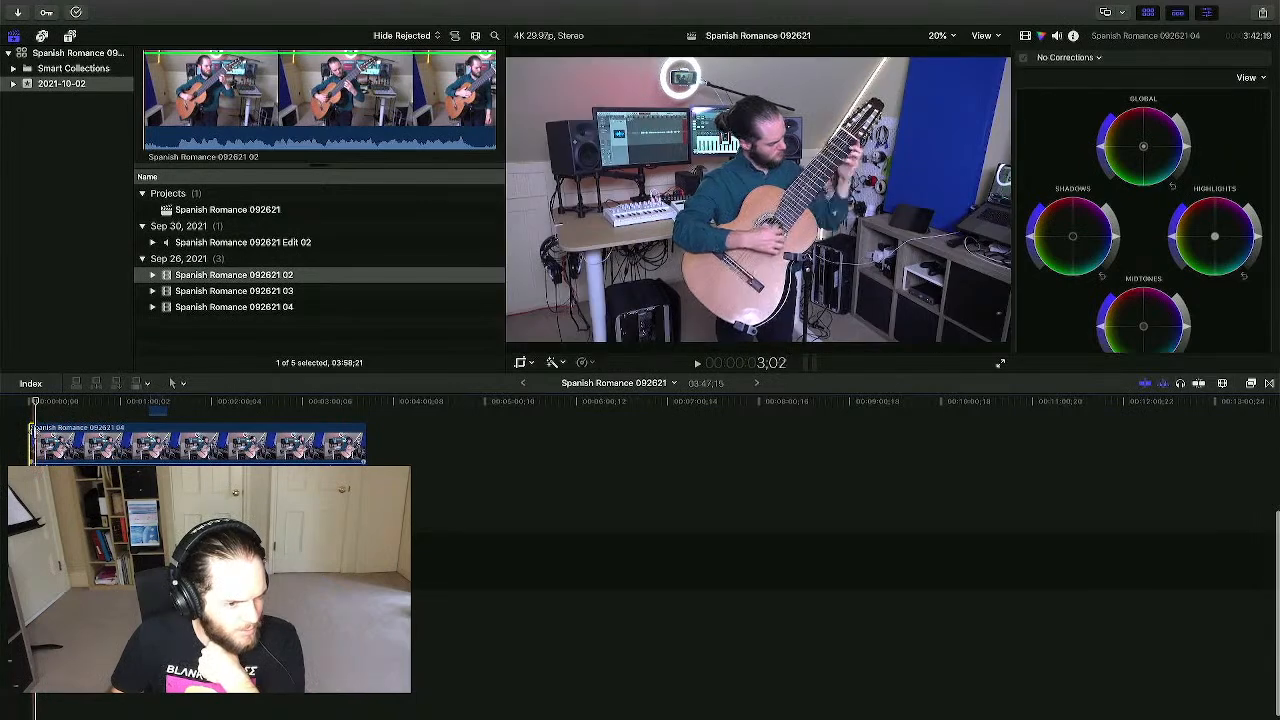
{"action": "key", "text": "space"}
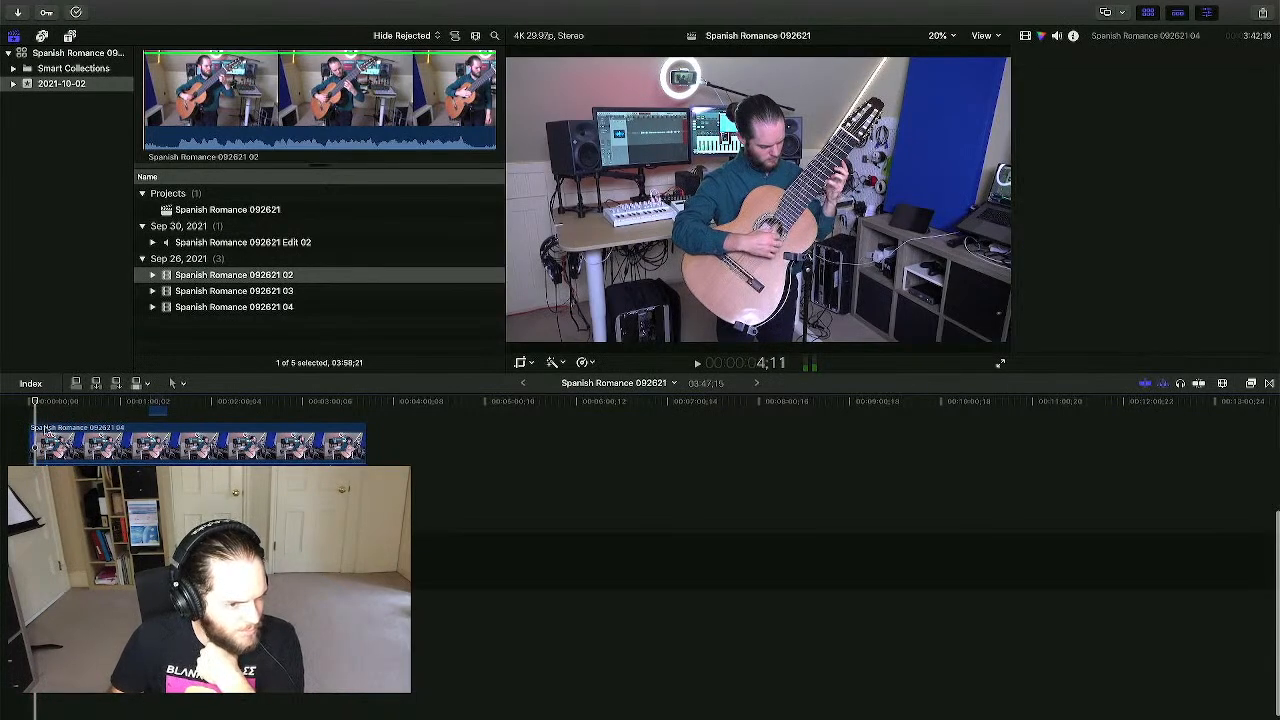
{"action": "left_click", "coordinate": [46, 440]}
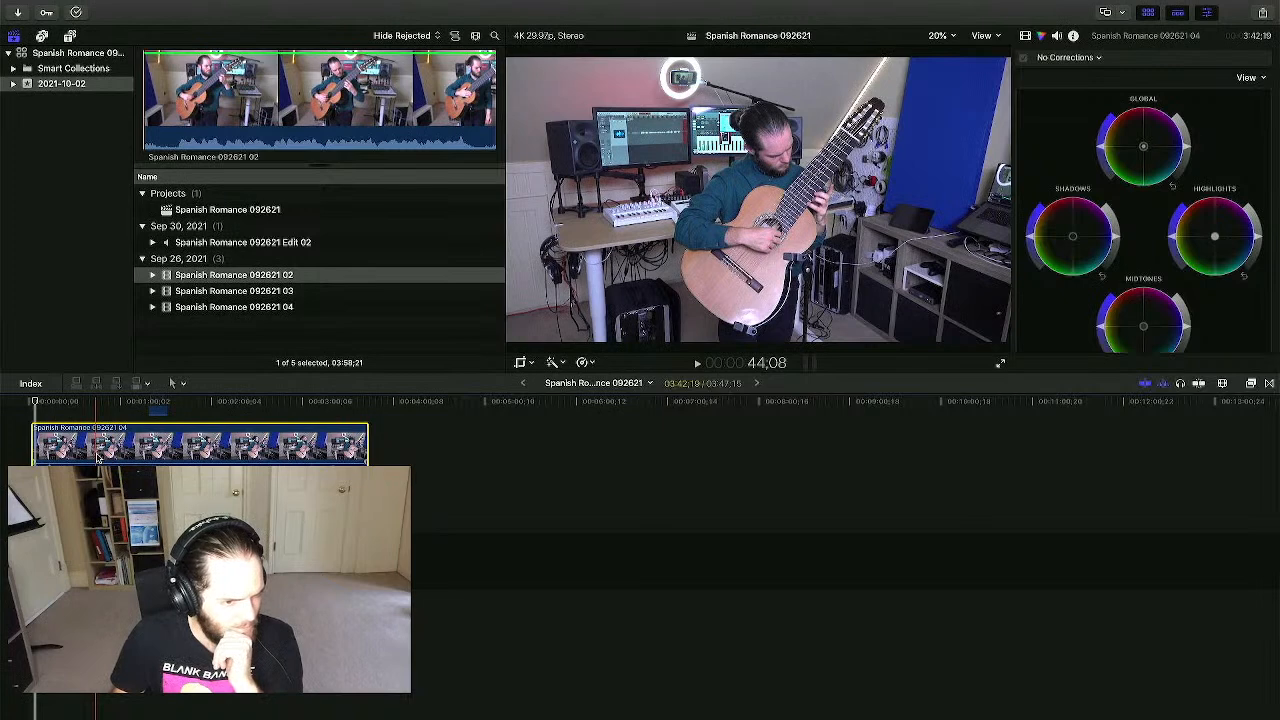
{"action": "scroll", "coordinate": [90, 445], "scroll_direction": "right", "scroll_amount": 1}
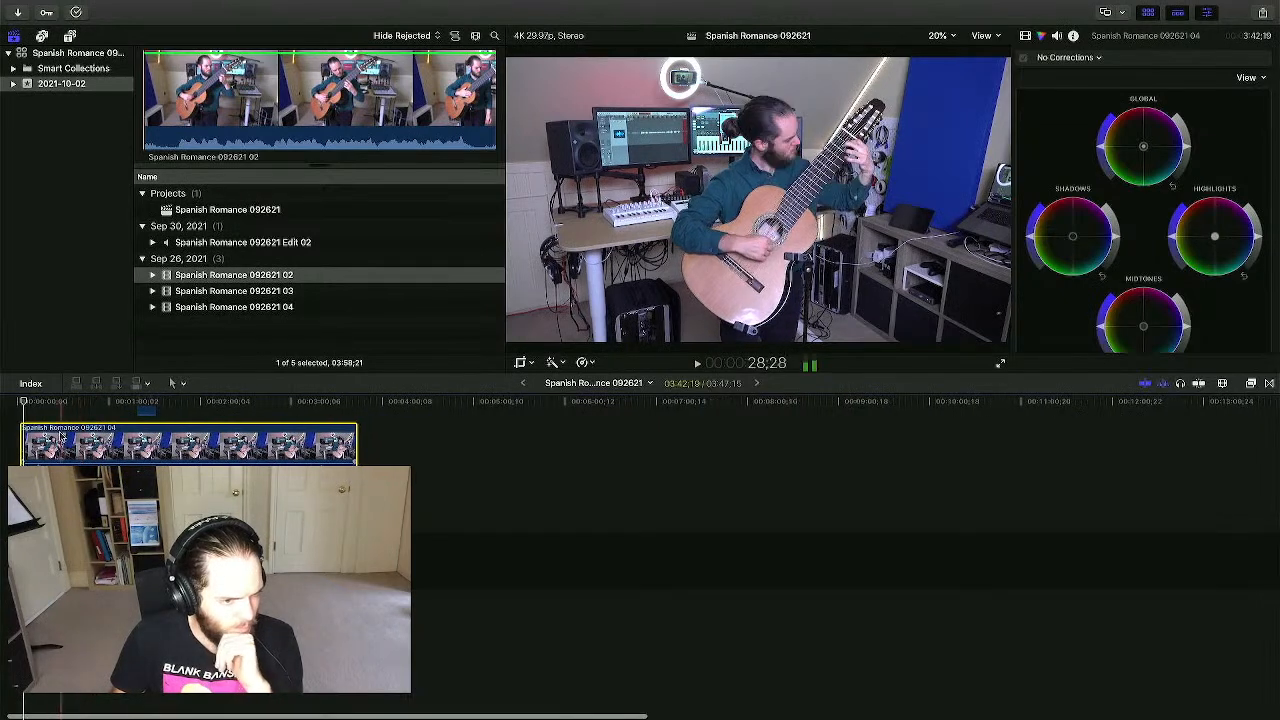
{"action": "left_click", "coordinate": [39, 484]}
{"action": "left_click_drag", "start_coordinate": [39, 401], "coordinate": [70, 401]}
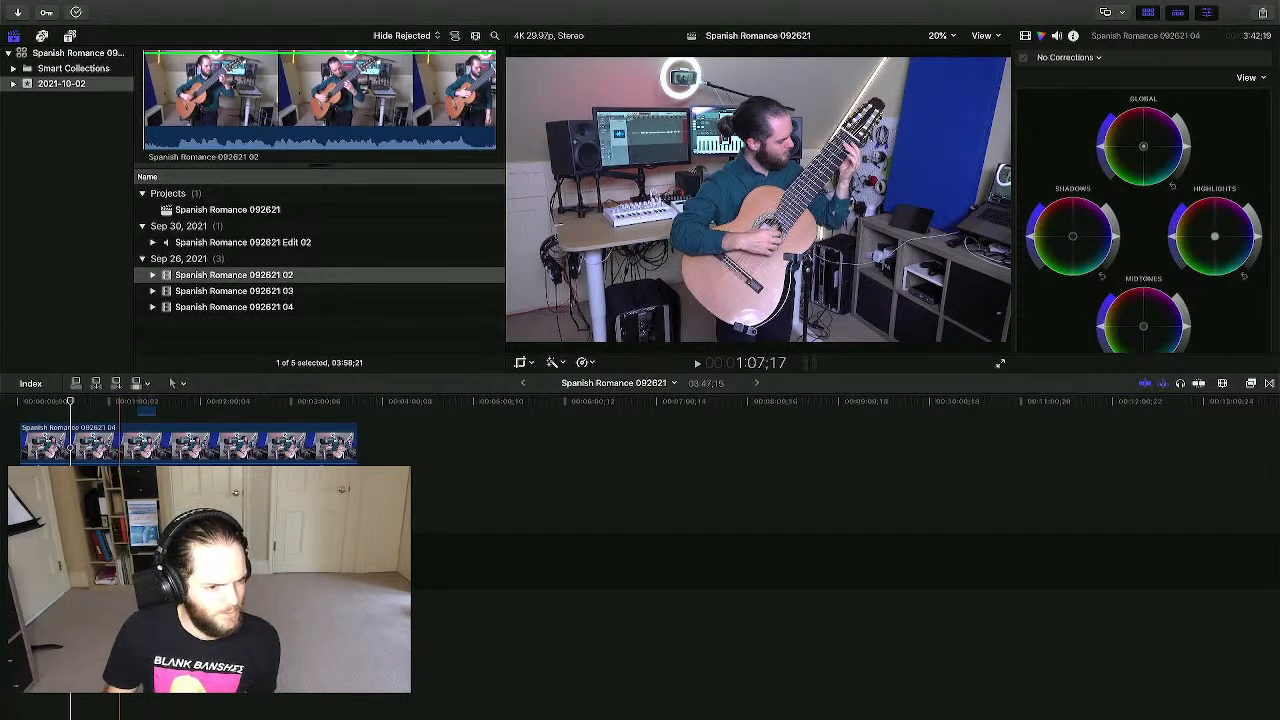
{"action": "scroll", "coordinate": [119, 540], "scroll_direction": "up", "scroll_amount": 3}
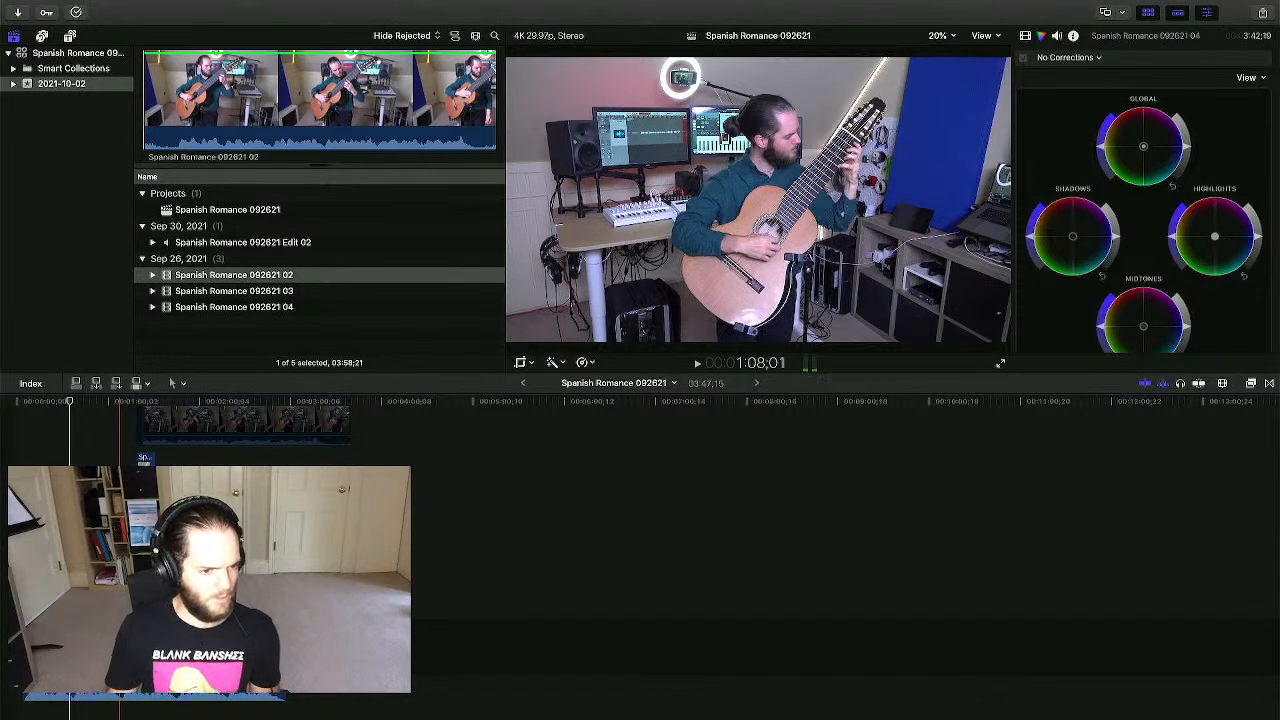
{"action": "left_click_drag", "start_coordinate": [119, 540], "coordinate": [131, 540]}
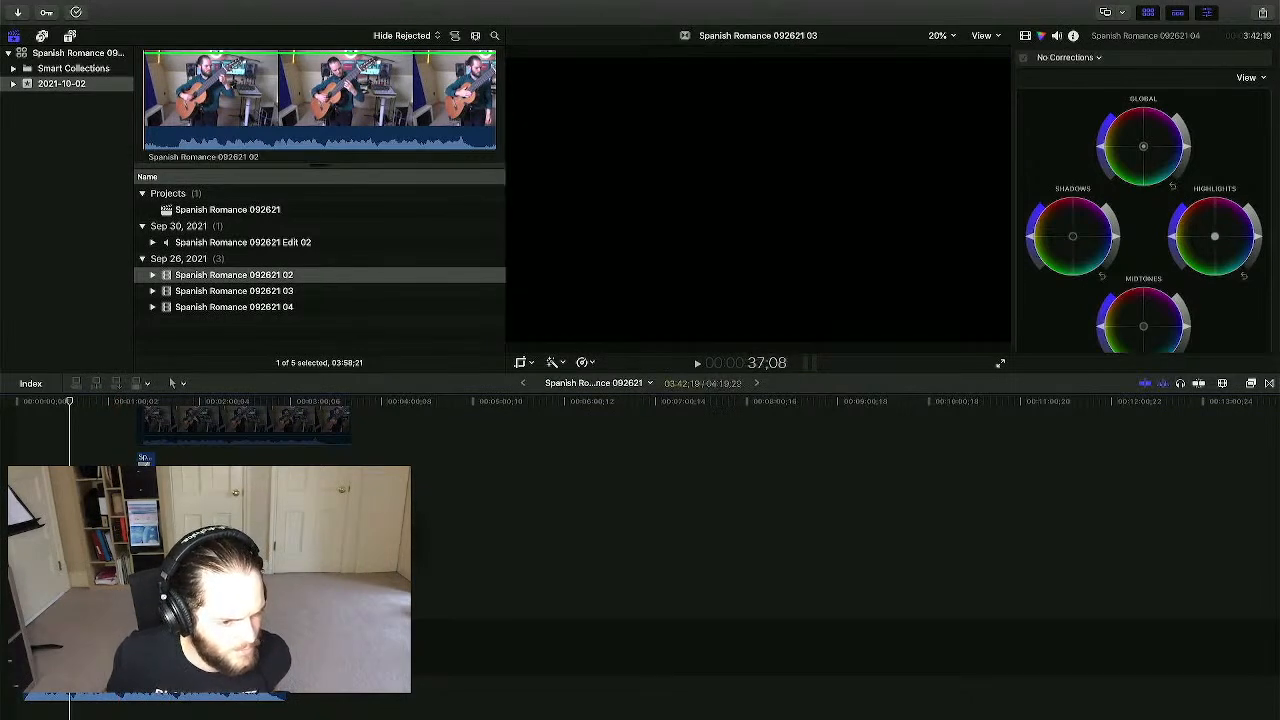
- Blade the clip at about 1:46 and delete the unwanted piece
{"action": "left_click", "coordinate": [177, 590]}
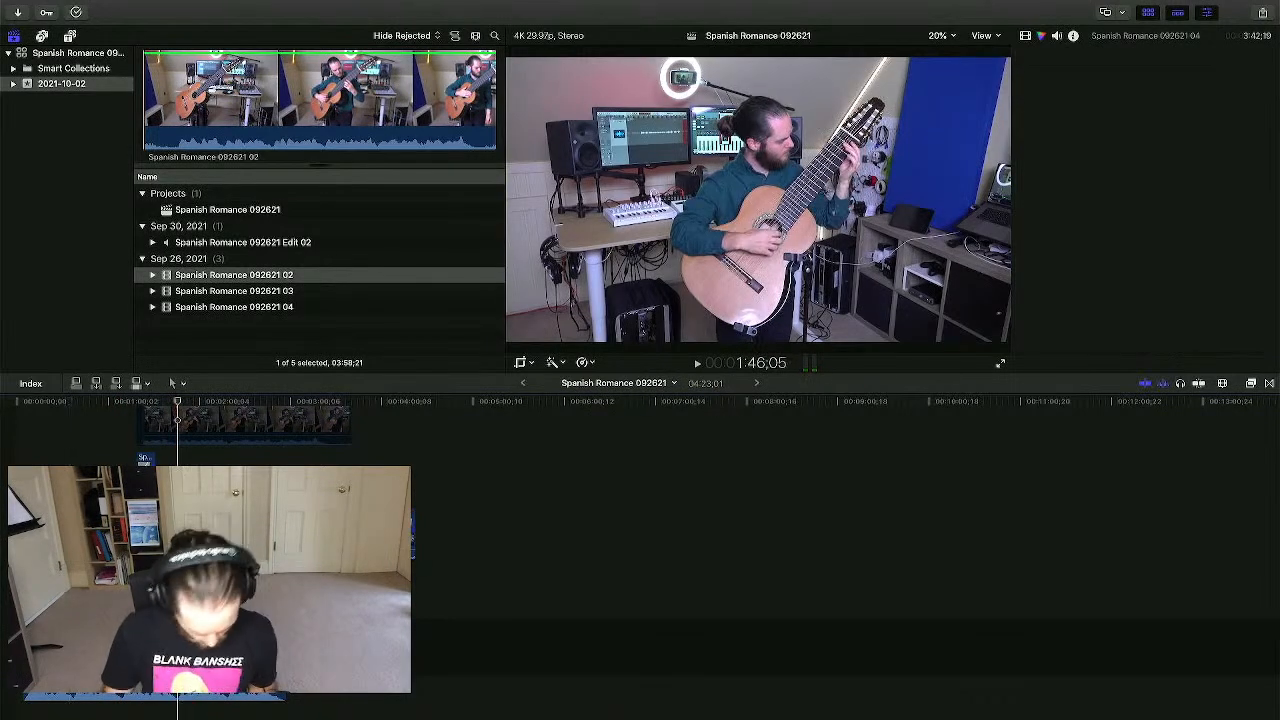
{"action": "key", "text": "b"}
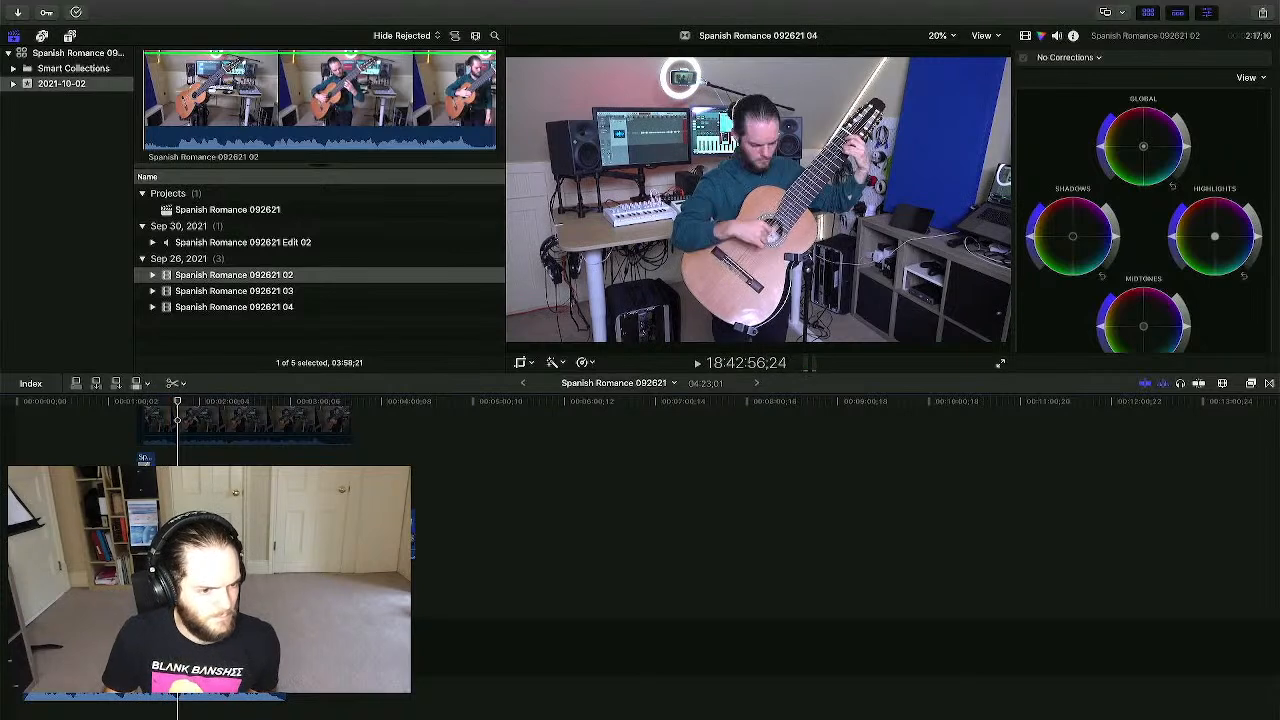
{"action": "key", "text": "a"}
{"action": "left_click", "coordinate": [155, 540]}
{"action": "key", "text": "Delete"}
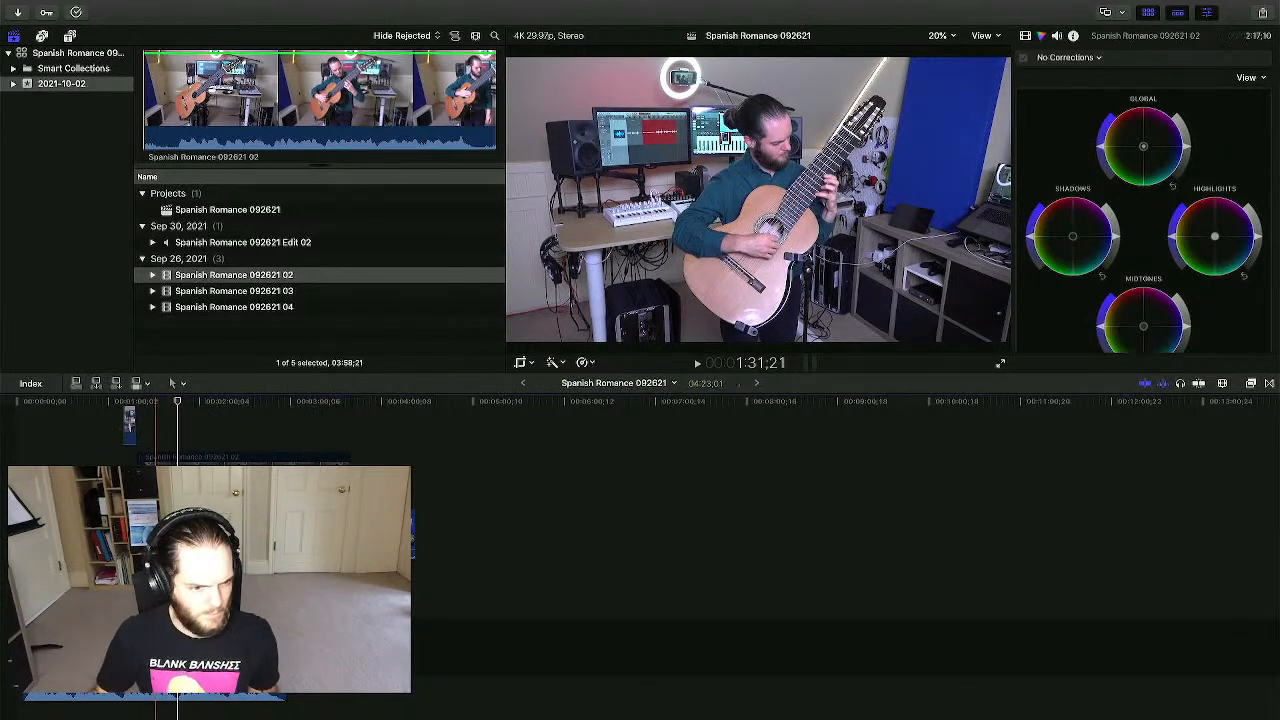
{"action": "scroll", "coordinate": [155, 540], "scroll_direction": "down", "scroll_amount": 3}
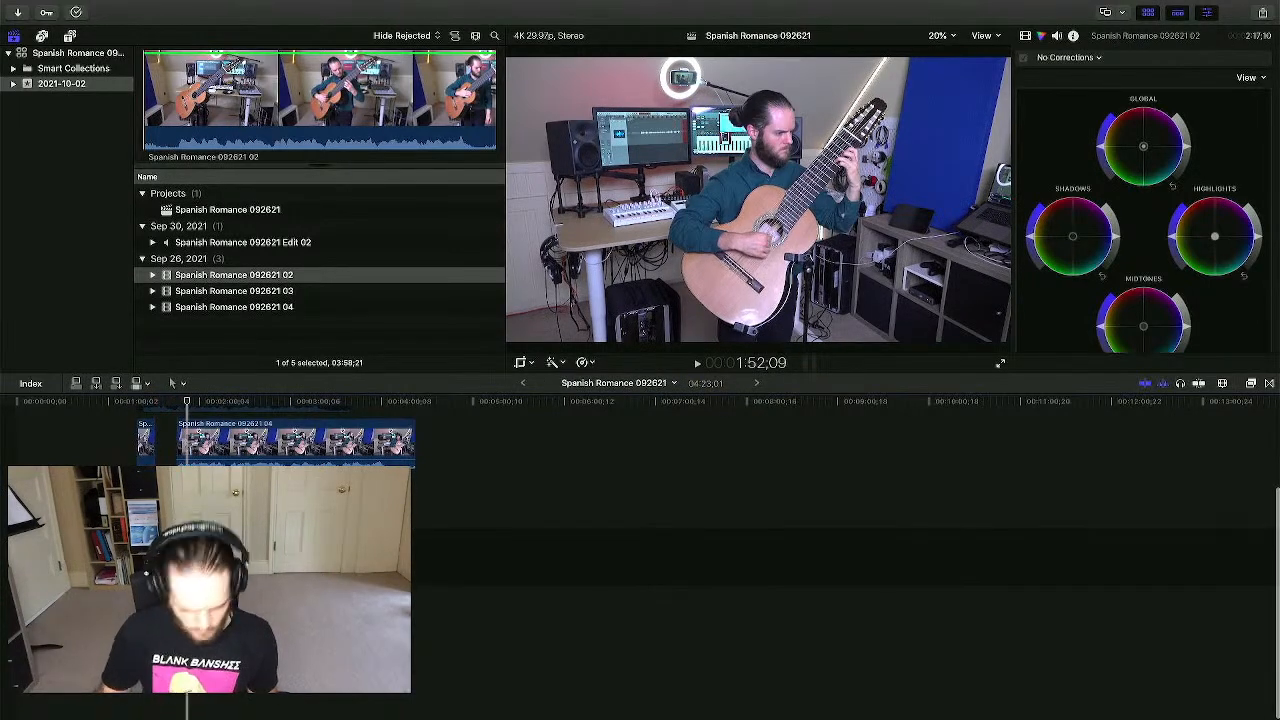
{"action": "key", "text": "super+equal"}
{"action": "key", "text": "super+equal"}
{"action": "key", "text": "super+equal"}
{"action": "scroll", "coordinate": [221, 560], "scroll_direction": "right", "scroll_amount": 1}
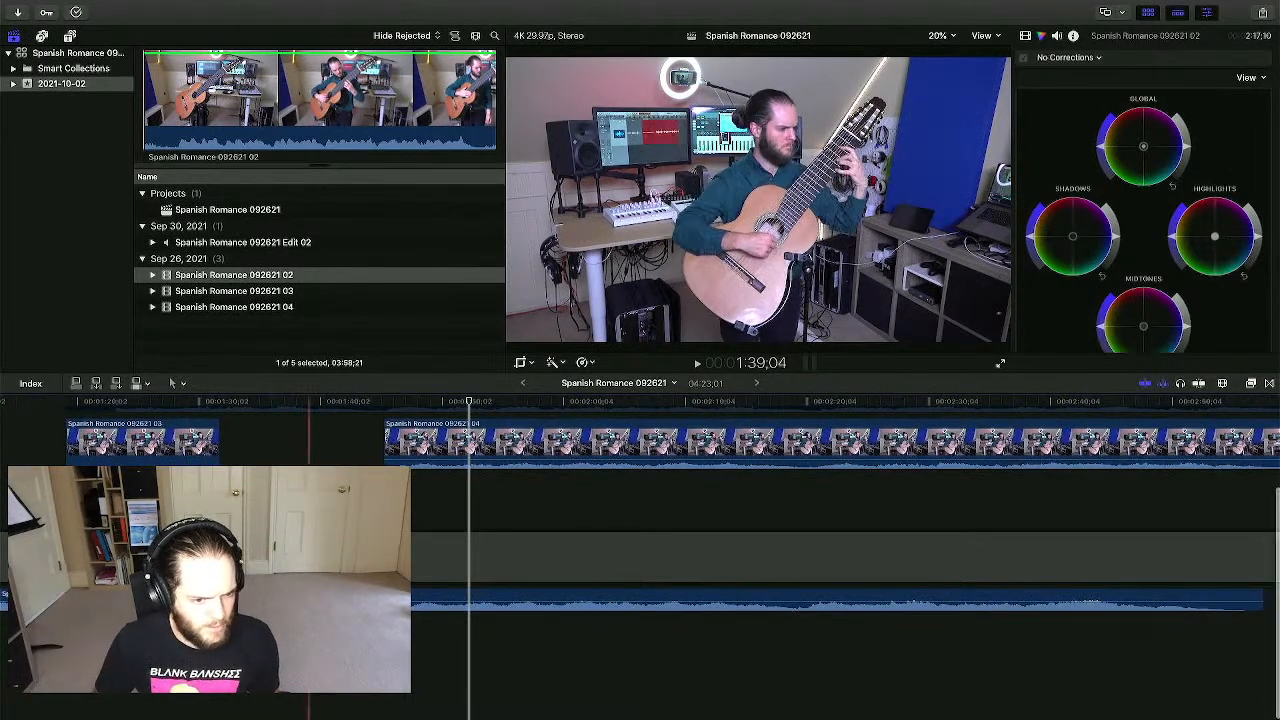
{"action": "left_click", "coordinate": [425, 519]}
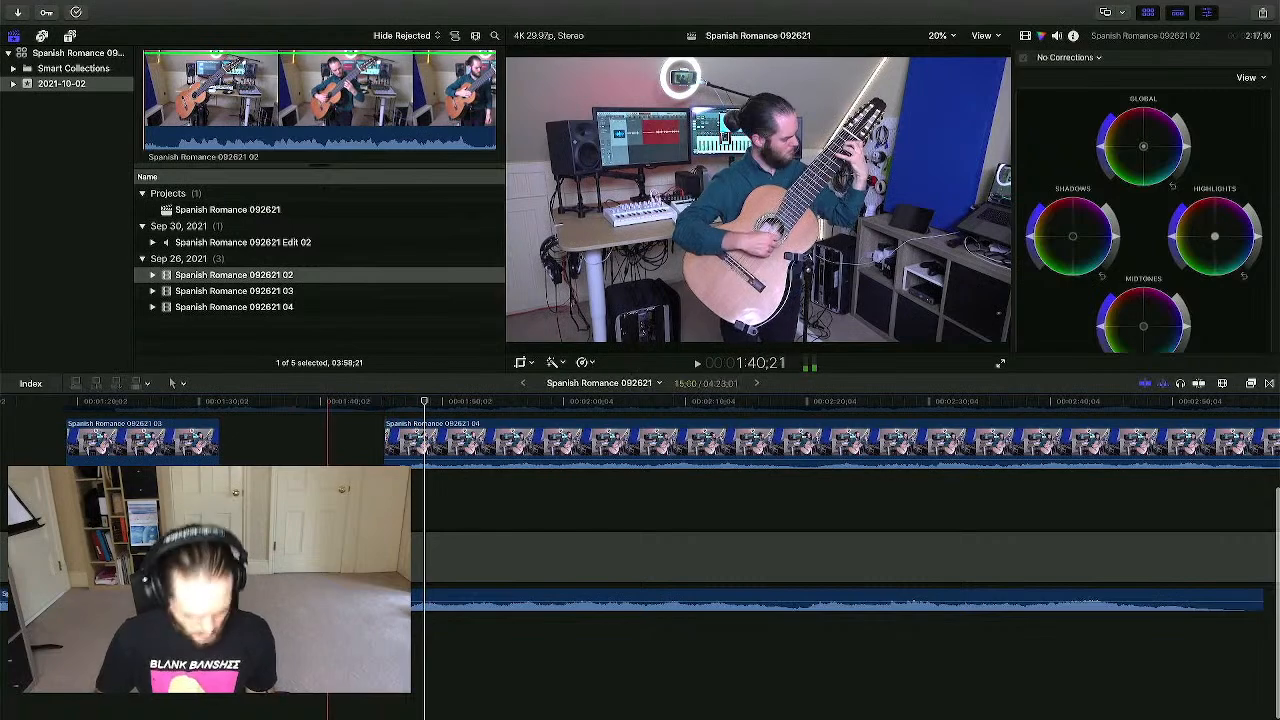
{"action": "scroll", "coordinate": [640, 550], "scroll_direction": "up", "scroll_amount": 3}
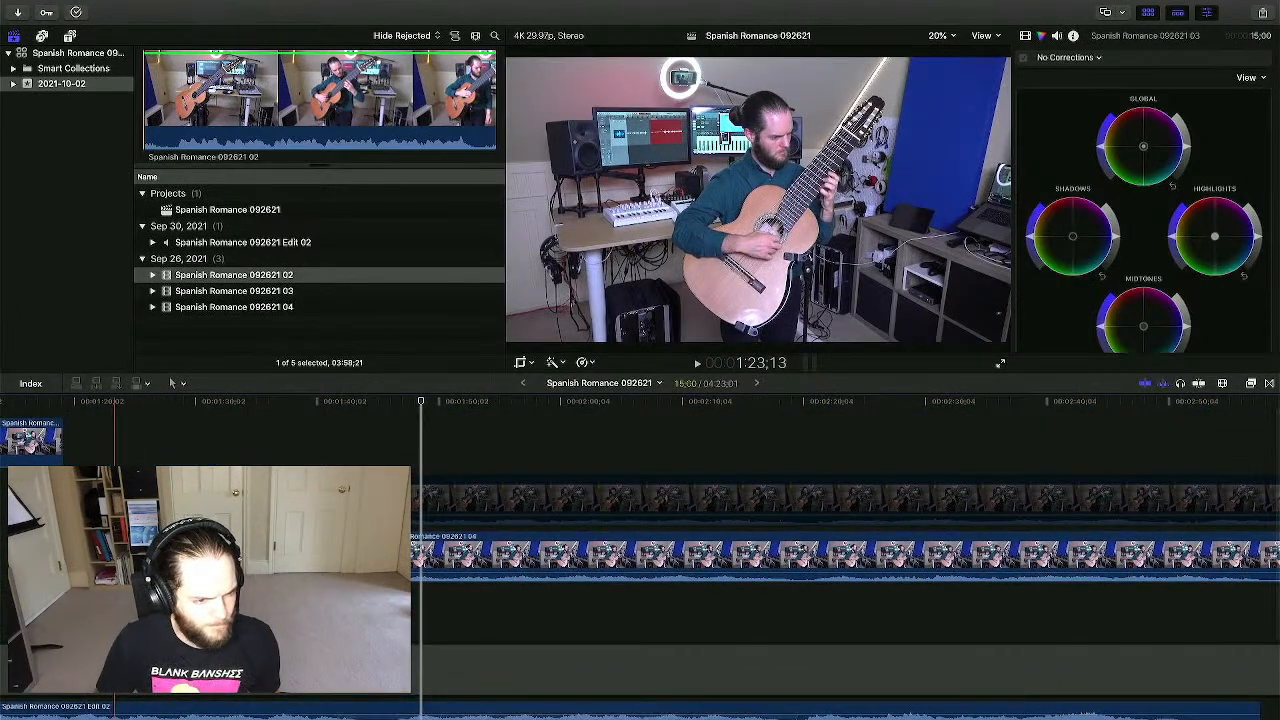
- Delete the dimmed upper camera clip, then select clip 04 and zoom in at 1:46
{"action": "left_click", "coordinate": [114, 553]}
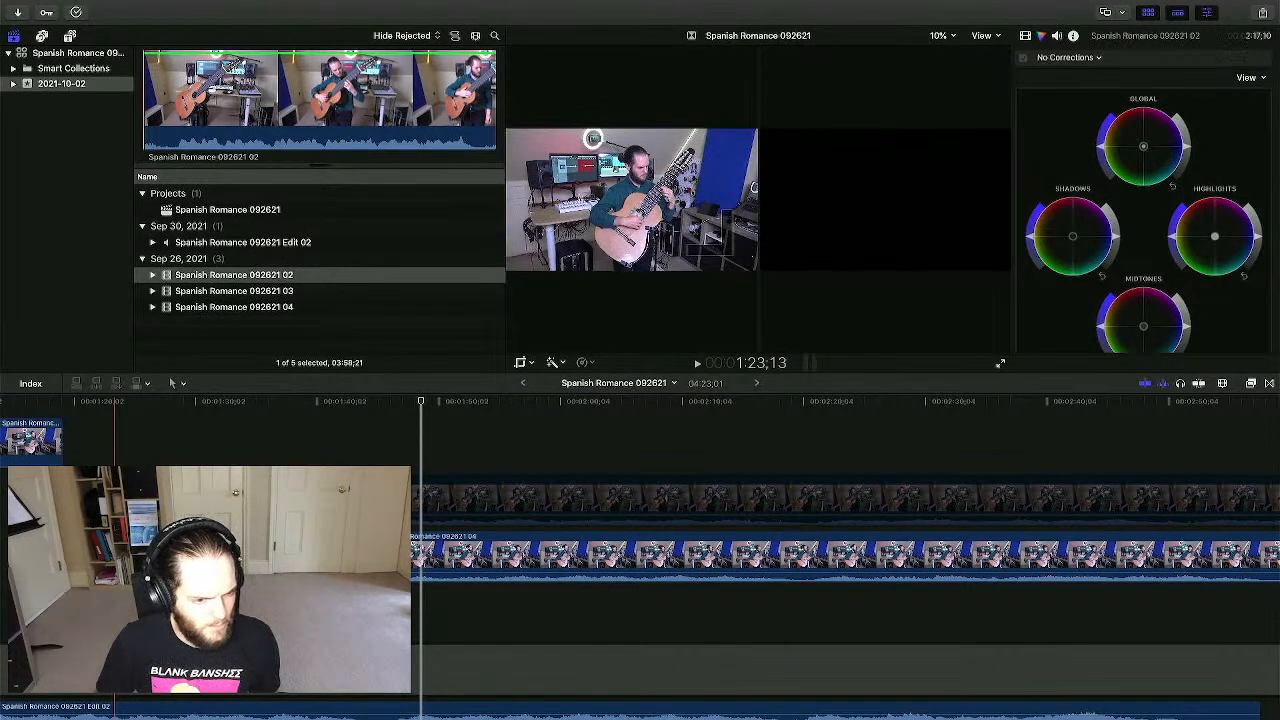
{"action": "left_click", "coordinate": [205, 500]}
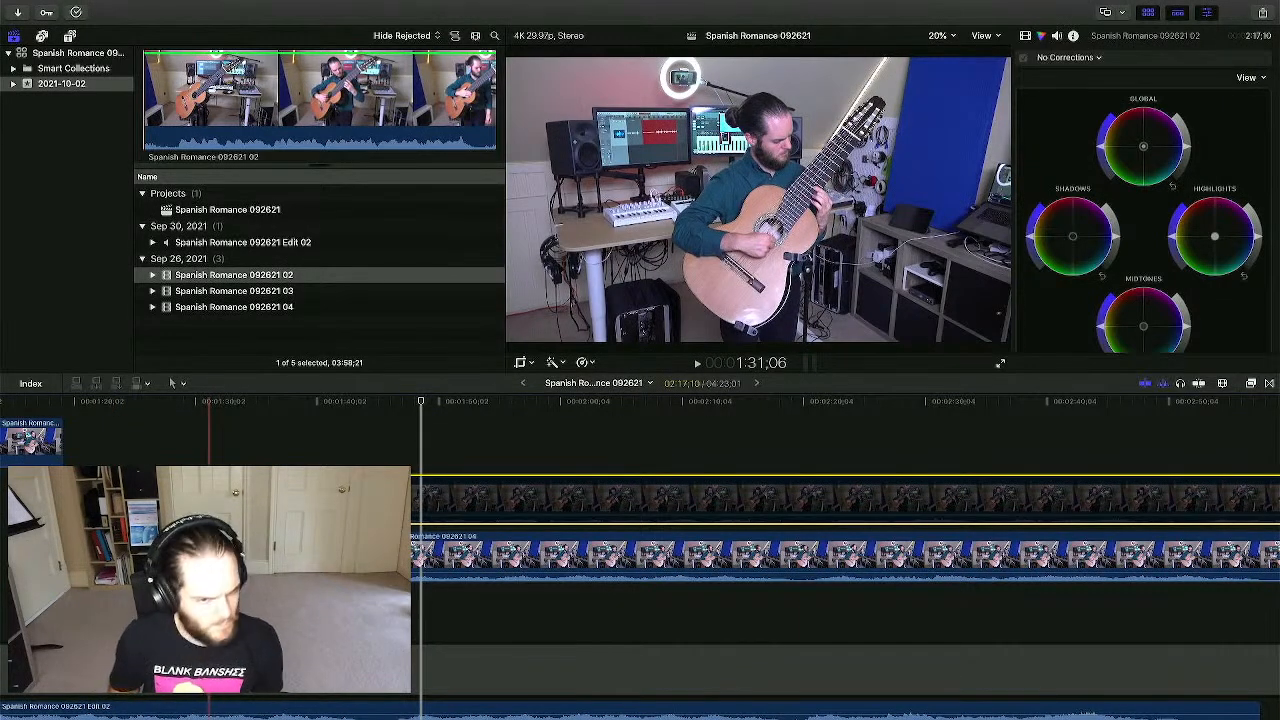
{"action": "key", "text": "Delete"}
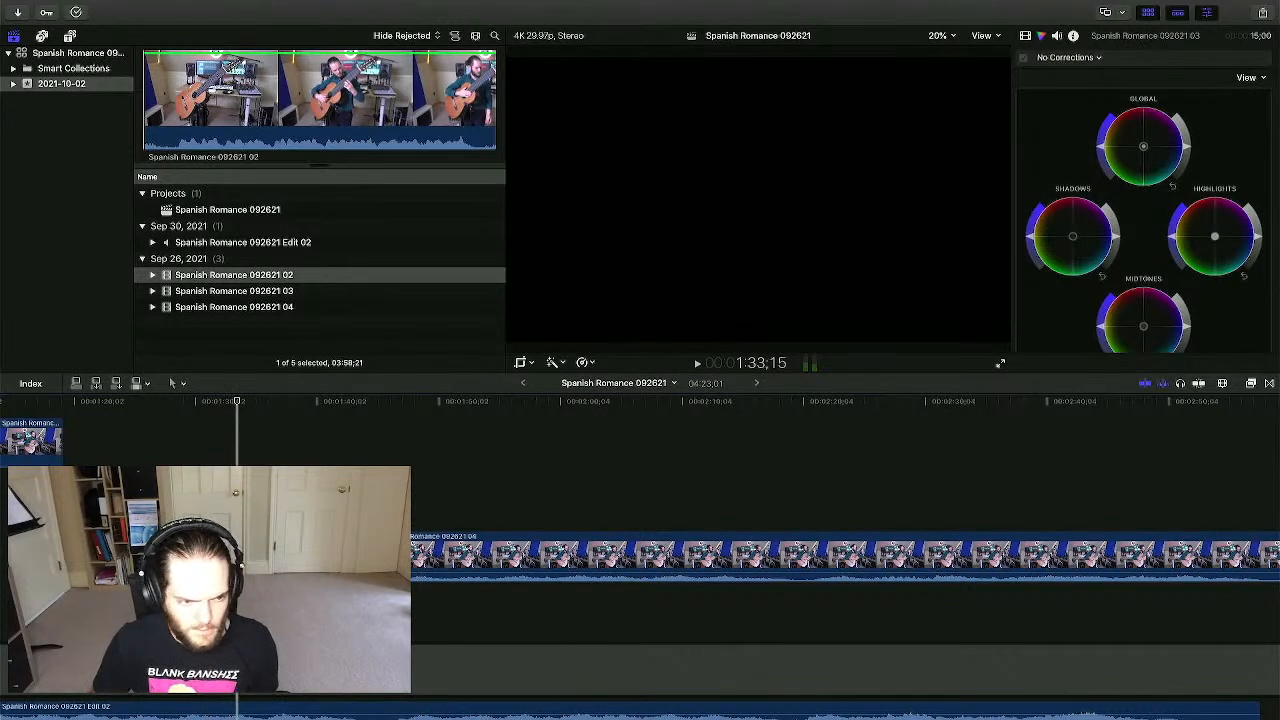
{"action": "scroll", "coordinate": [366, 540], "scroll_direction": "down", "scroll_amount": 5}
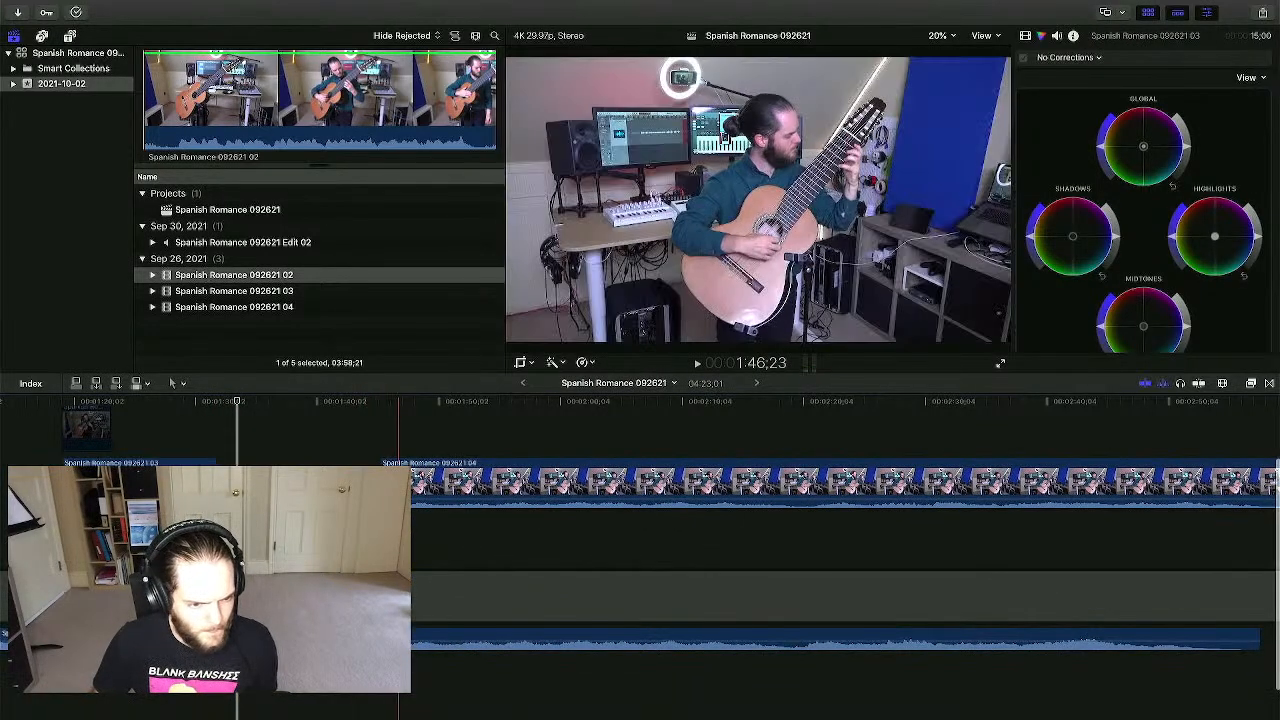
{"action": "left_click", "coordinate": [399, 540]}
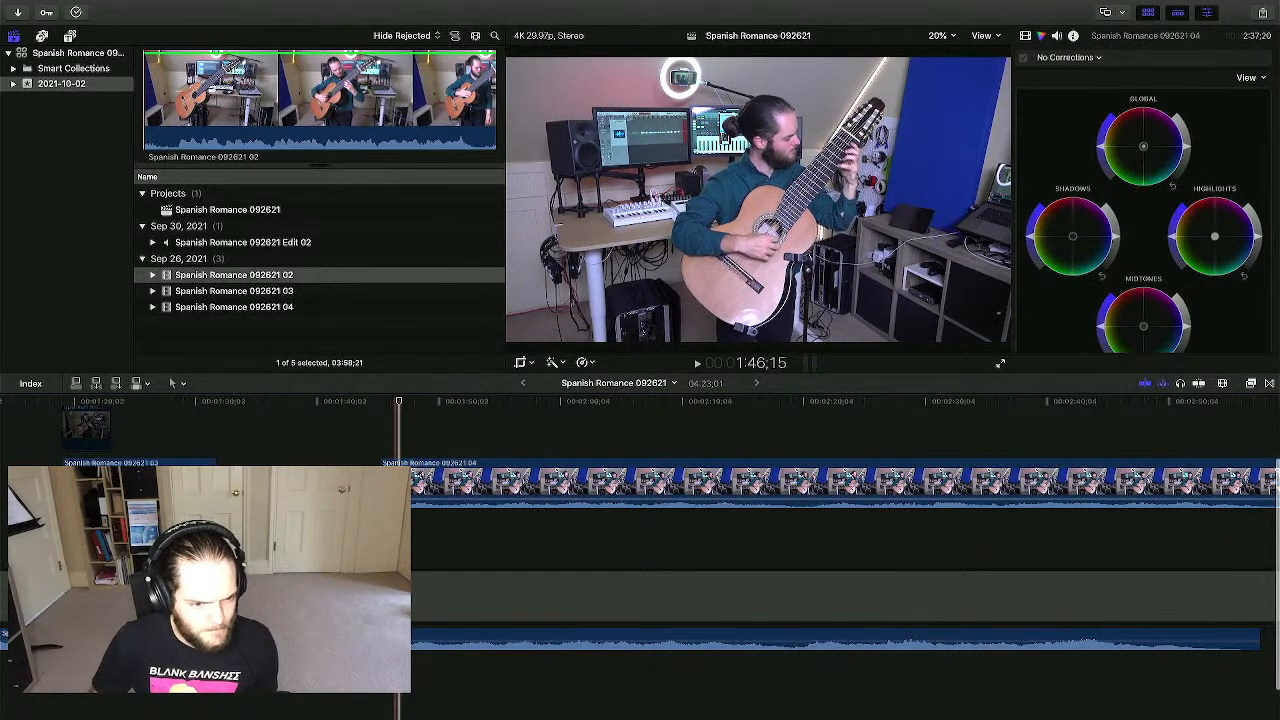
{"action": "left_click", "coordinate": [398, 487]}
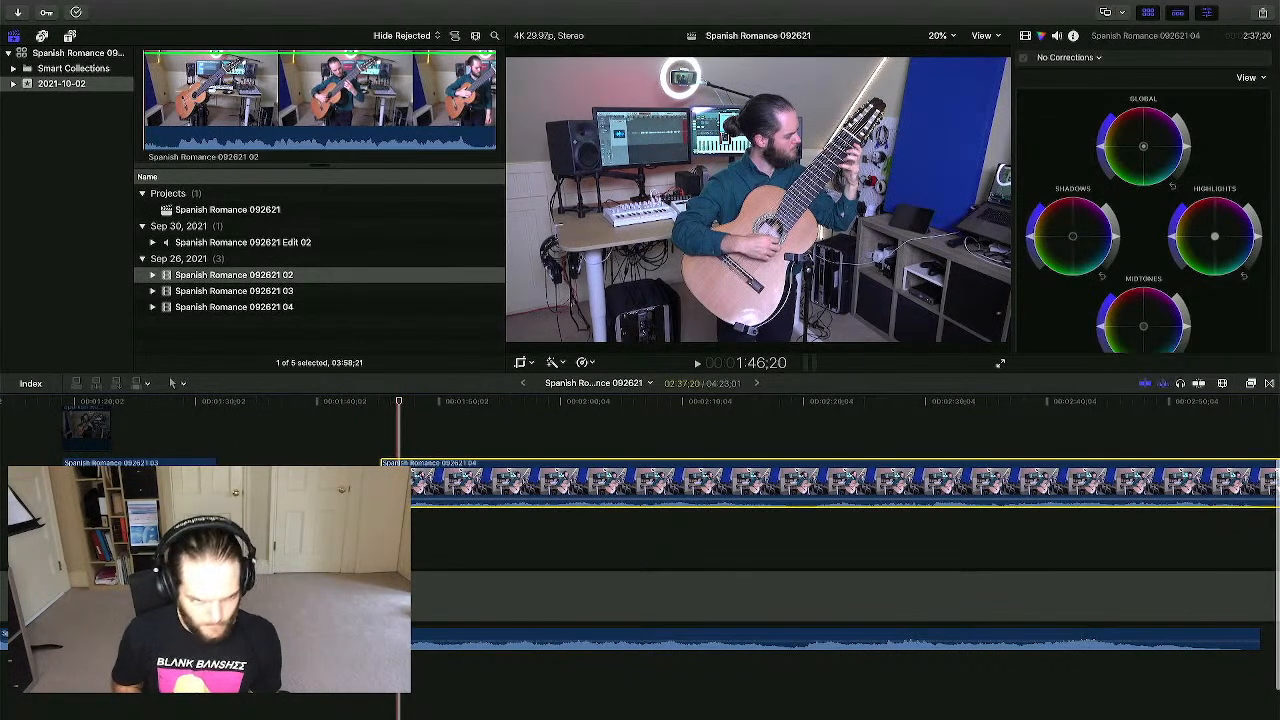
{"action": "key", "text": "super+equal"}
{"action": "key", "text": "super+equal"}
{"action": "key", "text": "super+equal"}
{"action": "key", "text": "super+equal"}
{"action": "key", "text": "super+equal"}
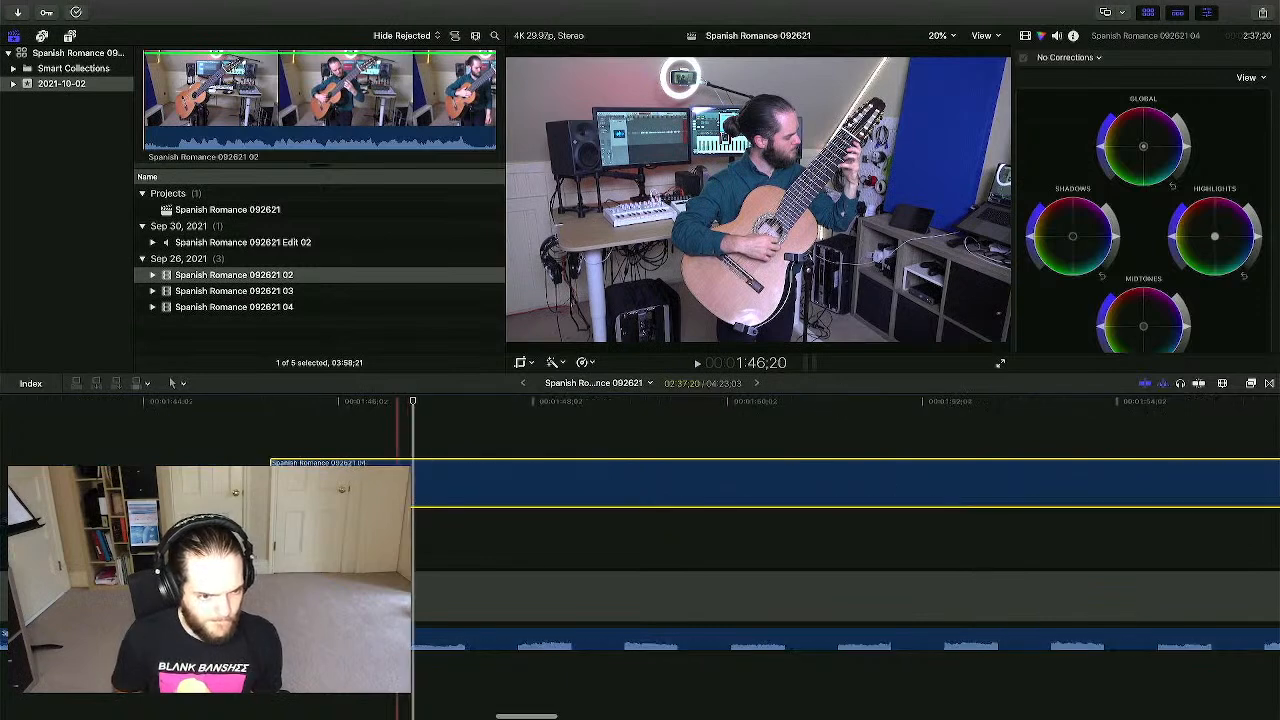
- Play through clip 04 from about 2:05 to locate the next edit point
{"action": "left_click", "coordinate": [442, 541]}
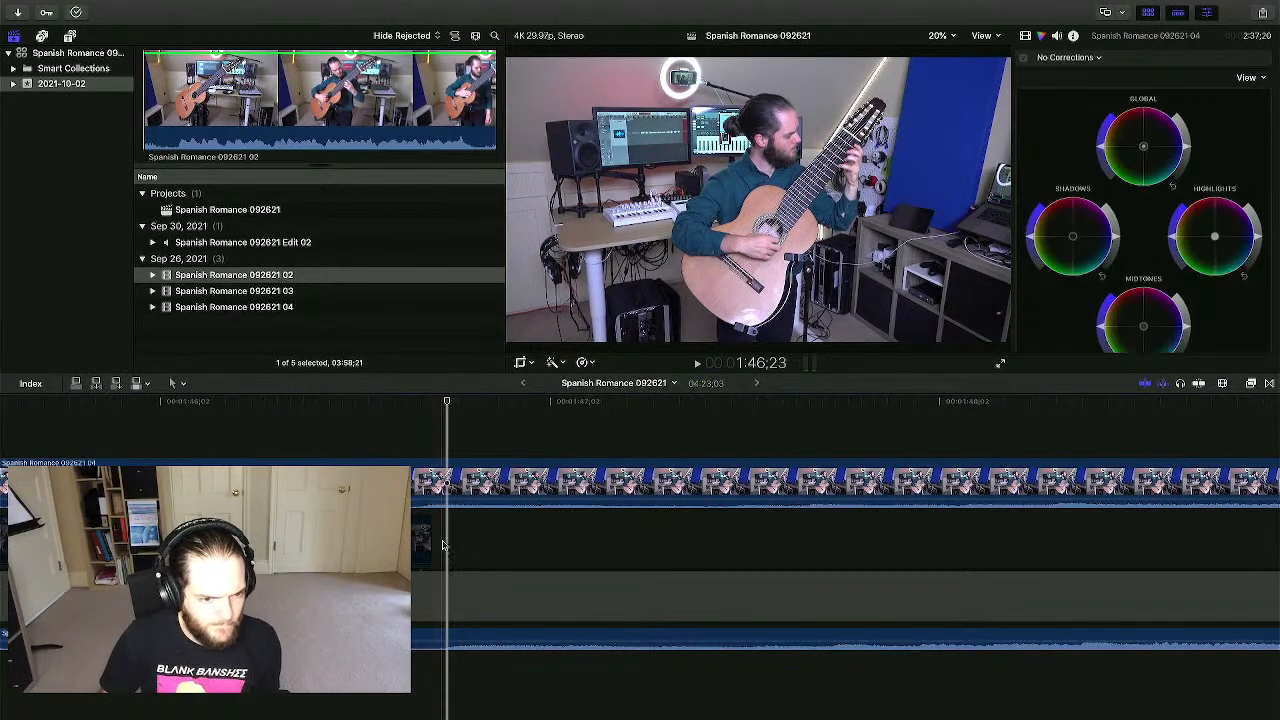
{"action": "left_click", "coordinate": [416, 487]}
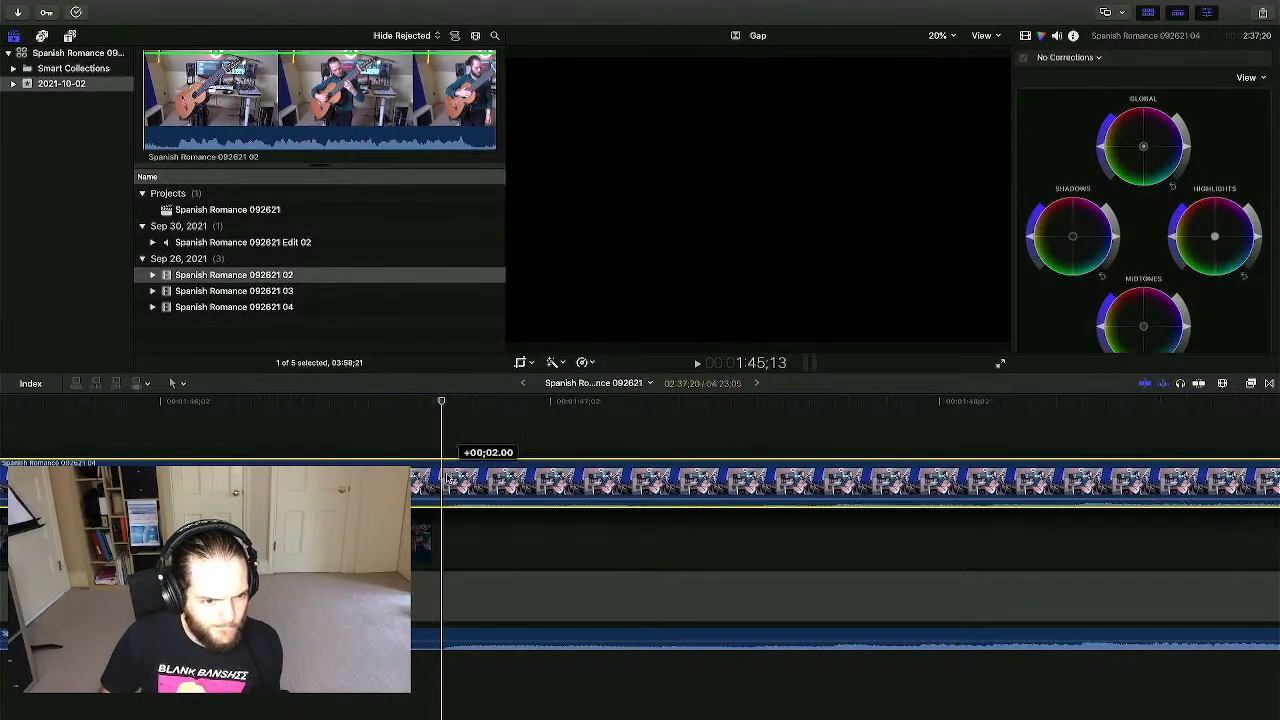
{"action": "left_click", "coordinate": [420, 444]}
{"action": "key", "text": "space"}
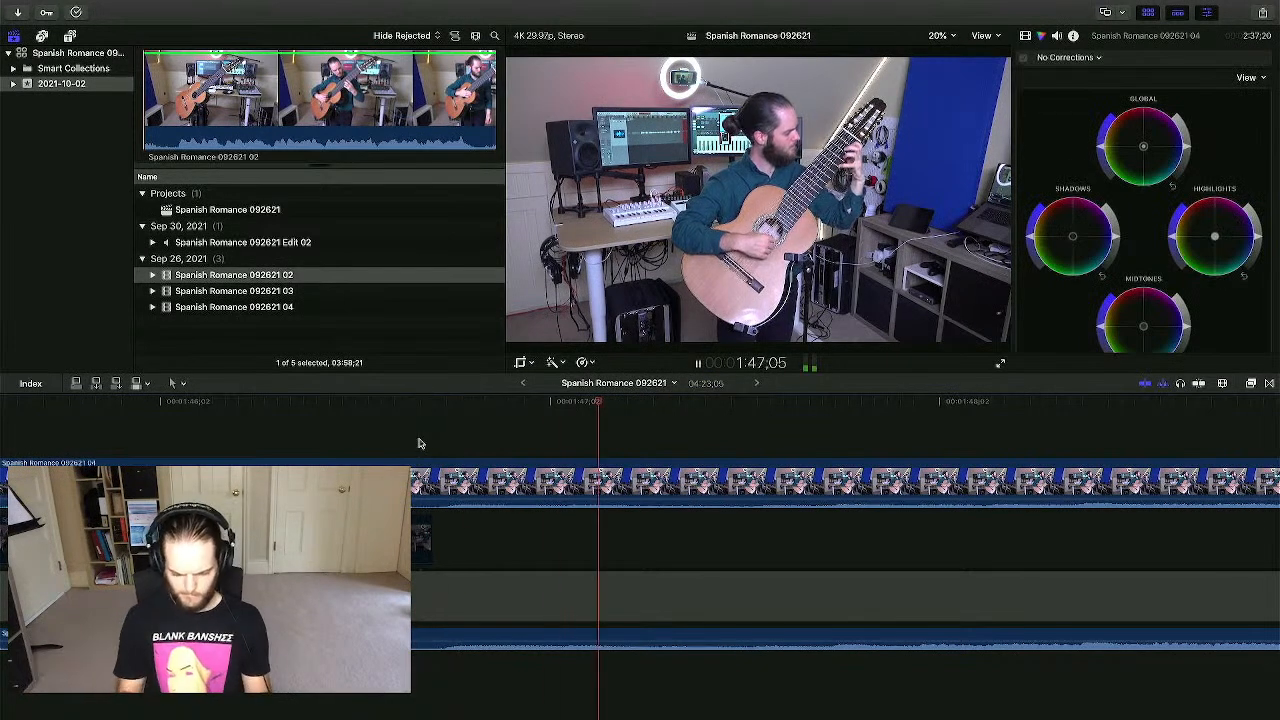
{"action": "key", "text": "super+minus"}
{"action": "key", "text": "super+minus"}
{"action": "key", "text": "super+minus"}
{"action": "key", "text": "super+minus"}
{"action": "key", "text": "super+minus"}
{"action": "key", "text": "super+minus"}
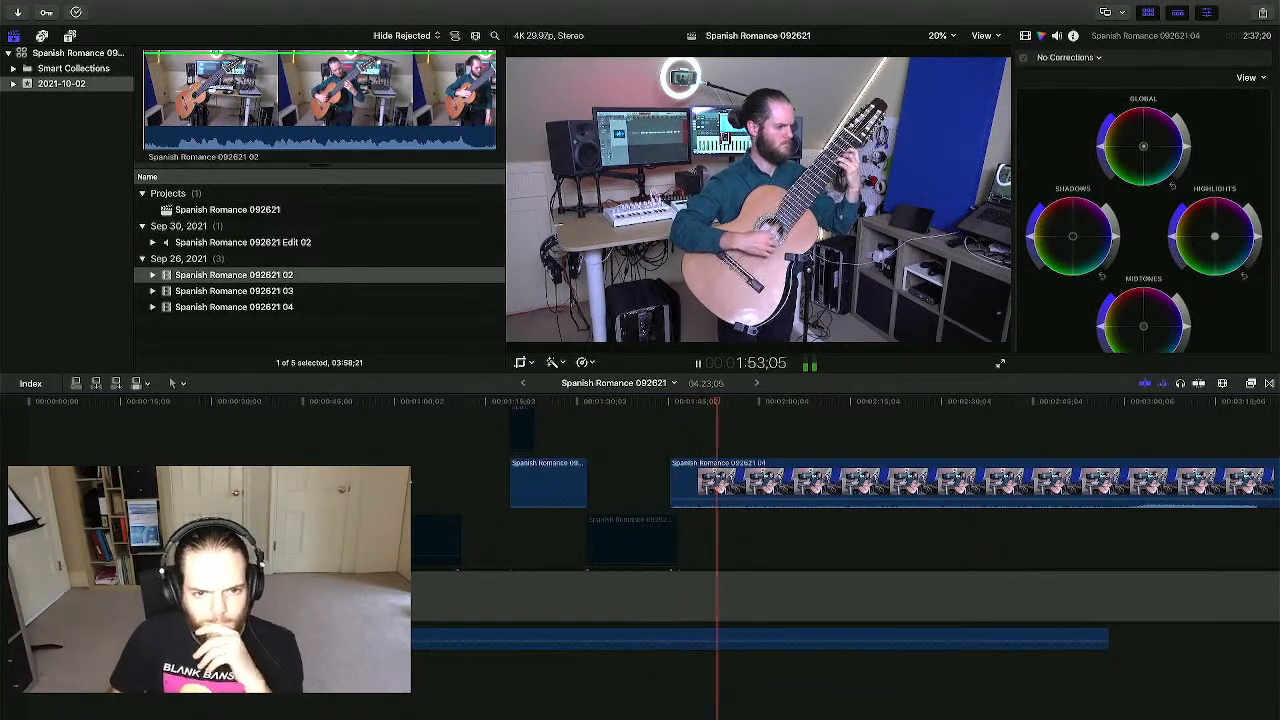
{"action": "scroll", "coordinate": [845, 540], "scroll_direction": "right", "scroll_amount": 5}
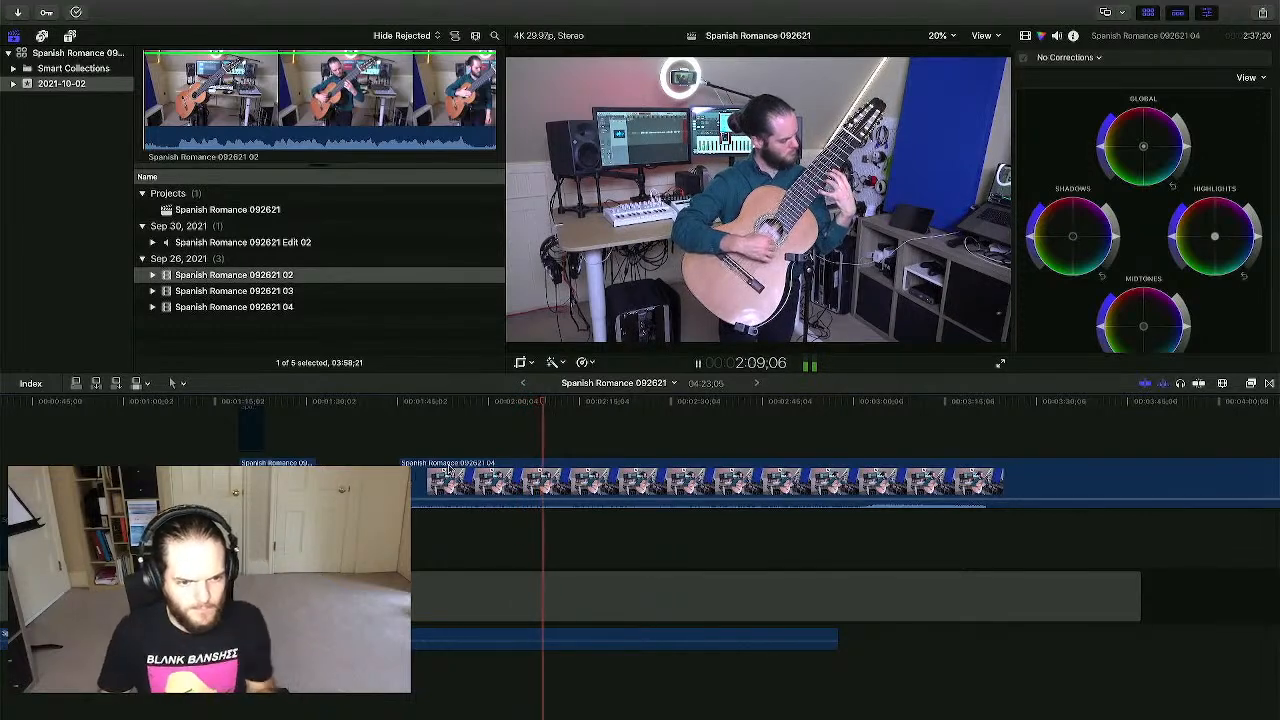
{"action": "left_click", "coordinate": [520, 444]}
{"action": "key", "text": "space"}
{"action": "key", "text": "super+equal"}
{"action": "key", "text": "super+equal"}
{"action": "key", "text": "super+equal"}
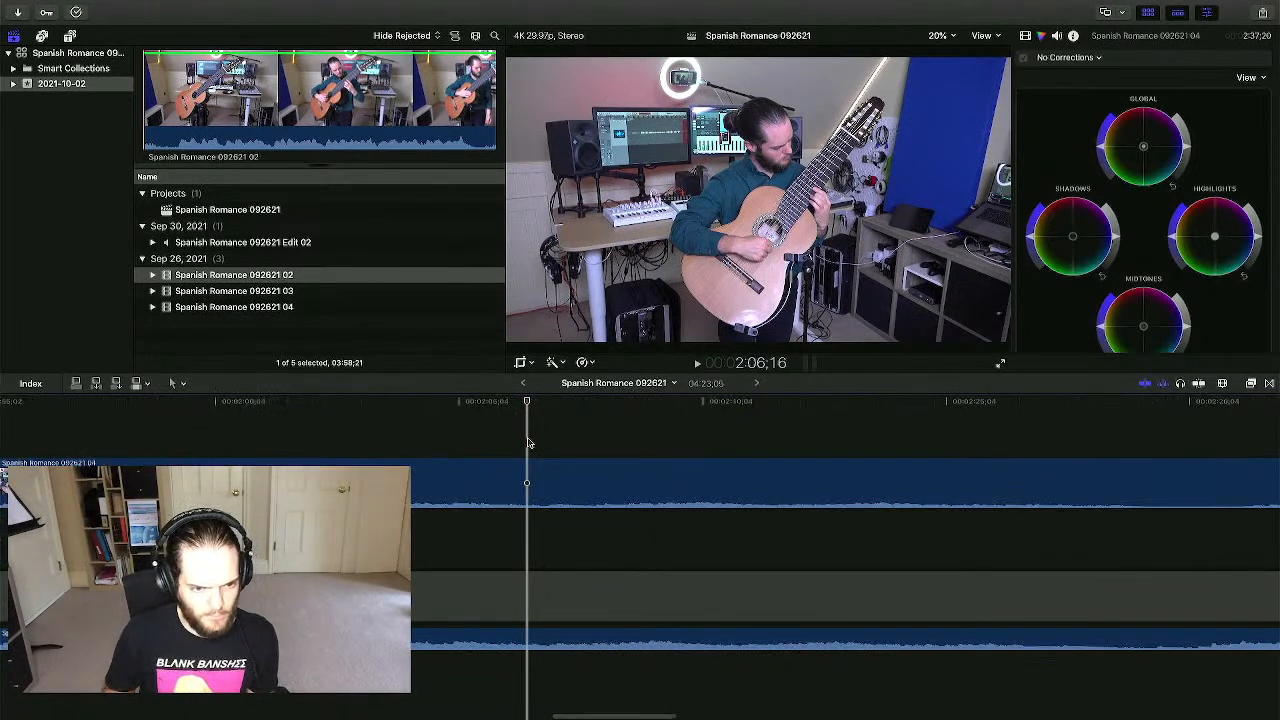
{"action": "key", "text": "space"}
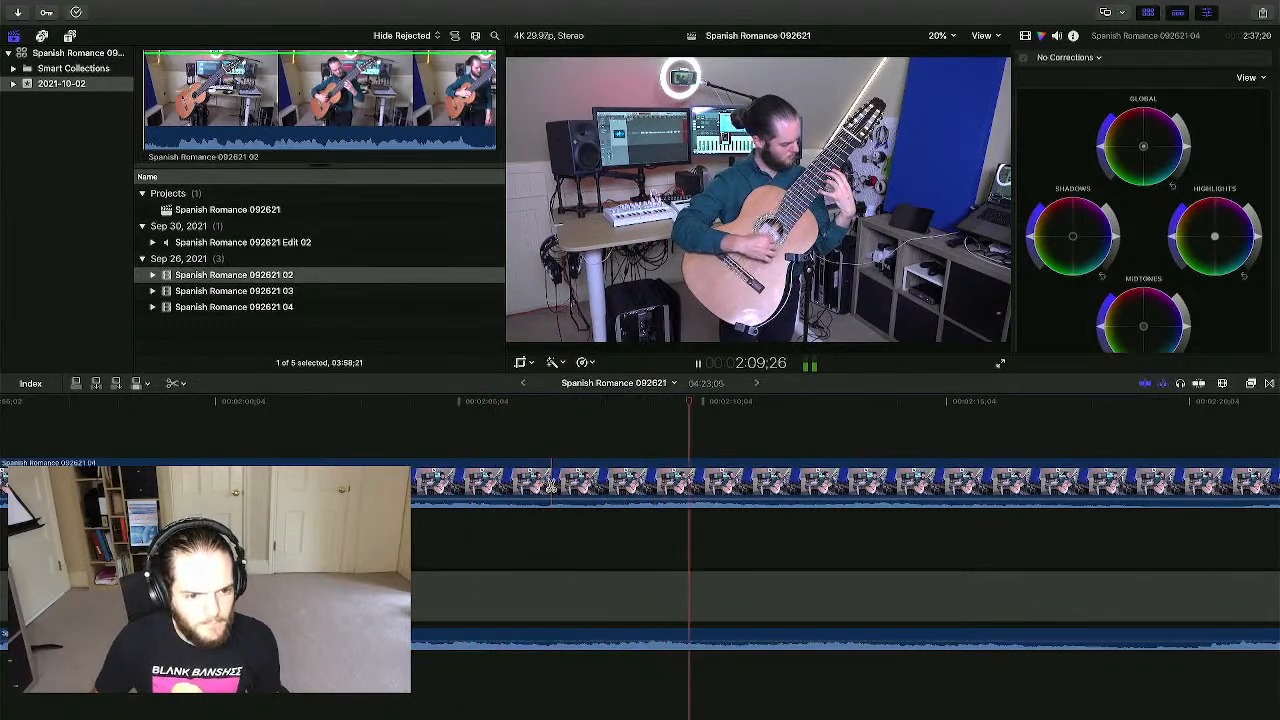
- Blade clip 04 at the edit point near 2:10
{"action": "key", "text": "b"}
{"action": "left_click", "coordinate": [550, 482]}
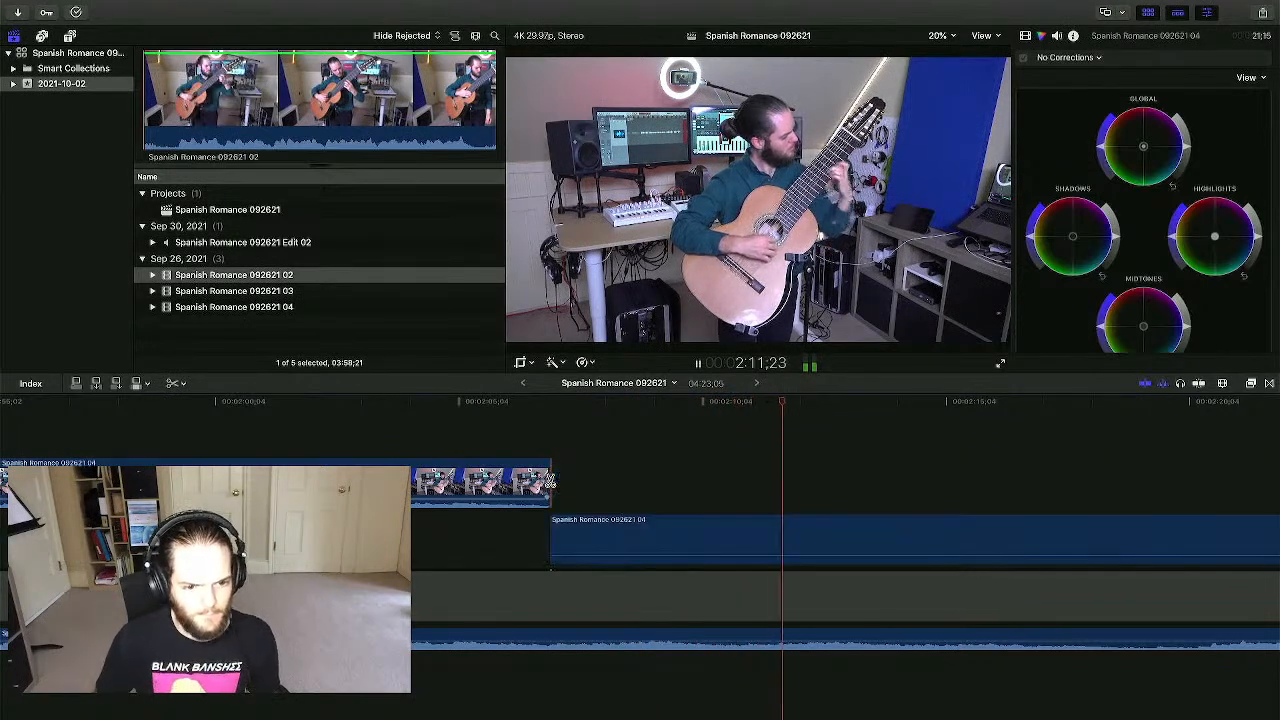
{"action": "key", "text": "space"}
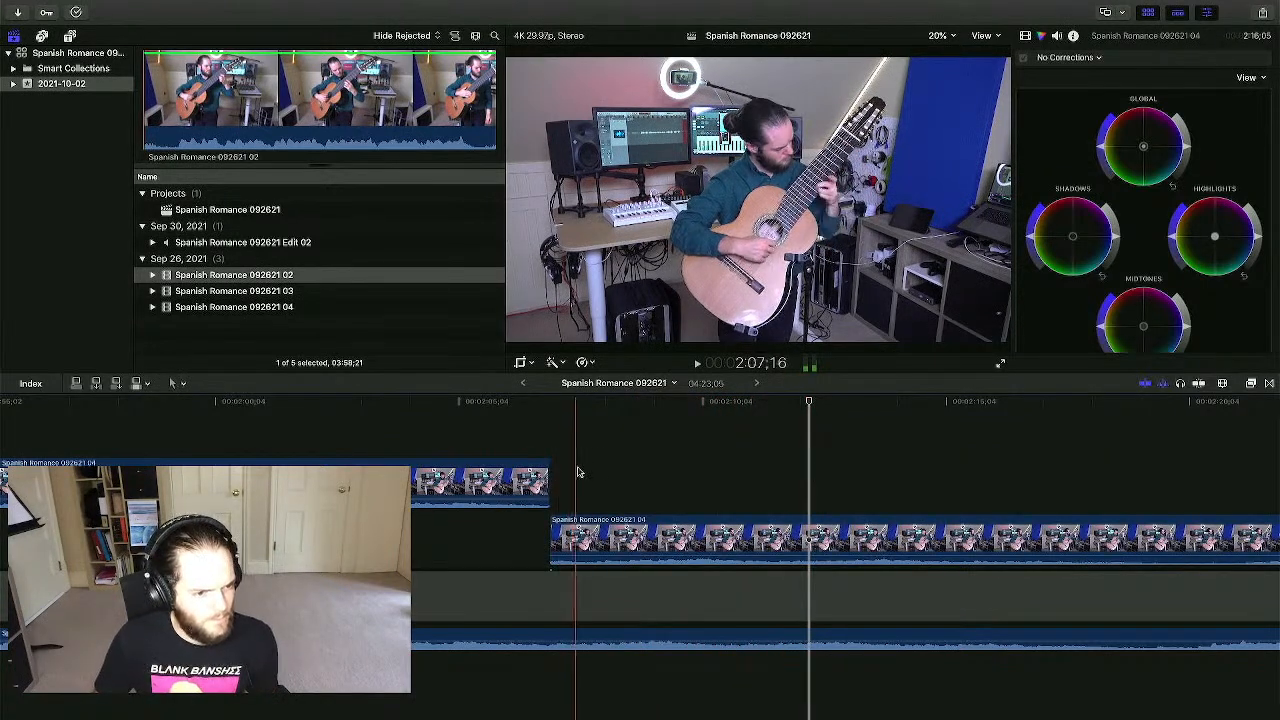
{"action": "scroll", "coordinate": [574, 530], "scroll_direction": "left", "scroll_amount": 15}
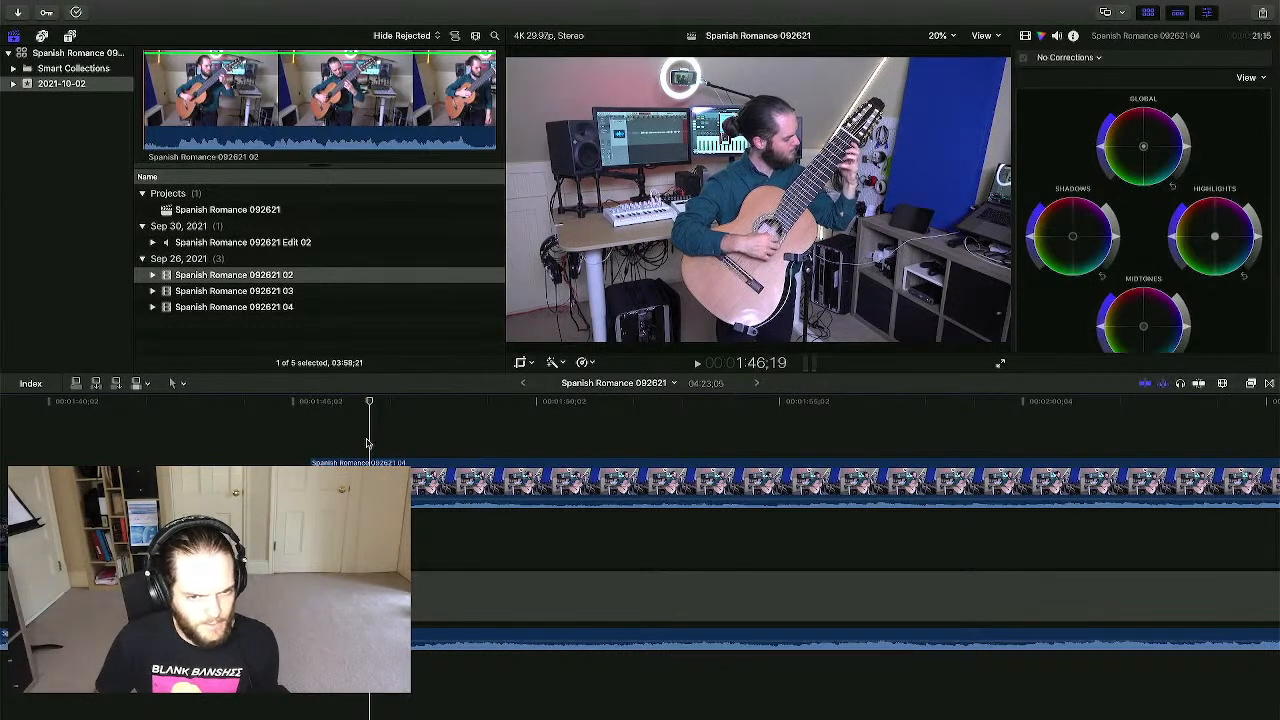
{"action": "key", "text": "ctrl+Up"}
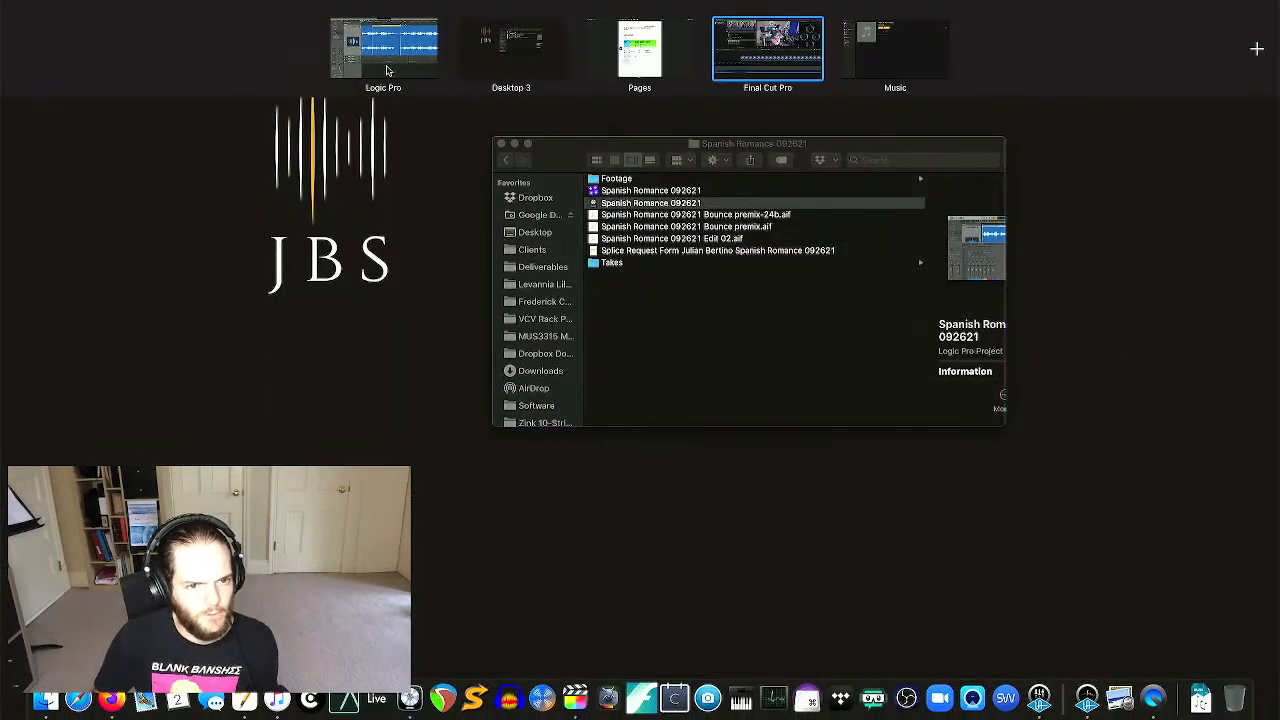
- In Logic Pro, inspect where regions Spanish Romance 04.12 and 04.13 begin
{"action": "left_click", "coordinate": [770, 77]}
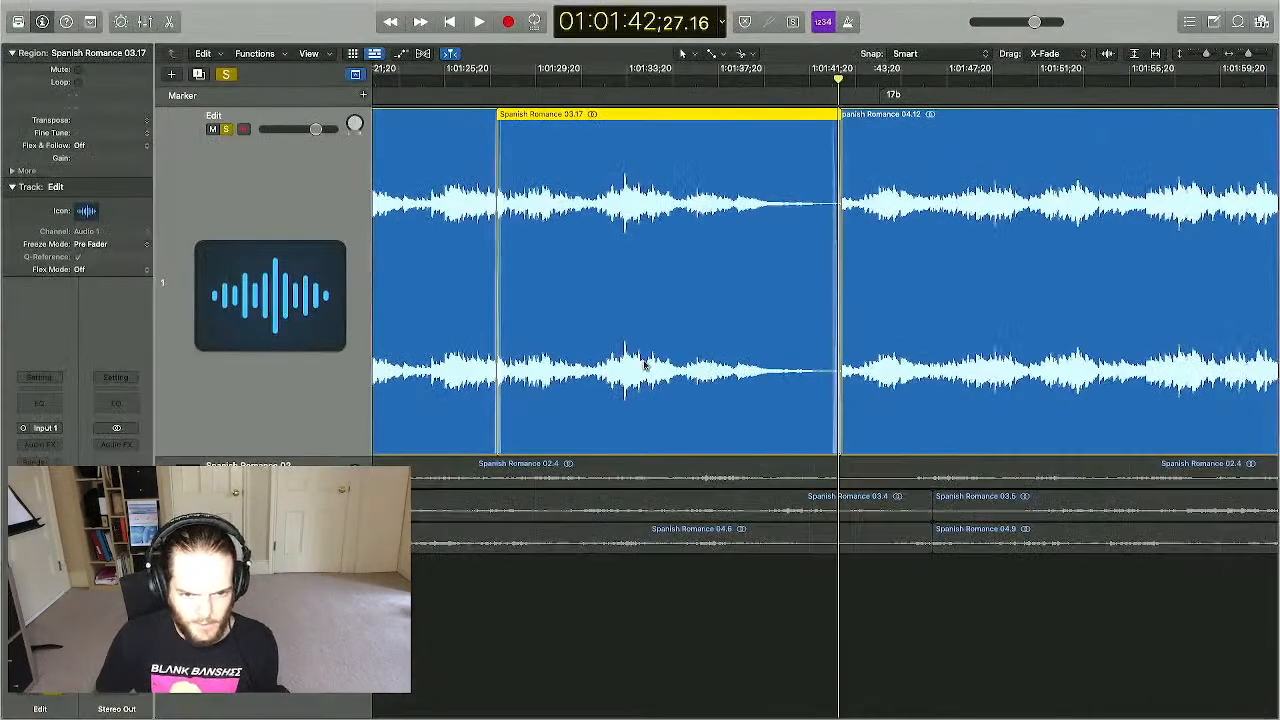
{"action": "scroll", "coordinate": [710, 392], "scroll_direction": "right", "scroll_amount": 10}
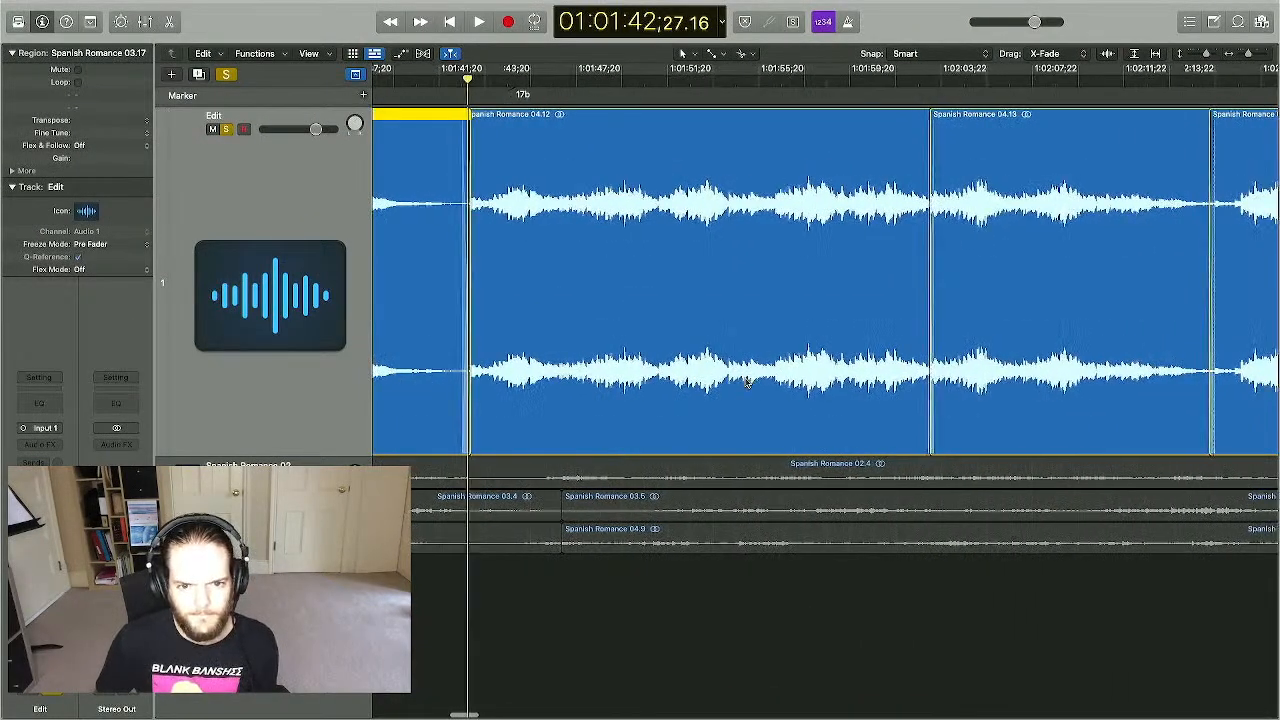
{"action": "left_click", "coordinate": [1008, 334]}
{"action": "left_click", "coordinate": [714, 280]}
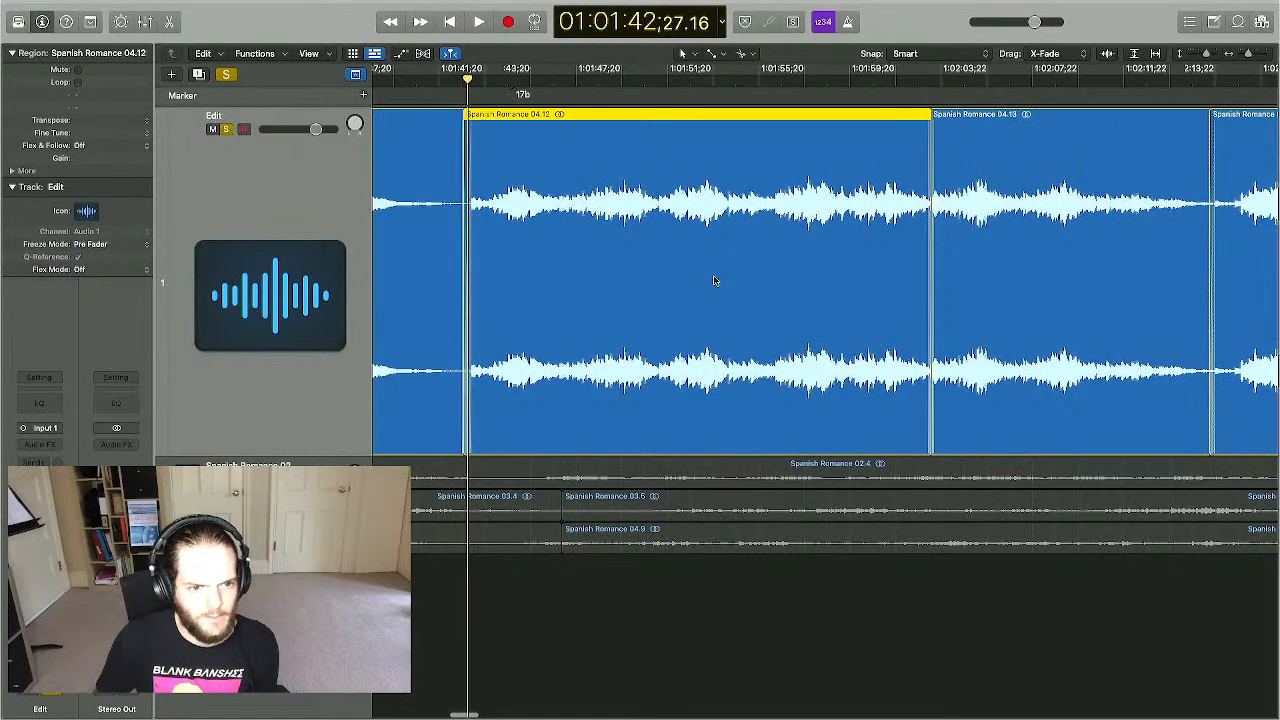
{"action": "left_click", "coordinate": [1019, 301]}
{"action": "scroll", "coordinate": [1020, 301], "scroll_direction": "right", "scroll_amount": 3}
{"action": "key", "text": "ctrl+Up"}
- Back in Final Cut Pro, disable the upper clip at the next edit point and play
{"action": "left_click", "coordinate": [766, 60]}
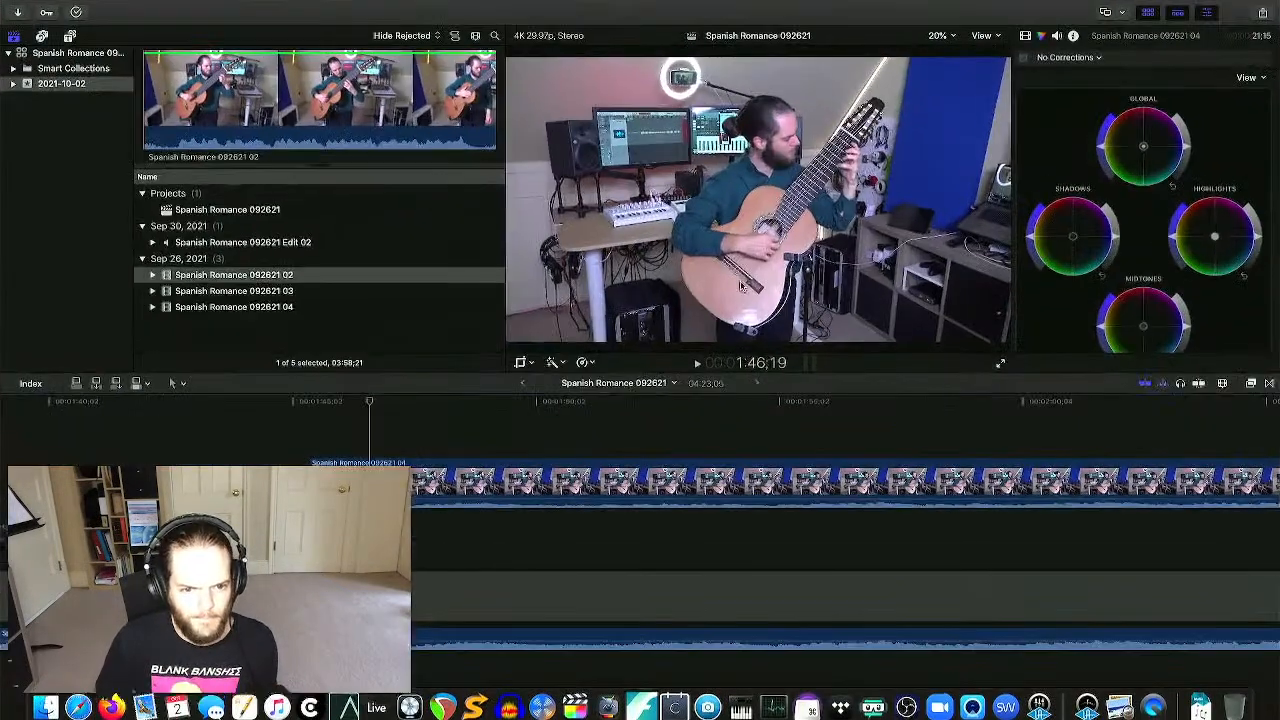
{"action": "scroll", "coordinate": [752, 451], "scroll_direction": "right", "scroll_amount": 4}
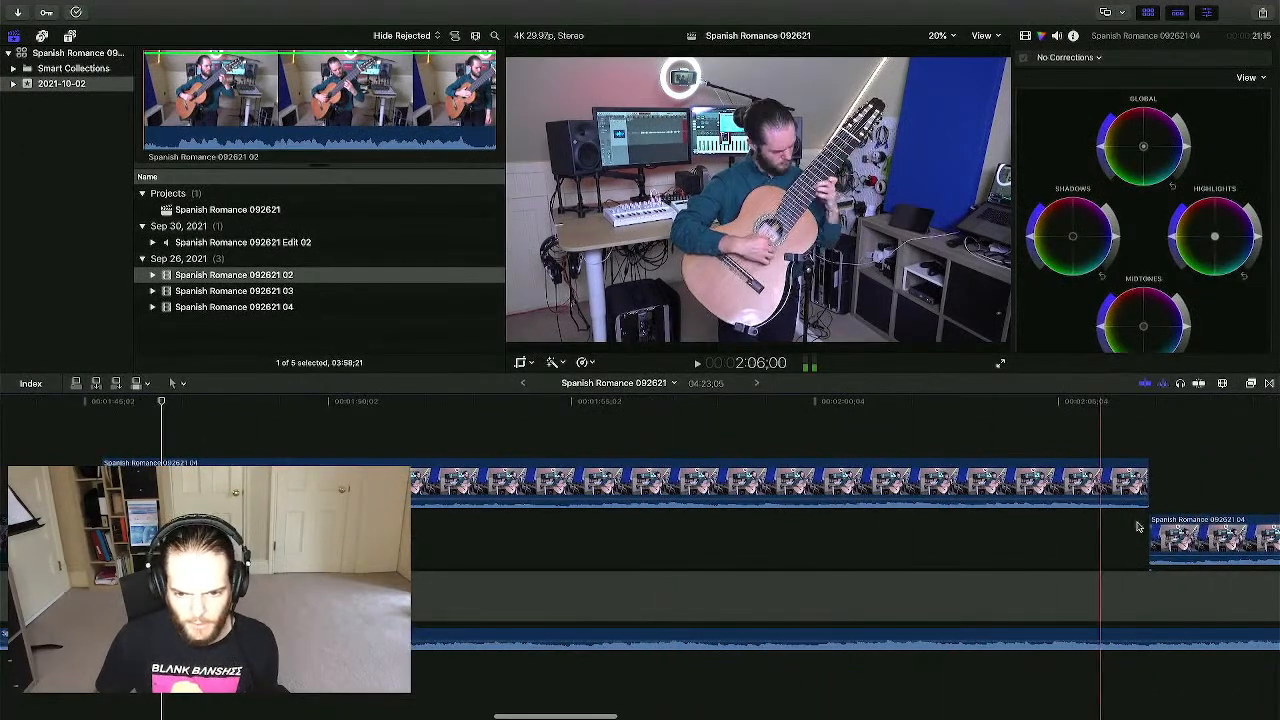
{"action": "scroll", "coordinate": [1205, 515], "scroll_direction": "right", "scroll_amount": 4}
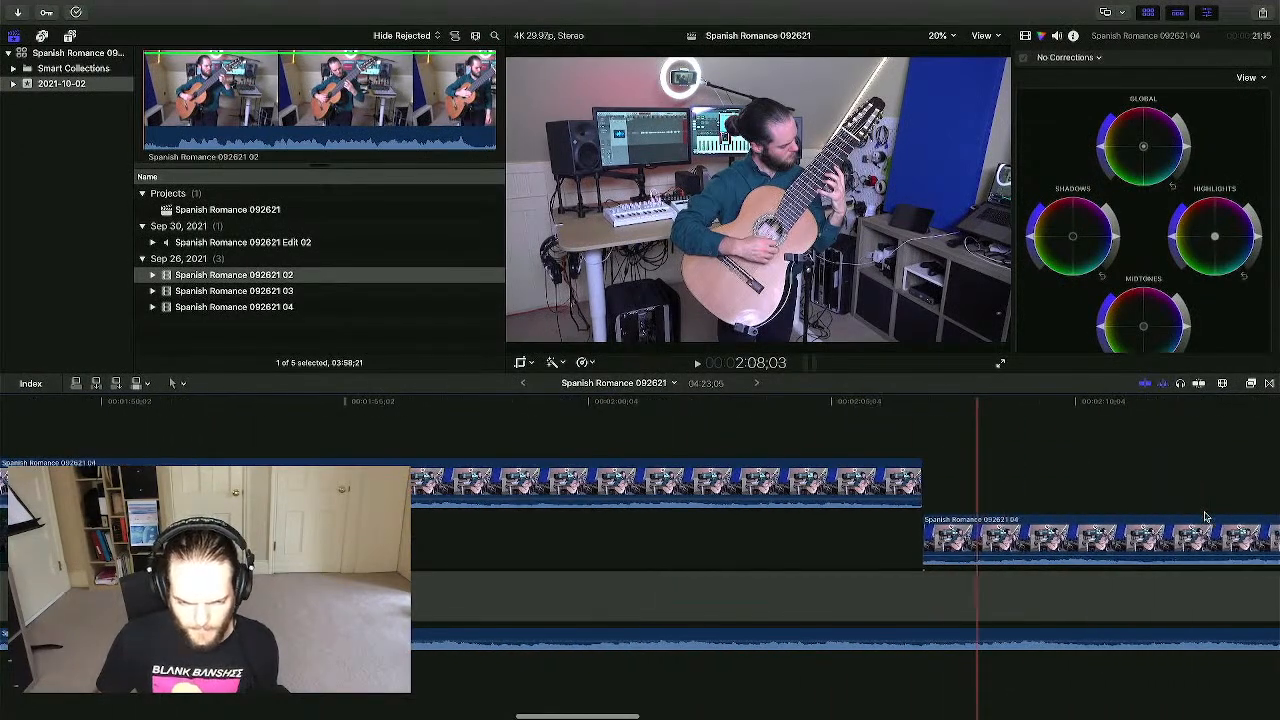
{"action": "left_click", "coordinate": [922, 676]}
{"action": "left_click", "coordinate": [875, 487]}
{"action": "key", "text": "v"}
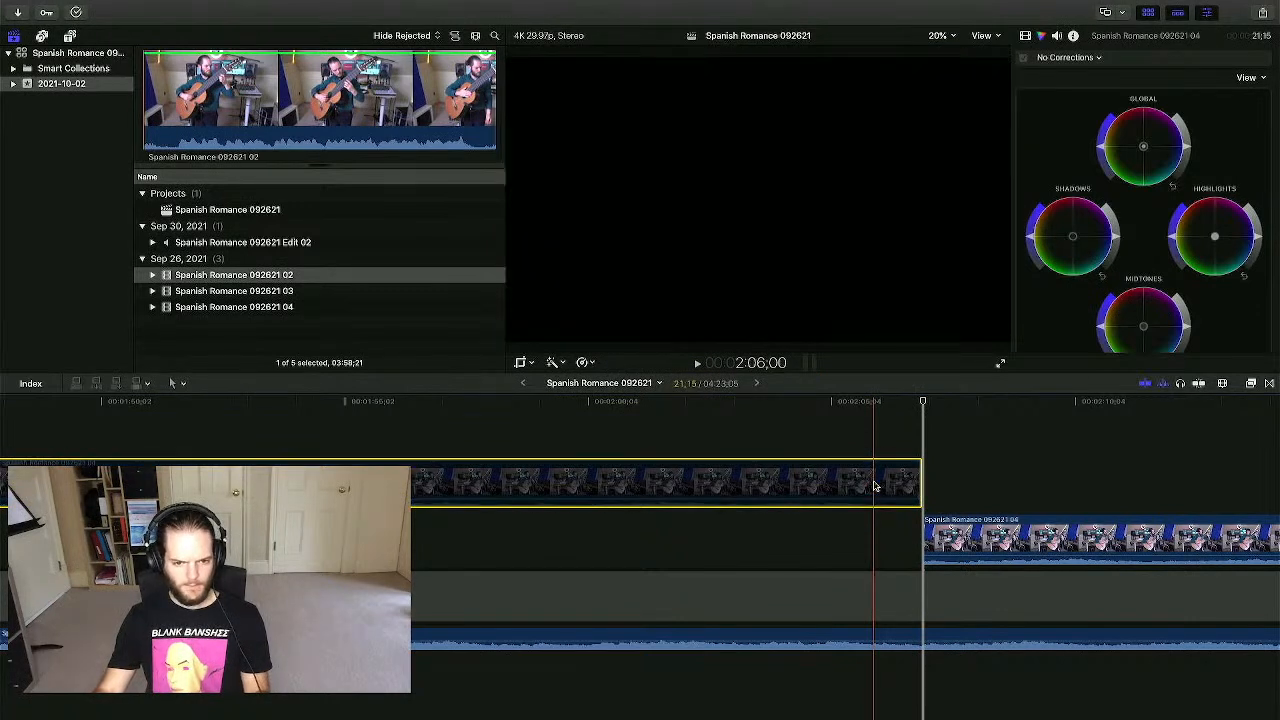
{"action": "left_click", "coordinate": [877, 440]}
{"action": "scroll", "coordinate": [877, 442], "scroll_direction": "right", "scroll_amount": 3}
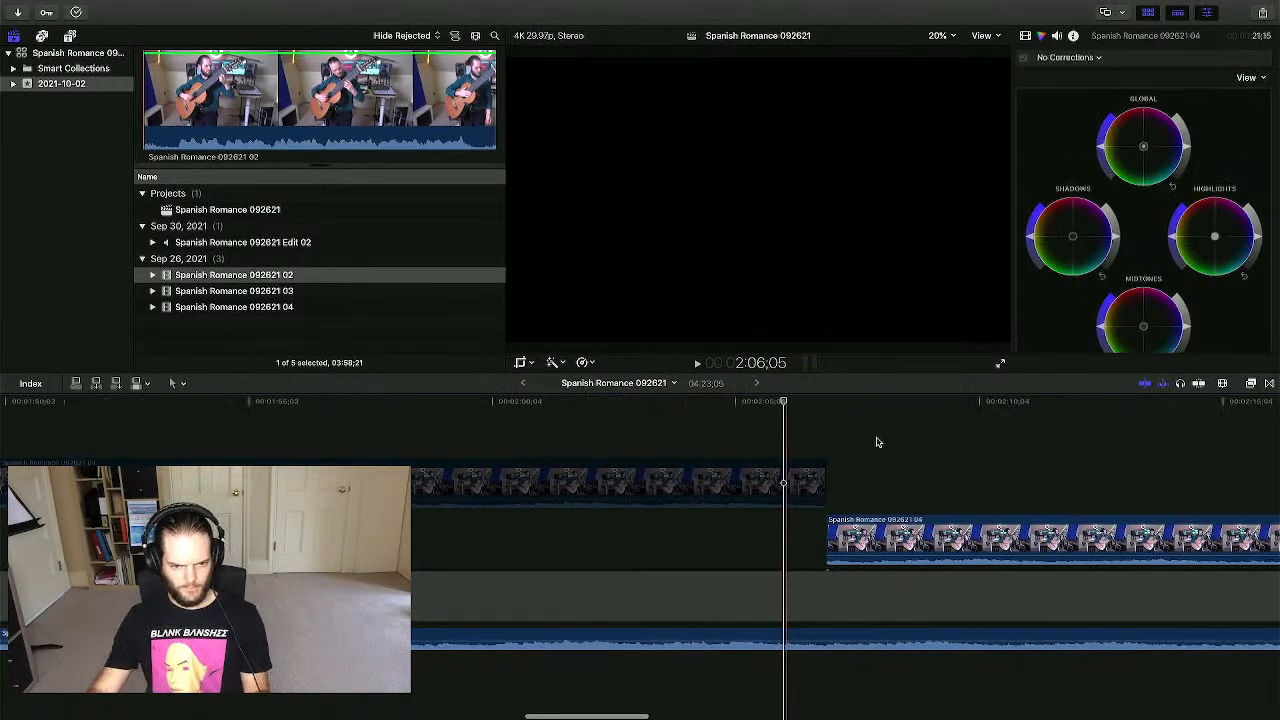
{"action": "left_click", "coordinate": [836, 441]}
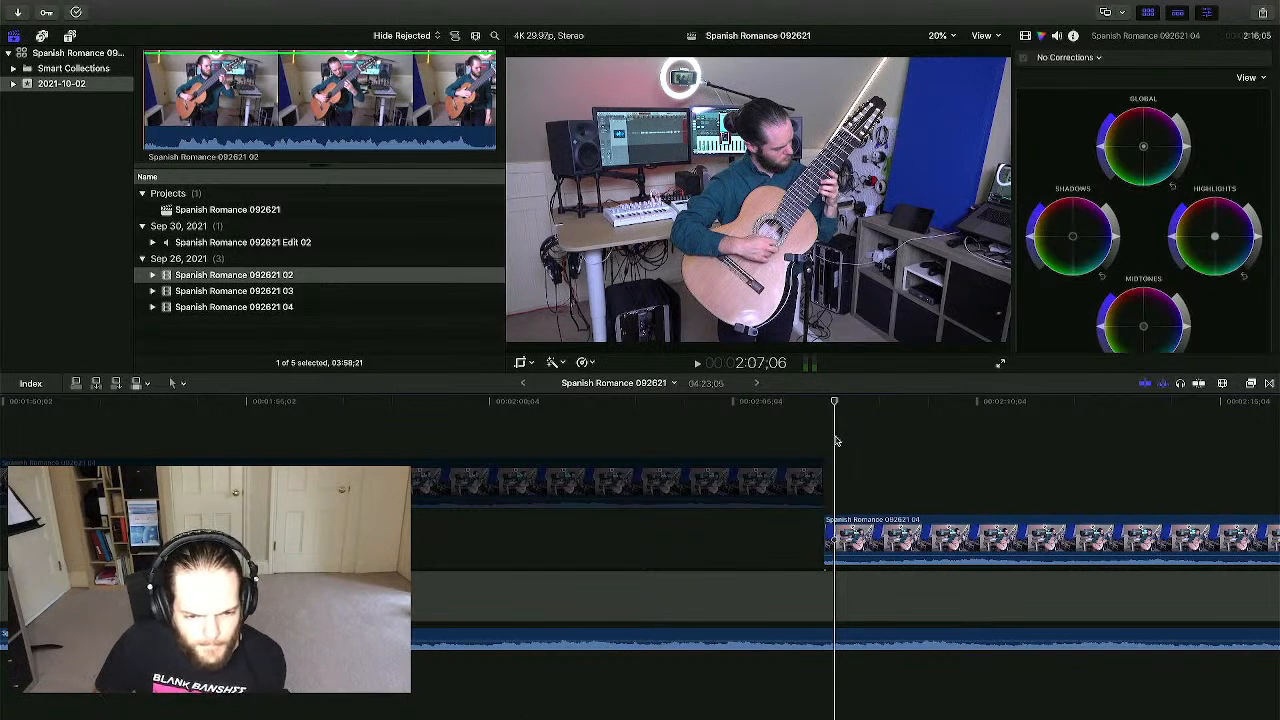
{"action": "key", "text": "space"}
- Disable the lower clip 04 and replay around the edit
{"action": "left_click", "coordinate": [858, 525]}
{"action": "key", "text": "v"}
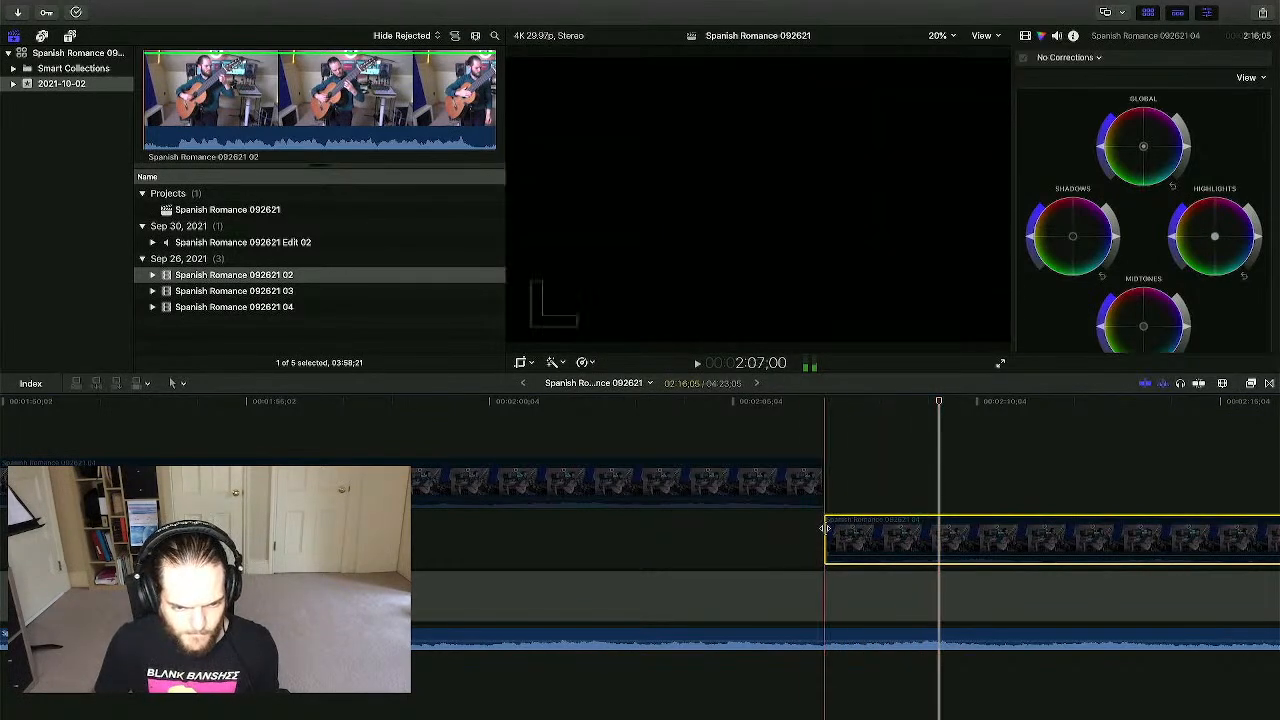
{"action": "left_click", "coordinate": [740, 530]}
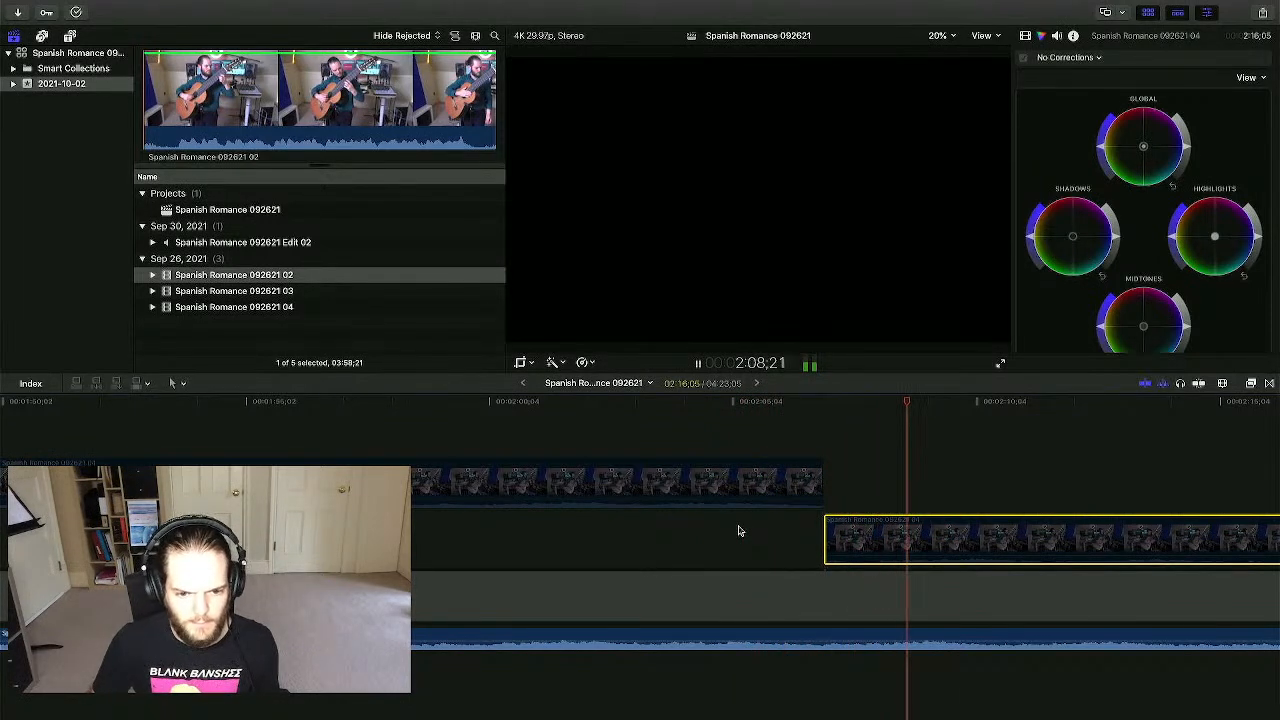
{"action": "key", "text": "space"}
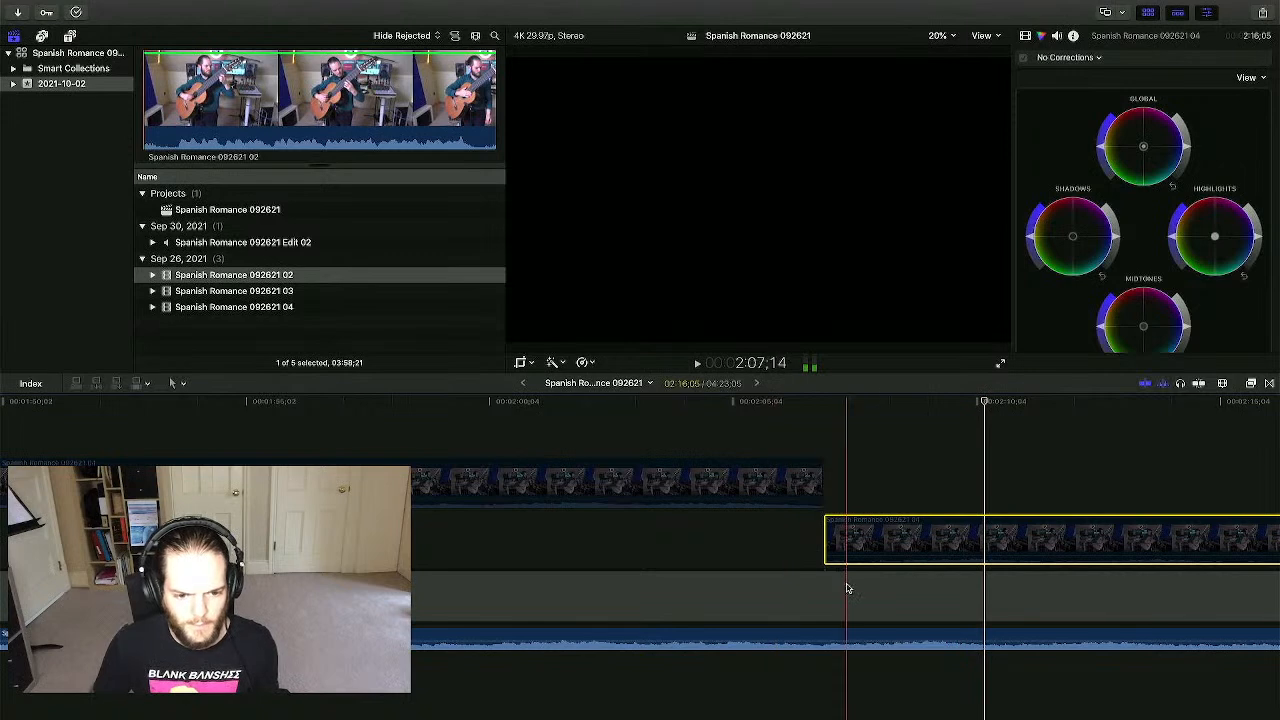
{"action": "left_click", "coordinate": [822, 675]}
{"action": "key", "text": "space"}
{"action": "key", "text": "space"}
- Disable the edited audio clip, re-enable the upper video clip, and play the cut
{"action": "left_click", "coordinate": [900, 515]}
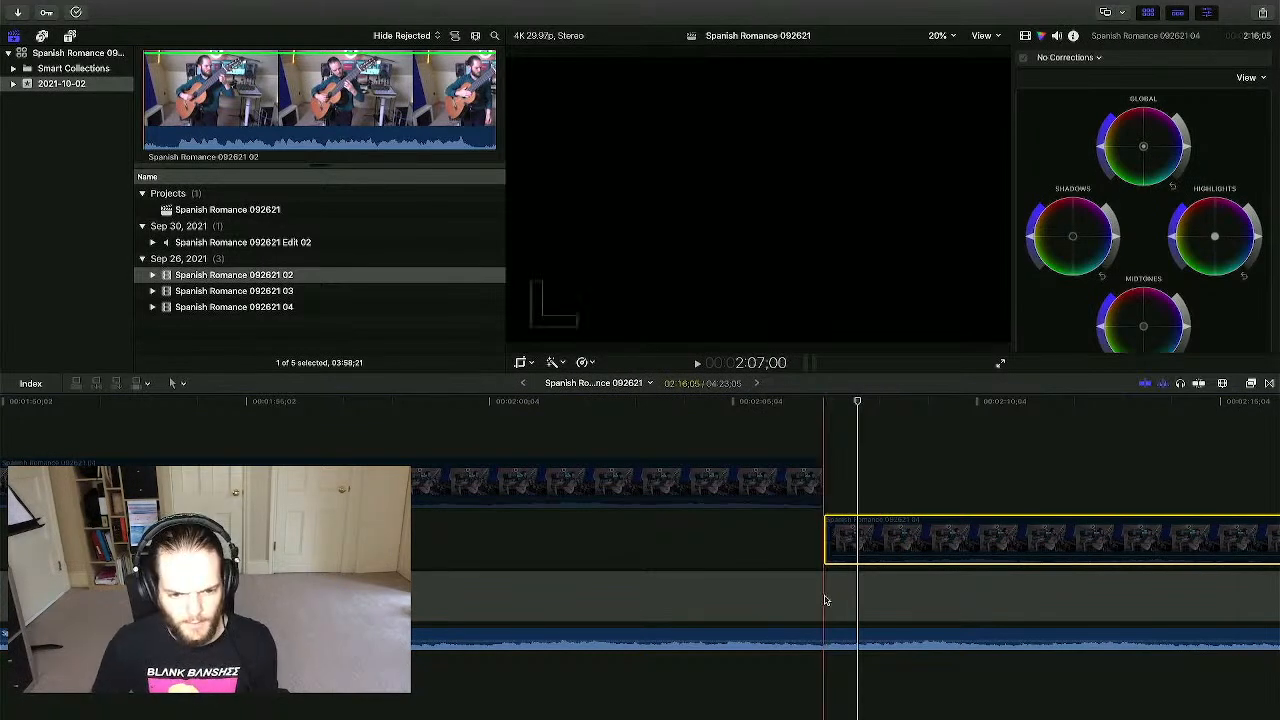
{"action": "left_click", "coordinate": [829, 636]}
{"action": "key", "text": "v"}
{"action": "left_click", "coordinate": [849, 545]}
{"action": "key", "text": "v"}
{"action": "key", "text": "space"}
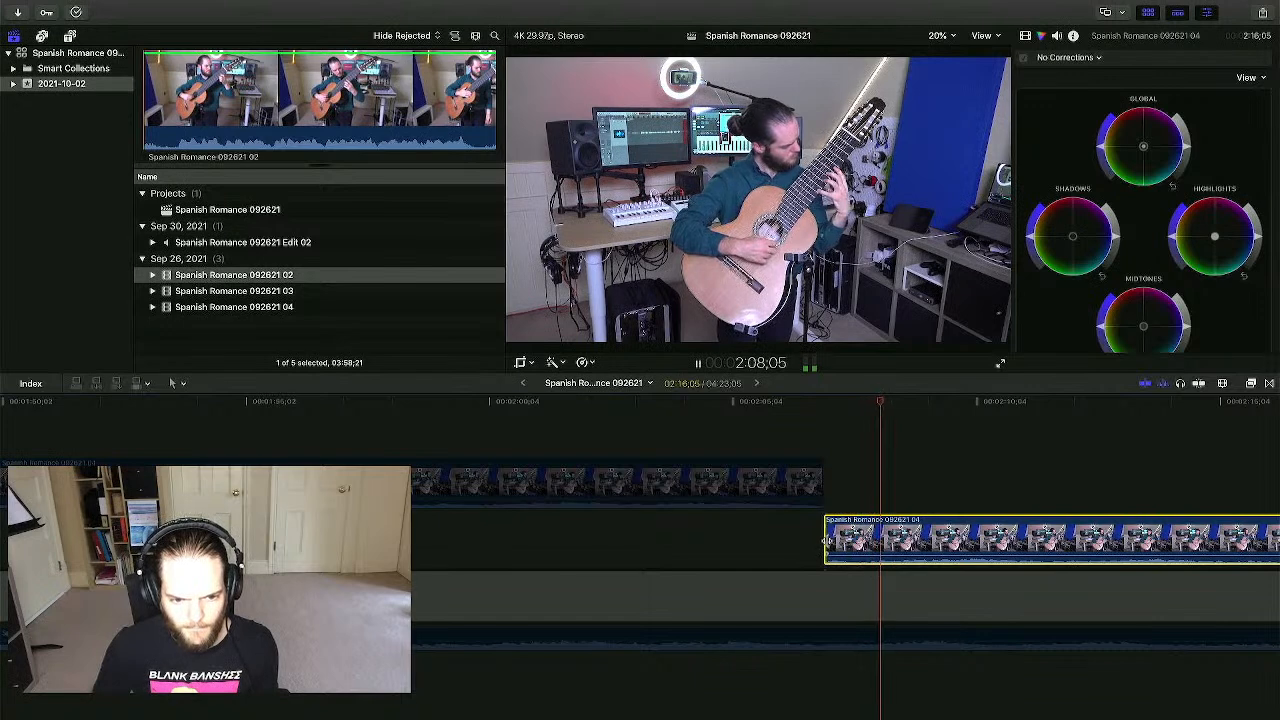
{"action": "key", "text": "space"}
- Trim the lower clip's start later and slide the camera clip about a second earlier
{"action": "left_click", "coordinate": [828, 545]}
{"action": "left_click_drag", "start_coordinate": [828, 545], "coordinate": [876, 537]}
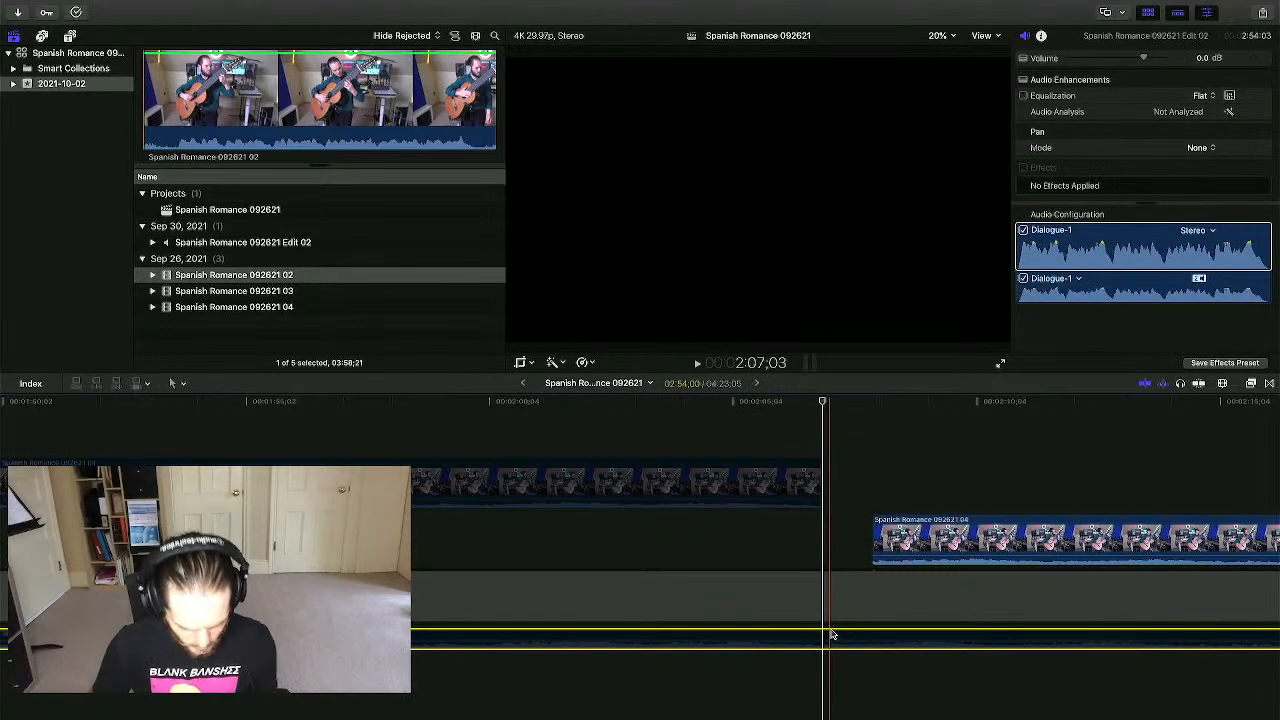
{"action": "left_click", "coordinate": [903, 540]}
{"action": "left_click_drag", "start_coordinate": [903, 540], "coordinate": [850, 540]}
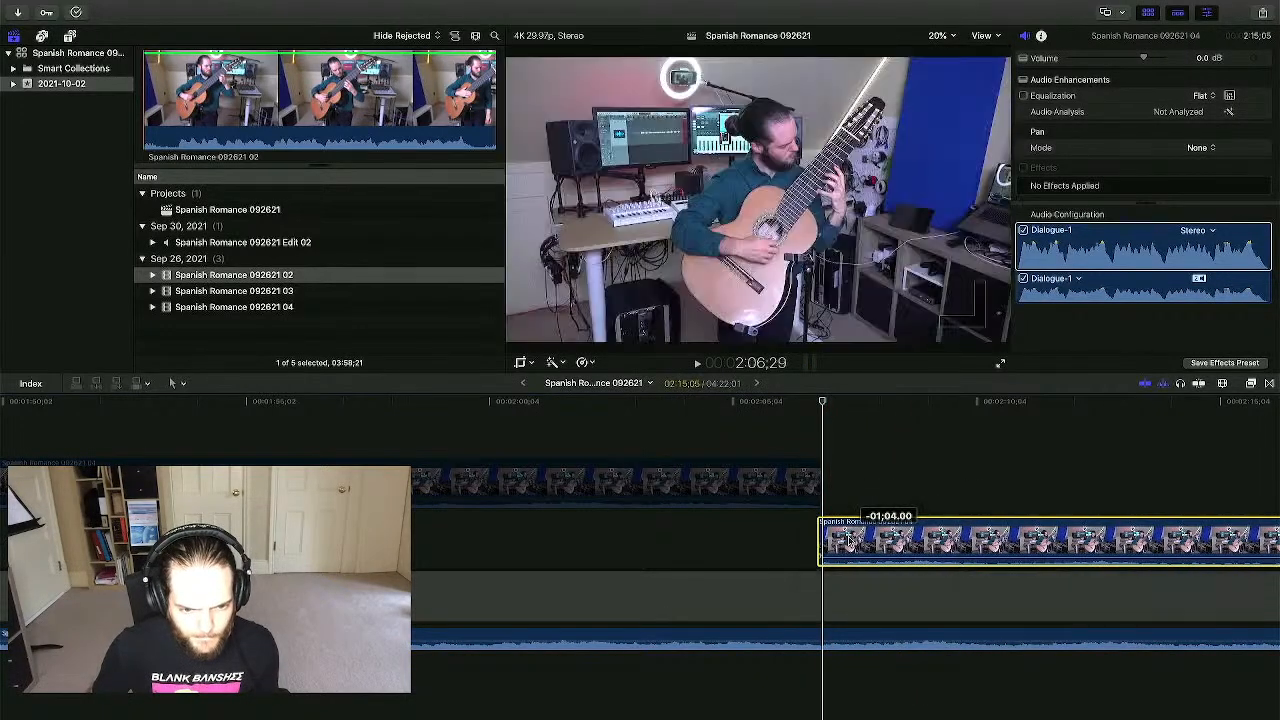
{"action": "left_click", "coordinate": [751, 562]}
{"action": "key", "text": "space"}
- Nudge the right-hand camera clip two frames earlier with the comma key during playback
{"action": "left_click", "coordinate": [845, 535]}
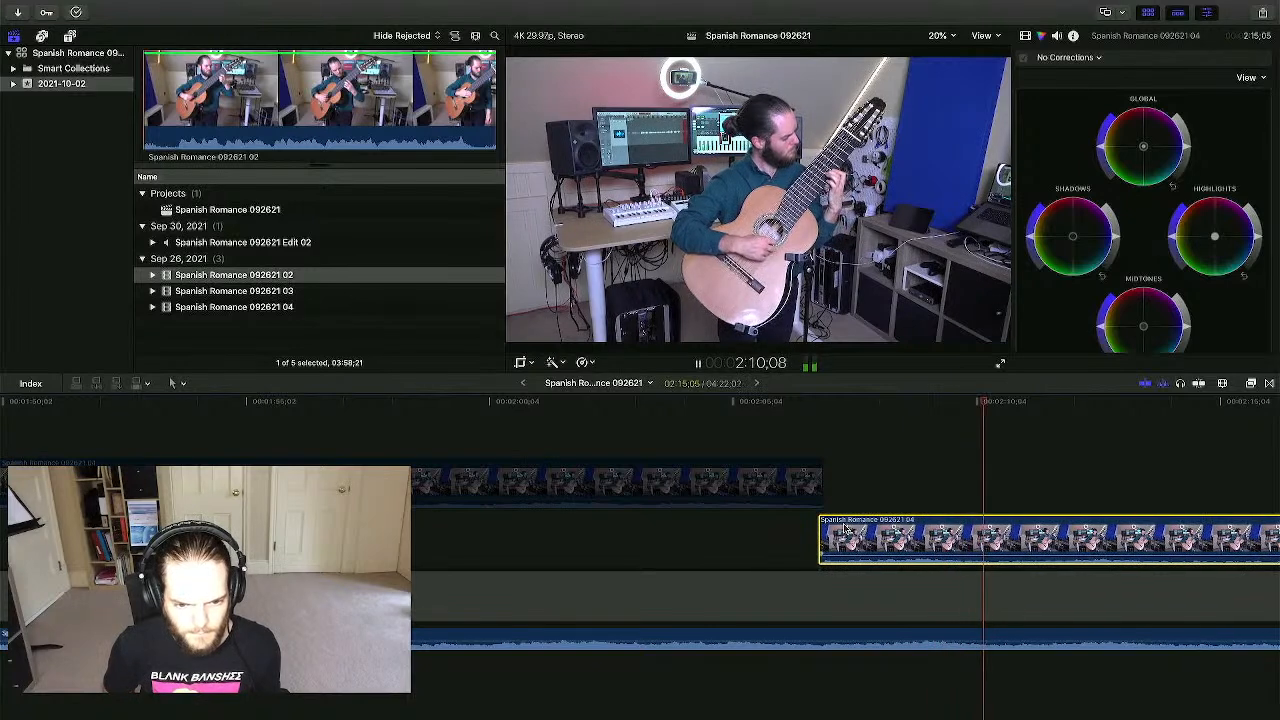
{"action": "key", "text": "comma"}
{"action": "key", "text": "comma"}
{"action": "key", "text": "comma"}
{"action": "key", "text": "comma"}
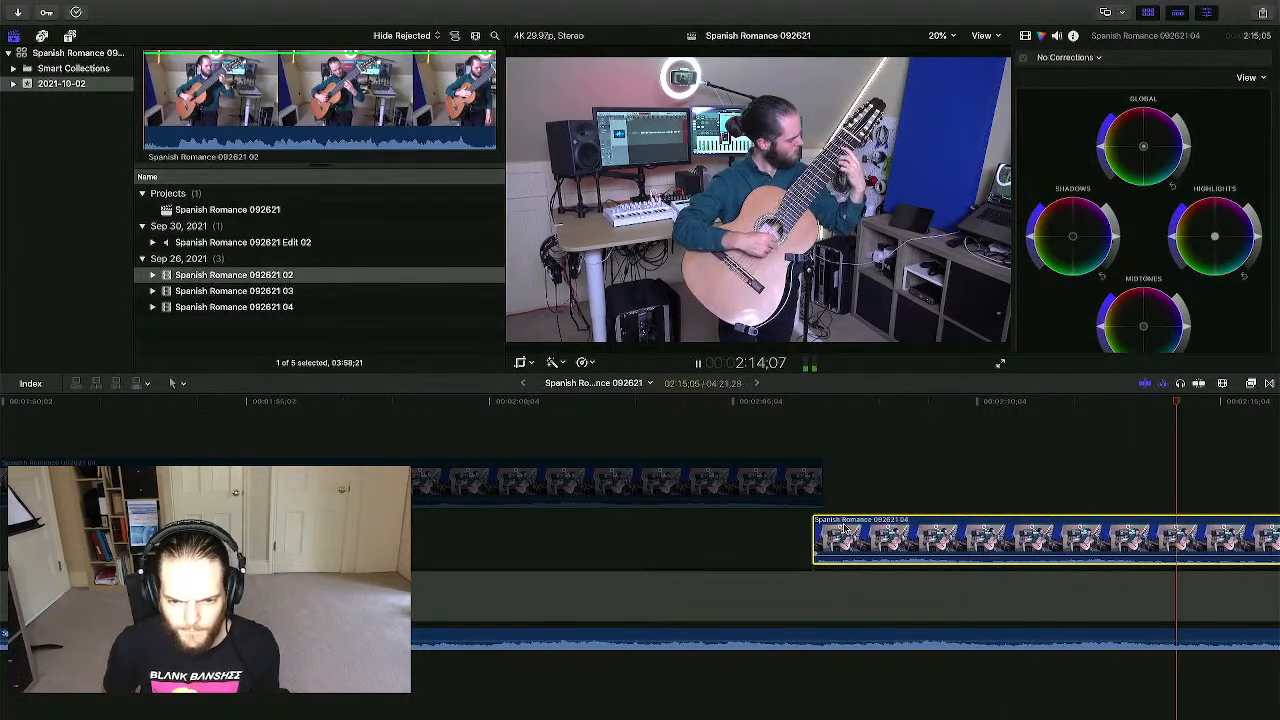
{"action": "key", "text": "comma"}
{"action": "key", "text": "comma"}
{"action": "key", "text": "space"}
- Replay from earlier and shift the guitar clip slightly later
{"action": "scroll", "coordinate": [740, 450], "scroll_direction": "left", "scroll_amount": 5}
{"action": "left_click", "coordinate": [643, 415]}
{"action": "left_click", "coordinate": [543, 428]}
{"action": "key", "text": "space"}
{"action": "left_click_drag", "start_coordinate": [522, 536], "coordinate": [525, 536]}
{"action": "key", "text": "space"}
- Zoom in around 2:08;08, slide the camera clip ten frames earlier, and play back
{"action": "left_click", "coordinate": [463, 498]}
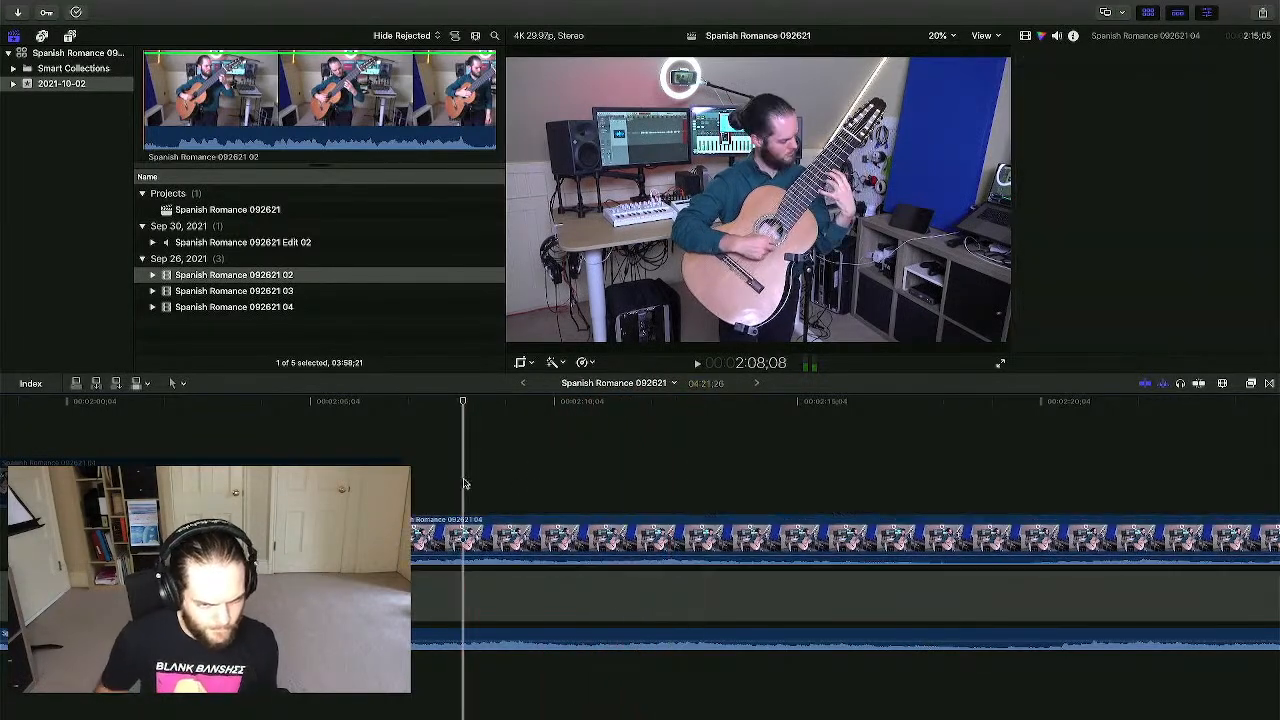
{"action": "key", "text": "super+equal"}
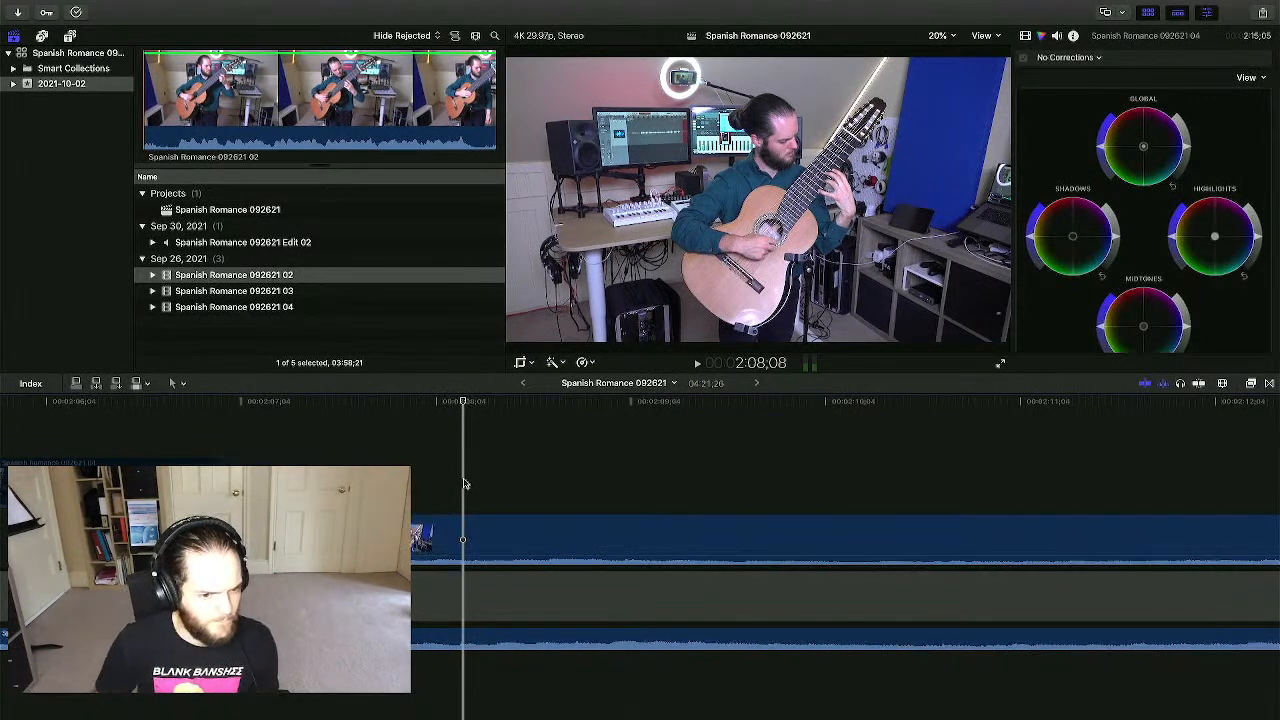
{"action": "scroll", "coordinate": [463, 484], "scroll_direction": "left", "scroll_amount": 5}
{"action": "left_click", "coordinate": [489, 660]}
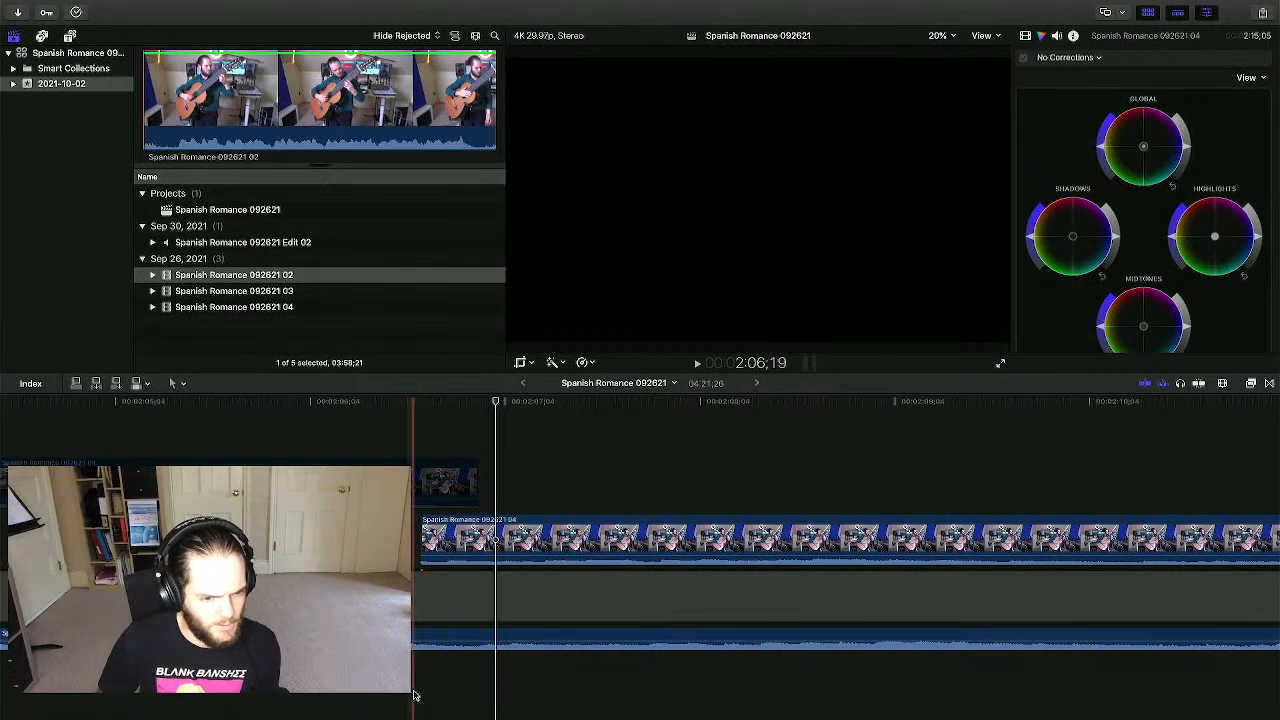
{"action": "left_click", "coordinate": [415, 695]}
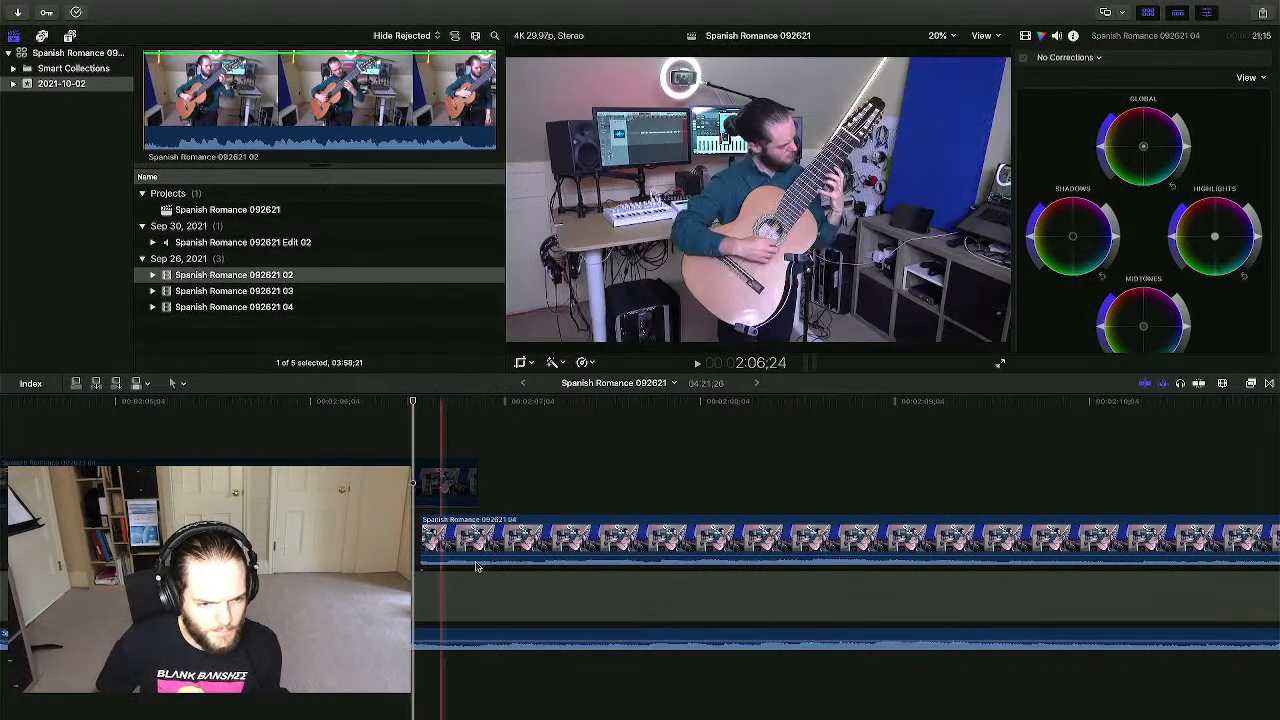
{"action": "left_click_drag", "start_coordinate": [545, 567], "coordinate": [415, 569]}
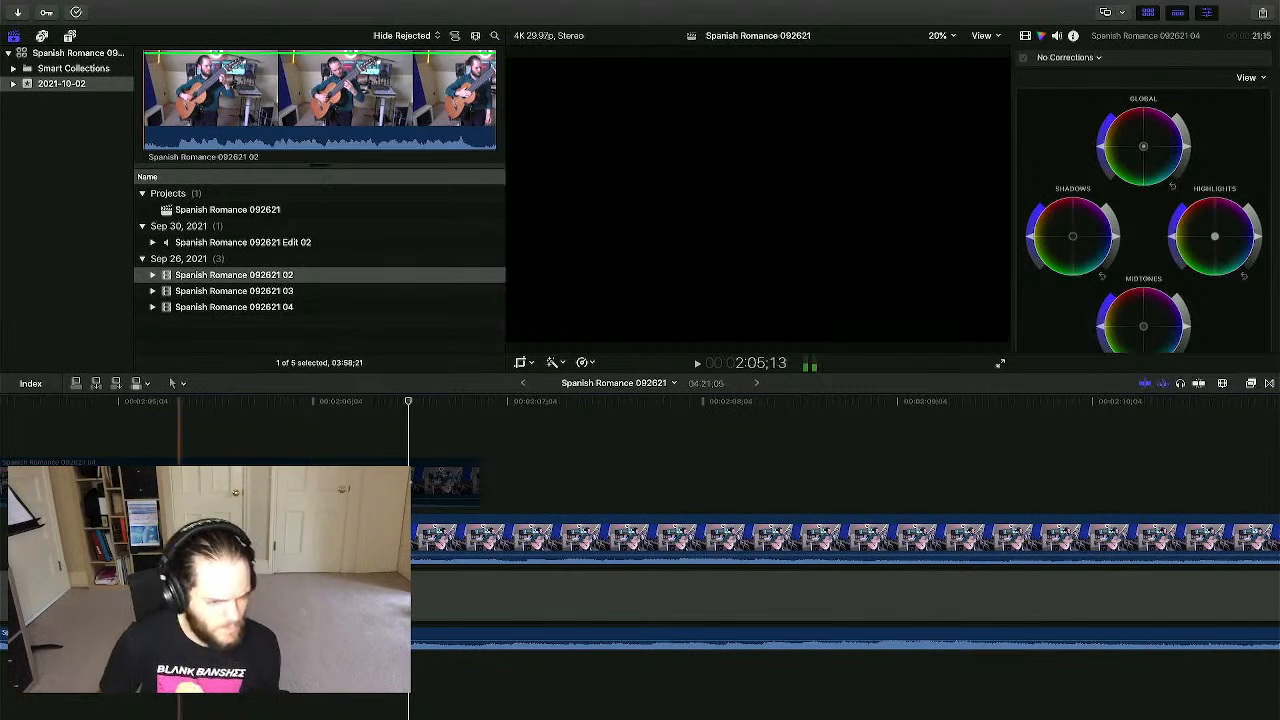
{"action": "key", "text": "space"}
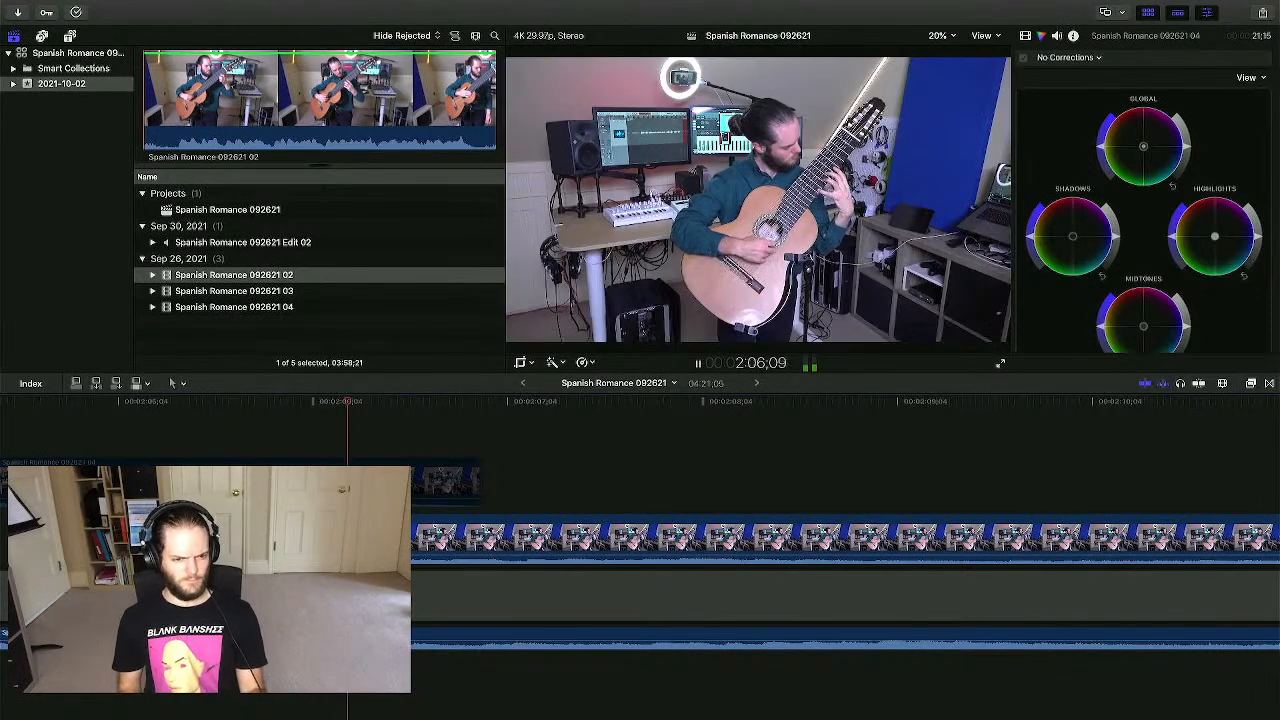
{"action": "key", "text": "space"}
{"action": "key", "text": "space"}
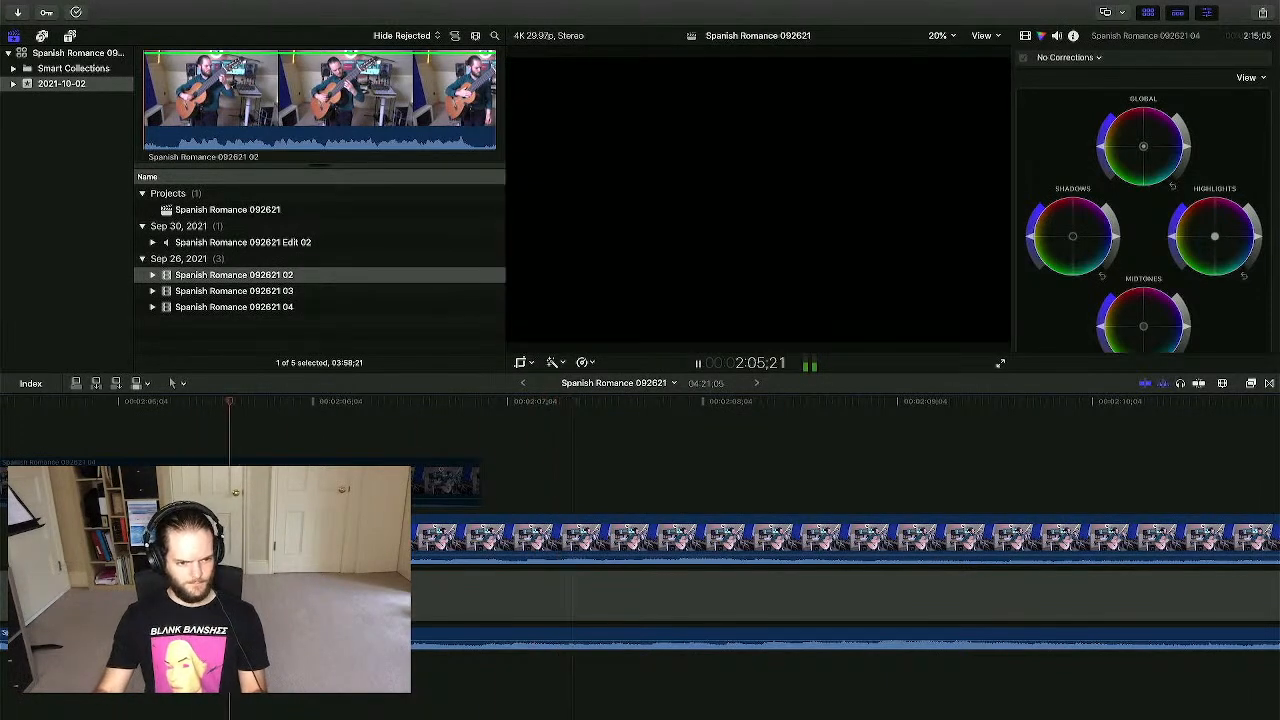
{"action": "key", "text": "space"}
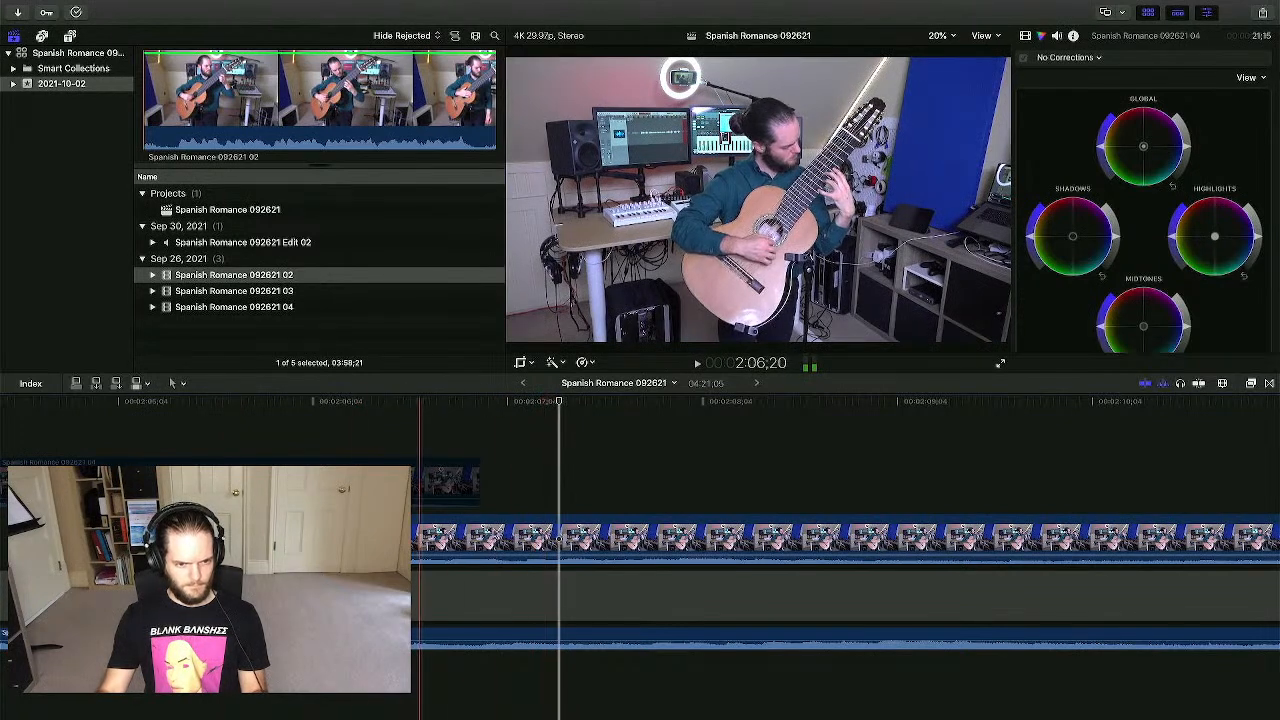
- Trim the camera clip's edge, then slide it three frames earlier, replaying the cut
{"action": "left_click", "coordinate": [534, 636]}
{"action": "key", "text": "space"}
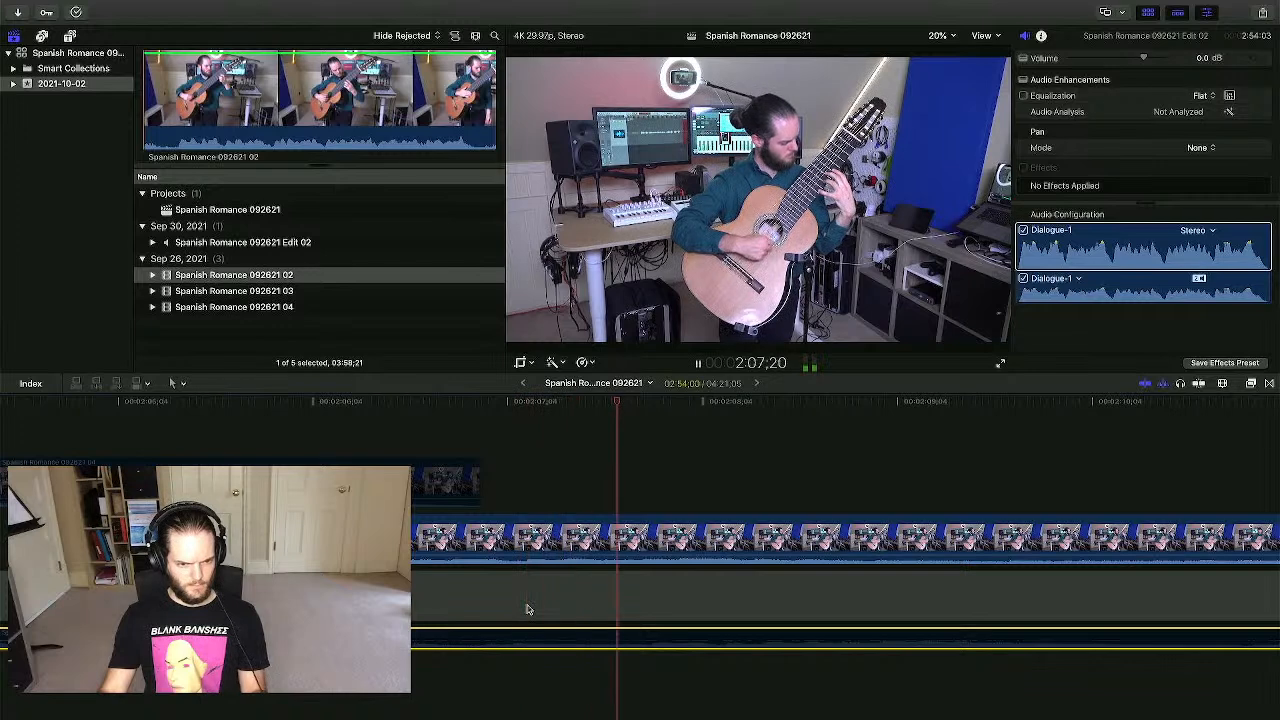
{"action": "key", "text": "space"}
{"action": "key", "text": "space"}
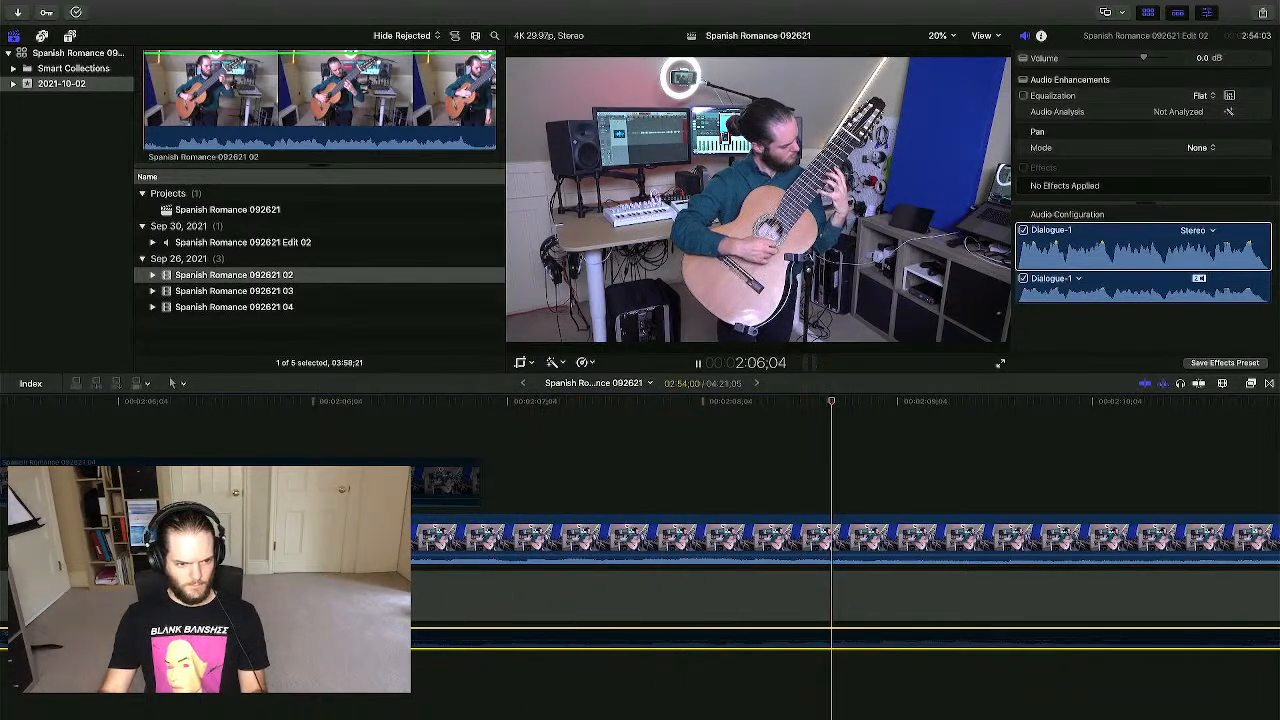
{"action": "key", "text": "space"}
{"action": "key", "text": "space"}
{"action": "key", "text": "space"}
{"action": "left_click_drag", "start_coordinate": [287, 540], "coordinate": [521, 540]}
{"action": "key", "text": "space"}
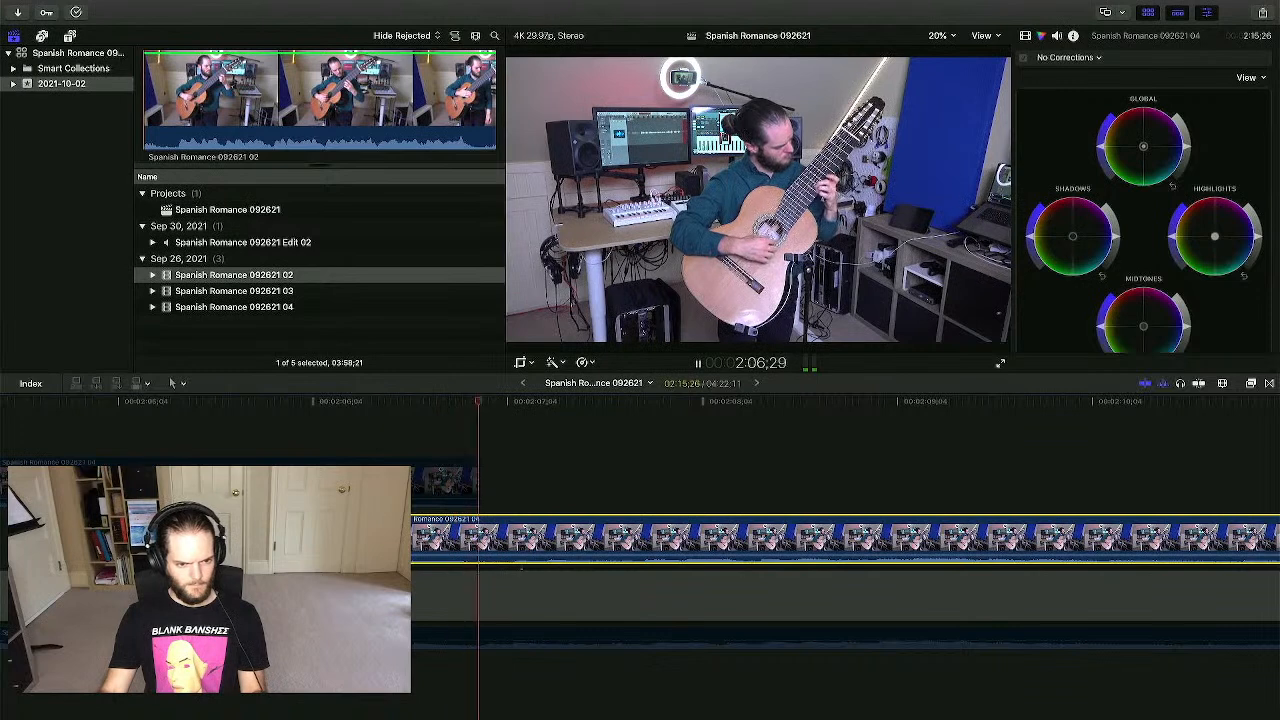
{"action": "key", "text": "space"}
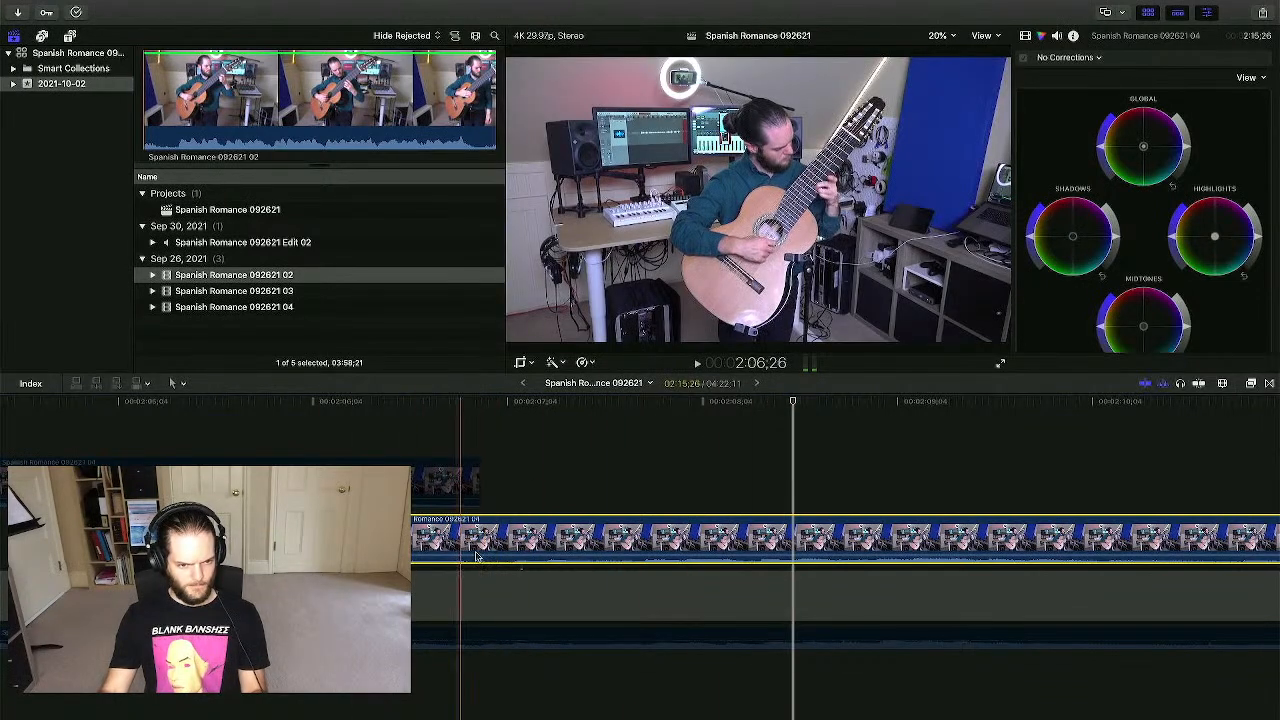
{"action": "left_click", "coordinate": [316, 600]}
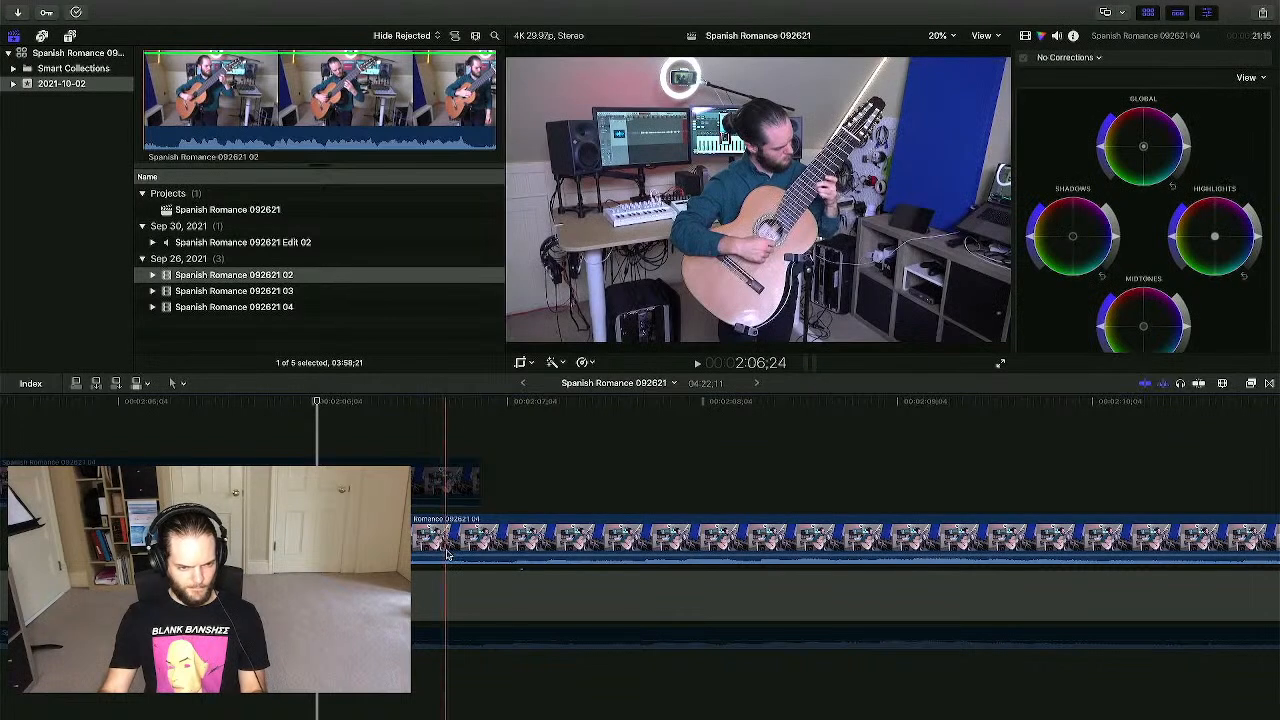
{"action": "left_click", "coordinate": [611, 600]}
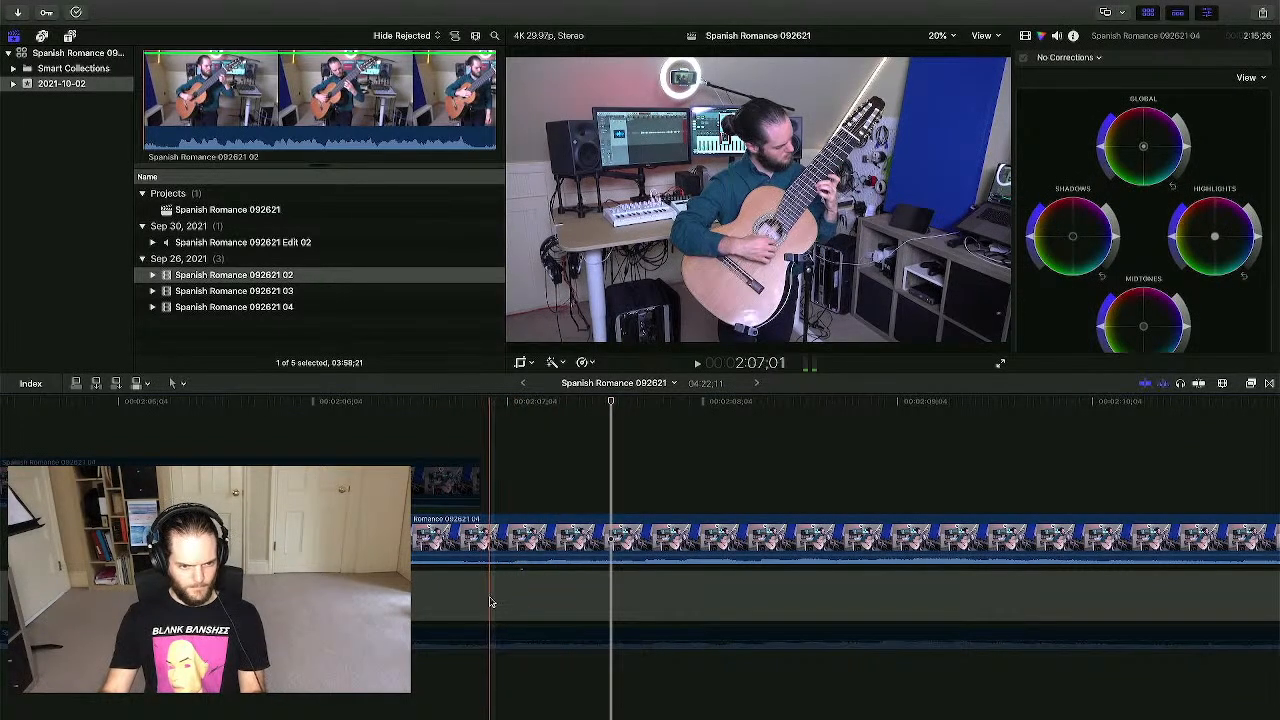
{"action": "left_click_drag", "start_coordinate": [518, 543], "coordinate": [490, 540]}
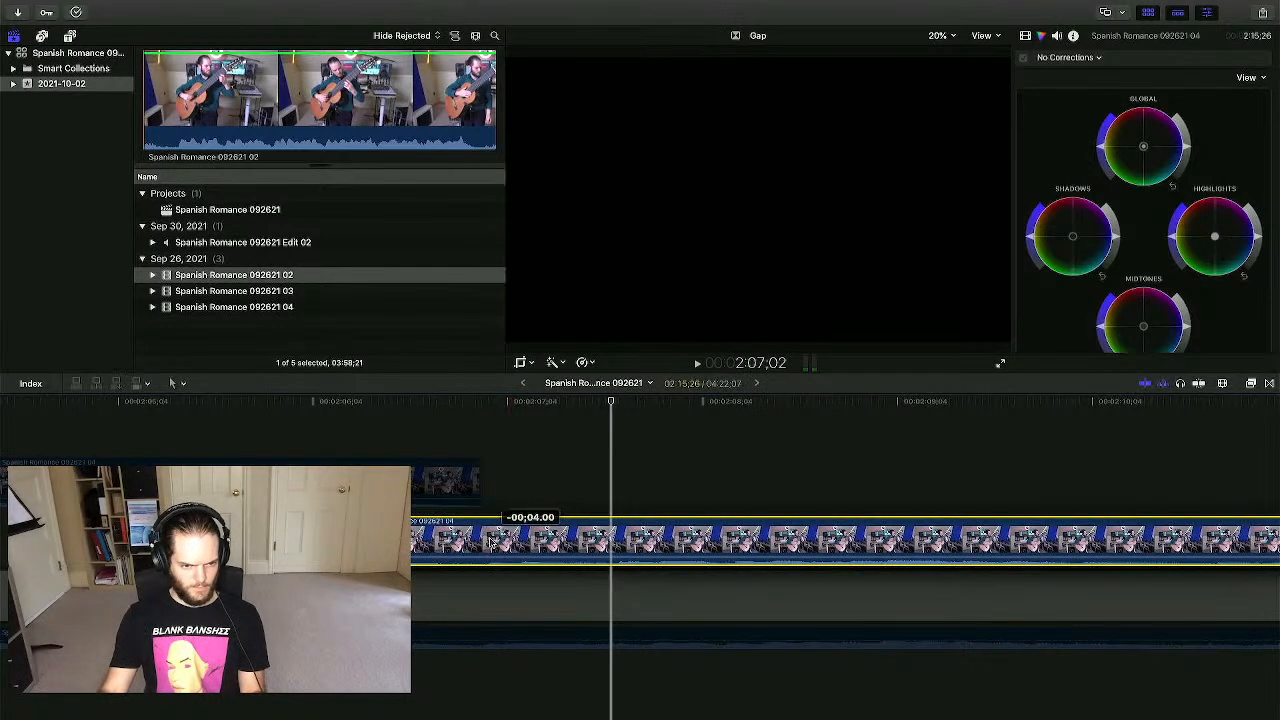
- Trim the 04 clip's start later to 2:15;11 and play back the trimmed edit
{"action": "left_click", "coordinate": [488, 537]}
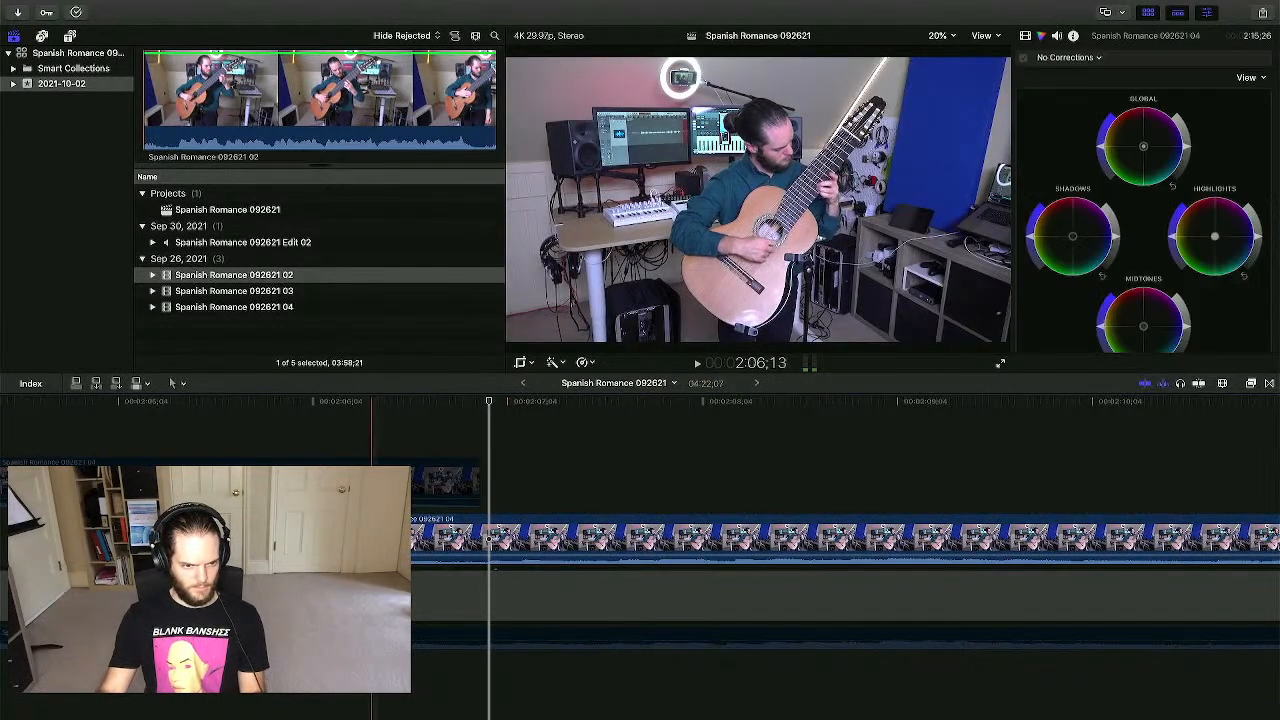
{"action": "left_click_drag", "start_coordinate": [360, 540], "coordinate": [458, 540]}
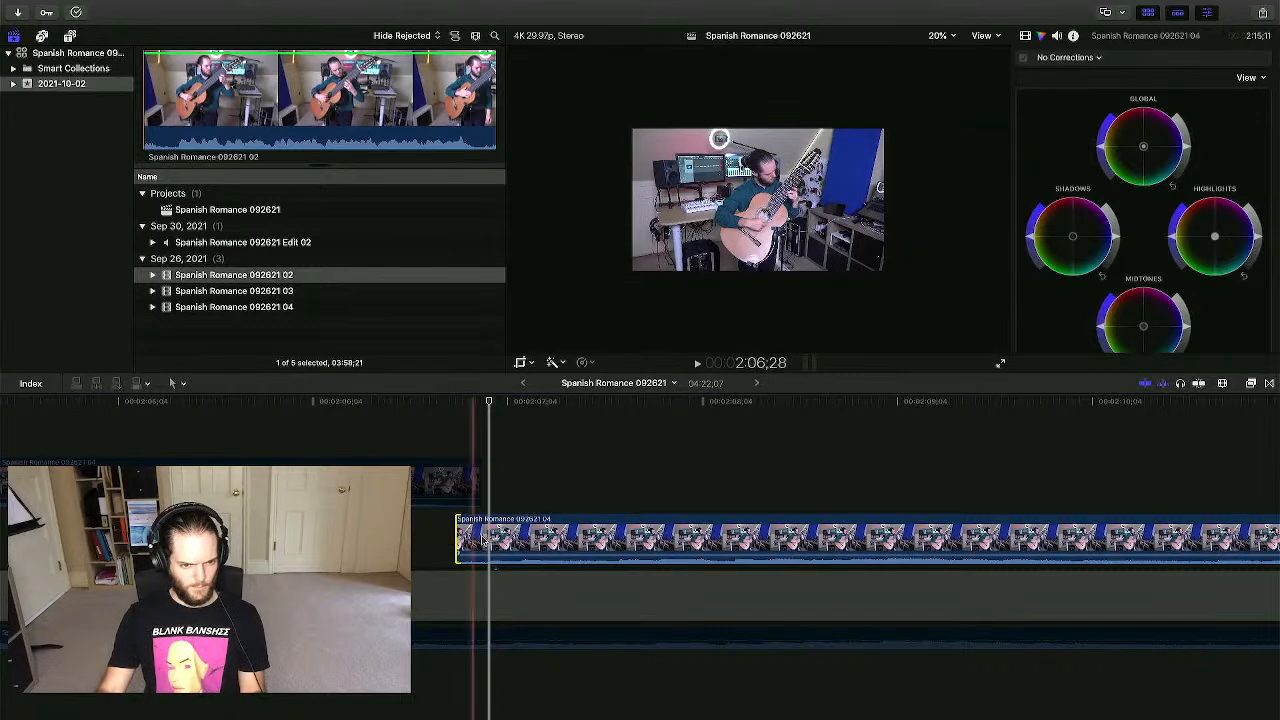
{"action": "left_click", "coordinate": [470, 637]}
{"action": "key", "text": "space"}
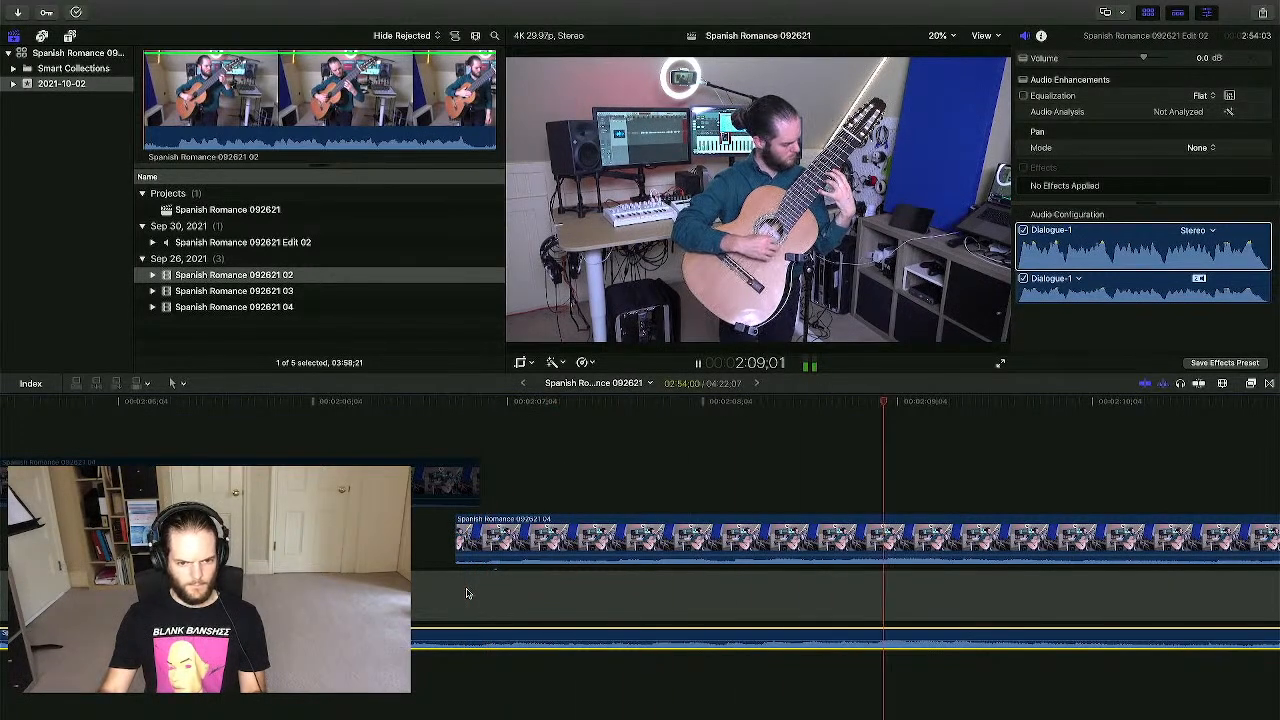
{"action": "left_click", "coordinate": [478, 545]}
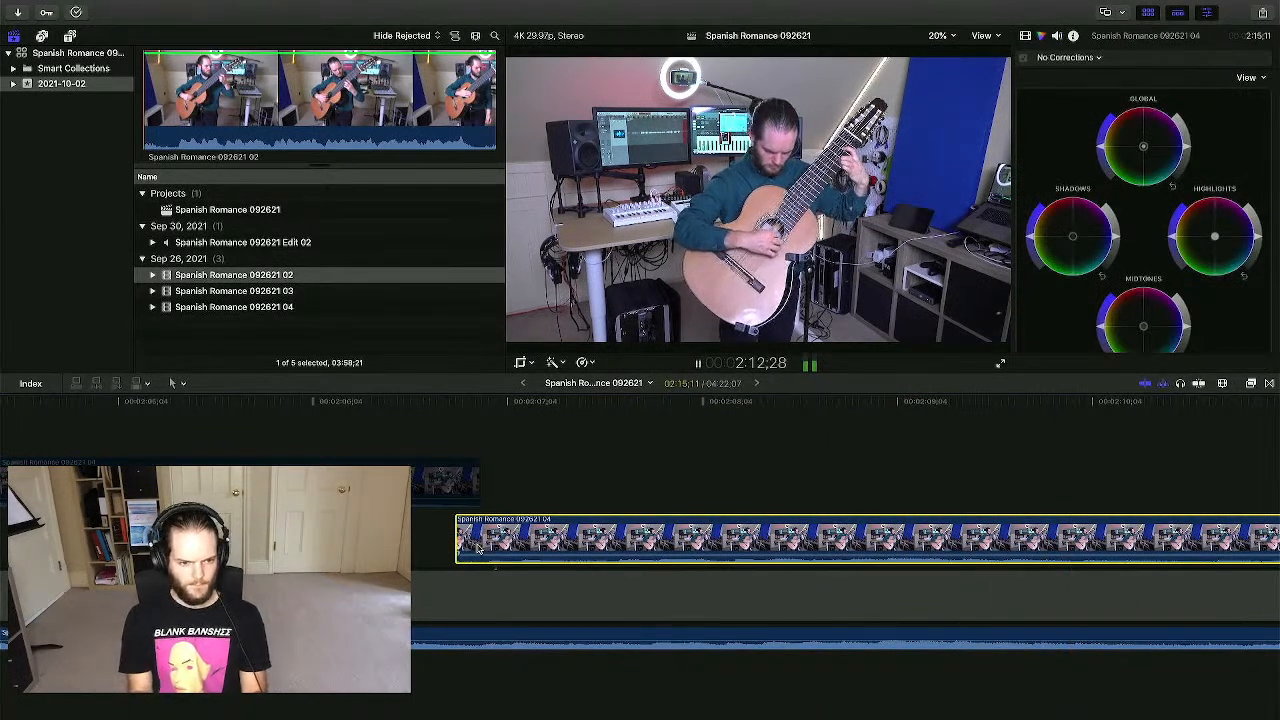
{"action": "key", "text": "space"}
{"action": "scroll", "coordinate": [478, 547], "scroll_direction": "right", "scroll_amount": 10}
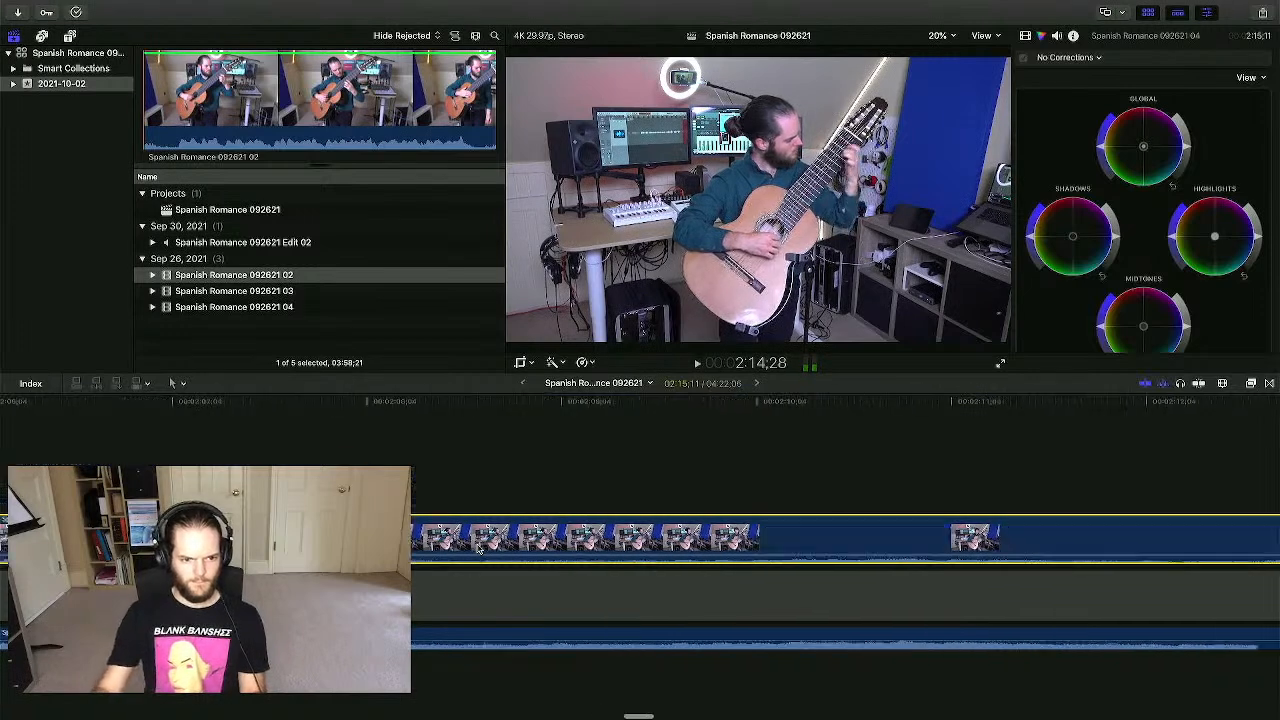
{"action": "scroll", "coordinate": [550, 547], "scroll_direction": "left", "scroll_amount": 3}
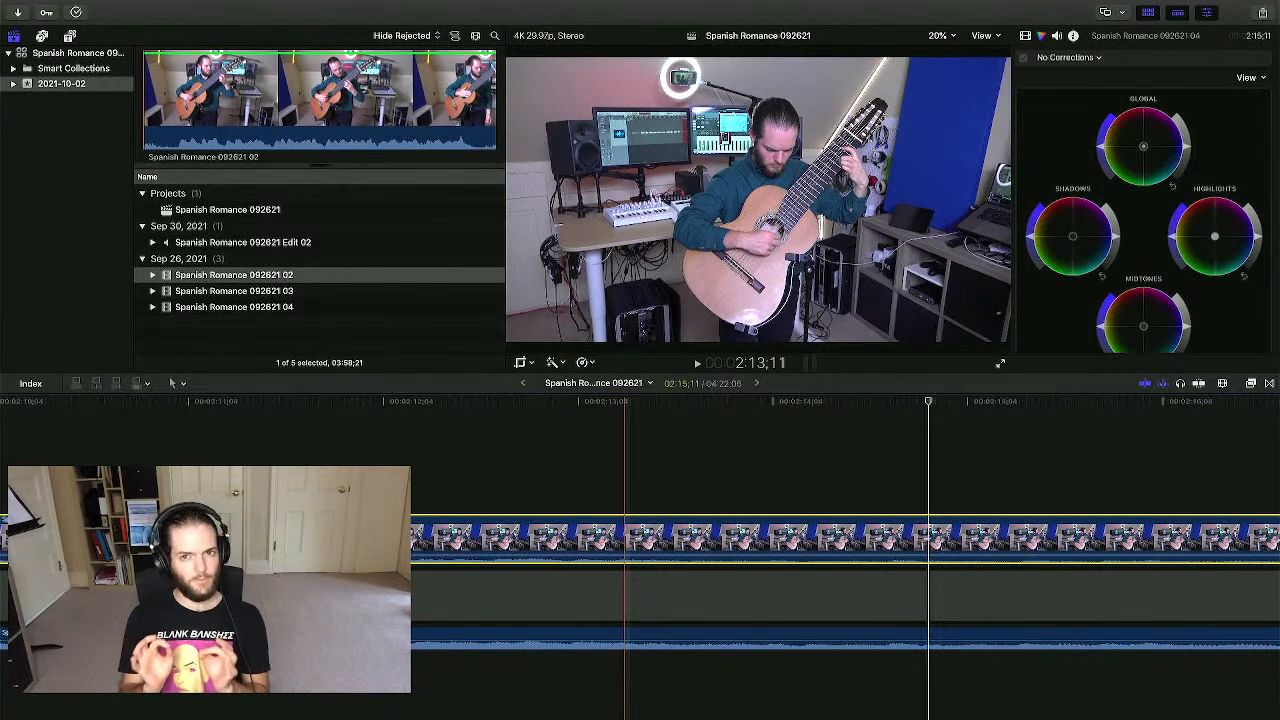
{"action": "scroll", "coordinate": [193, 540], "scroll_direction": "left", "scroll_amount": 8}
{"action": "scroll", "coordinate": [236, 490], "scroll_direction": "left", "scroll_amount": 2}
- Review the cut near 2:07;00, then play the timeline from about 2:06
{"action": "left_click", "coordinate": [278, 487]}
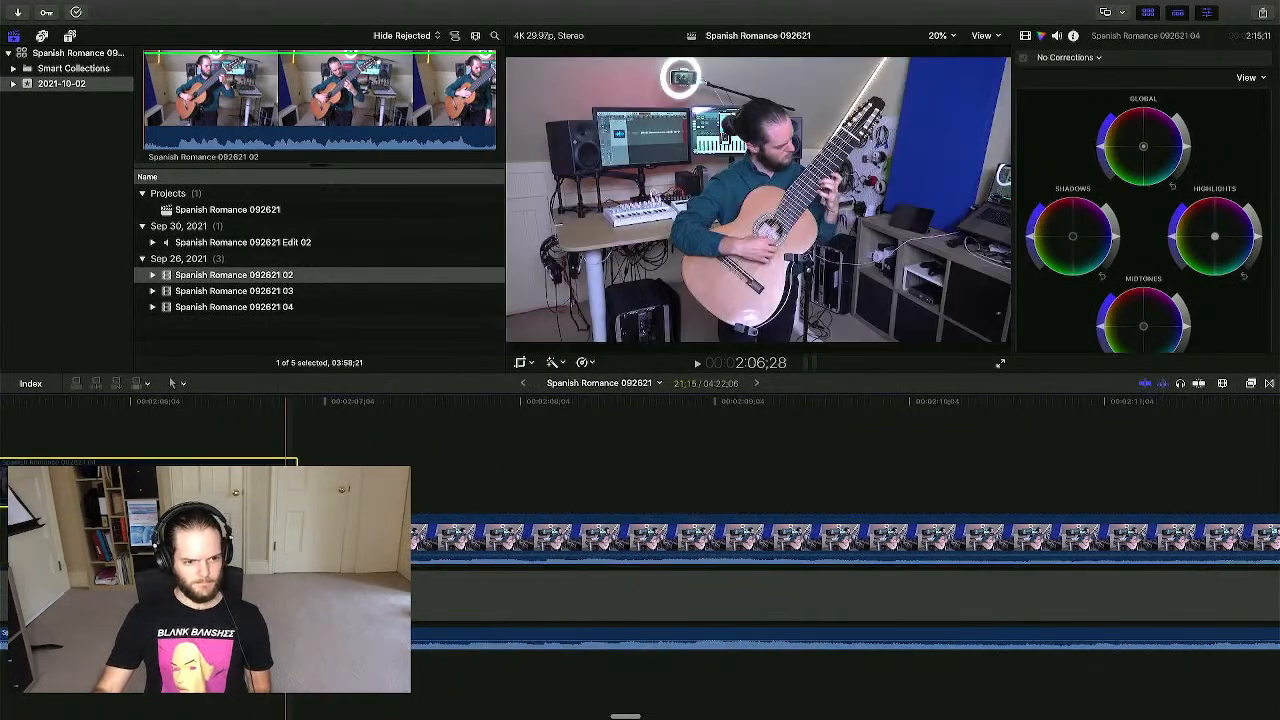
{"action": "left_click", "coordinate": [303, 487]}
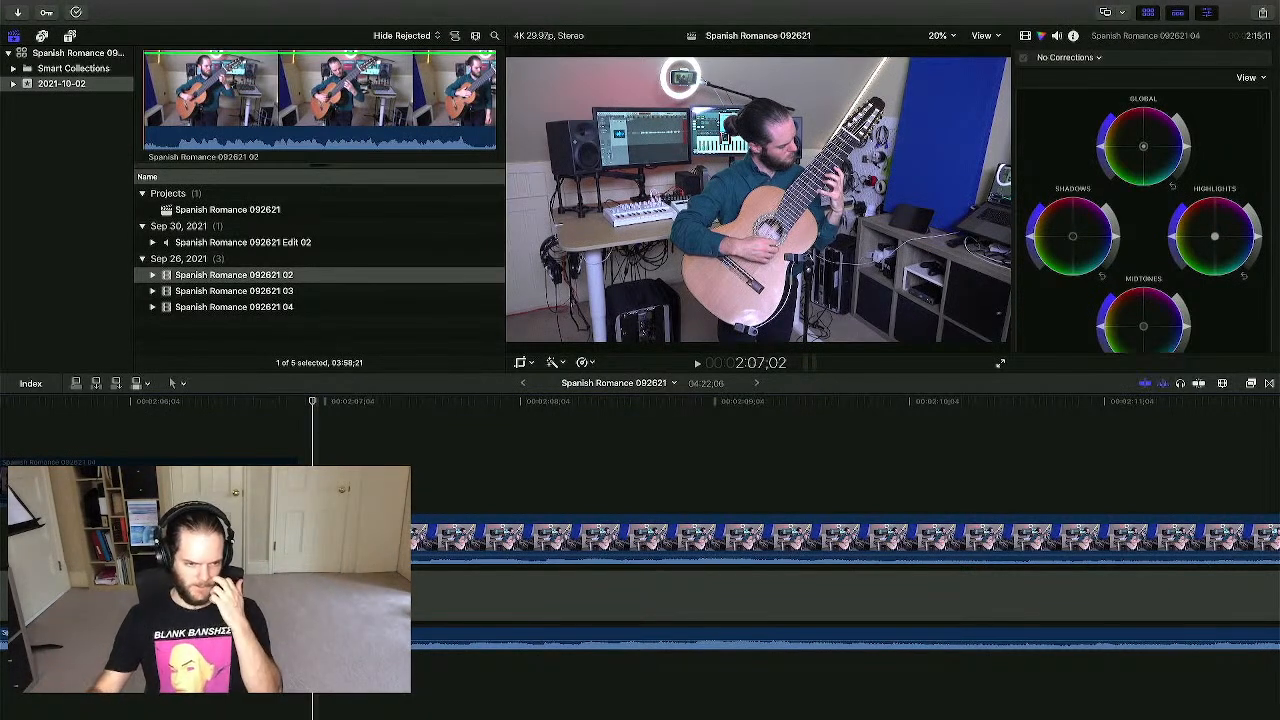
{"action": "key", "text": "Left"}
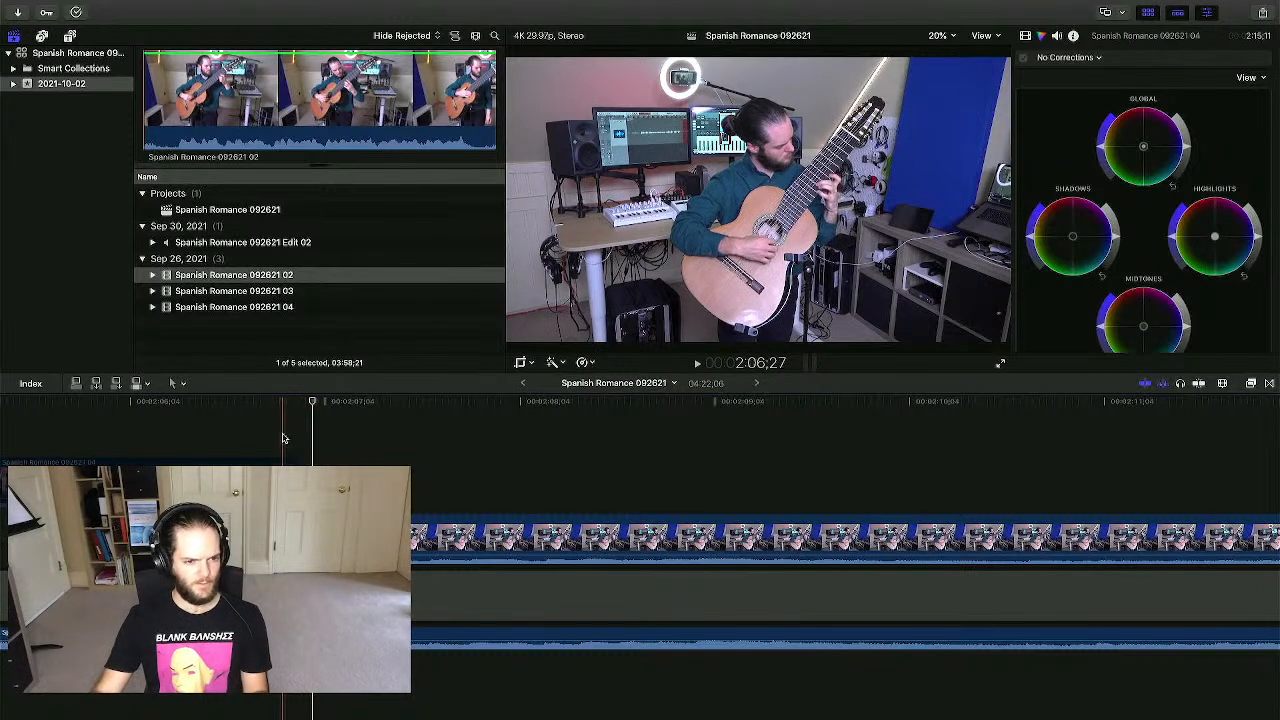
{"action": "key", "text": "space"}
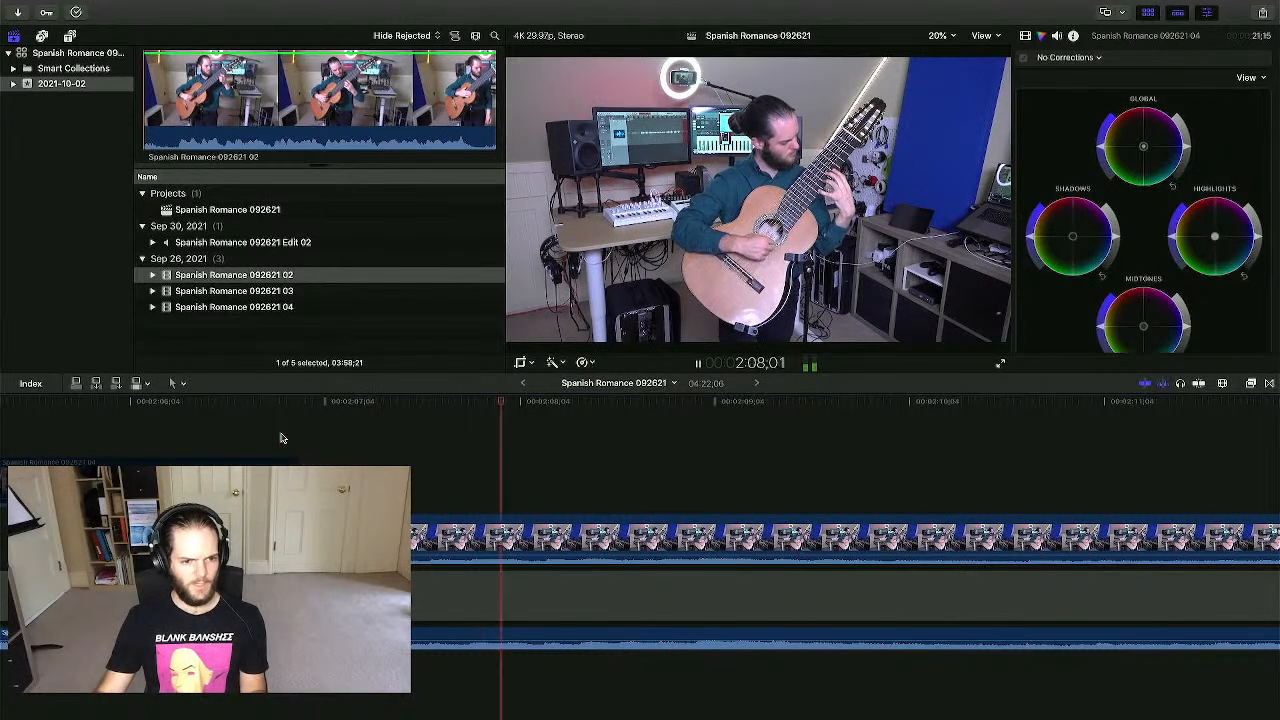
{"action": "key", "text": "space"}
{"action": "left_click", "coordinate": [304, 540]}
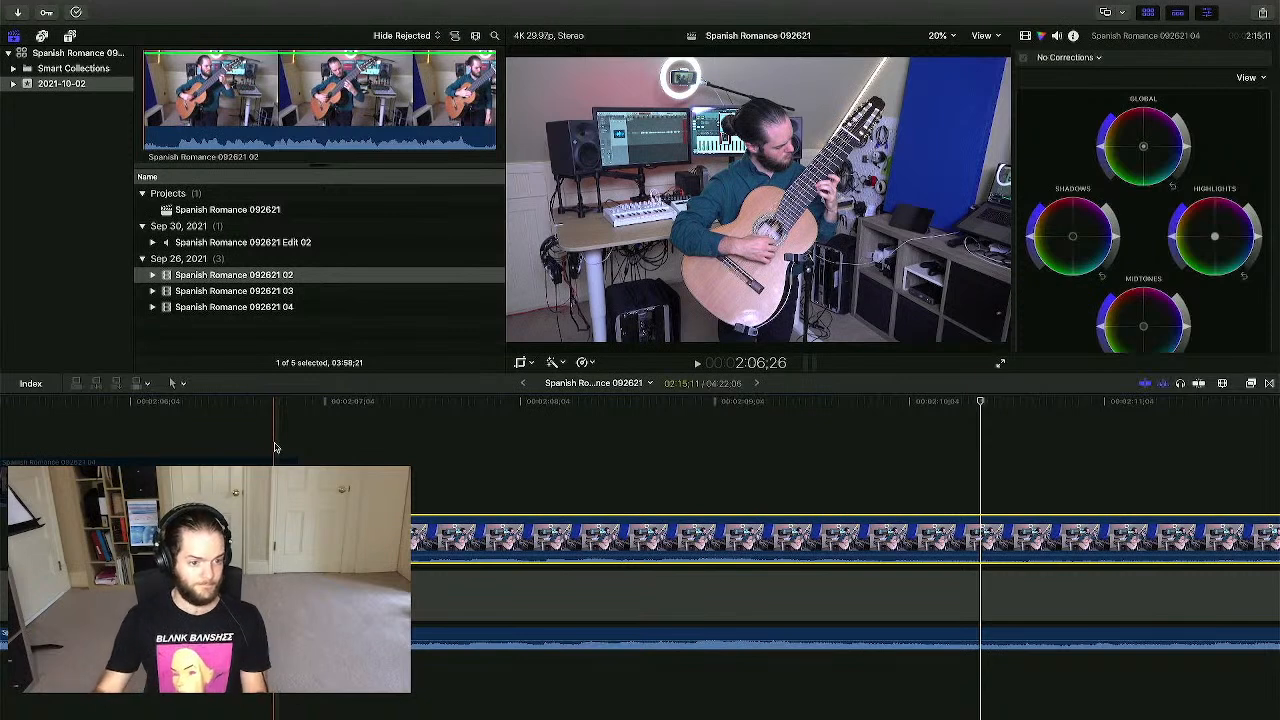
{"action": "key", "text": "space"}
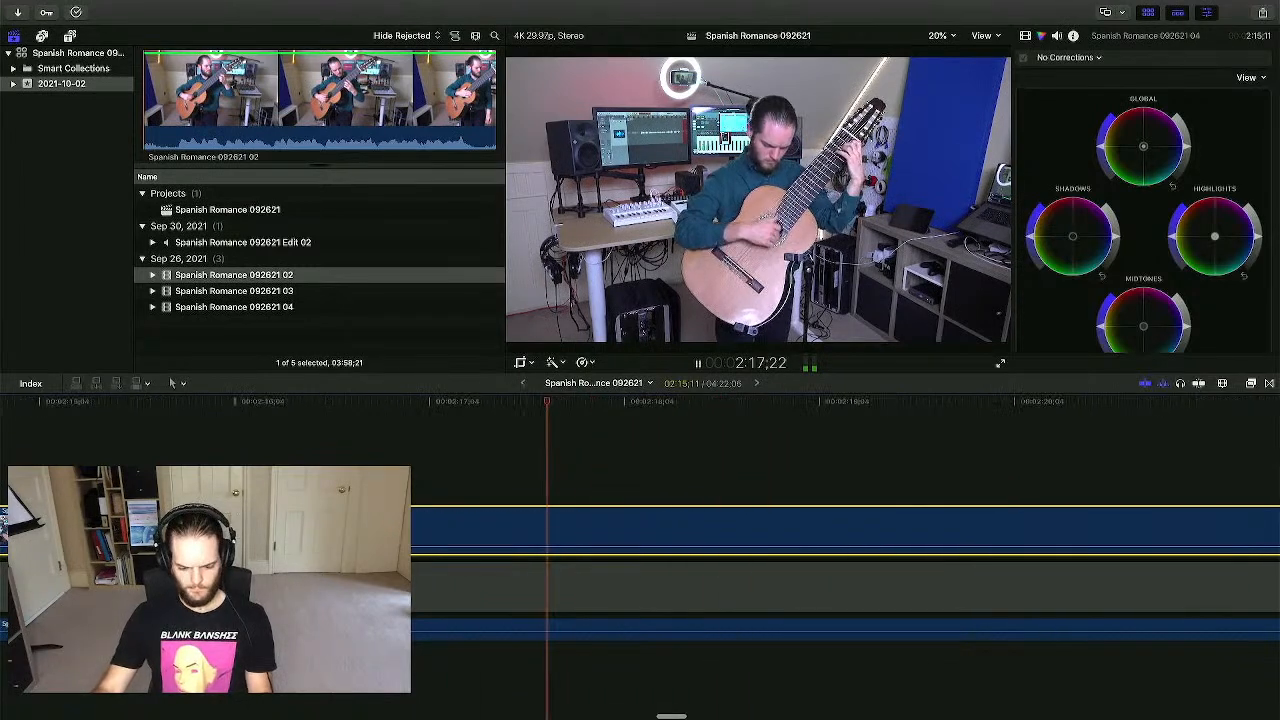
- Blade the 04 clip at 2:19:15 and delete the piece after the cut
{"action": "key", "text": "super+minus"}
{"action": "key", "text": "super+minus"}
{"action": "key", "text": "super+minus"}
{"action": "key", "text": "super+minus"}
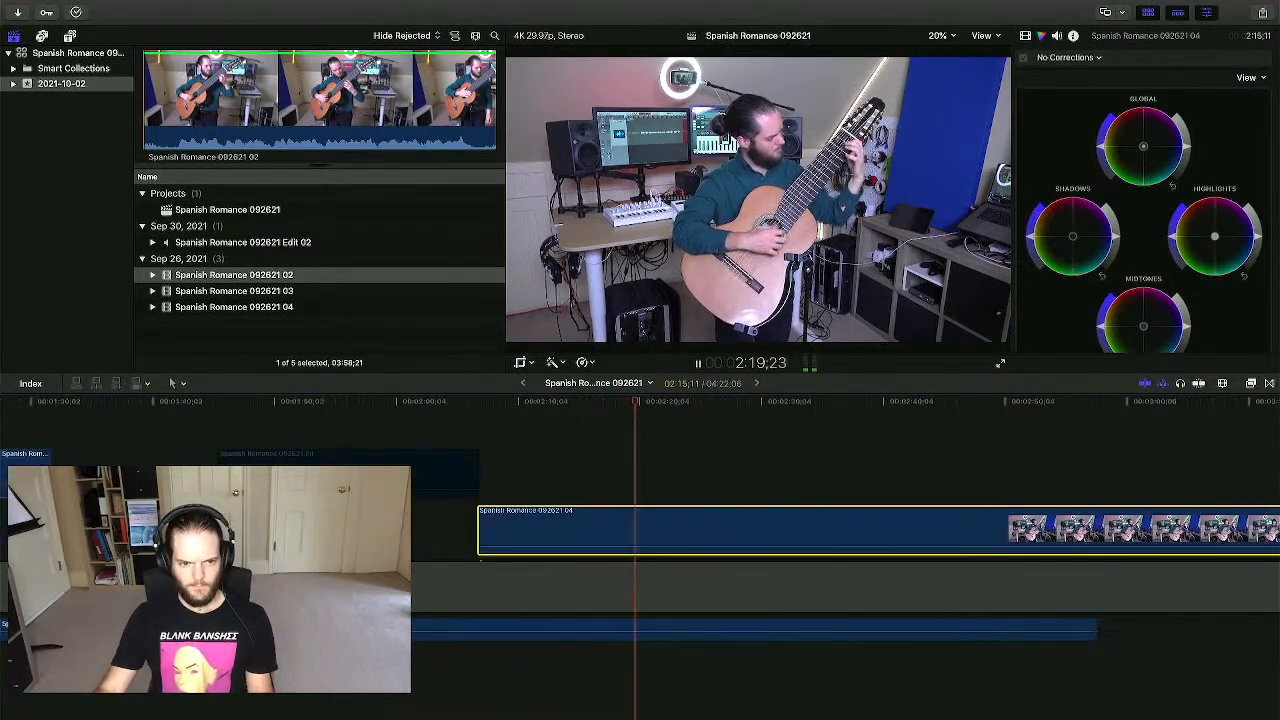
{"action": "key", "text": "space"}
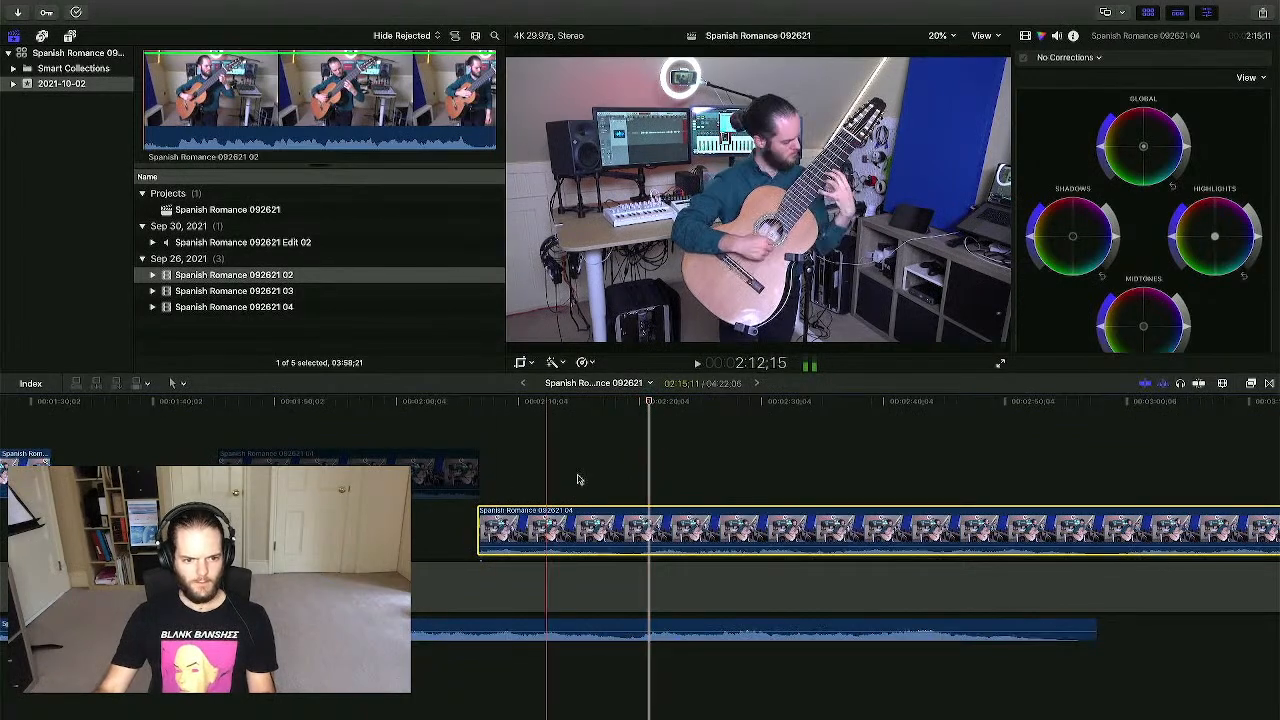
{"action": "key", "text": "super+equal"}
{"action": "key", "text": "super+equal"}
{"action": "key", "text": "super+equal"}
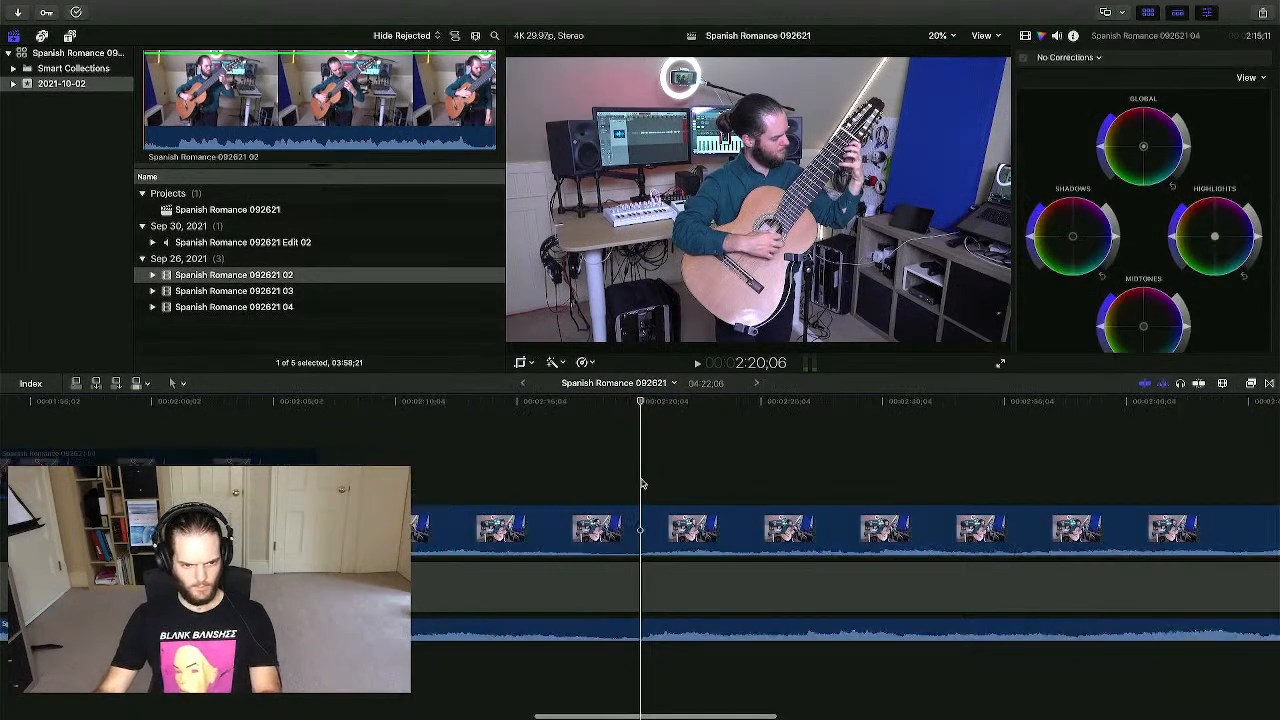
{"action": "key", "text": "super+equal"}
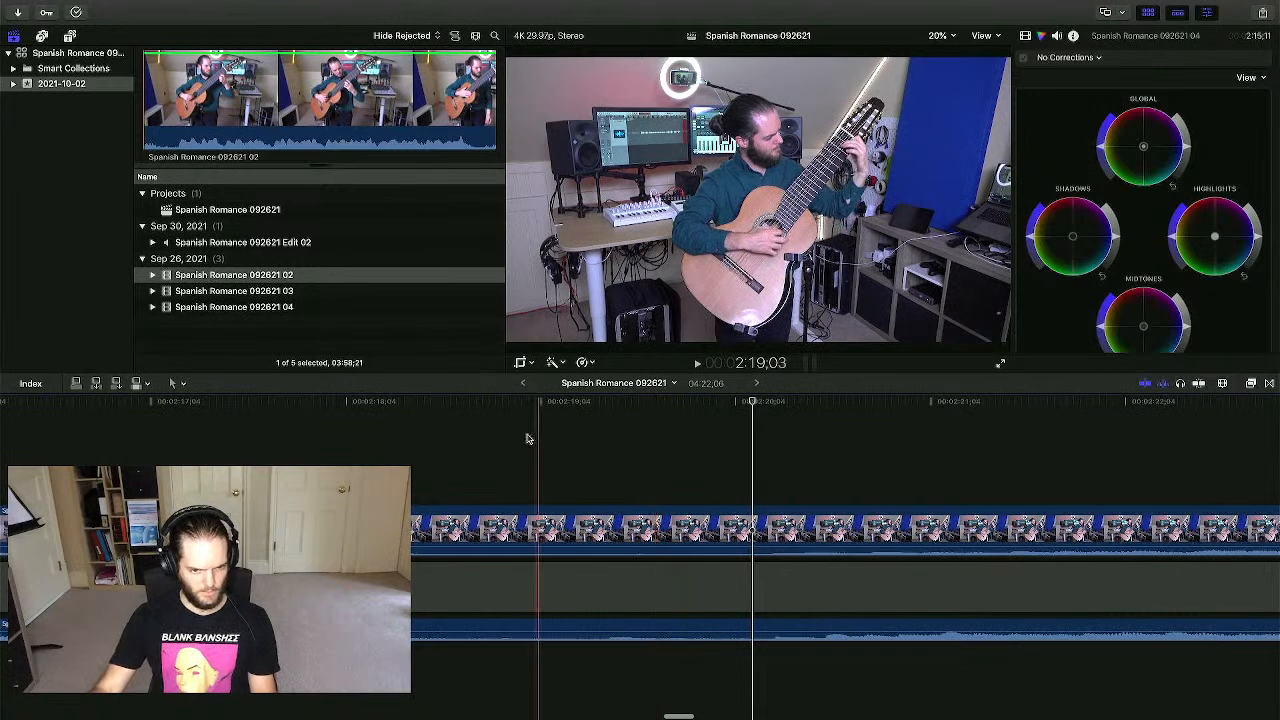
{"action": "key", "text": "space"}
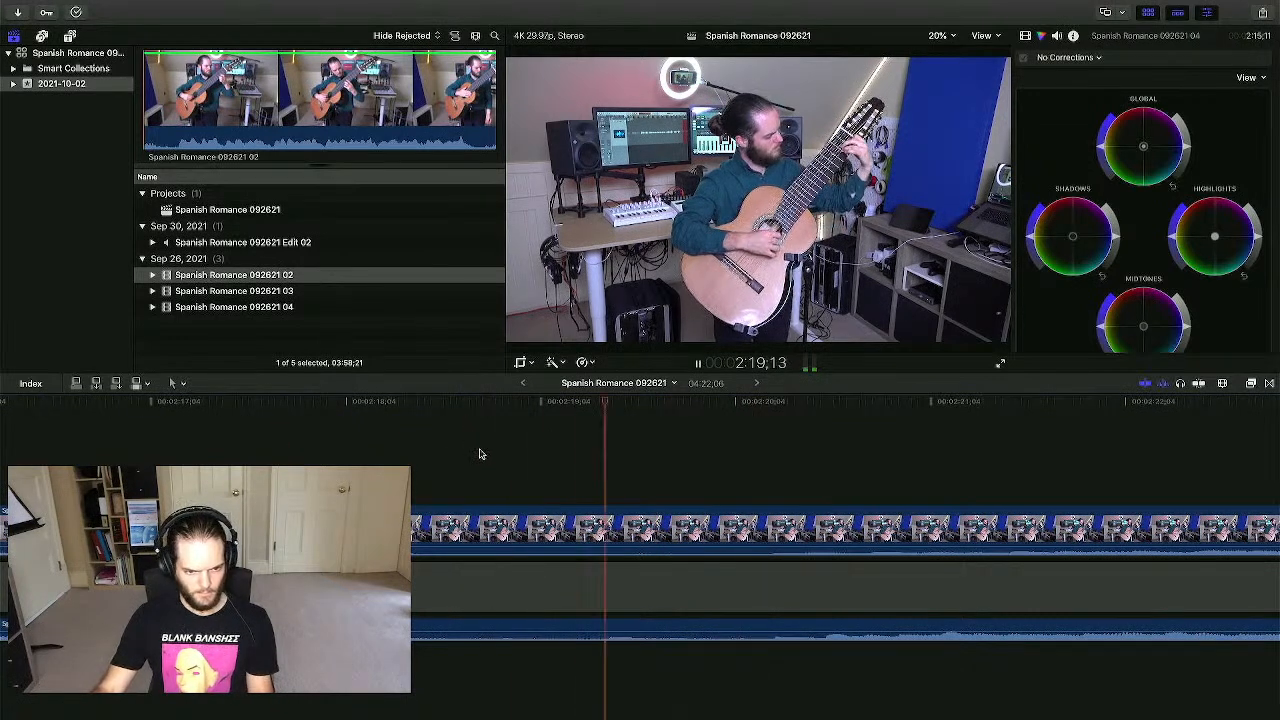
{"action": "key", "text": "space"}
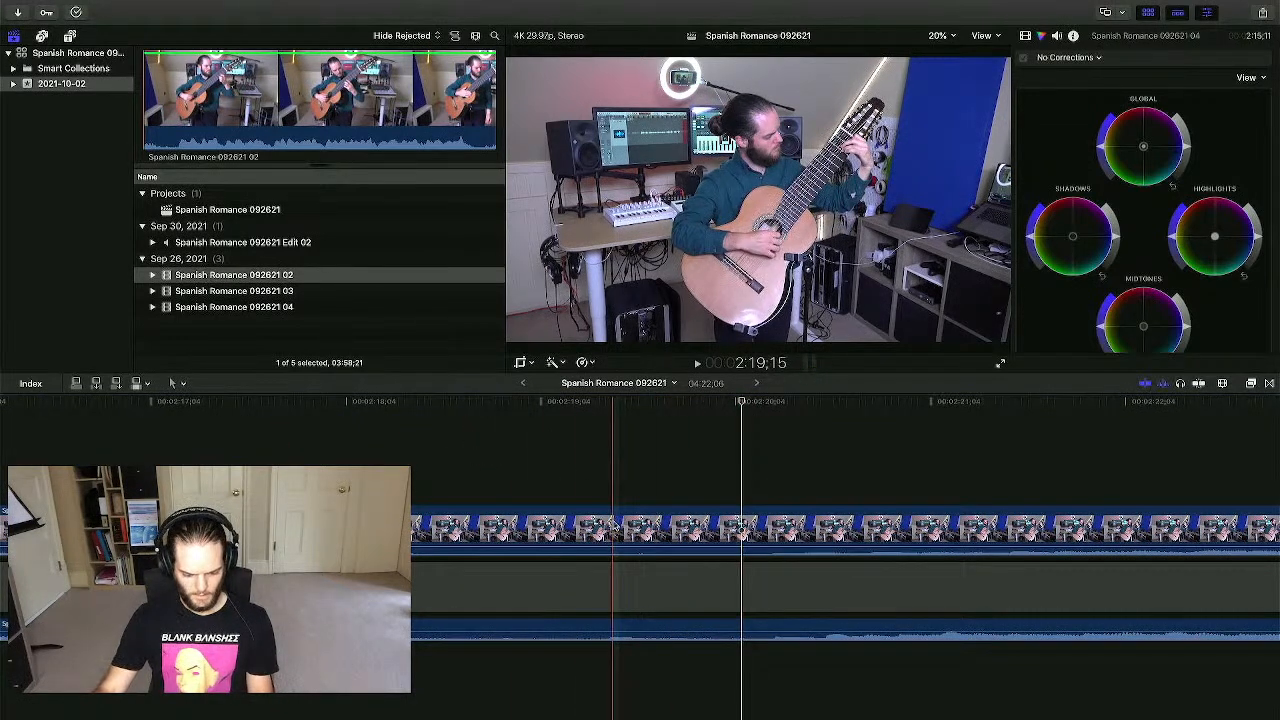
{"action": "left_click", "coordinate": [613, 523]}
{"action": "key", "text": "a"}
{"action": "left_click_drag", "start_coordinate": [671, 467], "coordinate": [710, 521]}
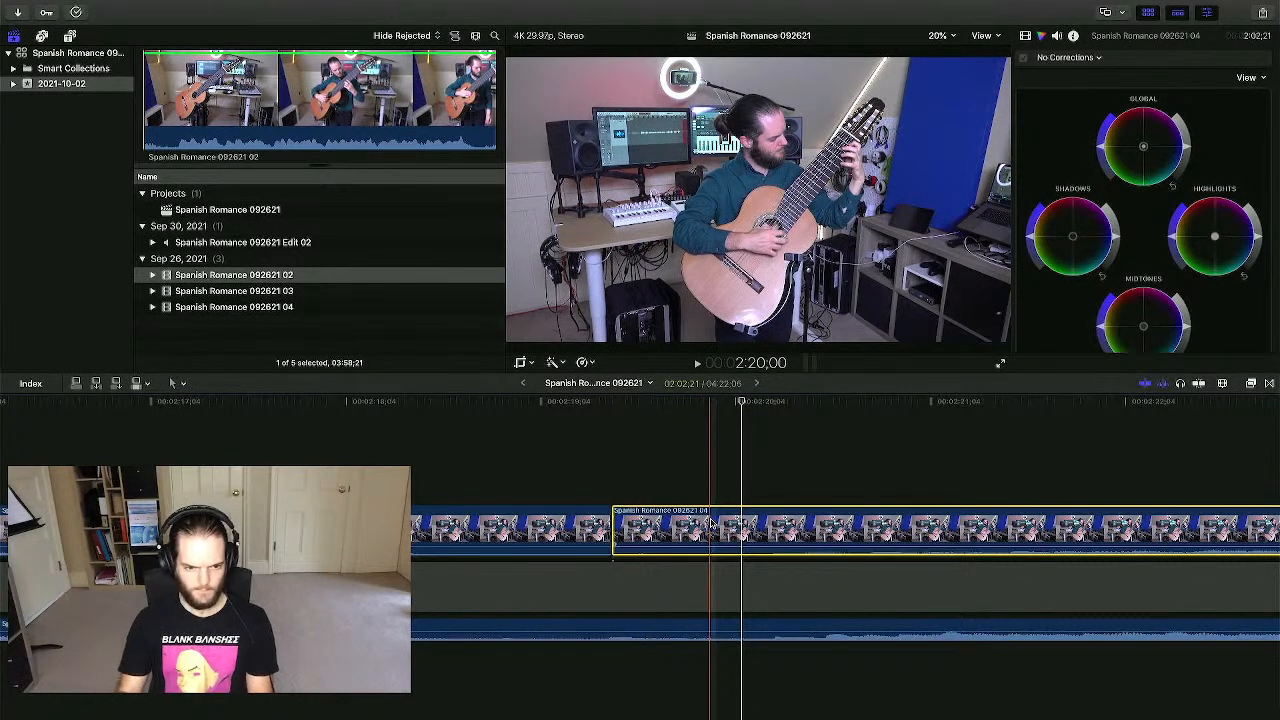
{"action": "key", "text": "Delete"}
- Check the new clip end, zoom out, and move the playhead back to about 1:52
{"action": "left_click", "coordinate": [629, 466]}
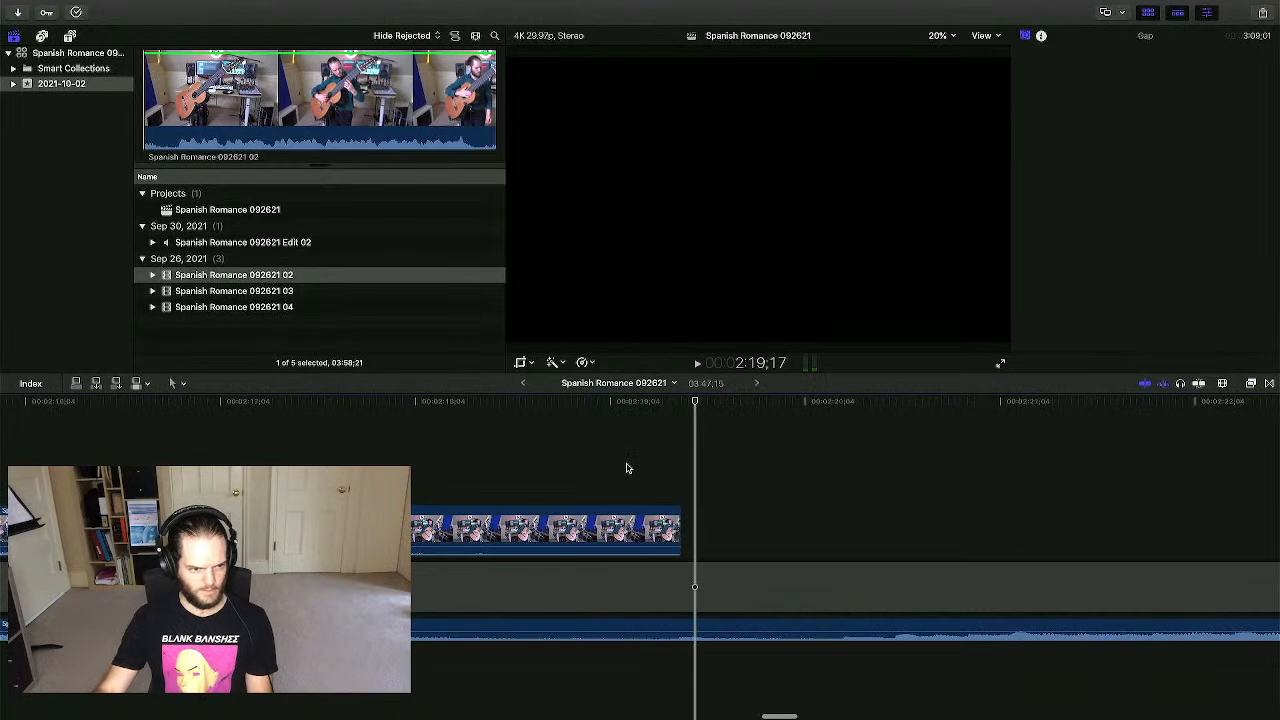
{"action": "left_click", "coordinate": [600, 458]}
{"action": "key", "text": "super+minus"}
{"action": "key", "text": "super+minus"}
{"action": "key", "text": "super+minus"}
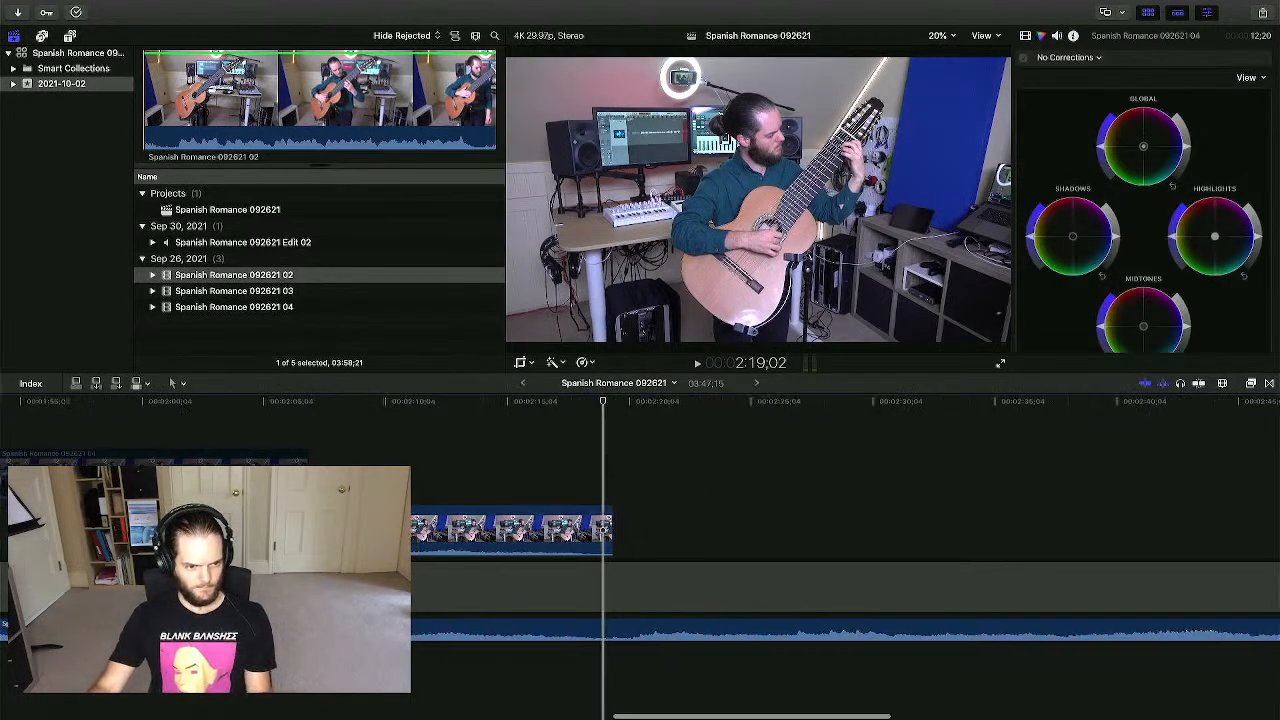
{"action": "scroll", "coordinate": [600, 457], "scroll_direction": "left", "scroll_amount": 4}
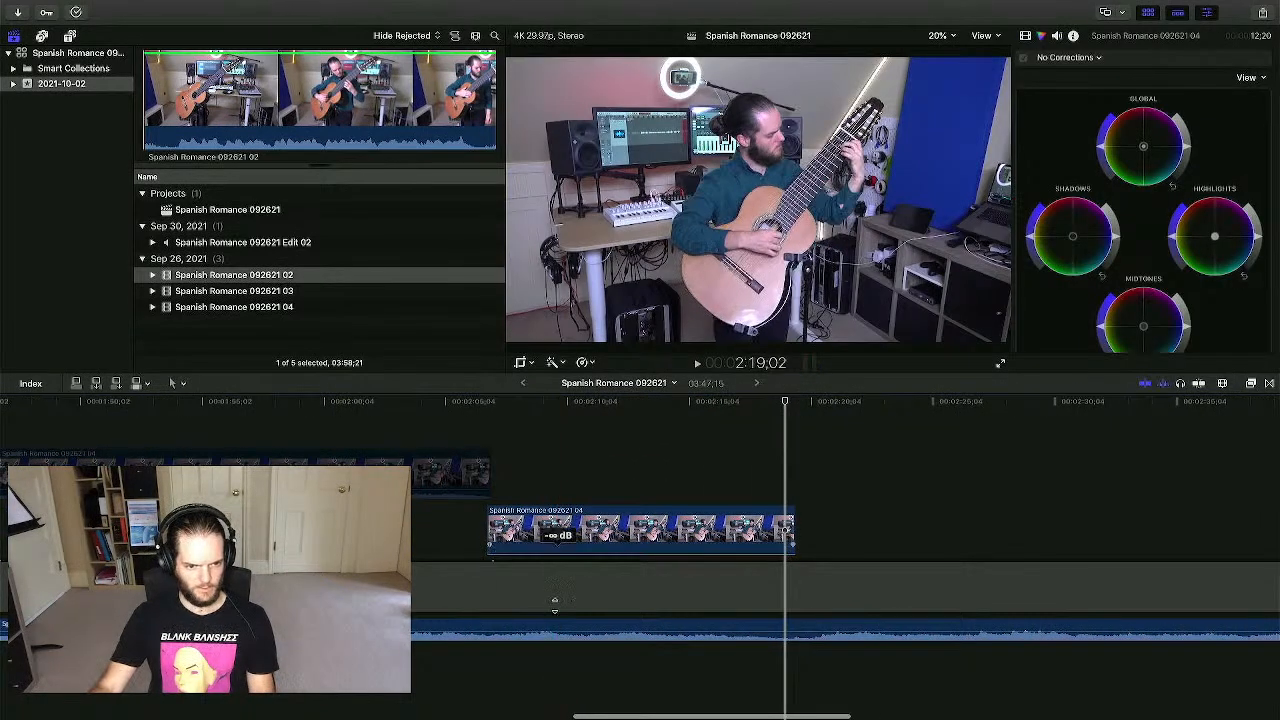
{"action": "left_click", "coordinate": [574, 445]}
{"action": "scroll", "coordinate": [560, 450], "scroll_direction": "left", "scroll_amount": 5}
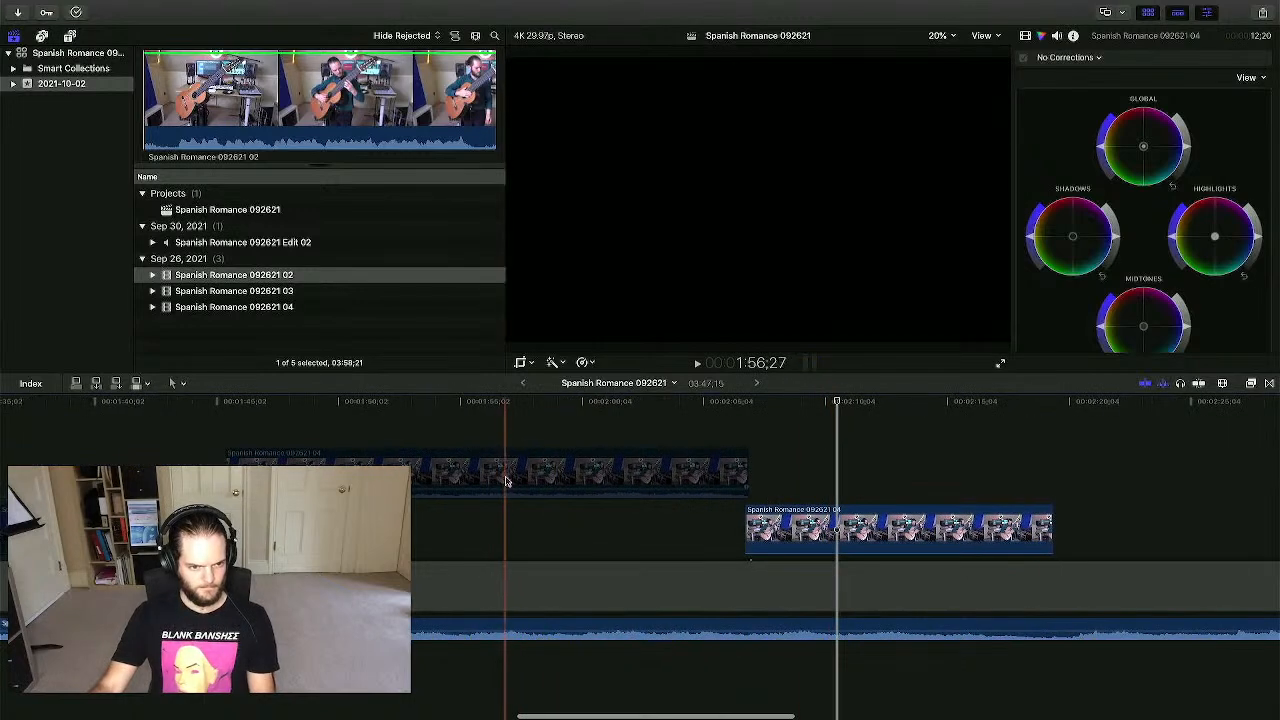
{"action": "left_click", "coordinate": [410, 520]}
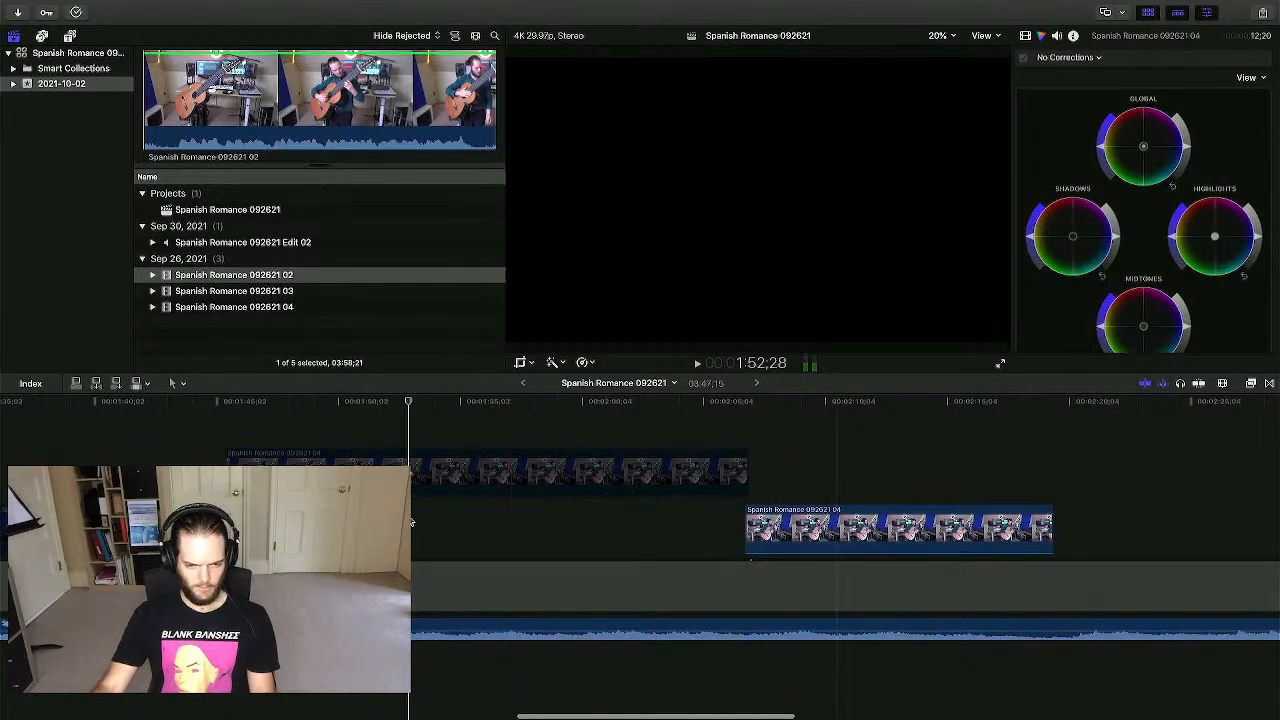
- Place Logic Pro's playhead on the 04.13-to-02.3 edit, then return to the Pages splice form
{"action": "key", "text": "ctrl+Up"}
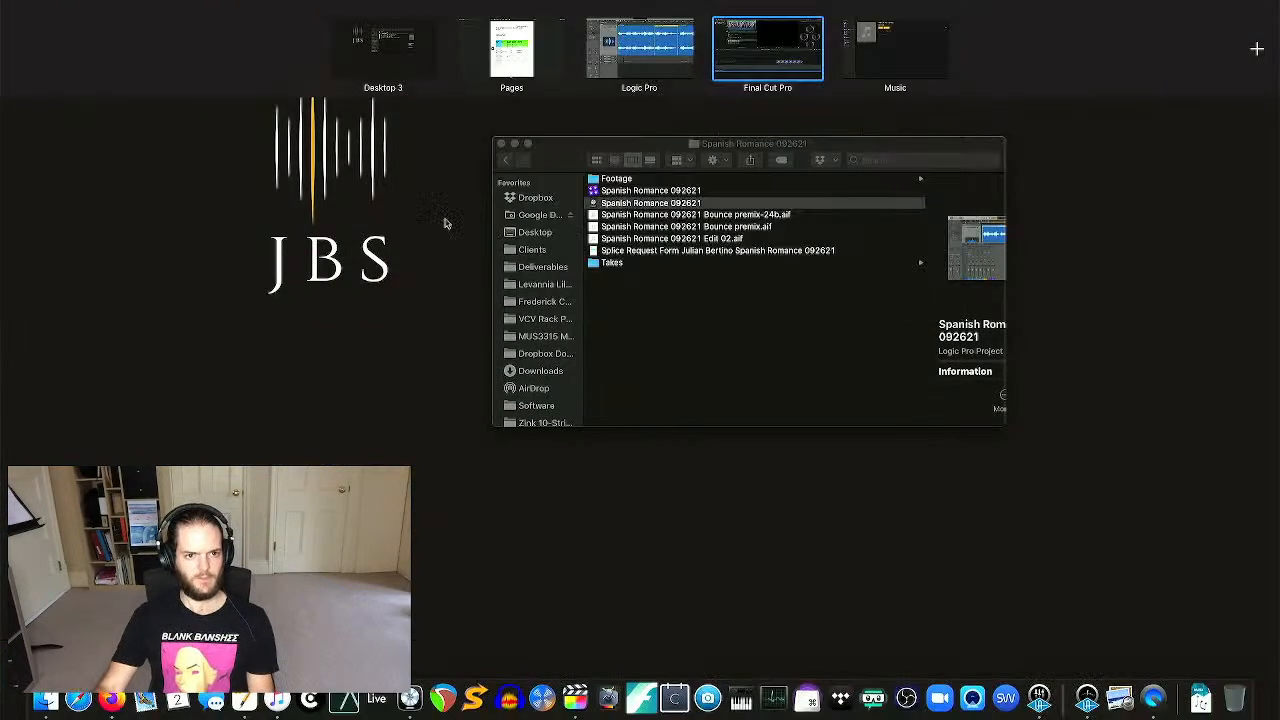
{"action": "left_click", "coordinate": [645, 50]}
{"action": "scroll", "coordinate": [790, 298], "scroll_direction": "right", "scroll_amount": 5}
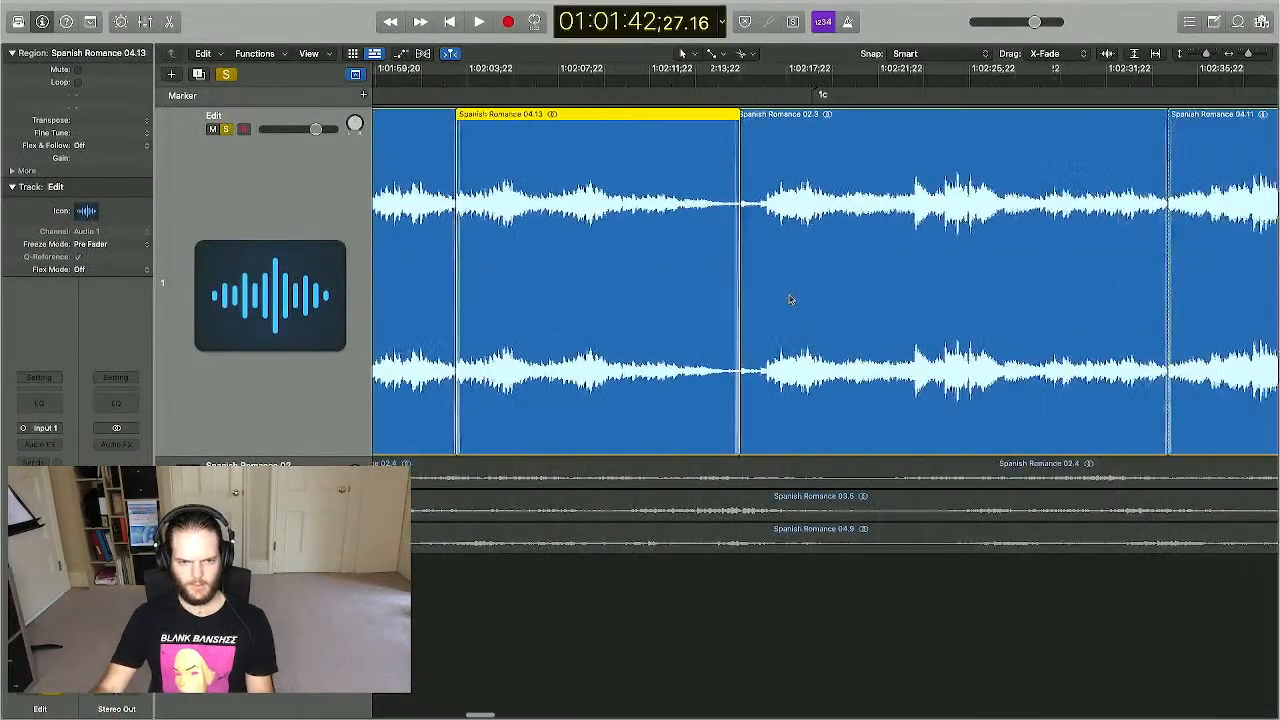
{"action": "left_click", "coordinate": [697, 82]}
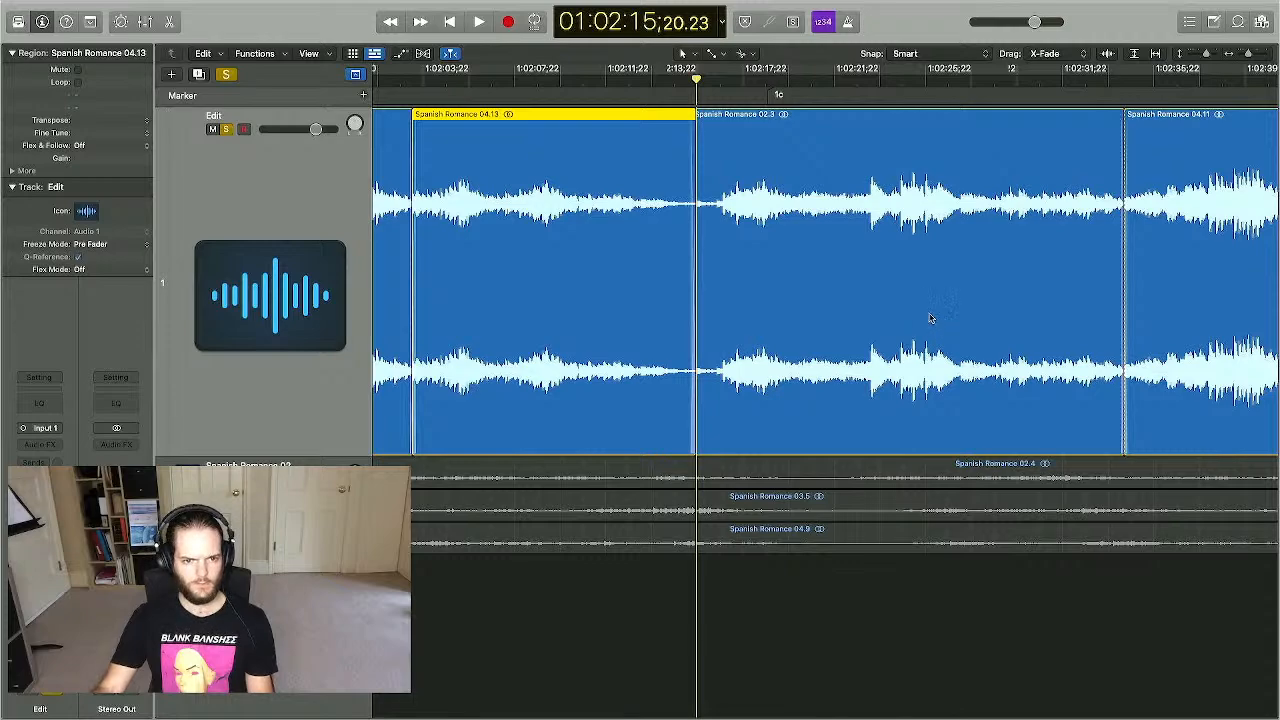
{"action": "key", "text": "ctrl+Up"}
{"action": "left_click", "coordinate": [514, 58]}
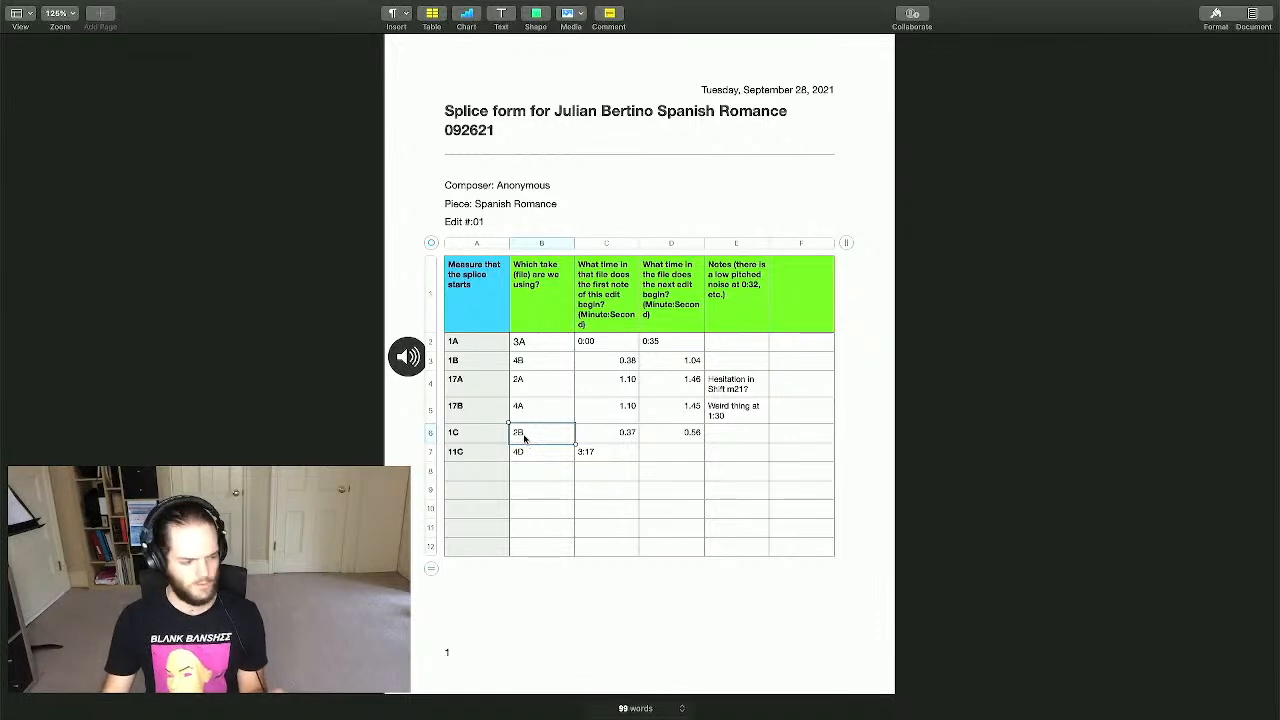
- Nudge Logic Pro's playhead slightly earlier onto the edit, then return to Final Cut Pro
{"action": "key", "text": "ctrl+Up"}
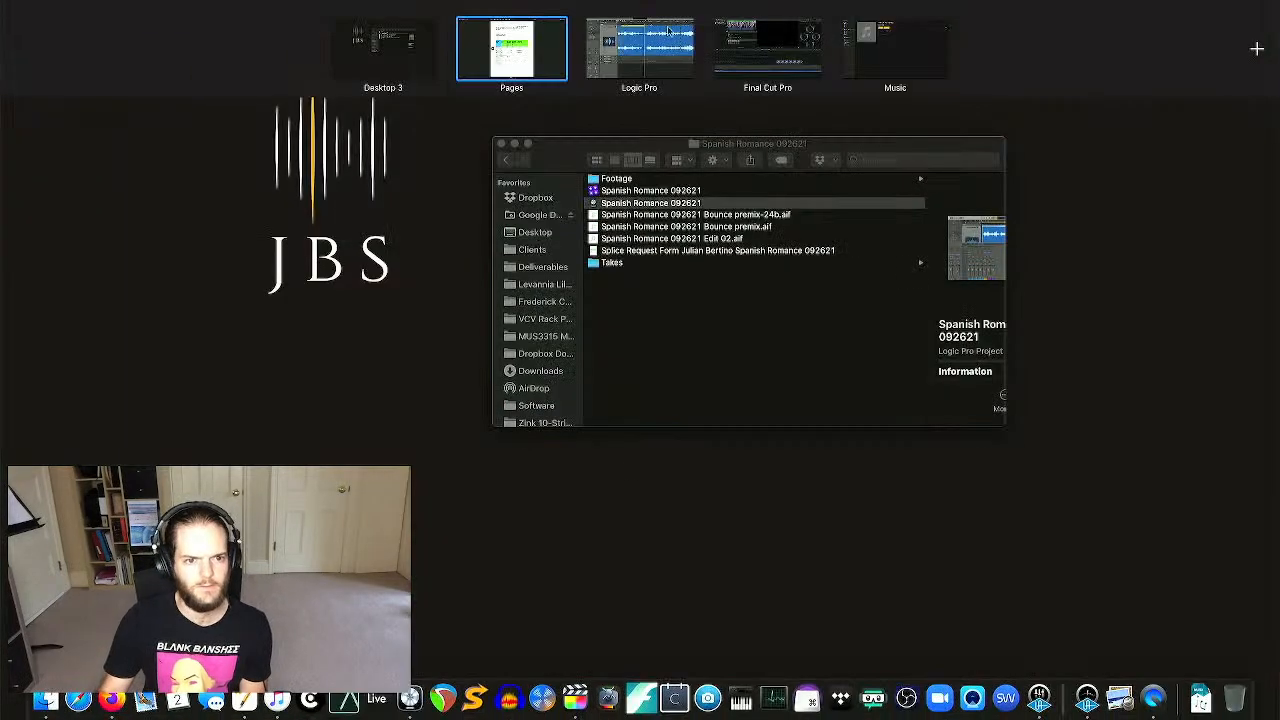
{"action": "left_click", "coordinate": [642, 68]}
{"action": "left_click_drag", "start_coordinate": [697, 80], "coordinate": [695, 83]}
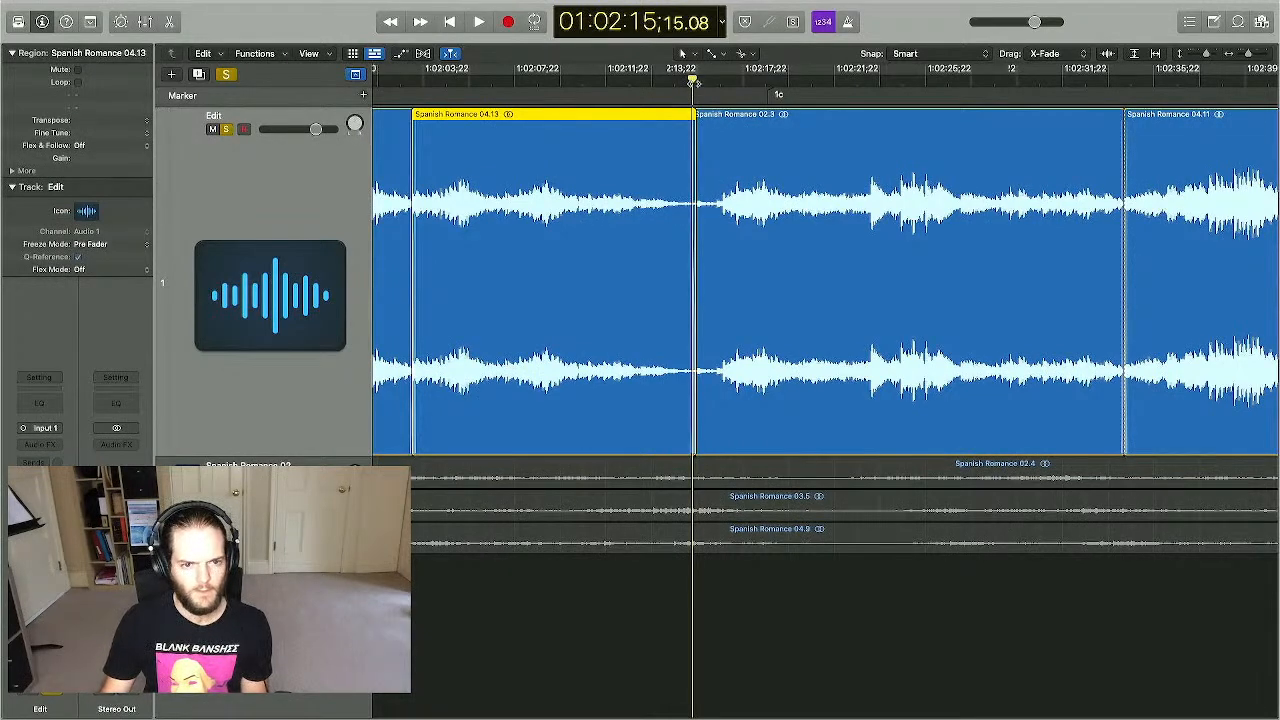
{"action": "key", "text": "ctrl+Up"}
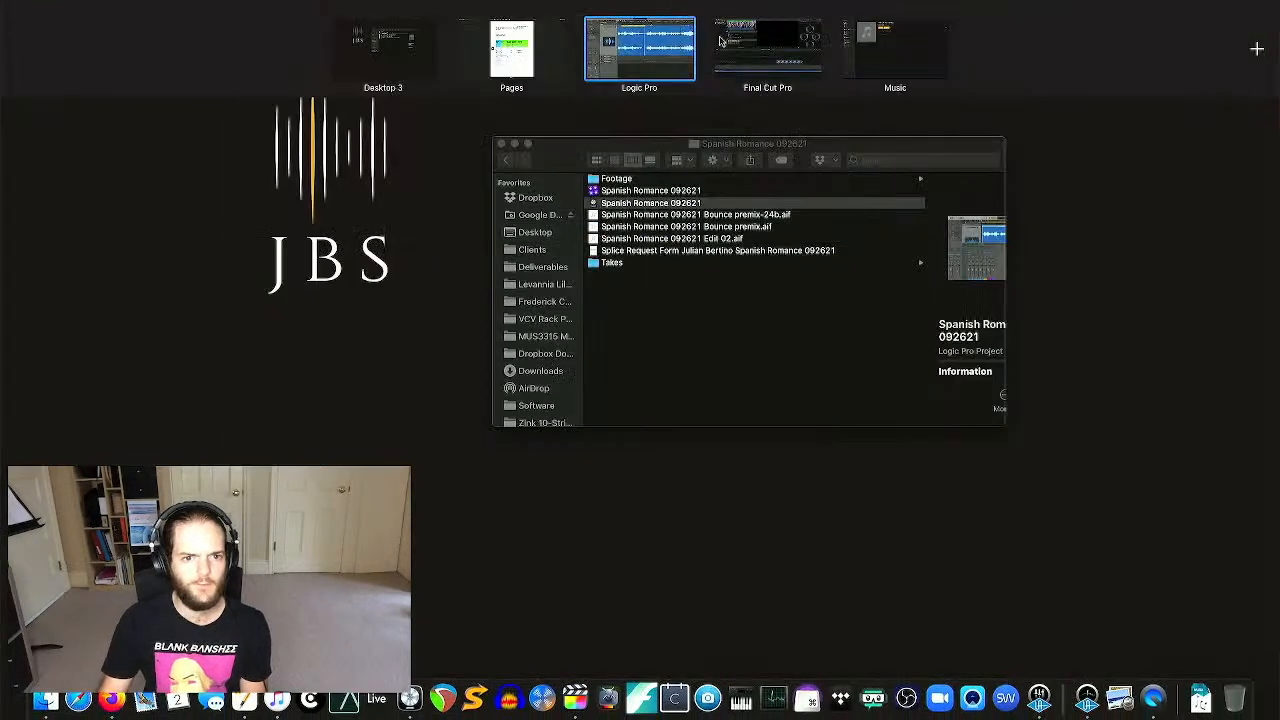
{"action": "left_click", "coordinate": [742, 88]}
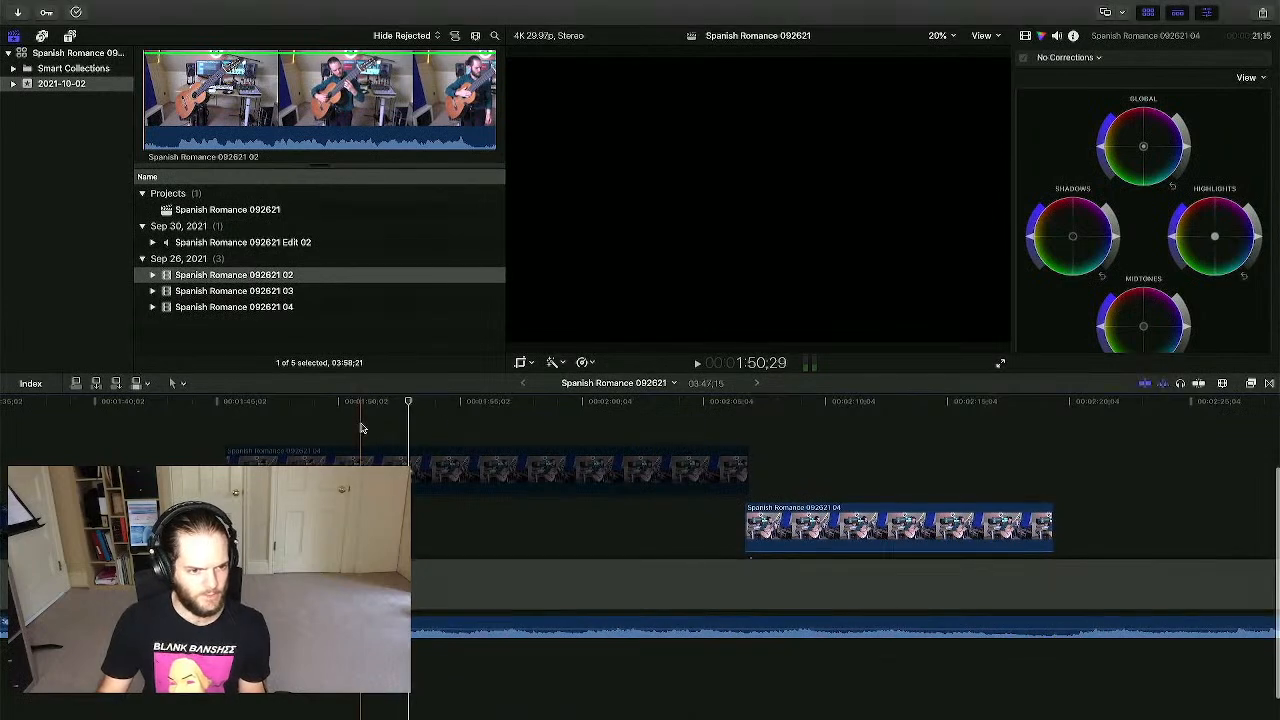
- Add the Spanish Romance 092621 02 clip to the timeline, trim its opening, and play it
{"action": "left_click", "coordinate": [754, 430]}
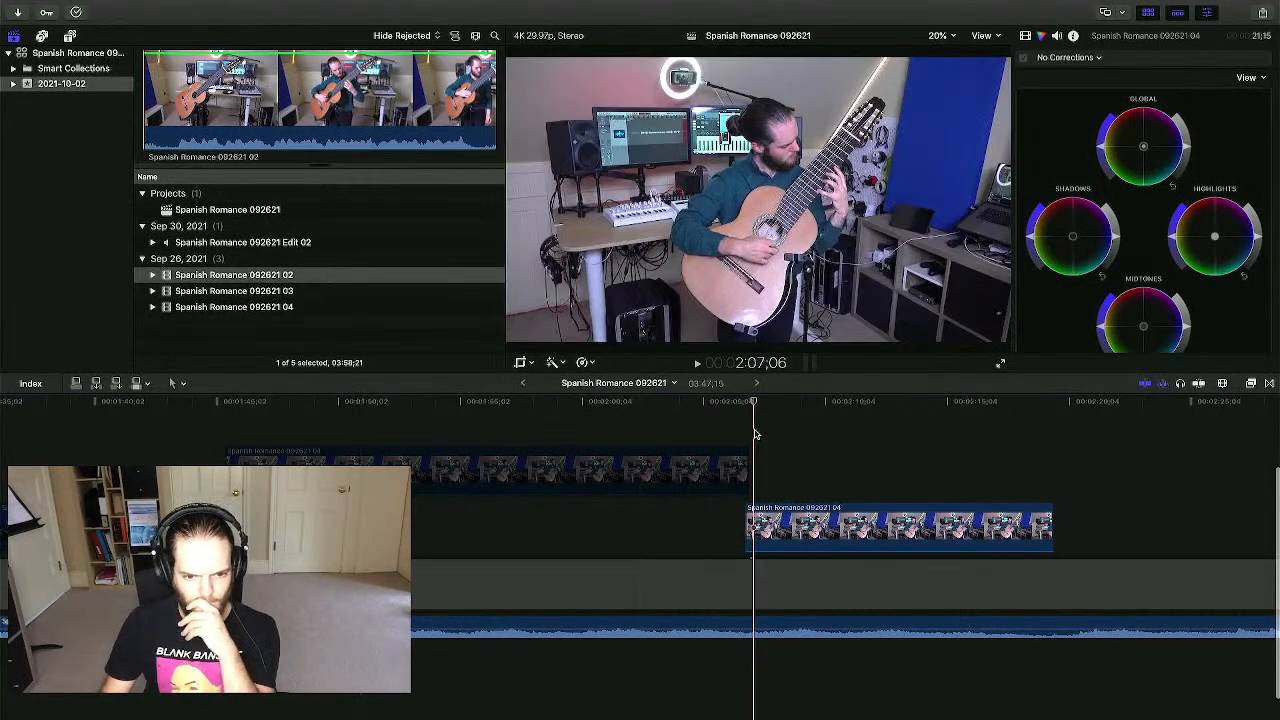
{"action": "scroll", "coordinate": [771, 433], "scroll_direction": "right", "scroll_amount": 3}
{"action": "left_click", "coordinate": [893, 520]}
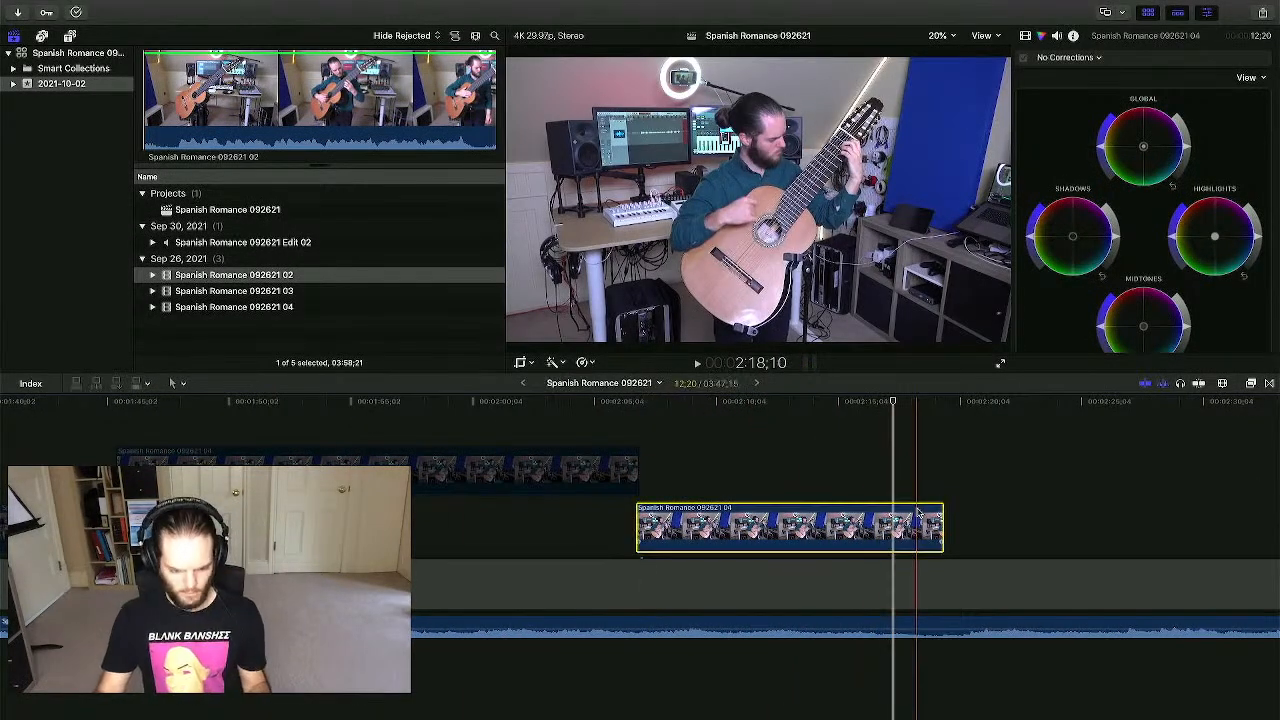
{"action": "left_click", "coordinate": [946, 480]}
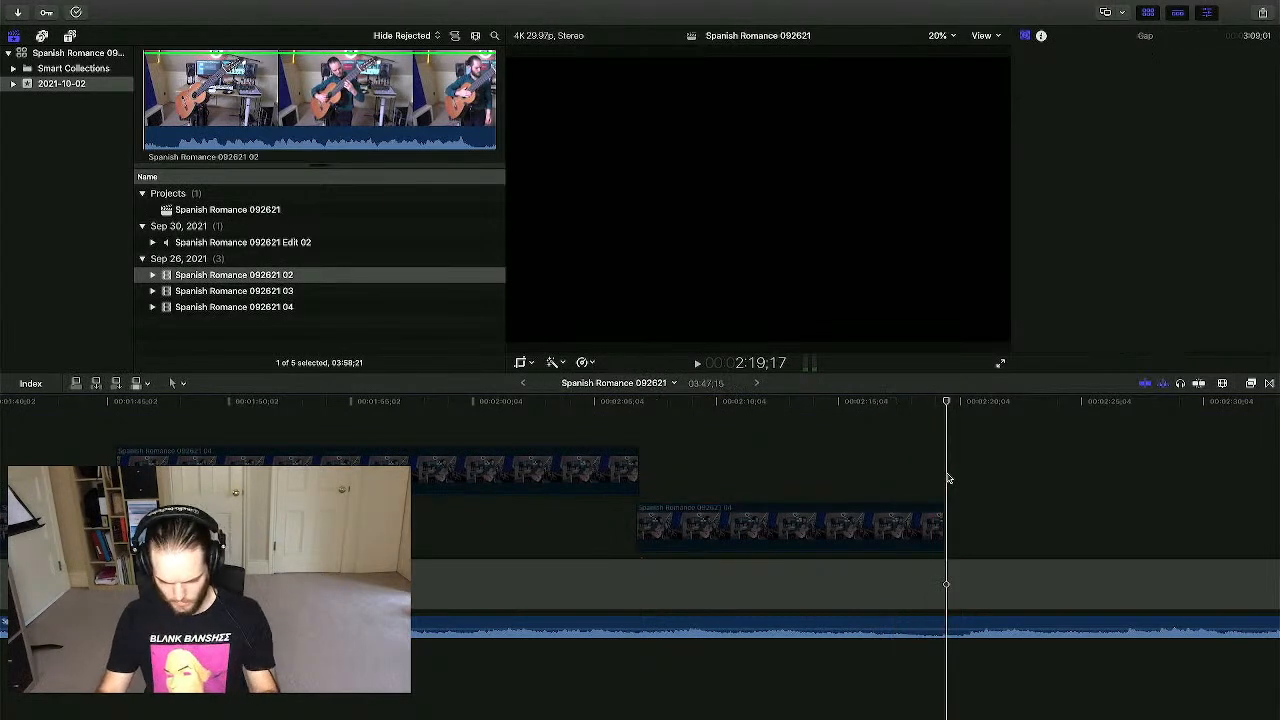
{"action": "key", "text": "super+minus"}
{"action": "key", "text": "super+minus"}
{"action": "key", "text": "super+minus"}
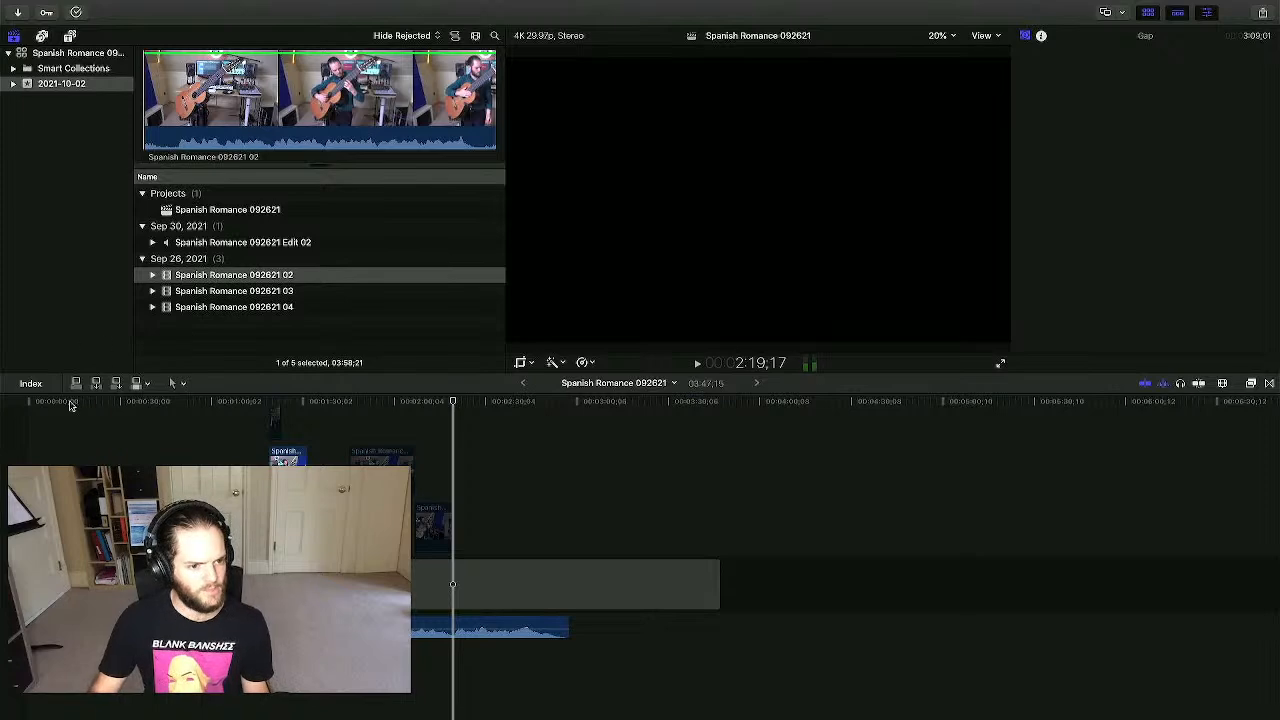
{"action": "left_click_drag", "start_coordinate": [225, 280], "coordinate": [24, 425]}
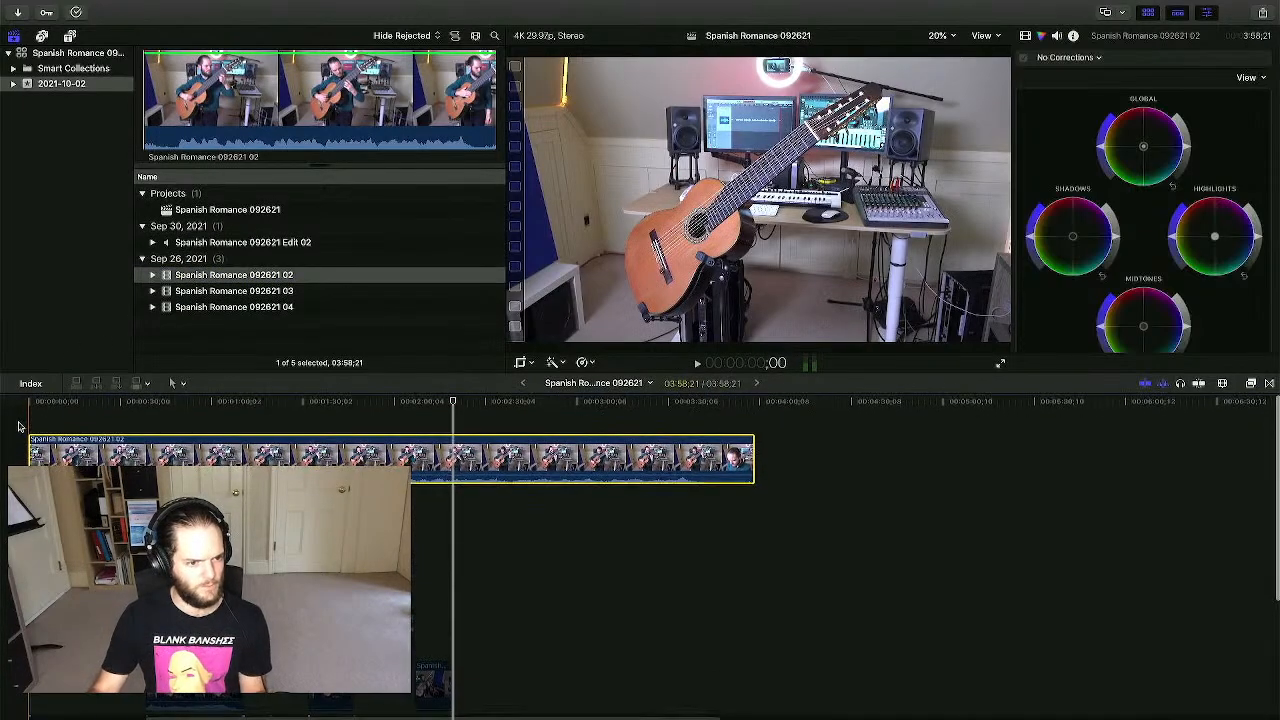
{"action": "left_click_drag", "start_coordinate": [25, 441], "coordinate": [99, 438]}
{"action": "left_click_drag", "start_coordinate": [184, 440], "coordinate": [110, 438]}
{"action": "left_click", "coordinate": [62, 428]}
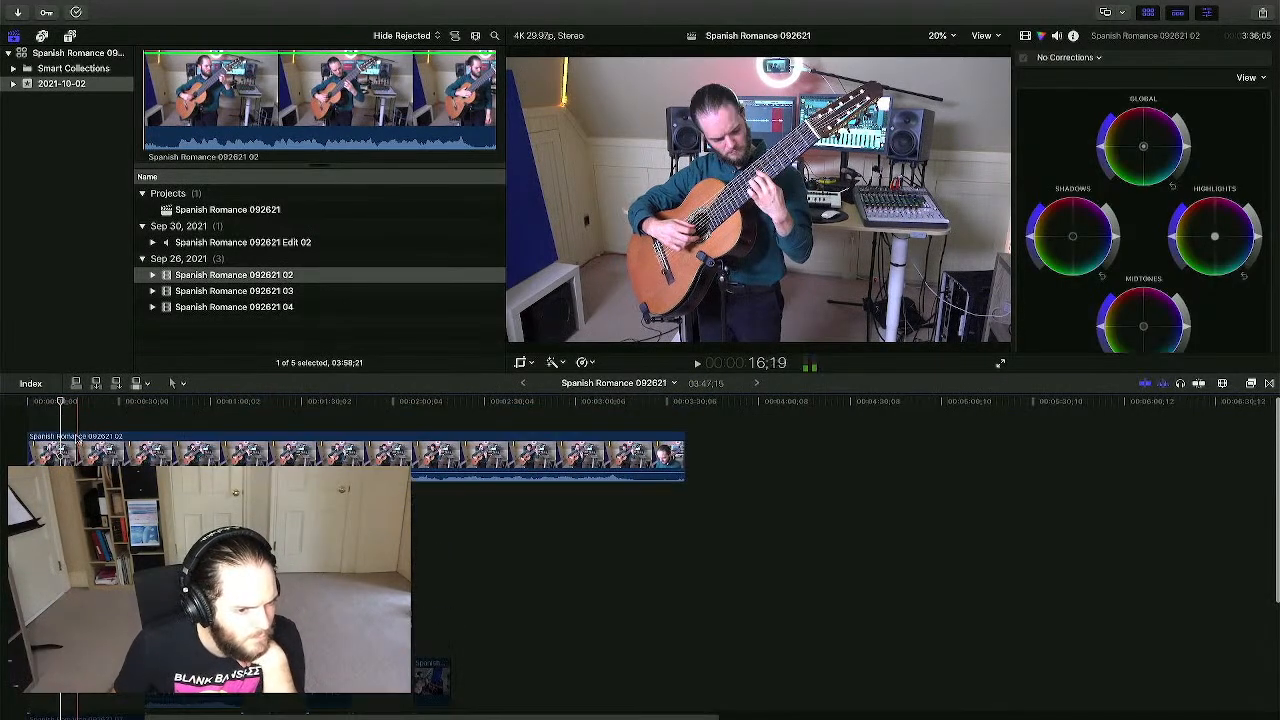
{"action": "key", "text": "space"}
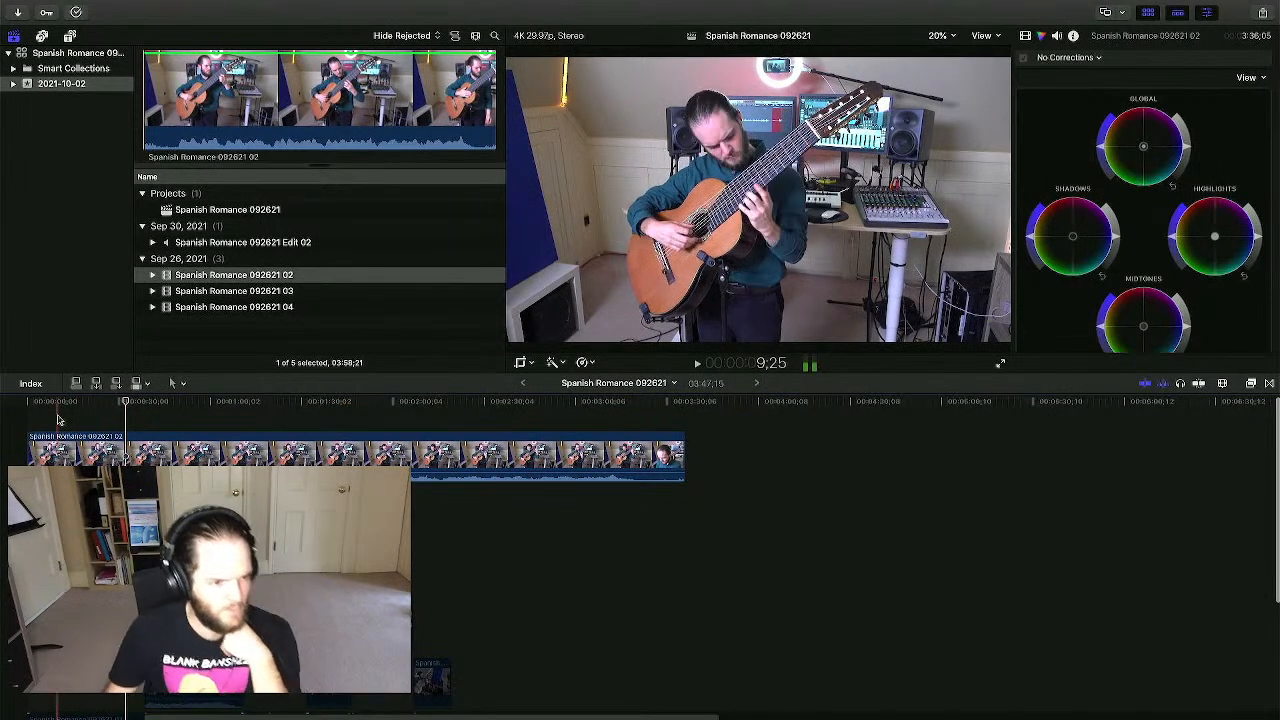
- Blade and delete the 02 clip's front part, then move the rest about 1:45 later
{"action": "left_click_drag", "start_coordinate": [27, 440], "coordinate": [118, 450]}
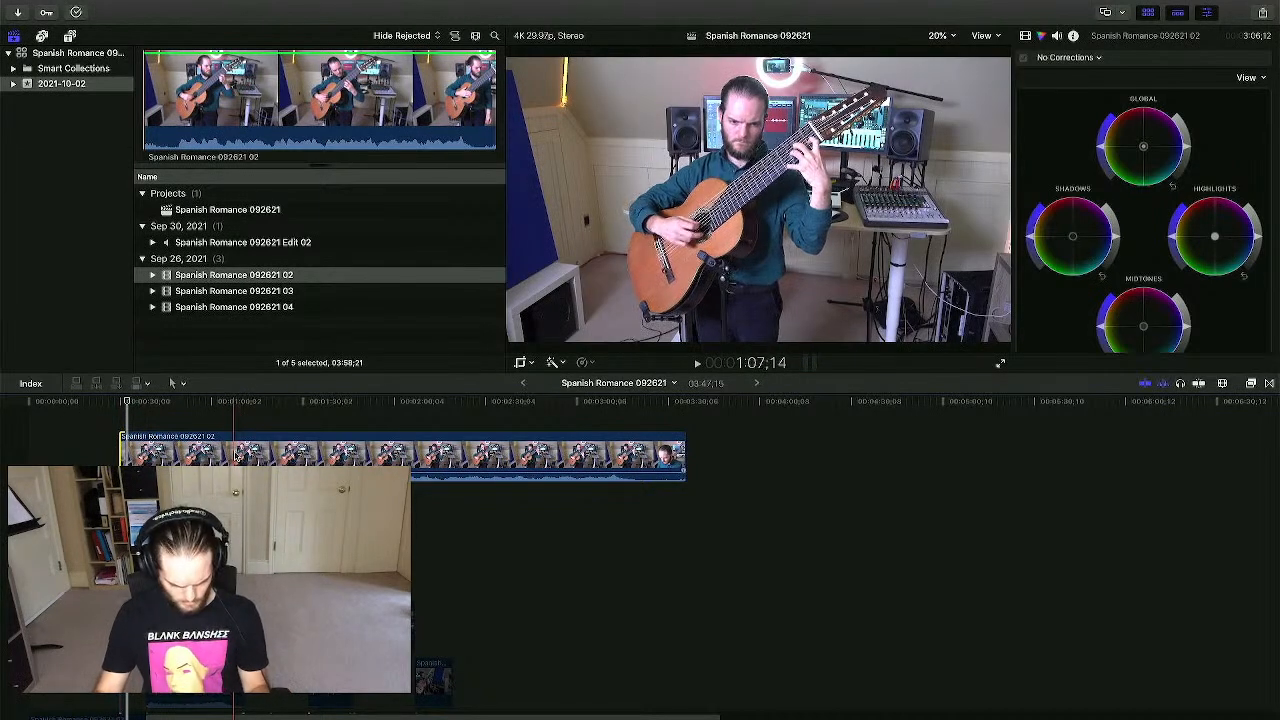
{"action": "left_click", "coordinate": [232, 456]}
{"action": "key", "text": "a"}
{"action": "left_click", "coordinate": [175, 455]}
{"action": "key", "text": "Delete"}
{"action": "left_click", "coordinate": [309, 456]}
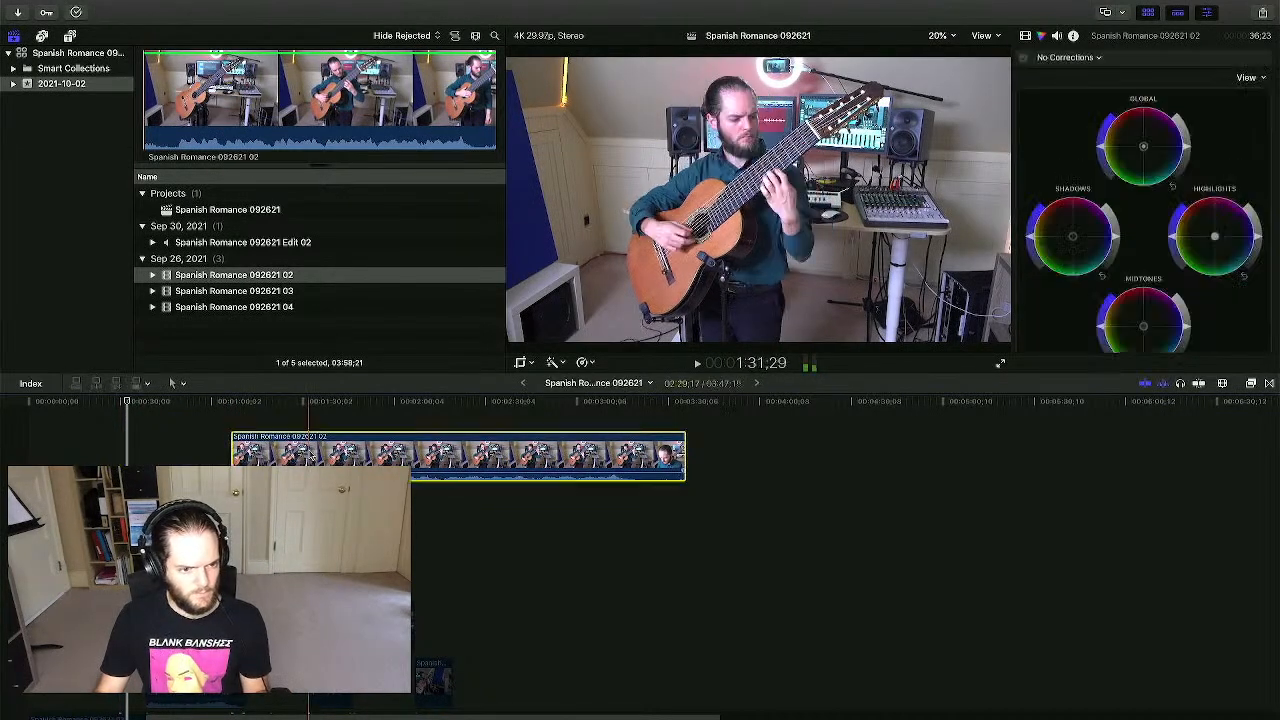
{"action": "left_click_drag", "start_coordinate": [309, 456], "coordinate": [489, 624]}
- Move the Spanish Romance 092621 02 angle clip about five seconds later on the timeline
{"action": "scroll", "coordinate": [334, 605], "scroll_direction": "down", "scroll_amount": 3}
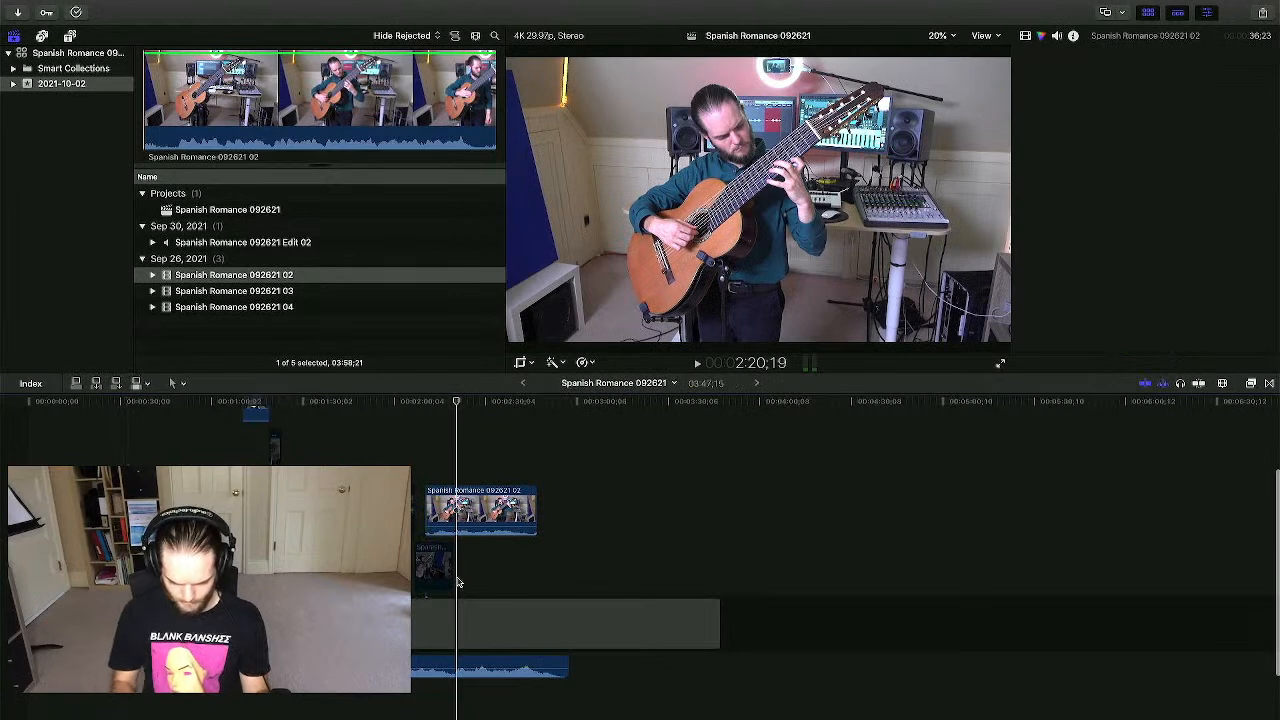
{"action": "key", "text": "super+equal"}
{"action": "key", "text": "super+equal"}
{"action": "key", "text": "super+equal"}
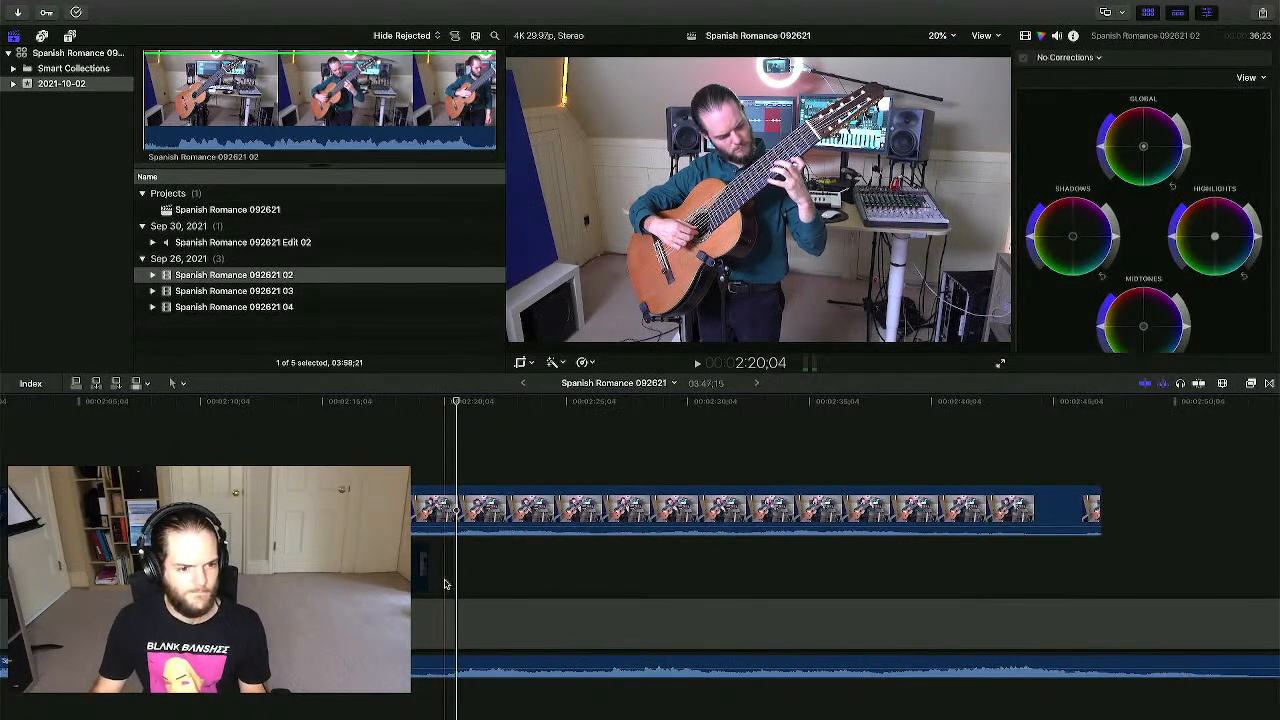
{"action": "left_click", "coordinate": [438, 585]}
{"action": "left_click_drag", "start_coordinate": [367, 510], "coordinate": [505, 510]}
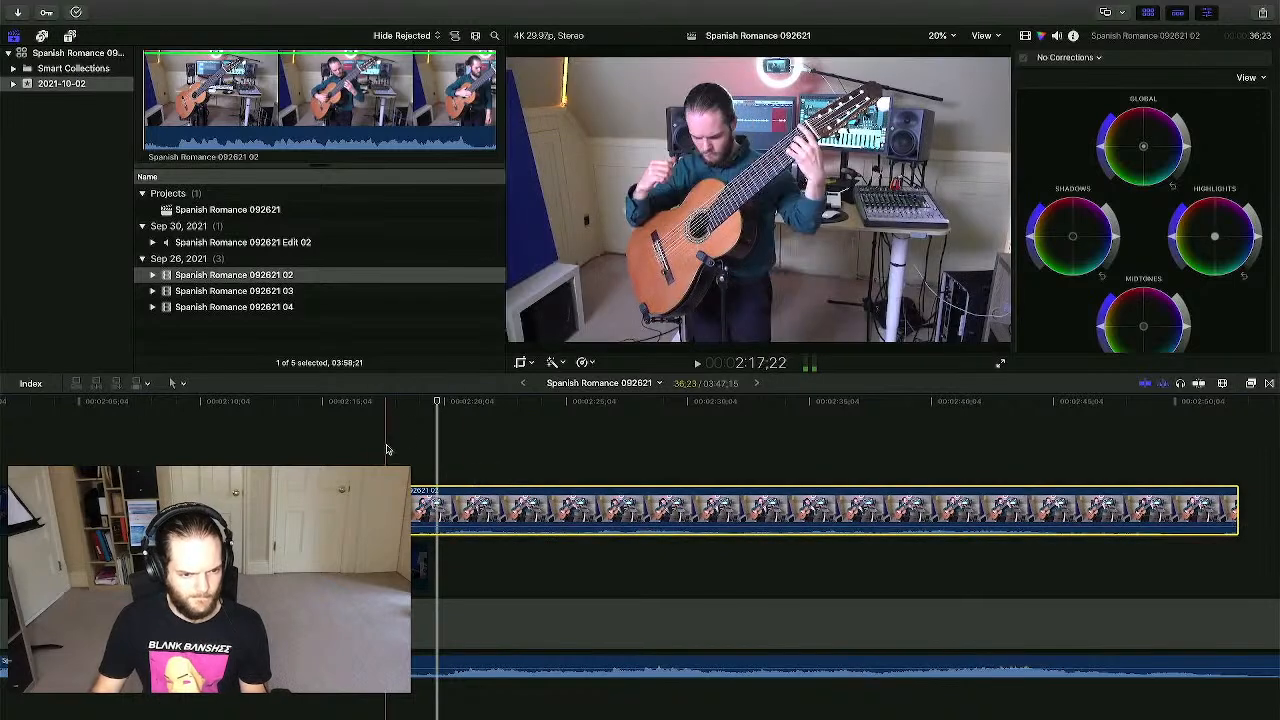
- Disable the bottom audio clip and trim the angle clip's start to the playhead
{"action": "left_click", "coordinate": [386, 449]}
{"action": "left_click", "coordinate": [403, 667]}
{"action": "key", "text": "v"}
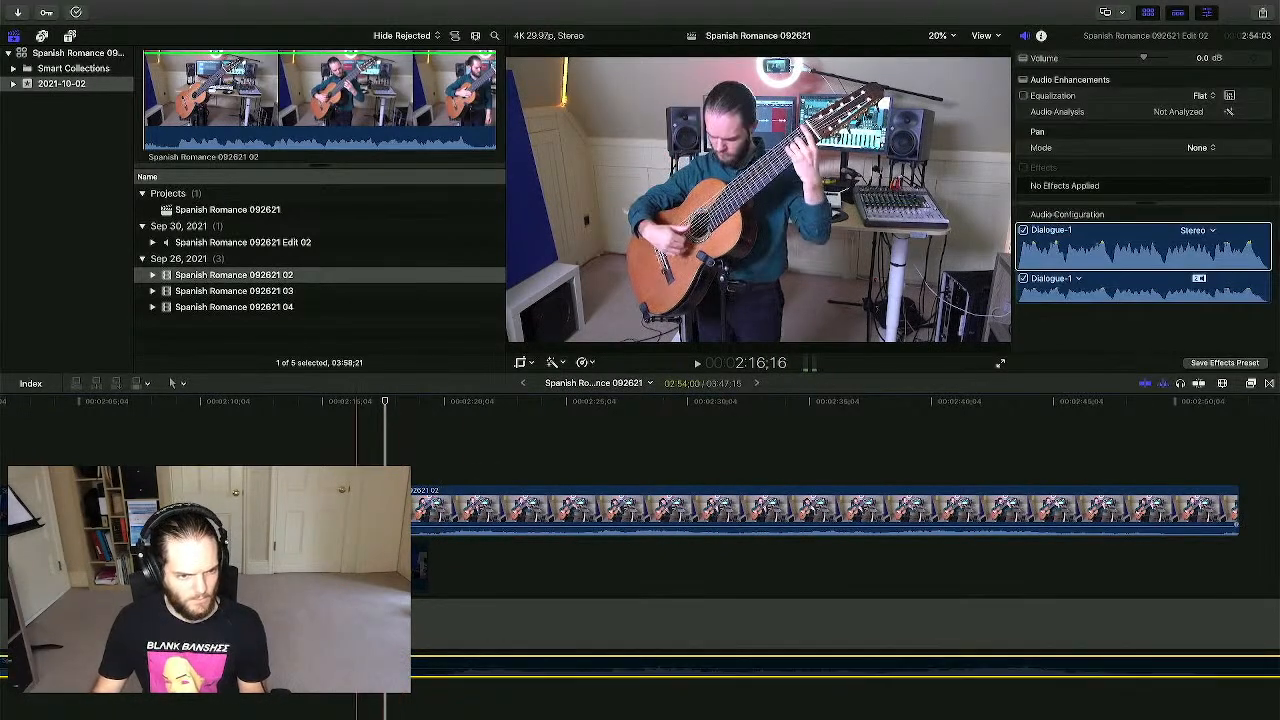
{"action": "left_click_drag", "start_coordinate": [344, 510], "coordinate": [391, 510]}
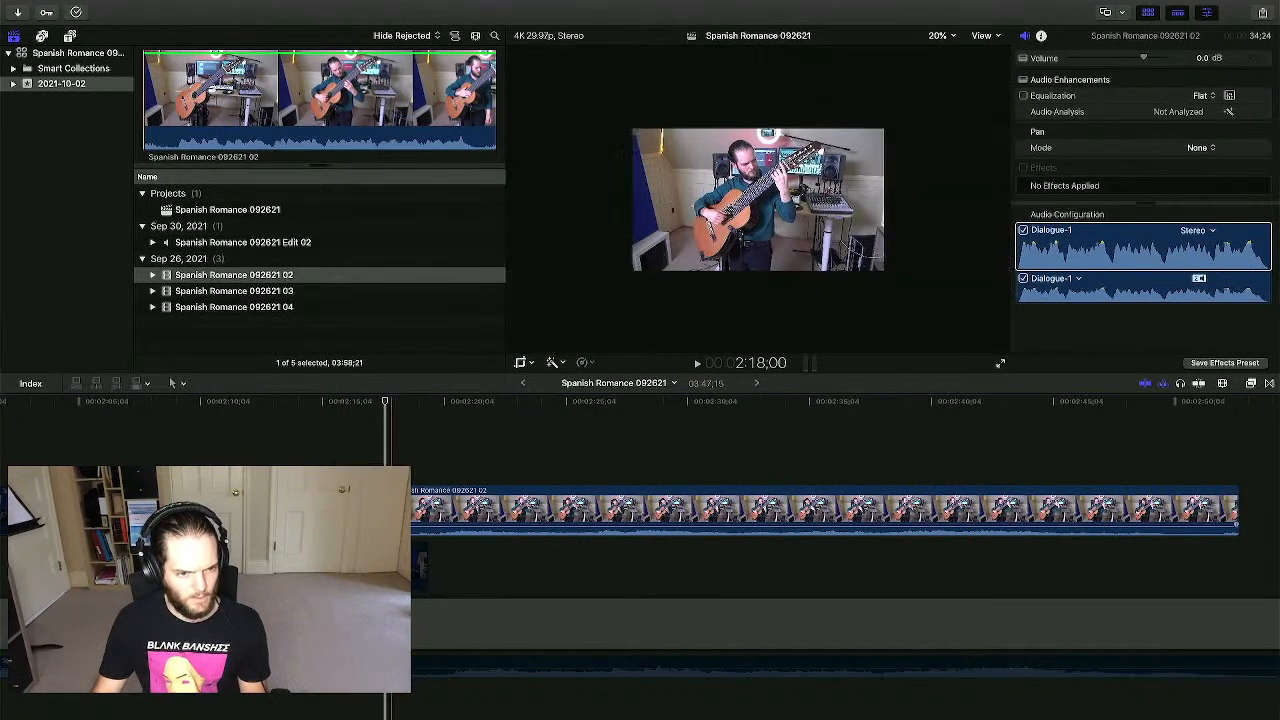
{"action": "left_click", "coordinate": [395, 461]}
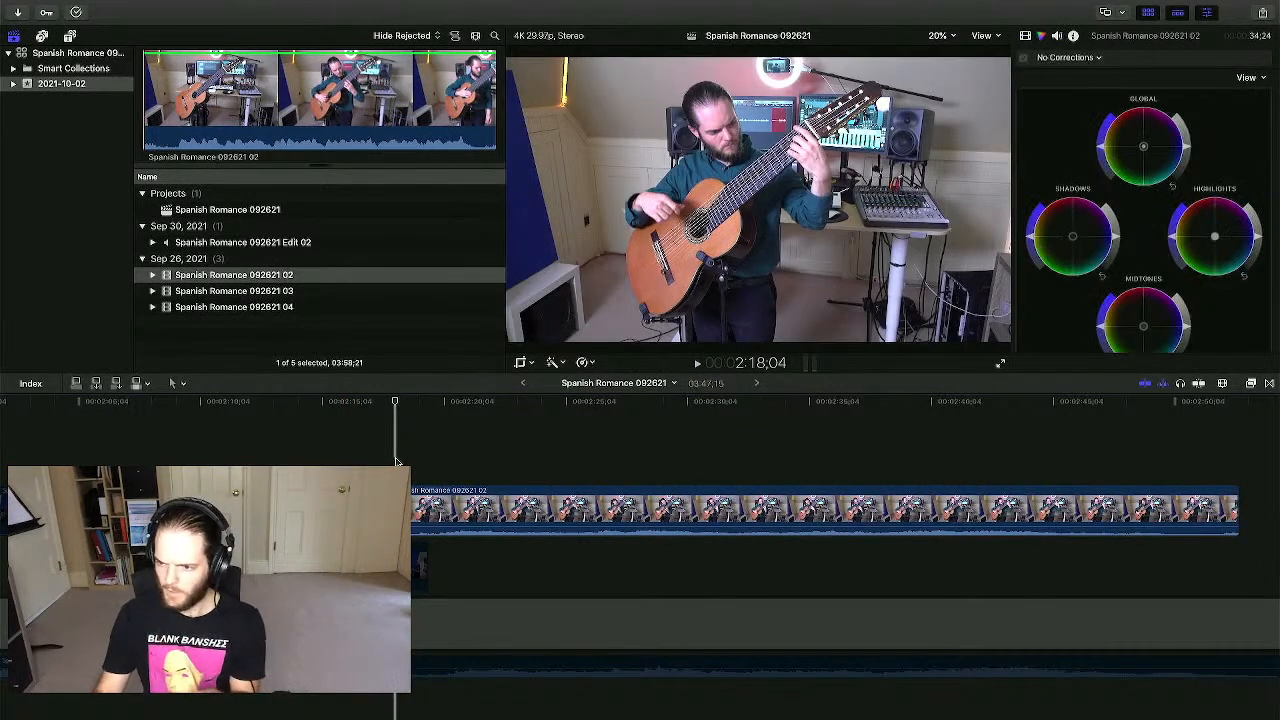
{"action": "left_click", "coordinate": [410, 664]}
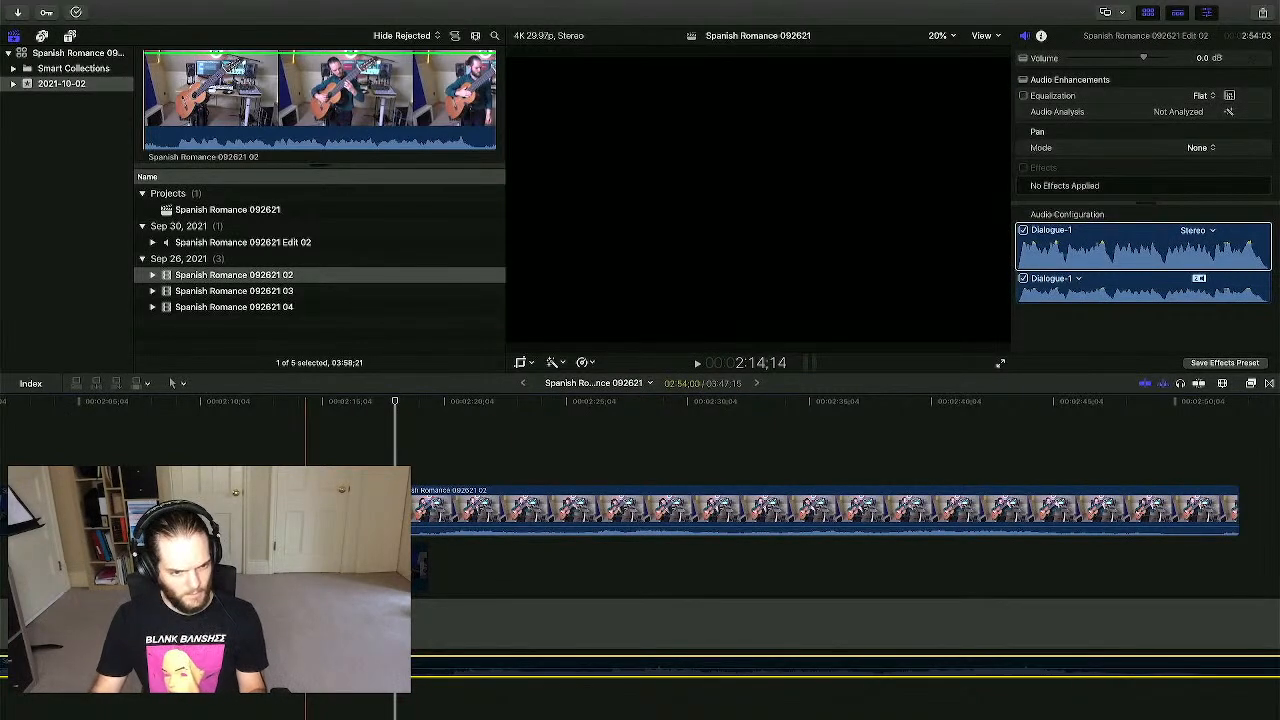
{"action": "left_click", "coordinate": [406, 458]}
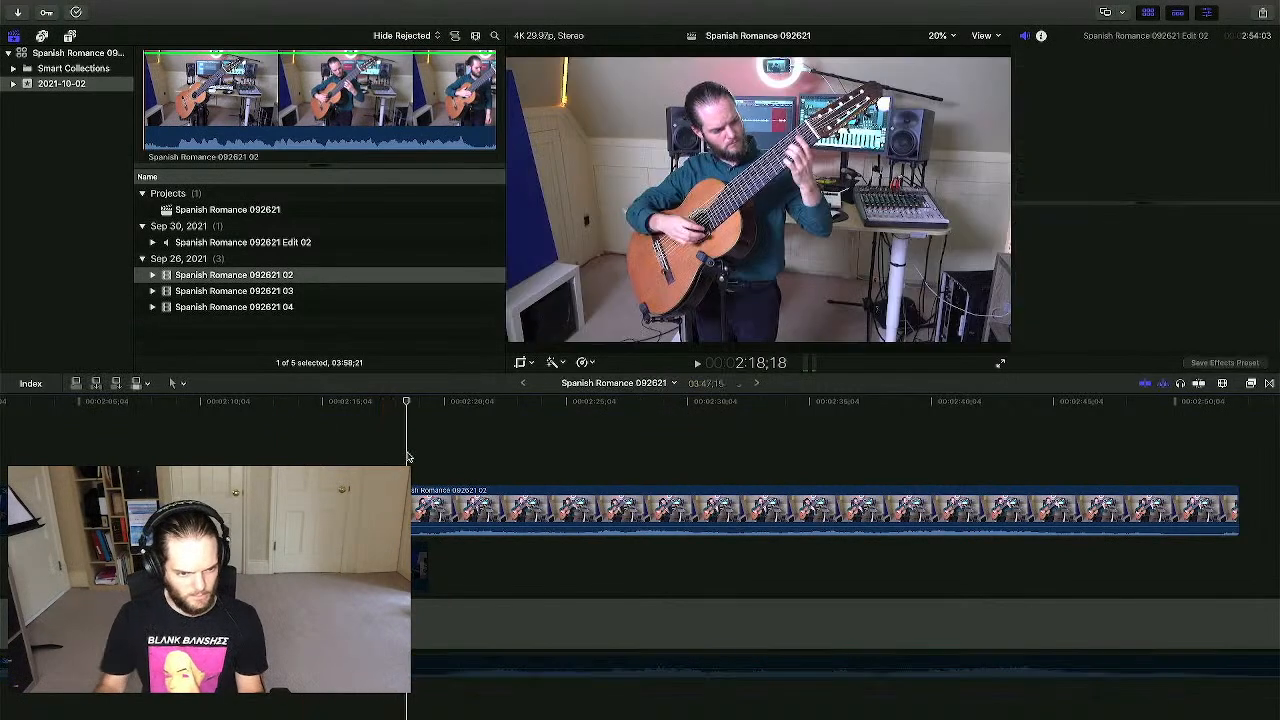
- Nudge the angle clip about eleven frames later to line up with the 2:19;02 edit
{"action": "key", "text": "super+equal"}
{"action": "key", "text": "super+equal"}
{"action": "key", "text": "super+equal"}
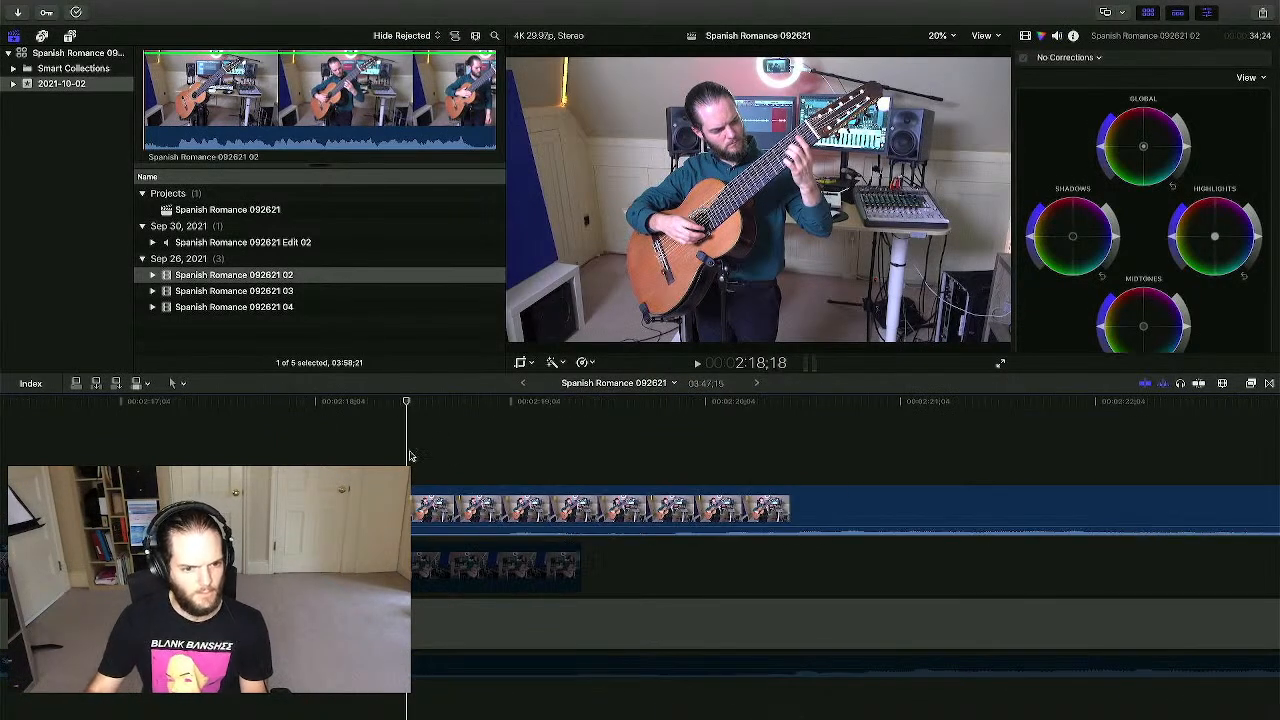
{"action": "left_click", "coordinate": [502, 437]}
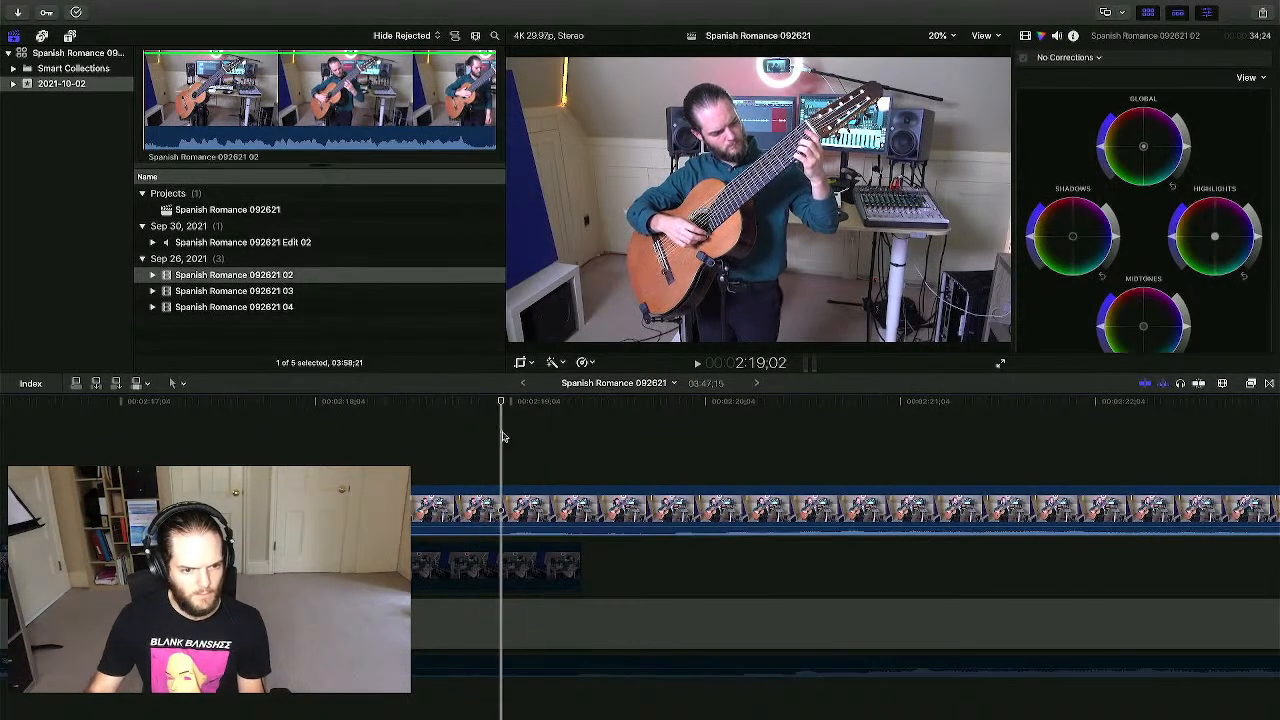
{"action": "left_click", "coordinate": [515, 495]}
{"action": "left_click_drag", "start_coordinate": [515, 493], "coordinate": [574, 491]}
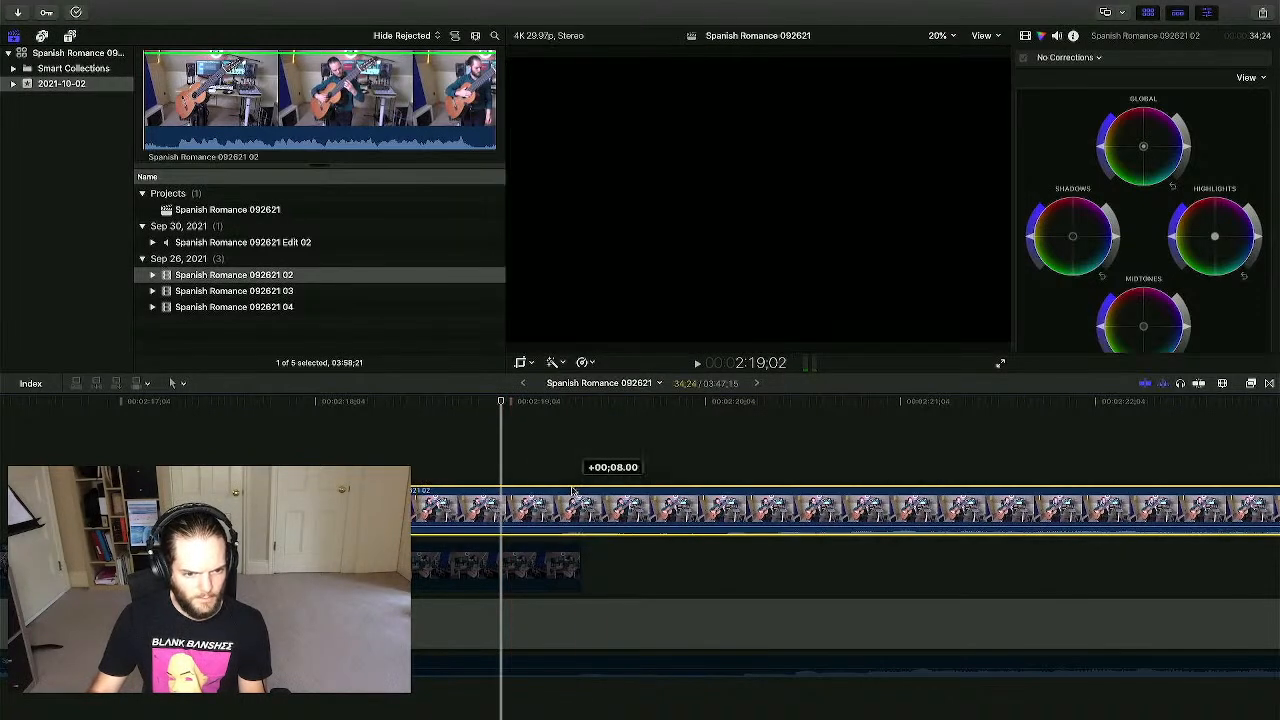
{"action": "left_click", "coordinate": [584, 448]}
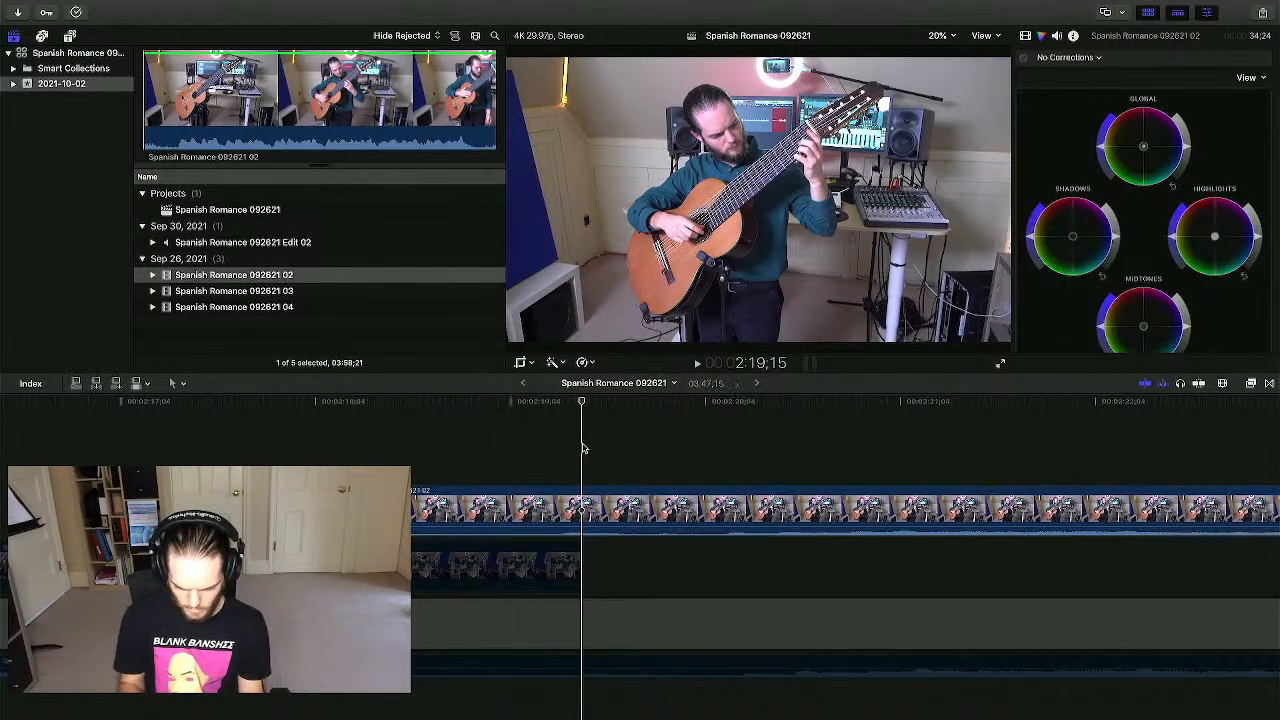
{"action": "key", "text": "super+equal"}
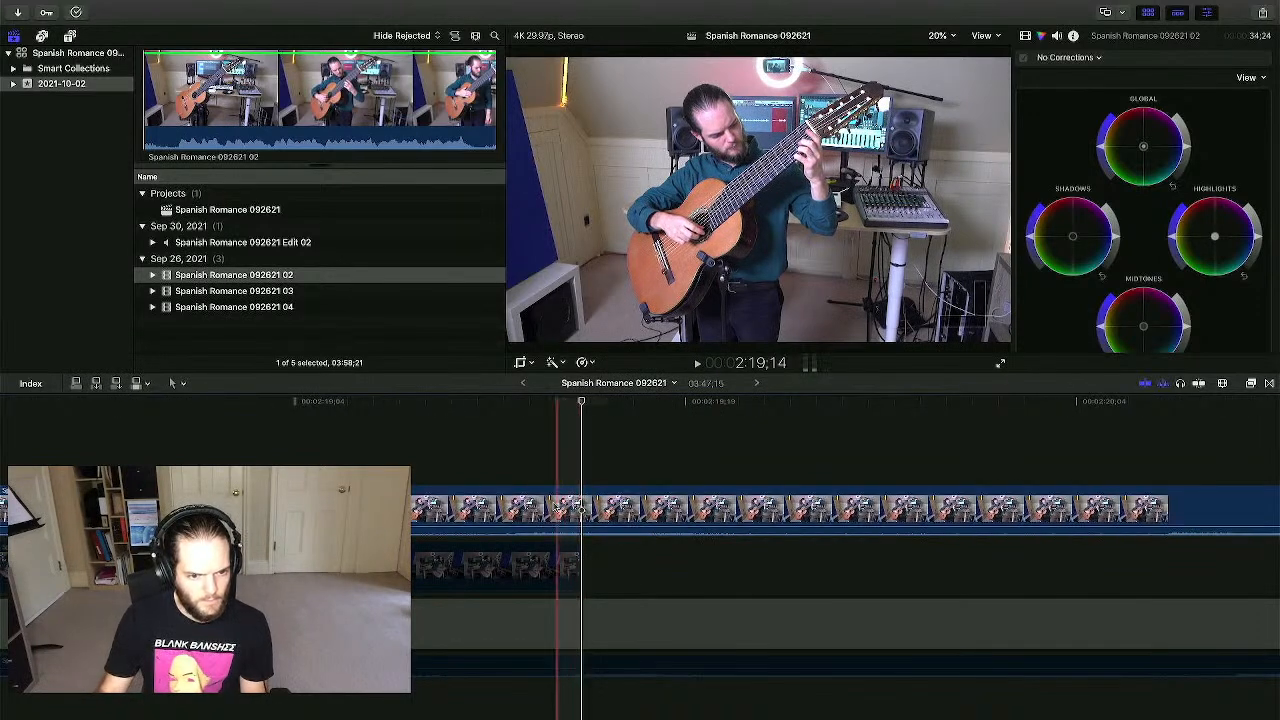
{"action": "left_click_drag", "start_coordinate": [508, 510], "coordinate": [559, 508]}
{"action": "left_click", "coordinate": [553, 454]}
{"action": "left_click", "coordinate": [570, 454]}
- Play back the edit to check sync, then return the playhead to 2:20
{"action": "left_click", "coordinate": [587, 664]}
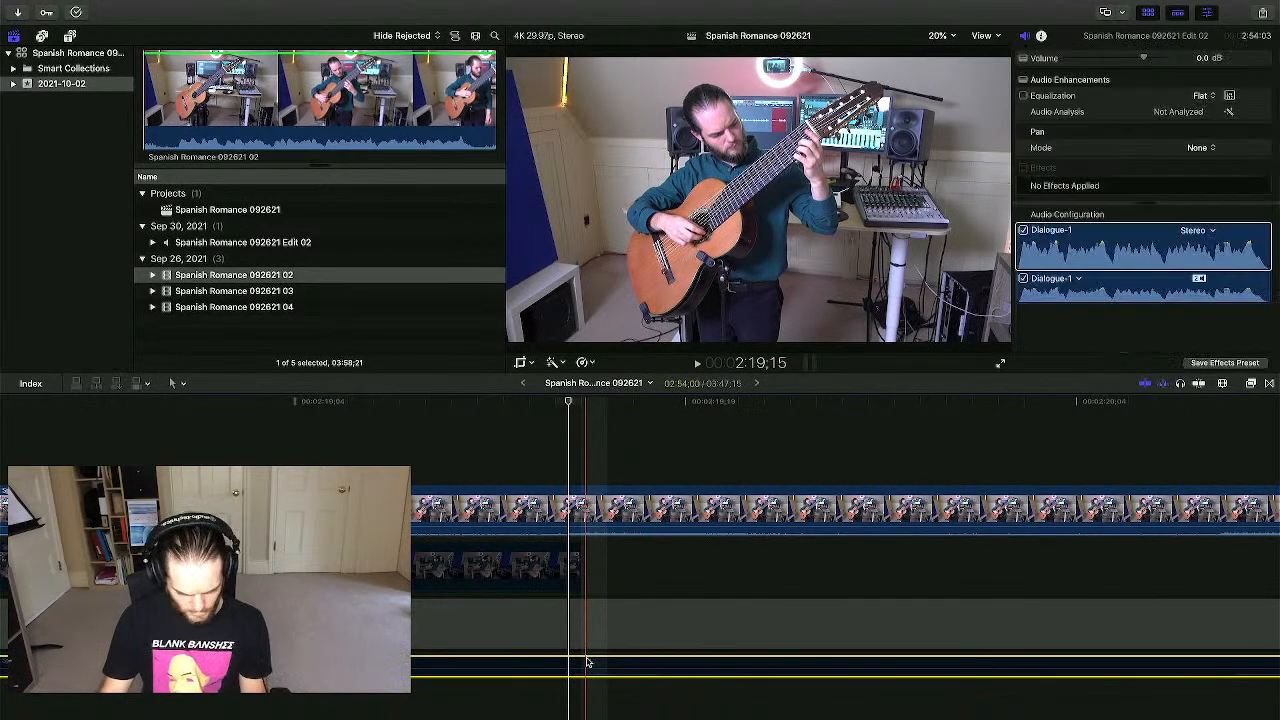
{"action": "key", "text": "space"}
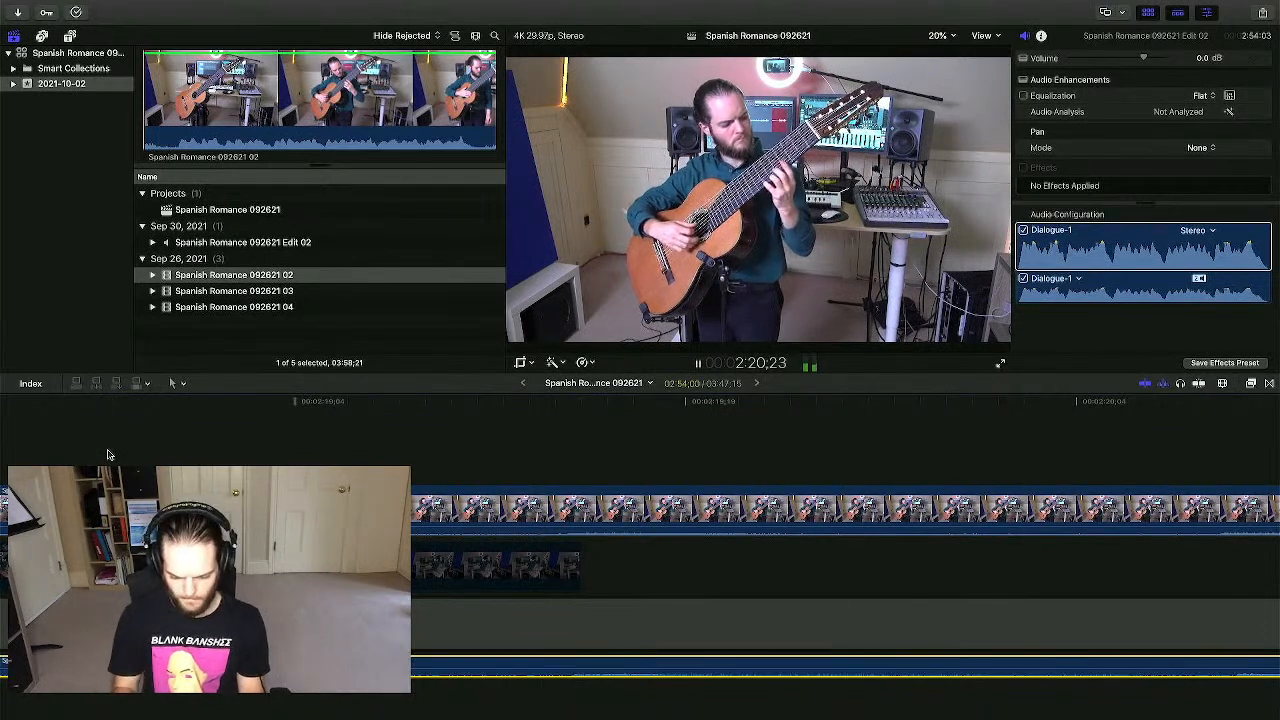
{"action": "key", "text": "super+minus"}
{"action": "key", "text": "super+minus"}
{"action": "key", "text": "super+minus"}
{"action": "key", "text": "super+minus"}
{"action": "key", "text": "super+minus"}
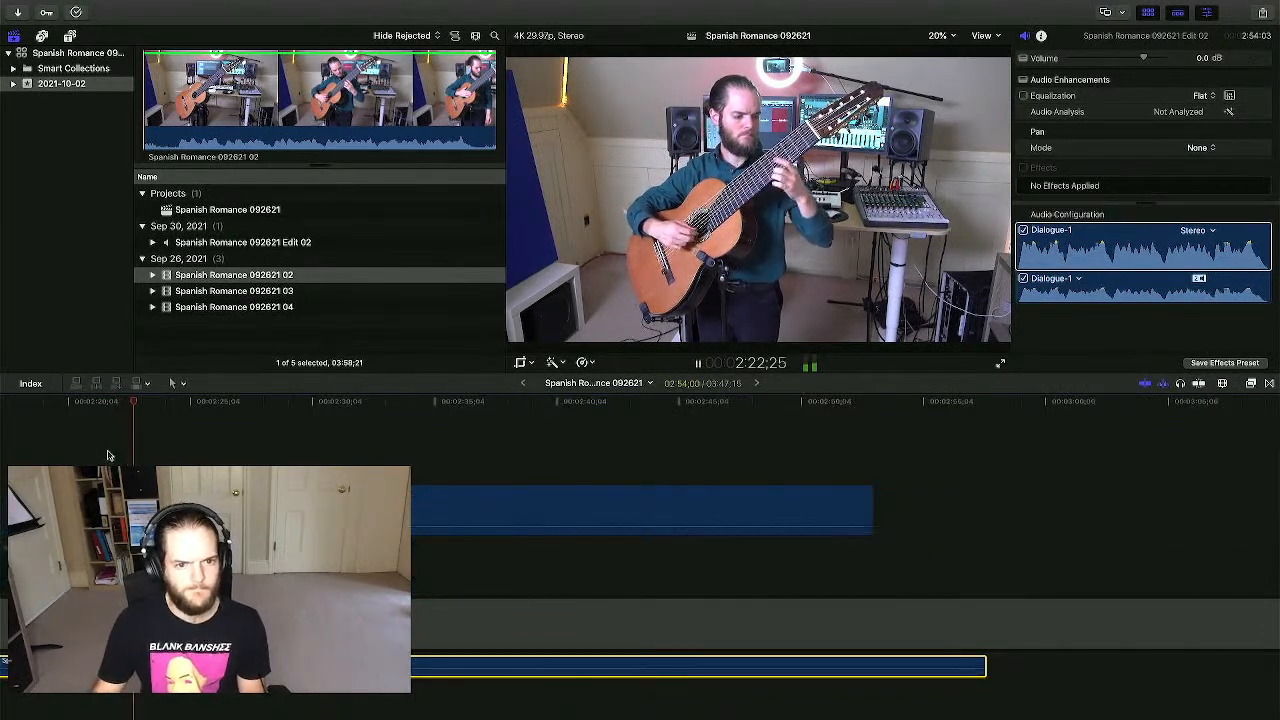
{"action": "scroll", "coordinate": [130, 458], "scroll_direction": "left", "scroll_amount": 3}
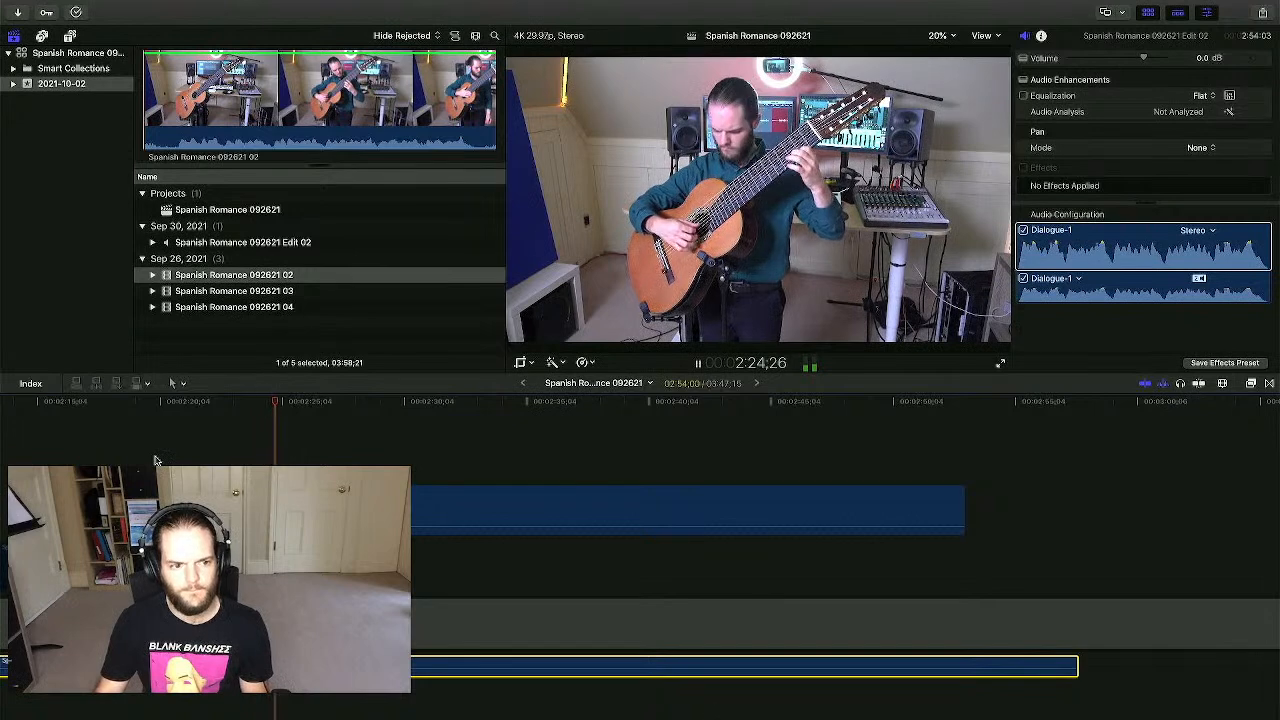
{"action": "left_click", "coordinate": [156, 460]}
{"action": "left_click", "coordinate": [156, 510]}
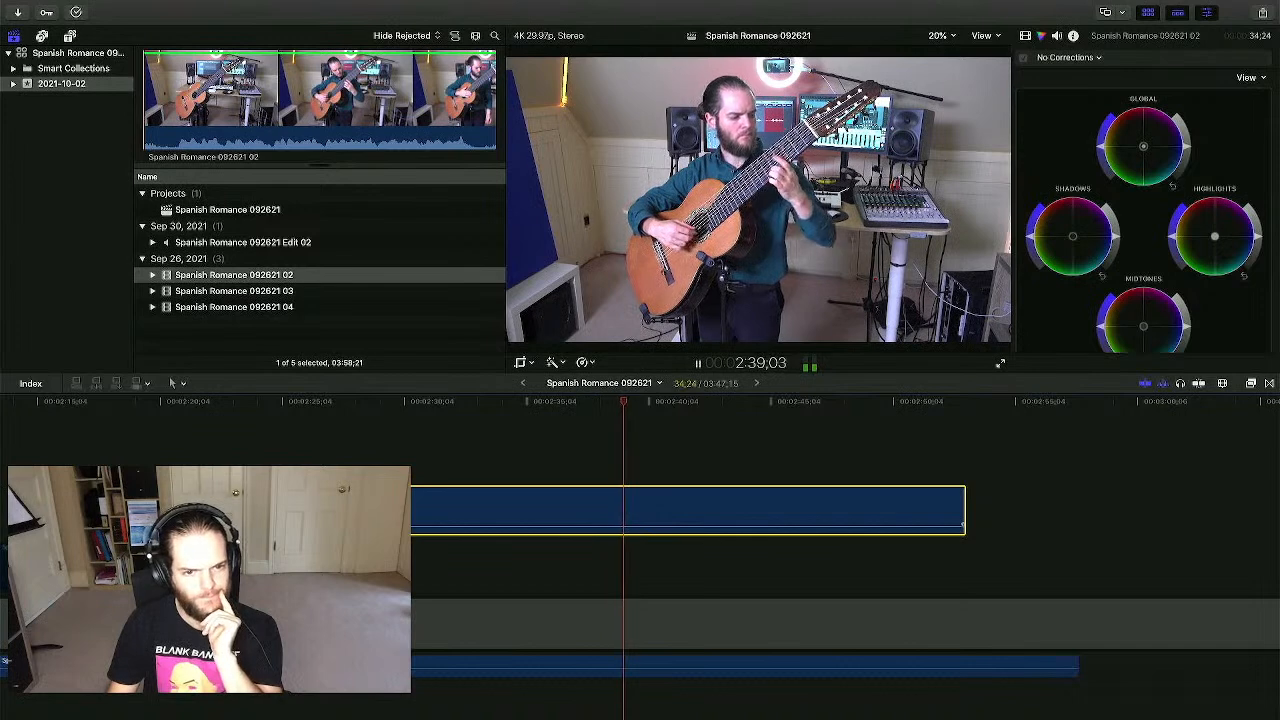
- Stop playback and park the playhead on the next edit point at 2:37;19
{"action": "key", "text": "space"}
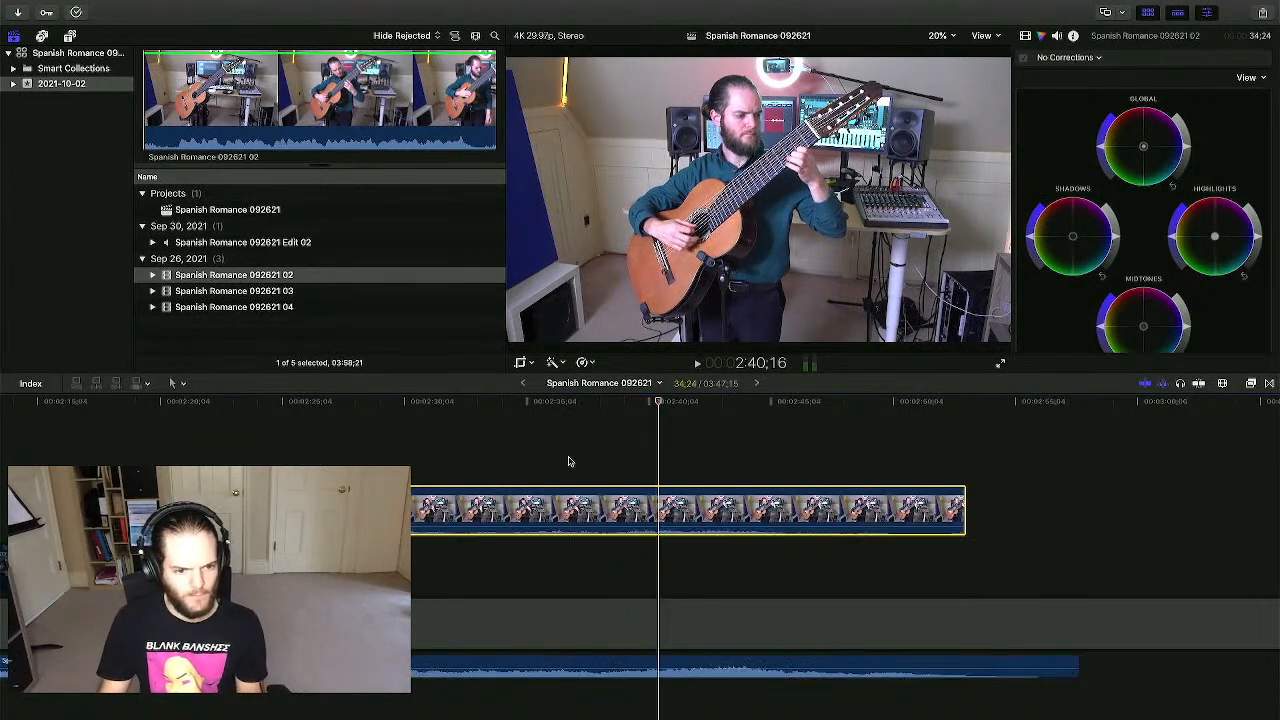
{"action": "key", "text": "super+equal"}
{"action": "key", "text": "super+equal"}
{"action": "key", "text": "super+equal"}
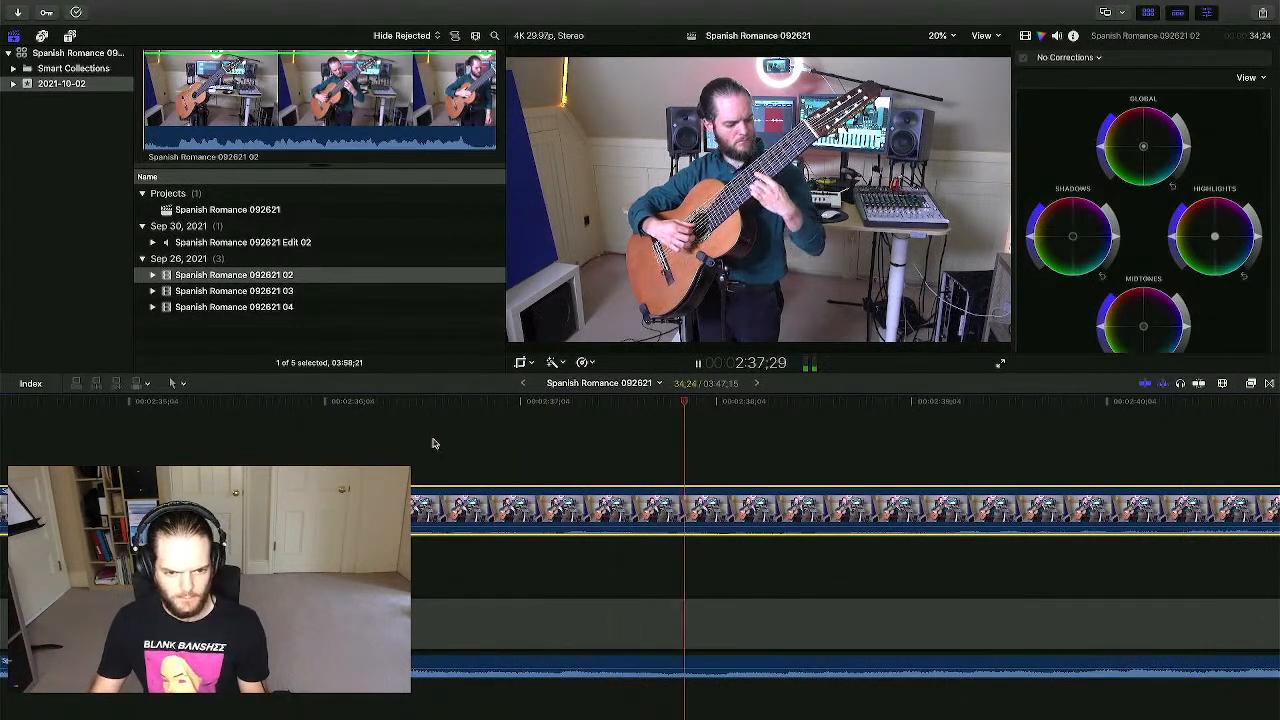
{"action": "scroll", "coordinate": [497, 443], "scroll_direction": "right", "scroll_amount": 3}
{"action": "key", "text": "space"}
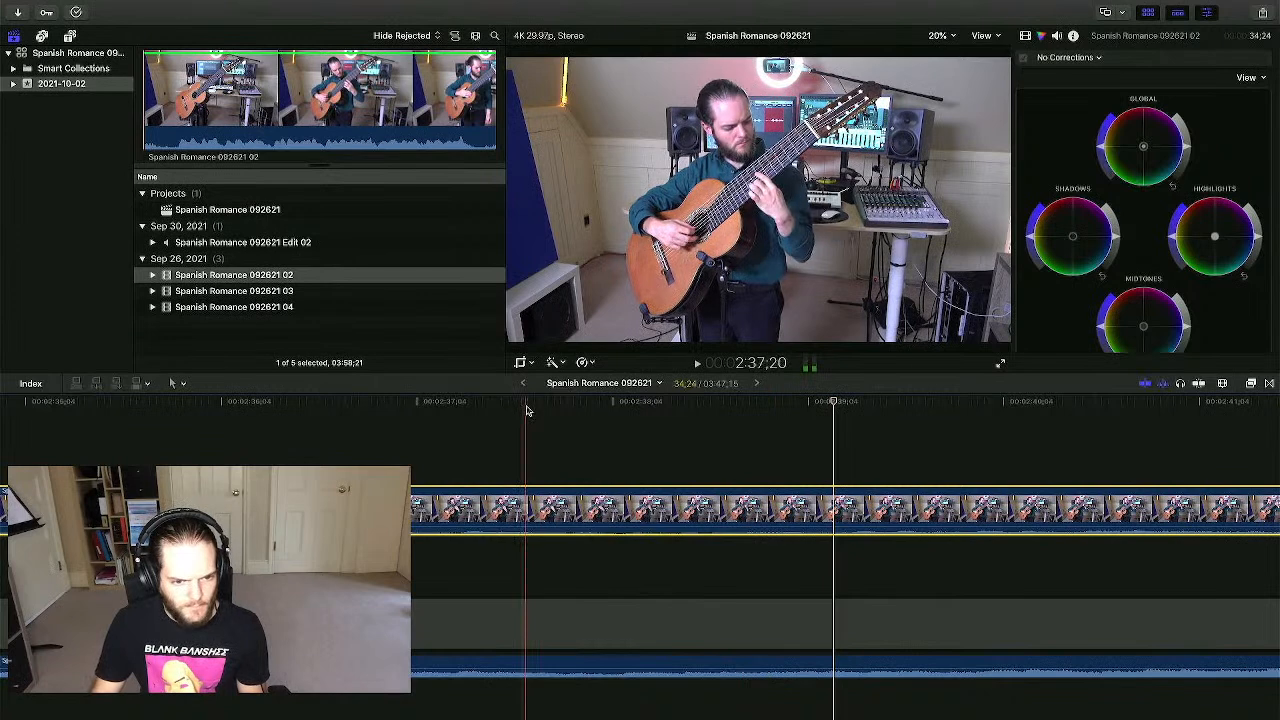
{"action": "left_click", "coordinate": [509, 570]}
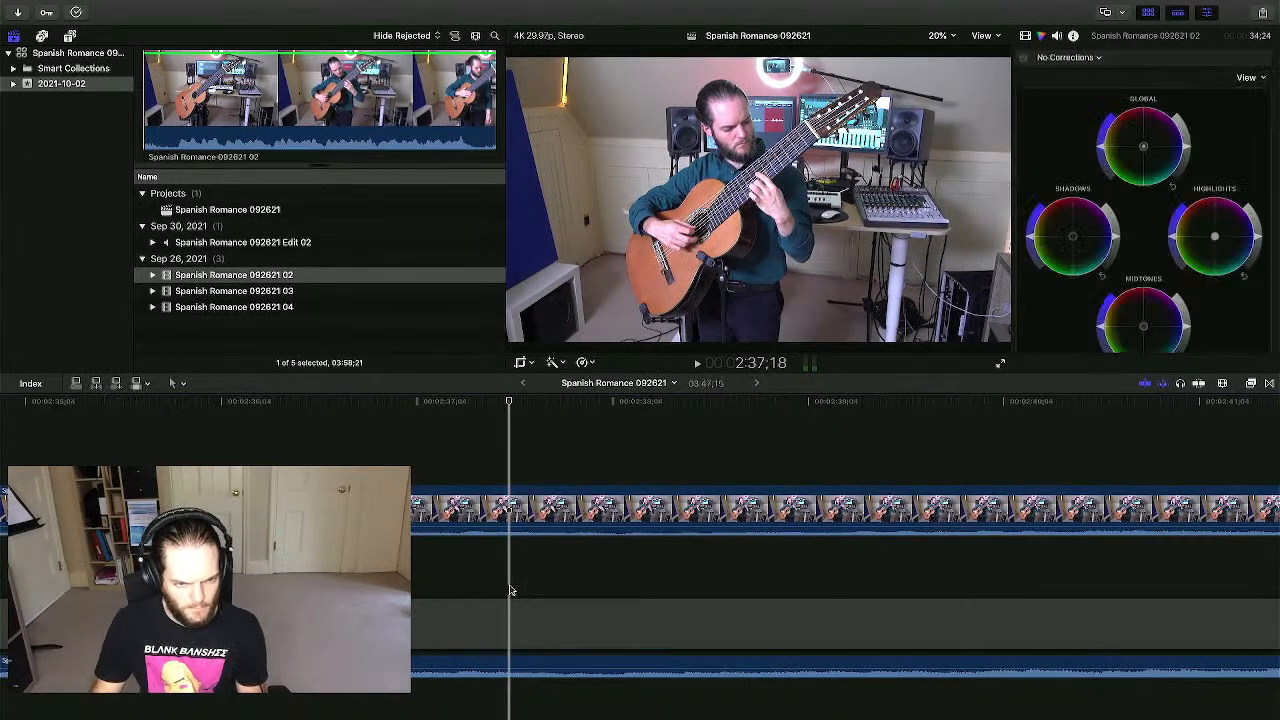
- Blade the angle clip at 2:37;19, delete the part after the cut, and open Mission Control
{"action": "key", "text": "b"}
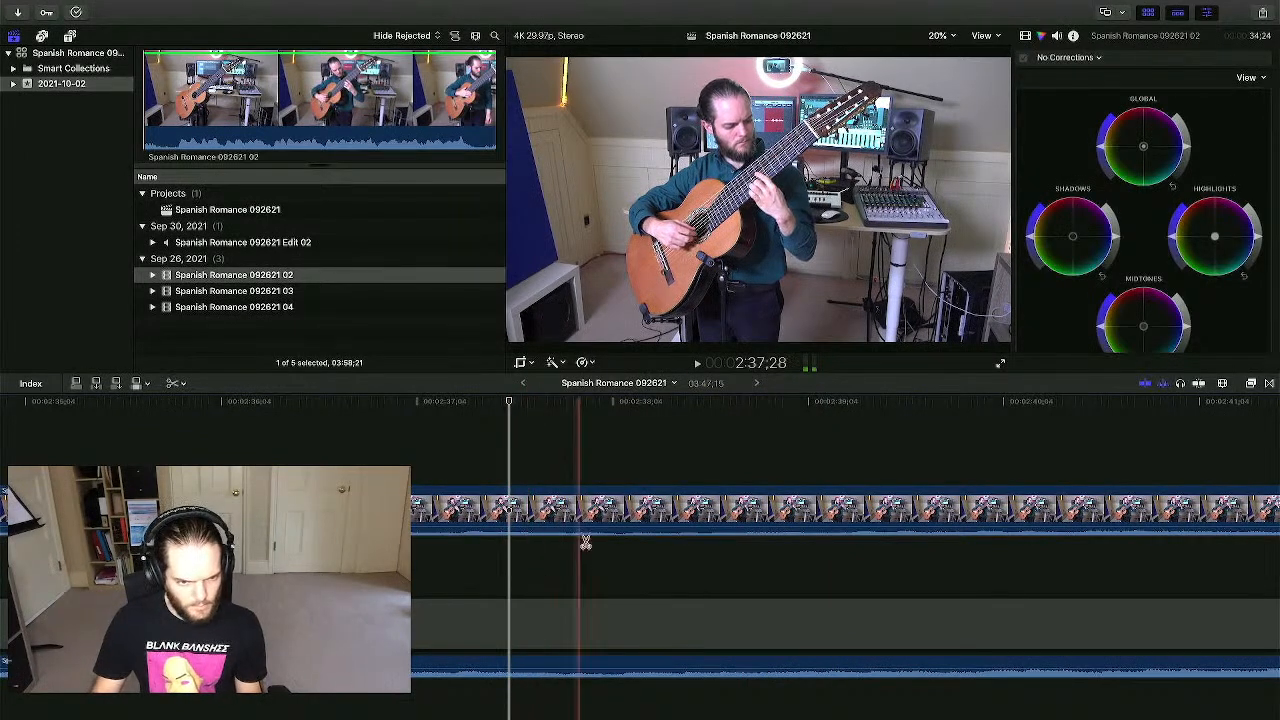
{"action": "left_click", "coordinate": [566, 508]}
{"action": "key", "text": "a"}
{"action": "left_click", "coordinate": [645, 565]}
{"action": "key", "text": "Delete"}
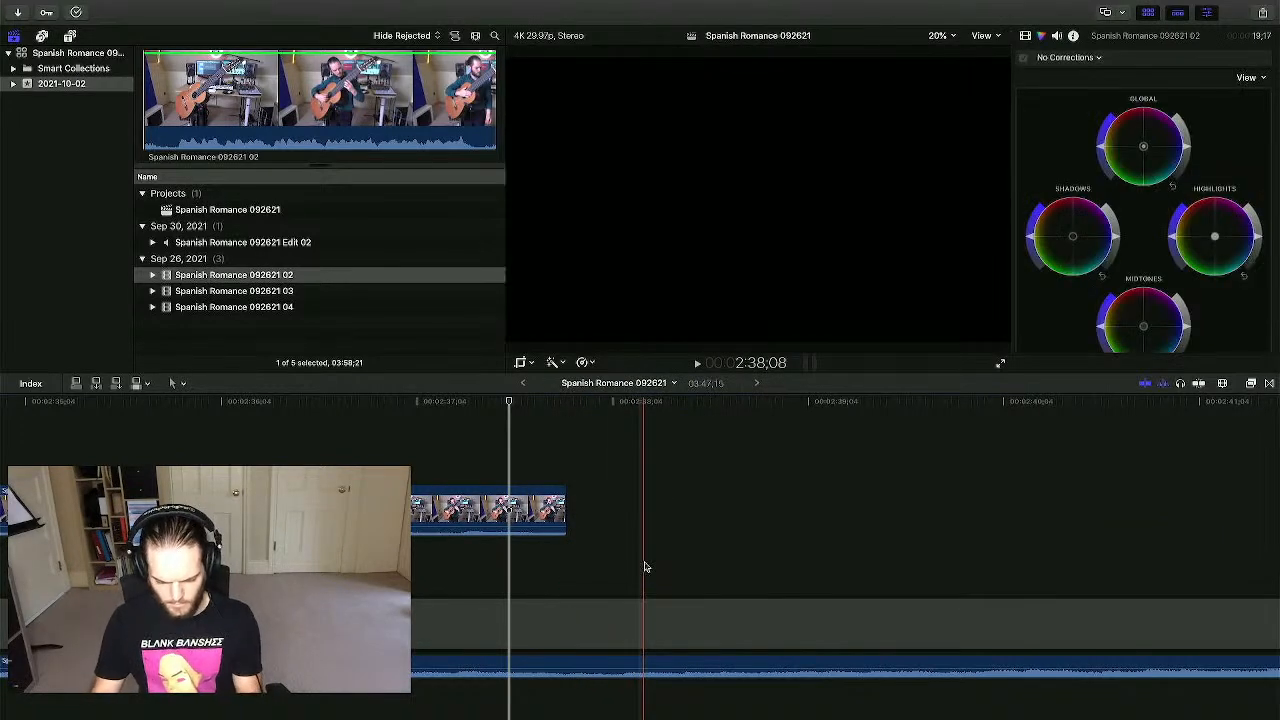
{"action": "key", "text": "super+minus"}
{"action": "key", "text": "super+minus"}
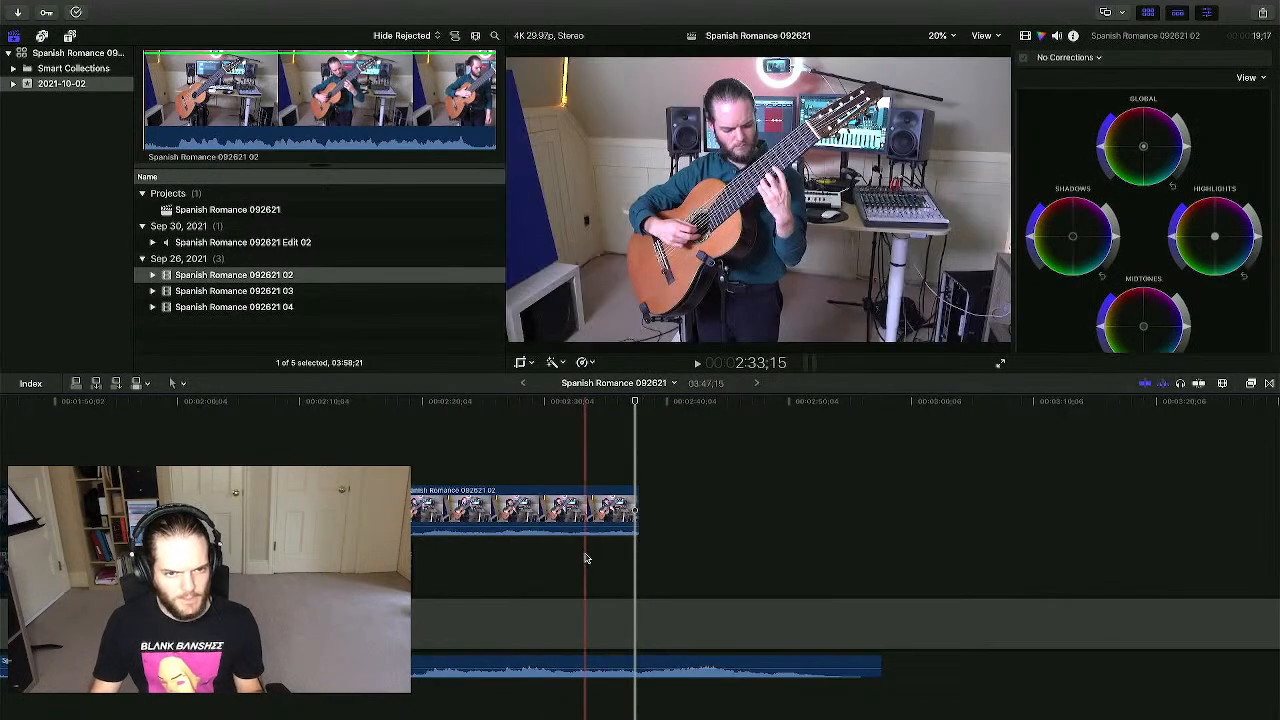
{"action": "key", "text": "ctrl+Up"}
- In Logic Pro, find the boundary where Spanish Romance 04.11 begins, then switch back to Final Cut Pro
{"action": "left_click", "coordinate": [654, 57]}
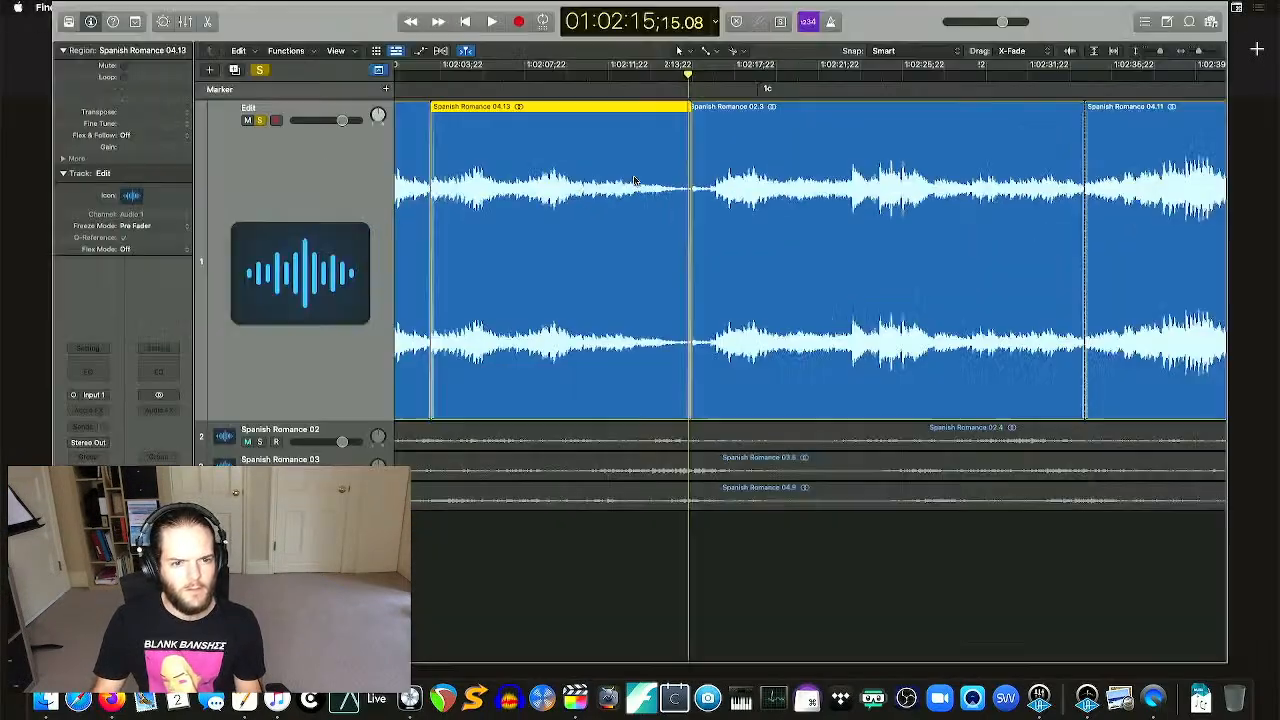
{"action": "left_click", "coordinate": [506, 84]}
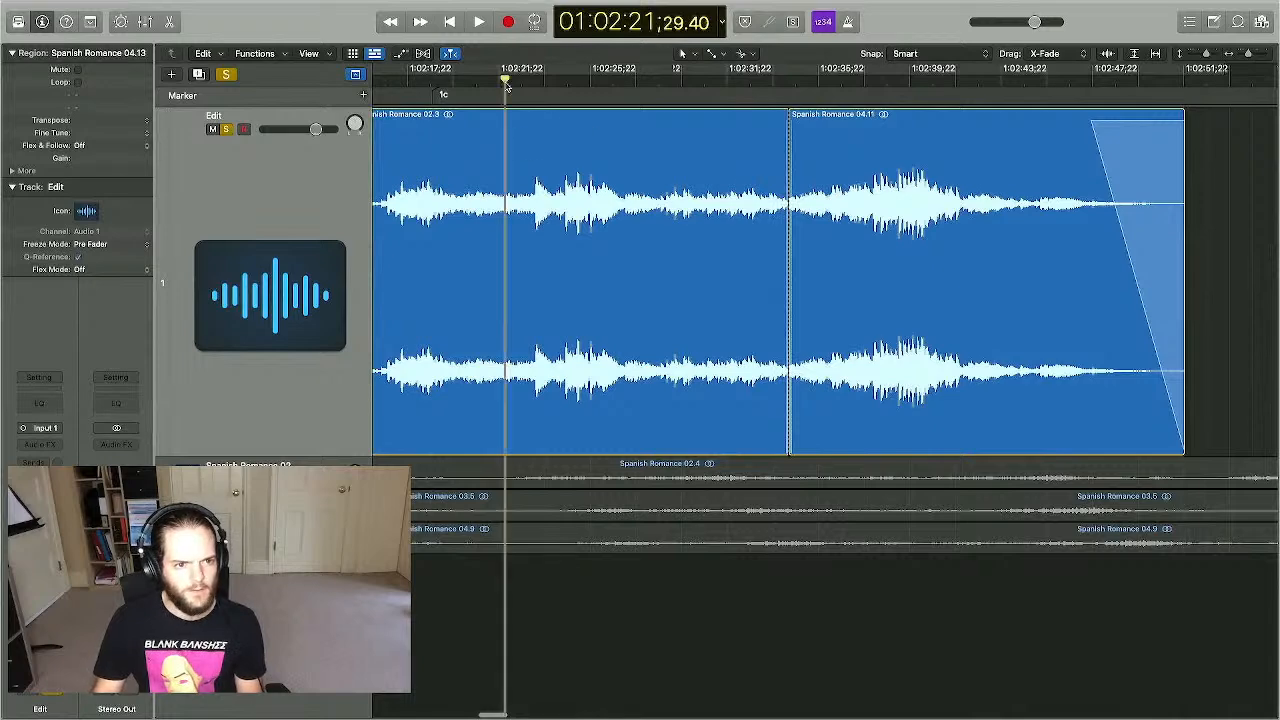
{"action": "scroll", "coordinate": [507, 86], "scroll_direction": "left", "scroll_amount": 4}
{"action": "left_click", "coordinate": [556, 79]}
{"action": "left_click_drag", "start_coordinate": [587, 79], "coordinate": [980, 87]}
{"action": "scroll", "coordinate": [981, 88], "scroll_direction": "right", "scroll_amount": 3}
{"action": "left_click", "coordinate": [1015, 126]}
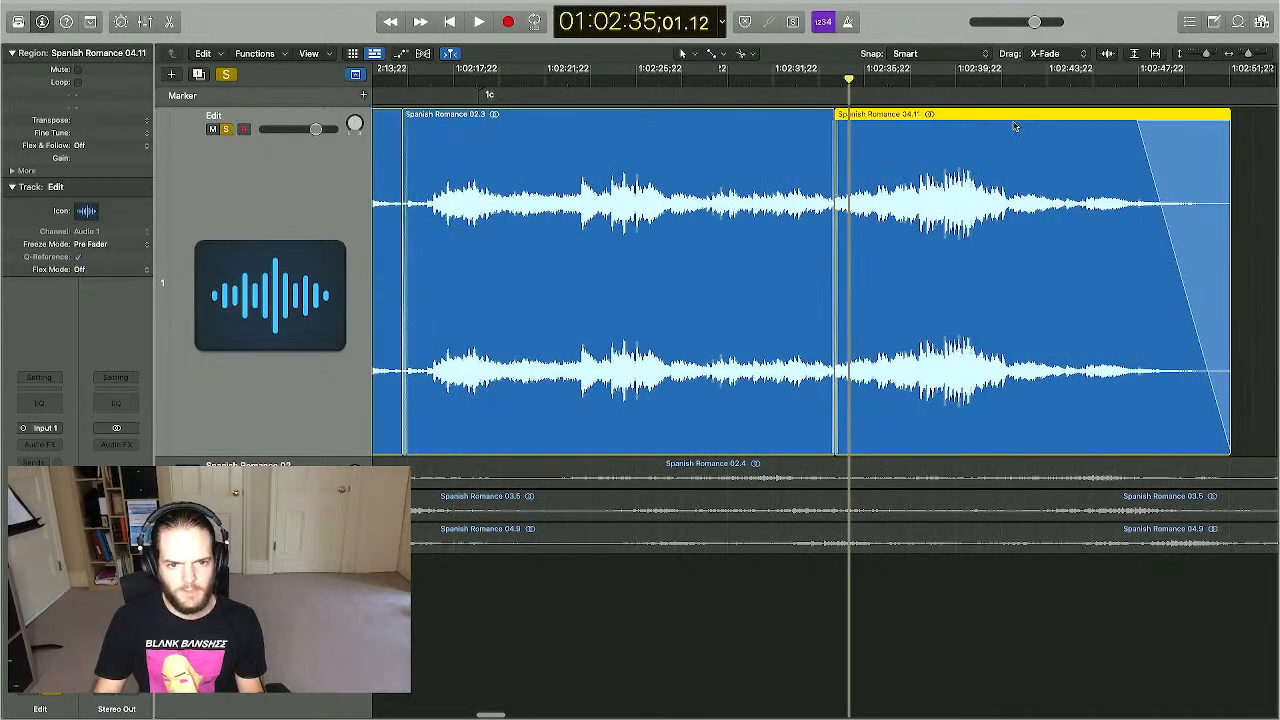
{"action": "key", "text": "ctrl+Up"}
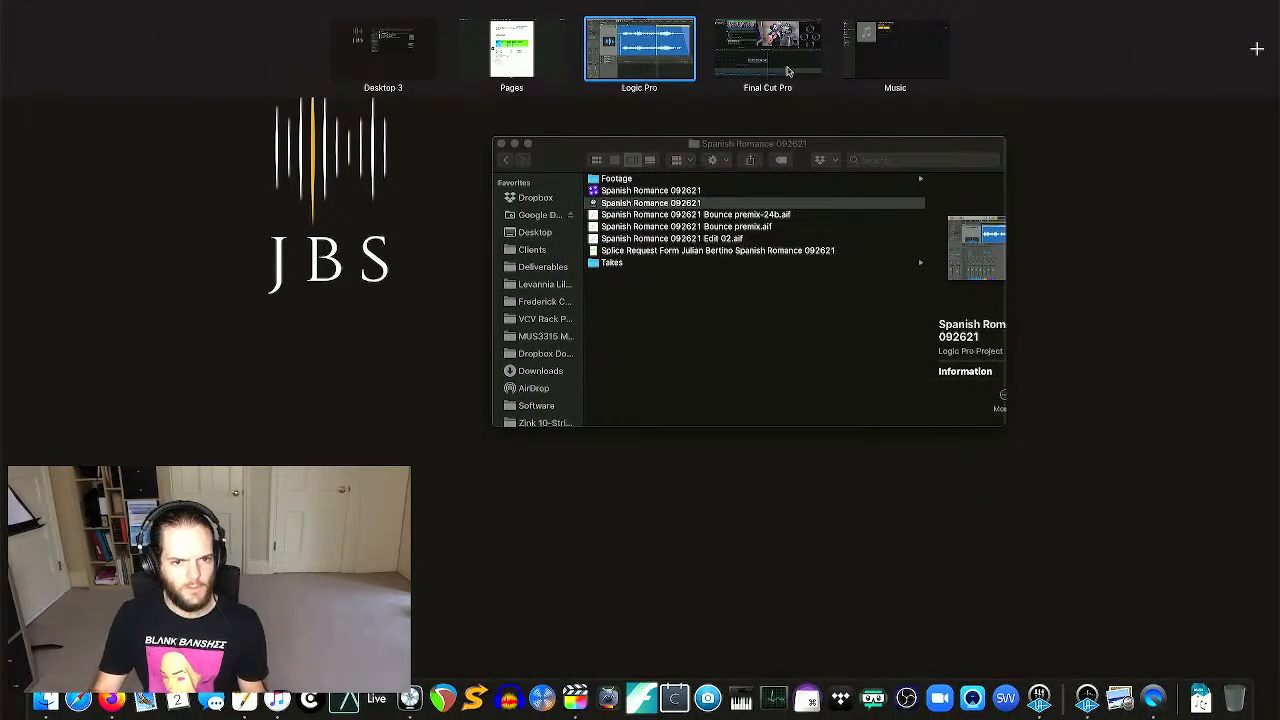
{"action": "left_click", "coordinate": [788, 72]}
- Add the Spanish Romance 092621 04 clip to the timeline and trim both its ends
{"action": "left_click", "coordinate": [725, 461]}
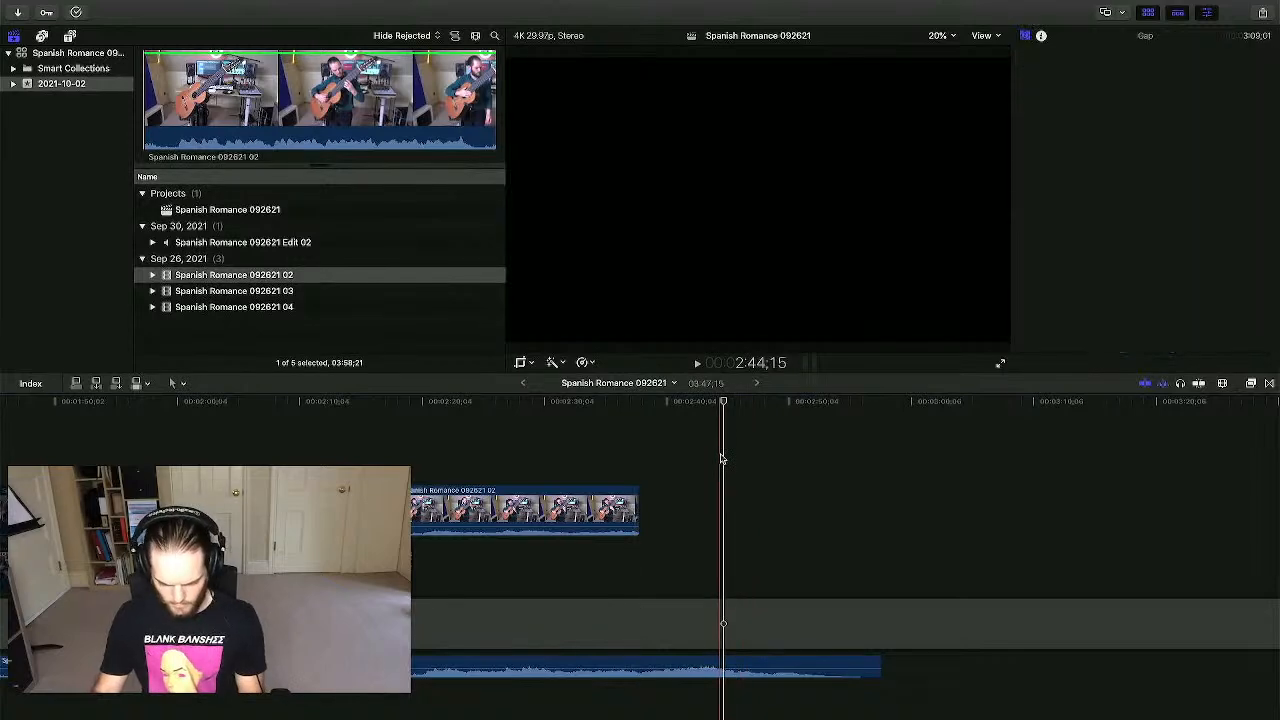
{"action": "key", "text": "super+minus"}
{"action": "key", "text": "super+minus"}
{"action": "left_click_drag", "start_coordinate": [254, 307], "coordinate": [27, 437]}
{"action": "scroll", "coordinate": [54, 417], "scroll_direction": "up", "scroll_amount": 3}
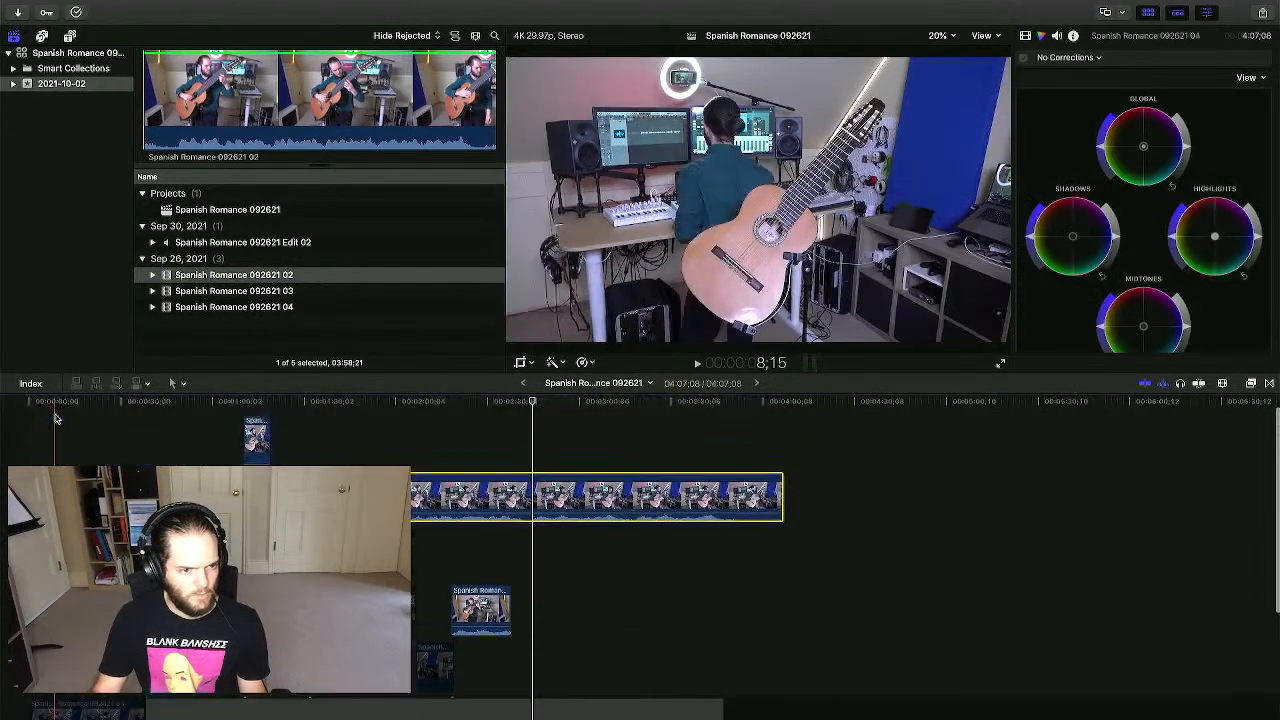
{"action": "scroll", "coordinate": [491, 451], "scroll_direction": "down", "scroll_amount": 4}
{"action": "left_click", "coordinate": [569, 503]}
{"action": "scroll", "coordinate": [569, 503], "scroll_direction": "up", "scroll_amount": 3}
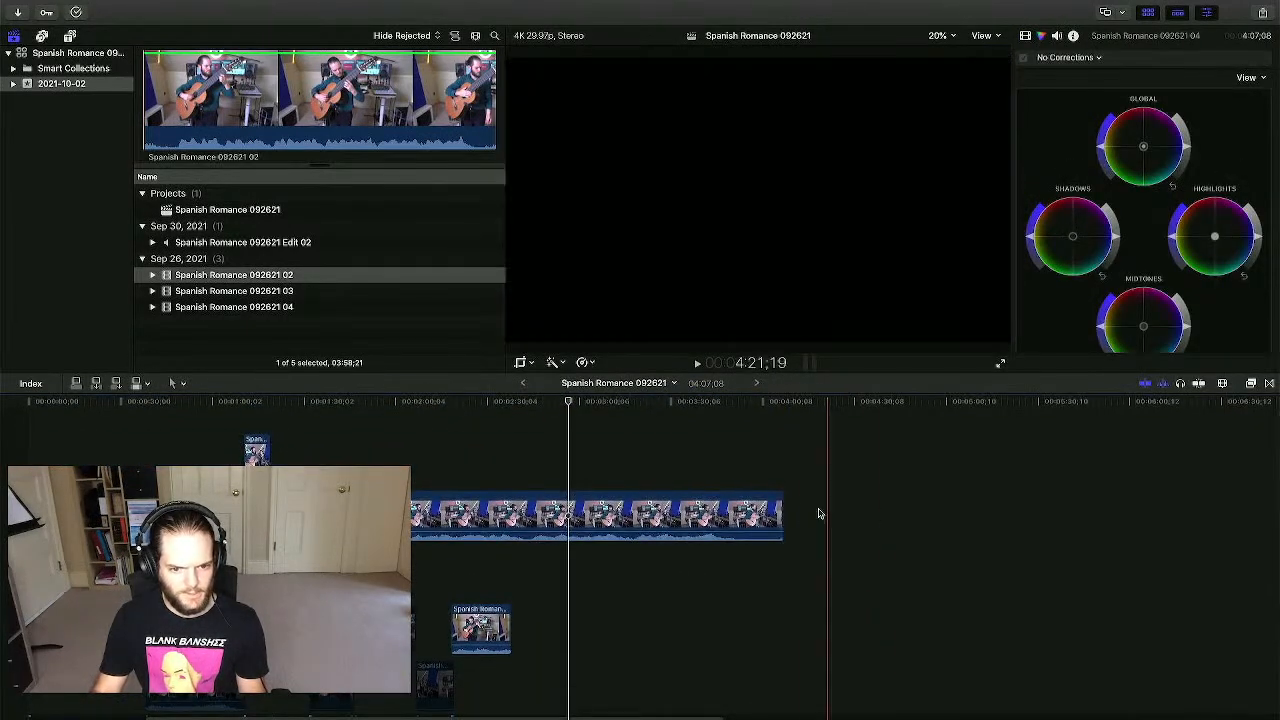
{"action": "left_click_drag", "start_coordinate": [781, 508], "coordinate": [746, 512]}
{"action": "left_click_drag", "start_coordinate": [412, 512], "coordinate": [534, 512]}
{"action": "scroll", "coordinate": [471, 527], "scroll_direction": "down", "scroll_amount": 3}
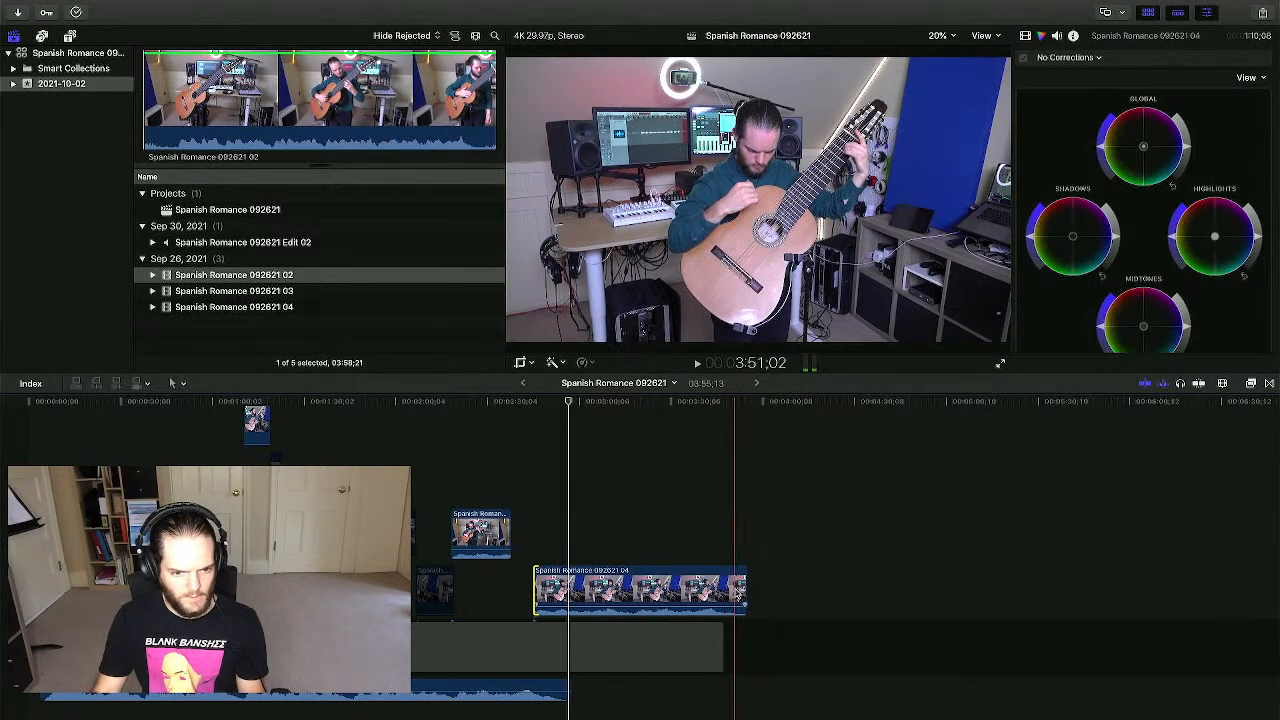
- Slide the 04 angle clip earlier so it lines up with the edit point near 2:34:24
{"action": "left_click_drag", "start_coordinate": [737, 592], "coordinate": [567, 594]}
{"action": "key", "text": "super+equal"}
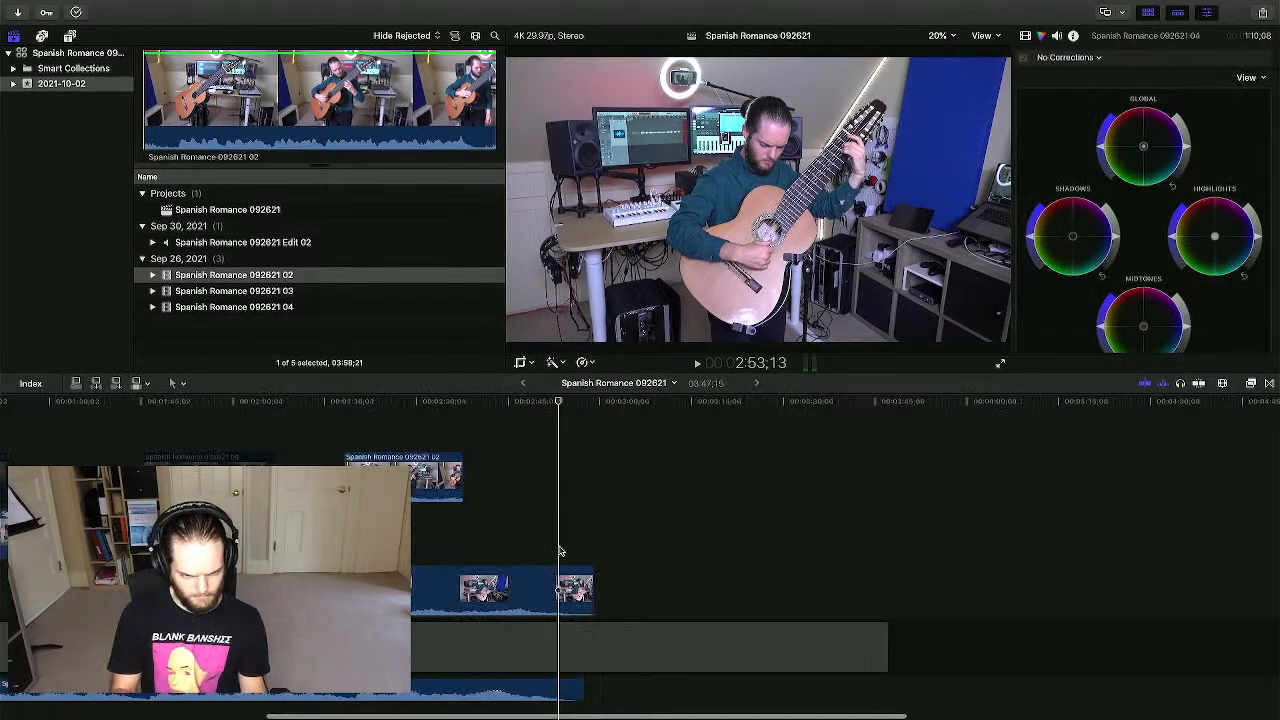
{"action": "key", "text": "super+equal"}
{"action": "left_click", "coordinate": [548, 523]}
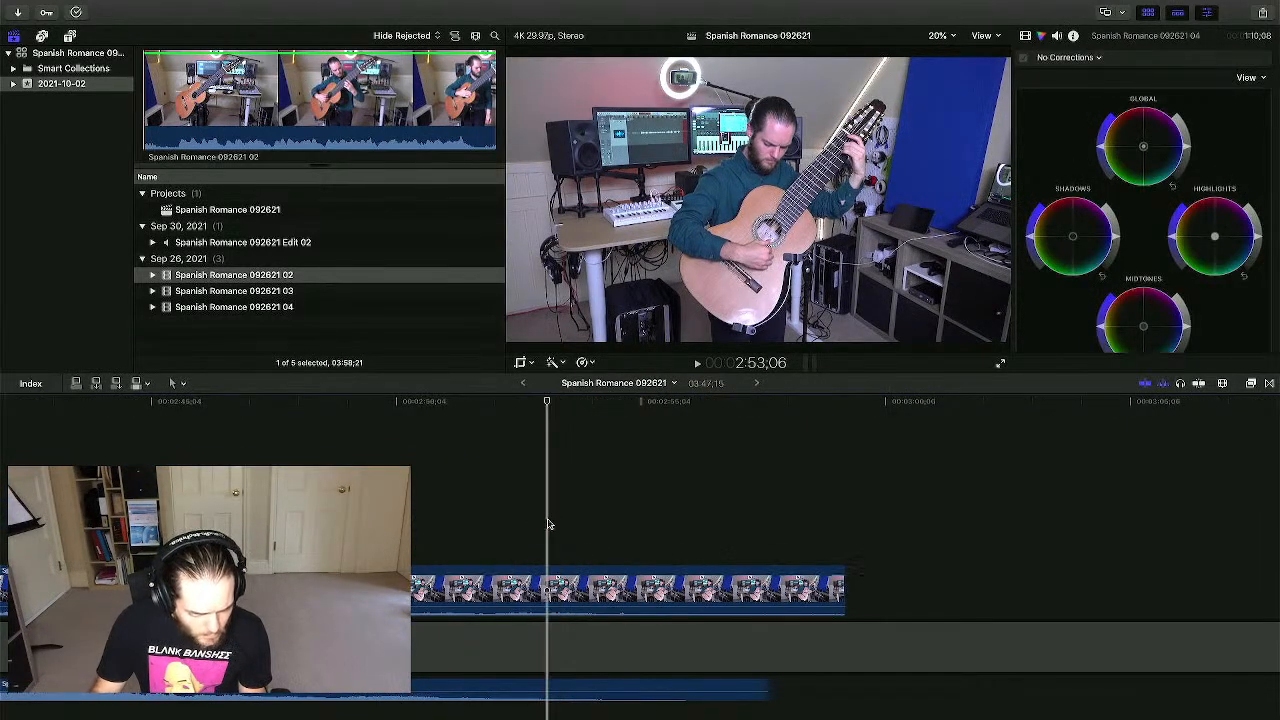
{"action": "mouse_move", "coordinate": [621, 595]}
{"action": "left_mouse_down"}
{"action": "mouse_move", "coordinate": [563, 594]}
{"action": "mouse_move", "coordinate": [598, 594]}
{"action": "left_mouse_up"}
{"action": "left_click", "coordinate": [504, 516]}
{"action": "scroll", "coordinate": [545, 513], "scroll_direction": "left", "scroll_amount": 10}
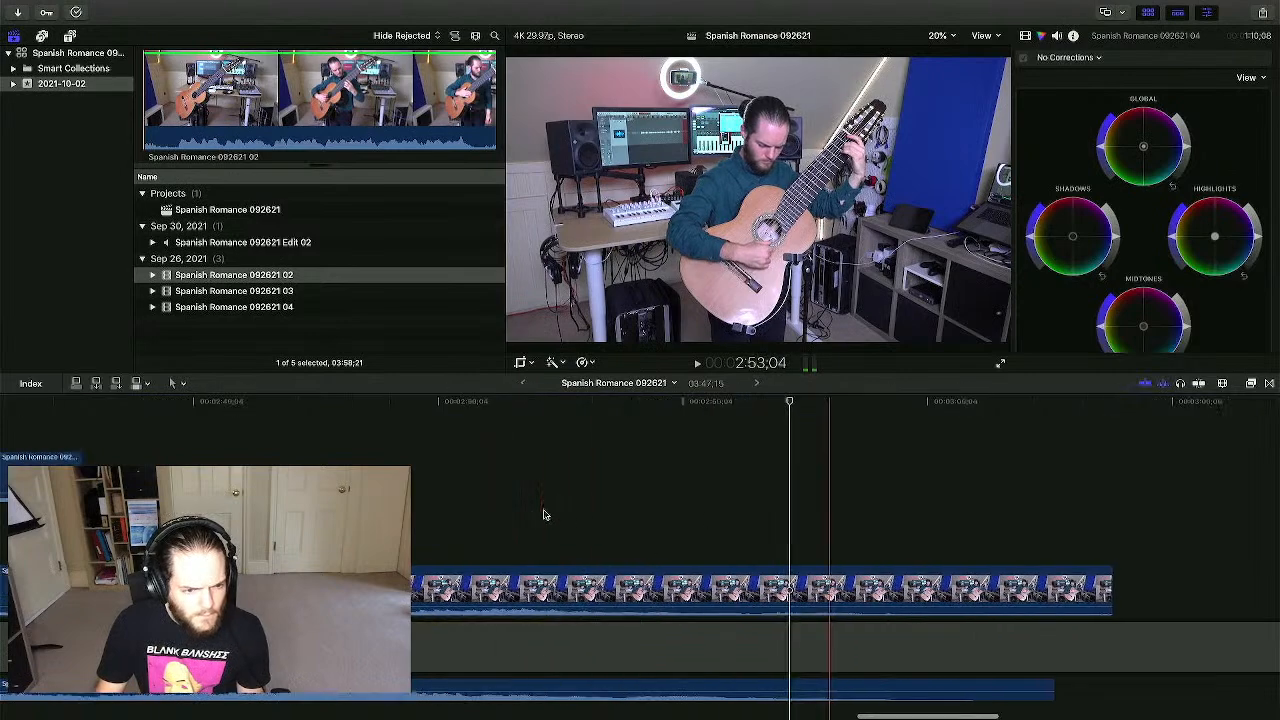
{"action": "left_click", "coordinate": [529, 541]}
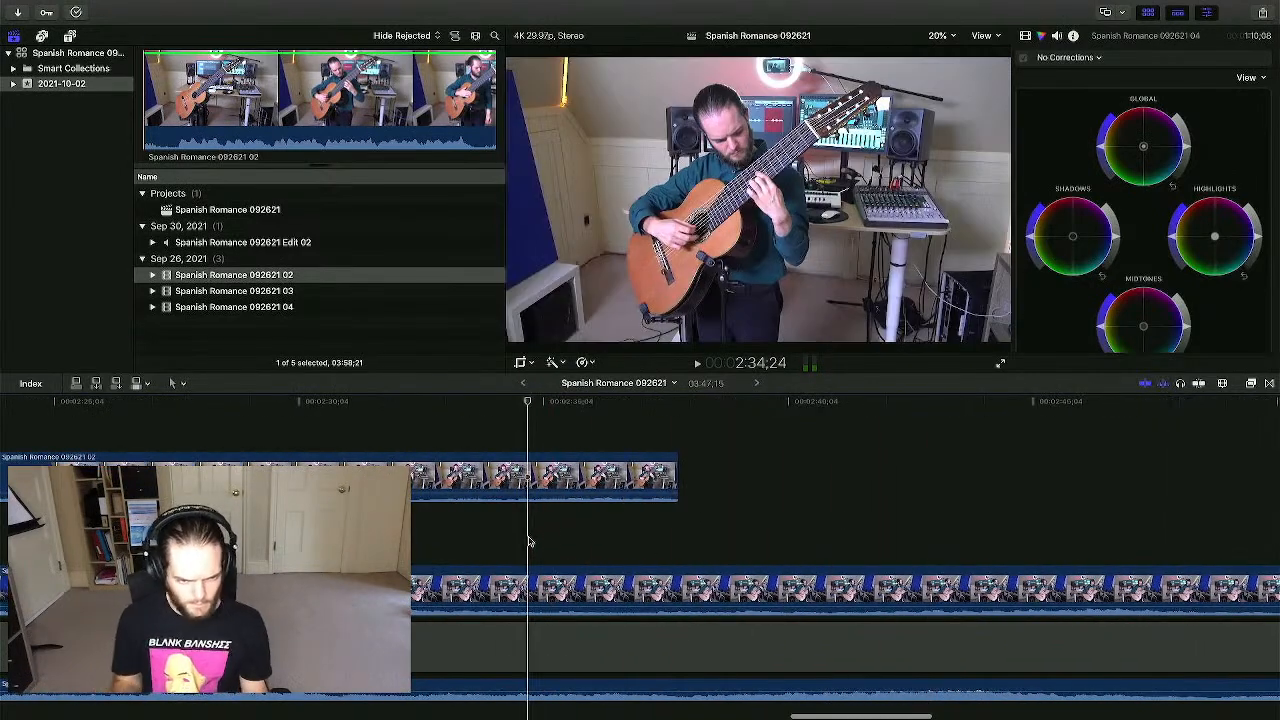
{"action": "key", "text": "super+minus"}
{"action": "key", "text": "super+minus"}
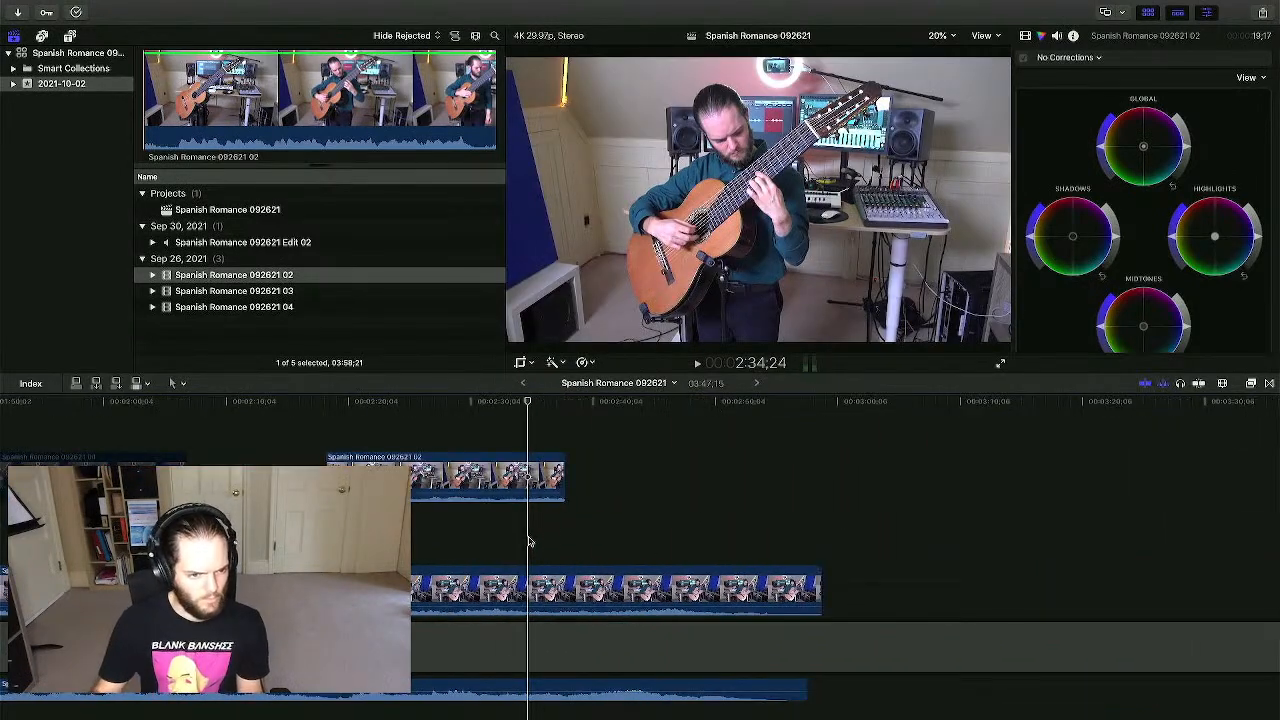
{"action": "scroll", "coordinate": [531, 541], "scroll_direction": "left", "scroll_amount": 3}
- Trim the 02 clip's edge so the 04 clip takes over near 2:38, checking both clips
{"action": "left_click_drag", "start_coordinate": [98, 590], "coordinate": [741, 590]}
{"action": "left_click", "coordinate": [637, 595]}
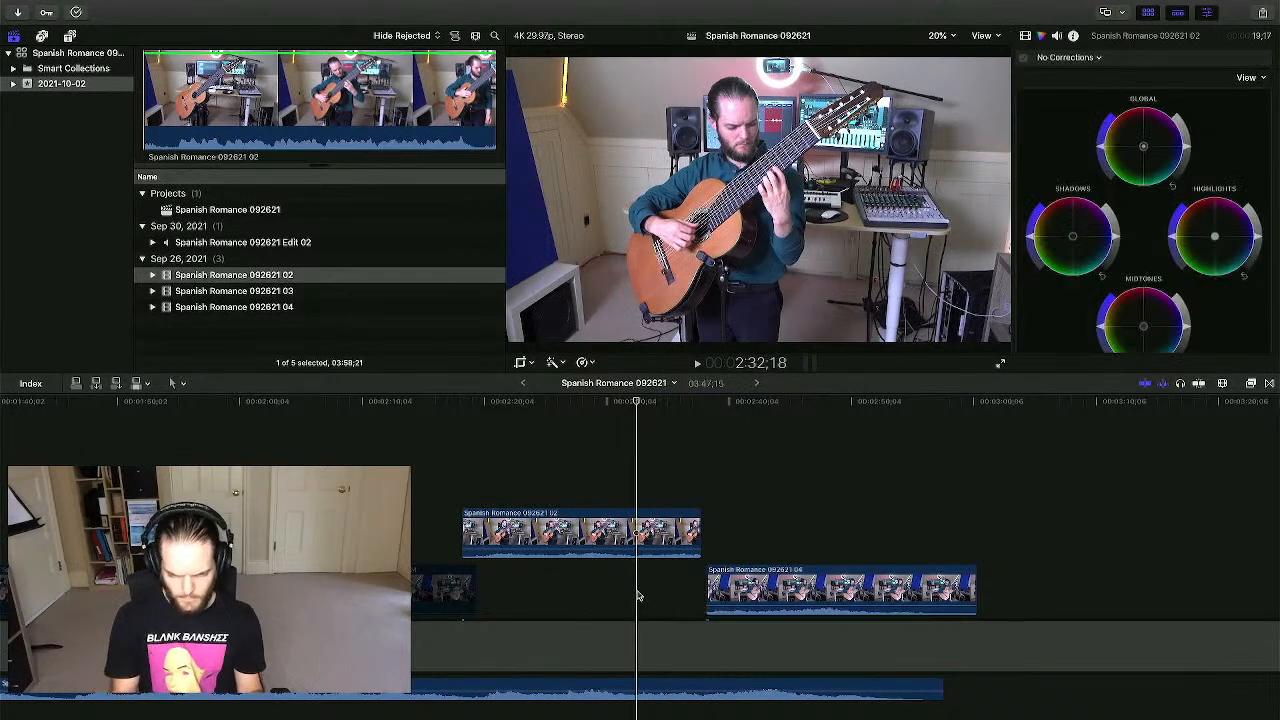
{"action": "key", "text": "super+equal"}
{"action": "key", "text": "super+equal"}
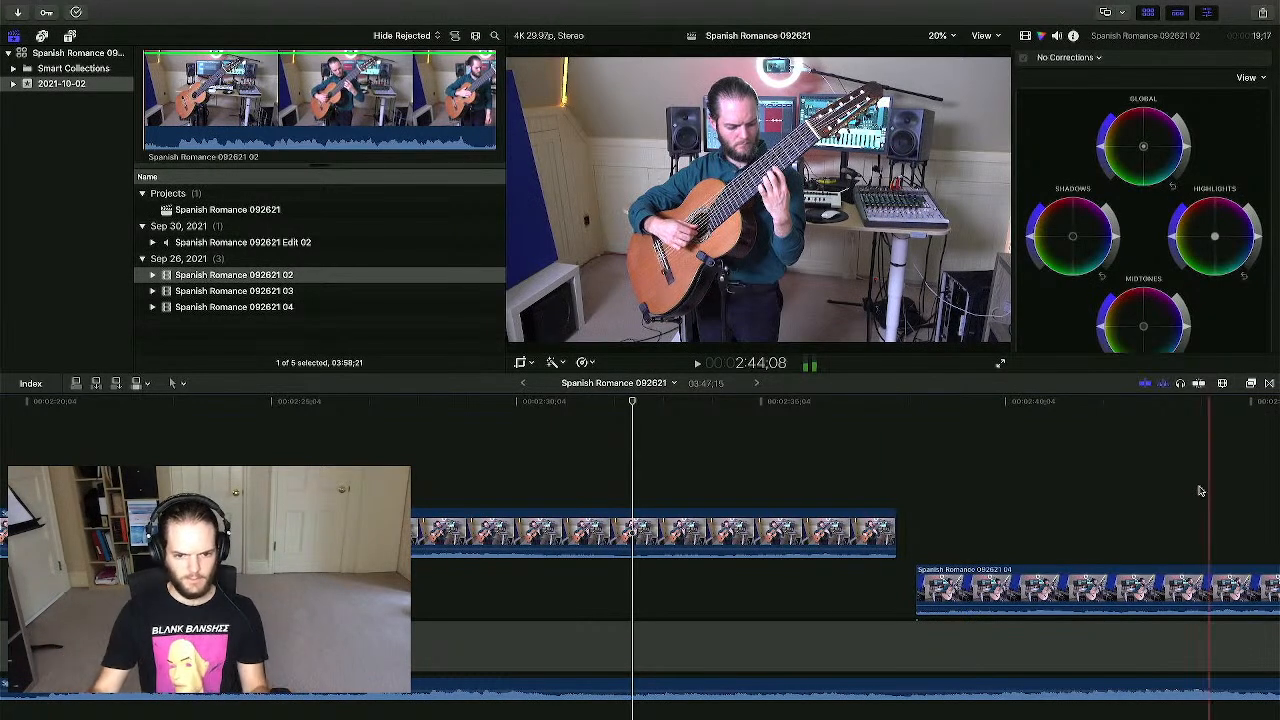
{"action": "left_click", "coordinate": [998, 590]}
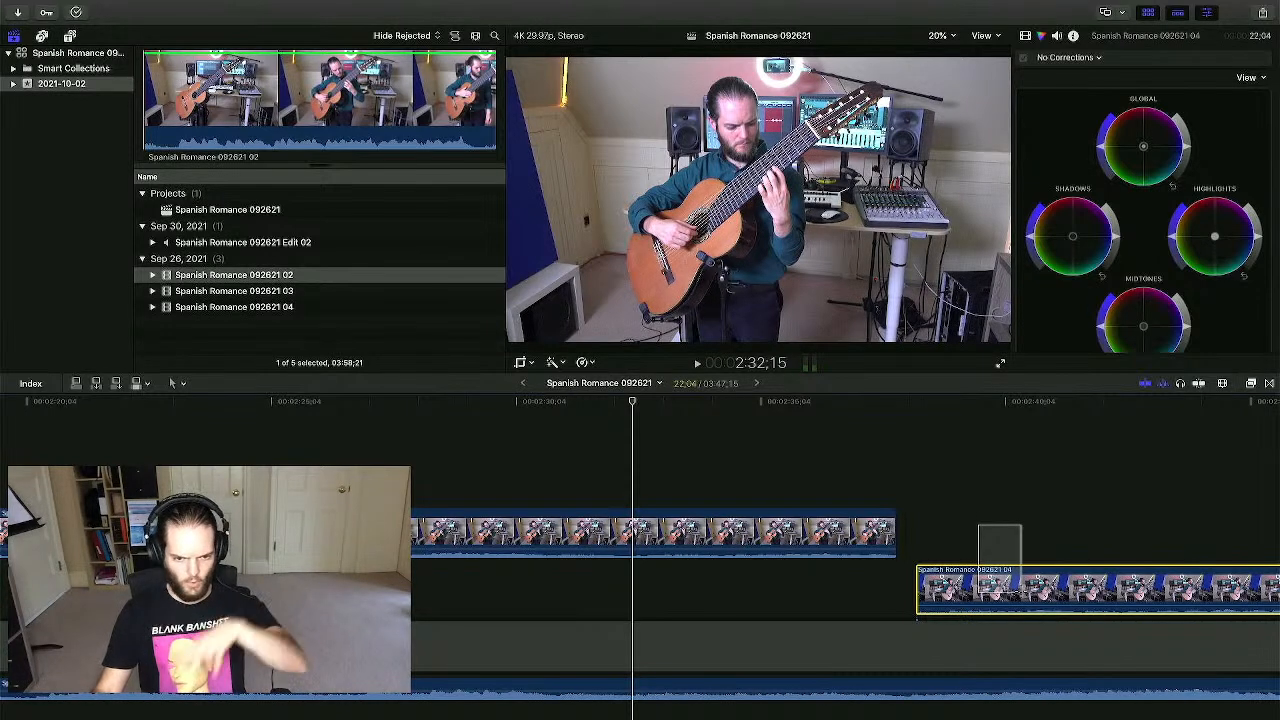
{"action": "left_click", "coordinate": [784, 473]}
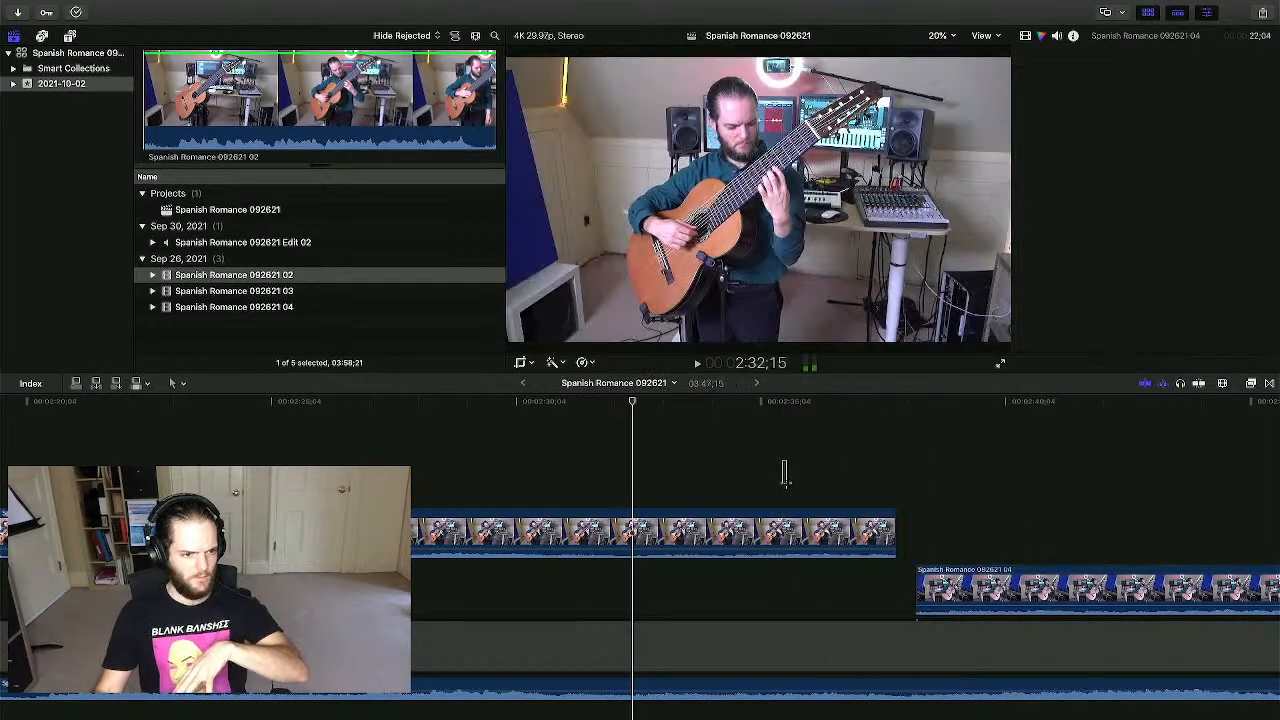
{"action": "left_click_drag", "start_coordinate": [786, 484], "coordinate": [804, 523]}
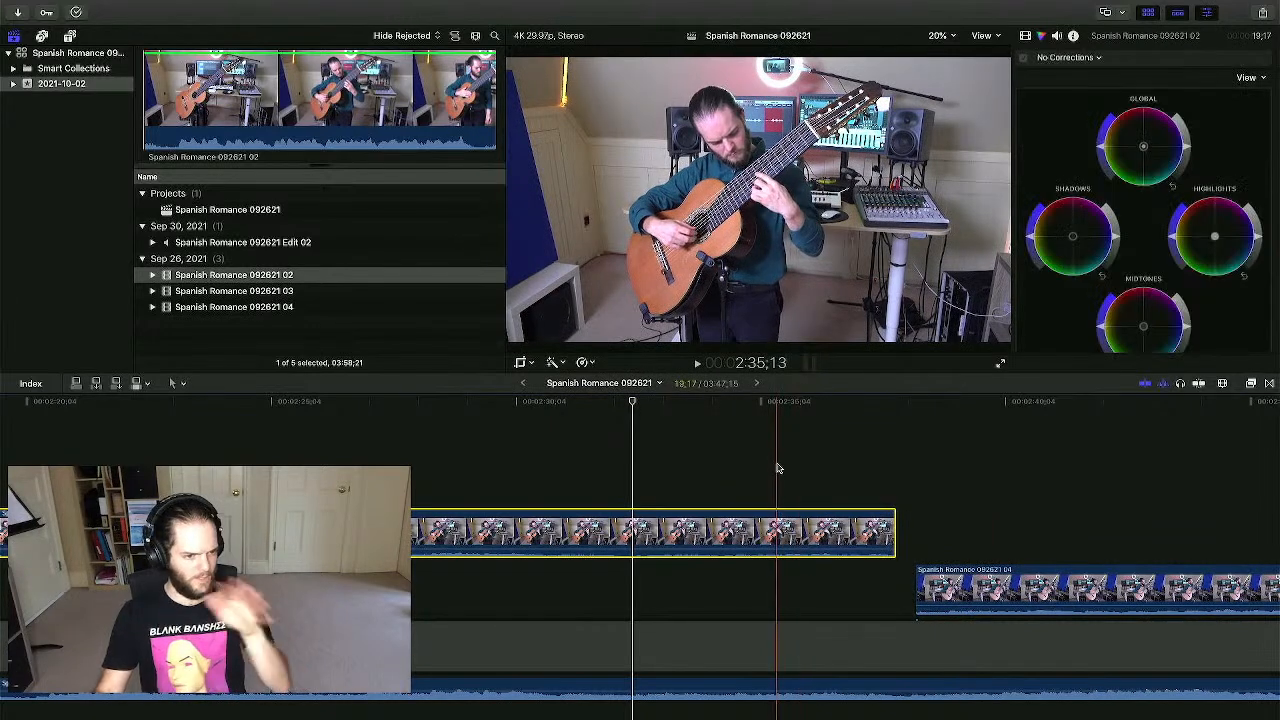
{"action": "left_click", "coordinate": [117, 445]}
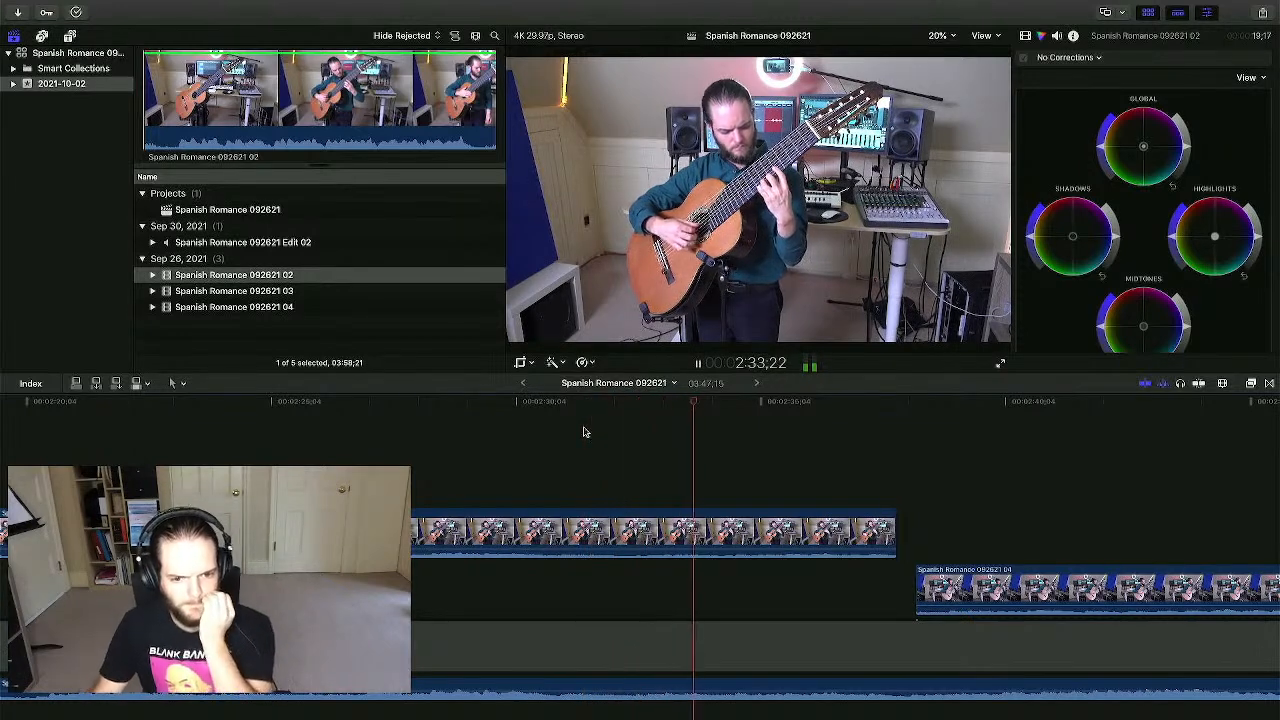
{"action": "scroll", "coordinate": [600, 426], "scroll_direction": "right", "scroll_amount": 5}
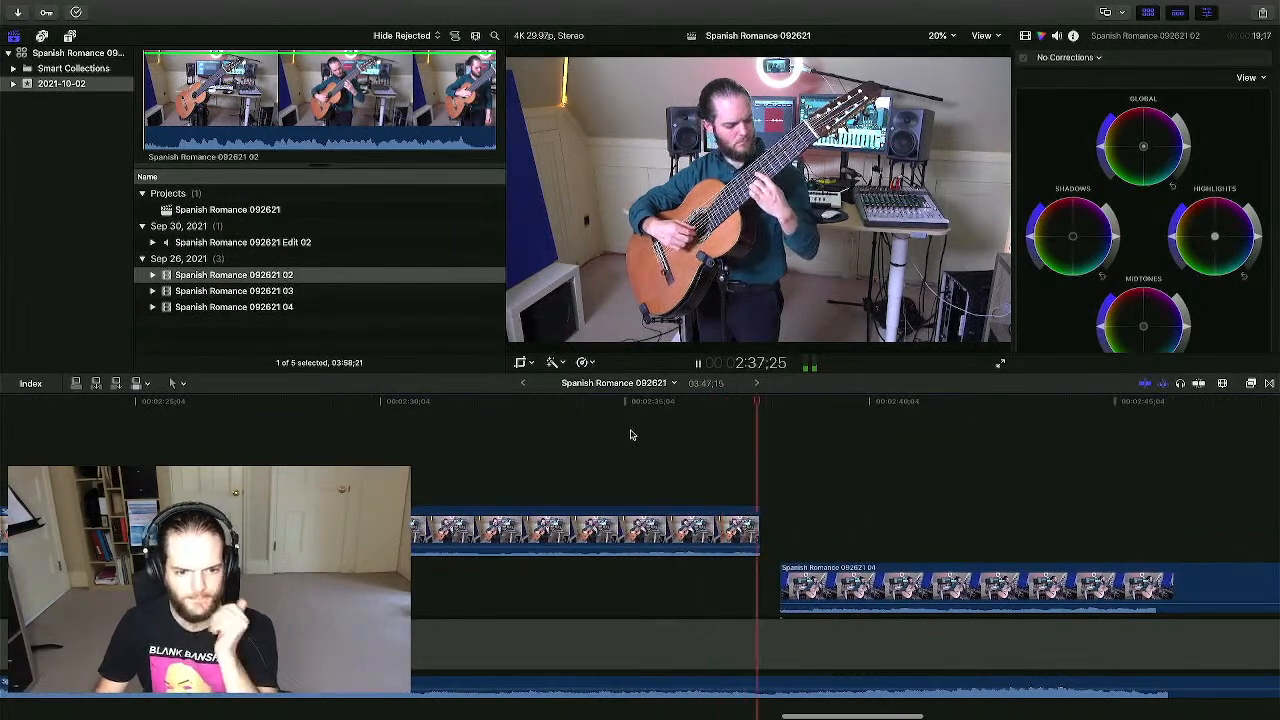
{"action": "scroll", "coordinate": [635, 440], "scroll_direction": "right", "scroll_amount": 1}
- Reposition the 04 angle clip at the switch point and play back from there
{"action": "key", "text": "space"}
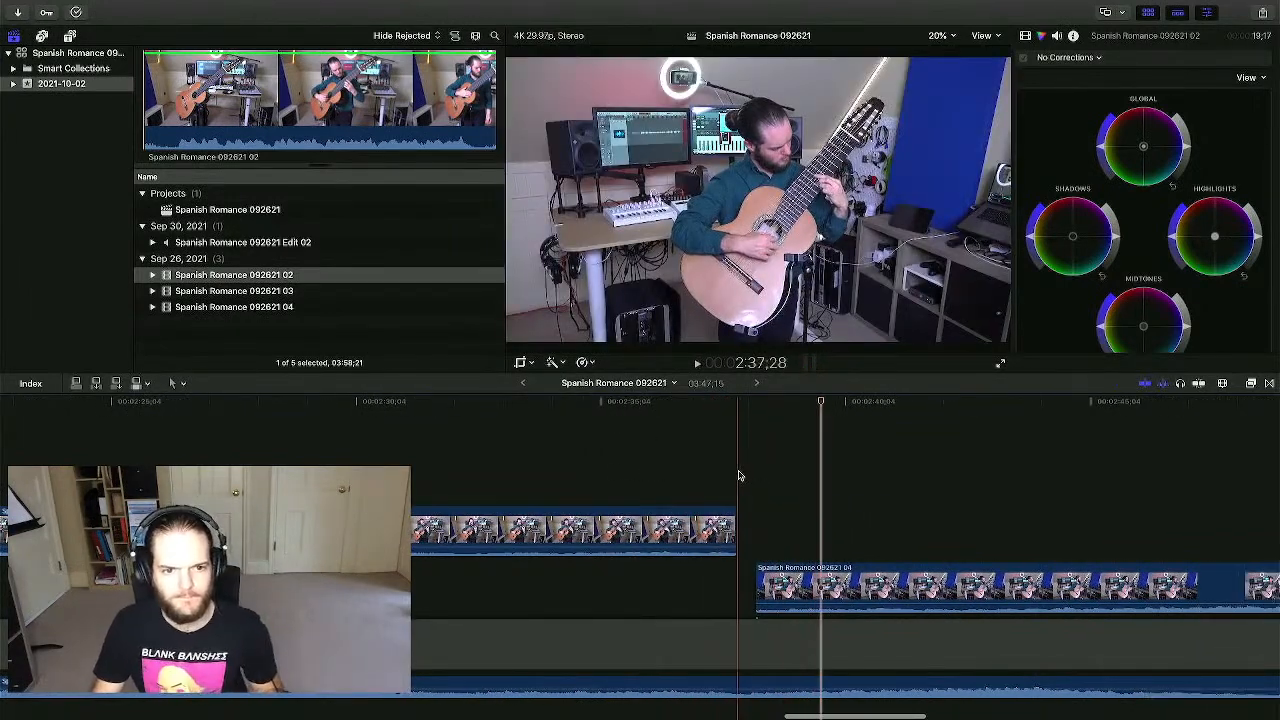
{"action": "left_click", "coordinate": [741, 462]}
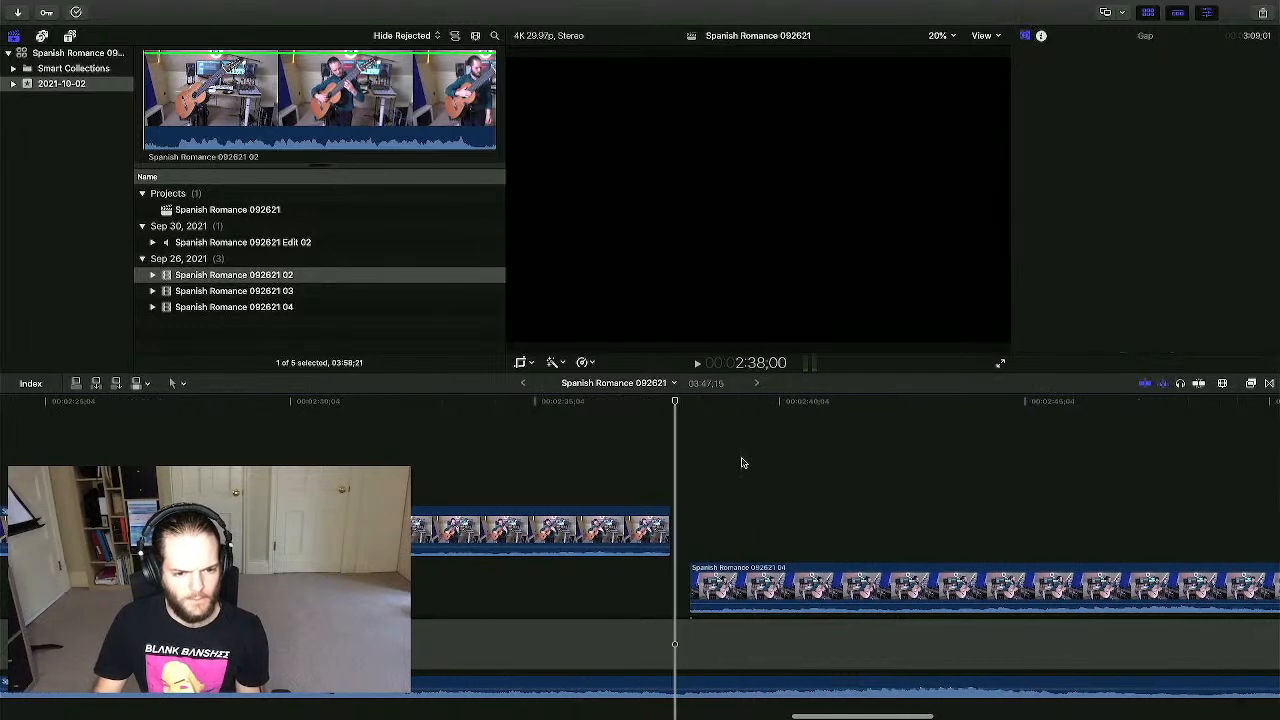
{"action": "left_click", "coordinate": [716, 585]}
{"action": "left_click_drag", "start_coordinate": [767, 577], "coordinate": [681, 580]}
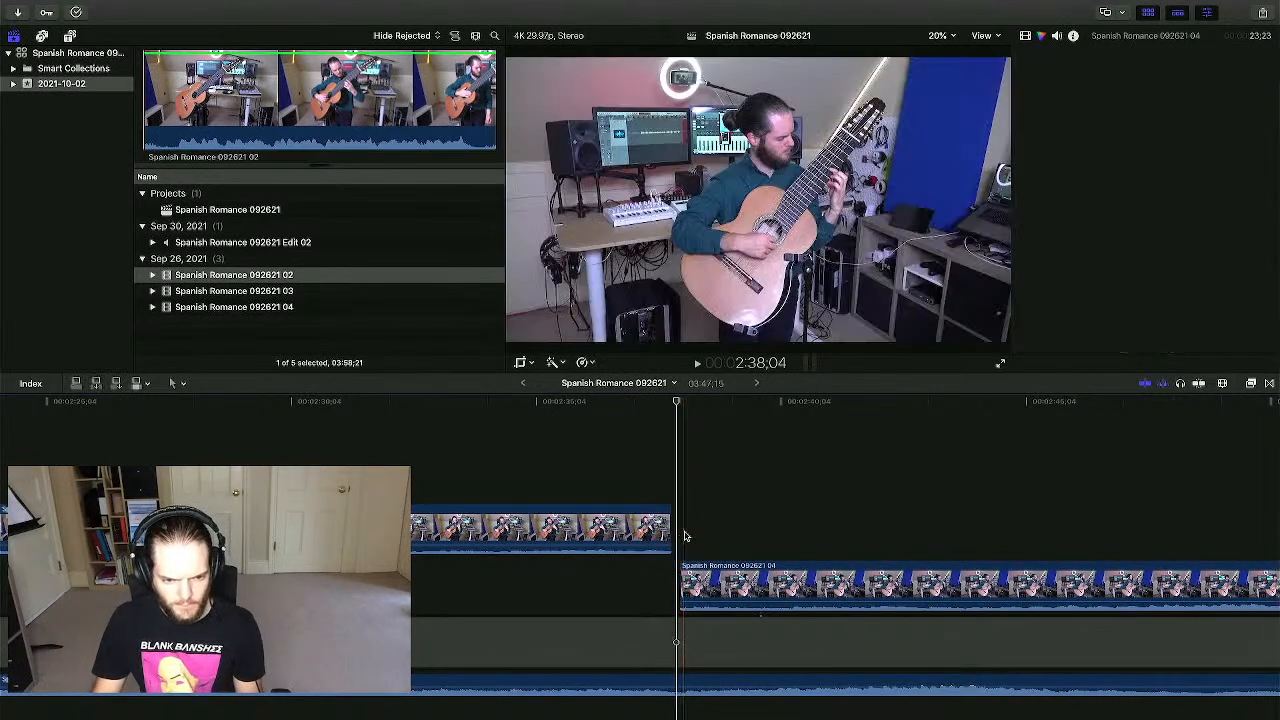
{"action": "scroll", "coordinate": [728, 527], "scroll_direction": "right", "scroll_amount": 5}
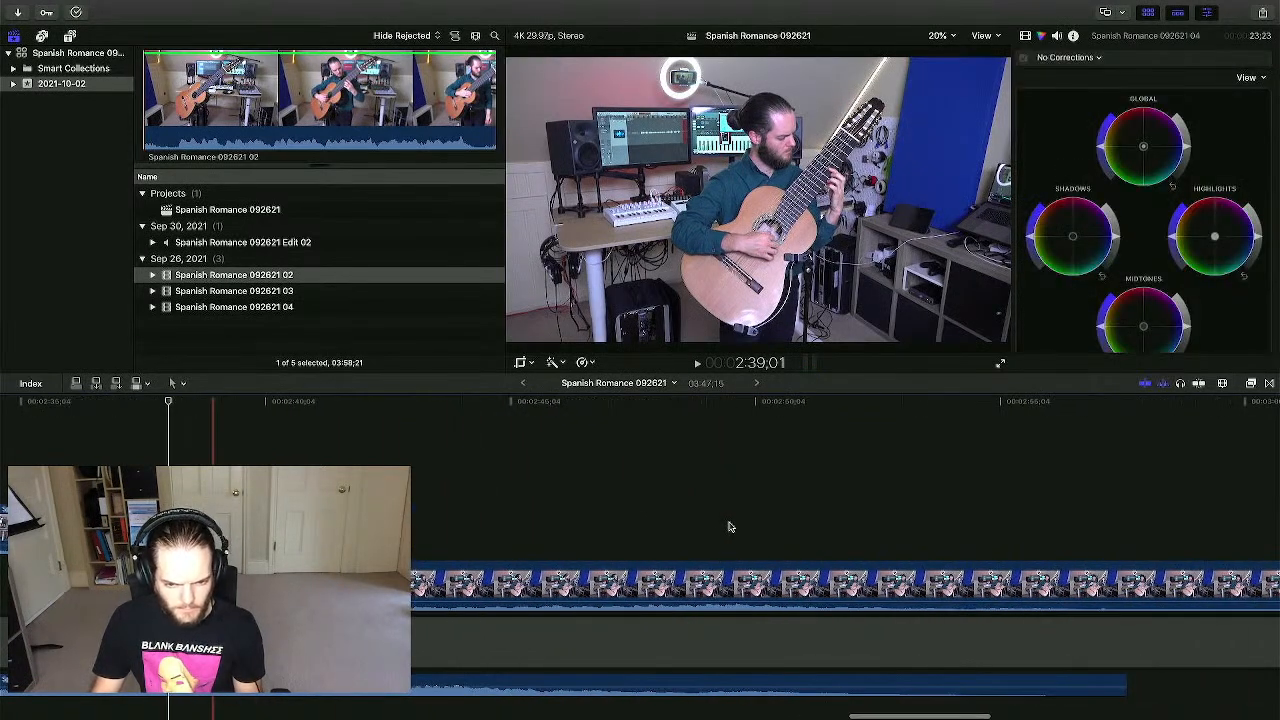
{"action": "key", "text": "space"}
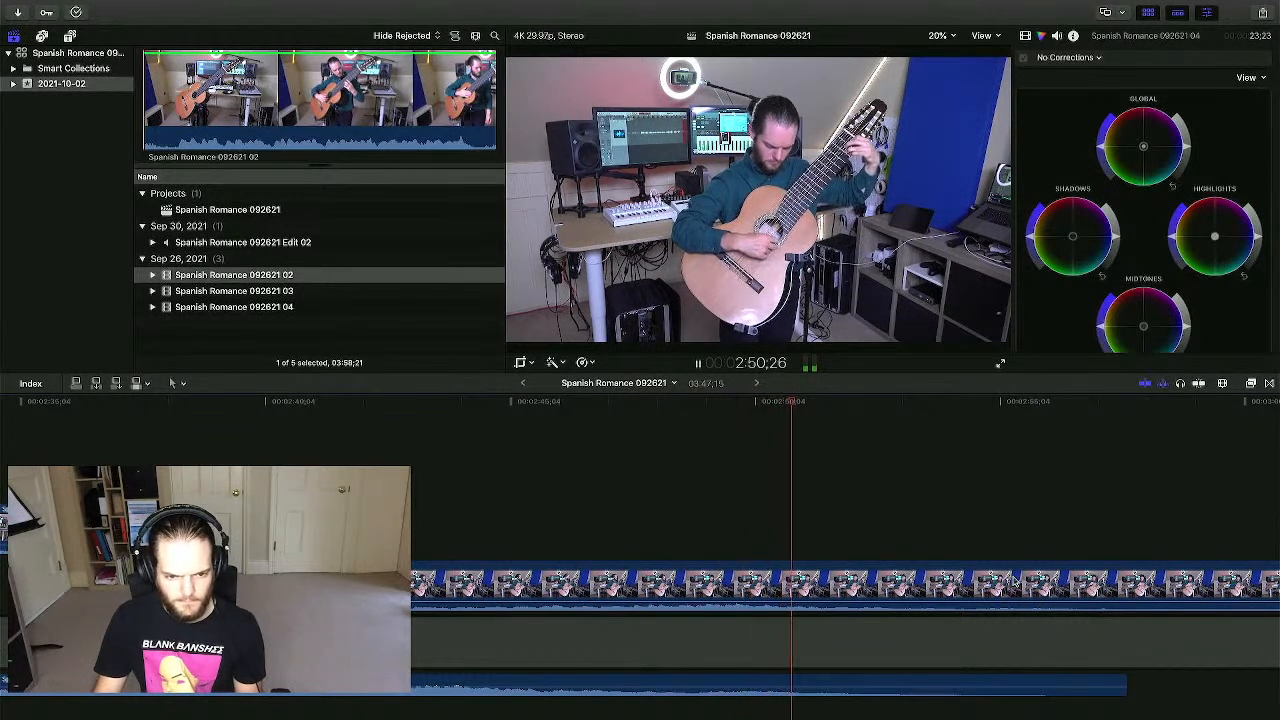
- Slide the 04 clip earlier in two moves and play the cut to check it
{"action": "left_click_drag", "start_coordinate": [1016, 583], "coordinate": [880, 583]}
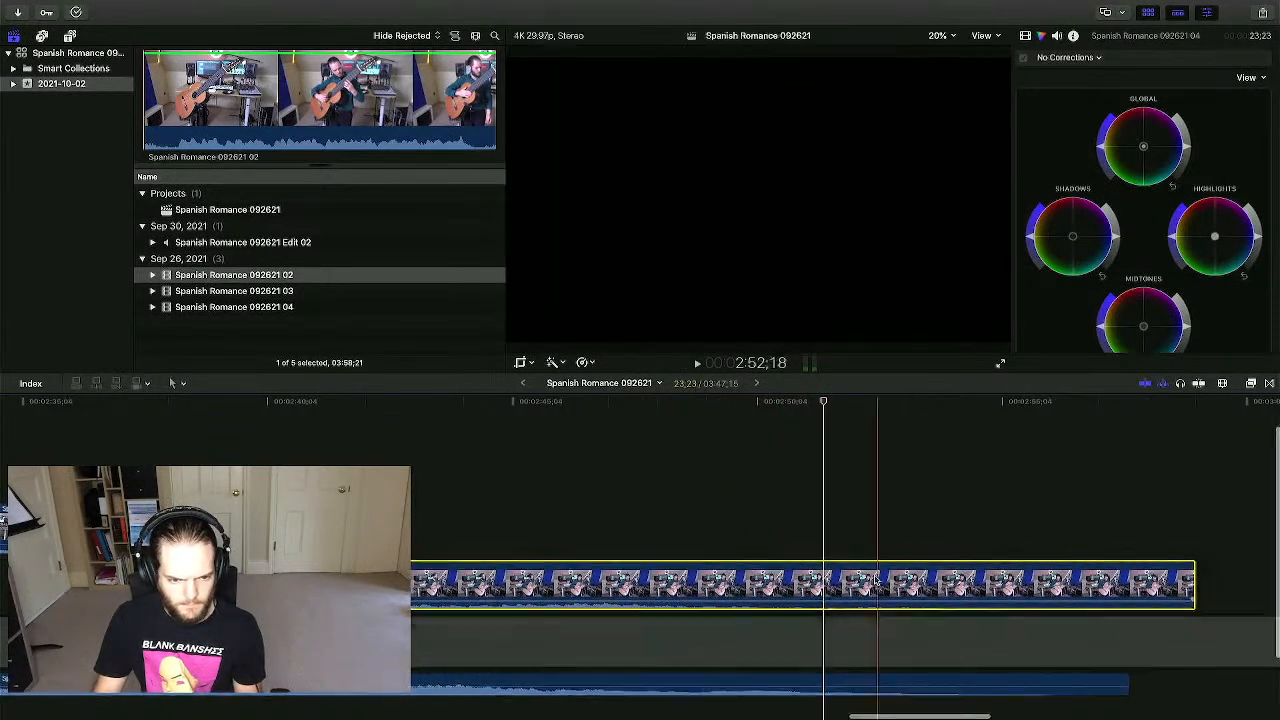
{"action": "left_click", "coordinate": [745, 524]}
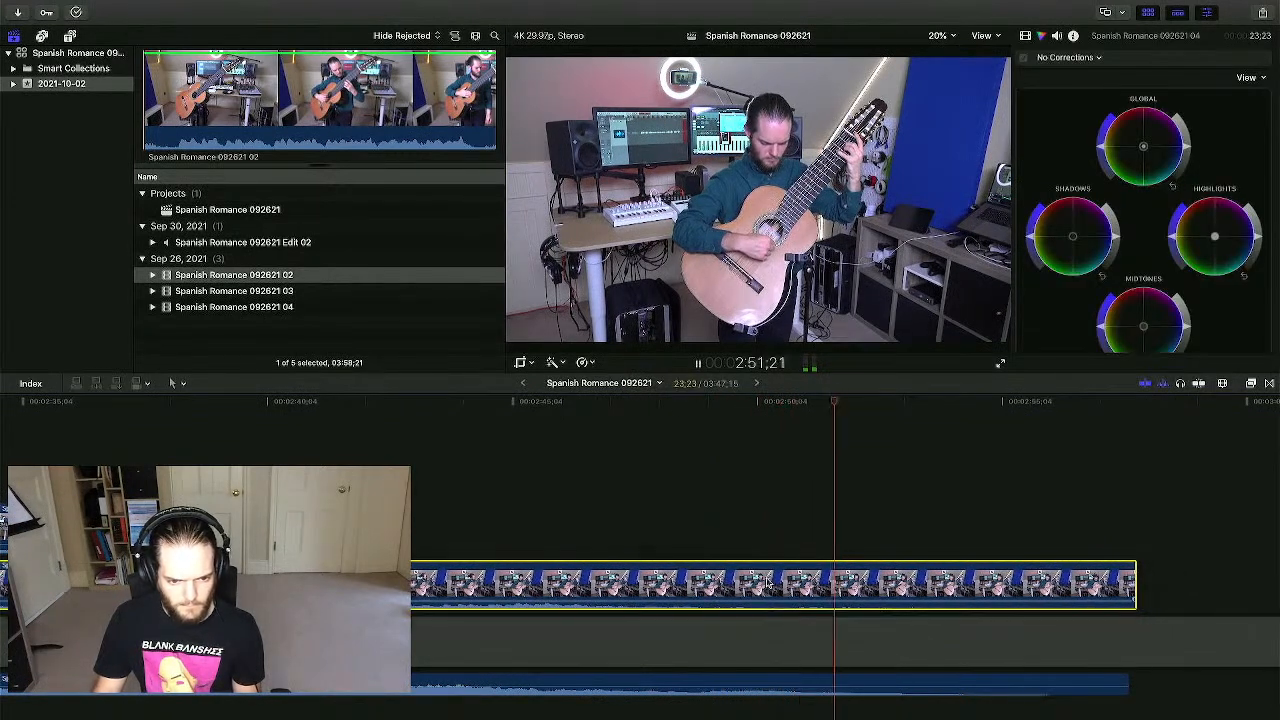
{"action": "key", "text": "space"}
{"action": "key", "text": "space"}
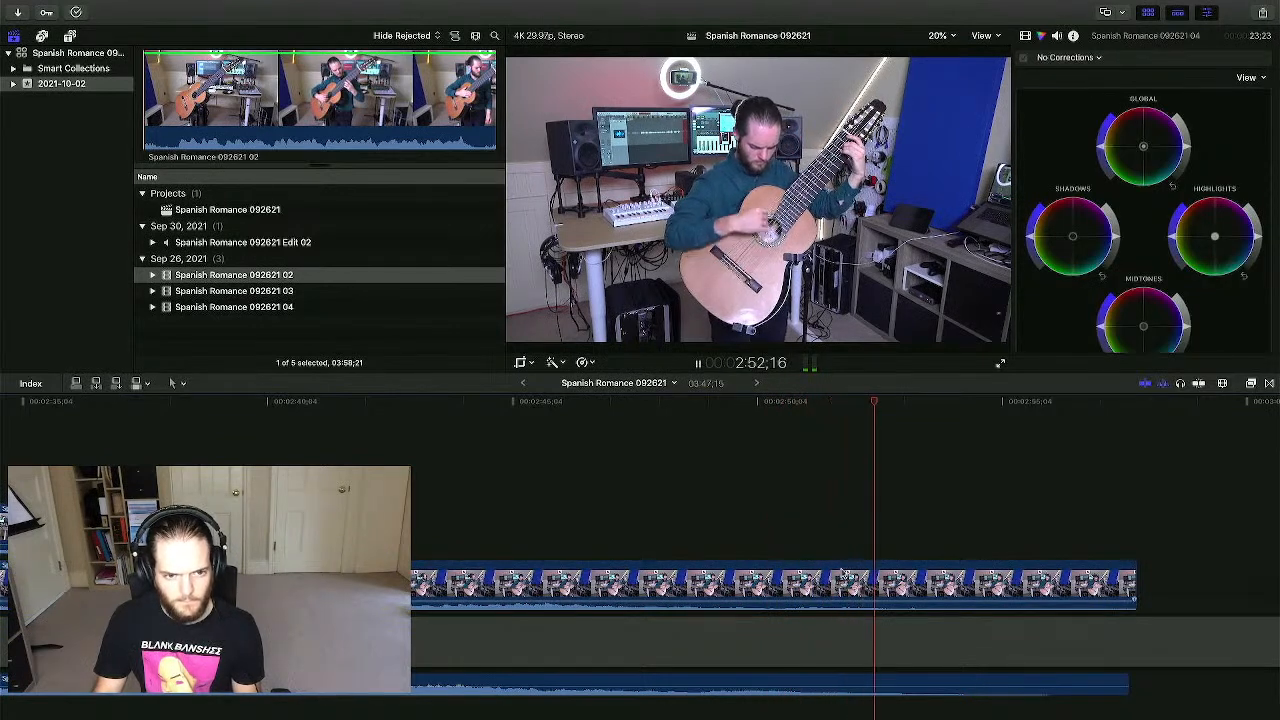
{"action": "key", "text": "space"}
{"action": "left_click", "coordinate": [632, 497]}
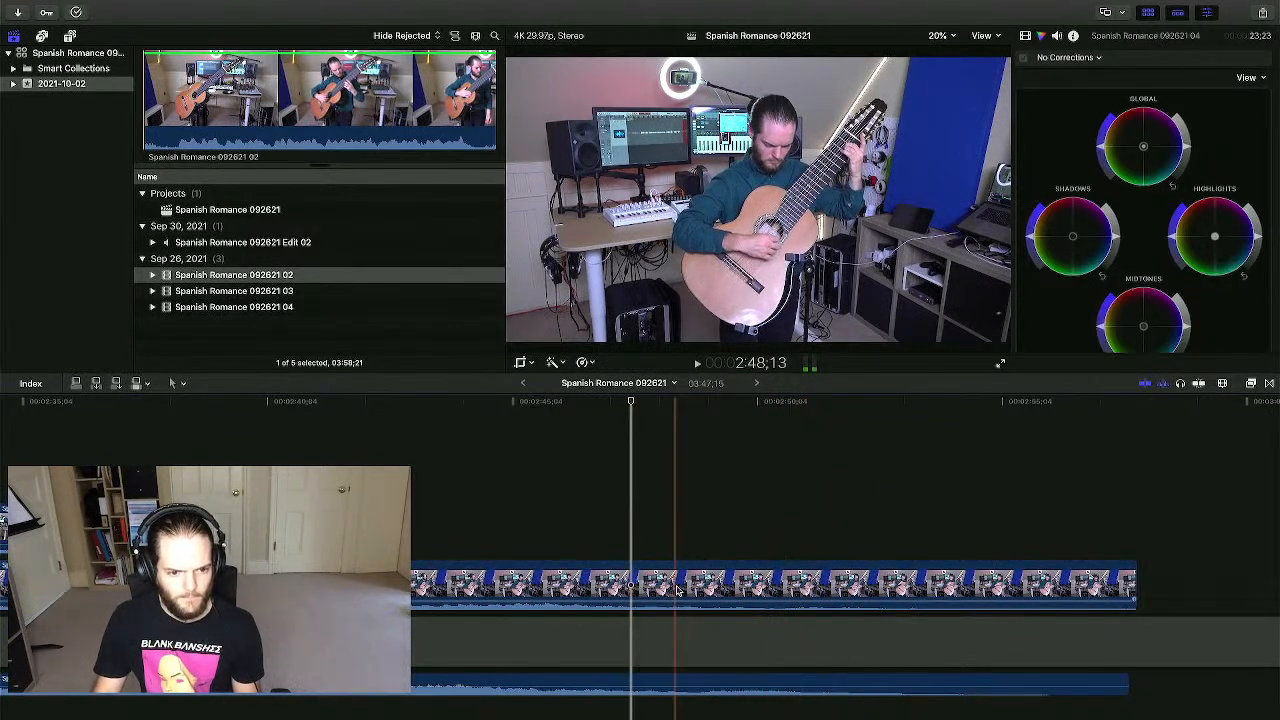
{"action": "left_click", "coordinate": [722, 583]}
{"action": "left_click_drag", "start_coordinate": [722, 583], "coordinate": [700, 583]}
{"action": "left_click", "coordinate": [609, 526]}
{"action": "key", "text": "space"}
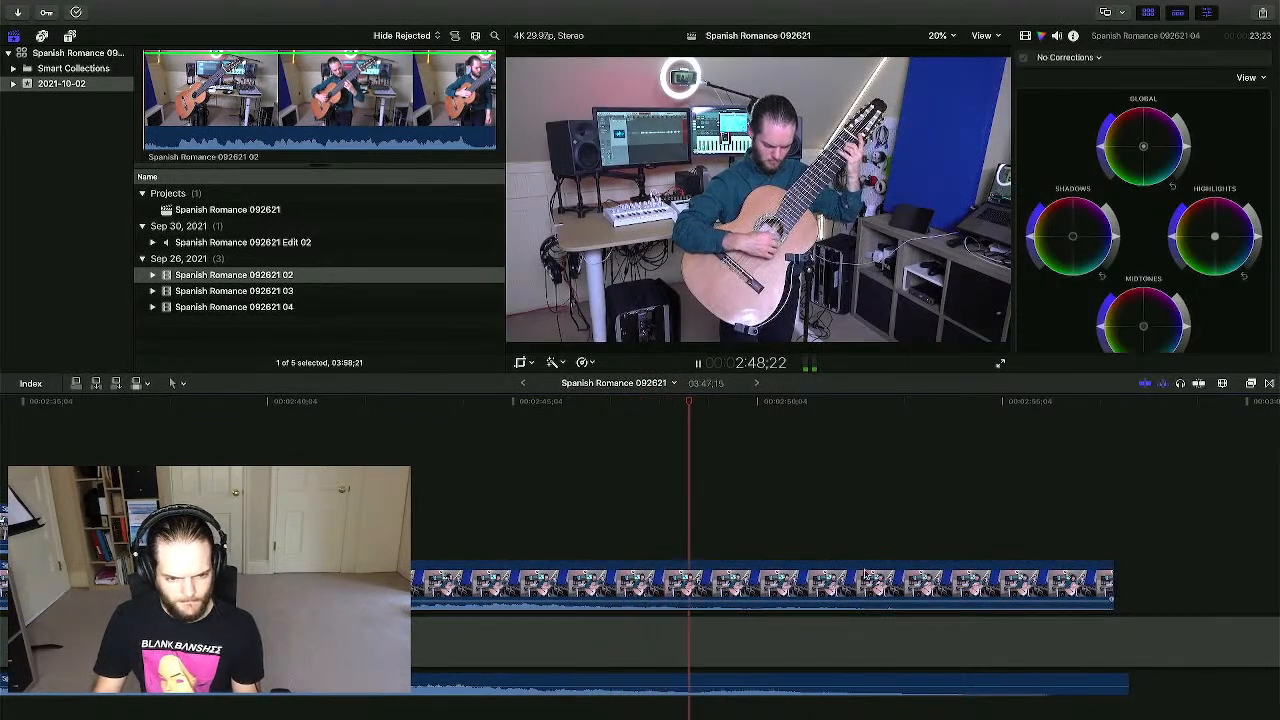
- Slide the 04 clip further earlier, including seven frames, around 2:45:12
{"action": "left_click_drag", "start_coordinate": [866, 574], "coordinate": [811, 574]}
{"action": "left_click", "coordinate": [687, 543]}
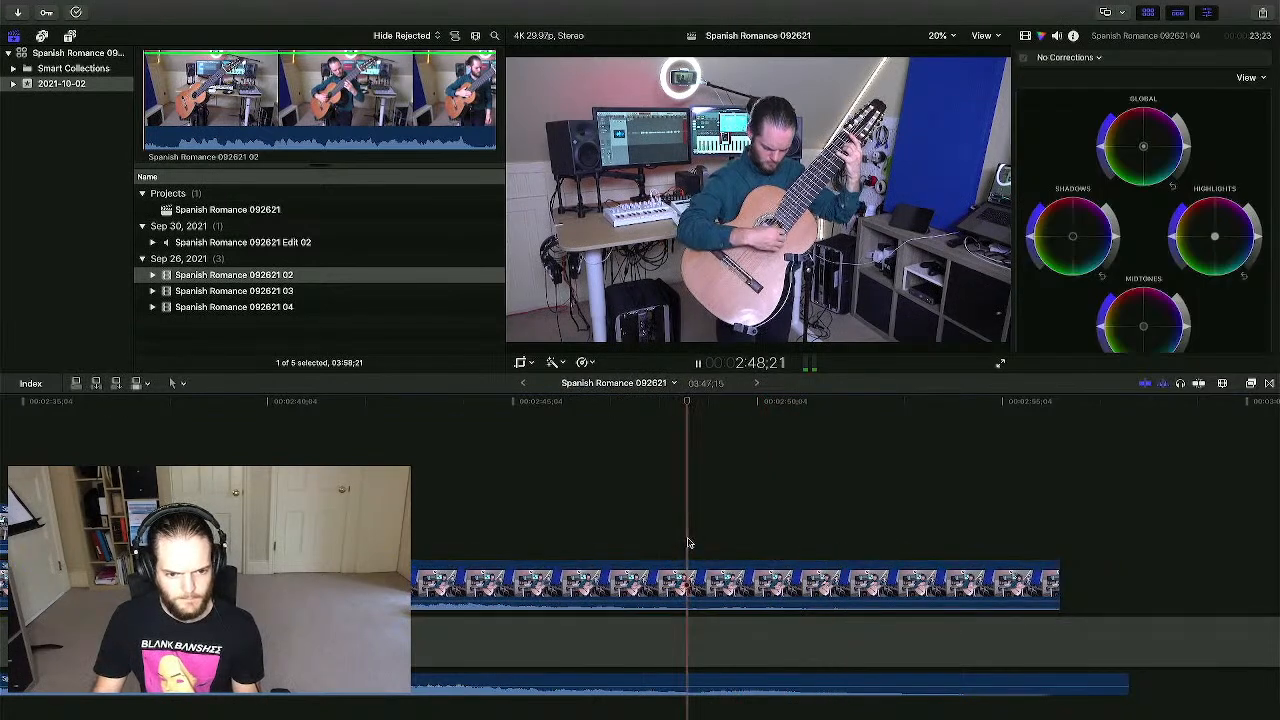
{"action": "scroll", "coordinate": [660, 531], "scroll_direction": "left", "scroll_amount": 5}
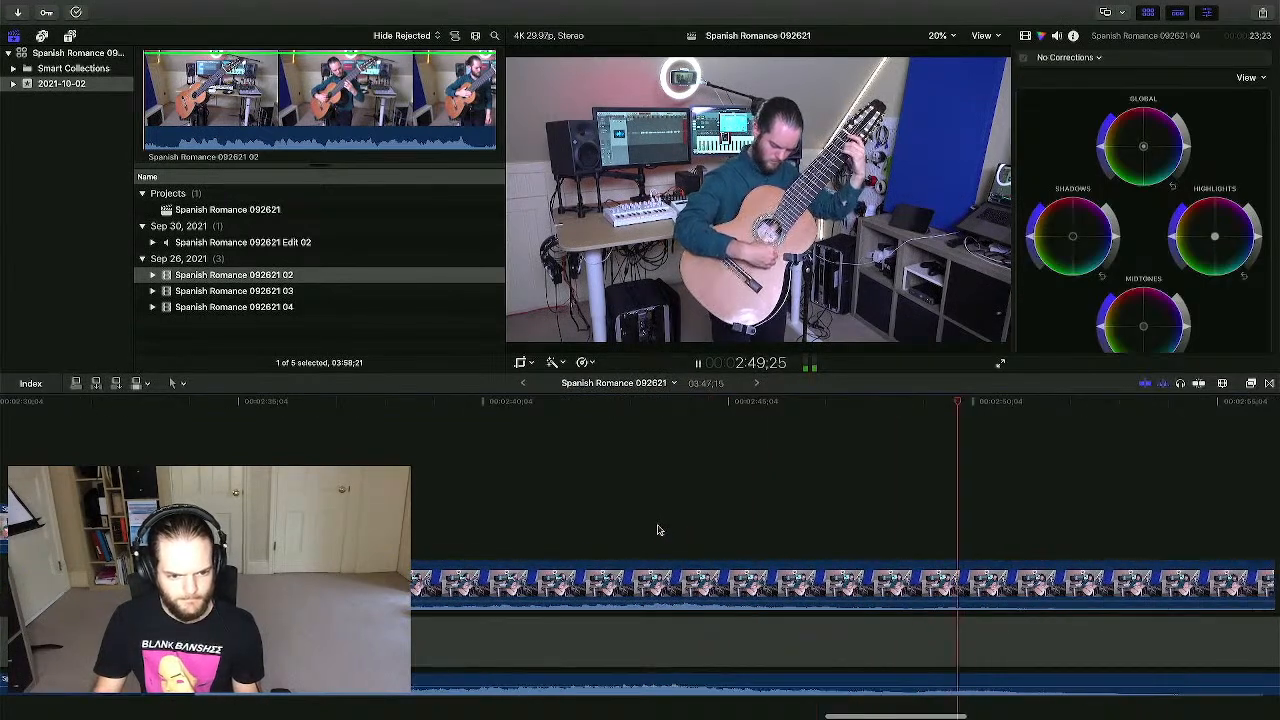
{"action": "key", "text": "space"}
{"action": "left_click", "coordinate": [749, 520]}
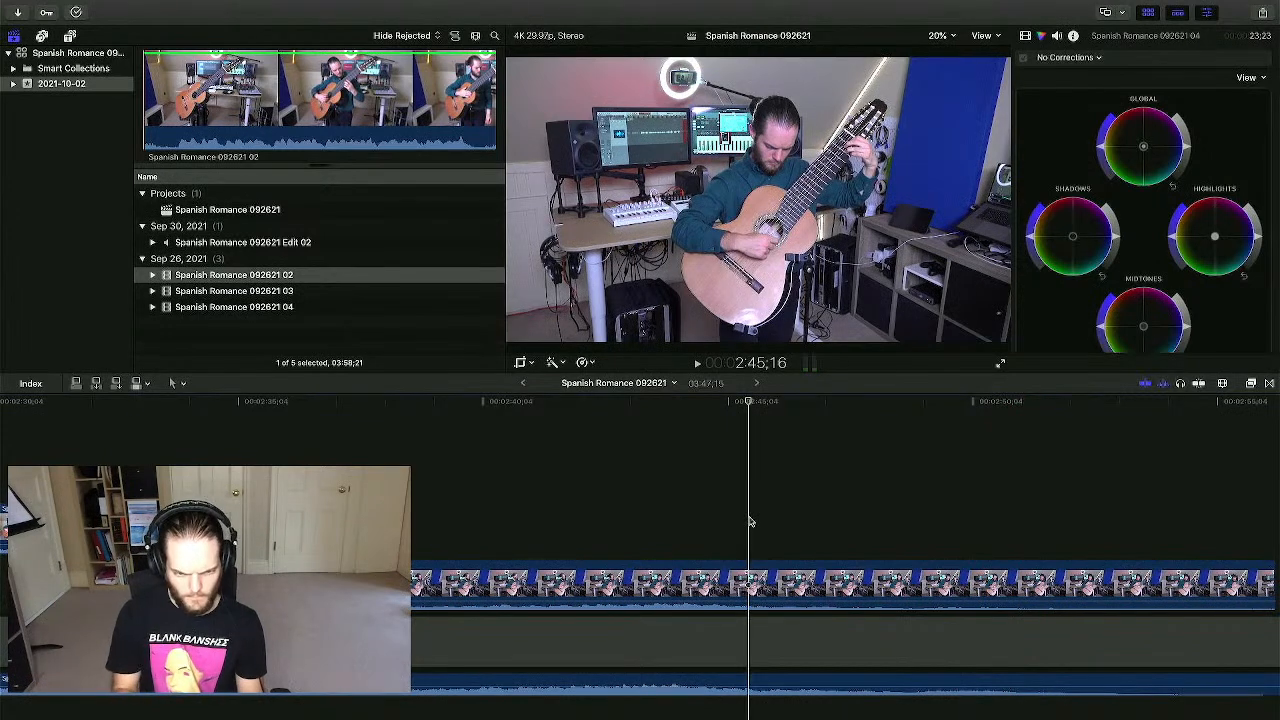
{"action": "key", "text": "super+equal"}
{"action": "left_click", "coordinate": [722, 514]}
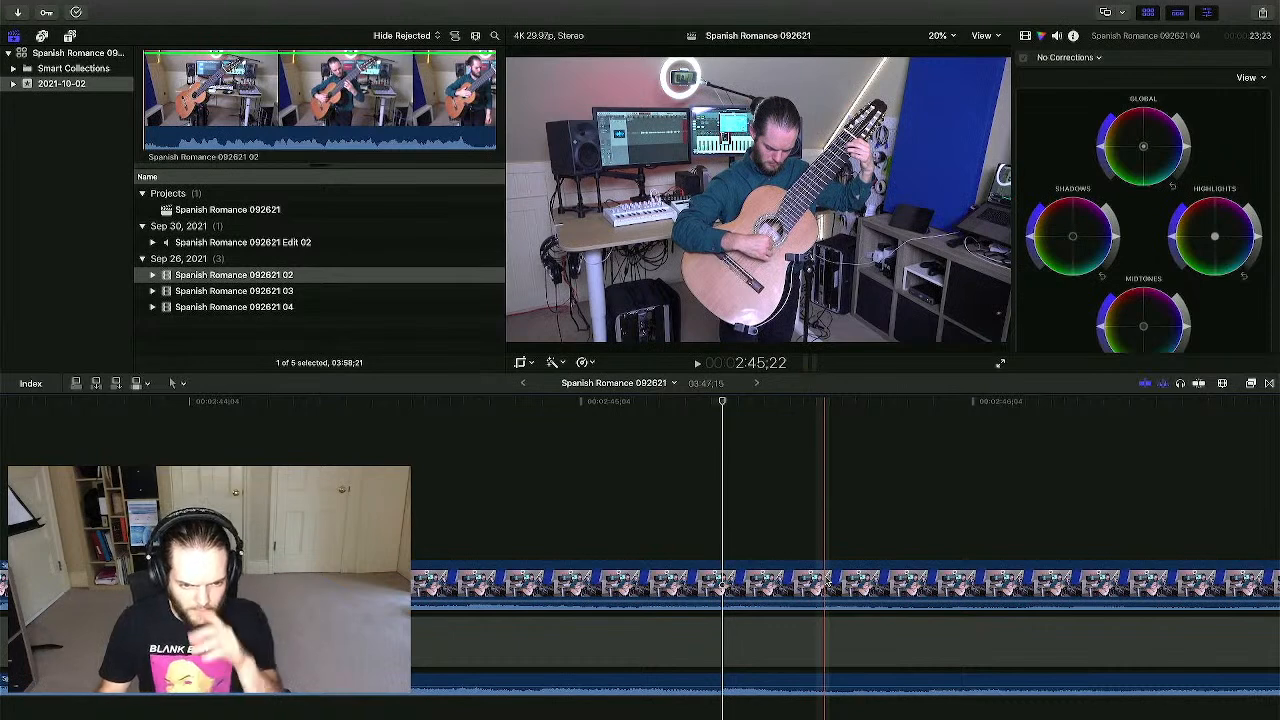
{"action": "left_click_drag", "start_coordinate": [828, 580], "coordinate": [714, 578]}
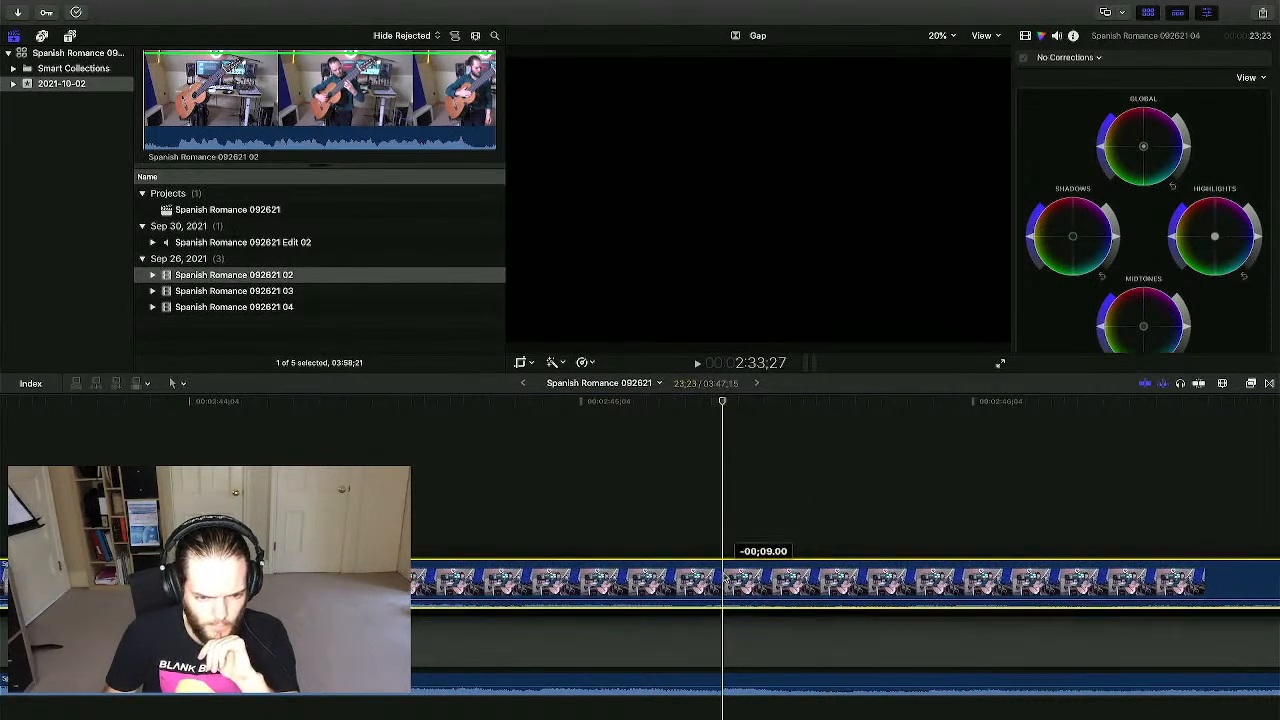
{"action": "left_click", "coordinate": [688, 514]}
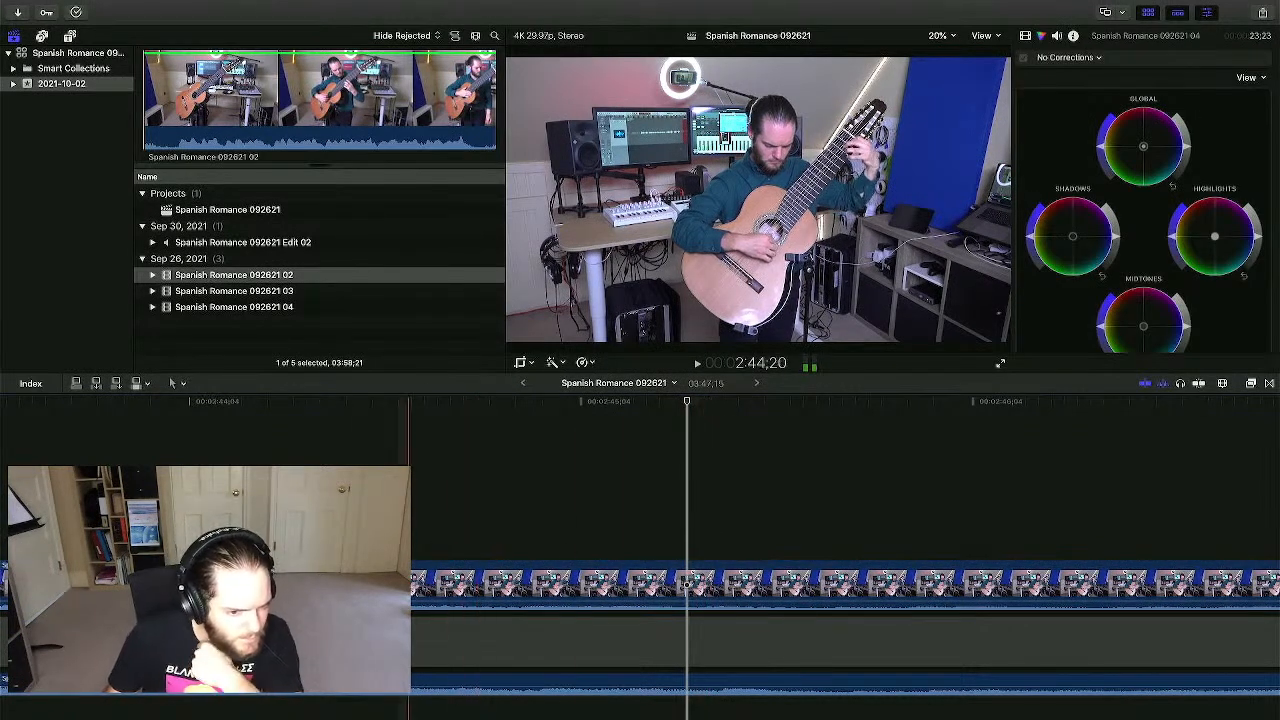
- Fine-tune the 04 clip near 2:44:16 to end one frame earlier, then review the cut
{"action": "left_click", "coordinate": [368, 520]}
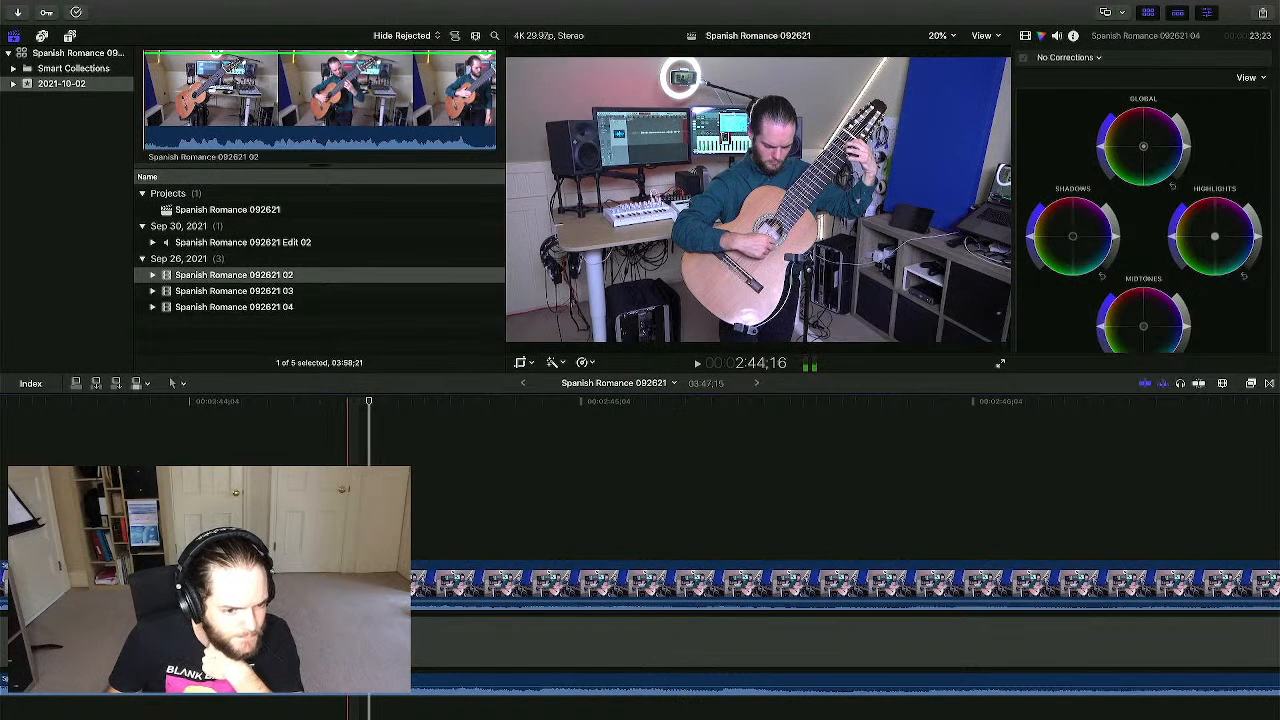
{"action": "mouse_move", "coordinate": [350, 587]}
{"action": "left_mouse_down"}
{"action": "mouse_move", "coordinate": [377, 587]}
{"action": "mouse_move", "coordinate": [363, 587]}
{"action": "left_mouse_up"}
{"action": "left_click", "coordinate": [307, 520]}
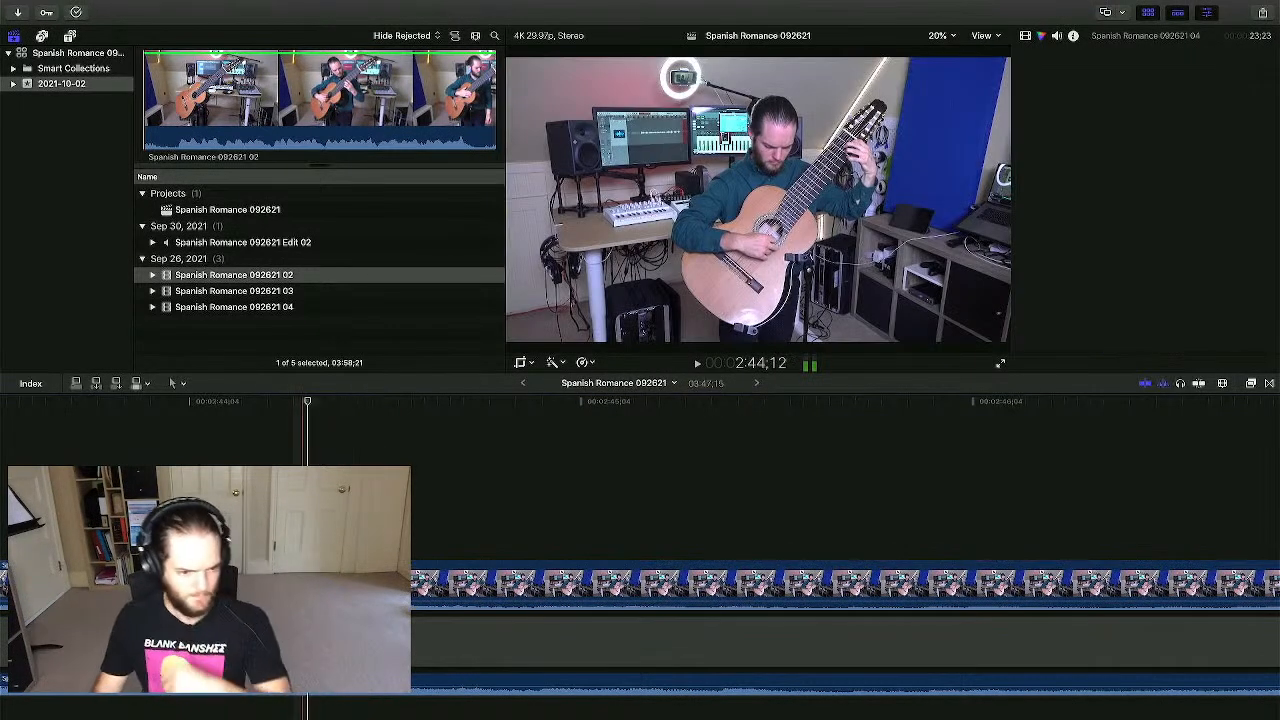
{"action": "scroll", "coordinate": [312, 520], "scroll_direction": "left", "scroll_amount": 1}
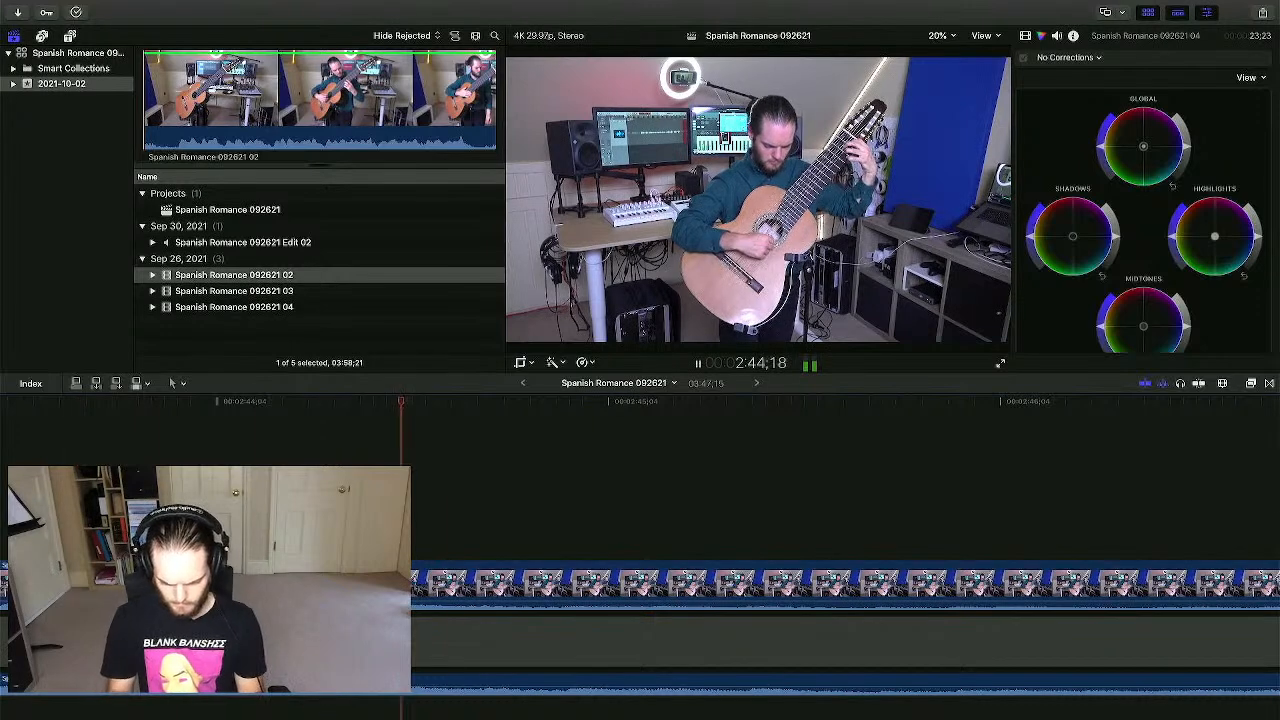
{"action": "key", "text": "super+minus"}
{"action": "key", "text": "super+minus"}
{"action": "key", "text": "super+minus"}
{"action": "key", "text": "super+minus"}
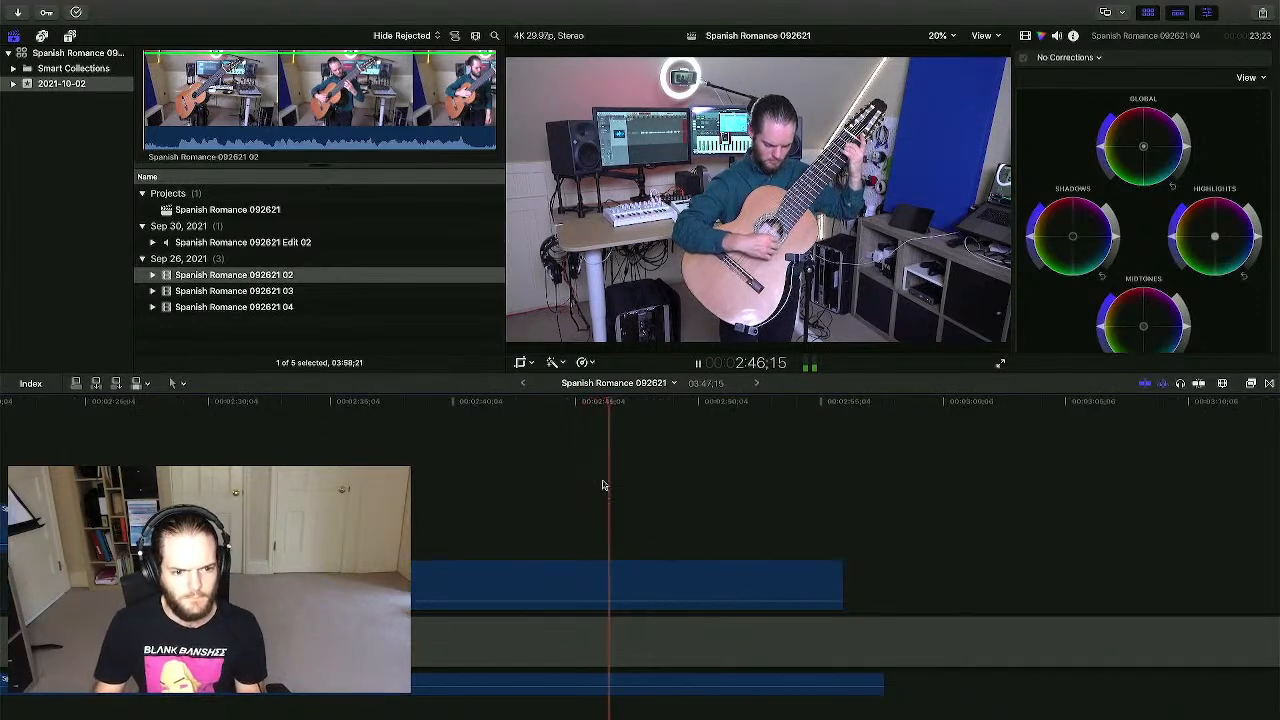
{"action": "left_click", "coordinate": [437, 484]}
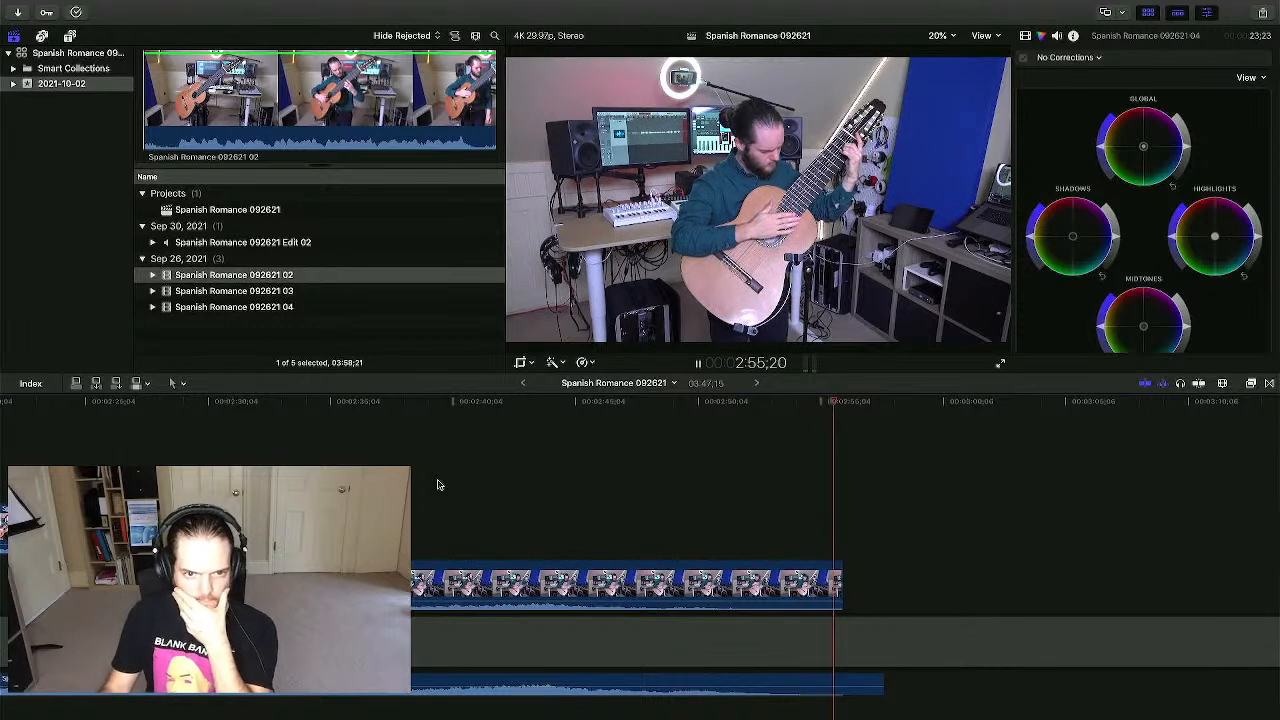
- Trim clip 04's start later in two passes so the cut matches the audio edit
{"action": "key", "text": "space"}
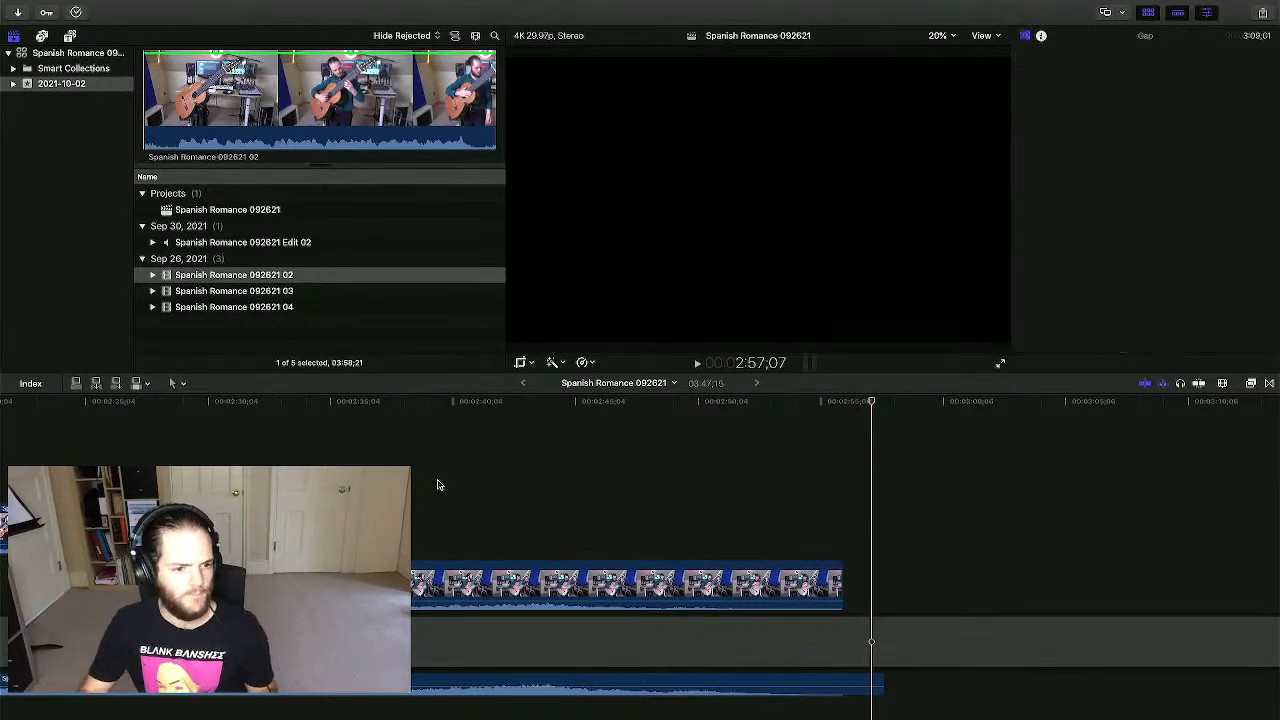
{"action": "scroll", "coordinate": [430, 478], "scroll_direction": "left", "scroll_amount": 3}
{"action": "left_click_drag", "start_coordinate": [414, 585], "coordinate": [468, 585]}
{"action": "key", "text": "space"}
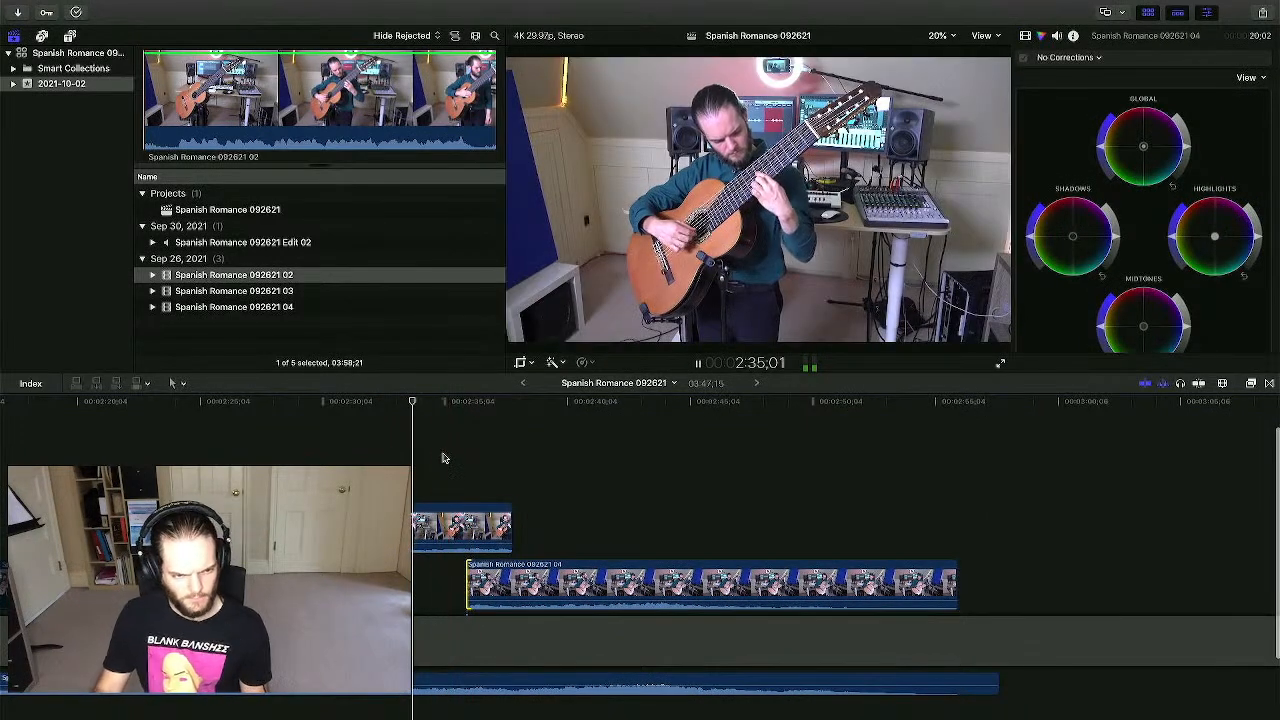
{"action": "key", "text": "super+equal"}
{"action": "key", "text": "super+equal"}
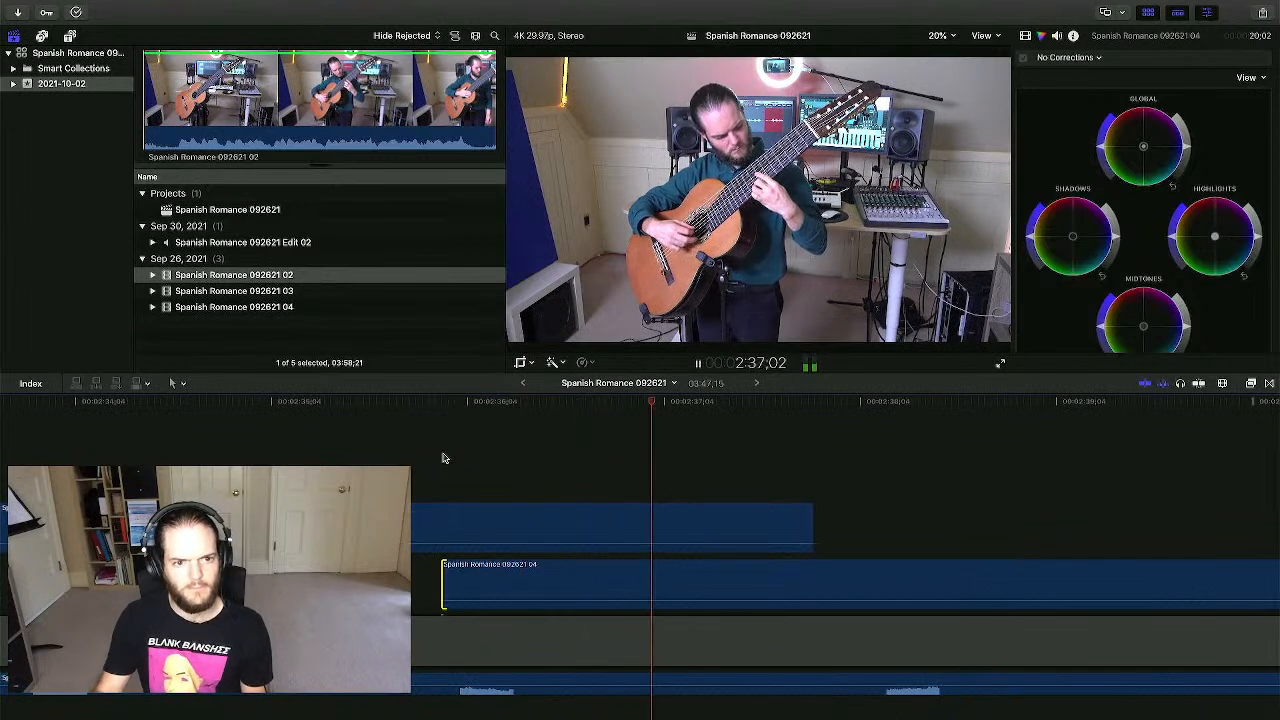
{"action": "key", "text": "space"}
{"action": "left_click", "coordinate": [612, 451]}
{"action": "key", "text": "super+6"}
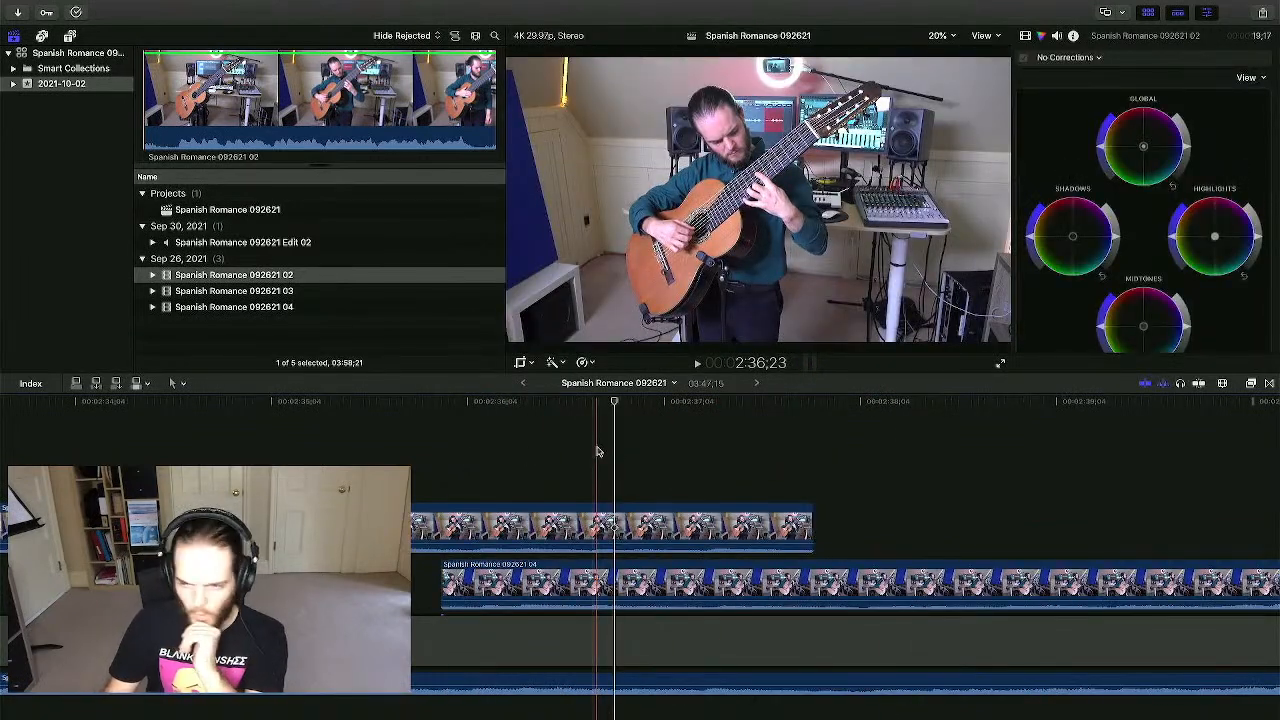
{"action": "left_click", "coordinate": [505, 455]}
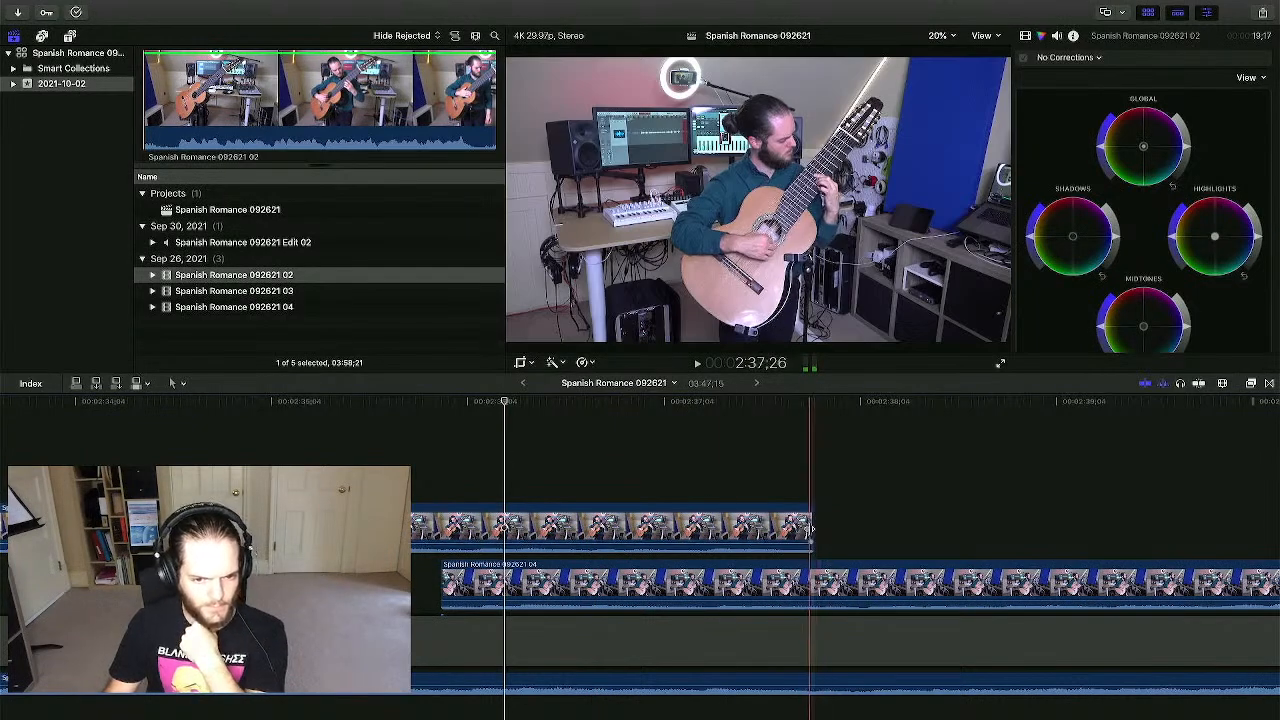
{"action": "left_click_drag", "start_coordinate": [444, 590], "coordinate": [470, 590]}
{"action": "left_click", "coordinate": [423, 478]}
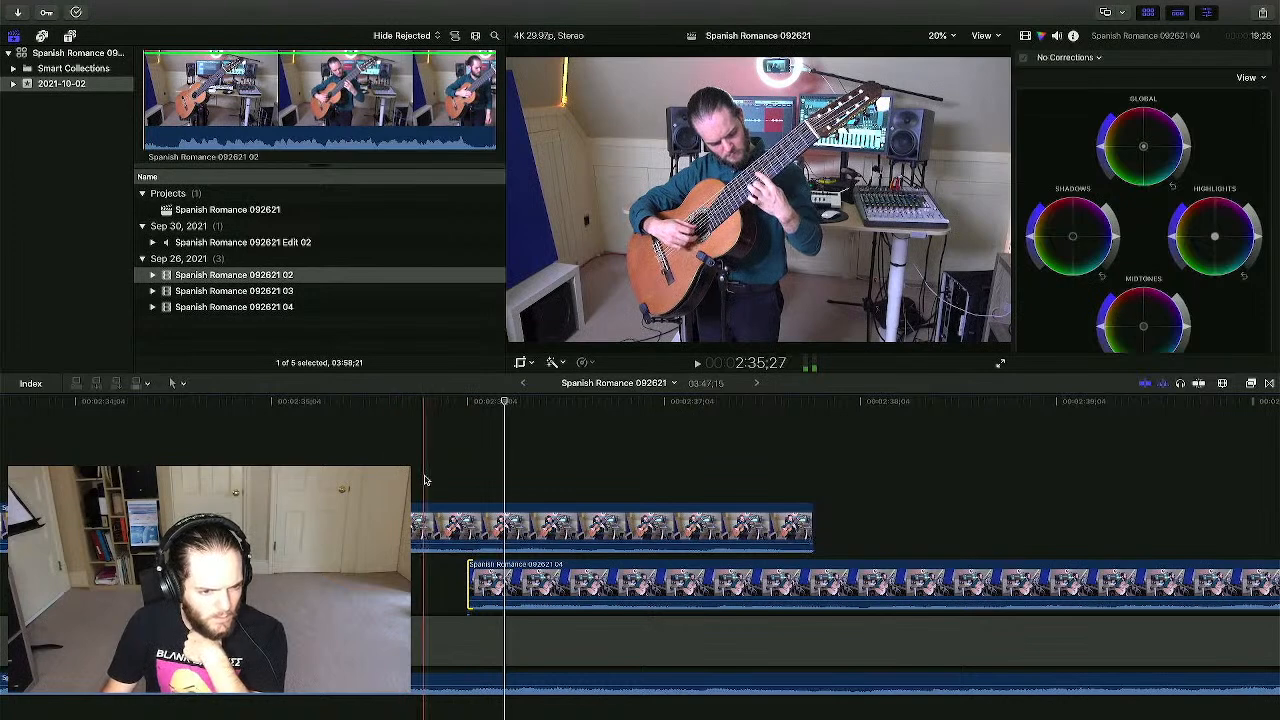
- Pull clip 04's volume down to -∞ dB and replay the cut
{"action": "key", "text": "super+minus"}
{"action": "key", "text": "super+minus"}
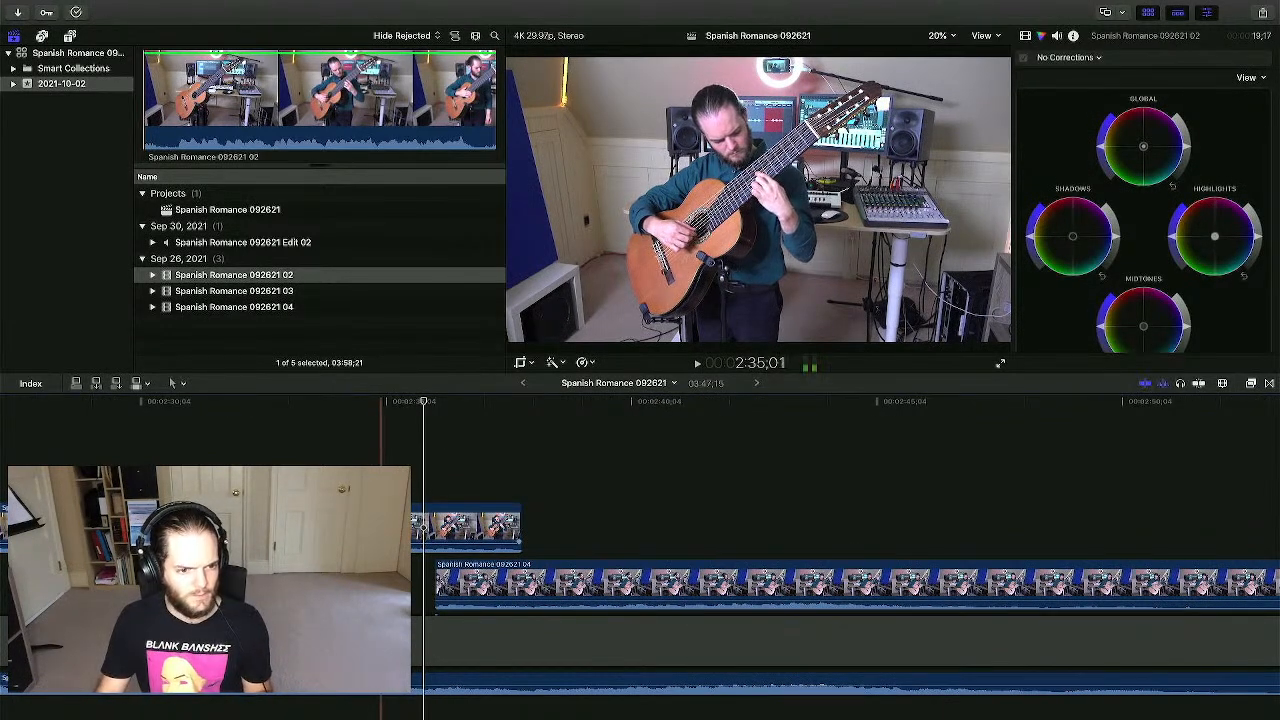
{"action": "left_click_drag", "start_coordinate": [384, 547], "coordinate": [384, 568]}
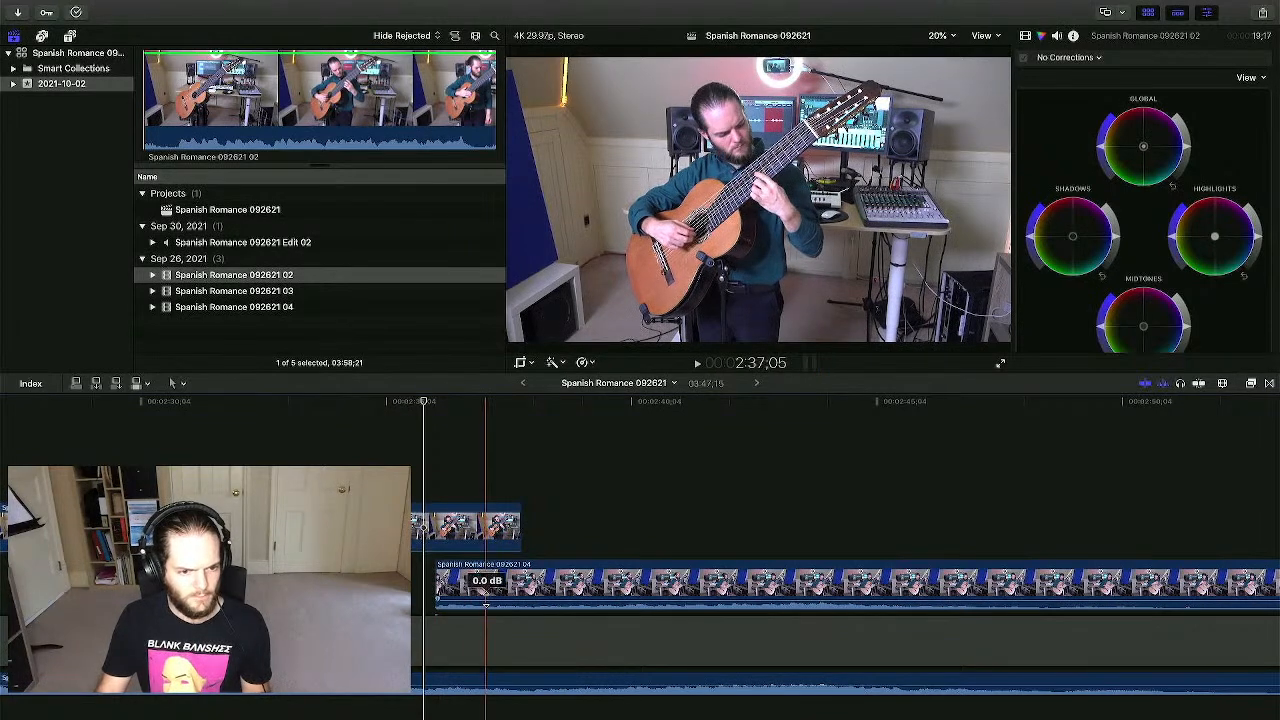
{"action": "left_click_drag", "start_coordinate": [487, 602], "coordinate": [489, 629]}
{"action": "left_click", "coordinate": [575, 474]}
{"action": "scroll", "coordinate": [577, 474], "scroll_direction": "right", "scroll_amount": 2}
{"action": "scroll", "coordinate": [577, 474], "scroll_direction": "left", "scroll_amount": 4}
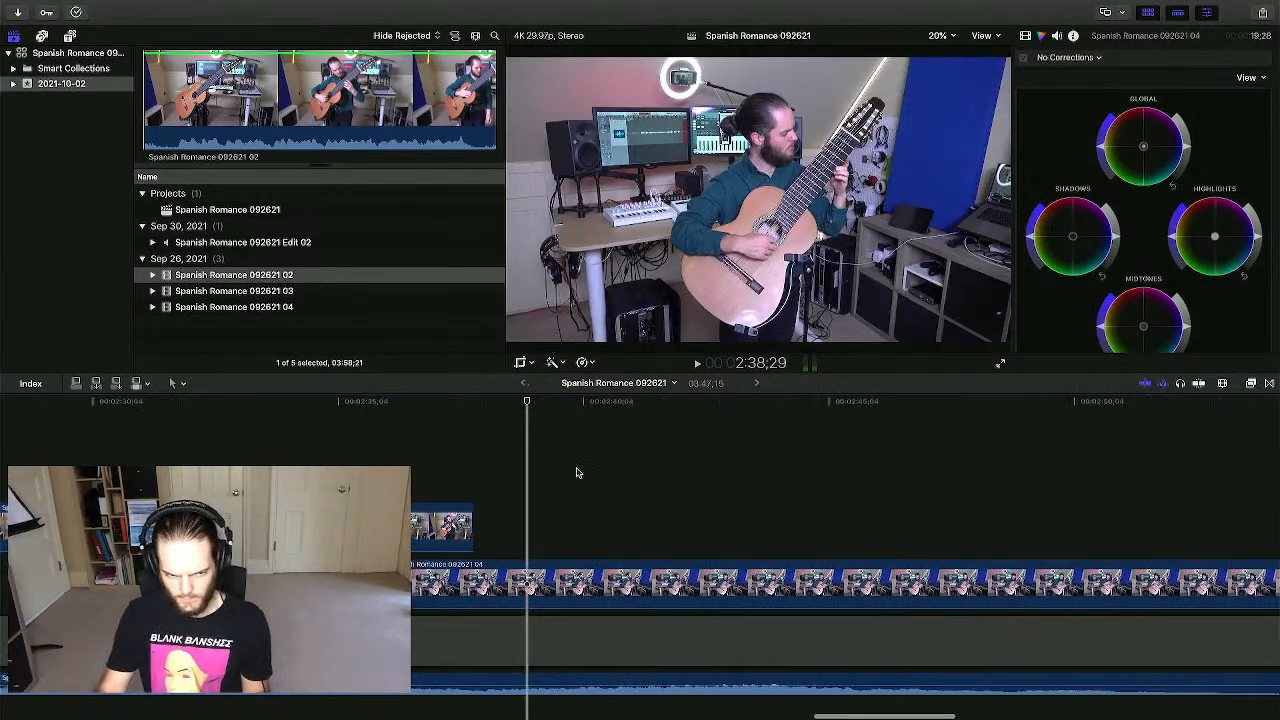
{"action": "left_click", "coordinate": [496, 474]}
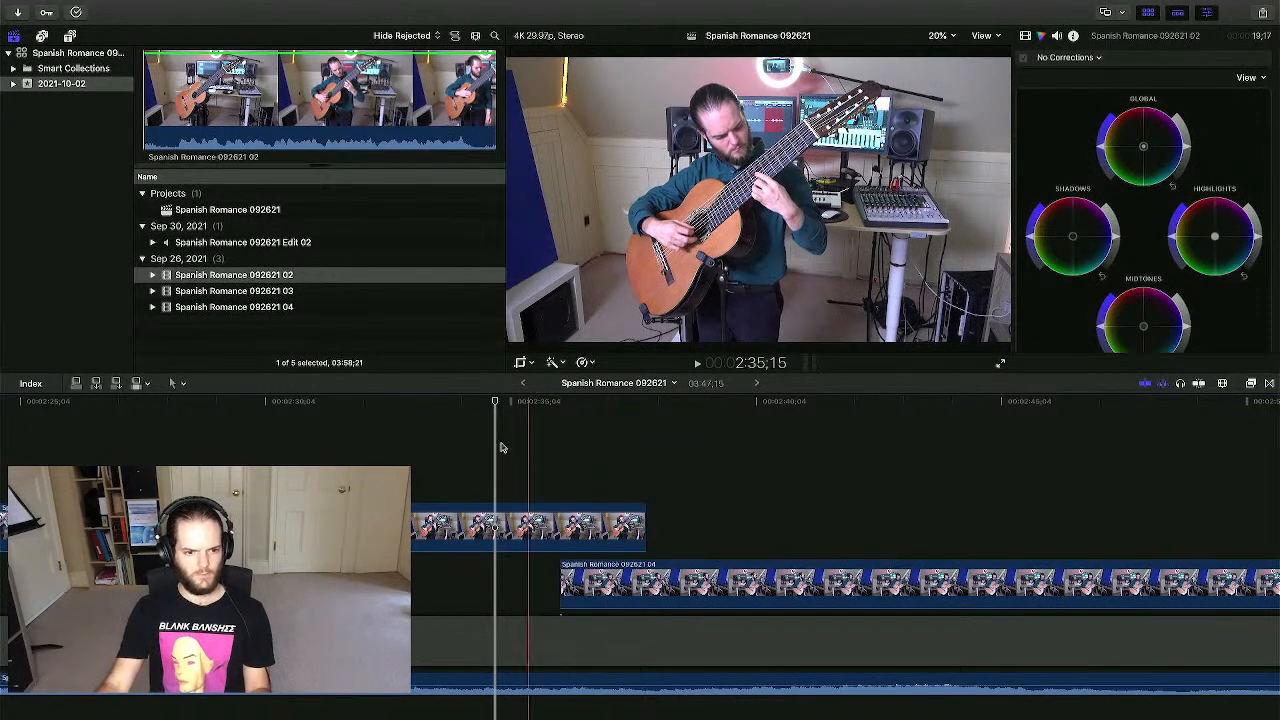
- Stop playback and park the playhead near 2:41
{"action": "left_click", "coordinate": [435, 444]}
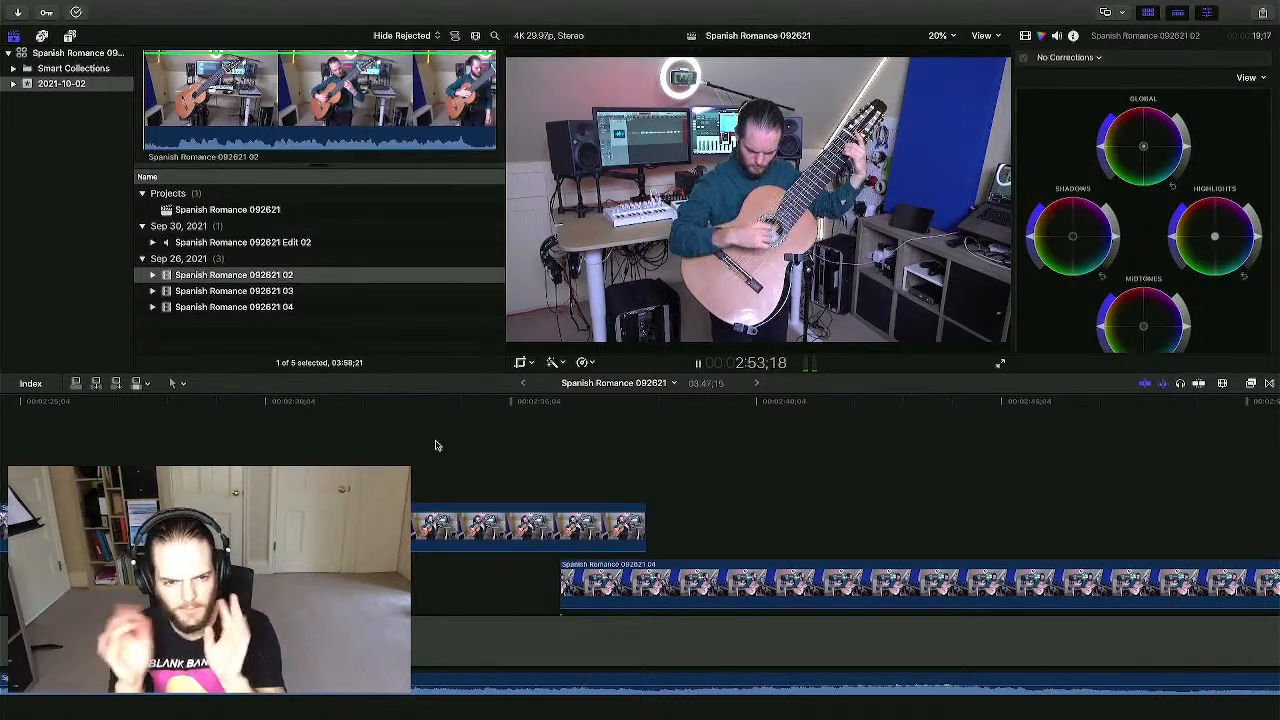
{"action": "key", "text": "space"}
{"action": "scroll", "coordinate": [370, 460], "scroll_direction": "left", "scroll_amount": 4}
{"action": "left_click", "coordinate": [357, 462]}
{"action": "scroll", "coordinate": [390, 462], "scroll_direction": "left", "scroll_amount": 8}
{"action": "scroll", "coordinate": [684, 460], "scroll_direction": "left", "scroll_amount": 8}
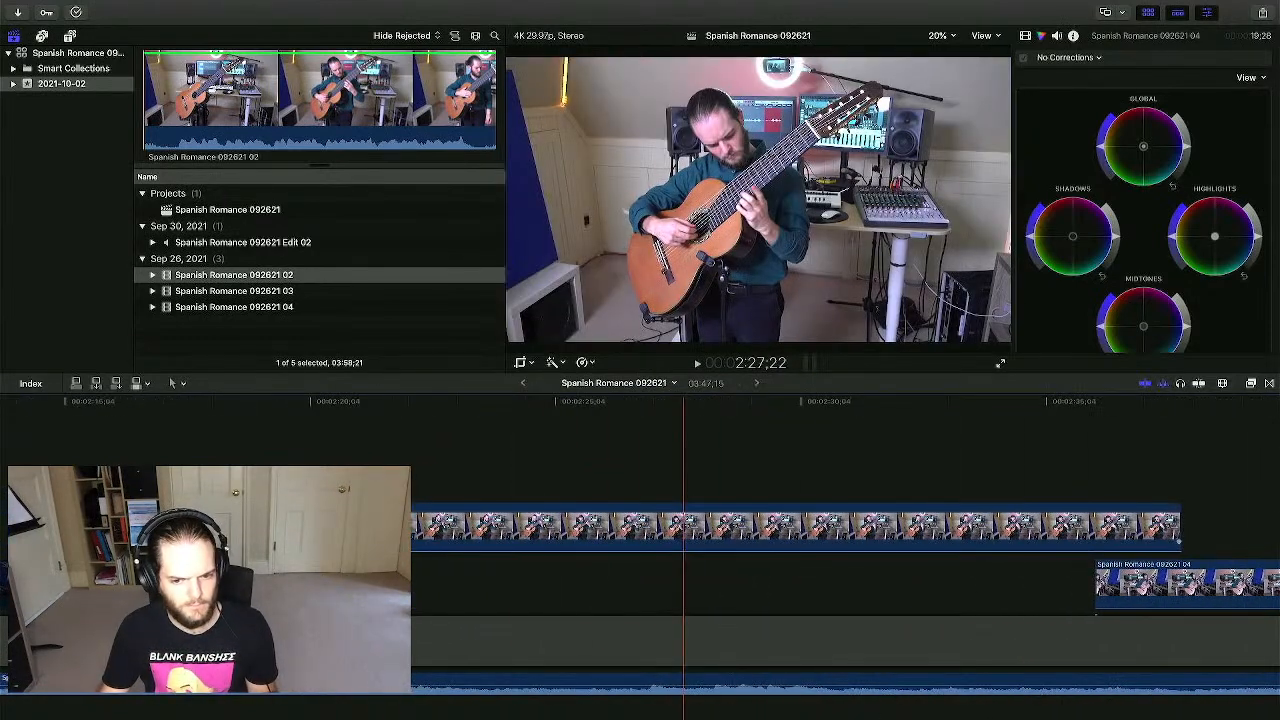
- Zoom out to the whole project, play from near the start, and select clip 04
{"action": "key", "text": "super+minus"}
{"action": "key", "text": "super+minus"}
{"action": "key", "text": "super+minus"}
{"action": "key", "text": "super+minus"}
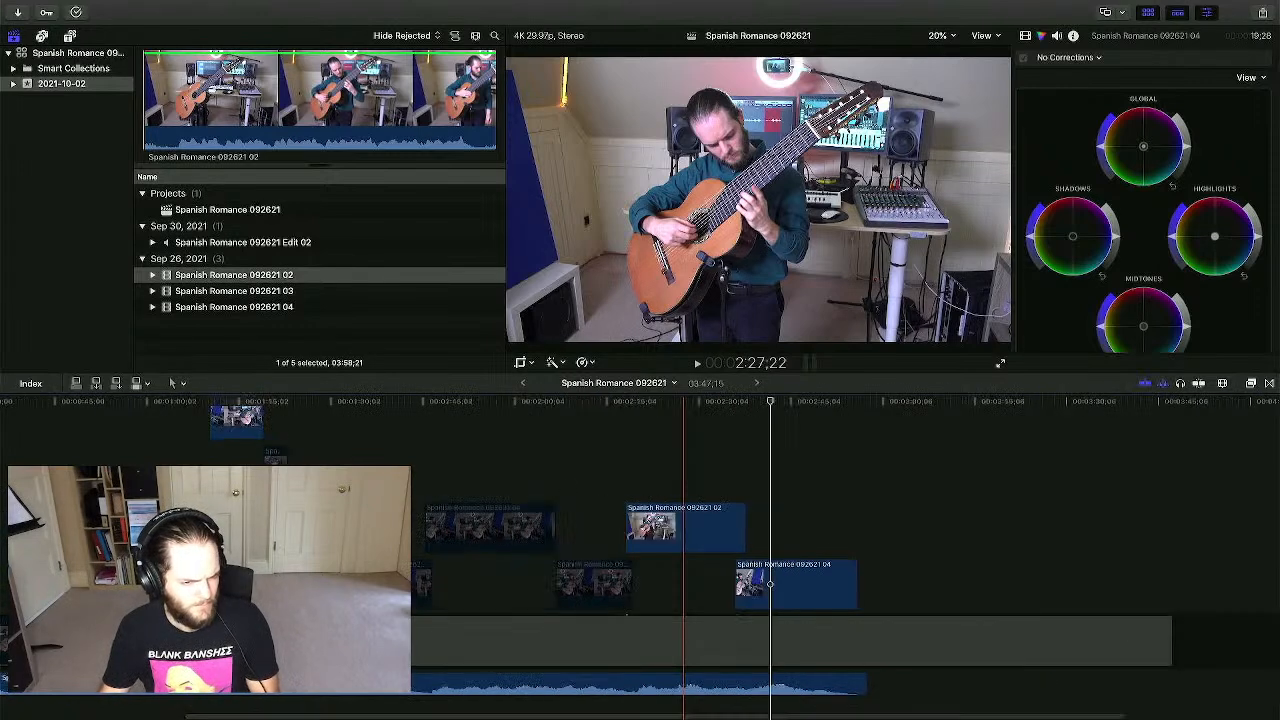
{"action": "left_click", "coordinate": [152, 440]}
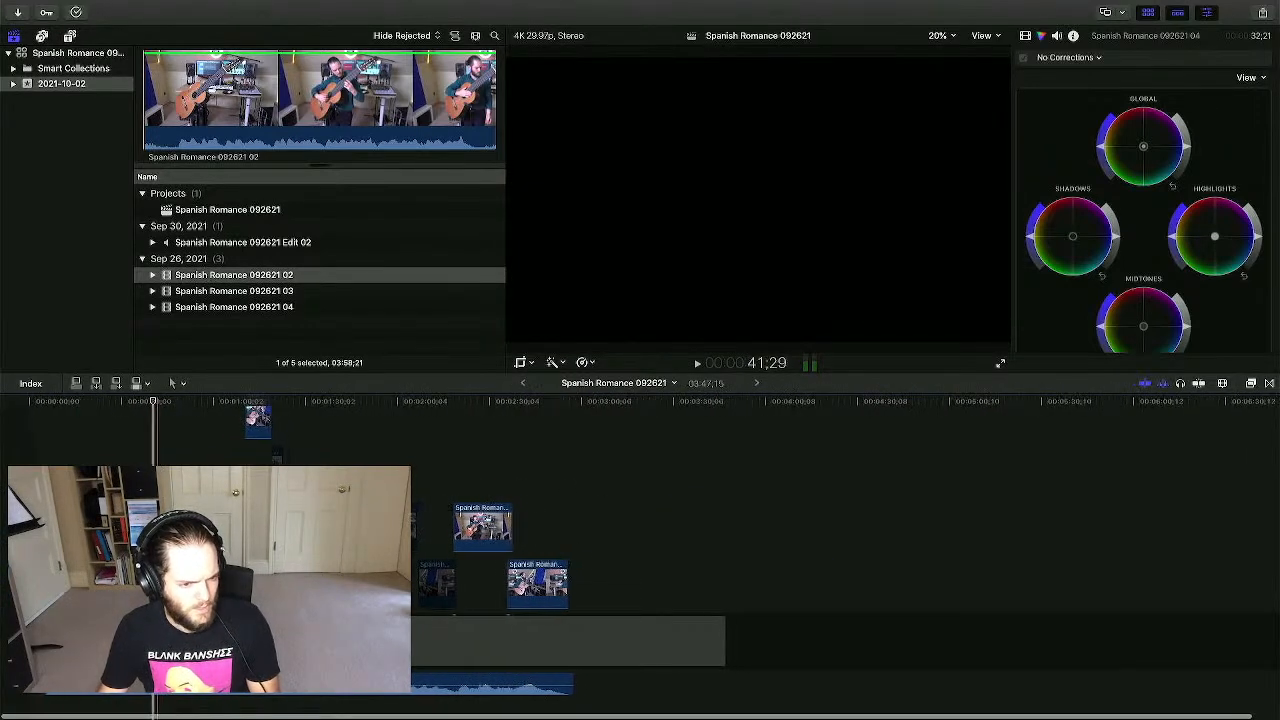
{"action": "key", "text": "space"}
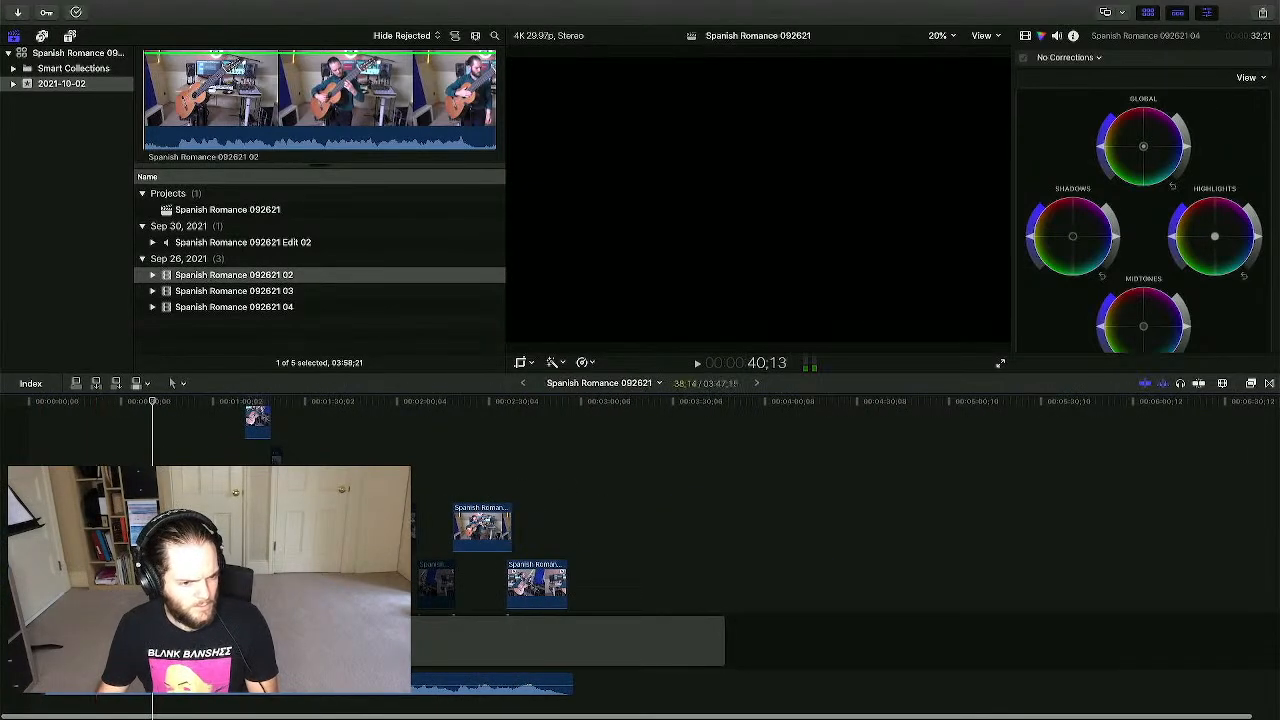
{"action": "key", "text": "v"}
{"action": "left_click", "coordinate": [186, 582]}
{"action": "key", "text": "v"}
- Check the small upper-track clip, then zoom in on opening clip 03 at the project start
{"action": "scroll", "coordinate": [222, 450], "scroll_direction": "down", "scroll_amount": 1}
{"action": "left_click", "coordinate": [276, 453]}
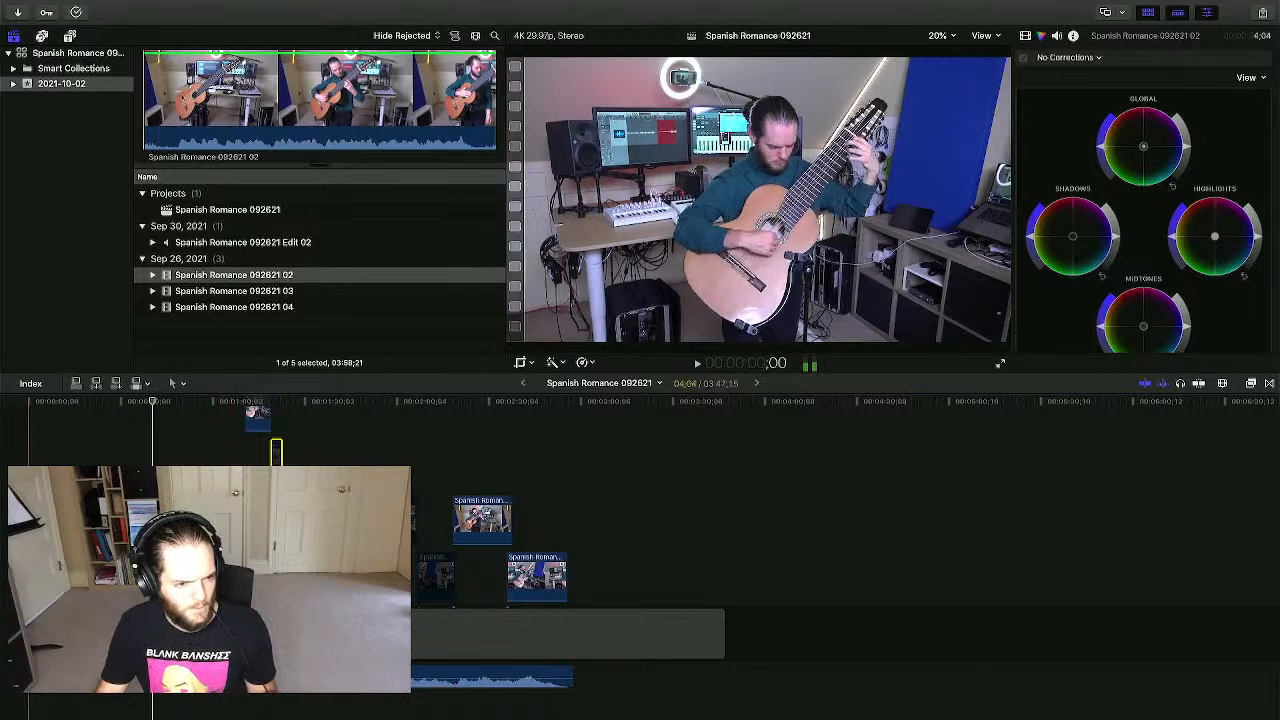
{"action": "left_click", "coordinate": [153, 446]}
{"action": "left_click", "coordinate": [46, 441]}
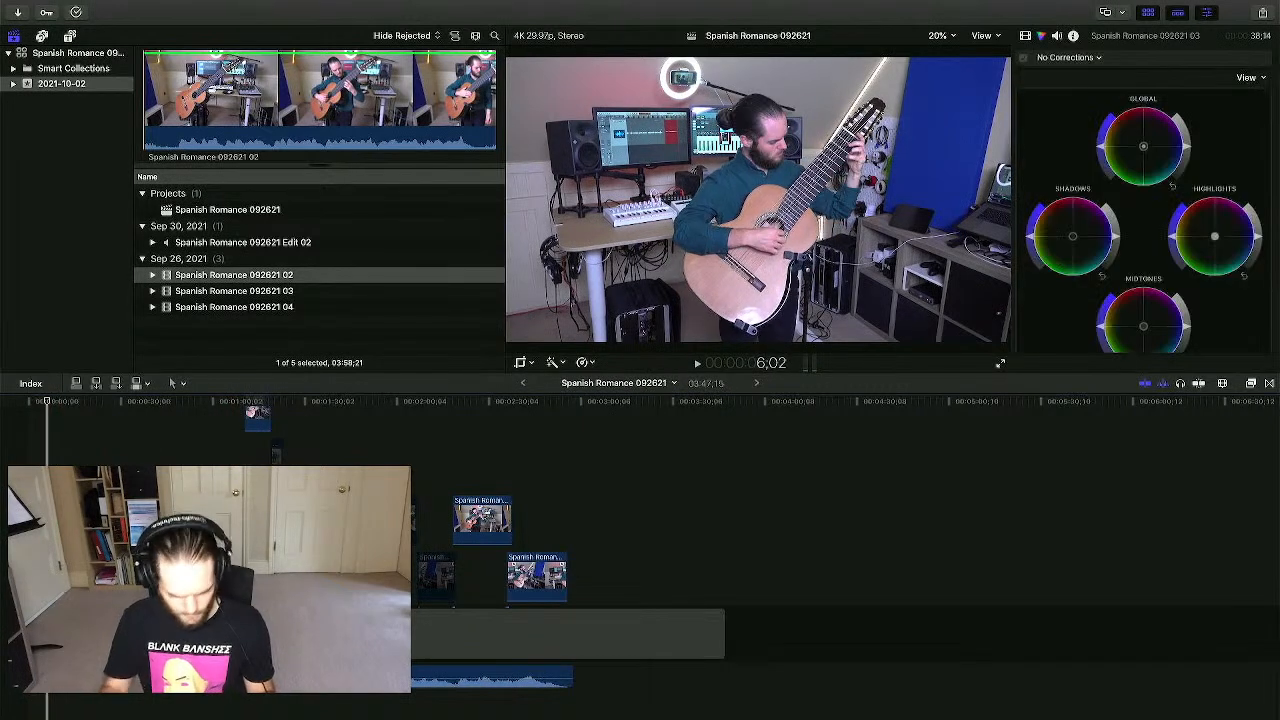
{"action": "key", "text": "super+equal"}
{"action": "key", "text": "super+equal"}
{"action": "key", "text": "super+equal"}
{"action": "key", "text": "super+equal"}
- Trim the unused start off the opening clip, shortening the project to 03:43;21
{"action": "scroll", "coordinate": [640, 560], "scroll_direction": "left", "scroll_amount": 3}
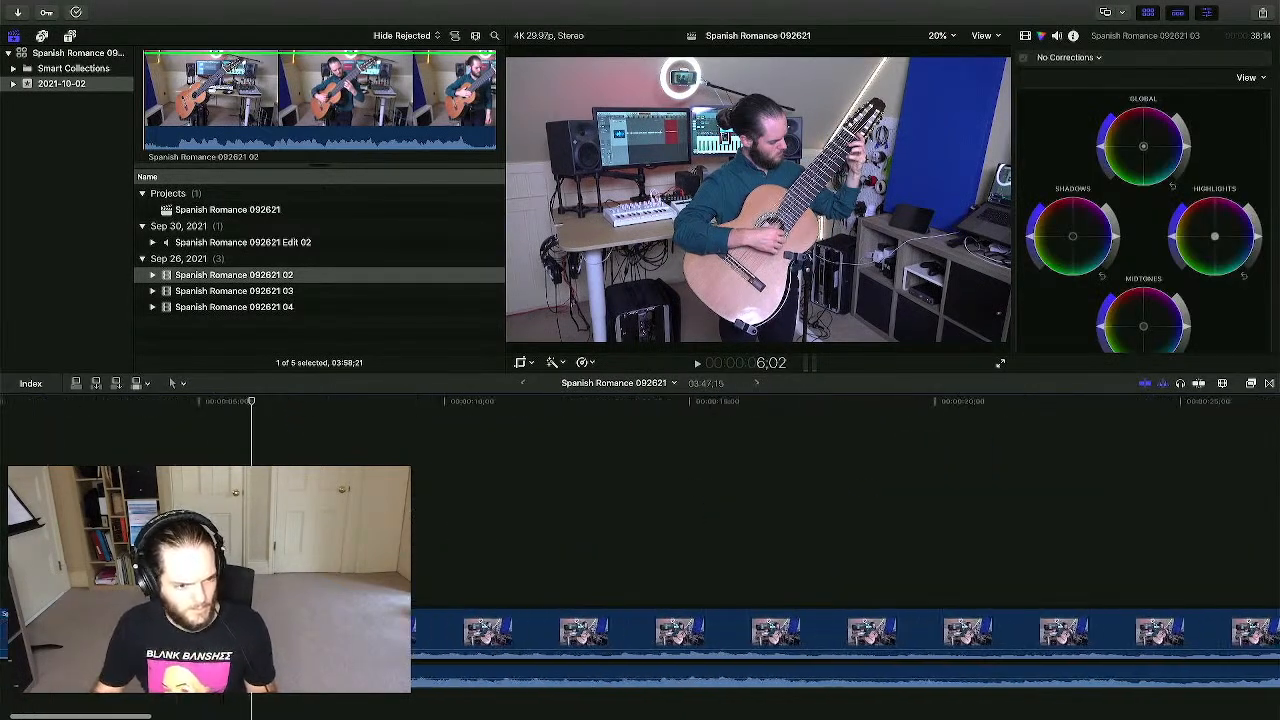
{"action": "left_click_drag", "start_coordinate": [31, 632], "coordinate": [214, 632]}
{"action": "left_click", "coordinate": [294, 550]}
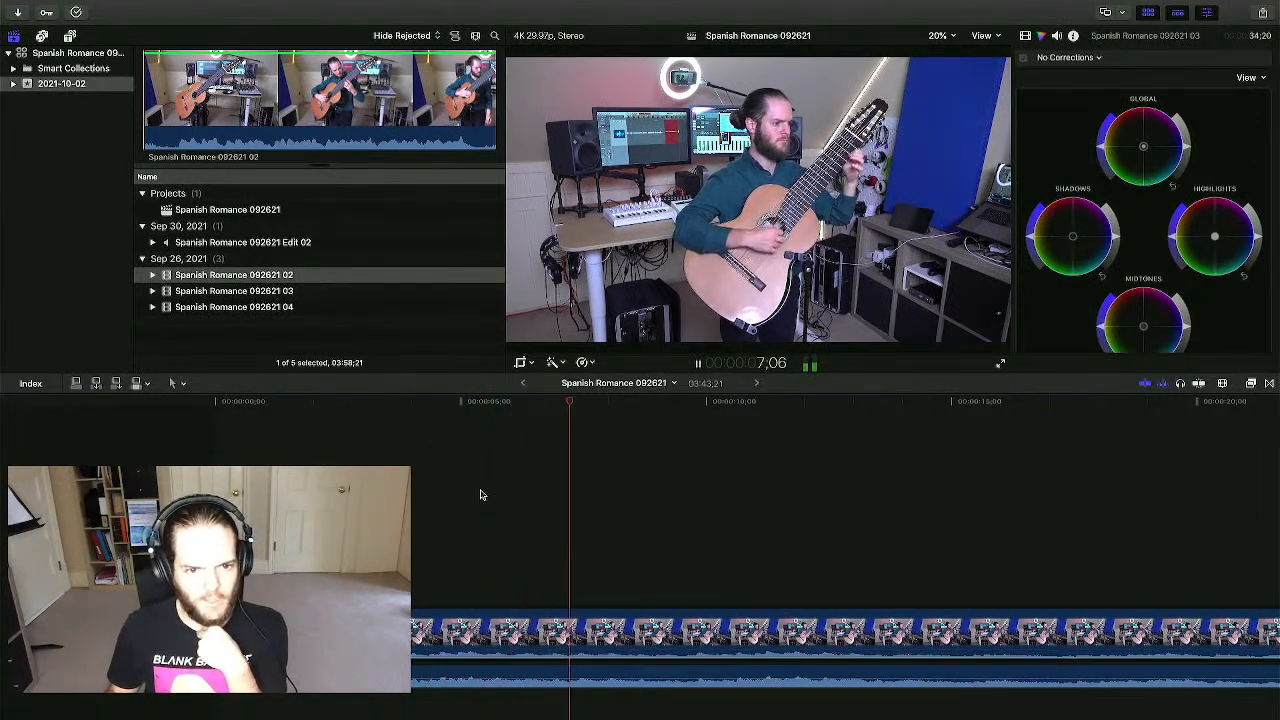
- Play through the first section past the camera-04 change near 0:34, then stop
{"action": "scroll", "coordinate": [480, 494], "scroll_direction": "right", "scroll_amount": 5}
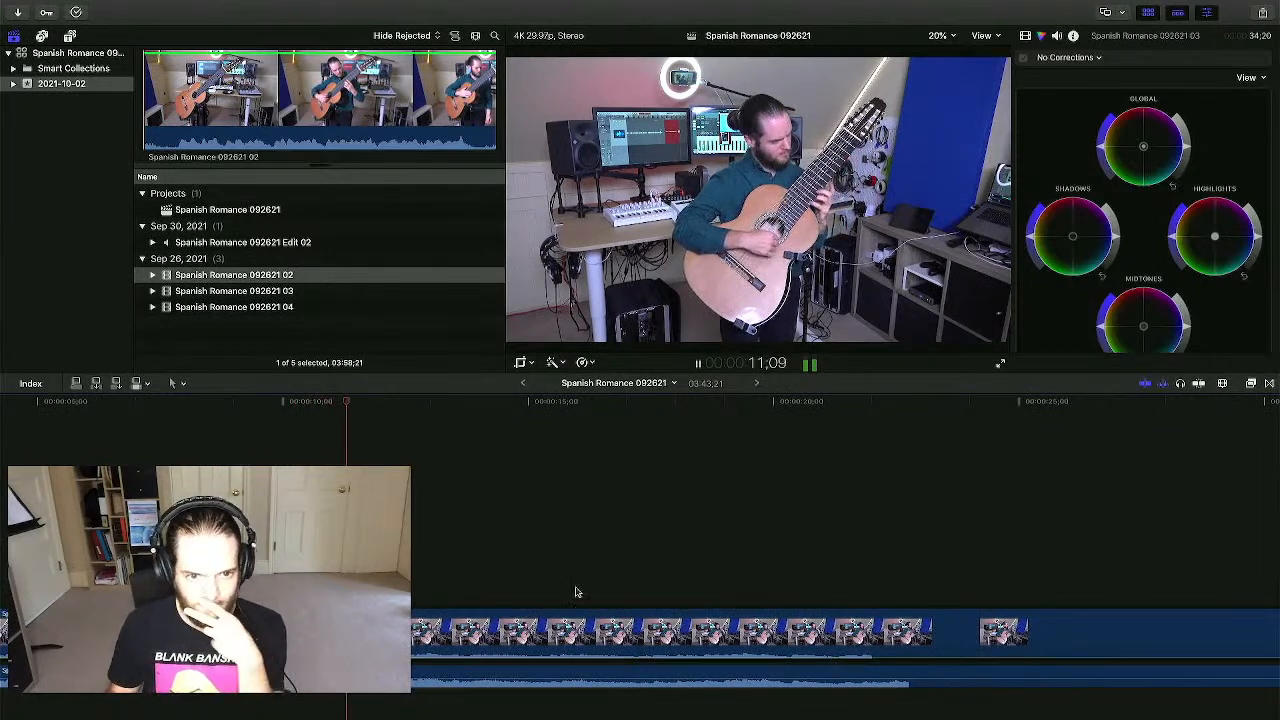
{"action": "scroll", "coordinate": [576, 592], "scroll_direction": "right", "scroll_amount": 3}
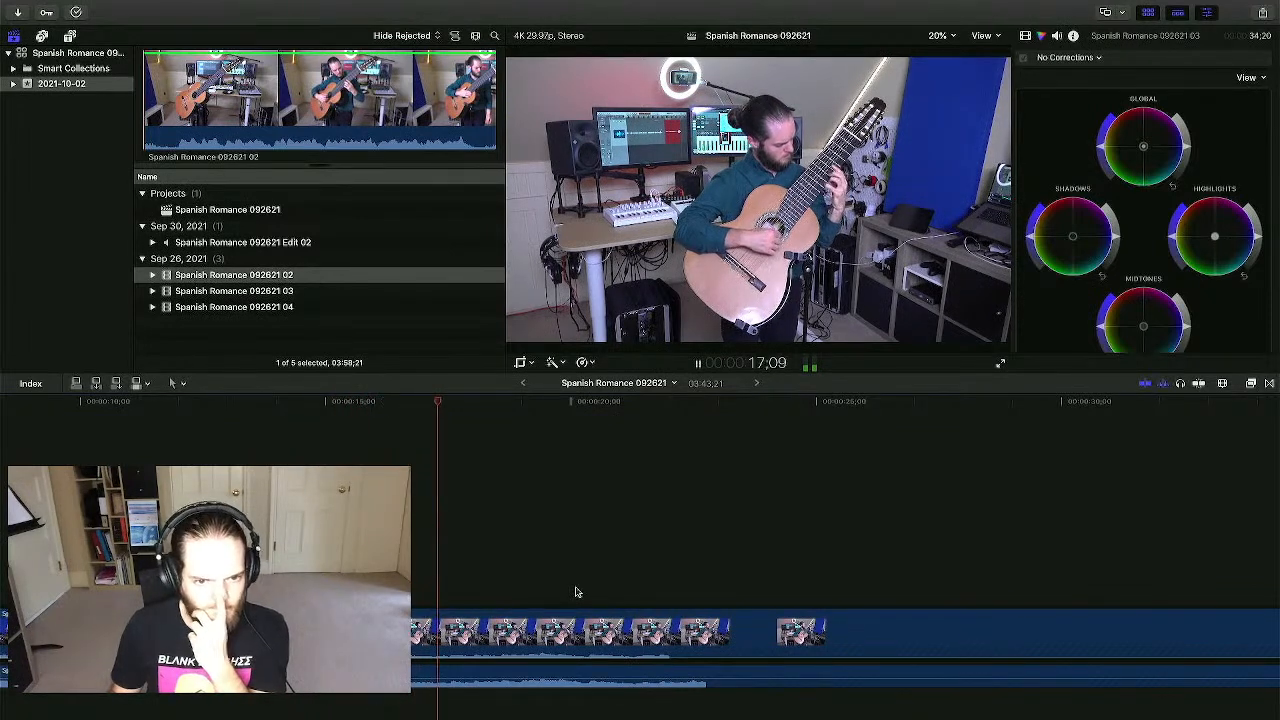
{"action": "scroll", "coordinate": [610, 585], "scroll_direction": "right", "scroll_amount": 3}
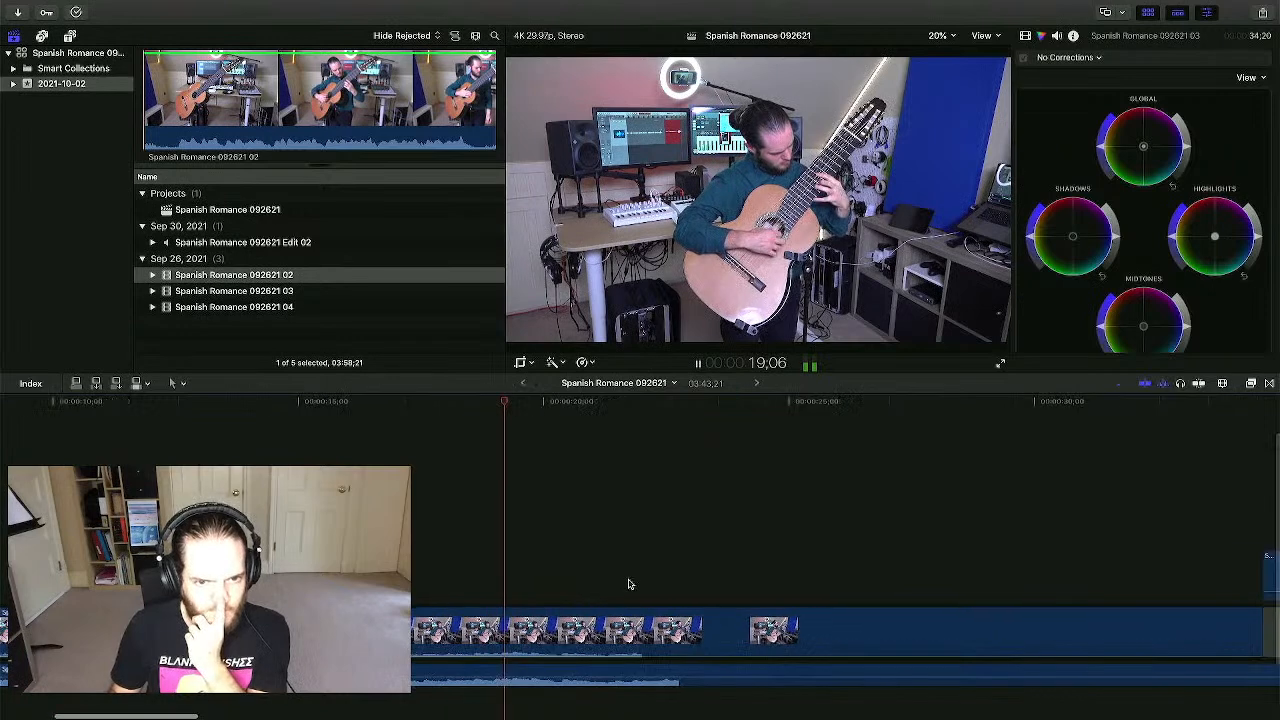
{"action": "scroll", "coordinate": [629, 585], "scroll_direction": "right", "scroll_amount": 3}
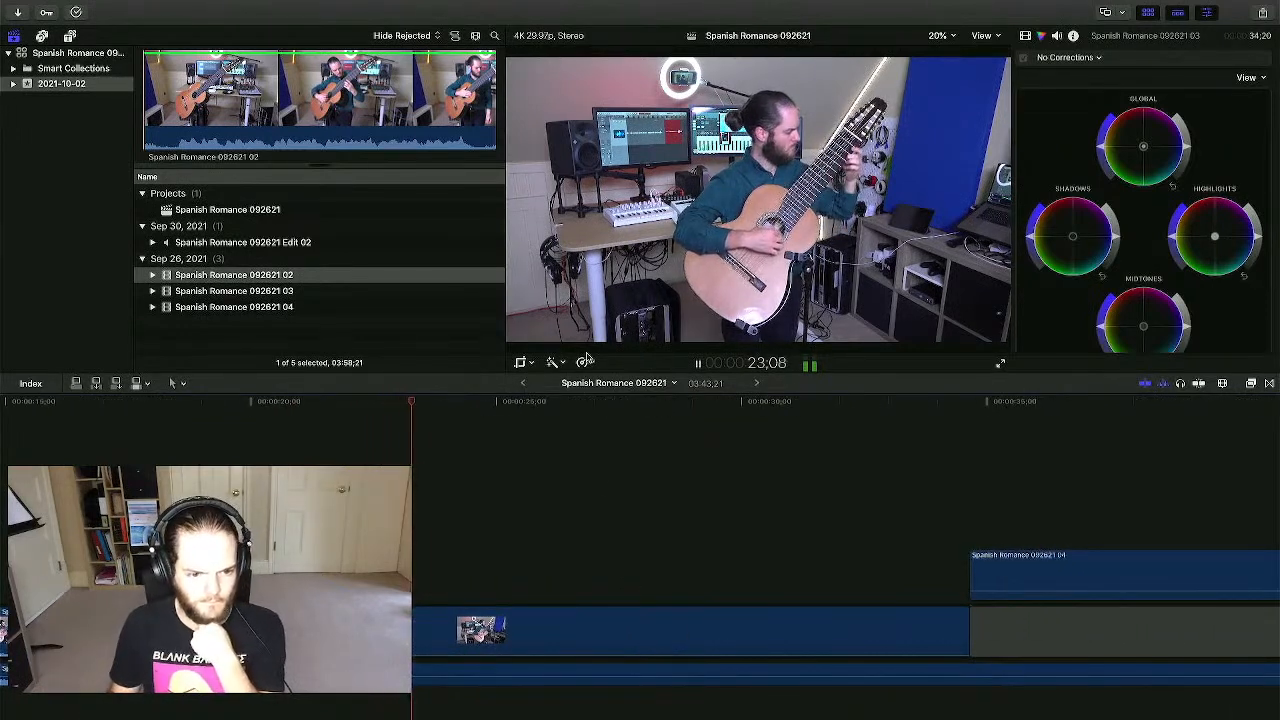
{"action": "scroll", "coordinate": [623, 474], "scroll_direction": "right", "scroll_amount": 2}
{"action": "scroll", "coordinate": [624, 474], "scroll_direction": "right", "scroll_amount": 4}
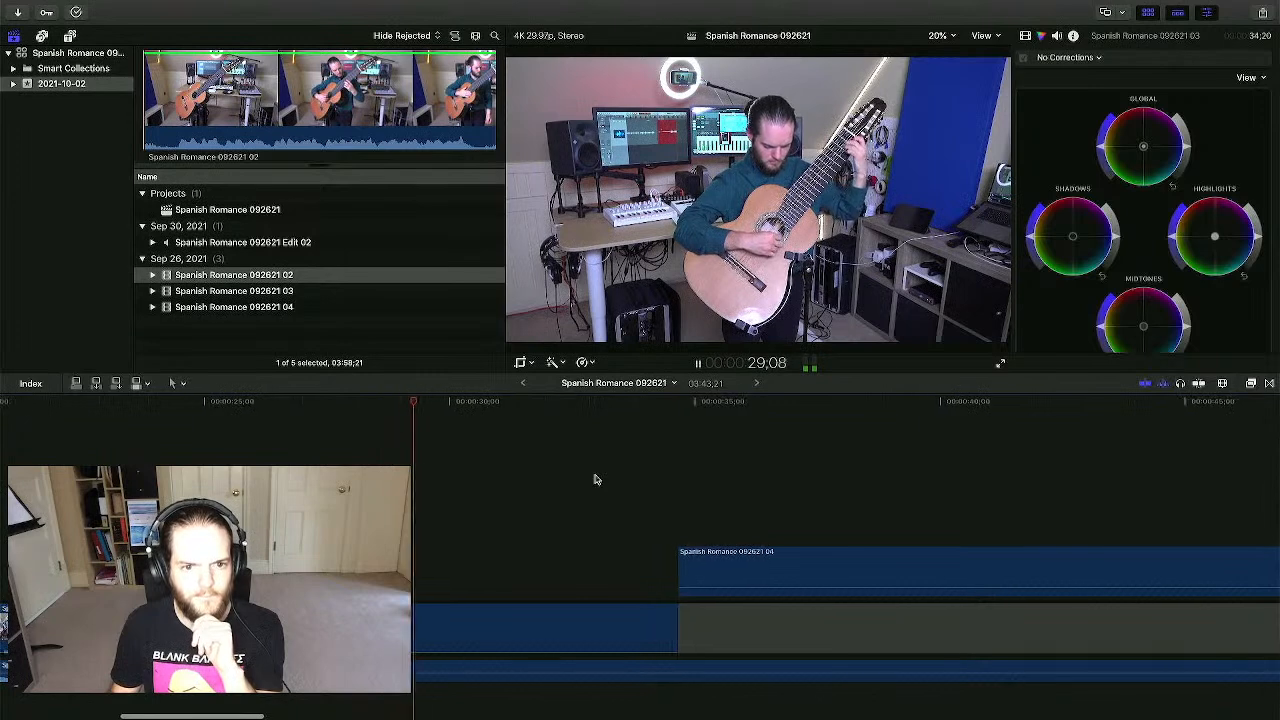
{"action": "scroll", "coordinate": [594, 479], "scroll_direction": "right", "scroll_amount": 1}
{"action": "scroll", "coordinate": [600, 490], "scroll_direction": "right", "scroll_amount": 1}
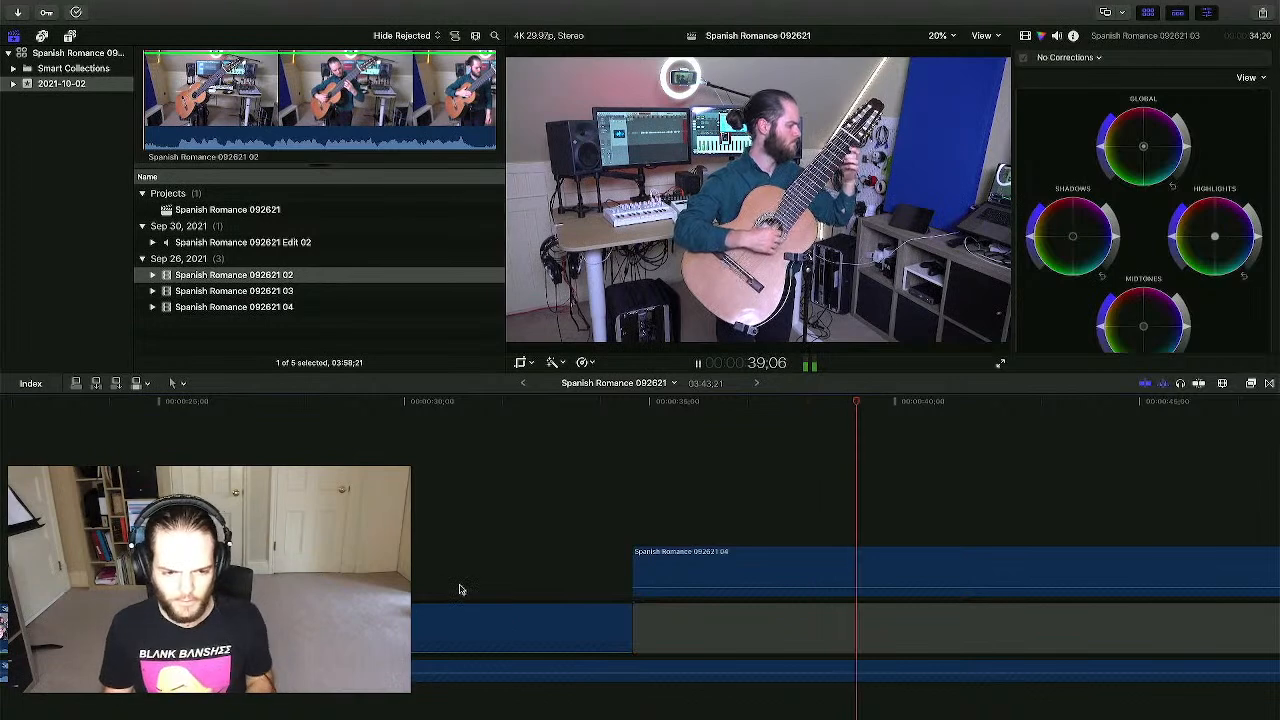
{"action": "key", "text": "space"}
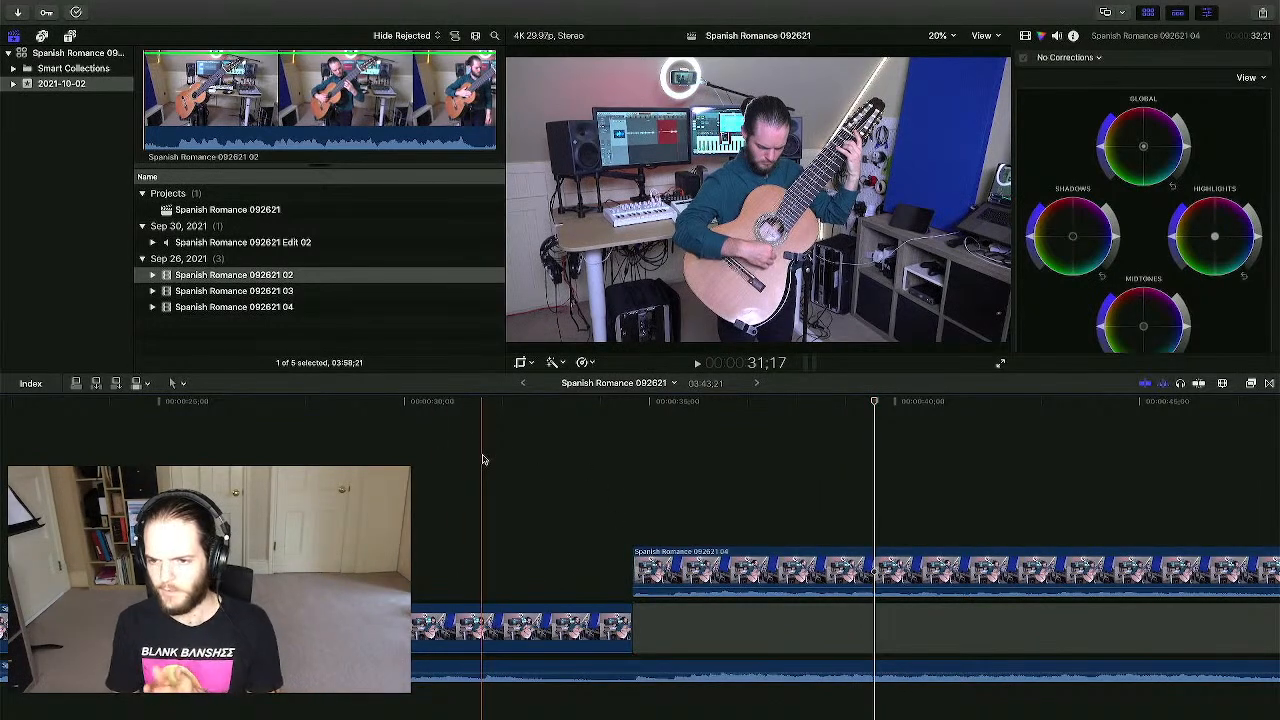
{"action": "left_click", "coordinate": [423, 463]}
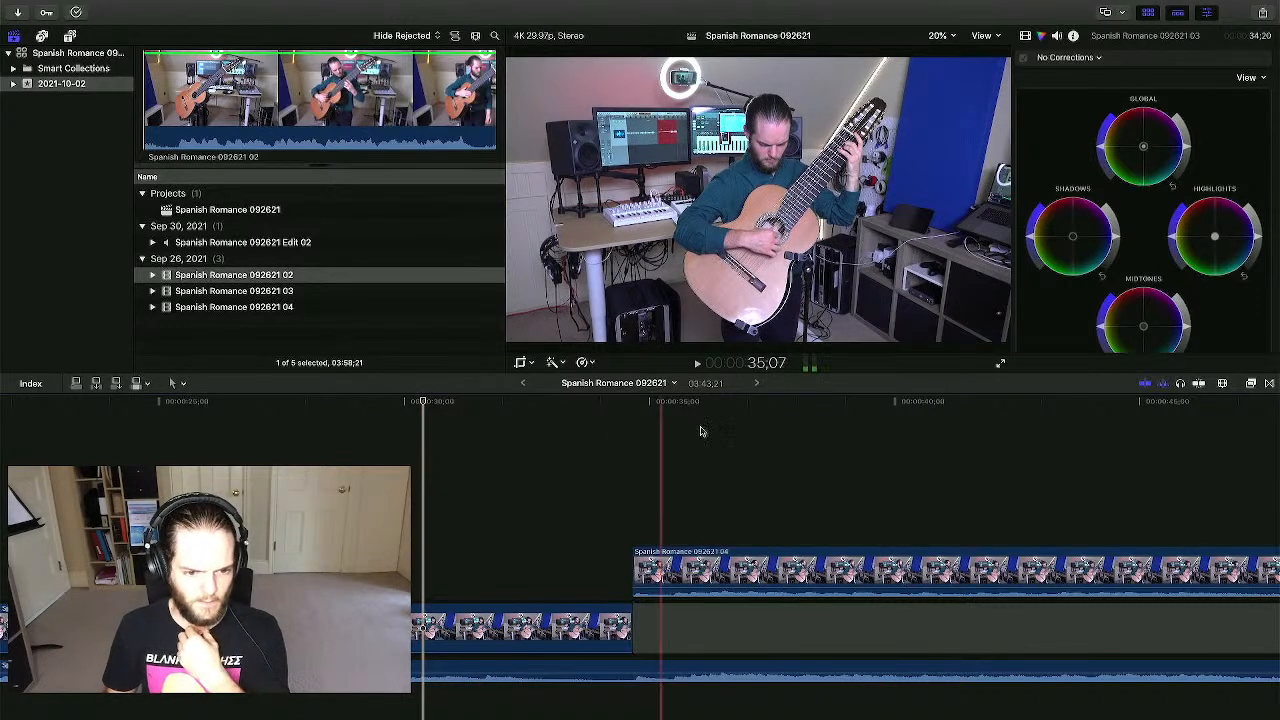
{"action": "left_click", "coordinate": [749, 430]}
{"action": "left_click", "coordinate": [506, 458]}
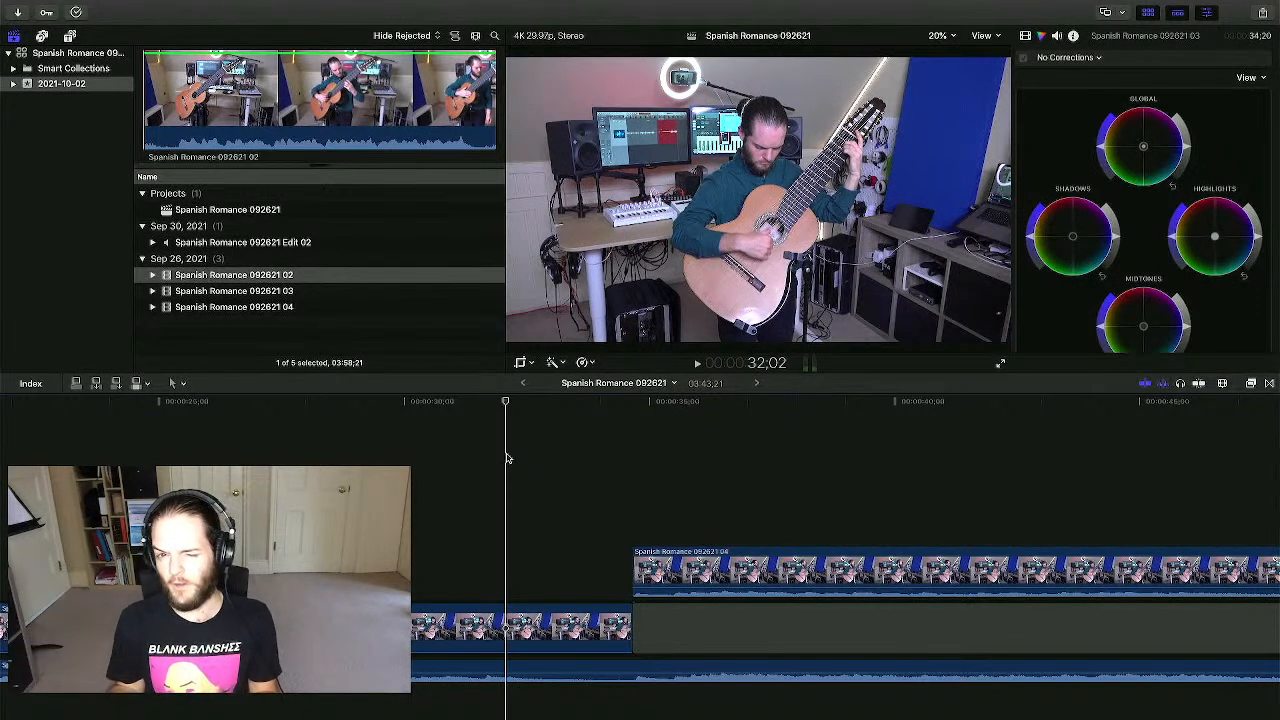
{"action": "left_click_drag", "start_coordinate": [506, 458], "coordinate": [378, 461]}
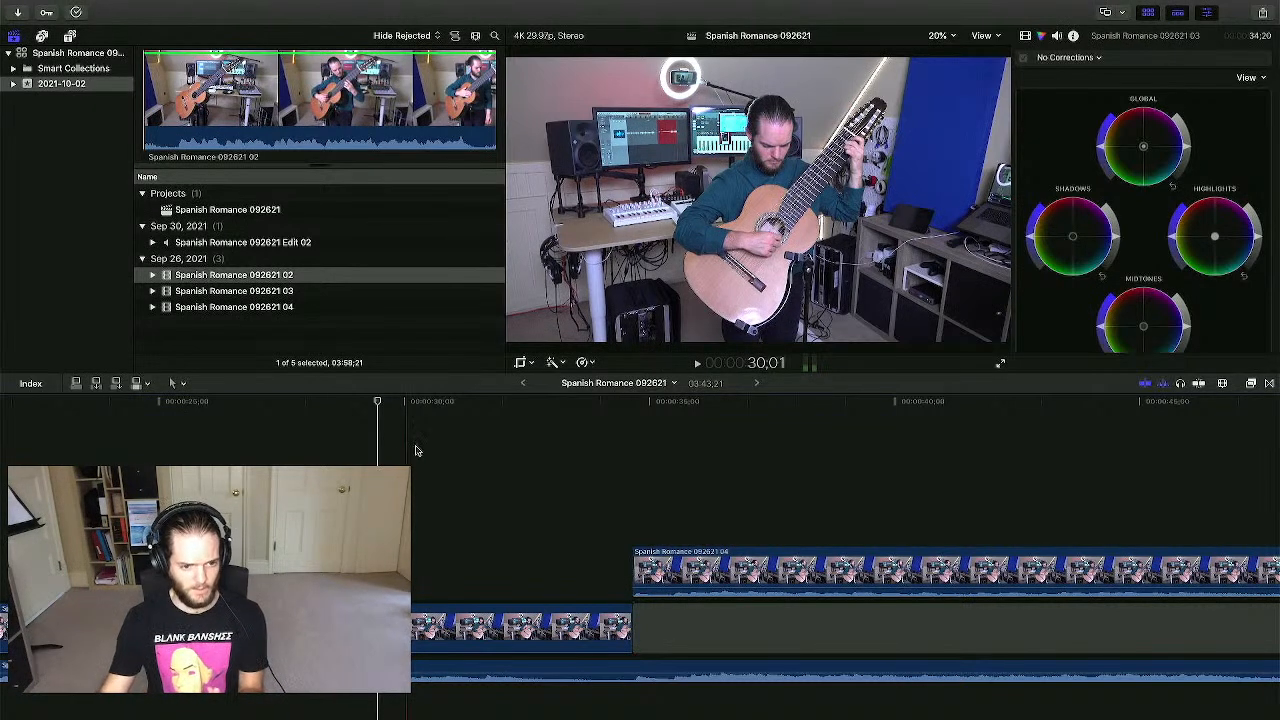
{"action": "left_click", "coordinate": [421, 448]}
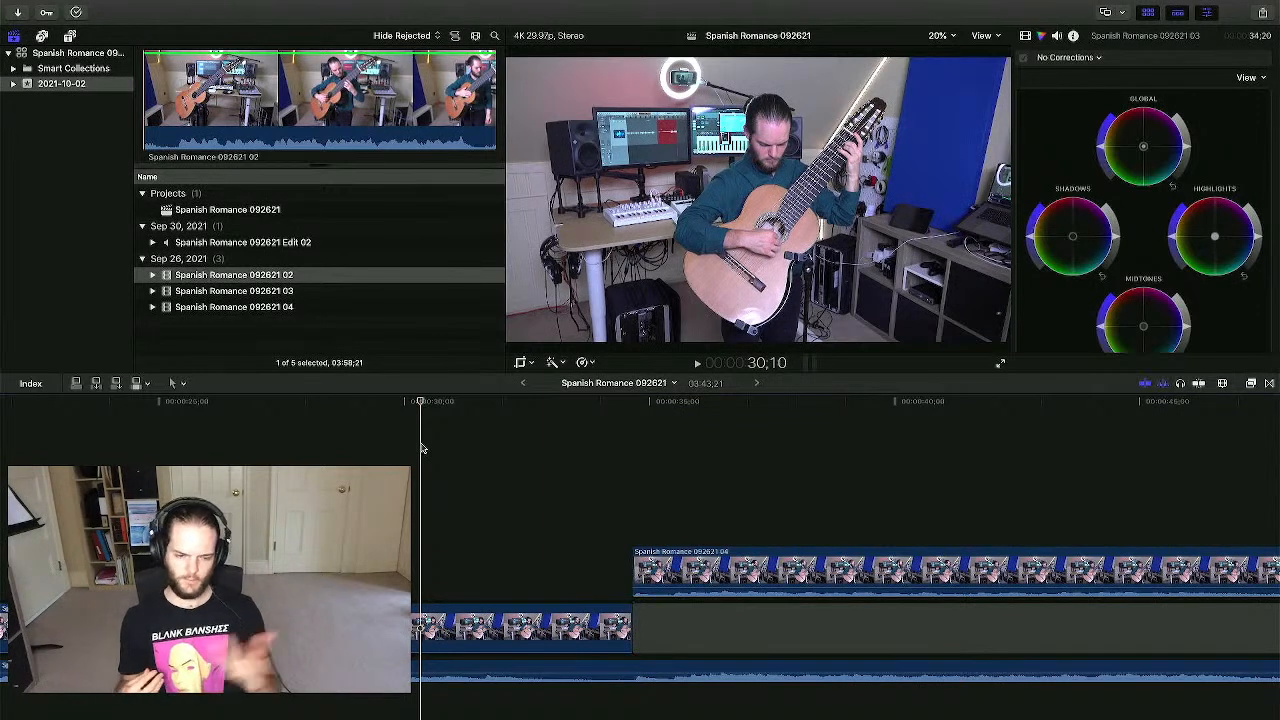
{"action": "left_click", "coordinate": [523, 462]}
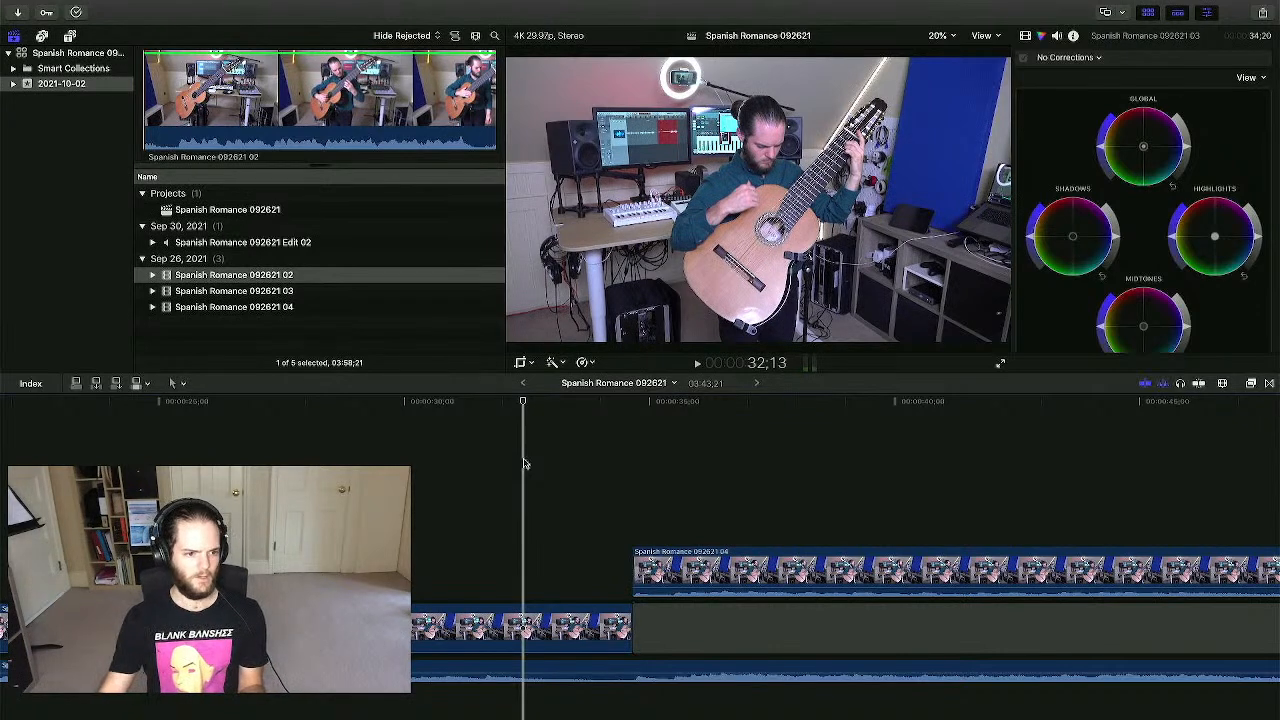
{"action": "left_click", "coordinate": [449, 476]}
{"action": "left_click", "coordinate": [343, 465]}
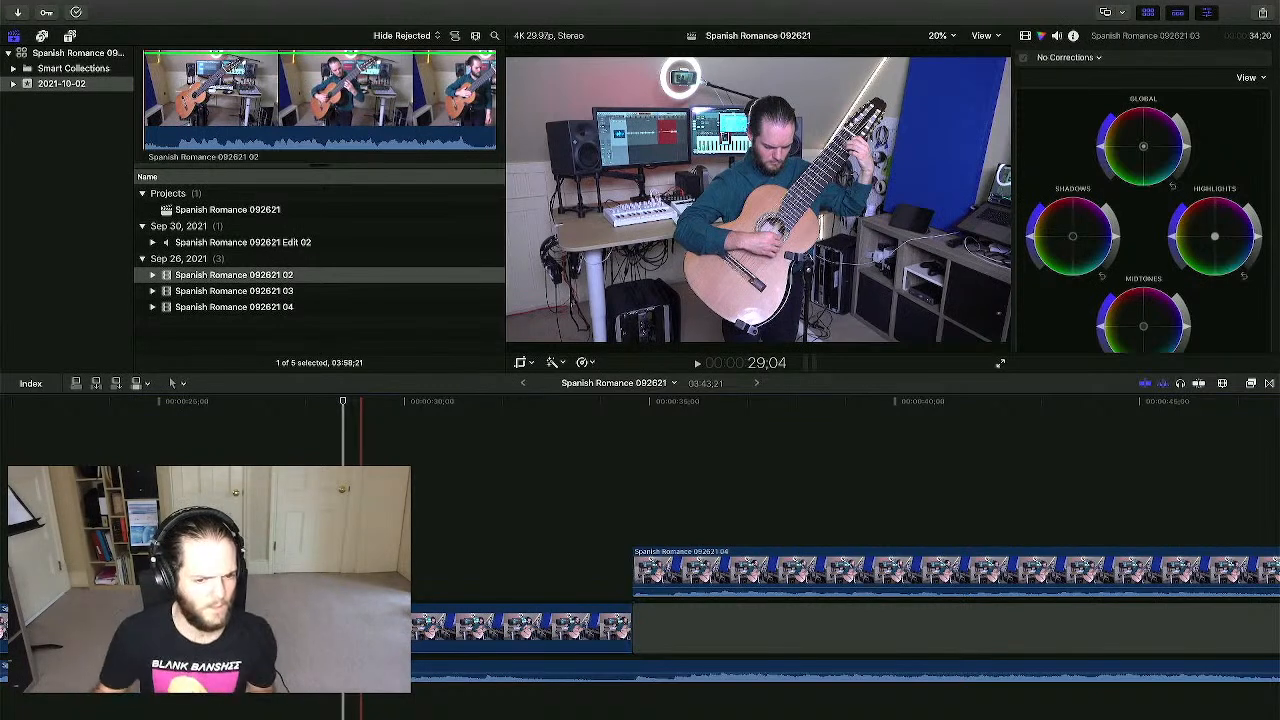
{"action": "left_click", "coordinate": [631, 455]}
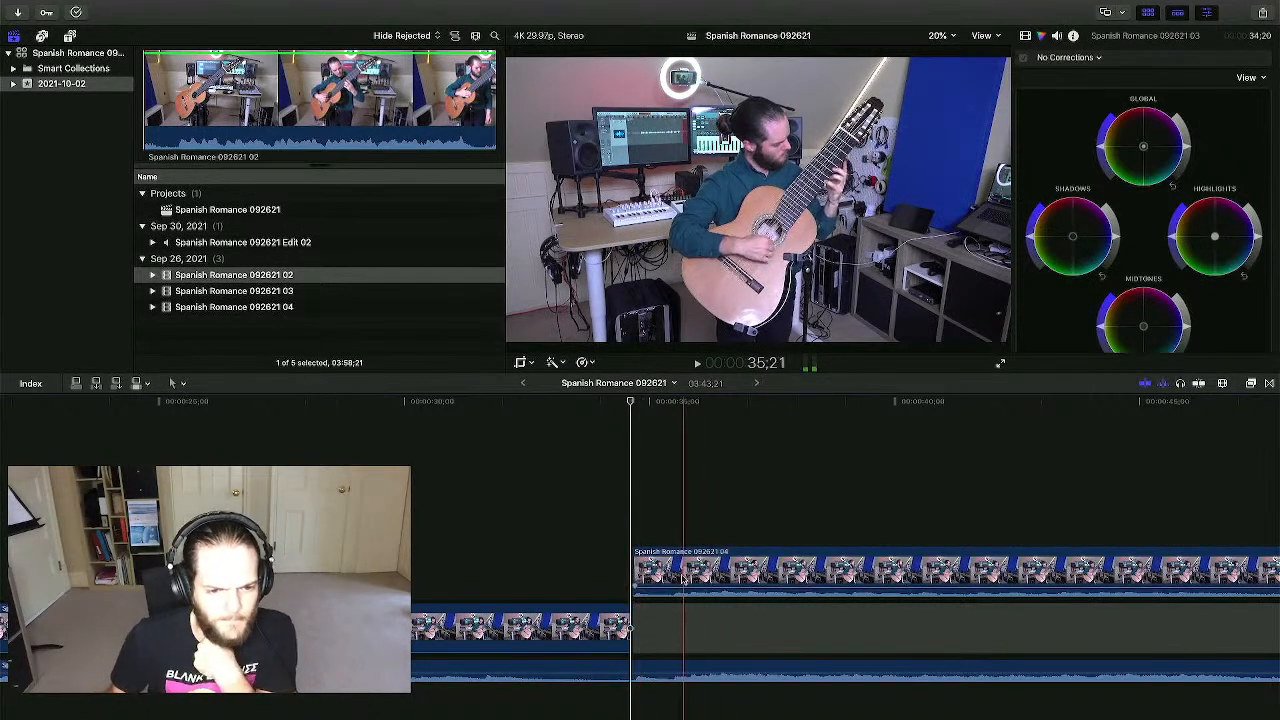
{"action": "left_click", "coordinate": [634, 500]}
{"action": "scroll", "coordinate": [634, 500], "scroll_direction": "right", "scroll_amount": 3}
{"action": "key", "text": "super+minus"}
{"action": "key", "text": "super+minus"}
{"action": "key", "text": "super+minus"}
{"action": "key", "text": "super+minus"}
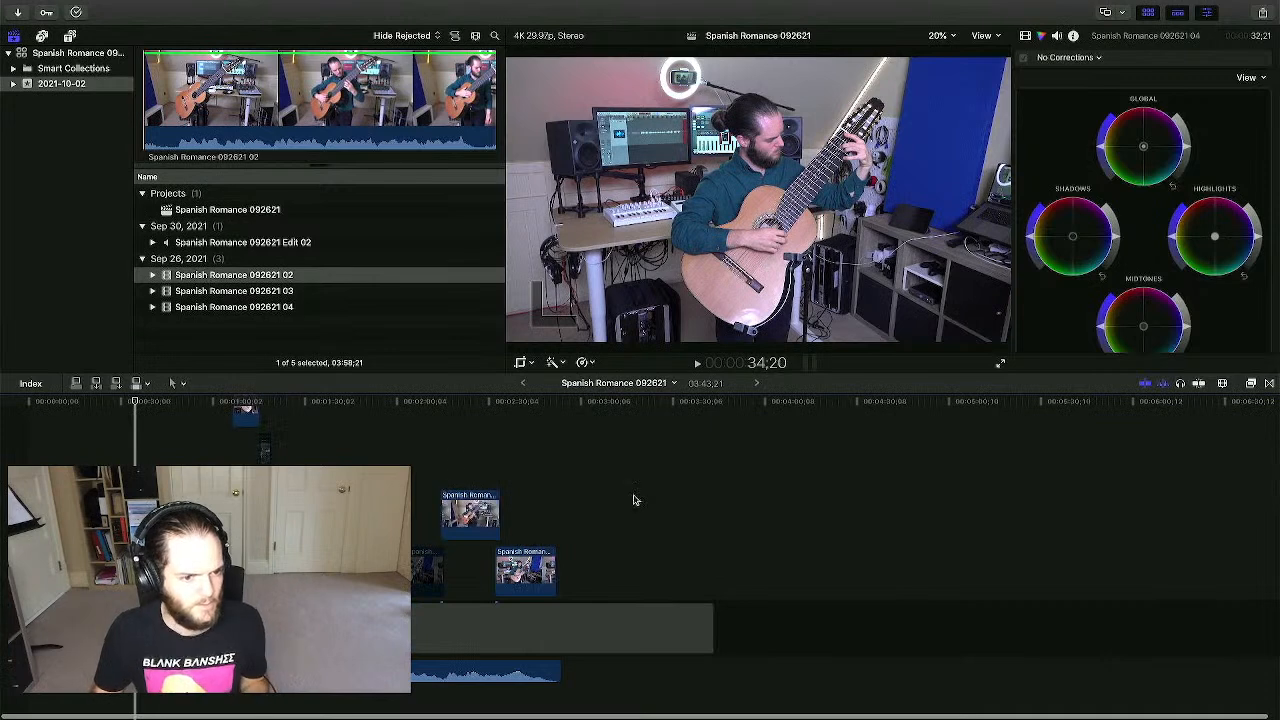
{"action": "key", "text": "space"}
{"action": "scroll", "coordinate": [634, 500], "scroll_direction": "up", "scroll_amount": 3}
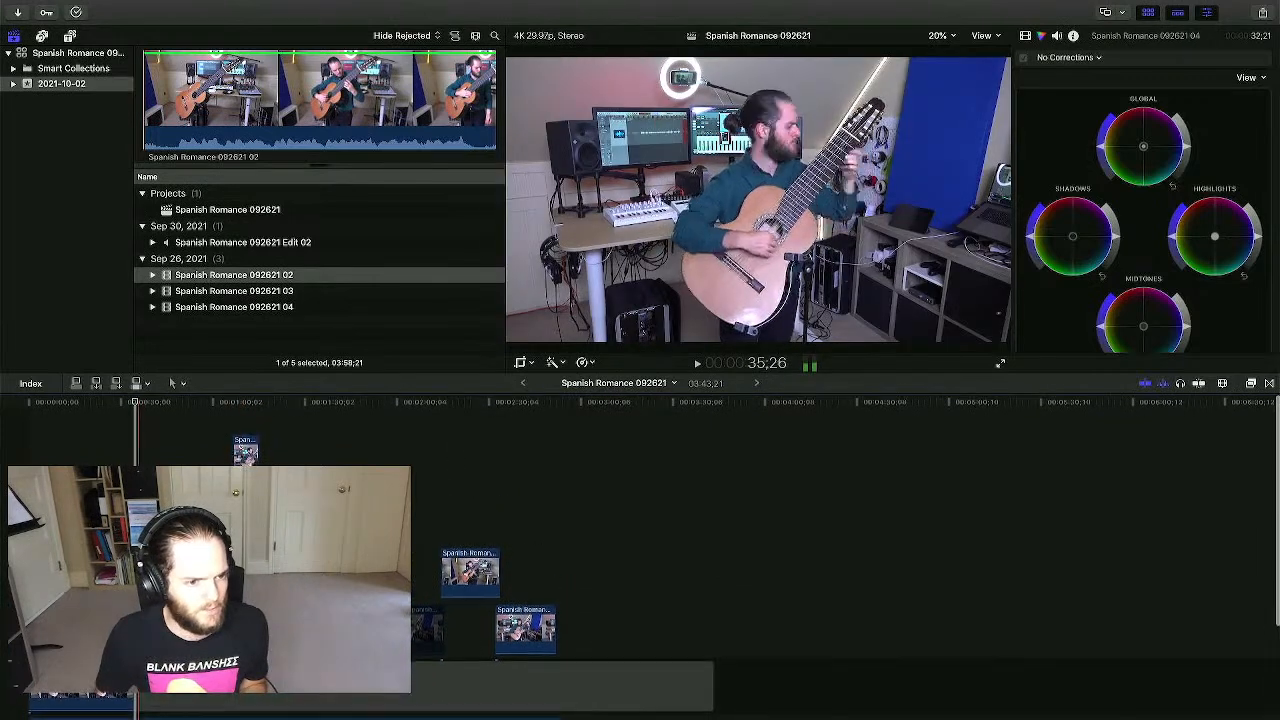
{"action": "left_click", "coordinate": [246, 452]}
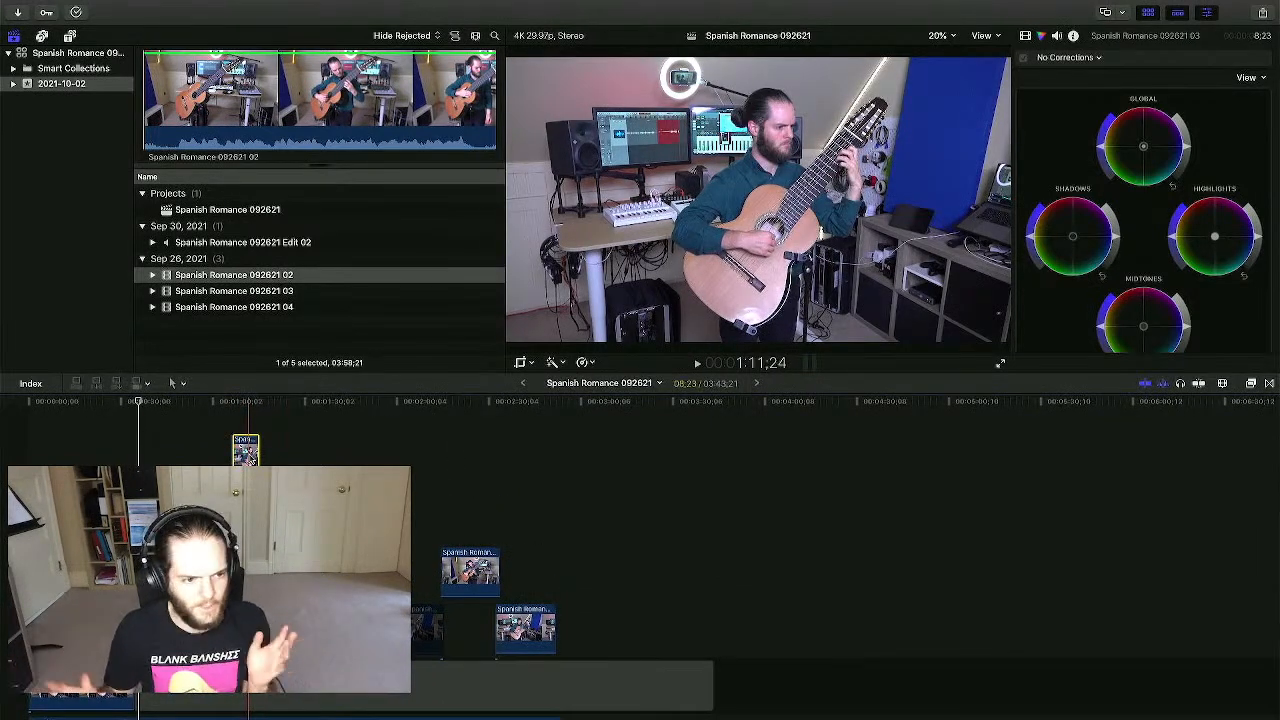
{"action": "key", "text": "super+equal"}
{"action": "key", "text": "super+equal"}
{"action": "key", "text": "super+equal"}
{"action": "key", "text": "super+equal"}
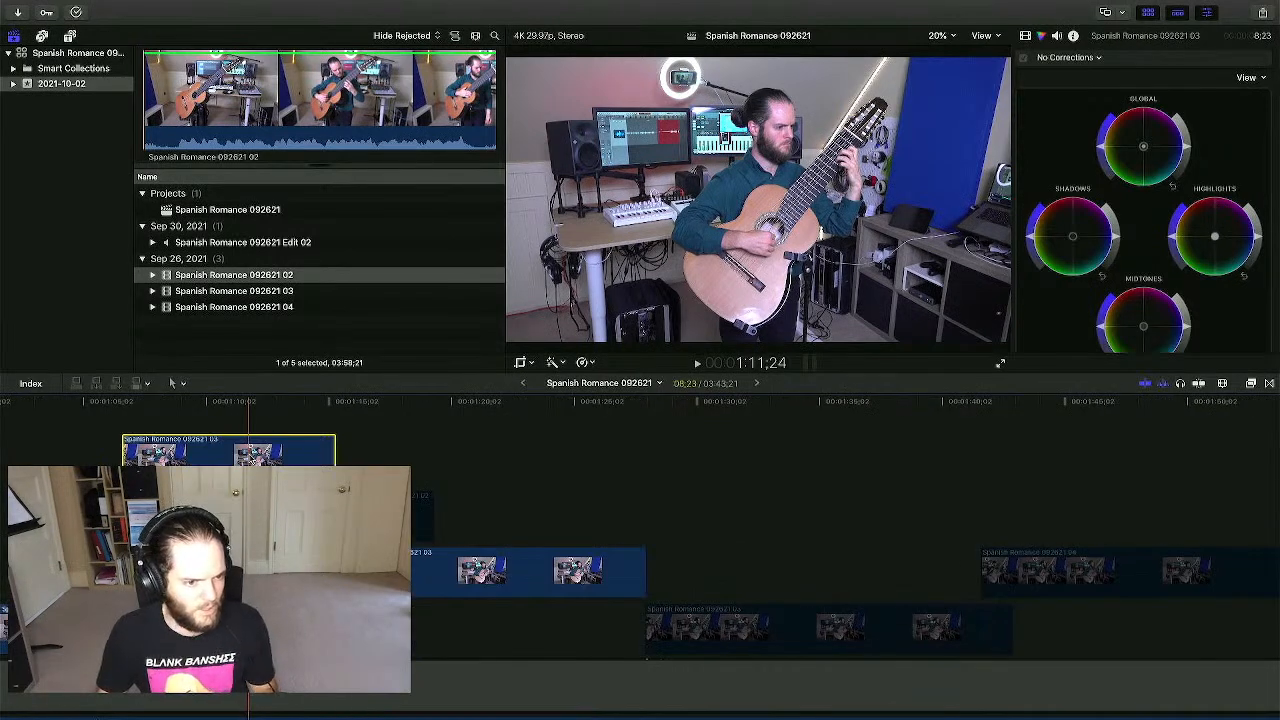
{"action": "scroll", "coordinate": [250, 458], "scroll_direction": "left", "scroll_amount": 5}
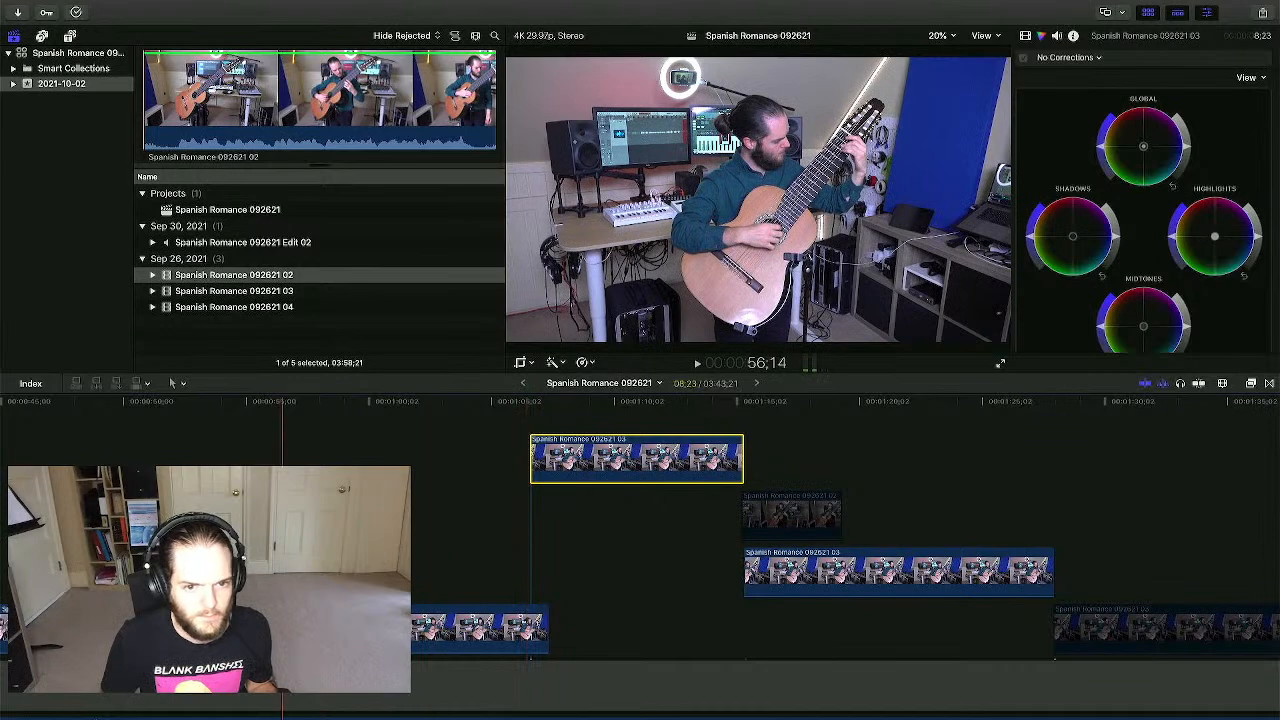
{"action": "left_click", "coordinate": [281, 458]}
{"action": "scroll", "coordinate": [278, 458], "scroll_direction": "left", "scroll_amount": 4}
{"action": "scroll", "coordinate": [325, 560], "scroll_direction": "left", "scroll_amount": 13}
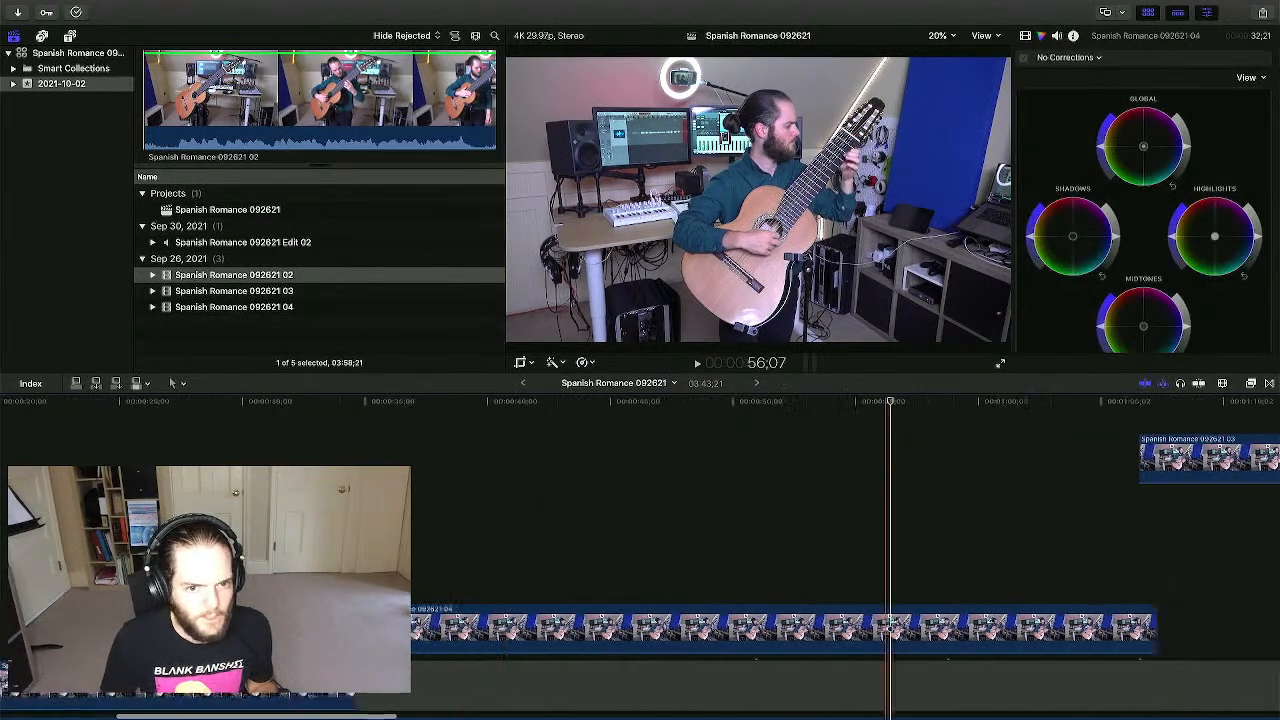
{"action": "left_click", "coordinate": [366, 440]}
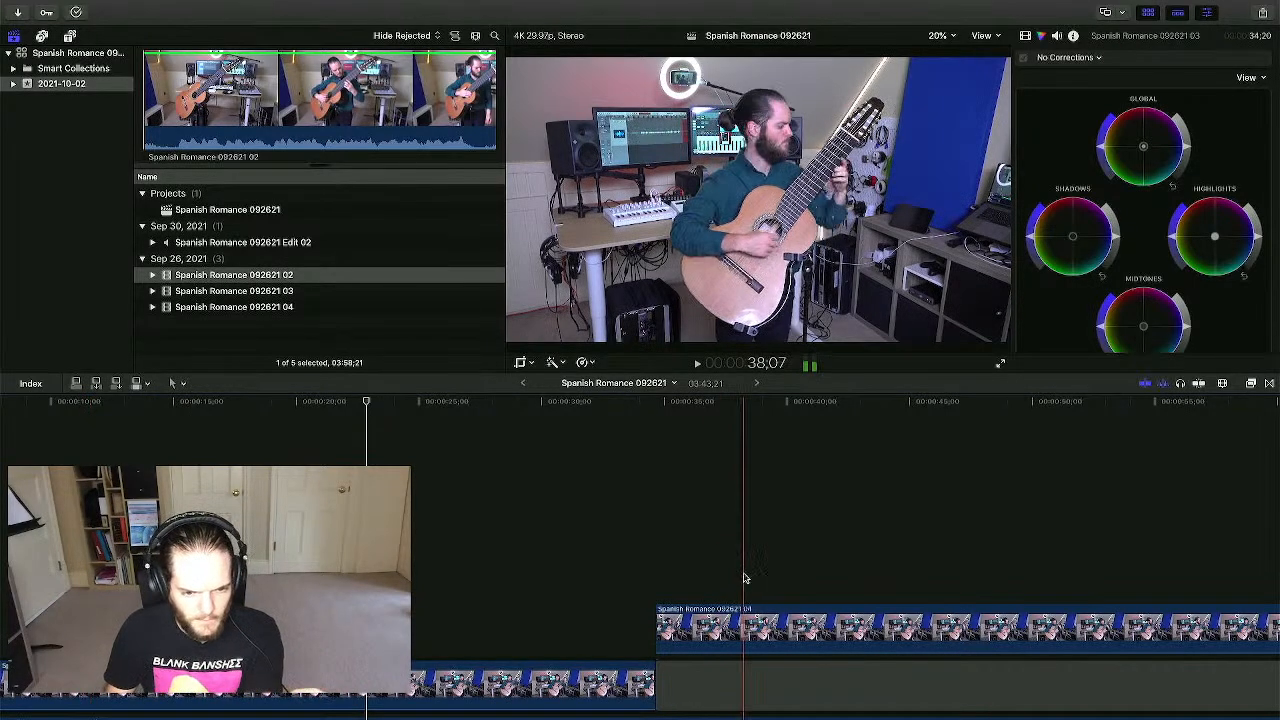
{"action": "left_click", "coordinate": [741, 624]}
{"action": "left_click", "coordinate": [476, 685]}
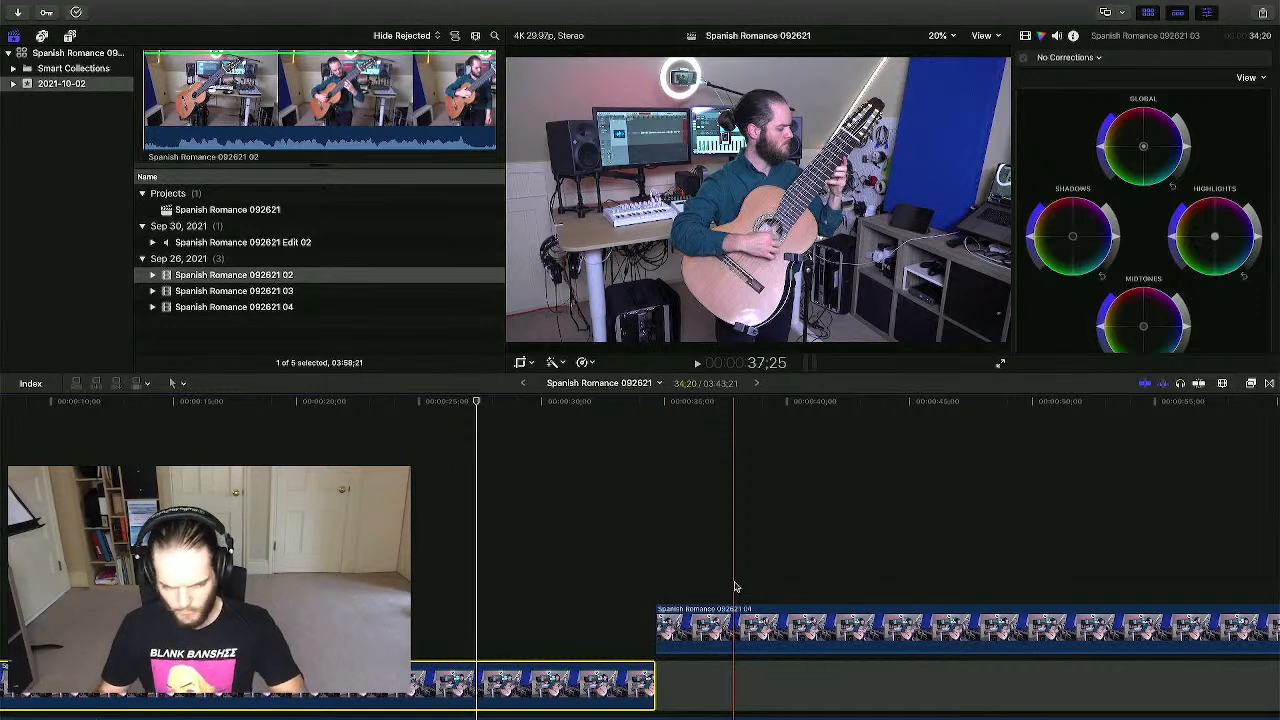
{"action": "key", "text": "super+minus"}
{"action": "key", "text": "super+minus"}
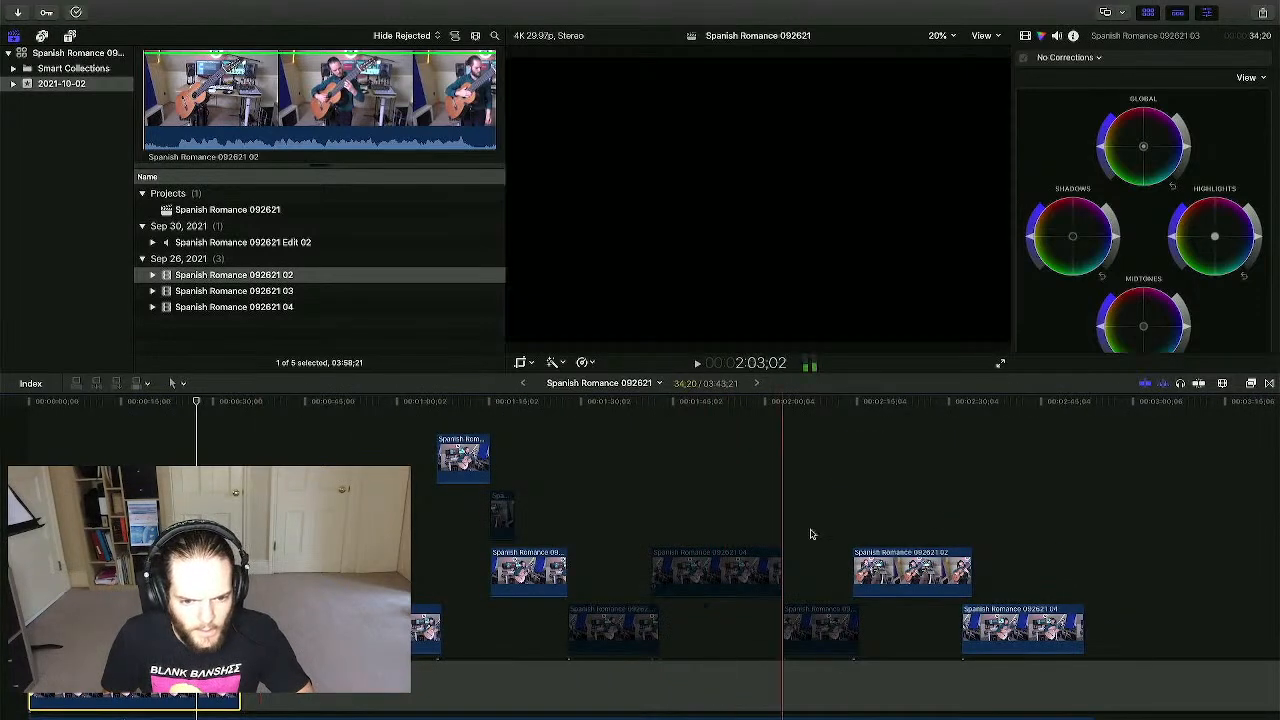
- Place Spanish Romance 092621 02 on a top track at the project start, trimming about 22 seconds off its opening
{"action": "left_click", "coordinate": [920, 507]}
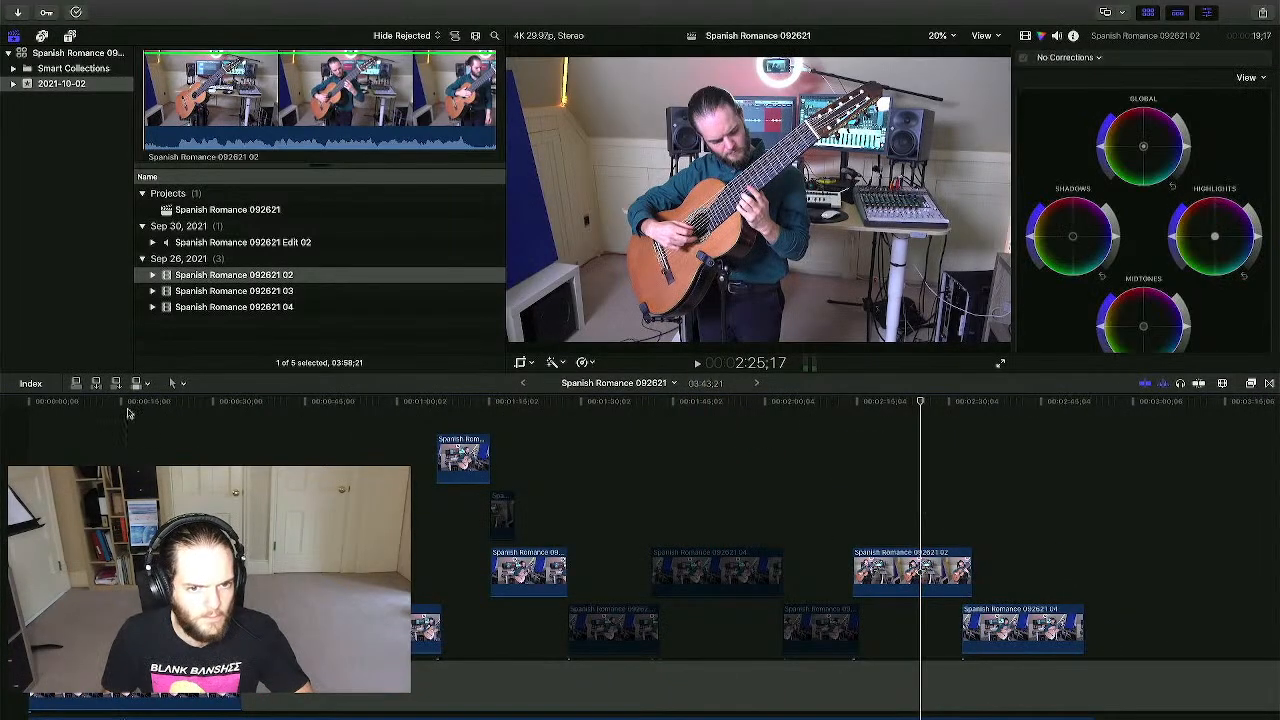
{"action": "left_click", "coordinate": [895, 488]}
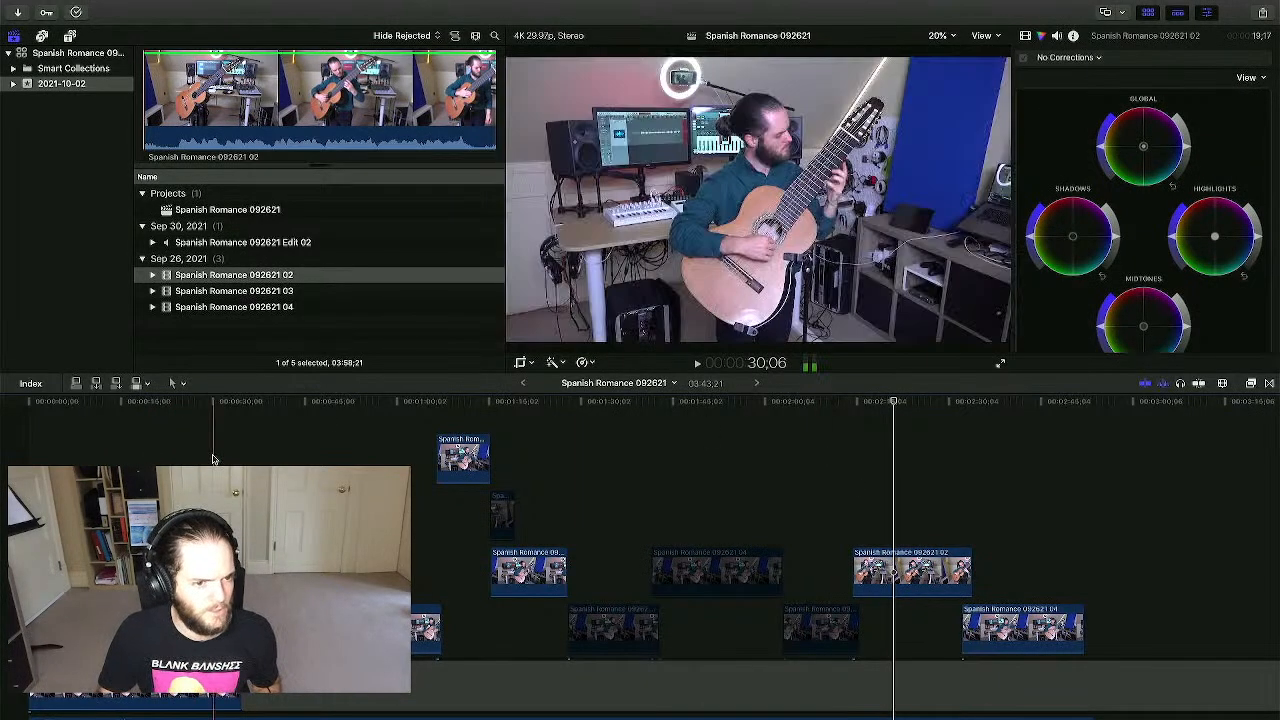
{"action": "scroll", "coordinate": [214, 449], "scroll_direction": "down", "scroll_amount": 4}
{"action": "left_click_drag", "start_coordinate": [205, 275], "coordinate": [41, 420]}
{"action": "scroll", "coordinate": [65, 437], "scroll_direction": "up", "scroll_amount": 2}
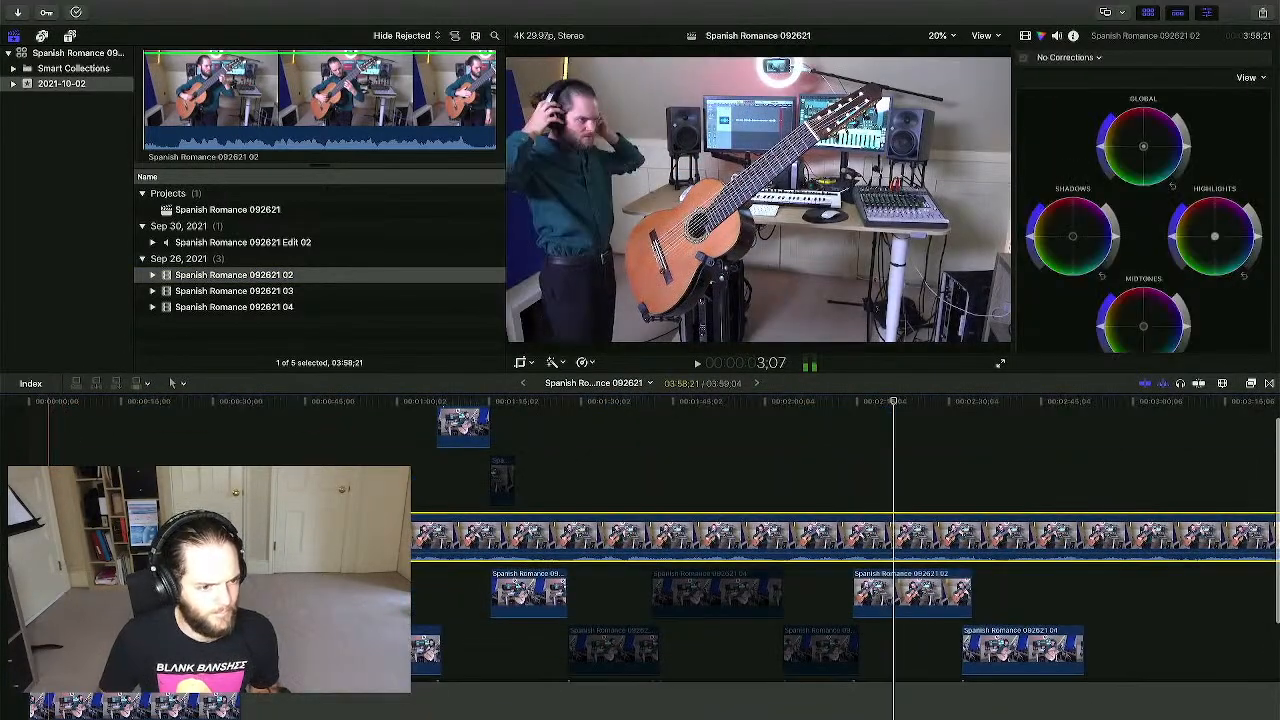
{"action": "left_click_drag", "start_coordinate": [34, 535], "coordinate": [38, 535]}
{"action": "left_click_drag", "start_coordinate": [148, 535], "coordinate": [37, 535]}
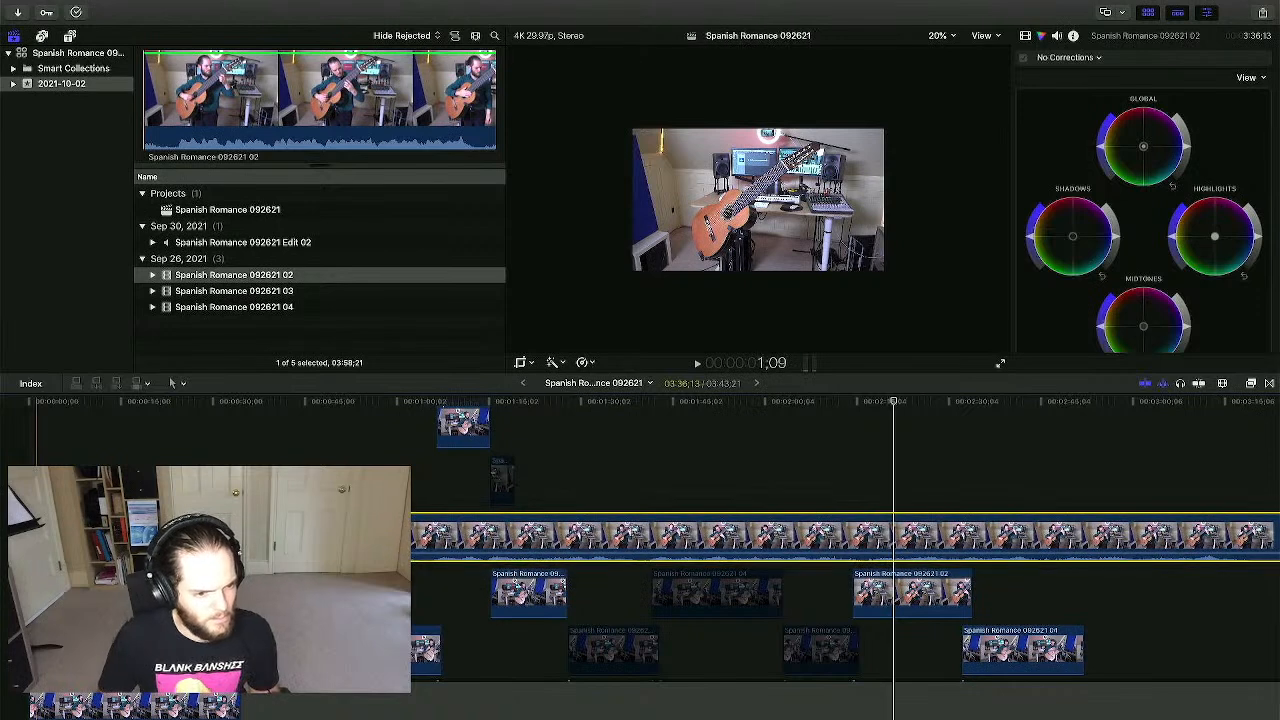
{"action": "left_click", "coordinate": [161, 432]}
{"action": "scroll", "coordinate": [182, 432], "scroll_direction": "down", "scroll_amount": 3}
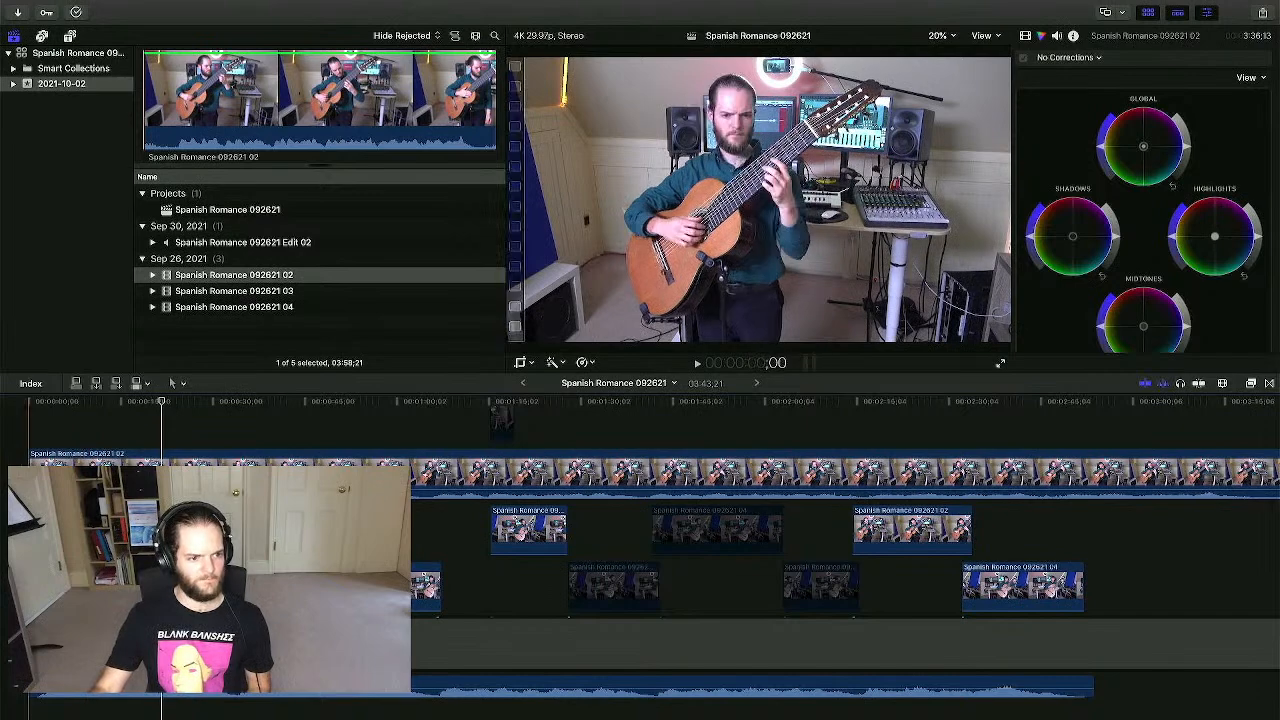
- Blade the camera 02 clip and delete the unwanted parts, leaving a 7;25 piece
{"action": "left_click_drag", "start_coordinate": [30, 458], "coordinate": [212, 457]}
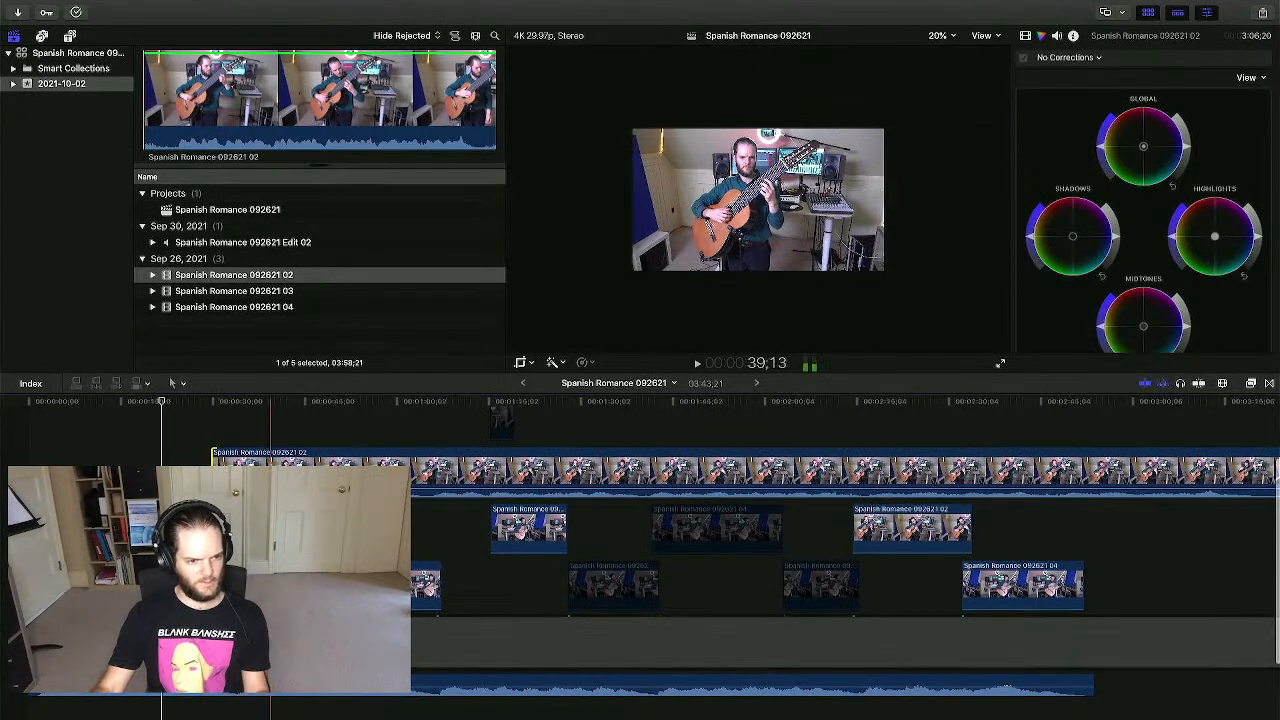
{"action": "key", "text": "b"}
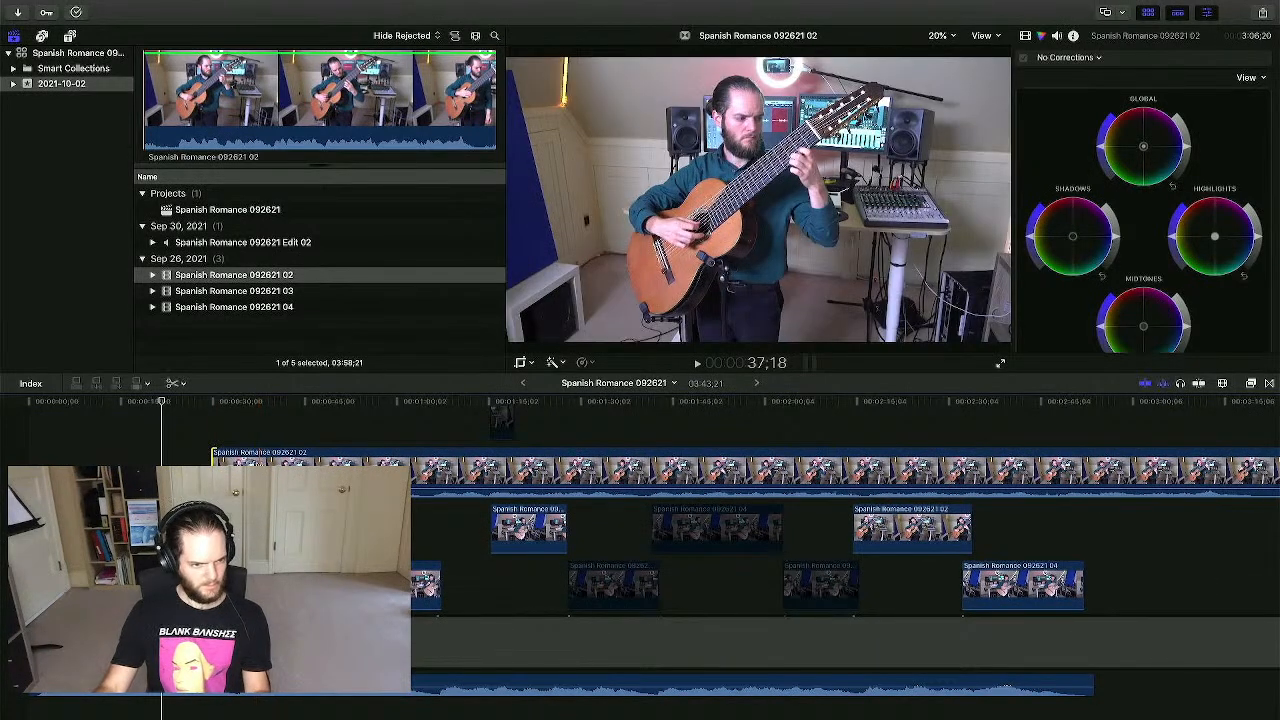
{"action": "left_click", "coordinate": [260, 462]}
{"action": "key", "text": "Delete"}
{"action": "key", "text": "super+6"}
{"action": "key", "text": "a"}
{"action": "left_click", "coordinate": [312, 470]}
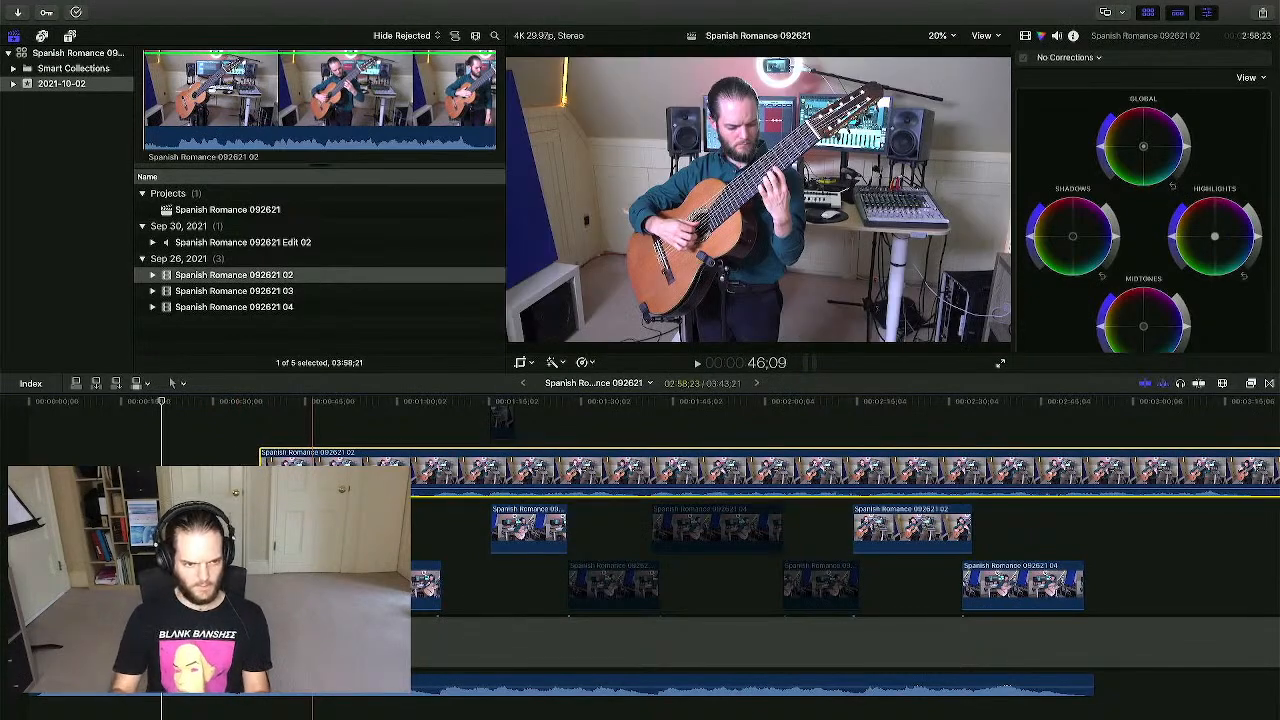
{"action": "key", "text": "Delete"}
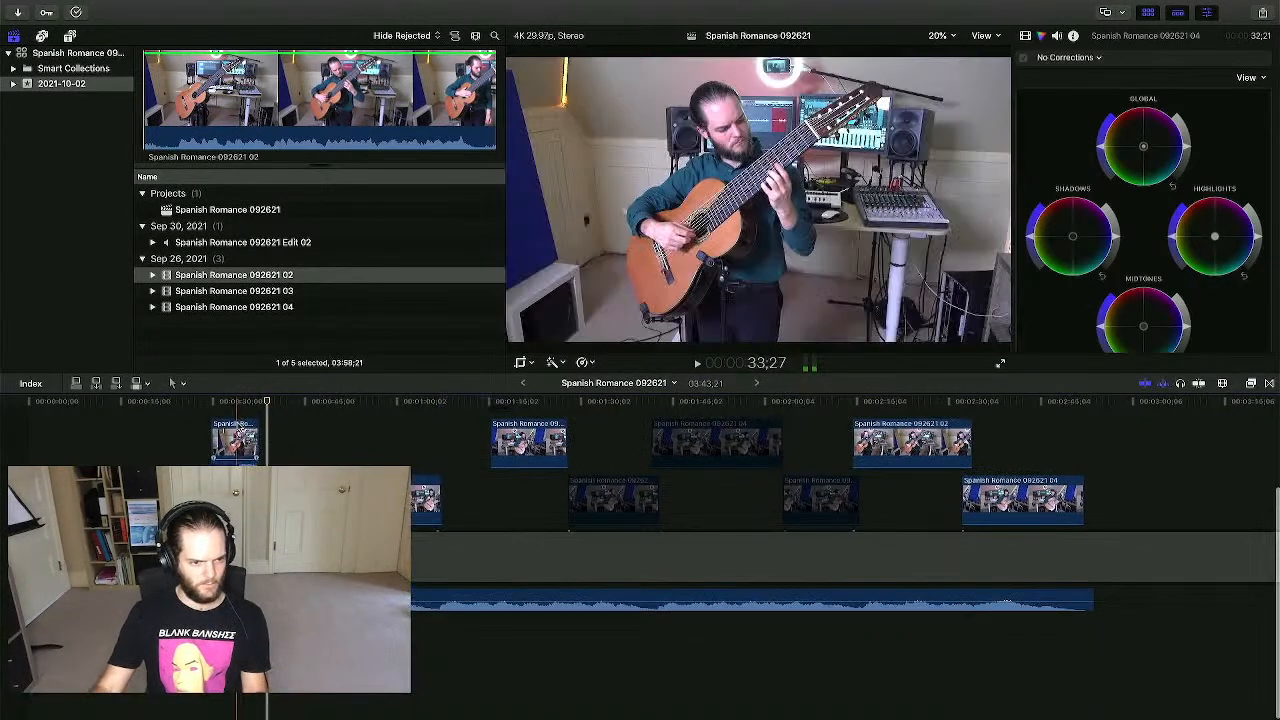
- Slide the camera 02 piece across the 0:34;20 camera-04 cut, ending slightly earlier
{"action": "key", "text": "super+equal"}
{"action": "key", "text": "super+equal"}
{"action": "key", "text": "super+equal"}
{"action": "key", "text": "super+equal"}
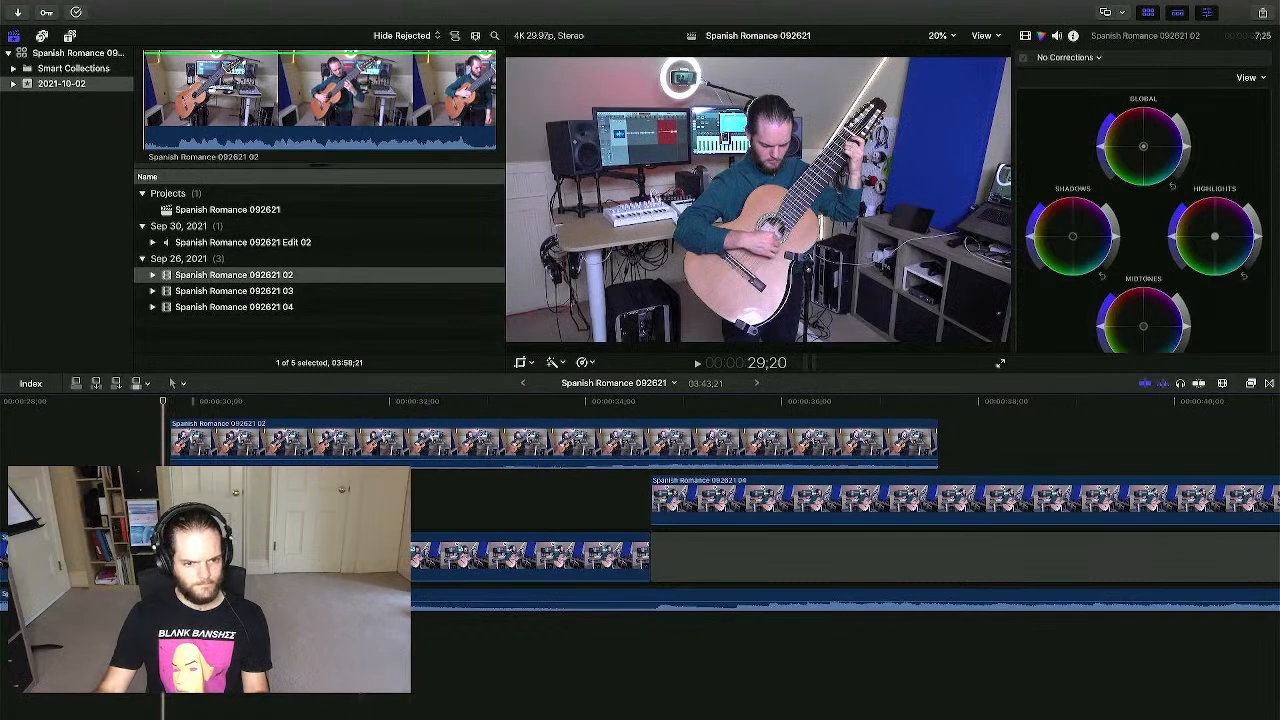
{"action": "key", "text": "space"}
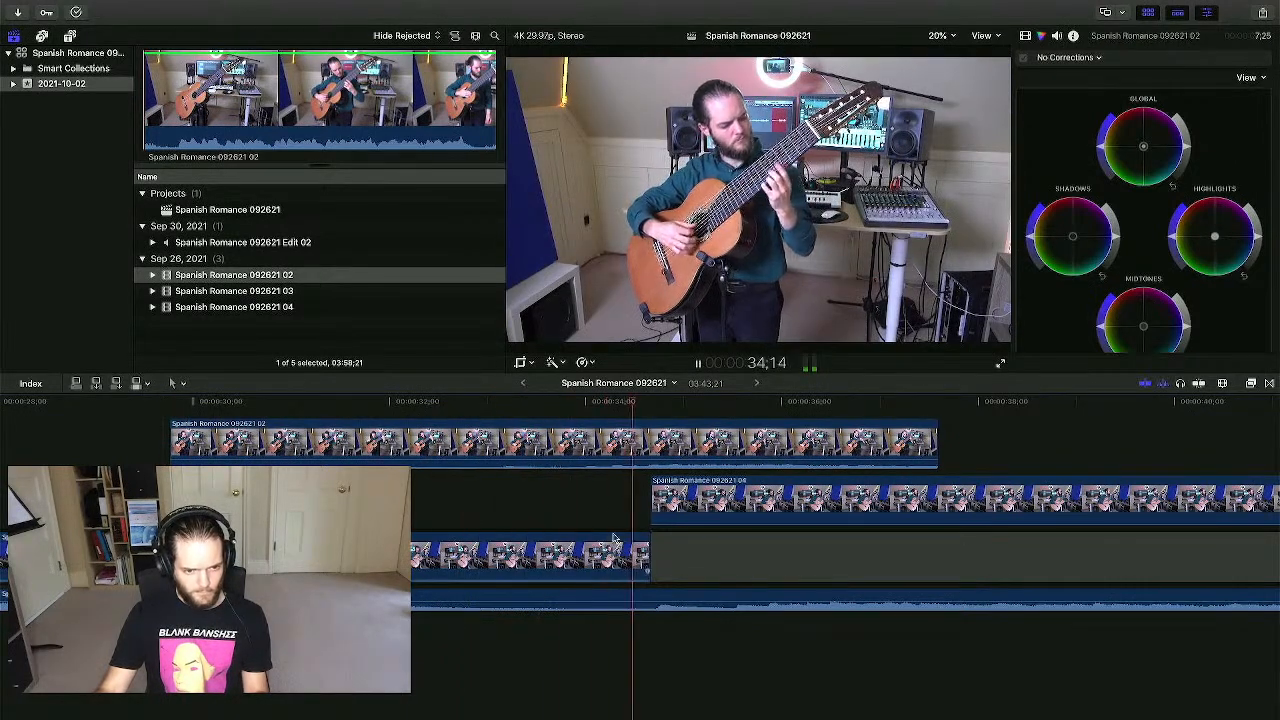
{"action": "key", "text": "space"}
{"action": "left_click", "coordinate": [507, 442]}
{"action": "left_click_drag", "start_coordinate": [507, 442], "coordinate": [636, 466]}
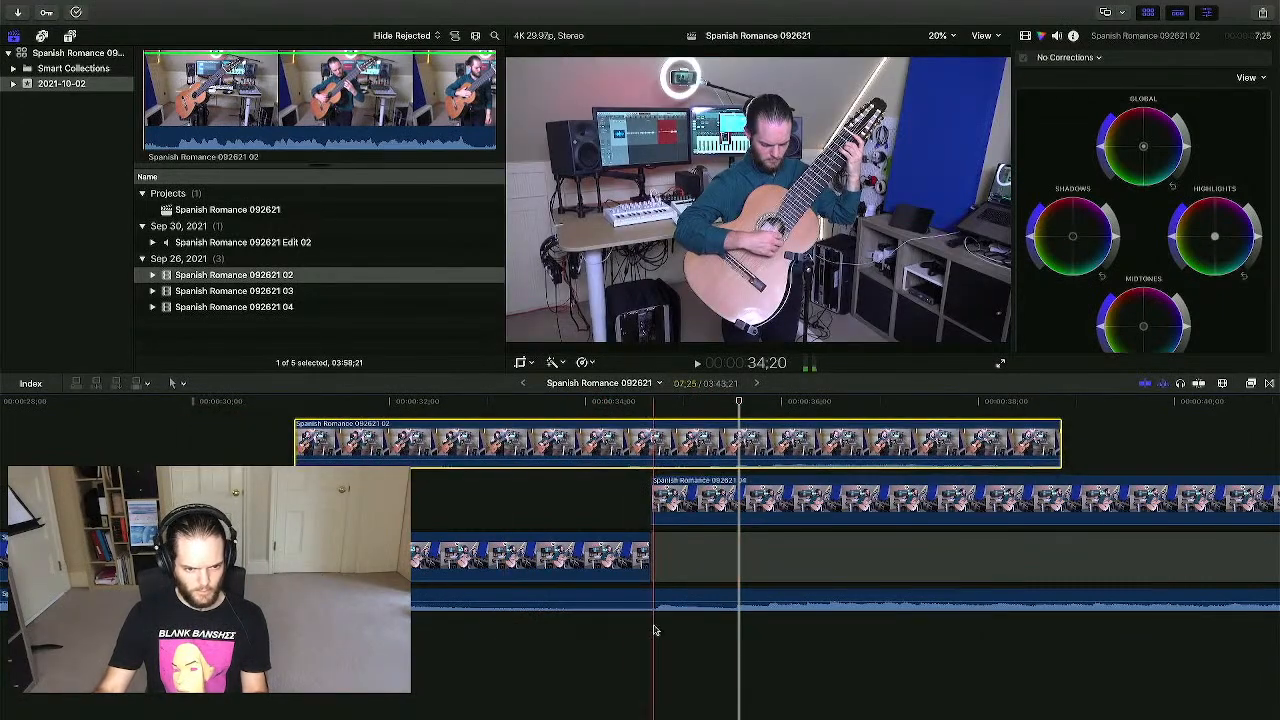
{"action": "left_click", "coordinate": [655, 630]}
{"action": "left_click_drag", "start_coordinate": [630, 443], "coordinate": [664, 444]}
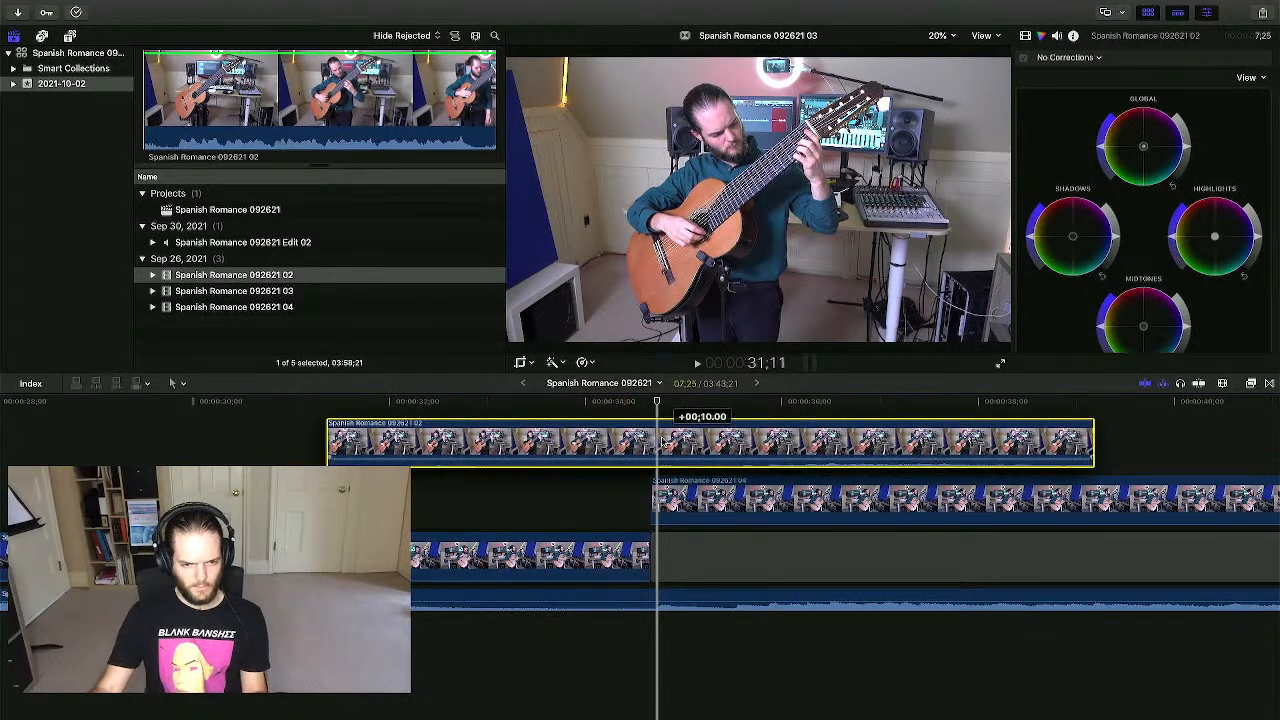
{"action": "left_click", "coordinate": [610, 507]}
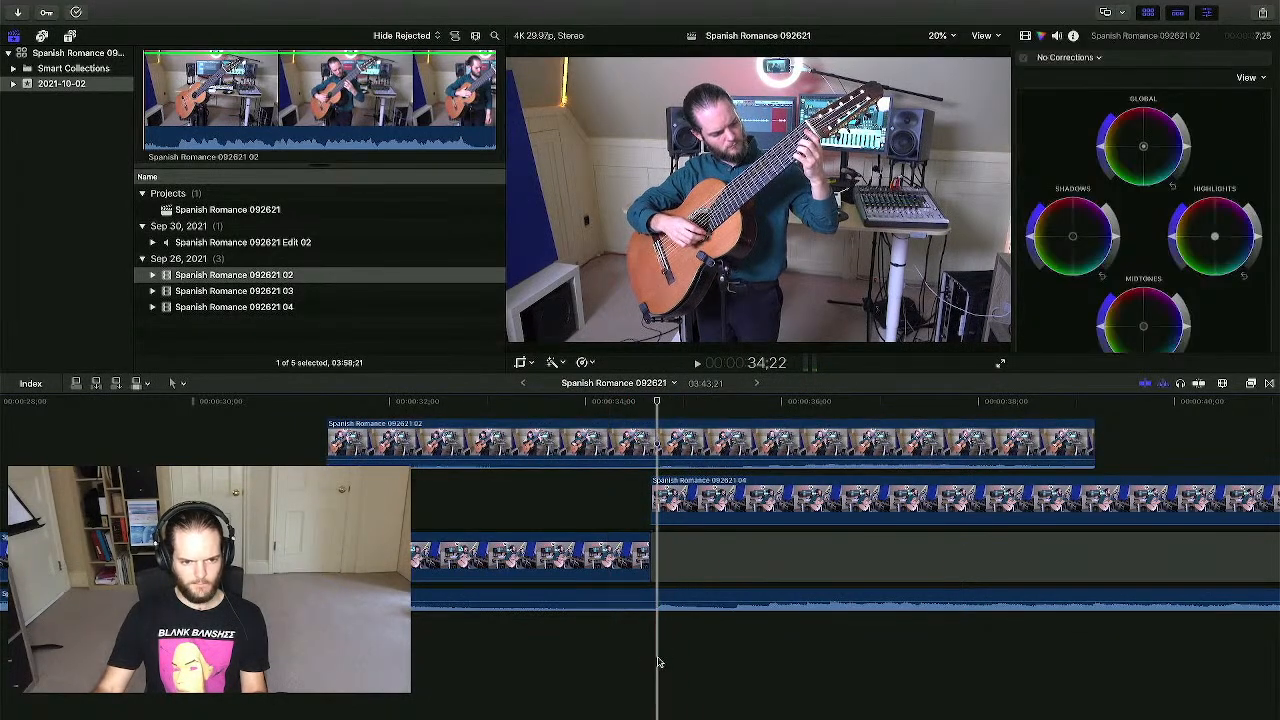
{"action": "left_click_drag", "start_coordinate": [662, 430], "coordinate": [658, 428]}
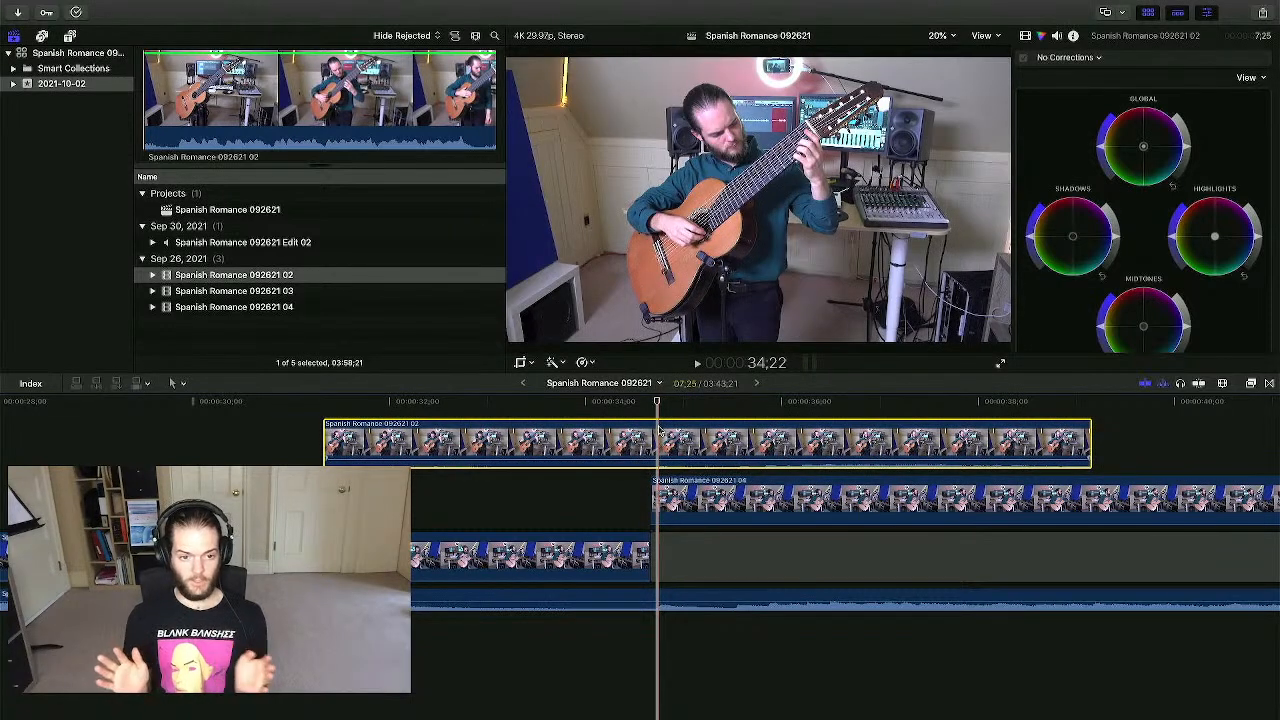
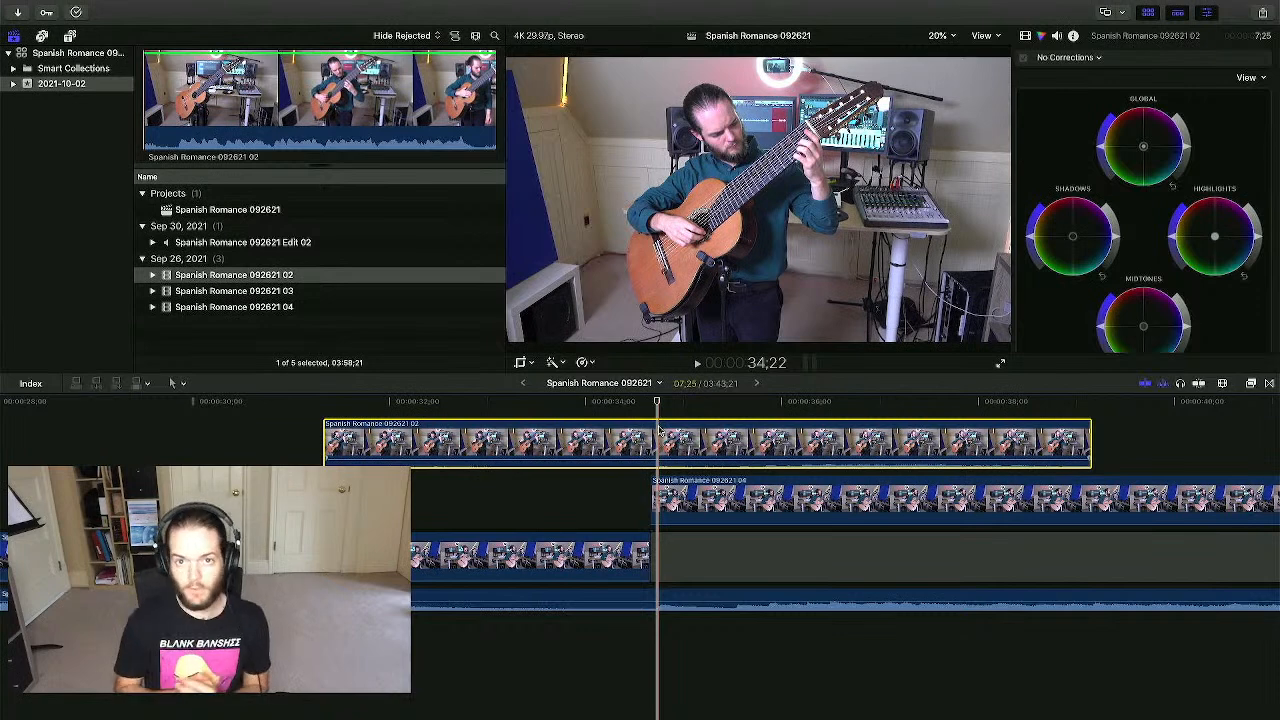
- Review the playback where the cut switches into the upper 092621 02 clip
{"action": "left_click", "coordinate": [568, 487]}
{"action": "left_click", "coordinate": [580, 484]}
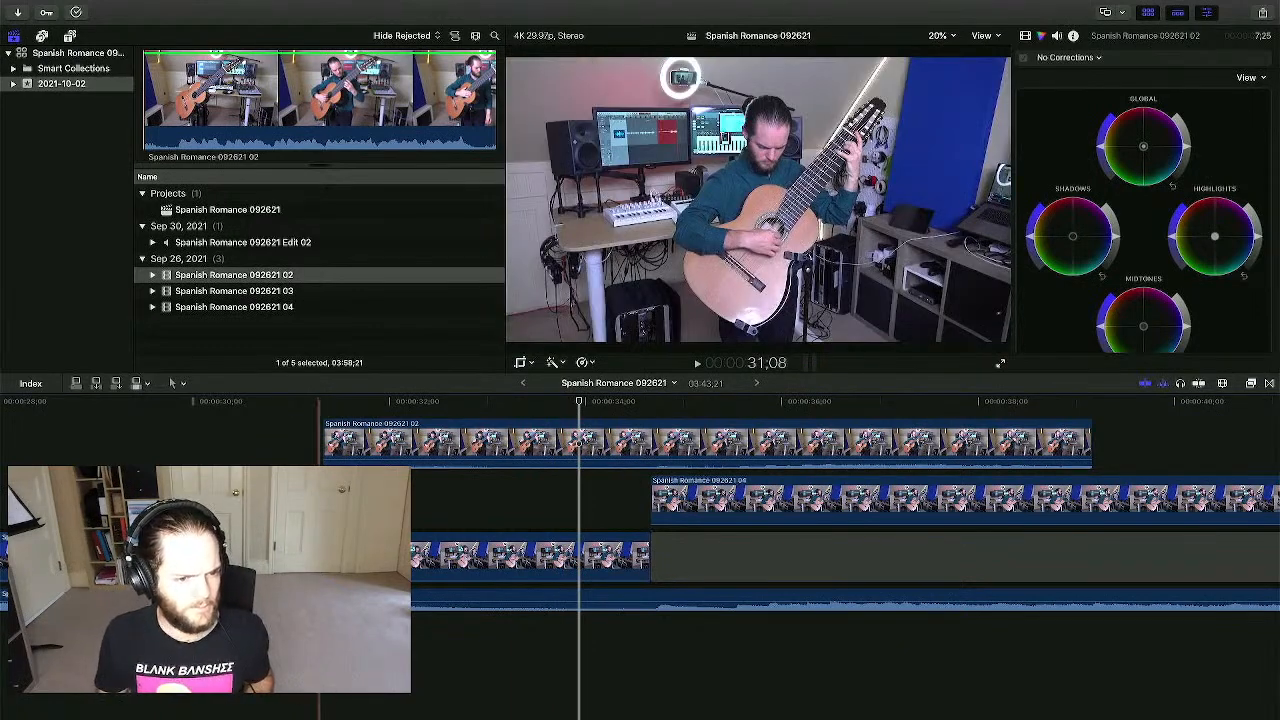
{"action": "left_click", "coordinate": [339, 485]}
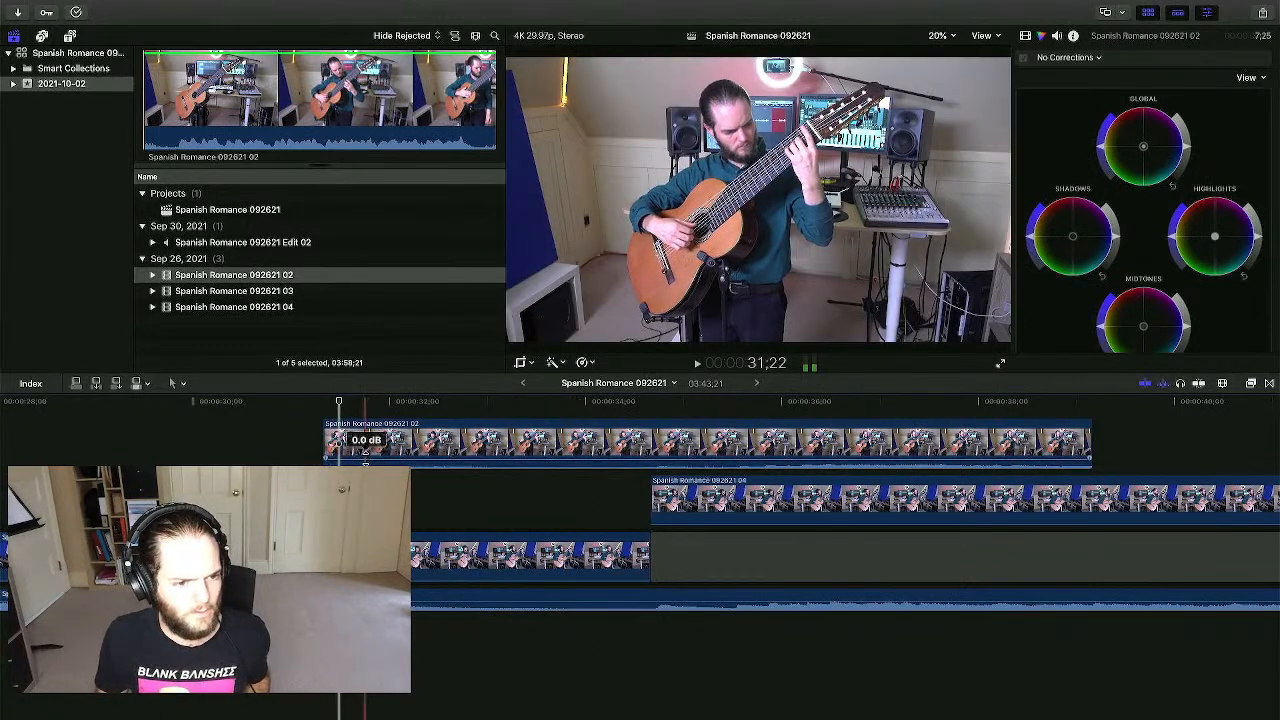
{"action": "left_click", "coordinate": [264, 486]}
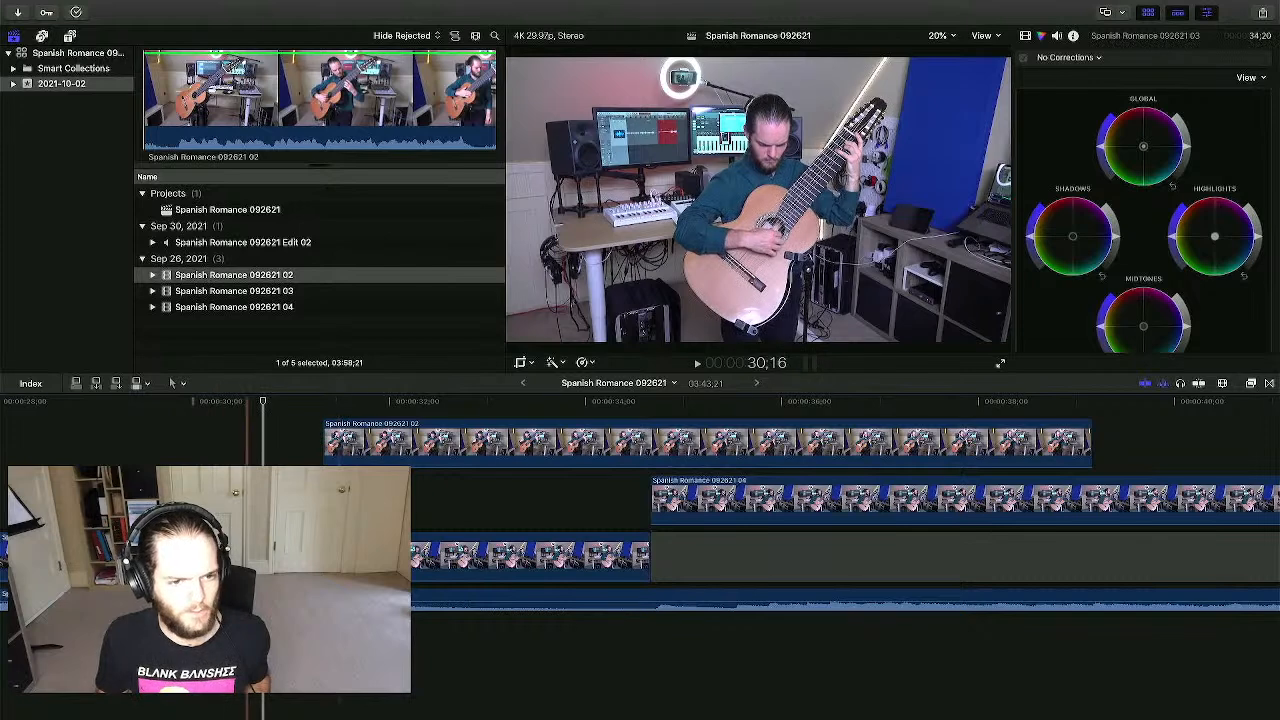
{"action": "left_click", "coordinate": [155, 486]}
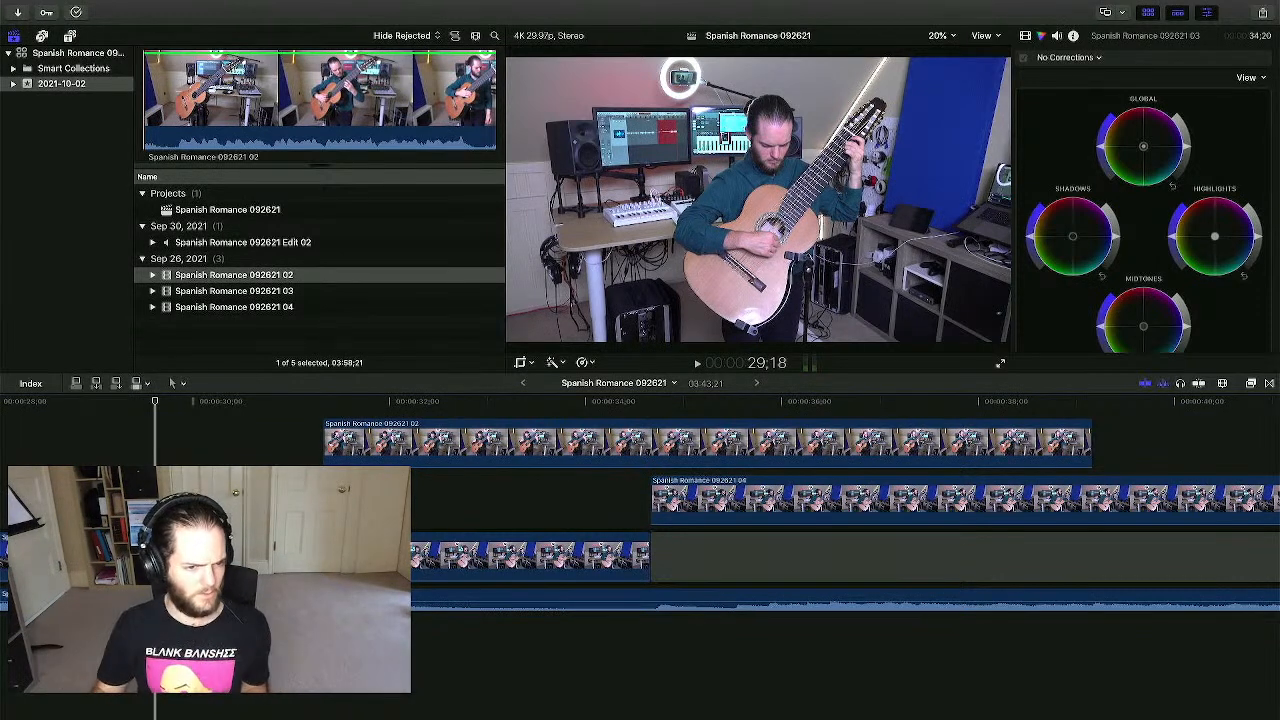
{"action": "key", "text": "space"}
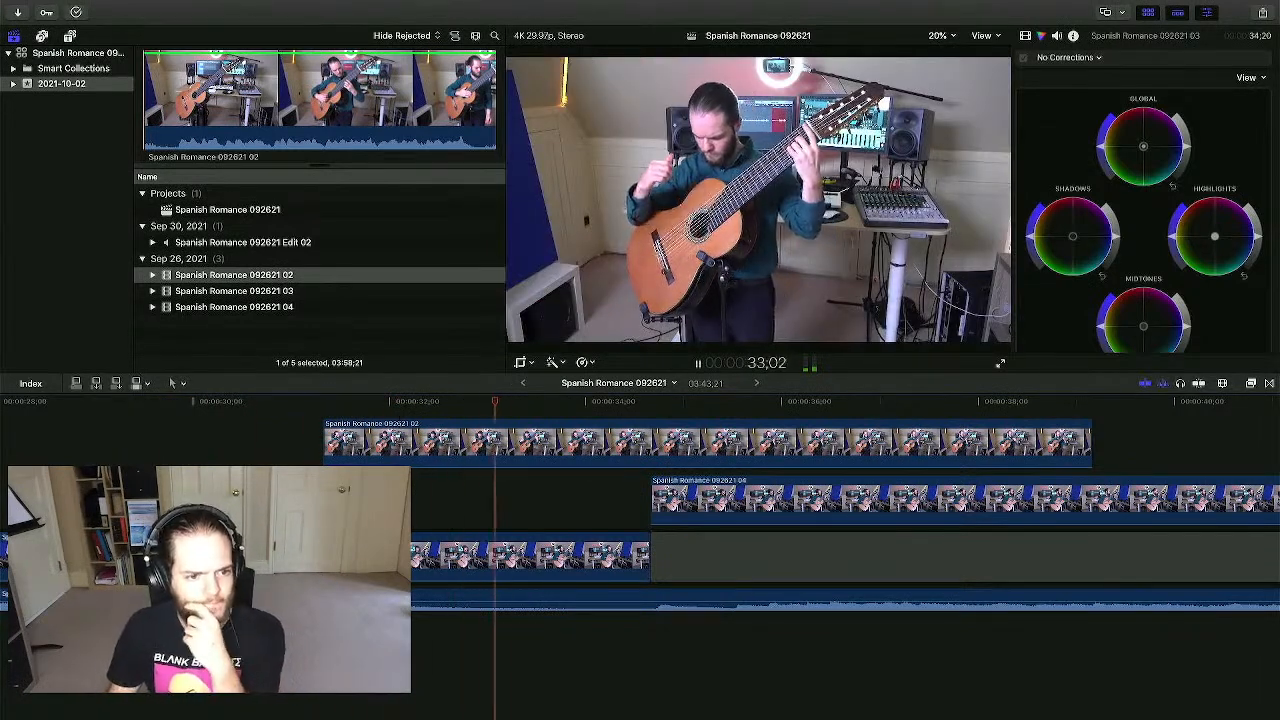
{"action": "key", "text": "space"}
- Trim the upper 092621 02 clip's start later in two passes, checking each in playback
{"action": "left_click", "coordinate": [329, 445]}
{"action": "left_click_drag", "start_coordinate": [329, 445], "coordinate": [355, 445]}
{"action": "key", "text": "space"}
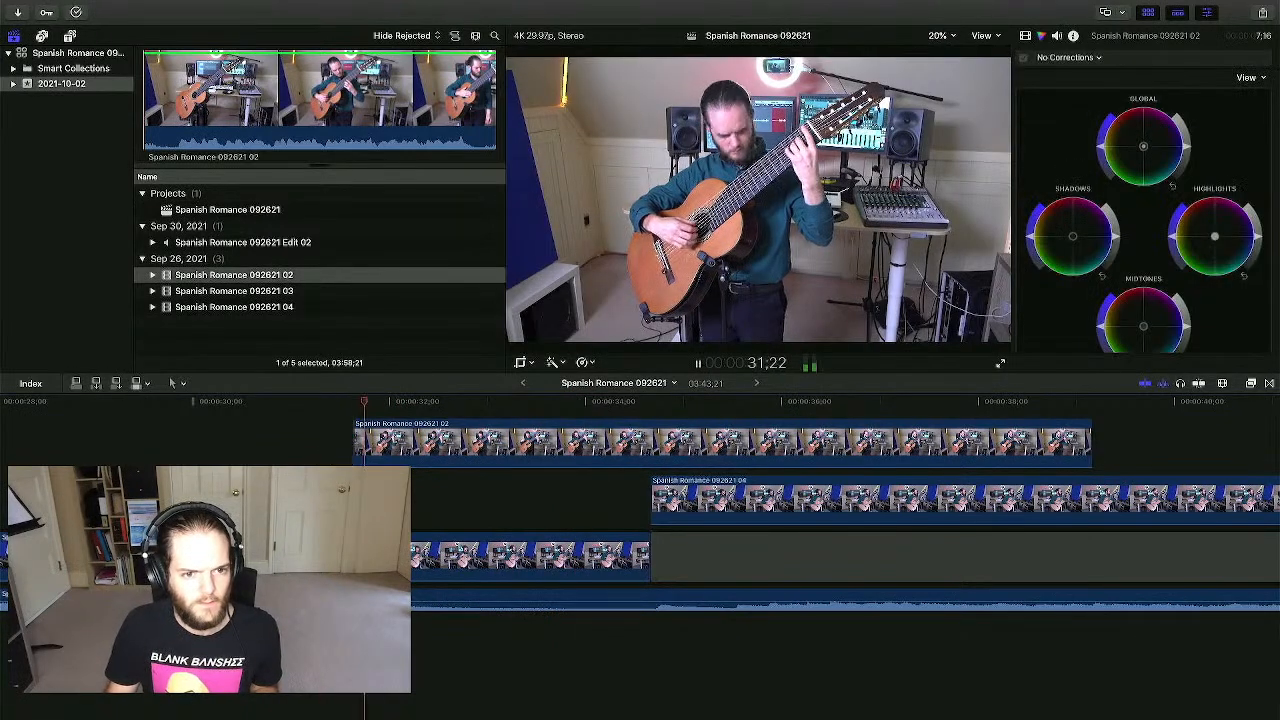
{"action": "key", "text": "space"}
{"action": "left_click_drag", "start_coordinate": [356, 446], "coordinate": [388, 447]}
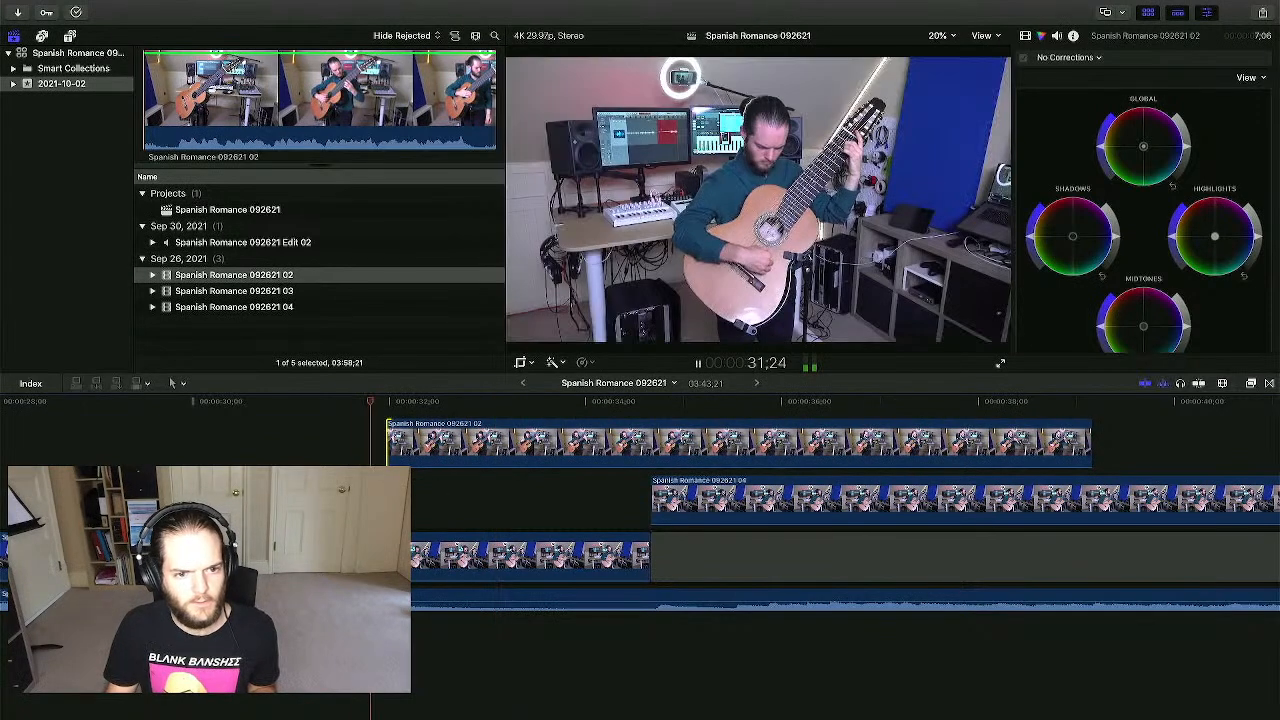
{"action": "key", "text": "space"}
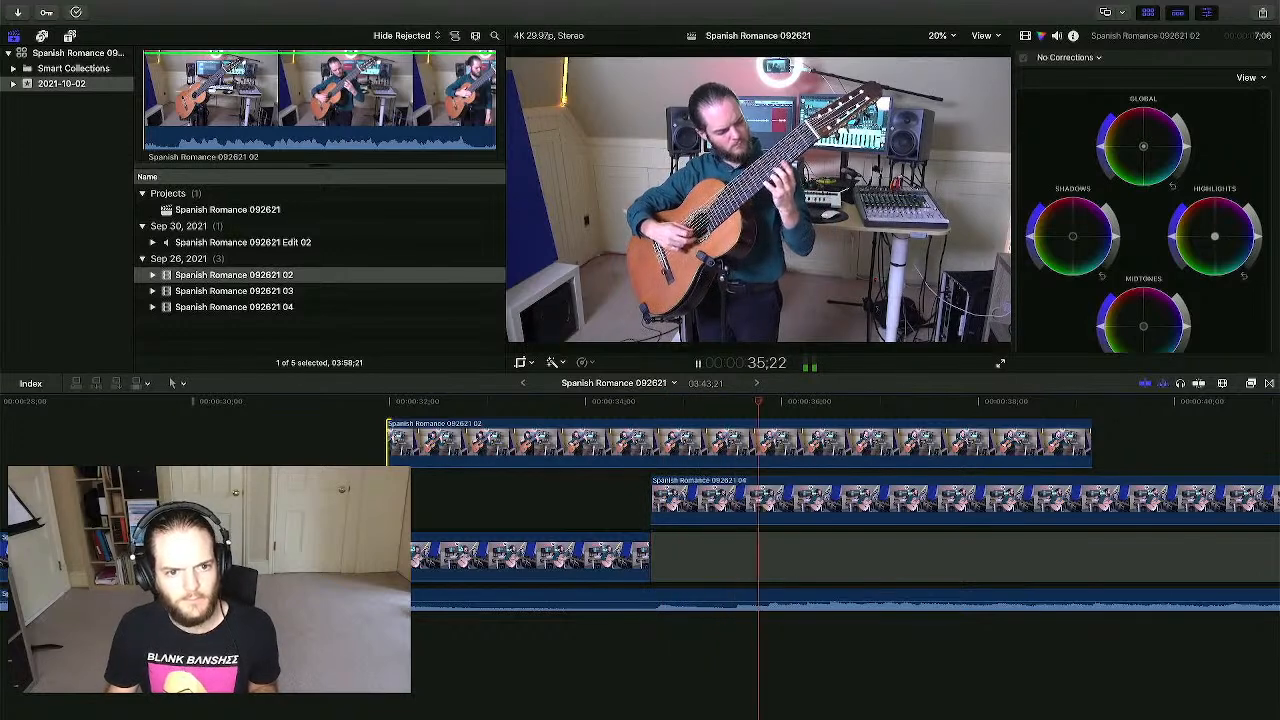
- Trim the clip's end earlier so it spans about 32 to 37 seconds, then play it
{"action": "left_click_drag", "start_coordinate": [1088, 447], "coordinate": [912, 448]}
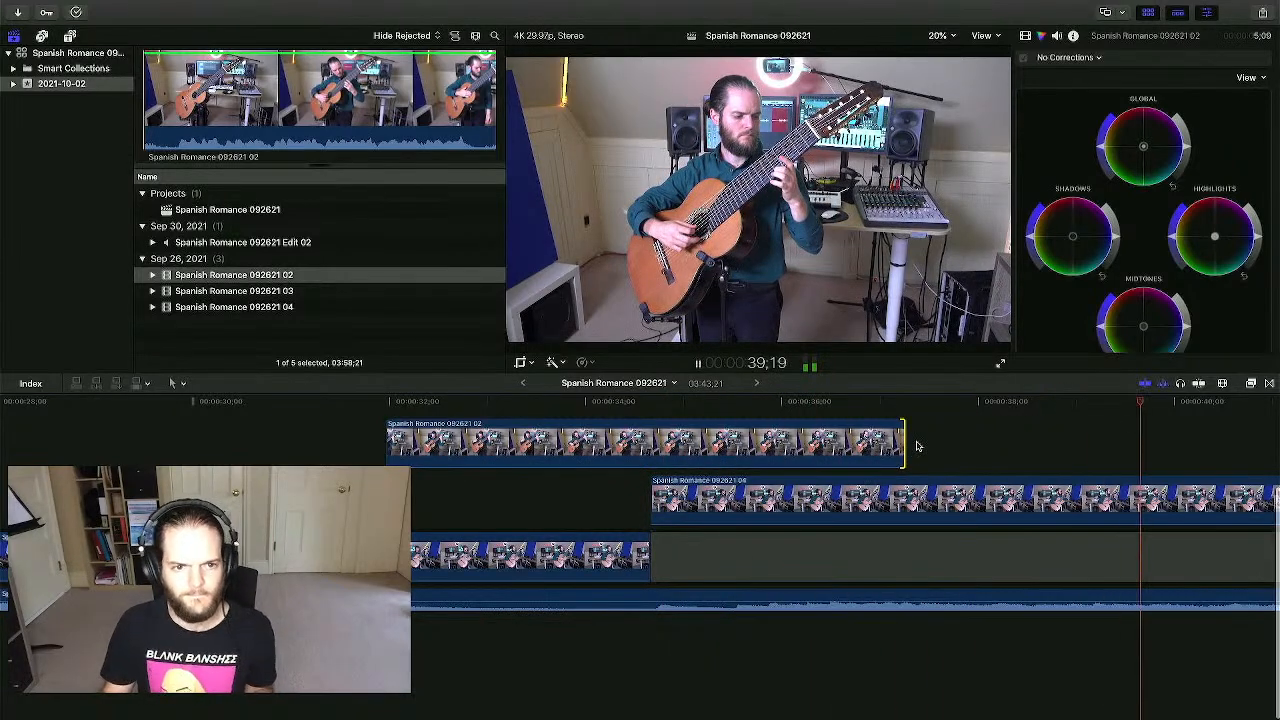
{"action": "key", "text": "space"}
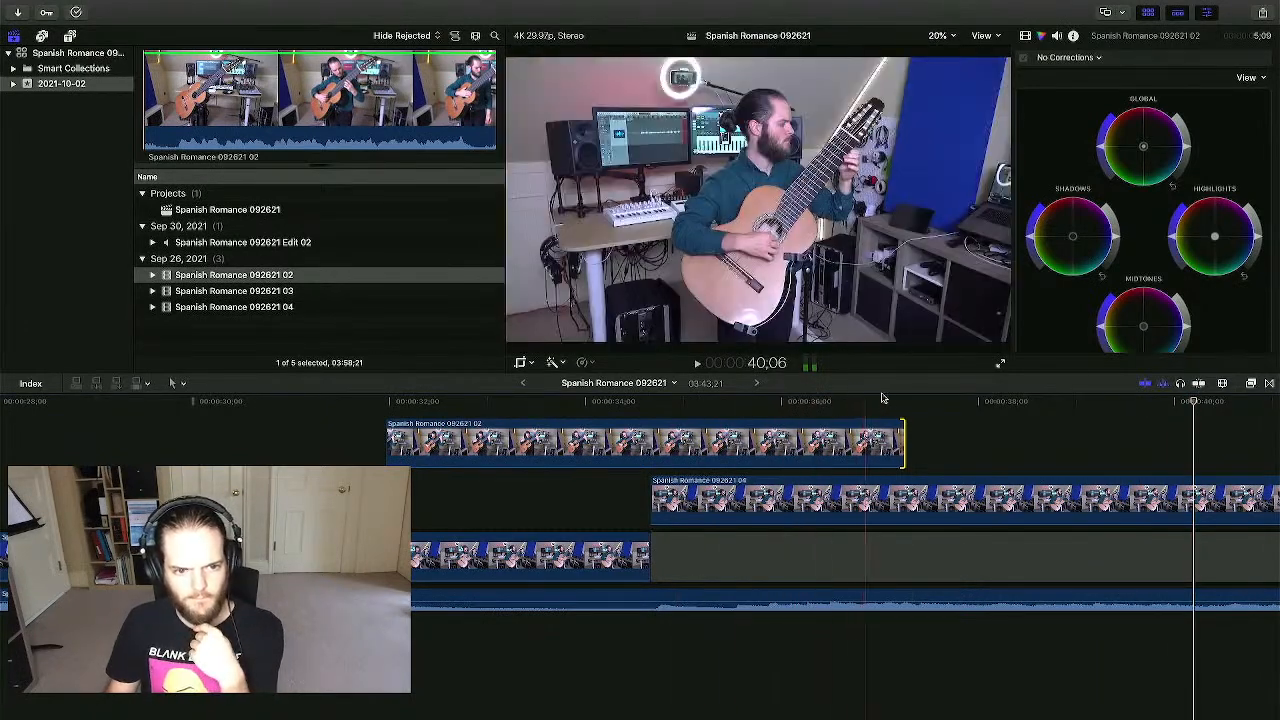
{"action": "left_click", "coordinate": [922, 403]}
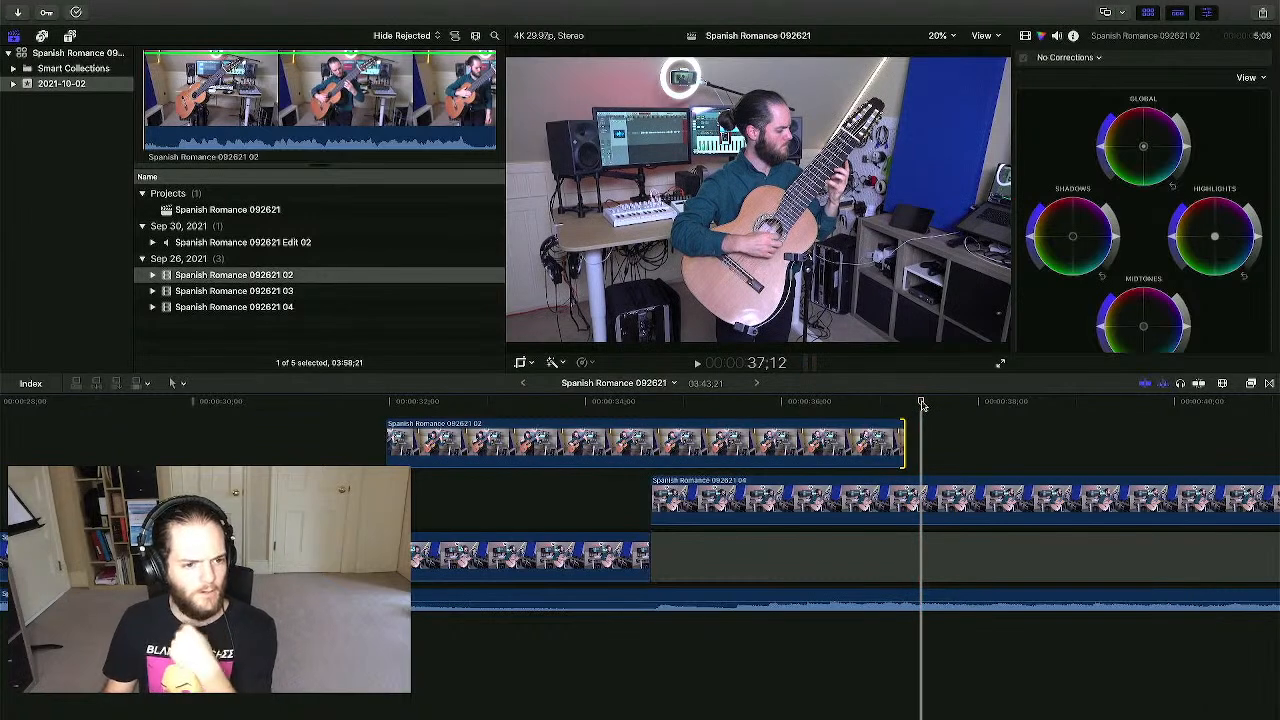
{"action": "left_click", "coordinate": [437, 433]}
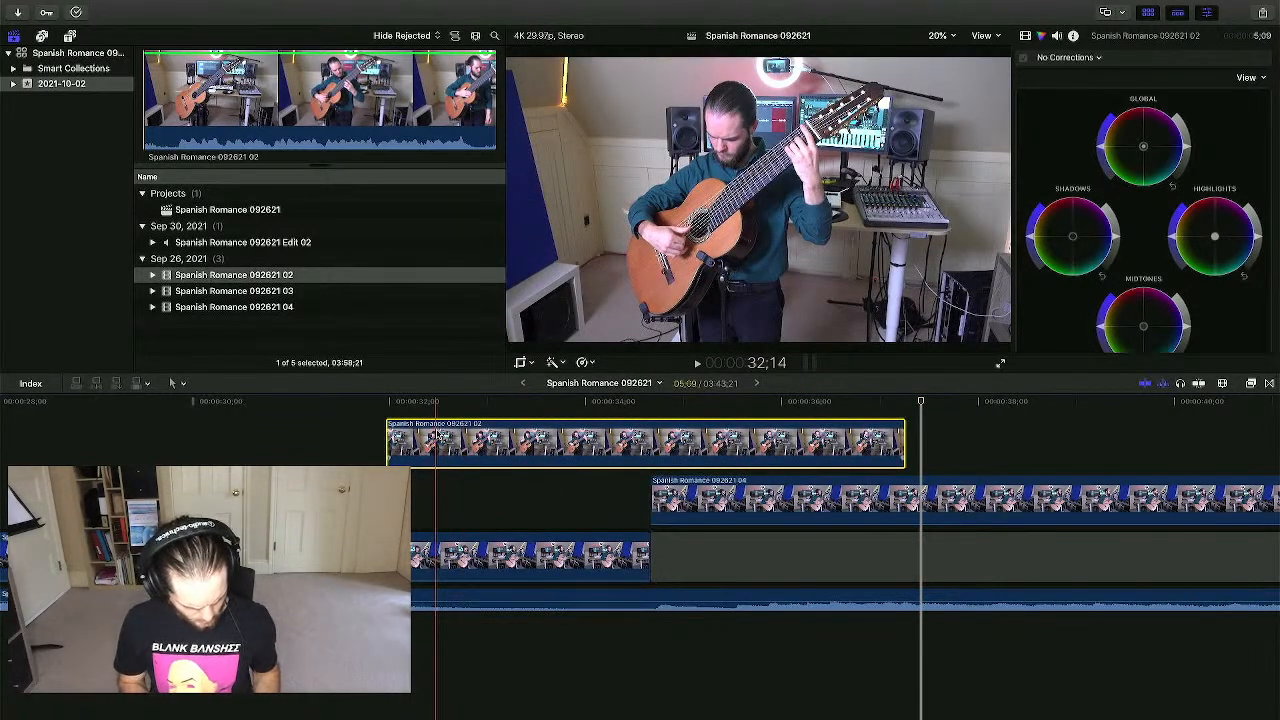
{"action": "key", "text": "space"}
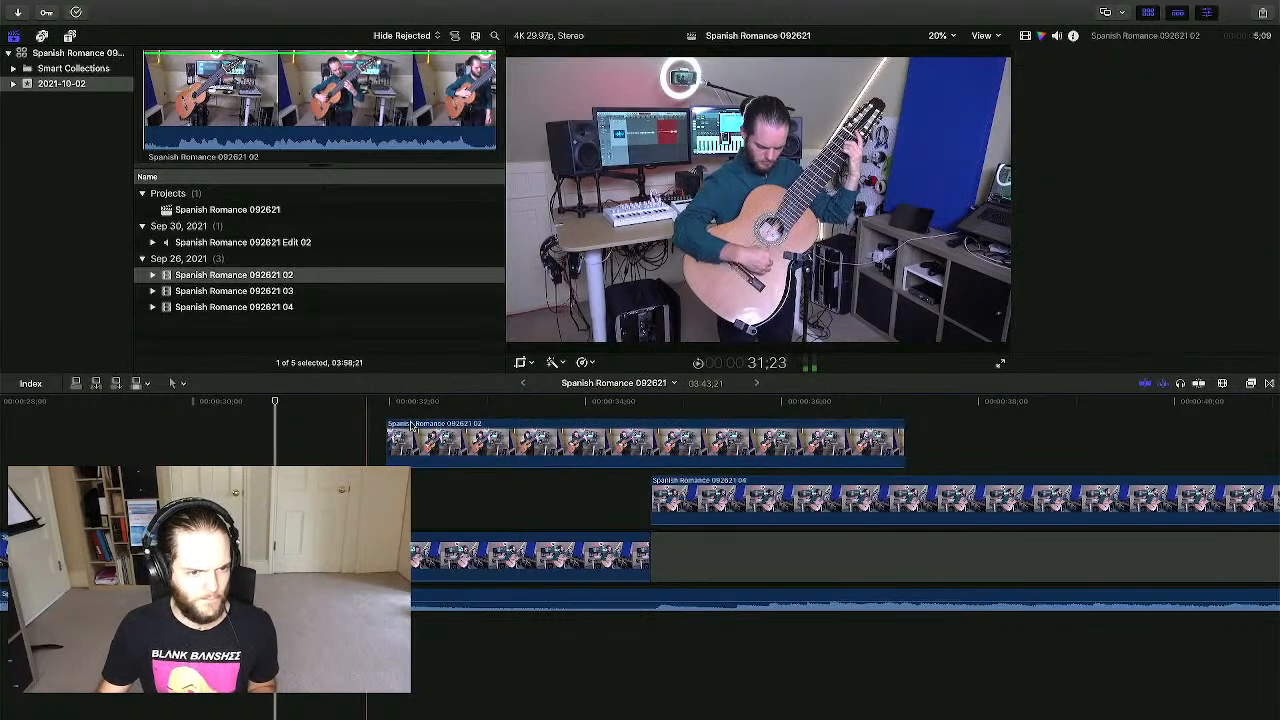
- Show clip 092621 02's opacity animation and drag in a fade-in at its start
{"action": "right_click", "coordinate": [401, 433]}
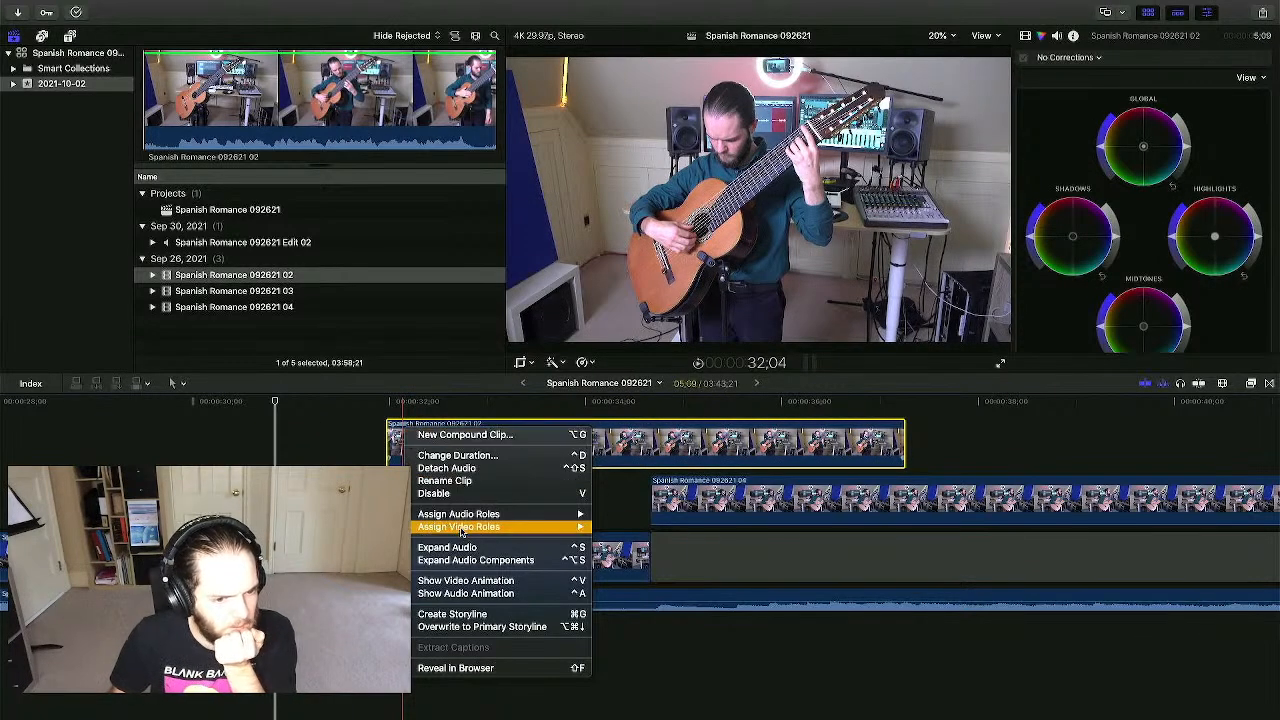
{"action": "left_click", "coordinate": [466, 581]}
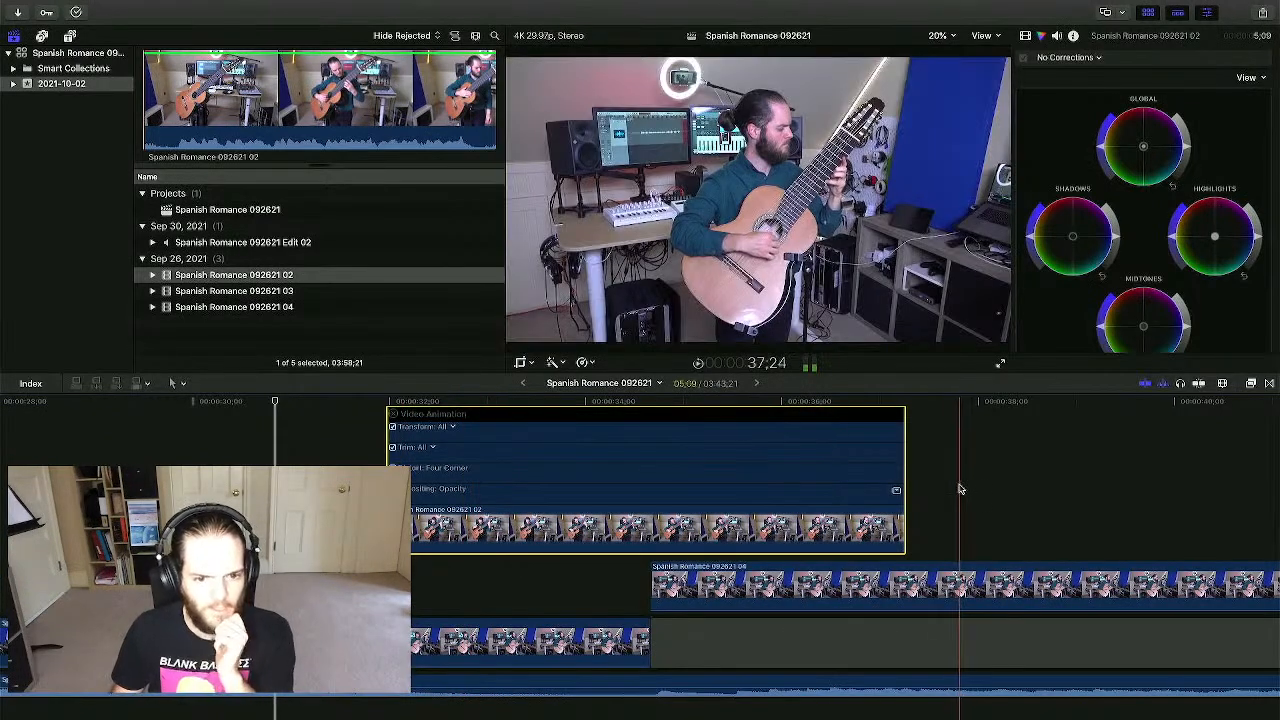
{"action": "left_click", "coordinate": [896, 490]}
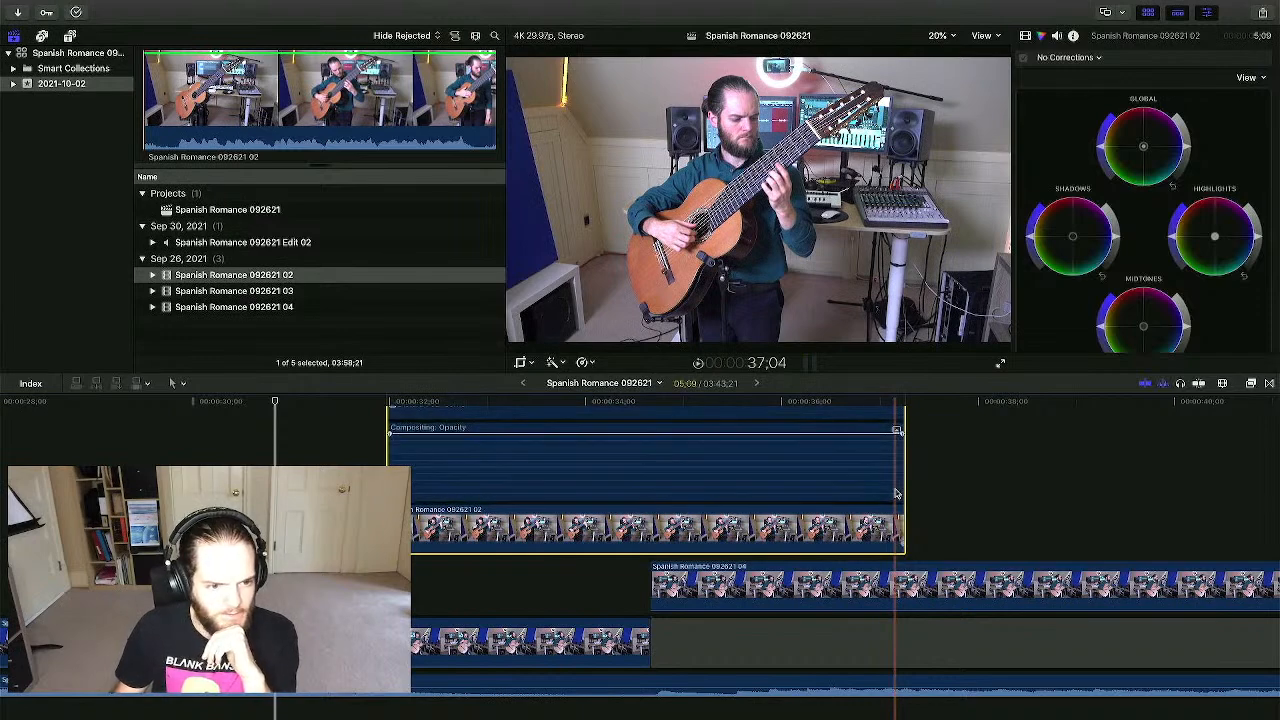
{"action": "left_click", "coordinate": [338, 436]}
{"action": "left_click", "coordinate": [411, 432]}
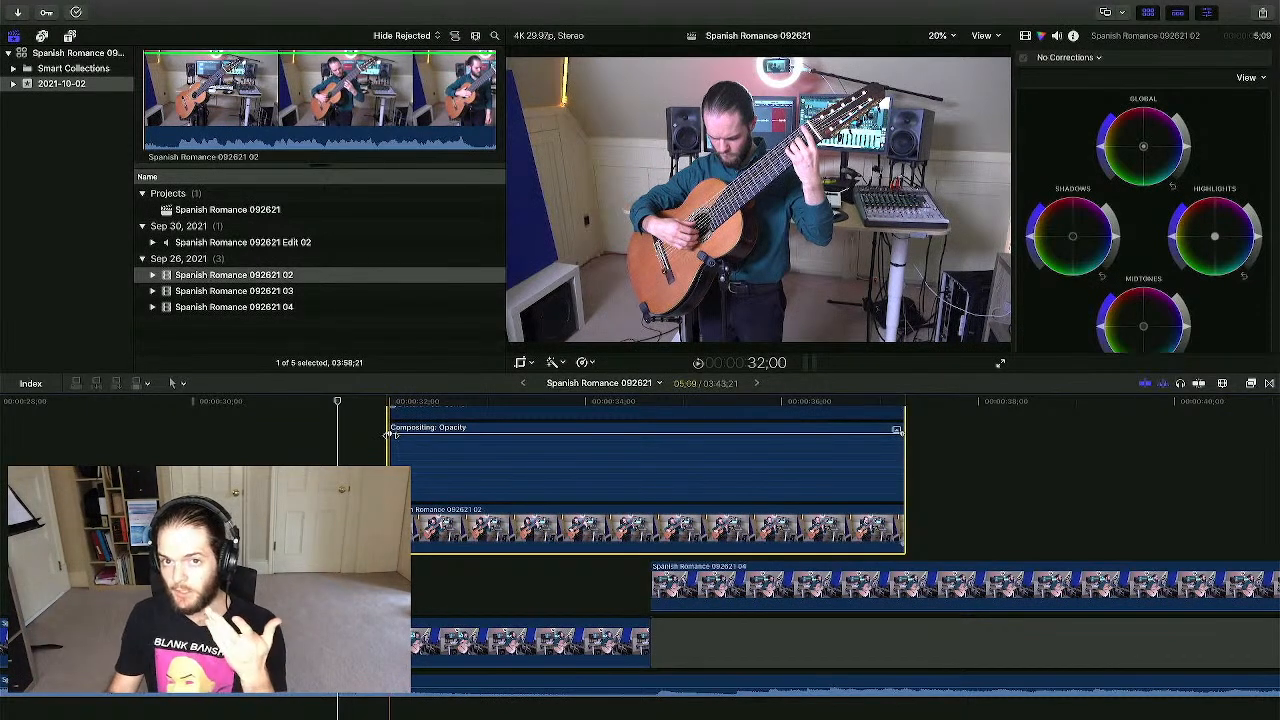
{"action": "left_click_drag", "start_coordinate": [388, 432], "coordinate": [436, 432]}
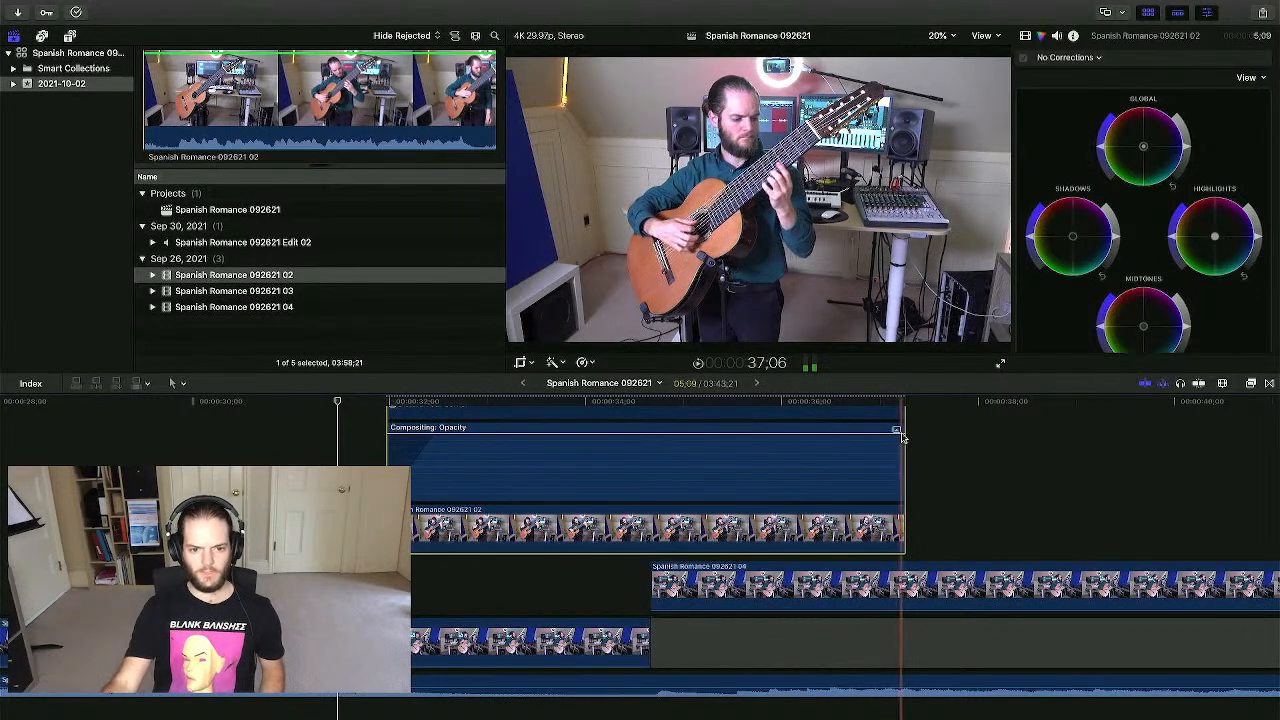
- Review the new fade-in and the clip's ending in playback
{"action": "left_click", "coordinate": [971, 457]}
{"action": "left_click", "coordinate": [889, 457]}
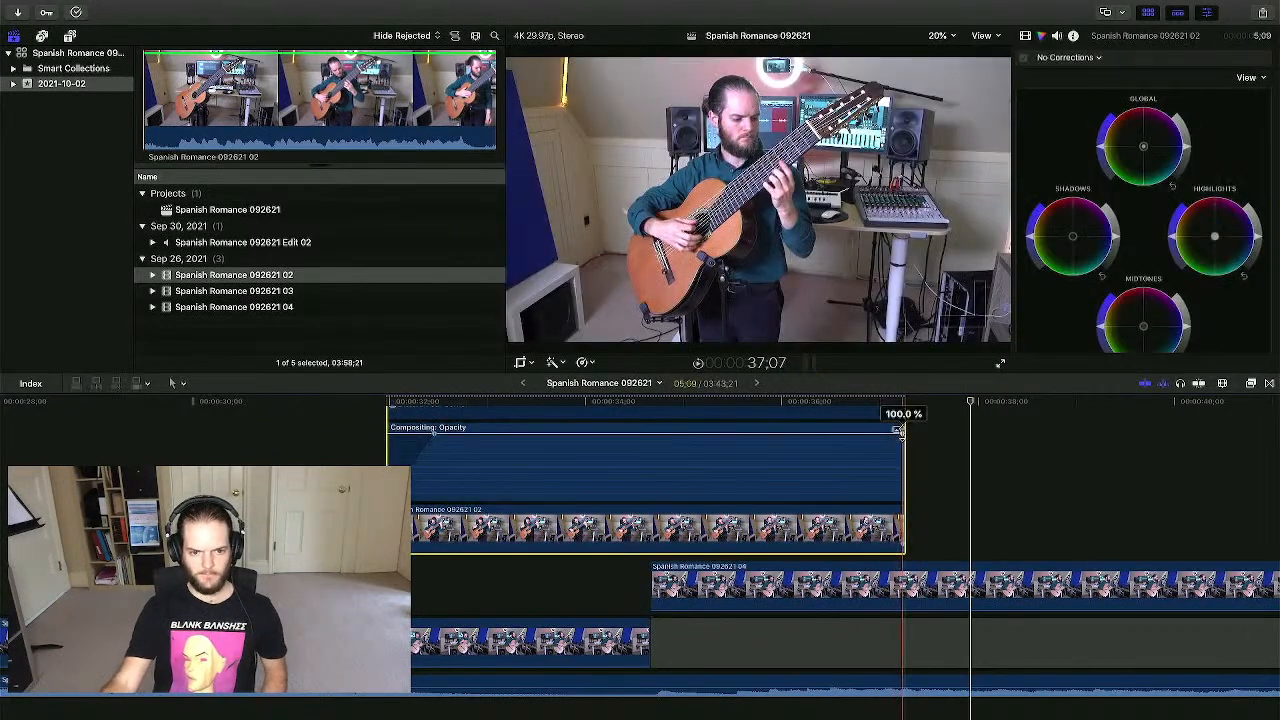
{"action": "left_click", "coordinate": [315, 447]}
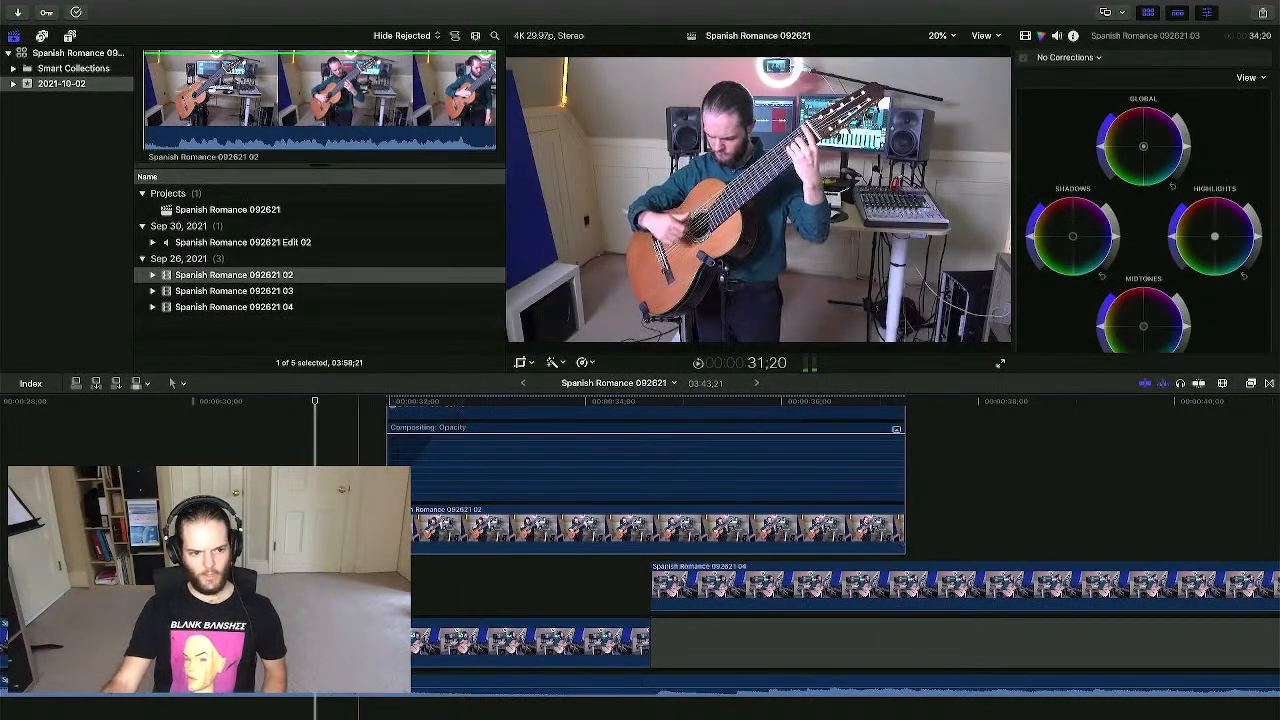
{"action": "left_click", "coordinate": [275, 447]}
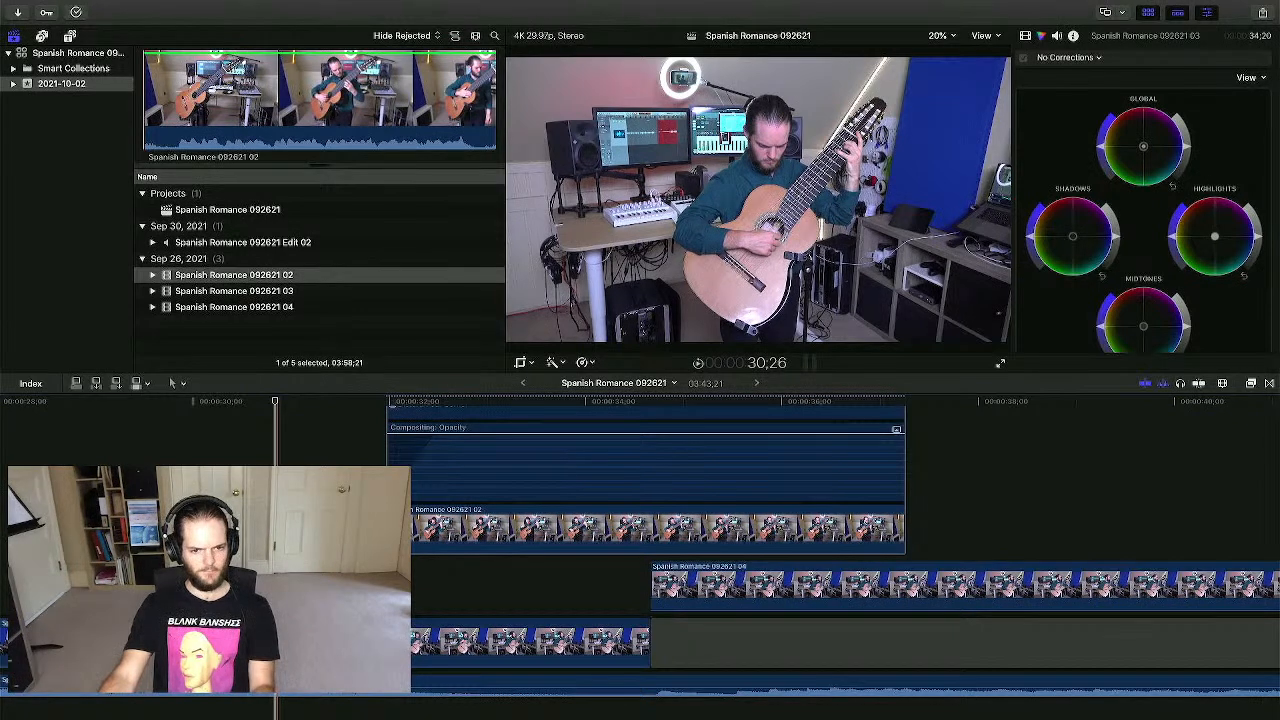
{"action": "left_click", "coordinate": [903, 438]}
{"action": "key", "text": "space"}
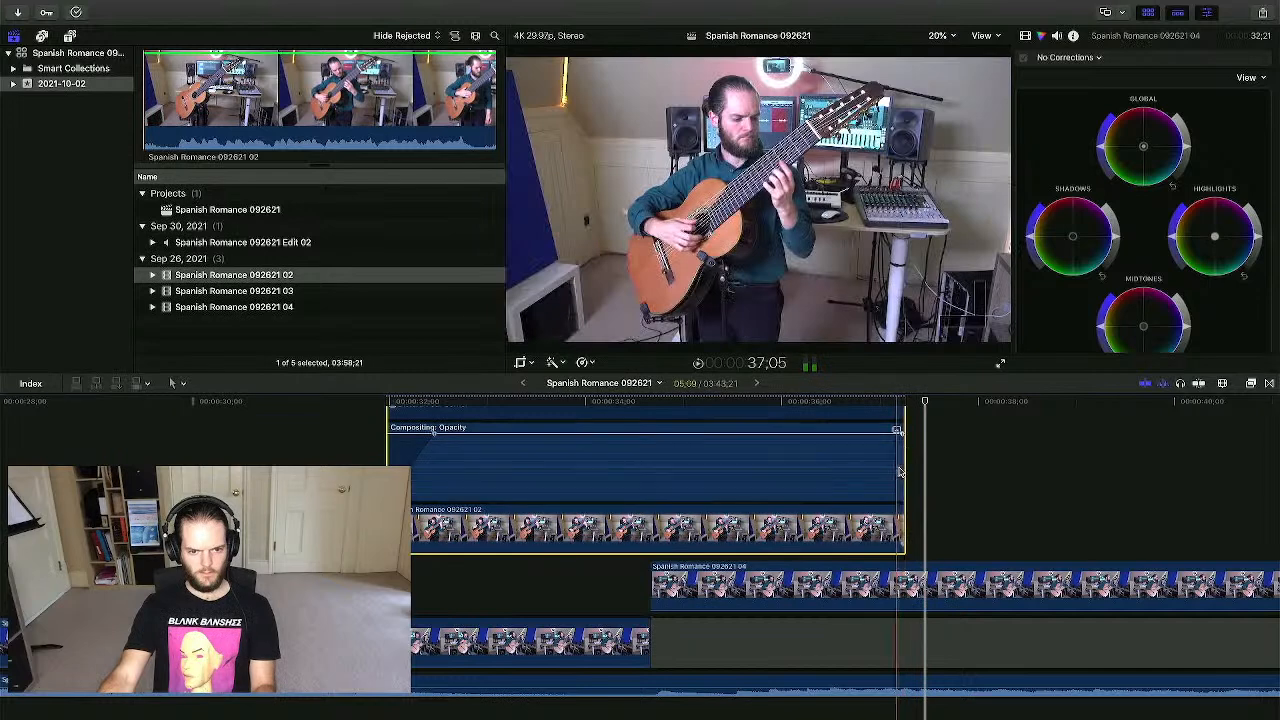
{"action": "key", "text": "space"}
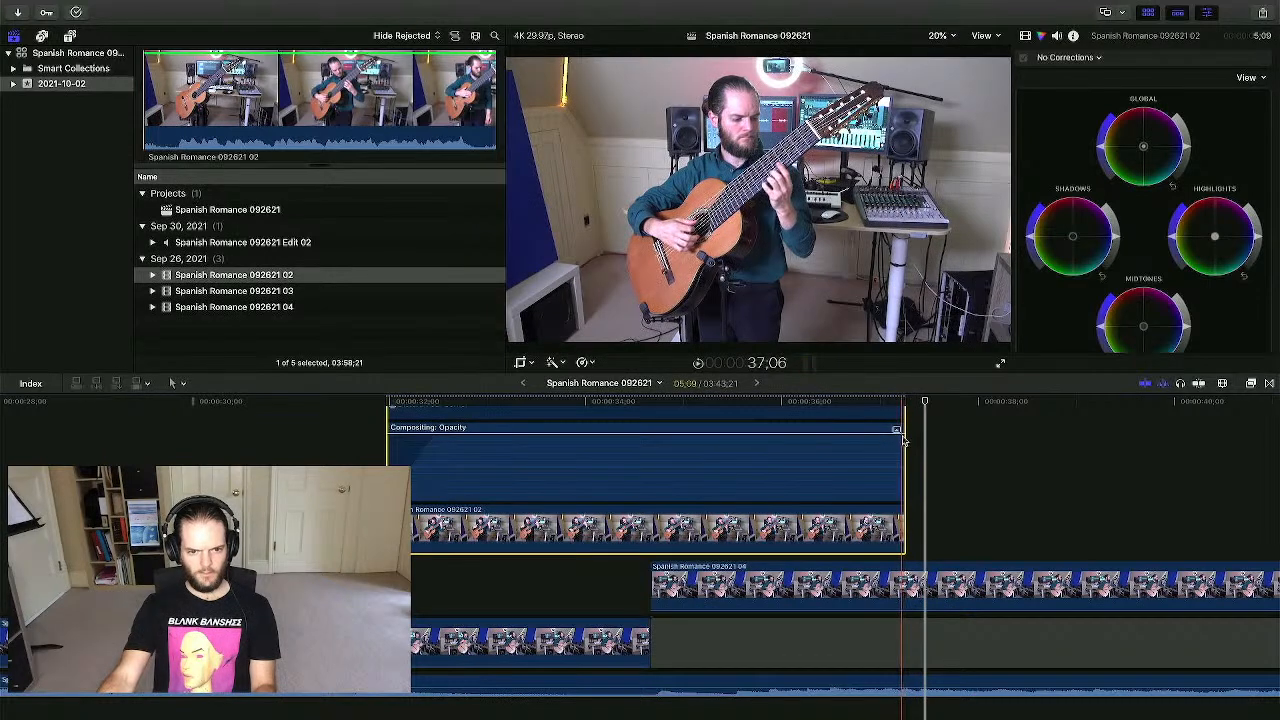
- Add an opacity fade-out at clip 092621 02's end and play it back
{"action": "left_click_drag", "start_coordinate": [903, 435], "coordinate": [806, 438]}
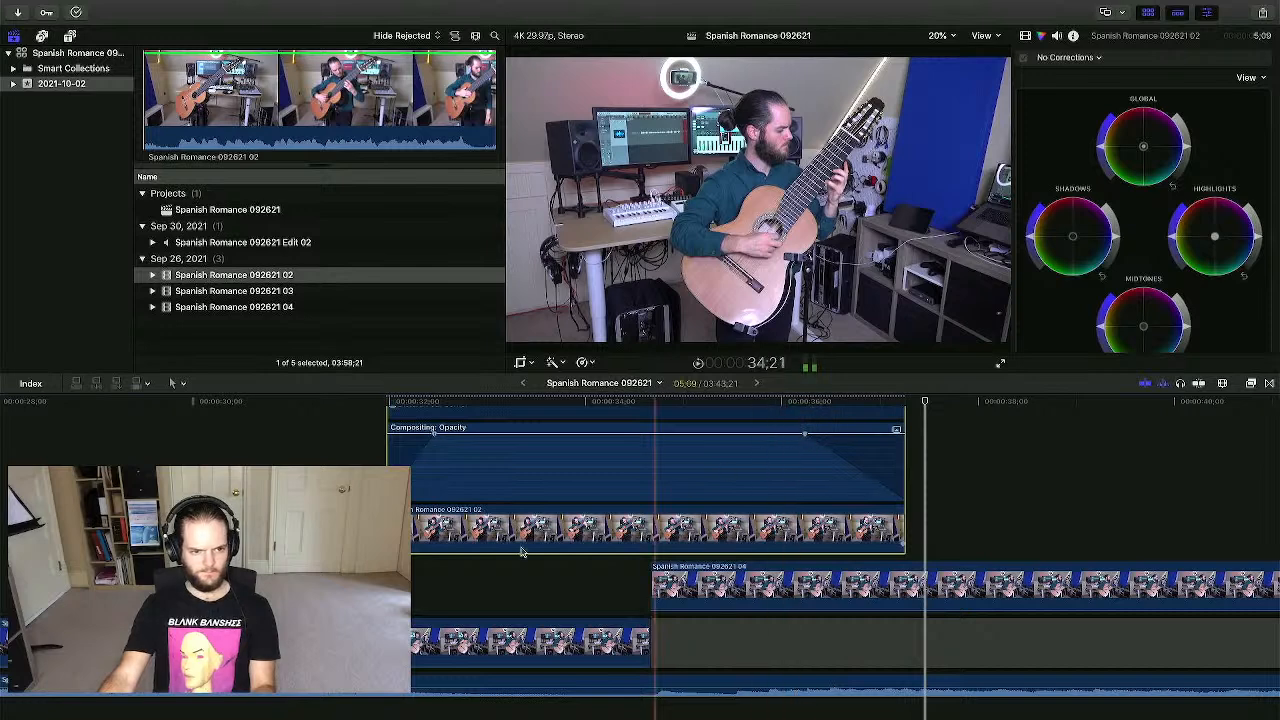
{"action": "key", "text": "space"}
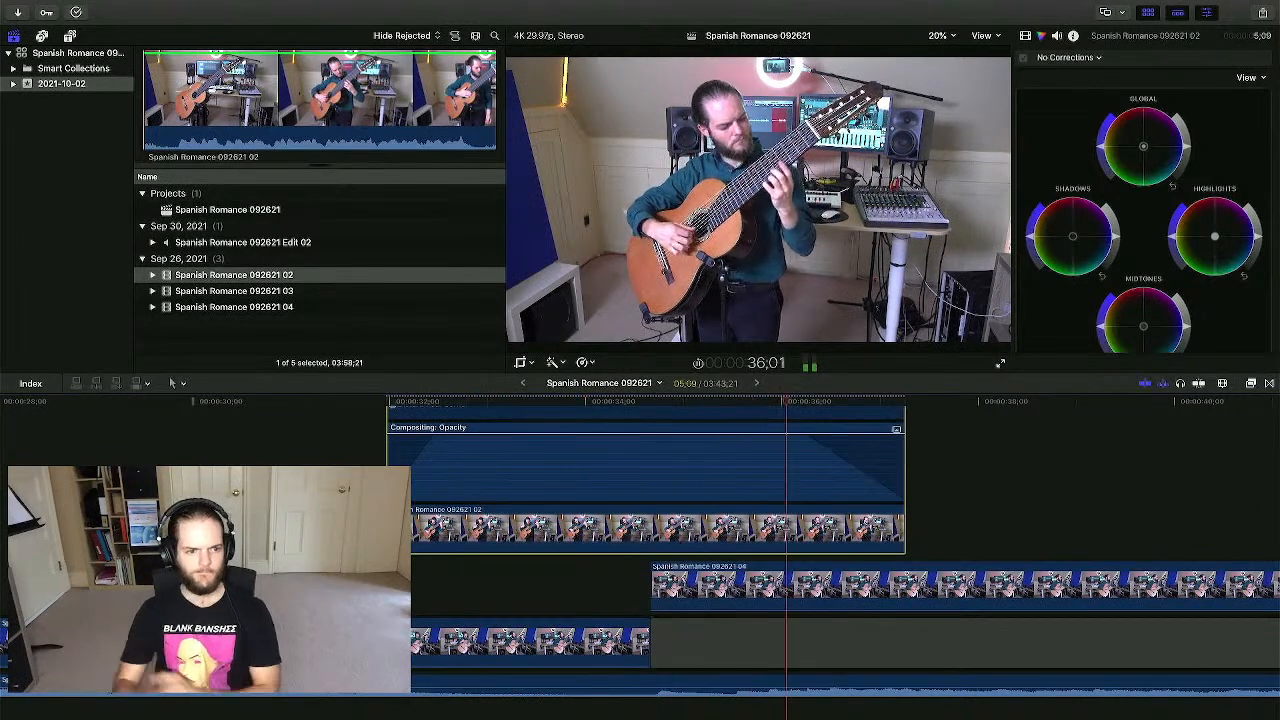
{"action": "key", "text": "space"}
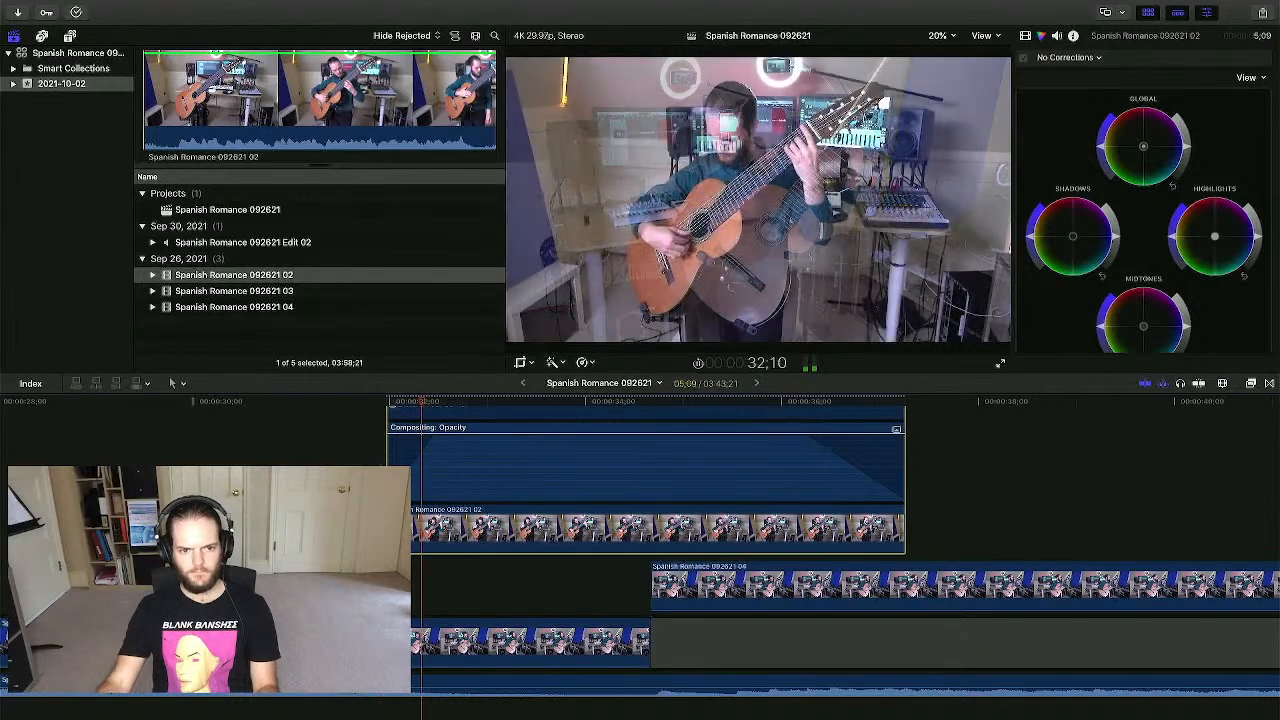
- Start the clip later and extend its end by one second to about 39 seconds
{"action": "left_click_drag", "start_coordinate": [388, 528], "coordinate": [423, 528]}
{"action": "key", "text": "space"}
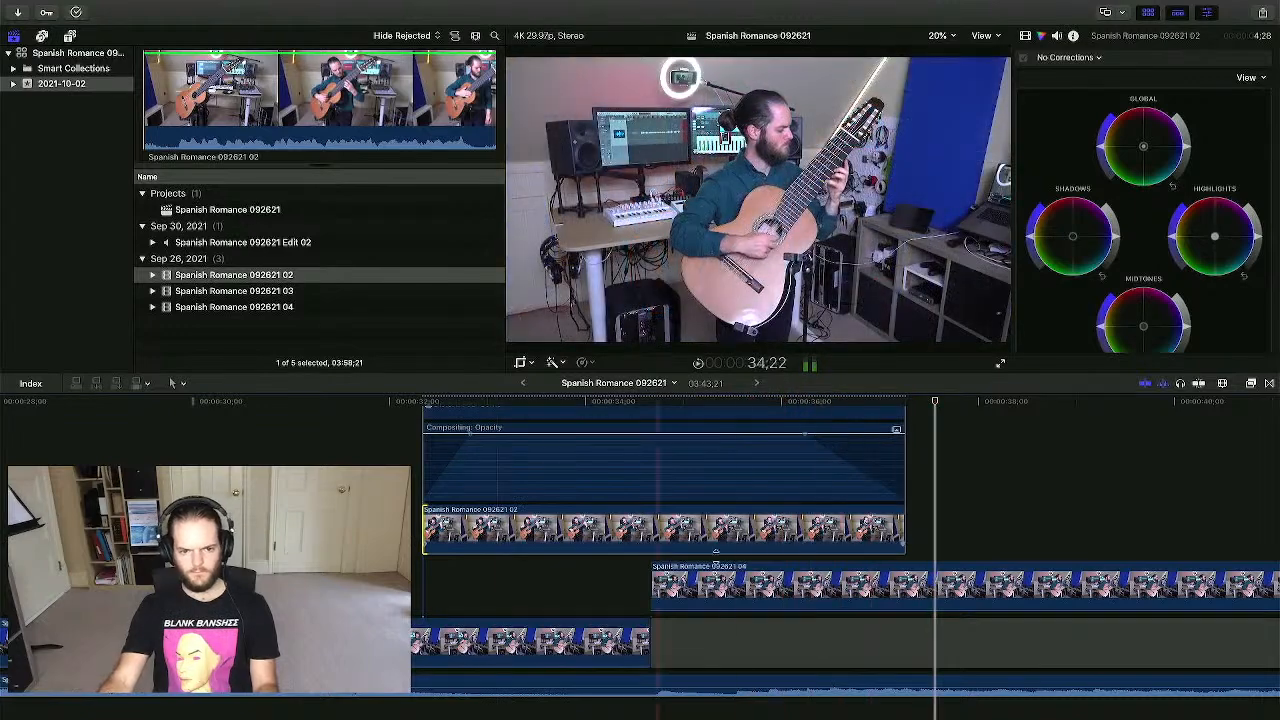
{"action": "left_click_drag", "start_coordinate": [904, 540], "coordinate": [1115, 537]}
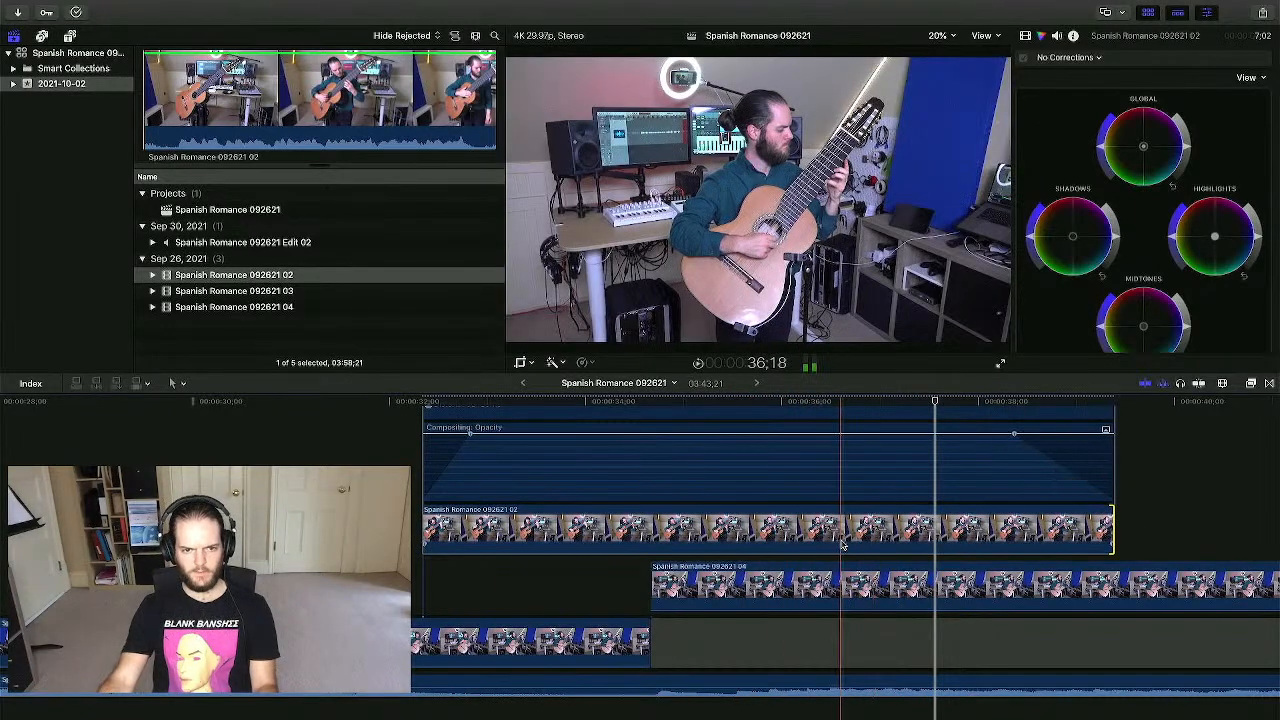
{"action": "key", "text": "space"}
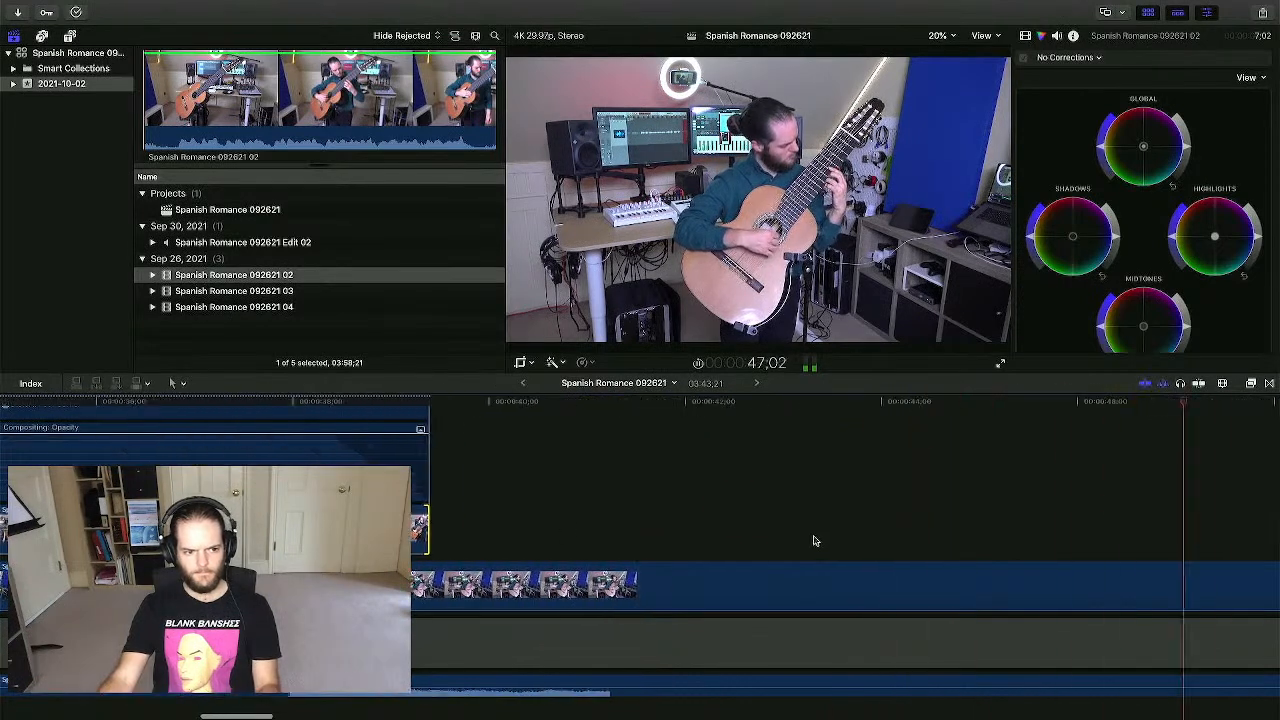
- Reveal video animation lanes for the connected clip and zoom the timeline out
{"action": "key", "text": "space"}
{"action": "scroll", "coordinate": [817, 541], "scroll_direction": "left", "scroll_amount": 1}
{"action": "right_click", "coordinate": [347, 517]}
{"action": "mouse_move", "coordinate": [375, 553]}
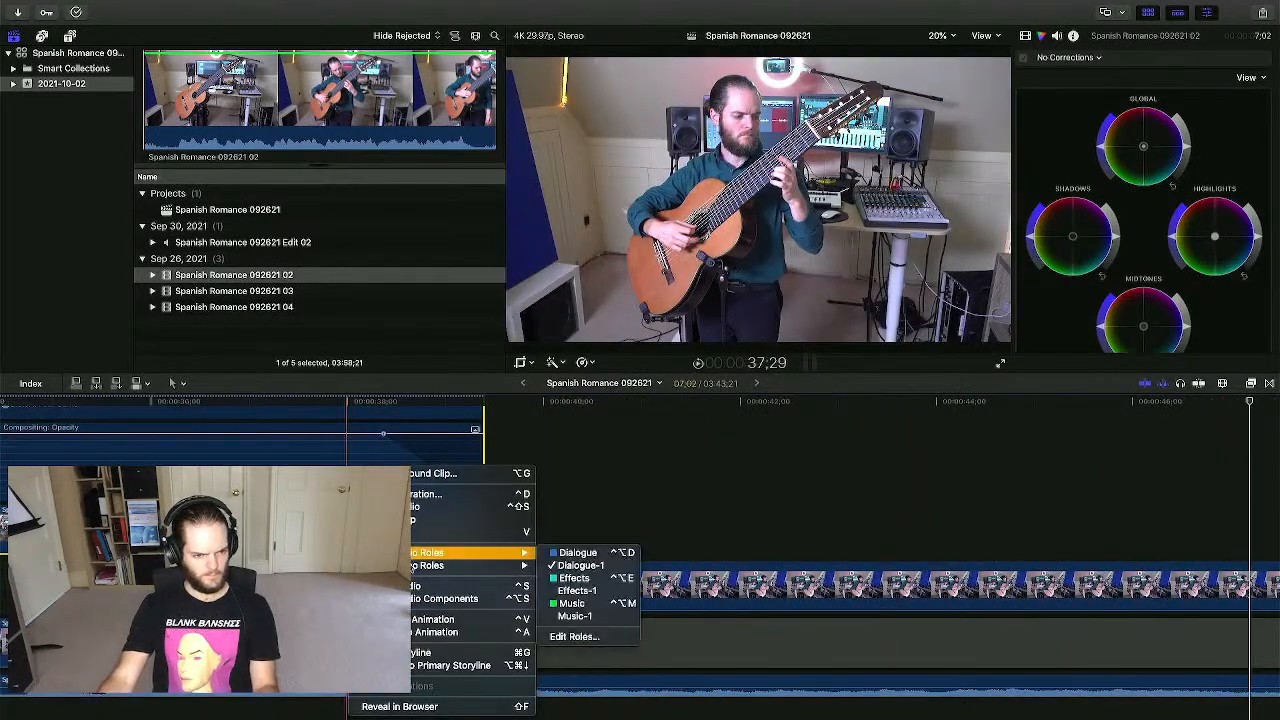
{"action": "left_click", "coordinate": [425, 620]}
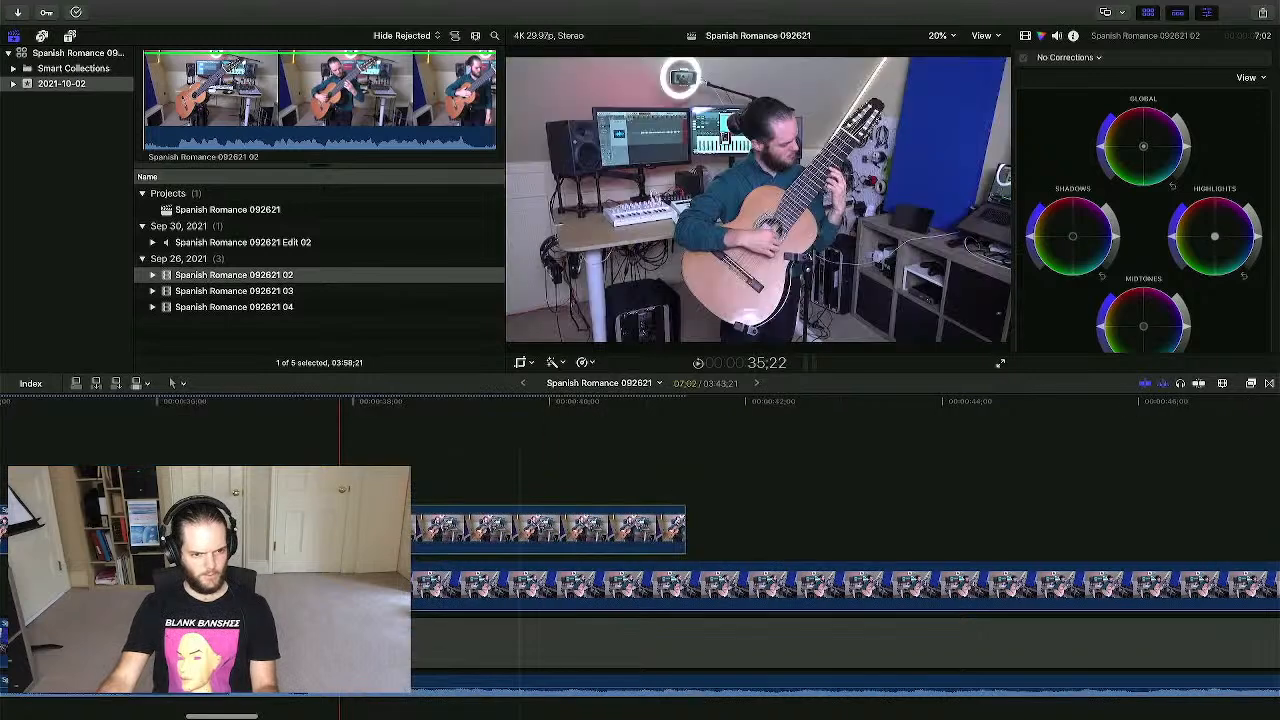
{"action": "right_click", "coordinate": [376, 528]}
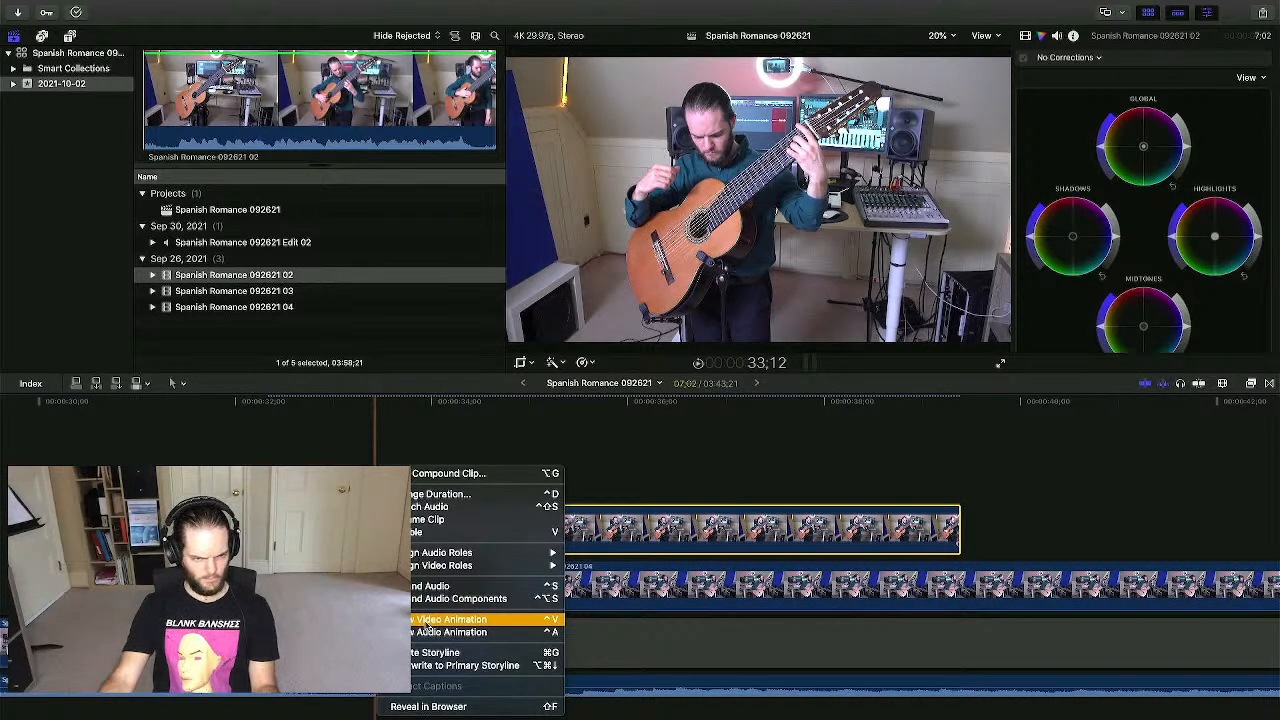
{"action": "left_click", "coordinate": [427, 621]}
{"action": "scroll", "coordinate": [124, 530], "scroll_direction": "left", "scroll_amount": 10}
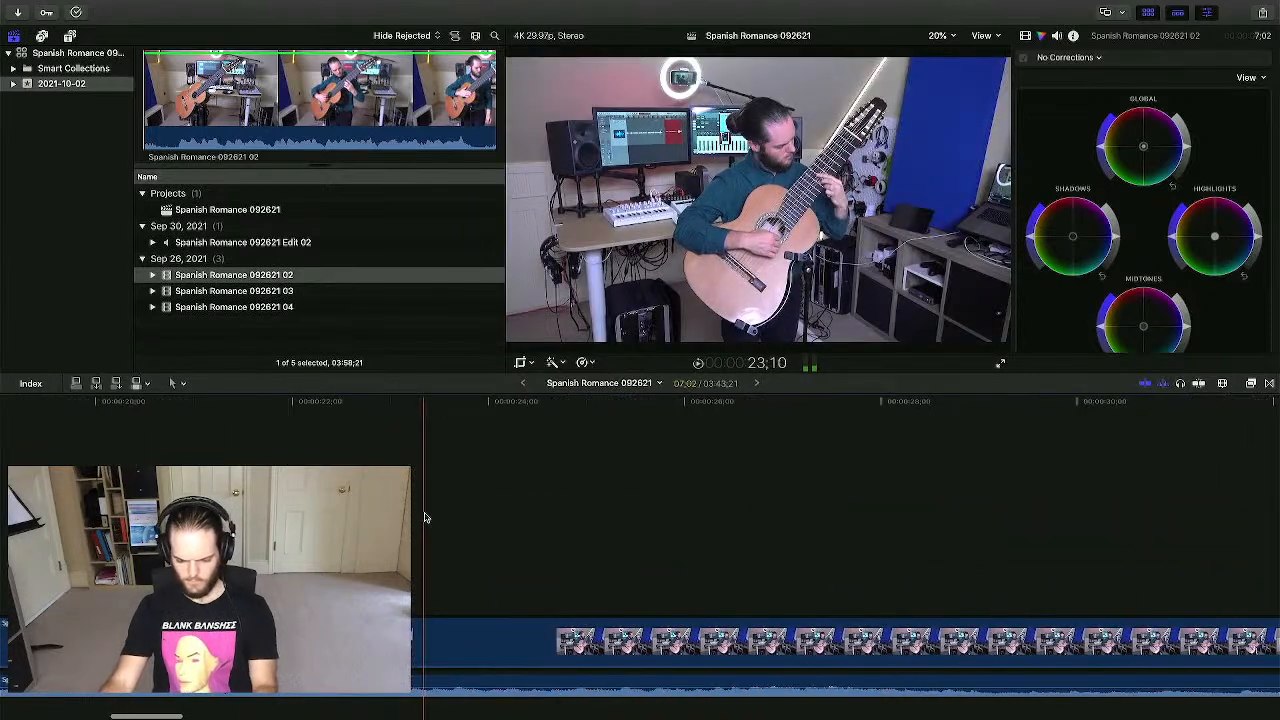
{"action": "key", "text": "super+minus"}
{"action": "key", "text": "super+minus"}
{"action": "key", "text": "super+minus"}
- Select the connected 092621 03 clip near 1:07–1:09 and show its video animation
{"action": "left_click", "coordinate": [528, 456]}
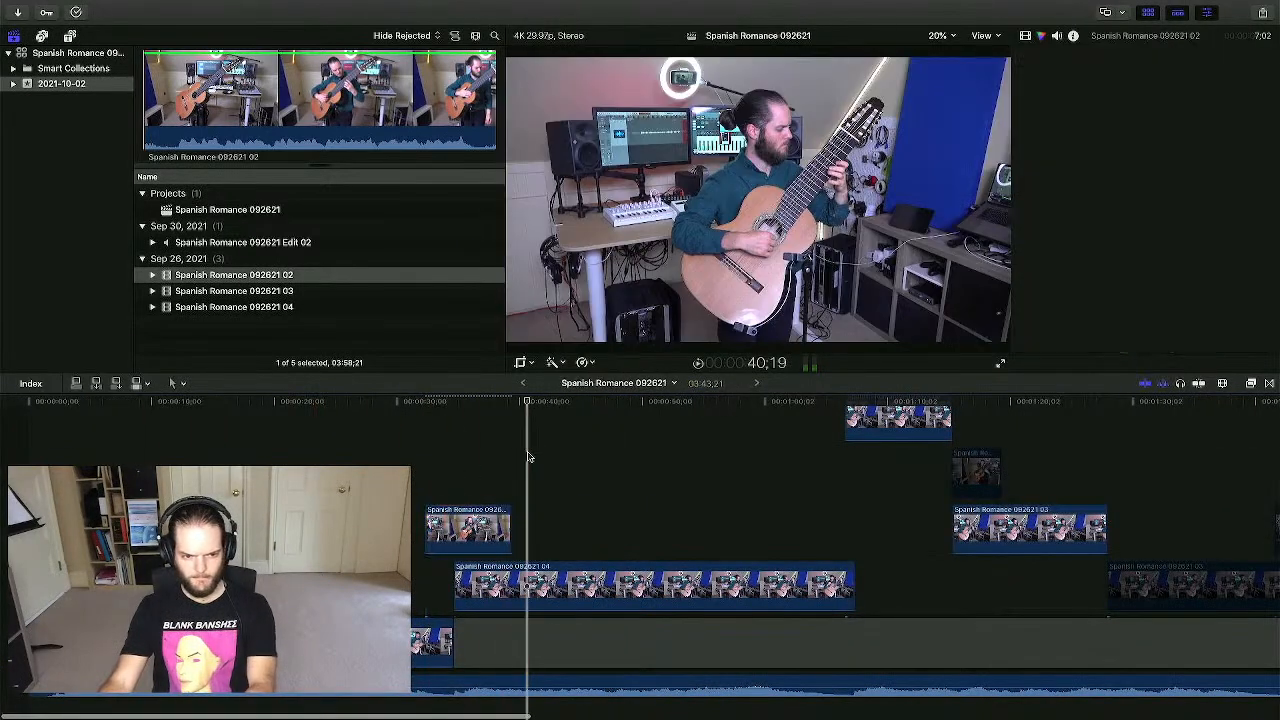
{"action": "left_click", "coordinate": [638, 465]}
{"action": "scroll", "coordinate": [716, 471], "scroll_direction": "right", "scroll_amount": 3}
{"action": "scroll", "coordinate": [710, 475], "scroll_direction": "up", "scroll_amount": 2}
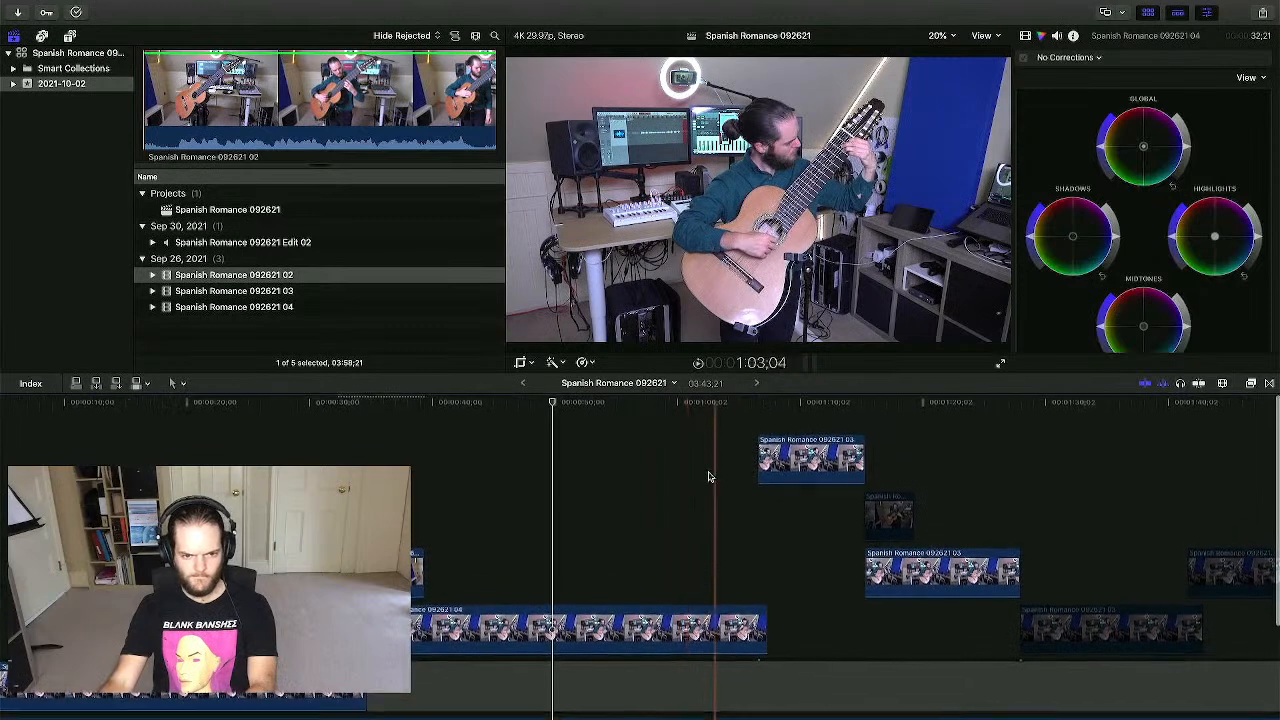
{"action": "left_click", "coordinate": [763, 561]}
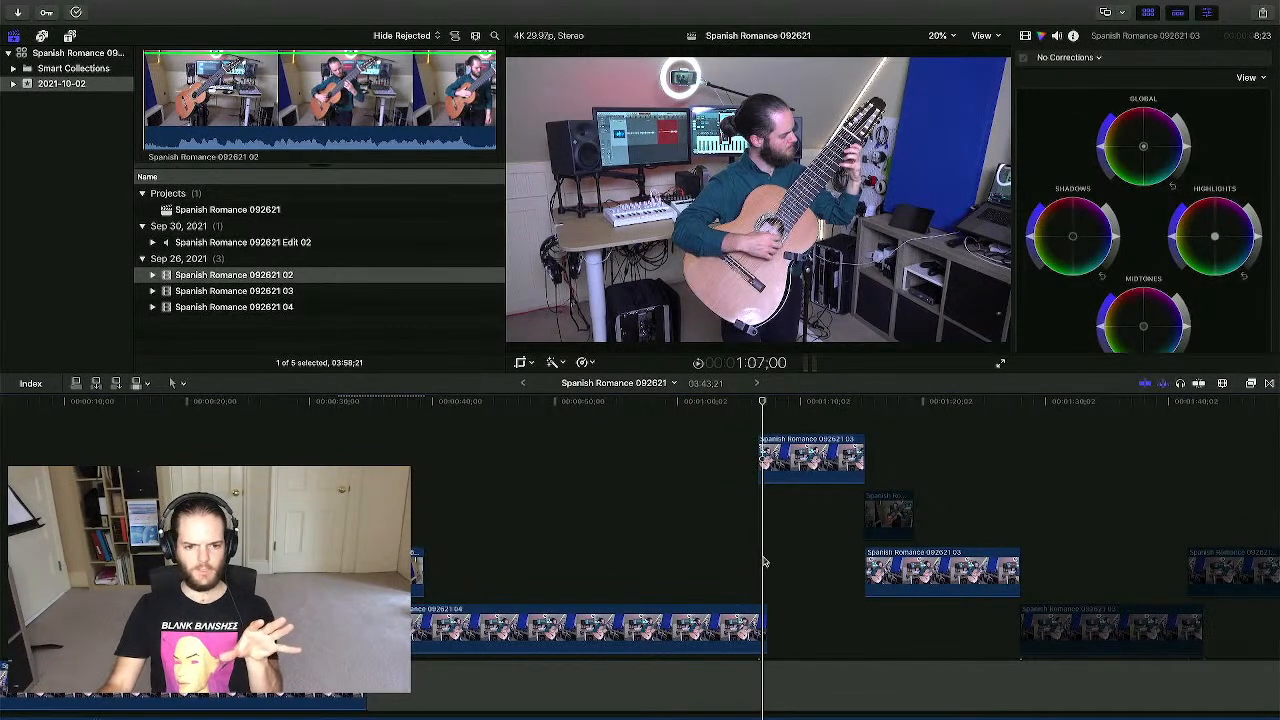
{"action": "left_click", "coordinate": [790, 525]}
{"action": "left_click", "coordinate": [790, 445]}
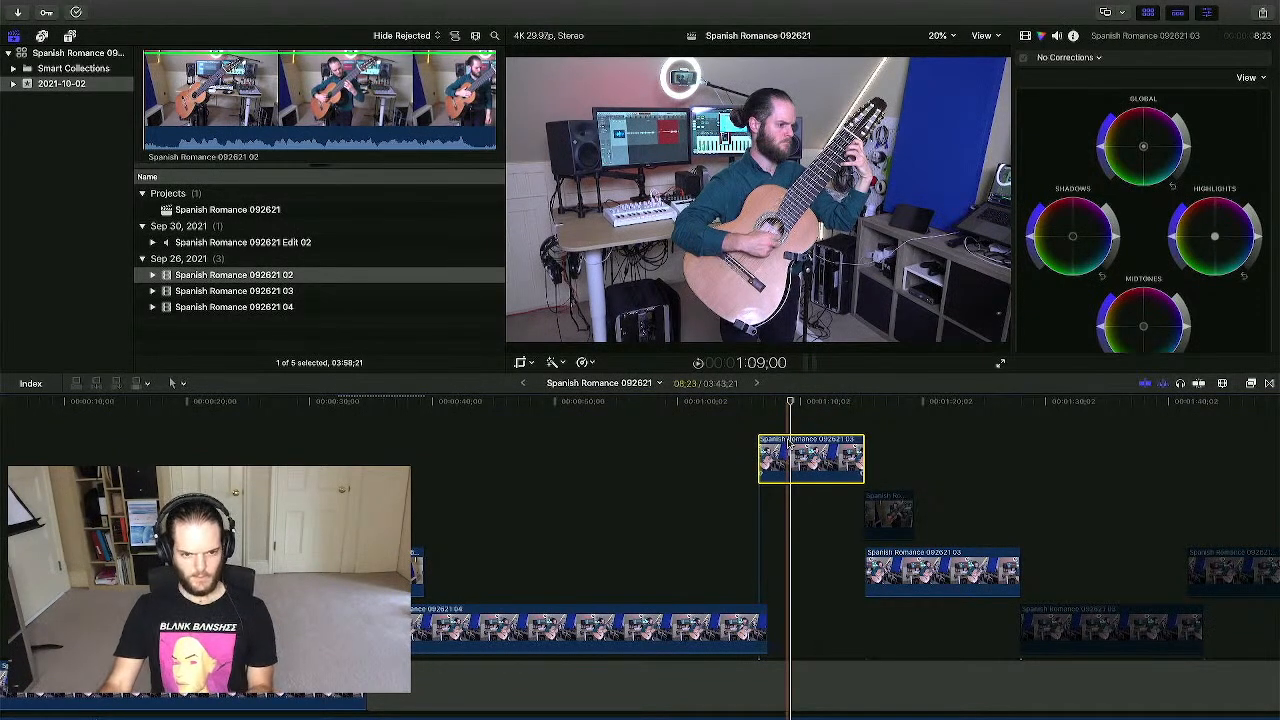
{"action": "key", "text": "ctrl+v"}
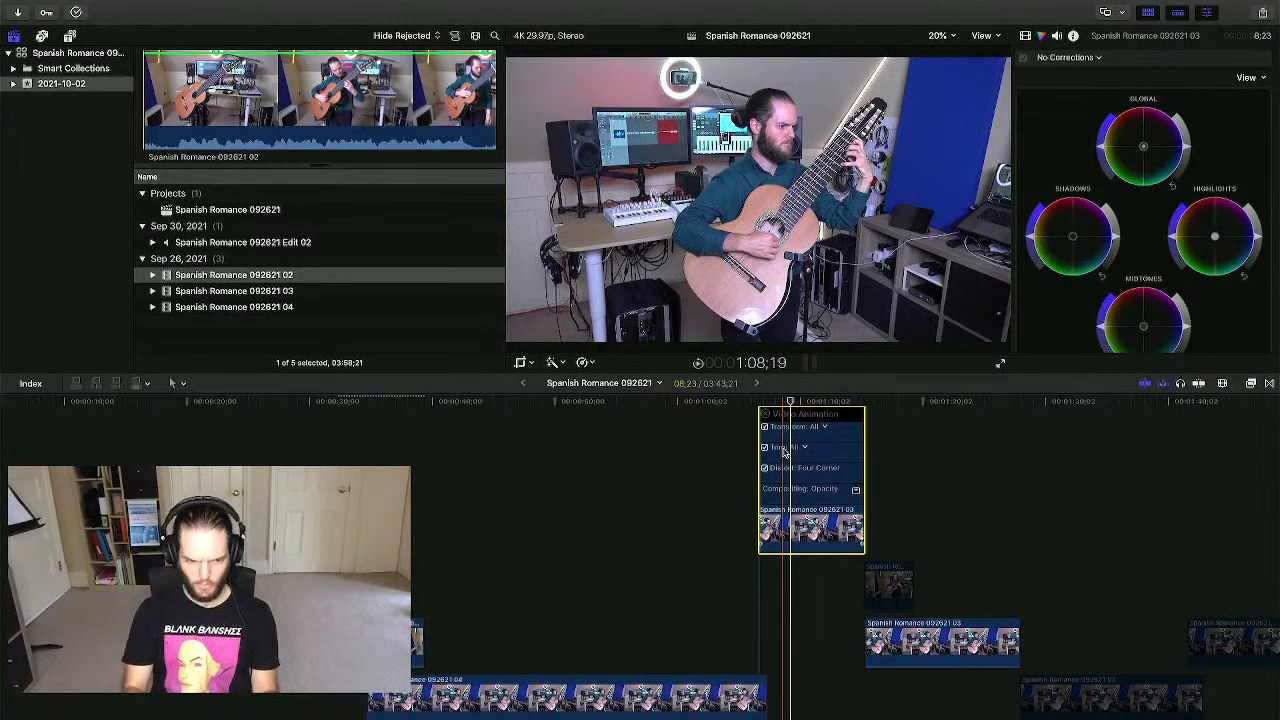
- Drag an opacity fade-in at clip 03's start, then bring up the Transitions browser
{"action": "key", "text": "super+equal"}
{"action": "key", "text": "super+equal"}
{"action": "key", "text": "super+equal"}
{"action": "key", "text": "super+equal"}
{"action": "scroll", "coordinate": [750, 472], "scroll_direction": "right", "scroll_amount": 2}
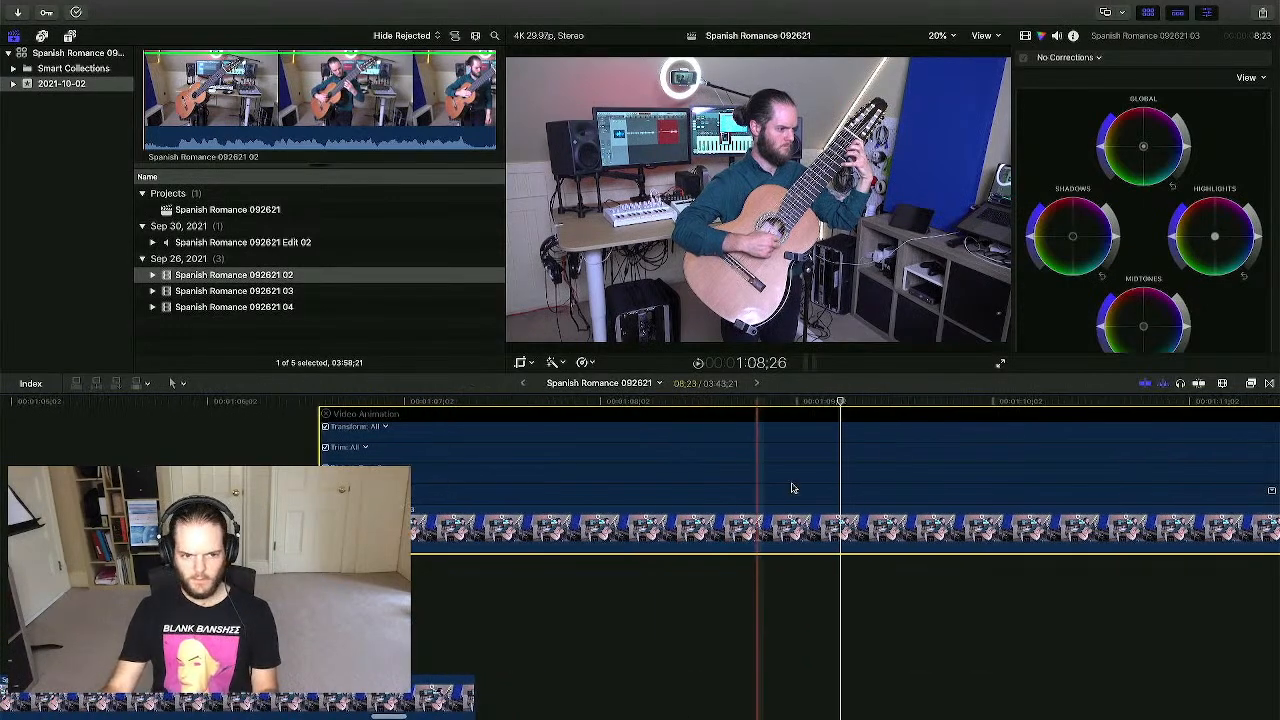
{"action": "left_click", "coordinate": [1272, 492]}
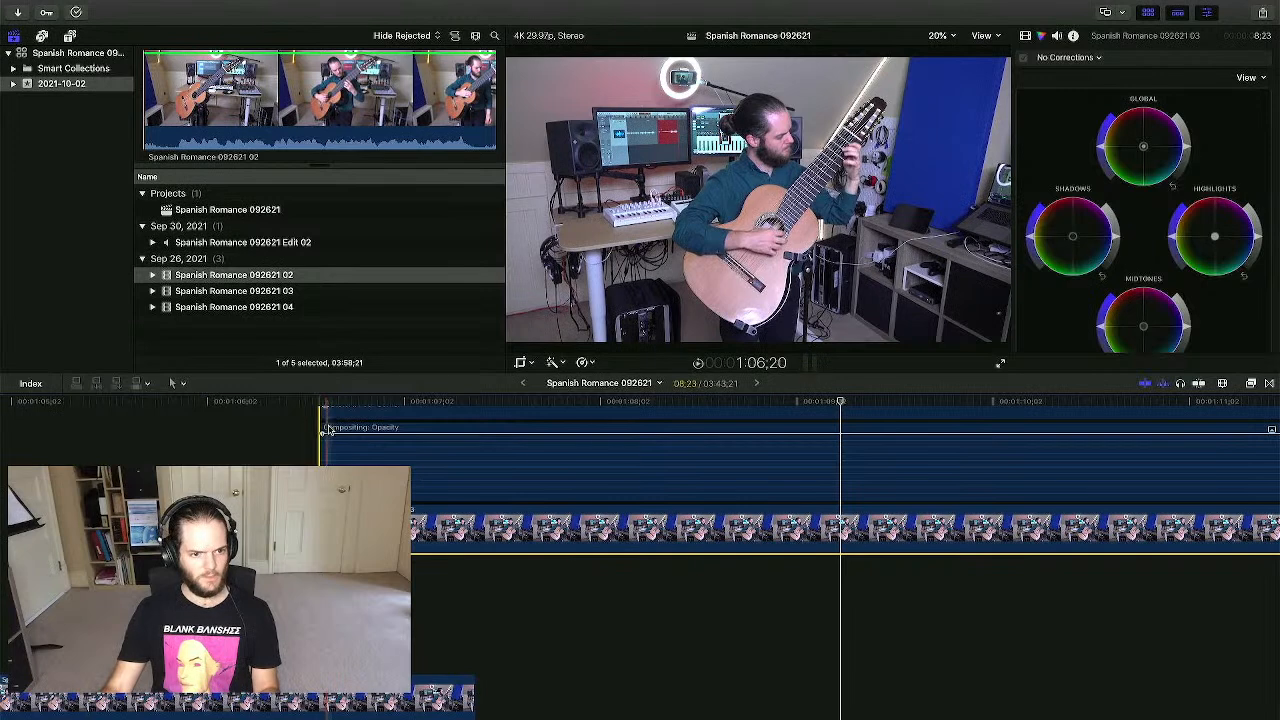
{"action": "left_click_drag", "start_coordinate": [324, 432], "coordinate": [456, 434]}
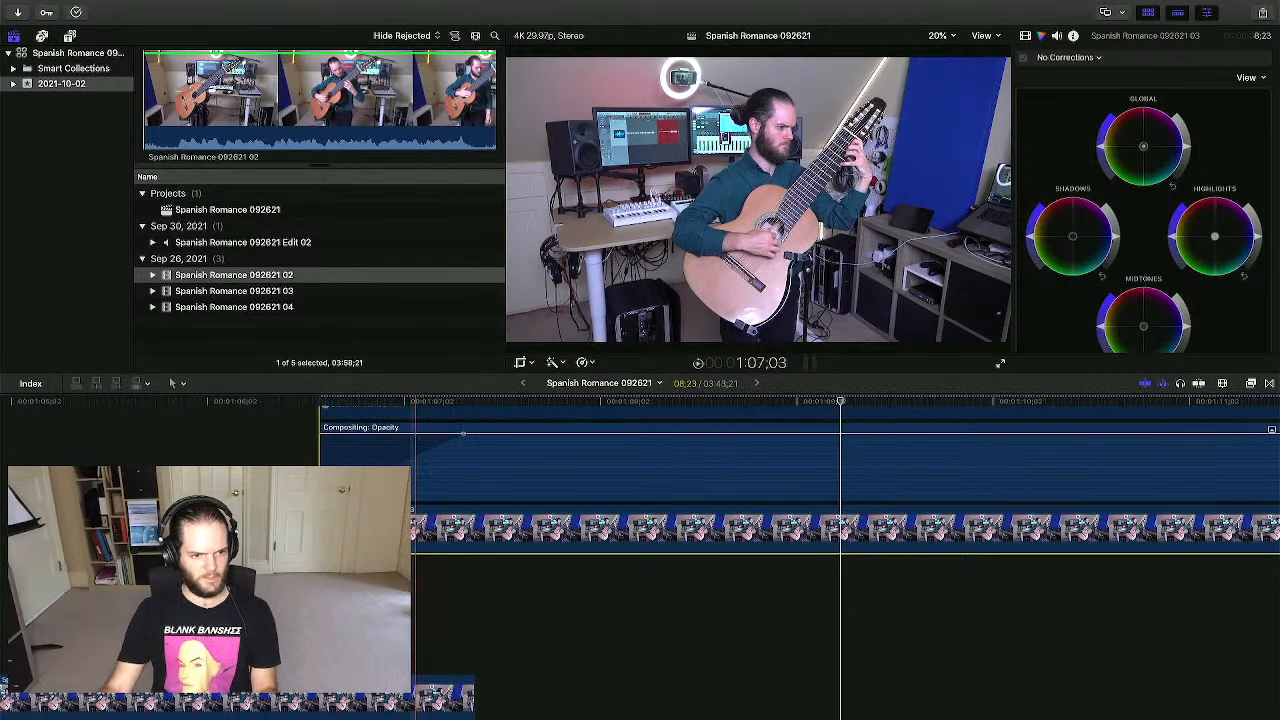
{"action": "left_click", "coordinate": [284, 500]}
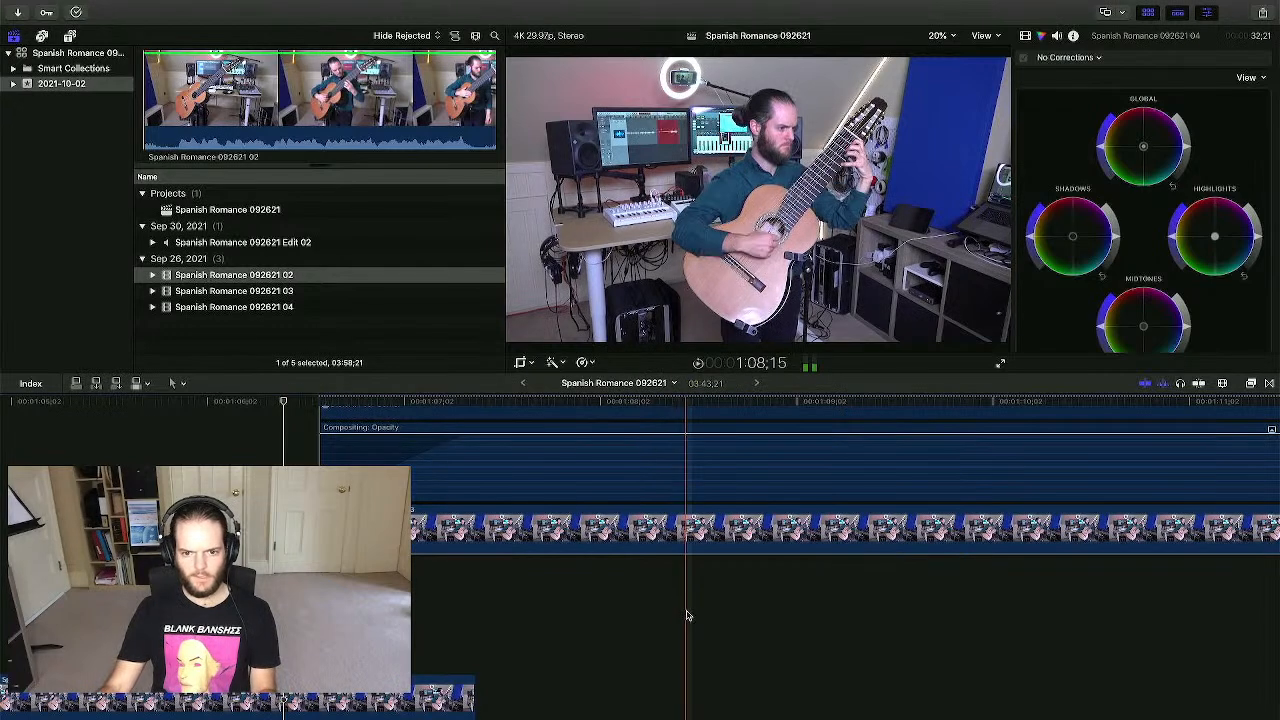
{"action": "left_click", "coordinate": [1268, 384]}
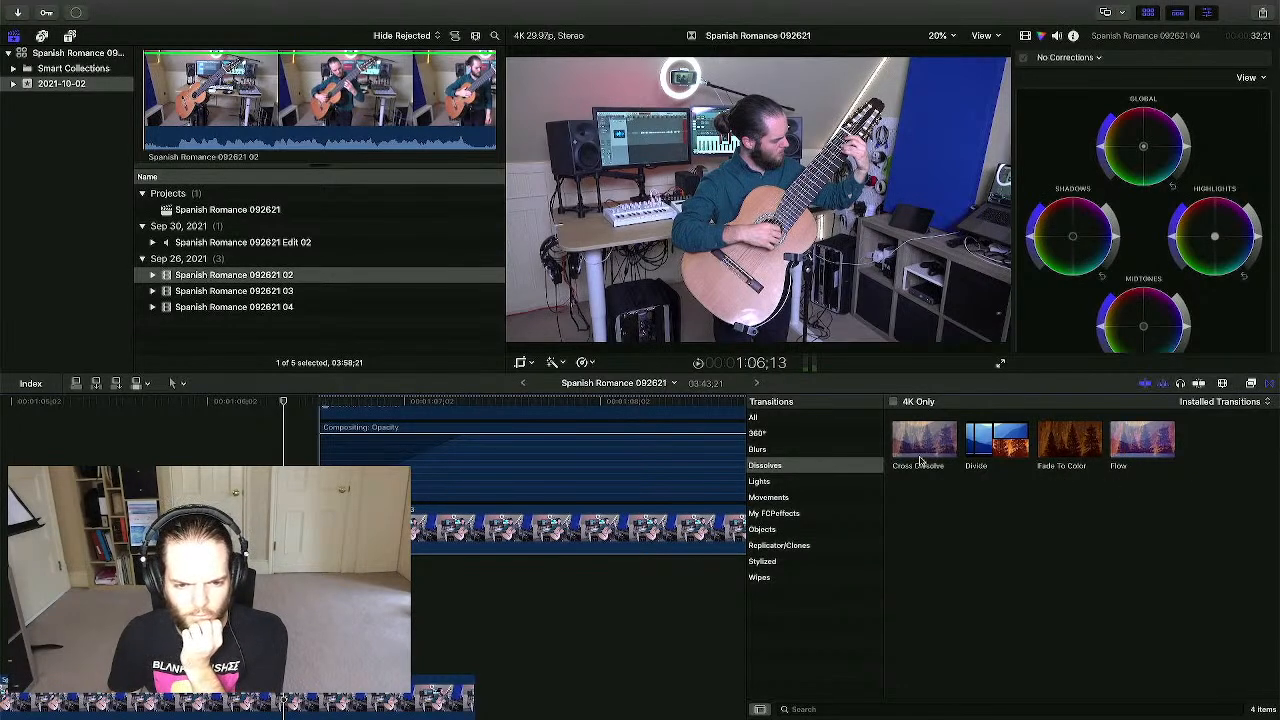
{"action": "left_click", "coordinate": [1155, 449]}
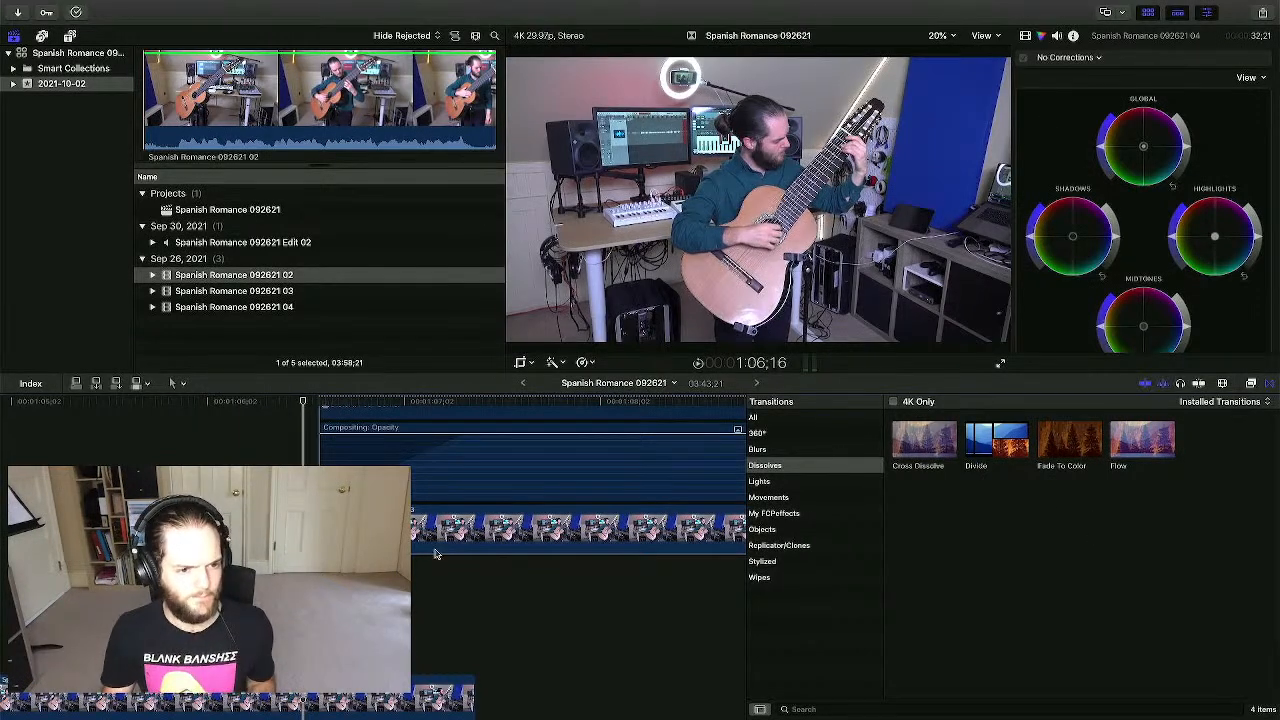
{"action": "key", "text": "space"}
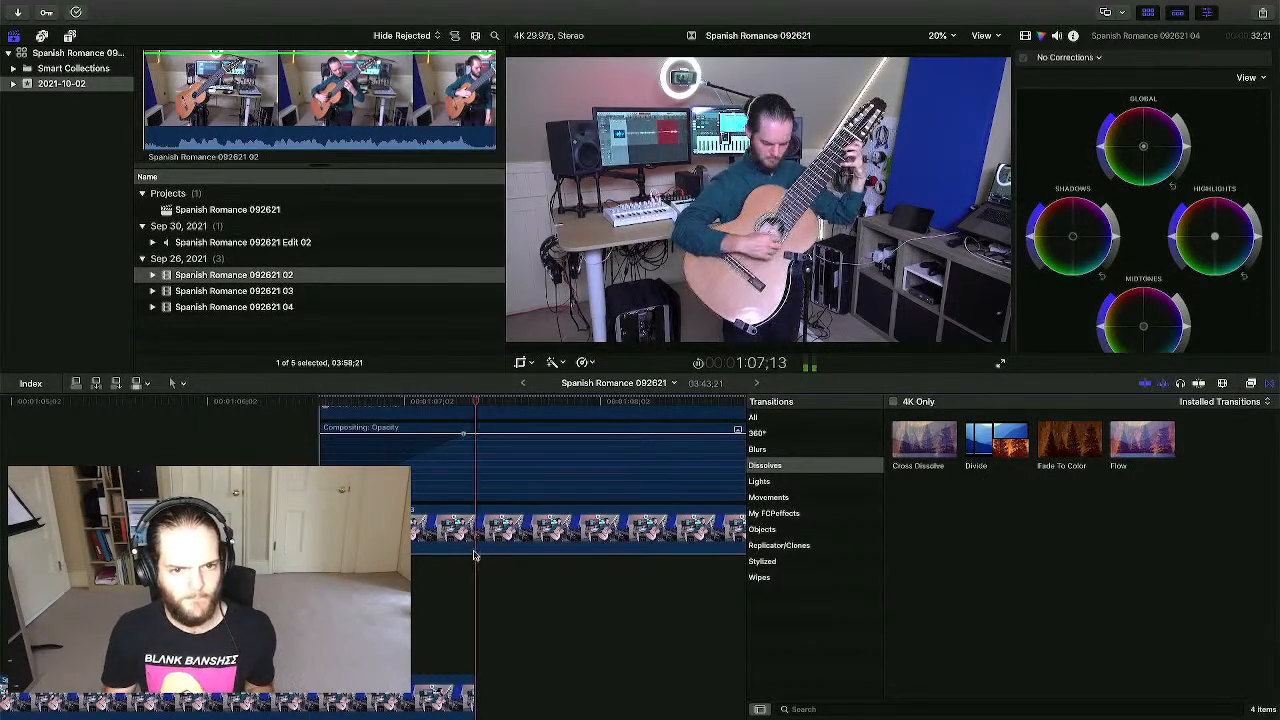
{"action": "key", "text": "space"}
{"action": "scroll", "coordinate": [438, 550], "scroll_direction": "left", "scroll_amount": 5}
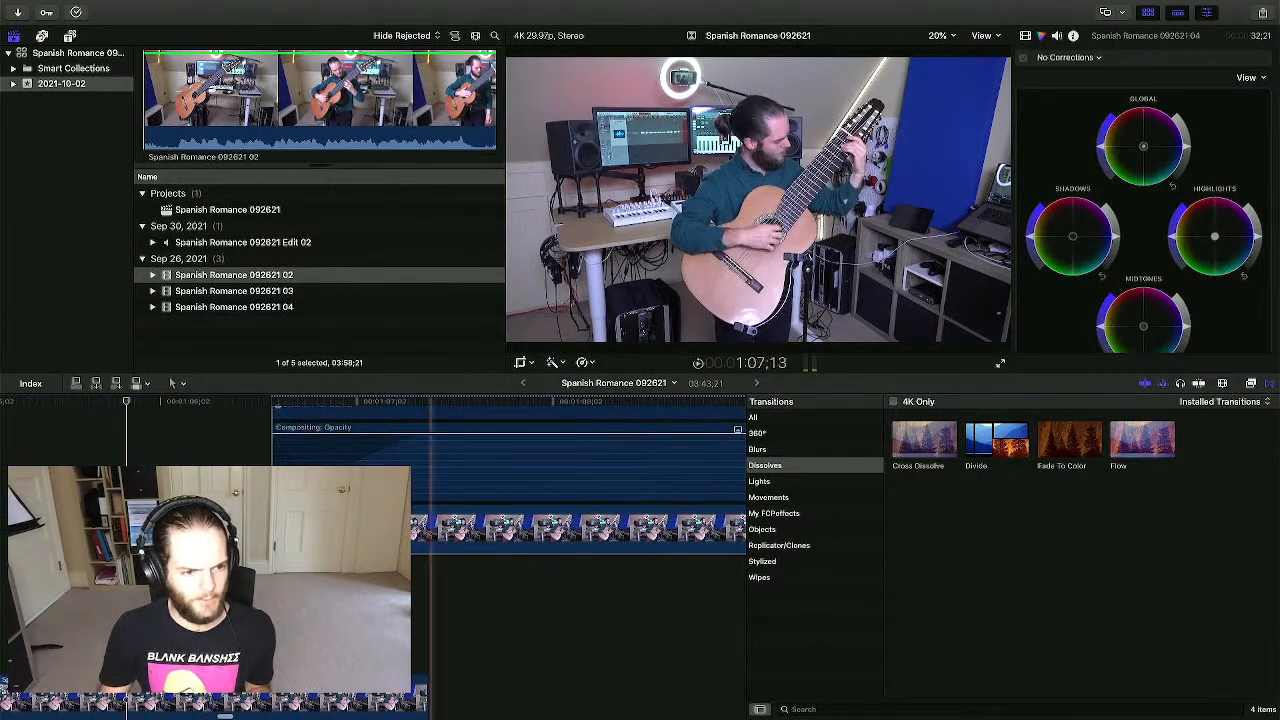
{"action": "scroll", "coordinate": [373, 586], "scroll_direction": "right", "scroll_amount": 5}
{"action": "scroll", "coordinate": [260, 586], "scroll_direction": "left", "scroll_amount": 5}
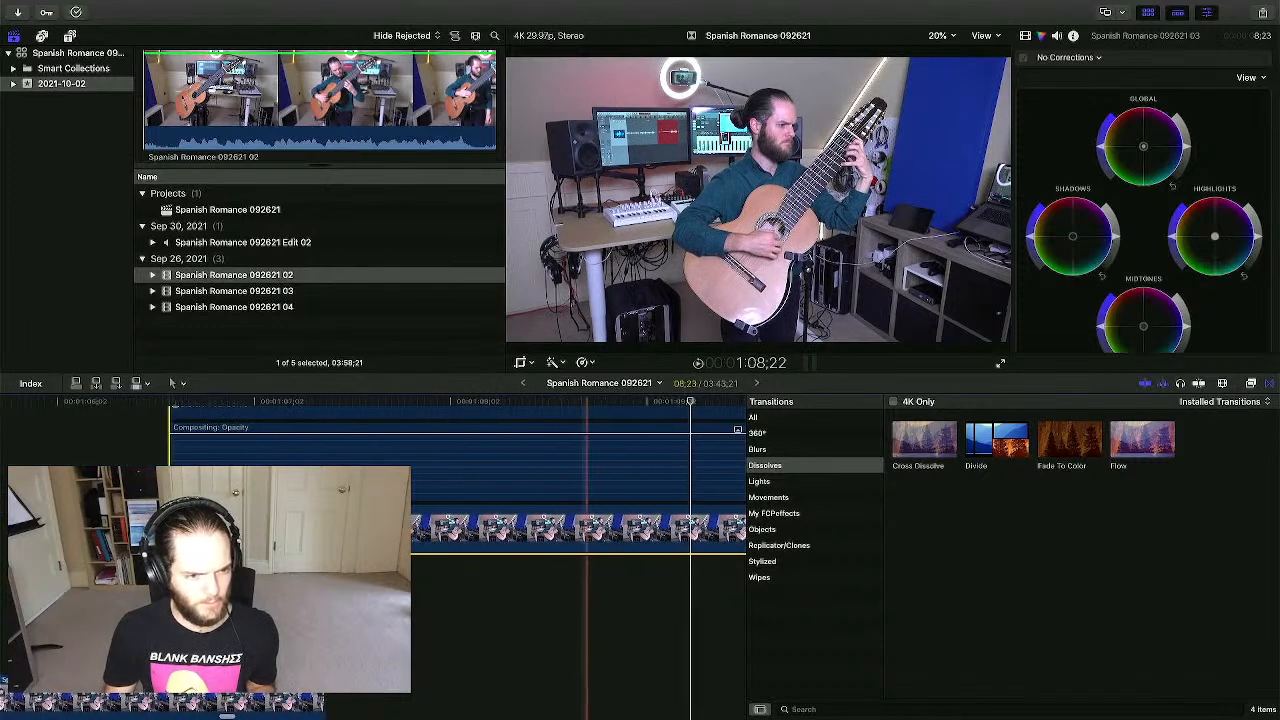
{"action": "left_click", "coordinate": [195, 600]}
{"action": "left_click", "coordinate": [127, 598]}
{"action": "key", "text": "super+minus"}
{"action": "key", "text": "super+minus"}
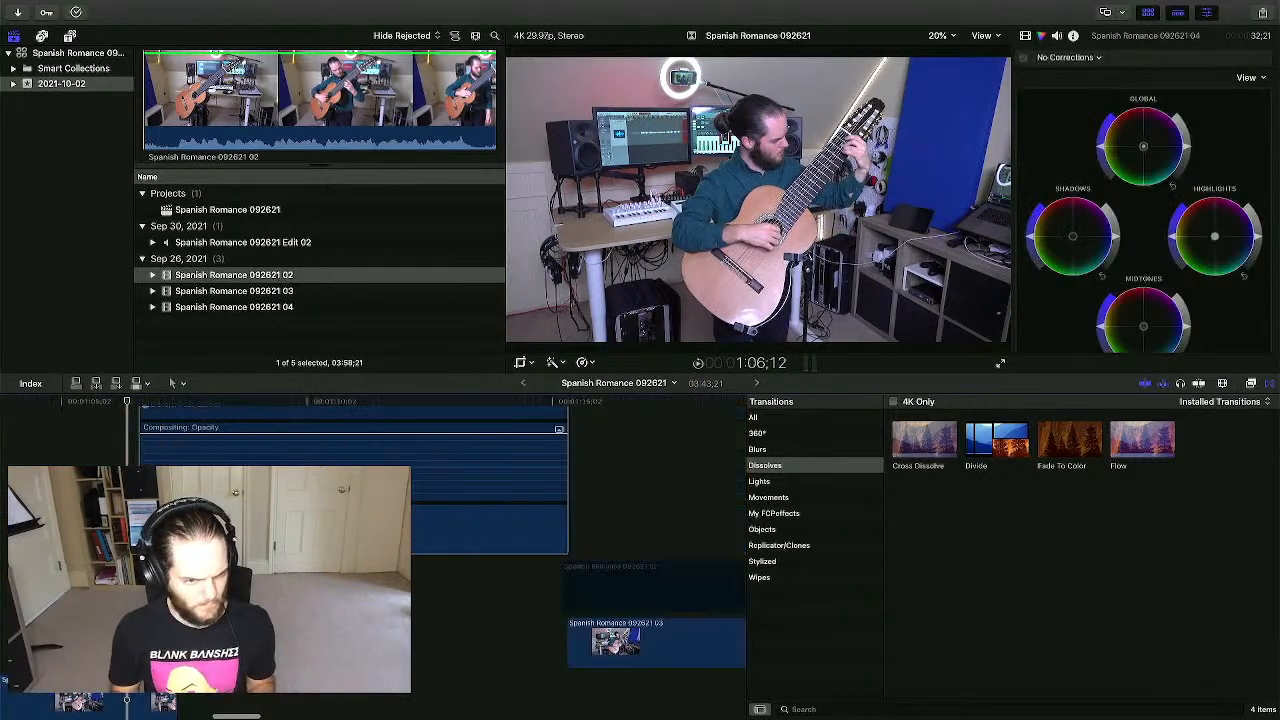
{"action": "key", "text": "space"}
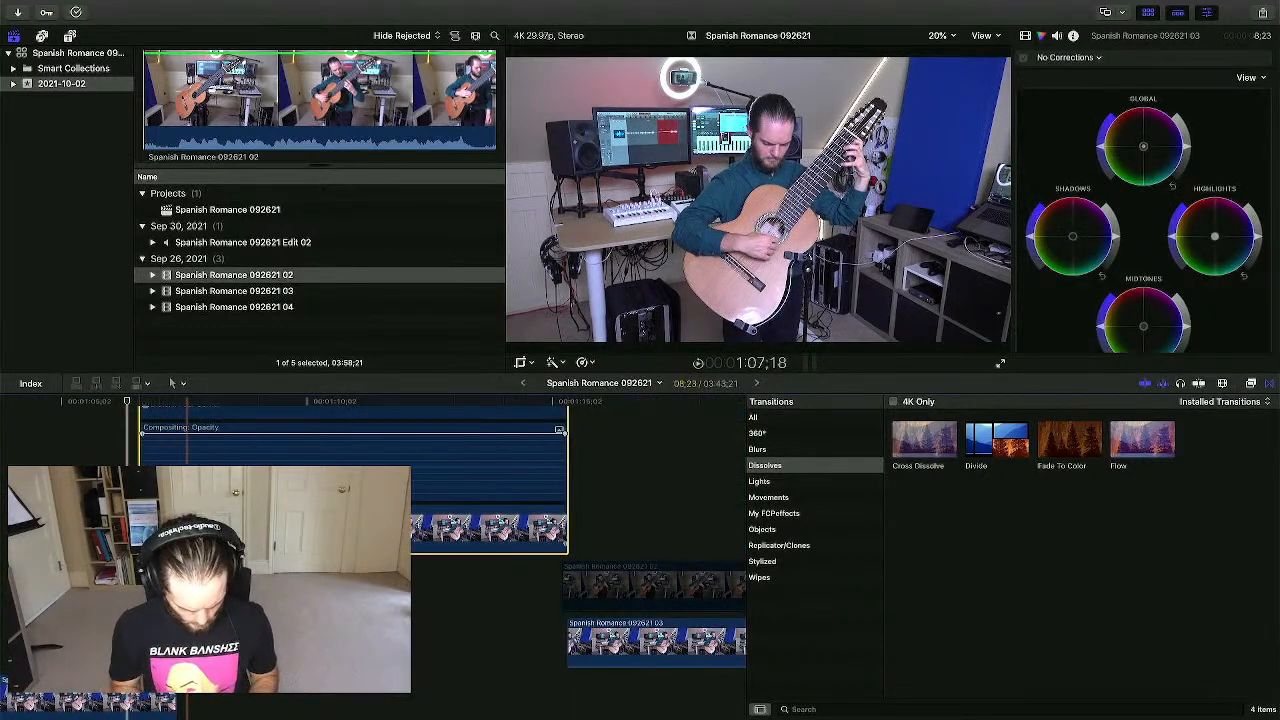
{"action": "key", "text": "ctrl+v"}
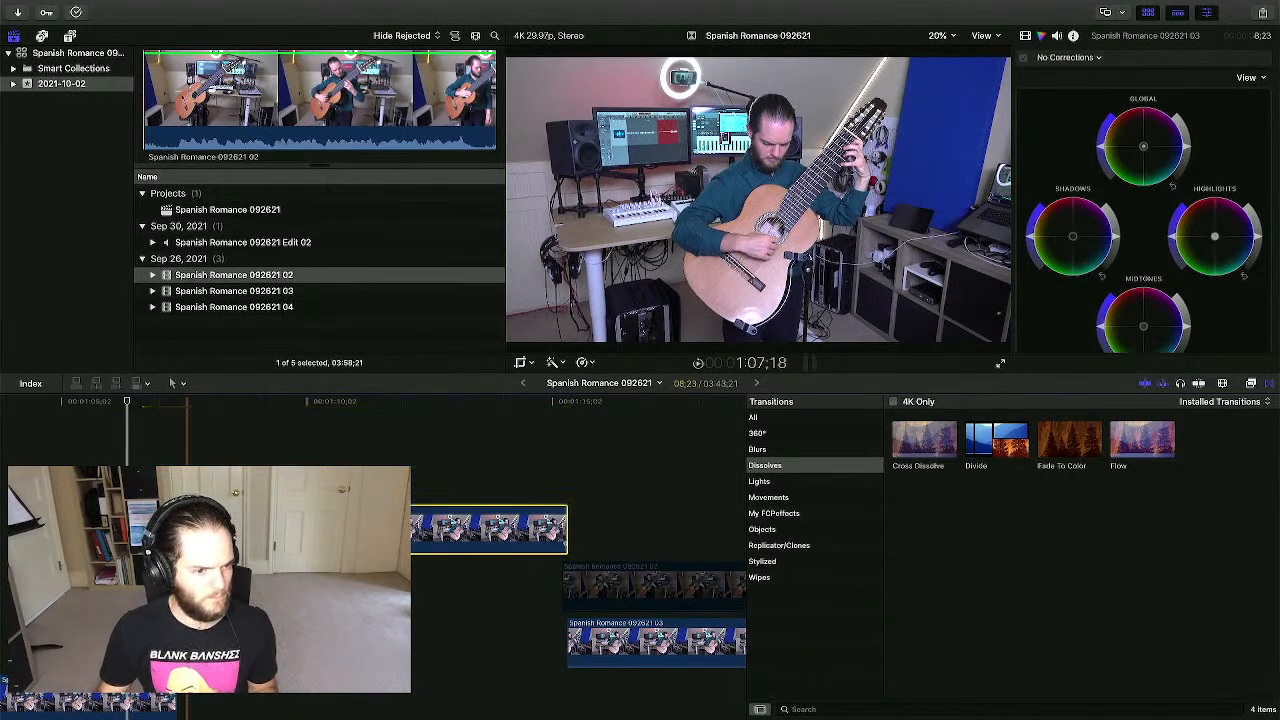
{"action": "left_click", "coordinate": [71, 600]}
{"action": "scroll", "coordinate": [95, 600], "scroll_direction": "left", "scroll_amount": 1}
{"action": "scroll", "coordinate": [109, 600], "scroll_direction": "left", "scroll_amount": 2}
{"action": "scroll", "coordinate": [109, 600], "scroll_direction": "right", "scroll_amount": 2}
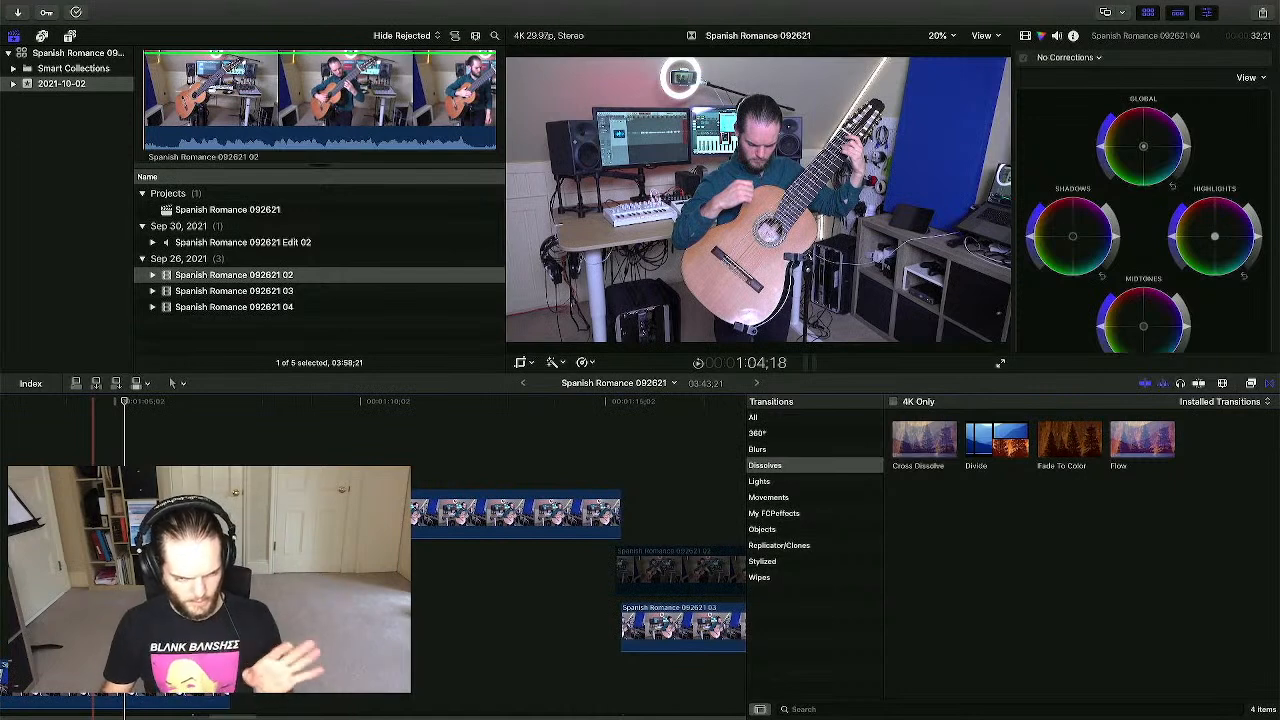
{"action": "key", "text": "super+minus"}
{"action": "key", "text": "super+minus"}
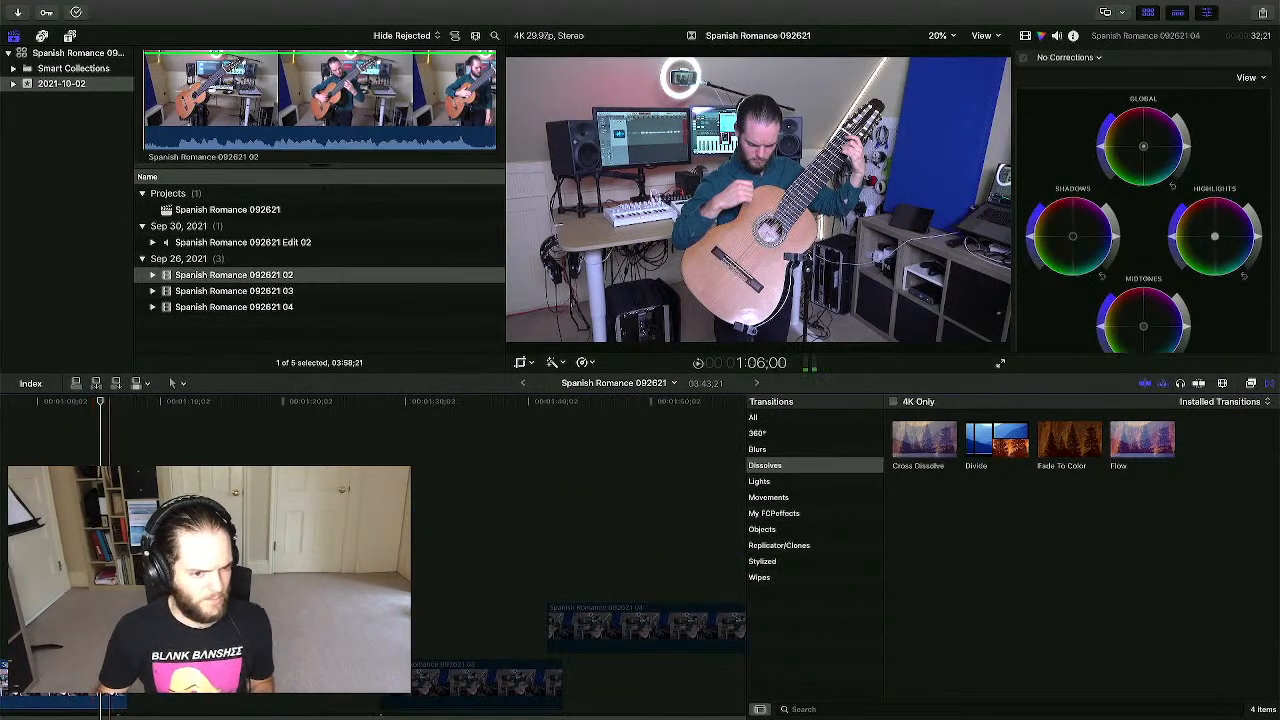
{"action": "scroll", "coordinate": [105, 600], "scroll_direction": "left", "scroll_amount": 2}
{"action": "scroll", "coordinate": [165, 600], "scroll_direction": "down", "scroll_amount": 3}
{"action": "scroll", "coordinate": [260, 600], "scroll_direction": "left", "scroll_amount": 4}
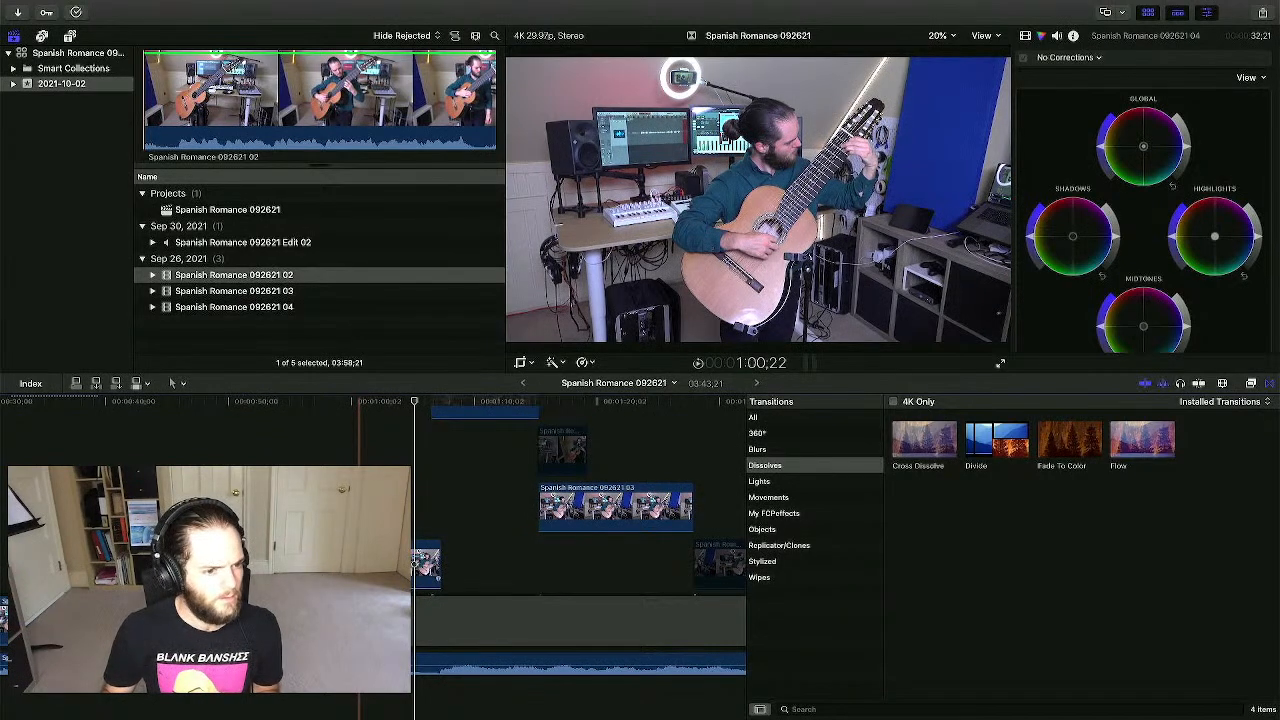
{"action": "scroll", "coordinate": [534, 450], "scroll_direction": "left", "scroll_amount": 3}
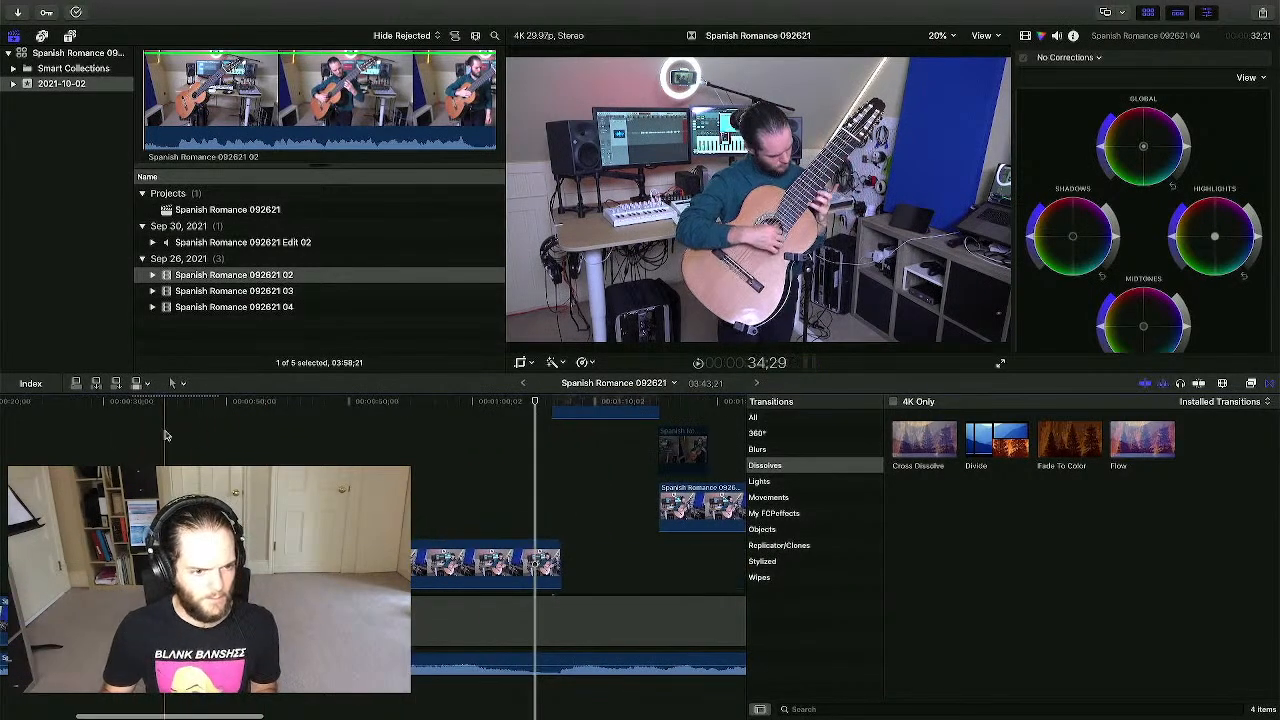
{"action": "key", "text": "super+minus"}
{"action": "key", "text": "super+minus"}
{"action": "key", "text": "super+minus"}
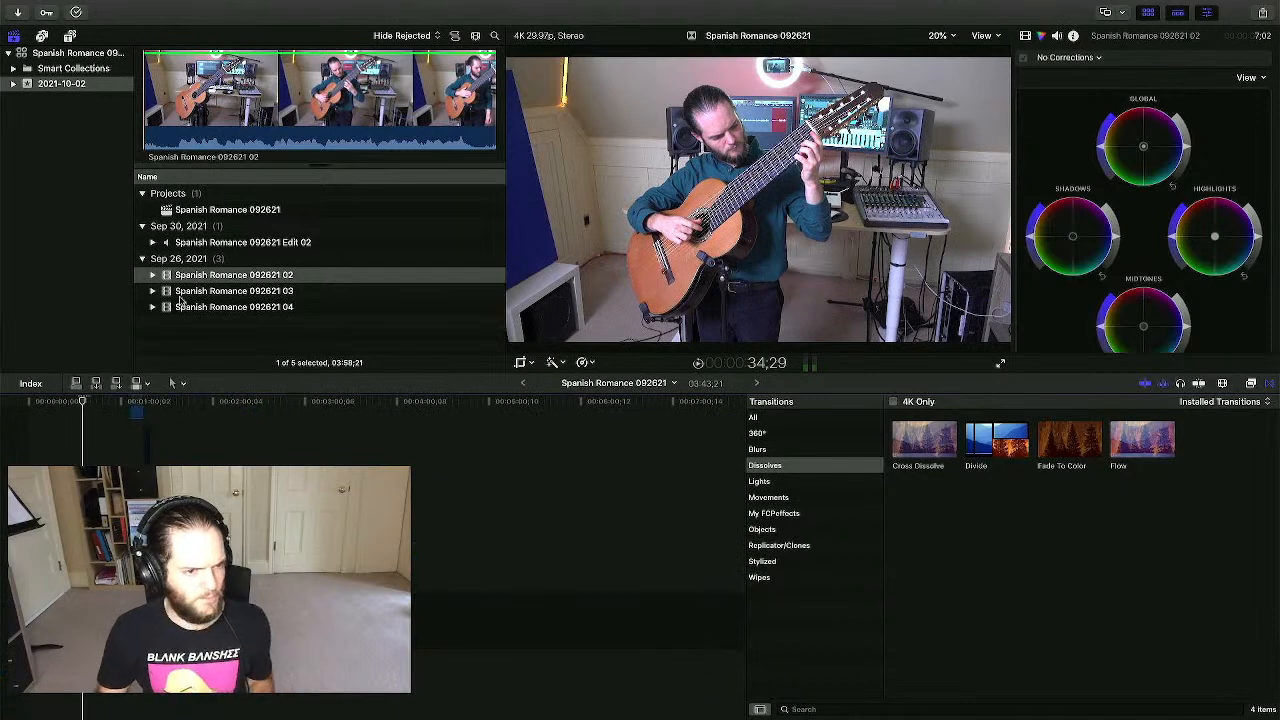
- Place Spanish Romance 092621 02 into the timeline and slide it earlier
{"action": "left_click_drag", "start_coordinate": [193, 283], "coordinate": [68, 441]}
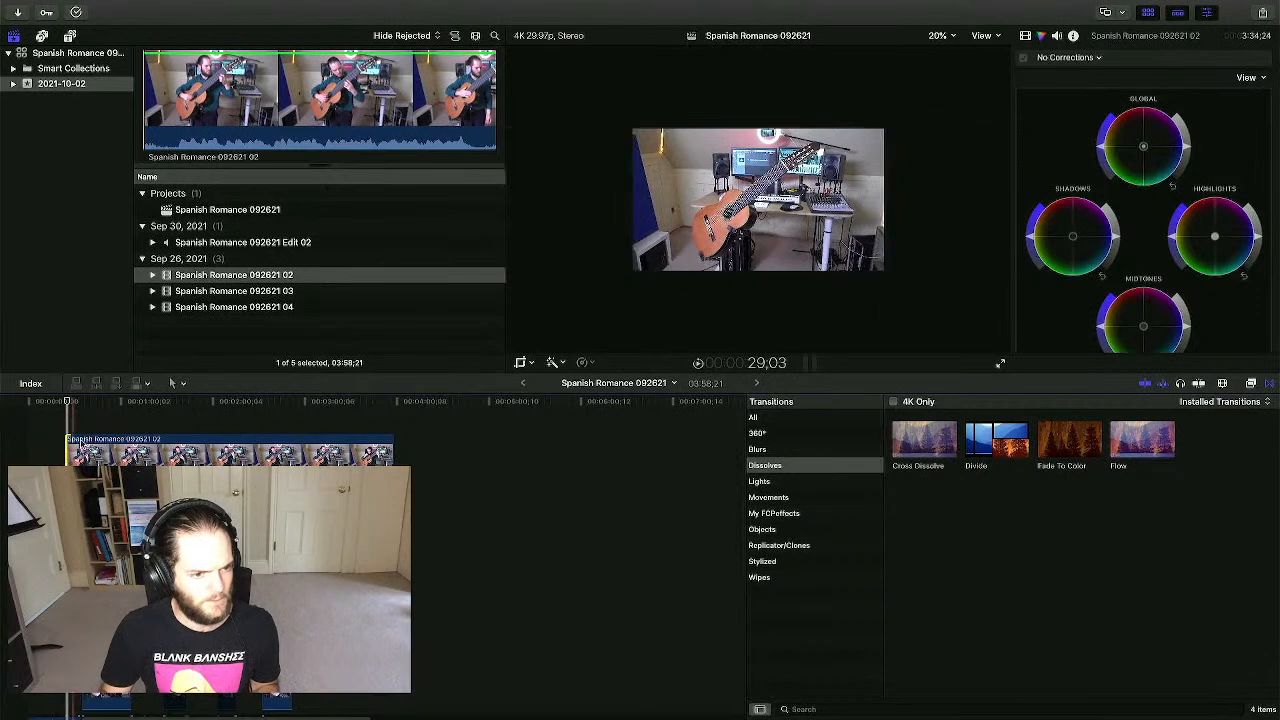
{"action": "scroll", "coordinate": [123, 451], "scroll_direction": "down", "scroll_amount": 5}
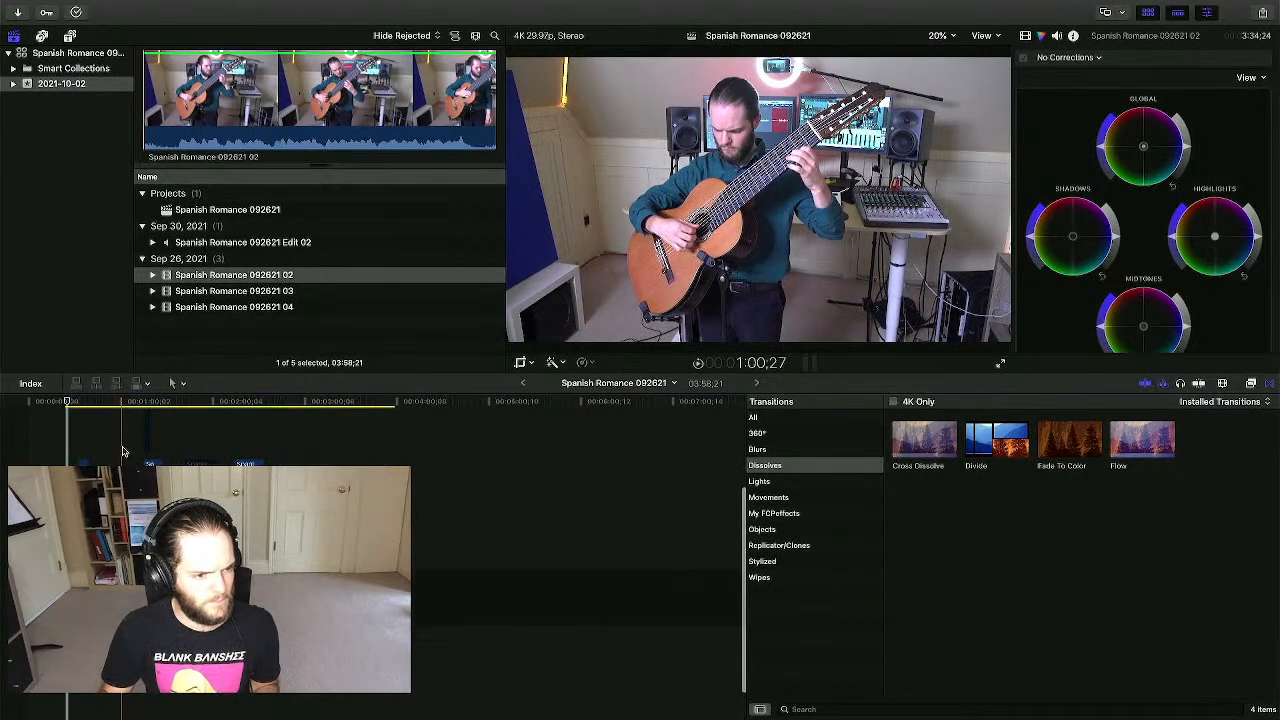
{"action": "key", "text": "Up"}
{"action": "key", "text": "Down"}
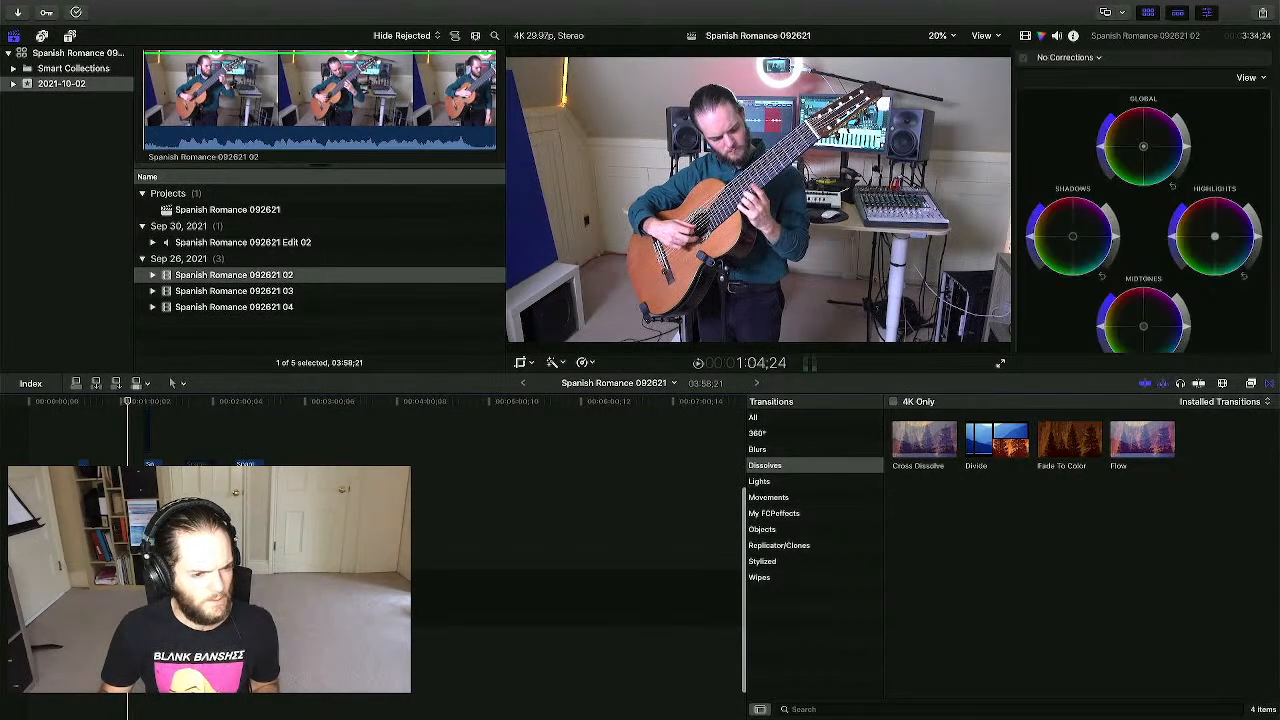
{"action": "scroll", "coordinate": [130, 440], "scroll_direction": "up", "scroll_amount": 5}
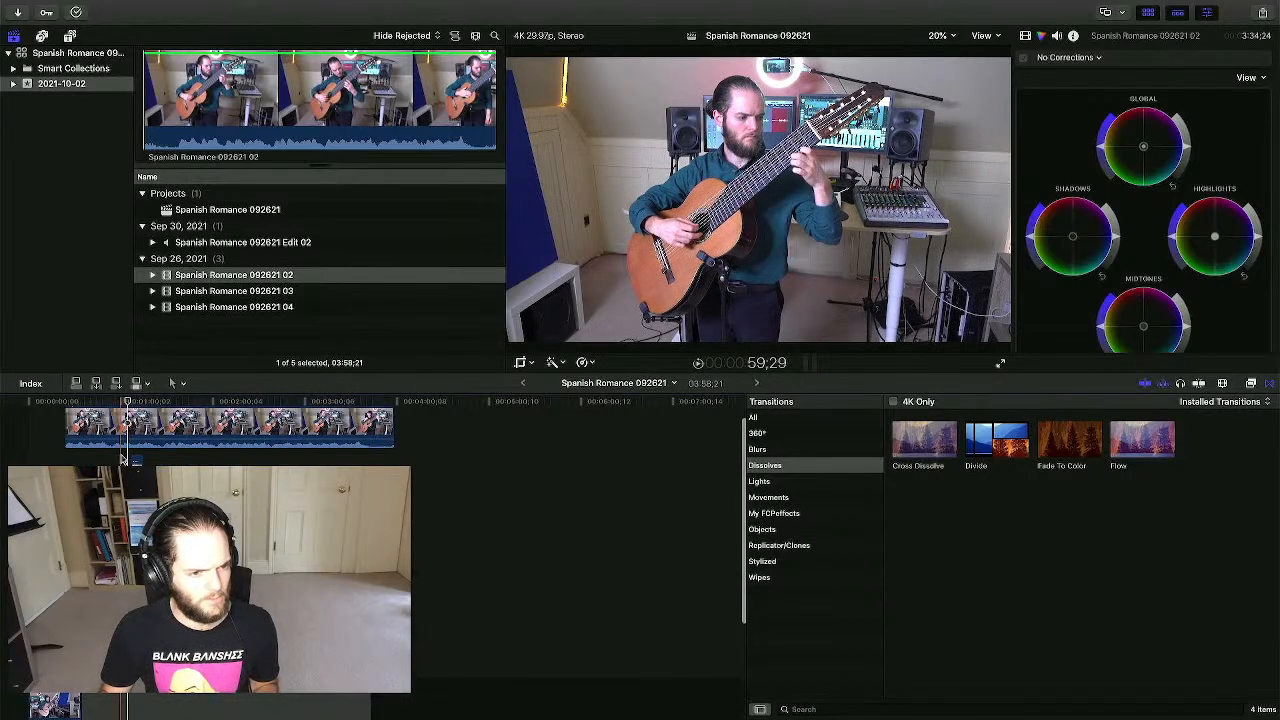
{"action": "left_click_drag", "start_coordinate": [147, 418], "coordinate": [112, 420]}
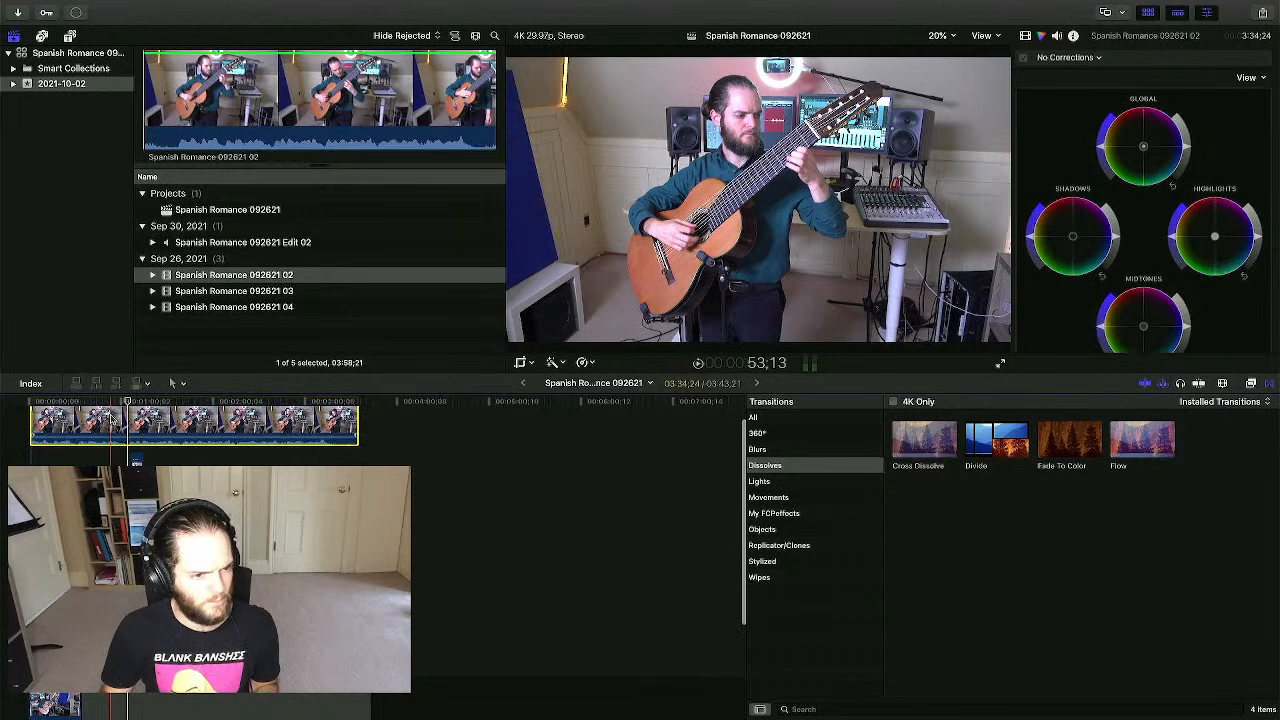
- Trim about eight seconds off clip 02's start, play it, then trim the start later again
{"action": "left_click_drag", "start_coordinate": [33, 420], "coordinate": [71, 420]}
{"action": "scroll", "coordinate": [92, 445], "scroll_direction": "down", "scroll_amount": 3}
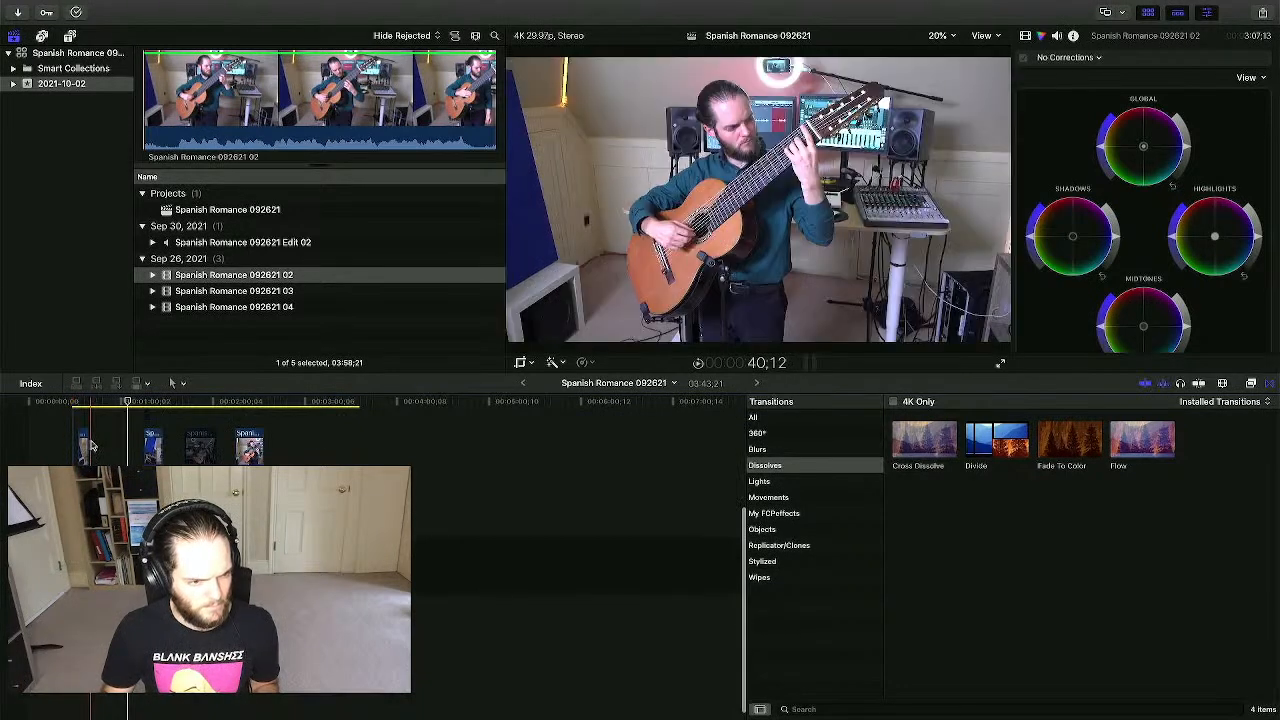
{"action": "scroll", "coordinate": [92, 445], "scroll_direction": "up", "scroll_amount": 4}
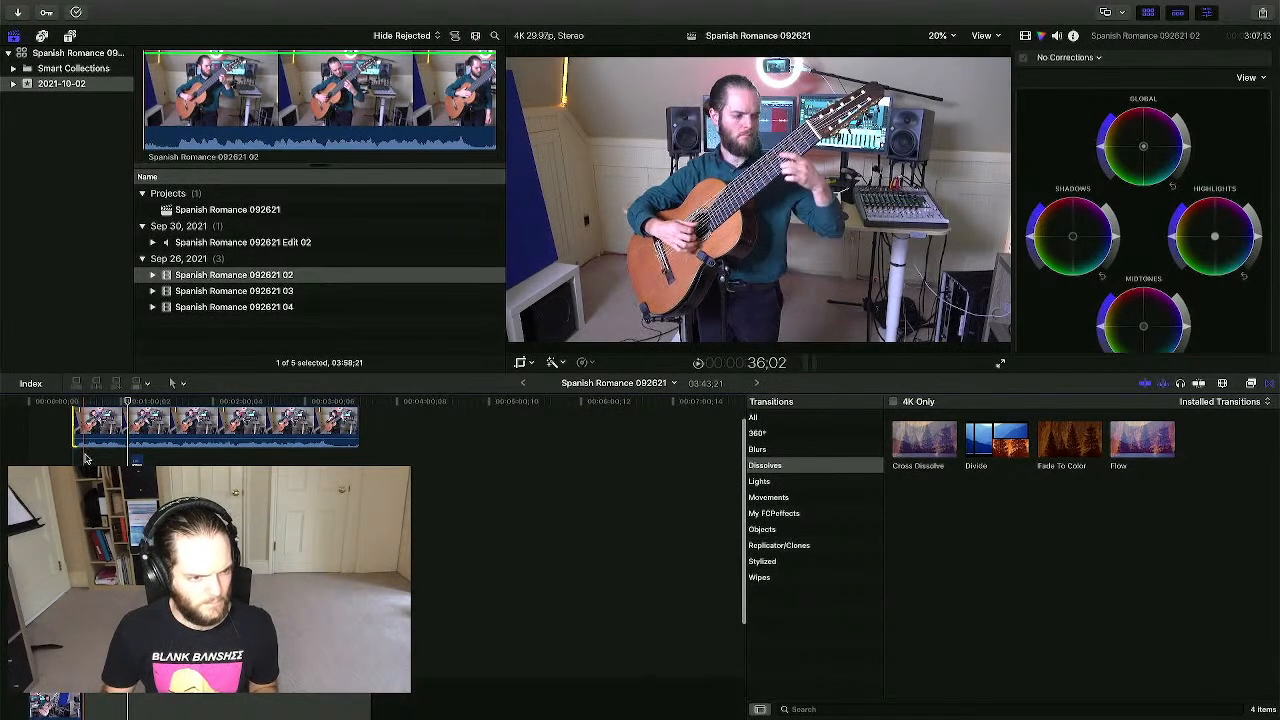
{"action": "left_click", "coordinate": [77, 460]}
{"action": "scroll", "coordinate": [77, 460], "scroll_direction": "down", "scroll_amount": 5}
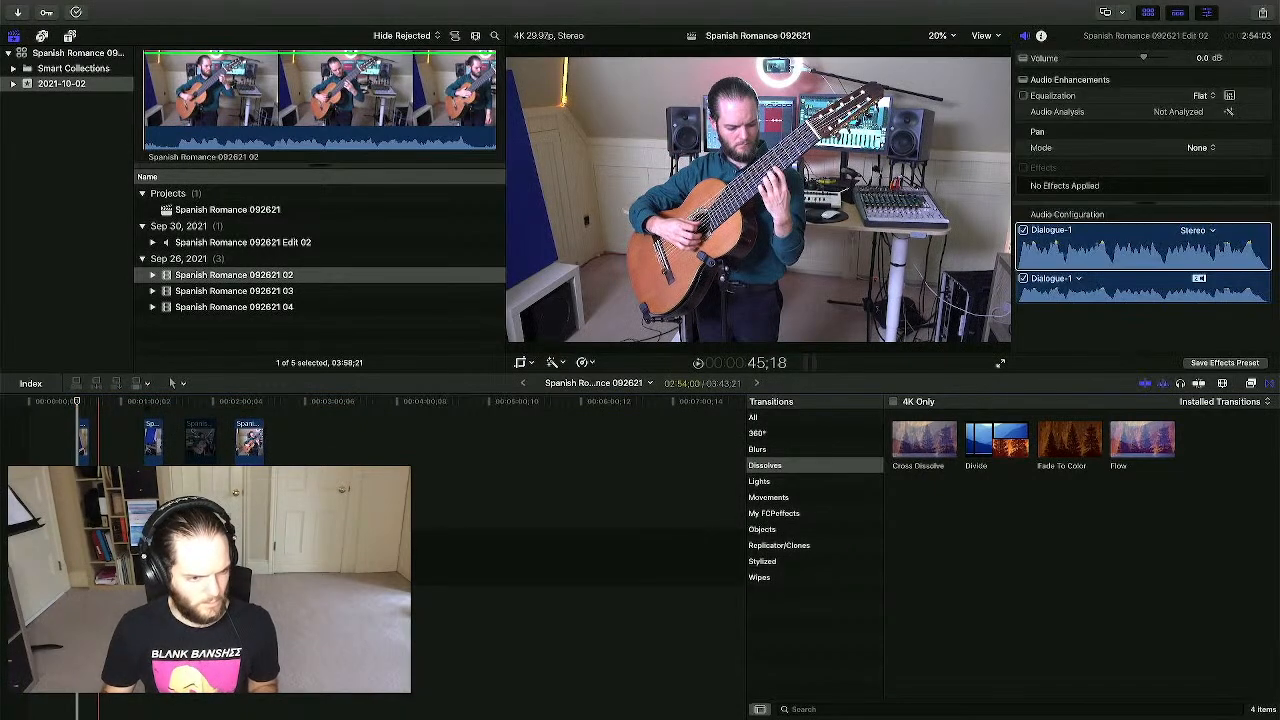
{"action": "scroll", "coordinate": [98, 570], "scroll_direction": "up", "scroll_amount": 5}
{"action": "left_click", "coordinate": [70, 570]}
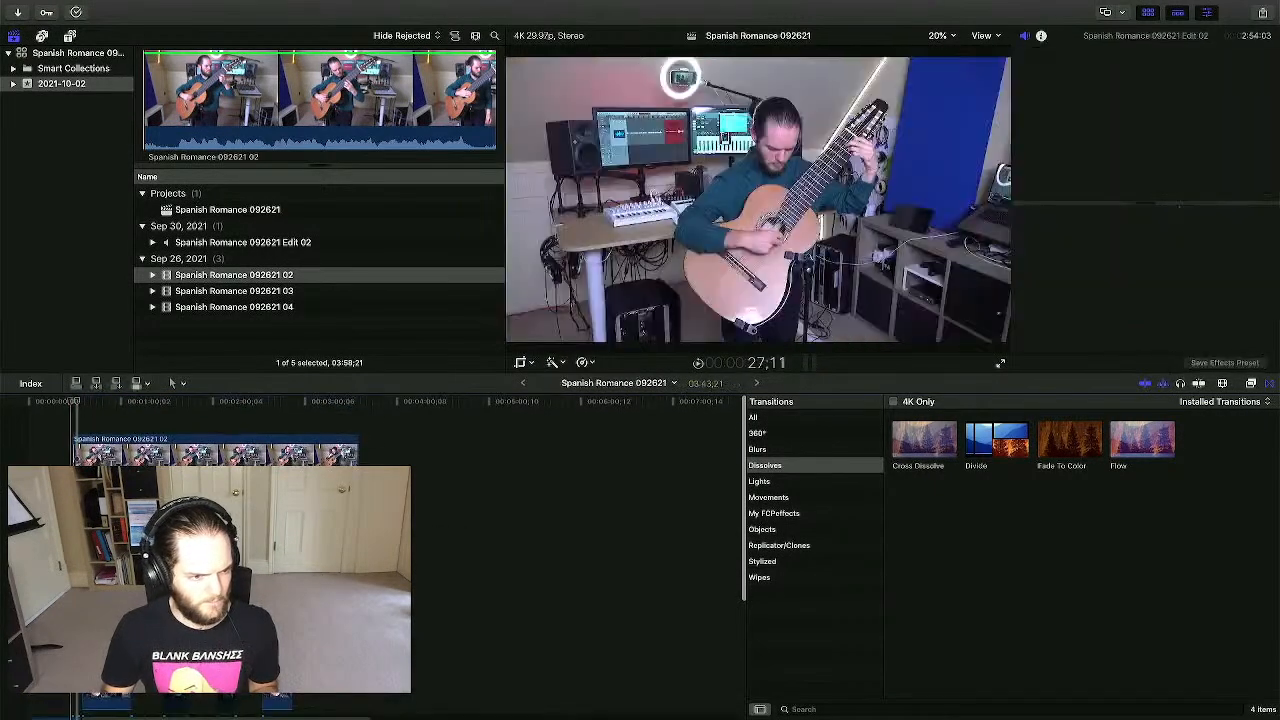
{"action": "key", "text": "space"}
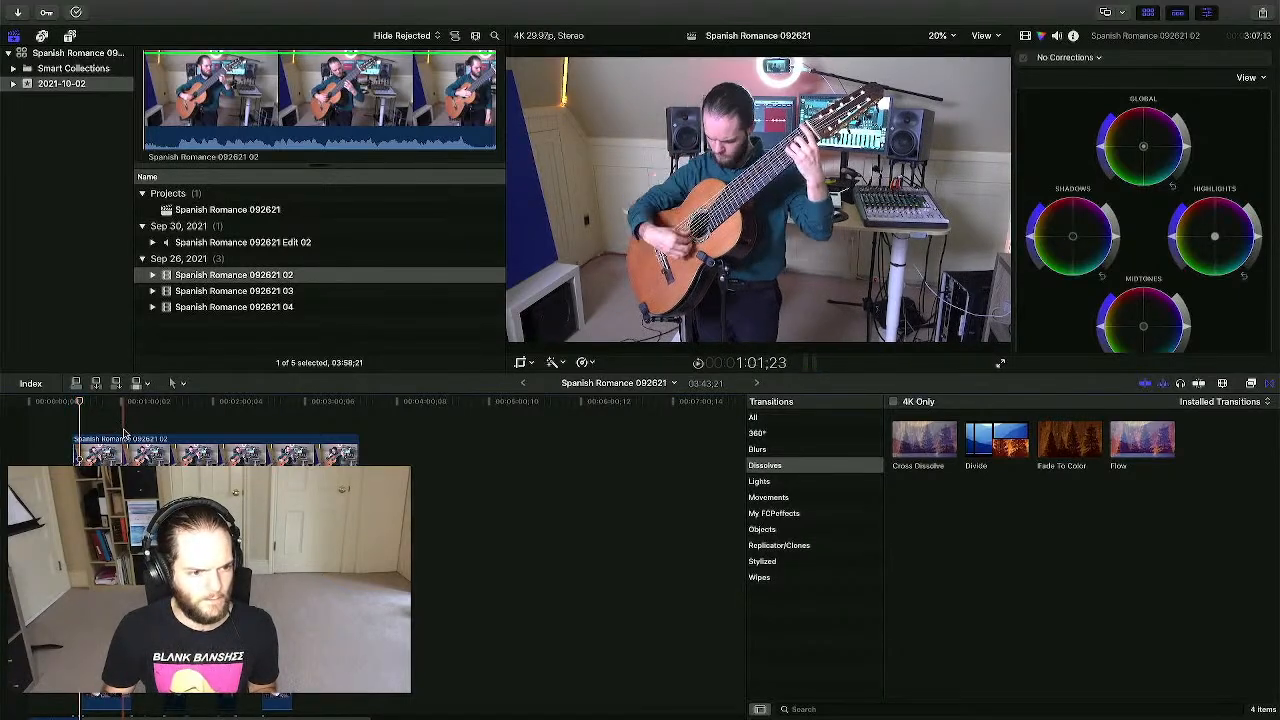
{"action": "left_click_drag", "start_coordinate": [73, 454], "coordinate": [123, 455]}
{"action": "scroll", "coordinate": [118, 455], "scroll_direction": "down", "scroll_amount": 5}
- Zoom in around 1:00;27 and nudge clip 092621 02 slightly later
{"action": "left_click", "coordinate": [122, 450]}
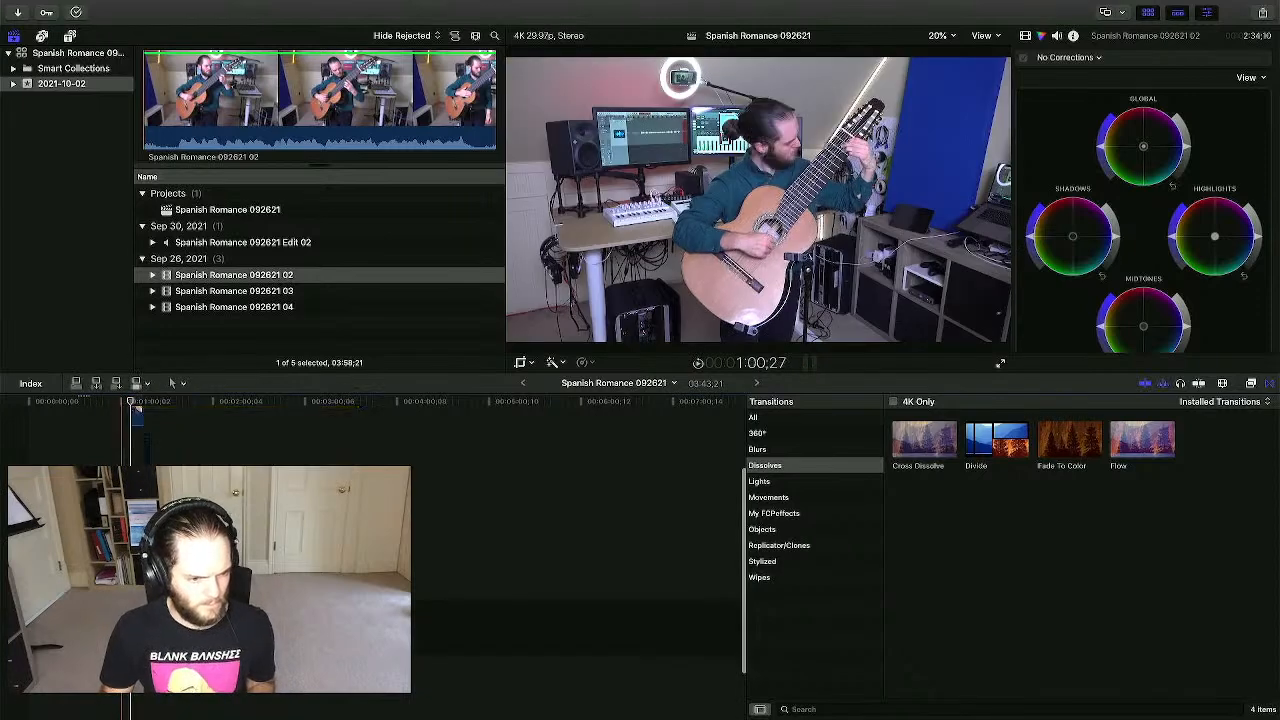
{"action": "key", "text": "super+equal"}
{"action": "key", "text": "super+equal"}
{"action": "key", "text": "super+equal"}
{"action": "key", "text": "super+equal"}
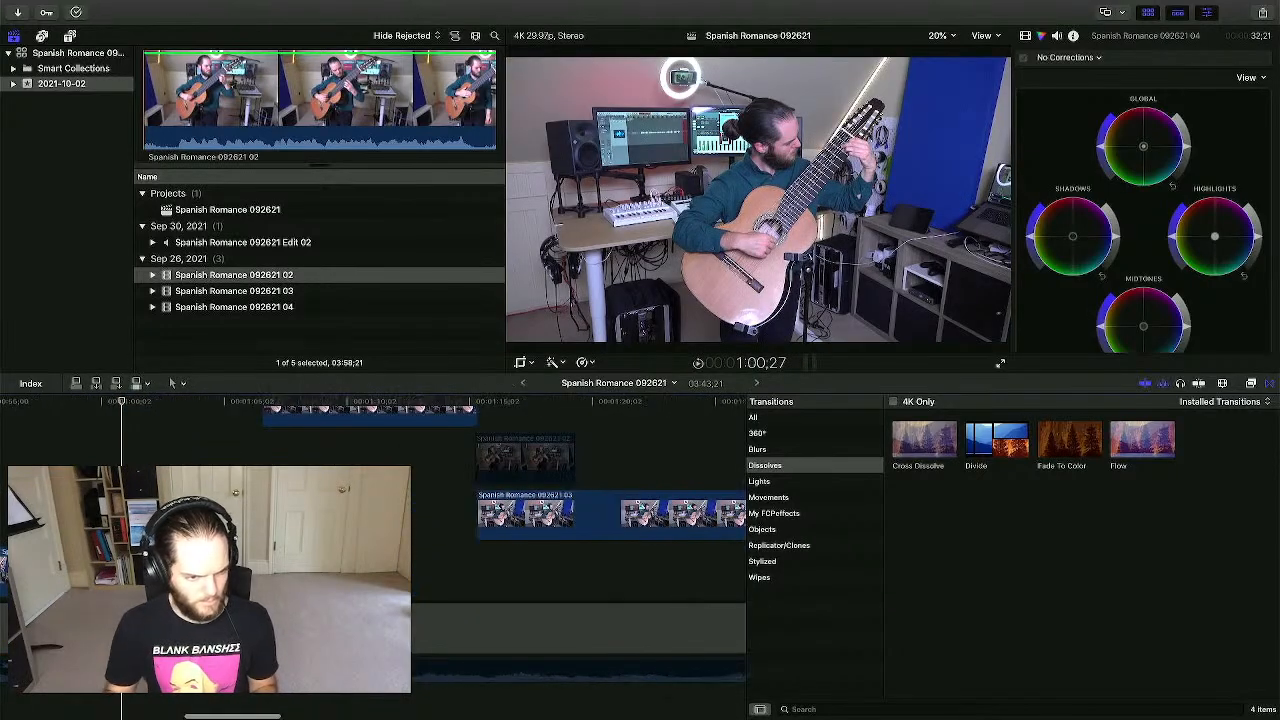
{"action": "scroll", "coordinate": [124, 455], "scroll_direction": "up", "scroll_amount": 5}
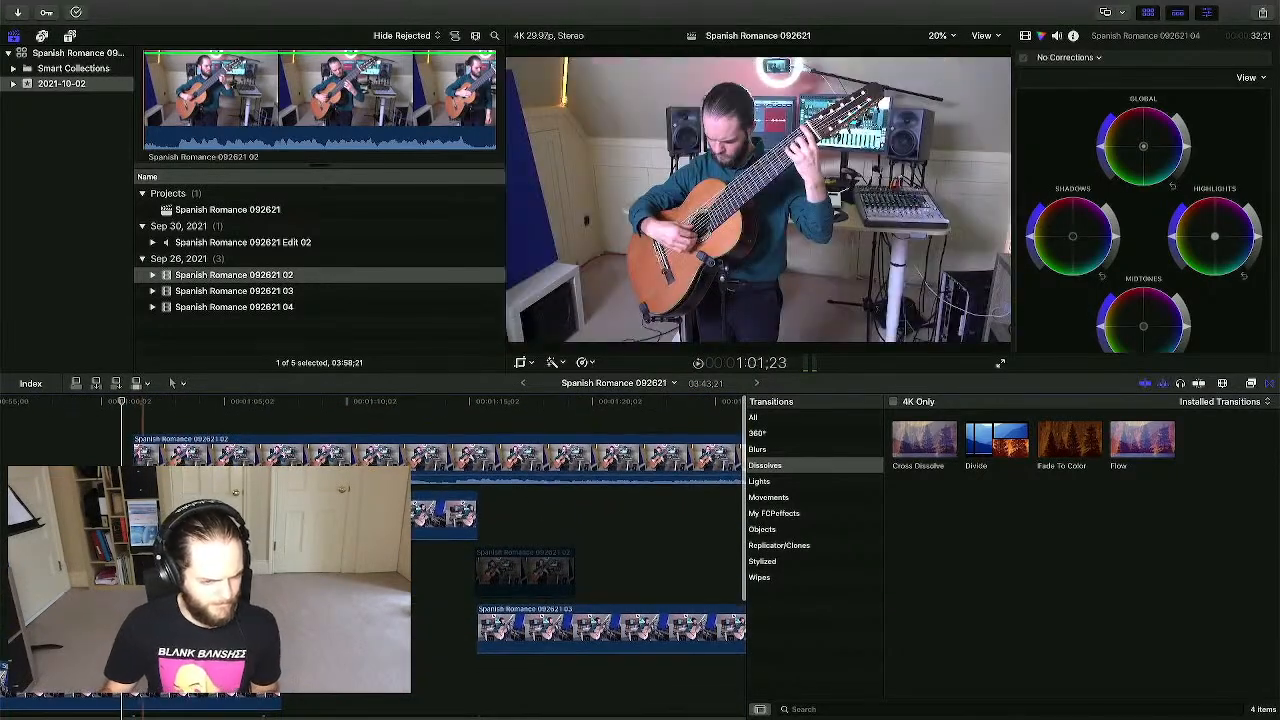
{"action": "scroll", "coordinate": [148, 455], "scroll_direction": "down", "scroll_amount": 5}
{"action": "scroll", "coordinate": [135, 462], "scroll_direction": "up", "scroll_amount": 4}
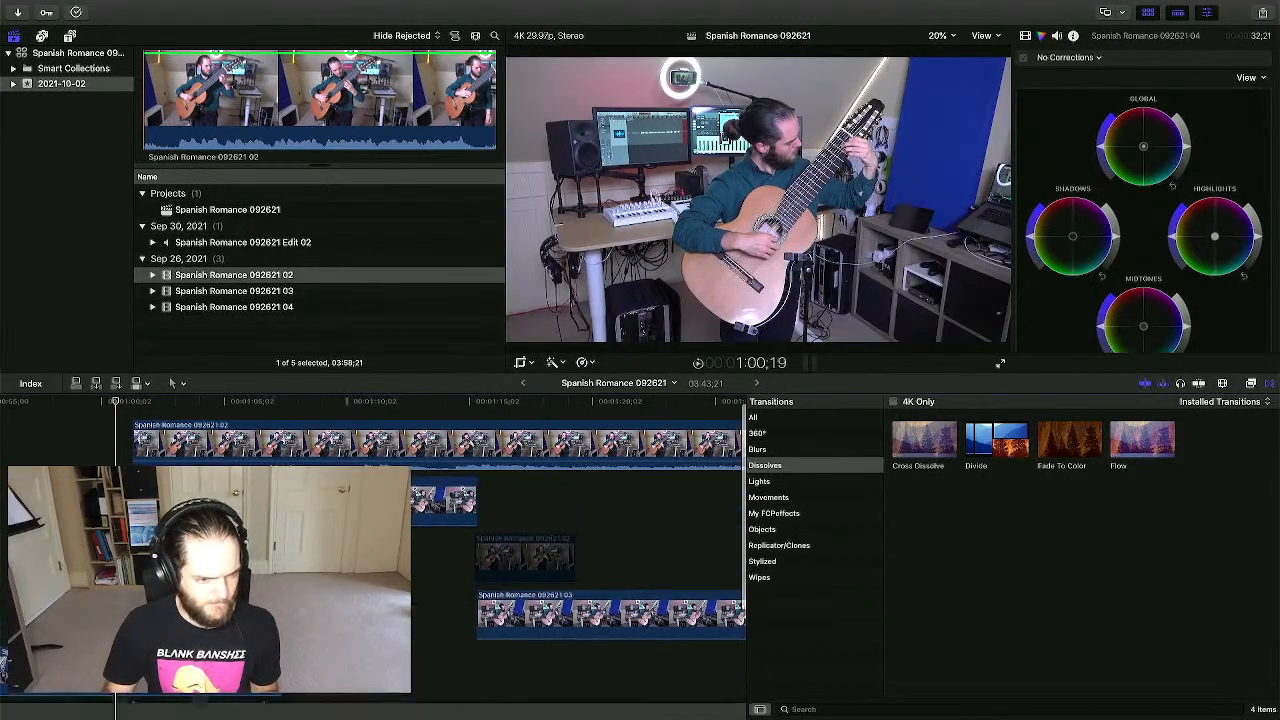
{"action": "left_click_drag", "start_coordinate": [193, 446], "coordinate": [213, 446]}
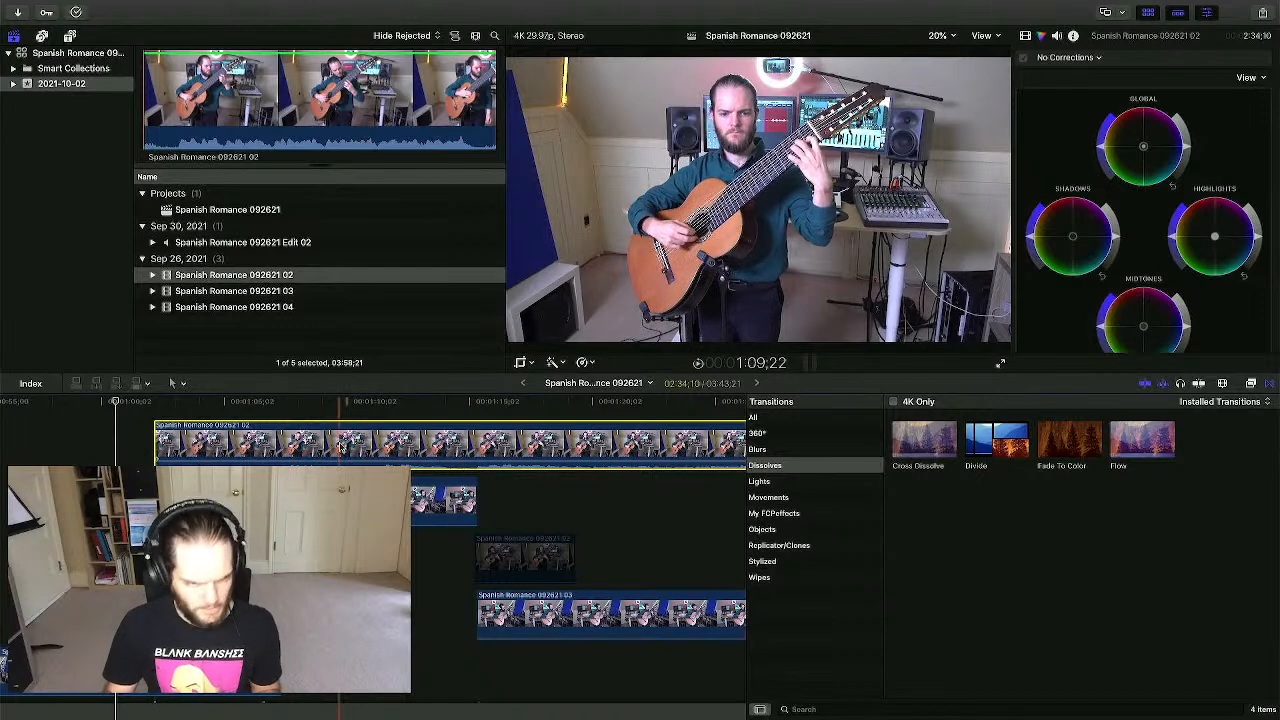
- Try splitting and deleting parts of clip 02, then undo both changes
{"action": "key", "text": "super+b"}
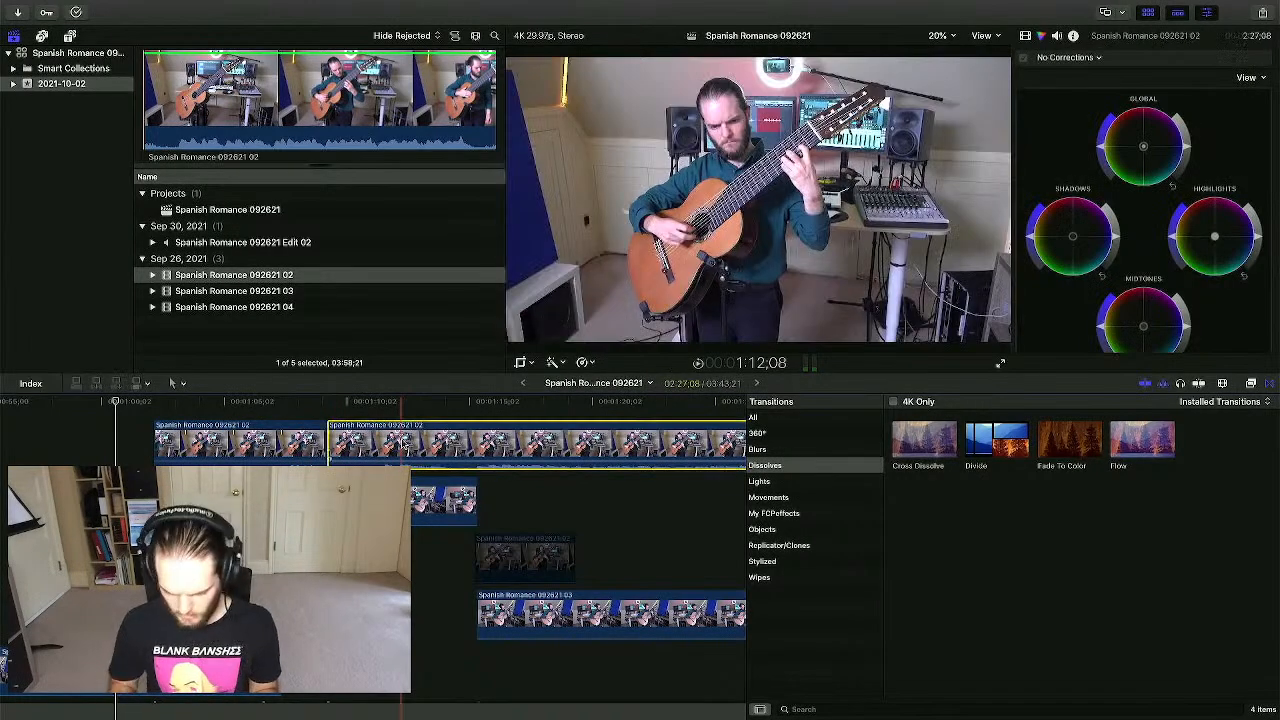
{"action": "key", "text": "BackSpace"}
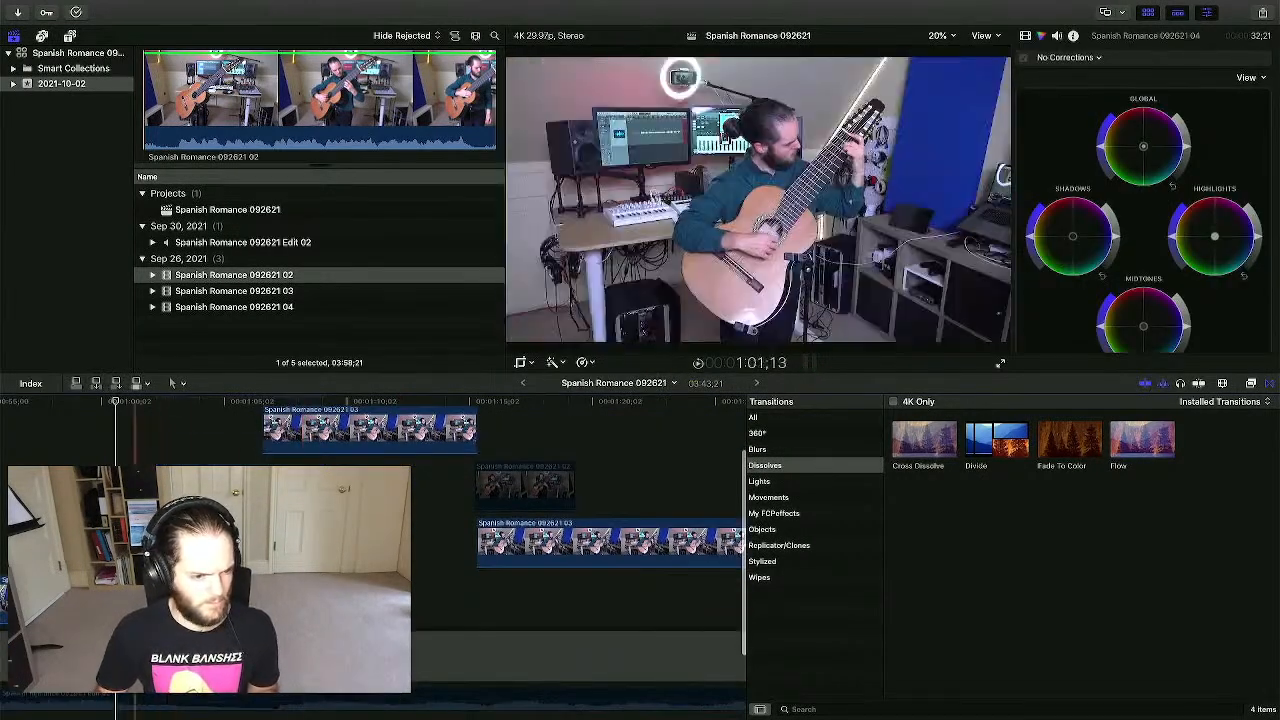
{"action": "key", "text": "super+z"}
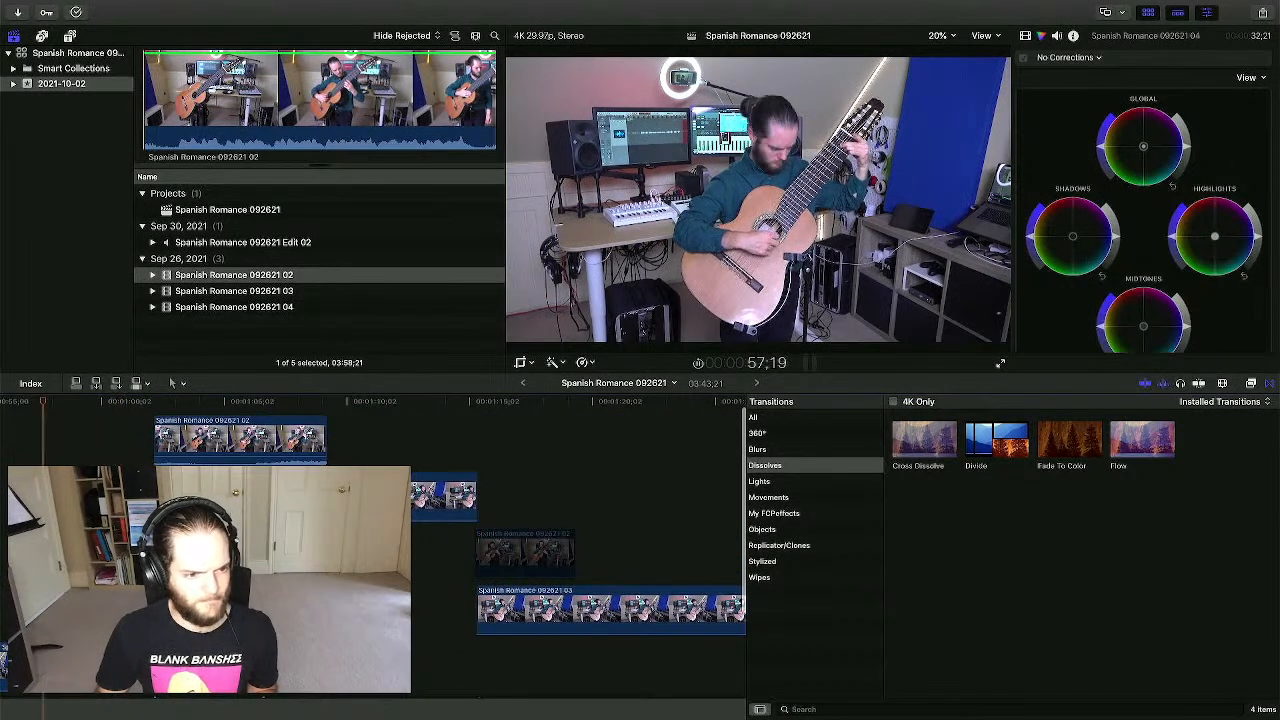
{"action": "left_click", "coordinate": [192, 437]}
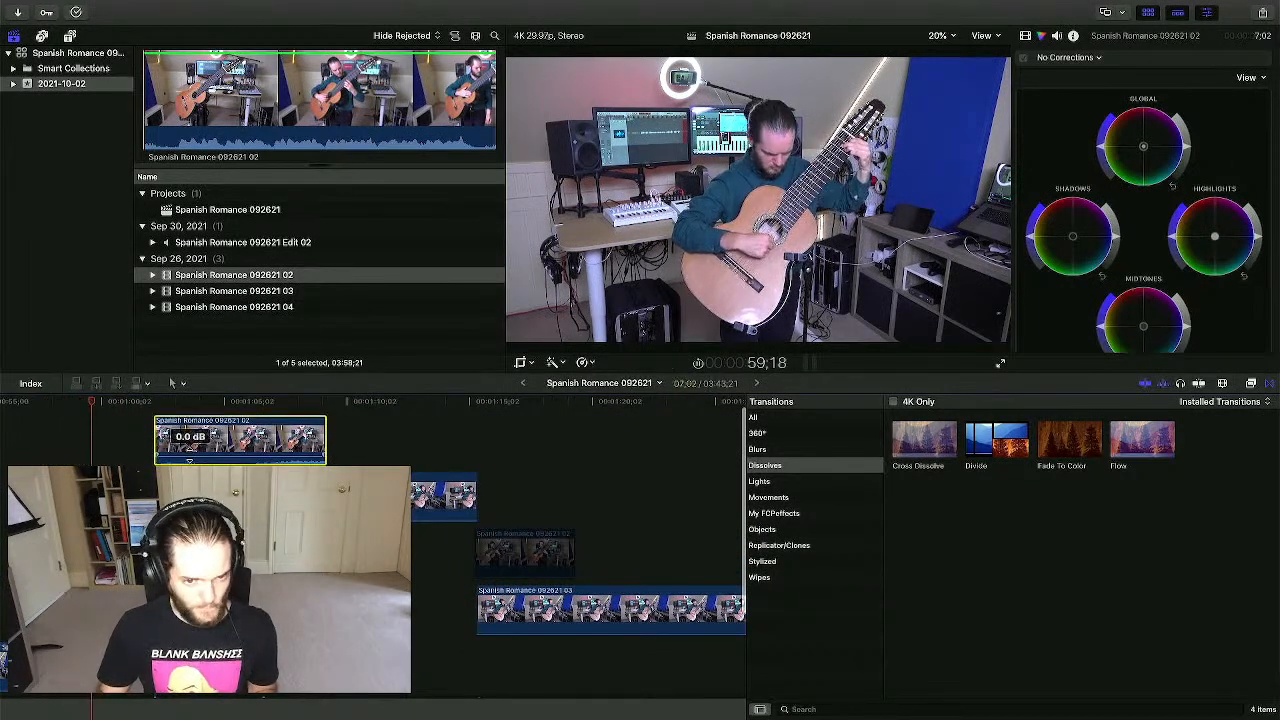
{"action": "key", "text": "BackSpace"}
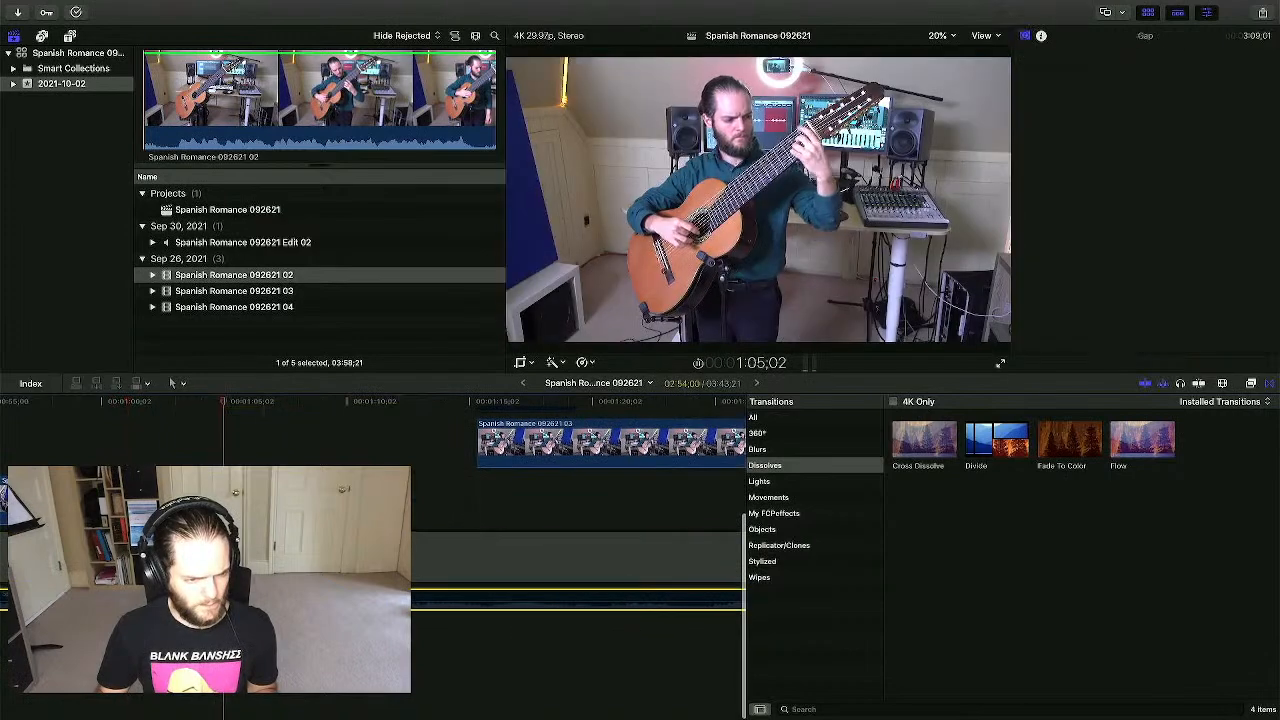
{"action": "key", "text": "super+z"}
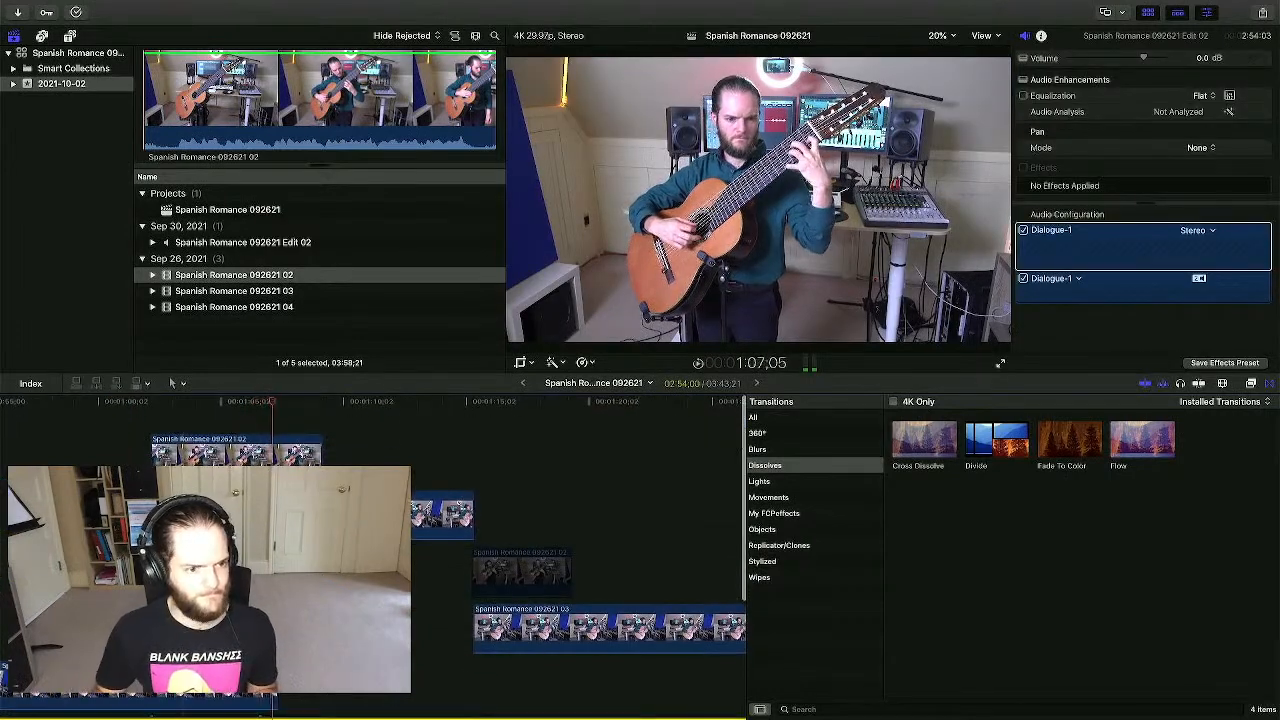
- Move clip 02 about 24 frames later and preview the edit
{"action": "left_click", "coordinate": [265, 590]}
{"action": "scroll", "coordinate": [280, 590], "scroll_direction": "down", "scroll_amount": 4}
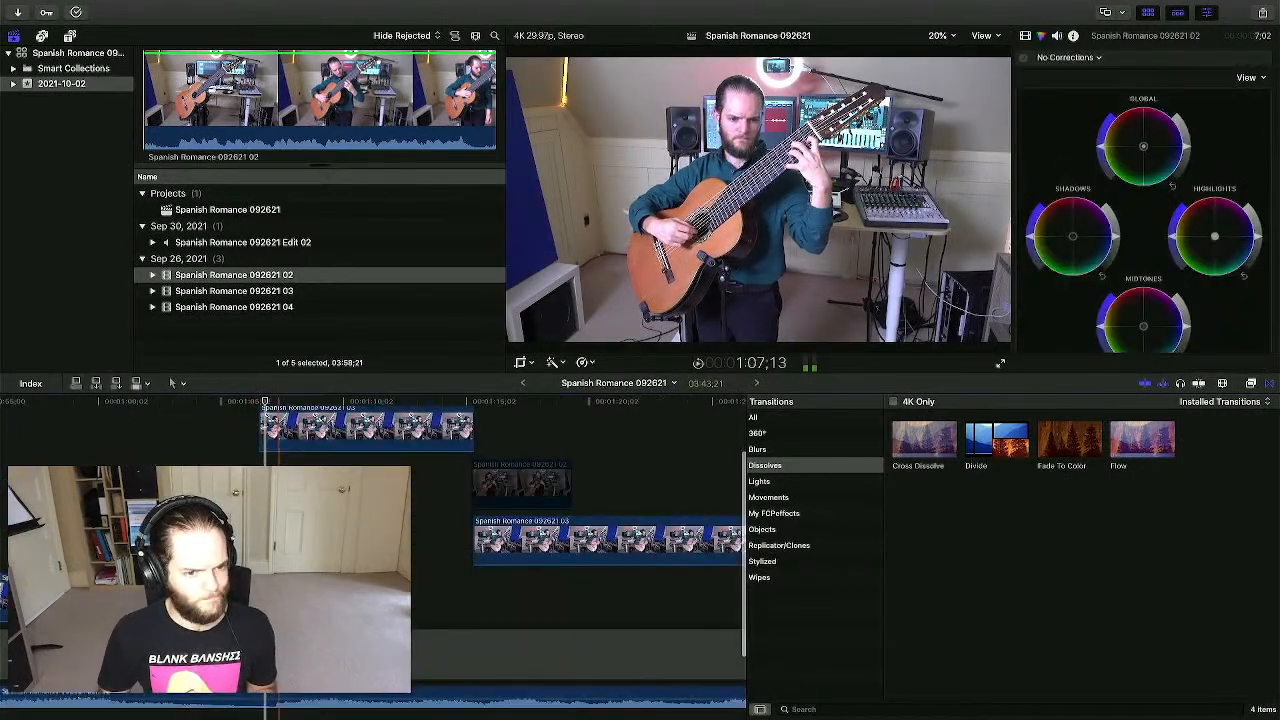
{"action": "scroll", "coordinate": [280, 590], "scroll_direction": "down", "scroll_amount": 2}
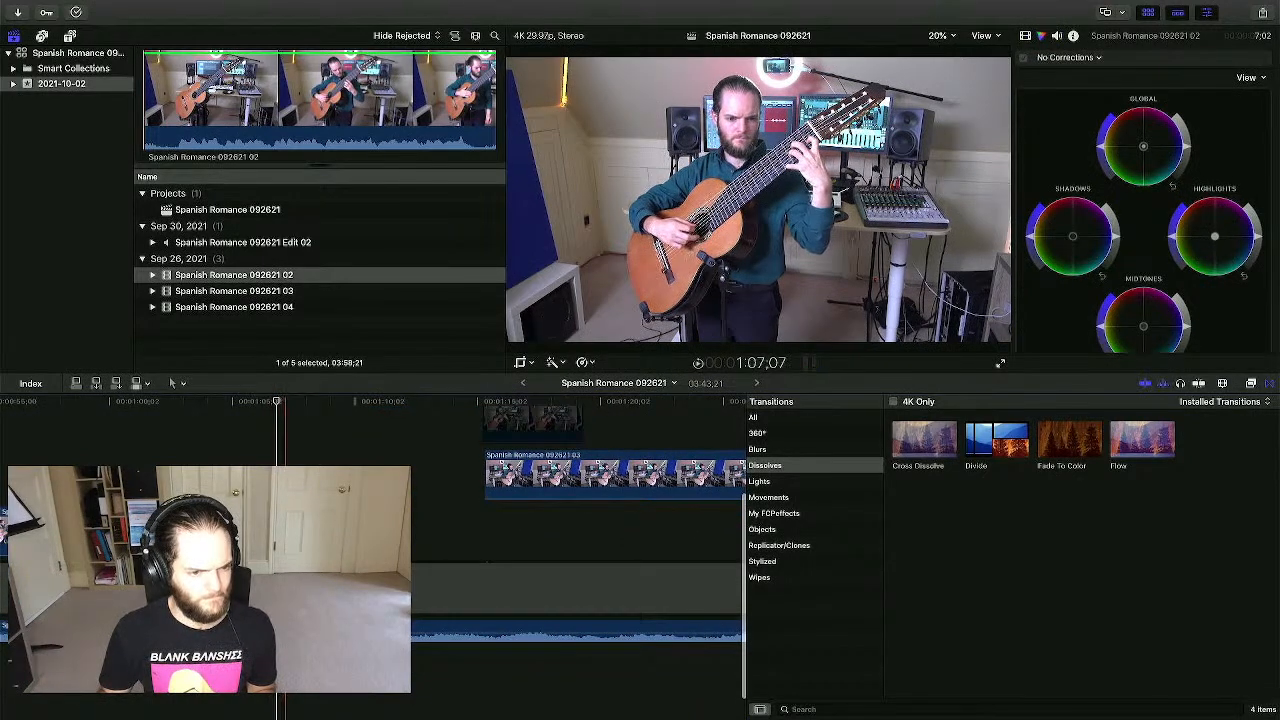
{"action": "scroll", "coordinate": [450, 560], "scroll_direction": "up", "scroll_amount": 5}
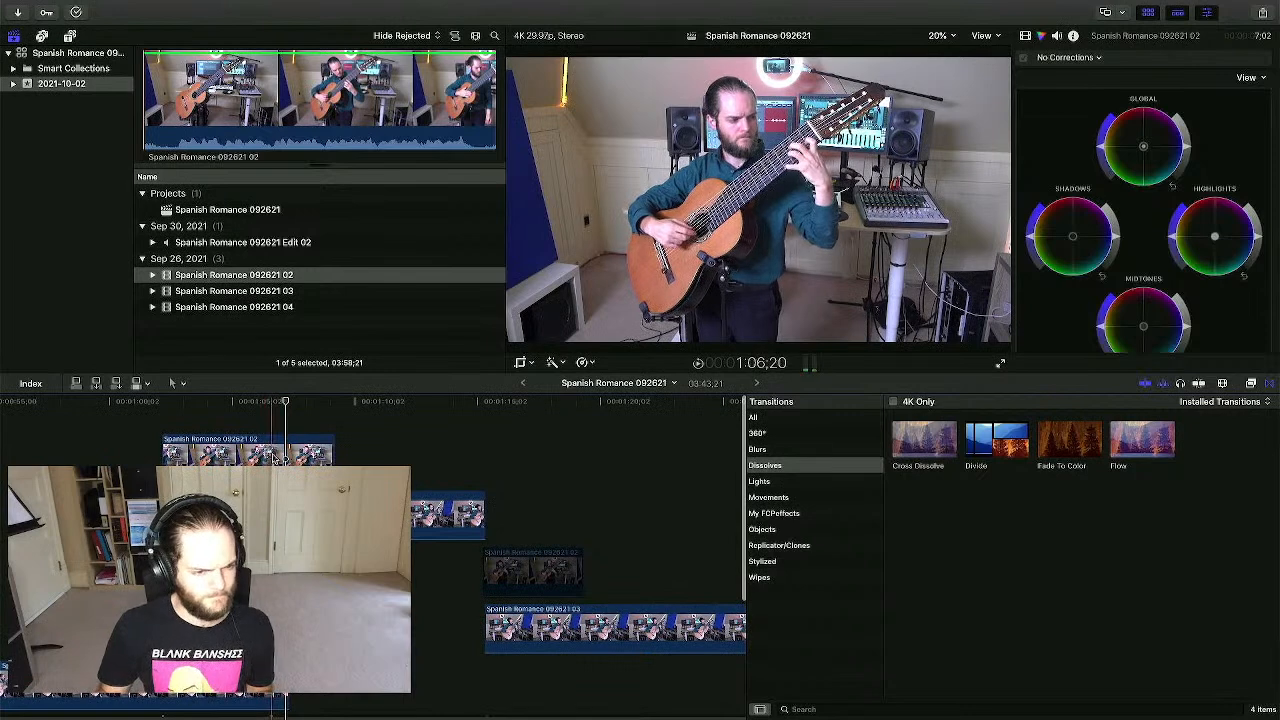
{"action": "scroll", "coordinate": [278, 460], "scroll_direction": "down", "scroll_amount": 2}
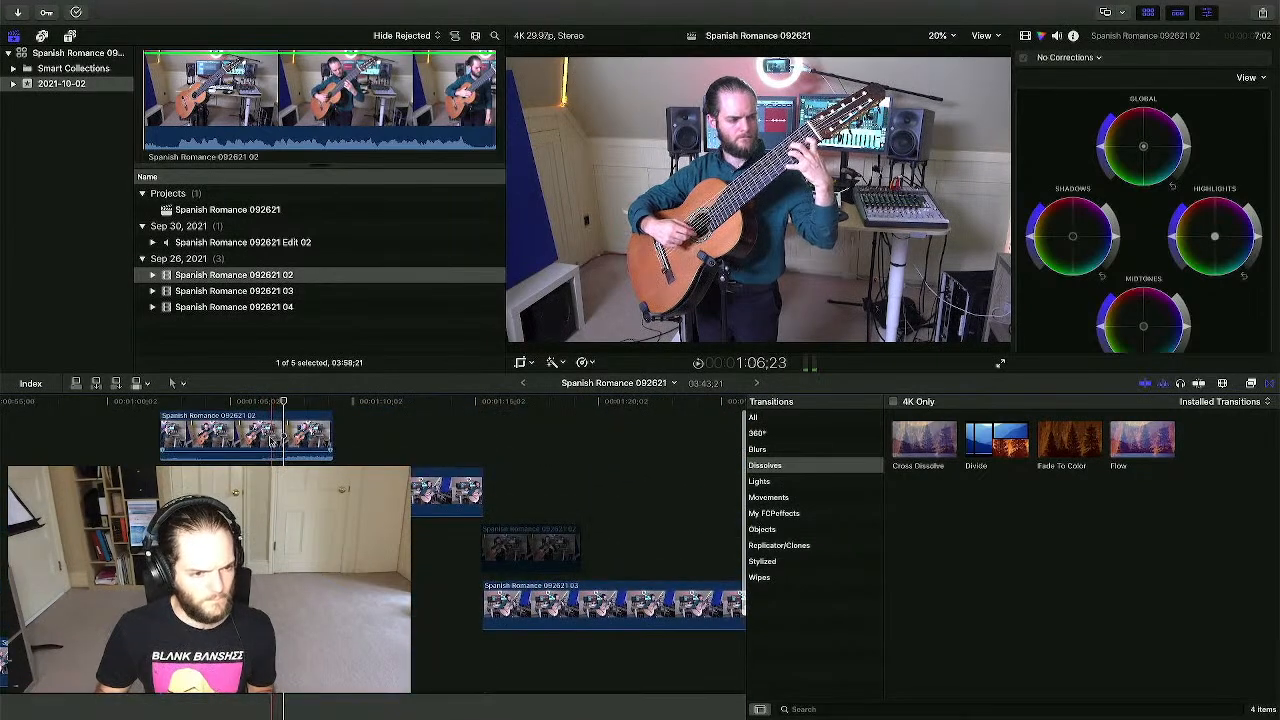
{"action": "left_click_drag", "start_coordinate": [263, 434], "coordinate": [288, 437]}
{"action": "key", "text": "space"}
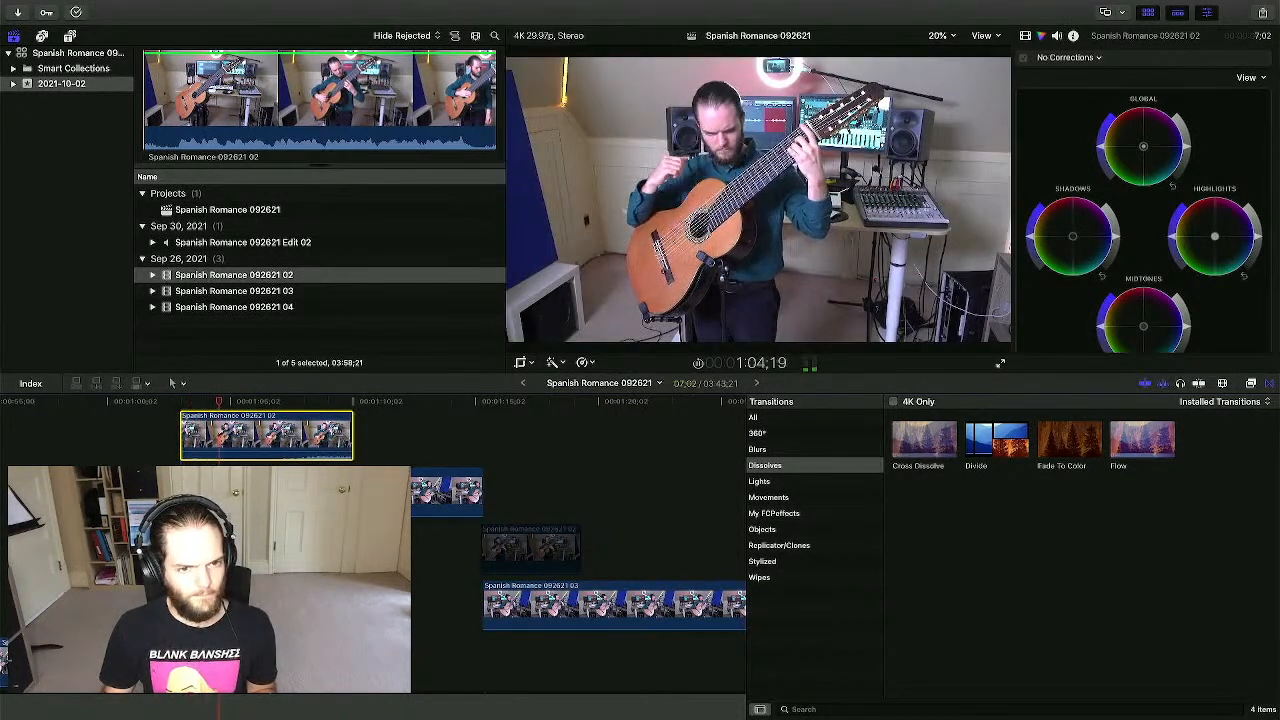
- Play the project full screen from 1:03;10
{"action": "scroll", "coordinate": [370, 440], "scroll_direction": "left", "scroll_amount": 3}
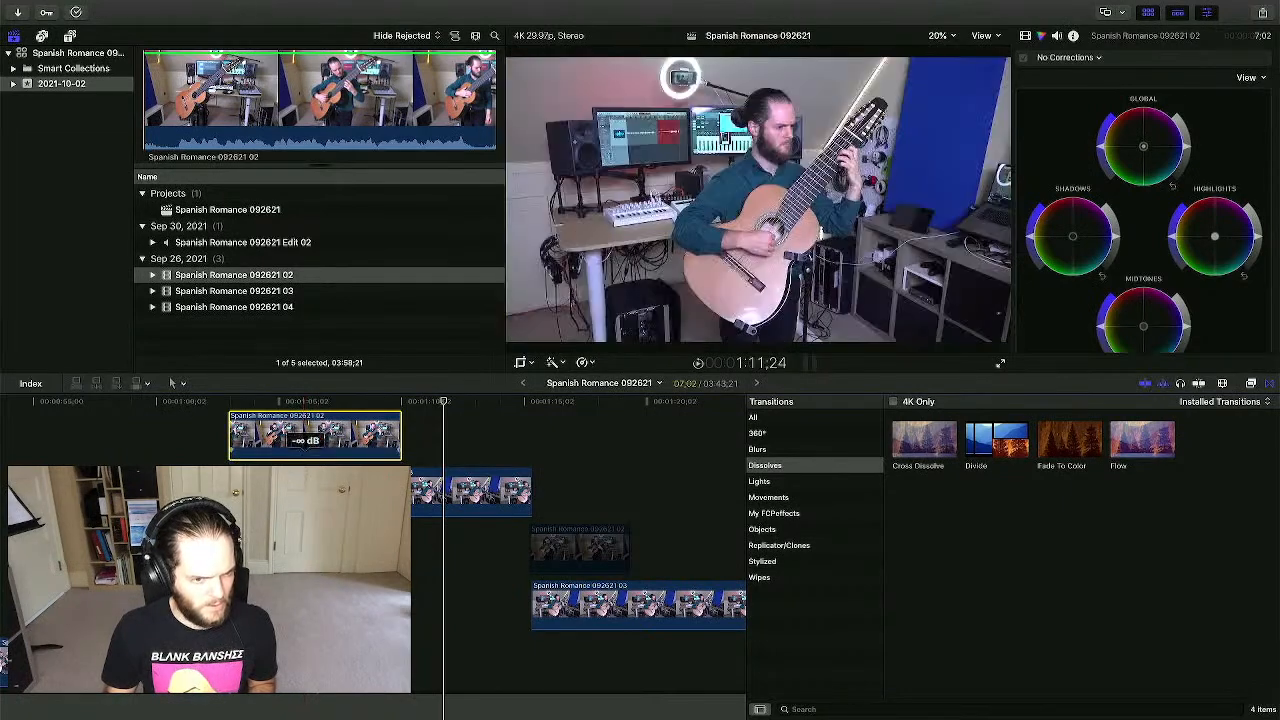
{"action": "left_click", "coordinate": [236, 405]}
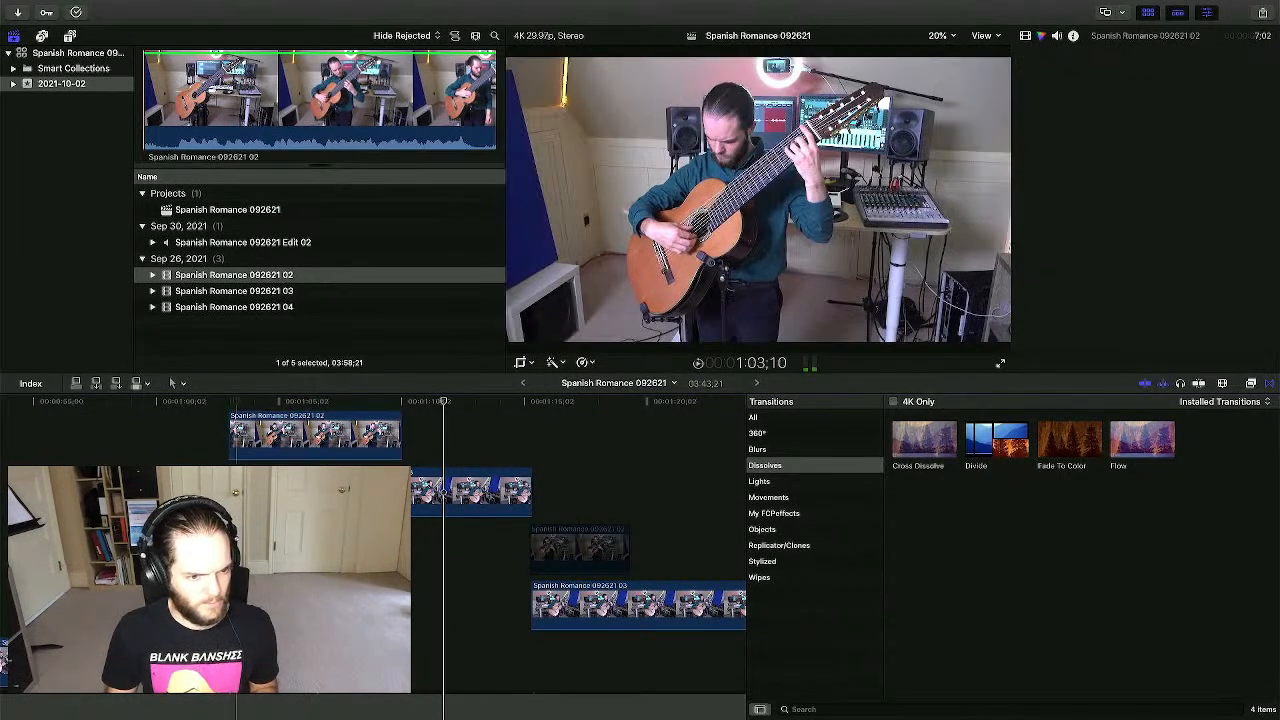
{"action": "left_click", "coordinate": [1000, 363]}
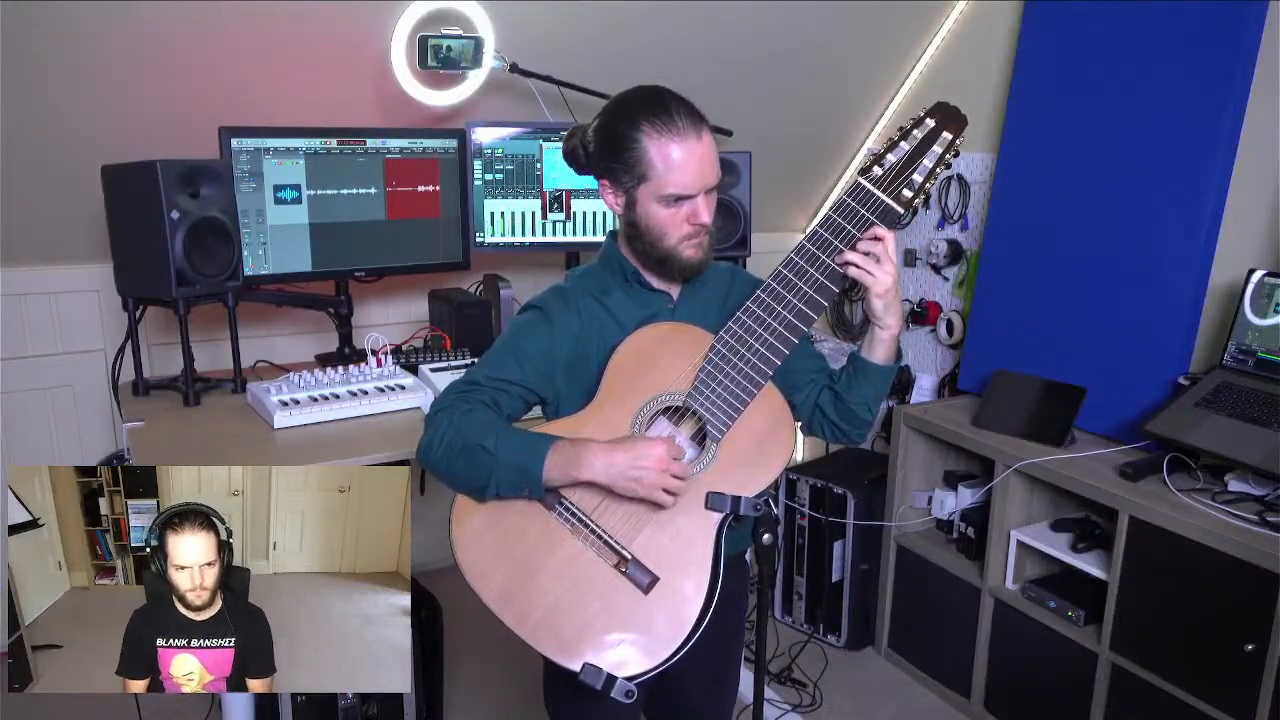
- Leave full-screen playback near 1:15 with Escape, back to the Spanish Romance 092621 timeline
{"action": "mouse_move", "coordinate": [755, 427]}
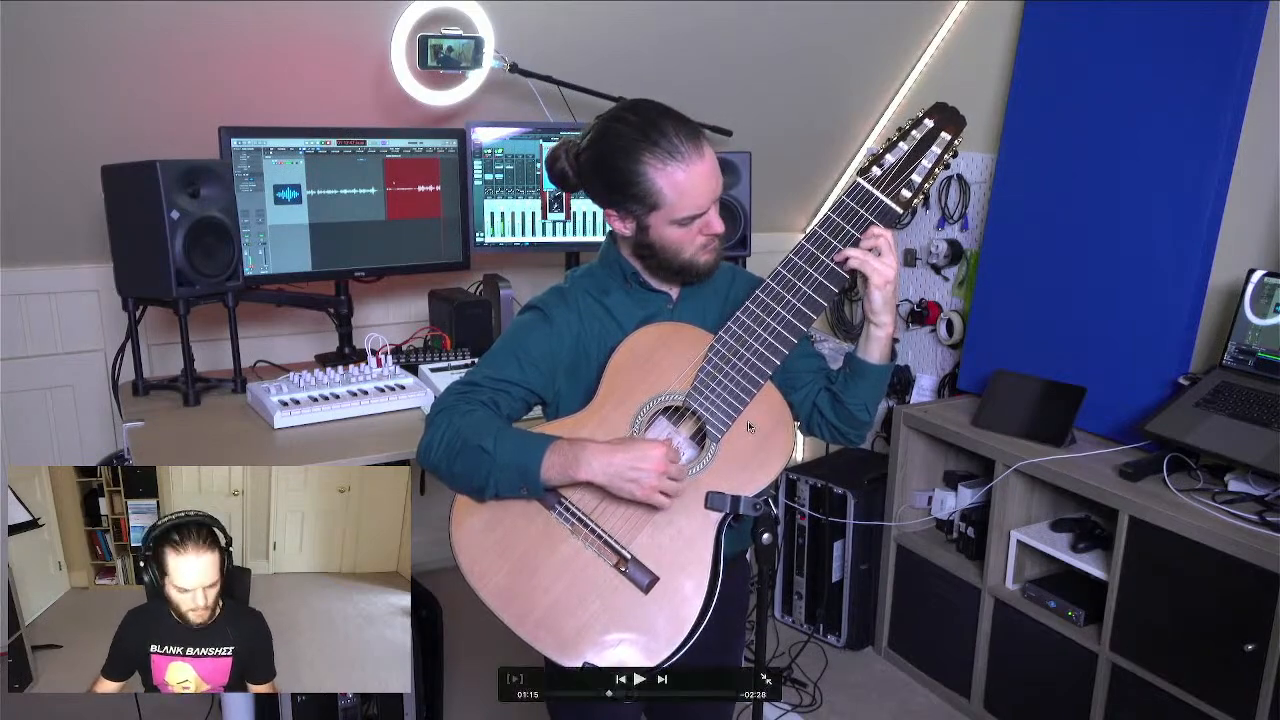
{"action": "key", "text": "Escape"}
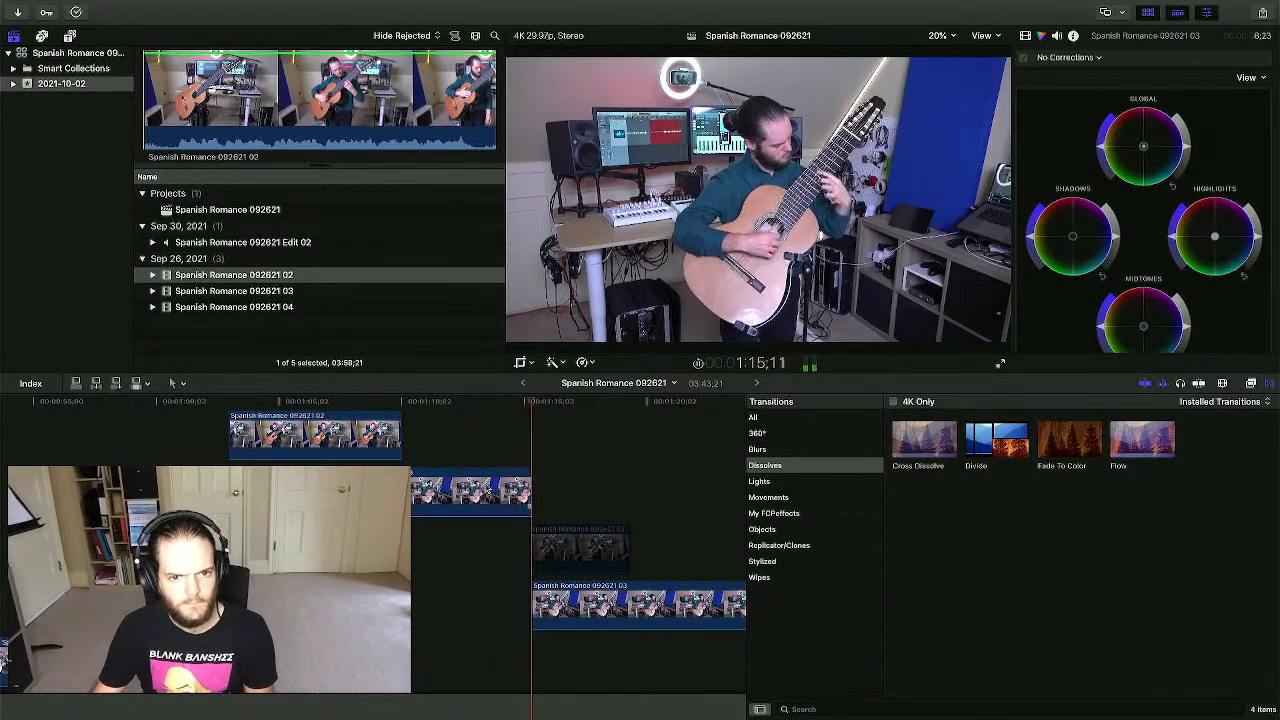
- Add a Cross Dissolve to the top clip's end near 1:14;22 and extend clip 03's start beneath it
{"action": "left_click", "coordinate": [517, 430]}
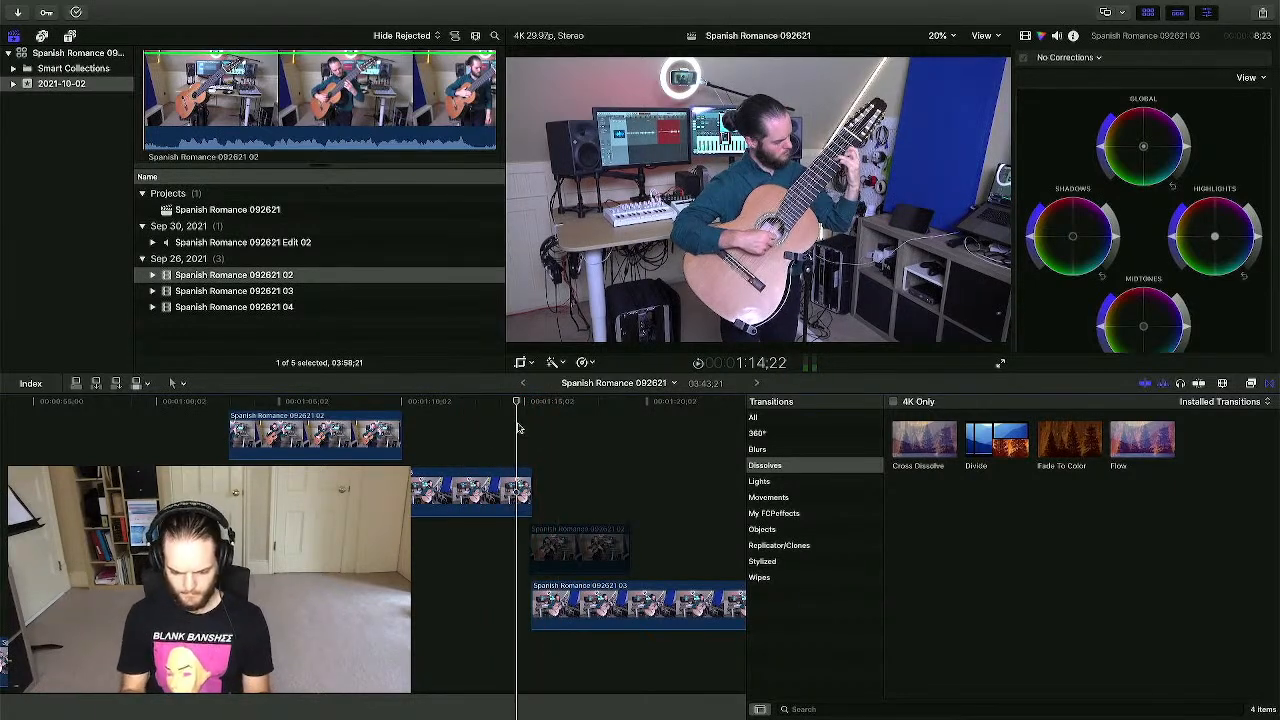
{"action": "key", "text": "super+equal"}
{"action": "key", "text": "super+equal"}
{"action": "scroll", "coordinate": [517, 428], "scroll_direction": "right", "scroll_amount": 3}
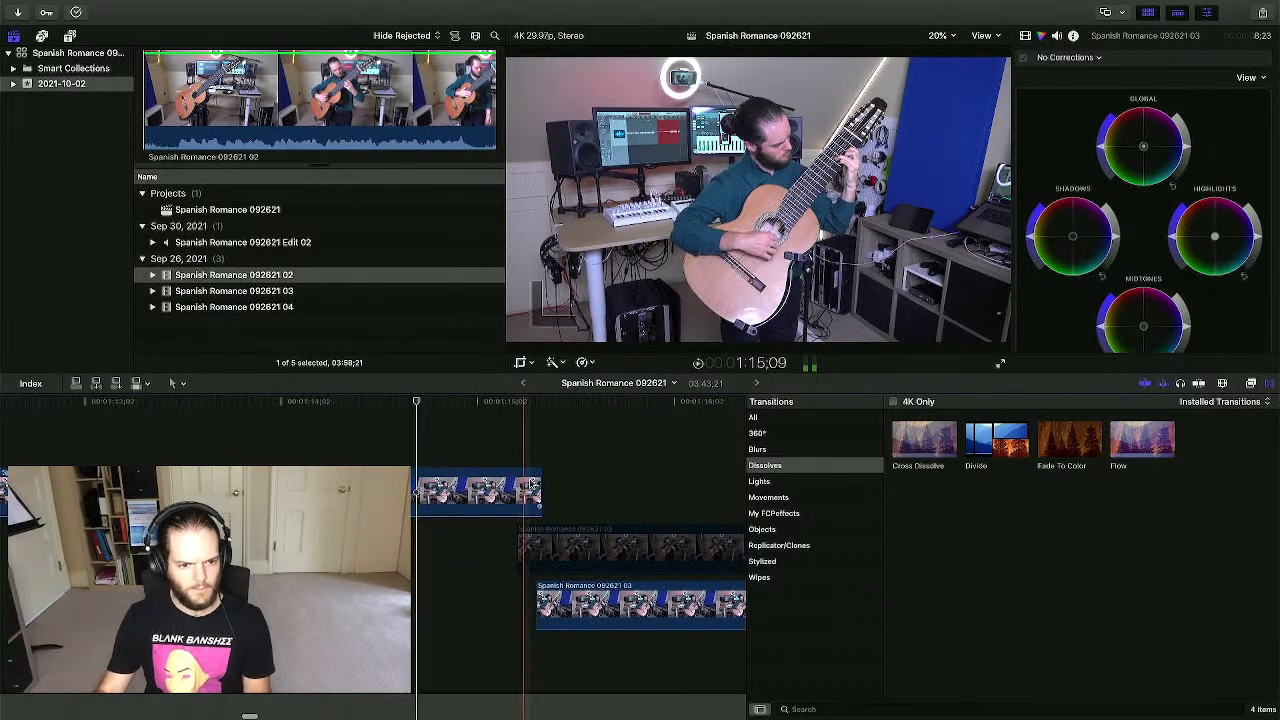
{"action": "left_click_drag", "start_coordinate": [541, 492], "coordinate": [607, 491]}
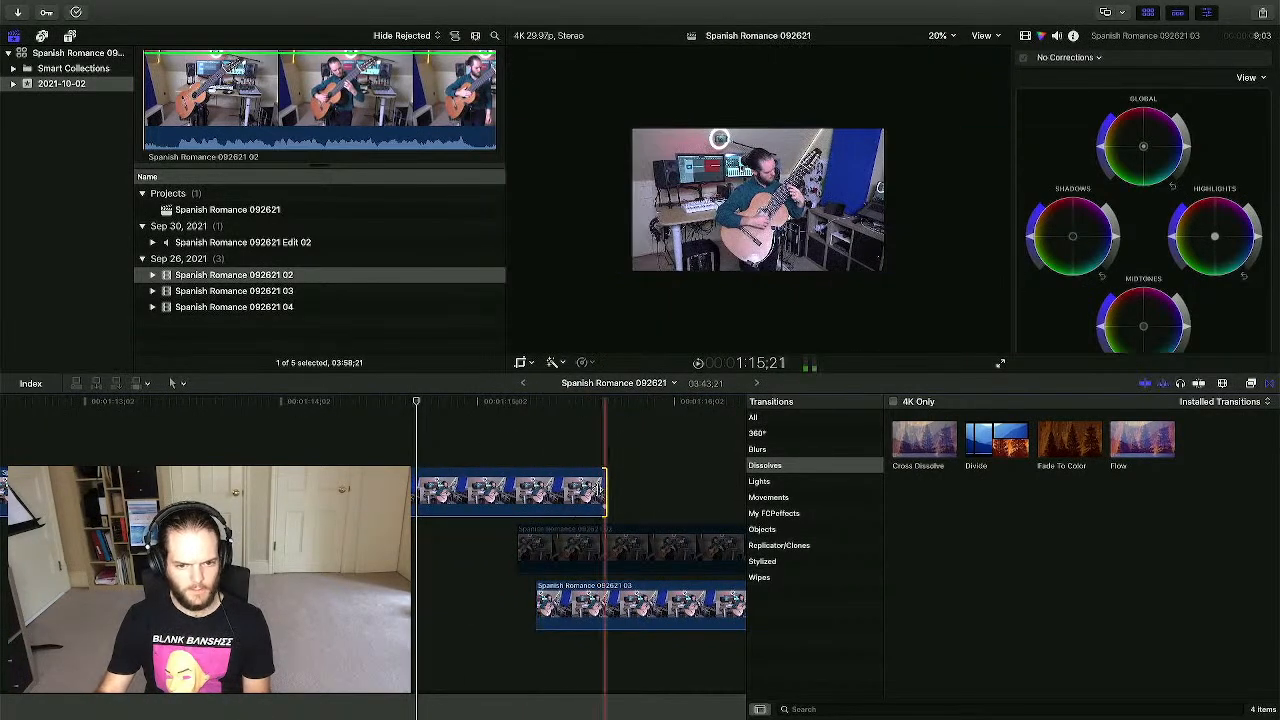
{"action": "scroll", "coordinate": [472, 492], "scroll_direction": "left", "scroll_amount": 5}
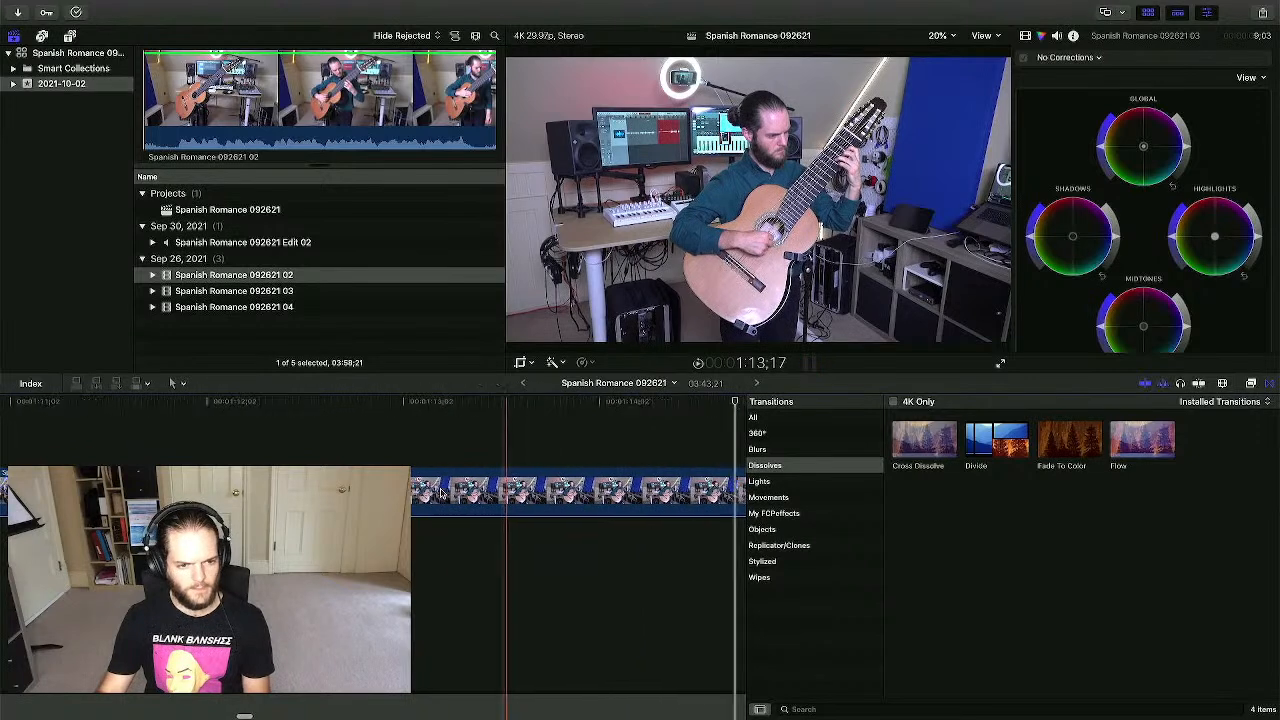
{"action": "scroll", "coordinate": [410, 568], "scroll_direction": "down", "scroll_amount": 1}
{"action": "scroll", "coordinate": [410, 568], "scroll_direction": "left", "scroll_amount": 9}
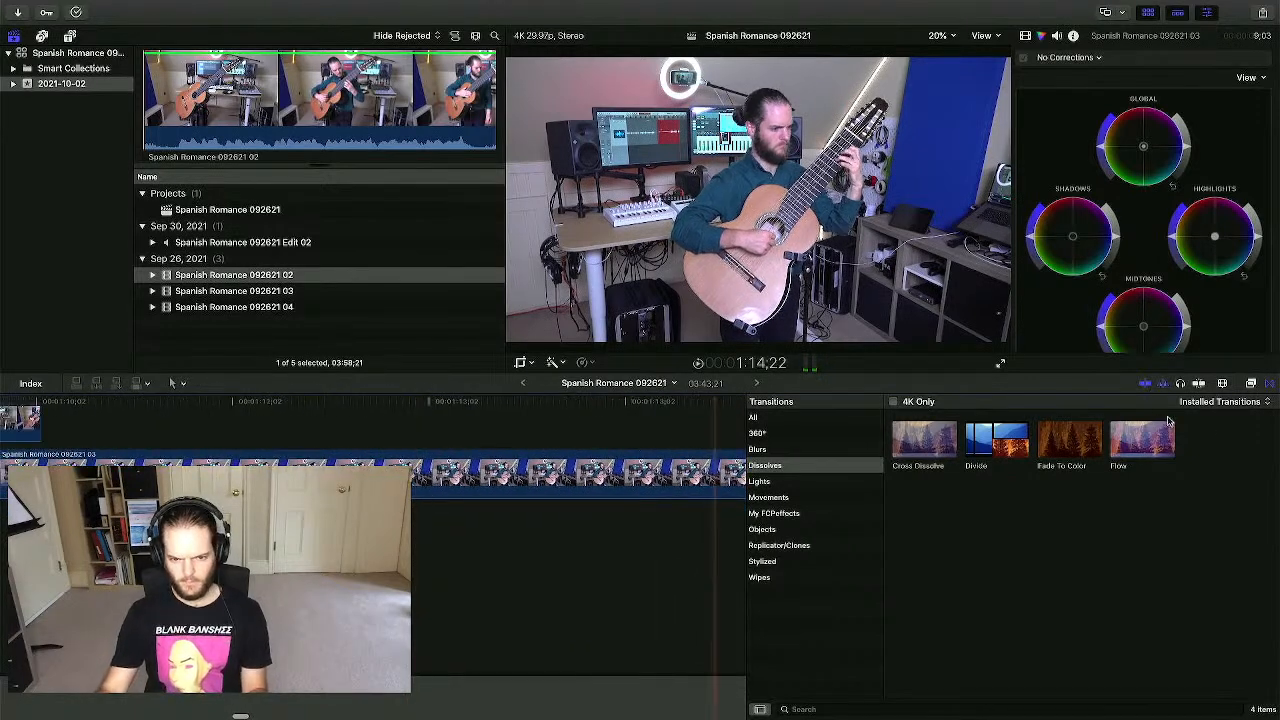
{"action": "scroll", "coordinate": [563, 511], "scroll_direction": "right", "scroll_amount": 12}
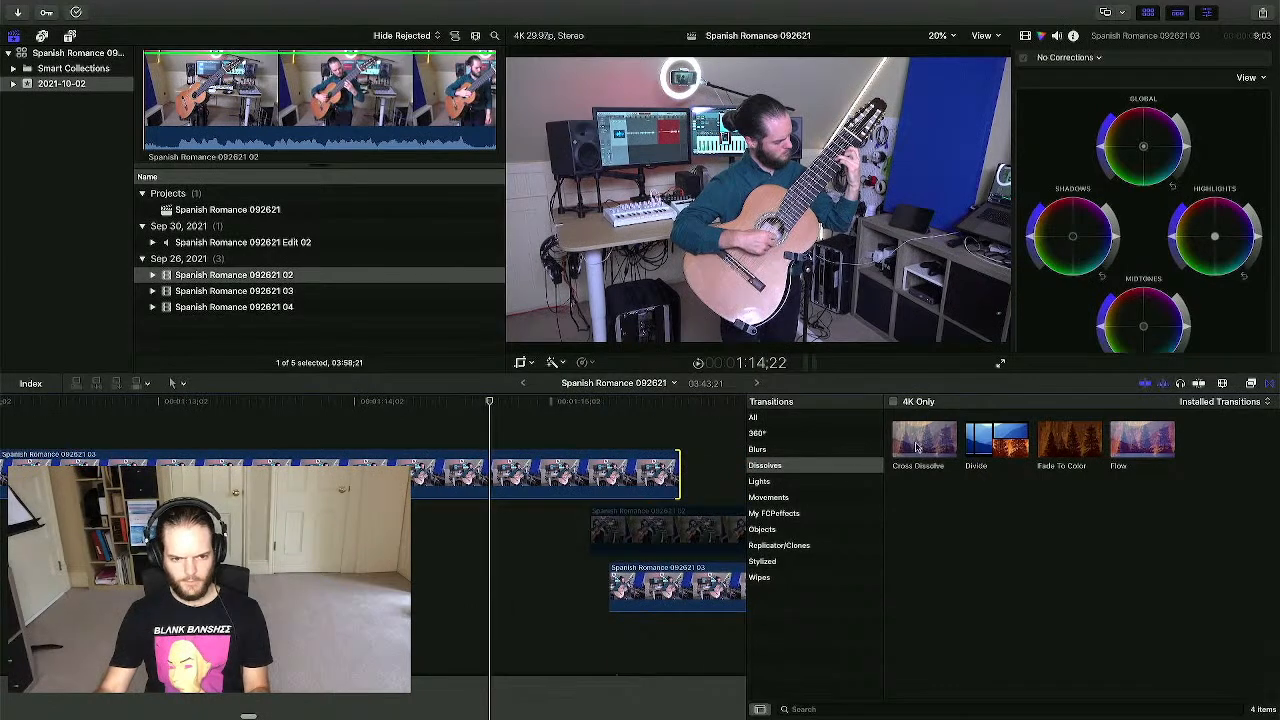
{"action": "left_click_drag", "start_coordinate": [917, 447], "coordinate": [622, 500]}
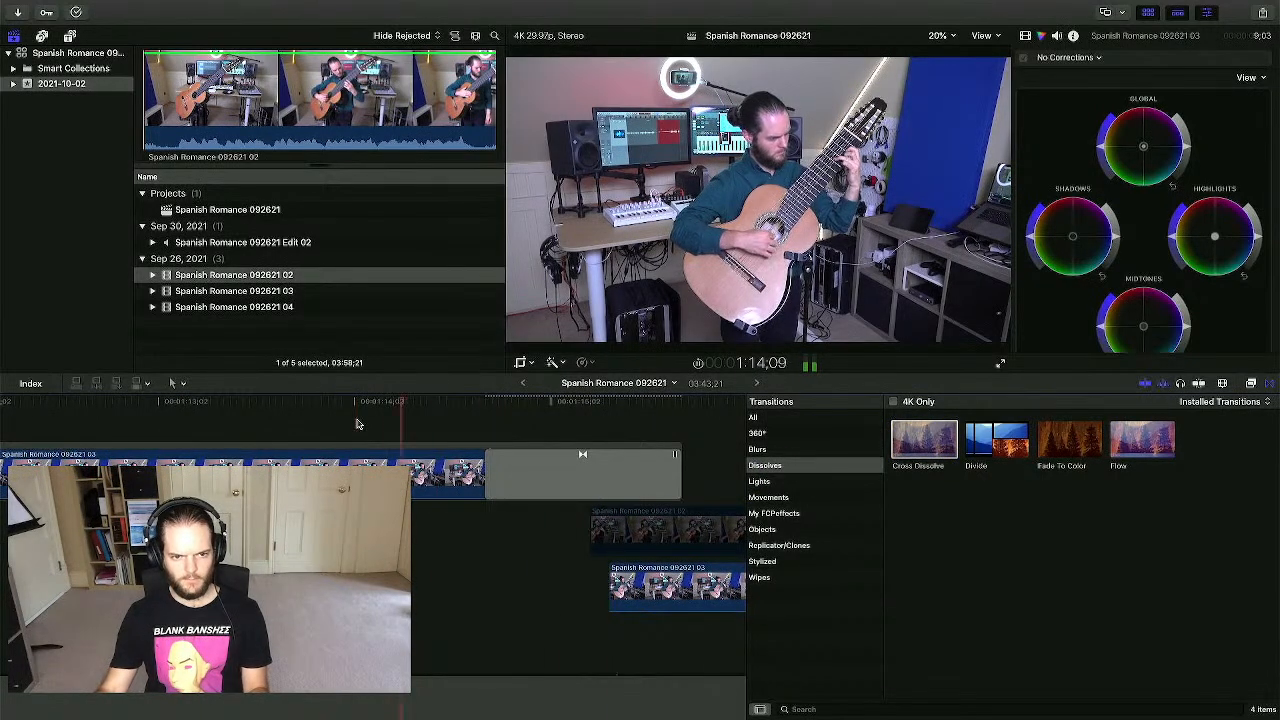
{"action": "left_click_drag", "start_coordinate": [612, 578], "coordinate": [493, 585]}
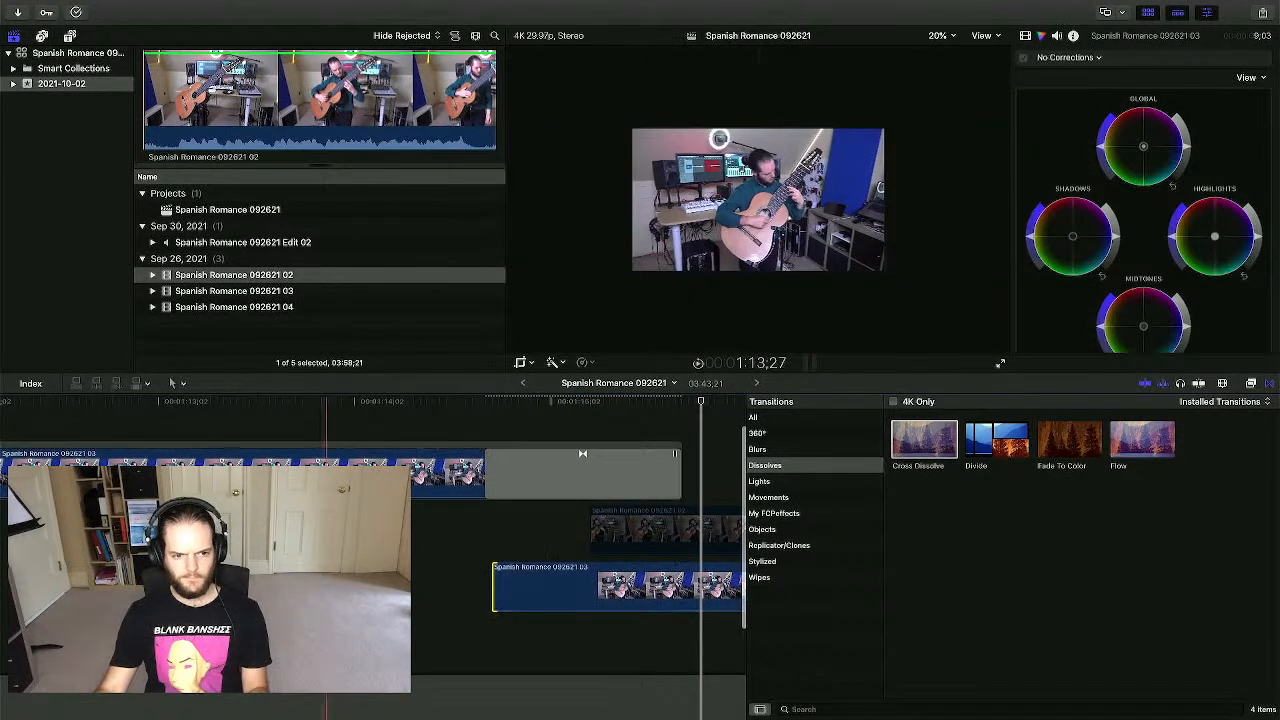
{"action": "key", "text": "space"}
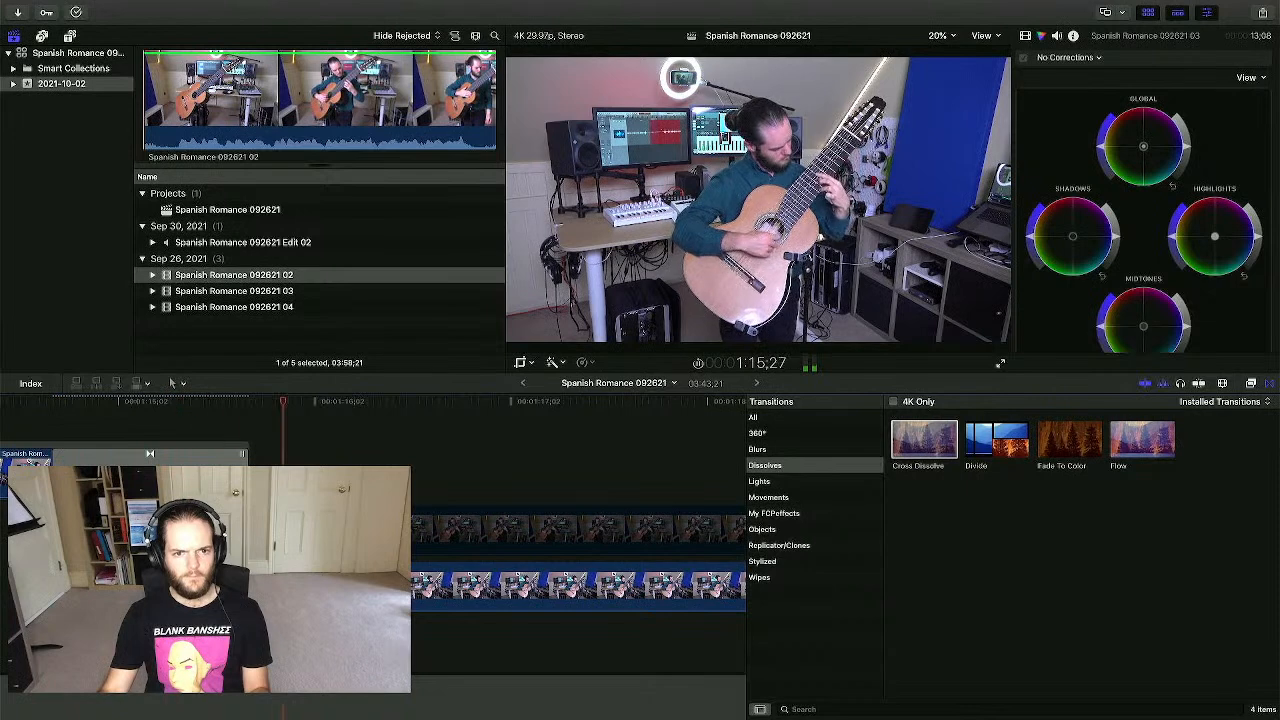
- Swap the transition into clip 092621 03 for Flow and preview it twice
{"action": "key", "text": "space"}
{"action": "key", "text": "space"}
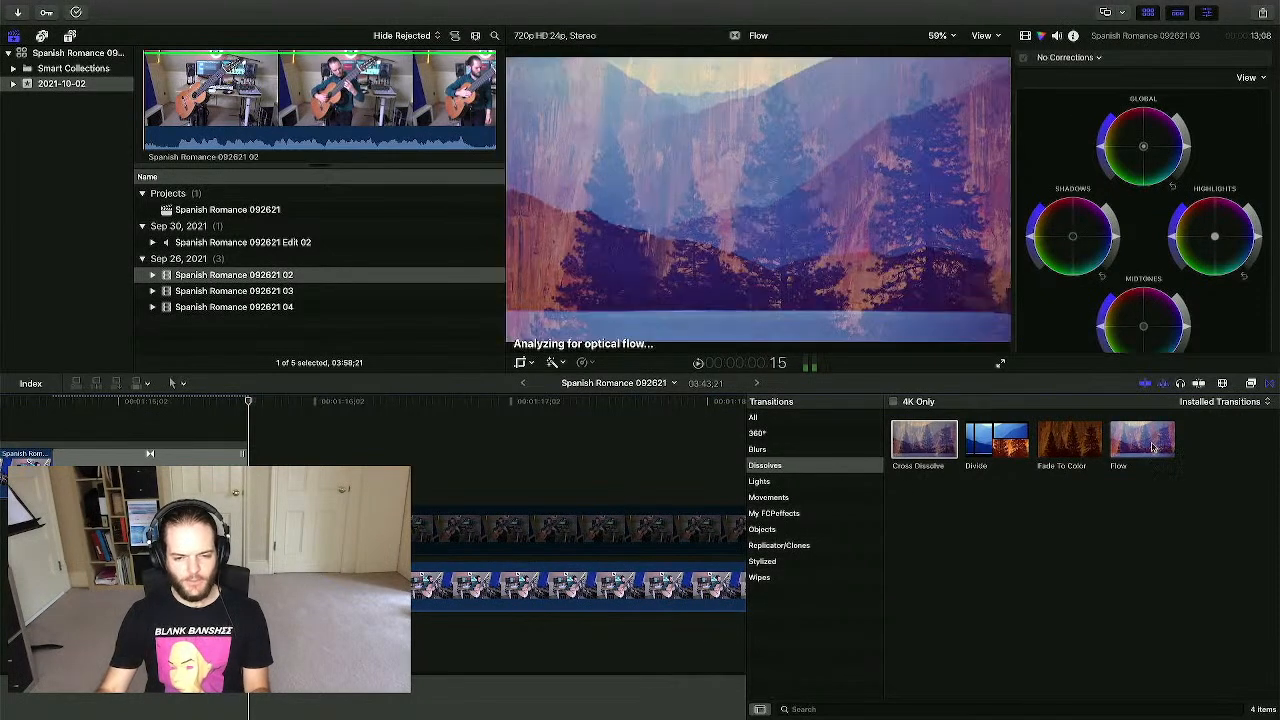
{"action": "left_click_drag", "start_coordinate": [1151, 445], "coordinate": [224, 454]}
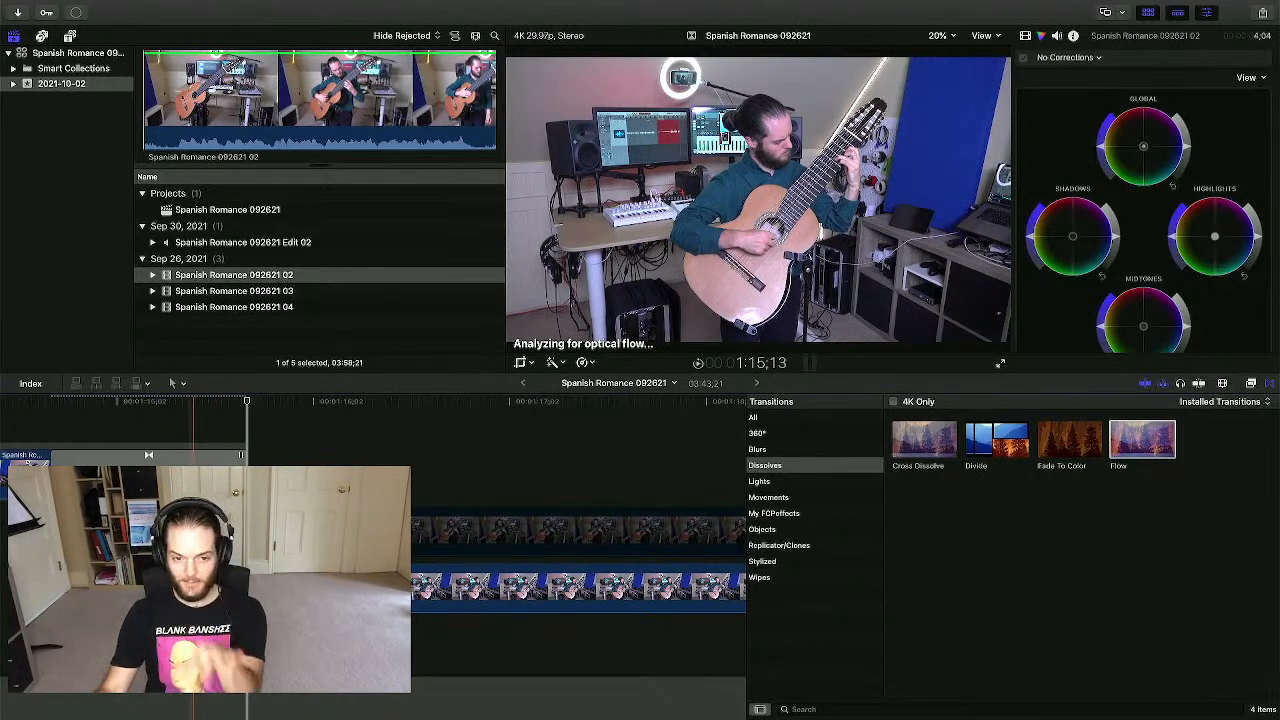
{"action": "left_click", "coordinate": [44, 404]}
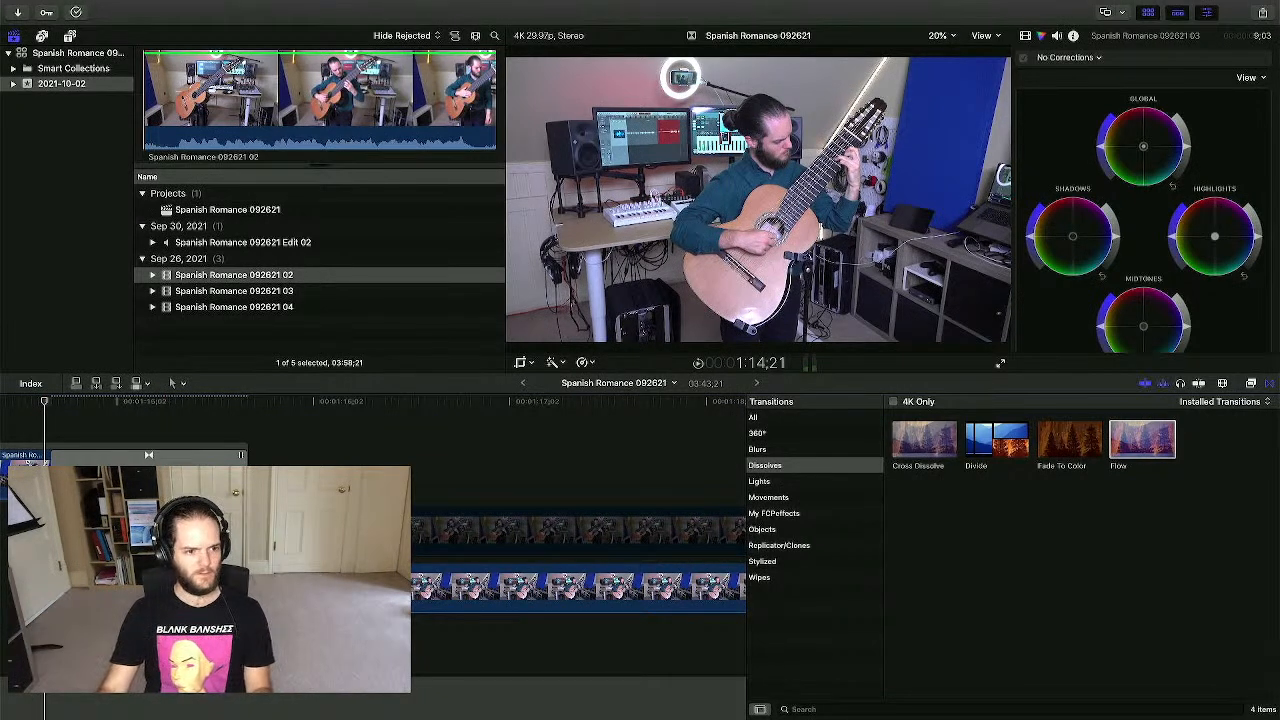
{"action": "key", "text": "space"}
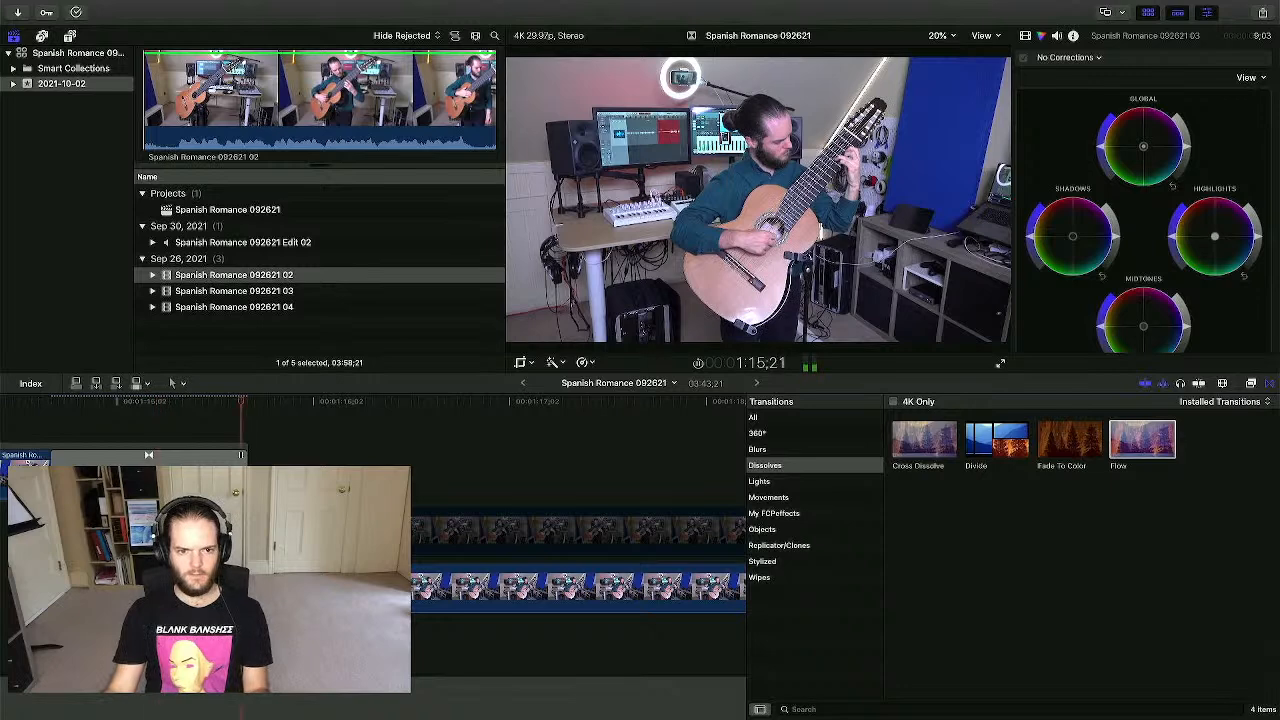
{"action": "left_click", "coordinate": [41, 402]}
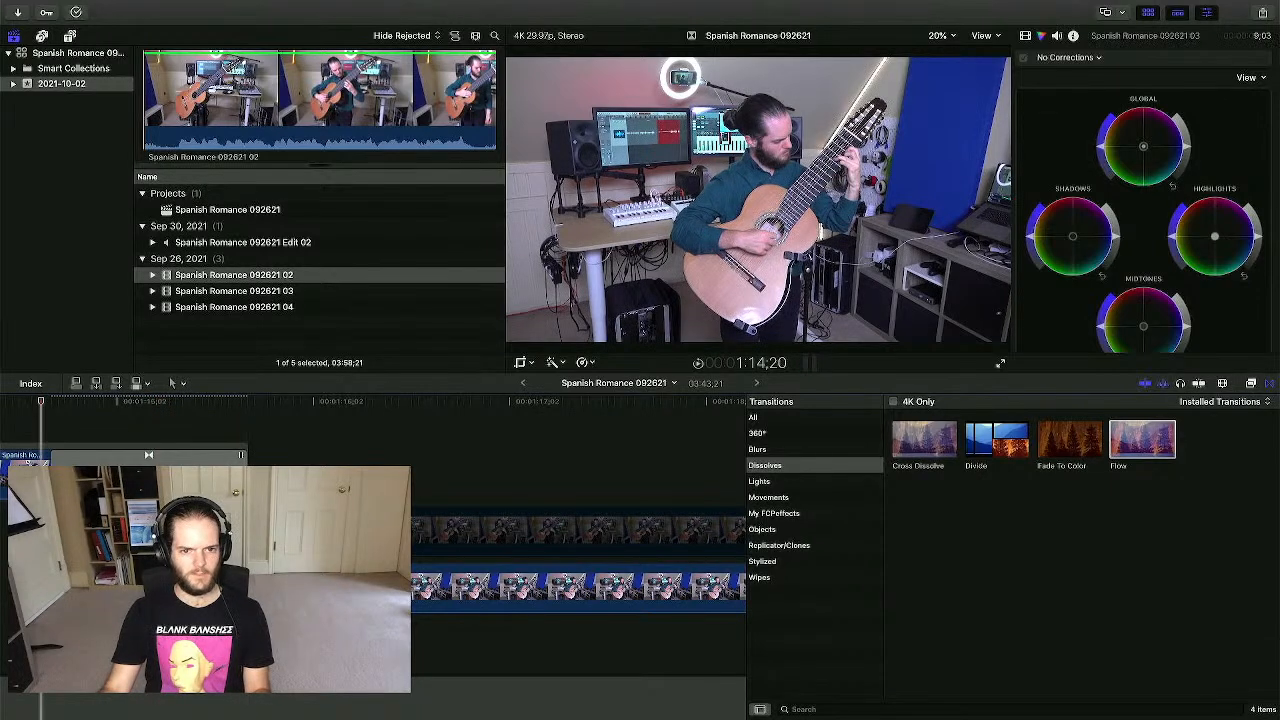
{"action": "key", "text": "space"}
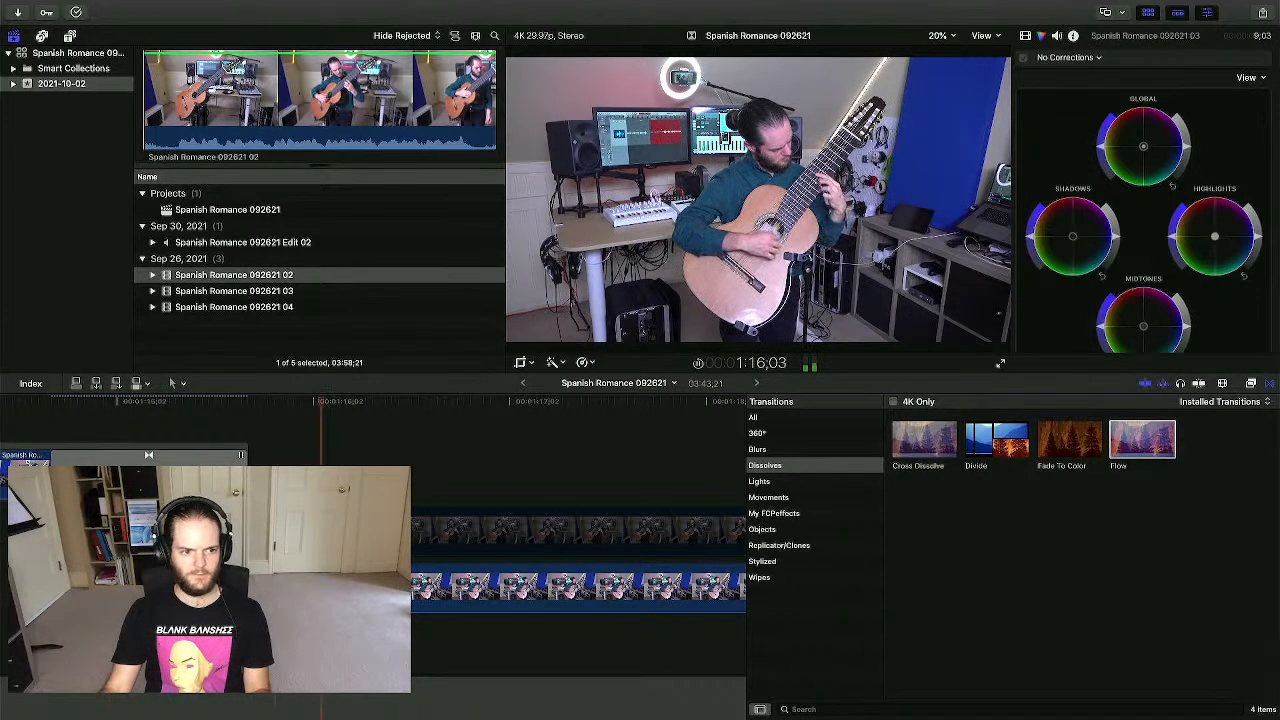
- Find the command through a Help search for 'render' and choose Modify > Render All
{"action": "left_click", "coordinate": [168, 7]}
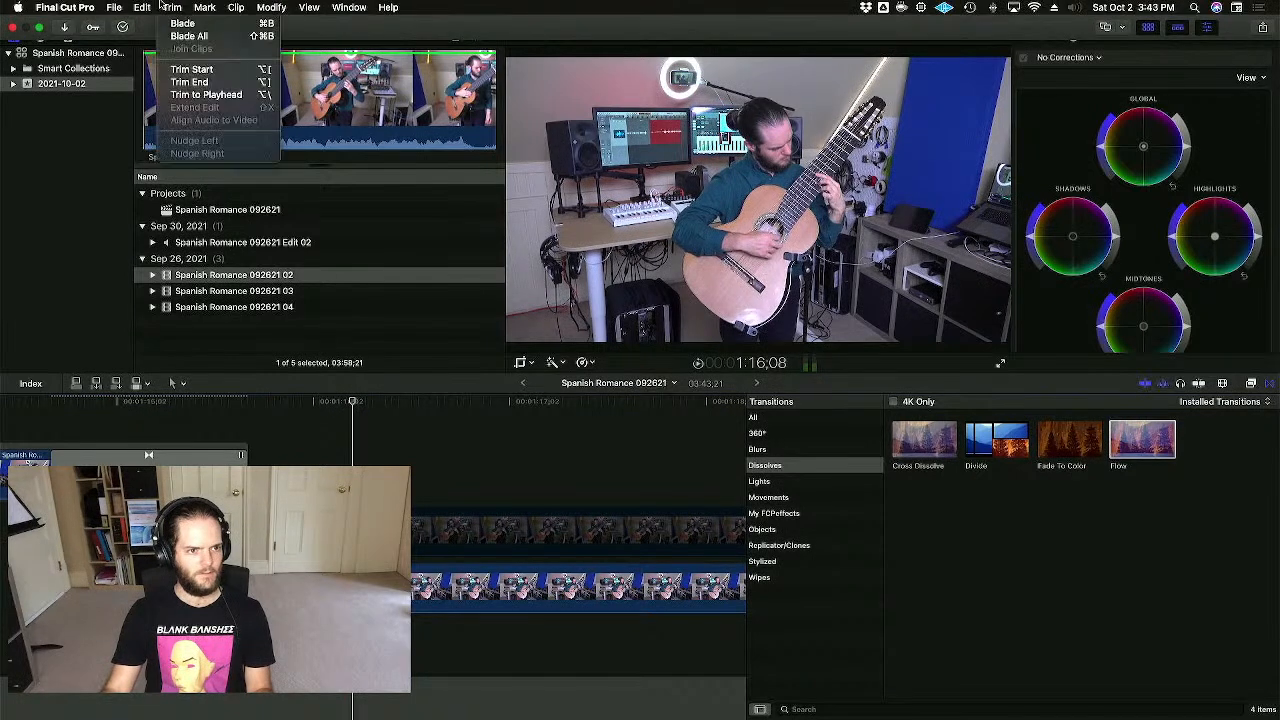
{"action": "mouse_move", "coordinate": [104, 7]}
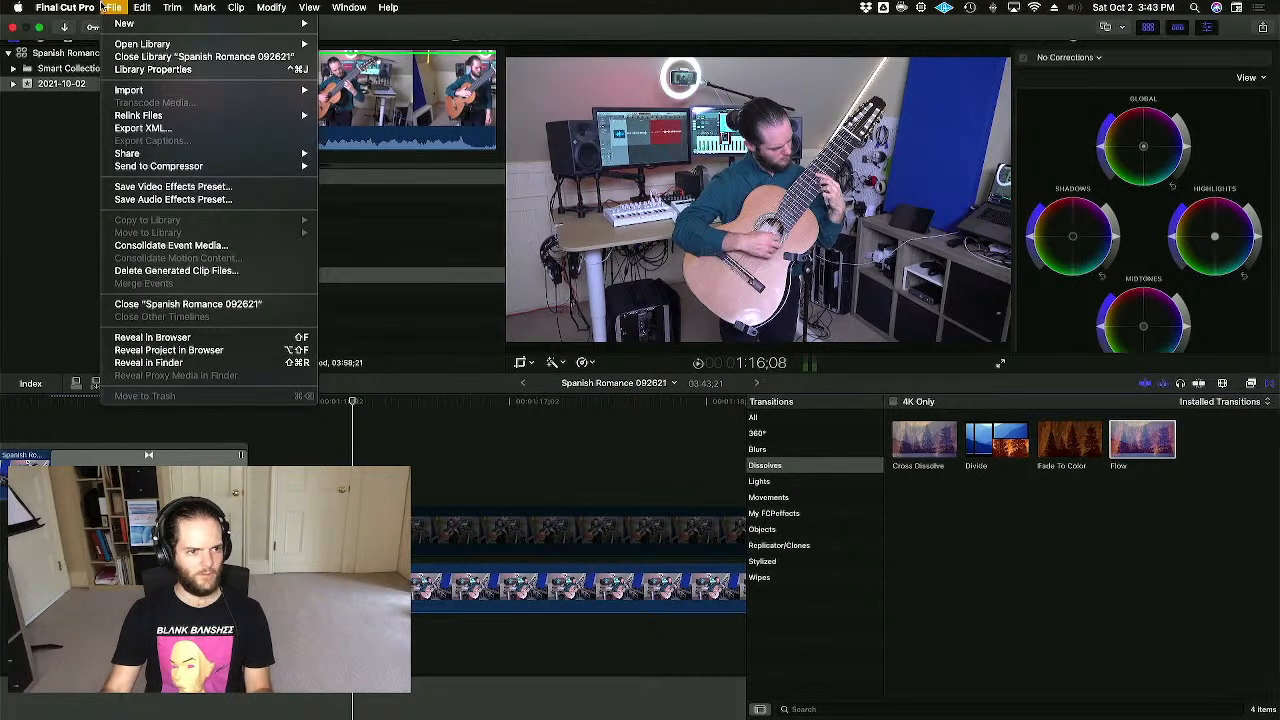
{"action": "left_click", "coordinate": [152, 337]}
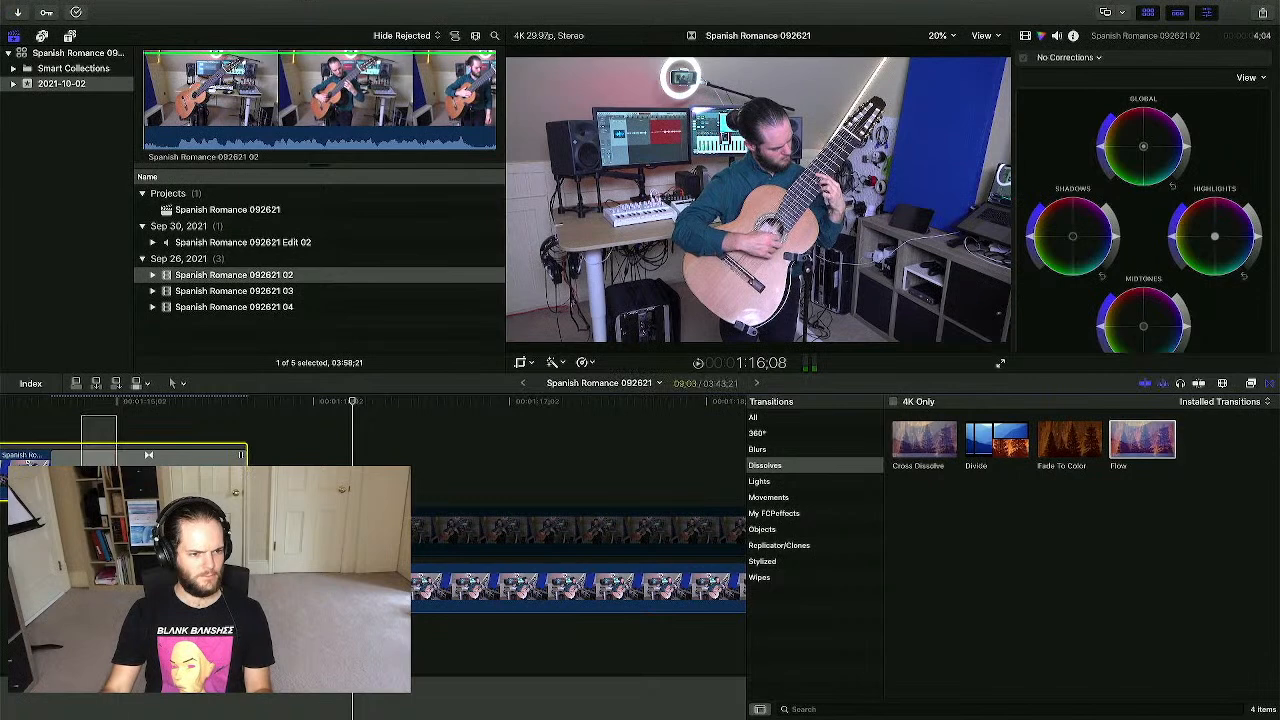
{"action": "mouse_move", "coordinate": [279, 5]}
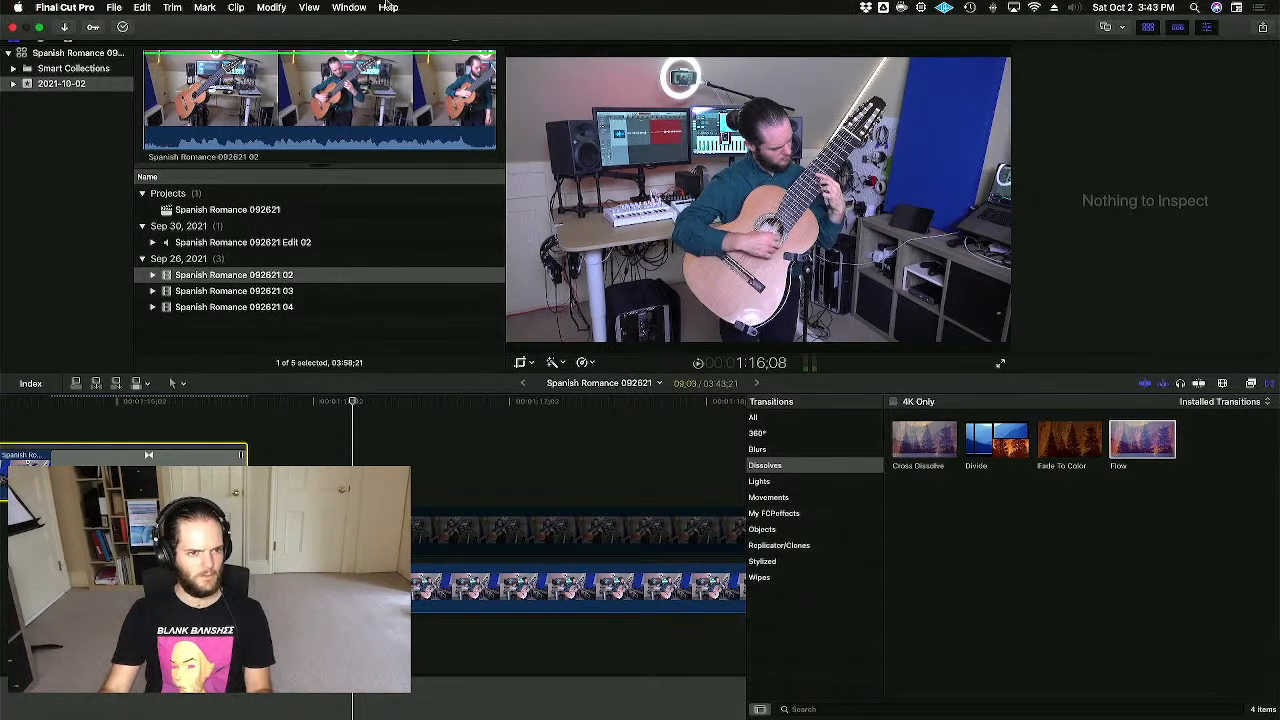
{"action": "left_click", "coordinate": [388, 7]}
{"action": "type", "text": "render"}
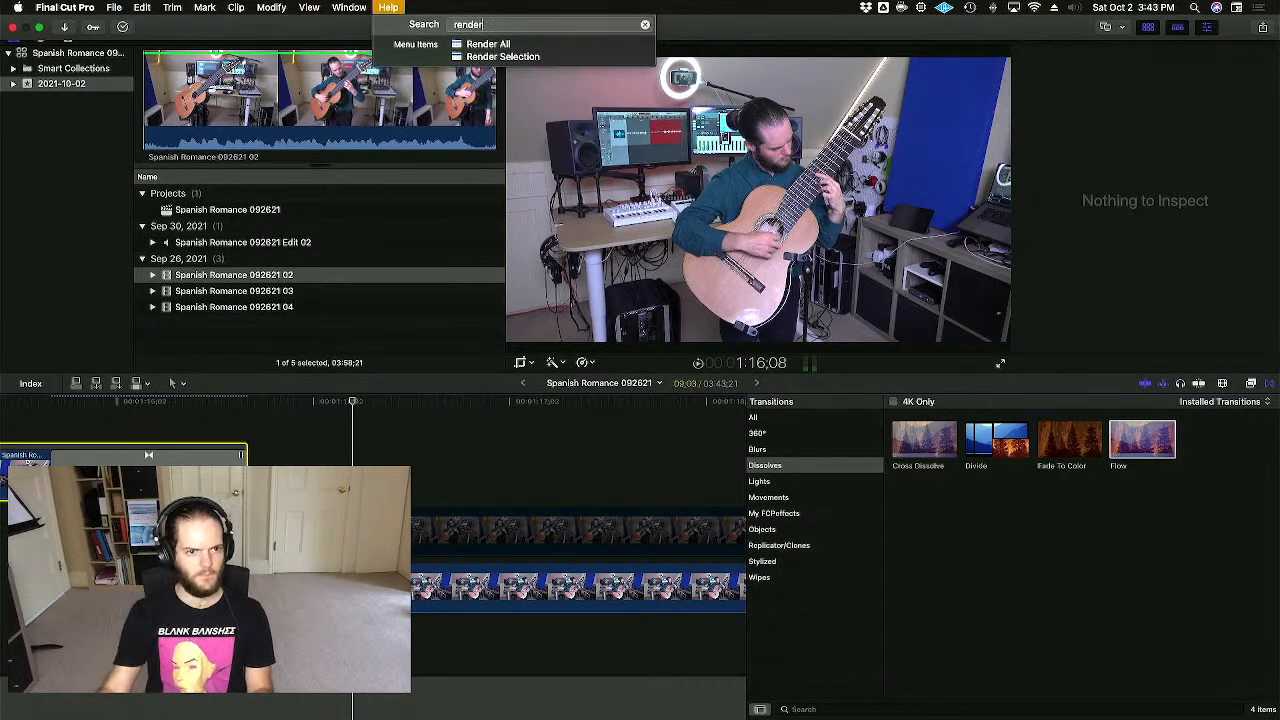
{"action": "left_click", "coordinate": [495, 48]}
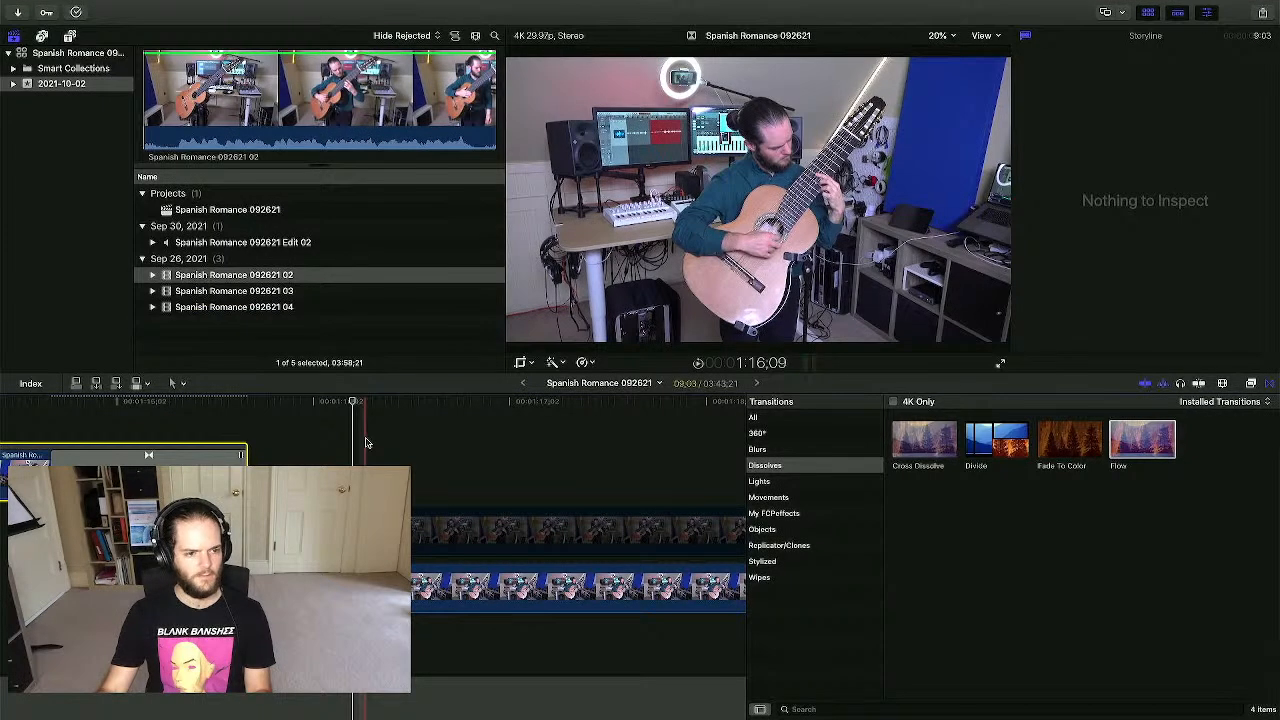
{"action": "left_click", "coordinate": [148, 455]}
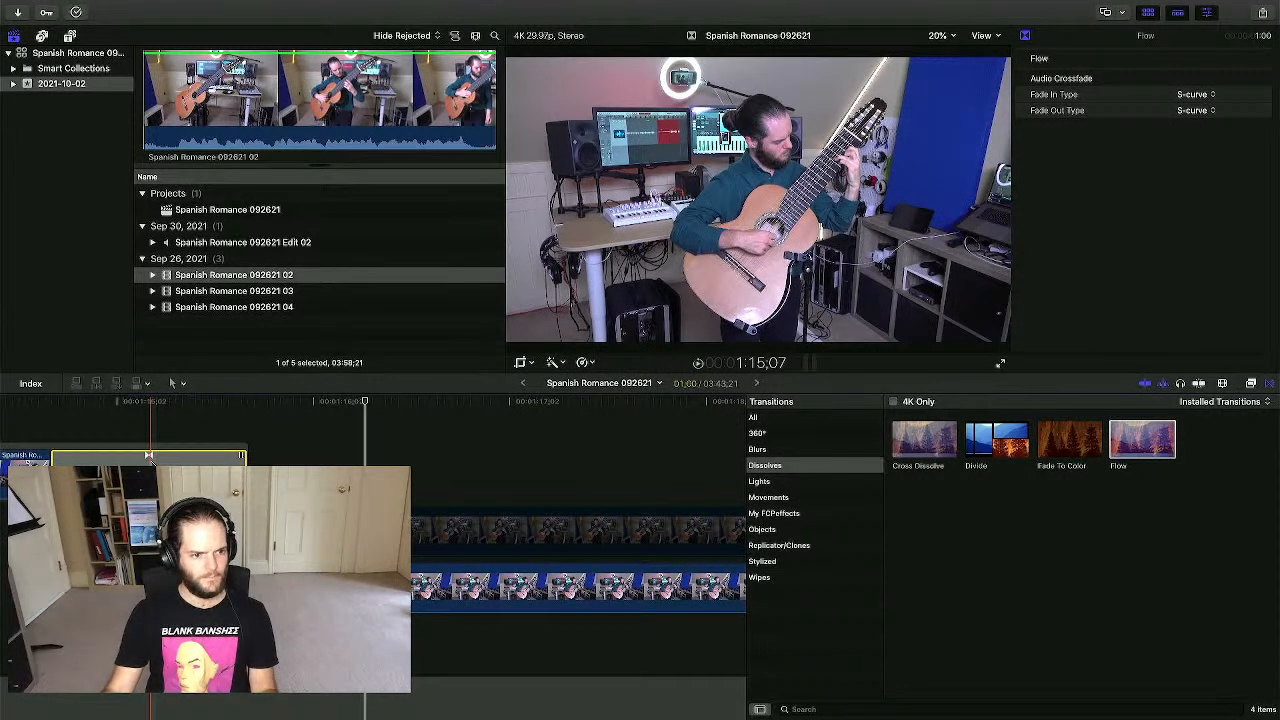
{"action": "scroll", "coordinate": [151, 462], "scroll_direction": "left", "scroll_amount": 5}
{"action": "left_click", "coordinate": [147, 530]}
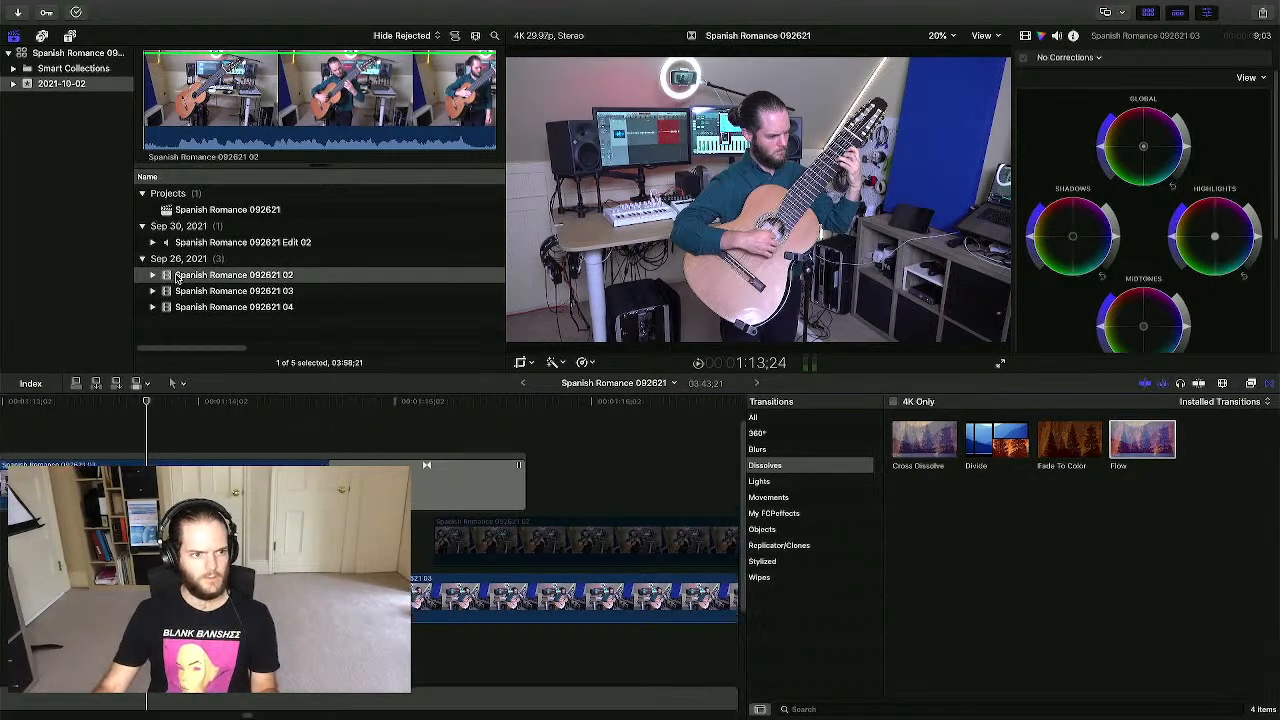
{"action": "left_click", "coordinate": [276, 98]}
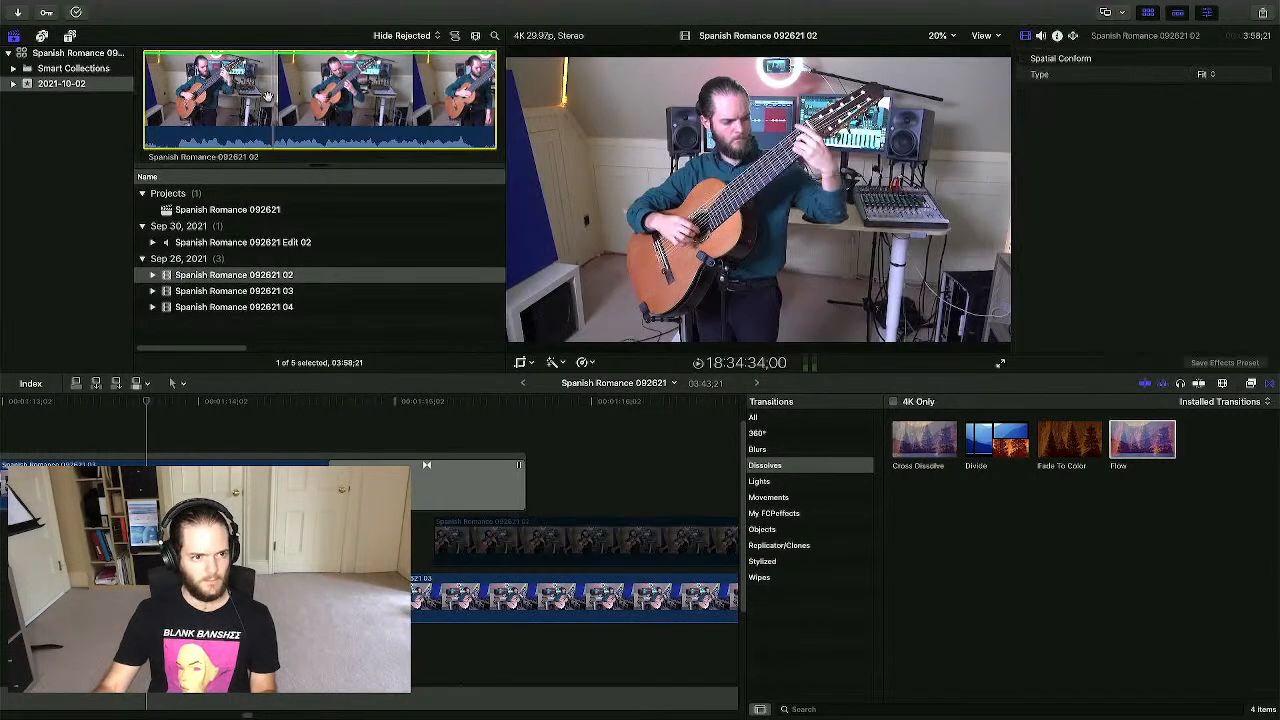
{"action": "left_click", "coordinate": [118, 7]}
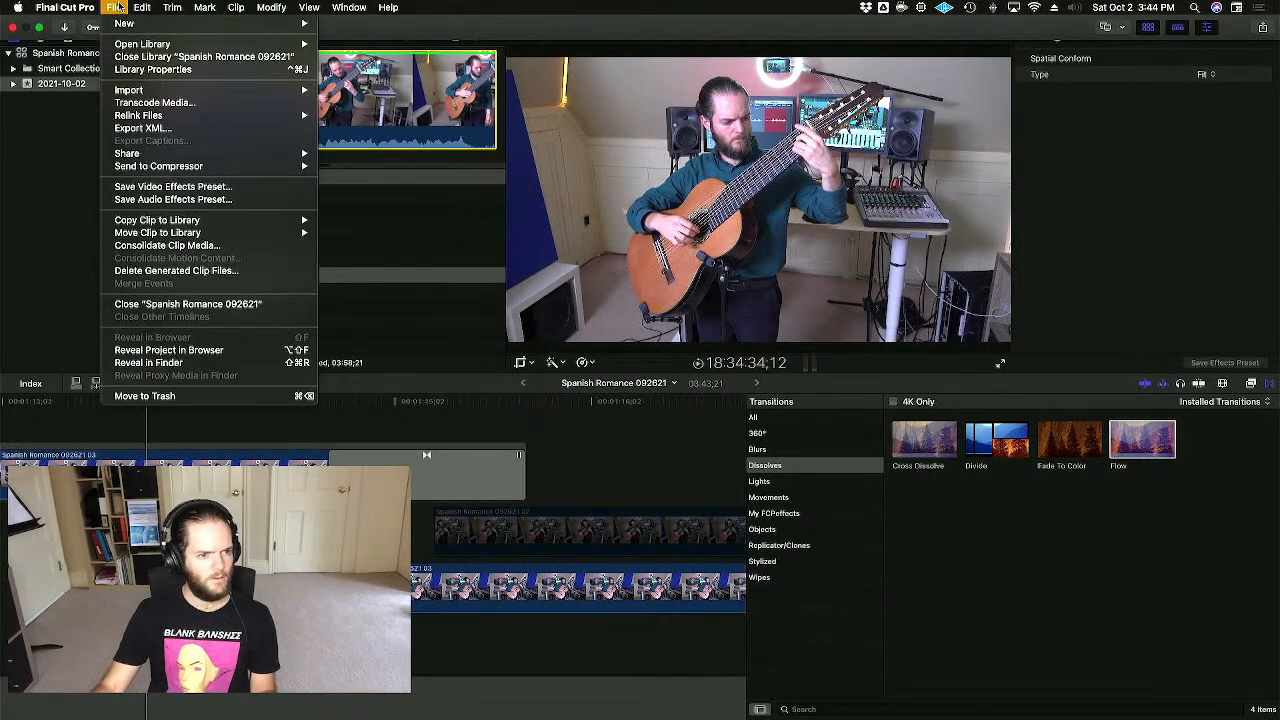
{"action": "mouse_move", "coordinate": [197, 156]}
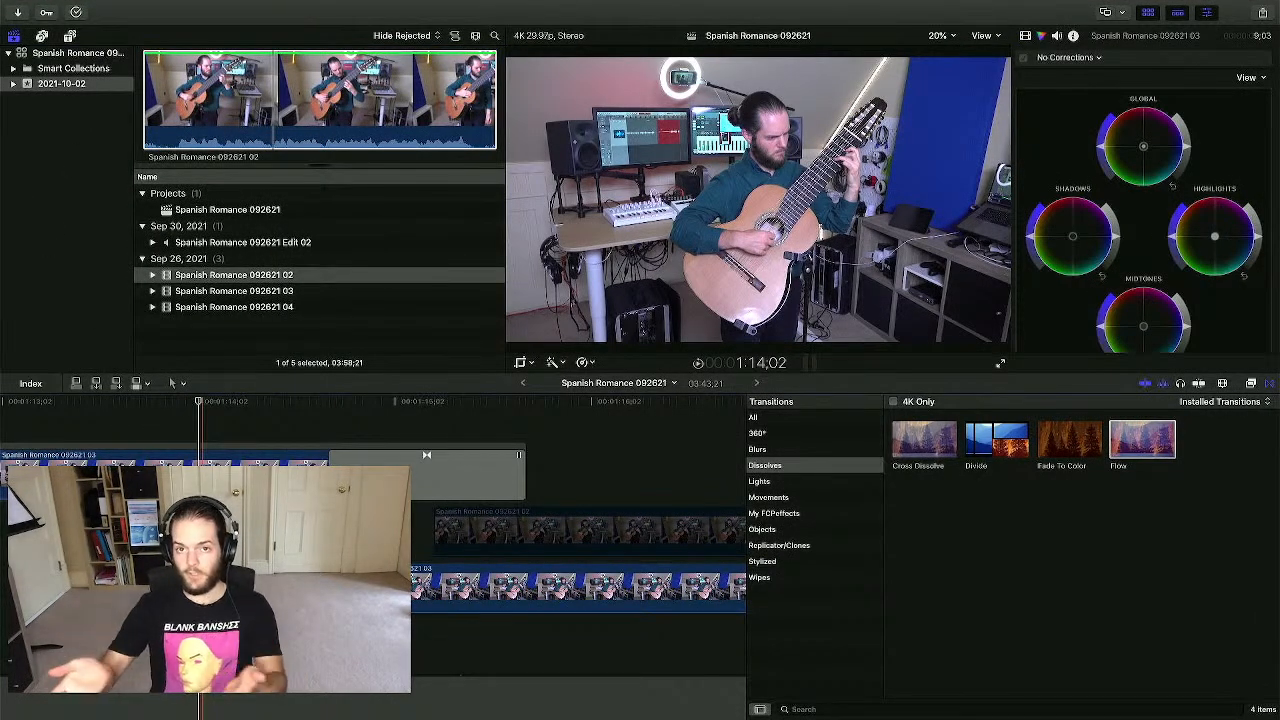
{"action": "key", "text": "space"}
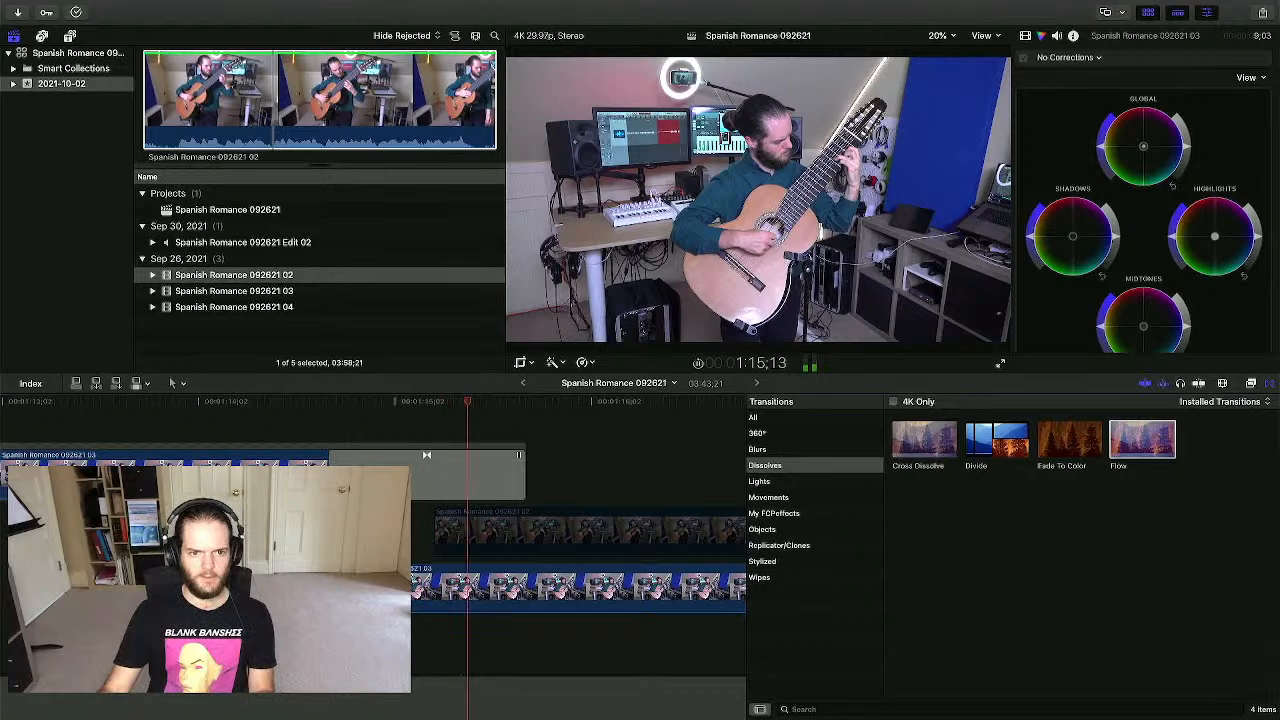
- Replace the Flow transition before clip 092621 03 with a Cross Dissolve
{"action": "left_click", "coordinate": [347, 425]}
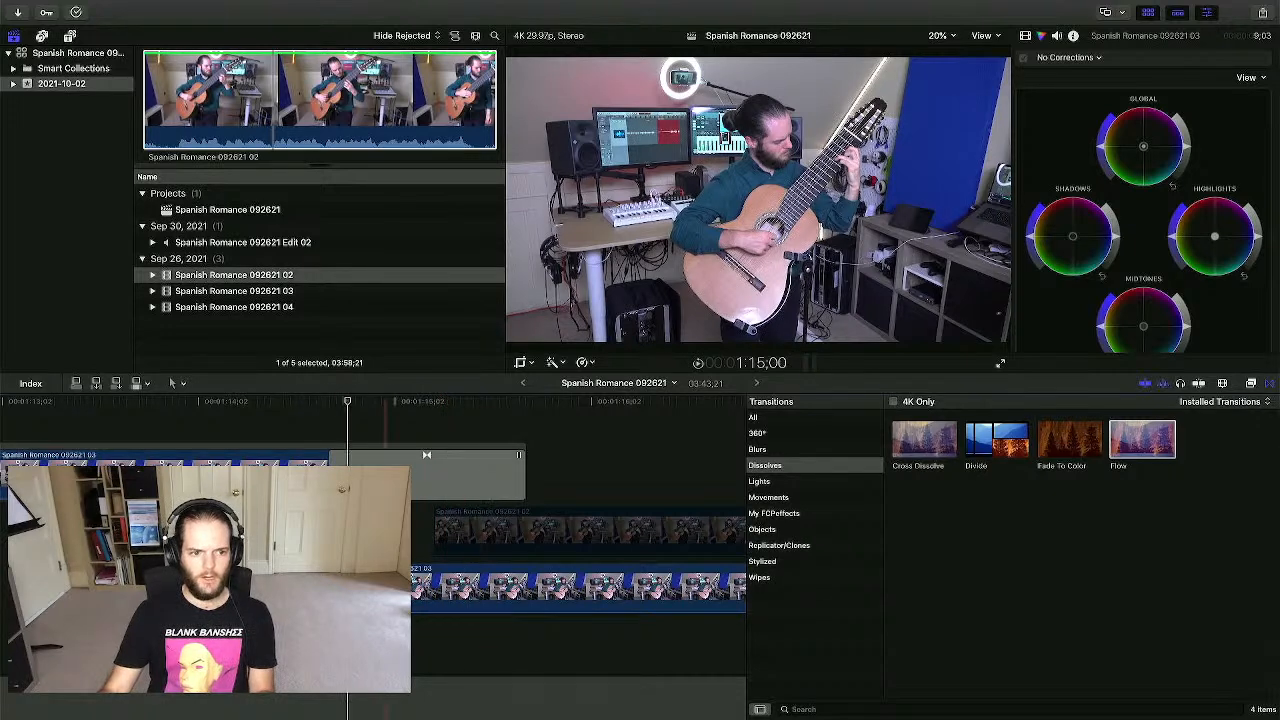
{"action": "left_click", "coordinate": [392, 478]}
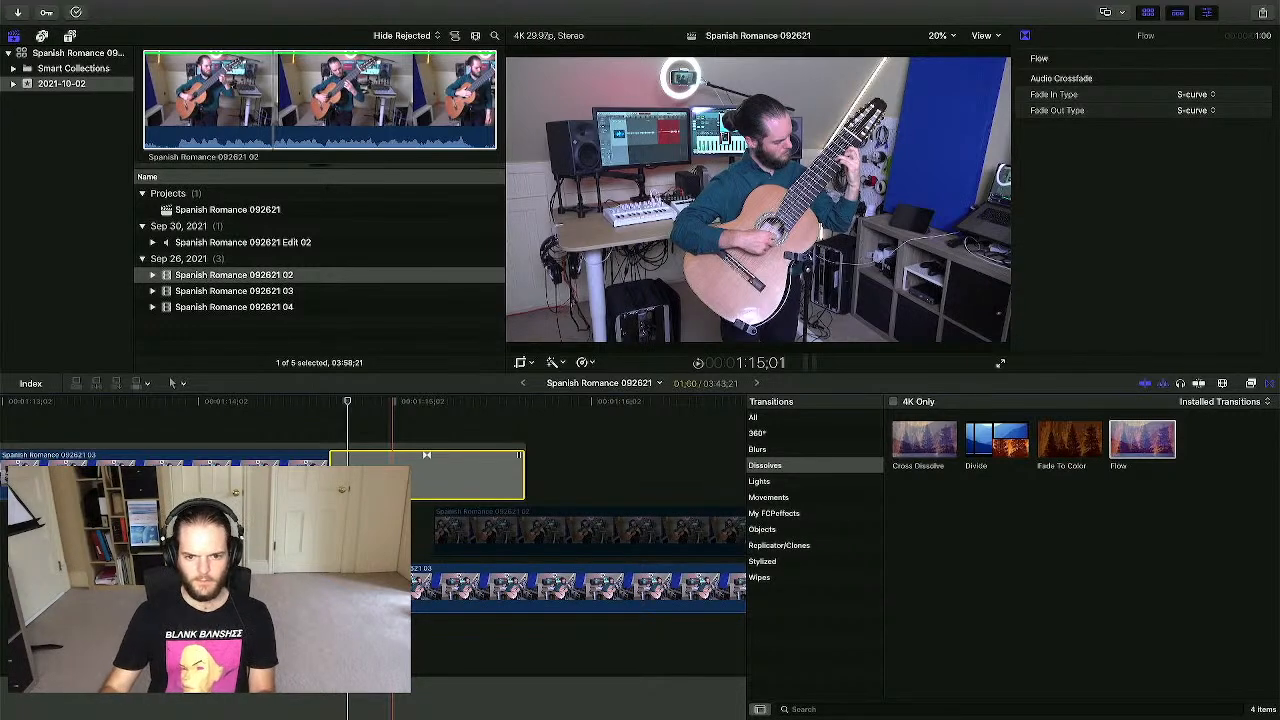
{"action": "key", "text": "super+t"}
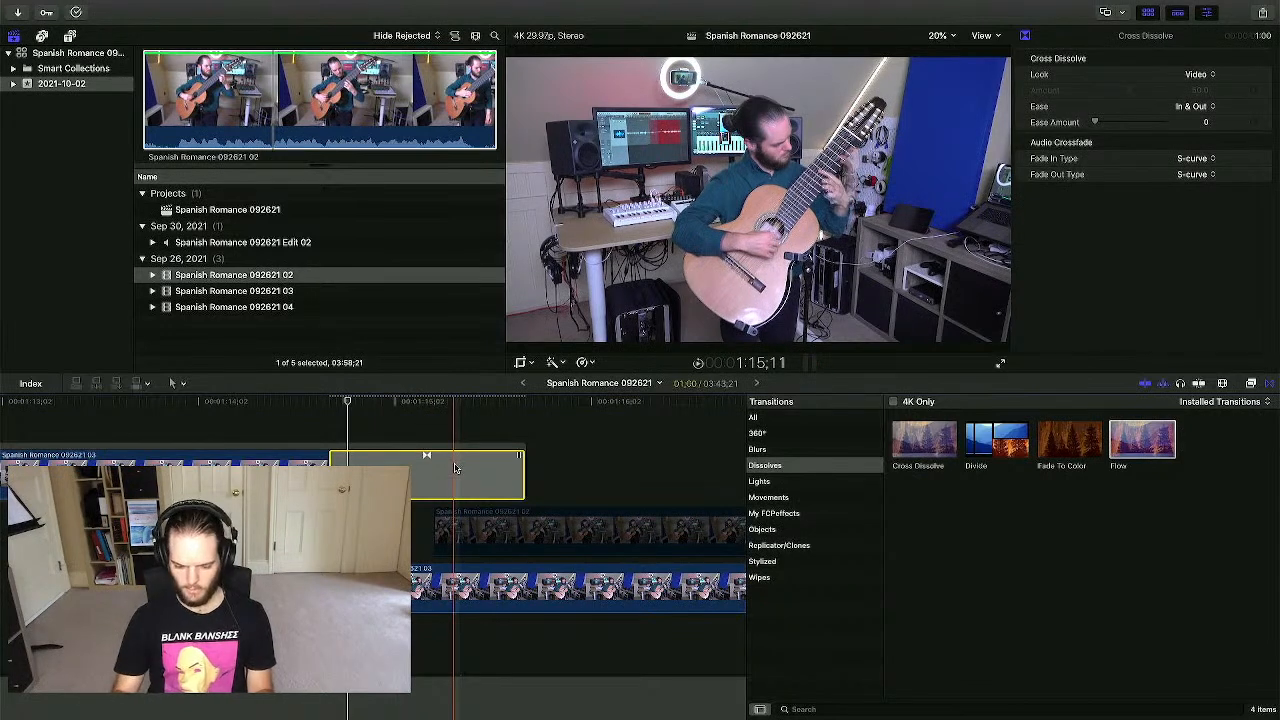
{"action": "key", "text": "Delete"}
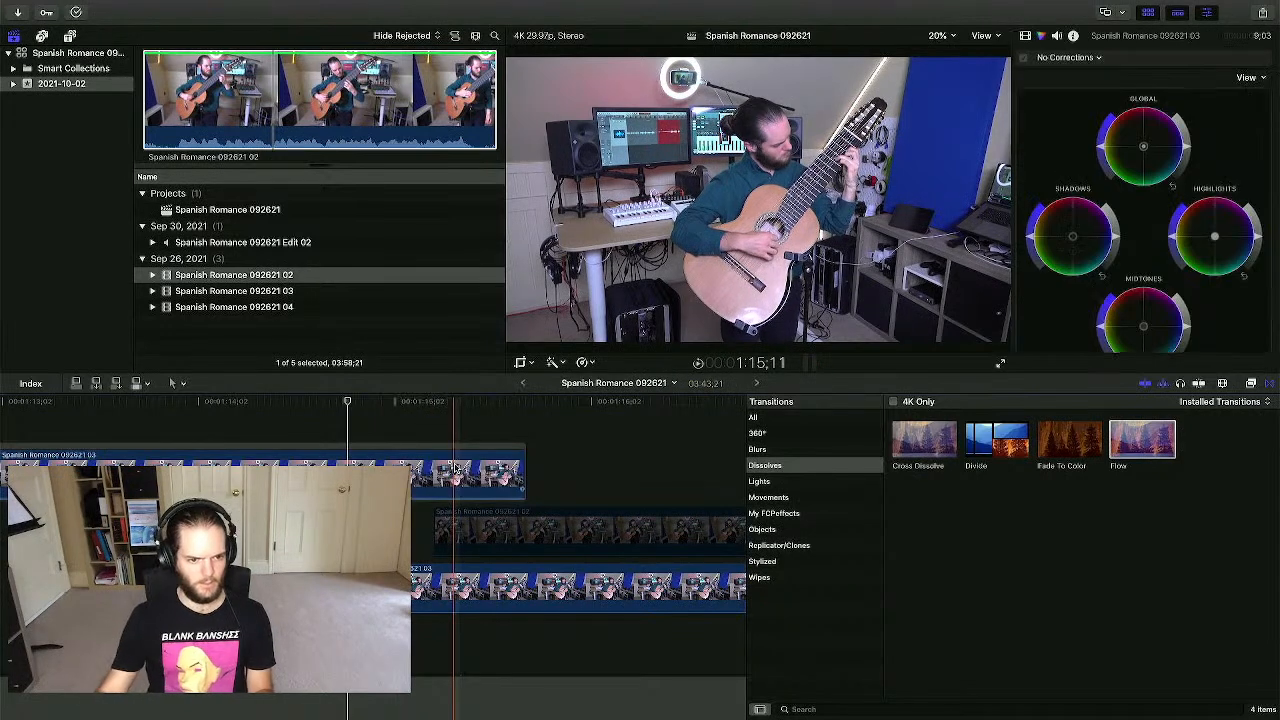
{"action": "left_click_drag", "start_coordinate": [904, 447], "coordinate": [506, 460]}
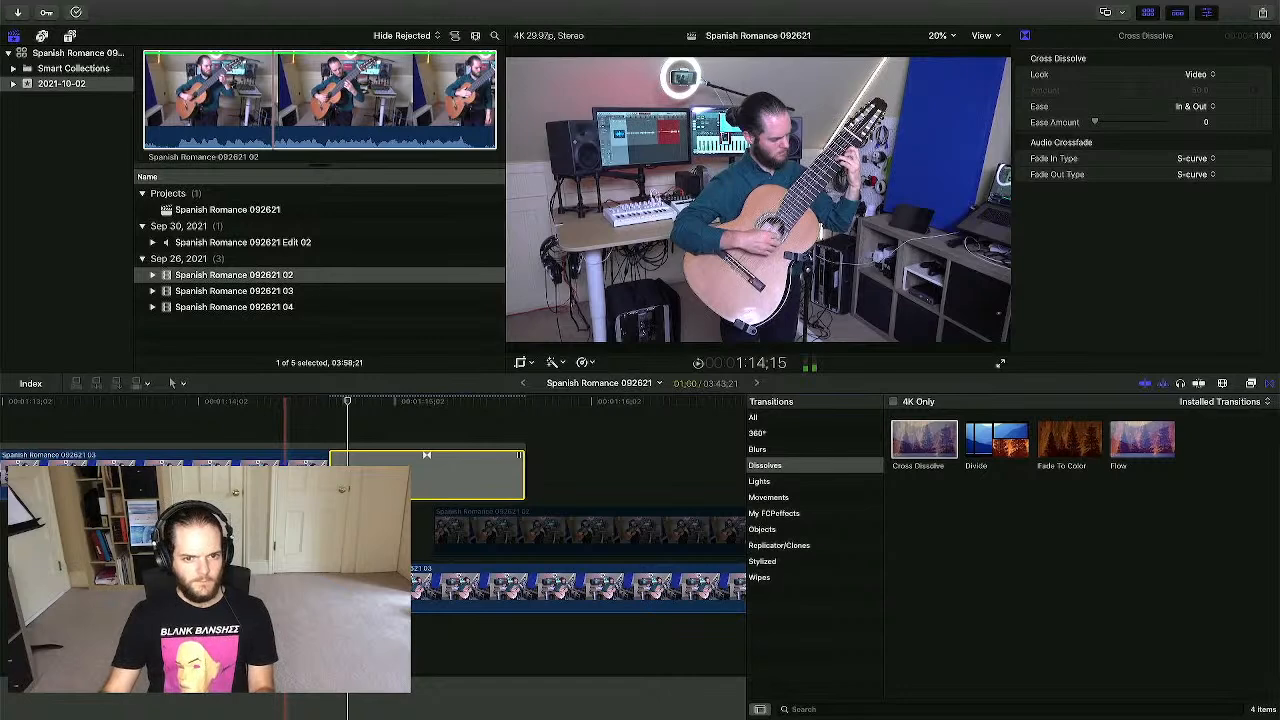
- Preview the new Cross Dissolve near 1:15, then select the lower 092621 03 clip
{"action": "key", "text": "space"}
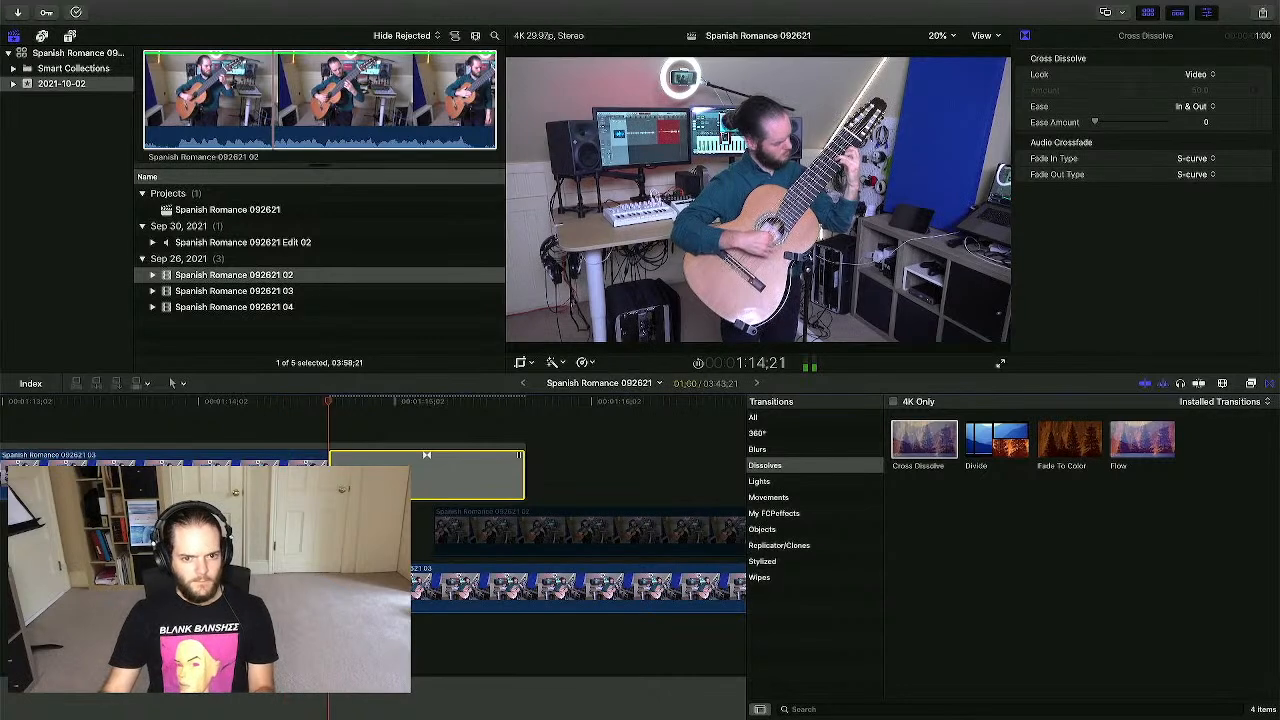
{"action": "key", "text": "space"}
{"action": "left_click", "coordinate": [418, 557]}
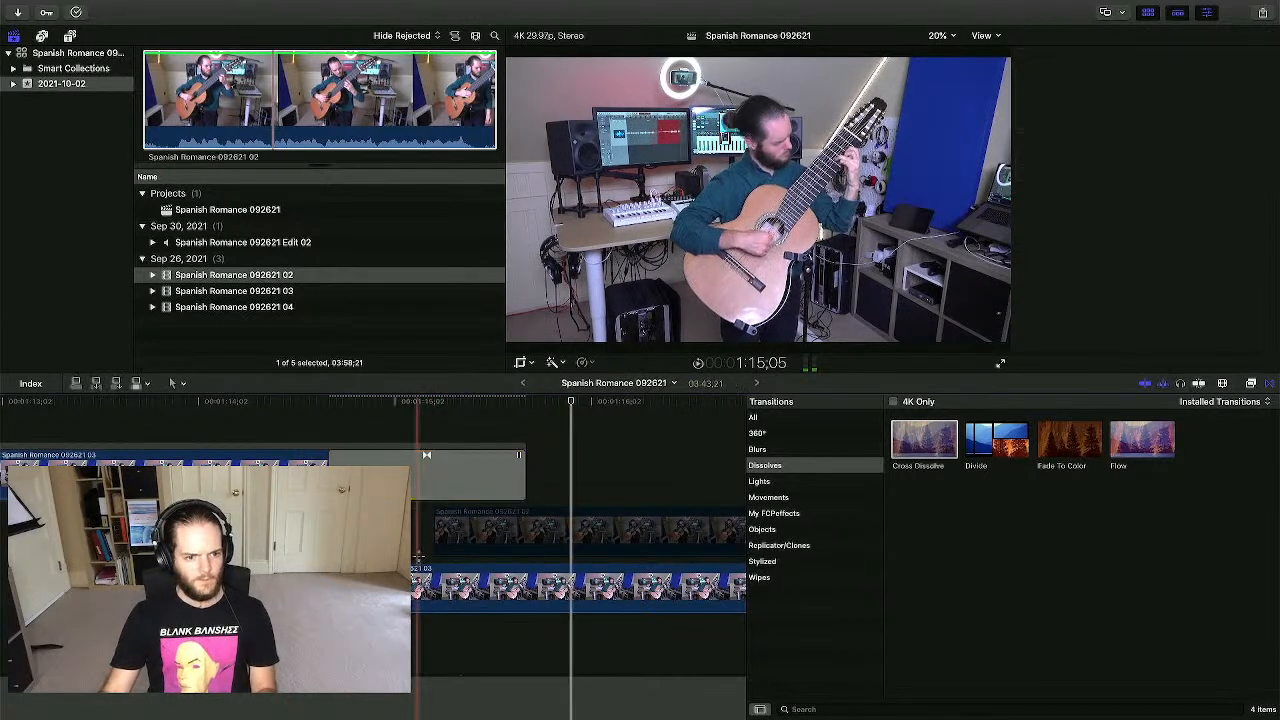
{"action": "left_click", "coordinate": [414, 556]}
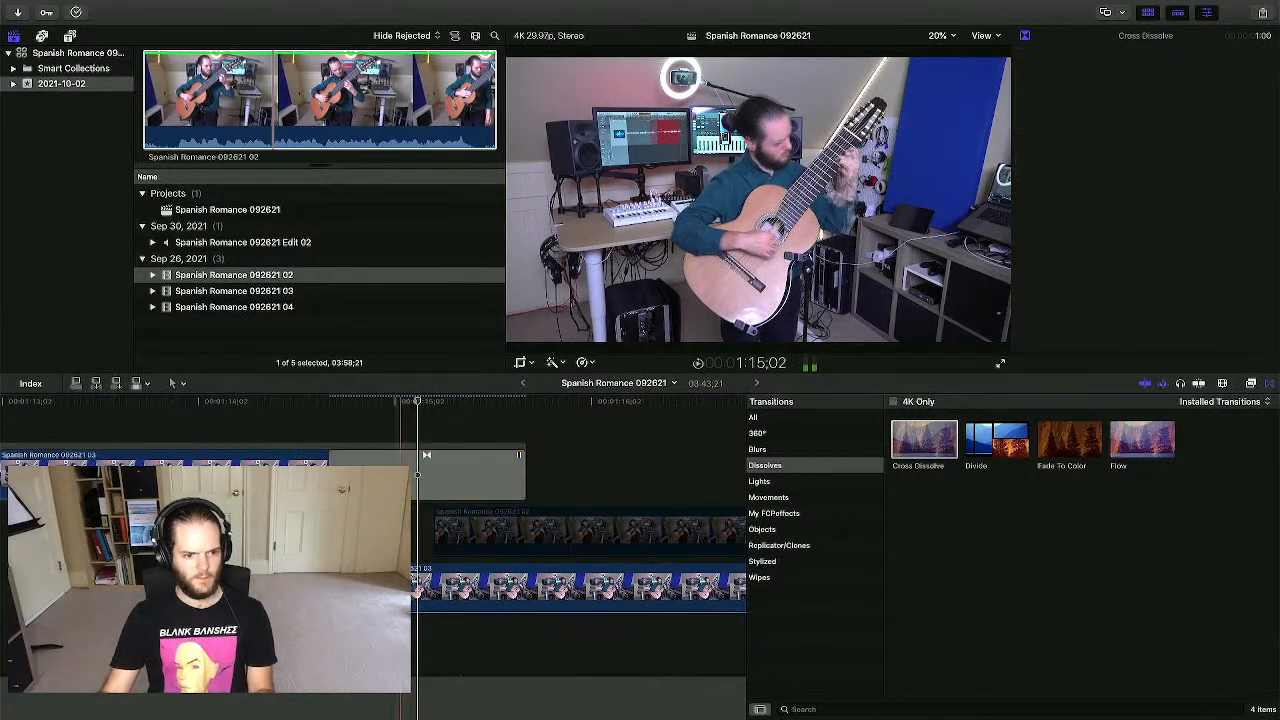
- Zoom the timeline out, select the connected Spanish Romance 092621 03 clip, and list its Transform/Crop/Distort modes
{"action": "scroll", "coordinate": [430, 480], "scroll_direction": "right", "scroll_amount": 3}
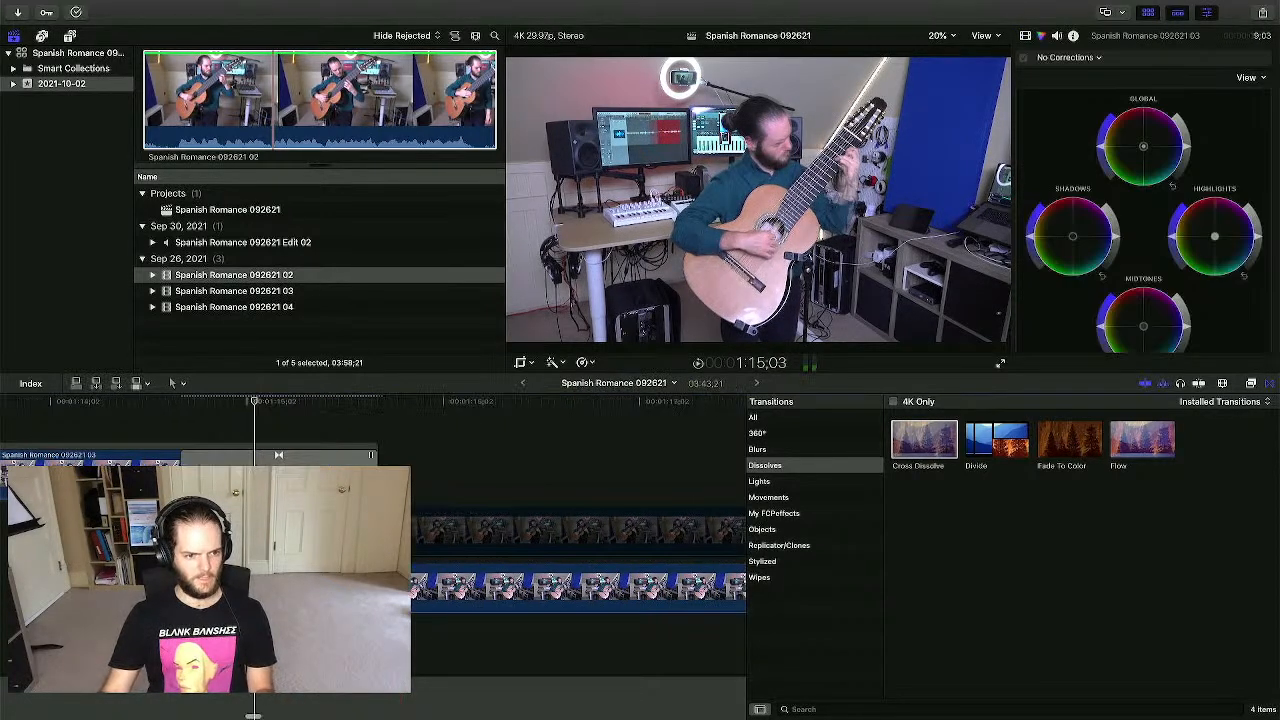
{"action": "left_click", "coordinate": [455, 470]}
{"action": "scroll", "coordinate": [456, 471], "scroll_direction": "right", "scroll_amount": 4}
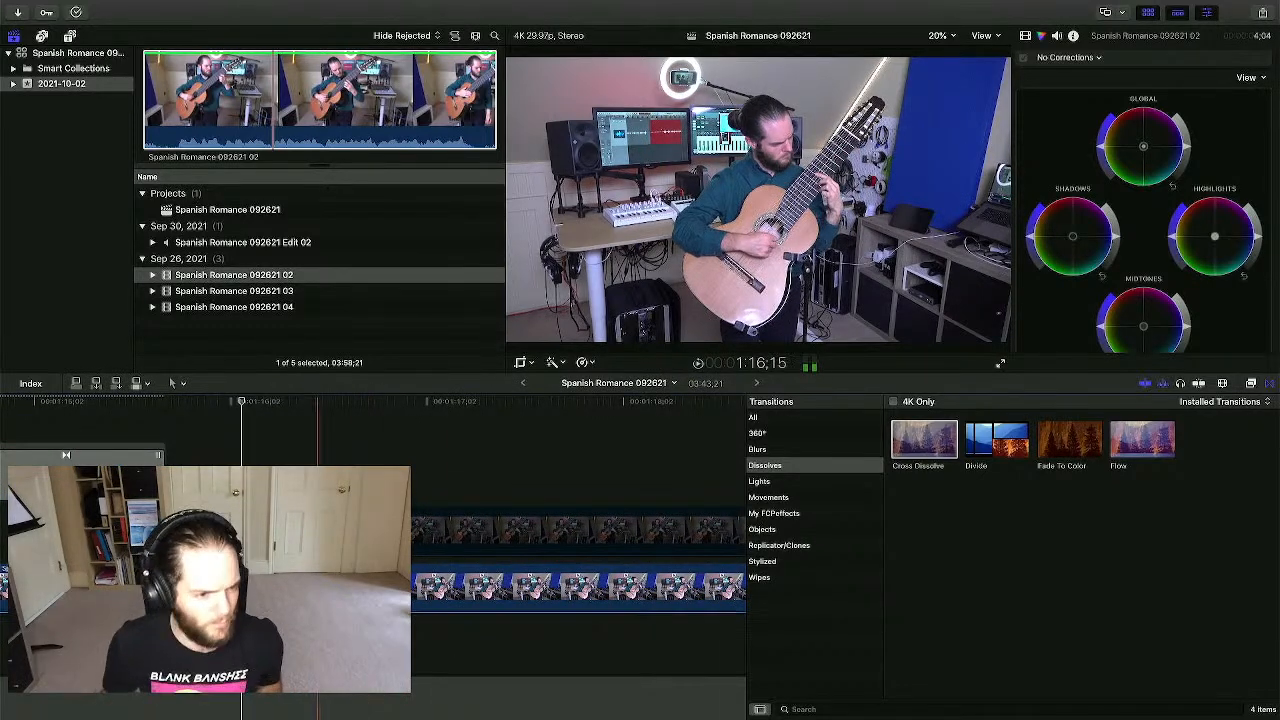
{"action": "left_click", "coordinate": [307, 589]}
{"action": "scroll", "coordinate": [307, 589], "scroll_direction": "left", "scroll_amount": 5}
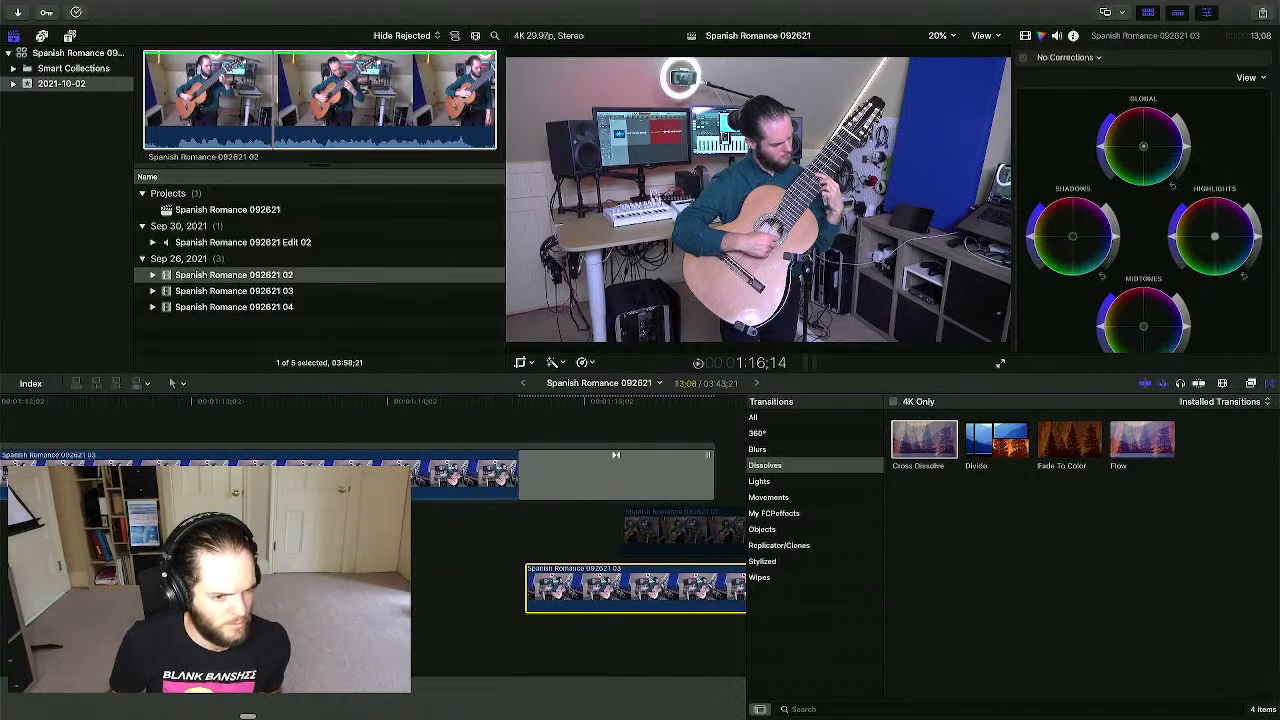
{"action": "scroll", "coordinate": [307, 589], "scroll_direction": "right", "scroll_amount": 2}
{"action": "key", "text": "super+minus"}
{"action": "key", "text": "super+minus"}
{"action": "key", "text": "super+minus"}
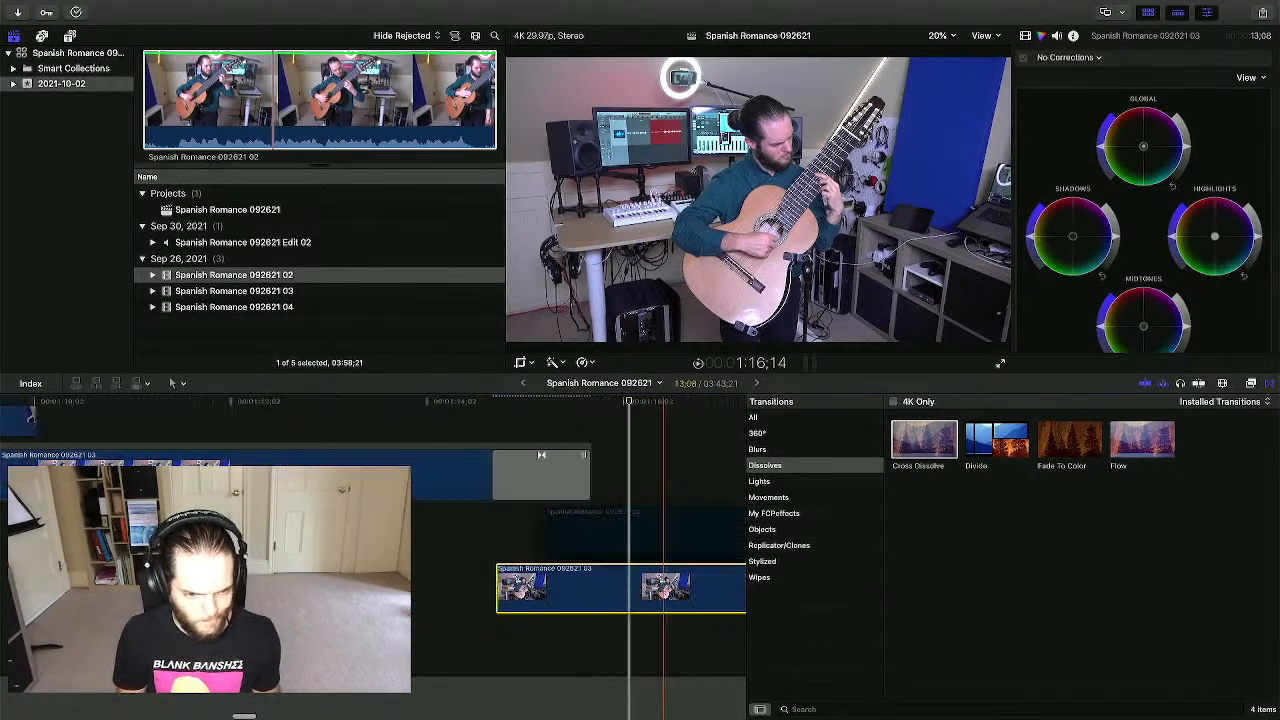
{"action": "scroll", "coordinate": [307, 589], "scroll_direction": "right", "scroll_amount": 3}
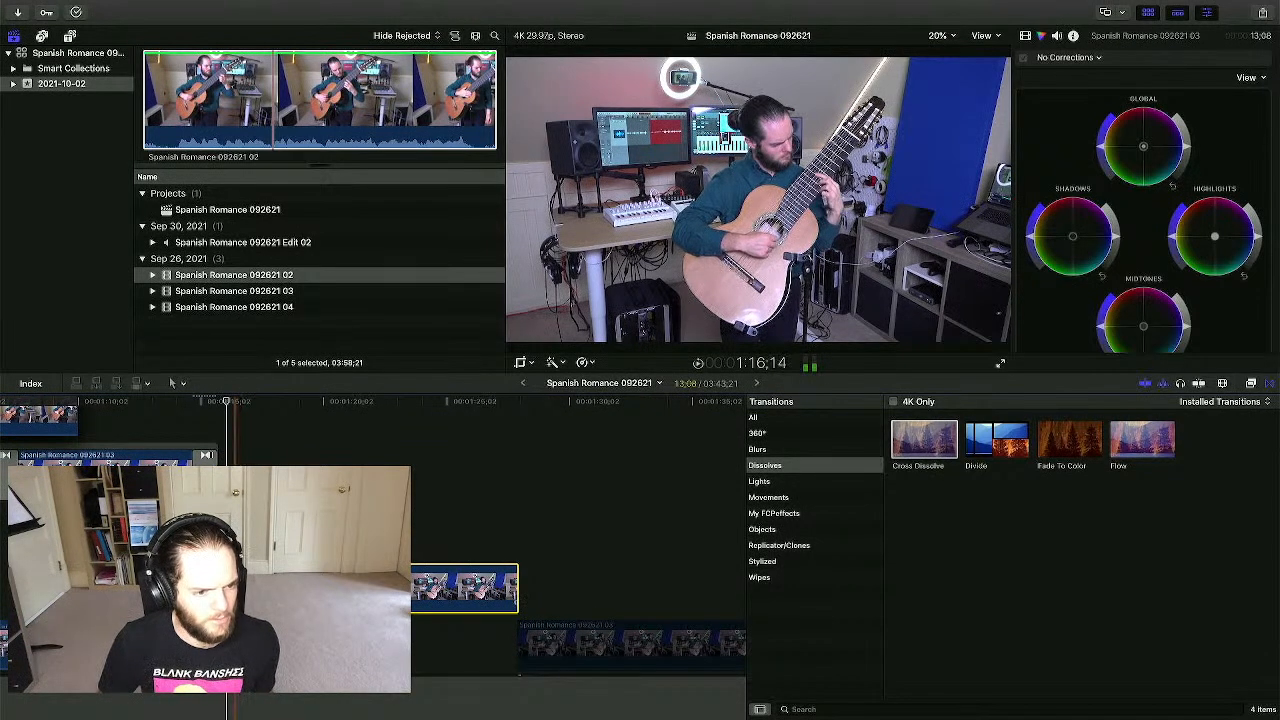
{"action": "scroll", "coordinate": [333, 589], "scroll_direction": "right", "scroll_amount": 1}
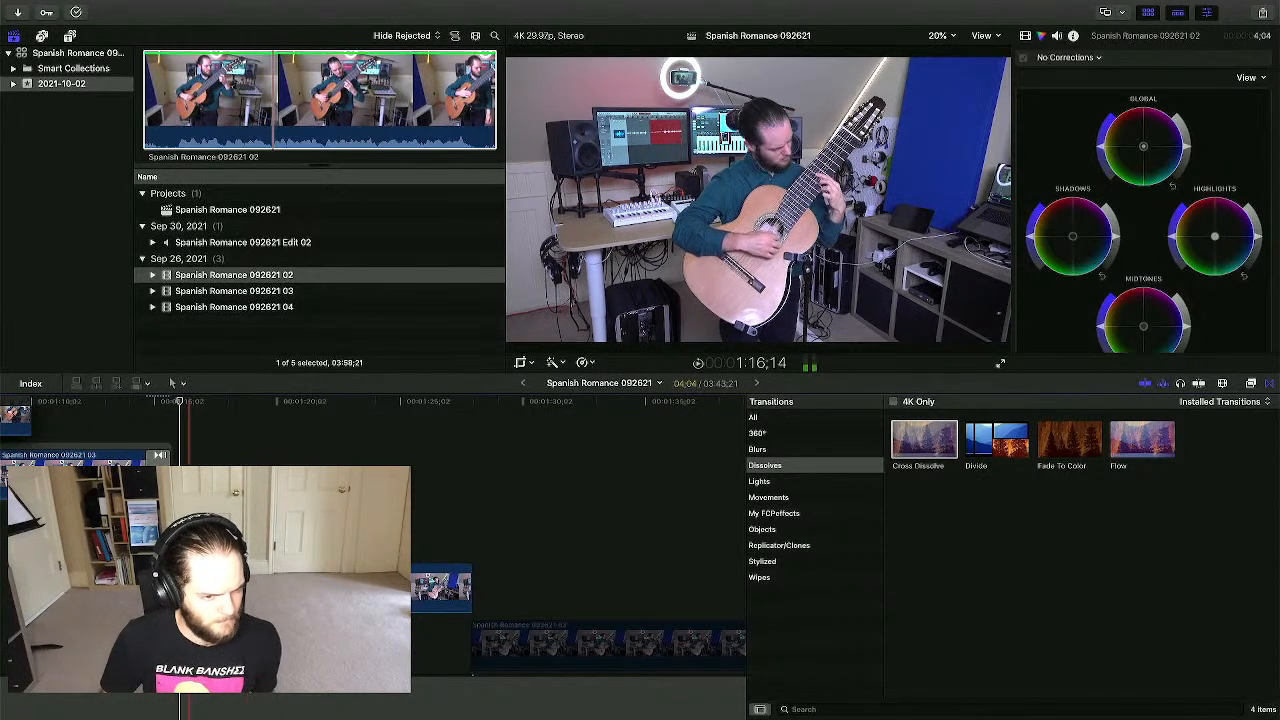
{"action": "left_click", "coordinate": [441, 588]}
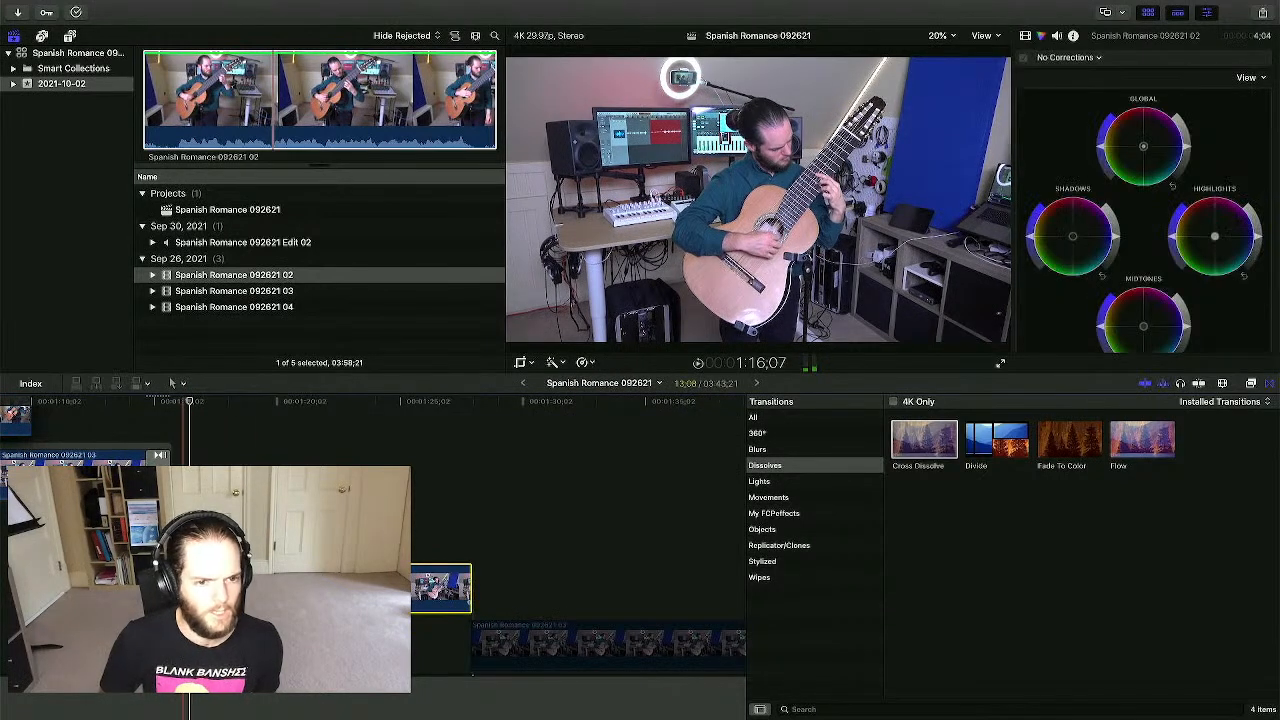
{"action": "left_click", "coordinate": [531, 363]}
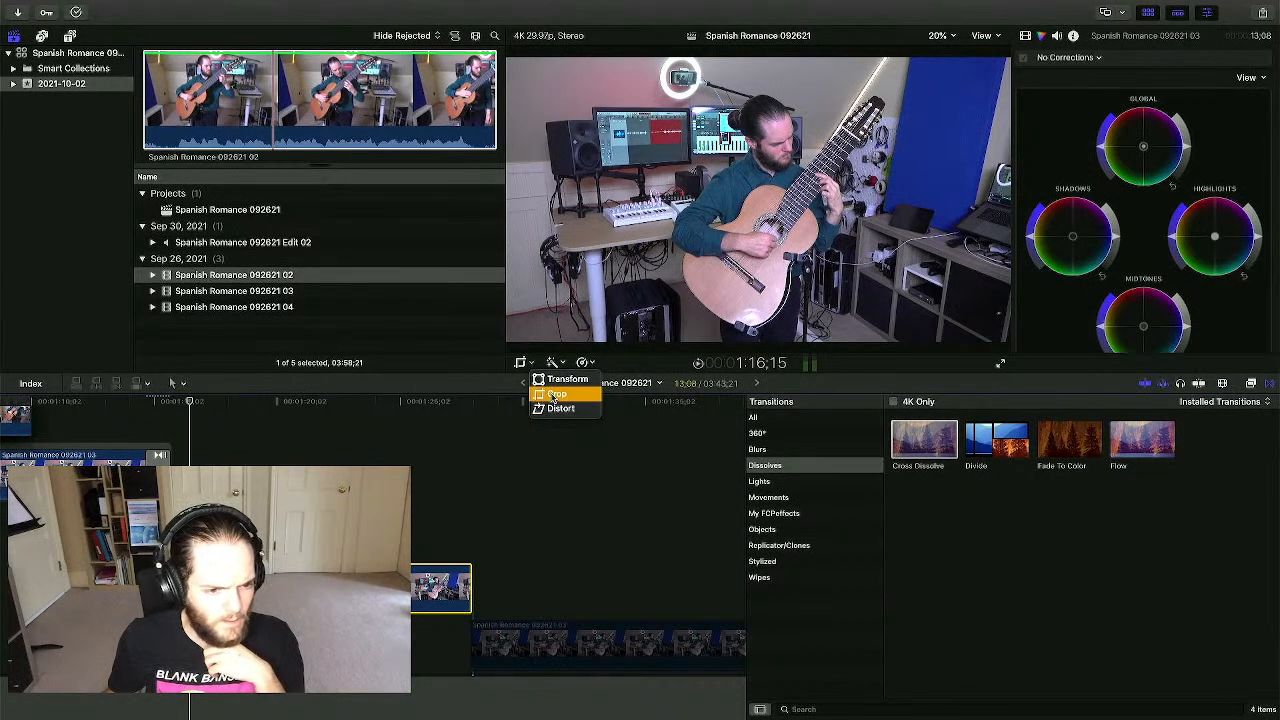
- Crop clip 092621 03 to a tighter frame on the guitarist, shifted left and down
{"action": "left_click", "coordinate": [553, 396]}
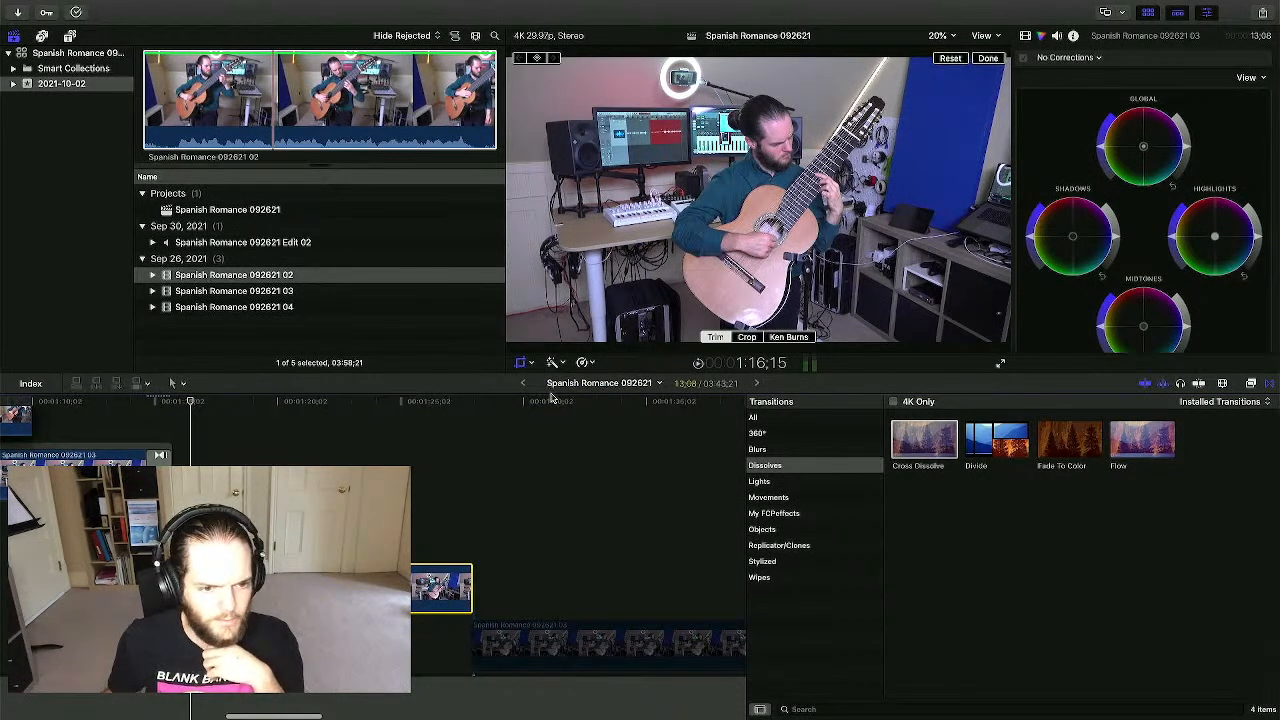
{"action": "left_click", "coordinate": [752, 340]}
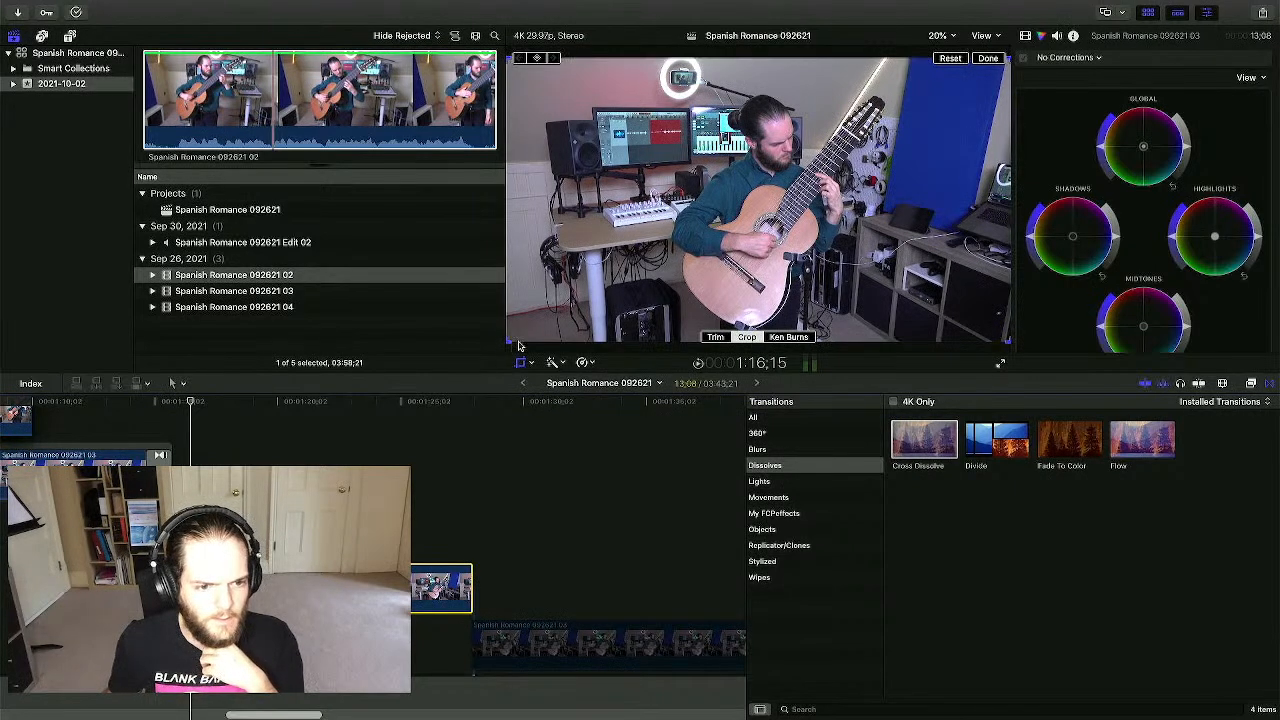
{"action": "left_click_drag", "start_coordinate": [507, 343], "coordinate": [637, 268]}
{"action": "left_click_drag", "start_coordinate": [745, 230], "coordinate": [710, 258]}
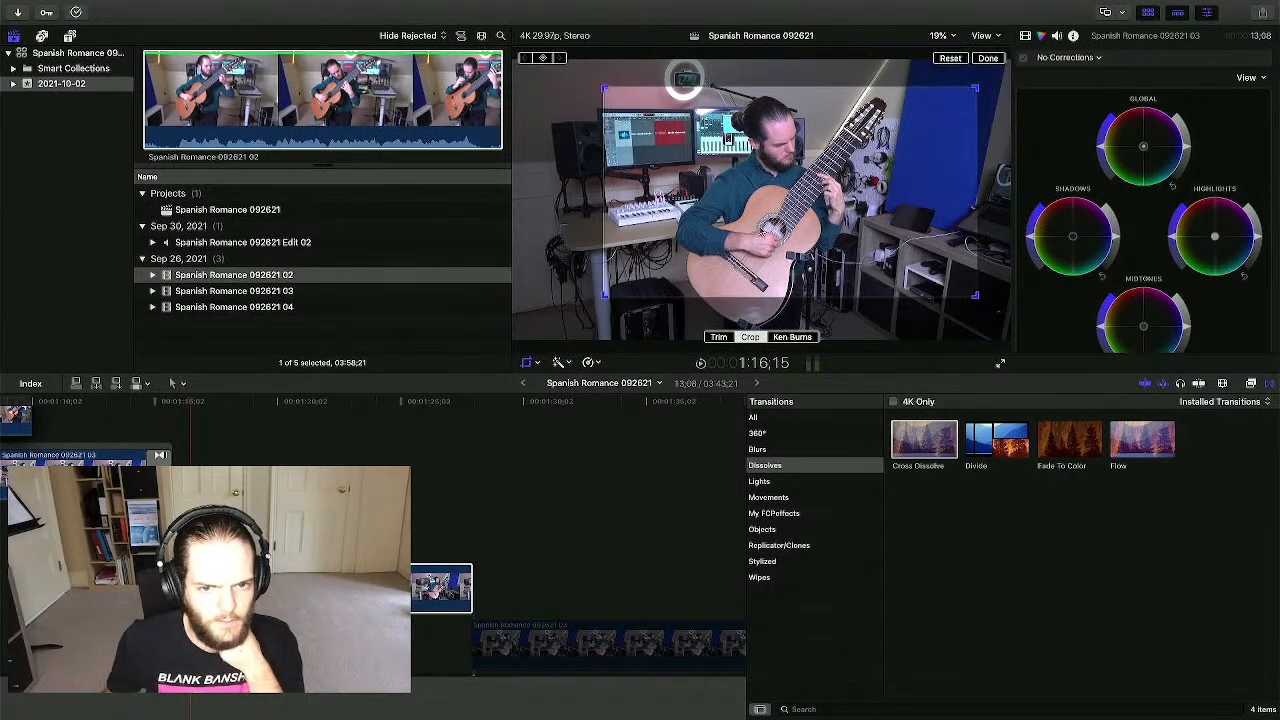
{"action": "left_click_drag", "start_coordinate": [909, 154], "coordinate": [903, 150]}
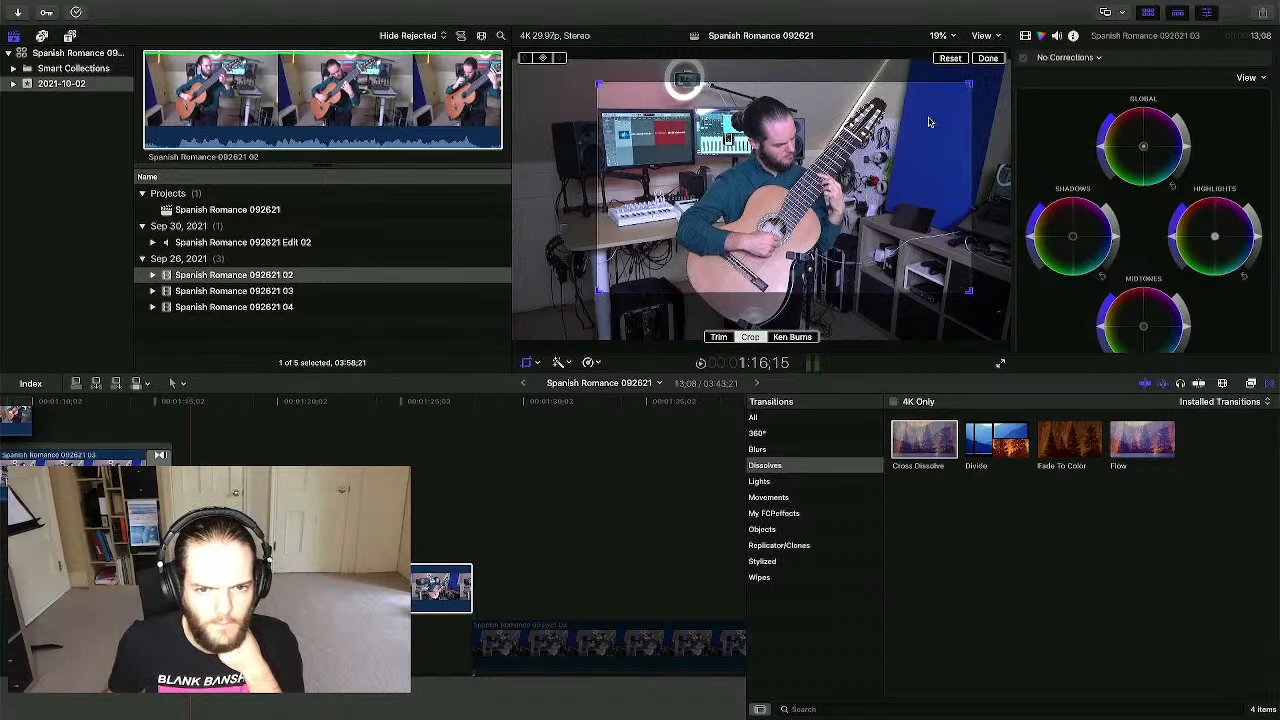
{"action": "left_click", "coordinate": [987, 58]}
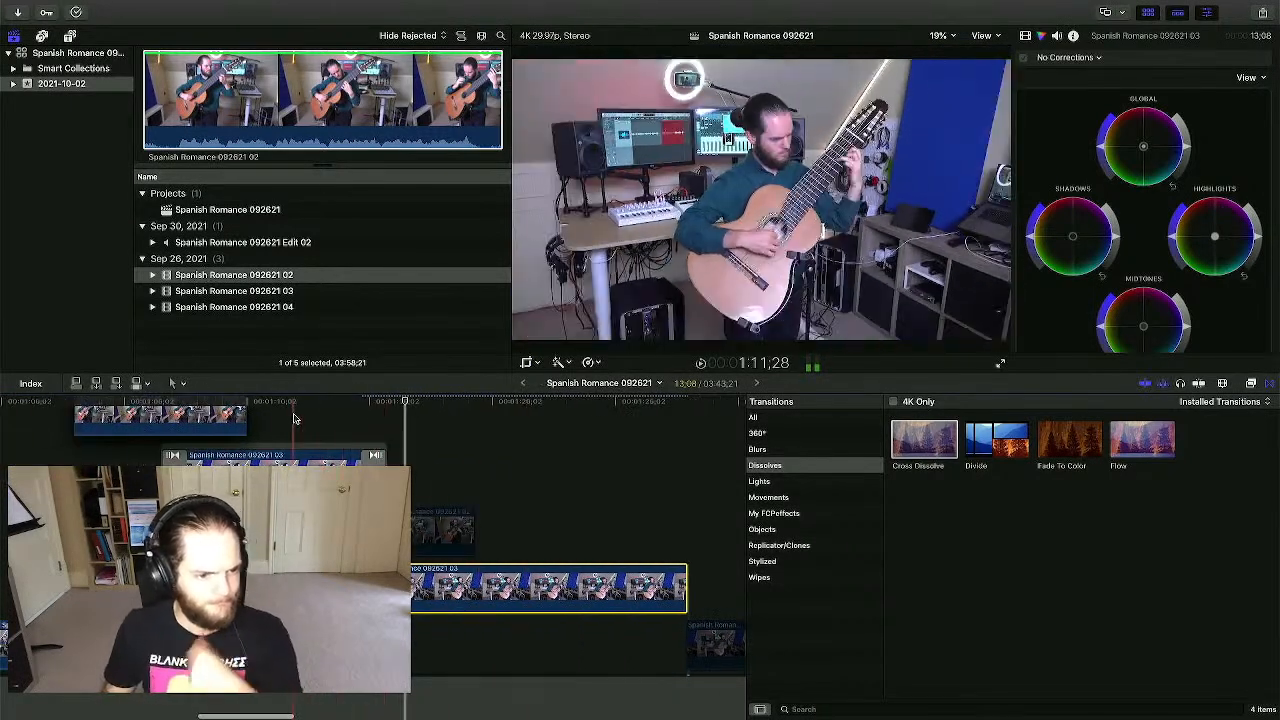
{"action": "left_click", "coordinate": [293, 416]}
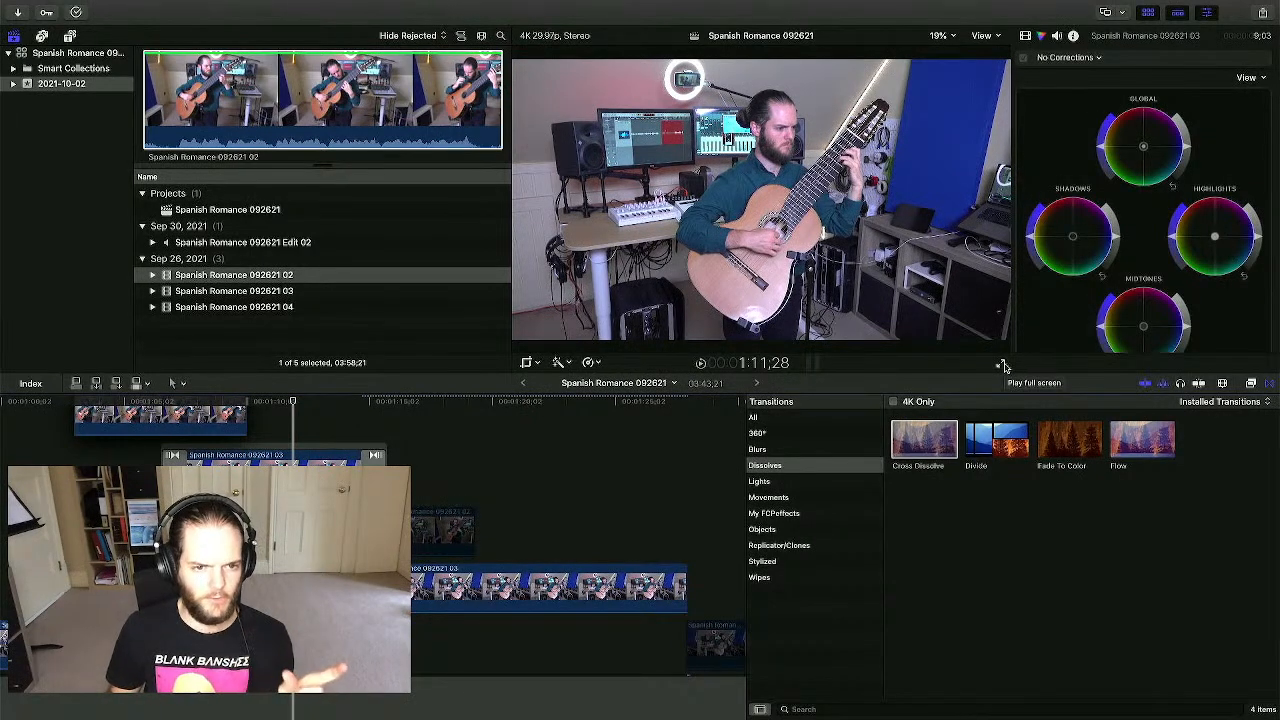
{"action": "key", "text": "super+shift+f"}
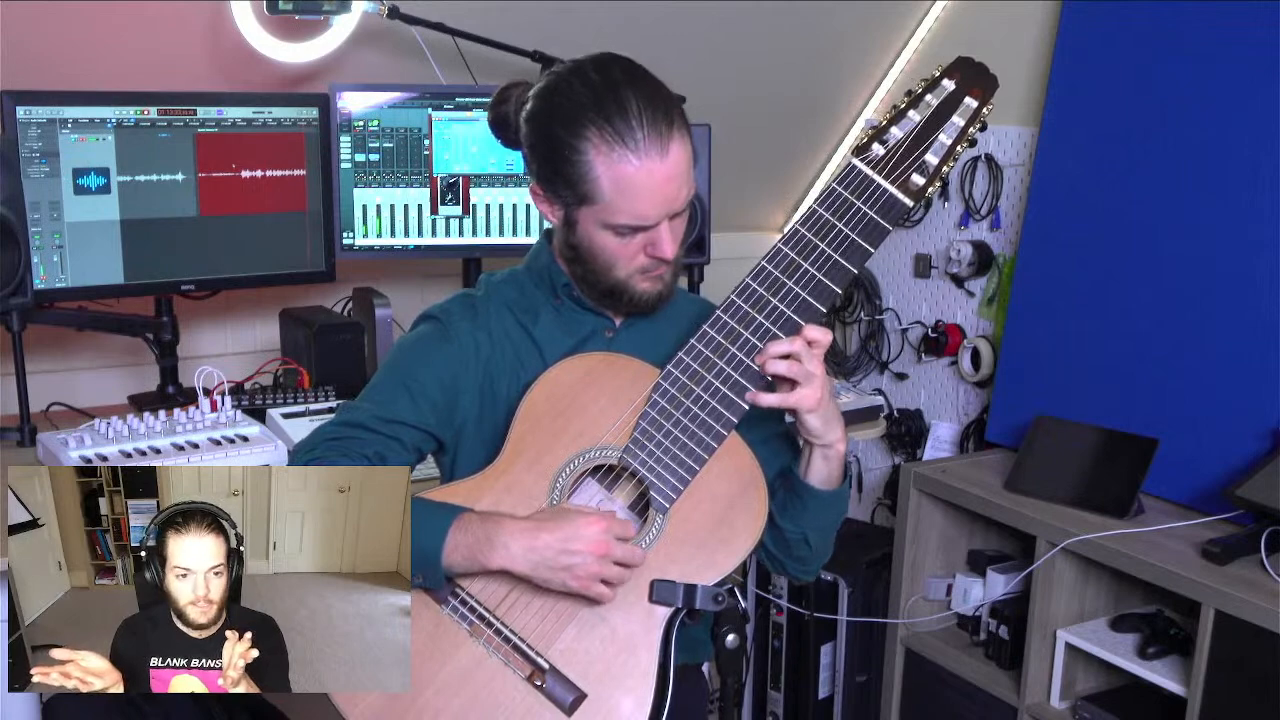
{"action": "key", "text": "space"}
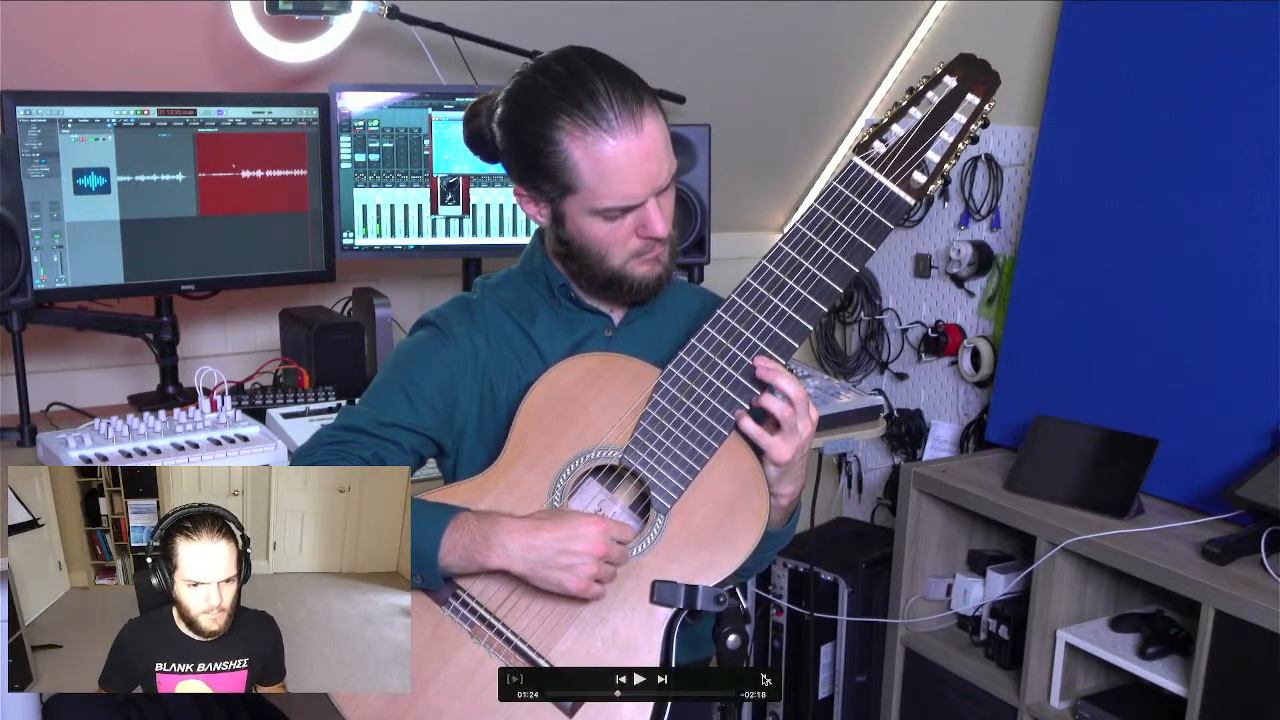
{"action": "left_click", "coordinate": [765, 679]}
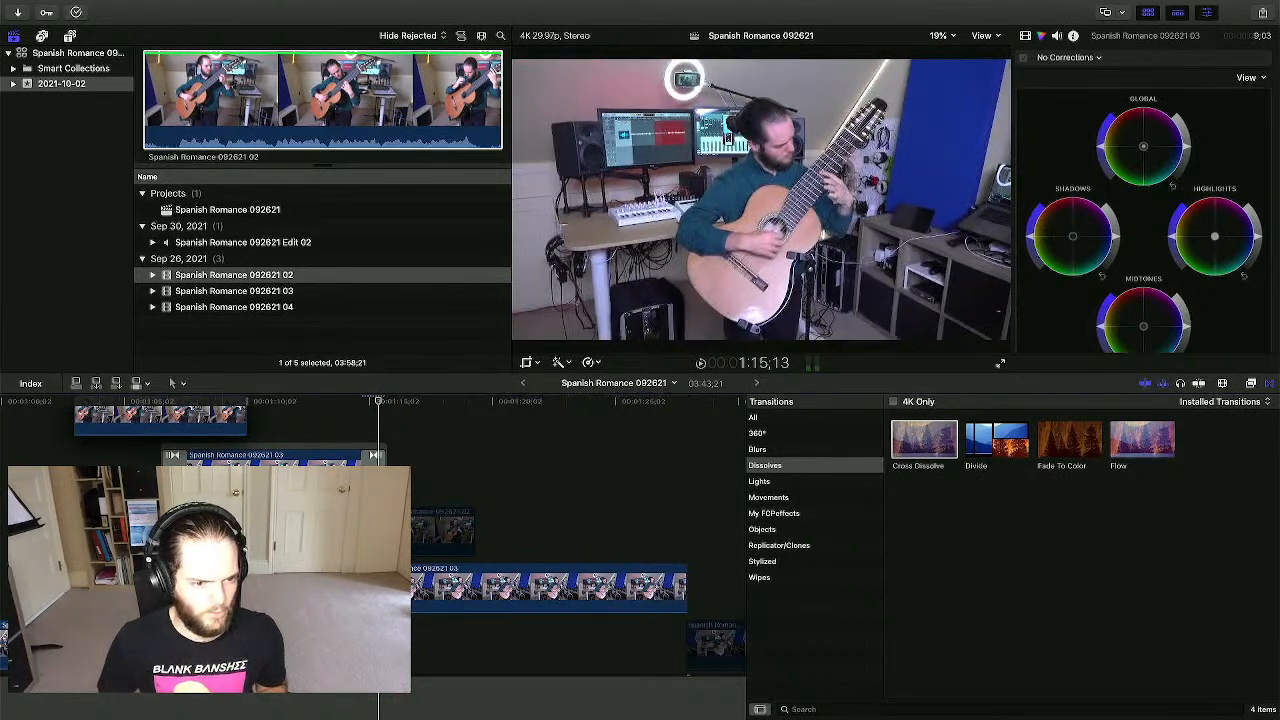
{"action": "key", "text": "super+4"}
{"action": "key", "text": "super+4"}
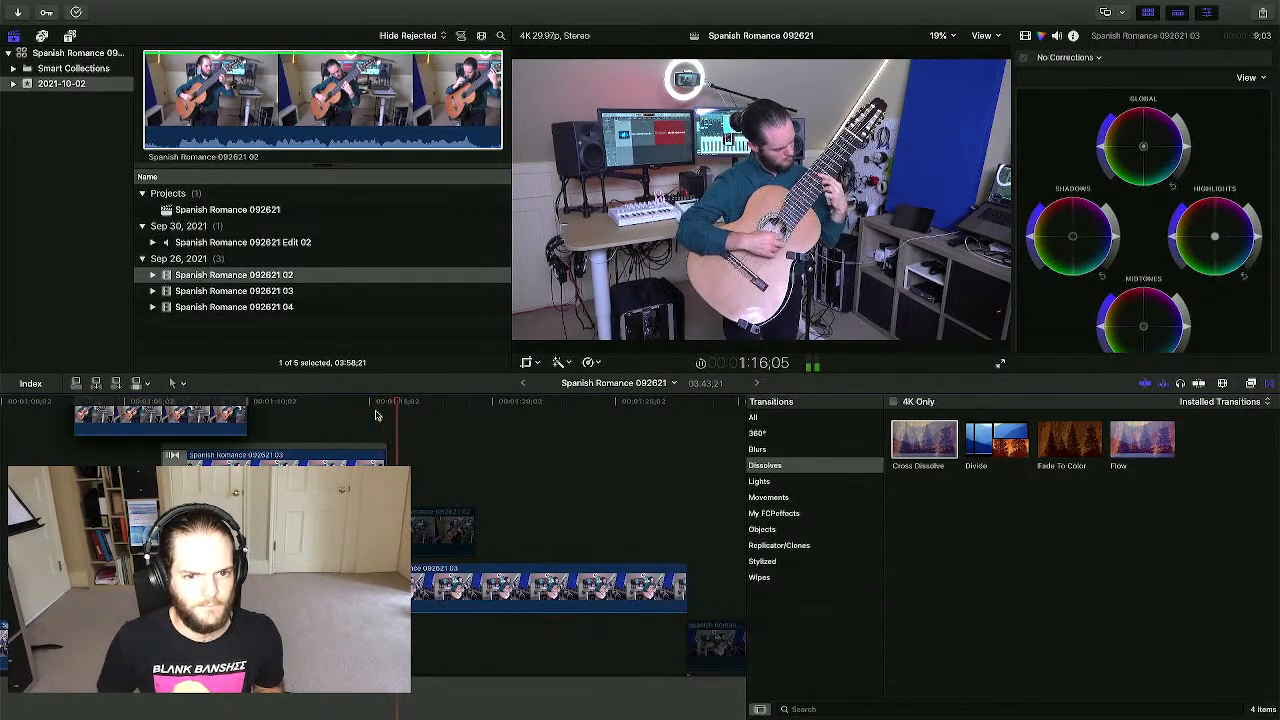
- Reapply the tight crop on clip 03 and play through the Cross Dissolve near 1:15
{"action": "key", "text": "super+z"}
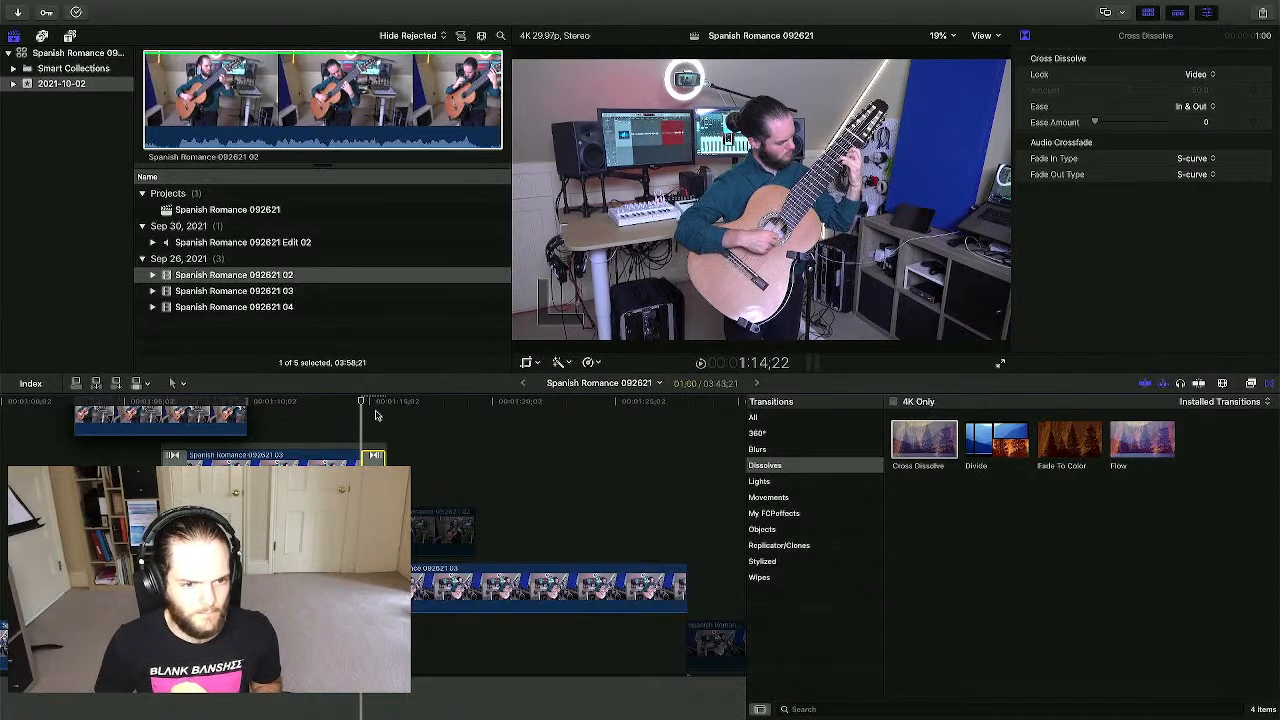
{"action": "key", "text": "super+z"}
{"action": "key", "text": "super+z"}
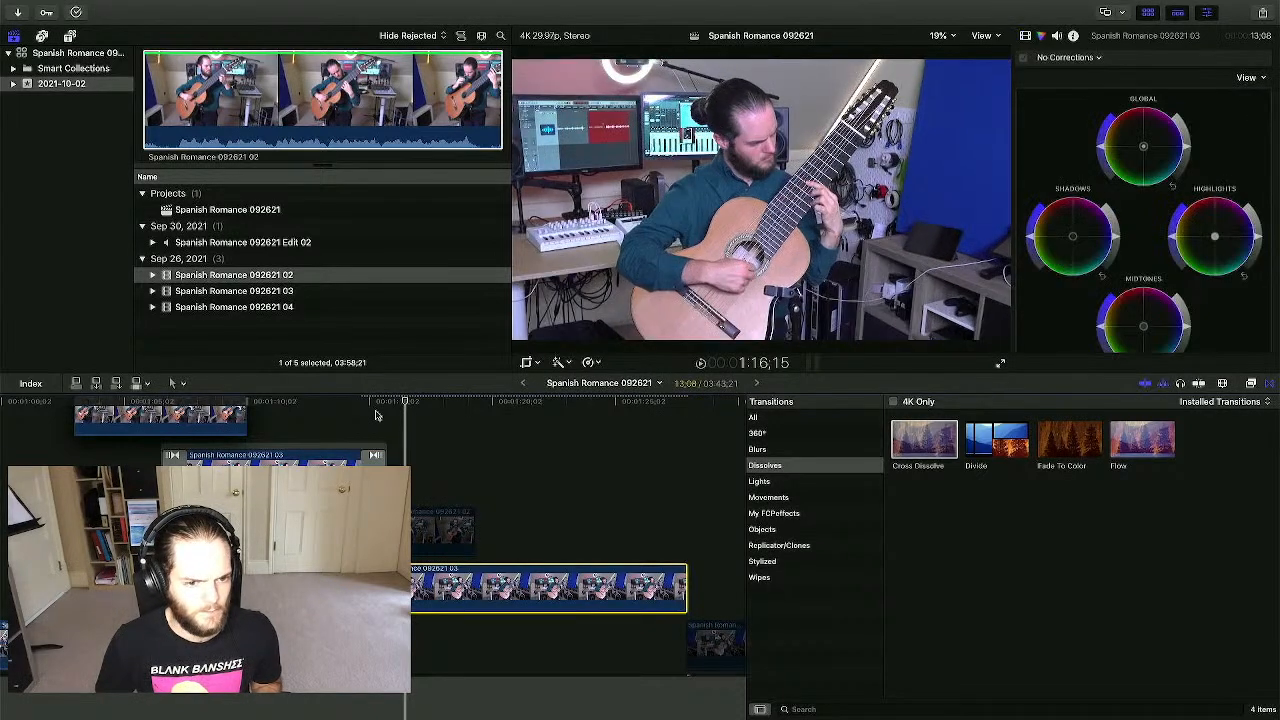
{"action": "left_click", "coordinate": [365, 417]}
{"action": "key", "text": "space"}
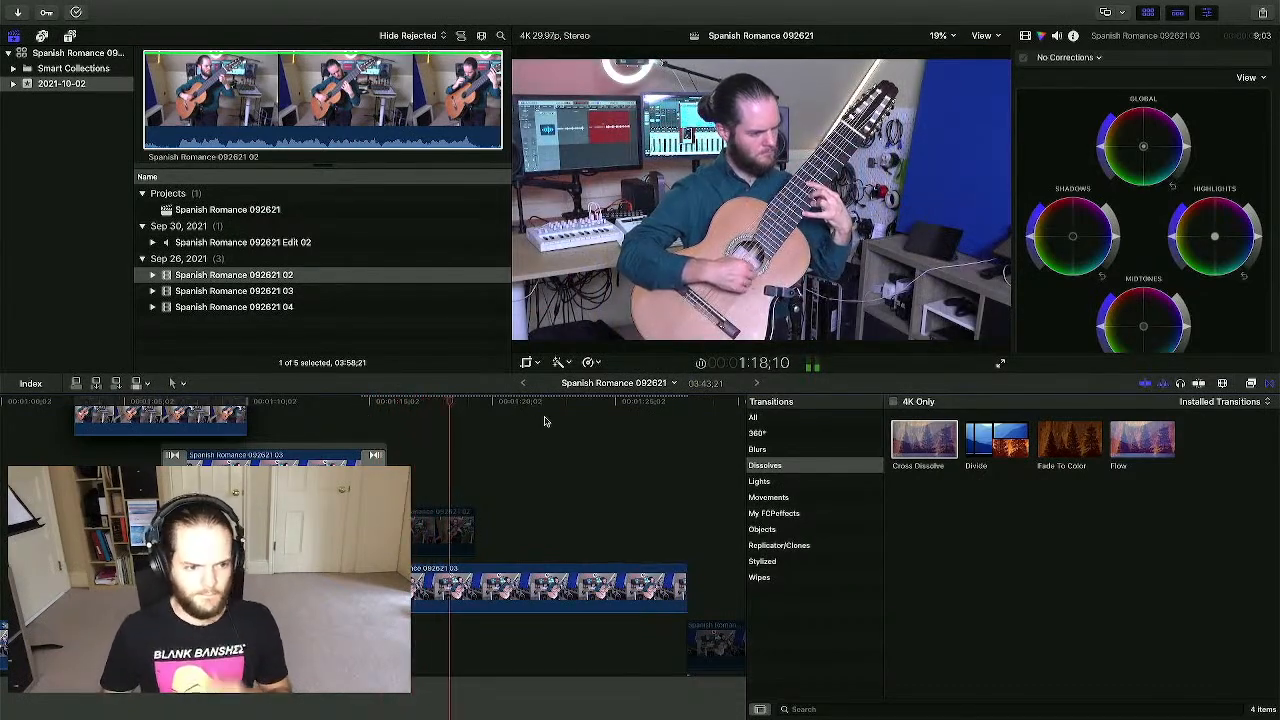
{"action": "scroll", "coordinate": [589, 450], "scroll_direction": "right", "scroll_amount": 2}
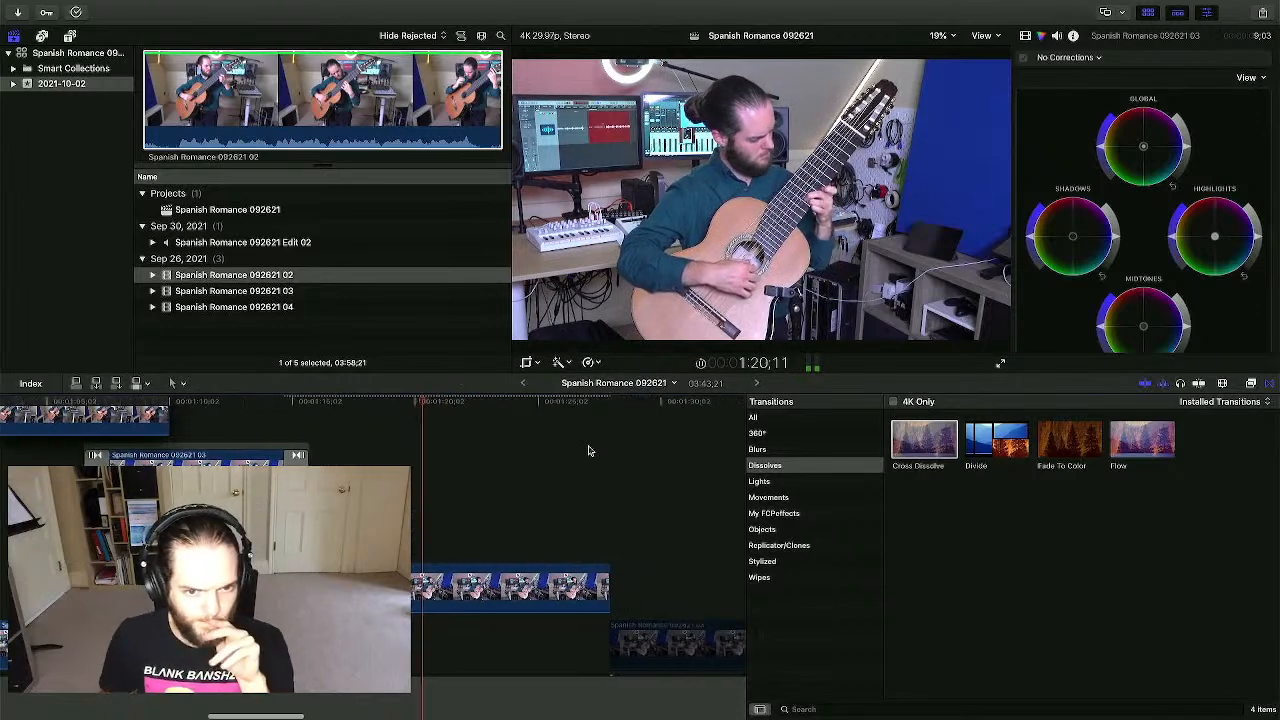
{"action": "scroll", "coordinate": [583, 451], "scroll_direction": "right", "scroll_amount": 2}
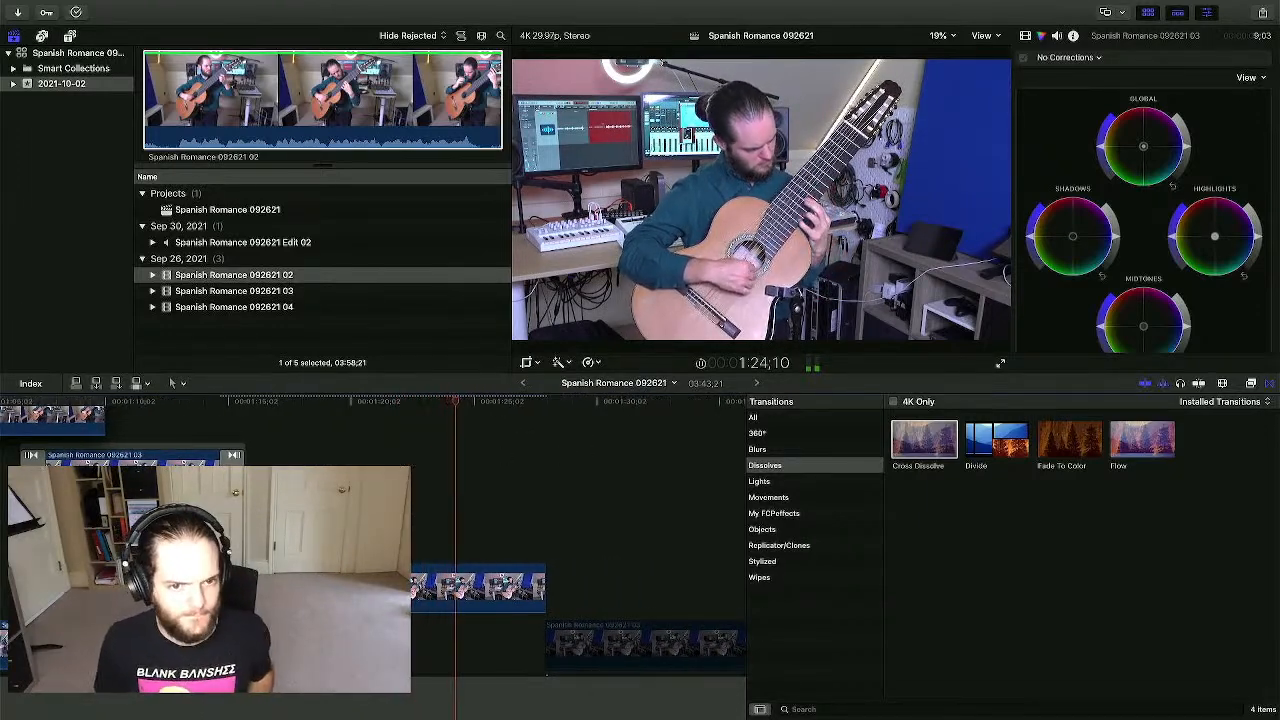
{"action": "scroll", "coordinate": [420, 465], "scroll_direction": "right", "scroll_amount": 2}
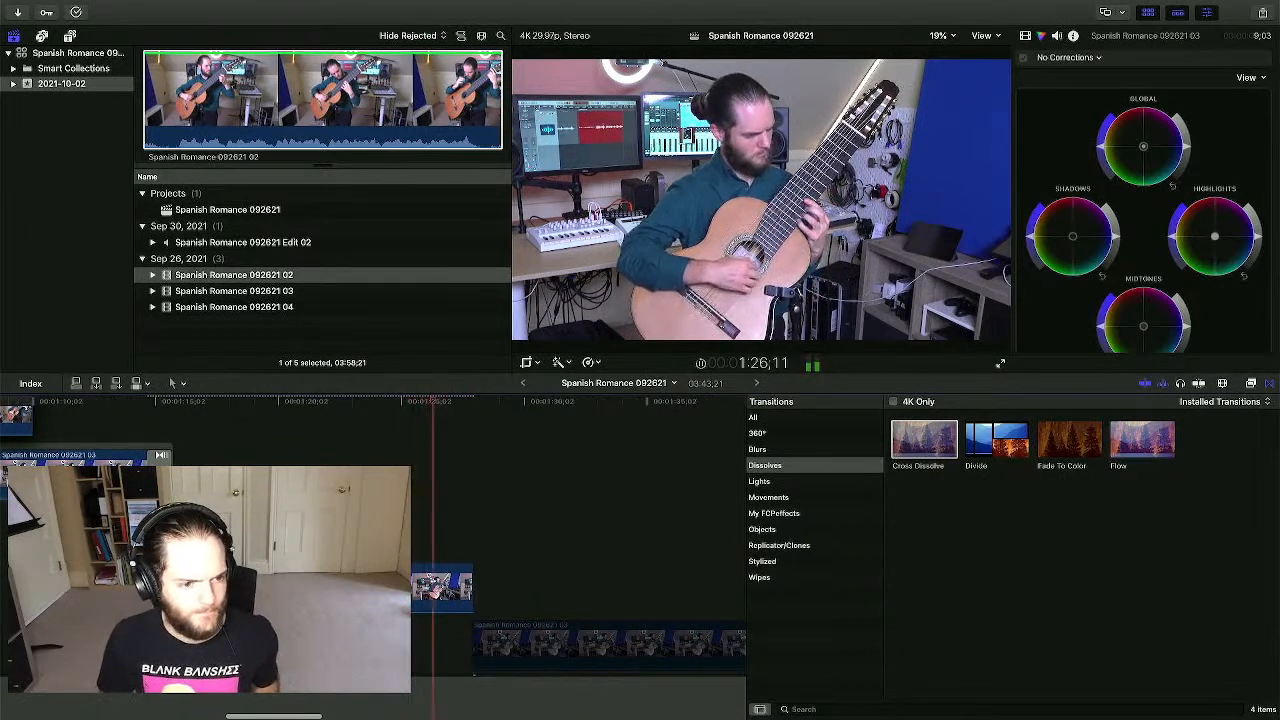
- Extend the upper 092621 02 clip's end over the start of clip 03
{"action": "key", "text": "space"}
{"action": "left_click", "coordinate": [549, 640]}
{"action": "key", "text": "v"}
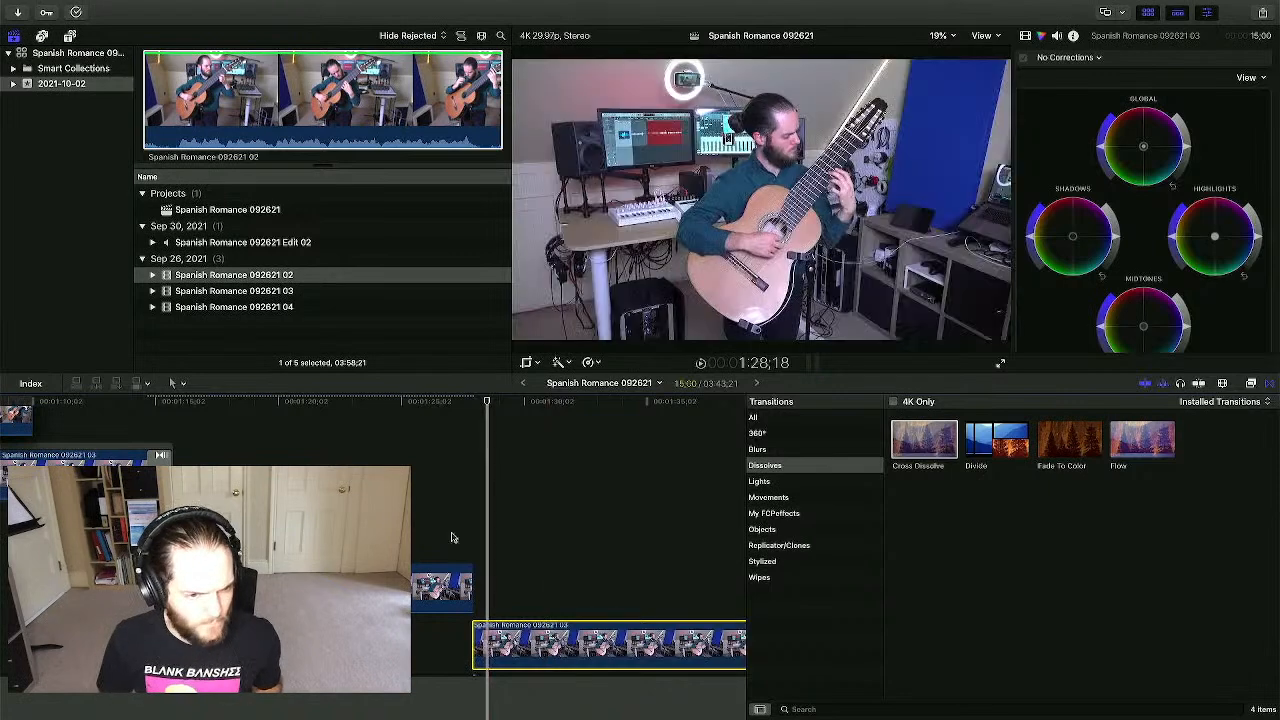
{"action": "left_click", "coordinate": [238, 532]}
{"action": "left_click_drag", "start_coordinate": [262, 527], "coordinate": [559, 521]}
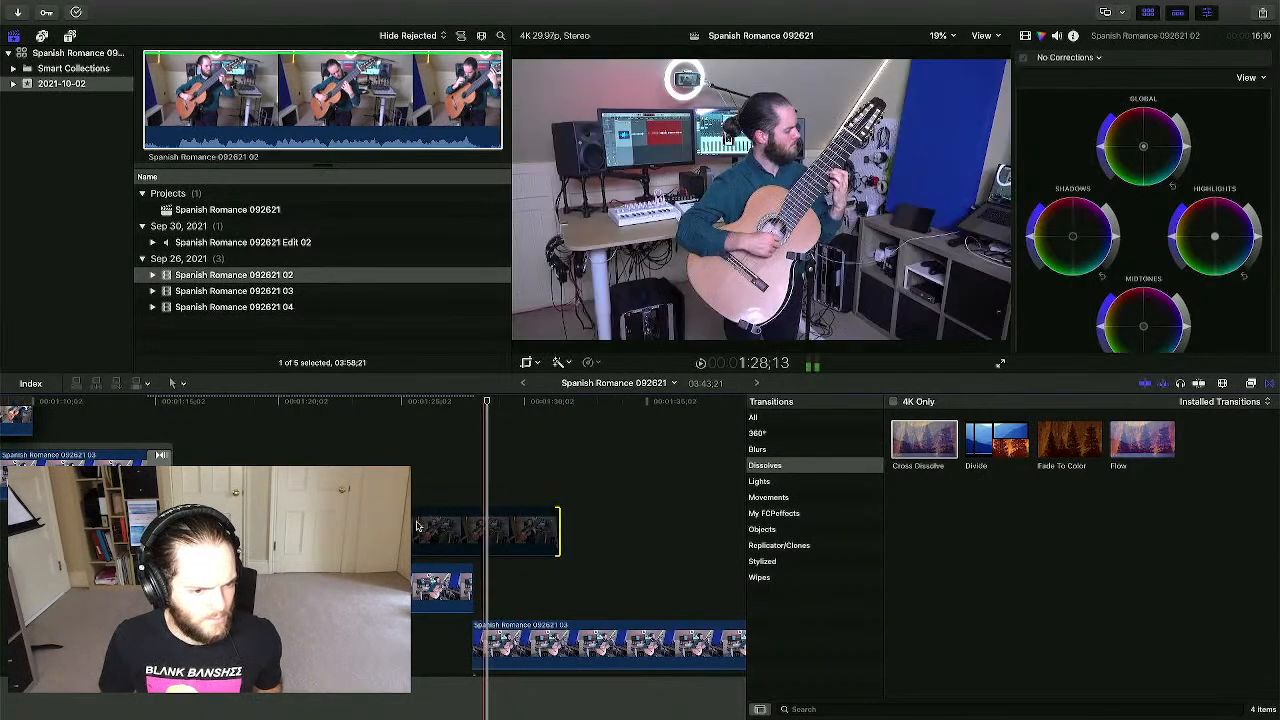
- Blade the upper 02 clip, review it, and trim its end 11 frames to 8;03
{"action": "key", "text": "b"}
{"action": "left_click", "coordinate": [262, 530]}
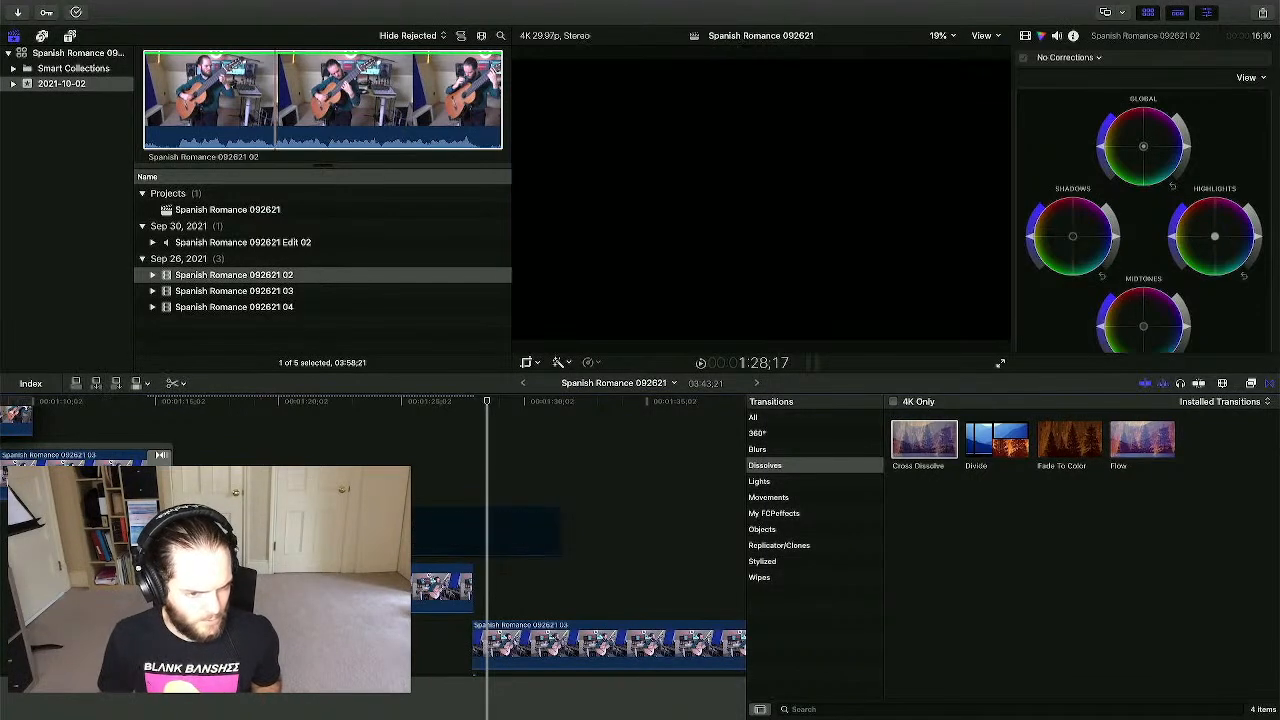
{"action": "key", "text": "a"}
{"action": "key", "text": "space"}
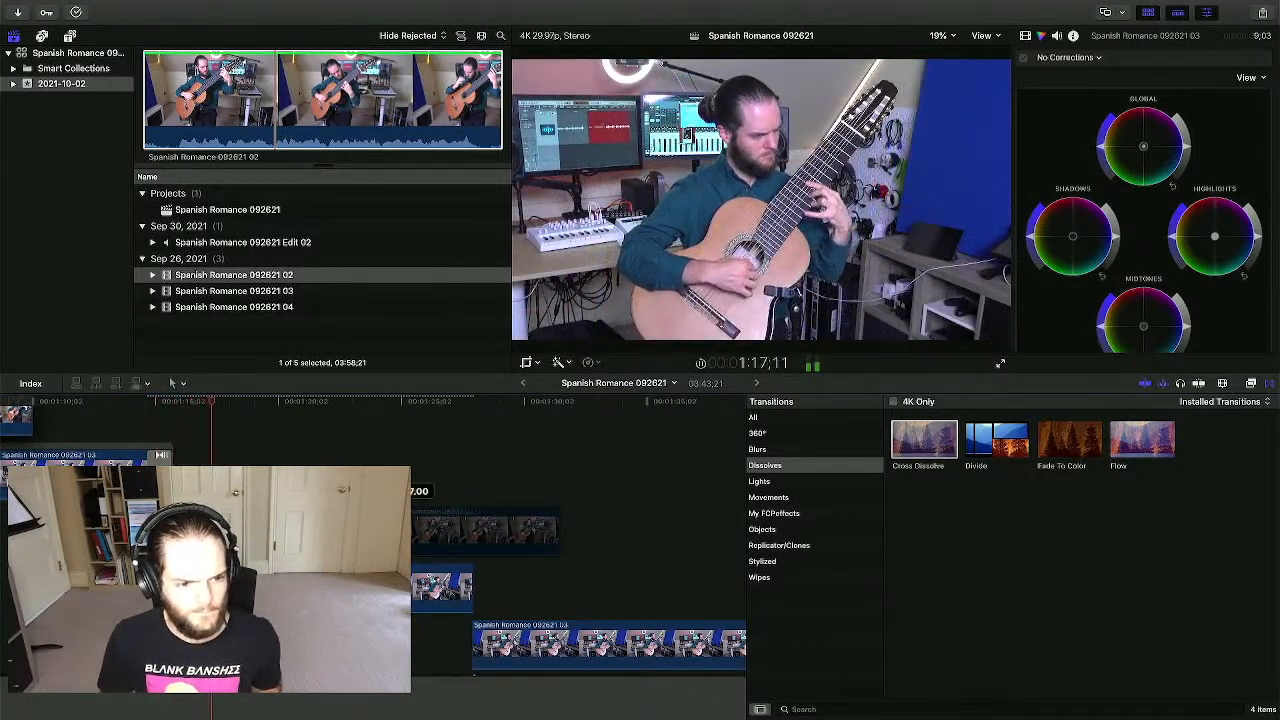
{"action": "left_click", "coordinate": [413, 533]}
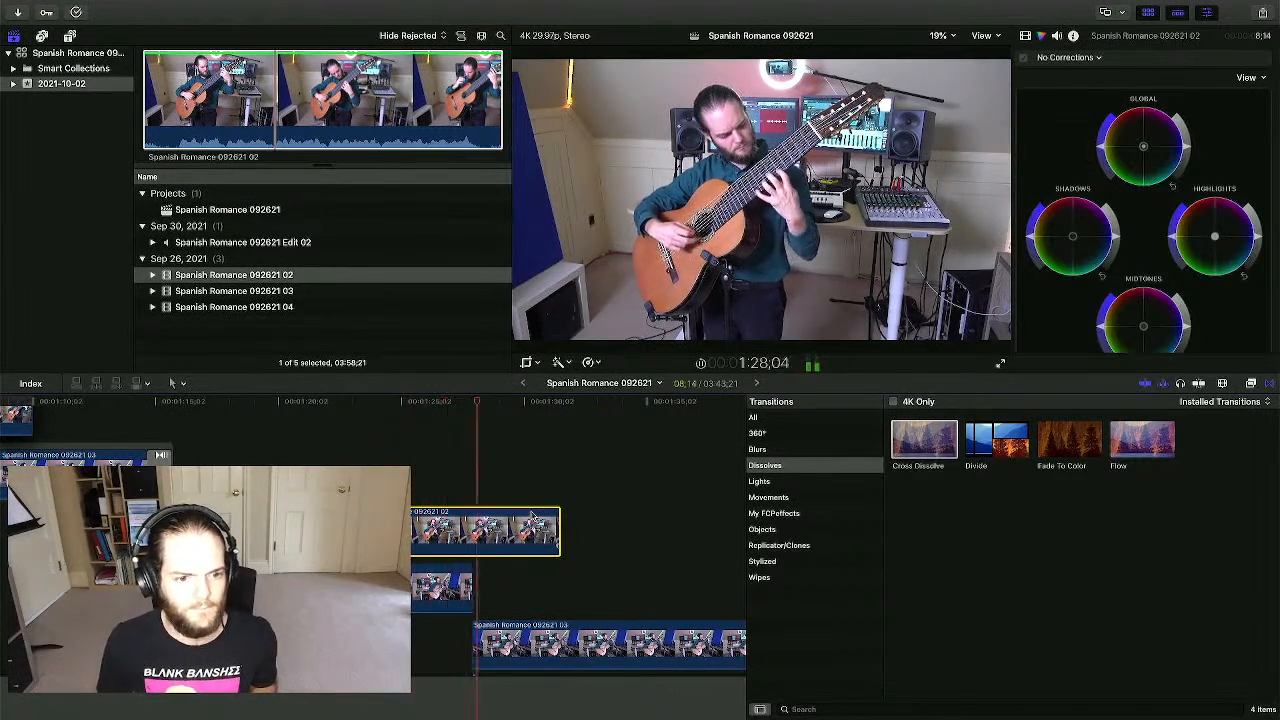
{"action": "left_click_drag", "start_coordinate": [561, 527], "coordinate": [552, 529]}
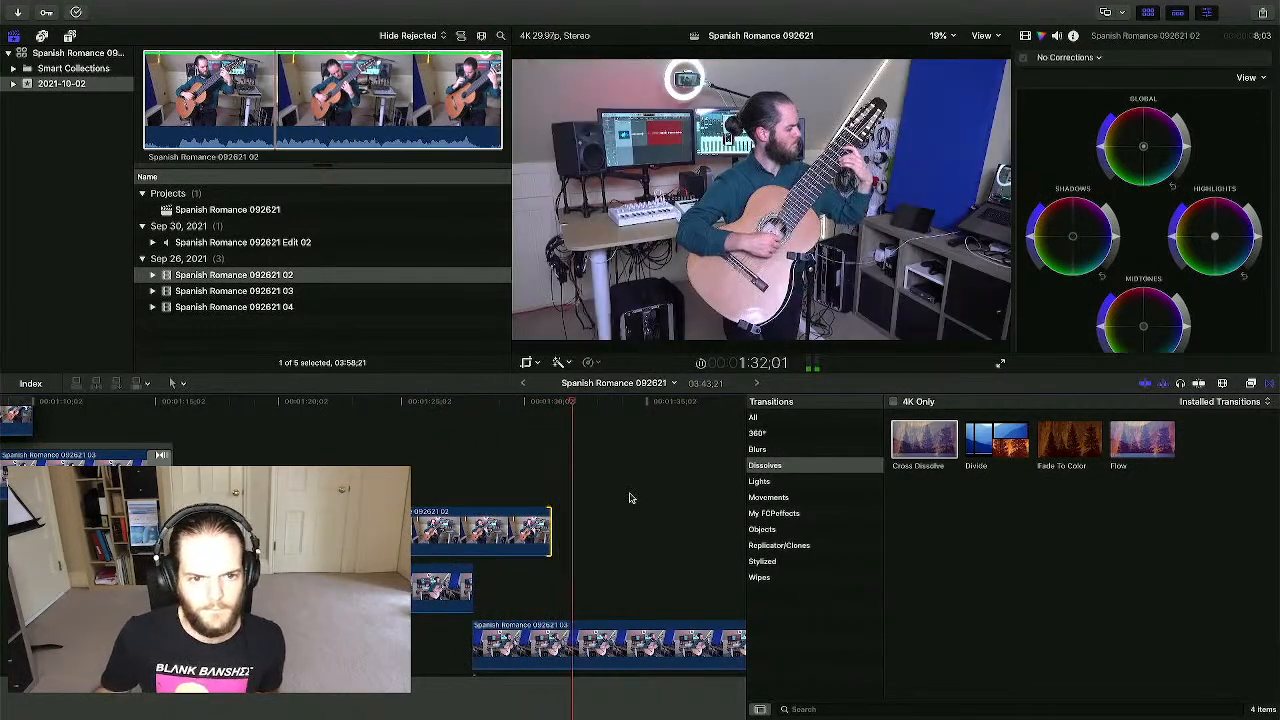
{"action": "key", "text": "space"}
{"action": "scroll", "coordinate": [494, 431], "scroll_direction": "left", "scroll_amount": 8}
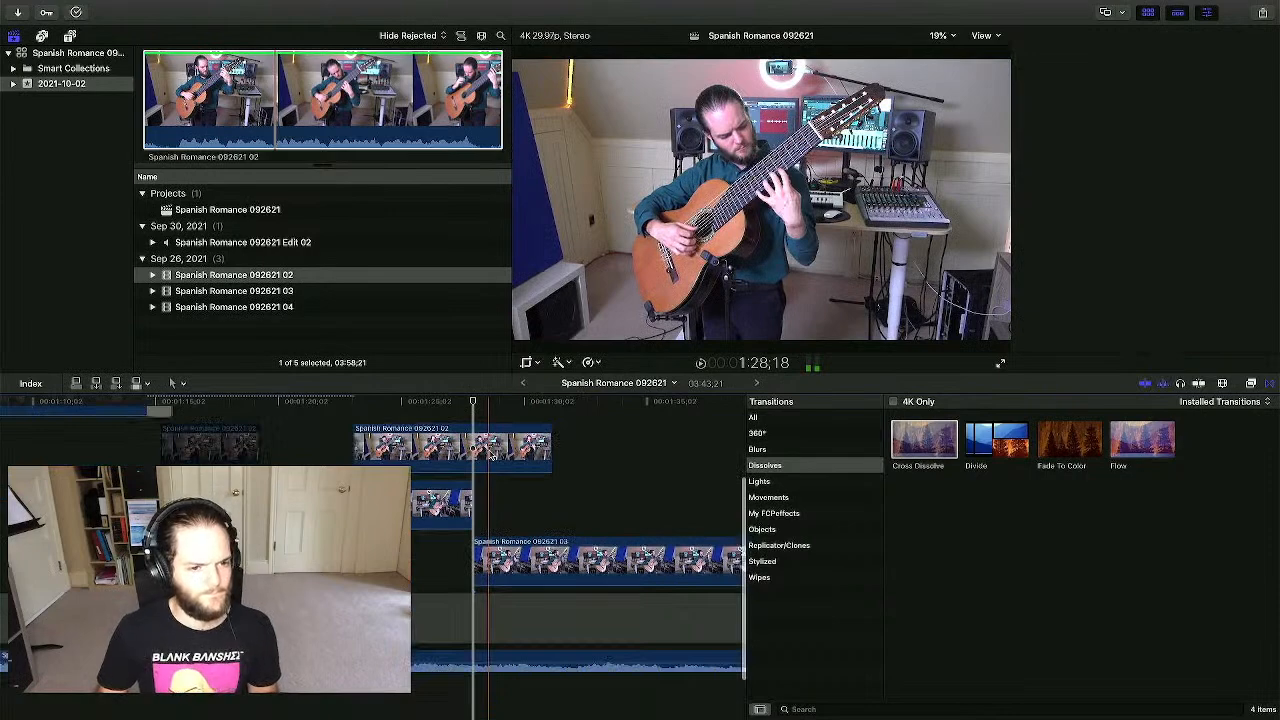
{"action": "scroll", "coordinate": [489, 455], "scroll_direction": "left", "scroll_amount": 1}
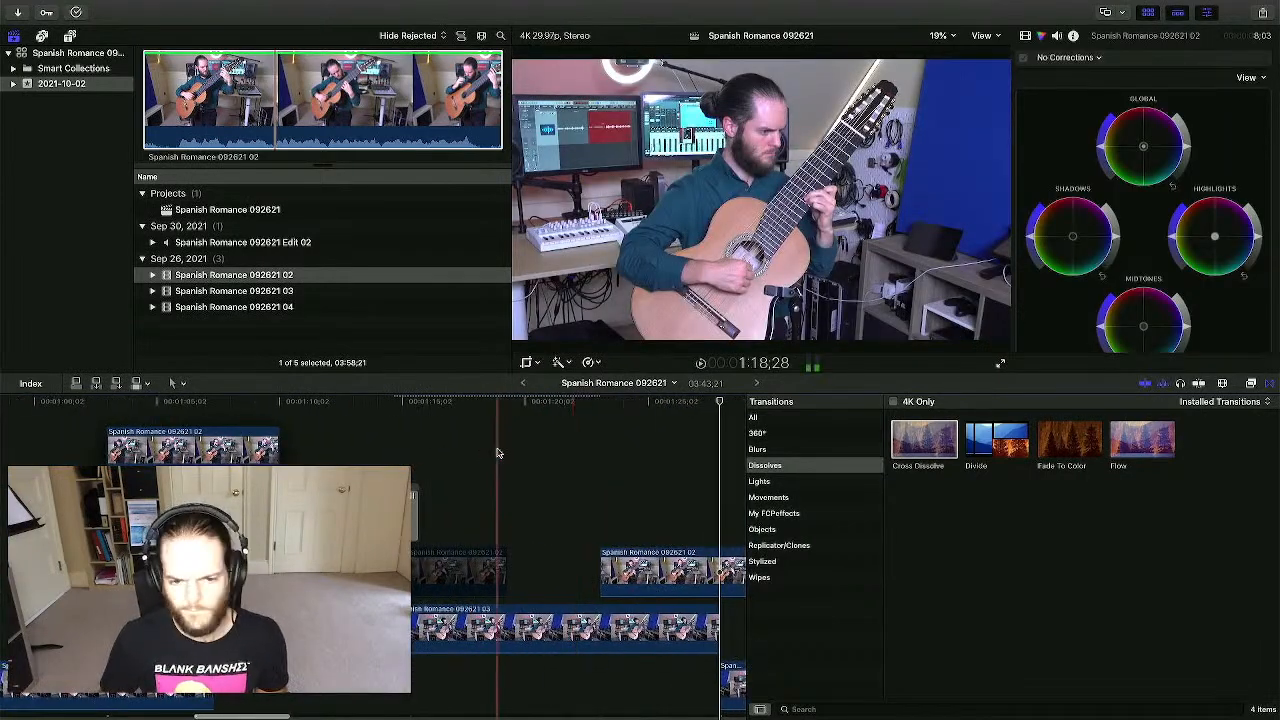
{"action": "scroll", "coordinate": [498, 453], "scroll_direction": "right", "scroll_amount": 10}
{"action": "left_click_drag", "start_coordinate": [924, 440], "coordinate": [526, 570]}
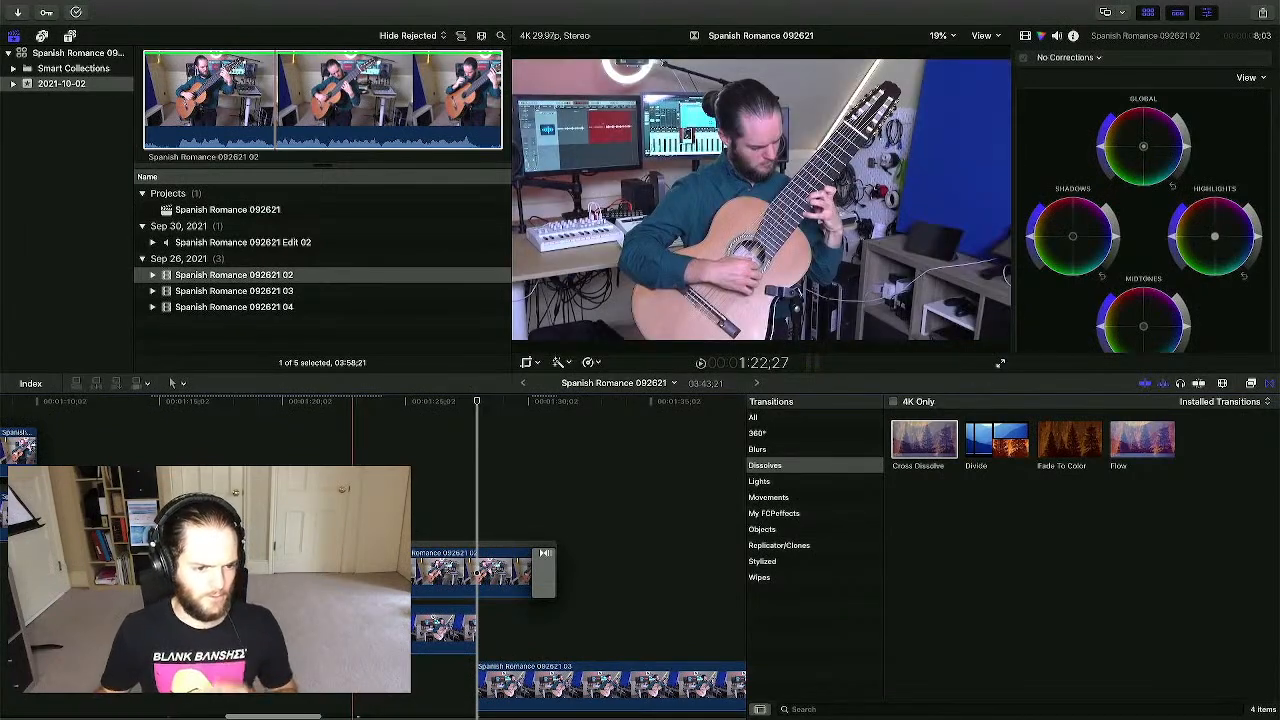
{"action": "key", "text": "space"}
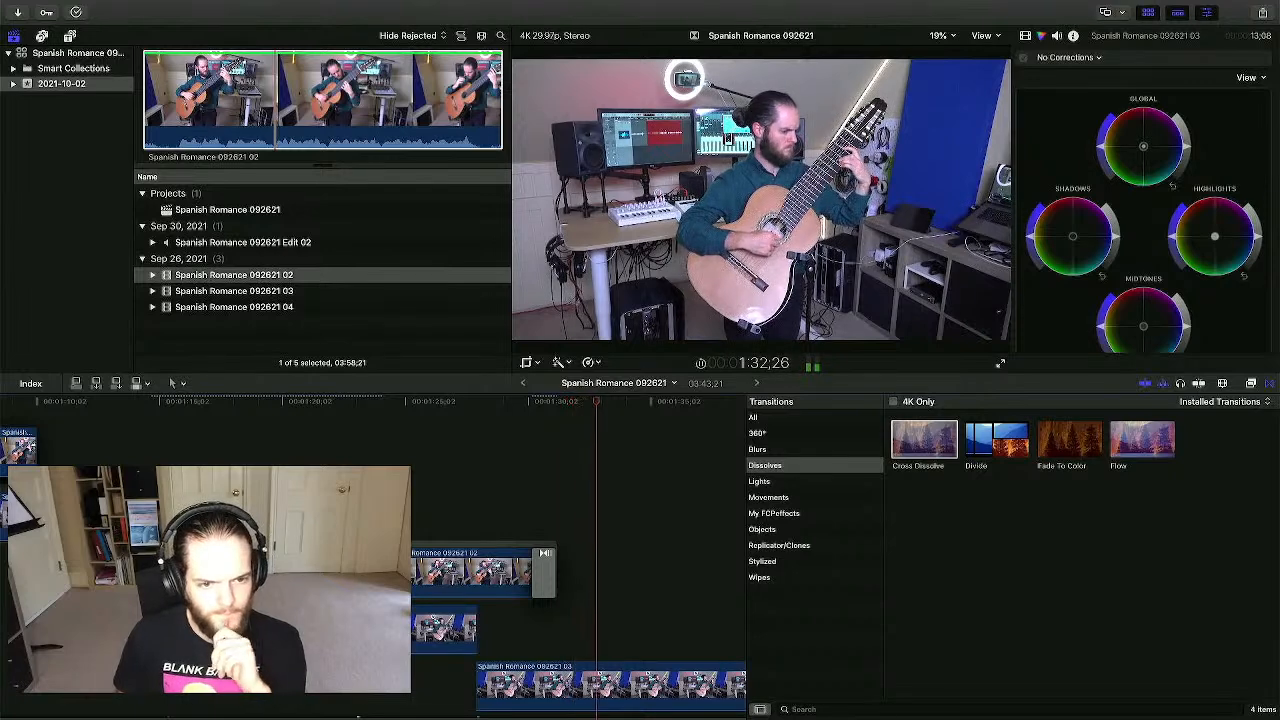
{"action": "scroll", "coordinate": [578, 560], "scroll_direction": "right", "scroll_amount": 2}
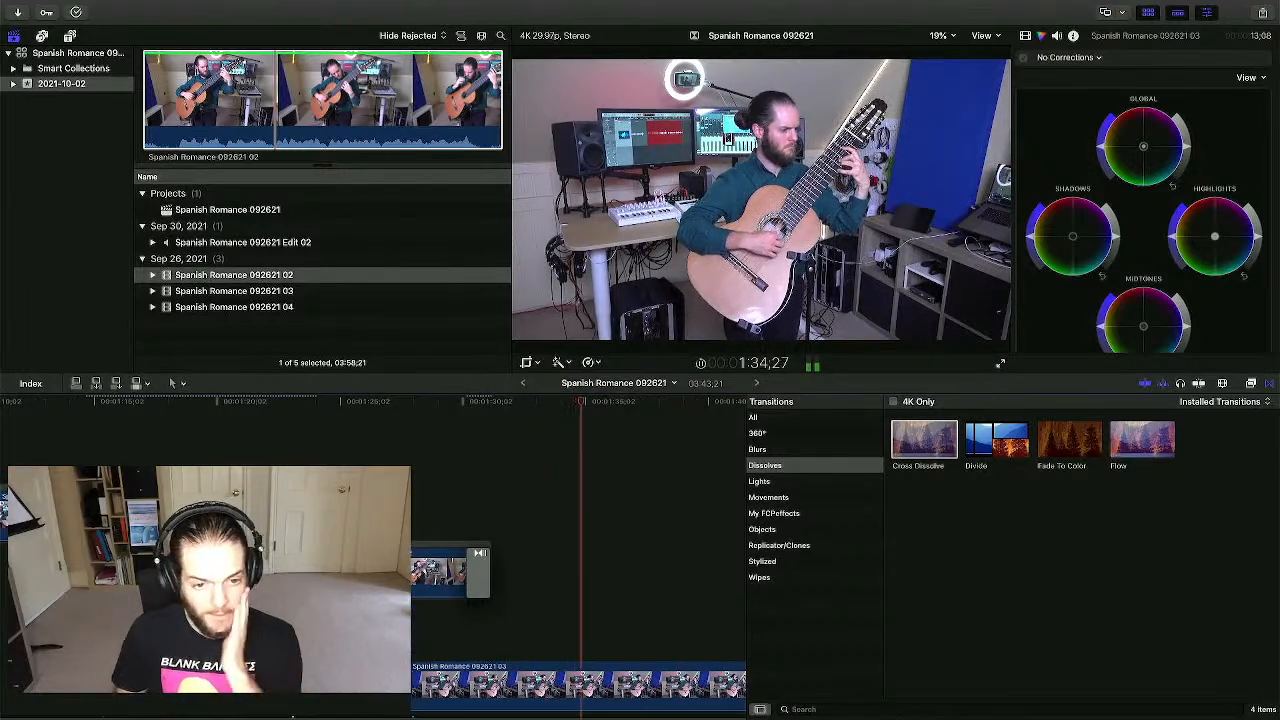
{"action": "scroll", "coordinate": [415, 517], "scroll_direction": "right", "scroll_amount": 3}
{"action": "scroll", "coordinate": [415, 517], "scroll_direction": "right", "scroll_amount": 5}
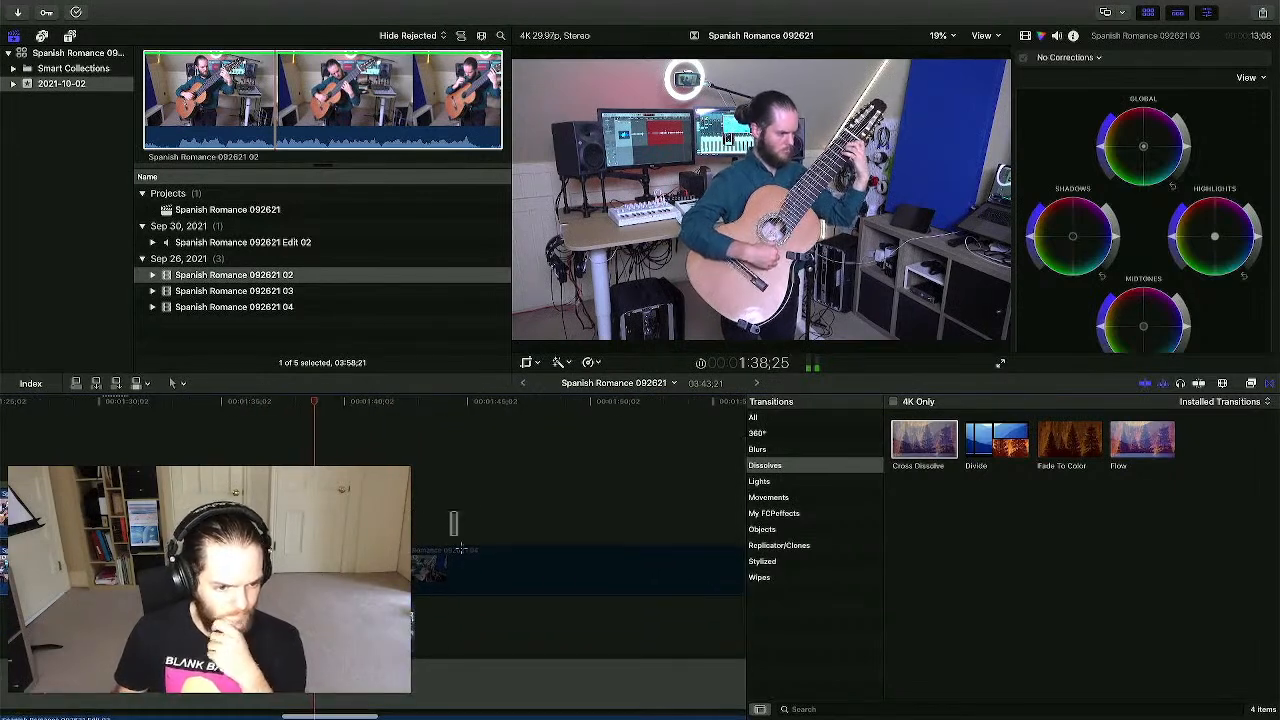
{"action": "left_click", "coordinate": [471, 576]}
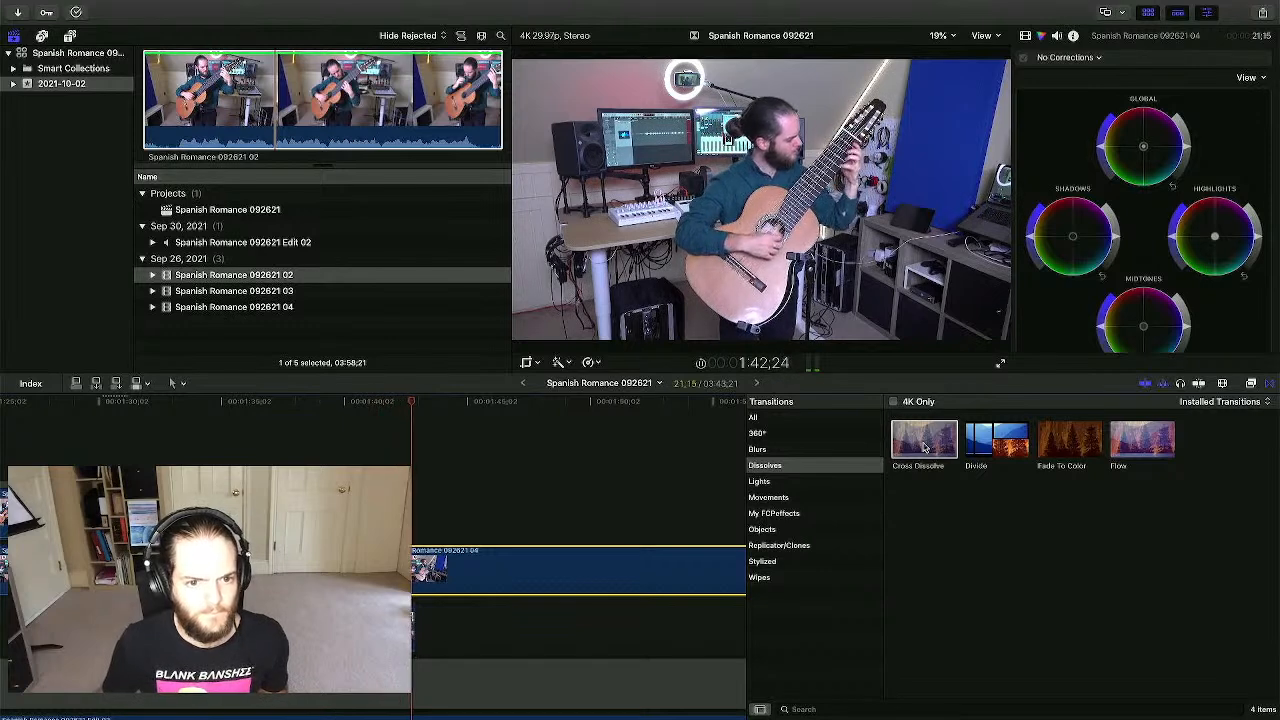
- Add a Cross Dissolve to the start of the 04 camera clip and play it back
{"action": "left_click_drag", "start_coordinate": [924, 448], "coordinate": [494, 571]}
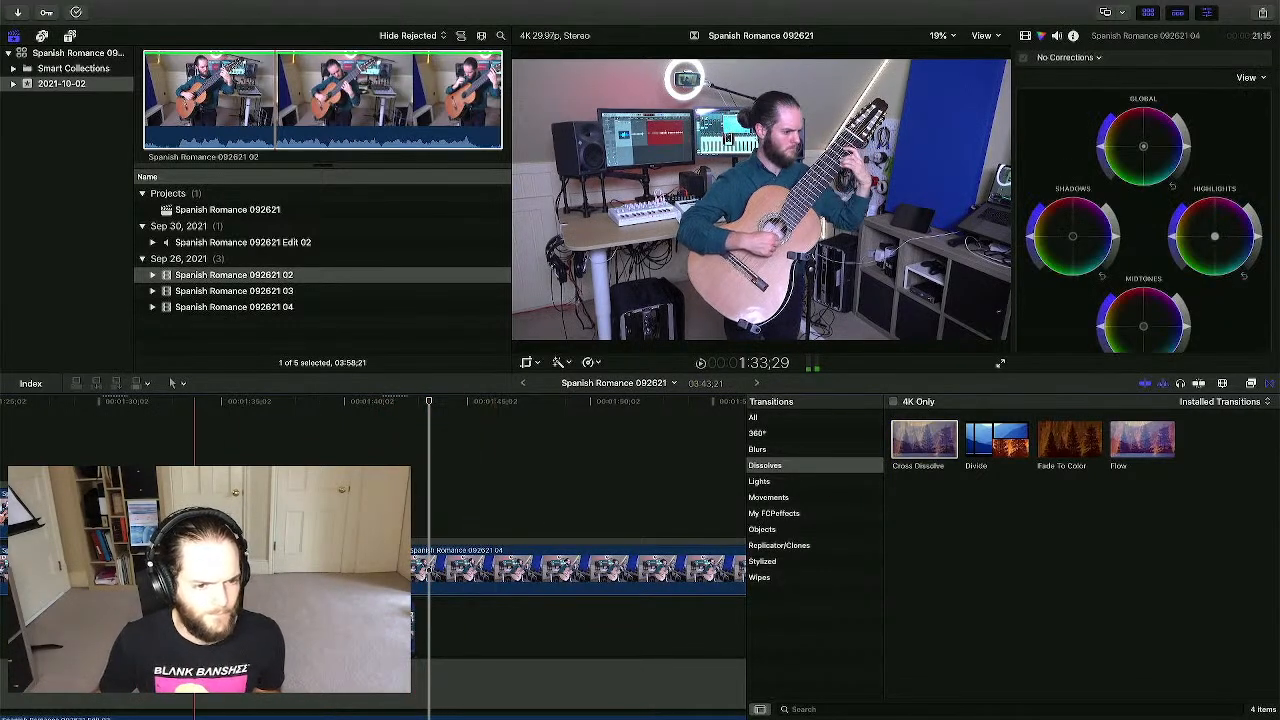
{"action": "key", "text": "space"}
{"action": "left_click", "coordinate": [194, 541]}
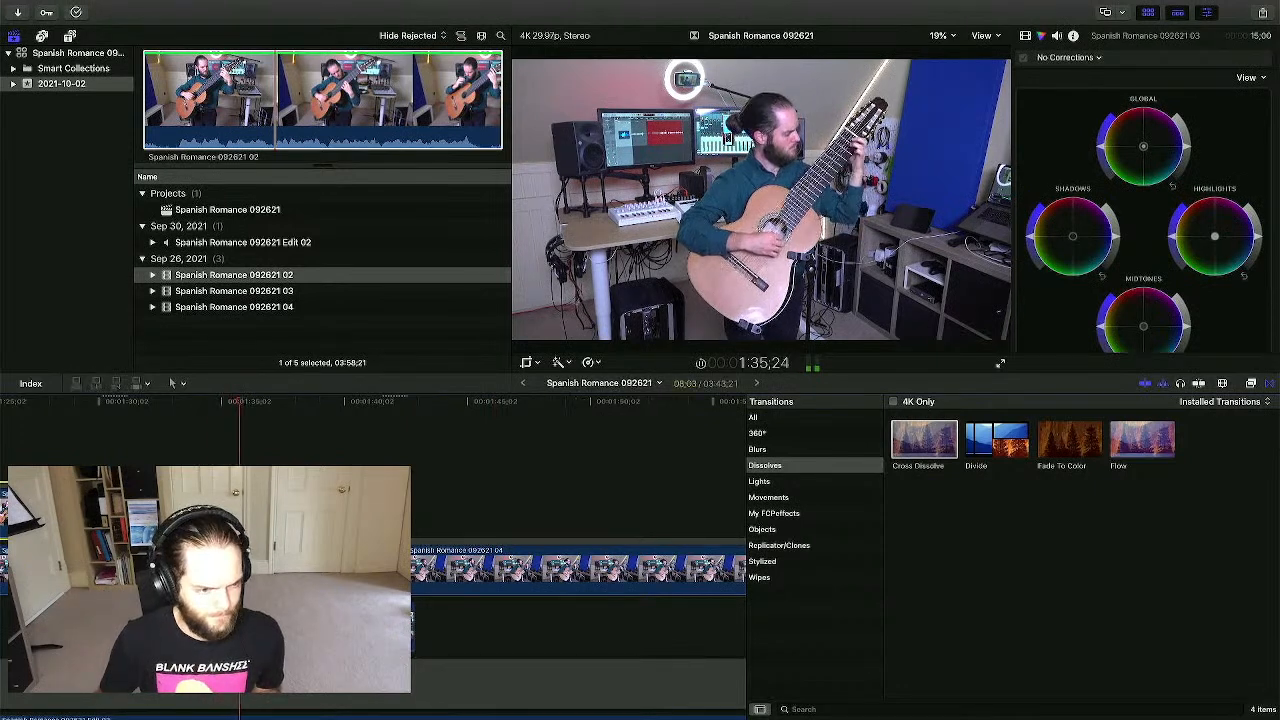
{"action": "scroll", "coordinate": [194, 541], "scroll_direction": "left", "scroll_amount": 4}
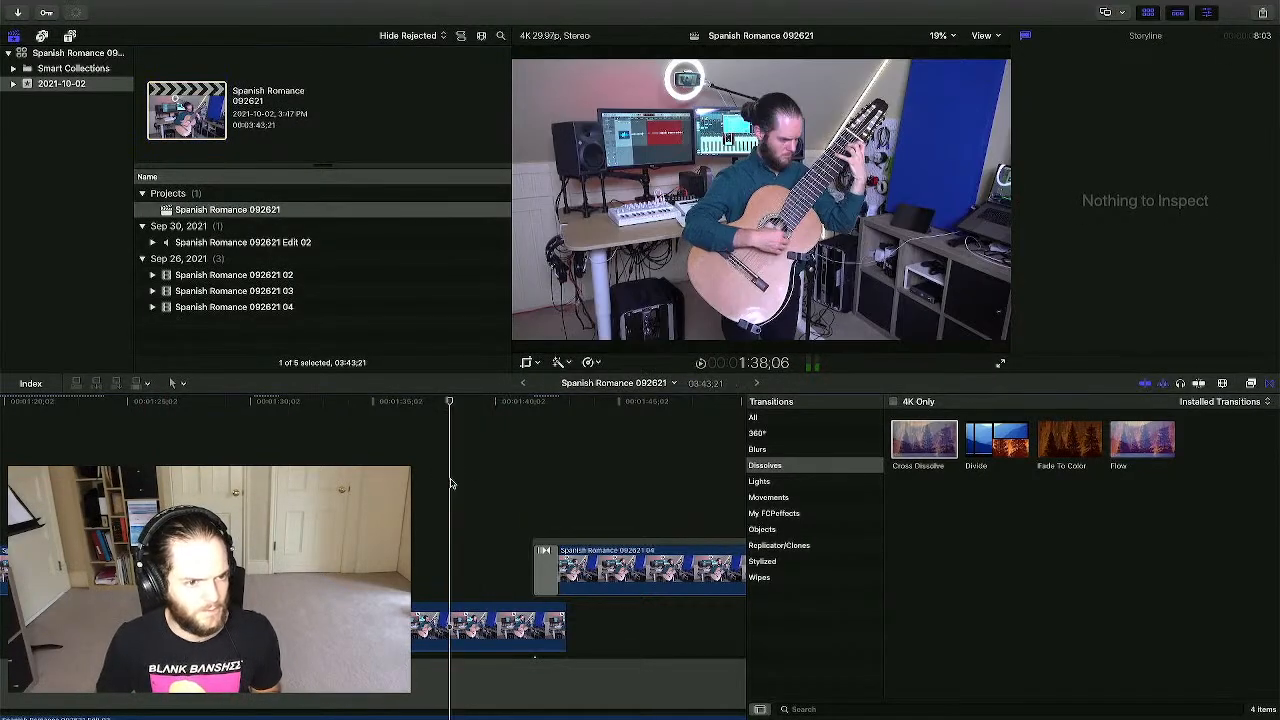
{"action": "left_click", "coordinate": [309, 560]}
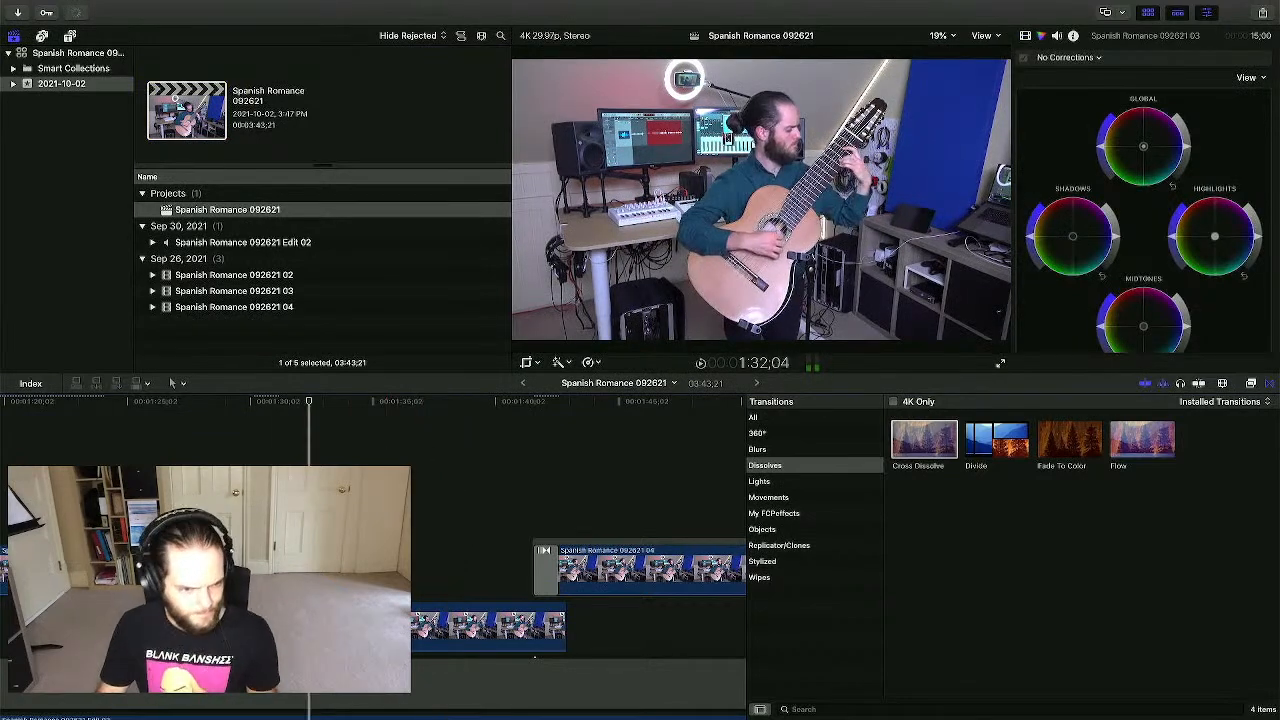
- Lengthen the end of the connected upper 02 angle clip toward 1:53
{"action": "scroll", "coordinate": [351, 560], "scroll_direction": "left", "scroll_amount": 3}
{"action": "scroll", "coordinate": [350, 560], "scroll_direction": "left", "scroll_amount": 3}
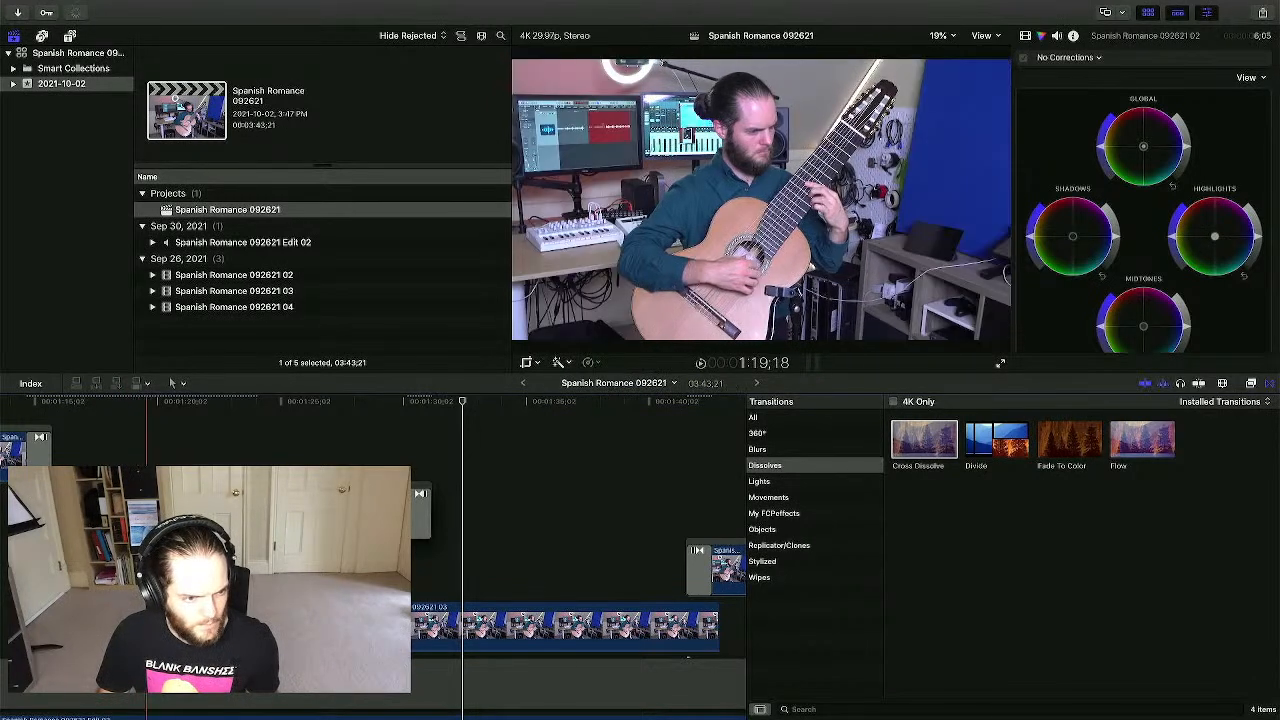
{"action": "key", "text": "b"}
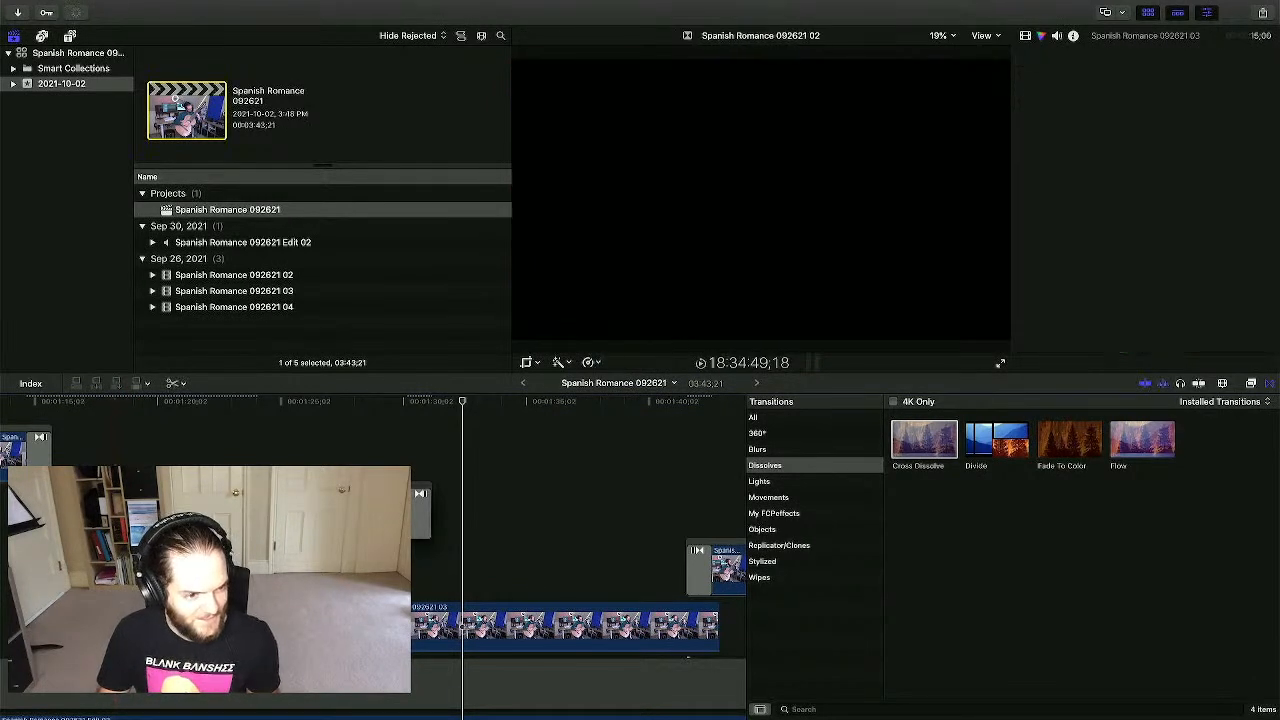
{"action": "key", "text": "a"}
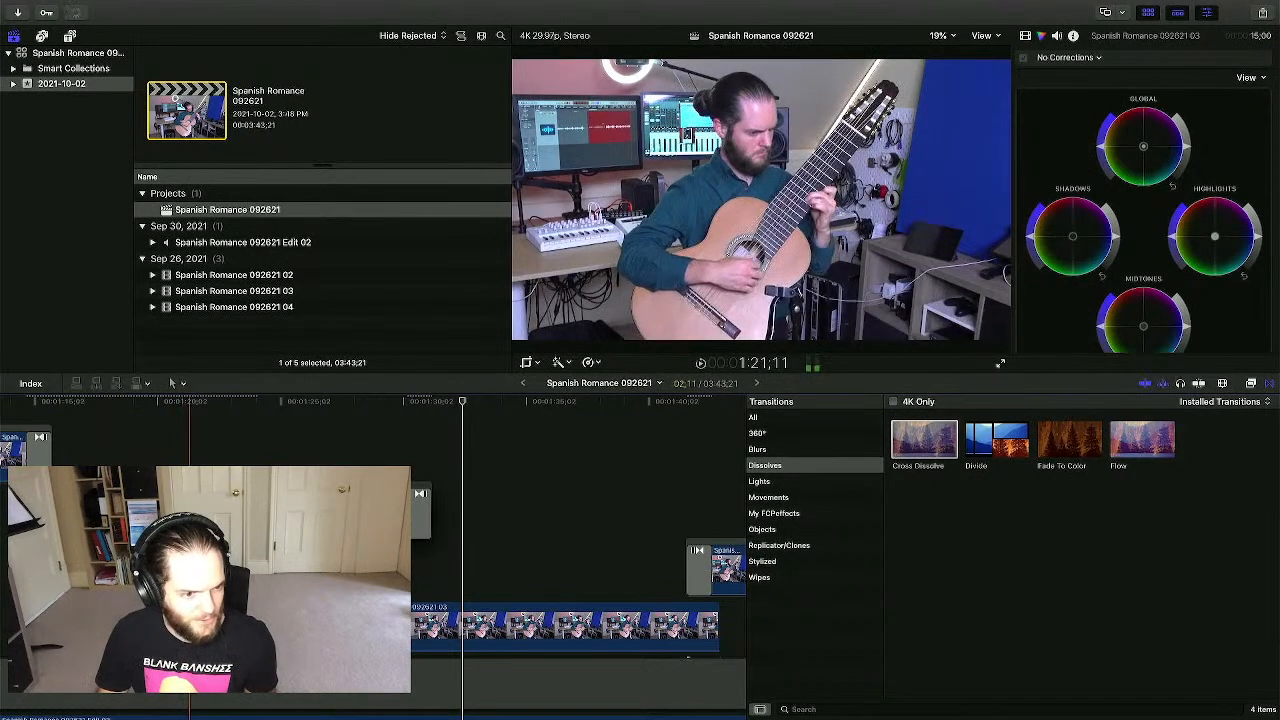
{"action": "left_click_drag", "start_coordinate": [455, 517], "coordinate": [494, 523]}
- Zoom out and trim the upper 02 angle clip to start later
{"action": "scroll", "coordinate": [415, 520], "scroll_direction": "left", "scroll_amount": 5}
{"action": "scroll", "coordinate": [494, 523], "scroll_direction": "left", "scroll_amount": 5}
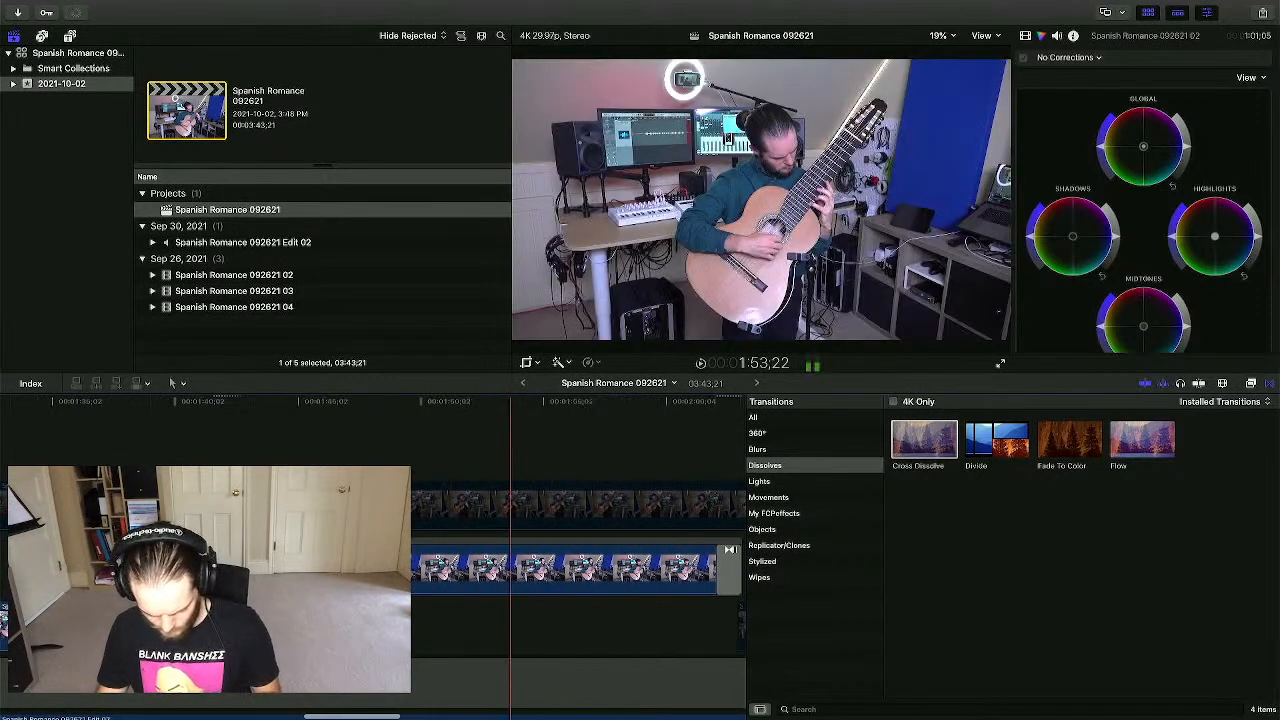
{"action": "key", "text": "super+minus"}
{"action": "key", "text": "super+minus"}
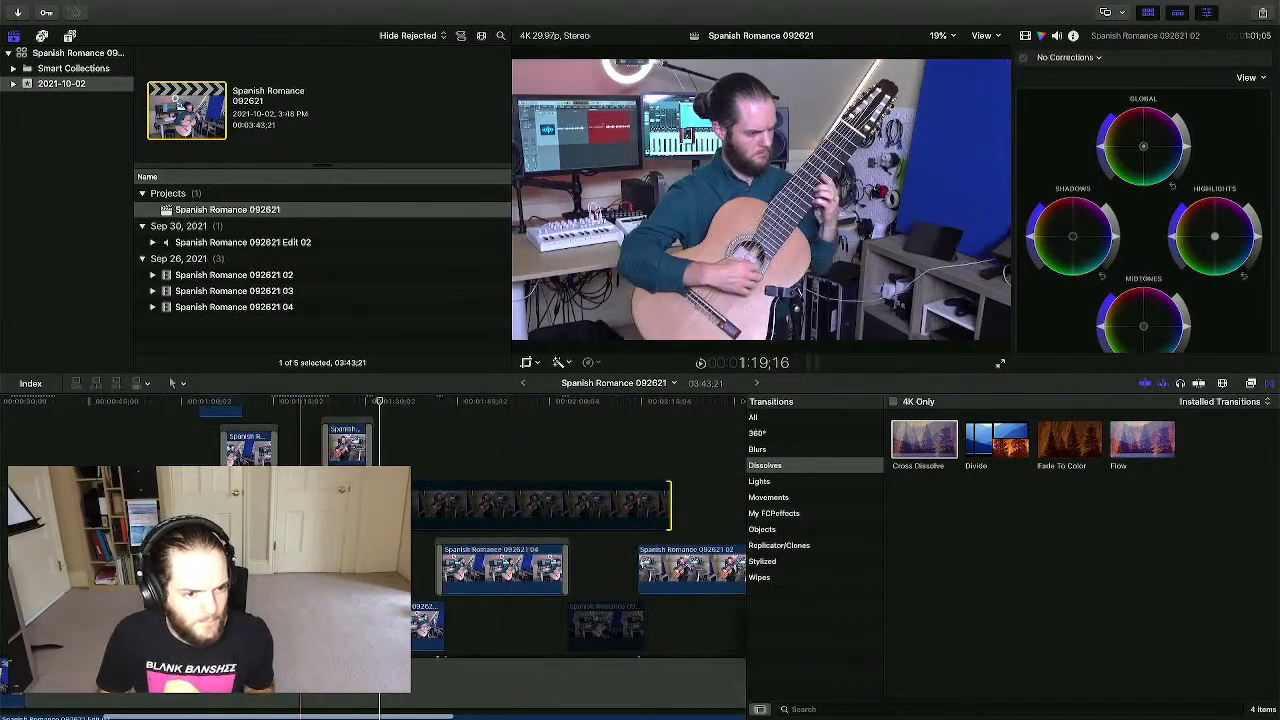
{"action": "left_click_drag", "start_coordinate": [305, 511], "coordinate": [443, 511]}
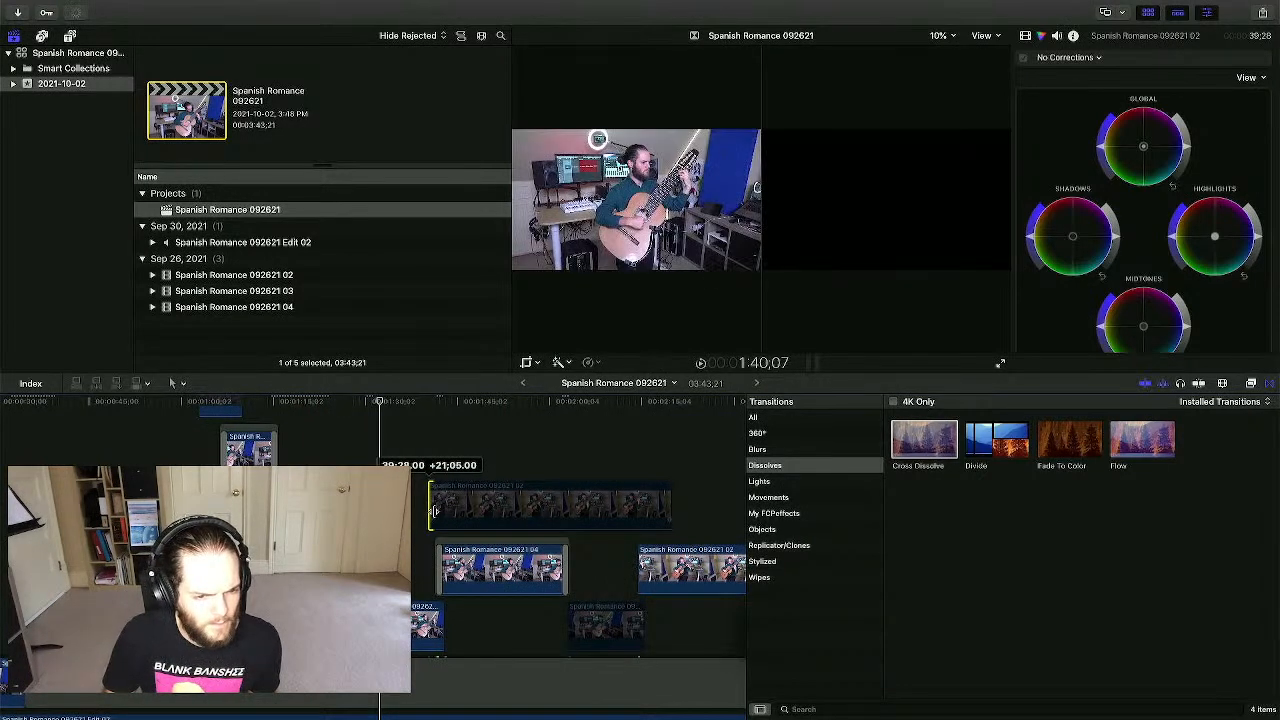
{"action": "left_click_drag", "start_coordinate": [434, 511], "coordinate": [434, 511]}
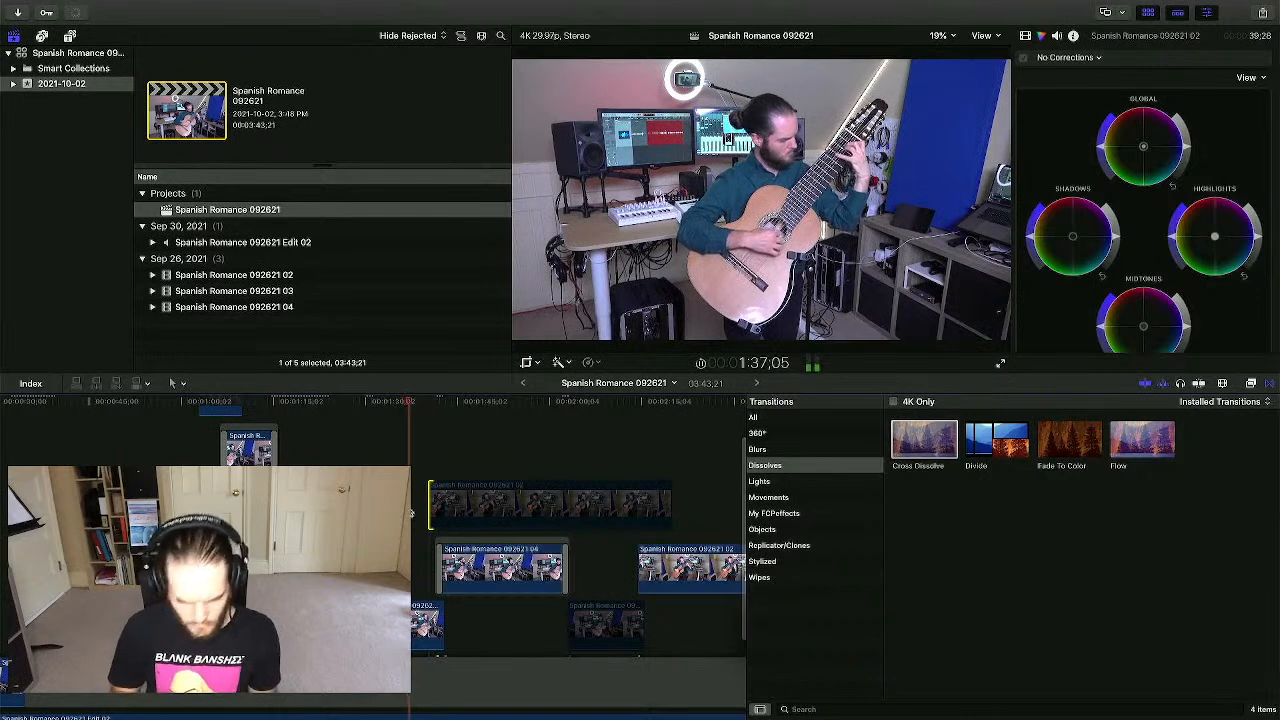
- Shorten the upper 02 clip's end back to about 1:45, just past clip 04's dissolve
{"action": "key", "text": "super+equal"}
{"action": "key", "text": "super+equal"}
{"action": "key", "text": "super+equal"}
{"action": "scroll", "coordinate": [411, 513], "scroll_direction": "right", "scroll_amount": 2}
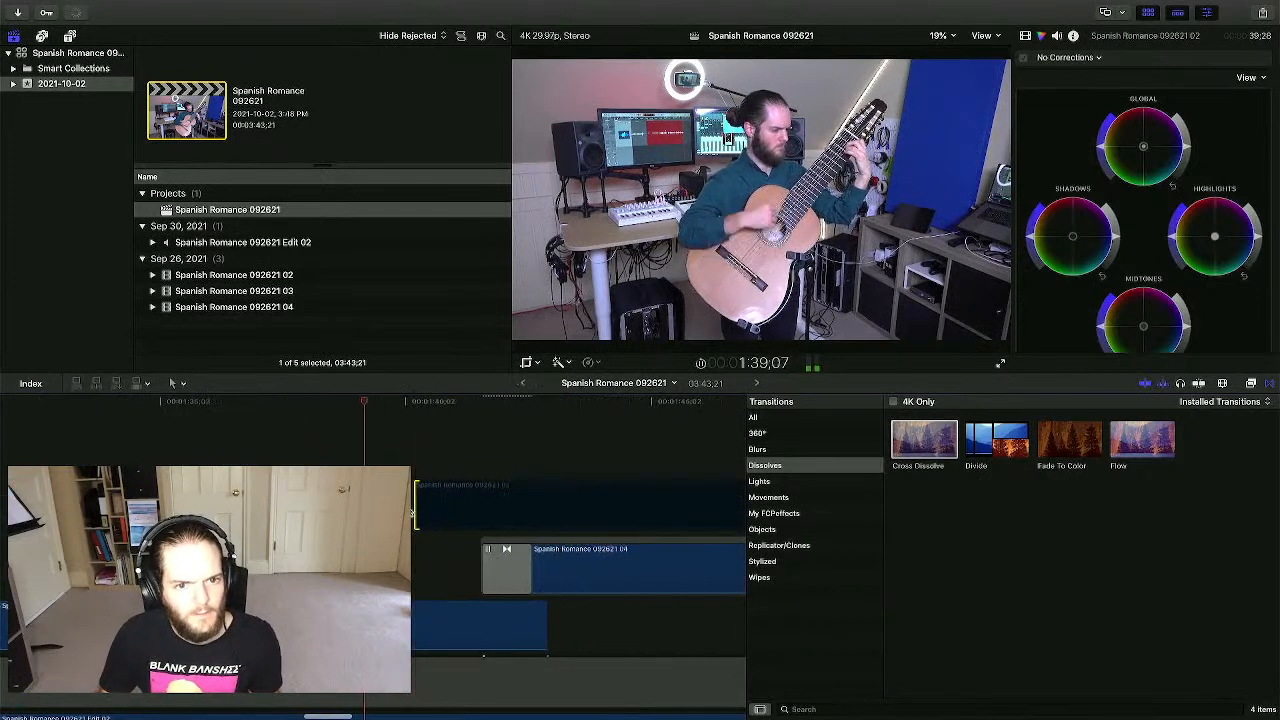
{"action": "scroll", "coordinate": [411, 513], "scroll_direction": "right", "scroll_amount": 3}
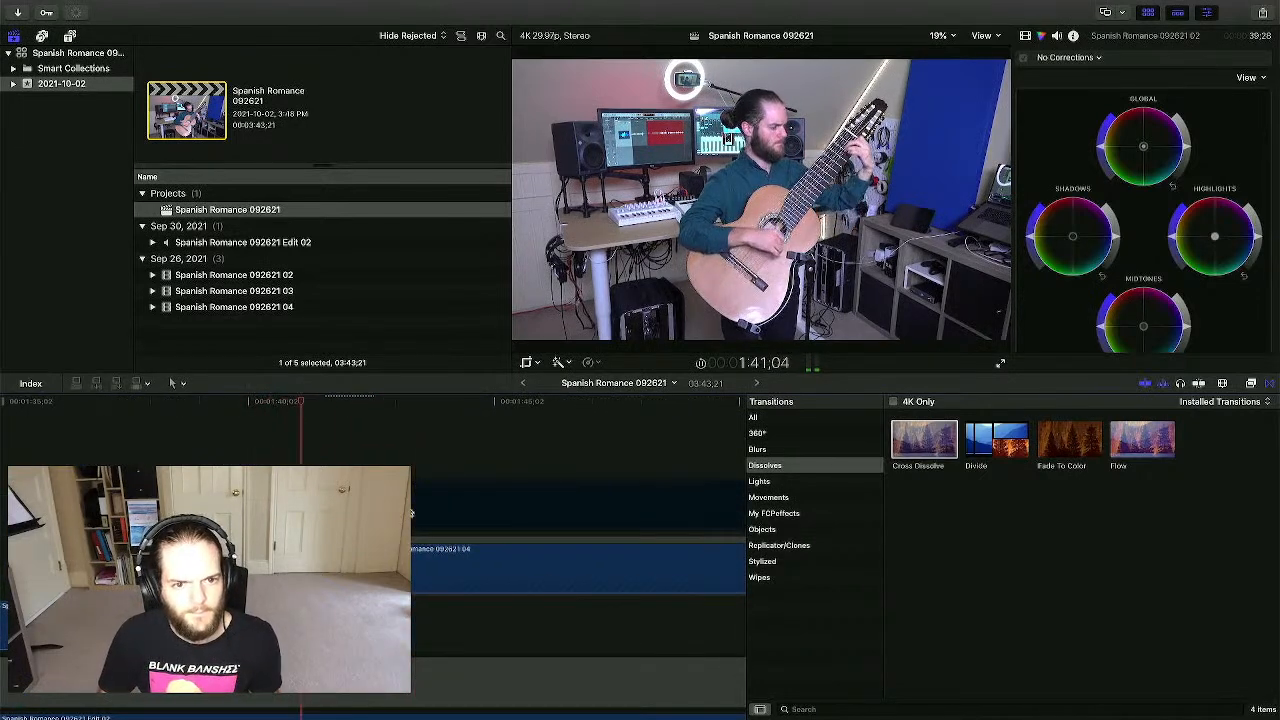
{"action": "key", "text": "super+minus"}
{"action": "key", "text": "super+minus"}
{"action": "key", "text": "super+minus"}
{"action": "key", "text": "space"}
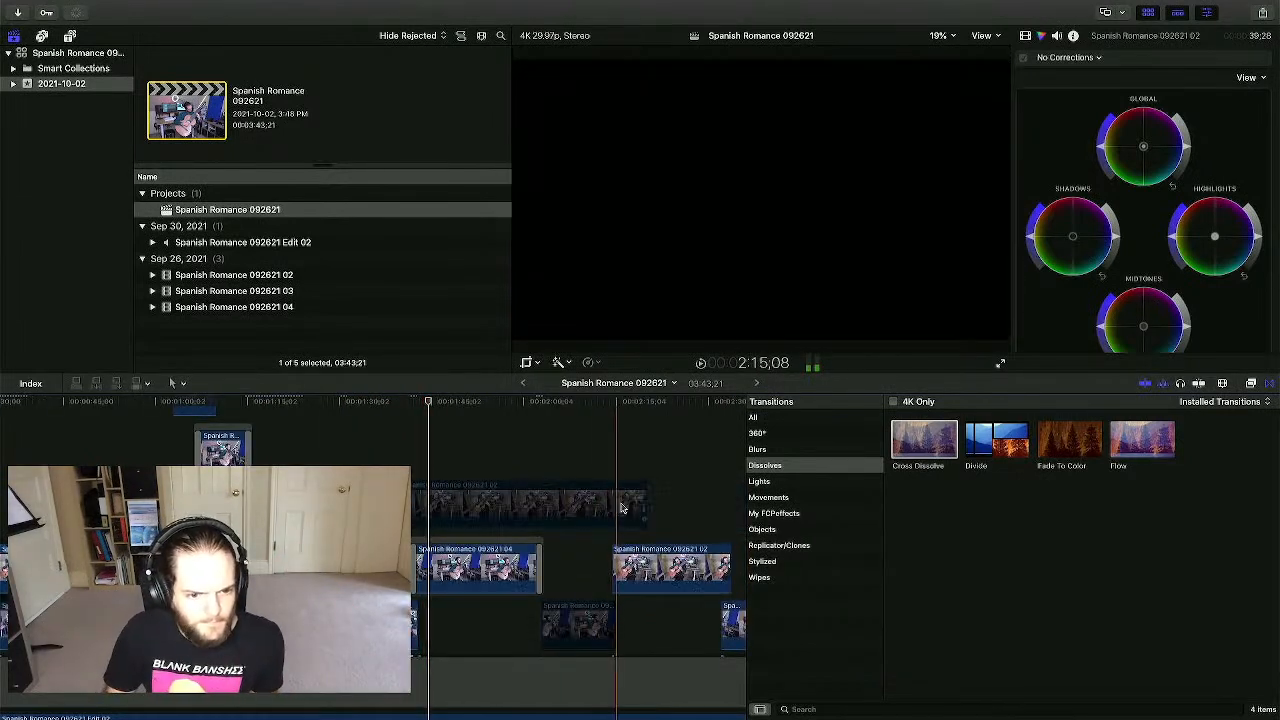
{"action": "left_click_drag", "start_coordinate": [645, 503], "coordinate": [418, 508]}
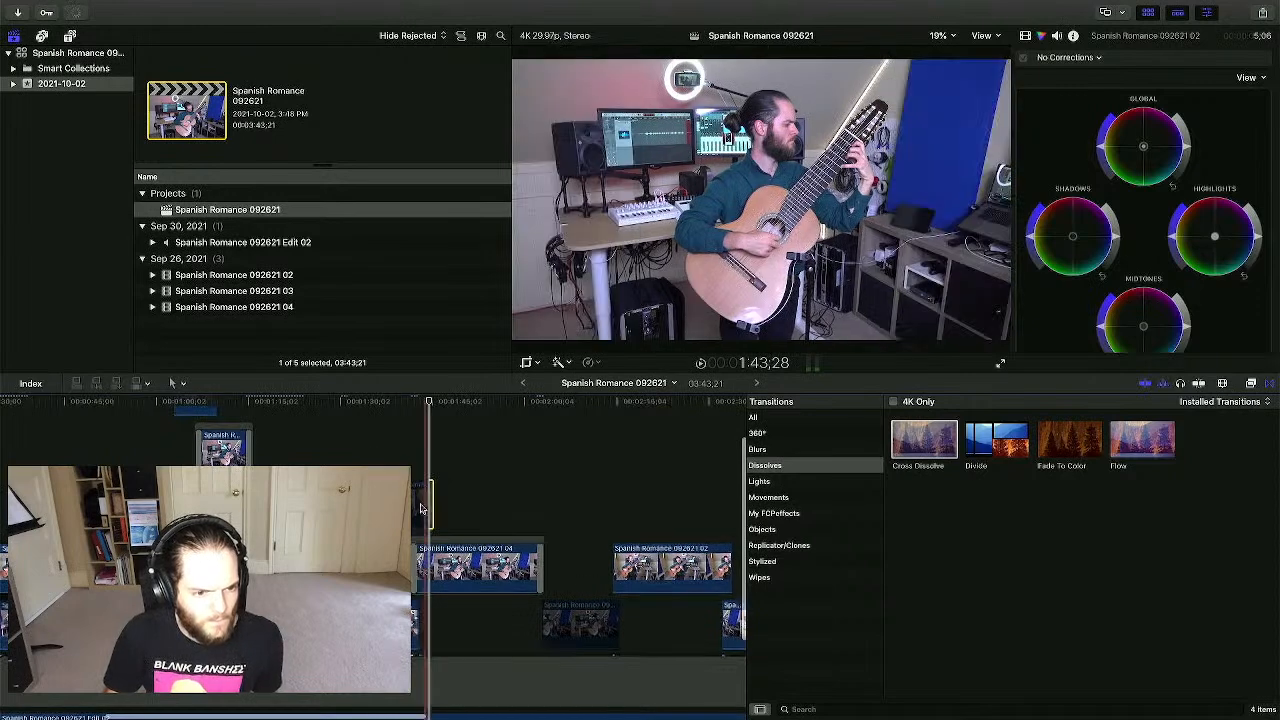
{"action": "left_click", "coordinate": [409, 461]}
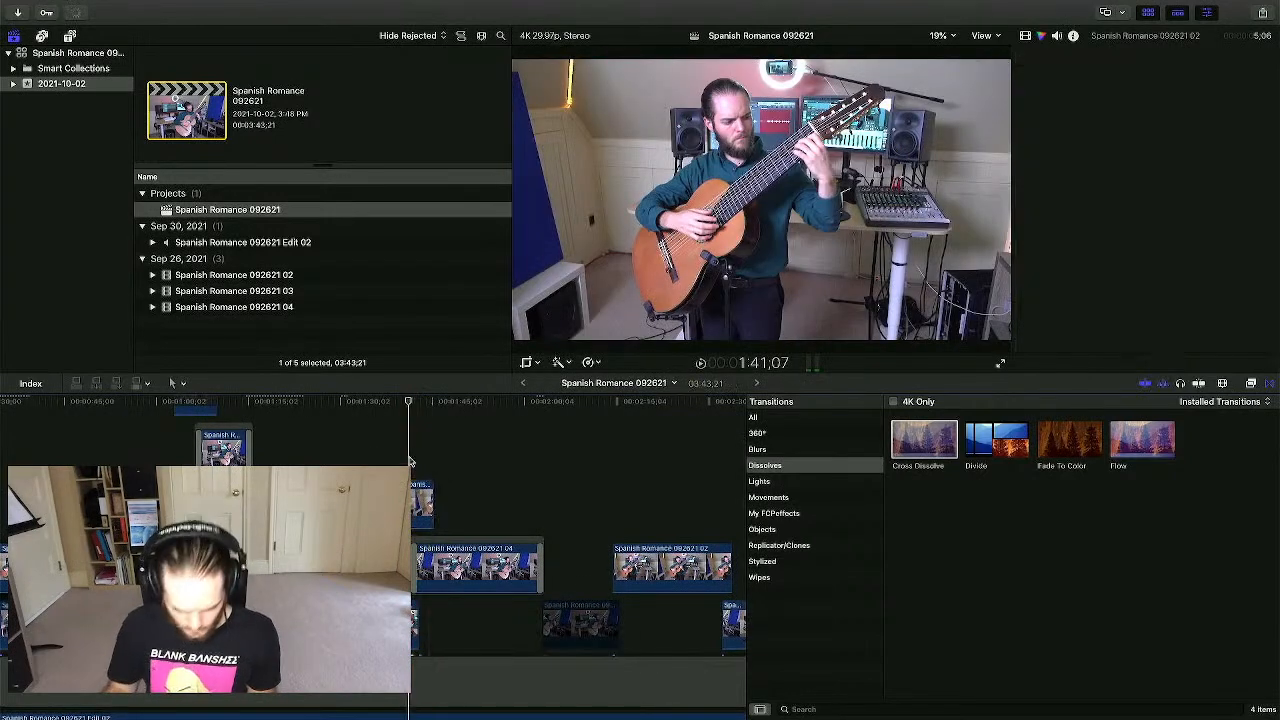
{"action": "key", "text": "super+equal"}
{"action": "key", "text": "super+equal"}
{"action": "key", "text": "super+equal"}
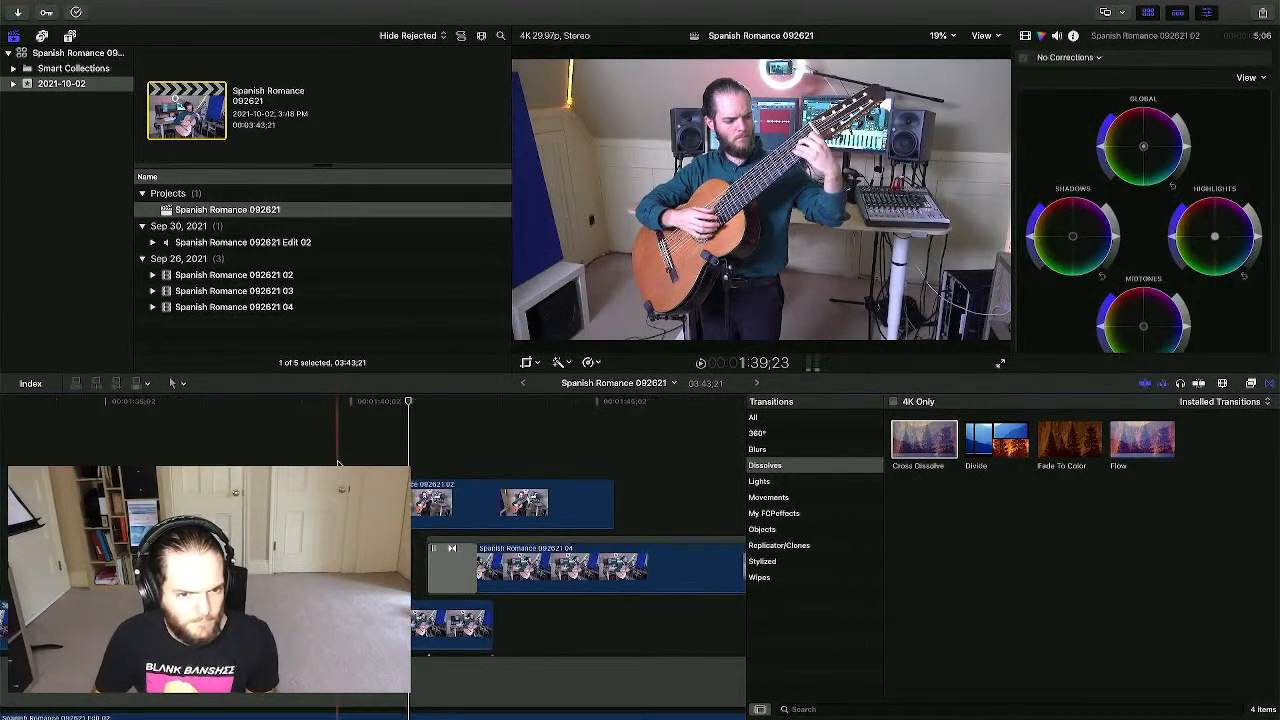
- Play the cut, then move the 02 angle clip later toward 1:41;21
{"action": "key", "text": "space"}
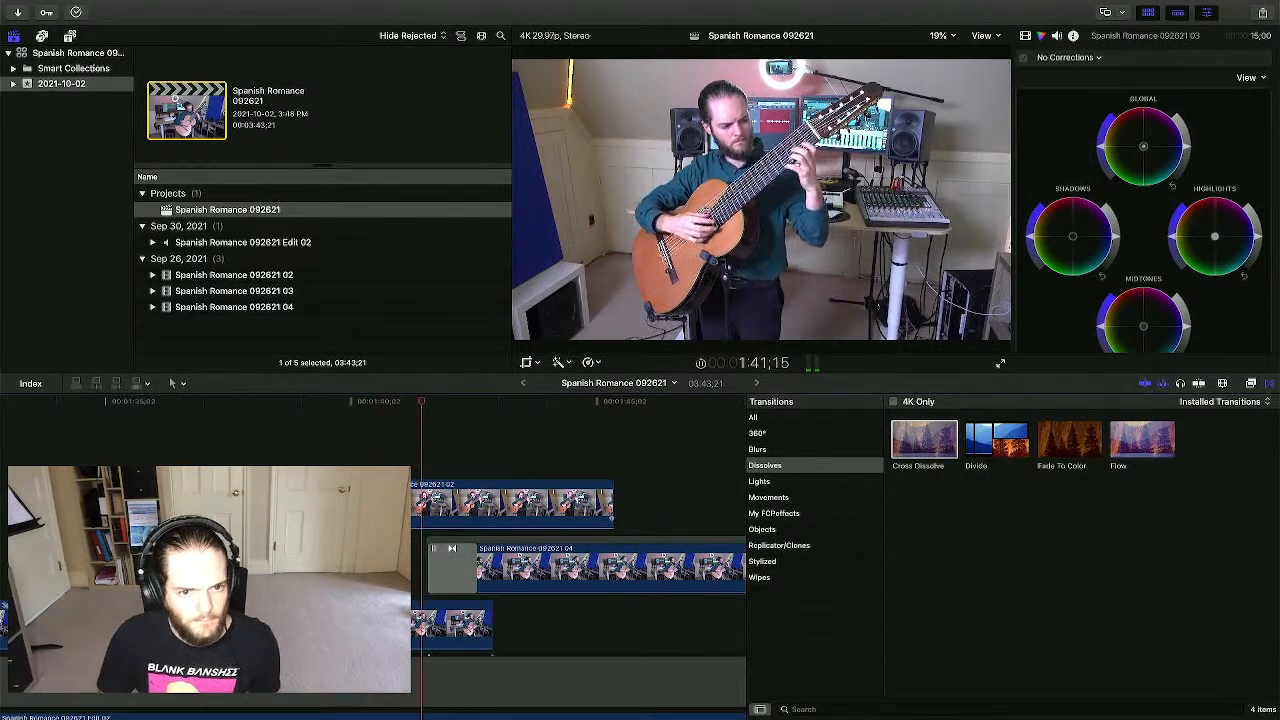
{"action": "key", "text": "space"}
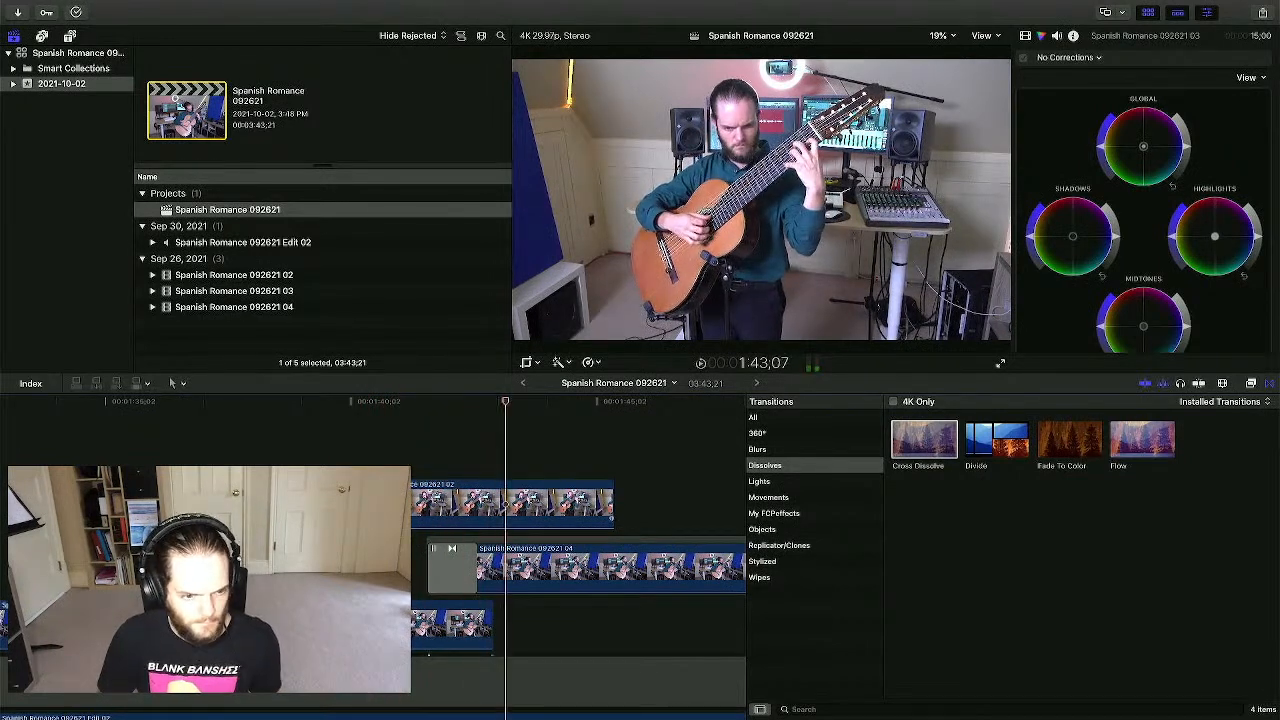
{"action": "left_click", "coordinate": [399, 505]}
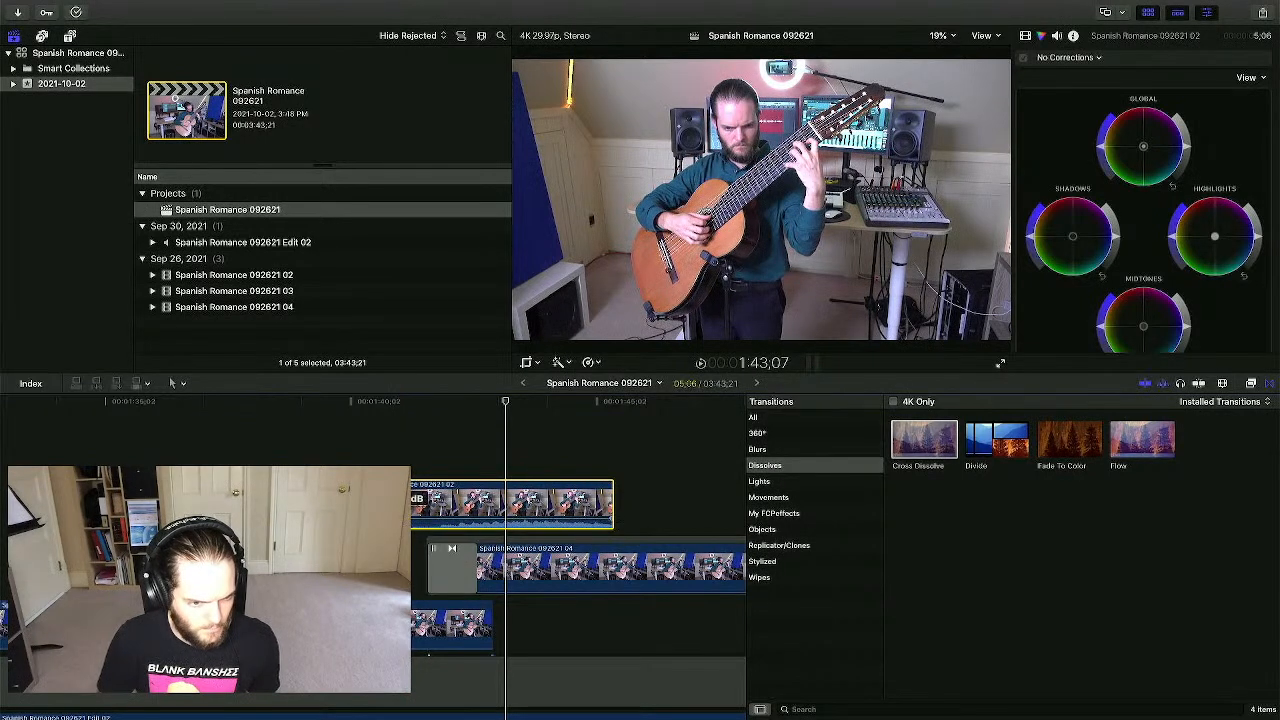
{"action": "left_click", "coordinate": [430, 445]}
{"action": "scroll", "coordinate": [431, 446], "scroll_direction": "down", "scroll_amount": 5}
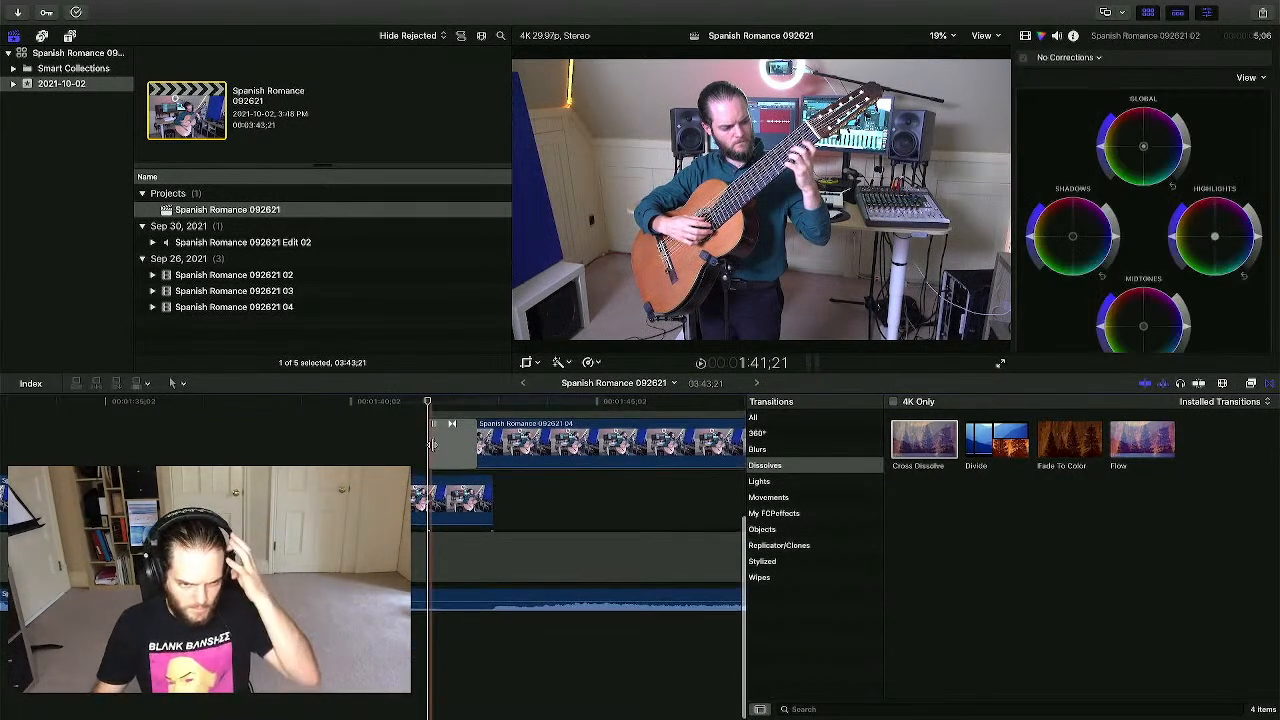
{"action": "scroll", "coordinate": [432, 445], "scroll_direction": "up", "scroll_amount": 3}
{"action": "left_click_drag", "start_coordinate": [432, 445], "coordinate": [508, 445]}
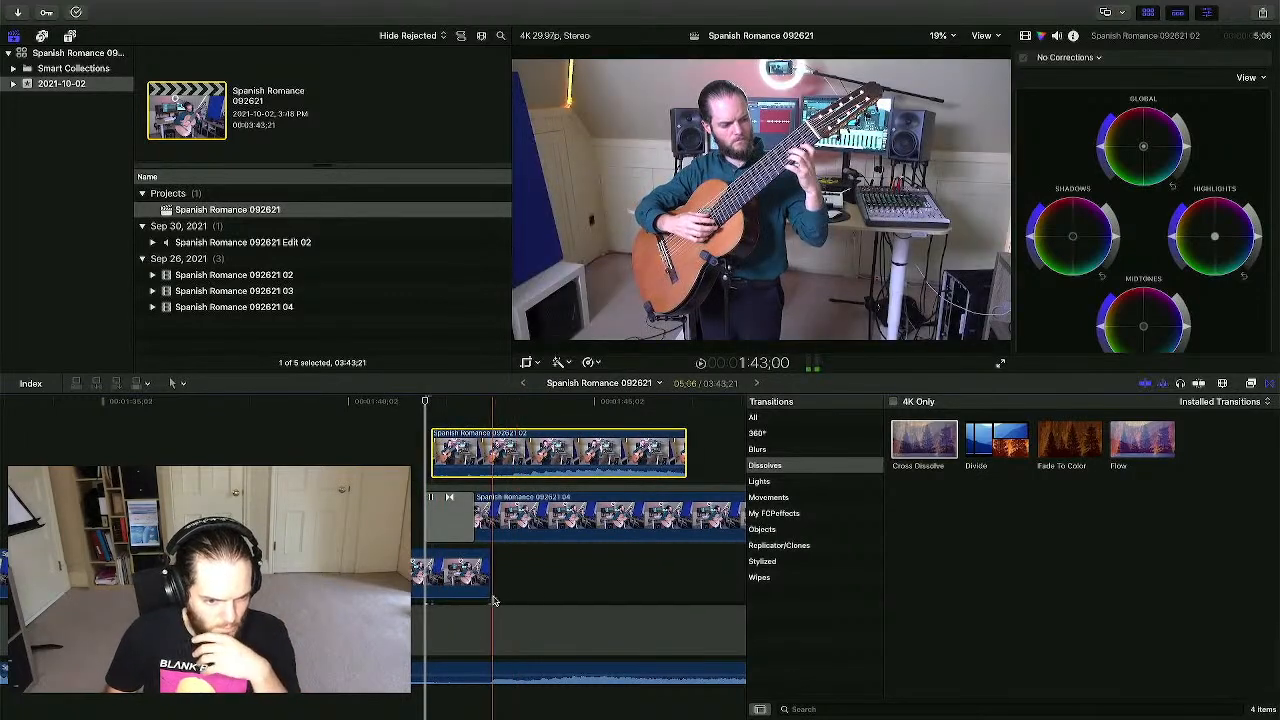
- Review the new cut and nudge the 02 clip slightly earlier
{"action": "left_click", "coordinate": [493, 601]}
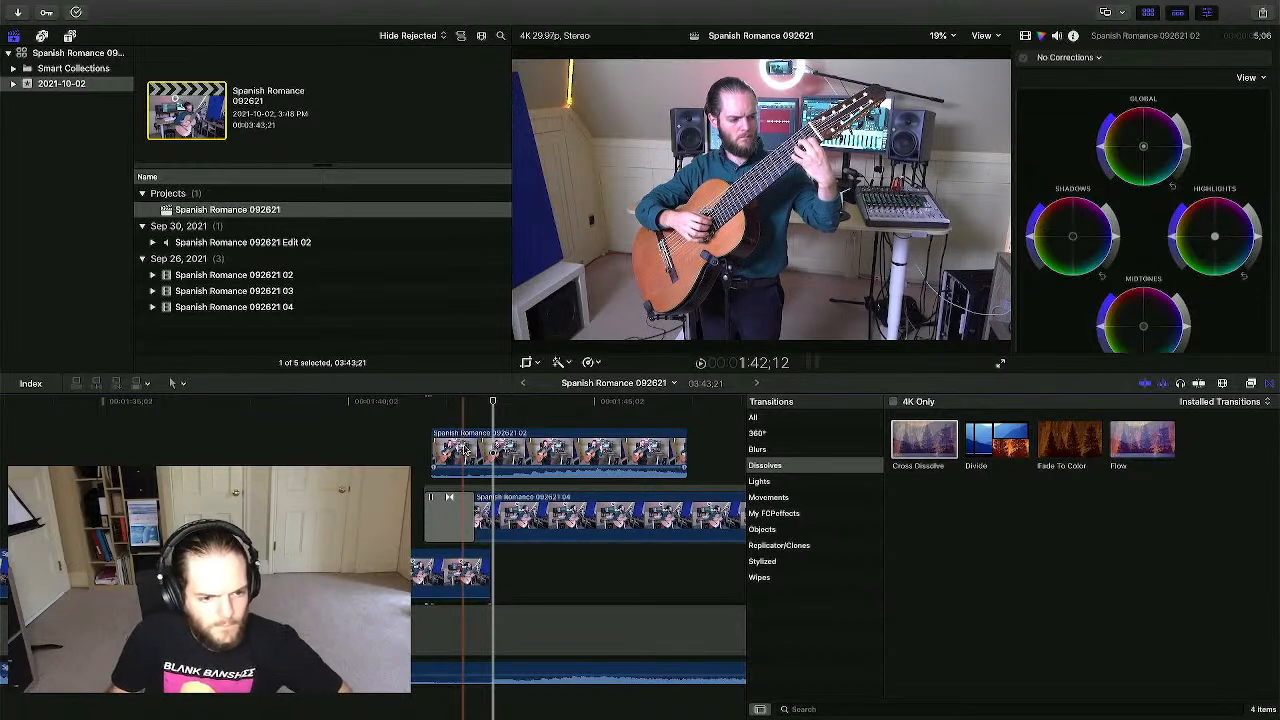
{"action": "key", "text": "space"}
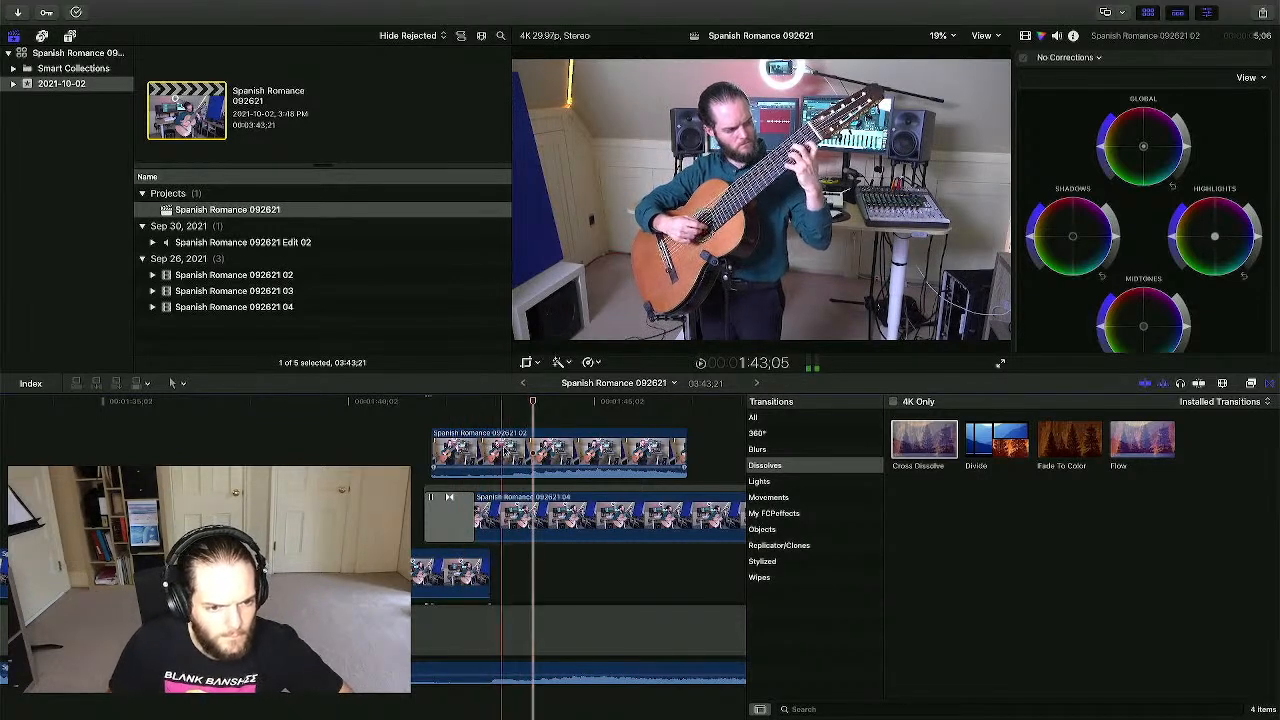
{"action": "left_click_drag", "start_coordinate": [515, 450], "coordinate": [499, 452]}
{"action": "left_click", "coordinate": [493, 580]}
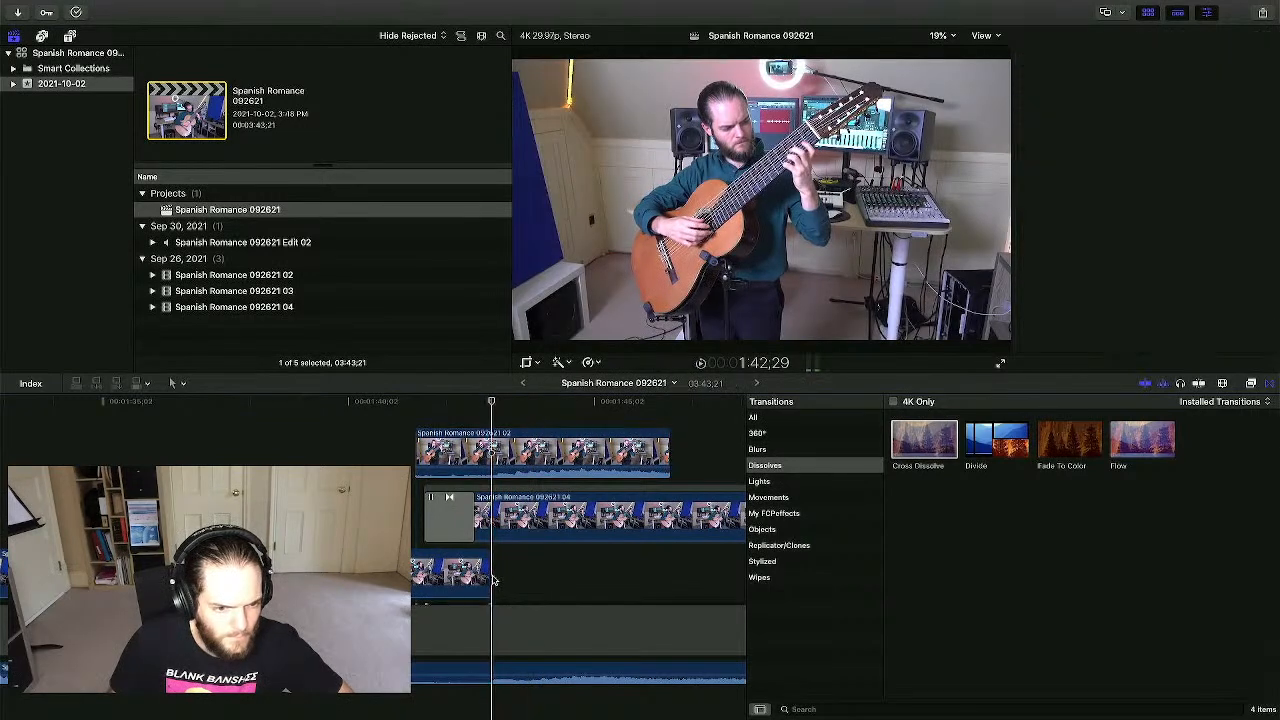
{"action": "left_click", "coordinate": [498, 449]}
{"action": "left_click_drag", "start_coordinate": [498, 449], "coordinate": [493, 449]}
- Extend the 02 clip's start to about 1:37 and mute its audio
{"action": "left_click_drag", "start_coordinate": [412, 450], "coordinate": [255, 452]}
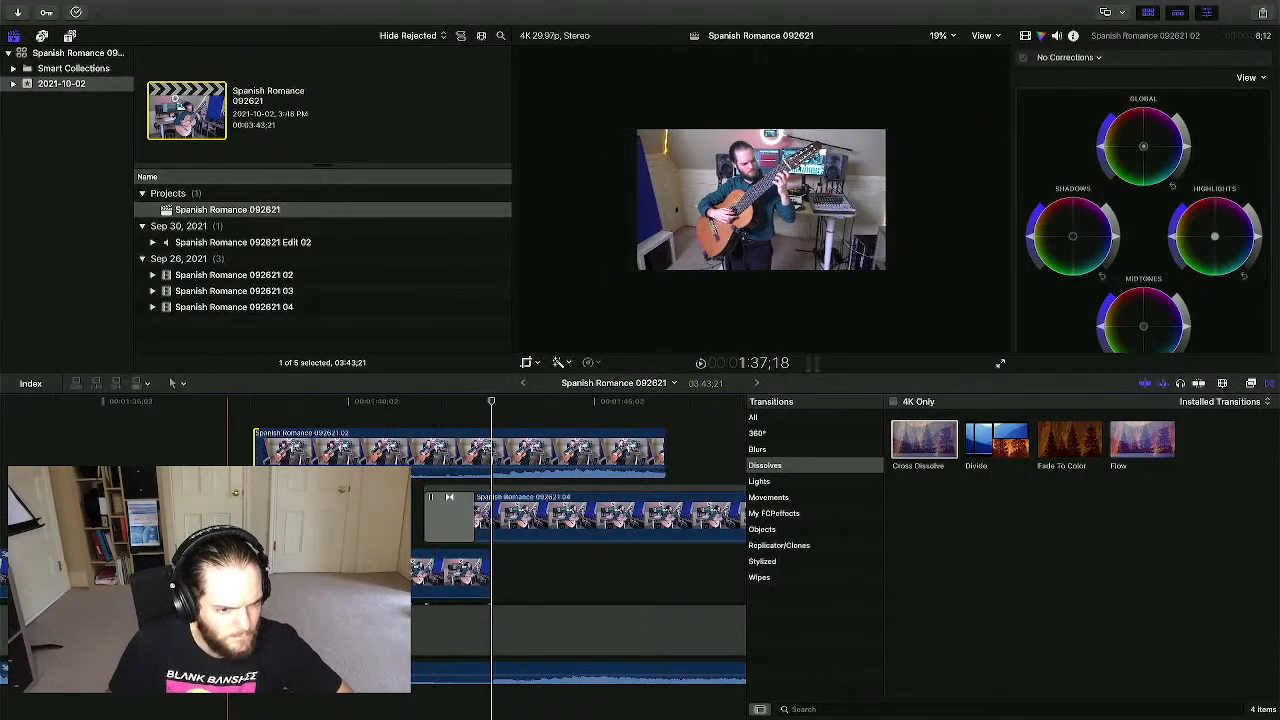
{"action": "left_click", "coordinate": [256, 450]}
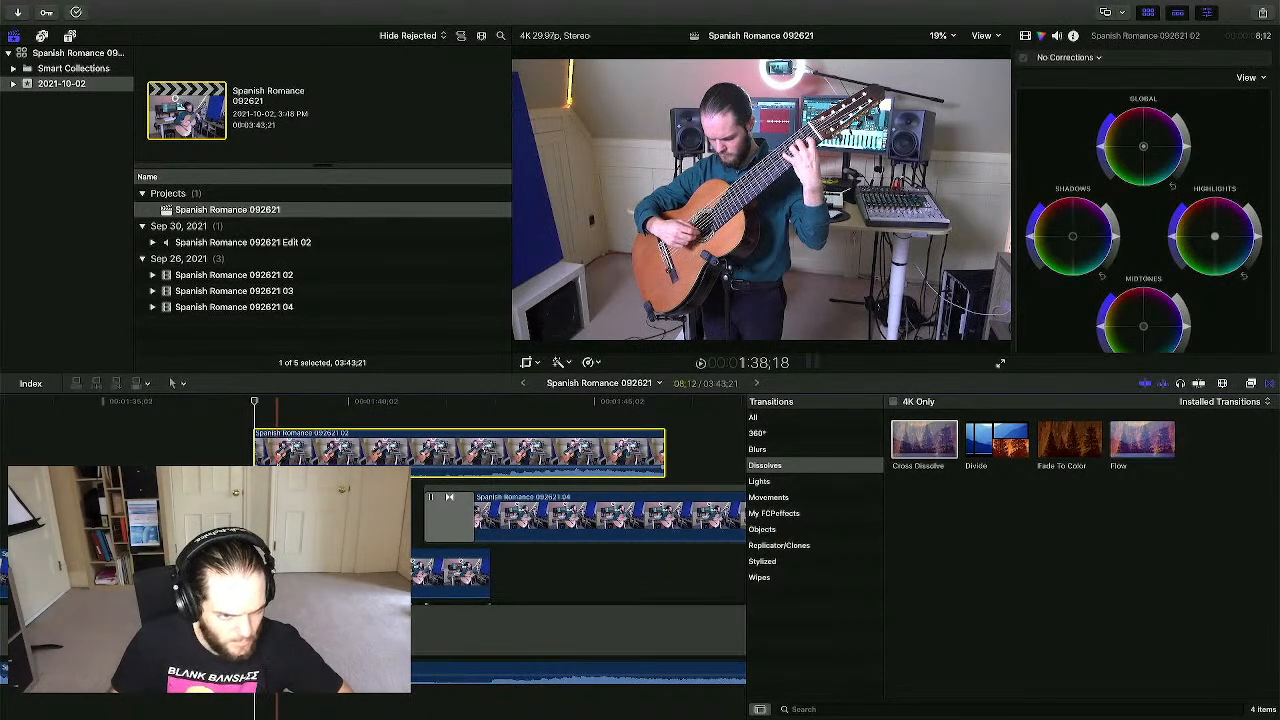
{"action": "left_click_drag", "start_coordinate": [280, 460], "coordinate": [275, 482]}
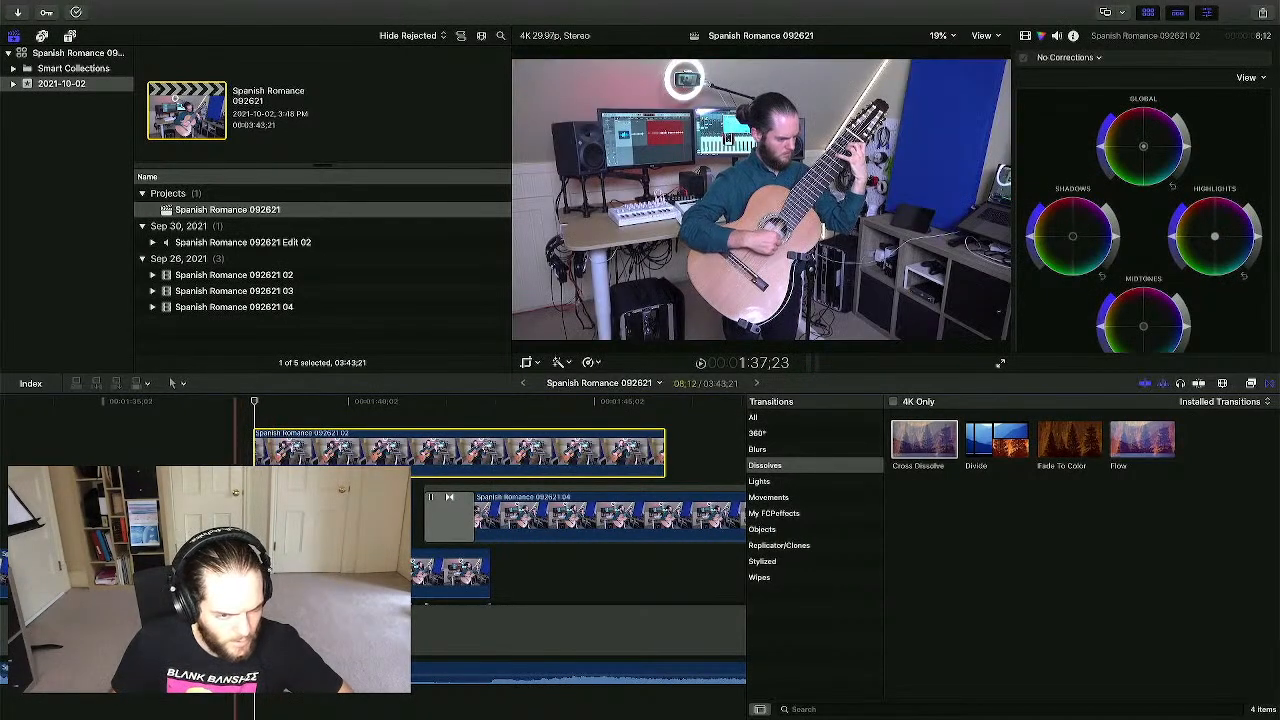
- Add Cross Dissolves to both ends of the upper 02 clip and trim its start later
{"action": "left_click_drag", "start_coordinate": [924, 441], "coordinate": [460, 453]}
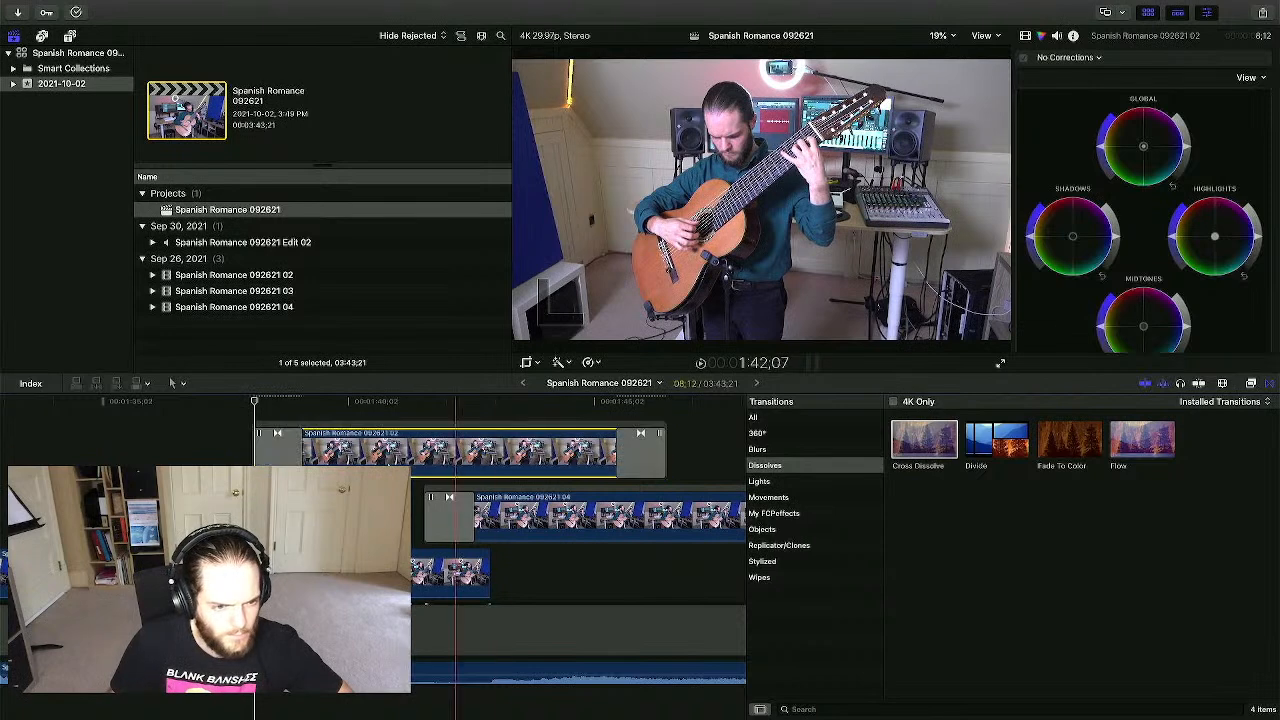
{"action": "left_click", "coordinate": [177, 452]}
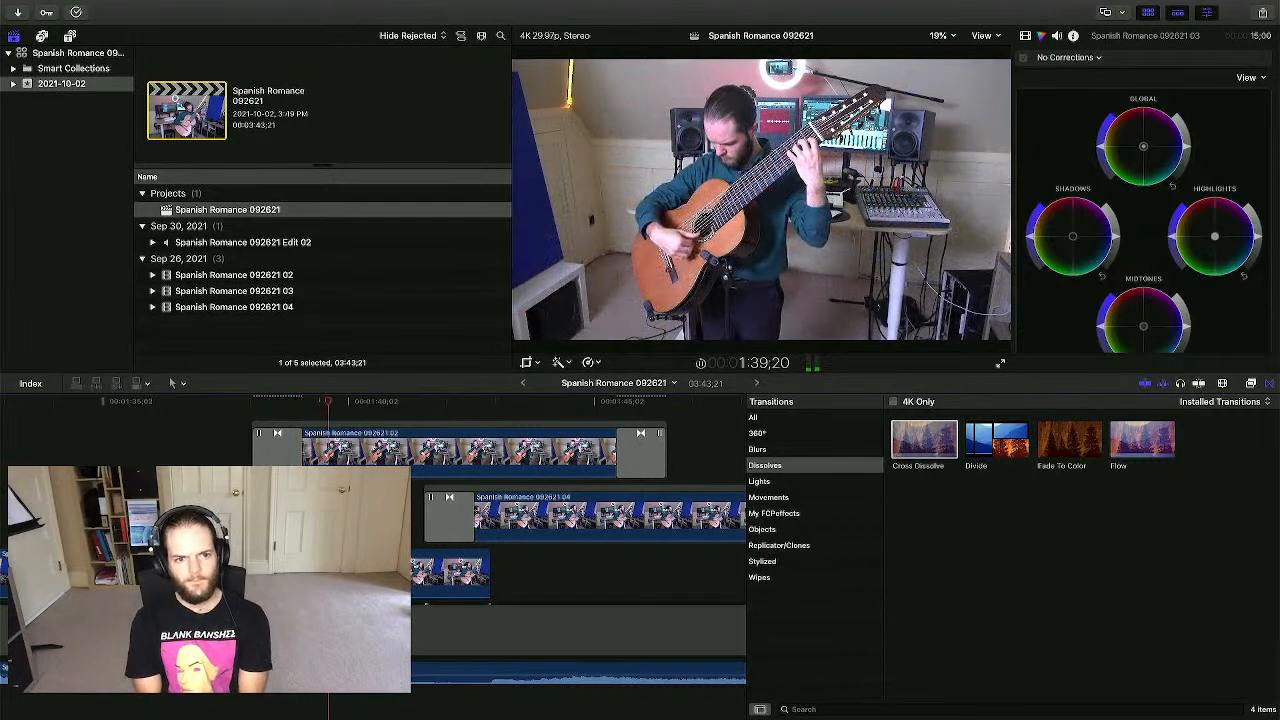
{"action": "left_click_drag", "start_coordinate": [280, 437], "coordinate": [298, 437]}
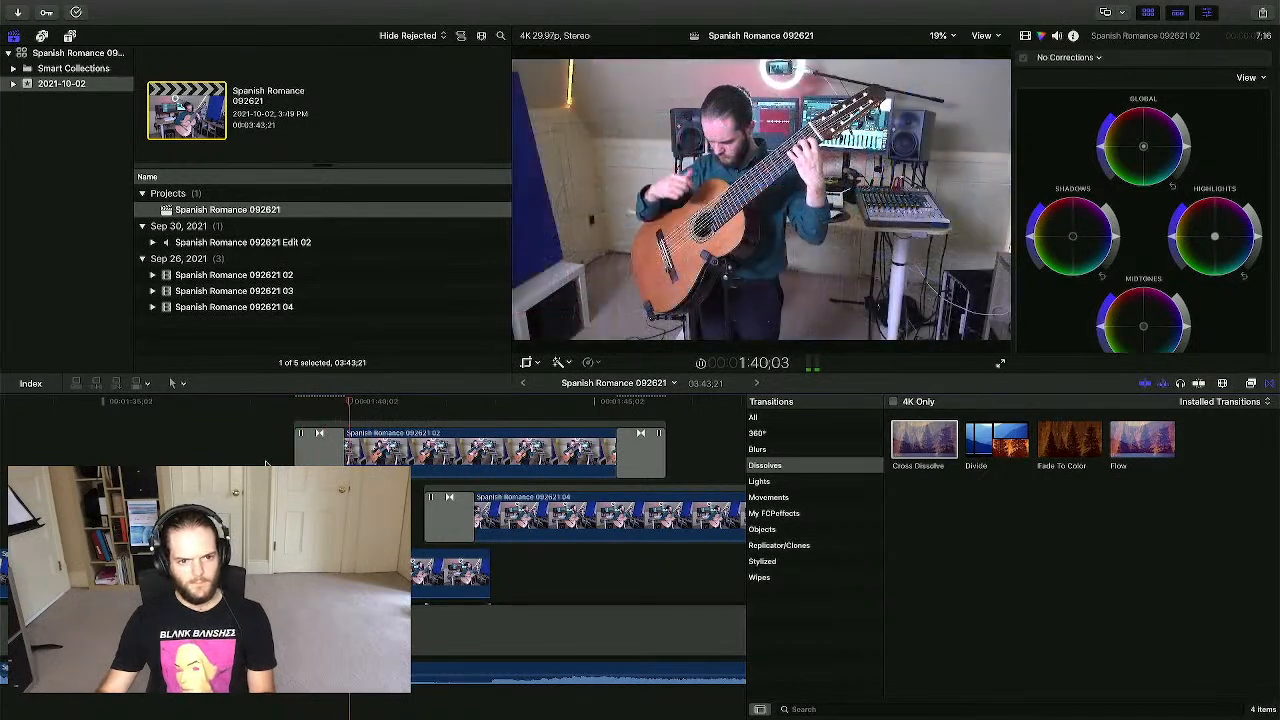
{"action": "key", "text": "space"}
- Push the 02 clip's start about 22 frames later and play back the cut past 1:59
{"action": "left_click_drag", "start_coordinate": [320, 434], "coordinate": [356, 434]}
{"action": "key", "text": "space"}
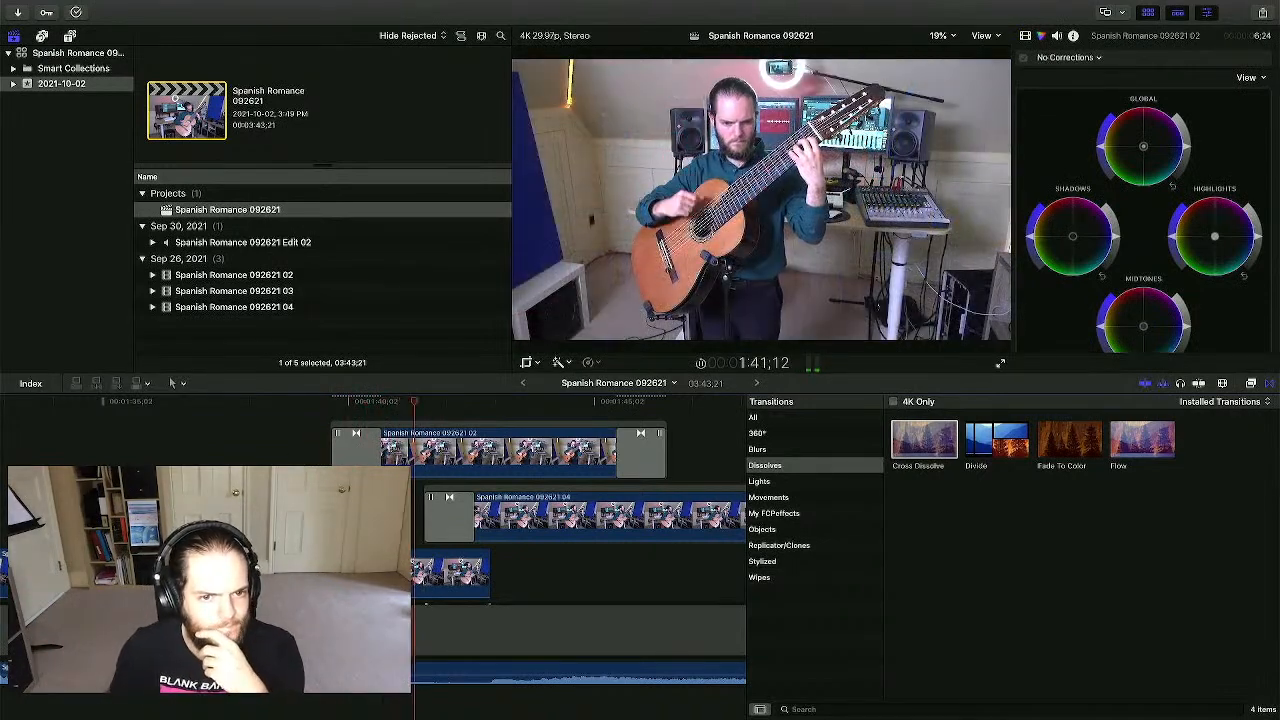
{"action": "scroll", "coordinate": [450, 473], "scroll_direction": "right", "scroll_amount": 1}
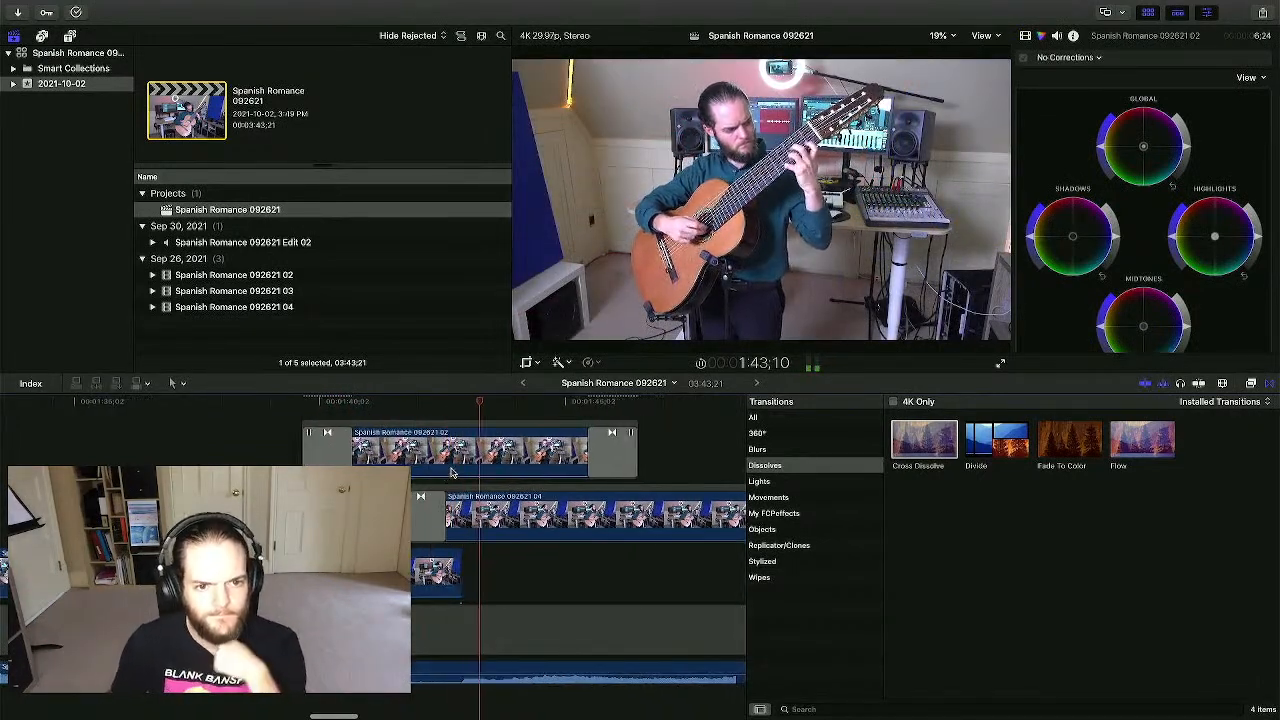
{"action": "scroll", "coordinate": [480, 470], "scroll_direction": "right", "scroll_amount": 1}
{"action": "scroll", "coordinate": [586, 462], "scroll_direction": "right", "scroll_amount": 1}
{"action": "scroll", "coordinate": [586, 462], "scroll_direction": "up", "scroll_amount": 1}
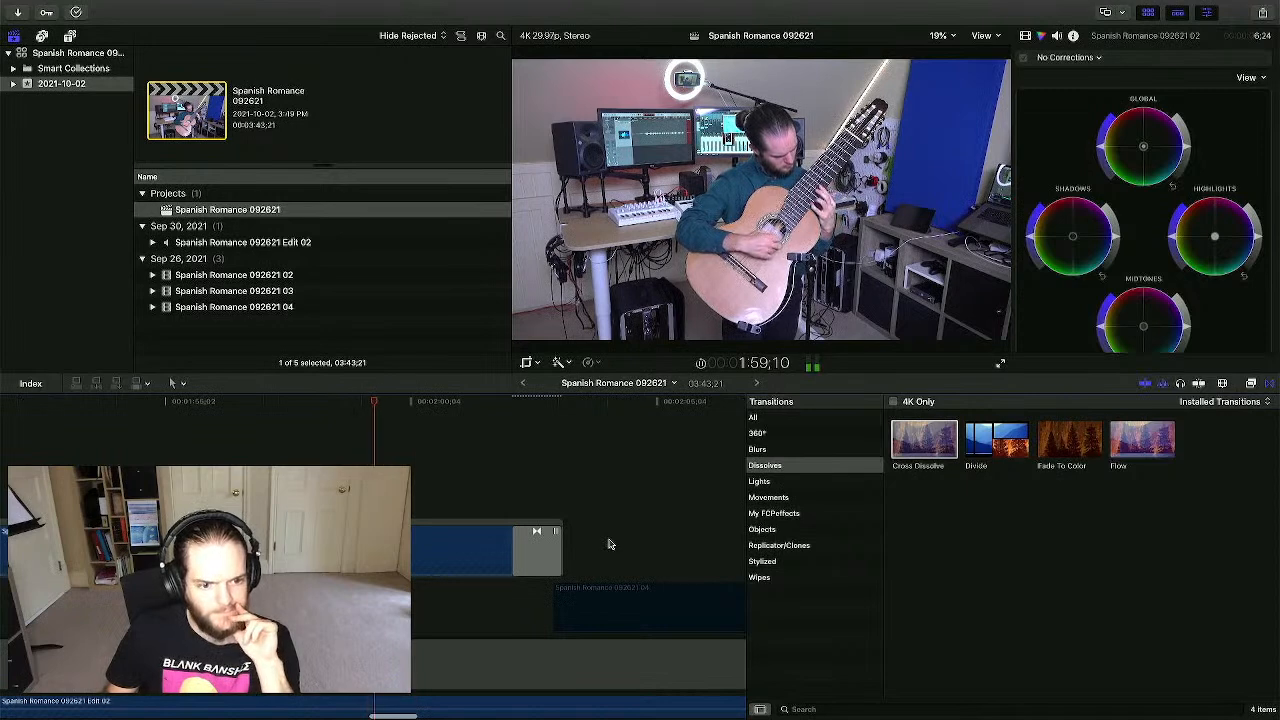
- Extend the start of clip 092621 04 slightly earlier
{"action": "left_click", "coordinate": [606, 621]}
{"action": "left_click_drag", "start_coordinate": [556, 611], "coordinate": [541, 611]}
{"action": "left_click", "coordinate": [614, 607]}
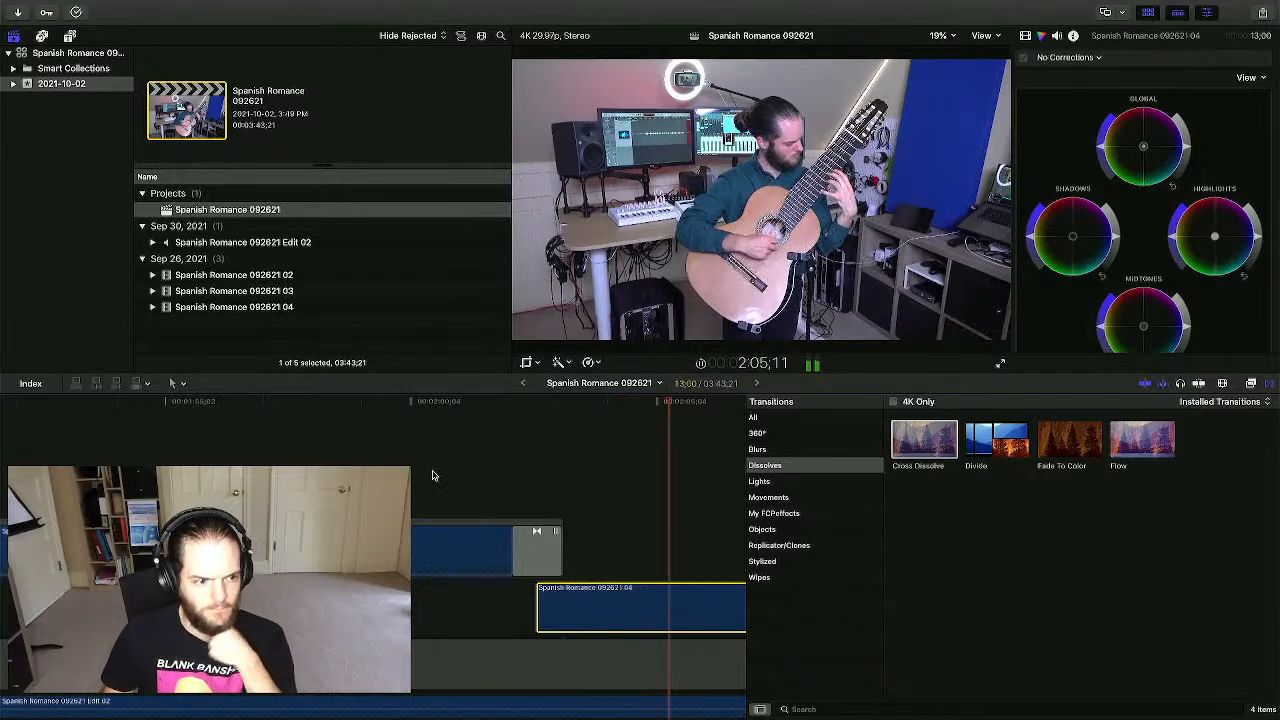
{"action": "left_click", "coordinate": [435, 468]}
- Zoom in on clip 04 at 2:03;16, select it, and show its Trim/Crop/Ken Burns modes
{"action": "scroll", "coordinate": [483, 463], "scroll_direction": "right", "scroll_amount": 5}
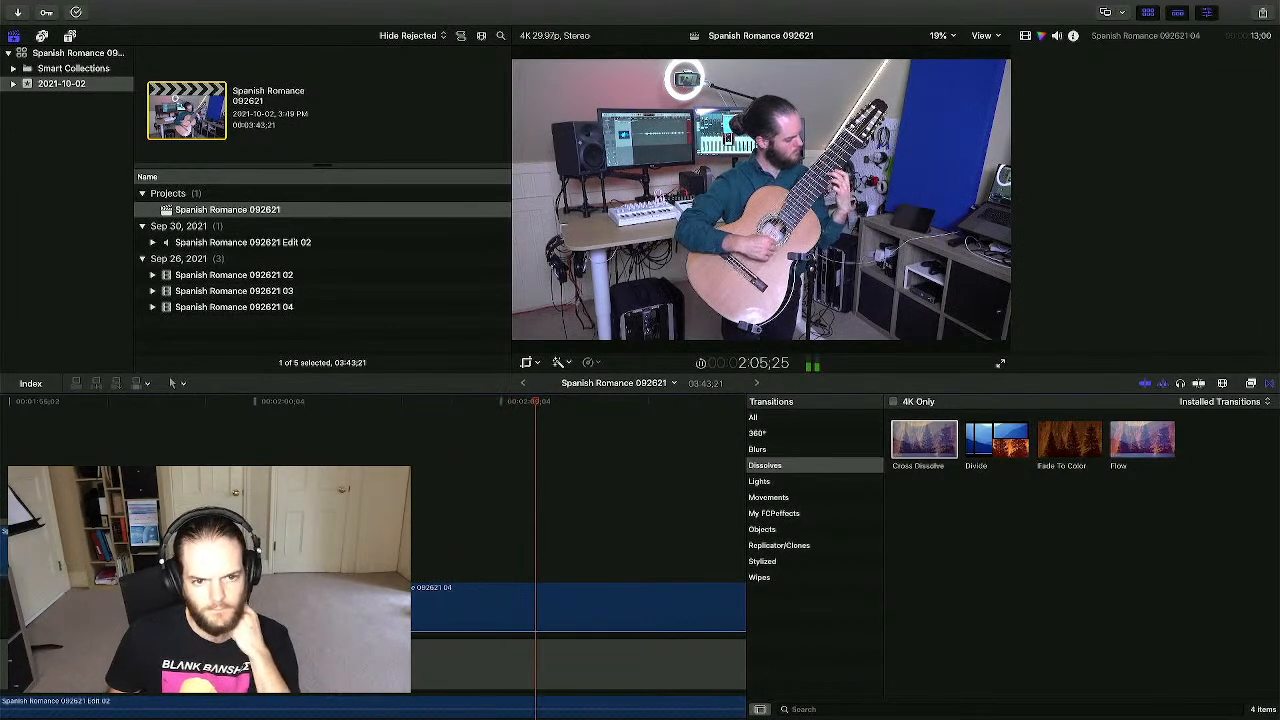
{"action": "key", "text": "super+6"}
{"action": "scroll", "coordinate": [422, 436], "scroll_direction": "right", "scroll_amount": 2}
{"action": "key", "text": "space"}
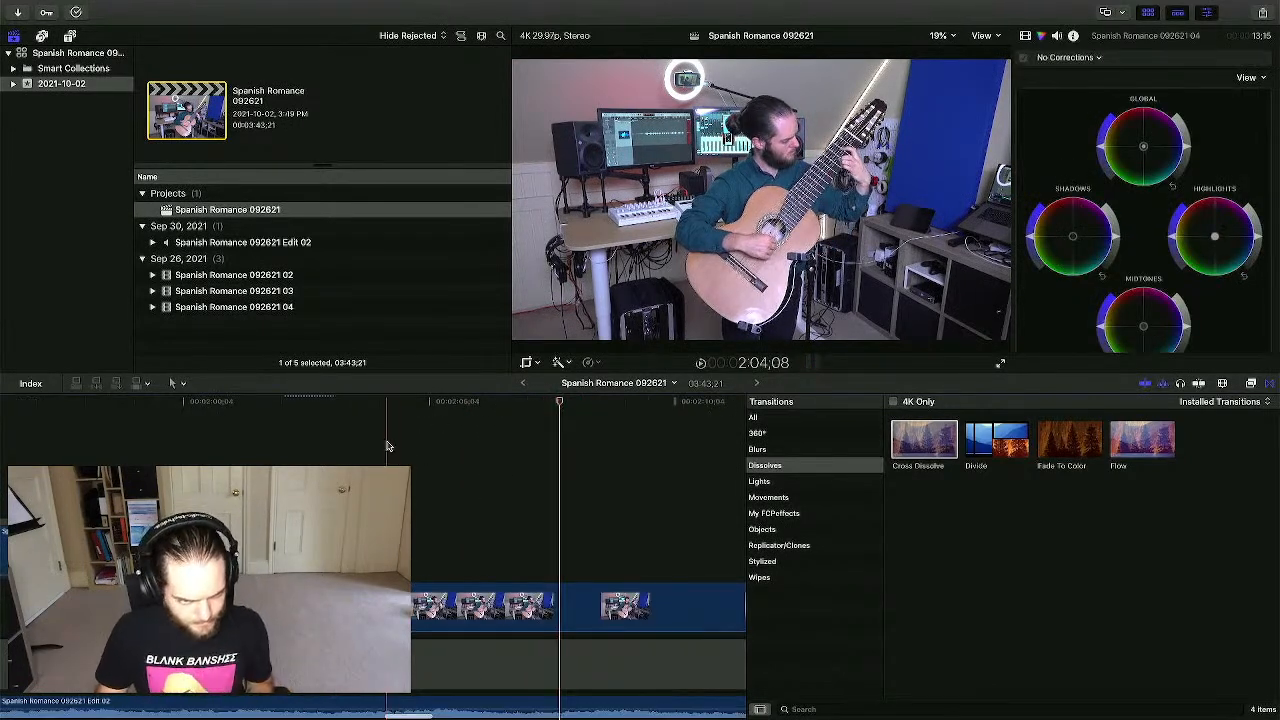
{"action": "left_click", "coordinate": [387, 445]}
{"action": "key", "text": "super+equal"}
{"action": "key", "text": "super+equal"}
{"action": "key", "text": "super+equal"}
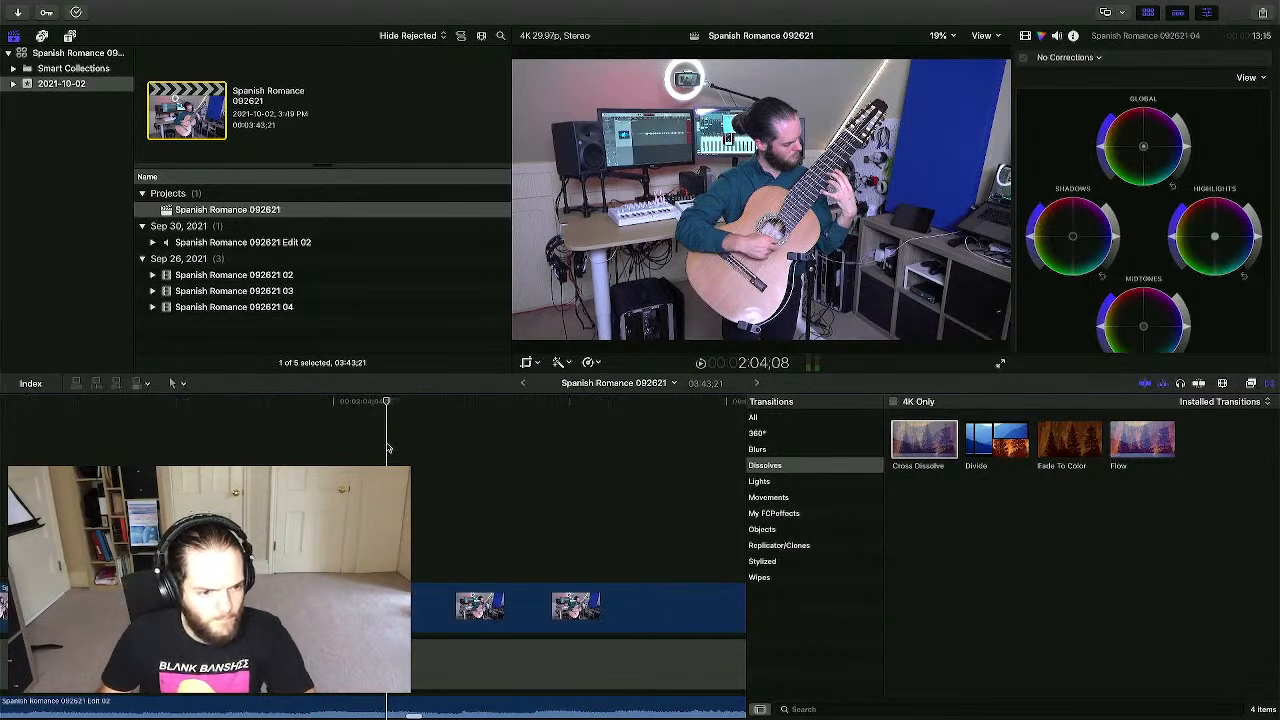
{"action": "scroll", "coordinate": [297, 466], "scroll_direction": "left", "scroll_amount": 4}
{"action": "left_click", "coordinate": [303, 605]}
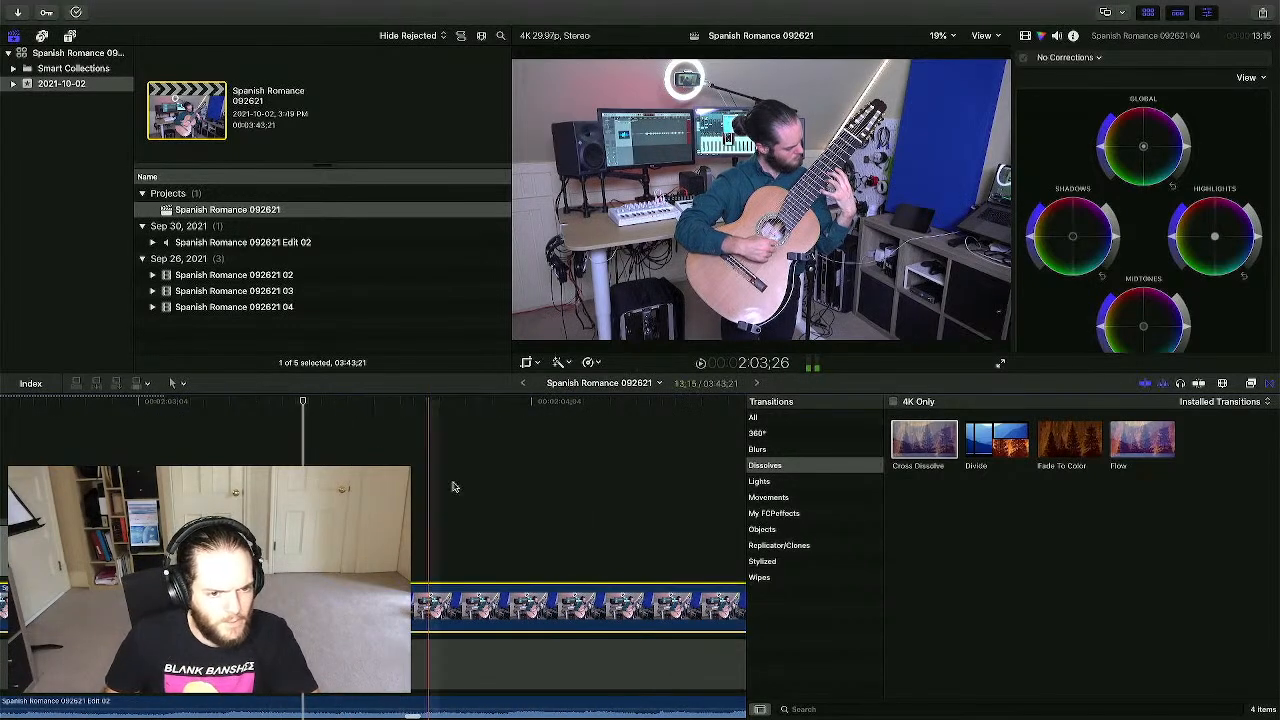
{"action": "left_click", "coordinate": [526, 364]}
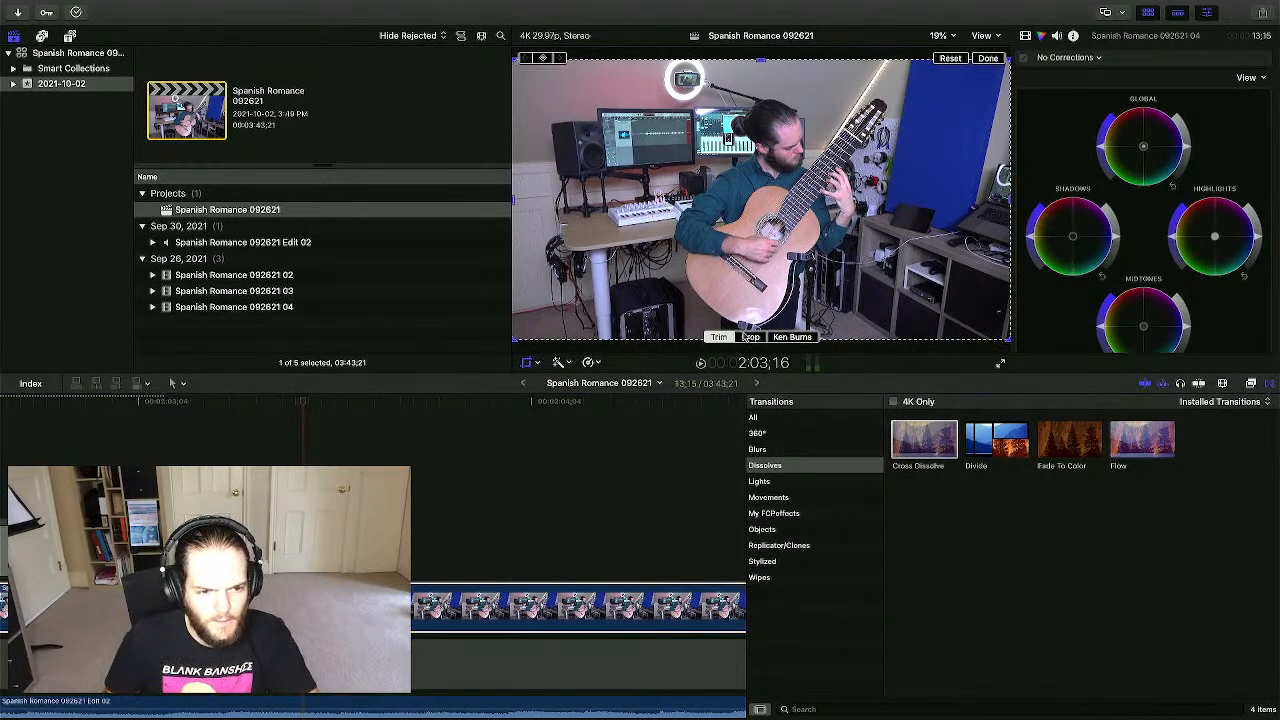
- Apply a Ken Burns move to clip 04 with start and end framing swapped, then preview it
{"action": "left_click", "coordinate": [791, 338]}
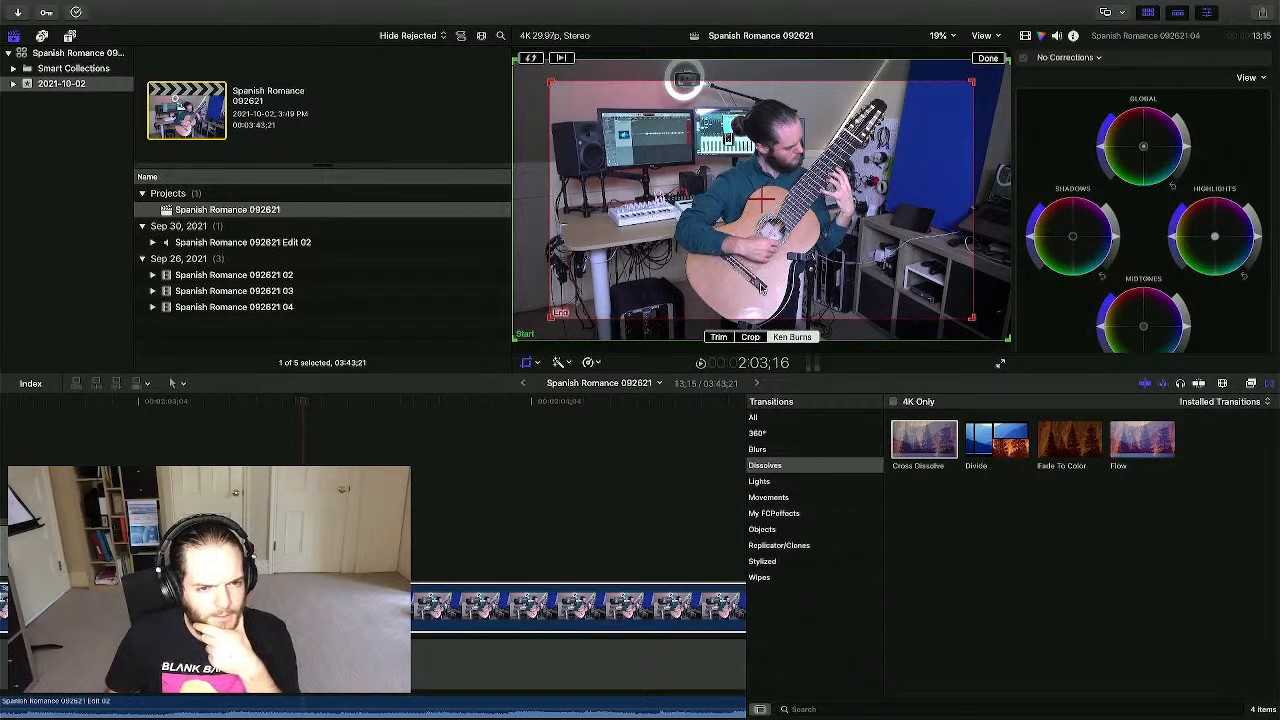
{"action": "left_click", "coordinate": [531, 59]}
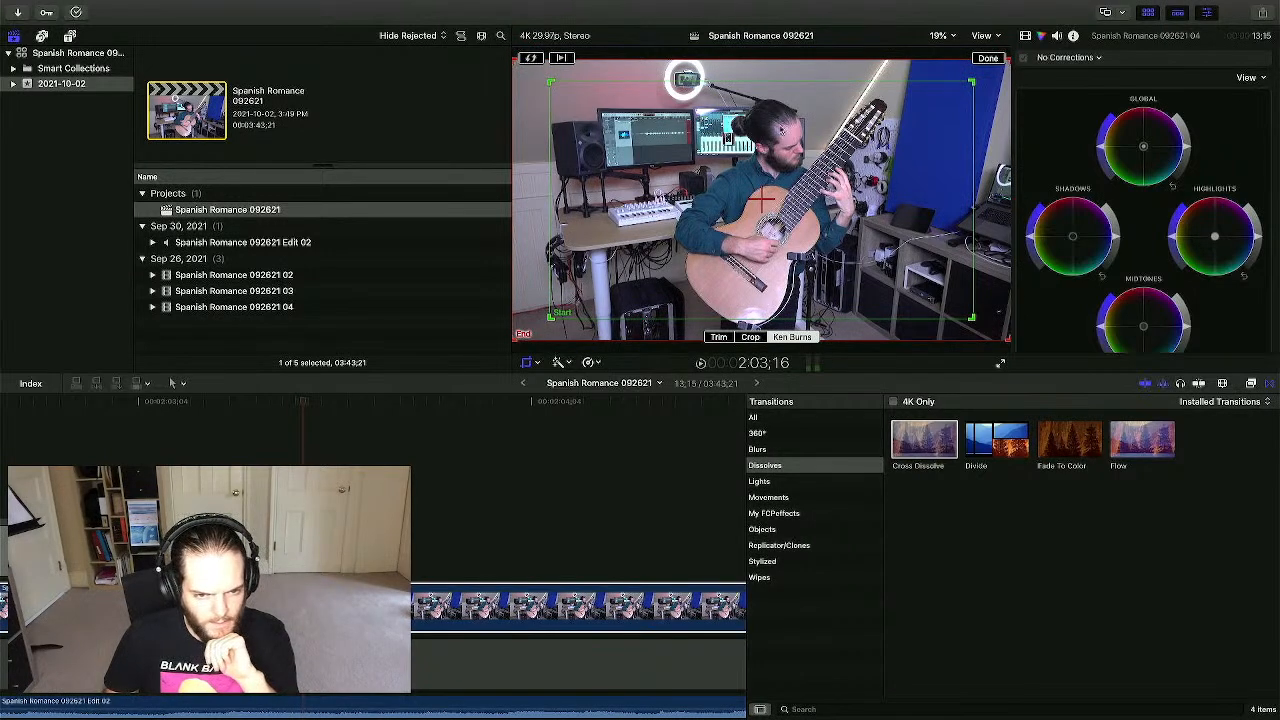
{"action": "left_click", "coordinate": [987, 58]}
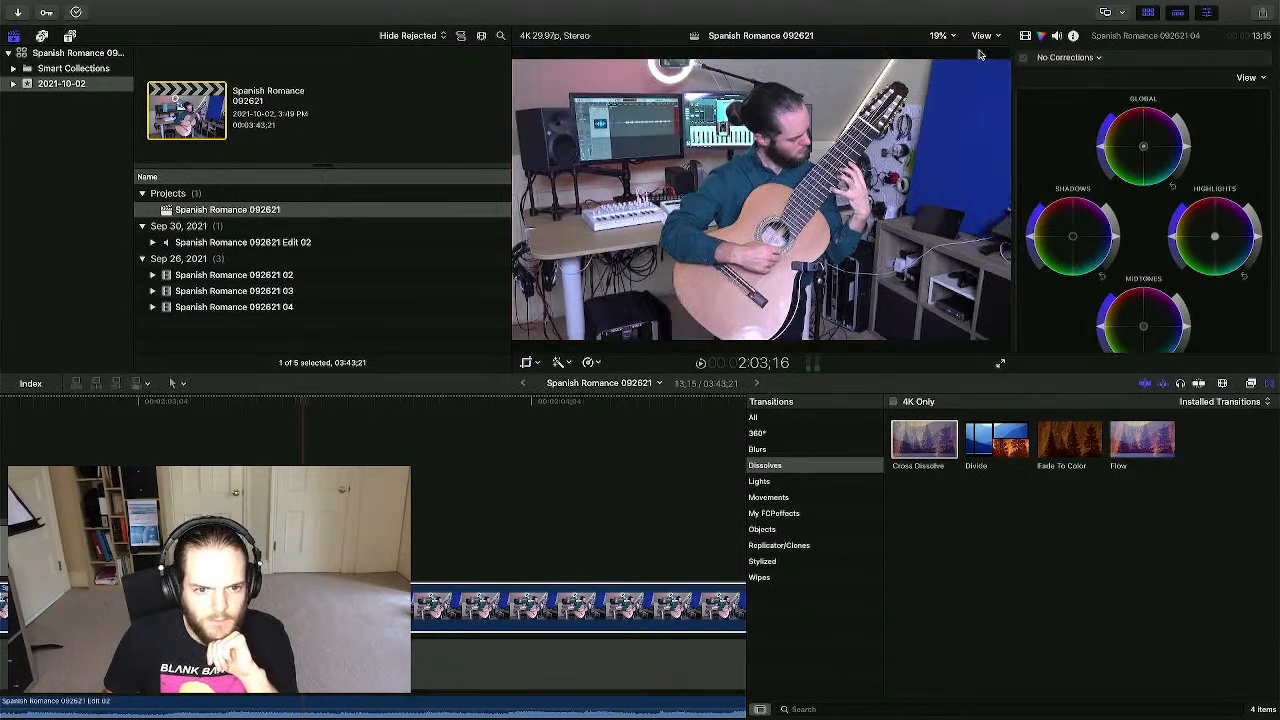
{"action": "scroll", "coordinate": [243, 455], "scroll_direction": "left", "scroll_amount": 5}
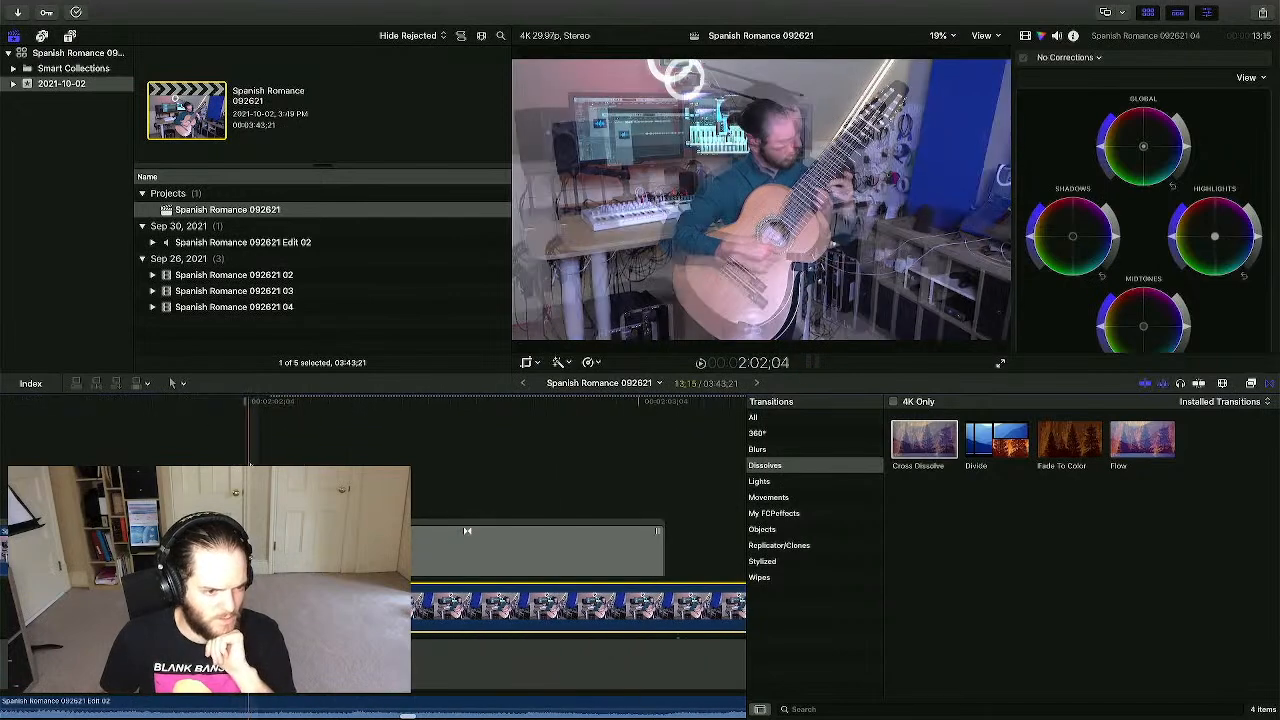
{"action": "key", "text": "space"}
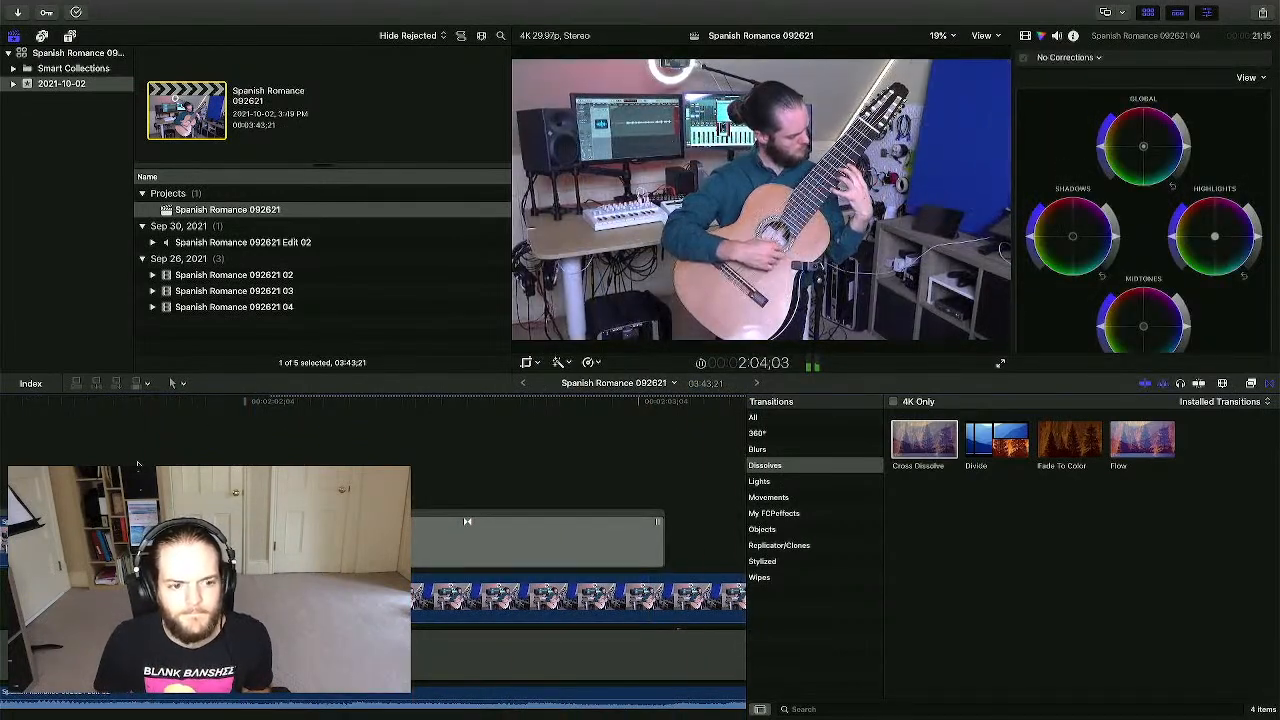
- Shrink clip 04's Ken Burns start frame around the guitarist, zooming to about 147%
{"action": "left_click", "coordinate": [247, 490]}
{"action": "left_click", "coordinate": [222, 597]}
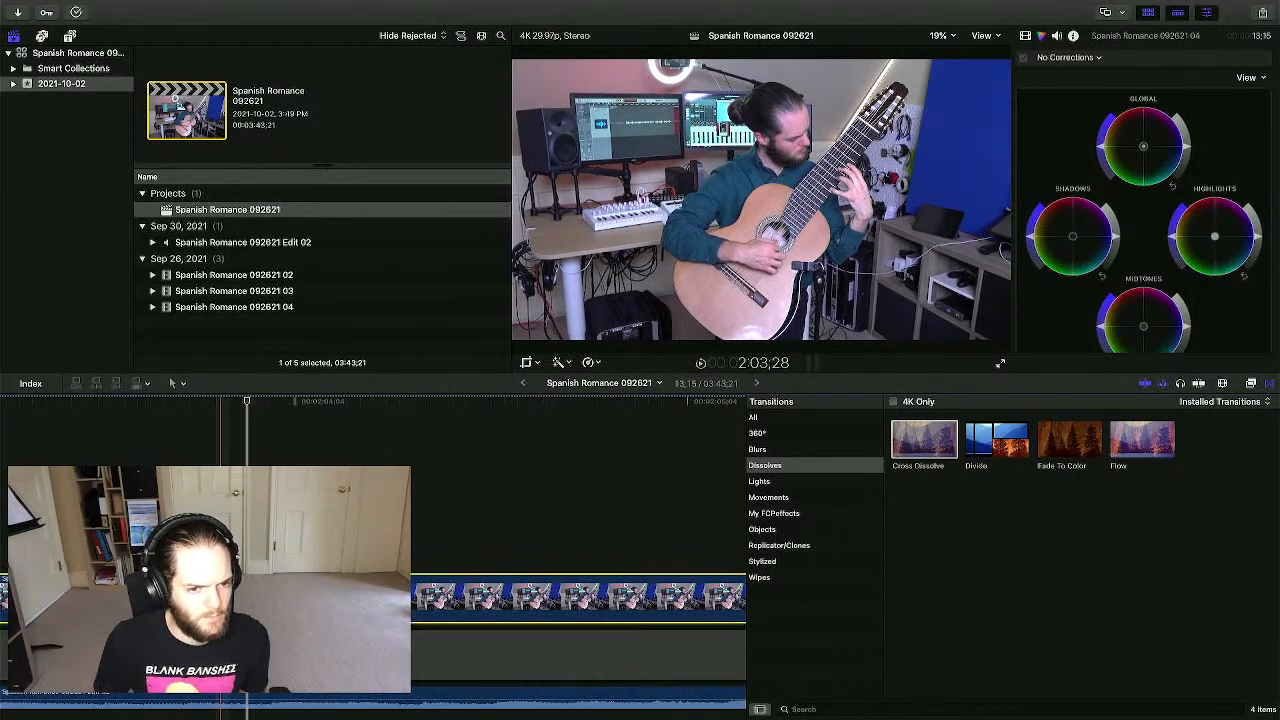
{"action": "left_click", "coordinate": [525, 364]}
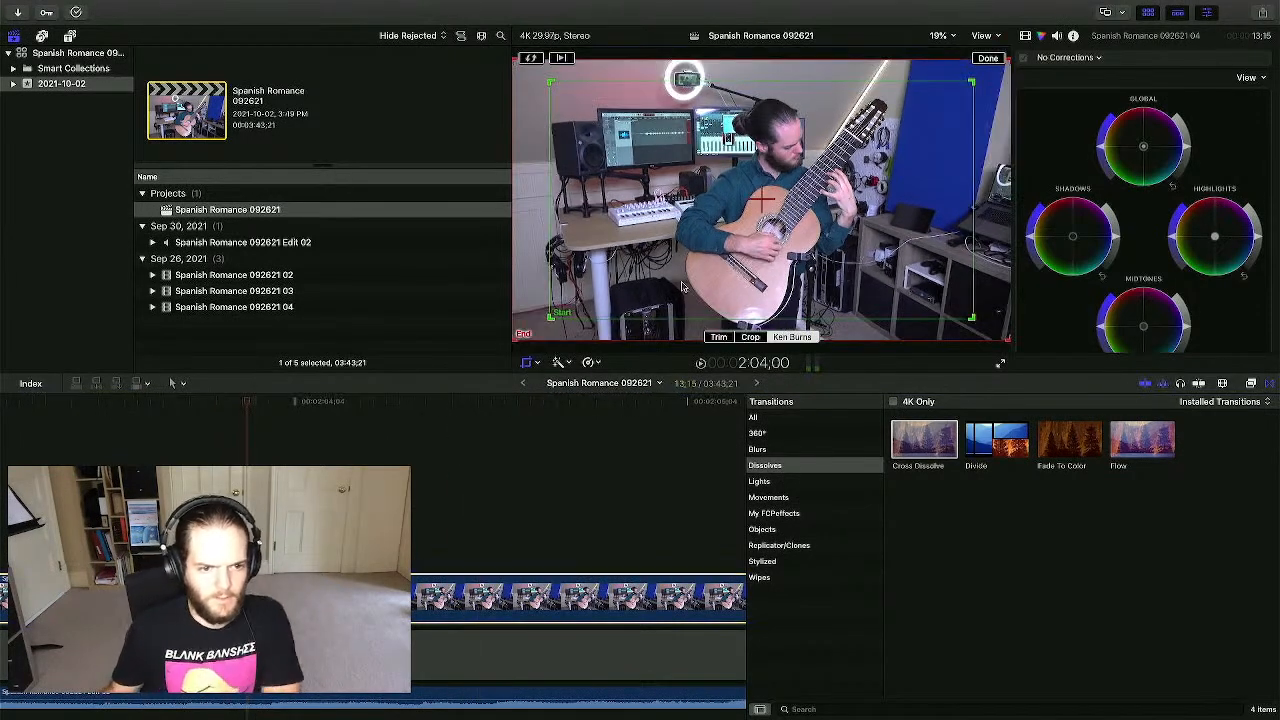
{"action": "left_click", "coordinate": [554, 320]}
{"action": "left_click_drag", "start_coordinate": [548, 318], "coordinate": [607, 283]}
{"action": "left_click_drag", "start_coordinate": [876, 206], "coordinate": [870, 210]}
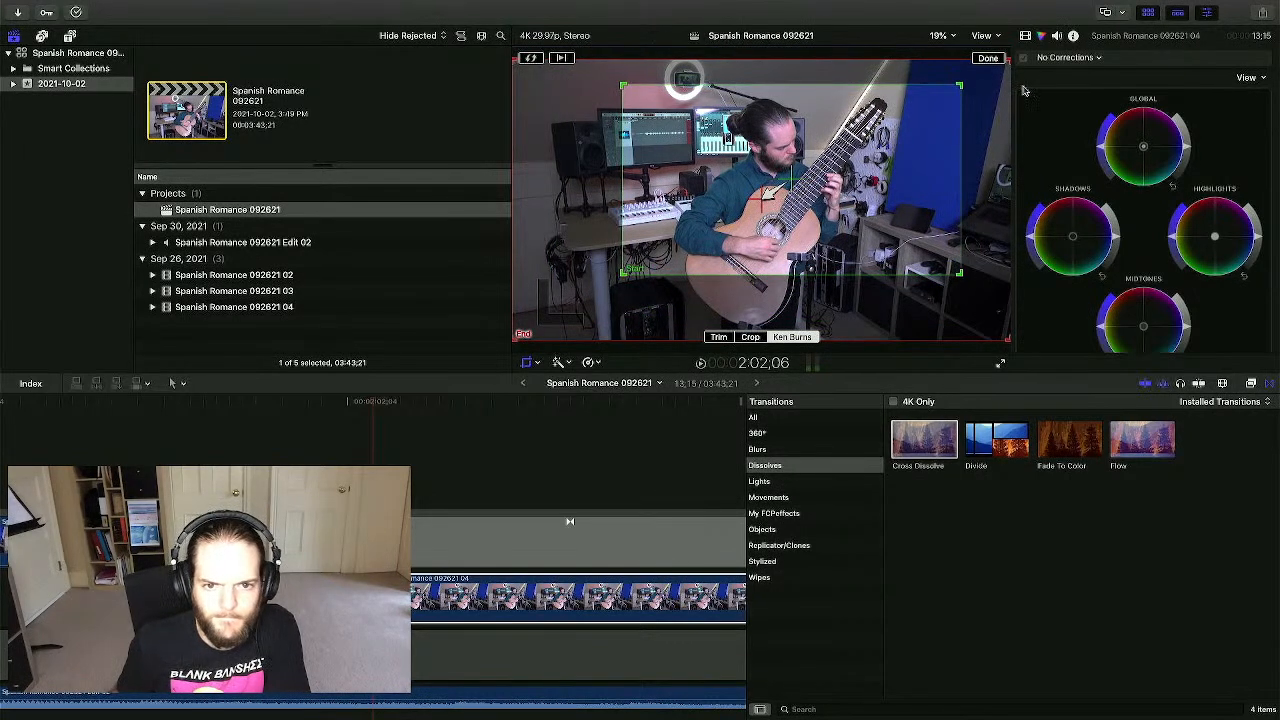
{"action": "left_click", "coordinate": [988, 60]}
{"action": "left_click", "coordinate": [202, 435]}
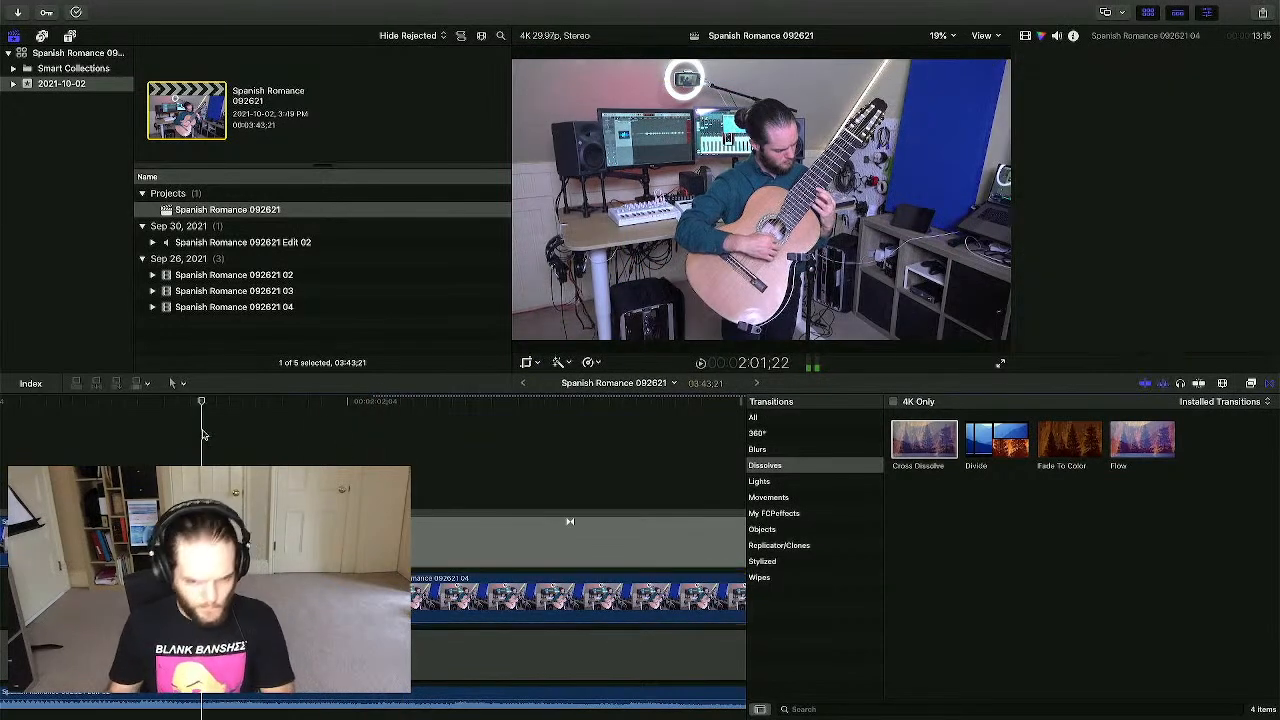
- Drop a Cross Dissolve onto the start of clip 02 and play through it to about 2:50
{"action": "key", "text": "super+minus"}
{"action": "key", "text": "super+minus"}
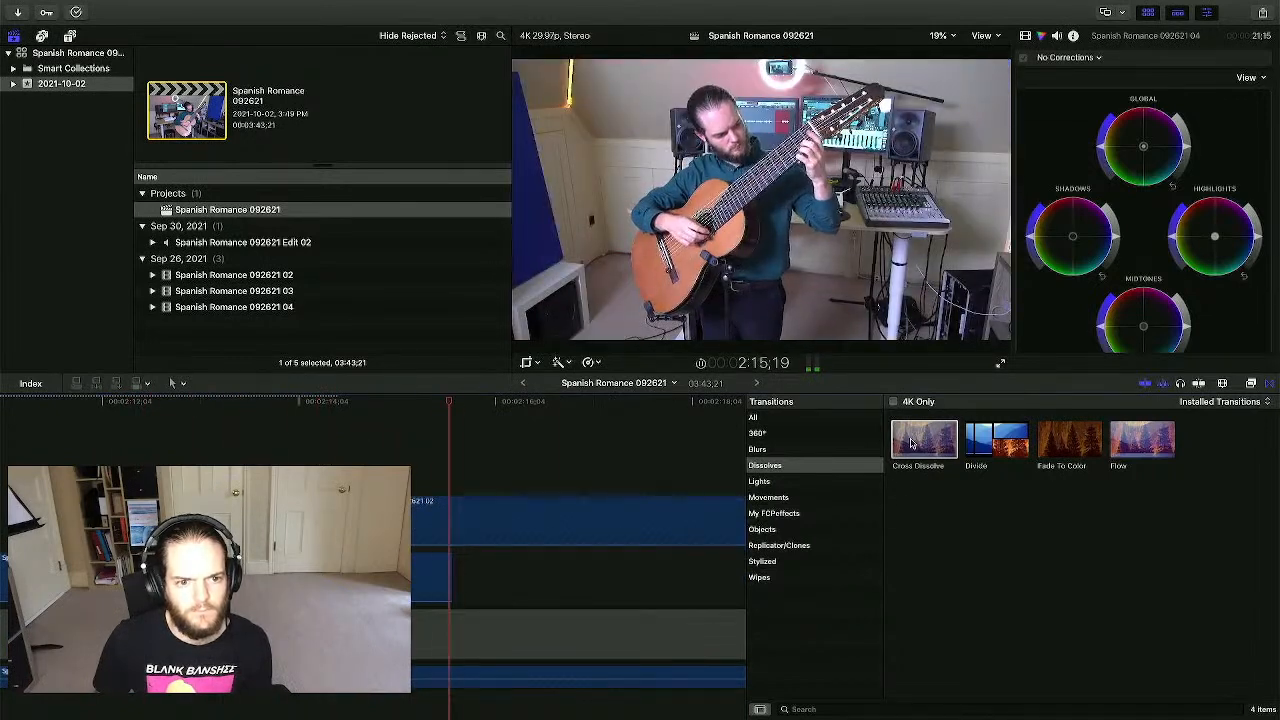
{"action": "left_click", "coordinate": [915, 441]}
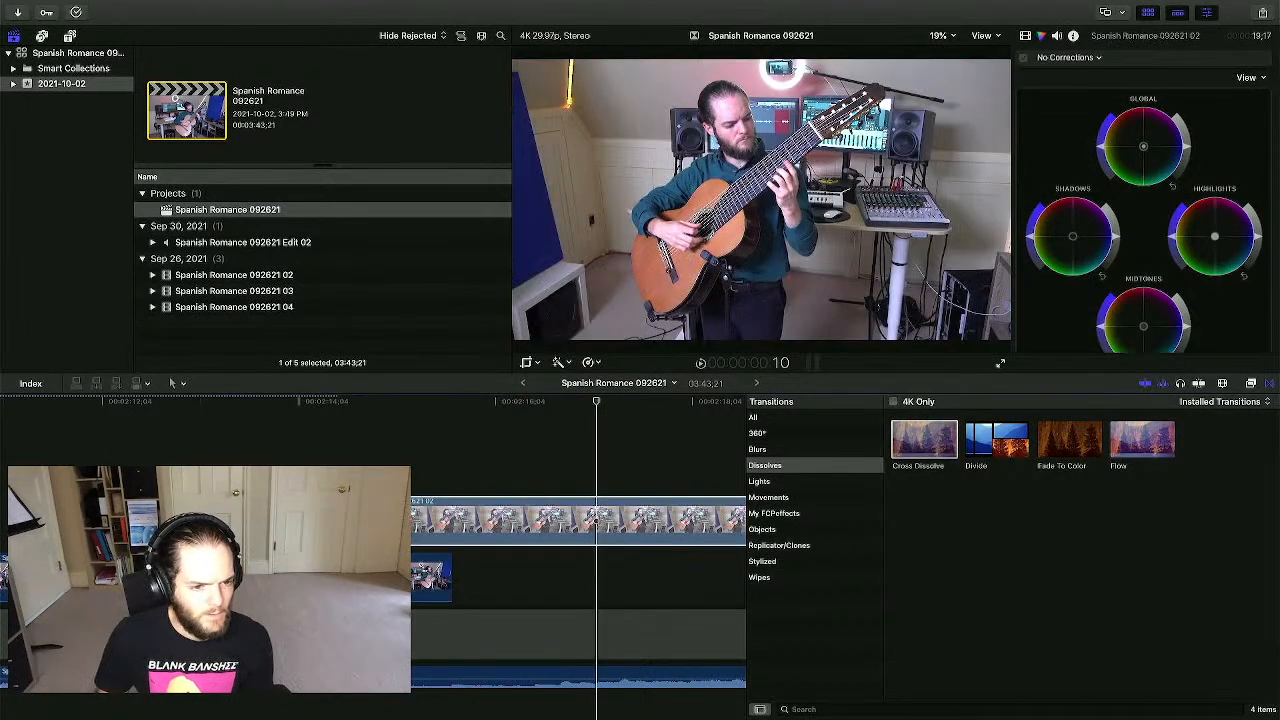
{"action": "left_click_drag", "start_coordinate": [918, 441], "coordinate": [370, 520]}
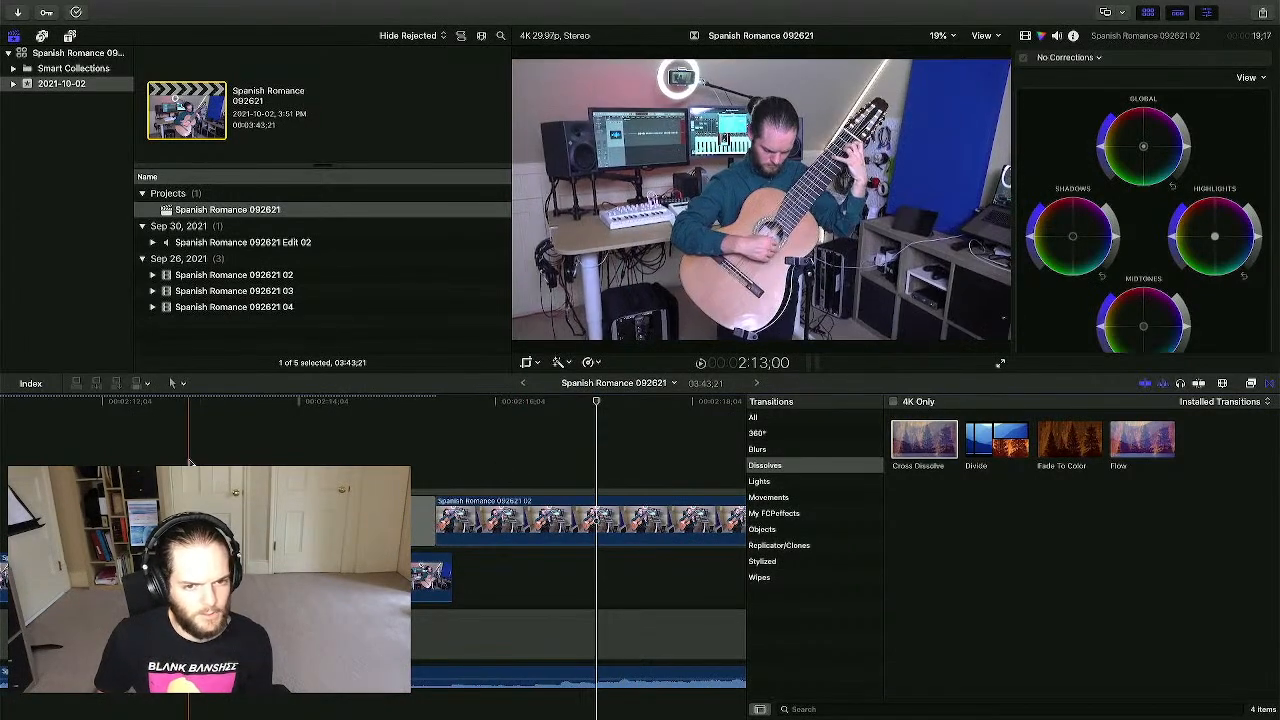
{"action": "key", "text": "space"}
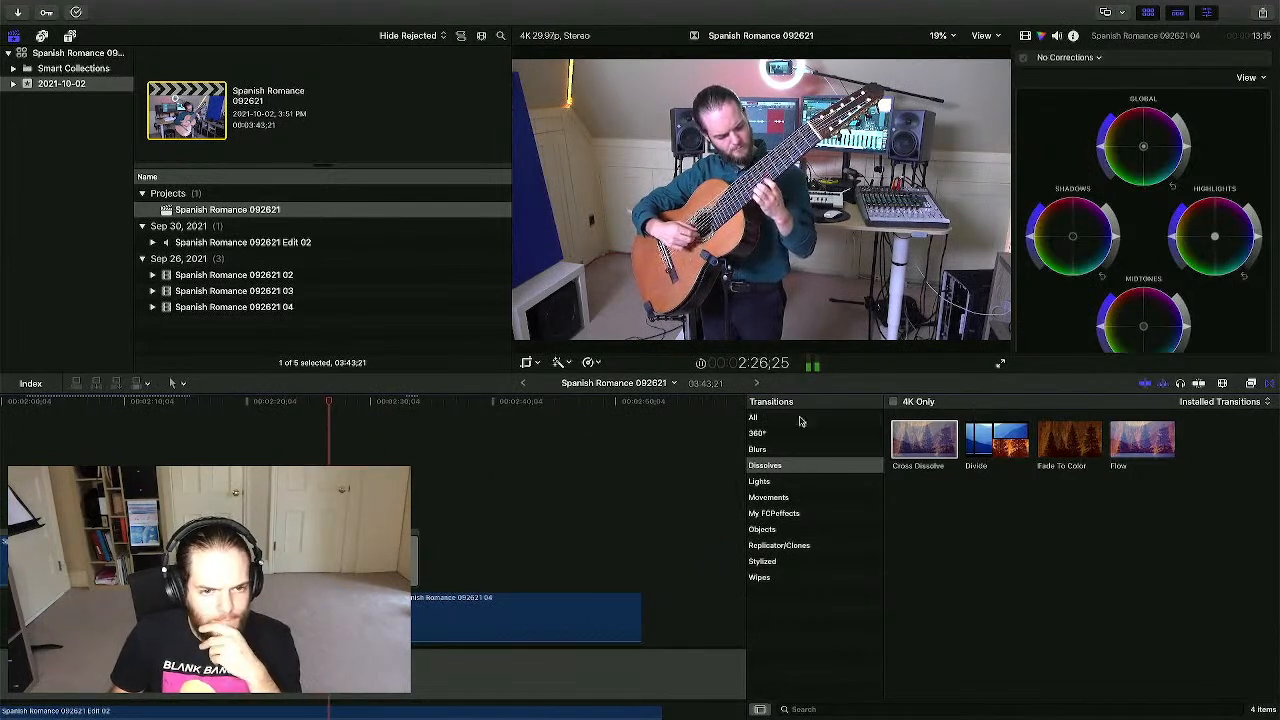
{"action": "scroll", "coordinate": [540, 436], "scroll_direction": "down", "scroll_amount": 3}
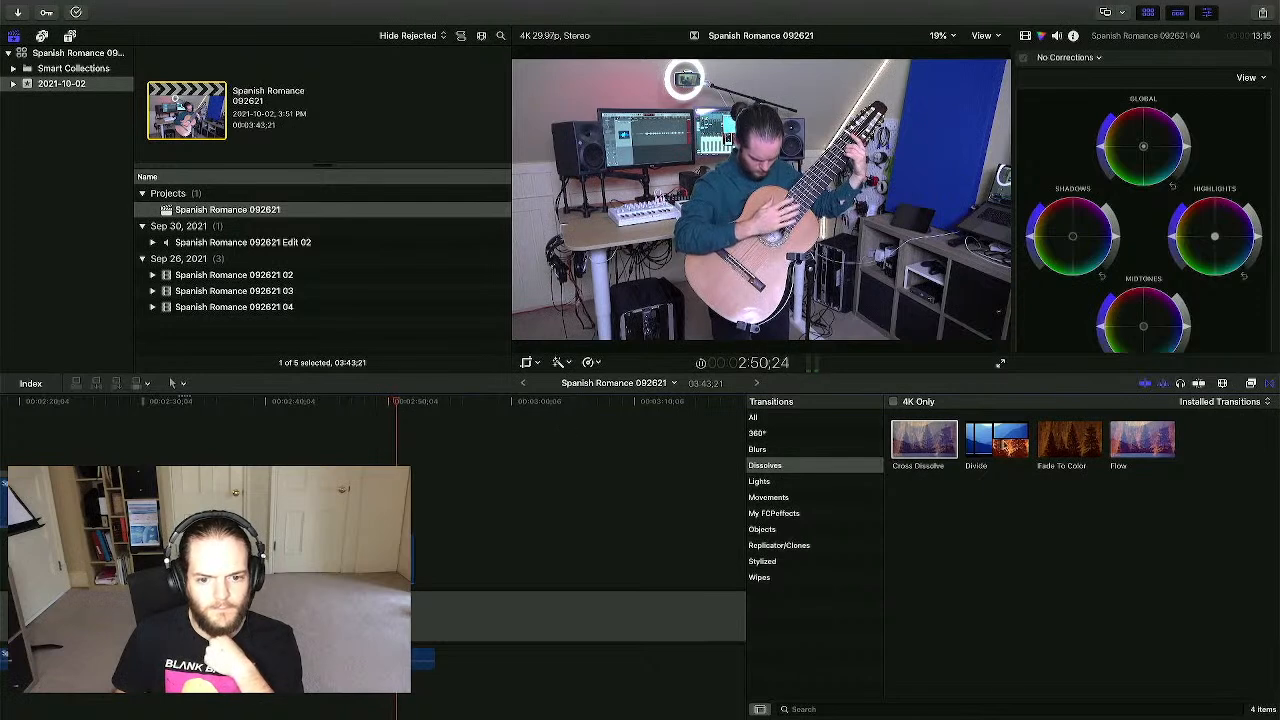
- Place a Fade To Color at the end of the last clip and adjust where it ends
{"action": "left_click_drag", "start_coordinate": [1075, 449], "coordinate": [413, 576]}
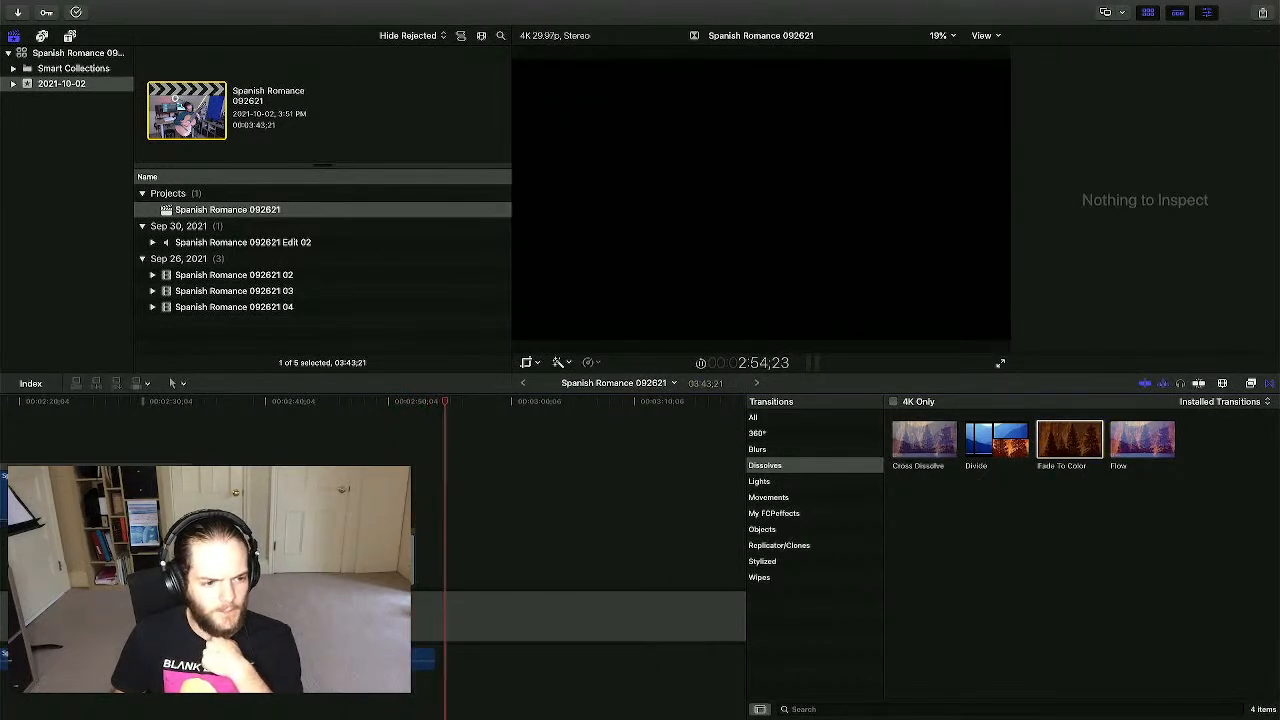
{"action": "left_click", "coordinate": [168, 436]}
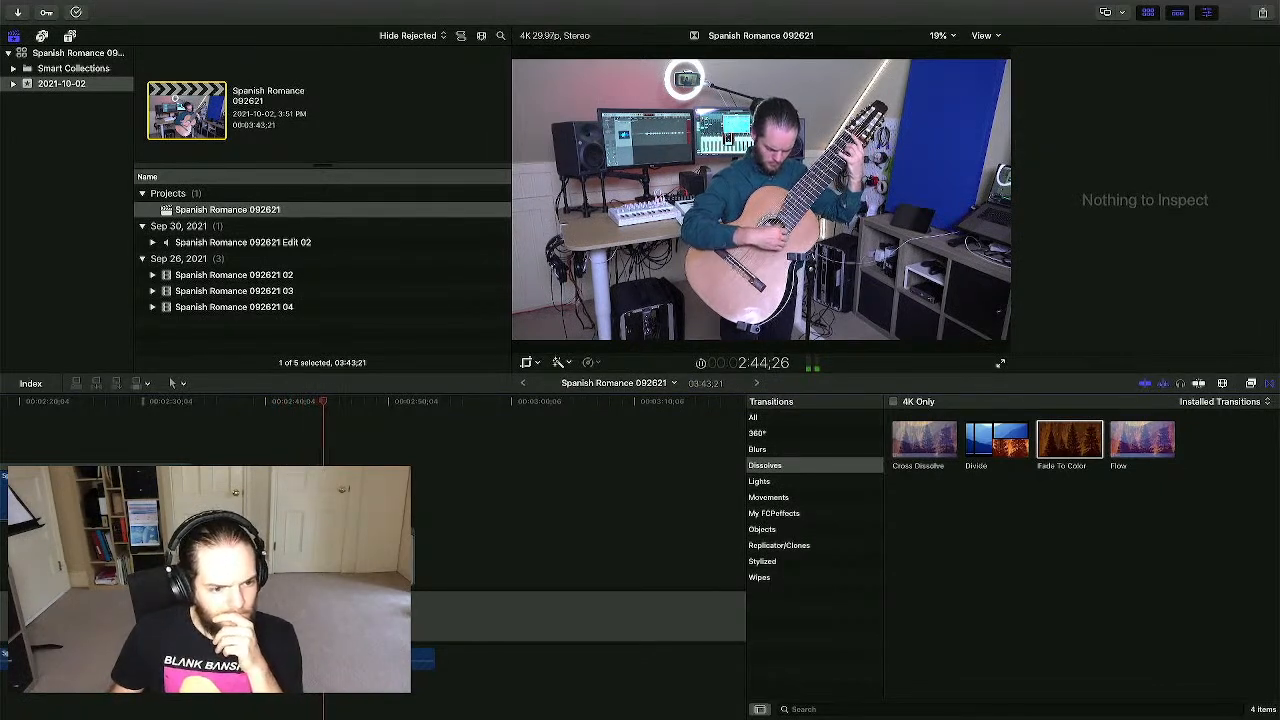
{"action": "left_click_drag", "start_coordinate": [411, 548], "coordinate": [368, 548]}
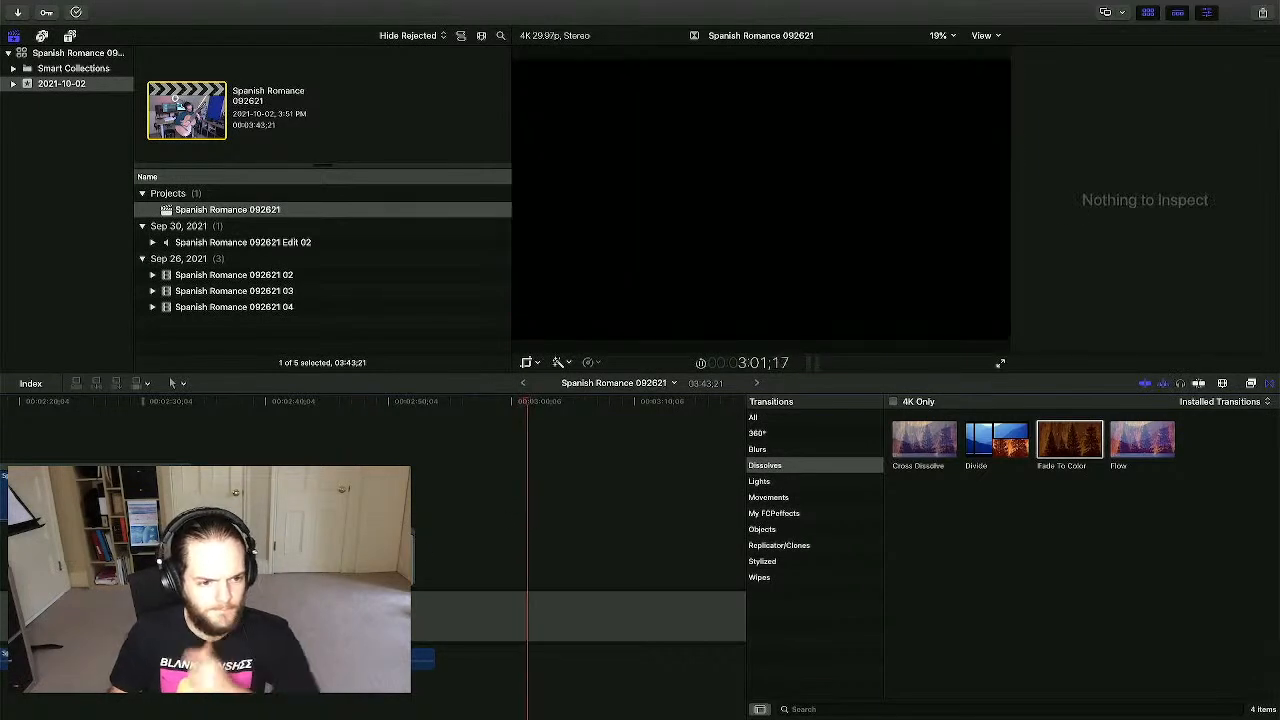
- Replay the ending and select the Fade To Color to show its black, Midpoint 50.0, Hold 25.0 settings
{"action": "left_click", "coordinate": [341, 520]}
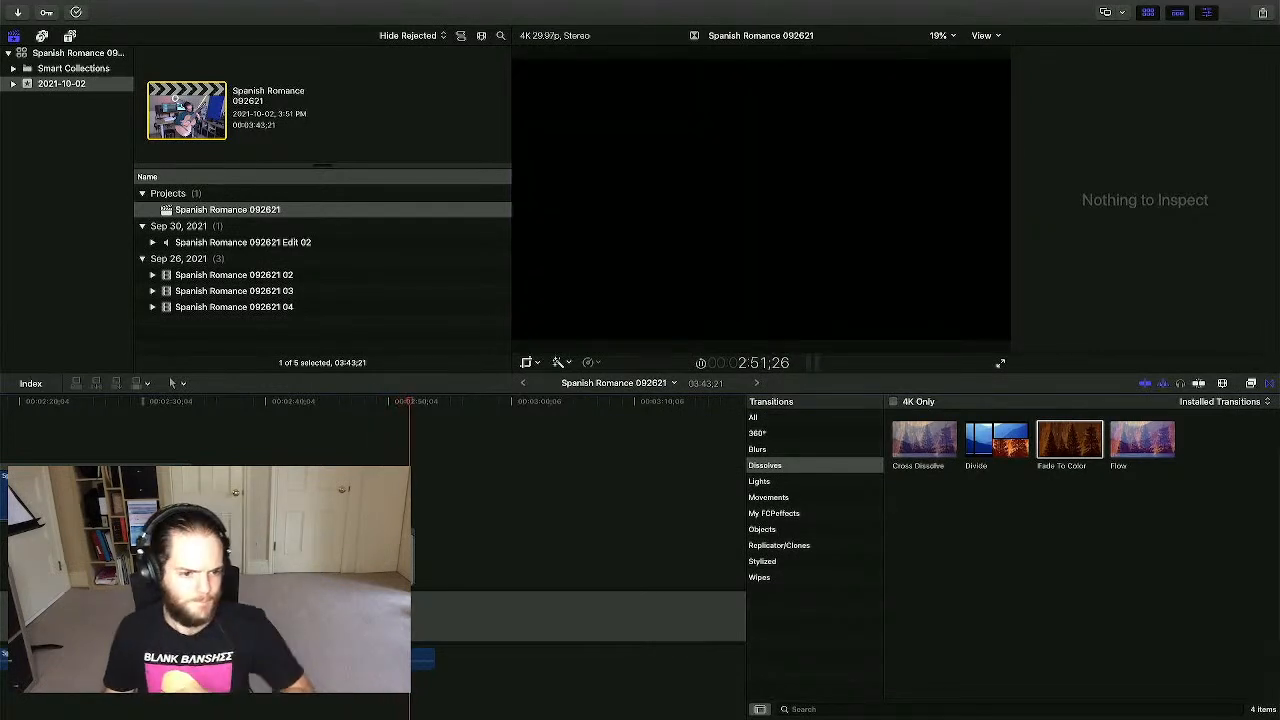
{"action": "key", "text": "space"}
{"action": "left_click", "coordinate": [343, 450]}
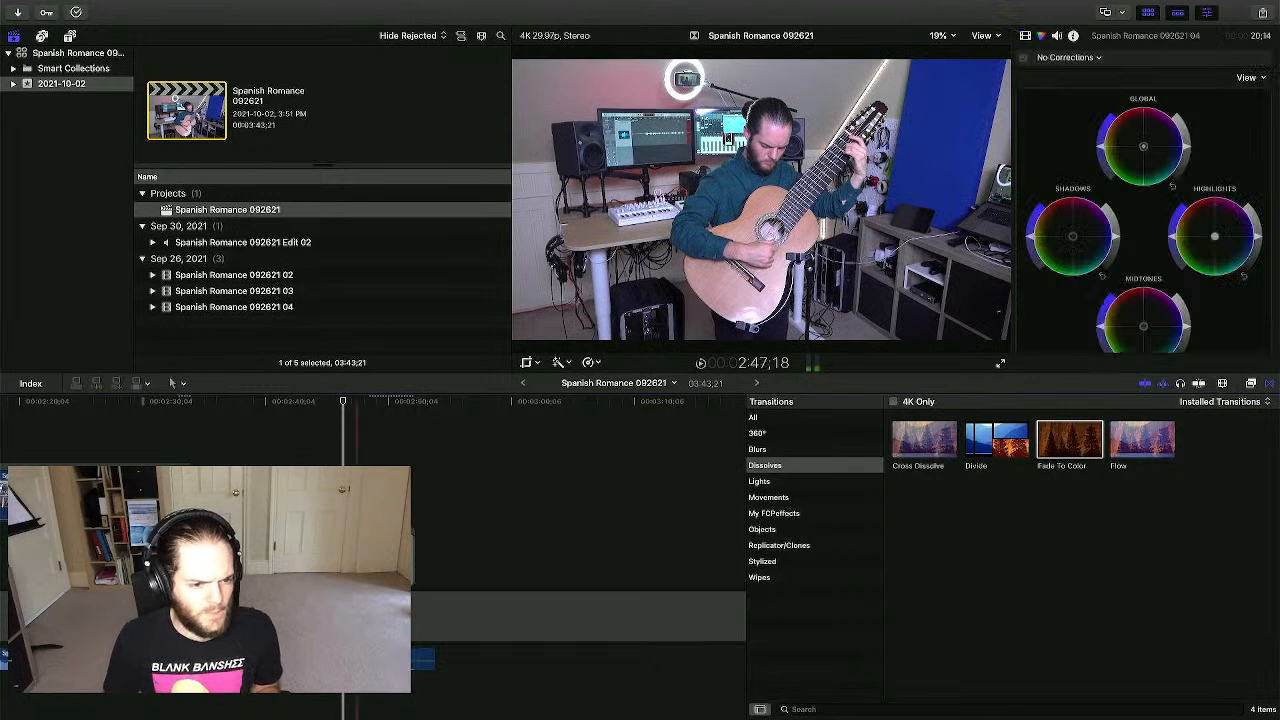
{"action": "left_click", "coordinate": [392, 558]}
{"action": "key", "text": "super+equal"}
{"action": "key", "text": "super+equal"}
{"action": "key", "text": "super+equal"}
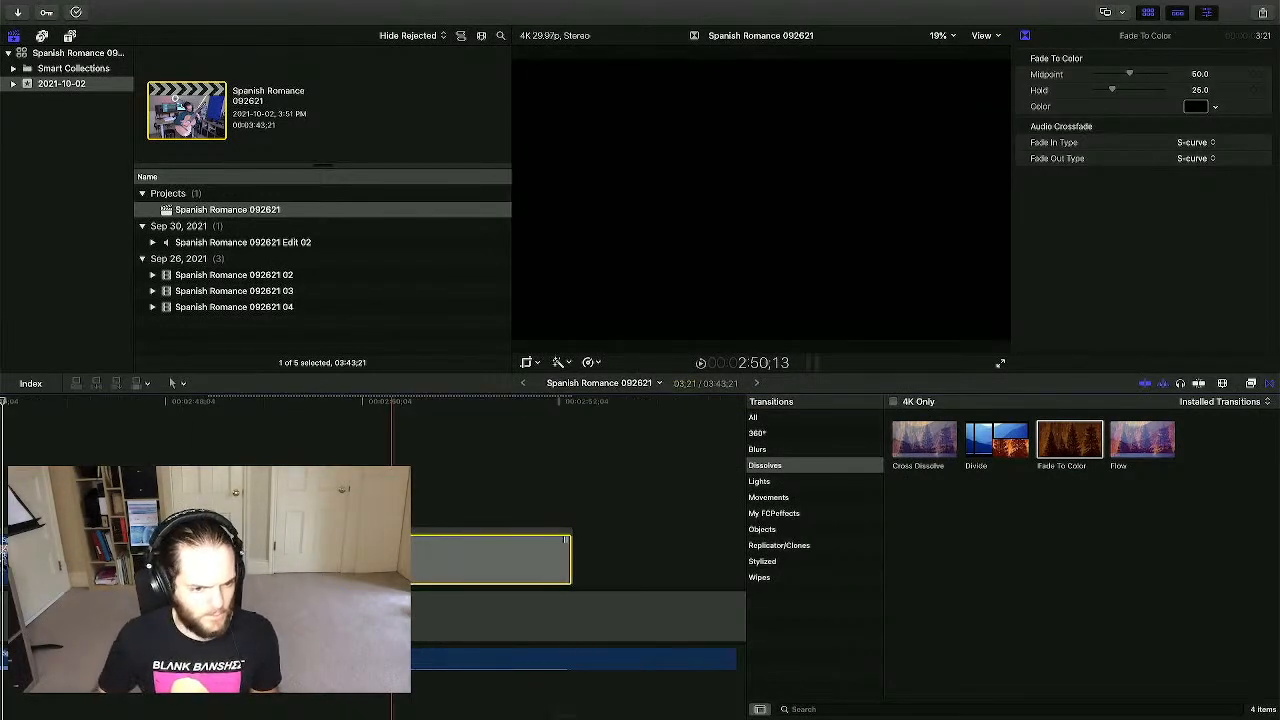
{"action": "left_click_drag", "start_coordinate": [210, 558], "coordinate": [166, 558]}
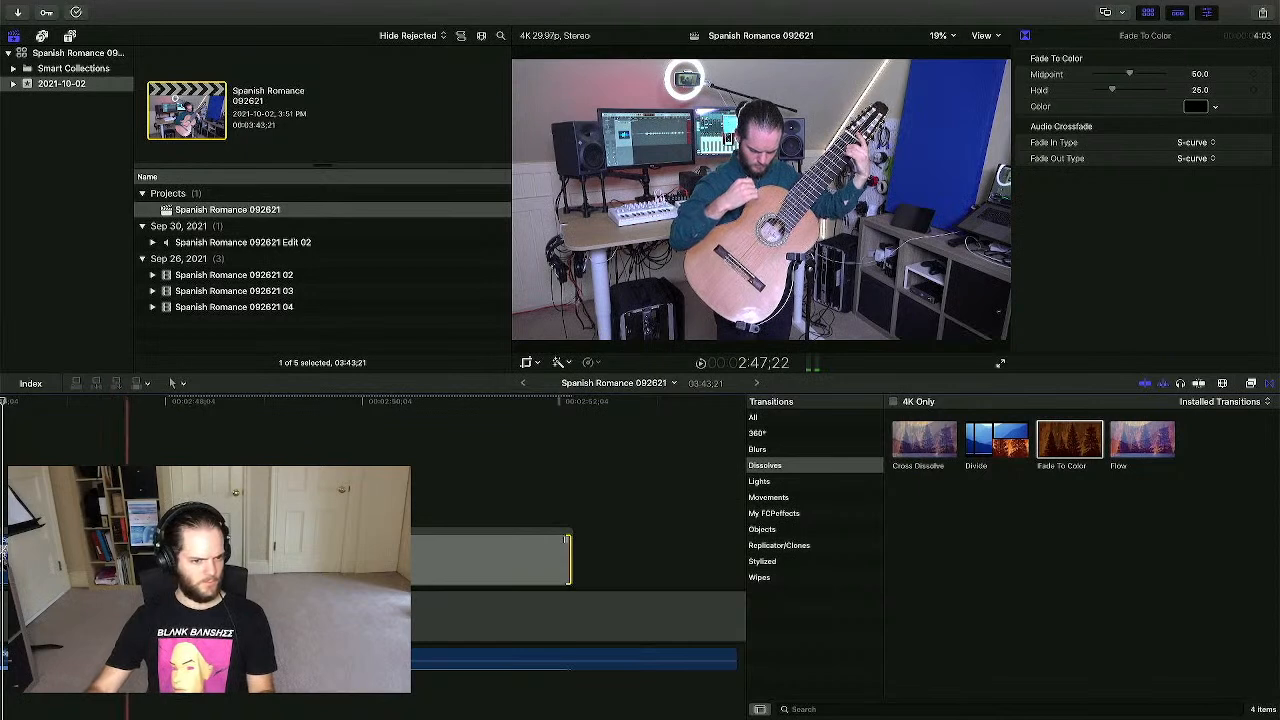
{"action": "scroll", "coordinate": [127, 558], "scroll_direction": "left", "scroll_amount": 5}
{"action": "key", "text": "super+minus"}
{"action": "key", "text": "super+minus"}
{"action": "key", "text": "super+minus"}
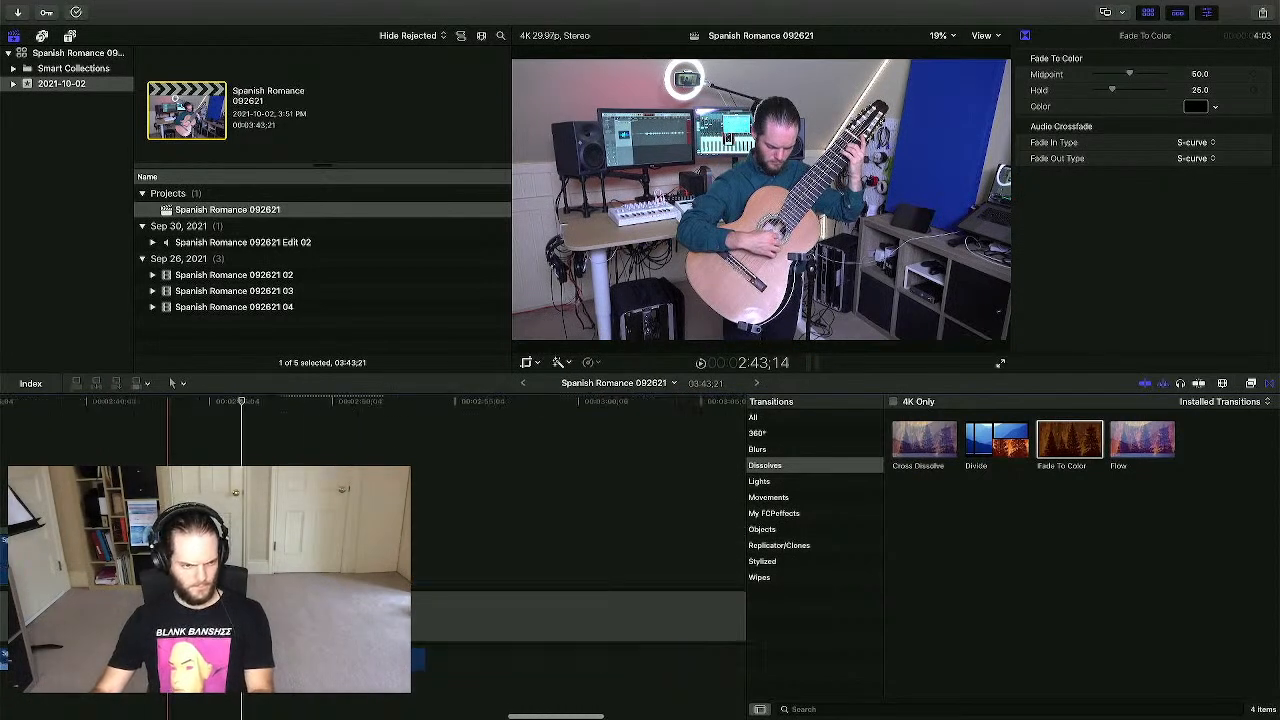
{"action": "scroll", "coordinate": [168, 558], "scroll_direction": "left", "scroll_amount": 2}
{"action": "left_click", "coordinate": [146, 429]}
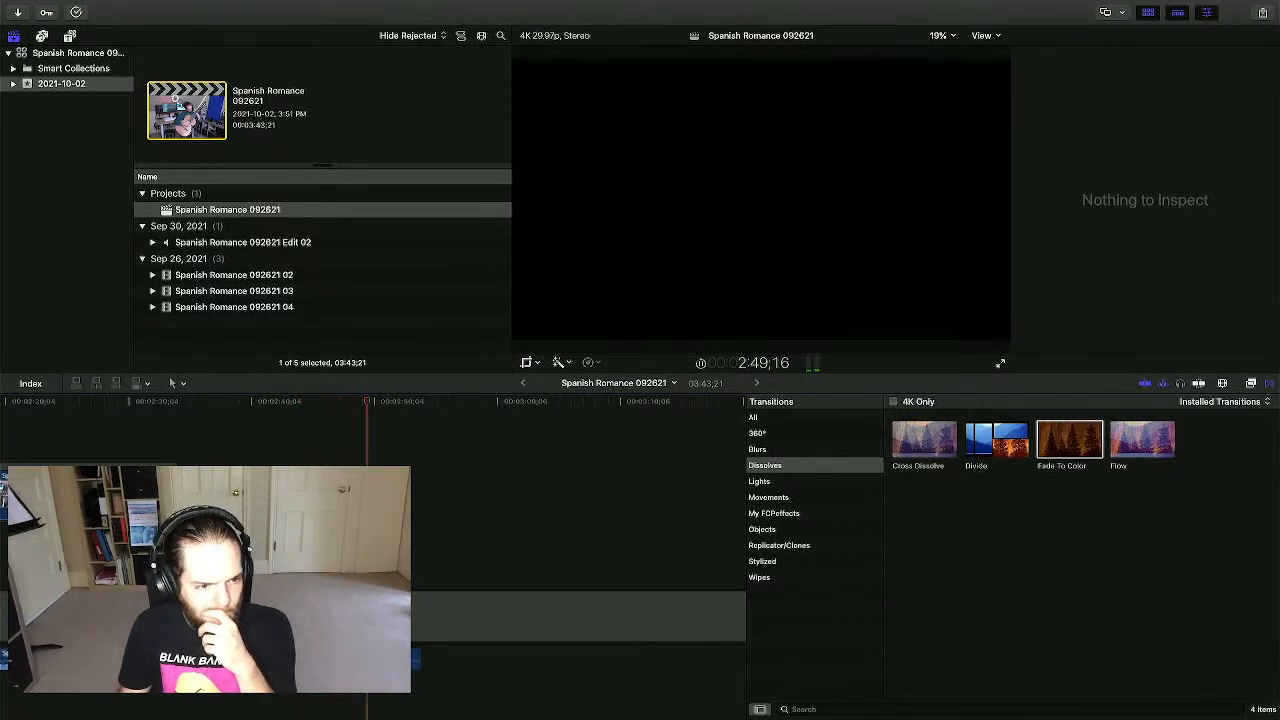
{"action": "scroll", "coordinate": [500, 550], "scroll_direction": "right", "scroll_amount": 10}
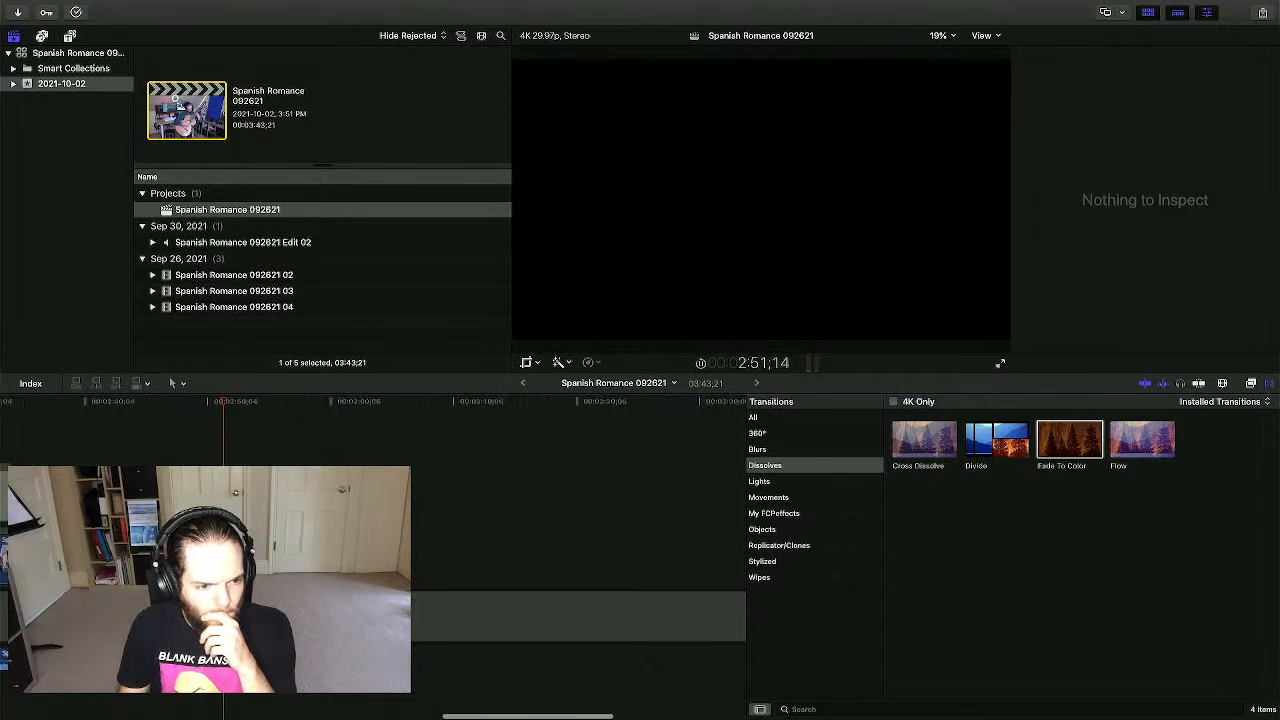
{"action": "scroll", "coordinate": [500, 550], "scroll_direction": "right", "scroll_amount": 3}
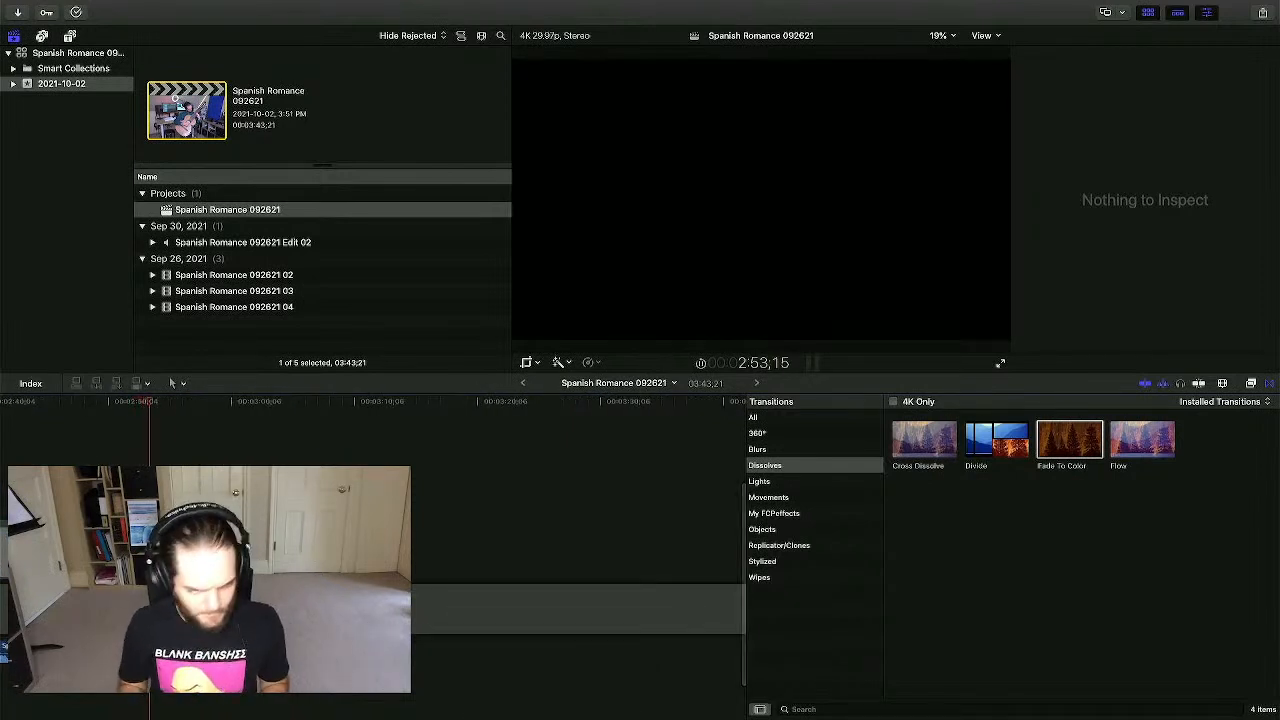
{"action": "key", "text": "space"}
{"action": "key", "text": "super+minus"}
{"action": "key", "text": "super+minus"}
{"action": "key", "text": "super+minus"}
- Trim the empty end gap so the project runs 3:02;02, and play from the start
{"action": "scroll", "coordinate": [300, 600], "scroll_direction": "left", "scroll_amount": 4}
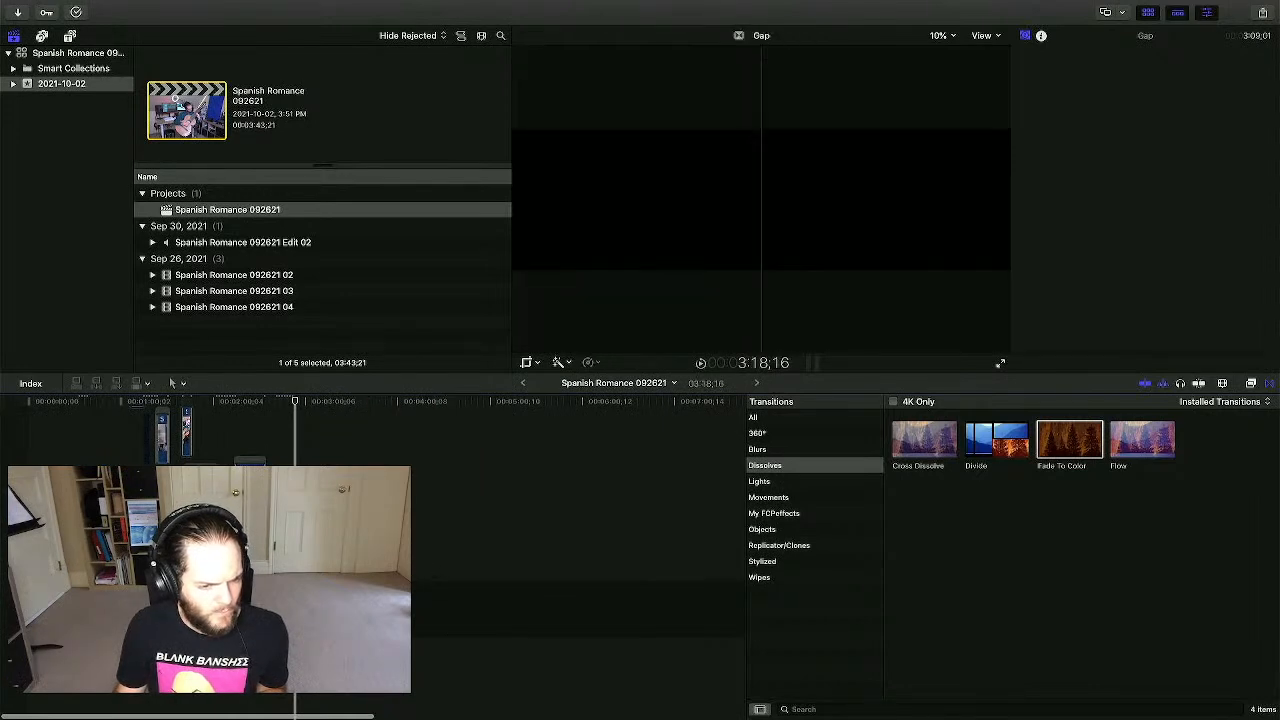
{"action": "left_click_drag", "start_coordinate": [308, 608], "coordinate": [307, 608]}
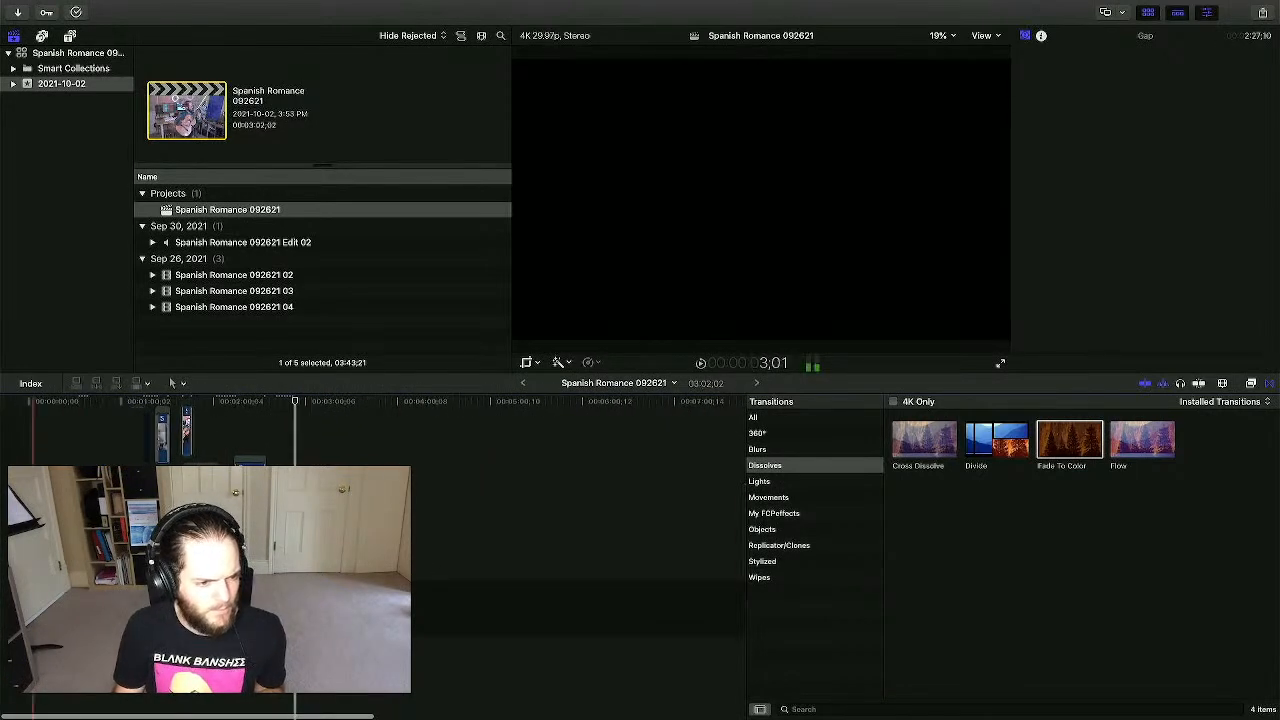
{"action": "key", "text": "space"}
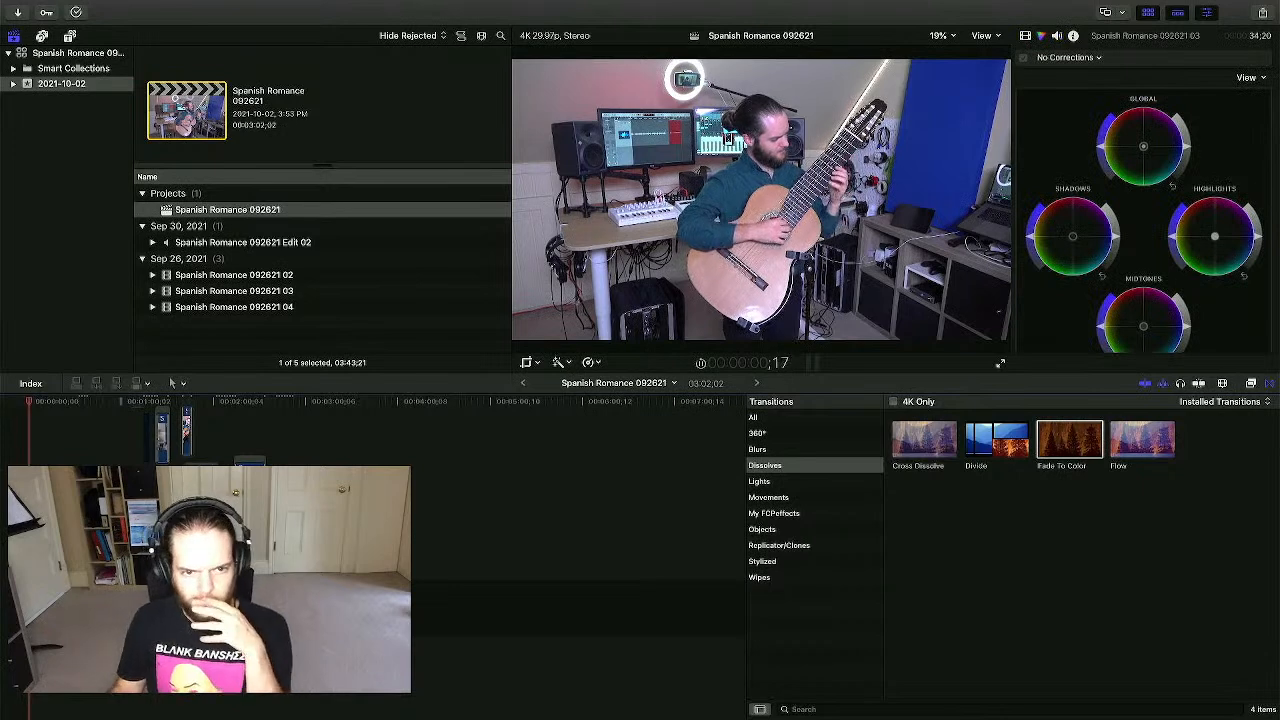
{"action": "key", "text": "super+equal"}
{"action": "key", "text": "super+equal"}
{"action": "key", "text": "super+equal"}
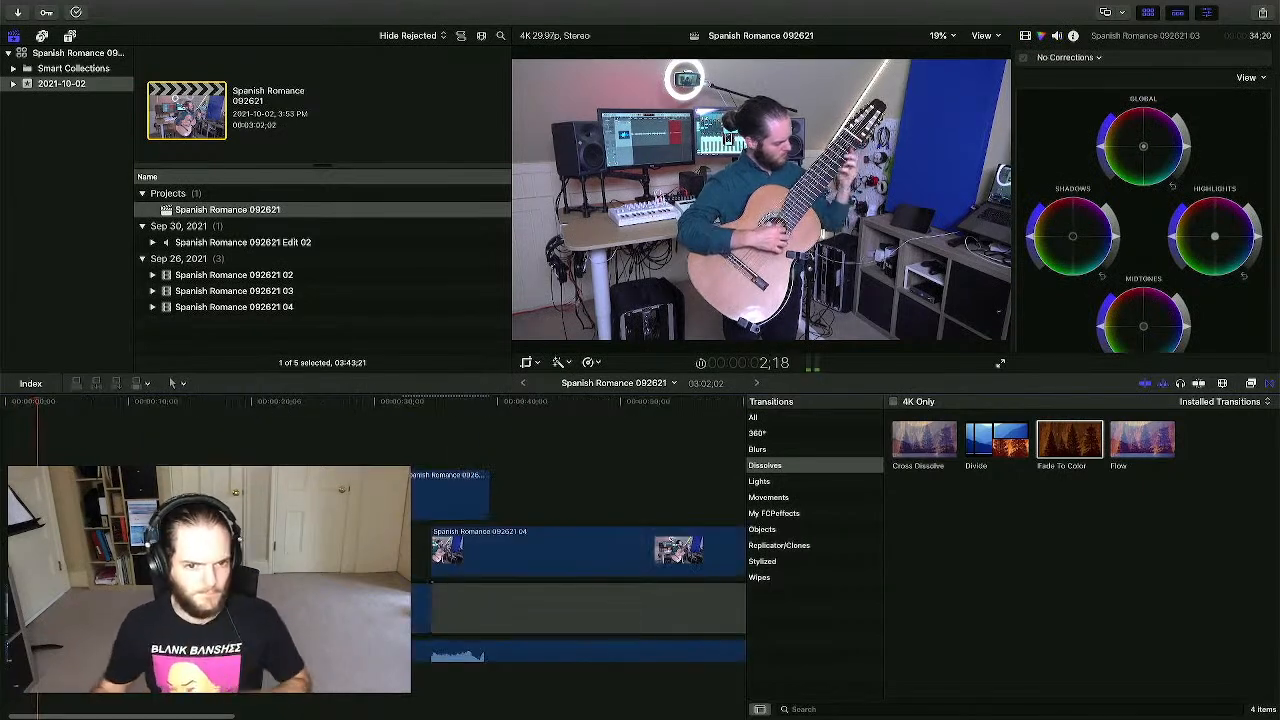
{"action": "key", "text": "space"}
- Add a Fade To Color at the first clip's start, keeping its colour black
{"action": "left_click_drag", "start_coordinate": [1069, 441], "coordinate": [33, 607]}
{"action": "left_click", "coordinate": [34, 540]}
{"action": "key", "text": "super+6"}
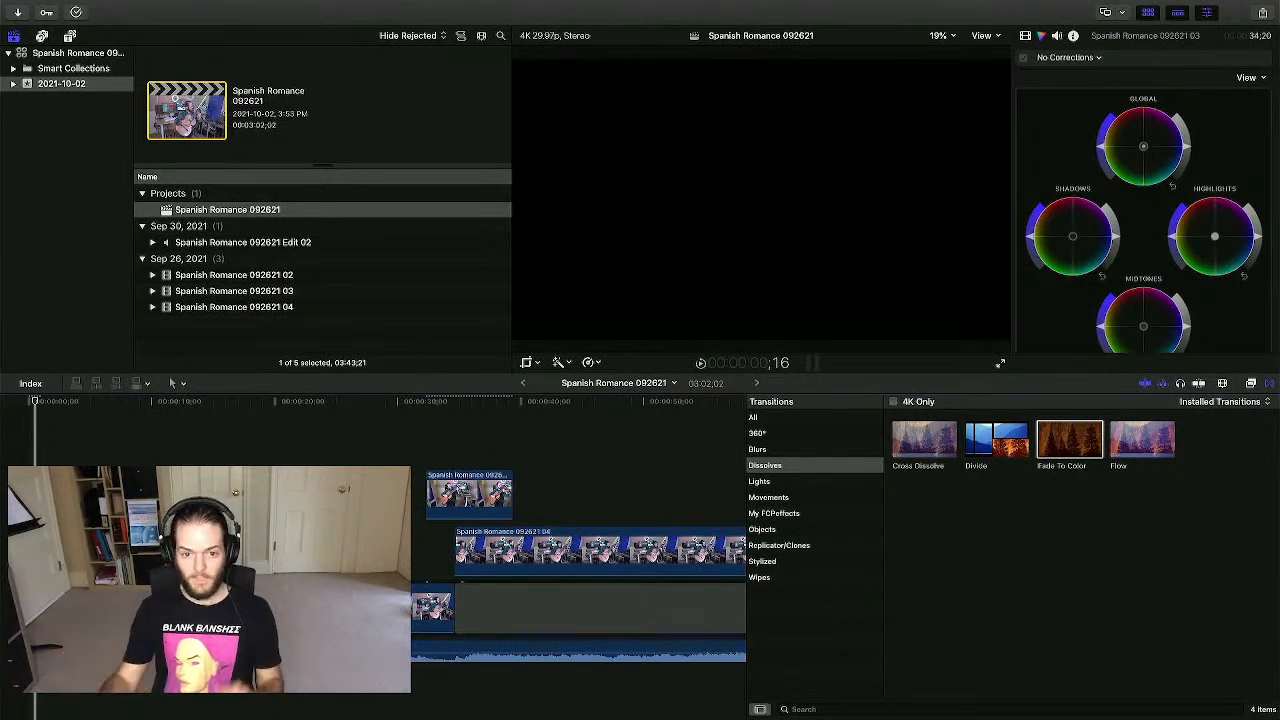
{"action": "left_click", "coordinate": [34, 608]}
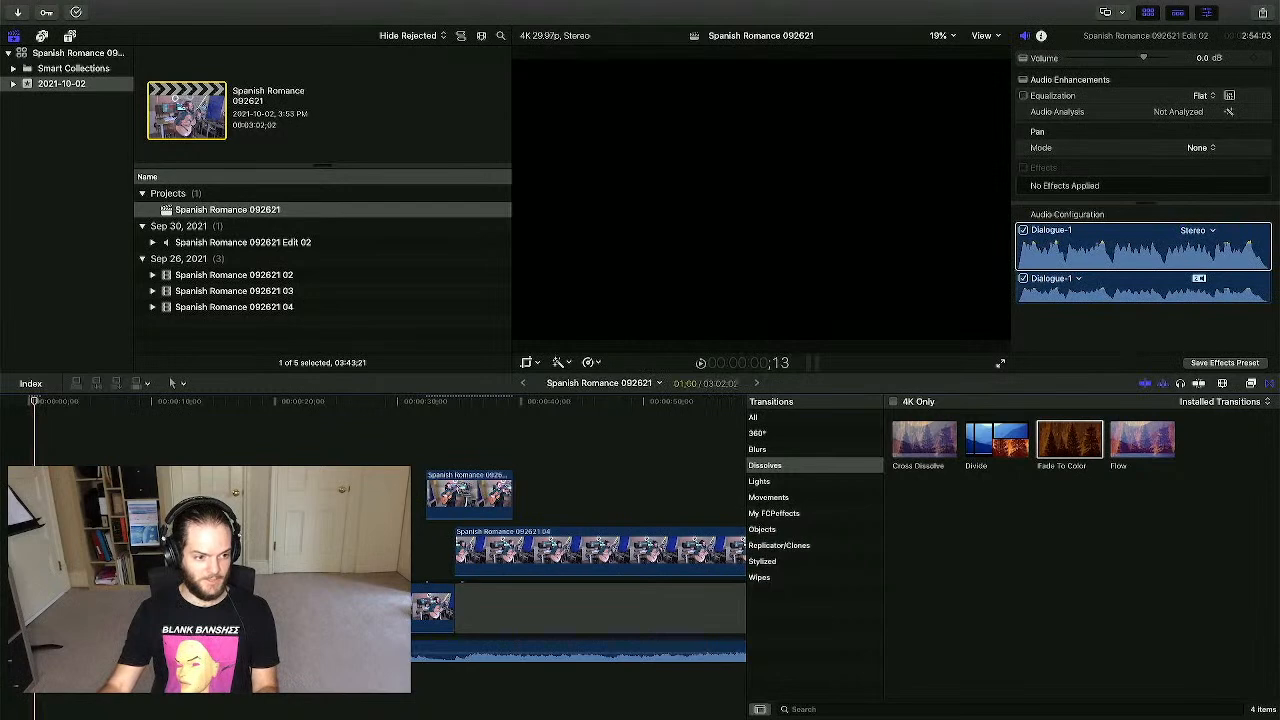
{"action": "left_click", "coordinate": [1197, 107]}
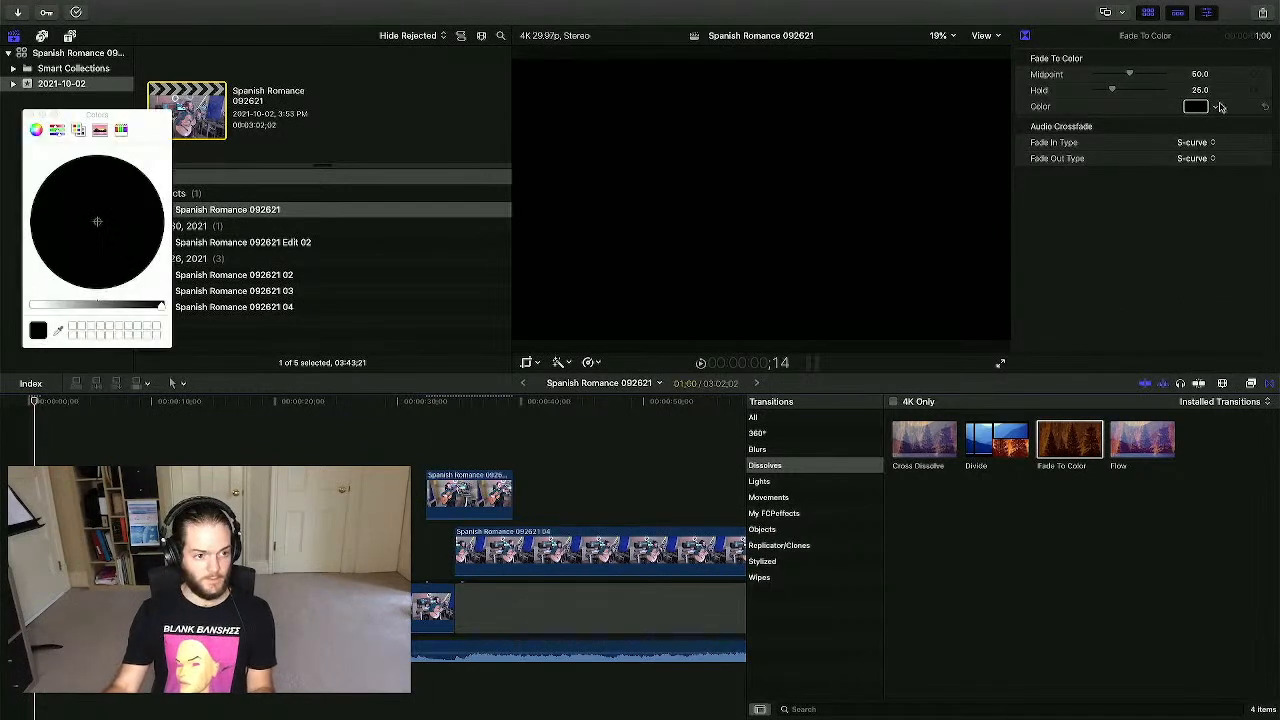
{"action": "left_click", "coordinate": [1215, 108]}
{"action": "mouse_move", "coordinate": [1150, 136]}
{"action": "left_mouse_down"}
{"action": "mouse_move", "coordinate": [1114, 129]}
{"action": "mouse_move", "coordinate": [1168, 125]}
{"action": "left_mouse_up"}
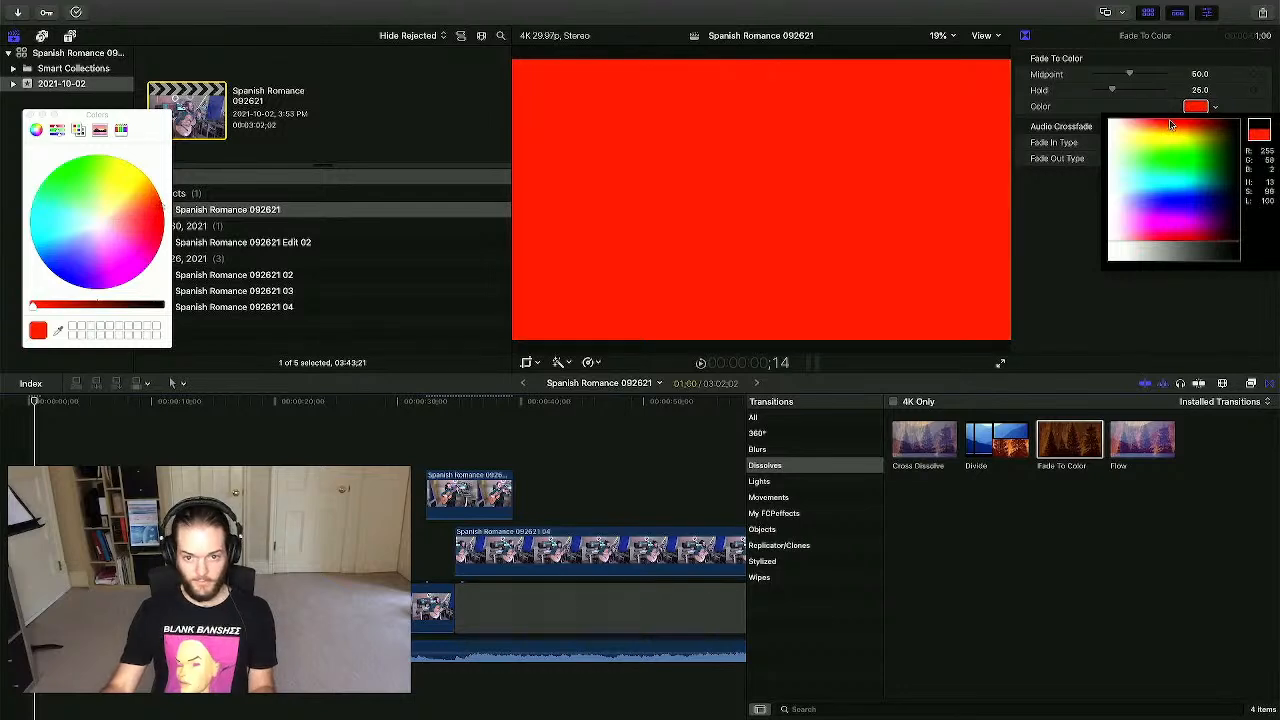
{"action": "left_click", "coordinate": [726, 424]}
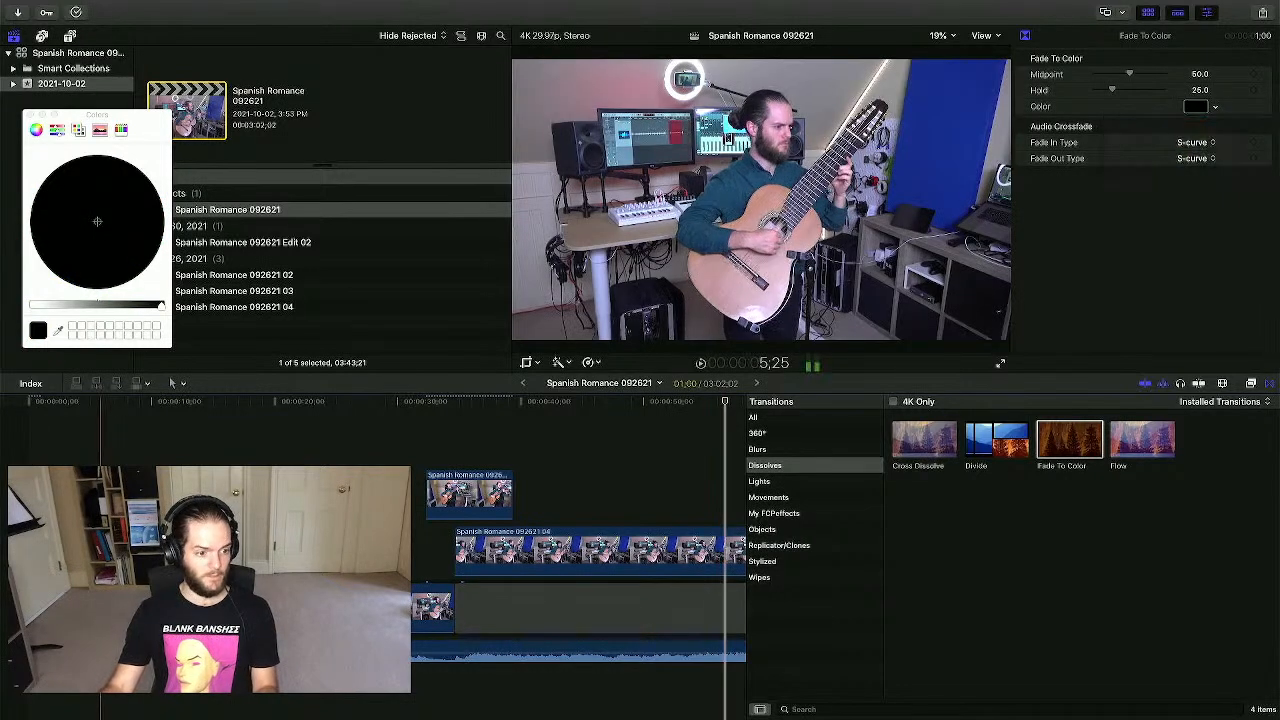
- Play back the opening fade-in from black
{"action": "left_click", "coordinate": [29, 432]}
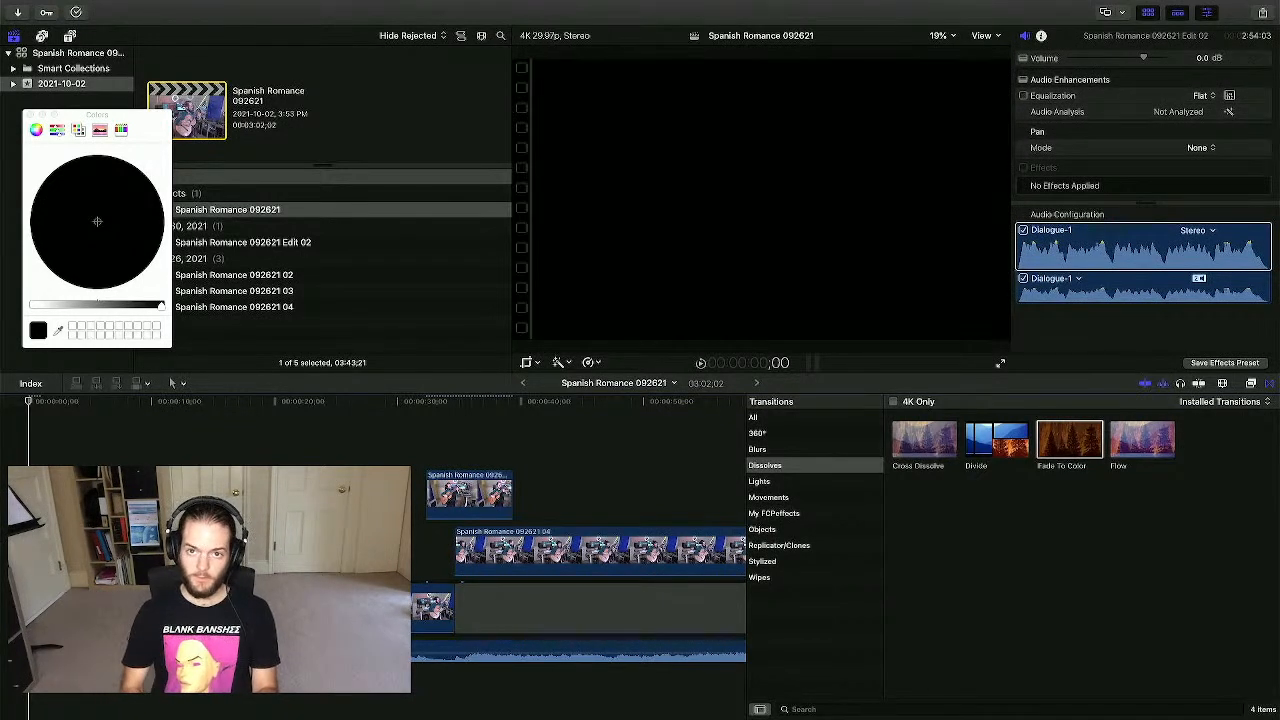
{"action": "key", "text": "space"}
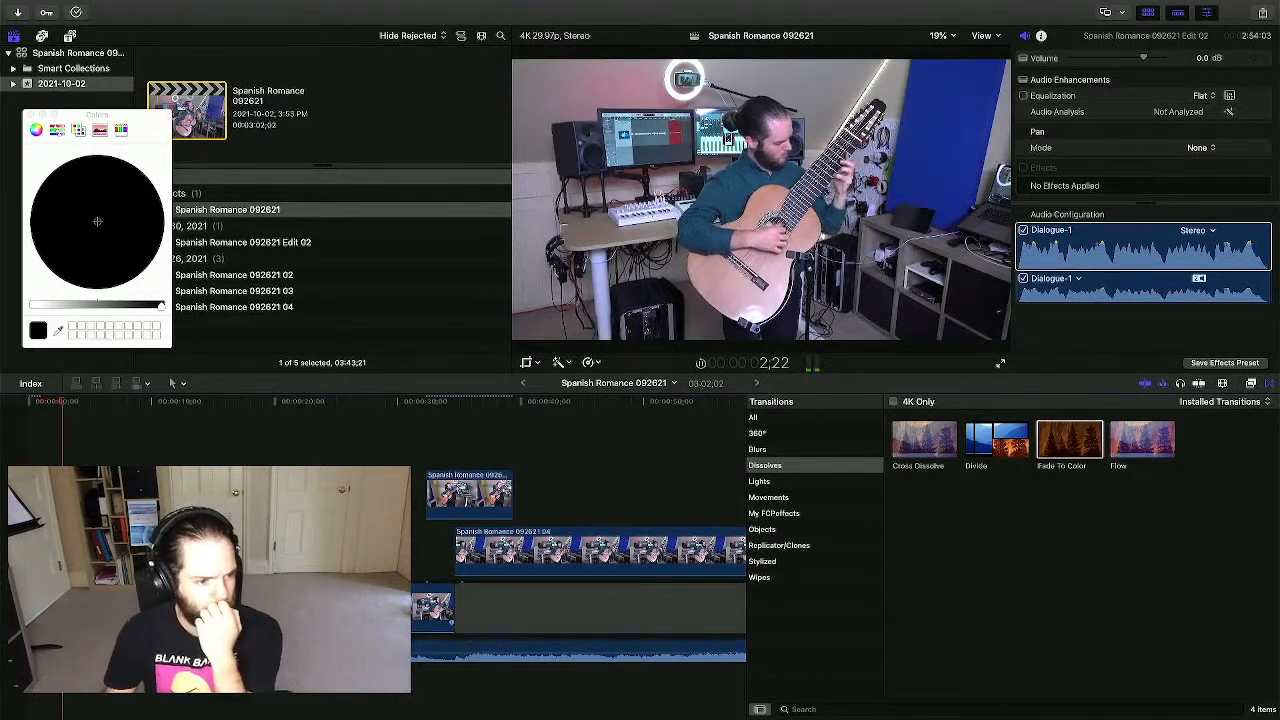
{"action": "key", "text": "j"}
{"action": "key", "text": "j"}
{"action": "key", "text": "j"}
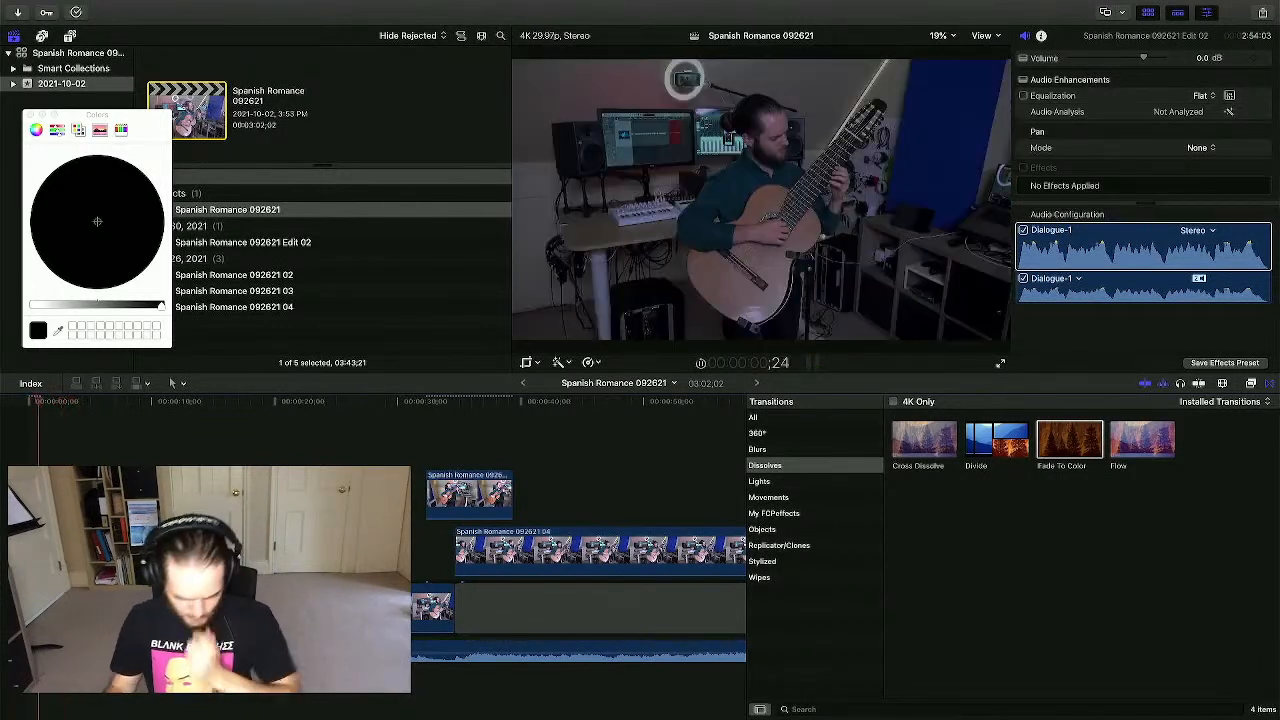
{"action": "key", "text": "space"}
{"action": "key", "text": "super+equal"}
{"action": "key", "text": "super+equal"}
{"action": "key", "text": "super+equal"}
{"action": "key", "text": "super+6"}
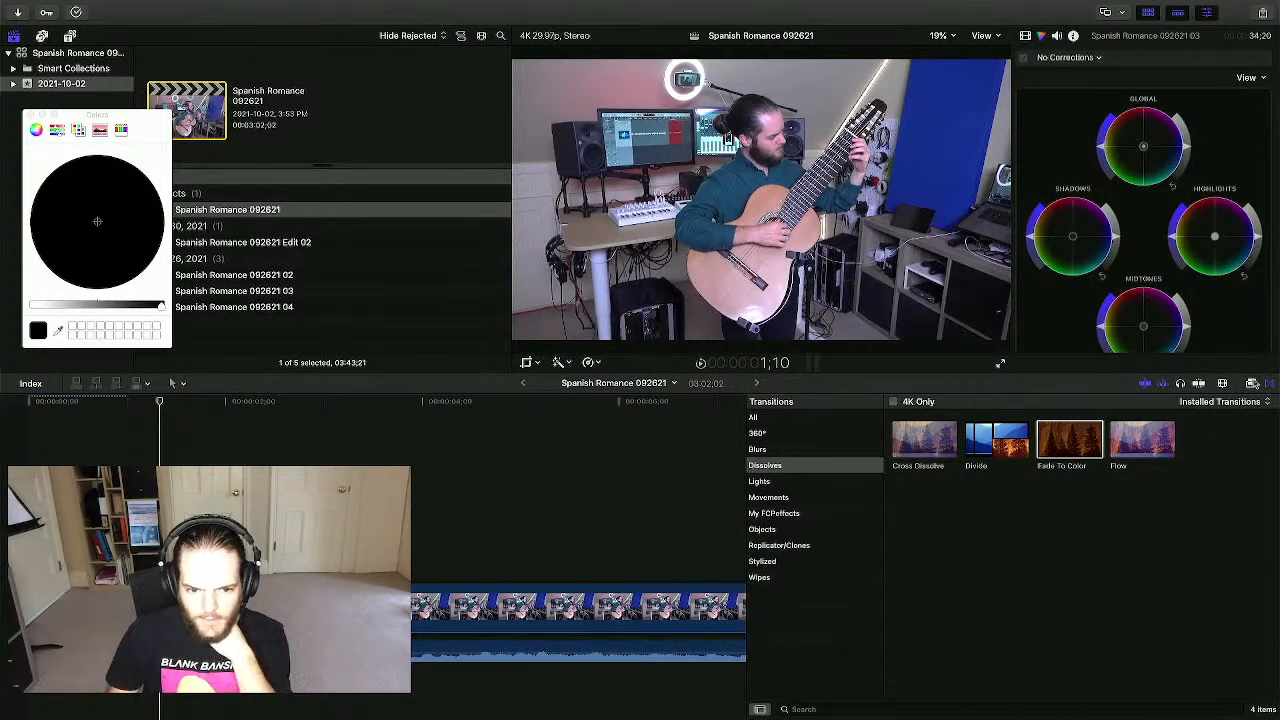
- Add the Gaussian blur transition from Blurs to the first clip's start and preview the opening
{"action": "left_click", "coordinate": [759, 450]}
{"action": "left_click", "coordinate": [996, 440]}
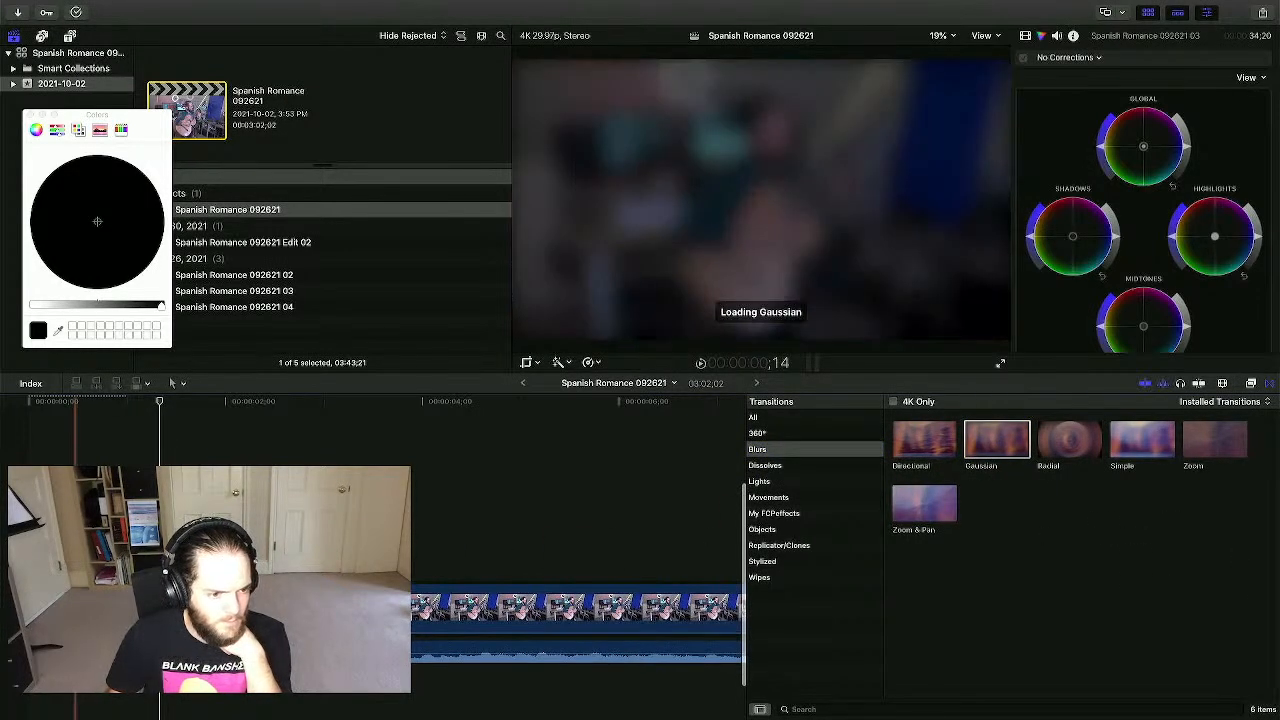
{"action": "left_click_drag", "start_coordinate": [183, 600], "coordinate": [256, 600]}
{"action": "left_click", "coordinate": [28, 560]}
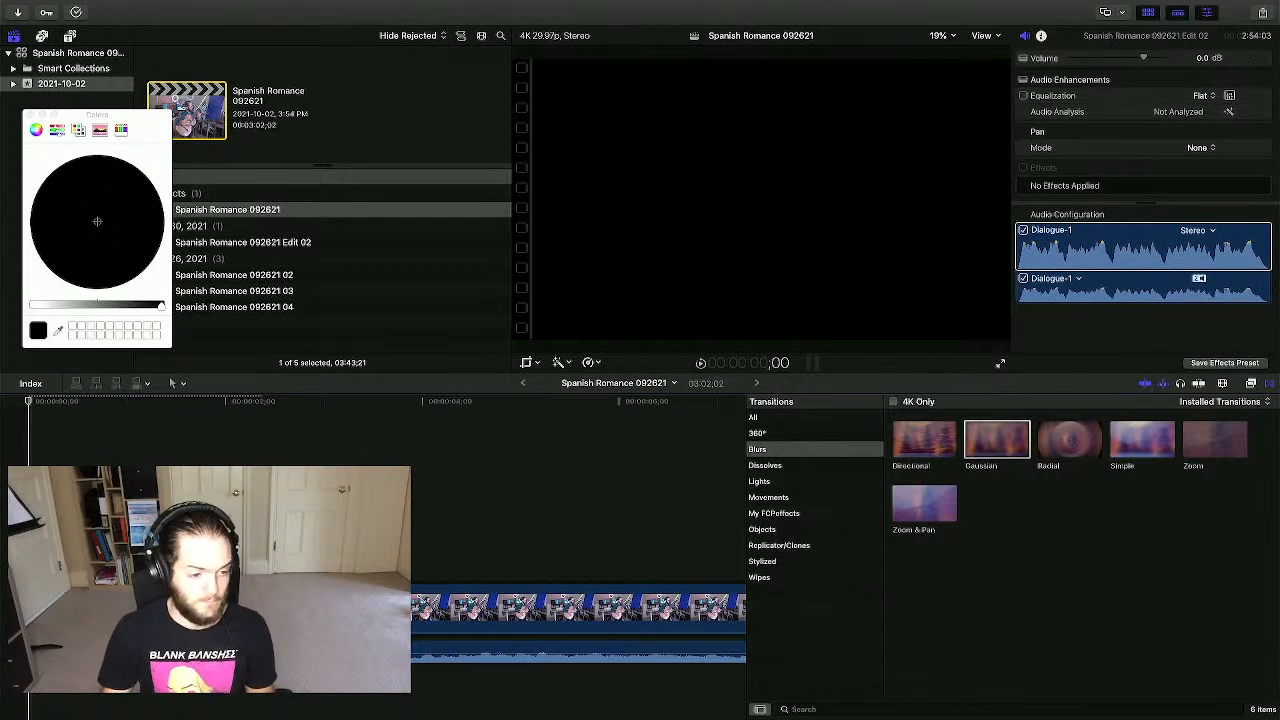
{"action": "key", "text": "space"}
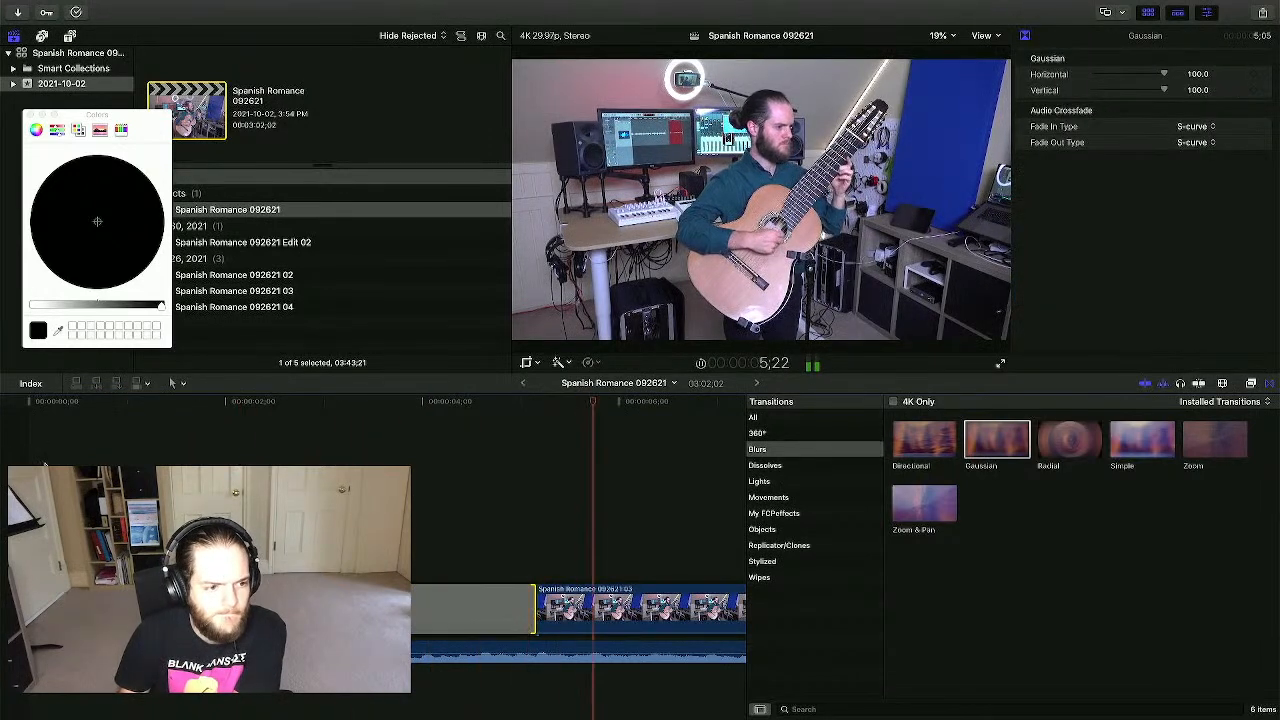
{"action": "key", "text": "Home"}
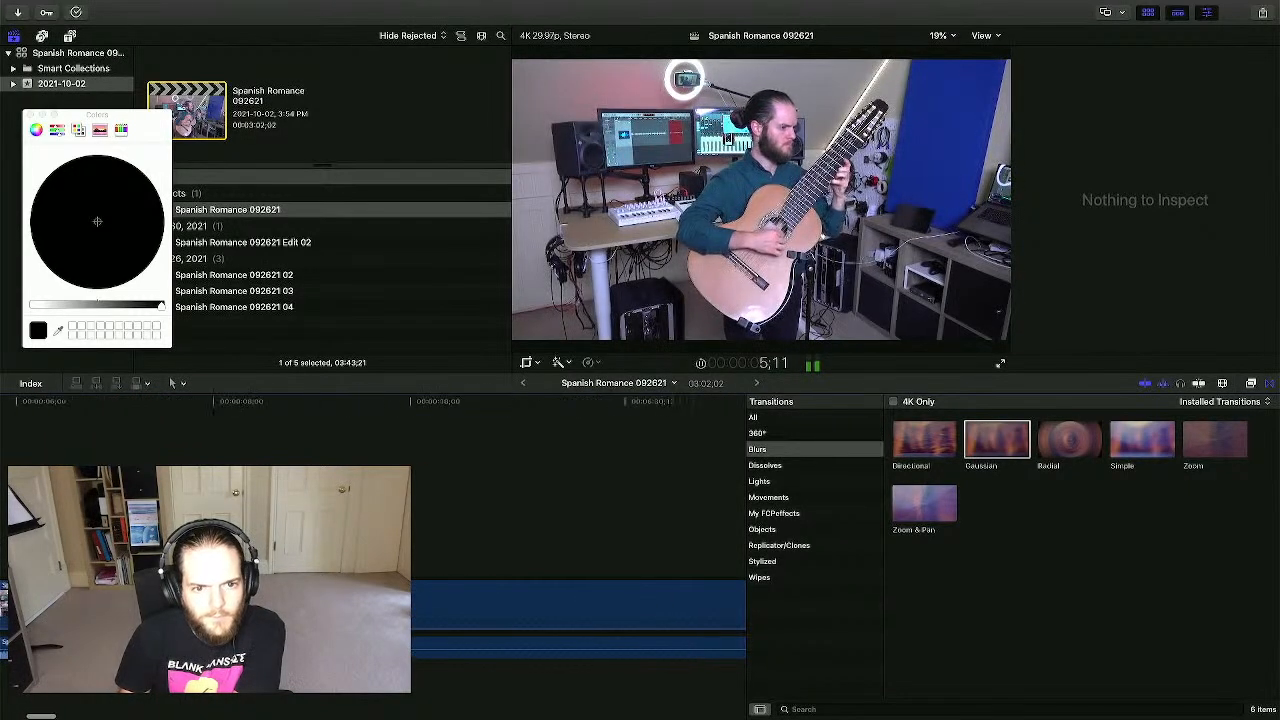
{"action": "key", "text": "super+minus"}
{"action": "key", "text": "super+minus"}
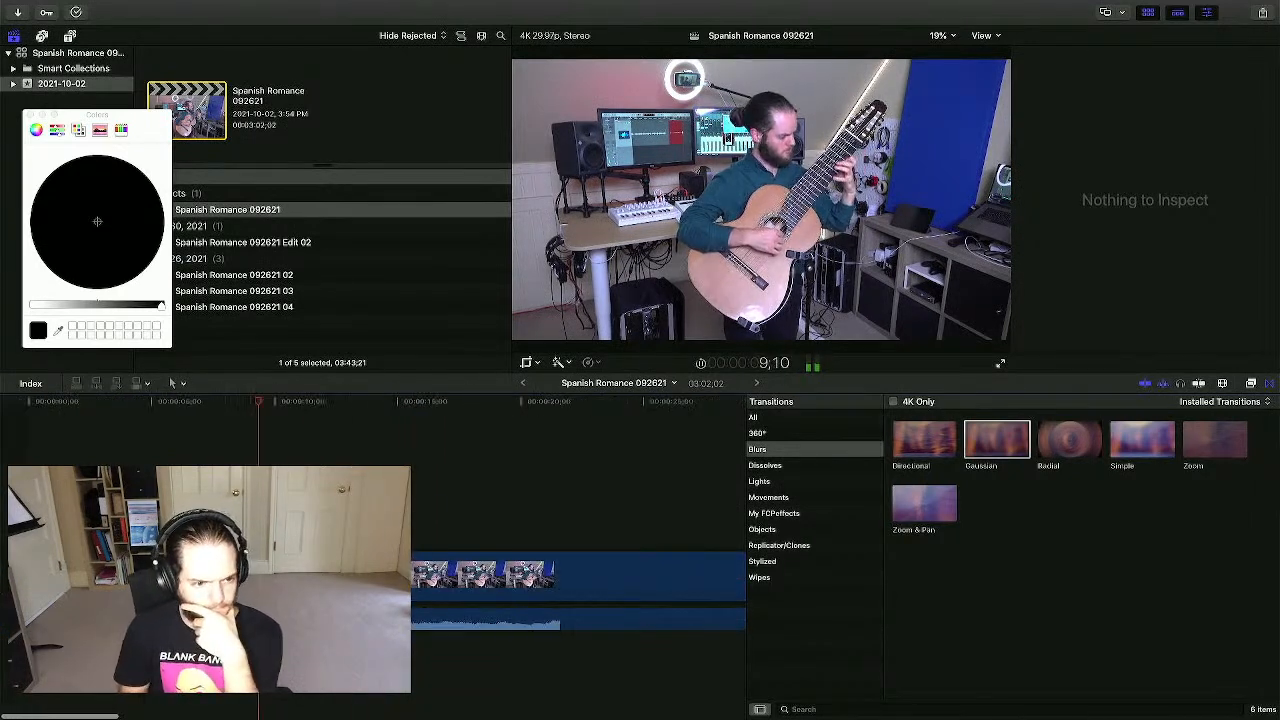
{"action": "key", "text": "super+minus"}
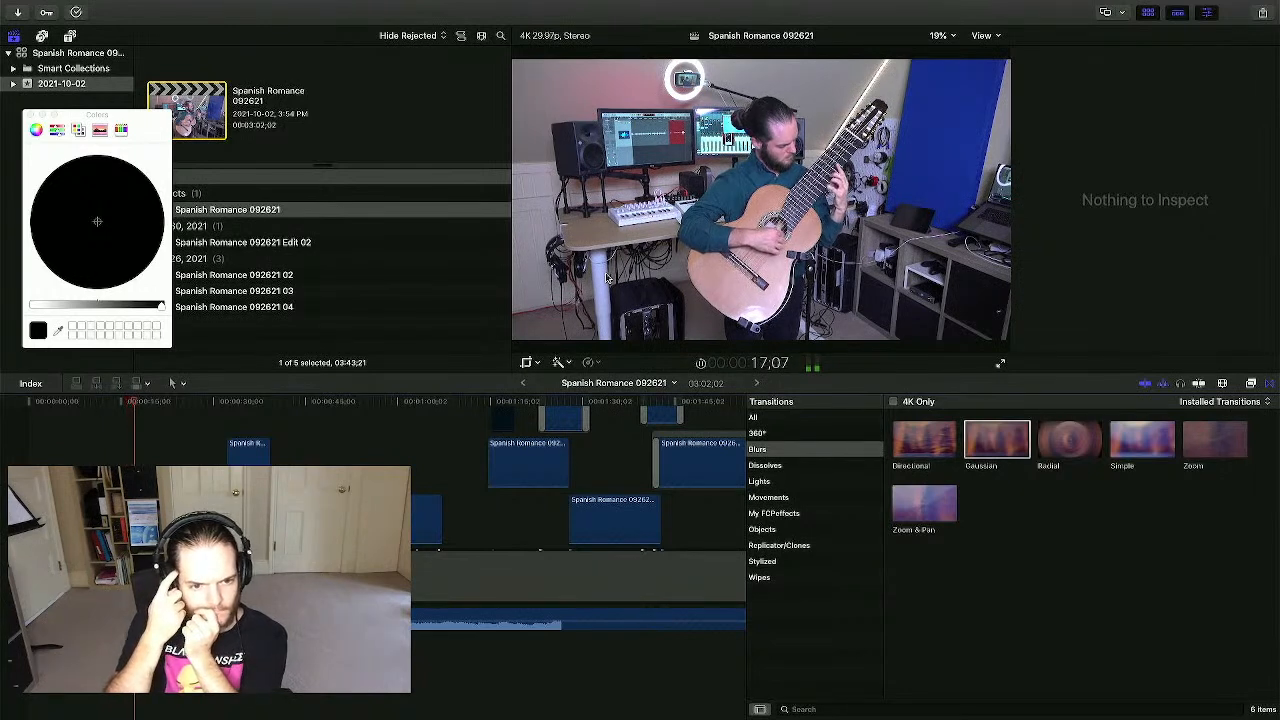
- Drag Cross Dissolves onto both ends of a multi-angle clip and onto the upper clip
{"action": "left_click", "coordinate": [834, 467]}
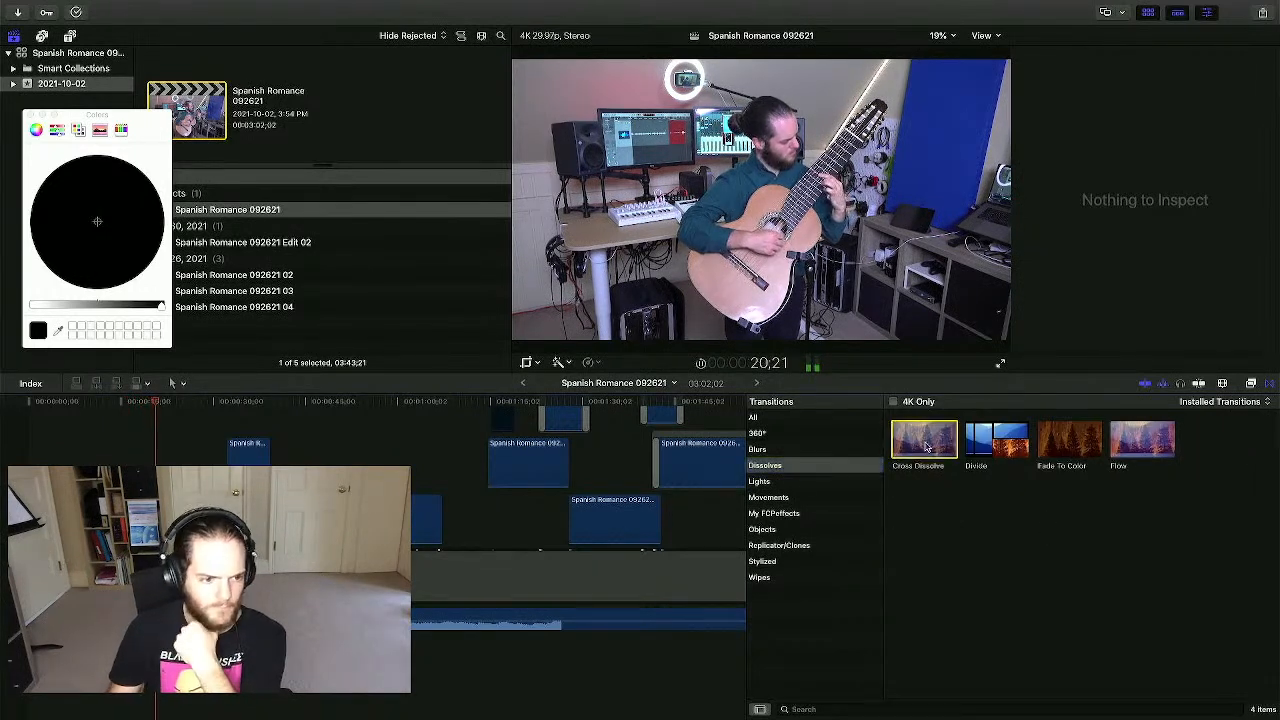
{"action": "left_click_drag", "start_coordinate": [925, 447], "coordinate": [244, 460]}
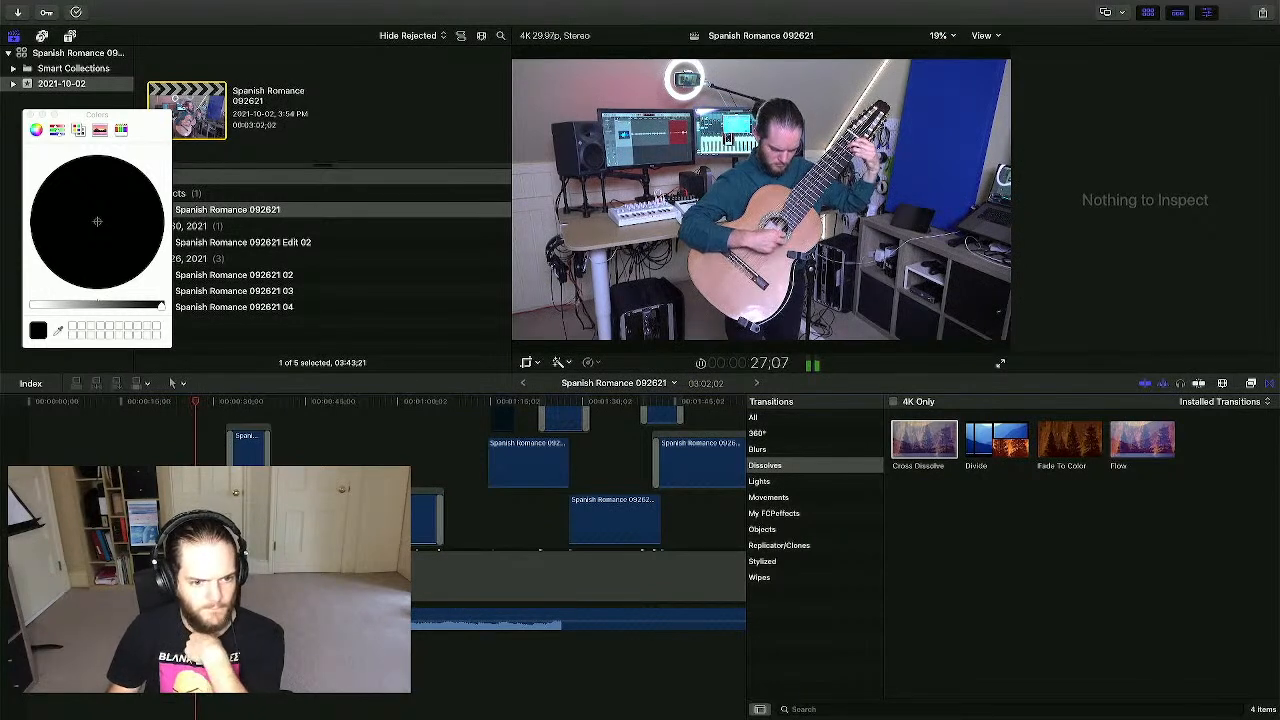
{"action": "scroll", "coordinate": [609, 459], "scroll_direction": "up", "scroll_amount": 5}
{"action": "left_click_drag", "start_coordinate": [903, 447], "coordinate": [532, 580]}
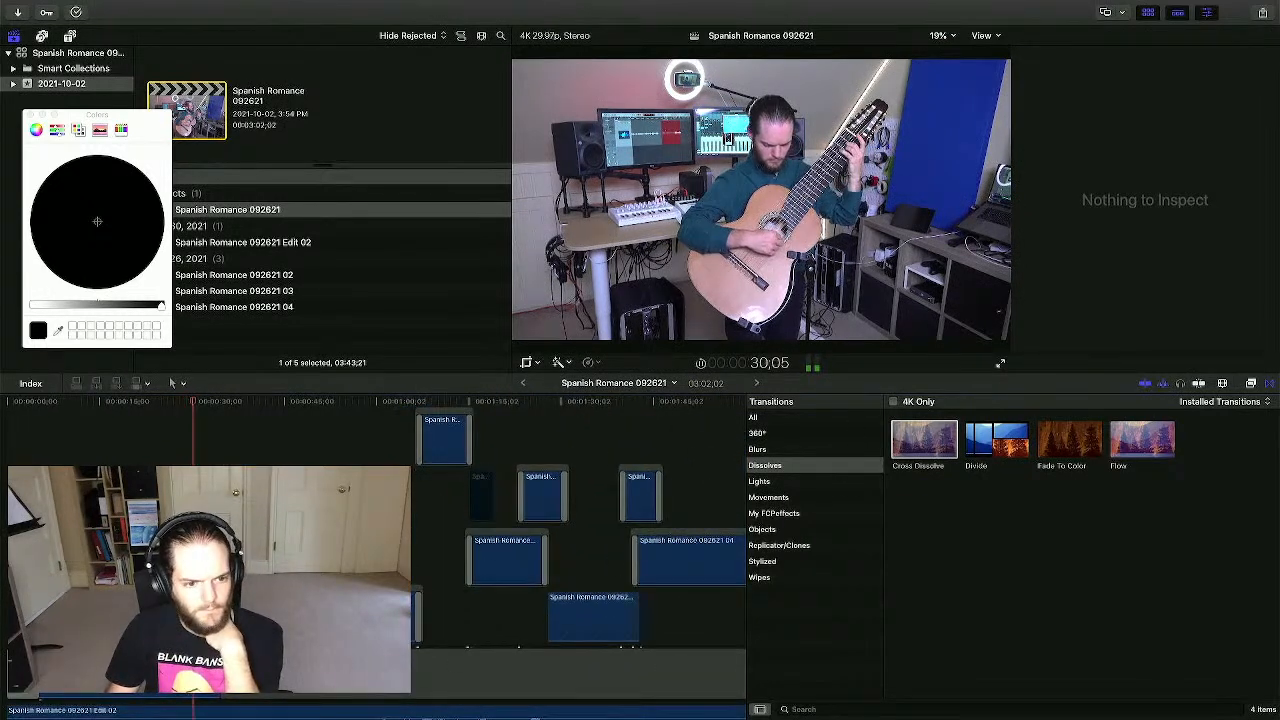
{"action": "left_click_drag", "start_coordinate": [924, 440], "coordinate": [406, 447]}
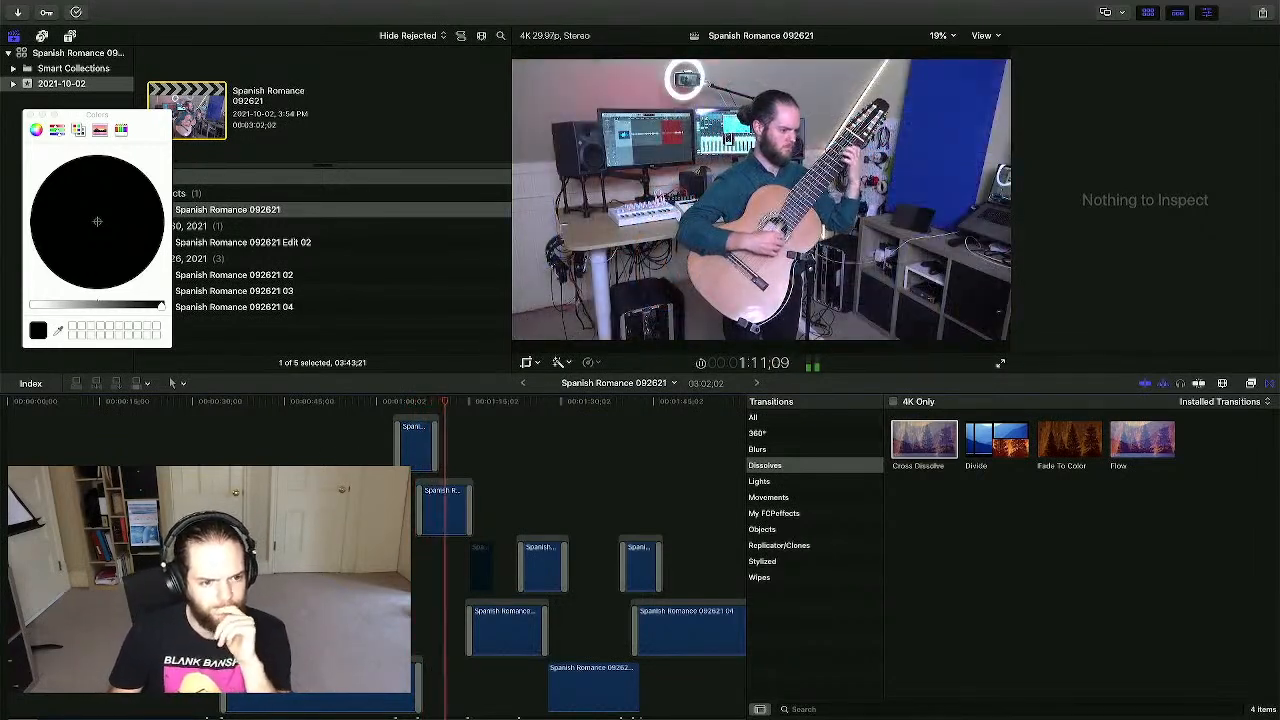
- Review the cross dissolve at the top clip's end, then delete it
{"action": "left_click", "coordinate": [435, 448]}
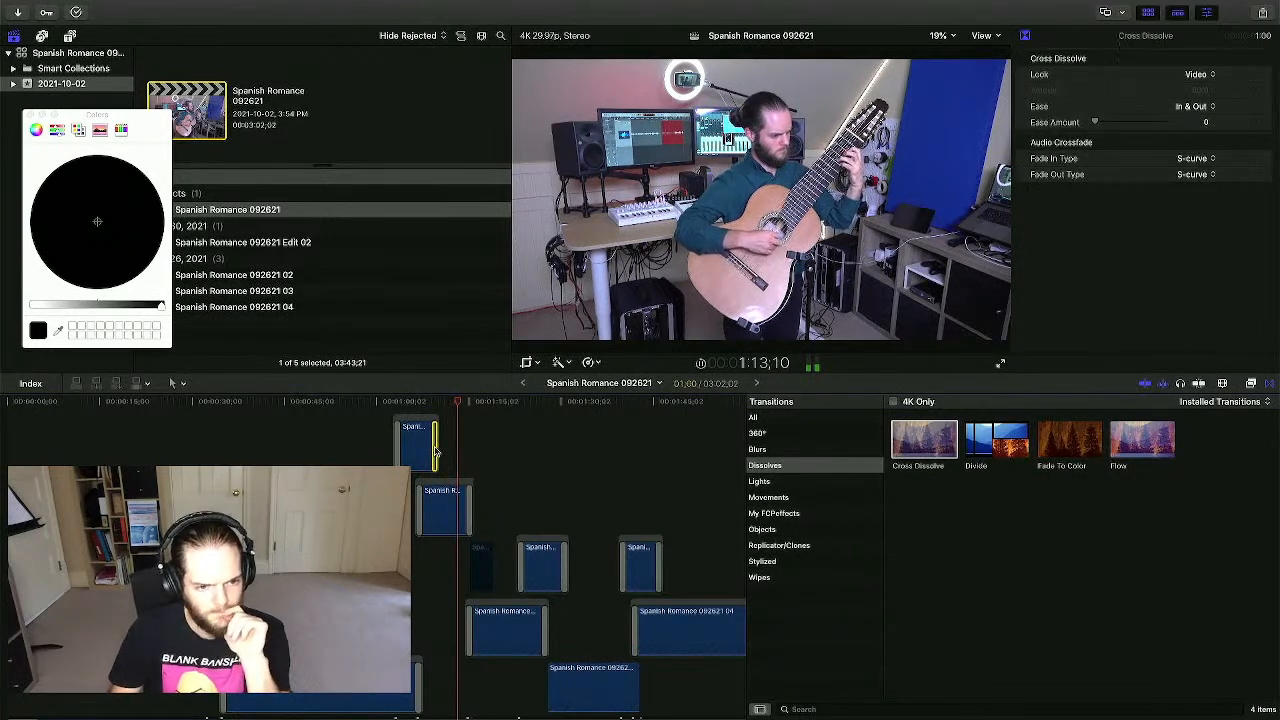
{"action": "key", "text": "space"}
{"action": "key", "text": "super+equal"}
{"action": "key", "text": "super+equal"}
{"action": "key", "text": "super+equal"}
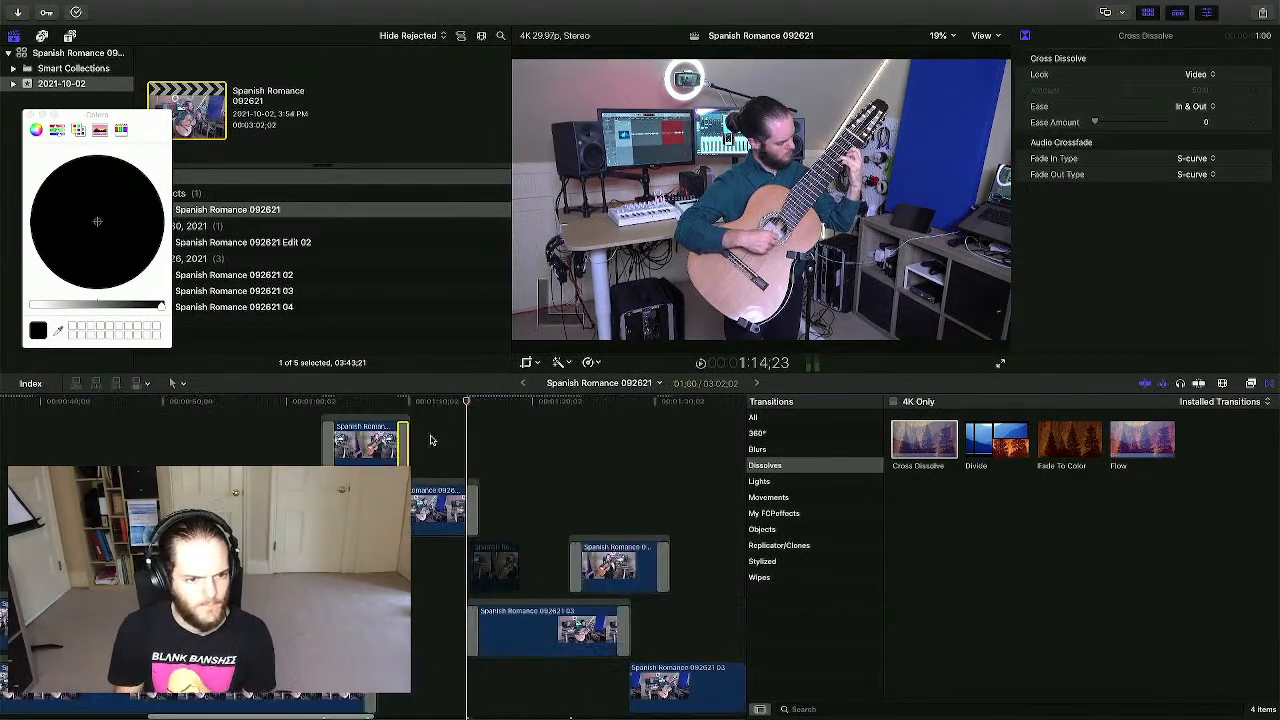
{"action": "scroll", "coordinate": [376, 447], "scroll_direction": "left", "scroll_amount": 4}
{"action": "left_click_drag", "start_coordinate": [370, 460], "coordinate": [400, 460]}
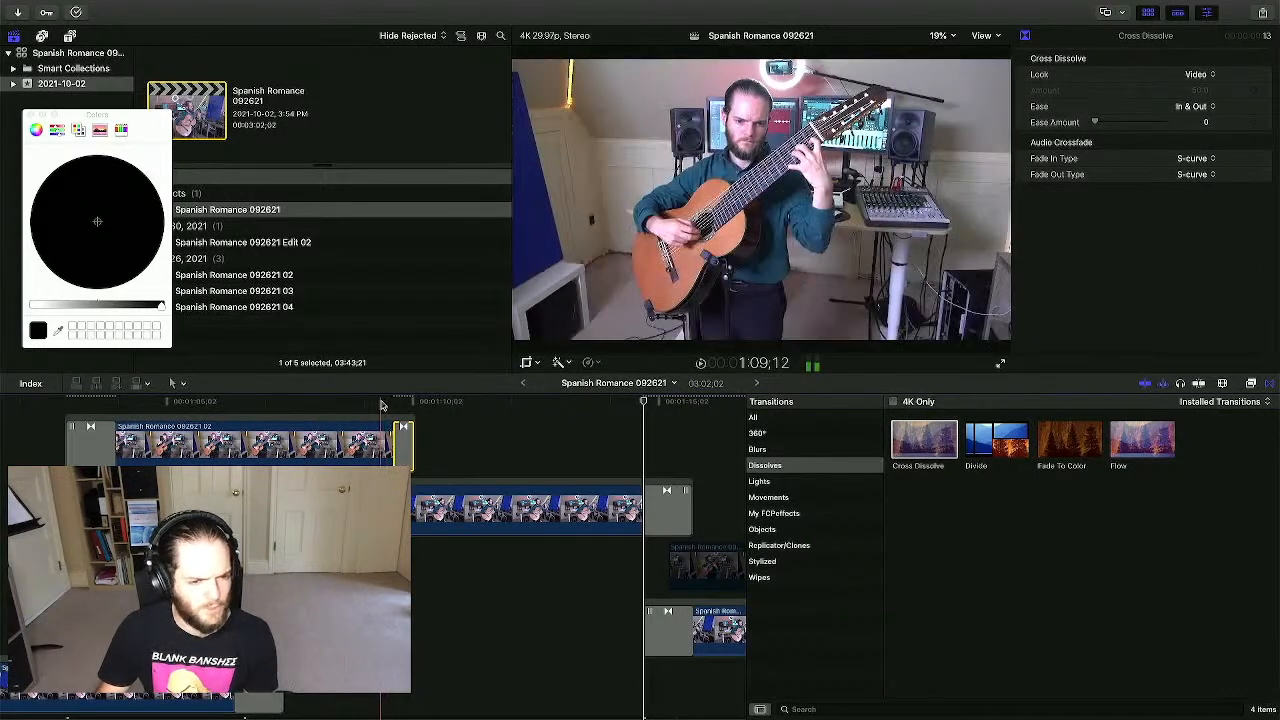
{"action": "key", "text": "space"}
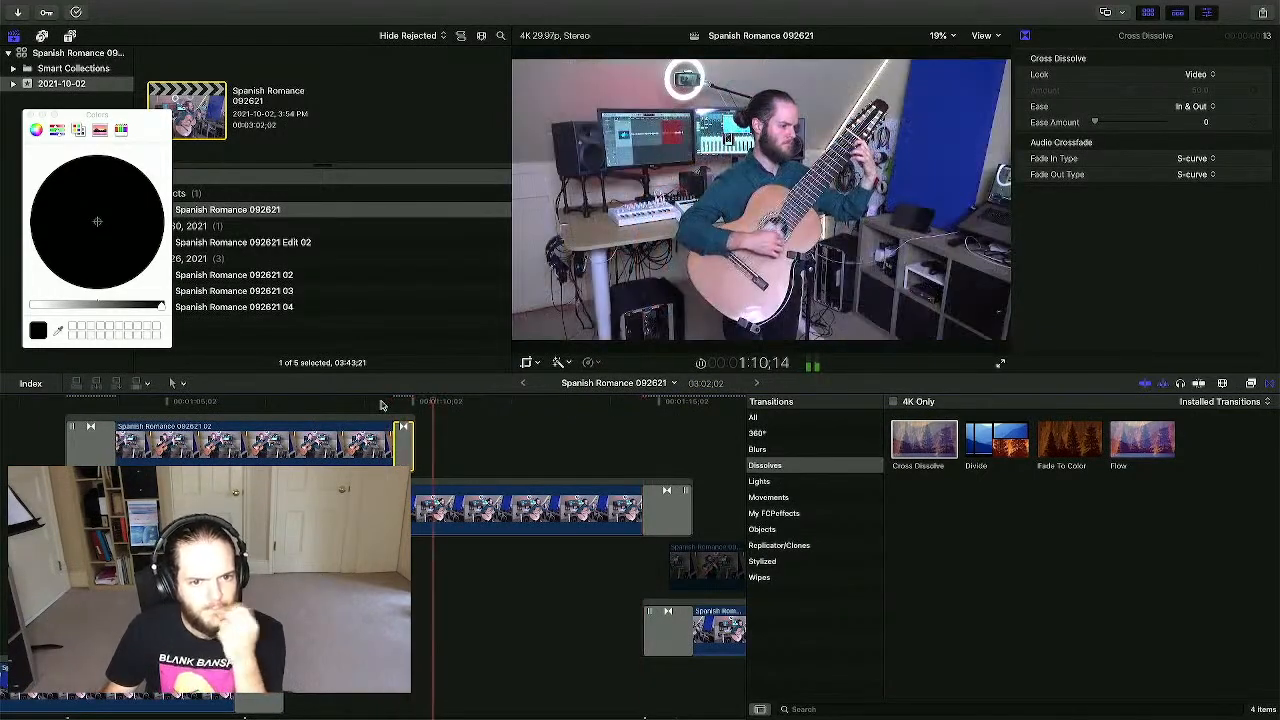
{"action": "key", "text": "space"}
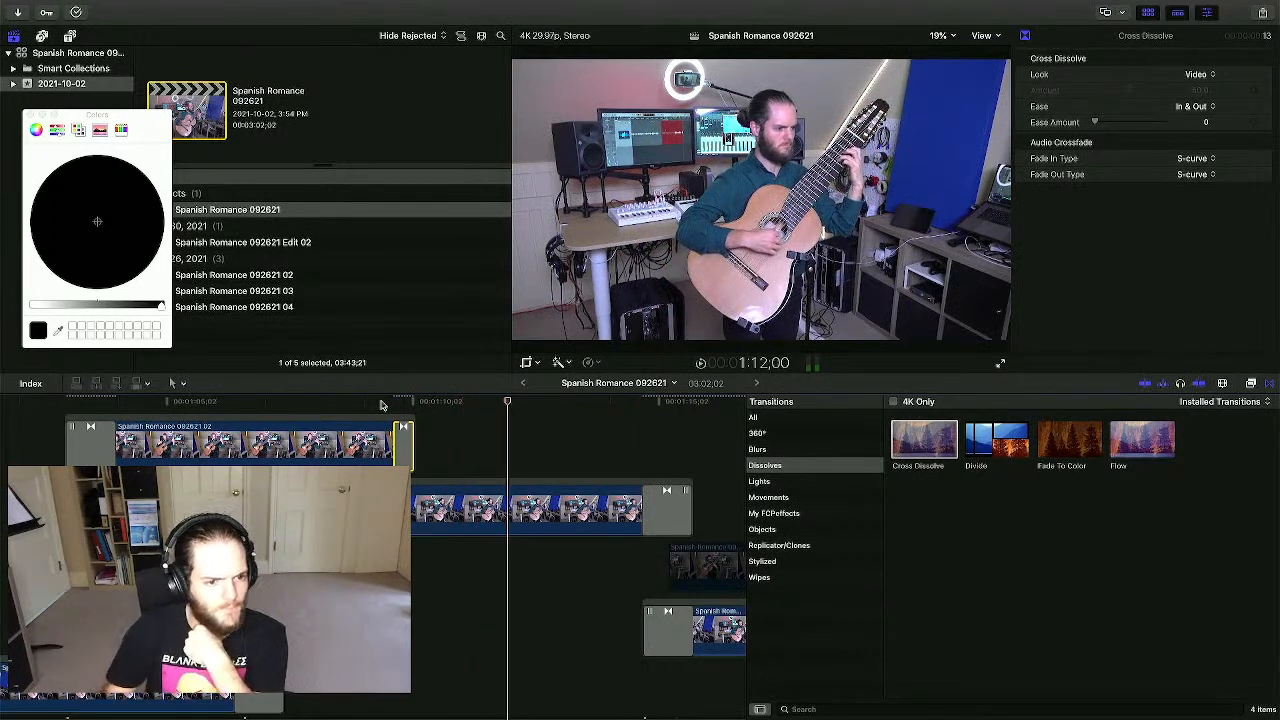
{"action": "left_click", "coordinate": [404, 459]}
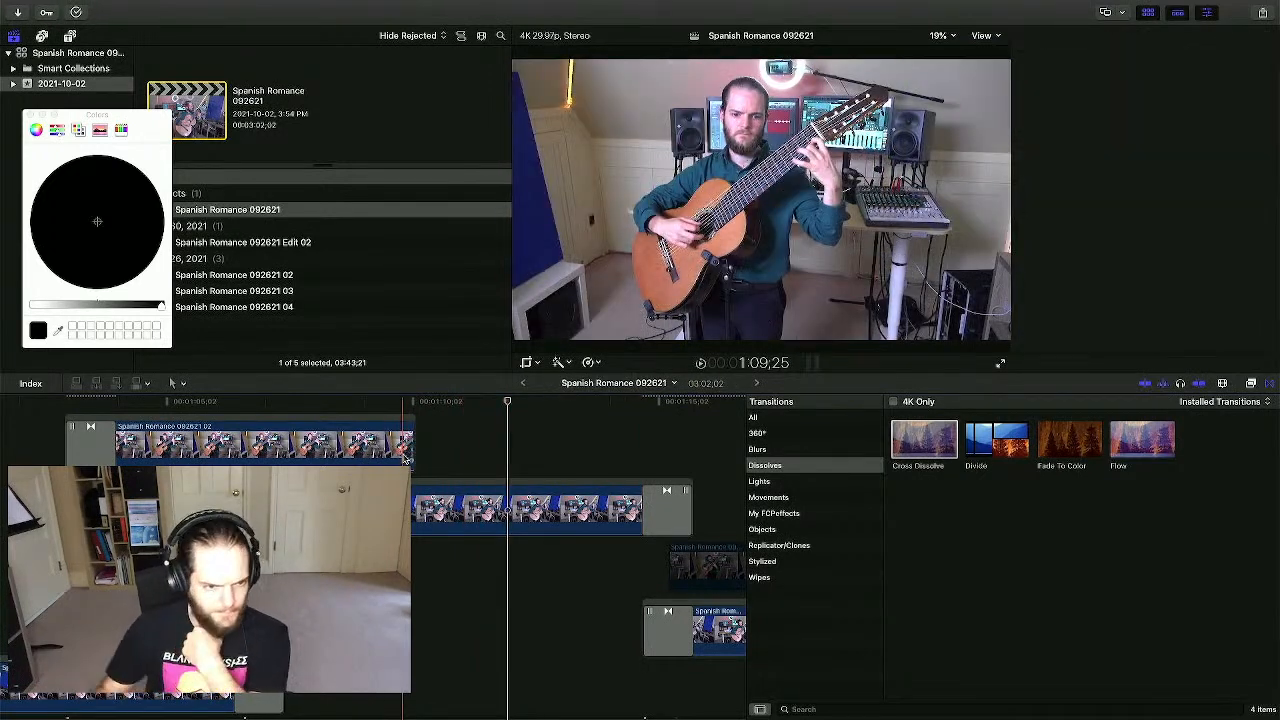
{"action": "key", "text": "Delete"}
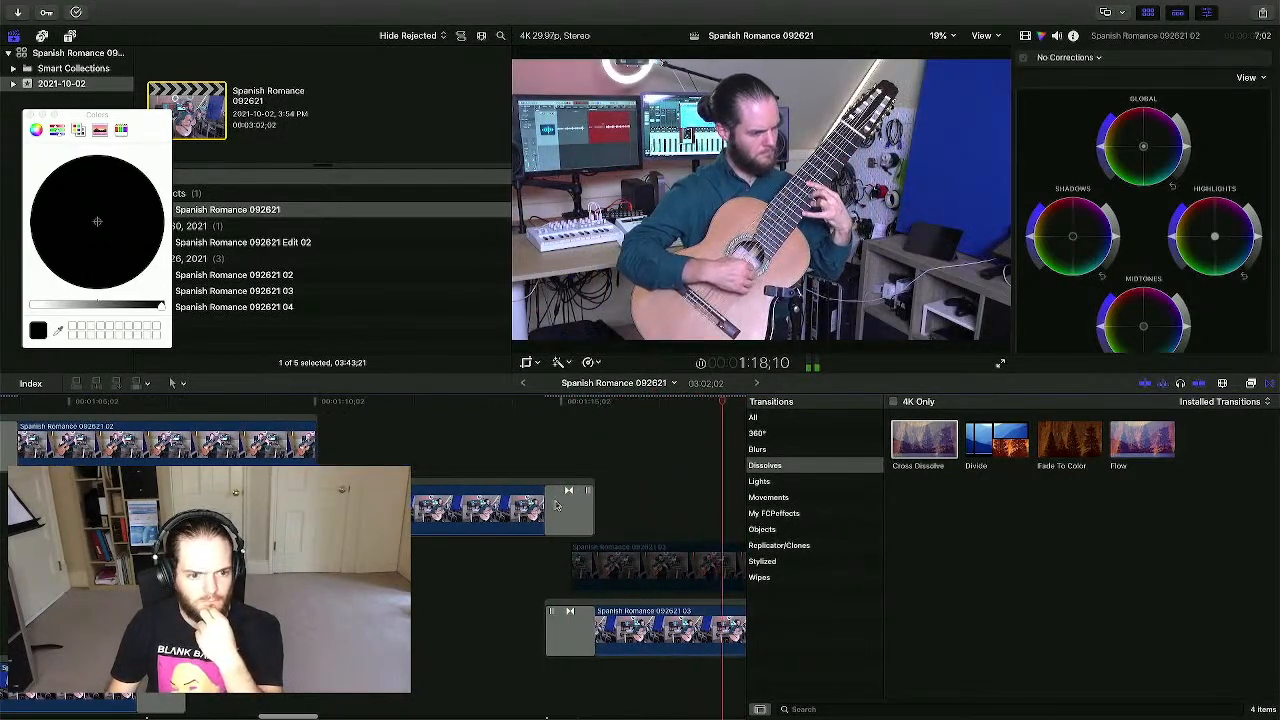
- Shorten the cross dissolve at the start of clip 03 and deselect it
{"action": "left_click_drag", "start_coordinate": [558, 517], "coordinate": [569, 516]}
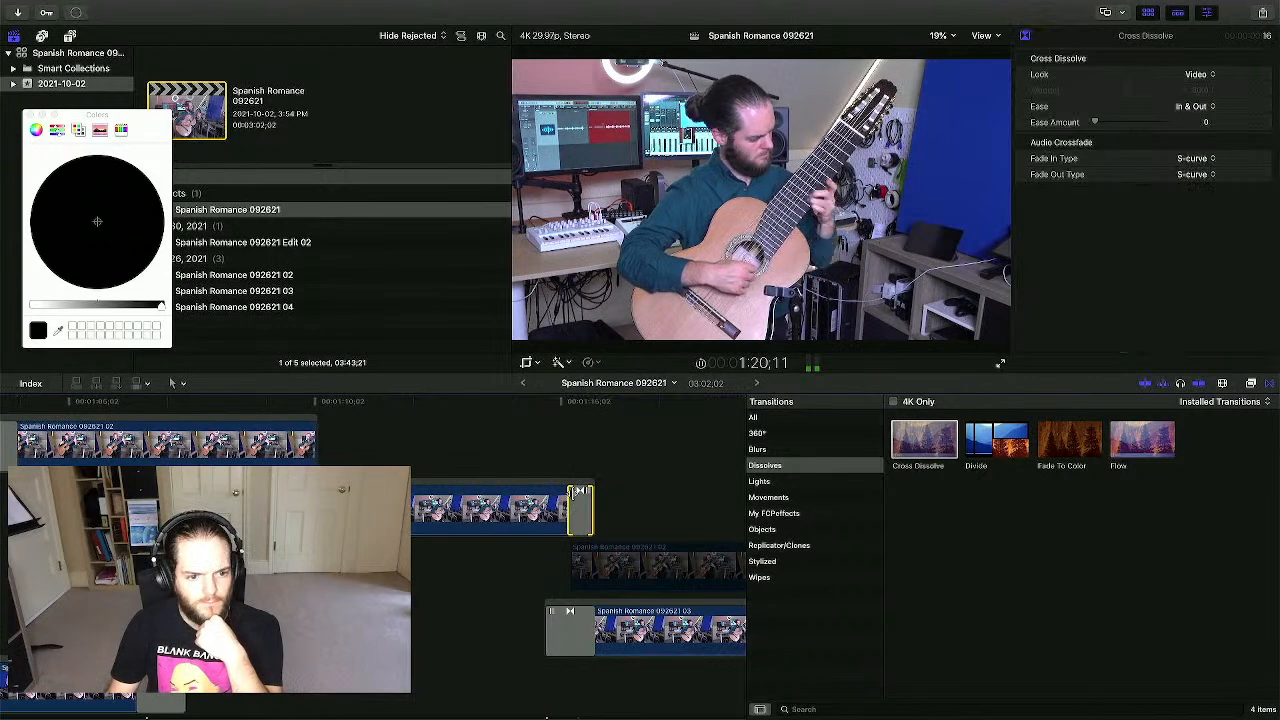
{"action": "left_click_drag", "start_coordinate": [590, 632], "coordinate": [570, 632]}
{"action": "left_click", "coordinate": [540, 446]}
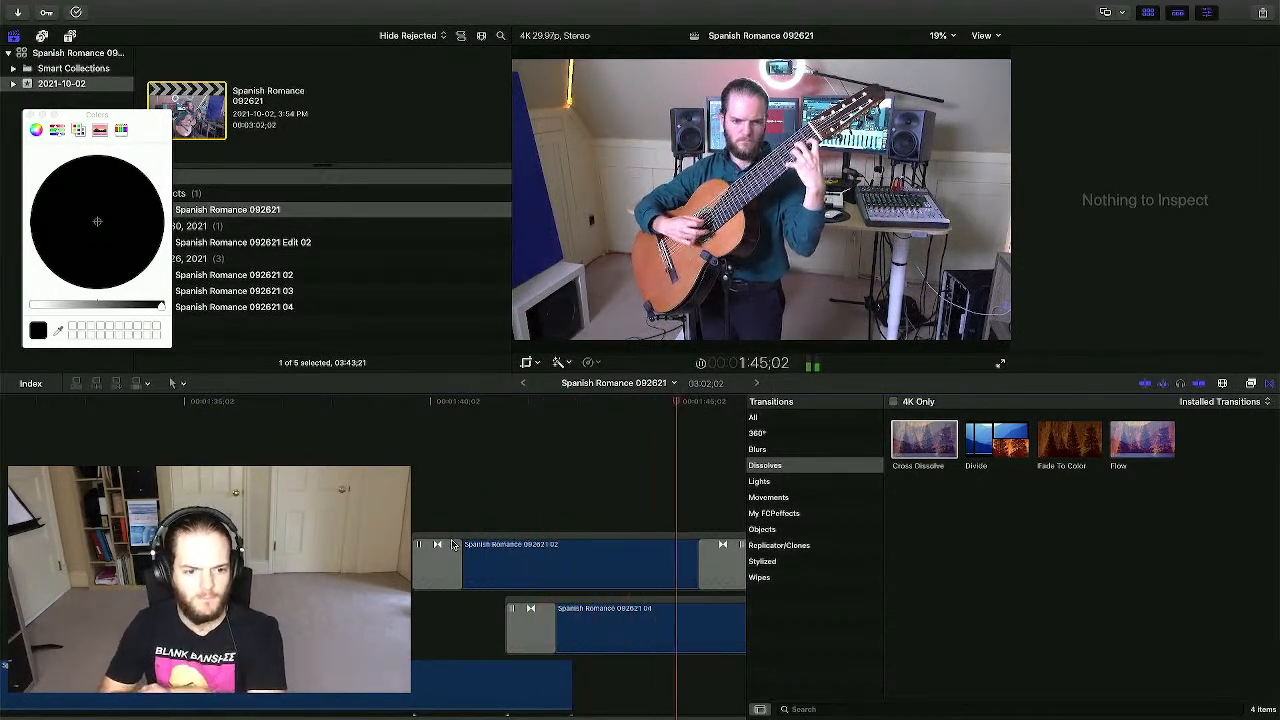
- Drag the Cross Dissolve edge at clip 02's start to shorten it, then zoom out the timeline
{"action": "key", "text": "space"}
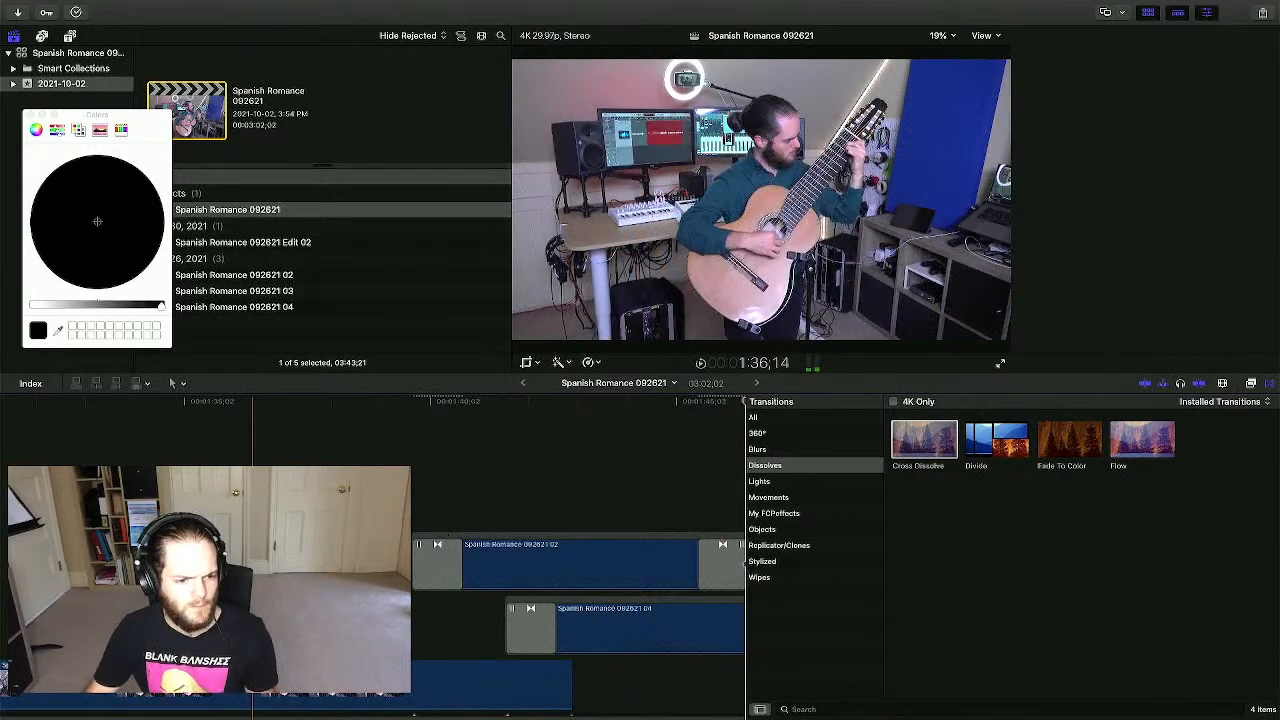
{"action": "left_click", "coordinate": [311, 550]}
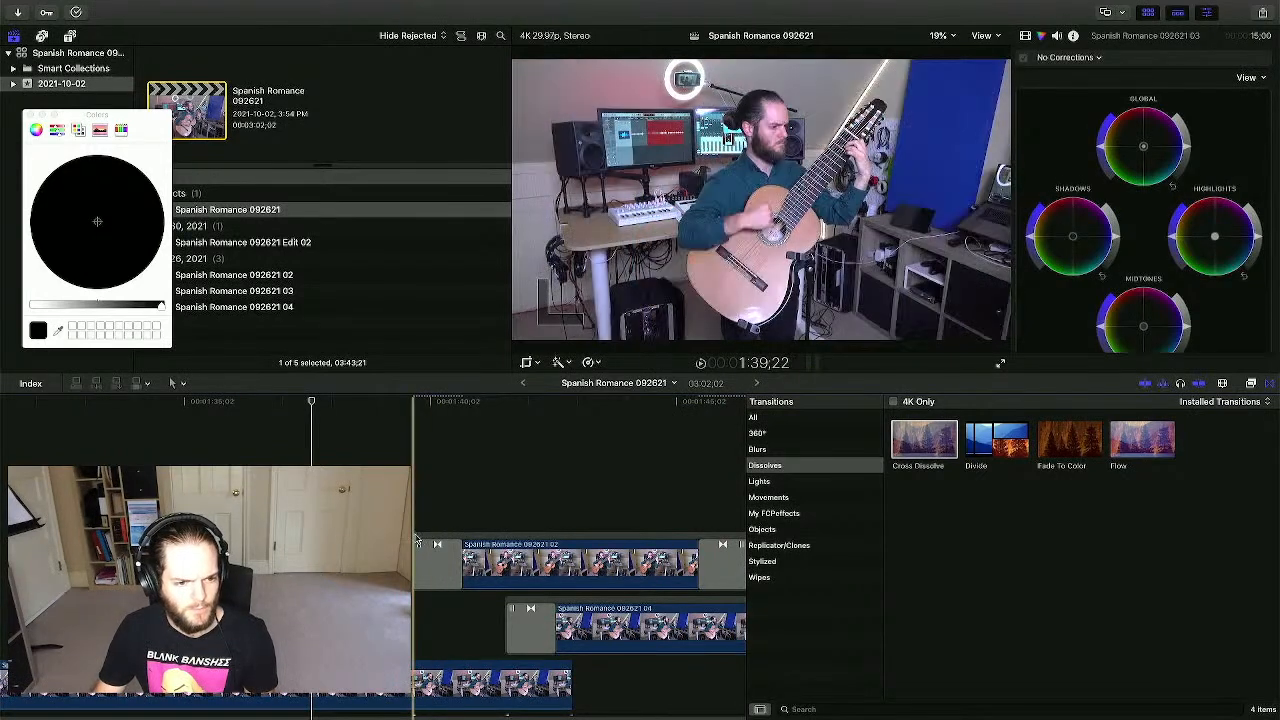
{"action": "left_click_drag", "start_coordinate": [415, 560], "coordinate": [440, 560]}
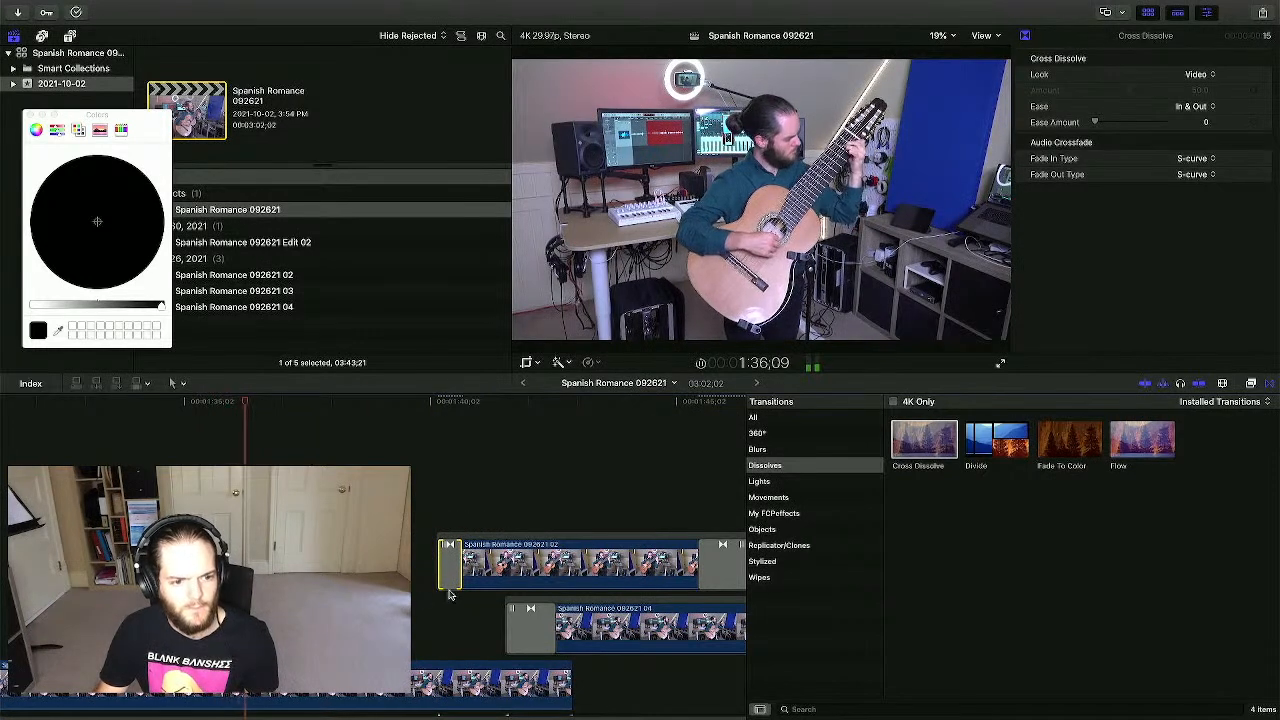
{"action": "scroll", "coordinate": [461, 570], "scroll_direction": "right", "scroll_amount": 4}
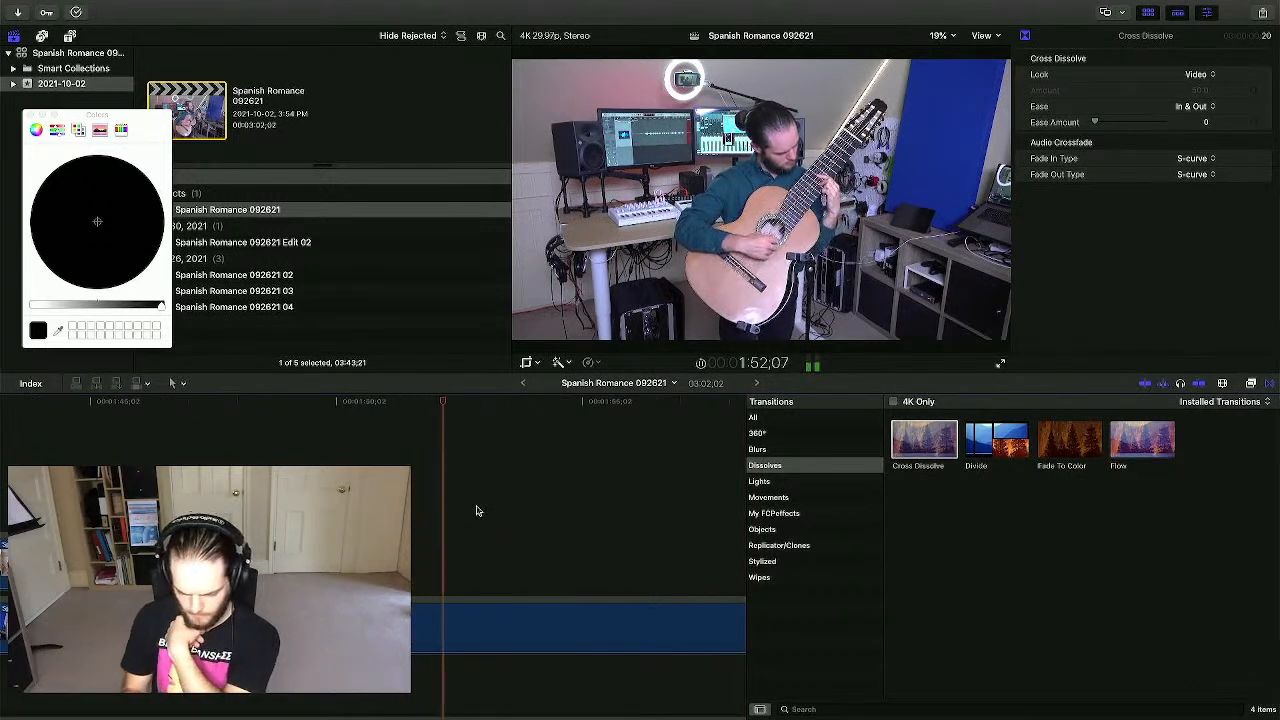
{"action": "key", "text": "super+minus"}
{"action": "key", "text": "super+minus"}
{"action": "key", "text": "super+minus"}
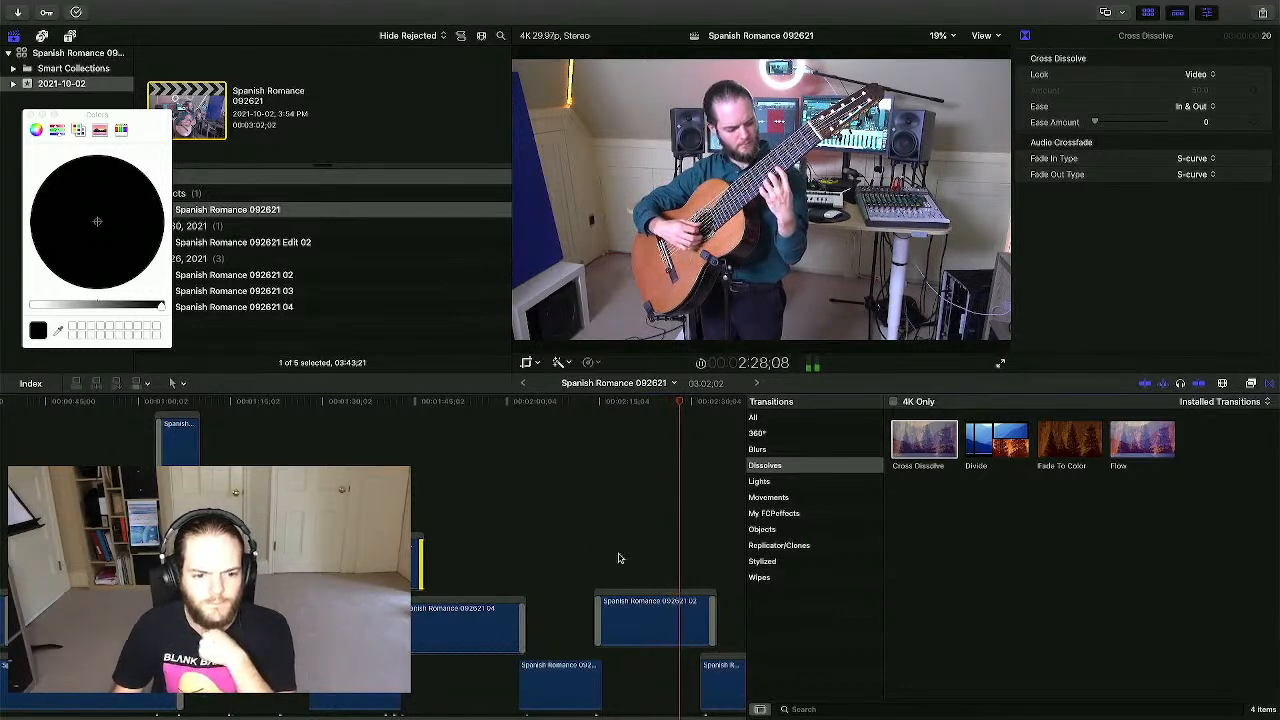
- Give clip 02 a Ken Burns move with an enlarged start frame and play it back
{"action": "left_click", "coordinate": [649, 612]}
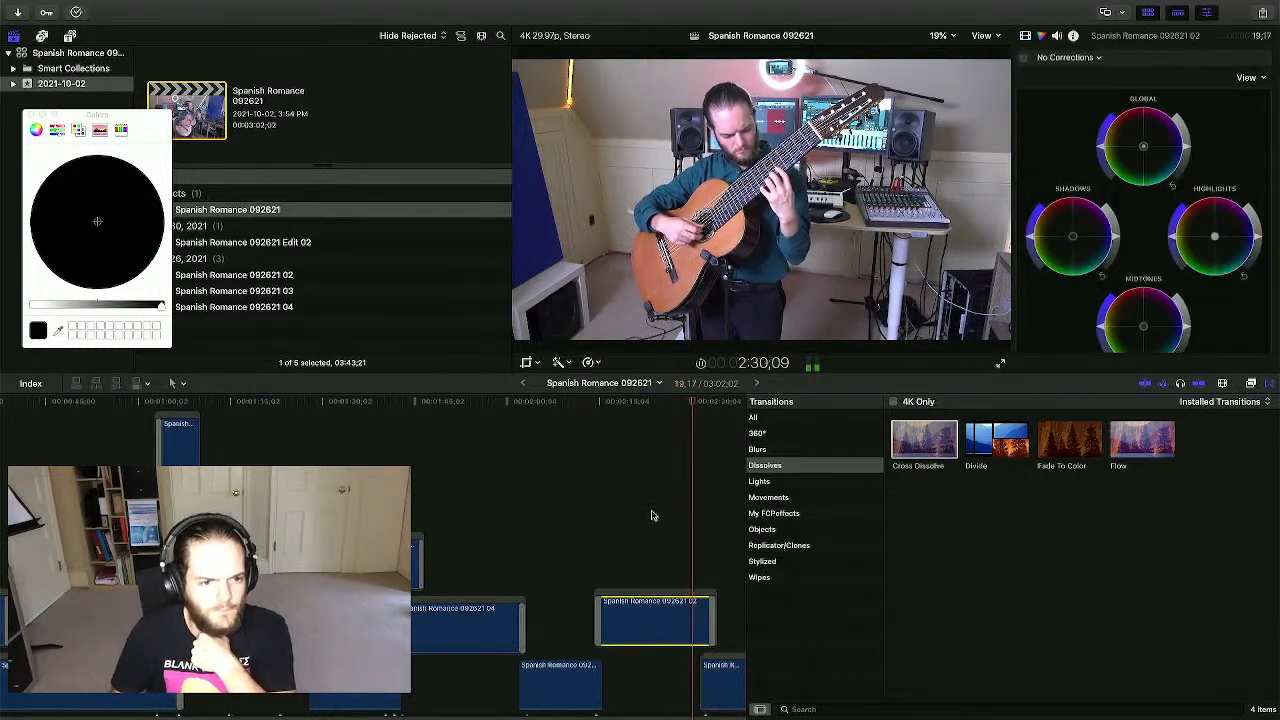
{"action": "left_click", "coordinate": [527, 364]}
{"action": "left_click", "coordinate": [791, 337]}
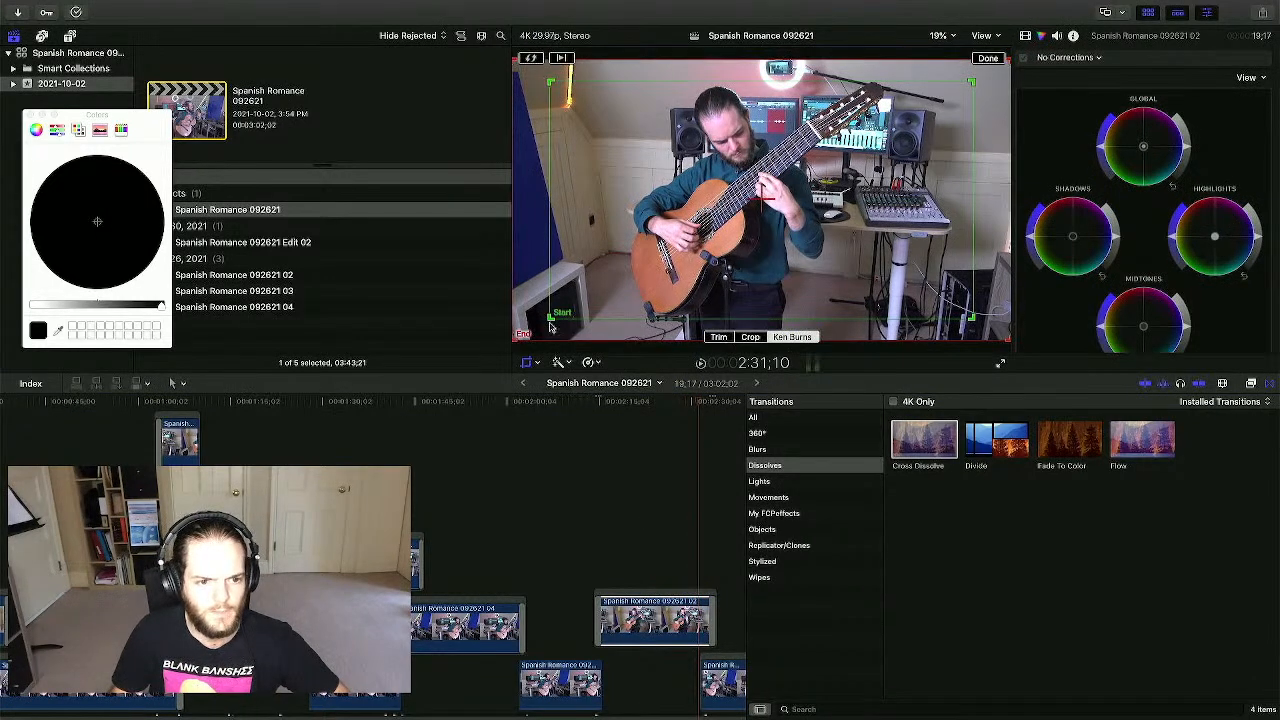
{"action": "left_click_drag", "start_coordinate": [549, 318], "coordinate": [534, 328]}
{"action": "left_click_drag", "start_coordinate": [970, 80], "coordinate": [984, 75]}
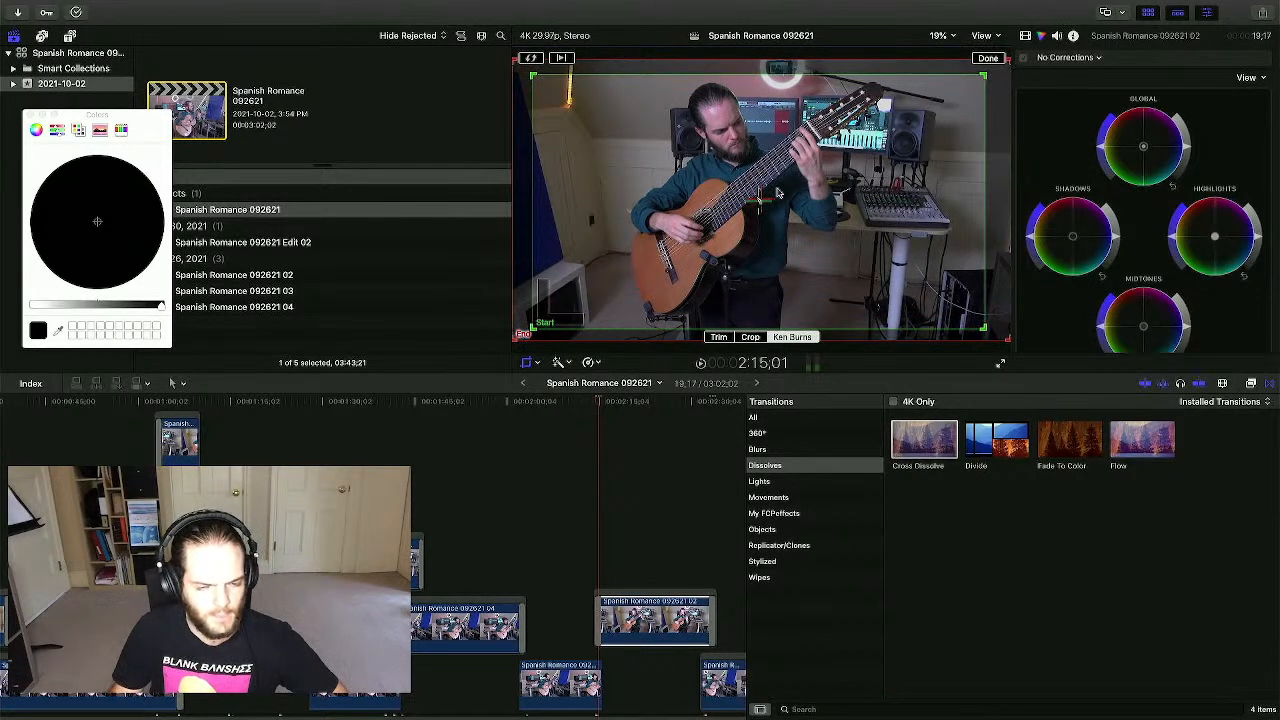
{"action": "left_click", "coordinate": [987, 59]}
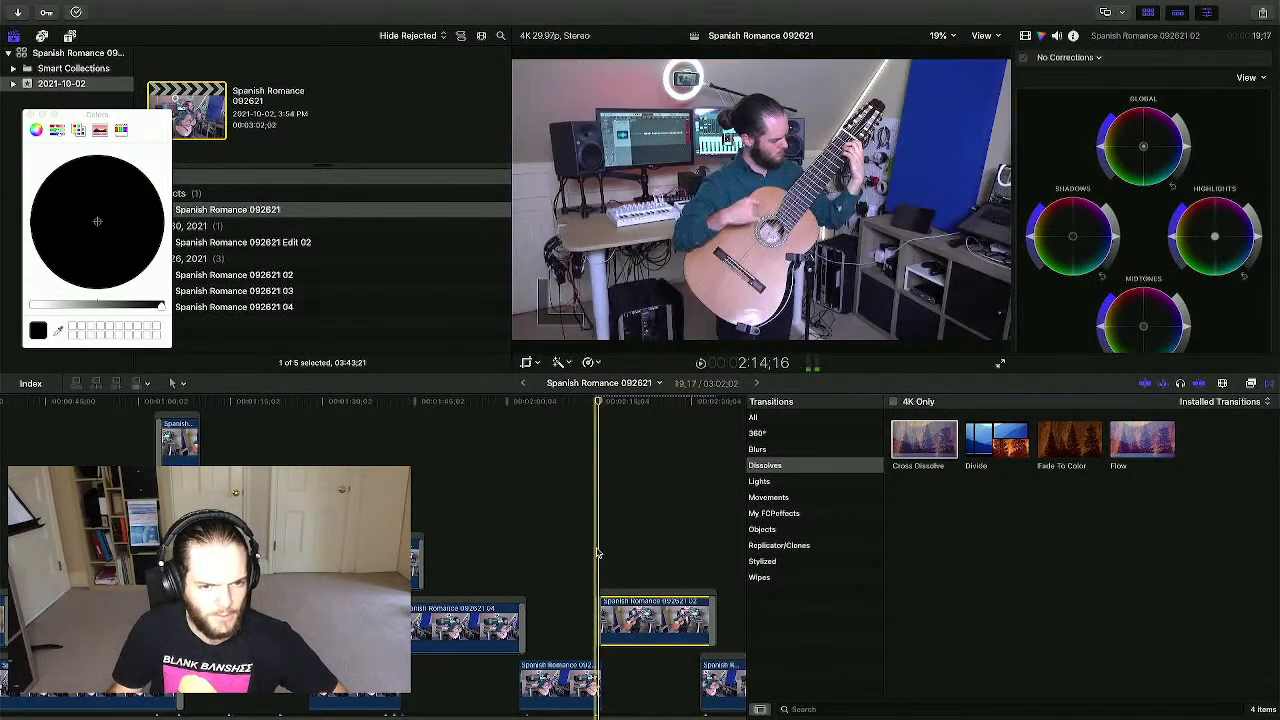
{"action": "left_click", "coordinate": [598, 551]}
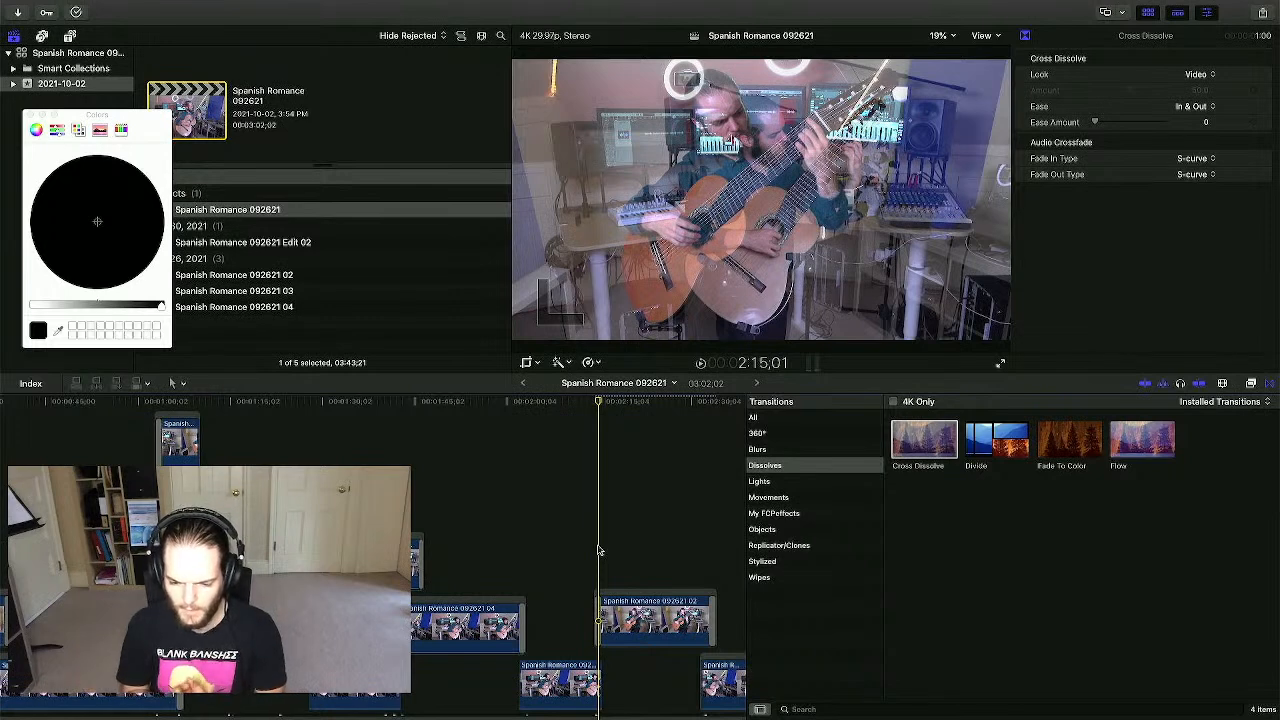
{"action": "left_click", "coordinate": [586, 551]}
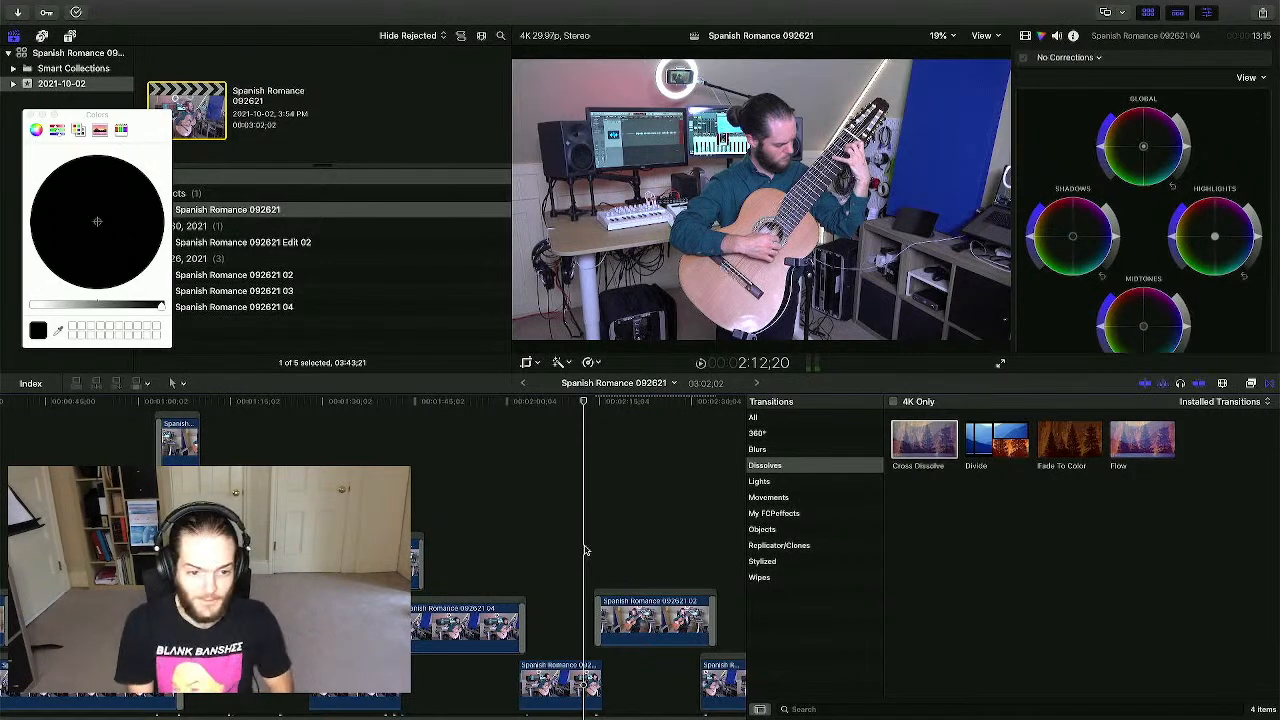
{"action": "key", "text": "space"}
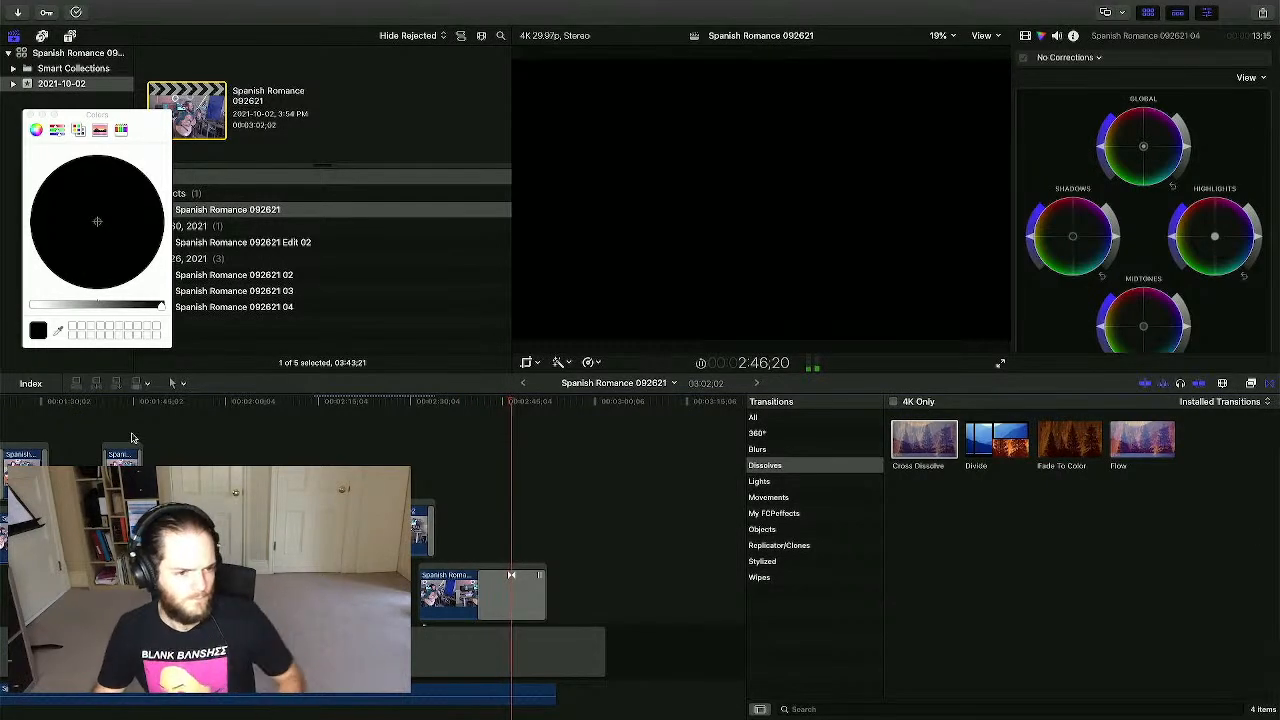
- Give opening clip 03 a Ken Burns move with its start frame widened to about 111%, then play it
{"action": "scroll", "coordinate": [511, 575], "scroll_direction": "left", "scroll_amount": 10}
{"action": "key", "text": "Up"}
{"action": "key", "text": "Up"}
{"action": "key", "text": "Up"}
{"action": "key", "text": "Up"}
{"action": "key", "text": "Up"}
{"action": "key", "text": "Up"}
{"action": "key", "text": "Up"}
{"action": "key", "text": "Up"}
{"action": "key", "text": "Up"}
{"action": "key", "text": "Up"}
{"action": "key", "text": "Up"}
{"action": "key", "text": "Up"}
{"action": "key", "text": "Up"}
{"action": "key", "text": "Up"}
{"action": "key", "text": "Up"}
{"action": "key", "text": "Up"}
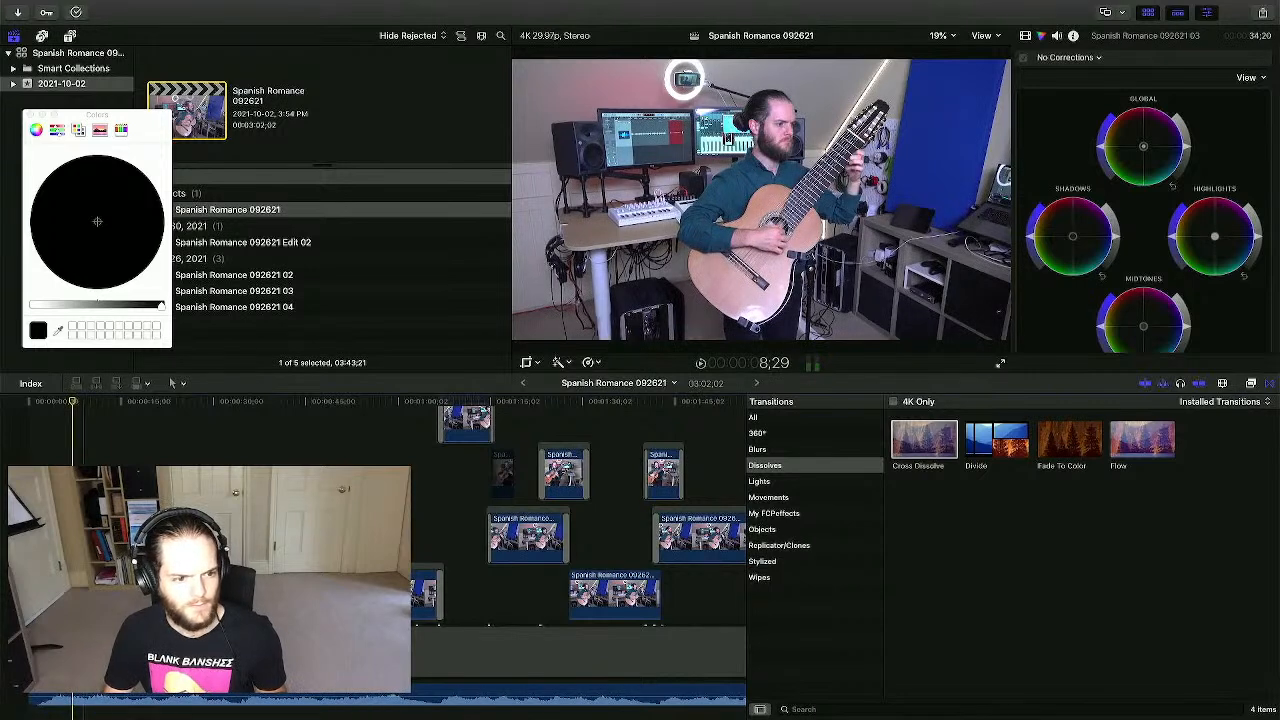
{"action": "key", "text": "Down"}
{"action": "key", "text": "Down"}
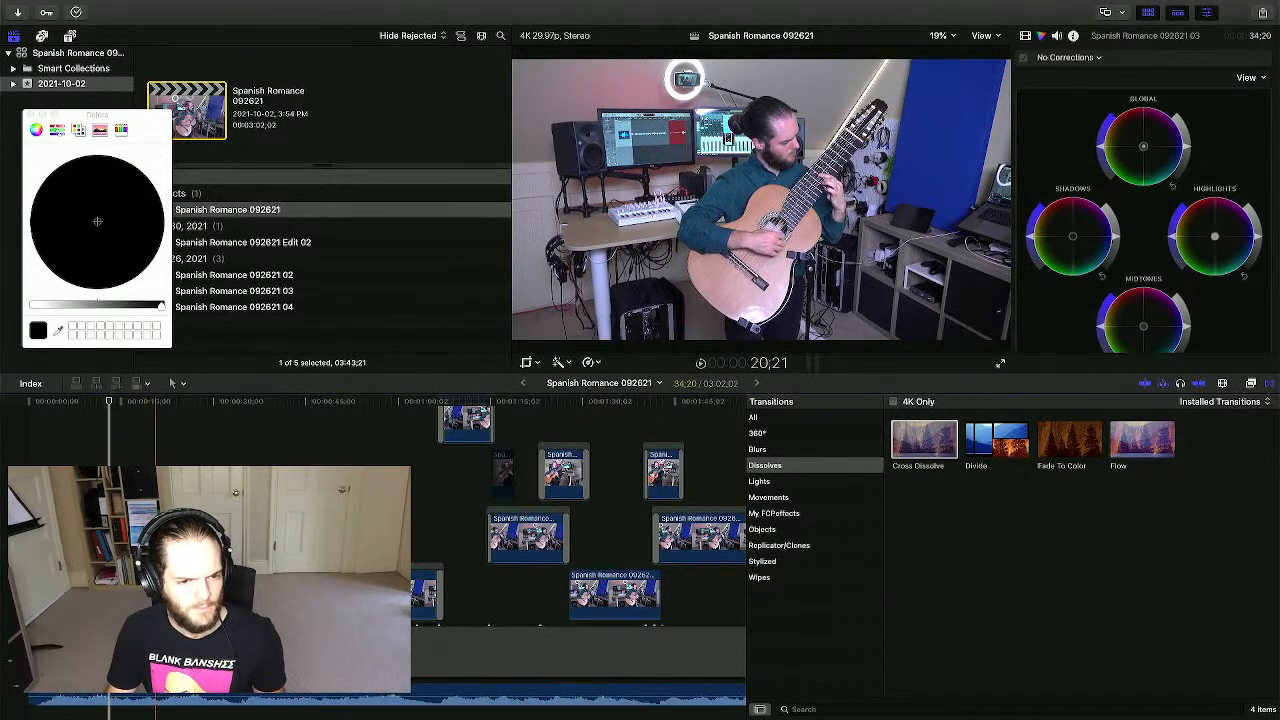
{"action": "left_click", "coordinate": [558, 362]}
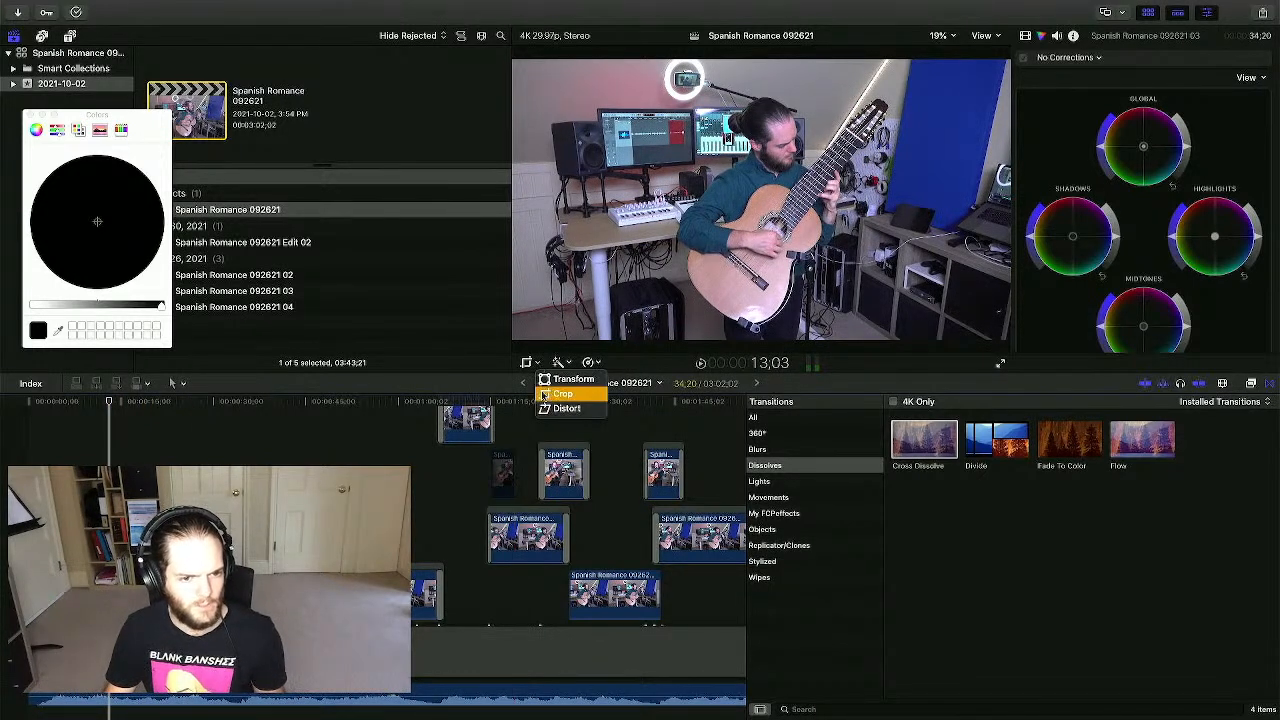
{"action": "left_click", "coordinate": [552, 315]}
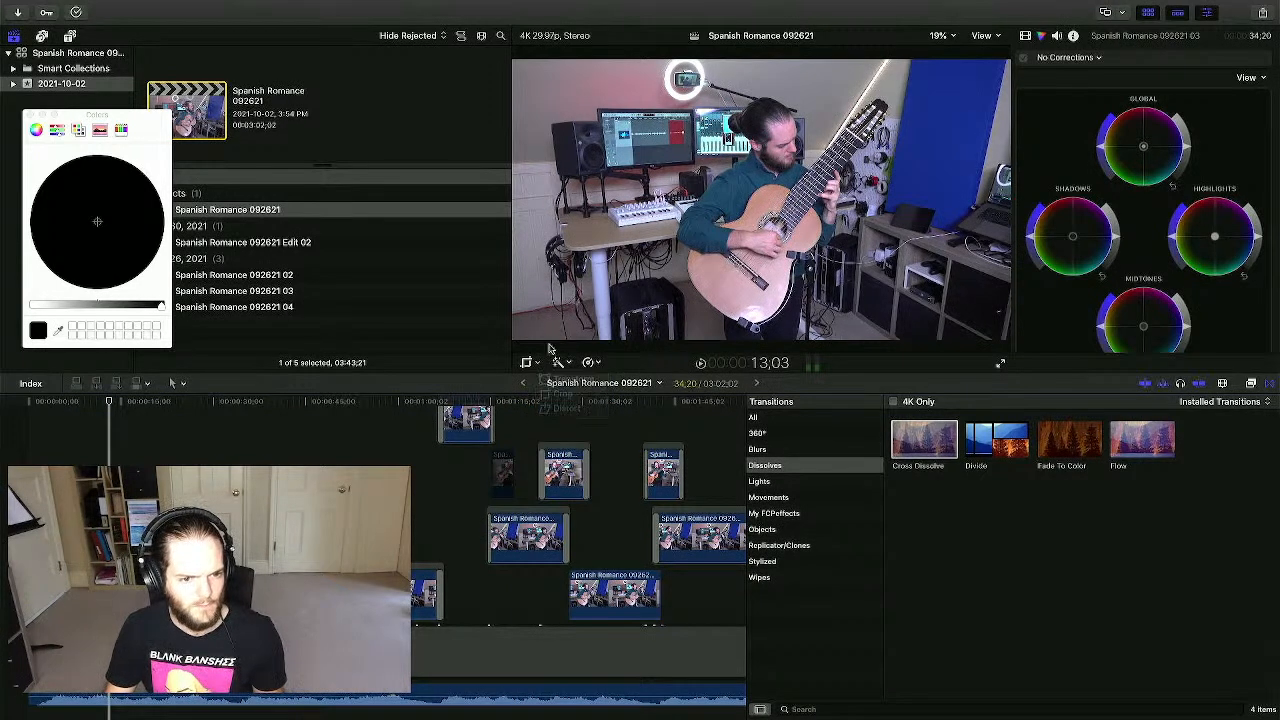
{"action": "left_click", "coordinate": [527, 363]}
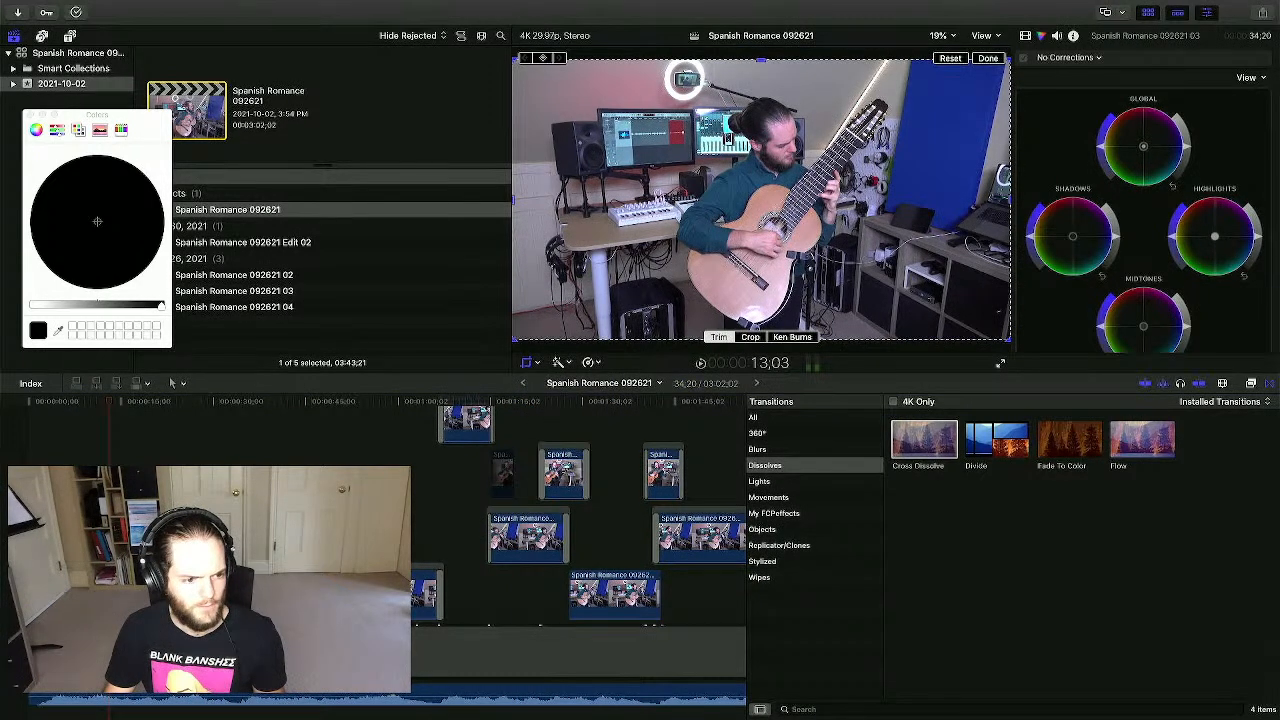
{"action": "left_click", "coordinate": [790, 337]}
{"action": "left_click_drag", "start_coordinate": [549, 319], "coordinate": [528, 332]}
{"action": "left_click_drag", "start_coordinate": [980, 84], "coordinate": [990, 72]}
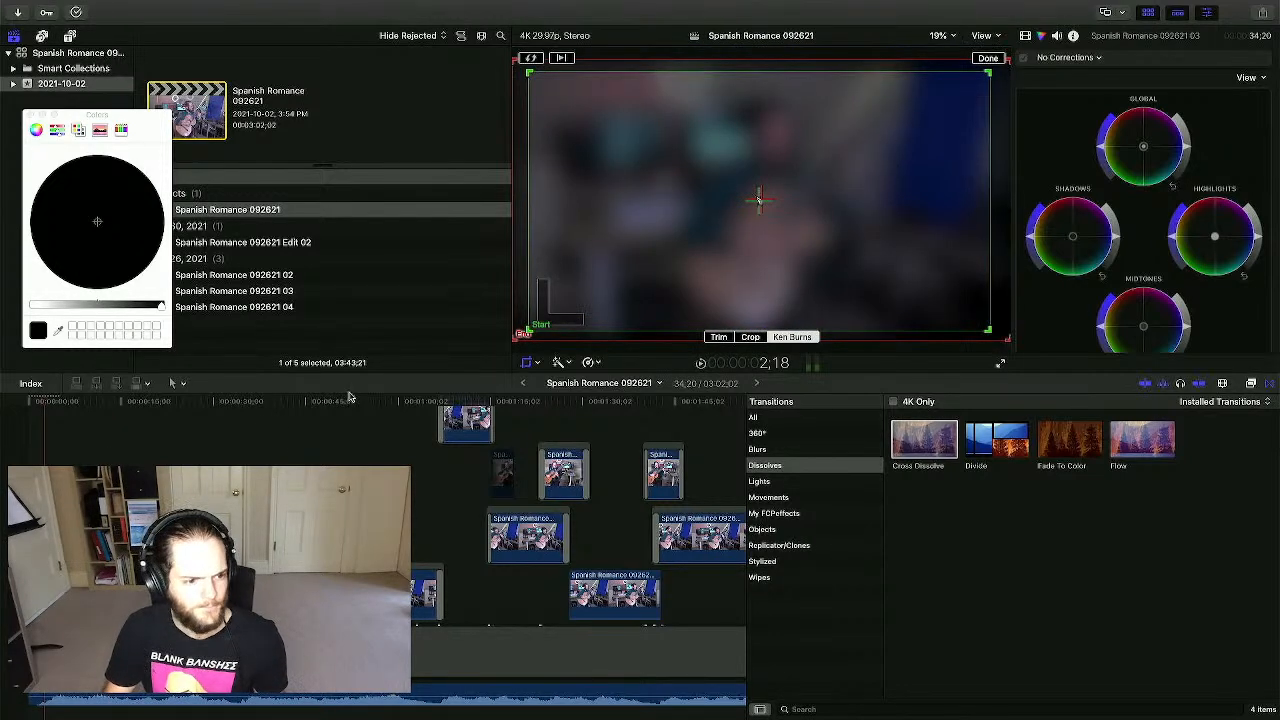
{"action": "left_click", "coordinate": [73, 540]}
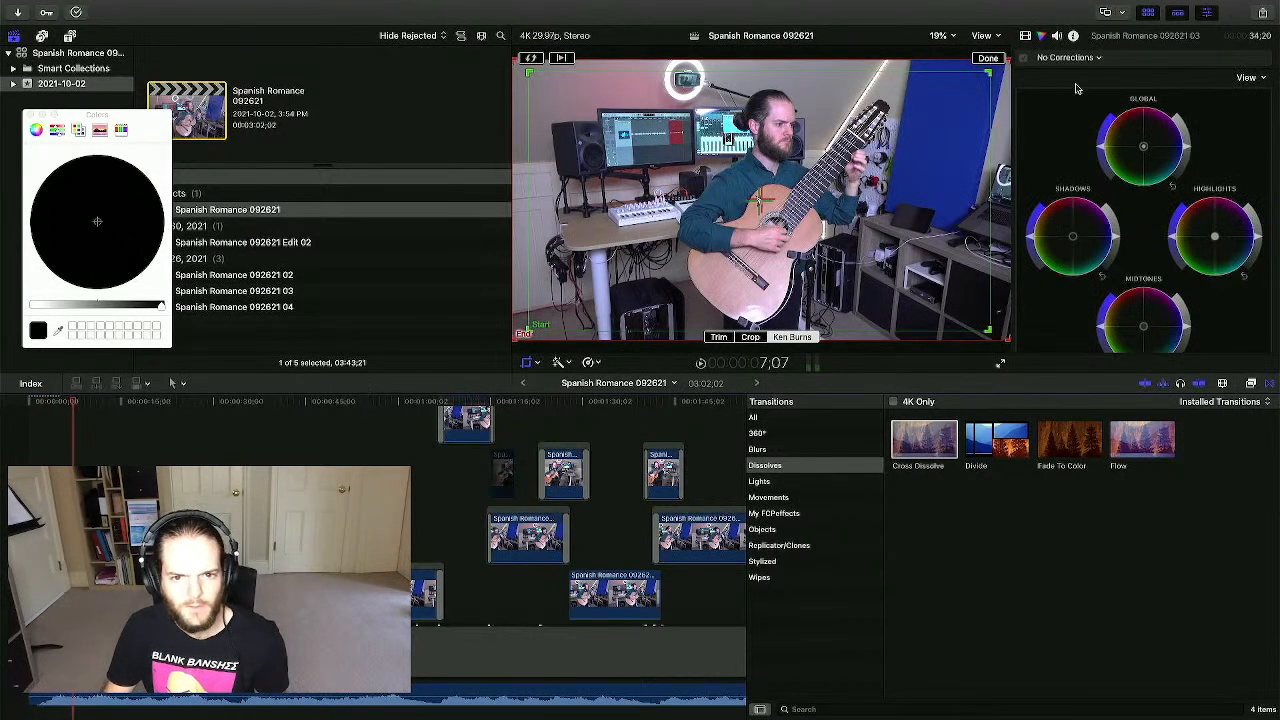
{"action": "left_click", "coordinate": [987, 59]}
{"action": "key", "text": "space"}
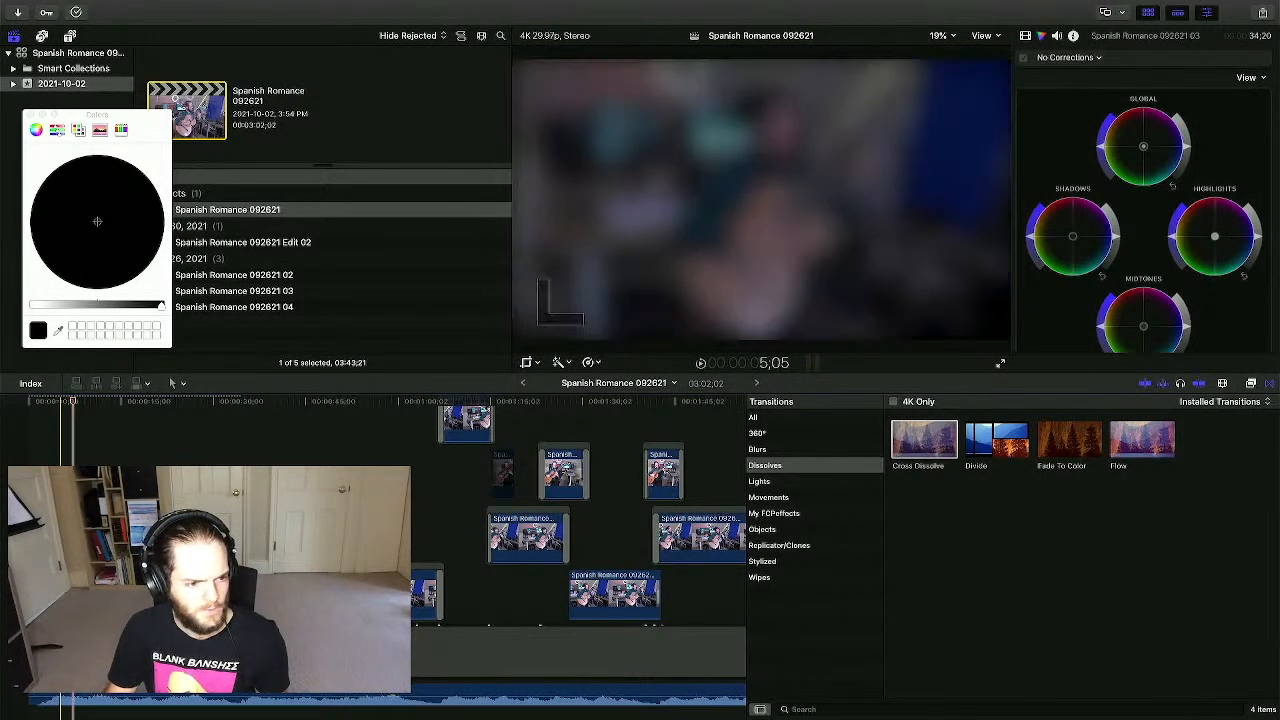
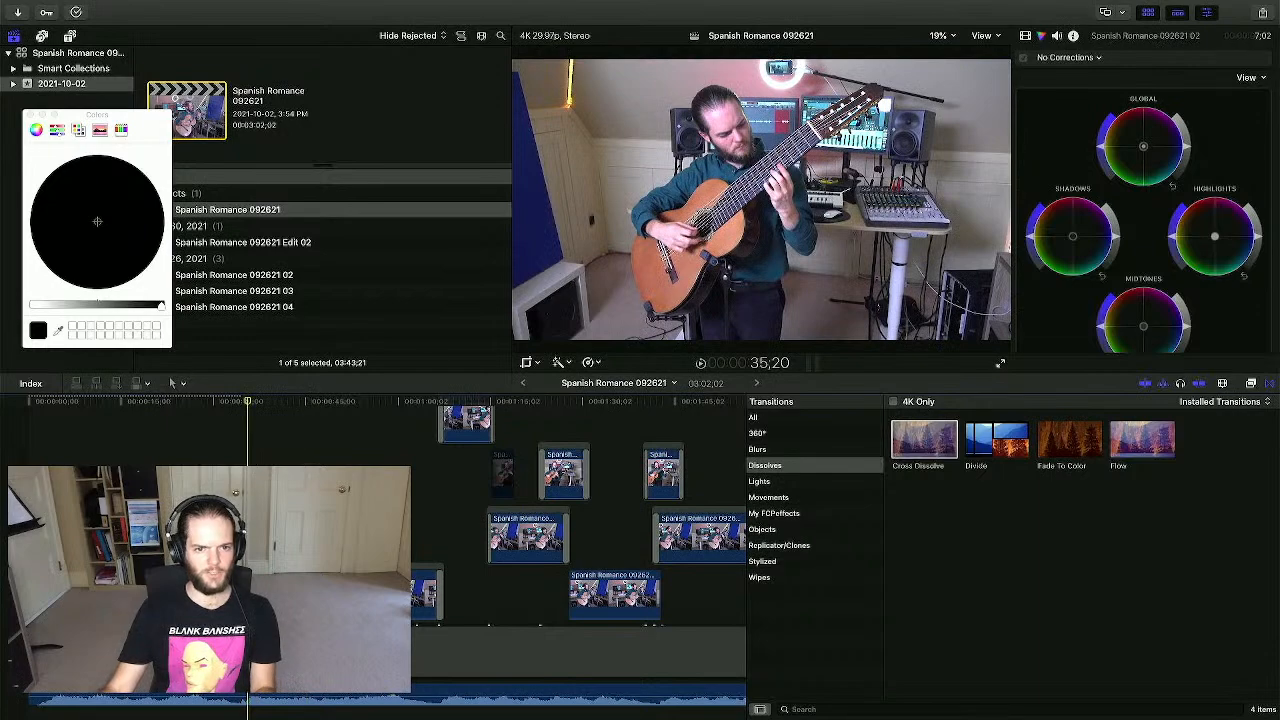
- Give the Spanish Romance 092621 04 clip a Ken Burns move with an enlarged start frame, then play it
{"action": "left_click", "coordinate": [342, 580]}
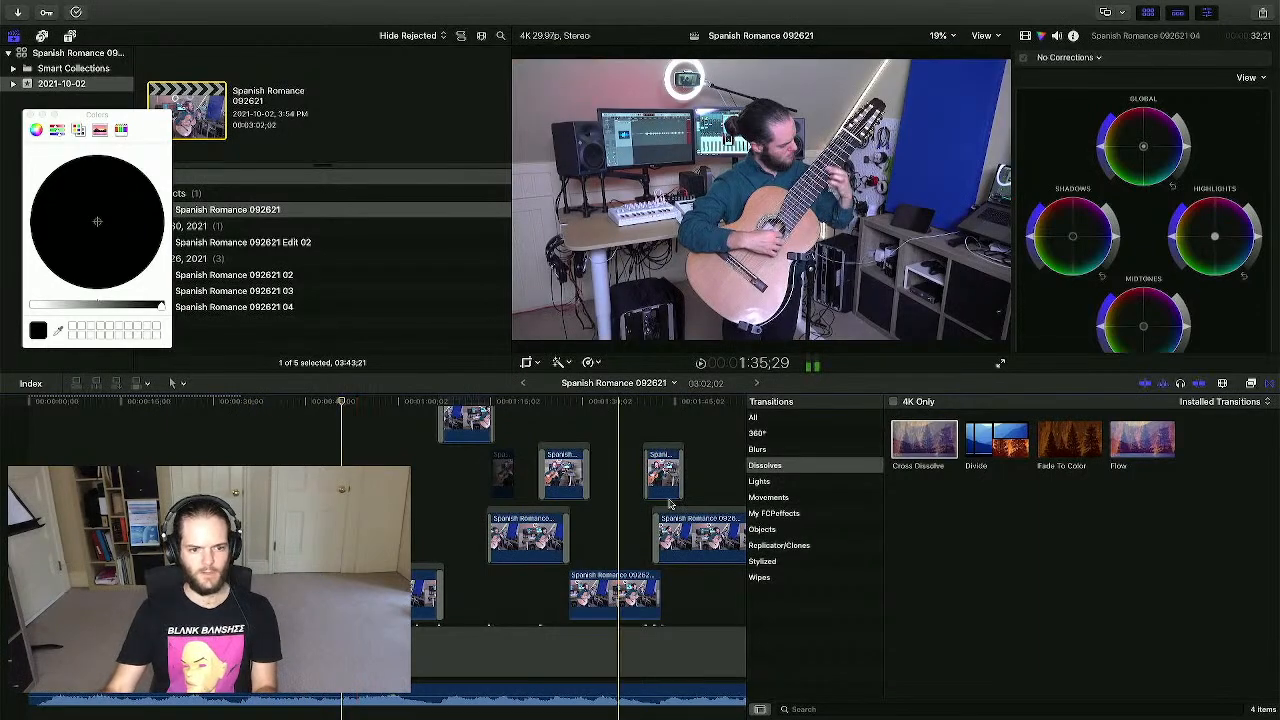
{"action": "left_click", "coordinate": [540, 364]}
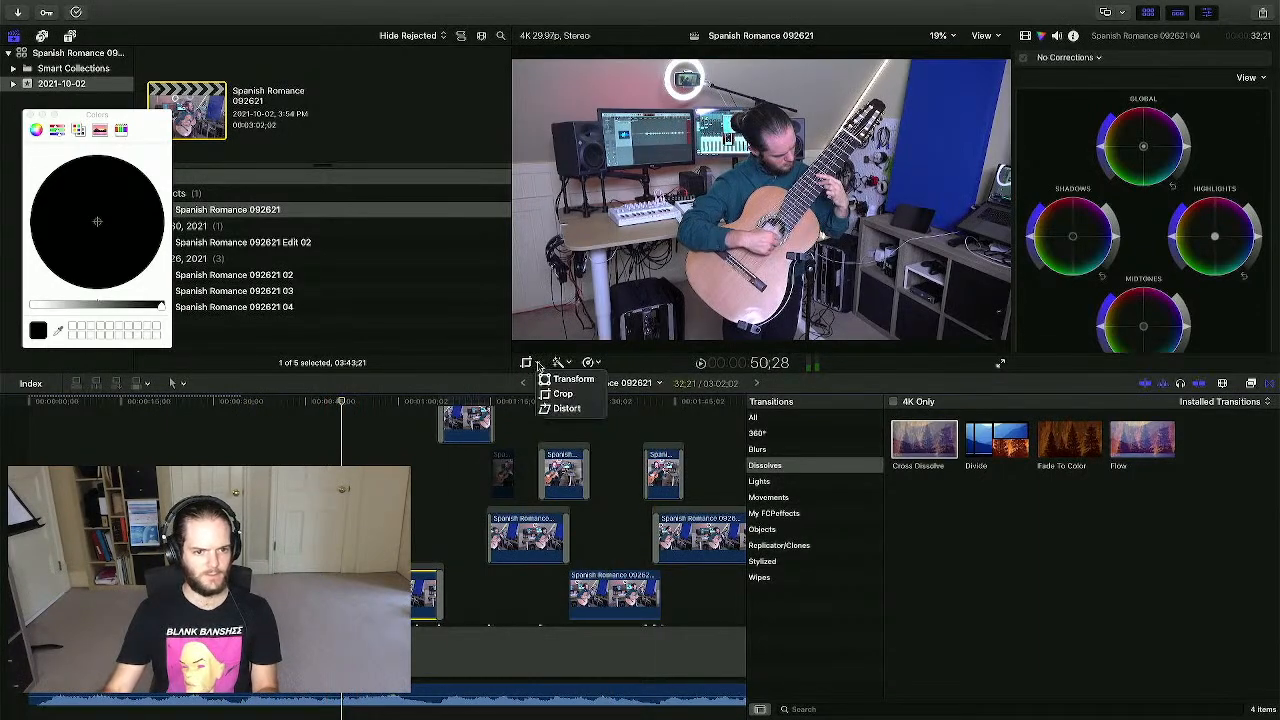
{"action": "left_click", "coordinate": [526, 362]}
{"action": "left_click", "coordinate": [526, 362]}
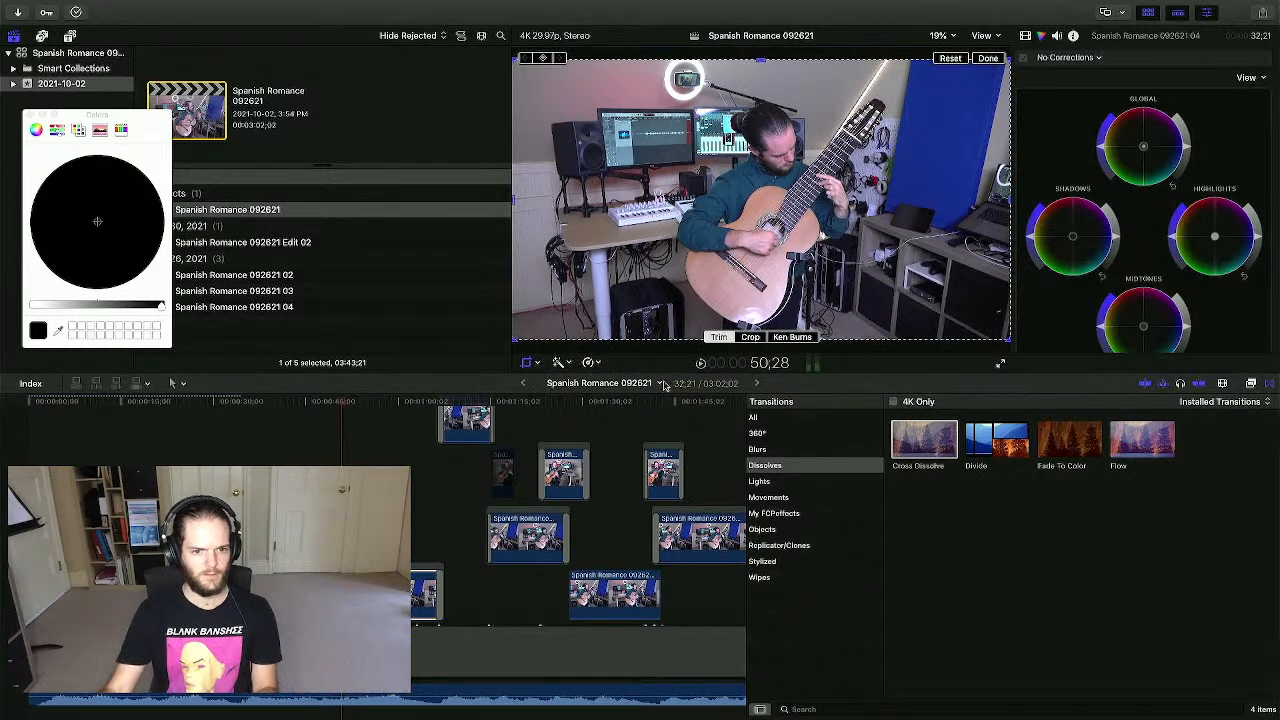
{"action": "left_click", "coordinate": [784, 338]}
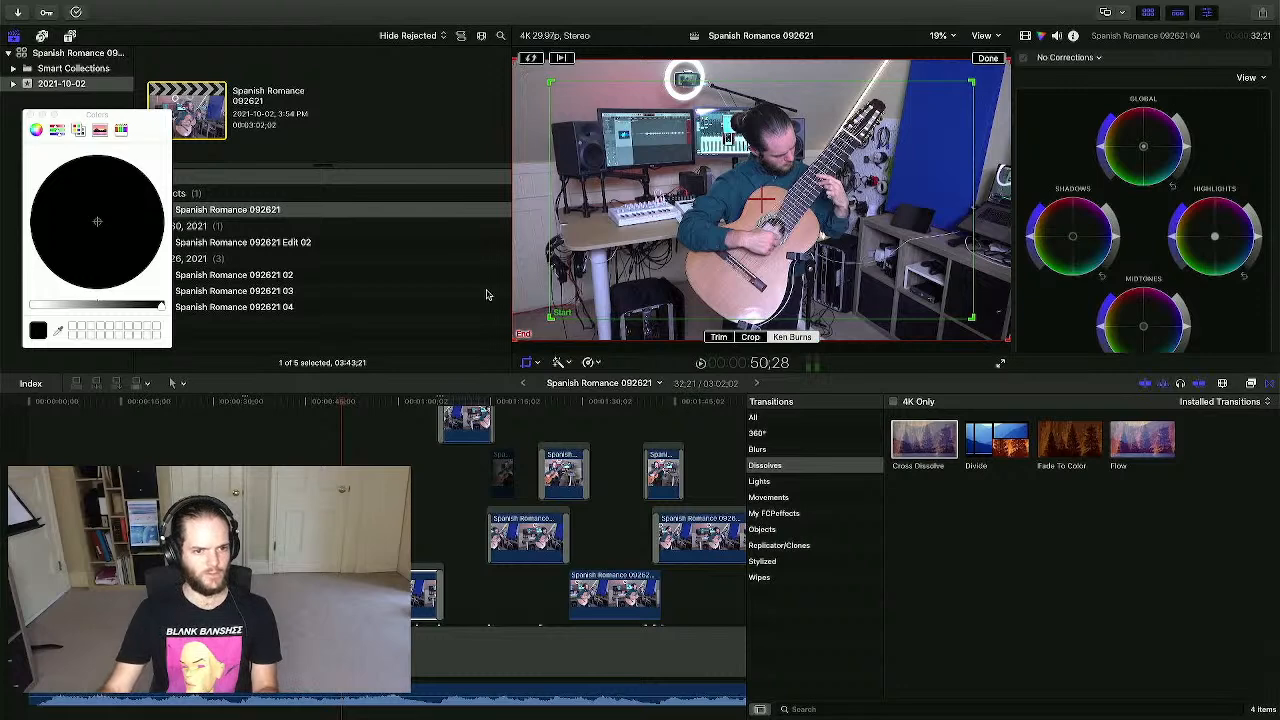
{"action": "left_click_drag", "start_coordinate": [548, 318], "coordinate": [536, 326]}
{"action": "left_click", "coordinate": [988, 59]}
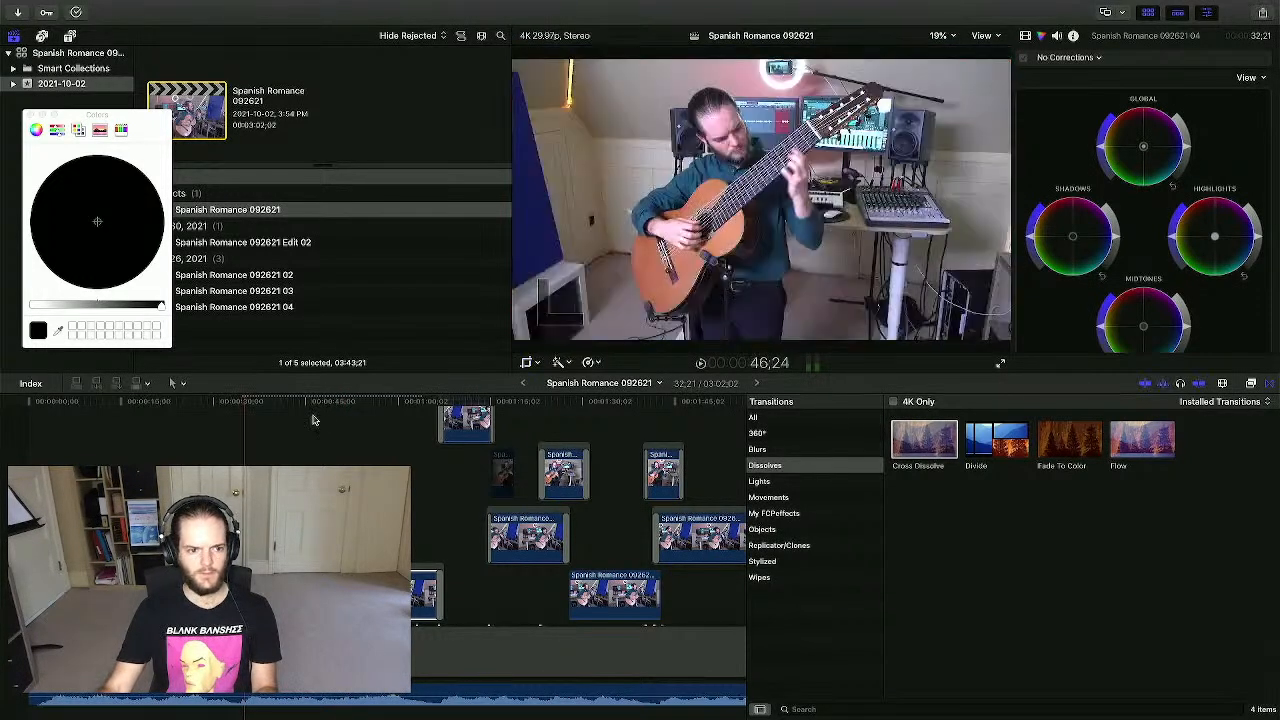
{"action": "key", "text": "space"}
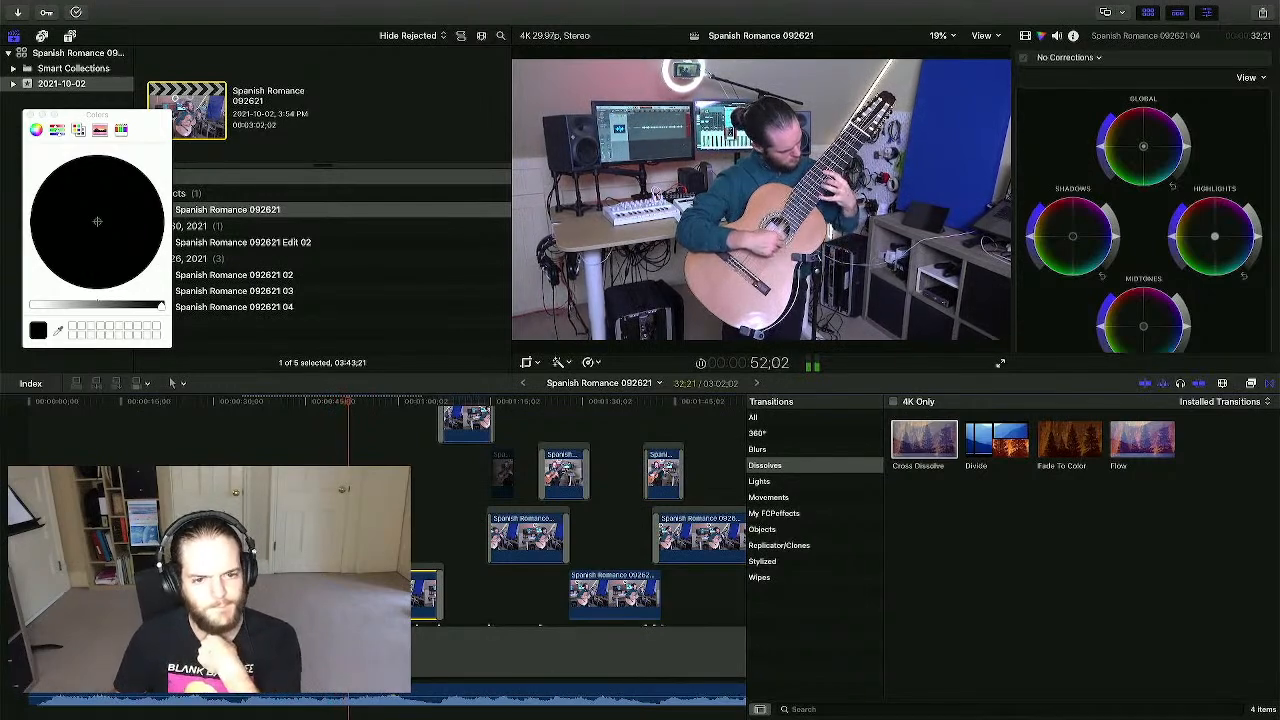
{"action": "scroll", "coordinate": [575, 520], "scroll_direction": "right", "scroll_amount": 5}
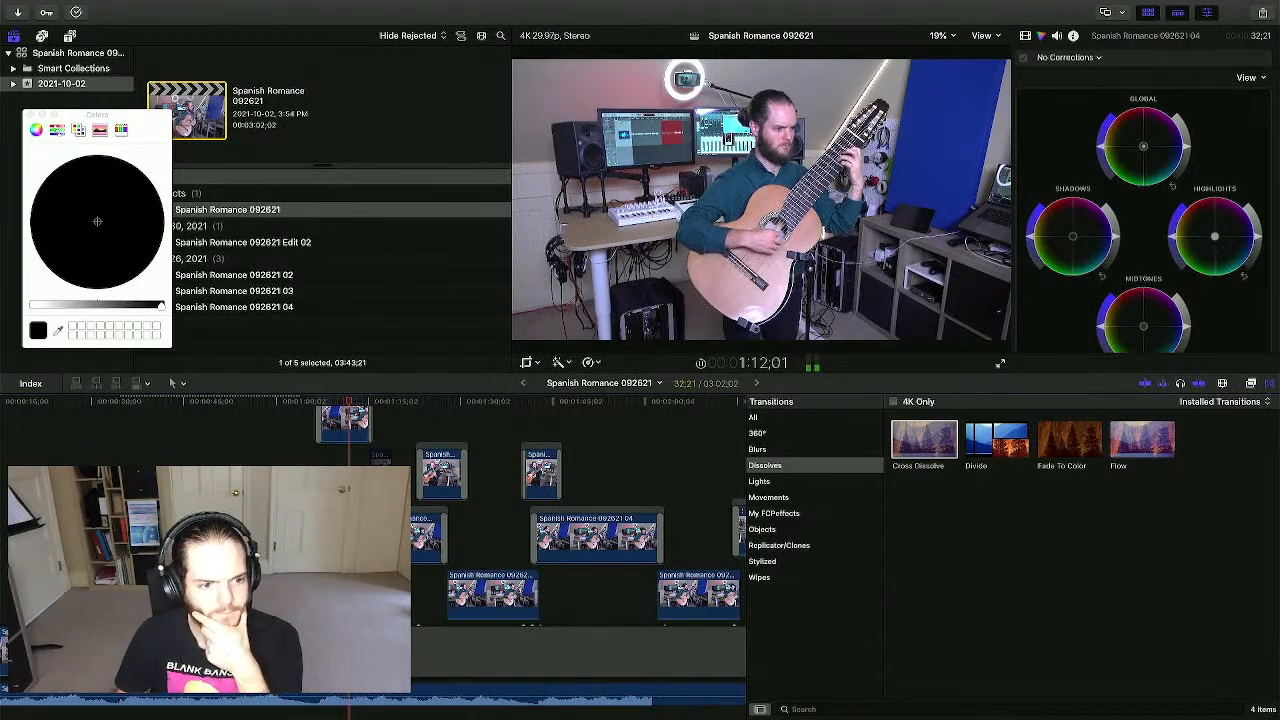
{"action": "scroll", "coordinate": [560, 540], "scroll_direction": "right", "scroll_amount": 3}
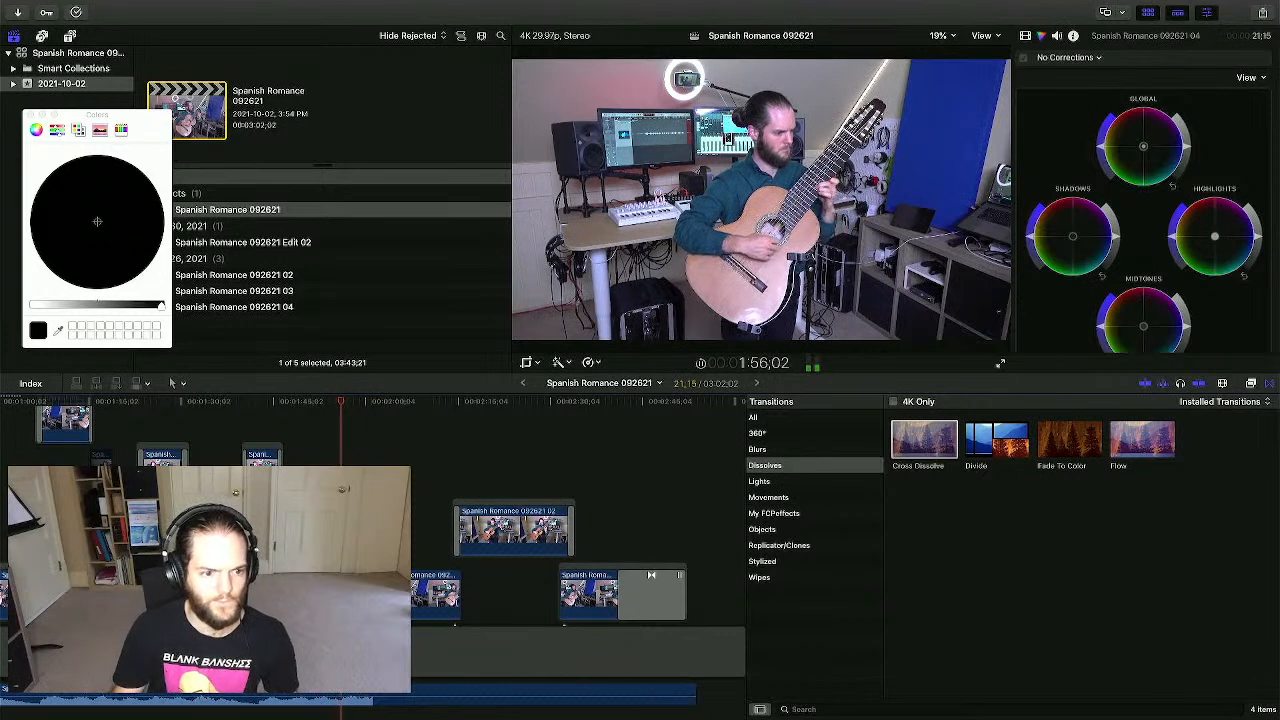
- Resize the Ken Burns start frame on the 21-second 04 clip and preview the move
{"action": "left_click", "coordinate": [527, 363]}
{"action": "left_click", "coordinate": [810, 337]}
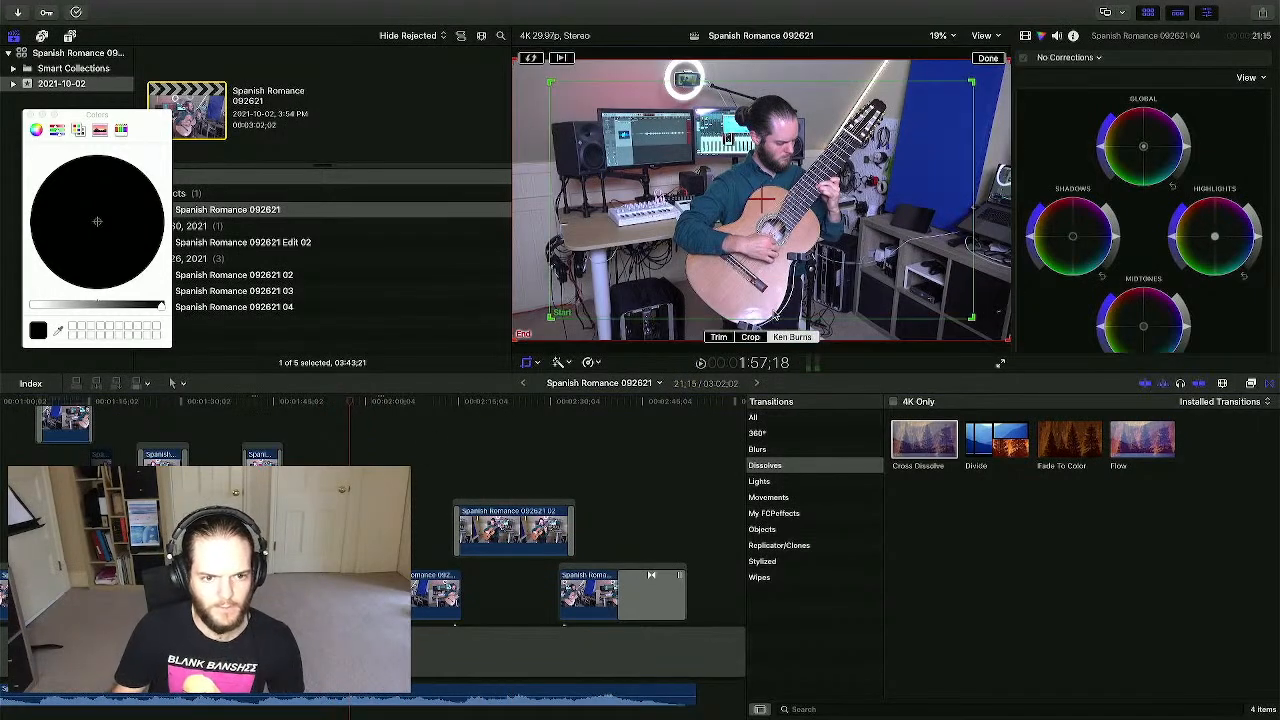
{"action": "left_click_drag", "start_coordinate": [550, 318], "coordinate": [590, 289]}
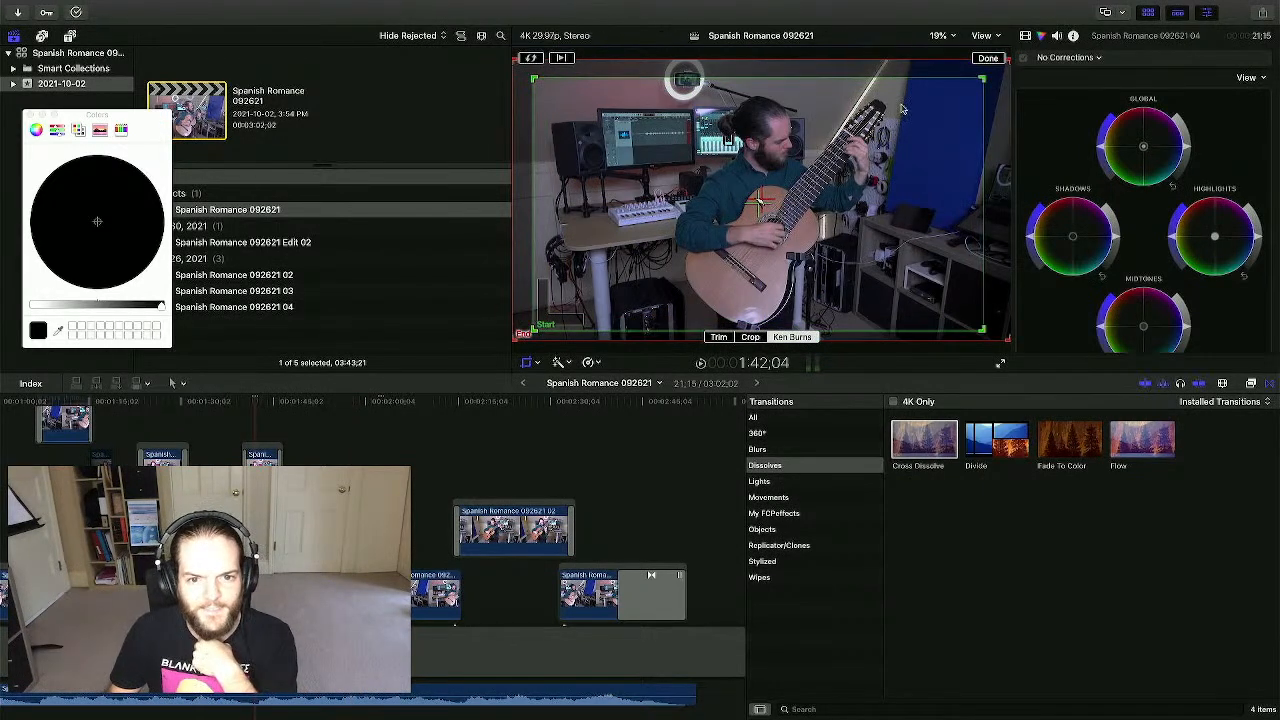
{"action": "left_click", "coordinate": [987, 57]}
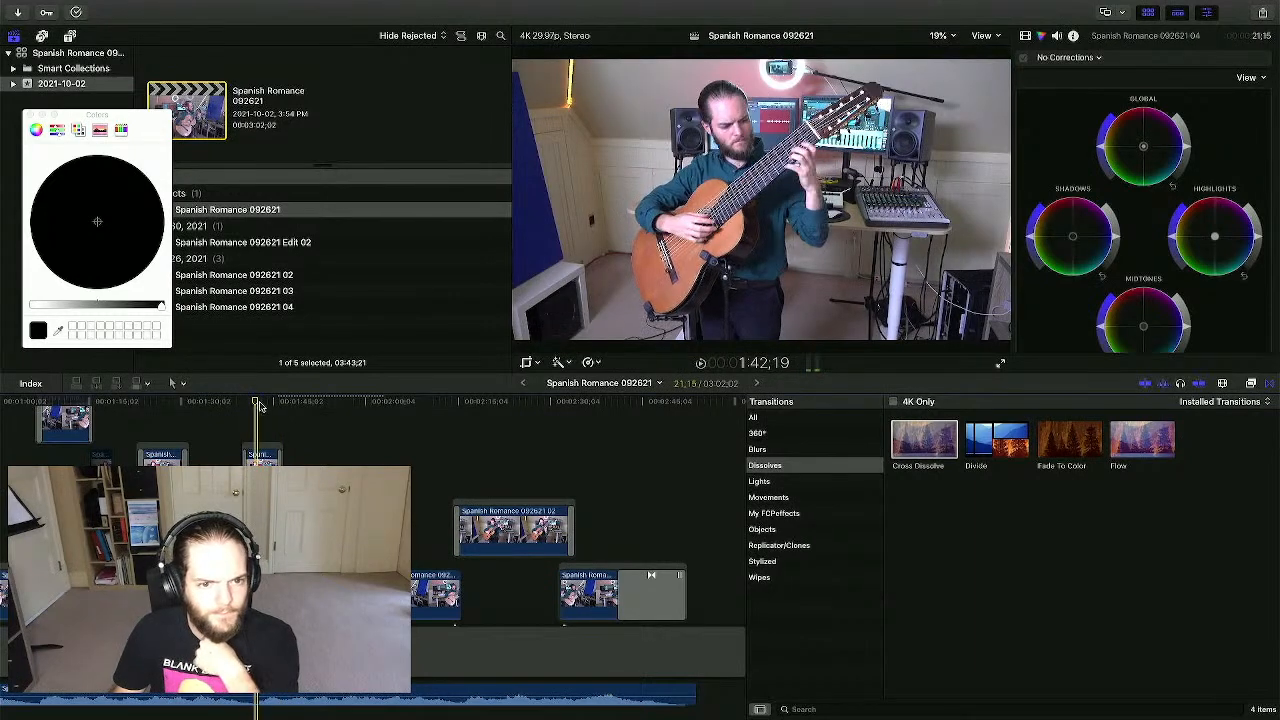
{"action": "left_click", "coordinate": [319, 403]}
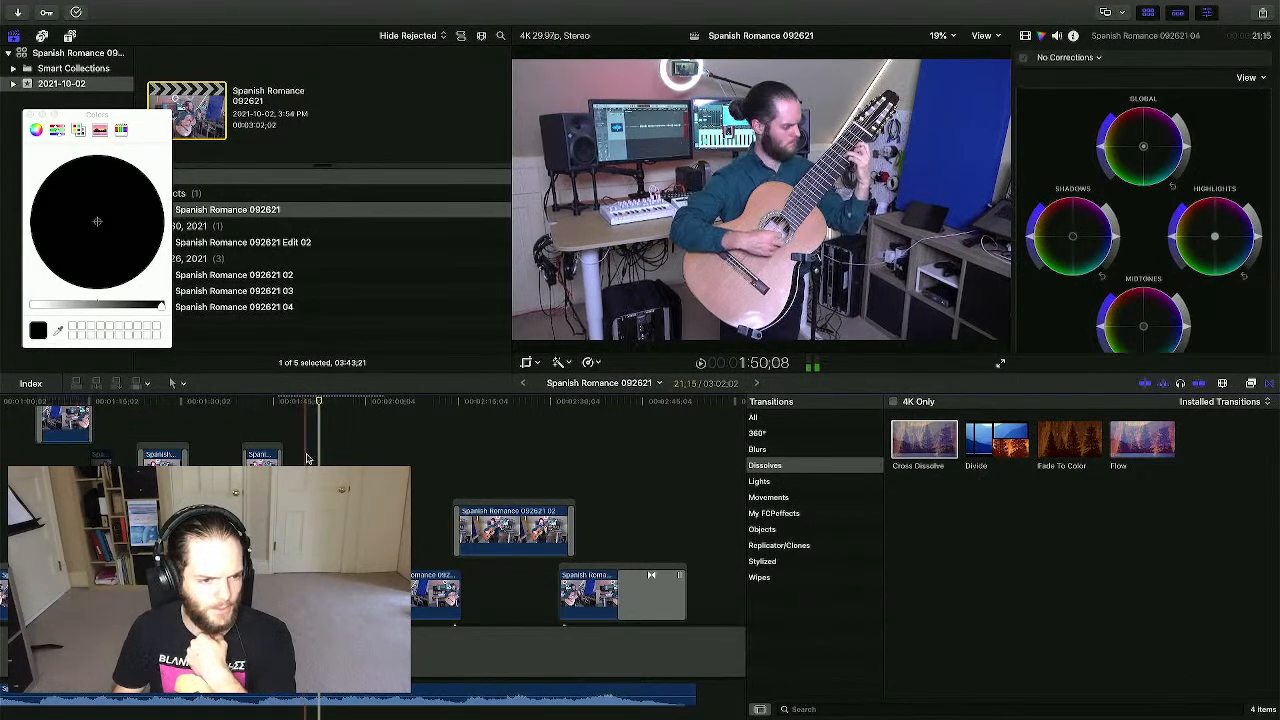
{"action": "key", "text": "space"}
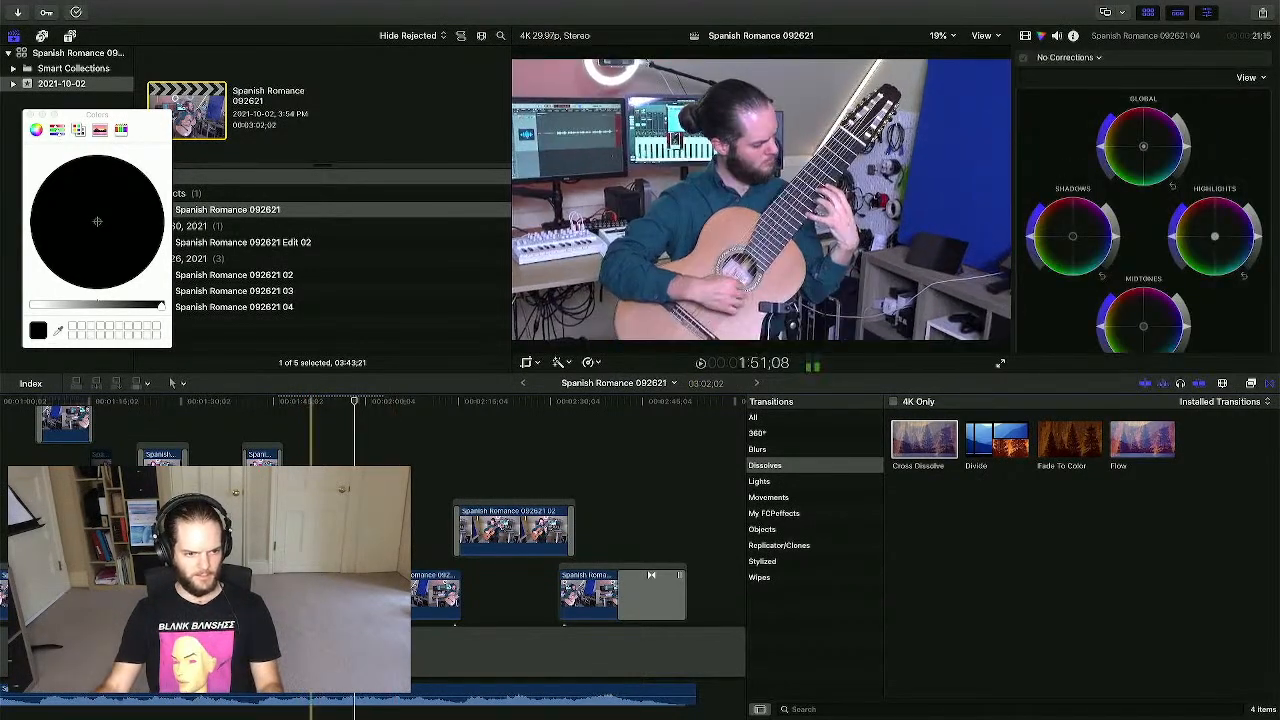
{"action": "left_click", "coordinate": [278, 567]}
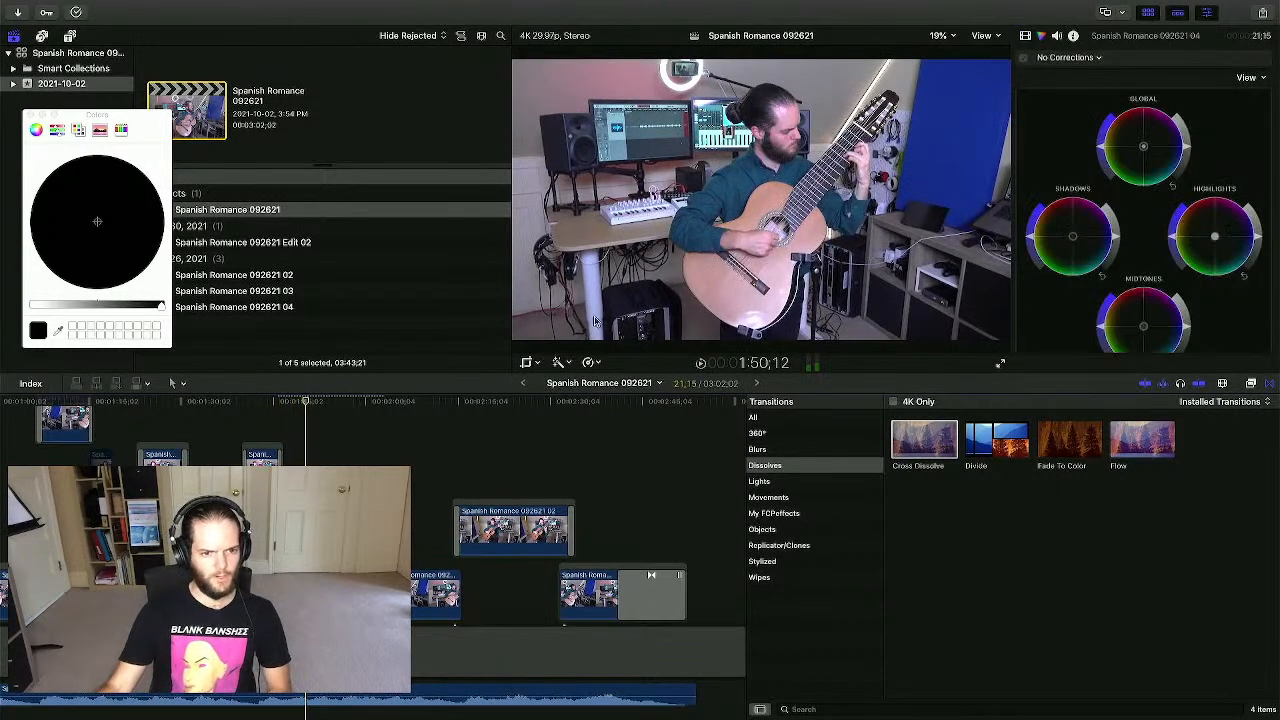
- Enlarge the start frame from both corners, nudge it slightly right and up, and replay it
{"action": "left_click", "coordinate": [526, 363]}
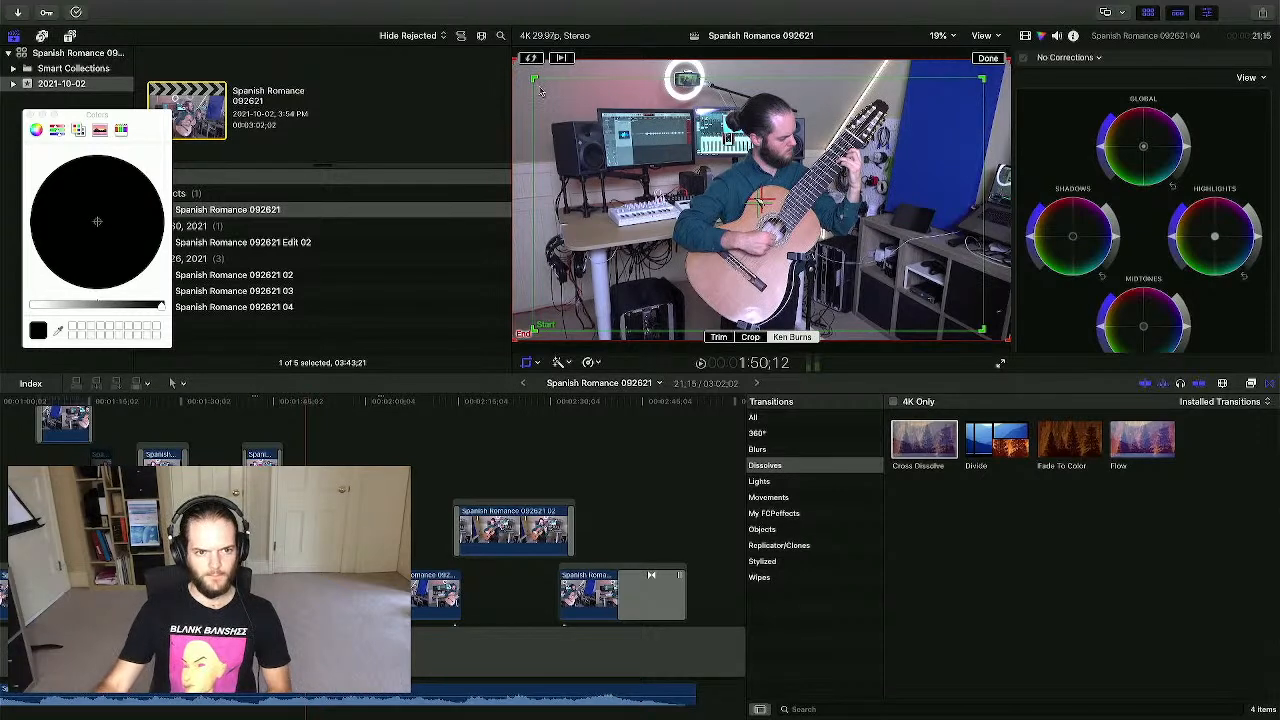
{"action": "left_click_drag", "start_coordinate": [533, 80], "coordinate": [521, 73]}
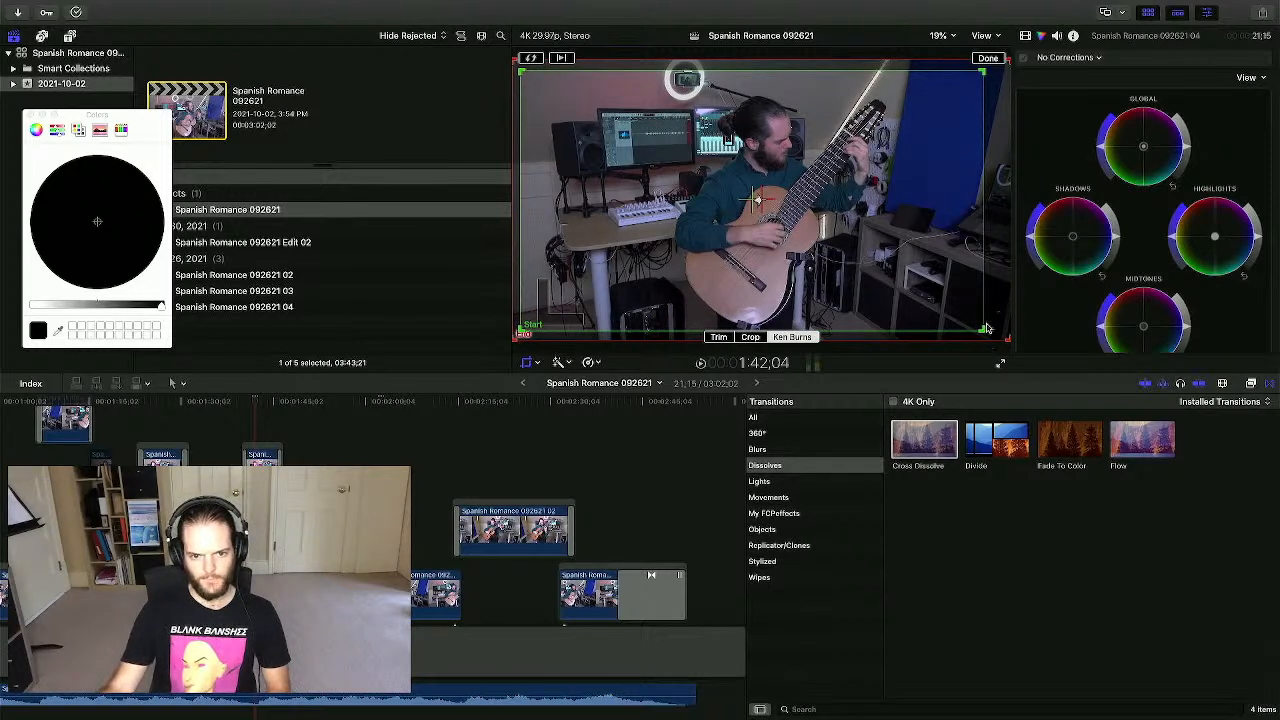
{"action": "left_click_drag", "start_coordinate": [983, 328], "coordinate": [1004, 334]}
{"action": "left_click_drag", "start_coordinate": [829, 252], "coordinate": [834, 250]}
{"action": "left_click", "coordinate": [990, 60]}
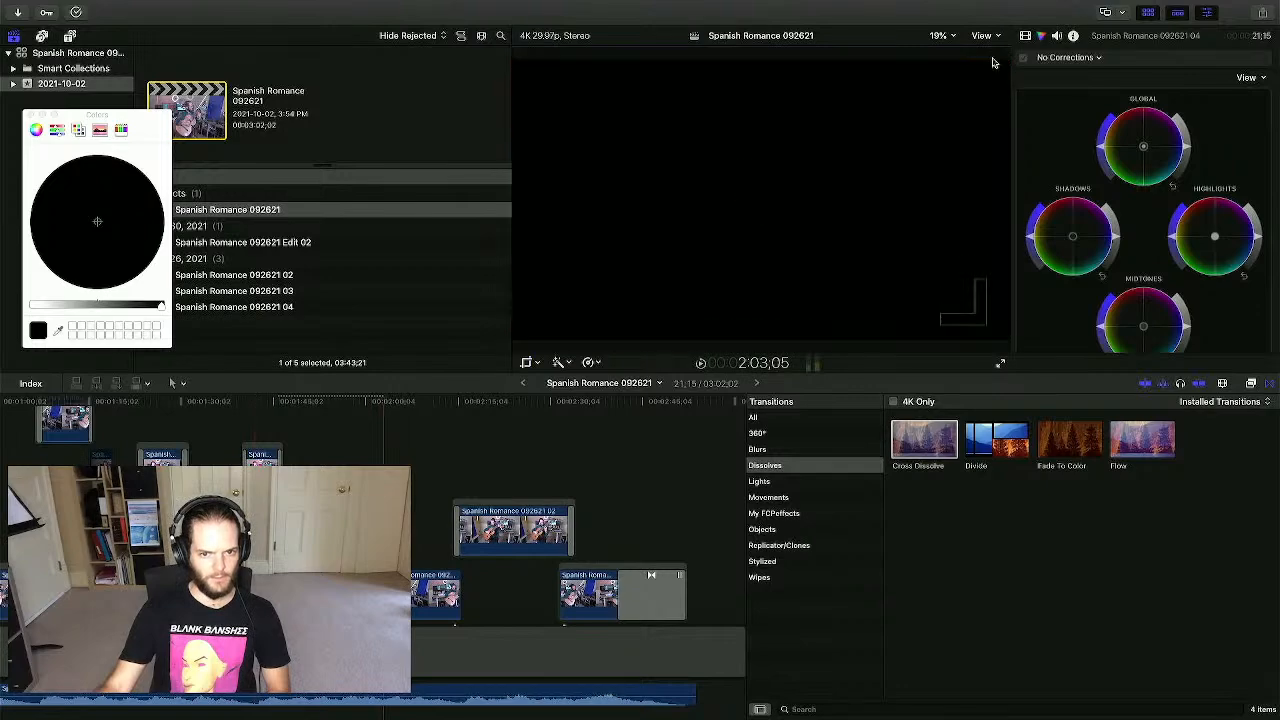
{"action": "left_click", "coordinate": [331, 461]}
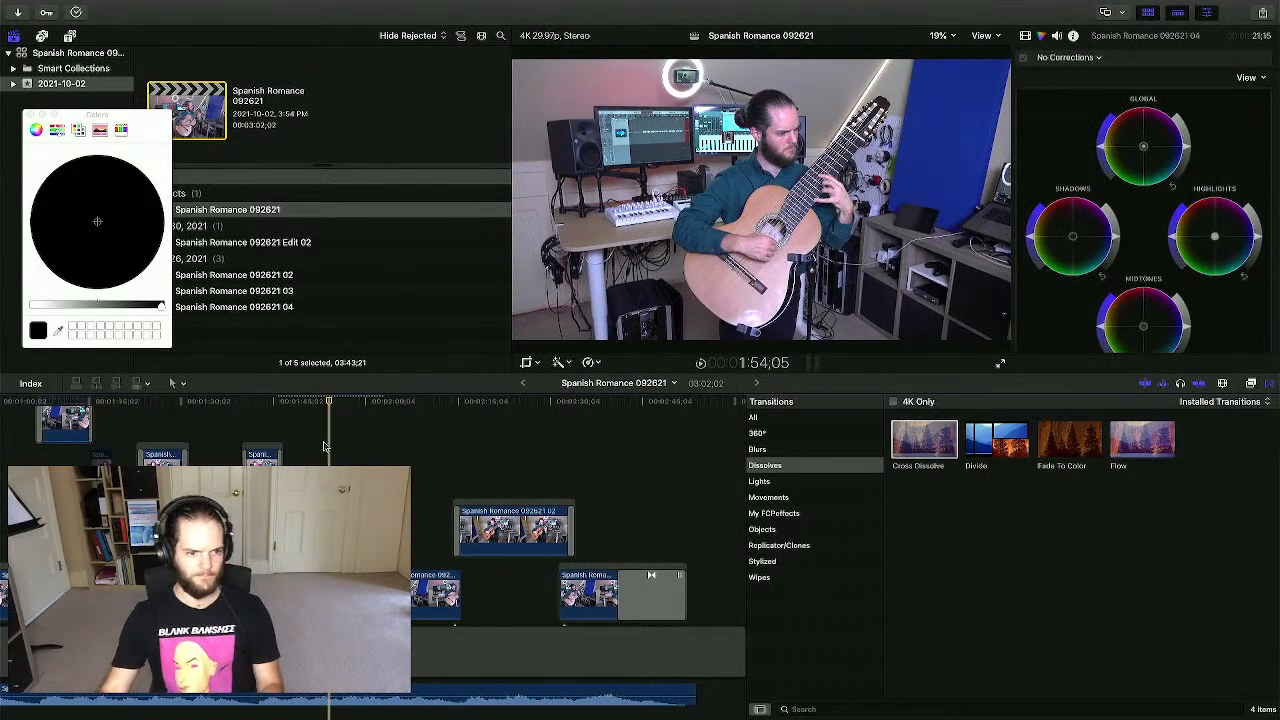
{"action": "key", "text": "space"}
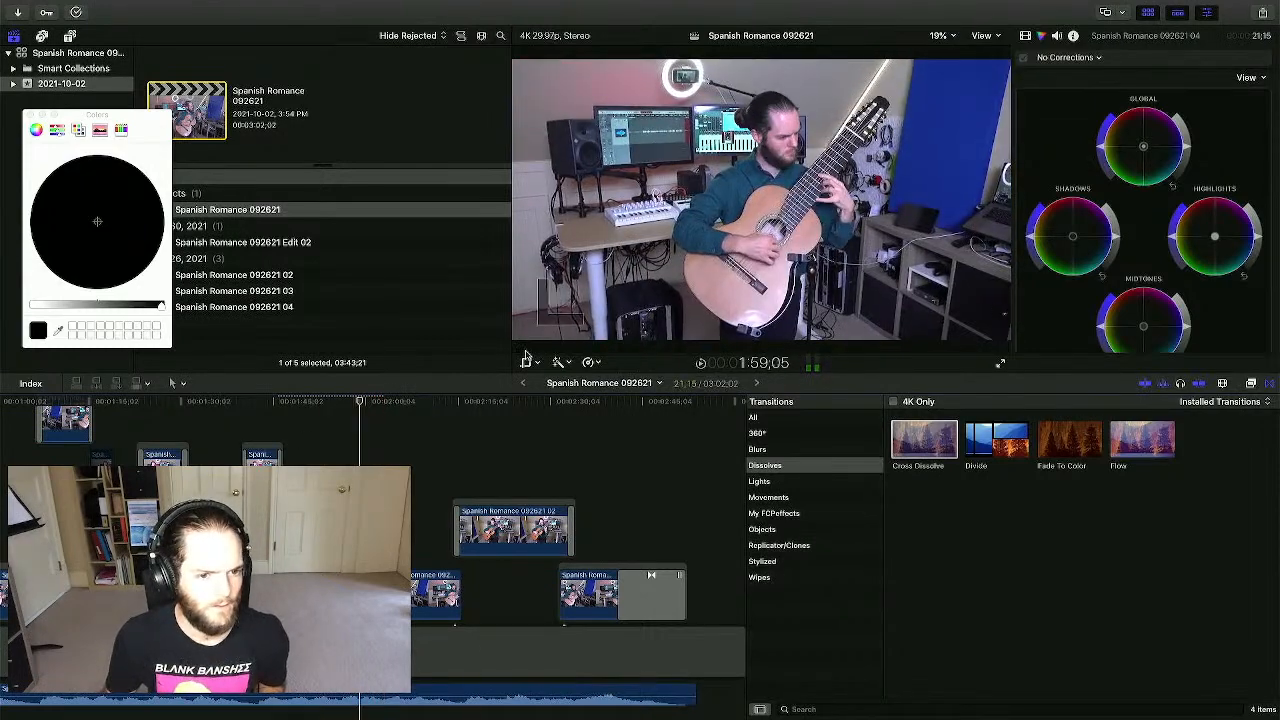
- Swap the long clip's Ken Burns start and end, then shrink the end frame and shift it left-down
{"action": "left_click", "coordinate": [527, 363]}
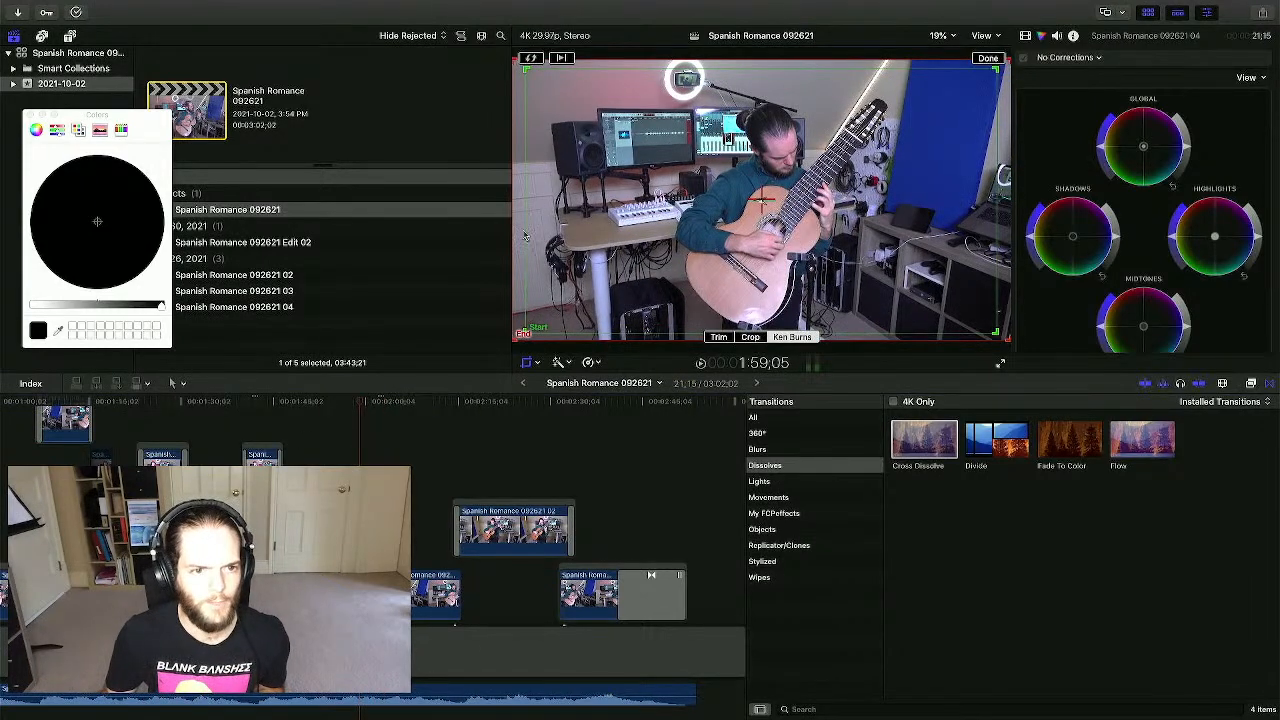
{"action": "left_click", "coordinate": [533, 59]}
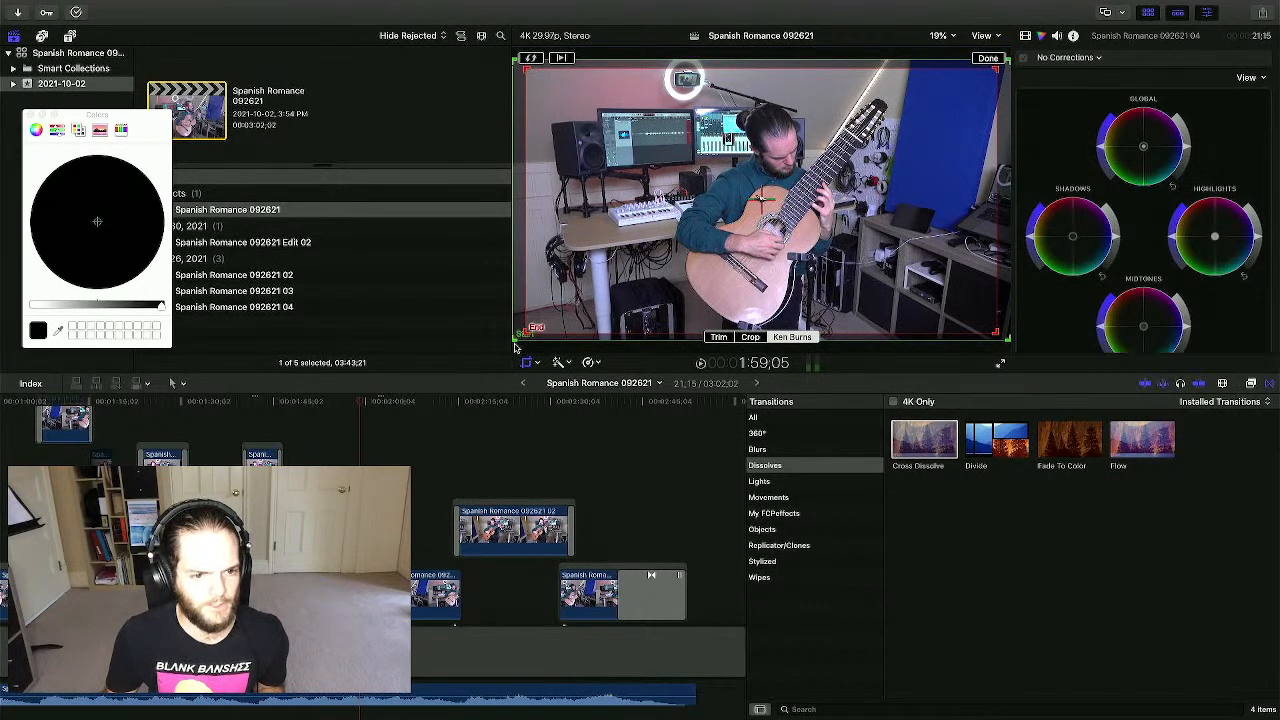
{"action": "left_click_drag", "start_coordinate": [527, 332], "coordinate": [627, 277]}
{"action": "left_click_drag", "start_coordinate": [801, 230], "coordinate": [758, 252]}
{"action": "left_click", "coordinate": [990, 60]}
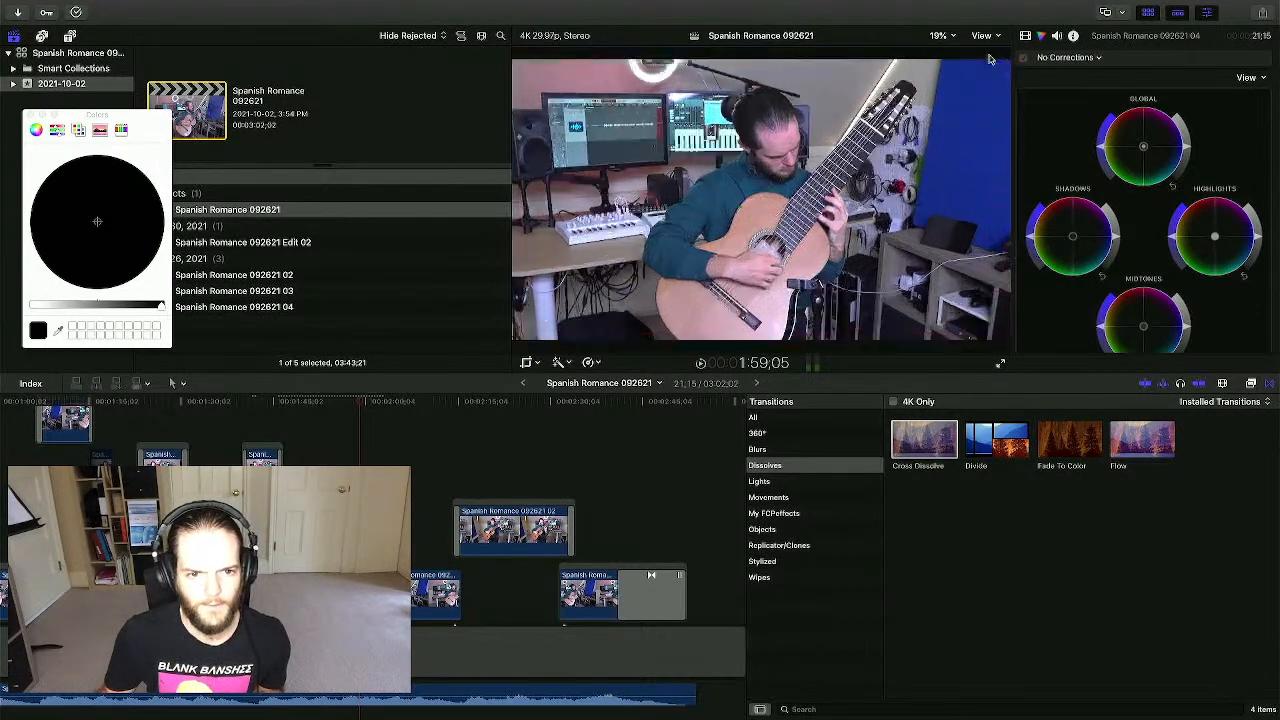
- Give the short 092621 02 clip a Ken Burns zoom with a smaller start frame shifted slightly left
{"action": "left_click", "coordinate": [252, 427]}
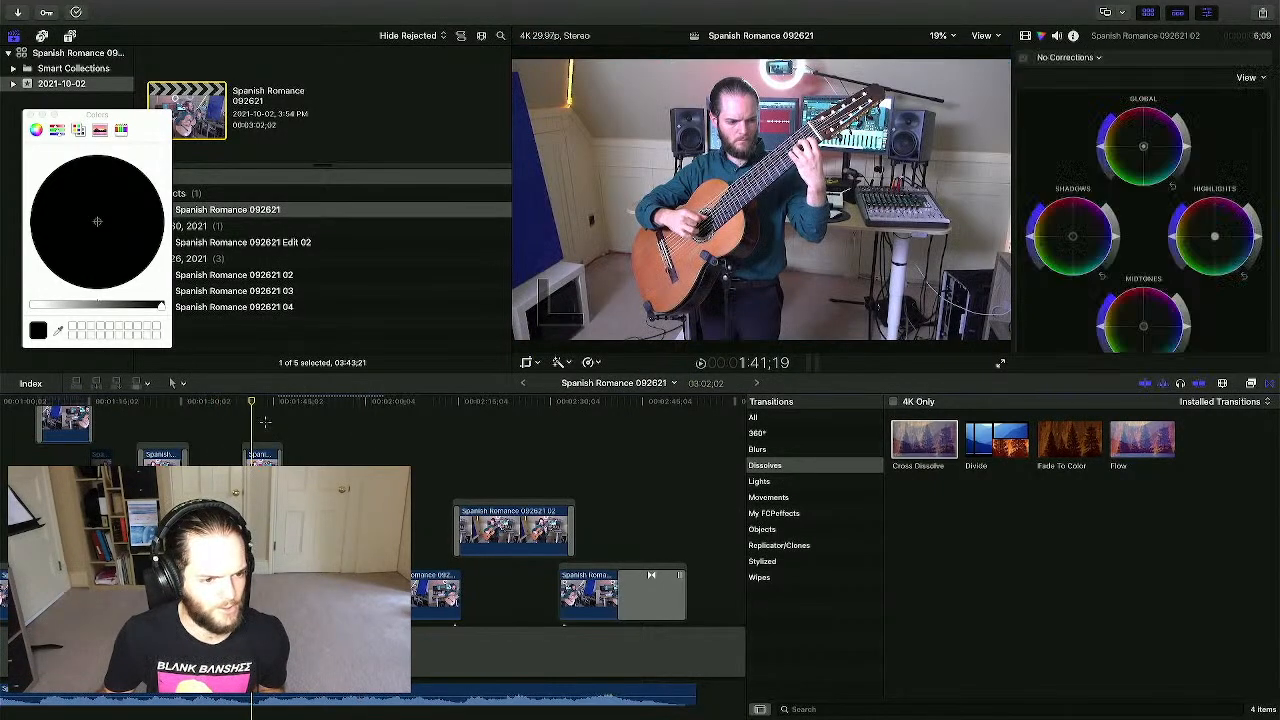
{"action": "left_click", "coordinate": [260, 455]}
{"action": "left_click", "coordinate": [526, 362]}
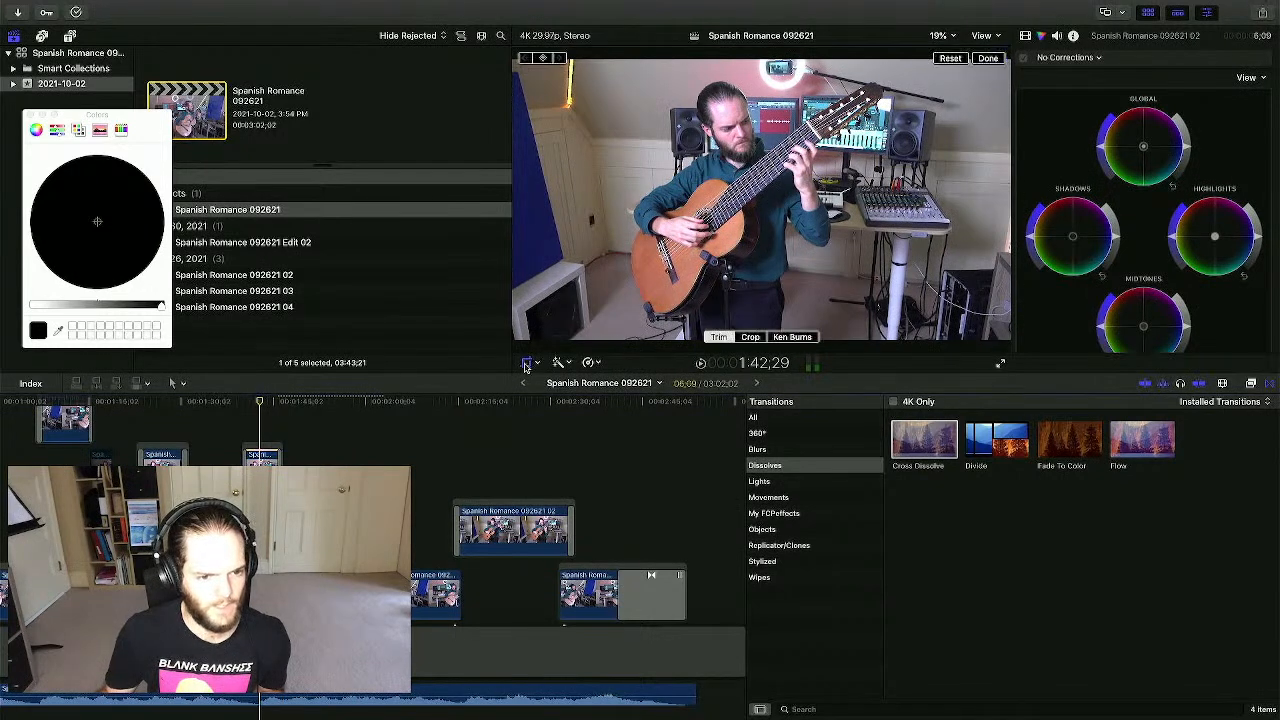
{"action": "left_click", "coordinate": [792, 337]}
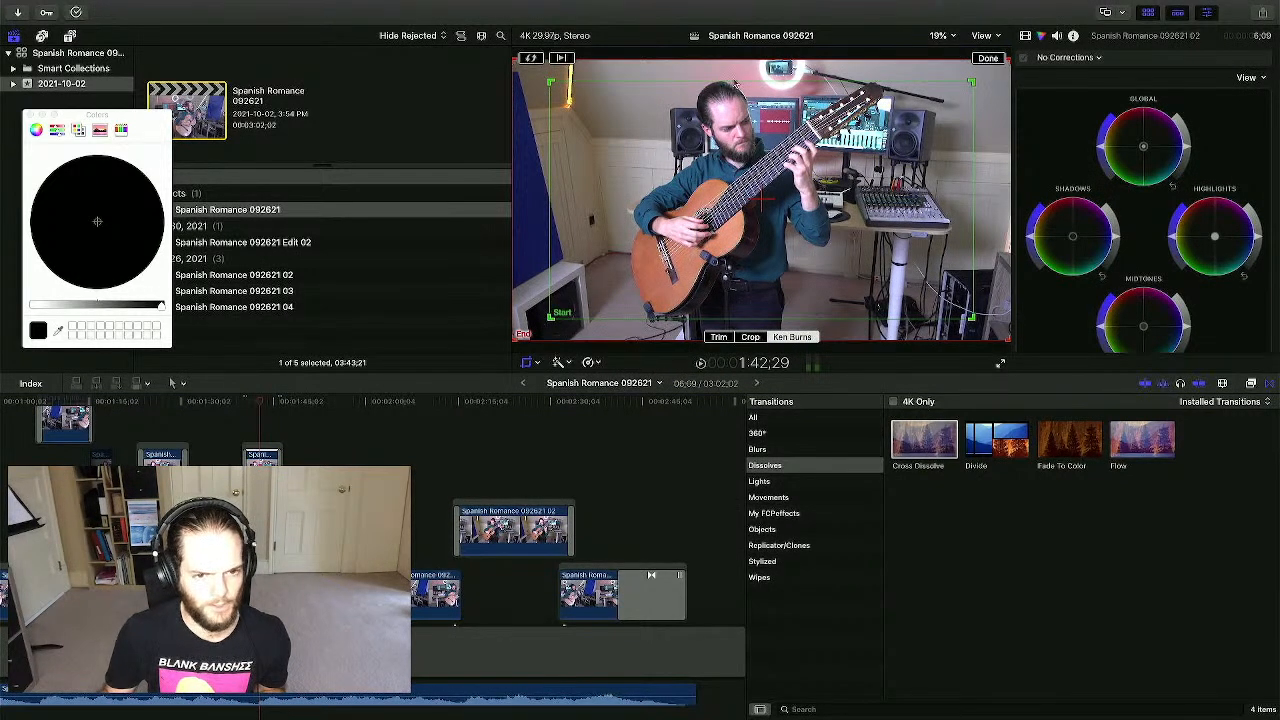
{"action": "left_click_drag", "start_coordinate": [557, 318], "coordinate": [604, 287]}
{"action": "left_click_drag", "start_coordinate": [752, 200], "coordinate": [745, 202]}
{"action": "left_click", "coordinate": [993, 58]}
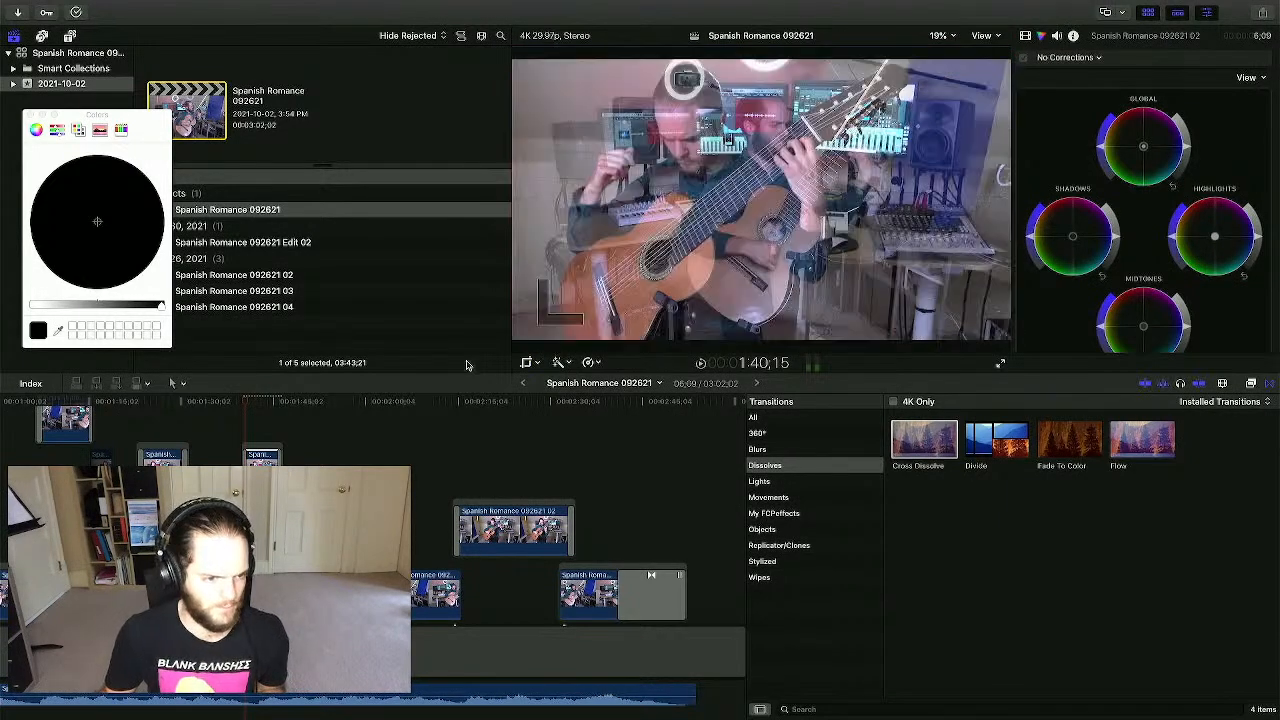
- Play back through the dissolve and zoom, then reselect the connected 02 clip
{"action": "left_click", "coordinate": [246, 453]}
{"action": "left_click", "coordinate": [236, 417]}
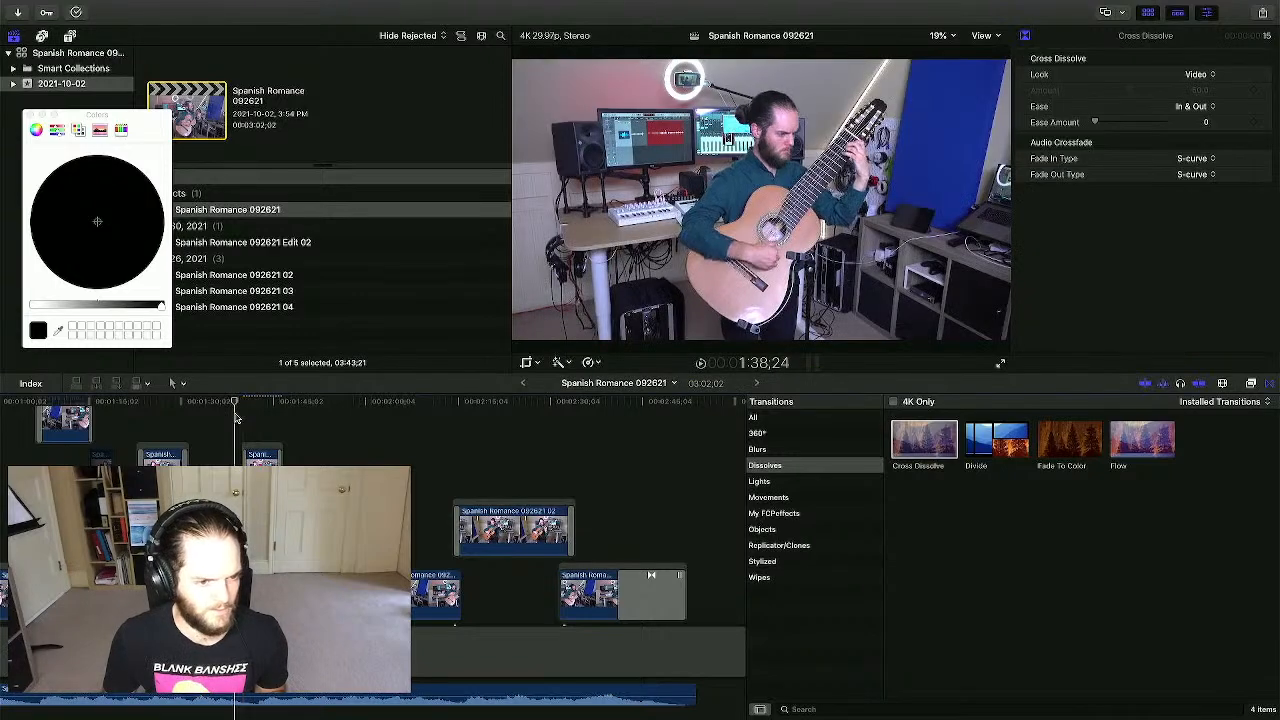
{"action": "key", "text": "space"}
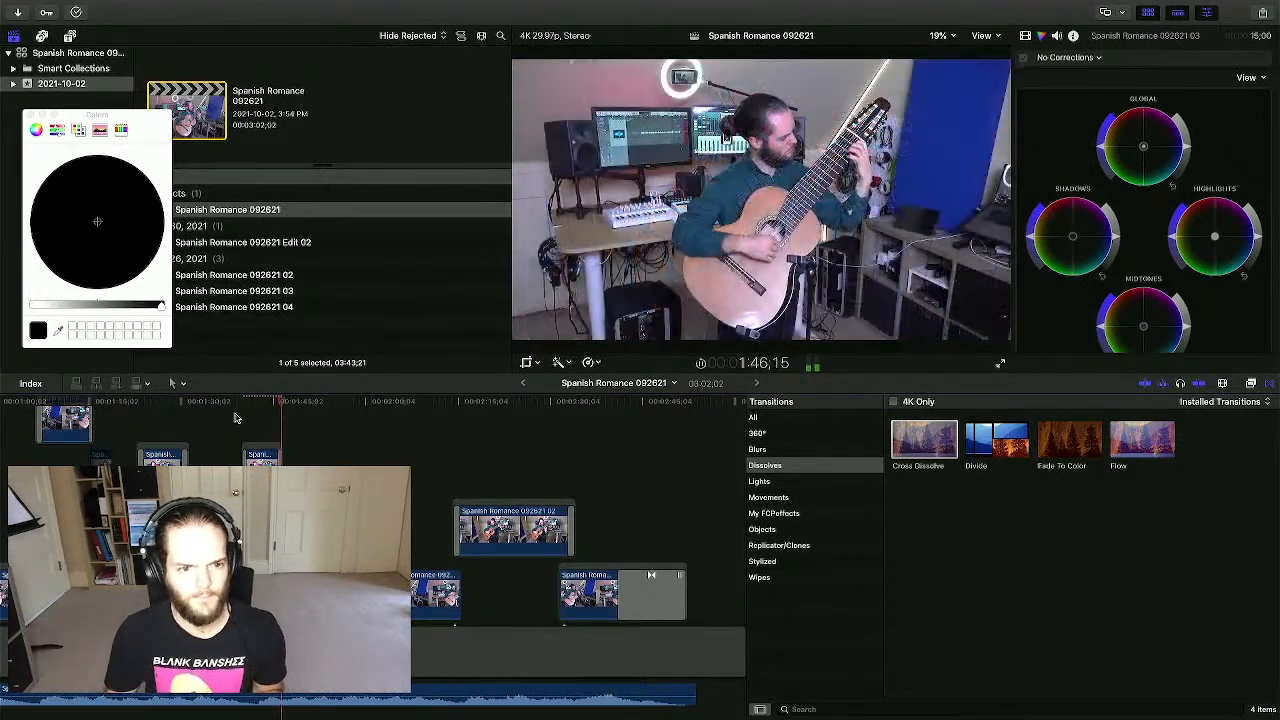
{"action": "left_click", "coordinate": [261, 455]}
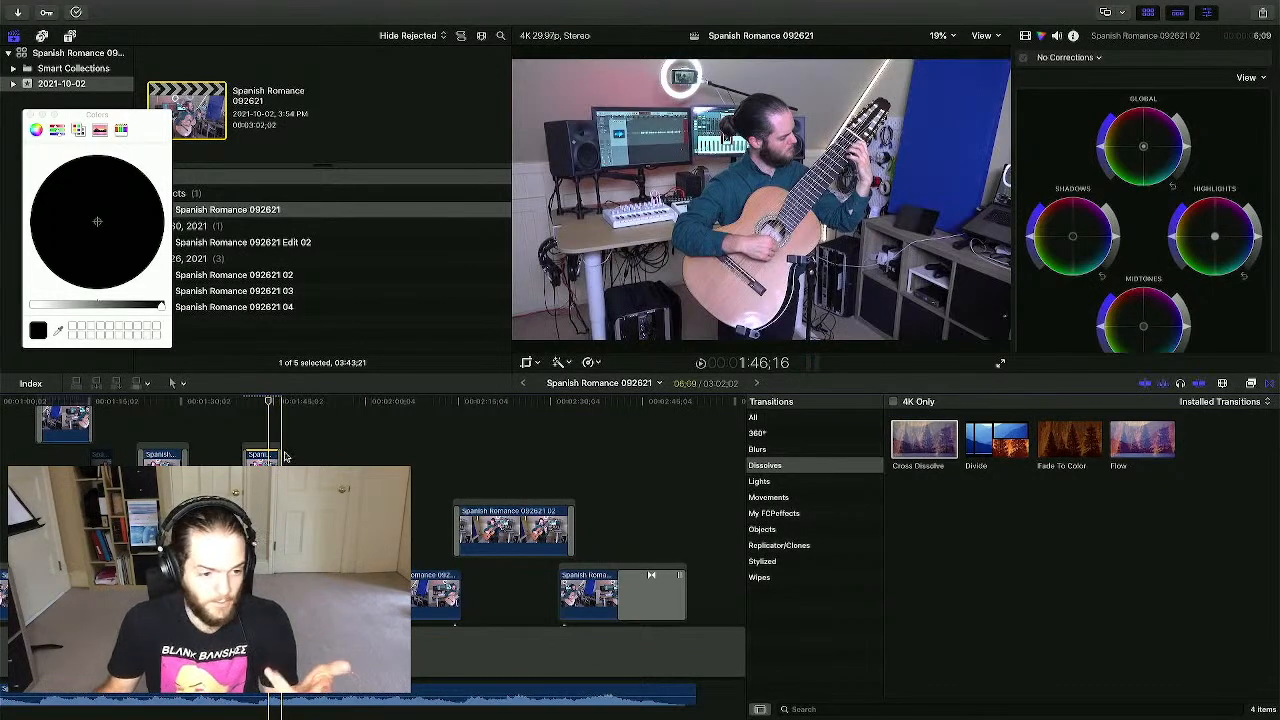
{"action": "left_click", "coordinate": [258, 432]}
{"action": "left_click", "coordinate": [258, 464]}
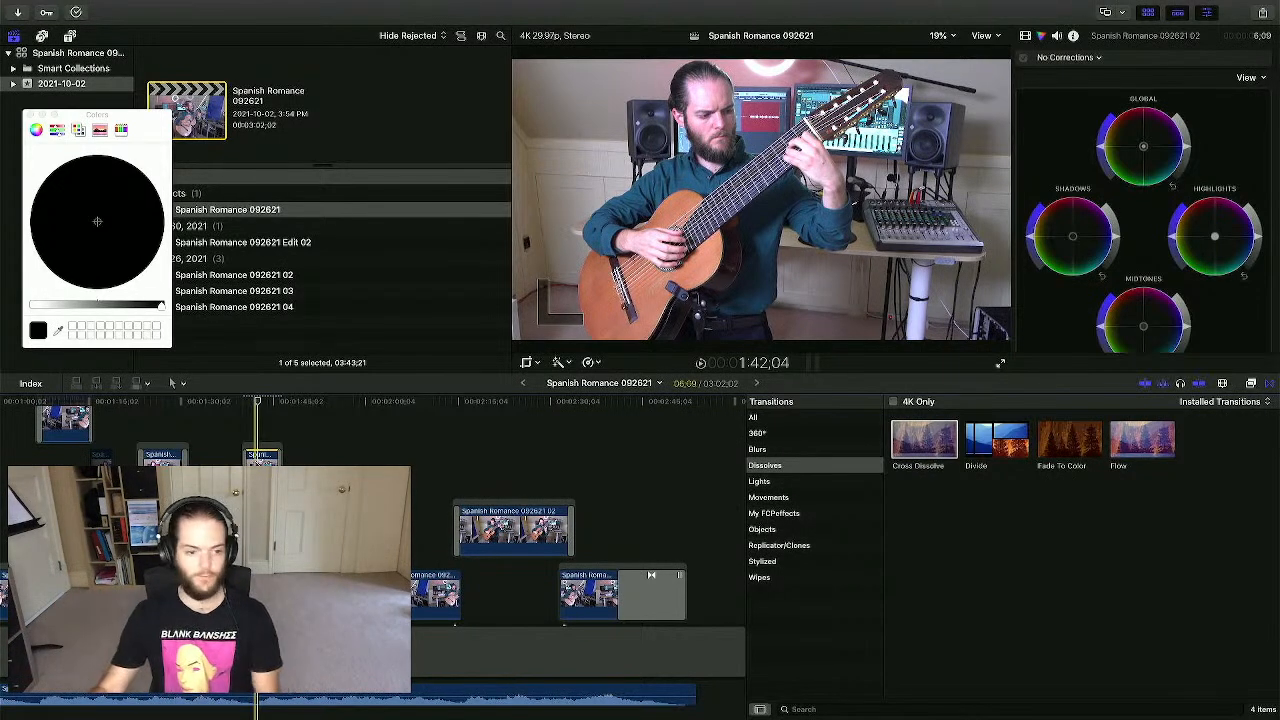
- Give the front-angle 02 clip a Ken Burns move with its start frame widened to 104%, then play
{"action": "left_click", "coordinate": [527, 363]}
{"action": "left_click_drag", "start_coordinate": [599, 287], "coordinate": [527, 325]}
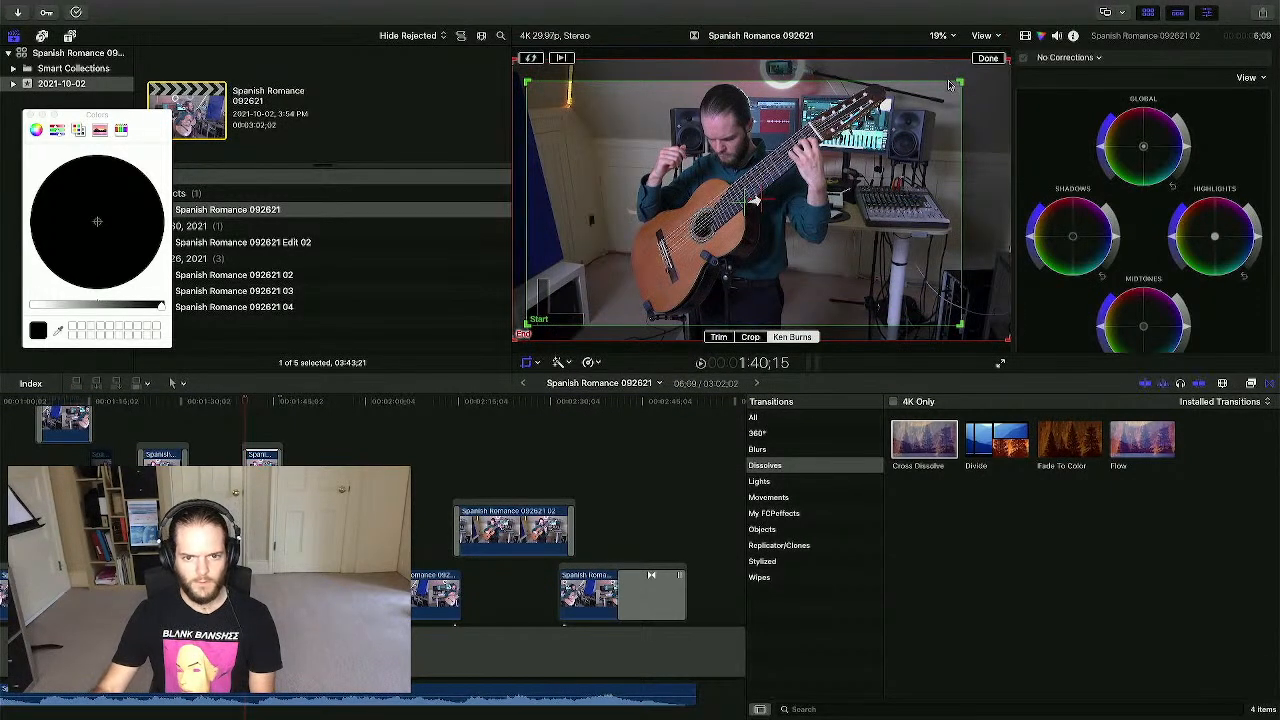
{"action": "left_click_drag", "start_coordinate": [958, 79], "coordinate": [969, 75]}
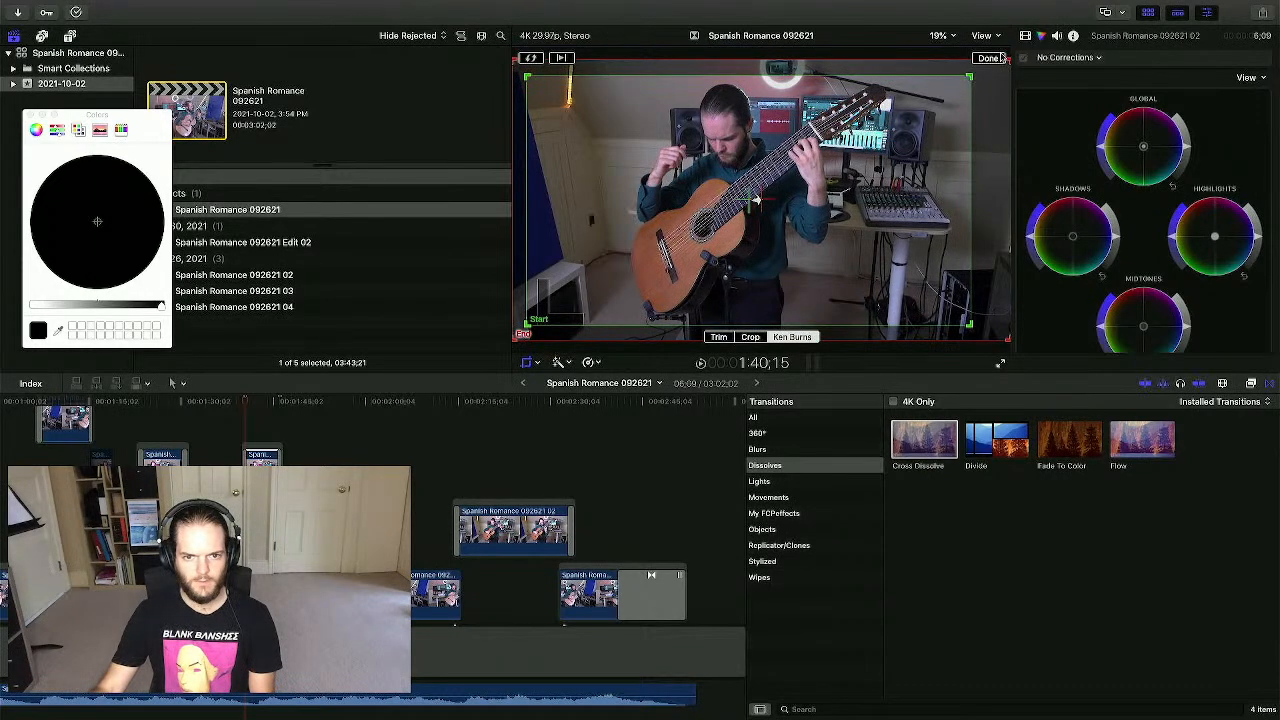
{"action": "left_click", "coordinate": [988, 58]}
{"action": "key", "text": "space"}
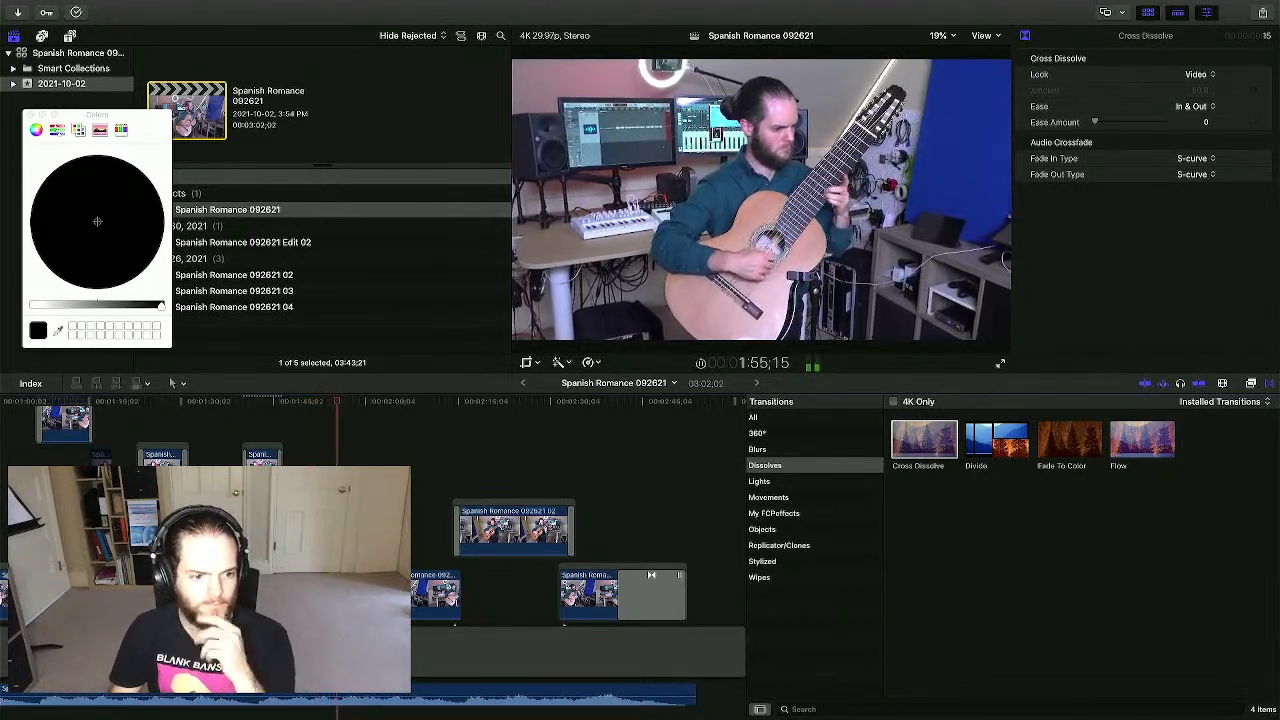
- Select the side-angle 04 clip and set its Ken Burns end and start frames
{"action": "left_click", "coordinate": [385, 567]}
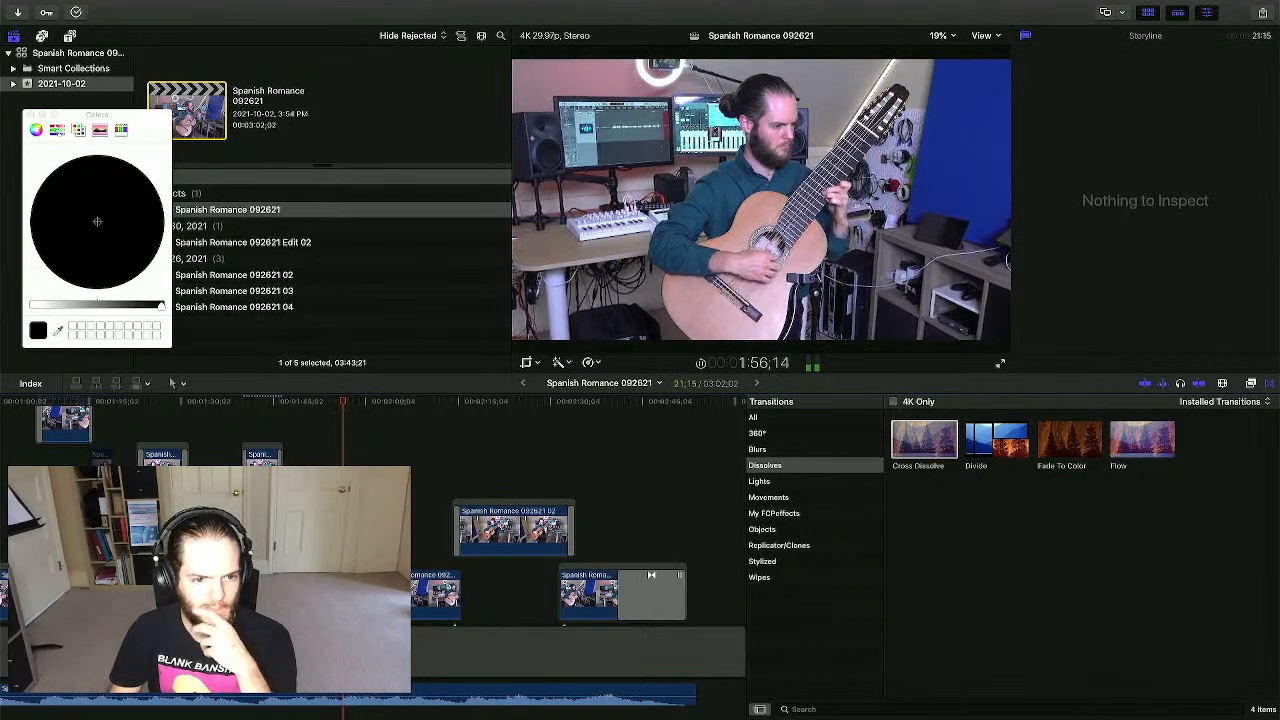
{"action": "key", "text": "super+6"}
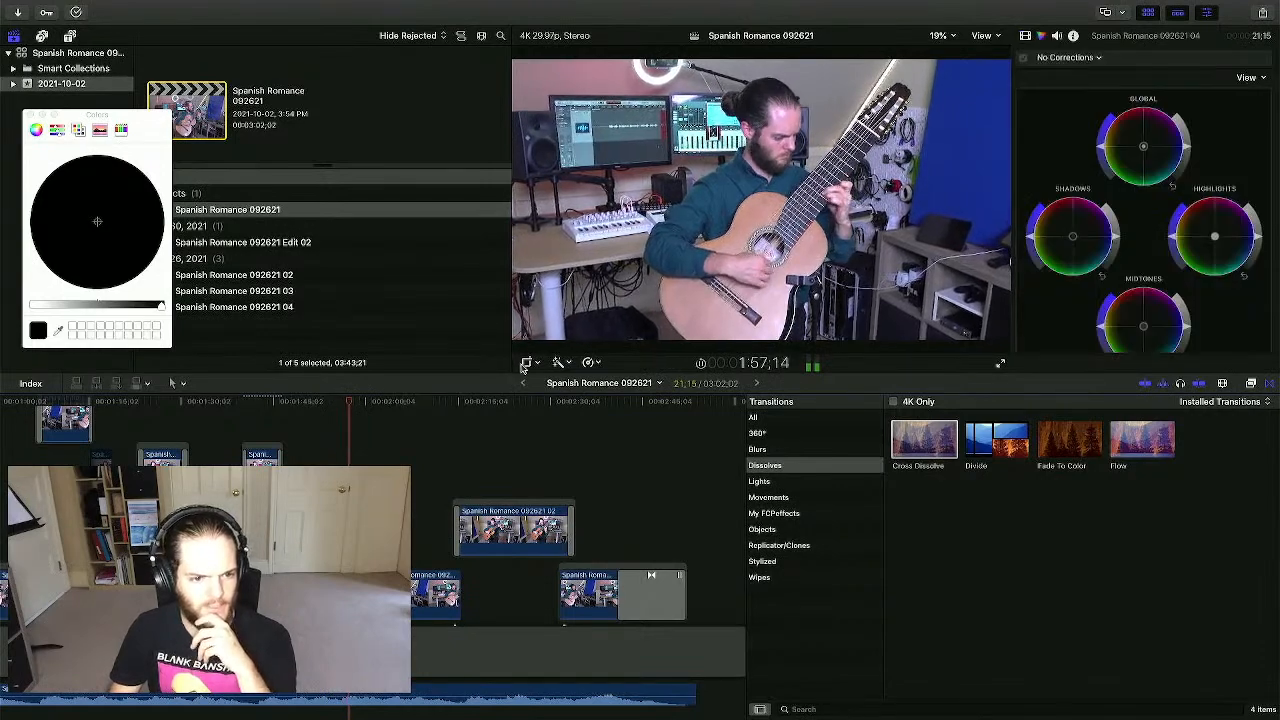
{"action": "left_click", "coordinate": [524, 364]}
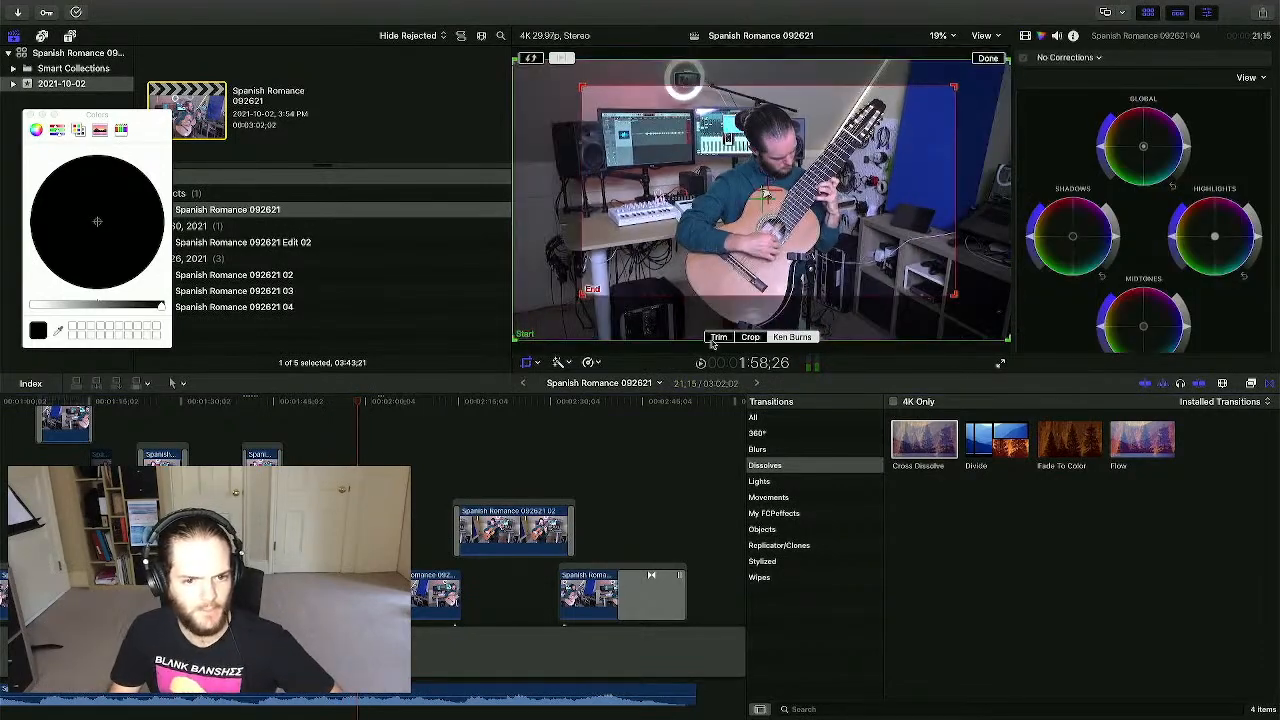
{"action": "left_click_drag", "start_coordinate": [581, 297], "coordinate": [572, 303]}
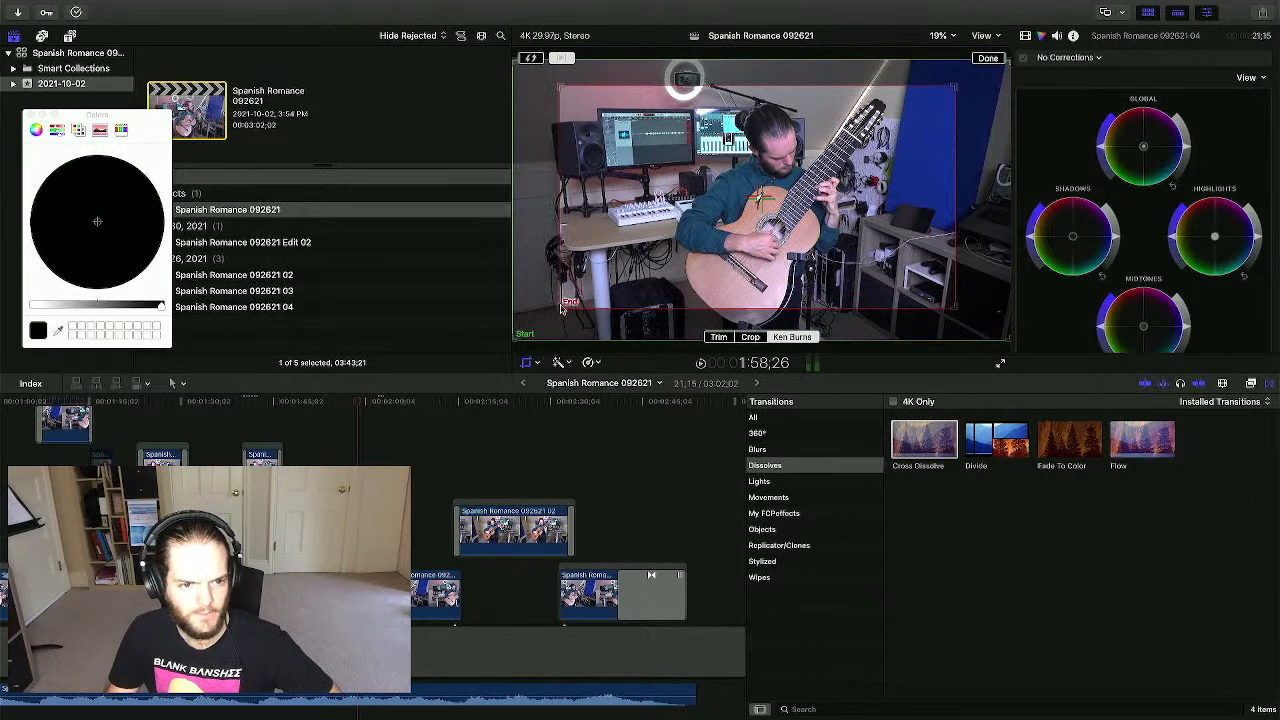
{"action": "left_click_drag", "start_coordinate": [519, 341], "coordinate": [536, 325]}
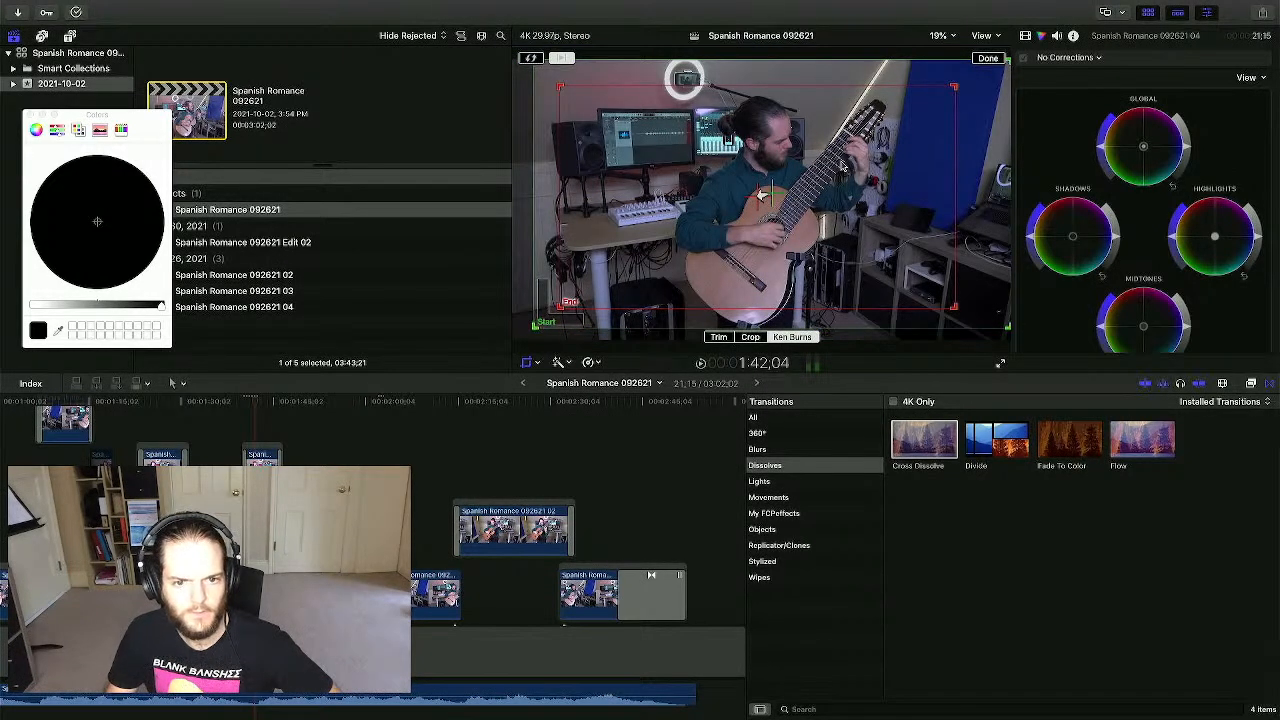
{"action": "left_click", "coordinate": [986, 59]}
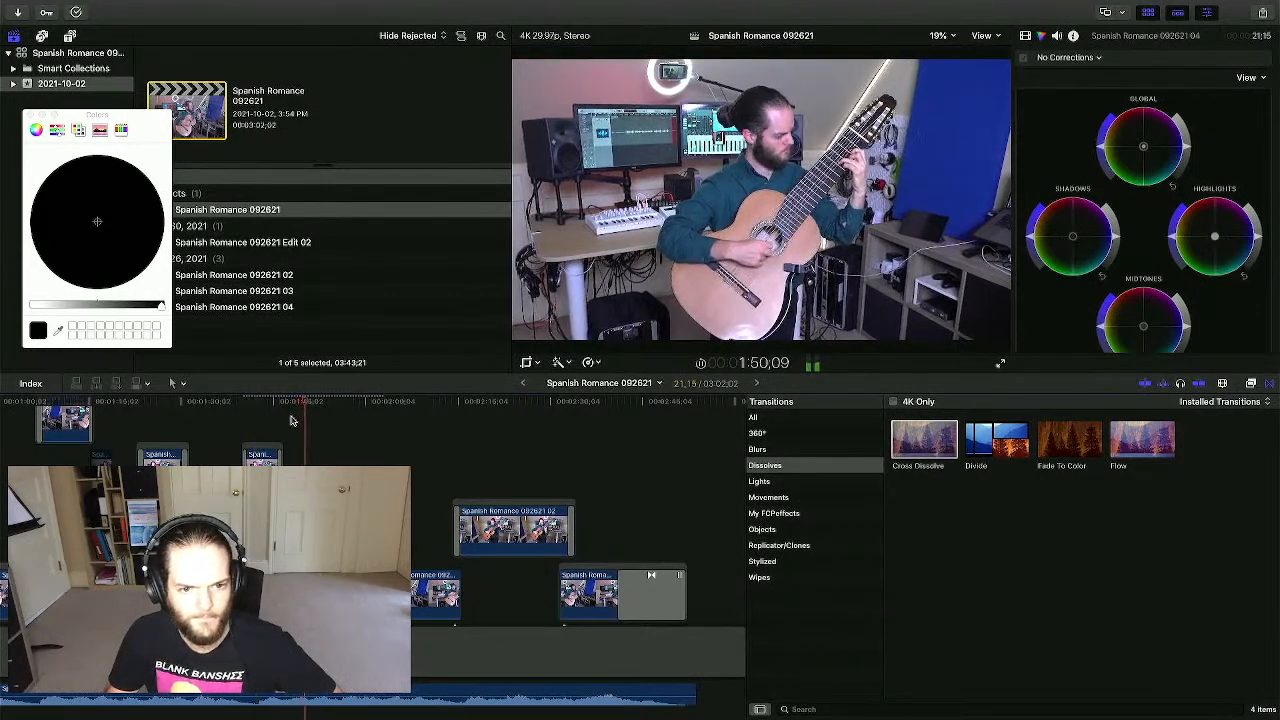
{"action": "left_click", "coordinate": [1000, 363]}
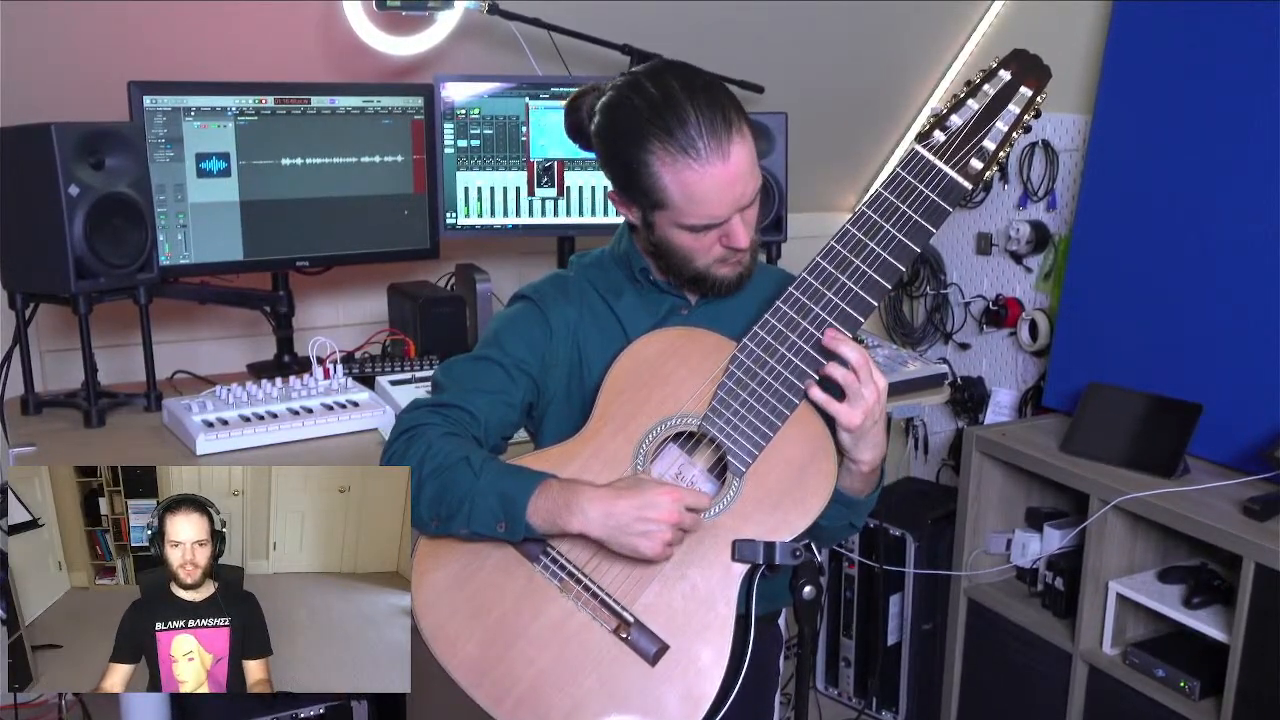
{"action": "mouse_move", "coordinate": [884, 462]}
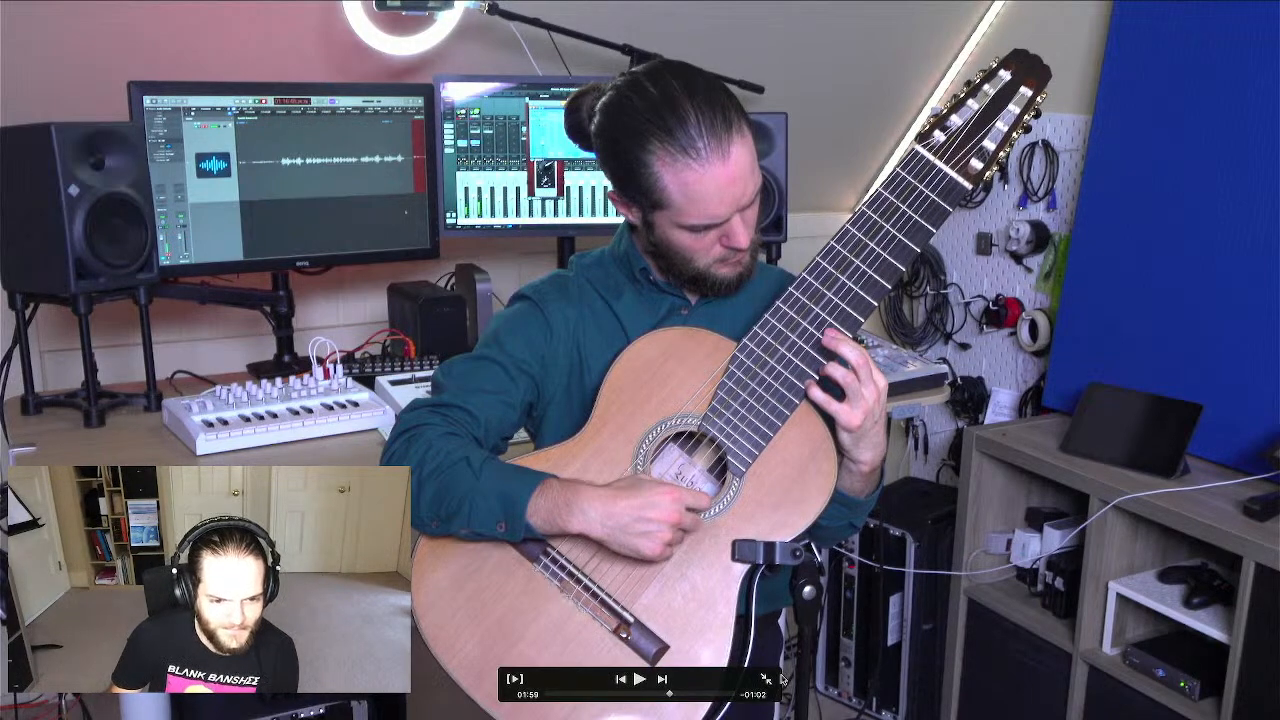
{"action": "left_click", "coordinate": [767, 679]}
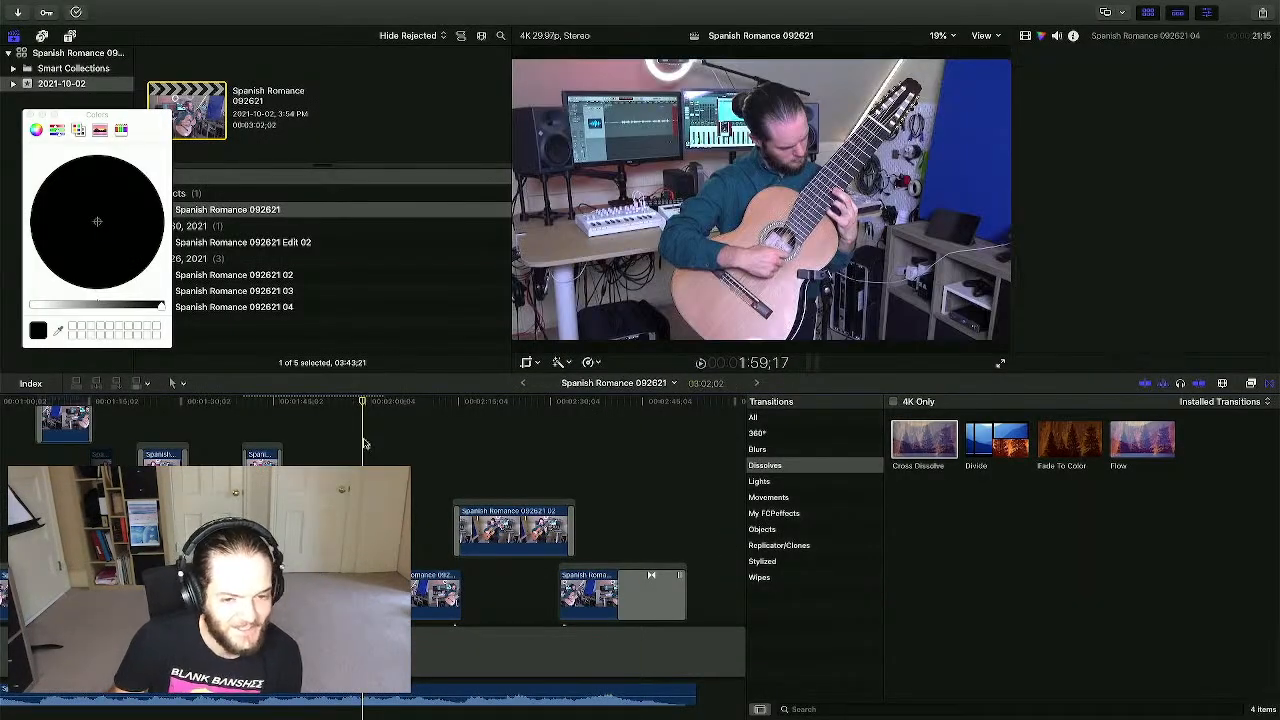
{"action": "left_click", "coordinate": [405, 475]}
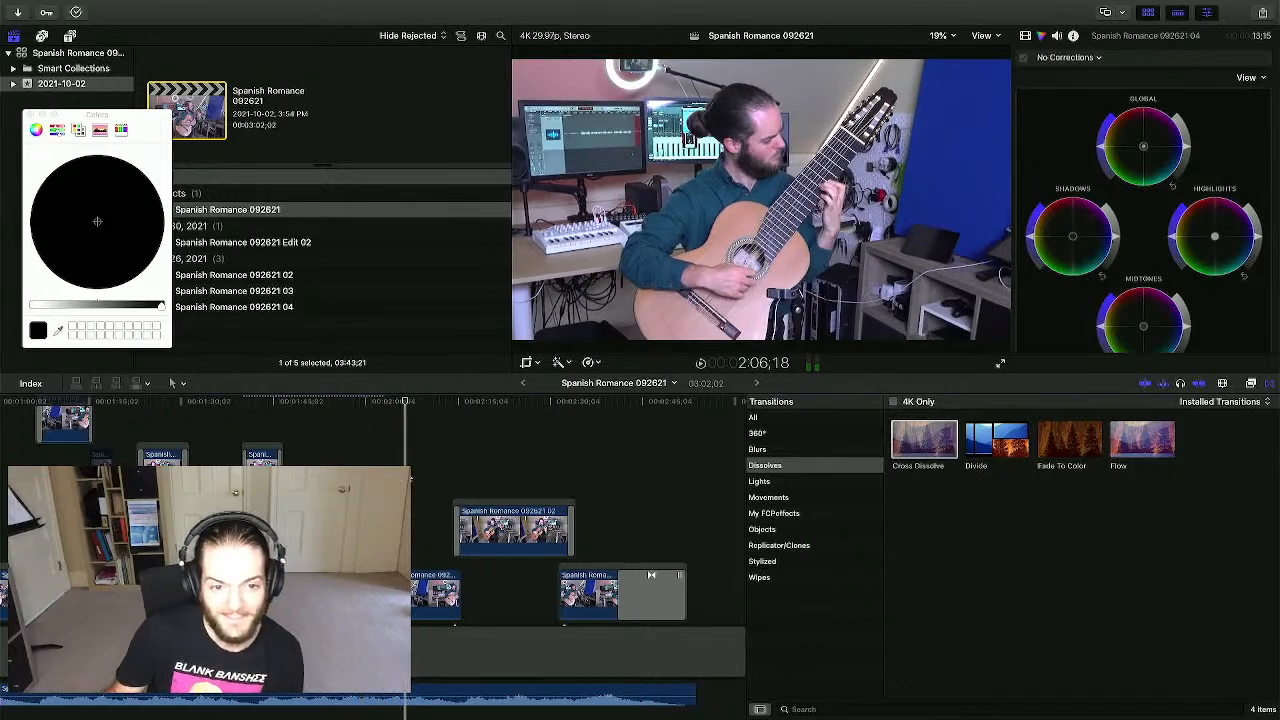
{"action": "key", "text": "space"}
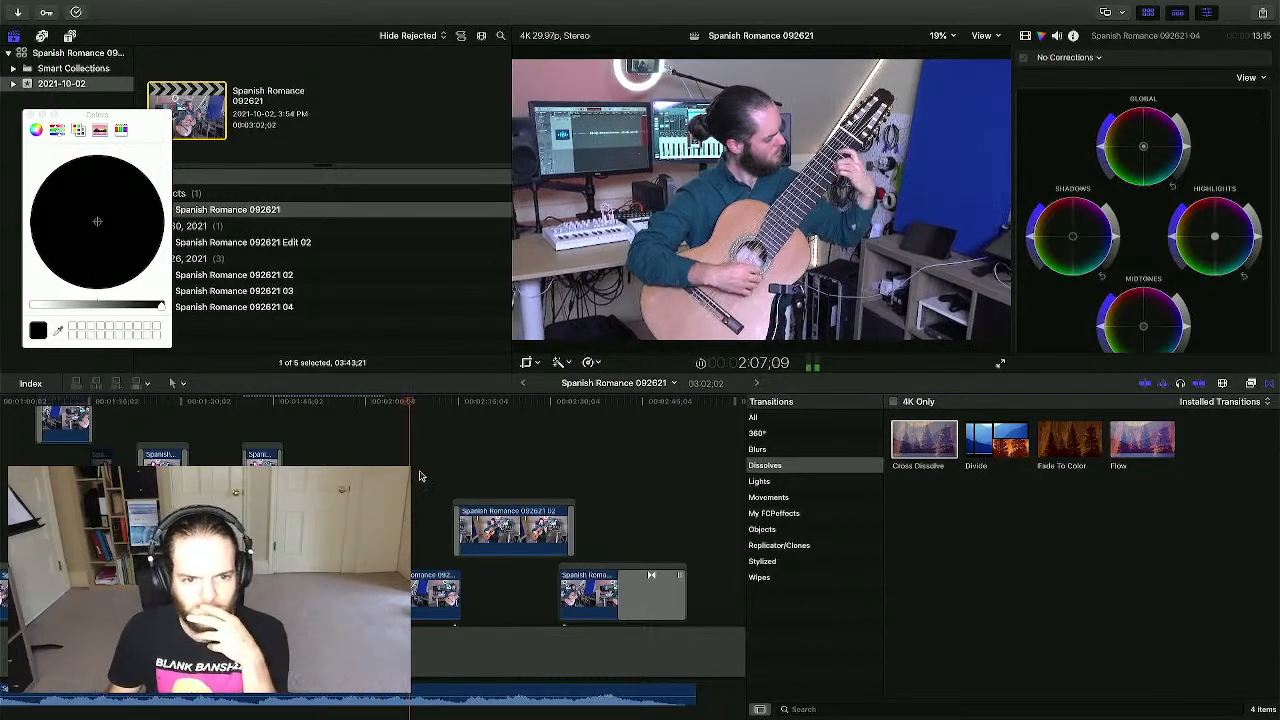
{"action": "left_click", "coordinate": [415, 580]}
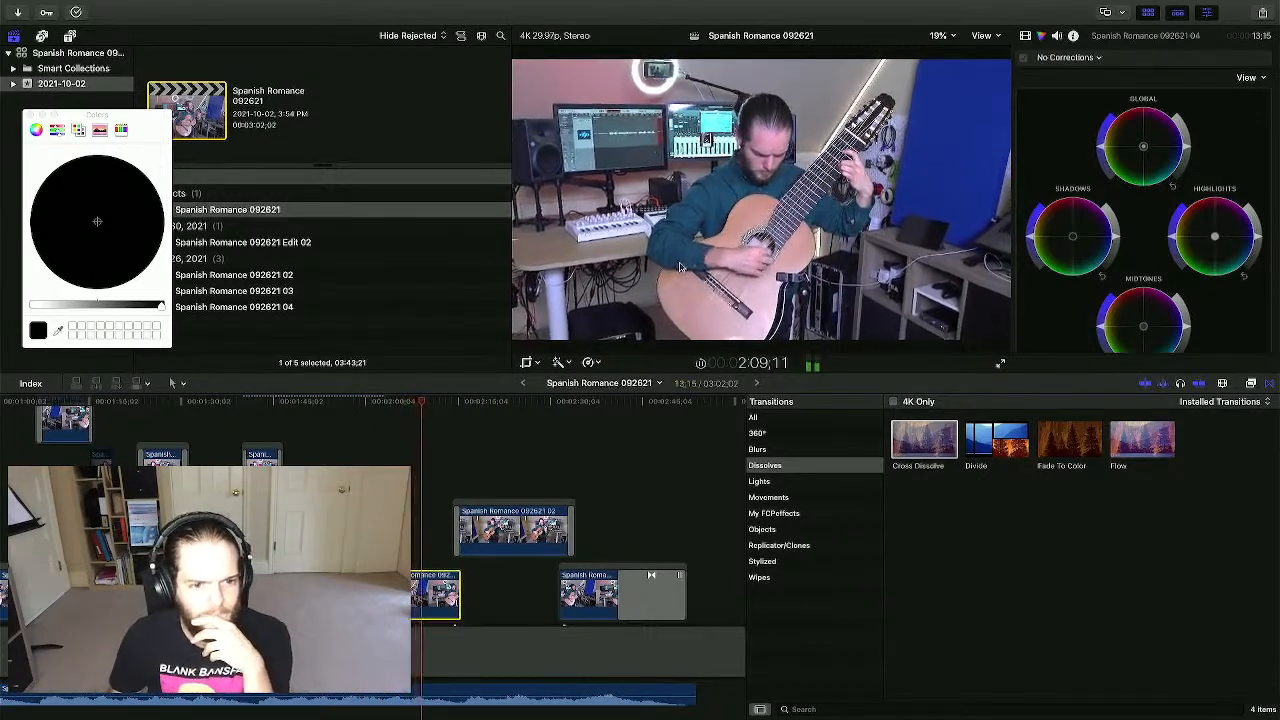
{"action": "key", "text": "space"}
- Push the 04 clip's Ken Burns end frame in on the guitarist, tweak the start, and play
{"action": "key", "text": "shift+c"}
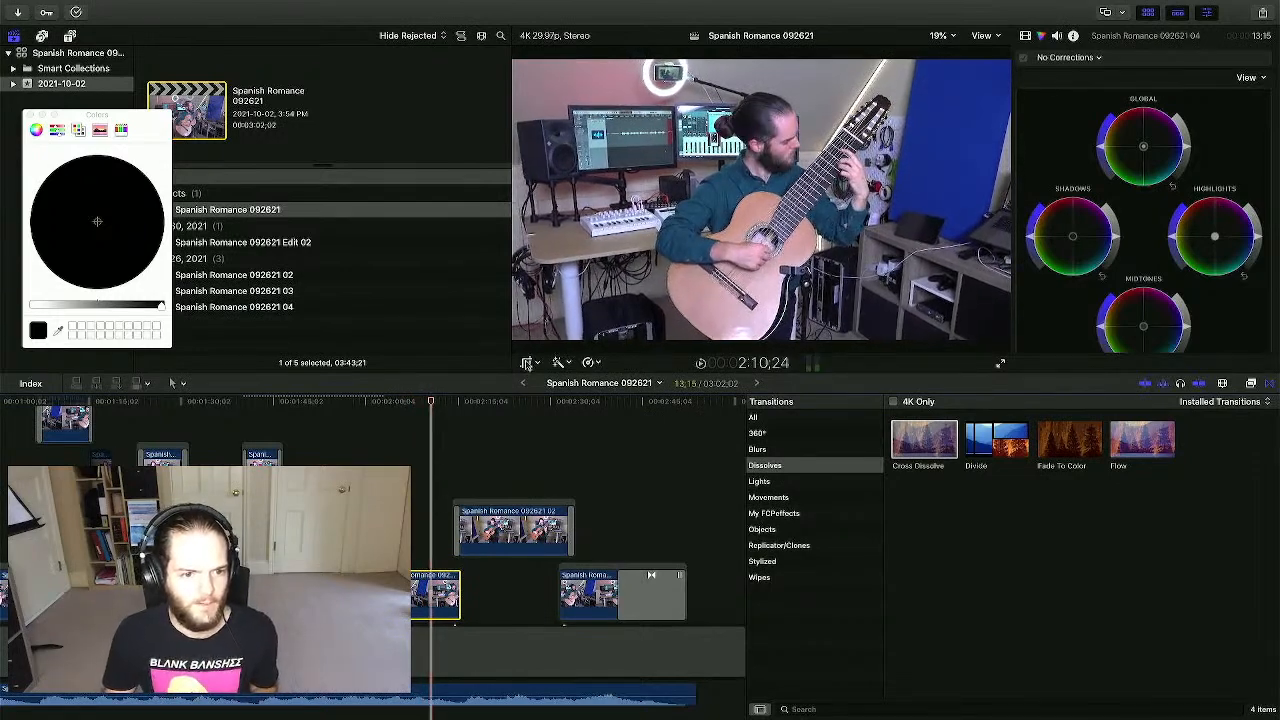
{"action": "left_click", "coordinate": [791, 337]}
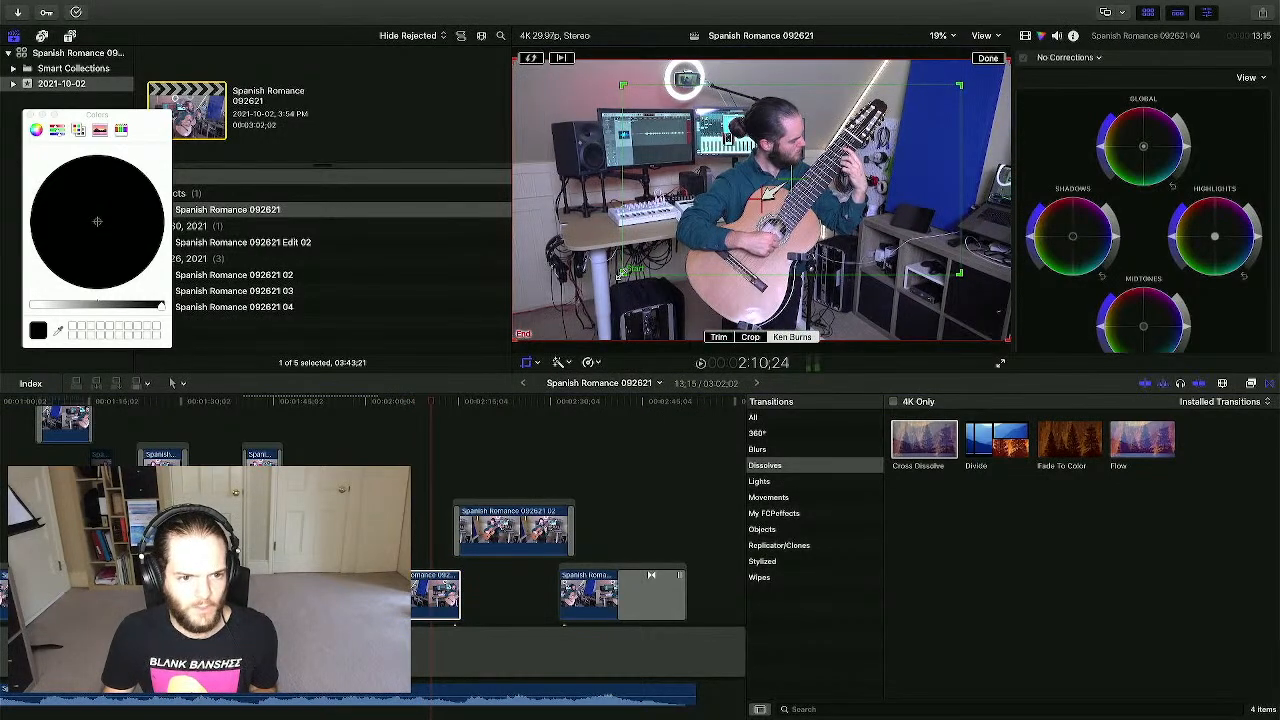
{"action": "left_click_drag", "start_coordinate": [510, 337], "coordinate": [593, 276]}
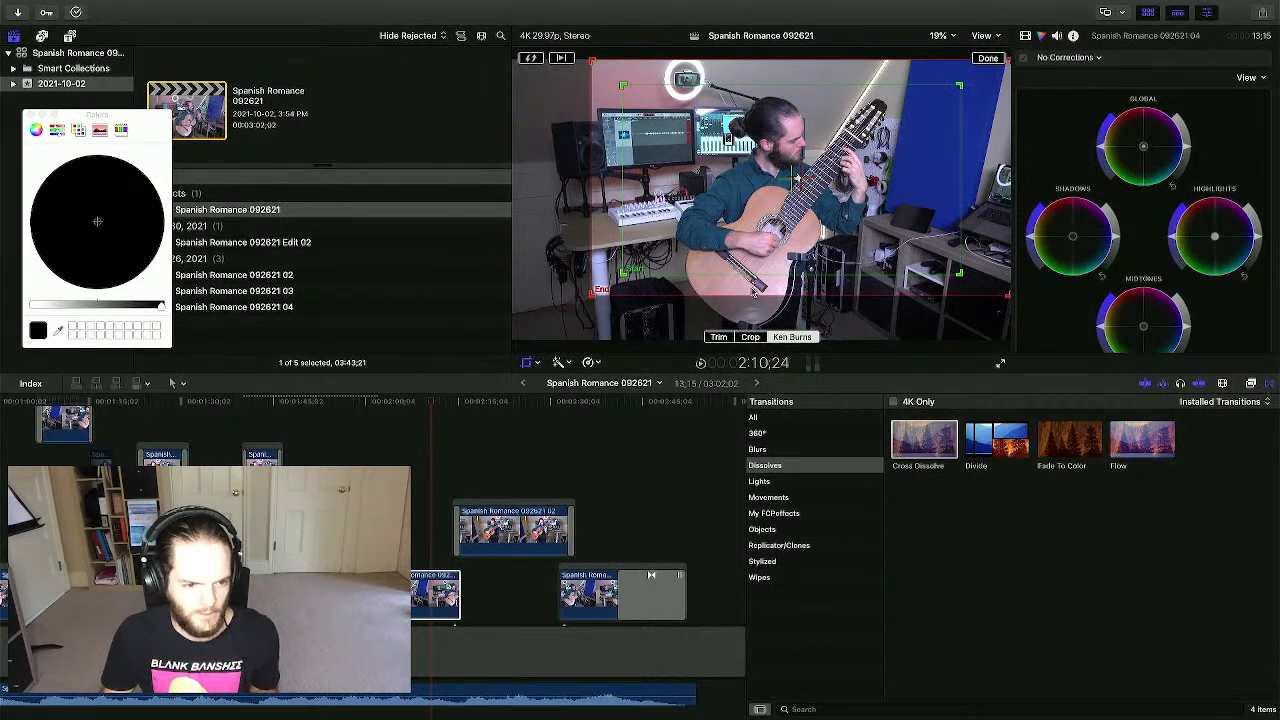
{"action": "left_click_drag", "start_coordinate": [754, 292], "coordinate": [741, 300]}
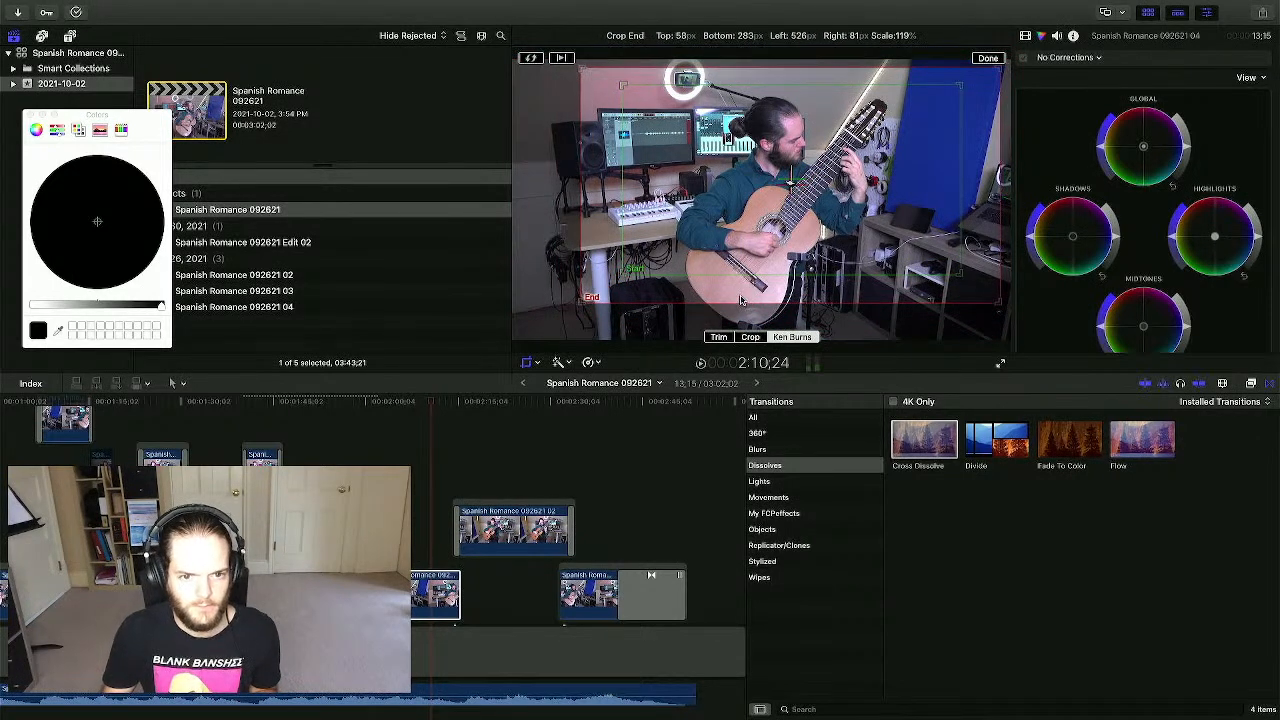
{"action": "left_click_drag", "start_coordinate": [621, 274], "coordinate": [616, 278]}
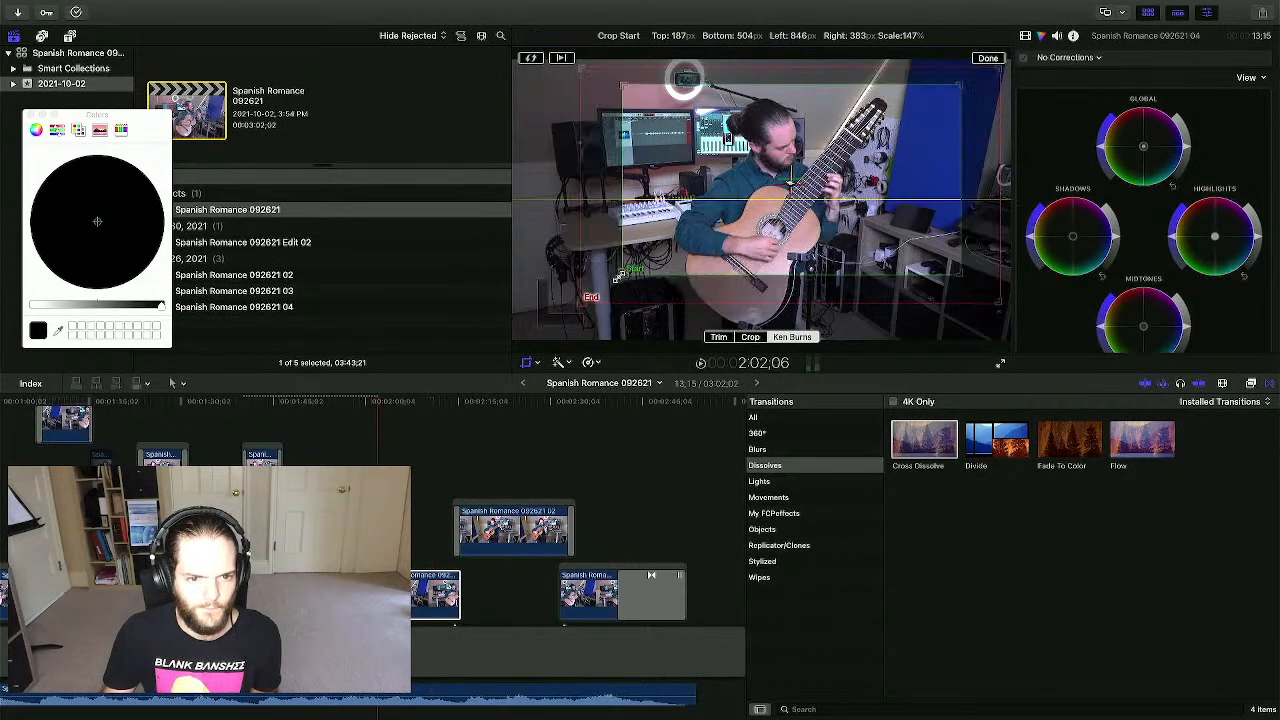
{"action": "left_click", "coordinate": [989, 58]}
{"action": "key", "text": "space"}
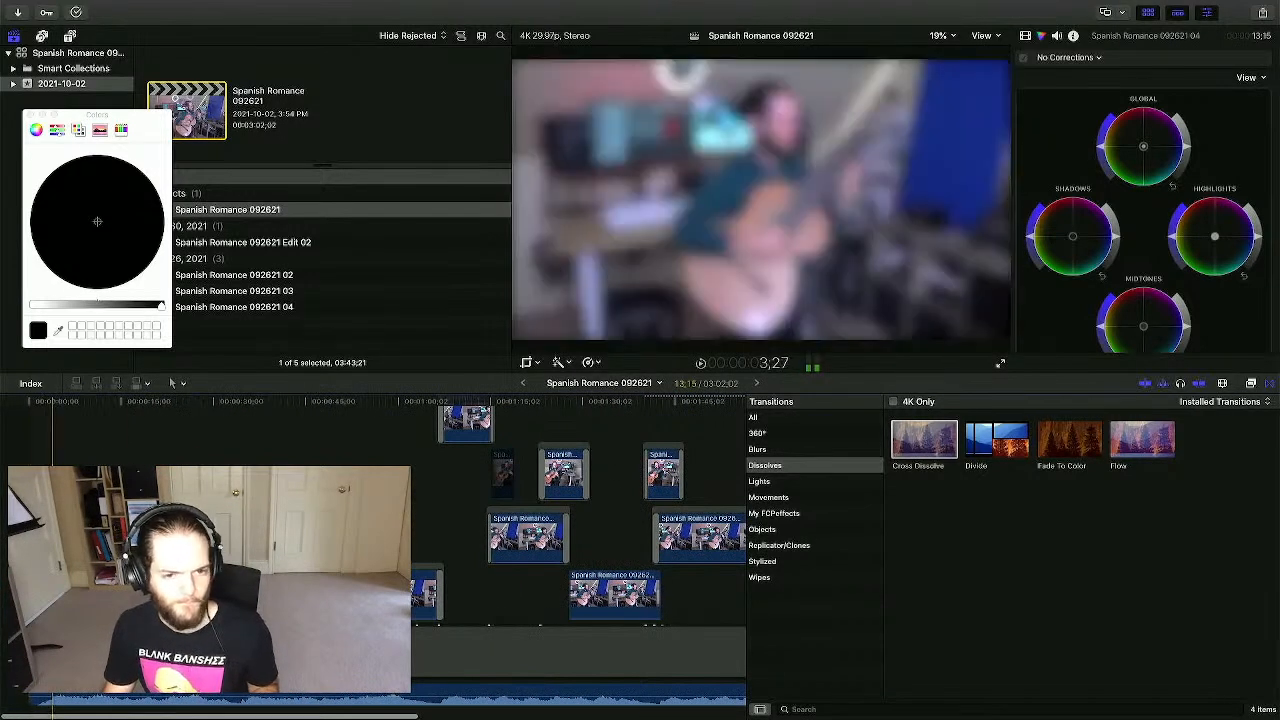
- Close the Colors window and open the Effects browser on its Color category
{"action": "left_click", "coordinate": [253, 447]}
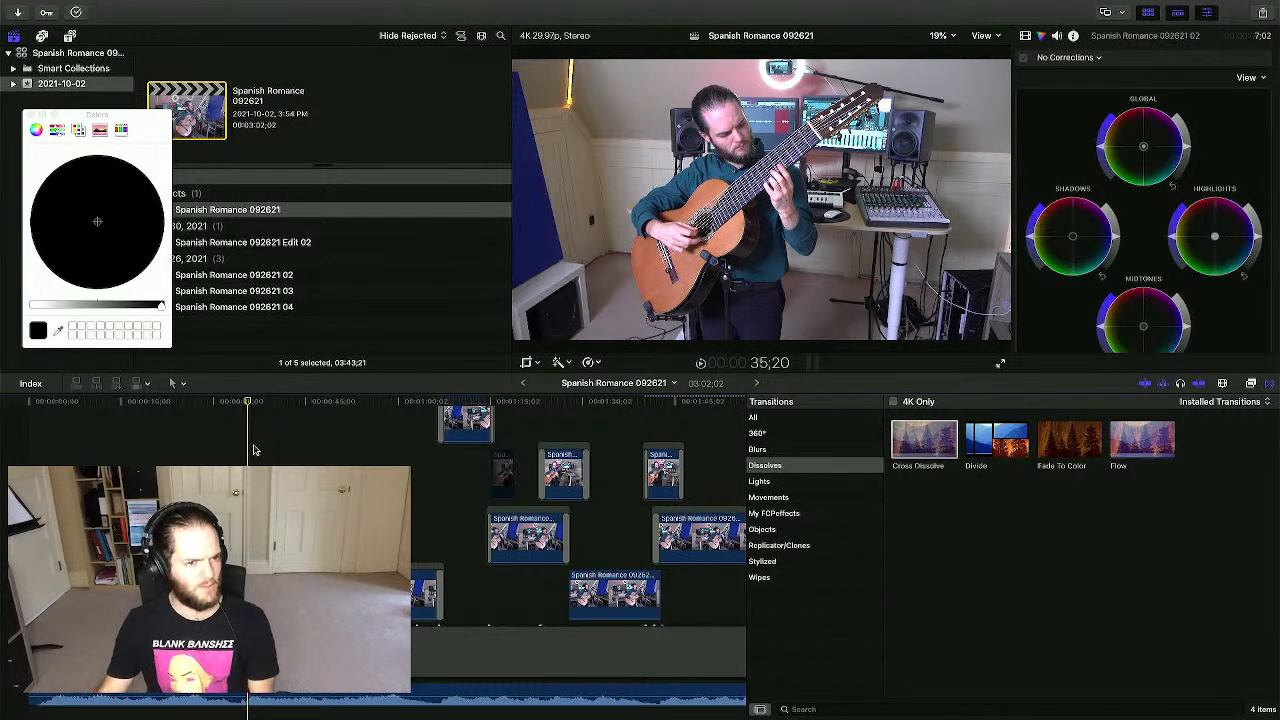
{"action": "left_click", "coordinate": [30, 115]}
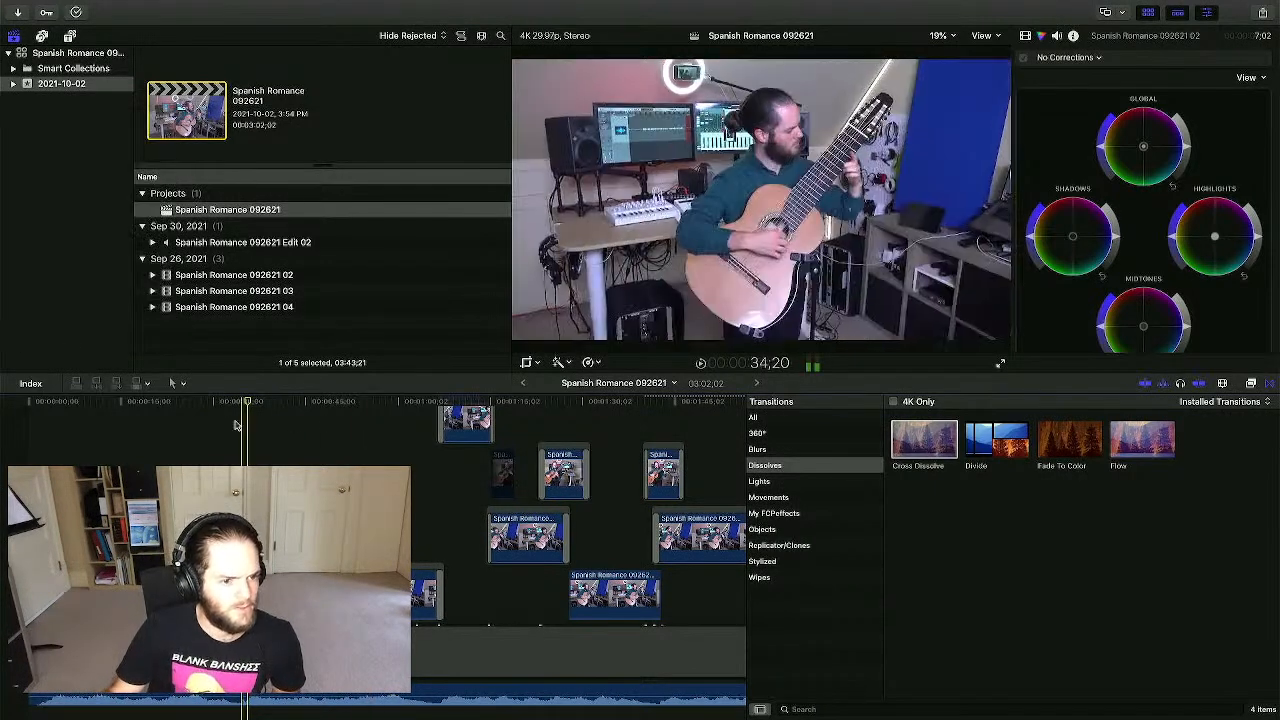
{"action": "left_click", "coordinate": [97, 428]}
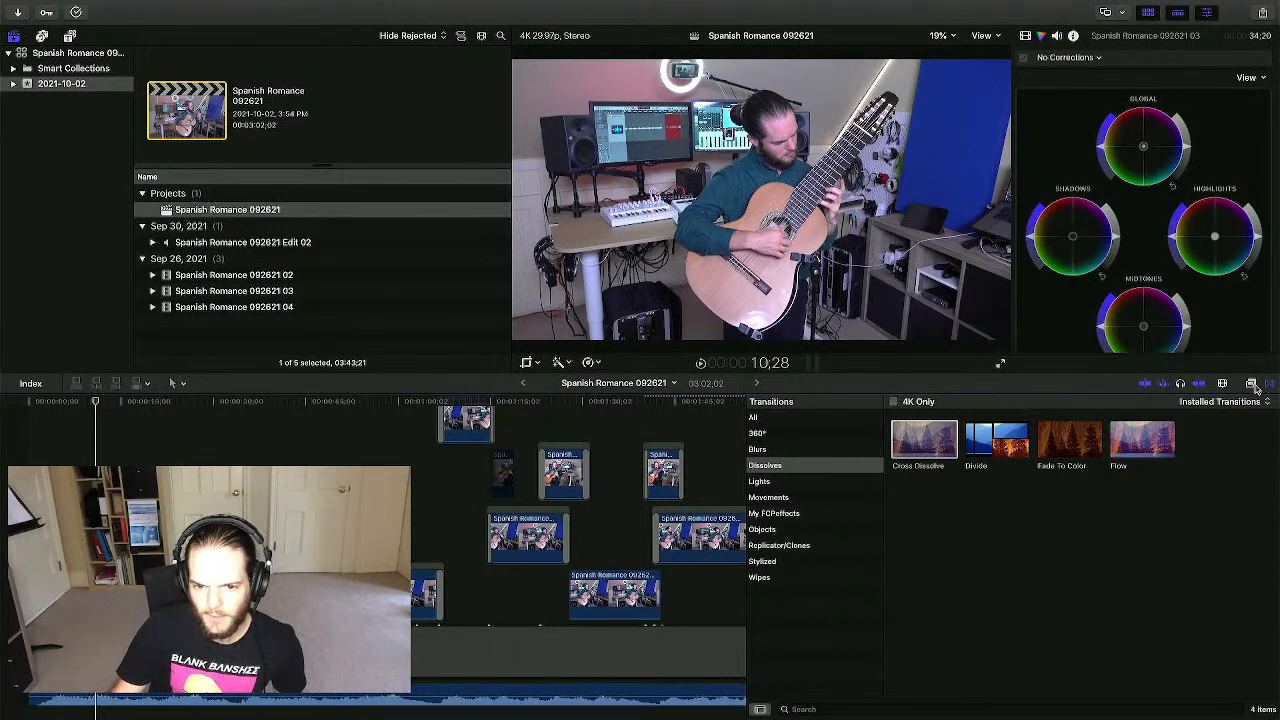
{"action": "left_click", "coordinate": [1252, 384]}
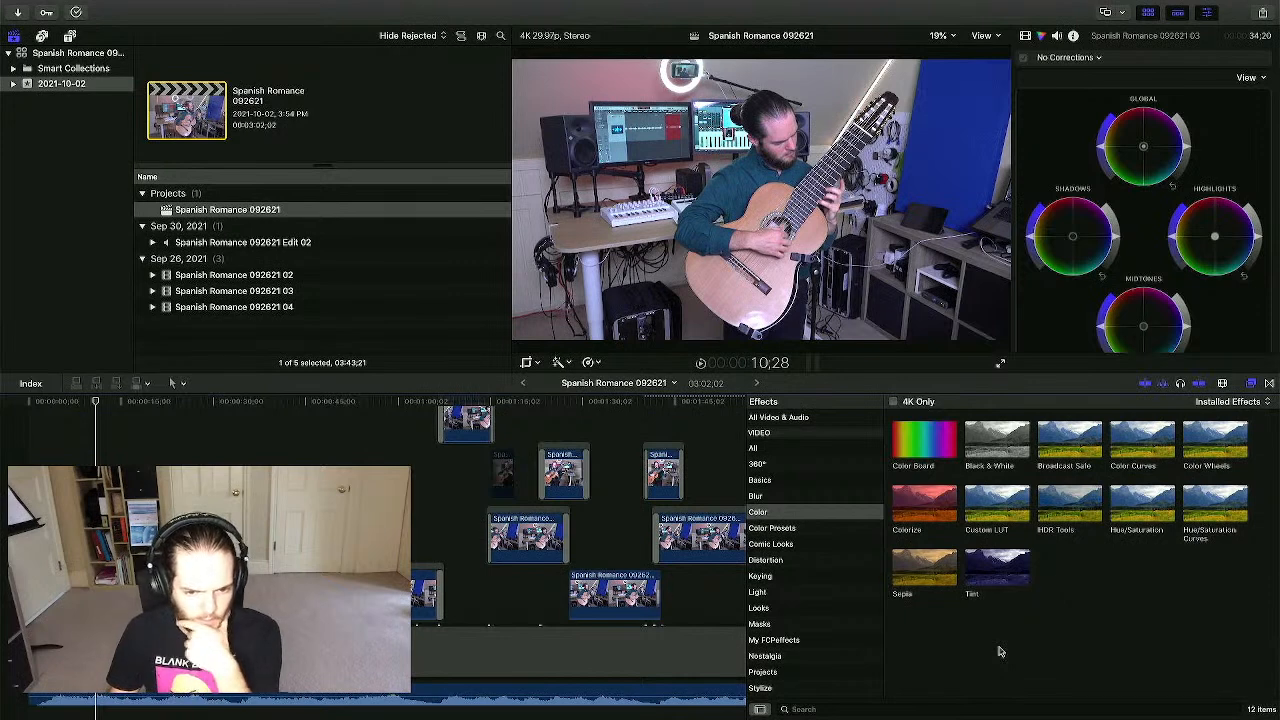
- Preview Sepia on the clip, then open My FCPeffects to reach the Finishing Plugin 2 presets
{"action": "left_click", "coordinate": [933, 583]}
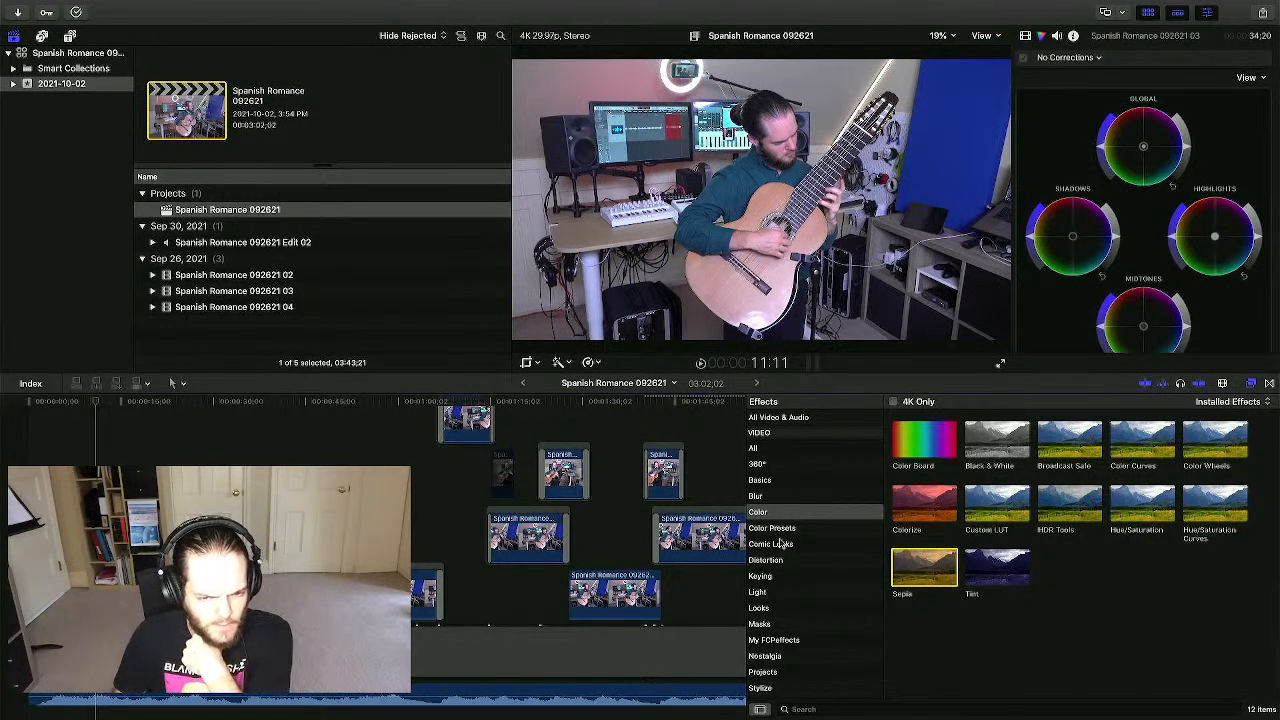
{"action": "scroll", "coordinate": [817, 543], "scroll_direction": "down", "scroll_amount": 5}
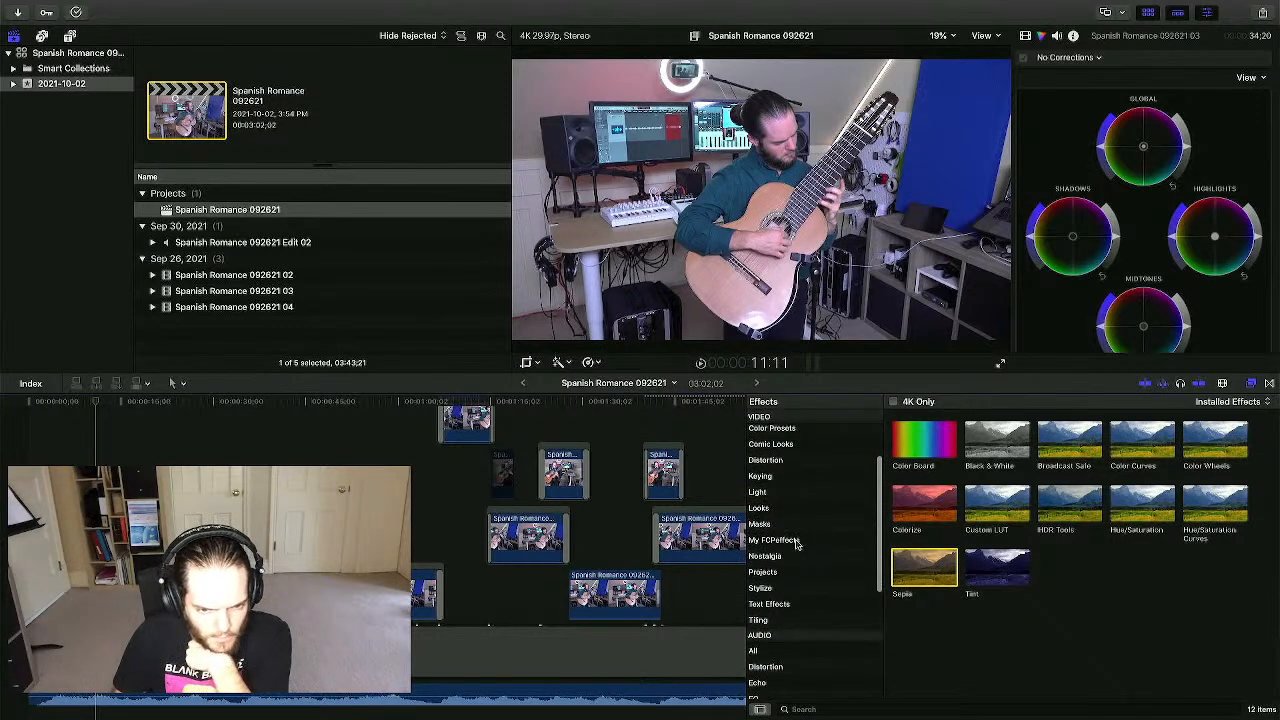
{"action": "left_click", "coordinate": [790, 540]}
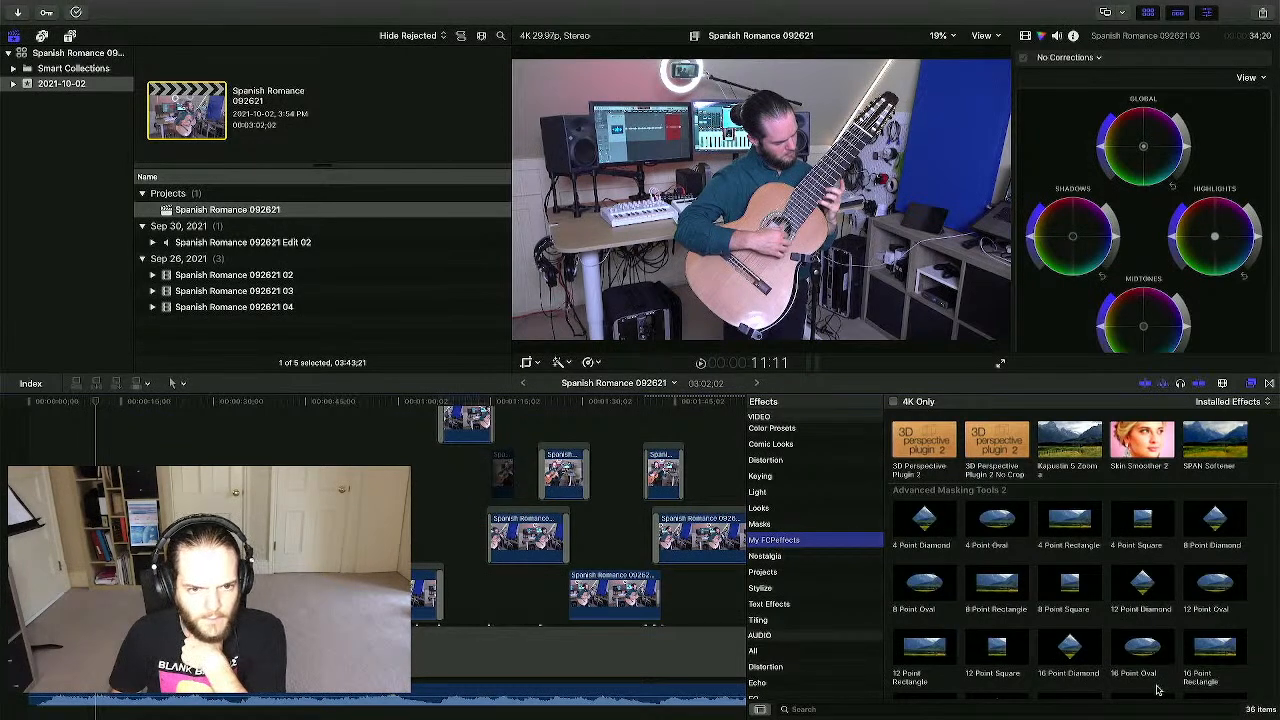
{"action": "scroll", "coordinate": [1157, 690], "scroll_direction": "down", "scroll_amount": 8}
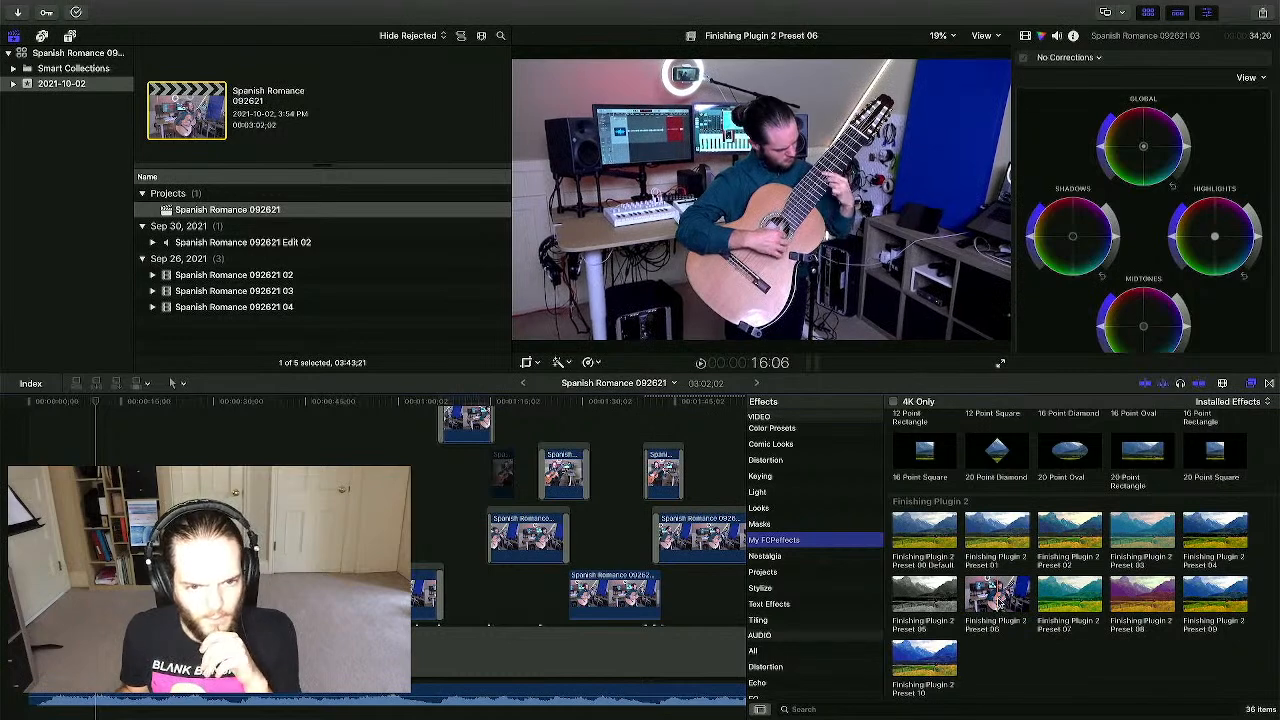
- Apply Finishing Plugin 2 Preset 06 to the Spanish Romance 092621 03 clip
{"action": "left_click", "coordinate": [999, 606]}
{"action": "left_click_drag", "start_coordinate": [999, 602], "coordinate": [107, 602]}
{"action": "scroll", "coordinate": [150, 590], "scroll_direction": "up", "scroll_amount": 1}
{"action": "left_click", "coordinate": [106, 602]}
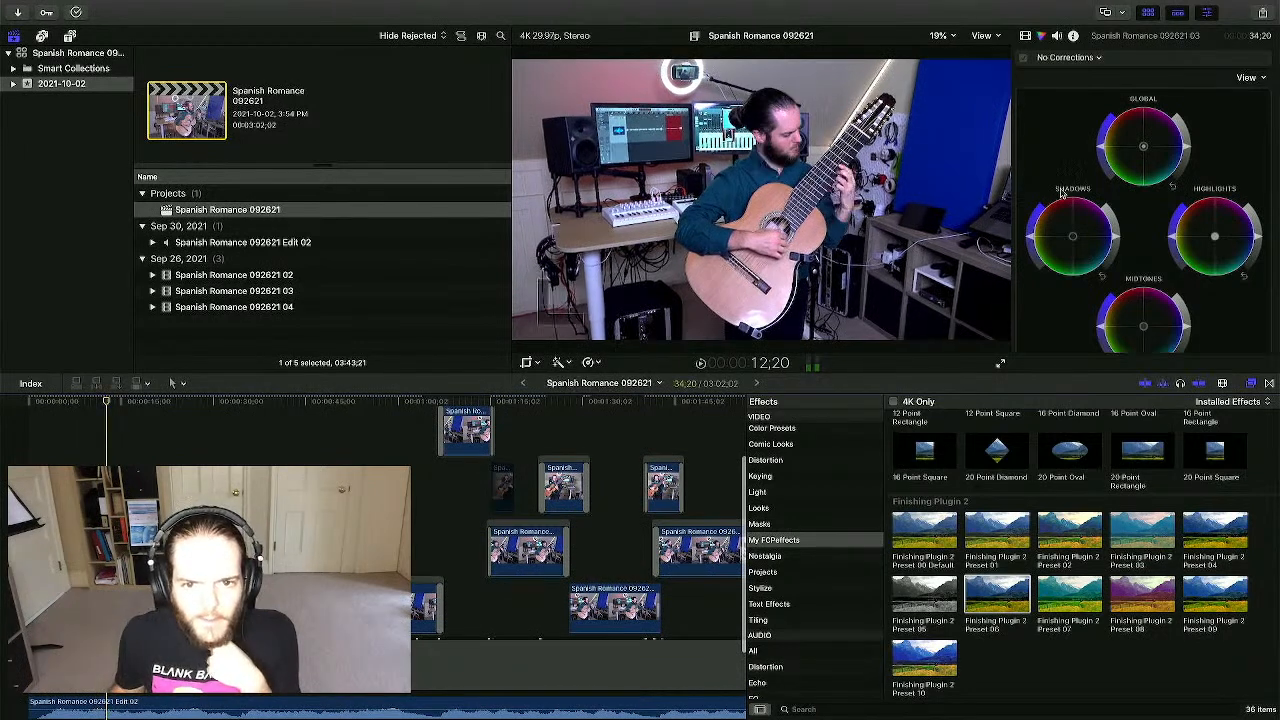
- Lower the Preset 06 effect's Saturation.All to -0.39 in the inspector
{"action": "left_click", "coordinate": [1025, 37]}
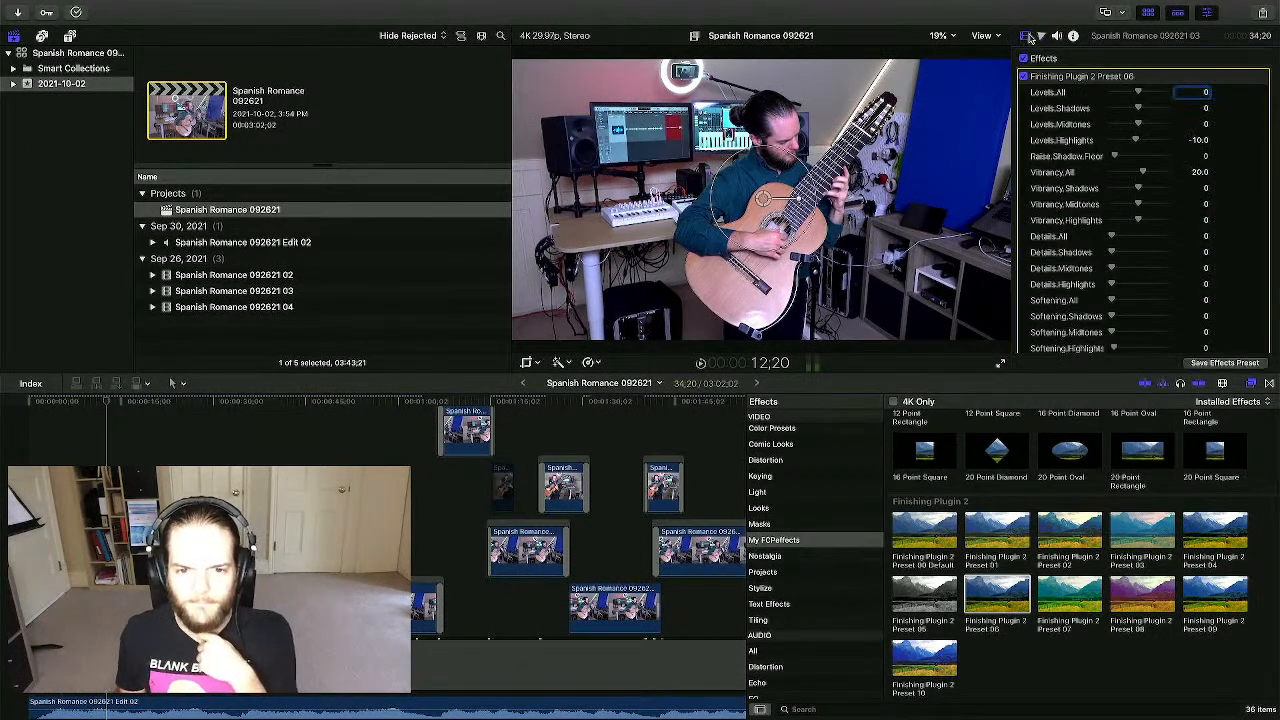
{"action": "scroll", "coordinate": [1128, 95], "scroll_direction": "down", "scroll_amount": 3}
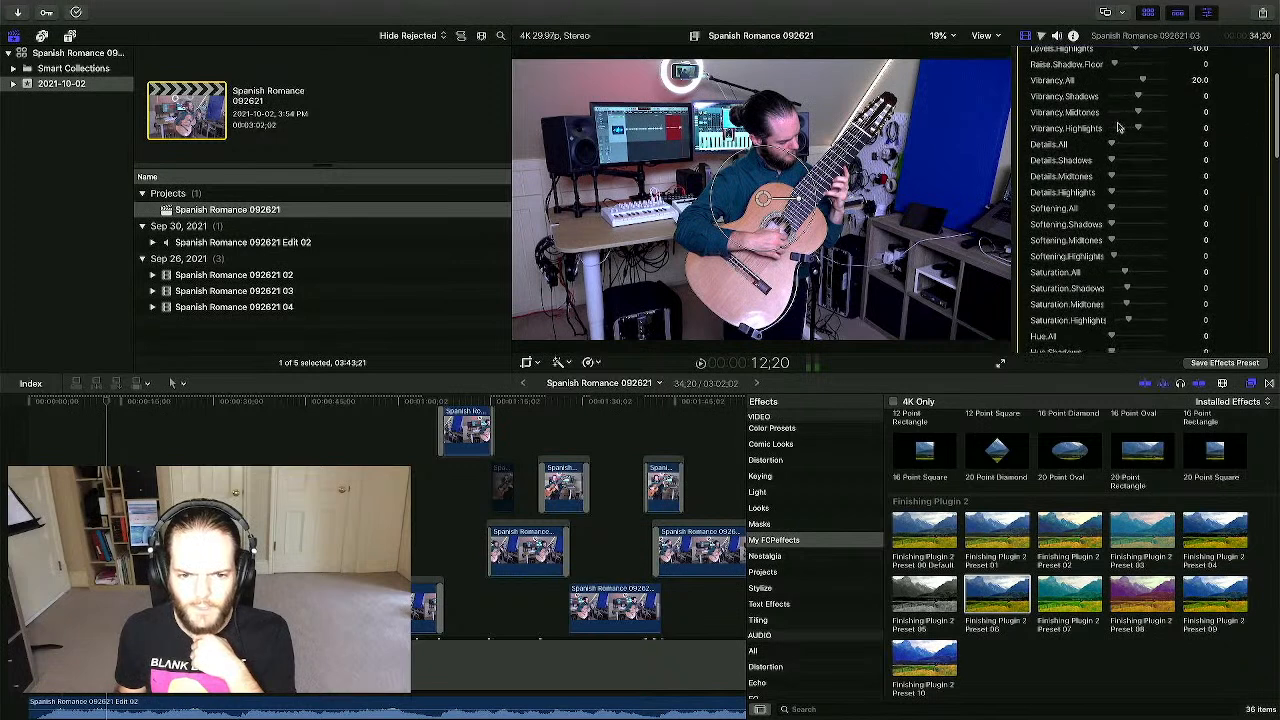
{"action": "scroll", "coordinate": [1122, 128], "scroll_direction": "up", "scroll_amount": 3}
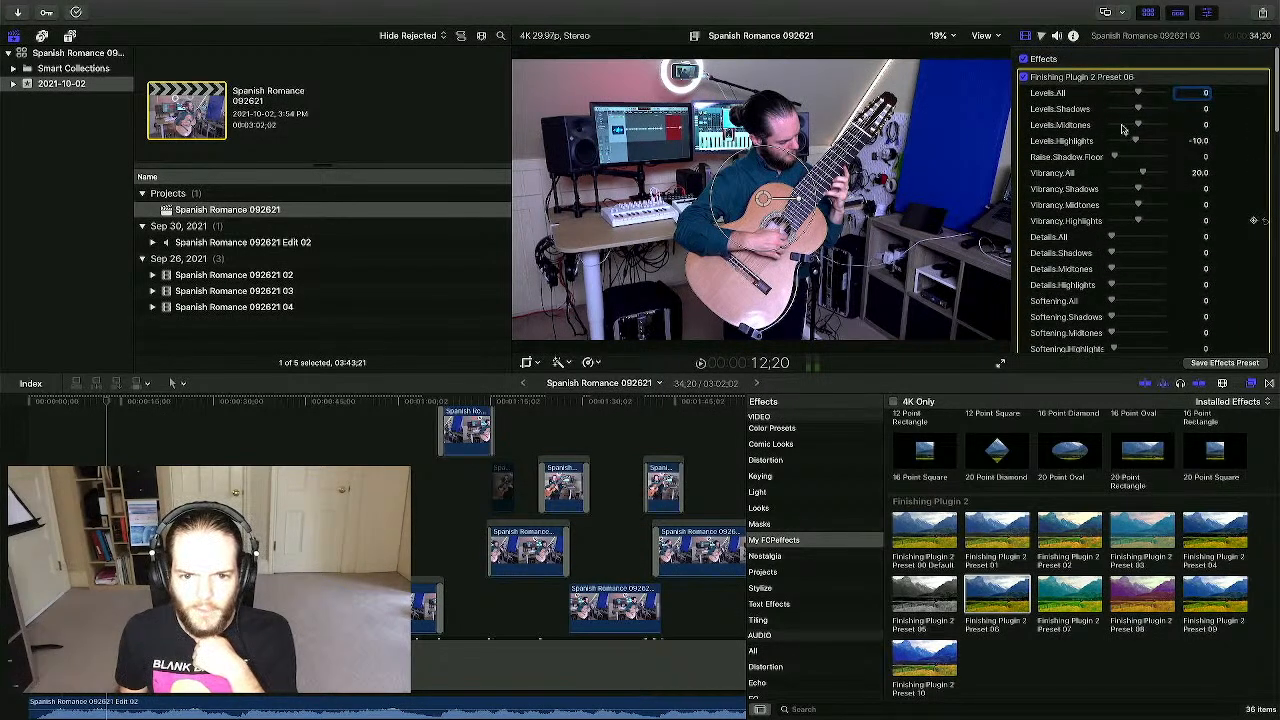
{"action": "scroll", "coordinate": [1122, 128], "scroll_direction": "down", "scroll_amount": 15}
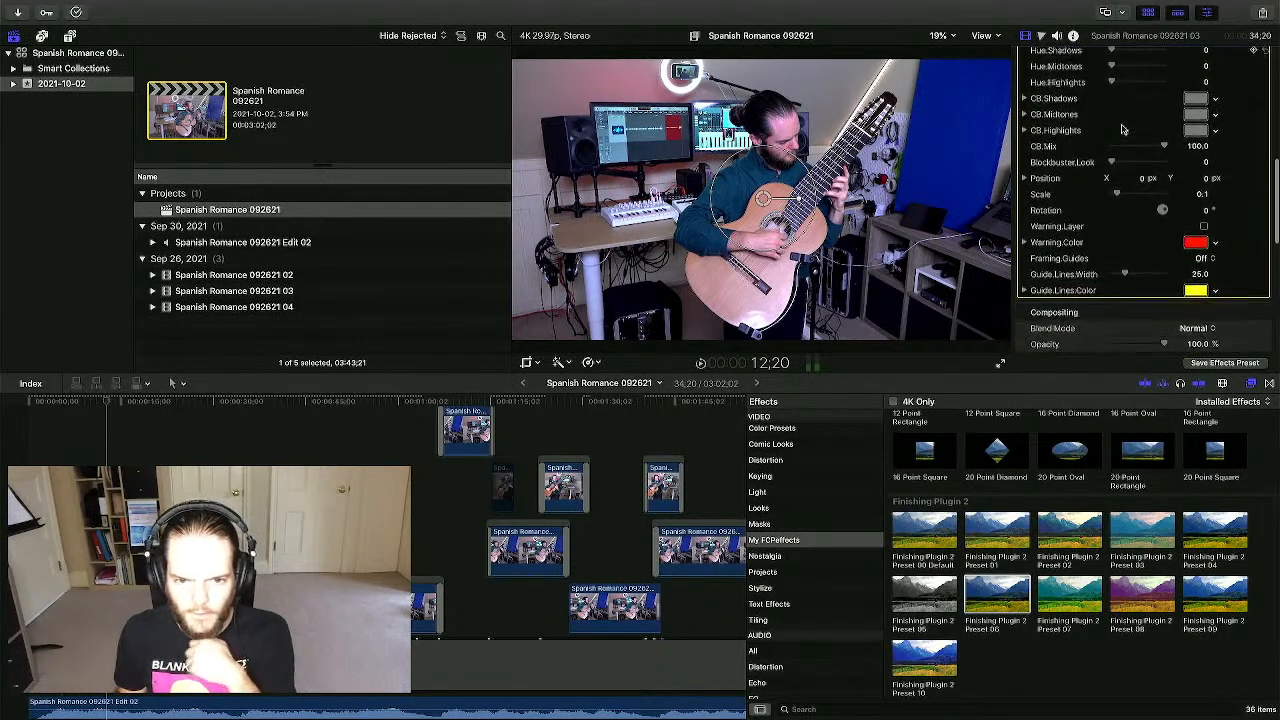
{"action": "scroll", "coordinate": [1122, 128], "scroll_direction": "up", "scroll_amount": 15}
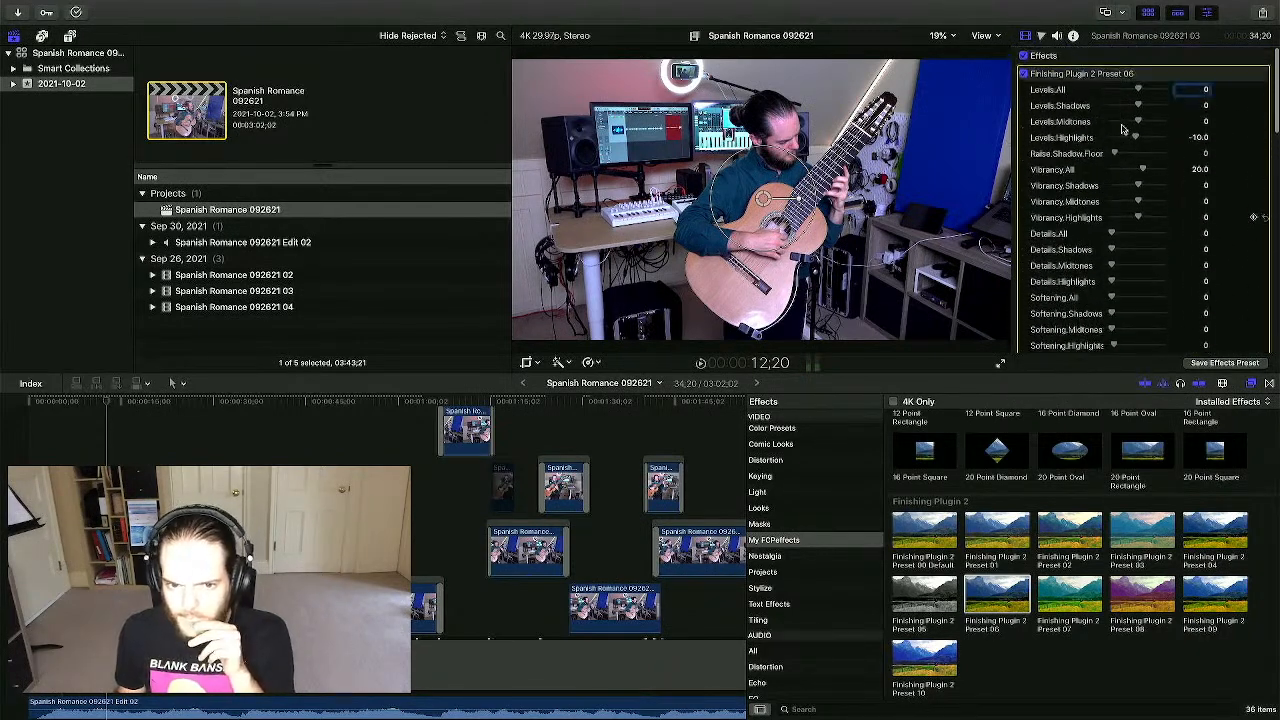
{"action": "scroll", "coordinate": [1122, 128], "scroll_direction": "down", "scroll_amount": 1}
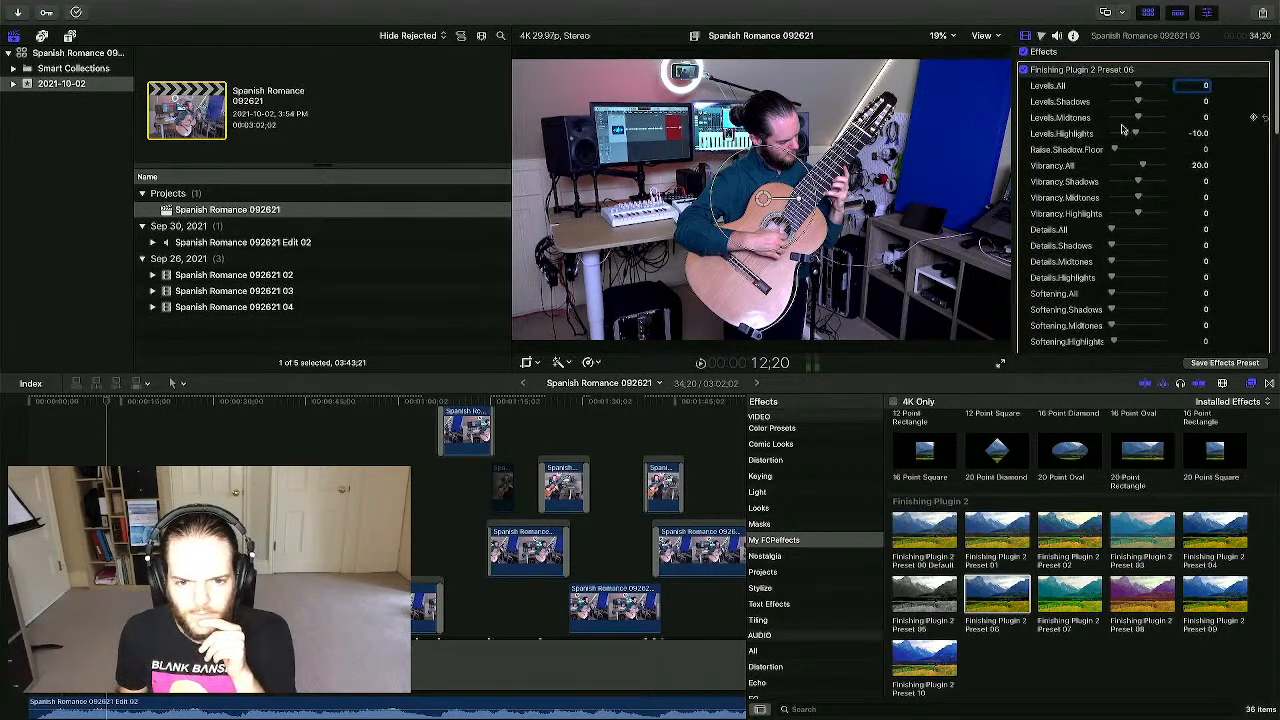
{"action": "scroll", "coordinate": [1122, 128], "scroll_direction": "down", "scroll_amount": 10}
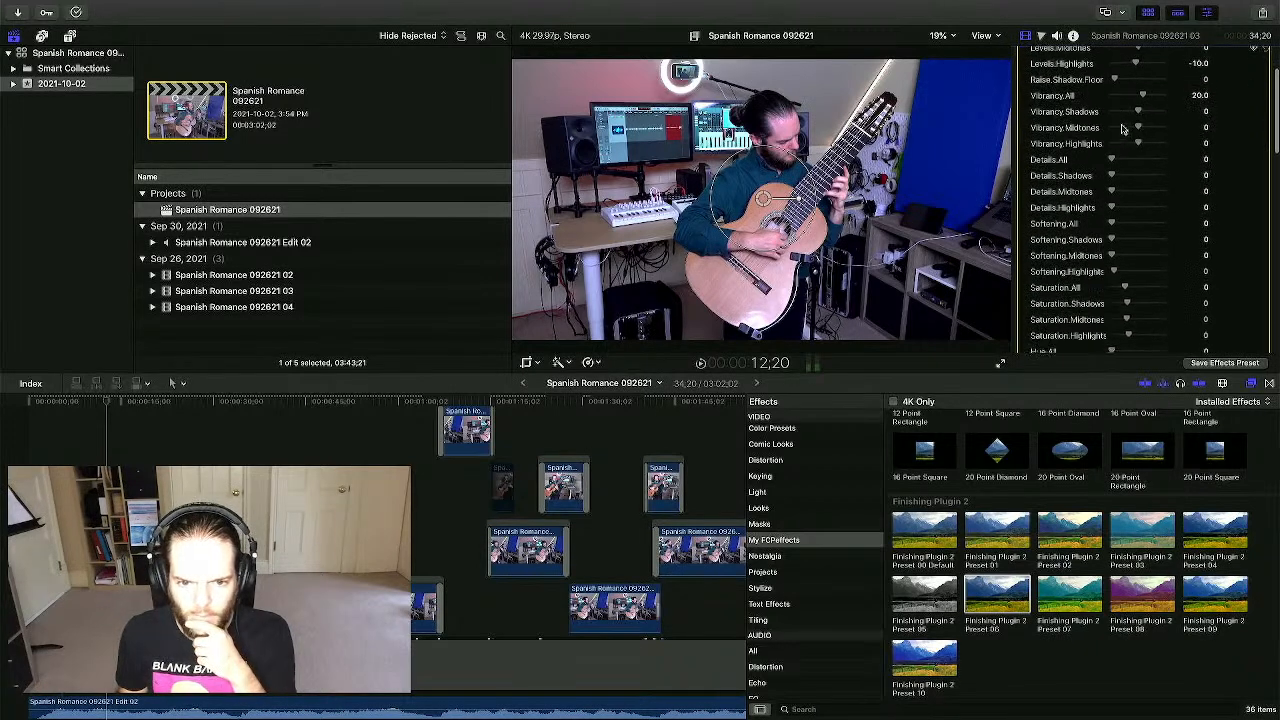
{"action": "scroll", "coordinate": [1122, 128], "scroll_direction": "down", "scroll_amount": 2}
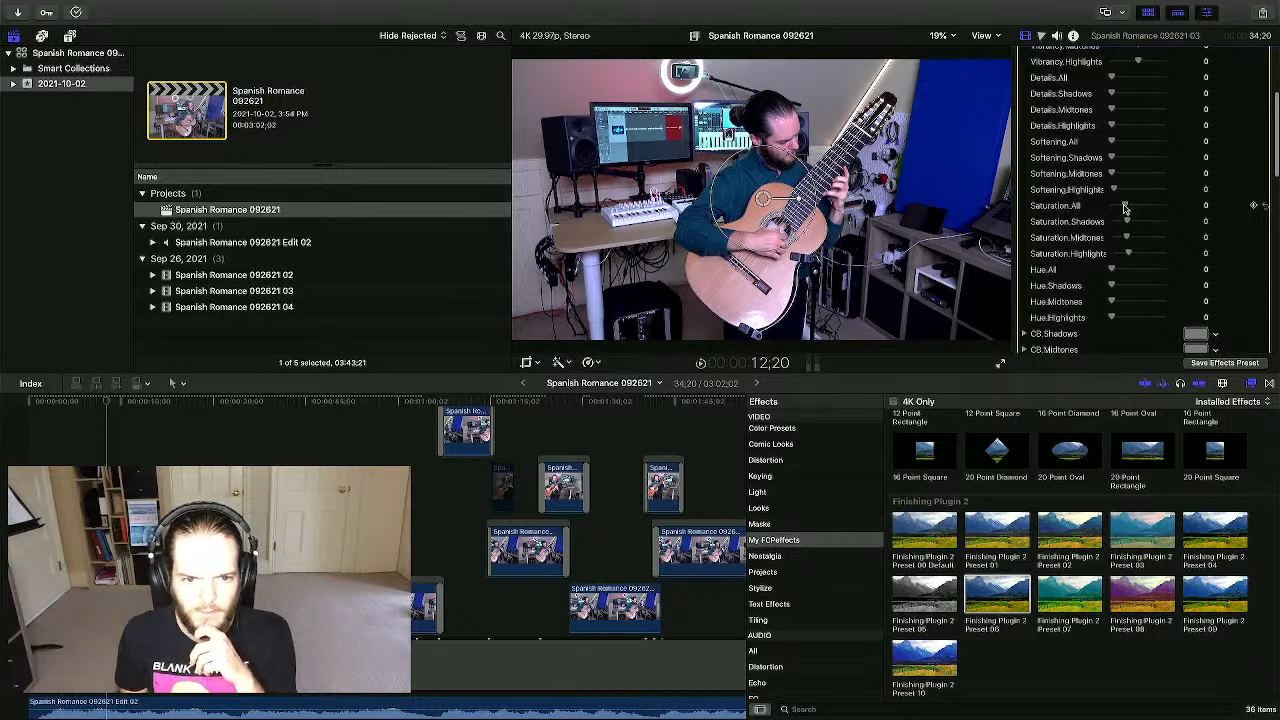
{"action": "left_click_drag", "start_coordinate": [1125, 207], "coordinate": [1124, 208]}
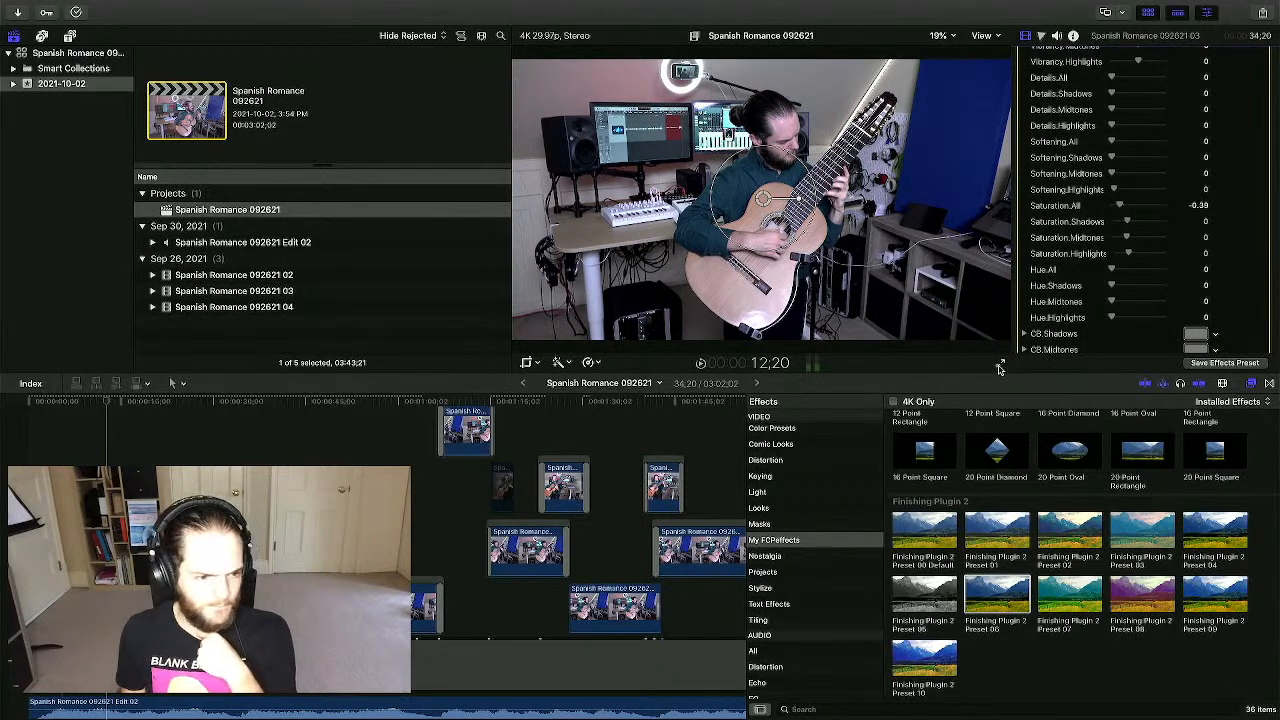
{"action": "left_click", "coordinate": [44, 430]}
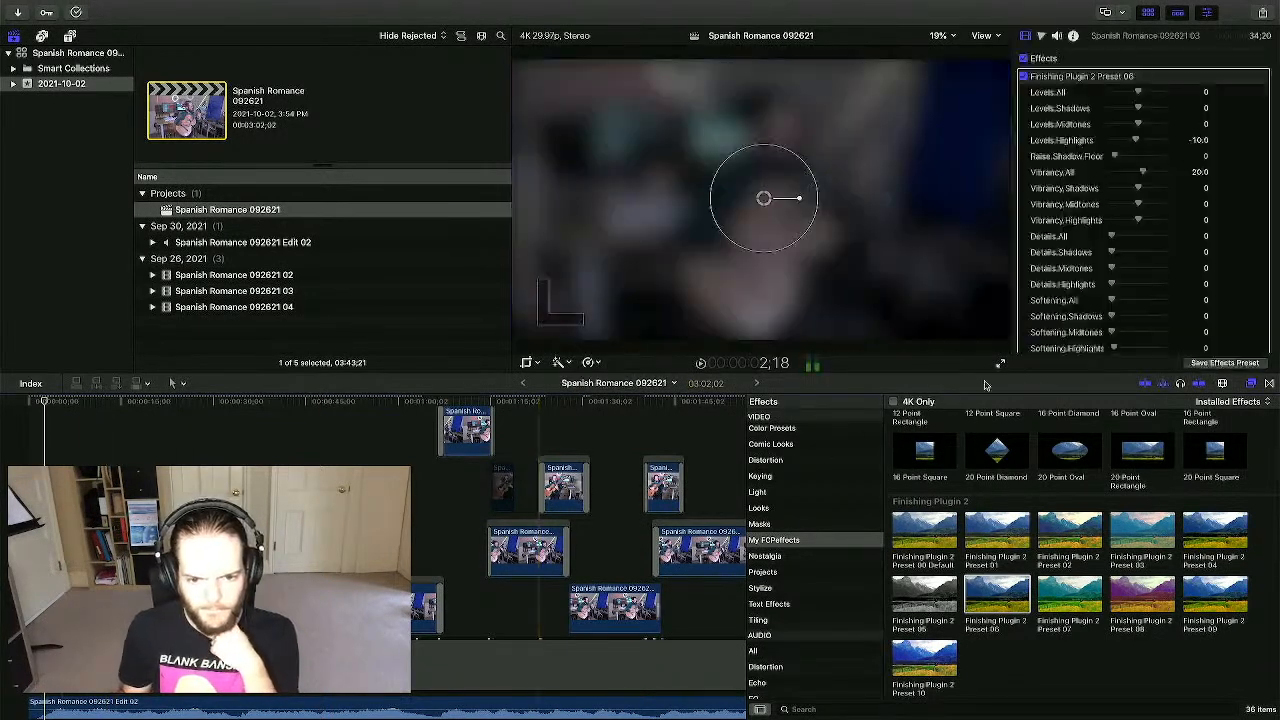
{"action": "left_click", "coordinate": [1003, 364]}
{"action": "key", "text": "space"}
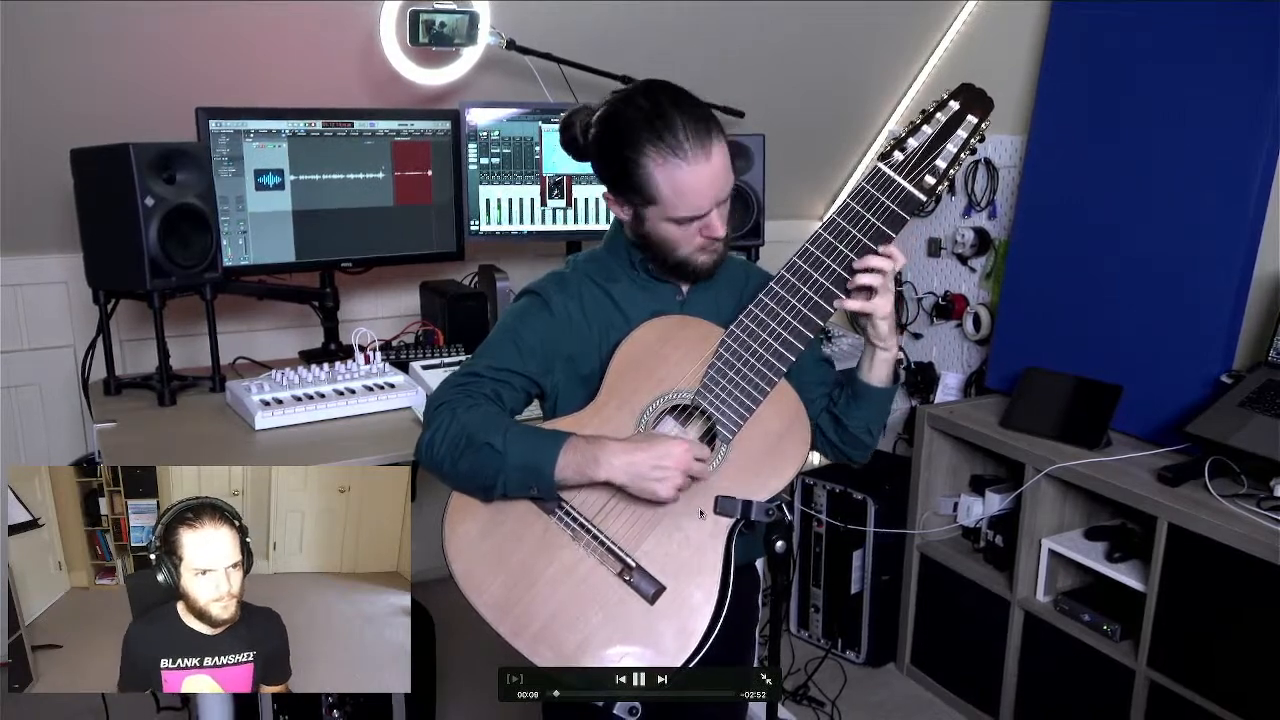
{"action": "left_click", "coordinate": [766, 680]}
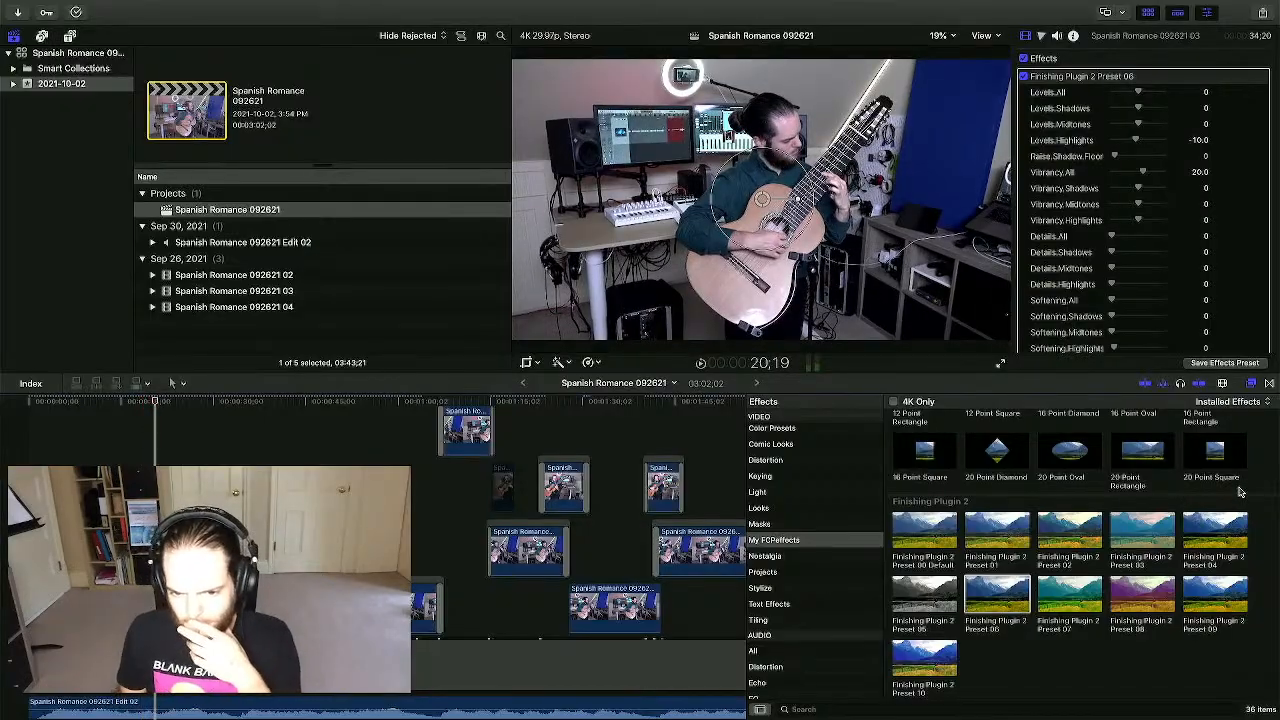
- Browse the Nostalgia, Projects and Stylize effect categories
{"action": "scroll", "coordinate": [1238, 491], "scroll_direction": "up", "scroll_amount": 1}
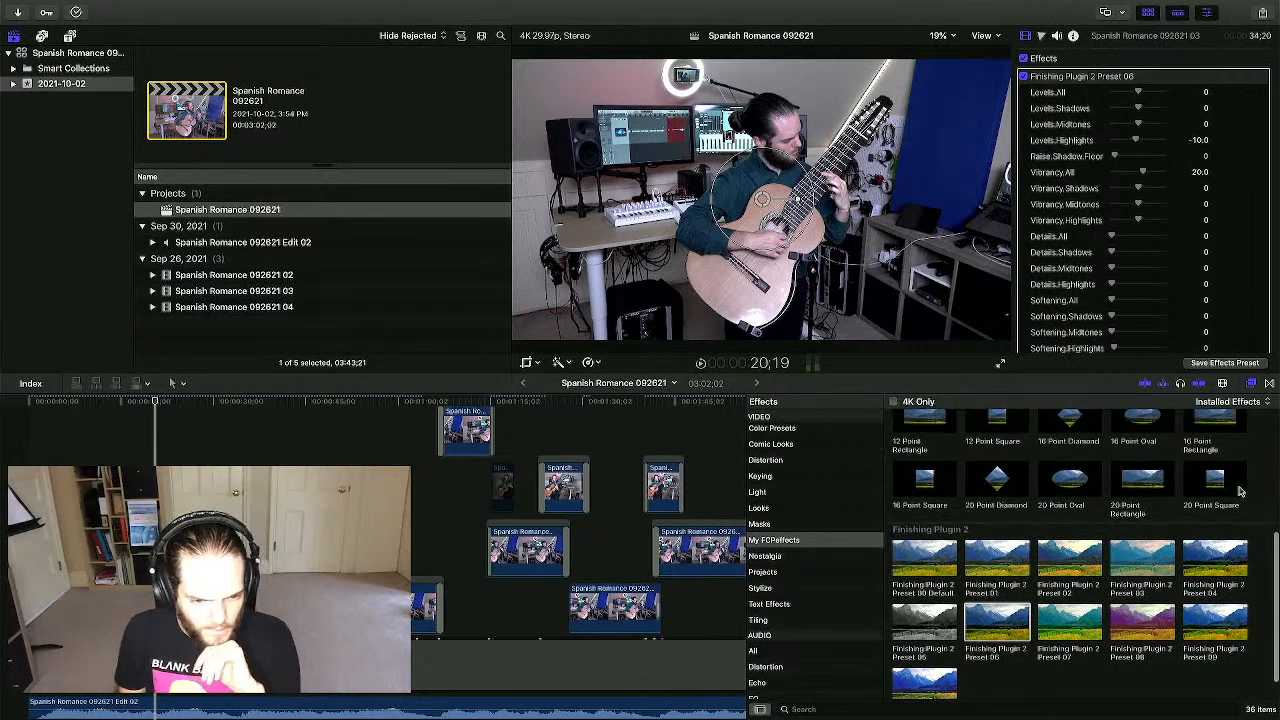
{"action": "scroll", "coordinate": [1238, 491], "scroll_direction": "down", "scroll_amount": 1}
{"action": "left_click", "coordinate": [790, 556]}
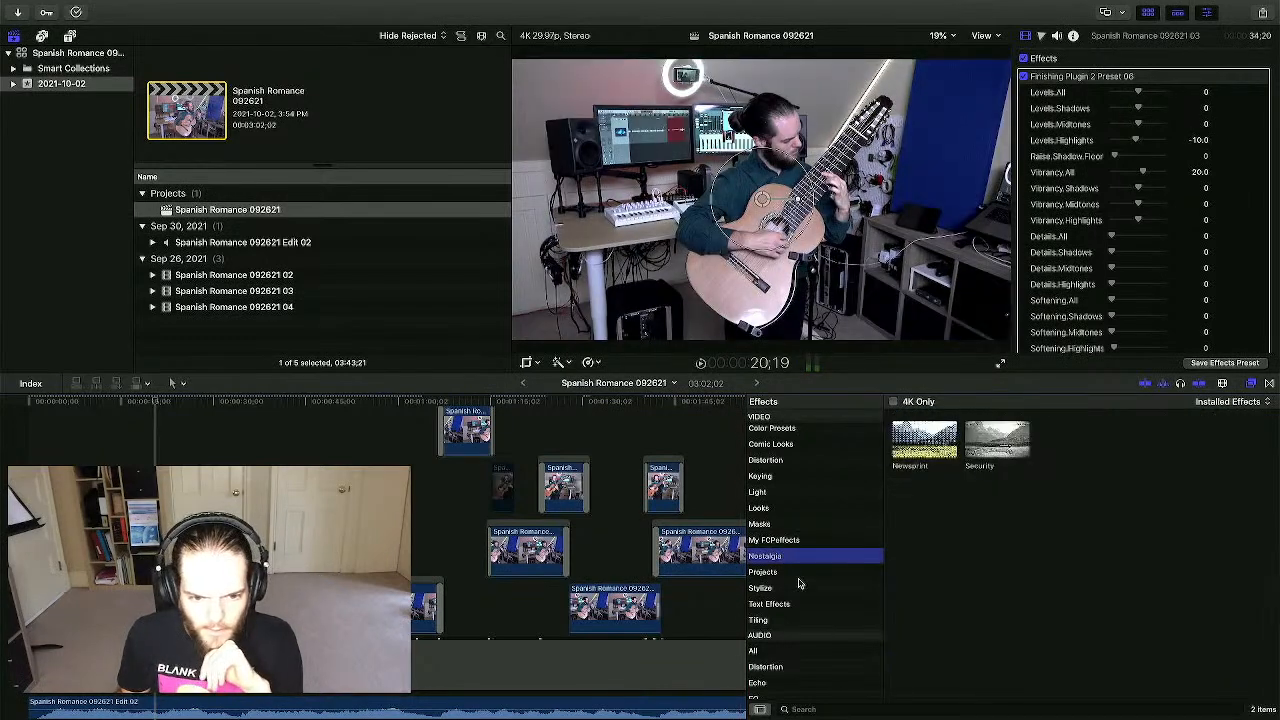
{"action": "left_click", "coordinate": [798, 577]}
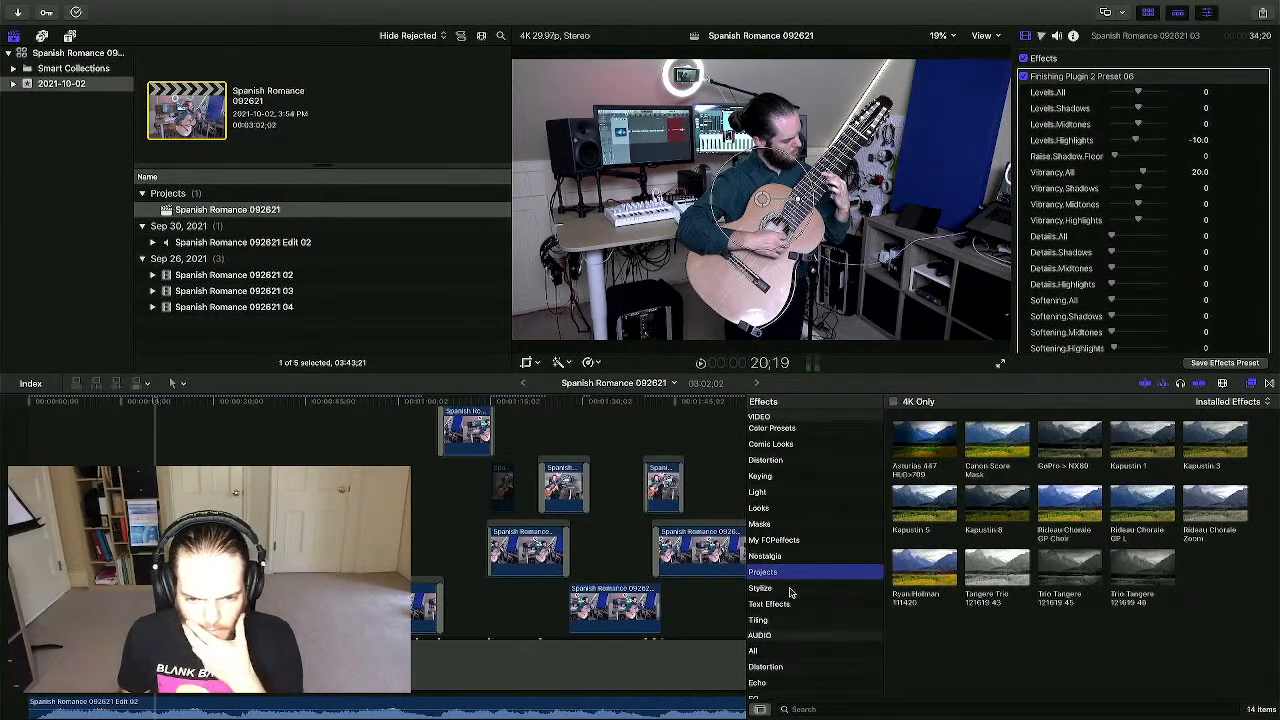
{"action": "left_click", "coordinate": [789, 590]}
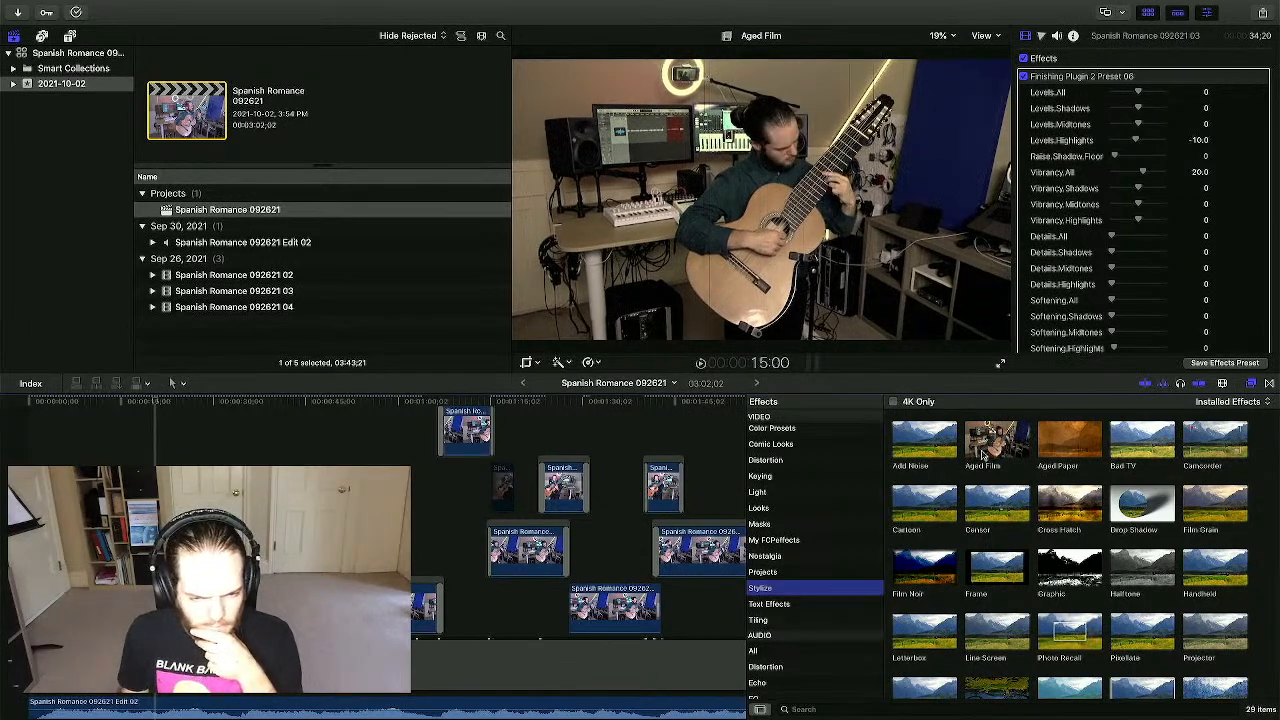
{"action": "scroll", "coordinate": [950, 513], "scroll_direction": "down", "scroll_amount": 2}
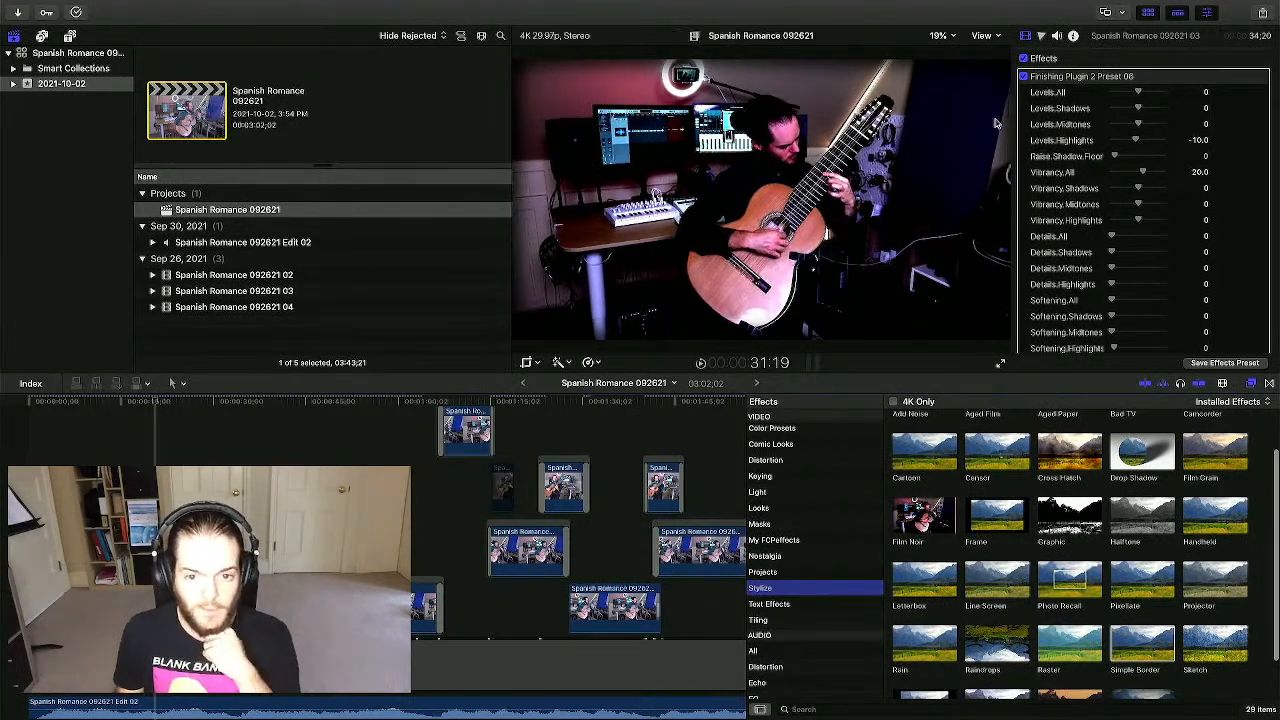
- Disable the Finishing Plugin 2 Preset 06 effect on the clip to compare looks
{"action": "left_click", "coordinate": [1023, 77]}
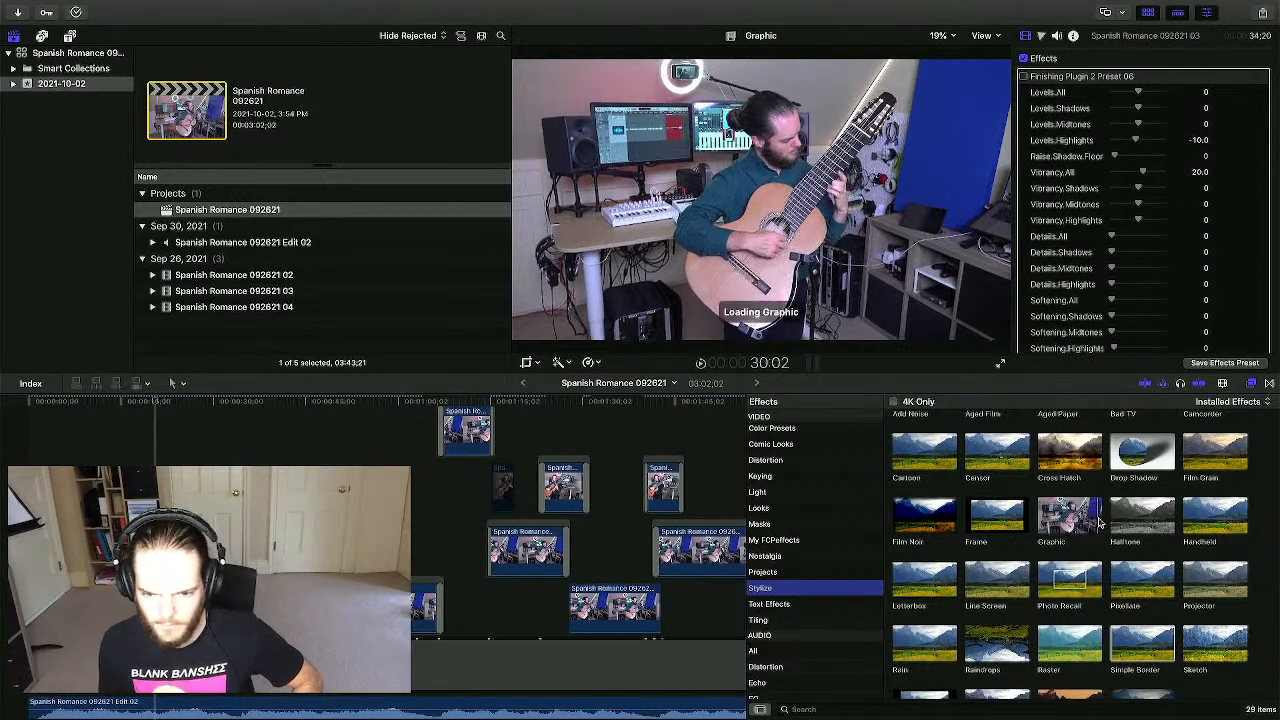
{"action": "scroll", "coordinate": [1040, 560], "scroll_direction": "down", "scroll_amount": 2}
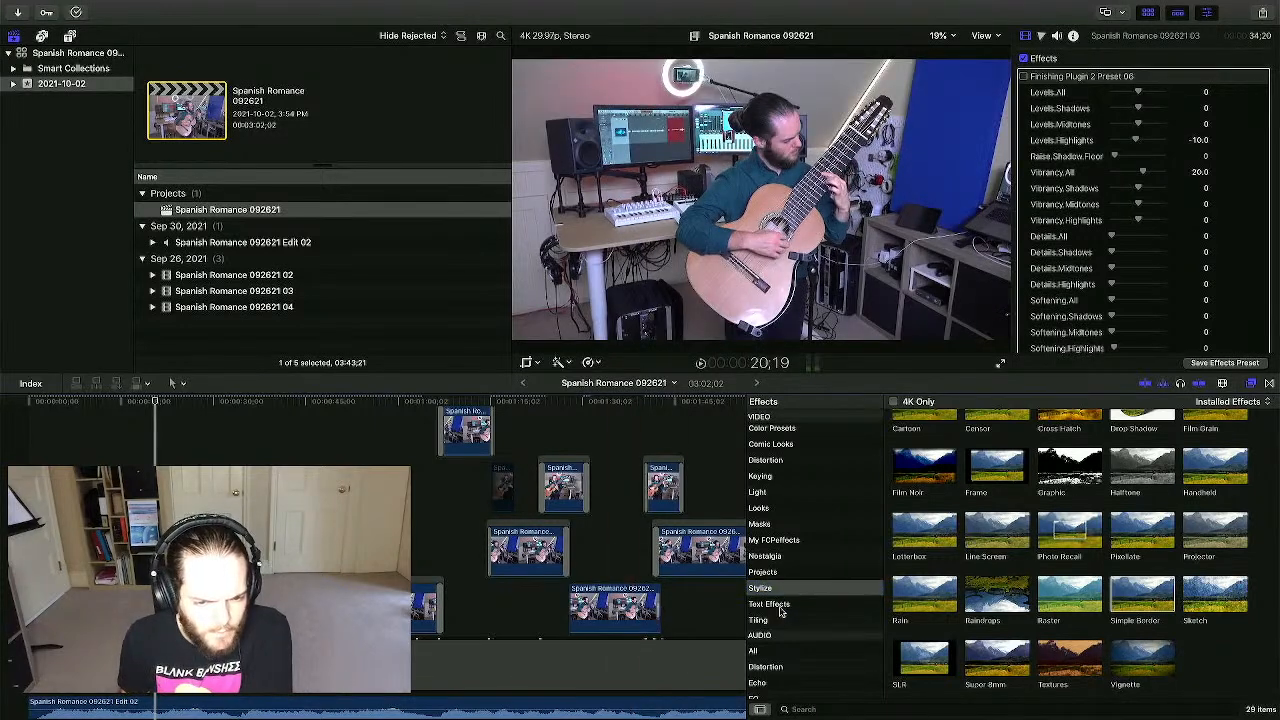
{"action": "scroll", "coordinate": [786, 612], "scroll_direction": "up", "scroll_amount": 2}
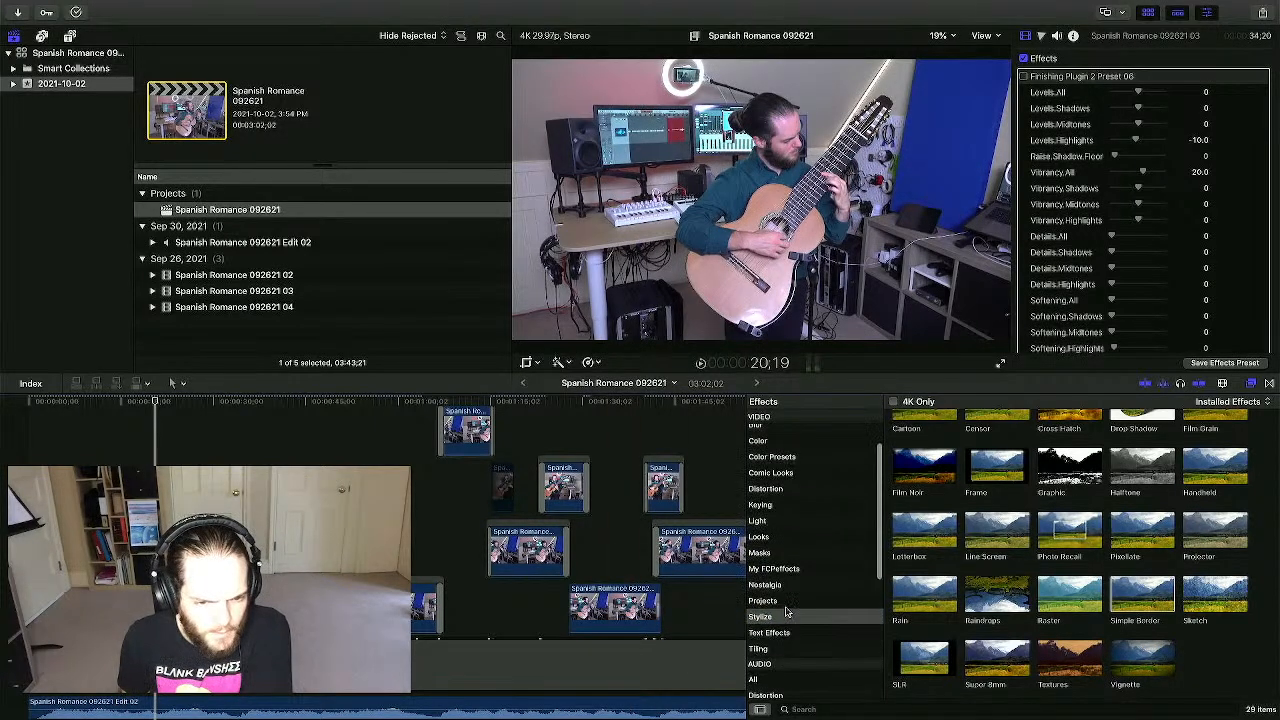
- Browse the Looks category and skim Dry Heat and Desert Glare over the clip
{"action": "left_click", "coordinate": [760, 537]}
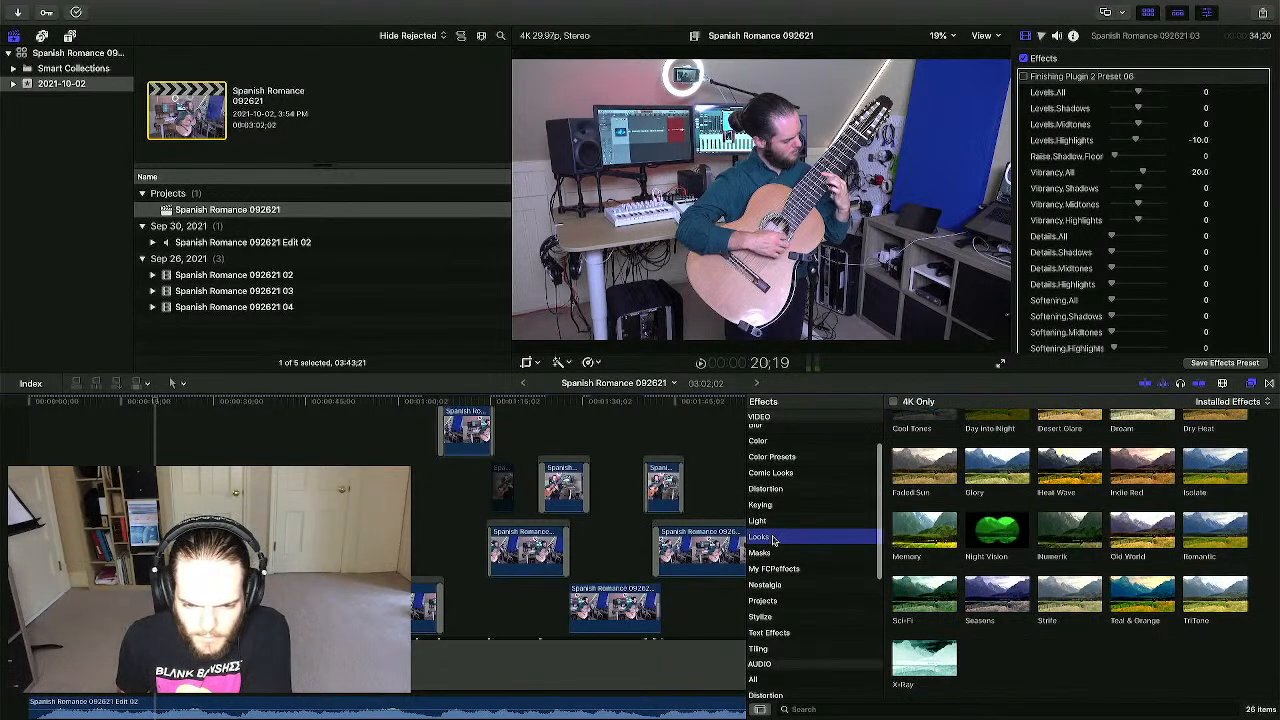
{"action": "scroll", "coordinate": [960, 537], "scroll_direction": "up", "scroll_amount": 3}
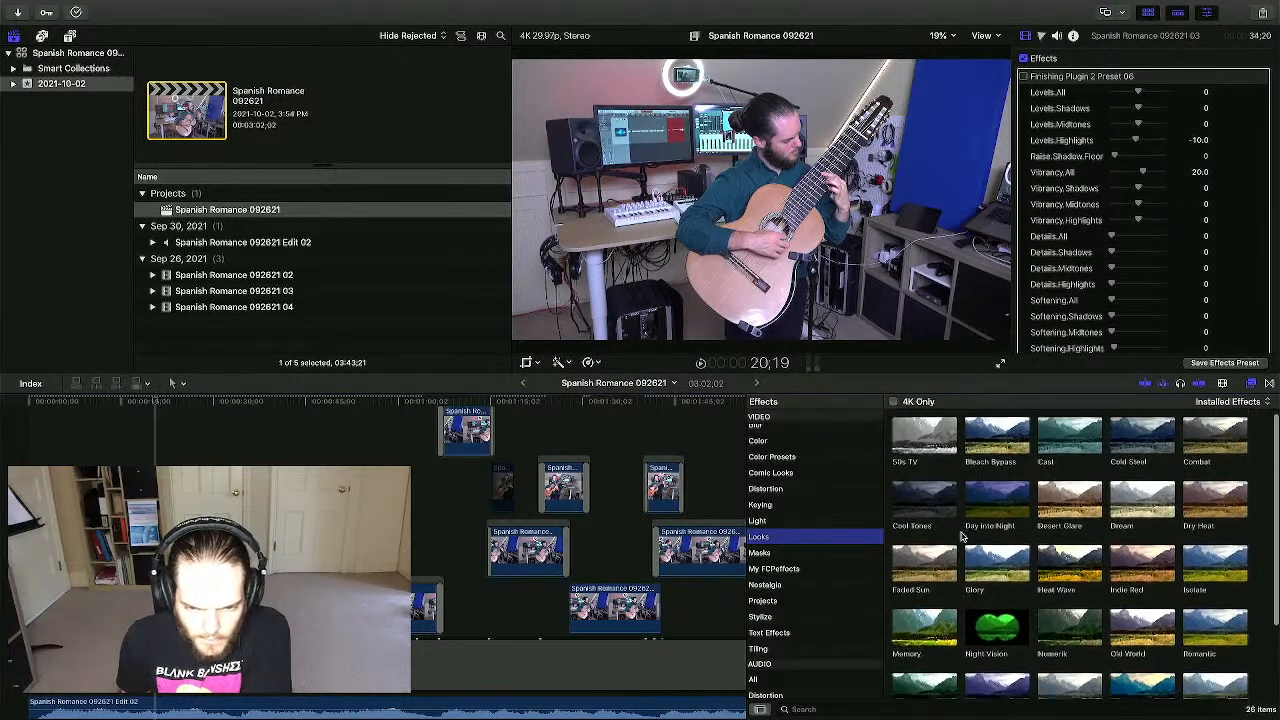
{"action": "scroll", "coordinate": [960, 537], "scroll_direction": "down", "scroll_amount": 1}
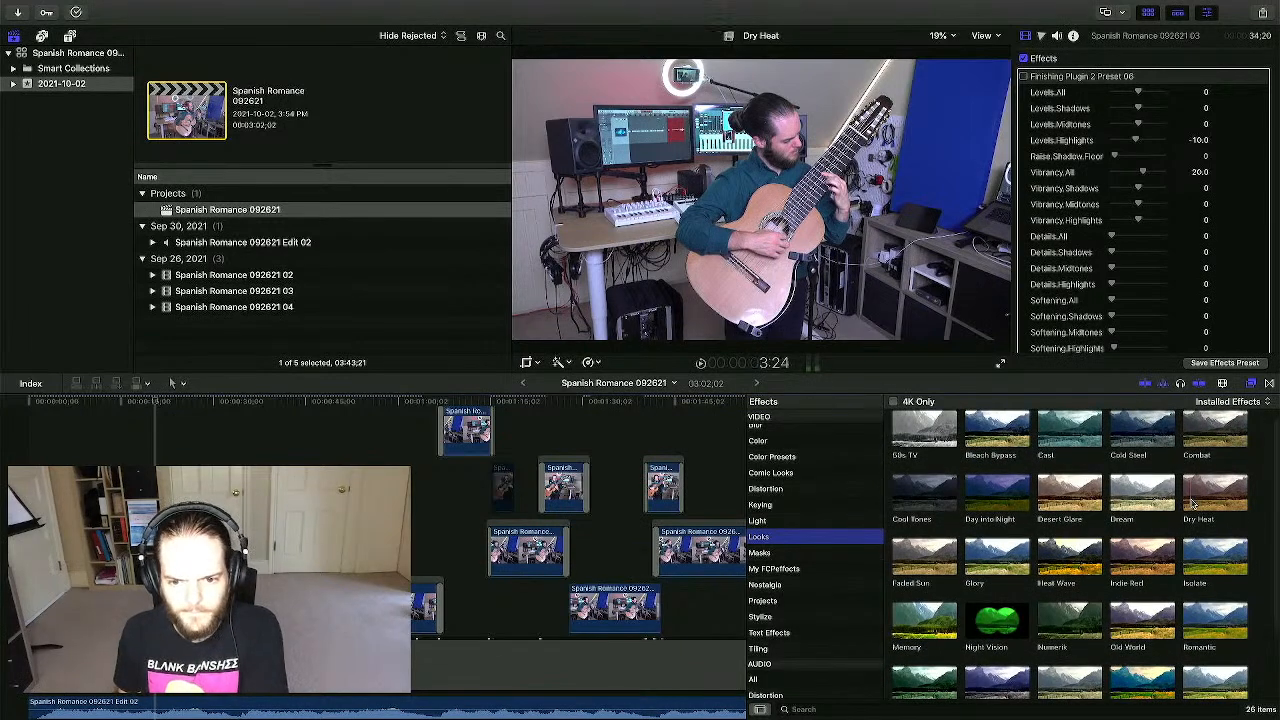
{"action": "mouse_move", "coordinate": [1188, 503]}
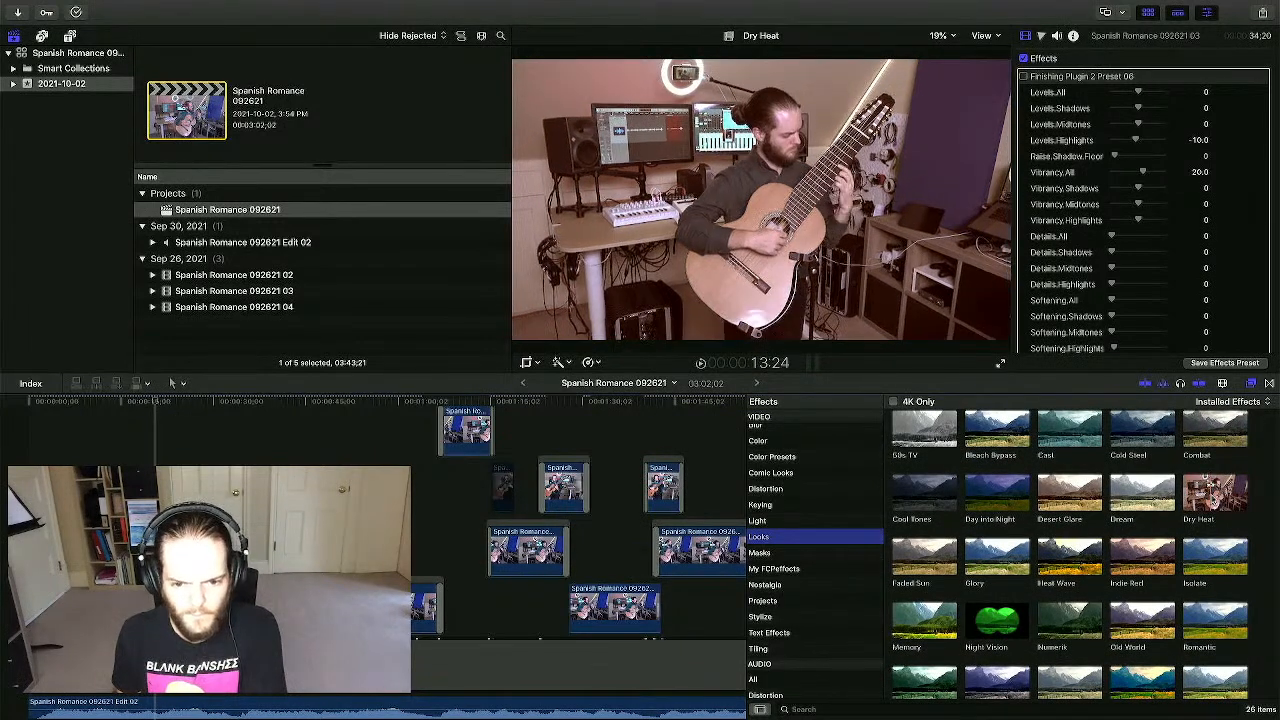
{"action": "mouse_move", "coordinate": [1047, 500]}
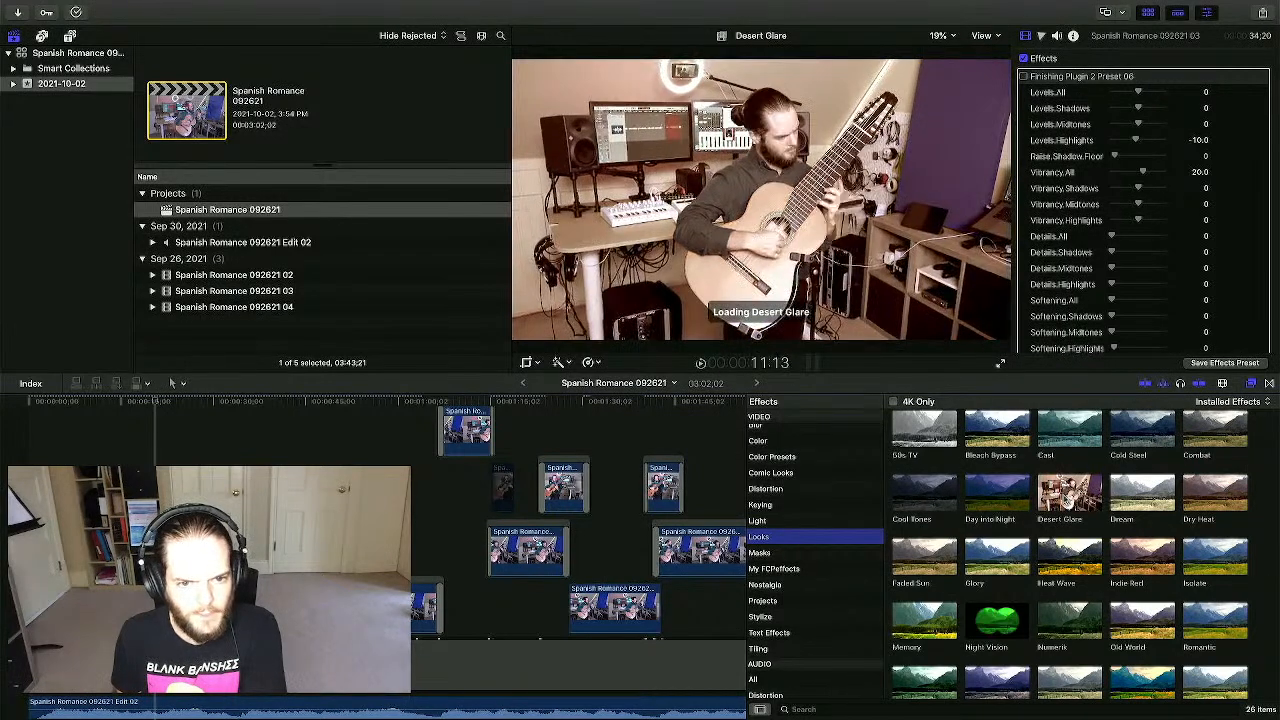
{"action": "scroll", "coordinate": [1047, 500], "scroll_direction": "up", "scroll_amount": 1}
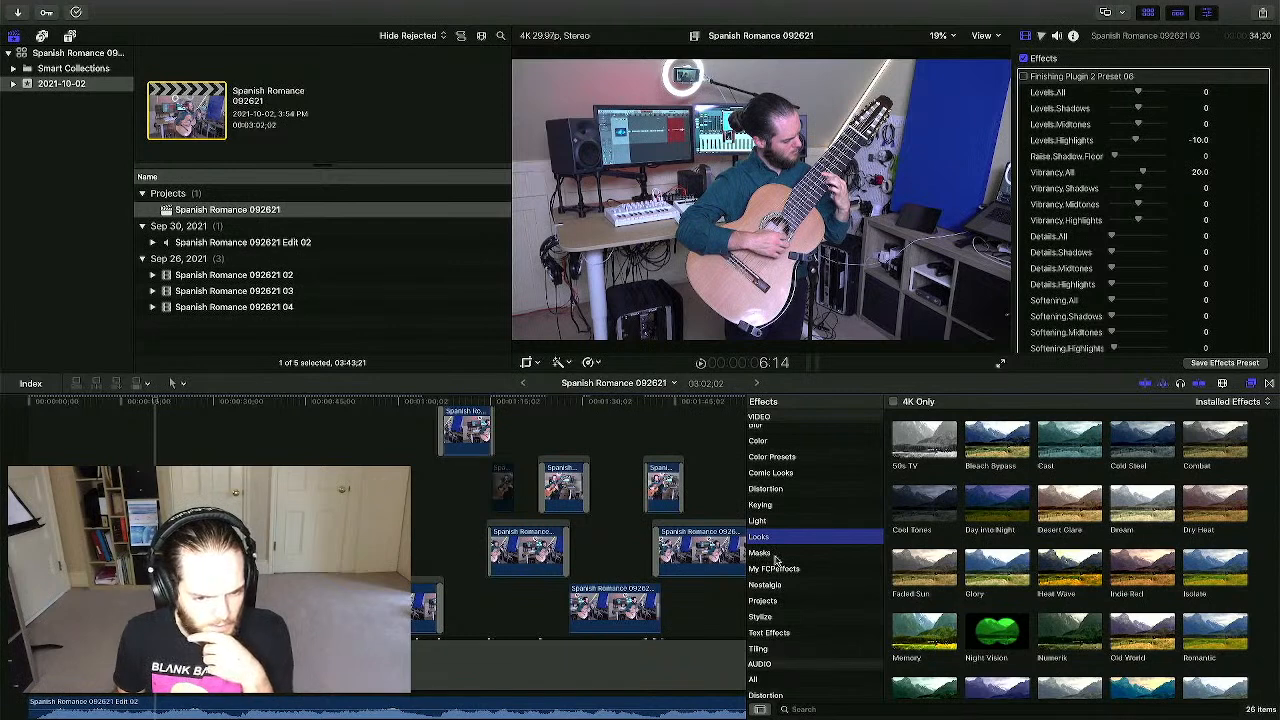
{"action": "scroll", "coordinate": [800, 680], "scroll_direction": "down", "scroll_amount": 4}
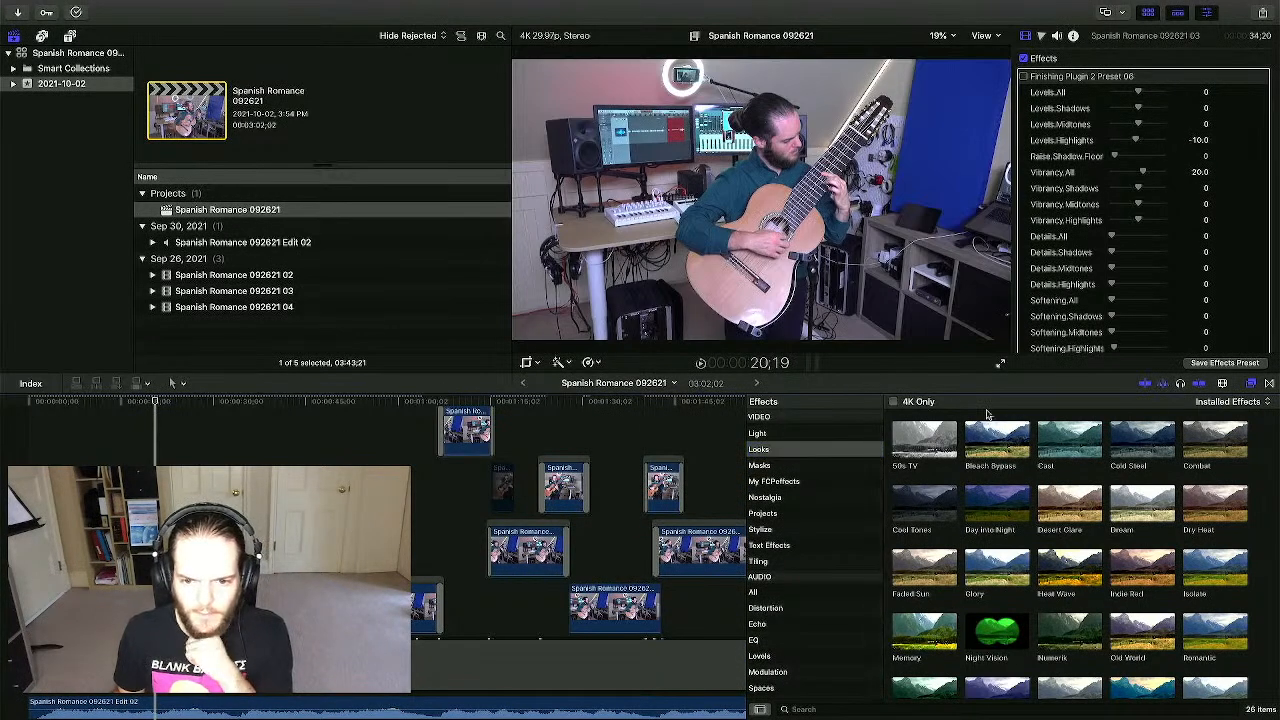
- Show the My FCPeffects category and turn the Finishing Plugin 2 Preset 06 effect back on
{"action": "left_click", "coordinate": [790, 484]}
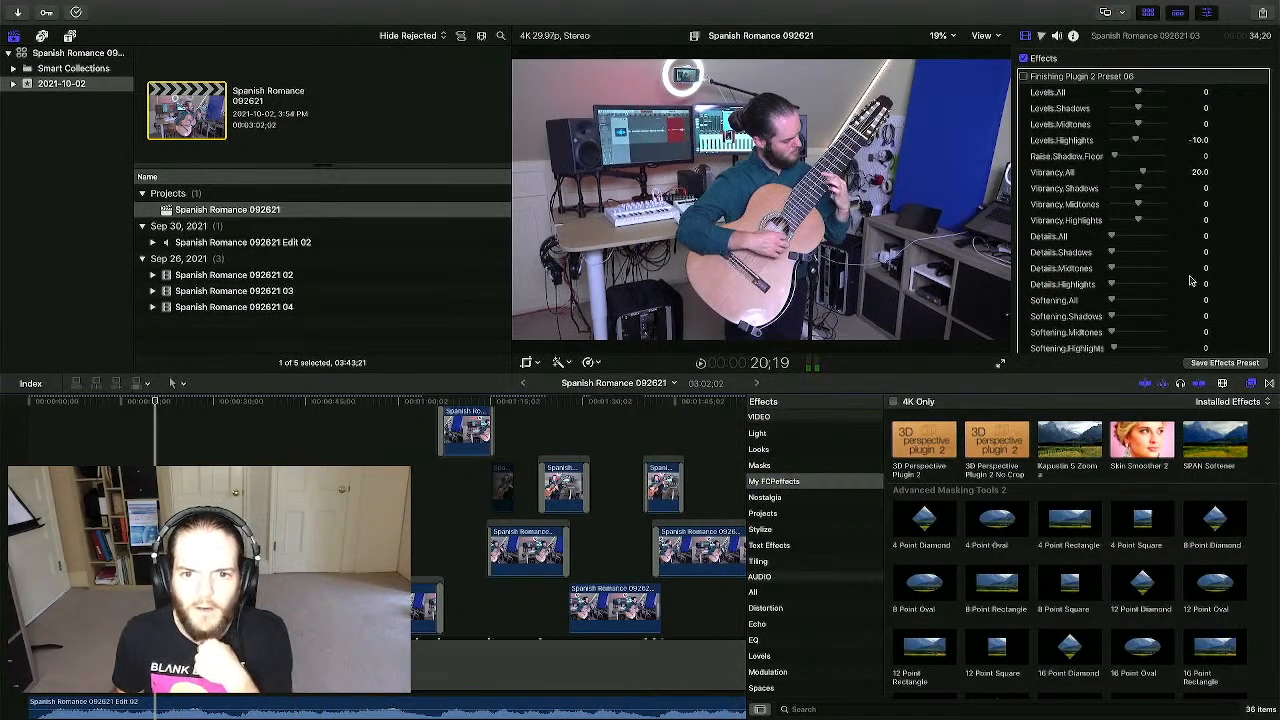
{"action": "left_click", "coordinate": [1040, 78]}
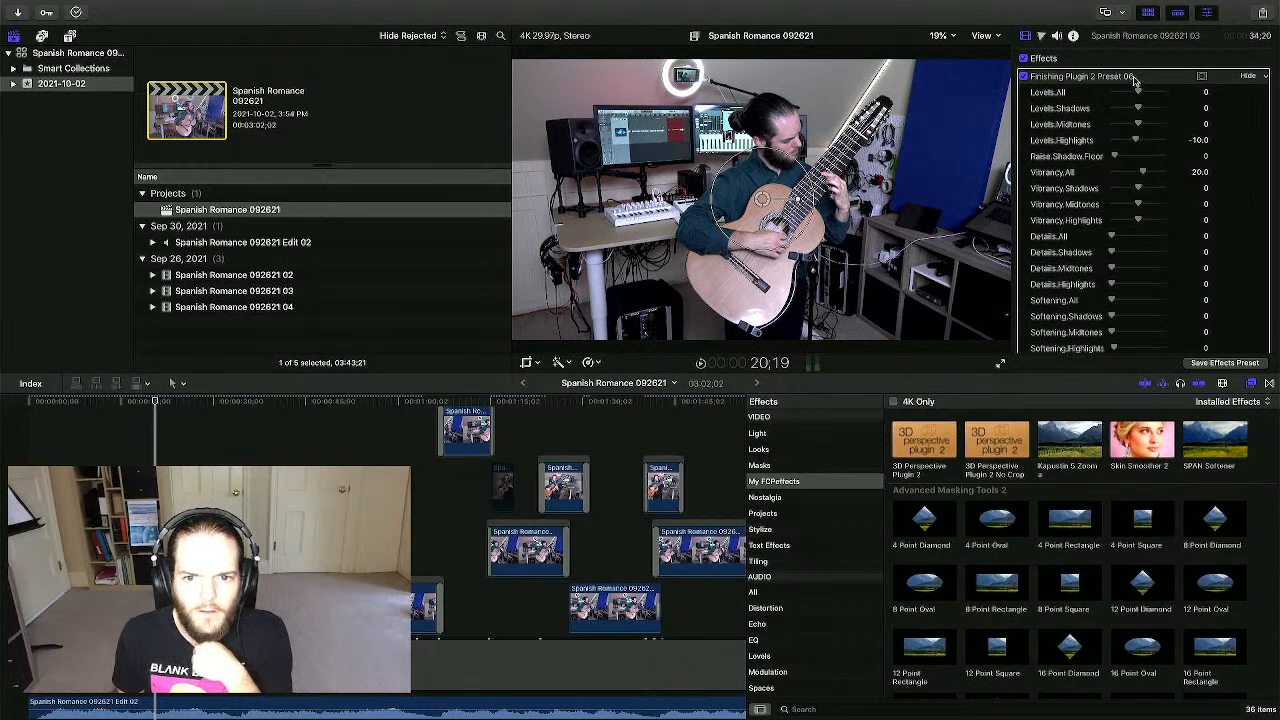
{"action": "scroll", "coordinate": [1148, 83], "scroll_direction": "down", "scroll_amount": 10}
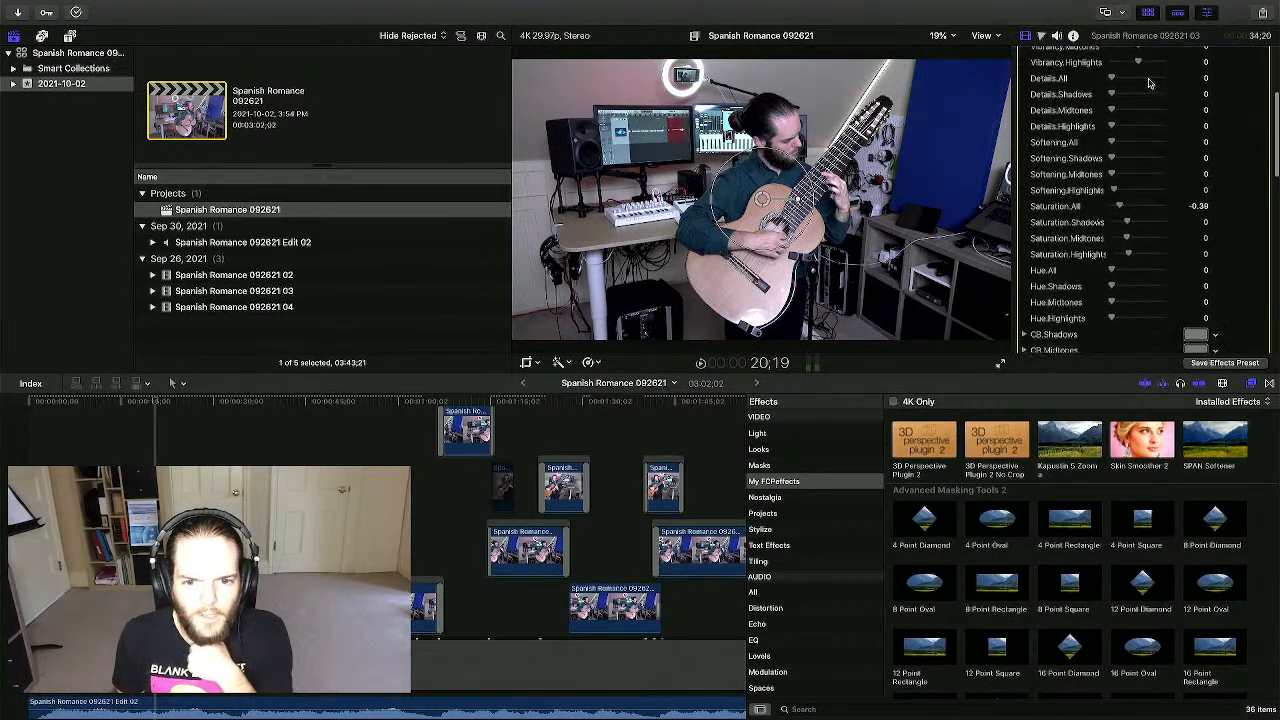
{"action": "scroll", "coordinate": [1148, 83], "scroll_direction": "down", "scroll_amount": 8}
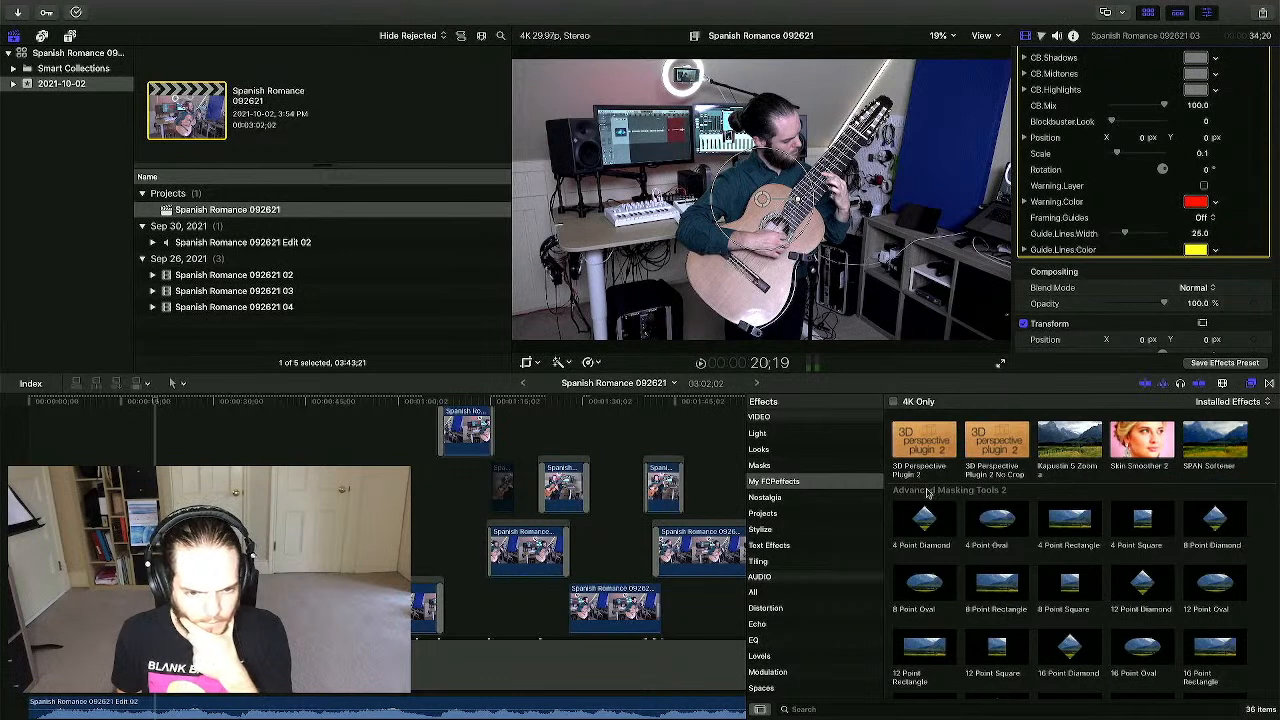
- Choose the All effects category and search for 'sepia' to show Comic Sepia and Sepia
{"action": "left_click", "coordinate": [855, 708]}
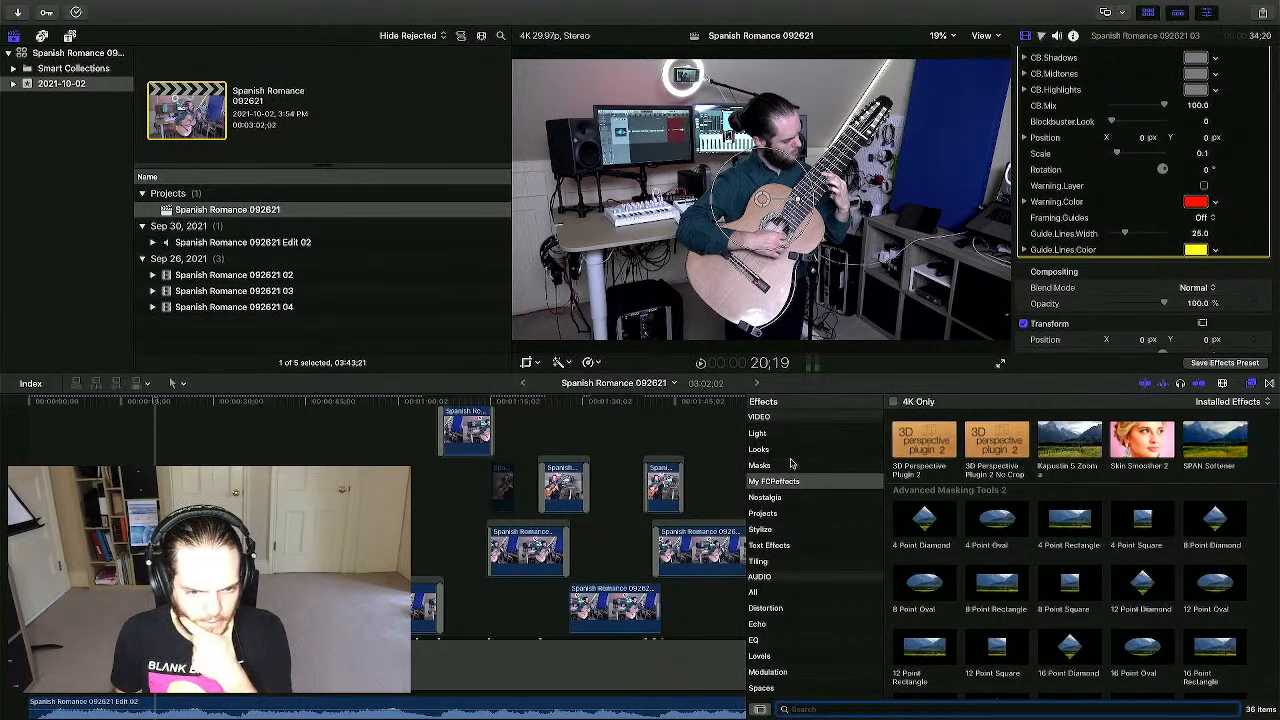
{"action": "scroll", "coordinate": [762, 460], "scroll_direction": "up", "scroll_amount": 5}
{"action": "left_click", "coordinate": [778, 417]}
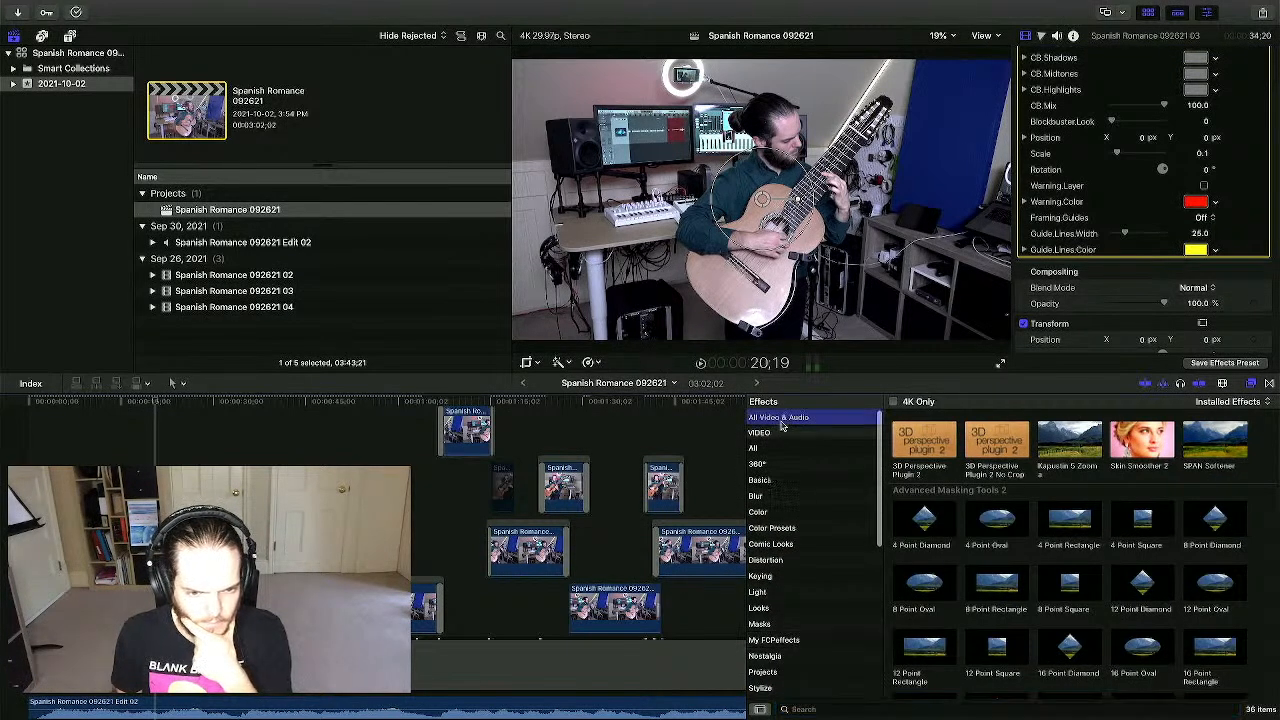
{"action": "left_click", "coordinate": [754, 448]}
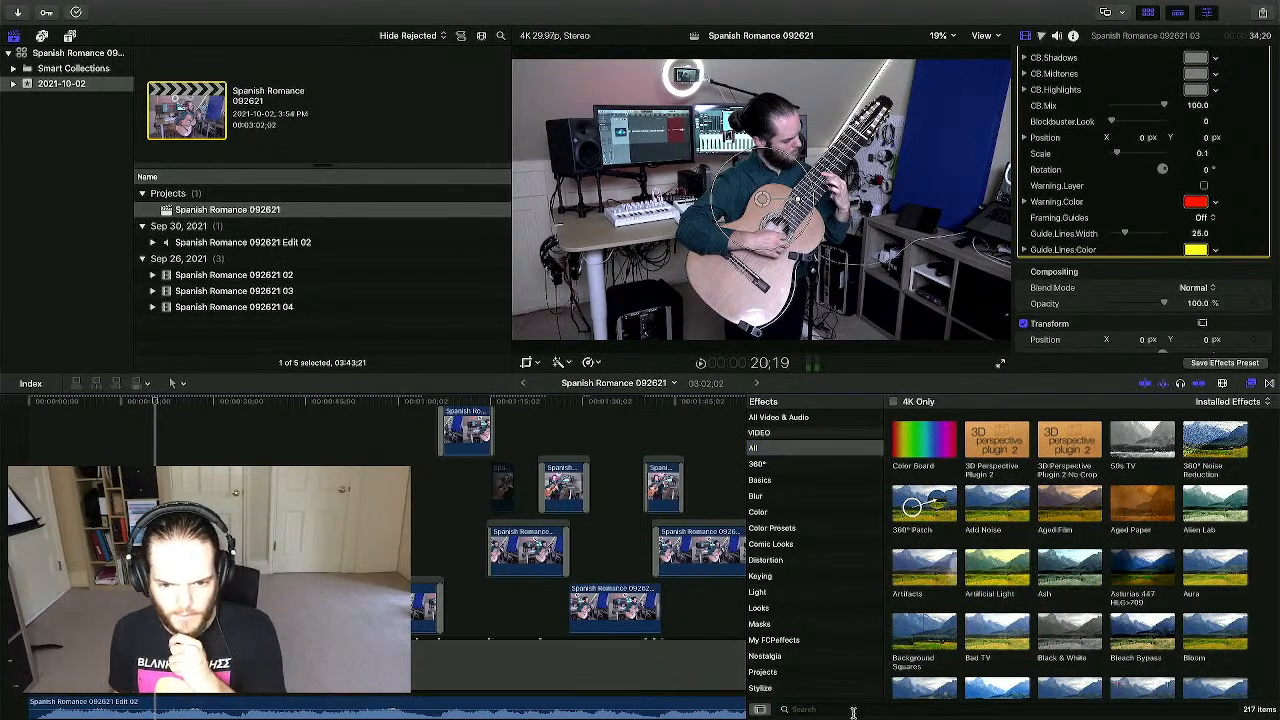
{"action": "left_click", "coordinate": [853, 709]}
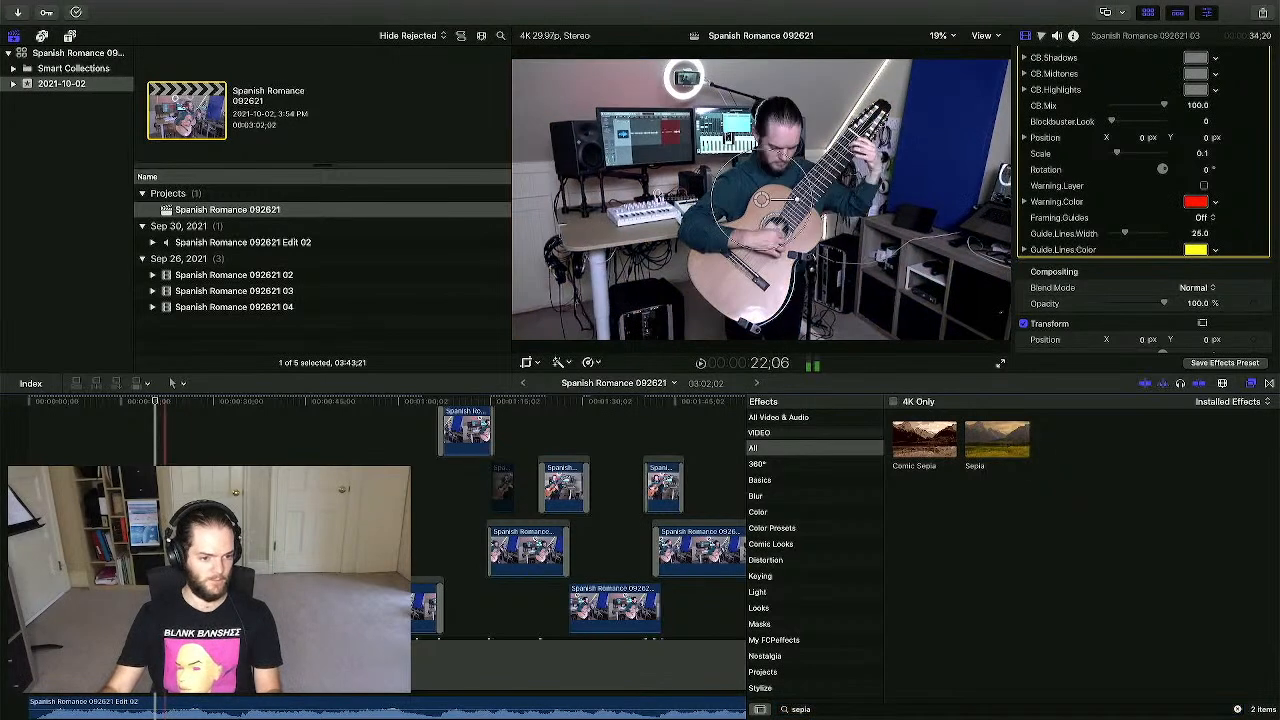
{"action": "scroll", "coordinate": [164, 560], "scroll_direction": "right", "scroll_amount": 5}
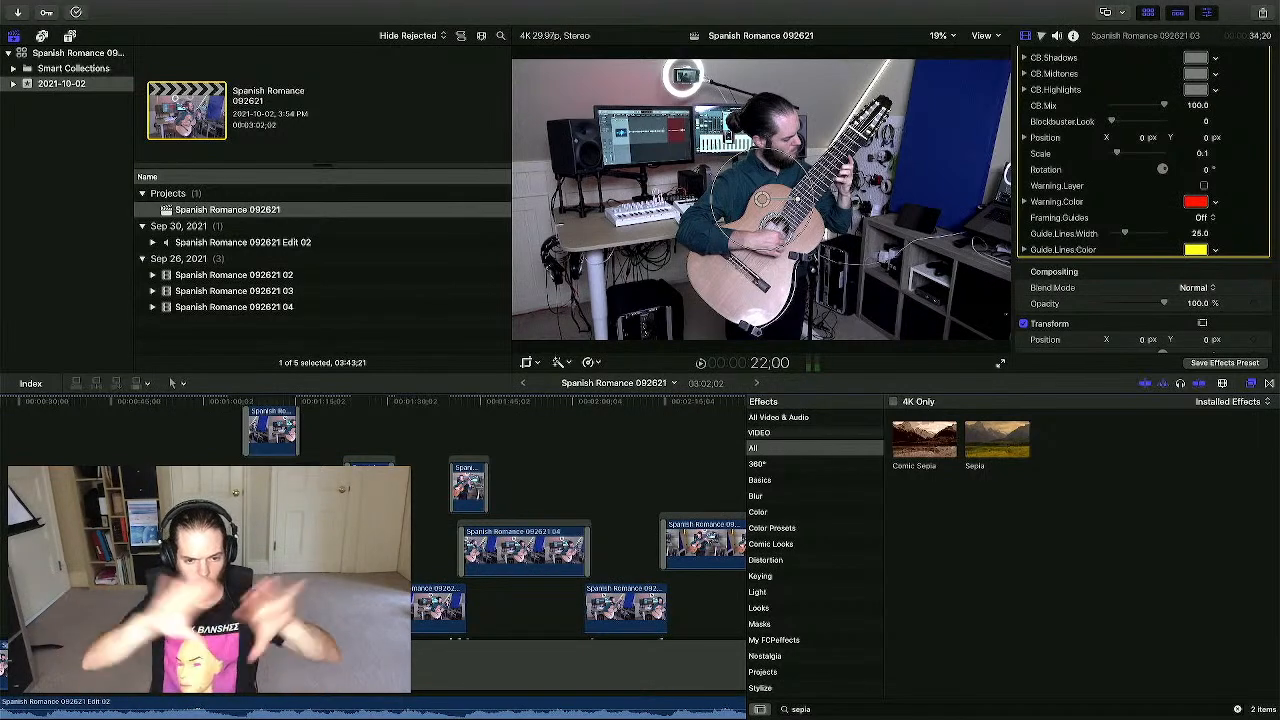
- Check a clip near the project's end, then select clip 092621 03 to show its Finishing Plugin 2 Preset 06 settings
{"action": "scroll", "coordinate": [305, 452], "scroll_direction": "right", "scroll_amount": 5}
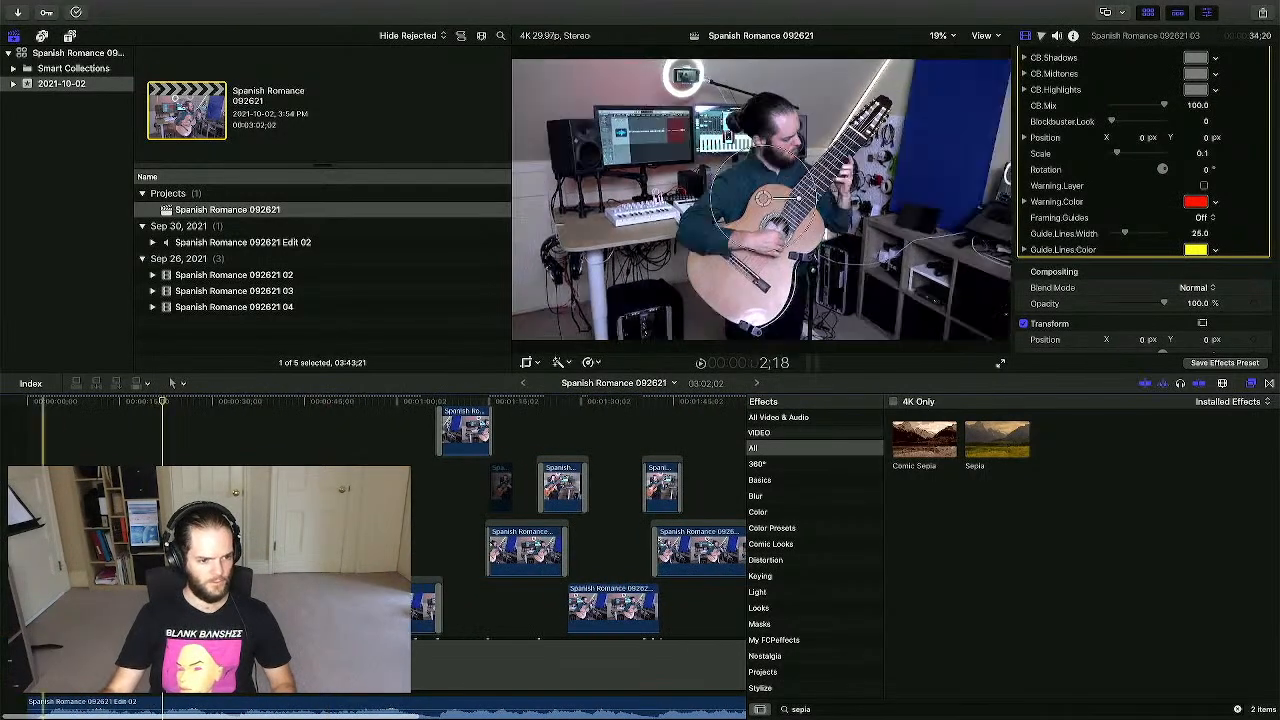
{"action": "scroll", "coordinate": [420, 458], "scroll_direction": "right", "scroll_amount": 6}
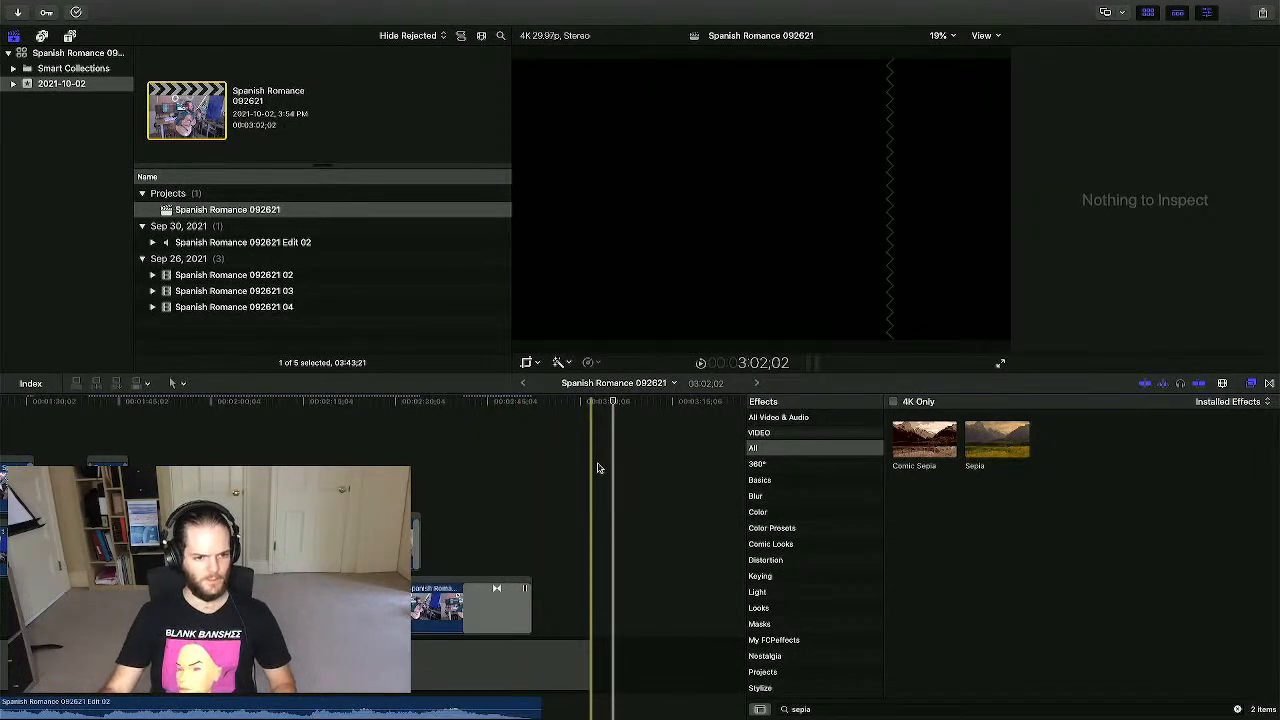
{"action": "scroll", "coordinate": [598, 467], "scroll_direction": "left", "scroll_amount": 5}
{"action": "left_click", "coordinate": [651, 459]}
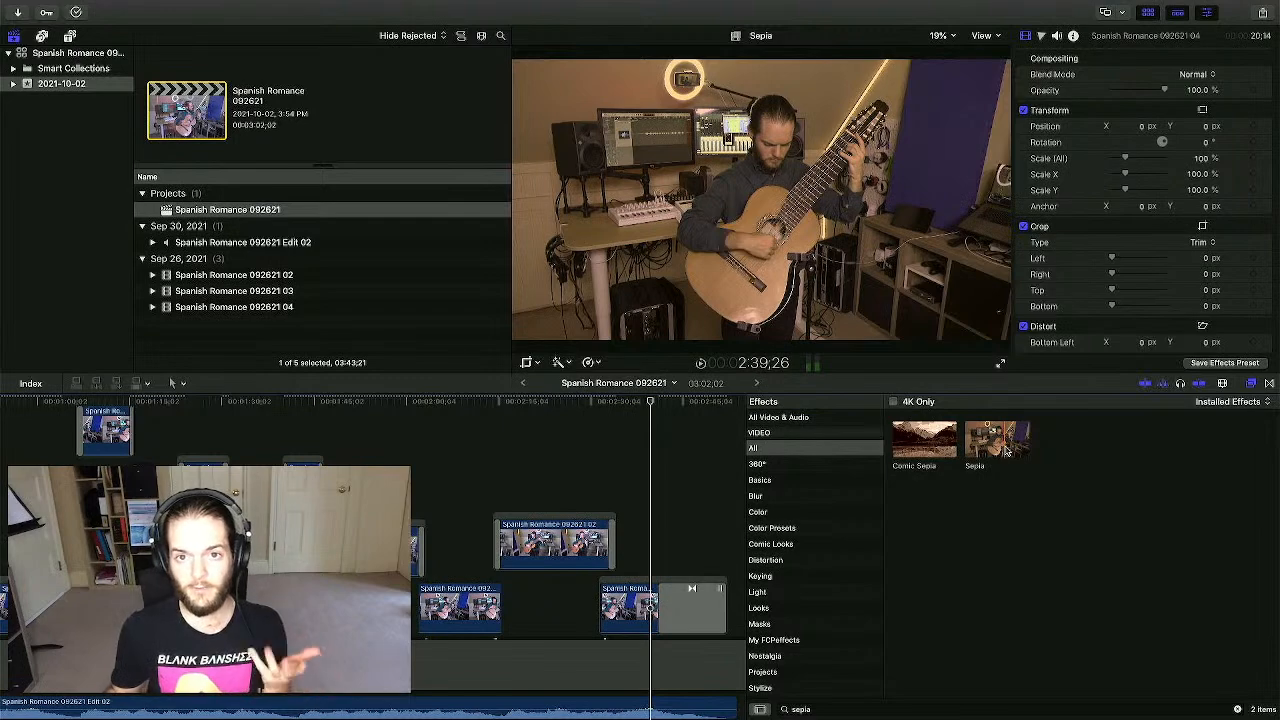
{"action": "scroll", "coordinate": [557, 457], "scroll_direction": "left", "scroll_amount": 8}
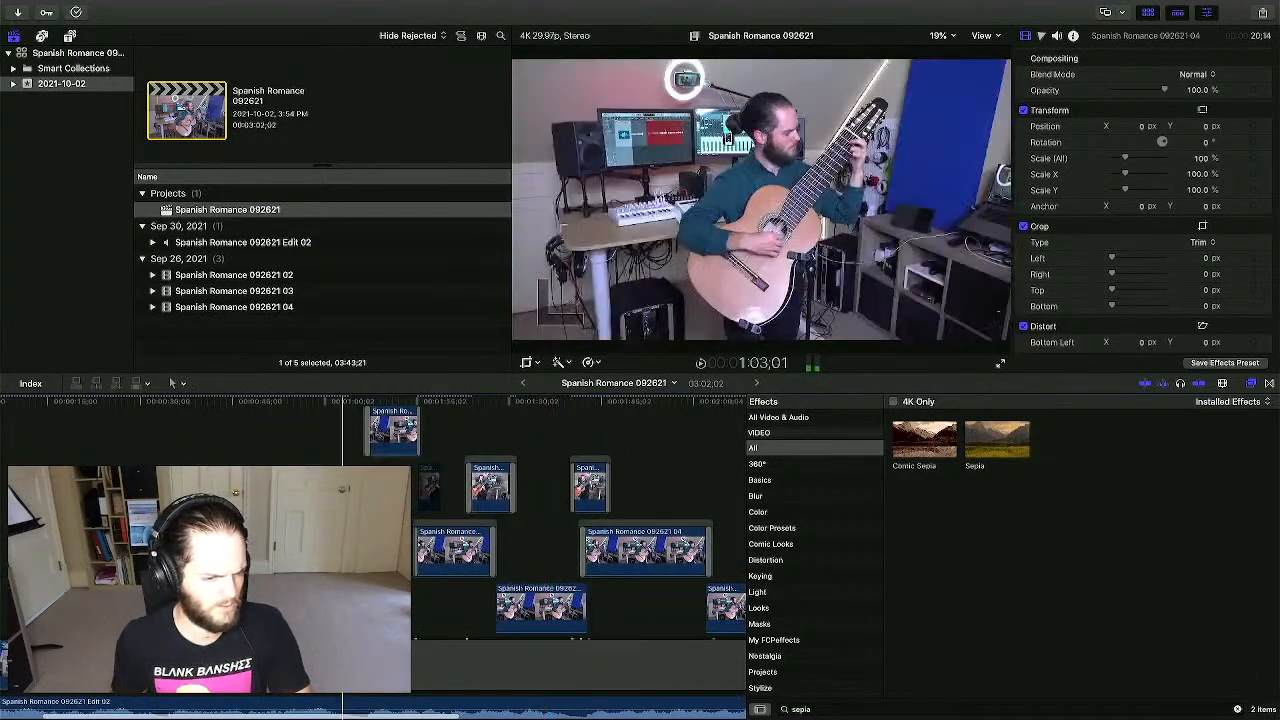
{"action": "left_click", "coordinate": [191, 602]}
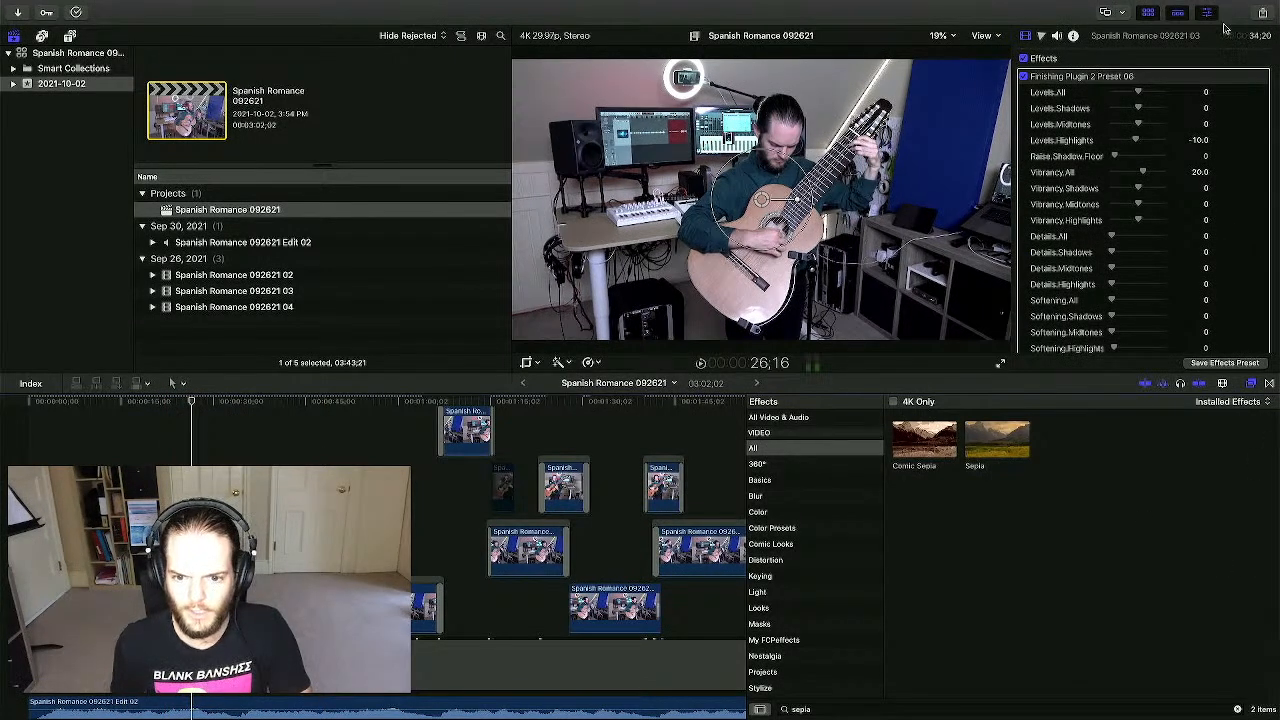
{"action": "scroll", "coordinate": [1161, 203], "scroll_direction": "down", "scroll_amount": 5}
{"action": "scroll", "coordinate": [1161, 203], "scroll_direction": "down", "scroll_amount": 5}
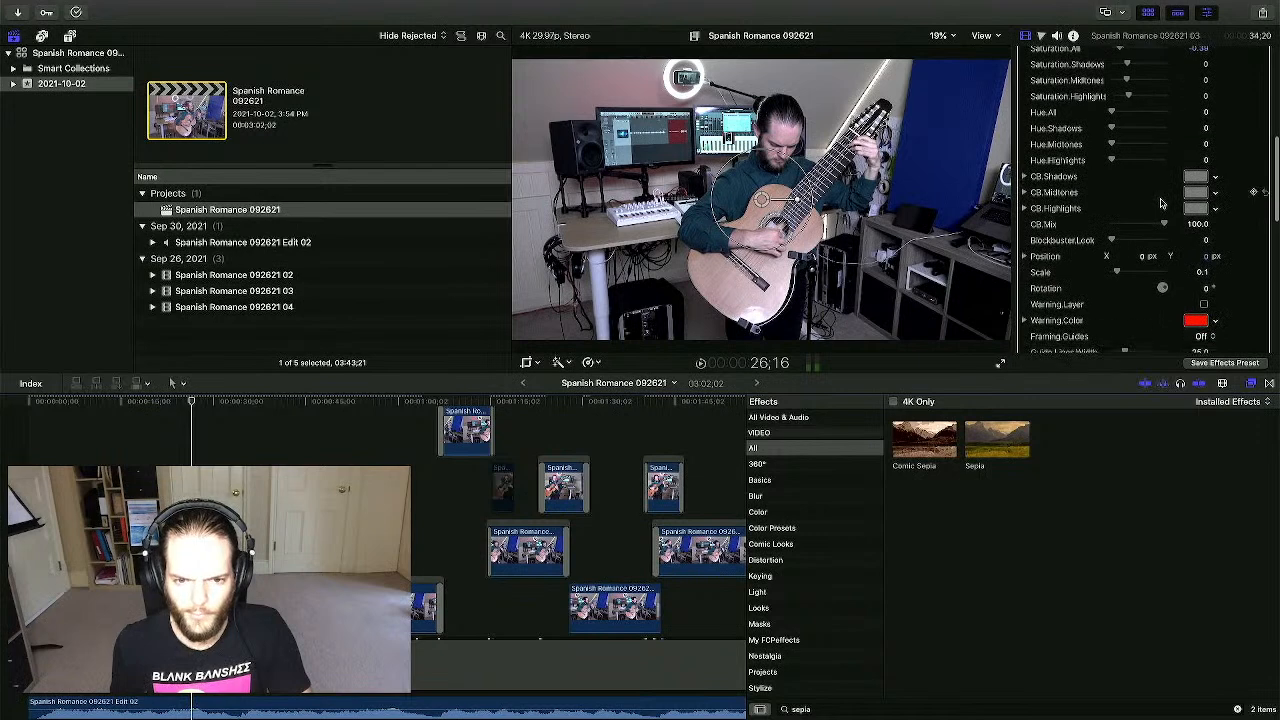
{"action": "scroll", "coordinate": [1161, 204], "scroll_direction": "up", "scroll_amount": 6}
{"action": "scroll", "coordinate": [1161, 204], "scroll_direction": "up", "scroll_amount": 4}
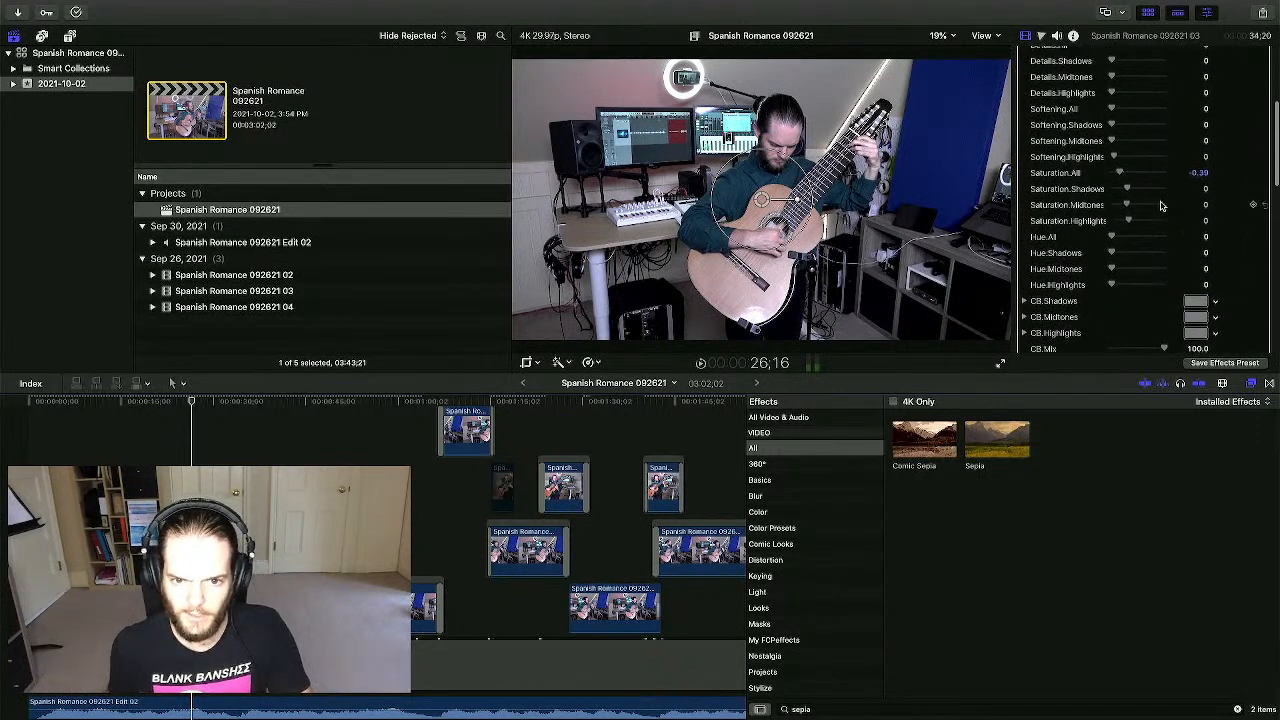
{"action": "scroll", "coordinate": [1121, 132], "scroll_direction": "up", "scroll_amount": 1}
{"action": "scroll", "coordinate": [1121, 132], "scroll_direction": "up", "scroll_amount": 2}
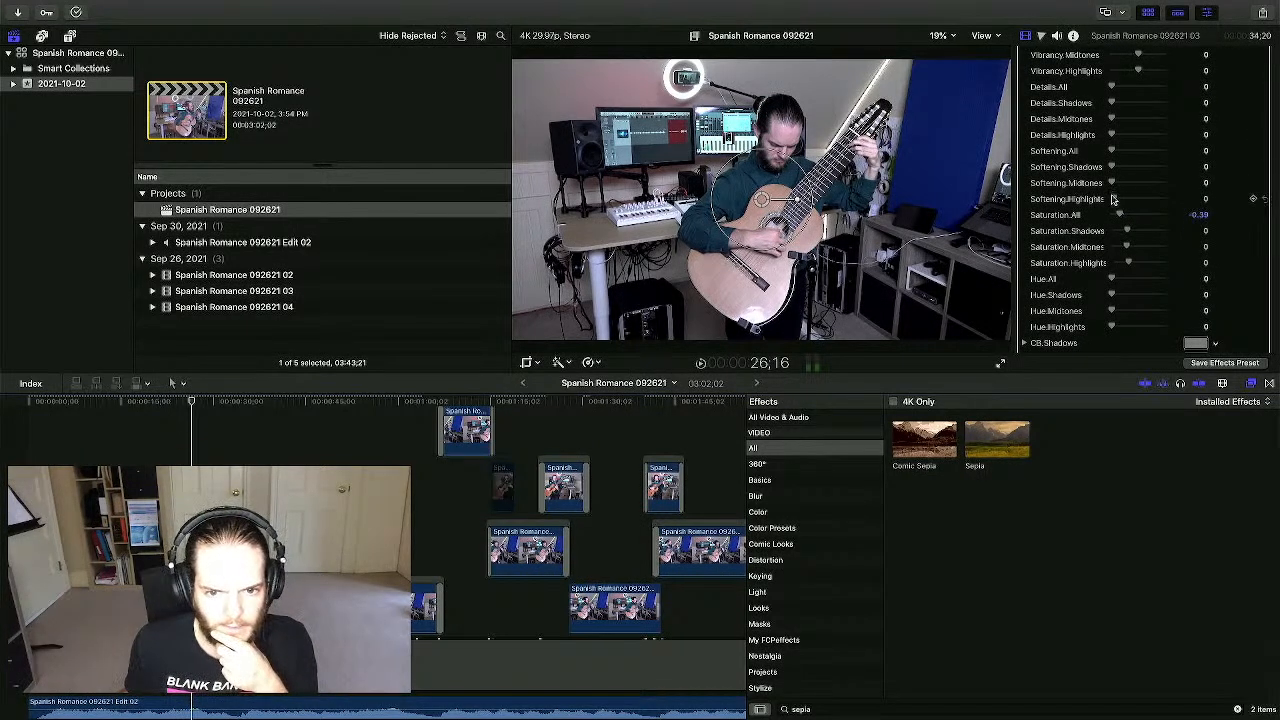
{"action": "mouse_move", "coordinate": [1114, 199]}
{"action": "left_mouse_down"}
{"action": "mouse_move", "coordinate": [1145, 200]}
{"action": "mouse_move", "coordinate": [1102, 203]}
{"action": "left_mouse_up"}
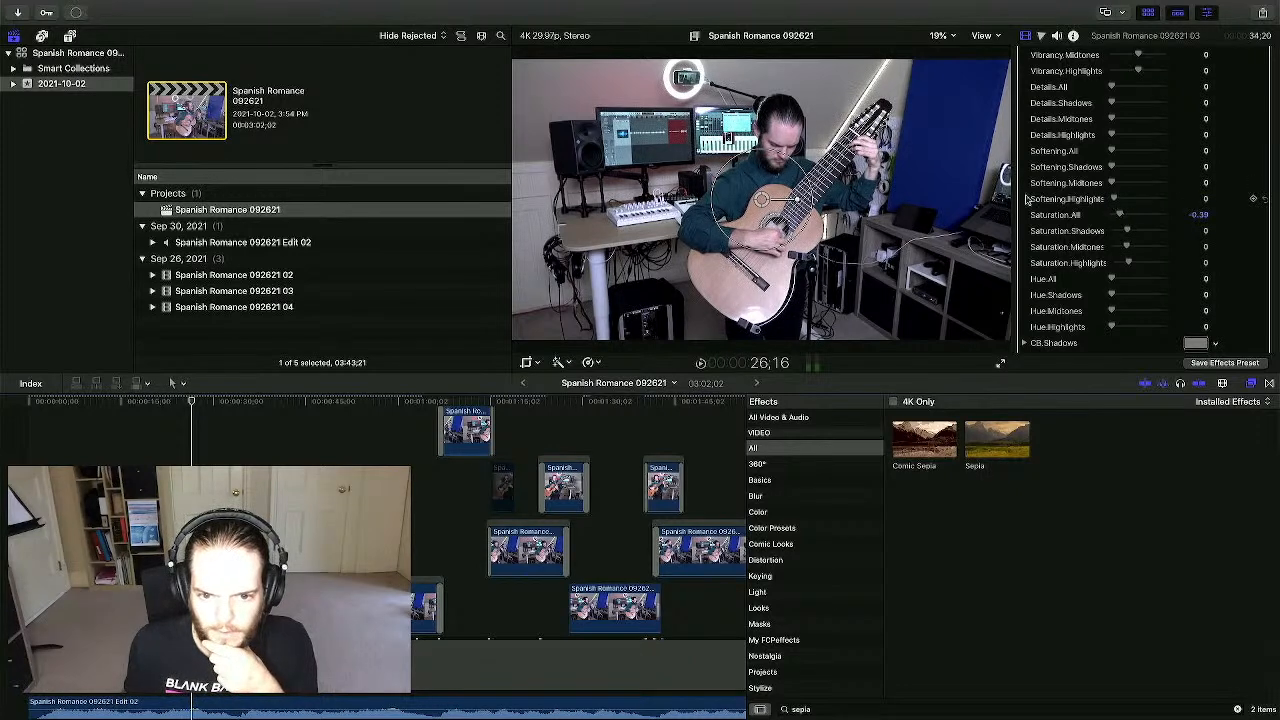
{"action": "scroll", "coordinate": [1063, 208], "scroll_direction": "up", "scroll_amount": 10}
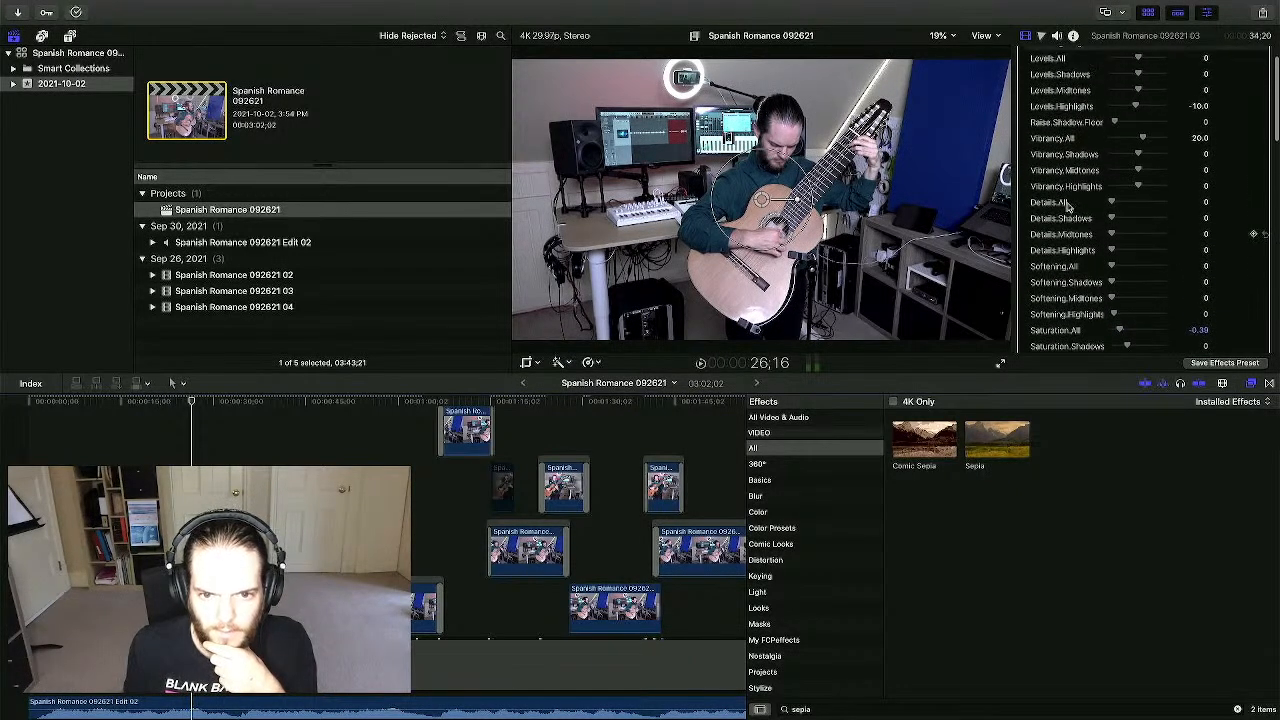
{"action": "scroll", "coordinate": [1068, 205], "scroll_direction": "down", "scroll_amount": 10}
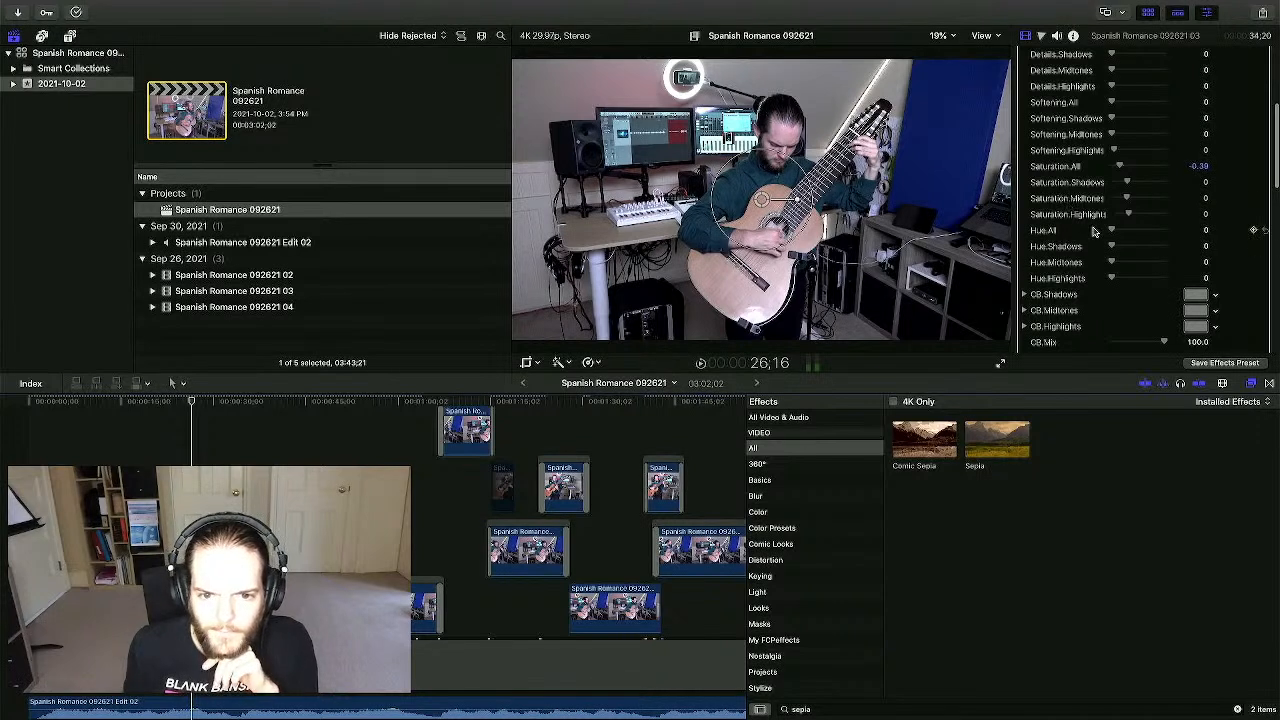
{"action": "mouse_move", "coordinate": [1112, 232]}
{"action": "left_mouse_down"}
{"action": "mouse_move", "coordinate": [1158, 232]}
{"action": "mouse_move", "coordinate": [1090, 241]}
{"action": "left_mouse_up"}
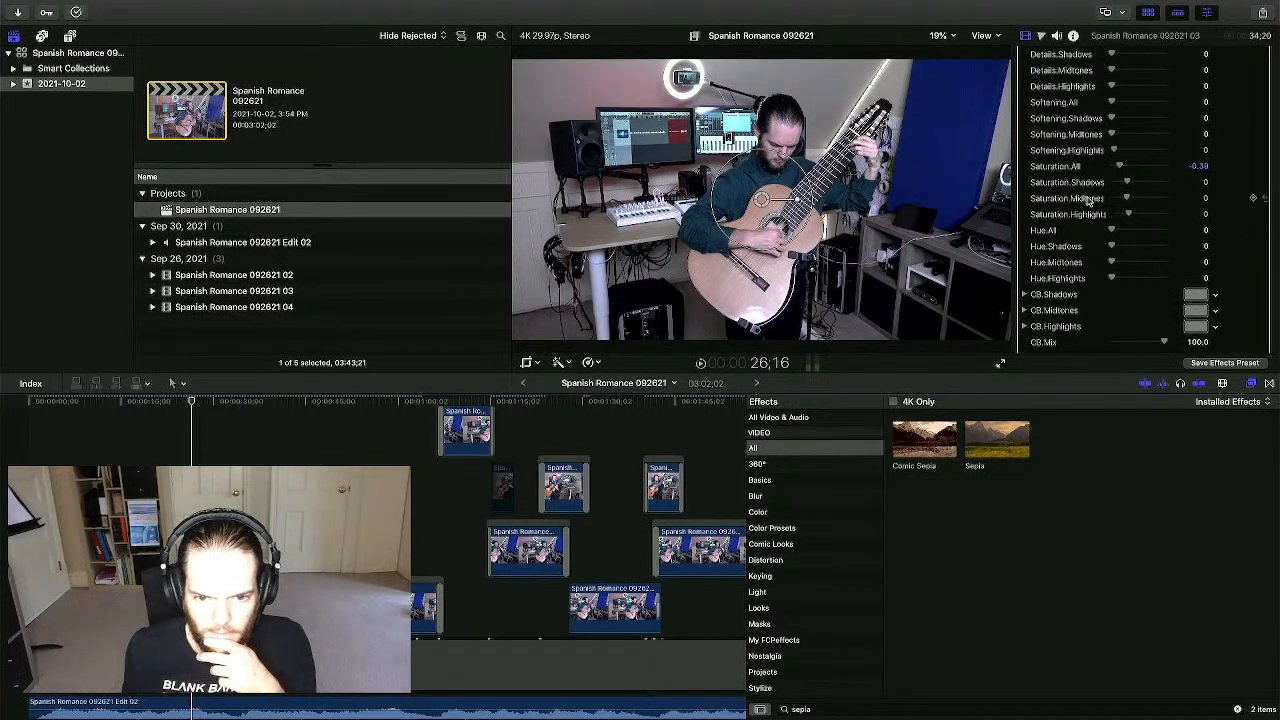
{"action": "scroll", "coordinate": [1088, 200], "scroll_direction": "up", "scroll_amount": 5}
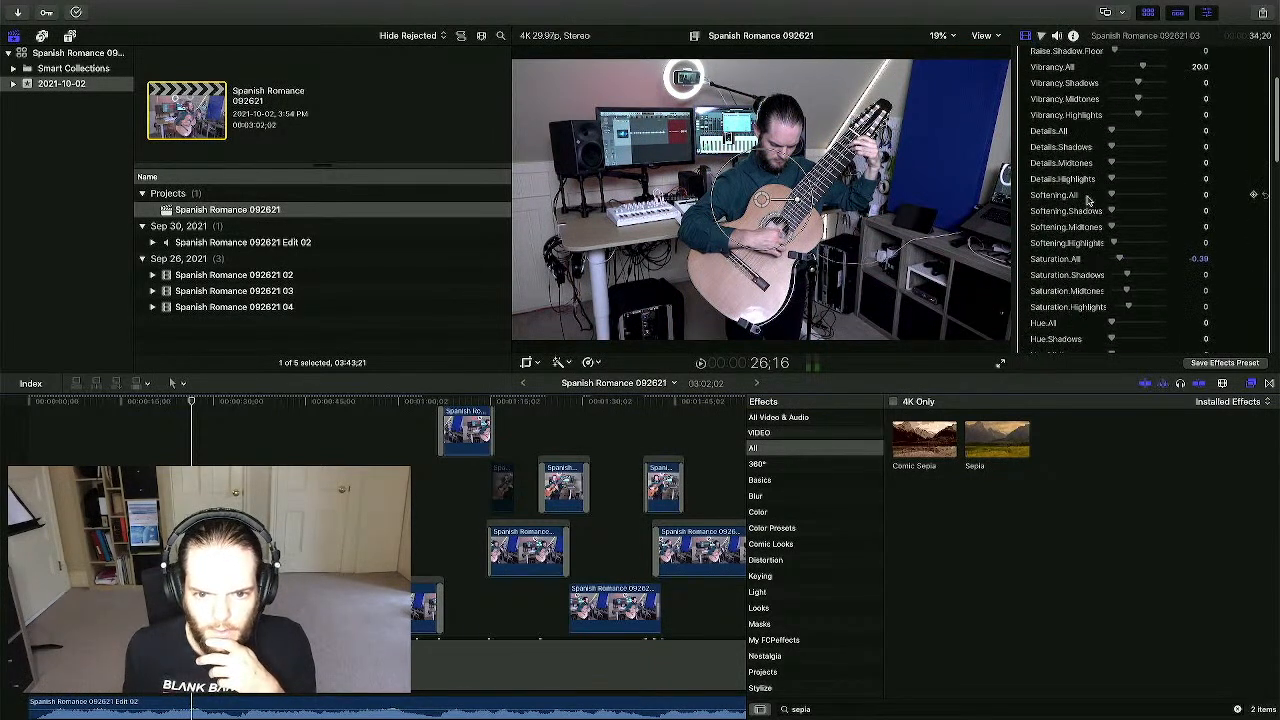
{"action": "scroll", "coordinate": [1088, 200], "scroll_direction": "up", "scroll_amount": 3}
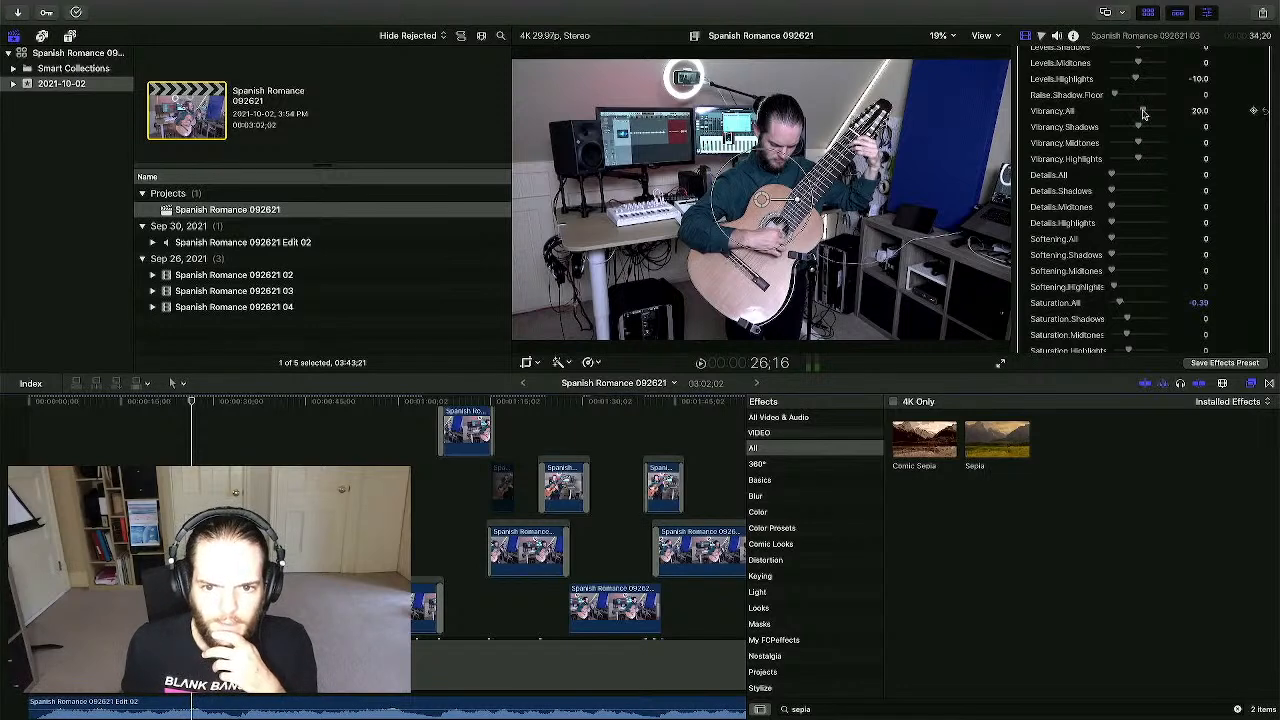
{"action": "mouse_move", "coordinate": [1143, 113]}
{"action": "left_mouse_down"}
{"action": "mouse_move", "coordinate": [1172, 118]}
{"action": "mouse_move", "coordinate": [1093, 117]}
{"action": "mouse_move", "coordinate": [1144, 113]}
{"action": "left_mouse_up"}
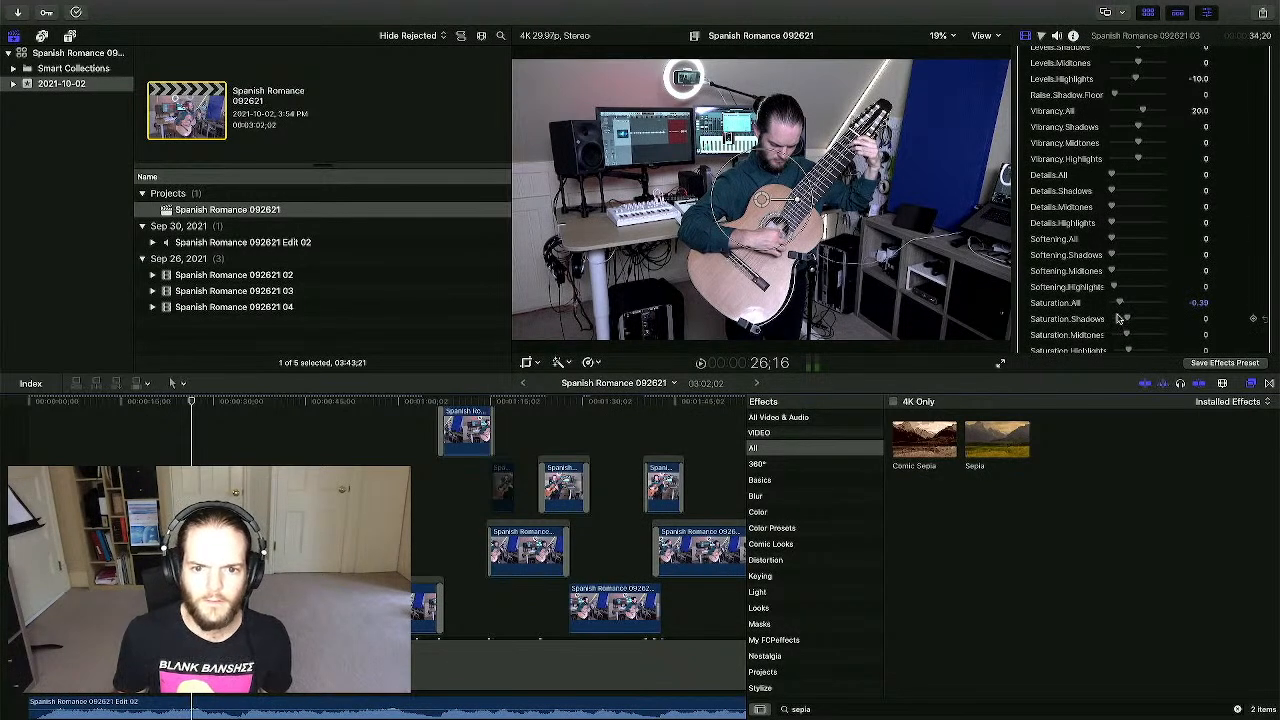
{"action": "scroll", "coordinate": [1115, 200], "scroll_direction": "up", "scroll_amount": 3}
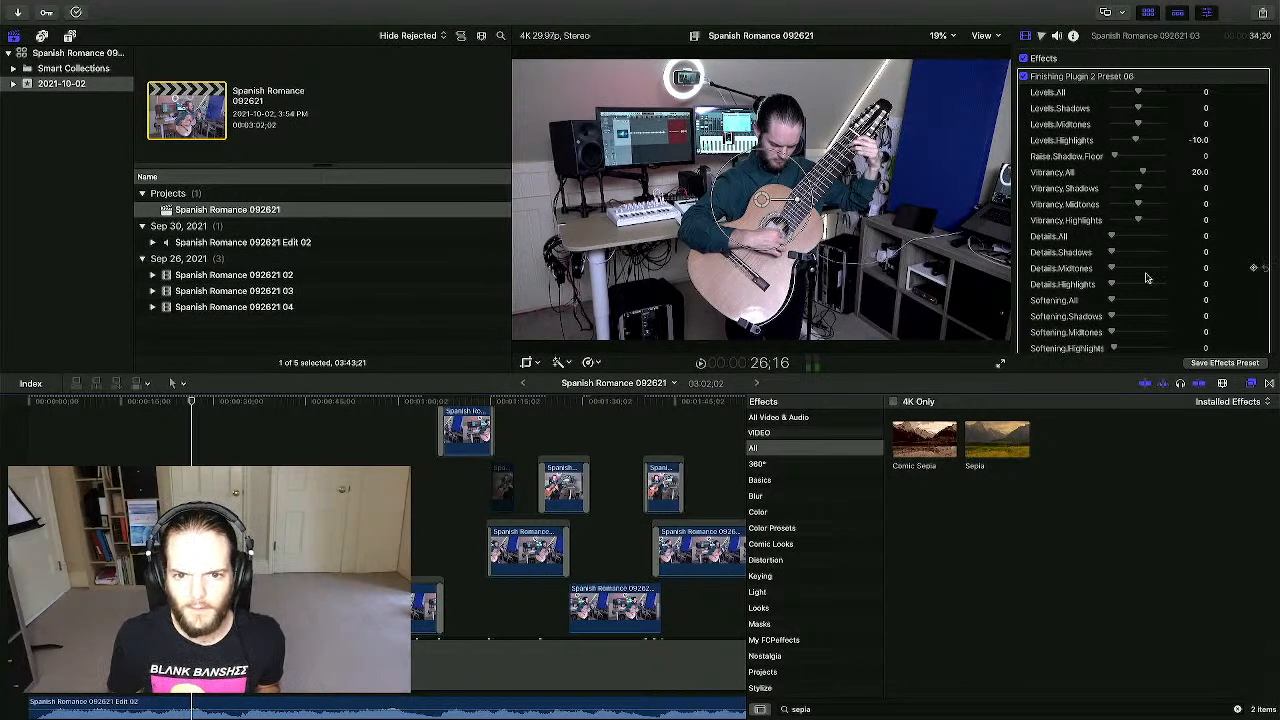
{"action": "scroll", "coordinate": [1147, 279], "scroll_direction": "down", "scroll_amount": 10}
{"action": "scroll", "coordinate": [1147, 279], "scroll_direction": "up", "scroll_amount": 10}
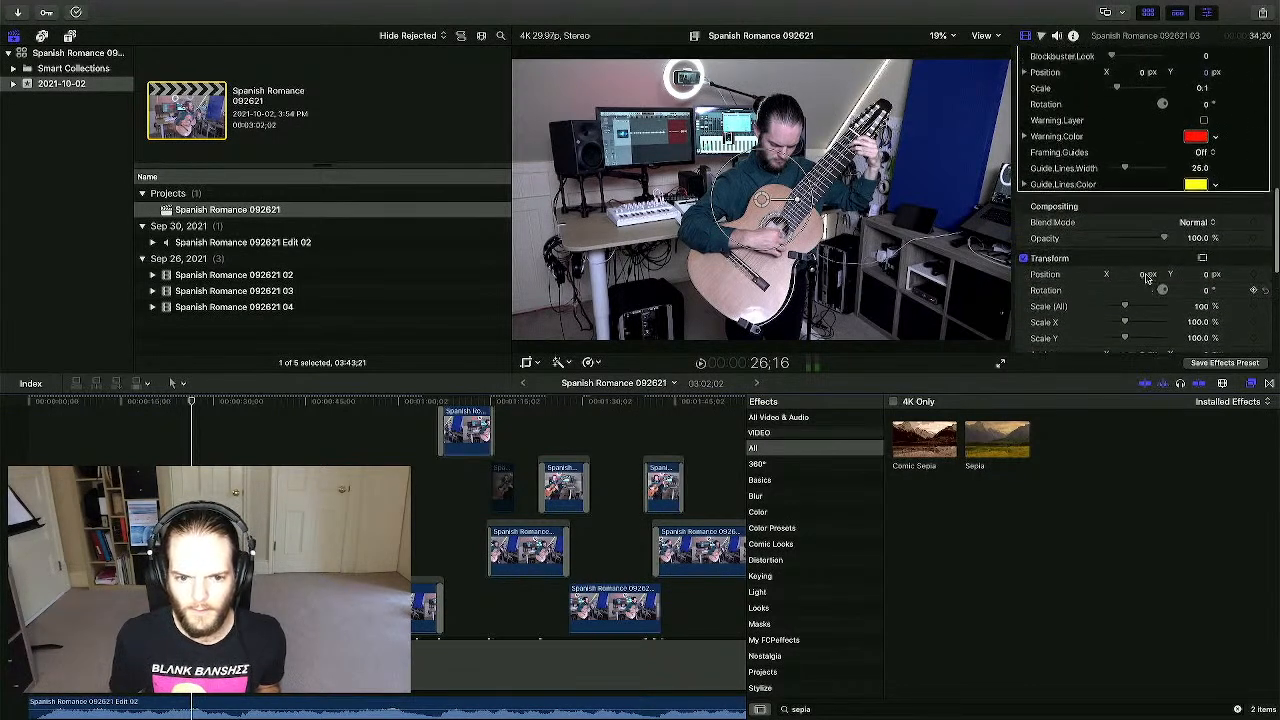
- Save the grade as 'Spanish Romance 092621 Effects Preset' in Projects, excluding crop settings
{"action": "left_click", "coordinate": [1225, 363]}
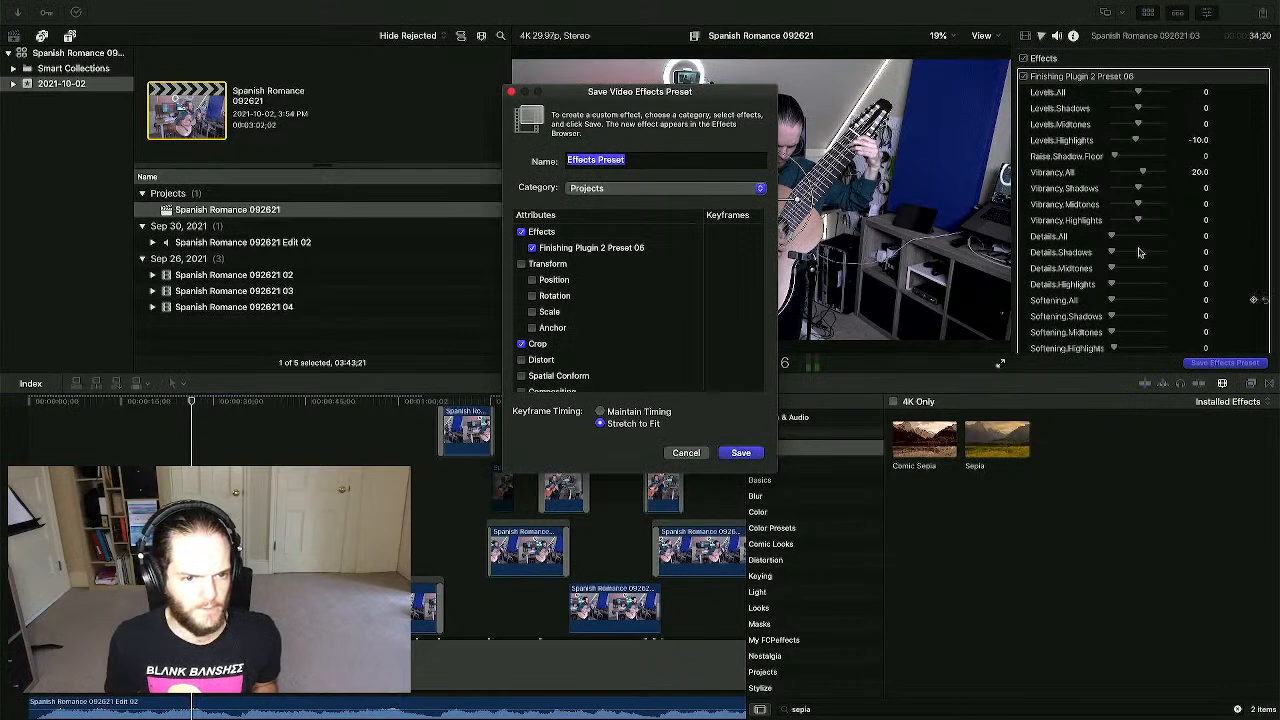
{"action": "left_click", "coordinate": [567, 161]}
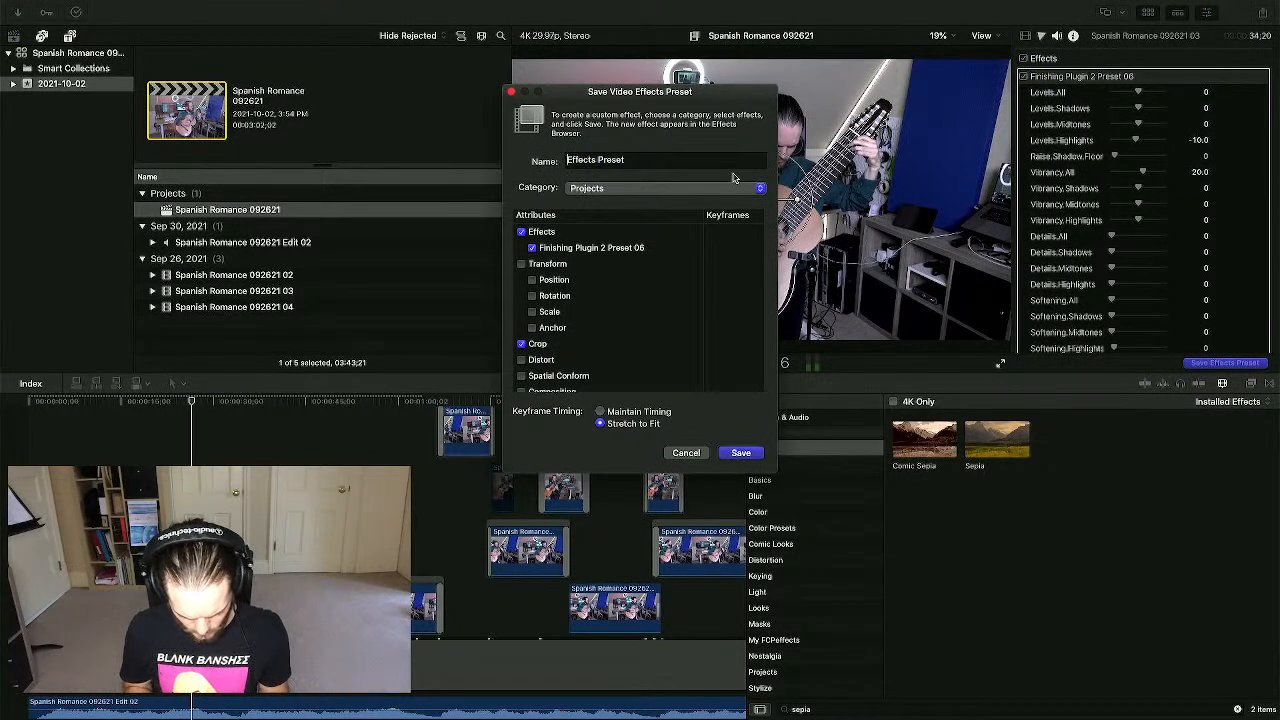
{"action": "type", "text": "Spanish Romanc"}
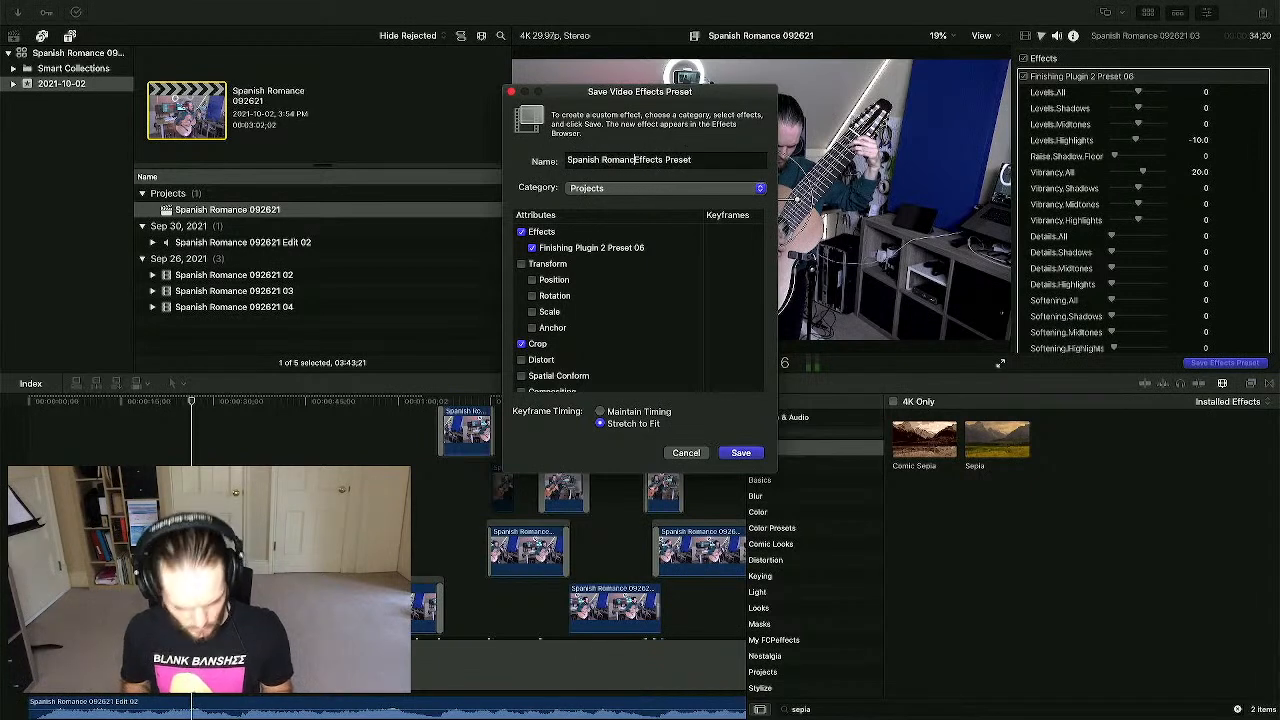
{"action": "type", "text": "e "}
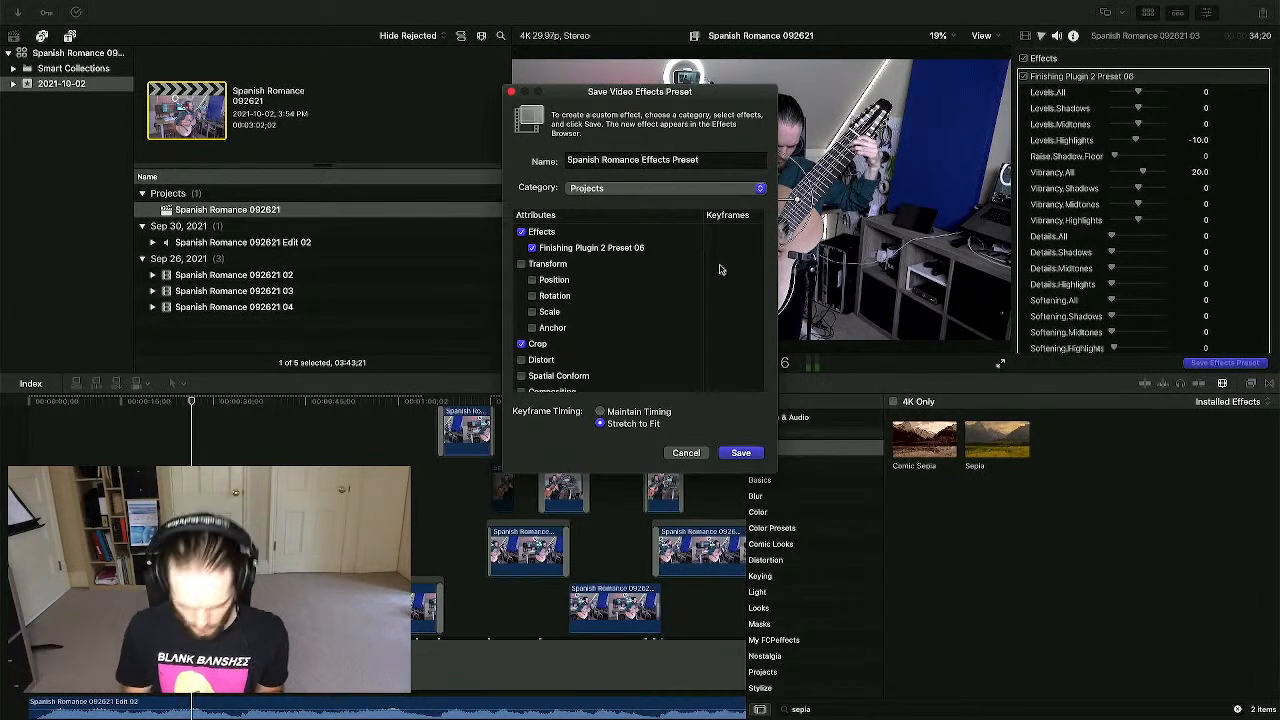
{"action": "type", "text": "092621"}
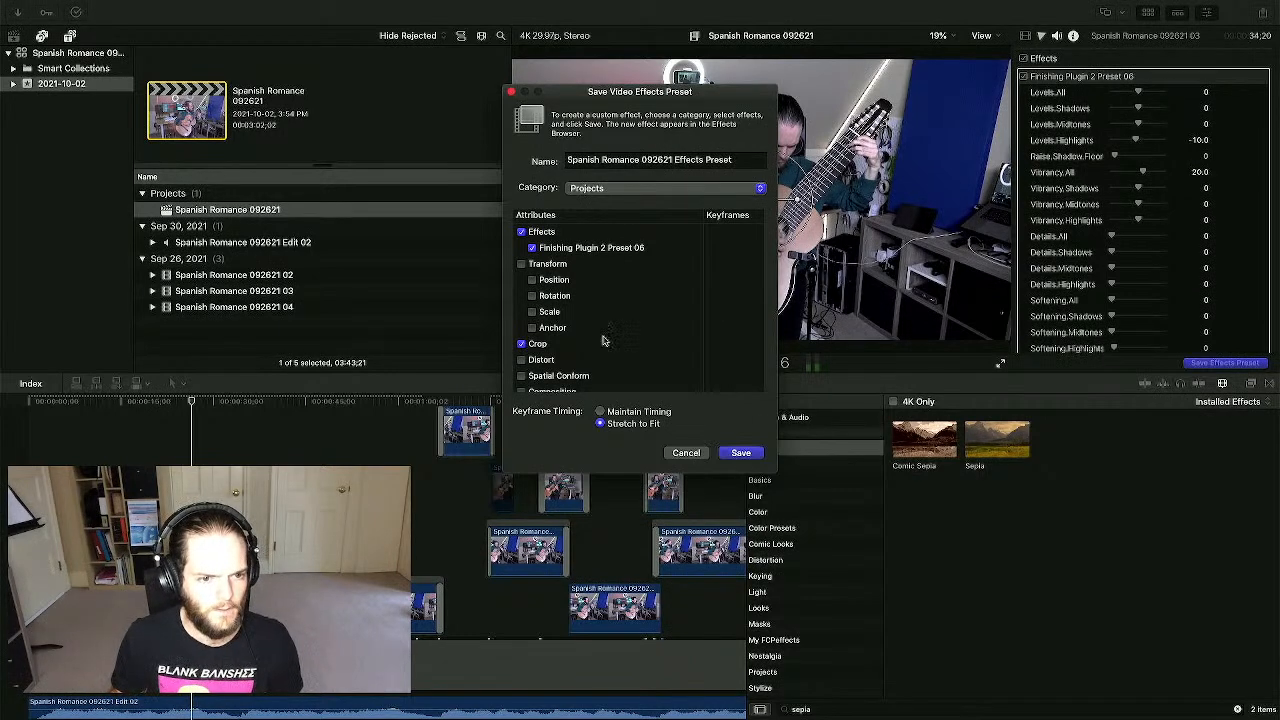
{"action": "left_click", "coordinate": [521, 343]}
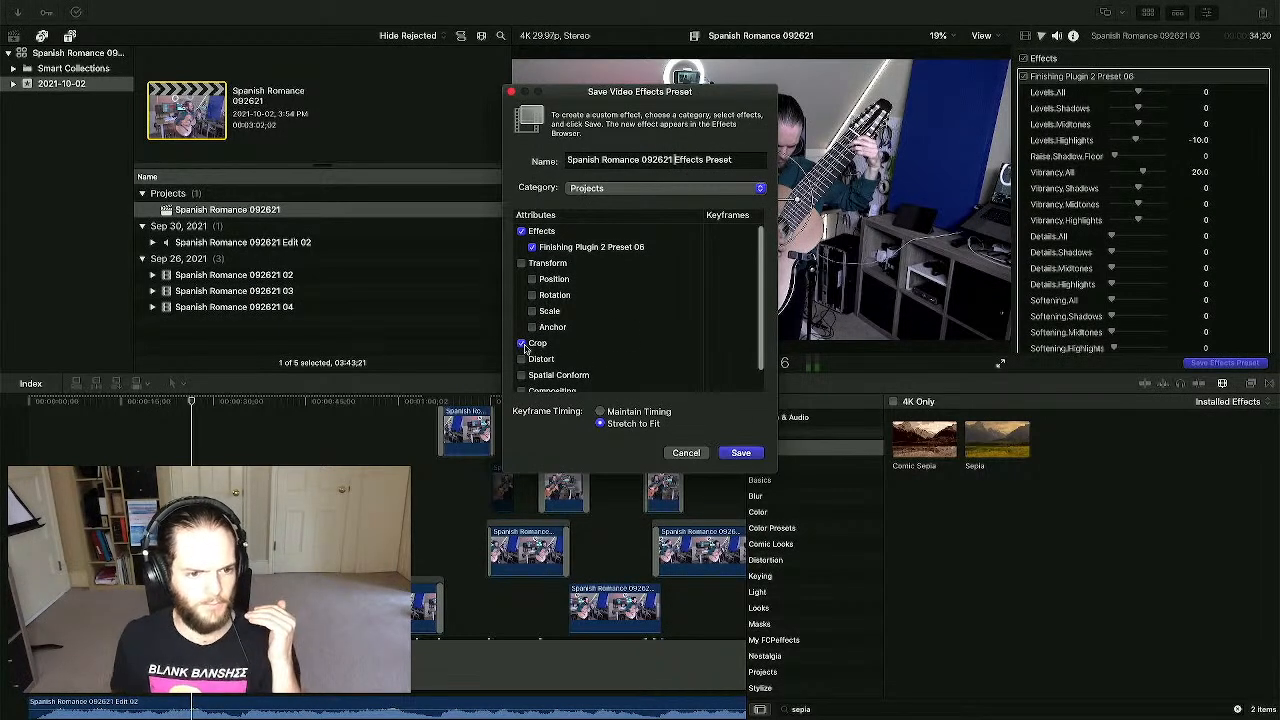
{"action": "left_click", "coordinate": [521, 344]}
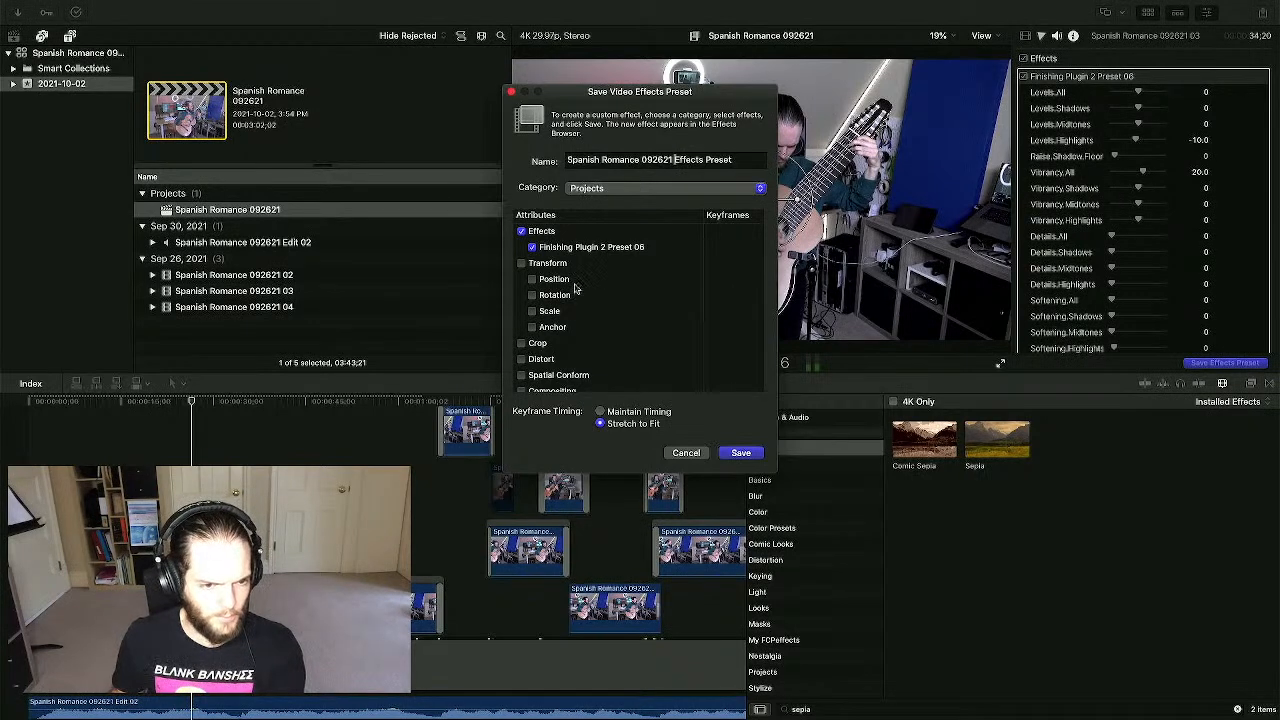
{"action": "scroll", "coordinate": [576, 252], "scroll_direction": "down", "scroll_amount": 2}
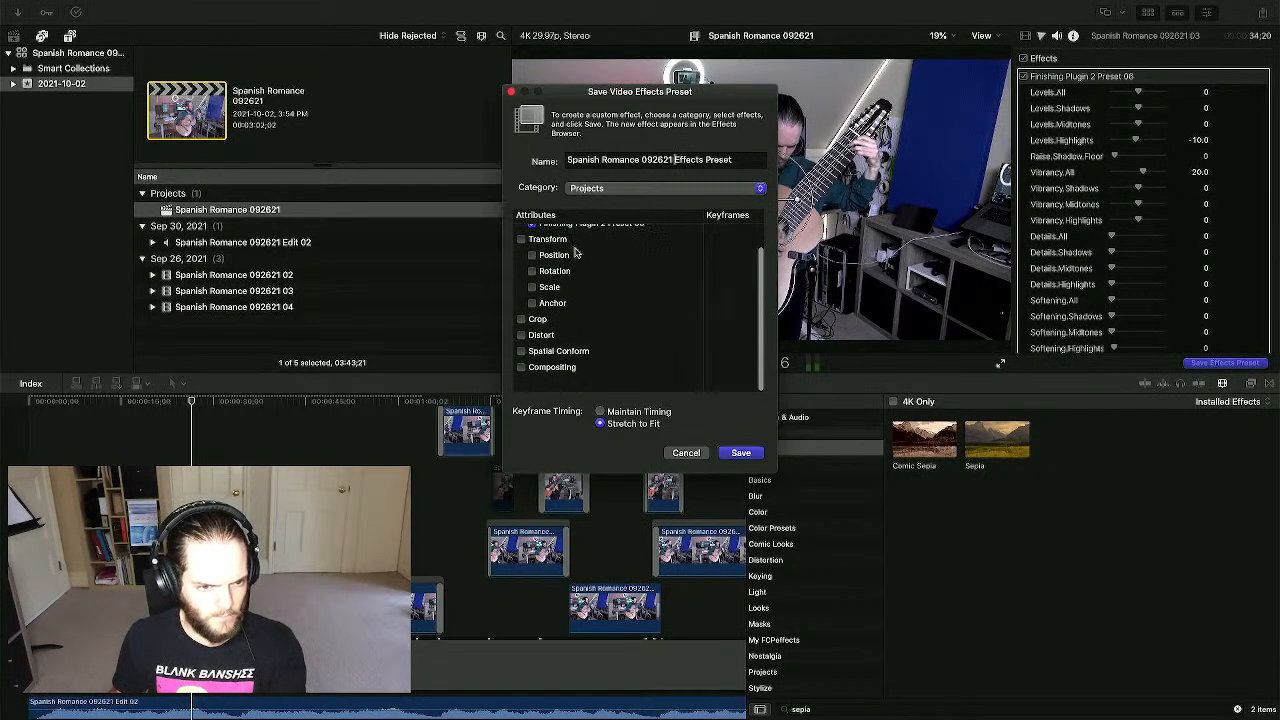
{"action": "scroll", "coordinate": [576, 252], "scroll_direction": "up", "scroll_amount": 2}
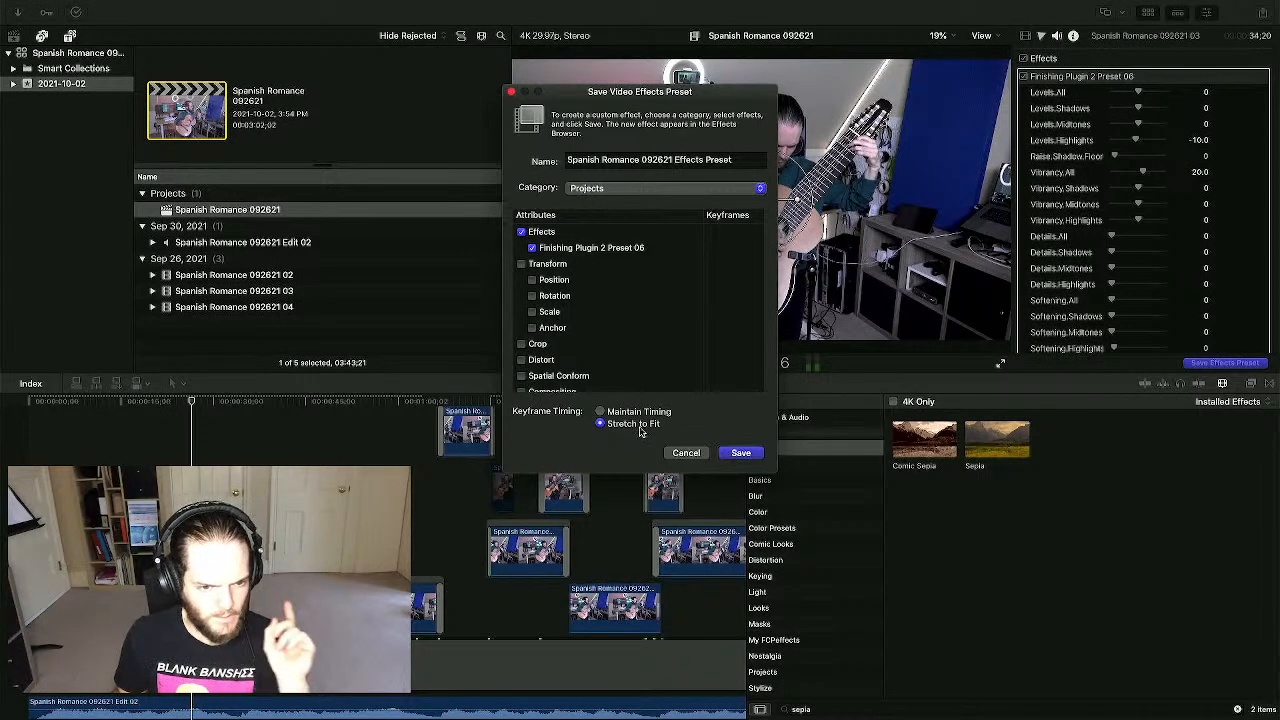
{"action": "left_click", "coordinate": [742, 455]}
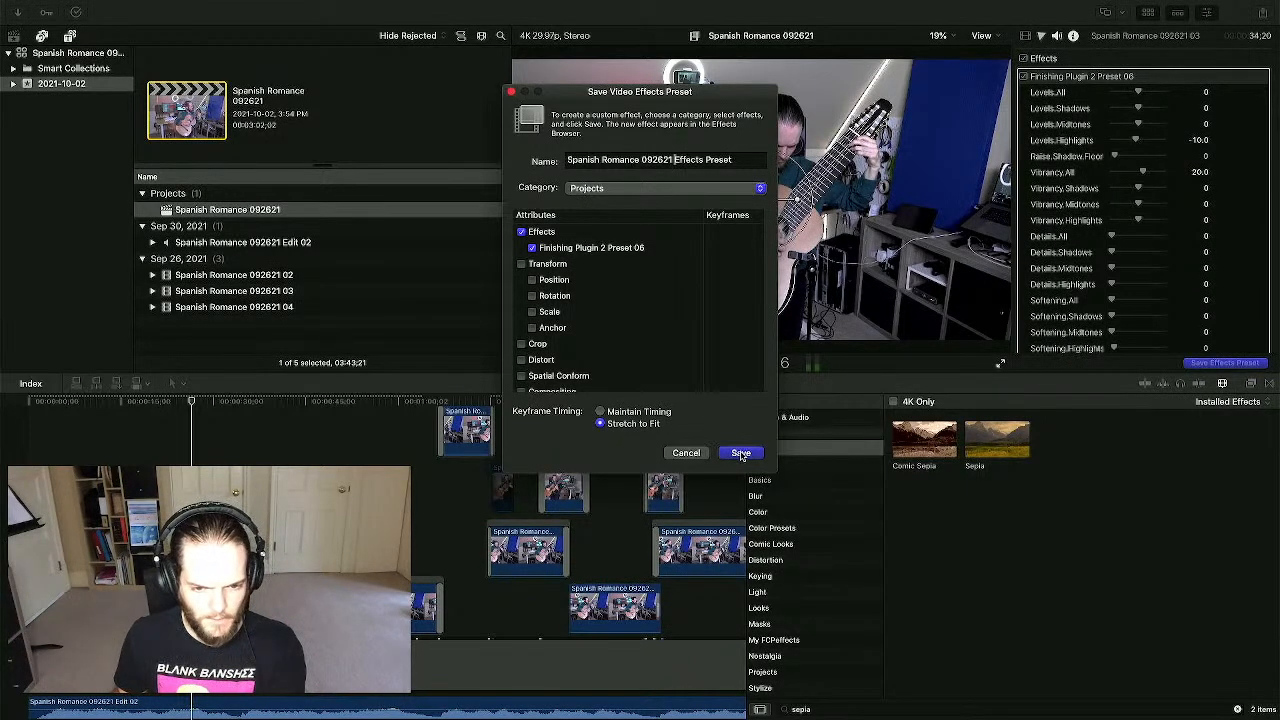
- Clear the sepia search and preview the saved preset in the Projects category
{"action": "left_click", "coordinate": [769, 677]}
{"action": "left_click_drag", "start_coordinate": [825, 709], "coordinate": [761, 709]}
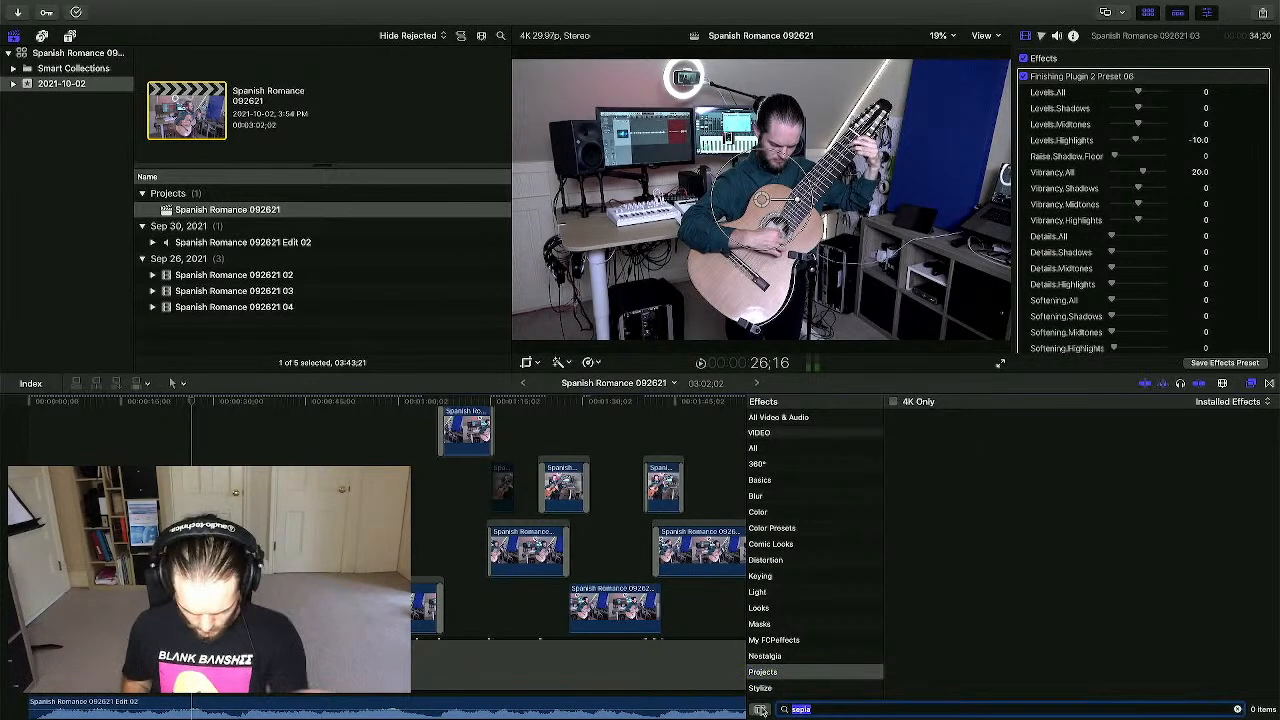
{"action": "key", "text": "BackSpace"}
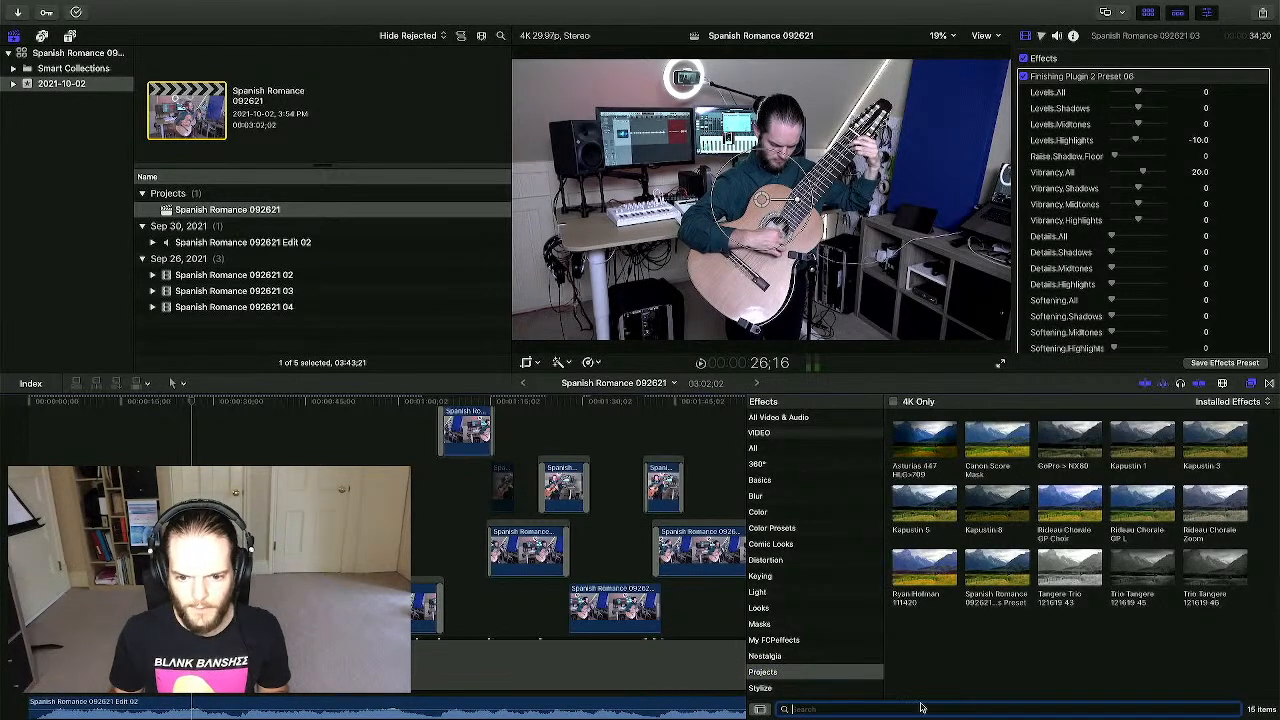
{"action": "left_click", "coordinate": [1172, 646]}
{"action": "left_click", "coordinate": [998, 578]}
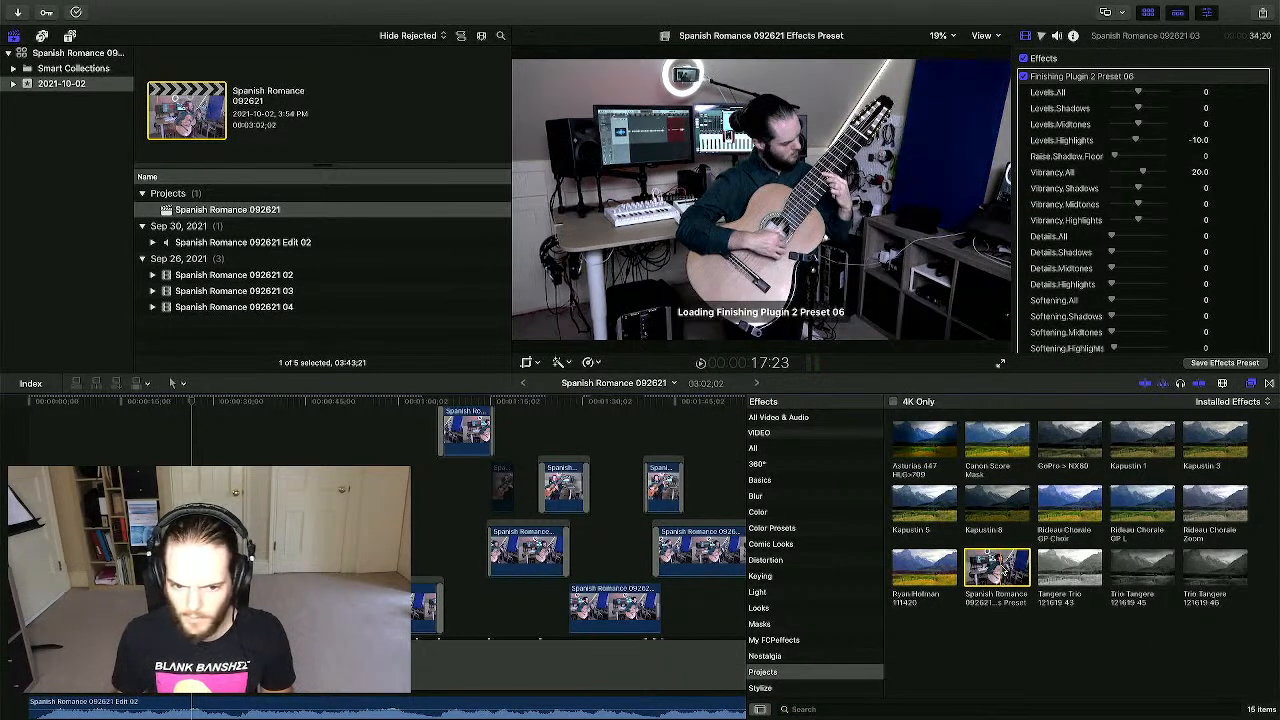
- Drag the Spanish Romance 092621 Effects Preset onto the upper, right, lower and lower-right angle clips
{"action": "left_click", "coordinate": [244, 460]}
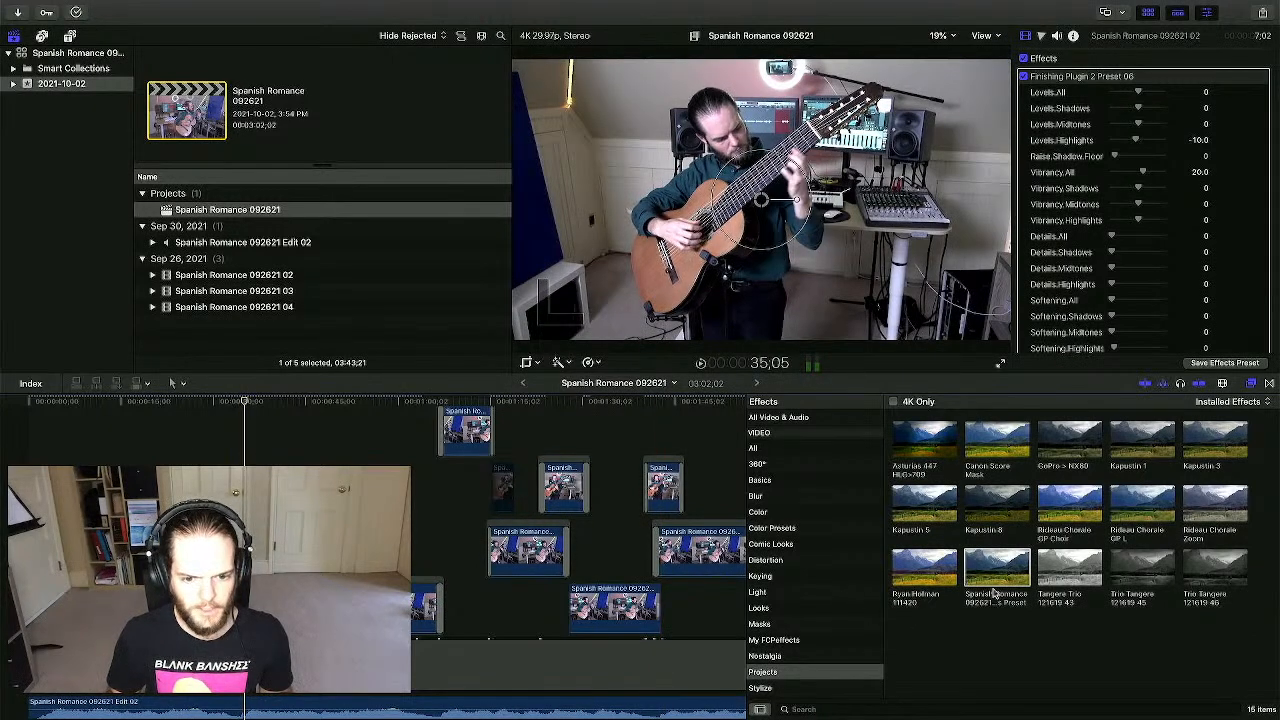
{"action": "left_click_drag", "start_coordinate": [991, 575], "coordinate": [398, 608]}
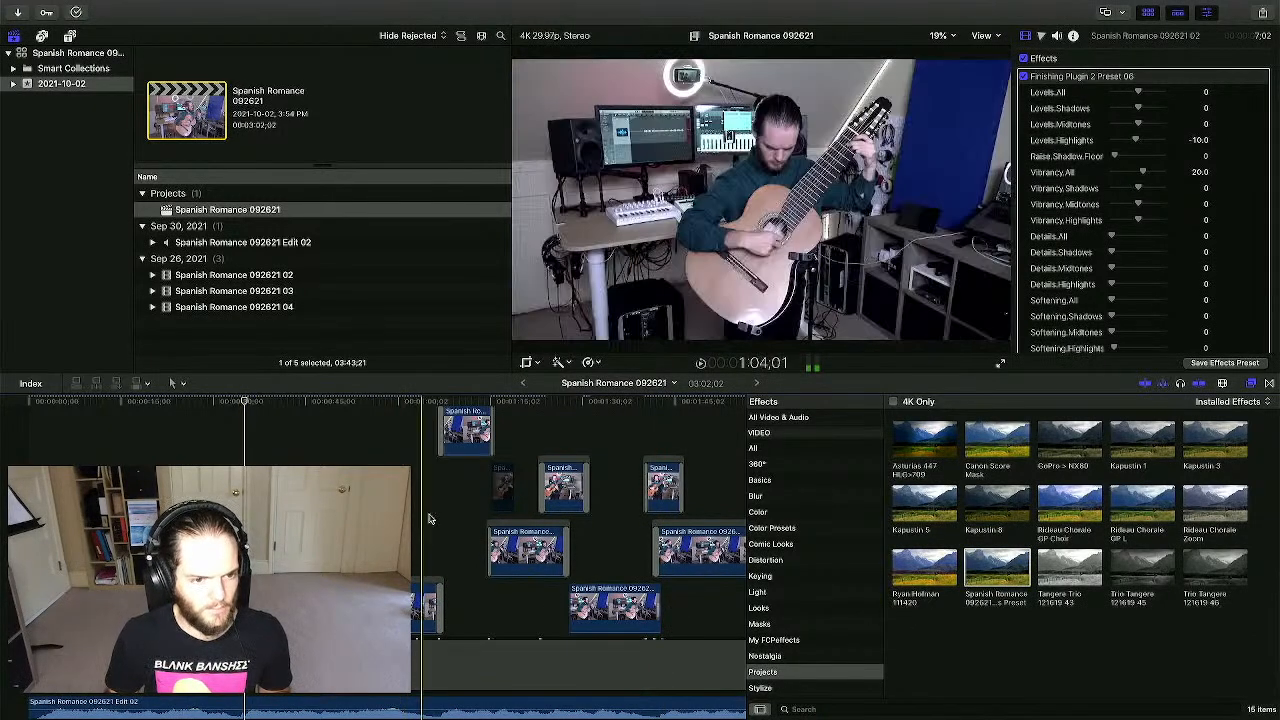
{"action": "left_click", "coordinate": [445, 517]}
{"action": "scroll", "coordinate": [472, 517], "scroll_direction": "right", "scroll_amount": 1}
{"action": "left_click_drag", "start_coordinate": [1006, 577], "coordinate": [426, 442]}
{"action": "left_click_drag", "start_coordinate": [1016, 574], "coordinate": [518, 586]}
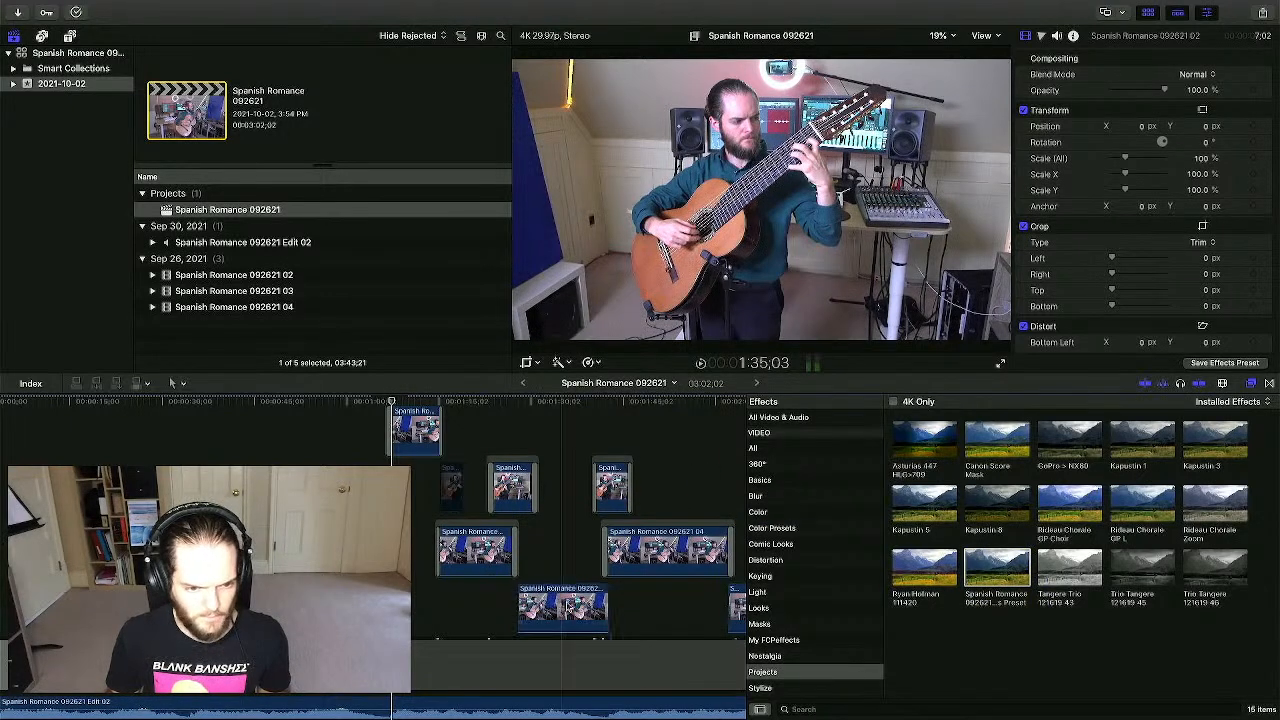
{"action": "left_click_drag", "start_coordinate": [994, 574], "coordinate": [613, 487]}
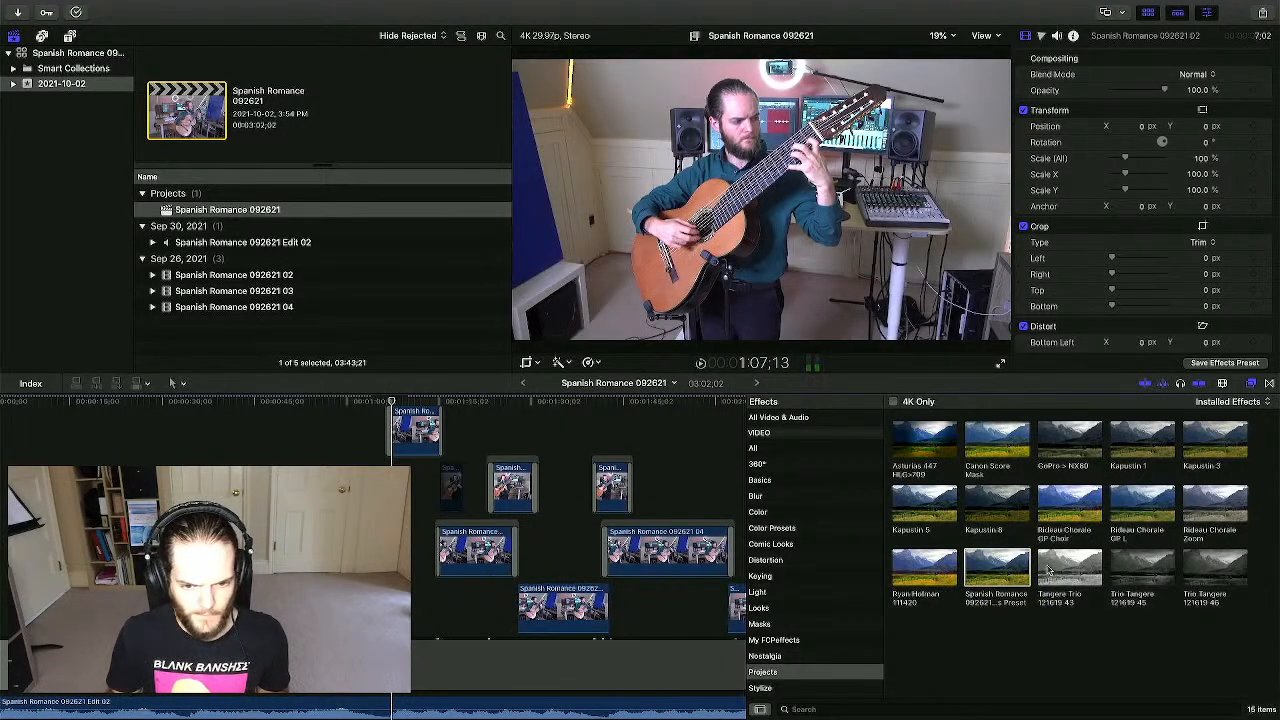
{"action": "scroll", "coordinate": [600, 541], "scroll_direction": "right", "scroll_amount": 5}
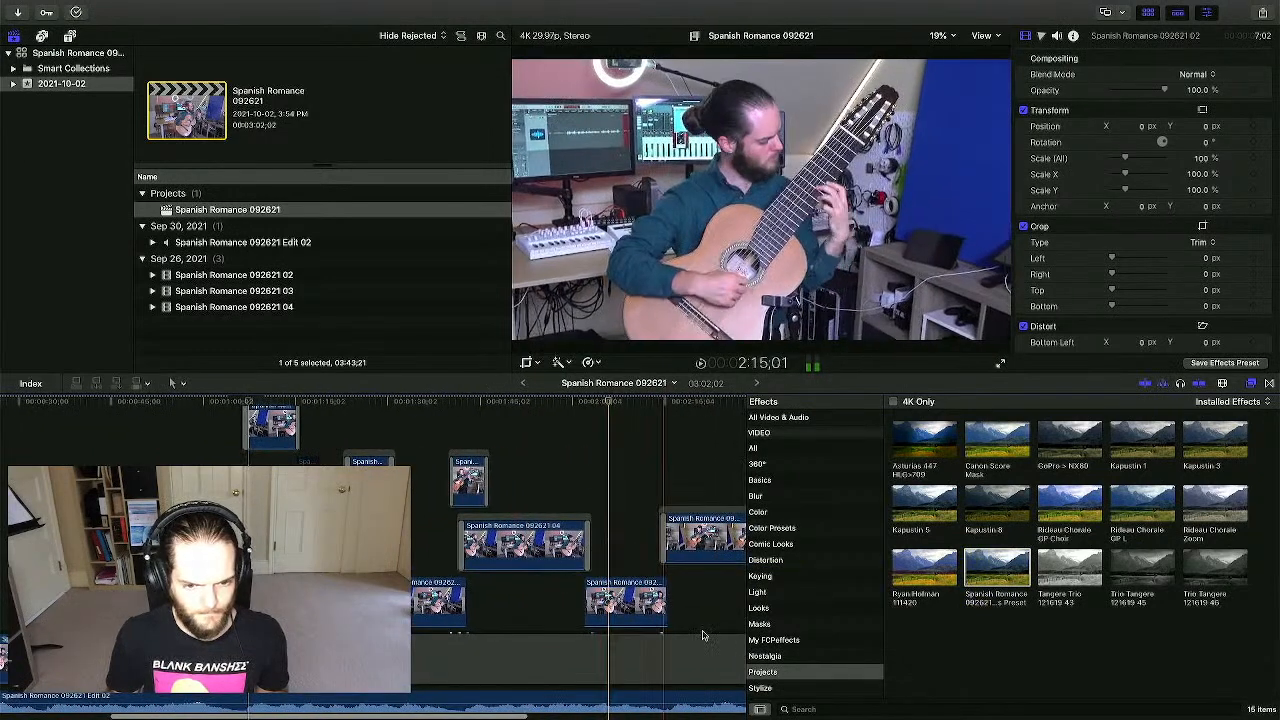
{"action": "left_click", "coordinate": [610, 608]}
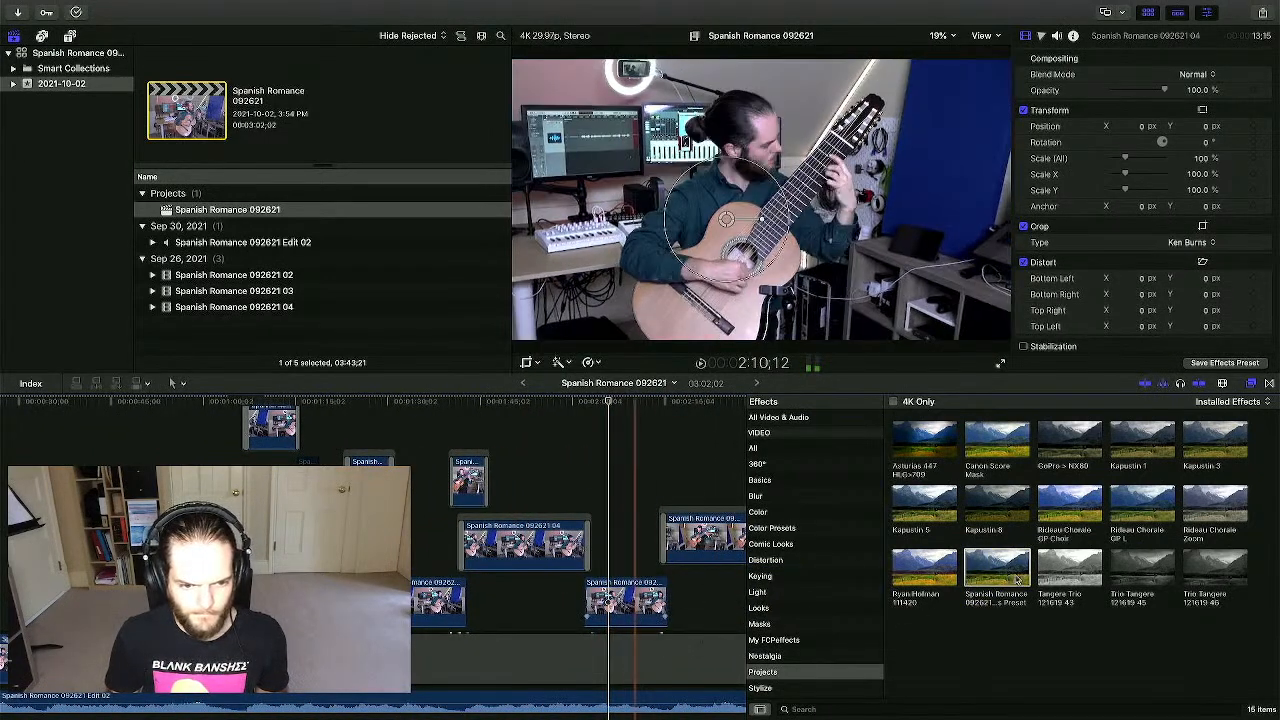
{"action": "left_click_drag", "start_coordinate": [997, 568], "coordinate": [720, 541]}
{"action": "scroll", "coordinate": [724, 542], "scroll_direction": "right", "scroll_amount": 5}
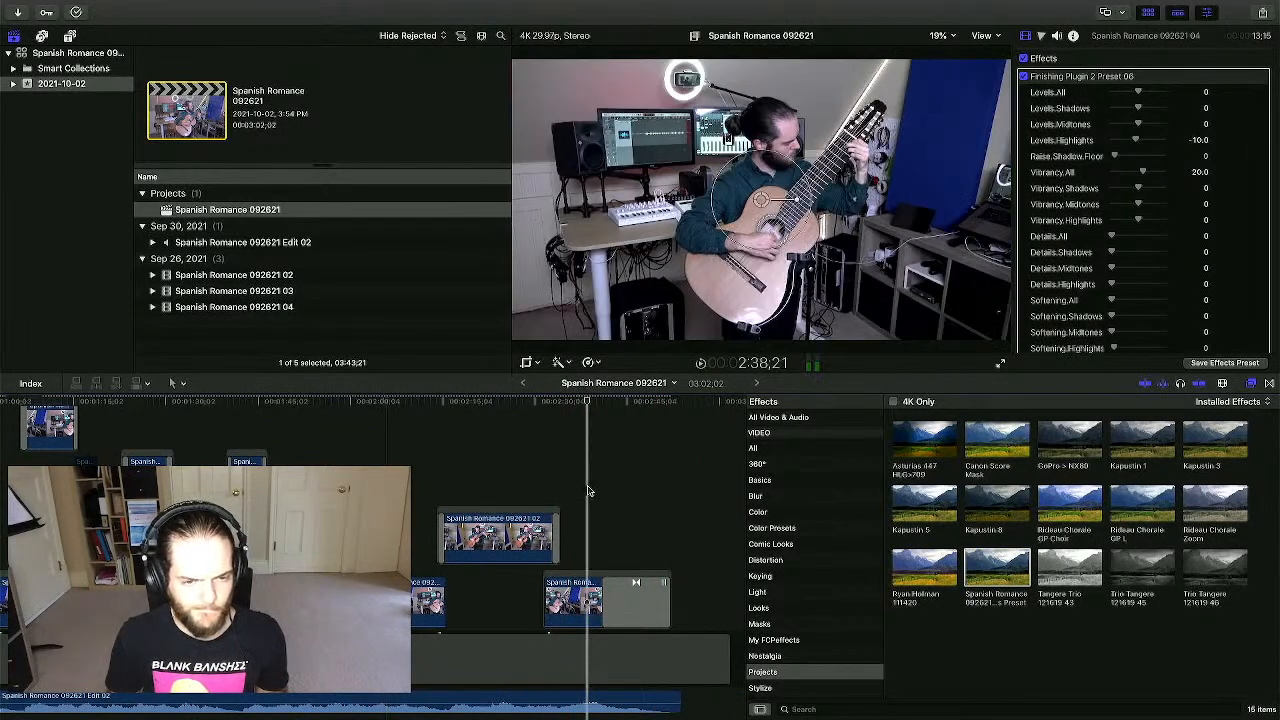
- Inspect the earlier clips 02 and 03 to confirm which carry the preset
{"action": "left_click", "coordinate": [481, 432]}
{"action": "left_click", "coordinate": [392, 463]}
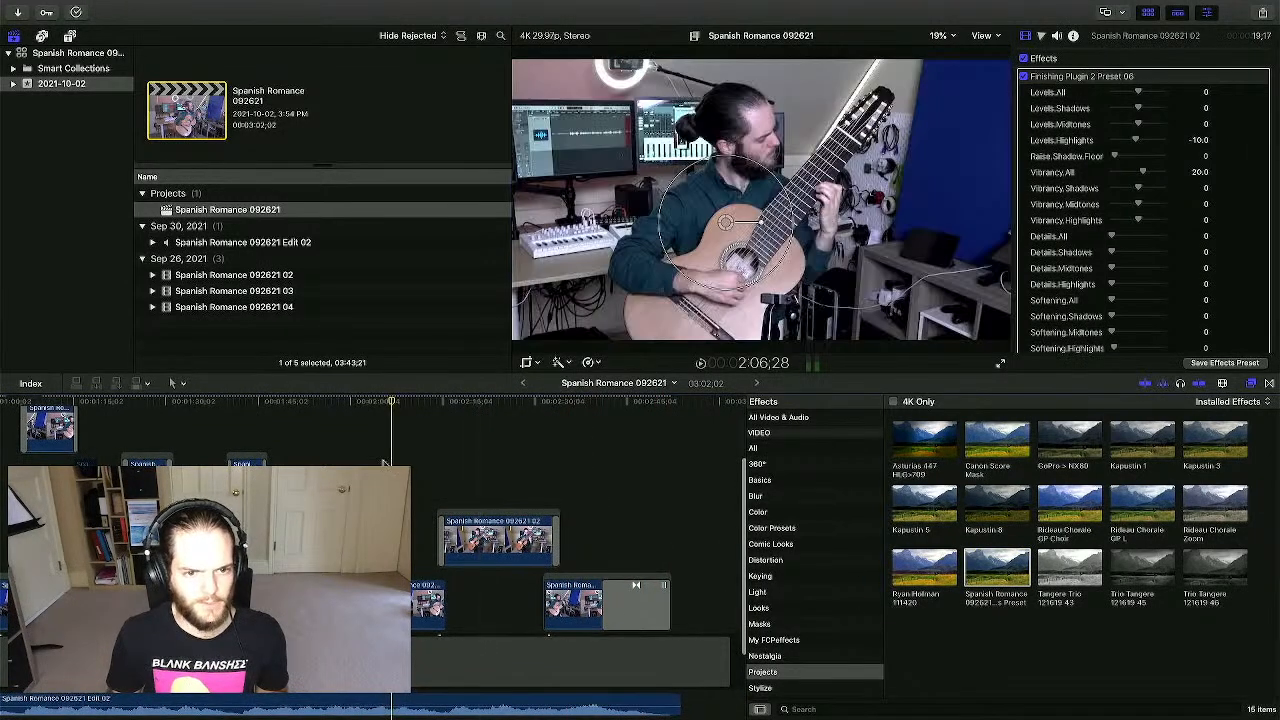
{"action": "scroll", "coordinate": [384, 462], "scroll_direction": "left", "scroll_amount": 5}
{"action": "left_click", "coordinate": [383, 461]}
{"action": "left_click", "coordinate": [275, 453]}
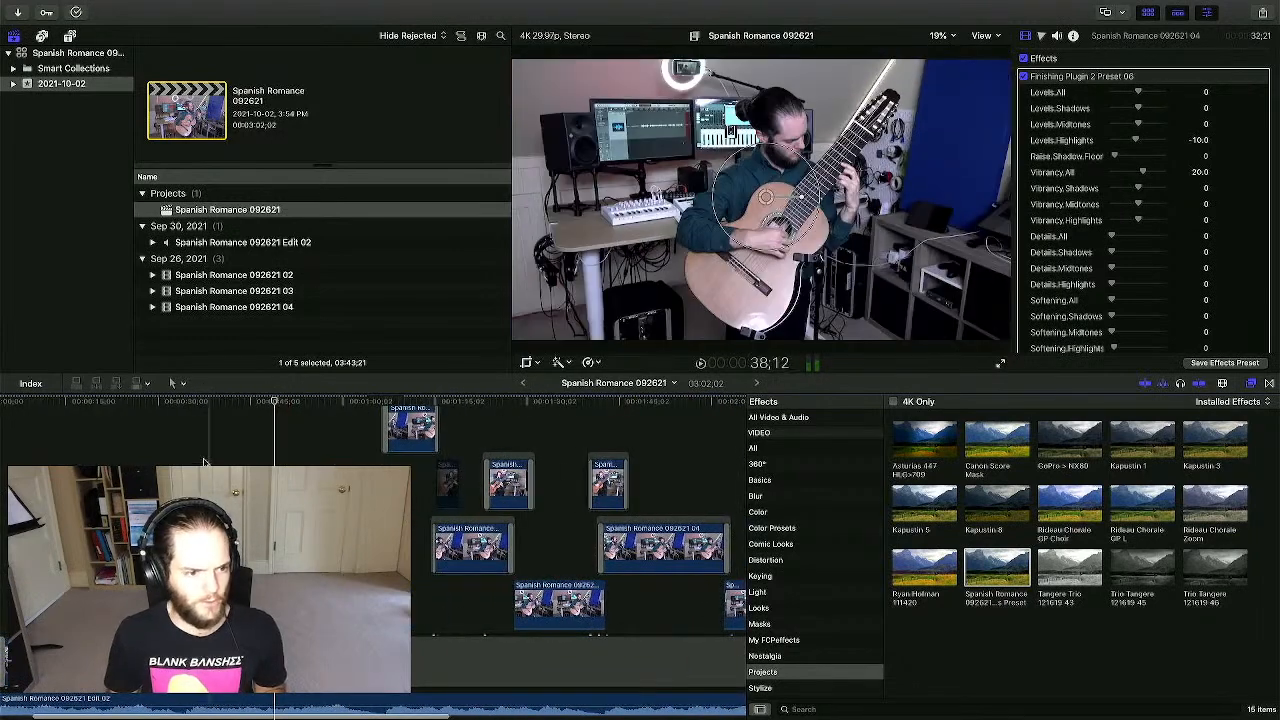
{"action": "left_click", "coordinate": [189, 455]}
{"action": "left_click", "coordinate": [396, 457]}
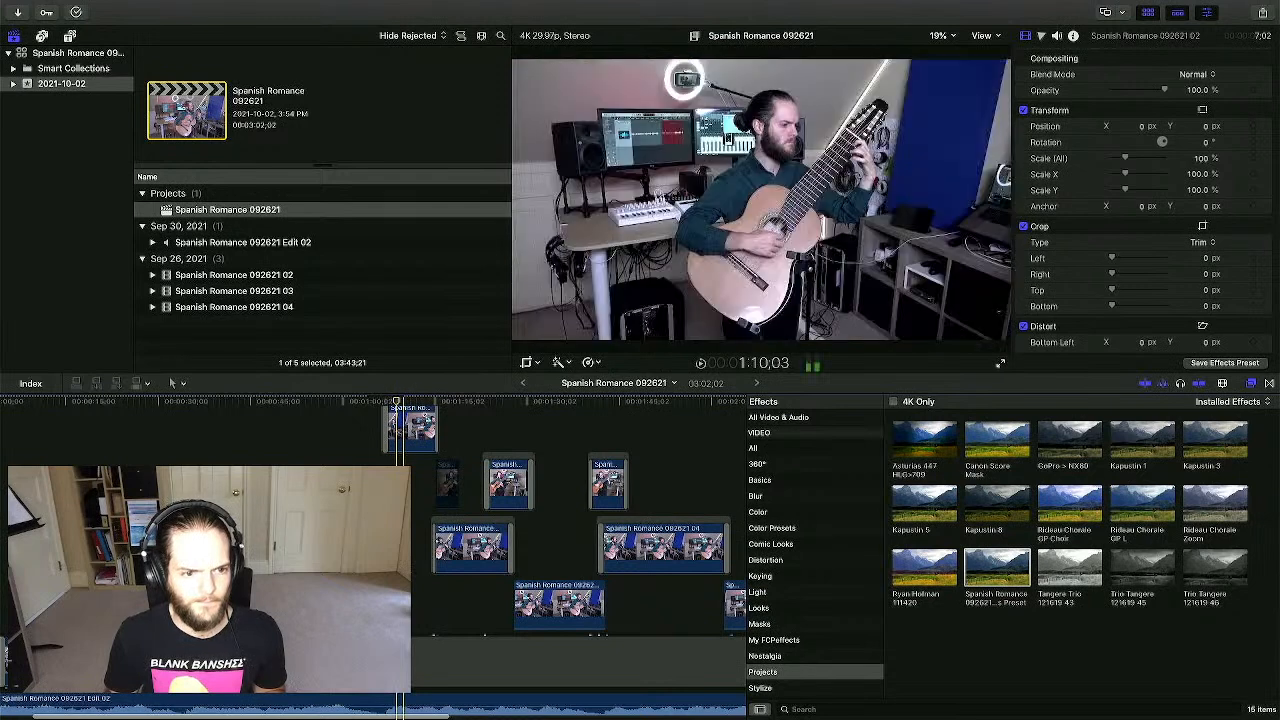
{"action": "left_click", "coordinate": [403, 428]}
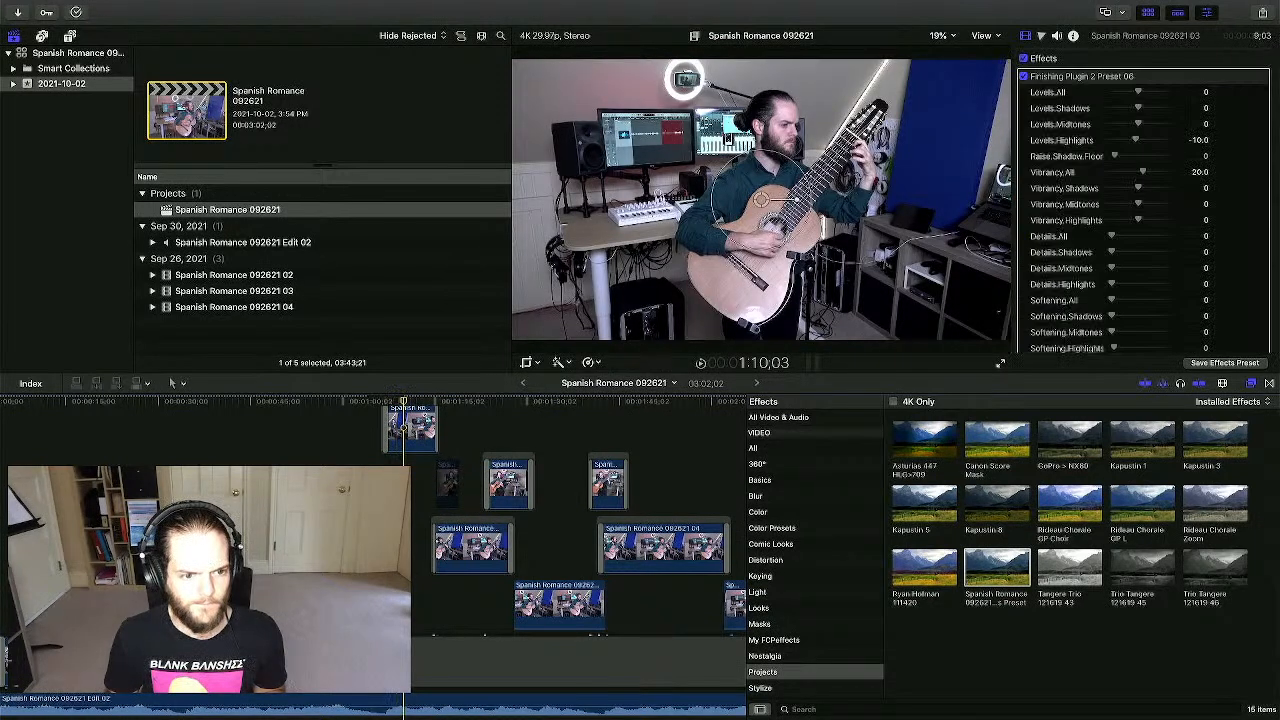
{"action": "left_click", "coordinate": [389, 428]}
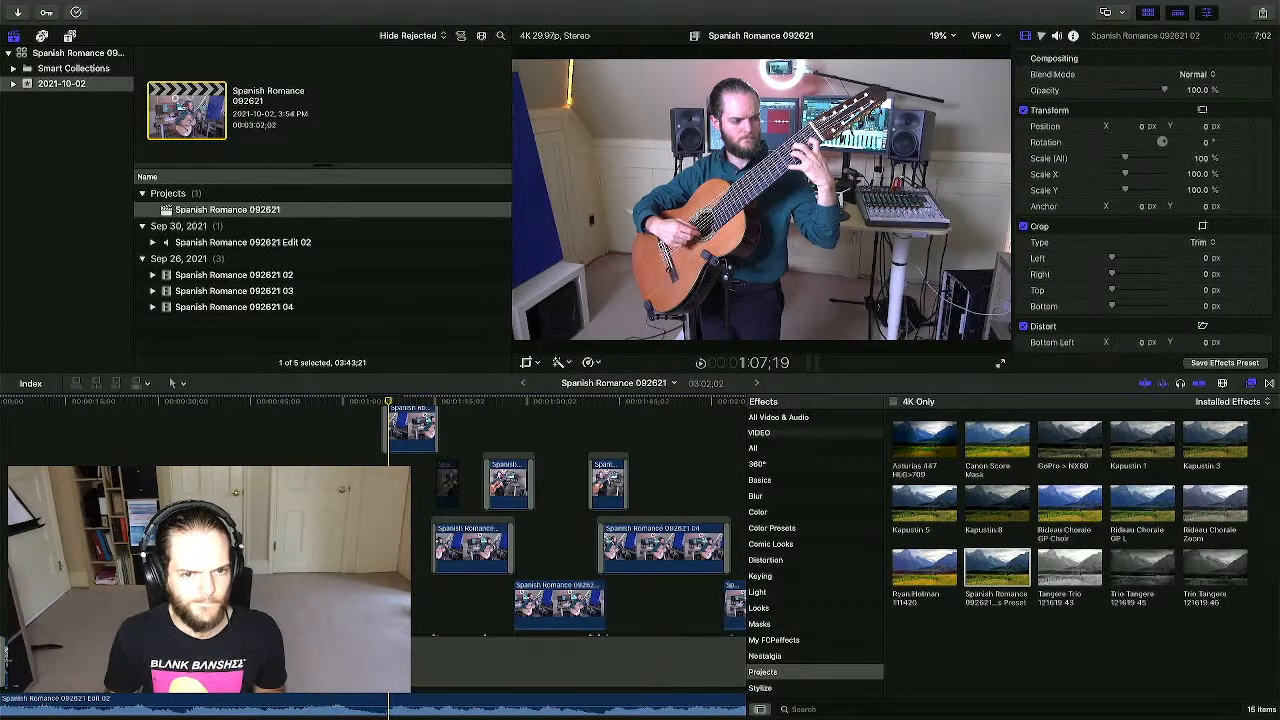
{"action": "left_click", "coordinate": [361, 488]}
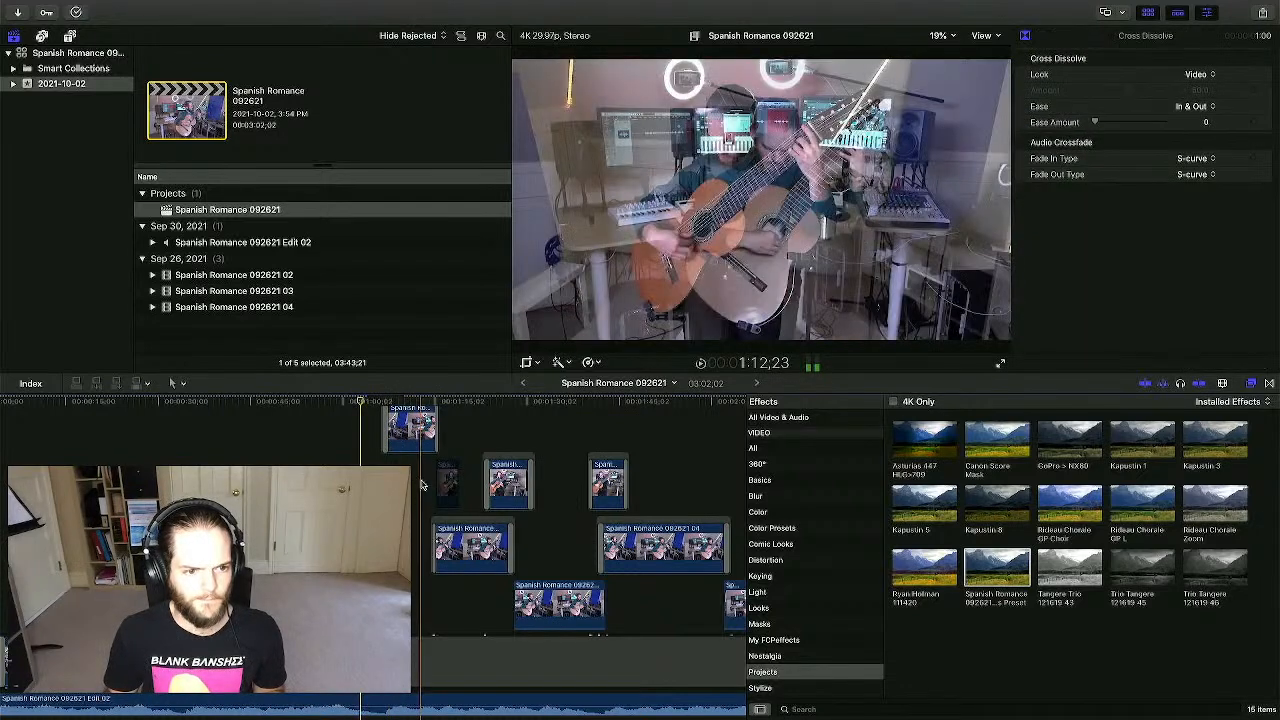
{"action": "left_click", "coordinate": [405, 484]}
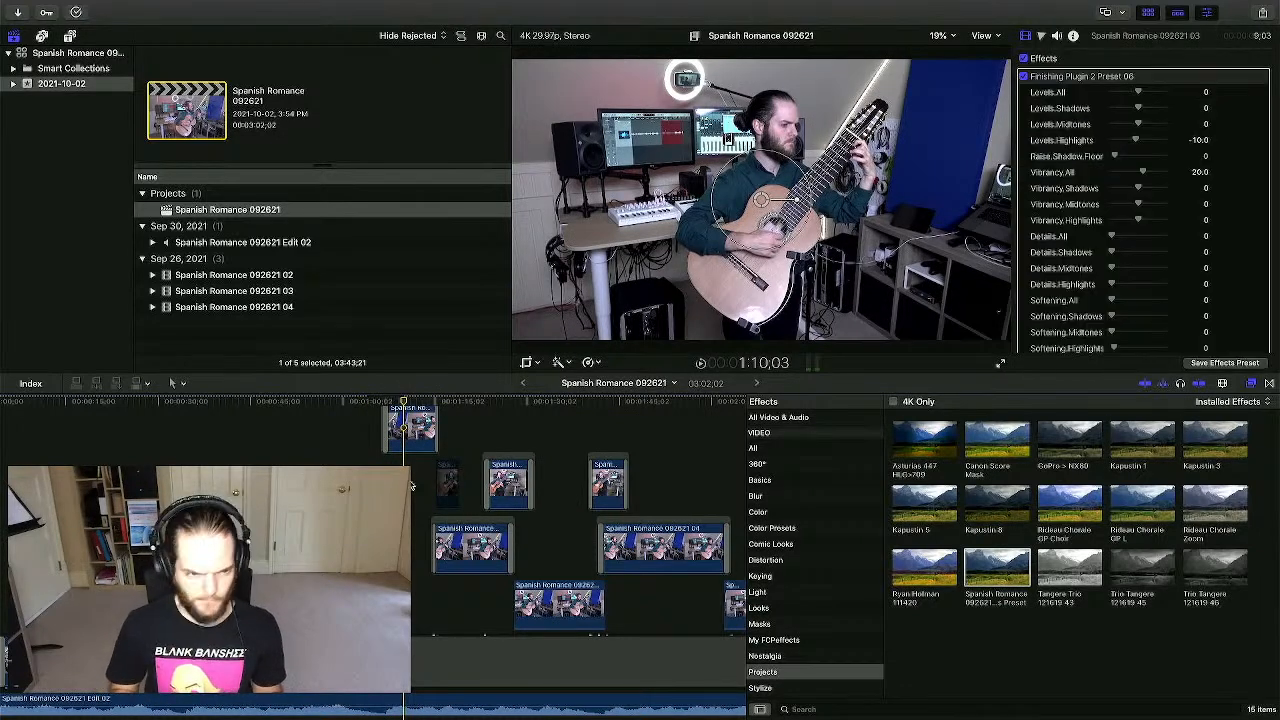
- Zoom into the timeline and drag the saved preset onto the Spanish Romance 092621 02 clip
{"action": "key", "text": "super+equal"}
{"action": "key", "text": "super+equal"}
{"action": "key", "text": "super+equal"}
{"action": "key", "text": "super+equal"}
{"action": "scroll", "coordinate": [412, 485], "scroll_direction": "up", "scroll_amount": 3}
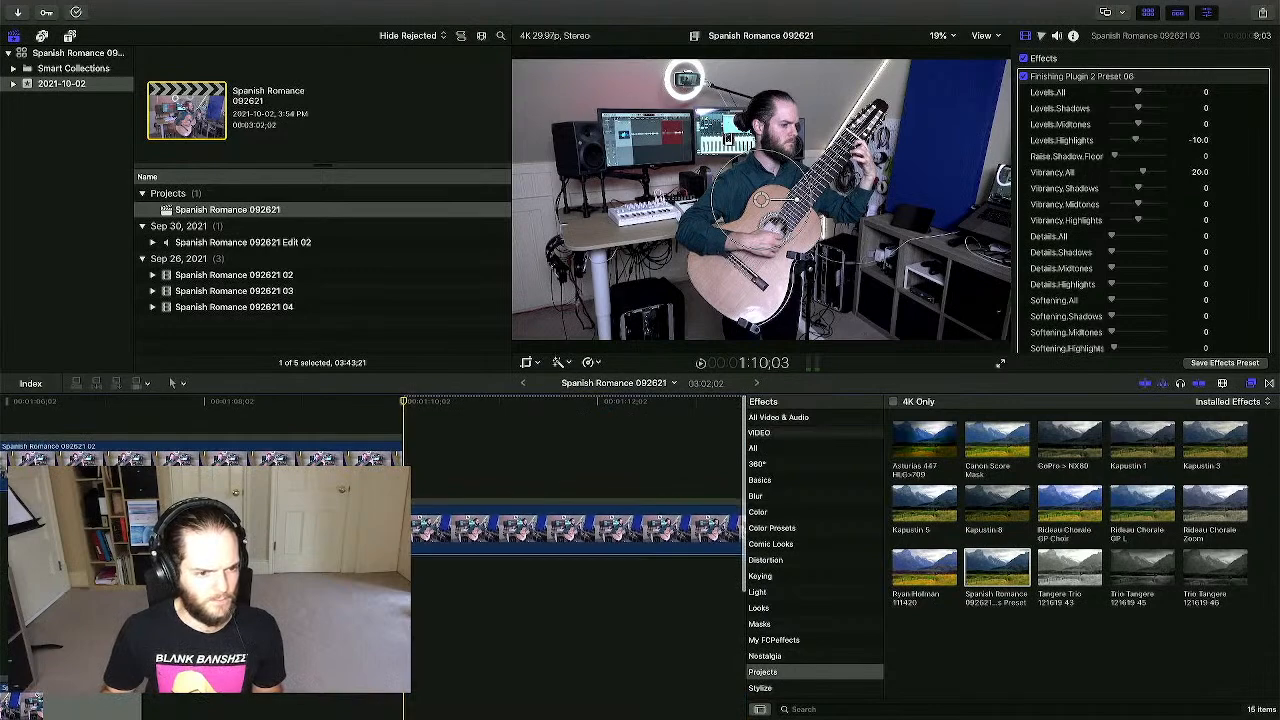
{"action": "left_click", "coordinate": [406, 520]}
{"action": "left_click", "coordinate": [262, 438]}
{"action": "scroll", "coordinate": [190, 430], "scroll_direction": "left", "scroll_amount": 6}
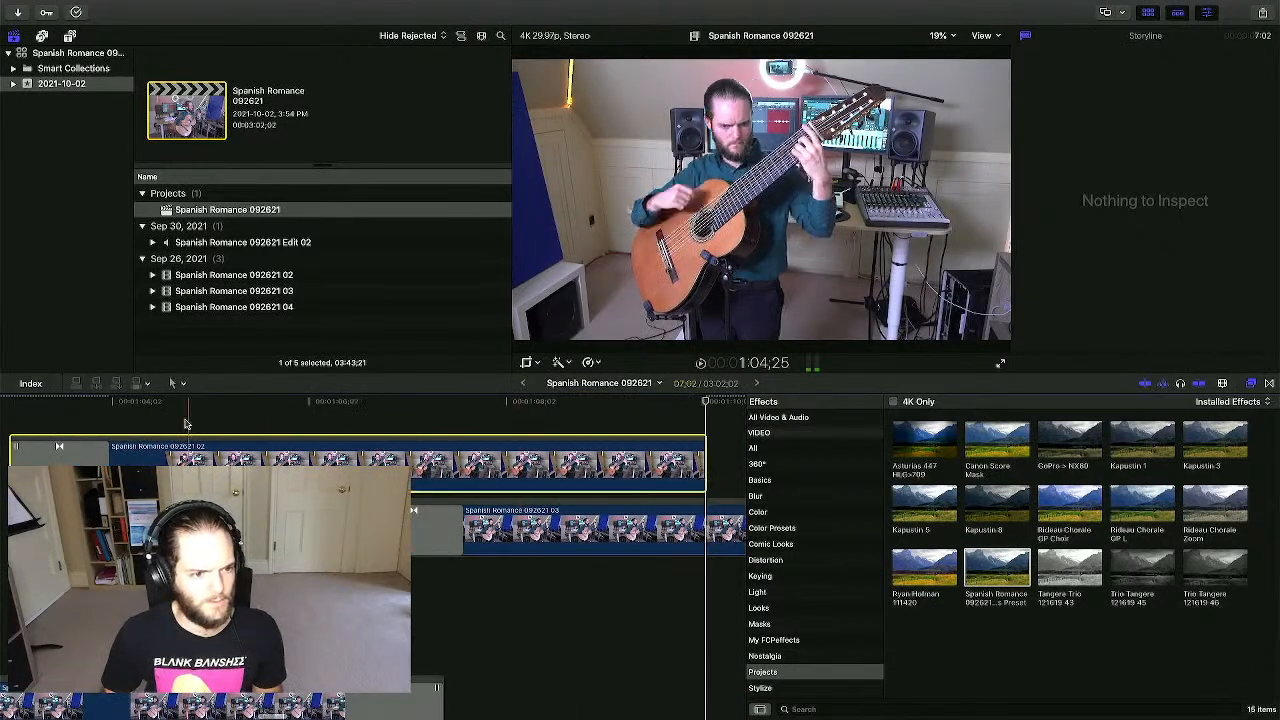
{"action": "key", "text": "space"}
{"action": "left_click_drag", "start_coordinate": [997, 568], "coordinate": [341, 462]}
- Zoom out to view the whole project and return the playhead to the start
{"action": "key", "text": "super+minus"}
{"action": "key", "text": "super+minus"}
{"action": "key", "text": "super+minus"}
{"action": "key", "text": "super+minus"}
{"action": "key", "text": "super+minus"}
{"action": "key", "text": "super+minus"}
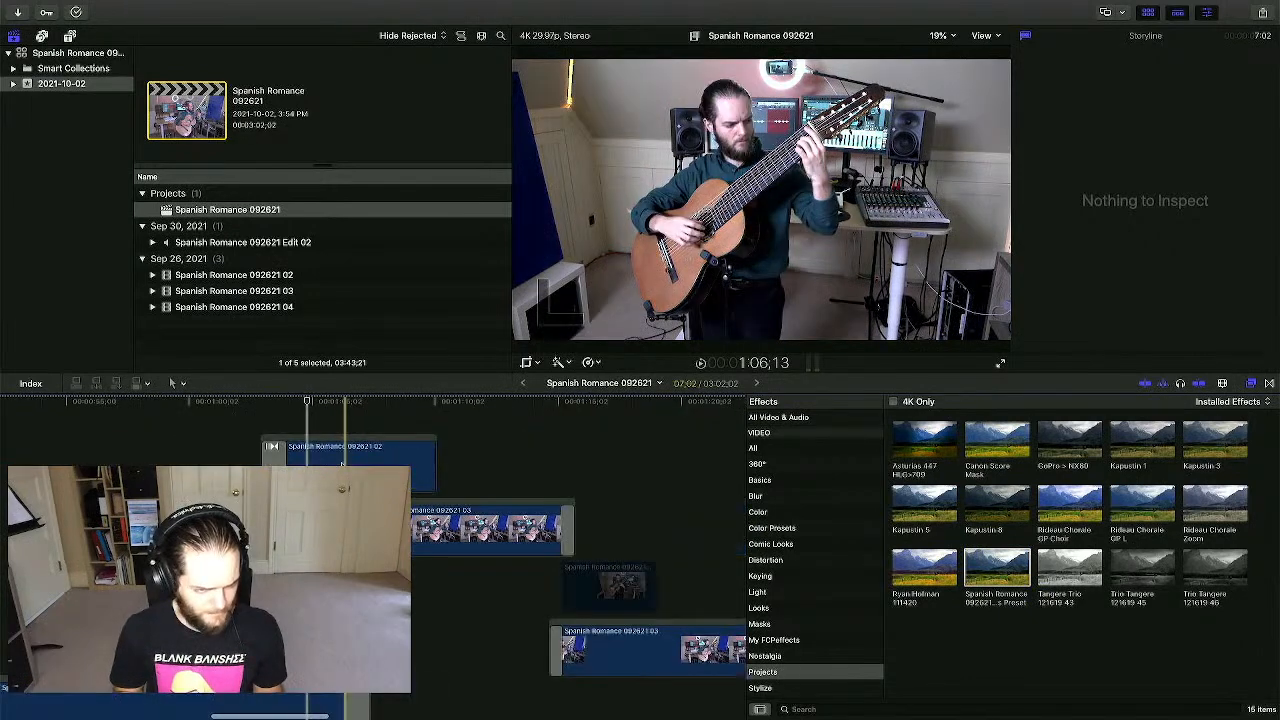
{"action": "key", "text": "super+minus"}
{"action": "scroll", "coordinate": [341, 462], "scroll_direction": "down", "scroll_amount": 5}
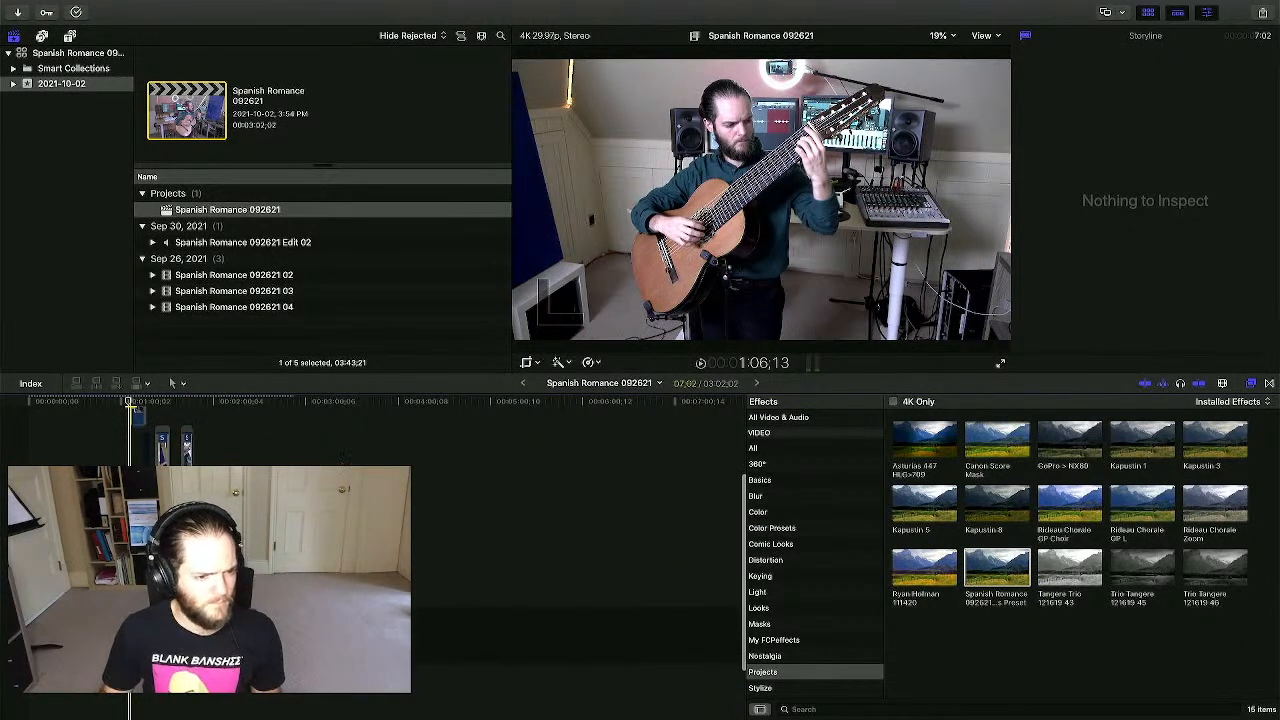
{"action": "left_click", "coordinate": [34, 440]}
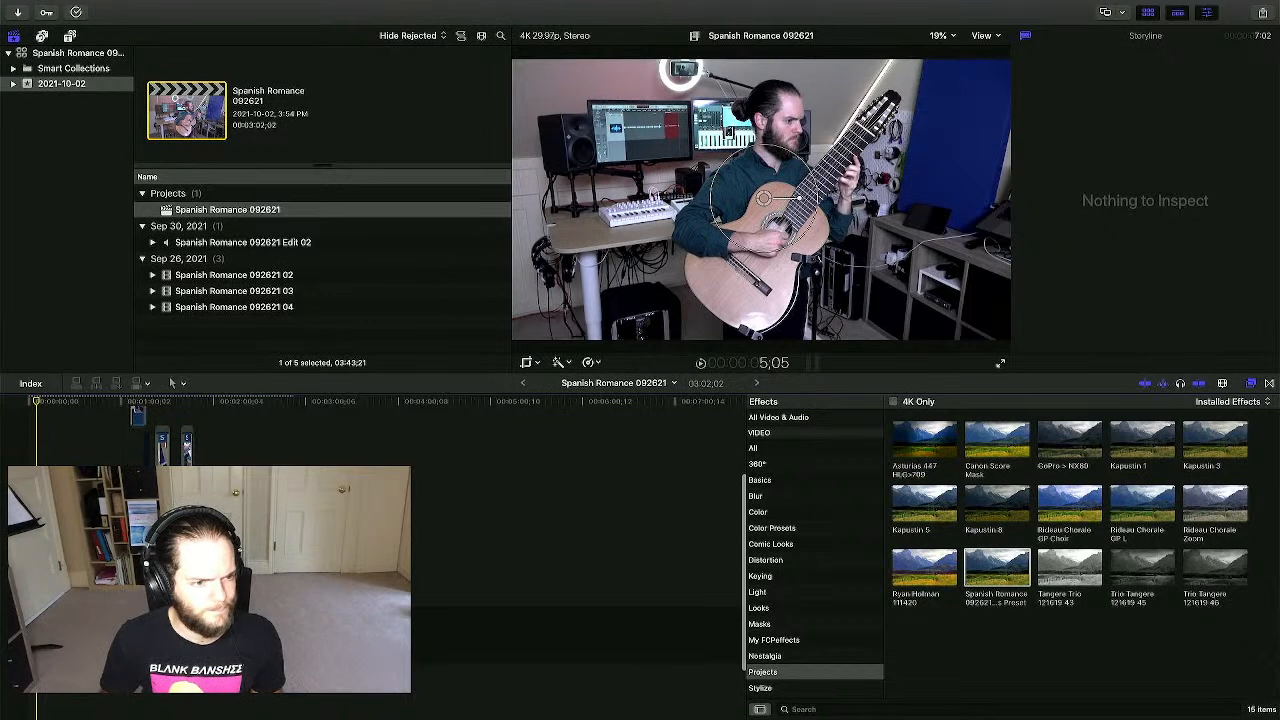
{"action": "key", "text": "Home"}
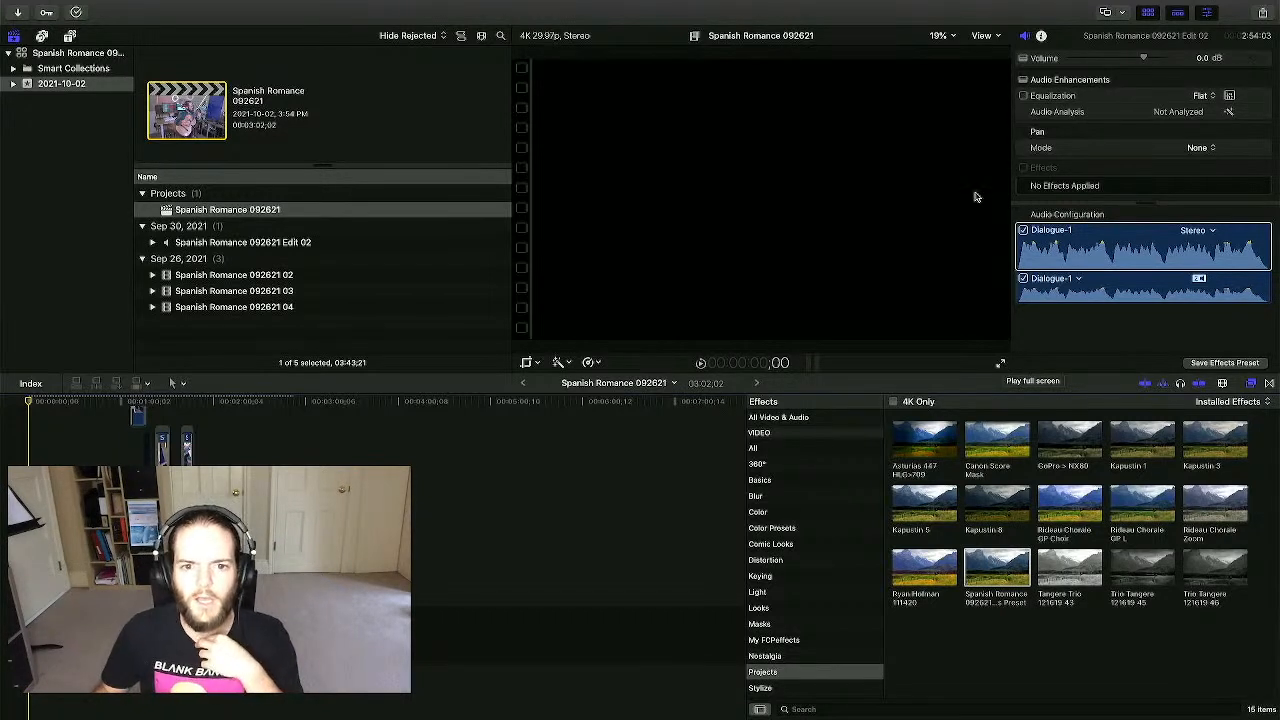
- Switch the viewer to Better Quality playback and play the Spanish Romance 092621 edit full screen
{"action": "left_click", "coordinate": [982, 37]}
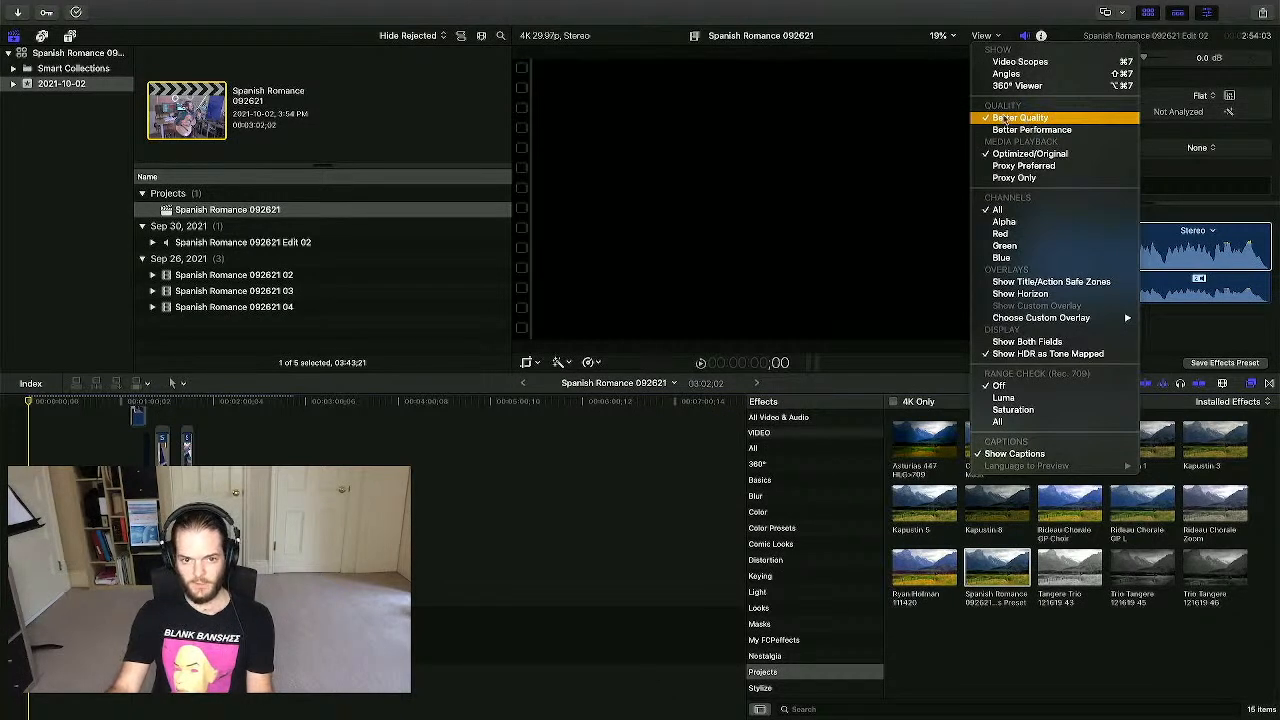
{"action": "left_click", "coordinate": [1001, 118]}
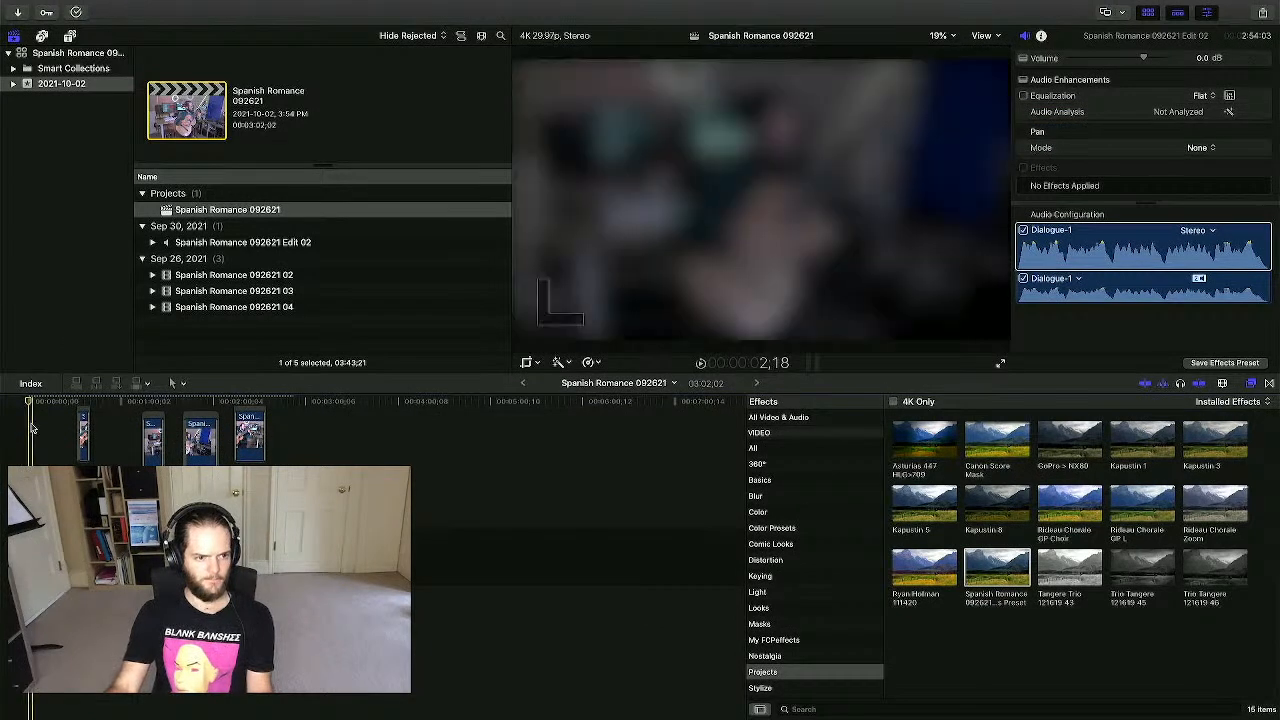
{"action": "scroll", "coordinate": [34, 441], "scroll_direction": "up", "scroll_amount": 5}
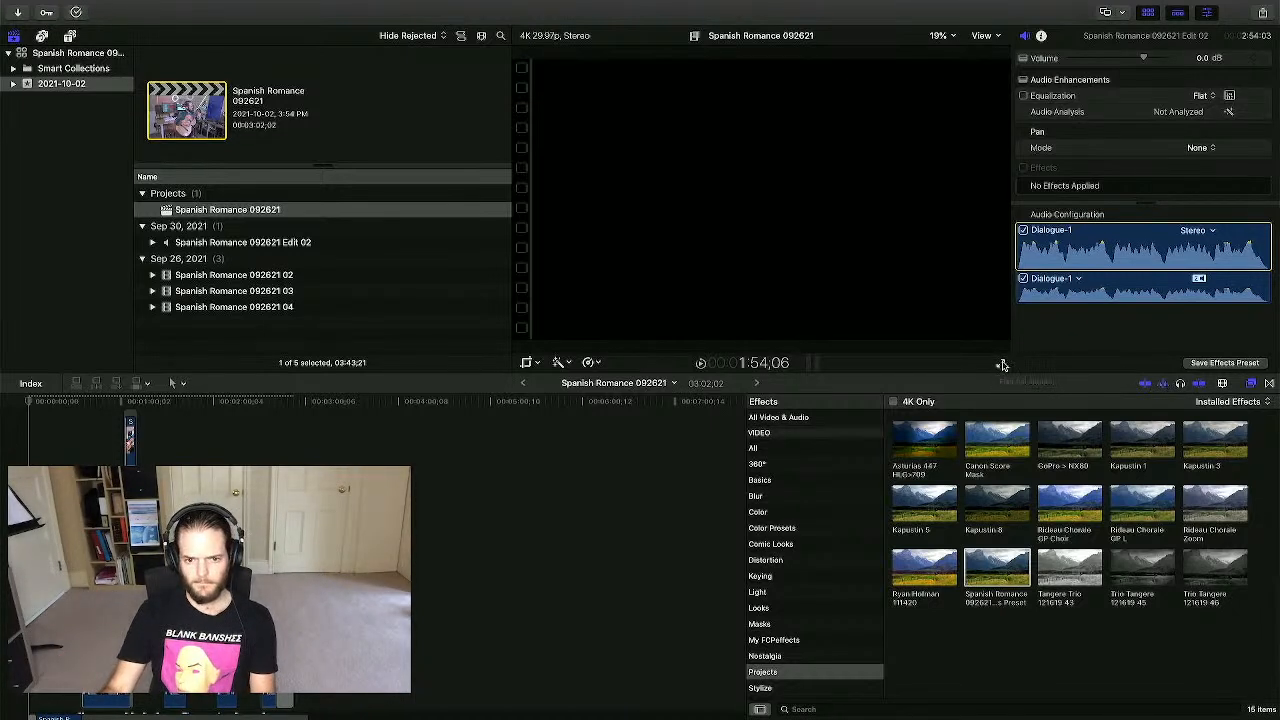
{"action": "left_click", "coordinate": [1004, 364]}
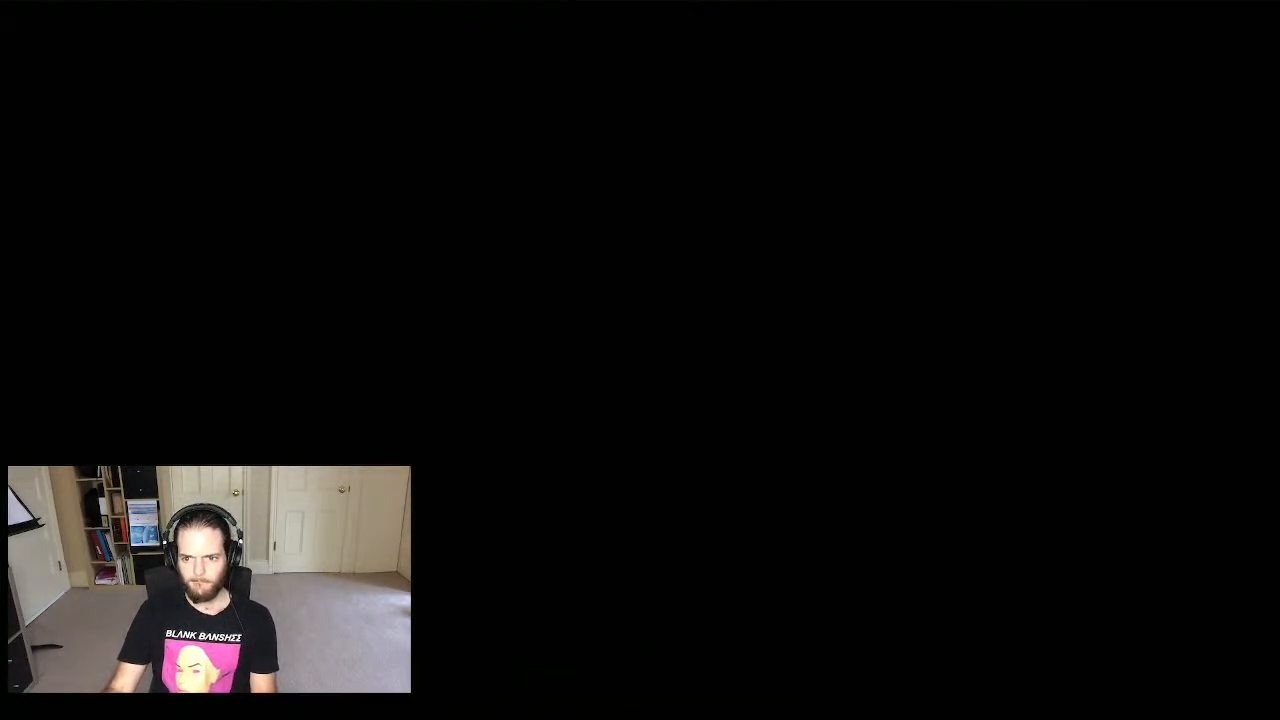
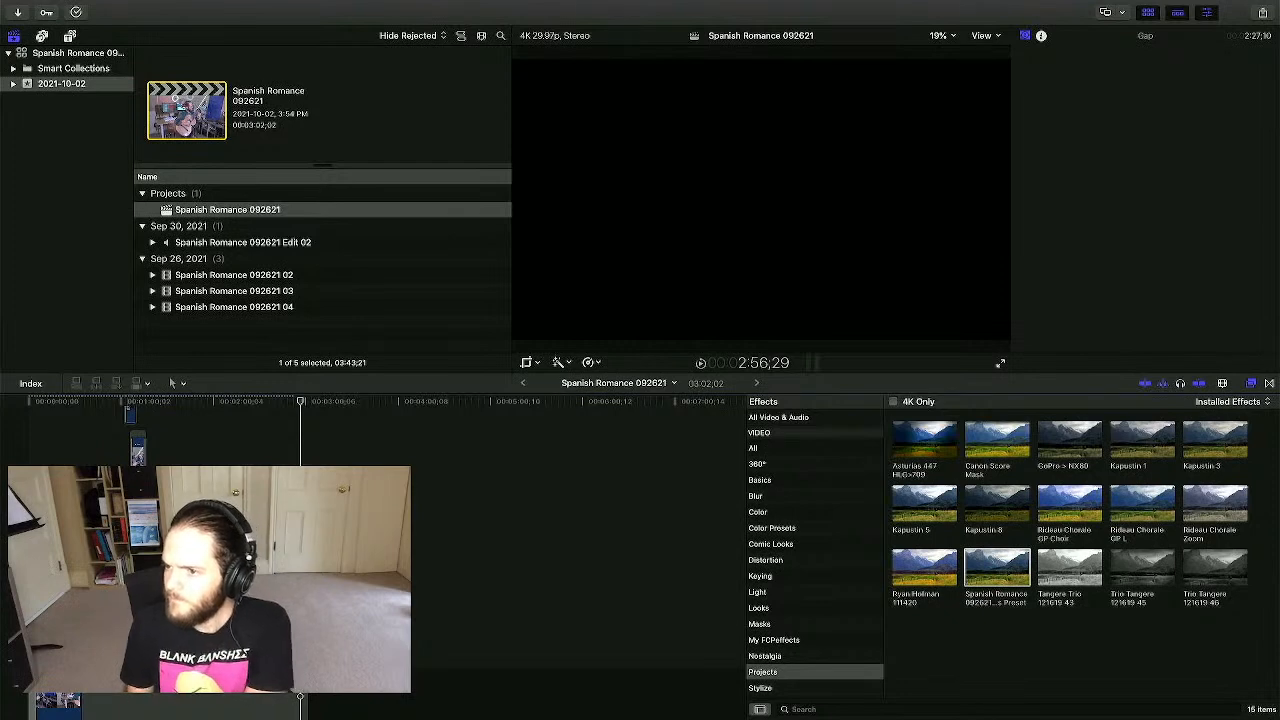
- Leave the Spanish Romance 092621 project and show all windows and desktops in Mission Control
{"action": "key", "text": "super+Tab"}
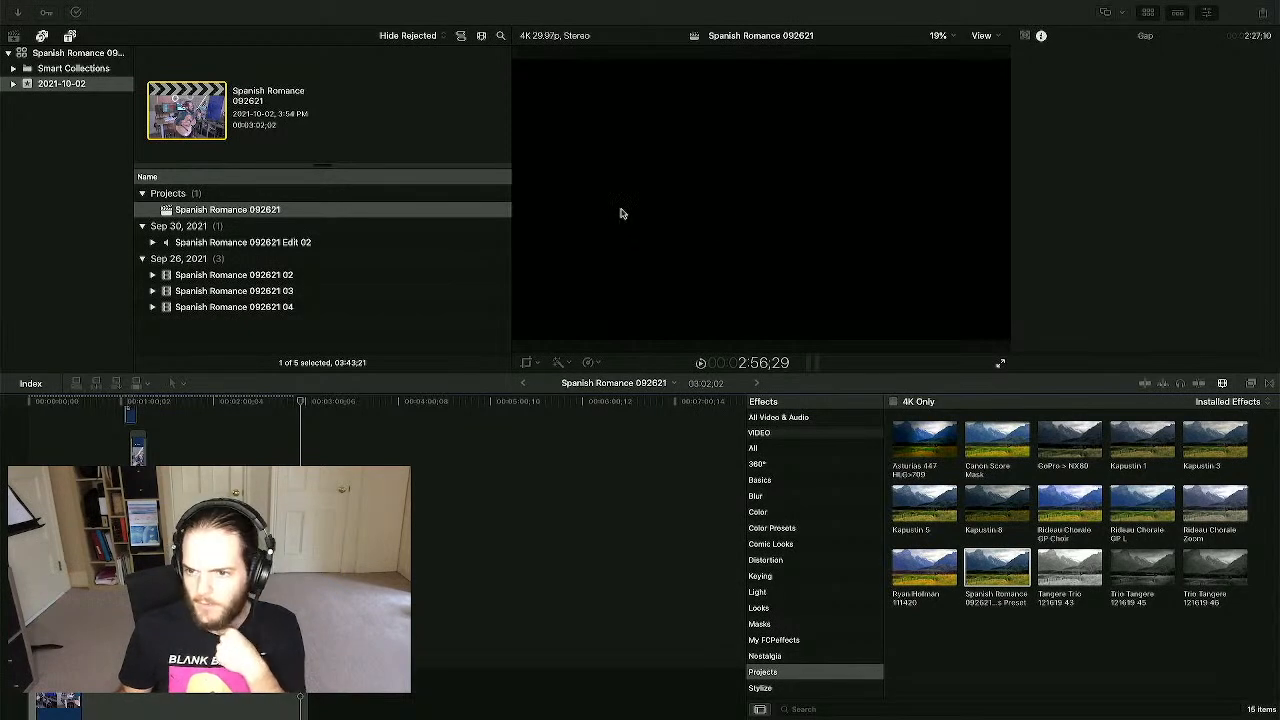
{"action": "key", "text": "ctrl+Up"}
- Play the 10-second JBS AV logo clip full screen in QuickTime Player, then close it
{"action": "left_click_drag", "start_coordinate": [620, 45], "coordinate": [364, 44]}
{"action": "left_click", "coordinate": [393, 296]}
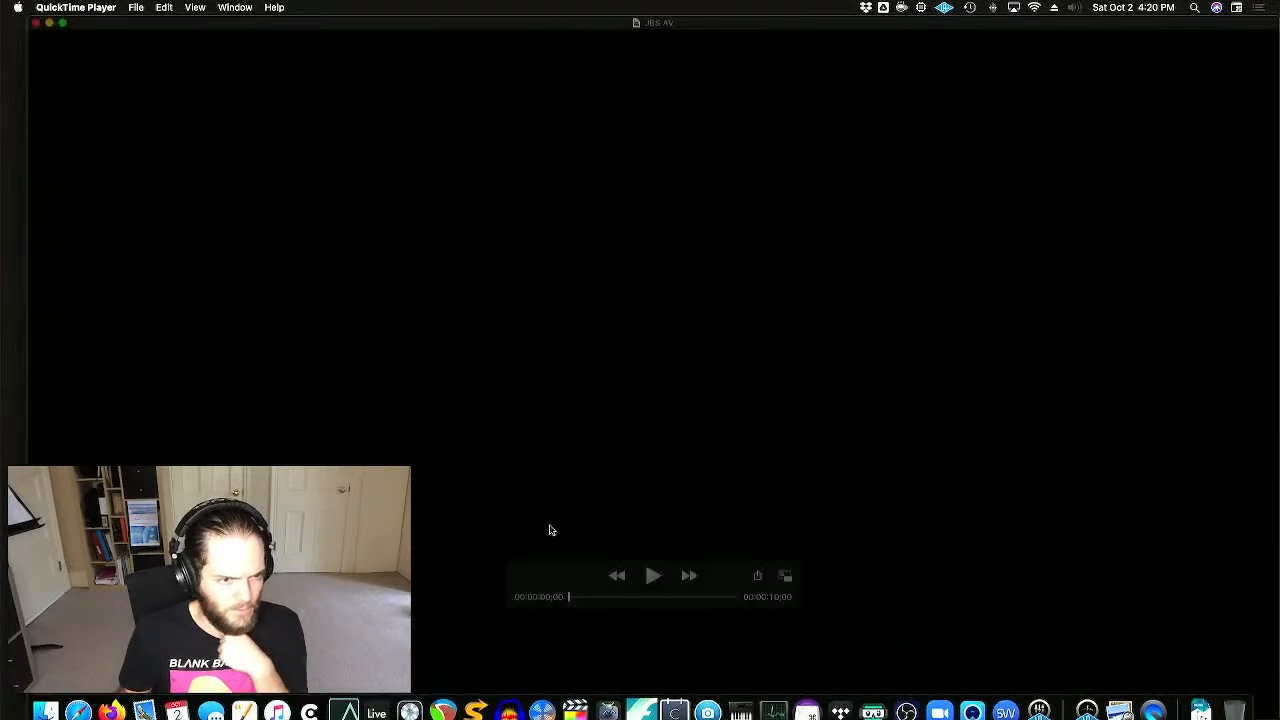
{"action": "key", "text": "space"}
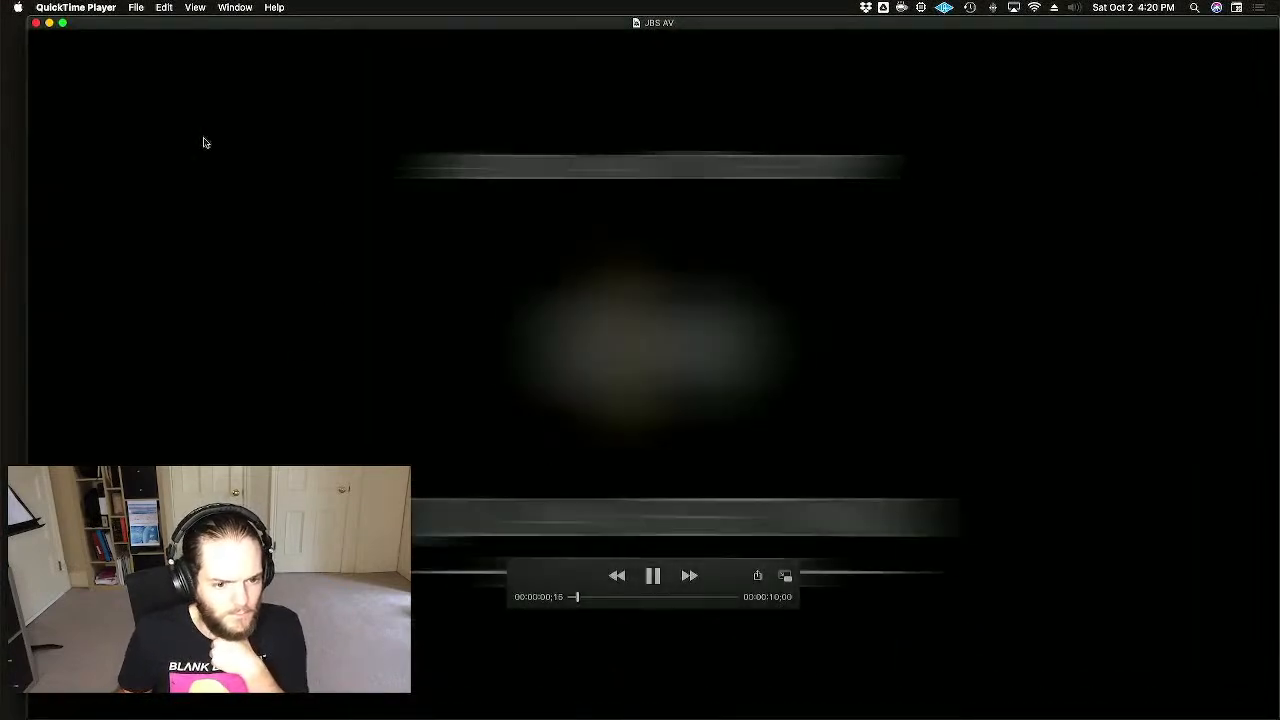
{"action": "left_click", "coordinate": [61, 22]}
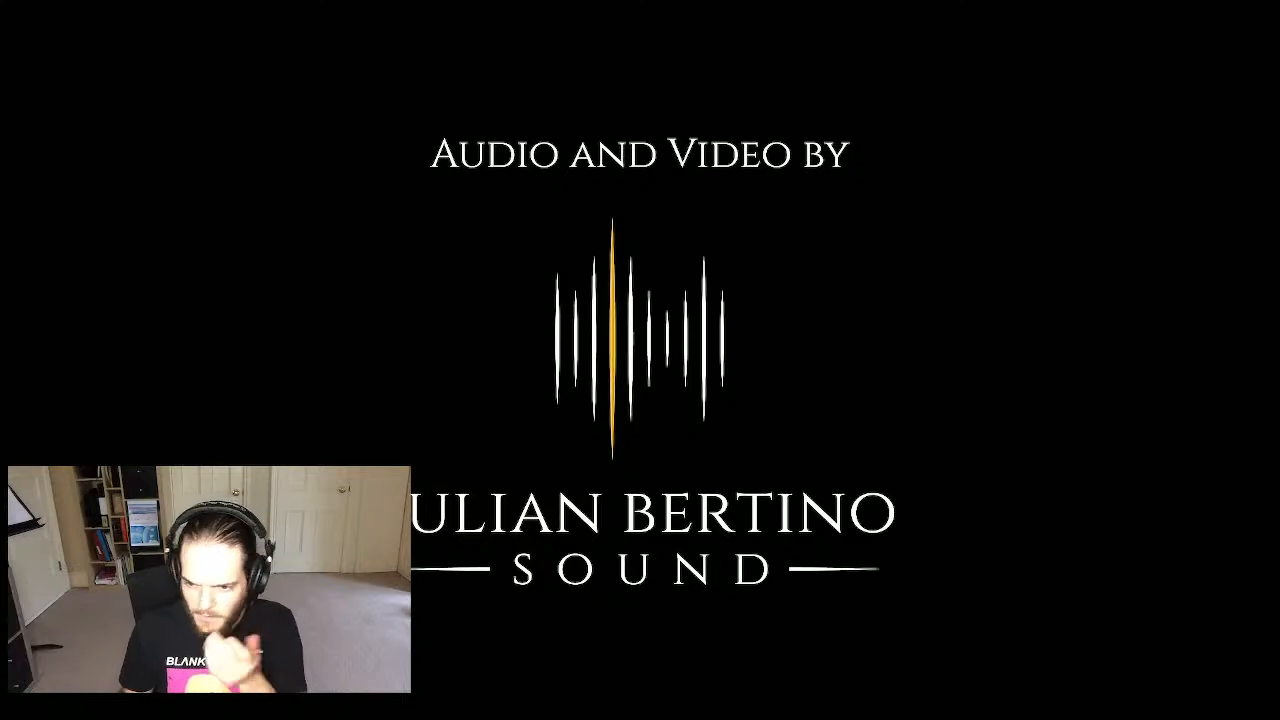
{"action": "mouse_move", "coordinate": [65, 3]}
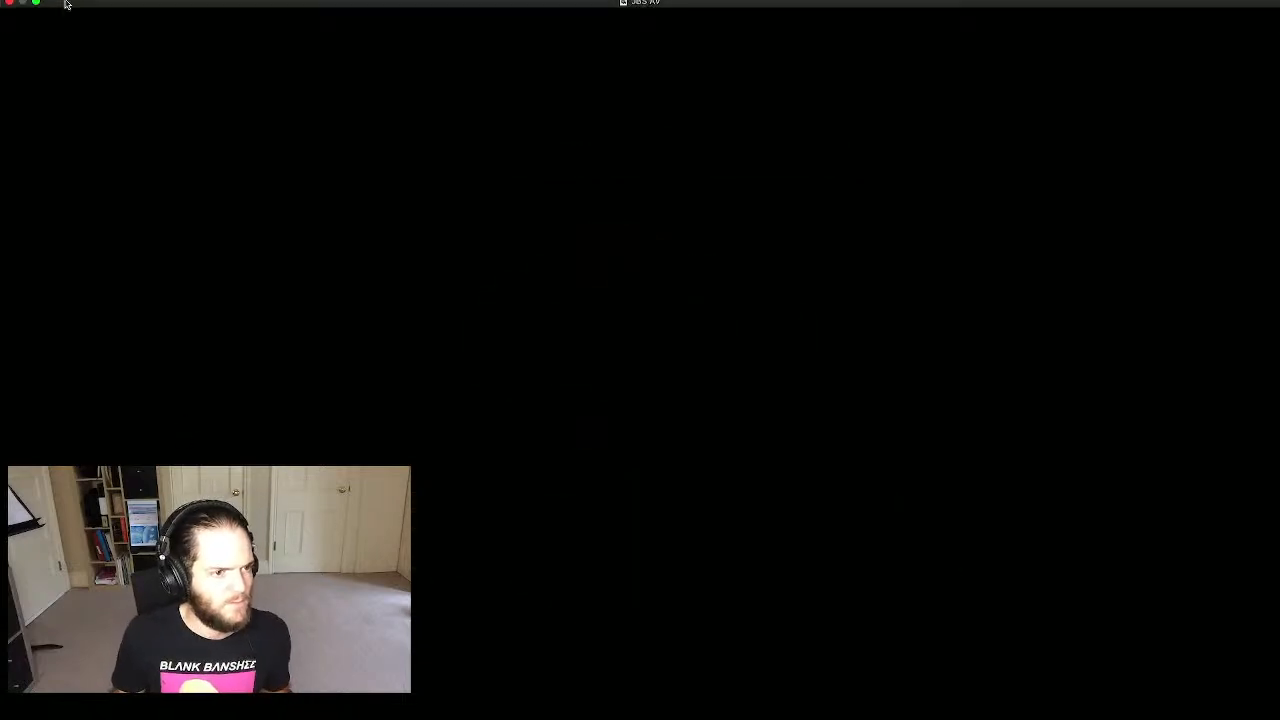
{"action": "left_click", "coordinate": [9, 22]}
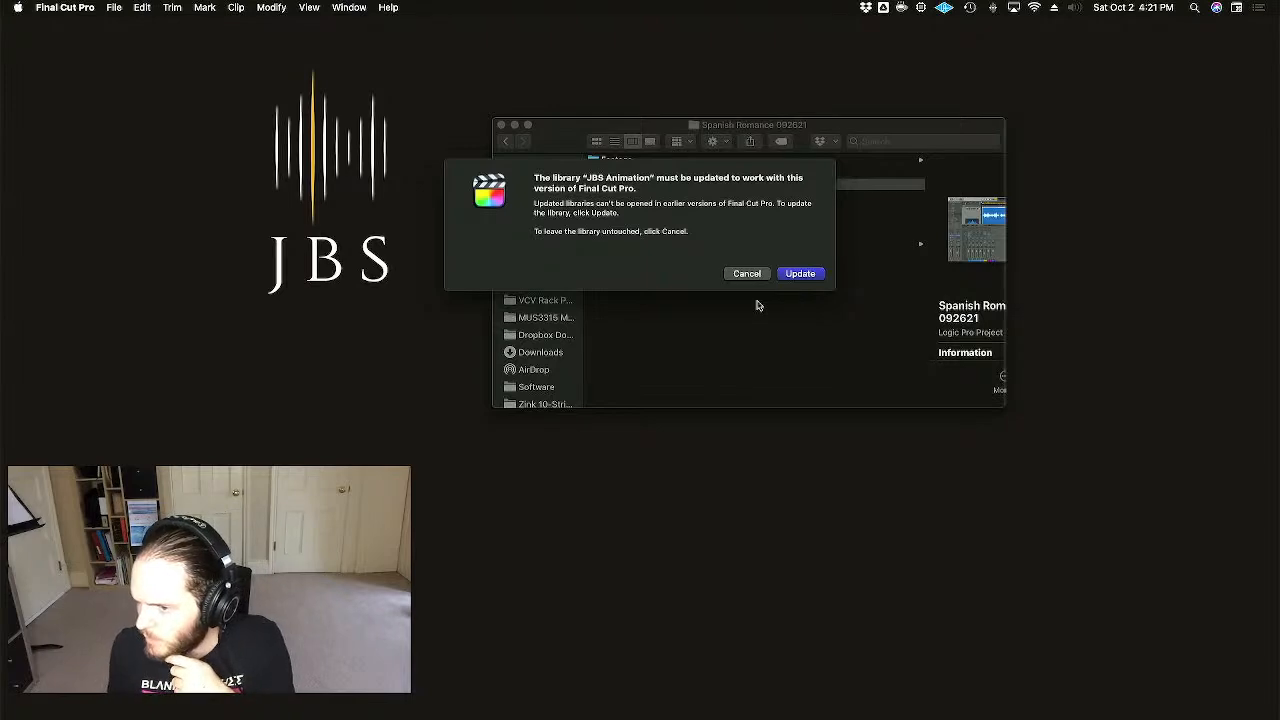
- Update the JBS Animation library and preview the JBS Logo and JBS Logo Spirals Concert Name slates
{"action": "left_click", "coordinate": [805, 274]}
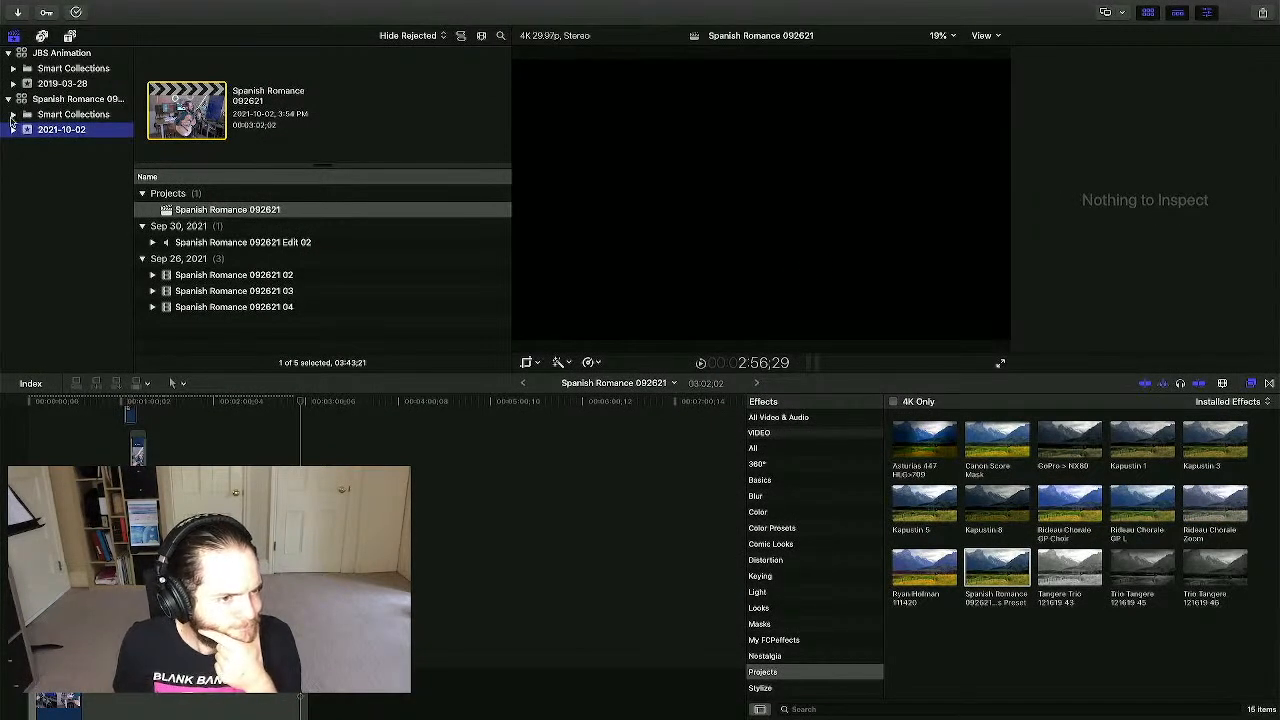
{"action": "left_click", "coordinate": [62, 54]}
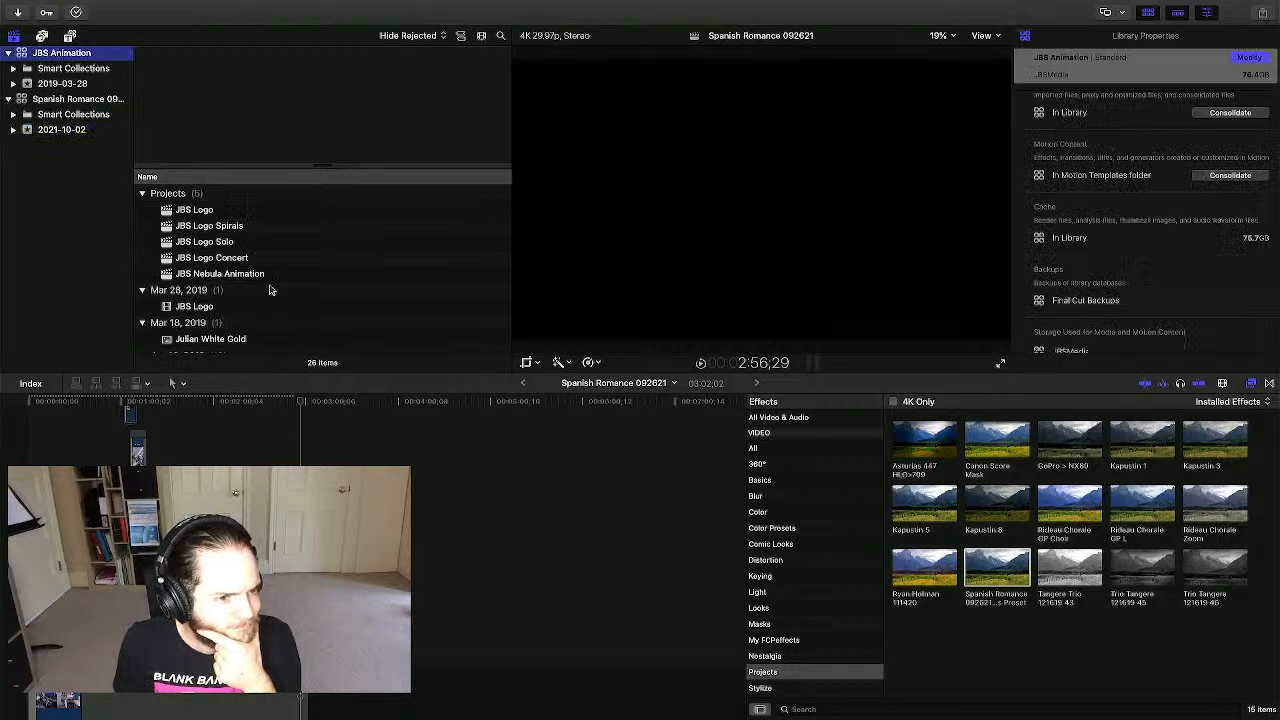
{"action": "double_click", "coordinate": [198, 210]}
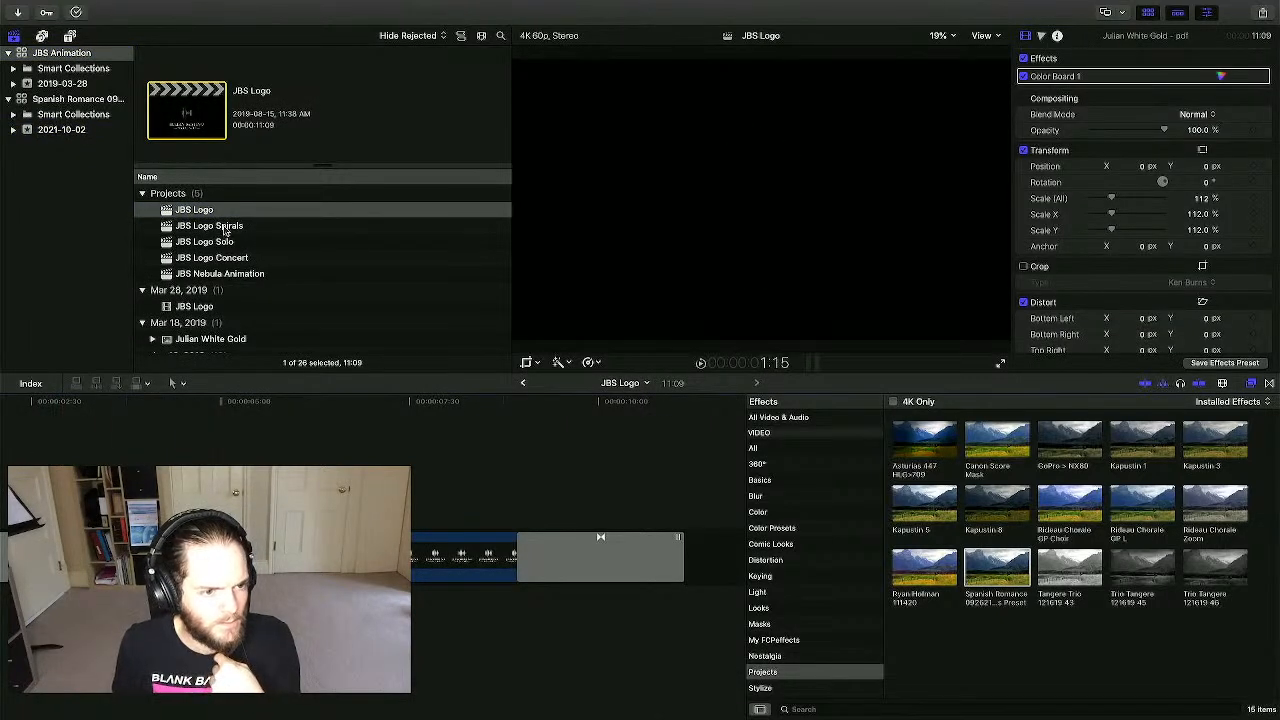
{"action": "double_click", "coordinate": [226, 229]}
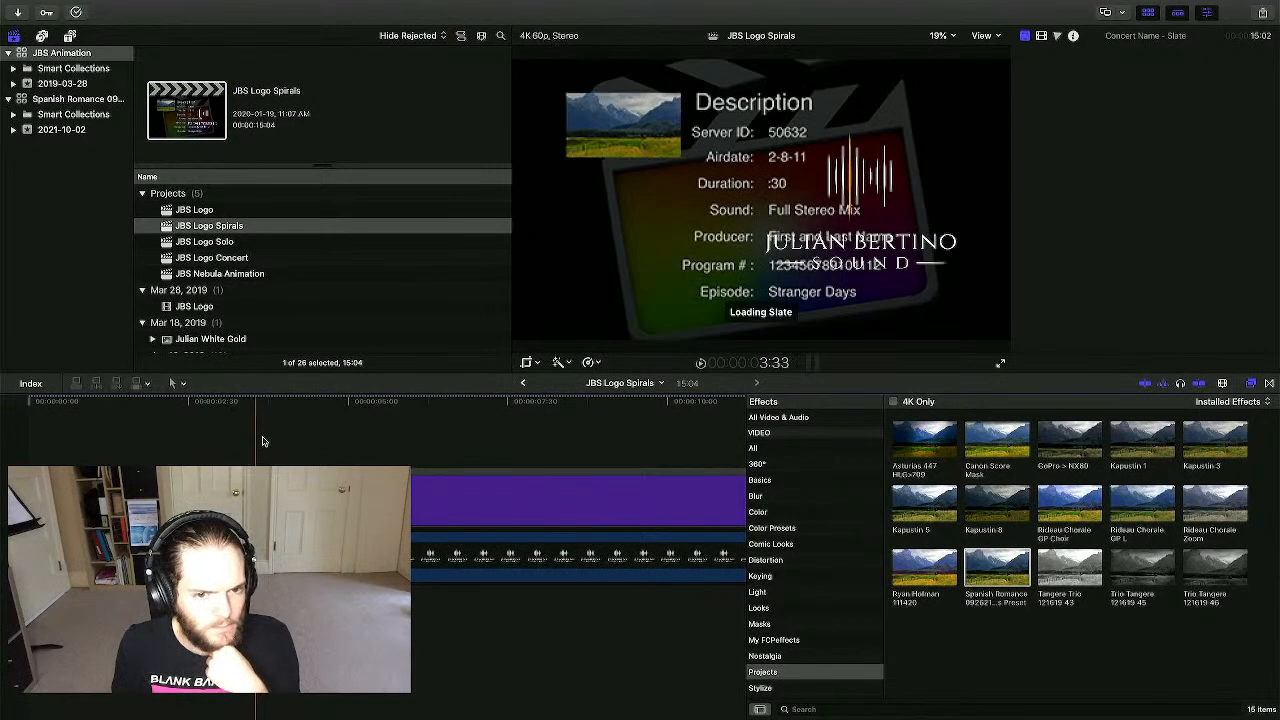
{"action": "left_click", "coordinate": [338, 440]}
{"action": "left_click", "coordinate": [391, 438]}
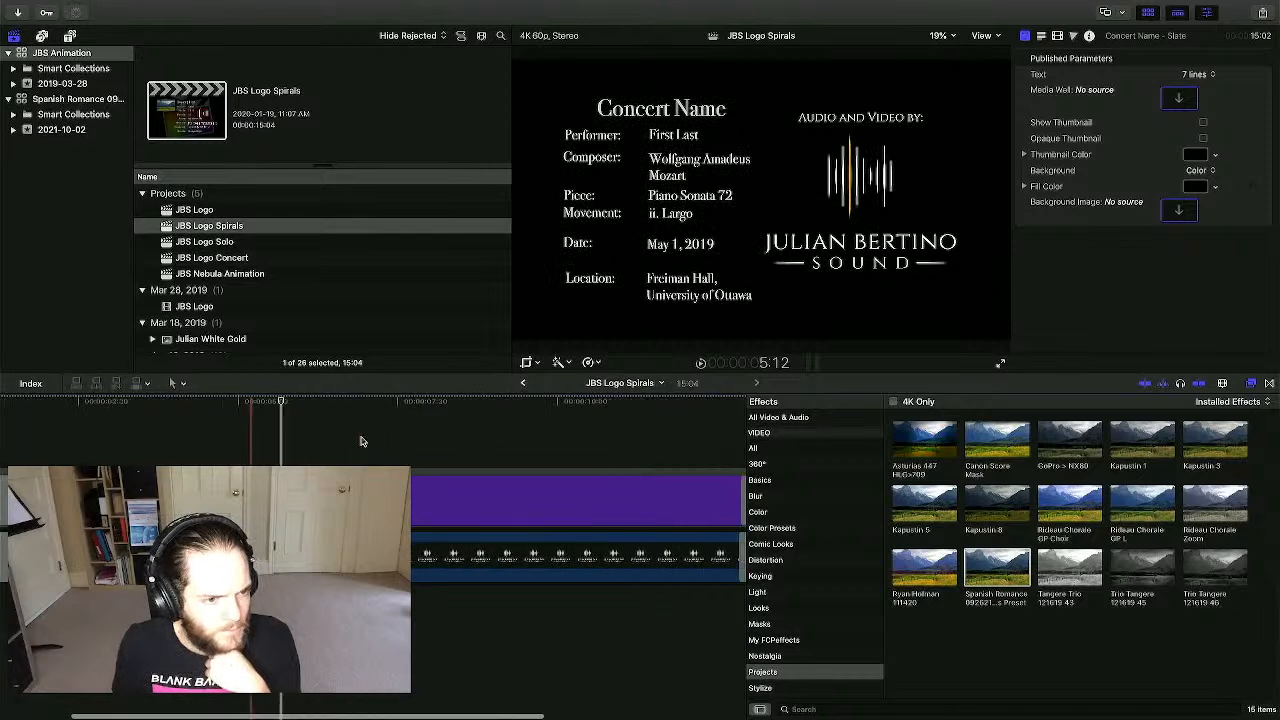
{"action": "scroll", "coordinate": [362, 441], "scroll_direction": "right", "scroll_amount": 3}
- Compare the JBS Logo Solo, Concert and Nebula projects, then open JBS Logo Solo
{"action": "double_click", "coordinate": [219, 242]}
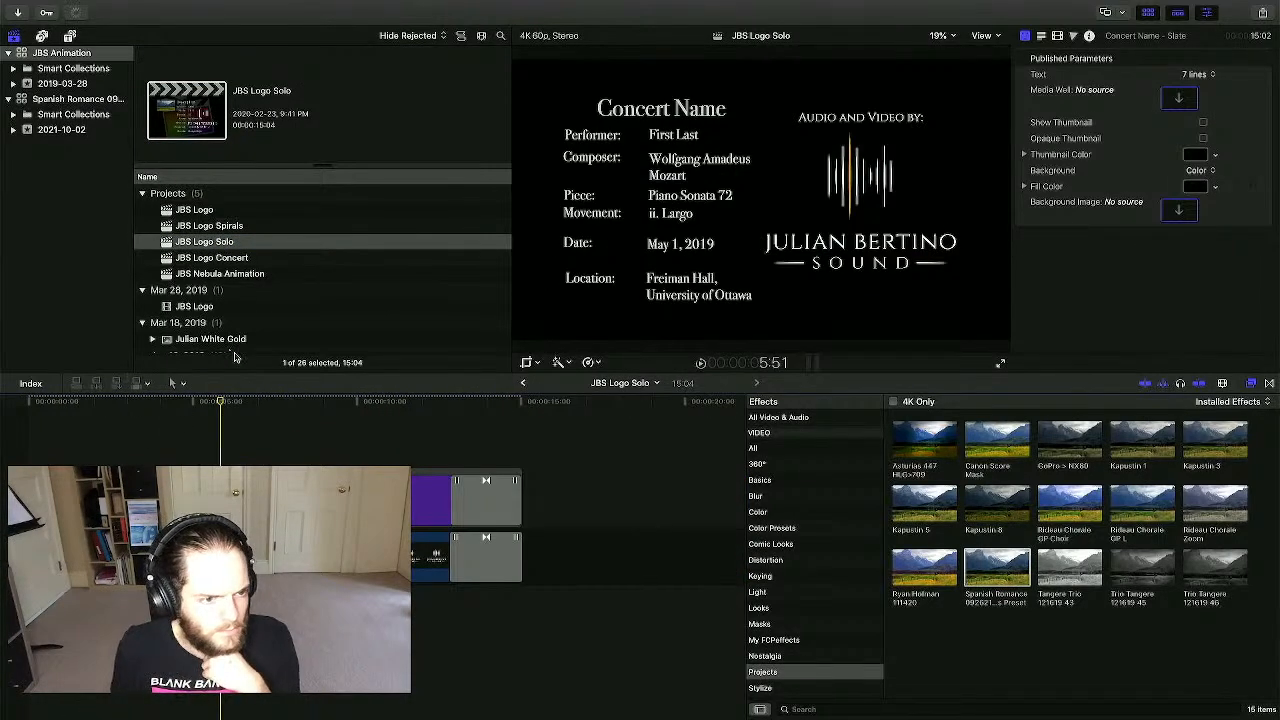
{"action": "double_click", "coordinate": [215, 257]}
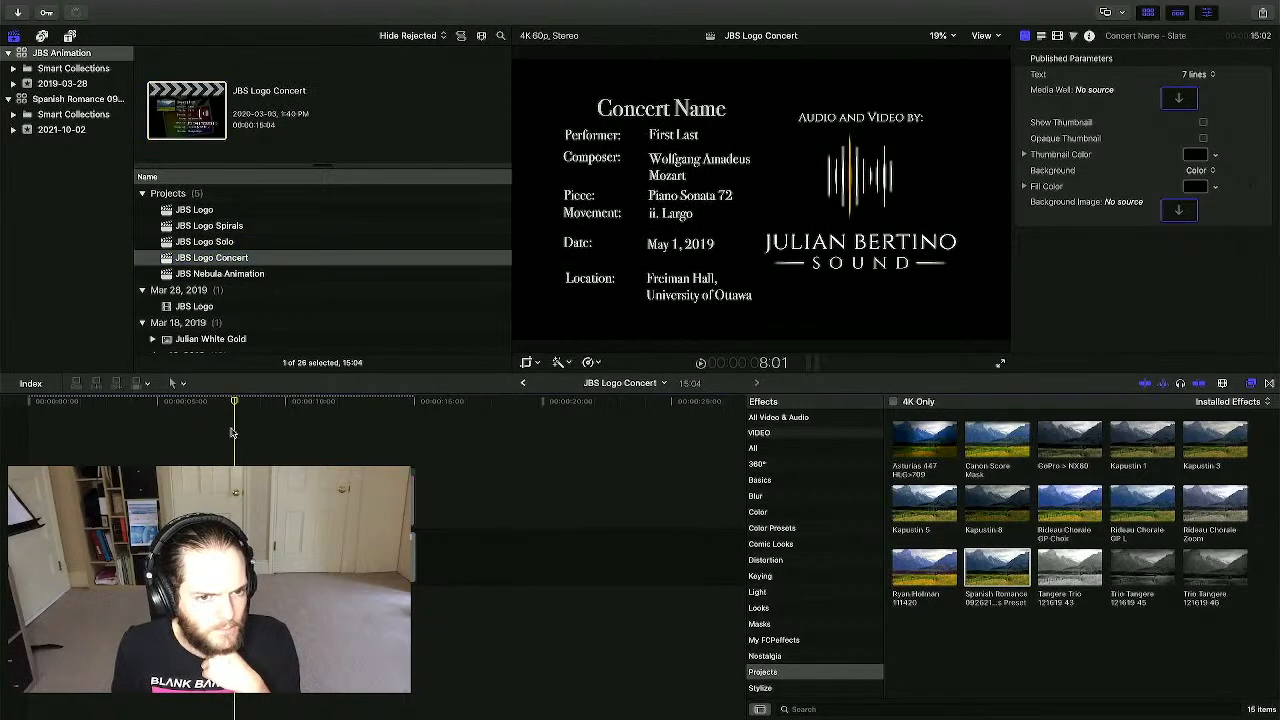
{"action": "double_click", "coordinate": [219, 273]}
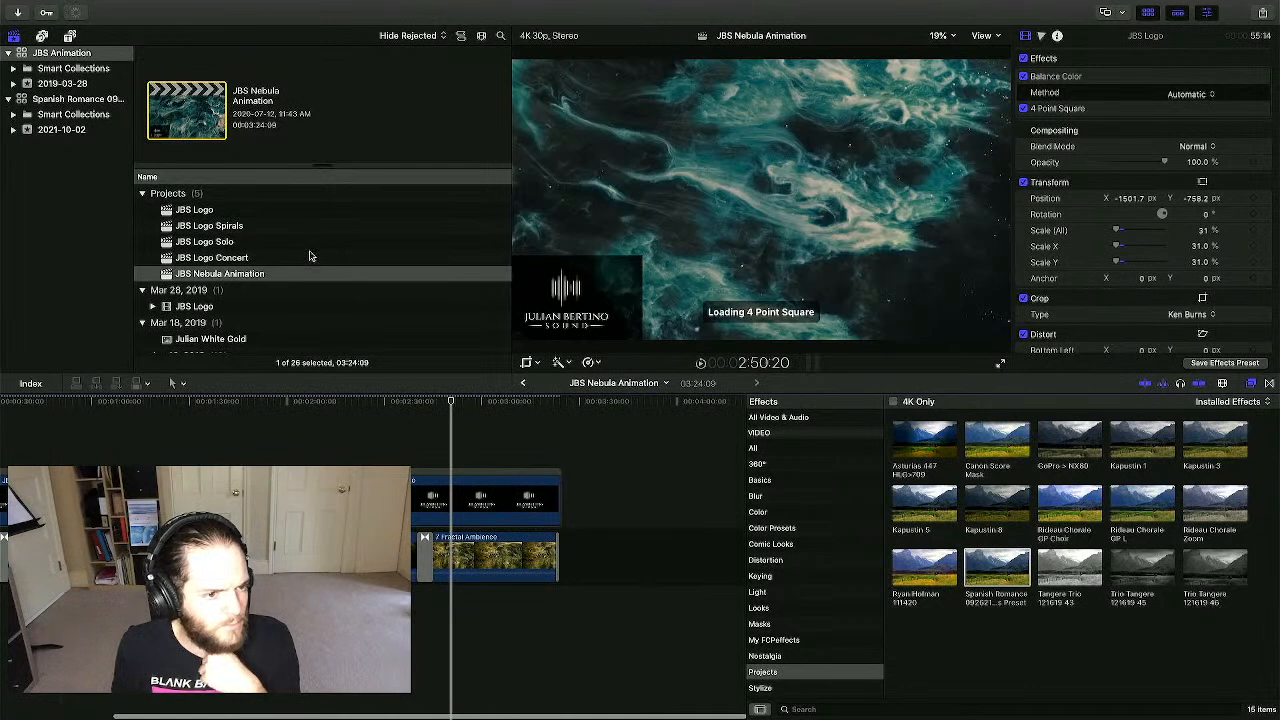
{"action": "left_click", "coordinate": [200, 241]}
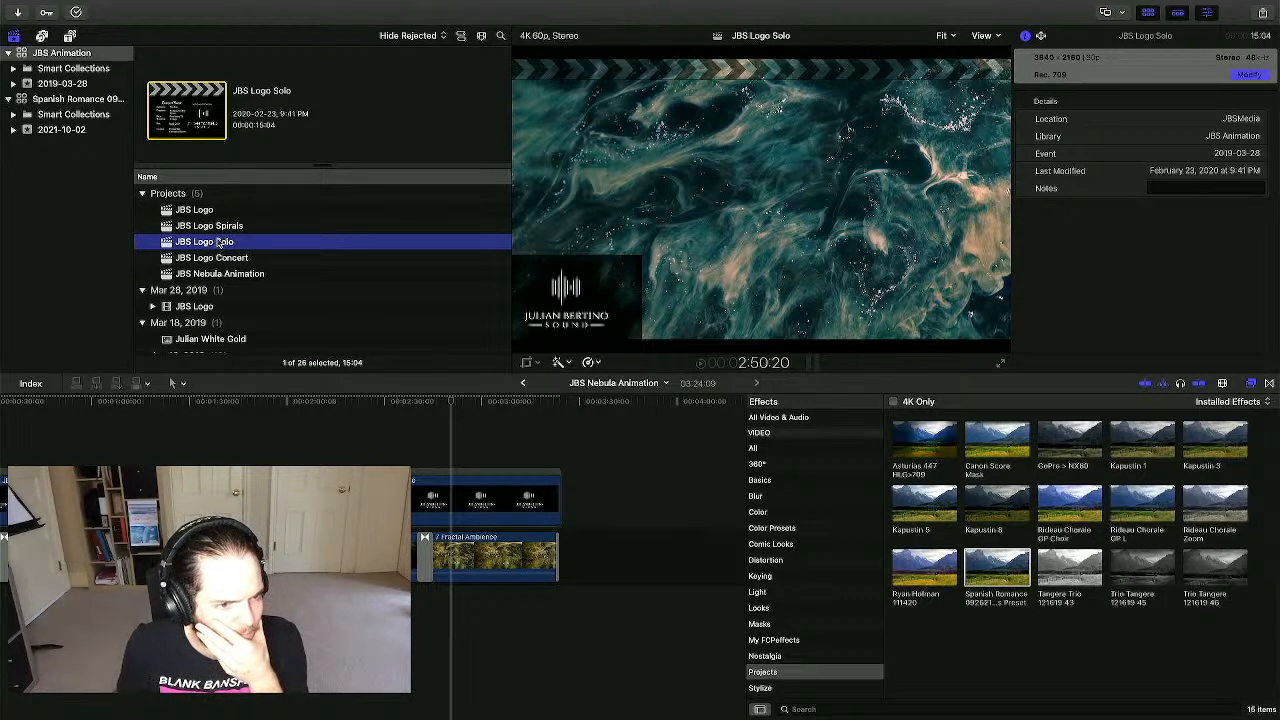
{"action": "double_click", "coordinate": [205, 242]}
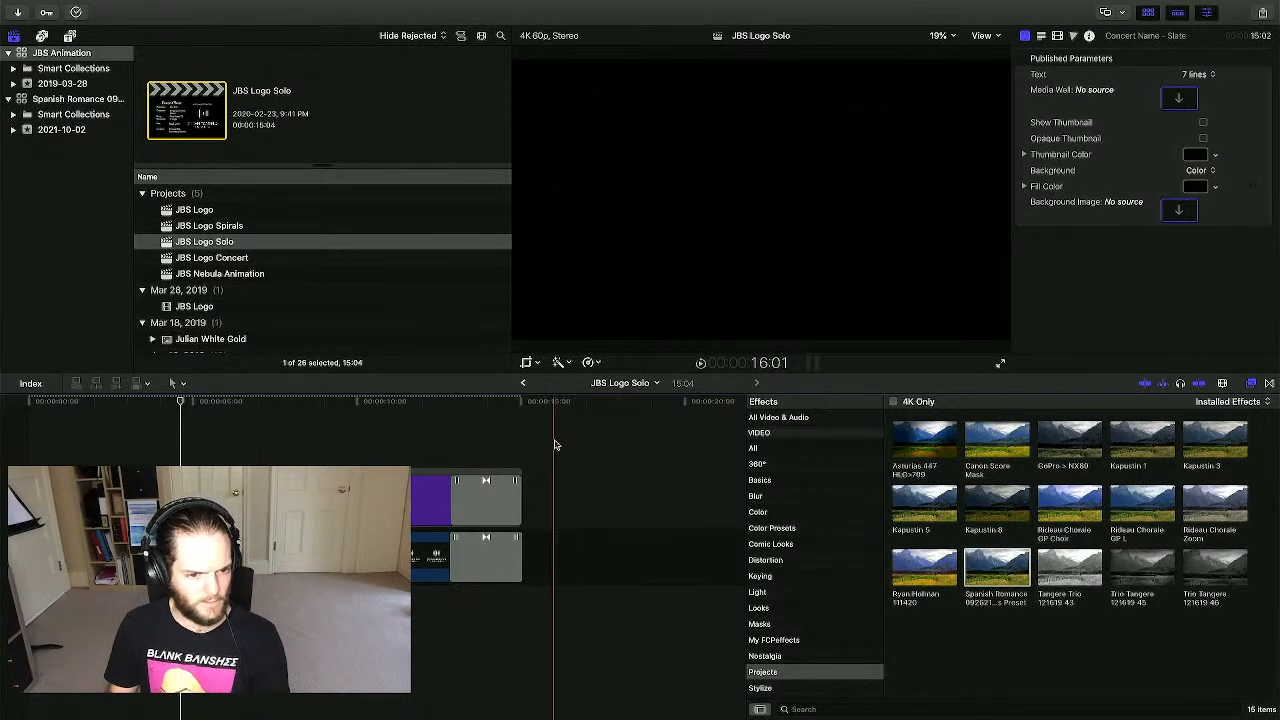
- Select both JBS Logo Solo slate clips together with their fades
{"action": "left_click_drag", "start_coordinate": [555, 440], "coordinate": [28, 613]}
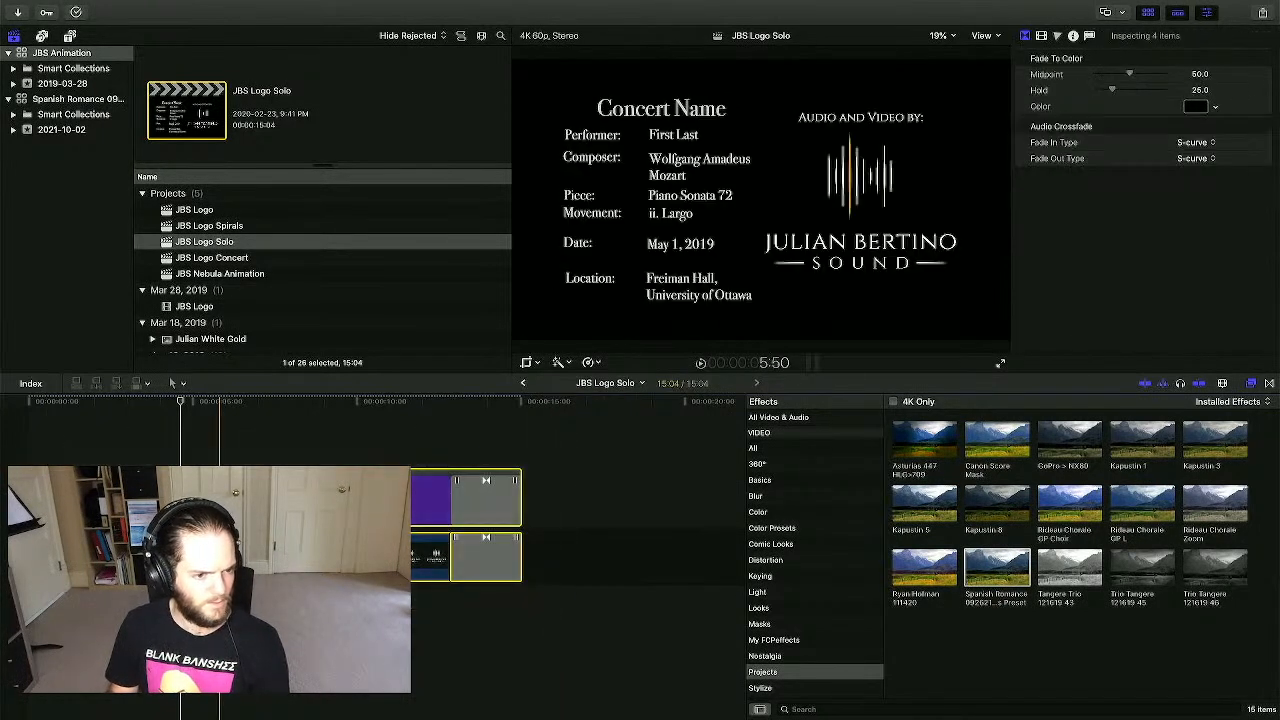
{"action": "left_click", "coordinate": [220, 500]}
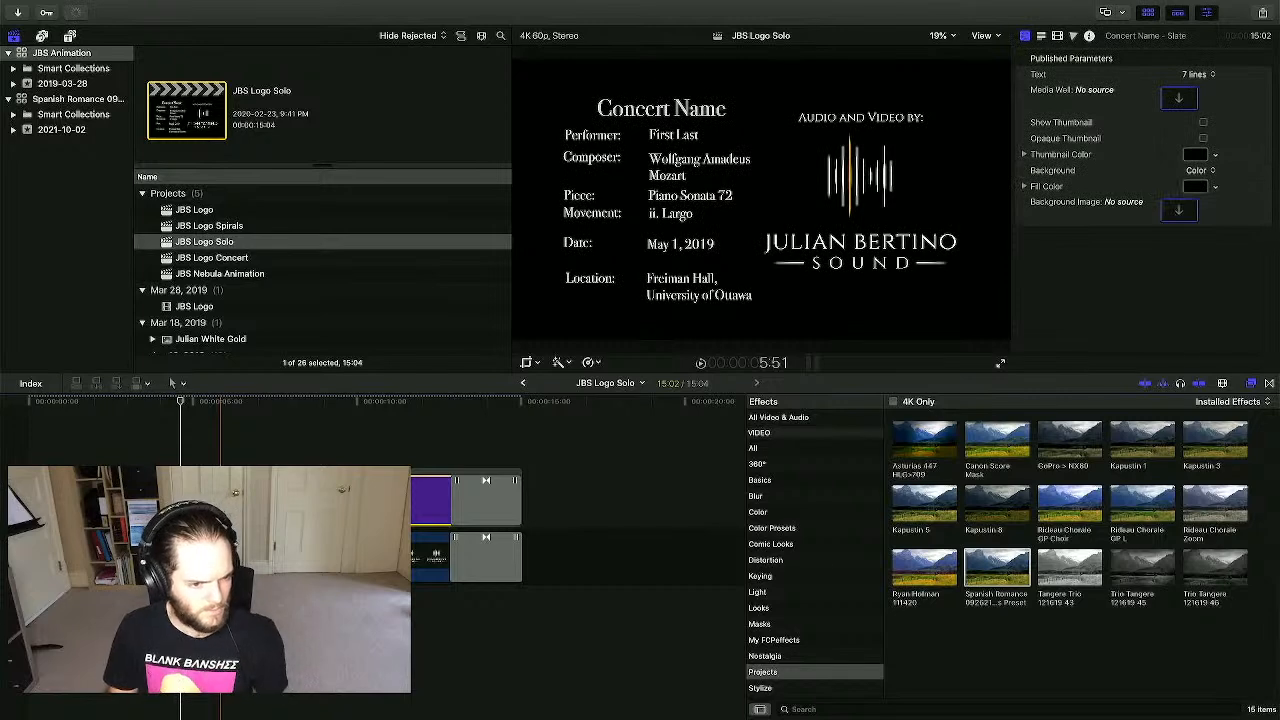
{"action": "left_click_drag", "start_coordinate": [563, 606], "coordinate": [28, 404]}
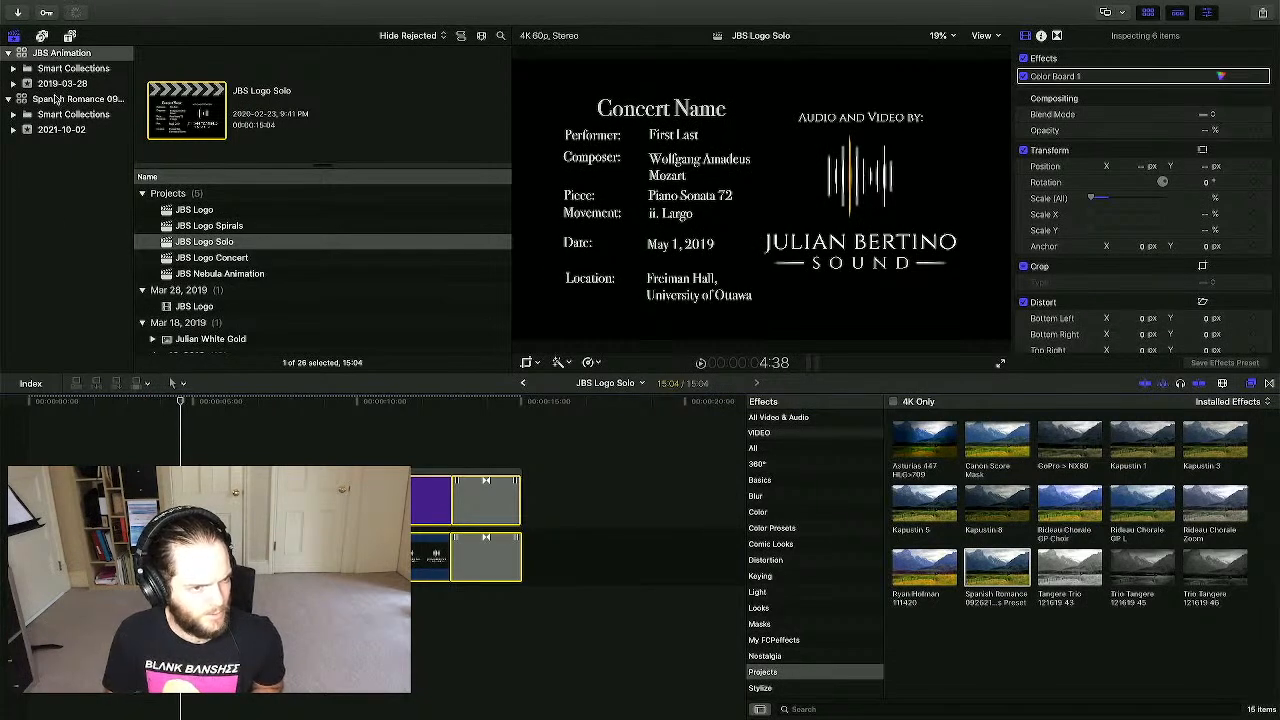
- Open Spanish Romance 092621 and add the copied slate at the end of the video
{"action": "left_click", "coordinate": [58, 99]}
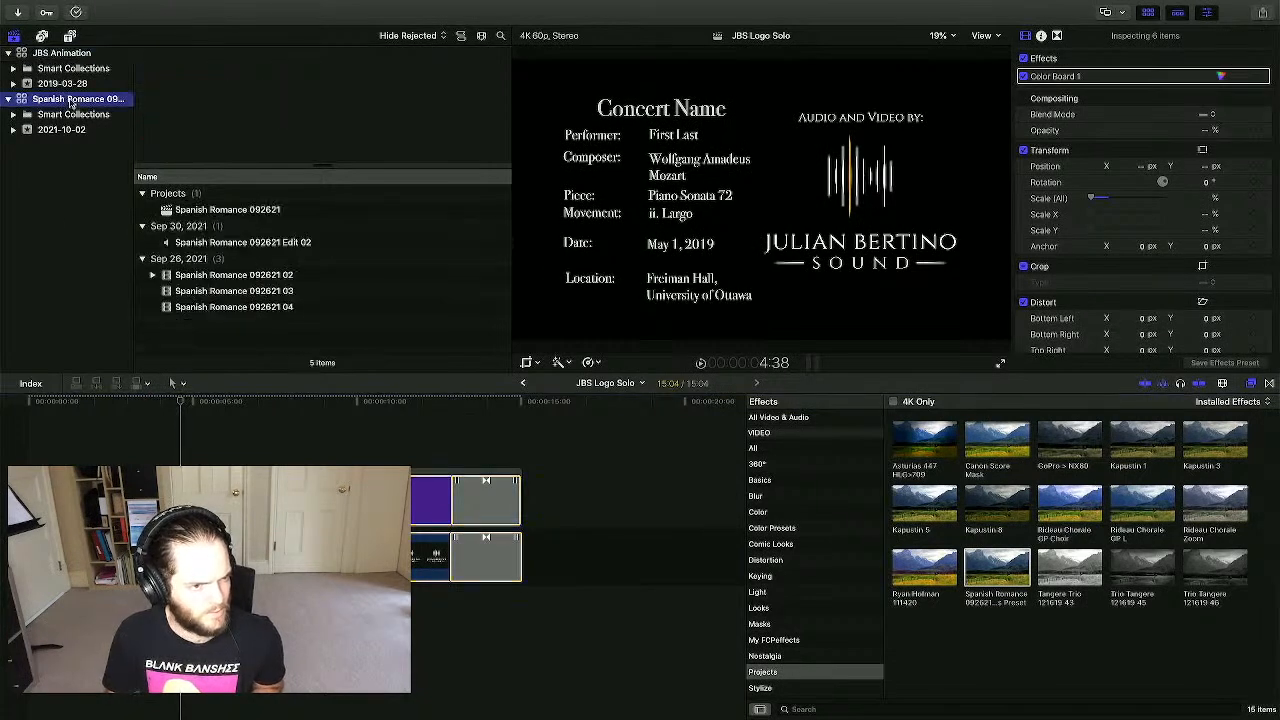
{"action": "double_click", "coordinate": [250, 210]}
{"action": "left_click", "coordinate": [310, 463]}
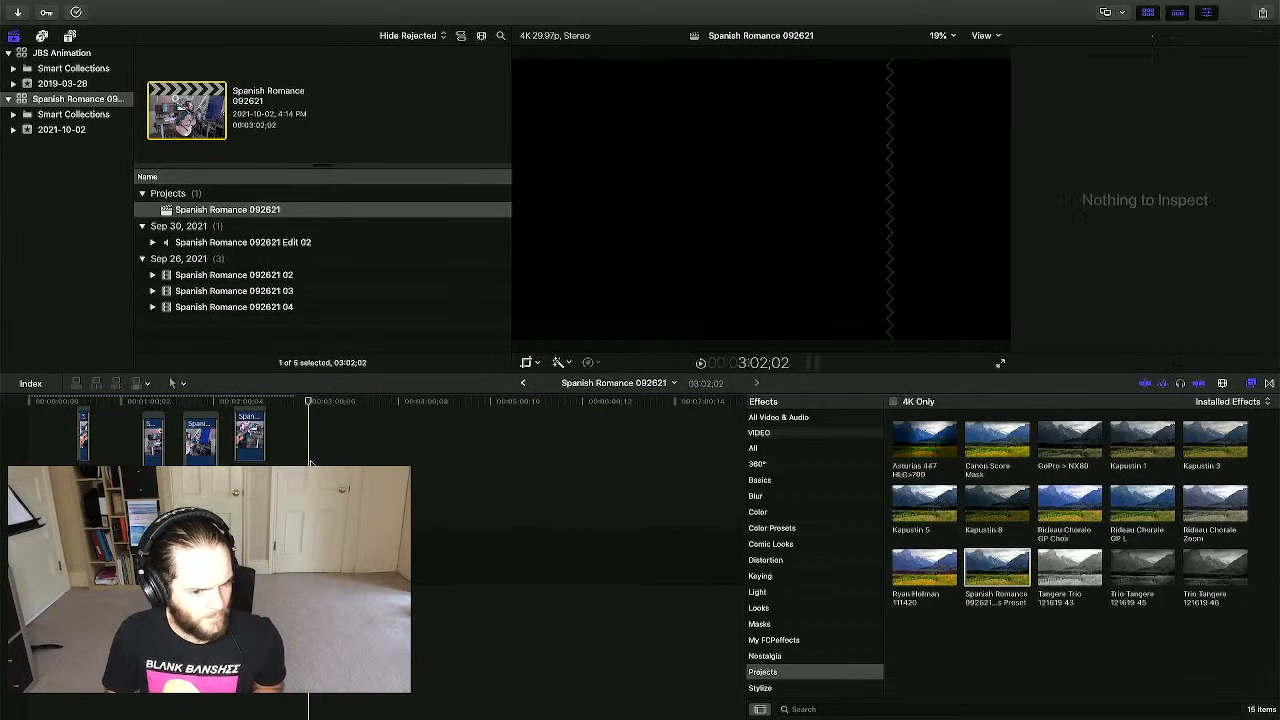
{"action": "left_click", "coordinate": [313, 440]}
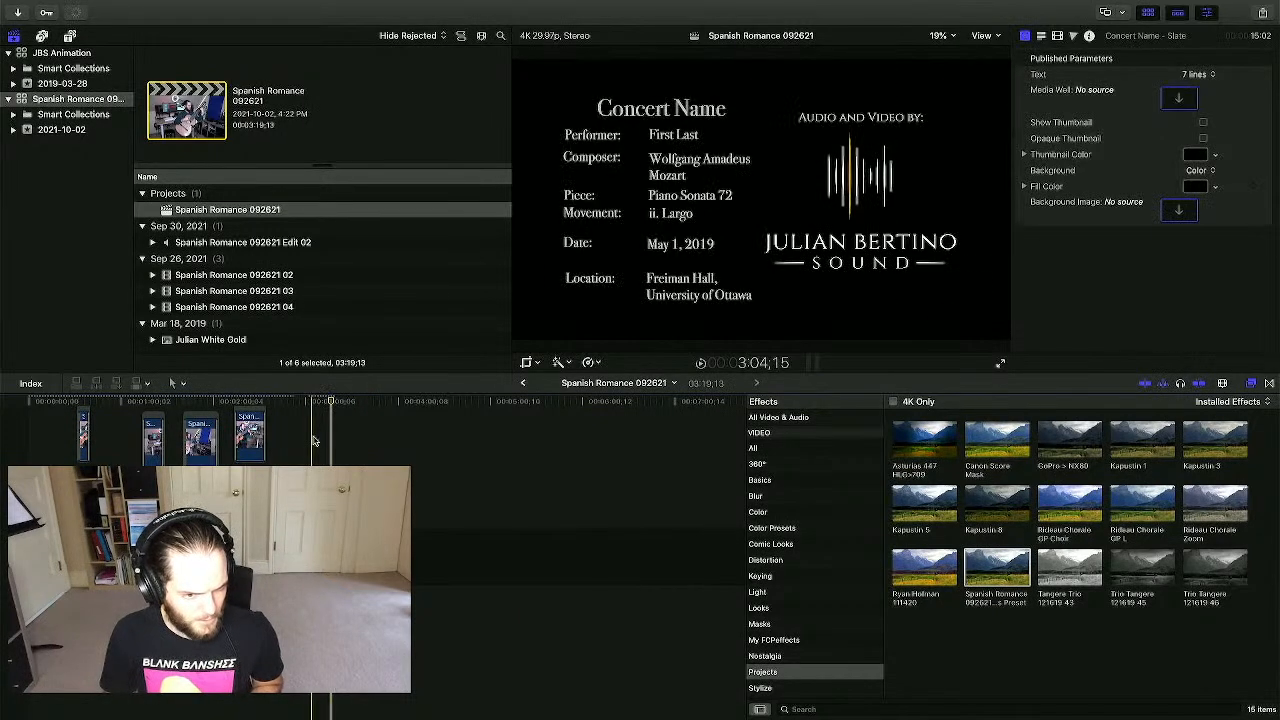
- Replace the slate's First Last placeholder with the performer's name
{"action": "key", "text": "super+equal"}
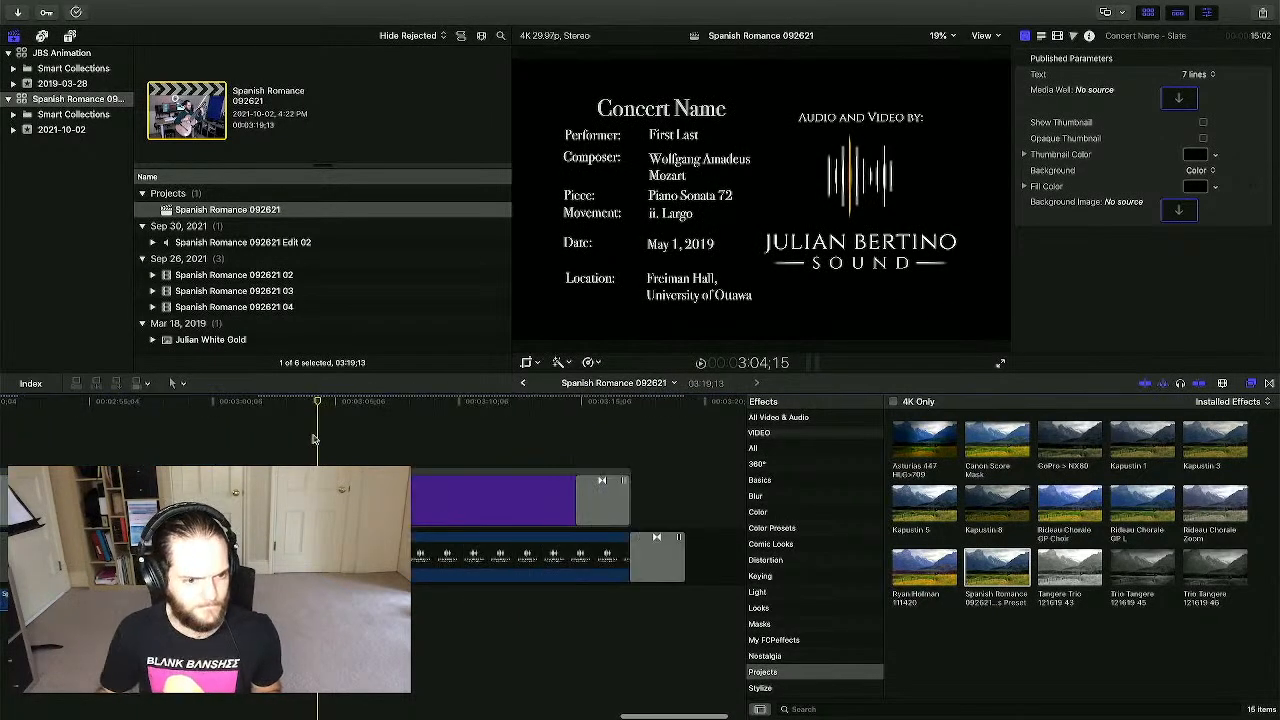
{"action": "left_click", "coordinate": [366, 438]}
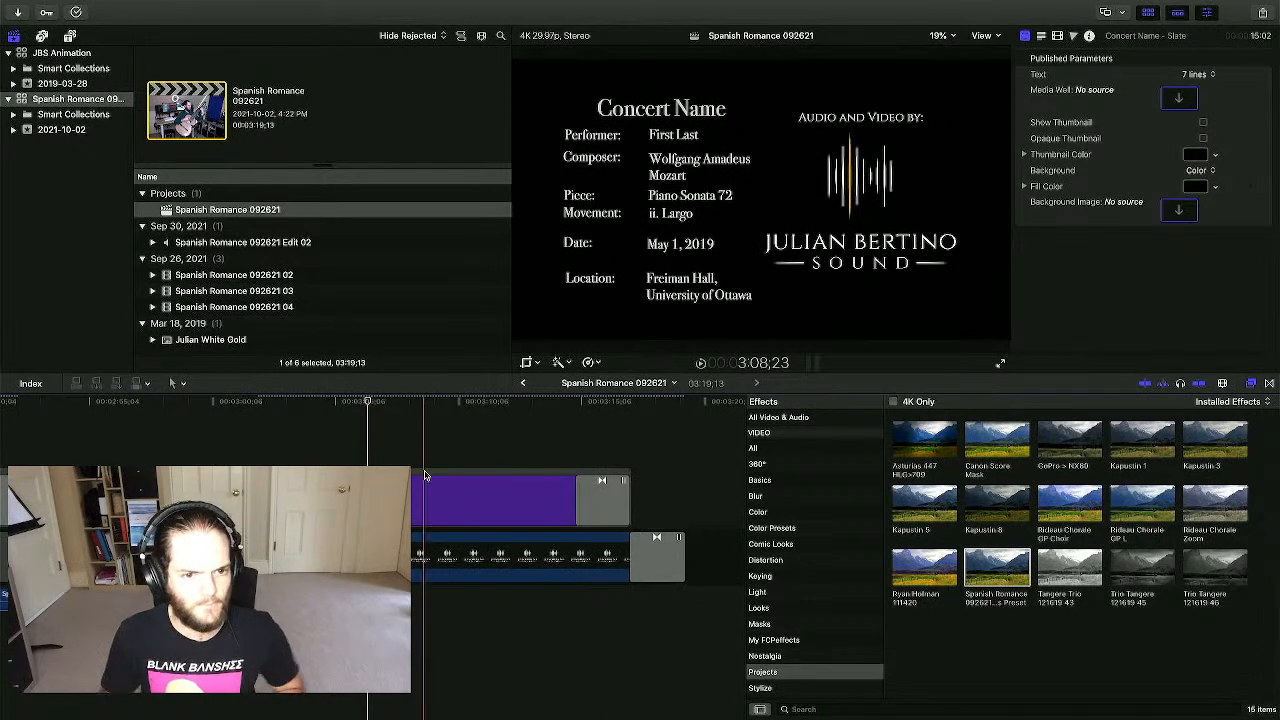
{"action": "left_click", "coordinate": [670, 142]}
{"action": "double_click", "coordinate": [675, 140]}
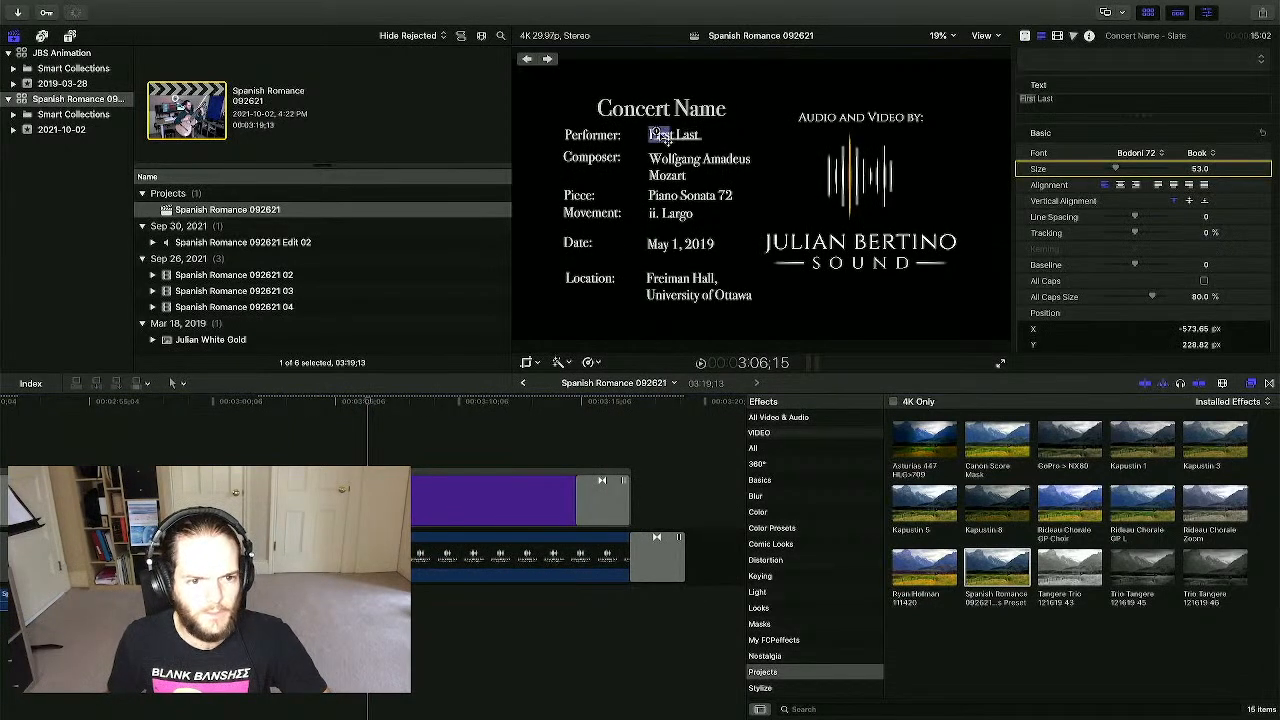
{"action": "triple_click", "coordinate": [1062, 95]}
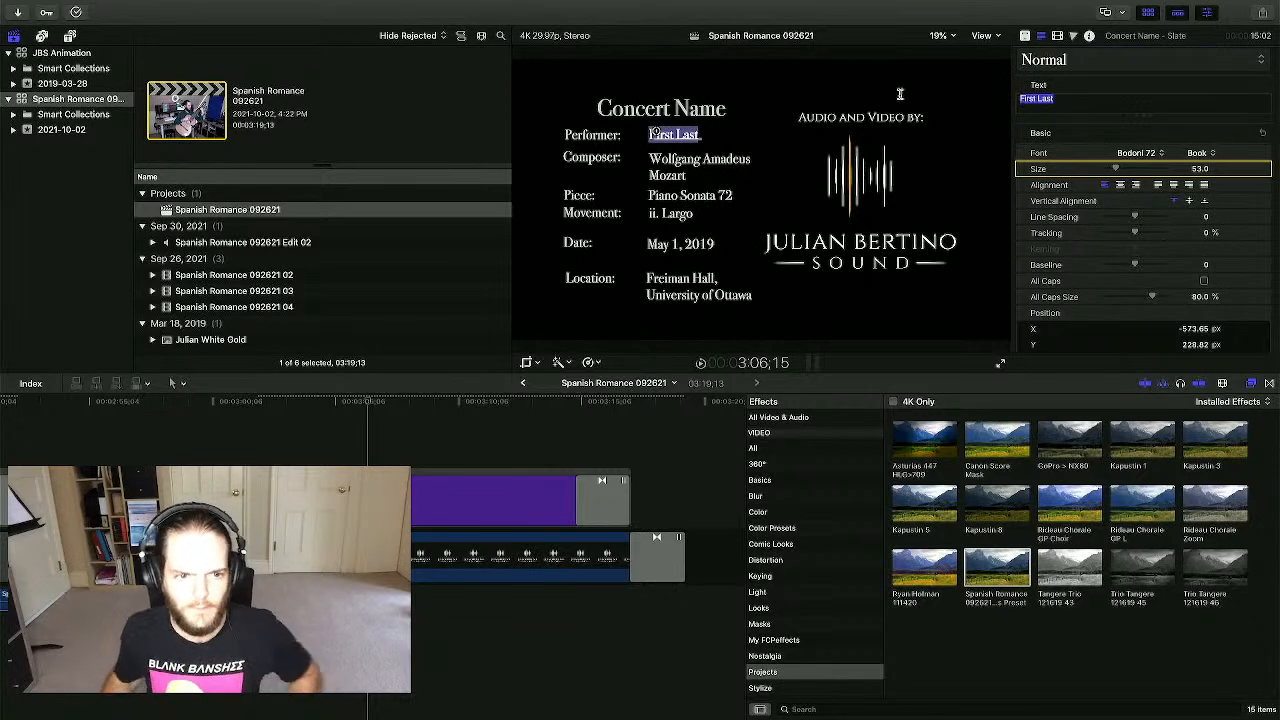
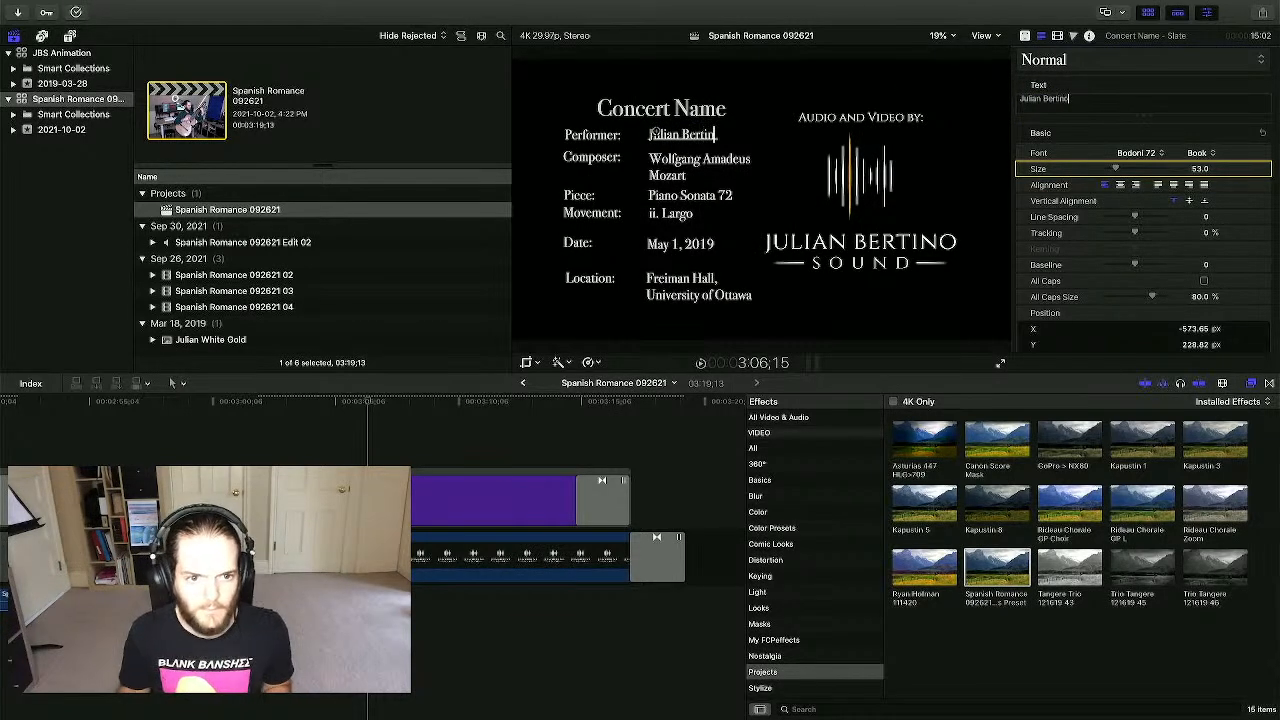
{"action": "left_click", "coordinate": [684, 104]}
- Delete the Concert Name heading and change the composer to Anonymous
{"action": "left_click_drag", "start_coordinate": [1097, 98], "coordinate": [906, 90]}
{"action": "key", "text": "BackSpace"}
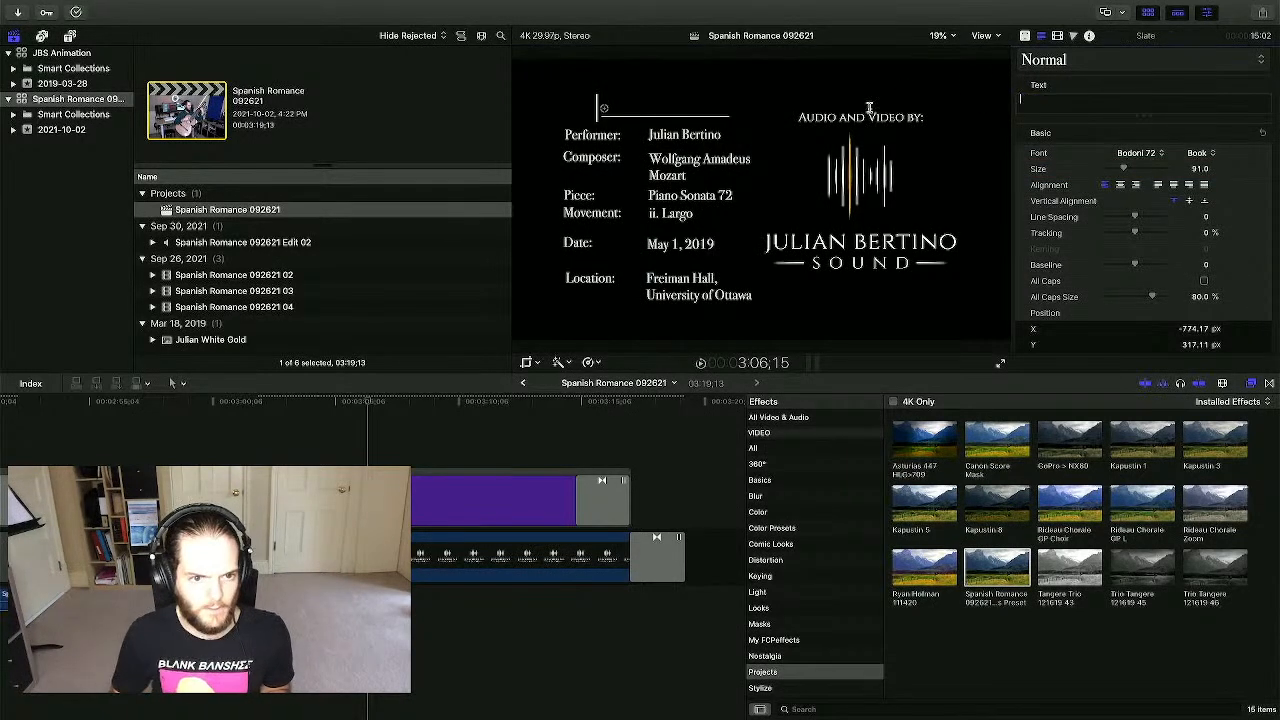
{"action": "left_click", "coordinate": [666, 162]}
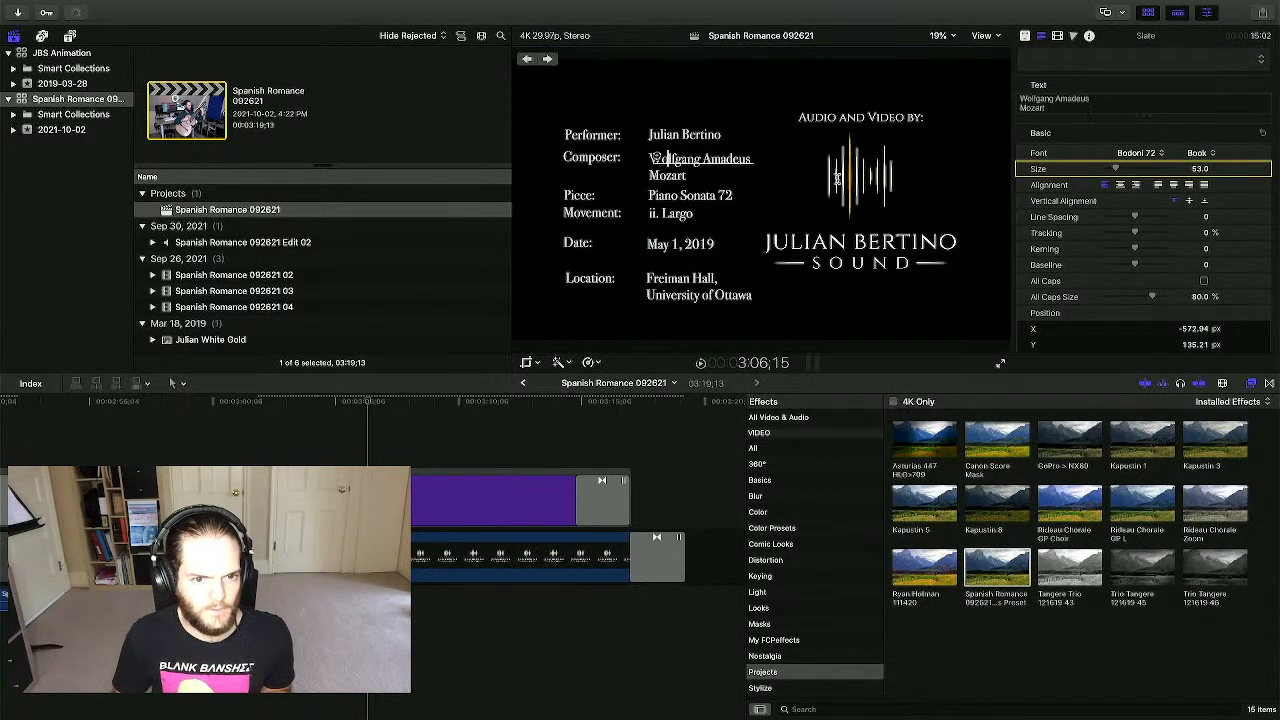
{"action": "left_click", "coordinate": [1021, 98]}
{"action": "key", "text": "super+a"}
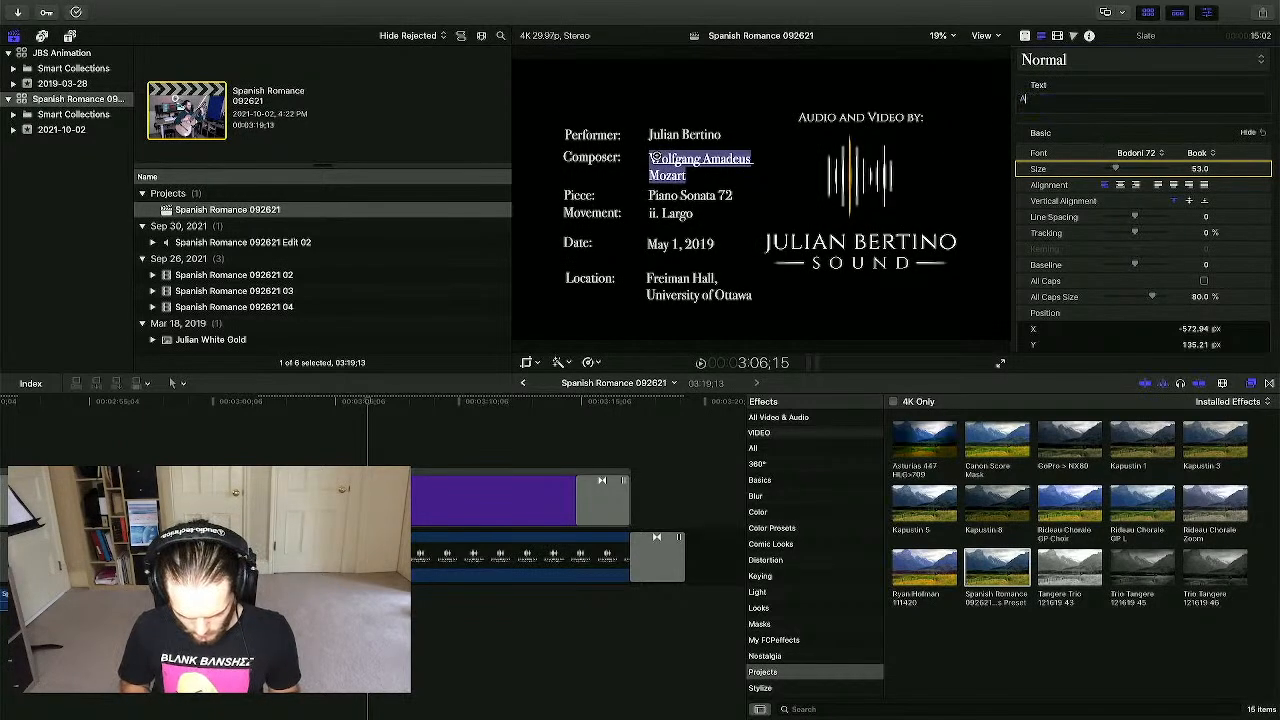
{"action": "type", "text": "Andnymous"}
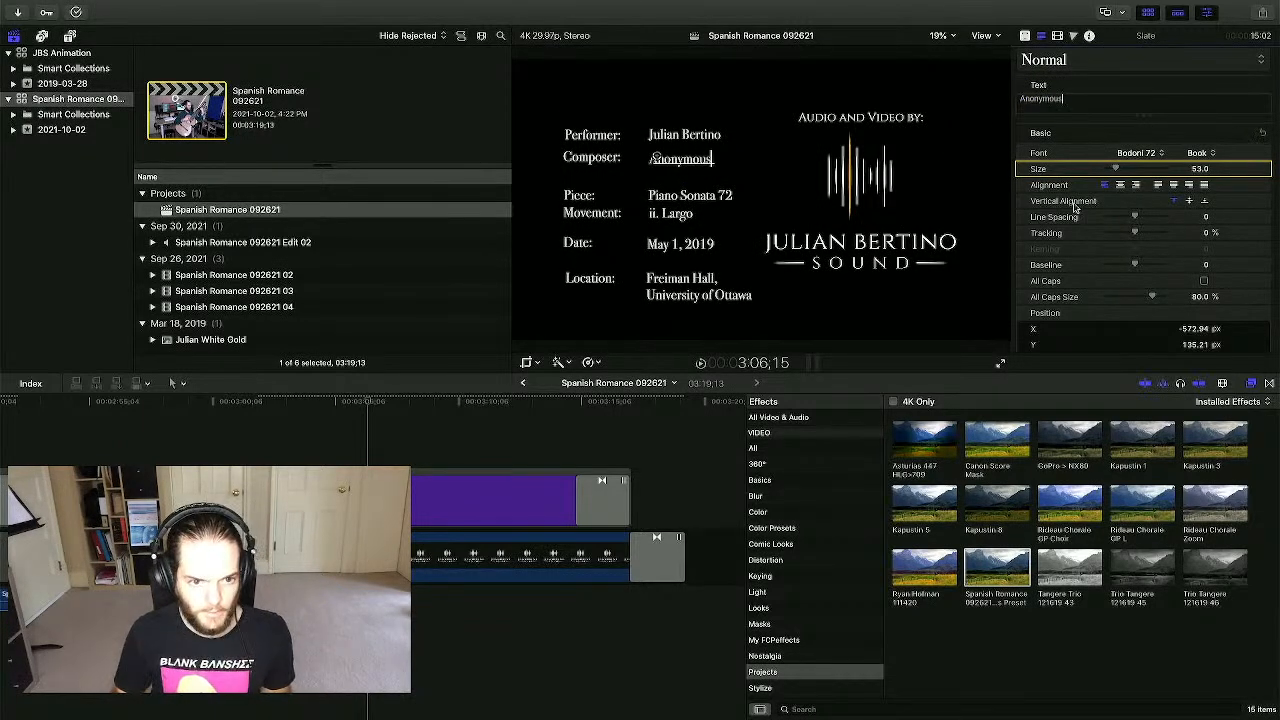
{"action": "left_click", "coordinate": [664, 207]}
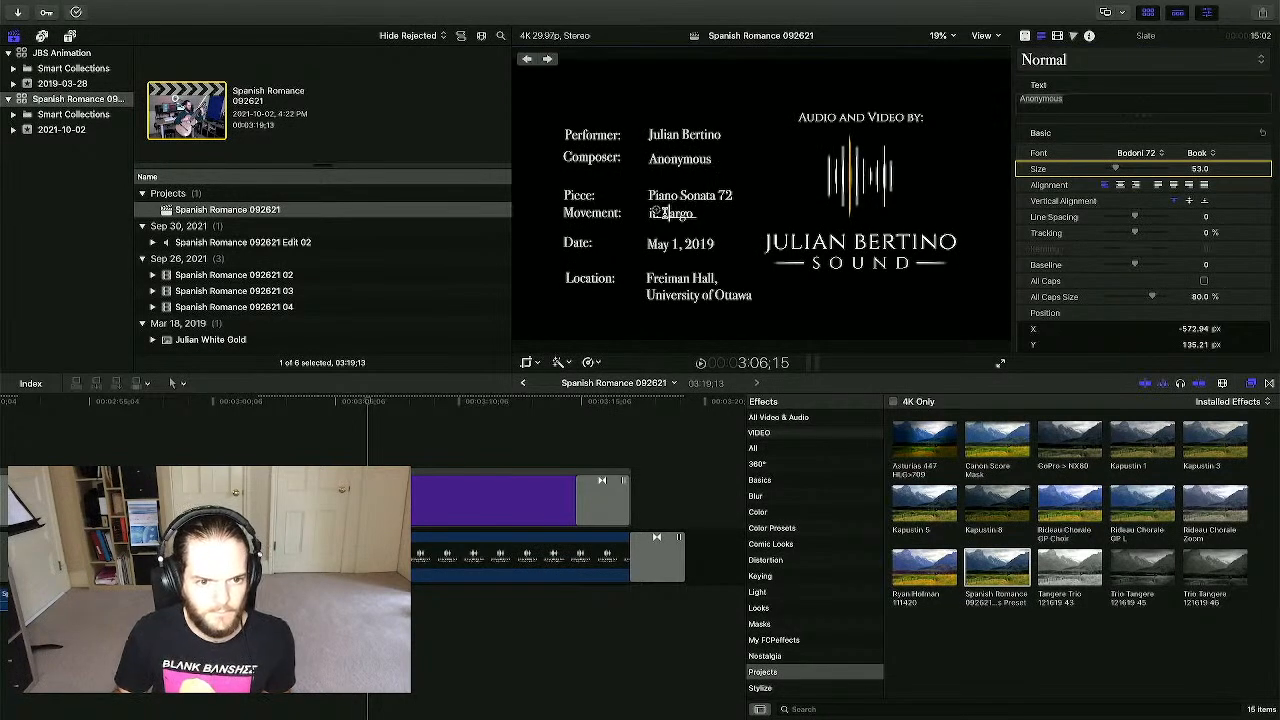
- Change the piece from Piano Sonata 72 to Spanish Romance and remove the Movement line
{"action": "left_click", "coordinate": [670, 197]}
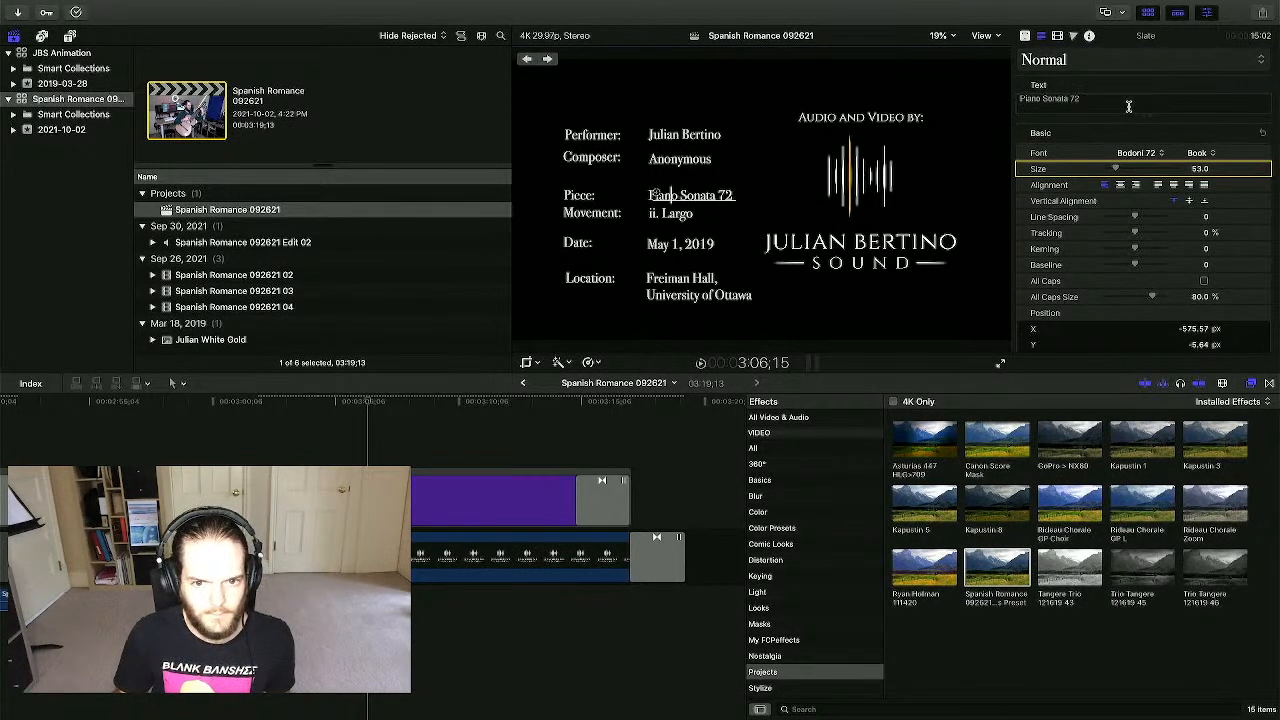
{"action": "left_click_drag", "start_coordinate": [1110, 104], "coordinate": [1017, 105]}
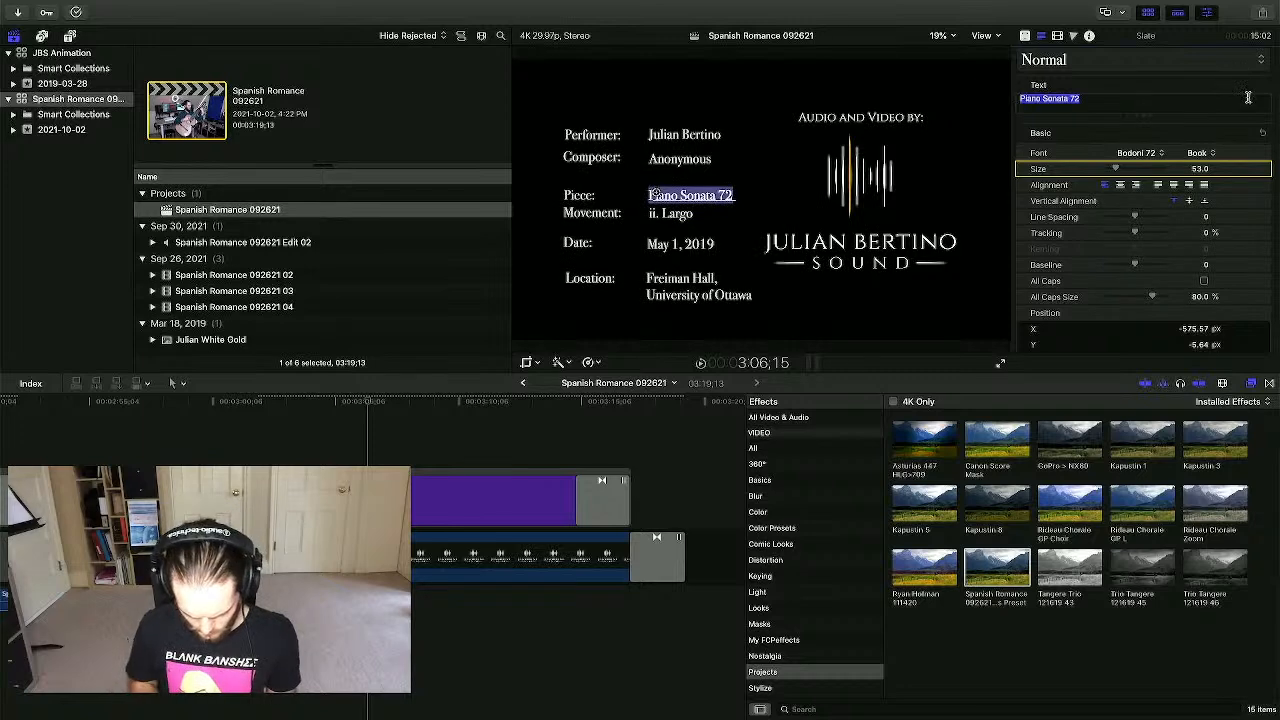
{"action": "type", "text": "Spanish R"}
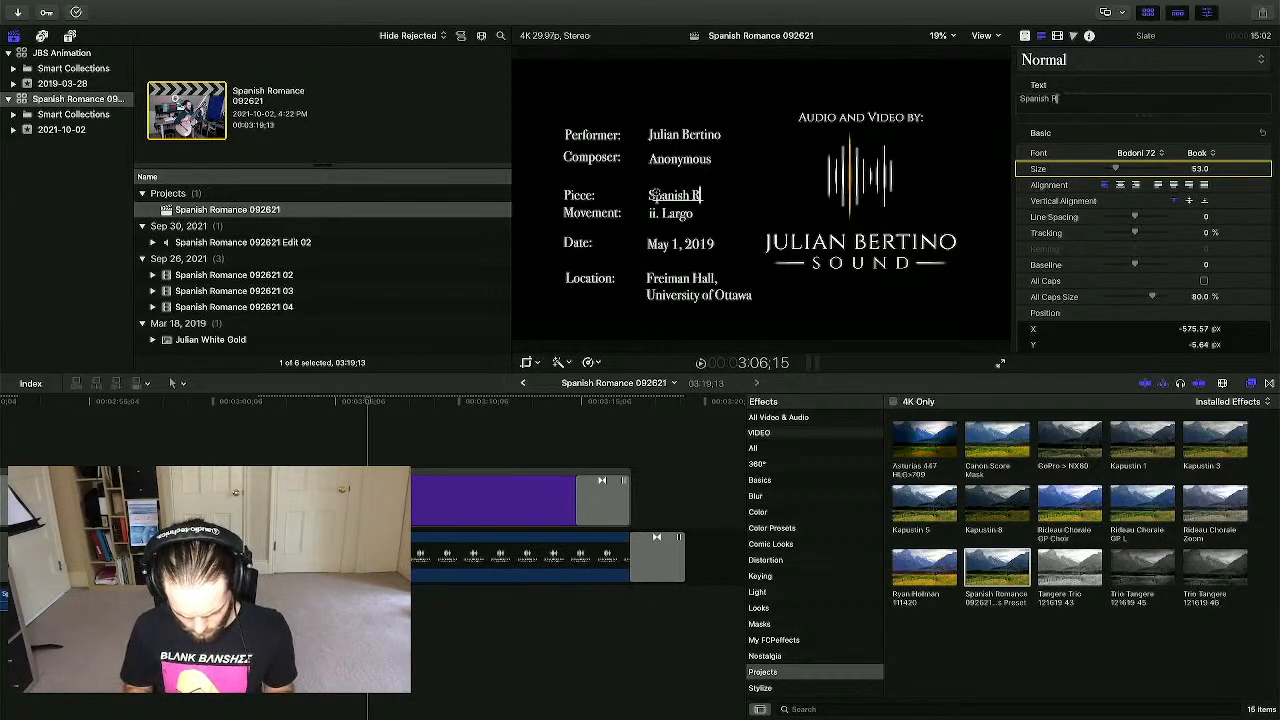
{"action": "type", "text": "omance"}
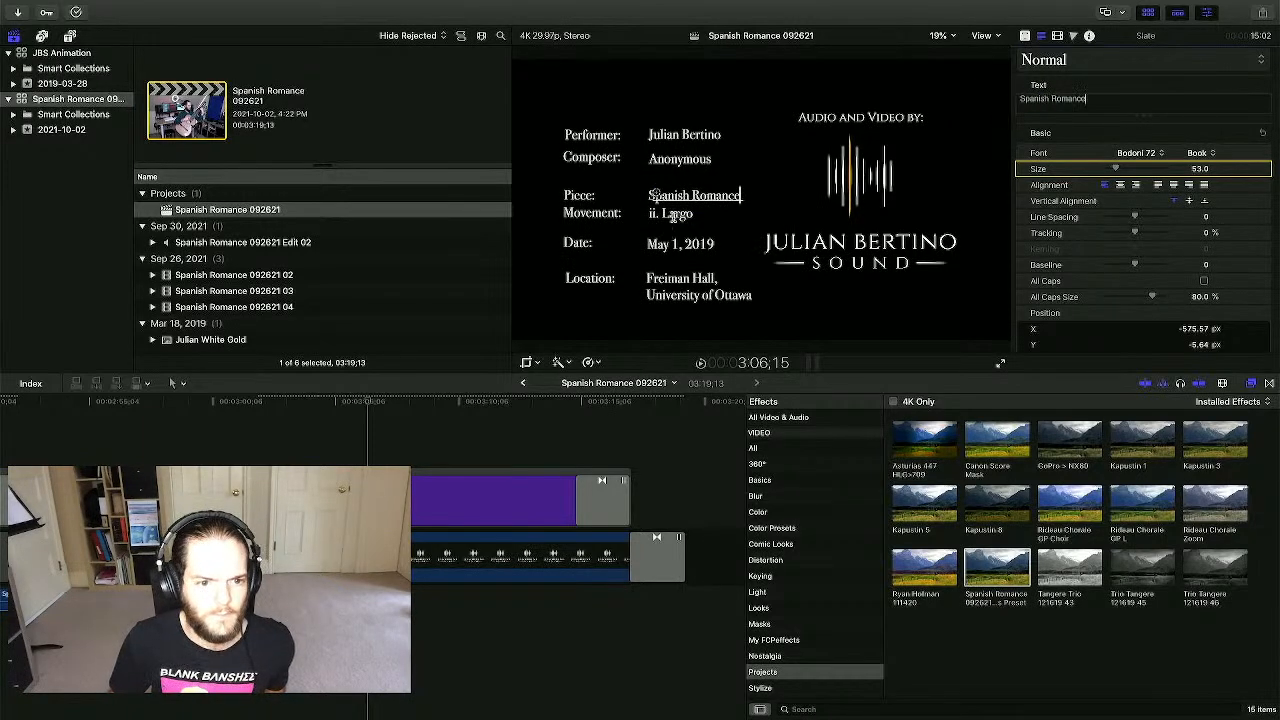
{"action": "double_click", "coordinate": [674, 213]}
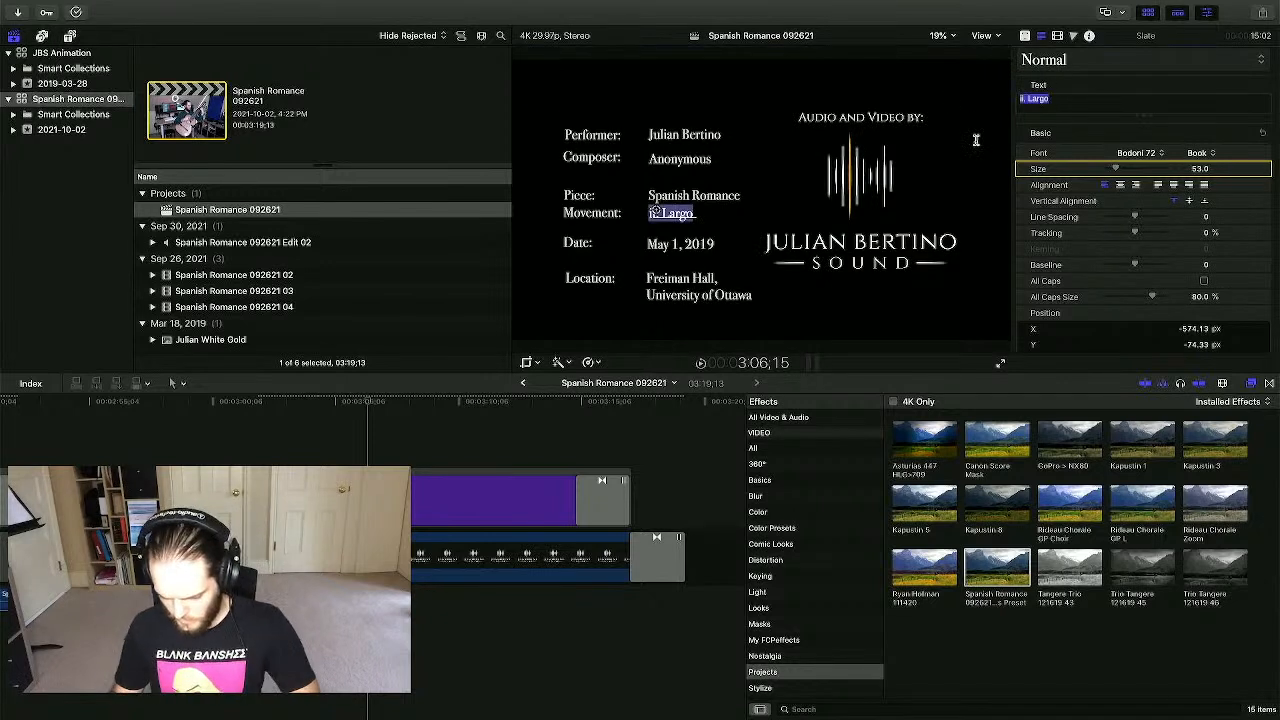
{"action": "key", "text": "BackSpace"}
{"action": "left_click", "coordinate": [590, 213]}
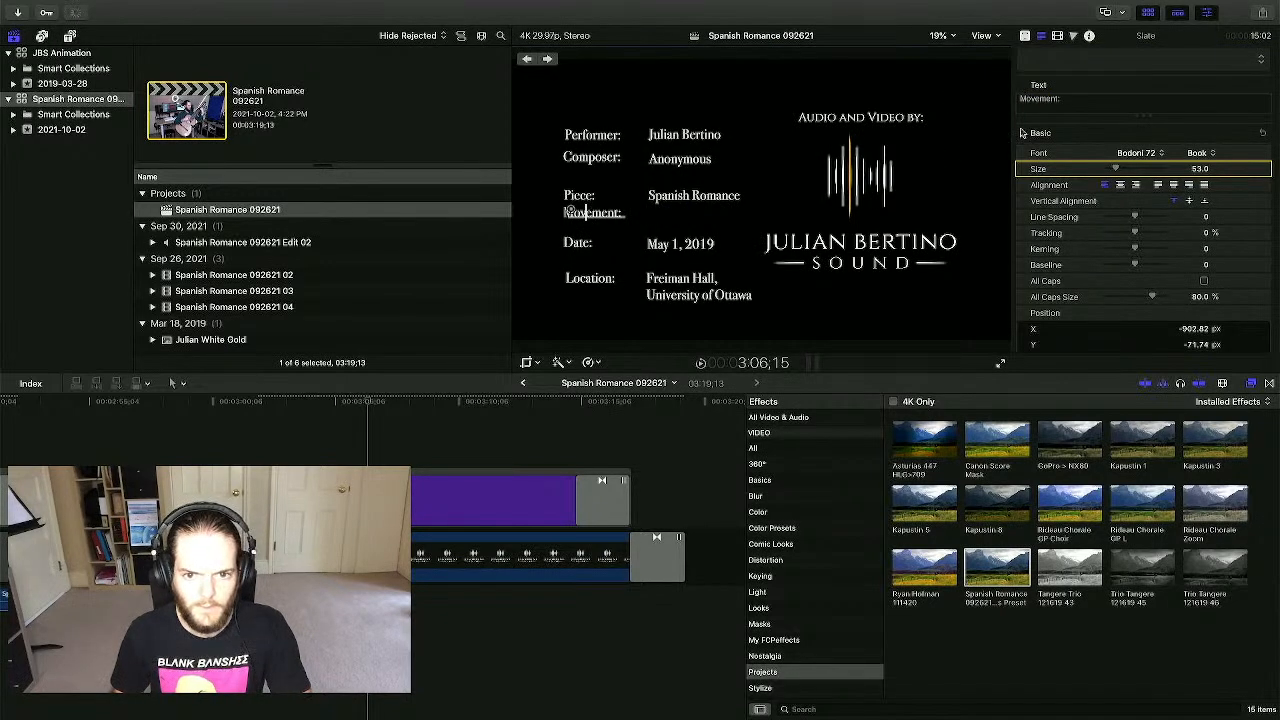
{"action": "key", "text": "super+a"}
{"action": "key", "text": "BackSpace"}
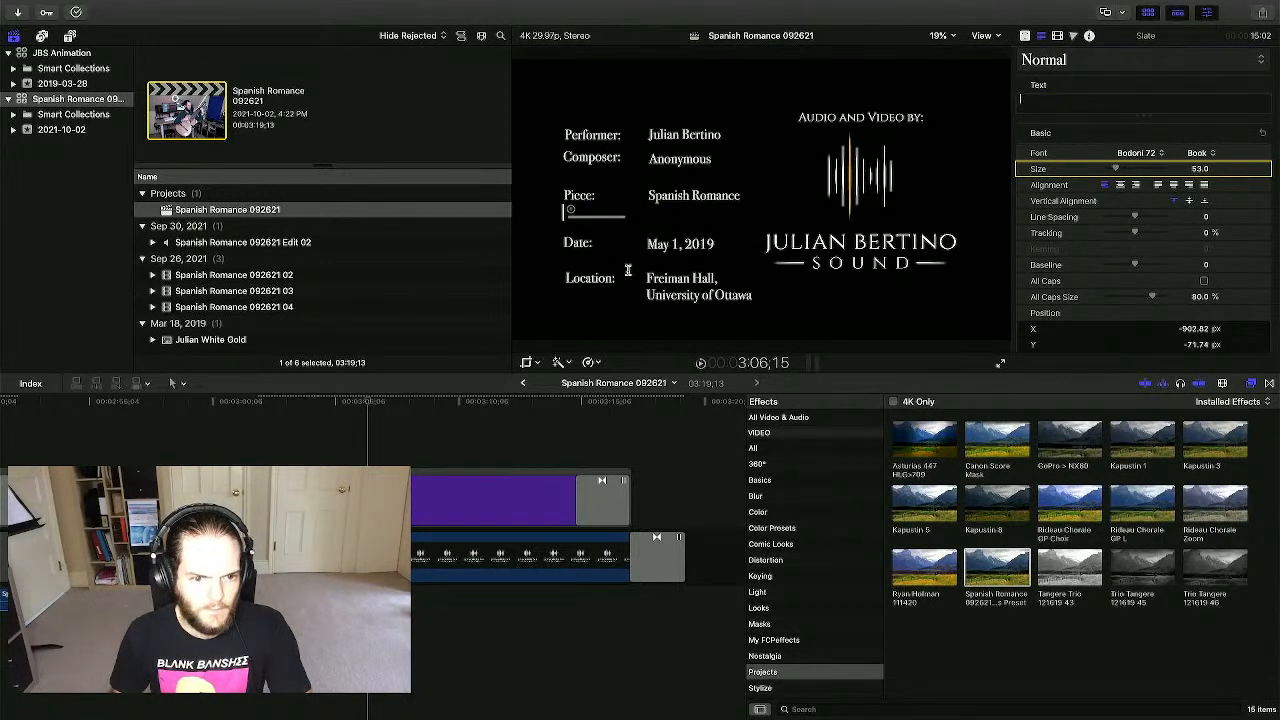
- Set the date to September 26th, 2021, split across two lines
{"action": "left_click", "coordinate": [691, 245]}
{"action": "key", "text": "super+a"}
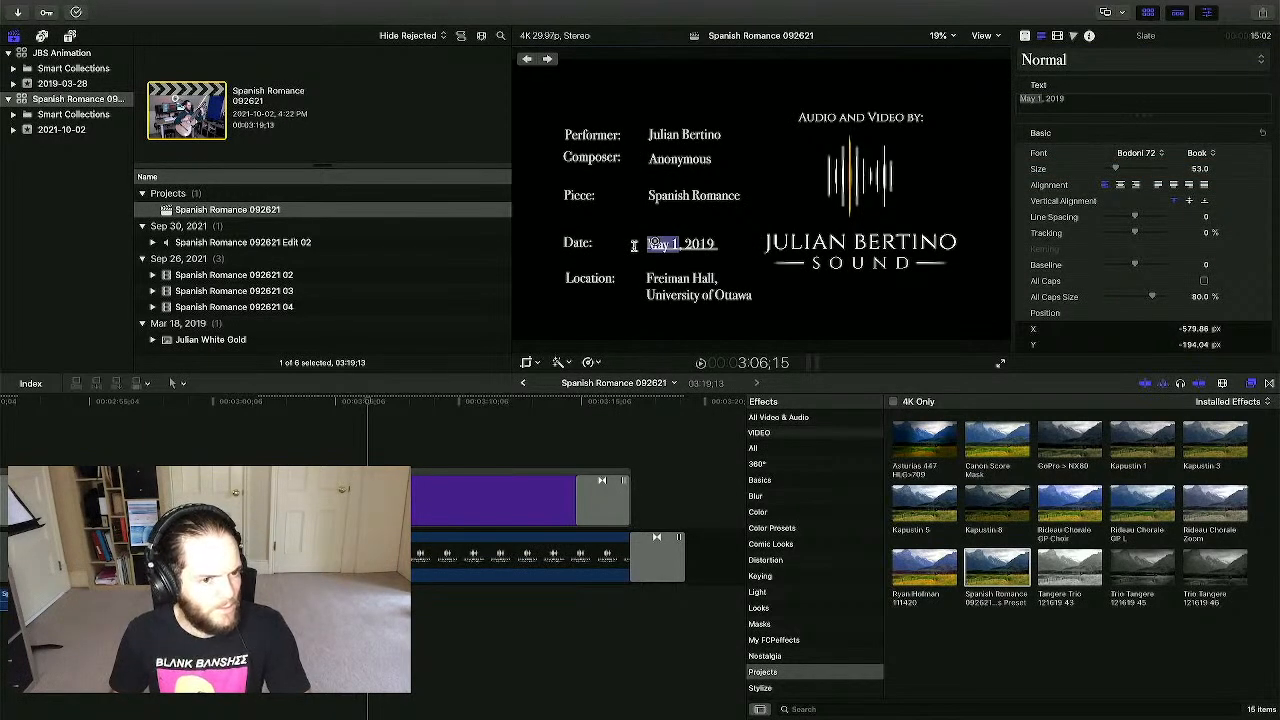
{"action": "type", "text": "September"}
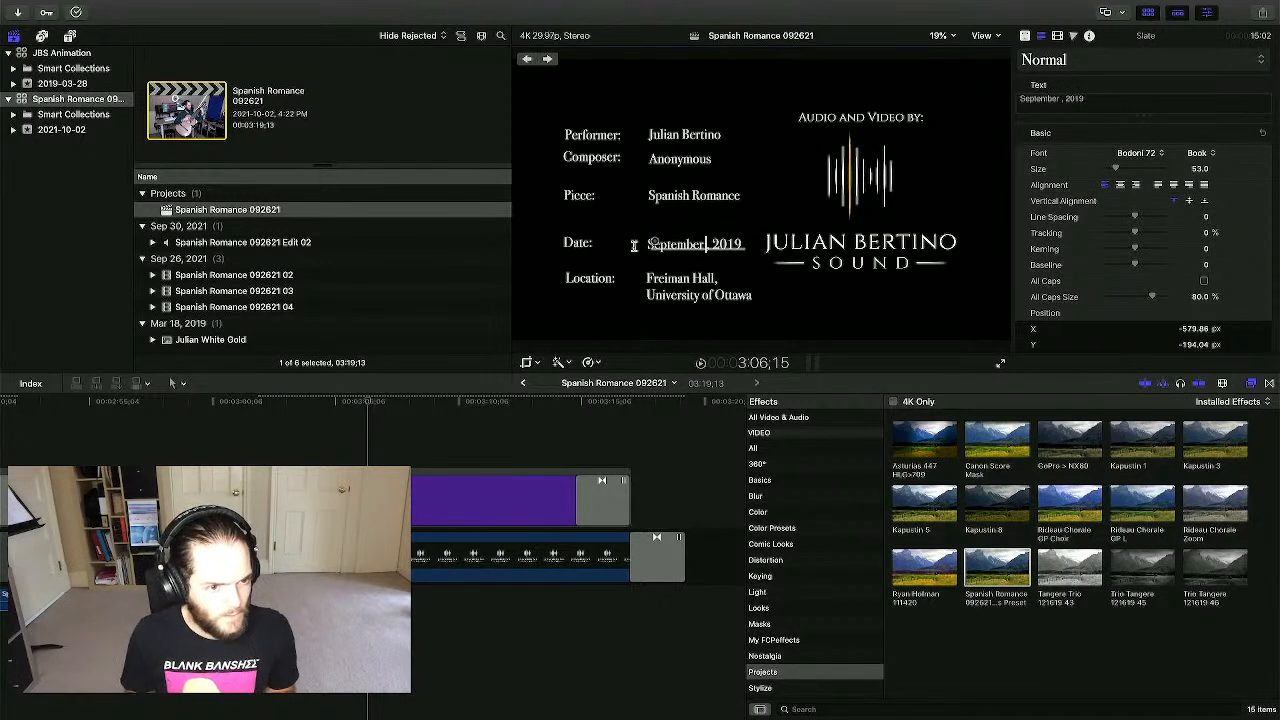
{"action": "type", "text": " 26"}
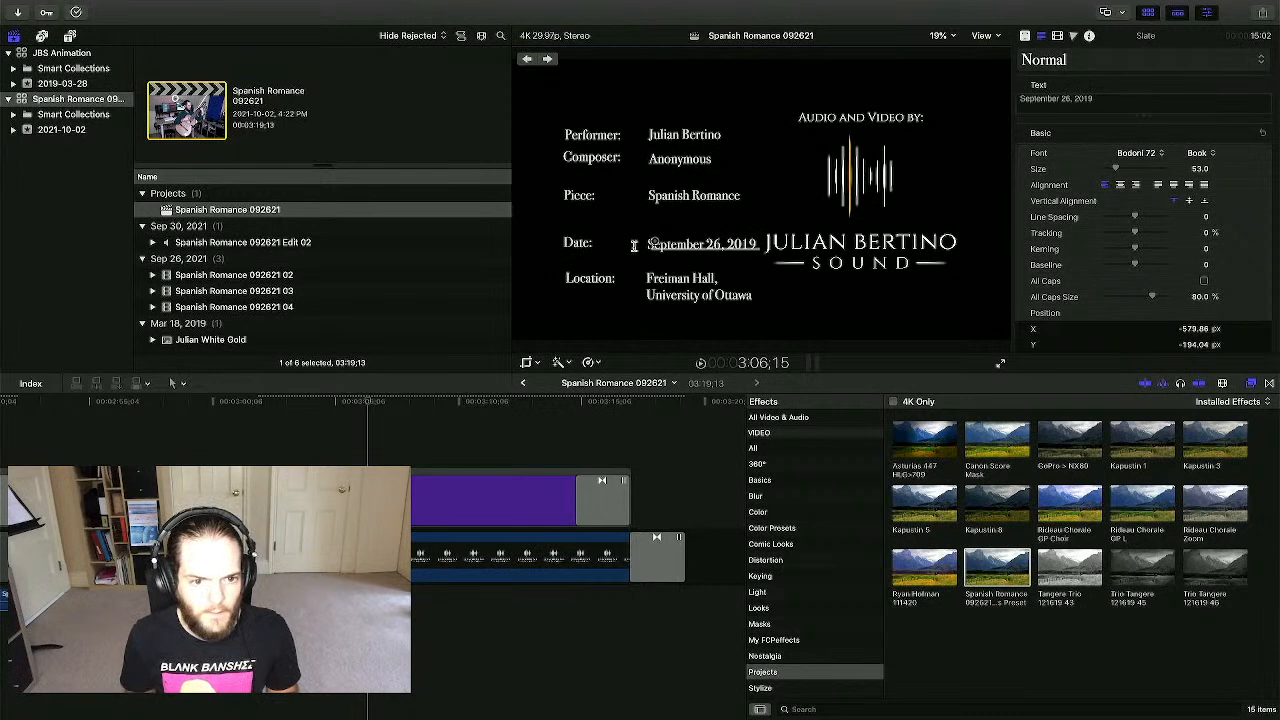
{"action": "type", "text": "th"}
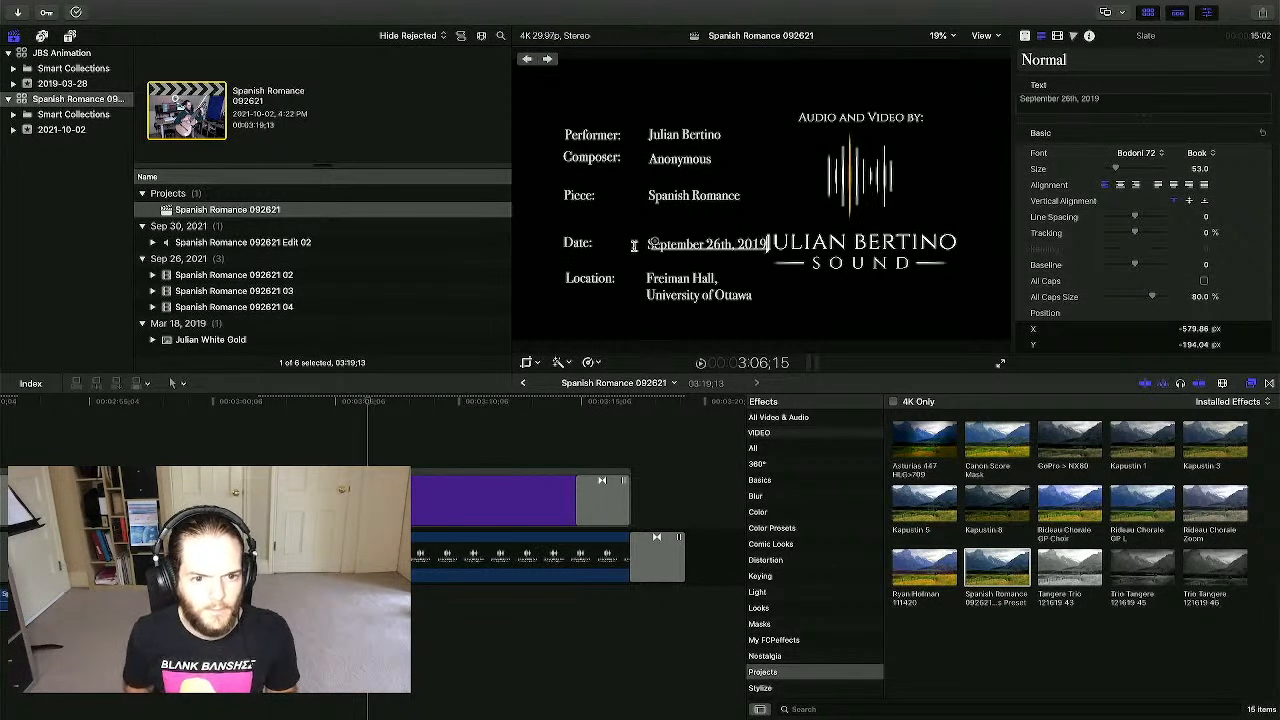
{"action": "key", "text": "BackSpace"}
{"action": "key", "text": "BackSpace"}
{"action": "type", "text": "21"}
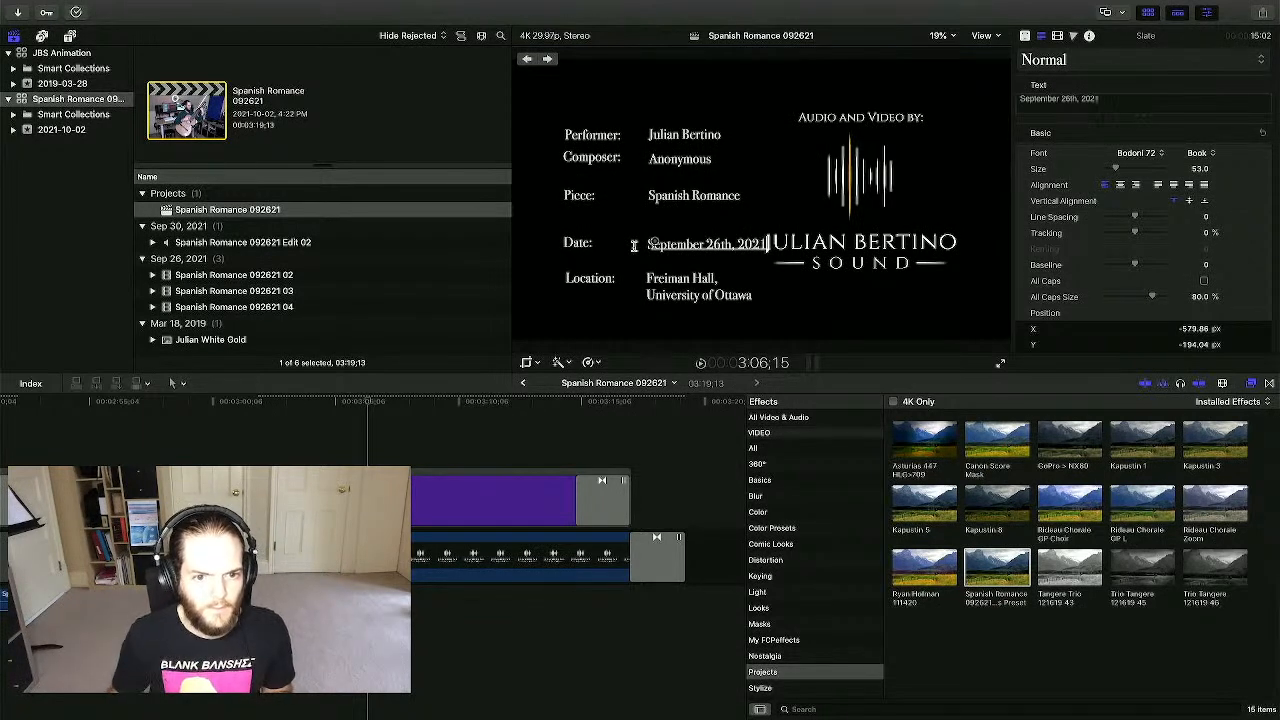
{"action": "left_click", "coordinate": [738, 244]}
{"action": "key", "text": "Return"}
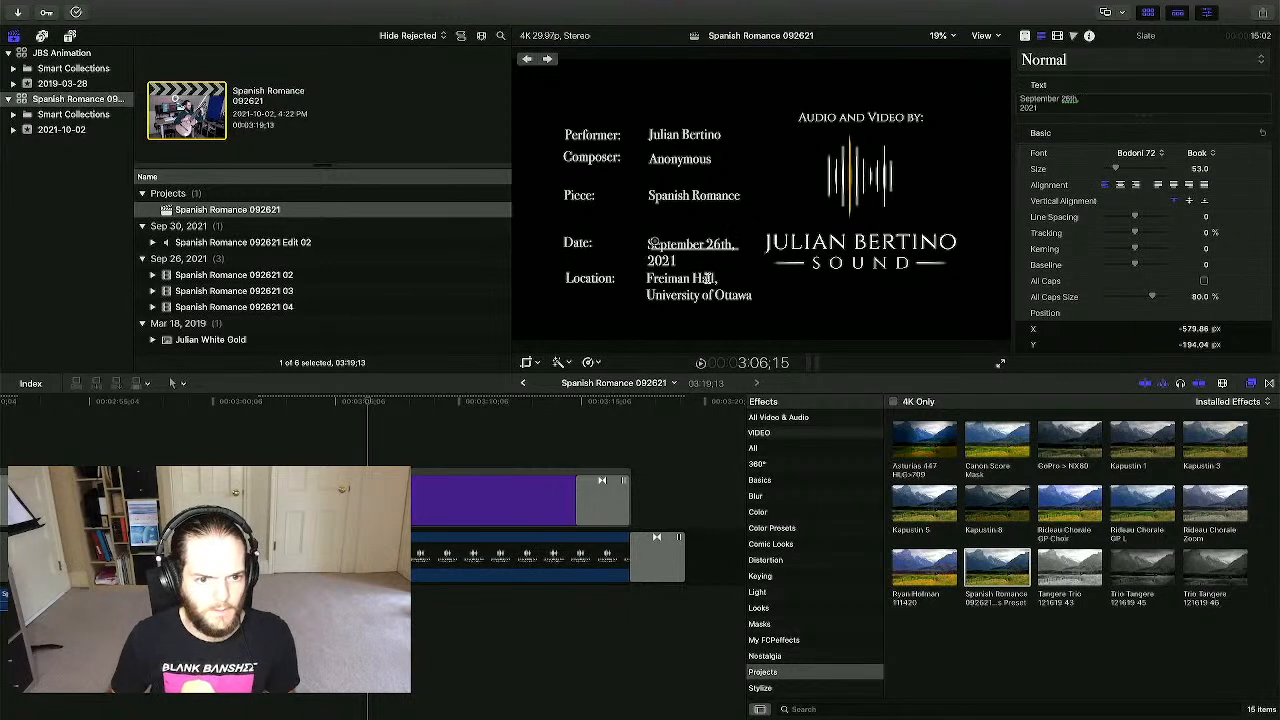
- Realign the date, Date: label and location text, and delete the old location text
{"action": "left_click_drag", "start_coordinate": [648, 241], "coordinate": [652, 232]}
{"action": "left_click", "coordinate": [578, 245]}
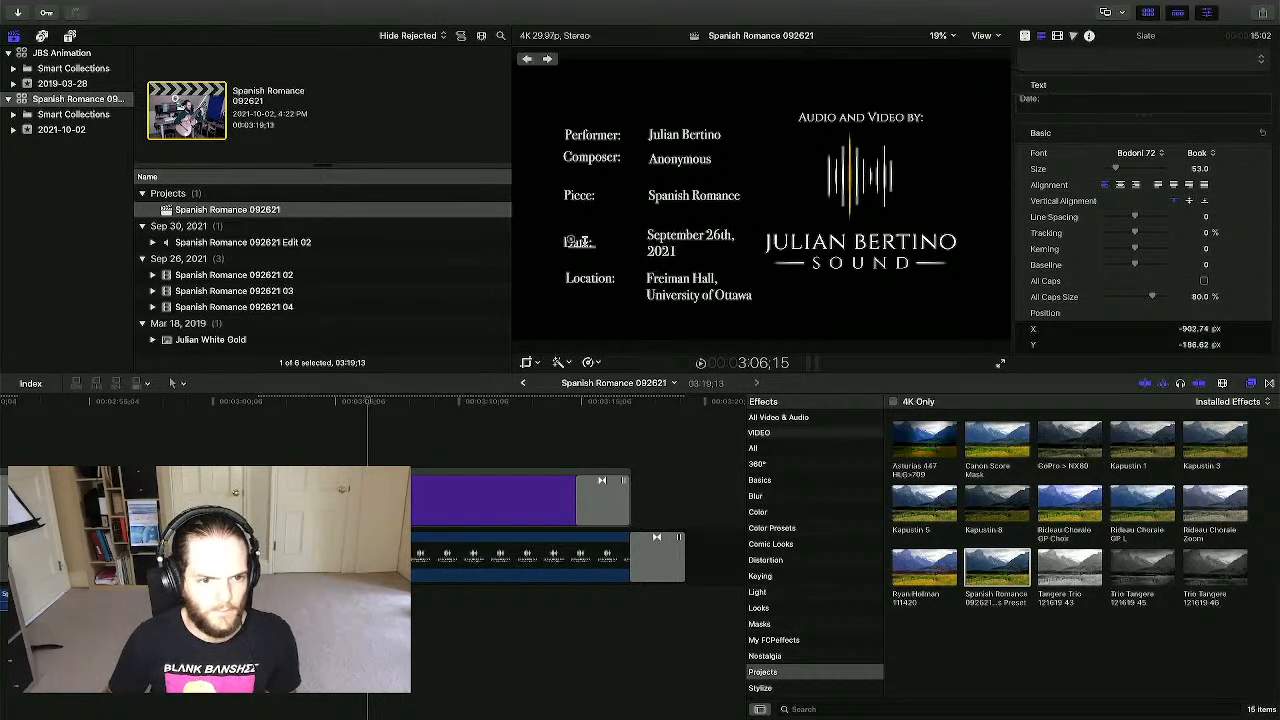
{"action": "left_click_drag", "start_coordinate": [578, 245], "coordinate": [579, 238]}
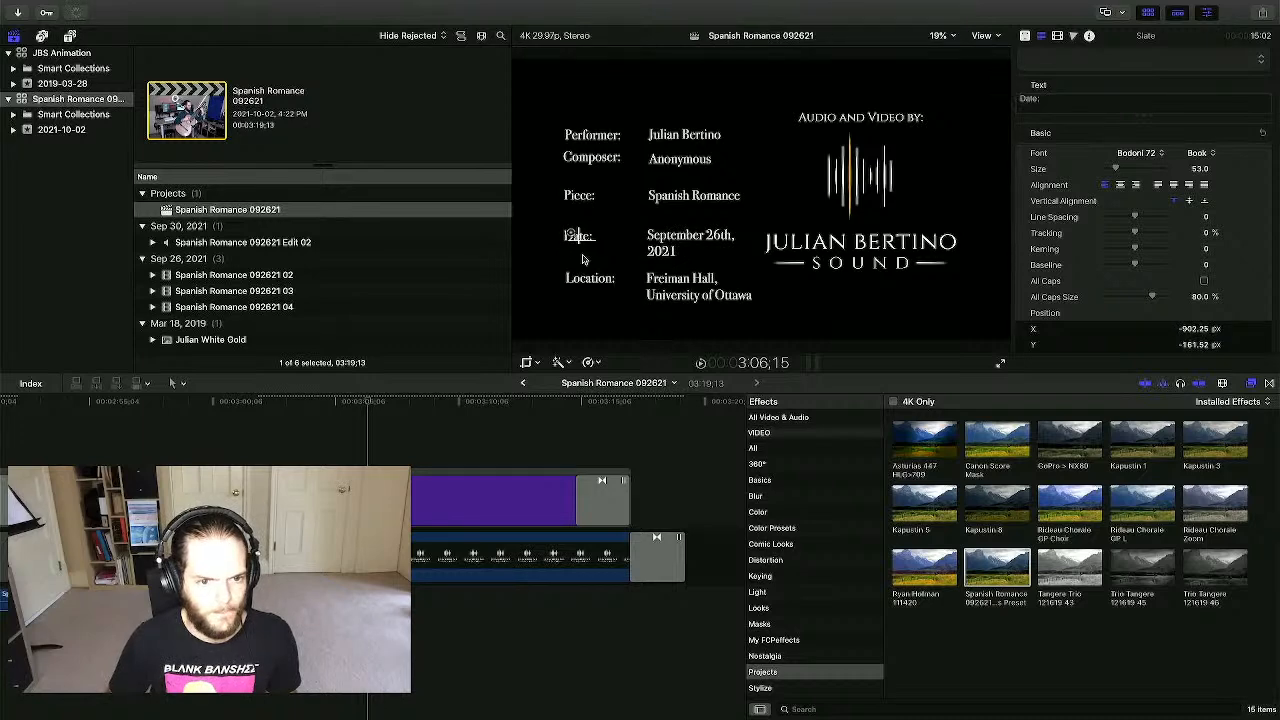
{"action": "left_click", "coordinate": [655, 281]}
{"action": "left_click_drag", "start_coordinate": [657, 283], "coordinate": [653, 274]}
{"action": "left_click_drag", "start_coordinate": [1043, 93], "coordinate": [1024, 96]}
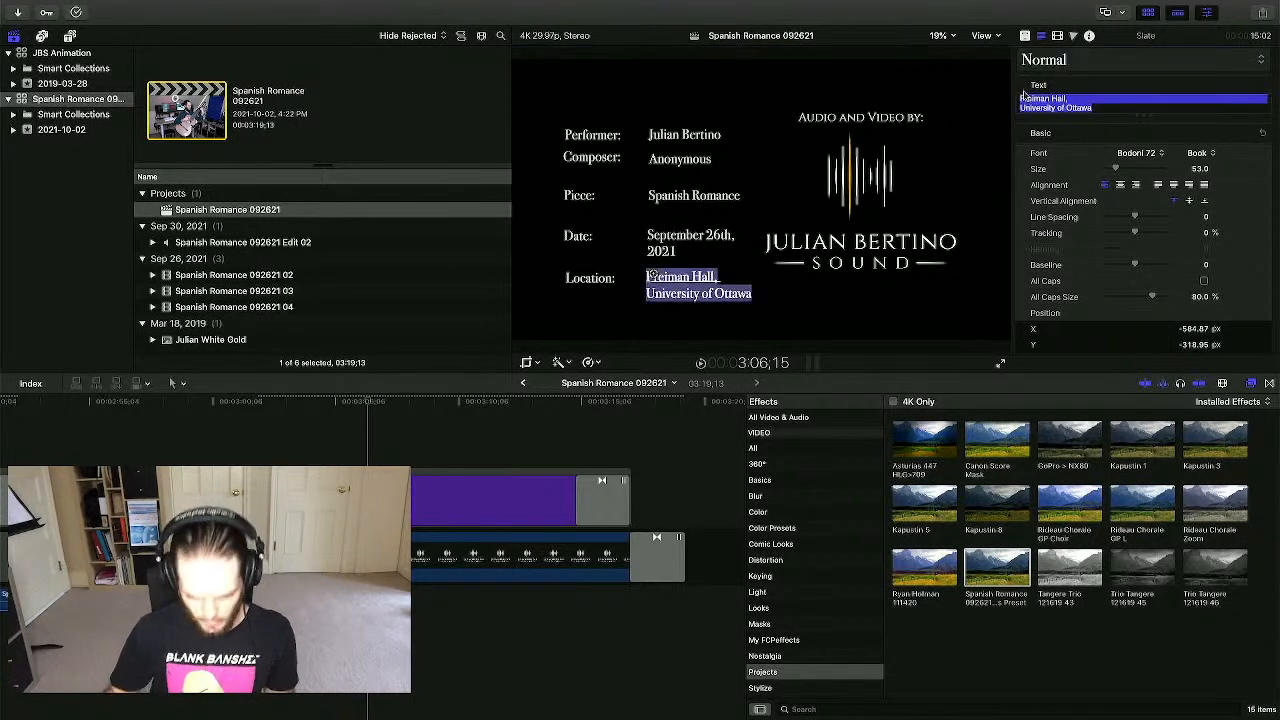
{"action": "key", "text": "BackSpace"}
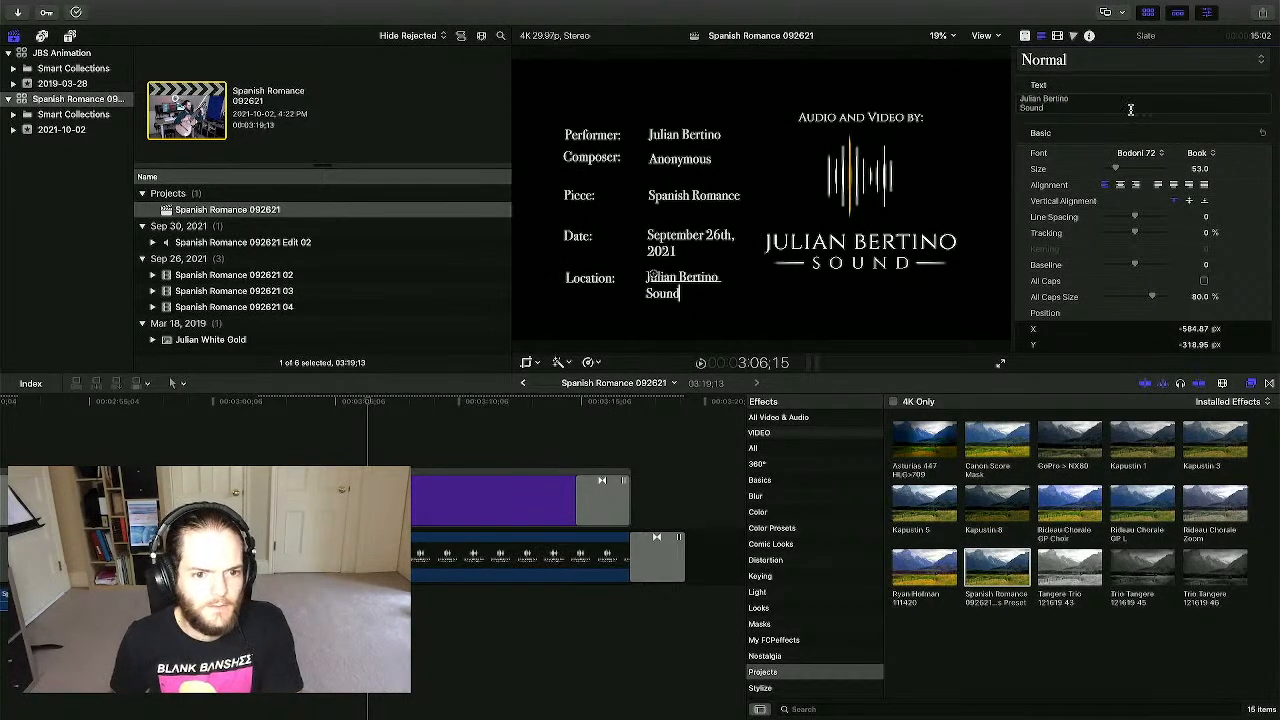
{"action": "left_click", "coordinate": [656, 196]}
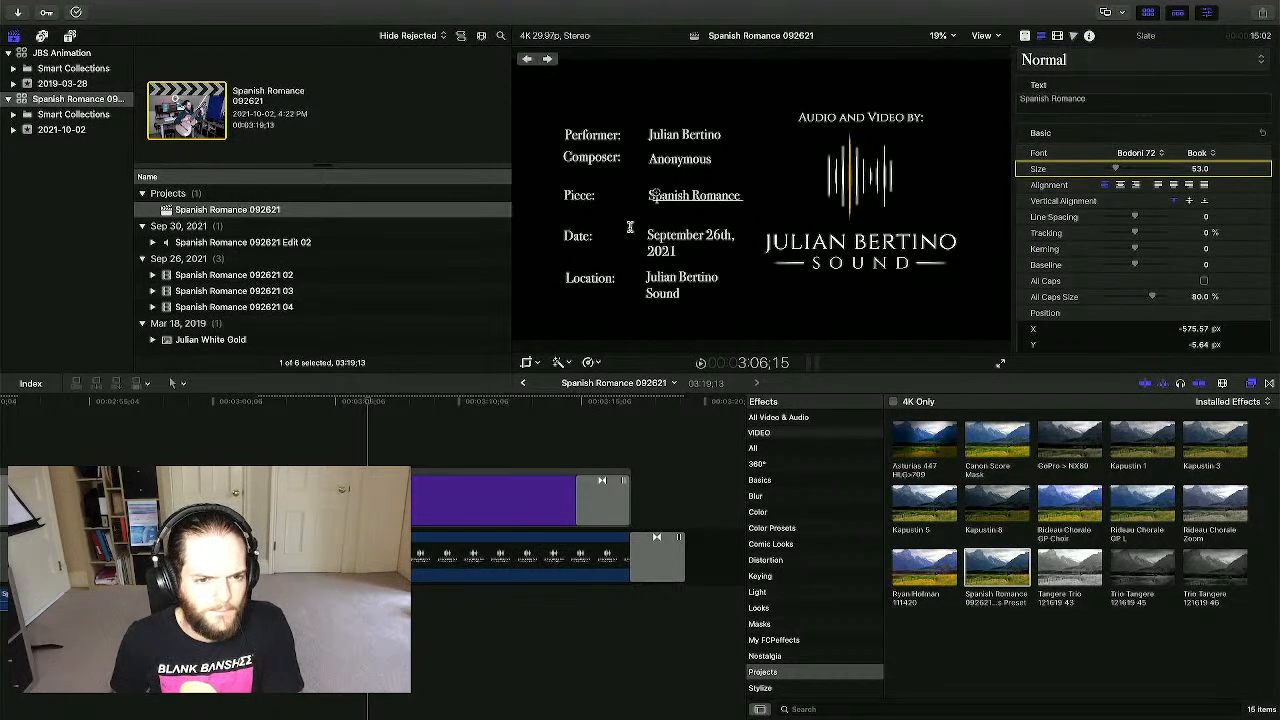
- Review the last guitar clip and play through the black gap into the ending slate
{"action": "left_click", "coordinate": [708, 498]}
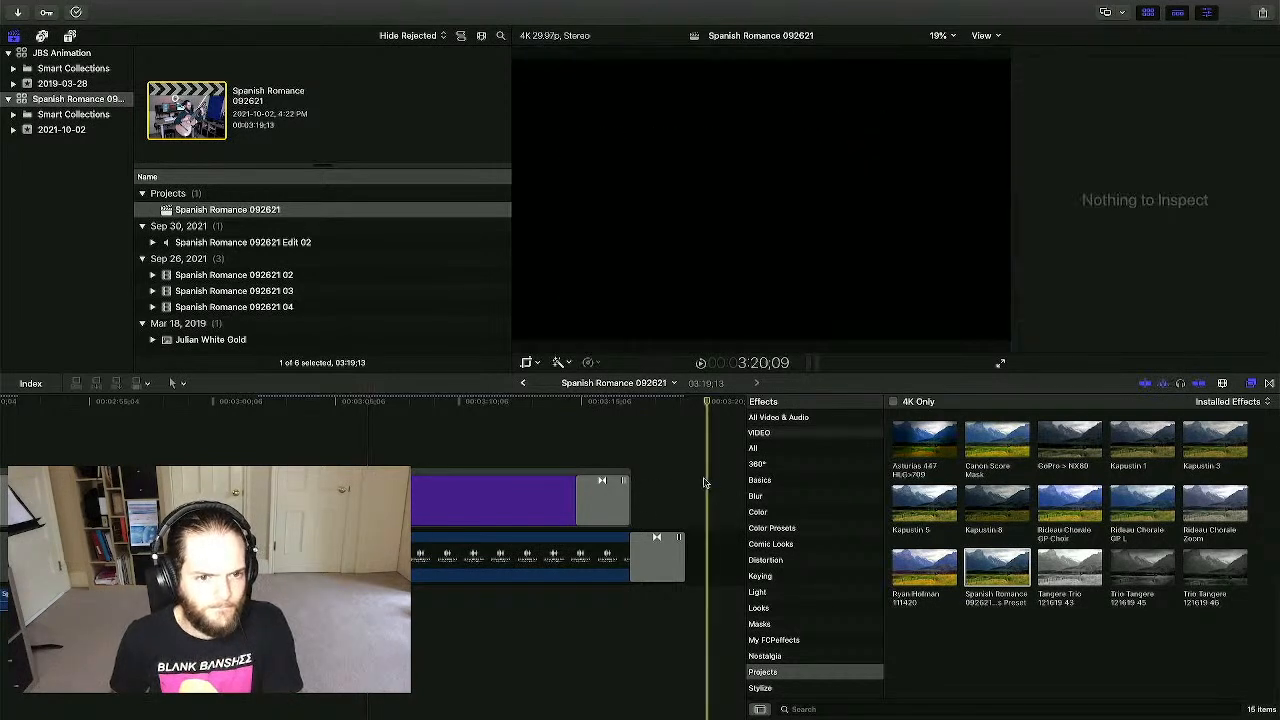
{"action": "left_click", "coordinate": [453, 498]}
{"action": "left_click", "coordinate": [345, 432]}
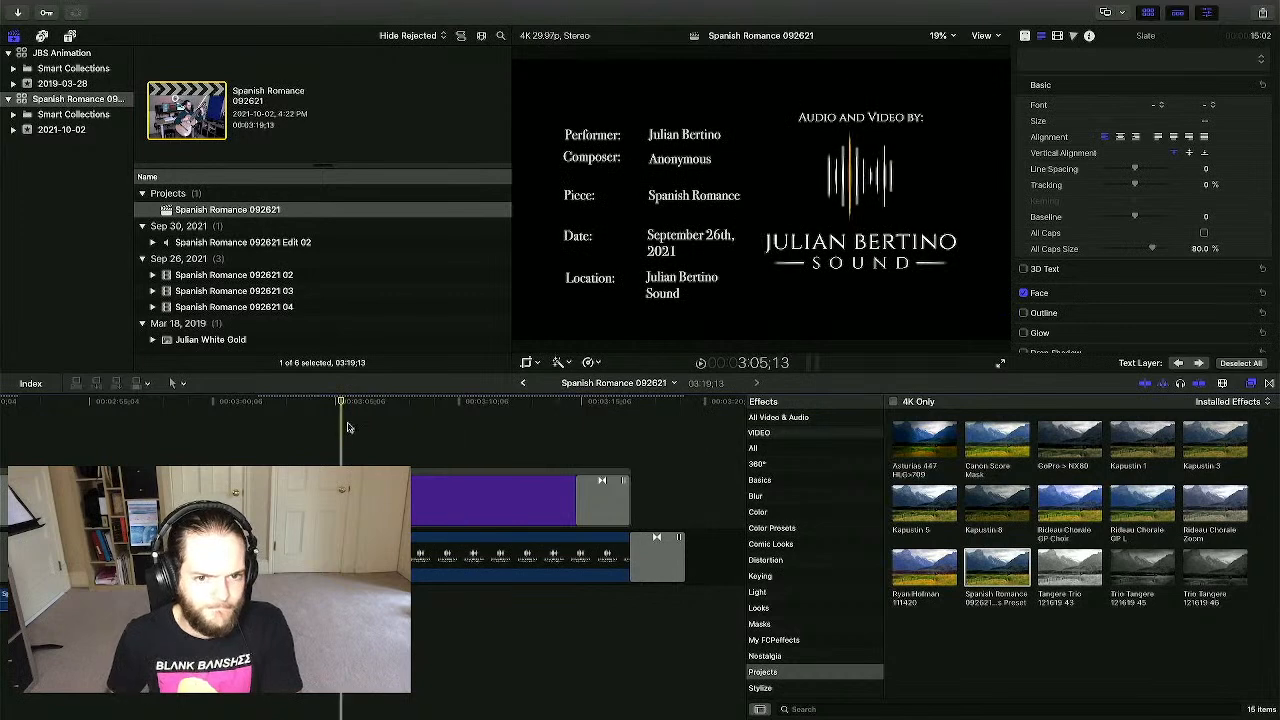
{"action": "scroll", "coordinate": [350, 430], "scroll_direction": "left", "scroll_amount": 4}
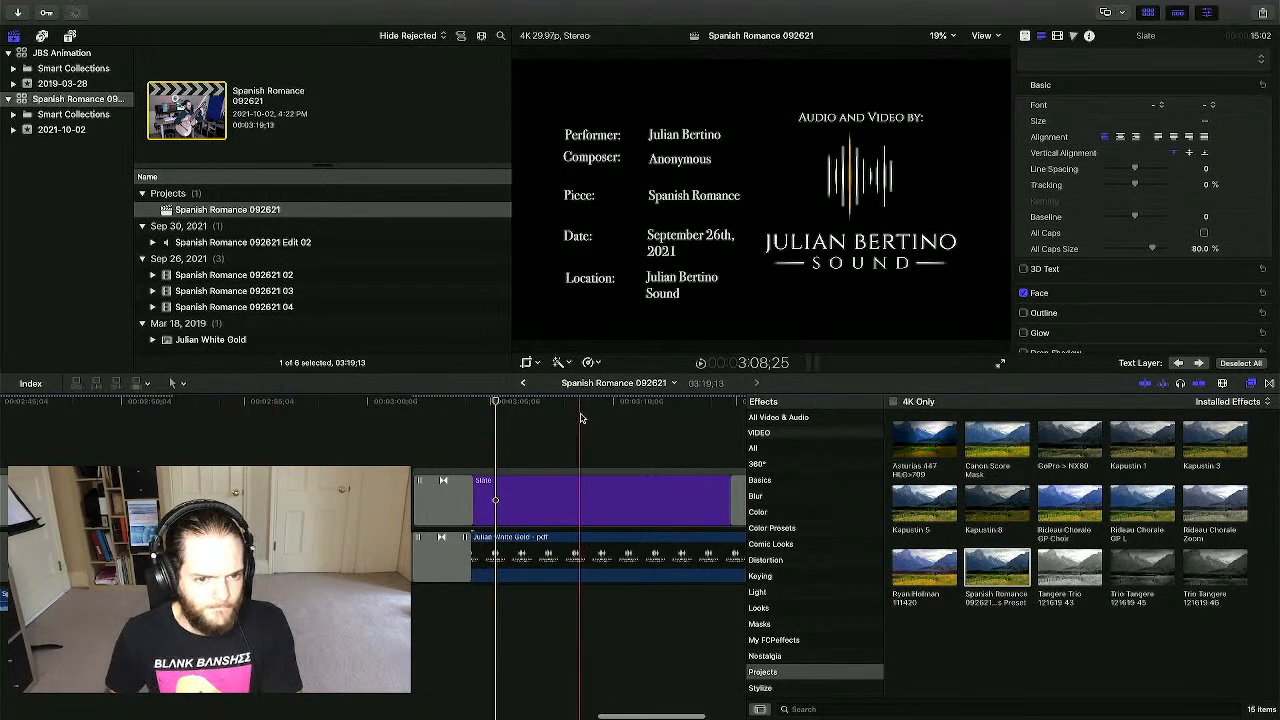
{"action": "scroll", "coordinate": [430, 420], "scroll_direction": "left", "scroll_amount": 5}
{"action": "left_click", "coordinate": [353, 427]}
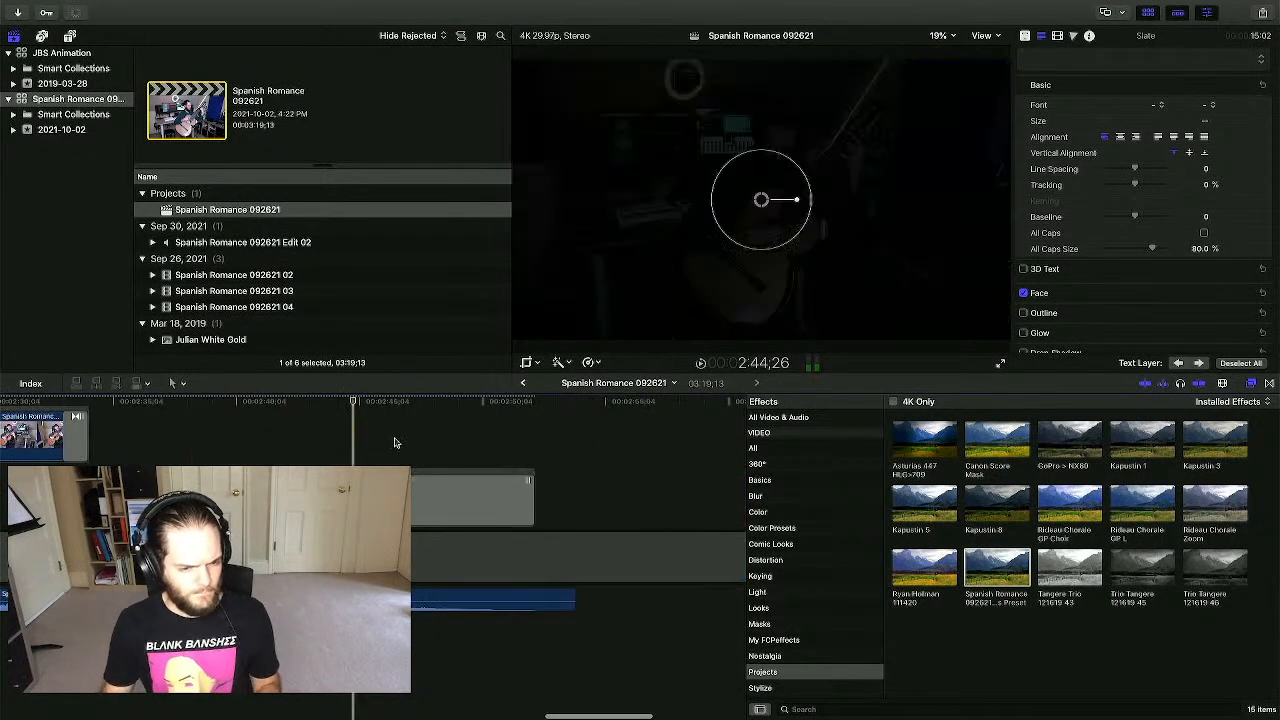
{"action": "scroll", "coordinate": [437, 437], "scroll_direction": "right", "scroll_amount": 2}
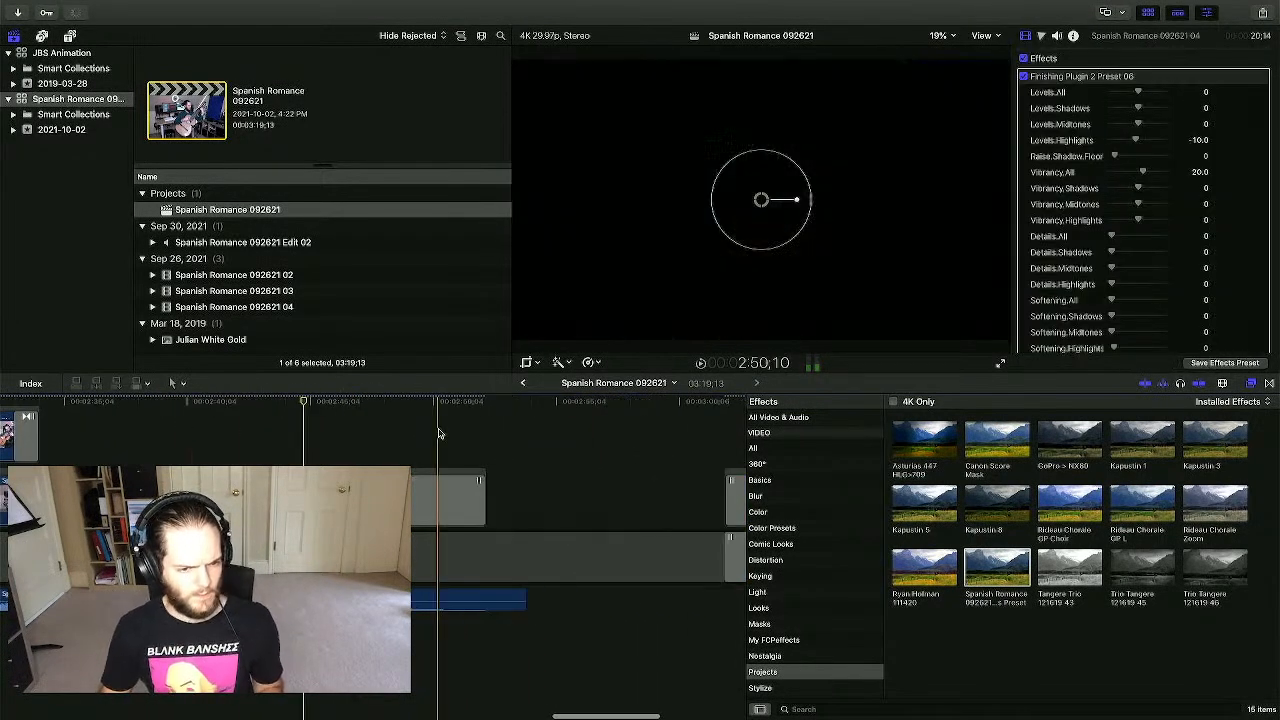
{"action": "left_click", "coordinate": [650, 560]}
{"action": "key", "text": "space"}
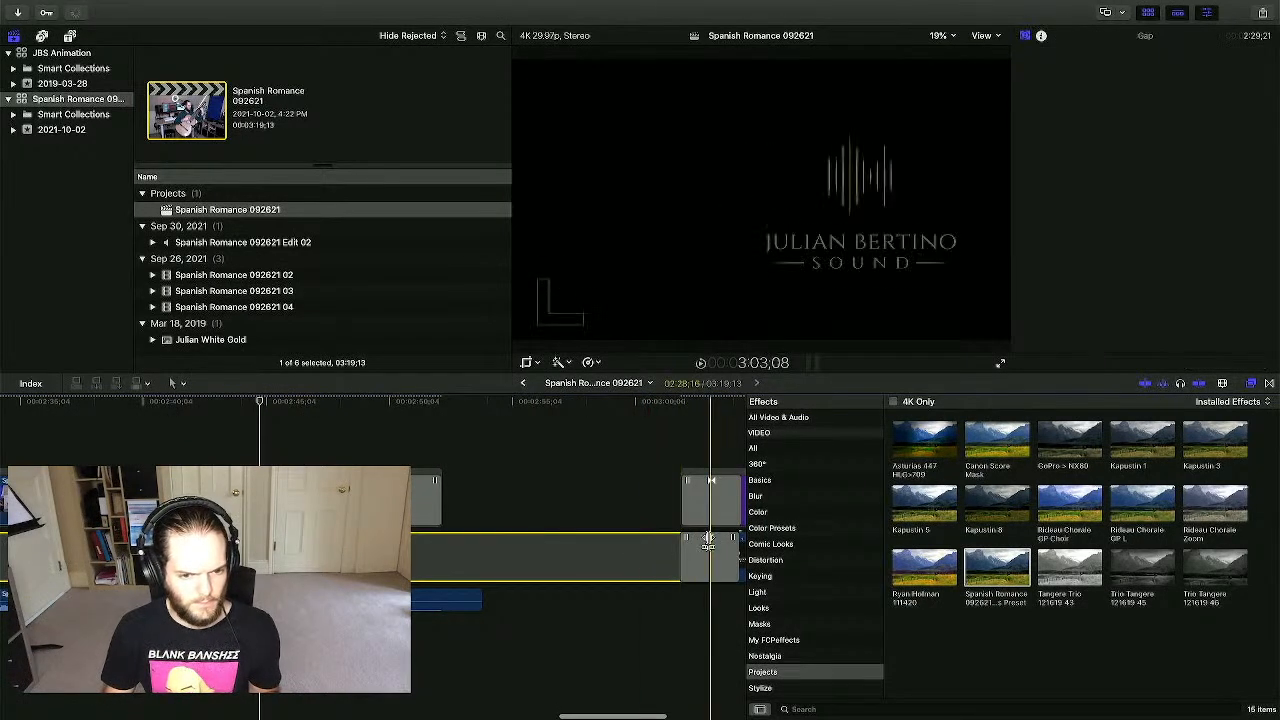
- Trim the black gap before the slate so the project runs 3:10;05, then review the ending
{"action": "scroll", "coordinate": [712, 545], "scroll_direction": "right", "scroll_amount": 1}
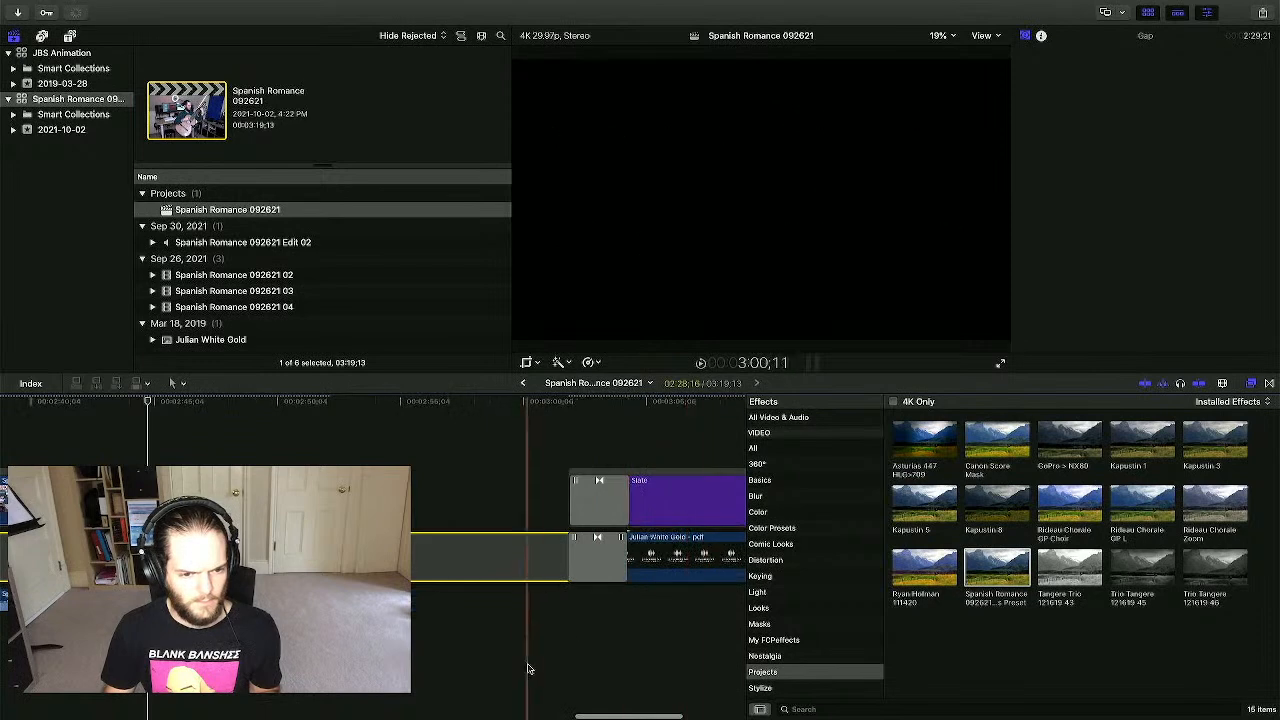
{"action": "scroll", "coordinate": [528, 602], "scroll_direction": "right", "scroll_amount": 2}
{"action": "scroll", "coordinate": [530, 560], "scroll_direction": "right", "scroll_amount": 2}
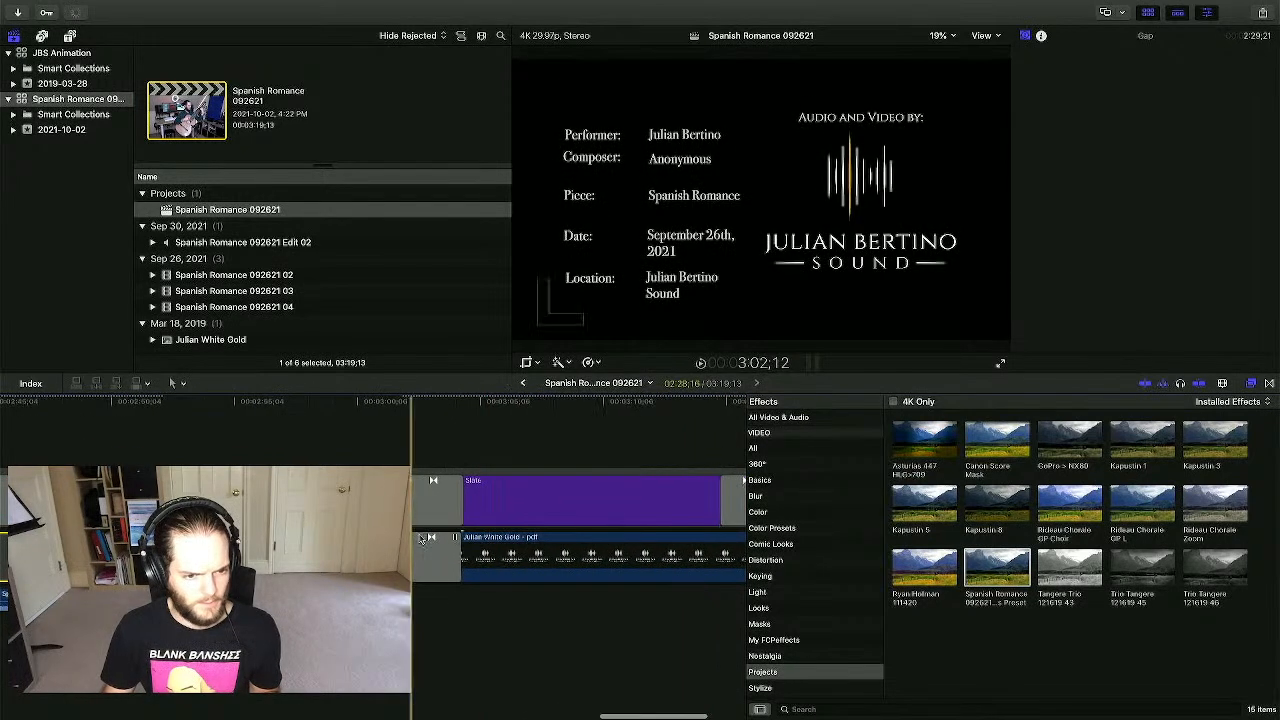
{"action": "left_click", "coordinate": [458, 537]}
{"action": "left_click_drag", "start_coordinate": [455, 538], "coordinate": [226, 538]}
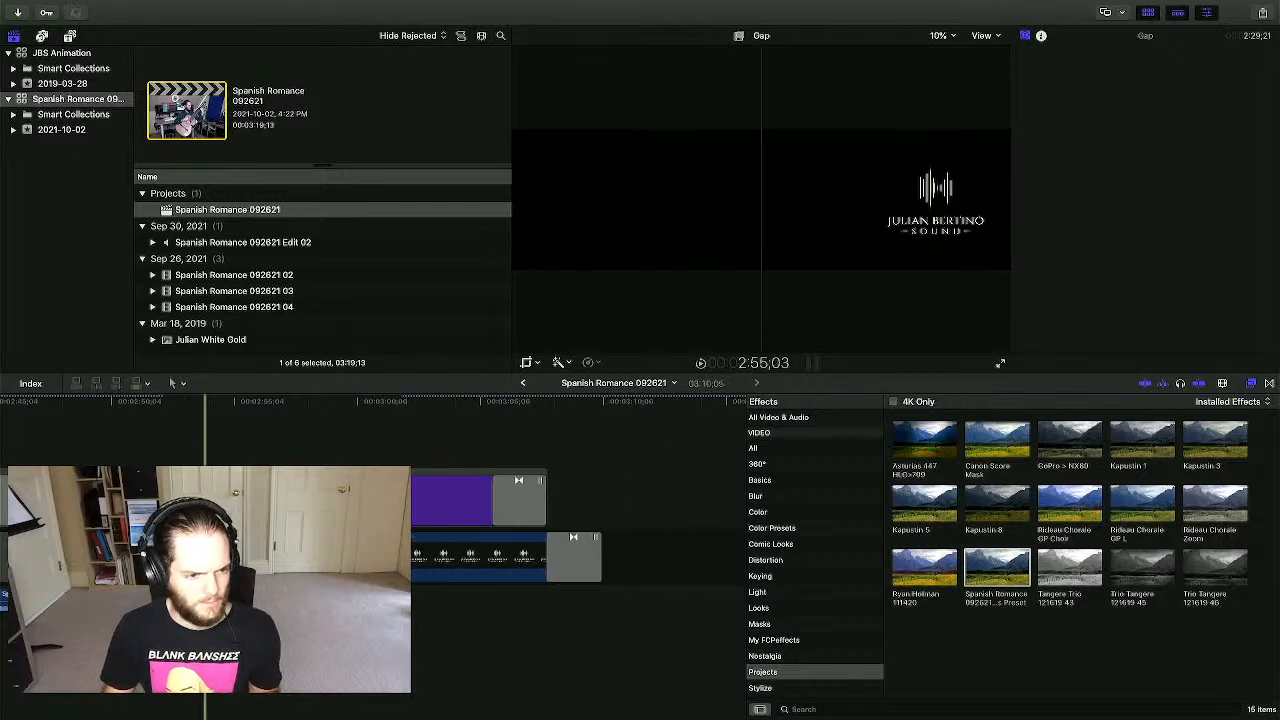
{"action": "scroll", "coordinate": [240, 447], "scroll_direction": "left", "scroll_amount": 8}
{"action": "left_click", "coordinate": [155, 447]}
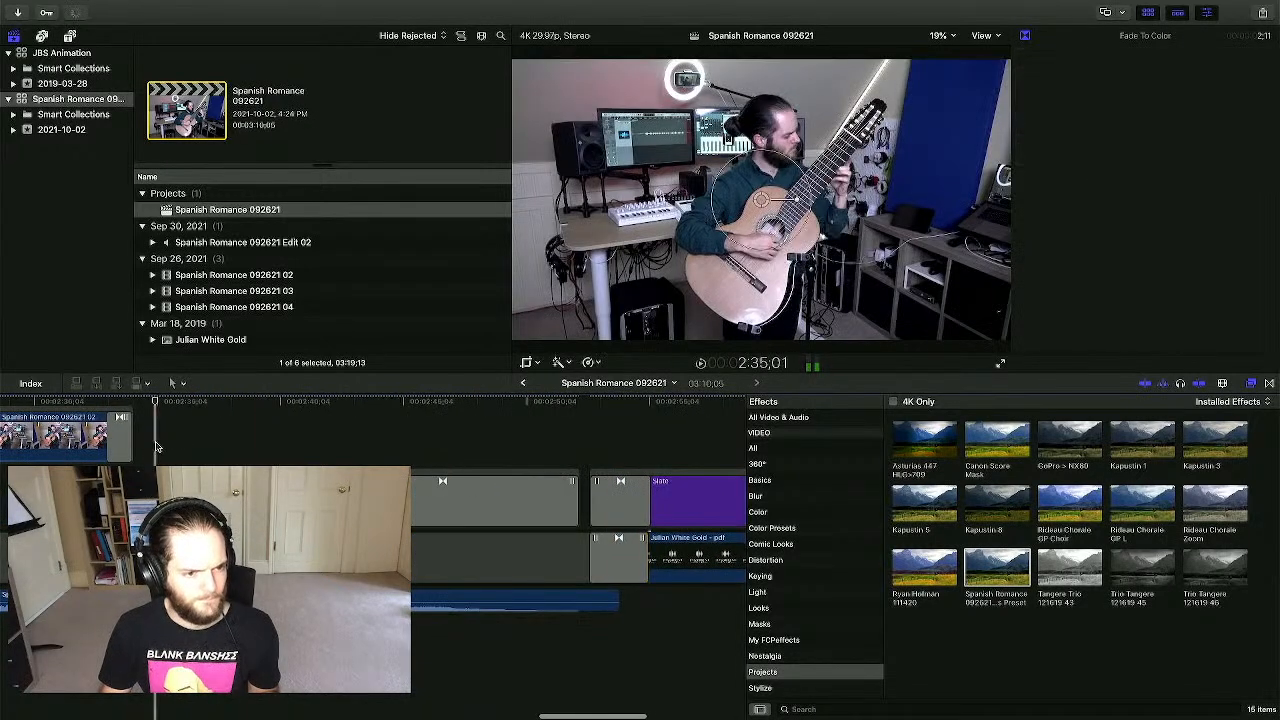
{"action": "left_click", "coordinate": [146, 449]}
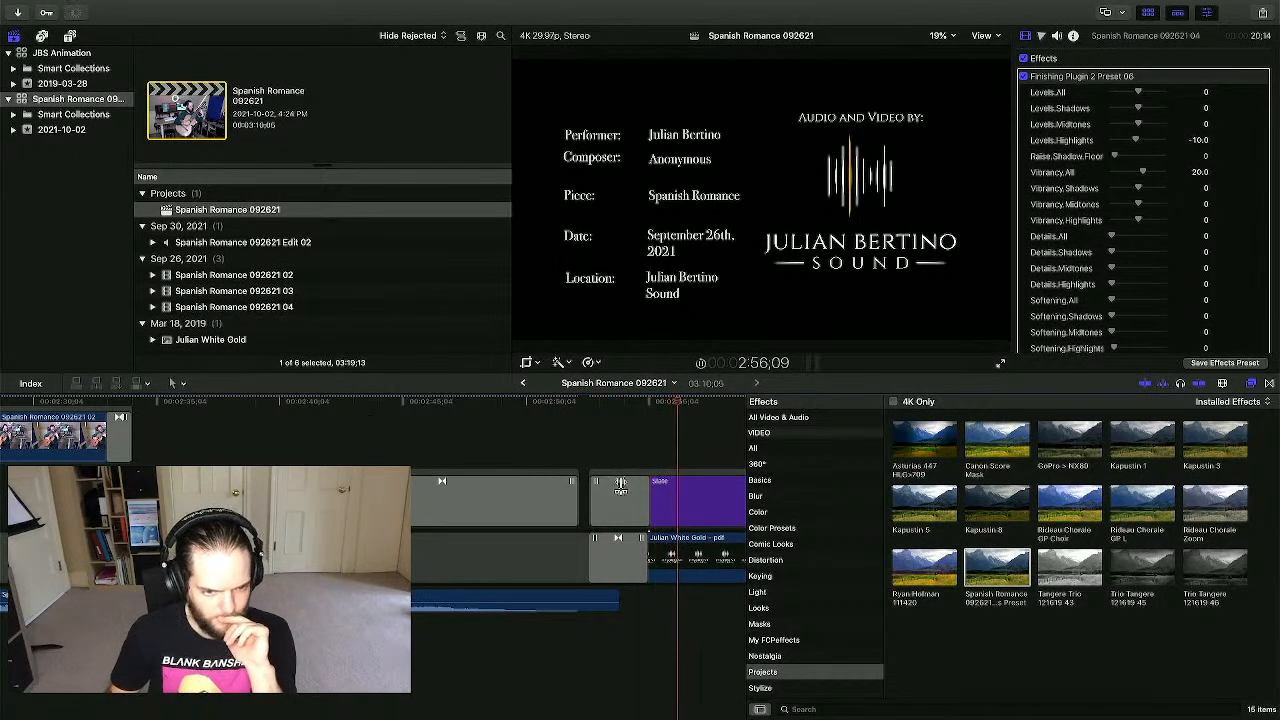
{"action": "scroll", "coordinate": [487, 411], "scroll_direction": "right", "scroll_amount": 3}
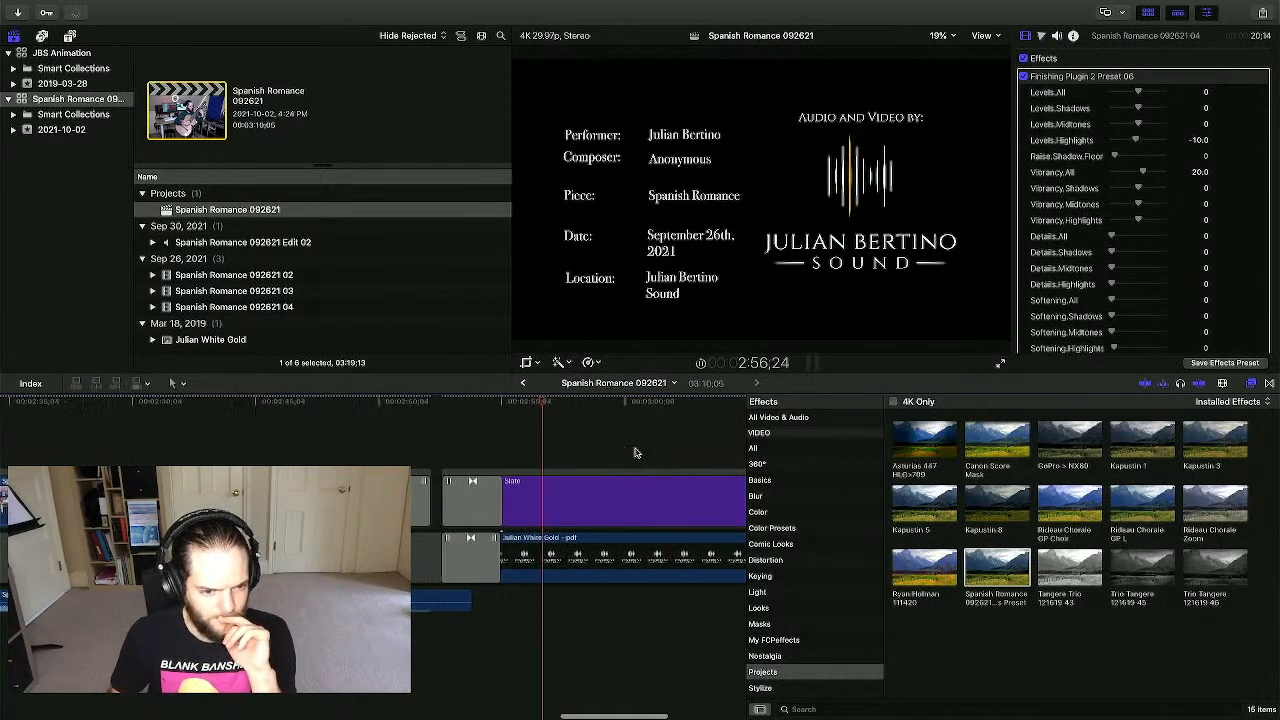
{"action": "left_click", "coordinate": [445, 422]}
- Extend the Slate title clip to start one second earlier
{"action": "key", "text": "super+equal"}
{"action": "key", "text": "super+equal"}
{"action": "key", "text": "super+equal"}
{"action": "key", "text": "super+equal"}
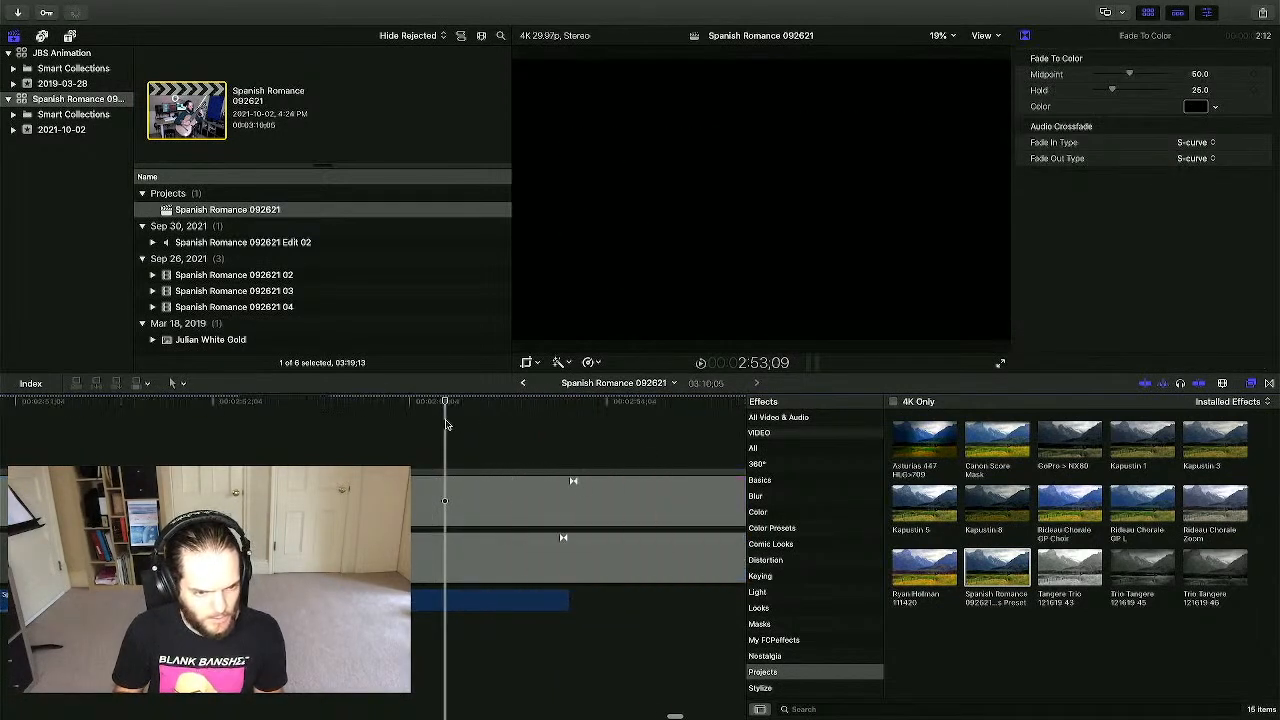
{"action": "scroll", "coordinate": [447, 425], "scroll_direction": "right", "scroll_amount": 2}
{"action": "left_click", "coordinate": [560, 483]}
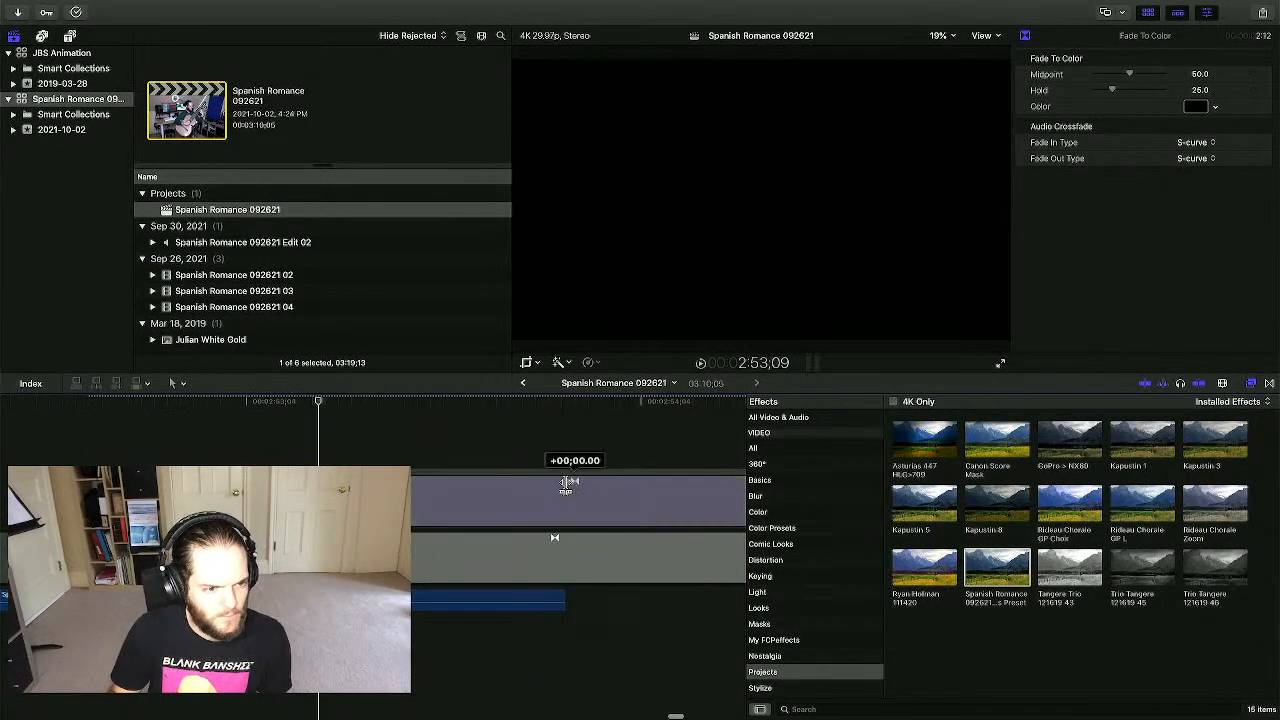
{"action": "left_click", "coordinate": [544, 447]}
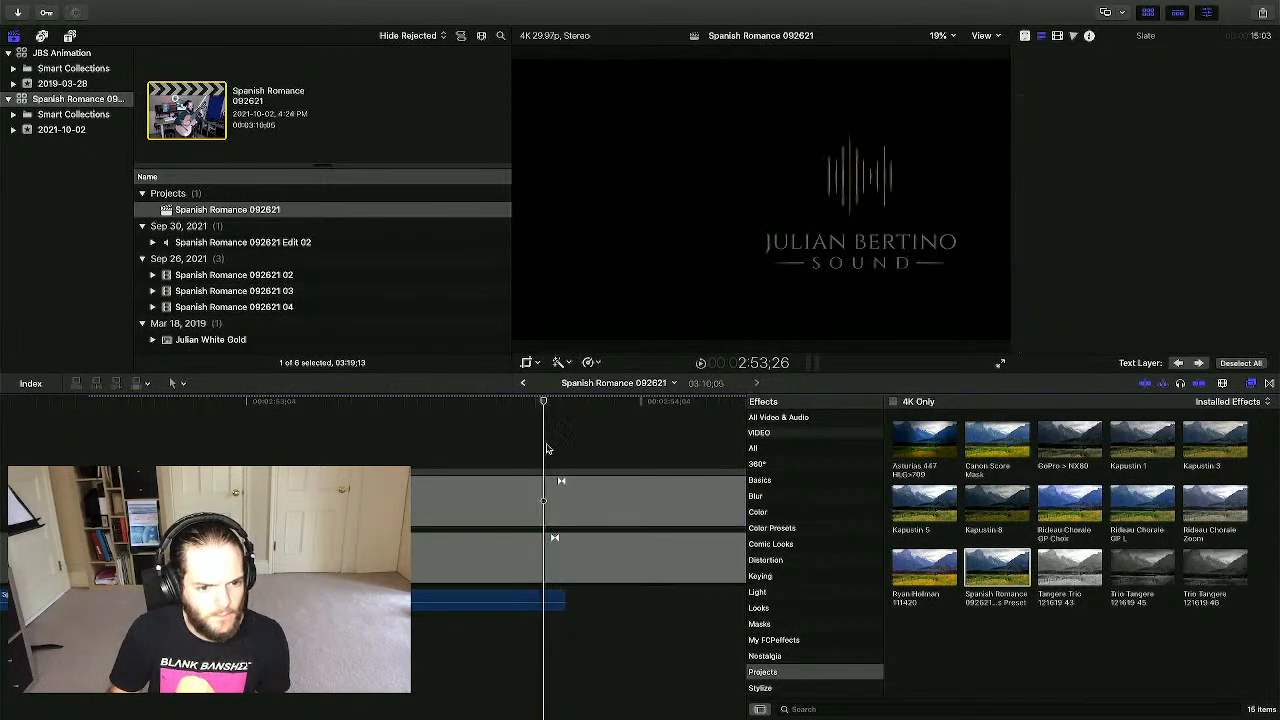
{"action": "scroll", "coordinate": [575, 489], "scroll_direction": "right", "scroll_amount": 8}
{"action": "scroll", "coordinate": [575, 489], "scroll_direction": "right", "scroll_amount": 3}
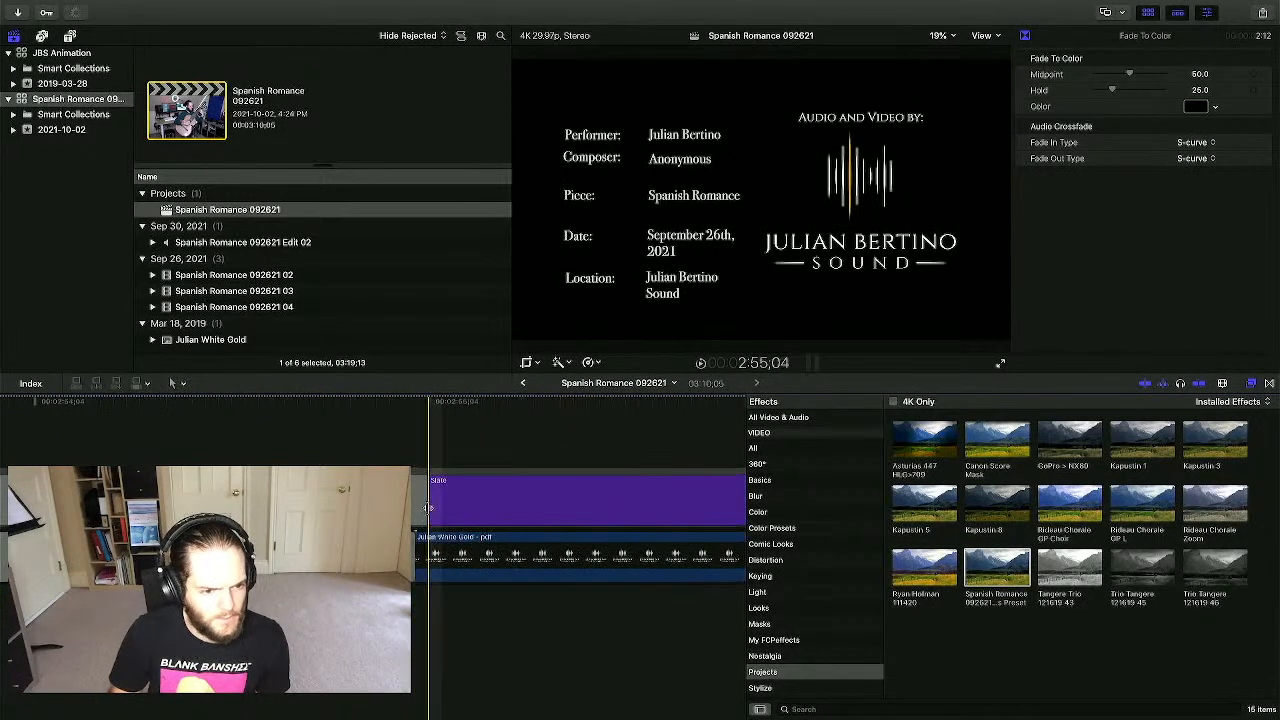
{"action": "left_click_drag", "start_coordinate": [425, 509], "coordinate": [415, 510]}
{"action": "scroll", "coordinate": [187, 443], "scroll_direction": "left", "scroll_amount": 5}
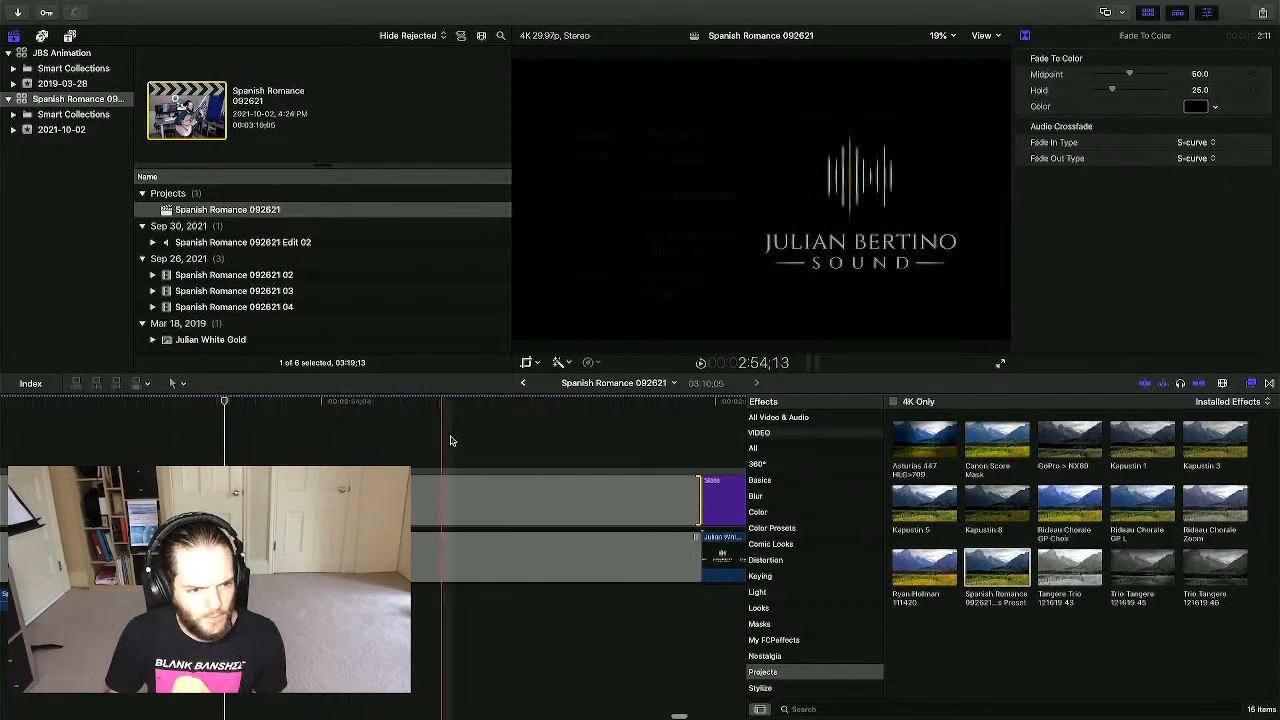
- Set the fade midpoints: the slate's fade to 18 and the lower track's fade to 61
{"action": "left_click", "coordinate": [593, 500]}
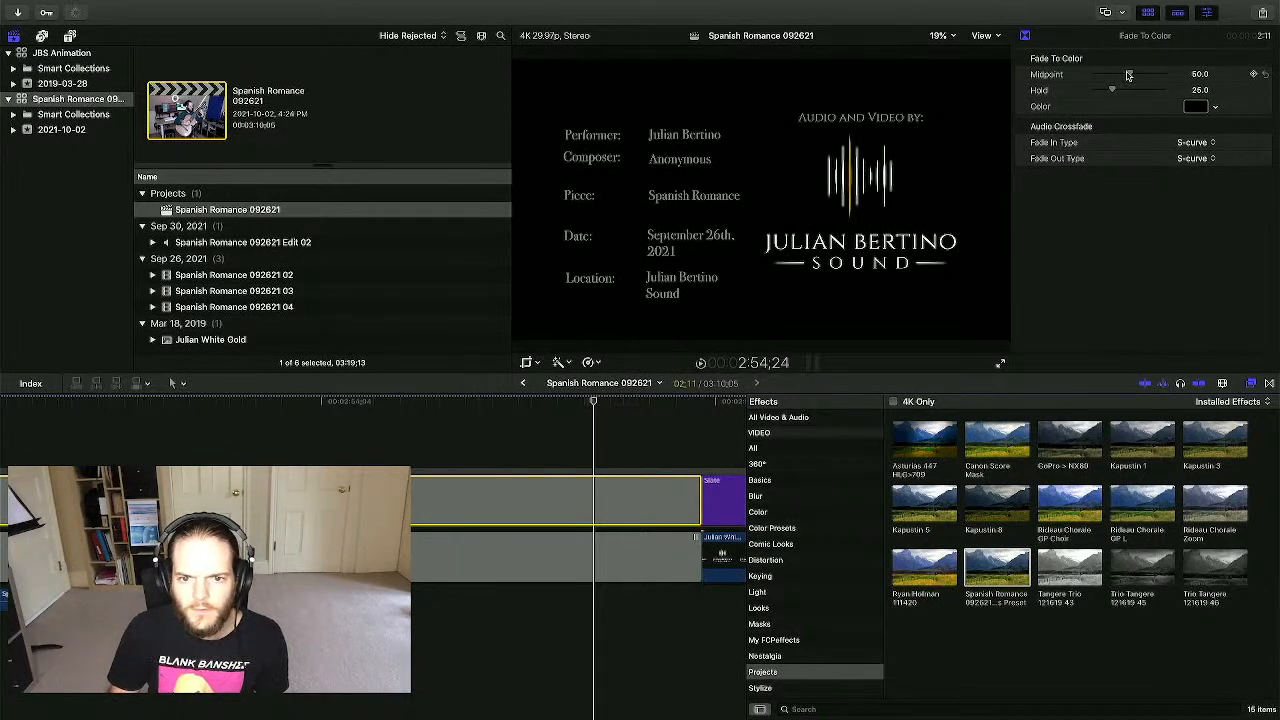
{"action": "left_click_drag", "start_coordinate": [1128, 75], "coordinate": [1107, 75]}
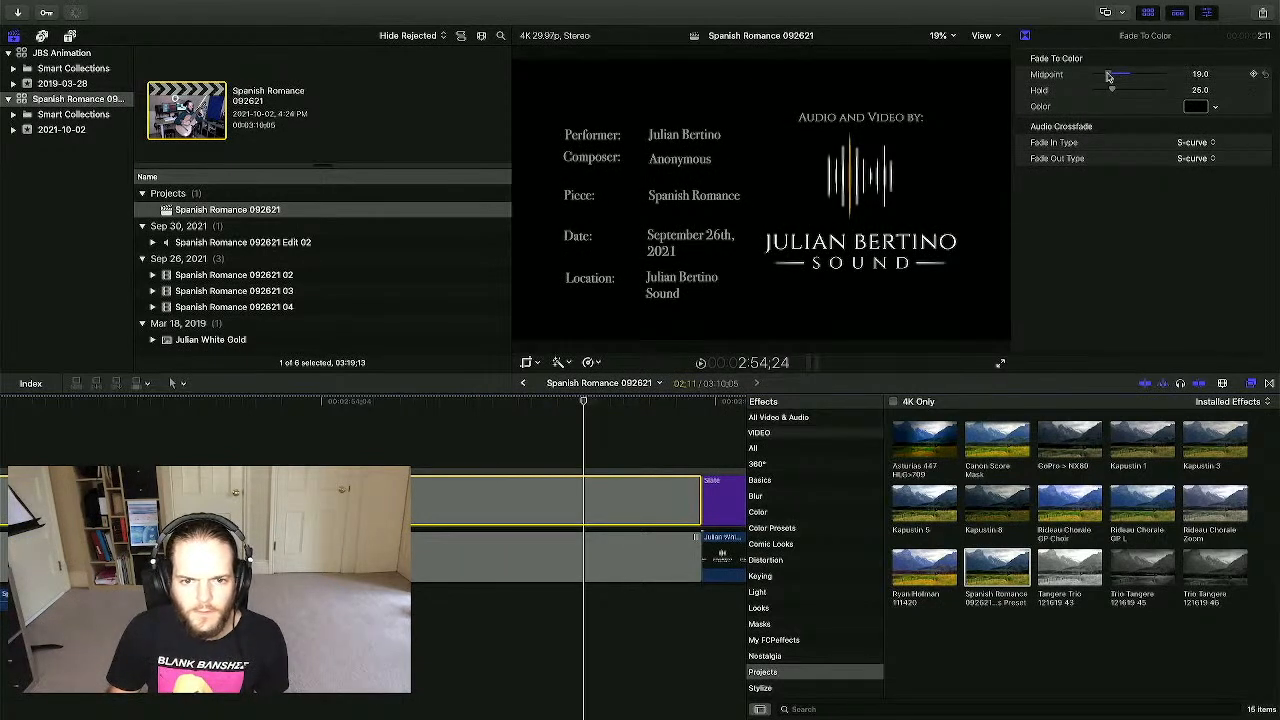
{"action": "left_click", "coordinate": [230, 435]}
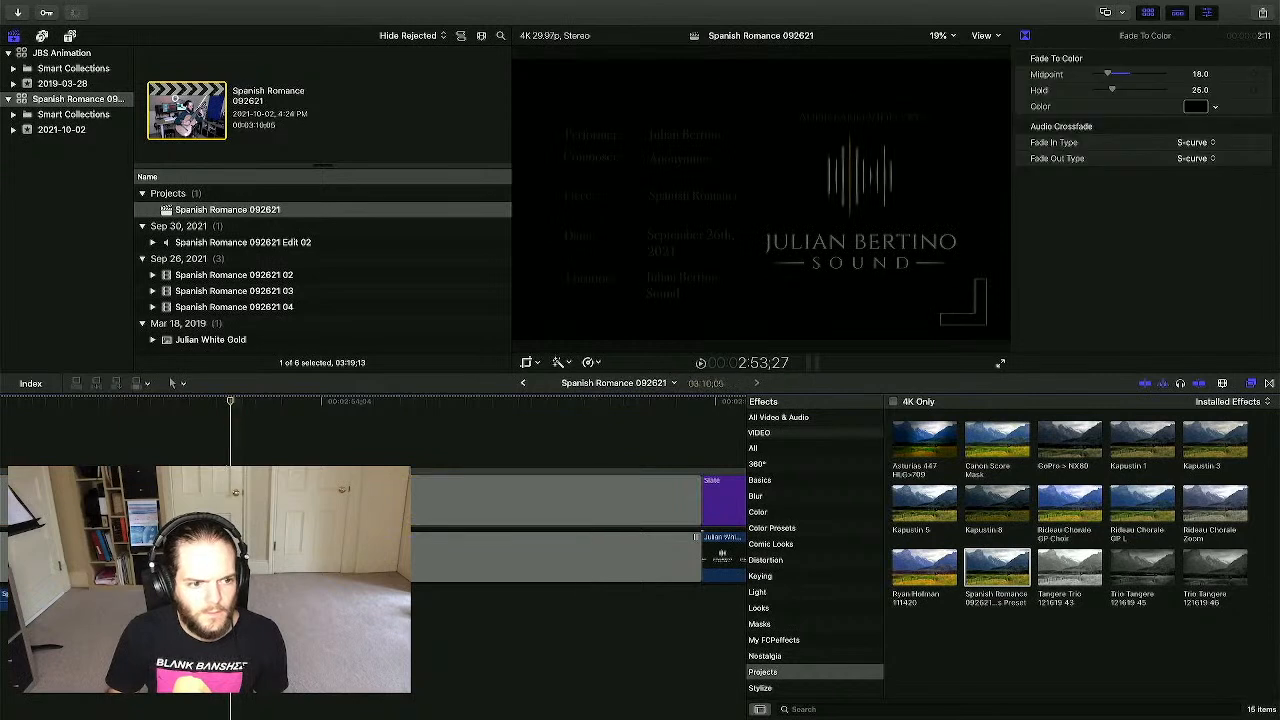
{"action": "left_click", "coordinate": [299, 500]}
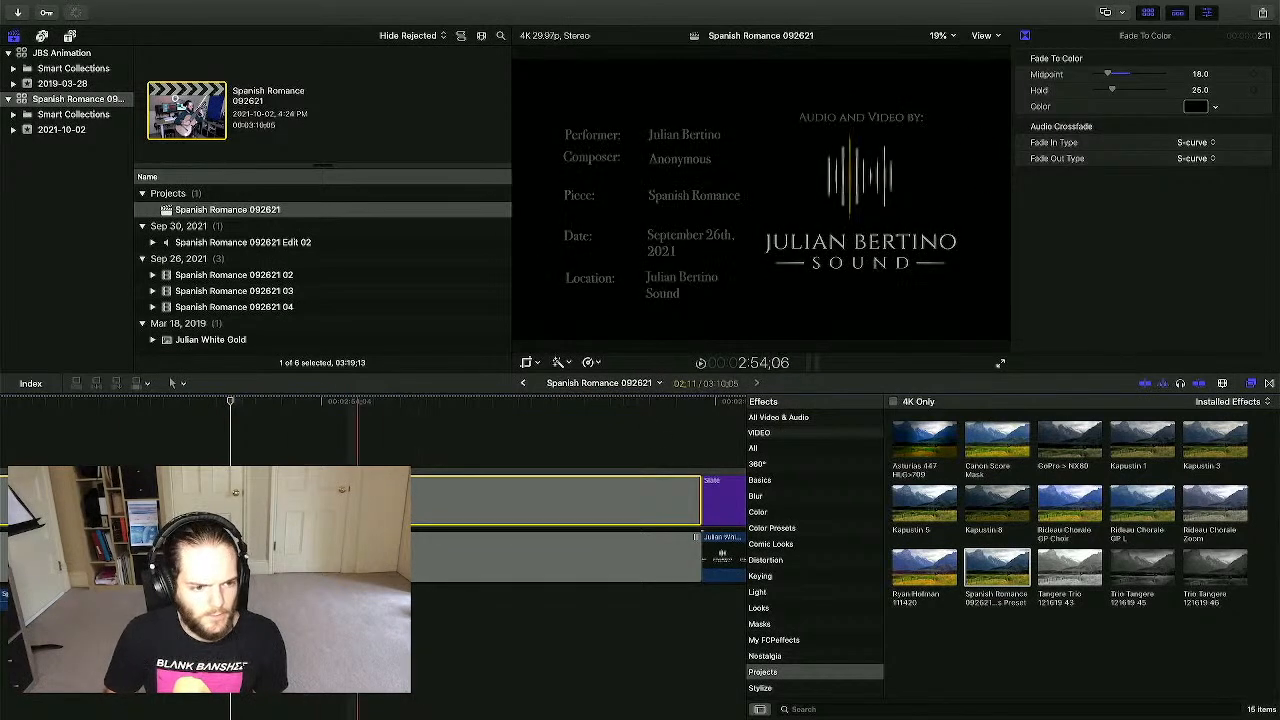
{"action": "left_click", "coordinate": [299, 556]}
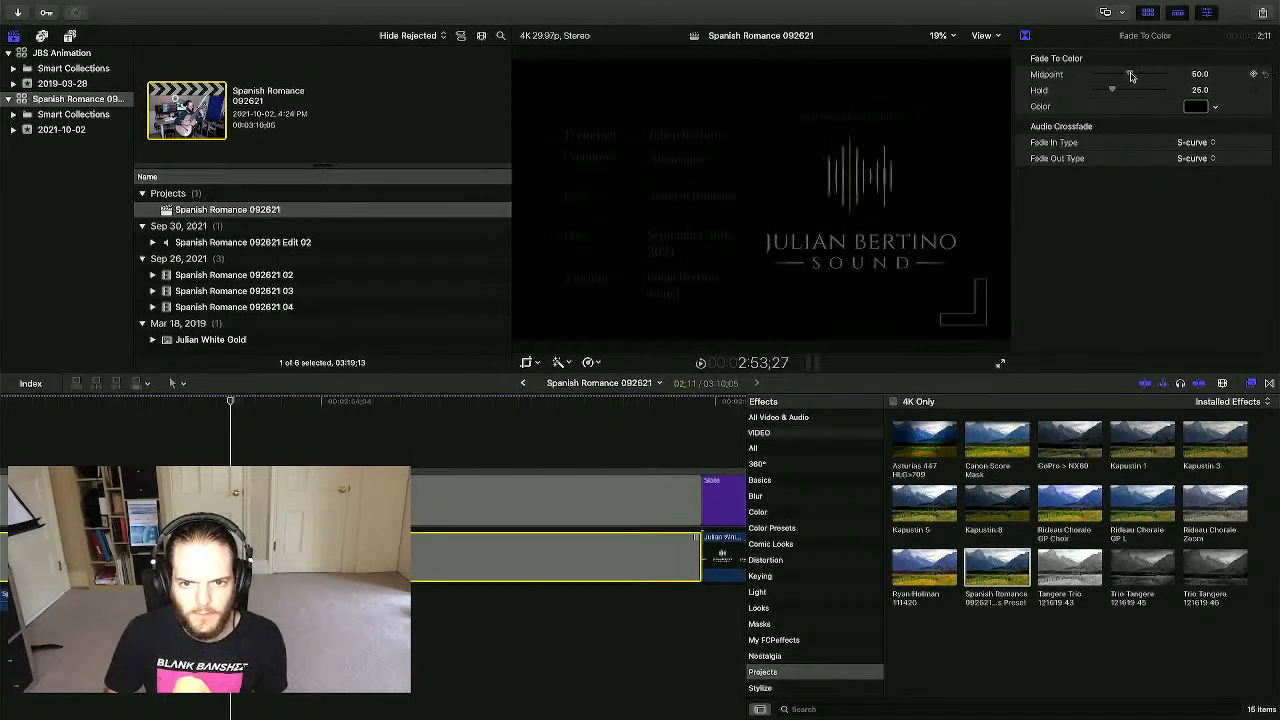
{"action": "left_click_drag", "start_coordinate": [1130, 76], "coordinate": [1146, 80]}
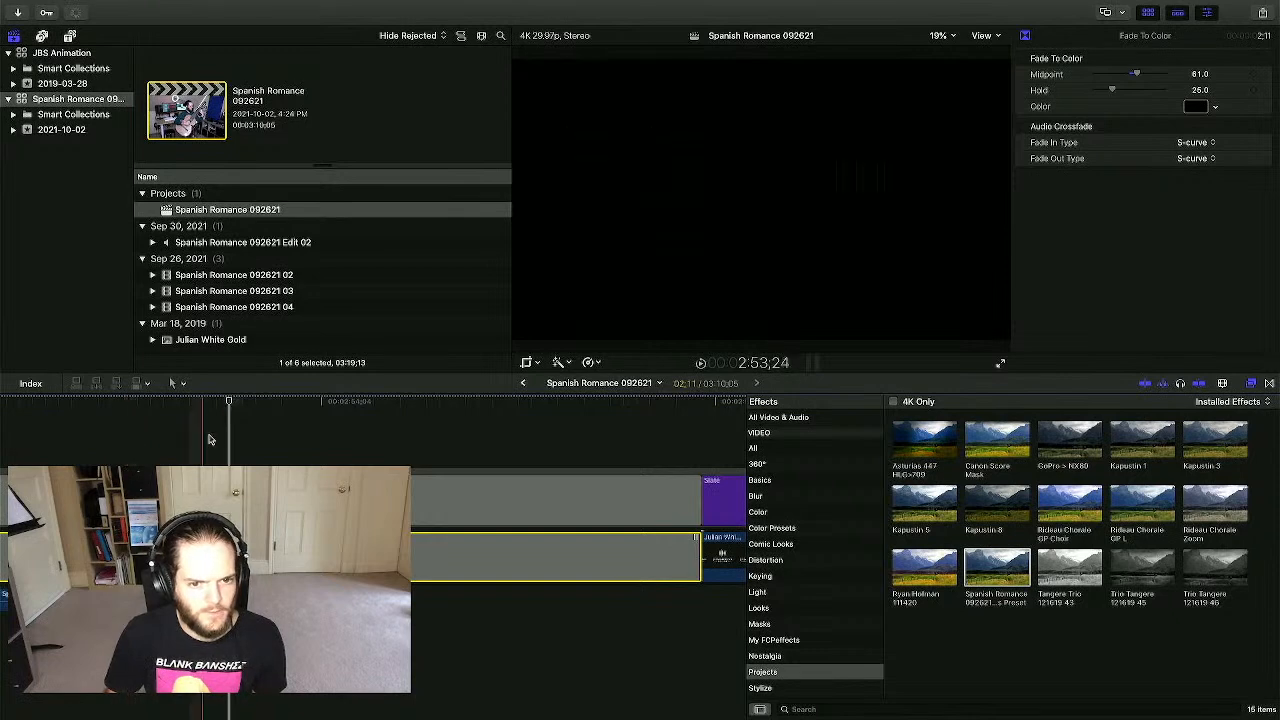
- Play back the fade from black into the credits slate
{"action": "scroll", "coordinate": [436, 433], "scroll_direction": "left", "scroll_amount": 2}
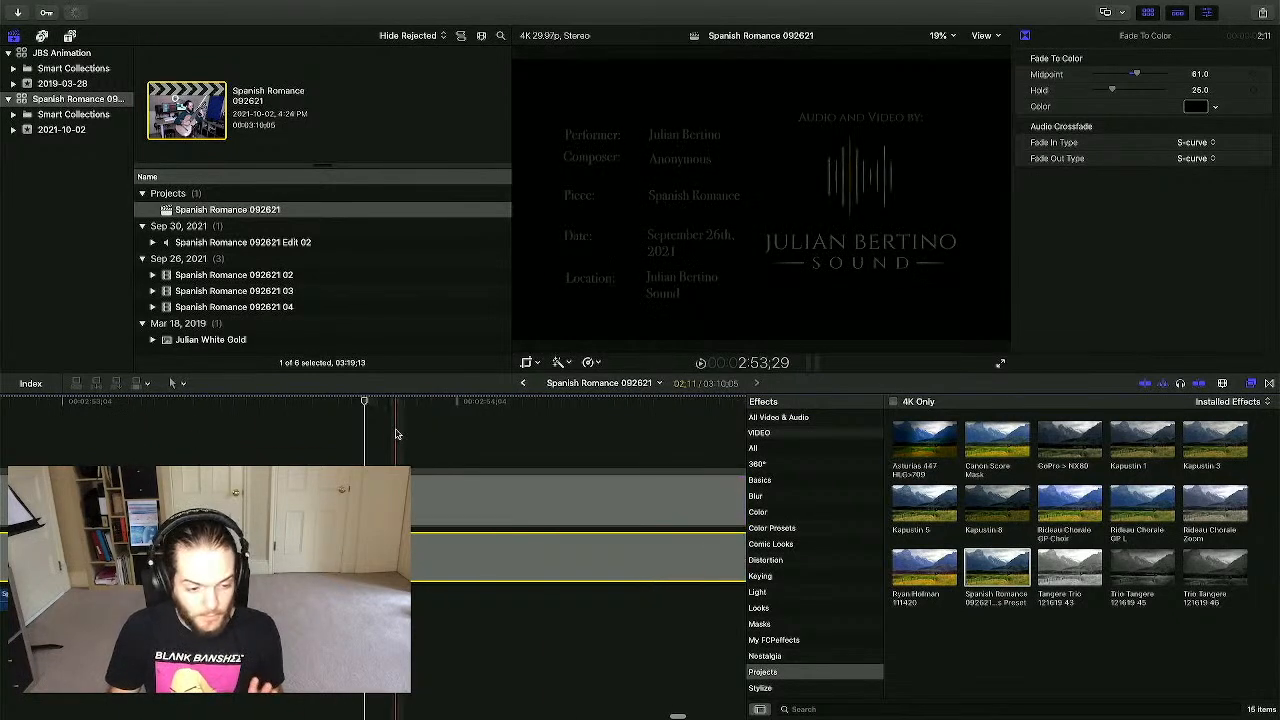
{"action": "scroll", "coordinate": [397, 440], "scroll_direction": "left", "scroll_amount": 2}
{"action": "scroll", "coordinate": [396, 441], "scroll_direction": "left", "scroll_amount": 1}
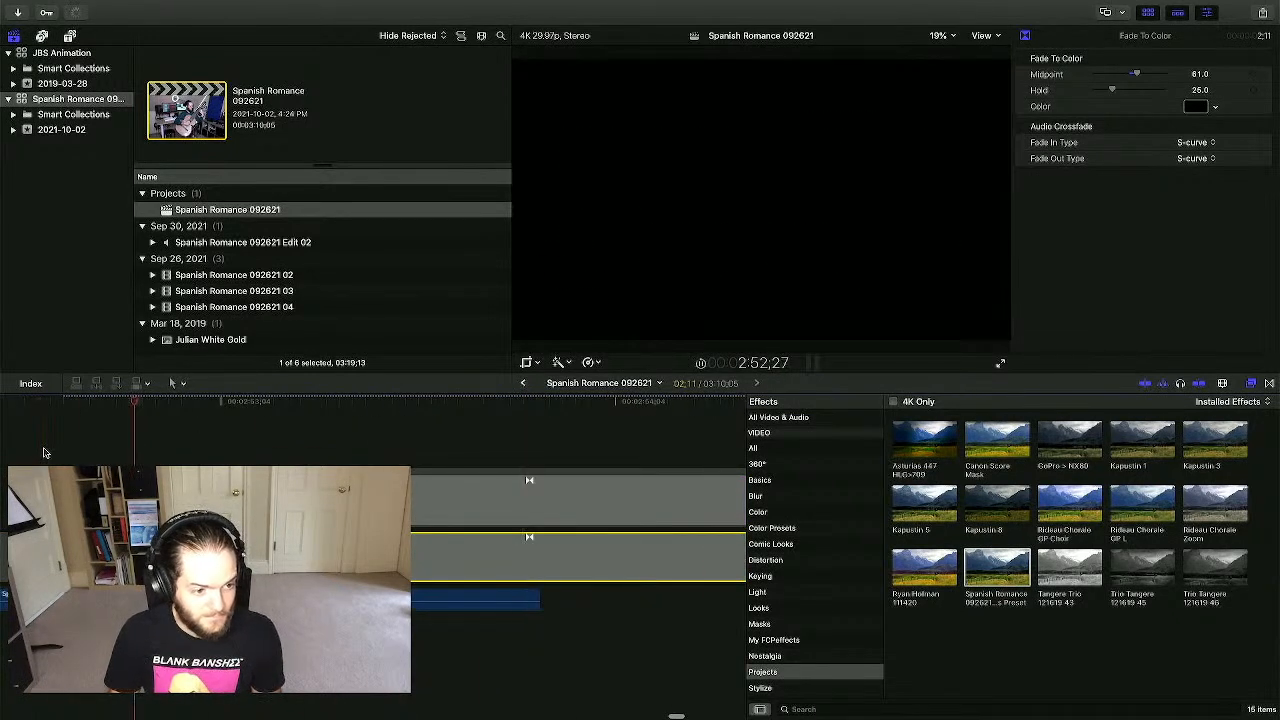
{"action": "scroll", "coordinate": [55, 455], "scroll_direction": "left", "scroll_amount": 1}
{"action": "key", "text": "space"}
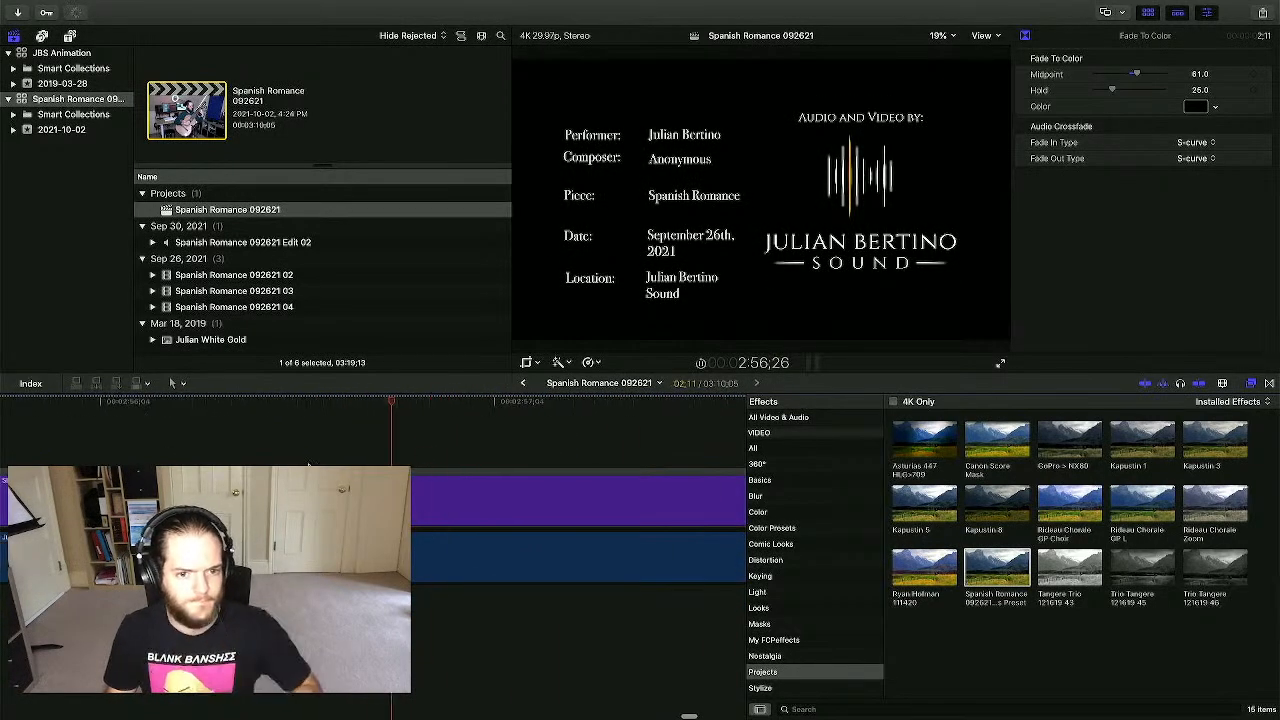
{"action": "key", "text": "space"}
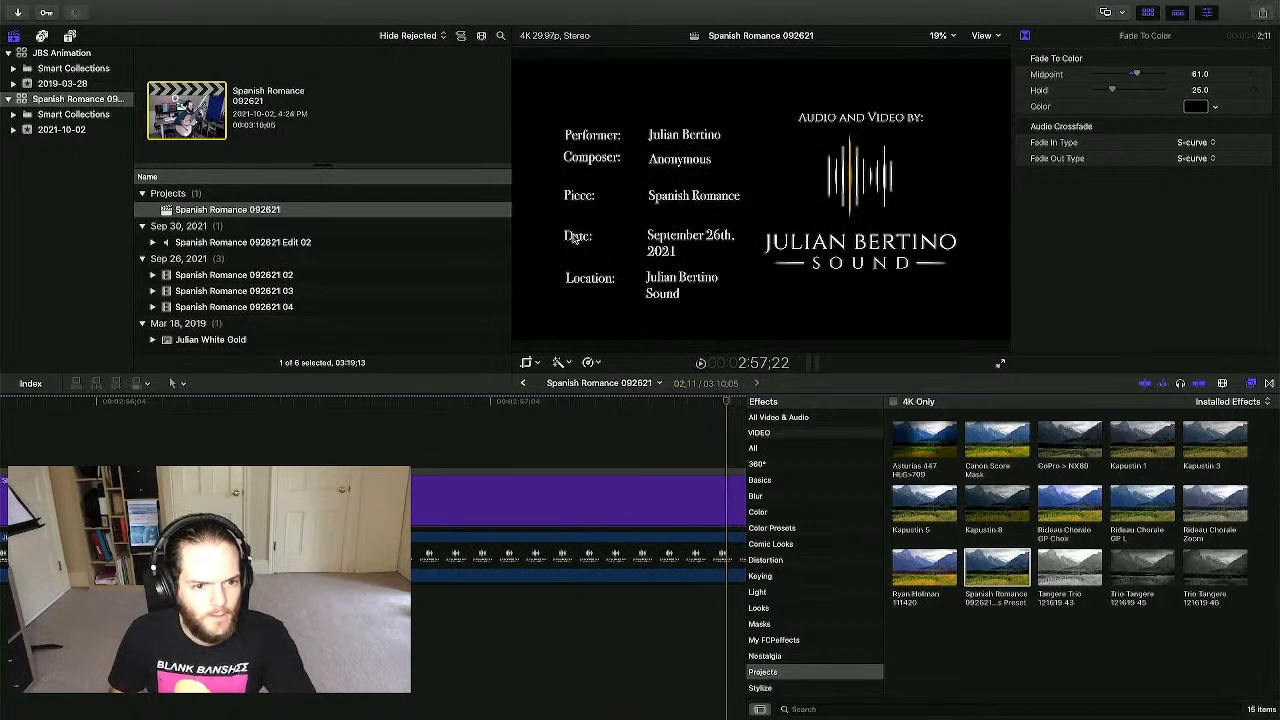
- Raise the Date: label and September 26th, 2021 date, and move the Location: label up
{"action": "left_click", "coordinate": [494, 440]}
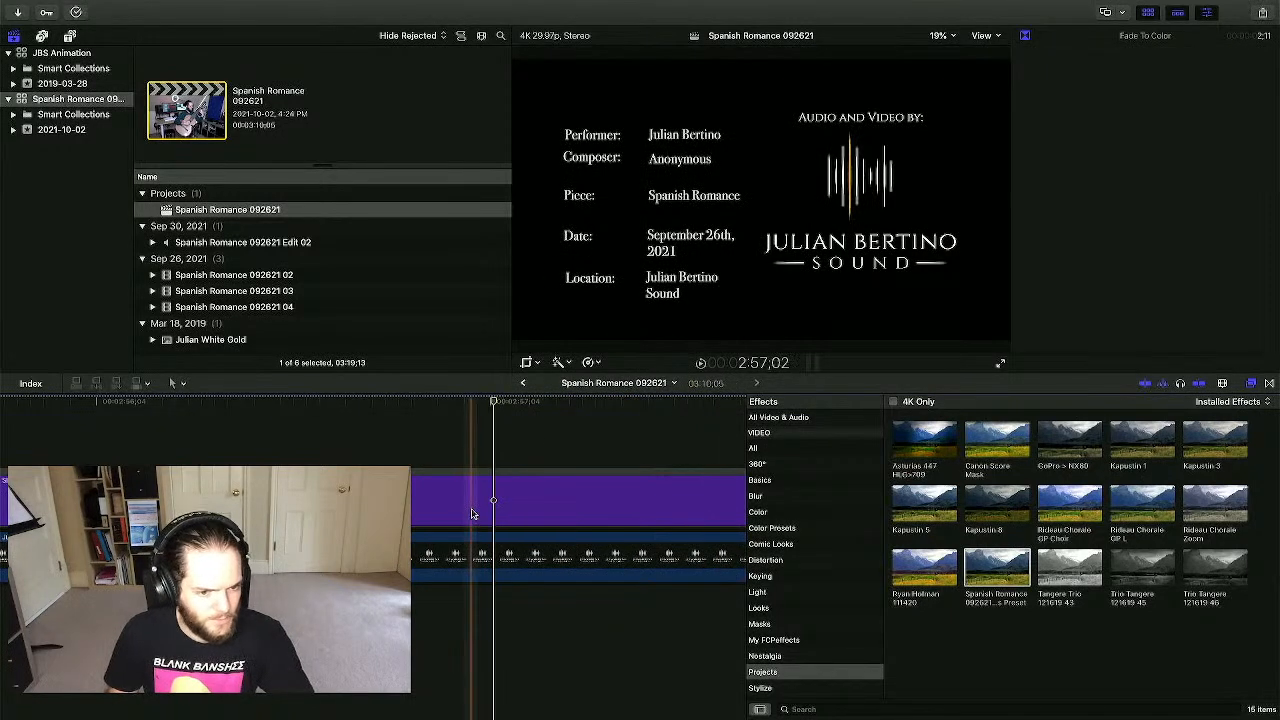
{"action": "left_click", "coordinate": [473, 512]}
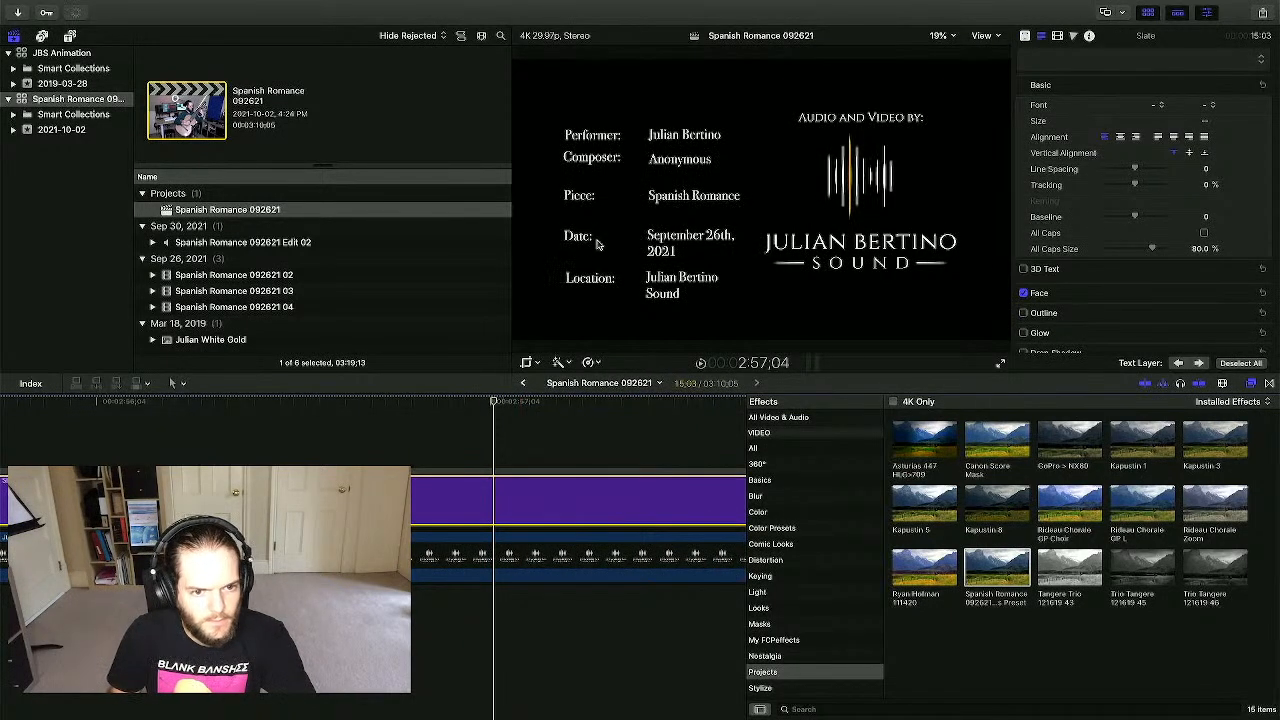
{"action": "left_click_drag", "start_coordinate": [586, 243], "coordinate": [590, 224]}
{"action": "left_click_drag", "start_coordinate": [661, 250], "coordinate": [661, 236]}
{"action": "left_click_drag", "start_coordinate": [579, 225], "coordinate": [606, 203]}
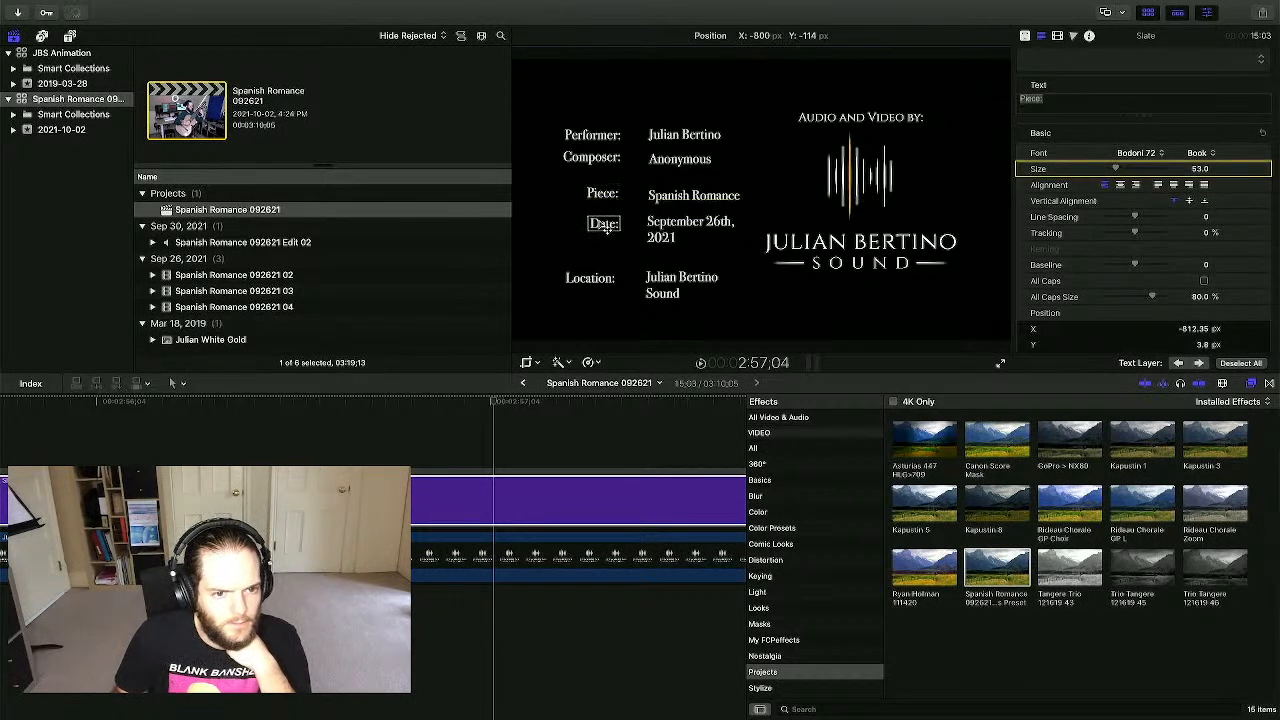
{"action": "left_click", "coordinate": [602, 226]}
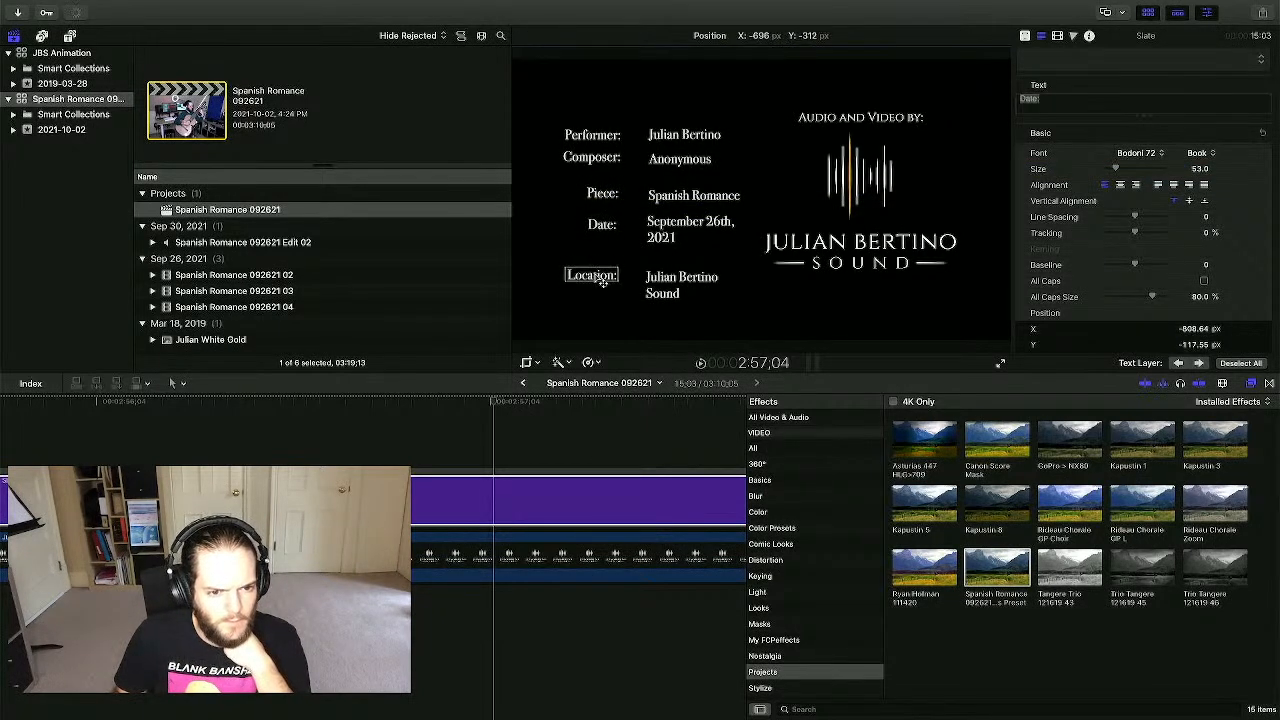
{"action": "left_click_drag", "start_coordinate": [603, 282], "coordinate": [673, 279]}
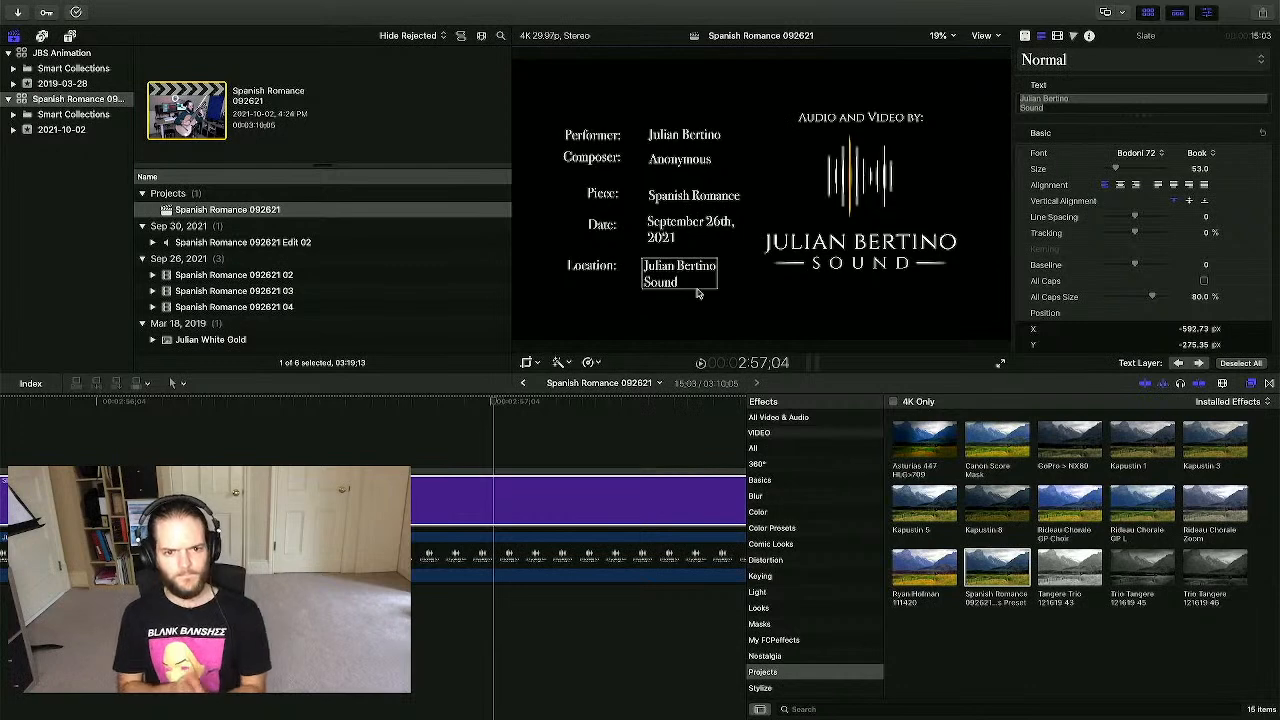
{"action": "left_click", "coordinate": [815, 250]}
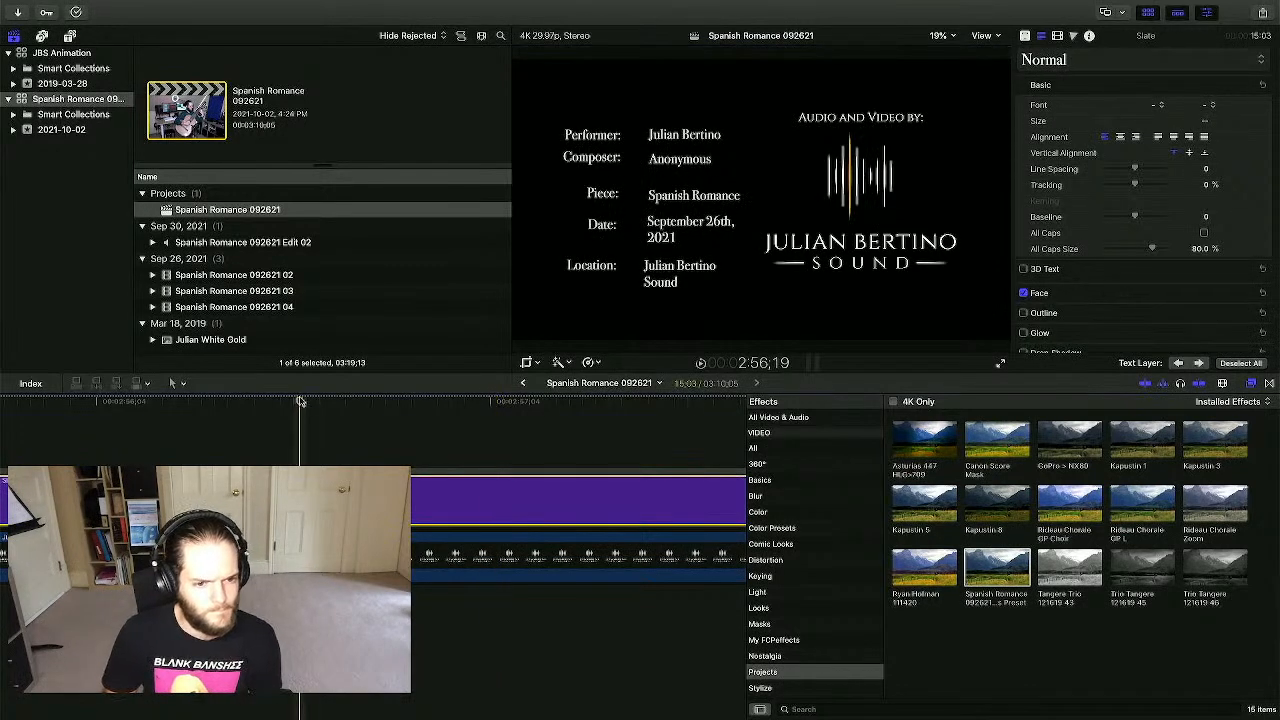
- Move the Piece line, Location: label, studio entry and date closer together beside the logo
{"action": "left_click", "coordinate": [554, 403]}
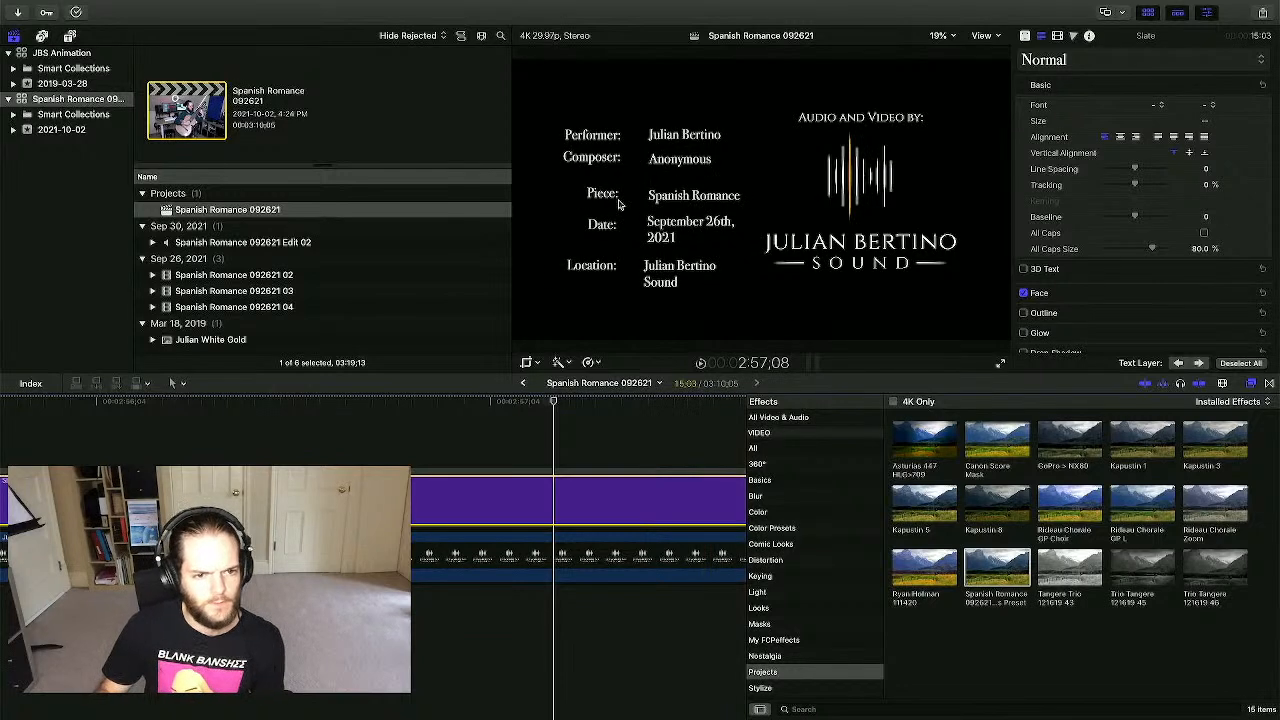
{"action": "mouse_move", "coordinate": [618, 204]}
{"action": "left_mouse_down"}
{"action": "mouse_move", "coordinate": [617, 189]}
{"action": "mouse_move", "coordinate": [672, 188]}
{"action": "mouse_move", "coordinate": [659, 222]}
{"action": "mouse_move", "coordinate": [657, 209]}
{"action": "mouse_move", "coordinate": [606, 222]}
{"action": "mouse_move", "coordinate": [614, 208]}
{"action": "left_mouse_up"}
{"action": "mouse_move", "coordinate": [612, 266]}
{"action": "left_mouse_down"}
{"action": "mouse_move", "coordinate": [612, 282]}
{"action": "mouse_move", "coordinate": [619, 251]}
{"action": "left_mouse_up"}
{"action": "left_click_drag", "start_coordinate": [668, 278], "coordinate": [668, 252]}
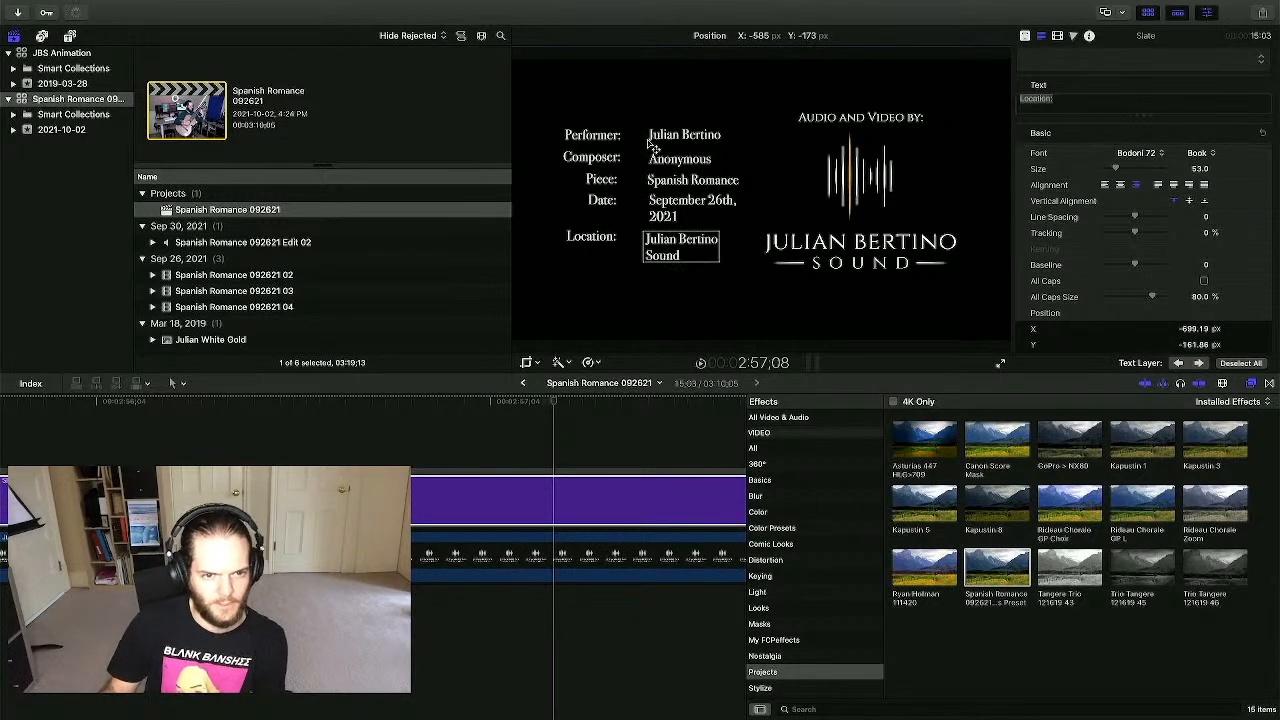
{"action": "left_click_drag", "start_coordinate": [671, 207], "coordinate": [665, 247]}
{"action": "left_click", "coordinate": [387, 402]}
{"action": "left_click", "coordinate": [191, 433]}
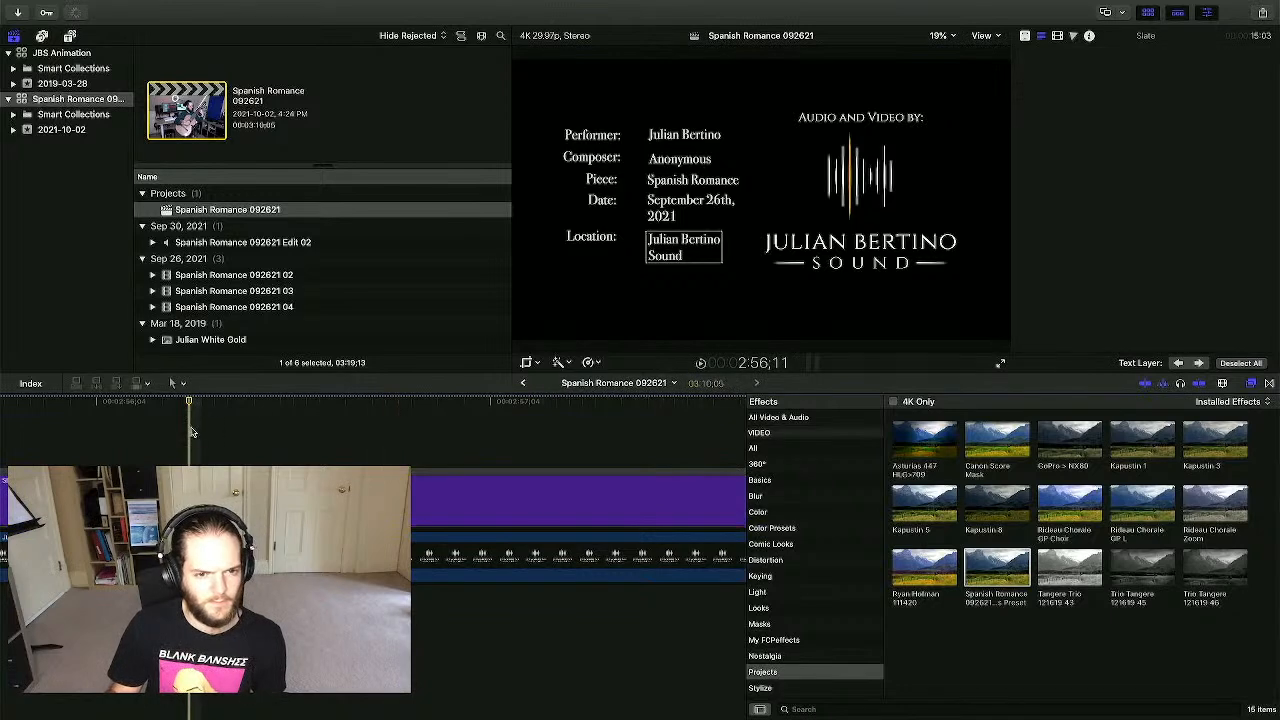
{"action": "scroll", "coordinate": [240, 433], "scroll_direction": "left", "scroll_amount": 5}
{"action": "scroll", "coordinate": [389, 716], "scroll_direction": "left", "scroll_amount": 15}
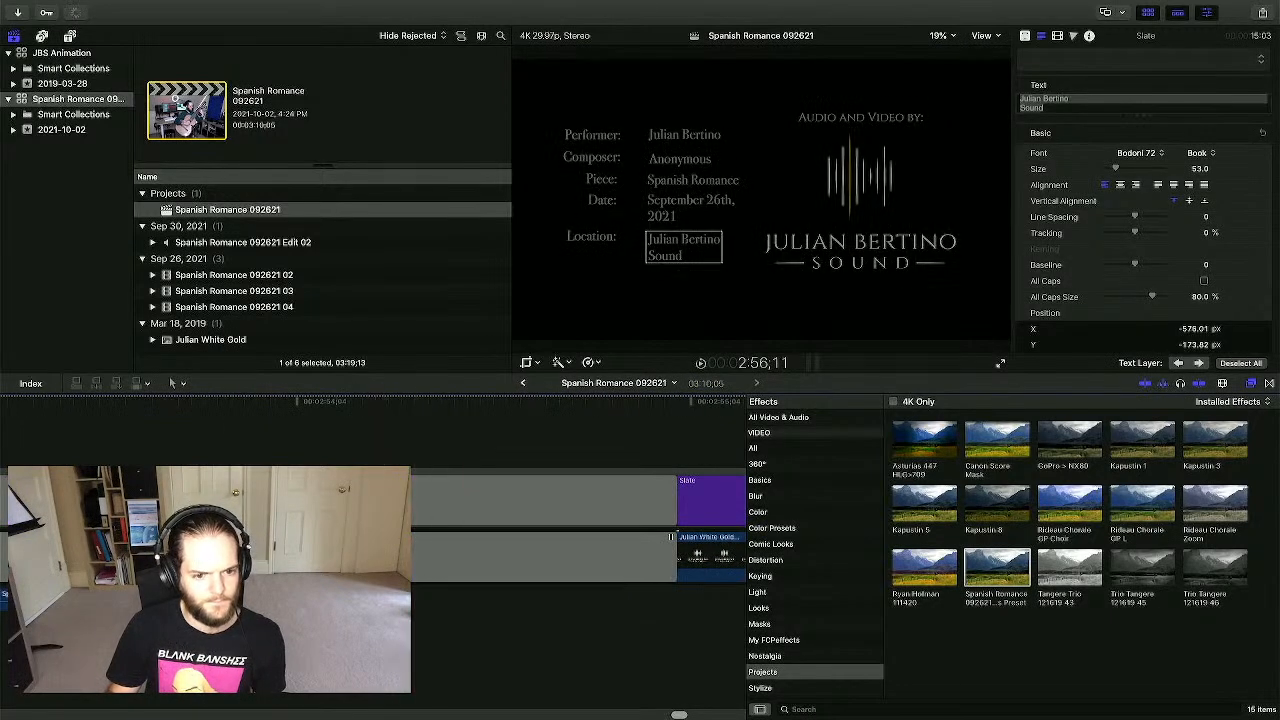
{"action": "left_click", "coordinate": [389, 650]}
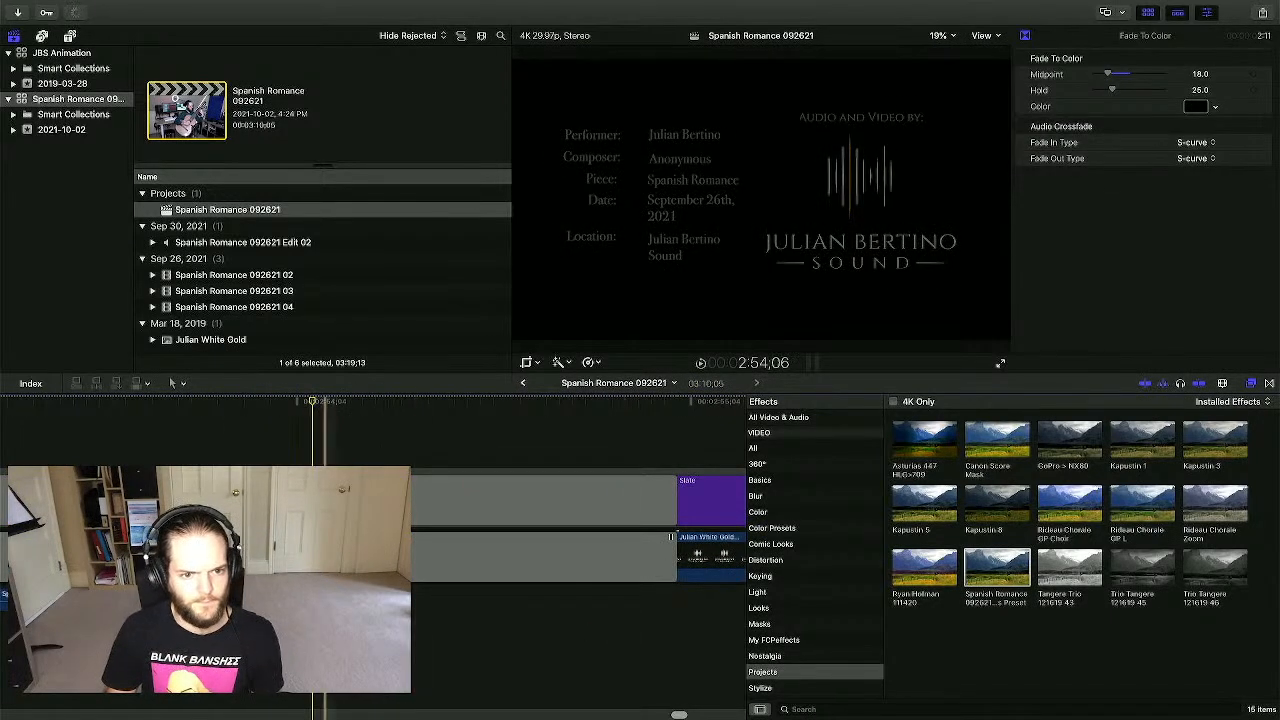
{"action": "scroll", "coordinate": [251, 650], "scroll_direction": "left", "scroll_amount": 10}
{"action": "left_click", "coordinate": [129, 650]}
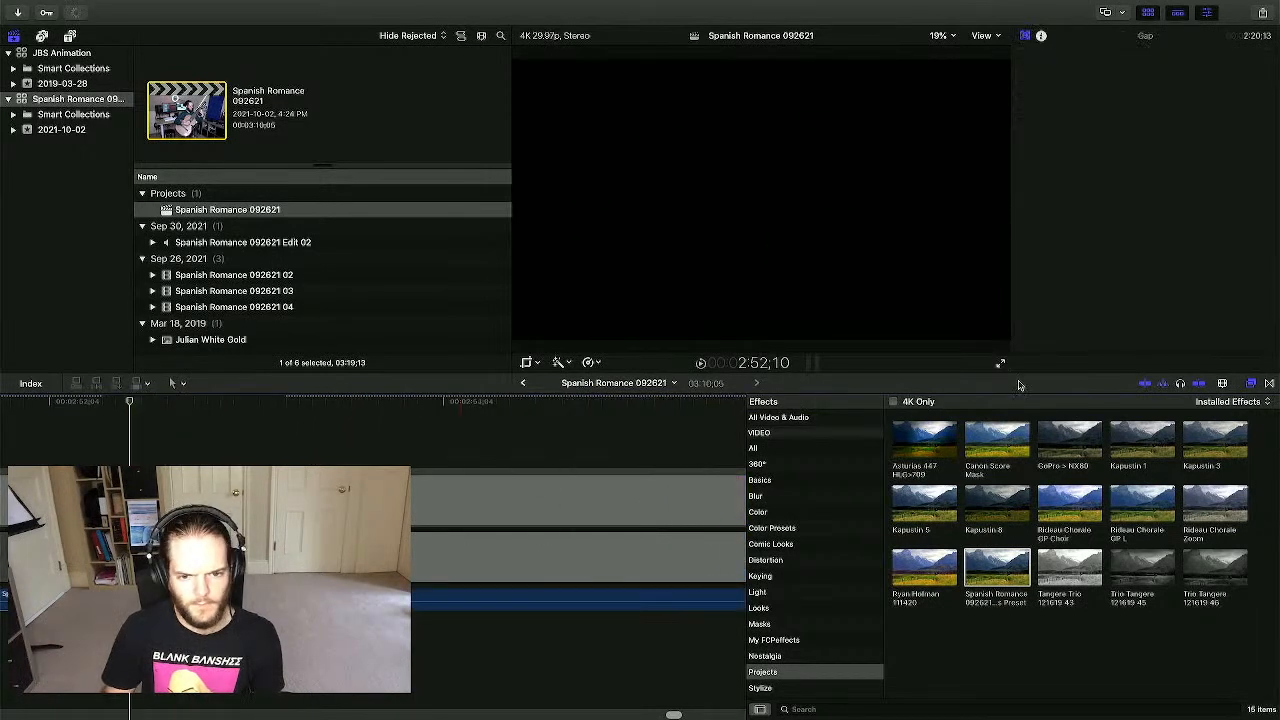
{"action": "left_click", "coordinate": [1001, 363]}
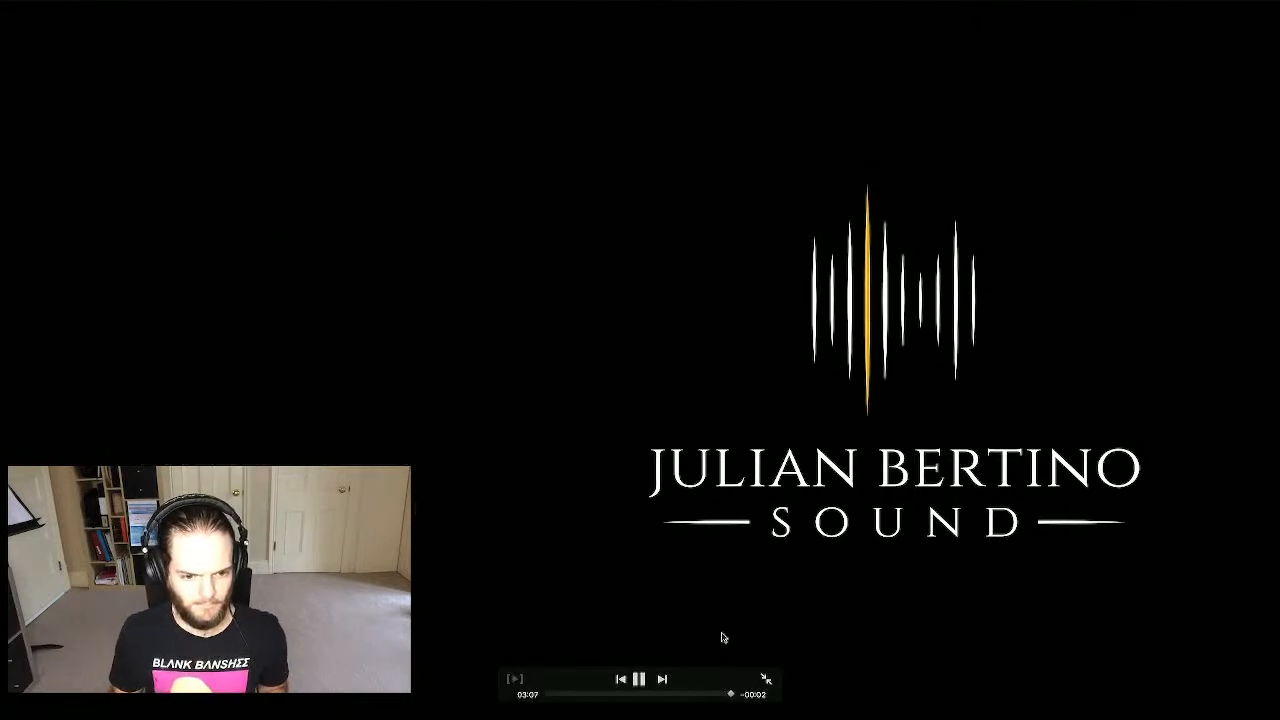
{"action": "left_click", "coordinate": [767, 680]}
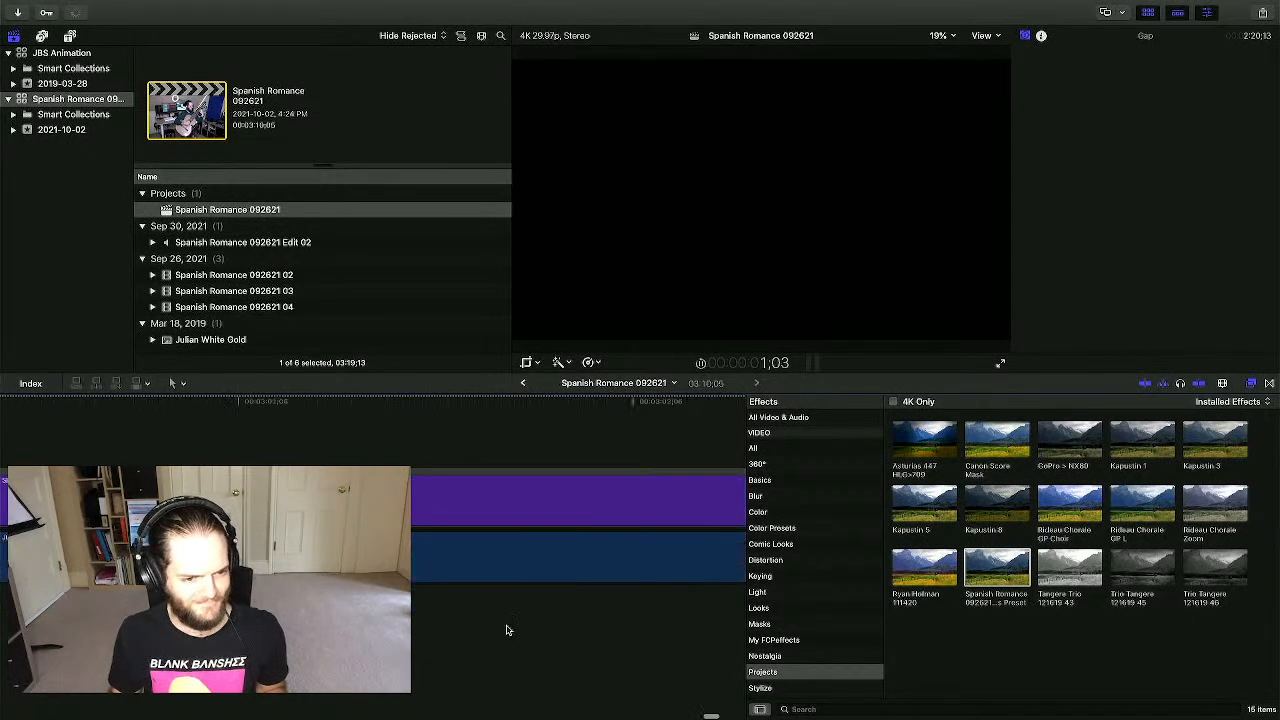
- Shorten the Slate title's ending by two seconds
{"action": "left_click", "coordinate": [503, 537]}
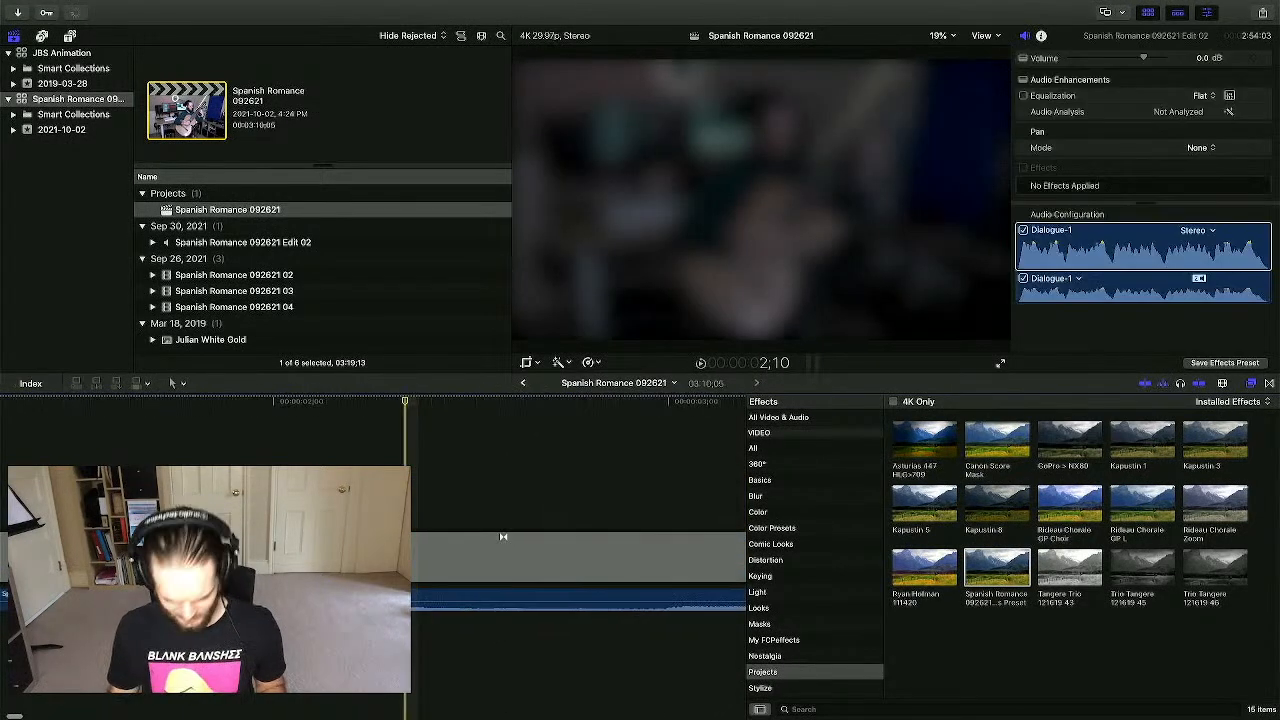
{"action": "key", "text": "space"}
{"action": "key", "text": "super+minus"}
{"action": "key", "text": "super+minus"}
{"action": "key", "text": "super+minus"}
{"action": "key", "text": "super+minus"}
{"action": "key", "text": "super+minus"}
{"action": "key", "text": "super+minus"}
{"action": "key", "text": "super+minus"}
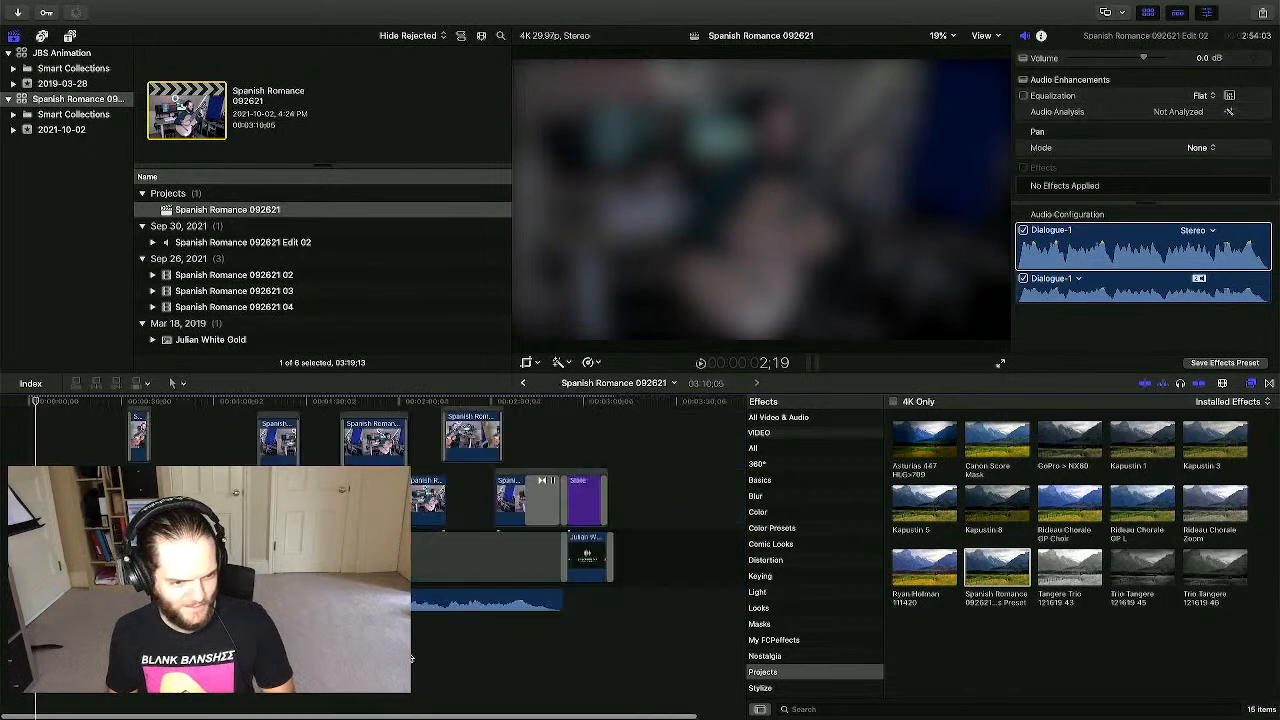
{"action": "key", "text": "super+minus"}
{"action": "left_click", "coordinate": [314, 500]}
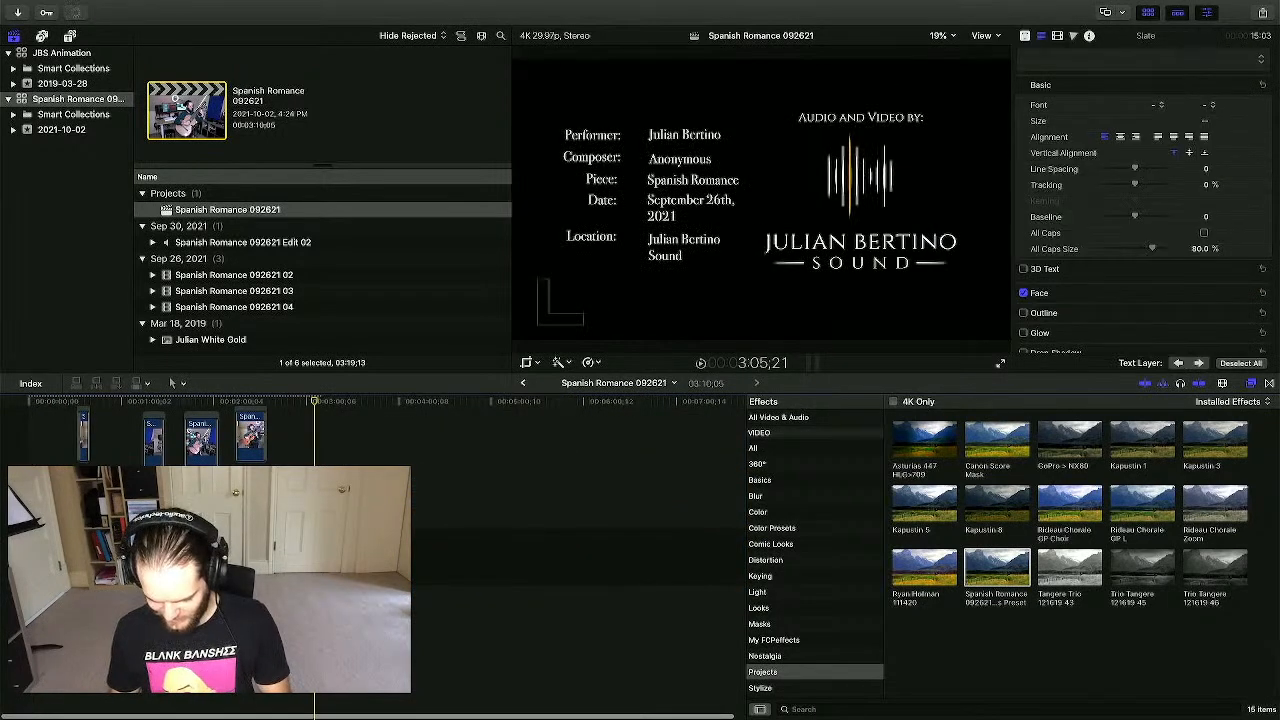
{"action": "key", "text": "super+equal"}
{"action": "key", "text": "super+equal"}
{"action": "key", "text": "super+equal"}
{"action": "key", "text": "super+equal"}
{"action": "key", "text": "super+equal"}
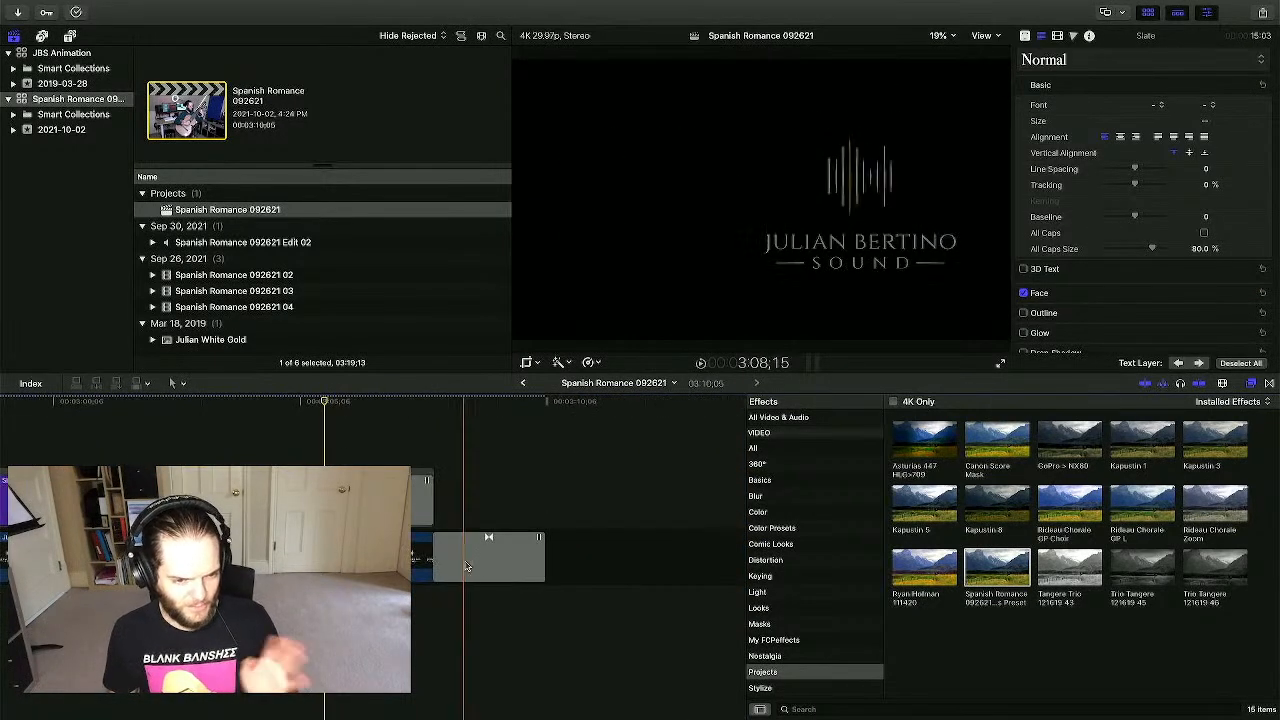
{"action": "left_click_drag", "start_coordinate": [489, 541], "coordinate": [390, 541]}
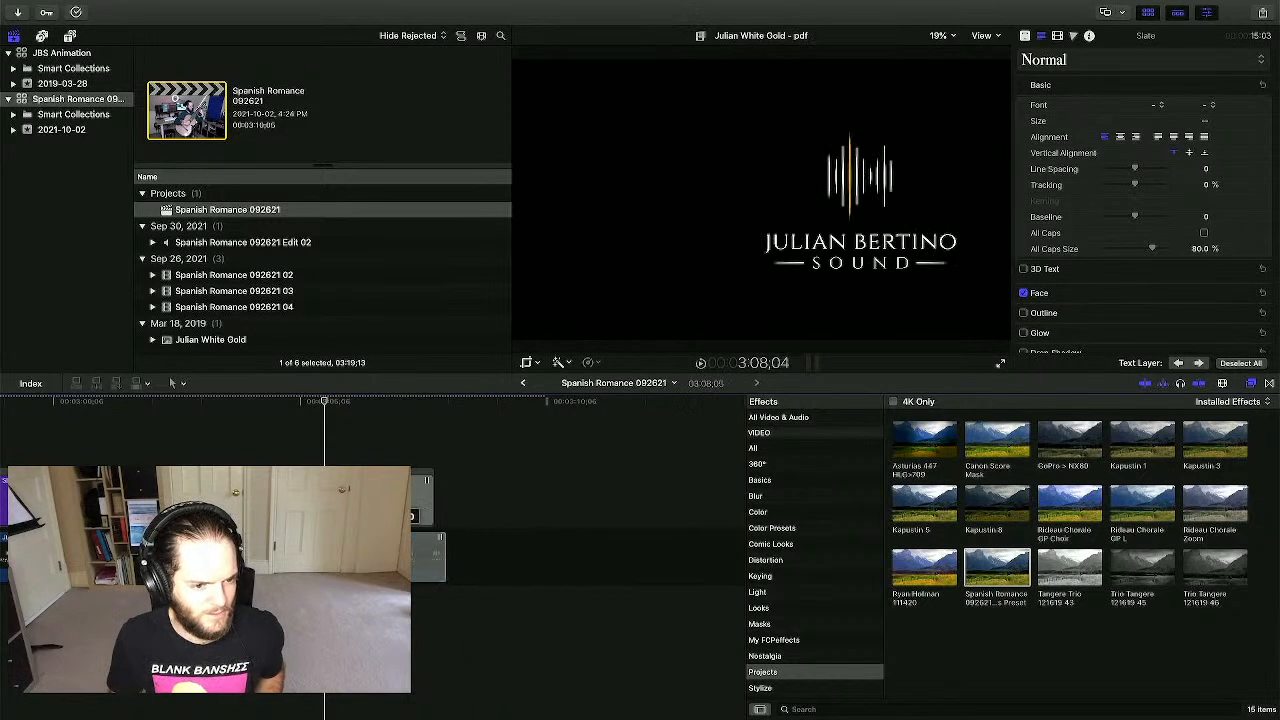
- Trim the lower clip's end two frames shorter to match the slate's new end
{"action": "left_click", "coordinate": [416, 427]}
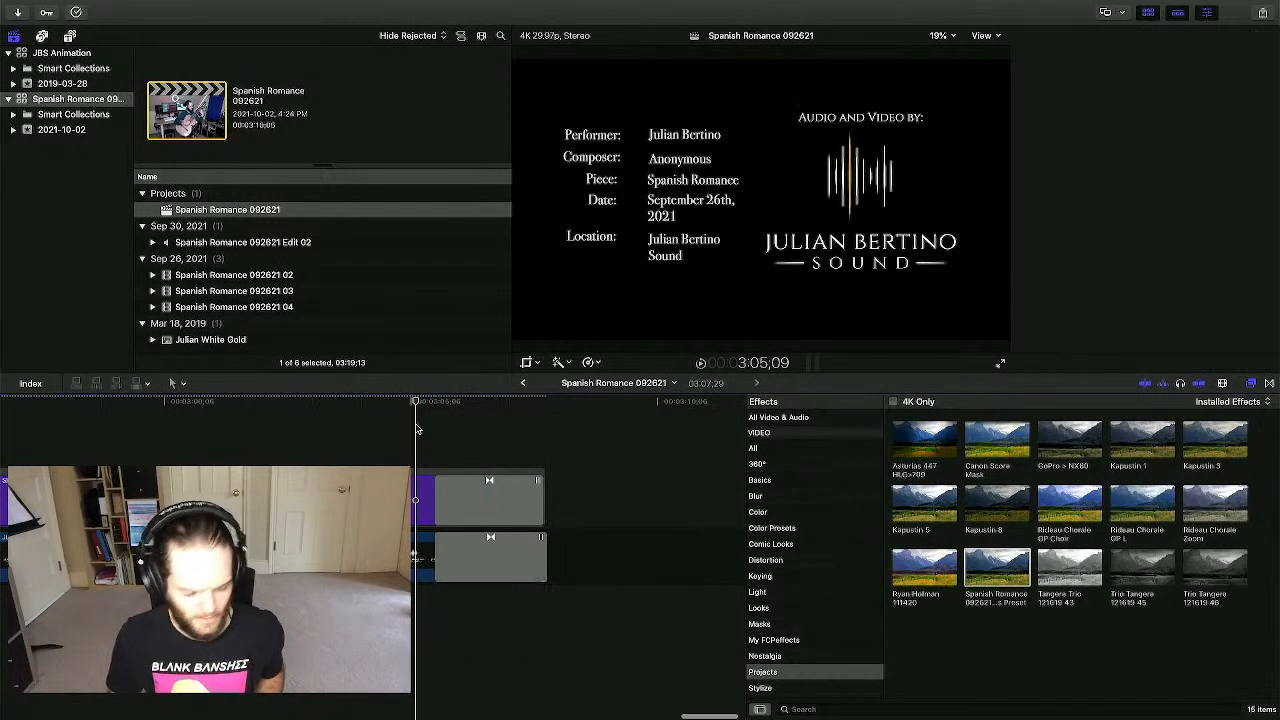
{"action": "key", "text": "super+equal"}
{"action": "scroll", "coordinate": [417, 429], "scroll_direction": "right", "scroll_amount": 9}
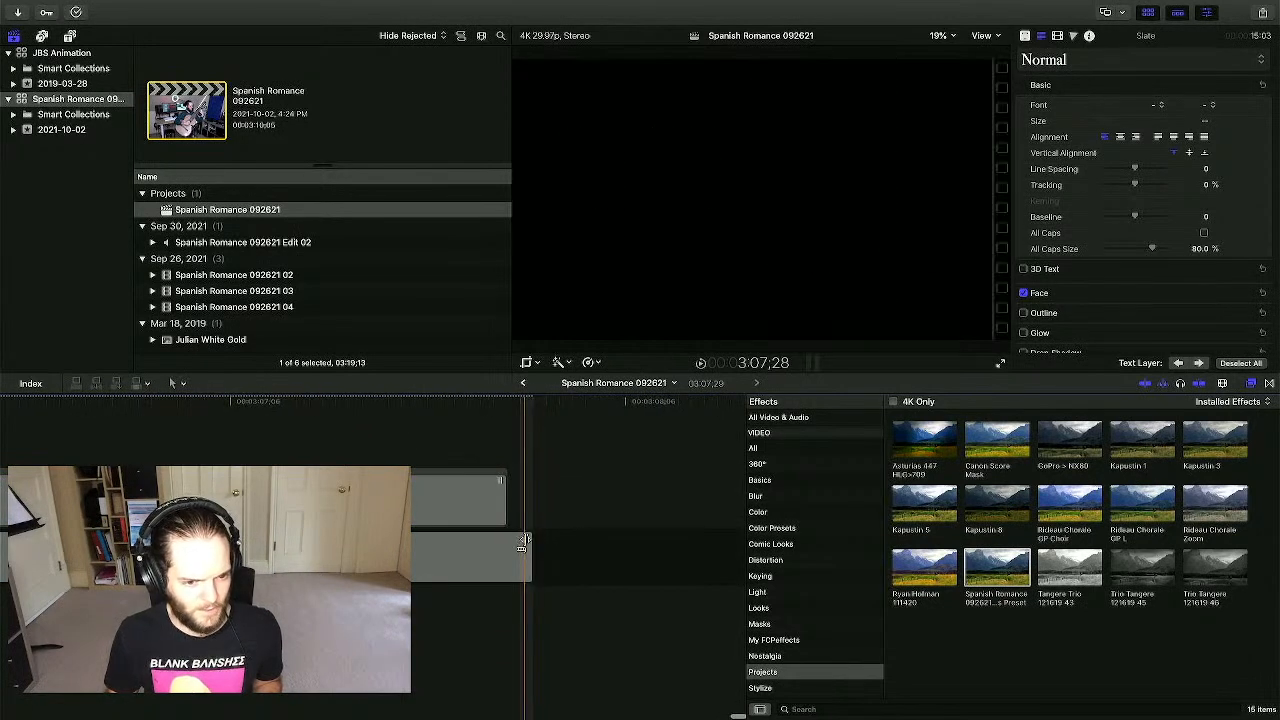
{"action": "left_click_drag", "start_coordinate": [522, 543], "coordinate": [496, 545]}
{"action": "scroll", "coordinate": [440, 545], "scroll_direction": "left", "scroll_amount": 1}
{"action": "scroll", "coordinate": [378, 545], "scroll_direction": "left", "scroll_amount": 6}
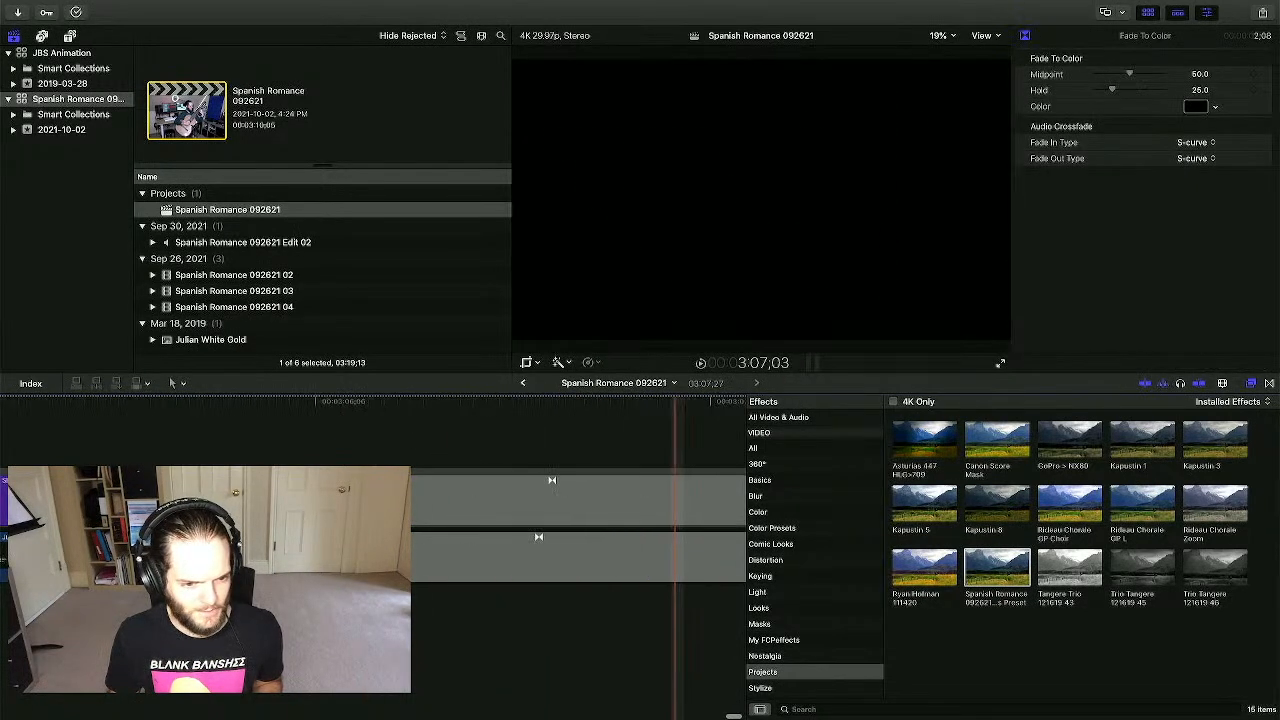
{"action": "left_click_drag", "start_coordinate": [95, 545], "coordinate": [118, 545]}
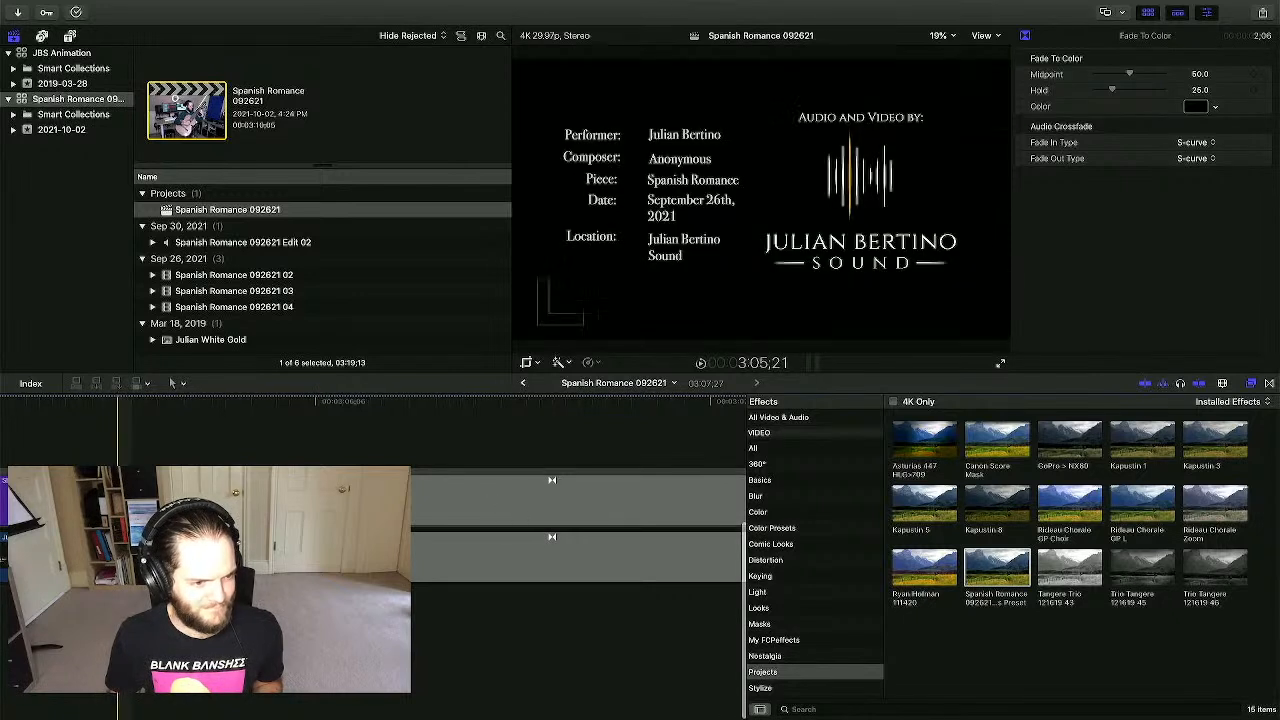
{"action": "scroll", "coordinate": [118, 545], "scroll_direction": "left", "scroll_amount": 3}
{"action": "left_click", "coordinate": [53, 620]}
- Play the ending from 3:05;21 to check the fade to black
{"action": "key", "text": "space"}
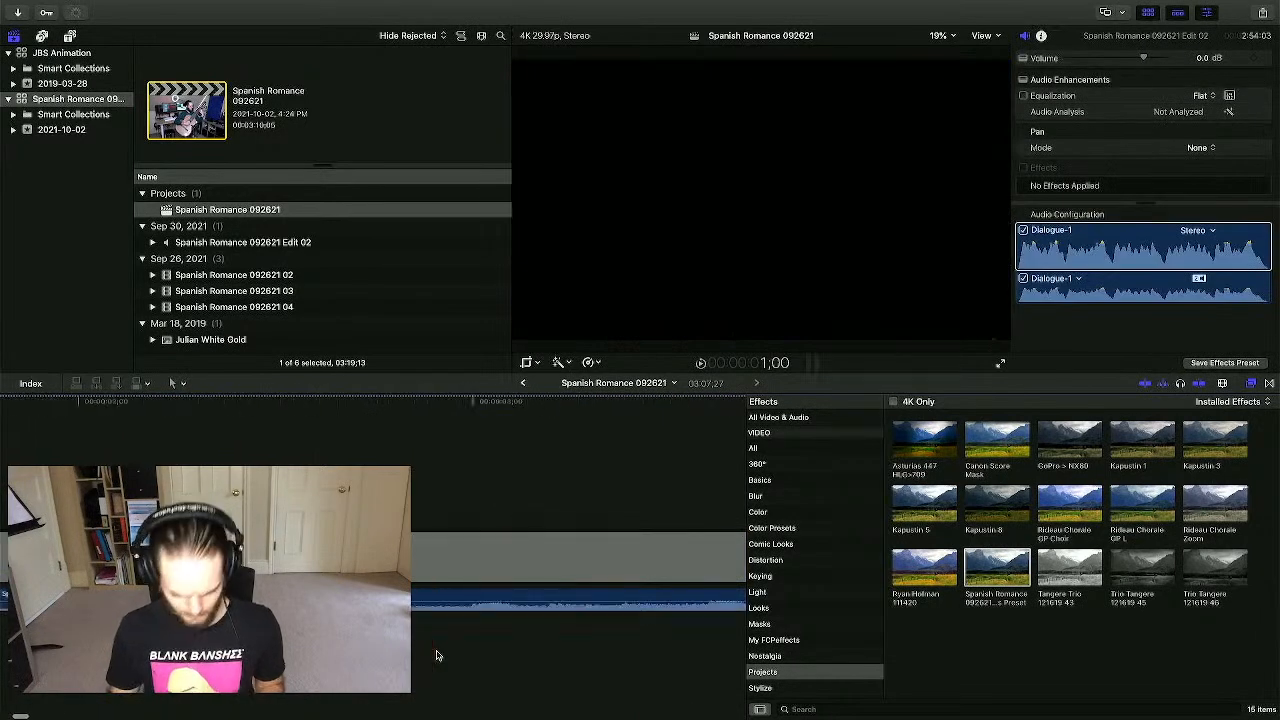
{"action": "key", "text": "super+minus"}
{"action": "key", "text": "super+minus"}
{"action": "key", "text": "super+minus"}
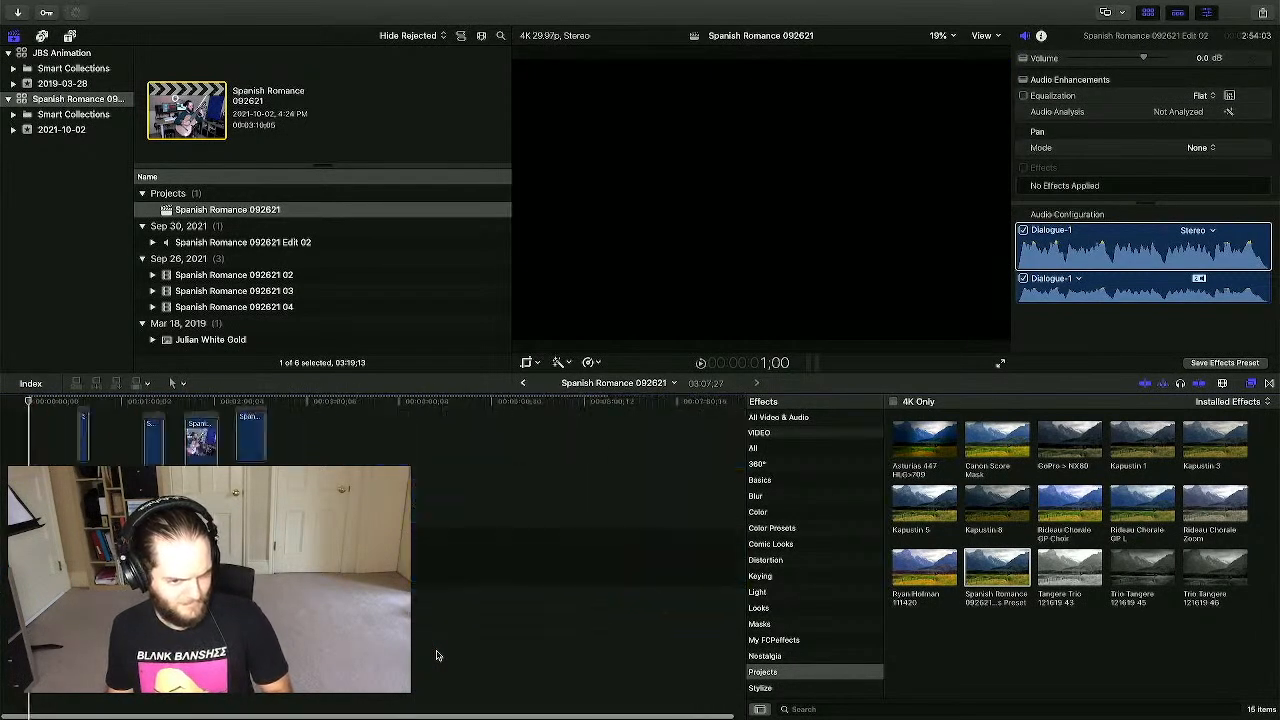
{"action": "left_click", "coordinate": [194, 642]}
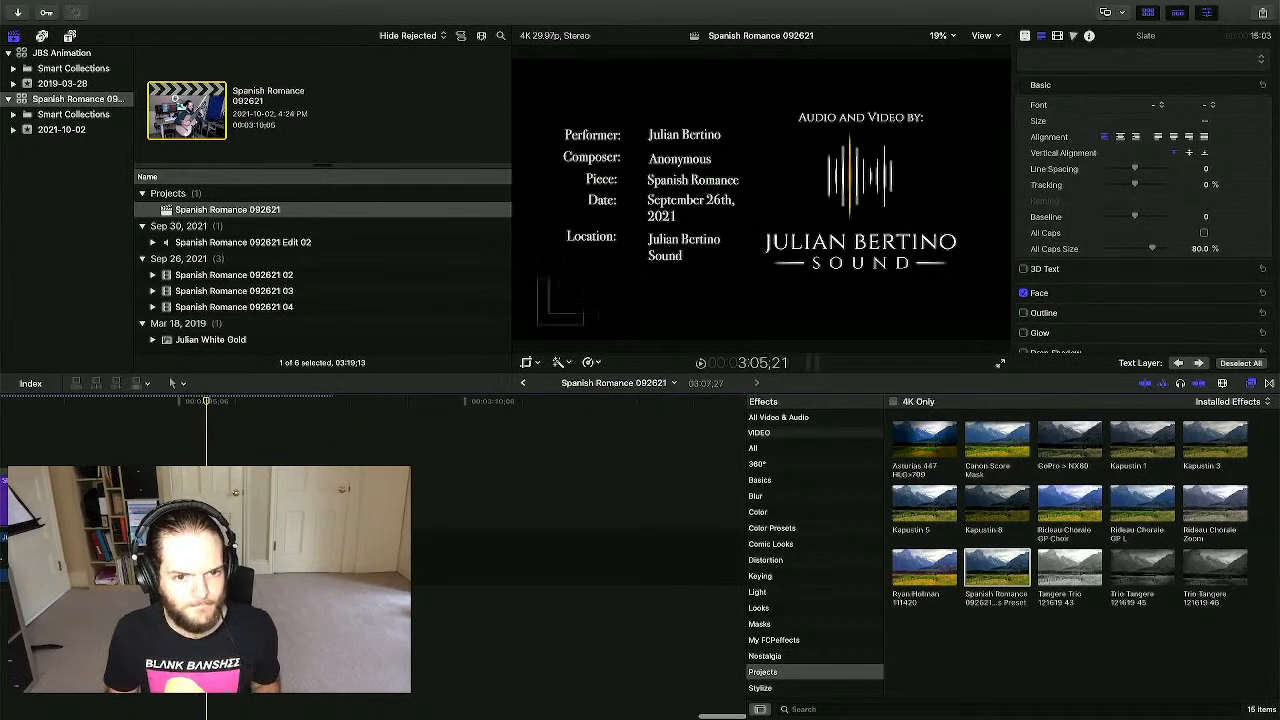
{"action": "key", "text": "space"}
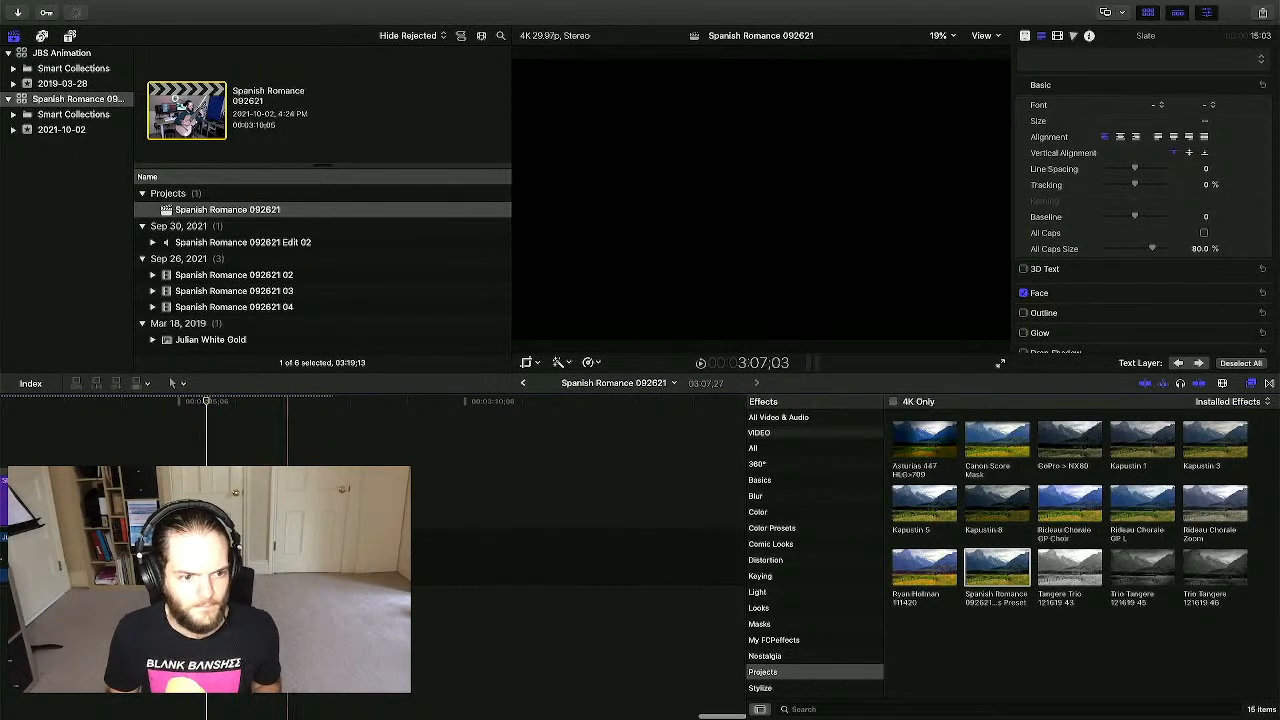
{"action": "scroll", "coordinate": [226, 560], "scroll_direction": "left", "scroll_amount": 5}
{"action": "scroll", "coordinate": [260, 690], "scroll_direction": "left", "scroll_amount": 10}
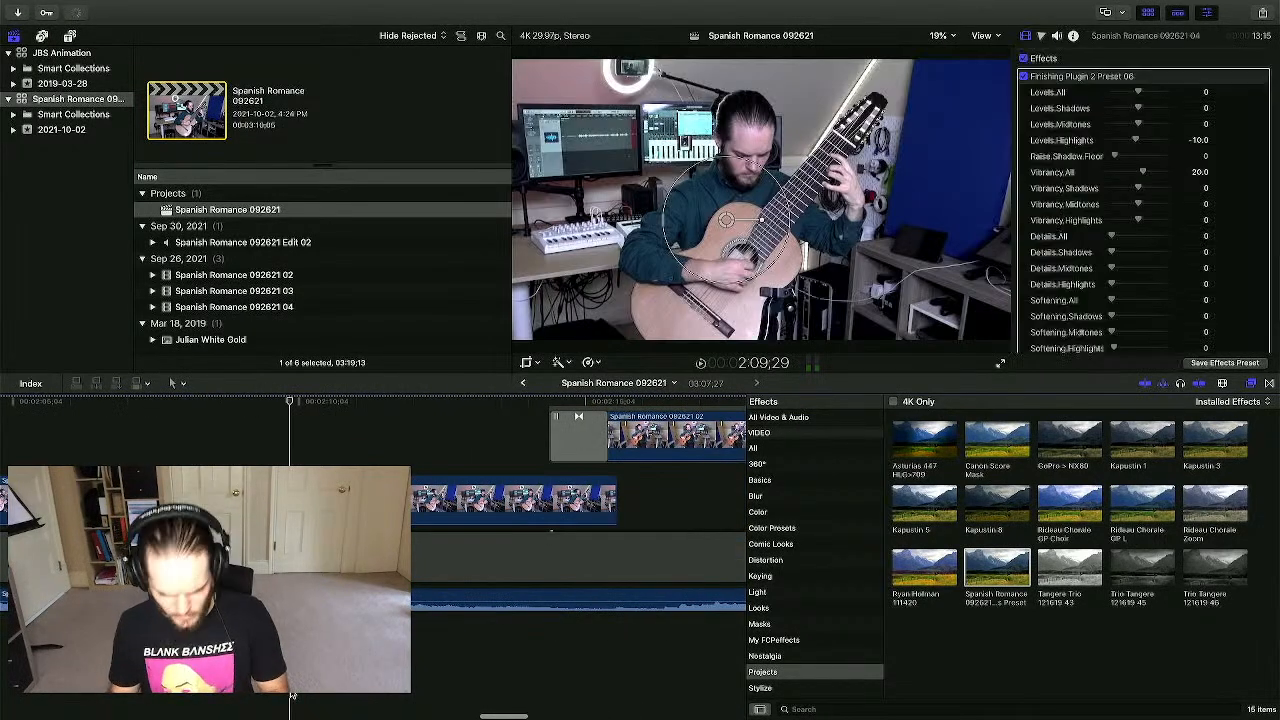
{"action": "key", "text": "super+minus"}
{"action": "key", "text": "super+minus"}
{"action": "key", "text": "super+minus"}
{"action": "key", "text": "super+minus"}
{"action": "key", "text": "super+minus"}
{"action": "key", "text": "super+minus"}
- Reveal the File > Share submenu listing 4KALAC and the Apple Devices presets
{"action": "mouse_move", "coordinate": [250, 4]}
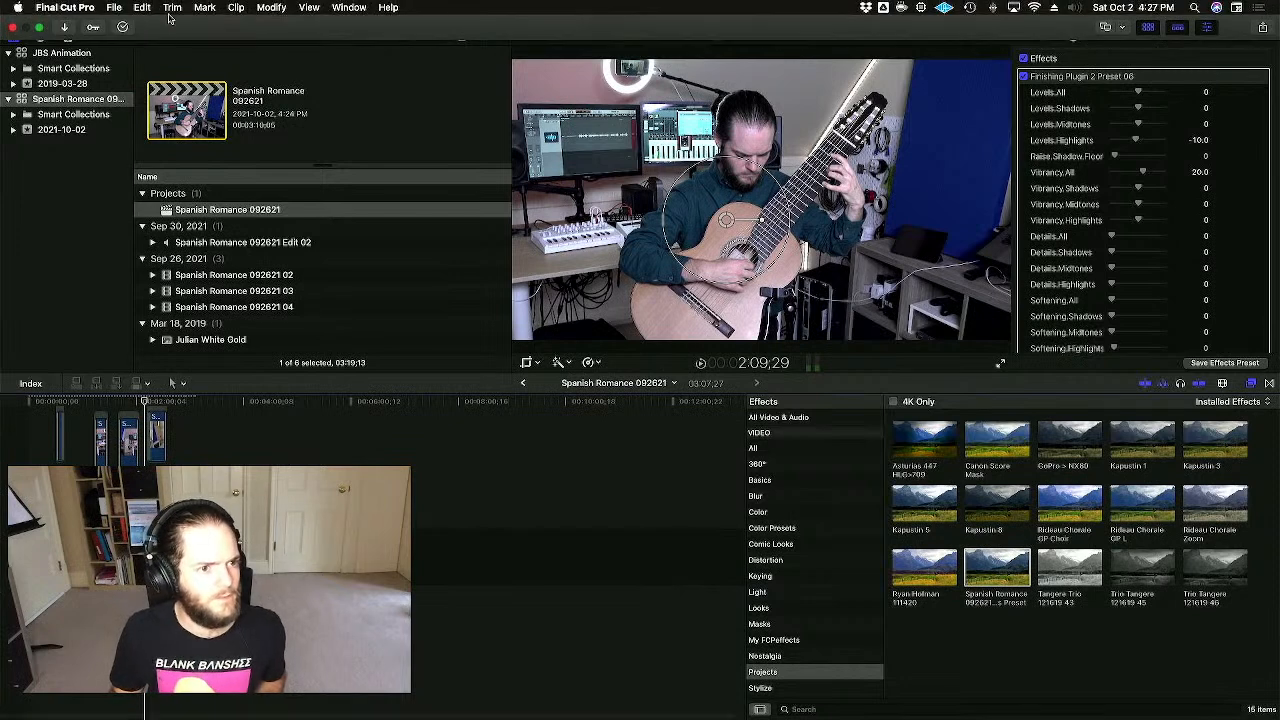
{"action": "left_click", "coordinate": [116, 6]}
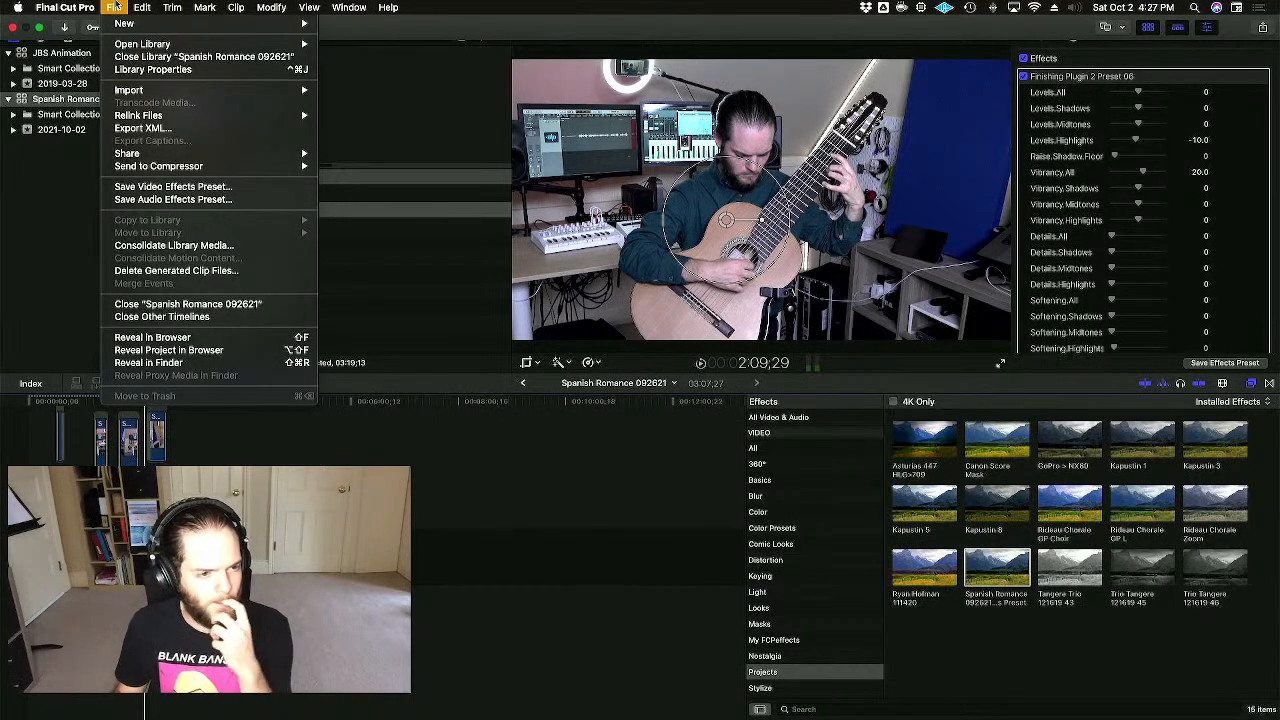
{"action": "left_click", "coordinate": [114, 6]}
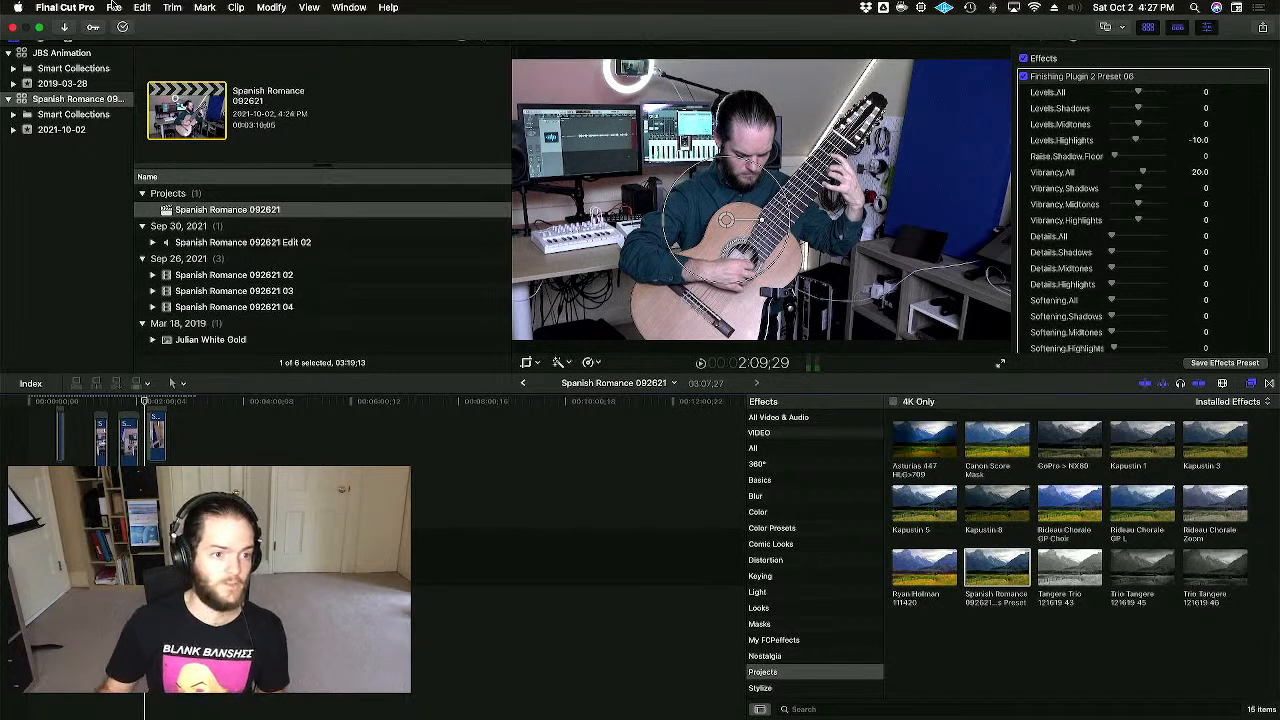
{"action": "left_click", "coordinate": [114, 7]}
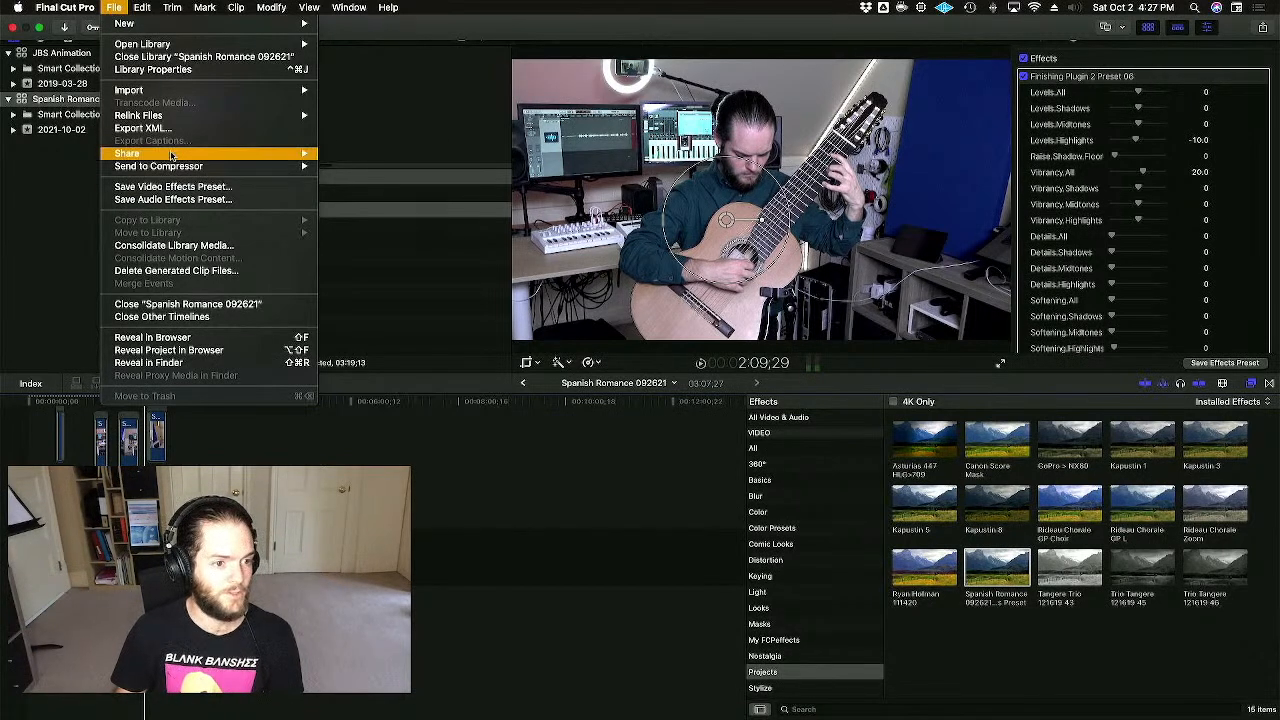
{"action": "mouse_move", "coordinate": [172, 157]}
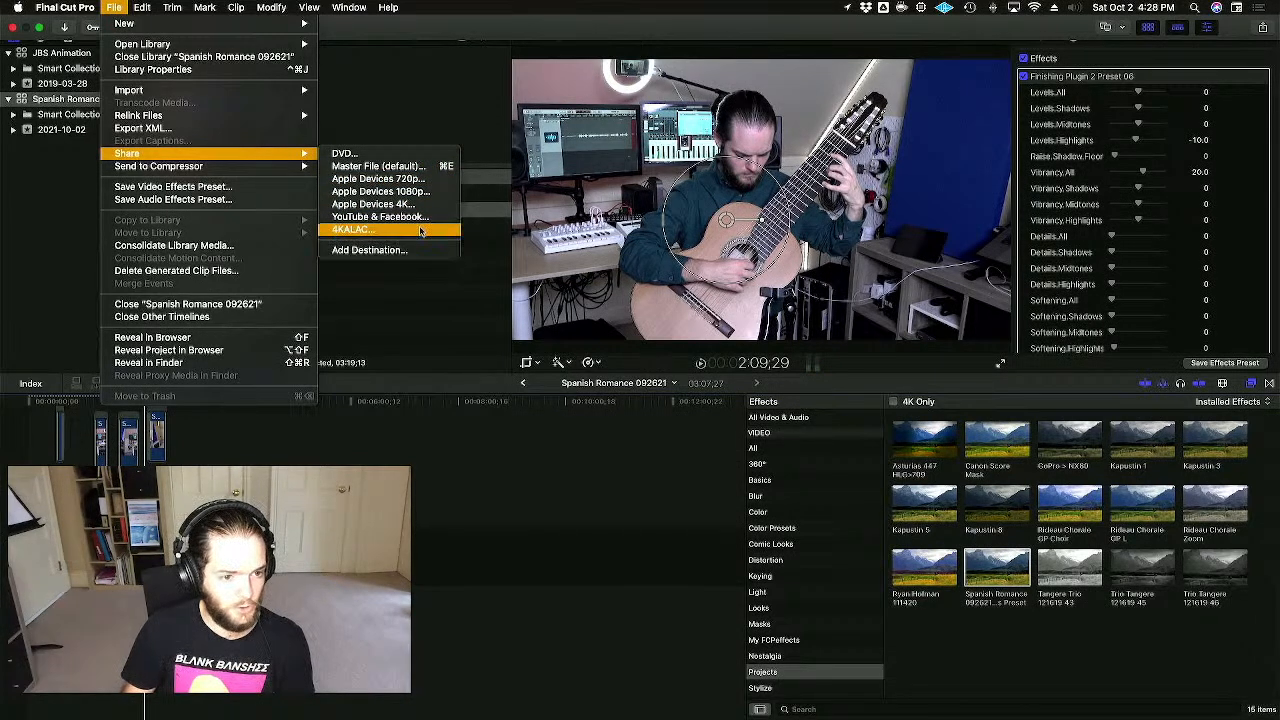
- Start a 4KALAC share, review its format settings, then cancel it
{"action": "left_click", "coordinate": [362, 233]}
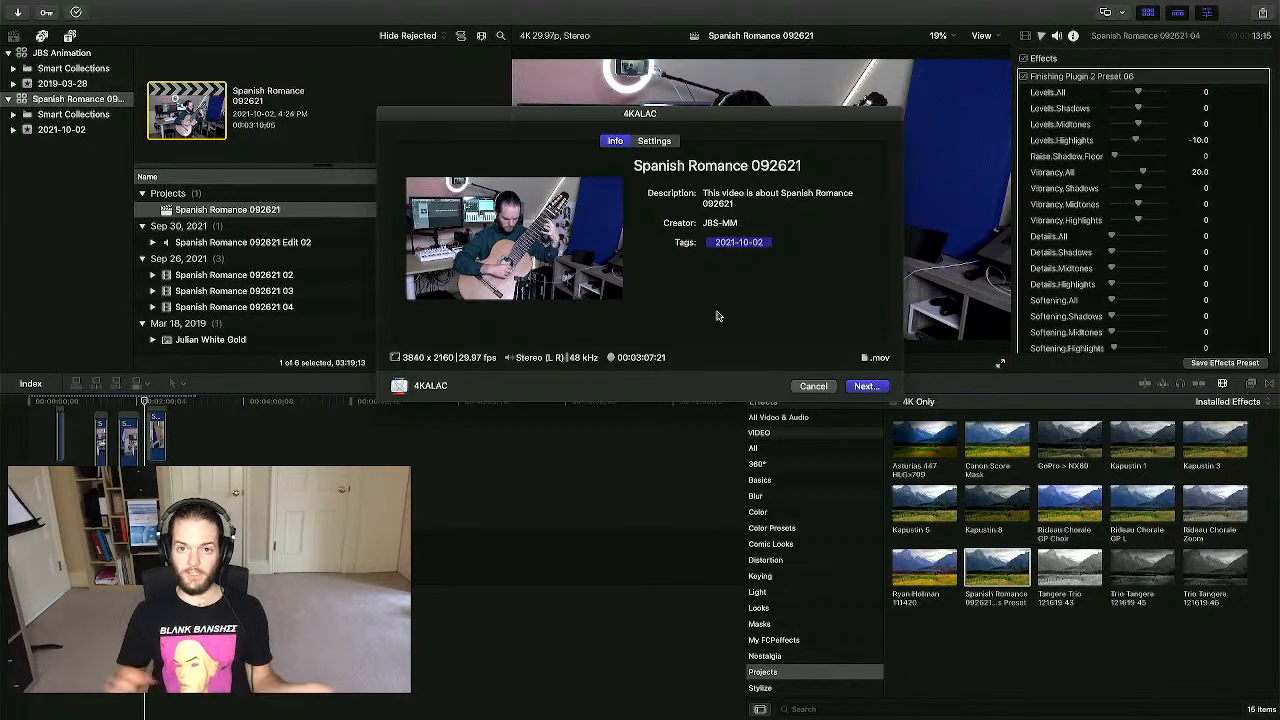
{"action": "left_click", "coordinate": [656, 142]}
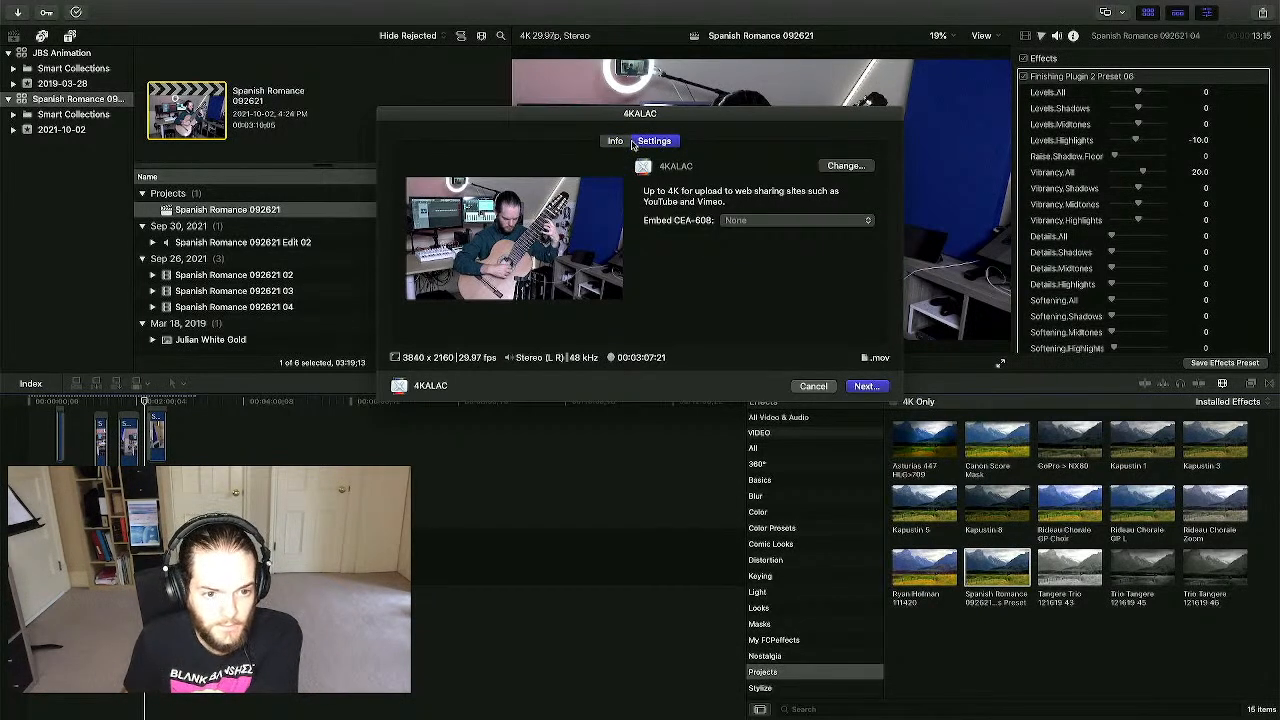
{"action": "left_click", "coordinate": [617, 141]}
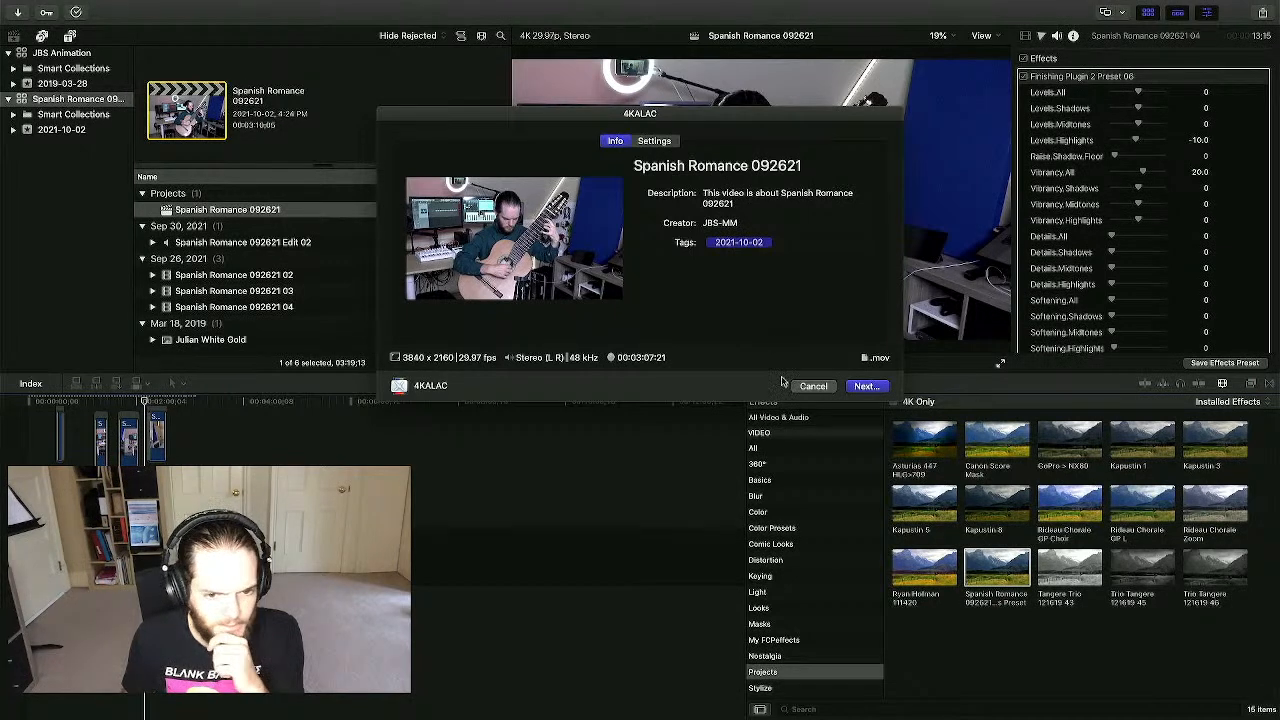
{"action": "left_click", "coordinate": [813, 386]}
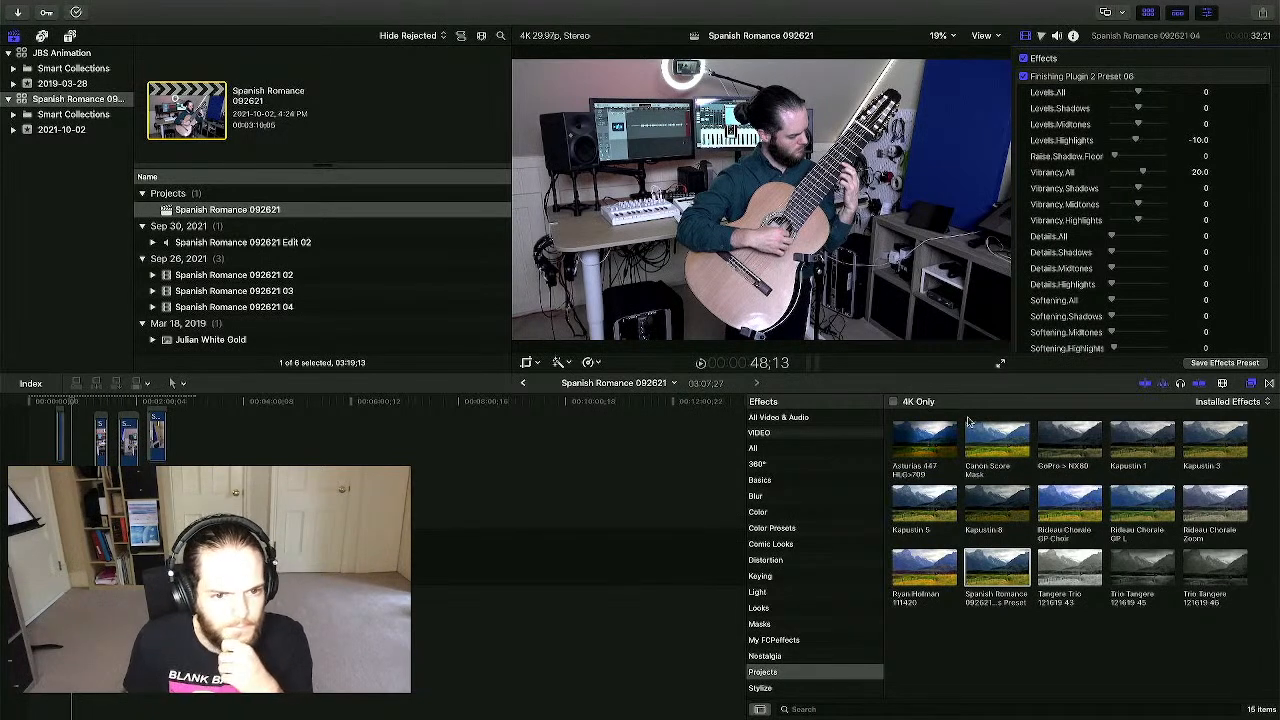
- Select the Spanish Romance 092621 project and retry the 4KALAC share, then cancel
{"action": "mouse_move", "coordinate": [66, 6]}
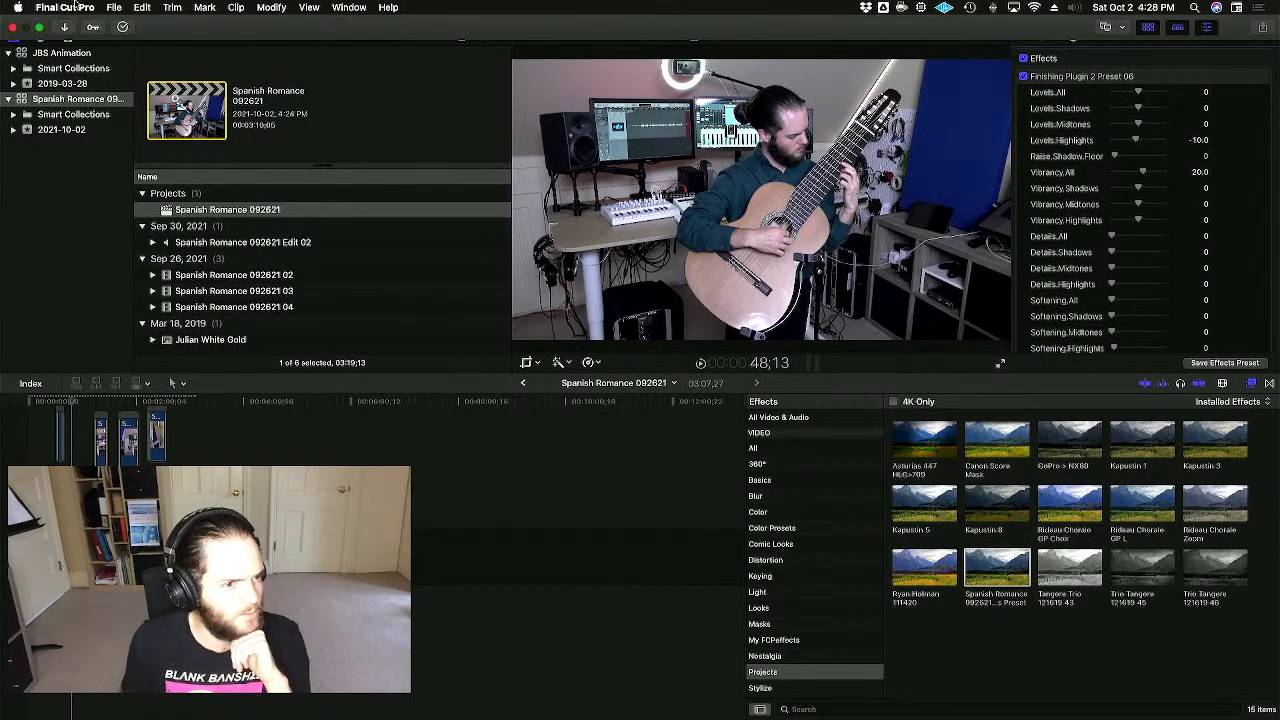
{"action": "left_click", "coordinate": [114, 7]}
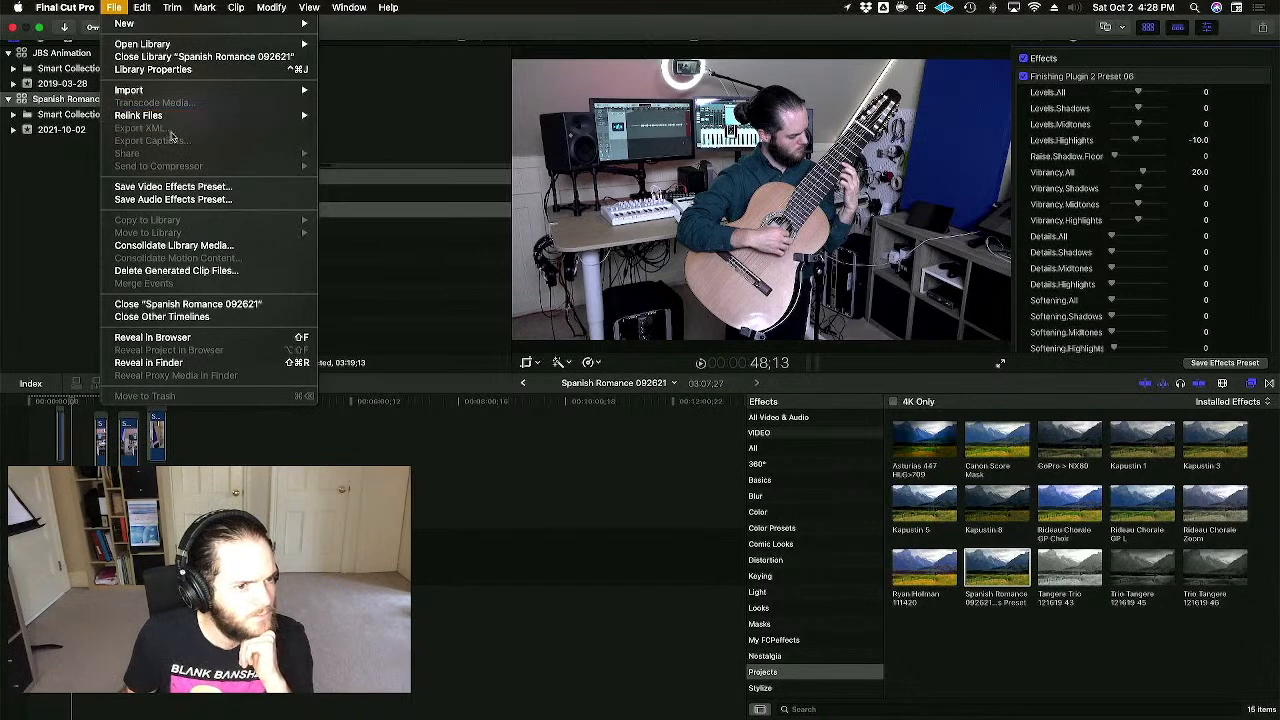
{"action": "left_click", "coordinate": [123, 5]}
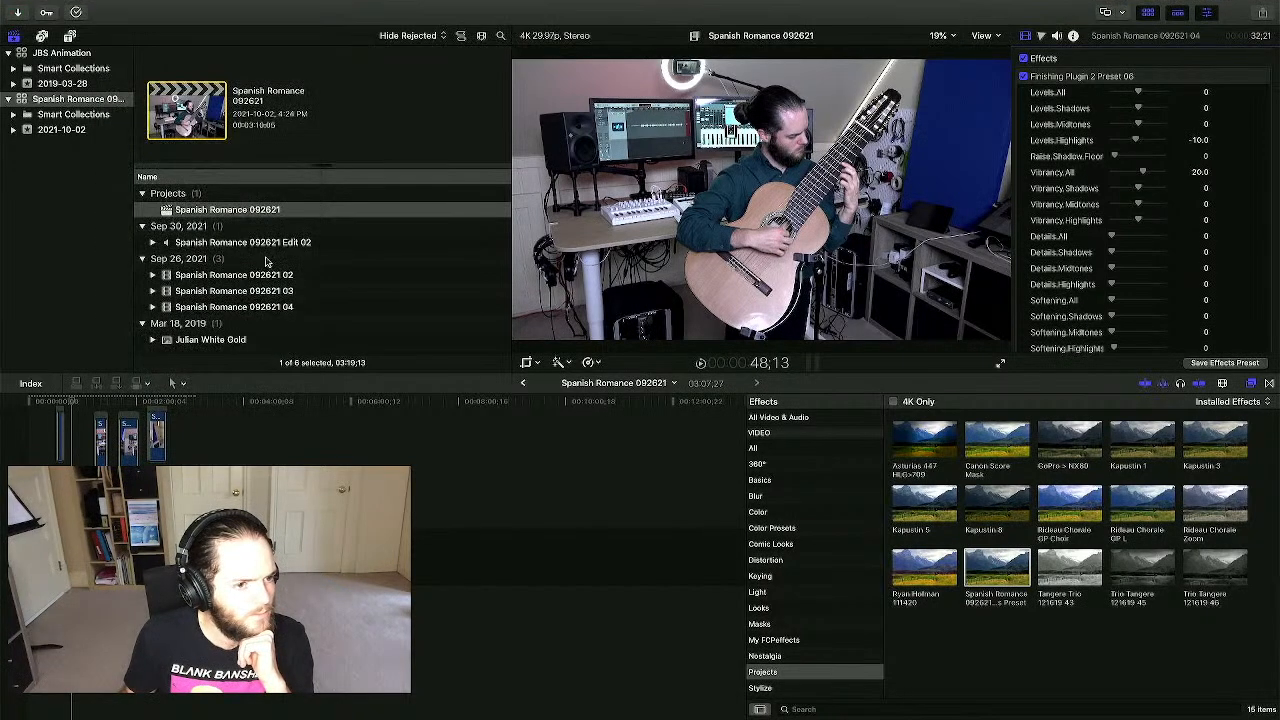
{"action": "left_click", "coordinate": [229, 212]}
{"action": "left_click", "coordinate": [114, 7]}
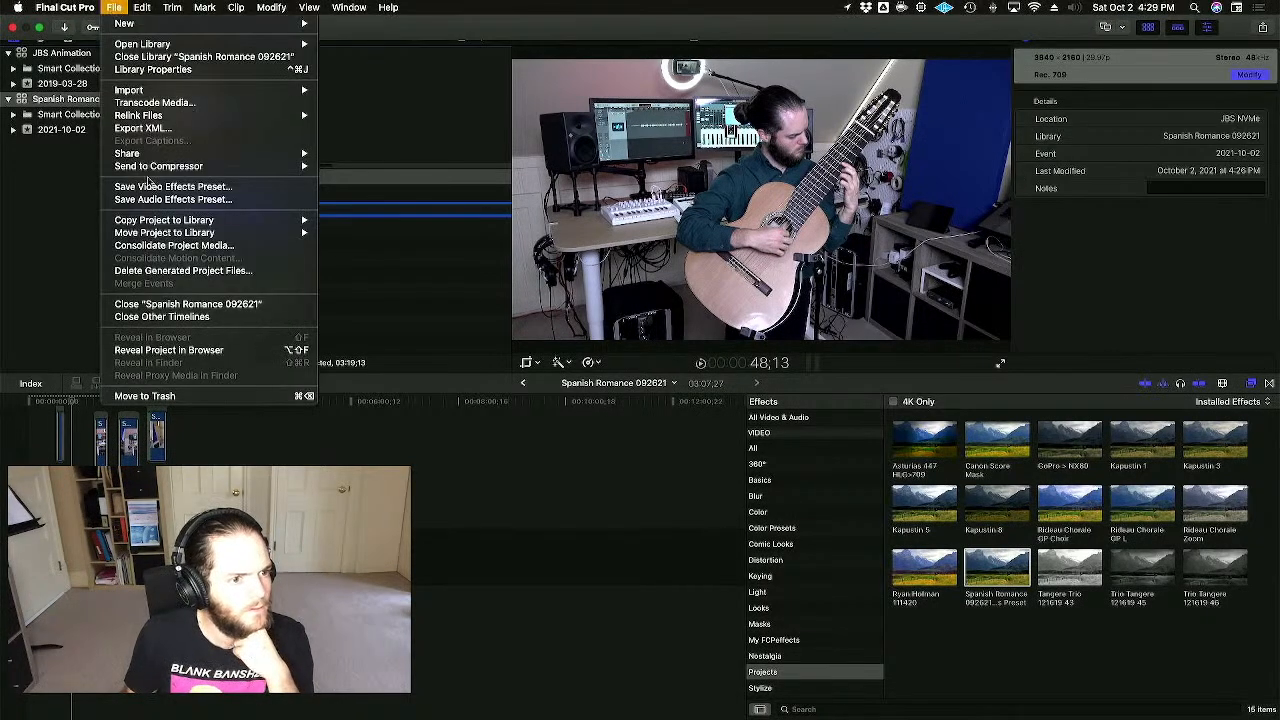
{"action": "mouse_move", "coordinate": [200, 154]}
{"action": "left_click", "coordinate": [390, 230]}
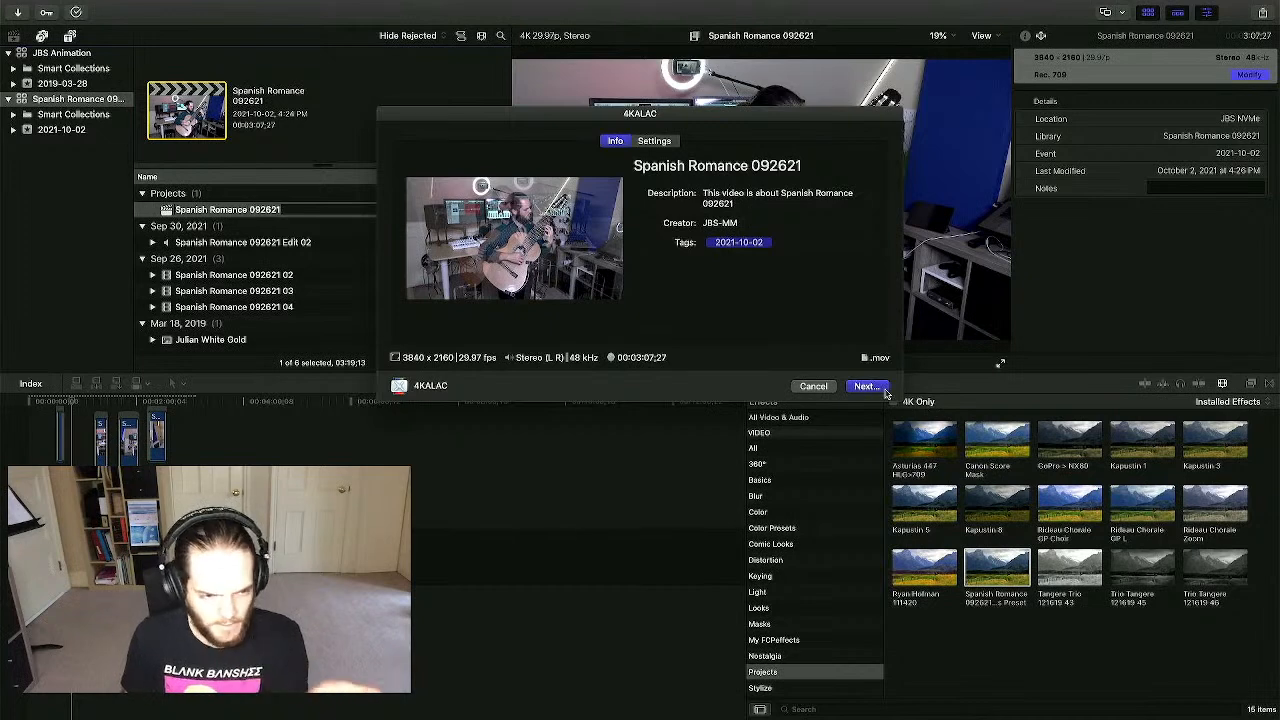
{"action": "left_click", "coordinate": [803, 386]}
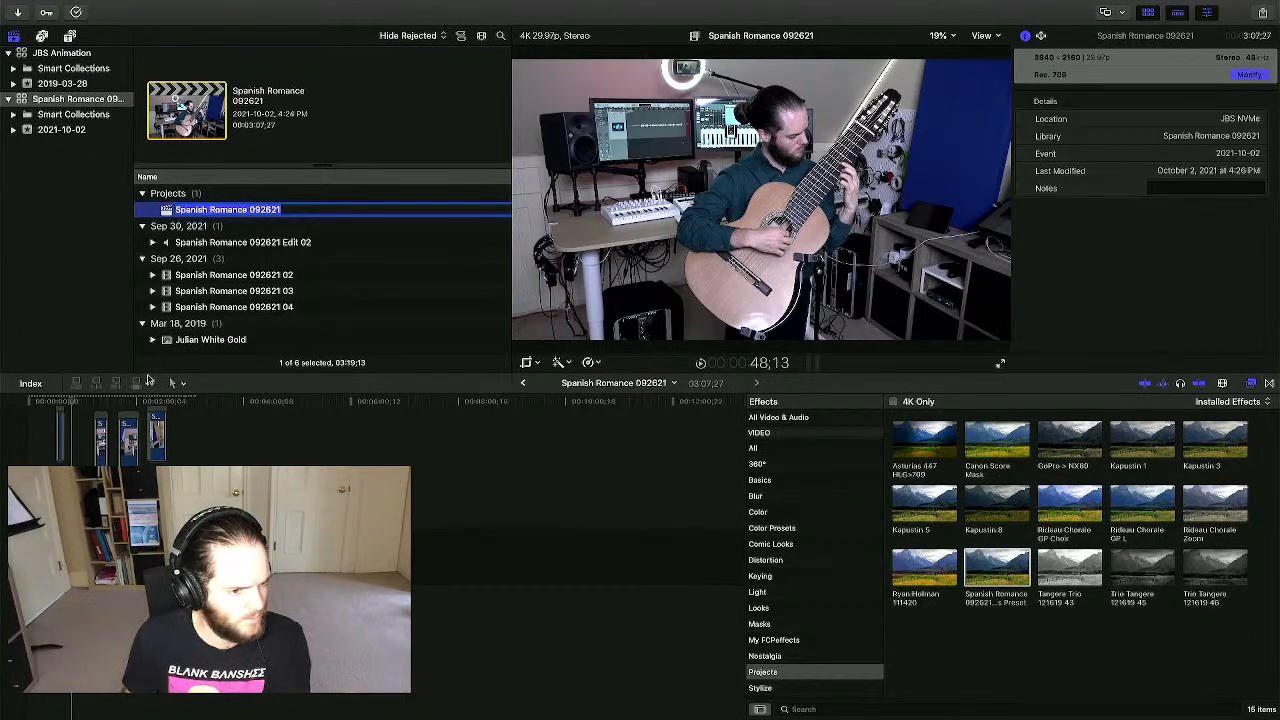
- Share the timeline via 4KALAC and save it as Spanish Romance 092621
{"action": "left_click", "coordinate": [98, 426]}
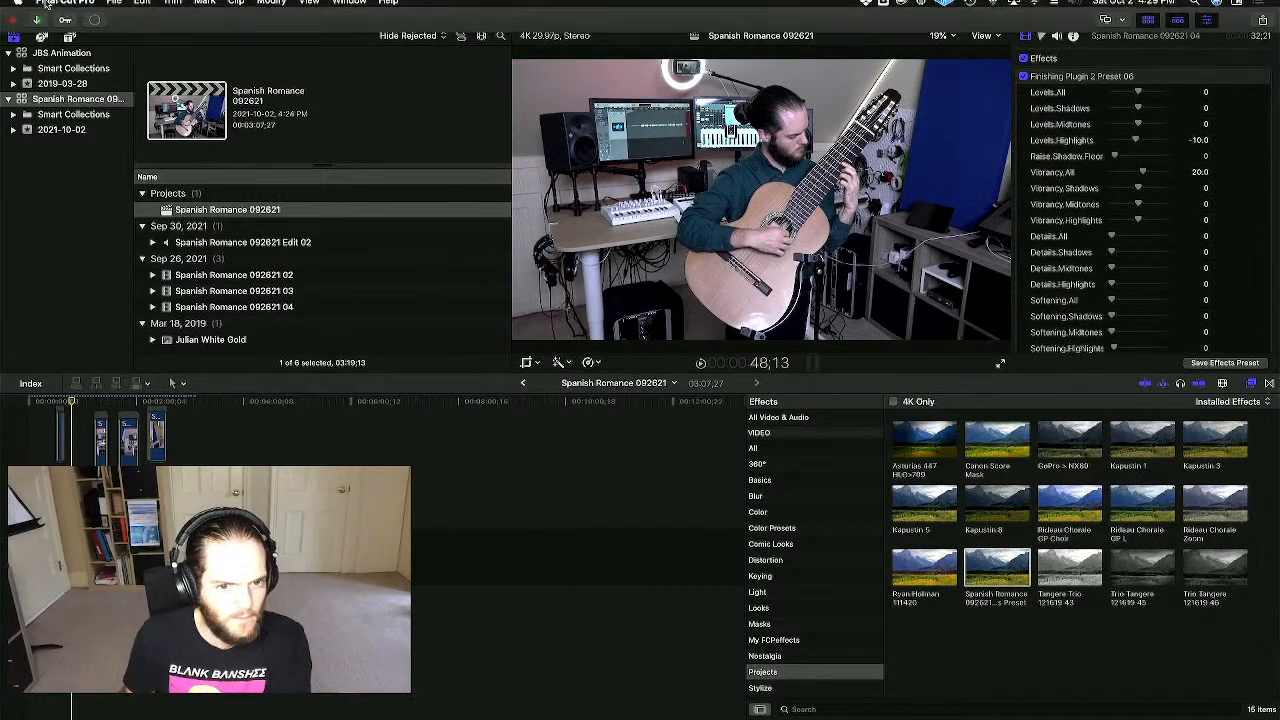
{"action": "left_click", "coordinate": [114, 7]}
{"action": "mouse_move", "coordinate": [186, 173]}
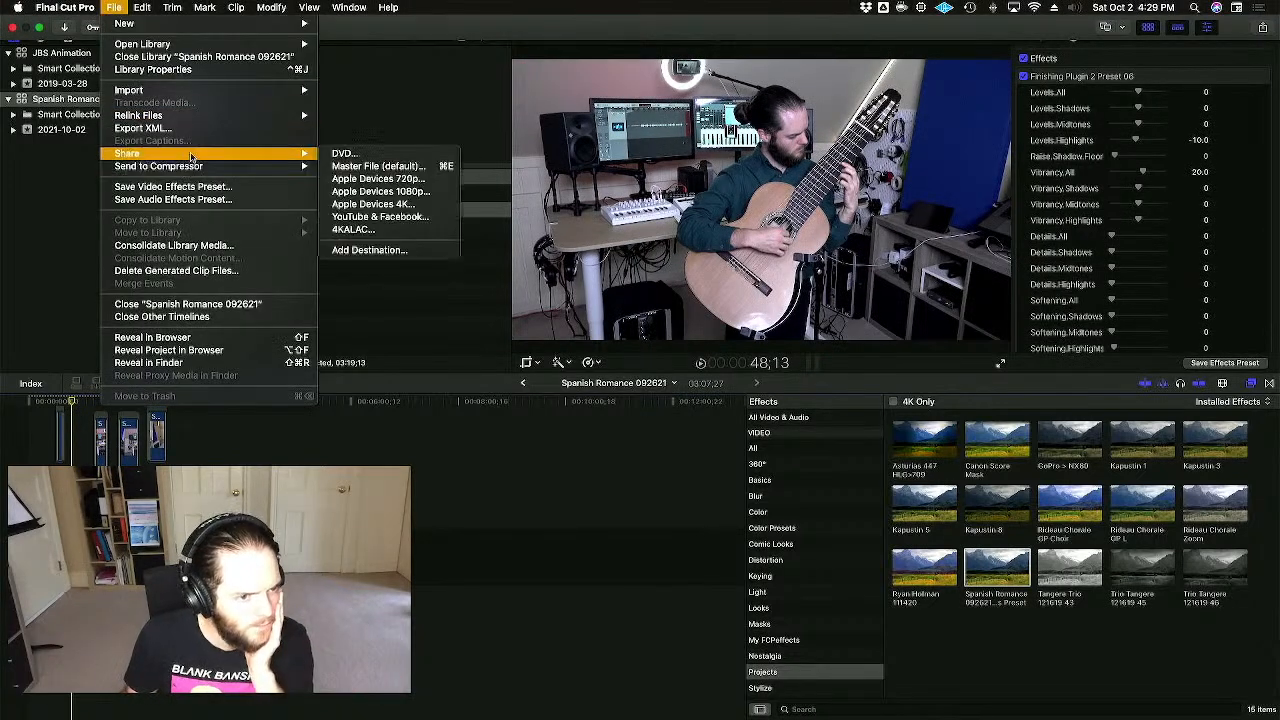
{"action": "left_click", "coordinate": [368, 230]}
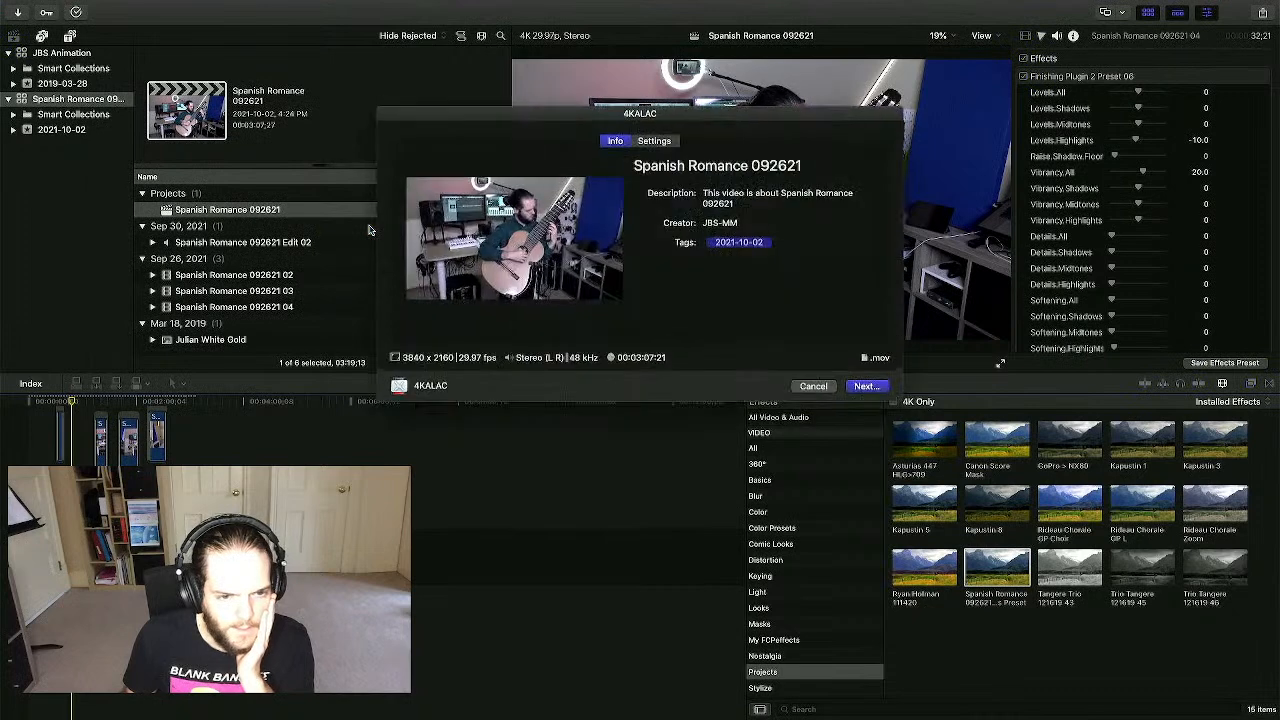
{"action": "left_click", "coordinate": [656, 141]}
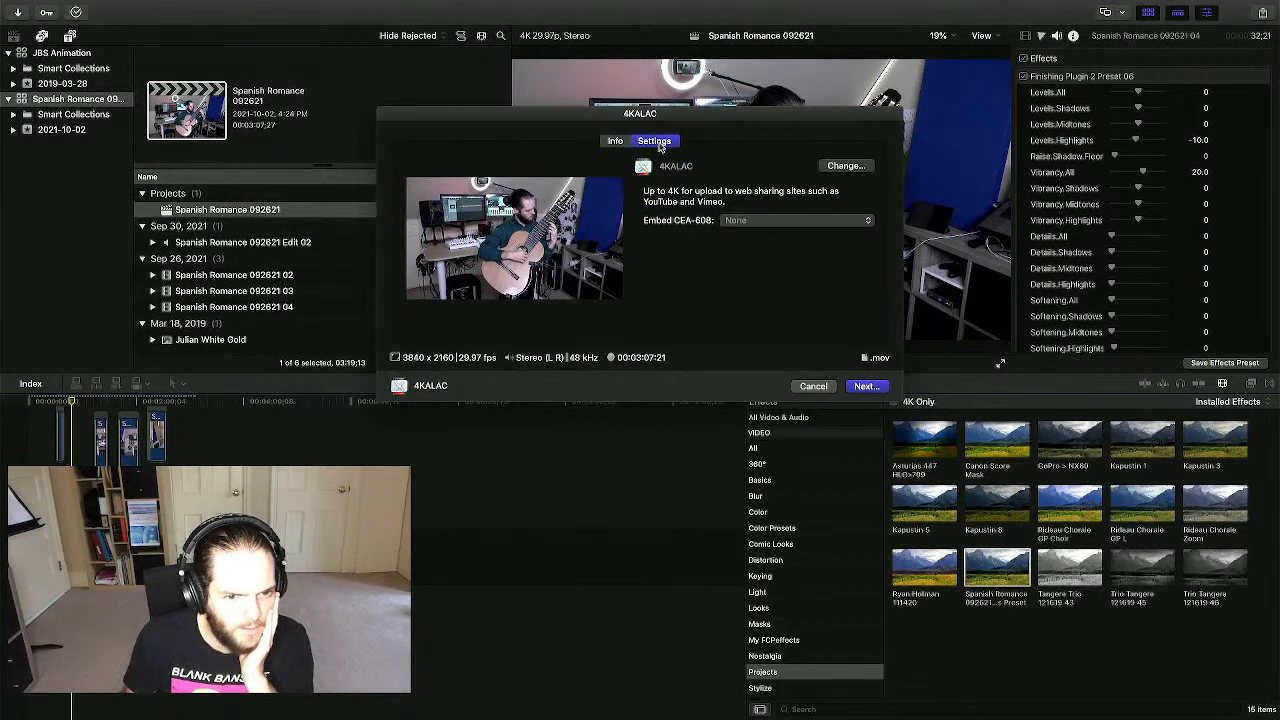
{"action": "left_click", "coordinate": [866, 386]}
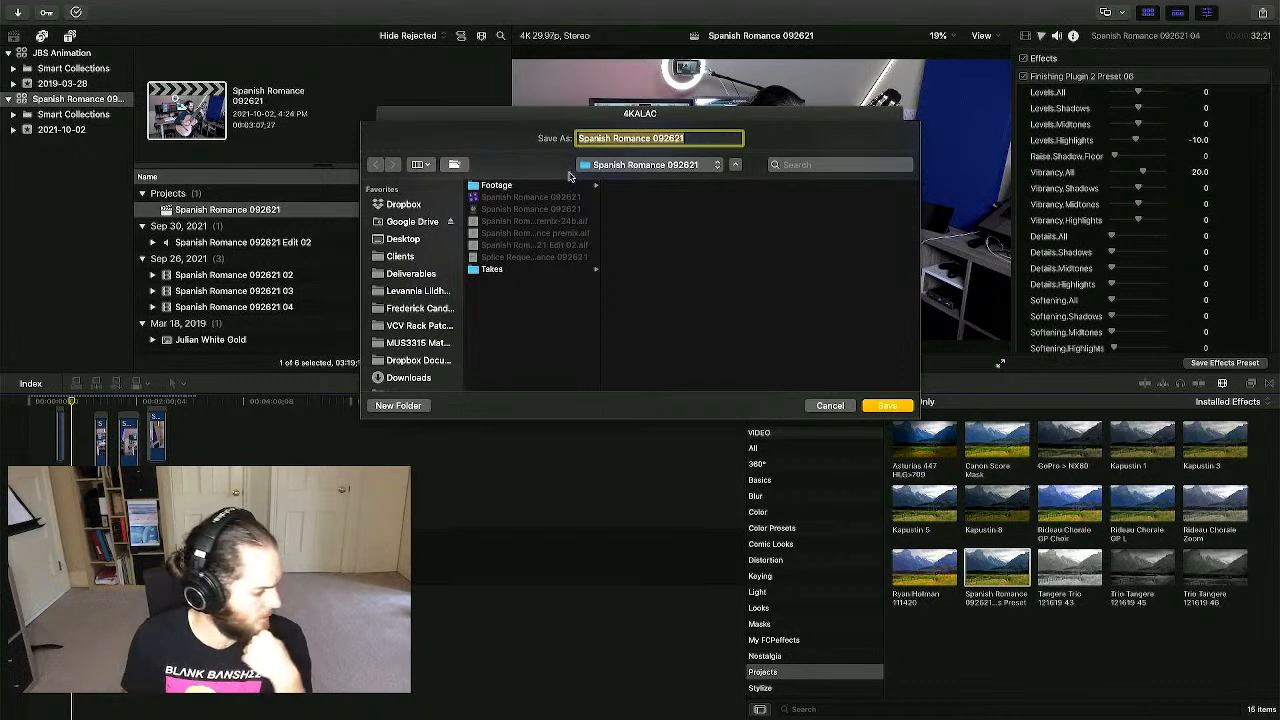
{"action": "left_click", "coordinate": [889, 406]}
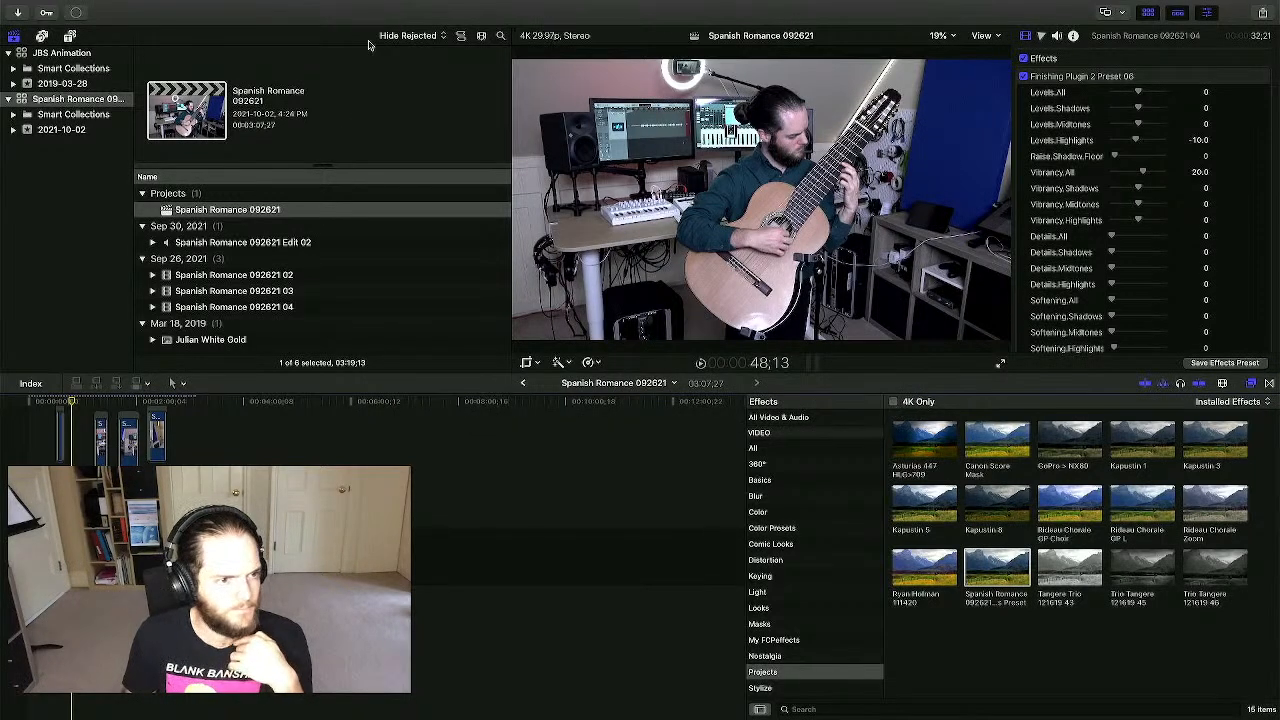
- Show the Background Tasks window and position it over the timeline to watch Sharing progress
{"action": "left_click", "coordinate": [79, 14]}
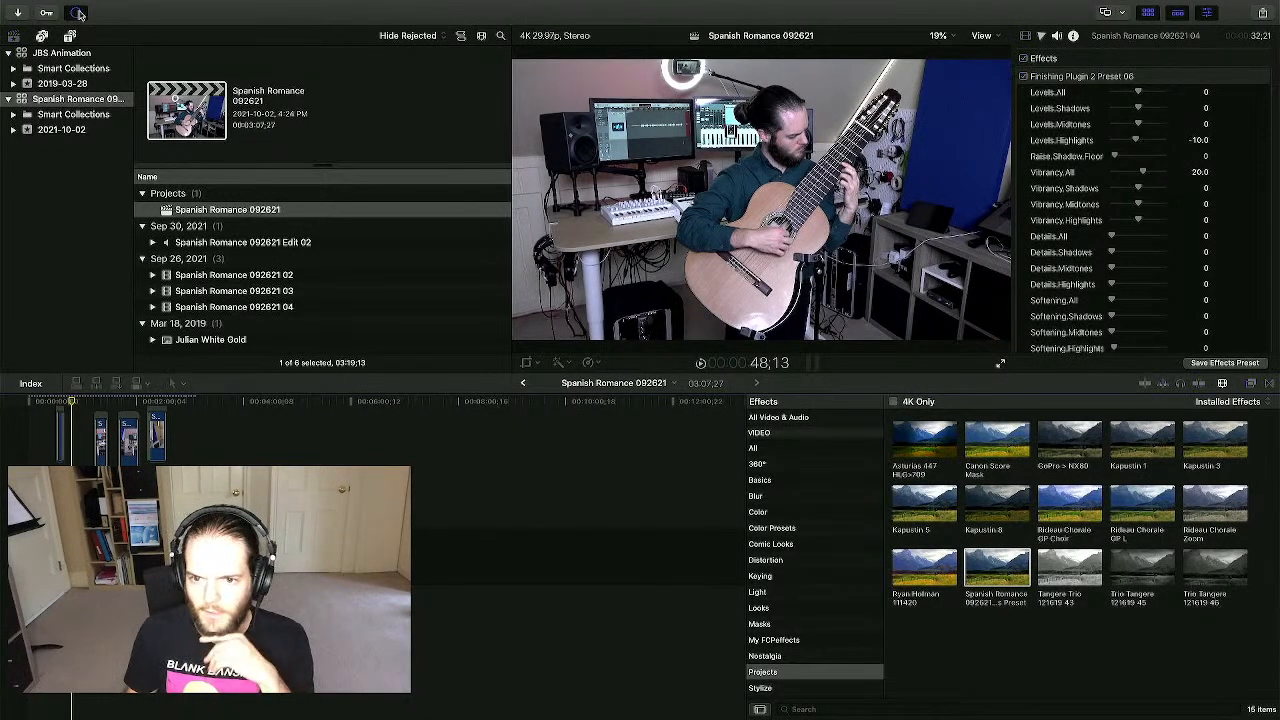
{"action": "left_click_drag", "start_coordinate": [1279, 130], "coordinate": [462, 323]}
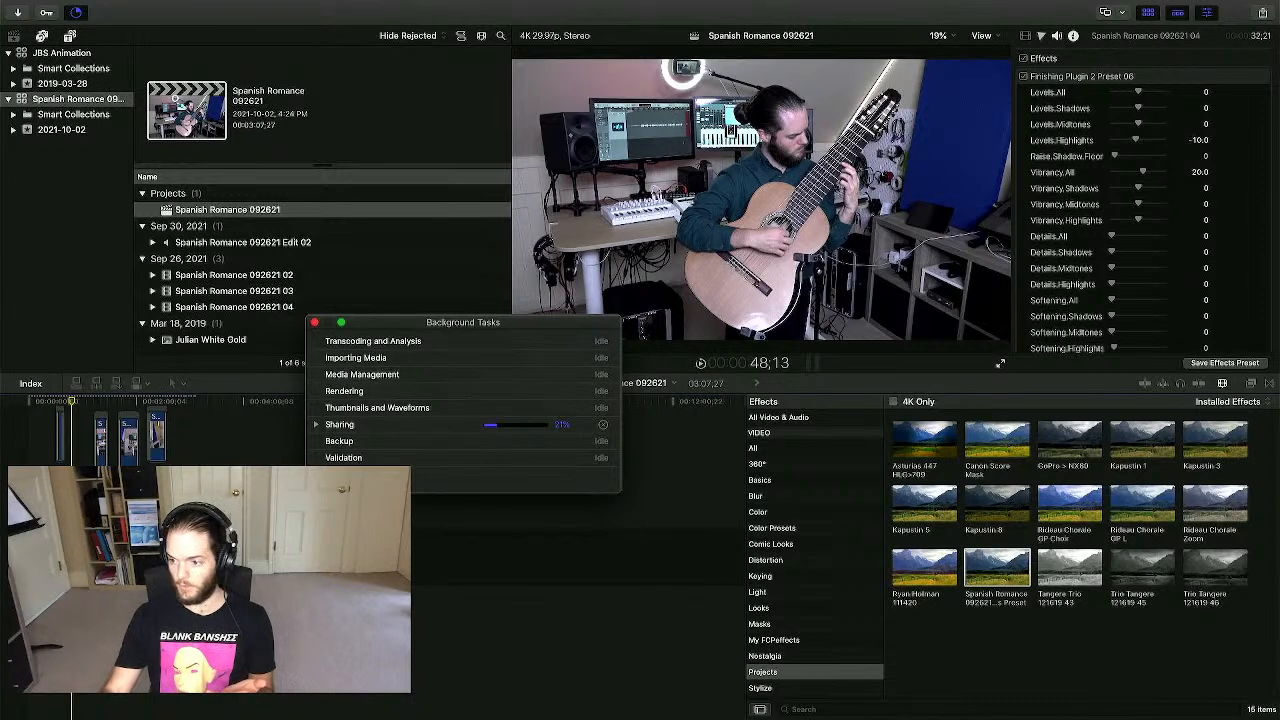
{"action": "key", "text": "super+Tab"}
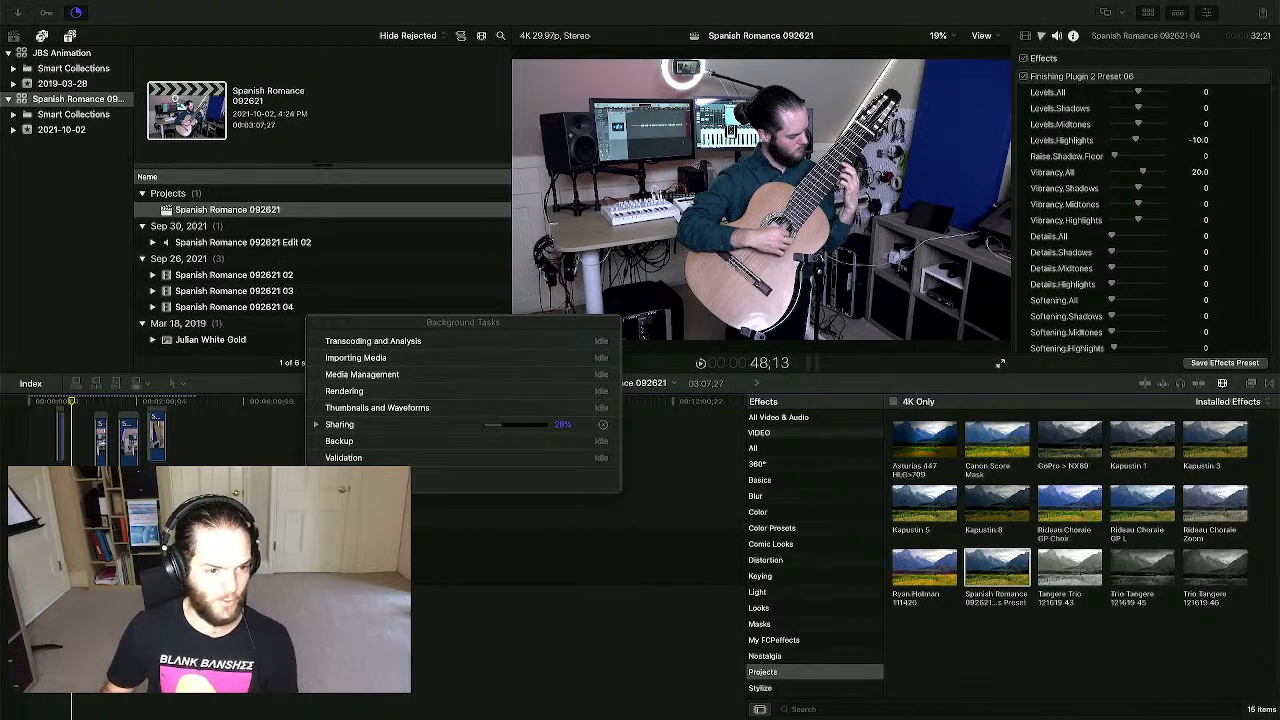
{"action": "left_click_drag", "start_coordinate": [372, 326], "coordinate": [373, 349]}
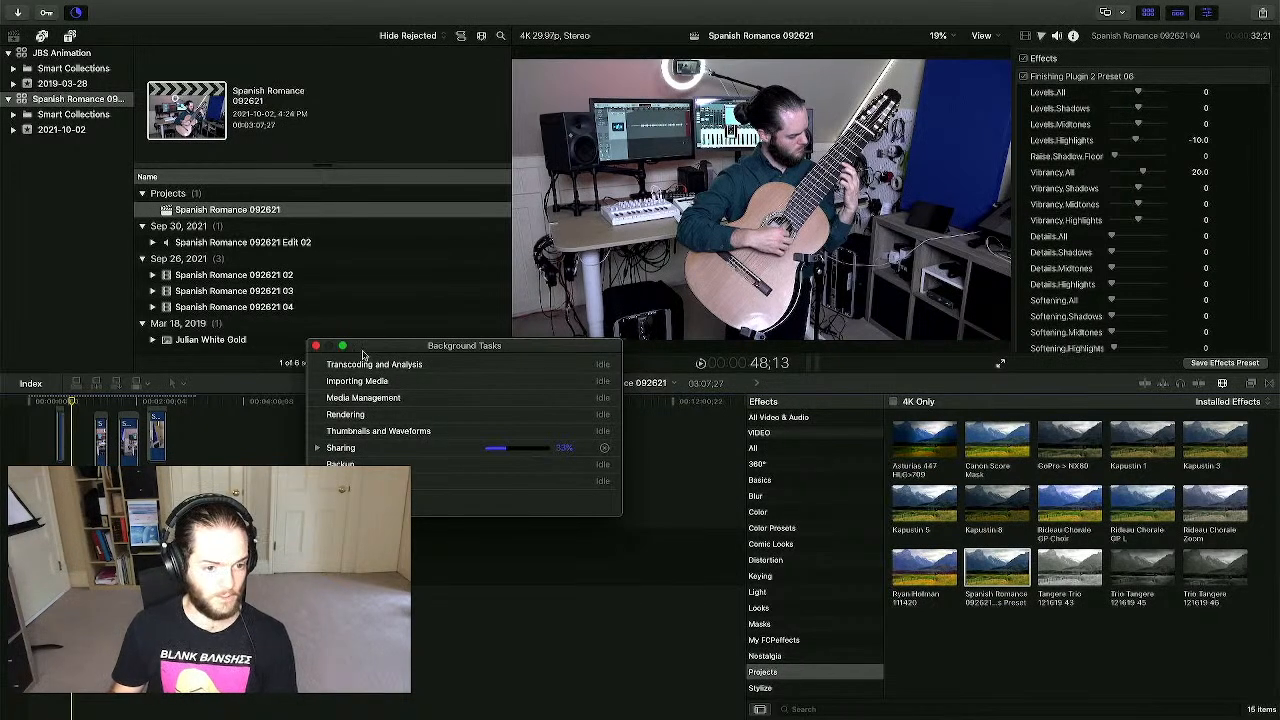
{"action": "left_click_drag", "start_coordinate": [399, 353], "coordinate": [346, 441]}
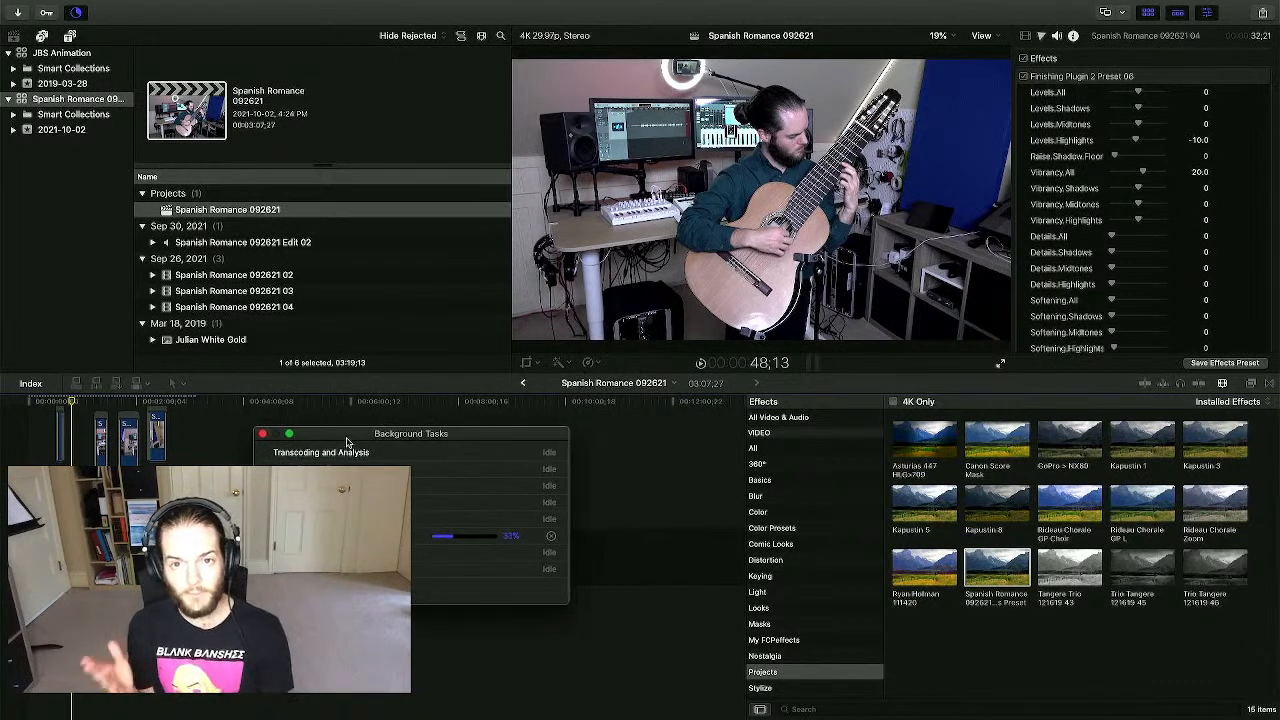